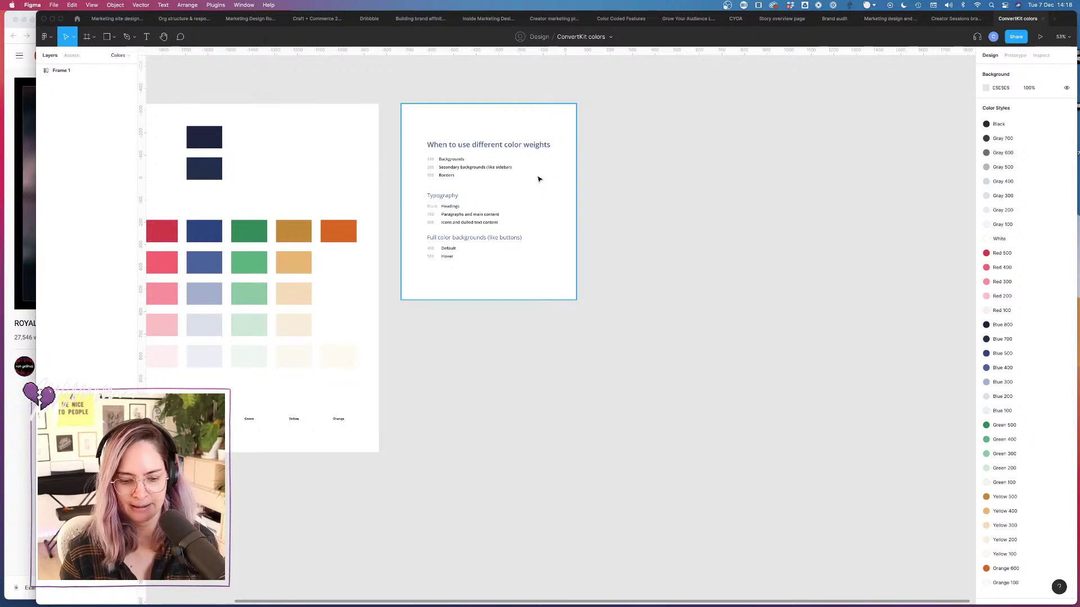
Step: Look over the ConvertKit color palette frame, checking its weight rows and the blue, green and yellow columns
scroll(673, 256, "left", 5)
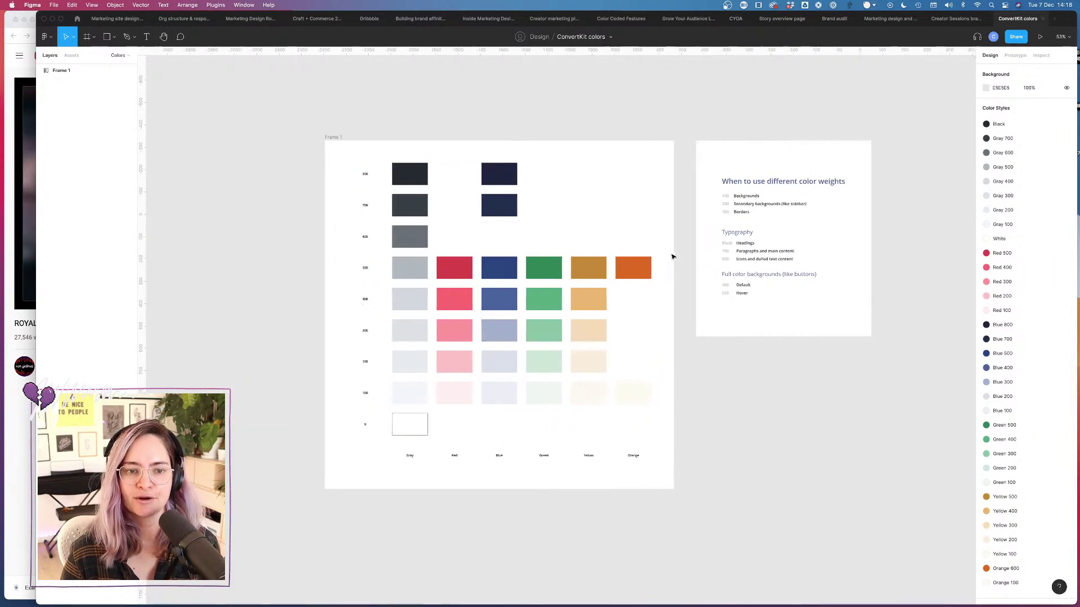
scroll(673, 257, "down", 2)
scroll(673, 256, "up", 3)
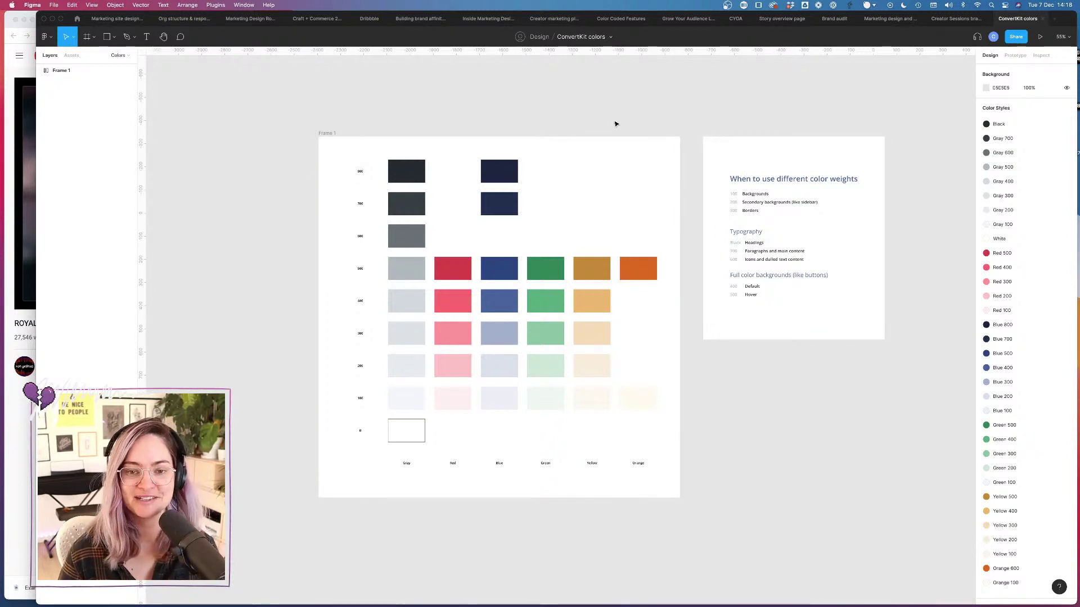
scroll(600, 143, "down", 2)
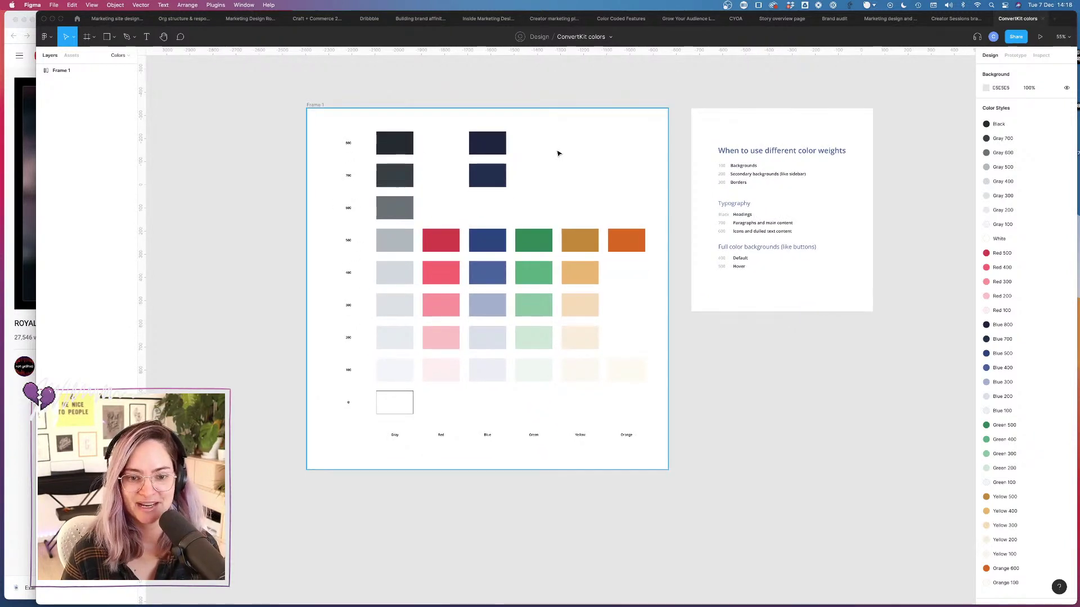
scroll(559, 151, "down", 3)
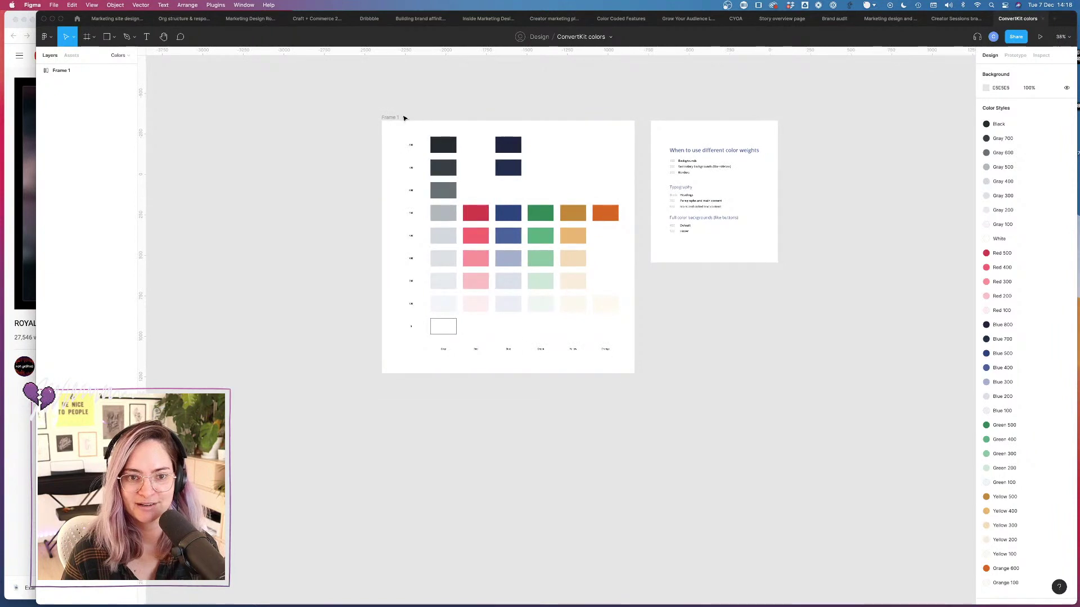
left_click(403, 117)
left_click(540, 101)
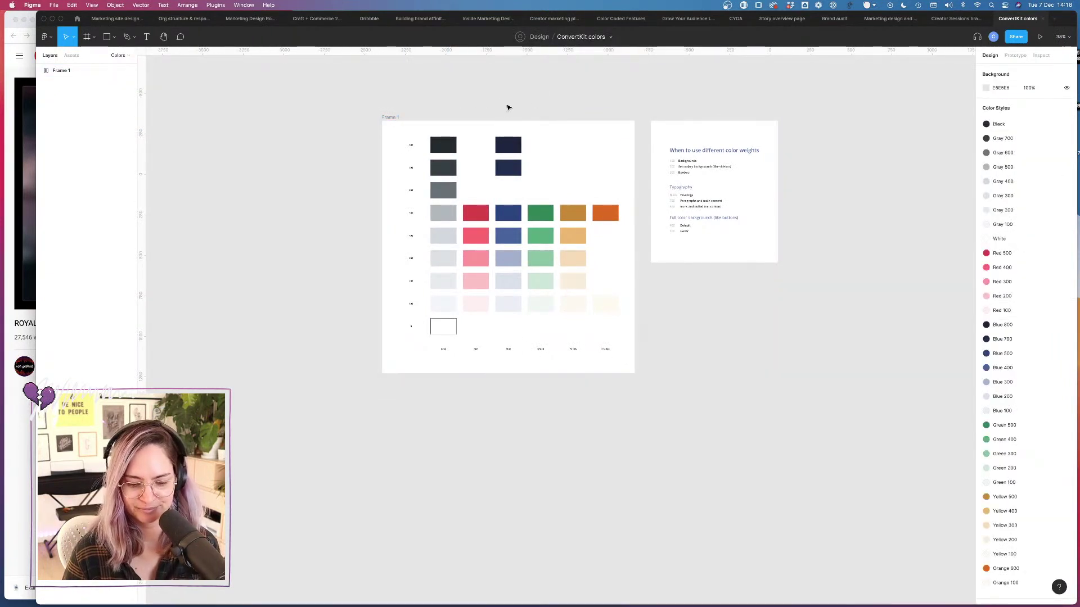
left_click(448, 165)
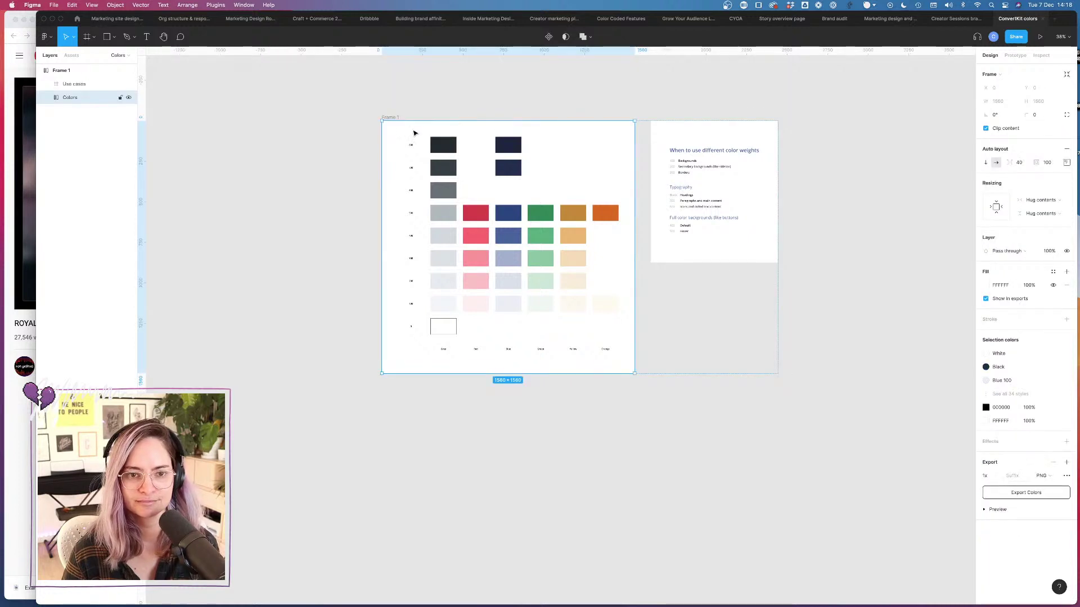
double_click(465, 242)
left_click(516, 223)
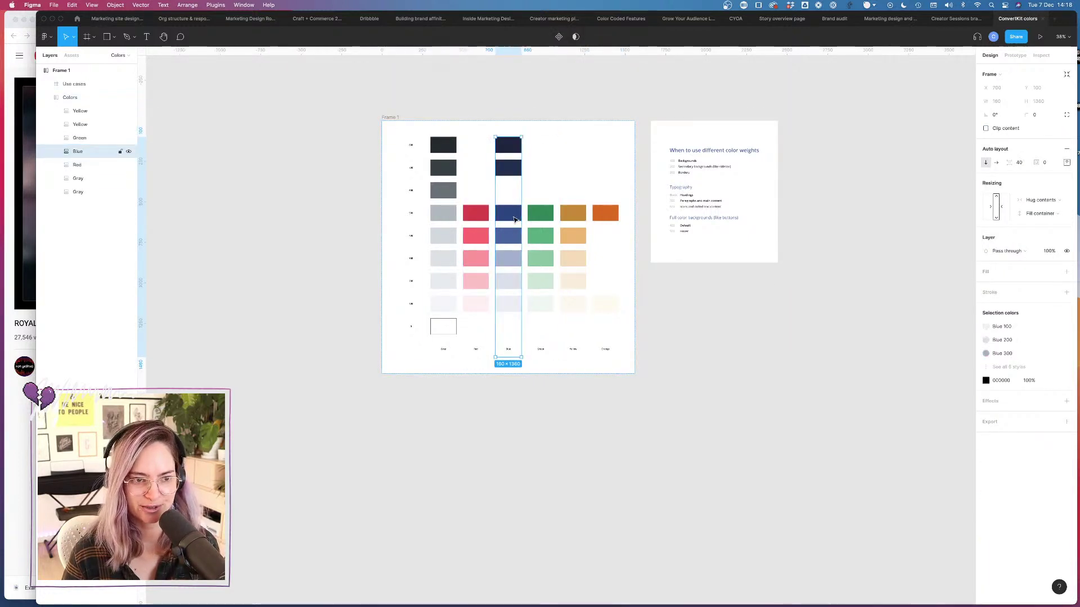
left_click(543, 224)
left_click(579, 224)
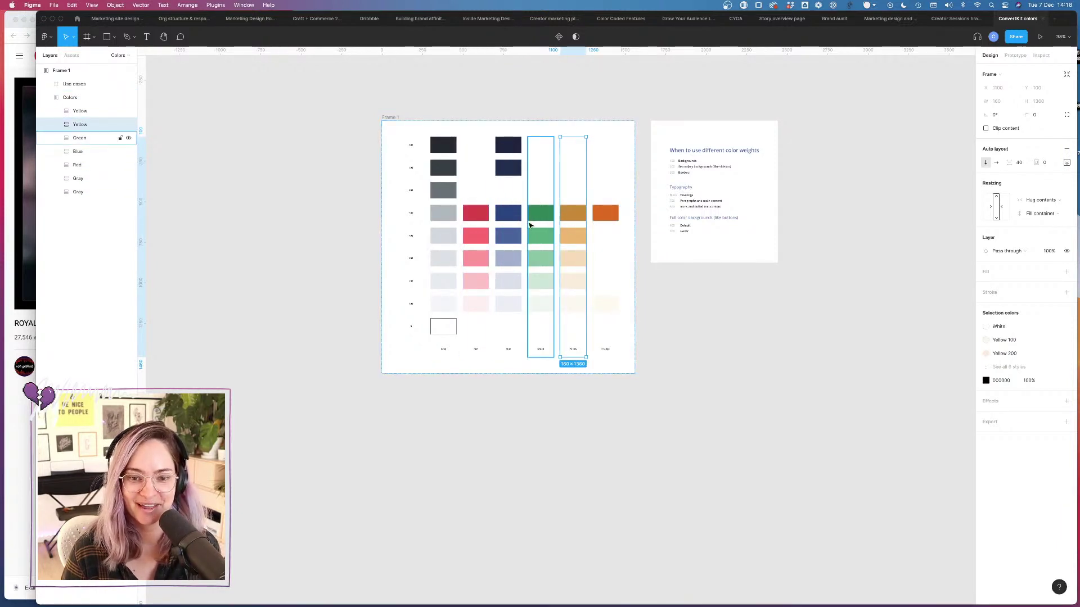
Step: Copy the whole Colors frame into the Typography page of the "Marketing site design system v2" file
left_click(82, 98)
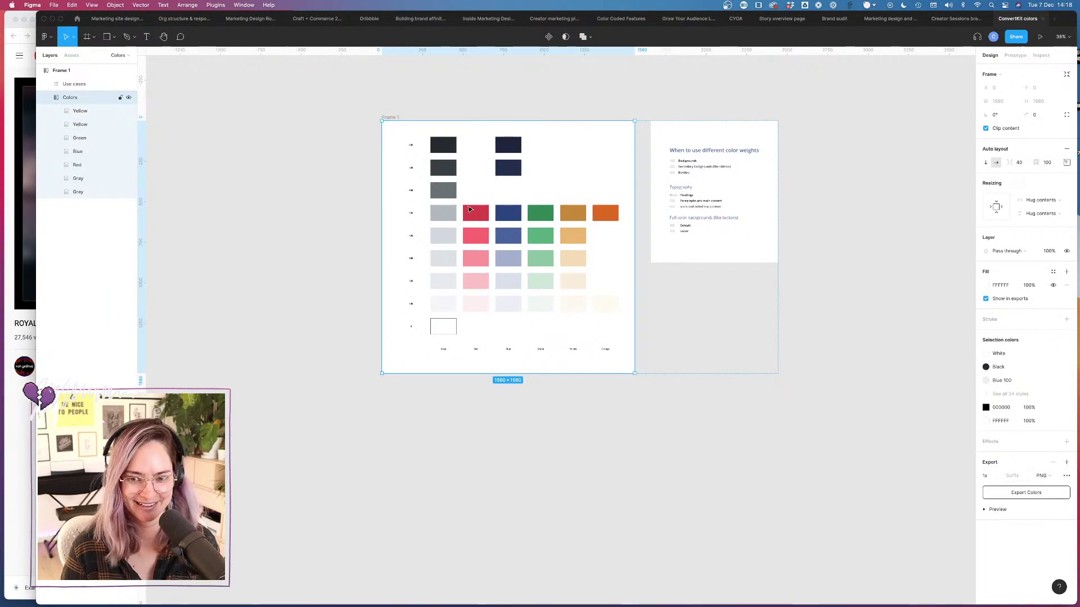
left_click(118, 19)
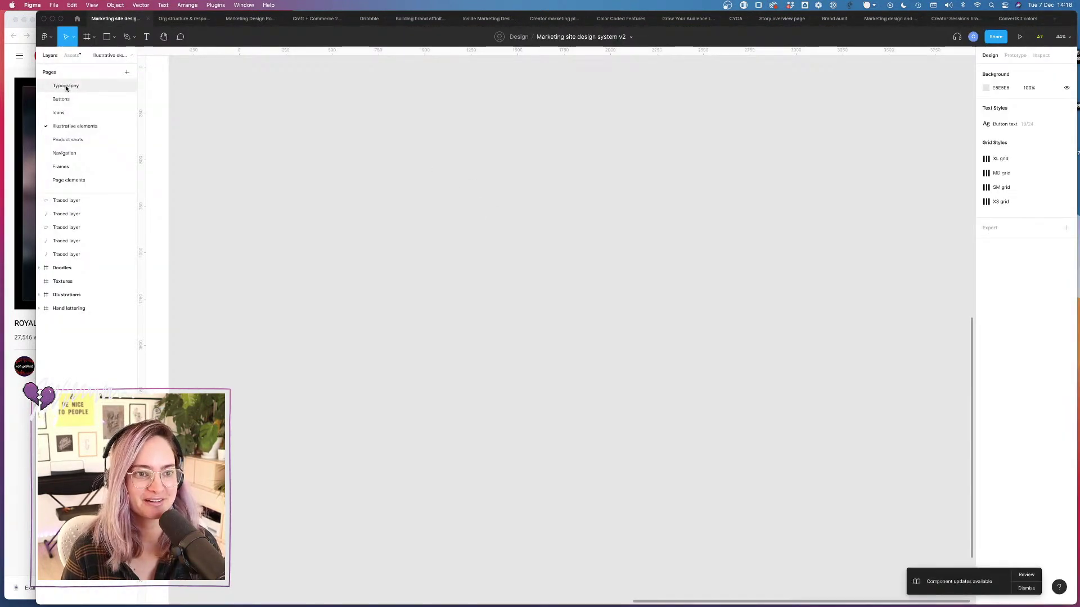
scroll(504, 287, "down", 5)
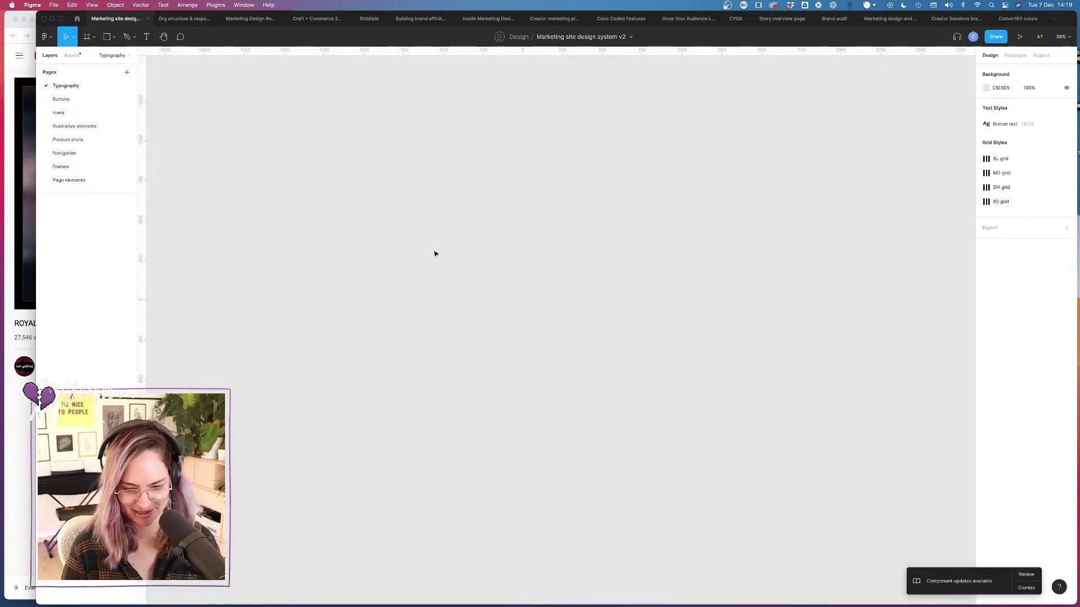
key("super+v")
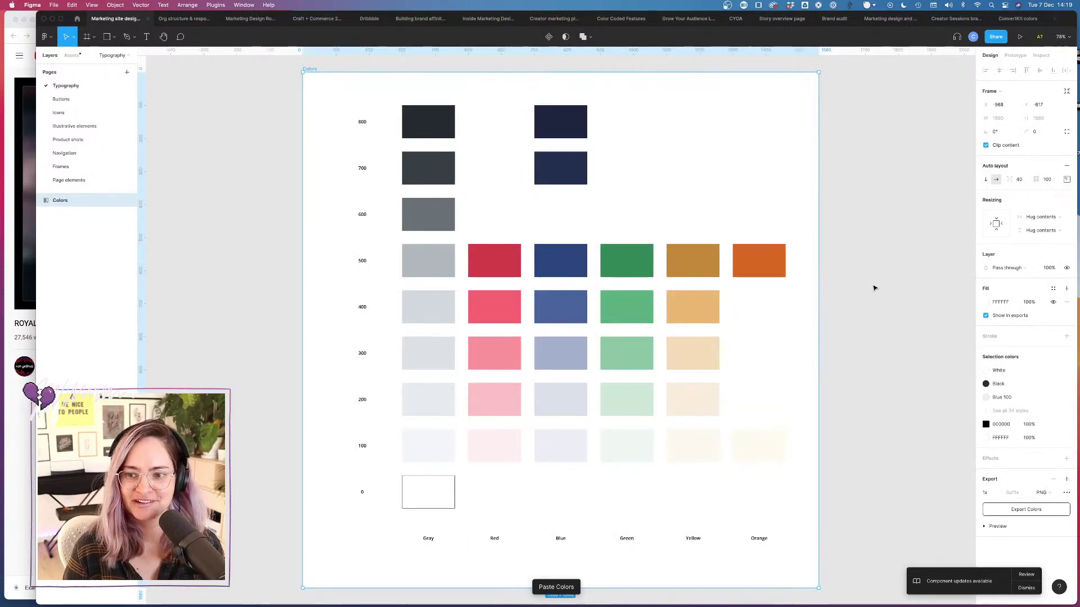
left_click(873, 288)
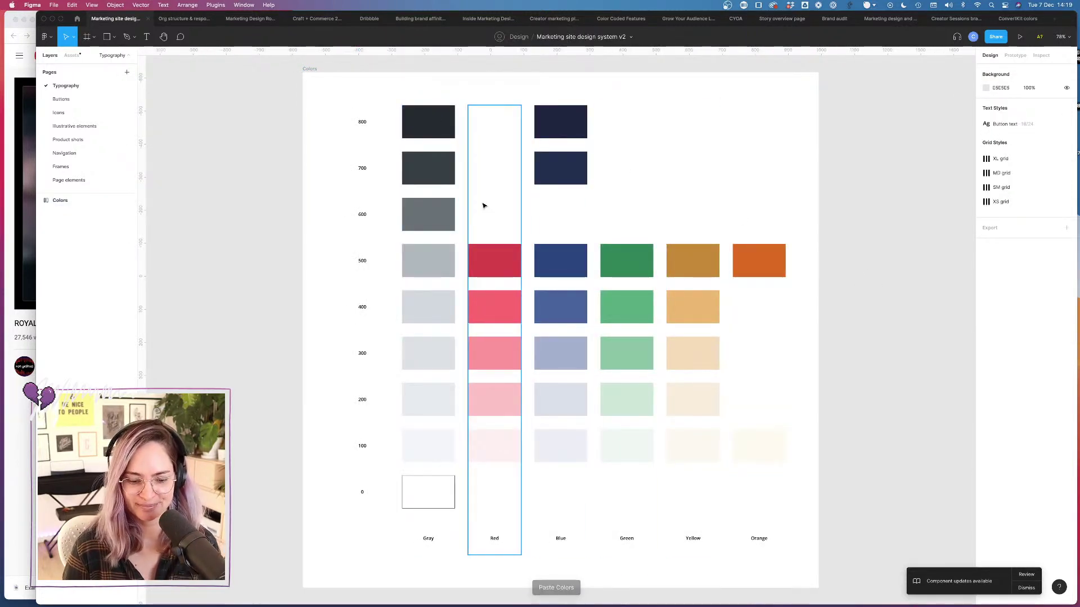
Step: Close the open Org structure and Marketing Design Roadmap files, keeping the design system file in view
scroll(504, 233, "right", 5)
scroll(503, 233, "right", 1)
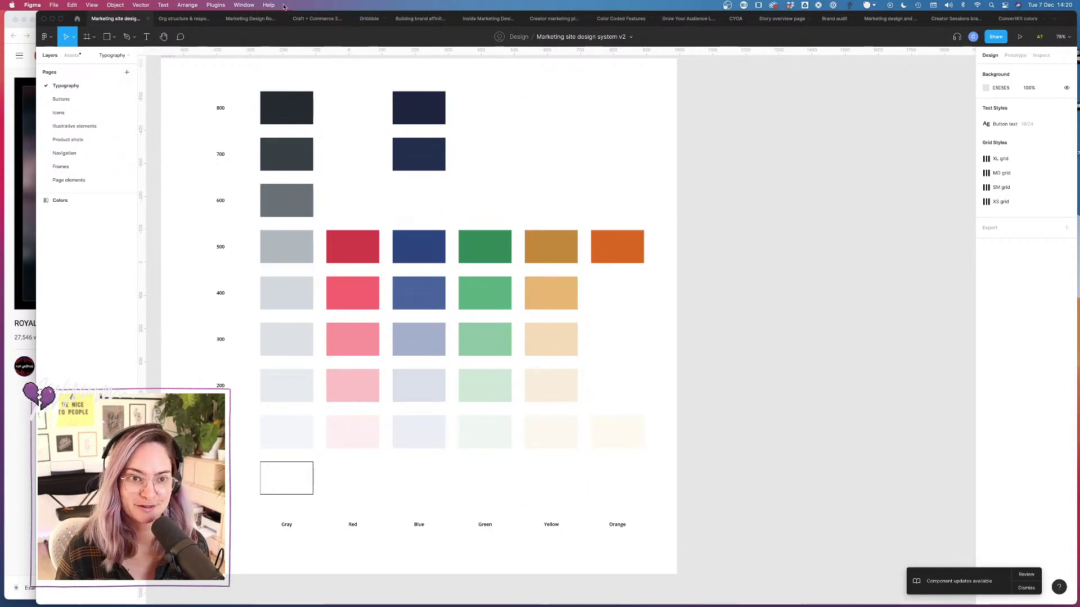
left_click(213, 19)
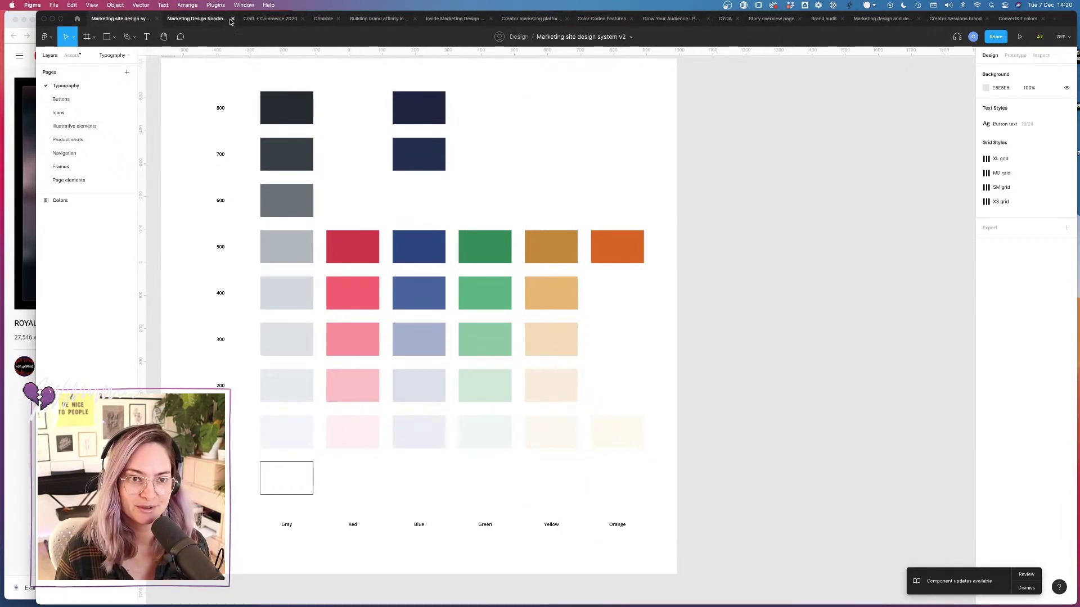
left_click(267, 19)
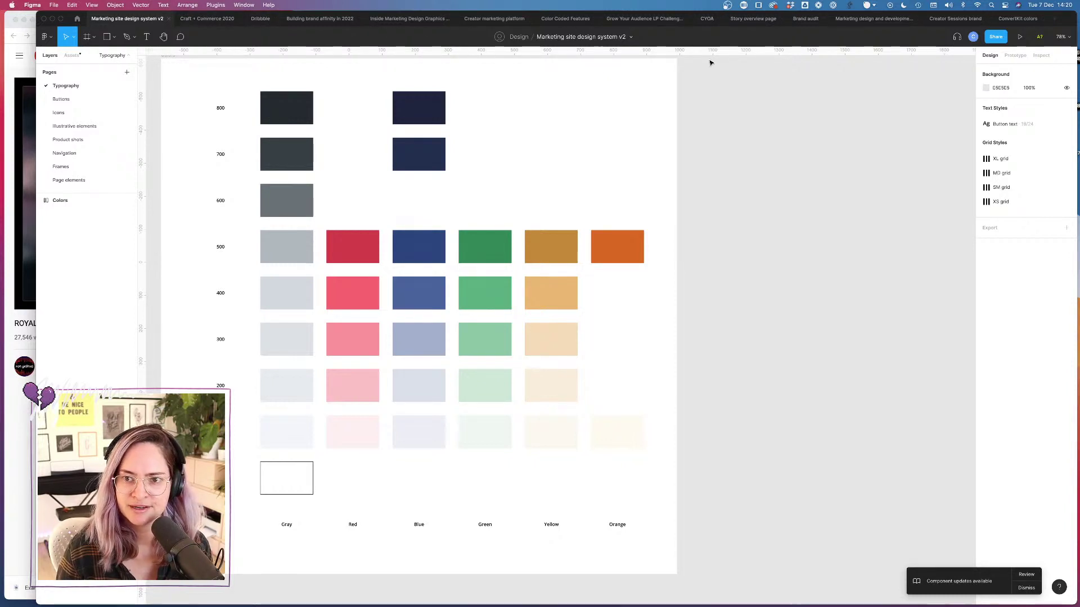
Step: Copy the complete "Read stories about..." topic dropdown from the Story overview page file into the design system's Typography page, beside the palette
left_click(745, 19)
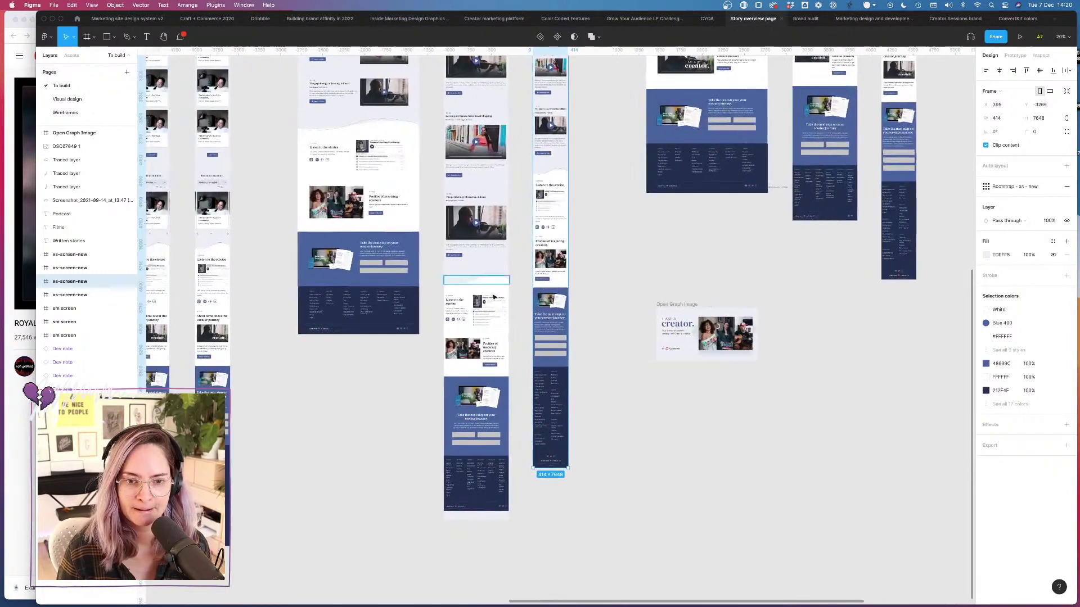
scroll(397, 260, "up", 10)
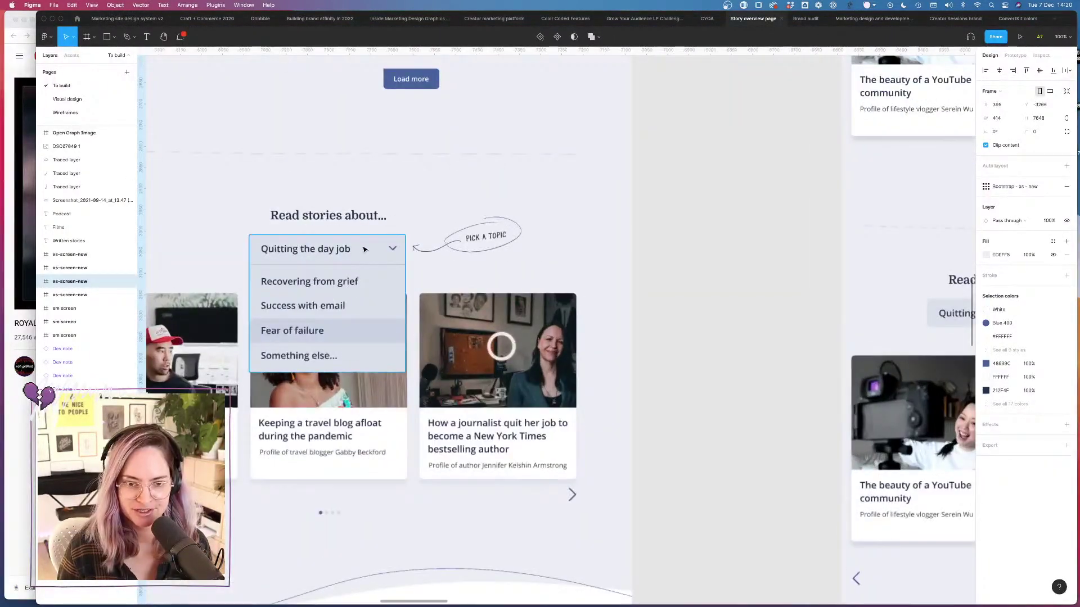
left_click(364, 249)
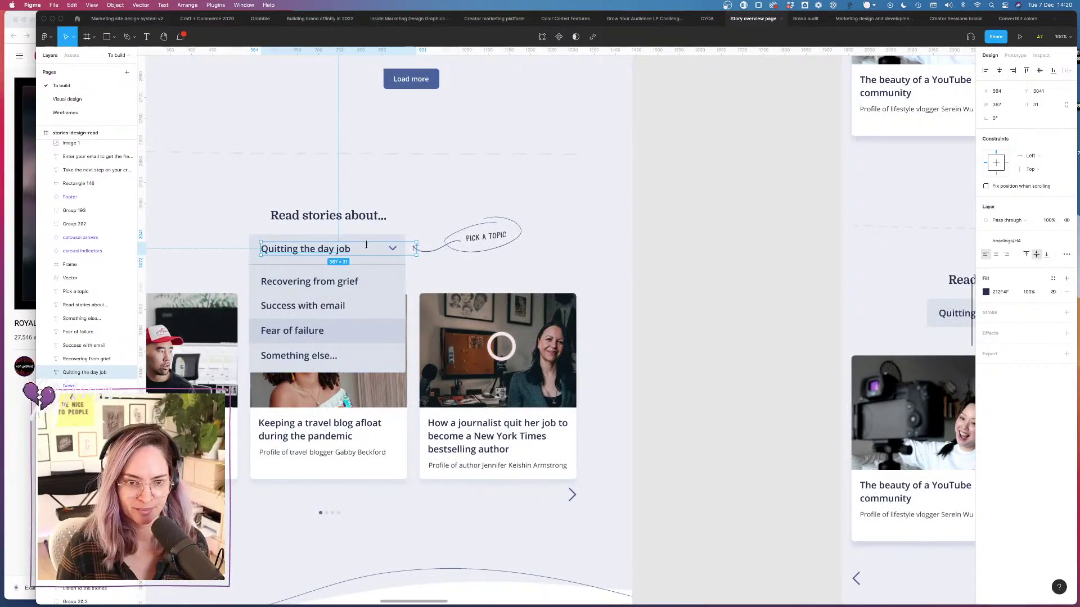
left_click(371, 205)
scroll(371, 206, "left", 5)
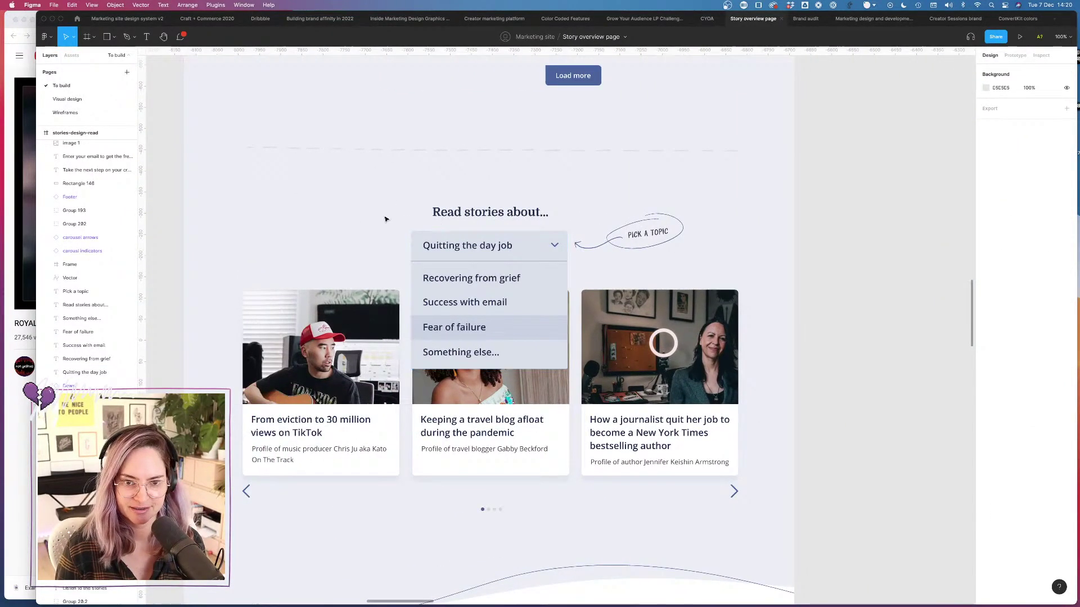
left_click_drag(386, 226, 569, 365)
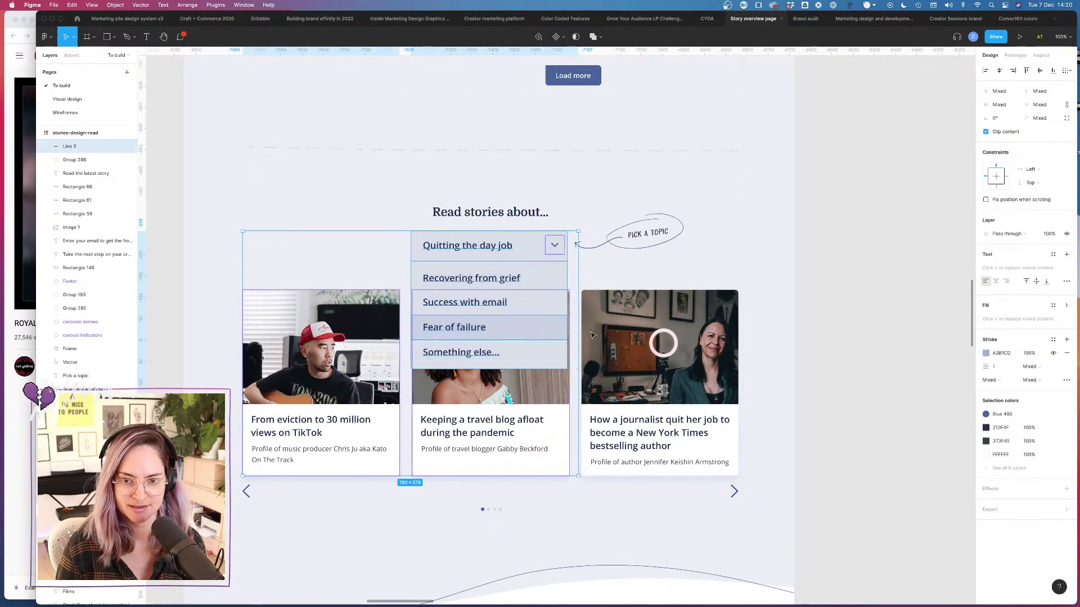
left_click(365, 337, "shift")
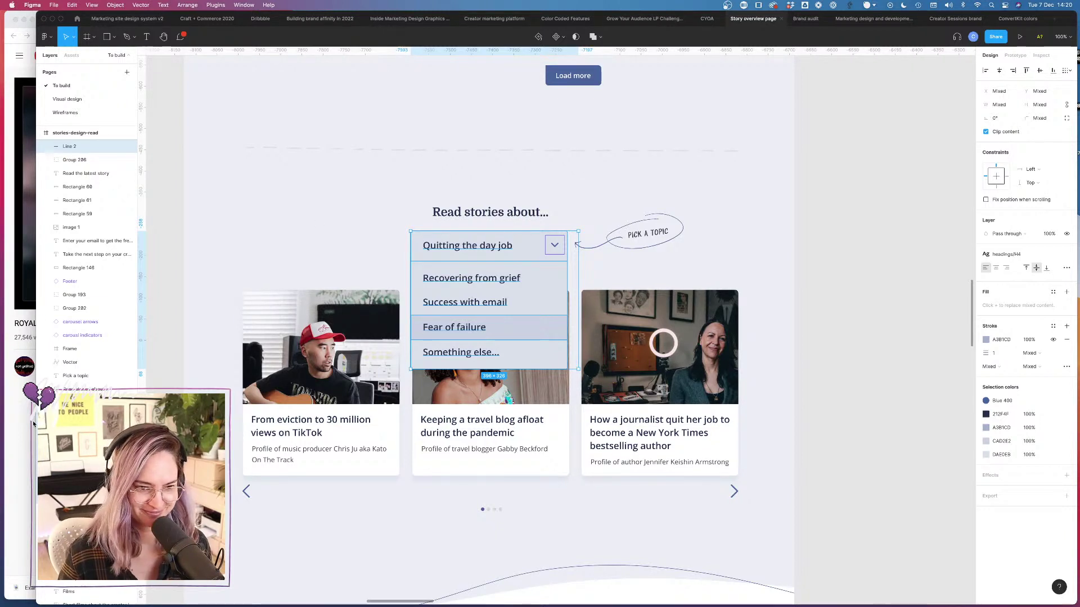
left_click(127, 18)
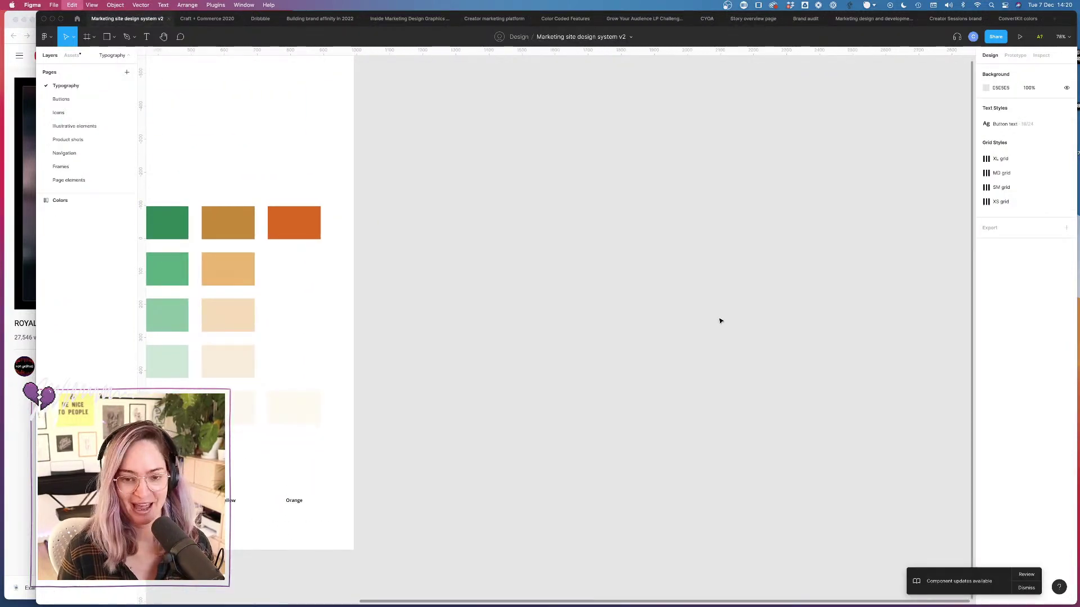
key("super+v")
left_click(671, 265)
Step: Draw a rectangle about 847 × 665 covering the pasted dropdown and the space around it
left_click(87, 37)
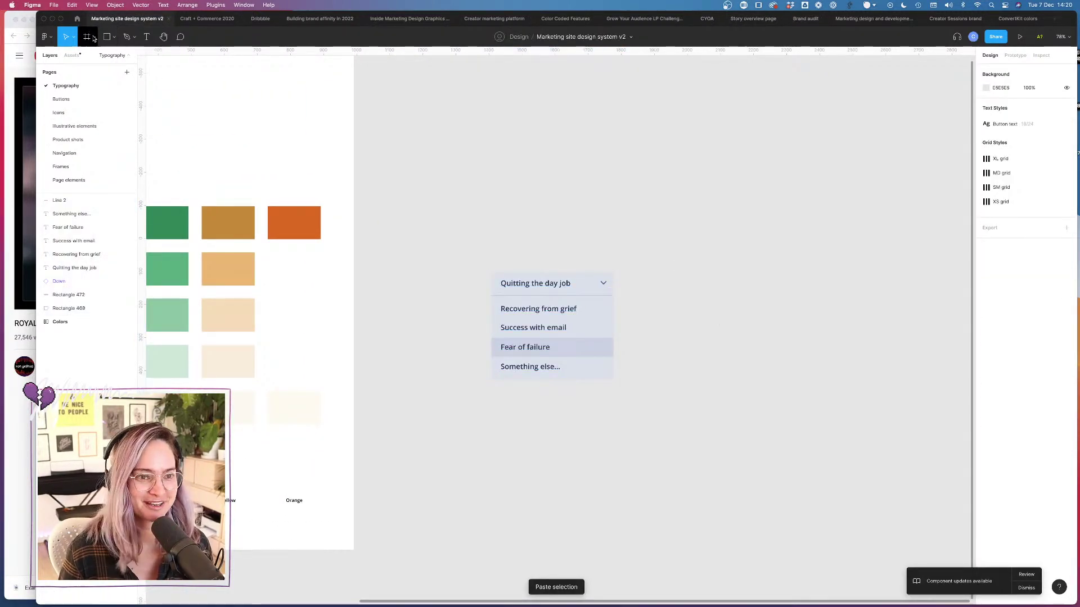
left_click(107, 37)
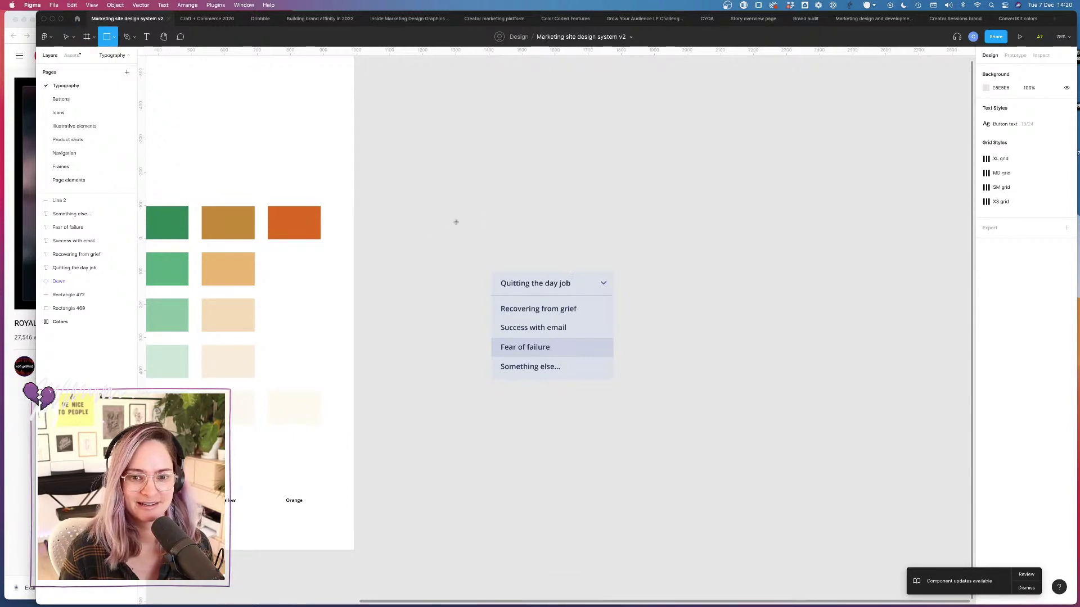
mouse_move(427, 228)
left_mouse_down()
mouse_move(699, 484)
mouse_move(707, 448)
left_mouse_up()
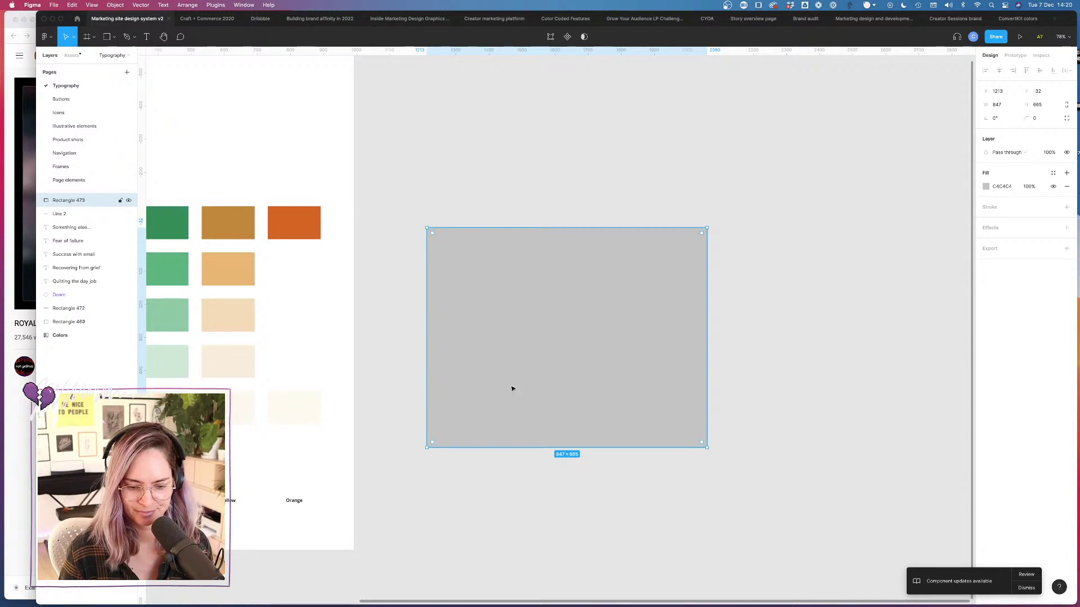
left_click(754, 420)
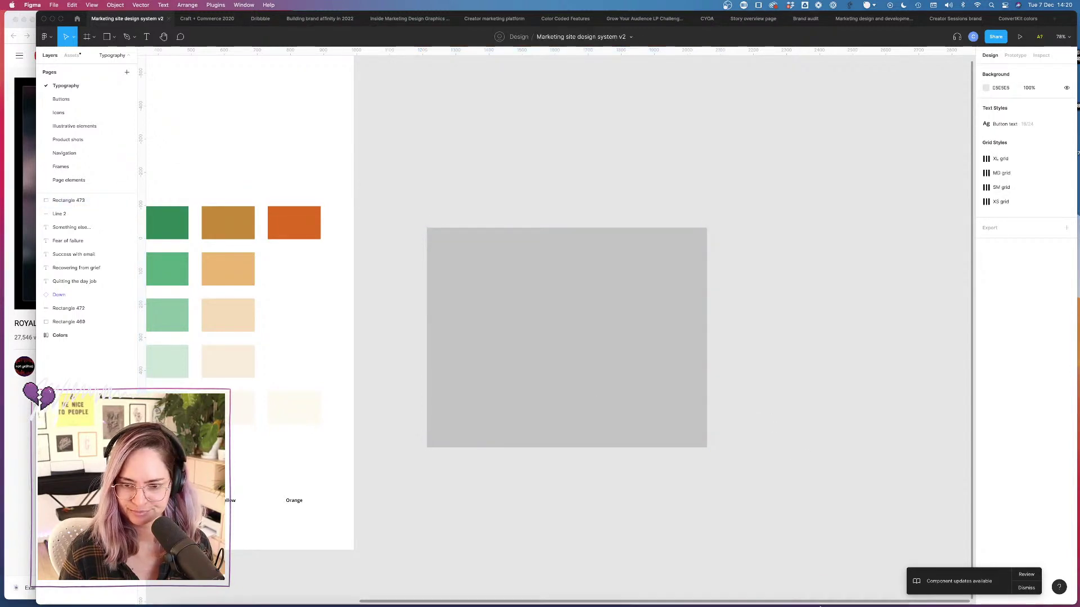
left_click(599, 273)
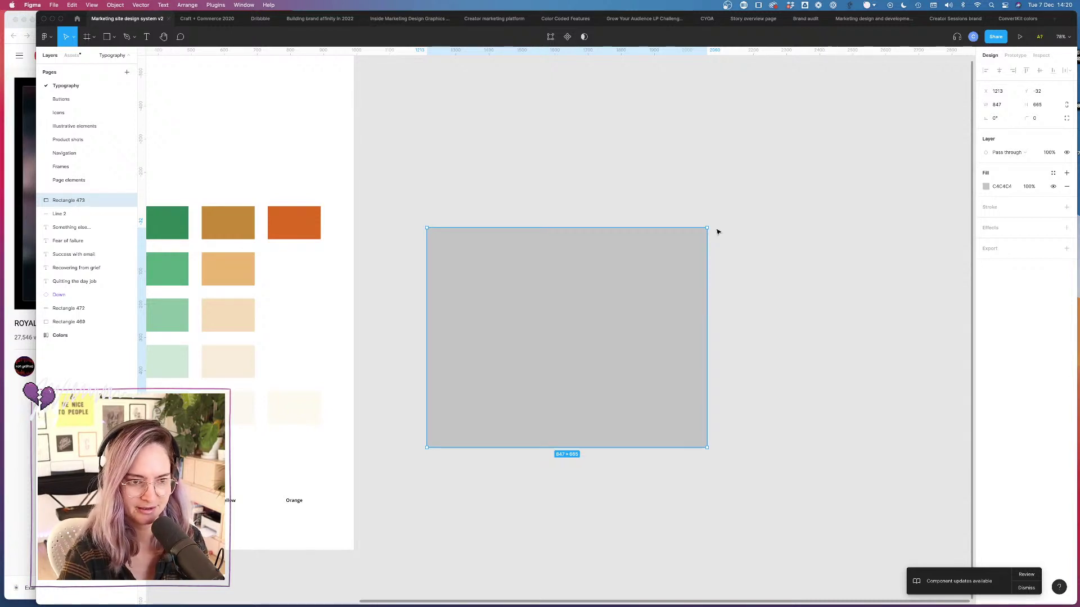
Step: Fill the large rectangle with the pale blue EDEFF5 swatch from the ConvertKit colors library
left_click(23, 346)
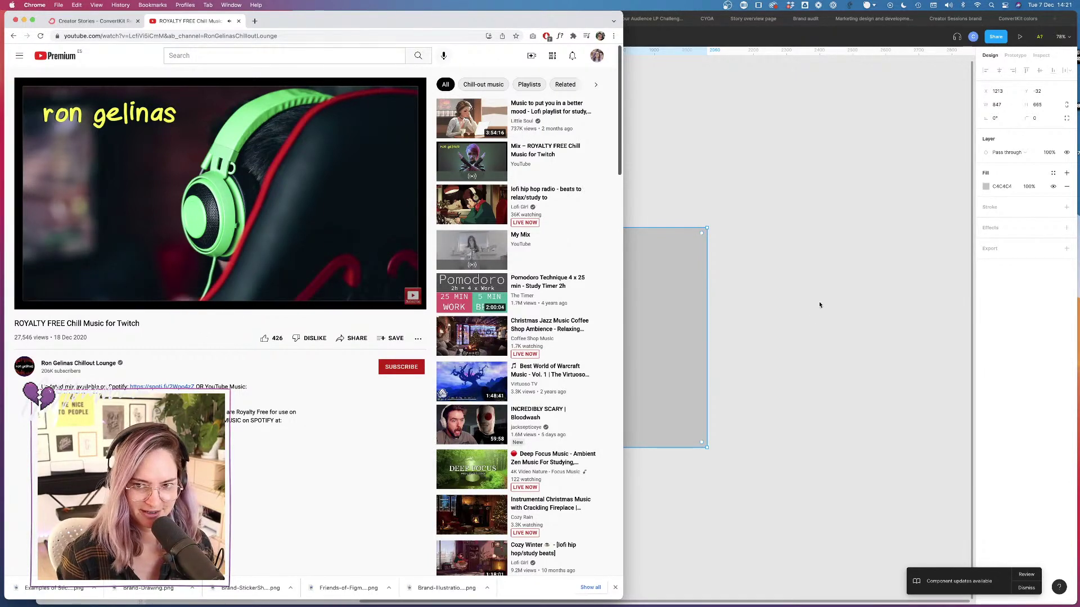
left_click(669, 276)
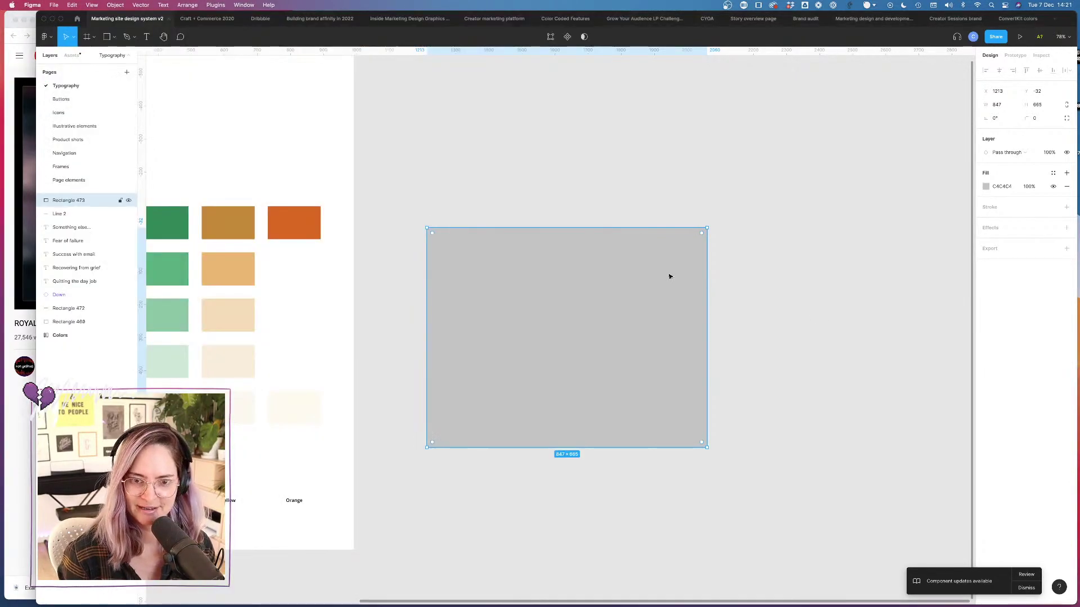
left_click(985, 186)
left_click(920, 355)
left_click(917, 378)
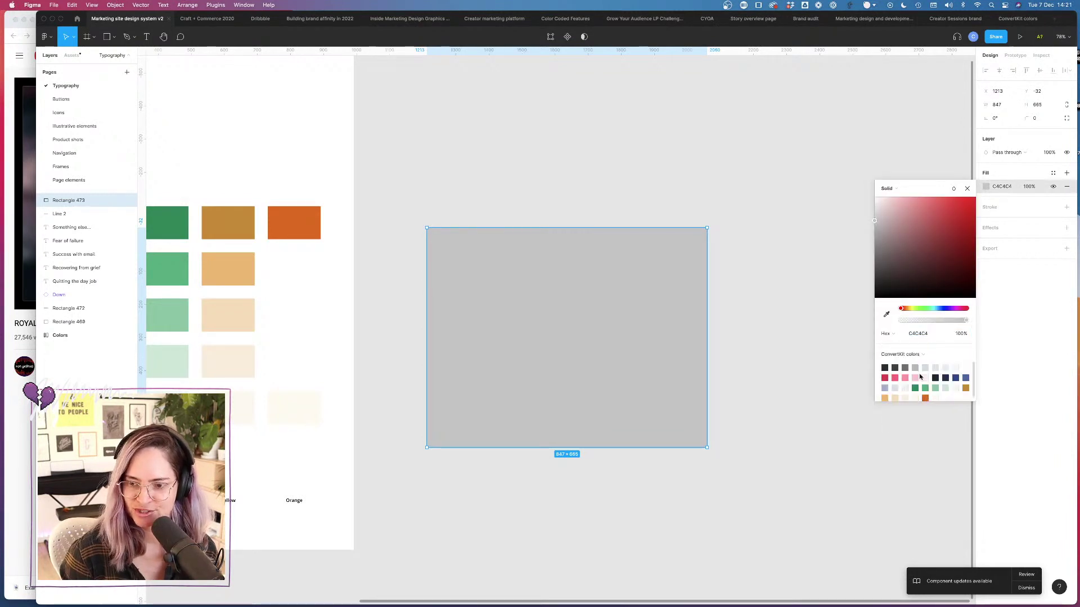
left_click(905, 388)
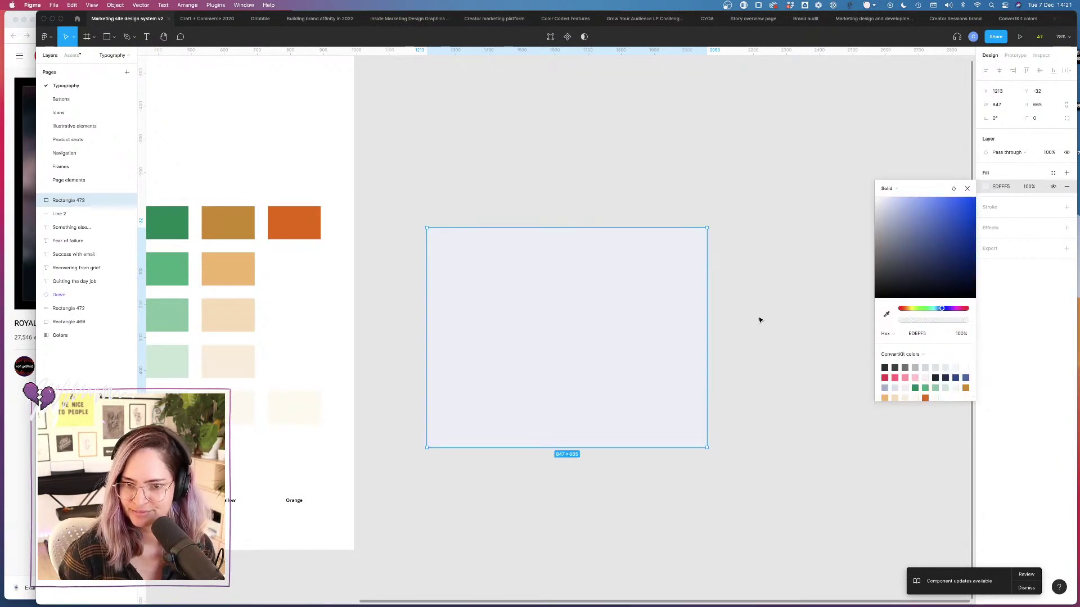
left_click(759, 317)
Step: Send the pale blue rectangle to the back, behind the dropdown
left_click(626, 289)
right_click(626, 289)
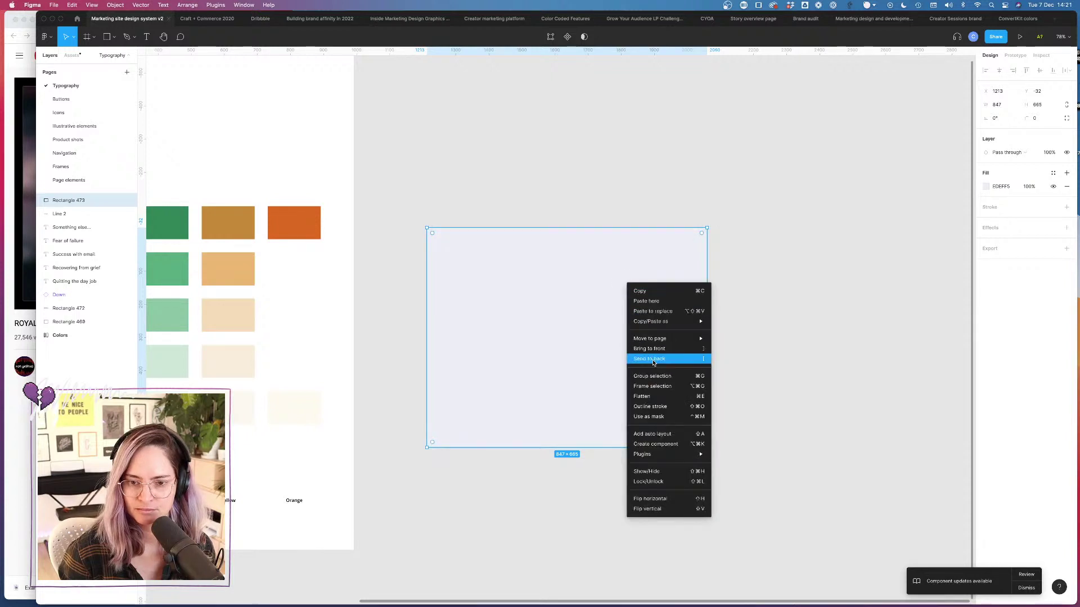
left_click(663, 357)
left_click(761, 345)
Step: Inspect the fill and stroke colors of the dropdown's background, highlighted "Fear of failure" row and divider line
left_click(596, 353)
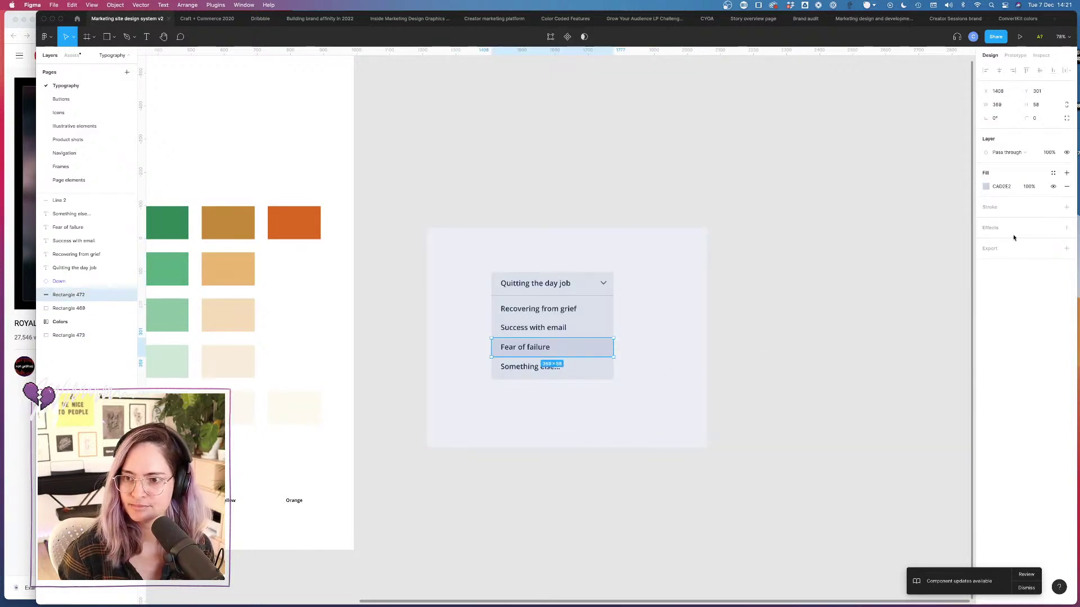
left_click(603, 327)
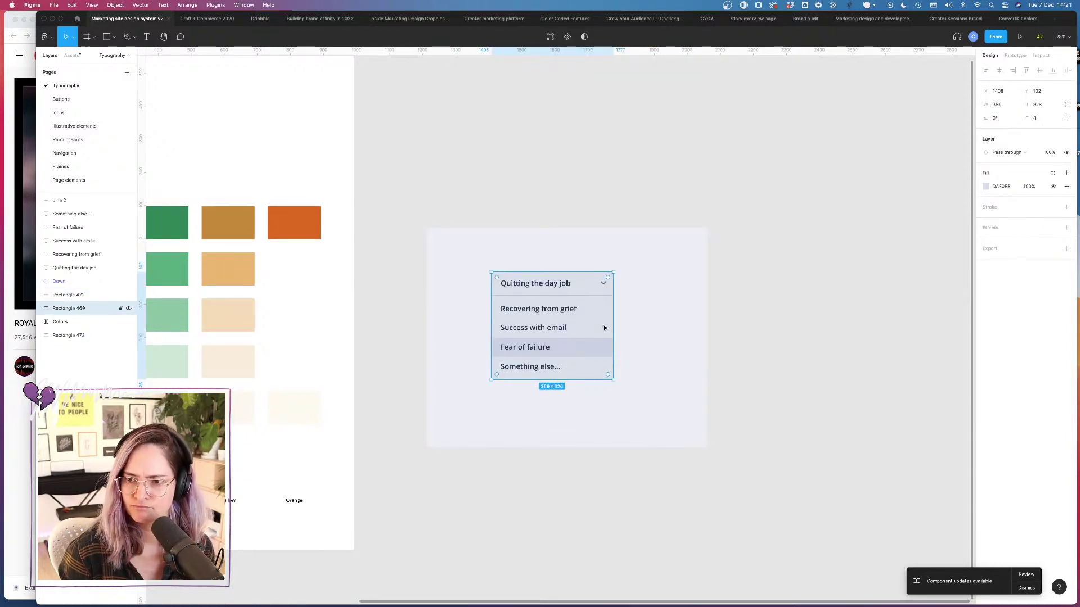
scroll(604, 328, "up", 5)
left_click(582, 374)
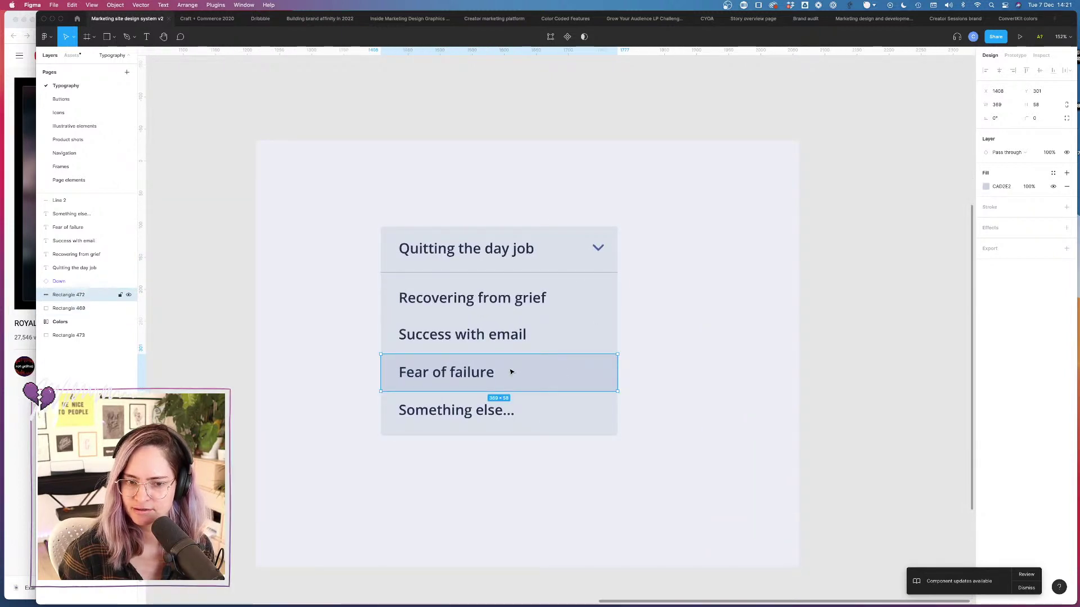
left_click(577, 273)
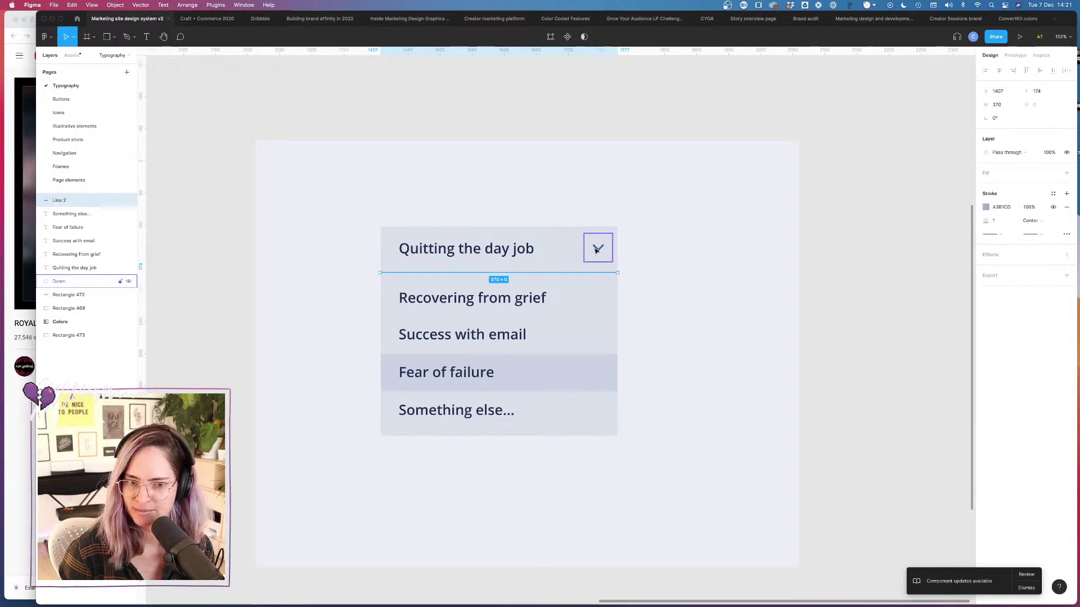
left_click(552, 388)
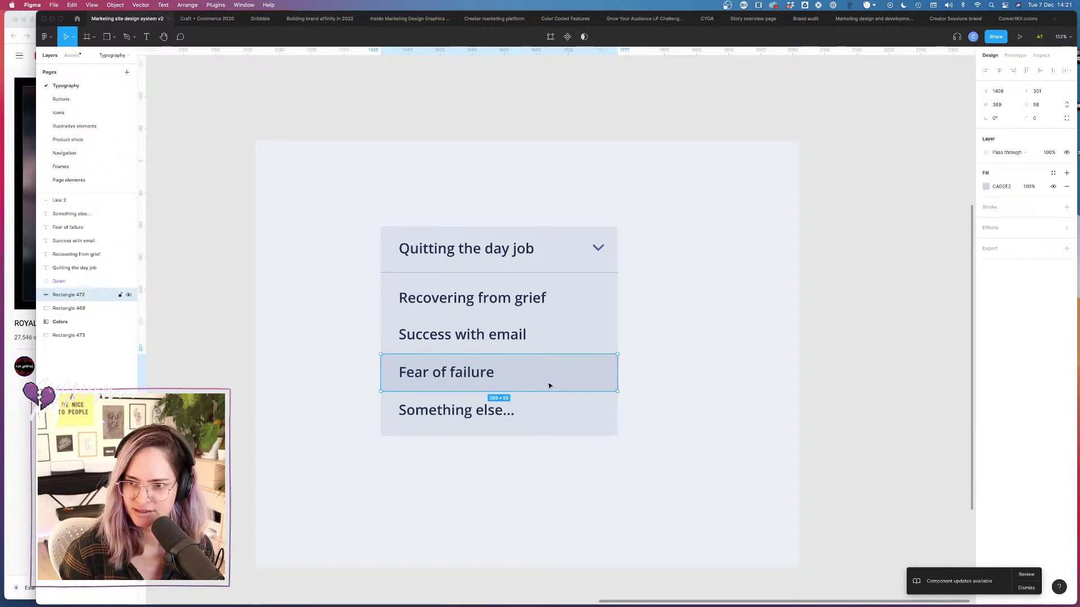
scroll(552, 379, "down", 5)
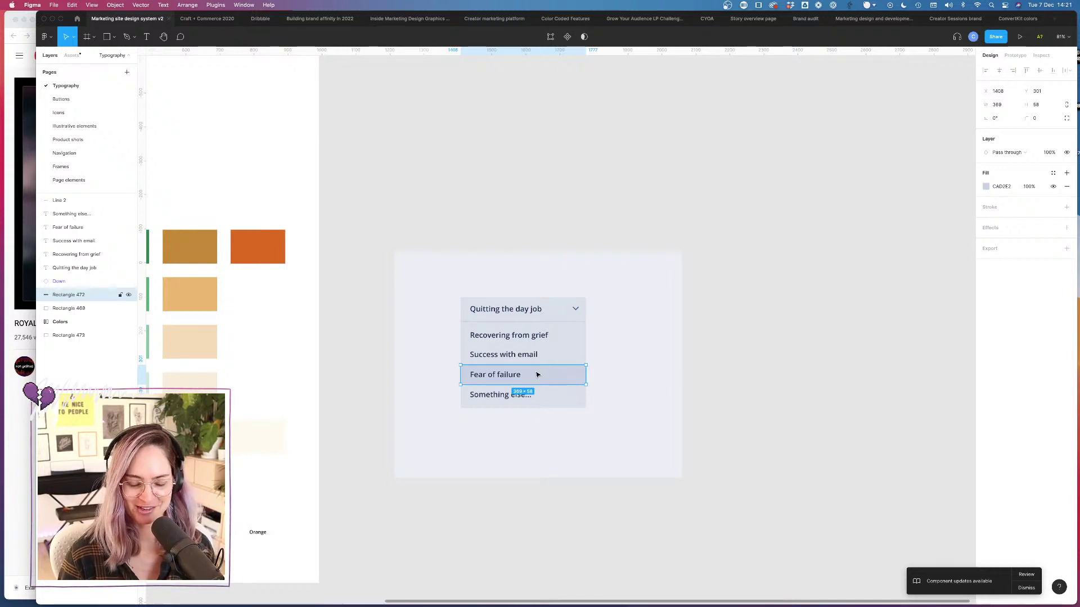
Step: Shift the large pale blue background rectangle slightly so the dropdown sits centered on it
left_click(576, 214)
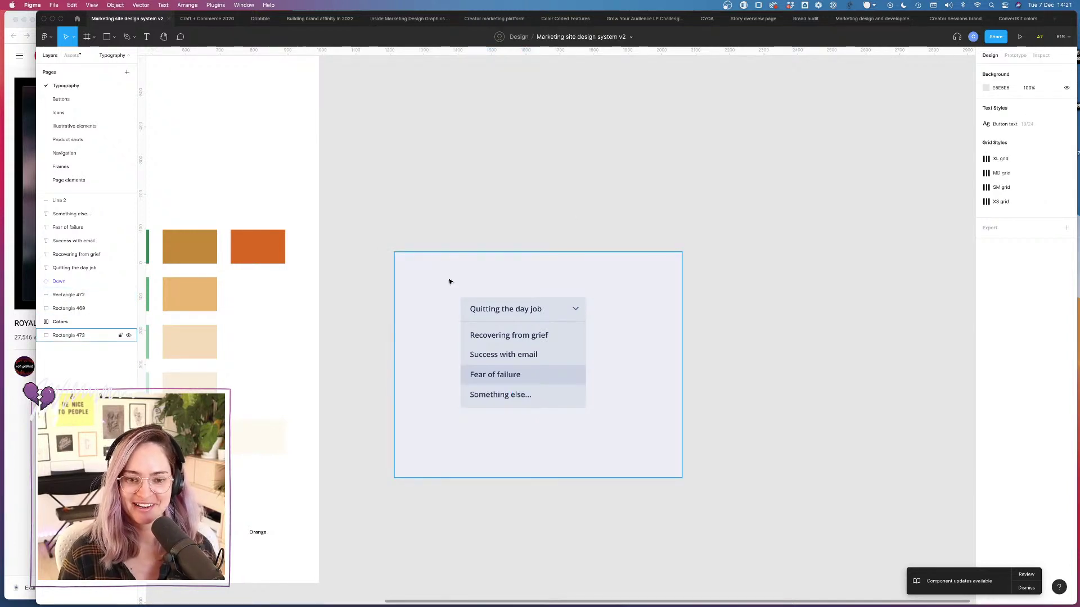
left_click(450, 281)
left_click_drag(605, 280, 590, 273)
left_click(717, 308)
Step: Duplicate the dropdown's "Fear of failure" highlight bar and shrink the copy to about 95 × 58, overhanging the row's right end
scroll(643, 291, "left", 10)
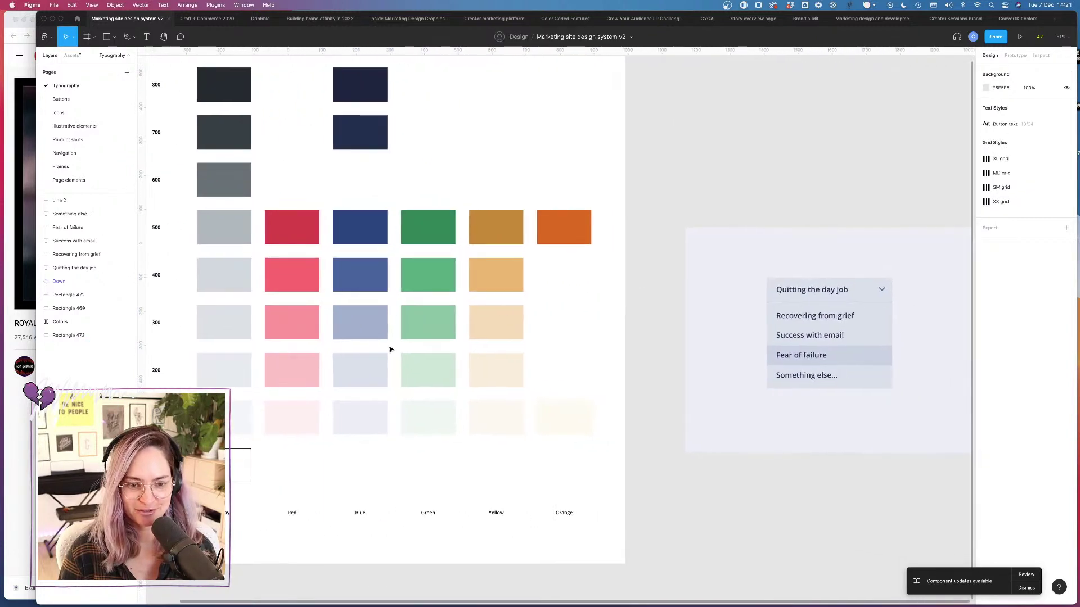
left_click(365, 326)
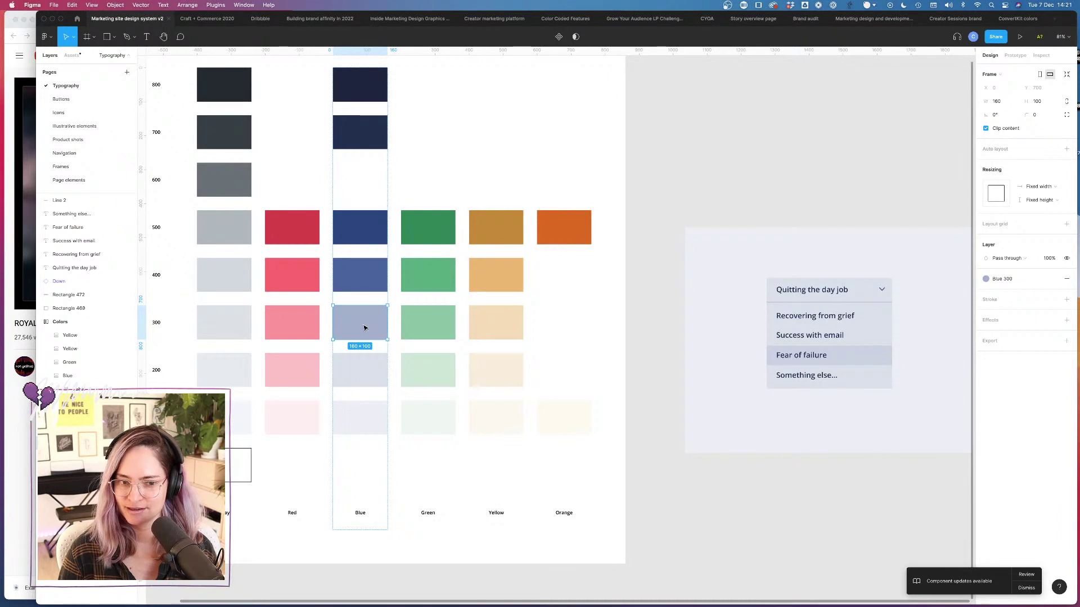
left_click(845, 358)
scroll(844, 360, "right", 5)
left_click_drag(648, 354, 707, 349)
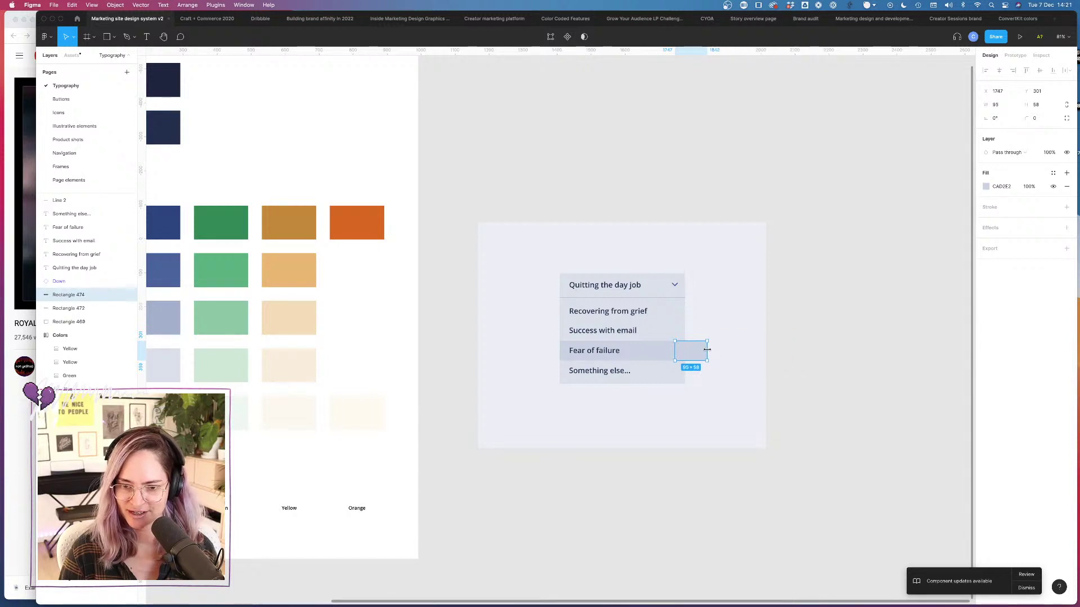
Step: Fill the small duplicated rectangle with the Blue 300 shade A3B1CD from the ConvertKit colors library
left_click(986, 186)
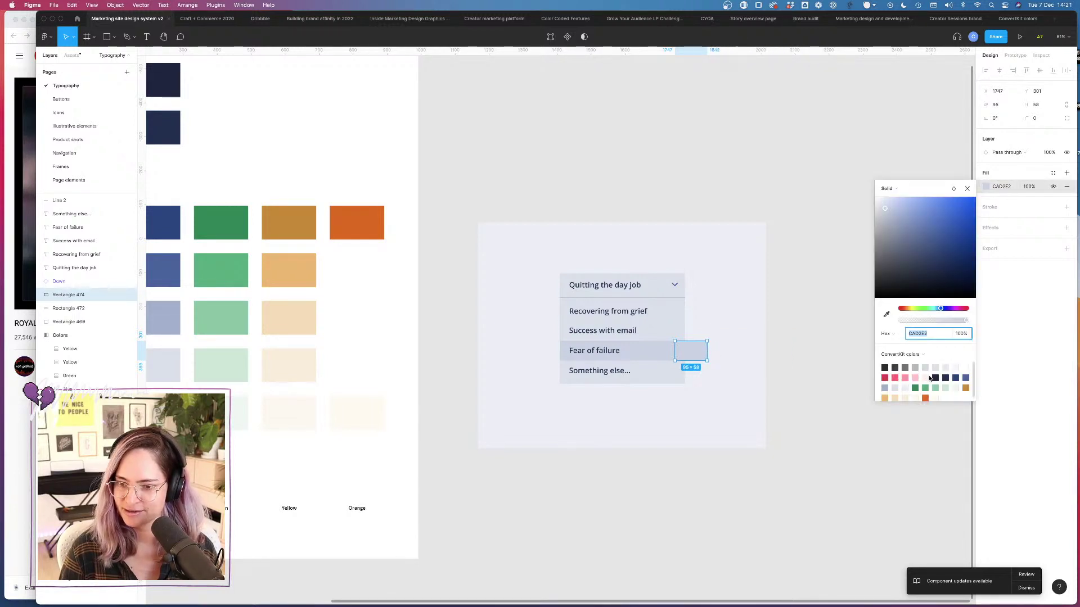
left_click(885, 387)
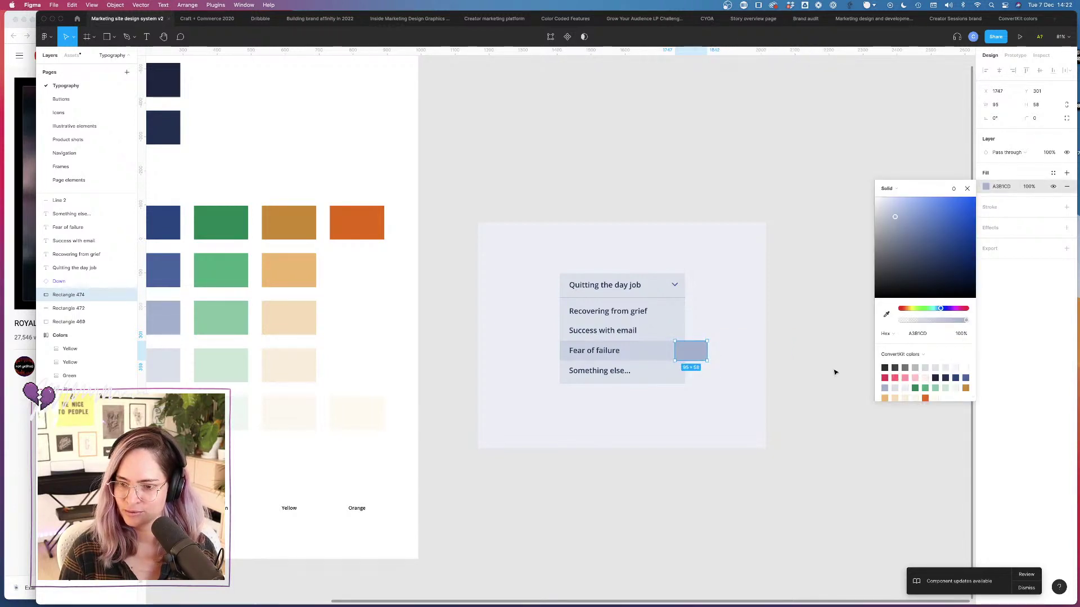
left_click(791, 368)
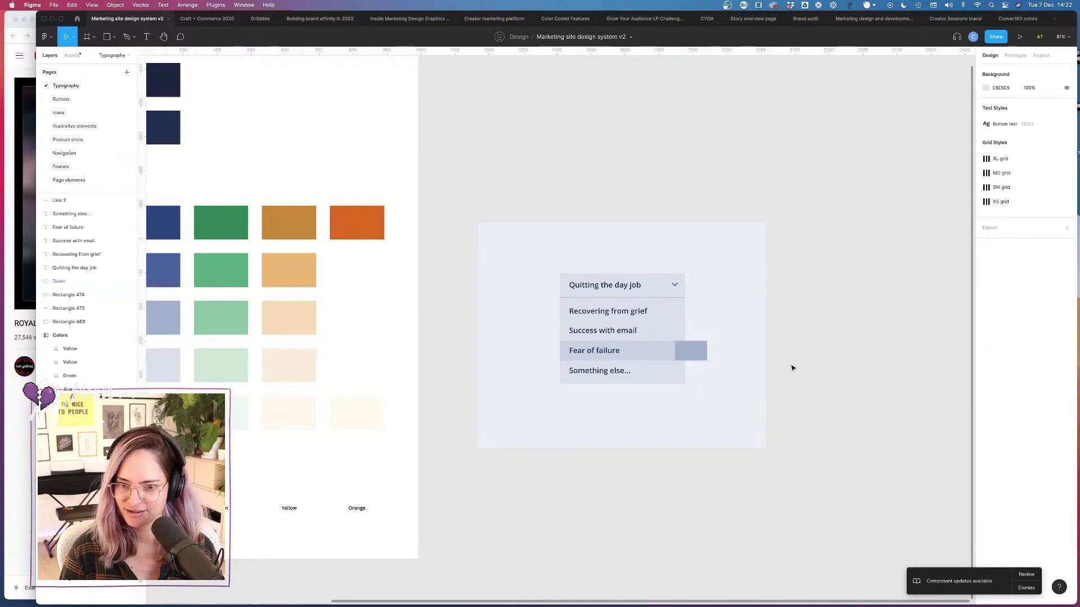
Step: Compare the small blue rectangle and highlighted dropdown row with the blue weights in the palette
left_click(692, 351)
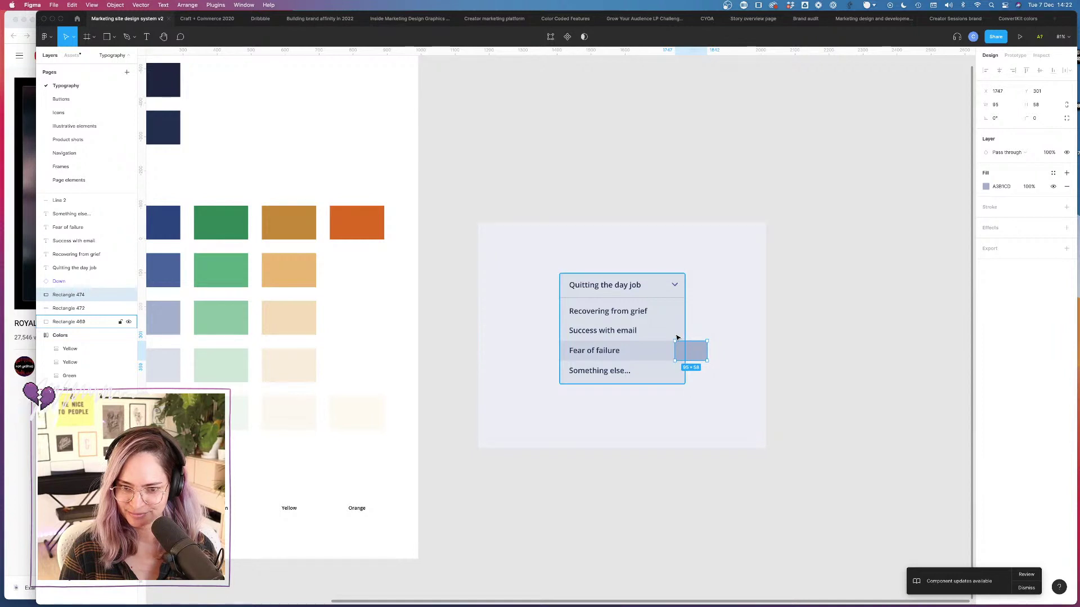
left_click(848, 370)
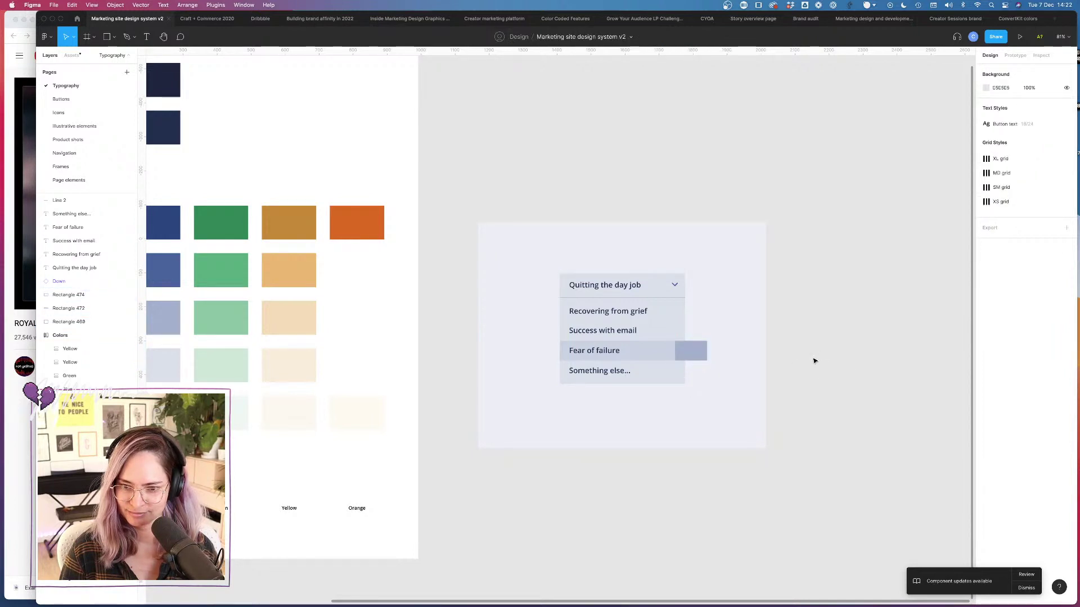
scroll(814, 361, "left", 5)
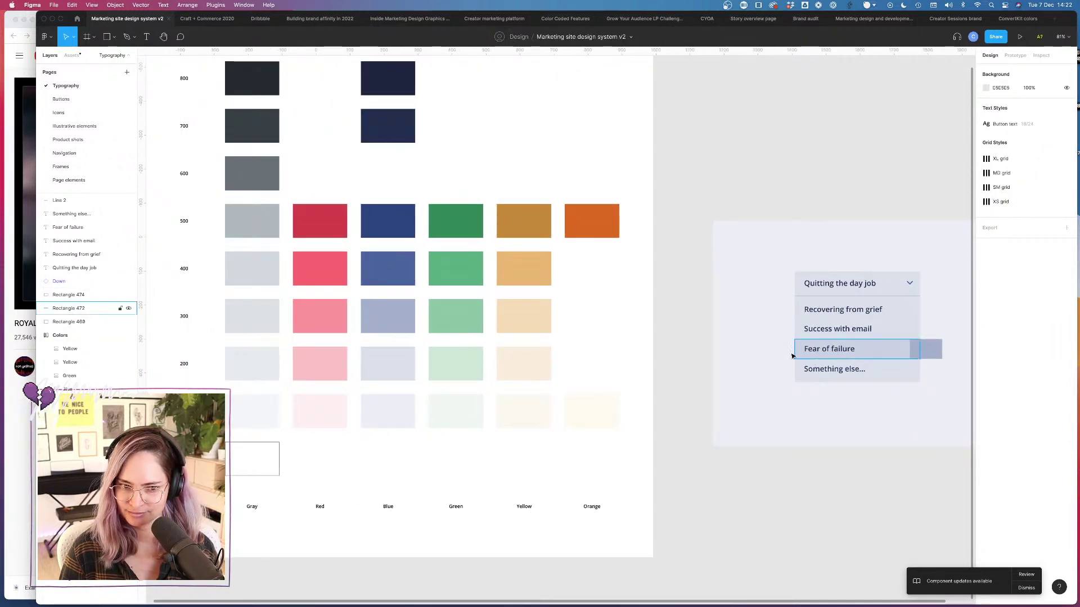
scroll(675, 336, "right", 4)
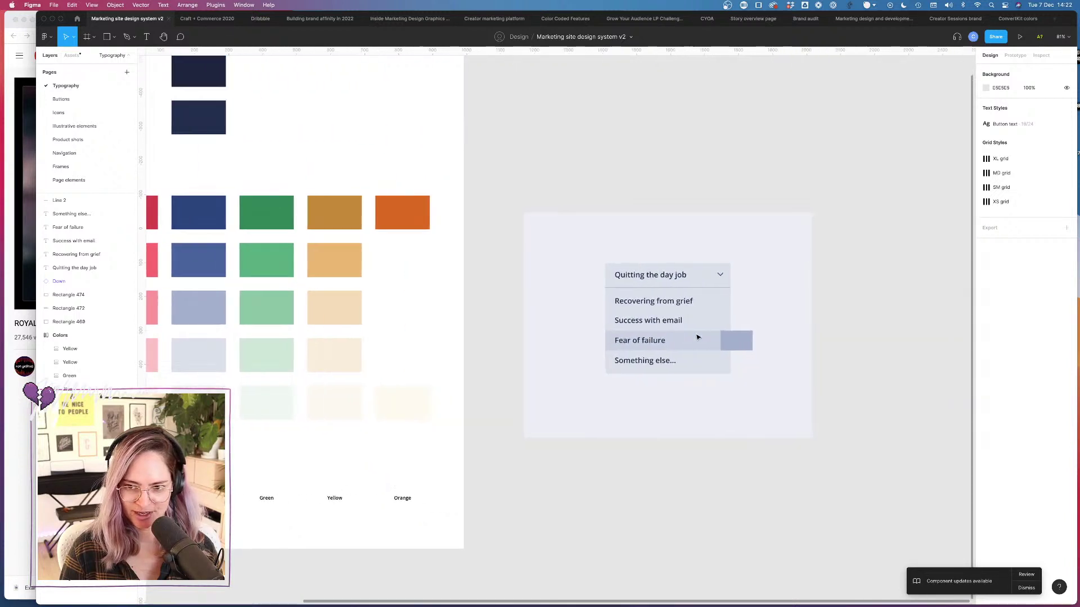
left_click(776, 289)
scroll(777, 291, "down", 3)
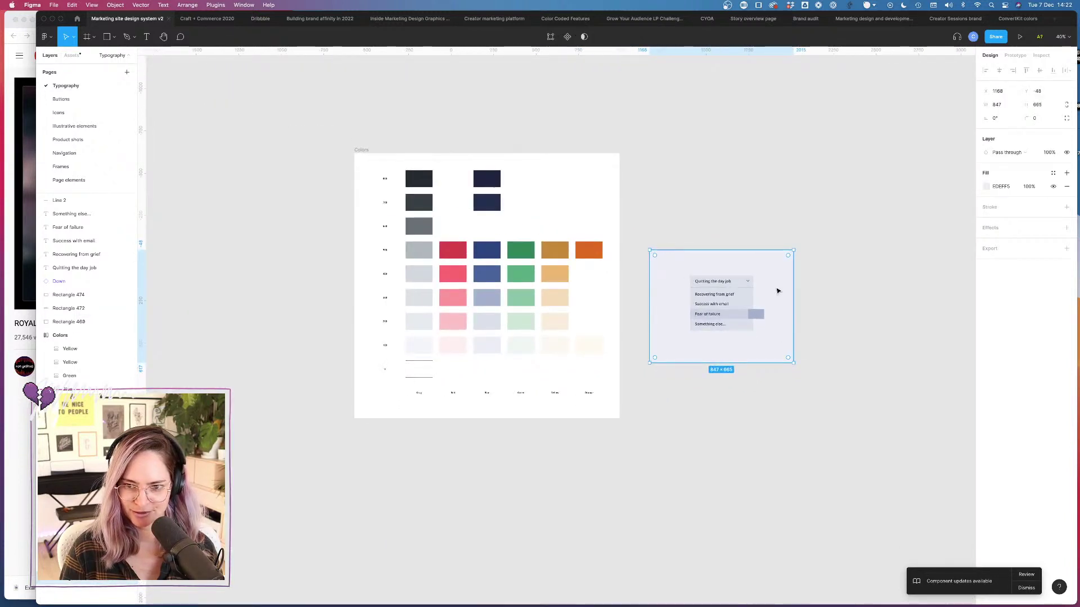
Step: Narrow the blue rectangle to about 45 × 58 just outside the dropdown and place a duplicate directly above it
left_click(695, 234)
left_click(755, 314)
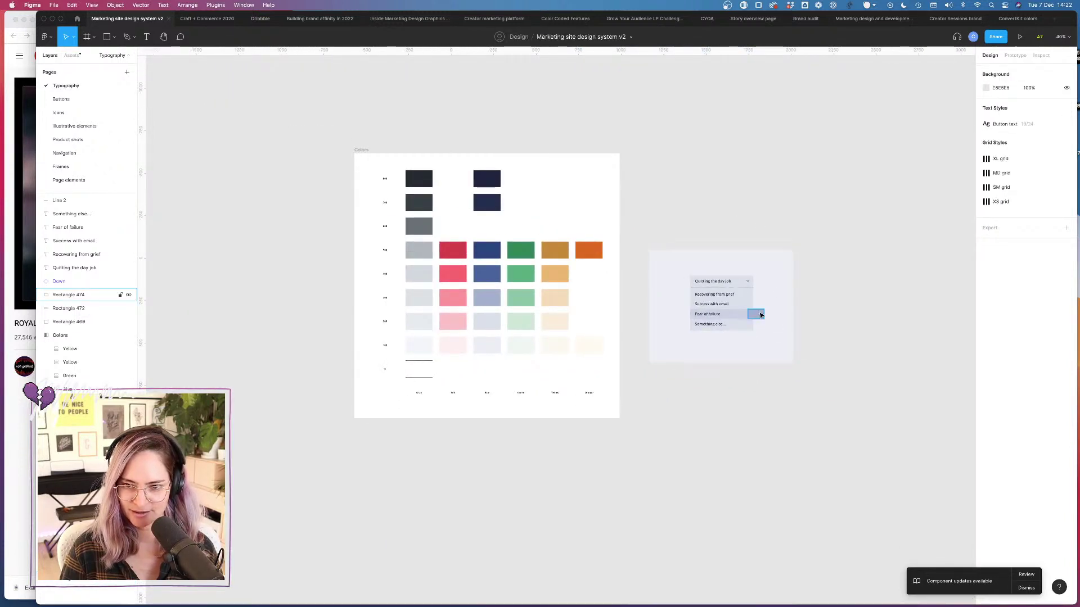
scroll(756, 313, "up", 5)
left_click_drag(753, 315, 765, 292)
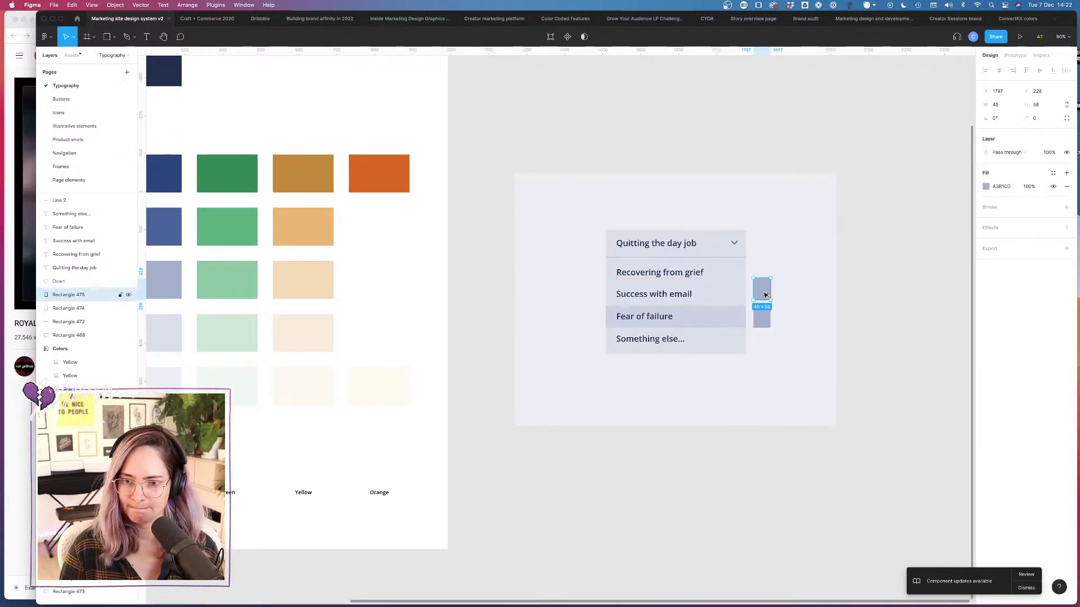
Step: Fill the upper duplicate with the pale 200-weight blue from the ConvertKit colors library
left_click(985, 186)
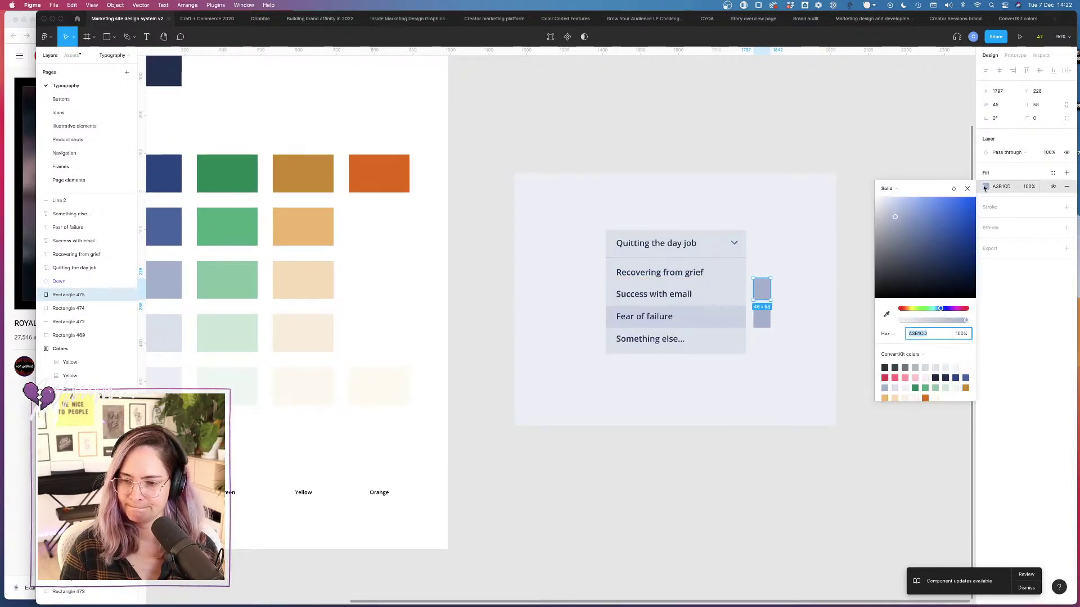
left_click(895, 388)
left_click(803, 290)
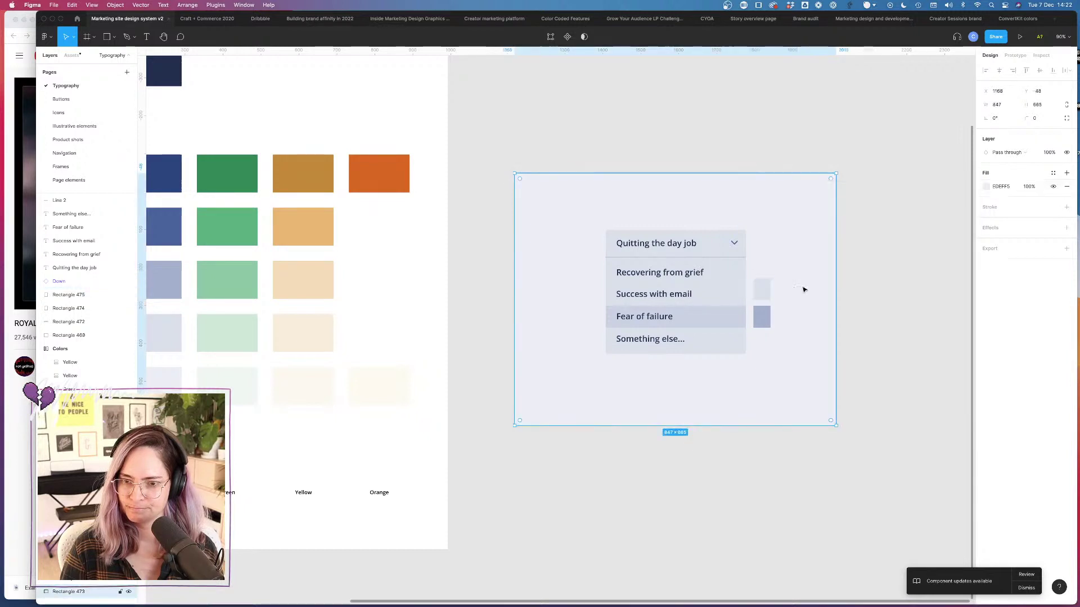
Step: Try moving the pale blue swatch against the dropdown's background to compare the two fills
left_click(766, 290)
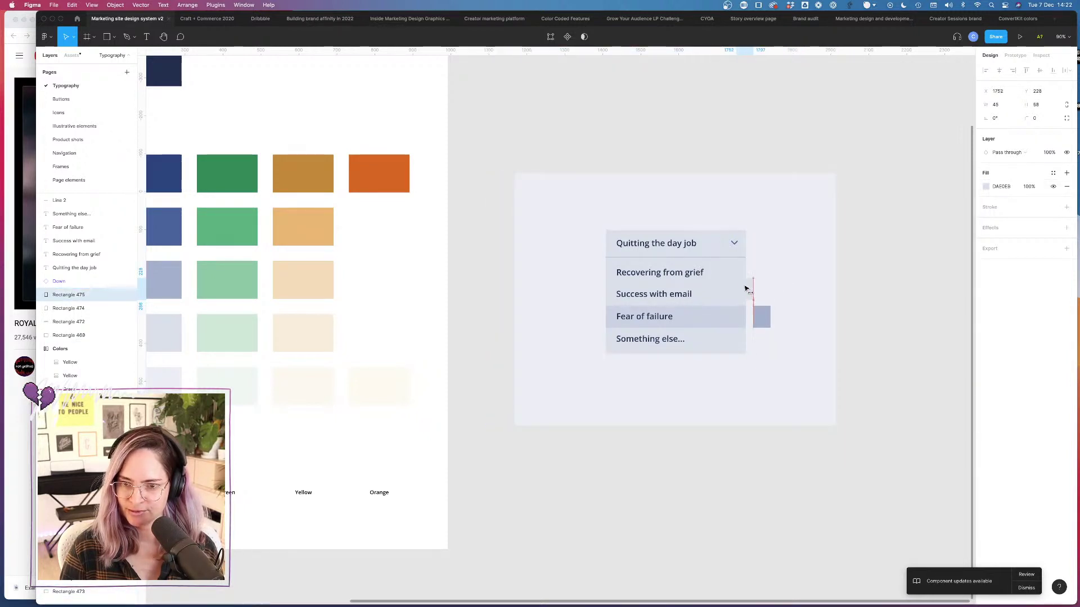
left_click_drag(760, 289, 761, 261)
key("Delete")
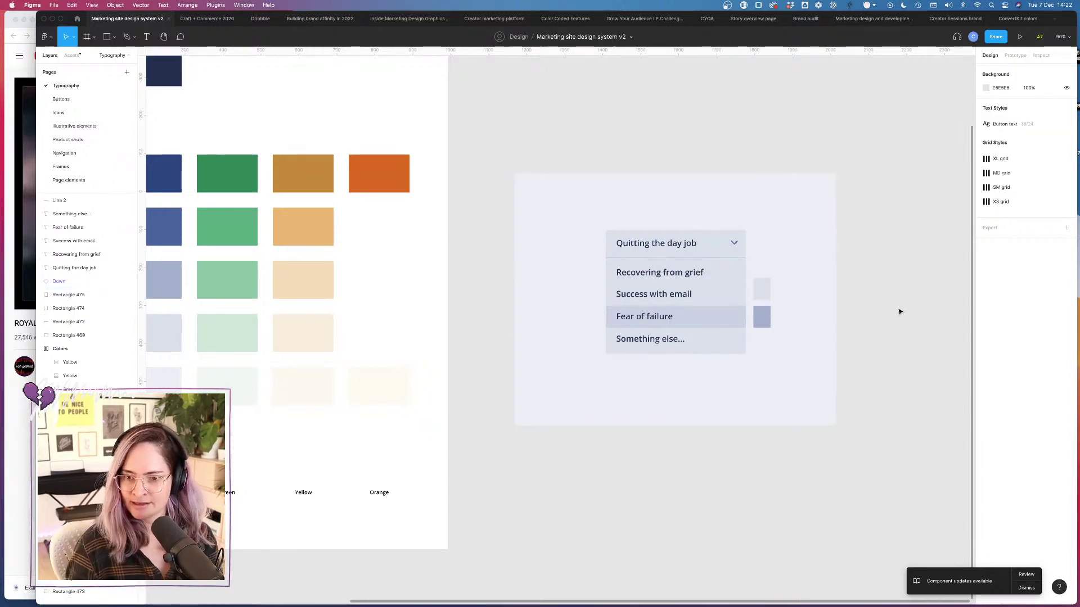
left_click(762, 290)
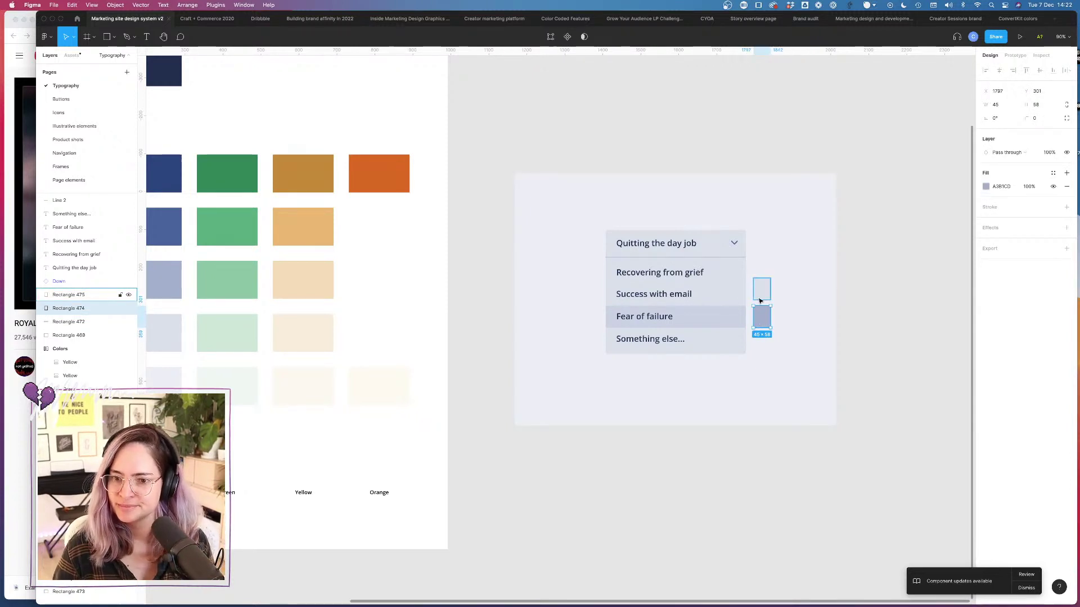
left_click(826, 315)
Step: Check the color style of the 400-weight swatch in the palette's Blue column
scroll(495, 284, "left", 10)
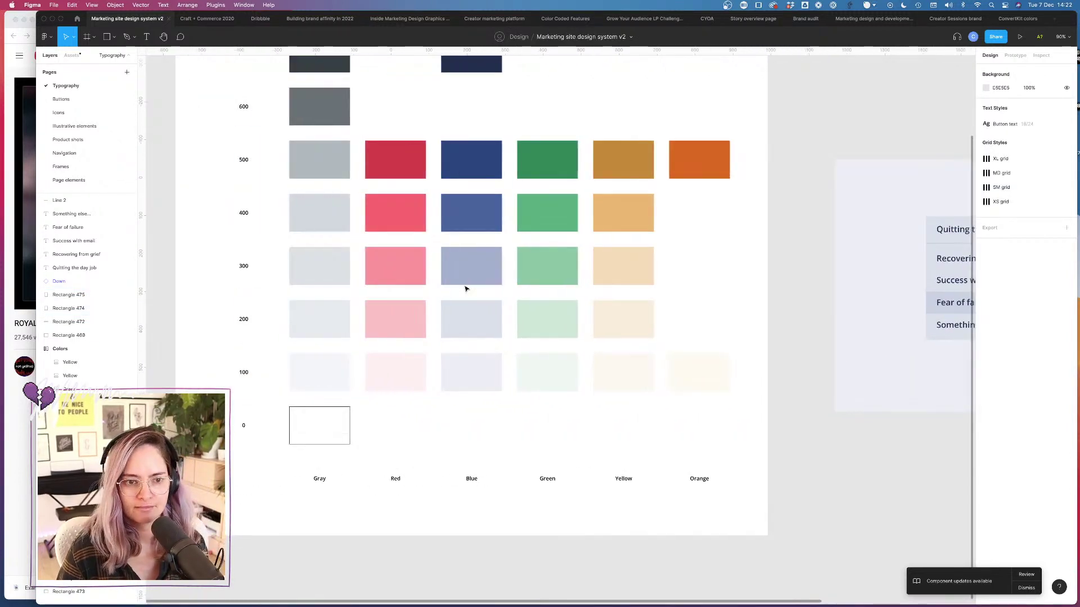
scroll(466, 287, "right", 5)
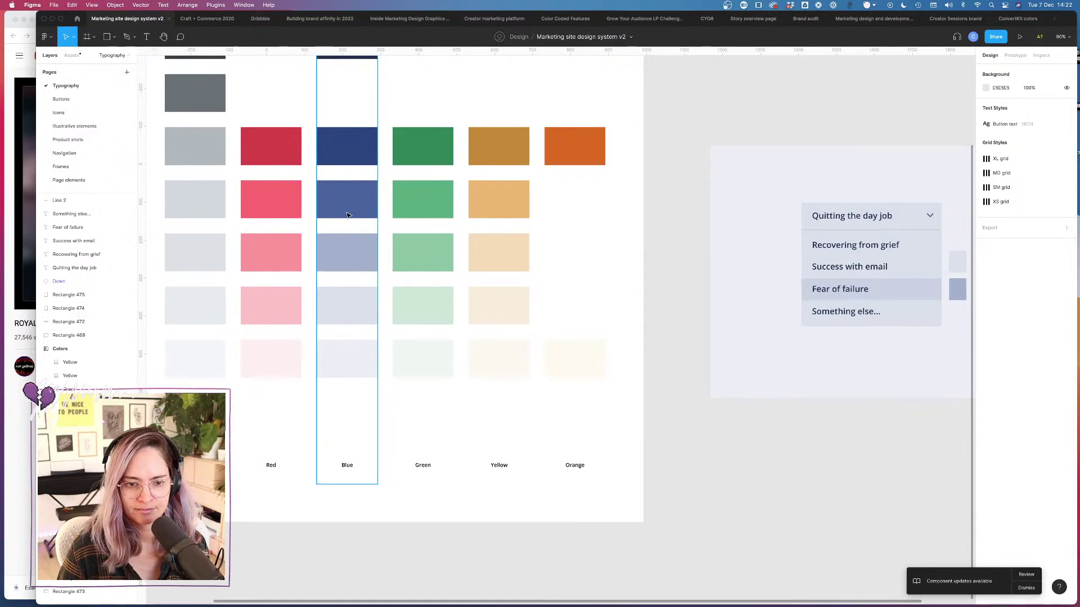
left_click(350, 219)
scroll(366, 217, "left", 5)
scroll(381, 212, "right", 5)
scroll(381, 212, "down", 1)
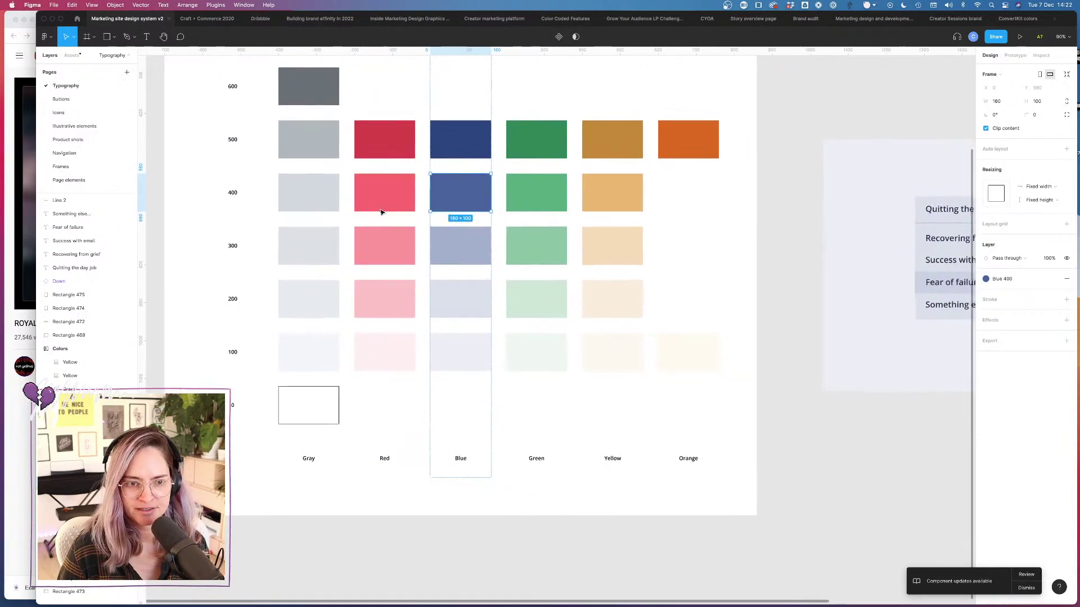
Step: Duplicate the Blue 300 swatch directly below itself and fill the copy with the Blue 400 shade 48639C from the ConvertKit colors
scroll(381, 212, "right", 10)
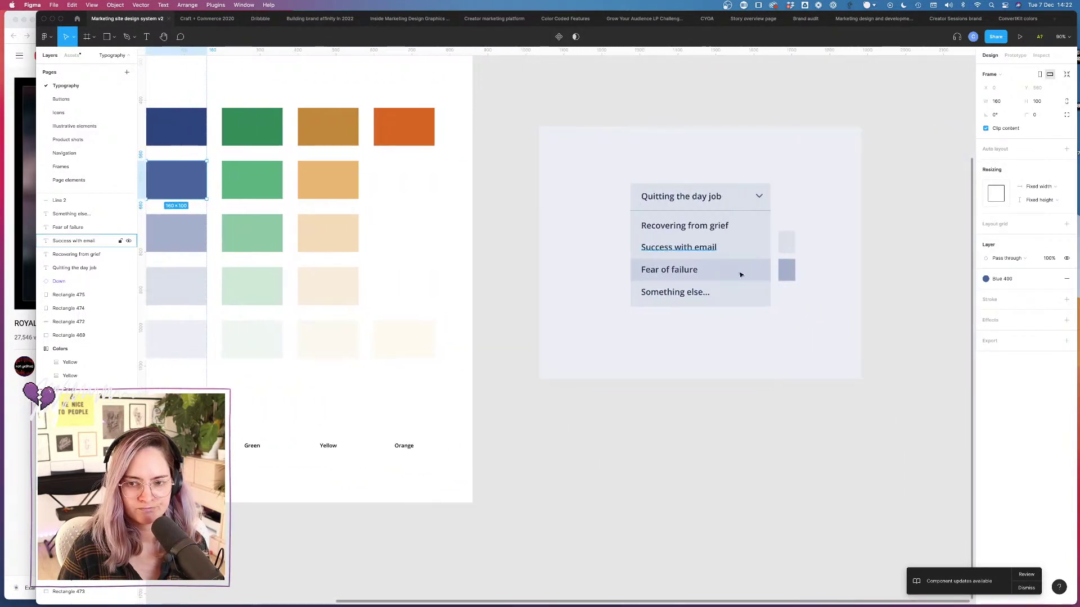
left_click(786, 270)
left_click_drag(786, 270, 789, 303, "alt")
left_click(993, 188)
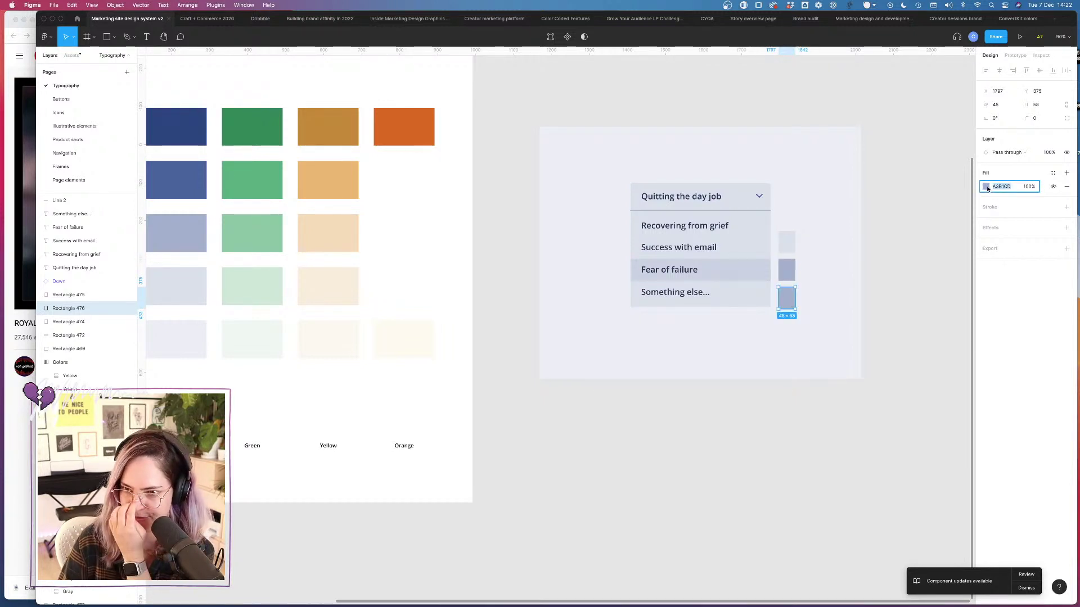
left_click(985, 186)
left_click(965, 378)
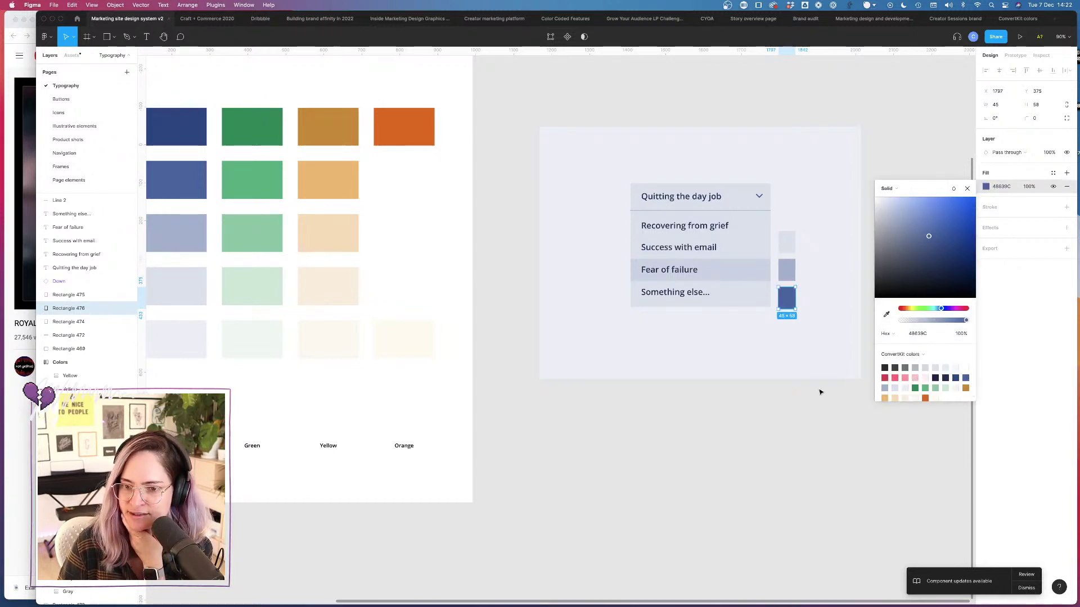
left_click(819, 392)
scroll(800, 373, "right", 5)
scroll(793, 337, "up", 2)
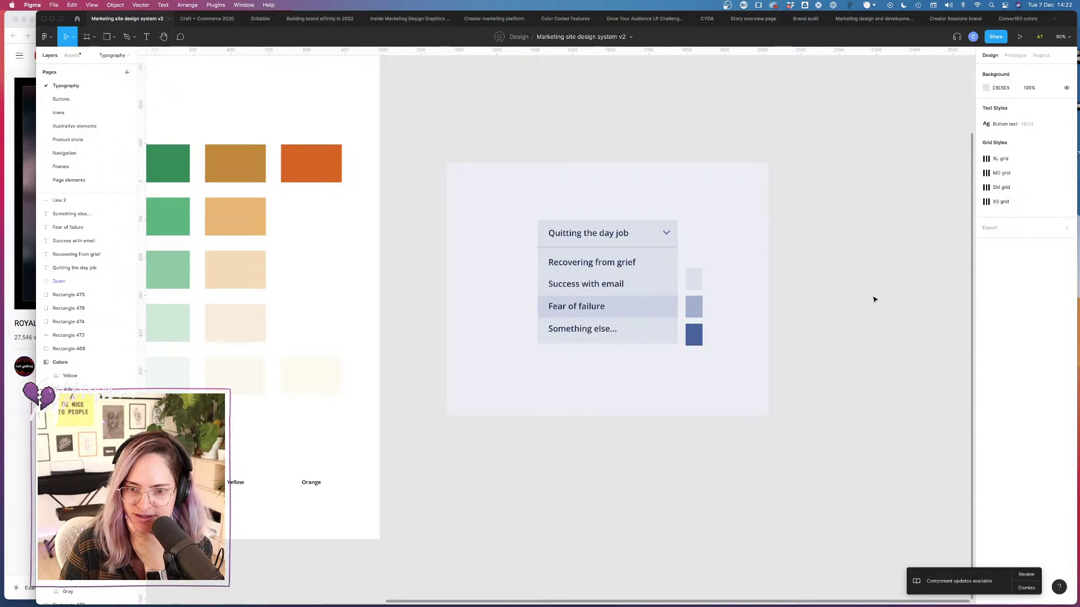
scroll(848, 294, "left", 4)
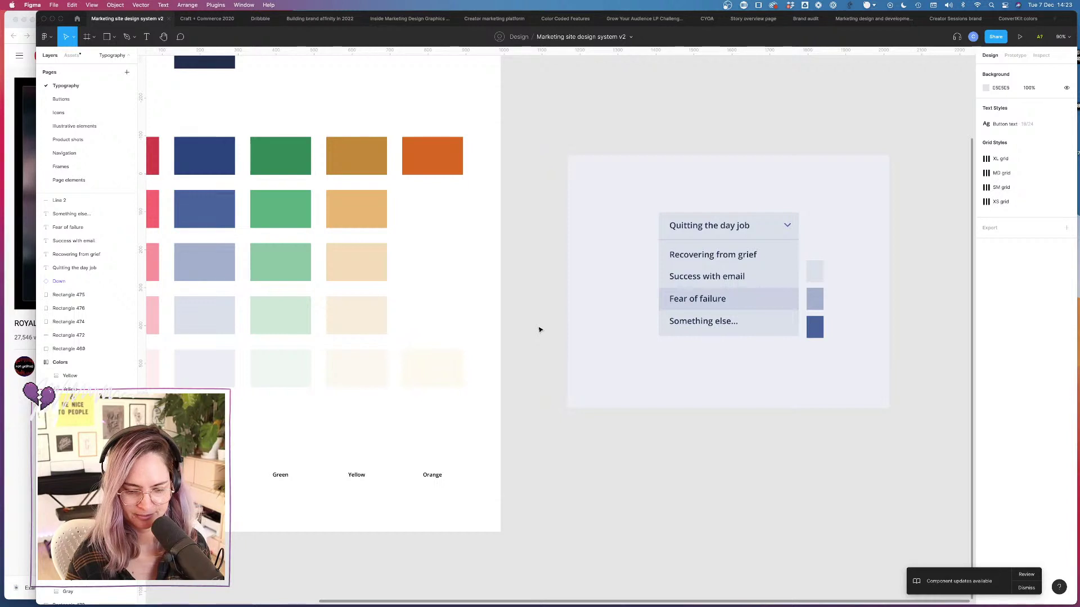
scroll(838, 211, "right", 3)
scroll(837, 210, "down", 2)
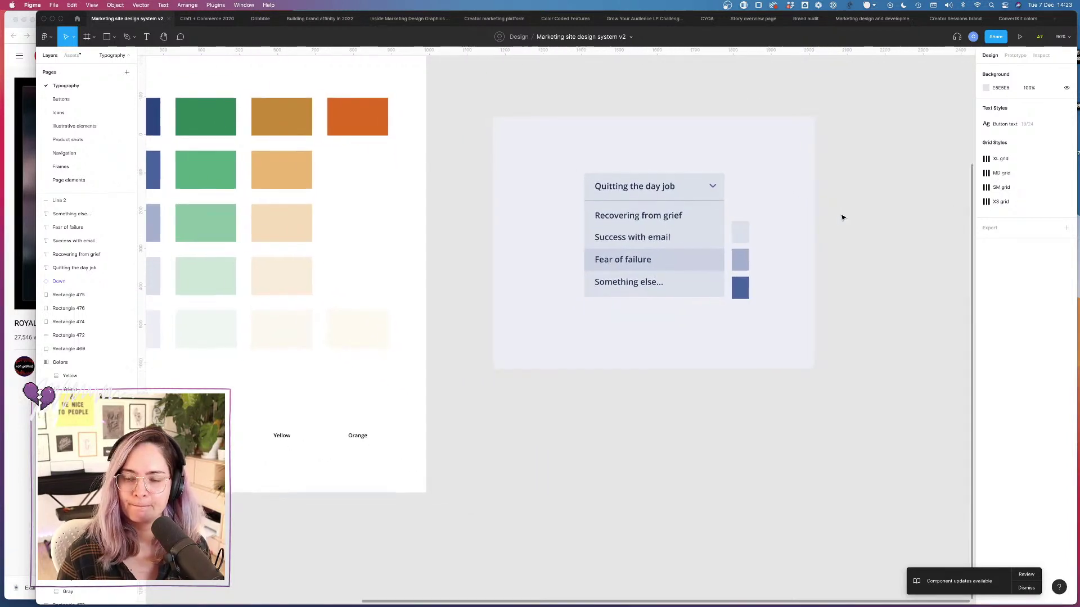
scroll(777, 230, "up", 3)
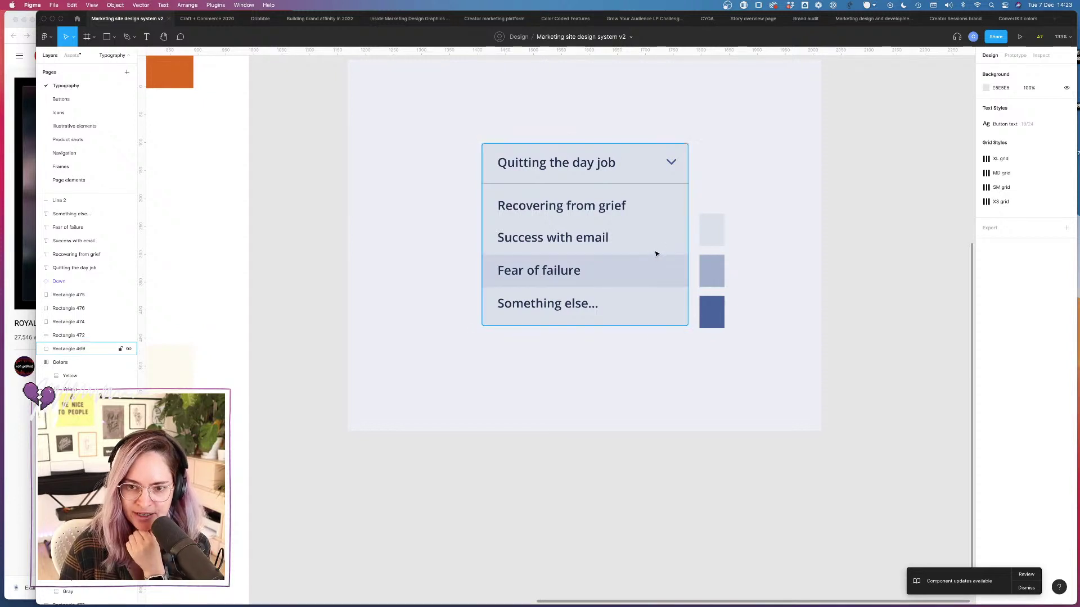
Step: Move the palest swatch up and place a duplicate of the Blue 300 swatch in the gap between the two
scroll(643, 270, "down", 3)
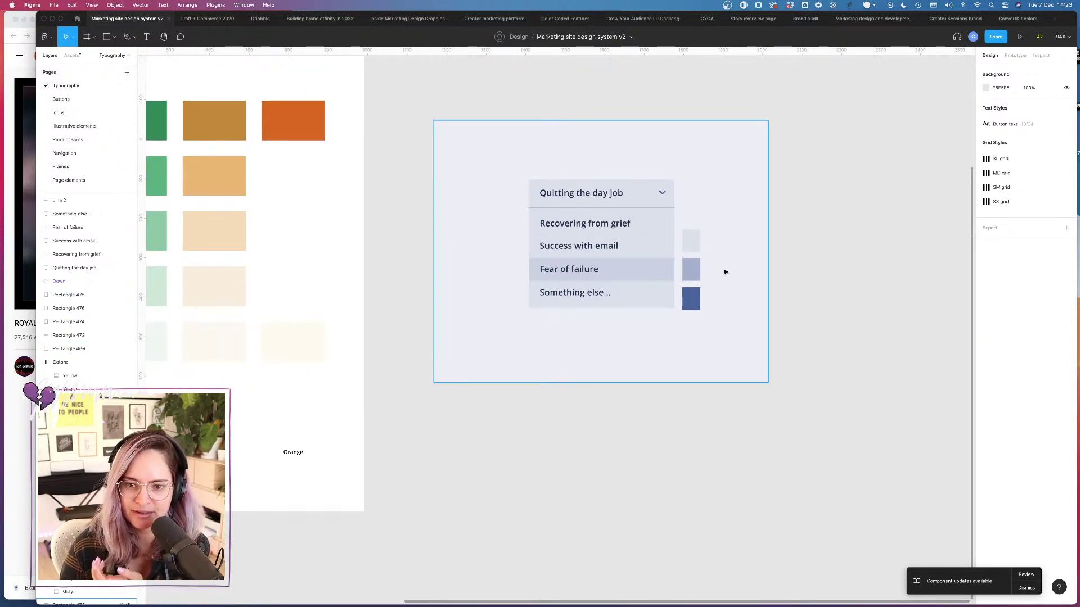
left_click(691, 243)
left_click_drag(692, 244, 693, 220)
left_click(691, 269)
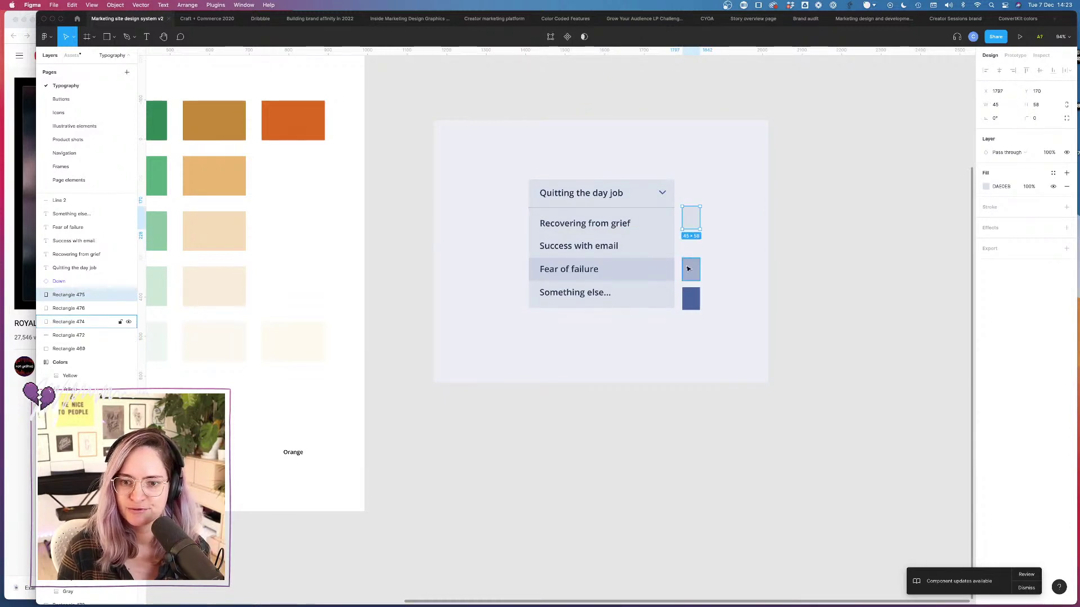
left_click_drag(691, 275, 695, 250)
Step: Fill the new swatch with CAD2E2, copied from the dropdown's Fear of failure row, and delete the stray pasted text
left_click(663, 270)
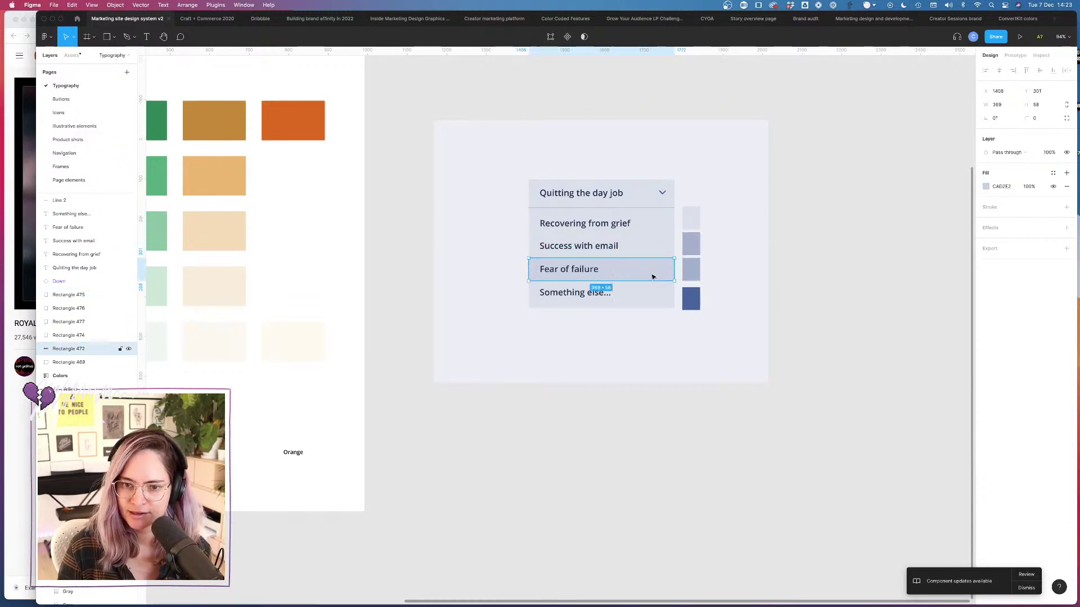
left_click(1001, 187)
key("super+c")
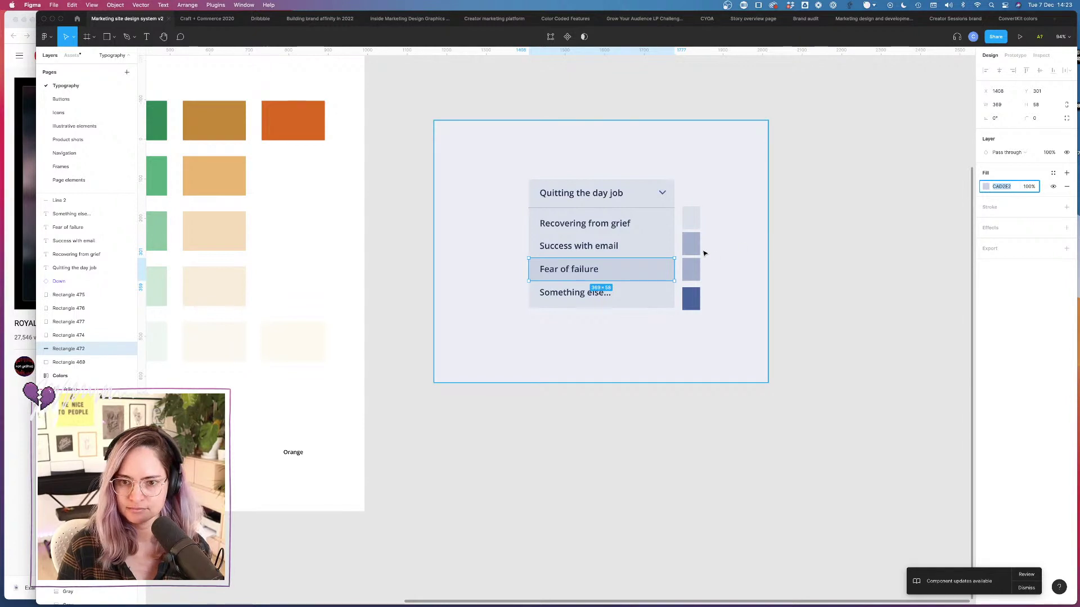
left_click(754, 239)
key("super+v")
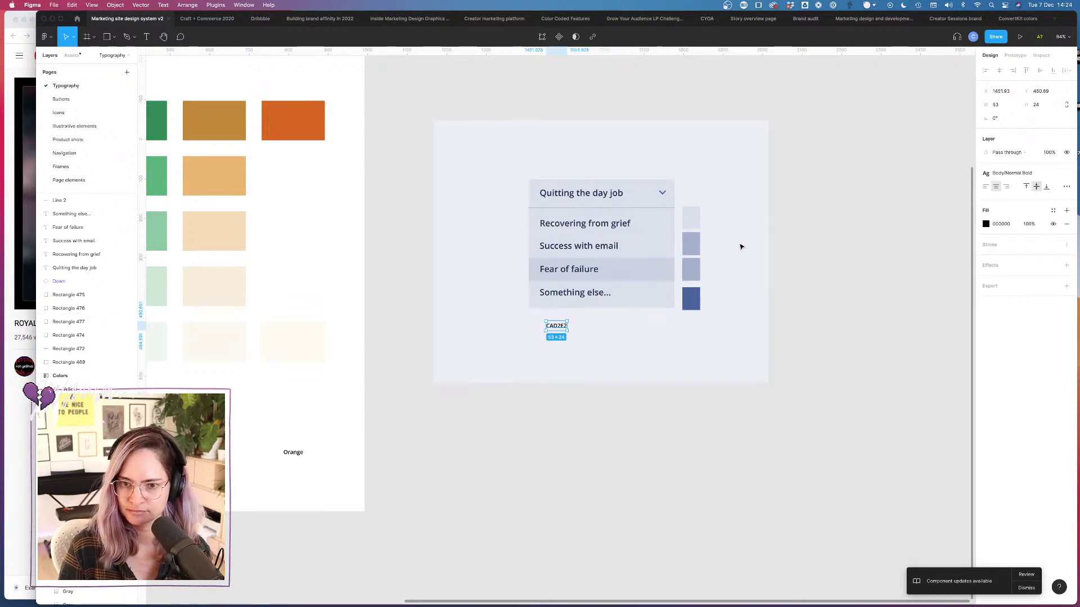
left_click(691, 243)
left_click(1014, 188)
key("super+v")
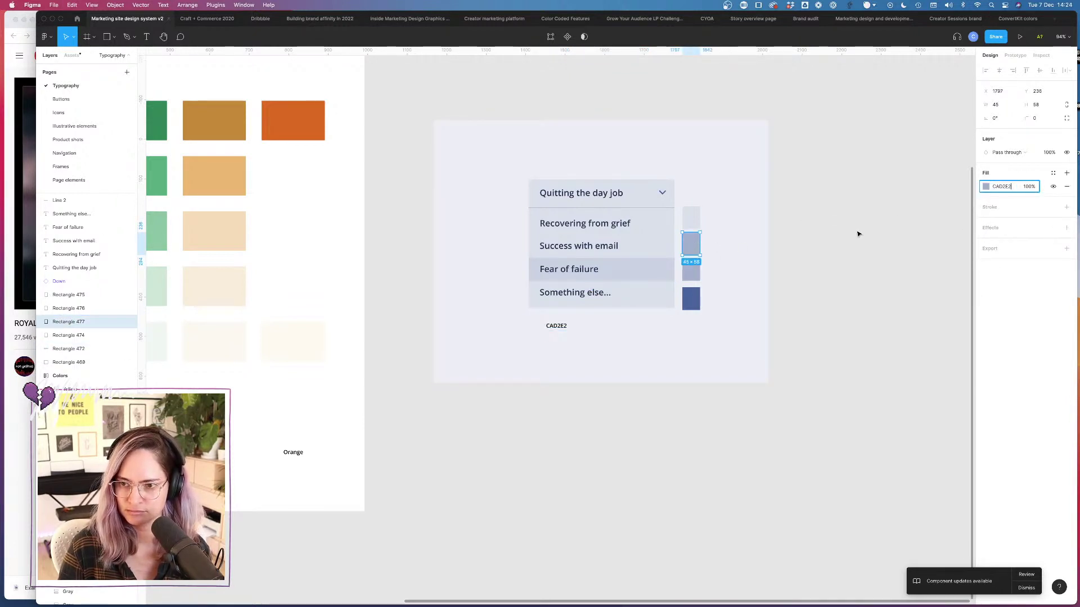
key("Return")
key("Escape")
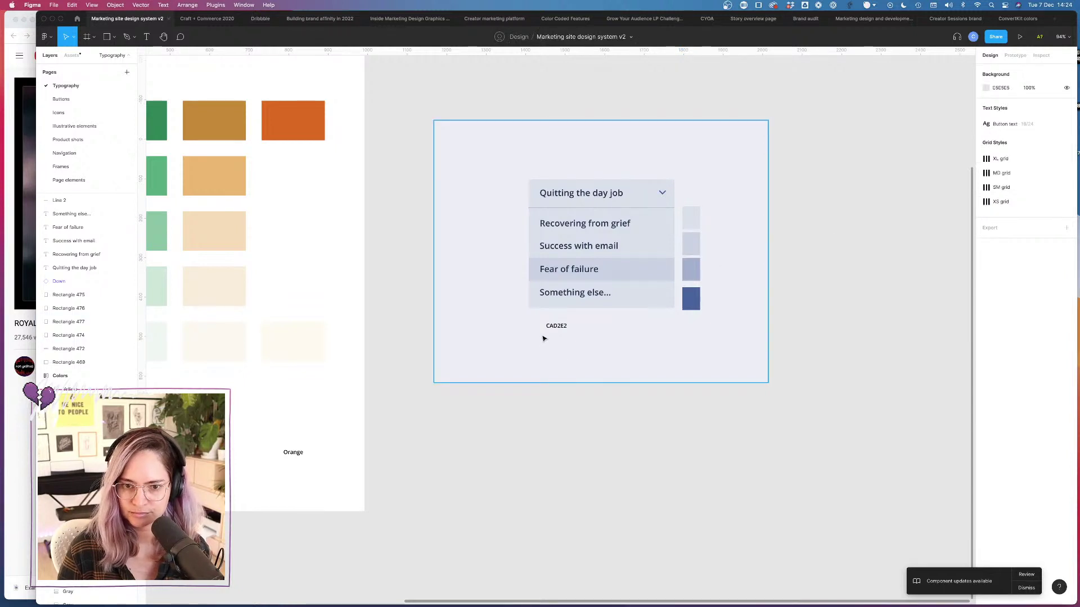
left_click(560, 331)
key("Delete")
Step: Close the gaps between the four blue swatches so they stack edge to edge from lightest to darkest
scroll(759, 195, "up", 5)
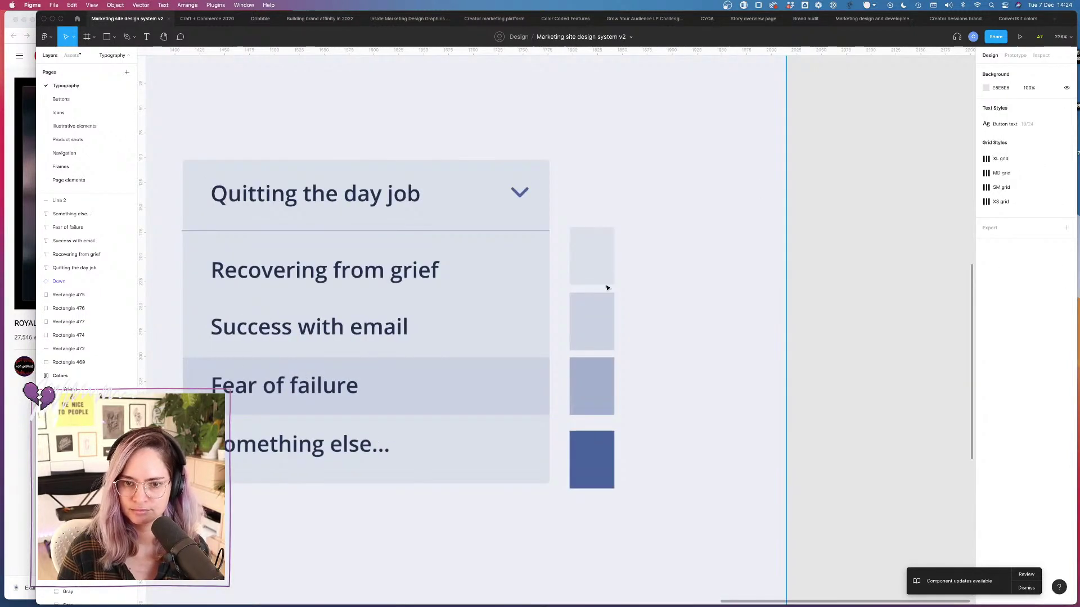
left_click(590, 283)
left_click_drag(598, 265, 598, 272)
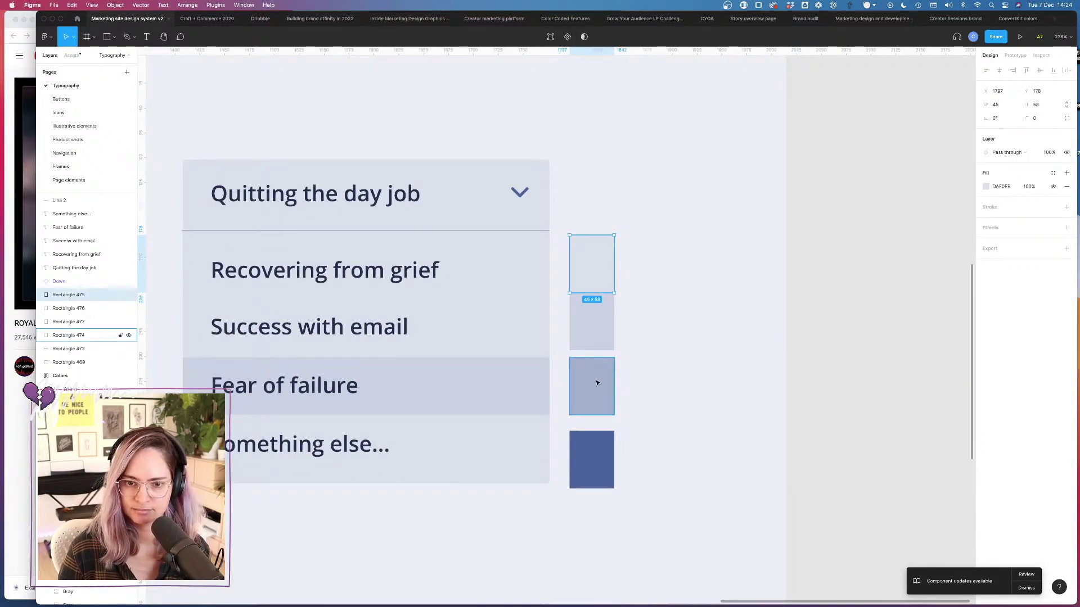
left_click_drag(598, 387, 598, 379)
left_click(599, 455)
left_click_drag(599, 454, 599, 432)
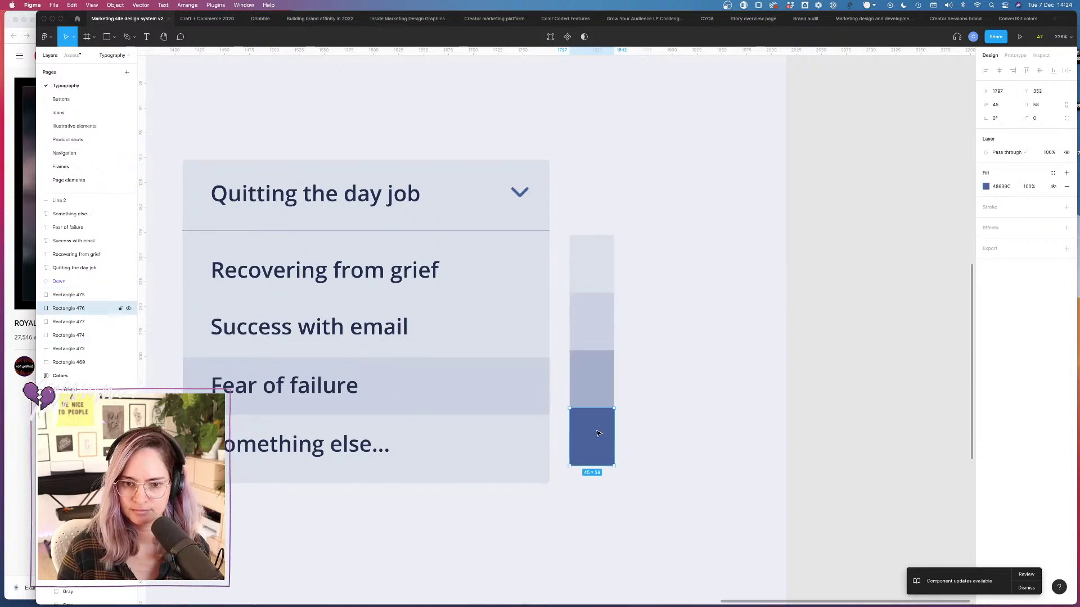
left_click(813, 393)
scroll(805, 372, "down", 5)
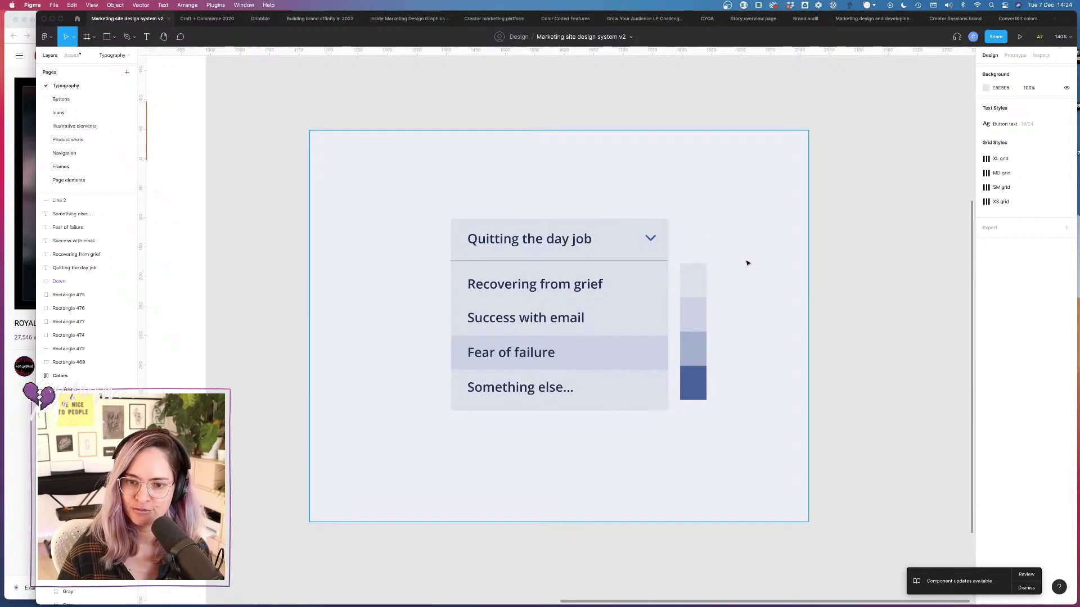
left_click(697, 311)
left_click(846, 312)
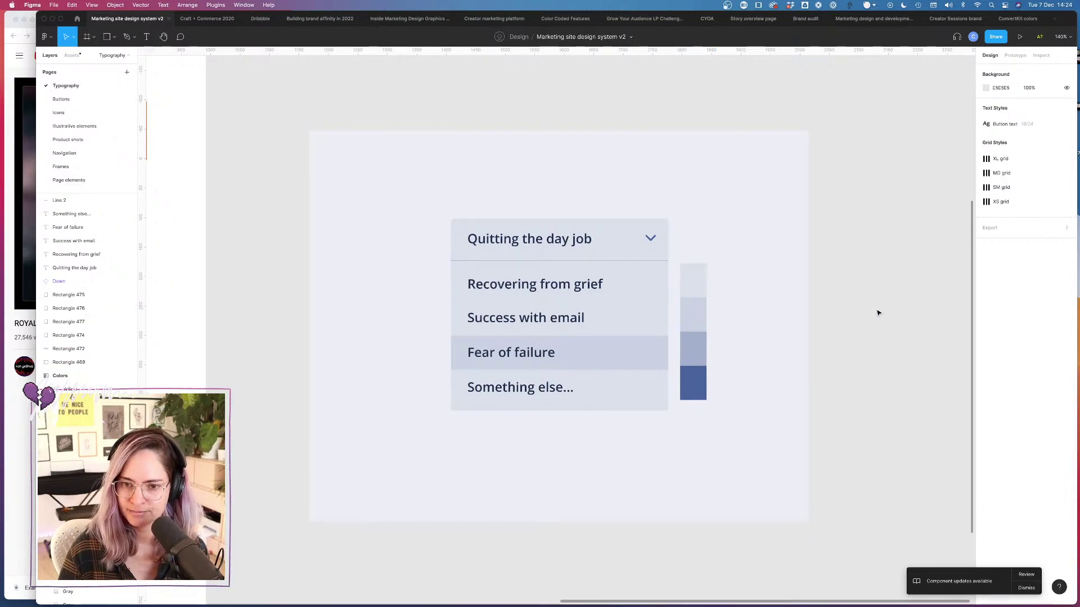
left_click(699, 378)
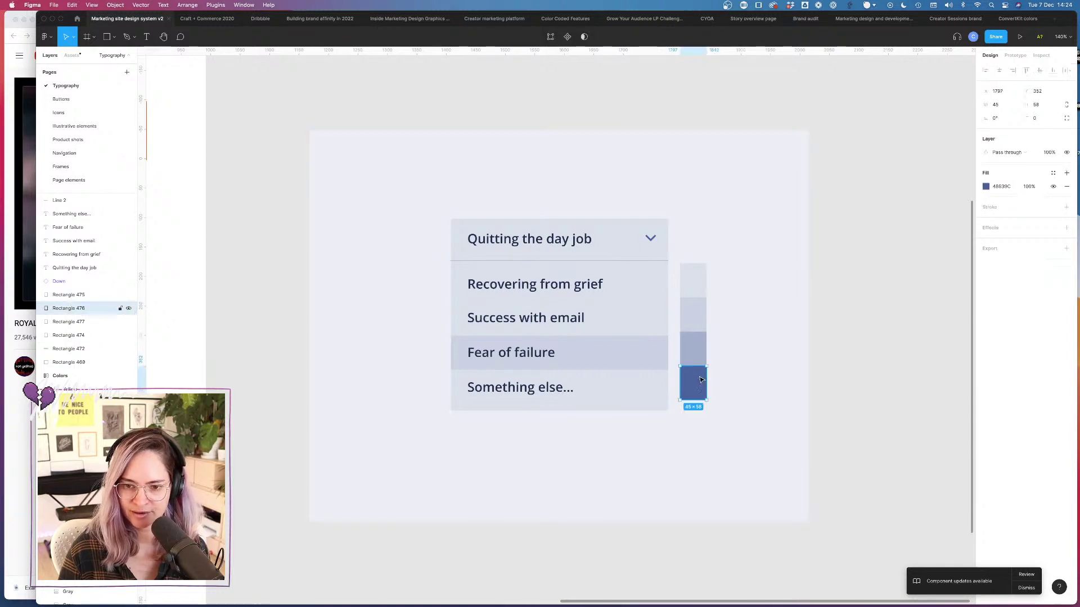
left_click(849, 368)
scroll(830, 389, "down", 5)
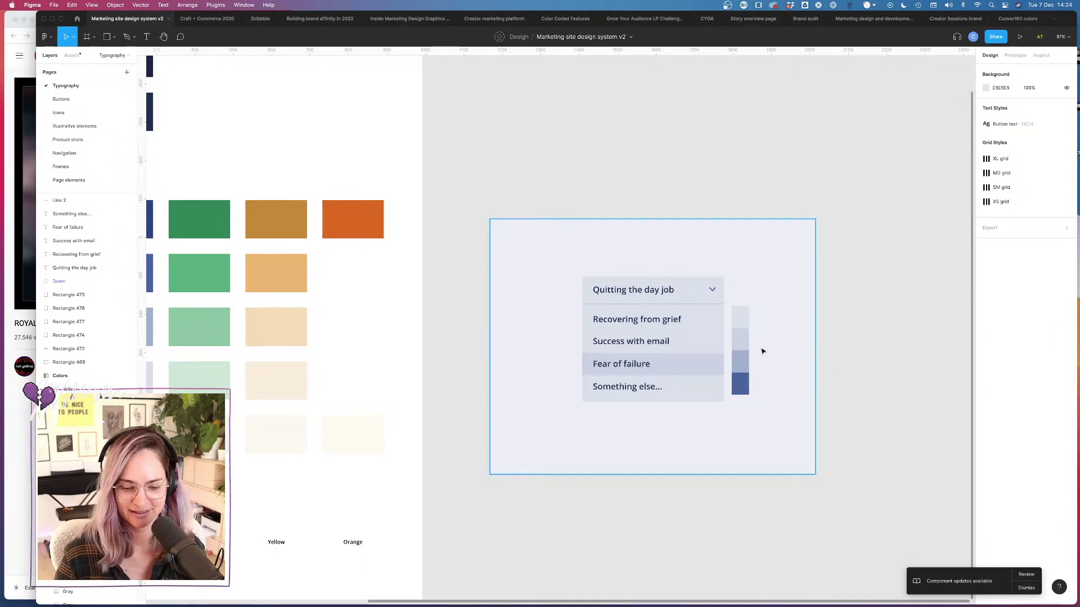
scroll(762, 352, "up", 5)
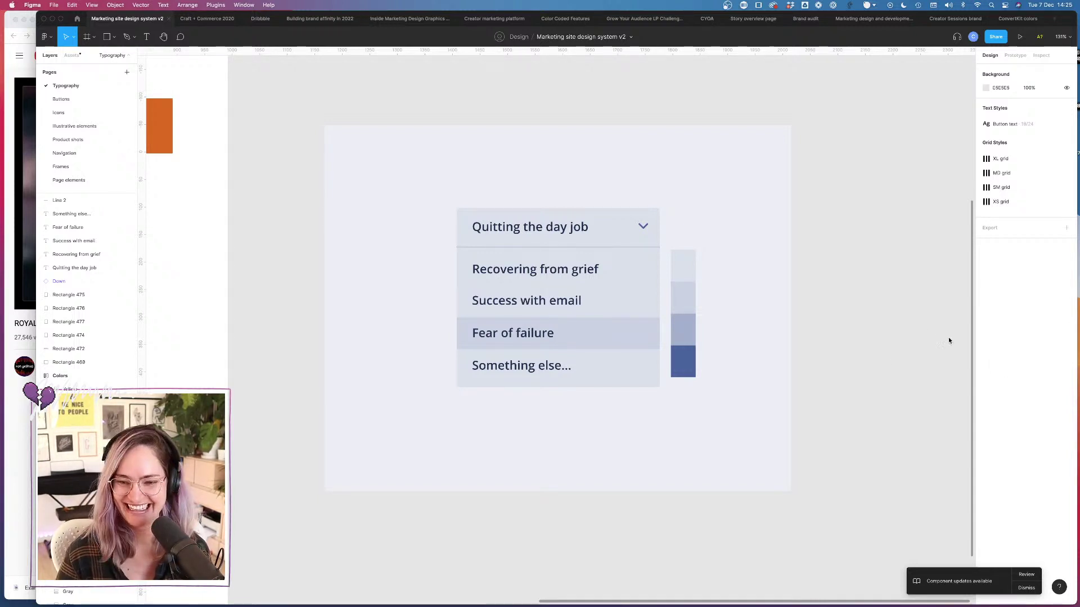
Step: Duplicate the pale background rectangle directly below the dropdown example, leaving a small gap
scroll(777, 289, "down", 5)
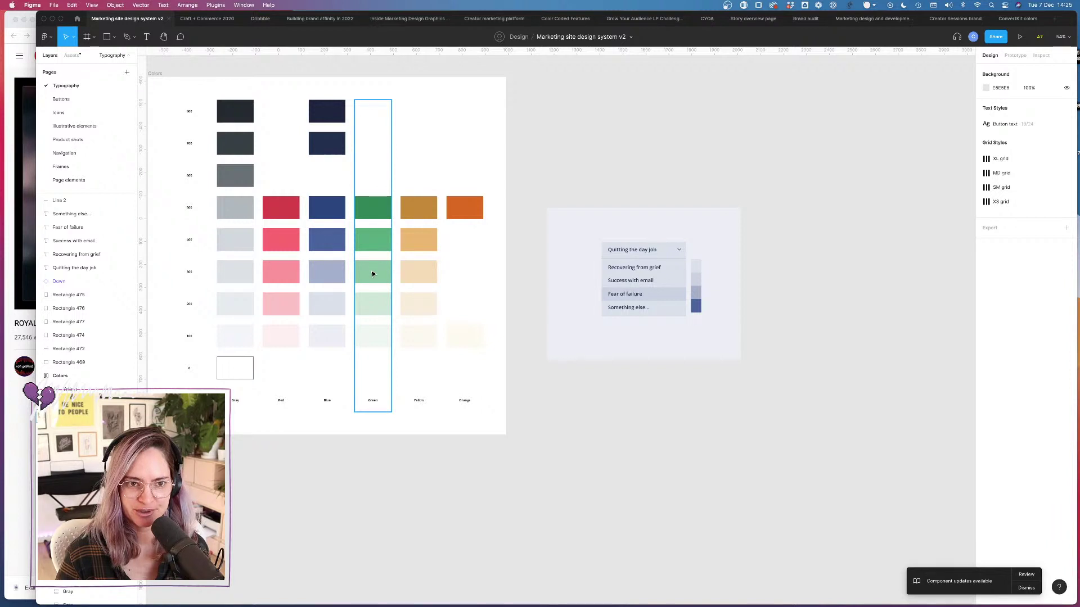
left_click(654, 221)
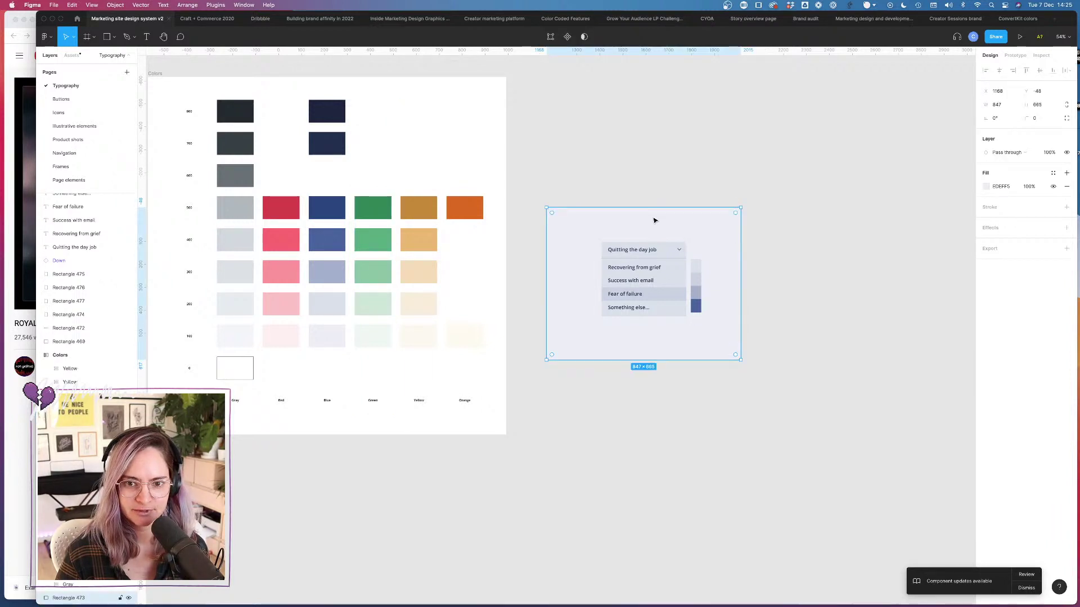
left_click_drag(654, 221, 654, 386)
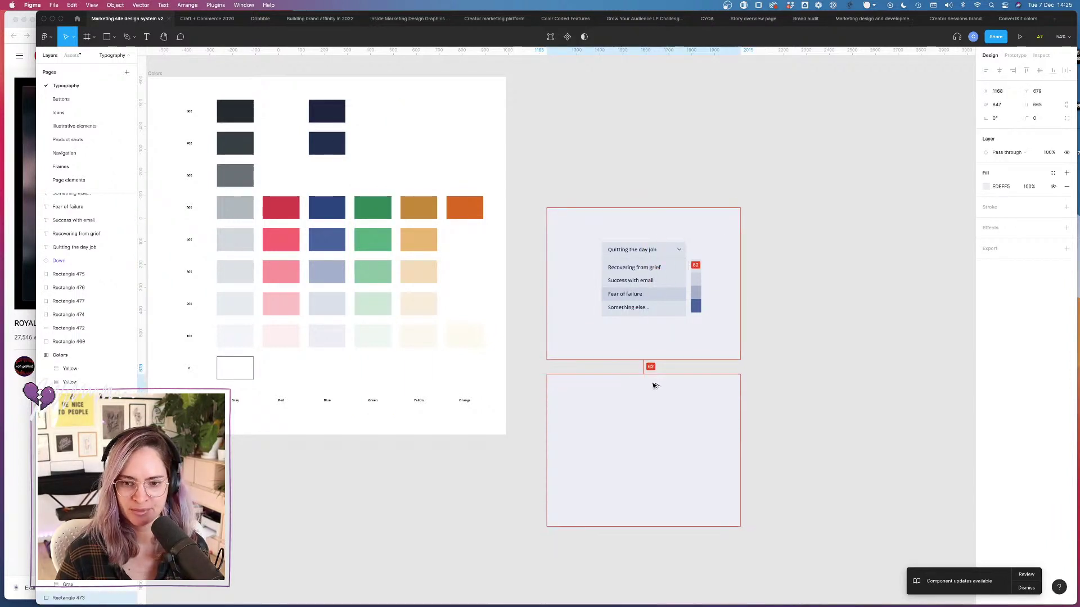
left_click(784, 419)
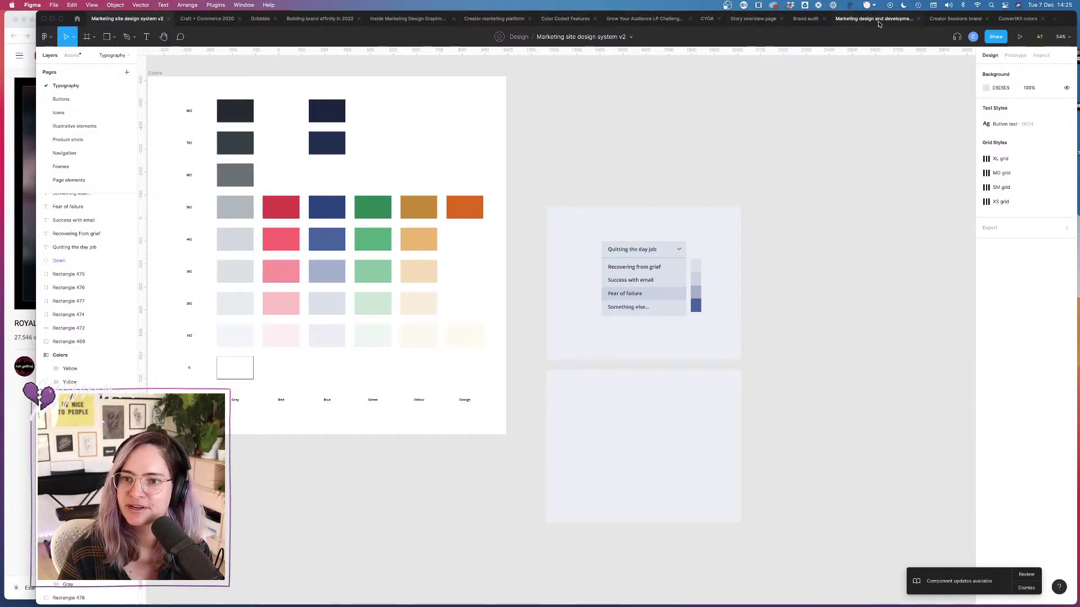
Step: Close the open marketing design and development, Creator Sessions brand and ConvertKit colors files
left_click(919, 18)
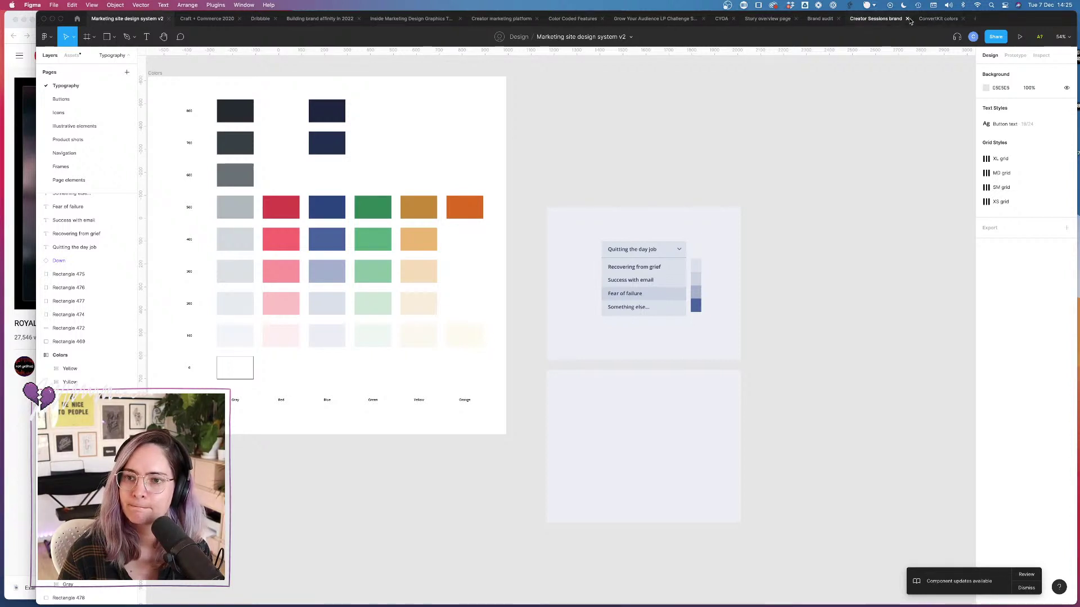
left_click(908, 19)
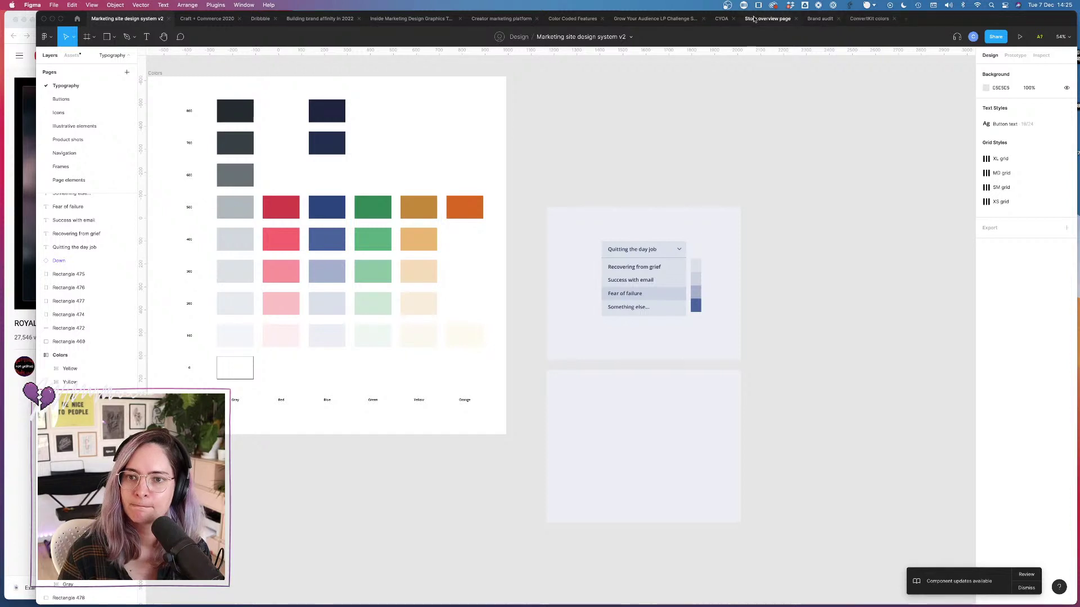
left_click(898, 19)
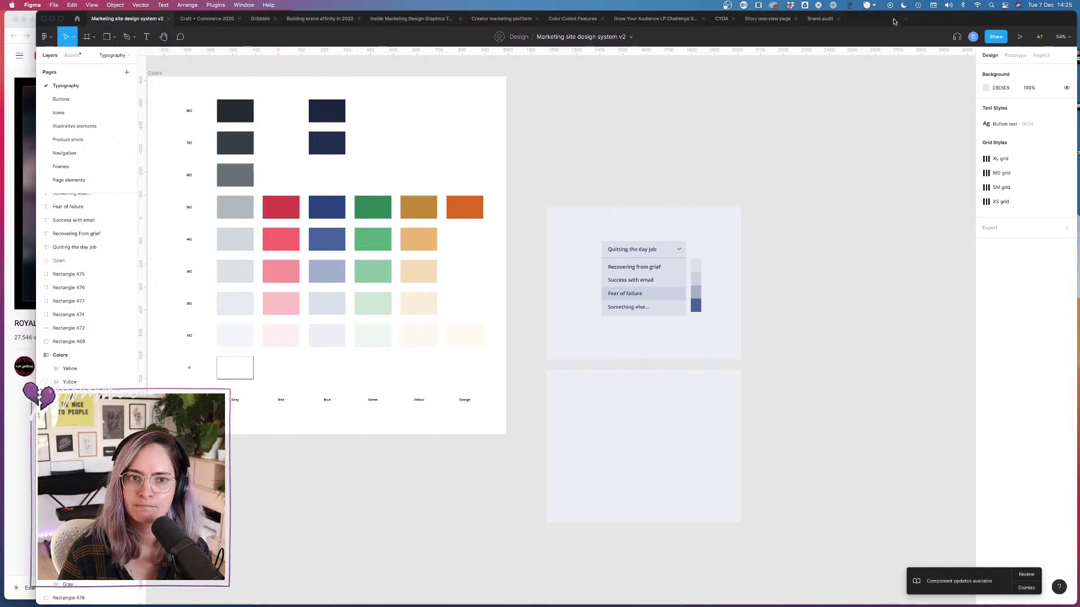
Step: Search the team files for "home" and open the Make it known homepage file
left_click(77, 19)
left_click(200, 37)
type("HOME")
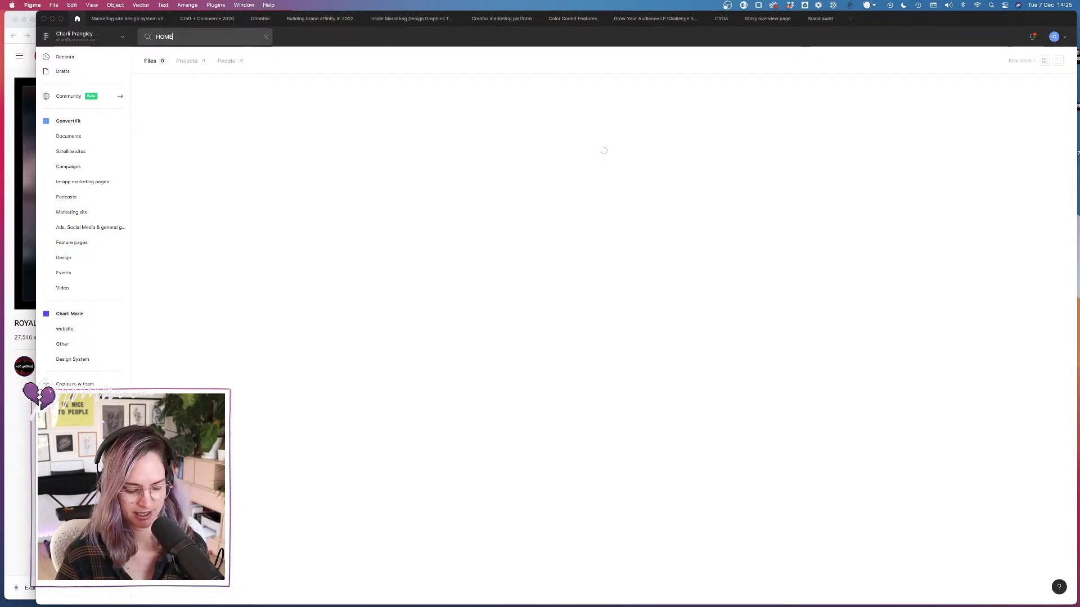
key("BackSpace")
key("BackSpace")
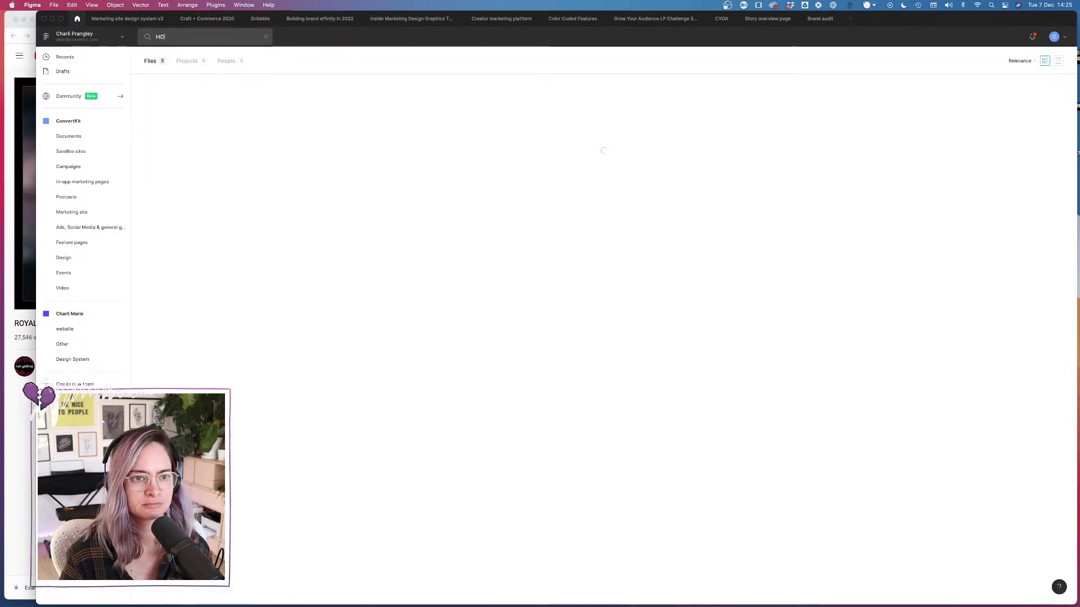
type("me")
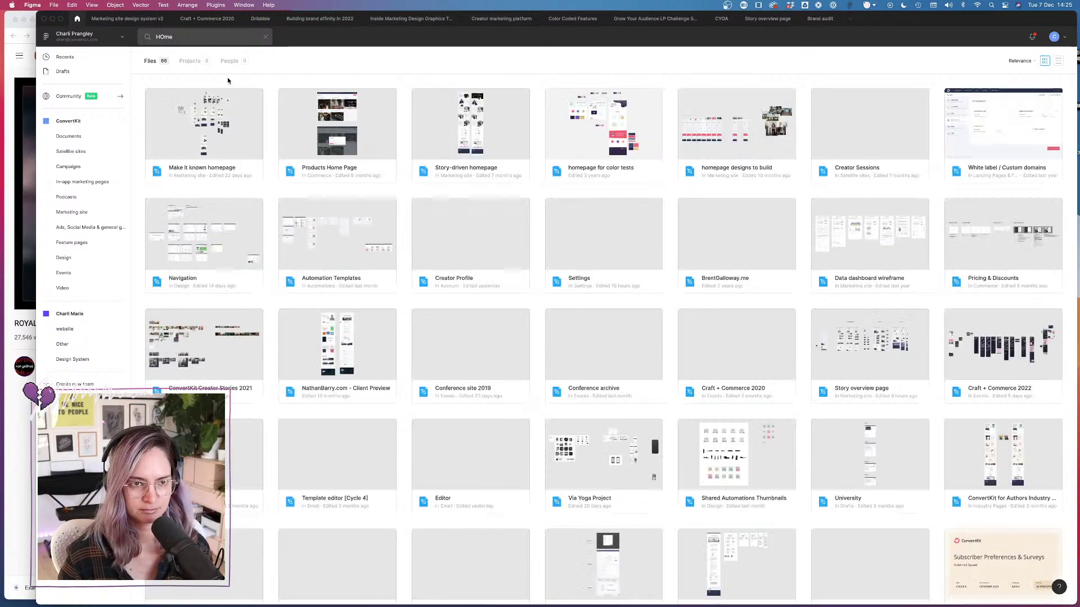
double_click(213, 130)
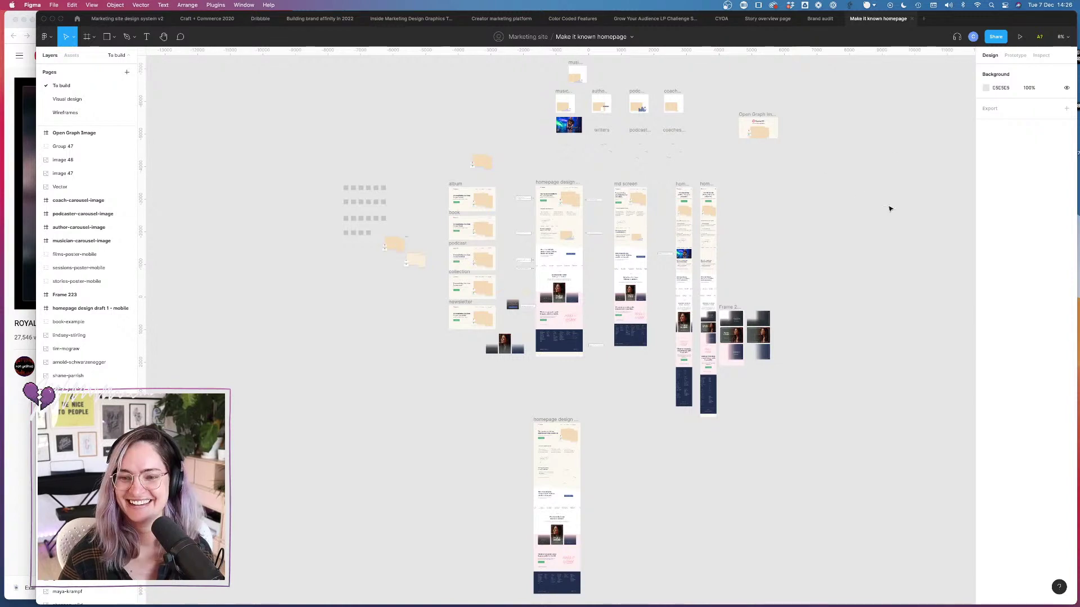
Step: Copy the pink MAKE IT KNOWN lettering from the section above the footer in the desktop homepage design
scroll(639, 306, "up", 5)
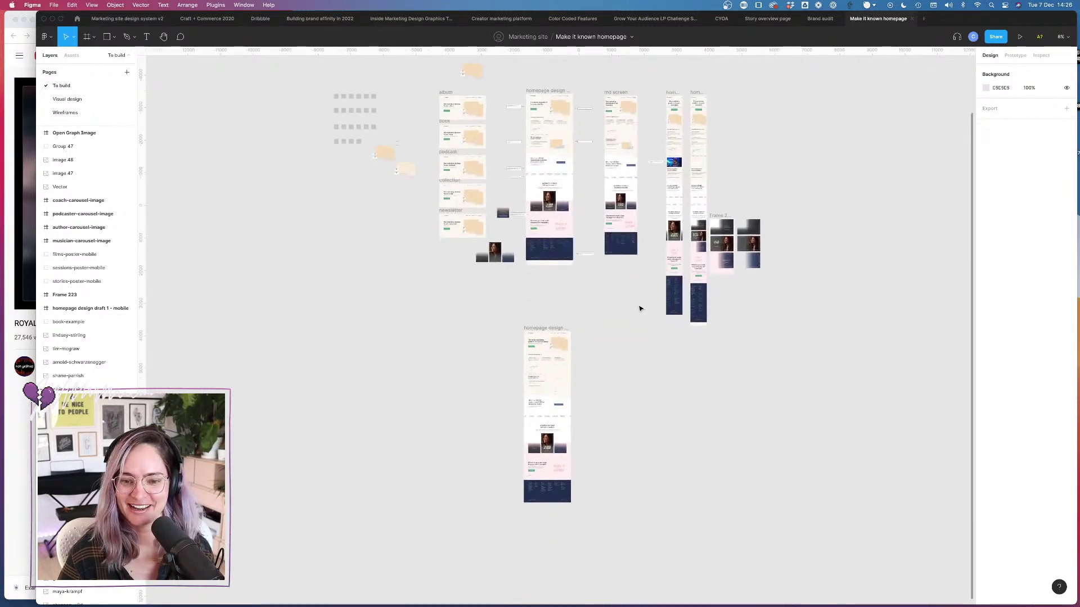
scroll(574, 251, "up", 5)
left_click(534, 169)
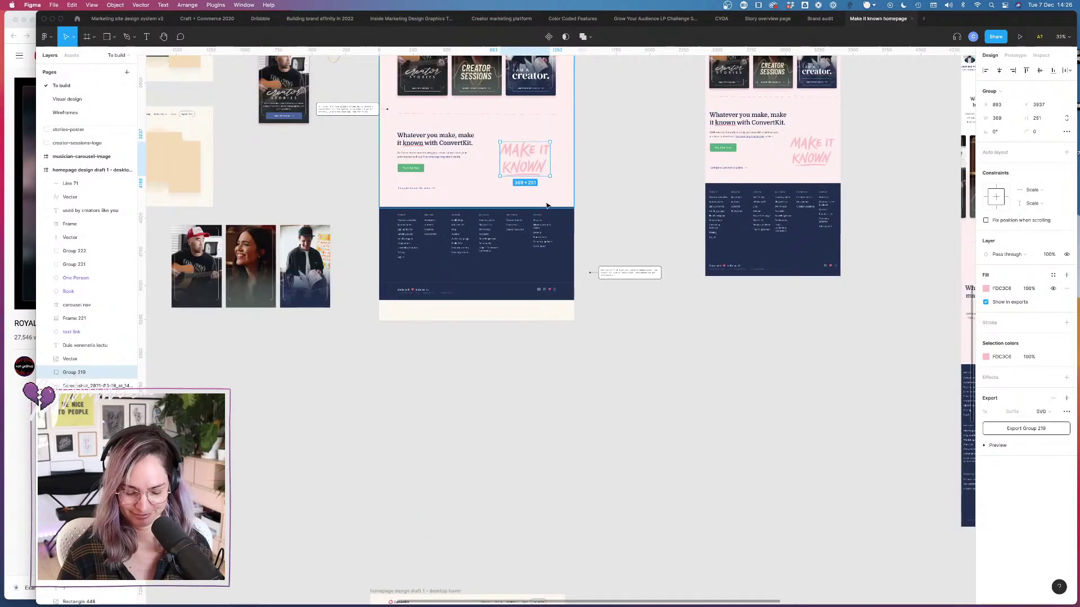
scroll(542, 198, "up", 3)
scroll(553, 277, "up", 5)
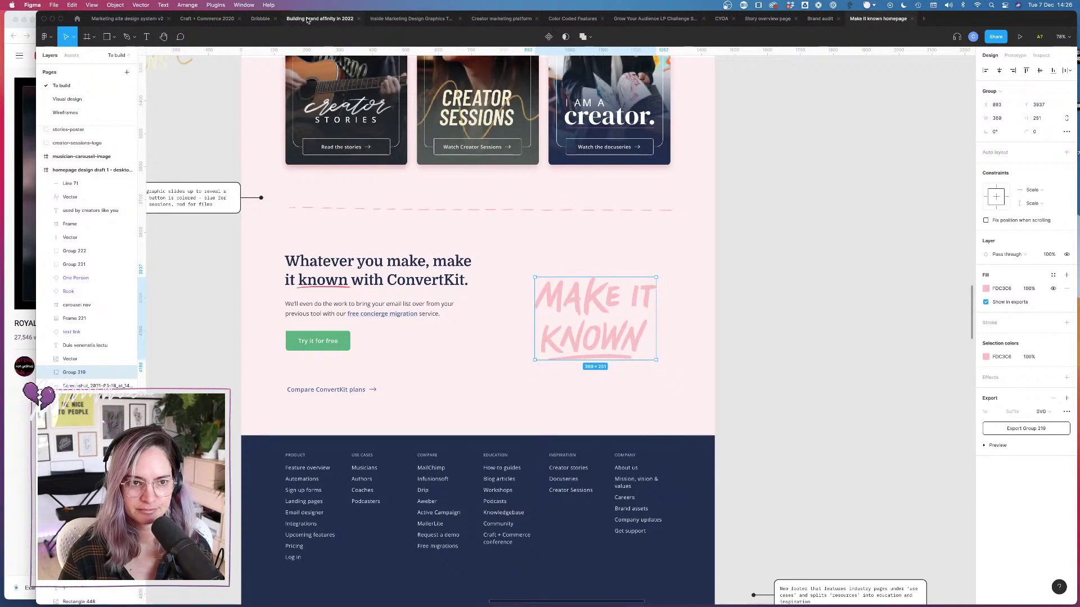
Step: Paste the lettering into Marketing site design system v2 and center it on the lower background rectangle
left_click(116, 19)
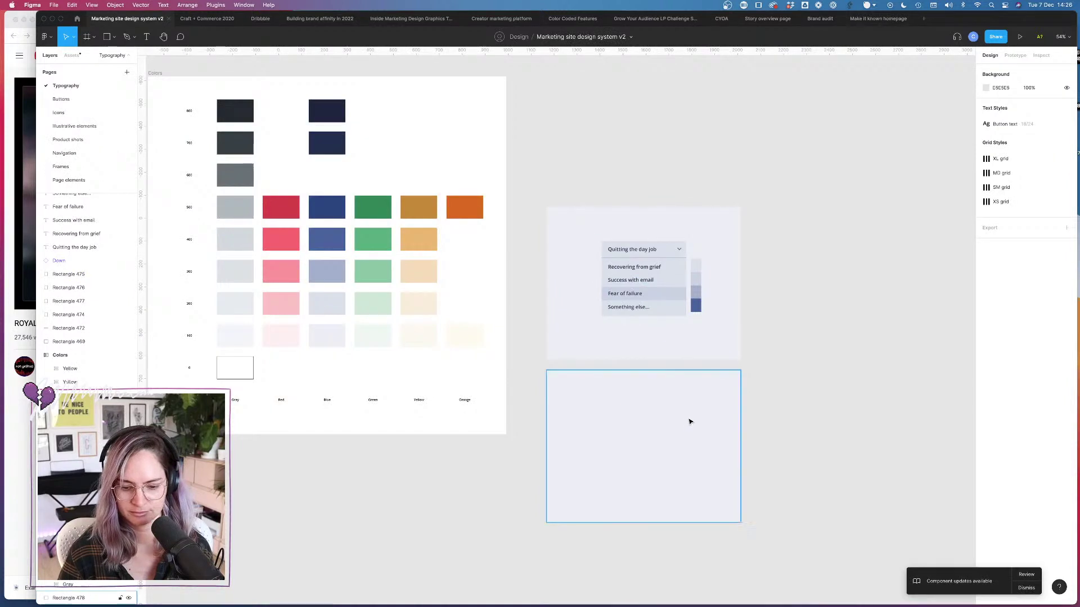
left_click(639, 395)
key("super+v")
left_click_drag(559, 332, 647, 448)
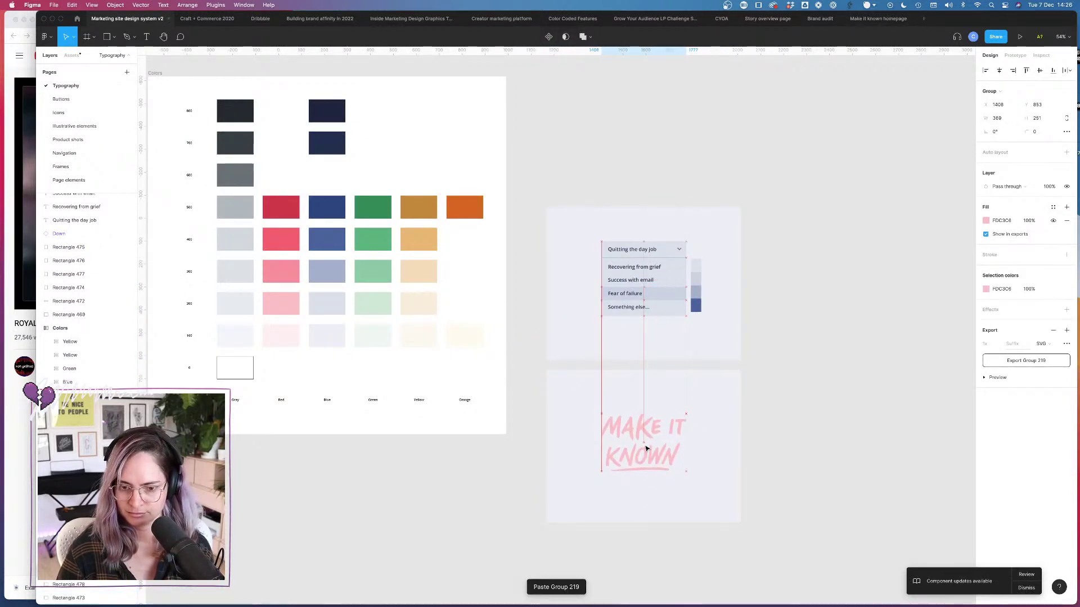
Step: Fill the MAKE IT KNOWN lettering with the Blue 300 shade from the ConvertKit colors library
left_click(986, 221)
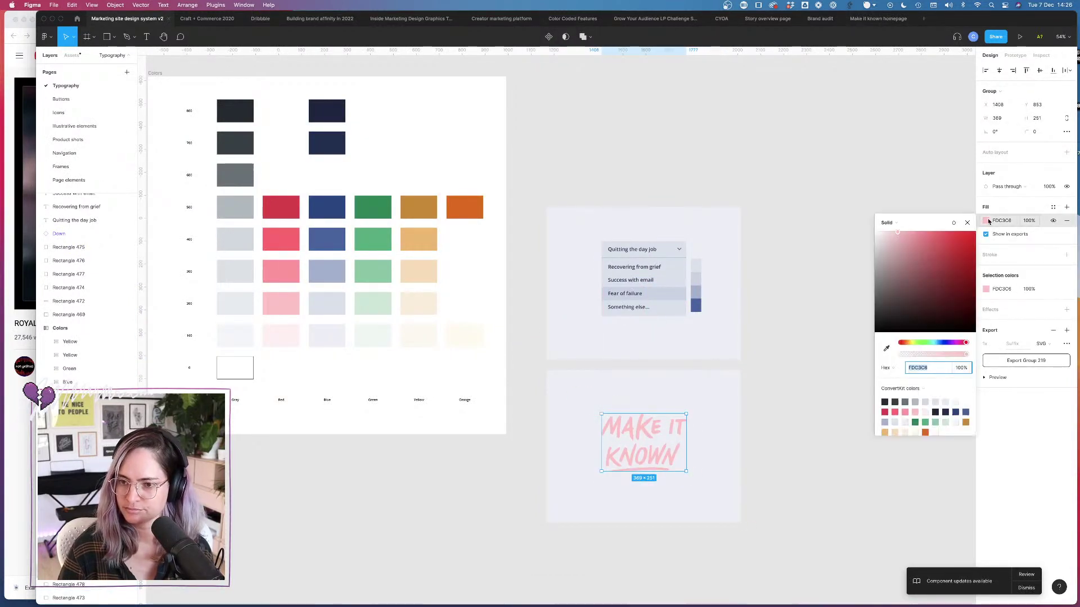
left_click(895, 422)
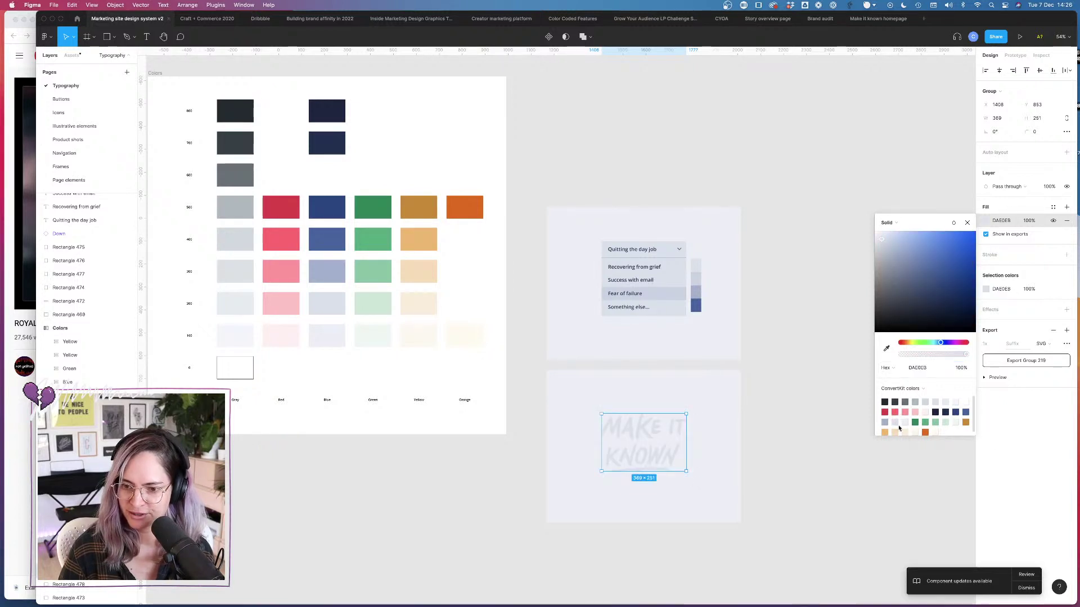
left_click(884, 422)
left_click(719, 422)
scroll(721, 422, "up", 3)
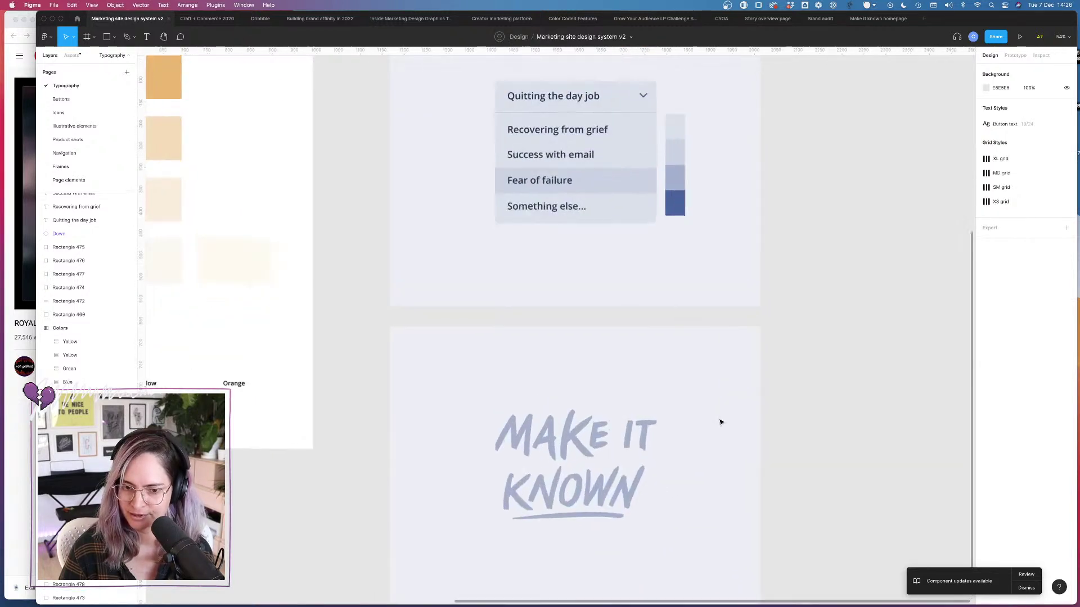
scroll(720, 422, "down", 3)
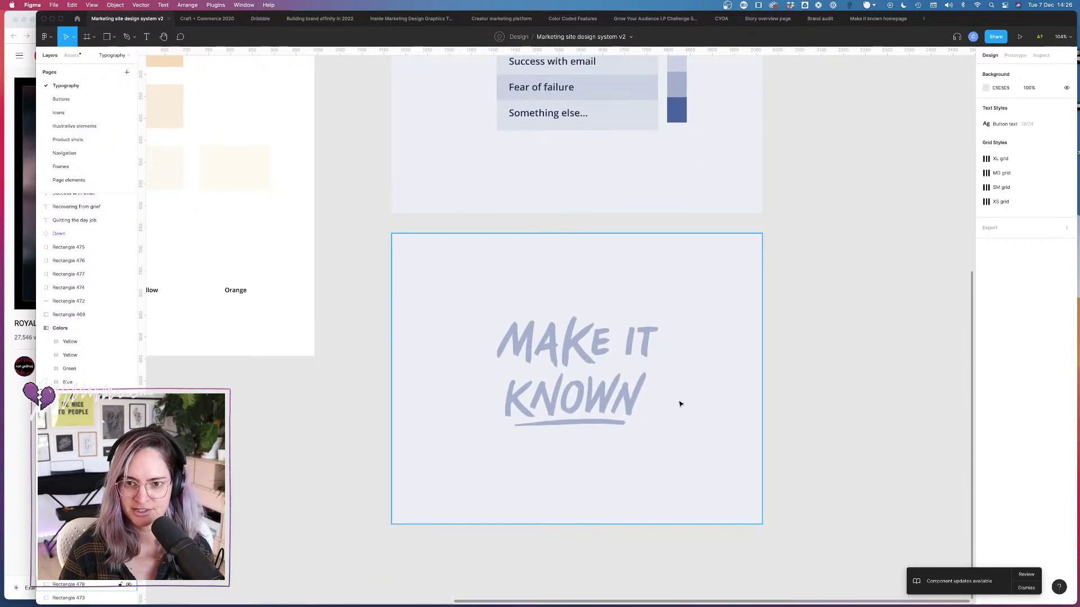
Step: Duplicate the blue MAKE IT KNOWN lettering together with its background rectangle and place the copy beside the original on the right
left_click(607, 390, "shift")
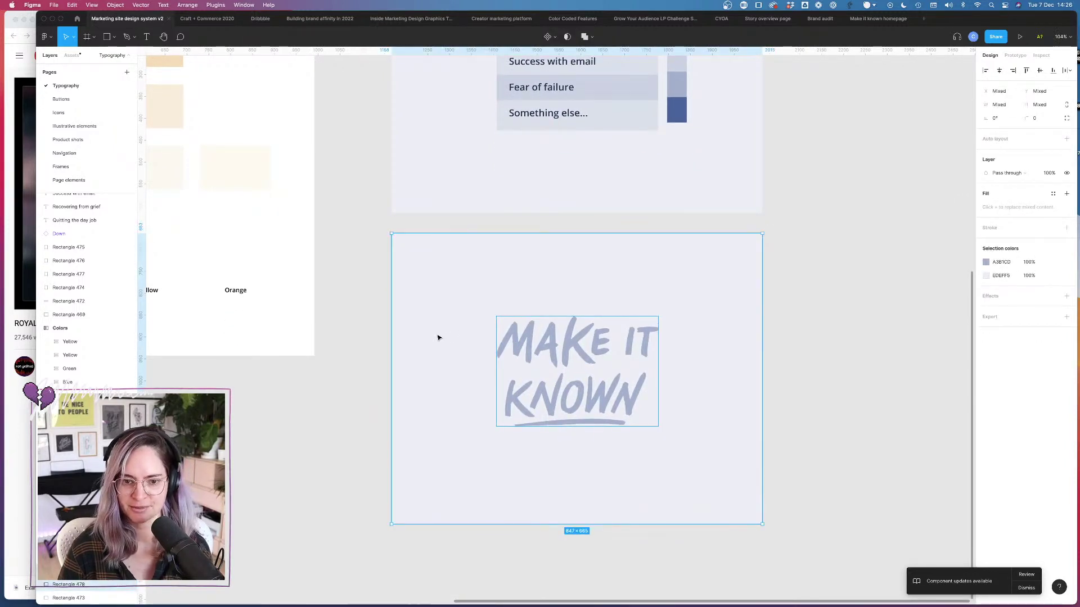
left_click_drag(438, 338, 836, 337)
scroll(851, 277, "right", 7)
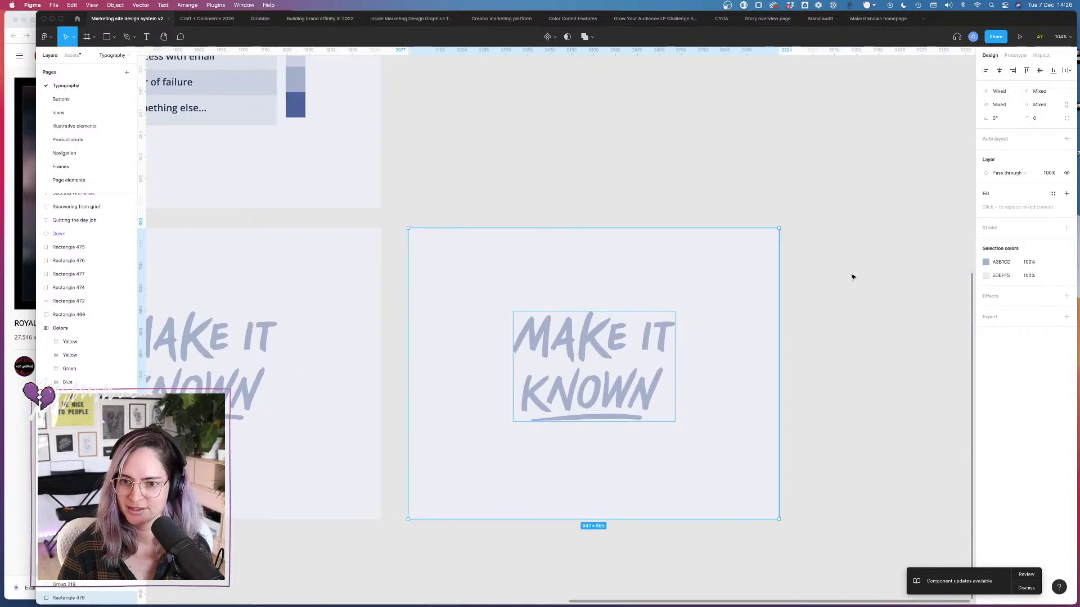
Step: Fill the duplicated background rectangle with the Red 100 color style
left_click(733, 272)
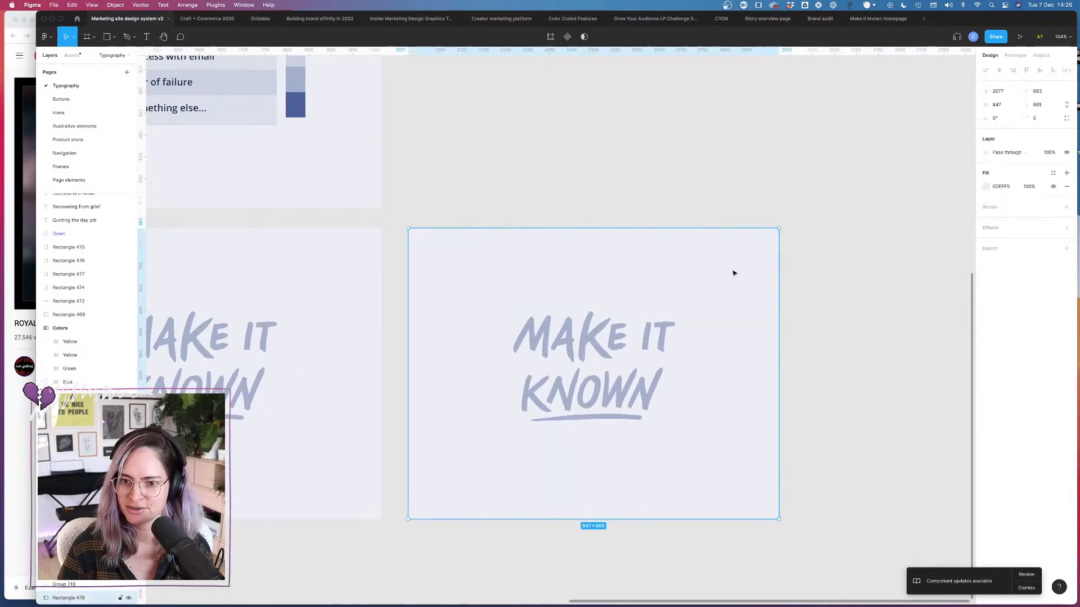
left_click(1052, 173)
scroll(1000, 319, "down", 3)
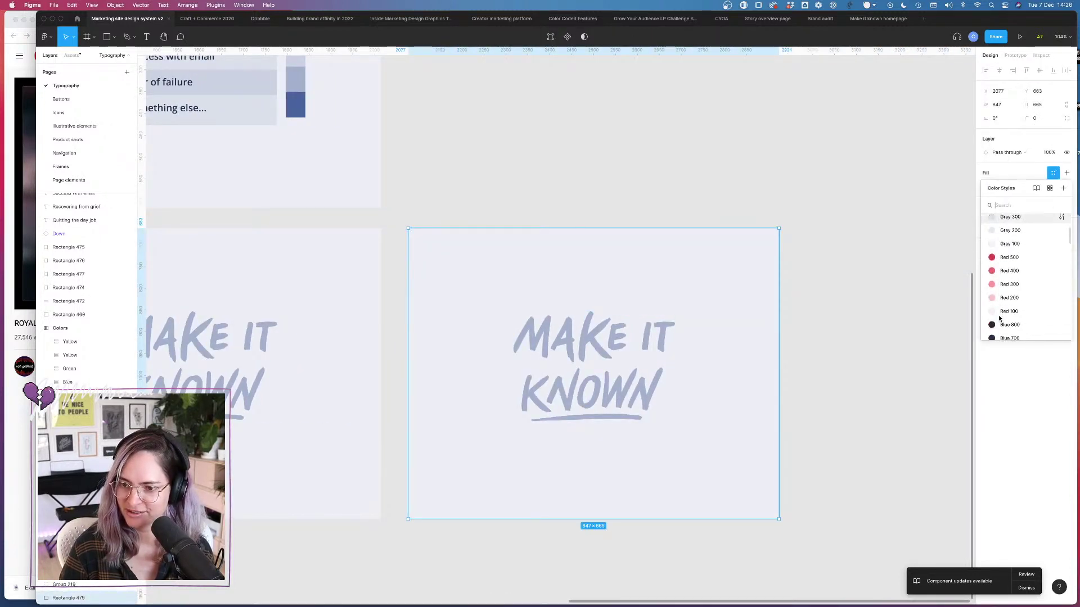
scroll(999, 315, "down", 2)
left_click(999, 283)
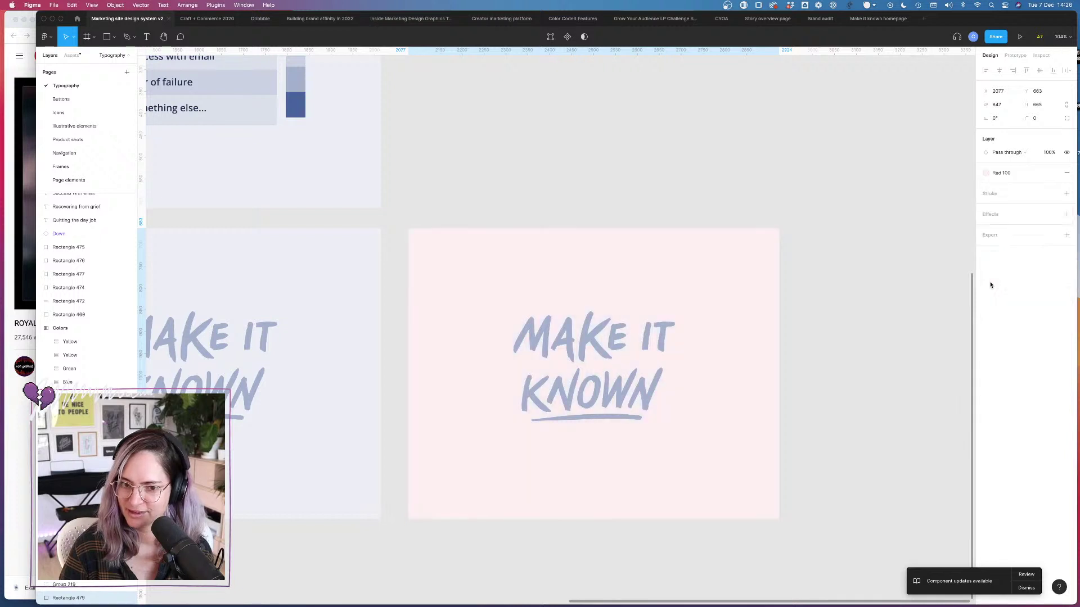
Step: Apply the Blue 100 color style to the background rectangle behind the original MAKE IT KNOWN lettering
left_click(324, 303)
left_click(1053, 173)
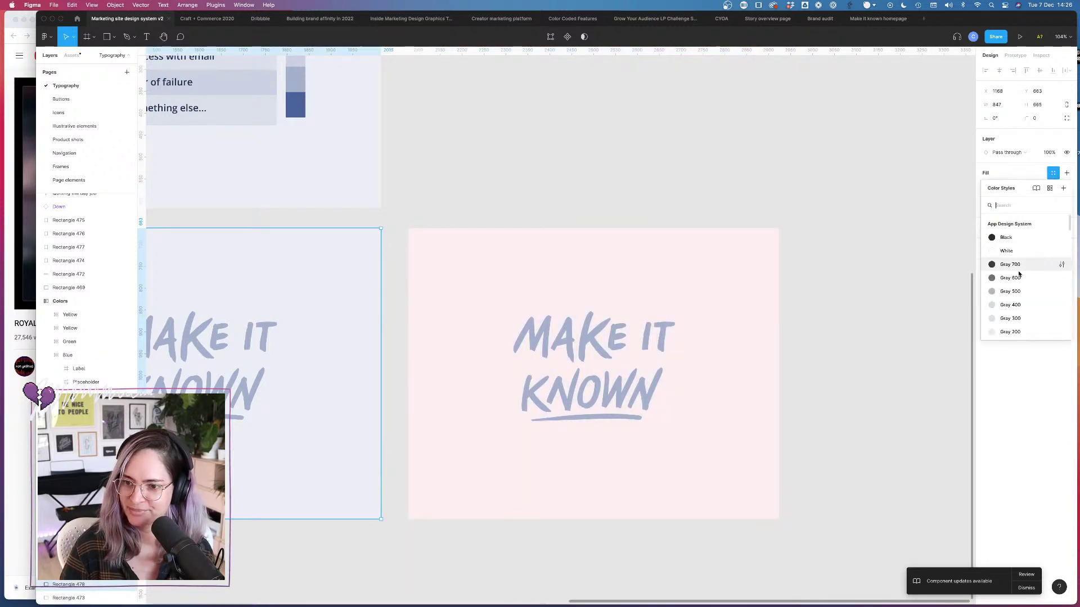
scroll(1015, 279, "down", 5)
left_click(1004, 291)
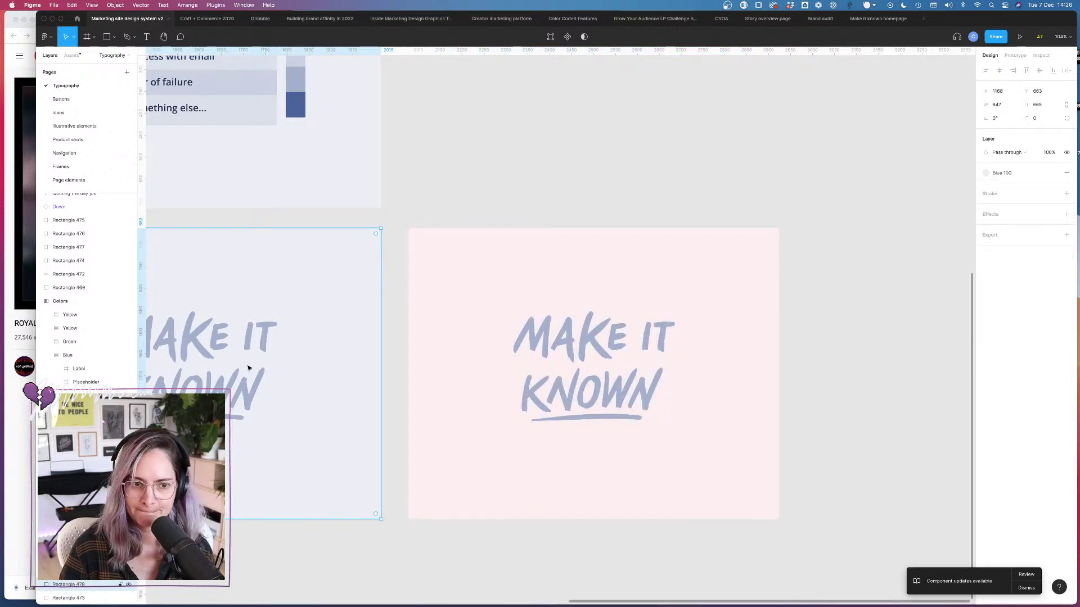
Step: Apply the Blue 300 color style to the original MAKE IT KNOWN lettering
left_click(258, 336)
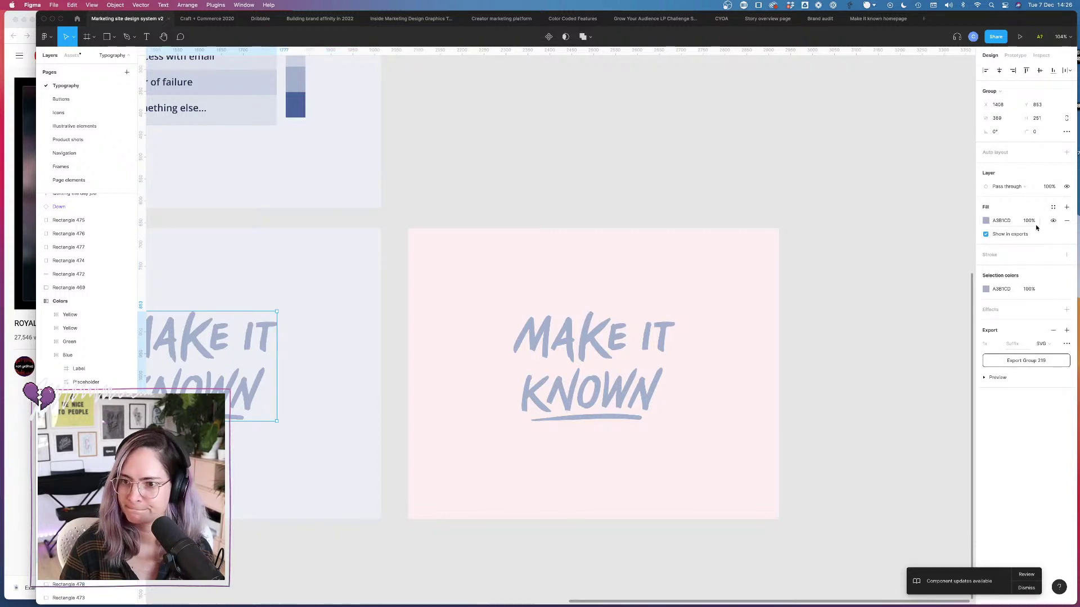
left_click(1053, 208)
scroll(1044, 329, "down", 5)
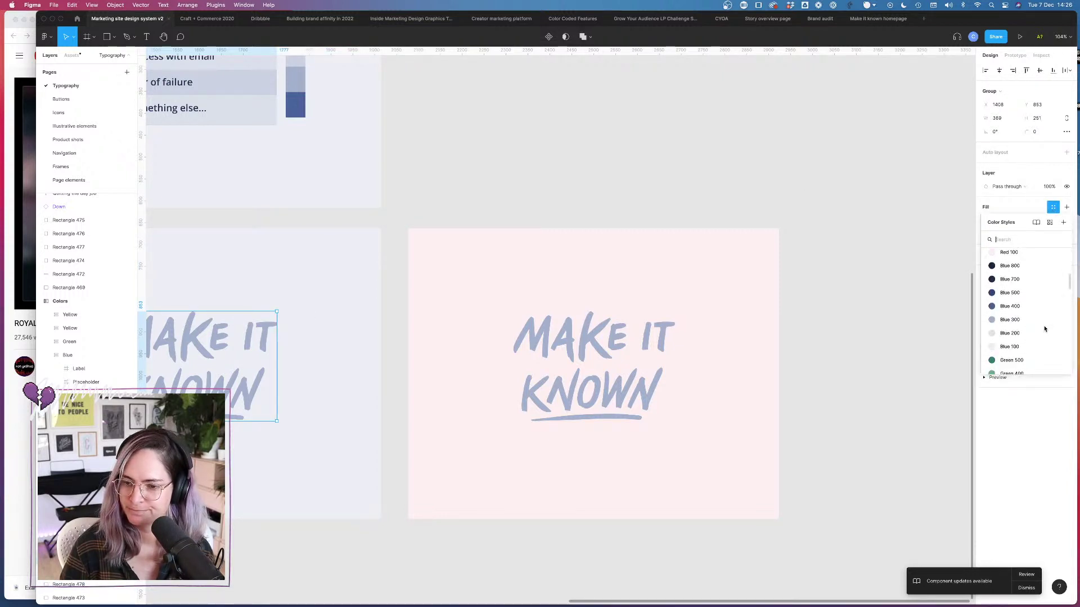
left_click(1040, 315)
Step: Apply the Blue 200 color style to the dropdown's panel rectangle behind the topic options
scroll(460, 210, "left", 5)
scroll(460, 209, "up", 3)
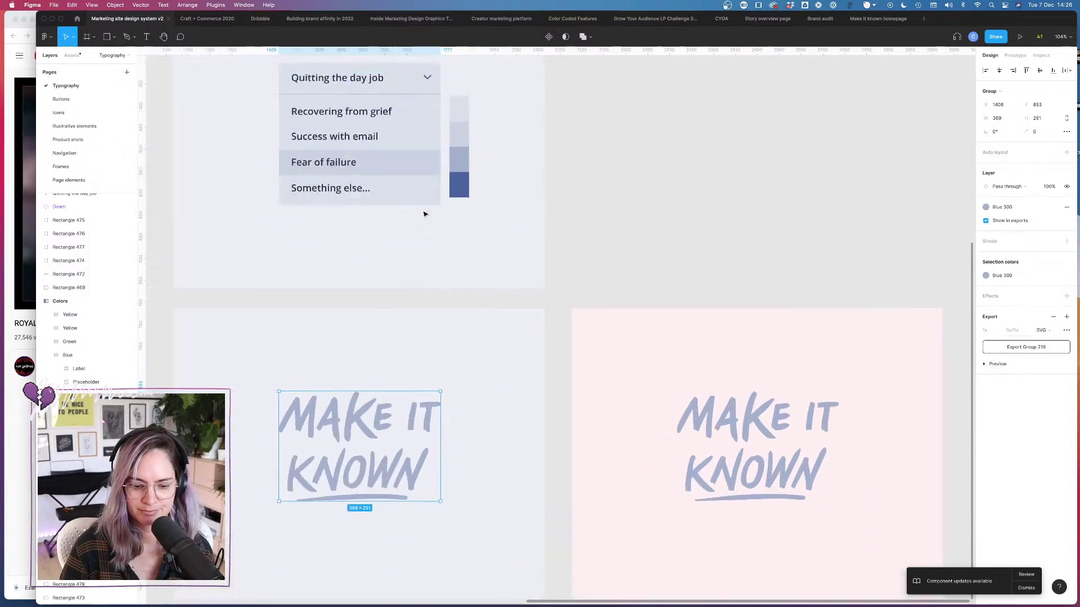
scroll(424, 214, "up", 3)
scroll(424, 214, "left", 3)
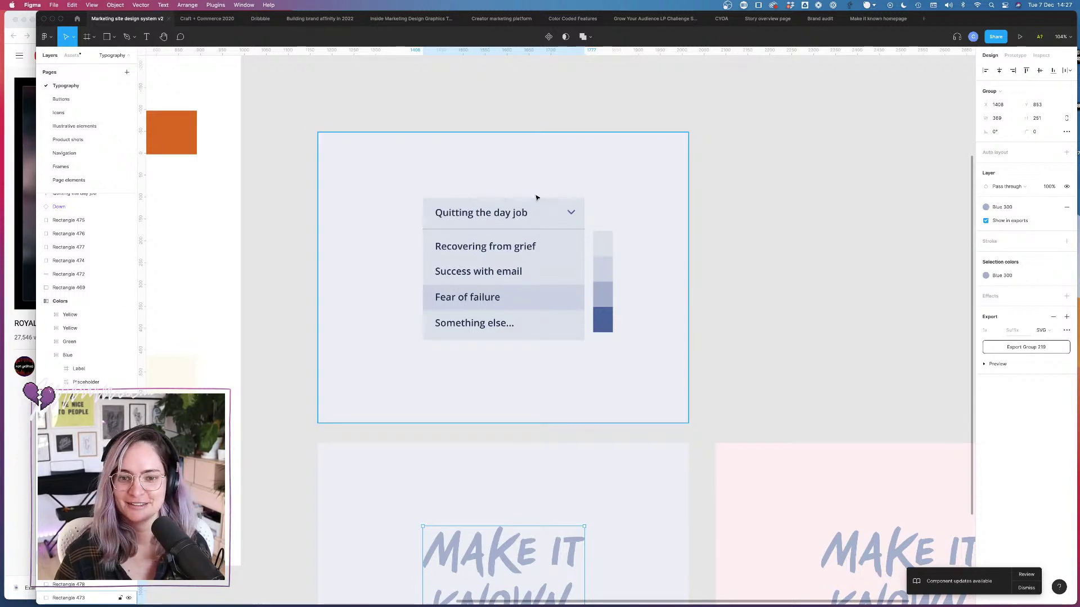
left_click(574, 246)
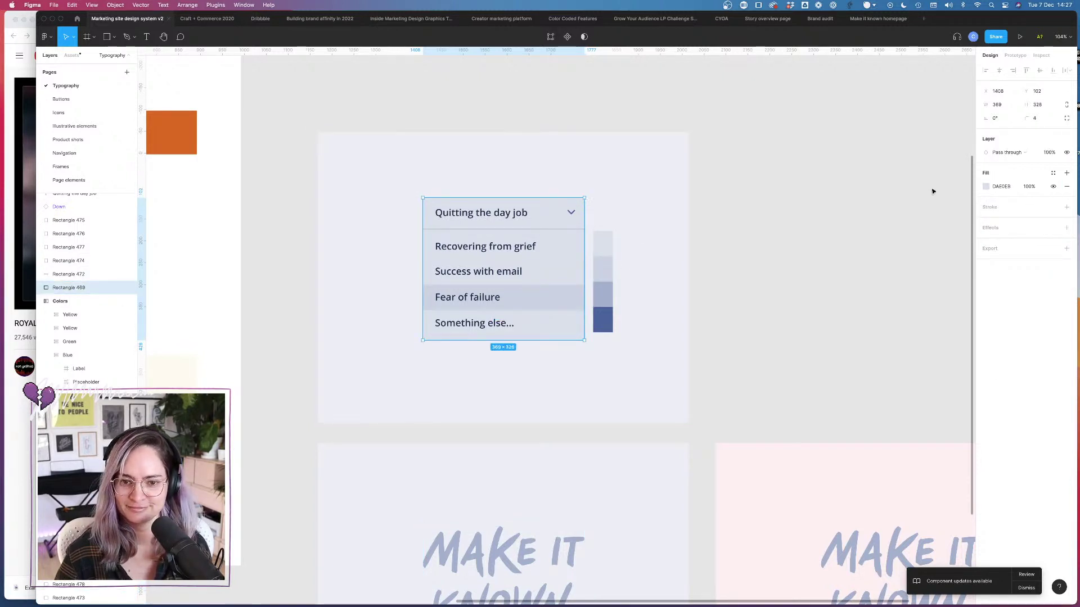
left_click(1053, 172)
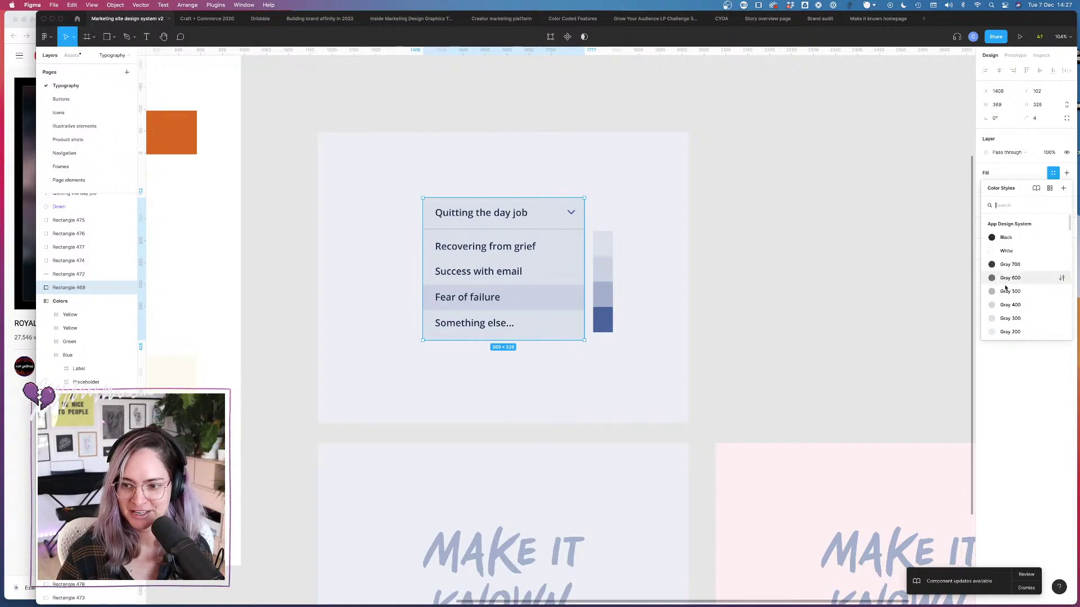
left_click(1007, 299)
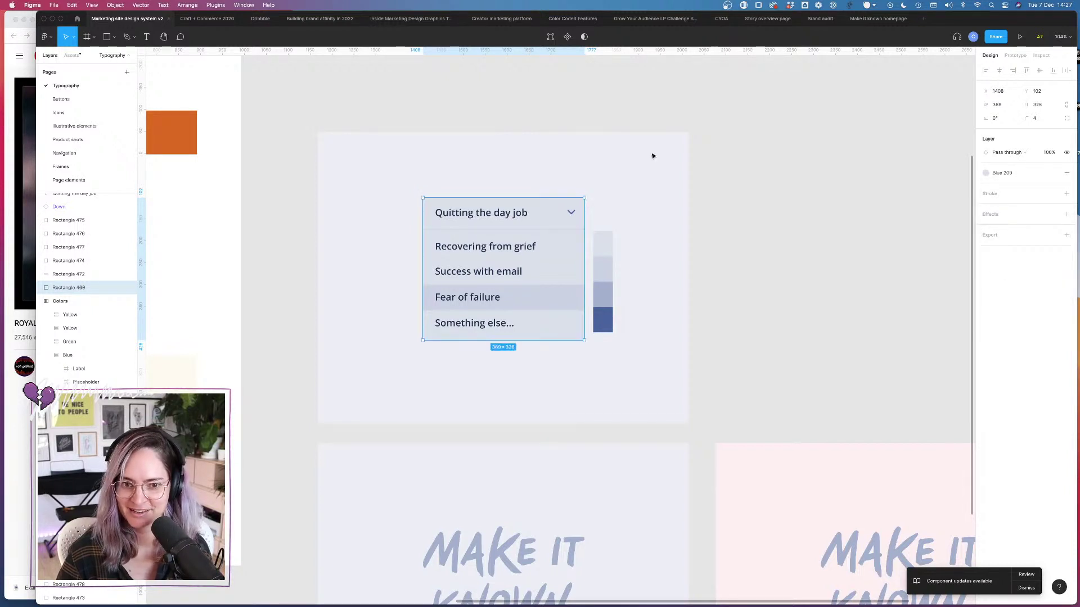
Step: Apply the Blue 300 color style to the stroke of the divider line beneath Quitting the day job
left_click(562, 230)
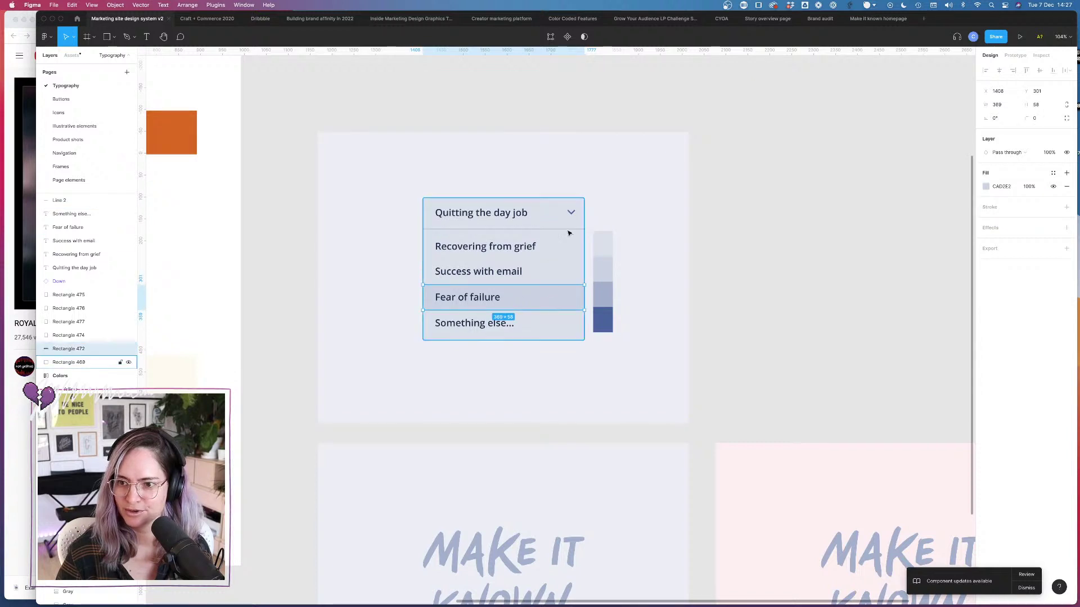
left_click(1053, 193)
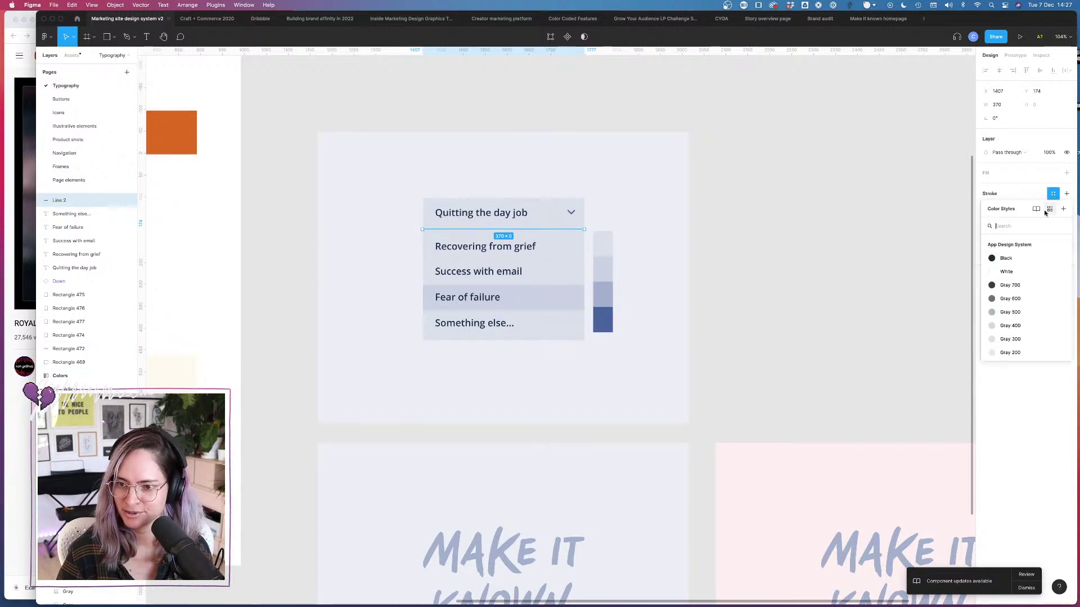
left_click(606, 300)
left_click(574, 243)
left_click(551, 230)
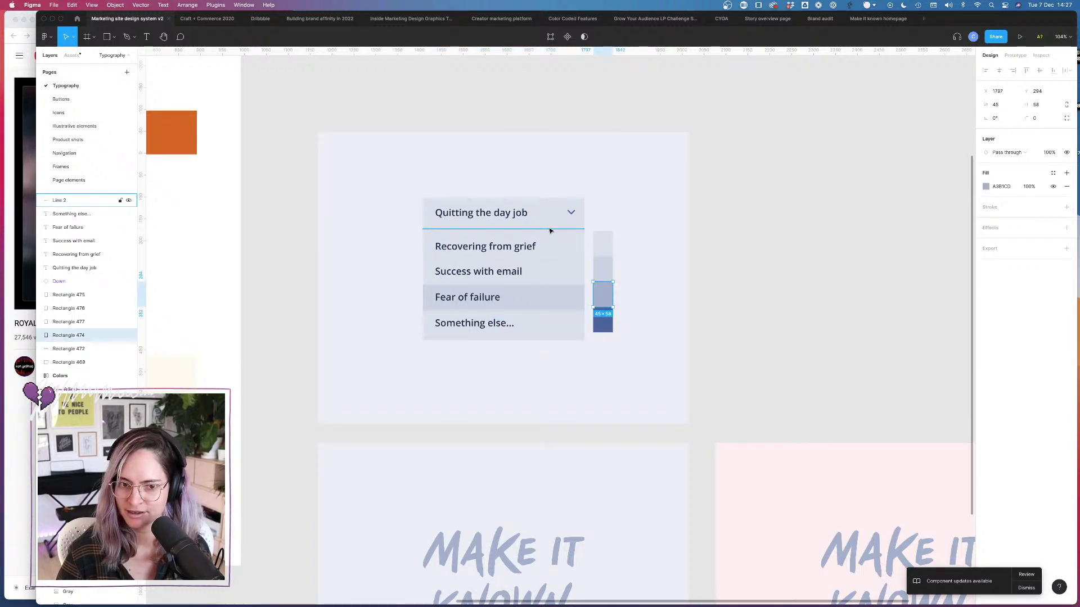
left_click(1051, 194)
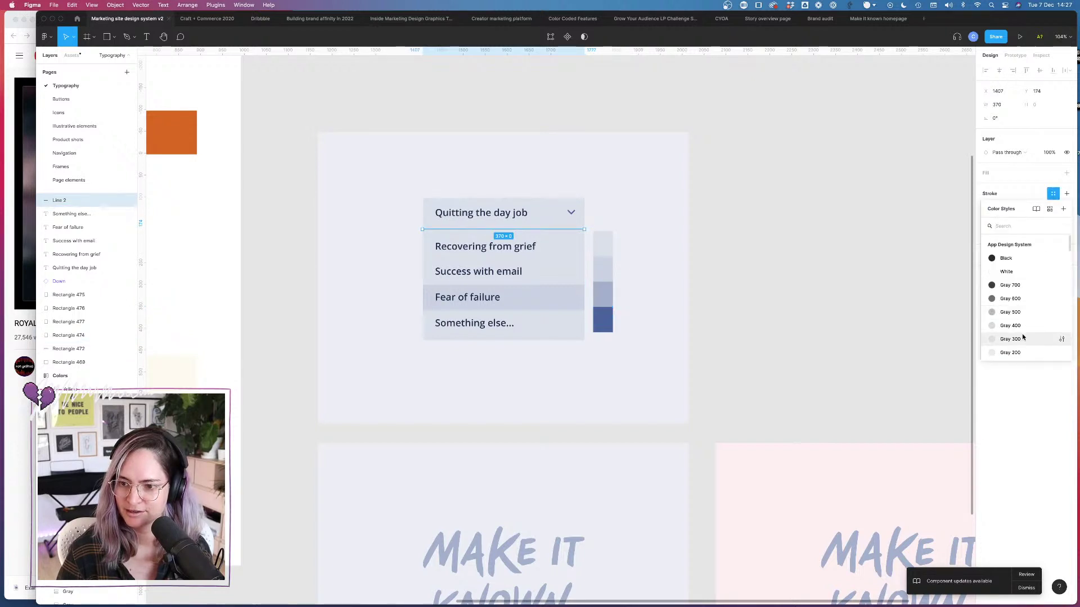
scroll(1023, 334, "down", 3)
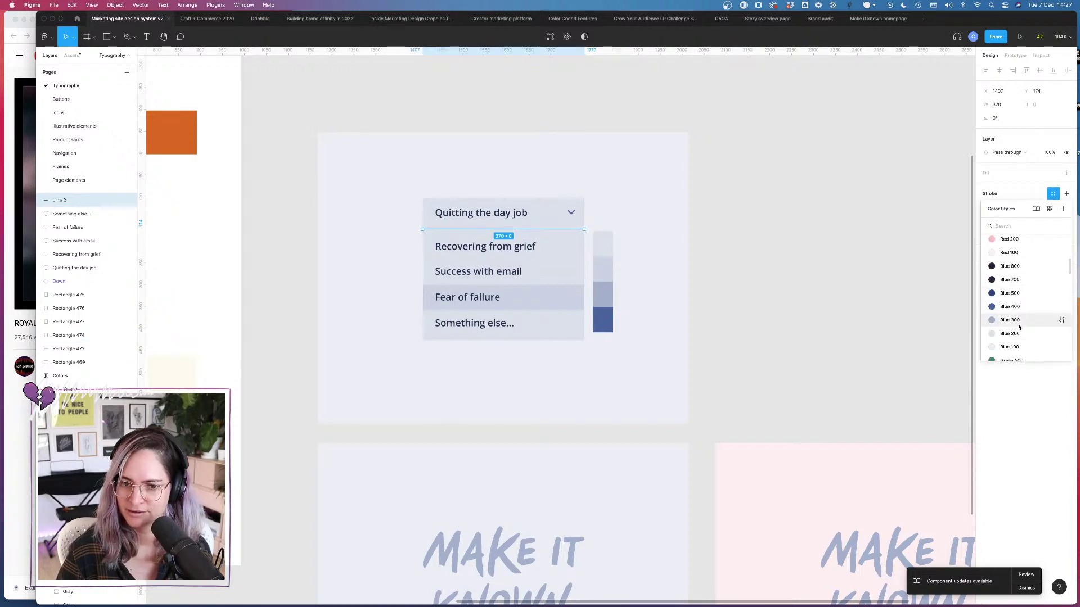
left_click(1010, 320)
left_click(764, 262)
Step: Apply the Blue 100 color style to the large background rectangle behind the dropdown example
left_click(560, 301)
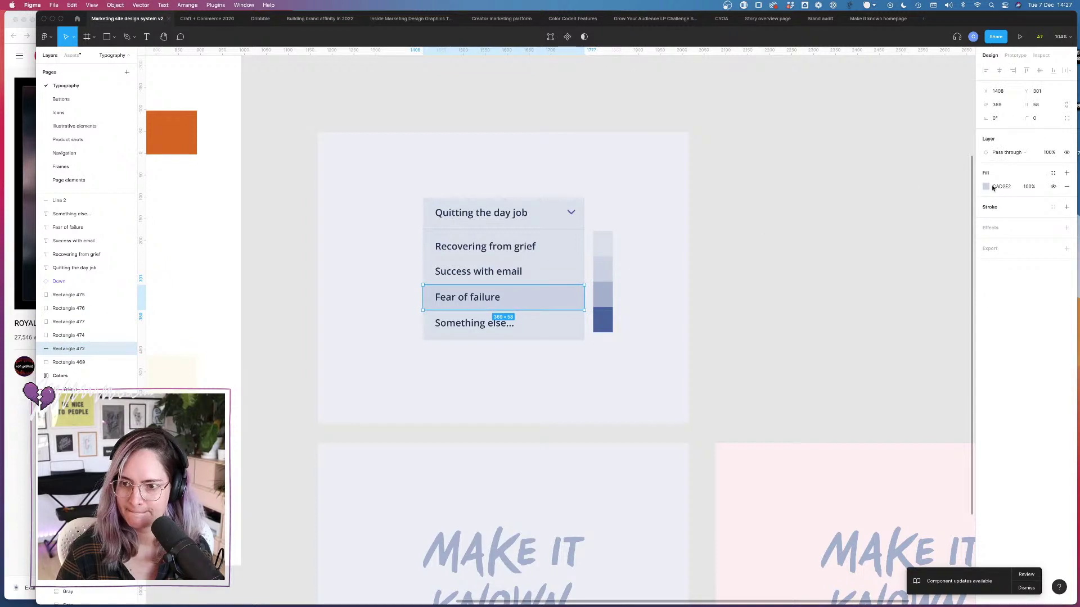
key("Escape")
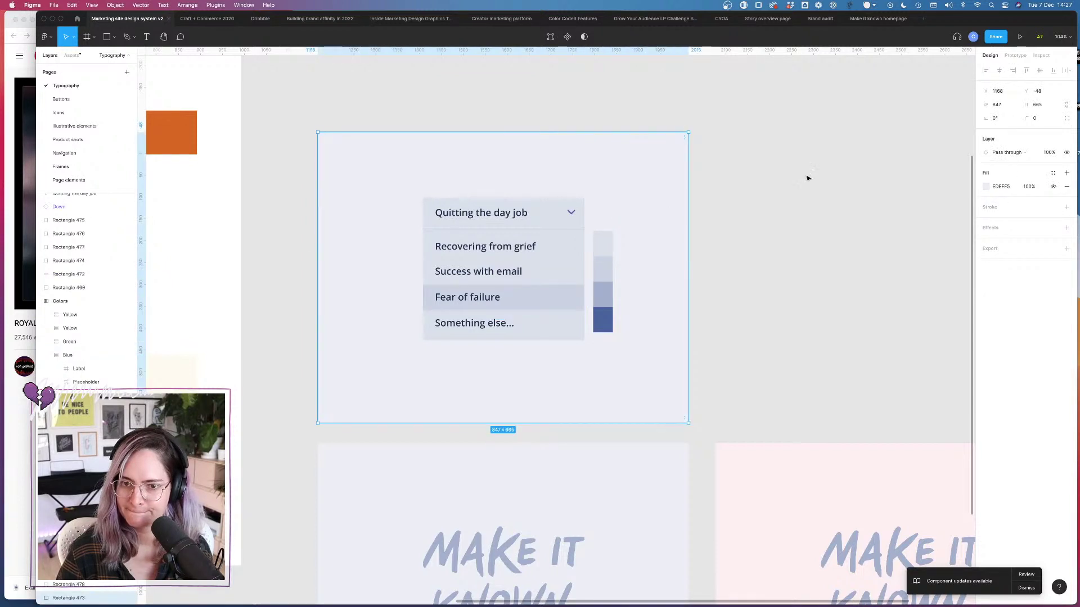
left_click(1053, 172)
scroll(1025, 316, "down", 5)
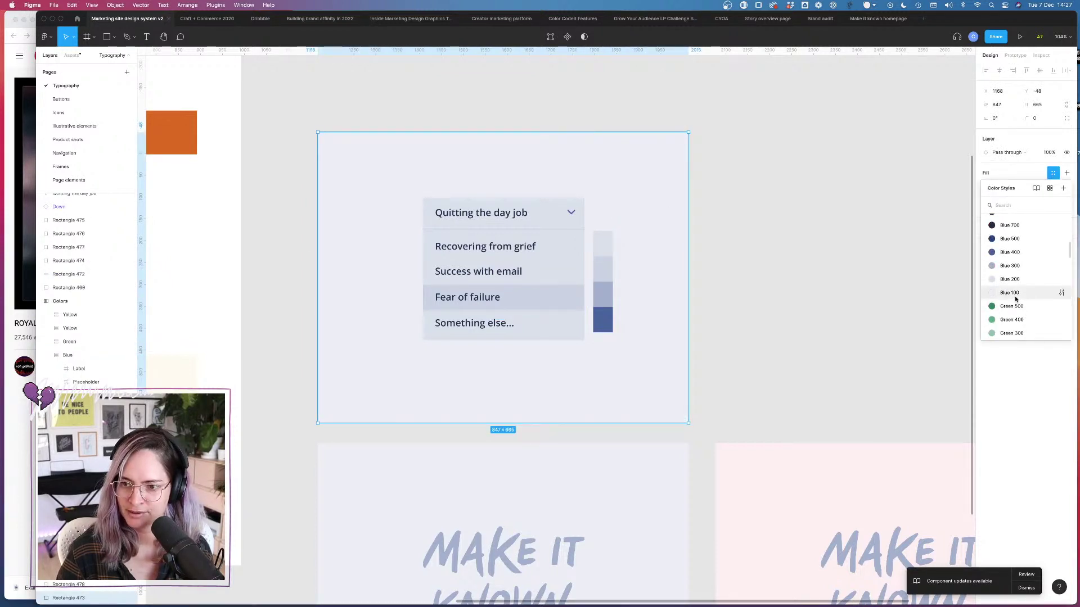
key("Escape")
left_click(798, 241)
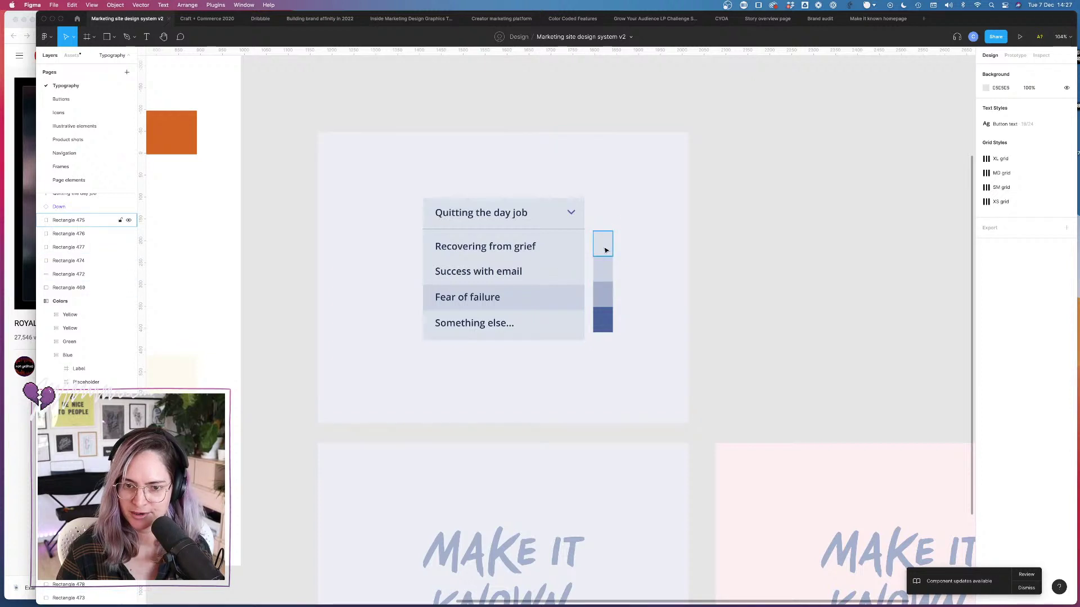
Step: Apply the Blue 200 color style to the topmost, lightest swatch beside the dropdown
left_click(605, 249)
left_click(1052, 172)
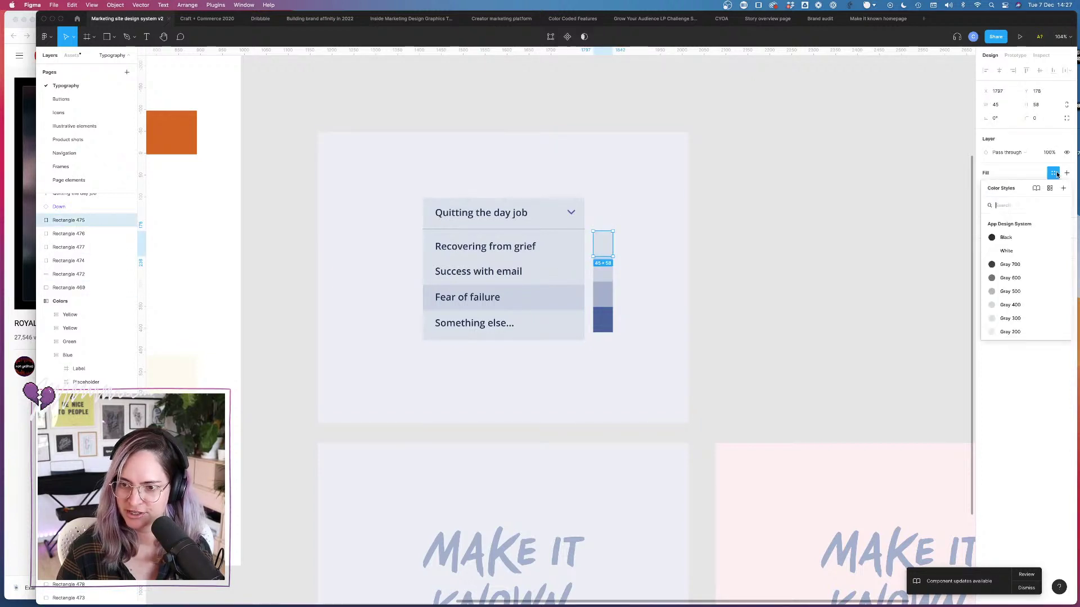
scroll(1027, 304, "down", 2)
left_click(1010, 298)
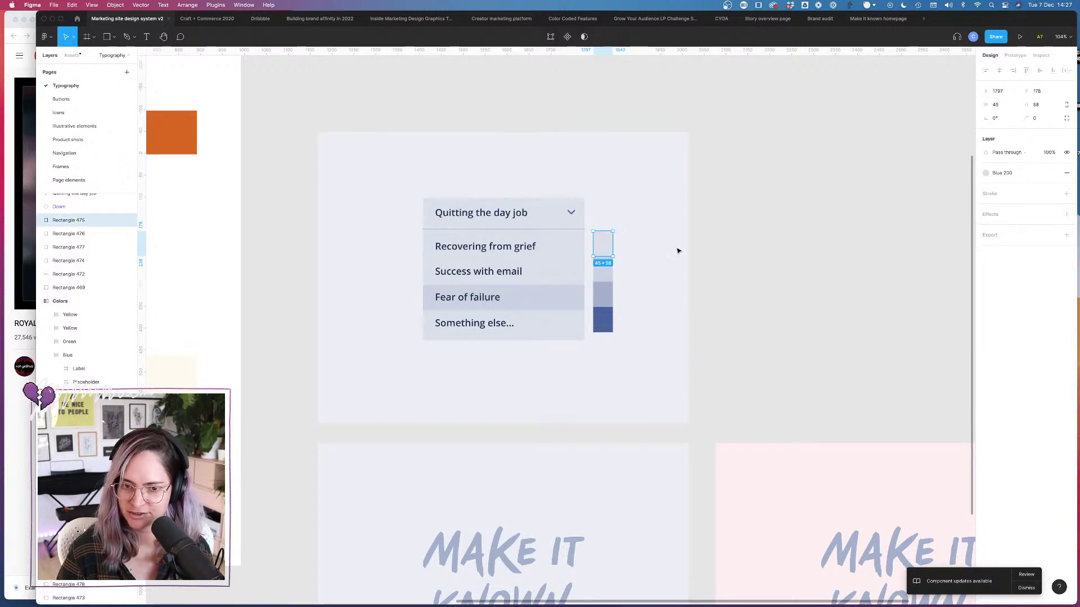
left_click(603, 270)
left_click(1053, 173)
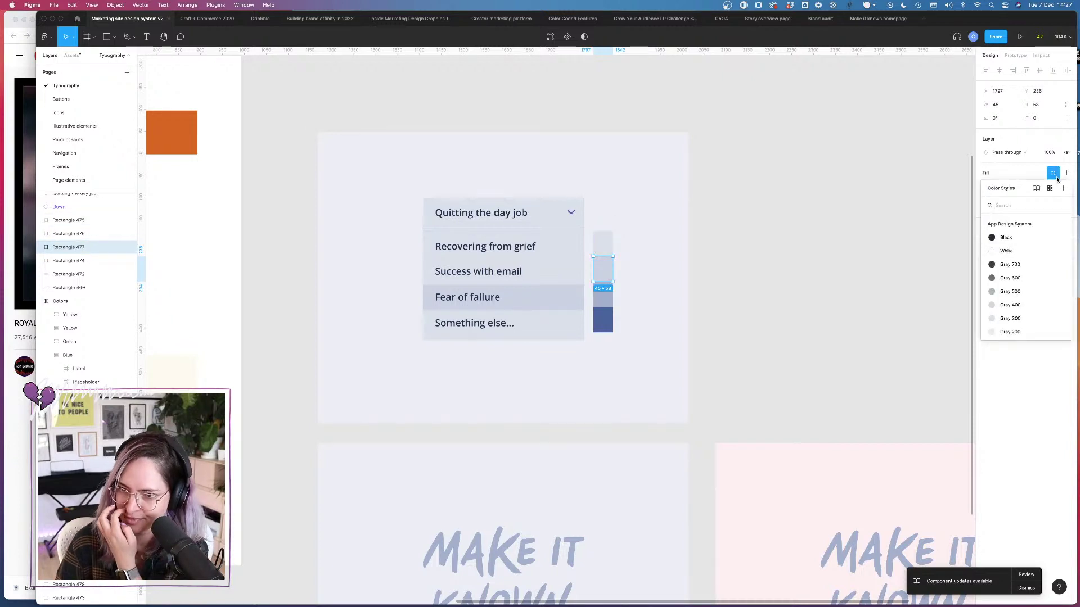
scroll(1009, 290, "down", 5)
scroll(1009, 292, "down", 2)
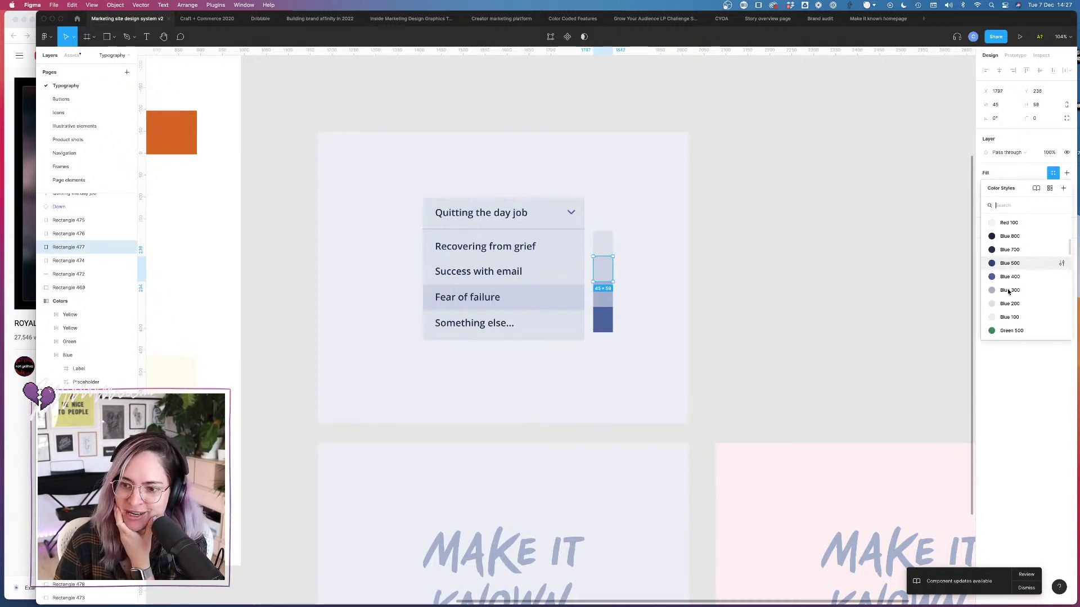
left_click(1009, 289)
Step: Apply the Blue 300 color style to the third swatch beside the dropdown
left_click(601, 297)
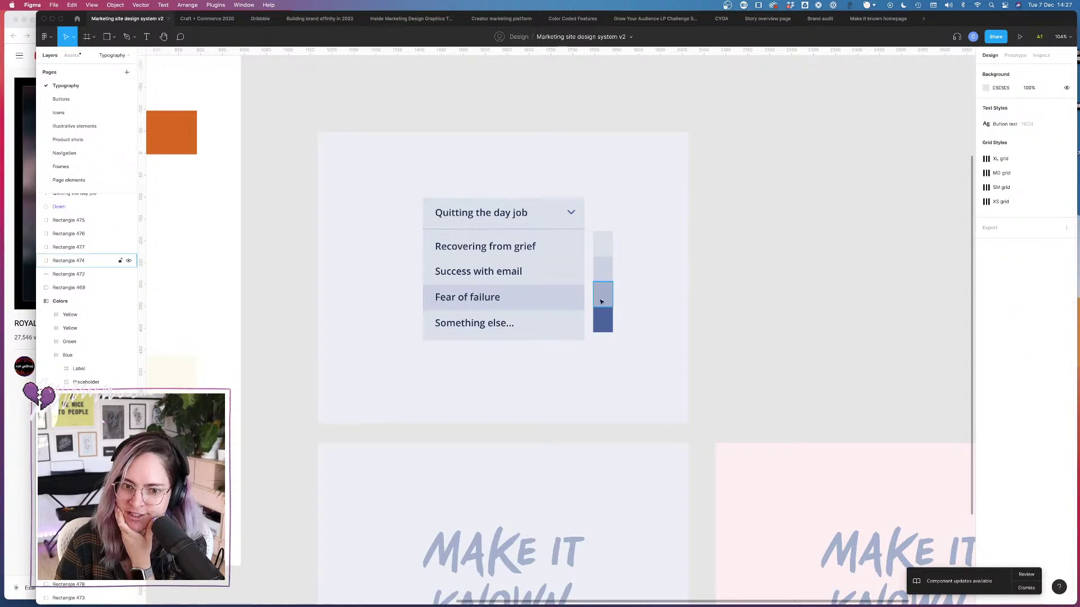
left_click(1053, 173)
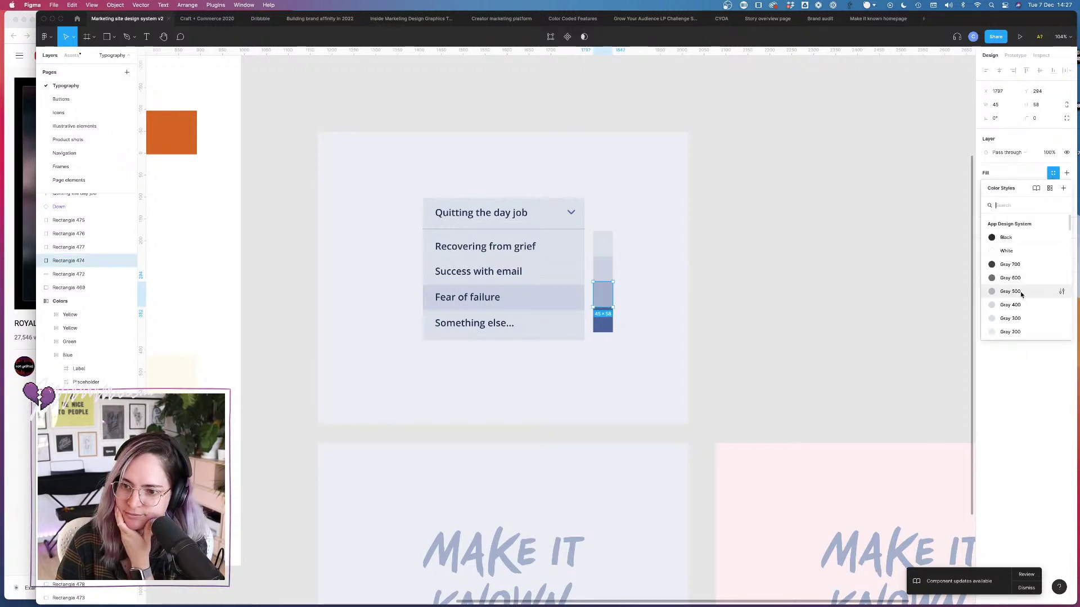
scroll(1018, 289, "down", 7)
left_click(1021, 295)
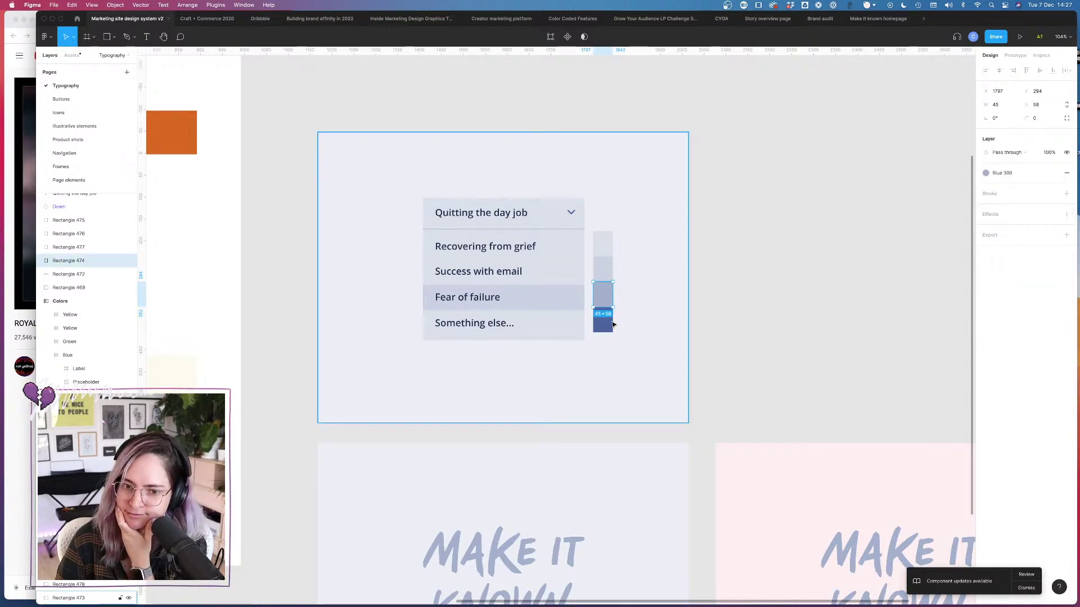
Step: Apply the matching blue color style to the darkest swatch at the bottom of the column beside the dropdown
left_click(602, 320)
left_click(1053, 173)
scroll(1018, 281, "down", 8)
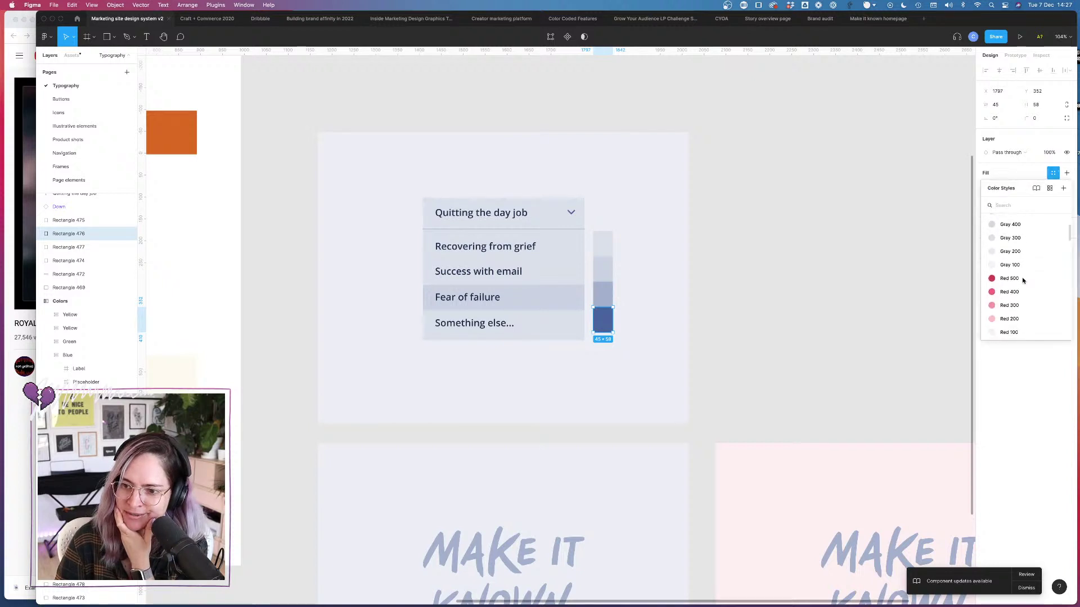
left_click(1010, 293)
left_click(754, 310)
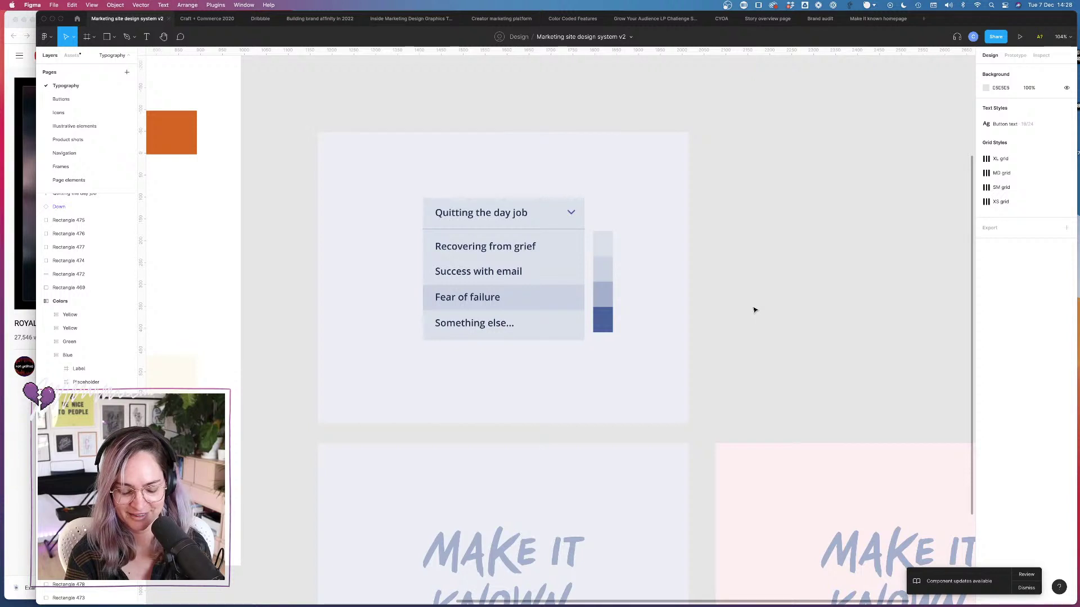
Step: Apply the Red 300 color style to the MAKE IT KNOWN lettering on the pink card
scroll(755, 262, "down", 5)
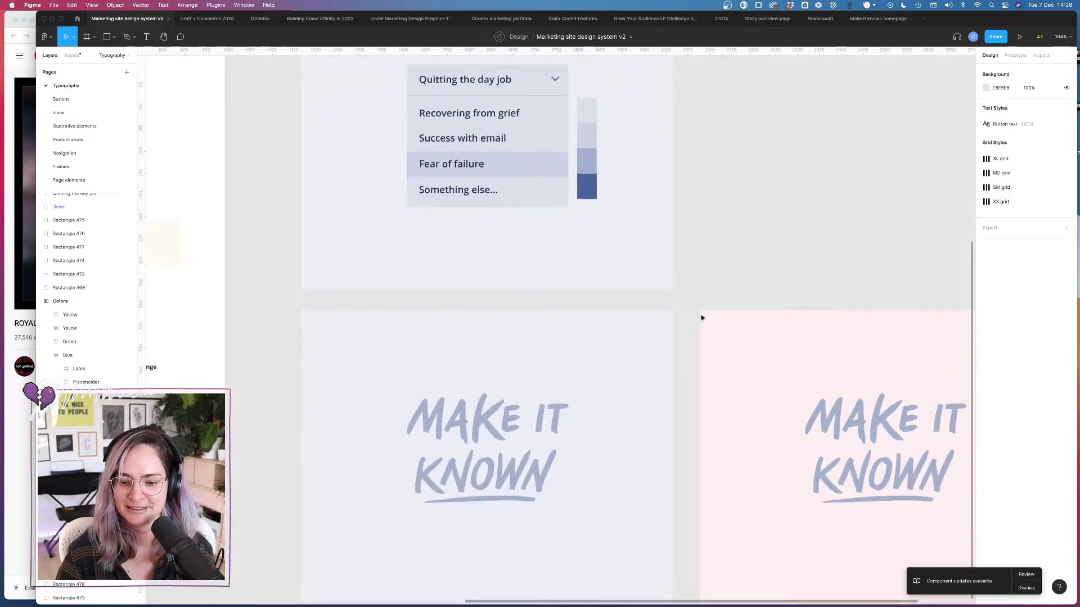
scroll(703, 315, "right", 3)
left_click(753, 352)
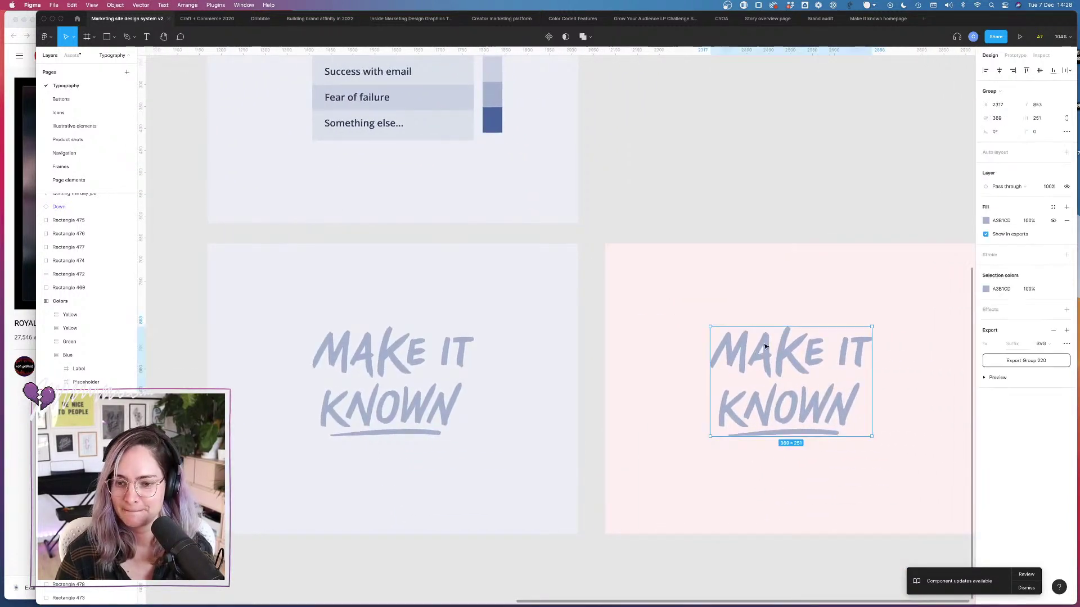
left_click(1052, 207)
scroll(1009, 332, "down", 5)
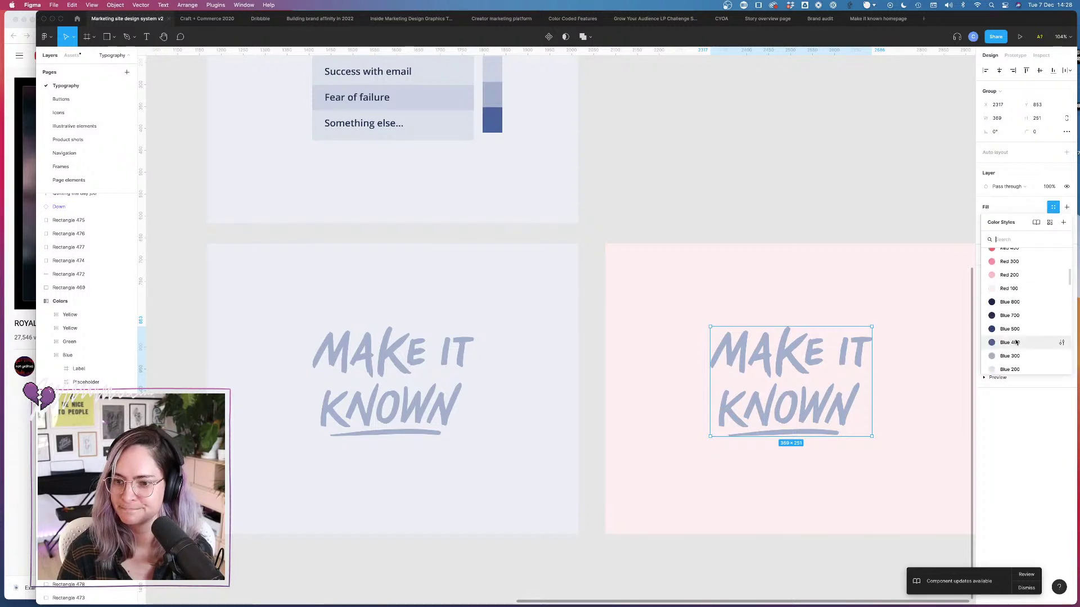
left_click(1008, 261)
left_click(832, 188)
scroll(856, 198, "right", 3)
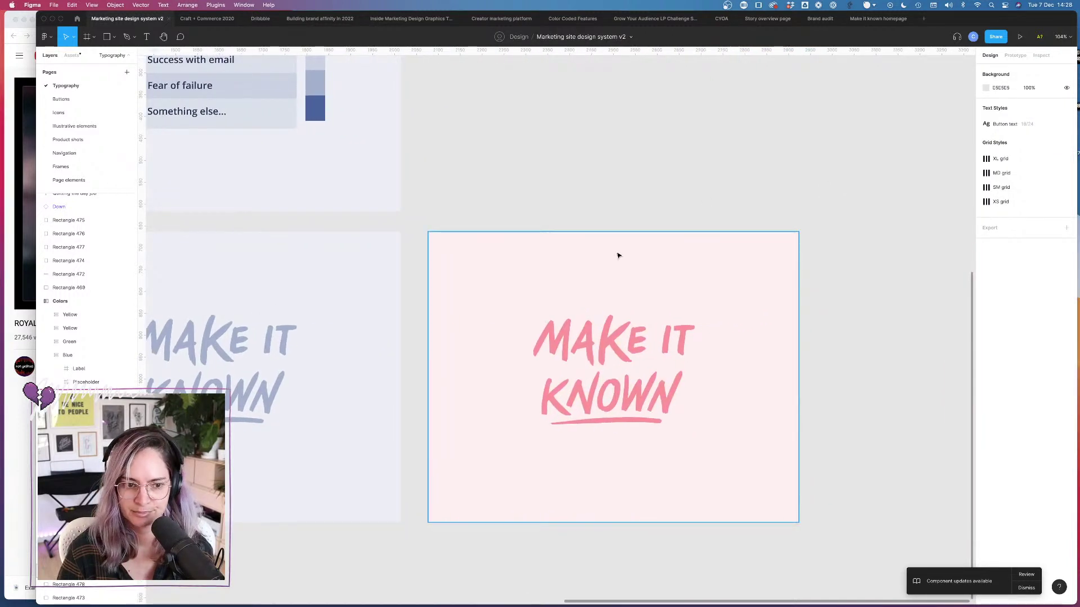
Step: Check the fill color of the MAKE IT KNOWN lettering in the Make it known homepage file and return to the design system file
left_click(617, 344)
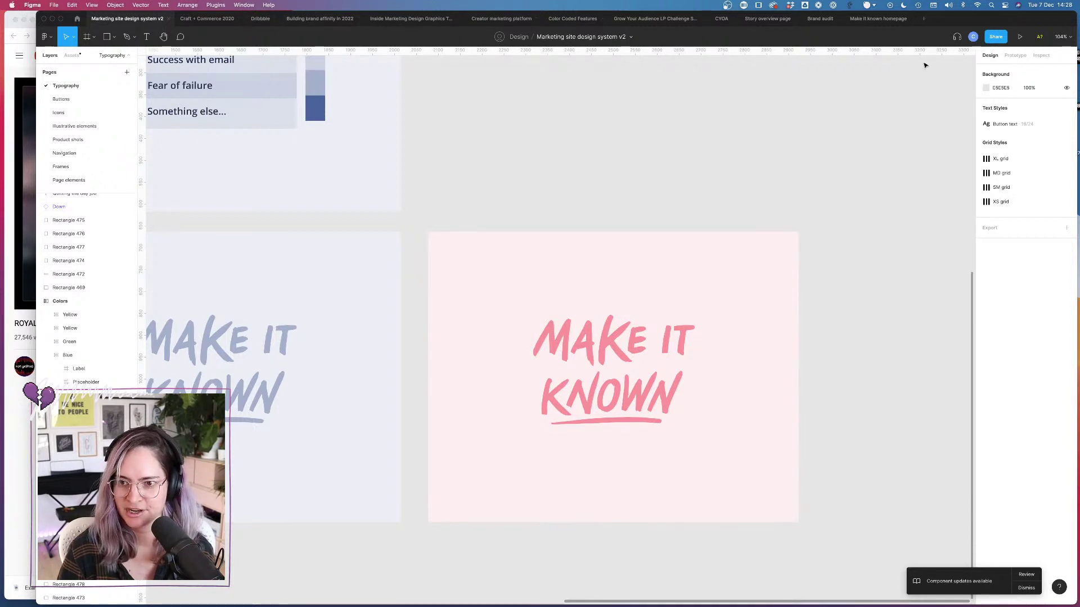
left_click(875, 19)
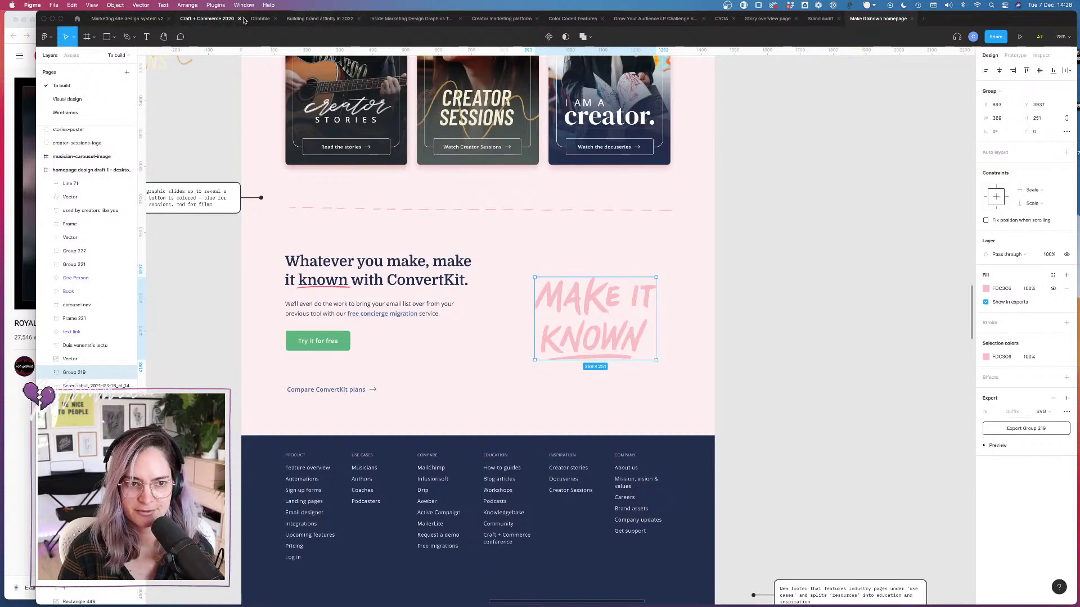
left_click(127, 18)
Step: Apply the Red 200 color style to the MAKE IT KNOWN lettering on the pink card
left_click(652, 419)
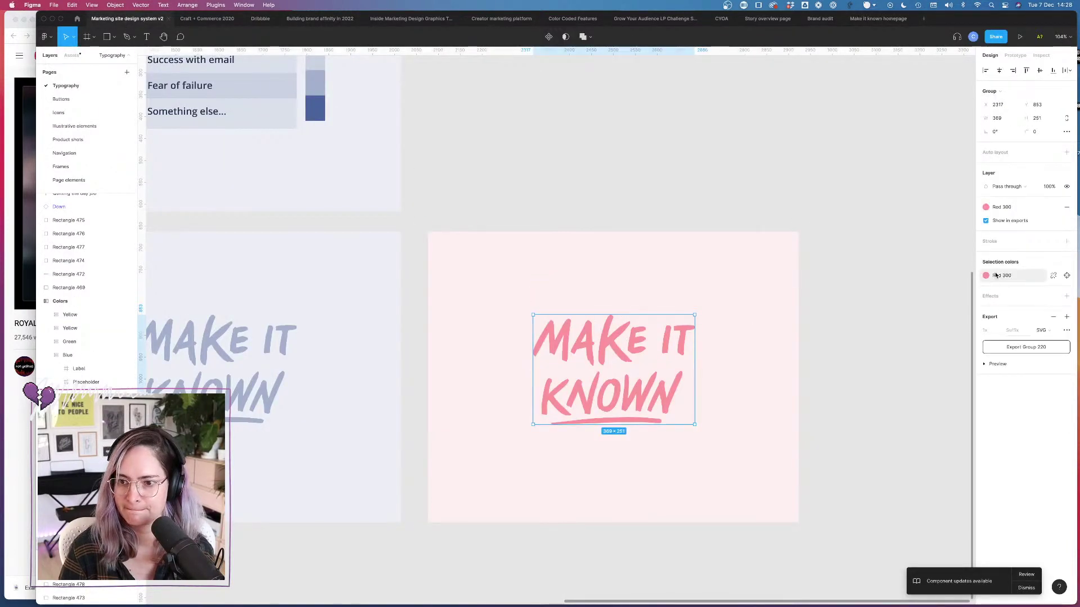
left_click(1001, 207)
left_click(1006, 325)
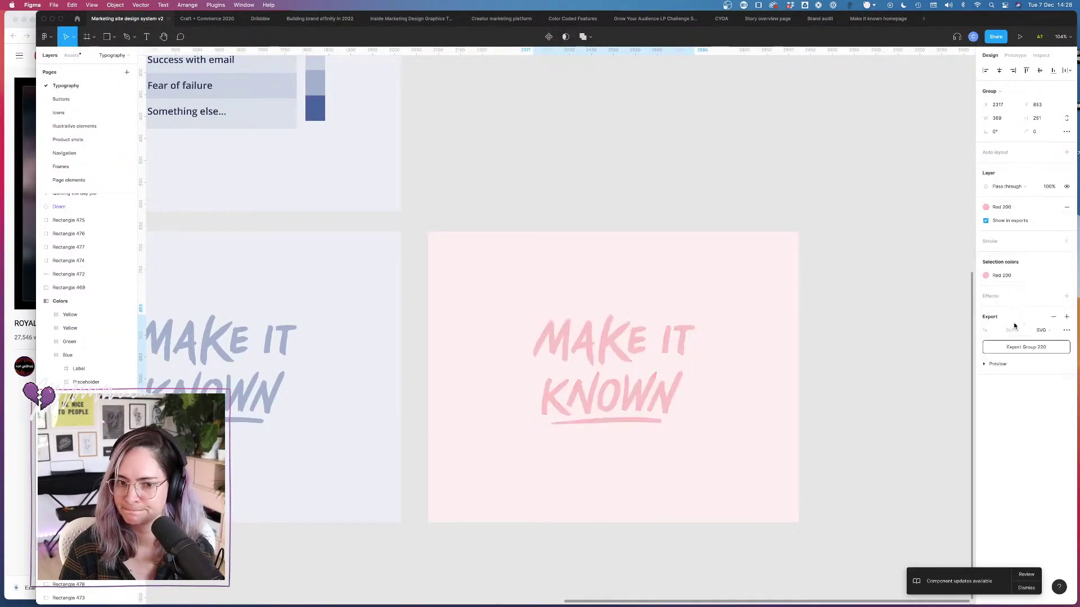
left_click(862, 329)
Step: Apply the Blue 200 color style to the MAKE IT KNOWN lettering on the pale blue card
scroll(634, 313, "left", 5)
left_click(385, 337)
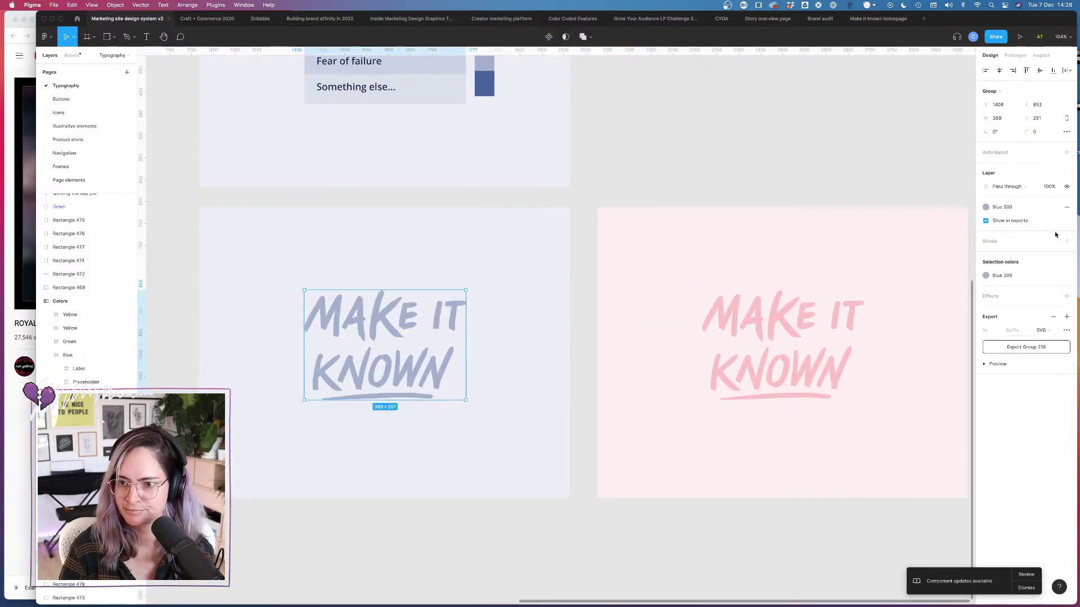
left_click(1038, 209)
left_click(1013, 328)
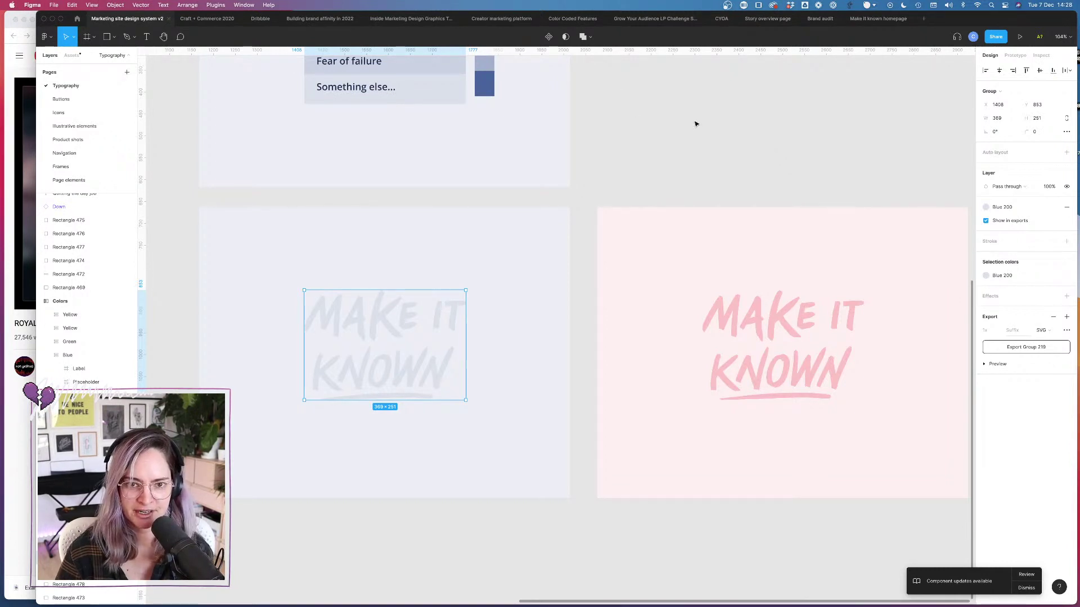
left_click(636, 125)
Step: Duplicate the pink card with its MAKE IT KNOWN lettering and place the copy to the right of the original
scroll(622, 127, "up", 2)
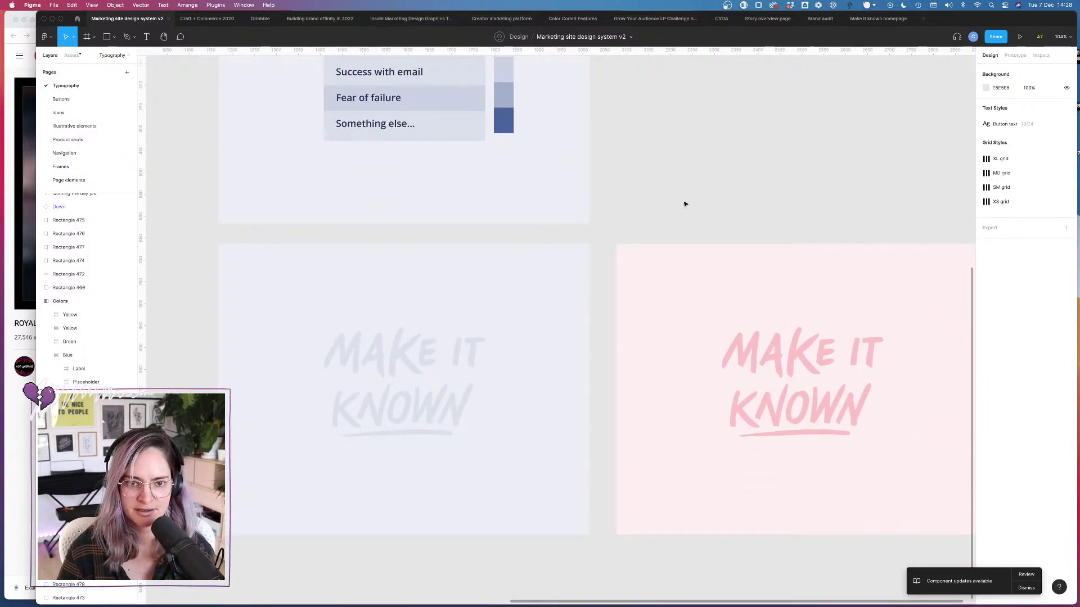
scroll(679, 191, "up", 2)
scroll(679, 191, "right", 1)
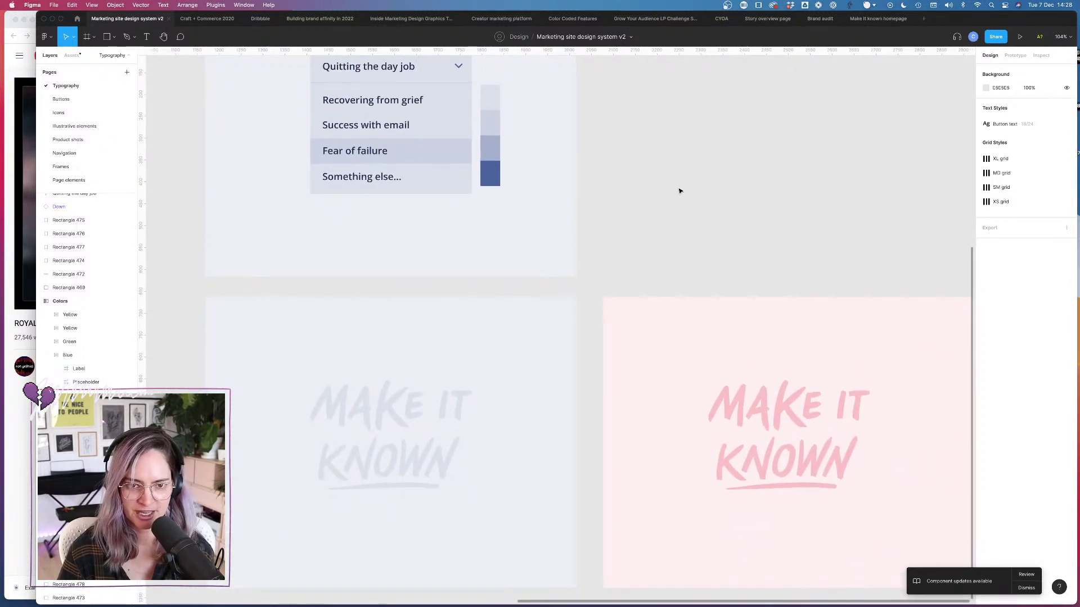
scroll(679, 191, "down", 5)
scroll(679, 191, "right", 4)
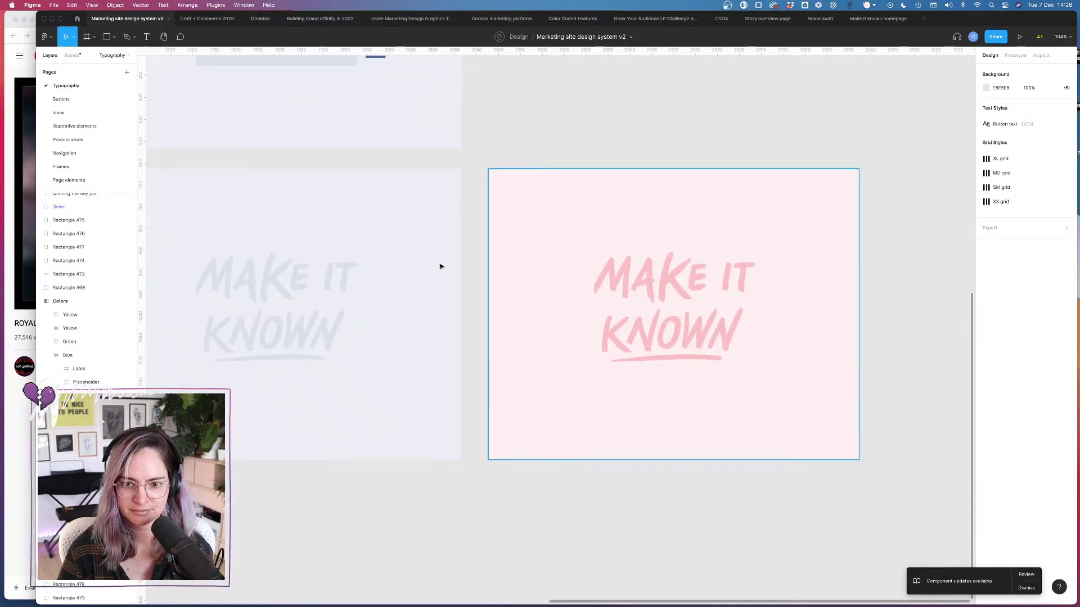
scroll(590, 222, "down", 3)
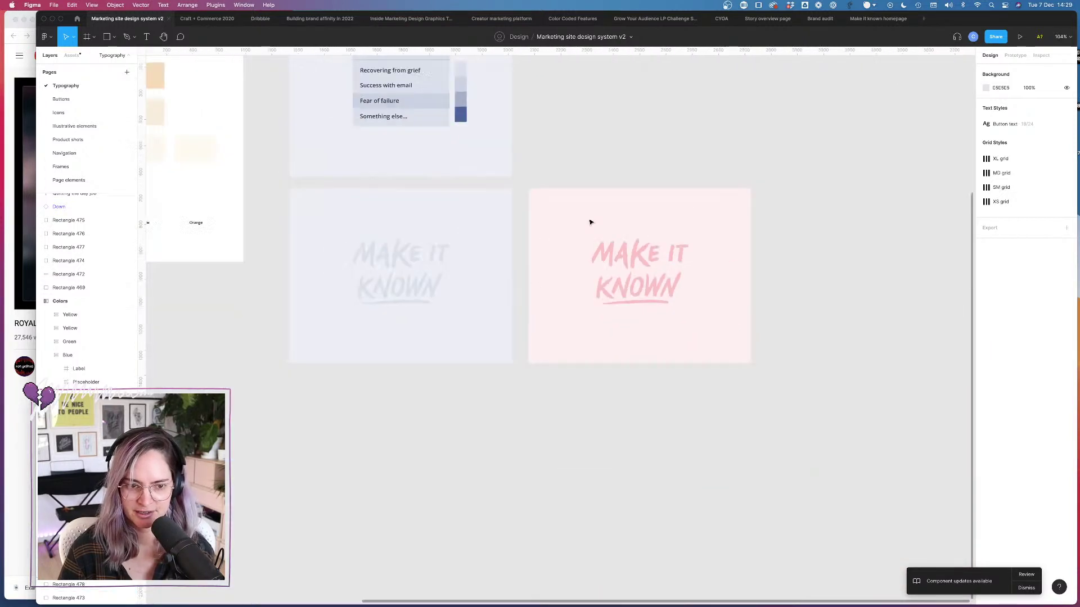
left_click(622, 221)
left_click(617, 164)
left_click_drag(617, 164, 751, 257)
scroll(787, 259, "right", 3)
Step: Apply the Green 100 color style to the background rectangle of the duplicated pink card
left_click(652, 243)
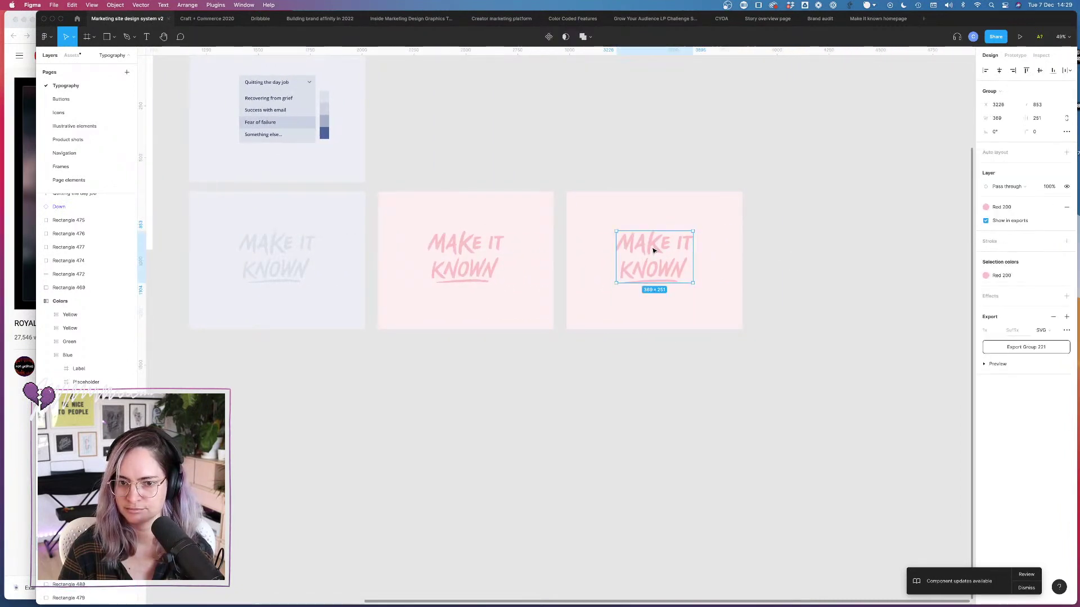
left_click(699, 217)
left_click(986, 173)
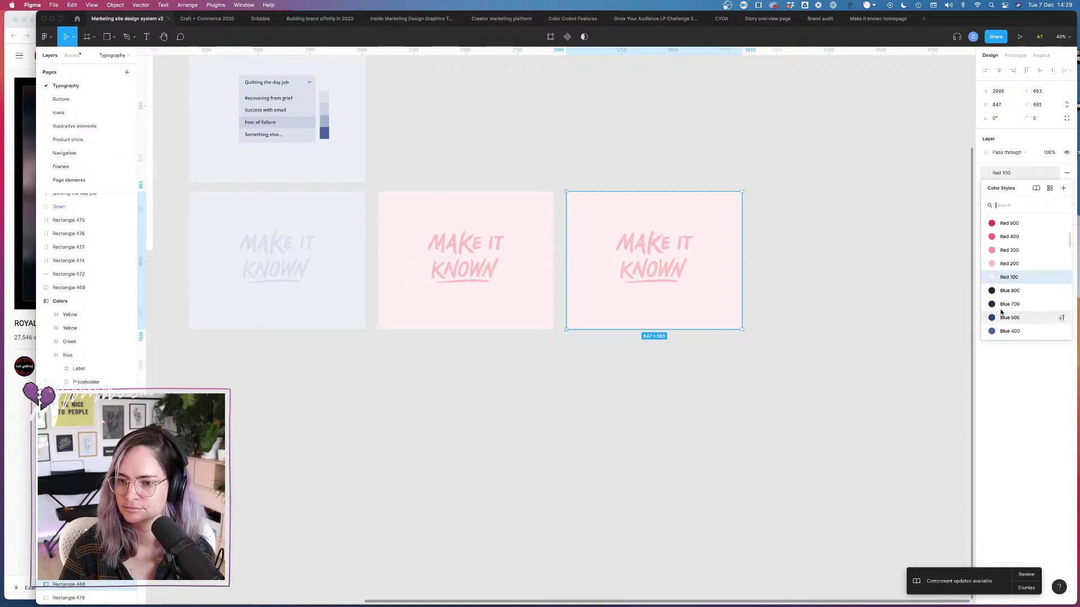
scroll(1008, 255, "down", 3)
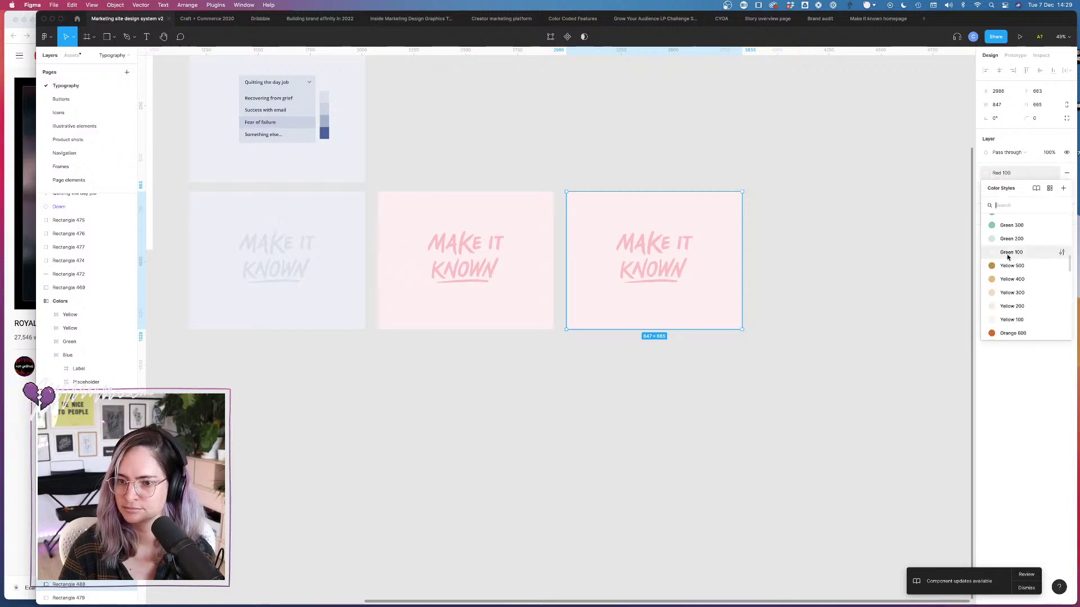
left_click(1011, 276)
Step: Apply the Green 200 color style to the MAKE IT KNOWN lettering on the pale green card
left_click(676, 248)
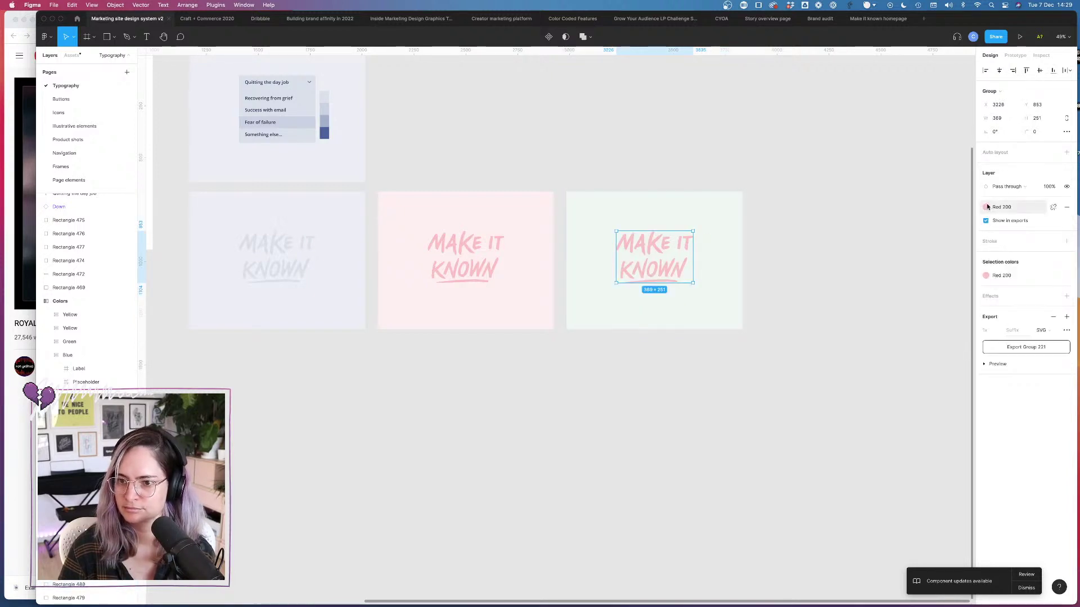
left_click(1026, 208)
scroll(1012, 309, "down", 3)
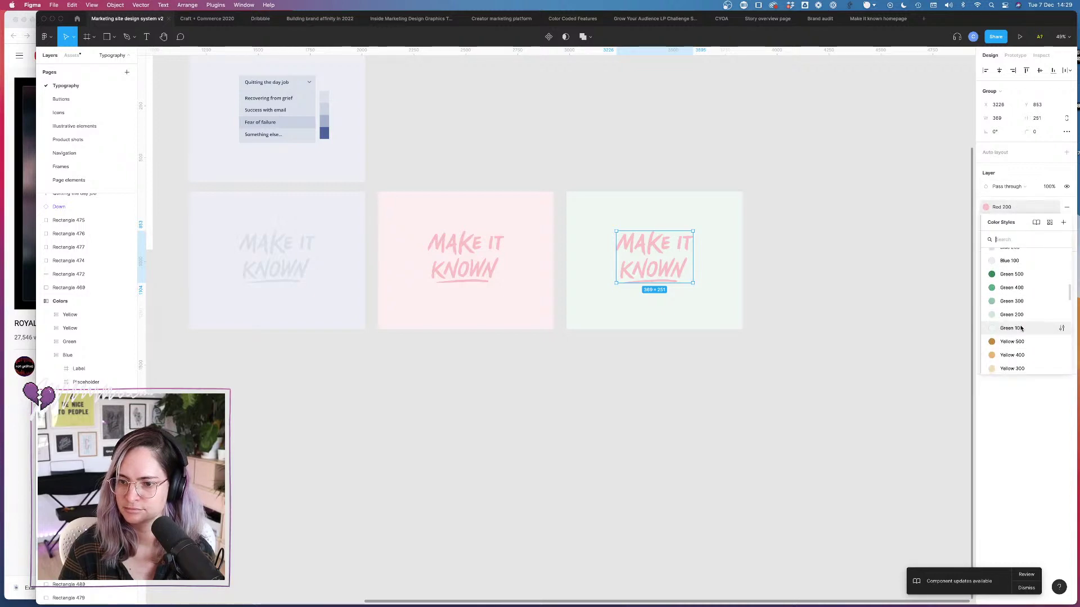
left_click(1011, 289)
left_click(797, 266)
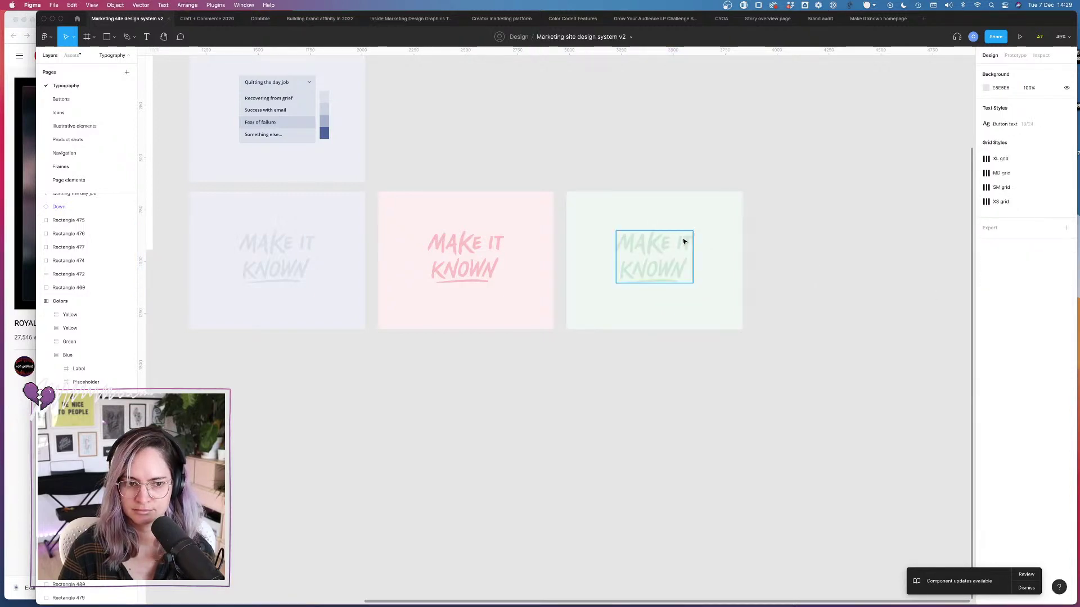
Step: Duplicate the green card with its lettering and place the copy to the right of the original
scroll(684, 242, "up", 5)
scroll(684, 241, "left", 6)
scroll(682, 241, "right", 10)
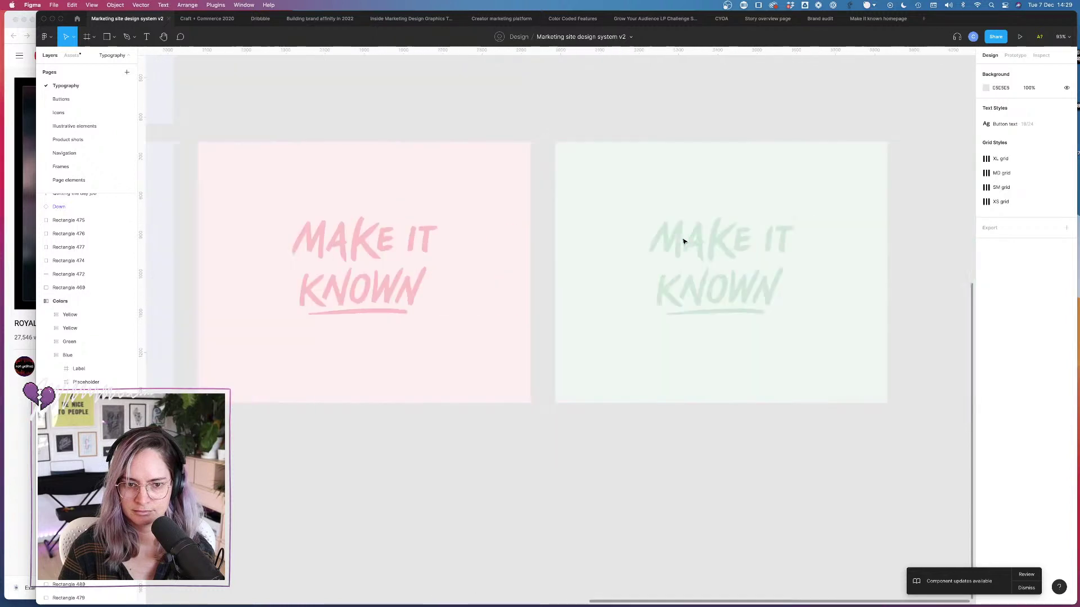
left_click(621, 270)
key("super+d")
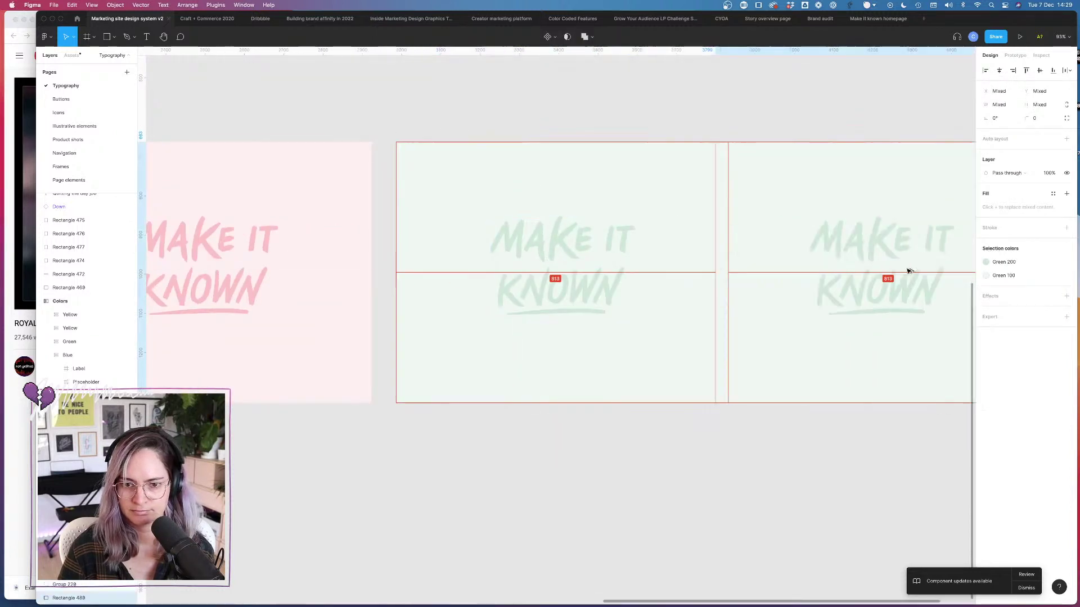
left_click_drag(882, 270, 909, 269)
scroll(906, 267, "right", 8)
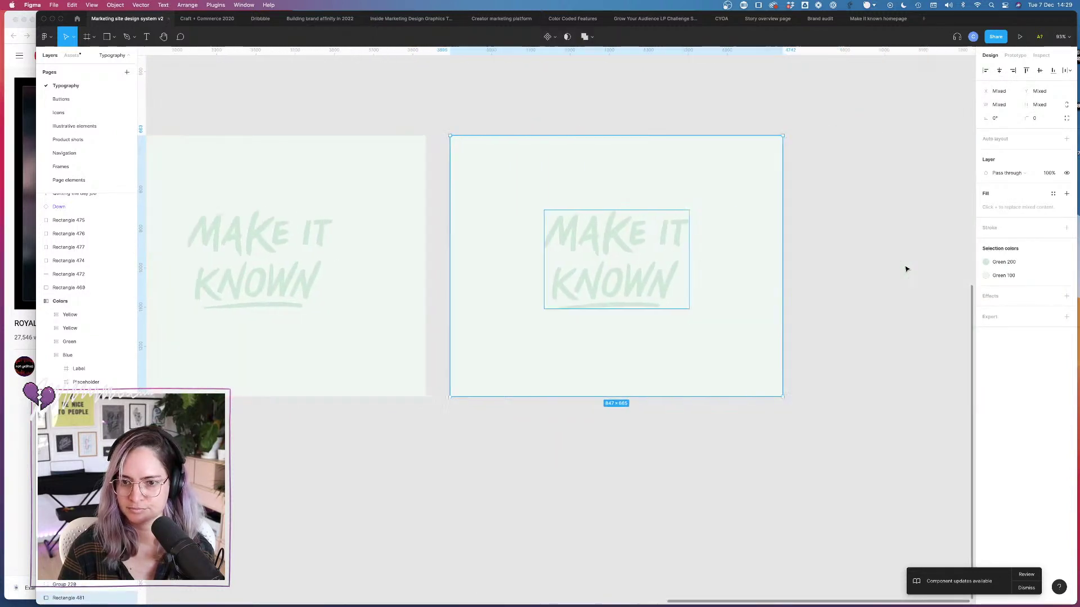
Step: Apply the Yellow 100 color style to the background rectangle of the duplicated green card
left_click(790, 234)
left_click(696, 216)
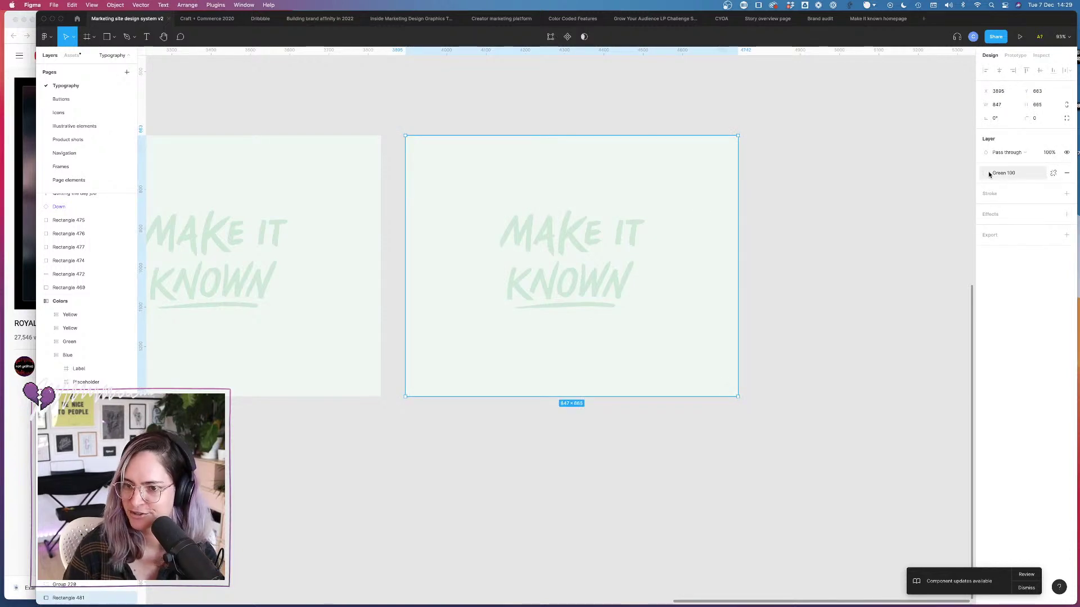
left_click(988, 174)
left_click(1008, 285)
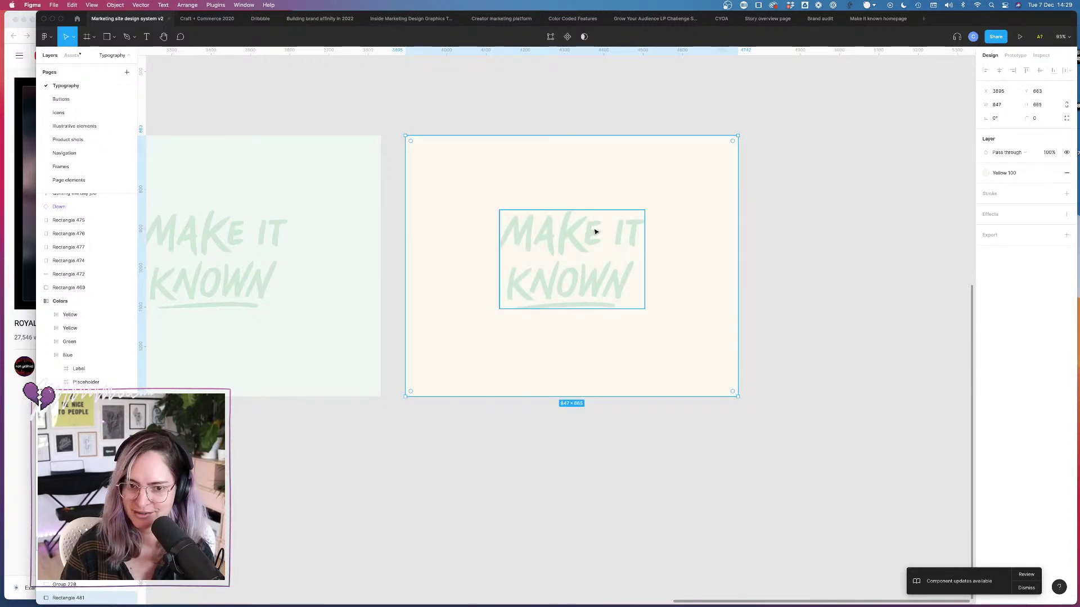
Step: Apply the Yellow 200 color style to the MAKE IT KNOWN lettering on the pale yellow card
left_click(595, 231)
left_click(1050, 207)
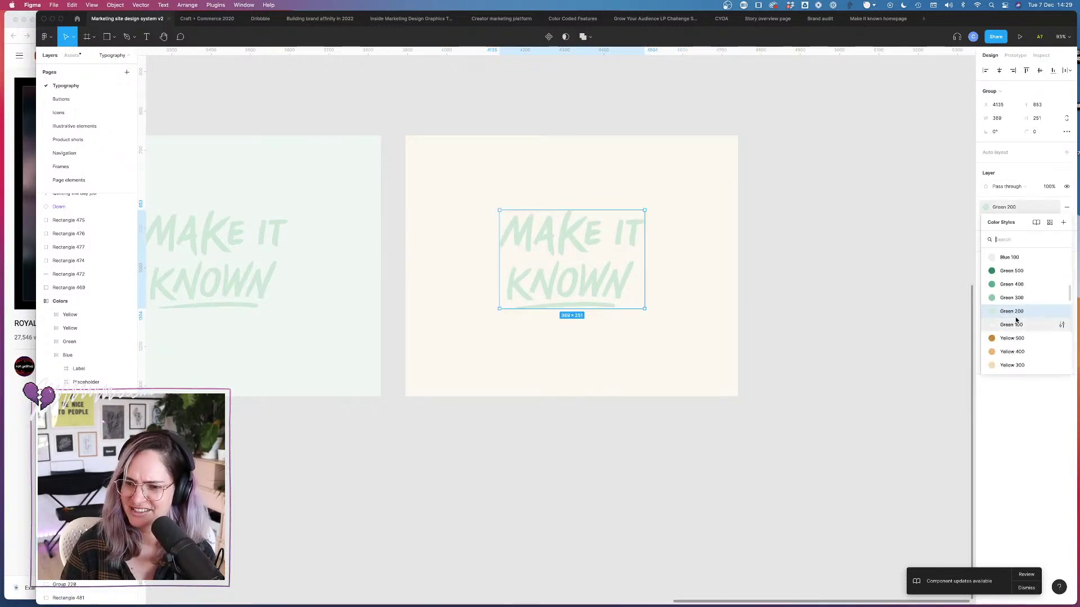
scroll(1016, 320, "down", 2)
left_click(1012, 304)
left_click(742, 241)
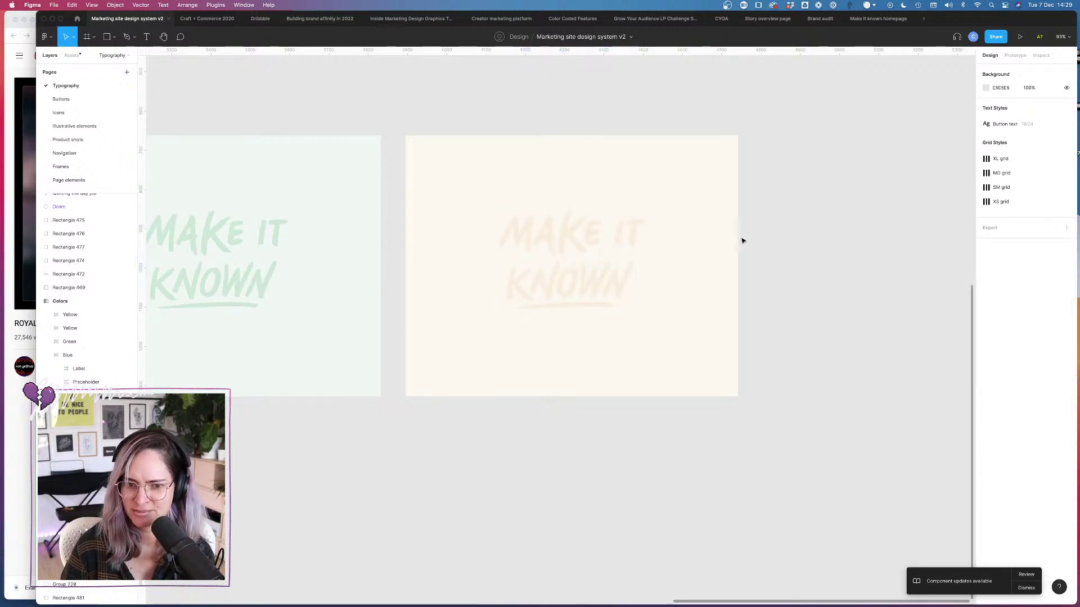
Step: Try the Yellow 300 color style on the MAKE IT KNOWN lettering of the pale yellow card
scroll(742, 241, "left", 15)
scroll(738, 240, "right", 6)
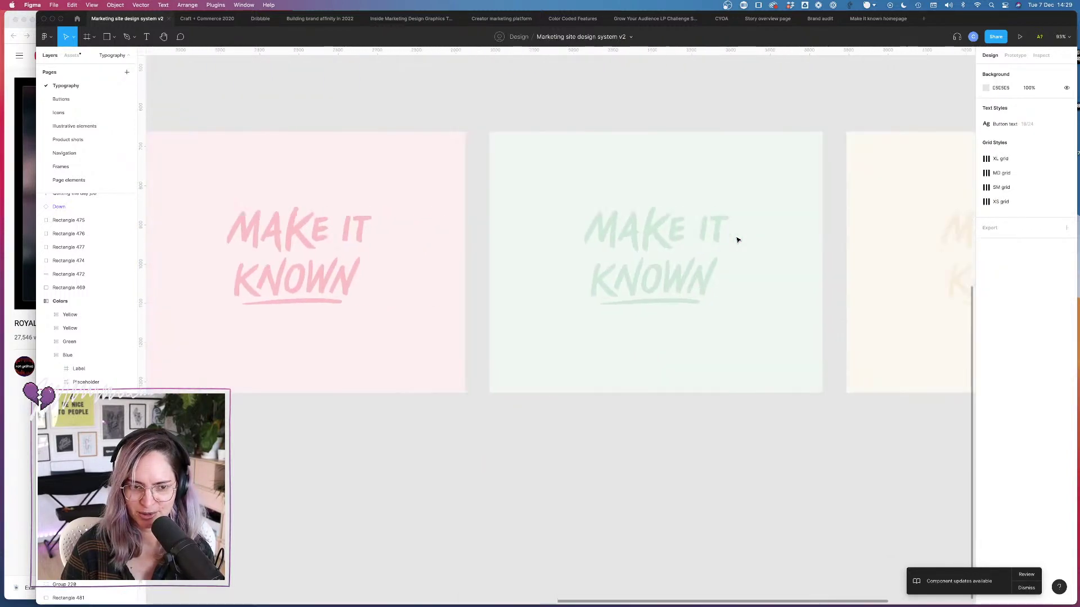
scroll(737, 240, "right", 10)
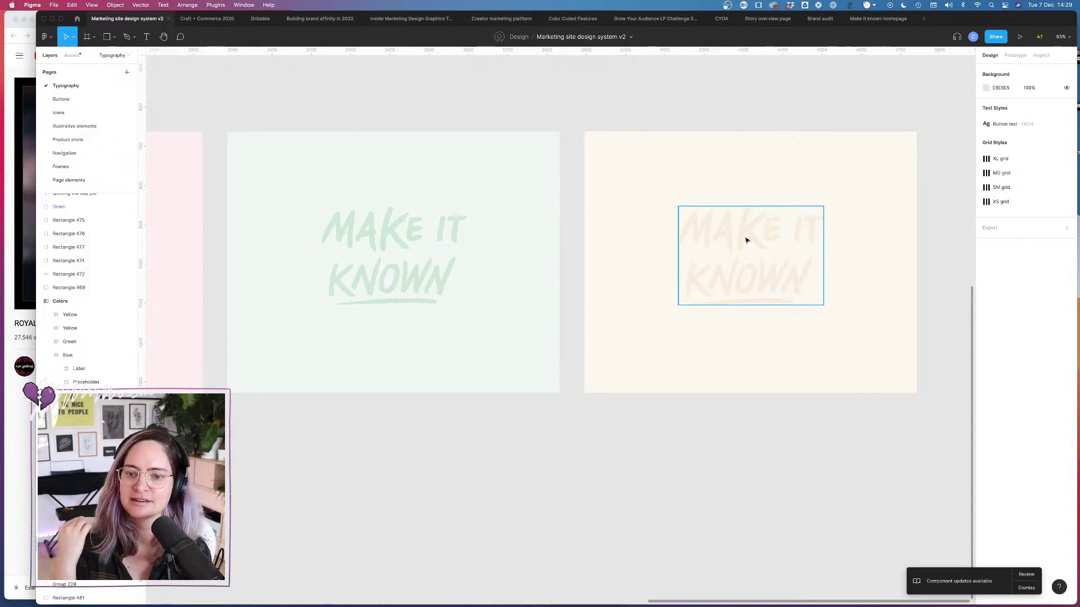
left_click(746, 240)
left_click(1012, 206)
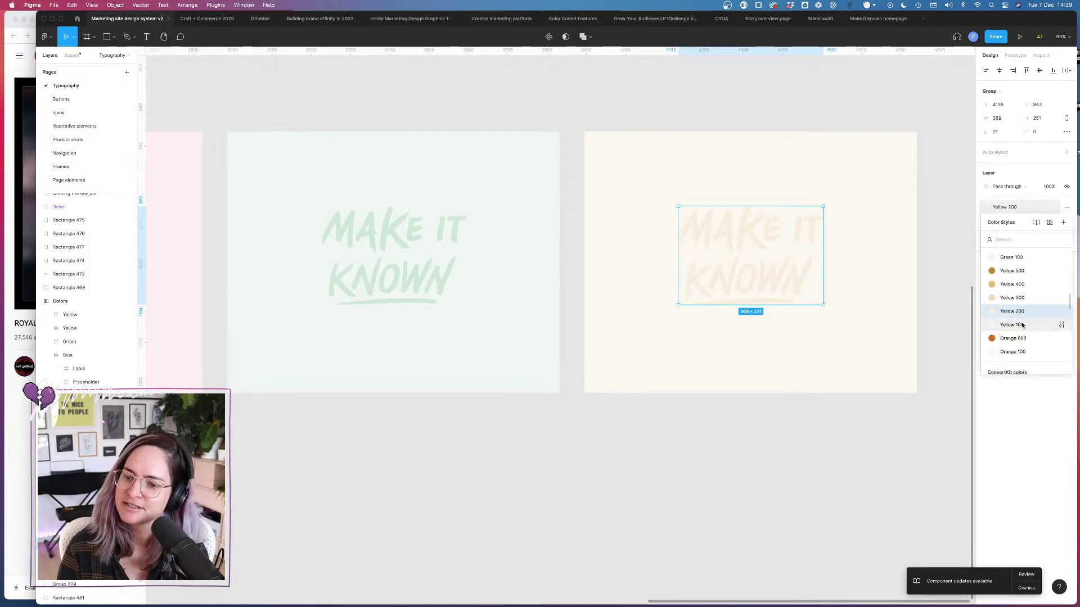
left_click(1020, 297)
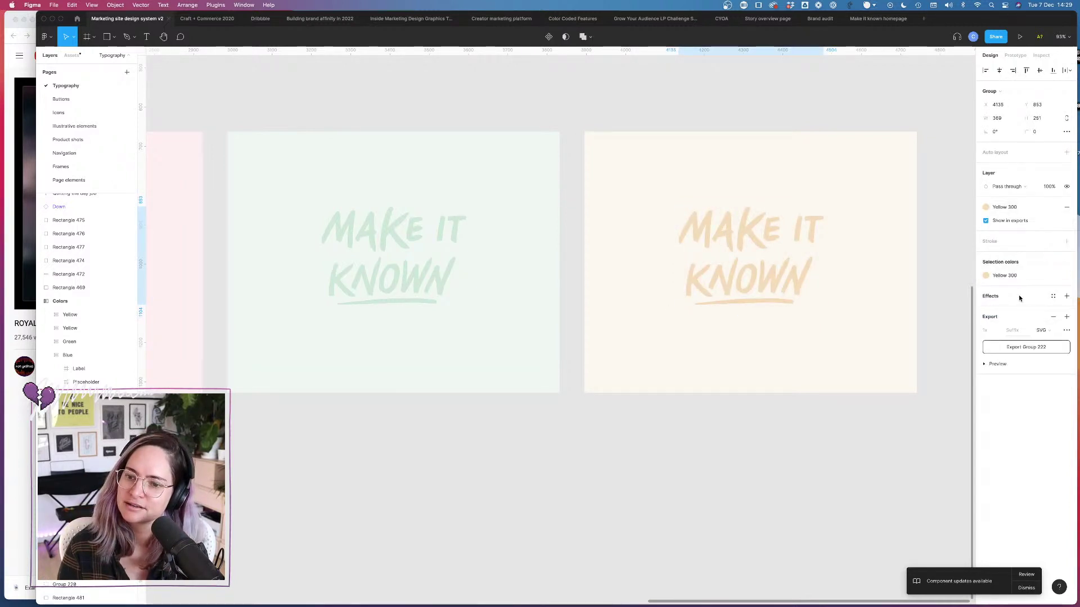
Step: Set the pale yellow card's lettering back to the Yellow 200 color style
left_click(1021, 208)
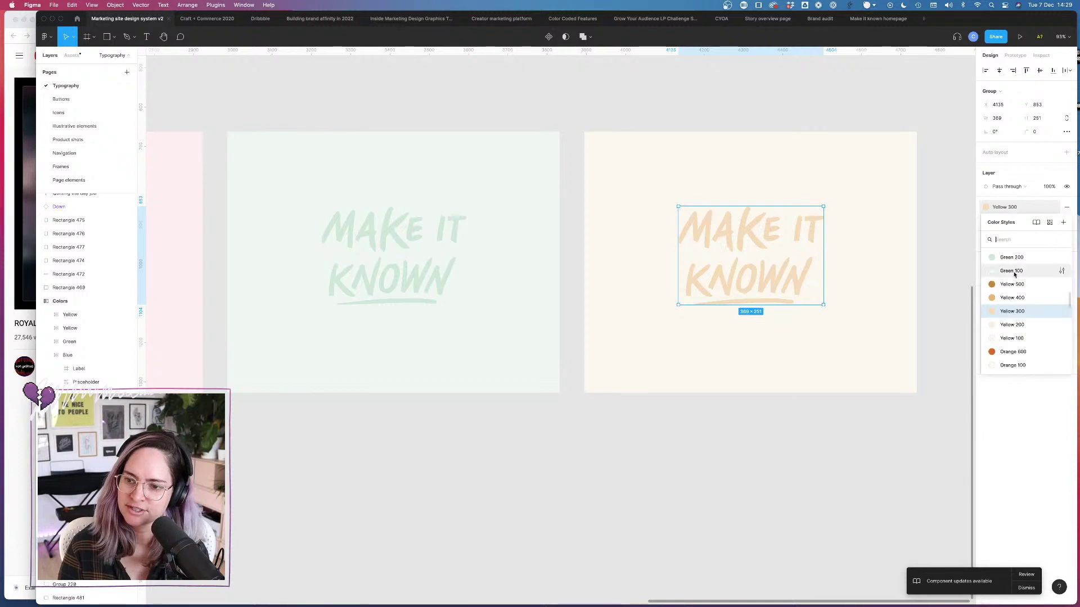
left_click(1016, 329)
left_click(789, 97)
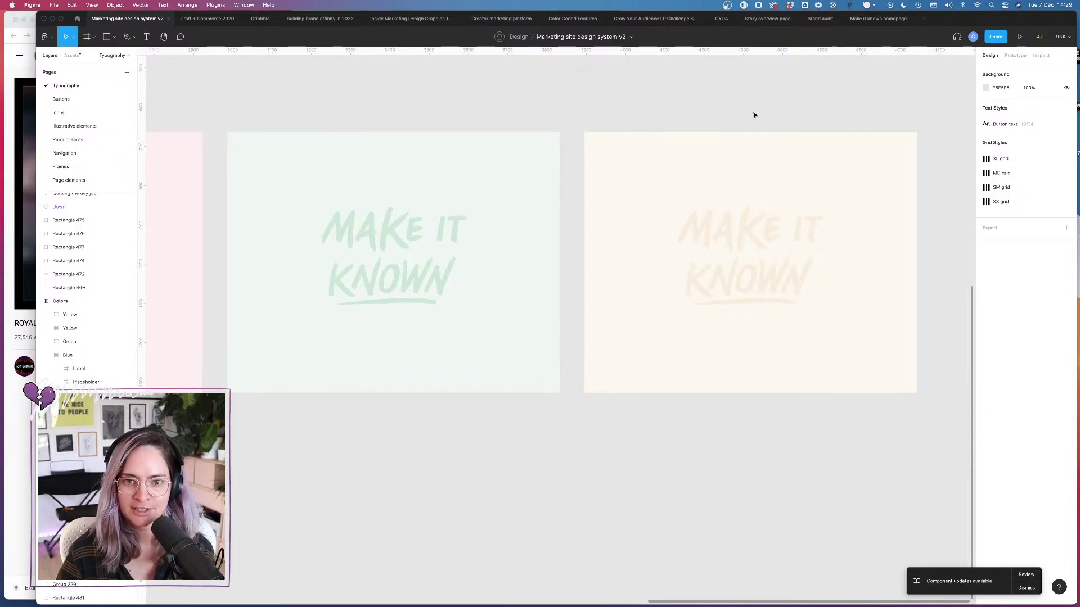
left_click(46, 36)
mouse_move(60, 167)
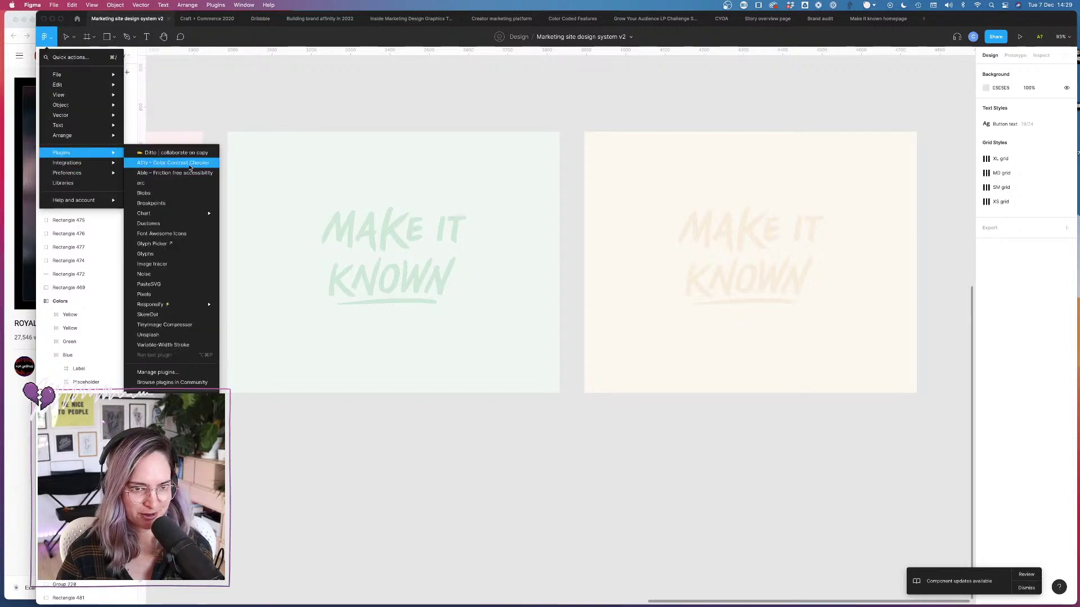
key("Escape")
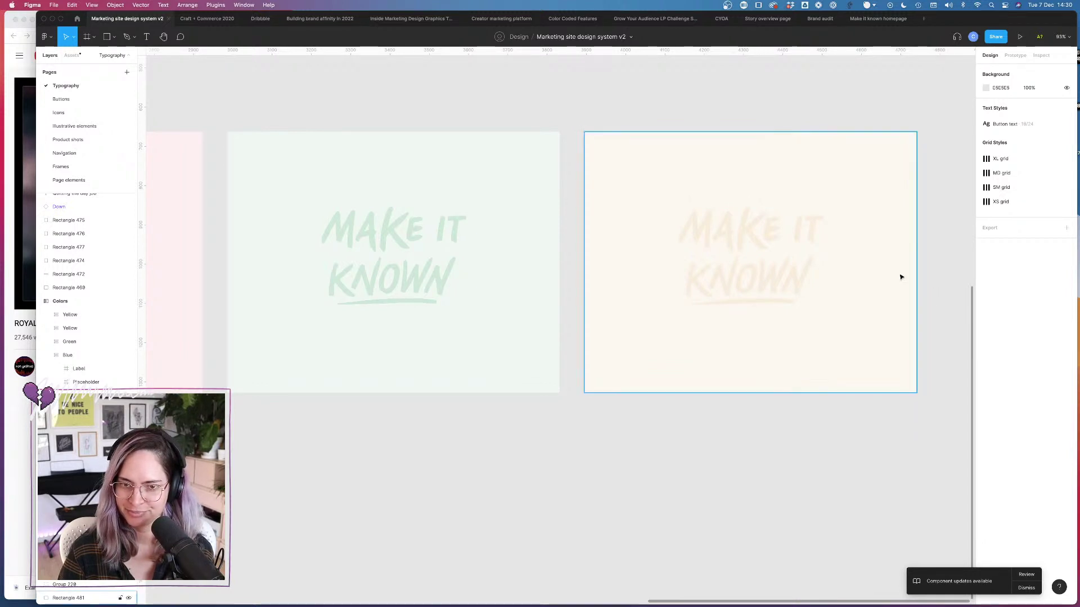
Step: Dismiss the component updates notice and try the A11y Color Contrast Checker plugin on the pale yellow card's background and lettering
left_click(1026, 589)
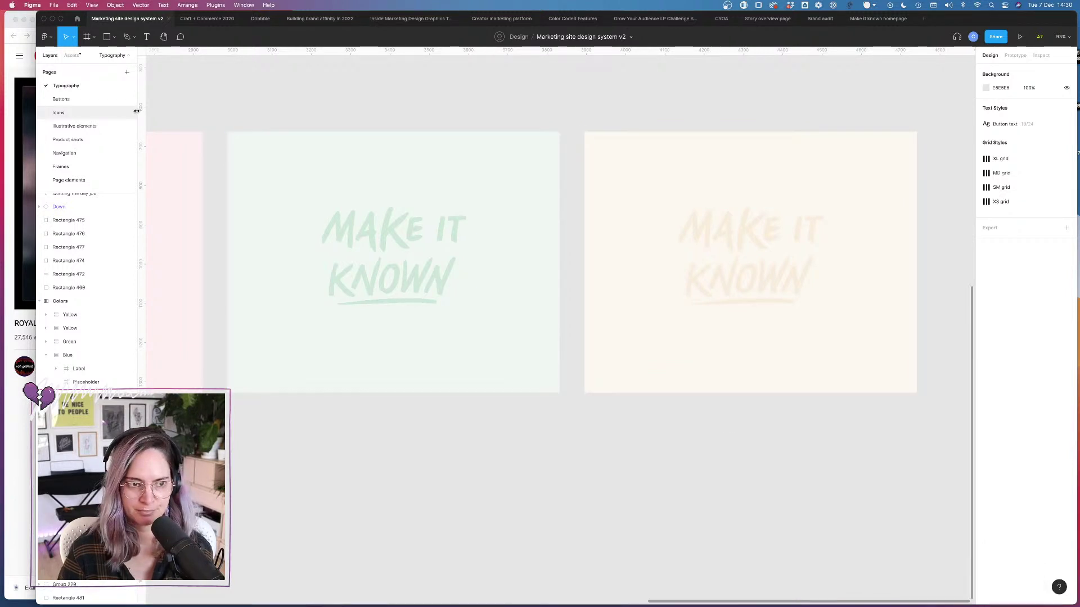
left_click(602, 178)
left_click(759, 253, "shift")
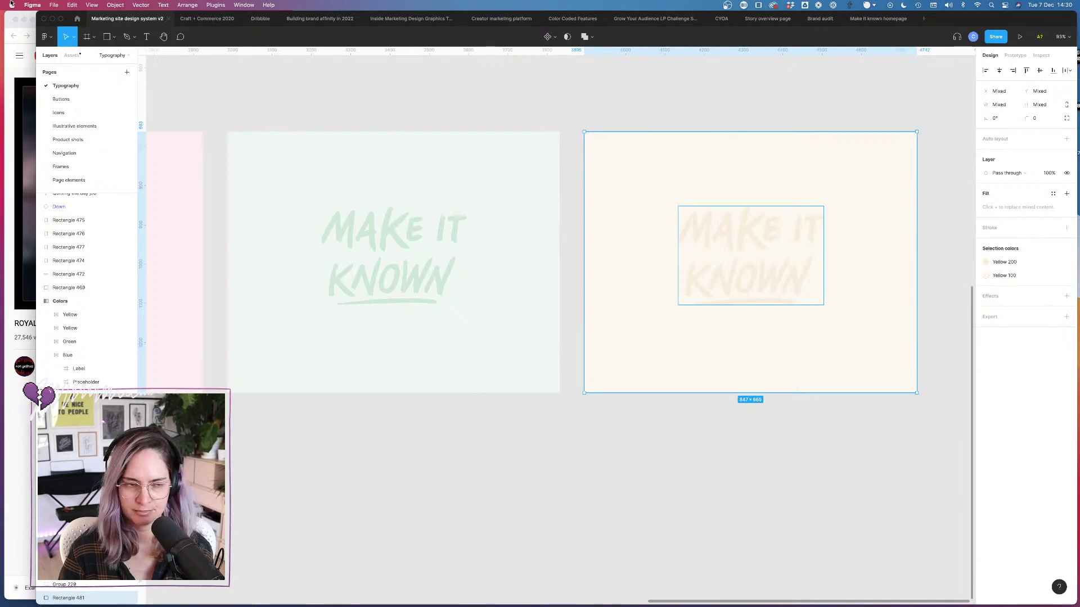
left_click(45, 36)
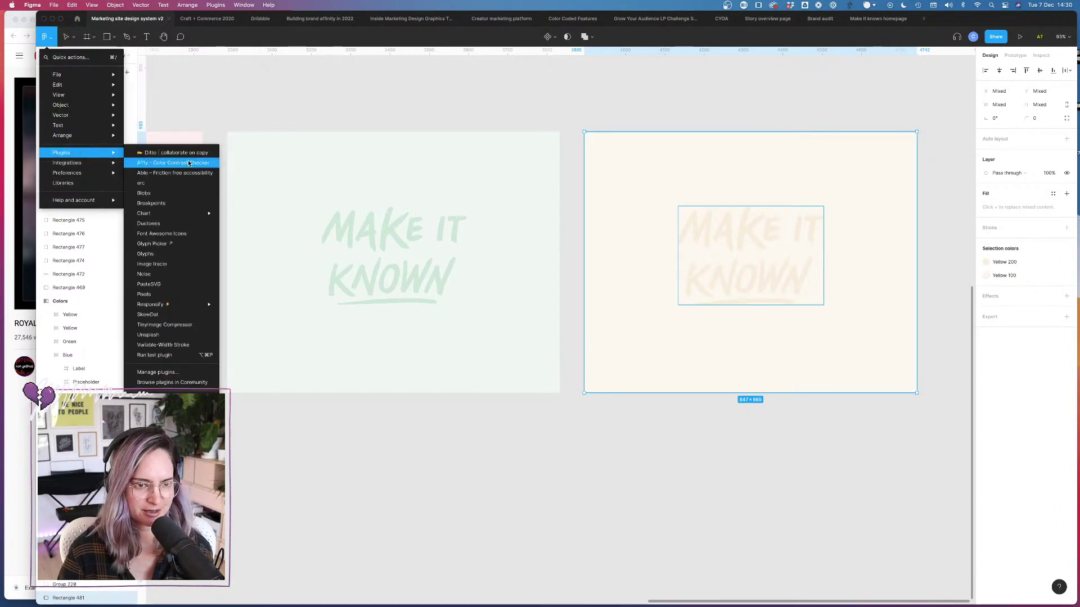
left_click(190, 164)
left_click_drag(966, 86, 1035, 228)
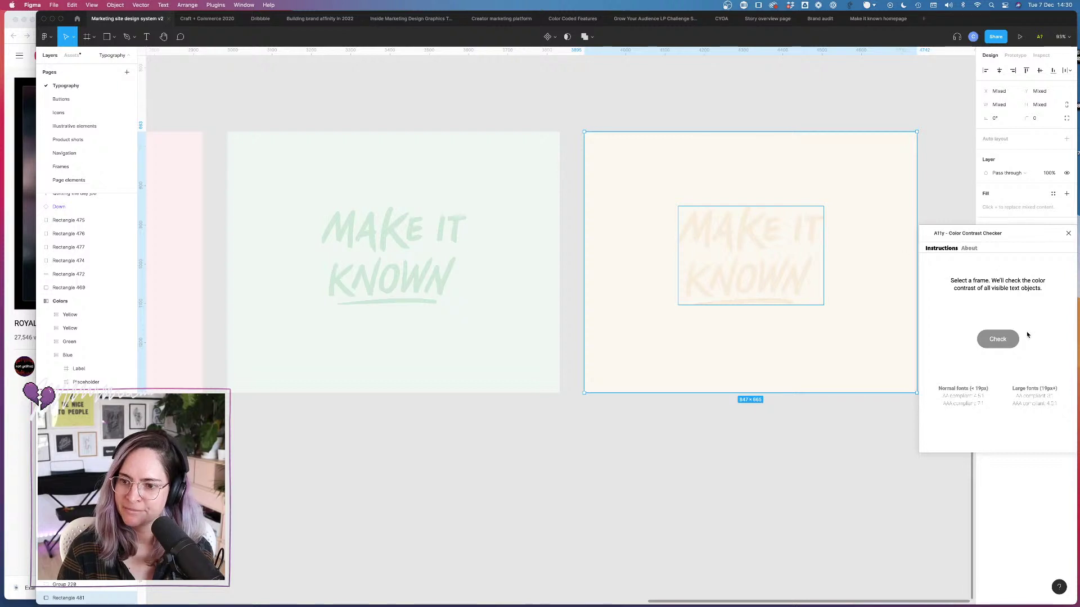
left_click(1070, 233)
left_click(935, 328)
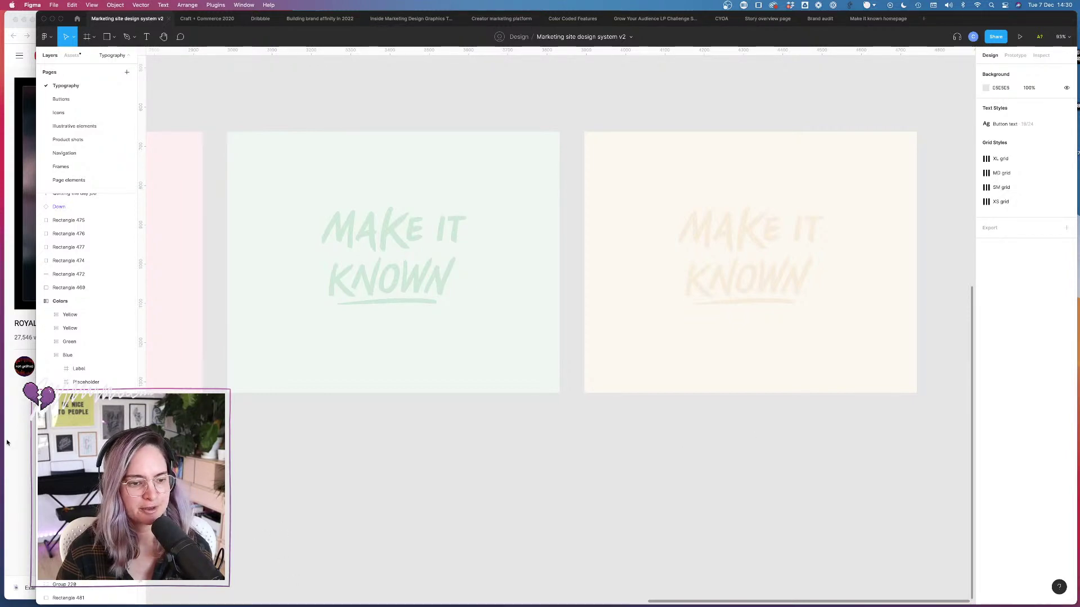
Step: Switch to Chrome, search Google for "stark figma plugin" and open Stark's Figma Community page
key("super+Tab")
left_click(254, 21)
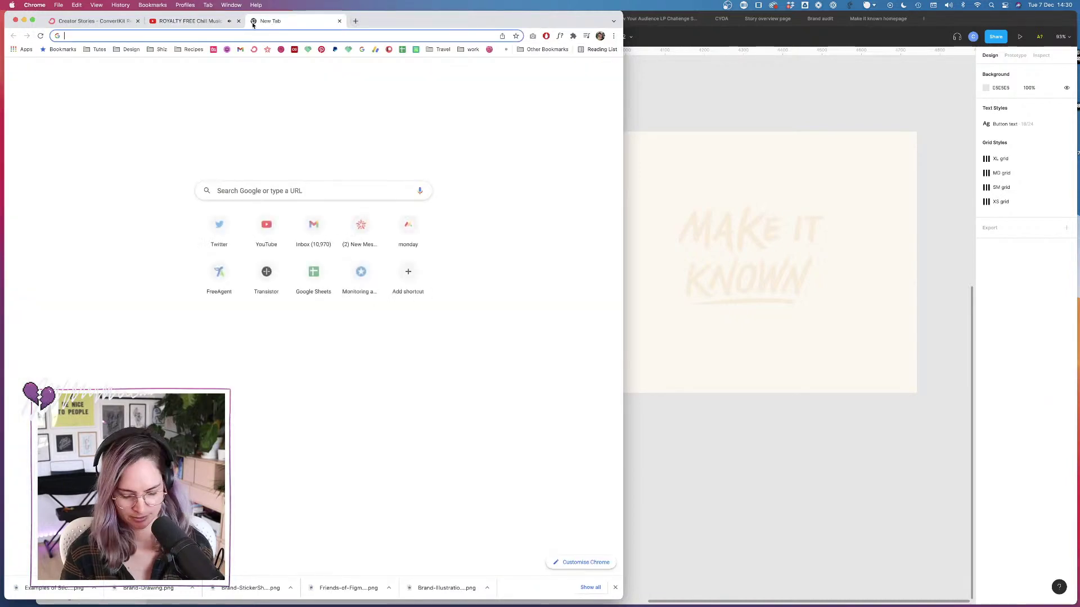
type("stark figma plugin")
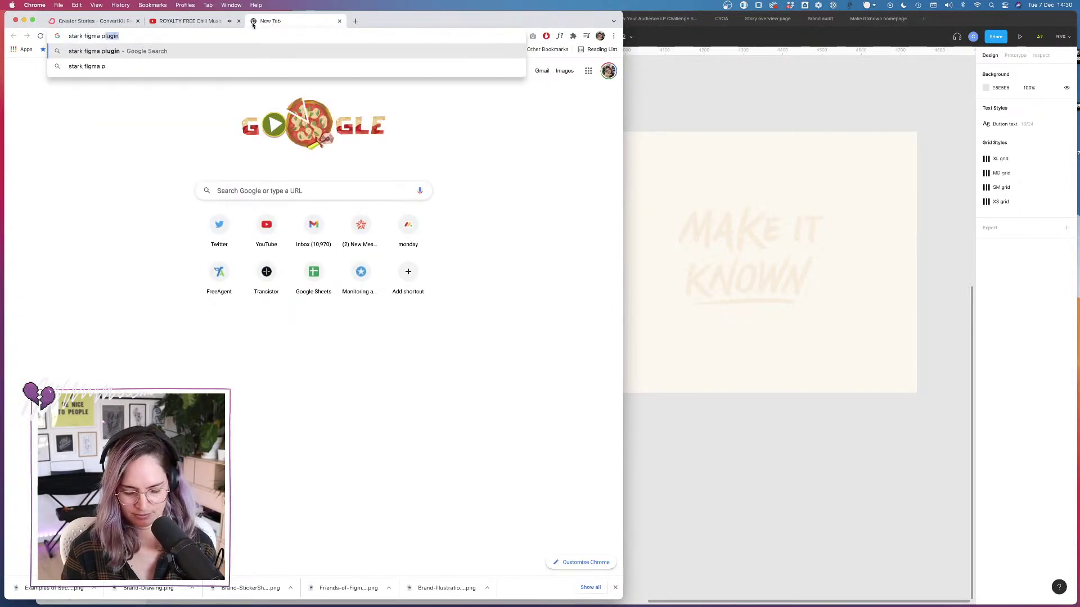
key("Return")
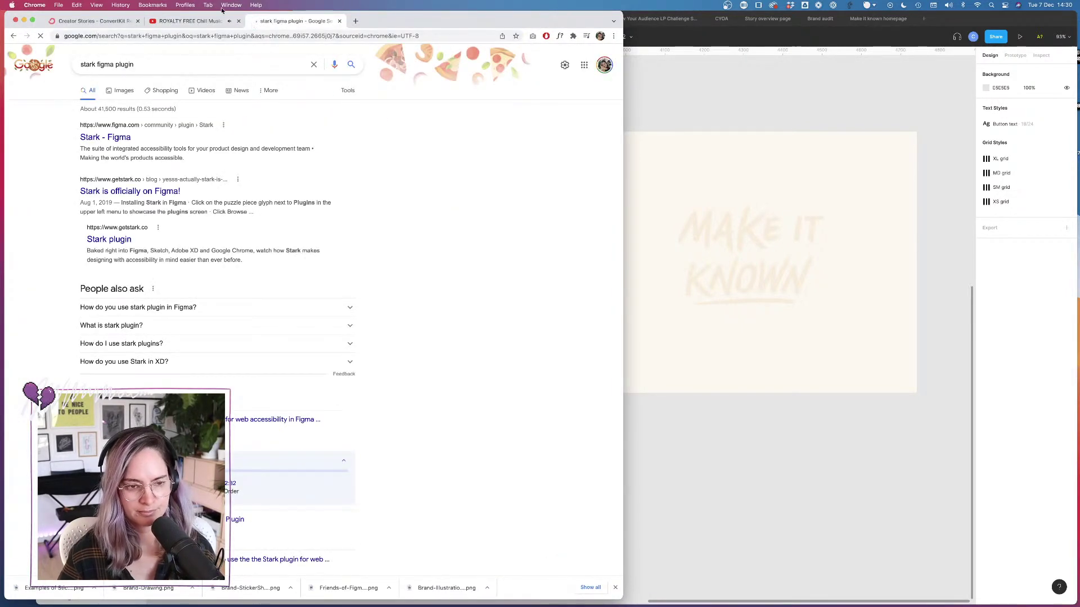
left_click(115, 138)
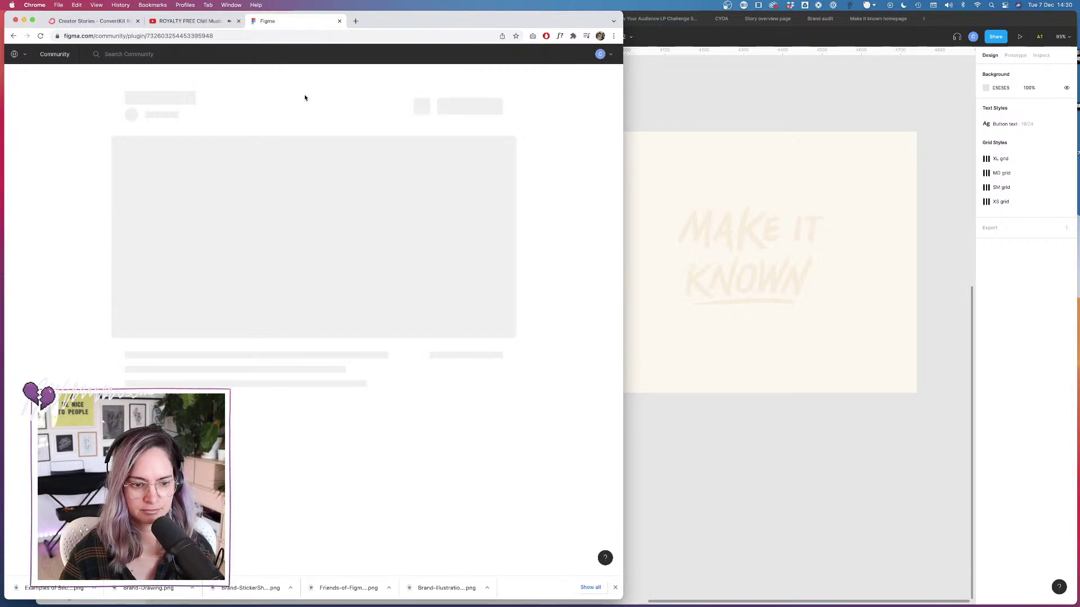
left_click(616, 587)
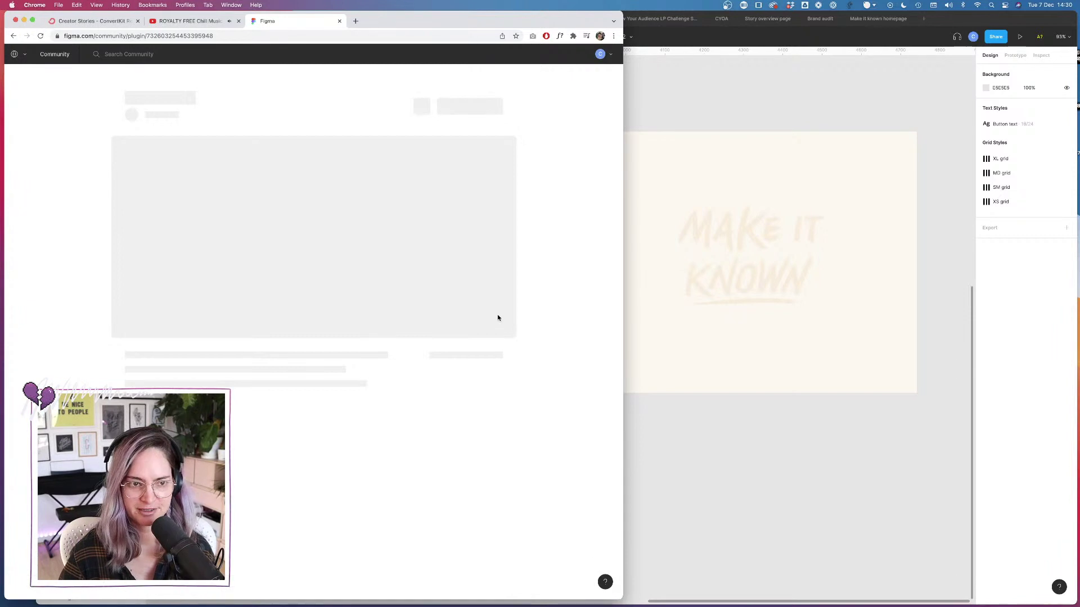
Step: Open convertkit.com in a new browser tab
left_click(356, 20)
type("convertkit.com")
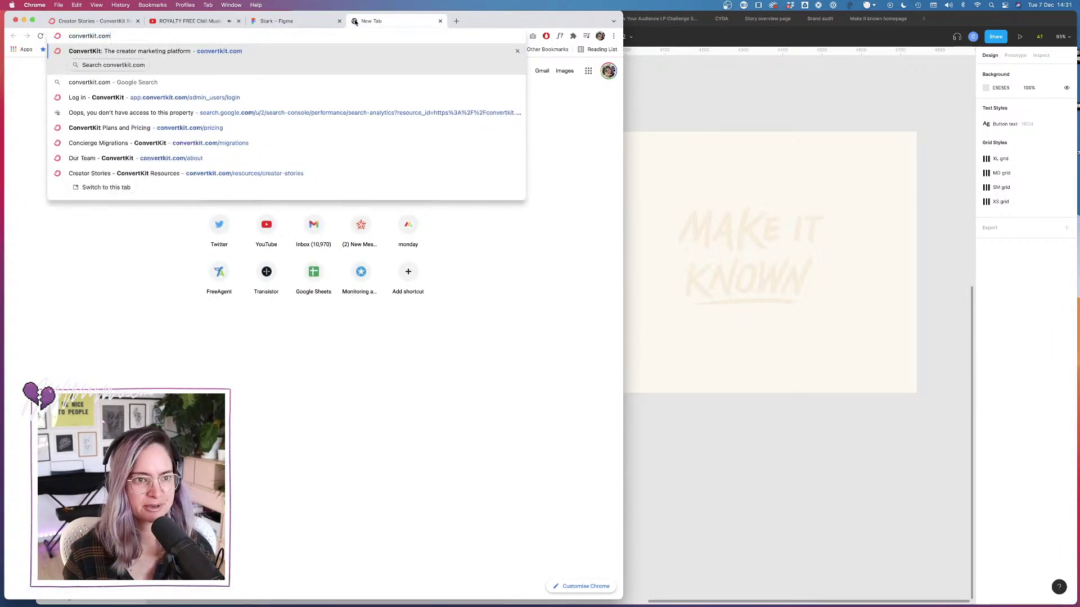
key("Return")
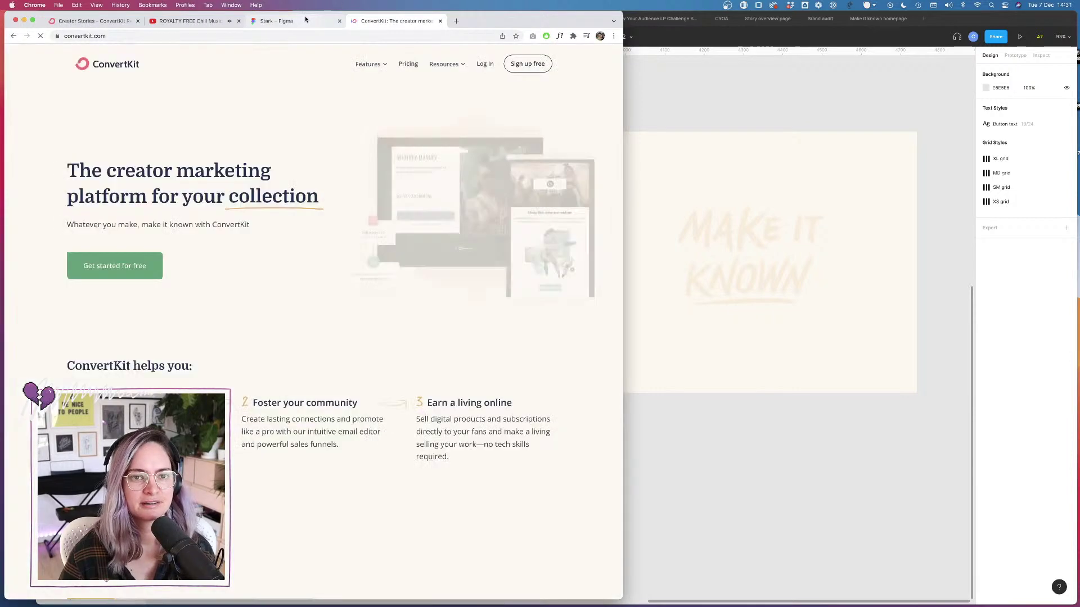
Step: Install the Stark plugin from its Figma Community page and return to the design file in Figma
left_click(307, 20)
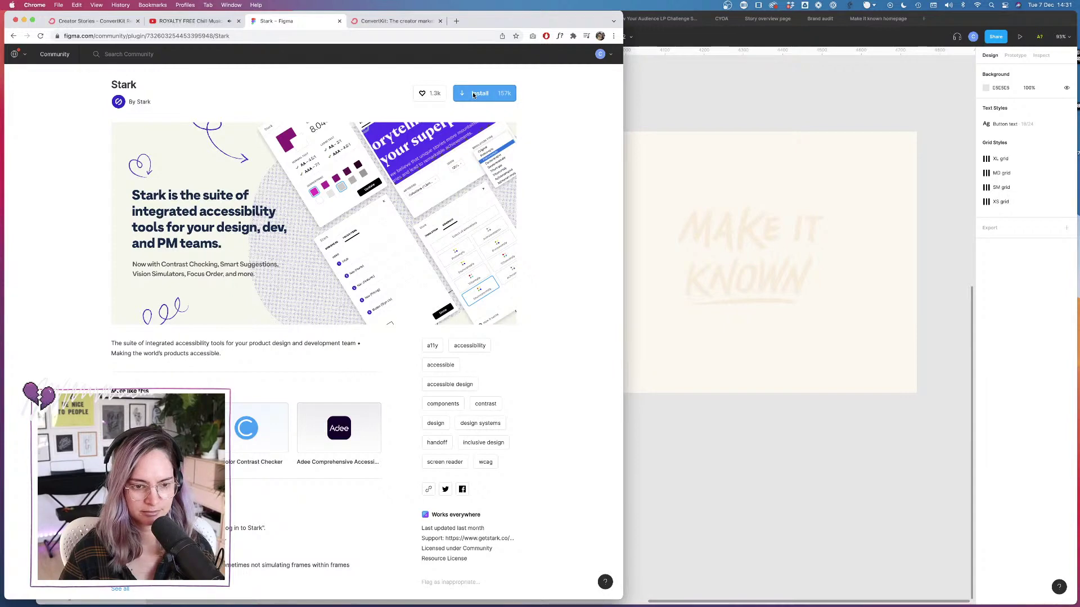
scroll(190, 390, "down", 2)
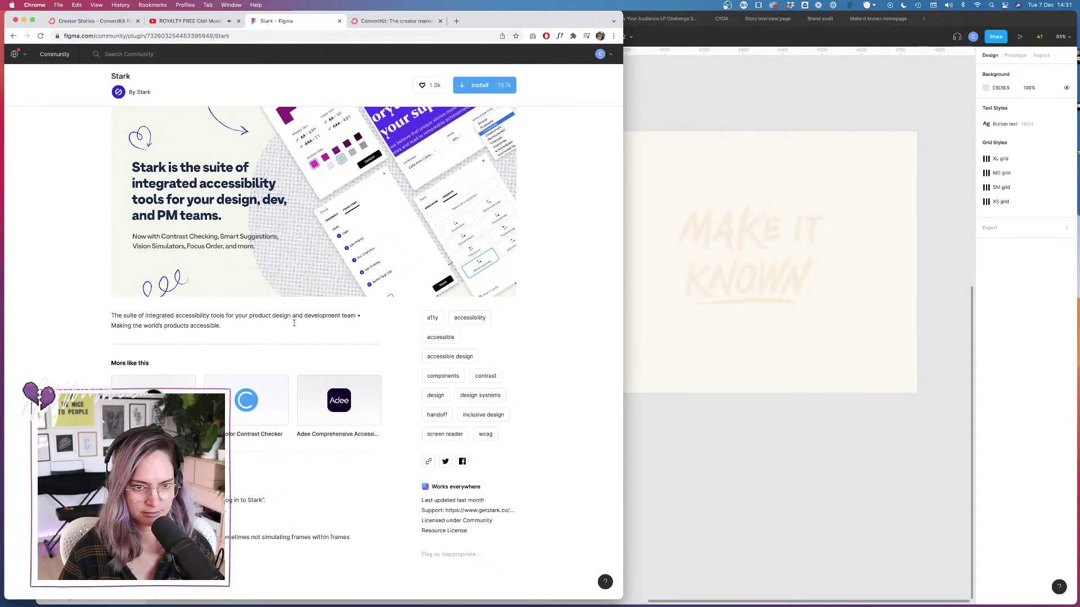
left_click(484, 86)
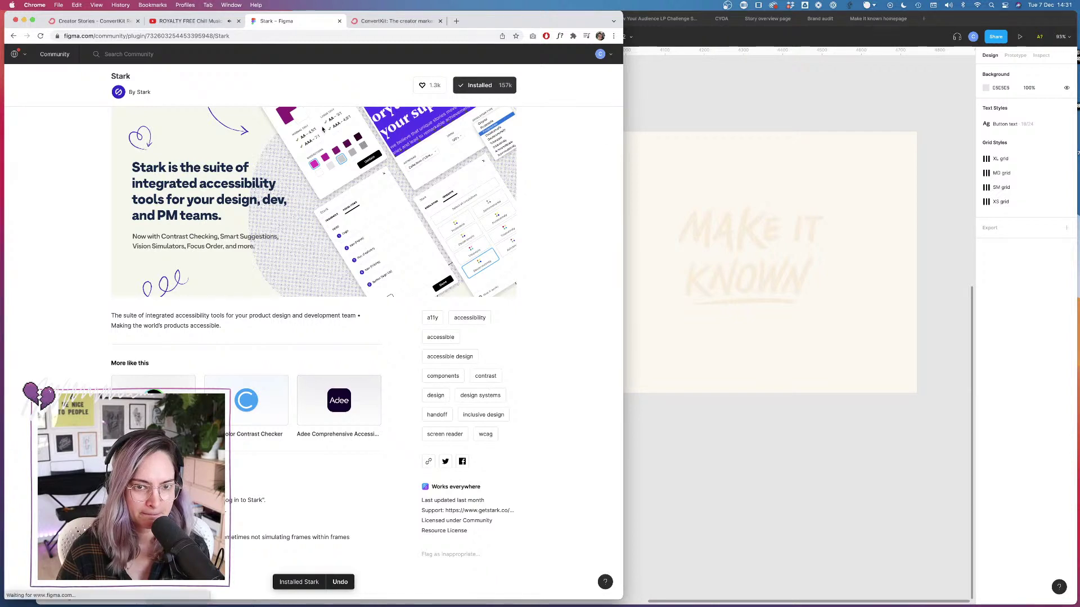
left_click(705, 74)
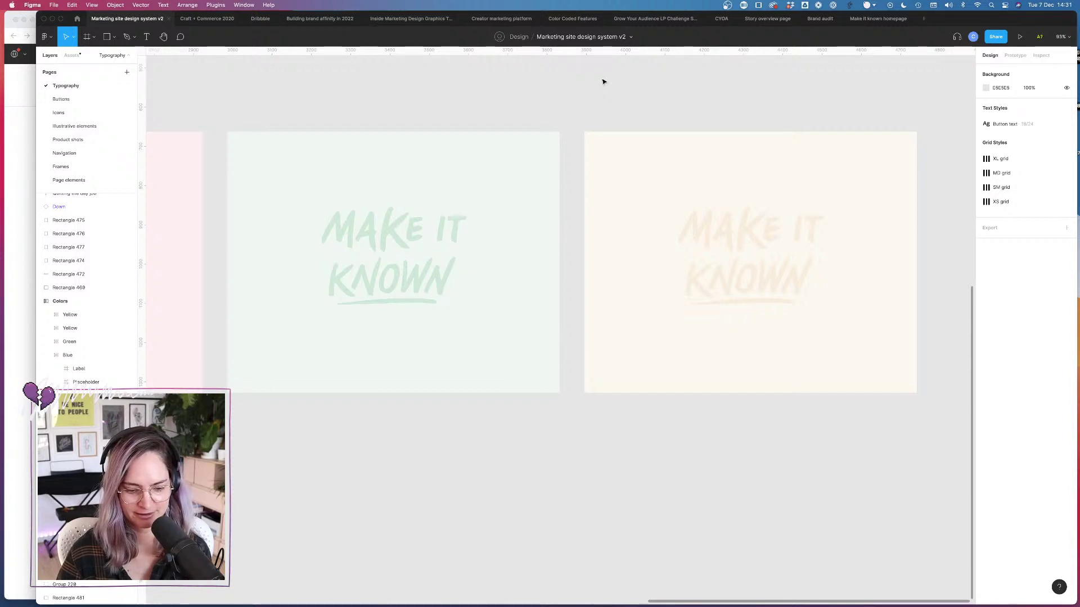
scroll(613, 108, "left", 10)
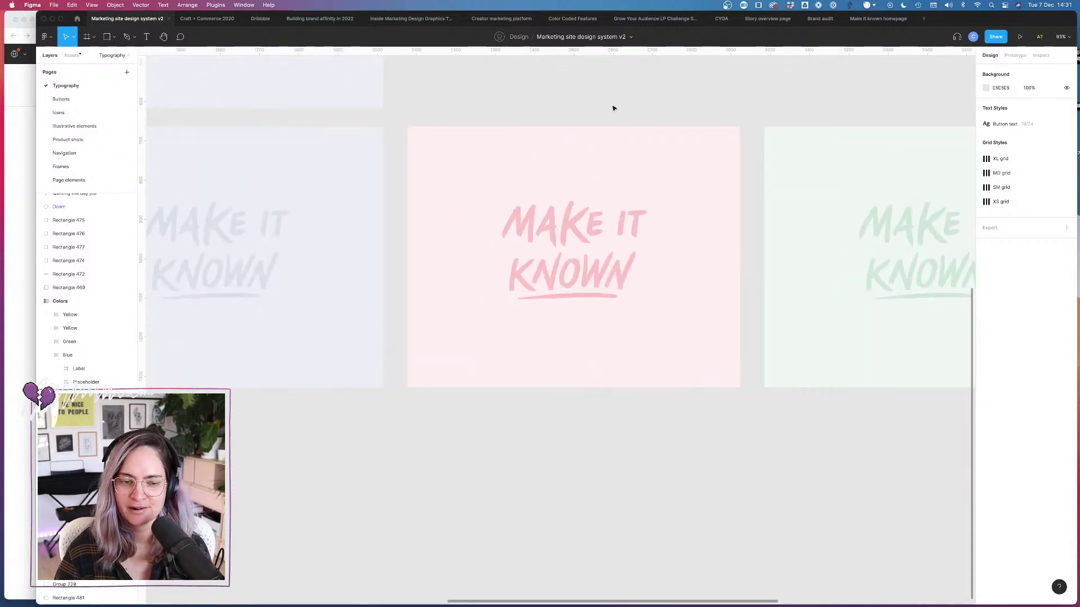
scroll(612, 108, "right", 5)
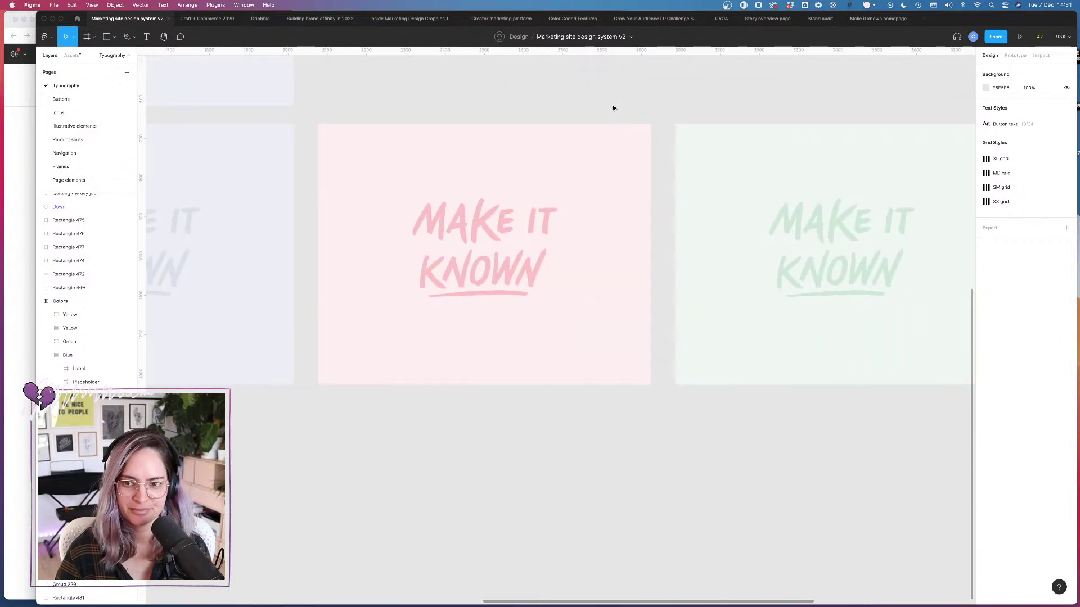
scroll(613, 108, "left", 5)
scroll(612, 107, "right", 4)
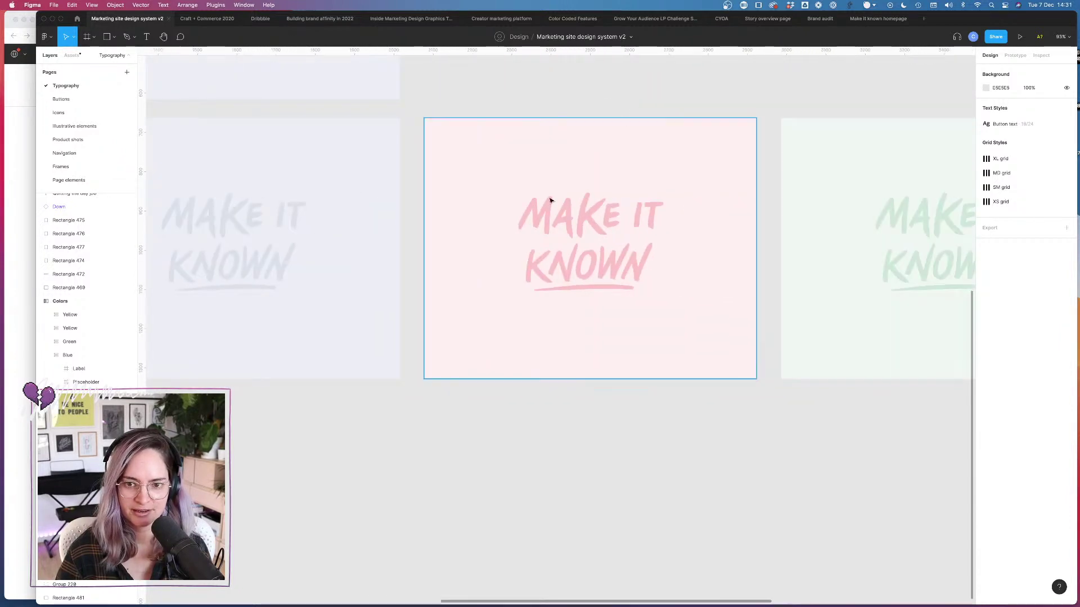
left_click(550, 207)
left_click(672, 104)
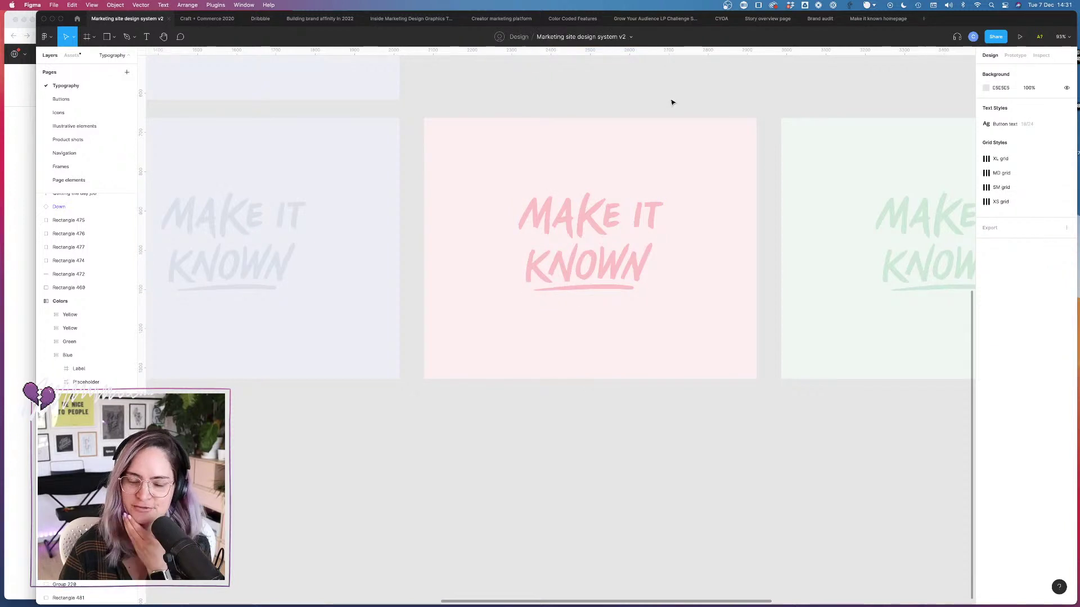
Step: Duplicate the red MAKE IT KNOWN card directly below the original, leaving a gap of about 70 px
scroll(672, 103, "down", 5)
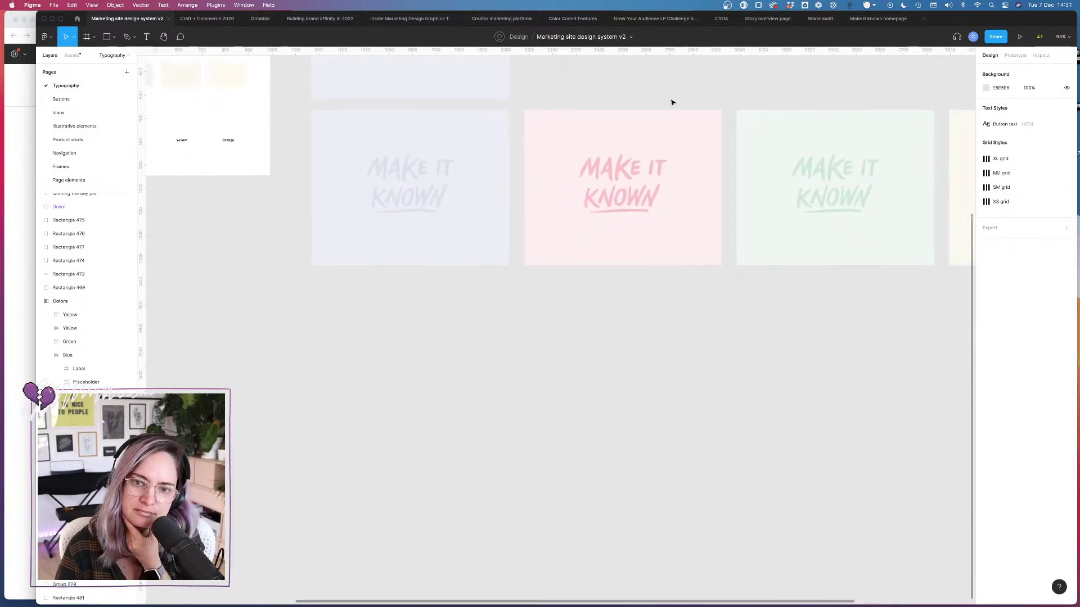
left_click(650, 202)
left_click_drag(619, 166, 663, 336)
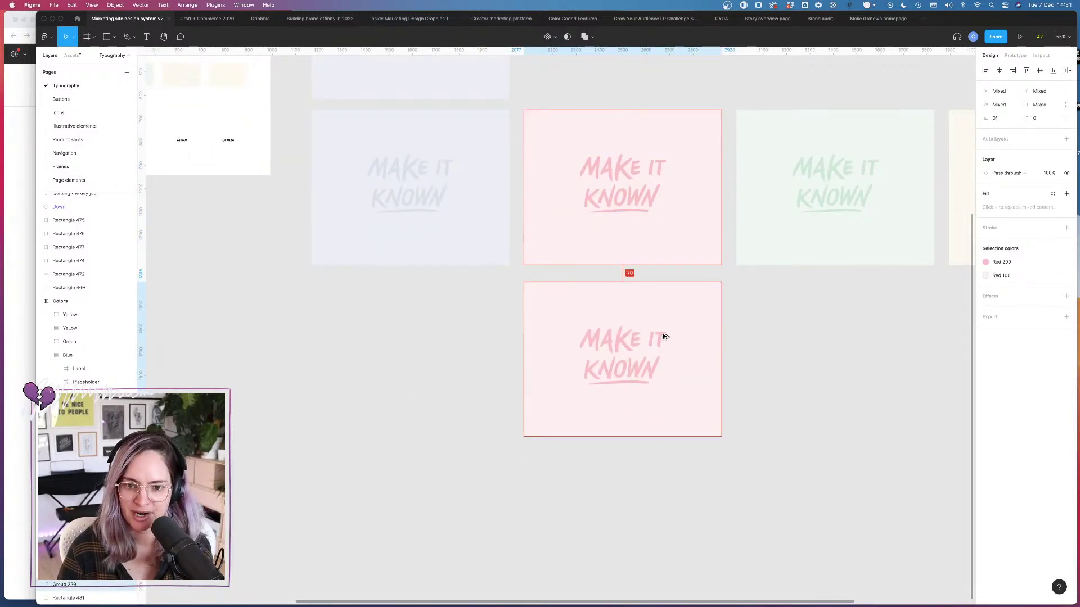
Step: Apply the Gray 100 color style to the background rectangle of the duplicated red card
left_click(982, 173)
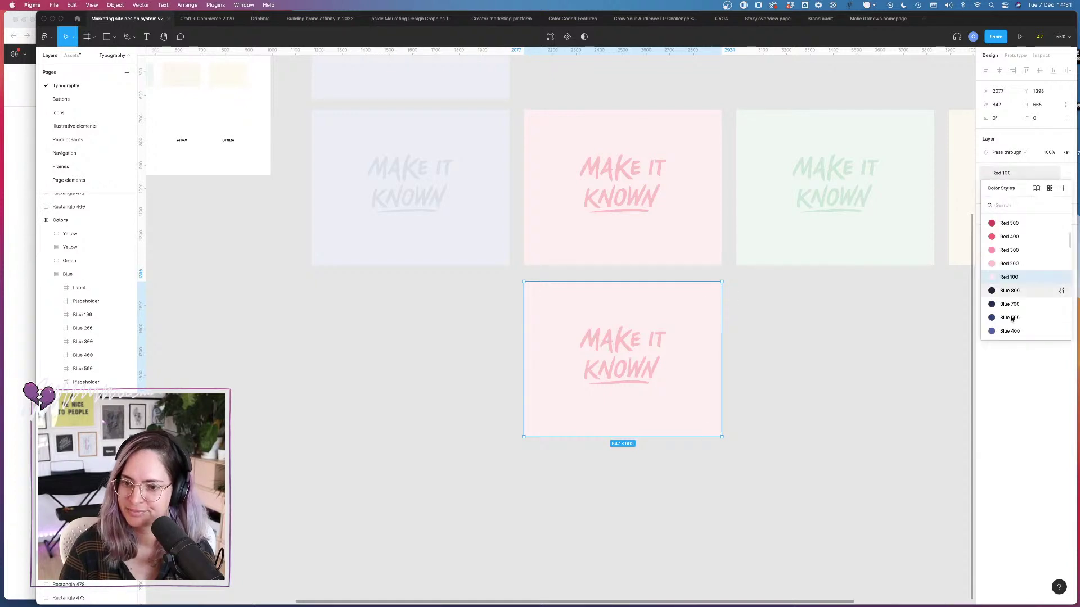
scroll(1008, 310, "down", 5)
scroll(1008, 310, "down", 5)
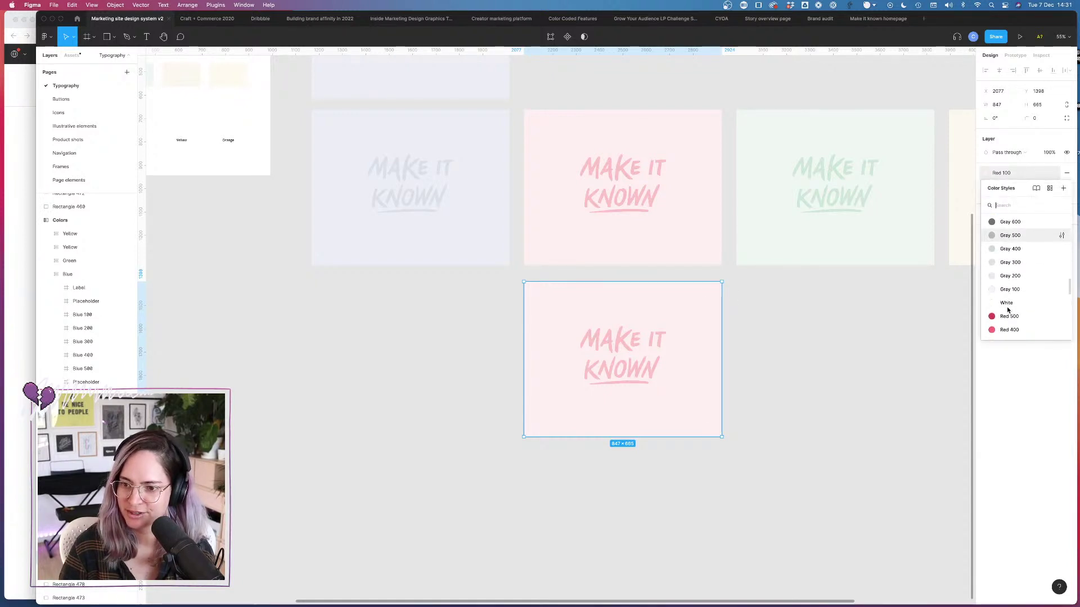
left_click(1007, 286)
Step: Apply the Gray 200 color style to the MAKE IT KNOWN lettering on the pale gray card
left_click(628, 361)
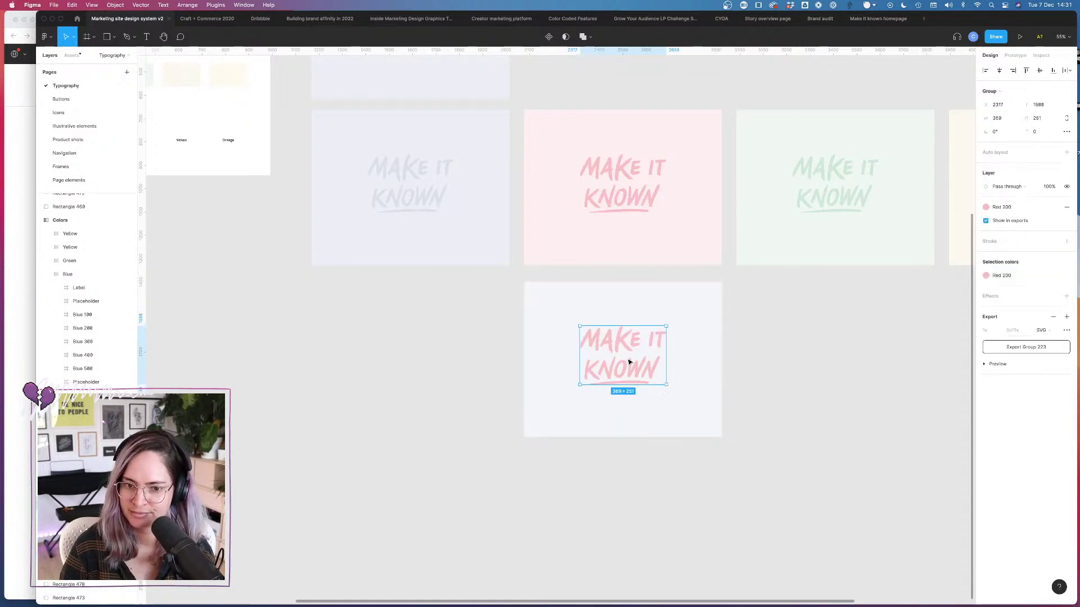
left_click(985, 207)
scroll(1012, 315, "down", 5)
scroll(1012, 315, "up", 10)
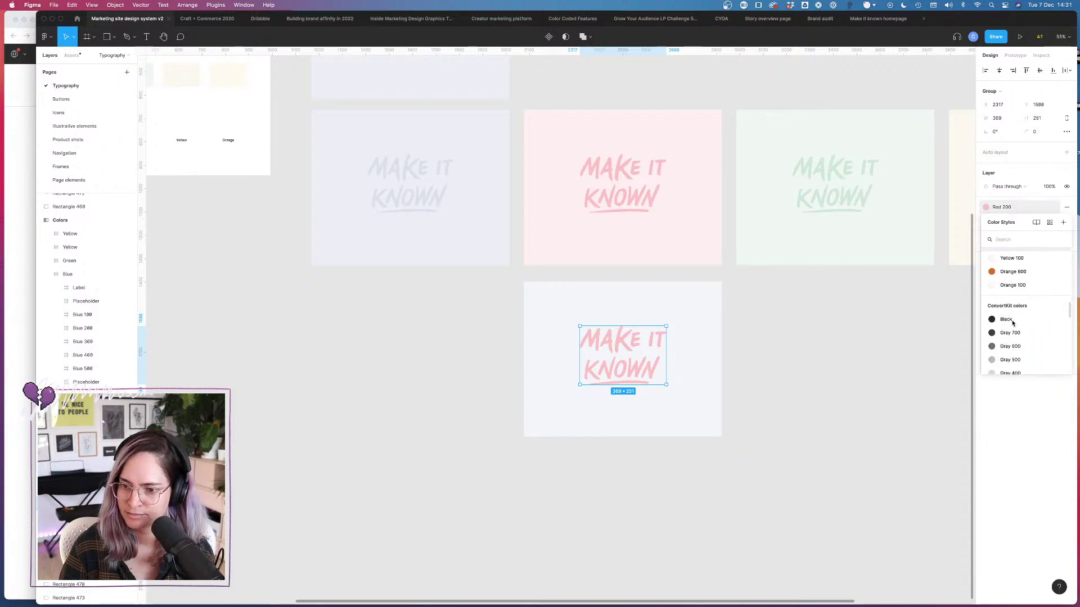
left_click(1008, 315)
left_click(799, 361)
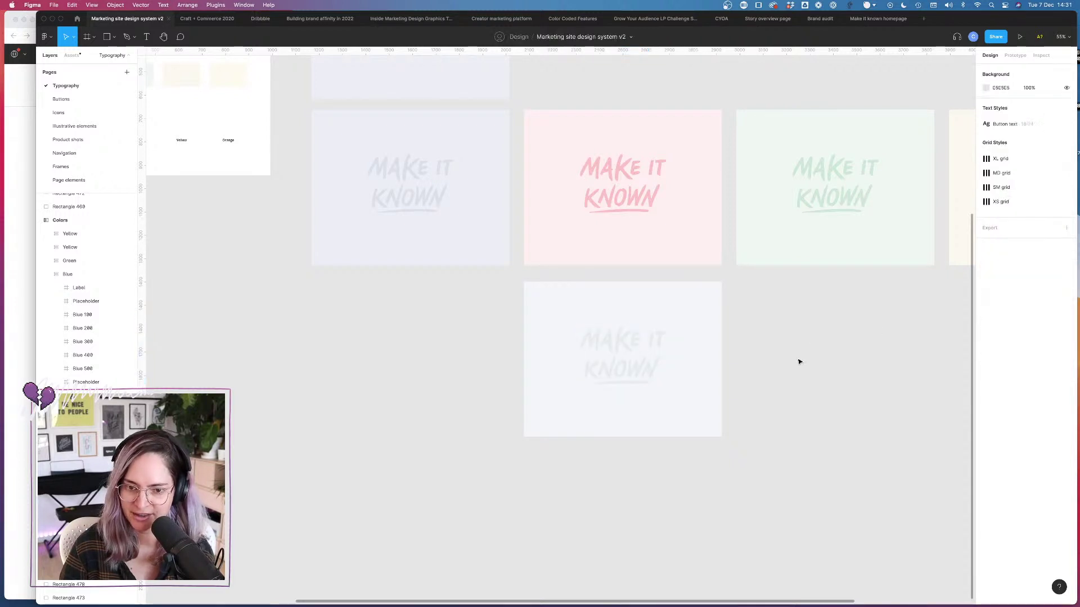
Step: Duplicate the gray card with its lettering and place the copy beside it, aligned beneath the green card
scroll(682, 330, "up", 5)
scroll(682, 330, "down", 4)
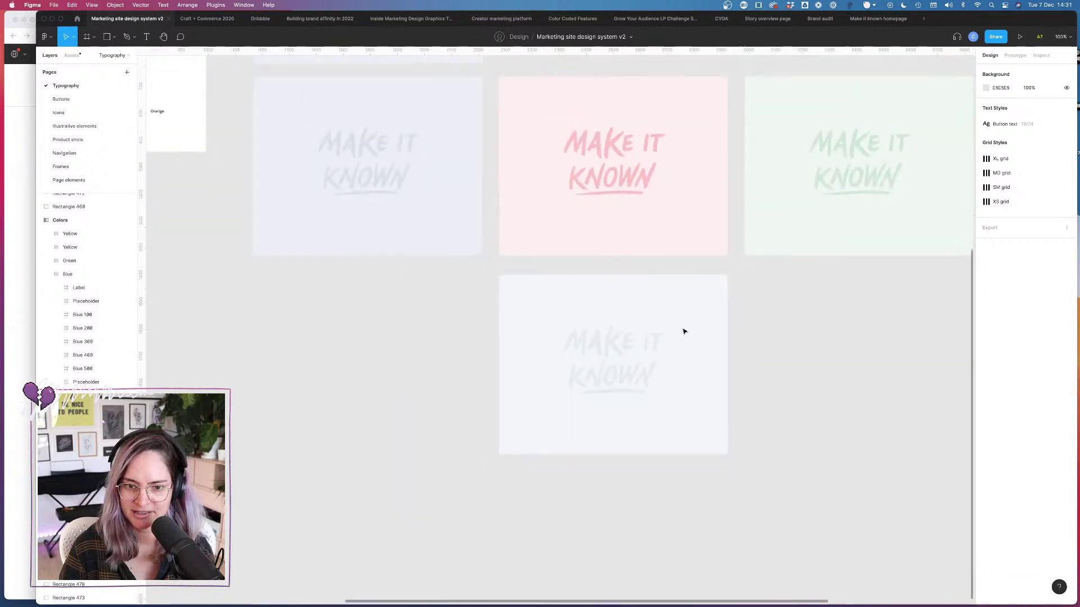
scroll(749, 333, "right", 3)
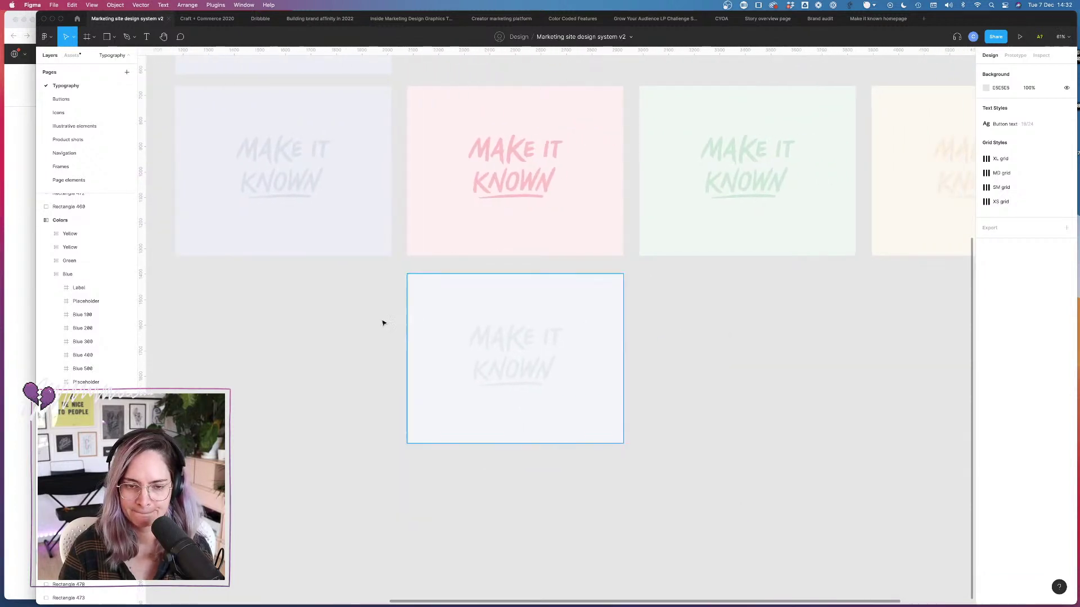
left_click_drag(366, 320, 564, 354)
key("super+d")
left_click_drag(728, 360, 746, 362)
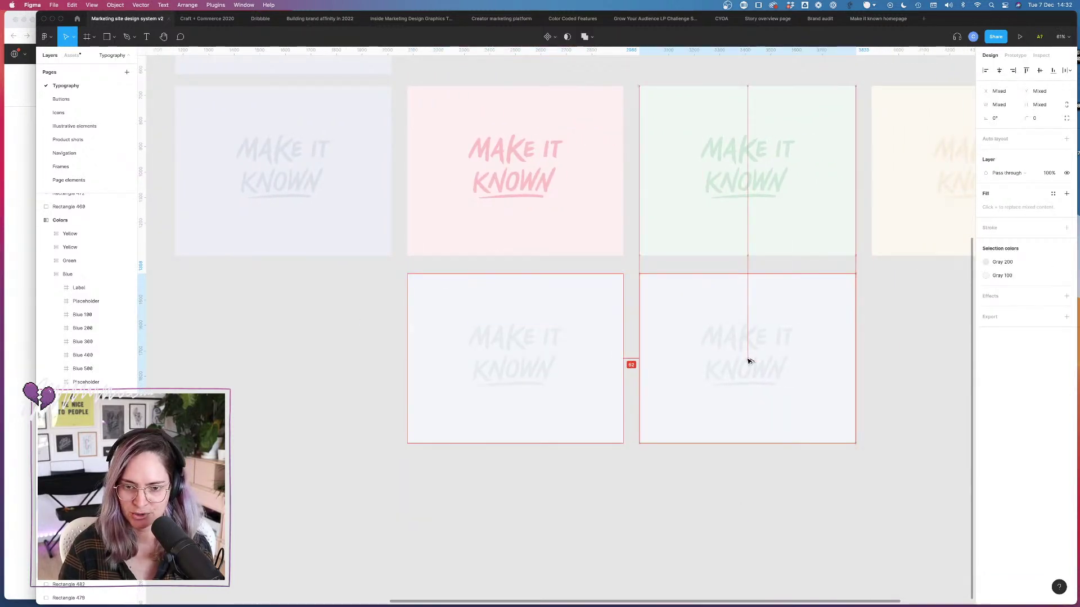
Step: Apply the Gray 300 color style to the MAKE IT KNOWN lettering on the gray card beneath the green one
left_click(761, 361)
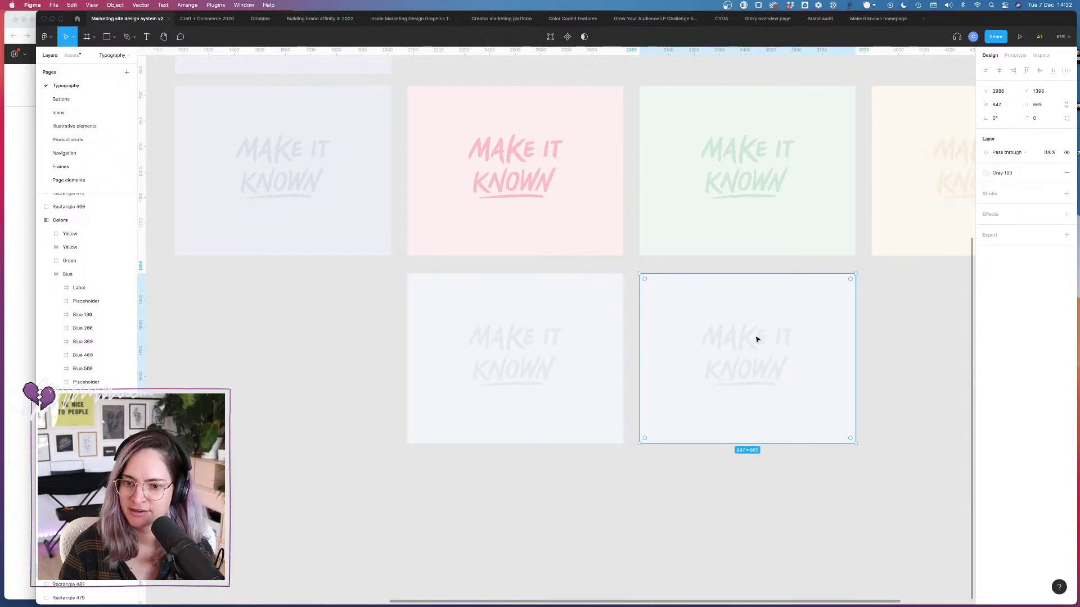
left_click(760, 339)
left_click(1006, 208)
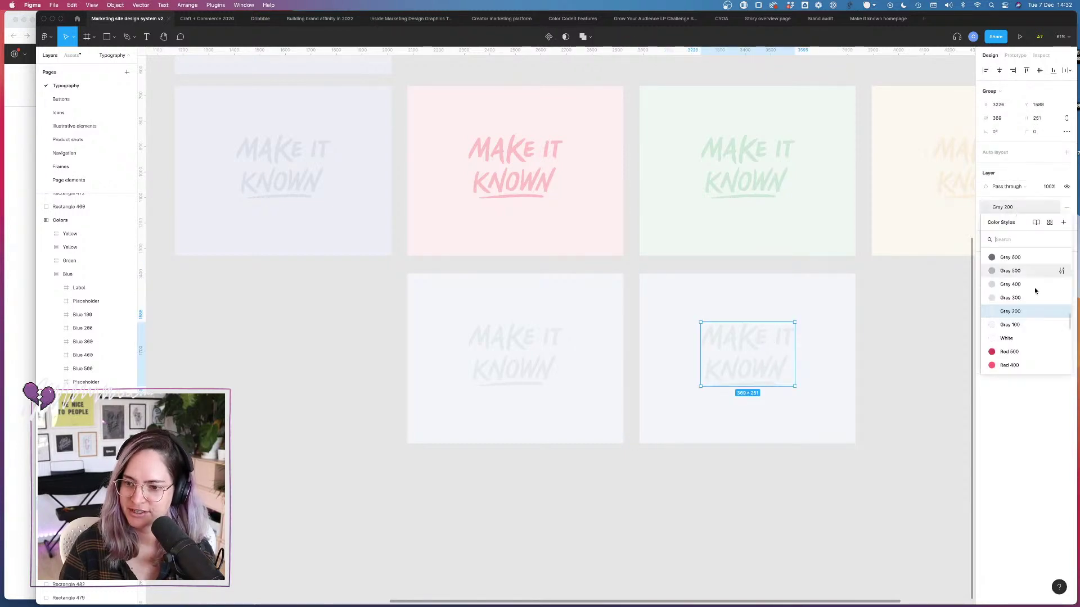
left_click(1012, 298)
left_click(927, 343)
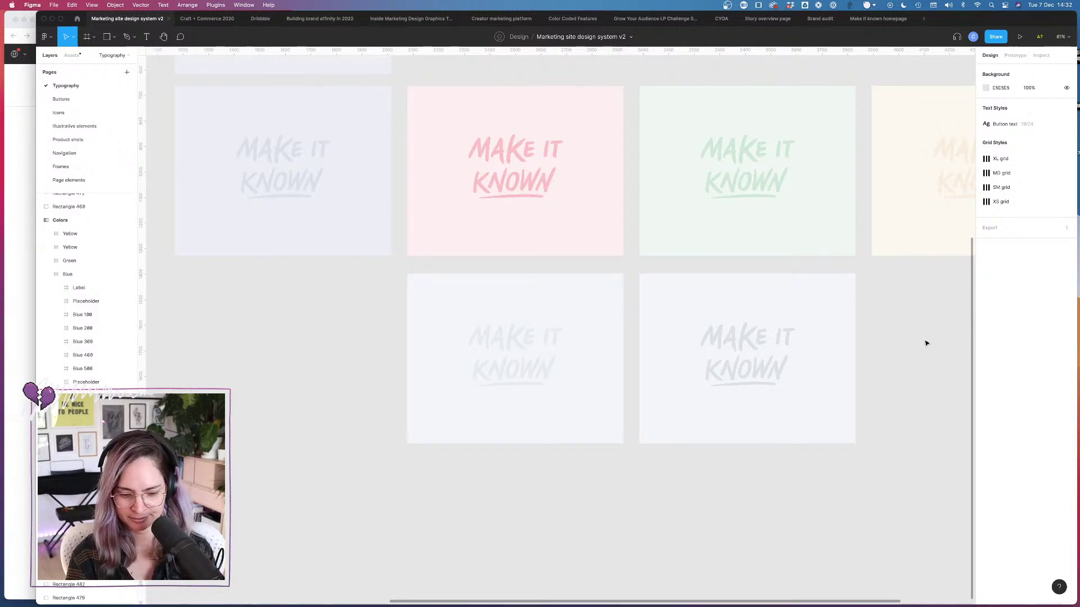
left_click(532, 181)
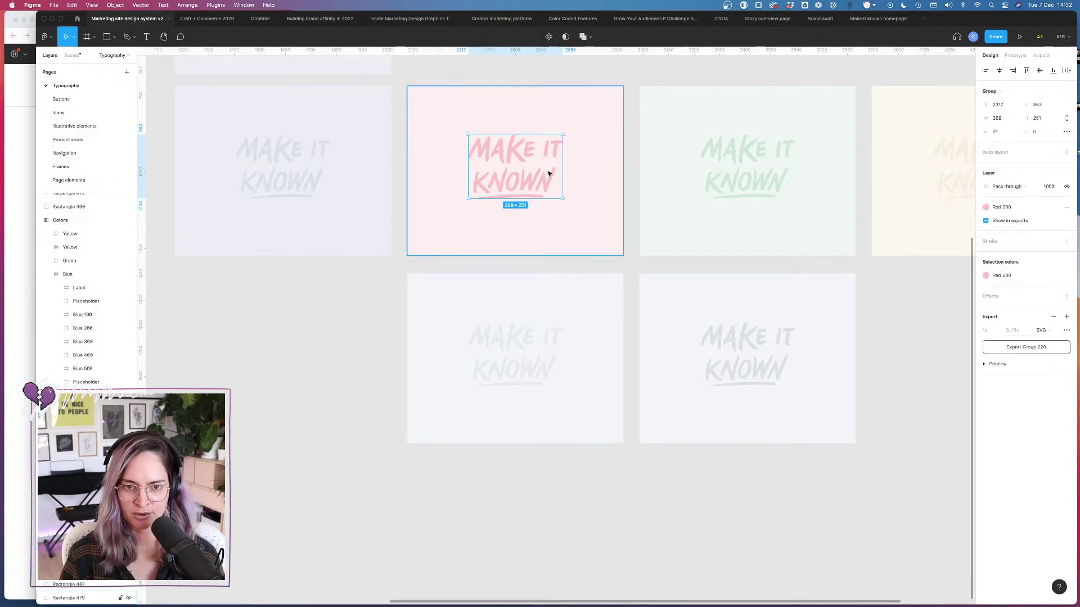
left_click(583, 73)
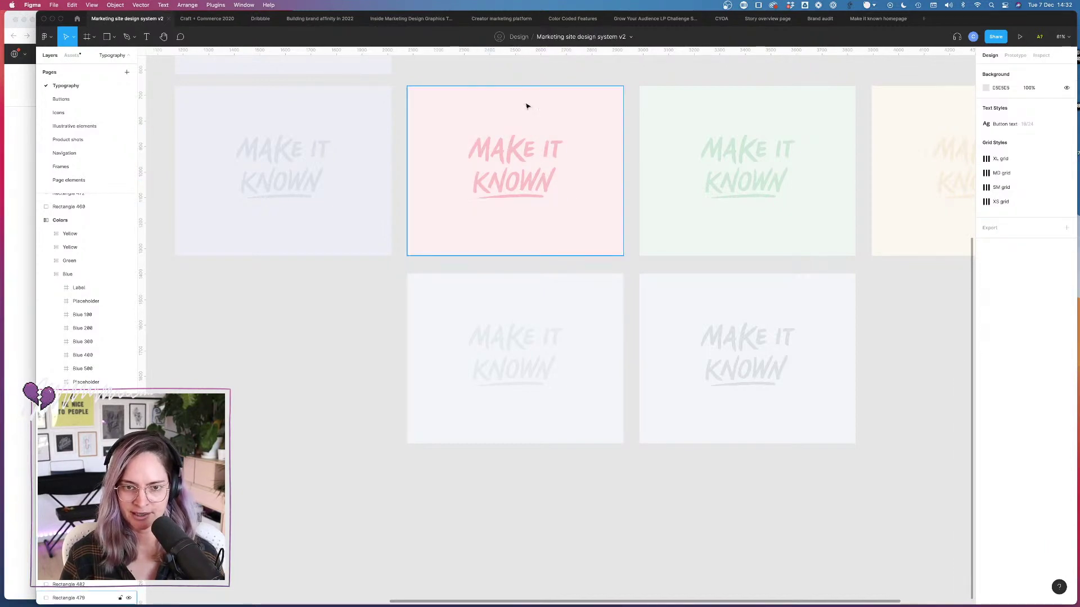
Step: Duplicate the blue dropdown menu card and place the copy beside it, directly above the red MAKE IT KNOWN card
scroll(544, 76, "up", 5)
scroll(544, 75, "left", 3)
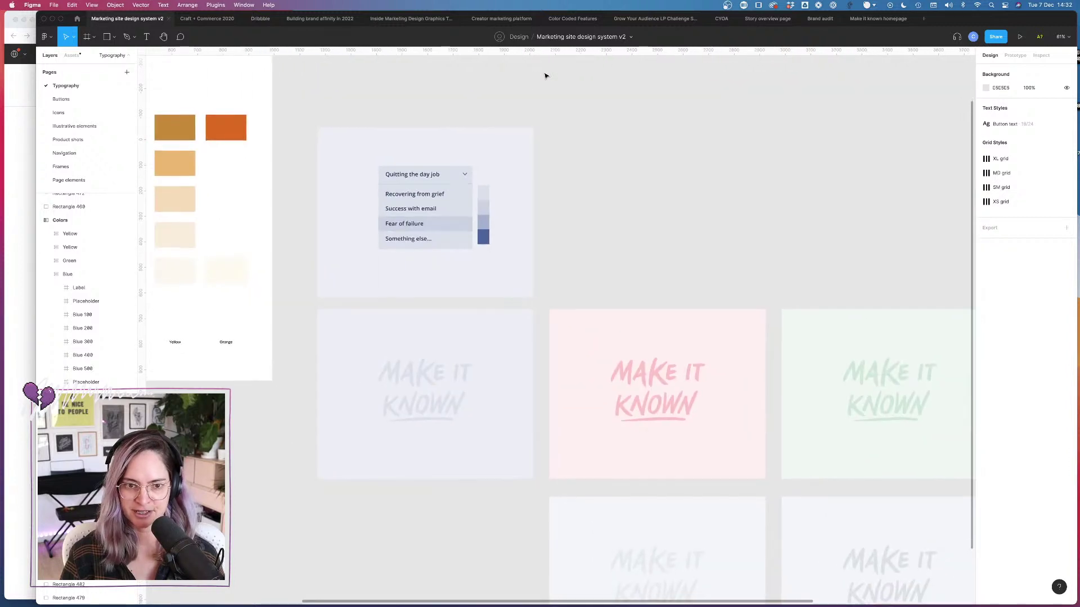
left_click_drag(378, 111, 463, 275)
left_click_drag(427, 238, 659, 249)
key("Escape")
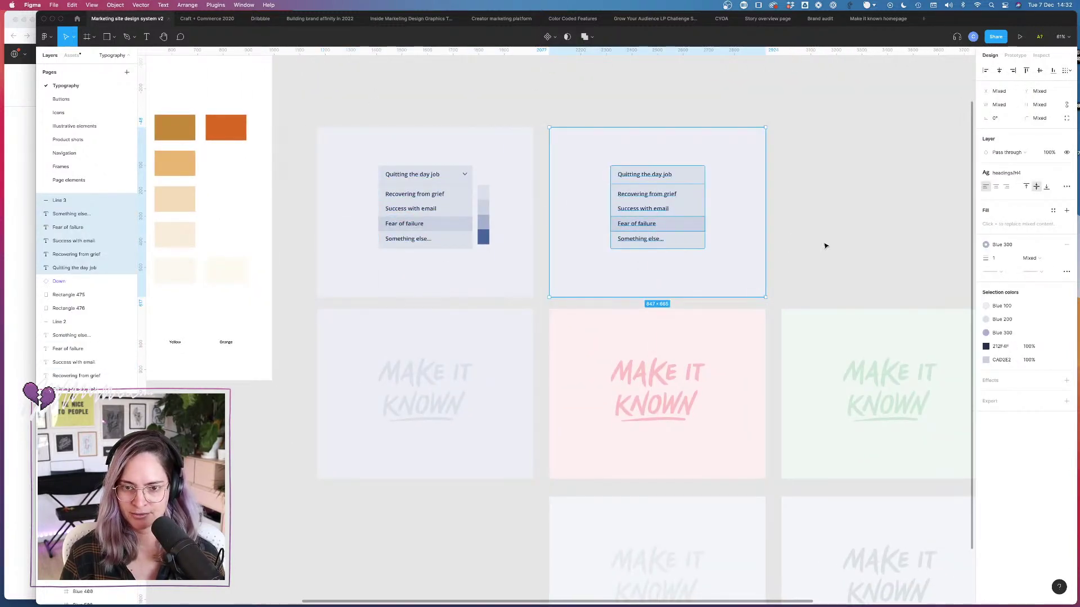
Step: Apply the Red 100 color style to the background rectangle of the duplicated dropdown card
left_click(1006, 173)
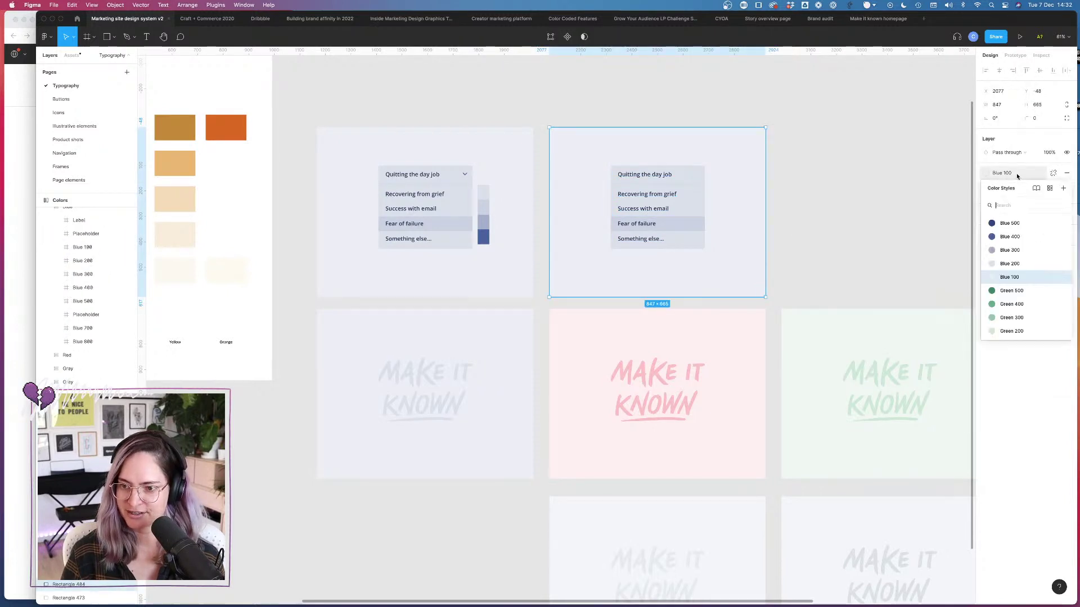
scroll(1023, 269, "up", 5)
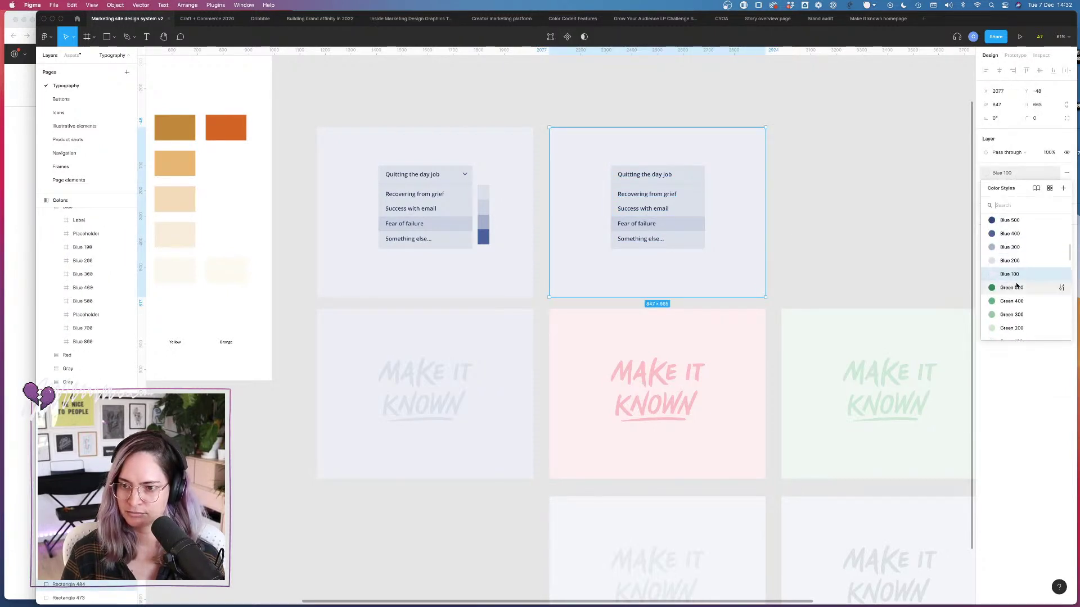
left_click(1009, 260)
Step: Apply the Red 200 color style to the dropdown menu's rectangle on the pale red card
left_click(695, 175)
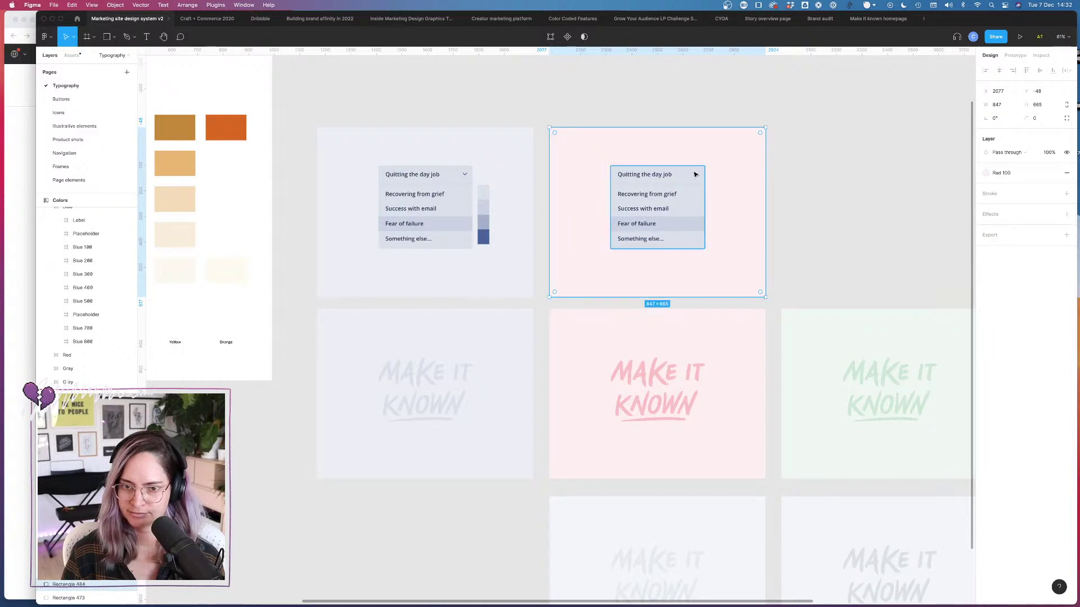
left_click(996, 175)
scroll(1021, 281, "down", 5)
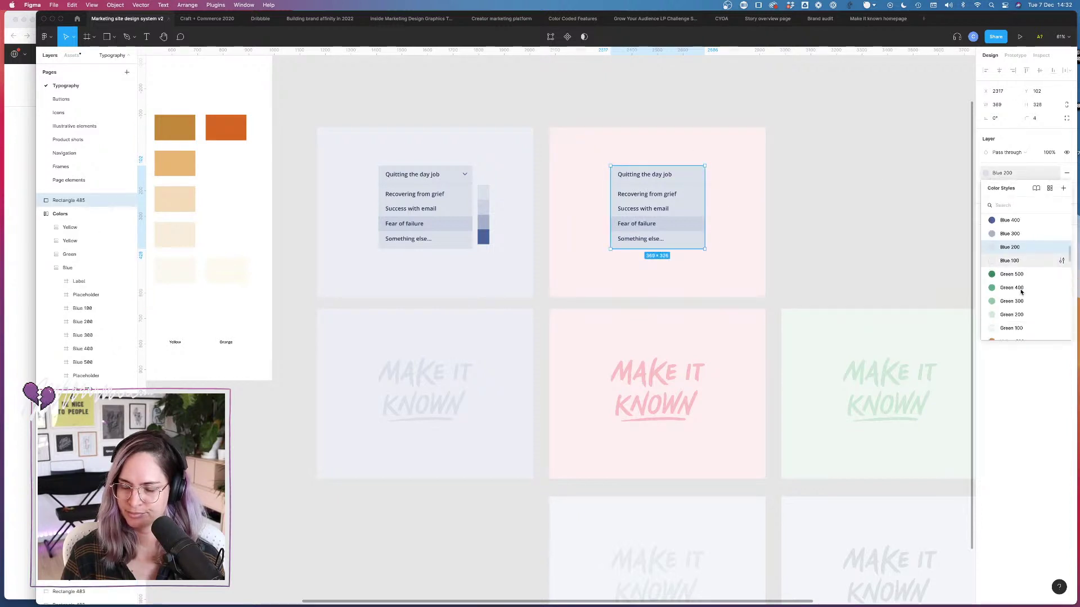
scroll(1019, 284, "up", 5)
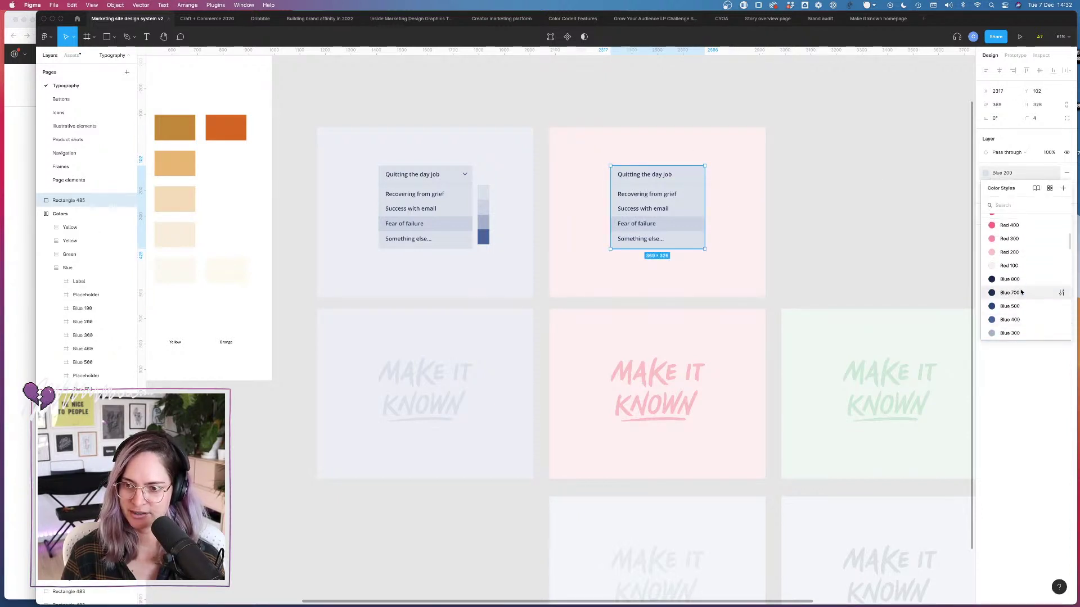
left_click(1008, 253)
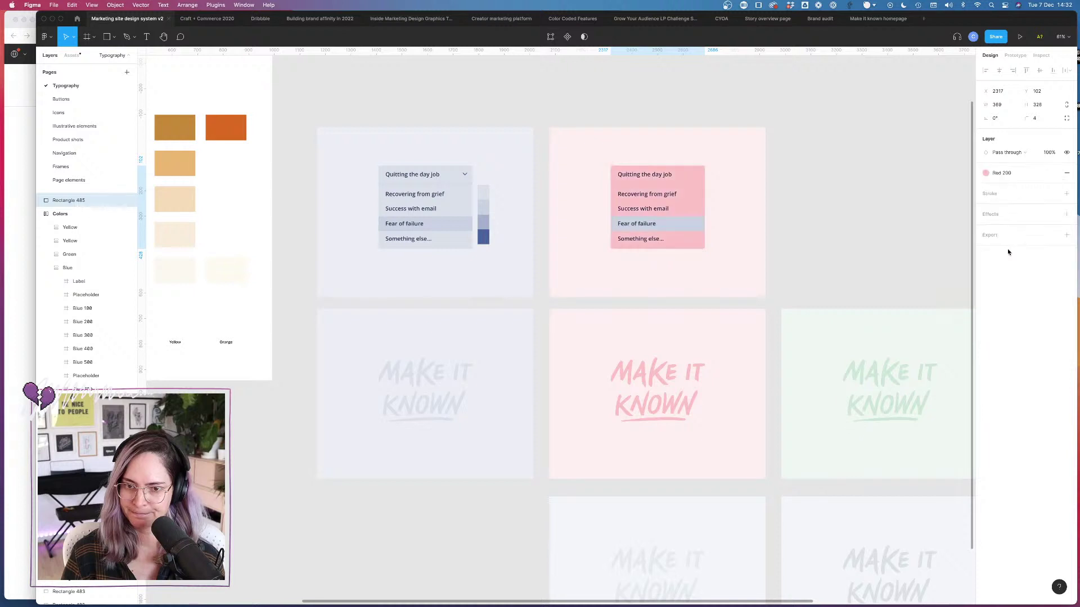
left_click(834, 183)
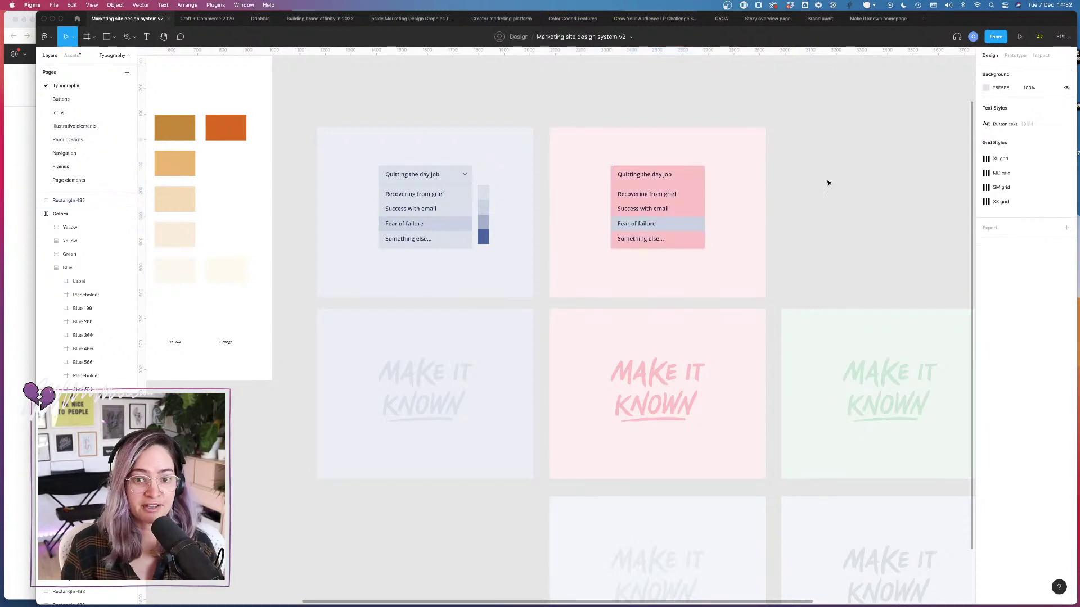
Step: Apply the Red 300 color style to the highlight bar of the "Fear of failure" row on the red dropdown card
left_click(694, 224)
key("super+d")
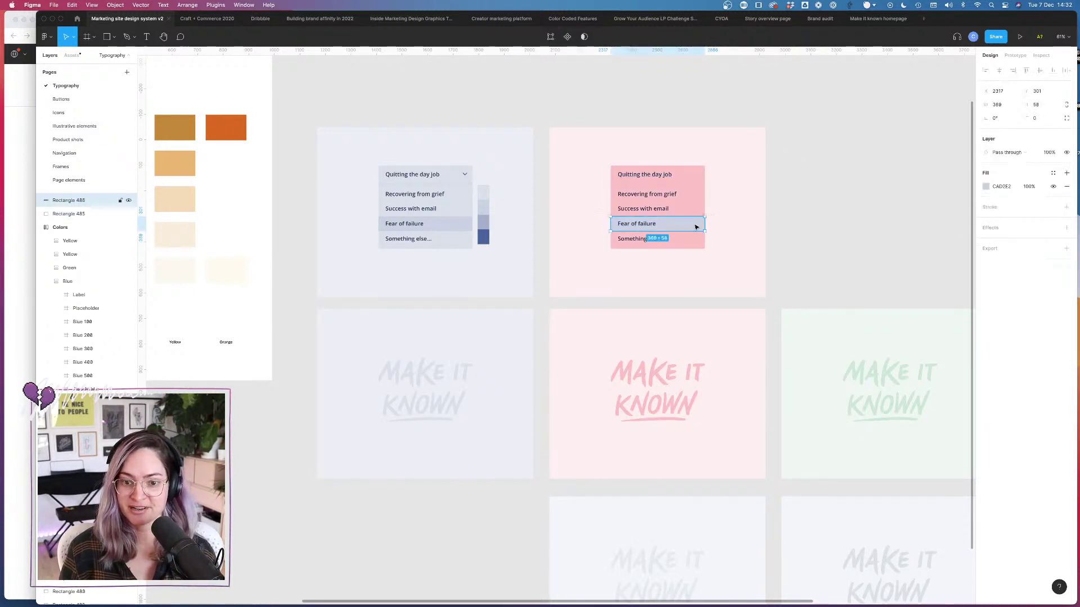
left_click(1052, 173)
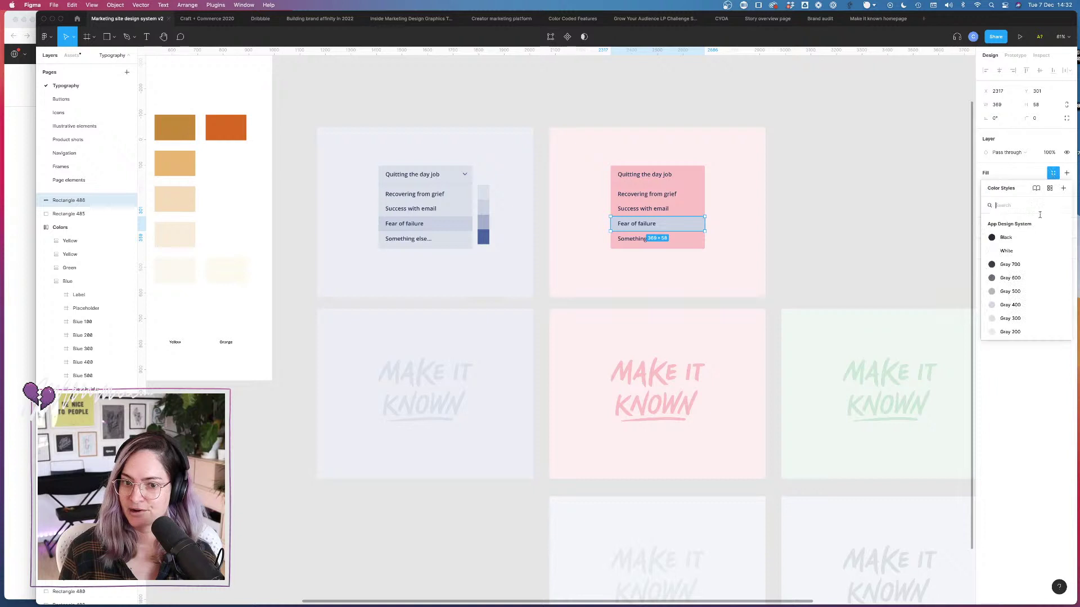
scroll(1020, 280, "down", 4)
left_click(1014, 284)
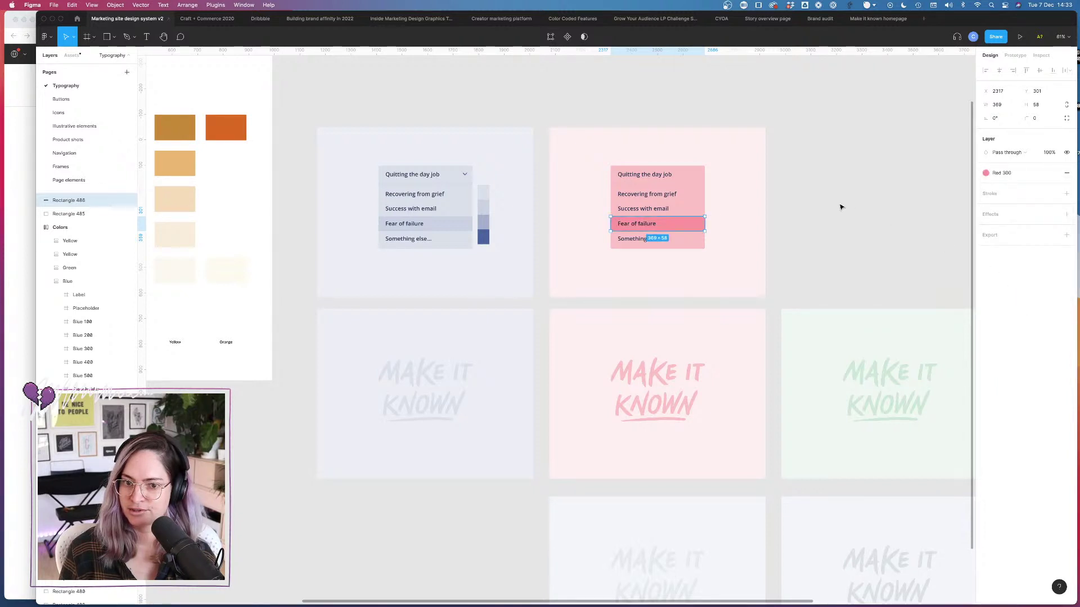
left_click(839, 207)
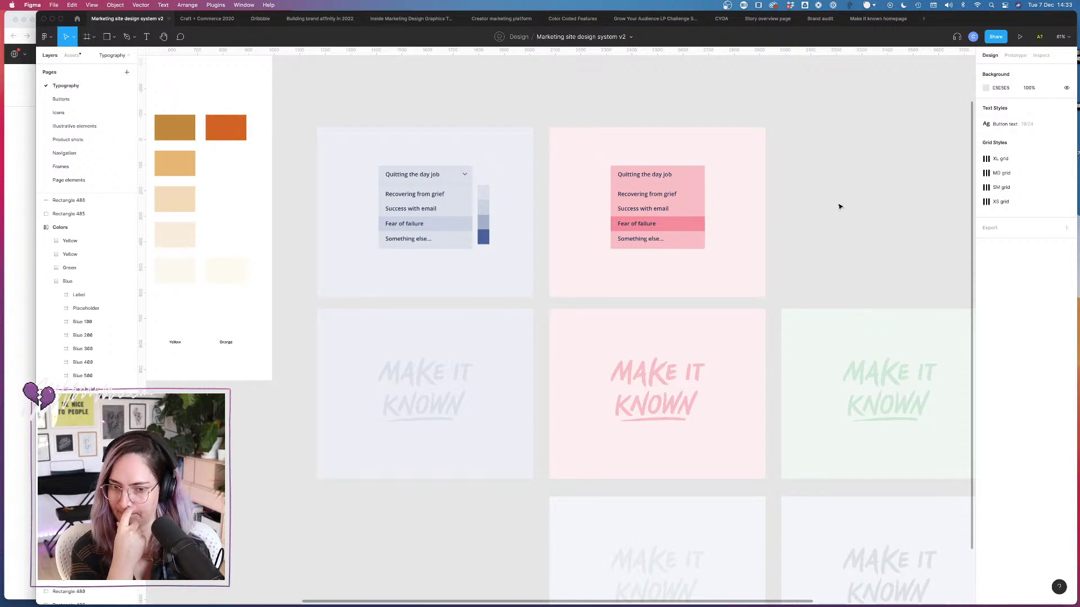
Step: Move the Gray 200 lettering card out of the grid and put the Gray 300 lettering card beneath the red card
scroll(839, 206, "down", 5)
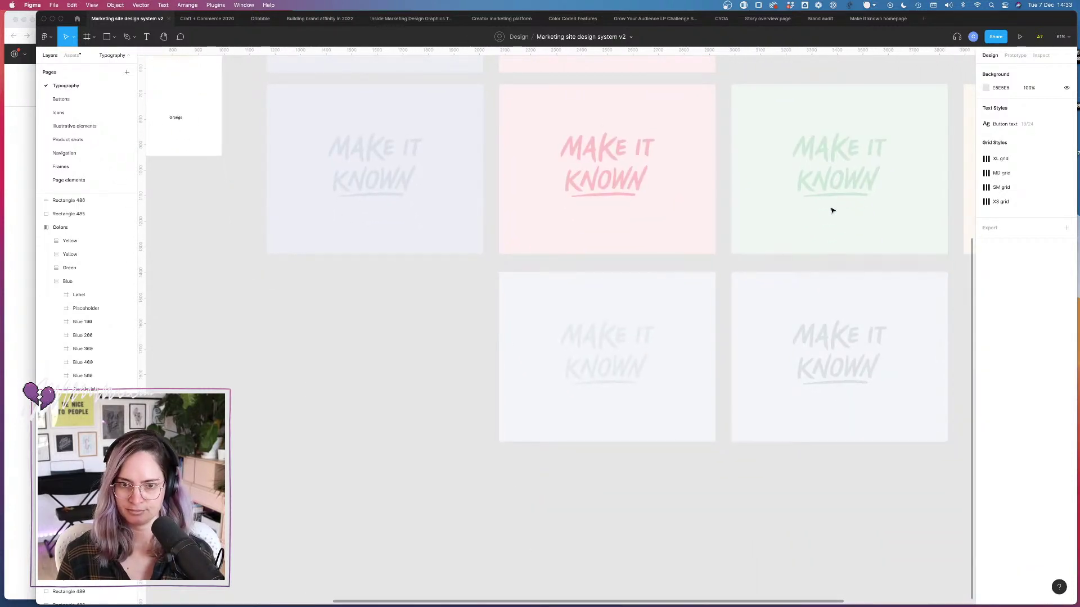
left_click_drag(653, 431, 379, 463)
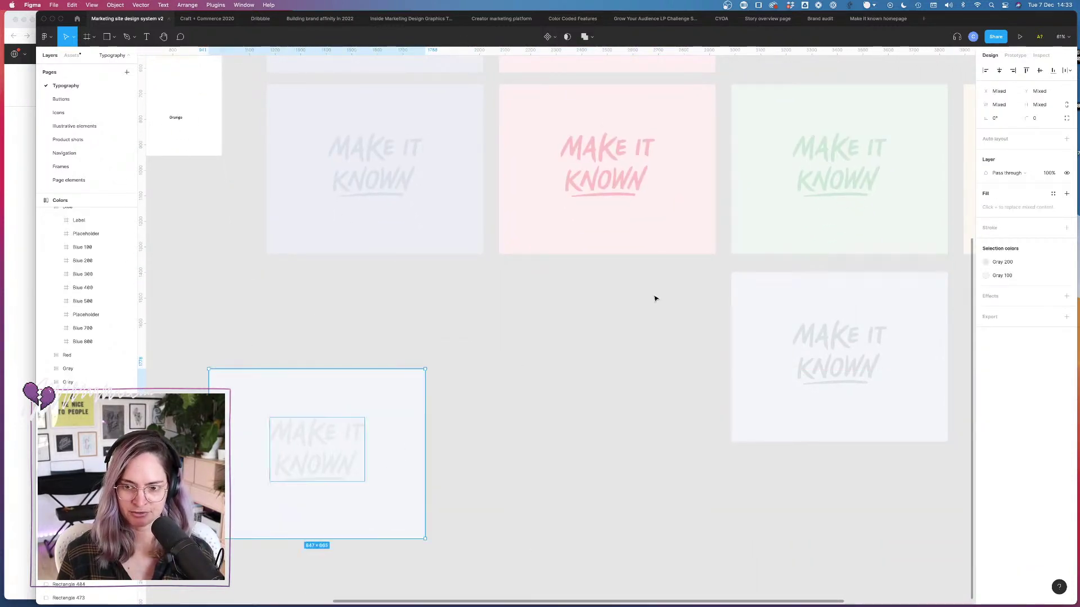
left_click(903, 406)
left_click_drag(903, 406, 689, 367)
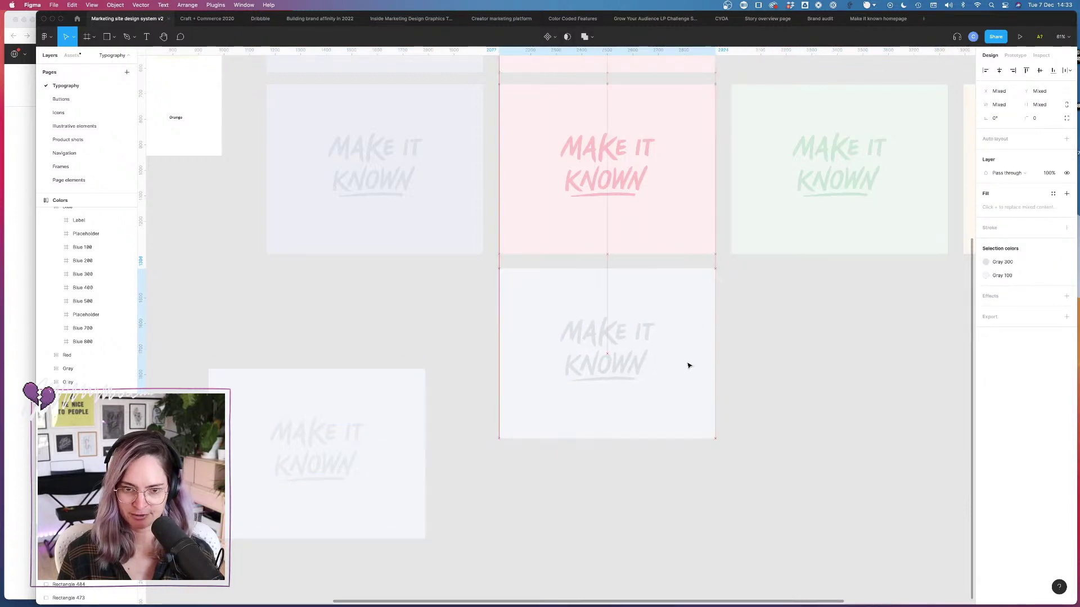
left_click(721, 360)
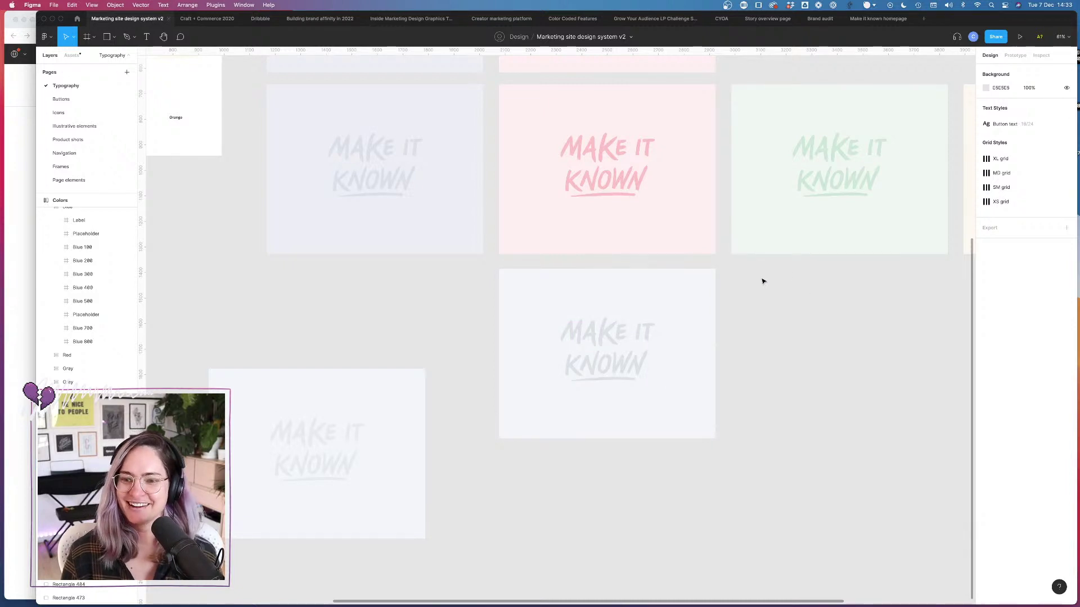
Step: Examine the weights in the Colors palette and compare them with the colored MAKE IT KNOWN cards
scroll(760, 280, "right", 3)
scroll(760, 281, "up", 1)
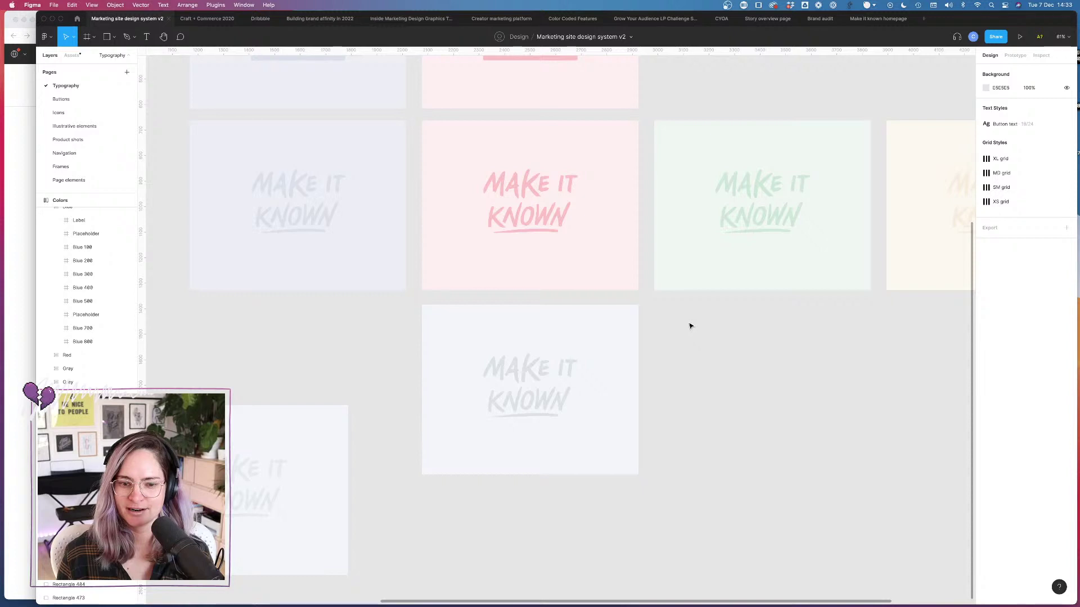
scroll(679, 326, "down", 5)
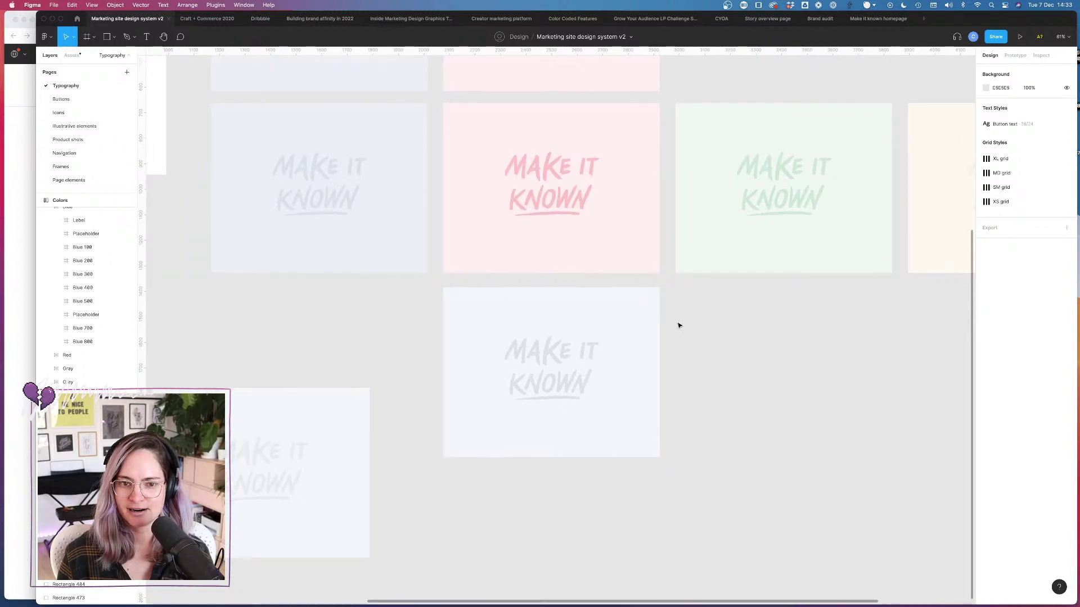
scroll(299, 202, "left", 3)
scroll(298, 203, "up", 1)
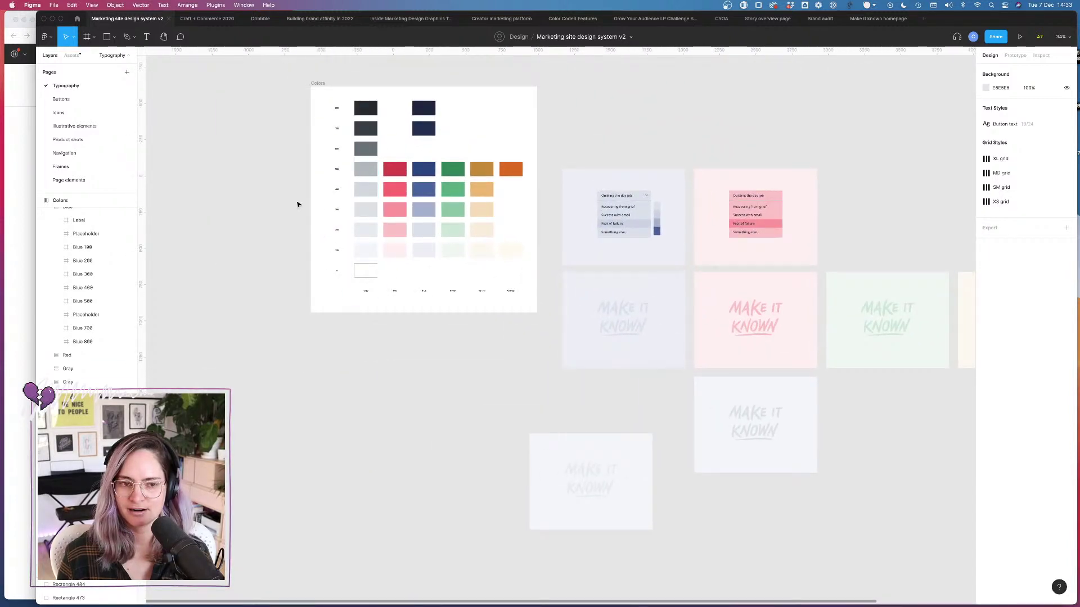
scroll(292, 202, "up", 5)
scroll(292, 203, "right", 1)
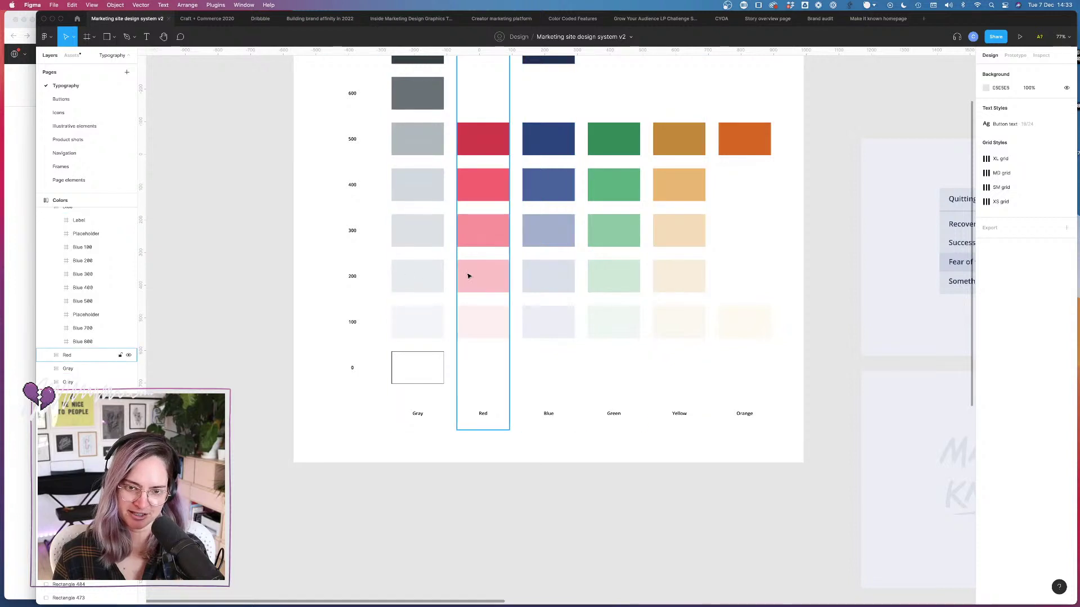
scroll(729, 292, "down", 3)
scroll(729, 291, "right", 4)
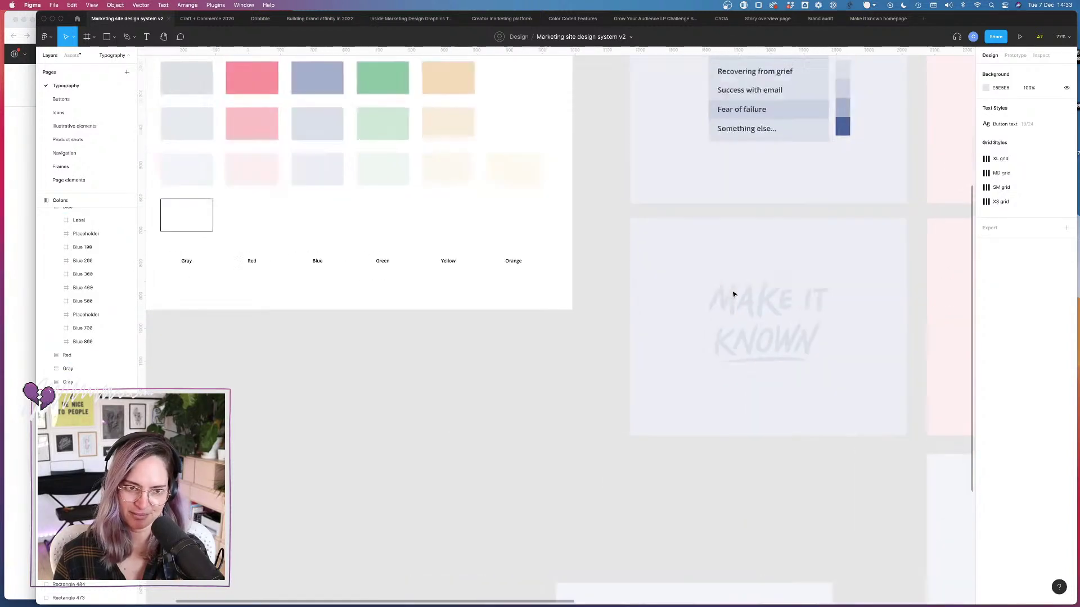
scroll(733, 294, "left", 5)
scroll(734, 295, "right", 1)
scroll(734, 294, "down", 1)
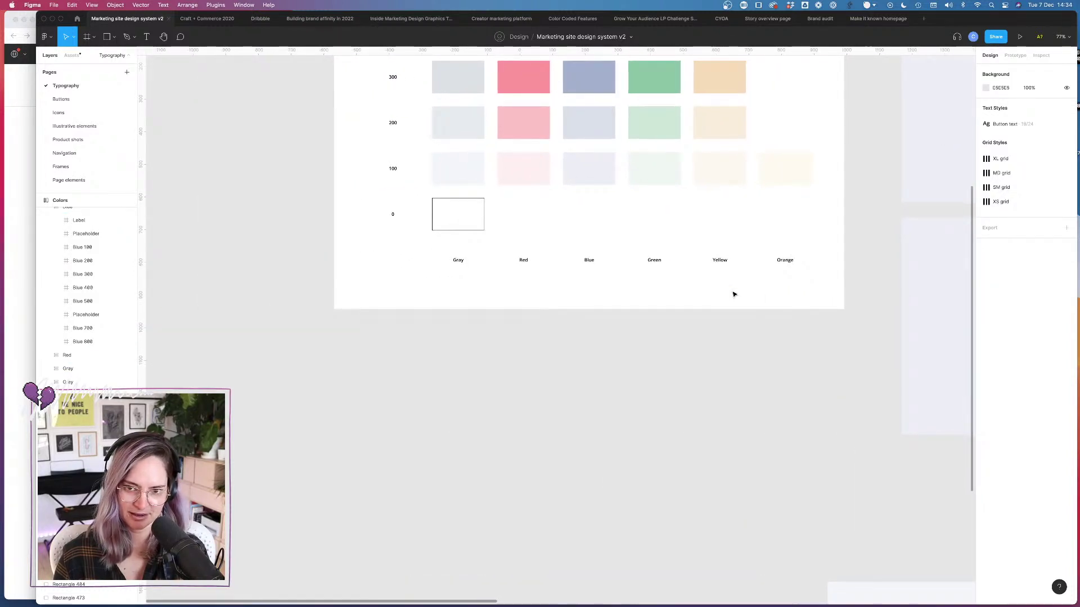
scroll(733, 294, "right", 2)
scroll(734, 294, "down", 1)
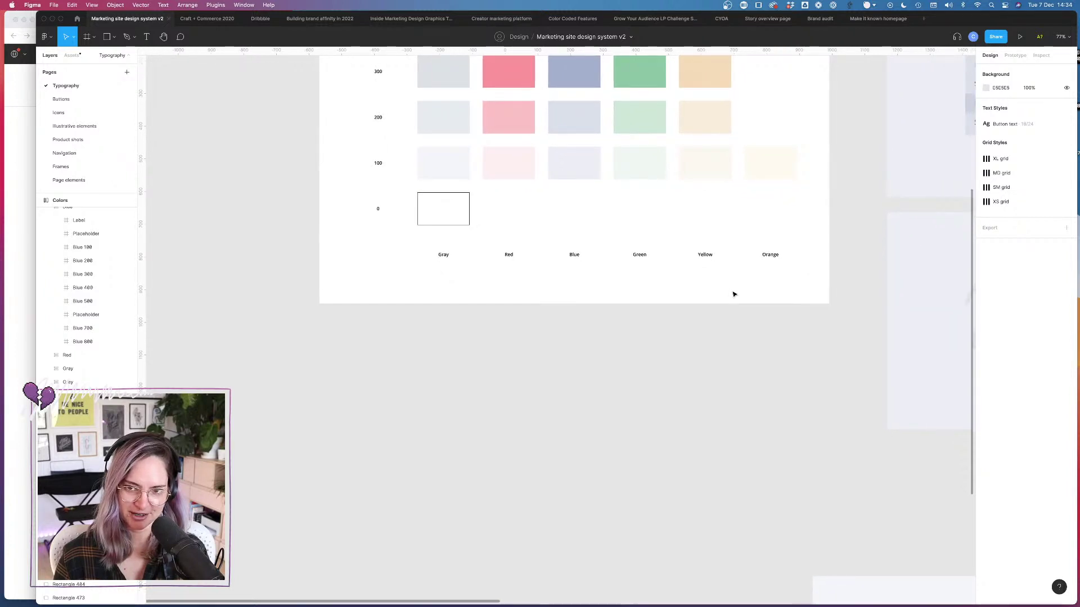
scroll(734, 294, "right", 15)
scroll(733, 295, "down", 3)
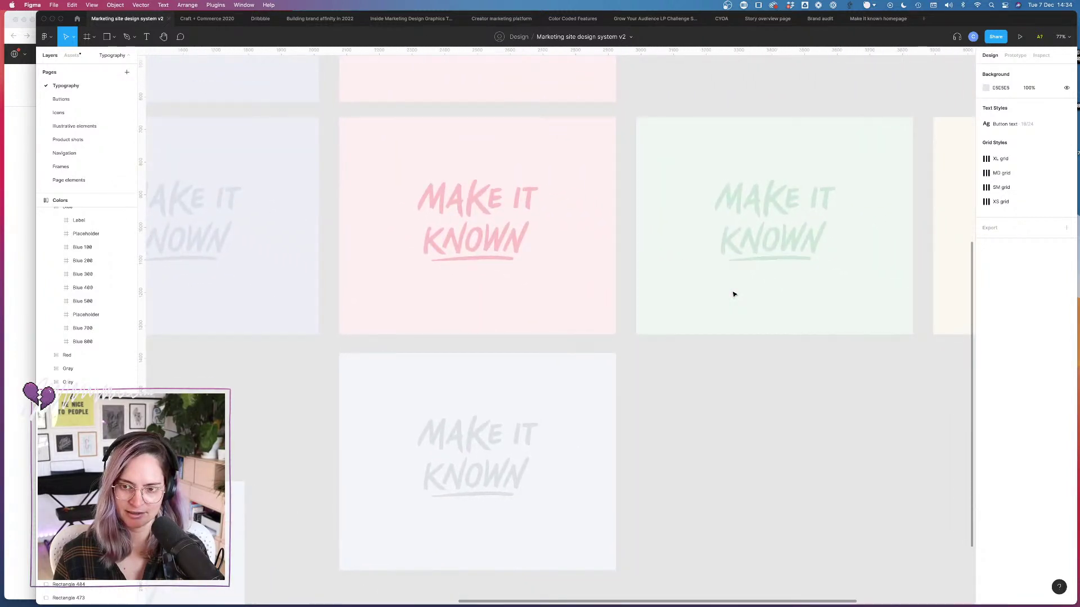
scroll(733, 294, "right", 1)
scroll(734, 294, "down", 1)
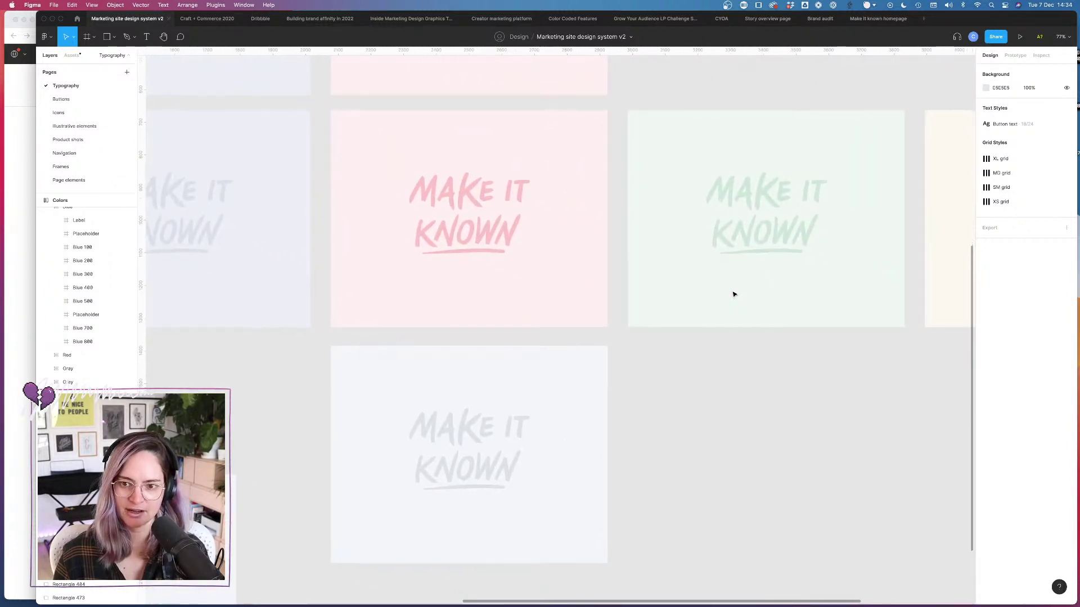
Step: Duplicate the gray MAKE IT KNOWN card with its lettering and place the copy beneath the green card
left_click(762, 248)
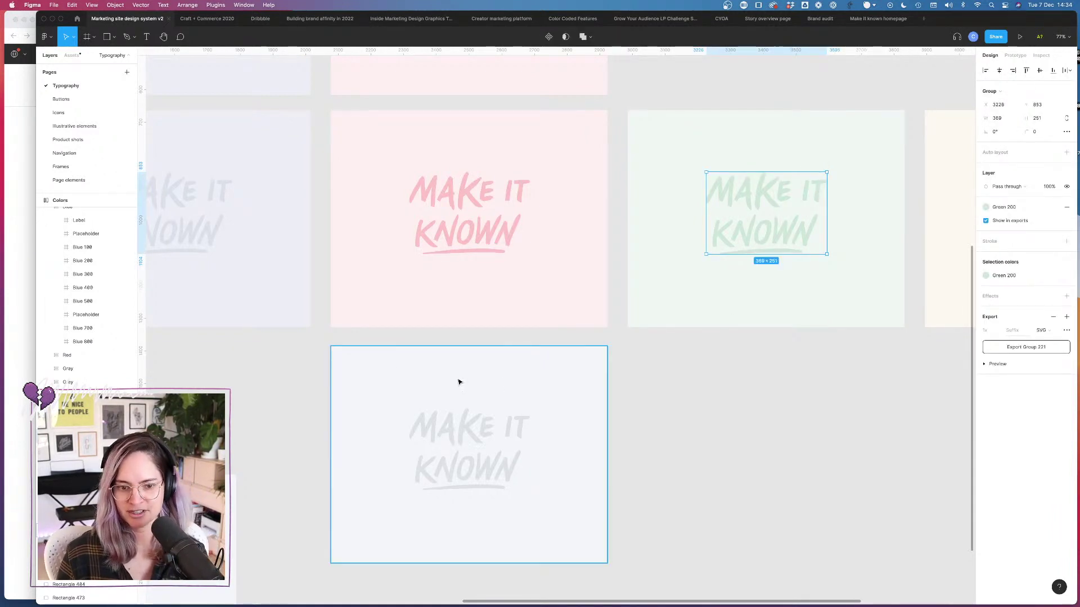
left_click(564, 487)
left_click_drag(483, 449, 778, 443)
left_click(931, 452)
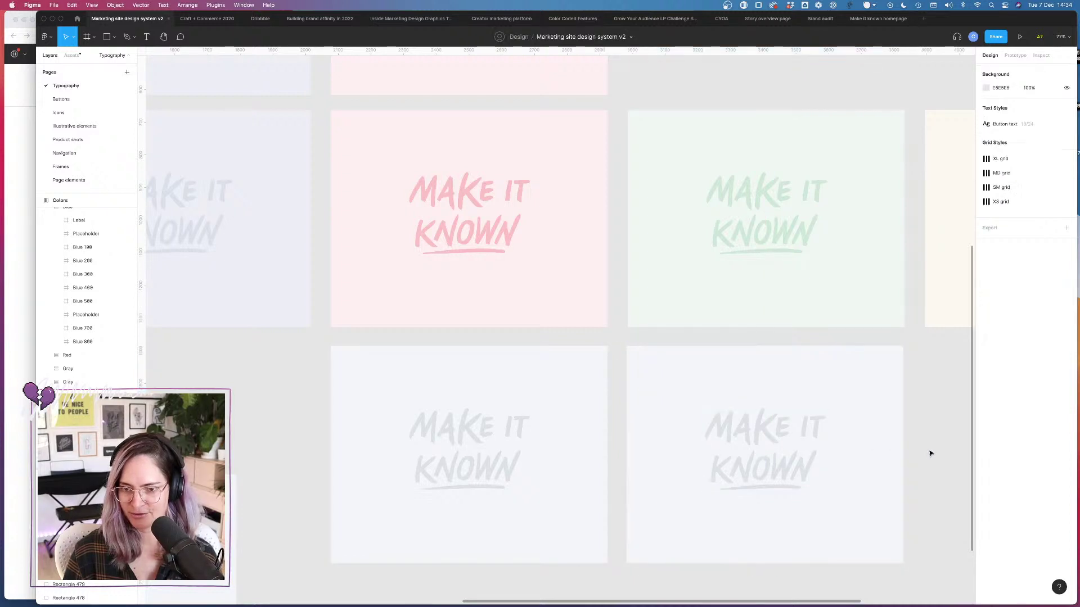
Step: Switch to Chrome and view the live ConvertKit homepage to see its background colors in use
scroll(899, 436, "right", 5)
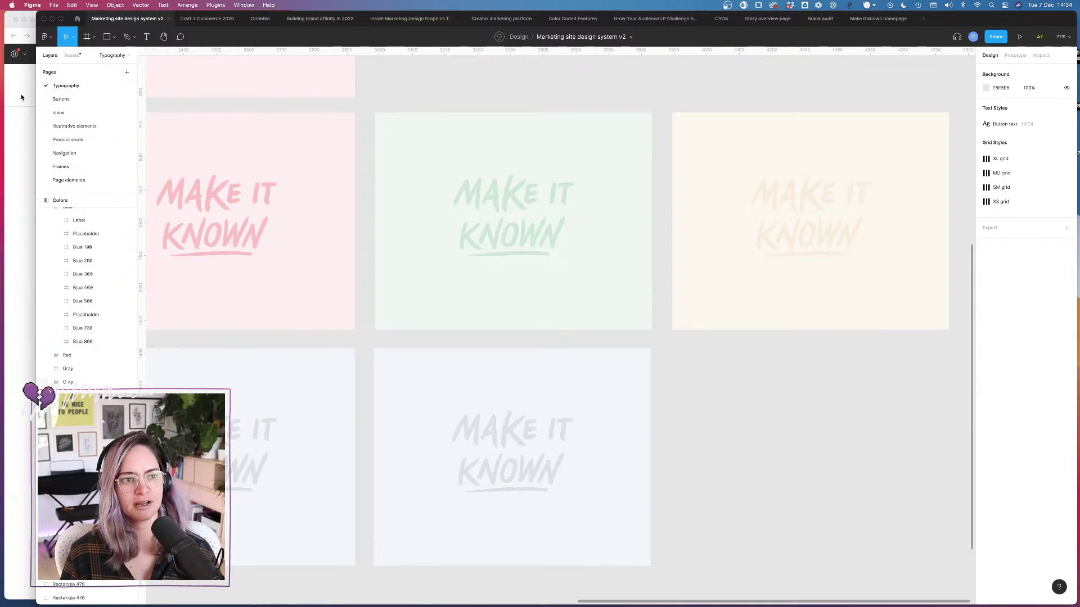
key("super+Tab")
left_click(376, 21)
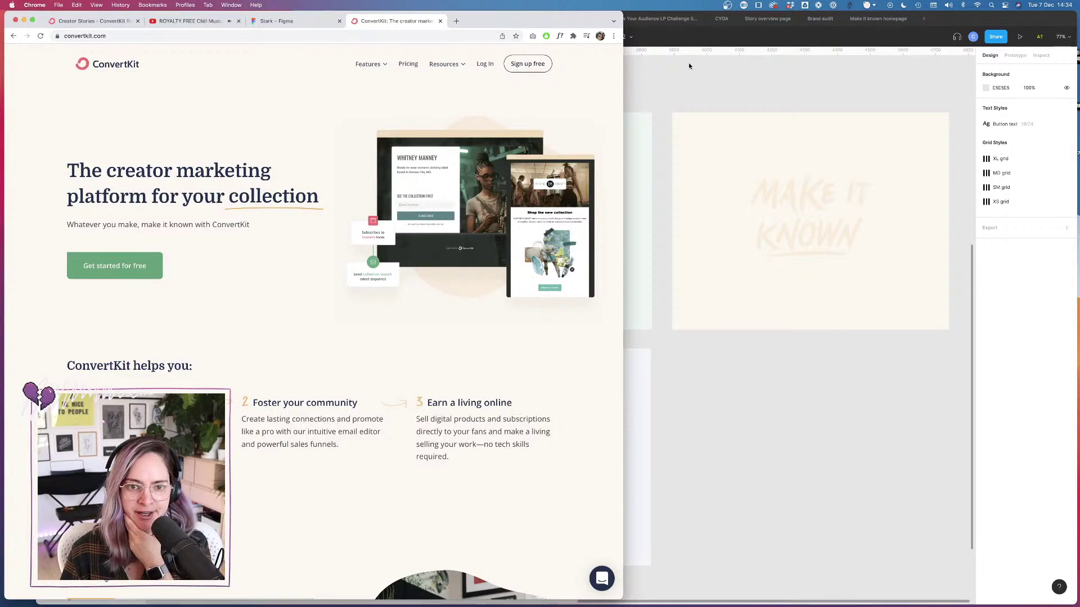
Step: Return to Figma, open the Make it known homepage file and examine the homepage draft's colored sections up to its header
left_click(735, 67)
scroll(722, 71, "down", 5)
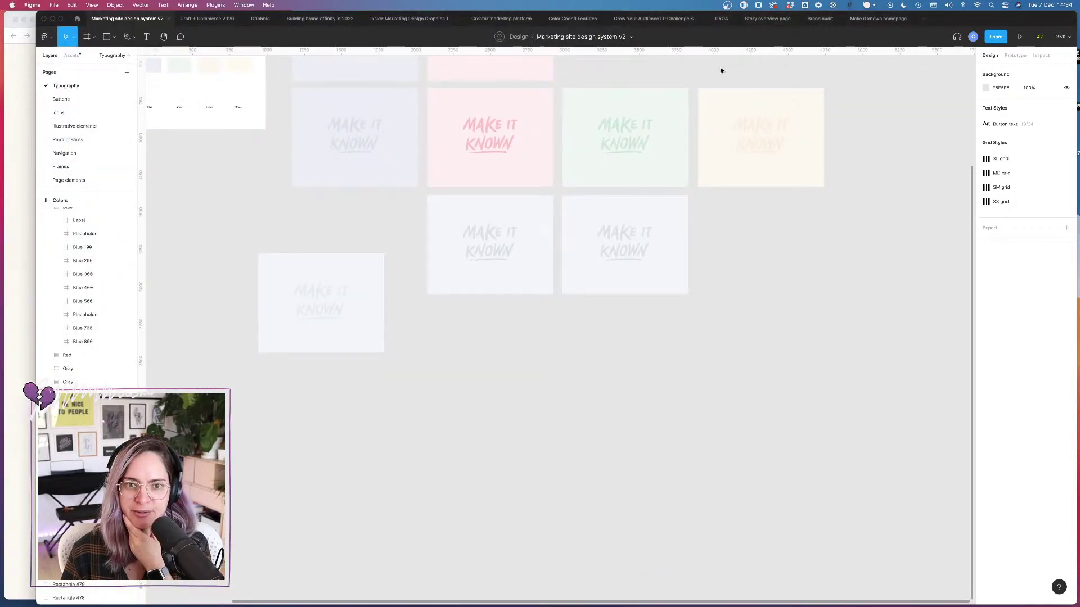
left_click(878, 18)
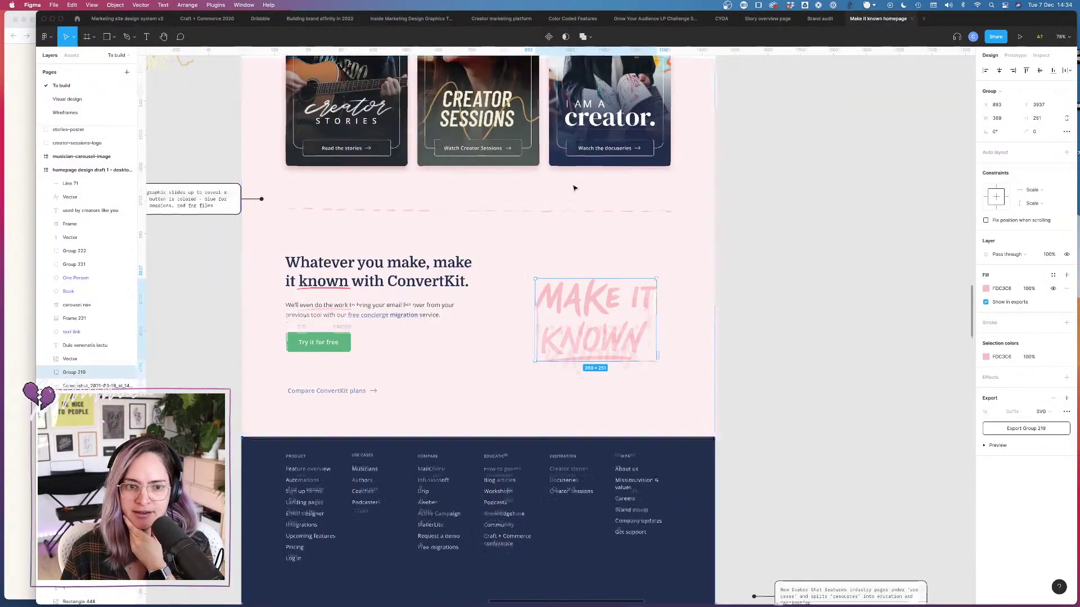
scroll(370, 447, "up", 10)
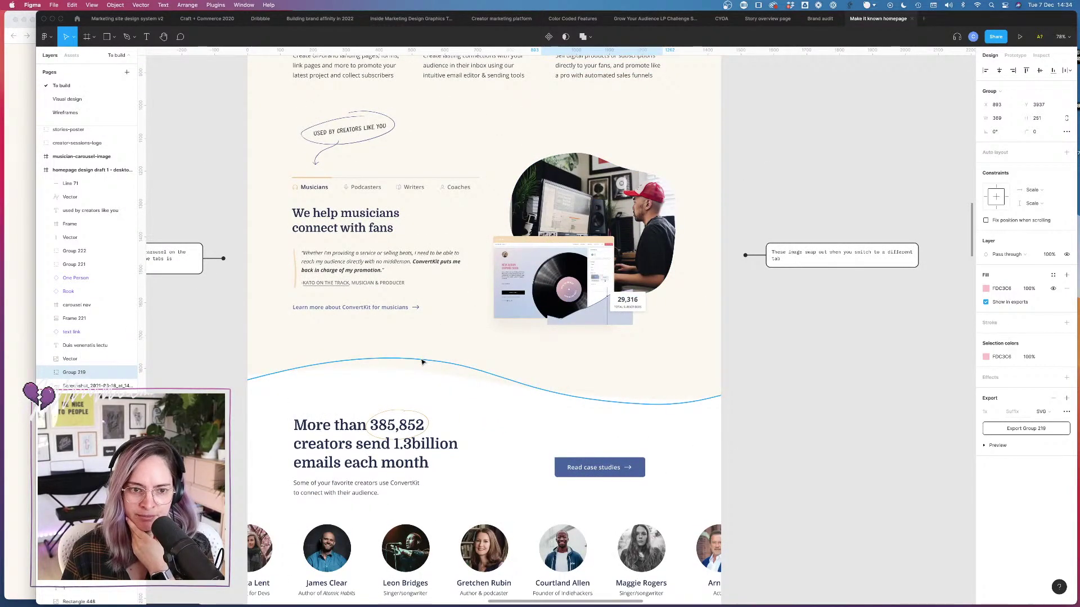
left_click(463, 368)
left_click(576, 350)
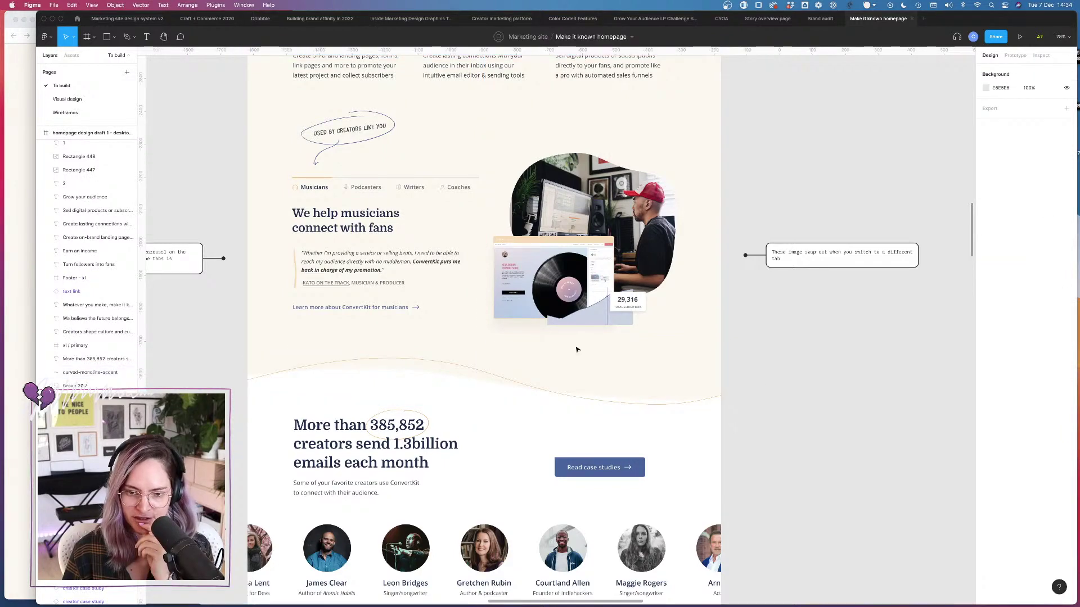
scroll(695, 376, "up", 10)
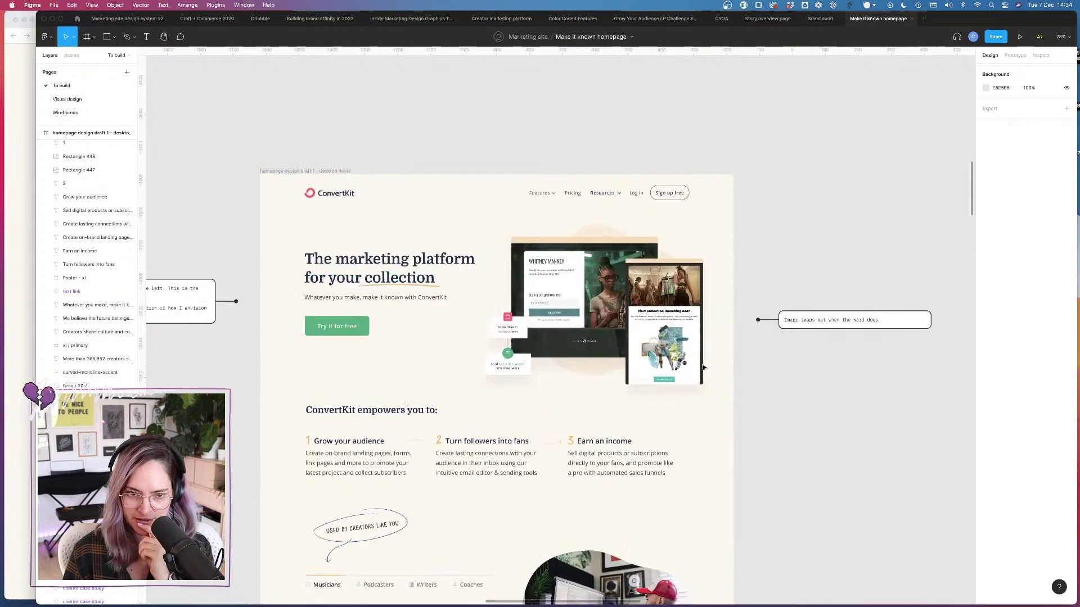
Step: Select the homepage hero's product mockup frame together with the yellow blob behind it and copy both
left_click(550, 441)
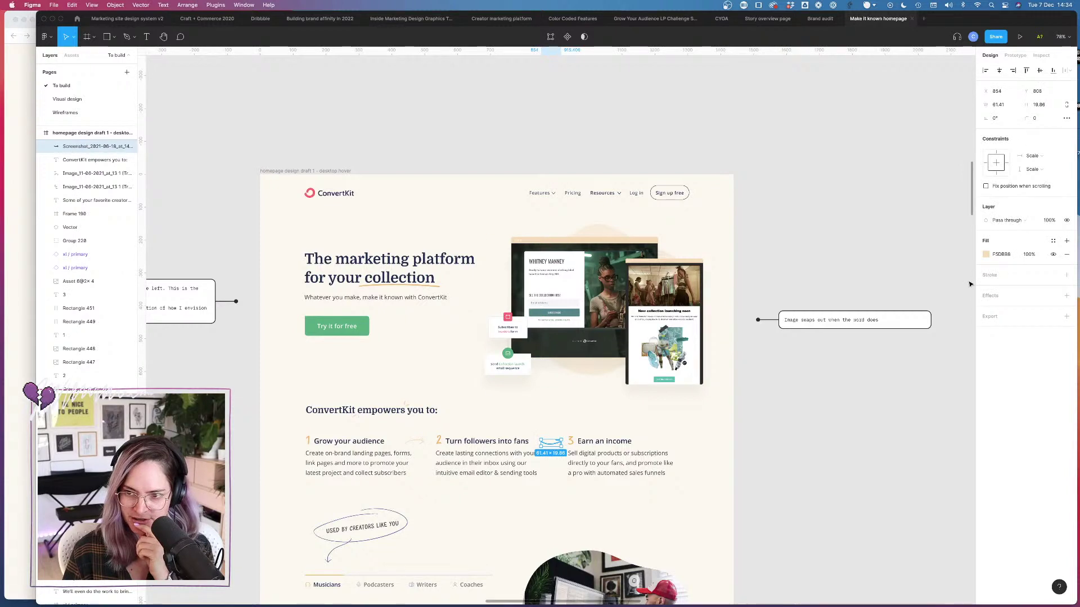
left_click(774, 466)
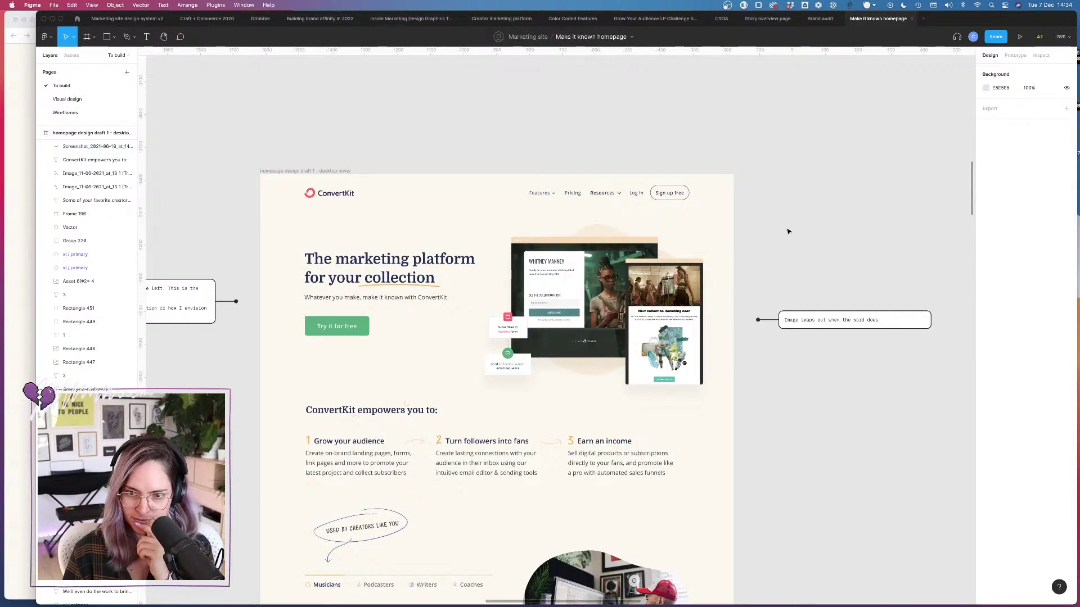
left_click(751, 233)
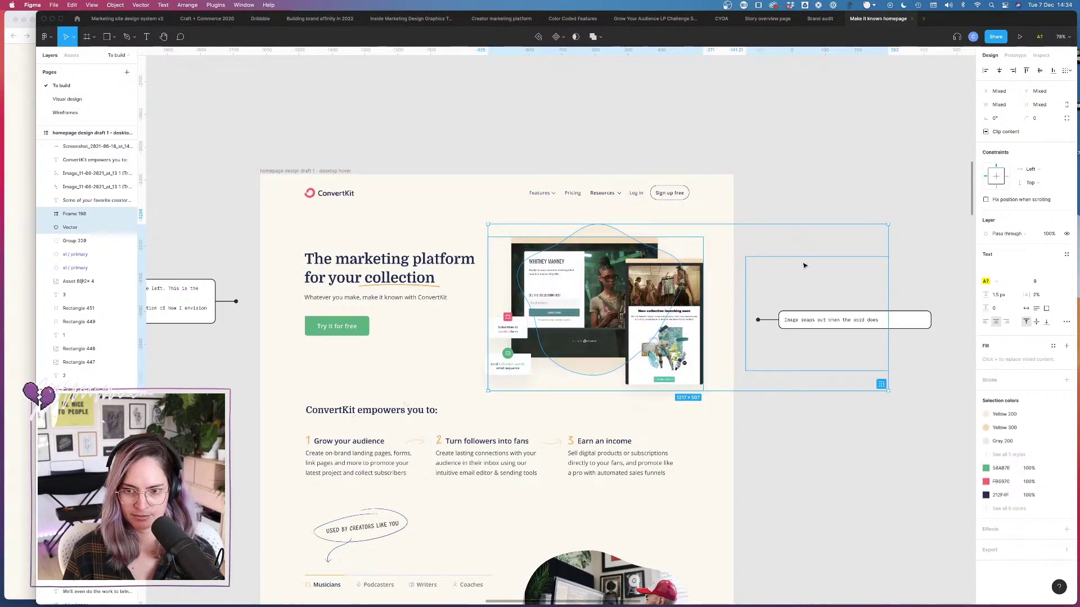
left_click(778, 223)
left_click(742, 236)
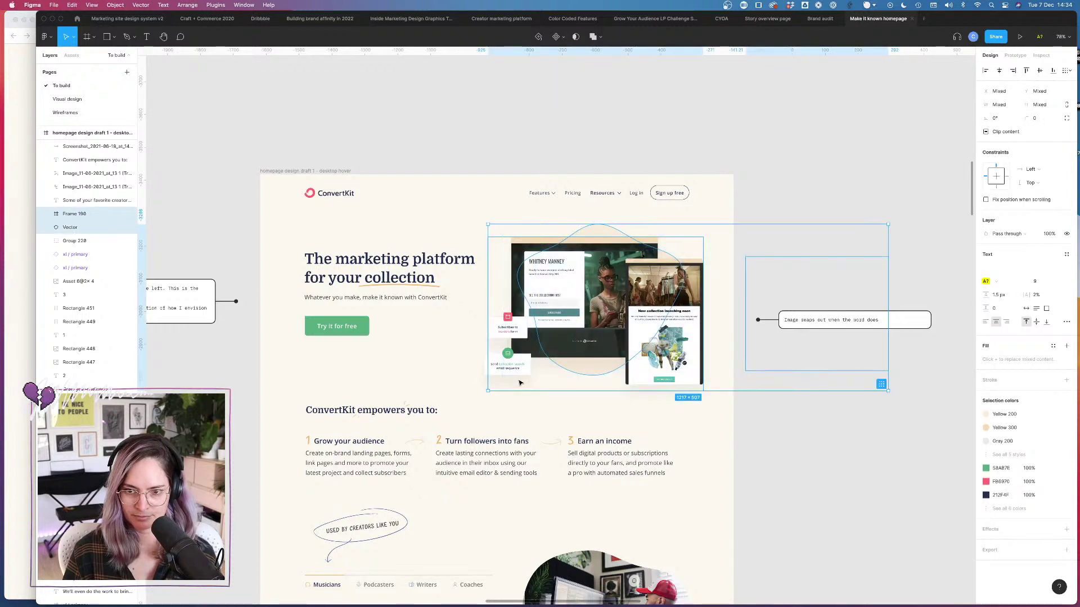
left_click(855, 417)
left_click(720, 393)
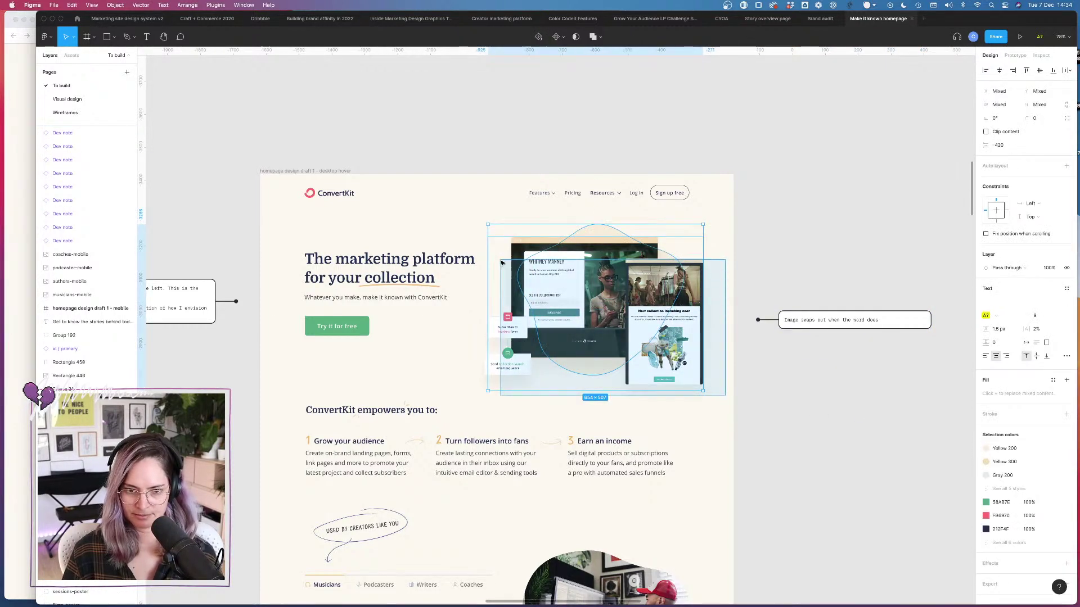
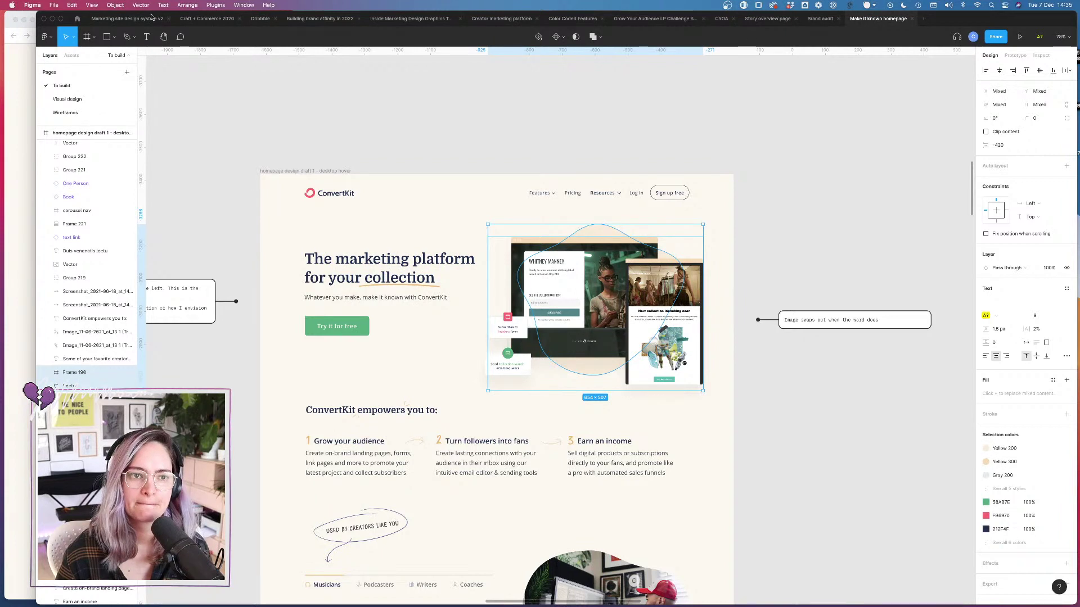
Step: In the Marketing site design system v2 file, move the loose light gray card beneath the blue card and duplicate it beneath the yellow card
left_click(127, 19)
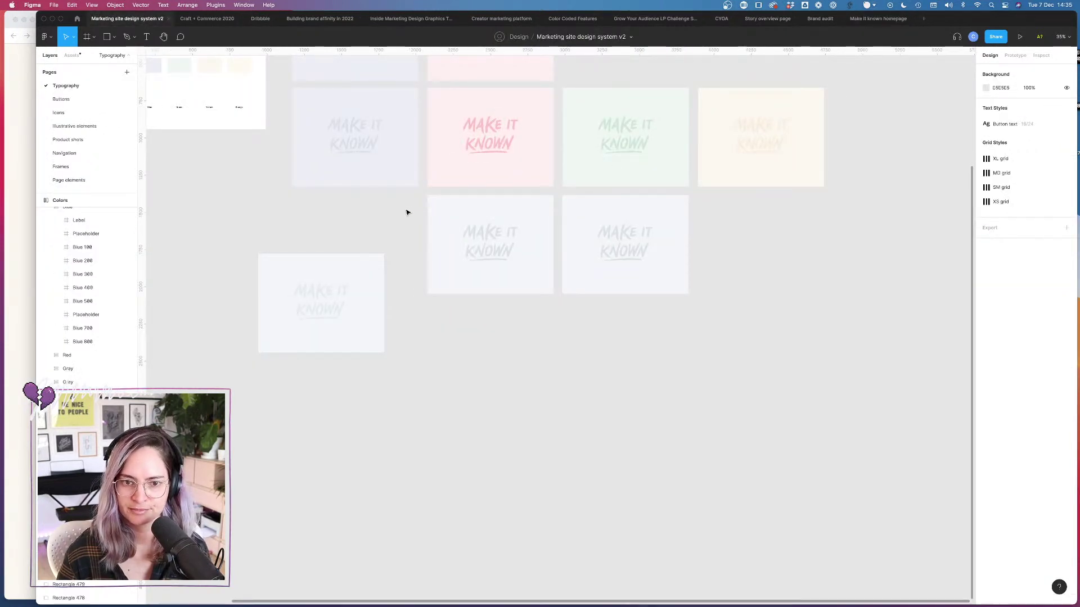
left_click(335, 330)
left_click_drag(352, 323, 357, 253)
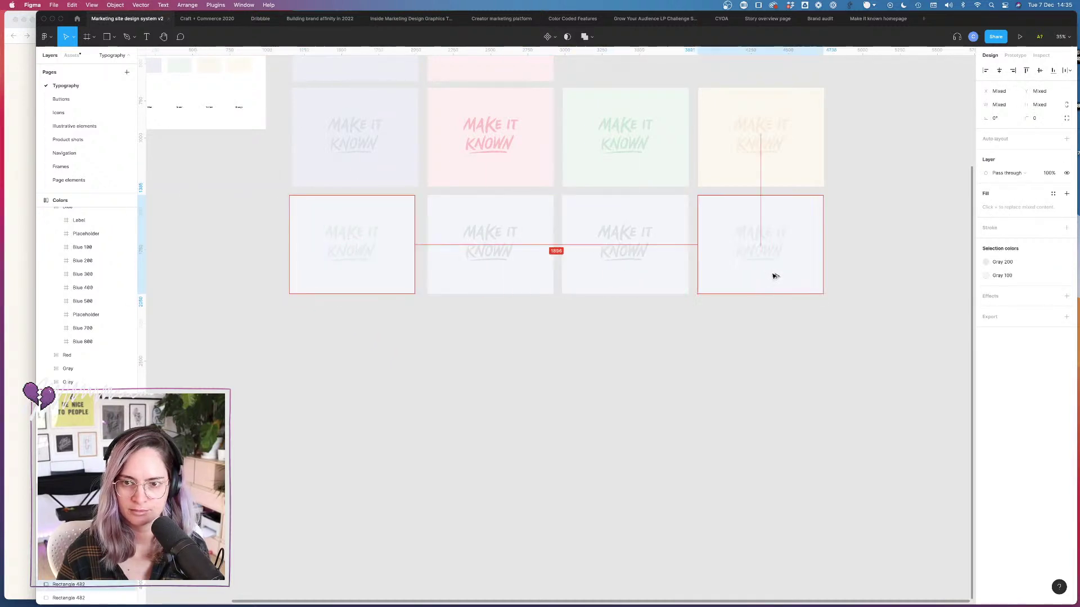
left_click_drag(774, 276, 764, 265)
left_click(884, 279)
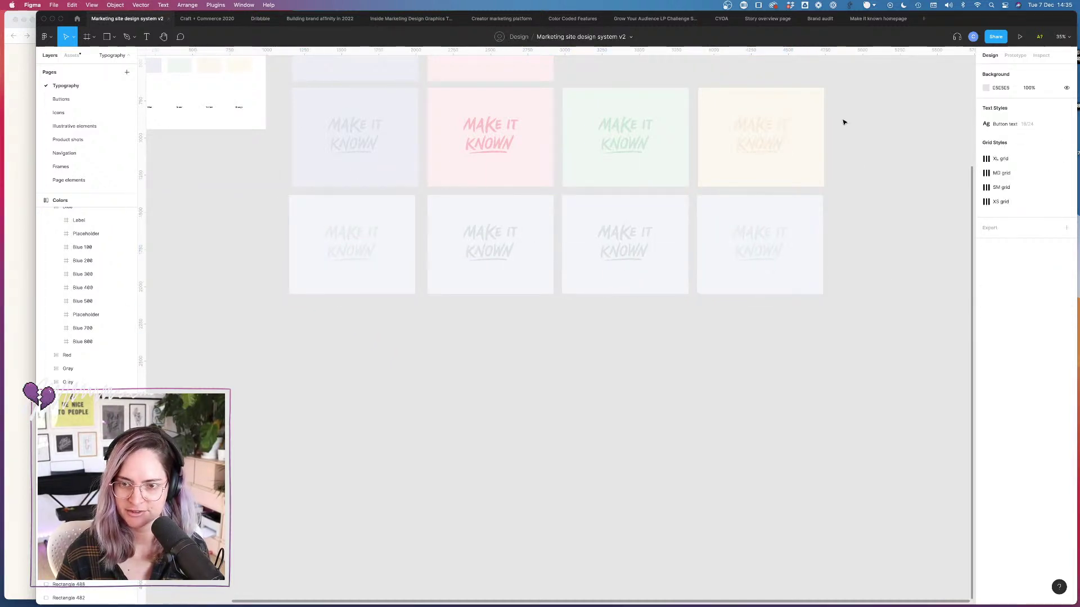
Step: Duplicate the yellow MAKE IT KNOWN card beneath the last gray card and delete the lettering from the copy
left_click(720, 154)
left_click_drag(720, 154, 786, 355)
left_click(829, 354)
scroll(783, 361, "up", 1)
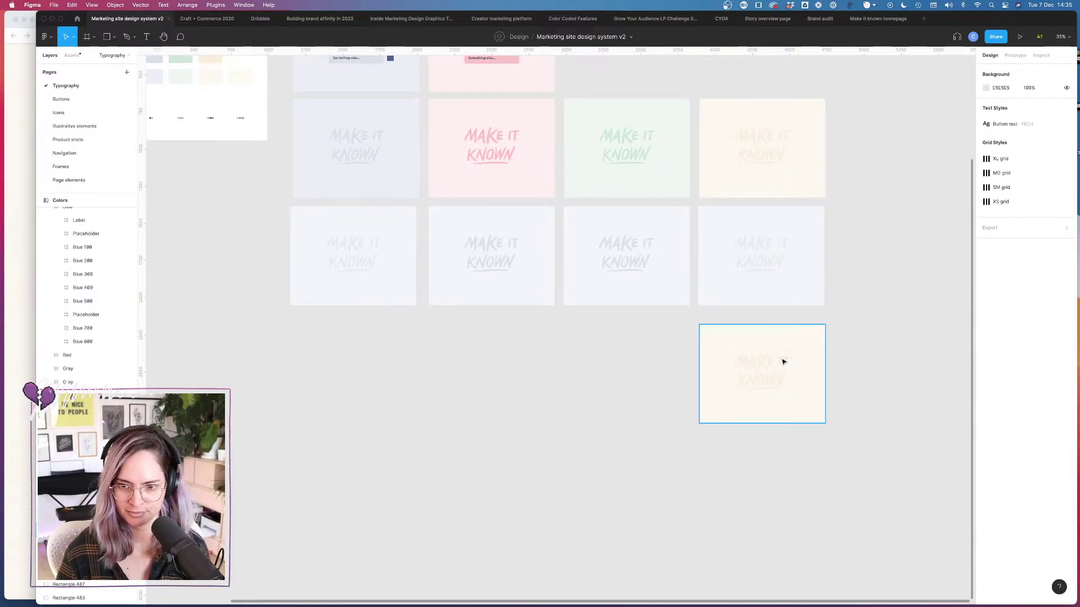
left_click(783, 361)
key("Delete")
Step: Paste the homepage hero mockup with its blob onto the blank yellow card and inspect the color pairing up close
key("super+v")
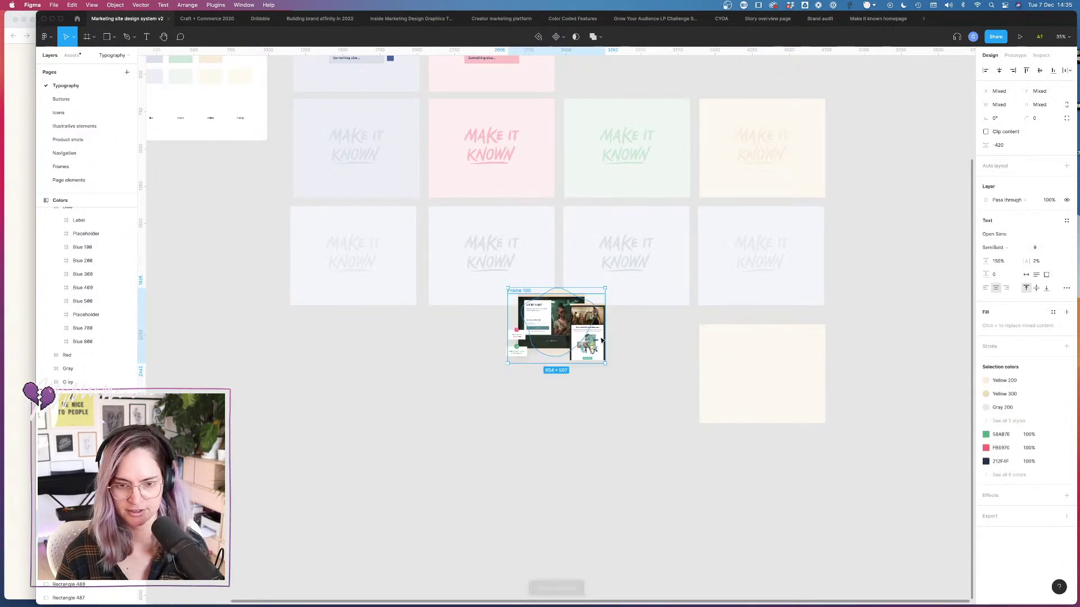
left_click_drag(556, 329, 763, 380)
left_click(870, 374)
scroll(802, 349, "up", 10)
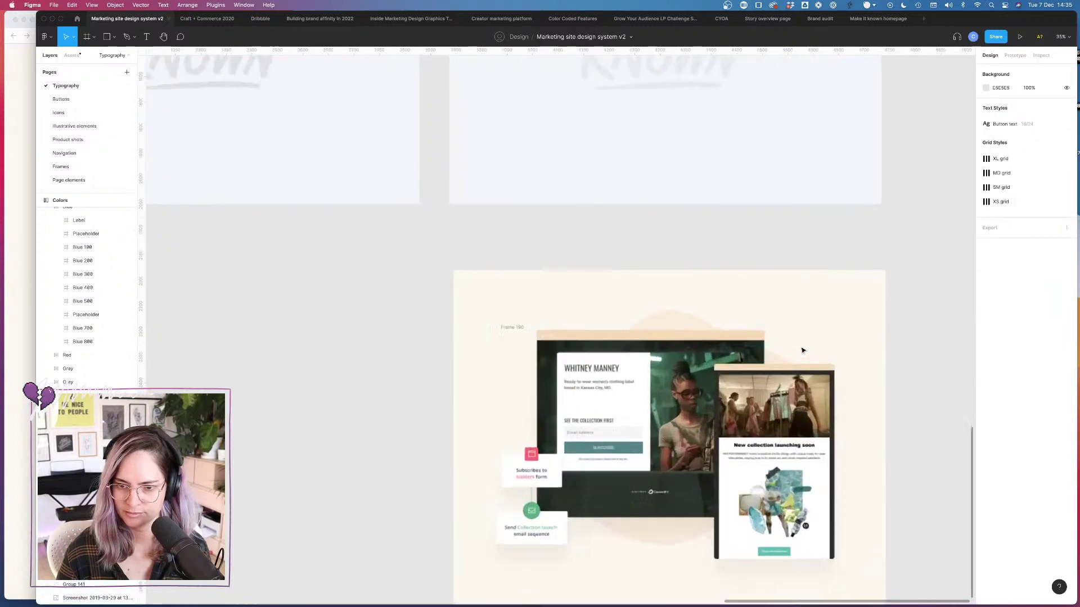
scroll(802, 350, "down", 1)
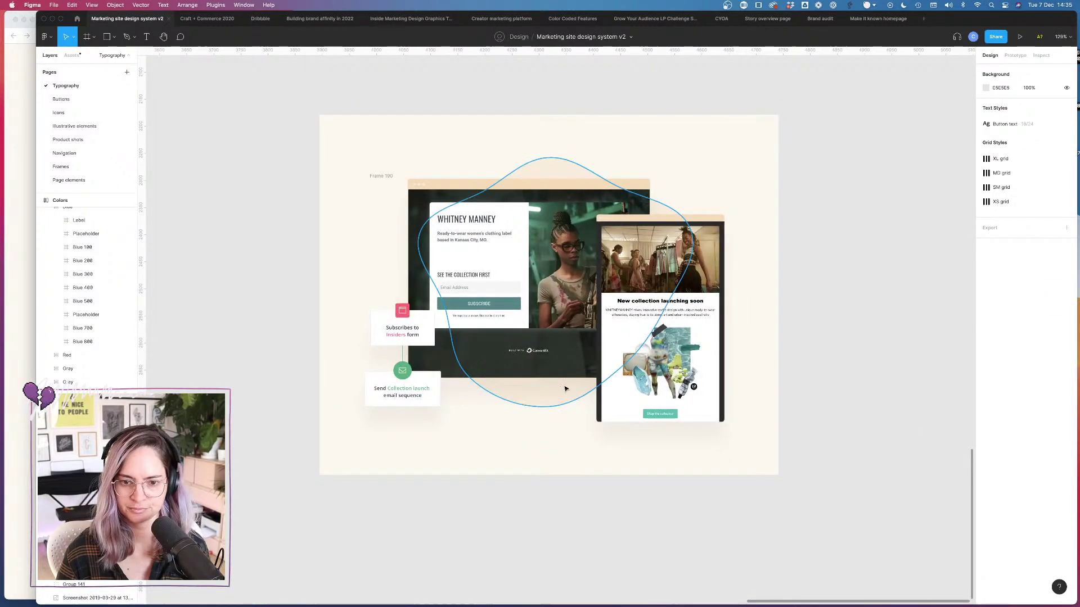
scroll(902, 340, "down", 6)
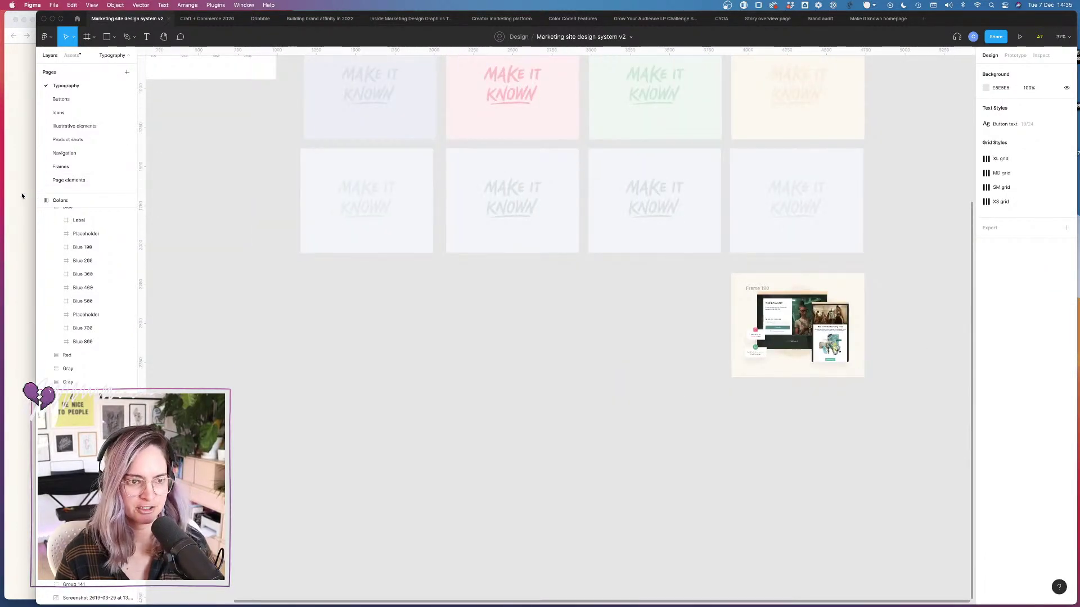
Step: Switch to Chrome and open the Landing Pages and Commerce feature pages of the ConvertKit site
key("super+Tab")
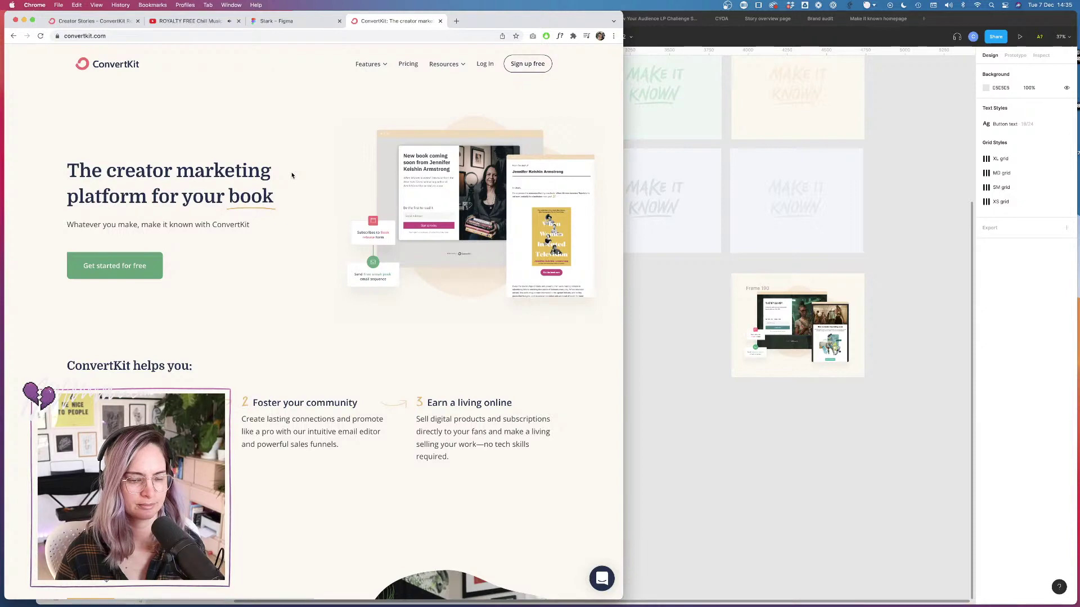
left_click(368, 64)
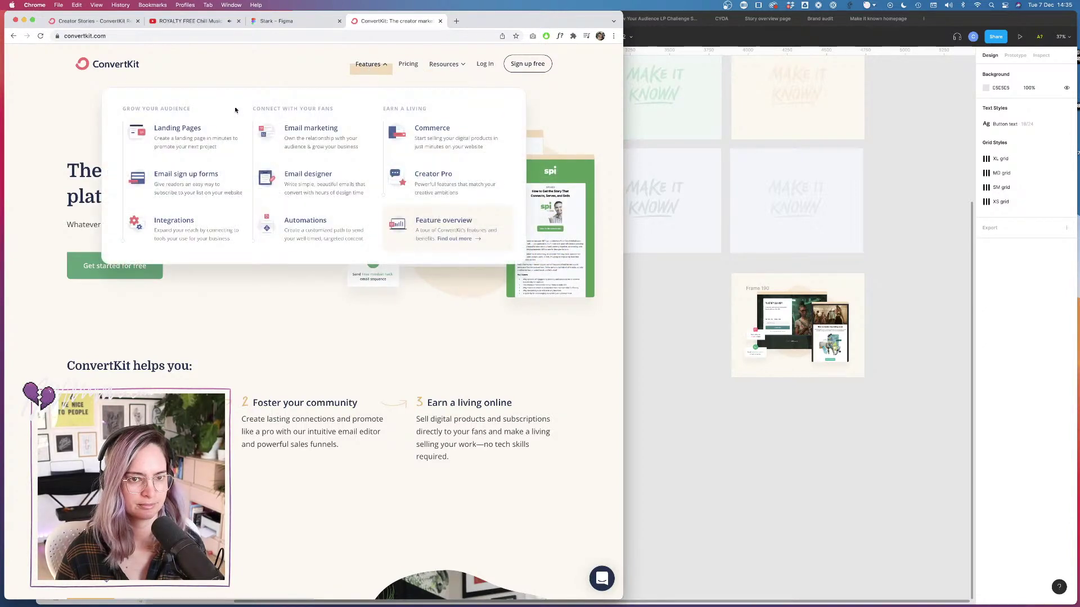
left_click(186, 136)
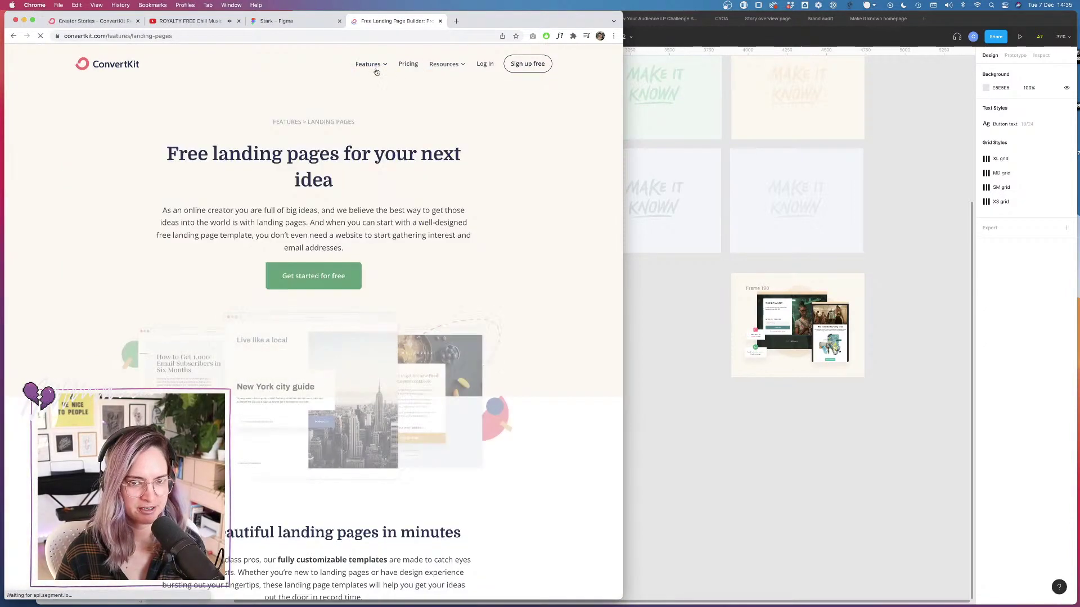
left_click(367, 65)
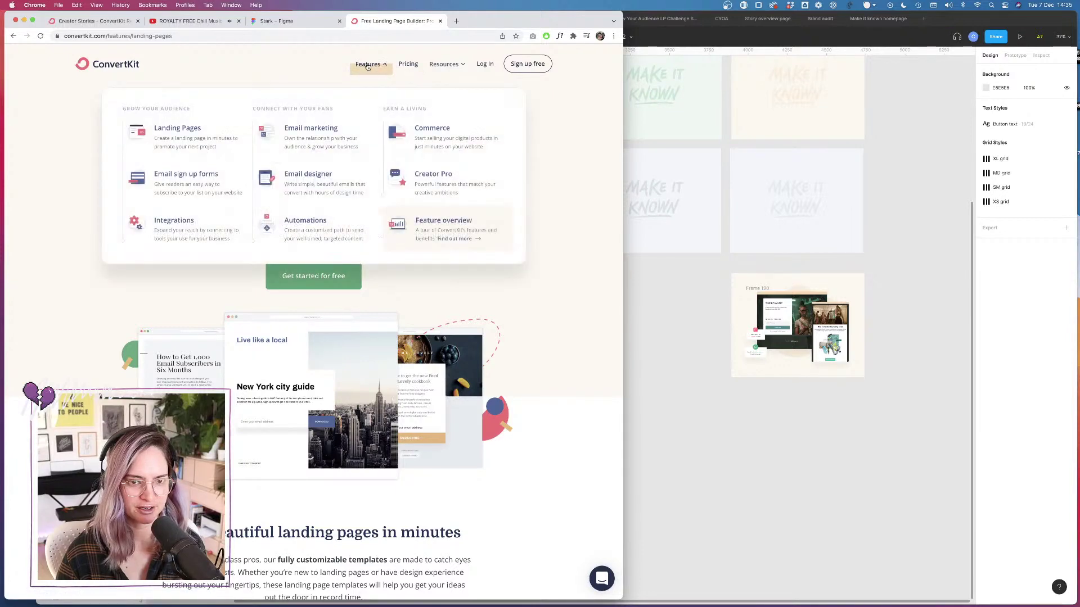
left_click(431, 135)
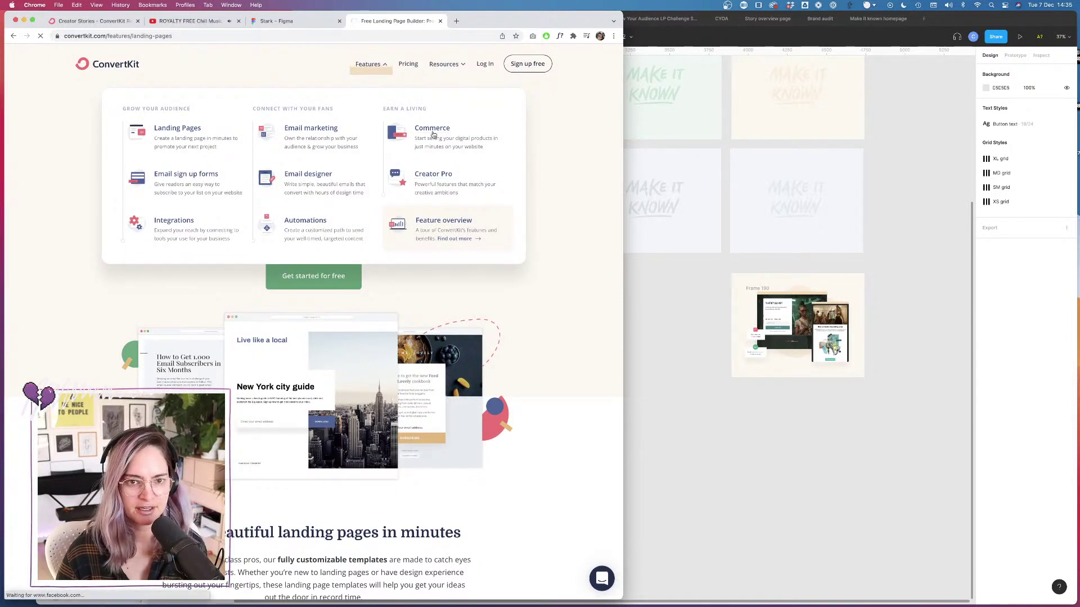
Step: Examine the Commerce page's green and yellow sections down to the sales dashboard to see how the color weights are used
scroll(169, 242, "down", 12)
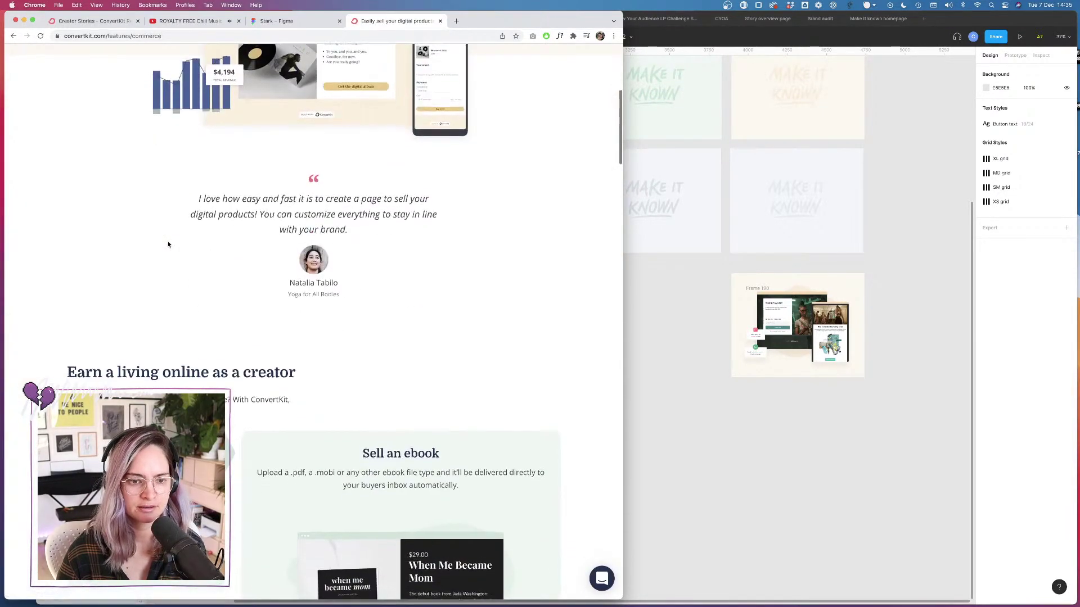
scroll(169, 245, "down", 2)
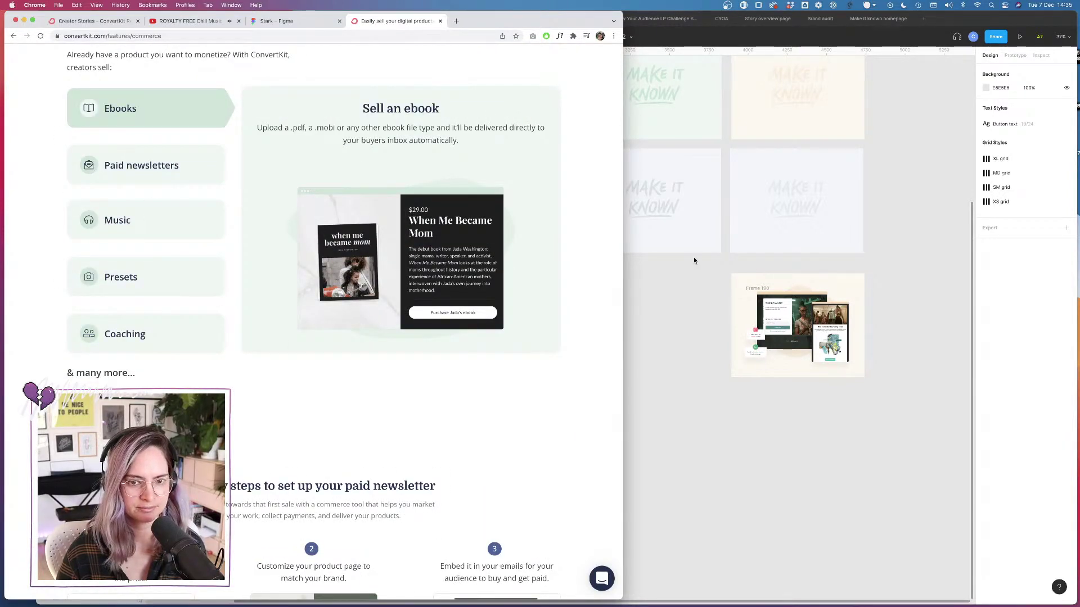
scroll(353, 351, "down", 1)
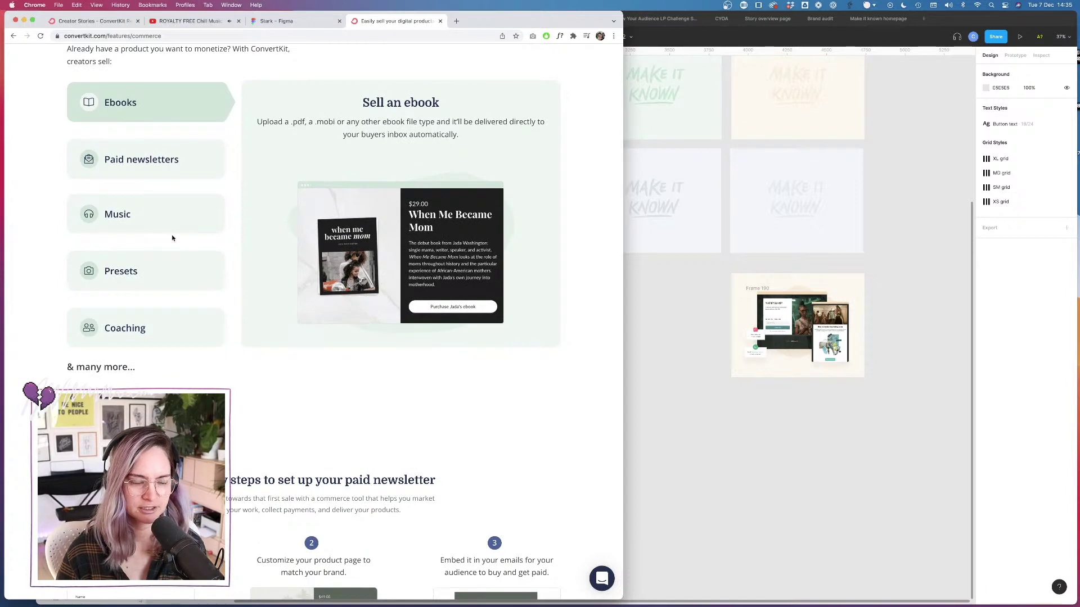
scroll(236, 204, "down", 15)
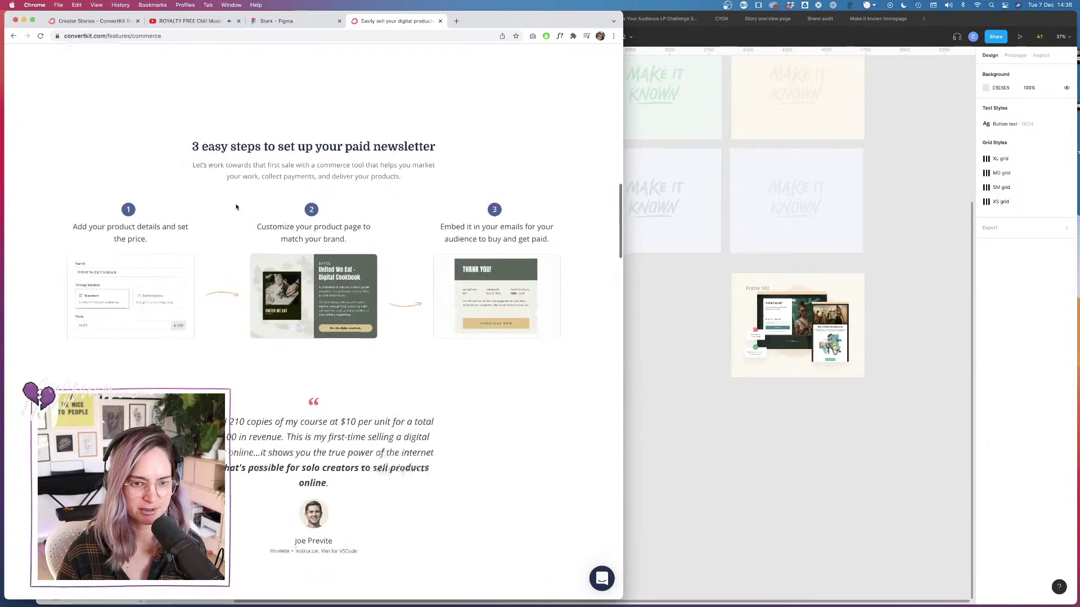
scroll(236, 207, "down", 9)
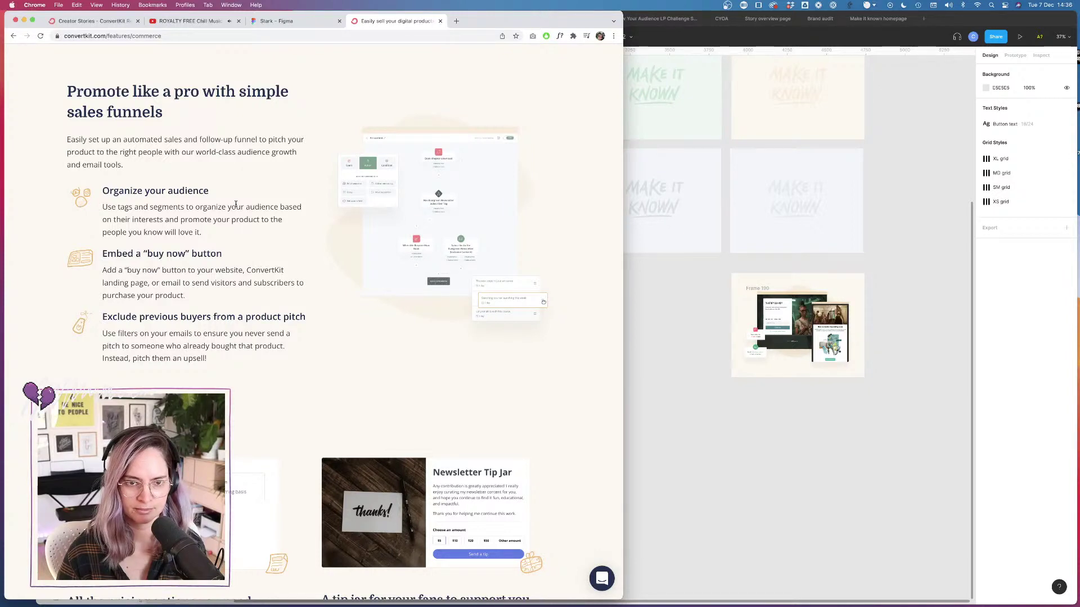
scroll(303, 204, "down", 5)
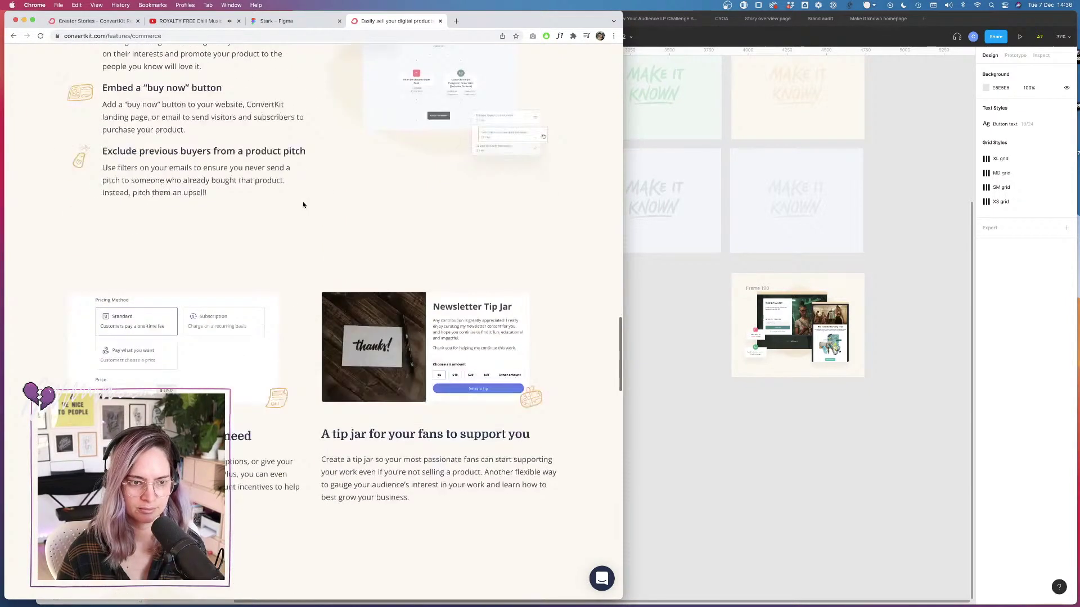
scroll(303, 205, "down", 9)
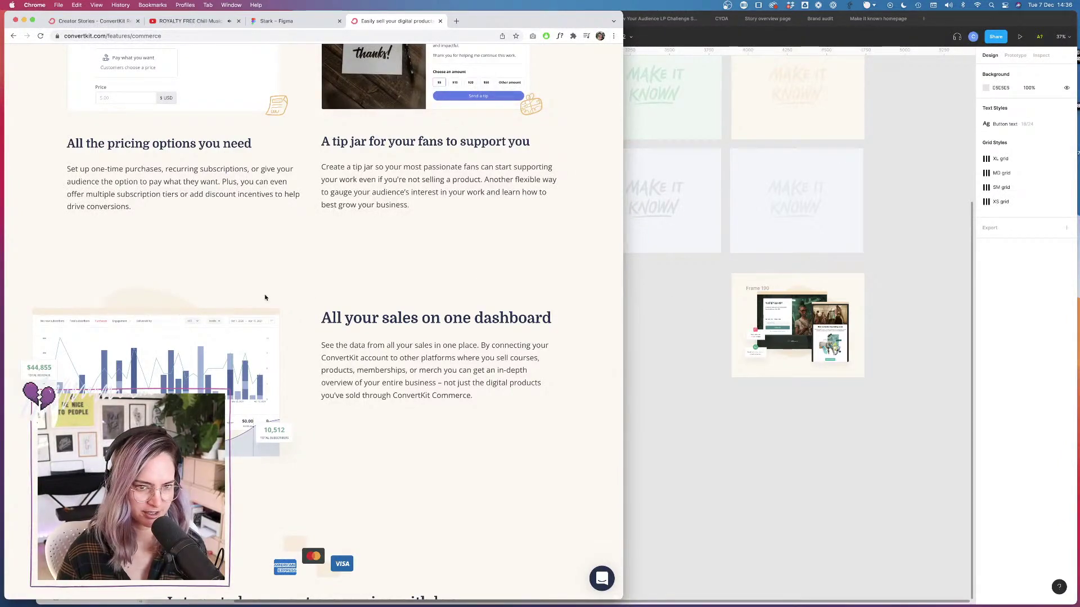
Step: Open convertkit.com in a new browser tab and compare its yellow homepage hero with the Commerce page
left_click(456, 21)
type("convertkit.com")
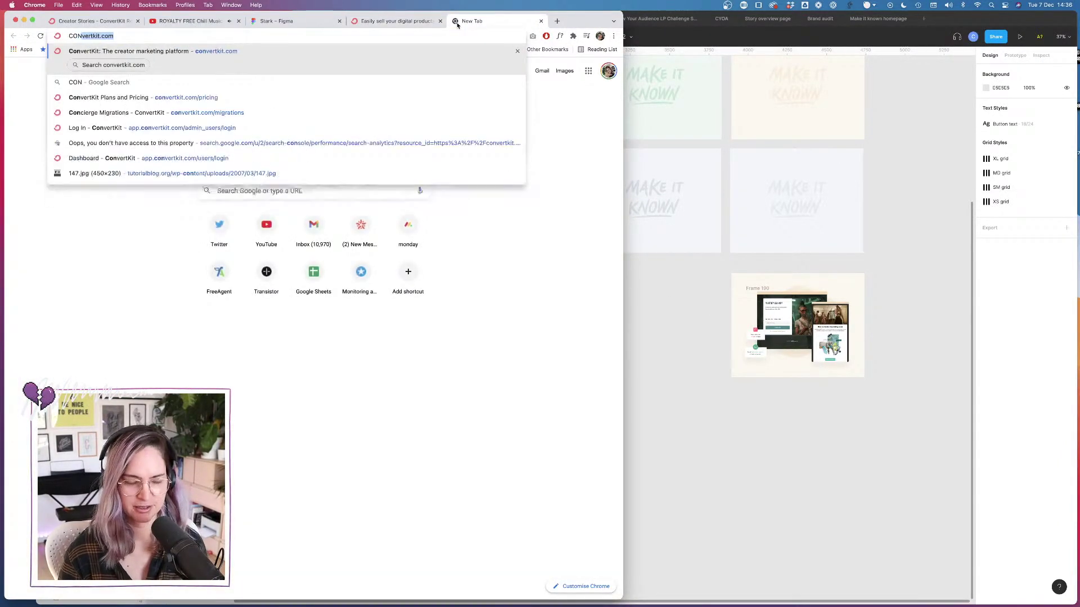
key("Return")
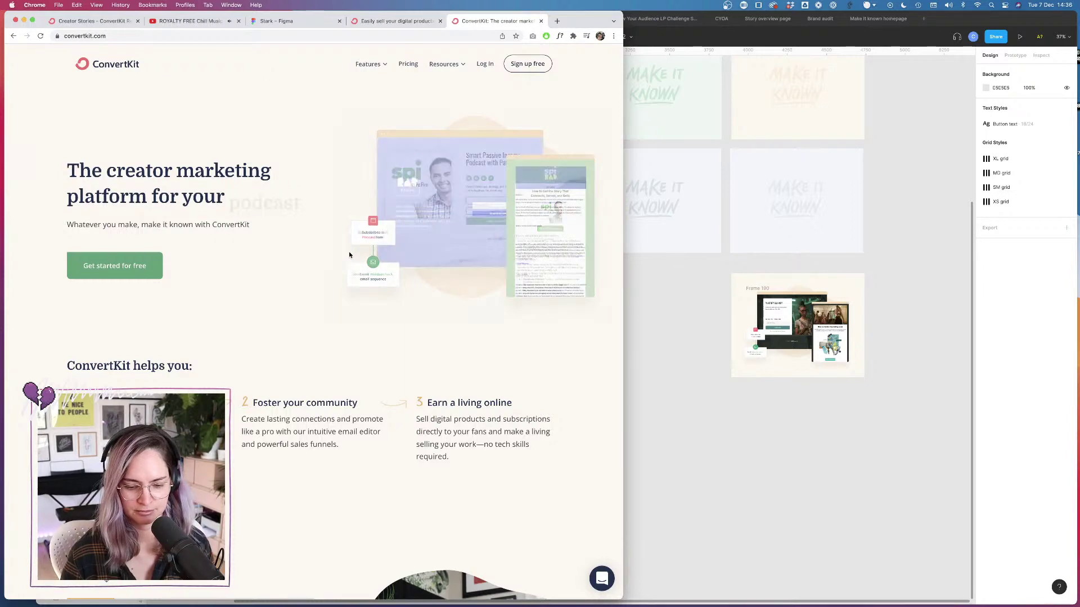
scroll(368, 314, "down", 5)
scroll(367, 325, "up", 5)
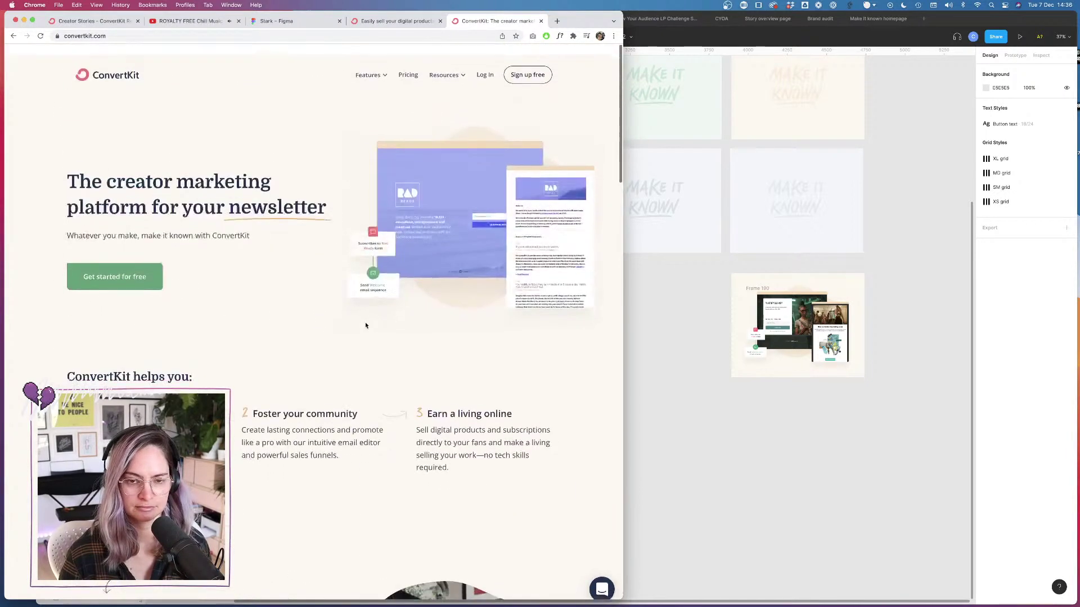
left_click(401, 22)
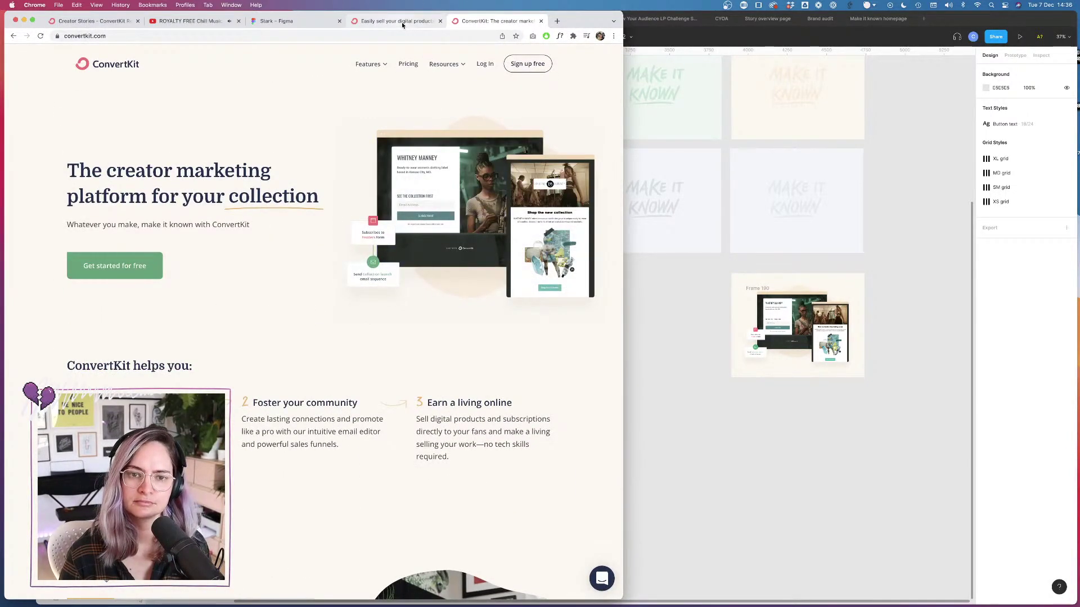
left_click(496, 22)
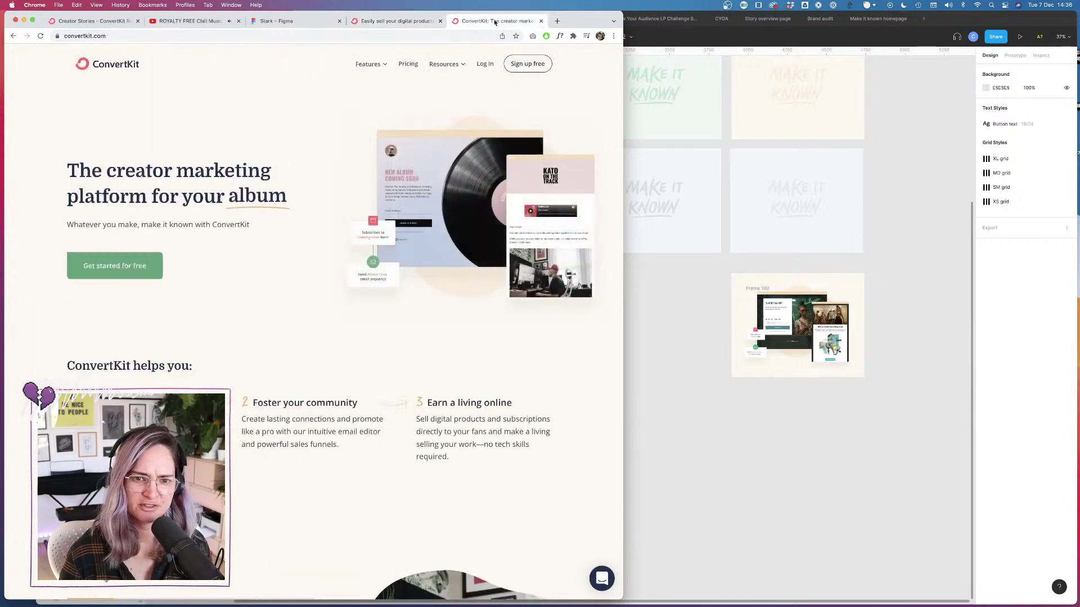
left_click(411, 22)
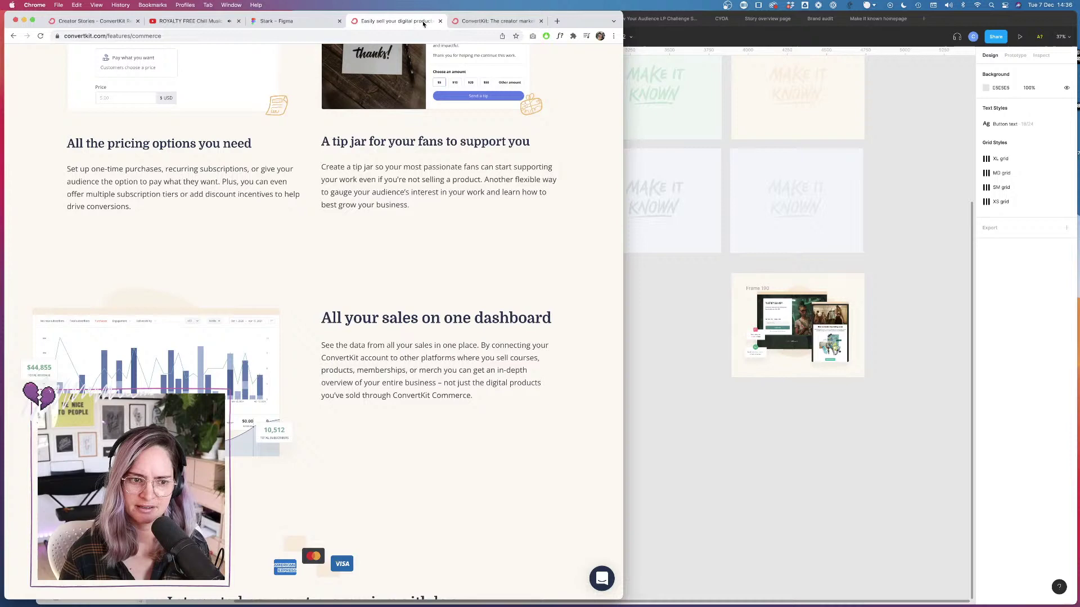
left_click(491, 21)
Step: Switch to Figma, search the team's files for "commer" and open the Commerce feature page file
left_click(919, 147)
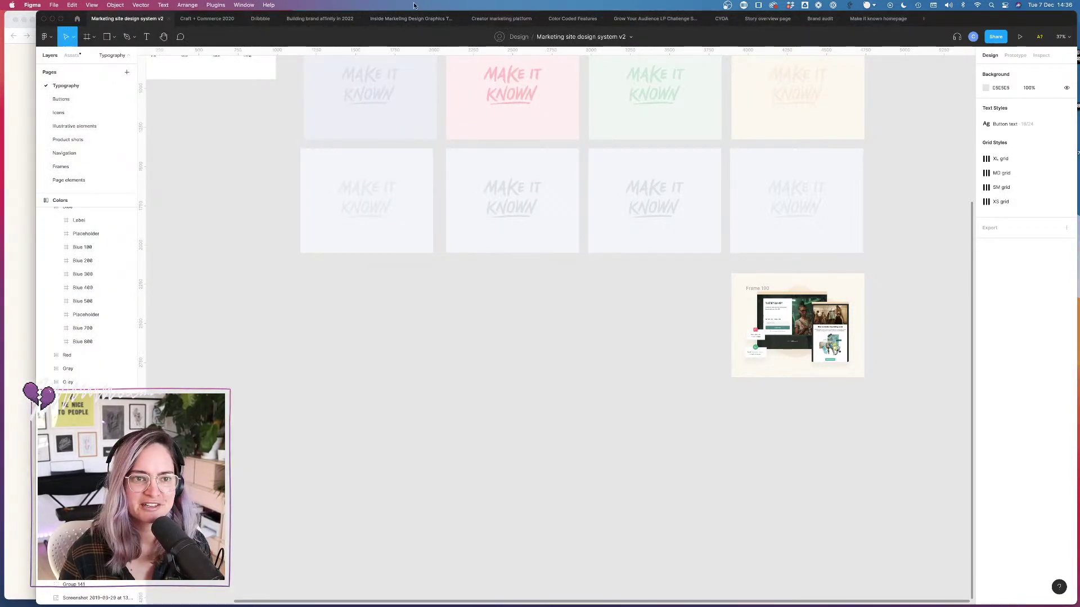
left_click(77, 18)
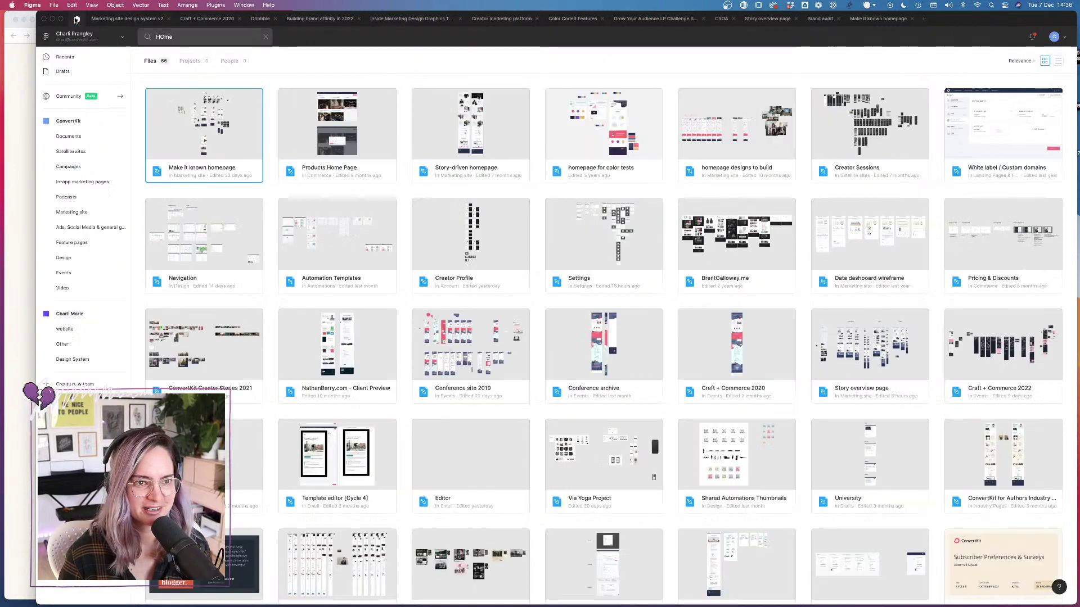
left_click(168, 37)
type("comm")
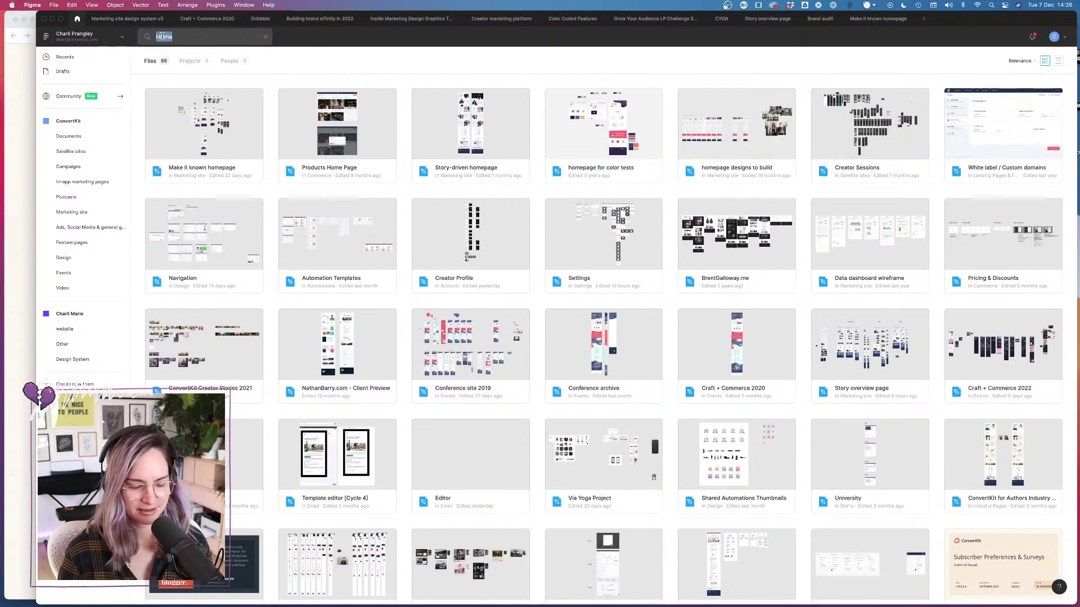
type("er")
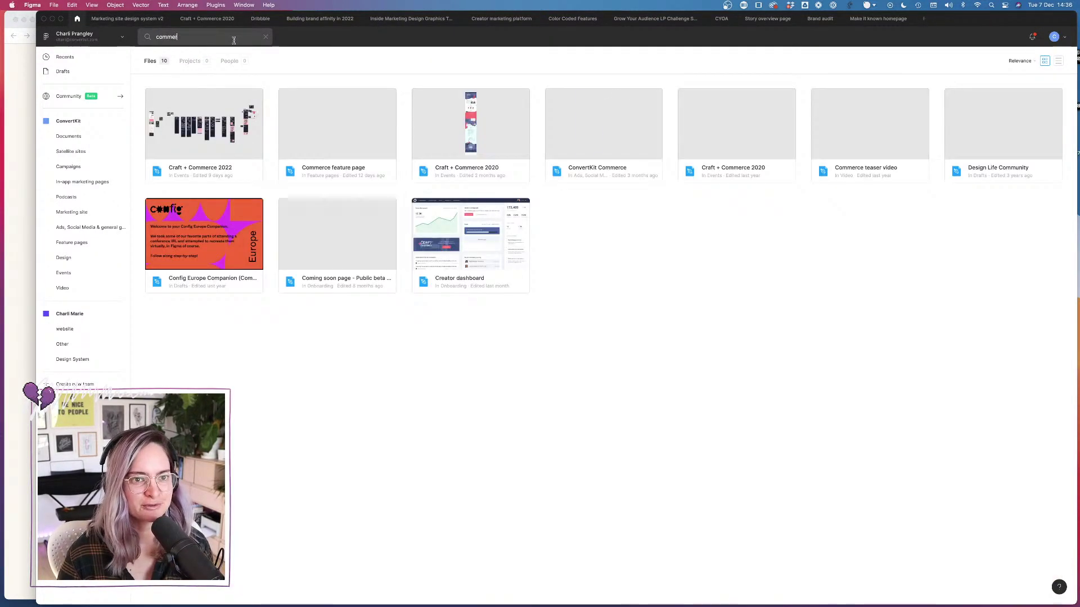
double_click(370, 114)
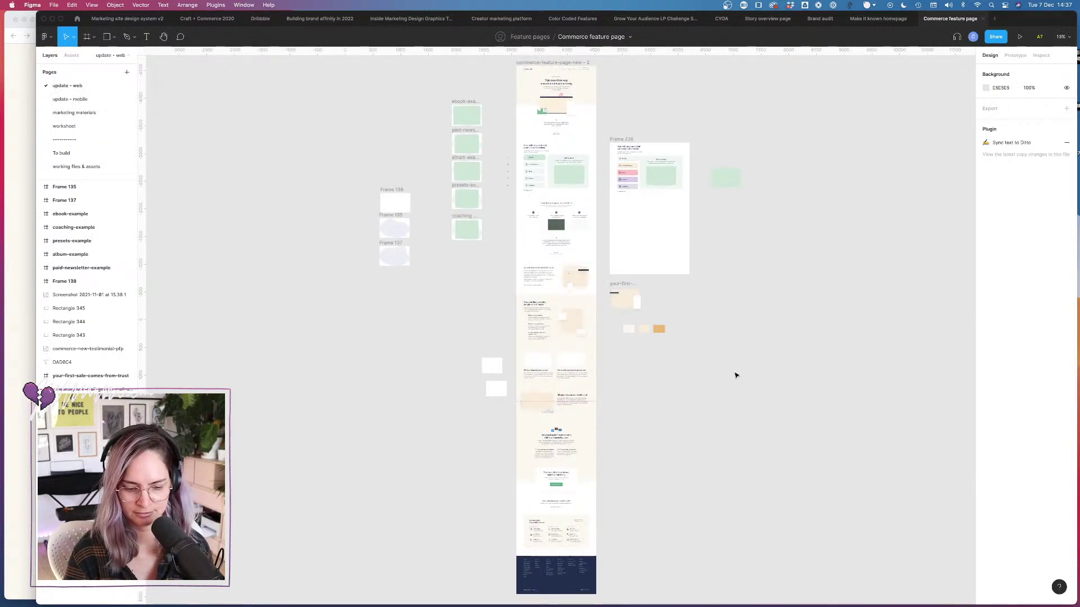
Step: Select and copy the product-shot illustration beside the "Promote like a pro with simple sales funnels" text
scroll(588, 180, "up", 10)
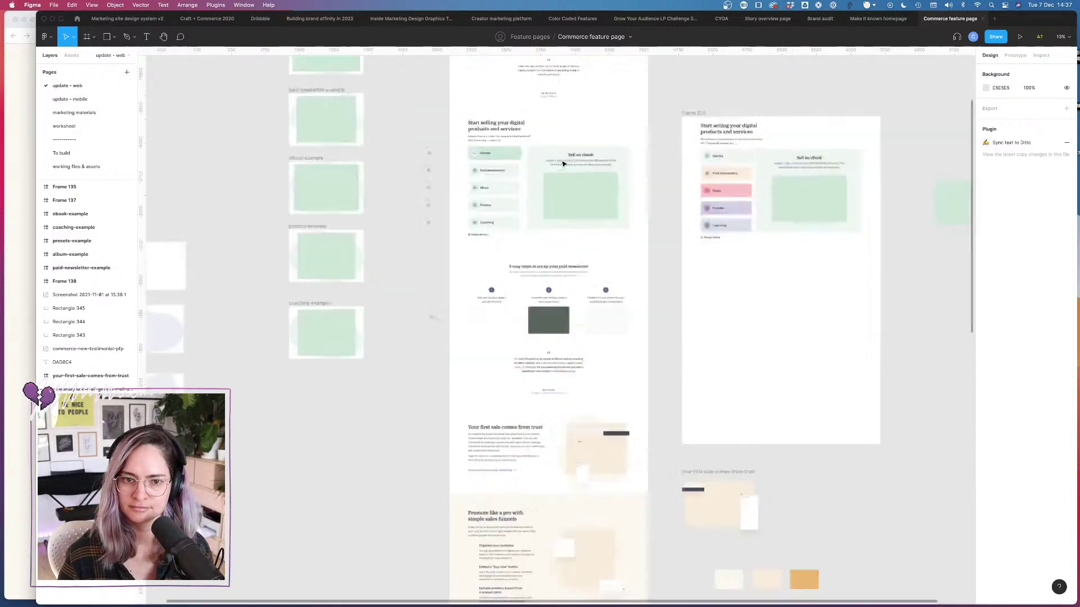
scroll(562, 164, "down", 8)
scroll(564, 164, "down", 7)
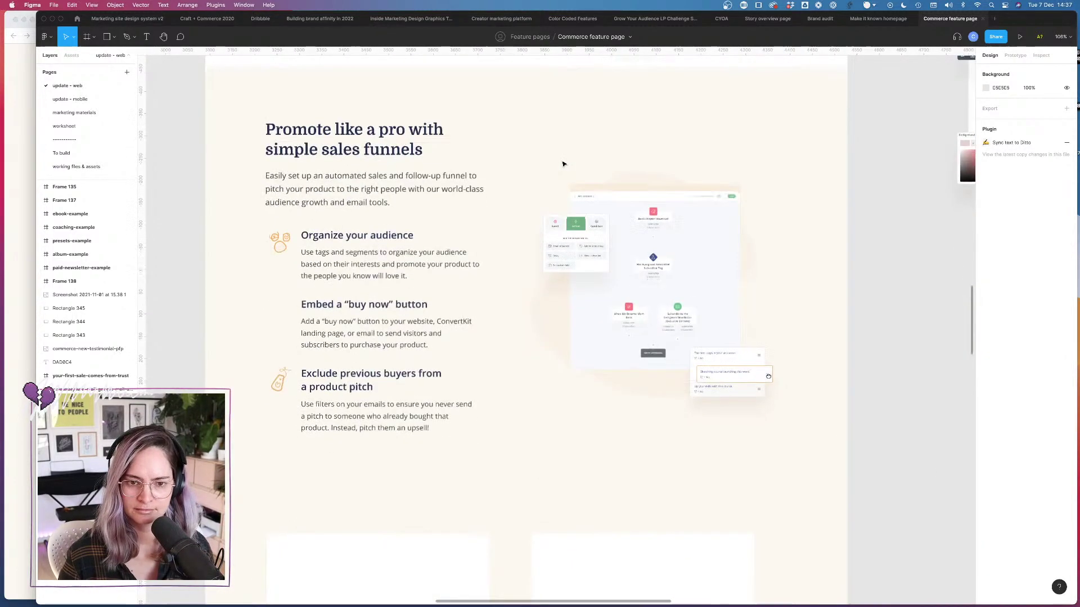
scroll(564, 164, "right", 1)
left_click(642, 173)
left_click(643, 174)
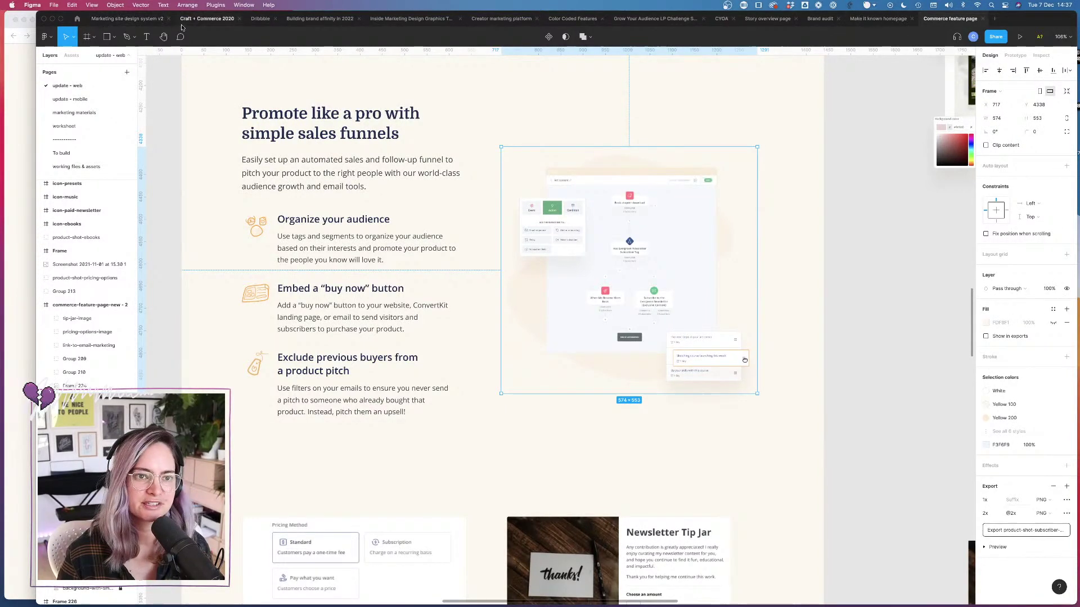
Step: In Marketing site design system v2, duplicate the yellow homepage card directly below and clear the copy's mockup and blob
left_click(127, 19)
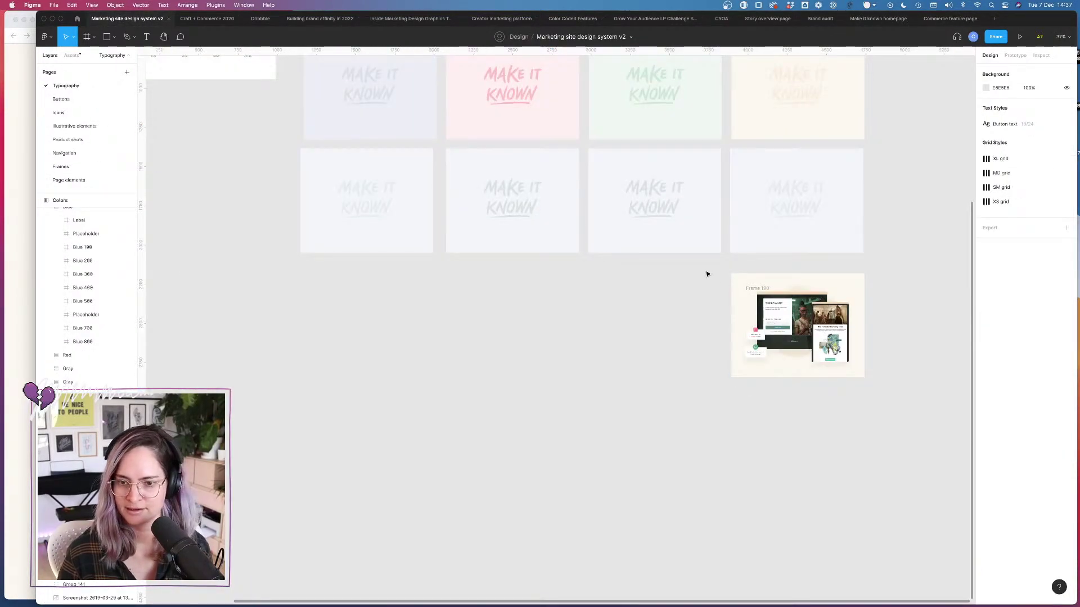
left_click_drag(706, 273, 900, 385)
left_click_drag(863, 345, 838, 492)
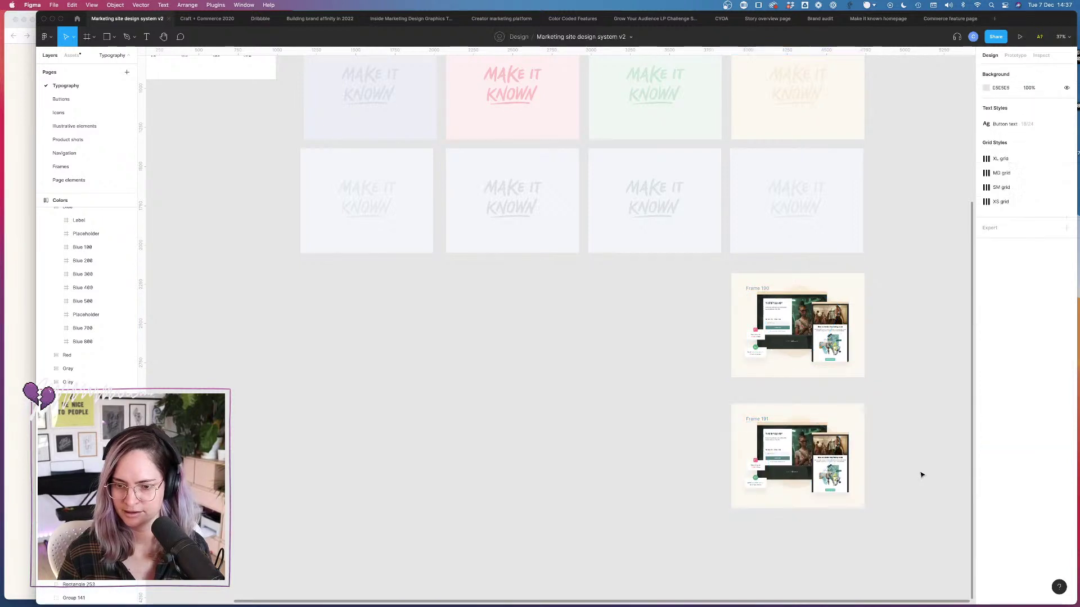
left_click(759, 419)
key("Delete")
left_click(788, 442)
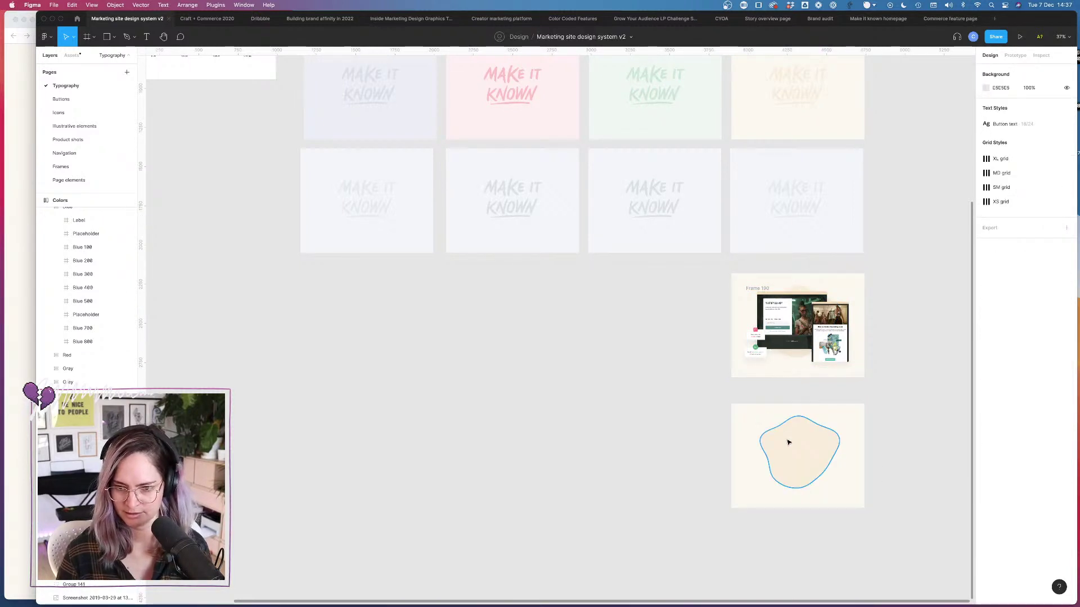
key("Delete")
Step: Paste the copied Commerce product-shot illustration and center it on the blank yellow card
key("super+v")
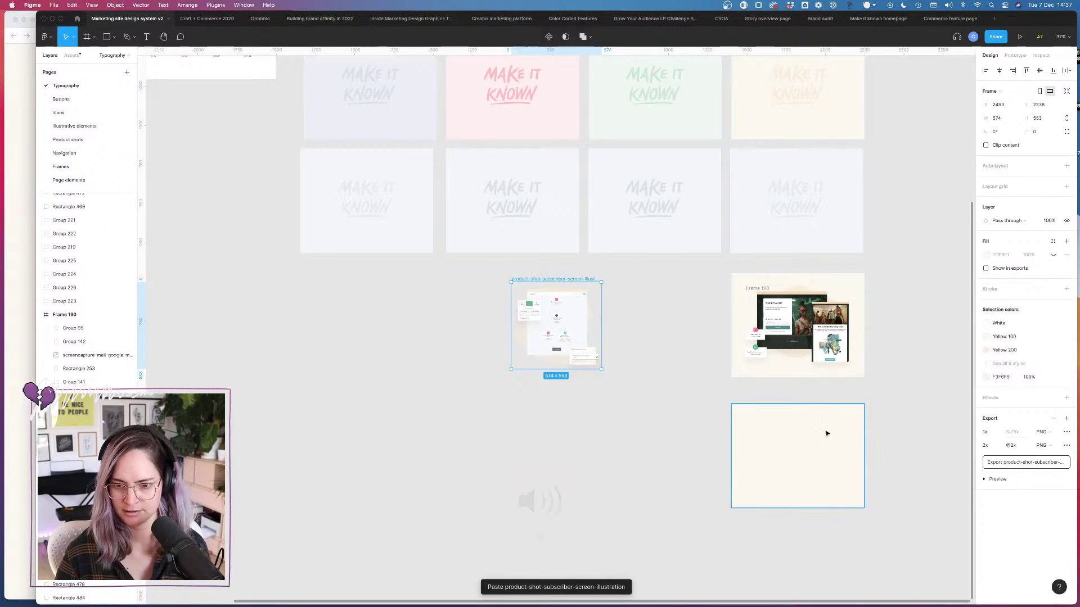
left_click_drag(577, 281, 818, 415)
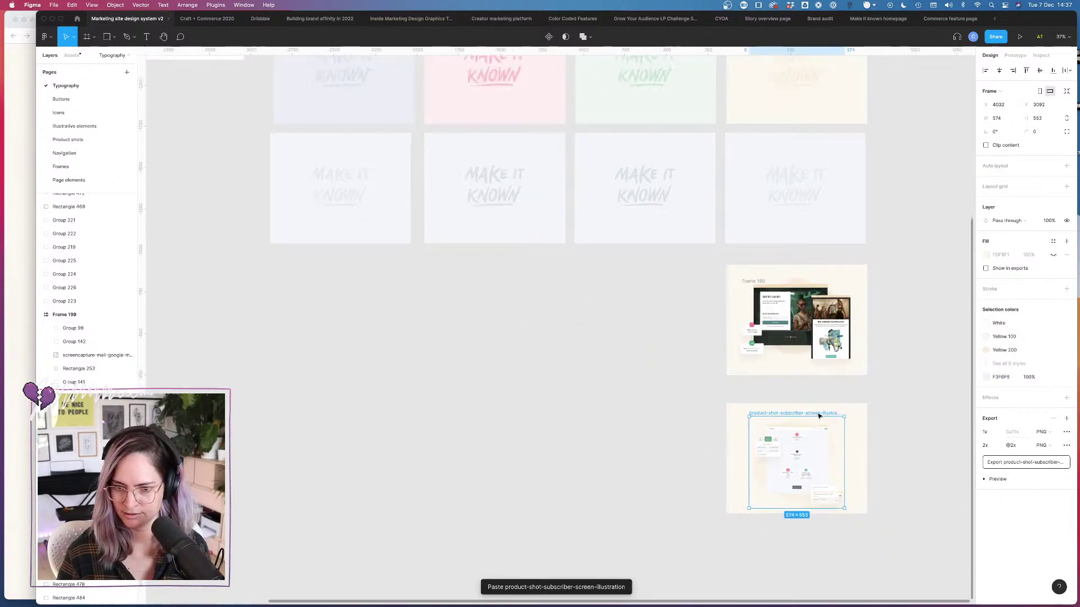
scroll(818, 415, "up", 10)
scroll(819, 416, "down", 3)
scroll(819, 416, "down", 5)
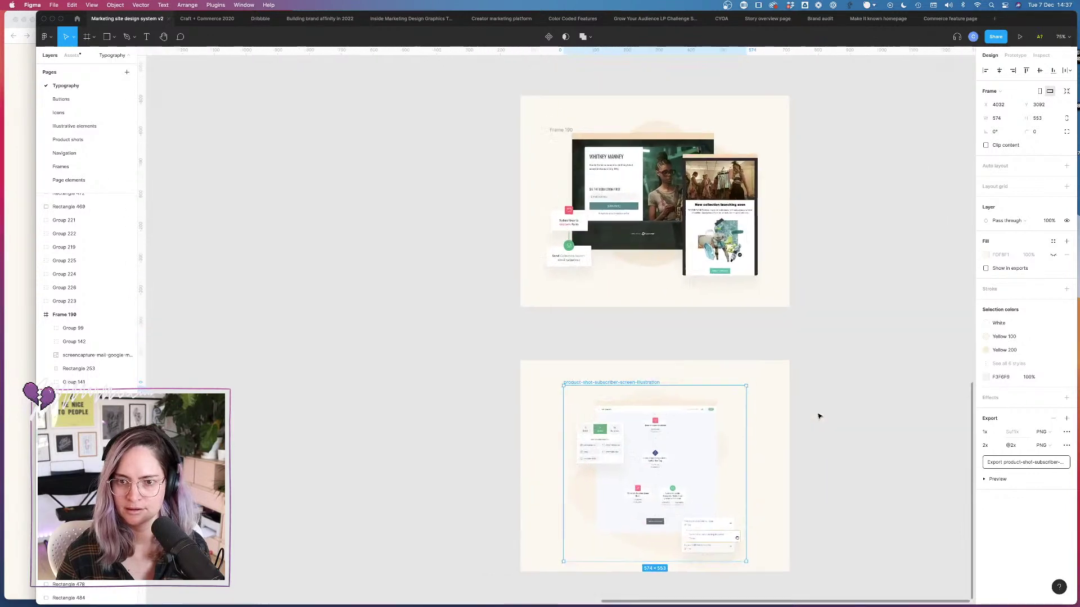
Step: Apply the Yellow 200 color style to the fill of the blob behind the homepage mockup
left_click(832, 366)
left_click(649, 154)
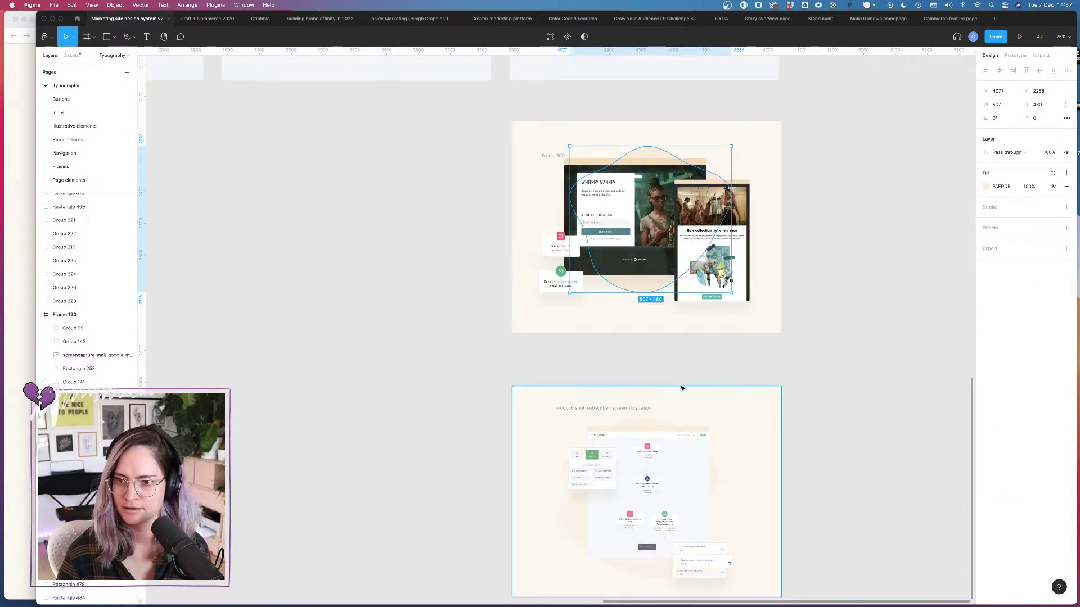
key("super+v")
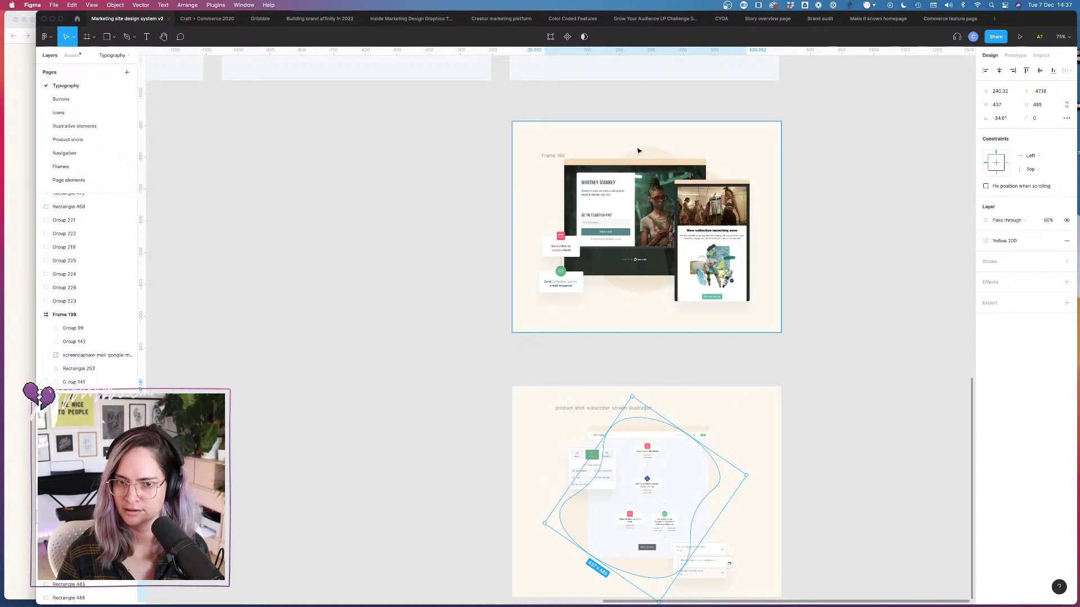
key("super+z")
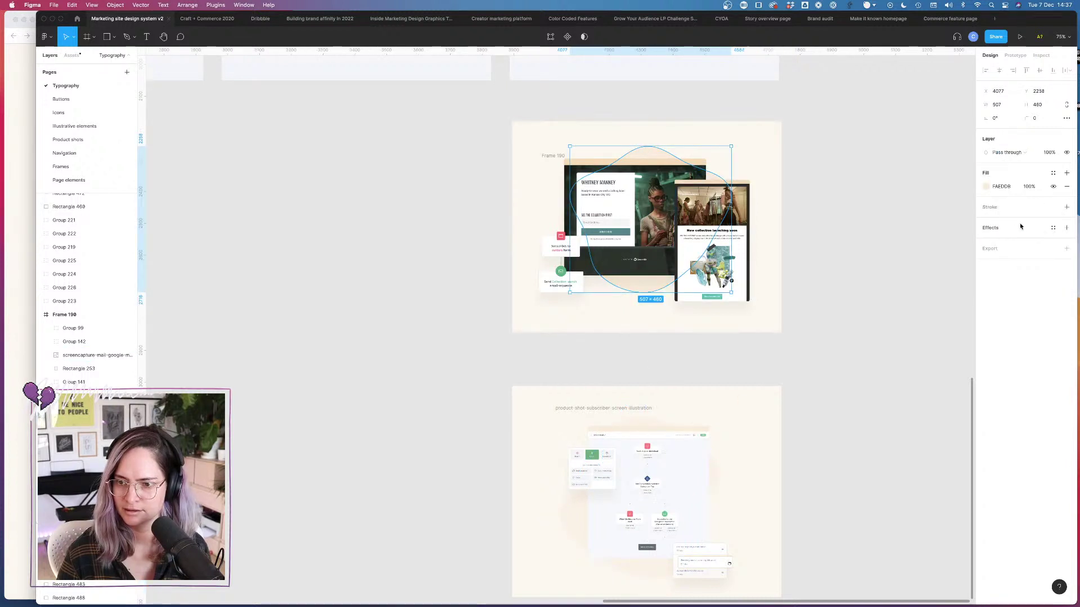
left_click(1053, 174)
scroll(1019, 302, "down", 5)
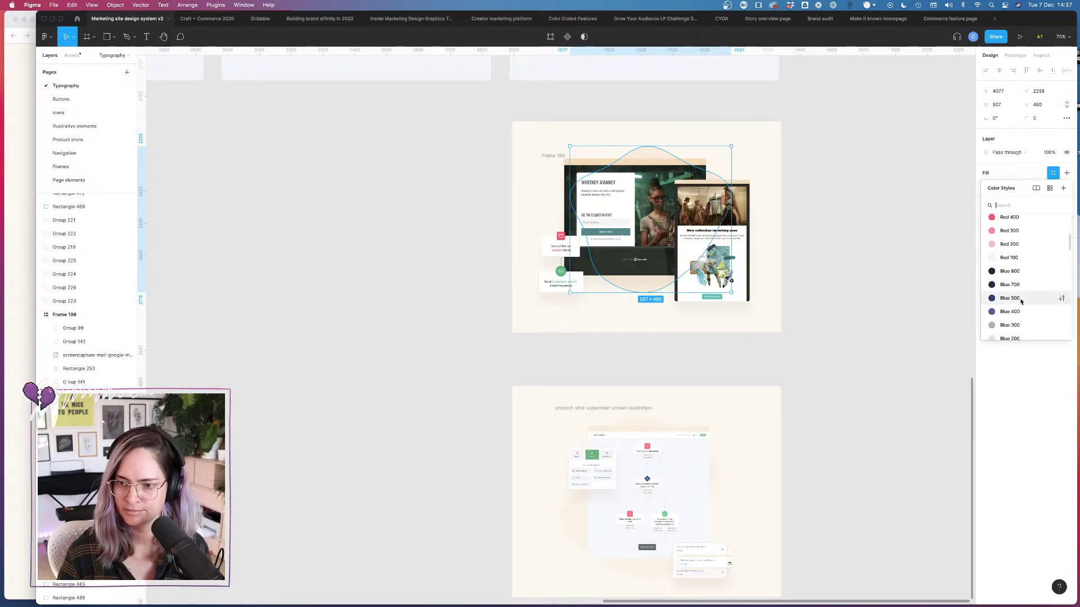
scroll(1019, 298, "down", 5)
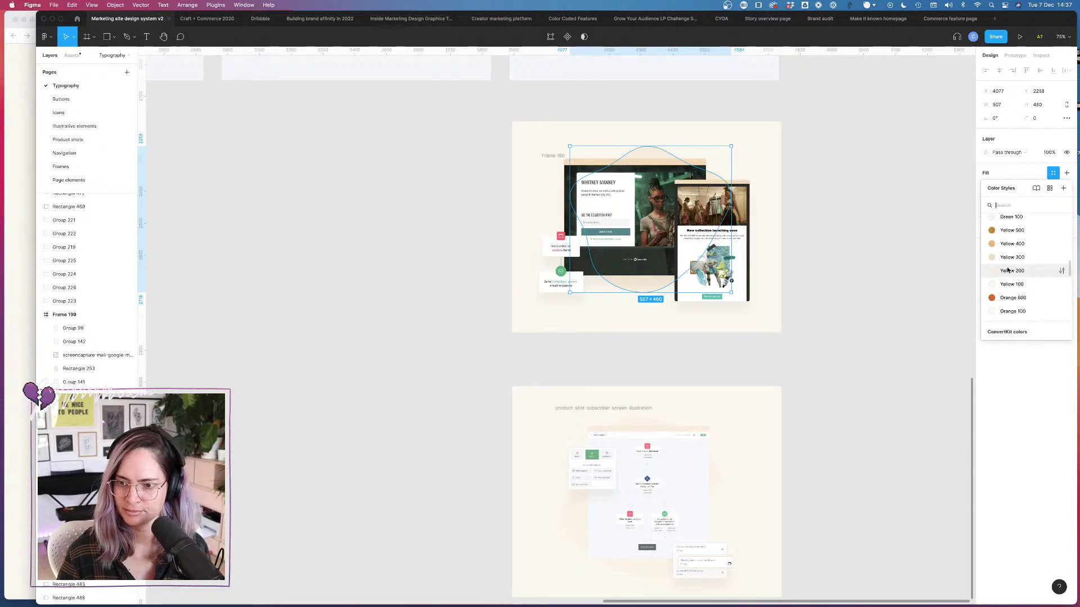
left_click(1008, 273)
left_click(882, 201)
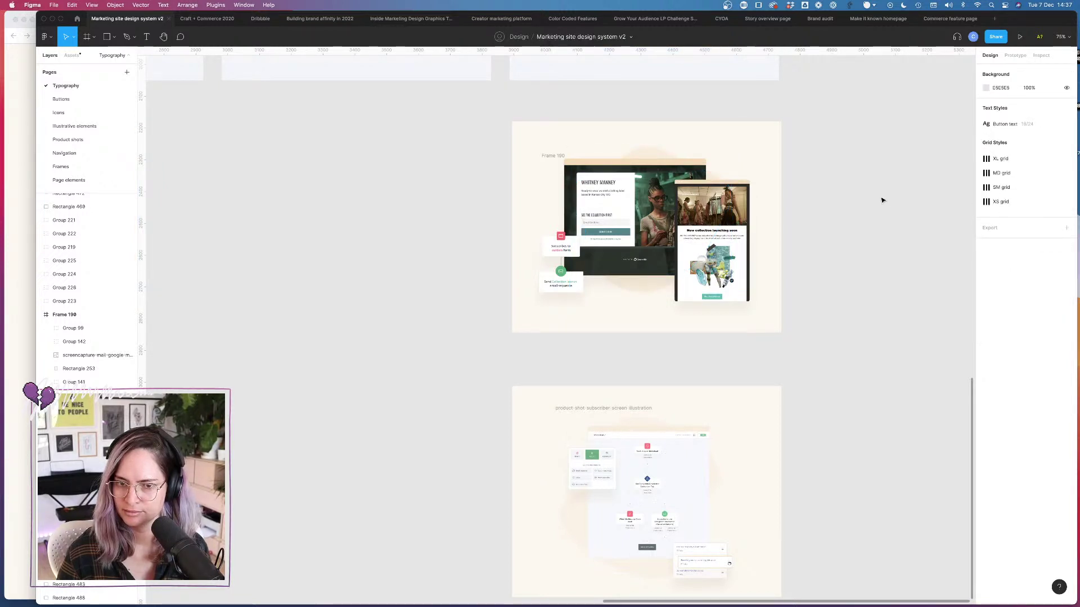
Step: Set the opacity of the blob behind the Commerce illustration to 100%
left_click(643, 423)
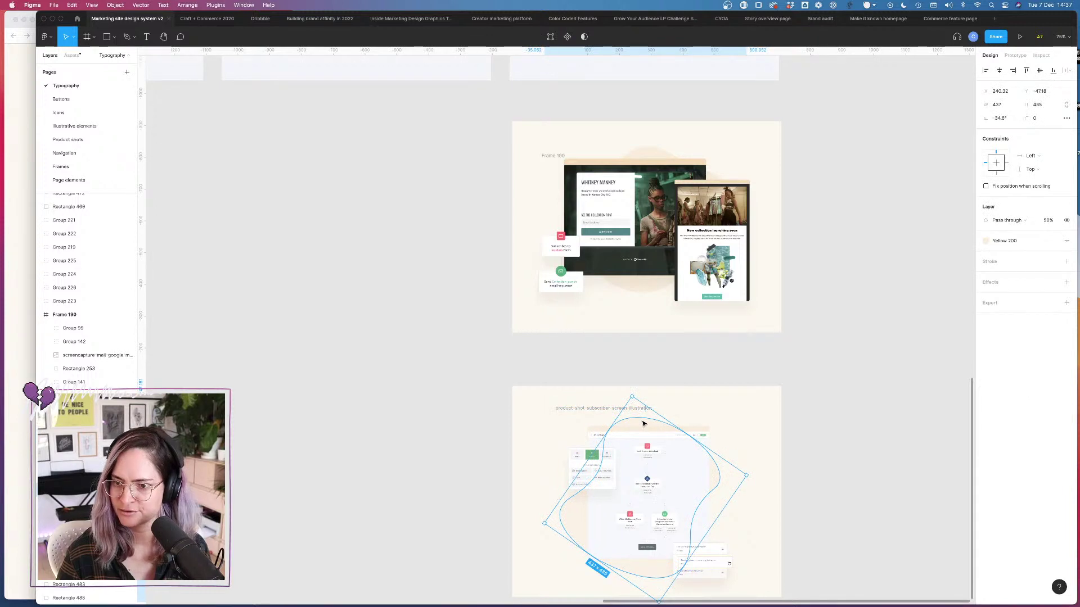
left_click(1043, 221)
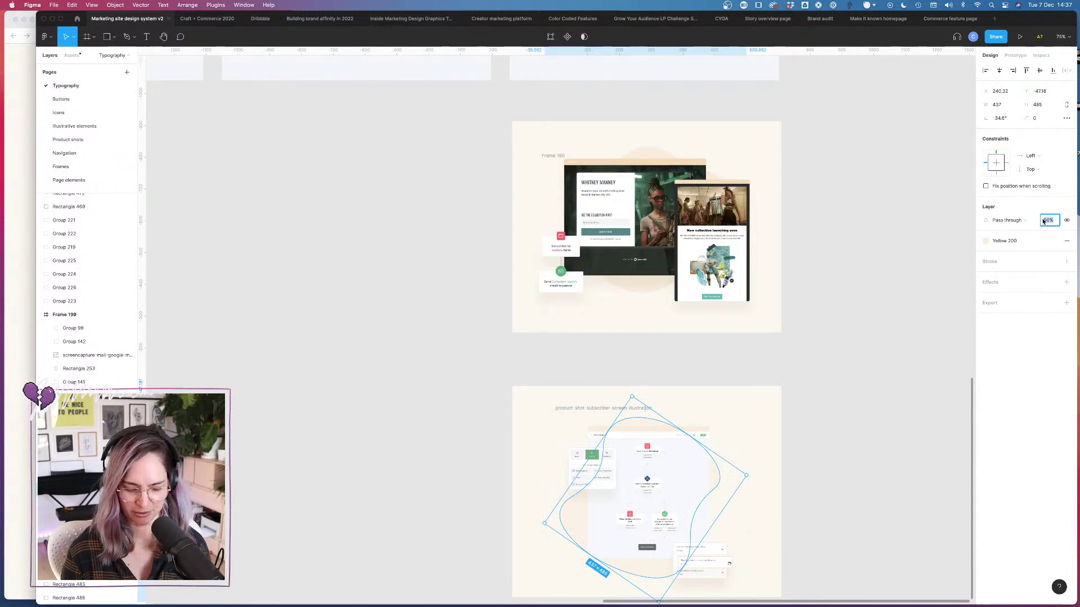
key("Return")
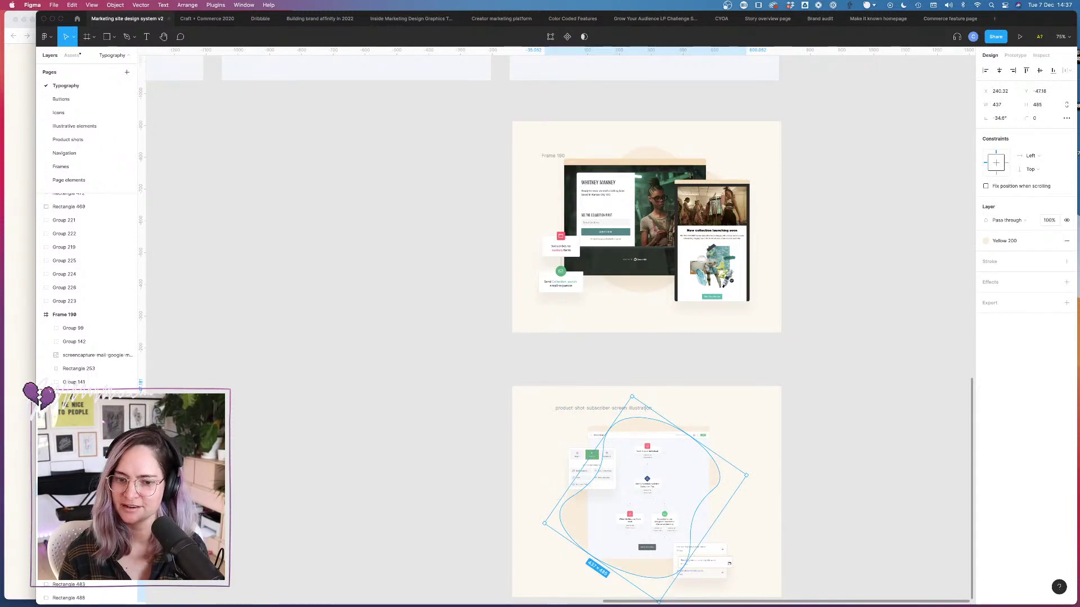
left_click(853, 369)
Step: Compare the color styles used for the browser bars in the Commerce and homepage mockups
left_click(689, 431)
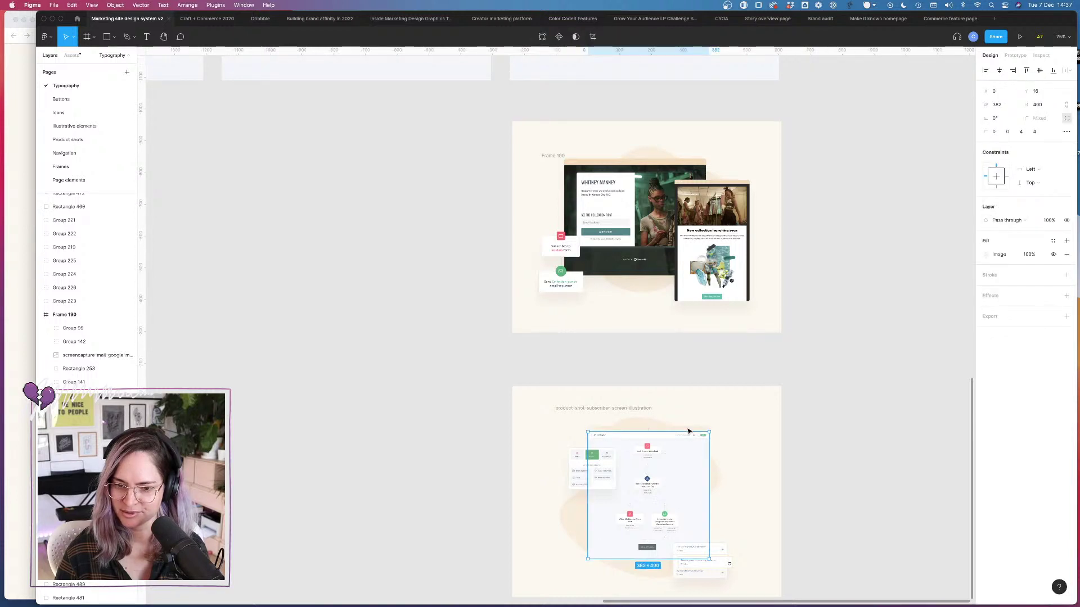
key("Escape")
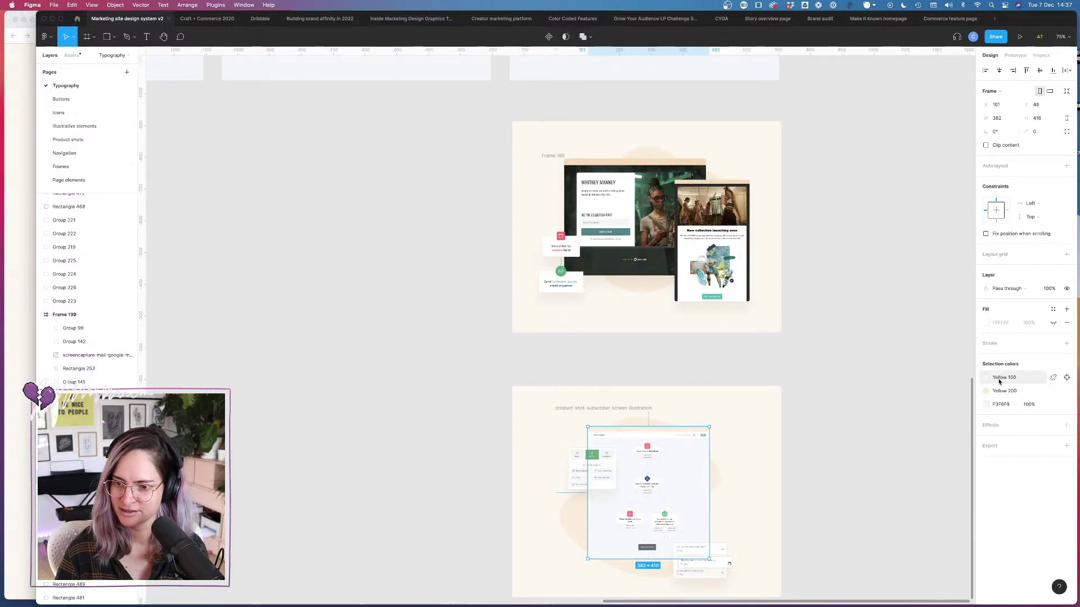
left_click(684, 158)
left_click(865, 171)
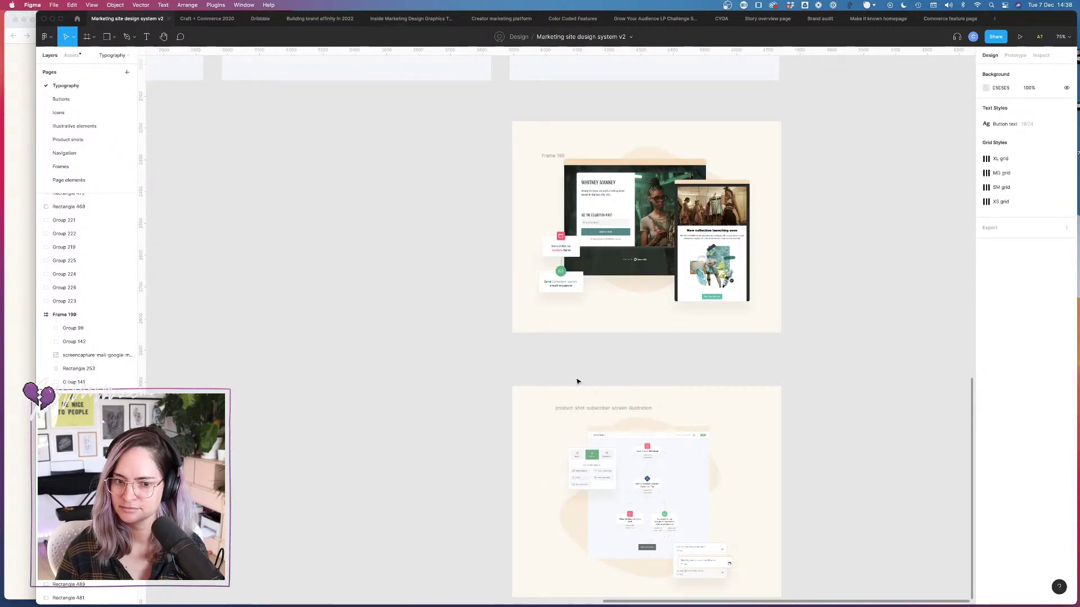
Step: Delete the Commerce example card below the homepage card
scroll(461, 404, "down", 3)
left_click_drag(476, 304, 882, 572)
key("Delete")
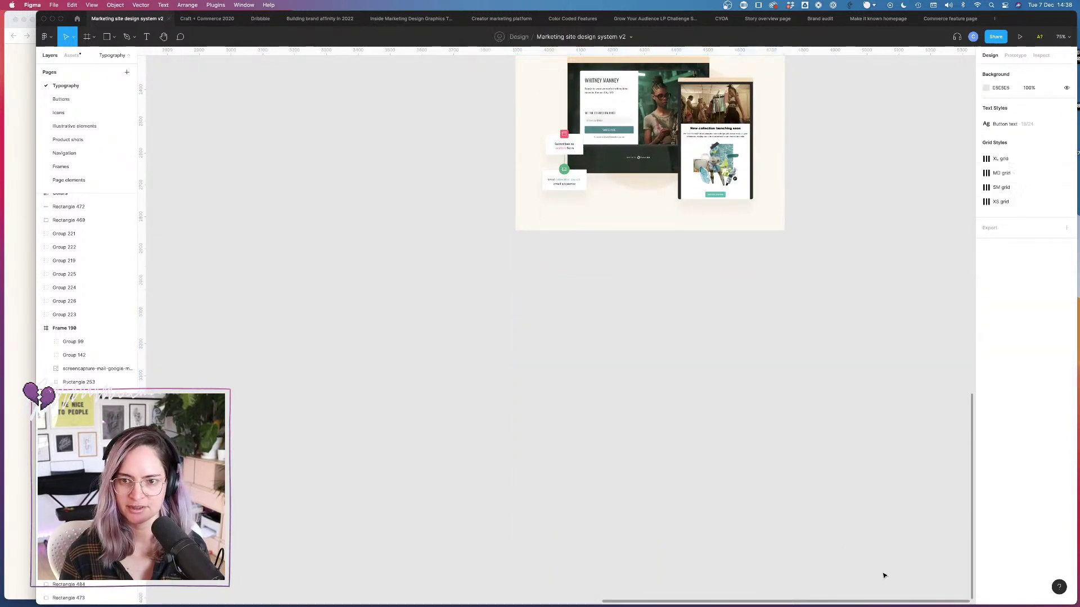
Step: Take the homepage mockup's layers out of their containing frame so they sit directly on the canvas
scroll(637, 216, "up", 3)
left_click_drag(545, 167, 938, 440)
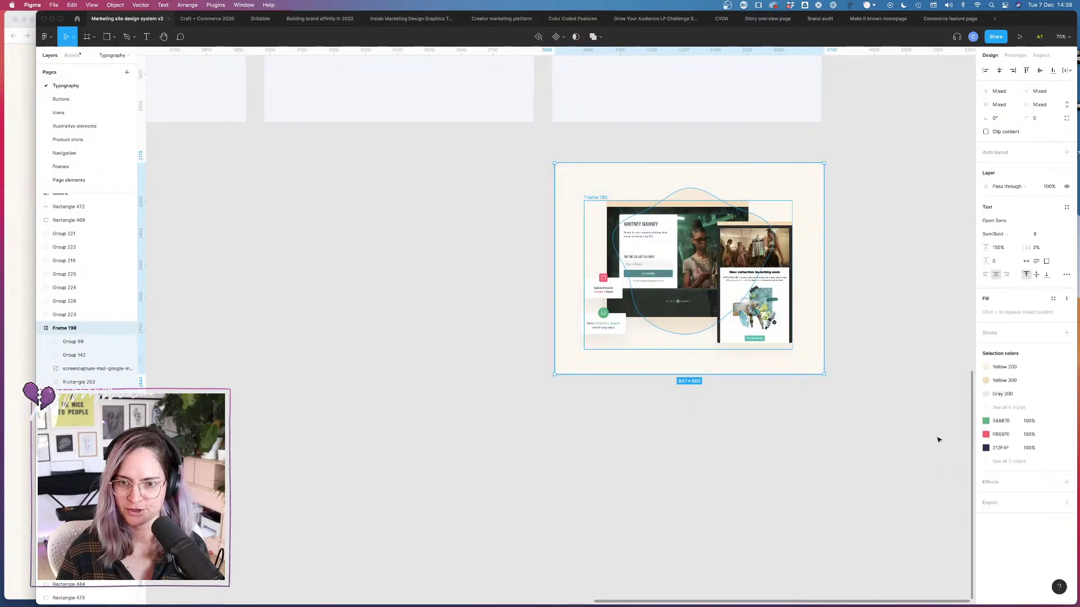
scroll(774, 285, "left", 2)
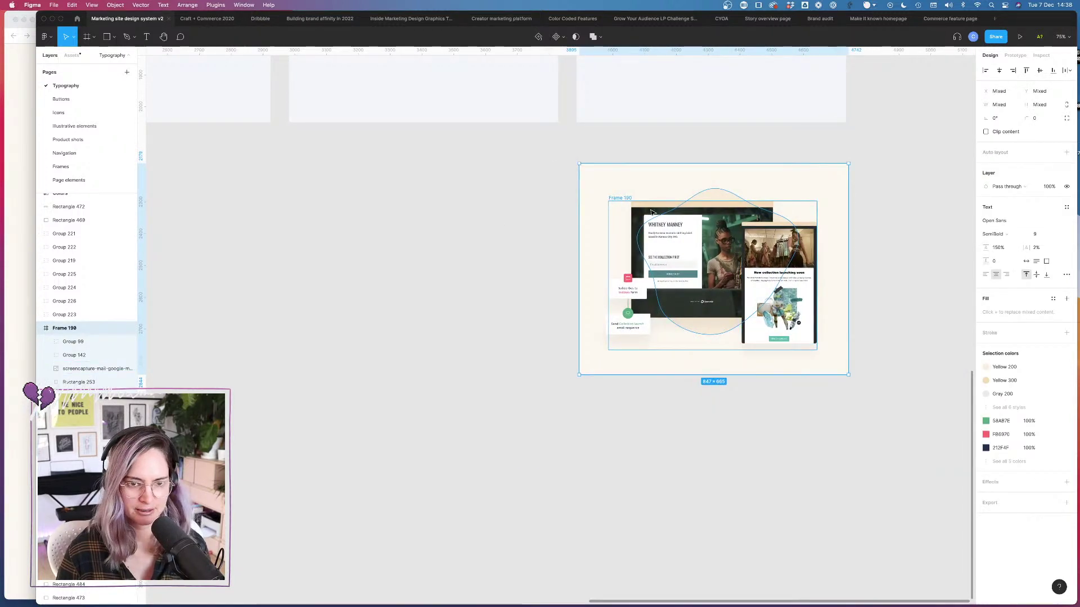
key("Return")
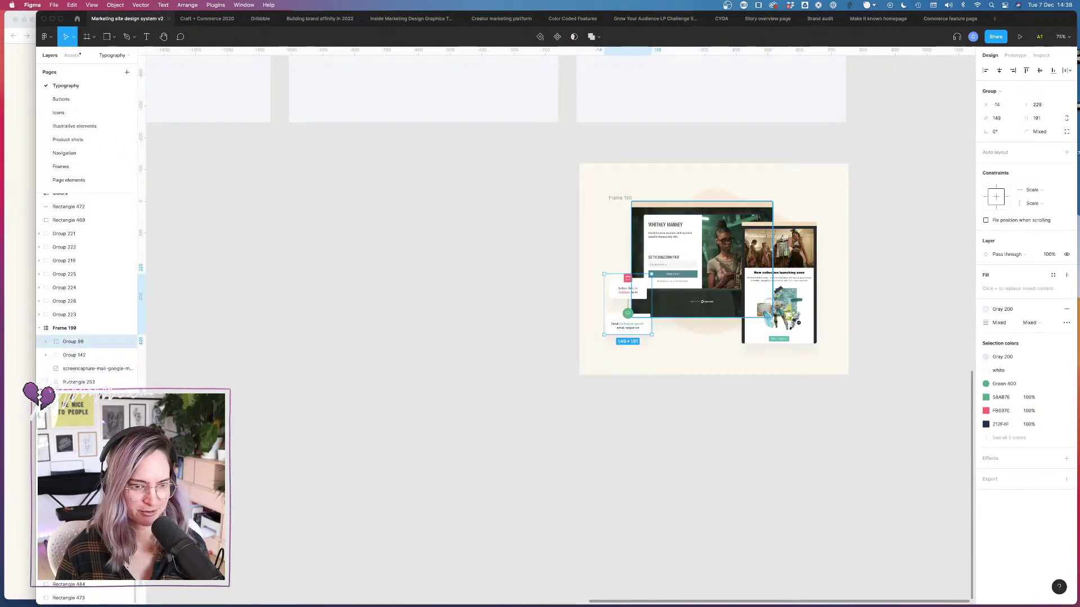
left_click_drag(63, 324, 71, 339)
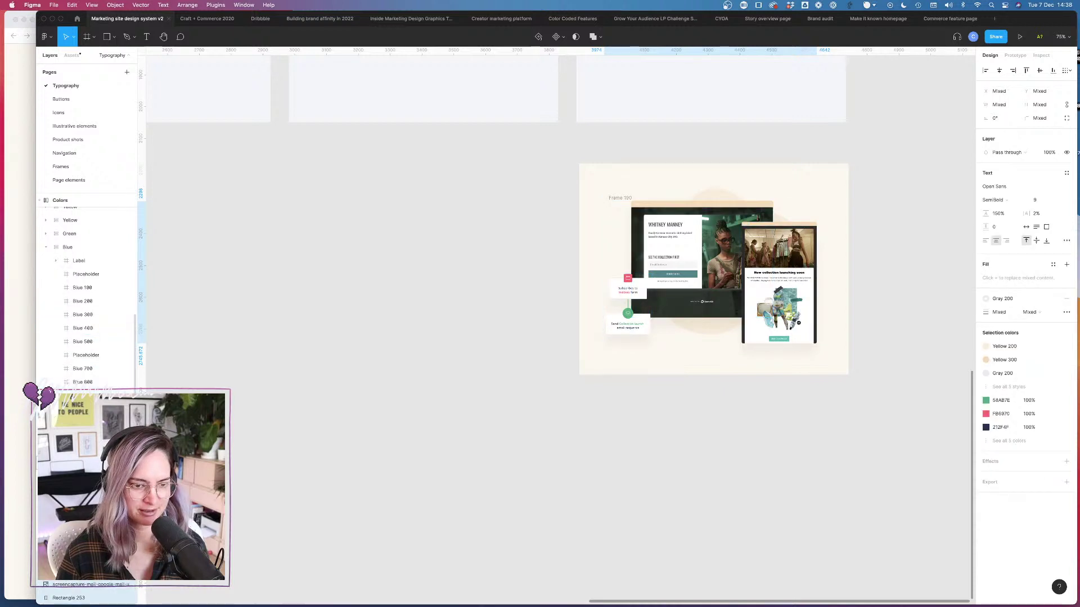
left_click(430, 160)
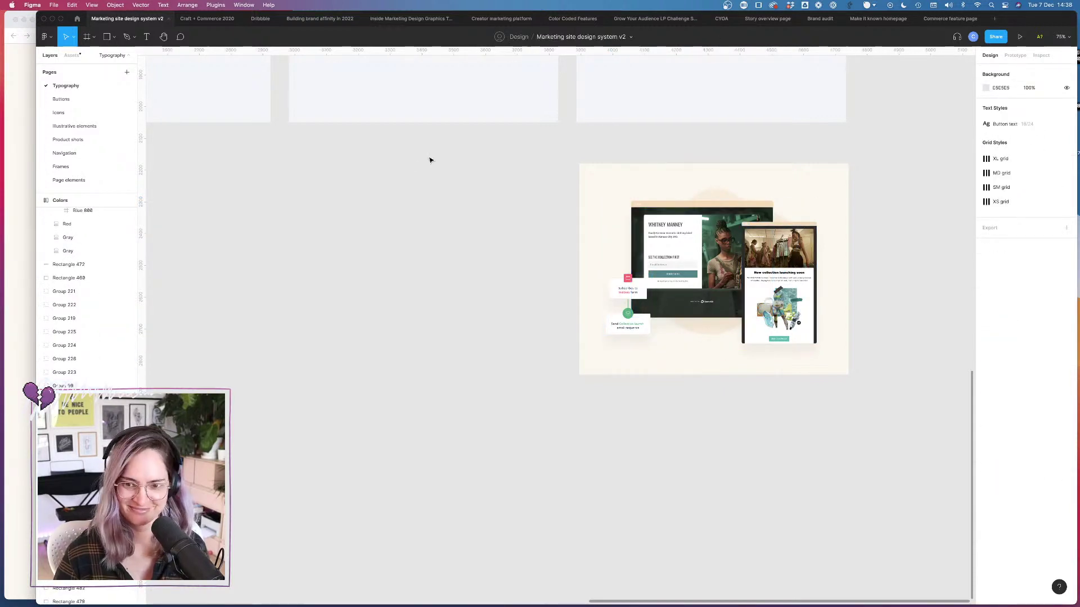
Step: Duplicate the yellow homepage card three times into a row of four beneath the gray sample cards and select the whole row
left_click_drag(584, 161, 963, 474)
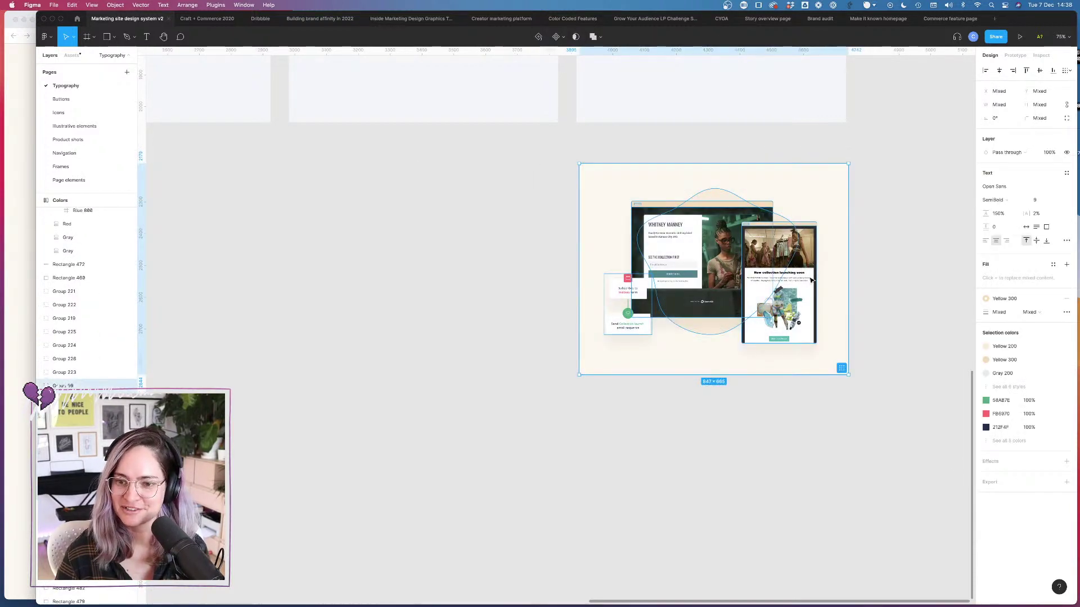
scroll(810, 279, "down", 6)
left_click_drag(819, 273, 443, 268)
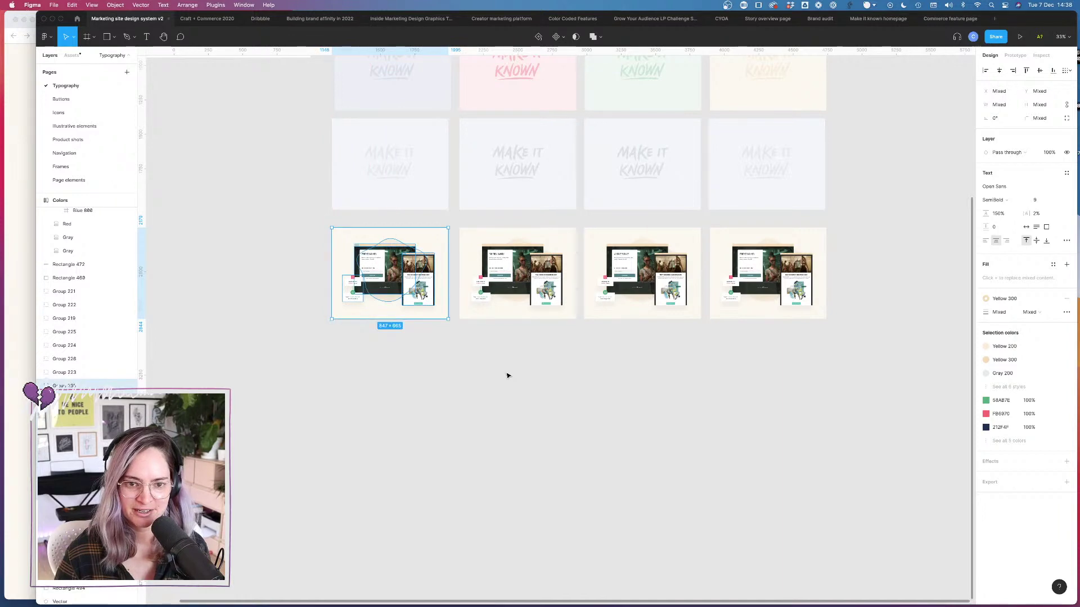
left_click_drag(307, 224, 844, 365)
scroll(838, 358, "up", 3)
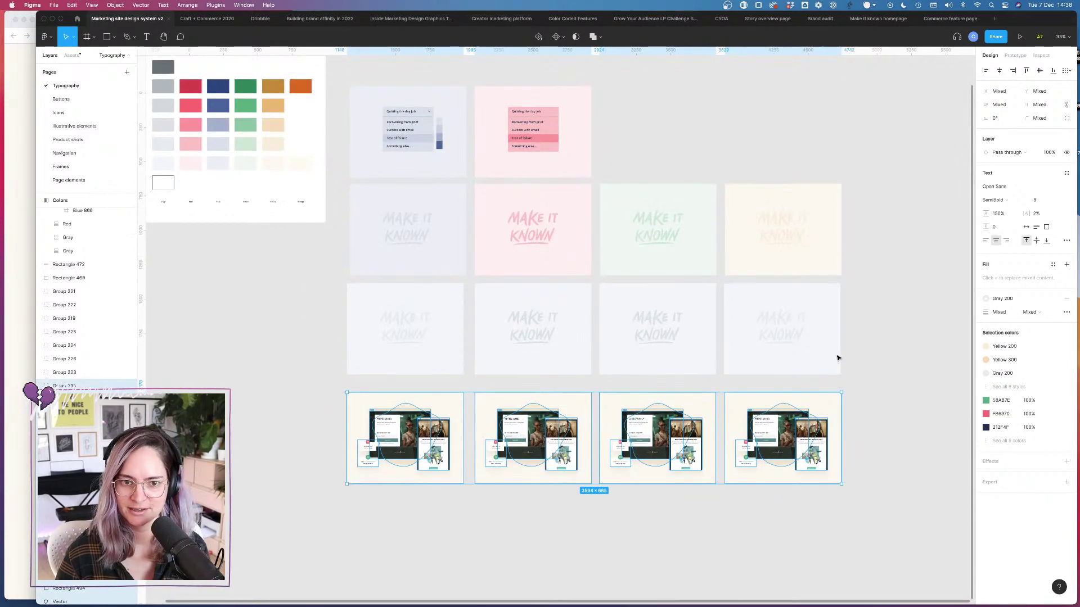
Step: Duplicate the red dropdown card into the empty third column, above the green Make It Known card
scroll(593, 116, "up", 5)
scroll(592, 116, "down", 4)
key("Escape")
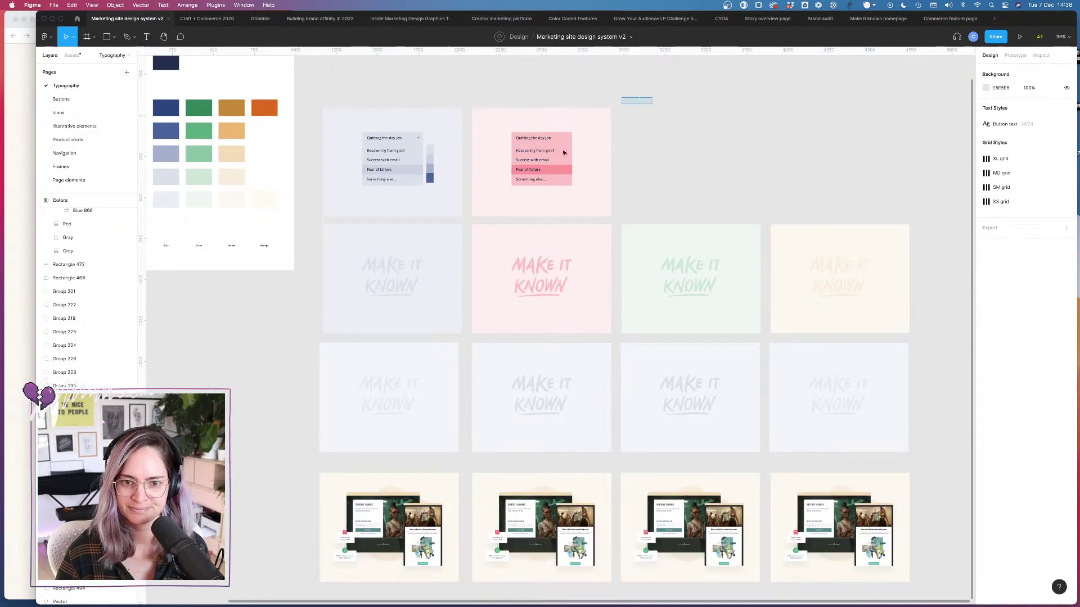
left_click_drag(521, 193, 699, 193)
key("Escape")
scroll(757, 163, "up", 5)
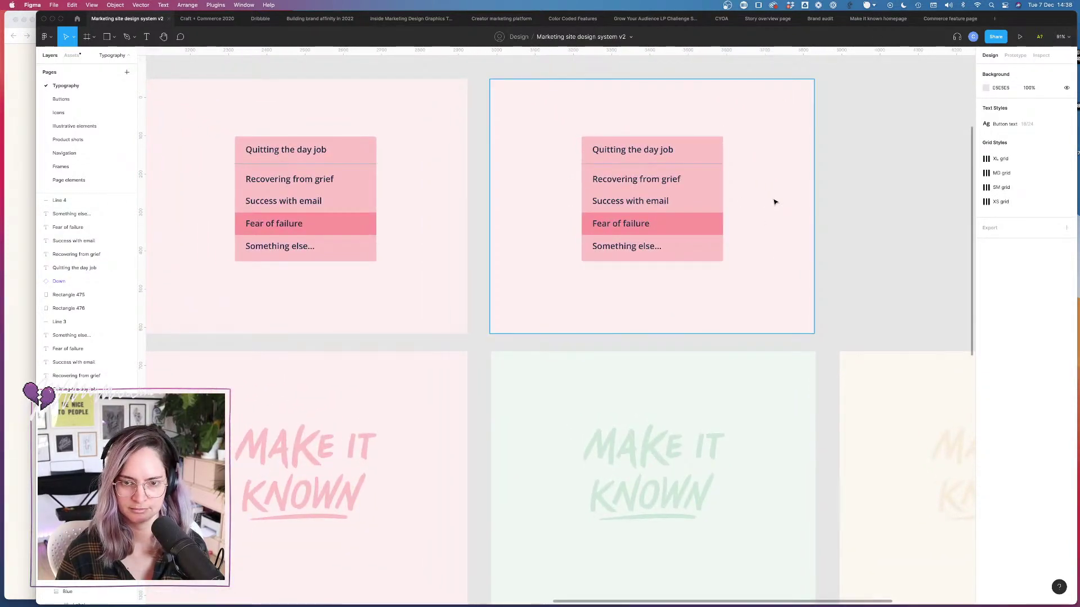
Step: Apply the Green 100 color style to the background of the duplicated dropdown card in the third column
left_click(800, 140)
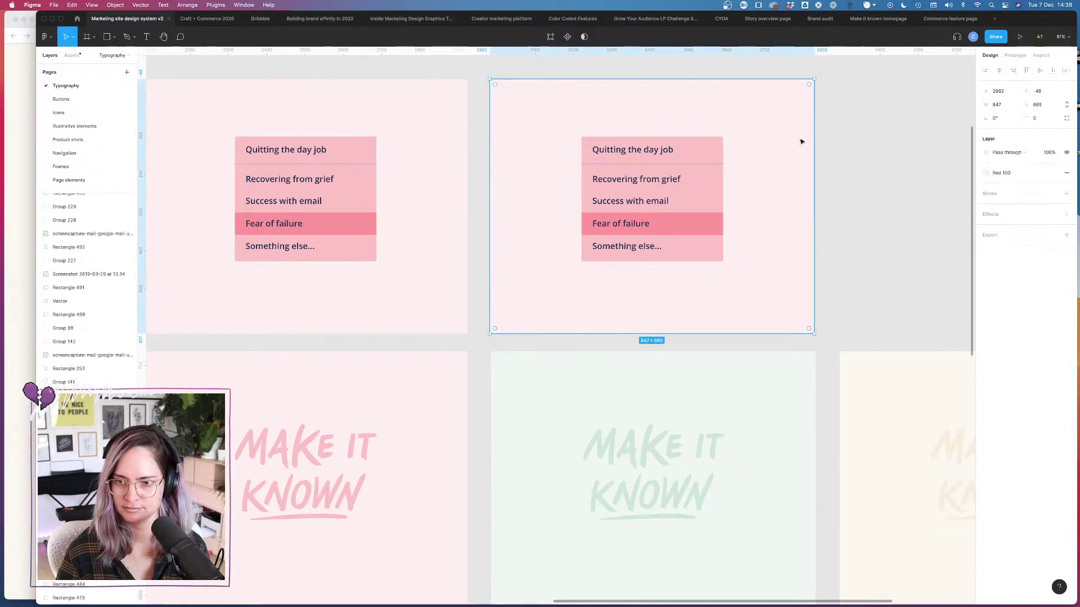
left_click(992, 171)
scroll(1015, 310, "down", 5)
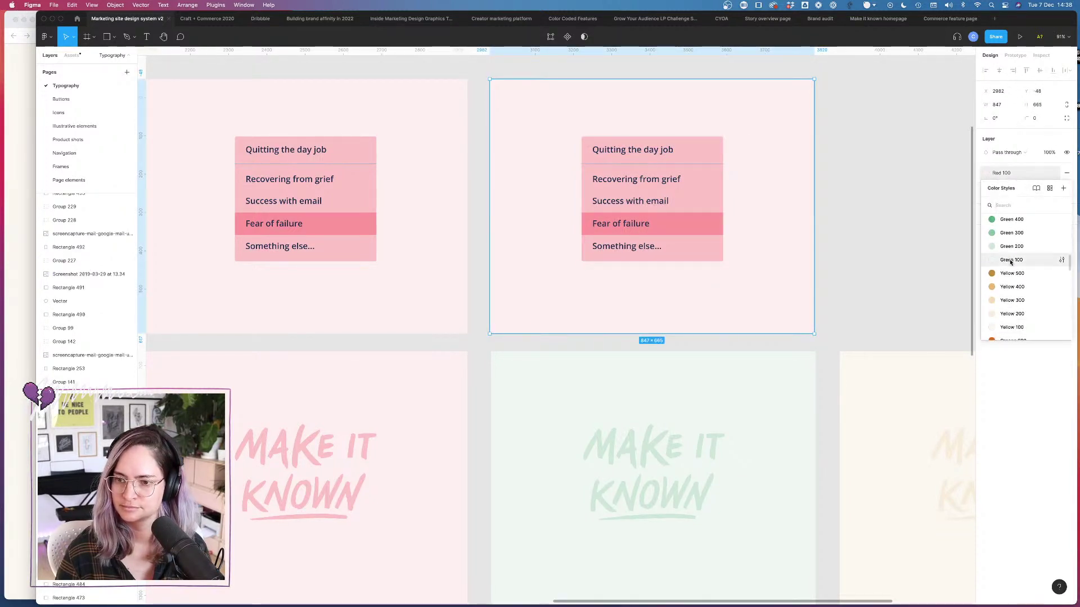
left_click(1010, 261)
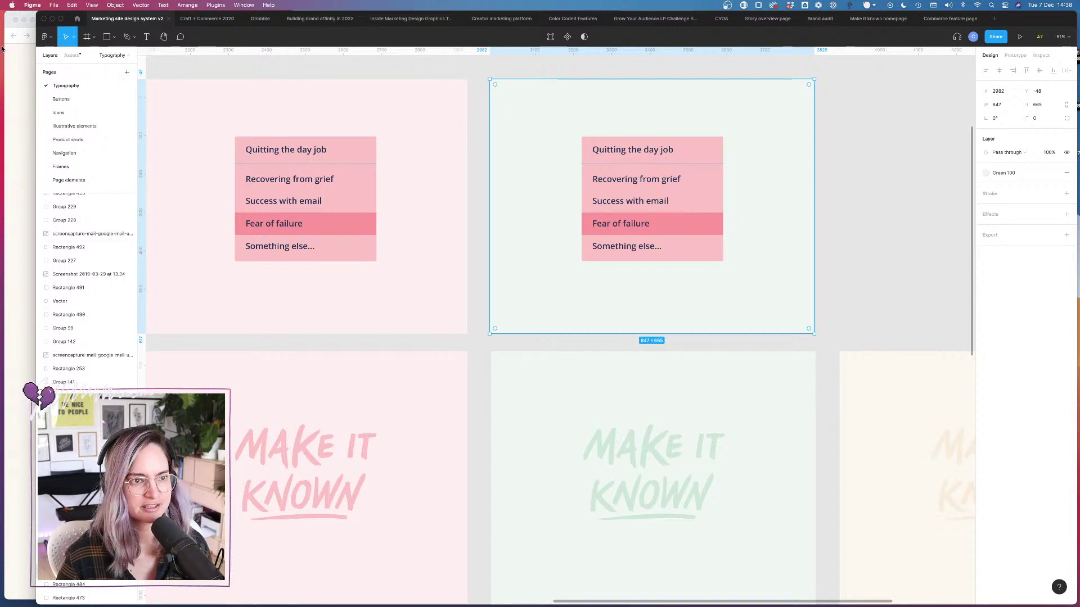
Step: Switch to Chrome, search for "material theme builder" and open the Introducing Material Theme Builder article
left_click(11, 74)
left_click(557, 22)
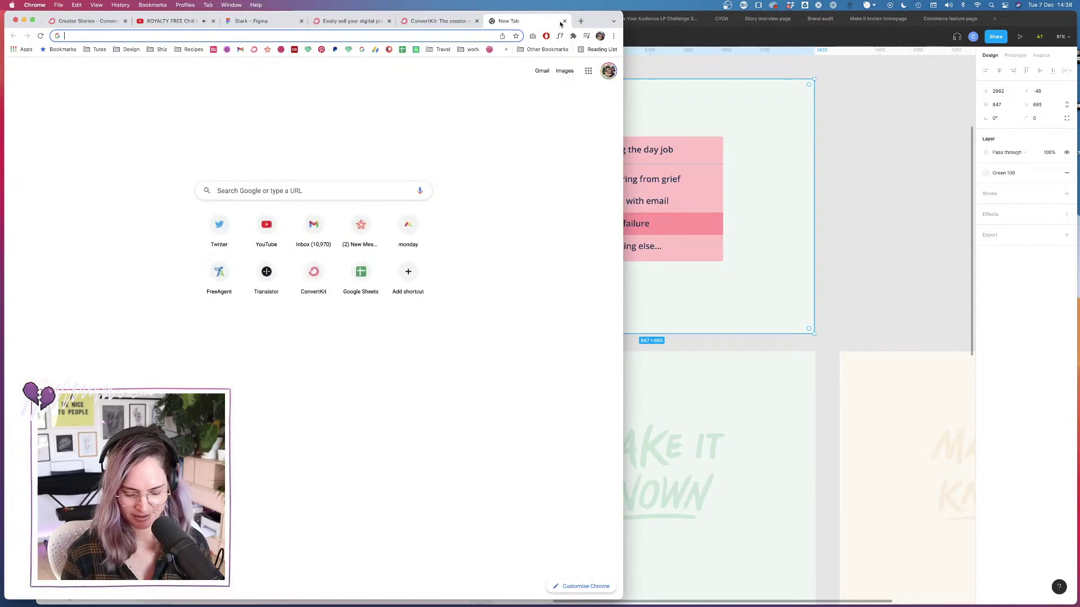
type("material theme builder")
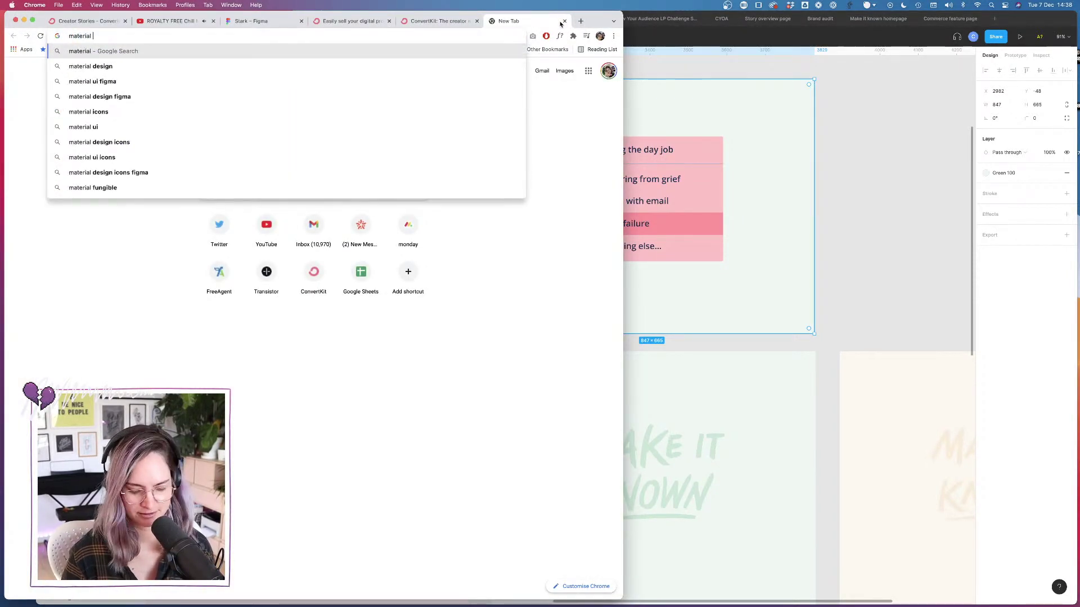
key("Return")
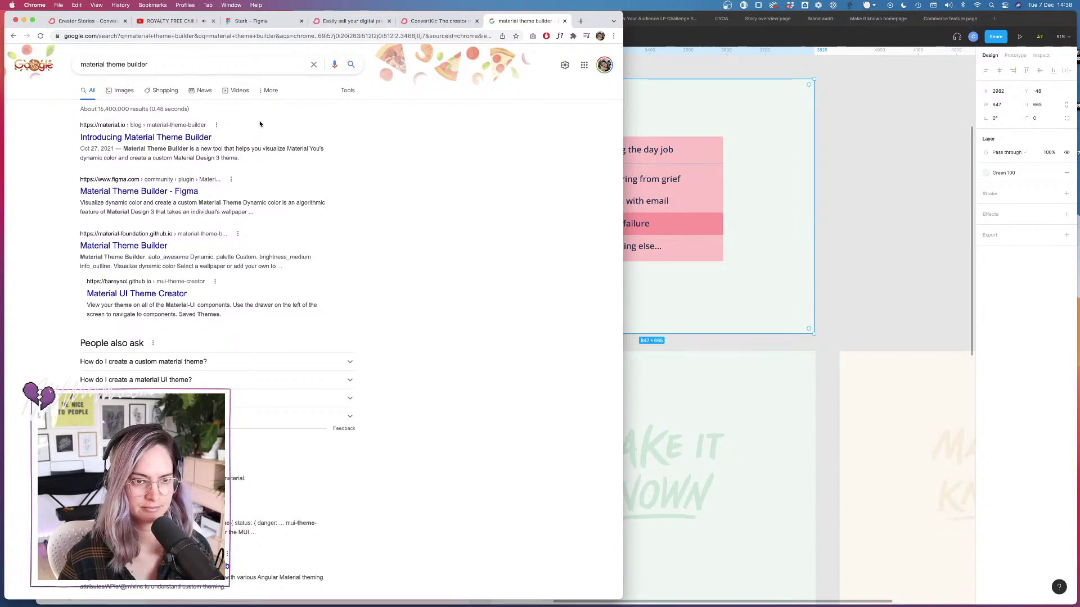
left_click(190, 140)
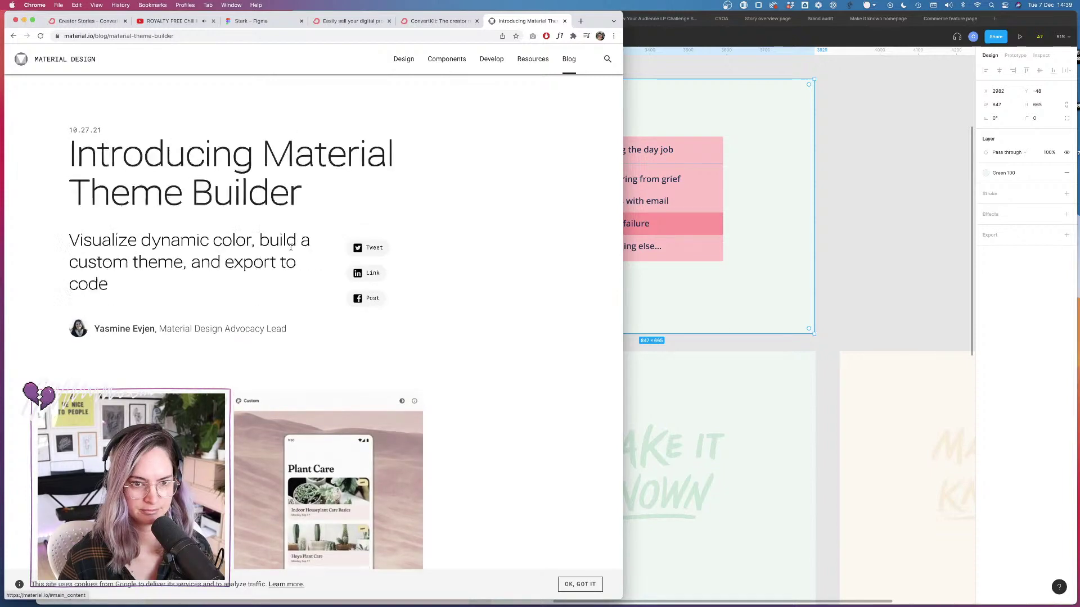
Step: Skim the Material Theme Builder article for its tonal palettes, design token examples and quick links
scroll(290, 250, "down", 5)
scroll(212, 270, "down", 3)
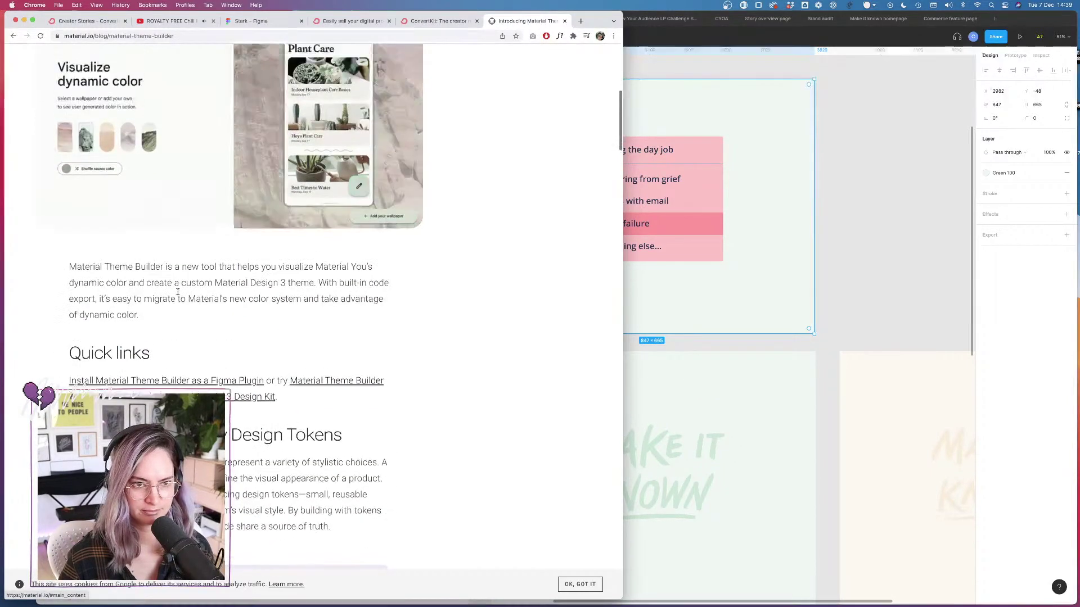
scroll(176, 290, "up", 2)
scroll(178, 294, "down", 4)
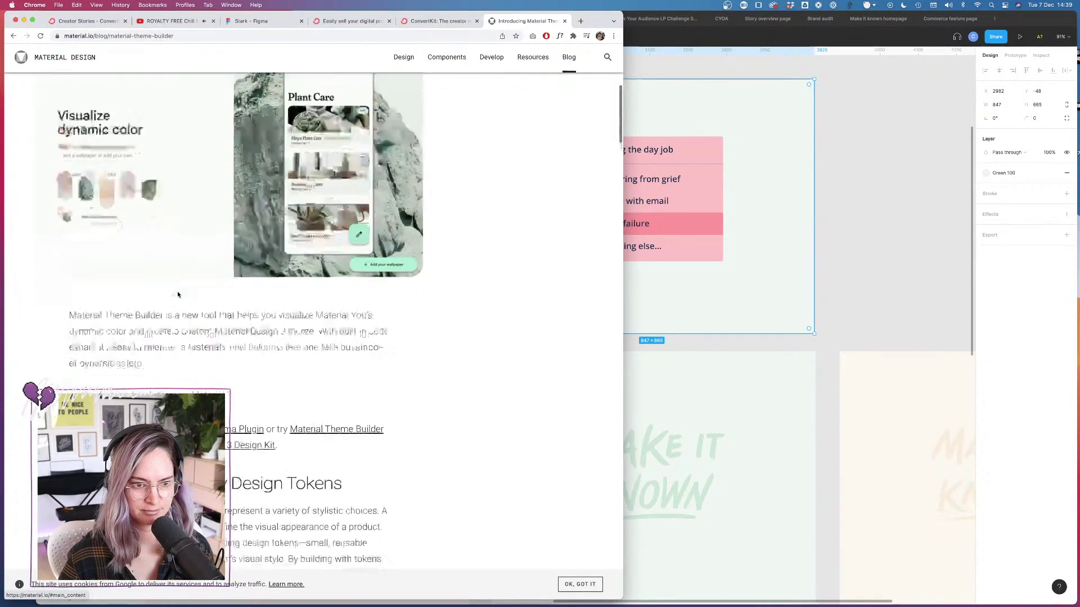
scroll(177, 292, "down", 4)
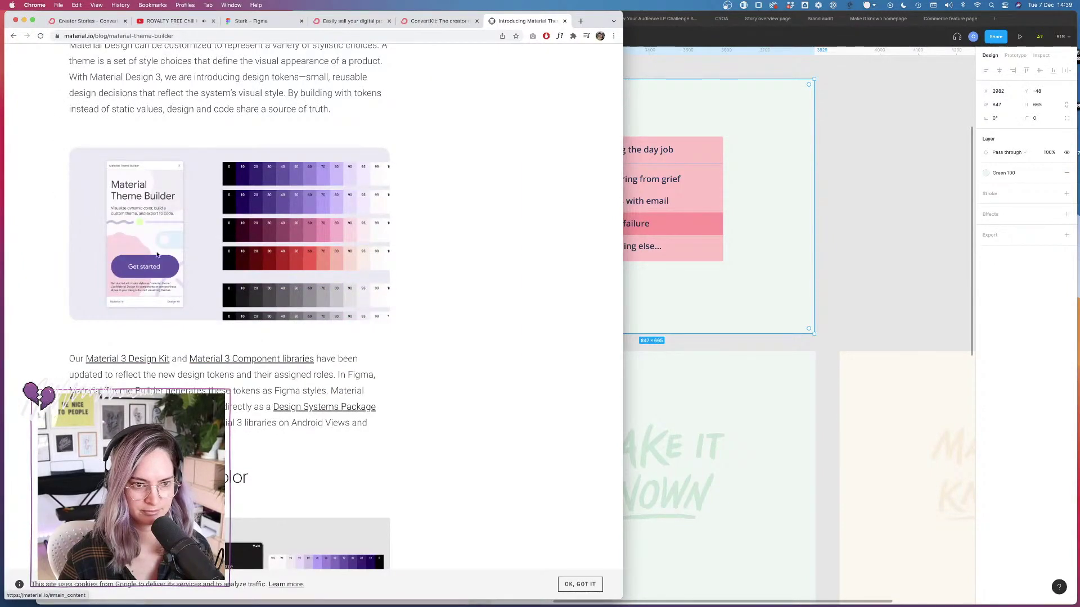
scroll(167, 294, "down", 9)
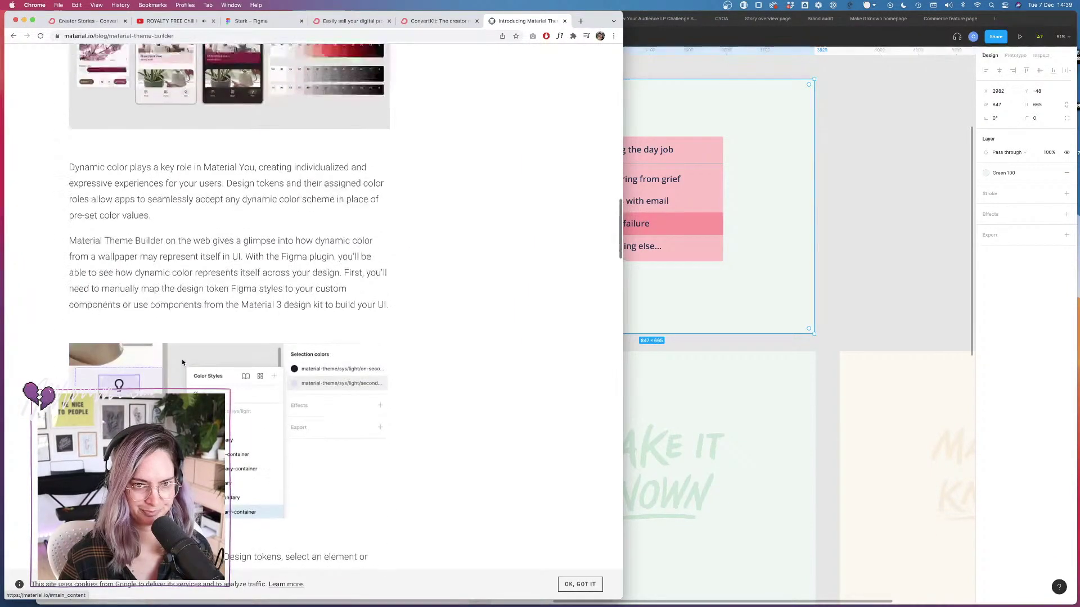
scroll(183, 363, "up", 4)
scroll(182, 362, "down", 10)
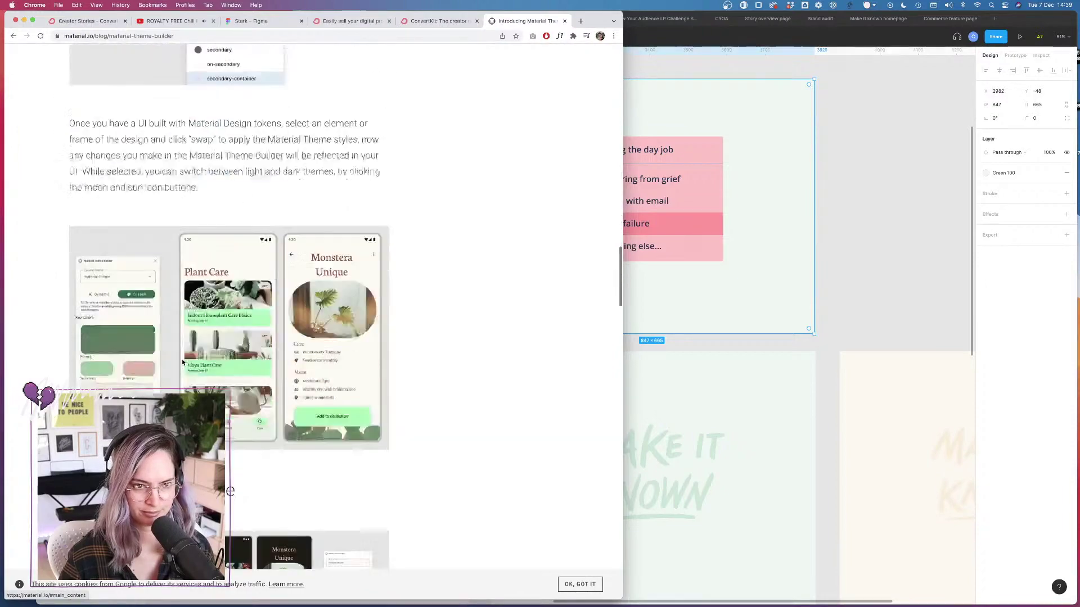
scroll(182, 363, "down", 15)
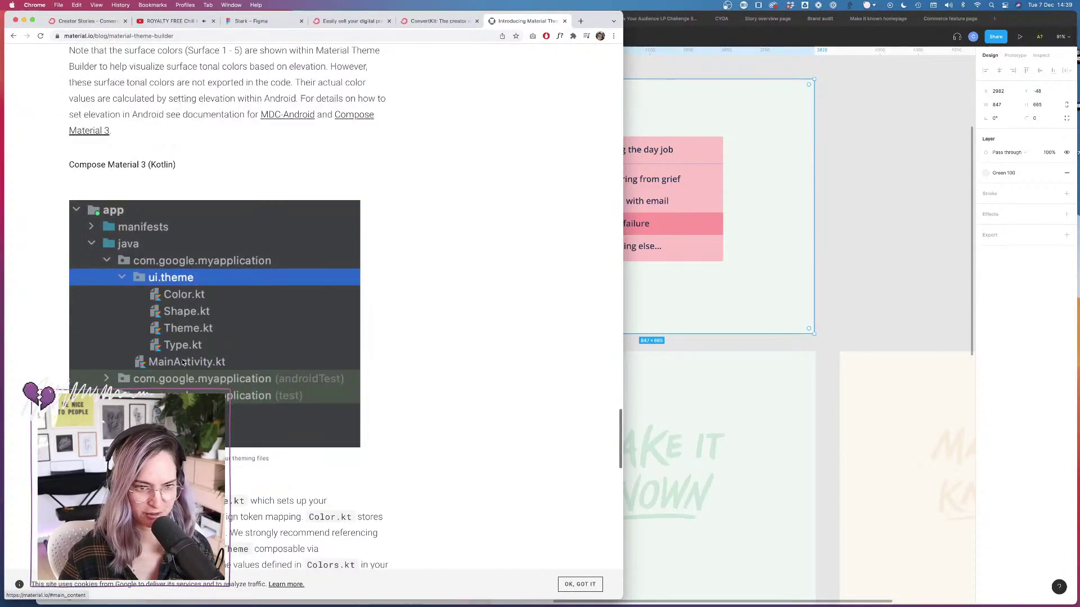
scroll(182, 362, "up", 9)
scroll(182, 363, "up", 10)
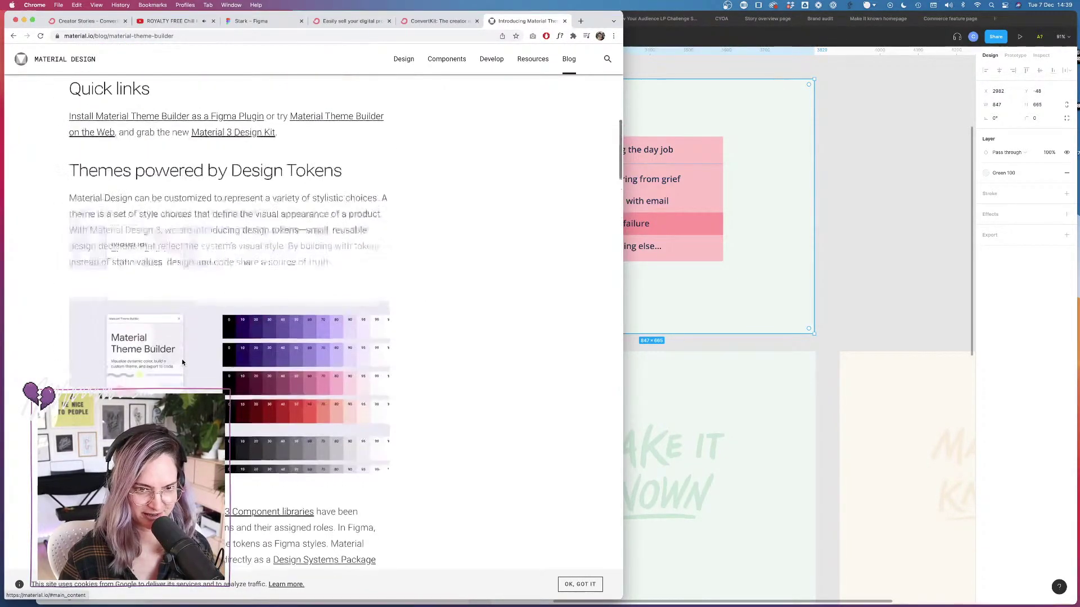
scroll(181, 358, "up", 8)
scroll(181, 359, "down", 5)
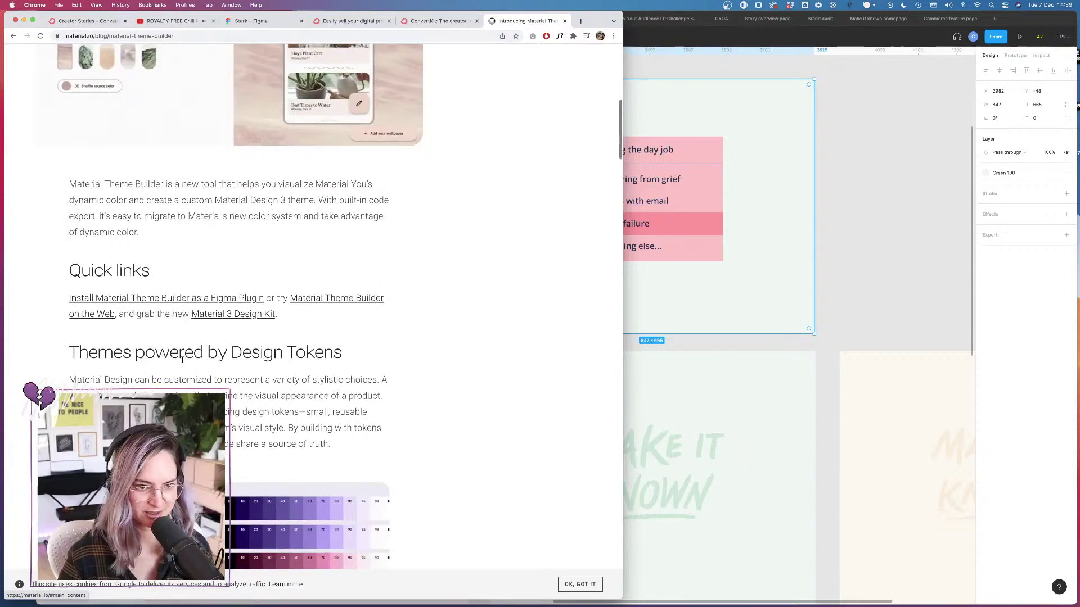
Step: View the Material Theme Builder Figma plugin page from the article, close it and switch back to the Figma design file
left_click(169, 298)
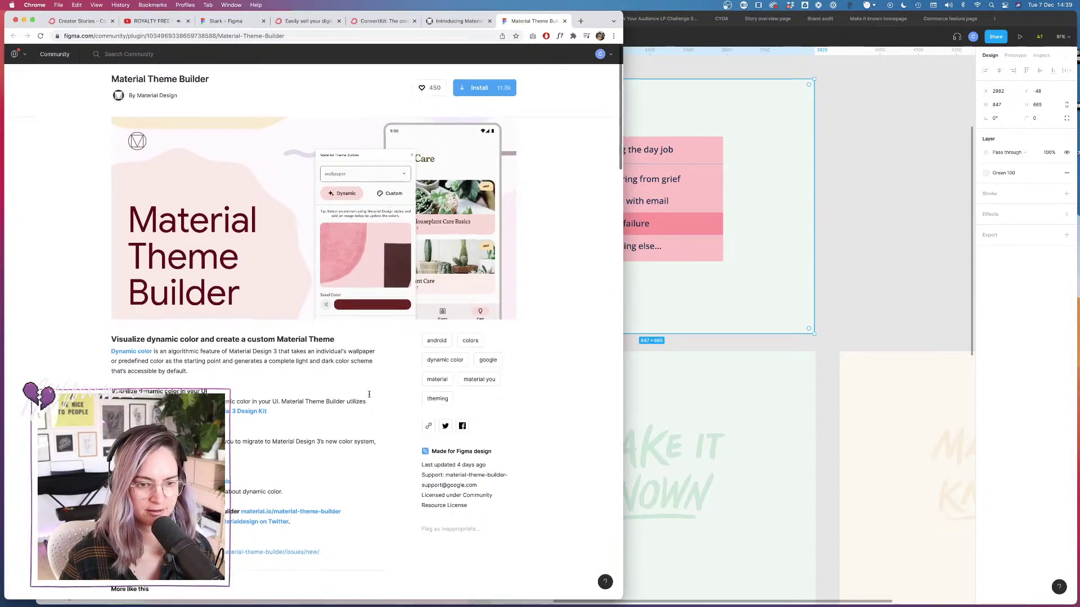
scroll(369, 395, "down", 3)
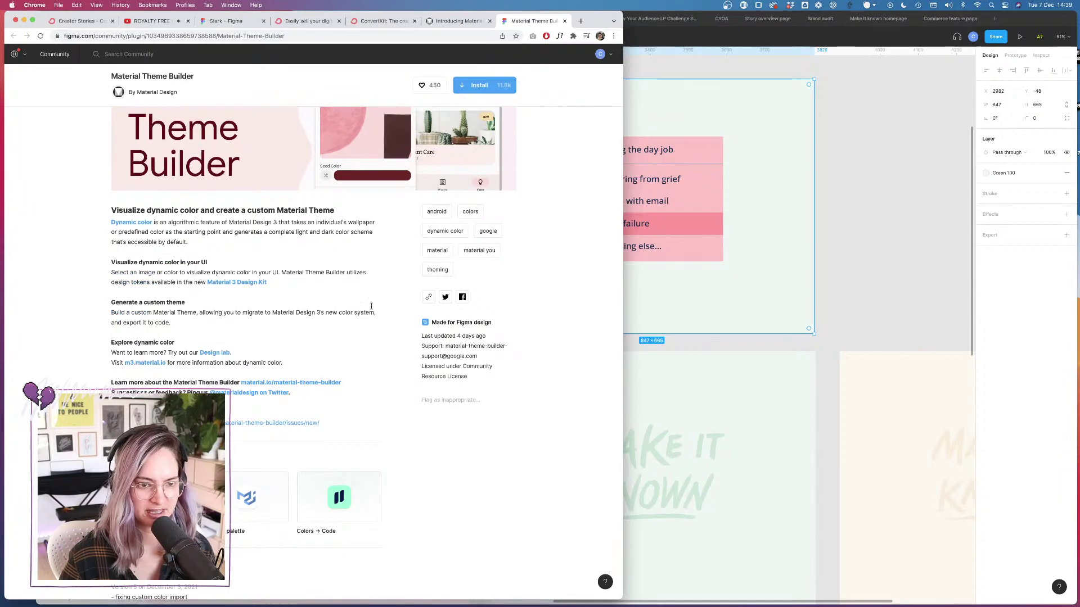
left_click(564, 20)
key("super+Tab")
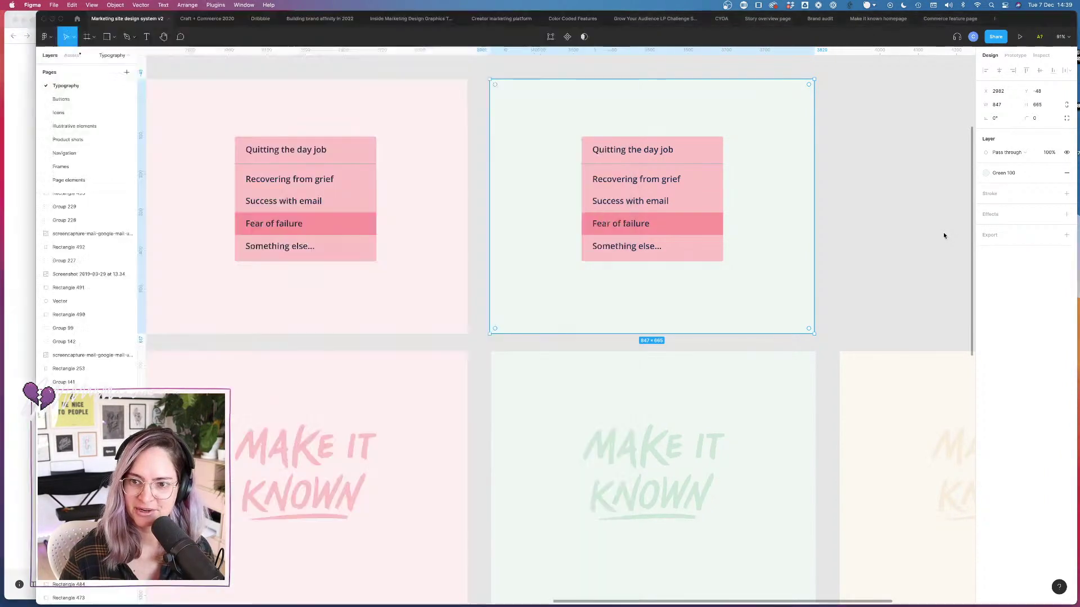
Step: Apply the Green 200 color style to the dropdown's body rectangle on the green card
left_click(703, 153)
left_click(987, 173)
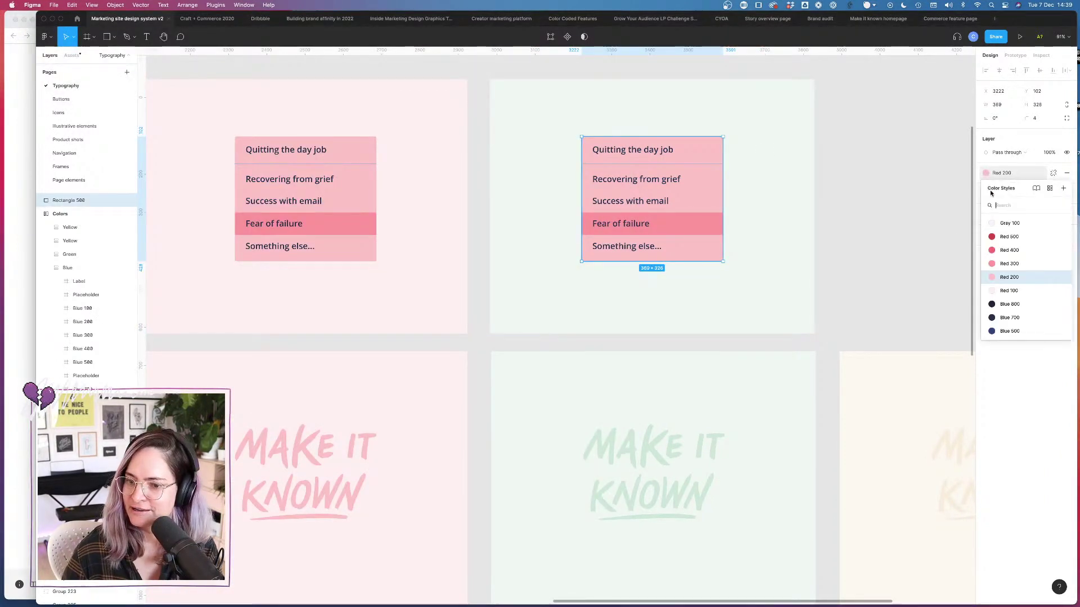
scroll(1020, 308, "down", 3)
left_click(1012, 300)
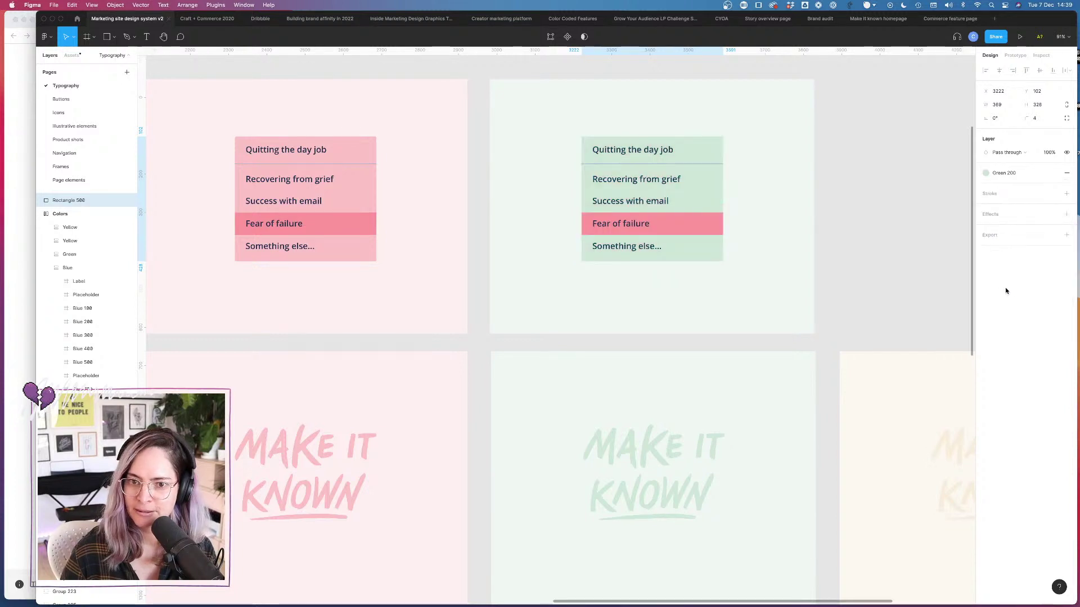
Step: Apply the Green 300 color style to the highlighted "Fear of failure" row on the green card
left_click(806, 158)
left_click(691, 224)
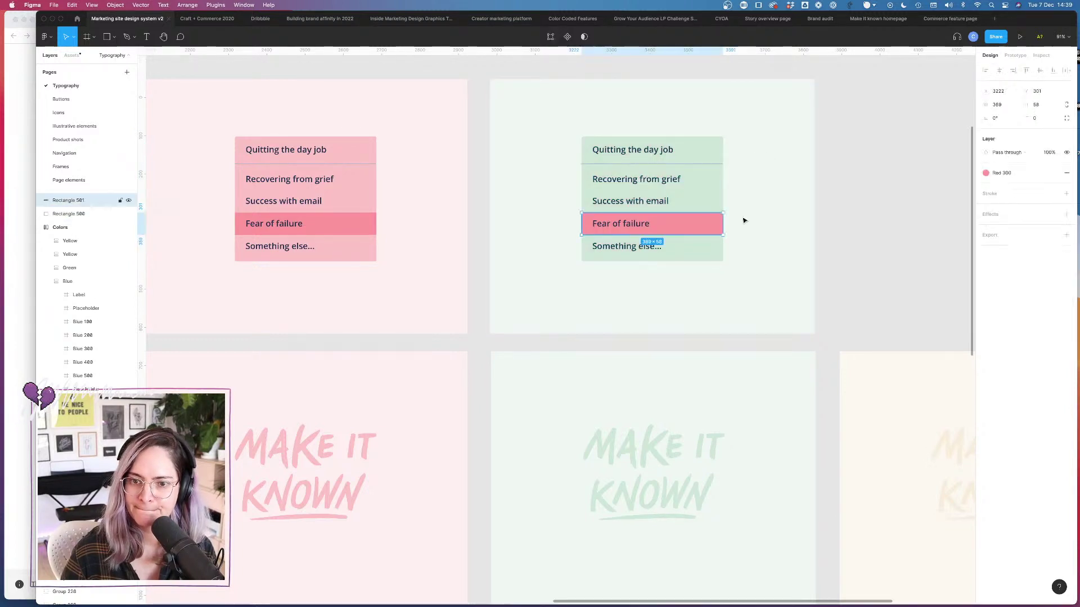
left_click(987, 173)
scroll(1012, 276, "down", 4)
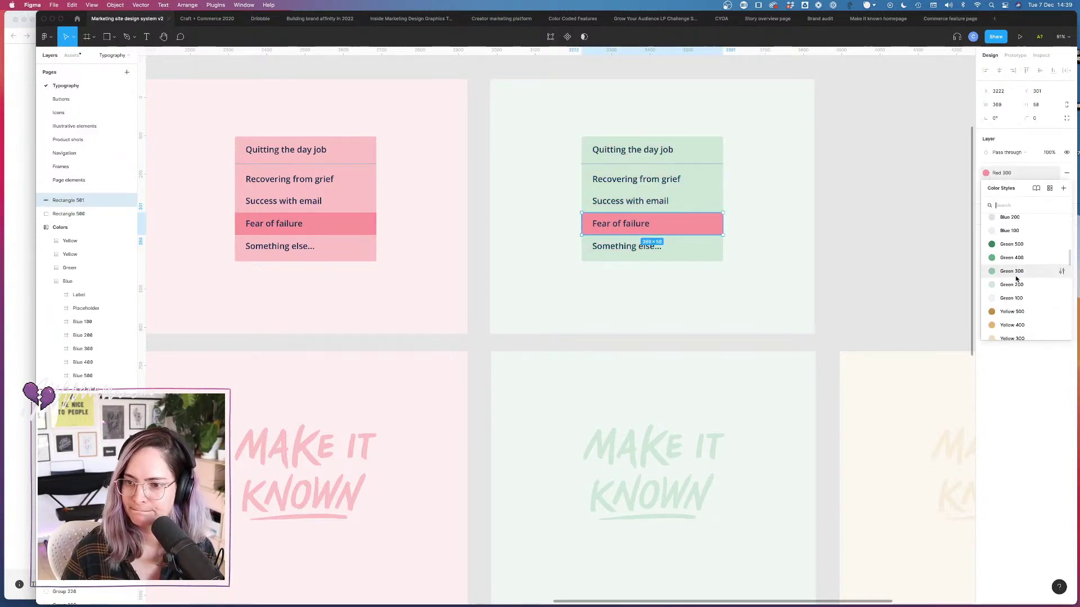
left_click(1010, 270)
left_click(884, 247)
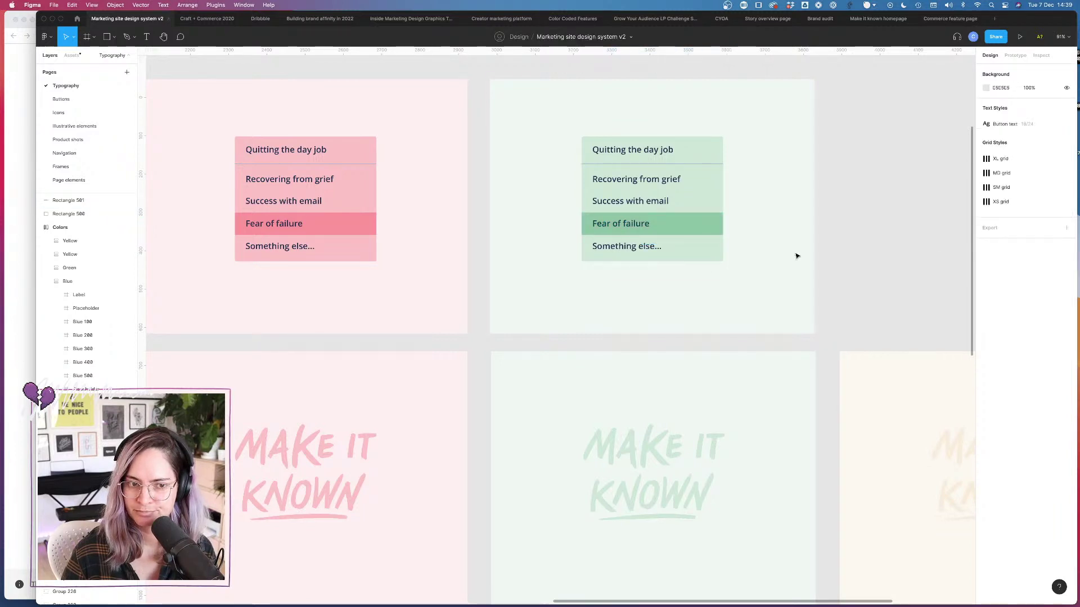
Step: Recolor the highlighted "Fear of failure" row on the blue card with the ConvertKit palette color A3B1CD
scroll(796, 256, "left", 8)
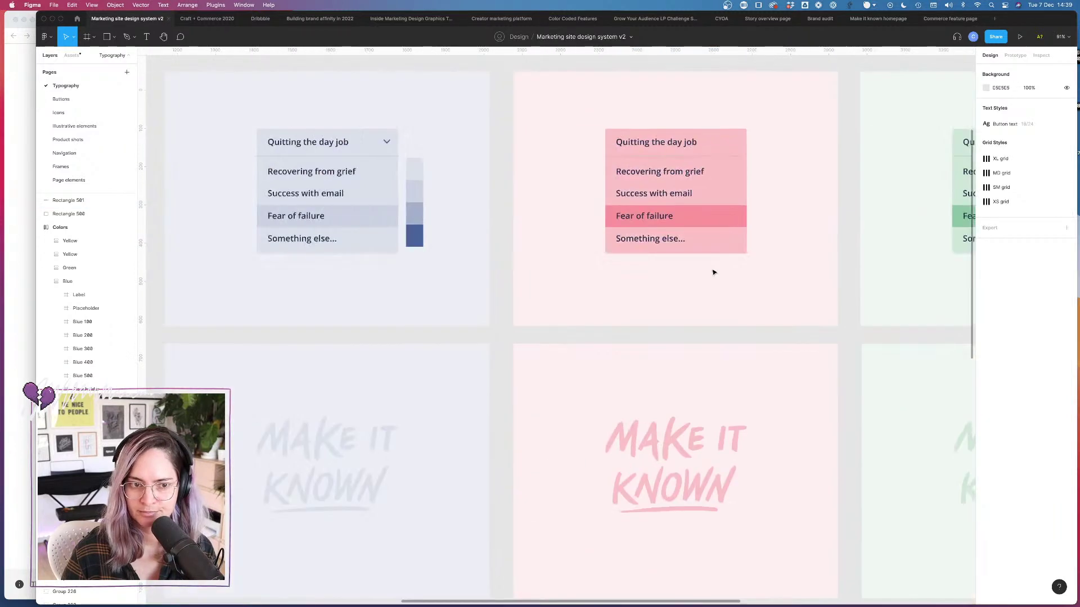
left_click(375, 218)
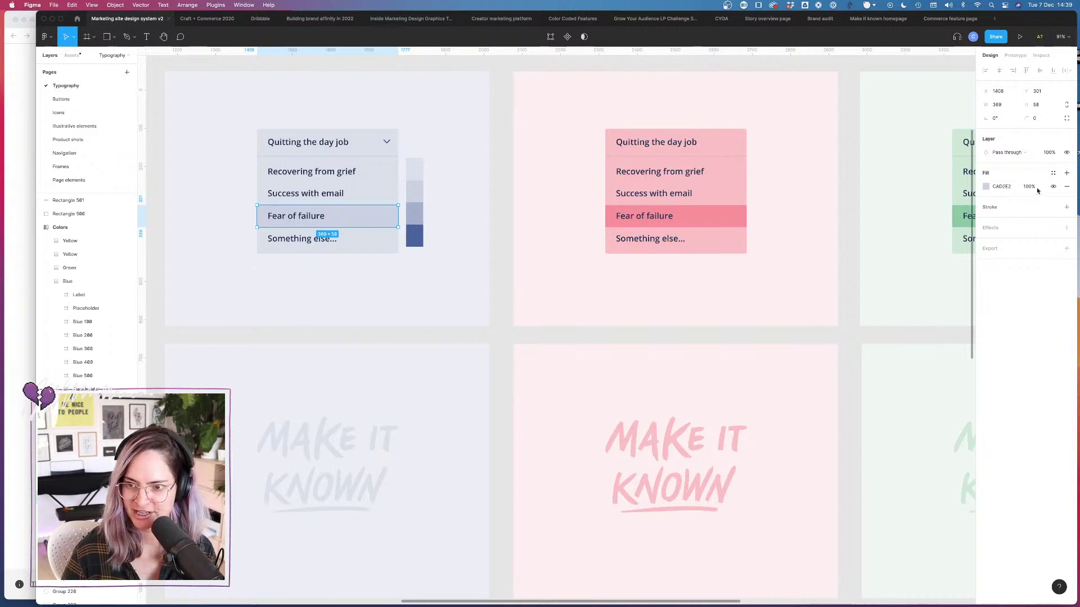
left_click(987, 186)
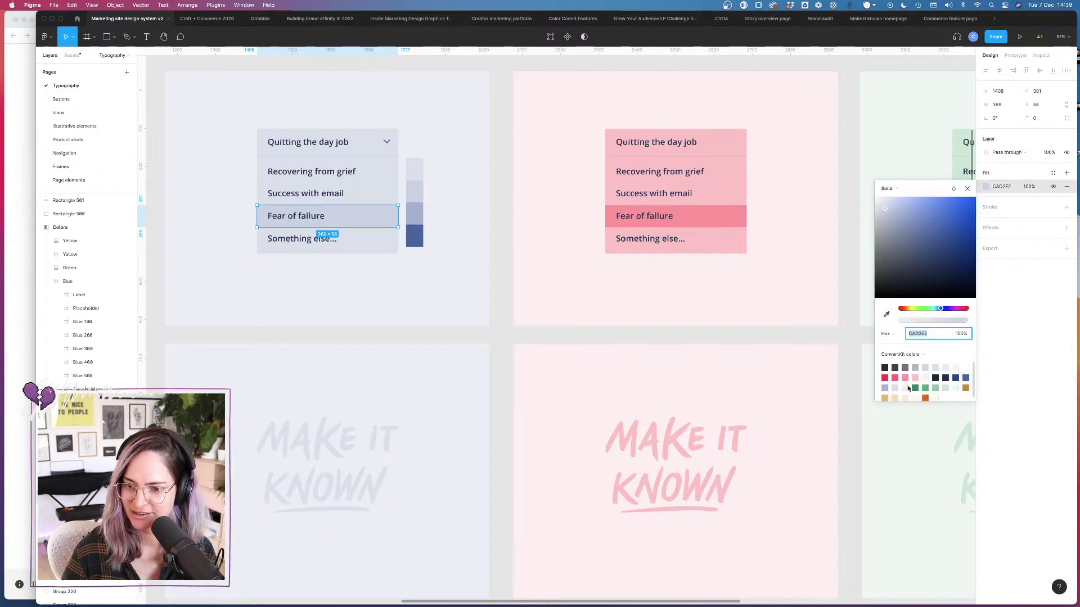
left_click(885, 386)
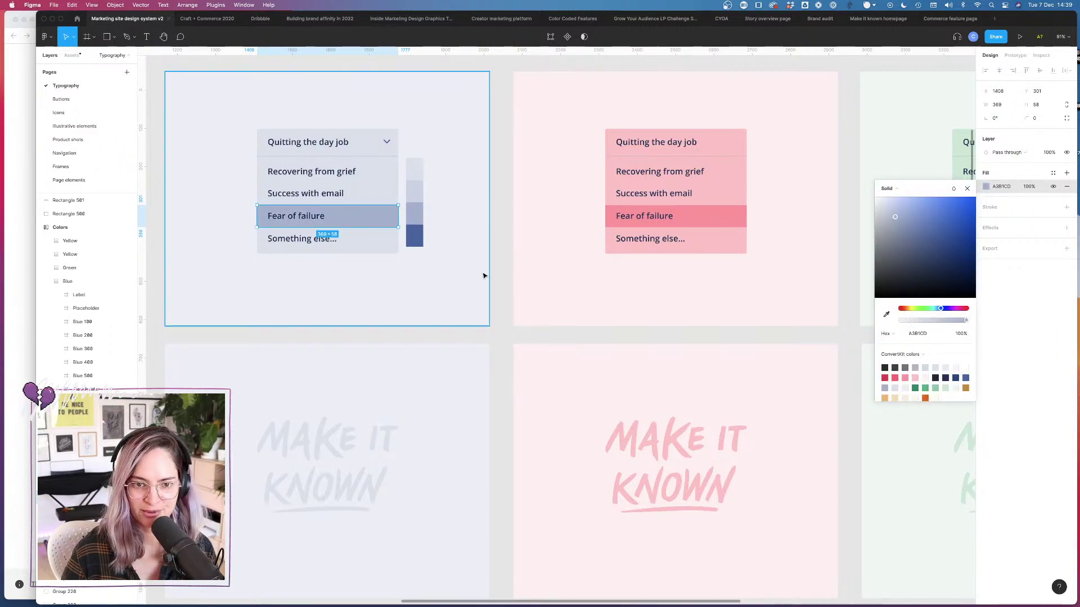
left_click(506, 278)
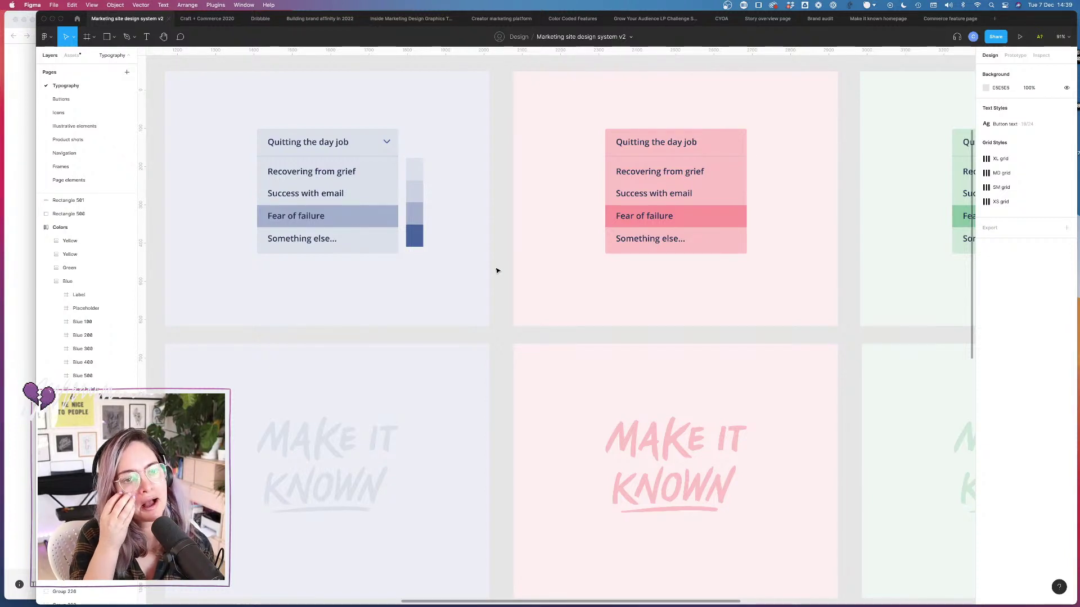
Step: Duplicate the green dropdown card into the fourth column, above the yellow Make It Known card
scroll(497, 234, "right", 9)
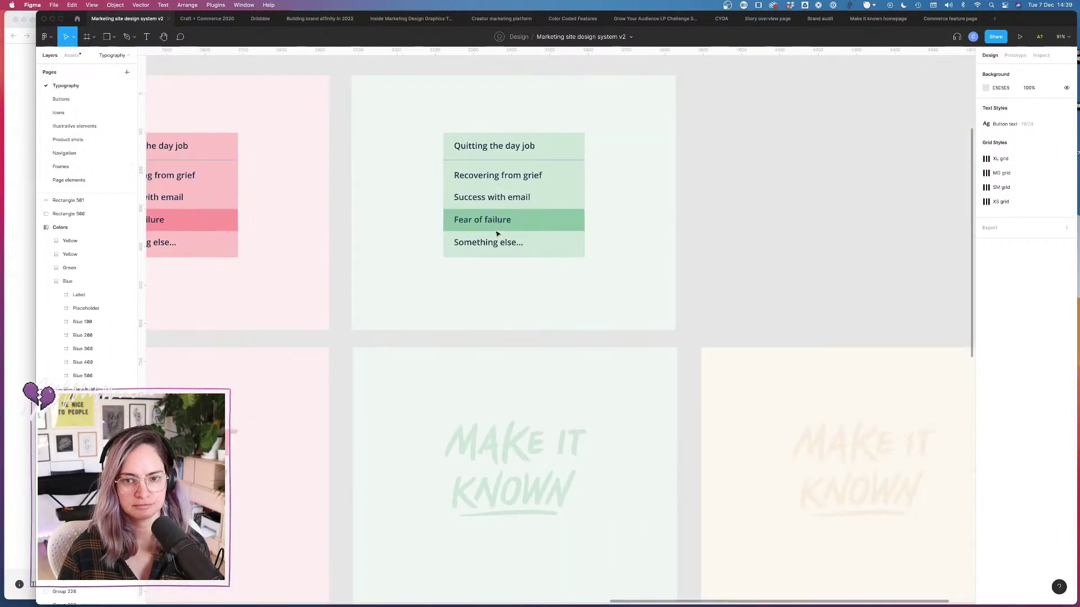
scroll(617, 208, "down", 5)
left_click_drag(672, 144, 705, 245)
left_click(830, 233)
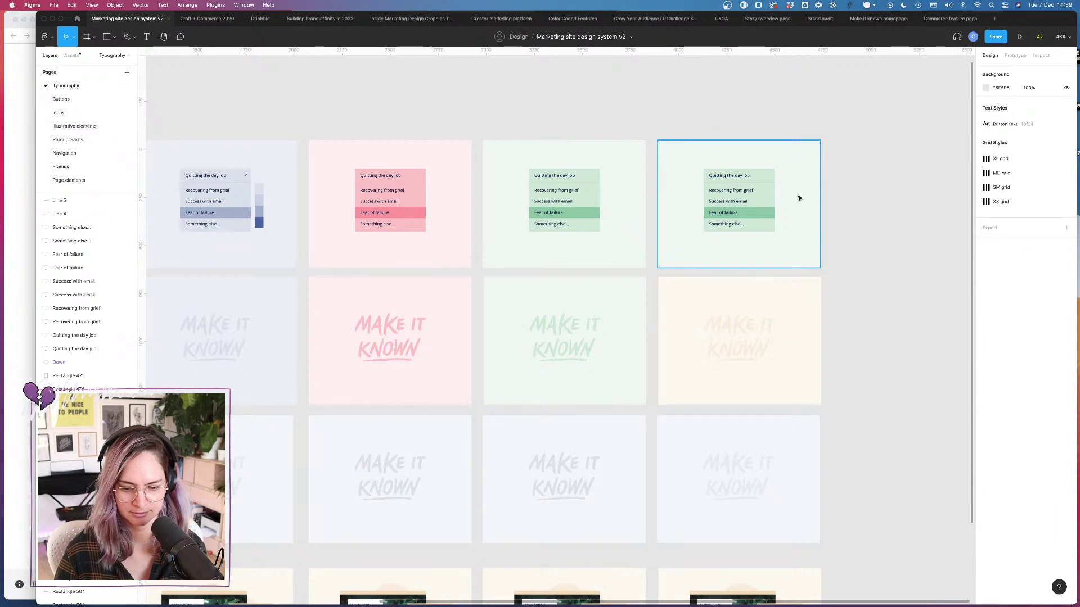
Step: Apply the Yellow 100 color style to the background of the fourth-column dropdown card
left_click(801, 169)
left_click(986, 178)
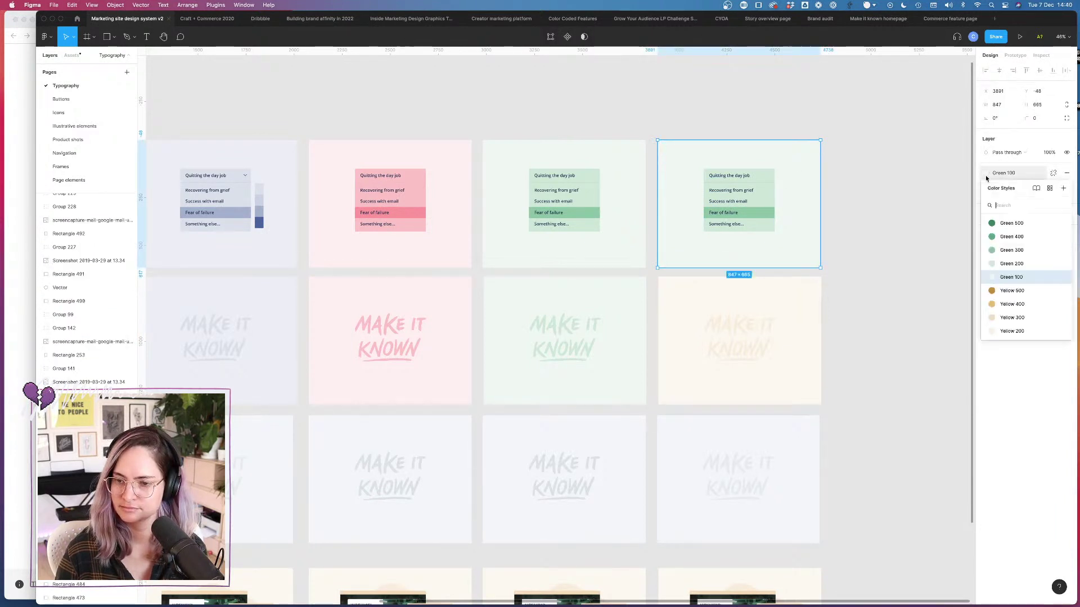
scroll(1009, 321, "down", 3)
left_click(1010, 285)
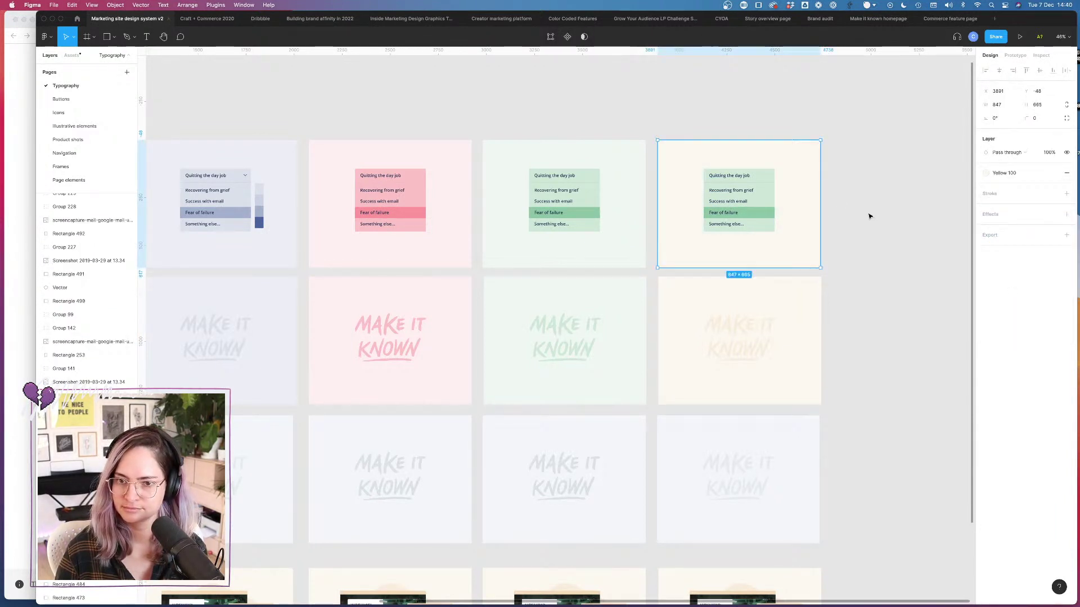
Step: Apply the Yellow 200 color style to the dropdown panel on the fourth-column card
left_click(767, 179)
left_click(985, 178)
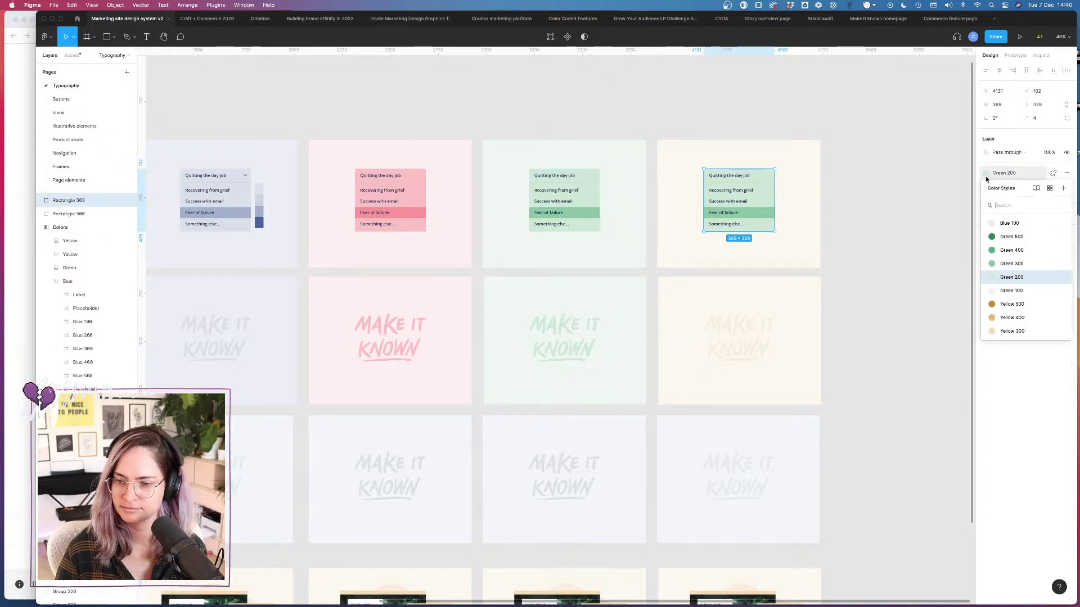
scroll(1007, 269, "down", 3)
left_click(1010, 271)
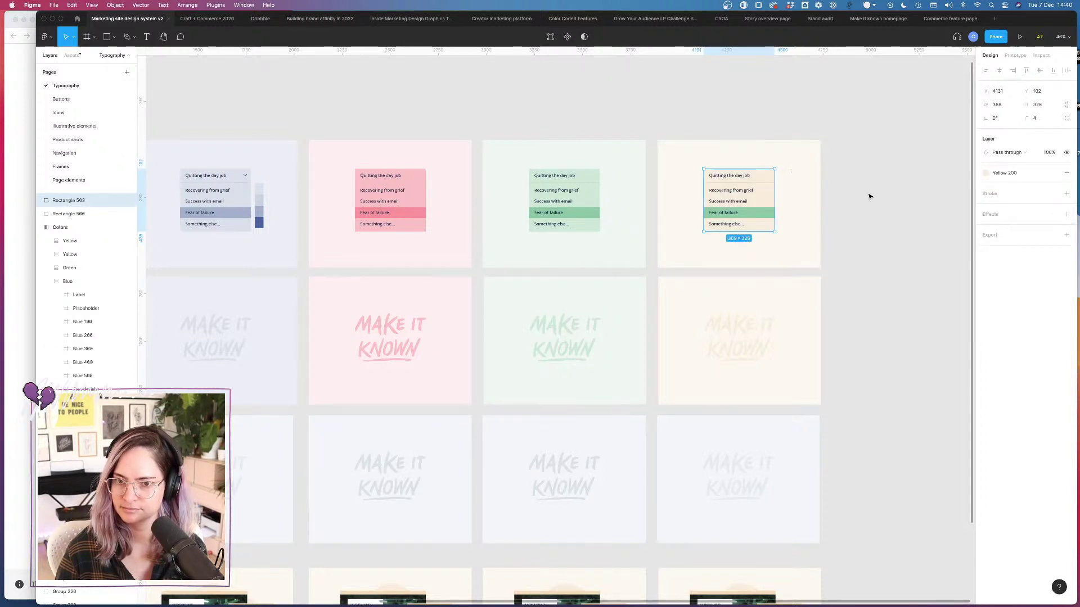
Step: Apply the Yellow 300 color style to the highlighted "Fear of failure" row on the yellow card and compare it with the other color cards
scroll(869, 196, "up", 5)
left_click(663, 233)
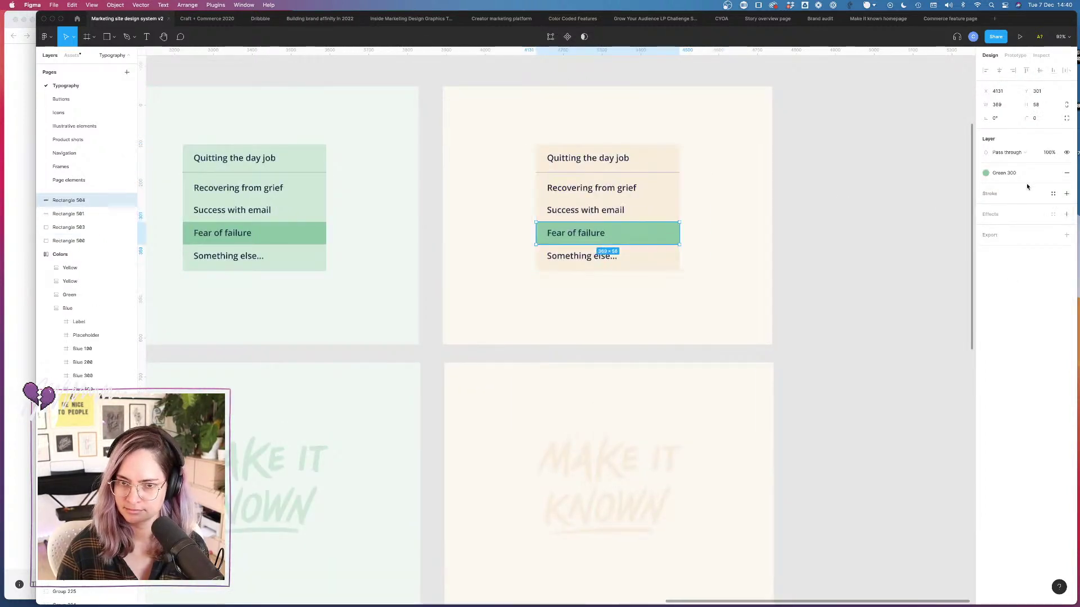
left_click(986, 174)
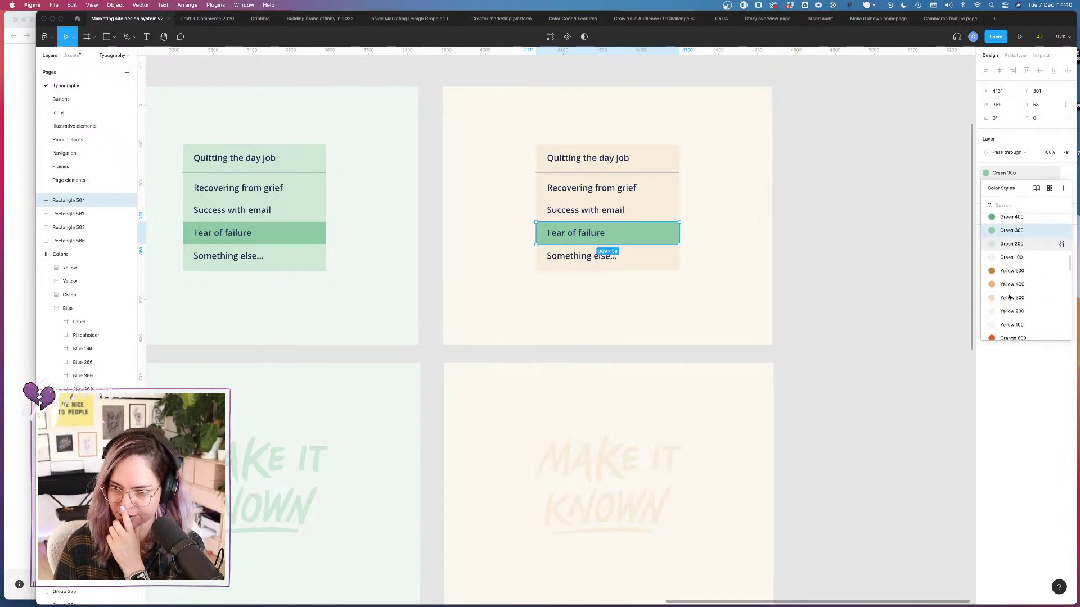
left_click(1009, 298)
left_click(849, 259)
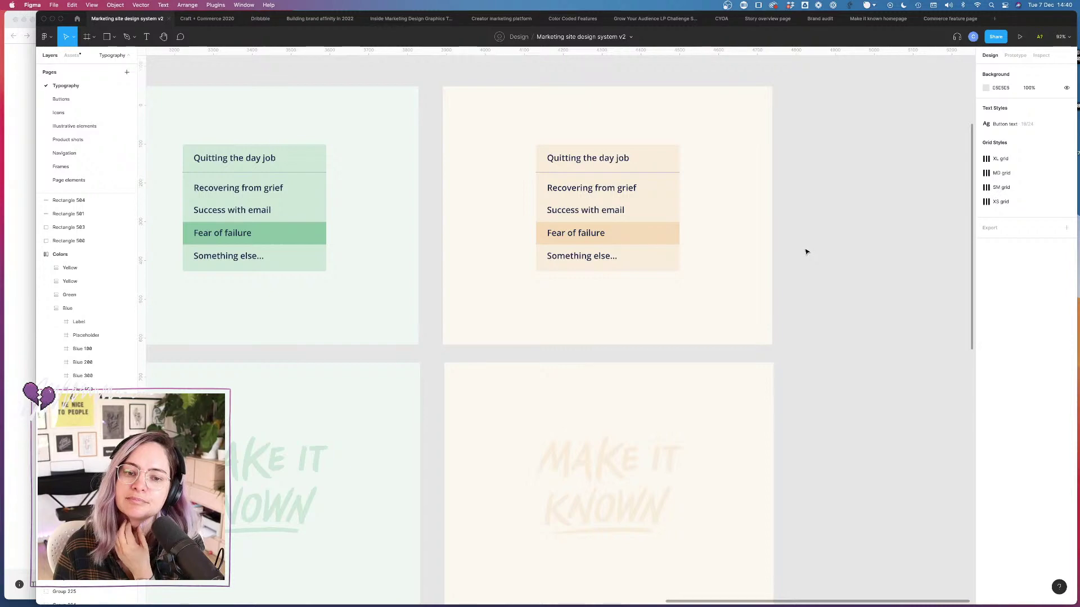
scroll(805, 253, "left", 10)
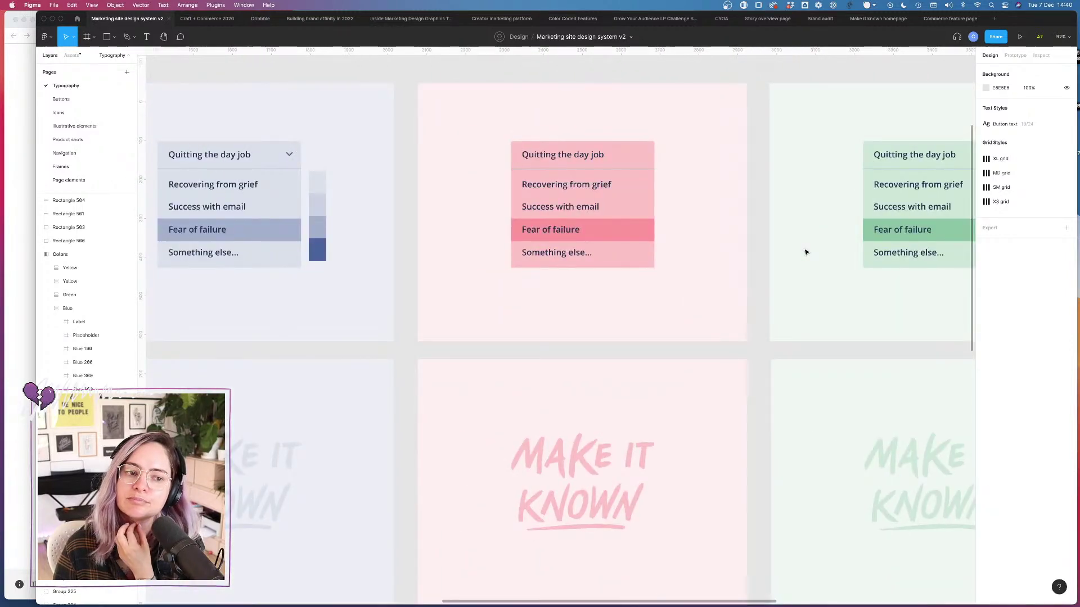
scroll(805, 253, "right", 10)
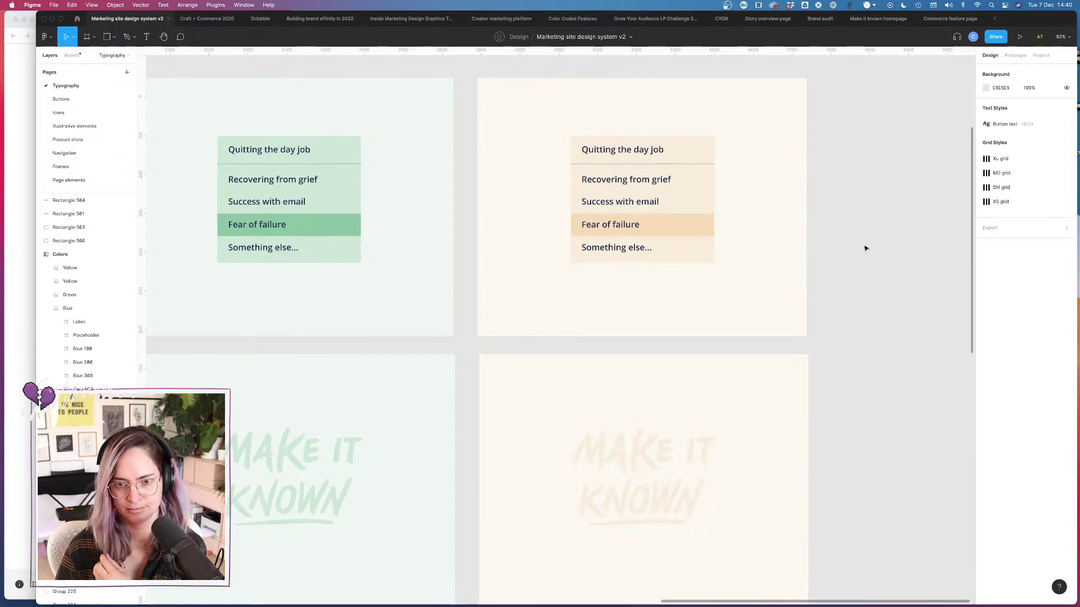
Step: Switch to the Commerce feature page file and examine the hand-drawn yellow icons beside the sales funnel features and in neighbouring sections
left_click(949, 19)
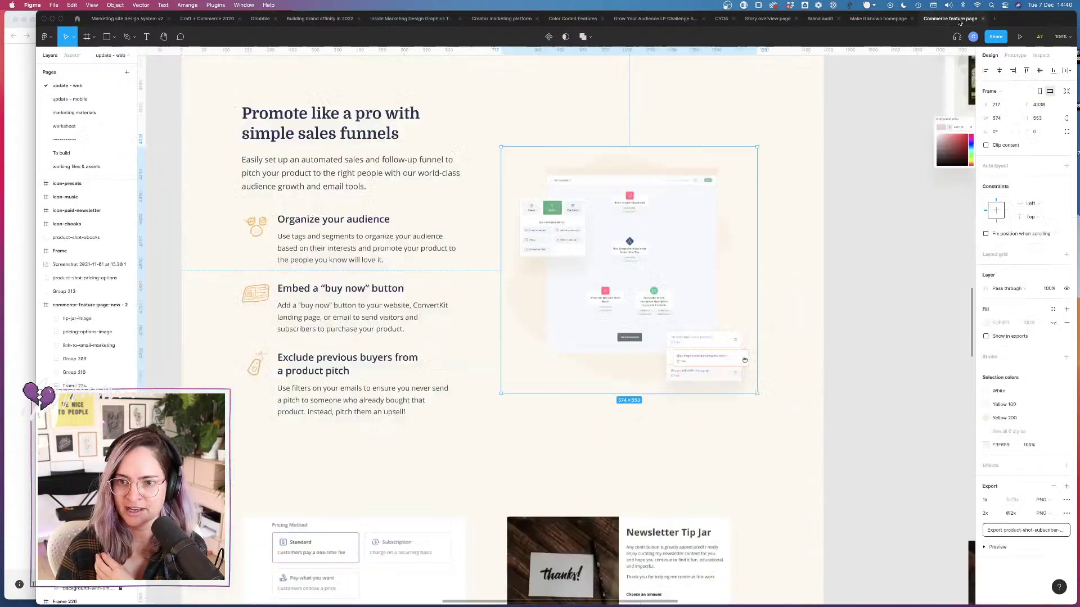
left_click(252, 293)
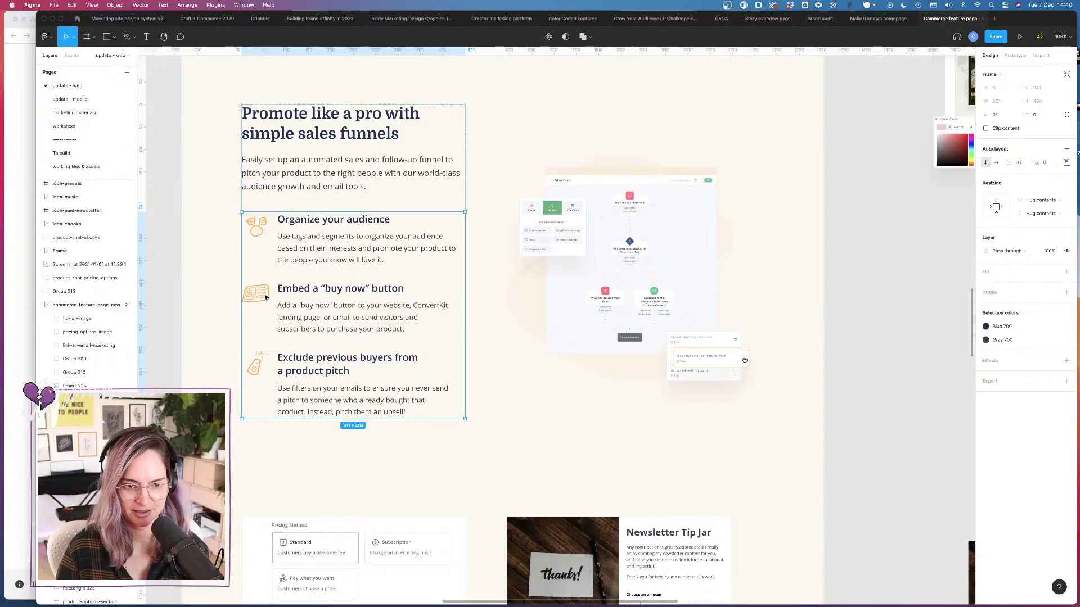
double_click(267, 297)
double_click(266, 297)
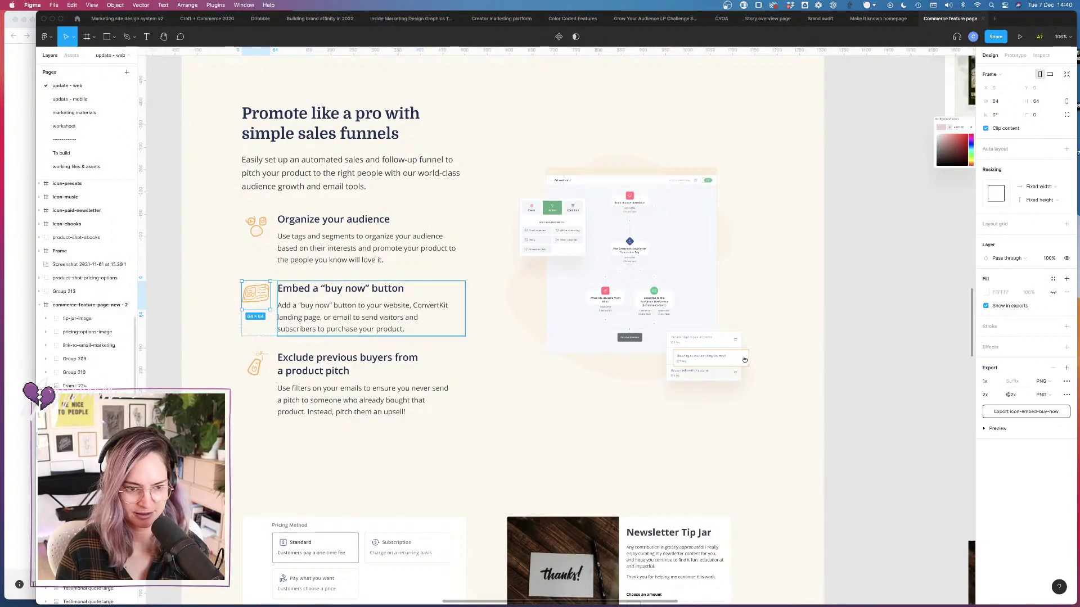
key("Return")
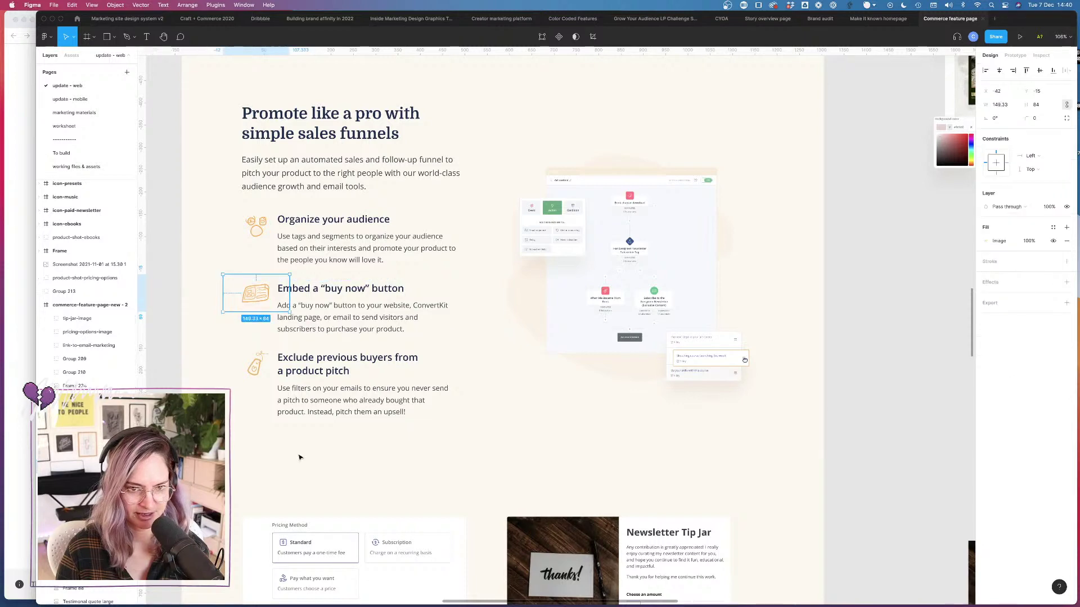
scroll(337, 438, "down", 5)
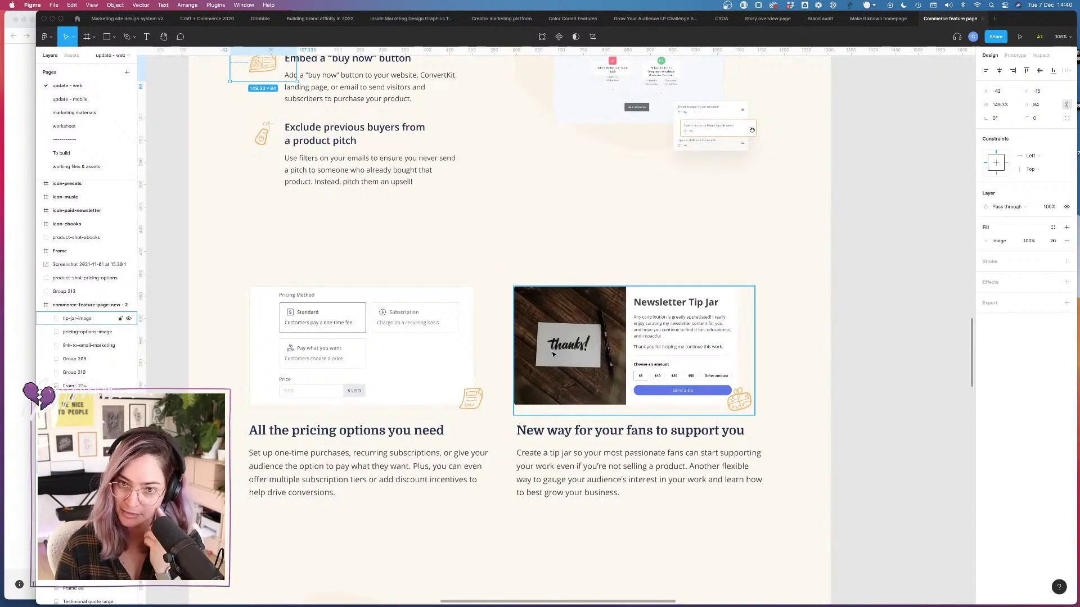
scroll(555, 328, "up", 3)
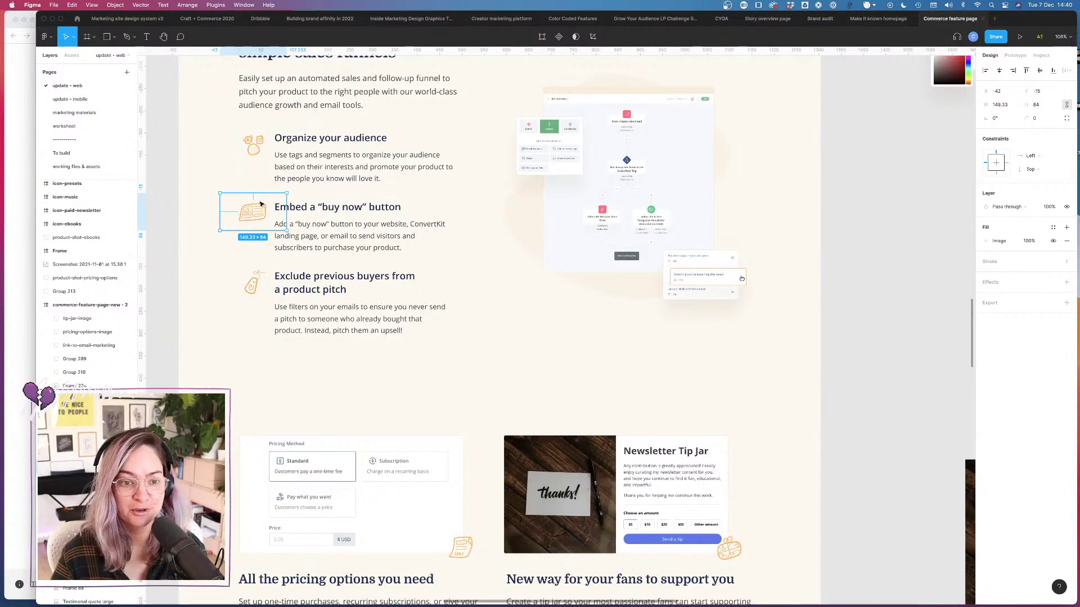
scroll(555, 329, "up", 4)
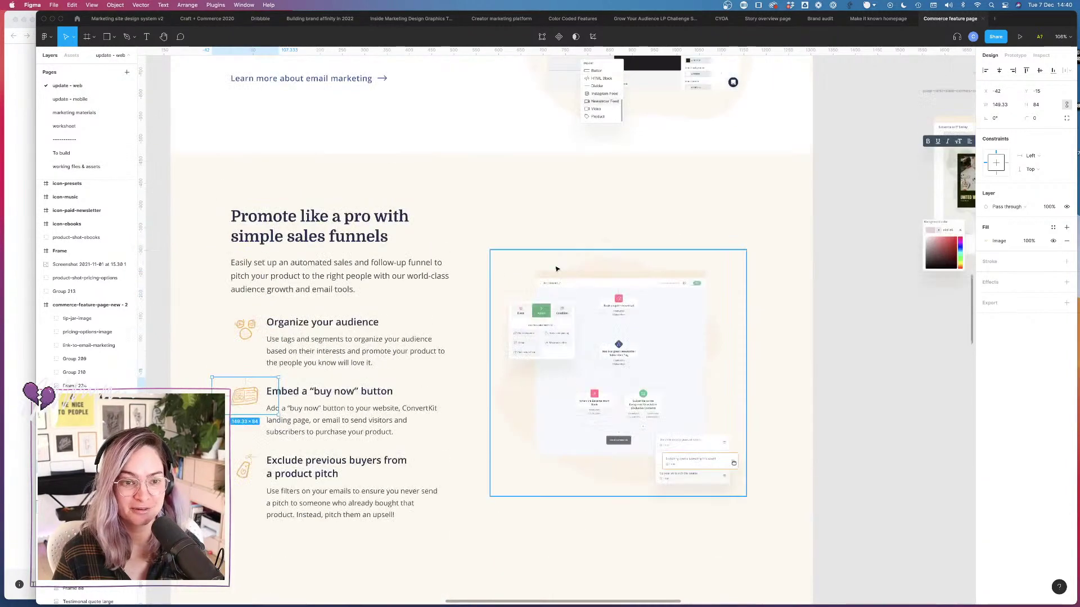
double_click(252, 329)
scroll(583, 231, "up", 5)
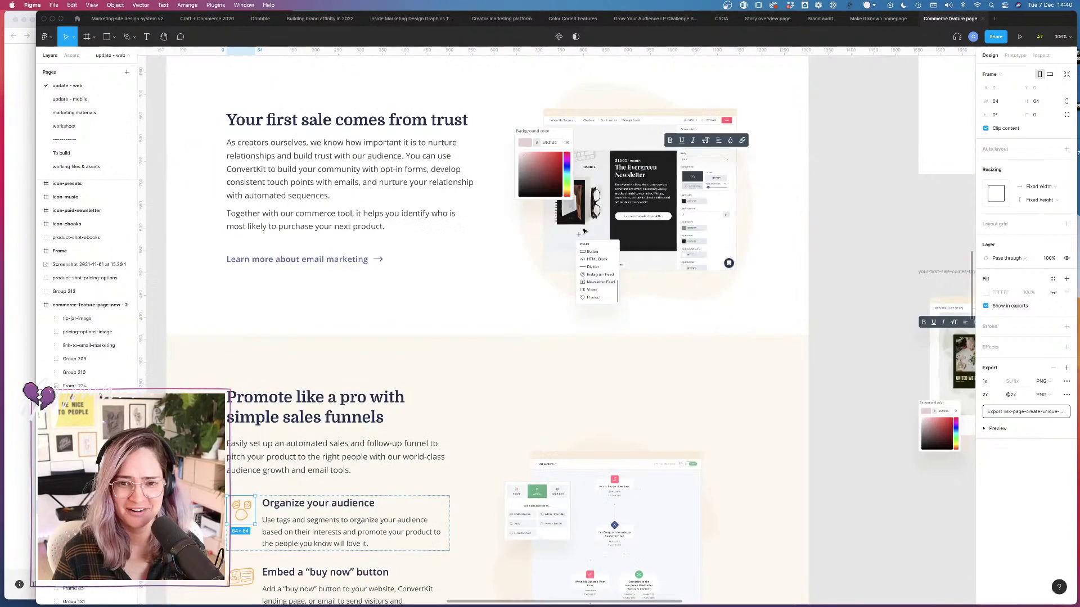
scroll(502, 199, "up", 6)
scroll(564, 164, "down", 4)
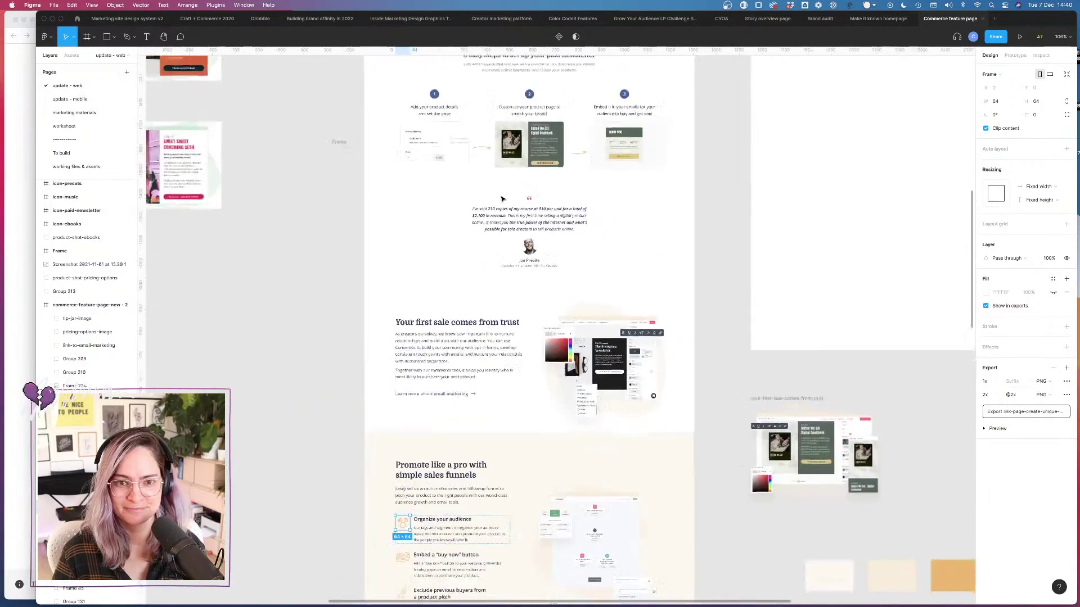
Step: Copy the hand-drawn arrow vector between the second and third setup steps of the paid newsletter section
left_click(578, 157)
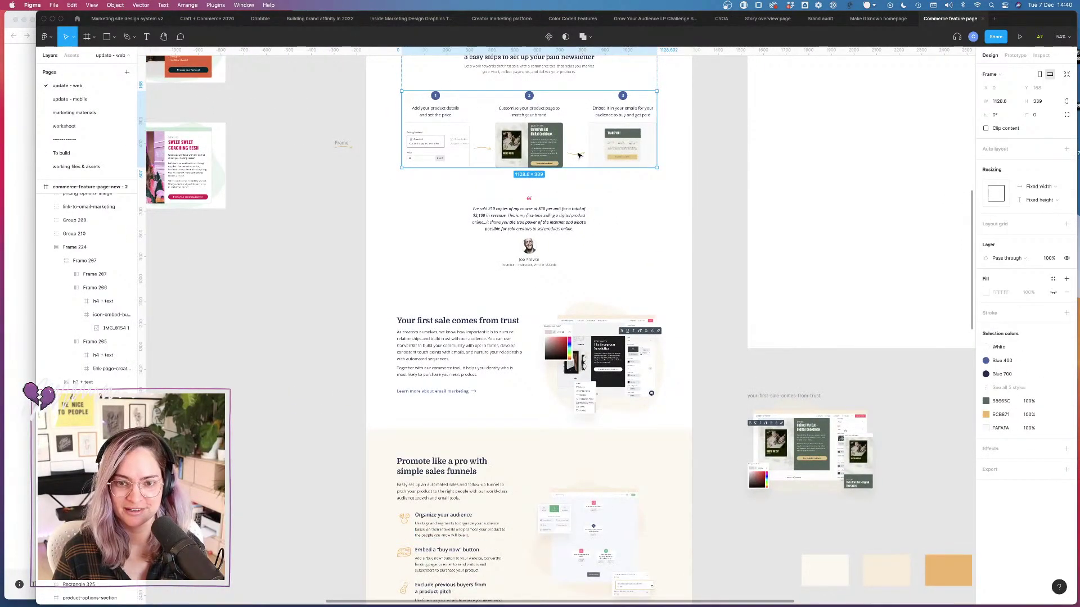
left_click(576, 146)
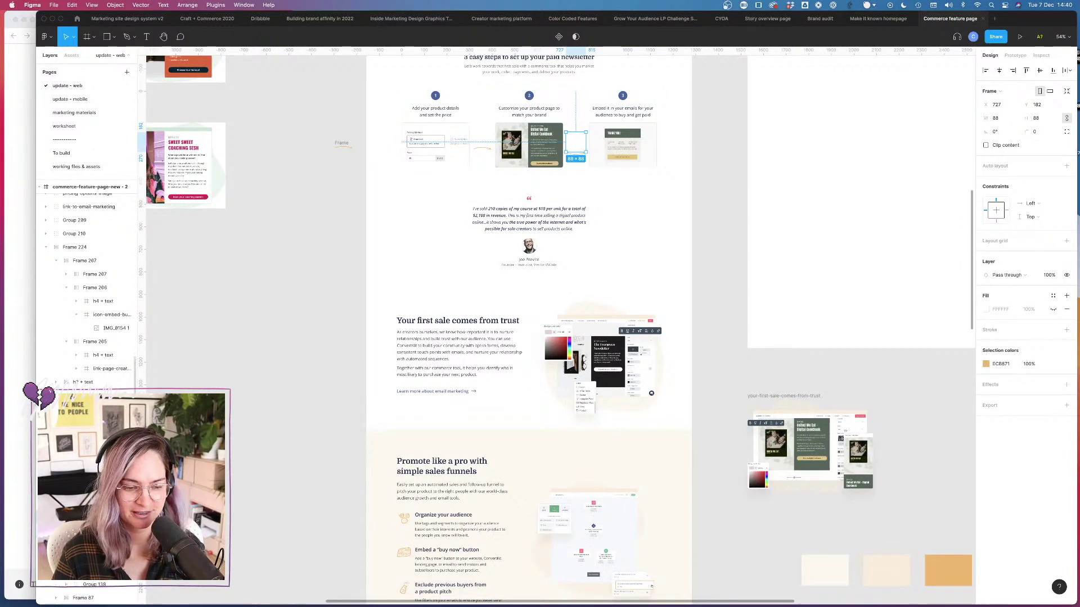
key("Return")
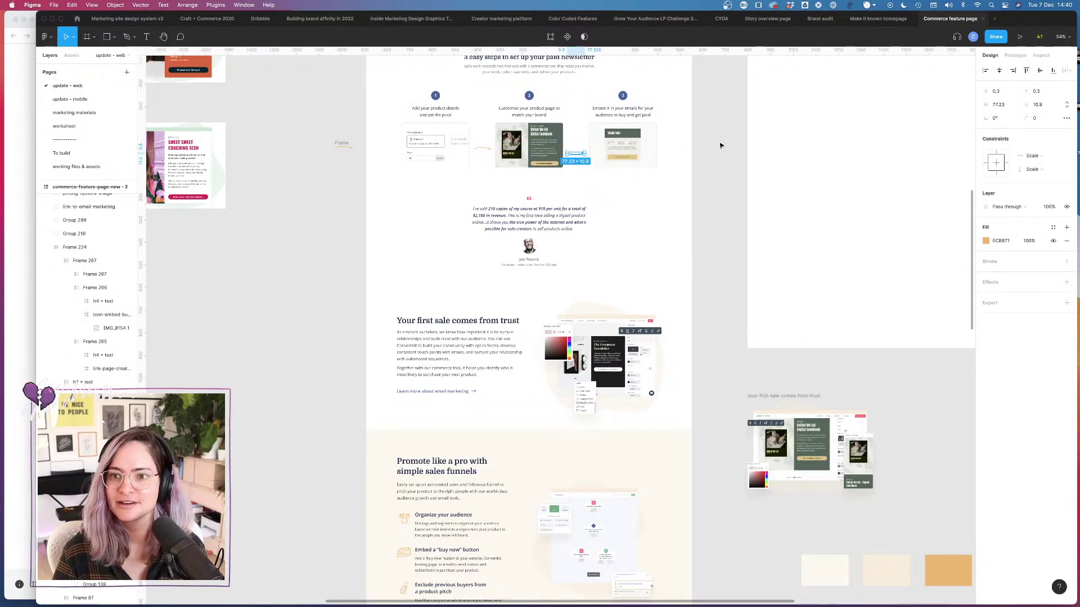
Step: Paste the arrow into Marketing site design system v2, place it at the end of the yellow card's "Fear of failure" row, and bring it to front
left_click(128, 21)
scroll(636, 287, "up", 8)
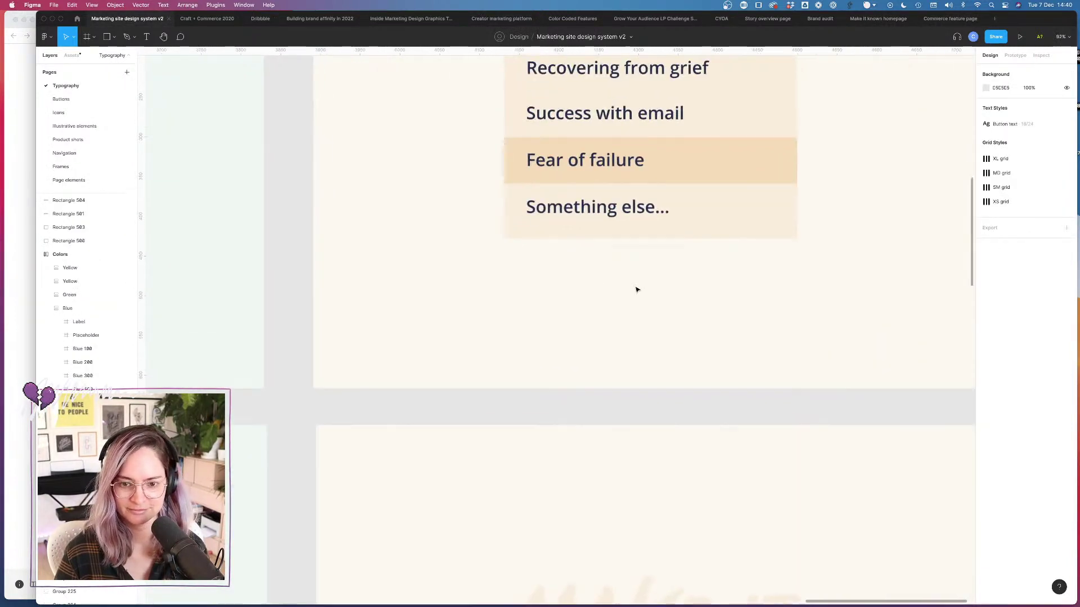
left_click(730, 282)
key("super+v")
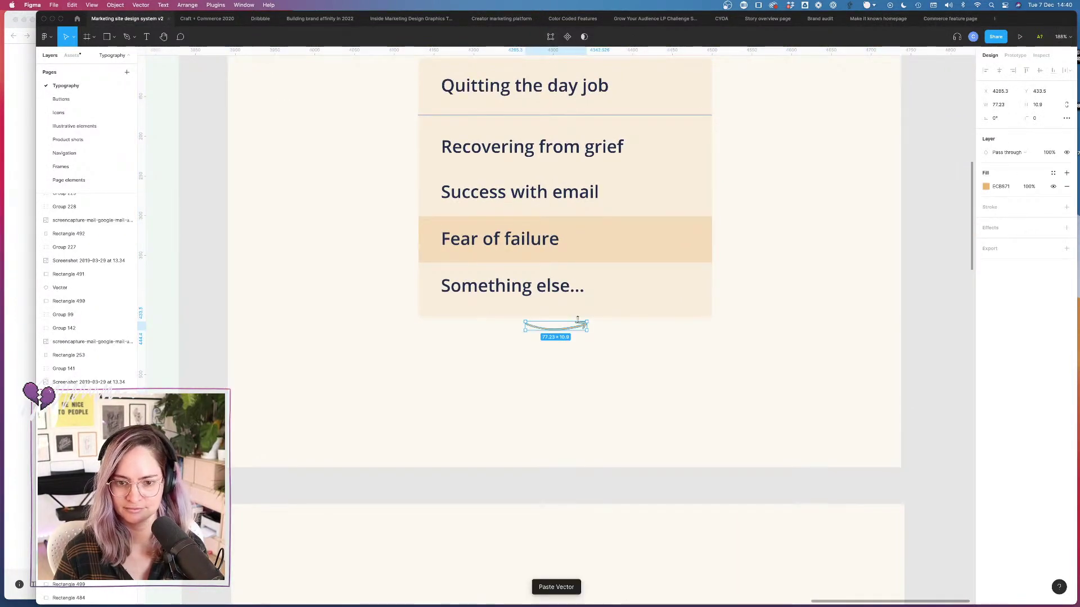
left_click_drag(572, 332, 673, 245)
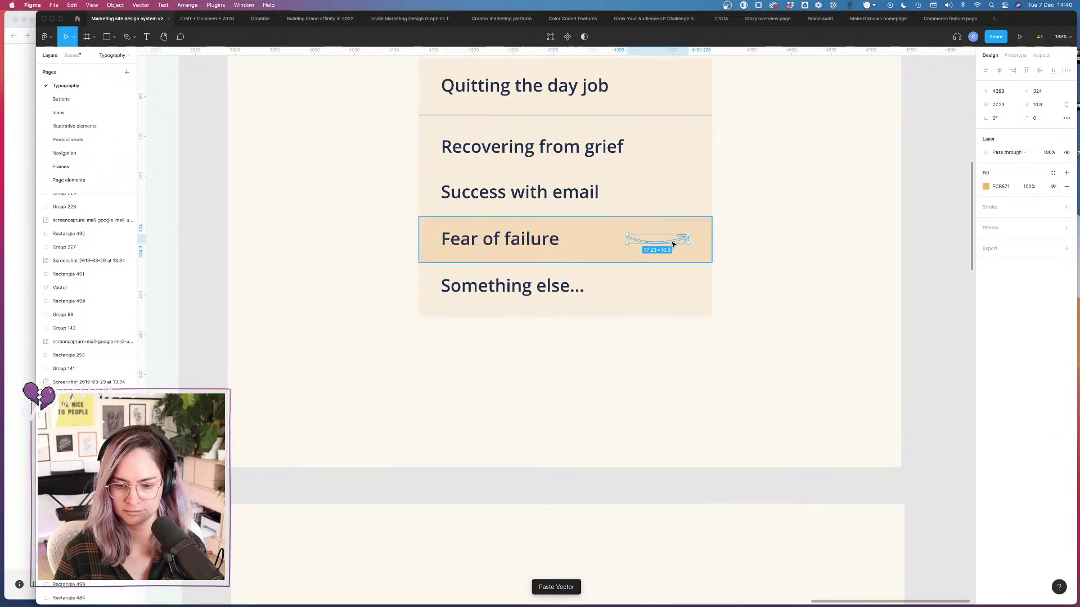
right_click(674, 245)
left_click(711, 317)
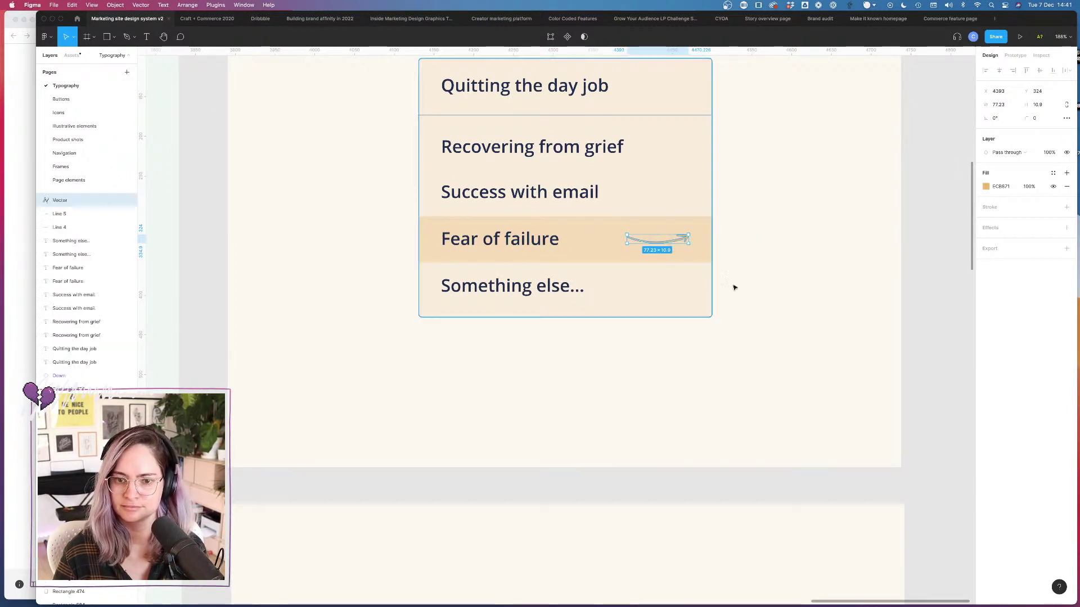
Step: Apply the Yellow 400 color style to the arrow on the yellow card's "Fear of failure" row
left_click(1053, 173)
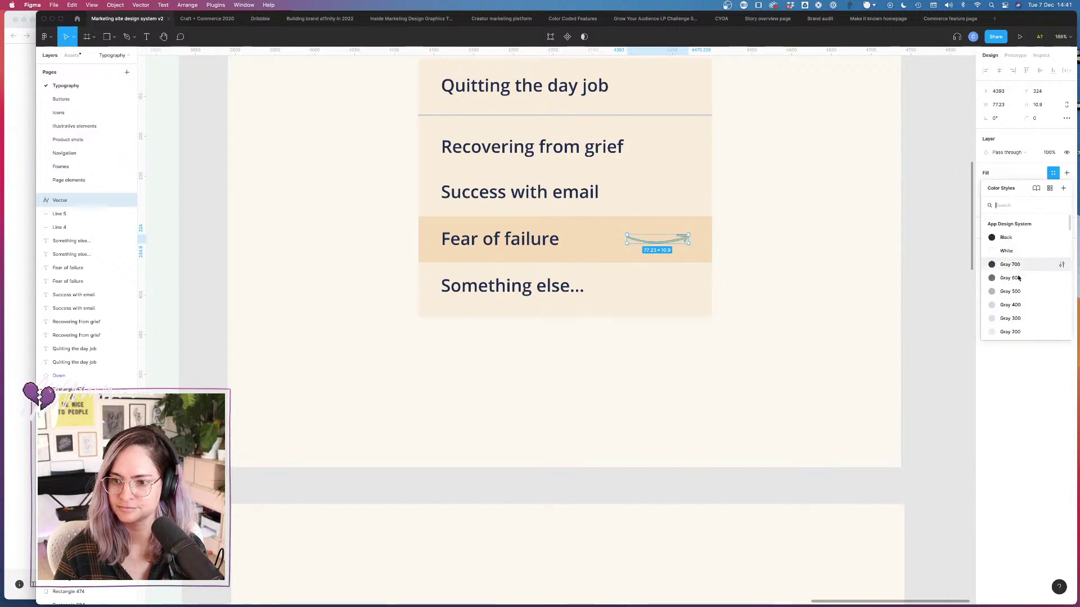
scroll(1014, 280, "down", 5)
left_click(1016, 283)
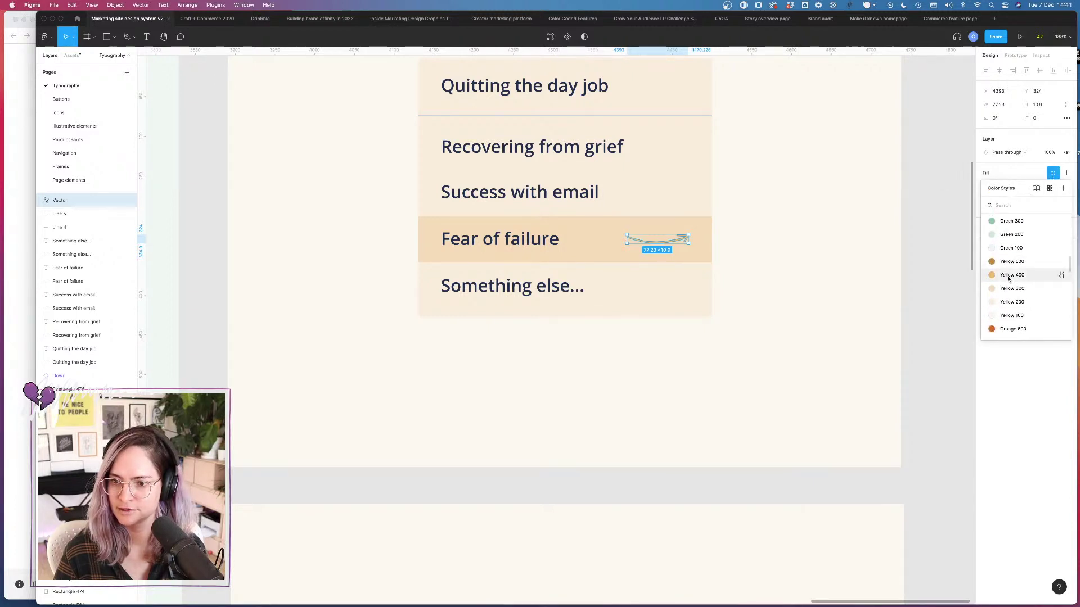
left_click(916, 268)
left_click(867, 256)
scroll(809, 256, "down", 2)
scroll(809, 255, "down", 3)
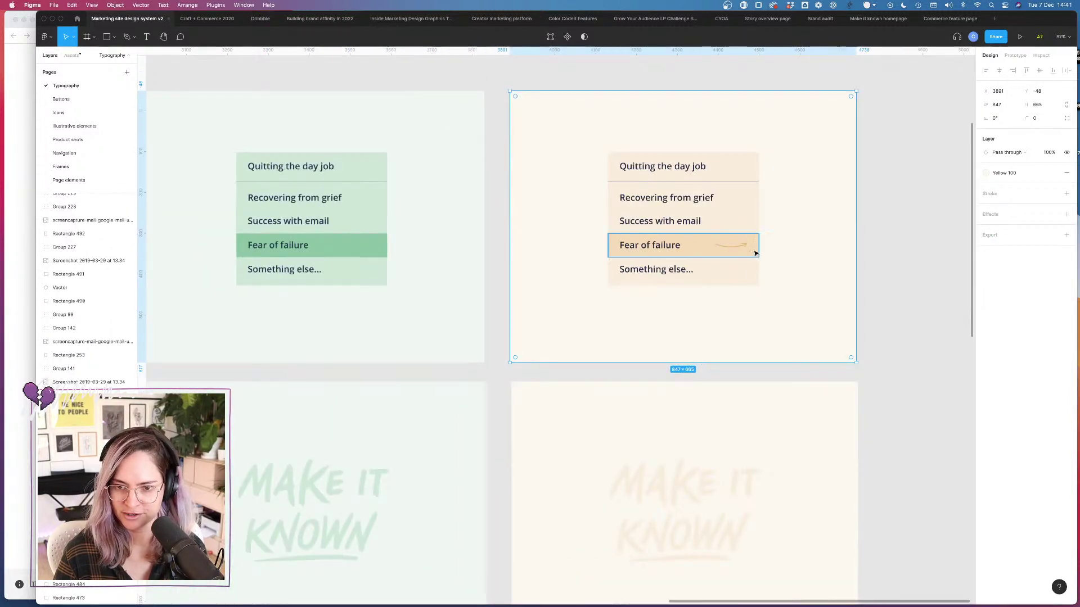
Step: Duplicate the arrow onto the green card's "Fear of failure" row and apply the Green 400 color style to the copy
left_click(731, 246)
left_click_drag(742, 248, 371, 248)
left_click(985, 174)
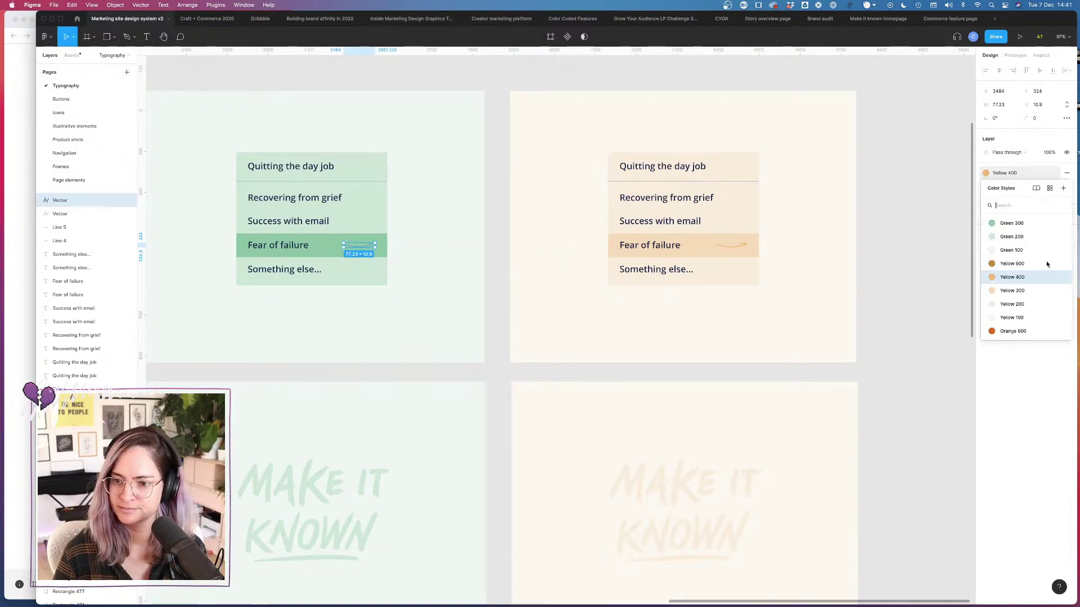
scroll(1015, 265, "up", 2)
left_click(1018, 264)
left_click(961, 259)
Step: Duplicate the green arrow onto the red card's "Fear of failure" row and apply the Red 400 color style to the copy
scroll(413, 294, "left", 6)
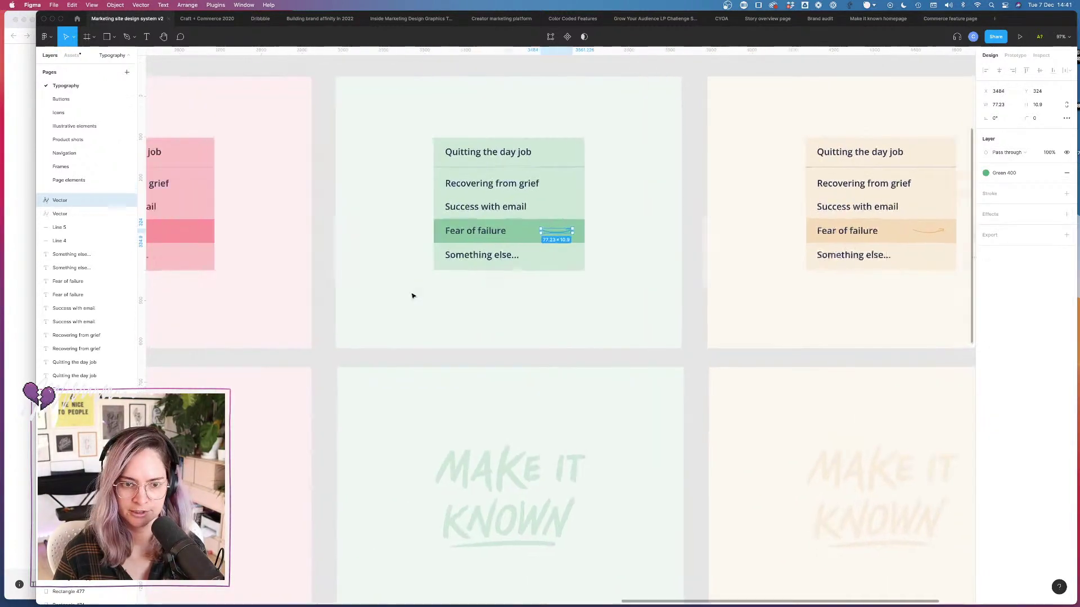
left_click_drag(669, 234, 298, 235)
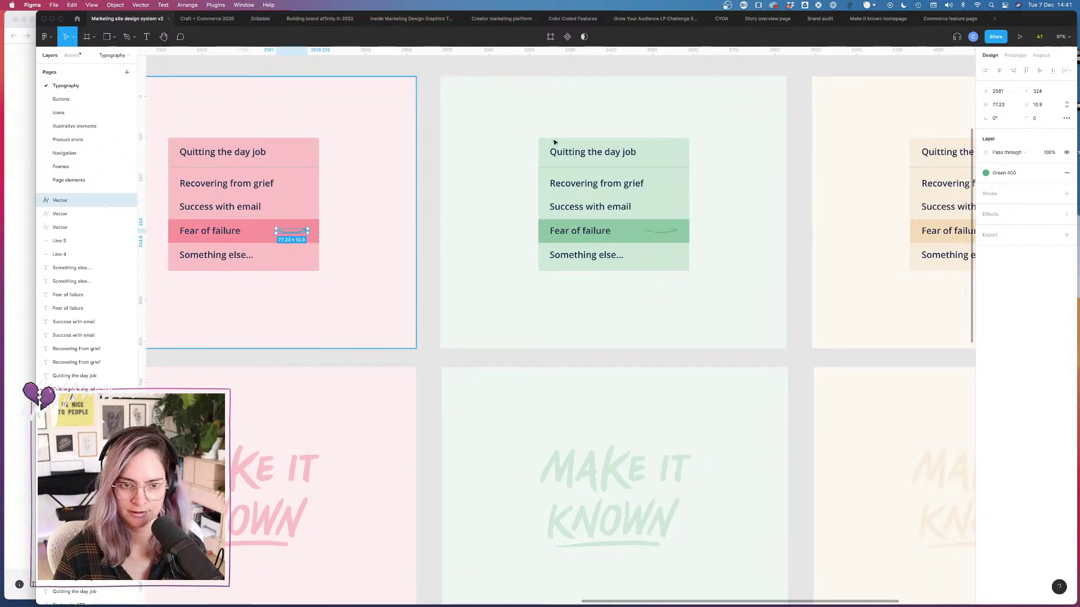
left_click(985, 174)
scroll(1018, 277, "down", 2)
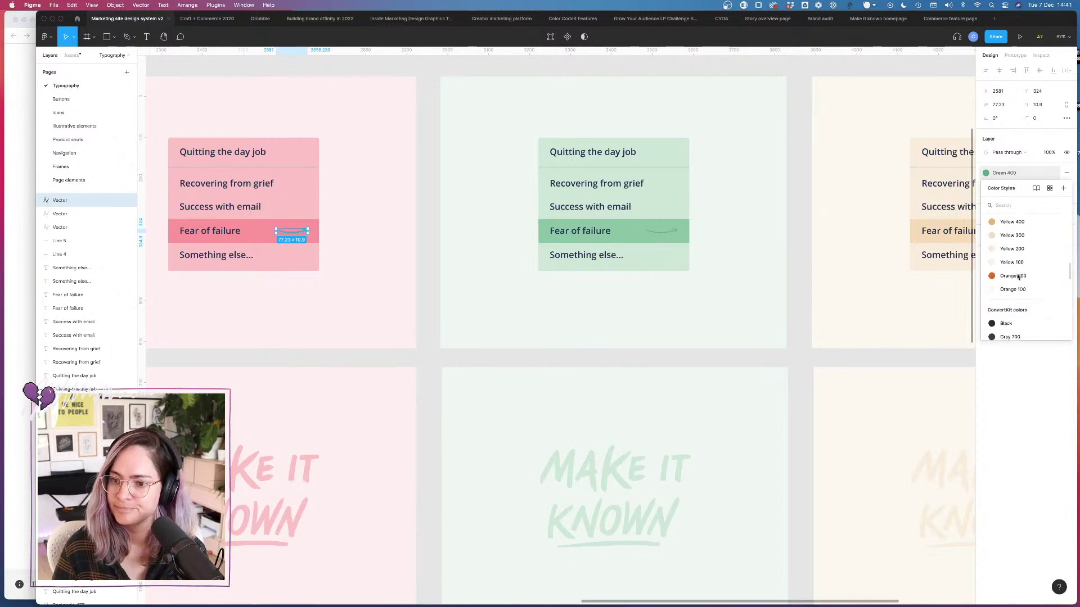
scroll(1018, 277, "up", 4)
scroll(1018, 277, "up", 3)
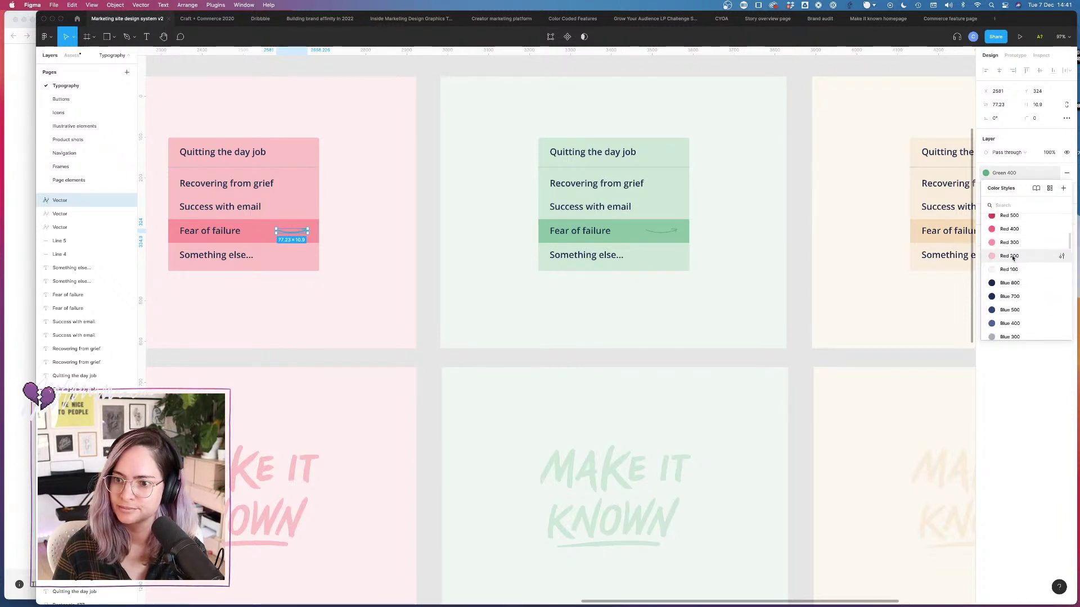
left_click(1011, 229)
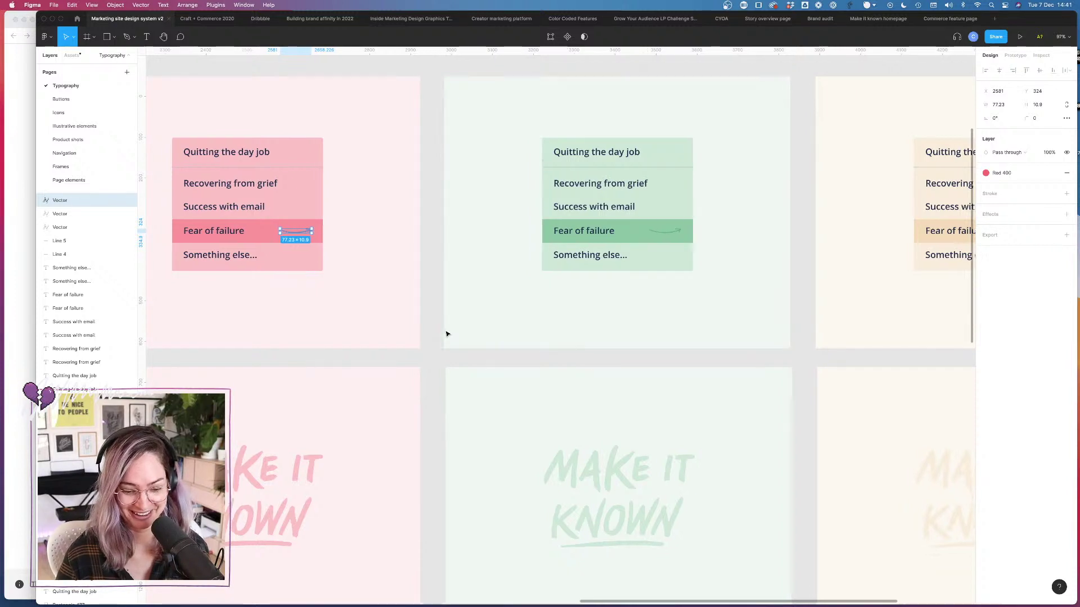
Step: Duplicate the red arrow onto the end of the blue card's "Fear of failure" row
scroll(446, 333, "left", 8)
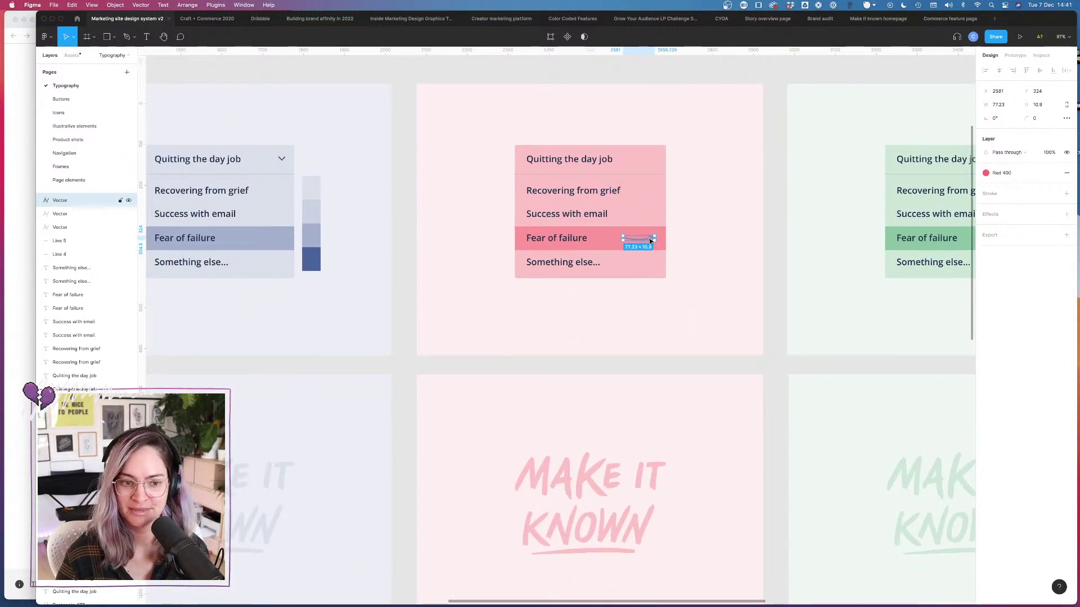
left_click_drag(651, 241, 280, 241)
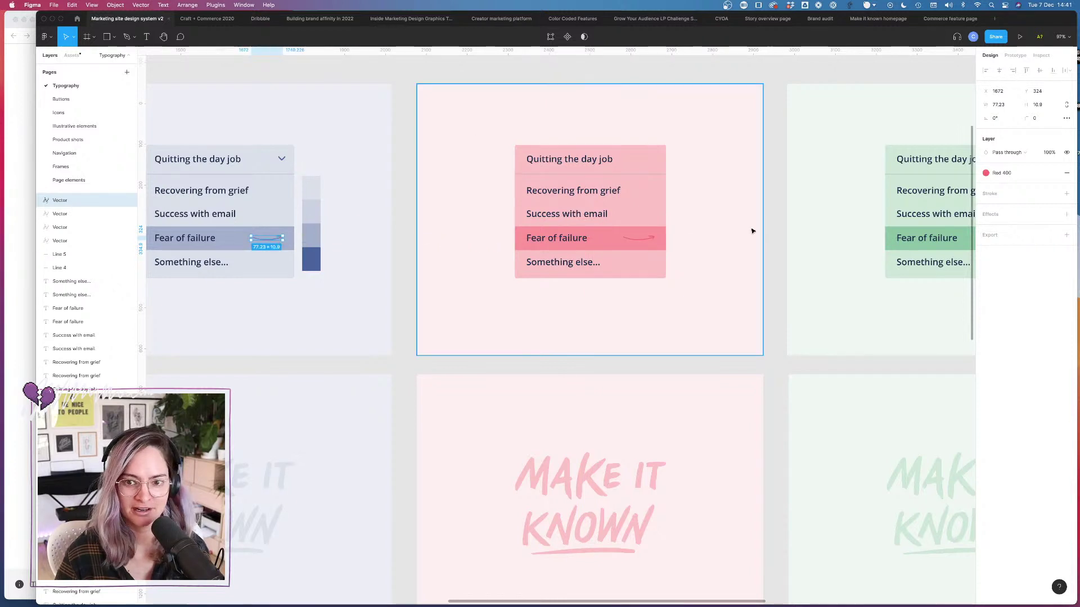
left_click(45, 36)
mouse_move(74, 131)
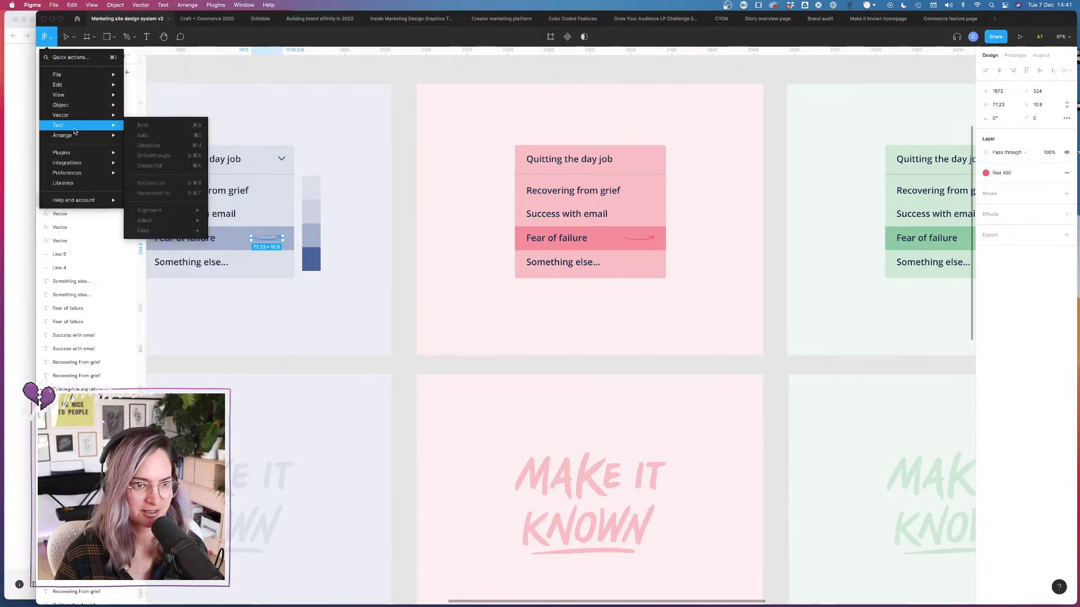
mouse_move(90, 153)
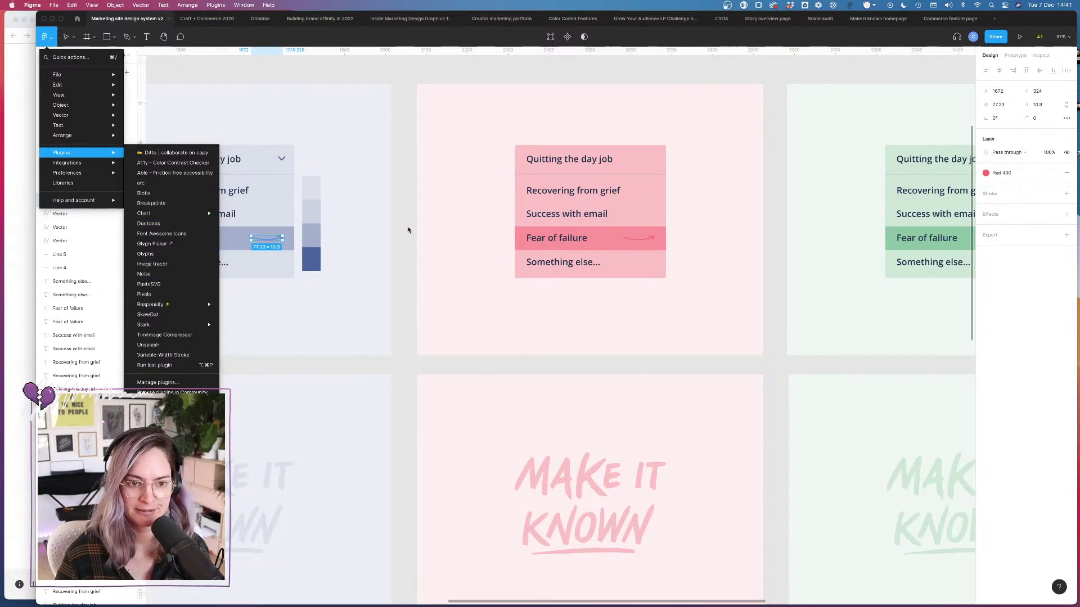
key("Escape")
Step: Apply the Blue 400 color style to the arrow on the blue card's "Fear of failure" row and deselect it
left_click(993, 177)
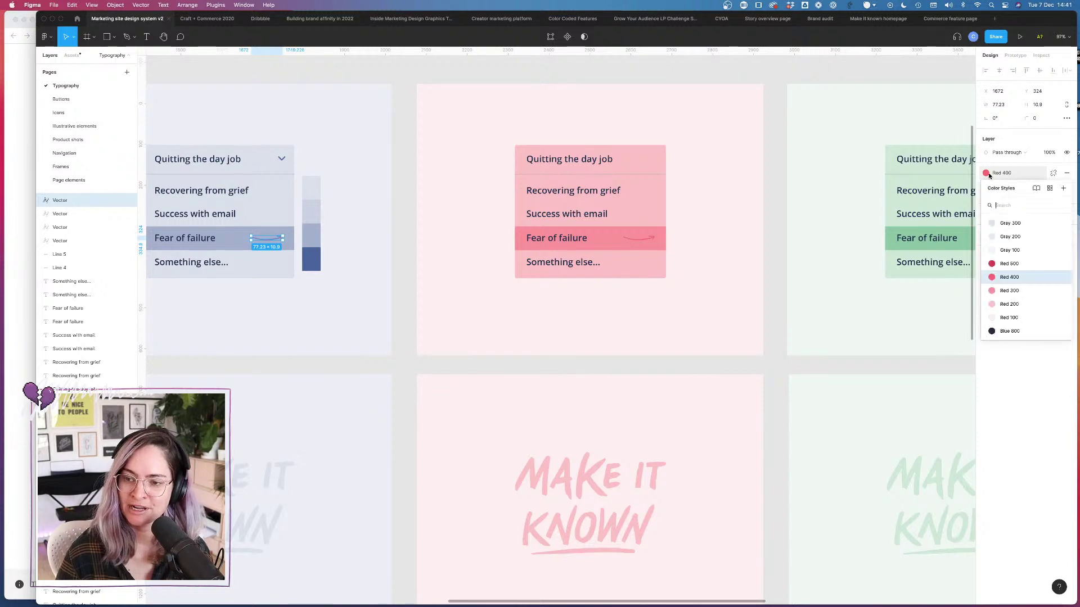
scroll(1009, 298, "down", 3)
left_click(1005, 305)
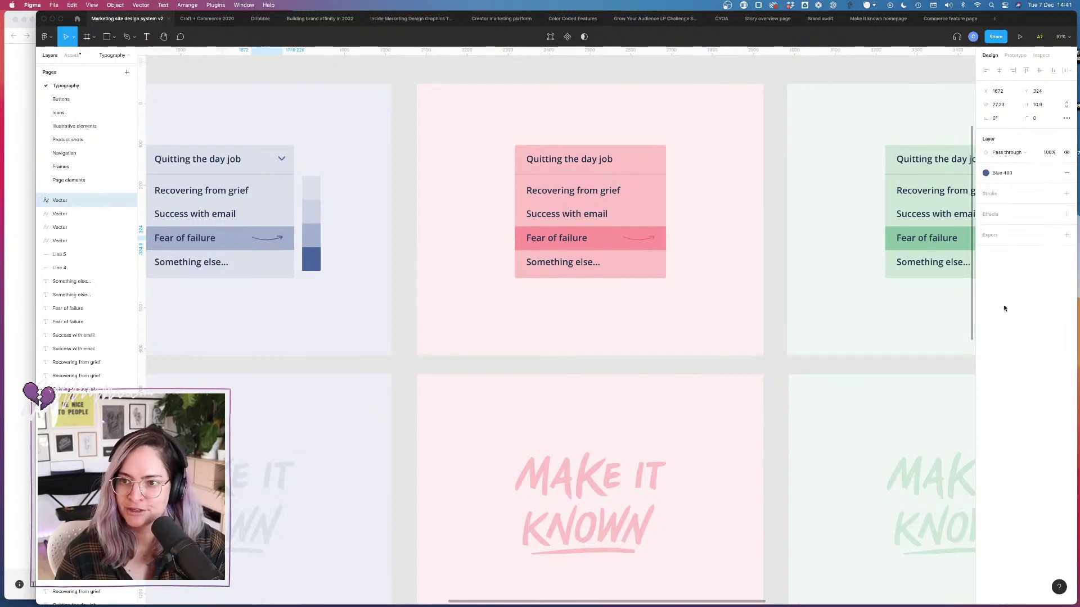
left_click(412, 123)
Step: Compare the dropdown cards and the MAKE IT KNOWN lettering across the blue, red, green and yellow columns
scroll(410, 127, "left", 6)
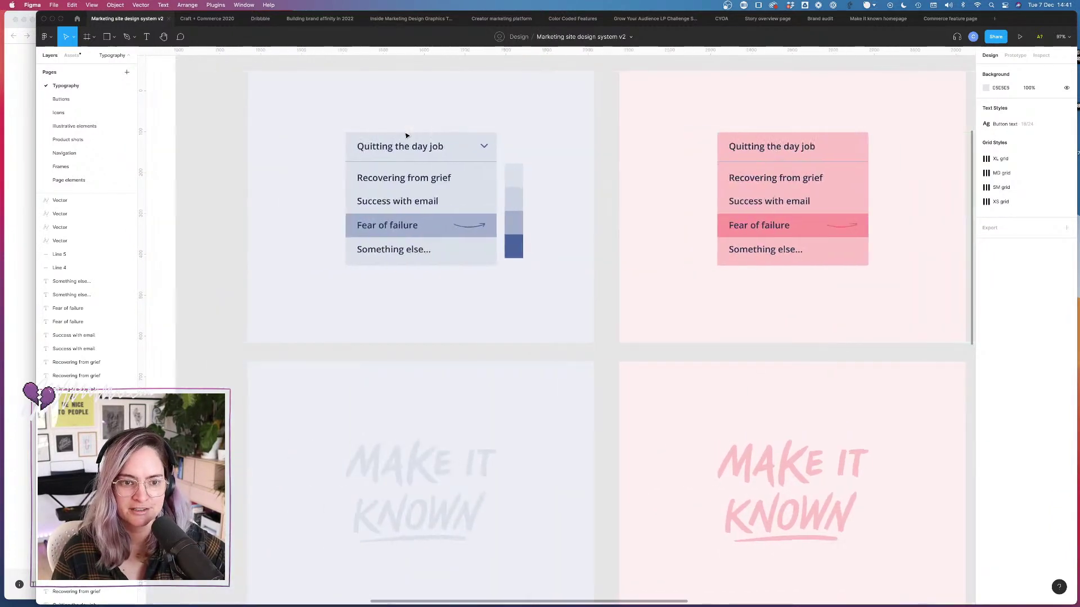
scroll(407, 136, "right", 7)
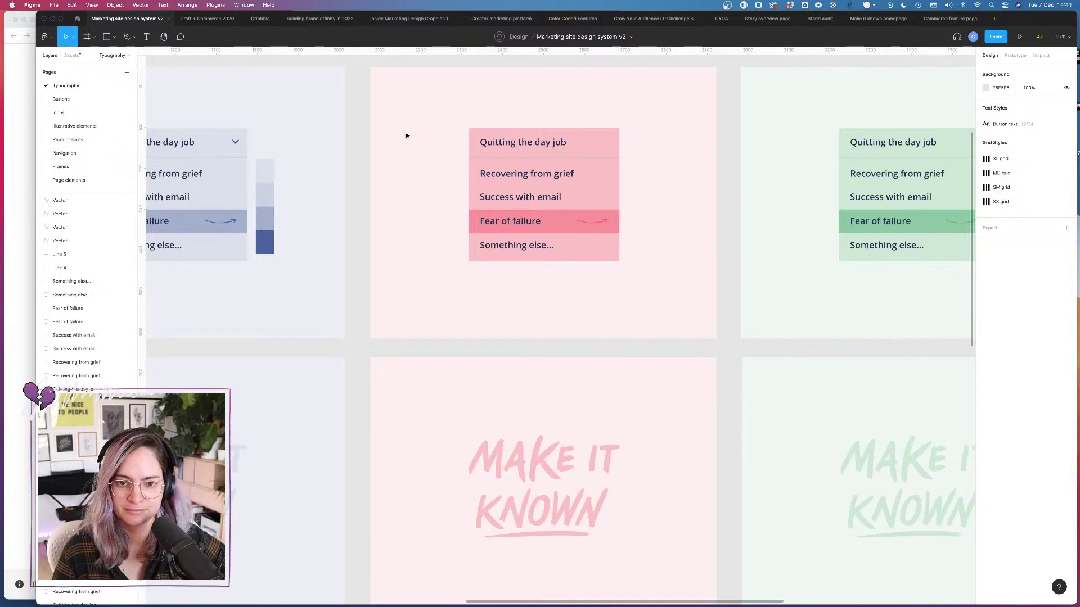
scroll(407, 135, "left", 2)
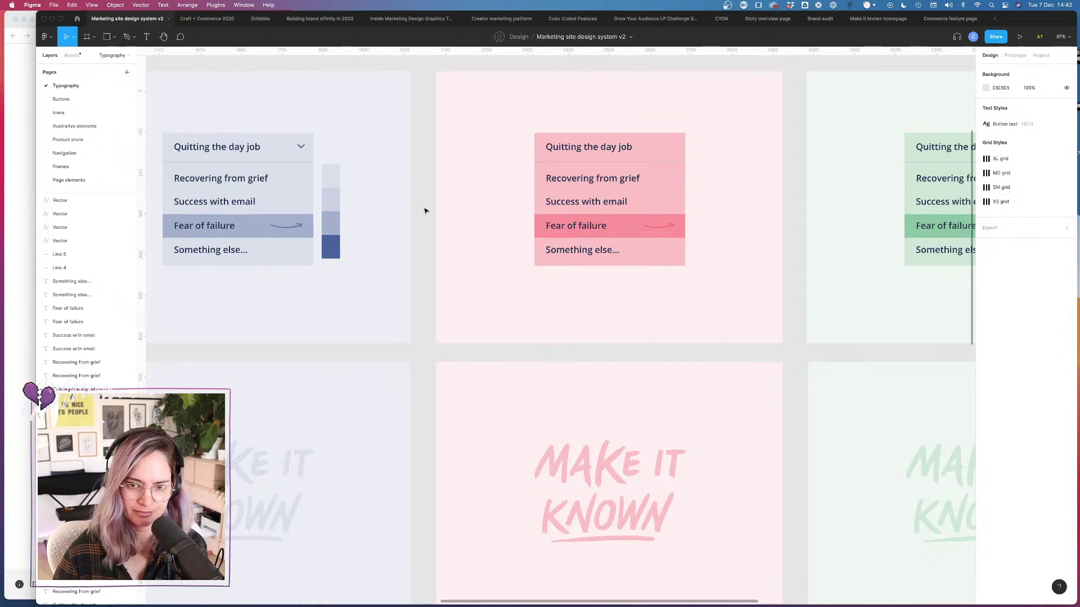
scroll(426, 211, "right", 1)
scroll(425, 211, "right", 15)
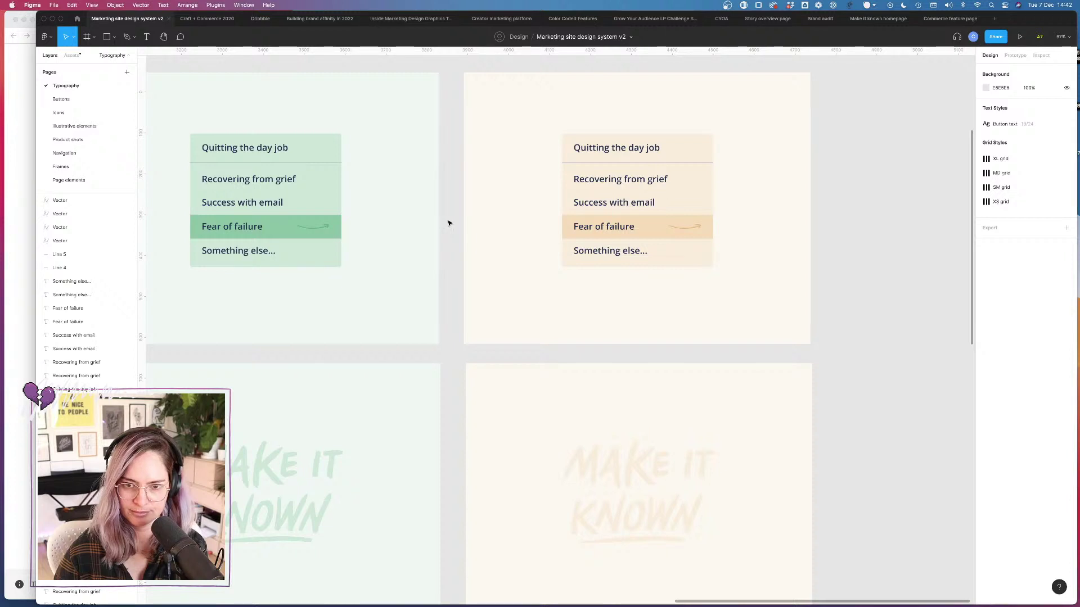
scroll(448, 224, "down", 10)
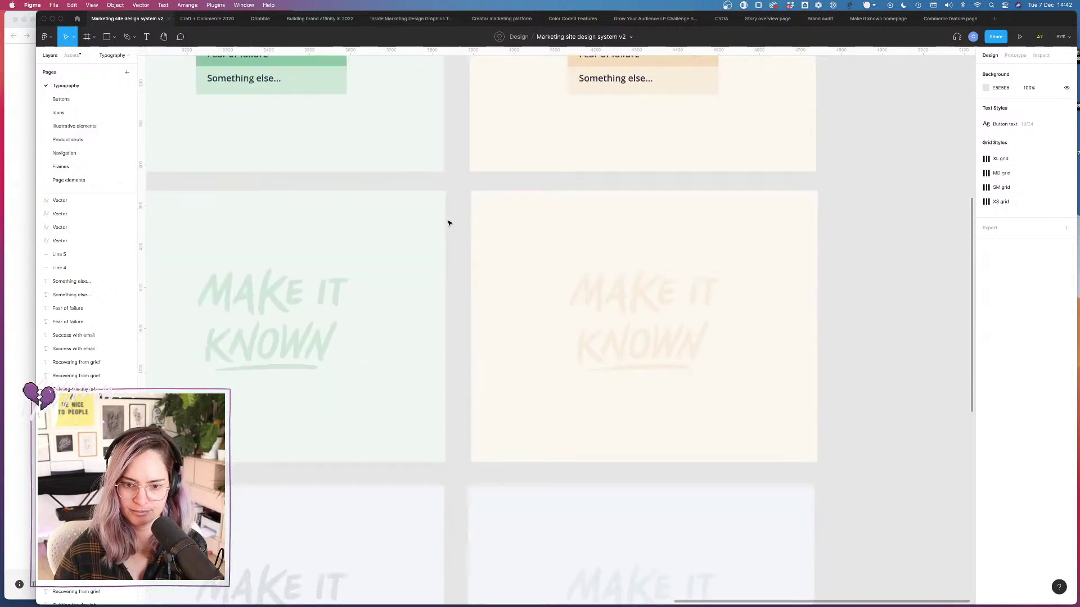
scroll(448, 223, "up", 4)
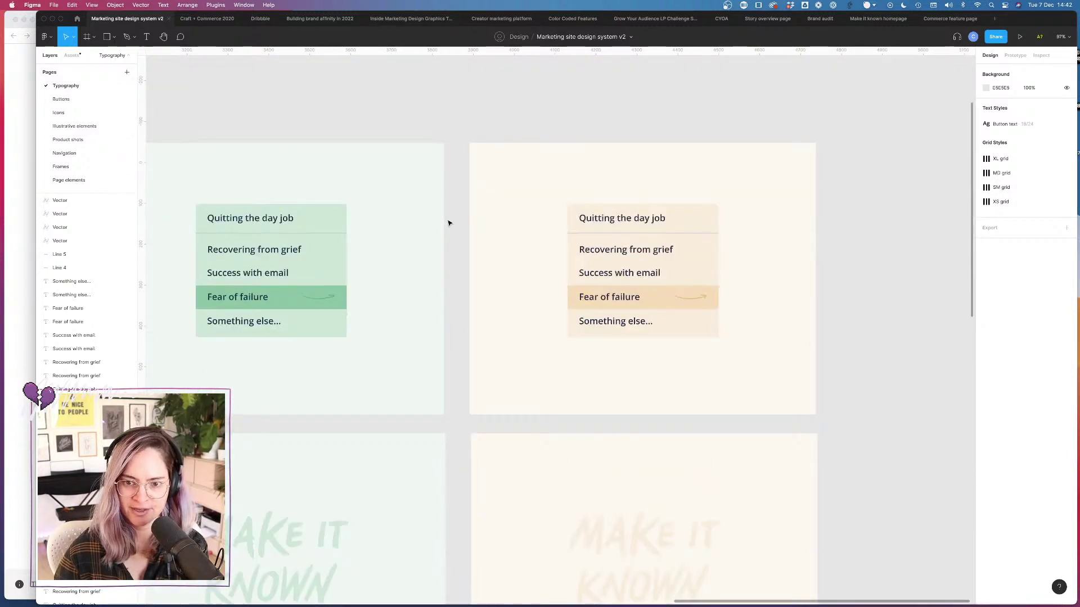
Step: Apply the Yellow 300 color style to the MAKE IT KNOWN lettering in the yellow column
scroll(448, 223, "down", 2)
left_click(630, 472)
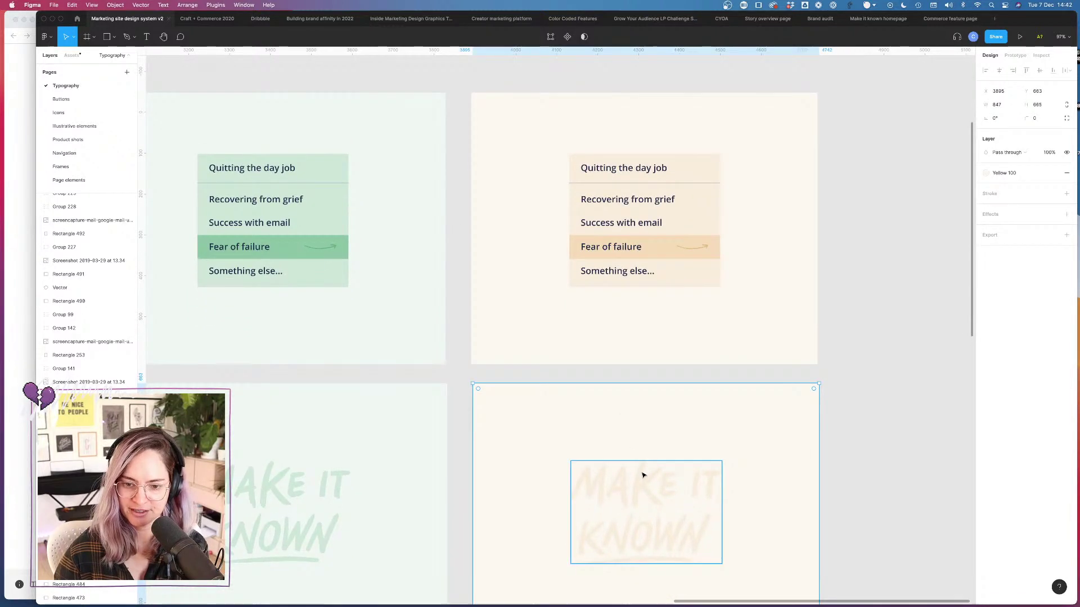
left_click(995, 207)
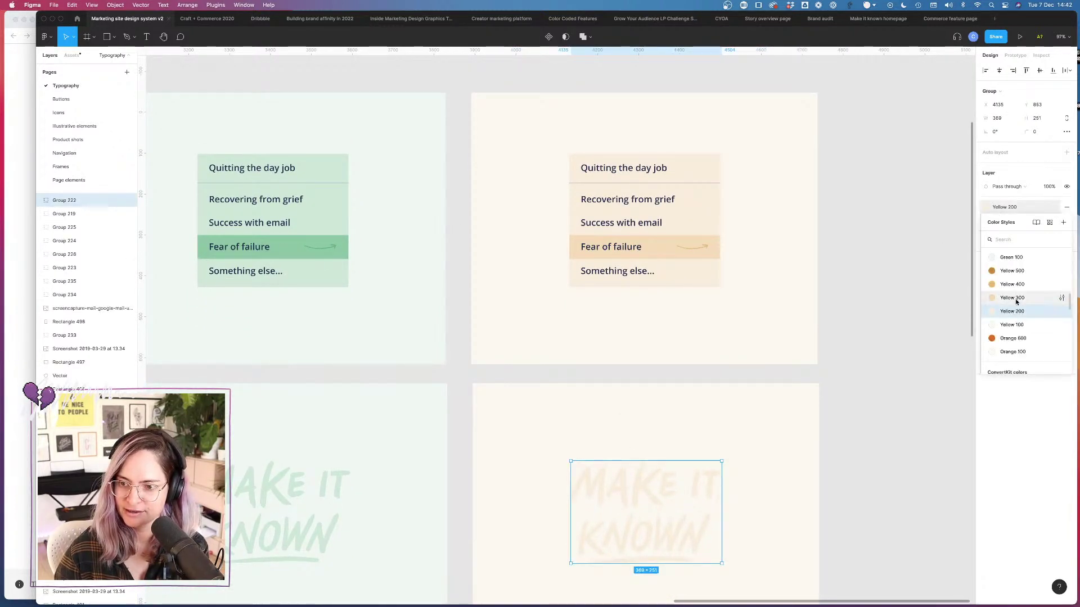
left_click(1004, 301)
left_click(894, 421)
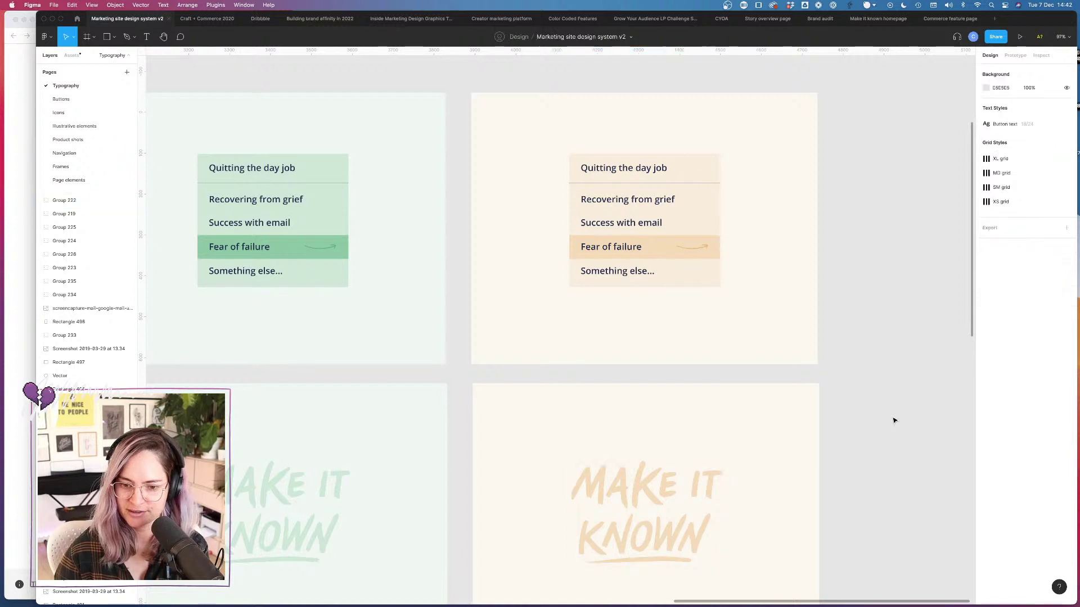
Step: Reopen the color style choices for the yellow column's MAKE IT KNOWN lettering
left_click(641, 475)
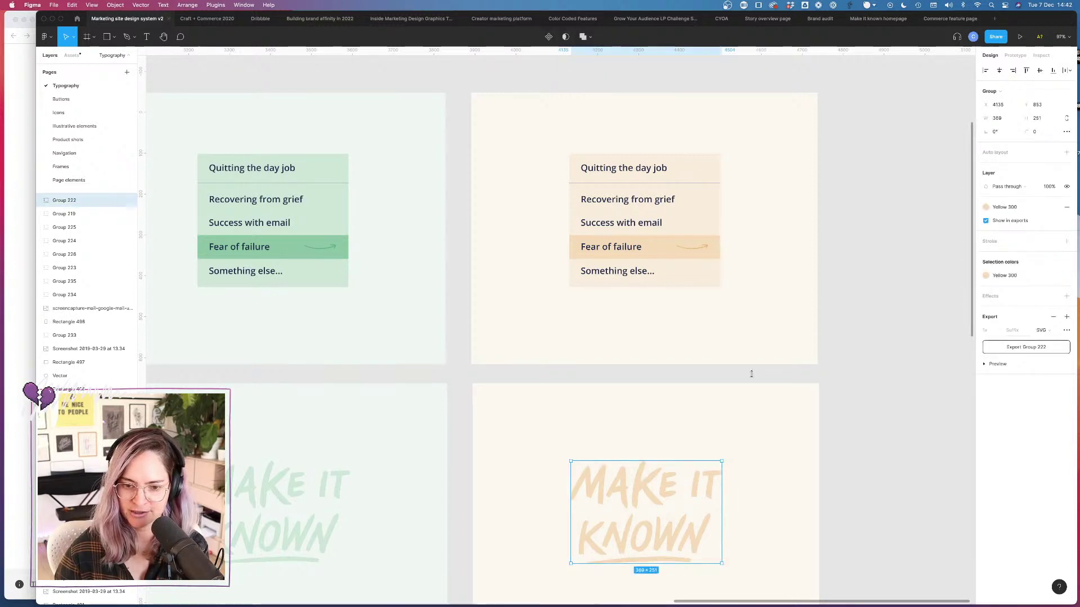
left_click(1009, 207)
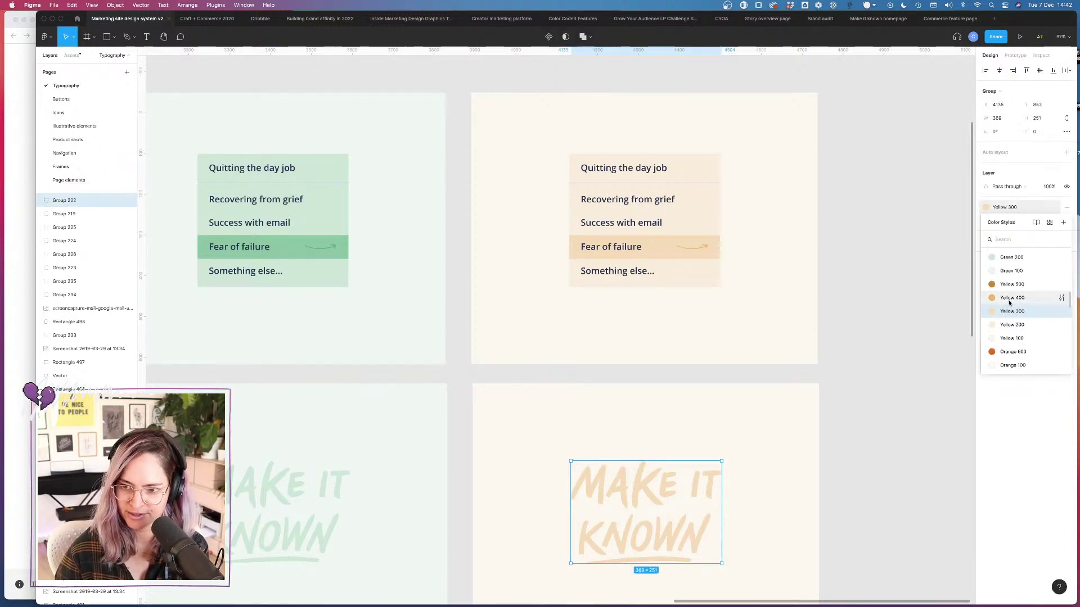
Step: Try the Yellow 200 color style on the MAKE IT KNOWN lettering in the cream panel, and restore its Yellow 300 fill
left_click(1008, 326)
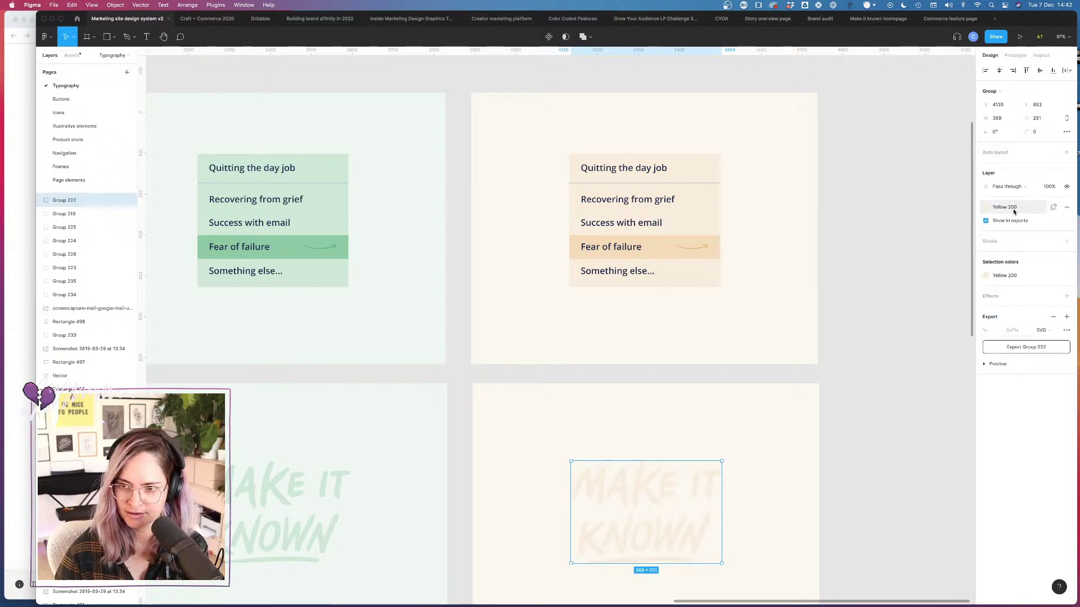
left_click(1012, 208)
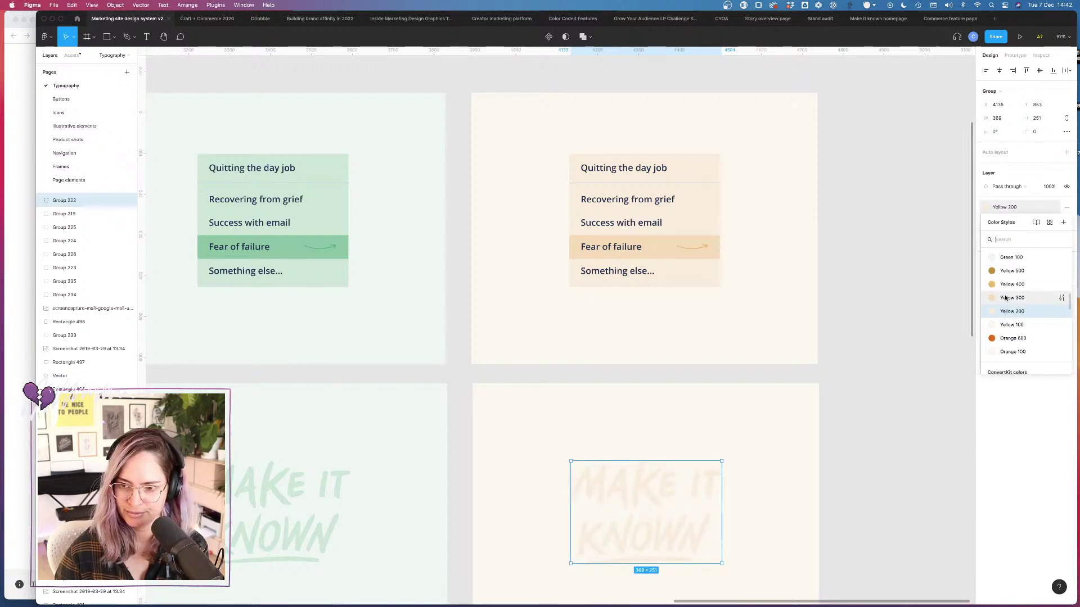
left_click(839, 385)
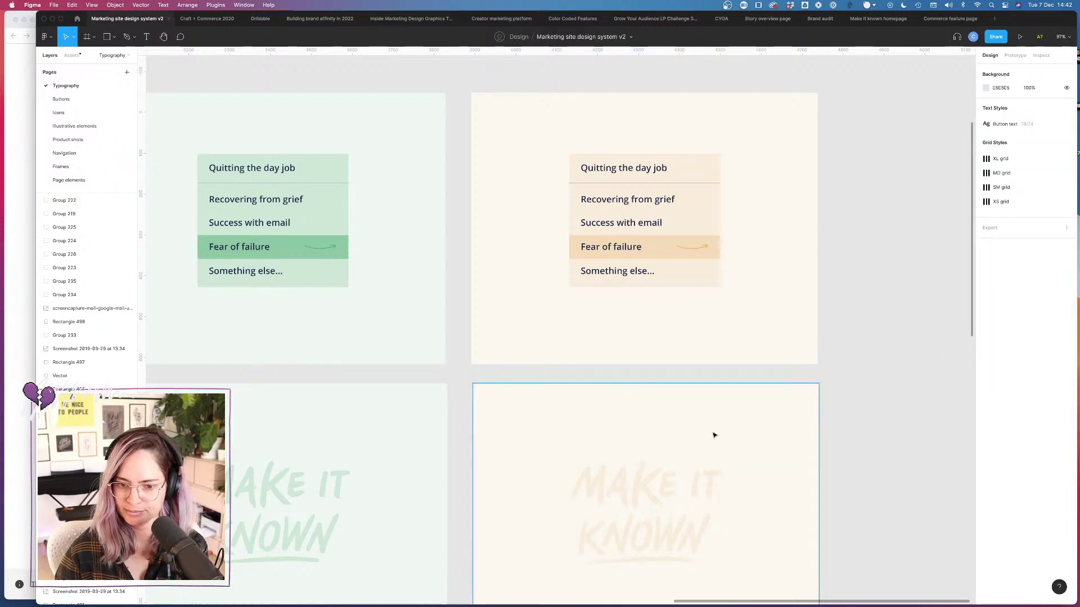
left_click(645, 482)
left_click(1015, 207)
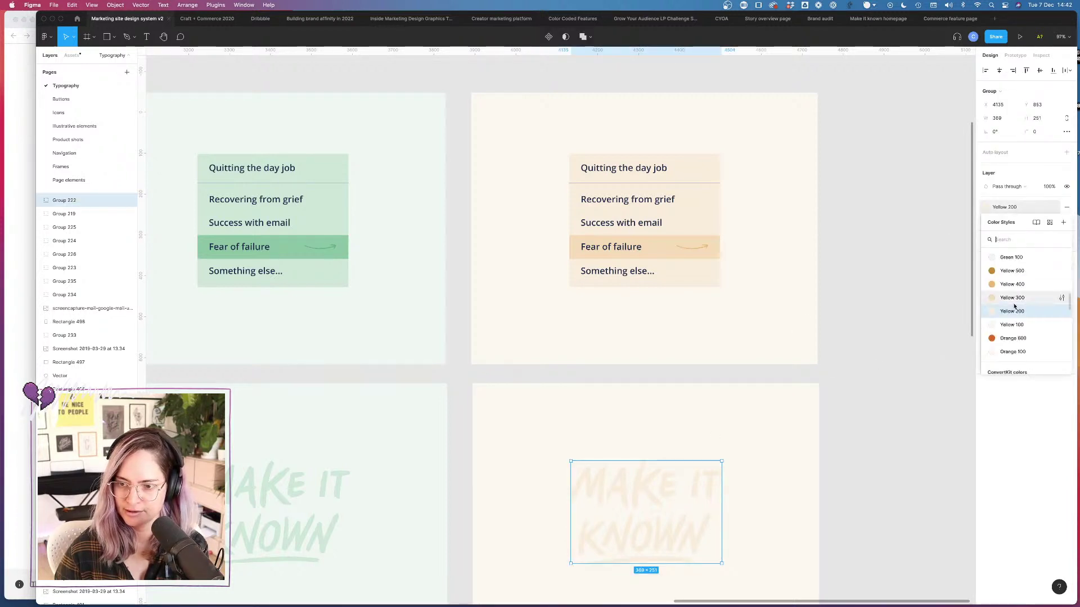
left_click(1015, 303)
left_click(808, 252)
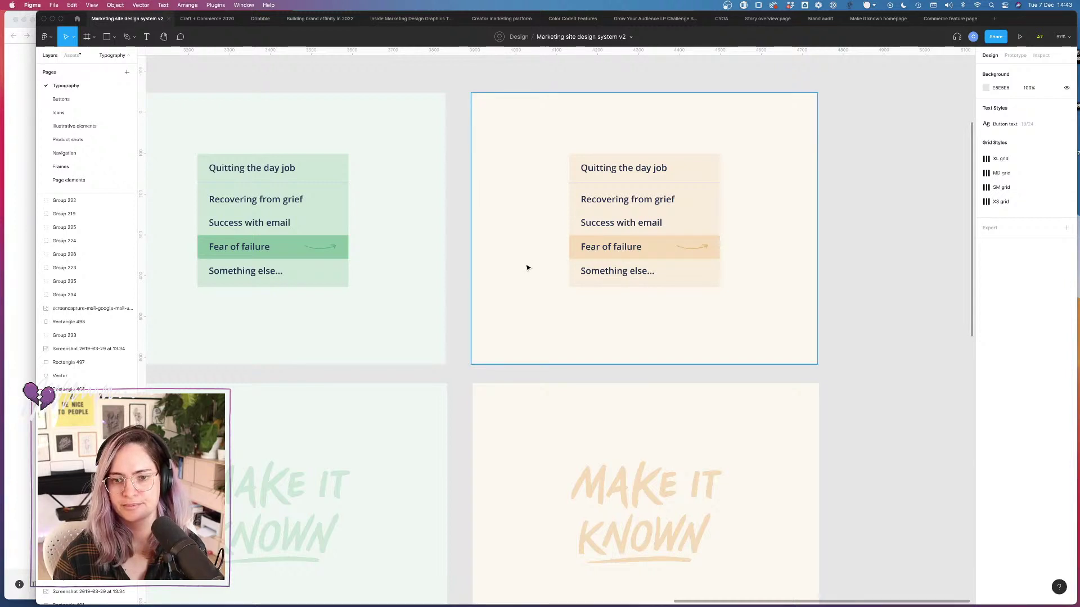
Step: Move the faint MAKE IT KNOWN panel out of the gray row's fourth column and put a duplicate of the third-column panel in its place
scroll(523, 273, "down", 5)
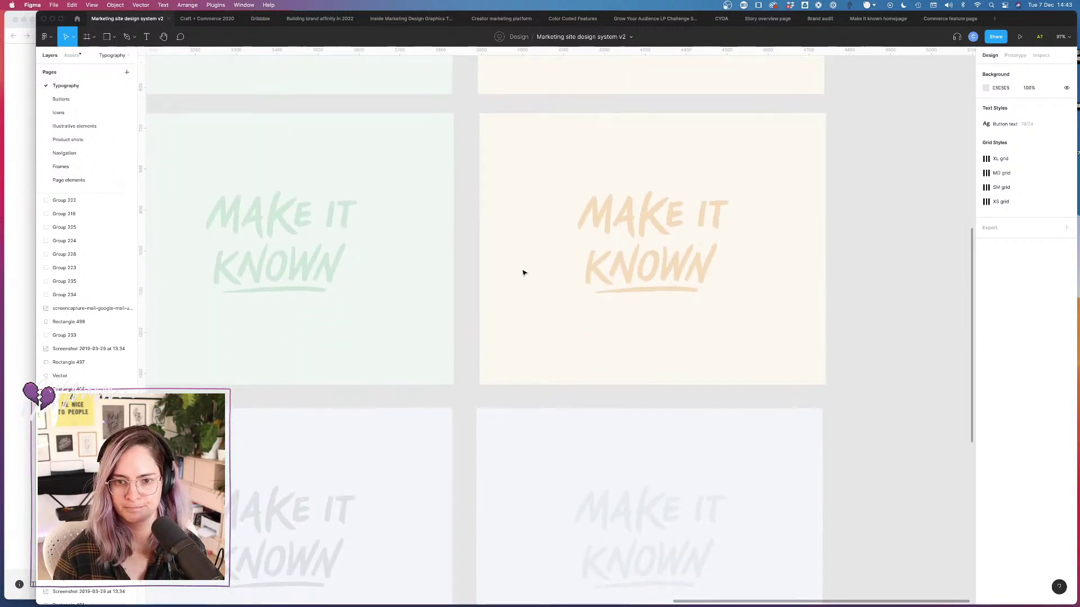
scroll(523, 272, "down", 5)
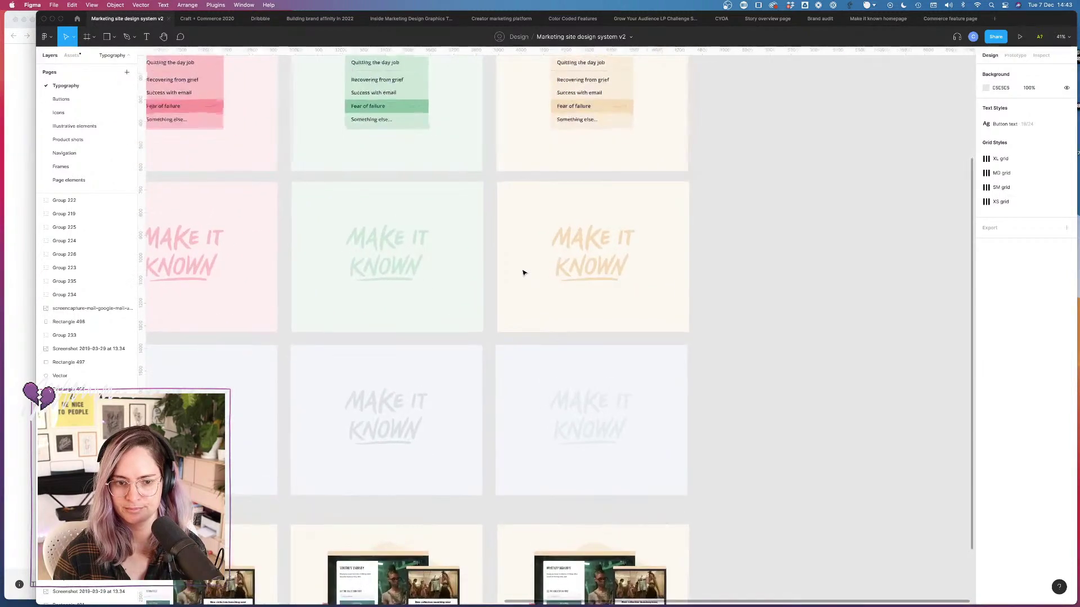
left_click_drag(771, 345, 875, 404)
left_click(448, 381)
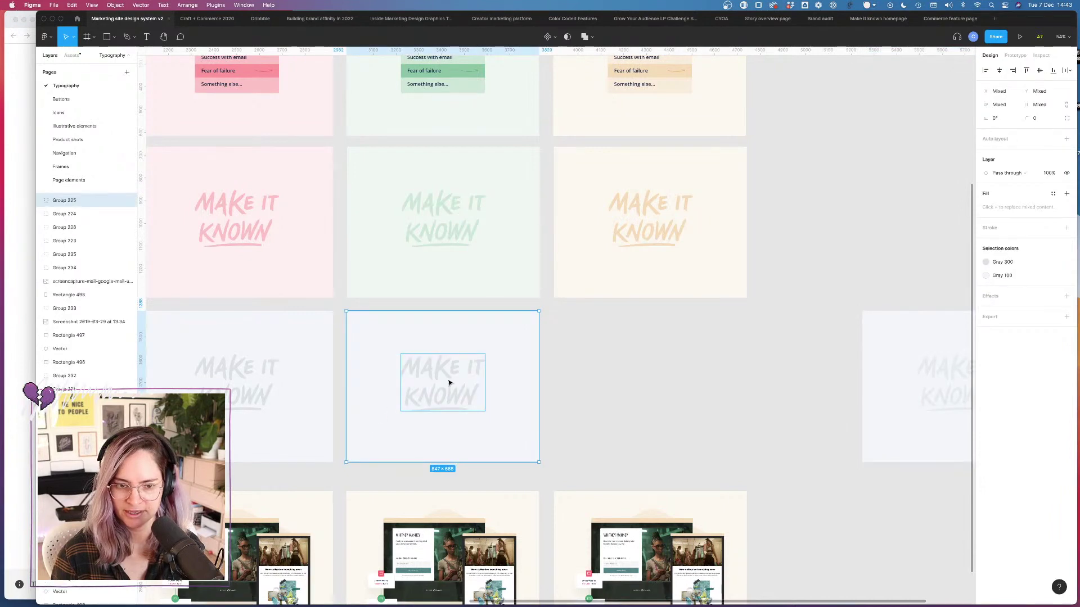
left_click_drag(448, 381, 659, 390)
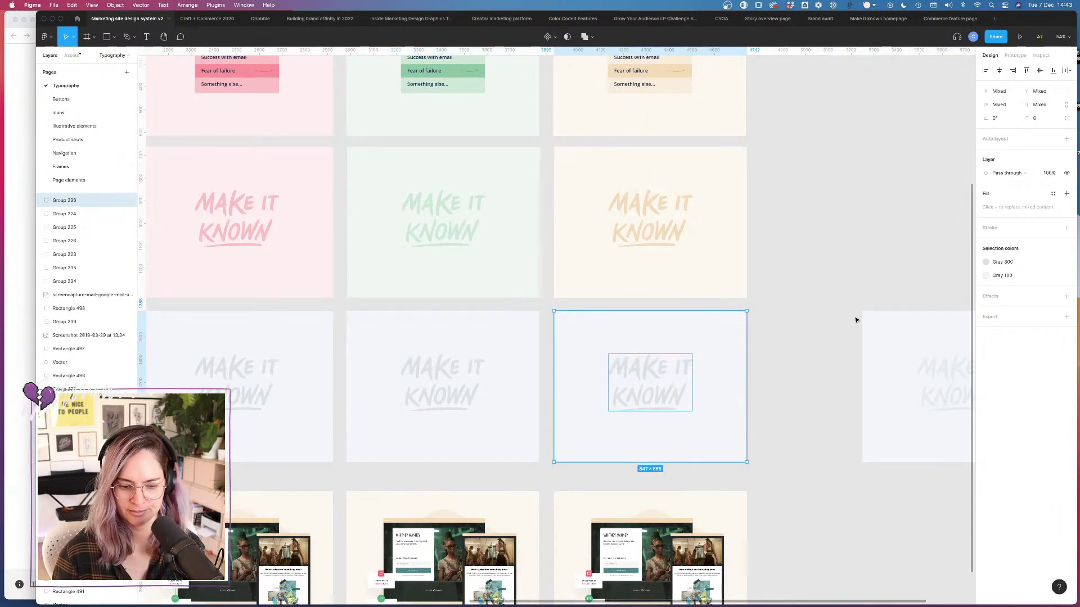
left_click(822, 313)
Step: Select the whole product mockup in the third column, including its background, and replace its Yellow 200 color with Green 200
scroll(814, 309, "down", 5)
scroll(815, 309, "left", 4)
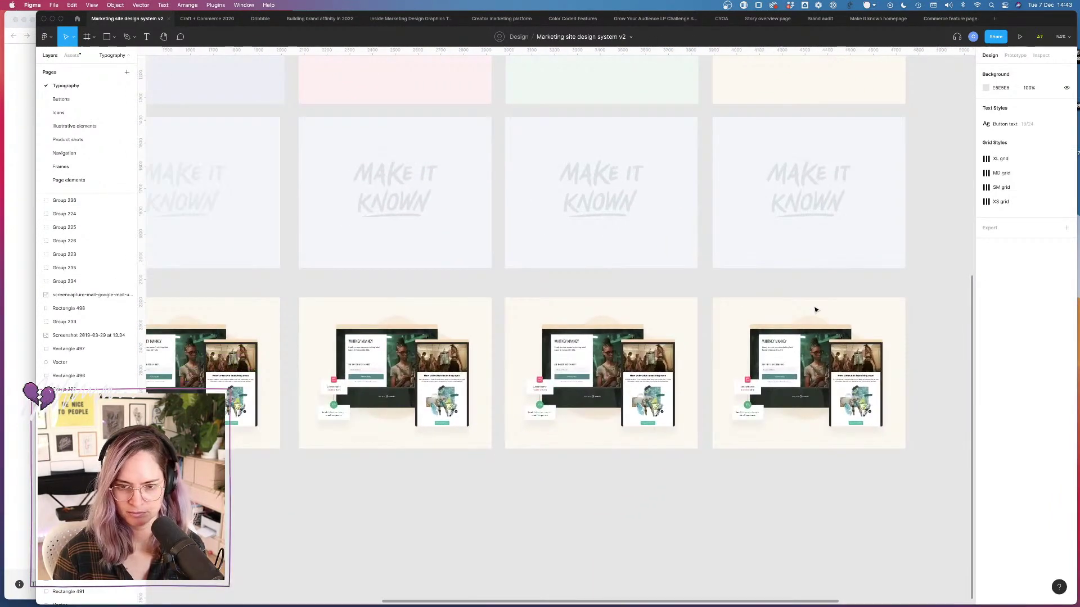
left_click(630, 337)
scroll(638, 329, "up", 5)
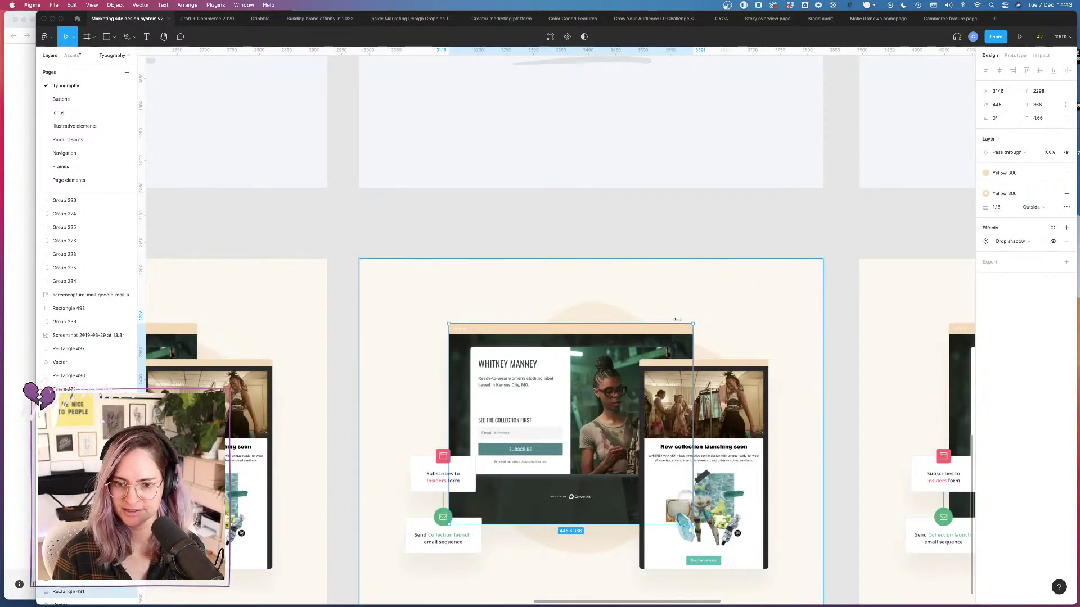
left_click_drag(398, 234, 795, 582)
left_click(986, 346)
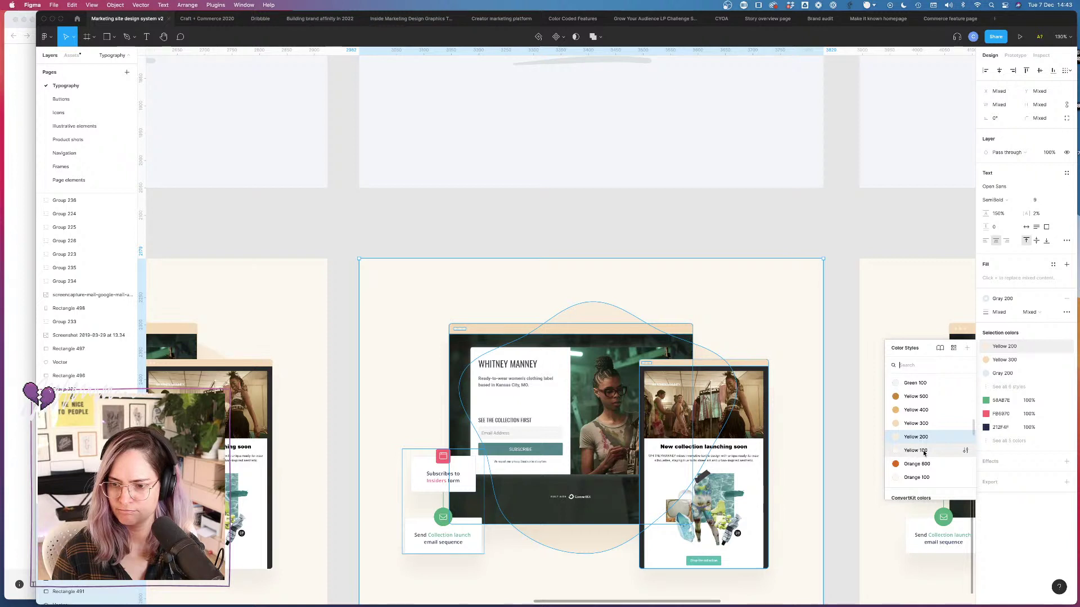
left_click(1009, 387)
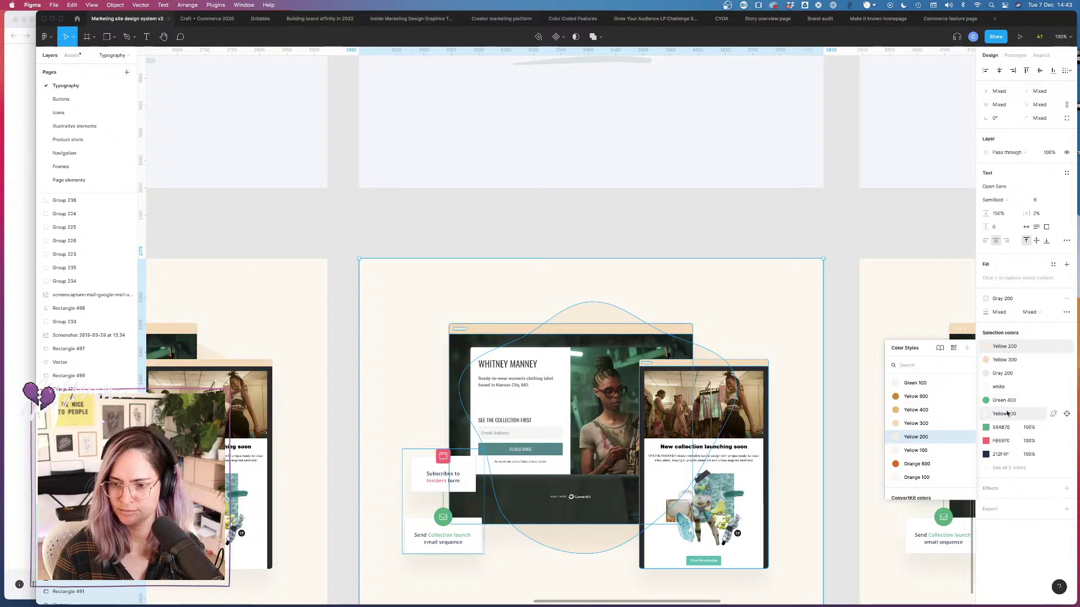
scroll(928, 427, "down", 3)
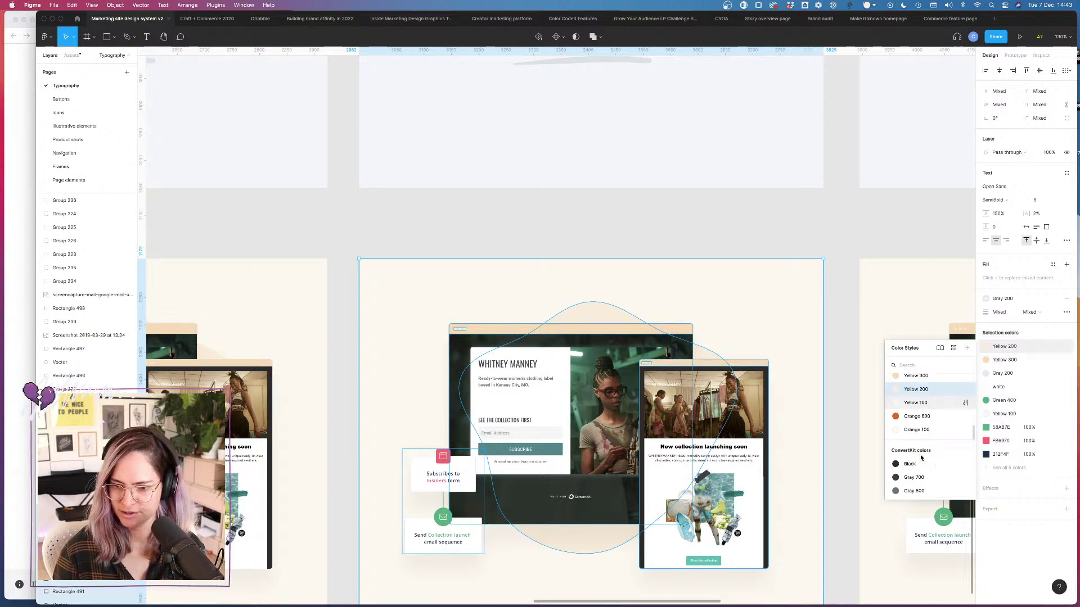
scroll(663, 319, "up", 10)
scroll(663, 319, "down", 12)
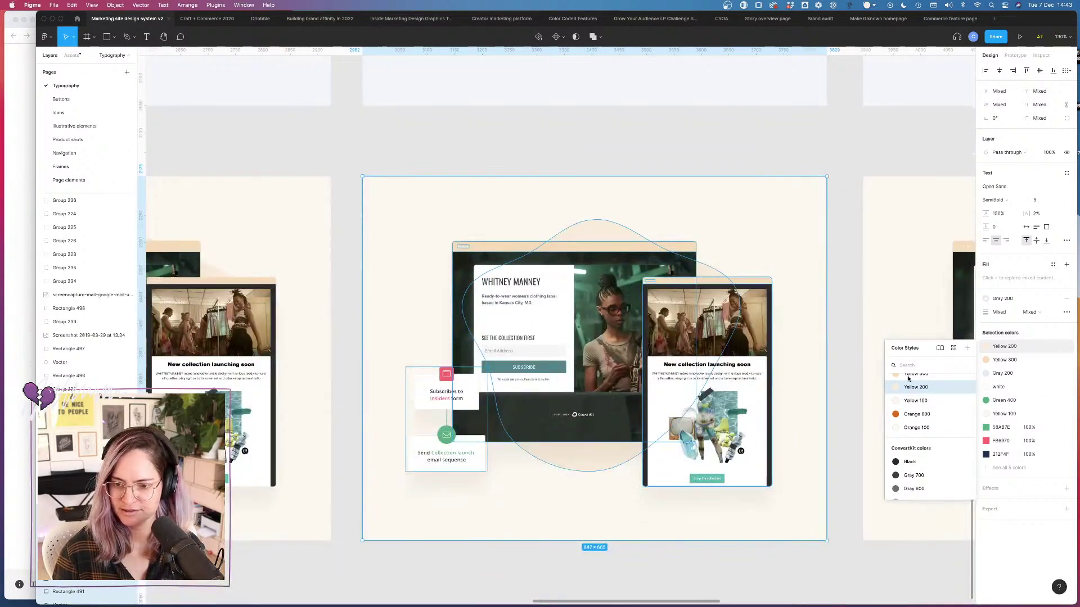
scroll(952, 436, "up", 3)
left_click(919, 417)
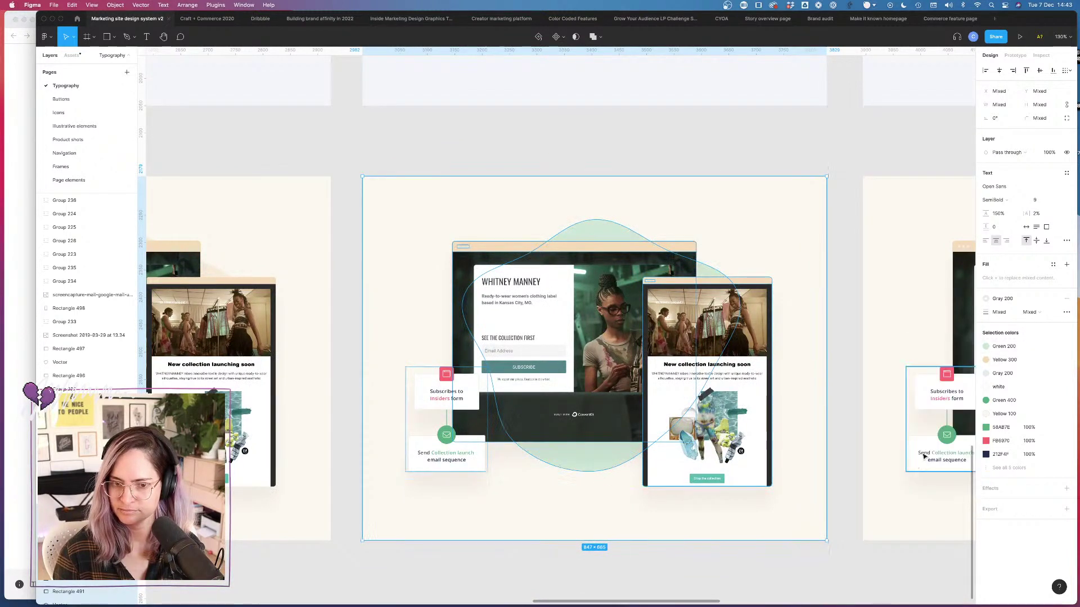
Step: Replace the third-column mockup's Yellow 300 color with Green 300 and its Yellow 100 background with Green 100
left_click(987, 360)
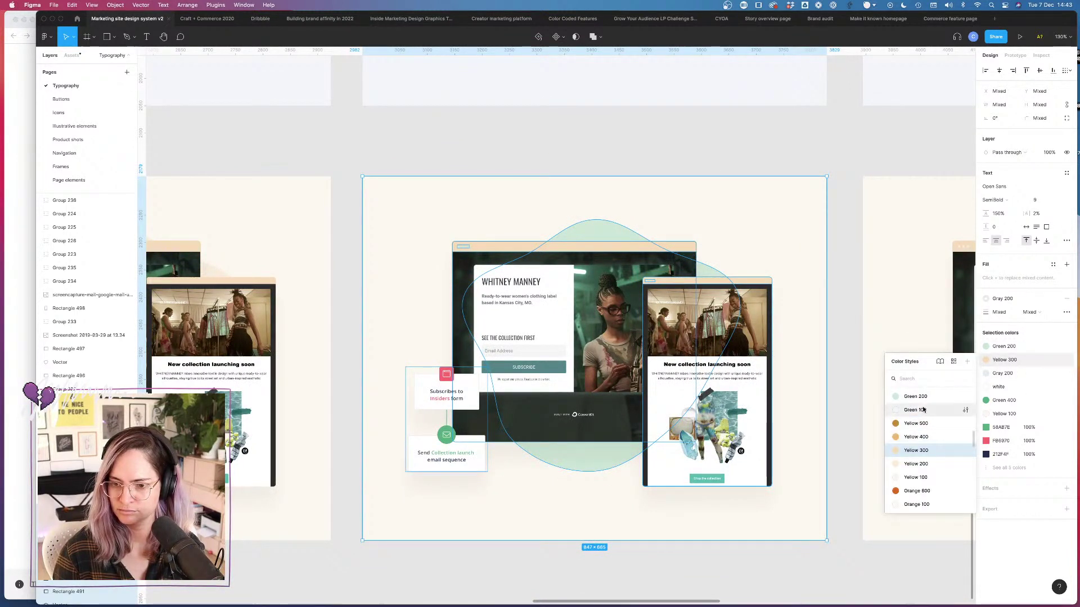
left_click(919, 405)
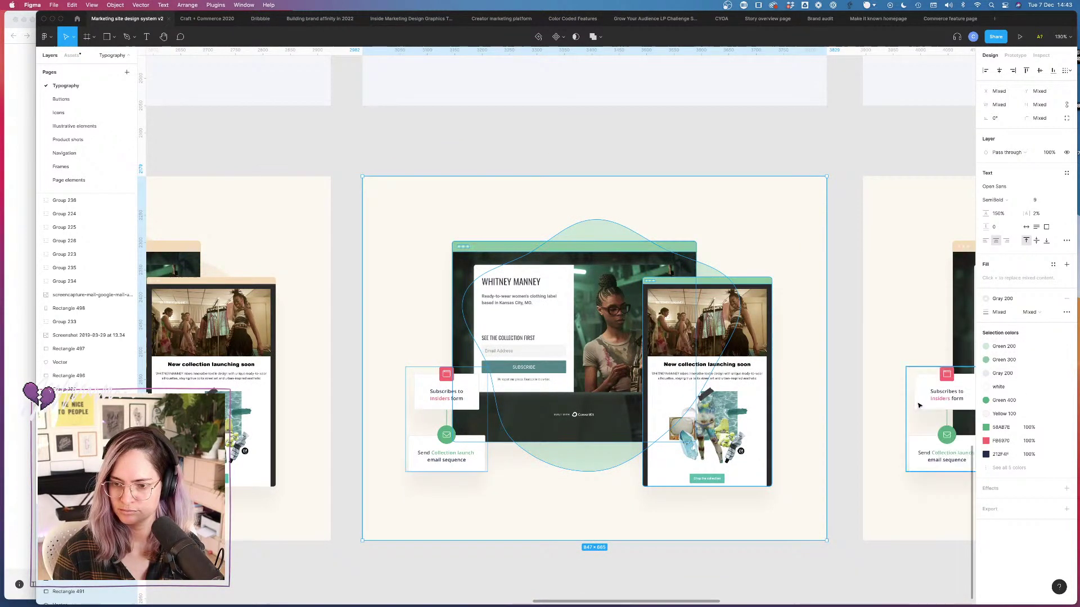
left_click(986, 414)
scroll(931, 475, "up", 5)
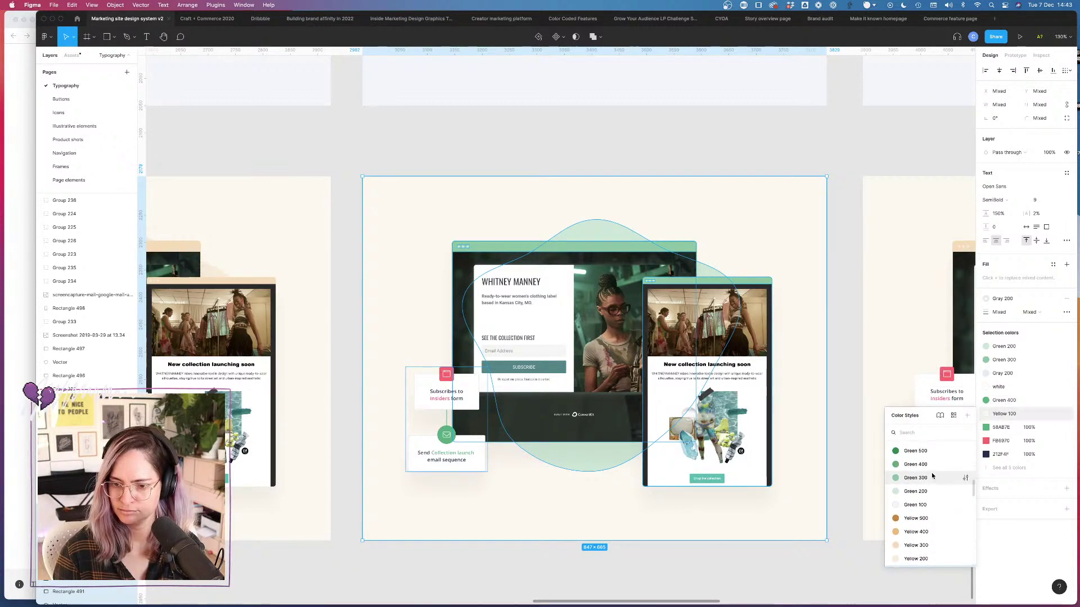
left_click(917, 503)
left_click(696, 139)
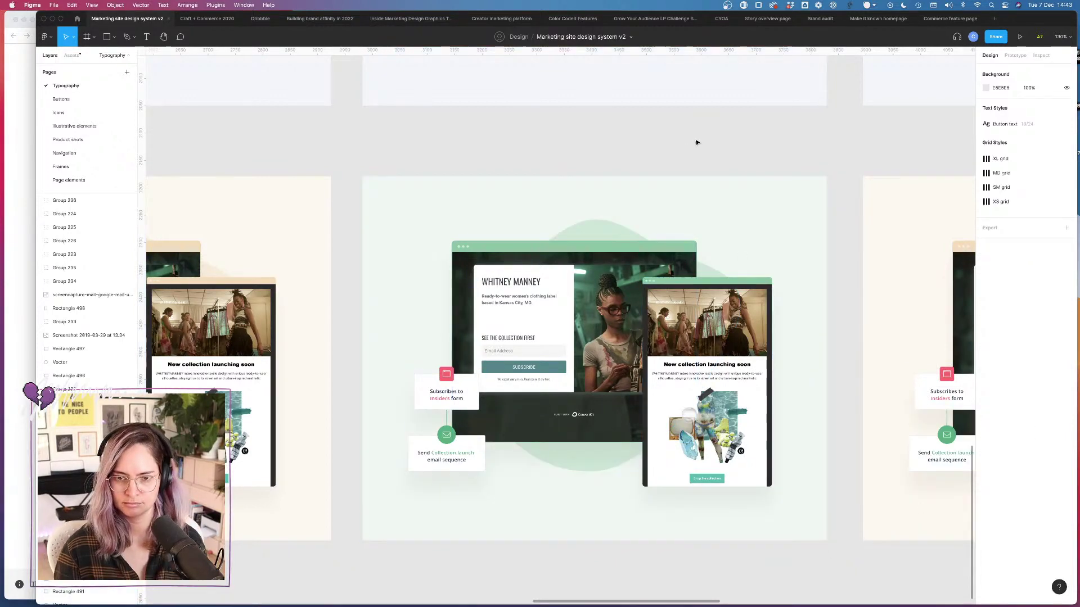
Step: Select the whole product mockup in the second column and replace its Yellow 200 color with Red 200
scroll(696, 141, "down", 3)
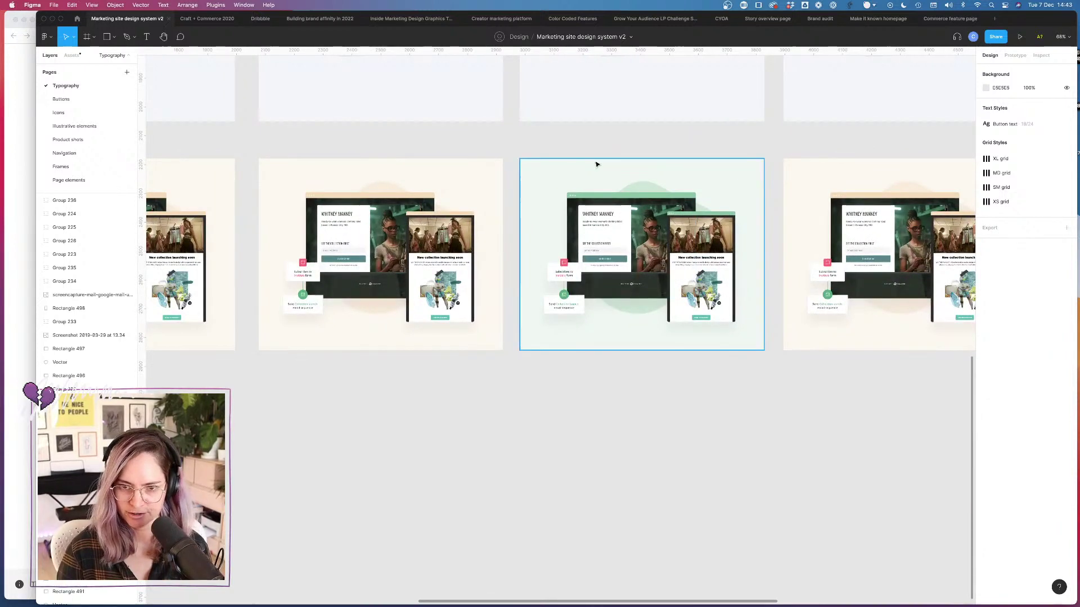
scroll(597, 164, "up", 3)
scroll(598, 163, "left", 4)
left_click_drag(417, 223, 622, 406)
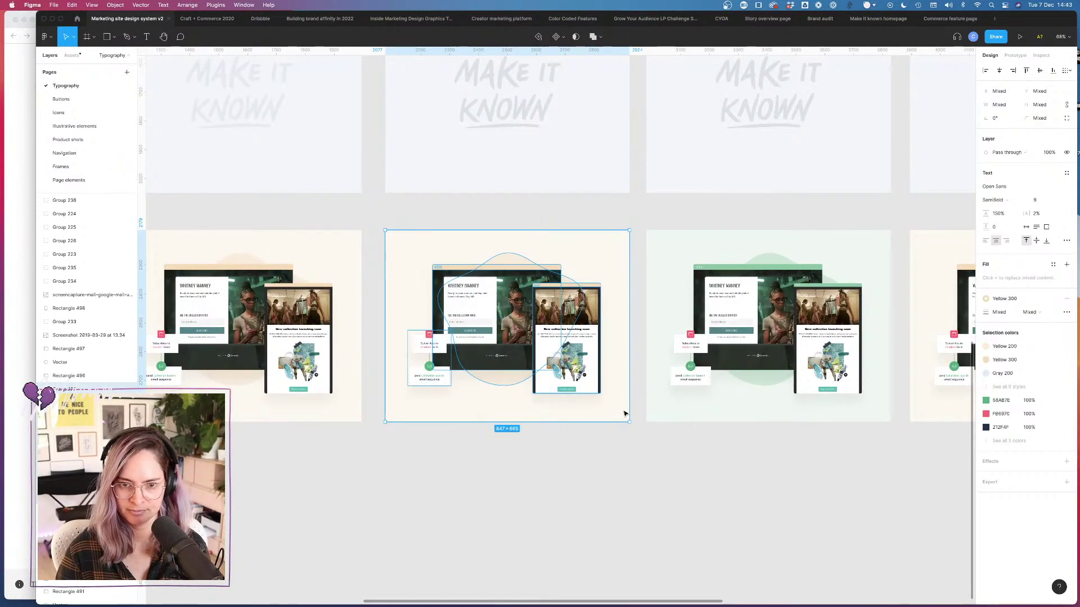
scroll(579, 248, "up", 5)
scroll(579, 251, "down", 4)
scroll(579, 251, "down", 3)
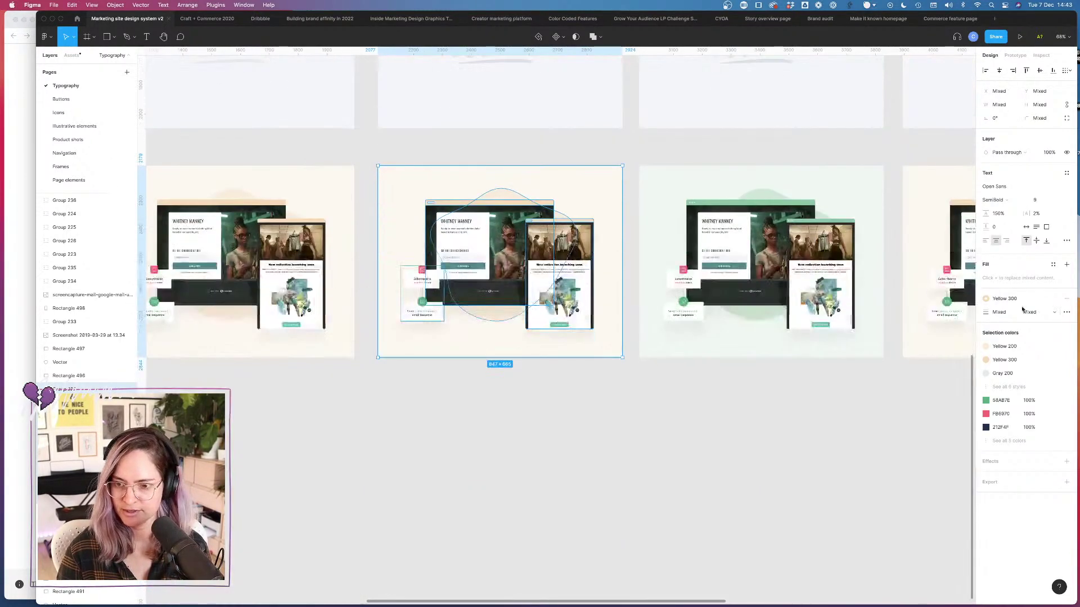
left_click(1006, 347)
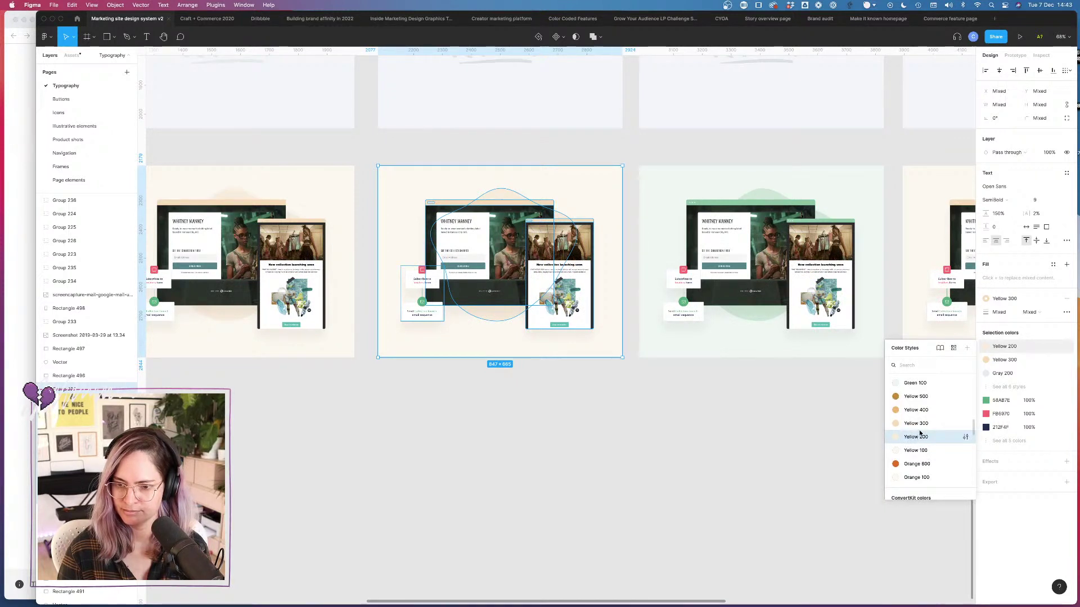
scroll(919, 433, "up", 5)
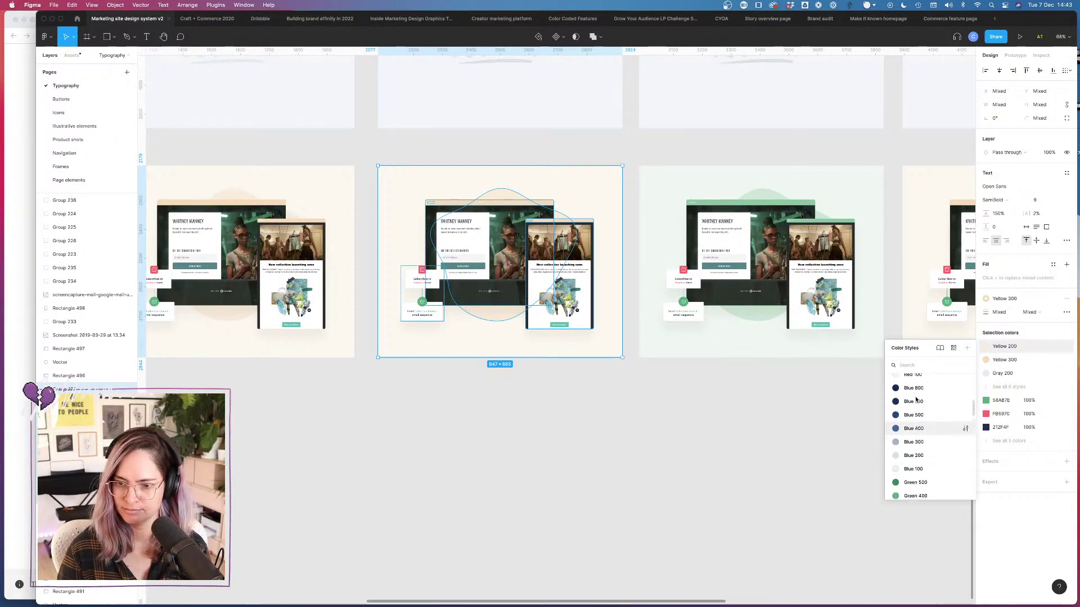
scroll(916, 399, "up", 2)
left_click(917, 402)
Step: Replace the second-column mockup's Yellow 300 color with Red 300 and its Yellow 100 background with Red 100
left_click(995, 360)
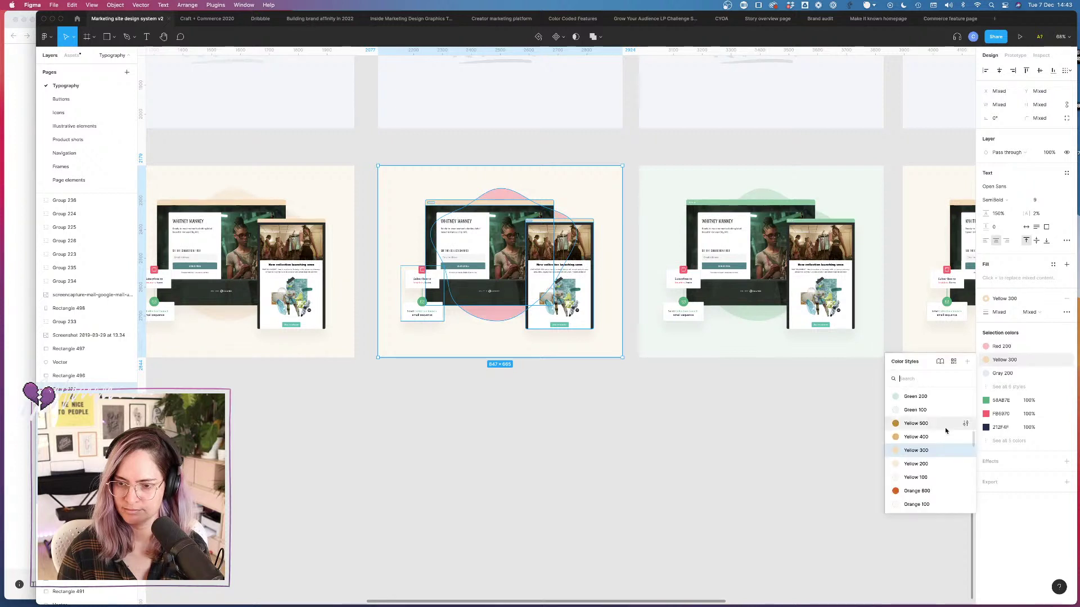
scroll(934, 430, "up", 5)
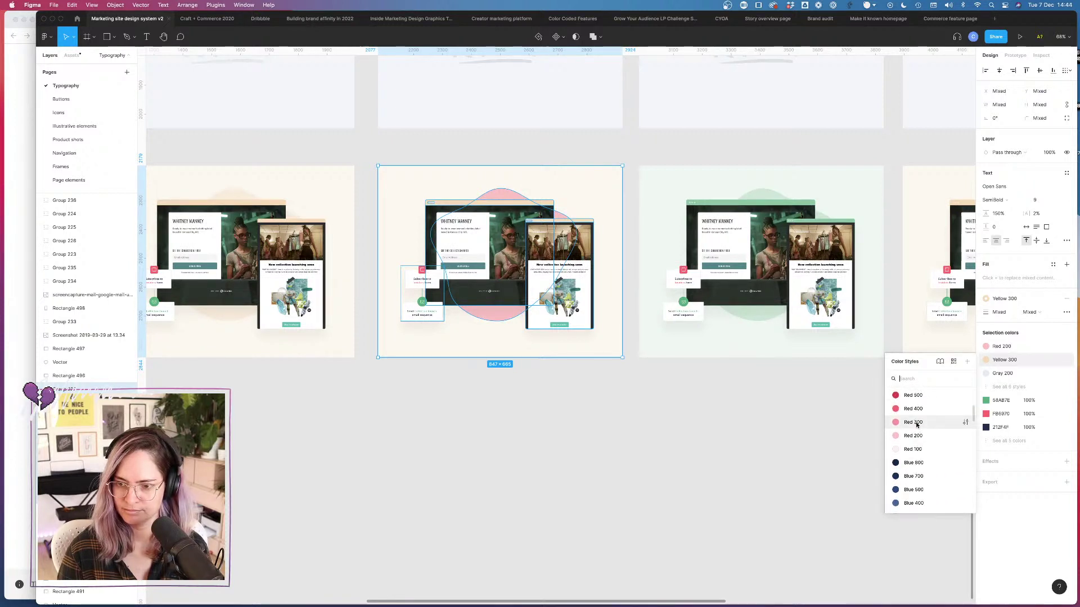
left_click(916, 422)
left_click(988, 387)
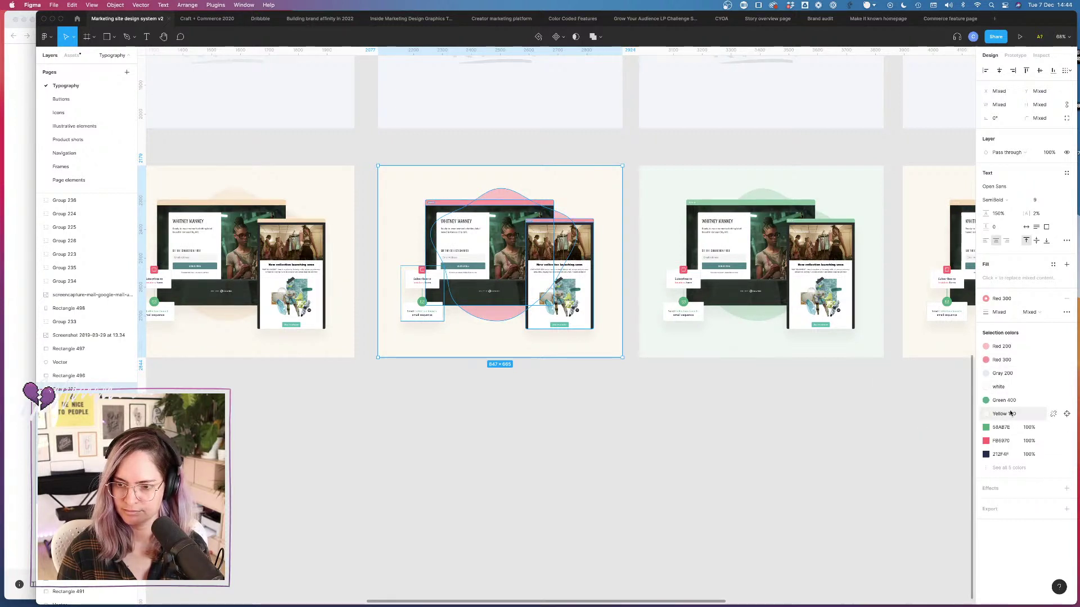
left_click(1010, 413)
scroll(928, 495, "up", 5)
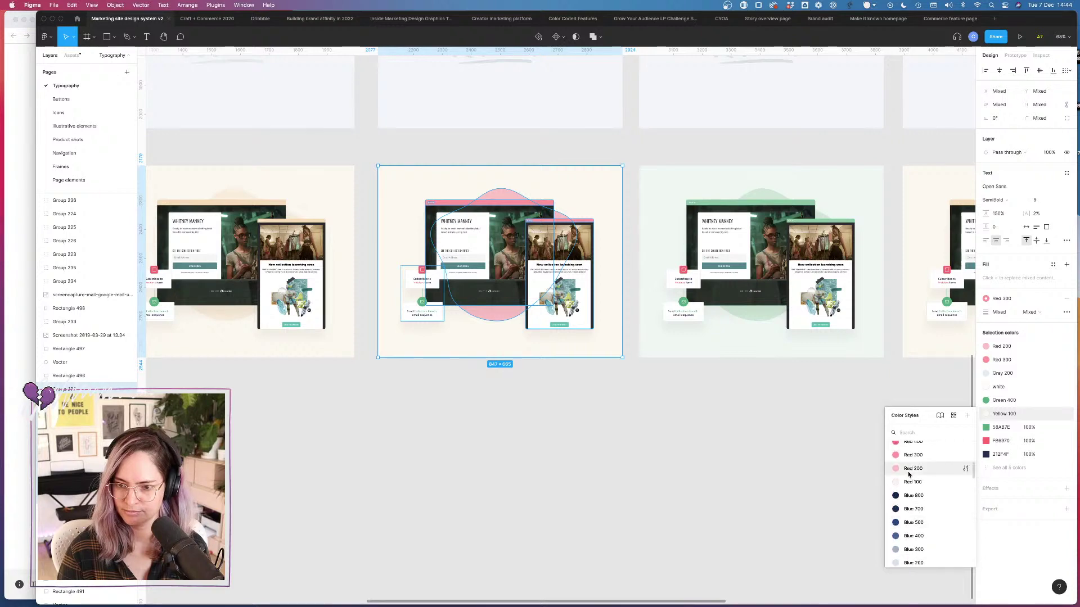
left_click(911, 482)
left_click(615, 451)
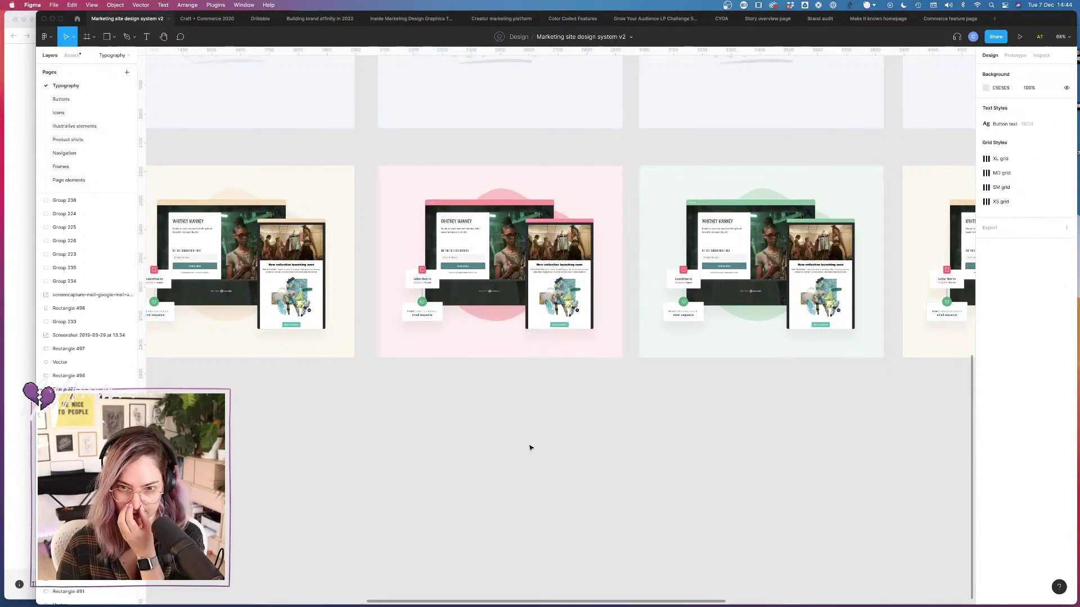
Step: Select the whole product mockup in the first column and replace its Yellow 200 color with Blue 200
scroll(529, 448, "up", 3)
scroll(529, 447, "left", 7)
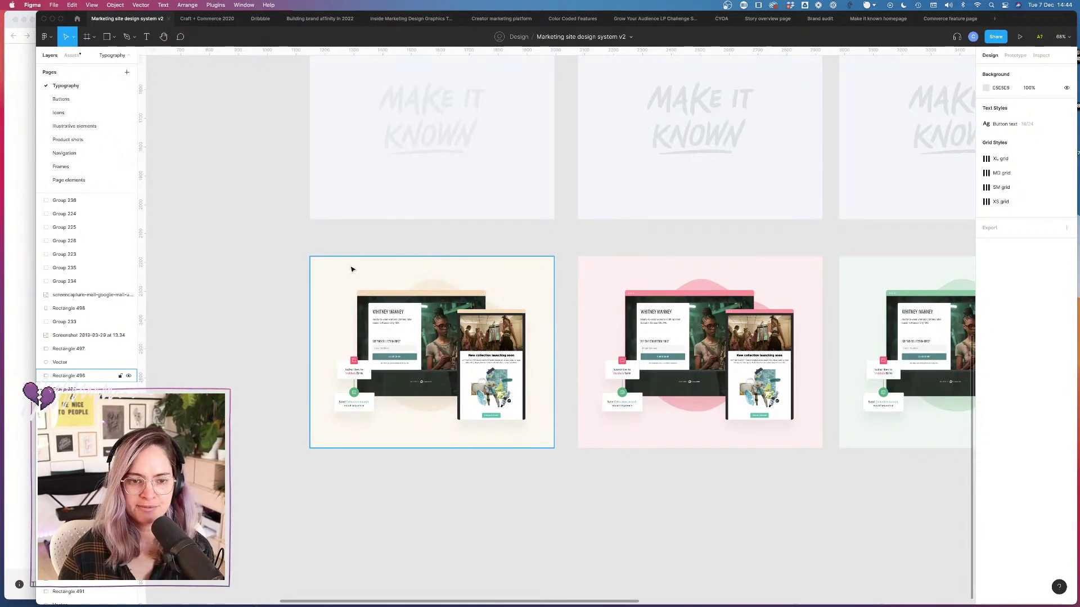
left_click_drag(272, 258, 542, 474)
scroll(529, 394, "up", 10)
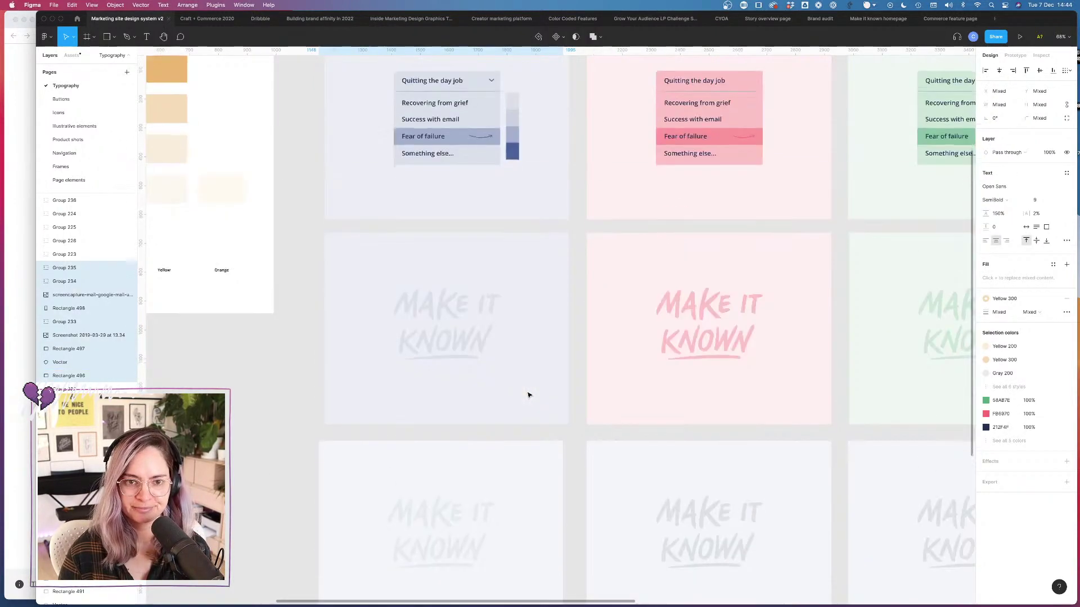
scroll(528, 395, "down", 10)
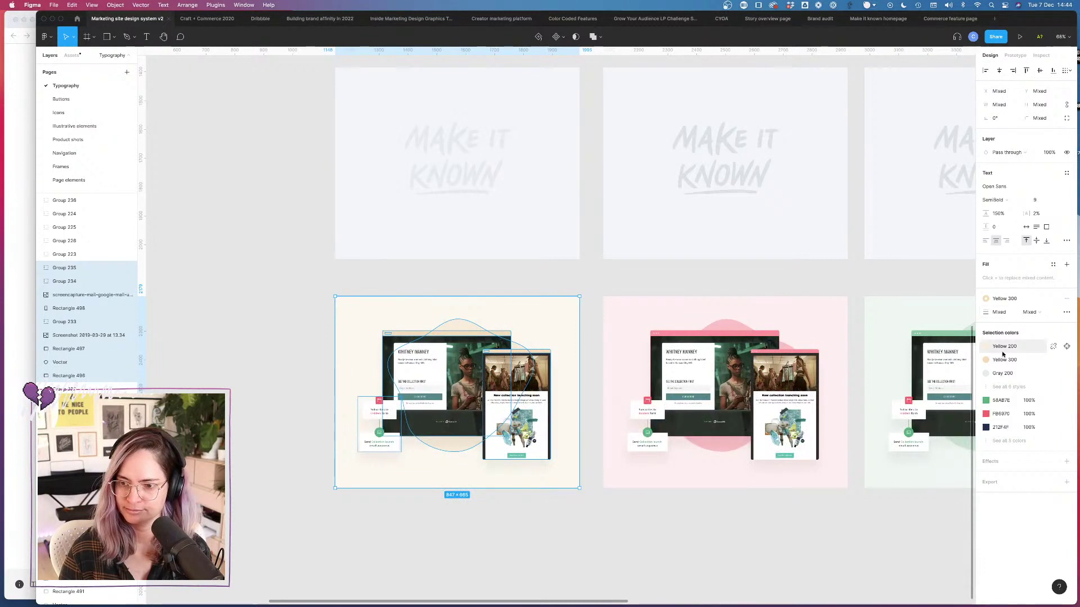
left_click(1010, 349)
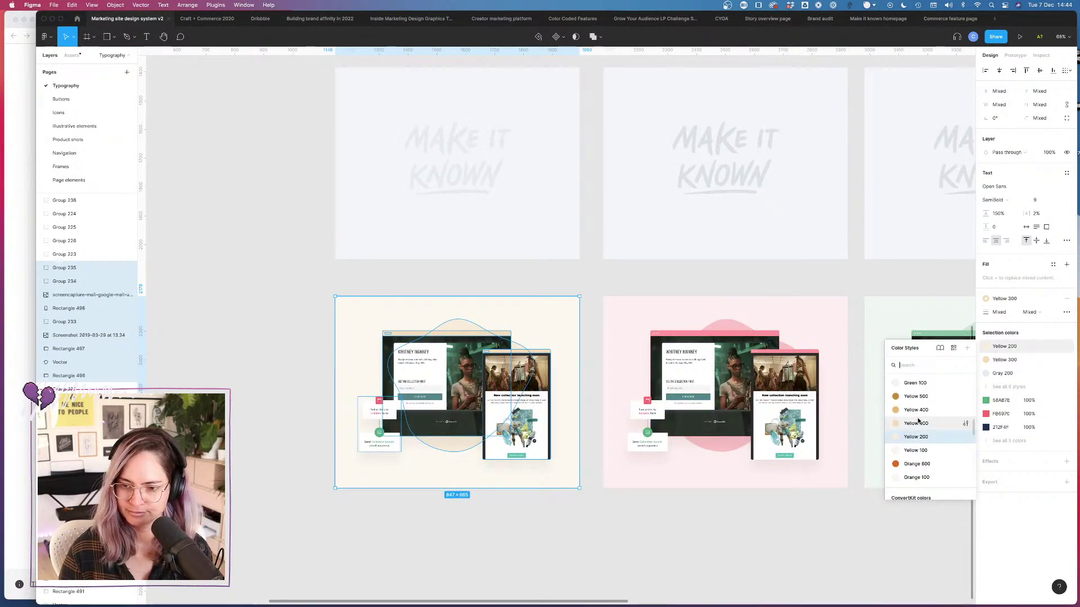
scroll(917, 428, "up", 5)
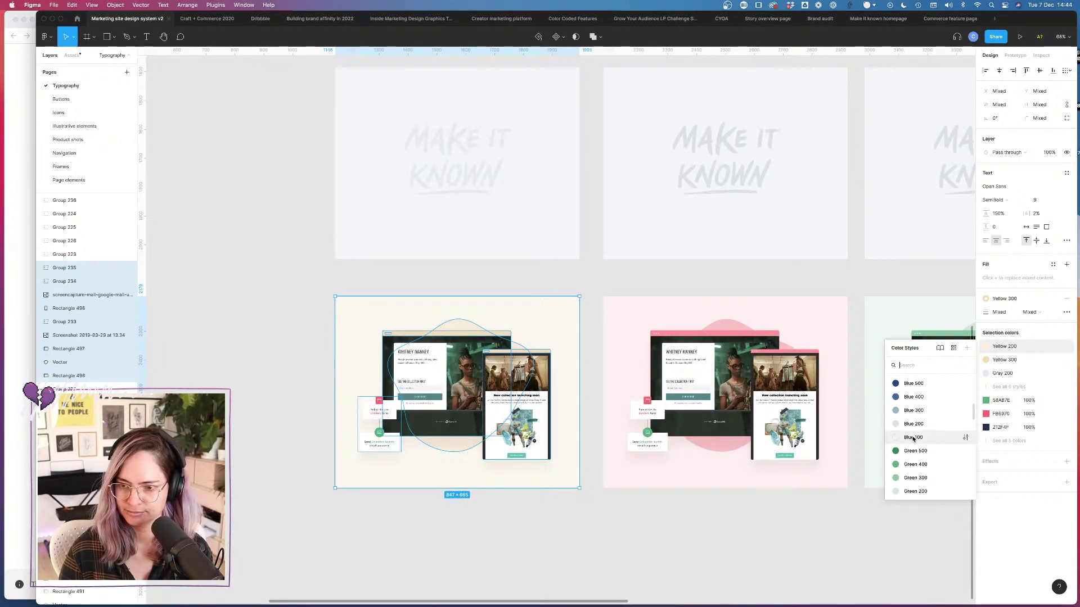
left_click(913, 425)
Step: Replace the first-column mockup's Yellow 300 color with Blue 300 and its Yellow 100 background with Blue 100
left_click(1012, 360)
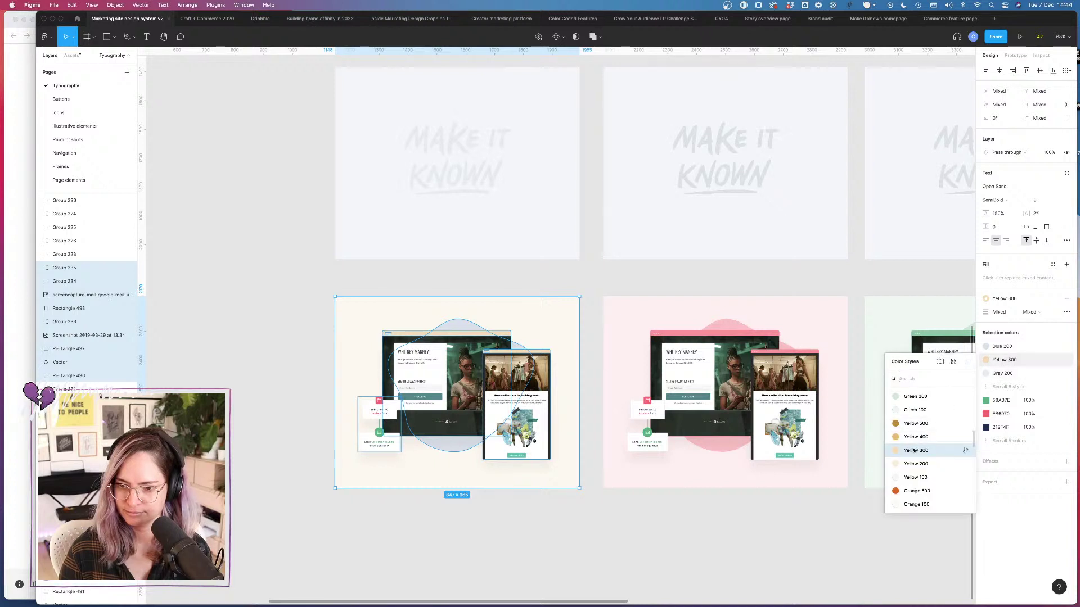
scroll(916, 444, "up", 5)
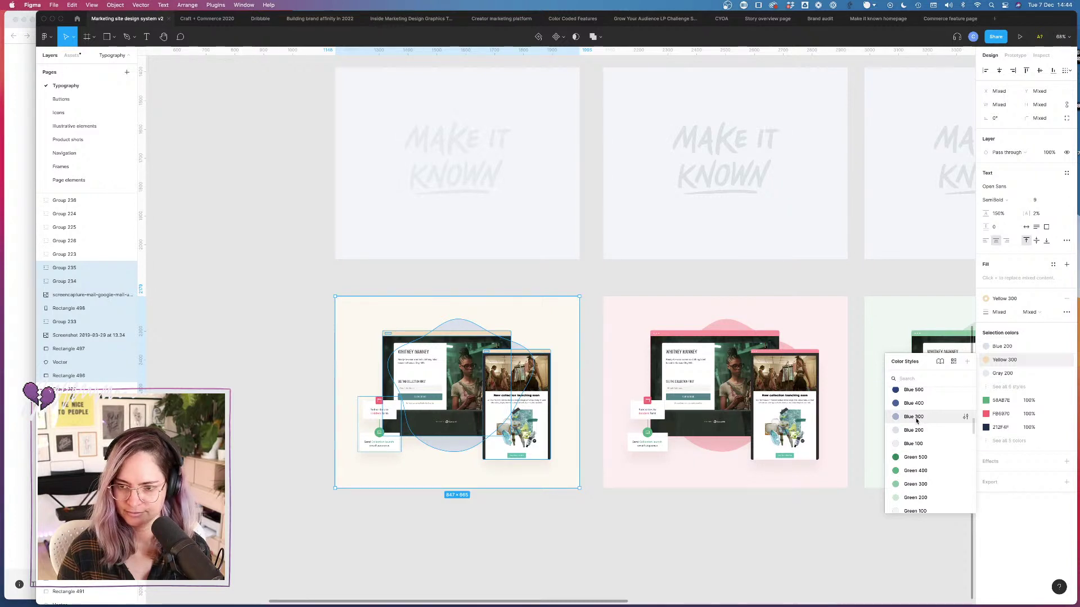
left_click(916, 418)
left_click(1002, 374)
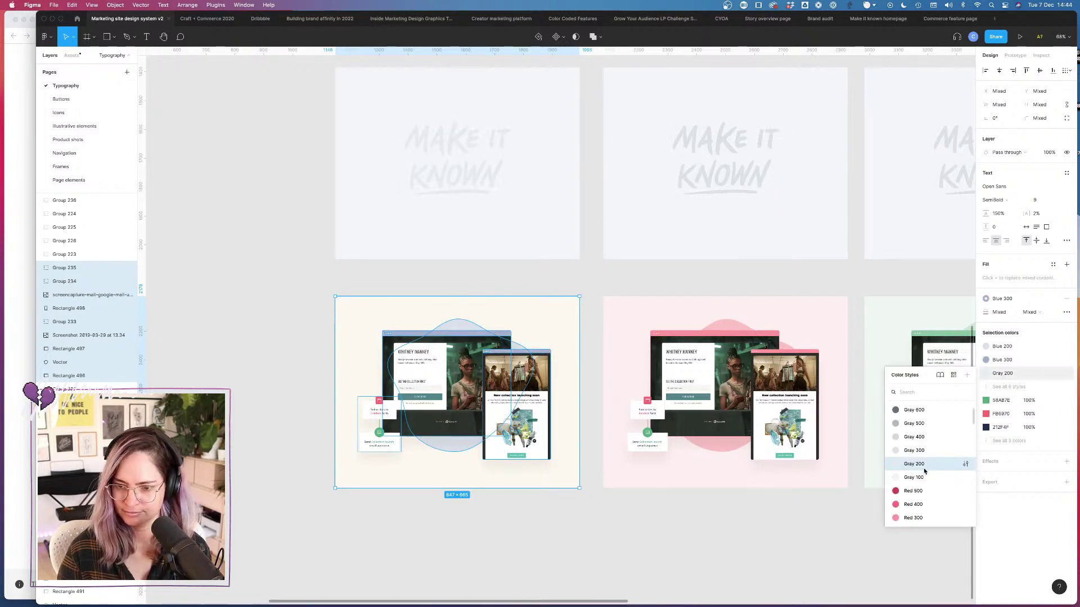
scroll(924, 471, "up", 2)
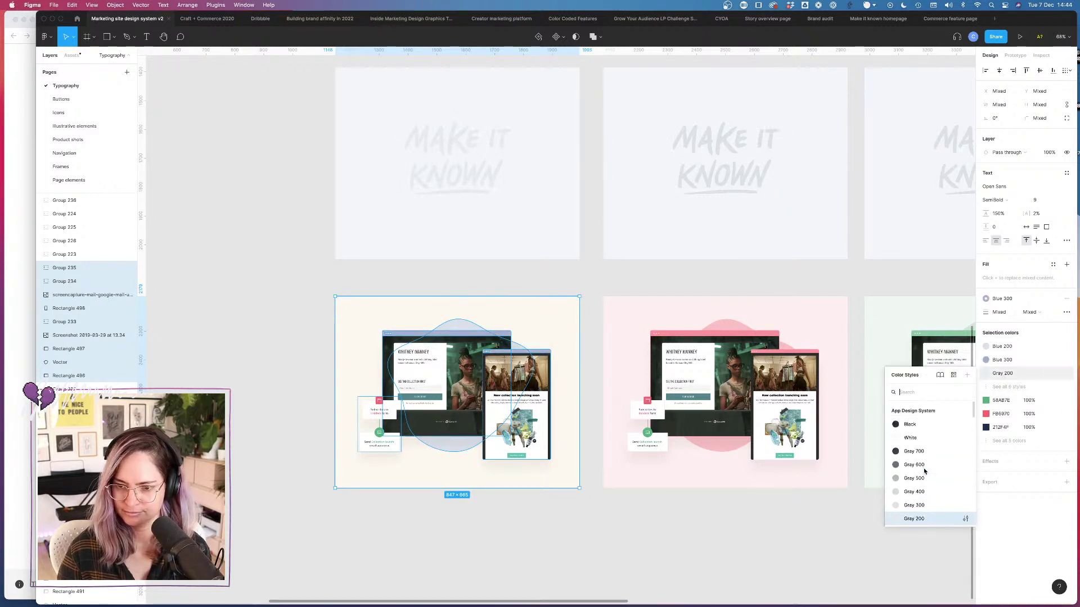
left_click(1002, 387)
left_click(1004, 414)
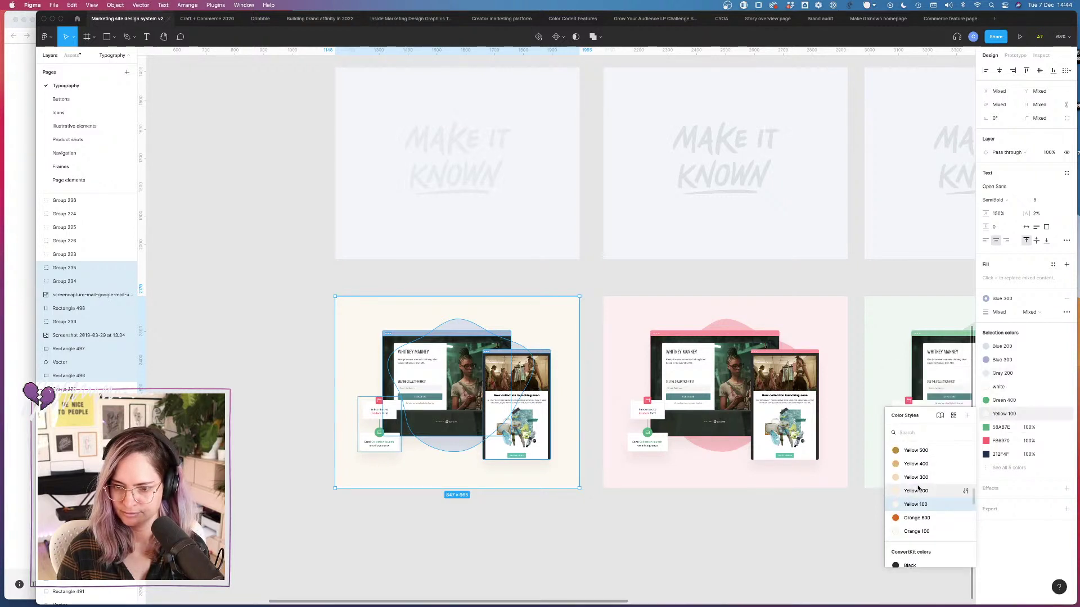
scroll(918, 489, "down", 5)
left_click(916, 530)
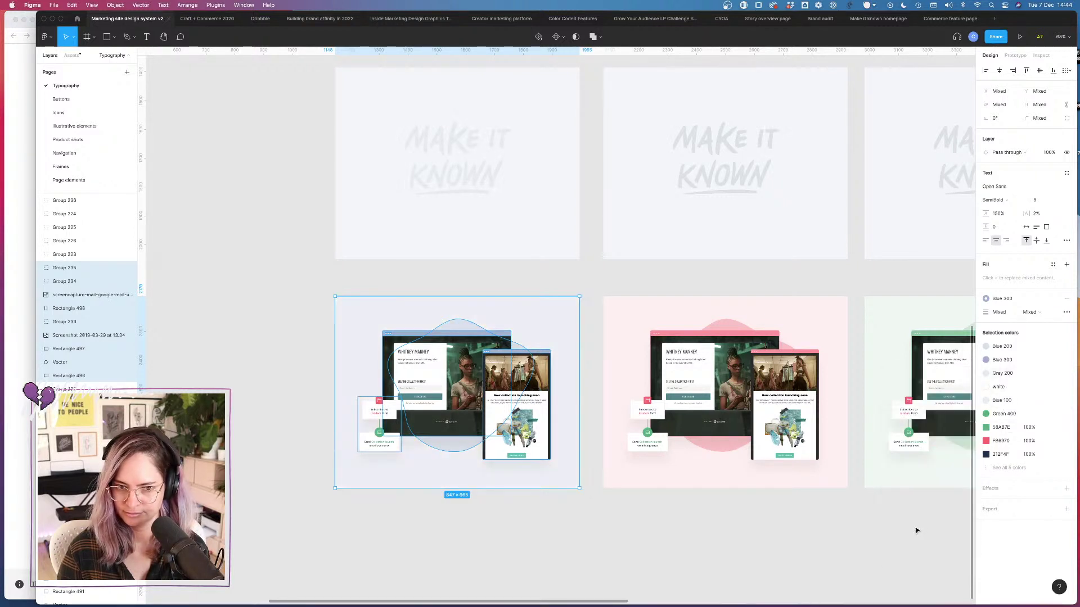
left_click(544, 284)
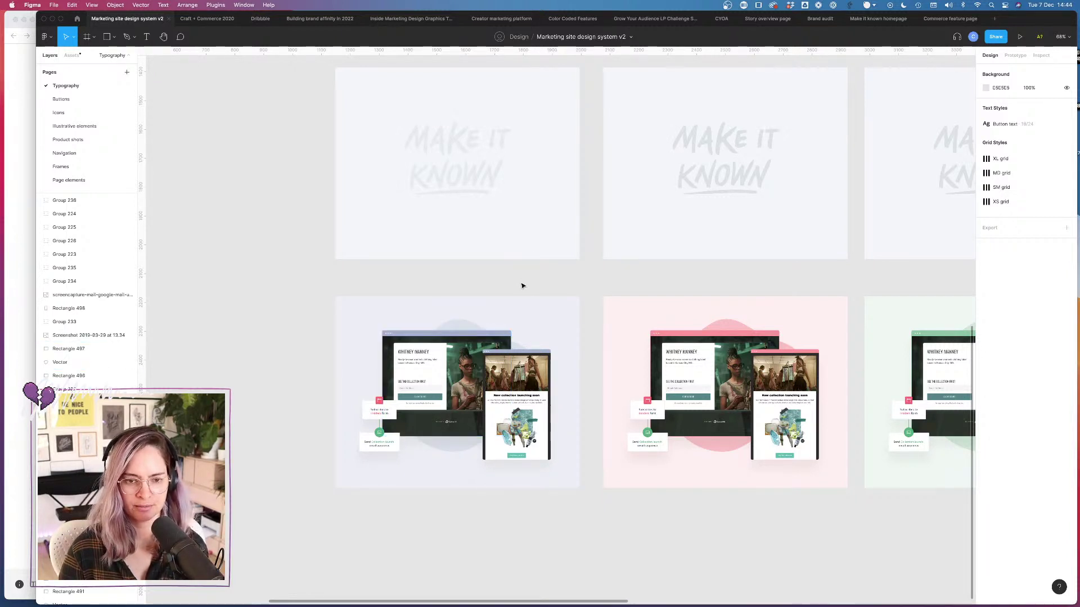
Step: Place a "Get started for free" button component on the blue mockup panel and set its color variant to Blue
scroll(522, 285, "up", 3)
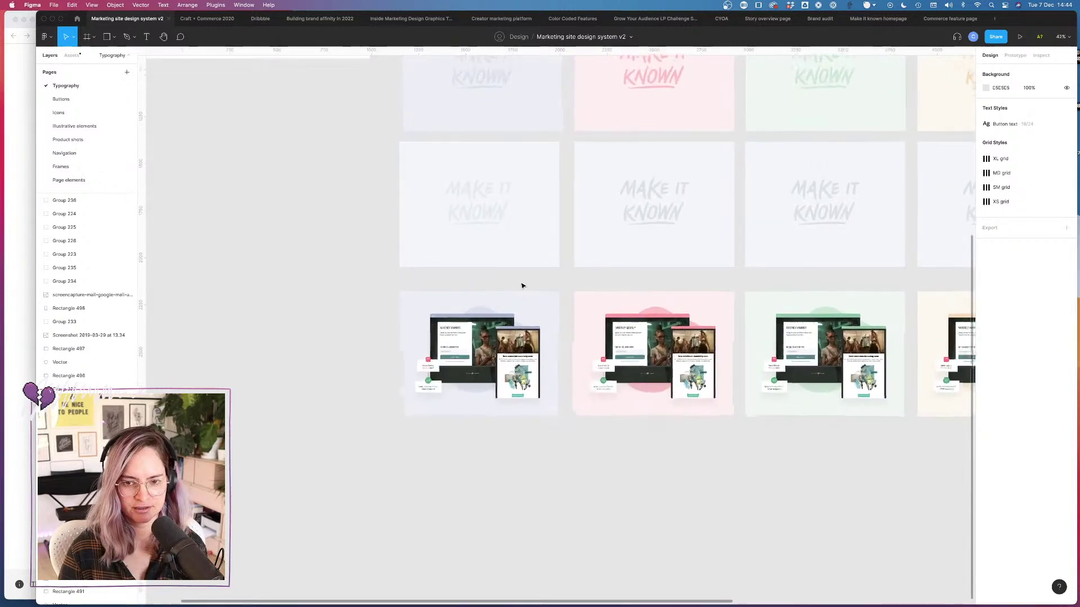
scroll(522, 285, "down", 1)
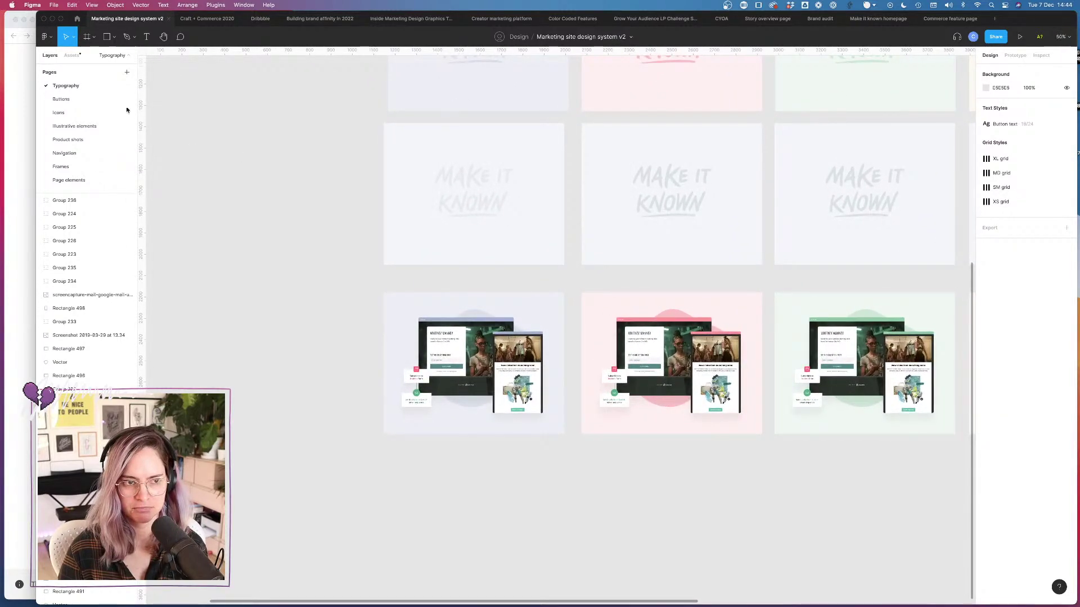
left_click(61, 99)
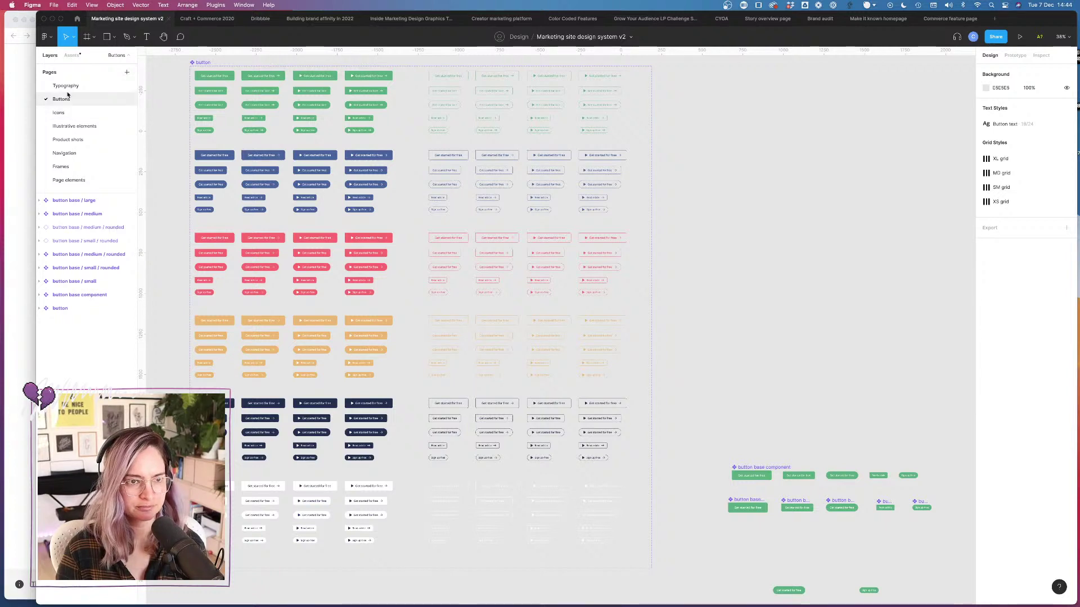
left_click(67, 88)
left_click(72, 56)
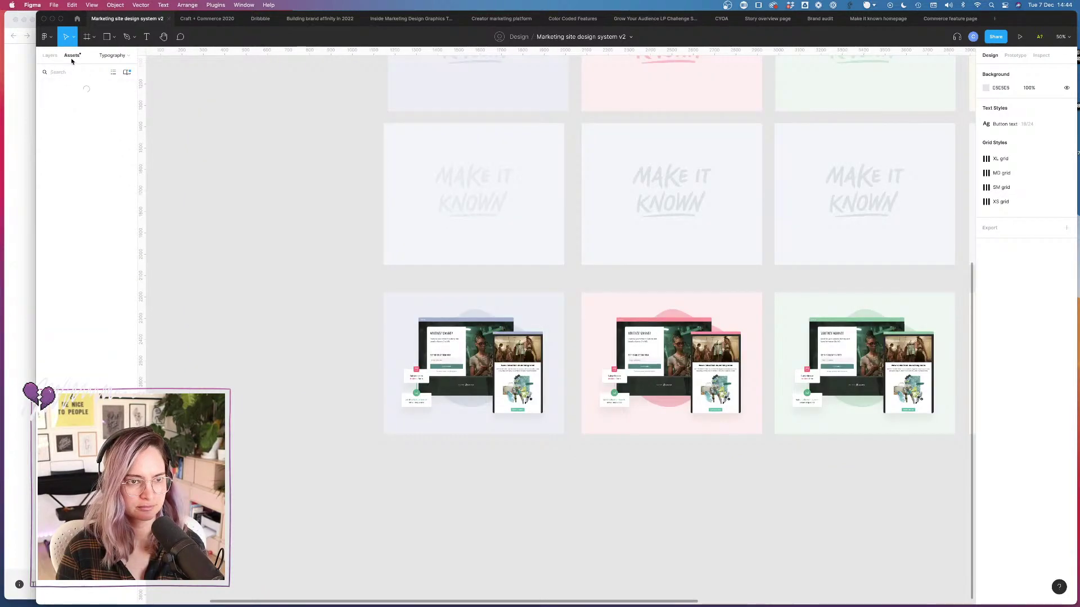
left_click_drag(95, 124, 467, 421)
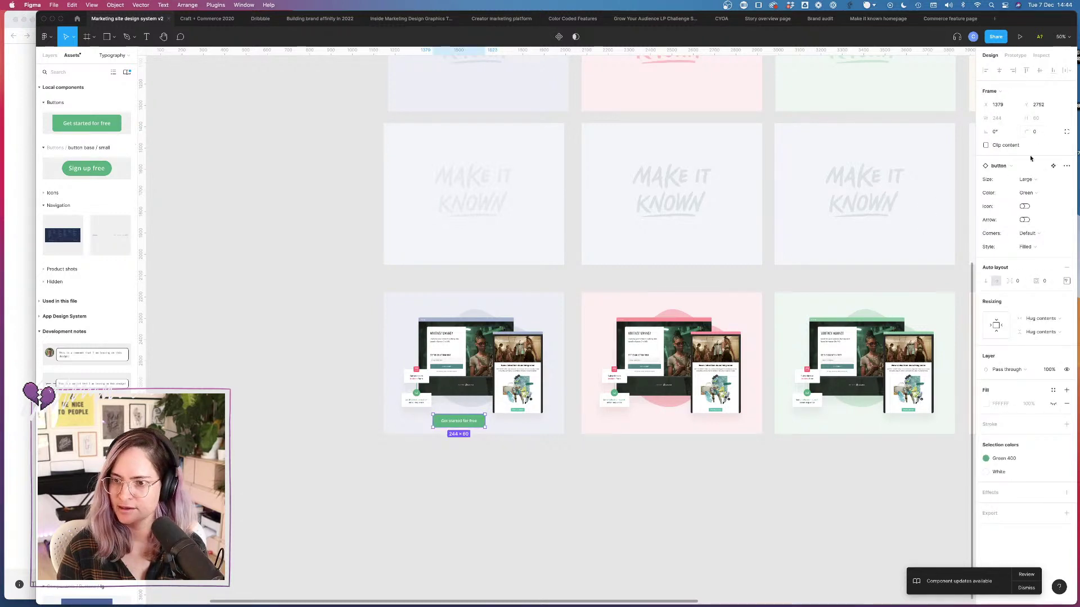
left_click(1038, 191)
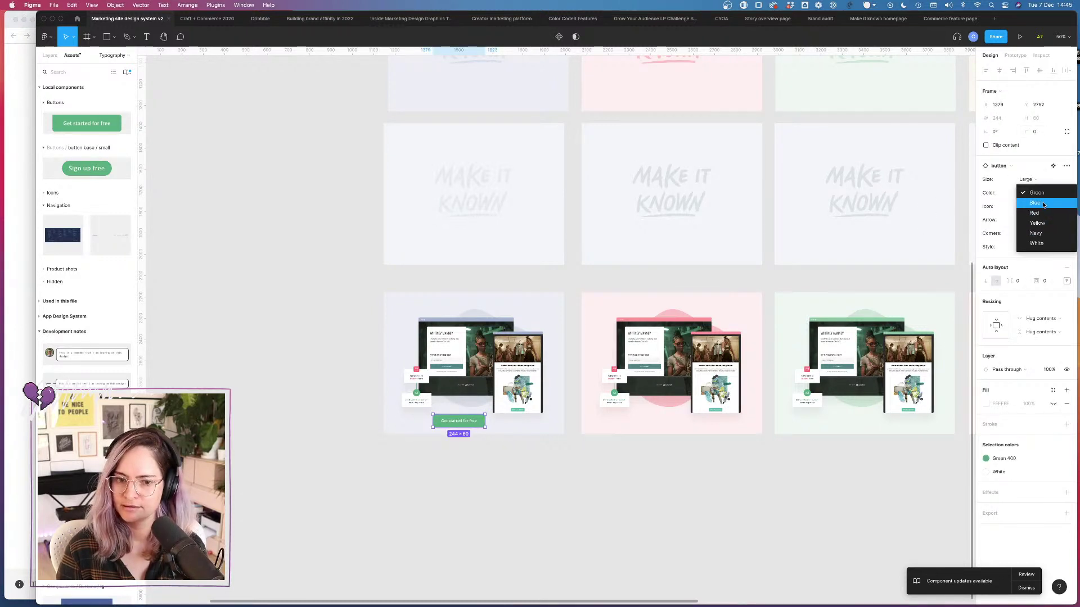
left_click(1043, 204)
Step: Duplicate the button onto the red and green mockup panels, setting the copies' color variants to Red and Green
left_click_drag(470, 423, 666, 421)
left_click(1040, 191)
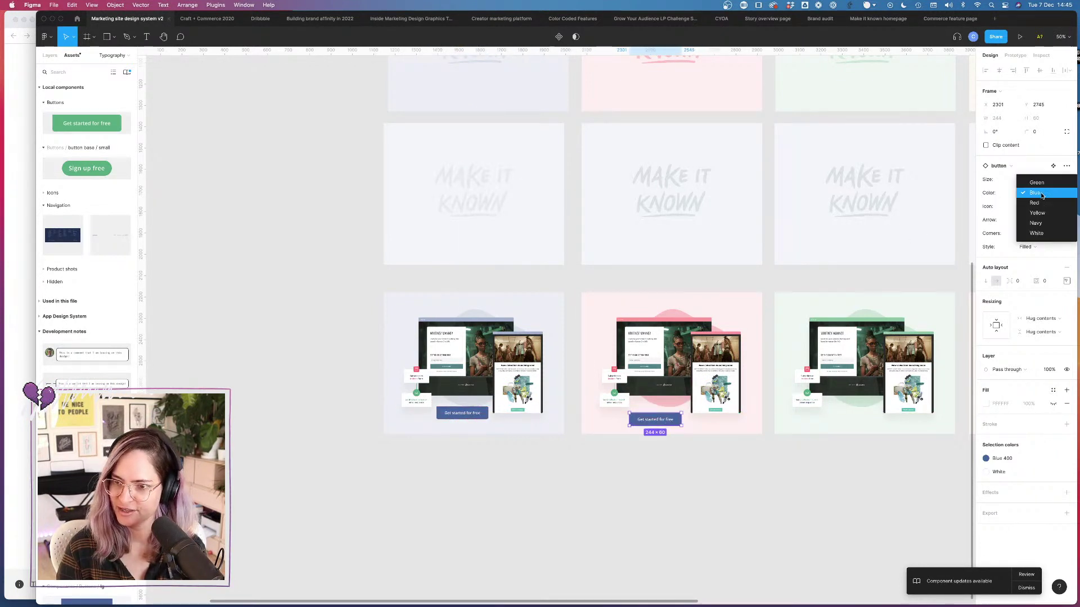
left_click(1035, 203)
left_click_drag(667, 425, 863, 422)
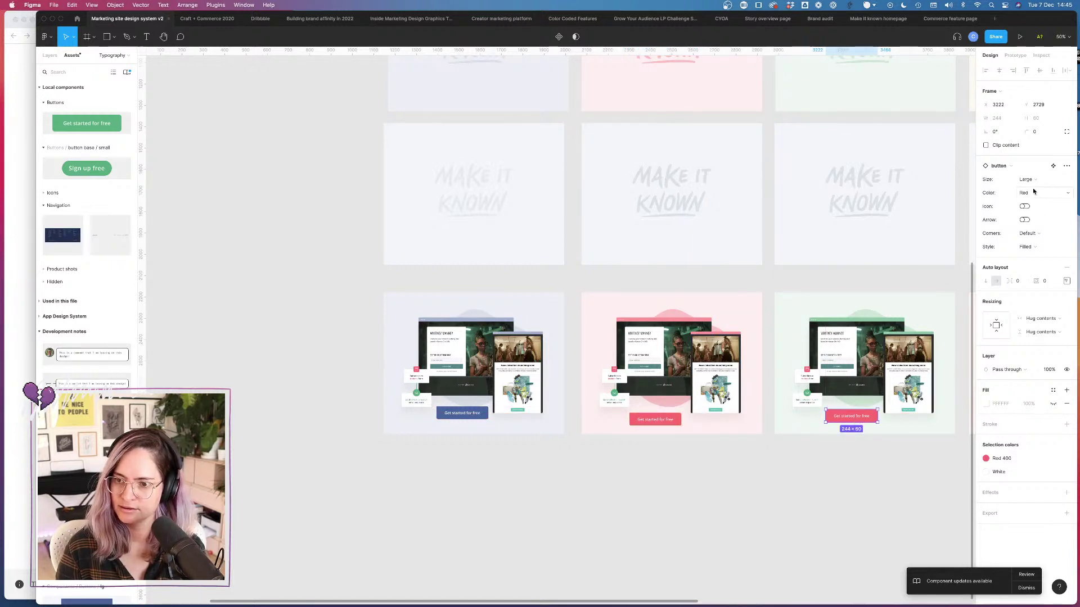
left_click(1034, 192)
left_click(1041, 170)
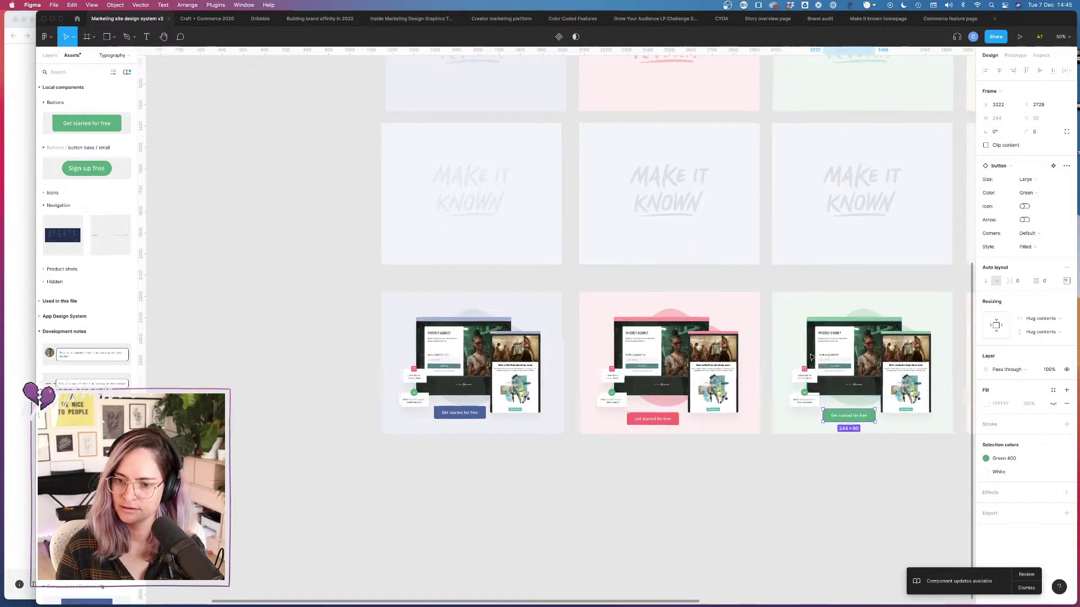
Step: Duplicate the green button onto the yellow mockup panel and set the copy's color variant to Yellow
scroll(811, 357, "right", 7)
left_click_drag(470, 411, 662, 411)
left_click(1034, 192)
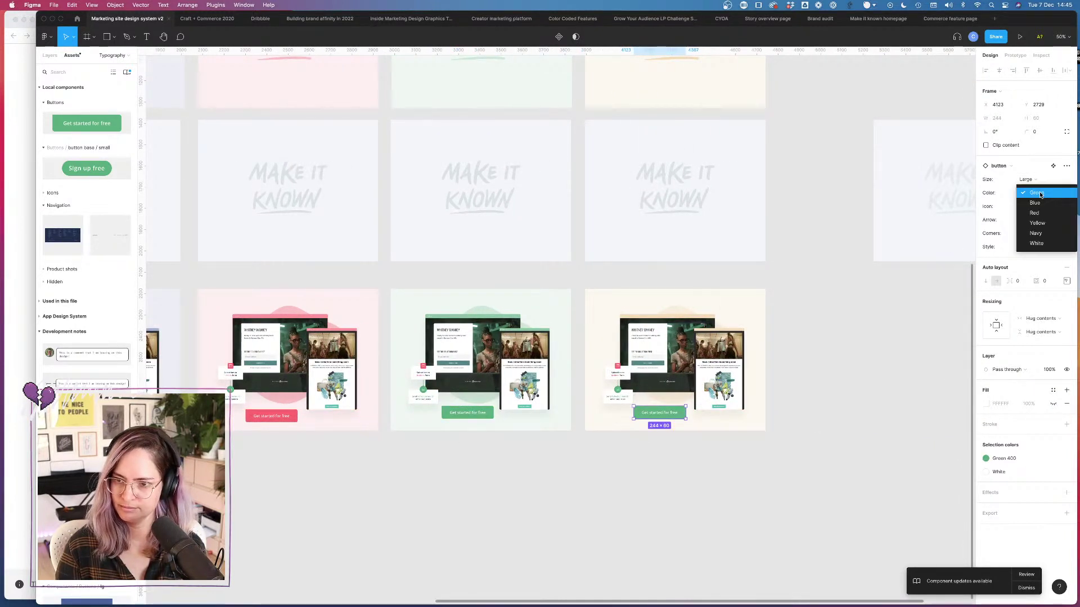
left_click(1043, 221)
left_click(860, 381)
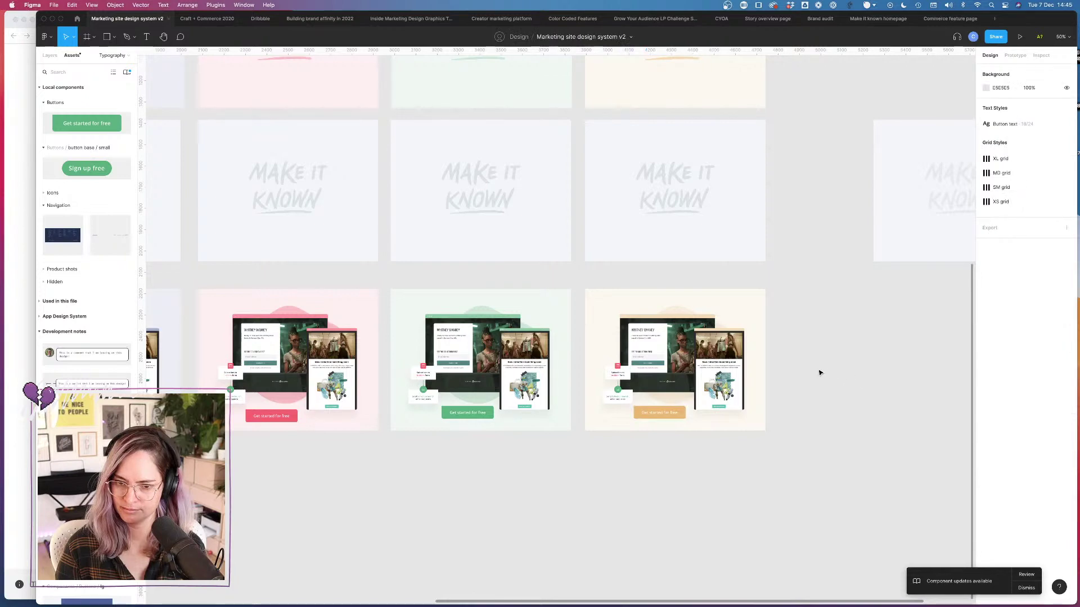
Step: Move the yellow button above the phone screen so it overlaps the upper-right corner of the mockup's browser window
scroll(819, 374, "left", 1)
scroll(820, 374, "up", 1)
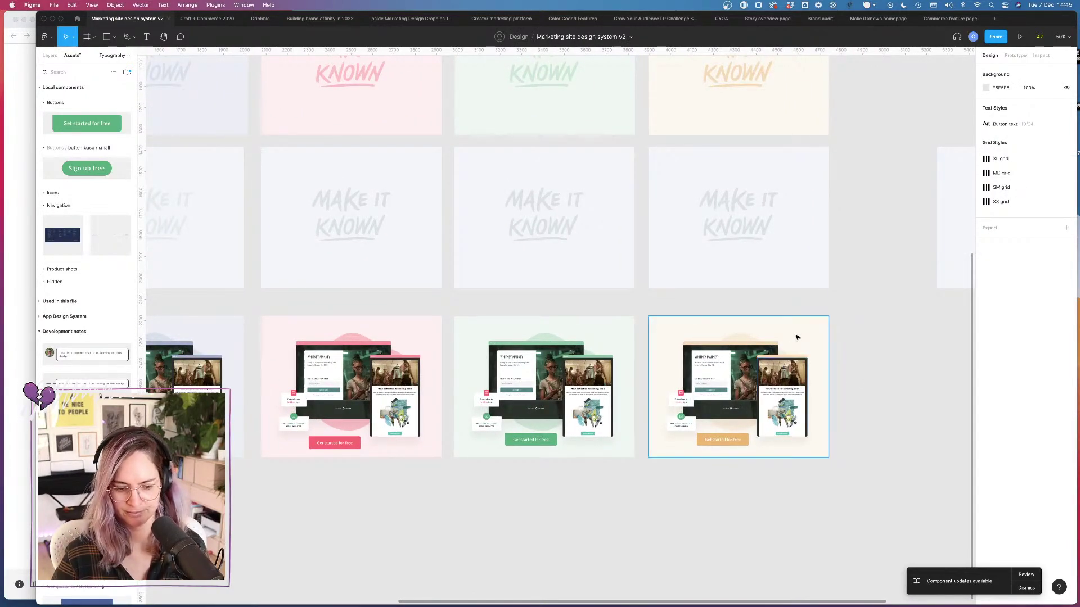
scroll(746, 362, "up", 5)
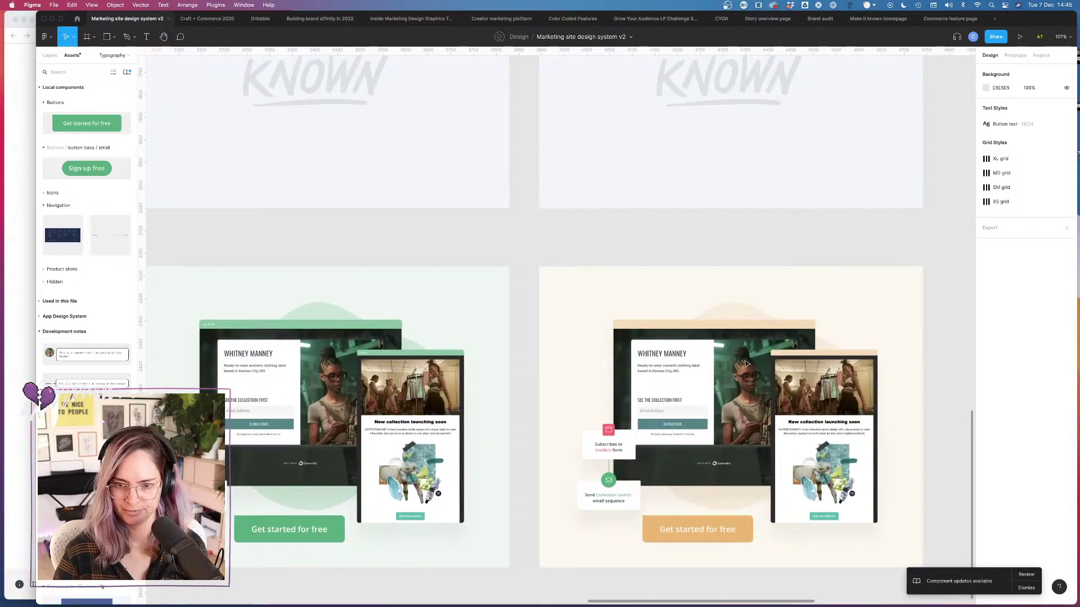
left_click_drag(702, 517, 803, 309)
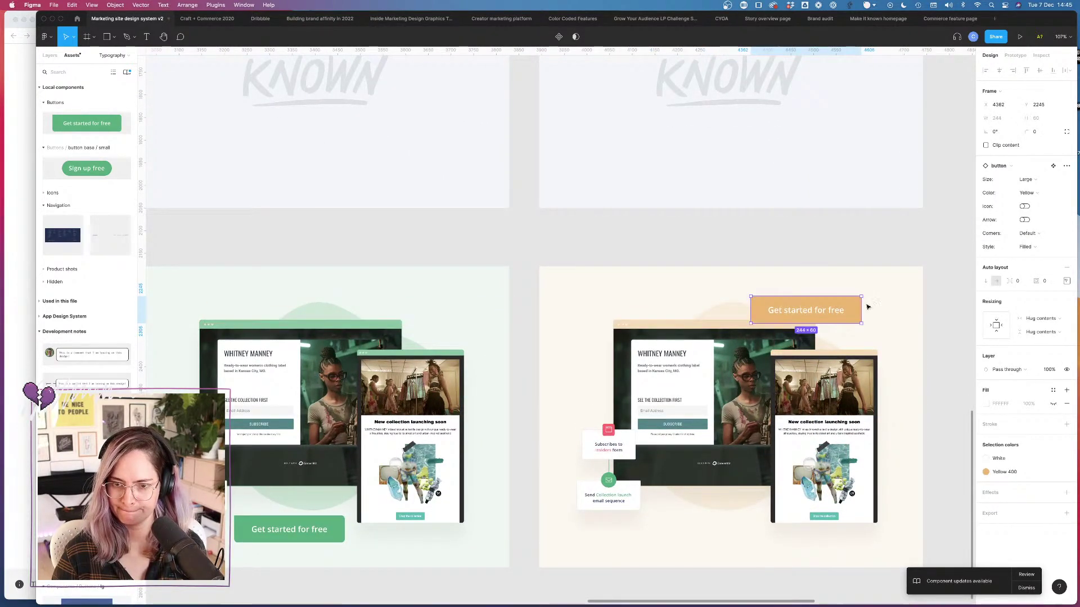
left_click(930, 275)
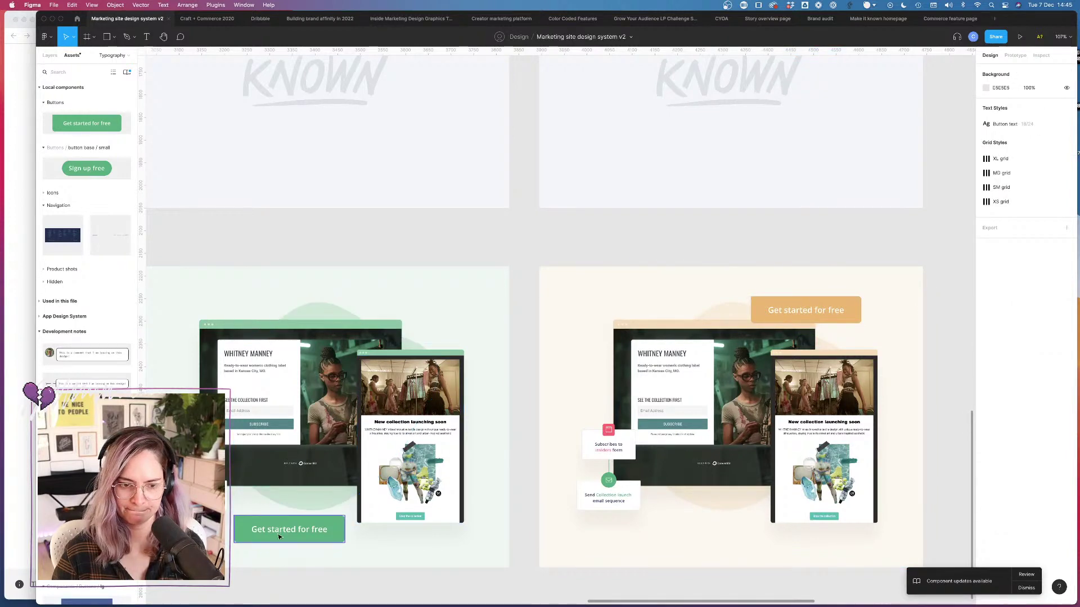
Step: Move the green, red and blue buttons to the same upper-right position on their mockups, level with the yellow button
left_click_drag(279, 537, 385, 318)
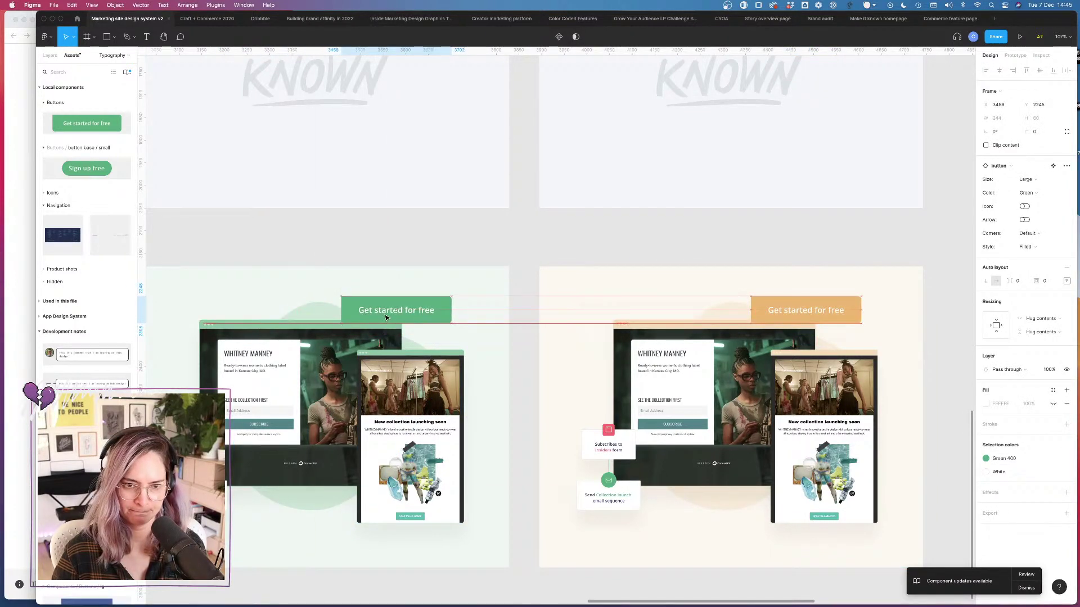
scroll(466, 525, "left", 10)
left_click_drag(466, 526, 575, 299)
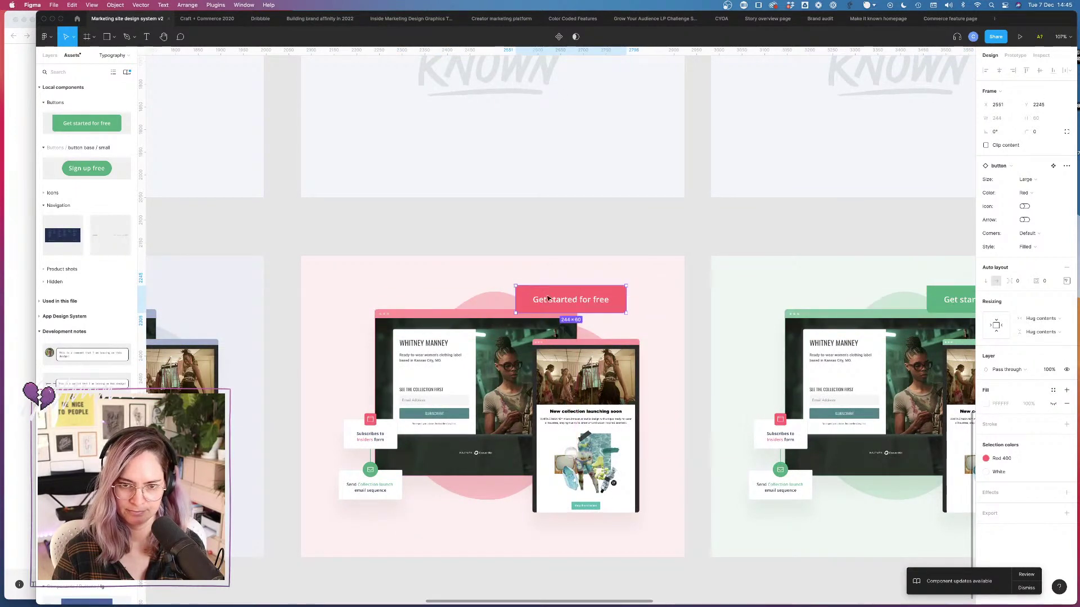
scroll(472, 515, "left", 7)
left_click_drag(473, 516, 567, 304)
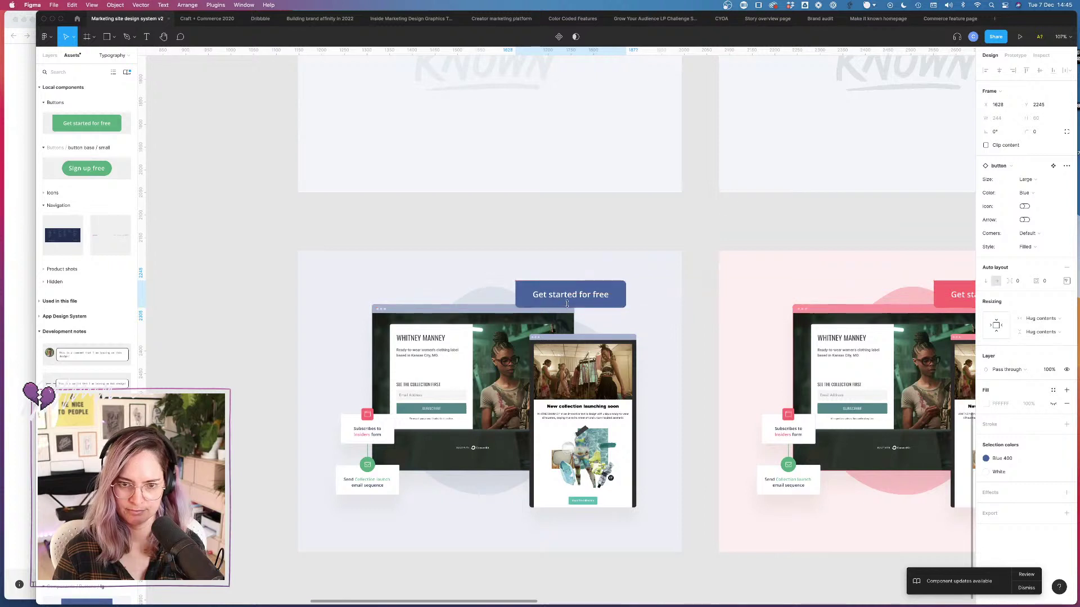
left_click(737, 212)
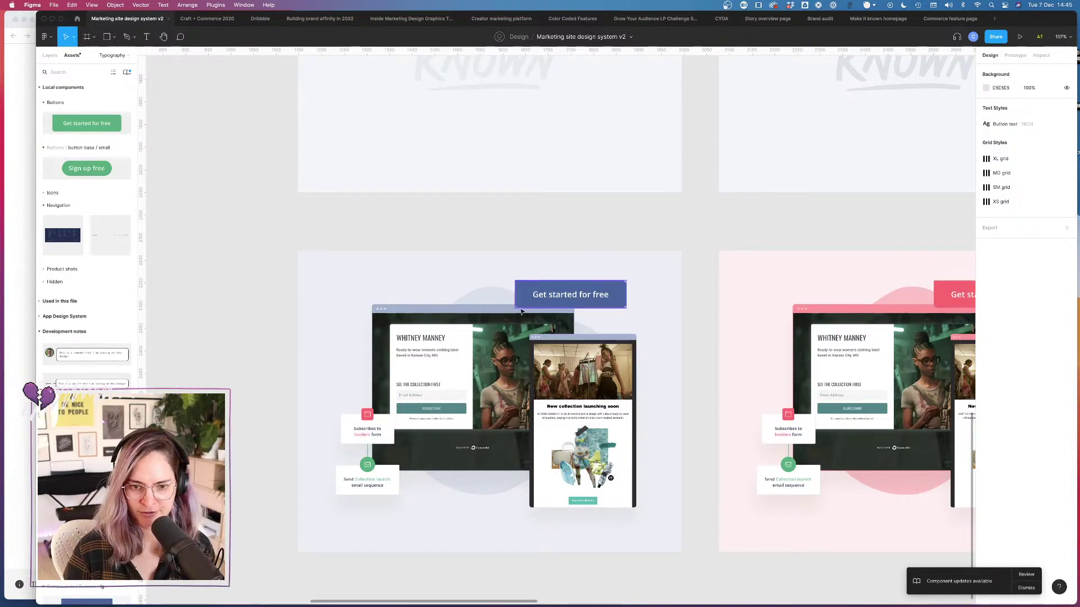
Step: Move the row of four gray "Make it known" lettering panels out of the grid, to the empty canvas on its right
scroll(634, 282, "right", 15)
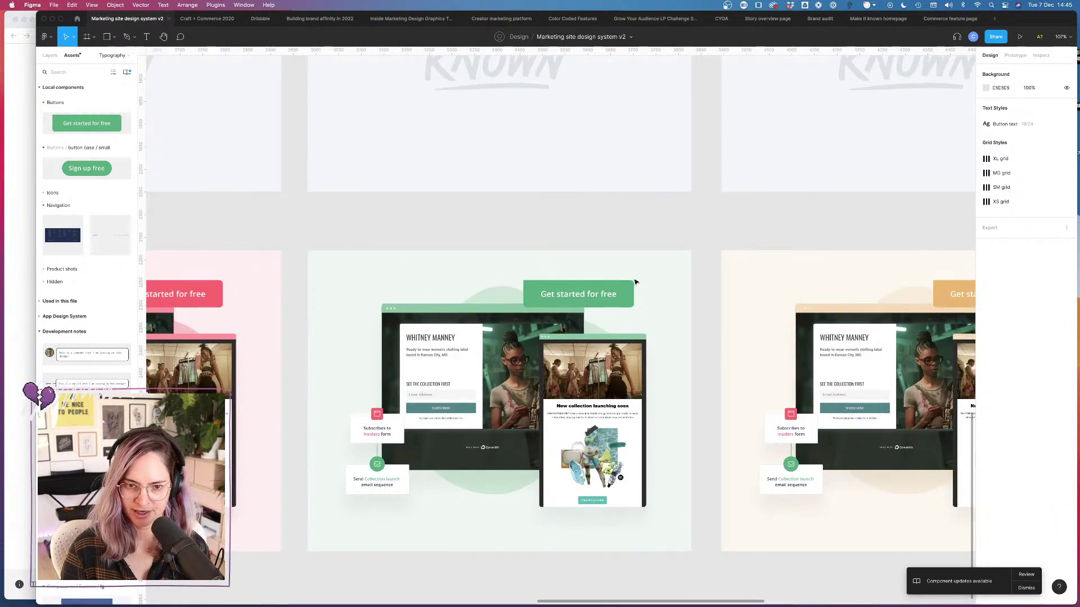
scroll(635, 282, "right", 8)
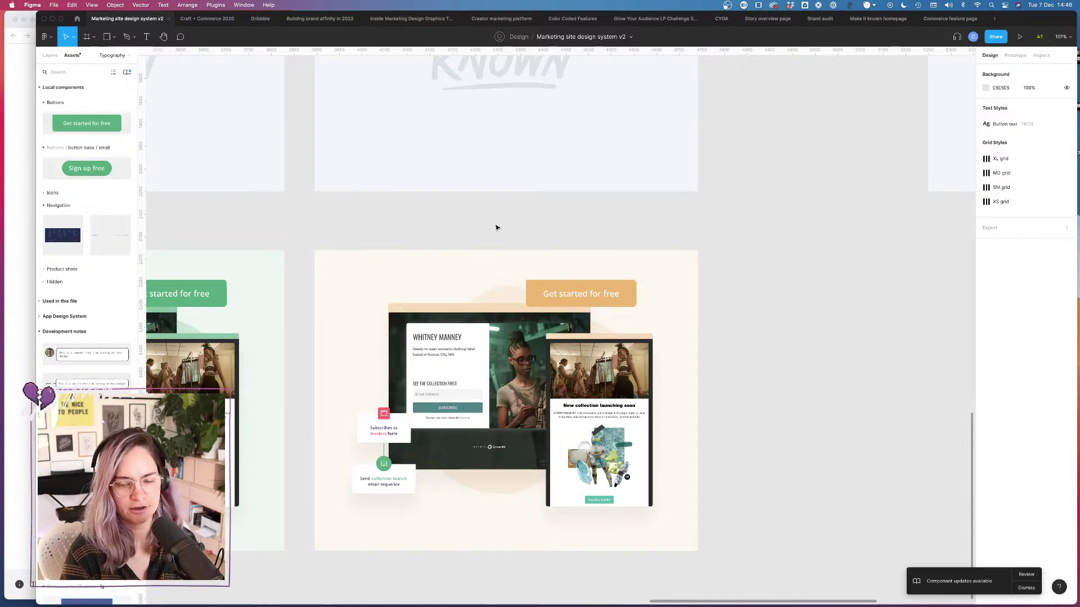
scroll(496, 228, "up", 5)
scroll(496, 227, "down", 5)
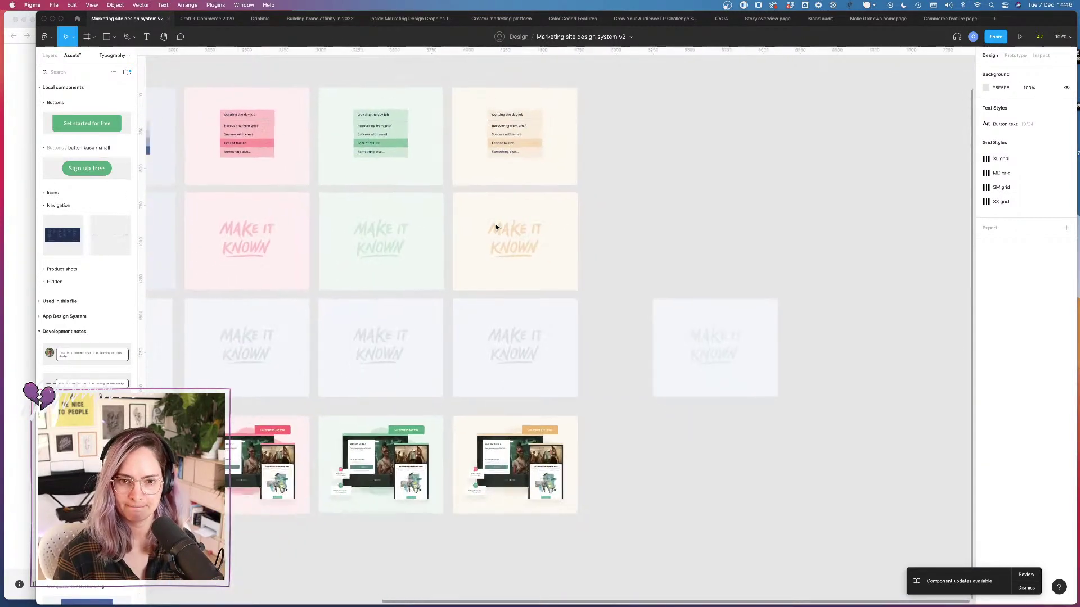
scroll(530, 285, "left", 3)
left_click_drag(202, 300, 781, 373)
scroll(400, 308, "down", 3)
left_click_drag(339, 314, 677, 405)
Step: Move the row of four product mockup panels up so it sits directly beneath the "Make it known" lettering row
left_click_drag(283, 329, 636, 468)
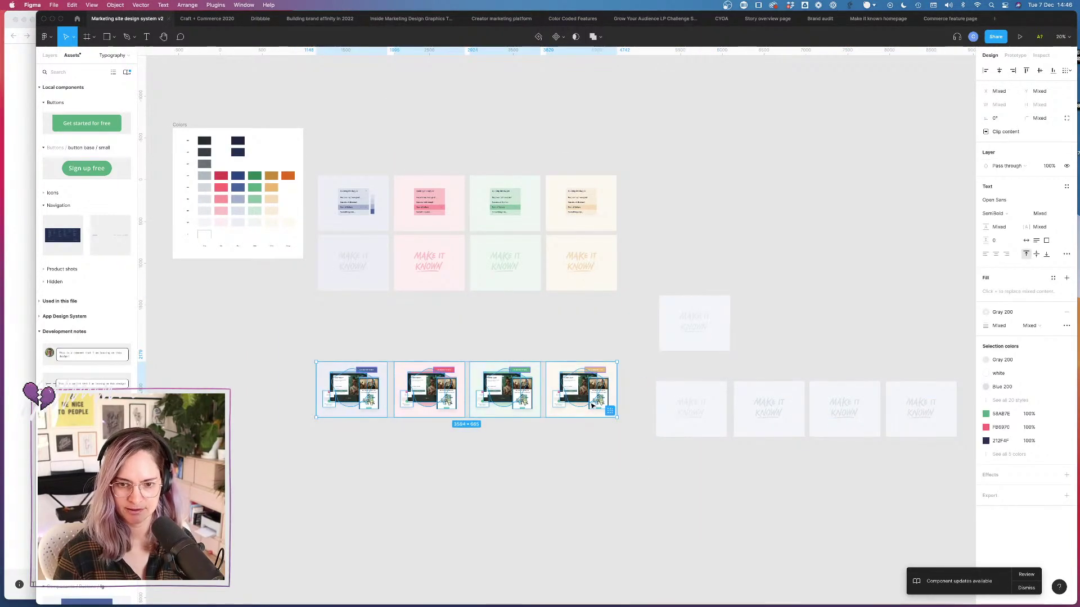
left_click_drag(592, 405, 597, 339)
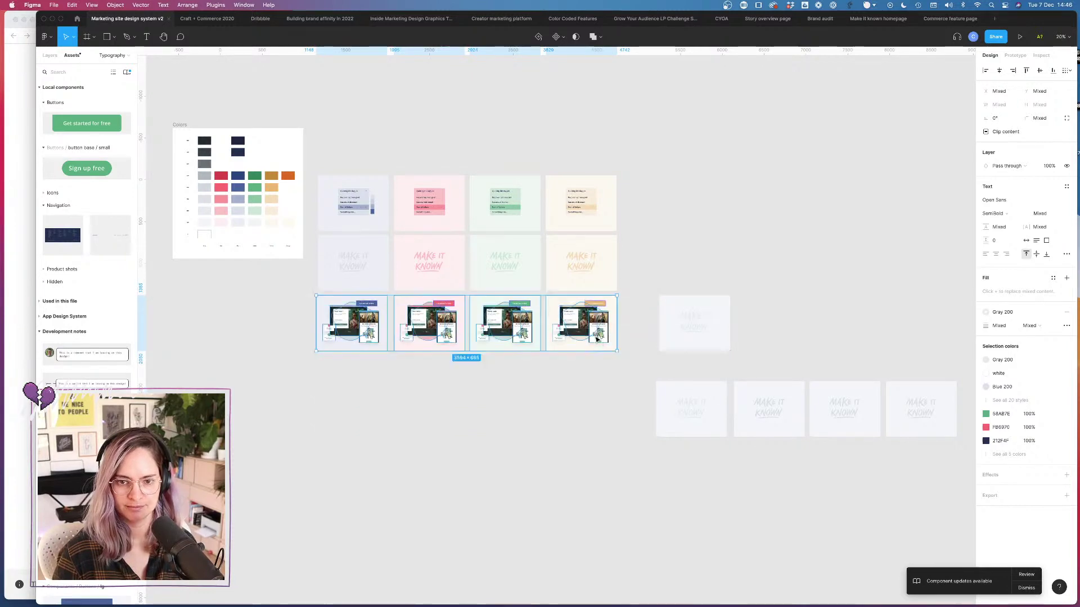
left_click(588, 410)
Step: Compare the highlighted "Fear of failure" row in the green dropdown panel with its counterpart in the blue panel
scroll(571, 299, "up", 10)
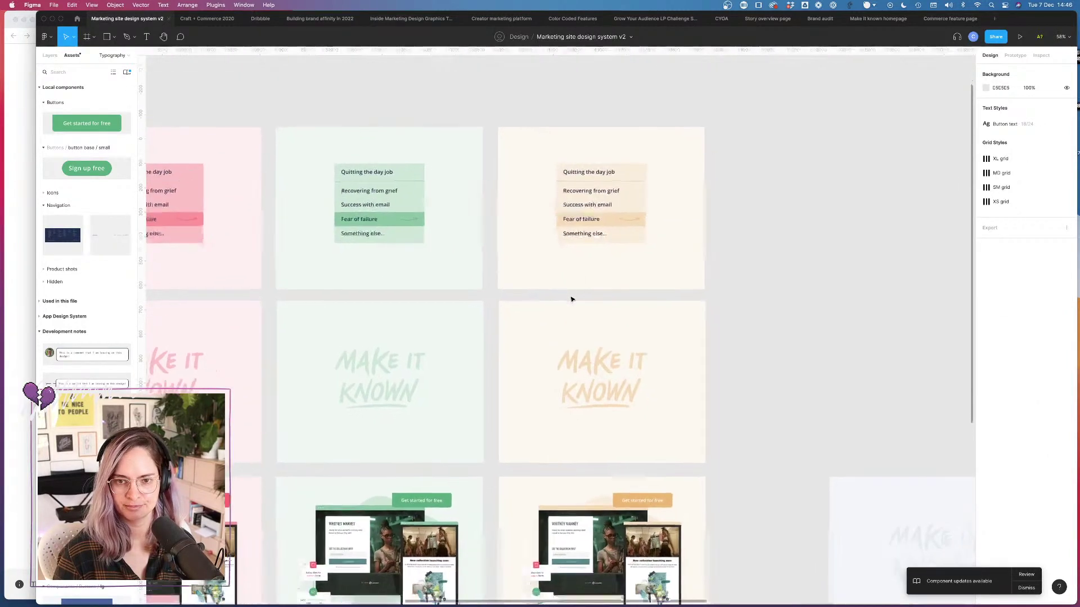
scroll(572, 298, "down", 2)
scroll(572, 299, "left", 5)
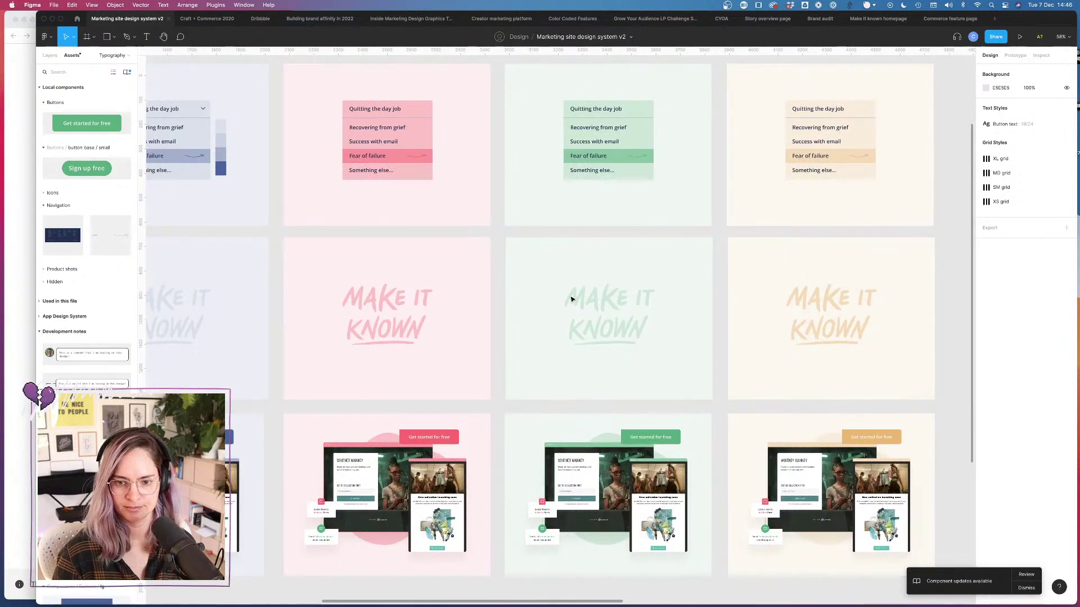
left_click(619, 155)
scroll(618, 155, "up", 5)
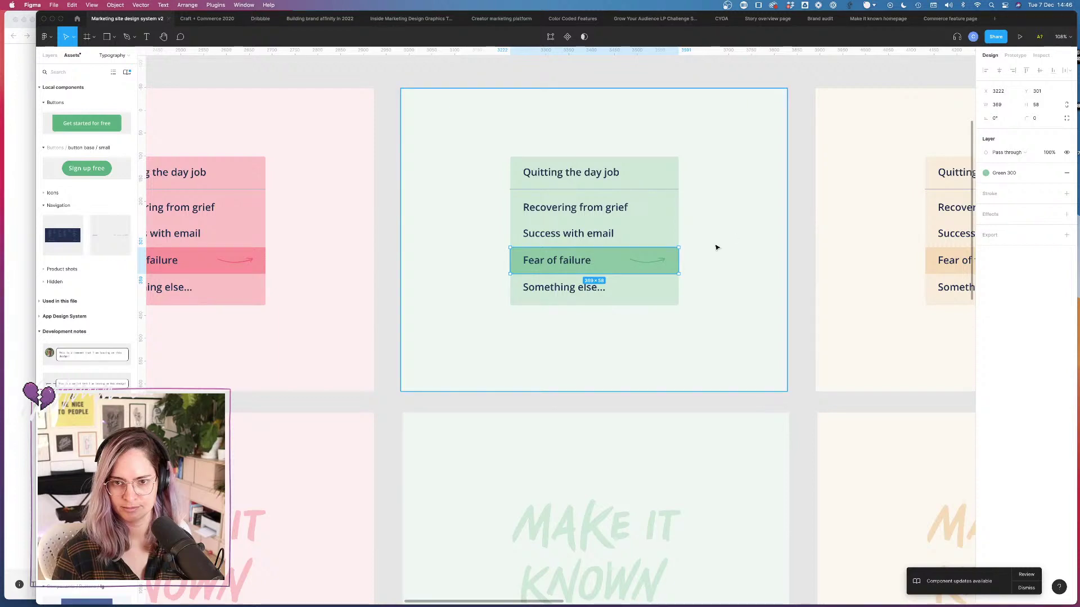
scroll(716, 248, "down", 4)
scroll(716, 248, "left", 6)
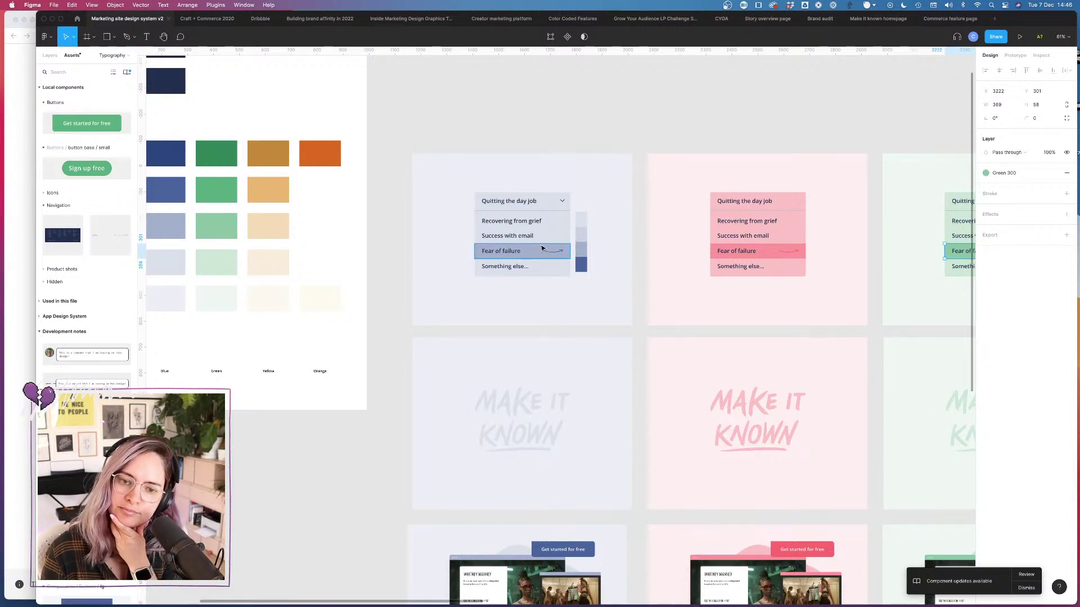
Step: Duplicate the lightest swatch beside the blue dropdown directly above itself and set the copy's color style to Blue 100
scroll(541, 248, "up", 5)
left_click(638, 183)
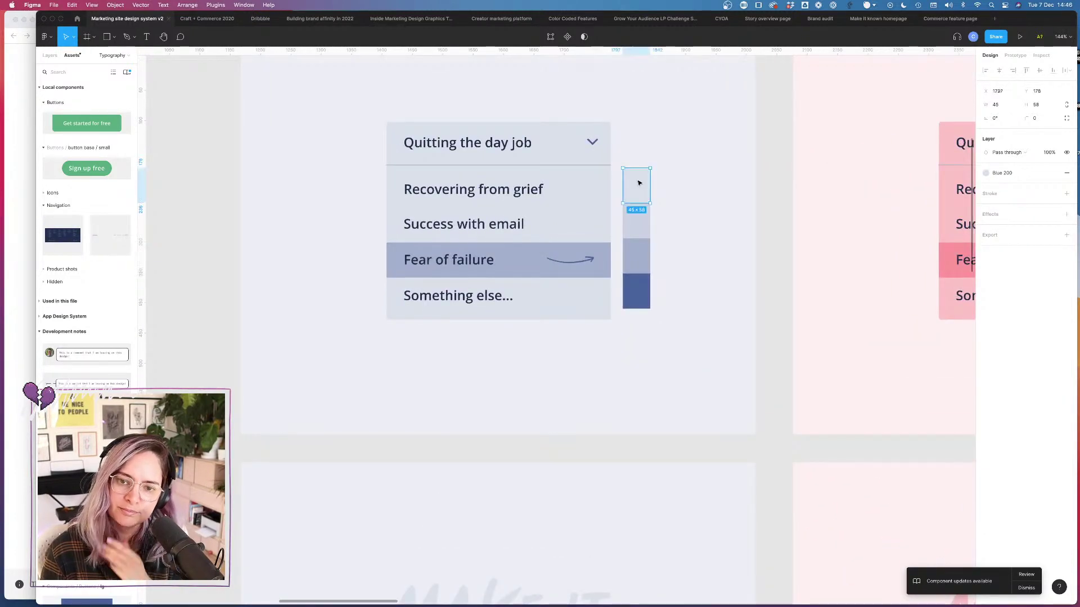
left_click_drag(638, 183, 650, 154)
left_click(985, 174)
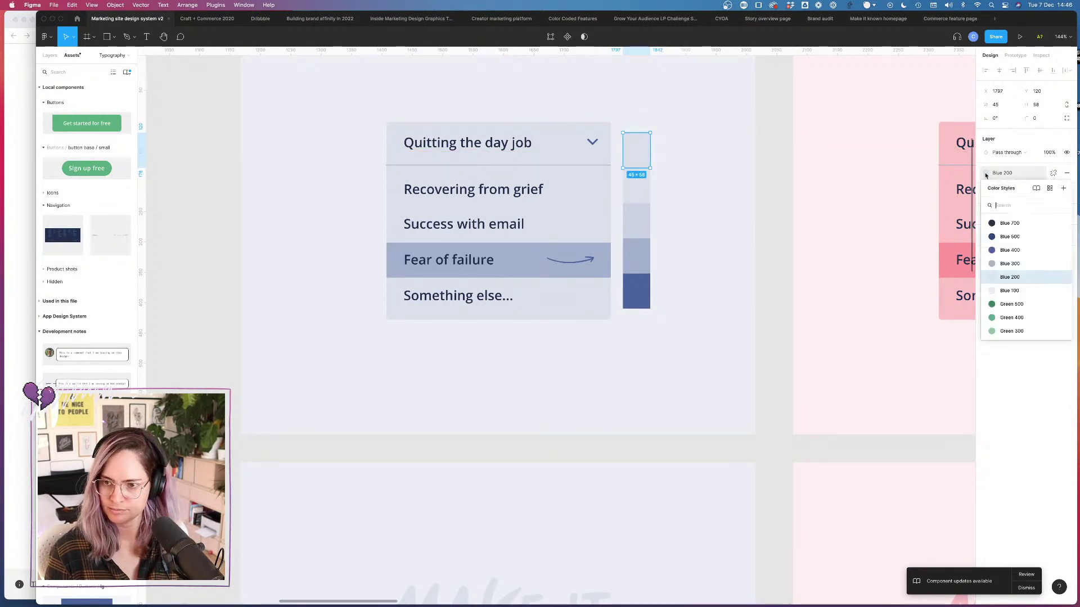
left_click(1009, 290)
left_click(760, 170)
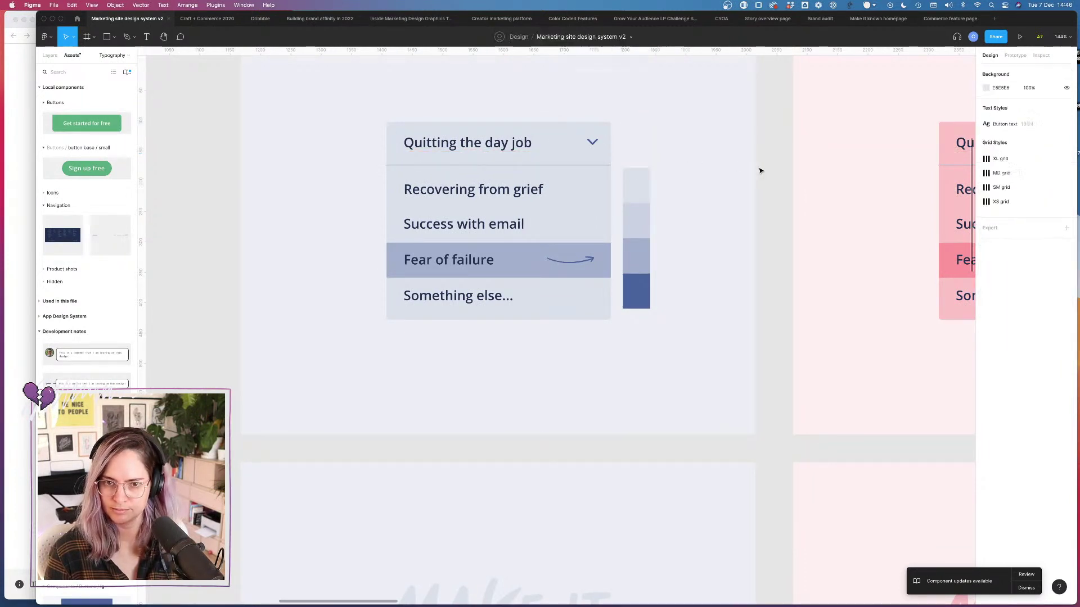
left_click_drag(769, 134, 631, 313)
left_click(771, 234)
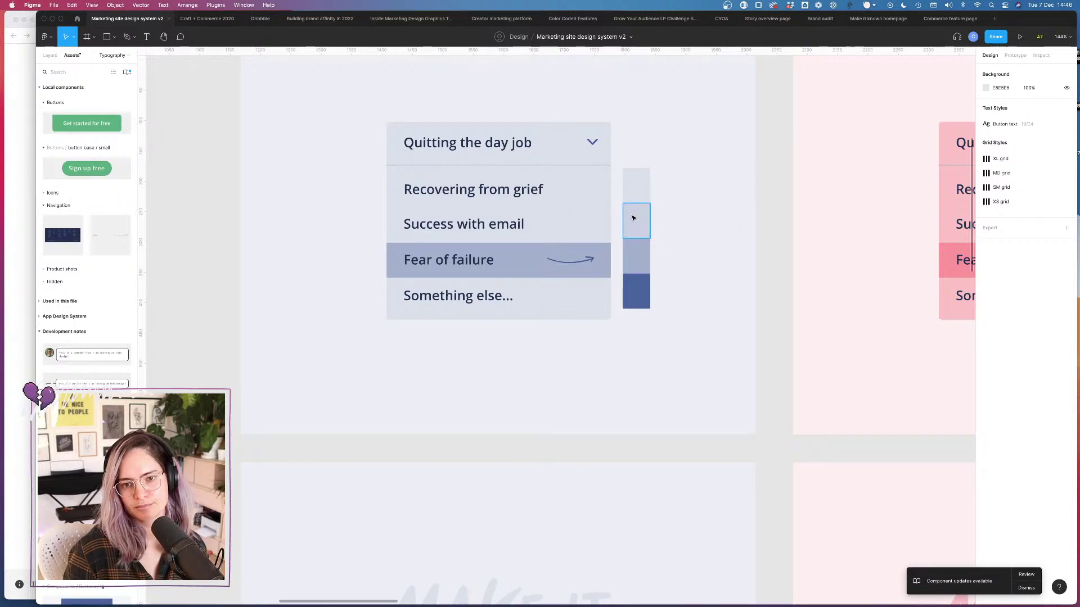
Step: Examine the shade scale in the Colors palette against the swatch strip beside the blue dropdown
scroll(511, 212, "down", 6)
scroll(511, 211, "left", 5)
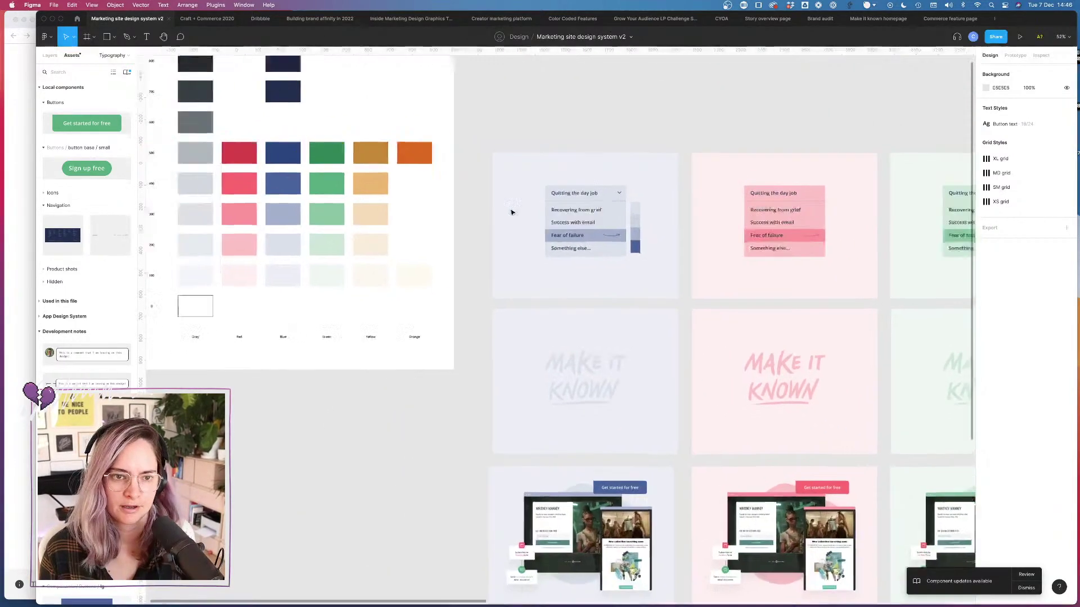
scroll(470, 176, "up", 2)
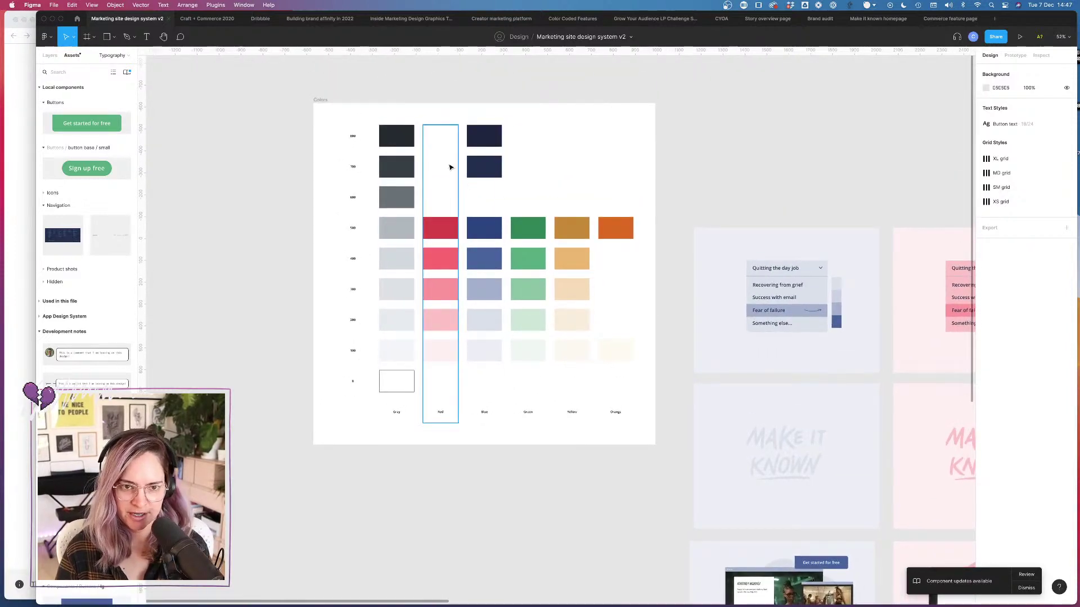
scroll(450, 167, "up", 5)
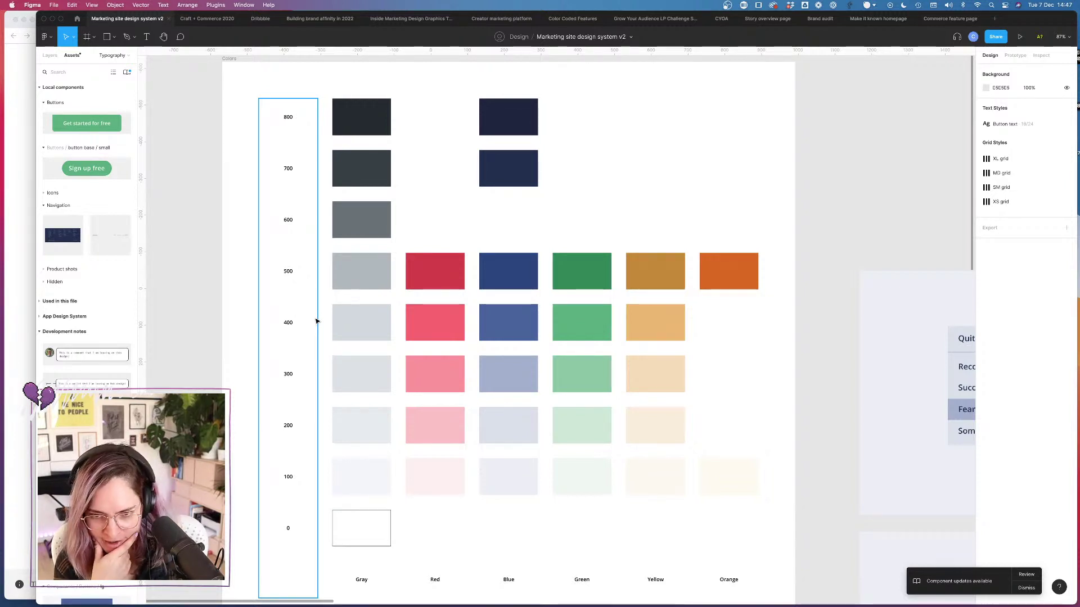
scroll(632, 296, "right", 10)
scroll(632, 297, "down", 2)
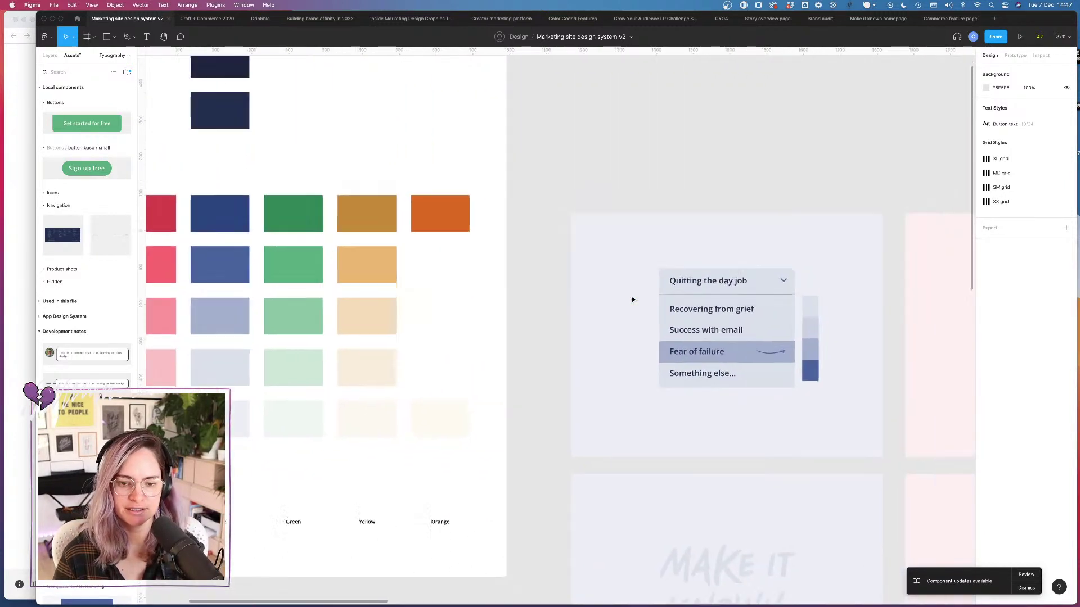
scroll(633, 300, "right", 5)
scroll(633, 300, "down", 1)
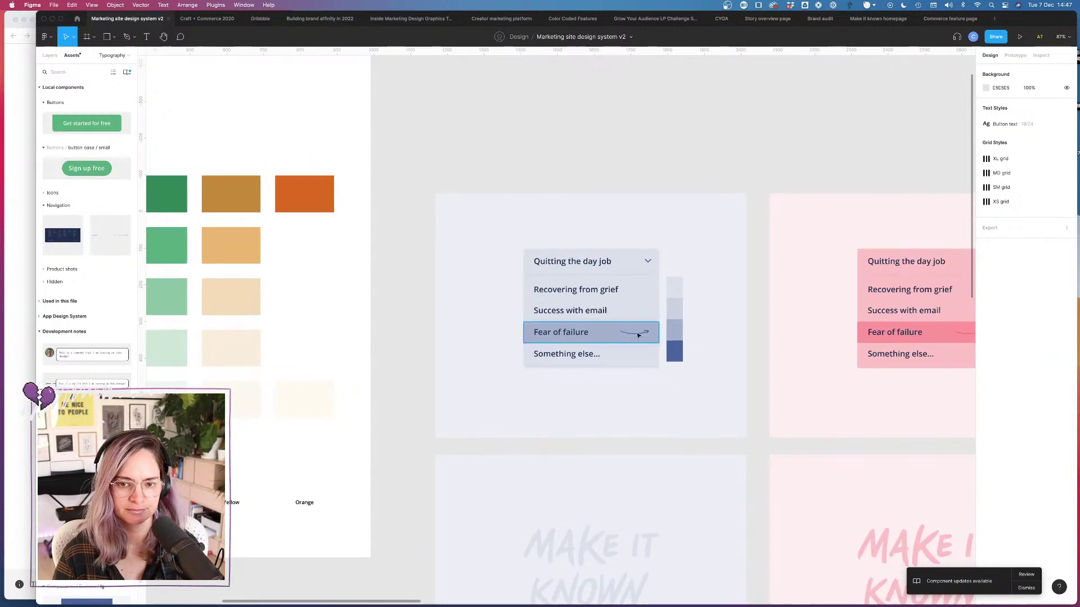
Step: Set the fill of the blue dropdown's "Fear of failure" row to CAD2E2, matching the second-lightest swatch beside it
left_click(637, 329)
scroll(638, 325, "right", 3)
scroll(638, 325, "down", 1)
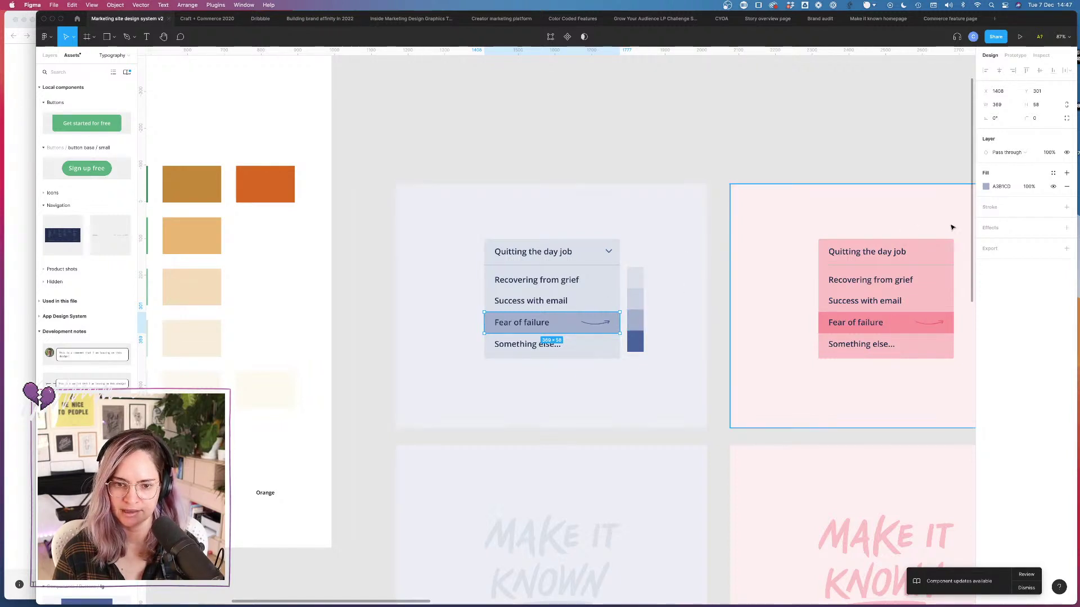
left_click(635, 298)
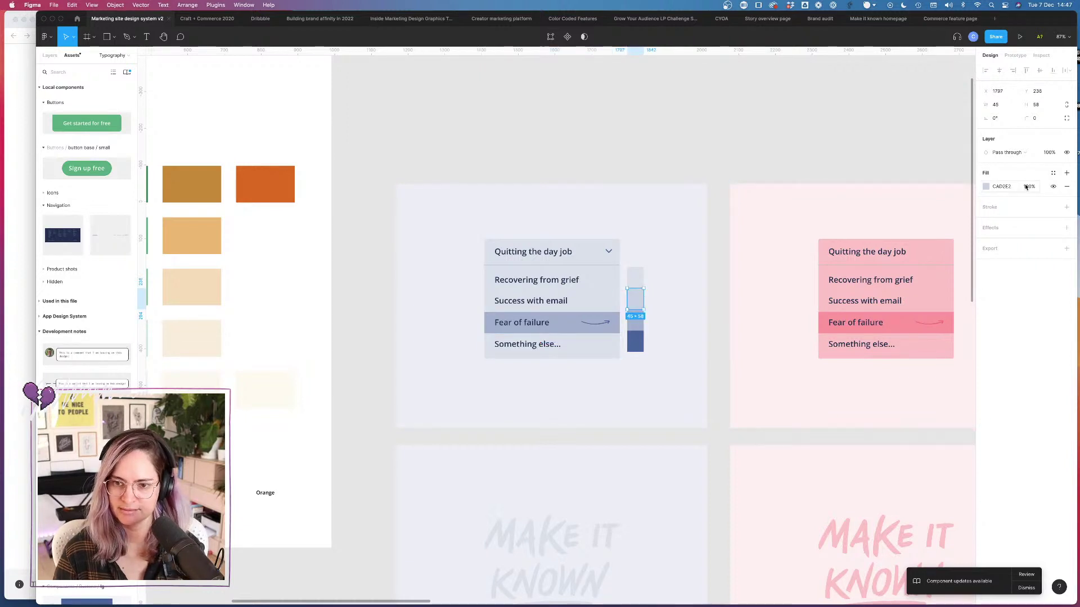
left_click(573, 320)
left_click(1001, 187)
type("CAD2E2")
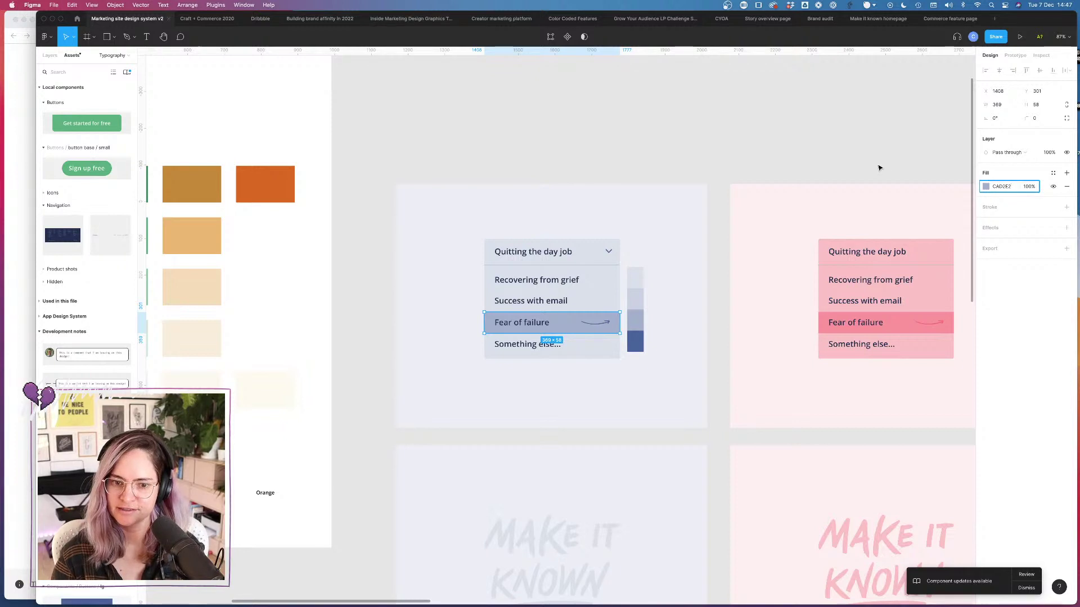
key("Return")
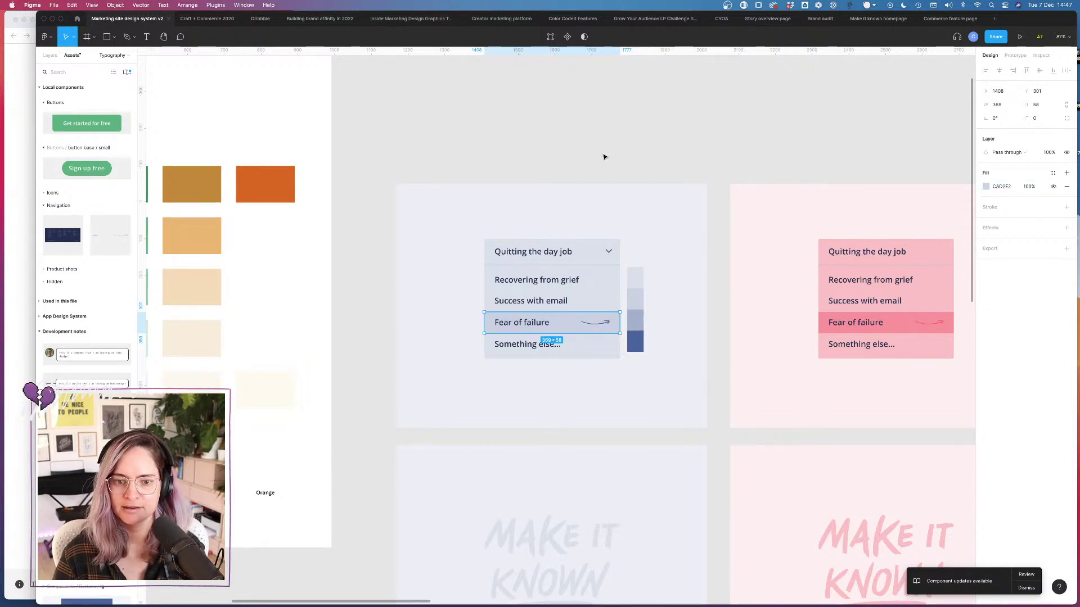
left_click(605, 154)
Step: Duplicate the arrow in the blue "Fear of failure" row slightly below and left of the original, and color the copy Blue 300
scroll(619, 198, "up", 5)
scroll(618, 261, "down", 5)
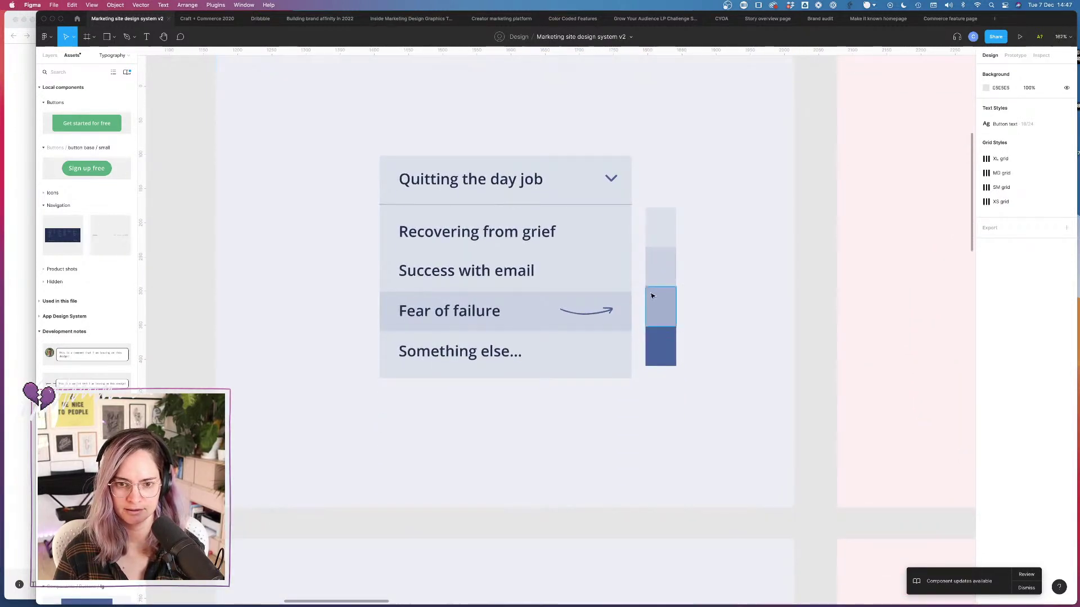
left_click(609, 313)
left_click_drag(610, 313, 574, 325)
left_click(1016, 178)
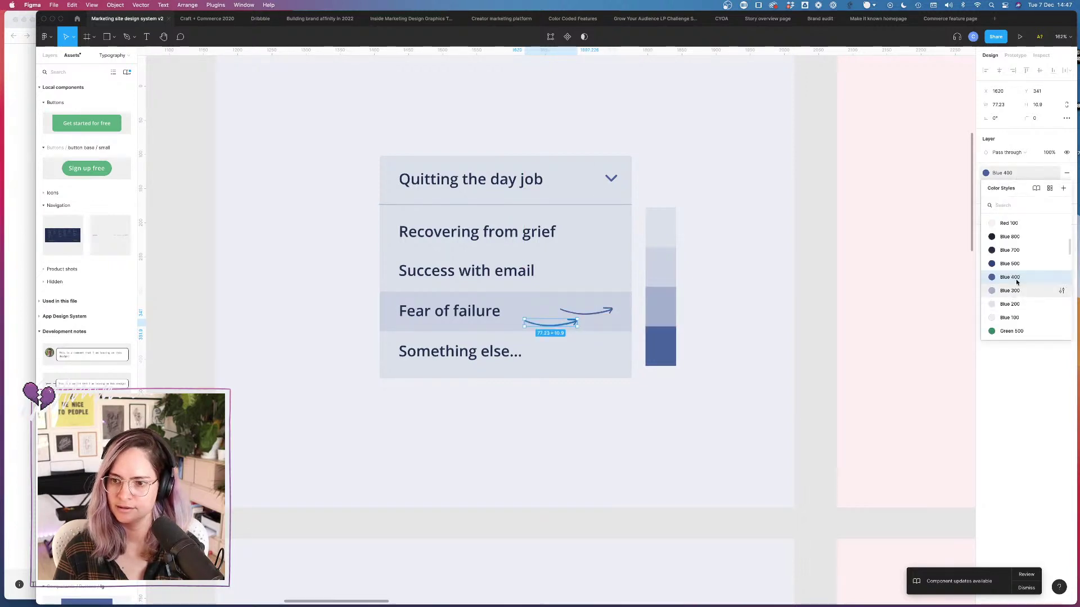
left_click(1009, 291)
left_click(810, 309)
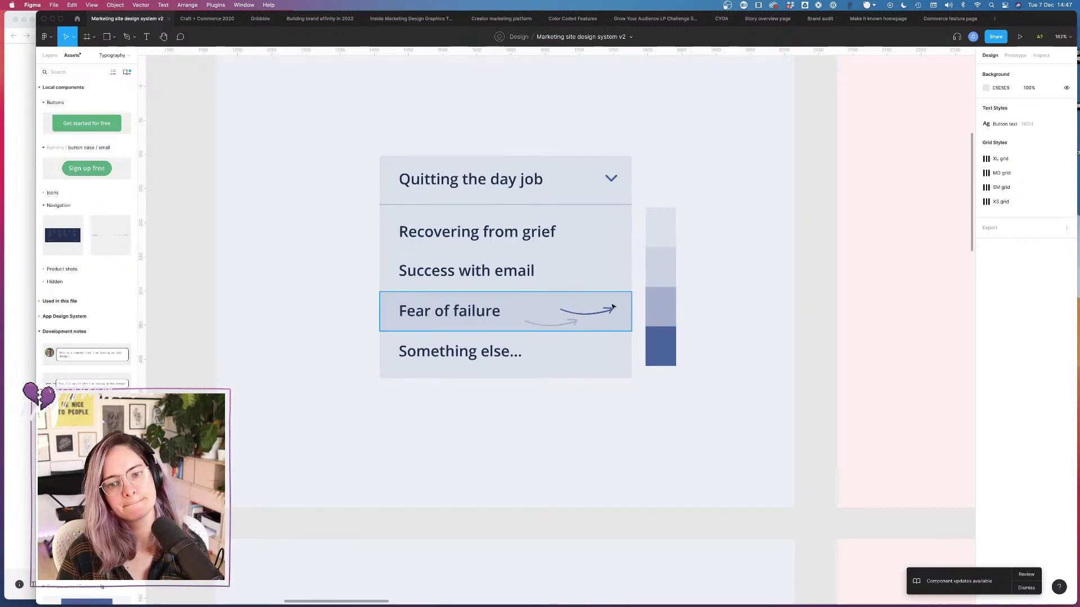
Step: Detach the blue "Make it known" lettering from its color style and set its fill to CAD2E2
scroll(621, 320, "down", 3)
scroll(621, 320, "down", 5)
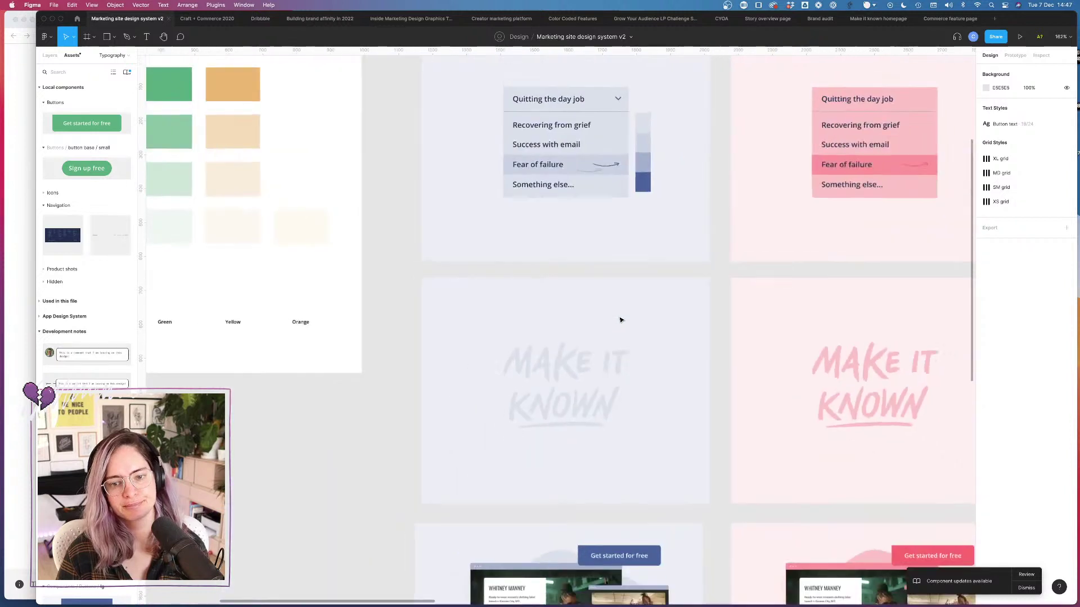
left_click(647, 145)
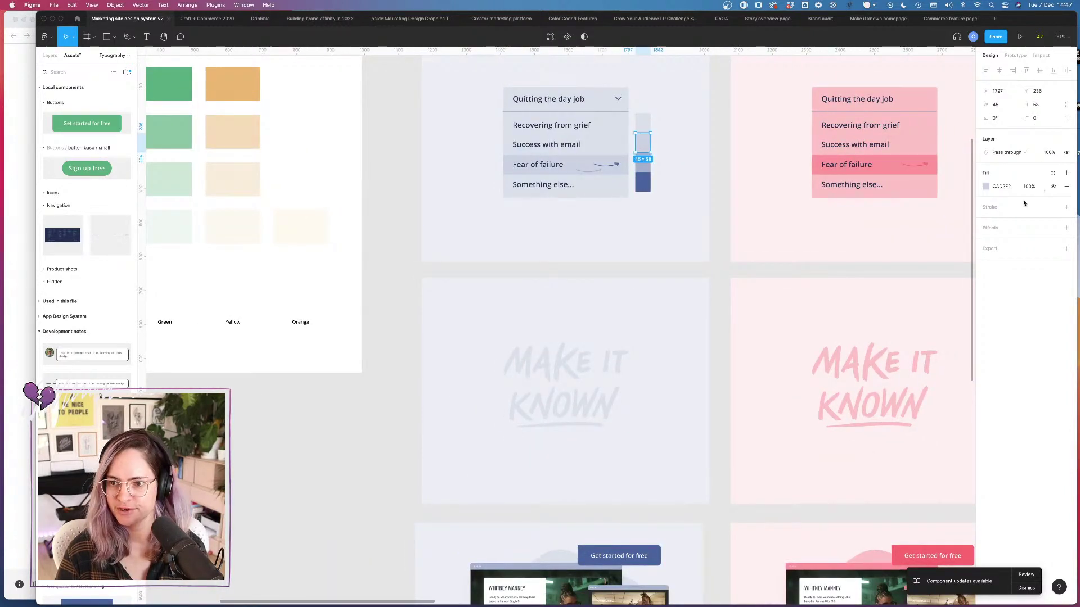
left_click(1002, 186)
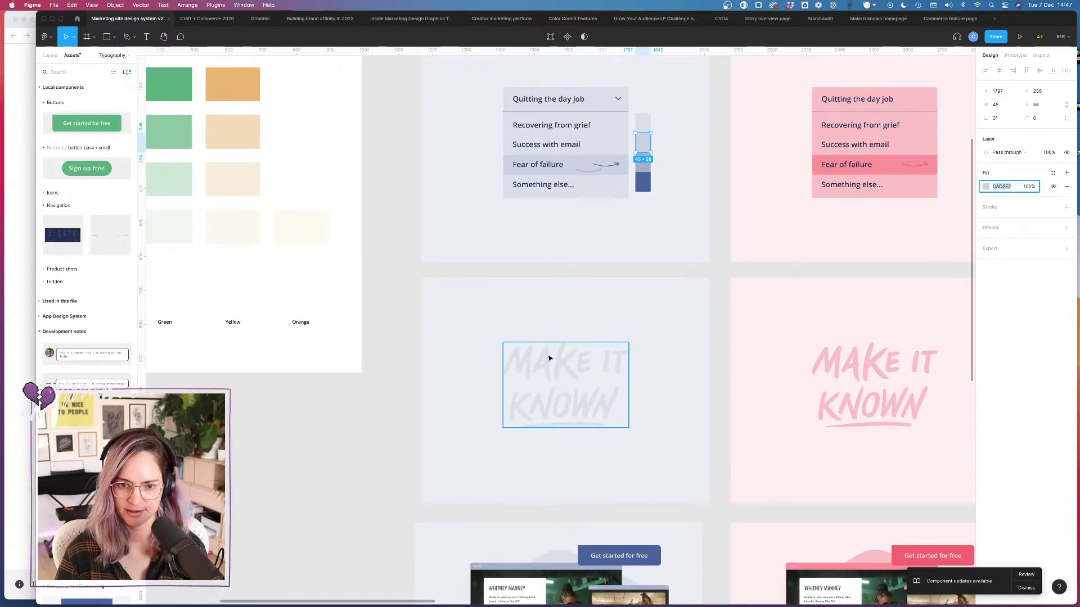
left_click(574, 371)
left_click(1054, 207)
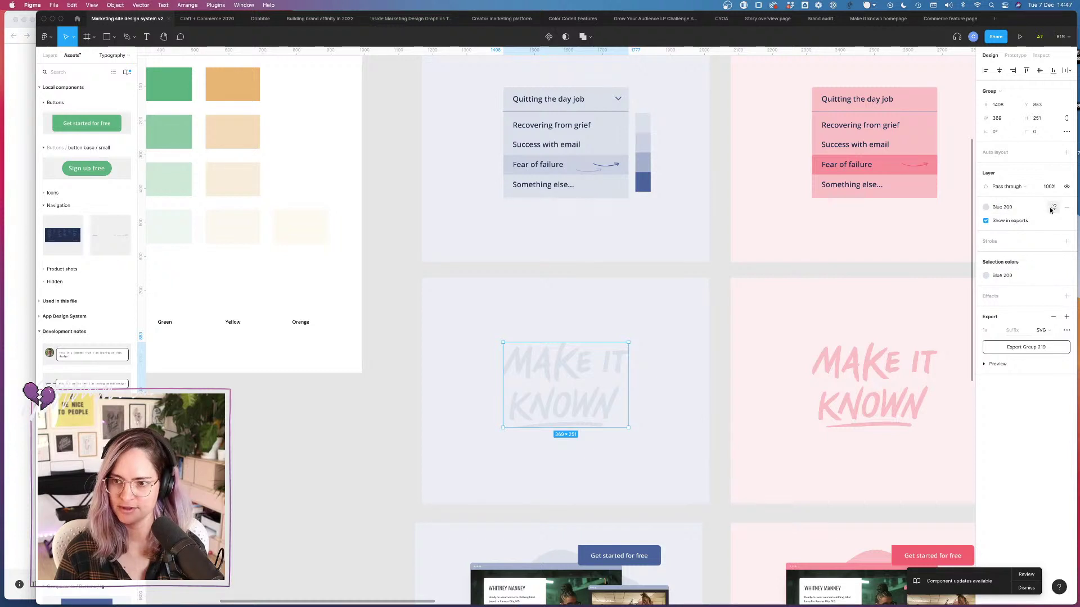
left_click(1001, 221)
key("Return")
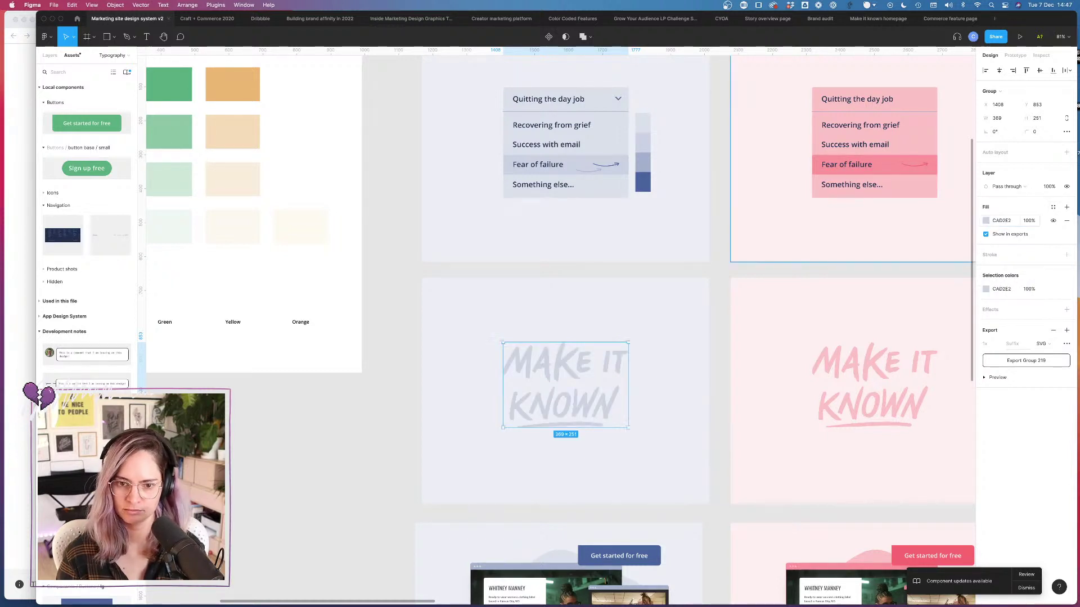
left_click(730, 282)
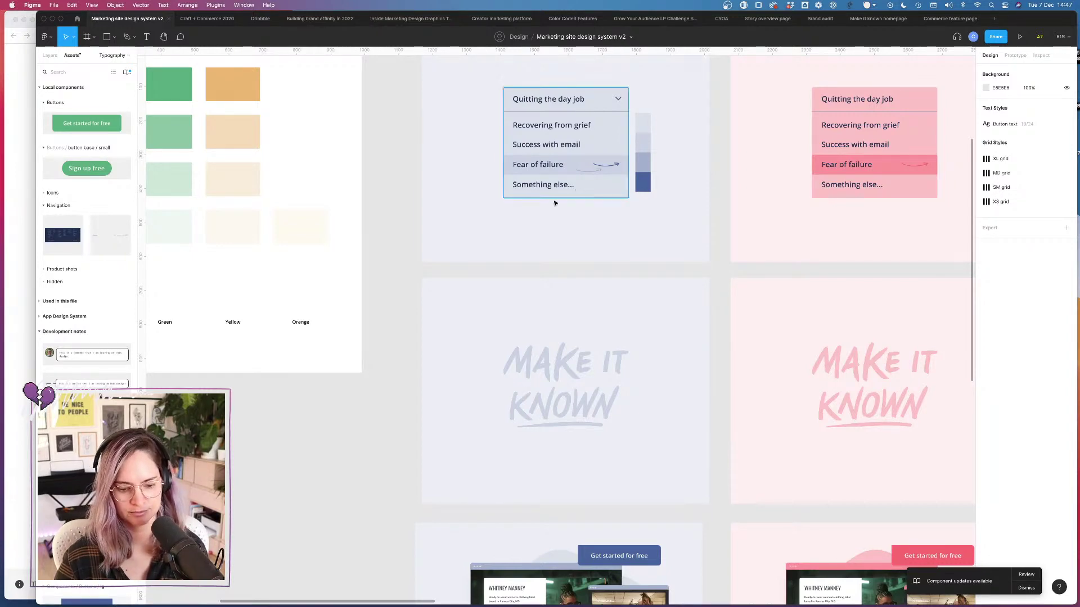
Step: Review the blue dropdown, lettering and mockup panels beside the red ones, and inspect the color styles of the blue mockup's browser window
scroll(553, 230, "up", 5)
scroll(554, 229, "down", 5)
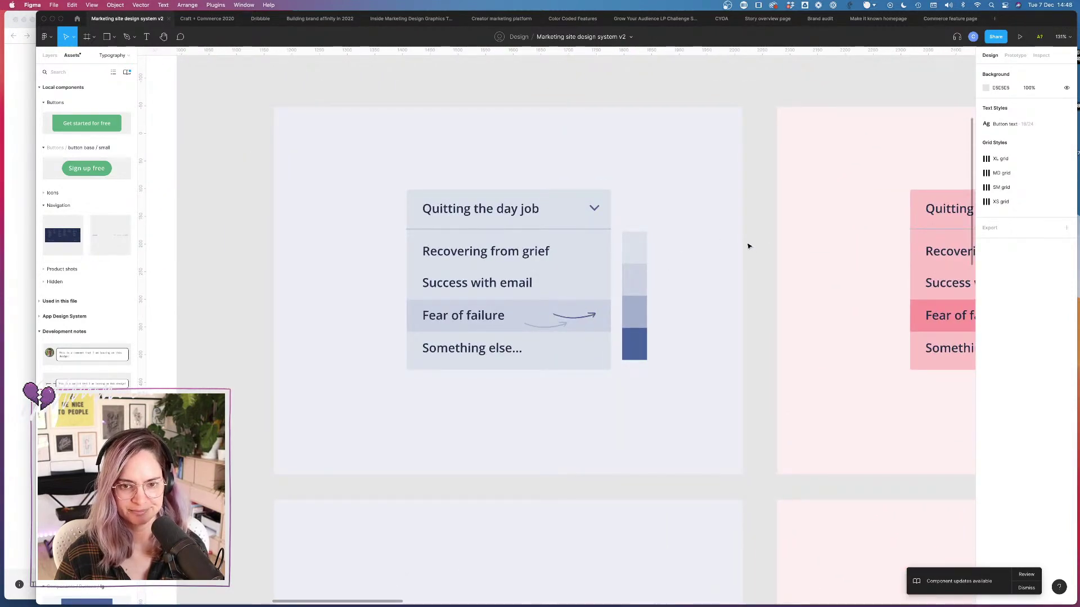
scroll(747, 246, "down", 3)
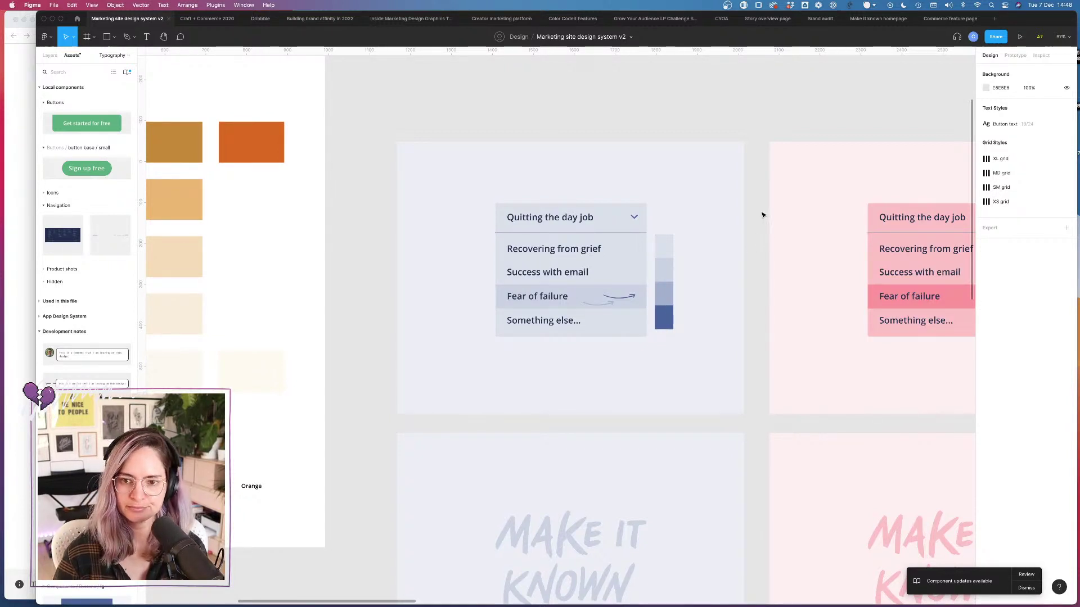
scroll(749, 224, "right", 5)
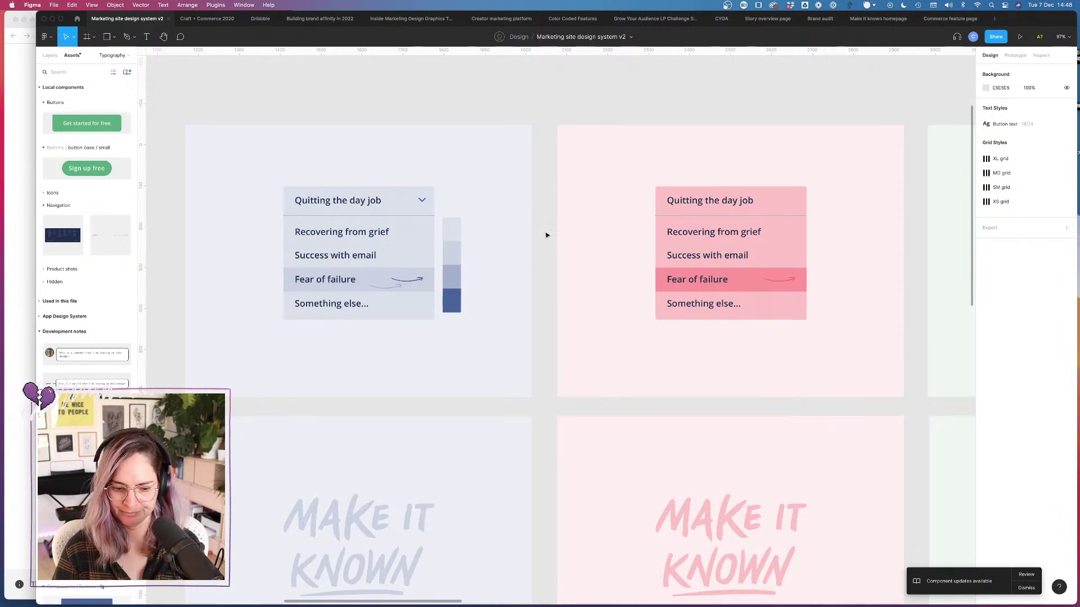
scroll(553, 249, "down", 10)
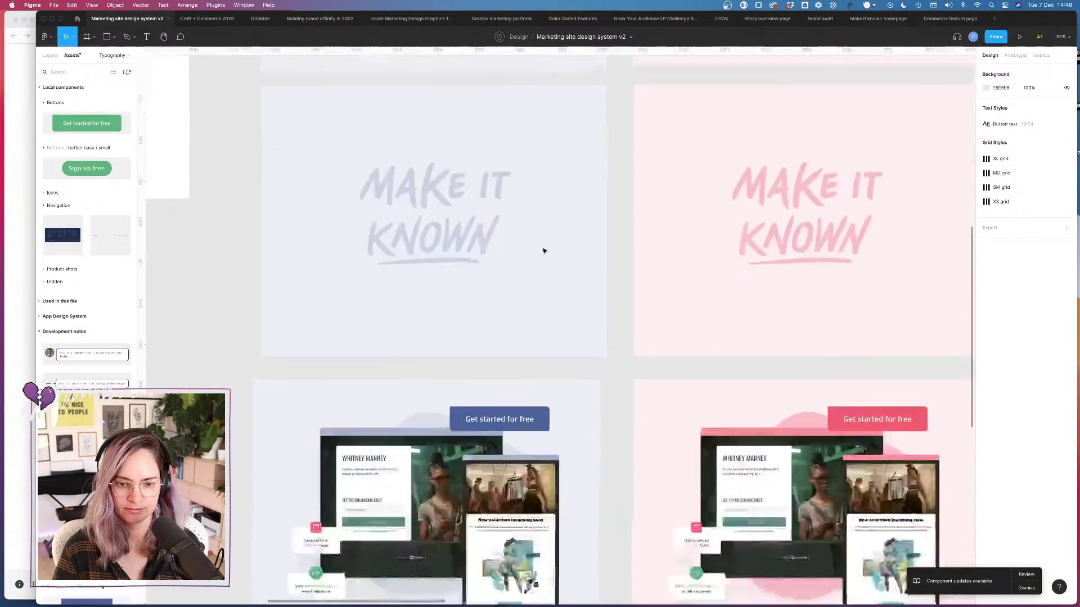
scroll(543, 250, "up", 4)
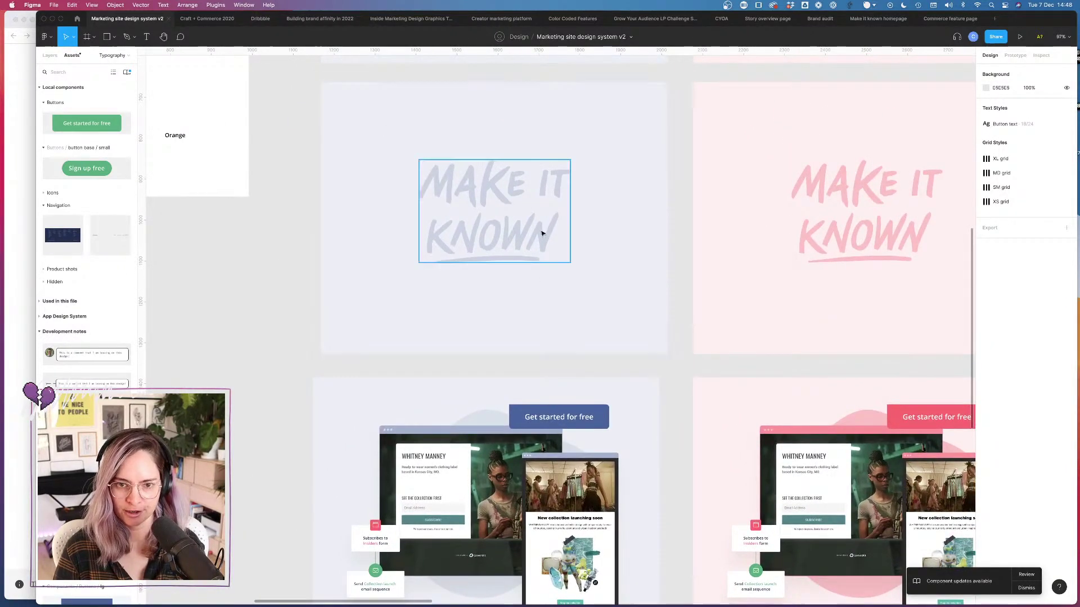
double_click(593, 456)
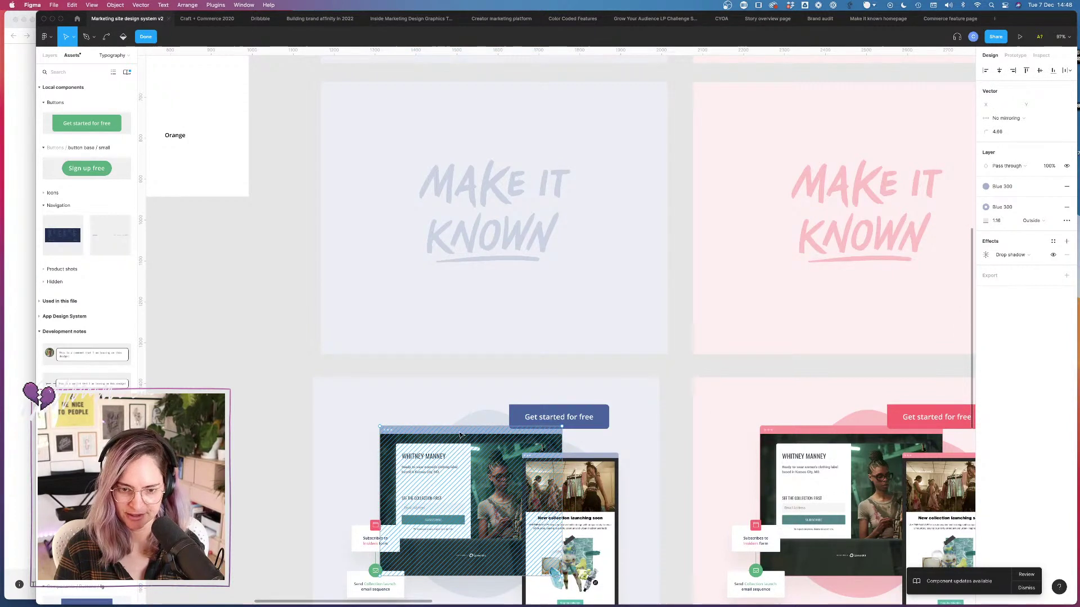
key("Escape")
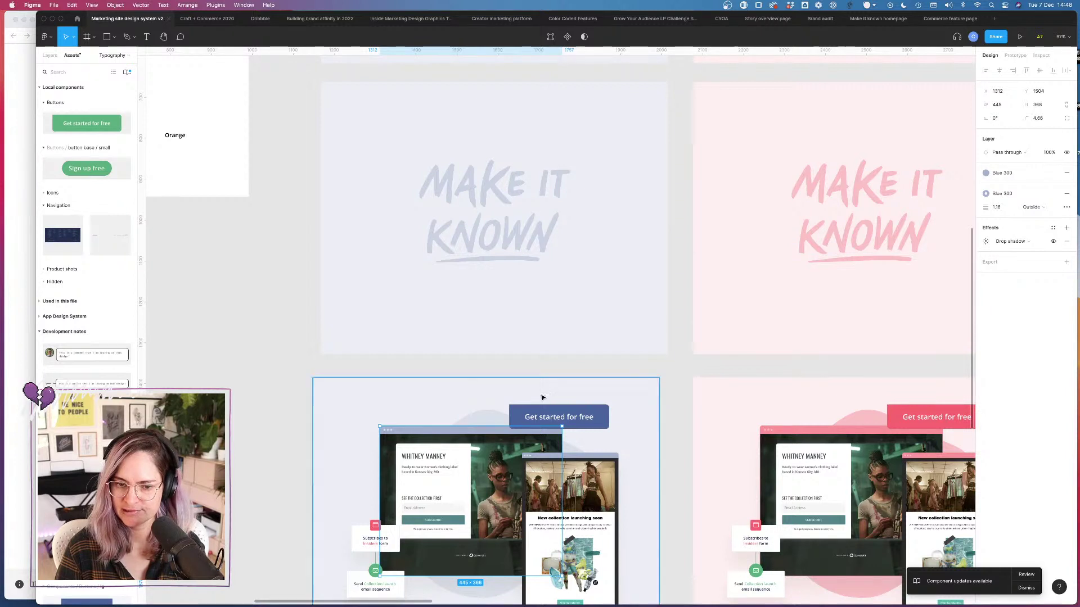
Step: Detach the fill and stroke of both browser windows in the blue mockup from their color styles and set them to CAD2E2
left_click(591, 460)
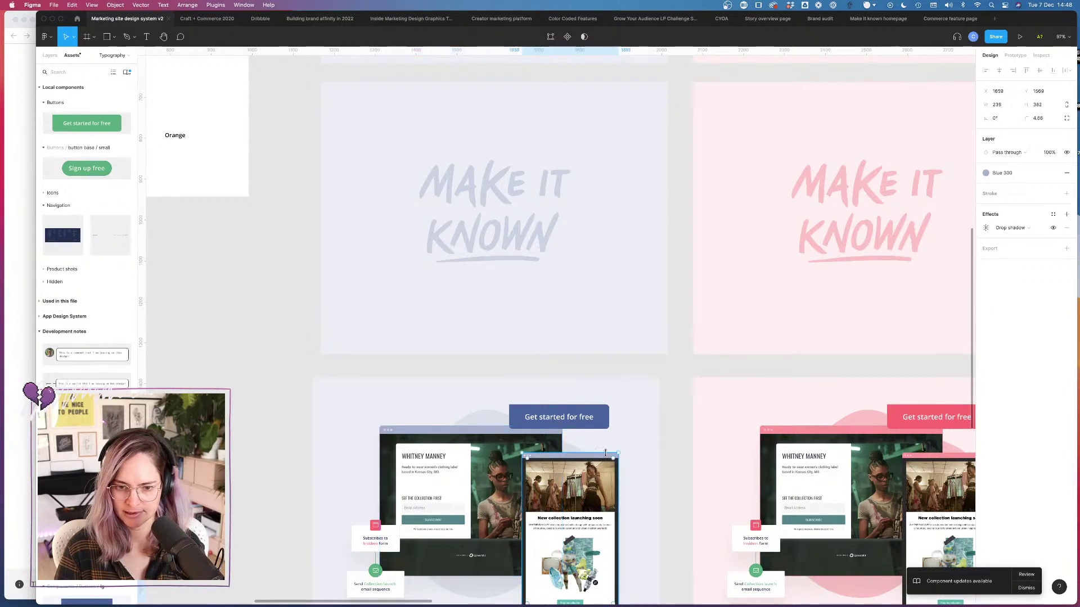
left_click(458, 429, "shift")
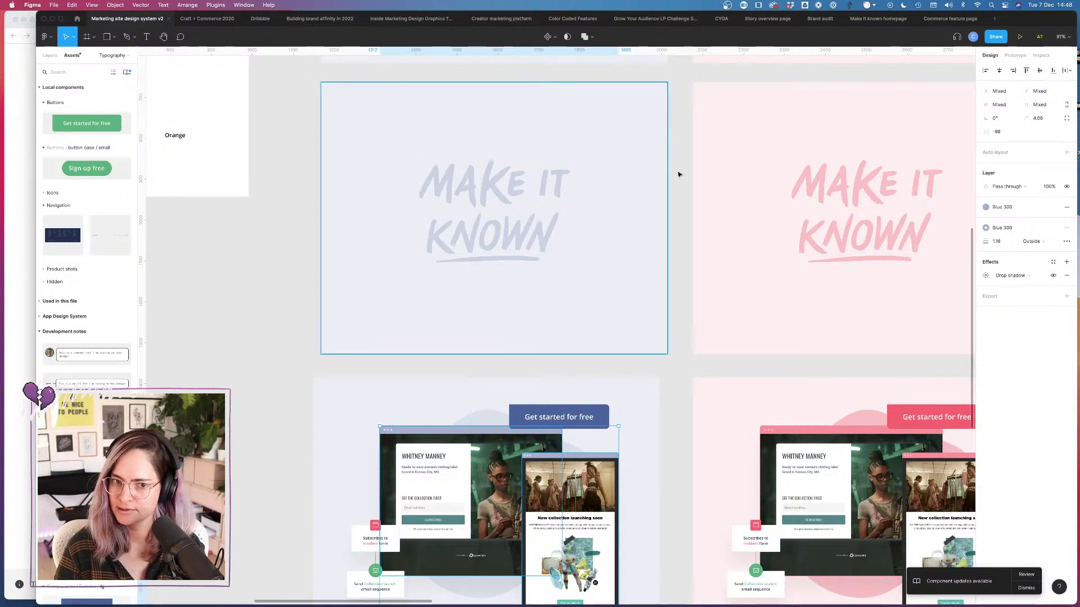
left_click(1052, 207)
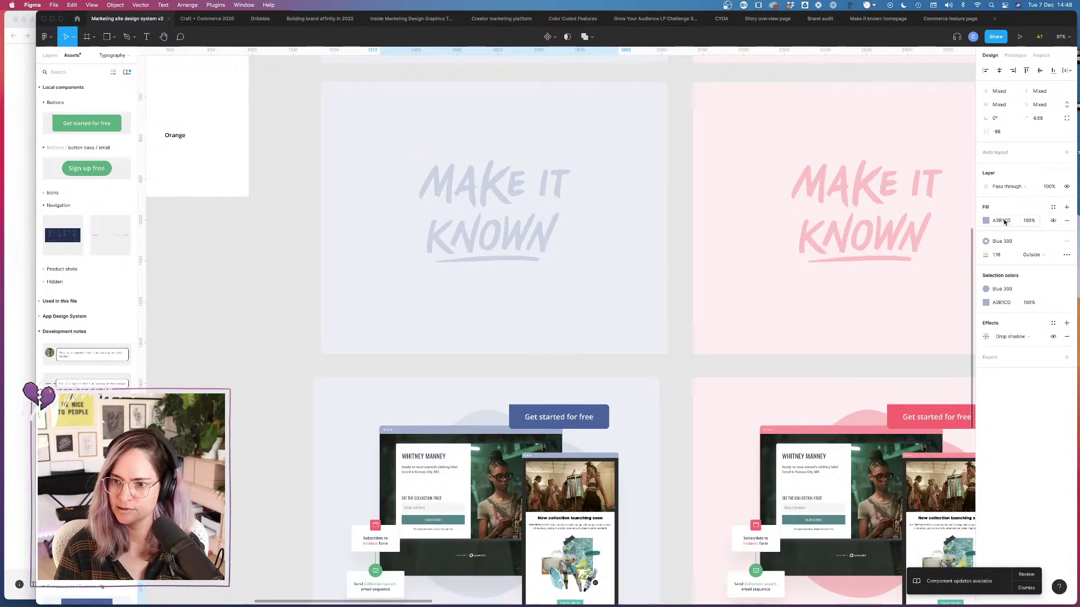
left_click(1003, 221)
key("super+c")
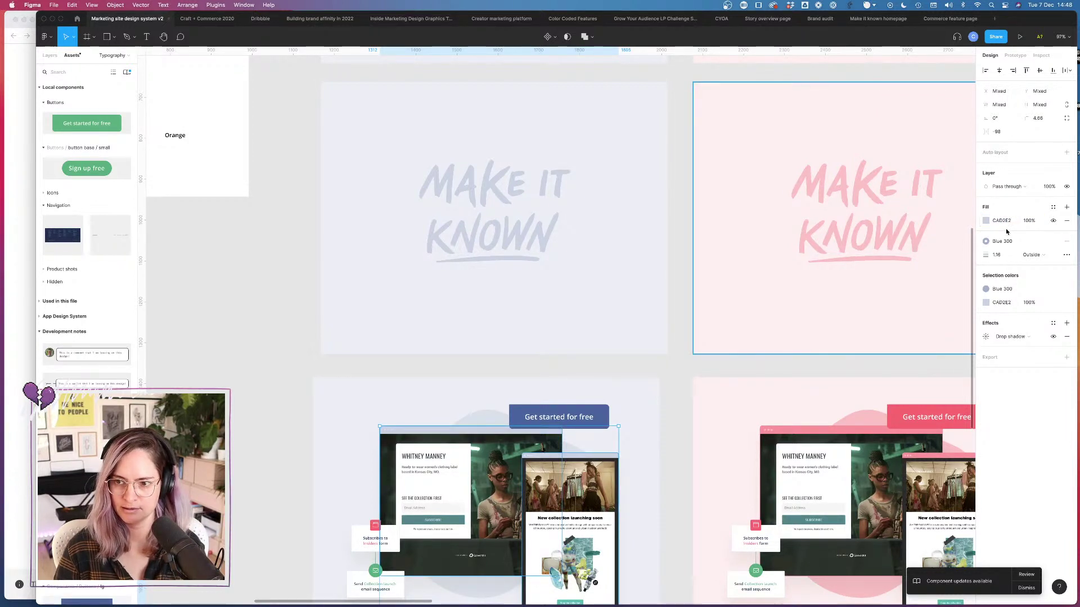
left_click(1052, 242)
left_click(1052, 241)
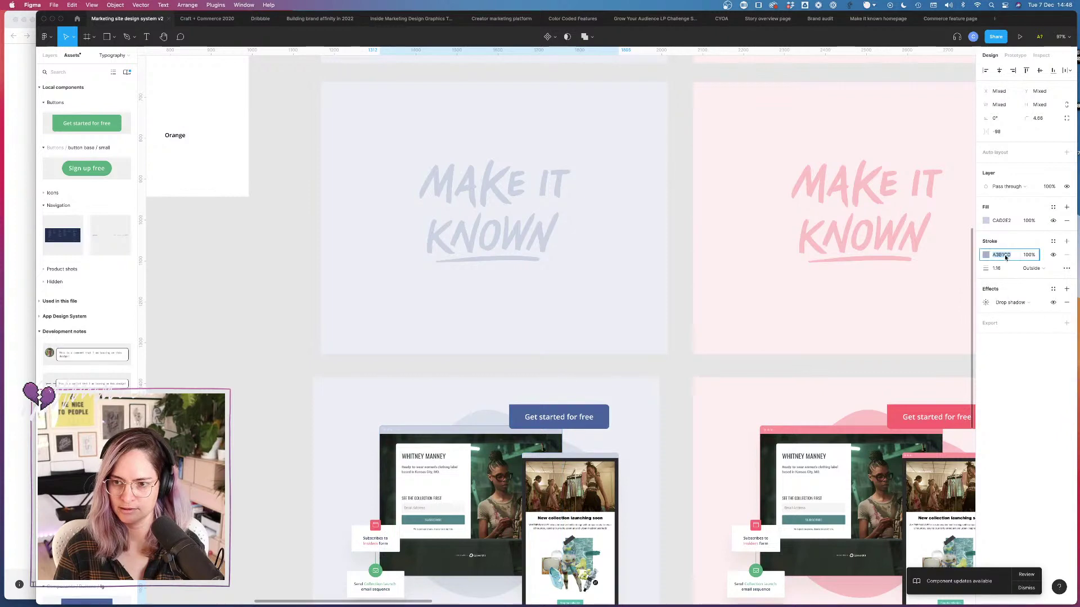
left_click(677, 424)
scroll(675, 414, "up", 5)
scroll(675, 412, "left", 5)
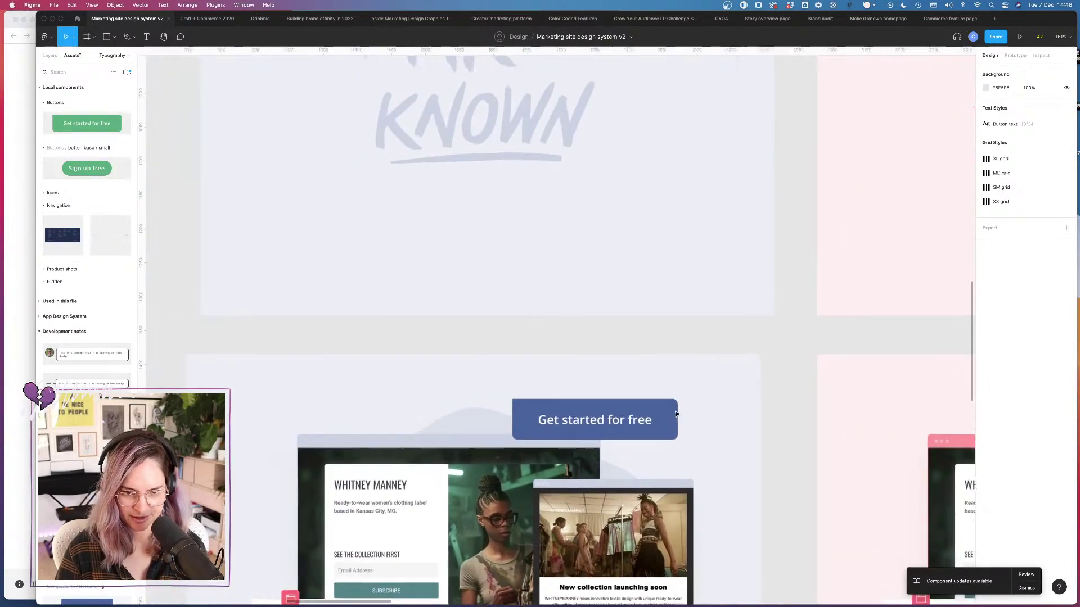
left_click(551, 437)
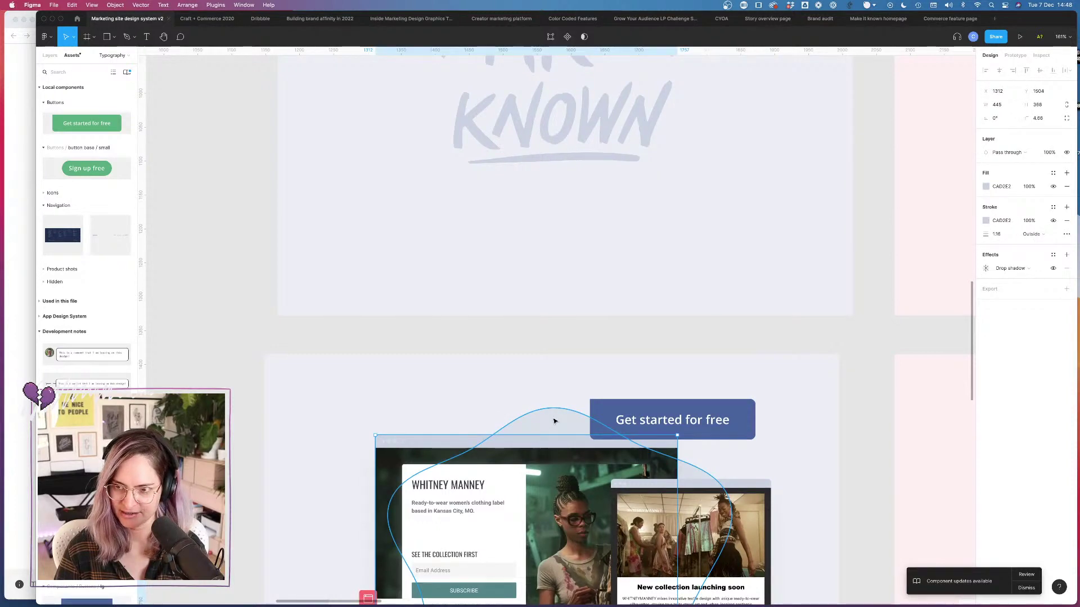
left_click(579, 337)
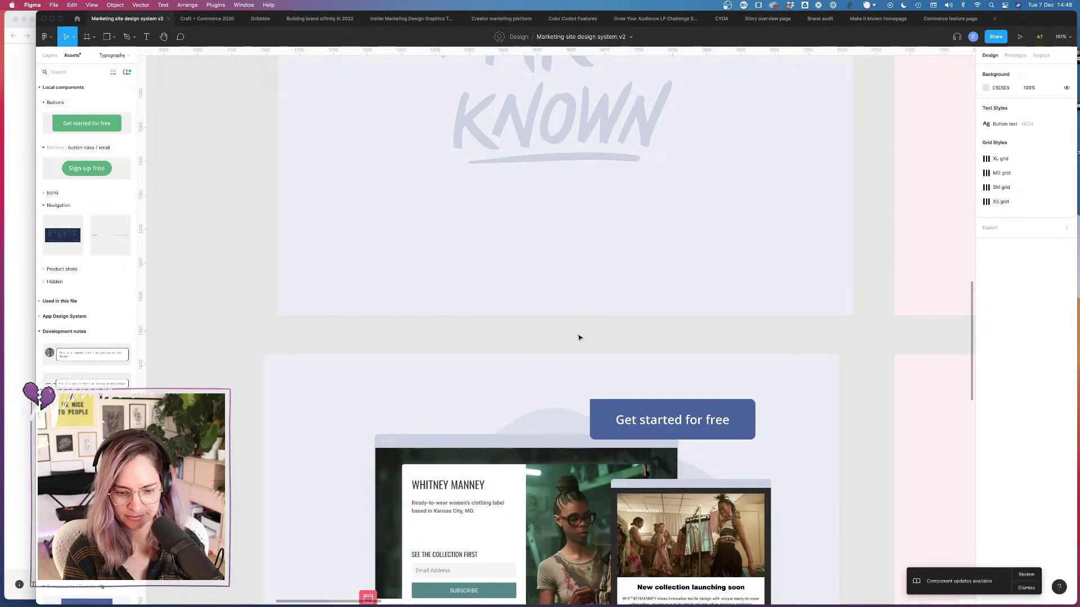
Step: Darken the fill of the blue dropdown's "Fear of failure" row to C0C8D8
scroll(579, 337, "down", 5)
scroll(579, 337, "up", 4)
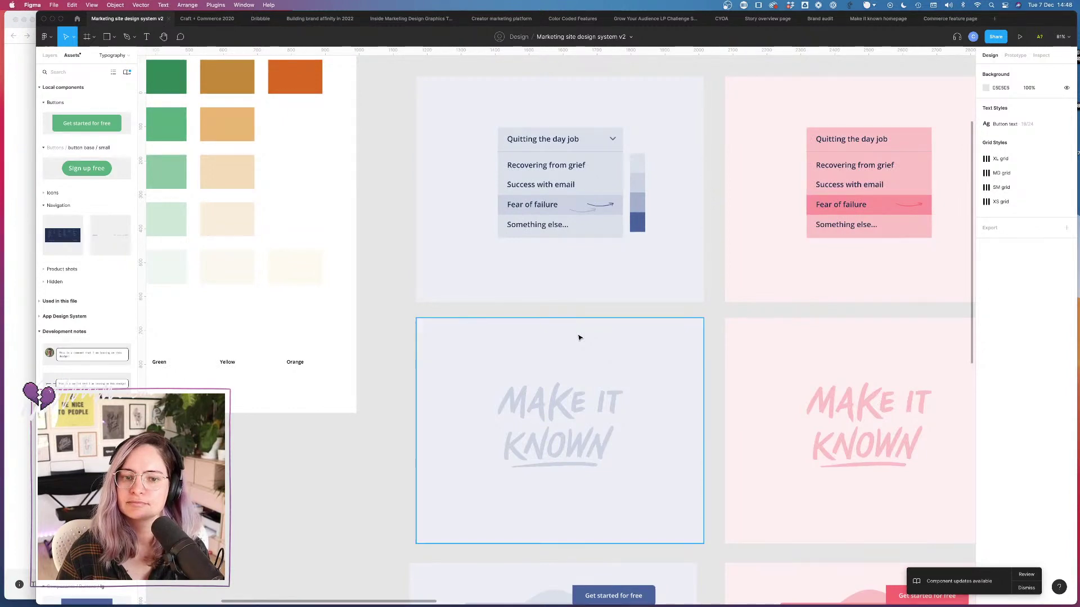
left_click(578, 203)
scroll(581, 202, "up", 3)
scroll(580, 203, "up", 3)
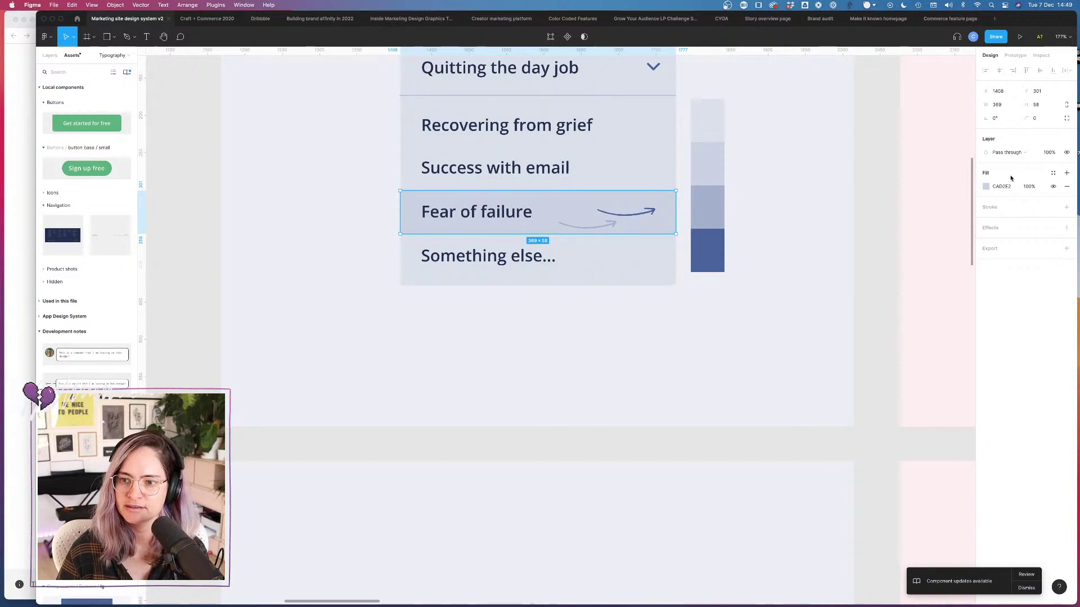
left_click(984, 187)
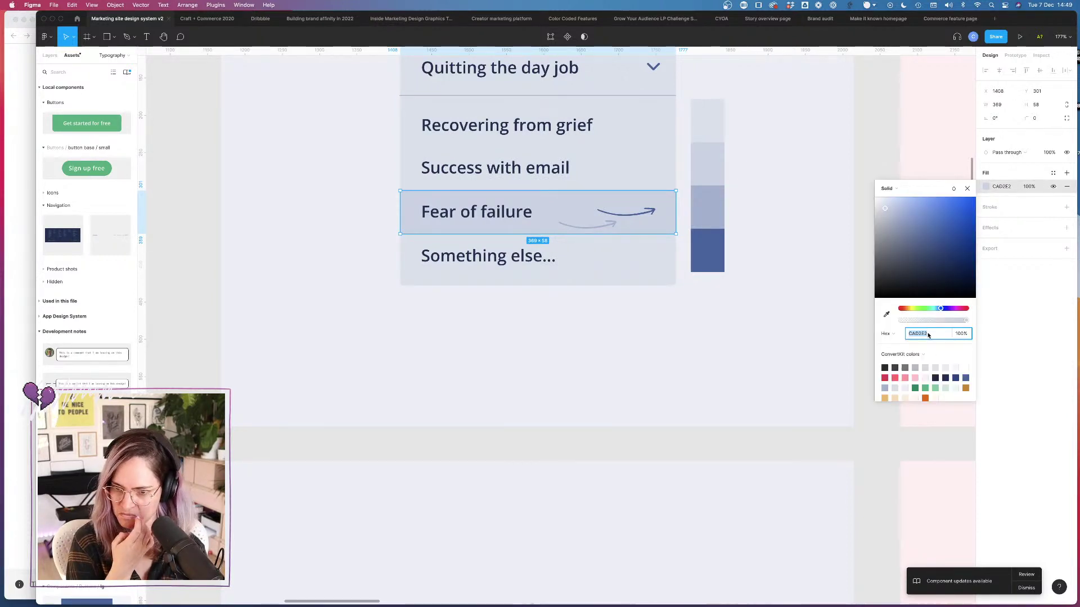
left_click_drag(885, 208, 885, 212)
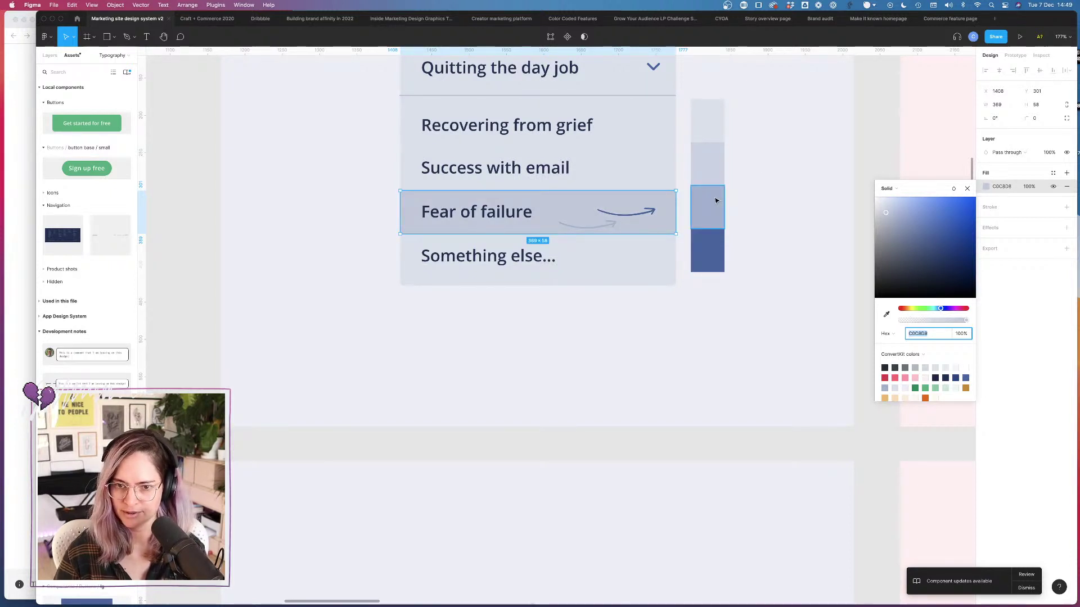
Step: Set the fill of the second-lightest swatch beside the blue dropdown to C0C8D8 and fine-tune it to C2CADA
mouse_move(713, 207)
left_mouse_down()
mouse_move(687, 209)
mouse_move(686, 227)
mouse_move(715, 211)
left_mouse_up()
left_click(708, 174)
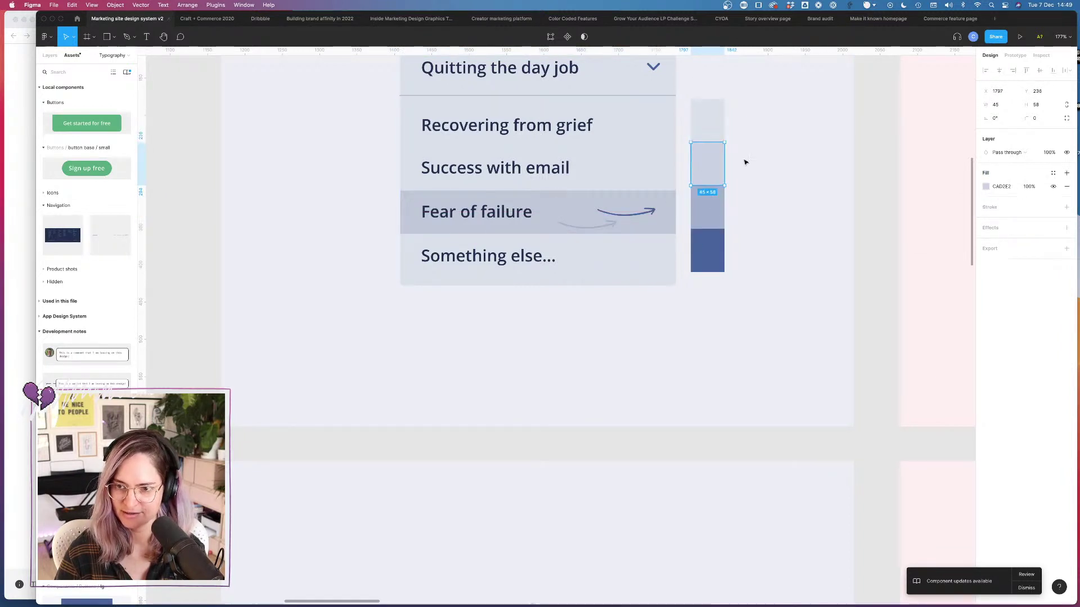
left_click(1000, 187)
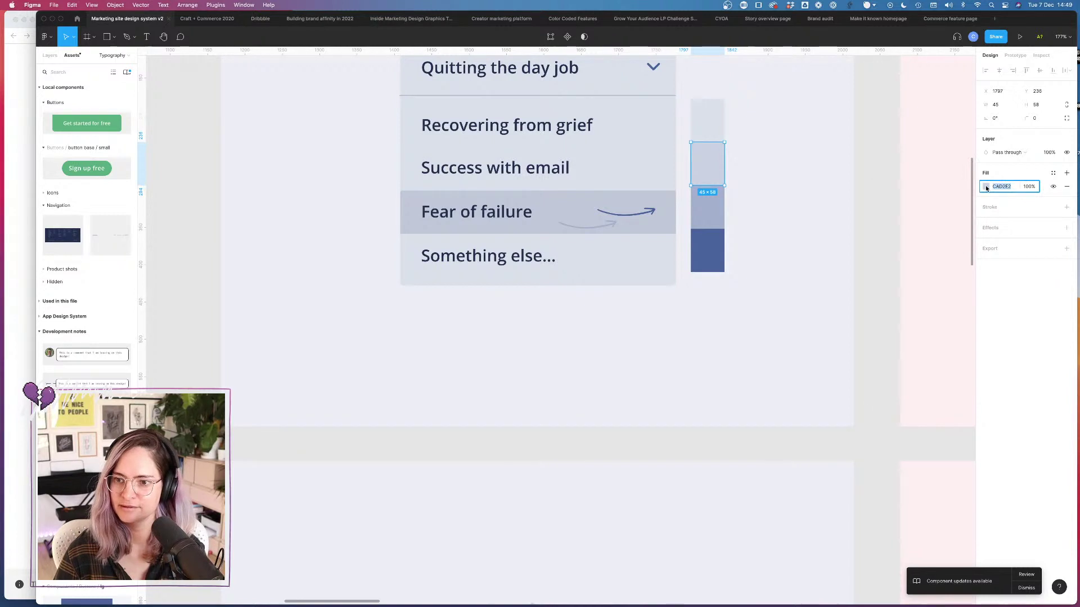
left_click(986, 188)
type("c0c8d8")
key("Return")
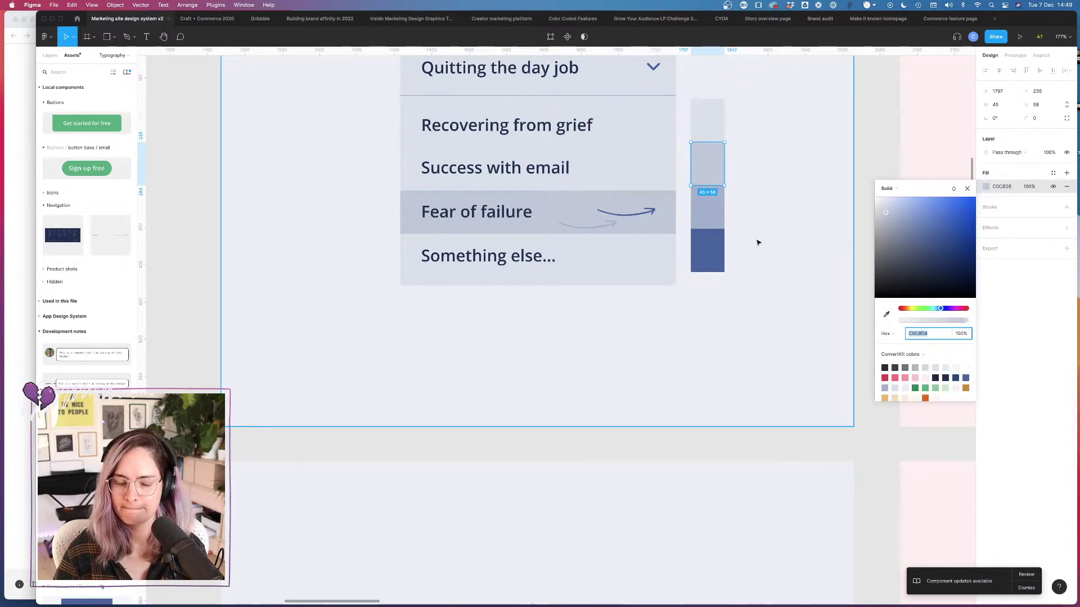
scroll(757, 243, "up", 5)
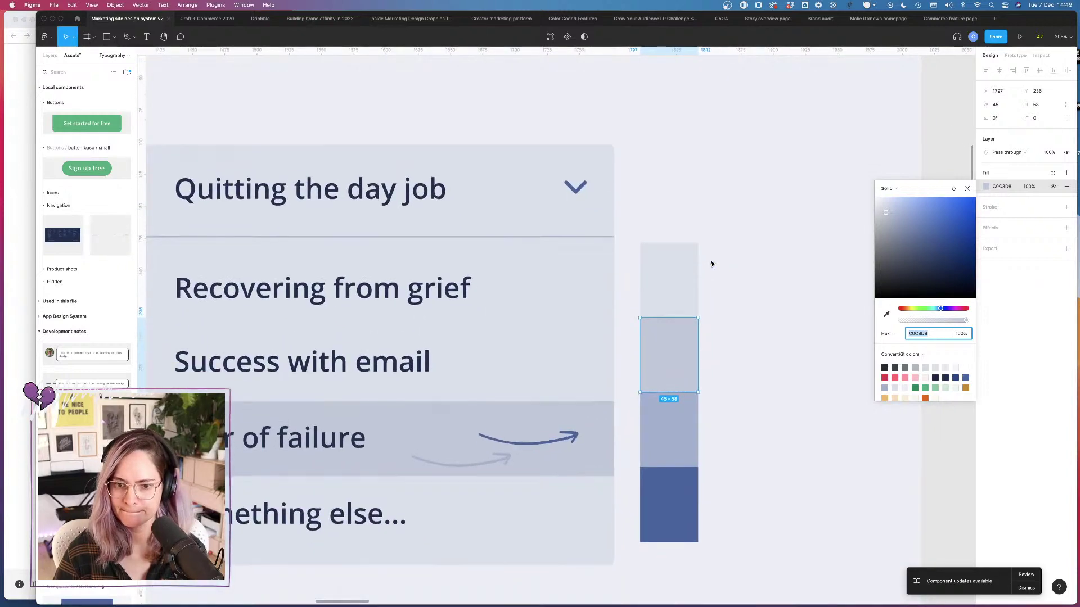
scroll(711, 264, "down", 1)
key("Escape")
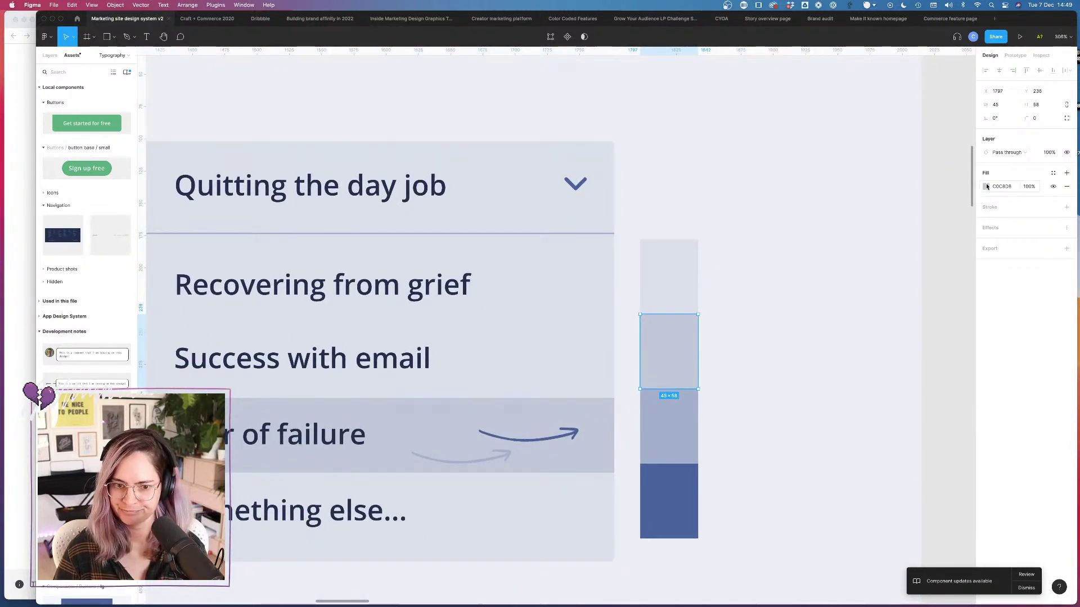
left_click(986, 187)
left_click_drag(886, 214, 886, 216)
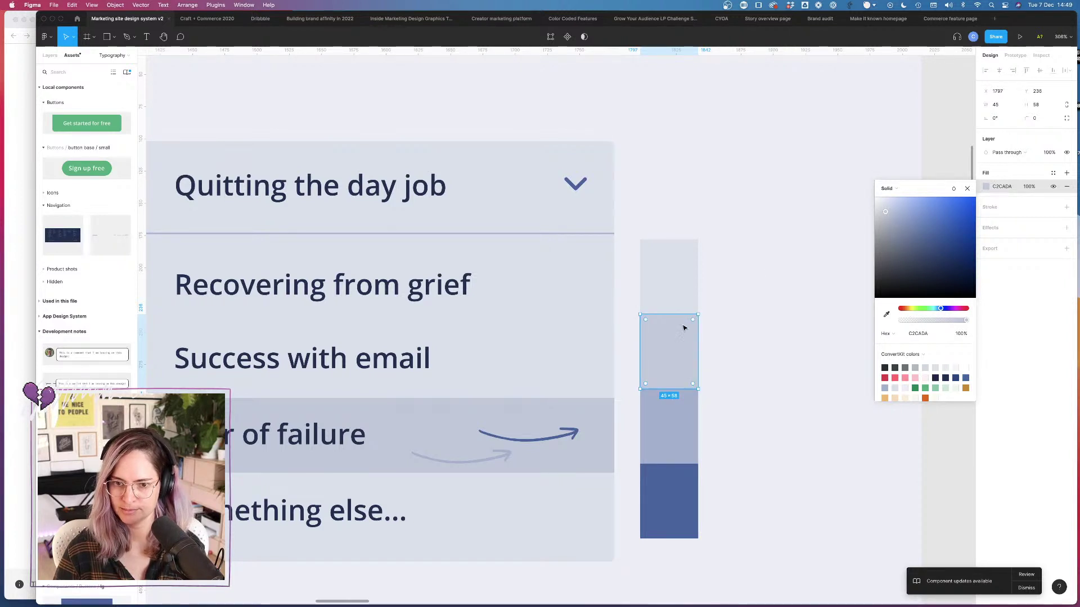
Step: Duplicate the two lightest blue swatches as a second column beside the originals
left_click(677, 307)
left_click(684, 339, "shift")
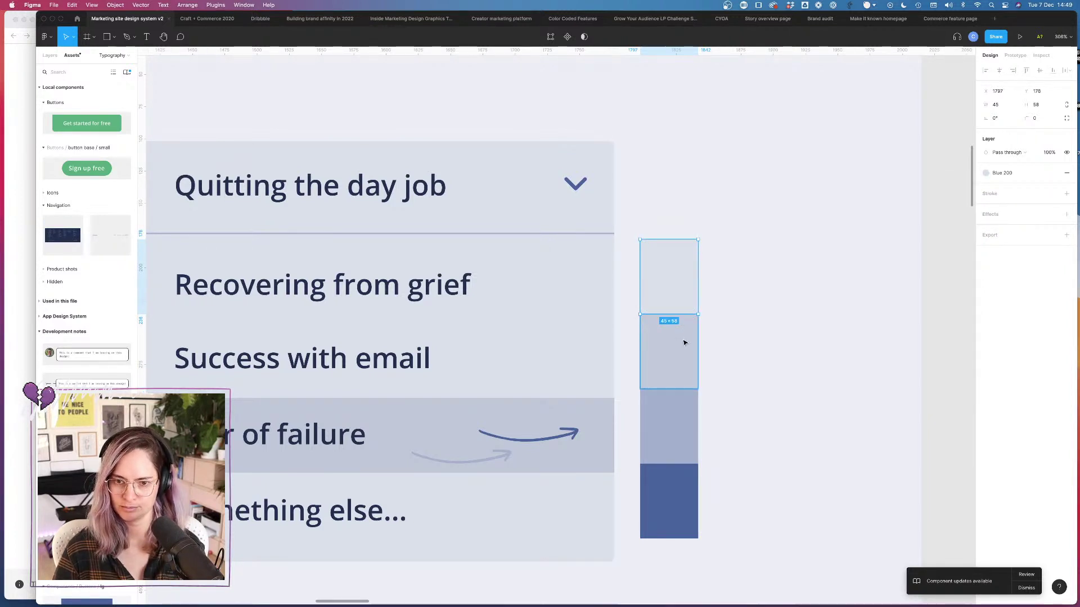
left_click_drag(663, 349, 731, 340)
left_click(829, 338)
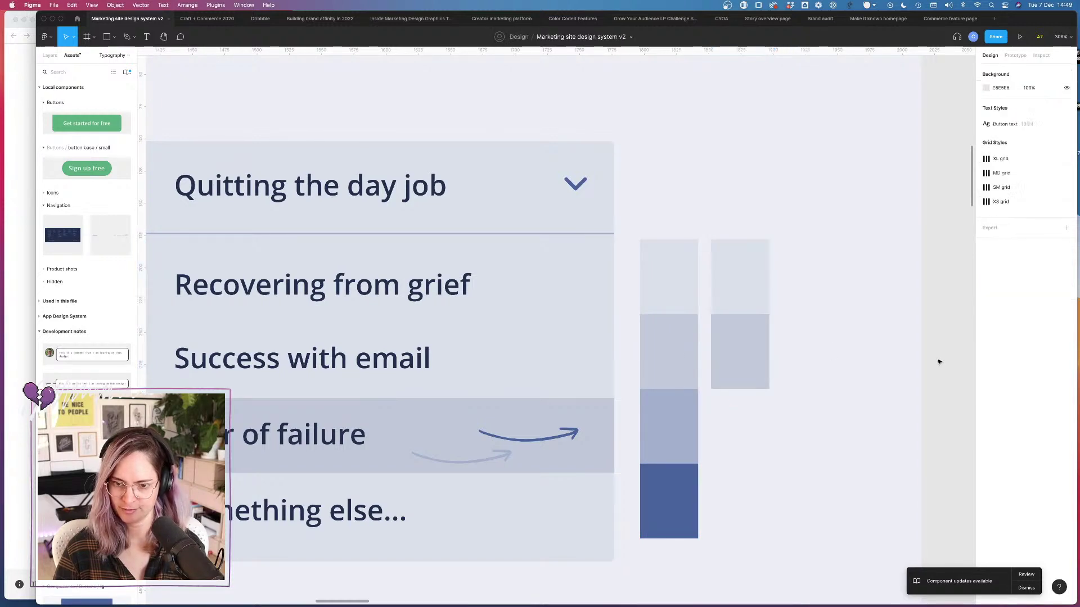
Step: Copy the CAD2E2 fill value from the blue "Make it known" lettering and apply it to the lower duplicated swatch
scroll(795, 354, "down", 10)
scroll(795, 354, "down", 5)
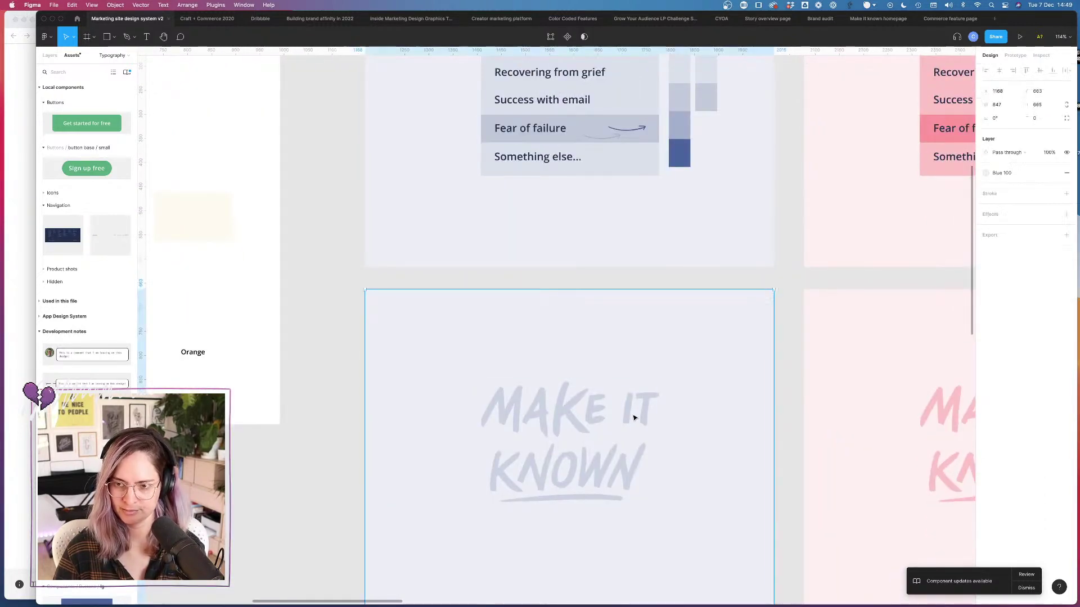
left_click(626, 417)
left_click(1006, 221)
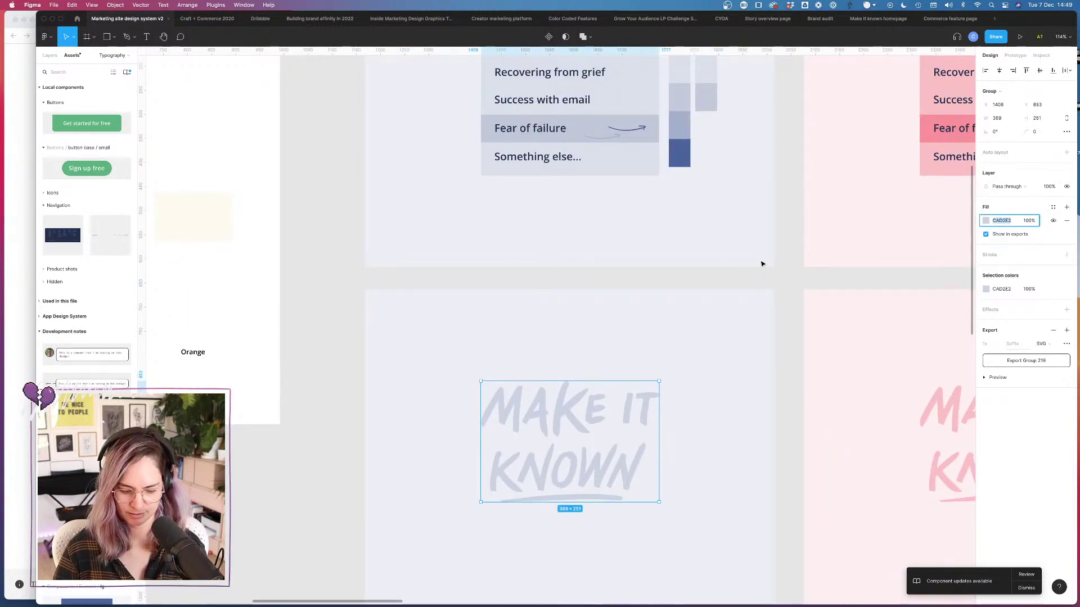
scroll(717, 244, "up", 5)
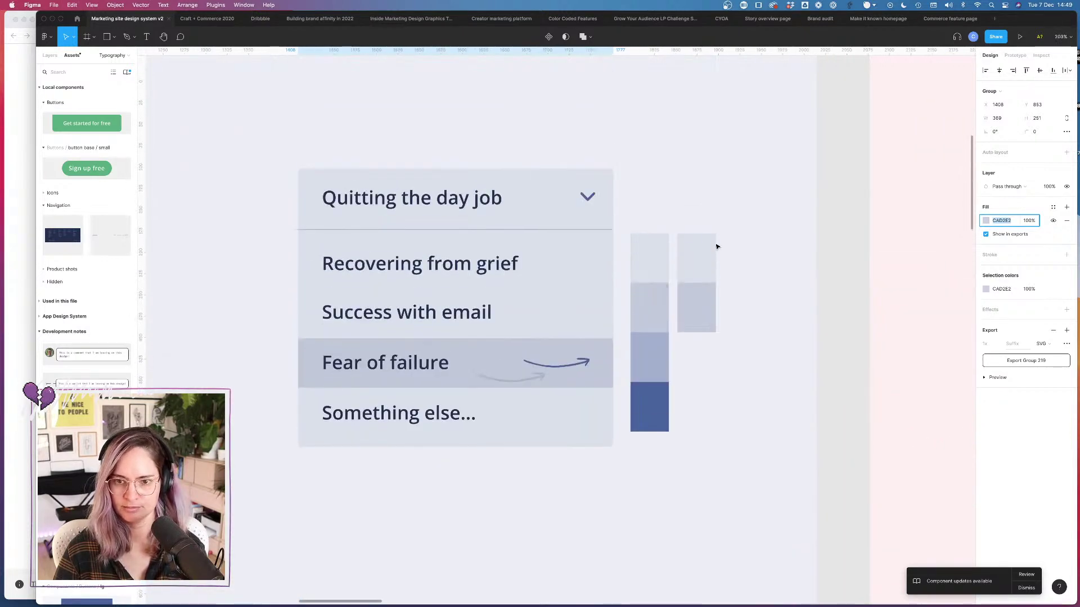
left_click(706, 302)
left_click(1010, 187)
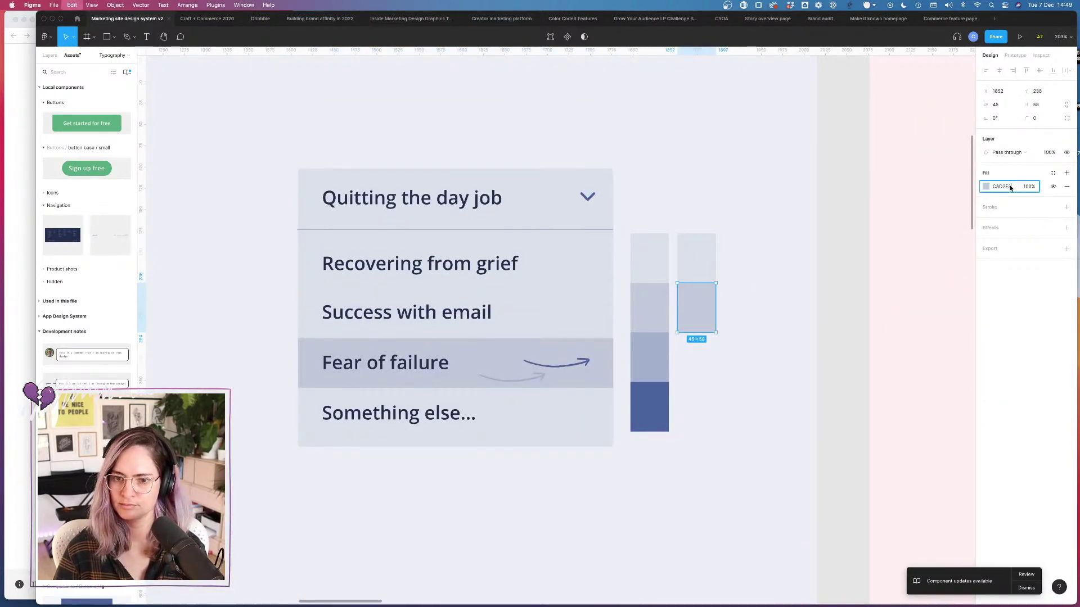
left_click(824, 241)
left_click(763, 247)
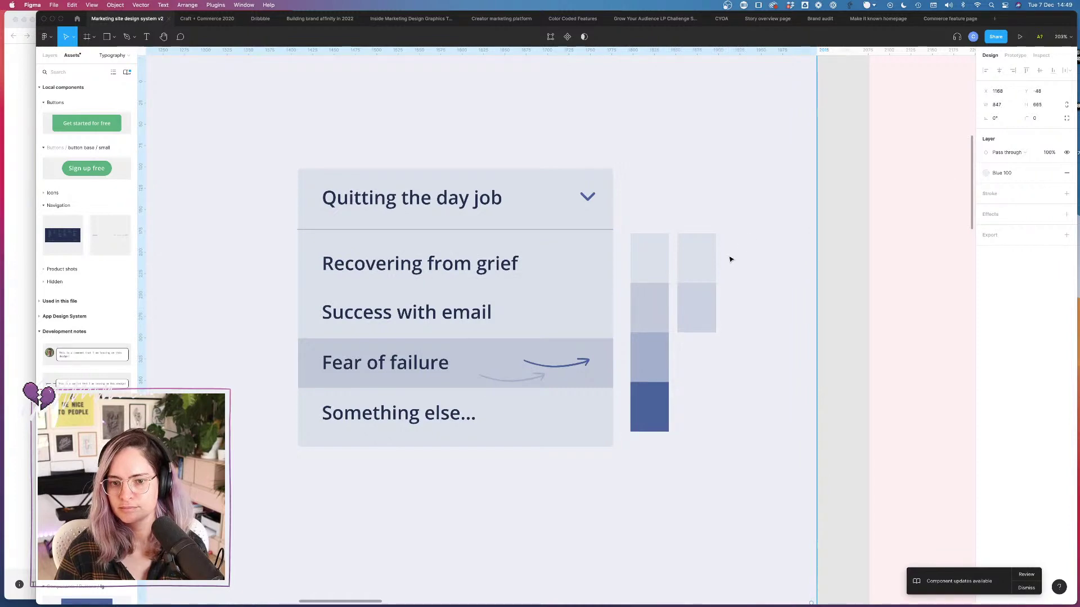
Step: Compare the two swatch columns and examine the fill color and blend mode options of the lower duplicated swatch
scroll(723, 255, "up", 3)
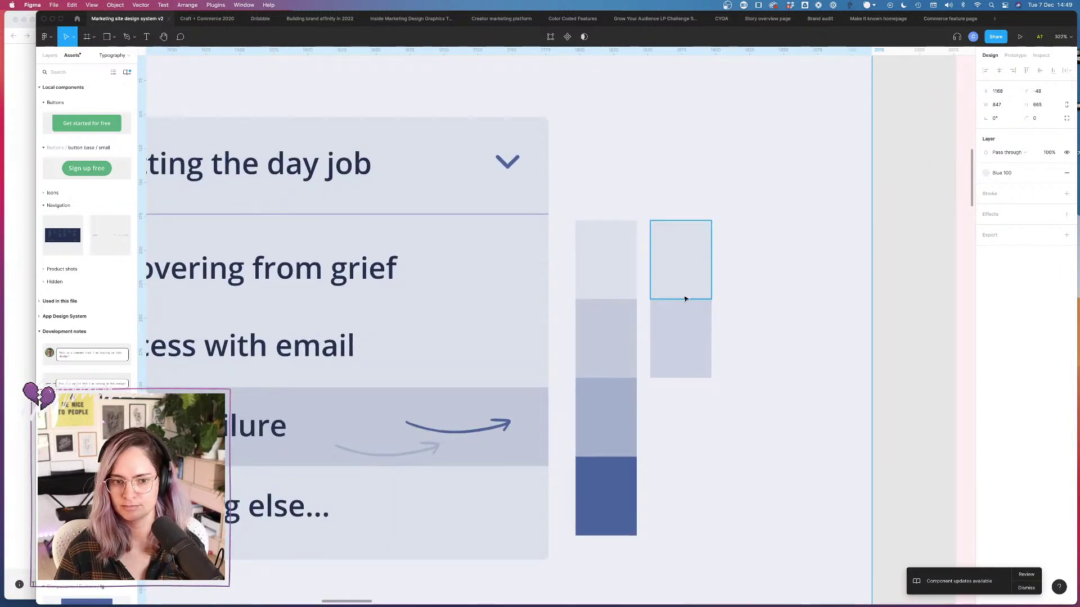
scroll(749, 297, "down", 4)
scroll(749, 297, "right", 5)
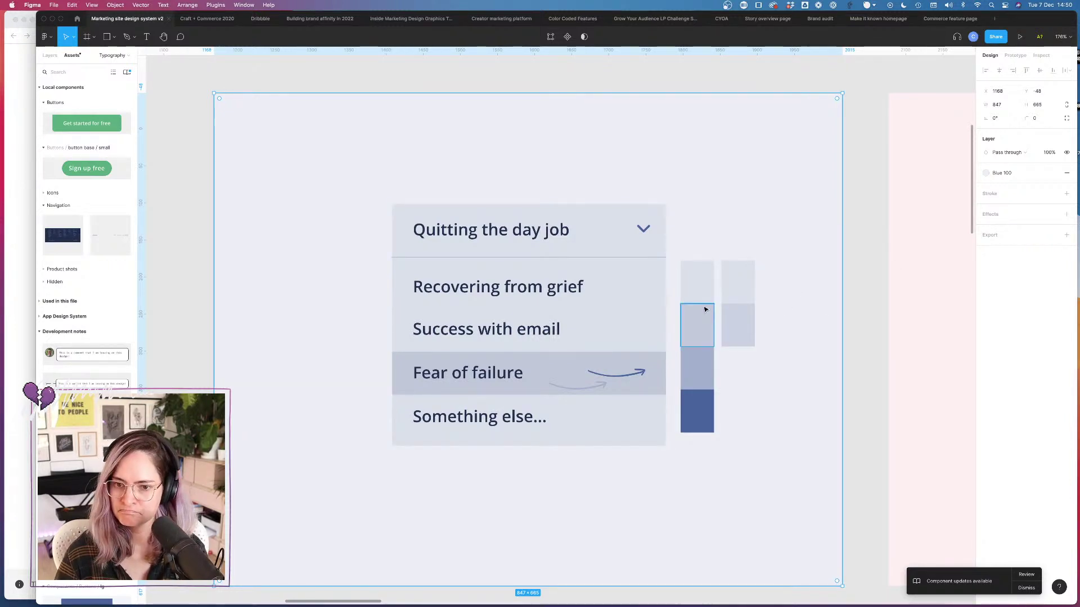
left_click(737, 324)
left_click(985, 186)
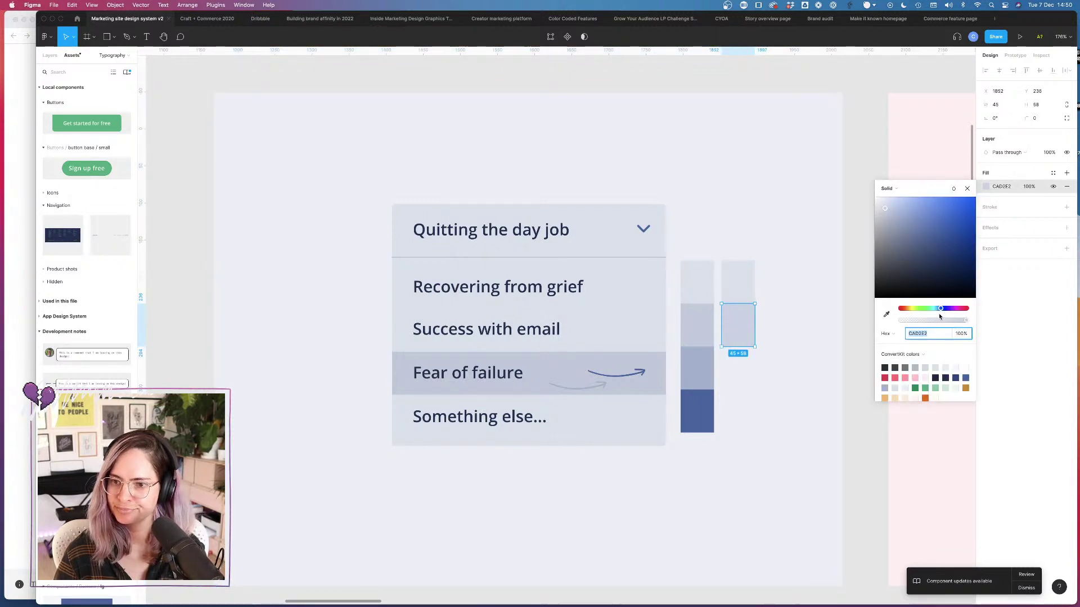
left_click(955, 191)
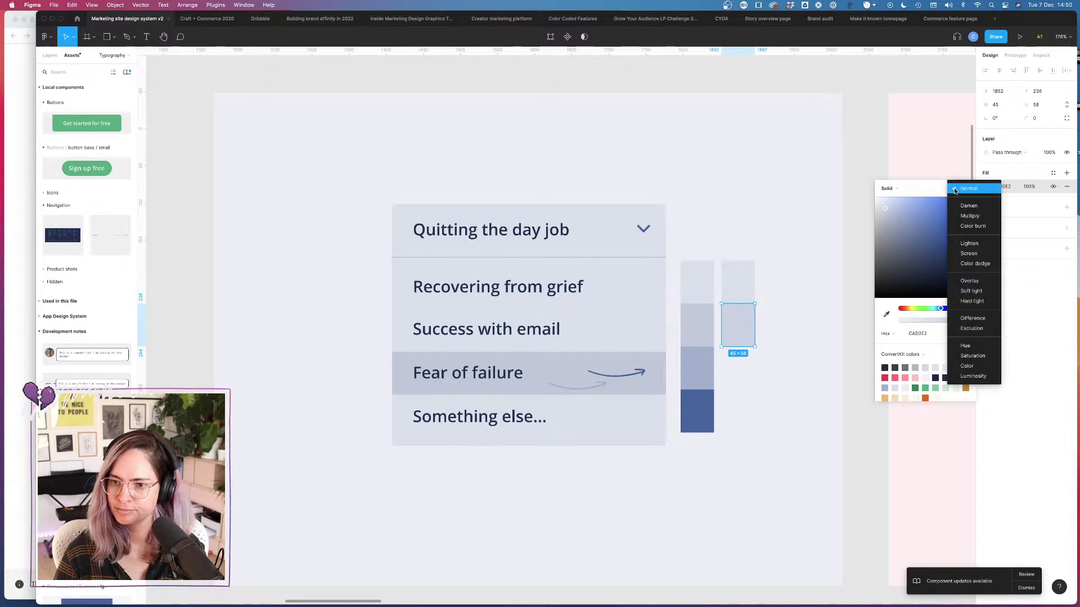
left_click(911, 190)
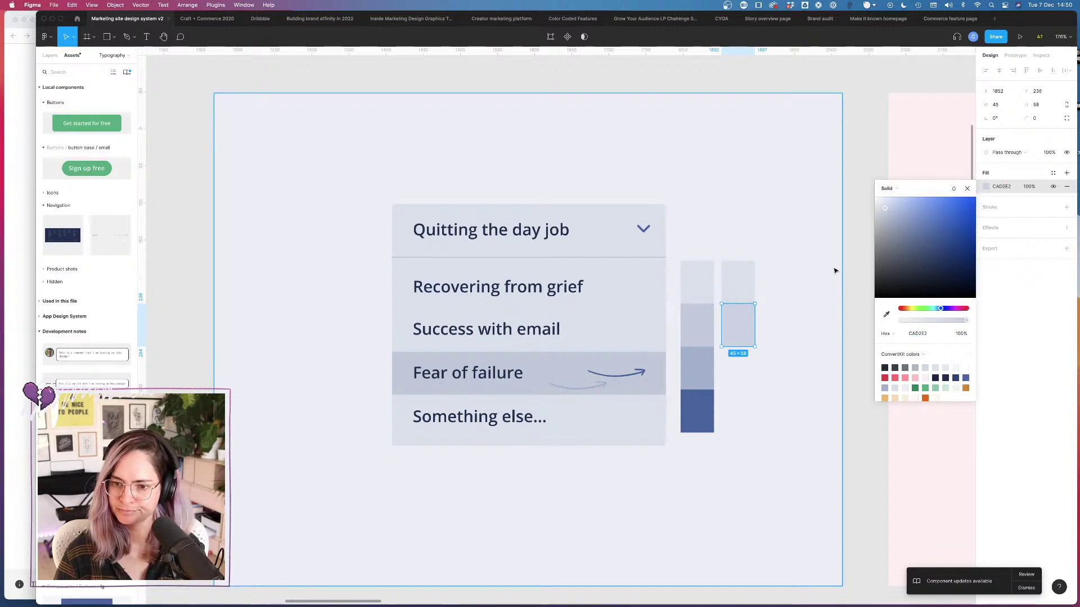
left_click(852, 292)
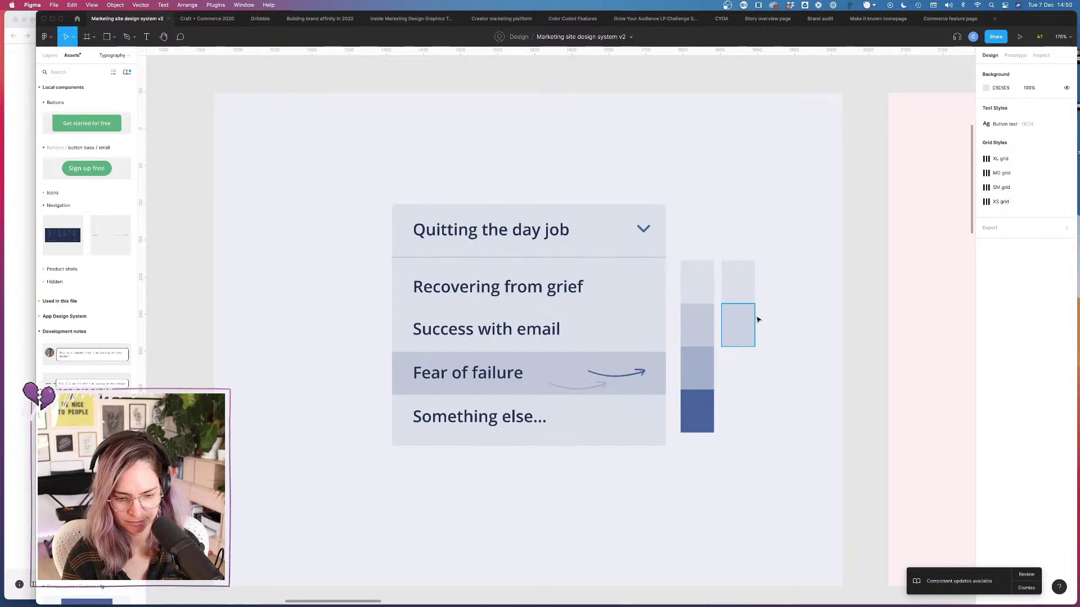
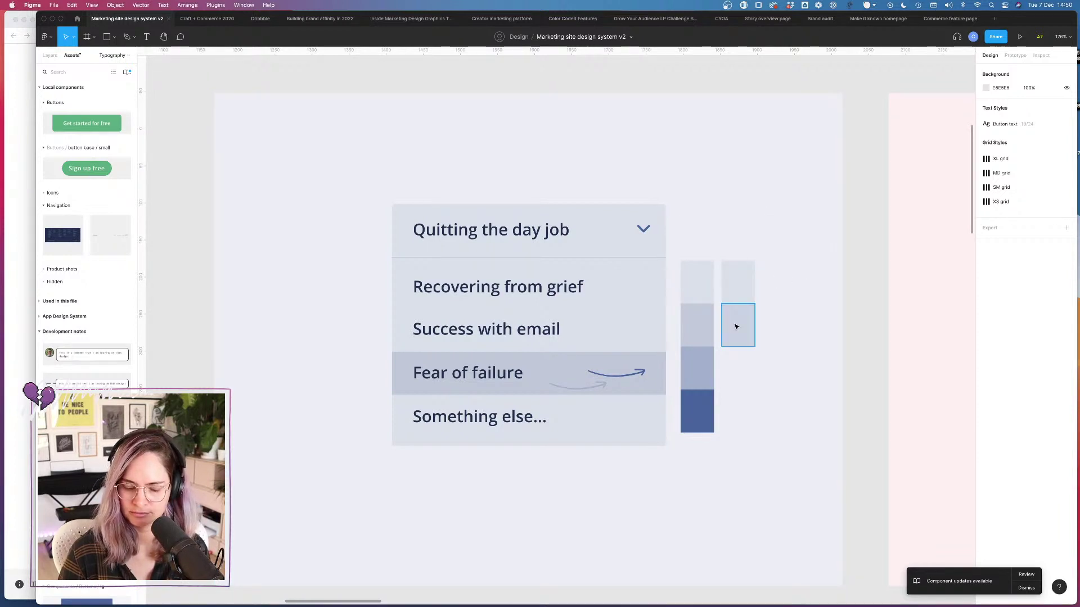
Step: Open the fill color of the lower duplicated swatch and switch its color model from Hex to HSL
left_click(735, 331)
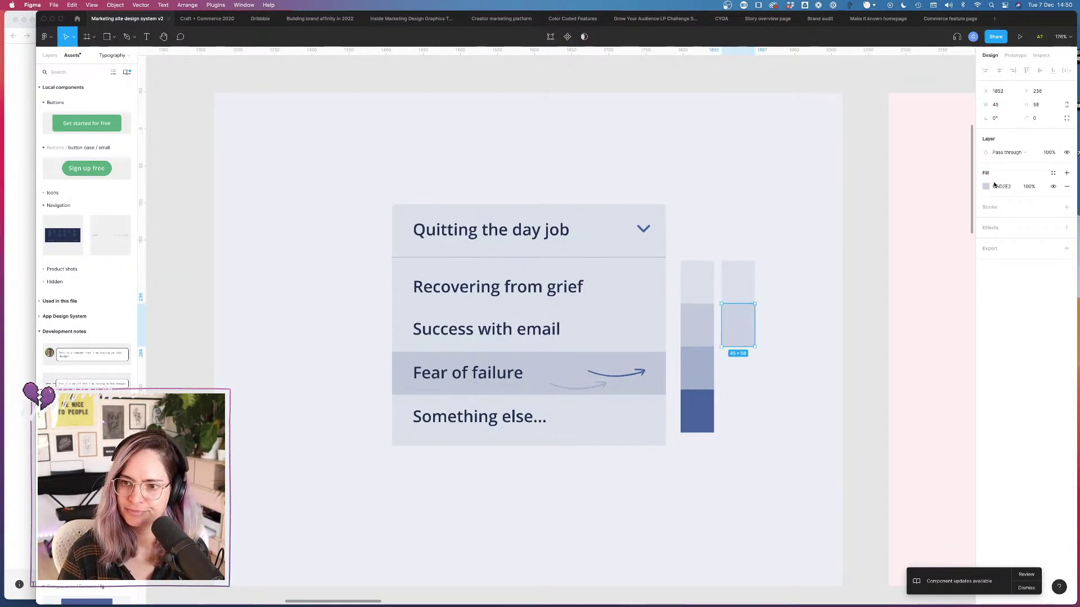
left_click(997, 187)
left_click(984, 187)
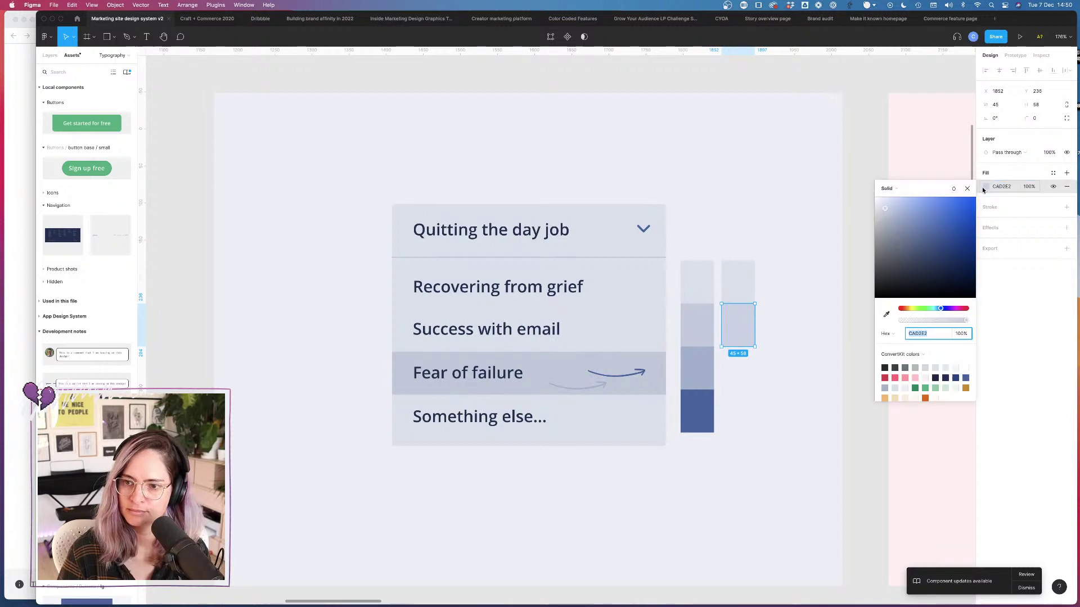
left_click(891, 333)
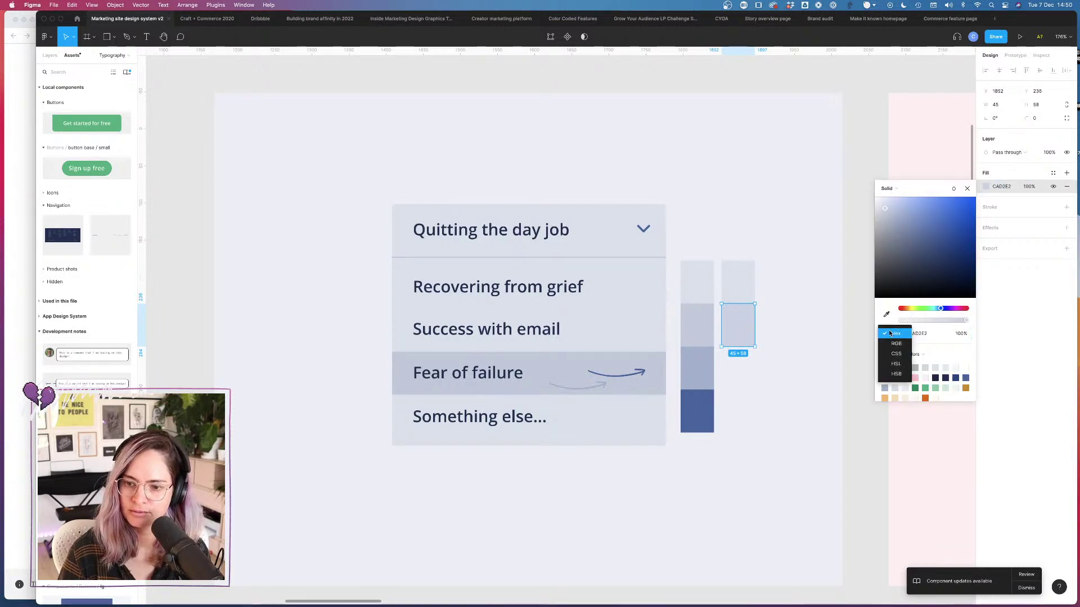
left_click(895, 364)
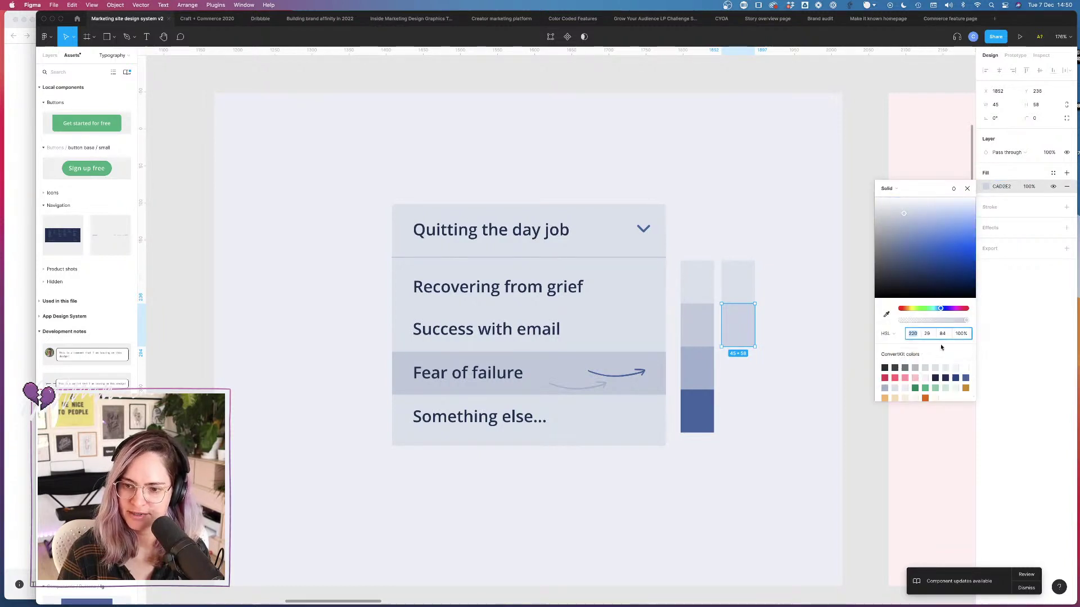
left_click(891, 334)
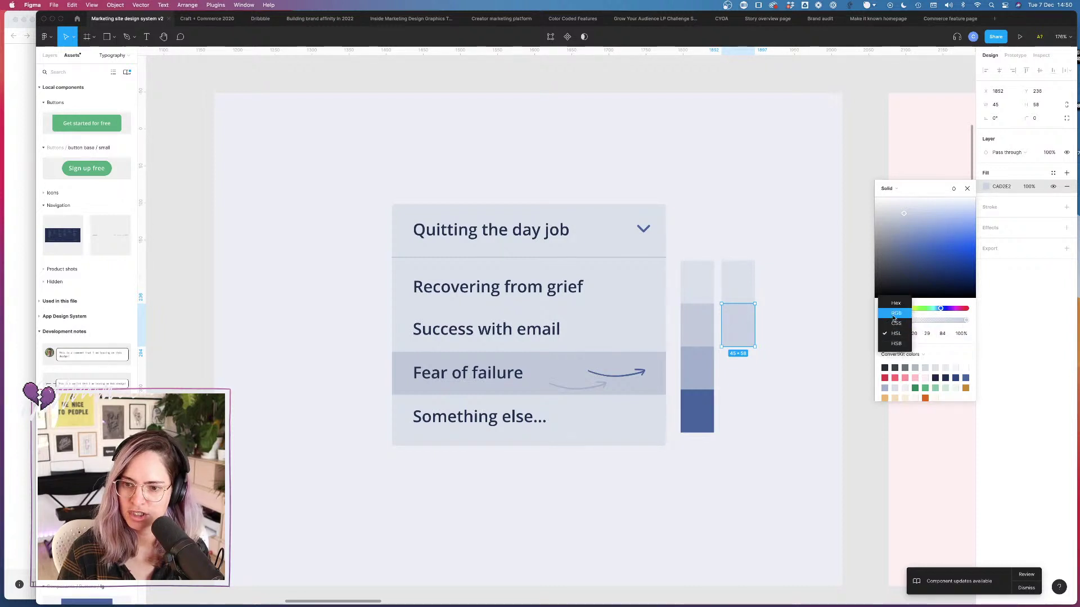
left_click(896, 308)
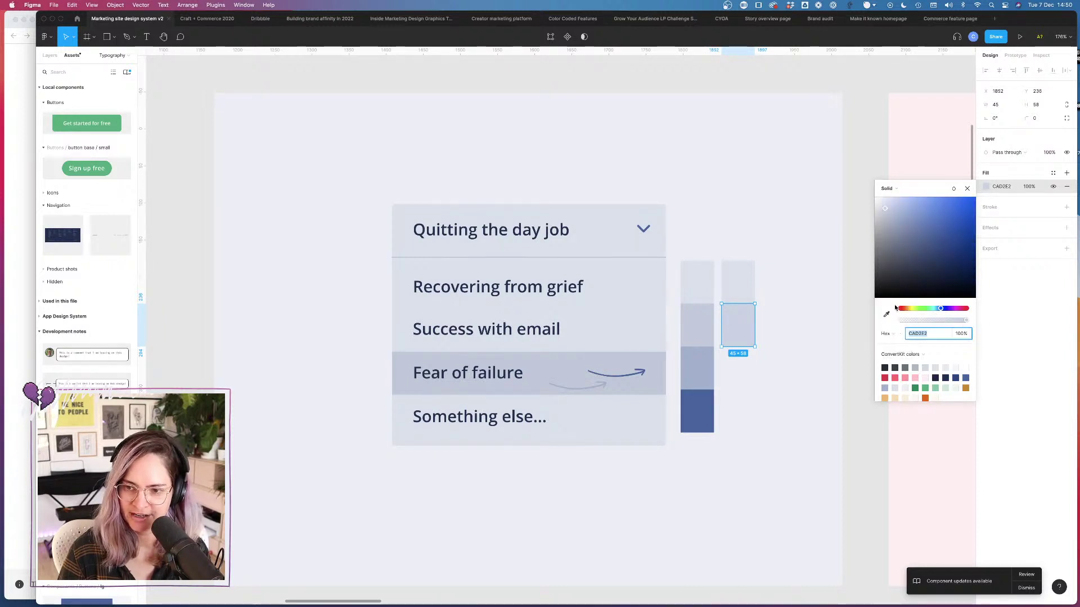
left_click(894, 334)
left_click(896, 365)
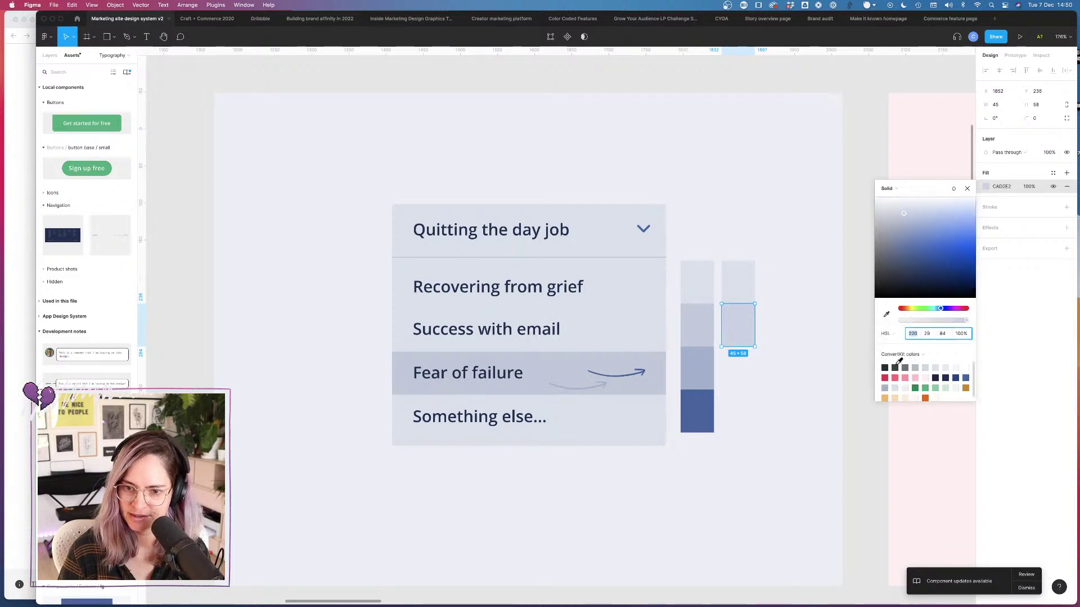
Step: Try lowering the fill opacity of the lower duplicated swatch
left_click(961, 334)
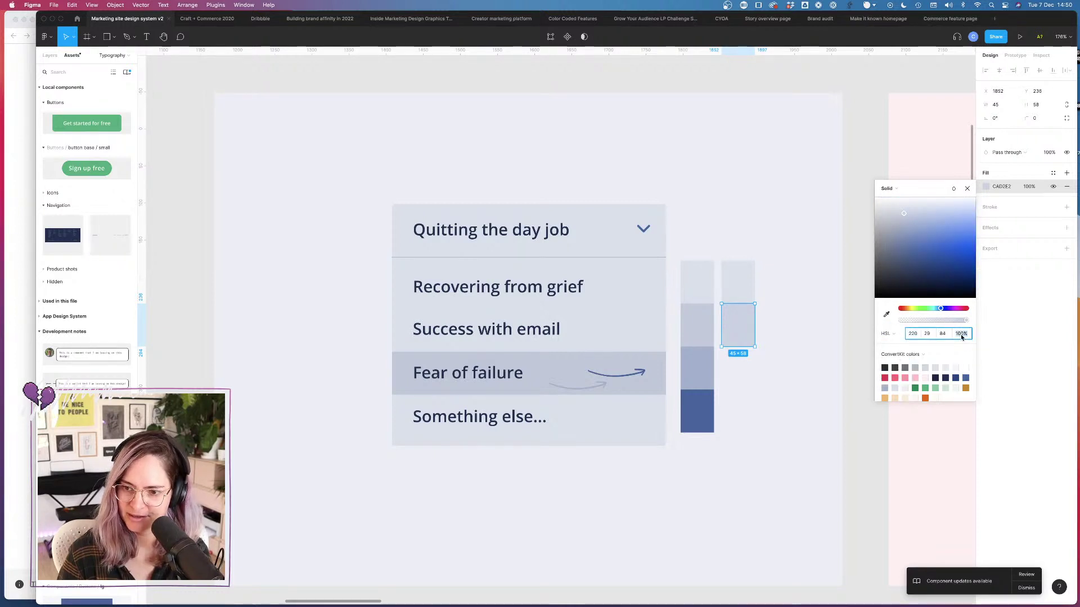
type("90")
key("Return")
key("shift+Up")
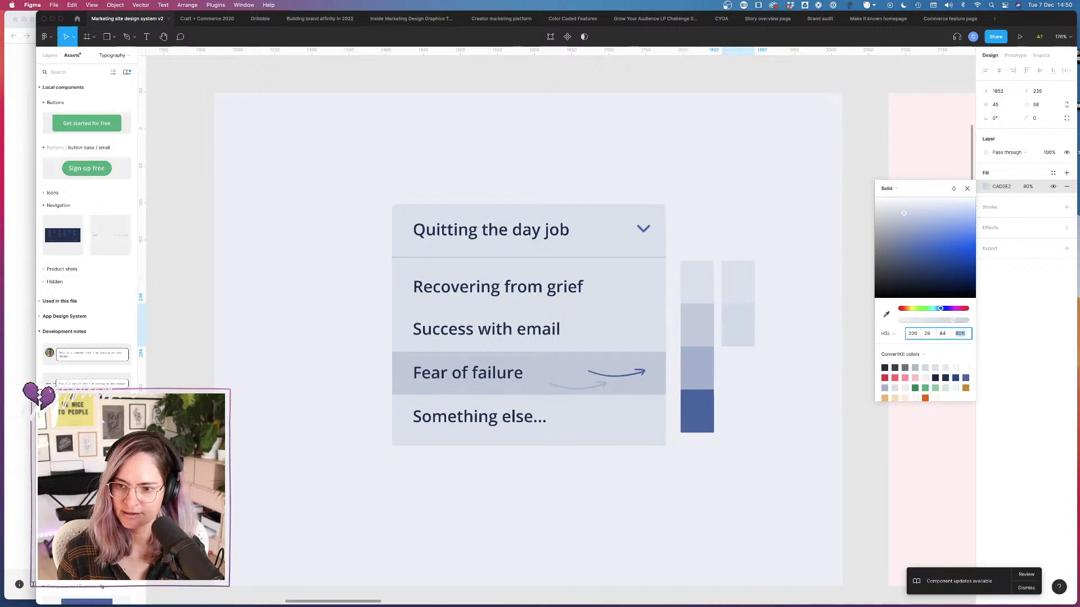
key("shift+Down")
key("shift+Down")
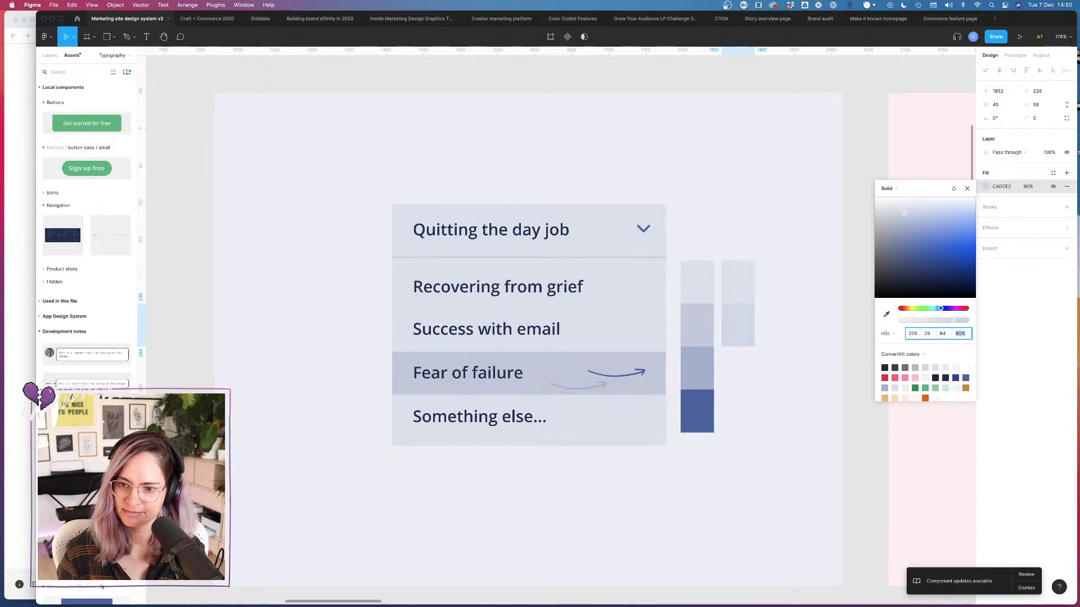
Step: Reduce the HSL lightness of the lower duplicated swatch's fill until the color is C0CADD
left_click(911, 334)
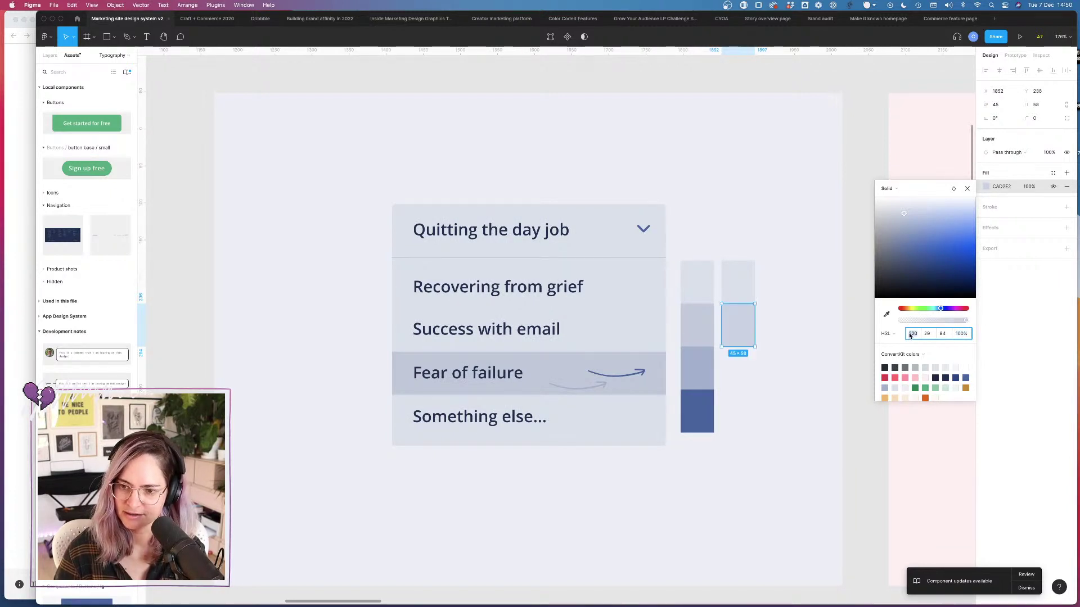
left_click(929, 335)
key("shift+Down")
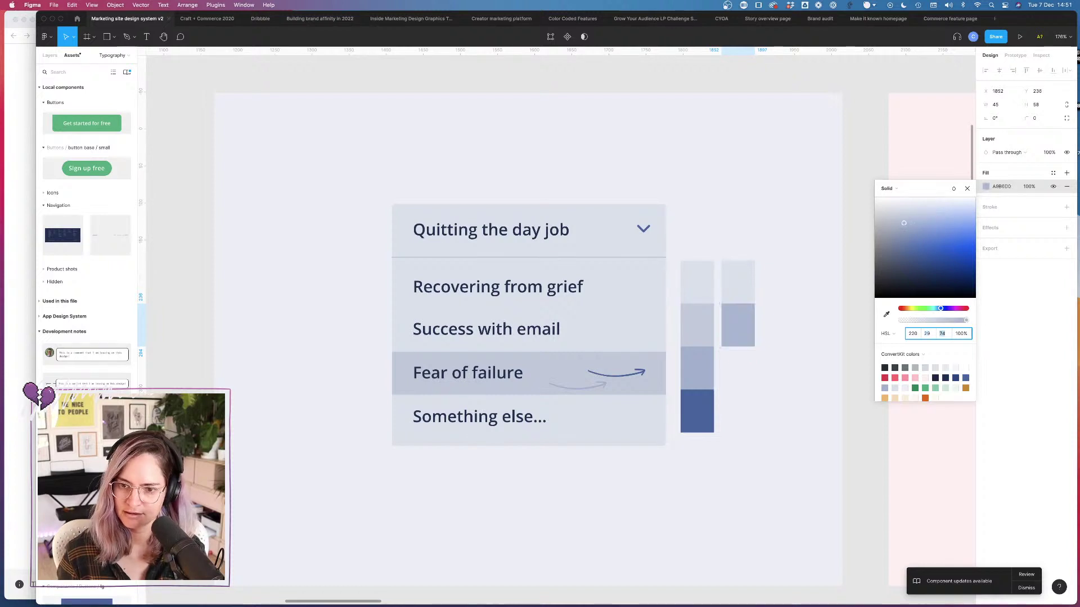
key("shift+Up")
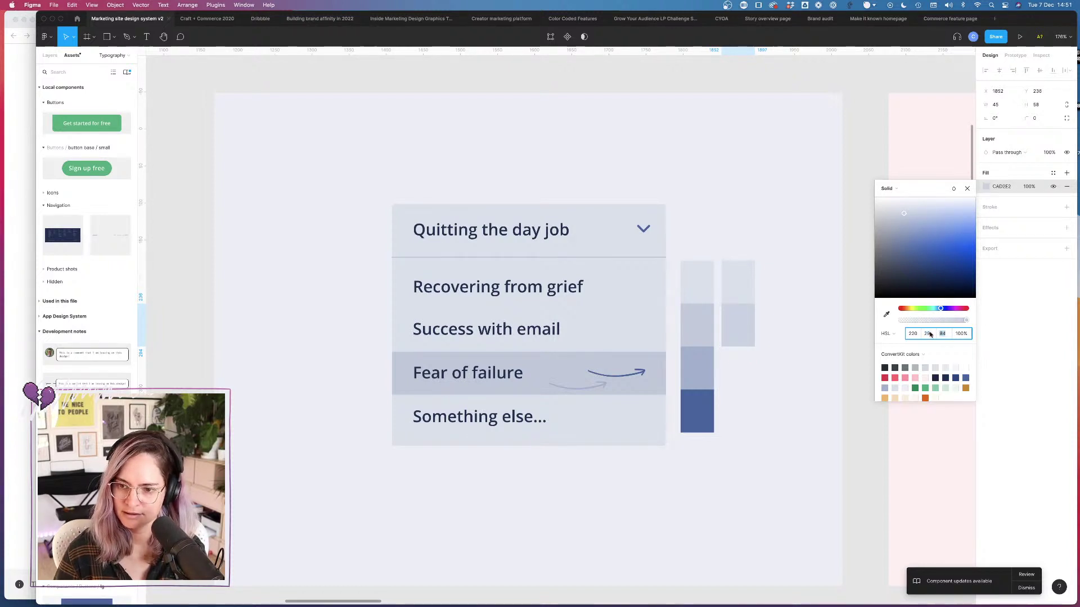
key("Down")
key("Down")
key("Down")
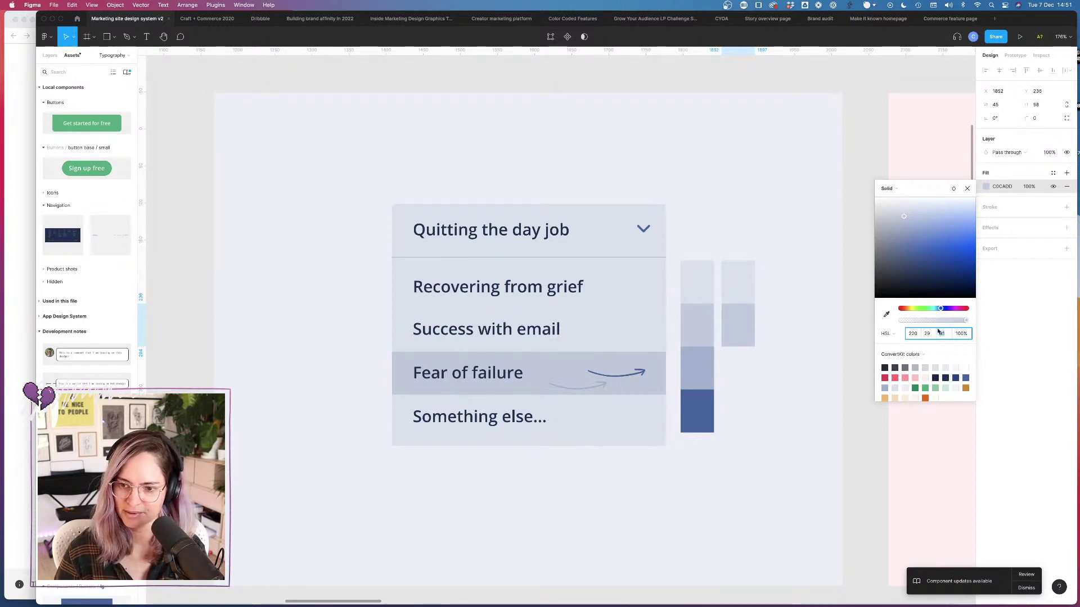
Step: Copy the fill value CAD2E2 of the blue "Make it known" lettering
left_click(761, 325)
scroll(761, 324, "down", 5)
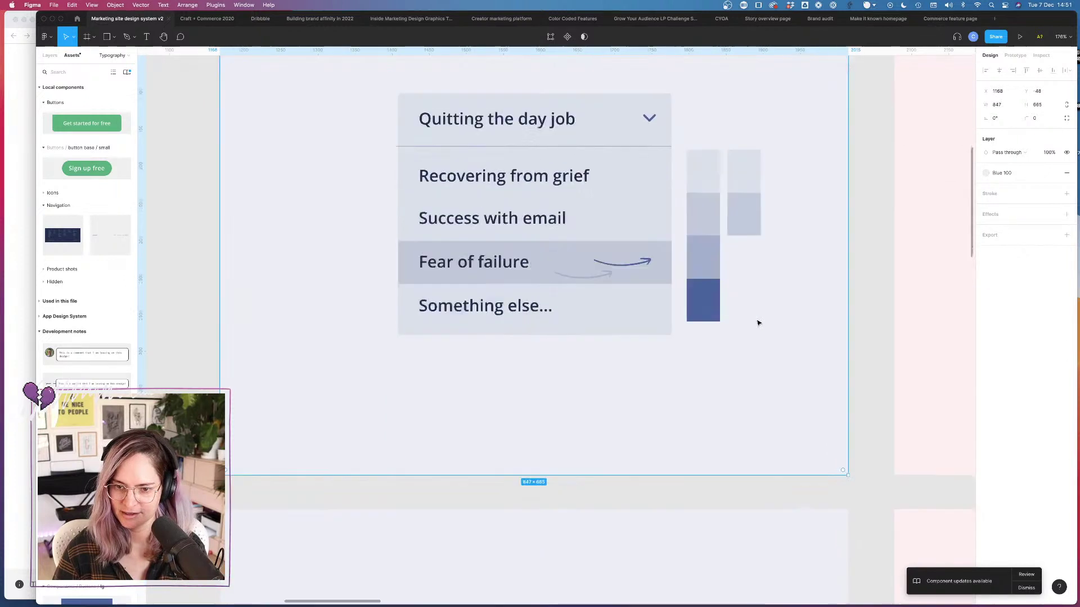
left_click(624, 456)
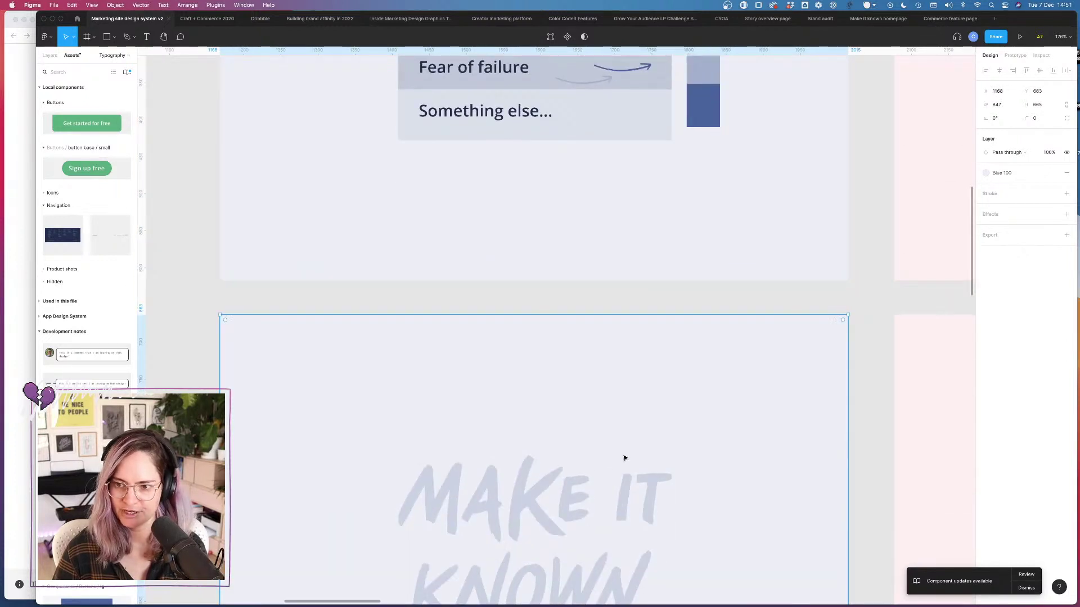
left_click(621, 510)
left_click(985, 221)
key("super+c")
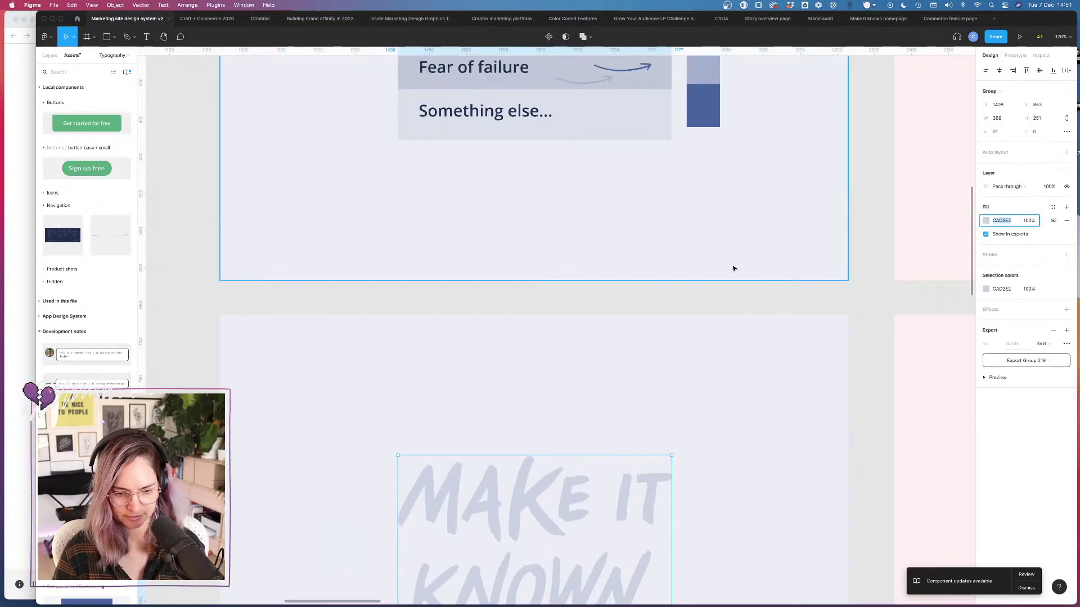
Step: Apply the copied CAD2E2 fill to the lower duplicated swatch and delete the stray pasted text from the dropdown
scroll(682, 266, "up", 4)
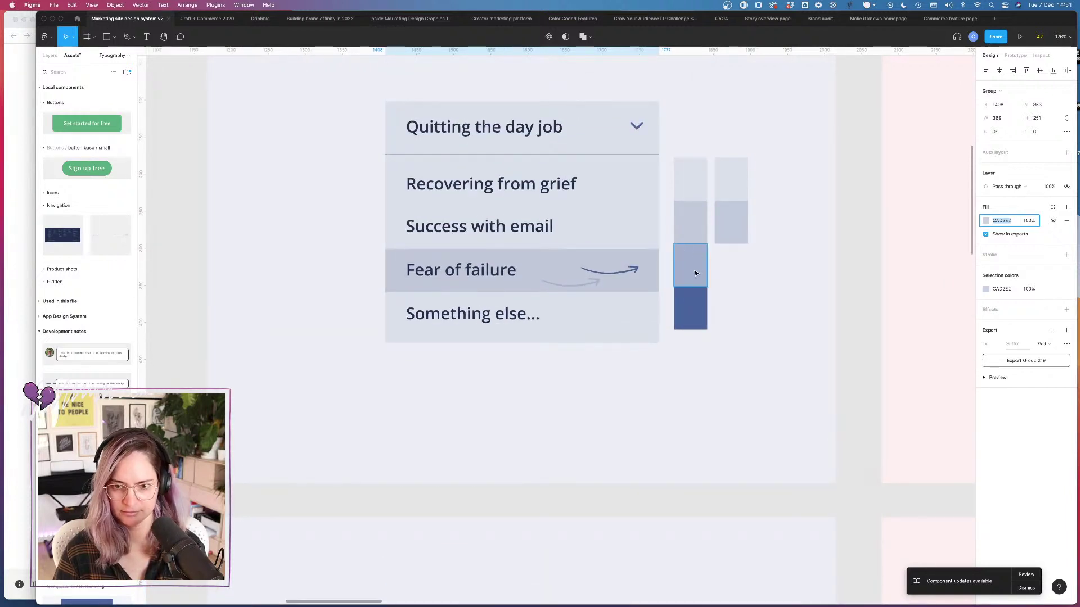
left_click(743, 213)
key("super+v")
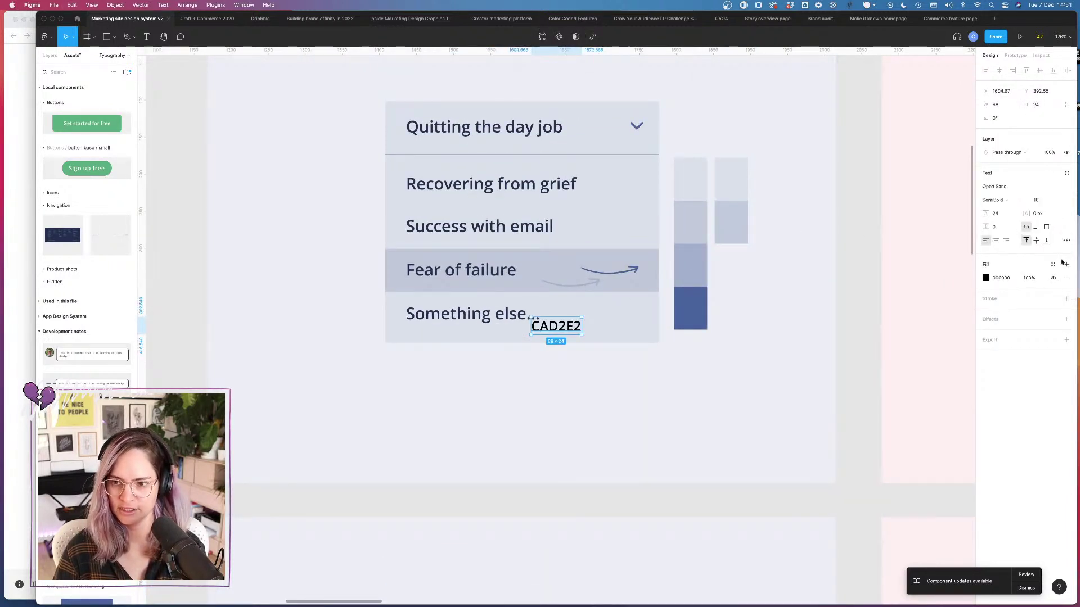
left_click(1002, 187)
key("super+v")
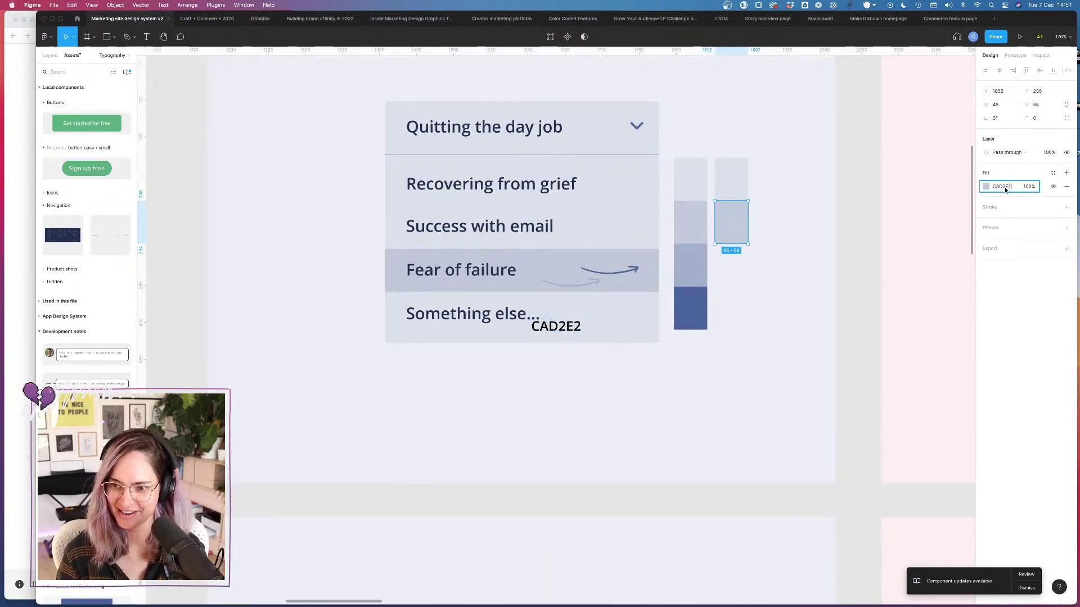
key("Return")
left_click(573, 329)
key("BackSpace")
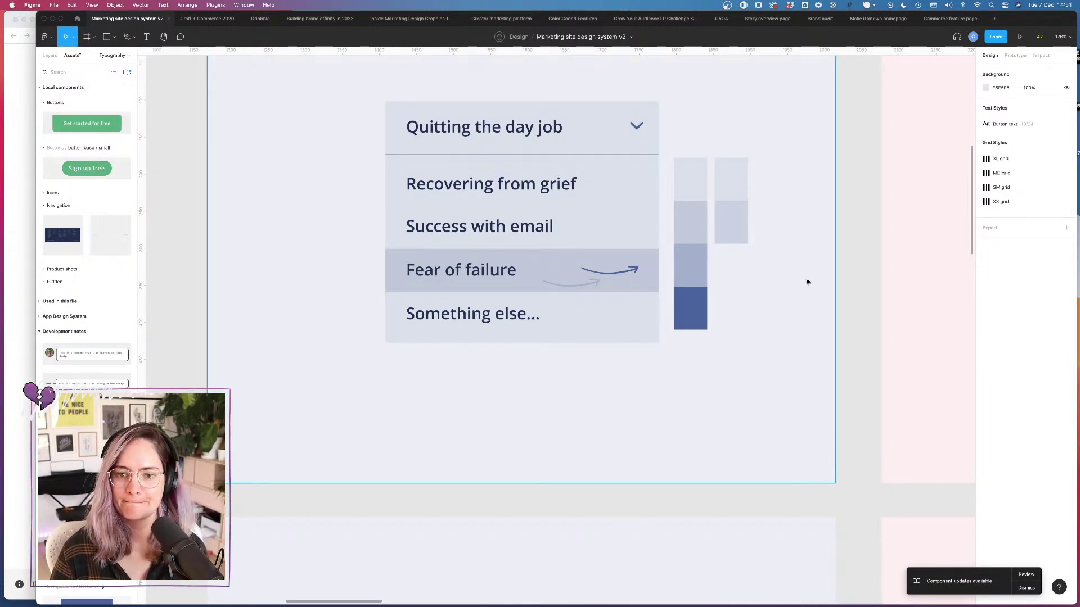
Step: Compare the fill colors of the "Fear of failure" highlight and the second-lightest swatch of the original column
scroll(620, 238, "down", 3)
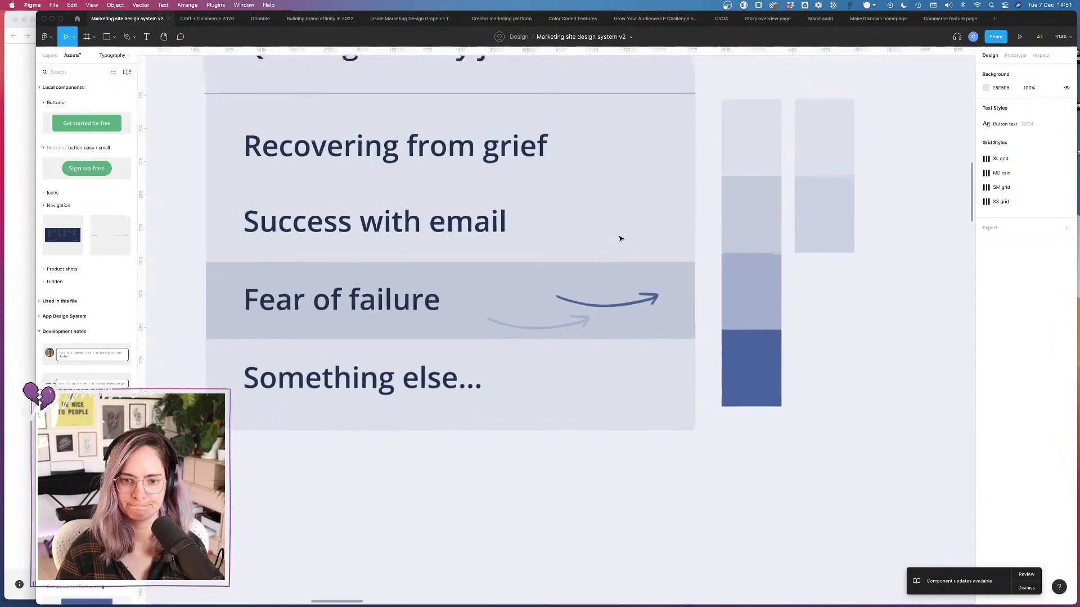
scroll(620, 239, "up", 5)
scroll(620, 238, "down", 3)
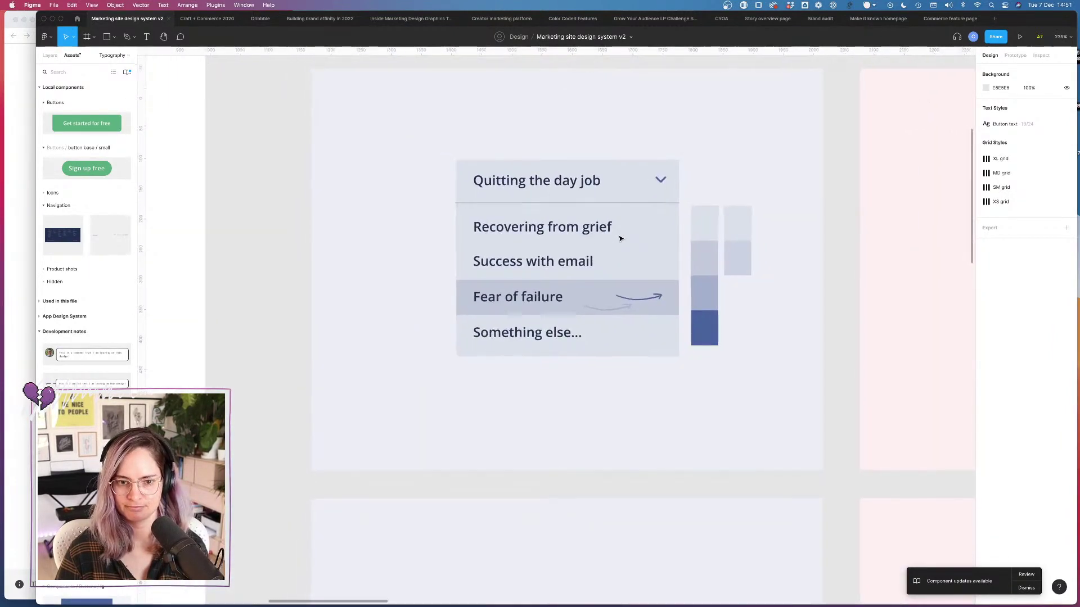
double_click(672, 294)
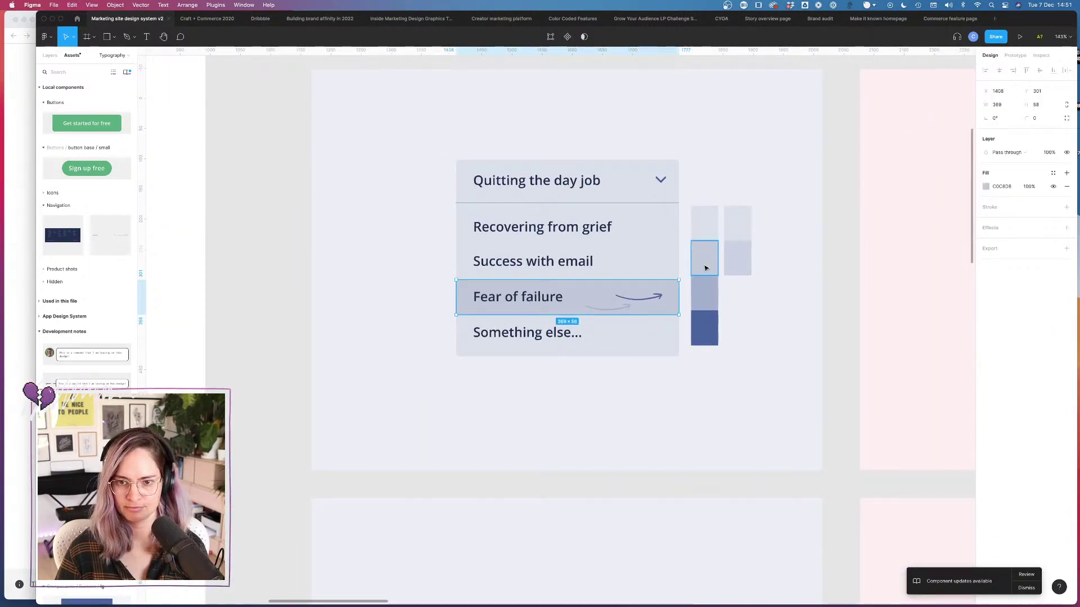
double_click(705, 267)
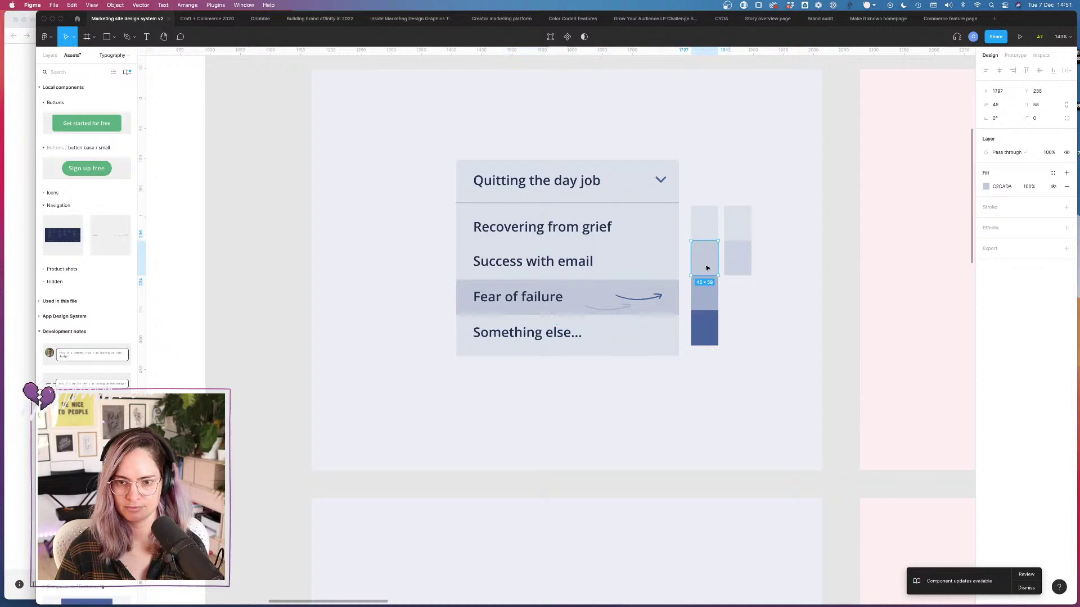
key("Escape")
left_click(858, 306)
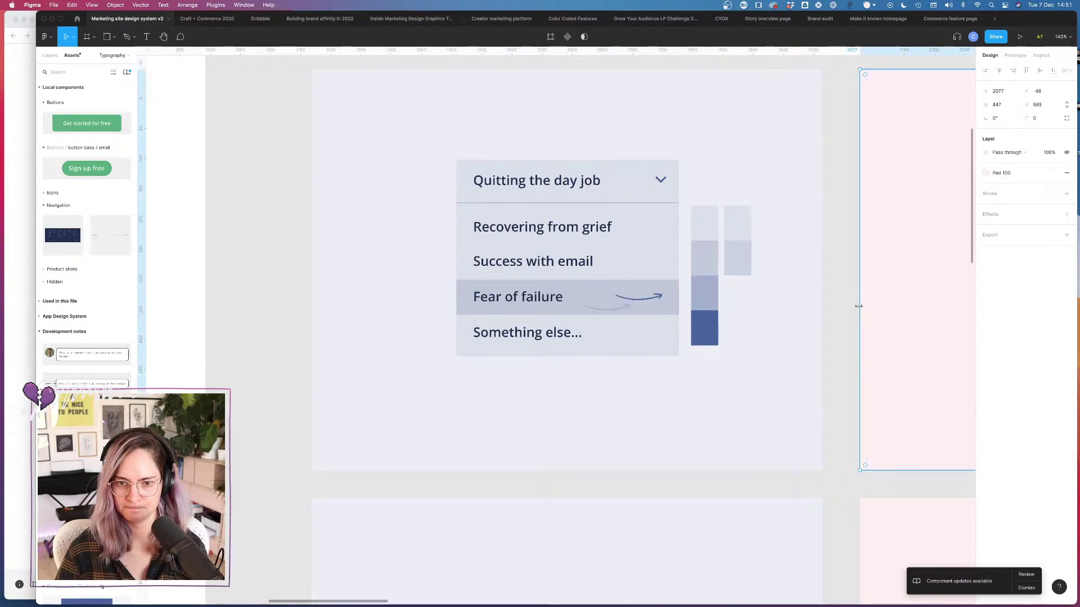
scroll(693, 279, "up", 5)
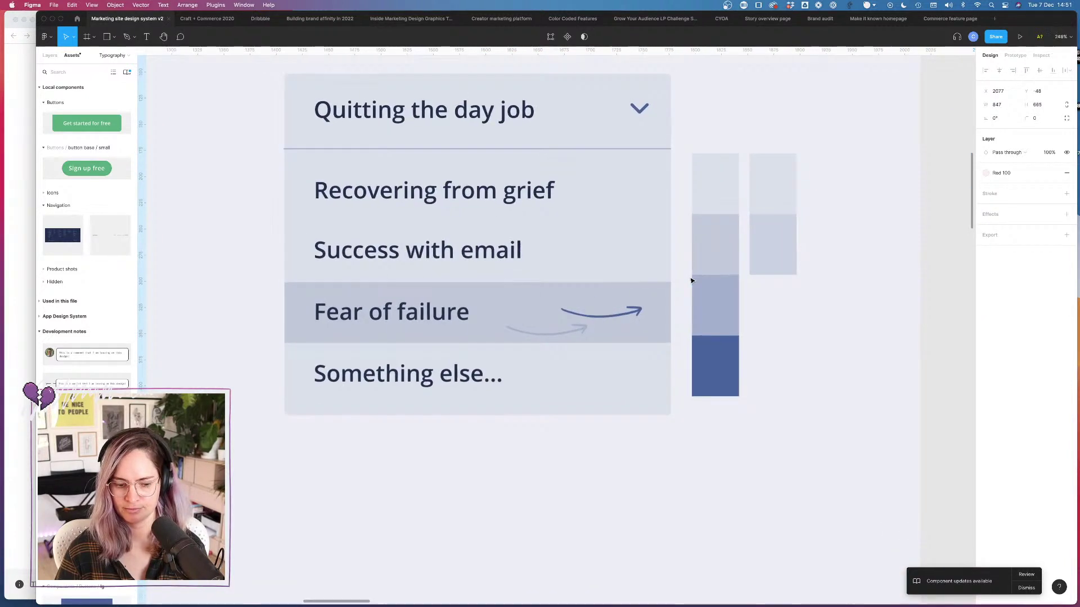
scroll(692, 281, "up", 3)
Step: Set the fill of the "Fear of failure" highlight to C2CADA, matching the second-lightest swatch of the original column
left_click(723, 301)
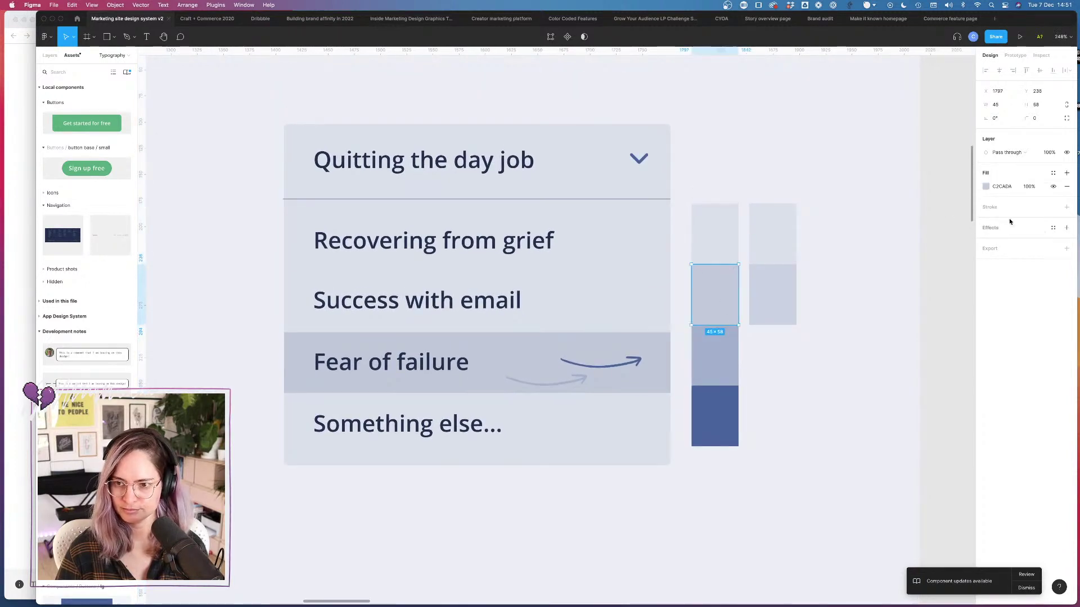
left_click(644, 340)
left_click(710, 301)
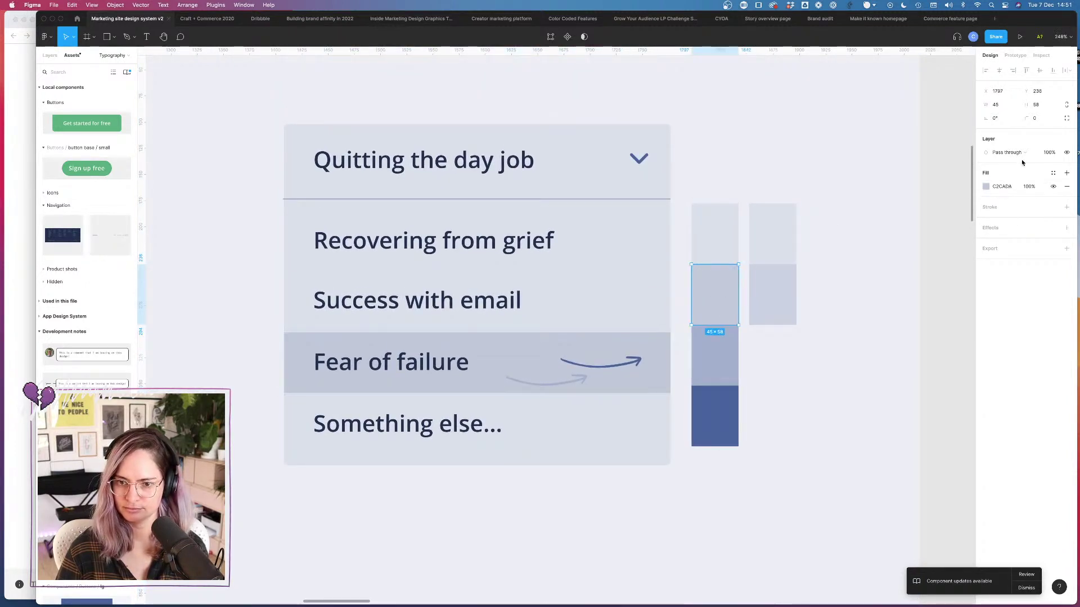
left_click(664, 335)
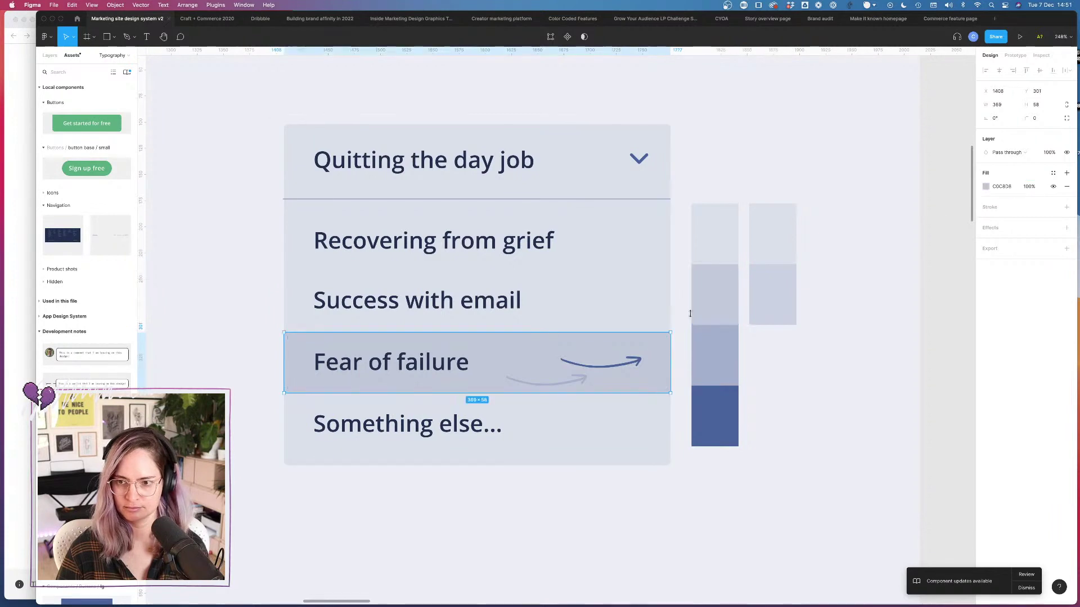
left_click(1004, 186)
type("C2CADA")
key("Return")
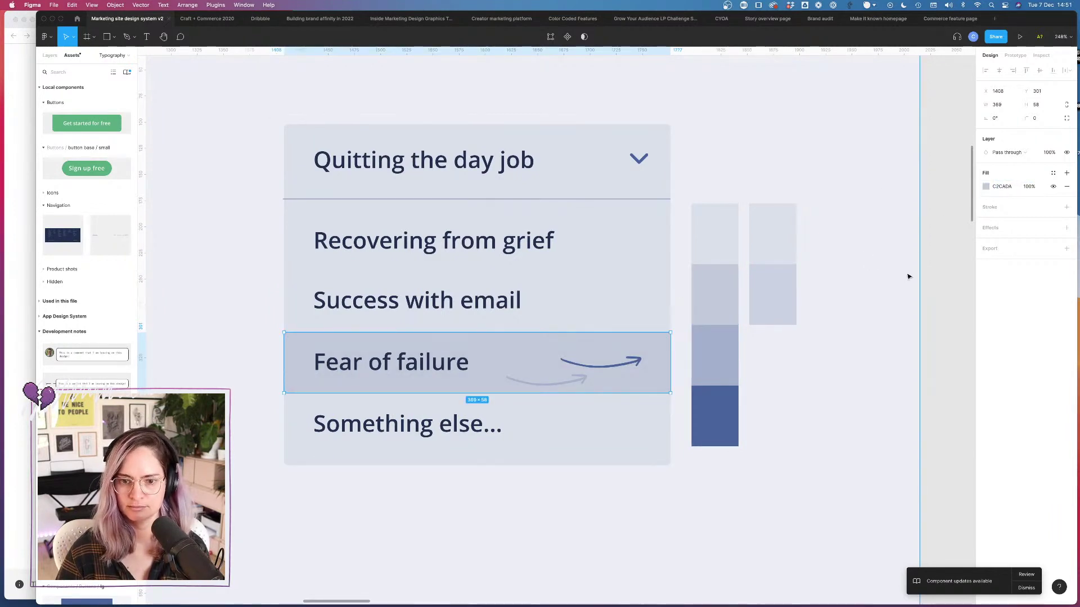
Step: Set the fill of the blue "Make it known" lettering to C2CADA
scroll(685, 373, "down", 15)
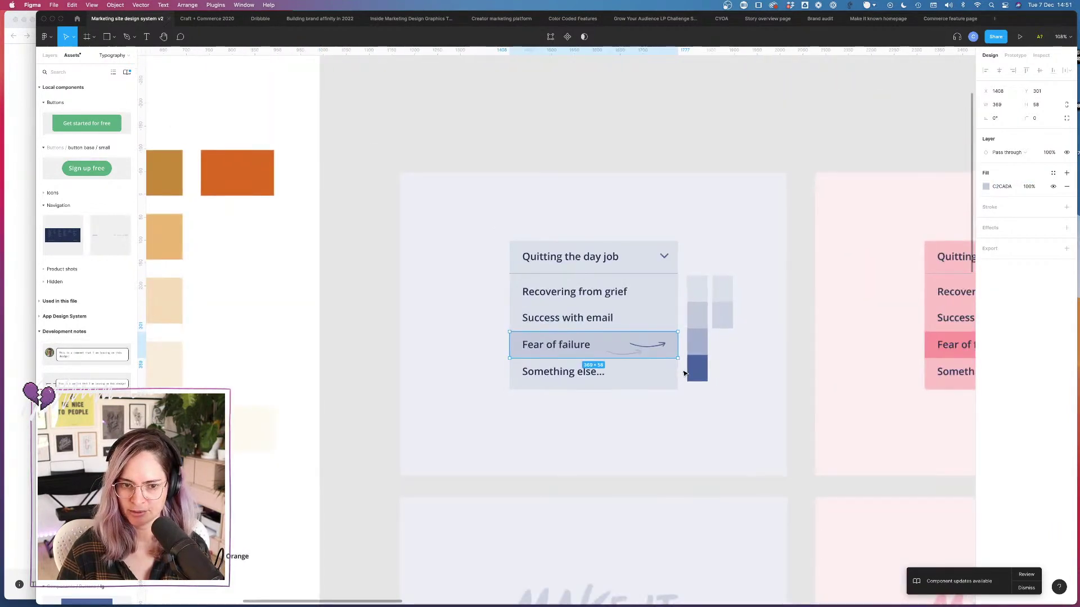
left_click(622, 284)
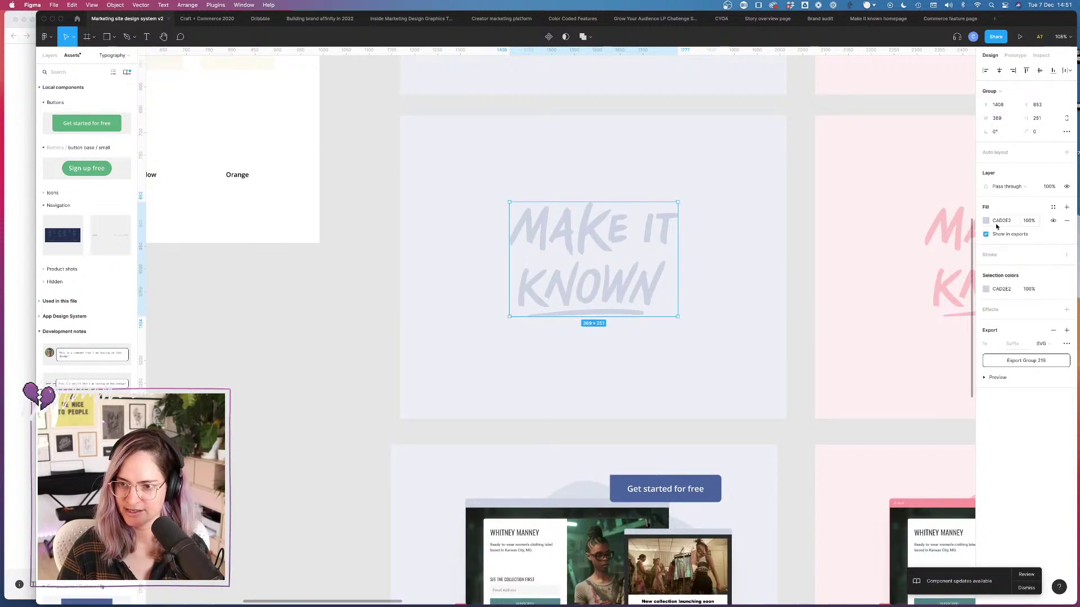
left_click(996, 222)
type("C2CADA")
key("Return")
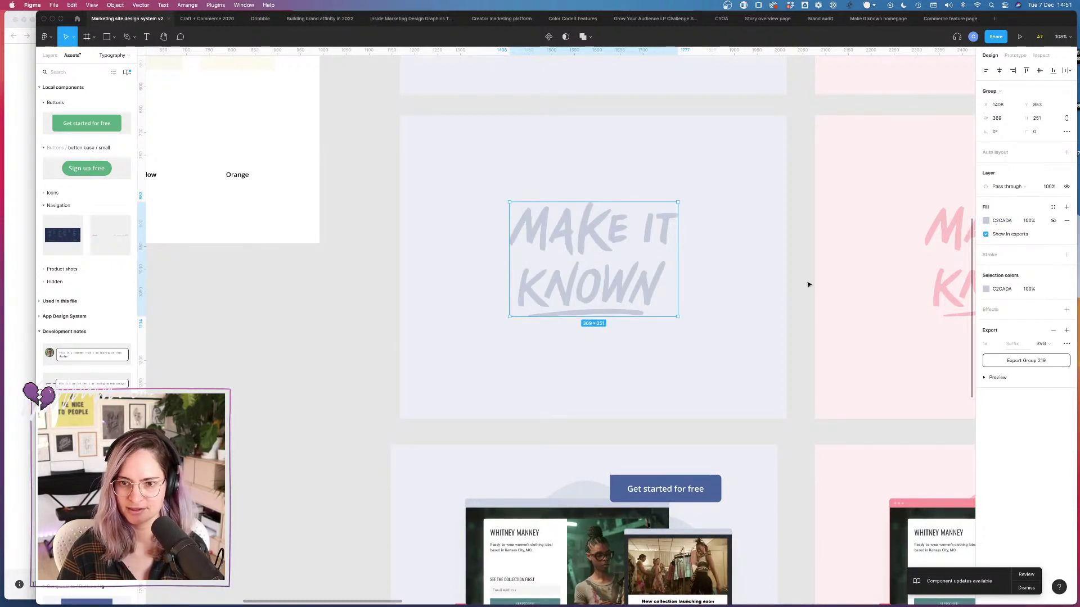
left_click(750, 254)
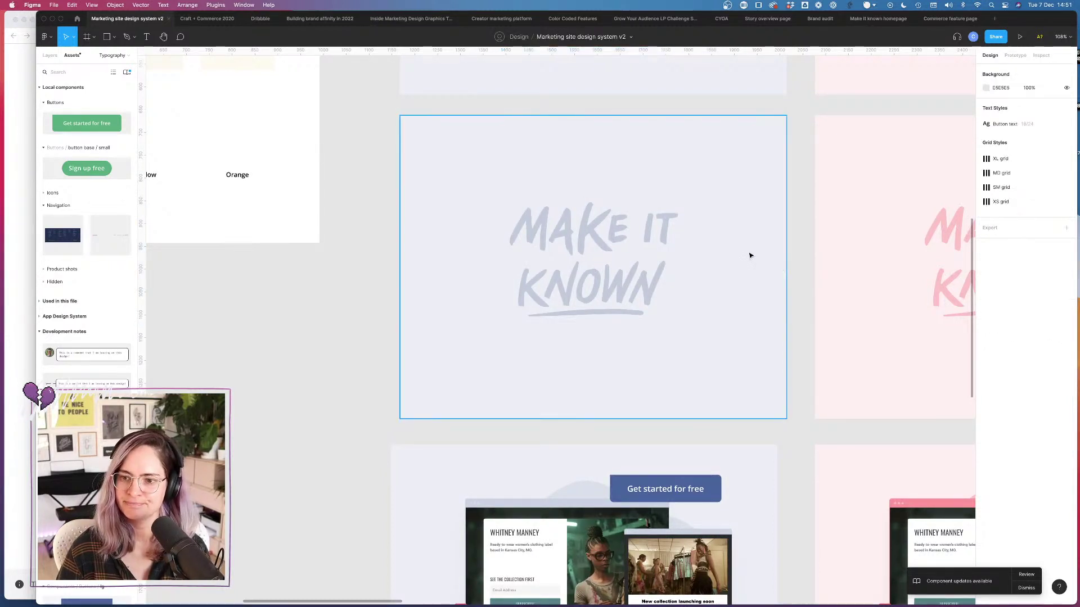
Step: Set the fill and stroke of both browser windows in the blue mockup to C2CADA
scroll(750, 254, "up", 5)
scroll(751, 256, "down", 4)
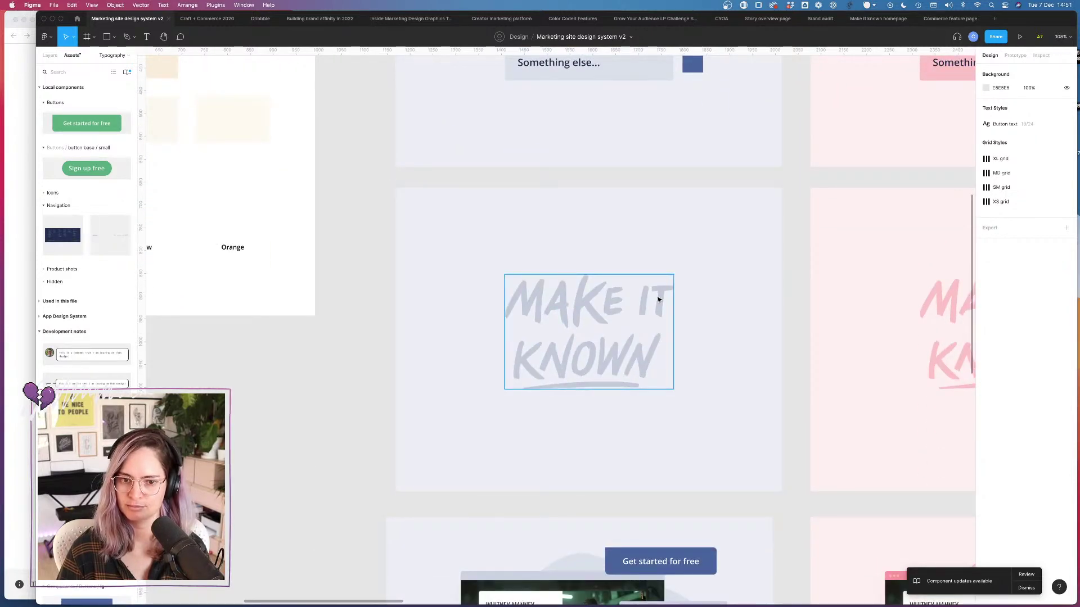
scroll(659, 300, "down", 10)
left_click(567, 105)
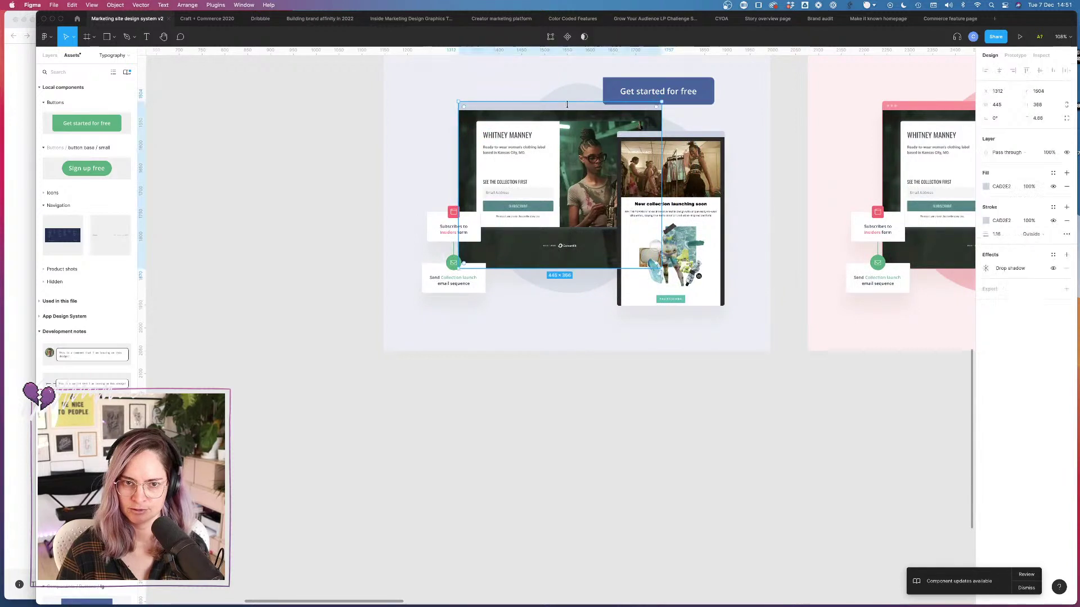
left_click(674, 169, "shift")
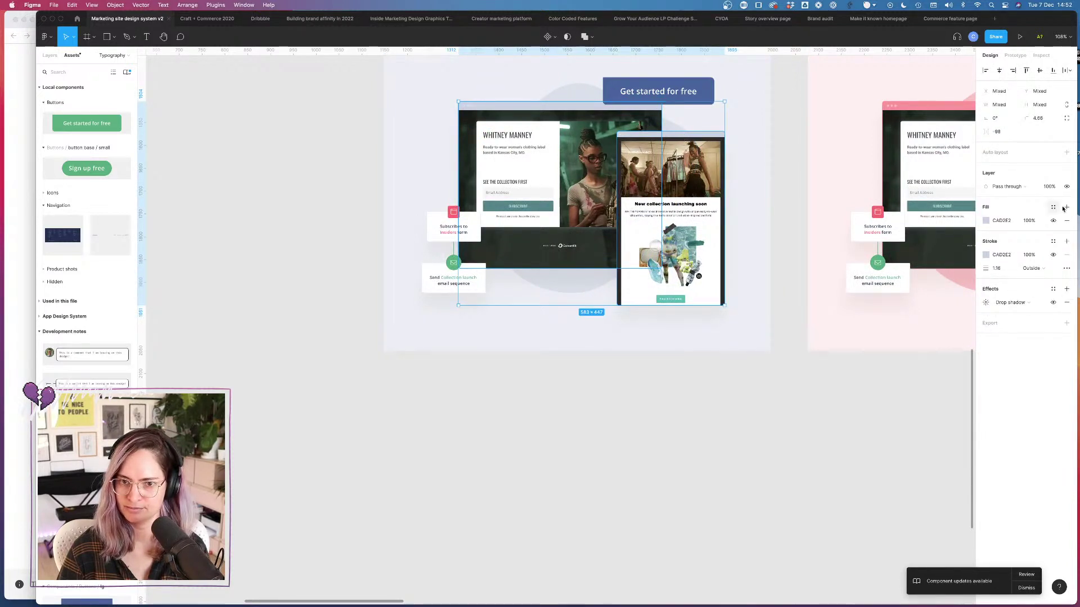
left_click(999, 220)
type("C2CADA")
key("Return")
left_click(1002, 256)
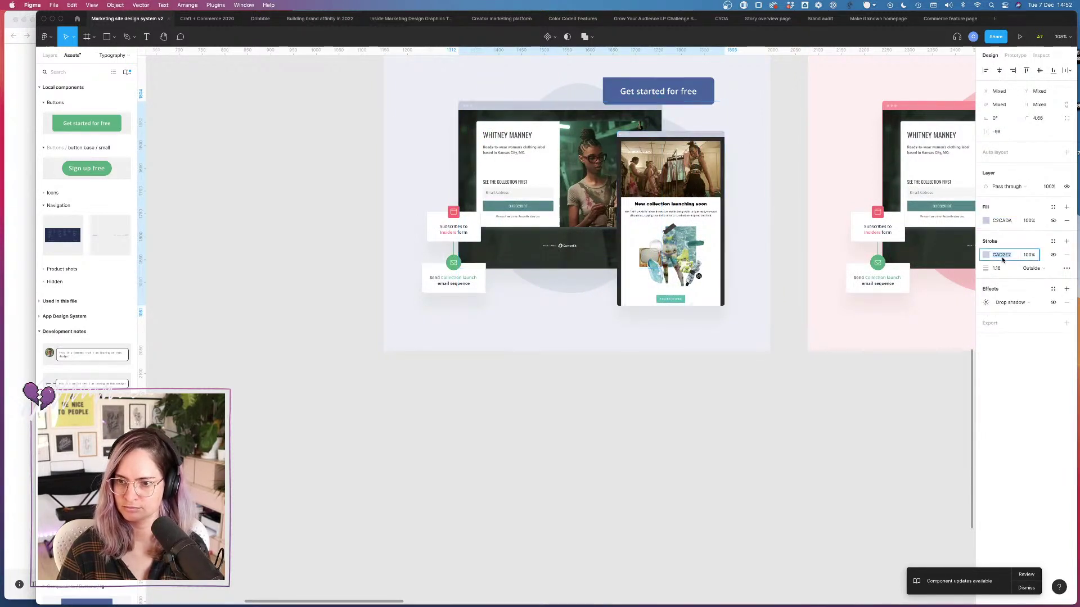
type("C2CADA")
key("Return")
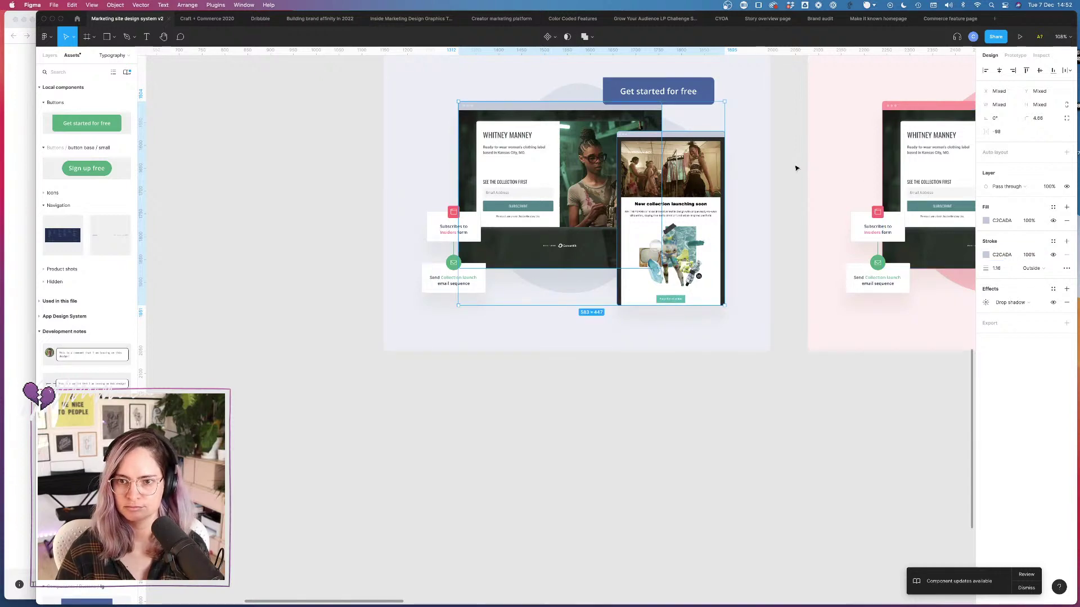
left_click(682, 113)
Step: Check the fill style of the background blob behind the blue mockup
scroll(683, 117, "up", 5)
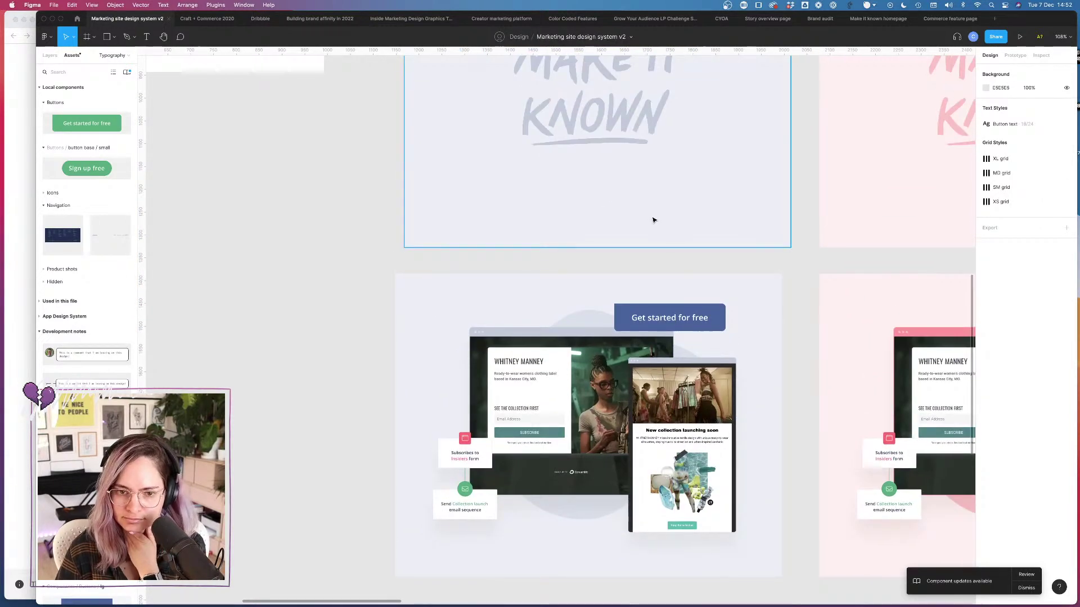
scroll(653, 217, "right", 4)
scroll(652, 216, "up", 1)
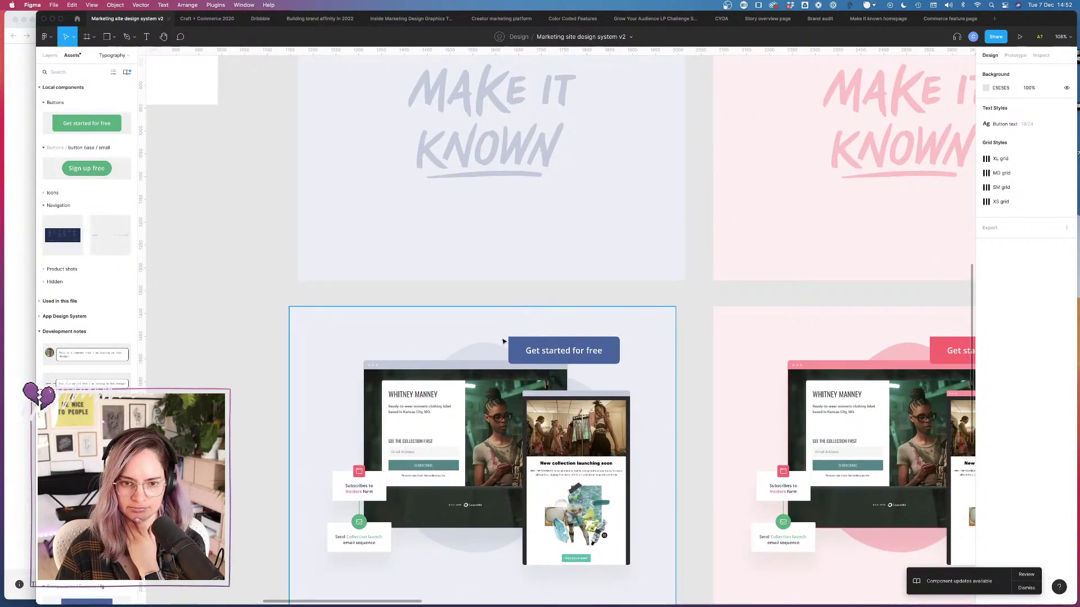
left_click(482, 355)
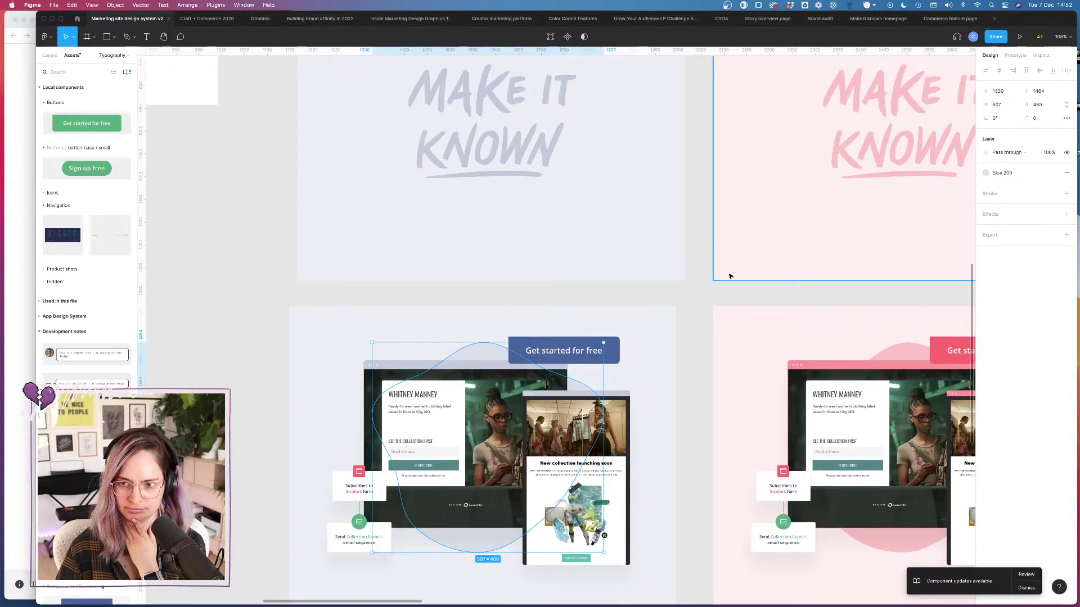
left_click(695, 309)
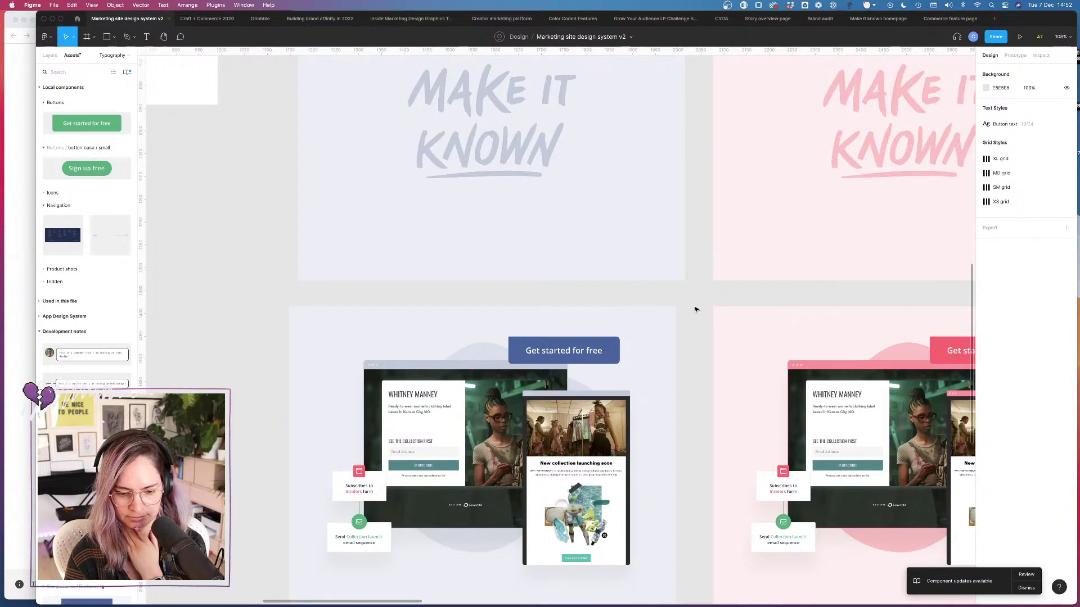
Step: Apply the saved blue 48639C as the fill of the second-lightest swatch in the original column
scroll(695, 309, "up", 10)
scroll(695, 309, "left", 3)
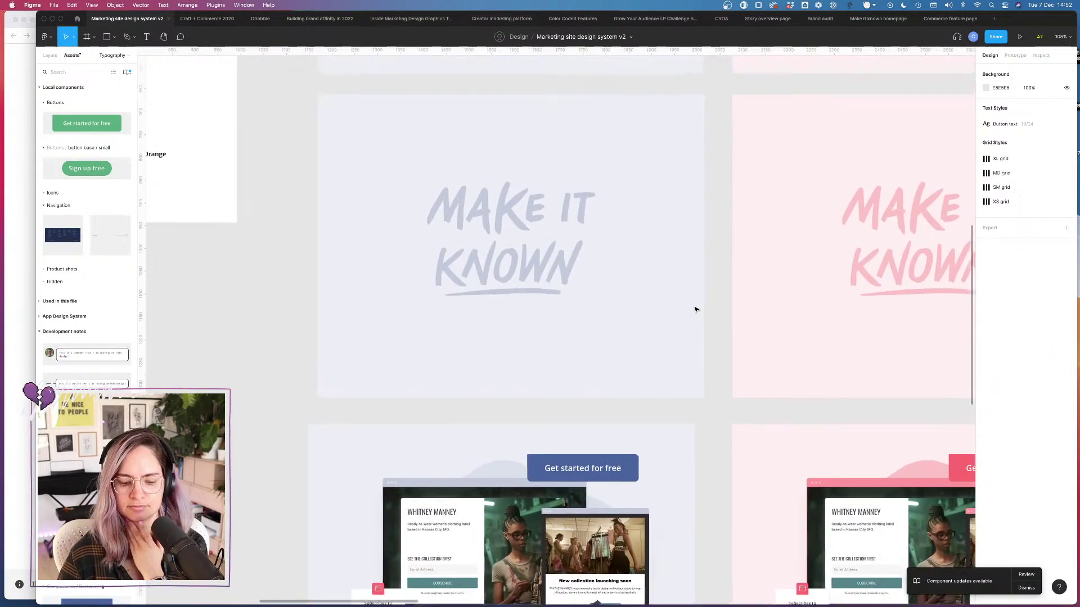
scroll(695, 309, "up", 5)
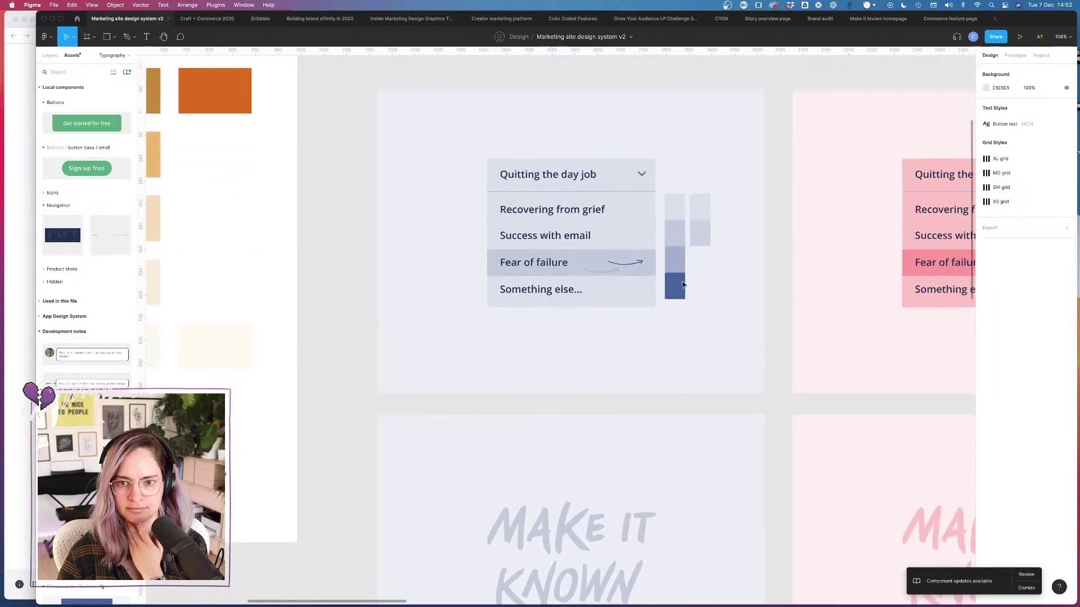
left_click(679, 287)
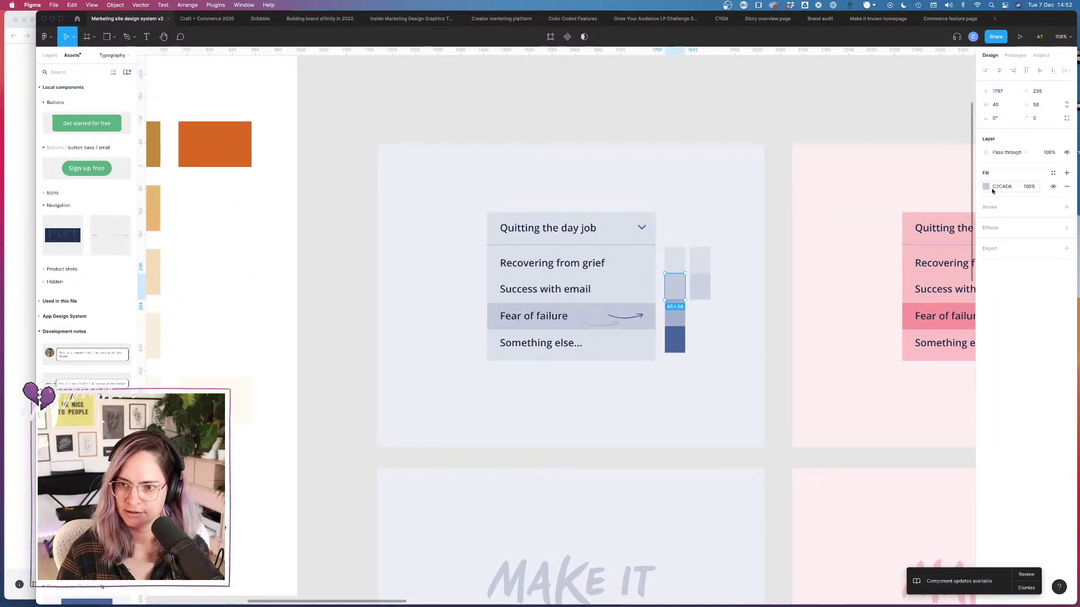
left_click(988, 187)
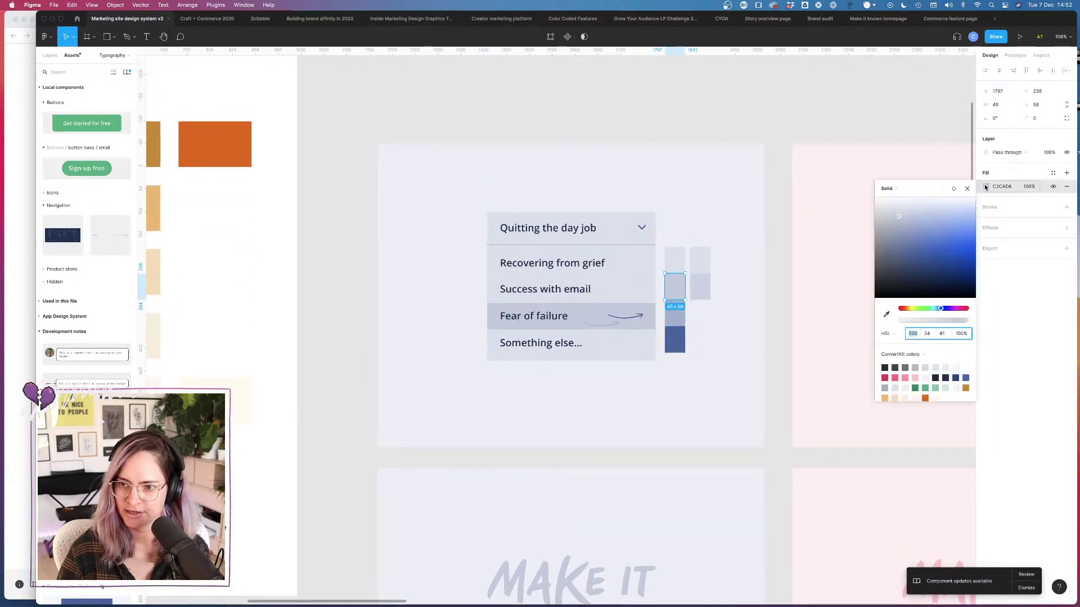
left_click(966, 379)
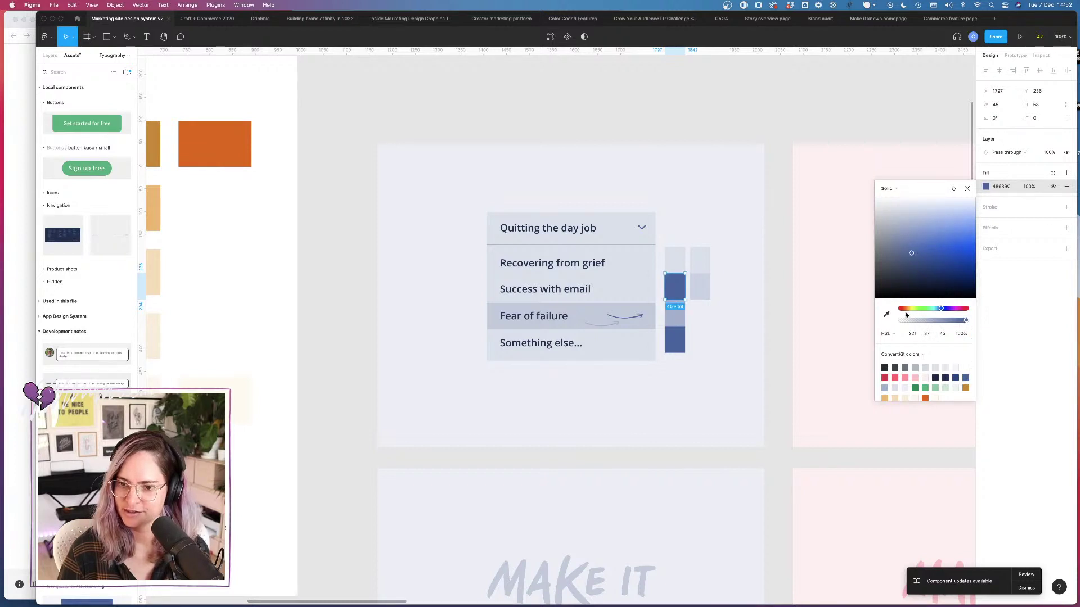
Step: Set the second-lightest swatch's HSL lightness to 25 and raise it in steps of 10 up to 85
left_click(943, 334)
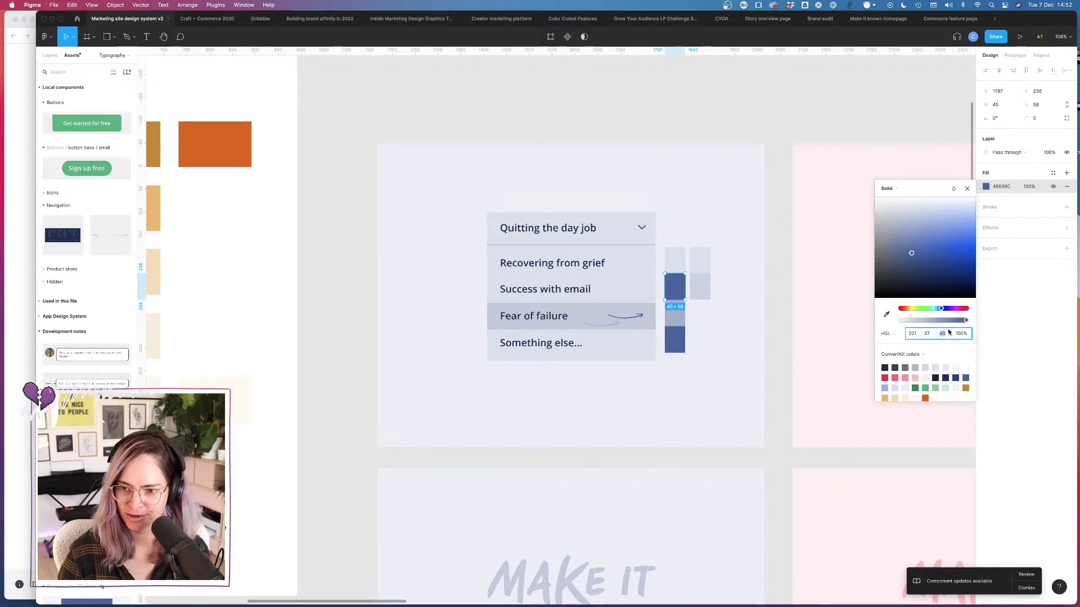
type("25")
key("Return")
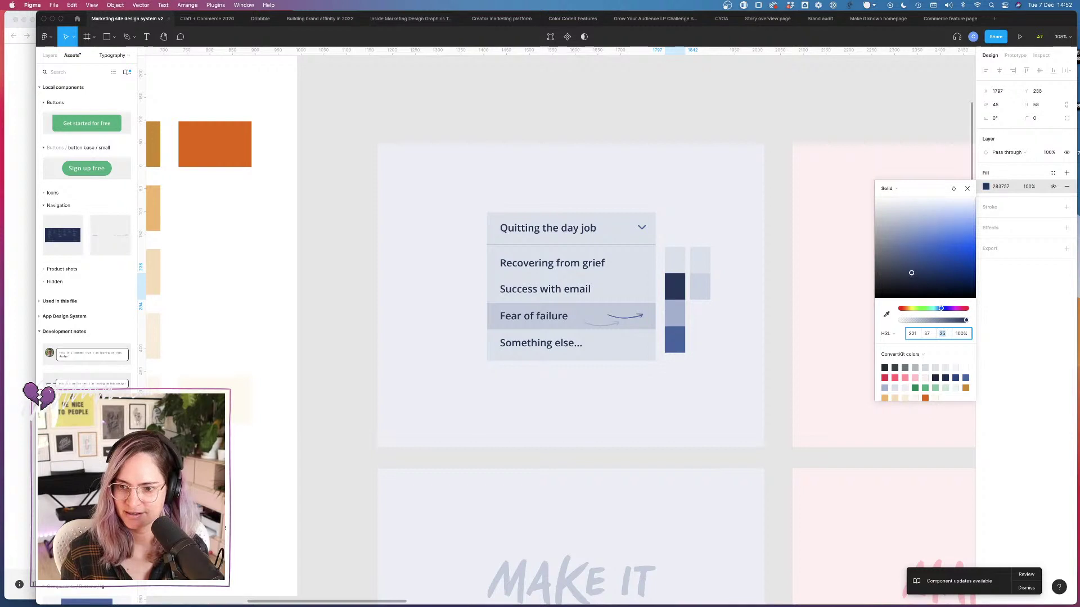
key("shift+Up")
key("shift+Up")
key("shift+Up")
key("shift+Up")
key("shift+Up")
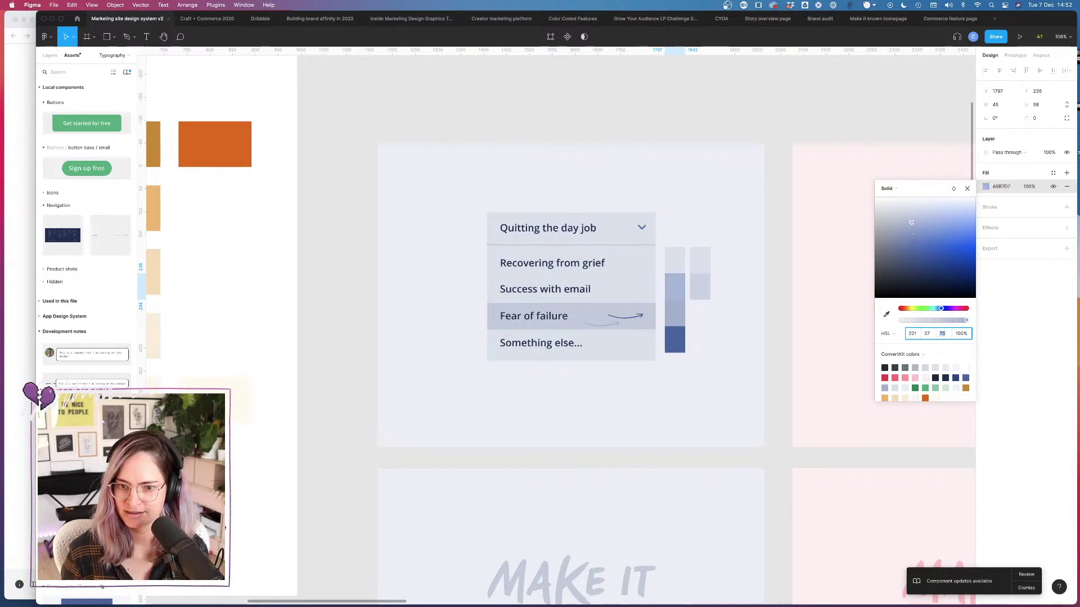
key("shift+Up")
Step: Try lightness values between 75 and 95 on the second-lightest swatch beside the dropdown
scroll(815, 339, "up", 5)
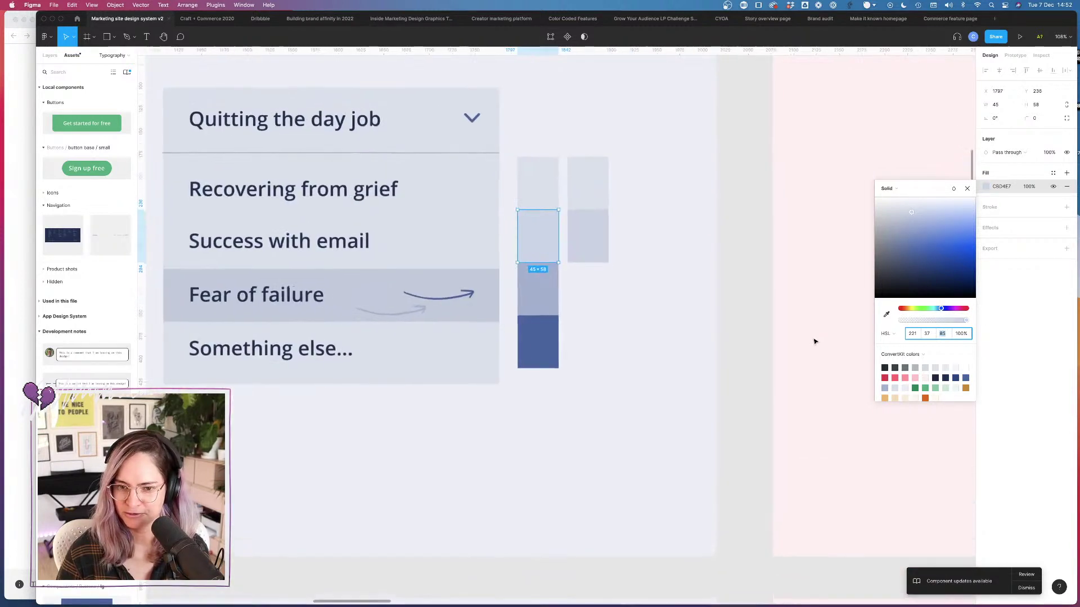
key("shift+Down")
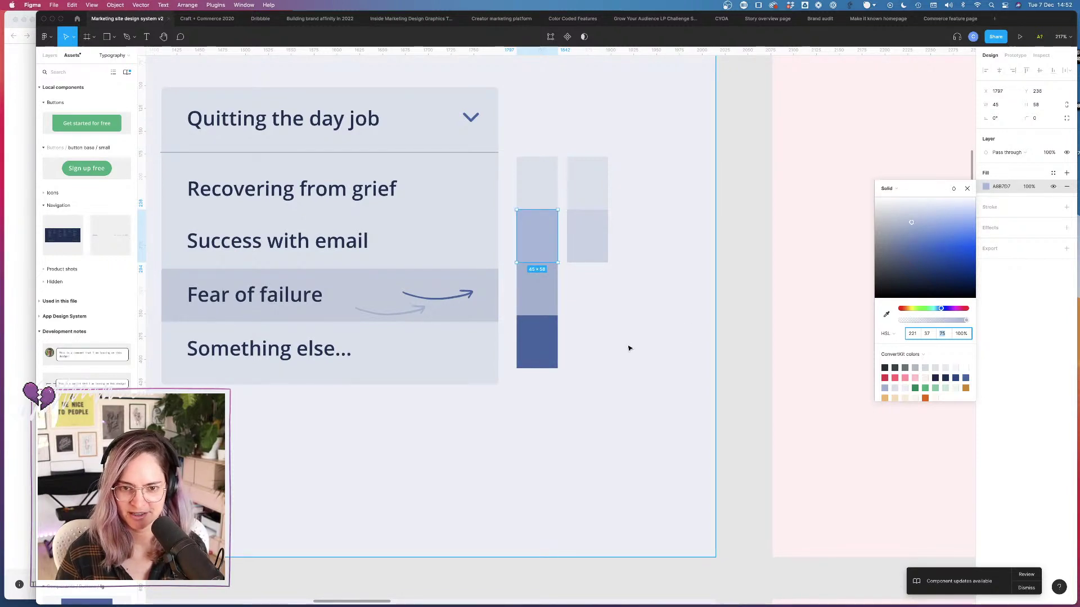
key("shift+Up")
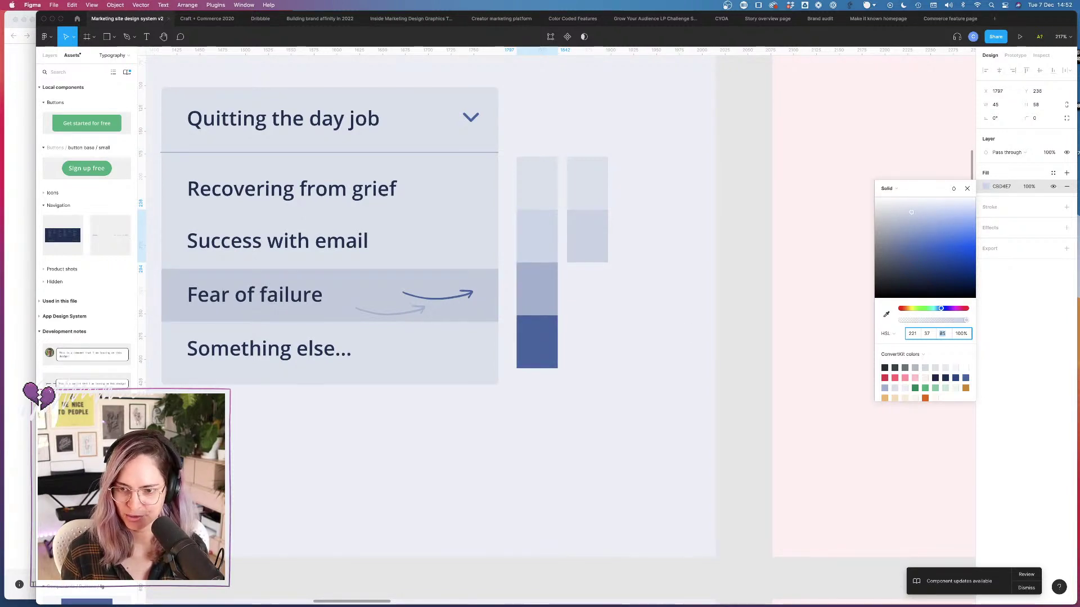
key("shift+Up")
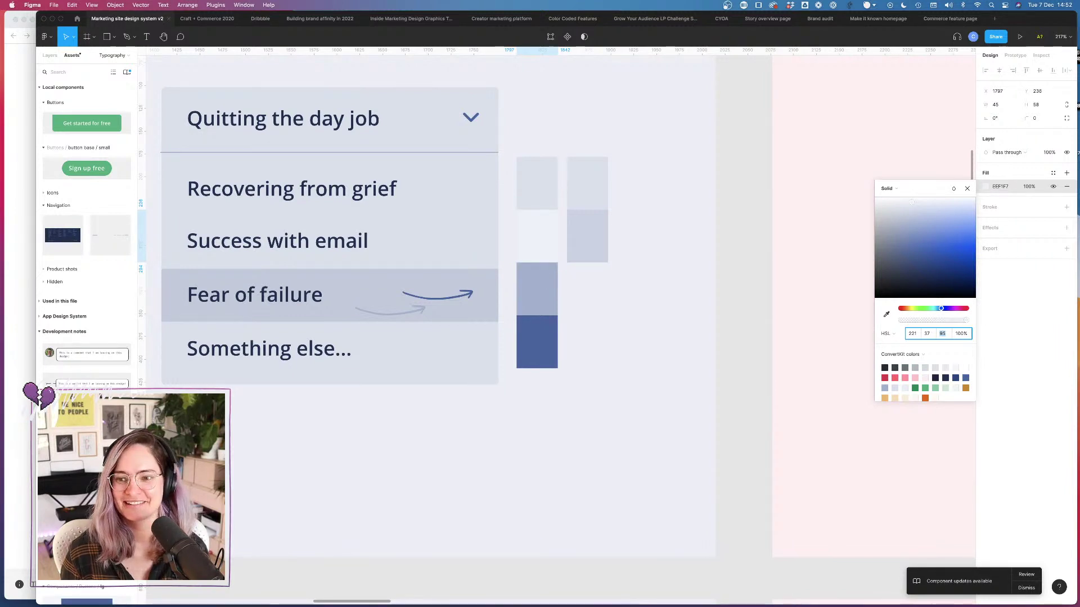
key("shift+Down")
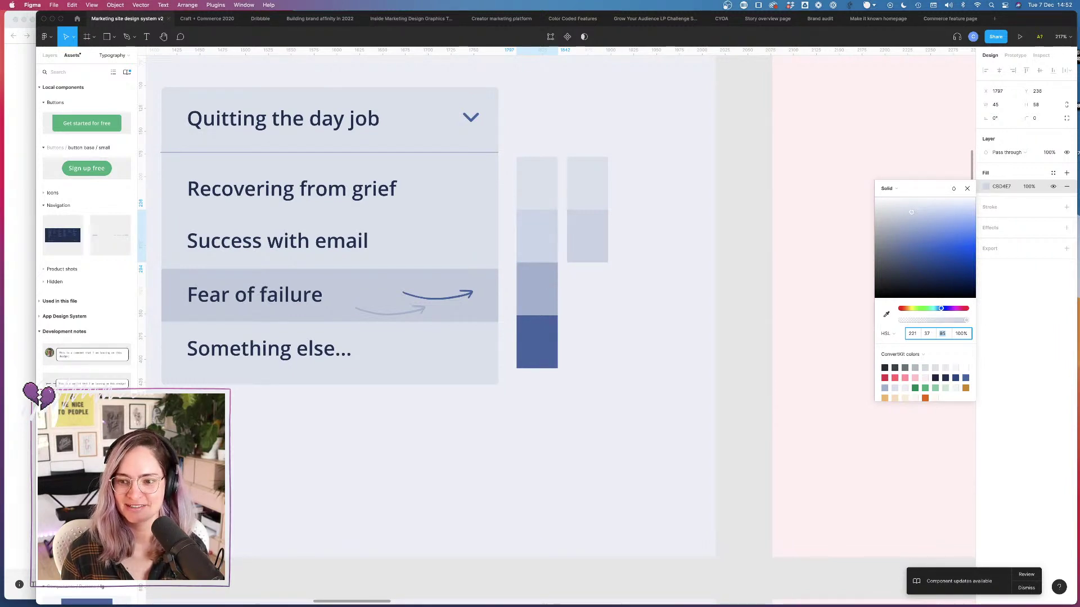
key("Up")
key("Up")
key("Up")
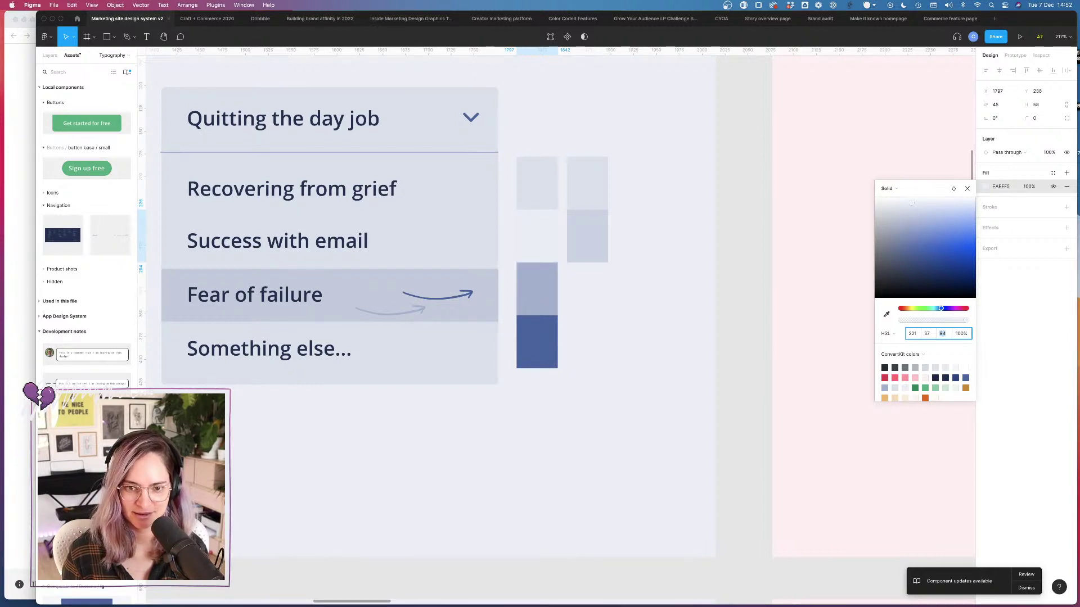
key("Down")
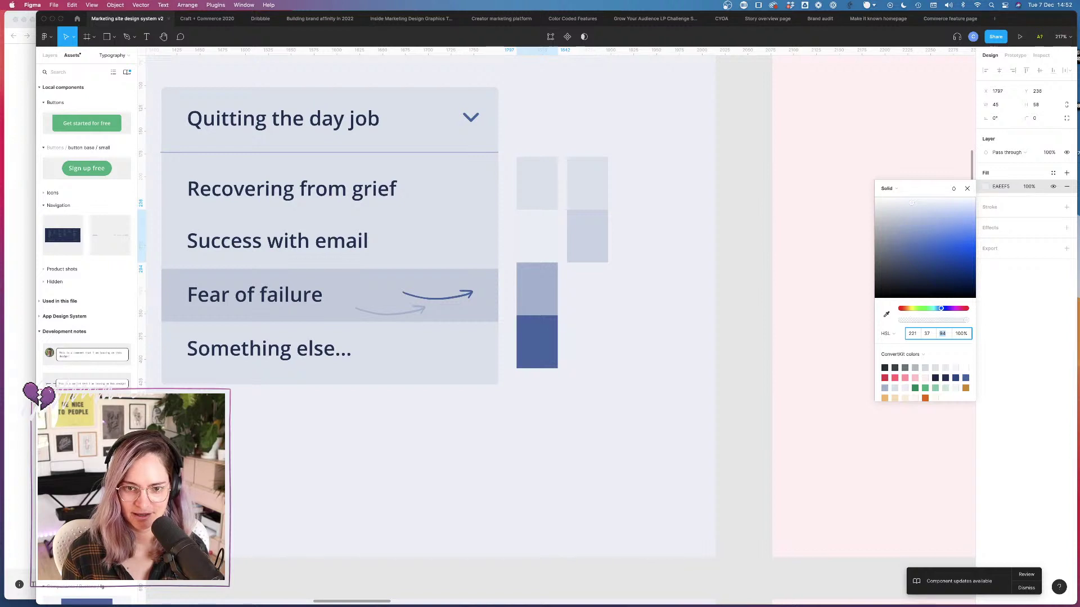
Step: Set the second-lightest swatch's lightness to 82 and fine-tune it to 84
type("82")
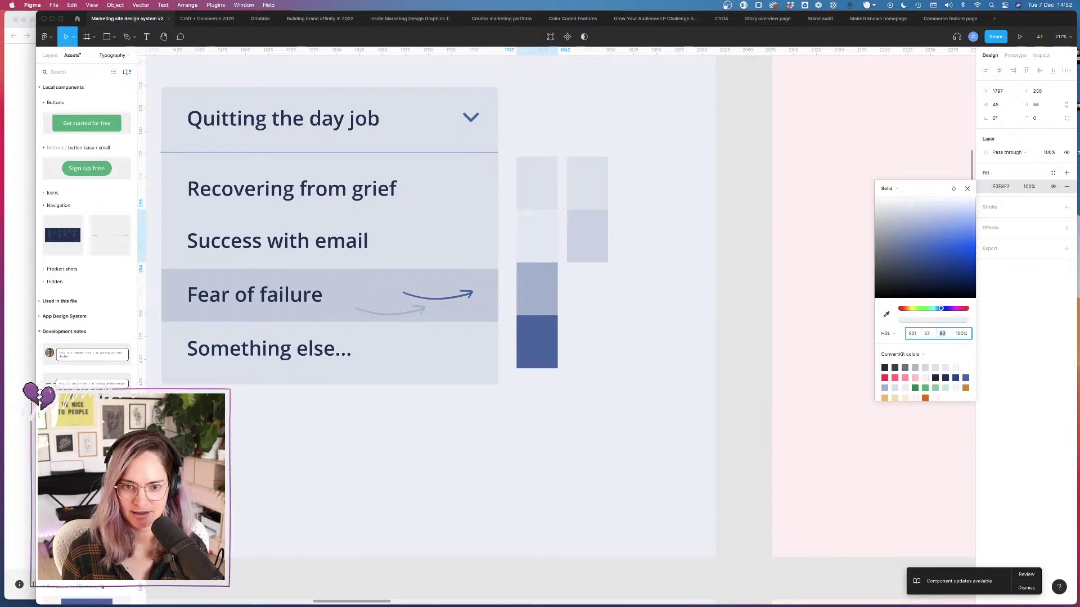
key("Return")
key("Up")
key("Up")
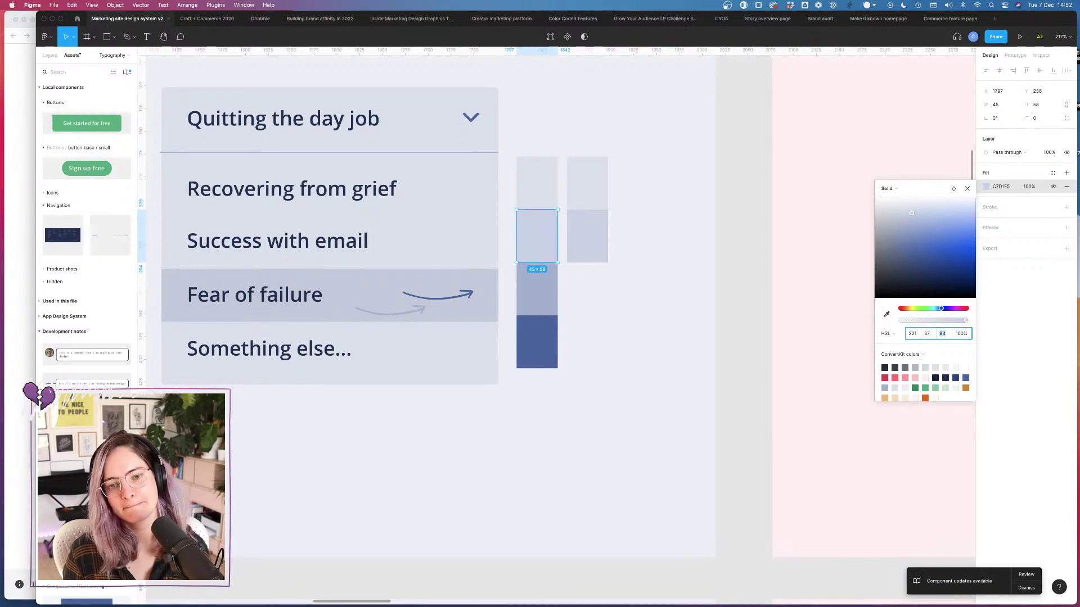
key("Up")
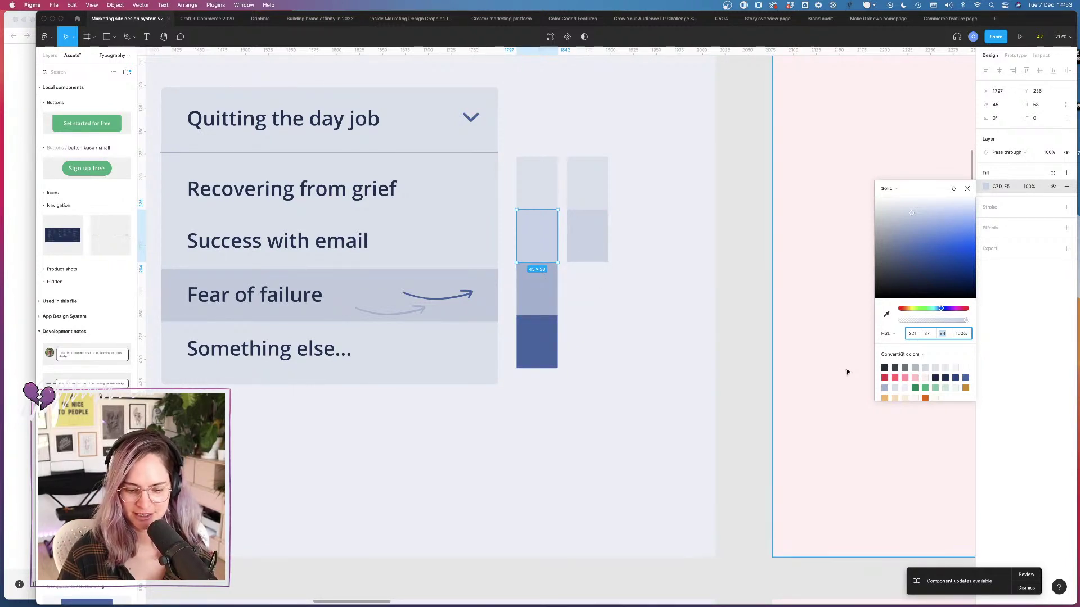
Step: Set the second-lightest swatch's saturation to 35 and lower it slightly until the fill is C9D2E3
left_click(926, 334)
type("35")
key("Return")
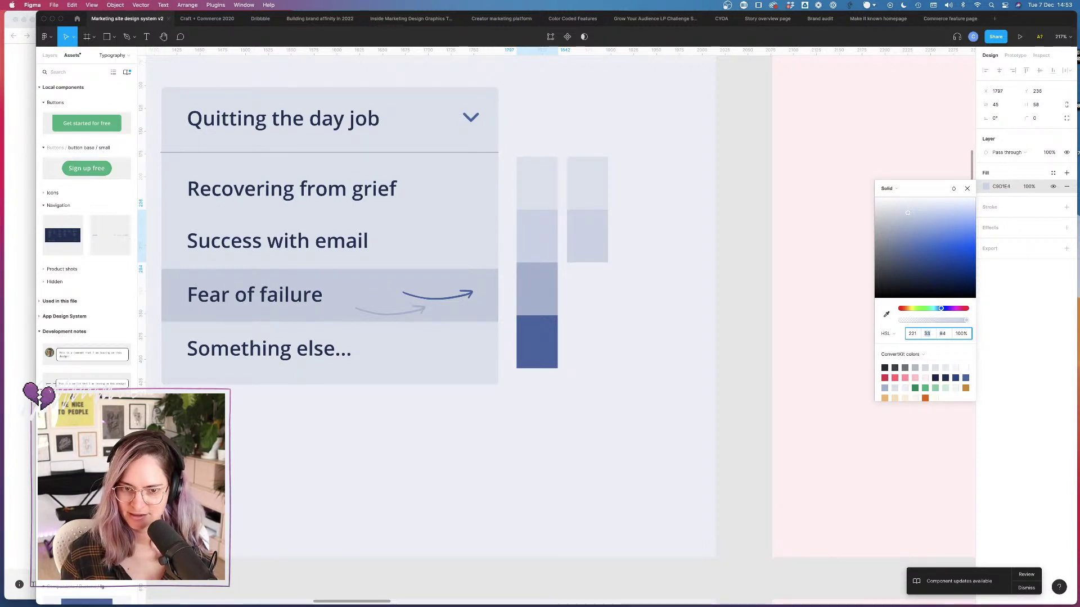
key("Down")
key("Down")
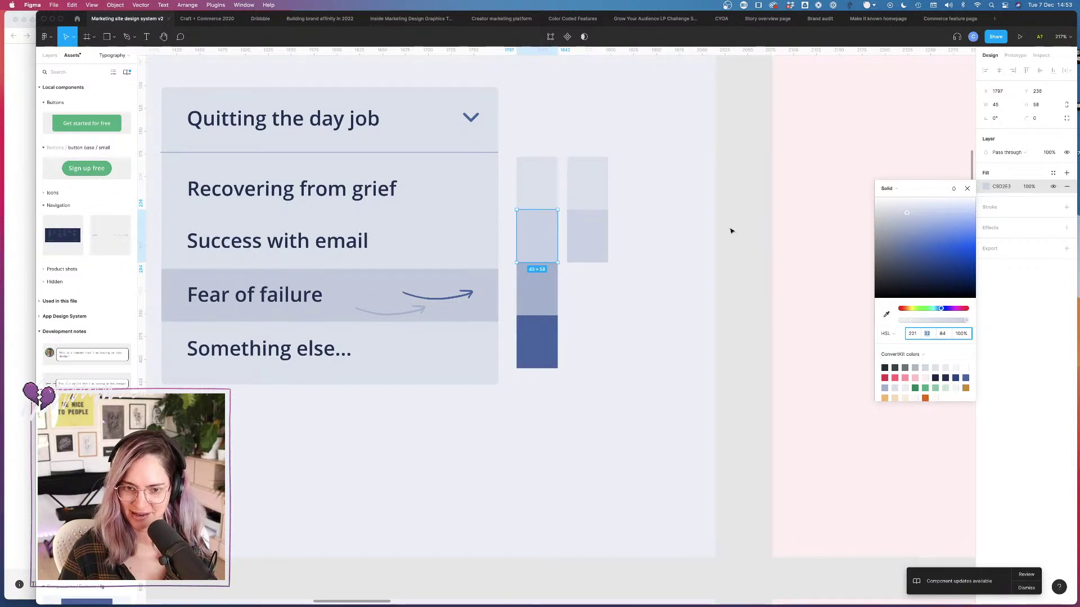
left_click(757, 264)
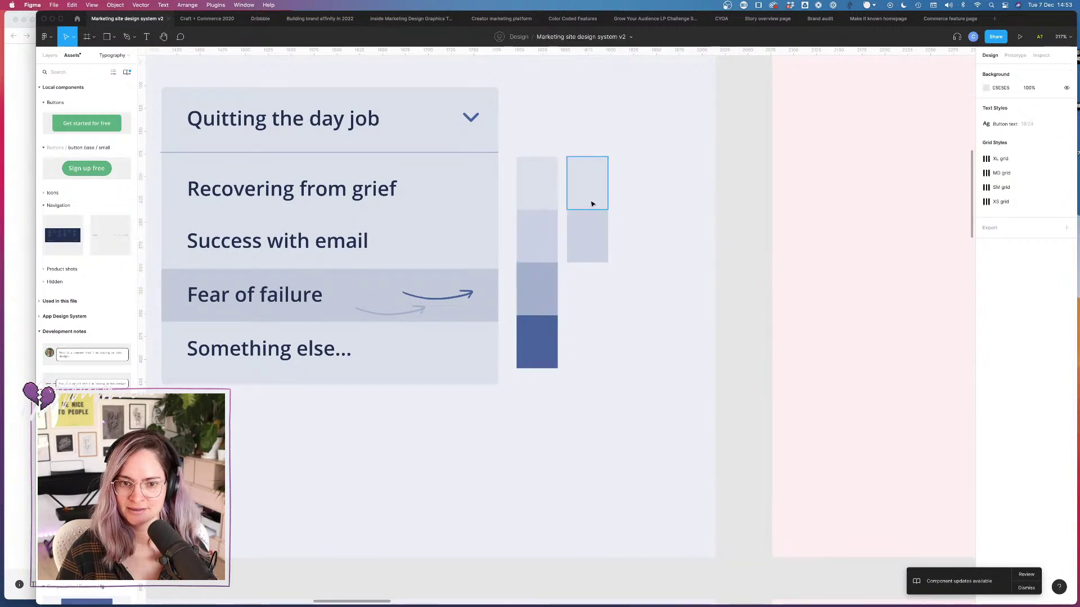
Step: Move the two duplicated light swatches farther from the original column, leaving room for another column between them
left_click(538, 239)
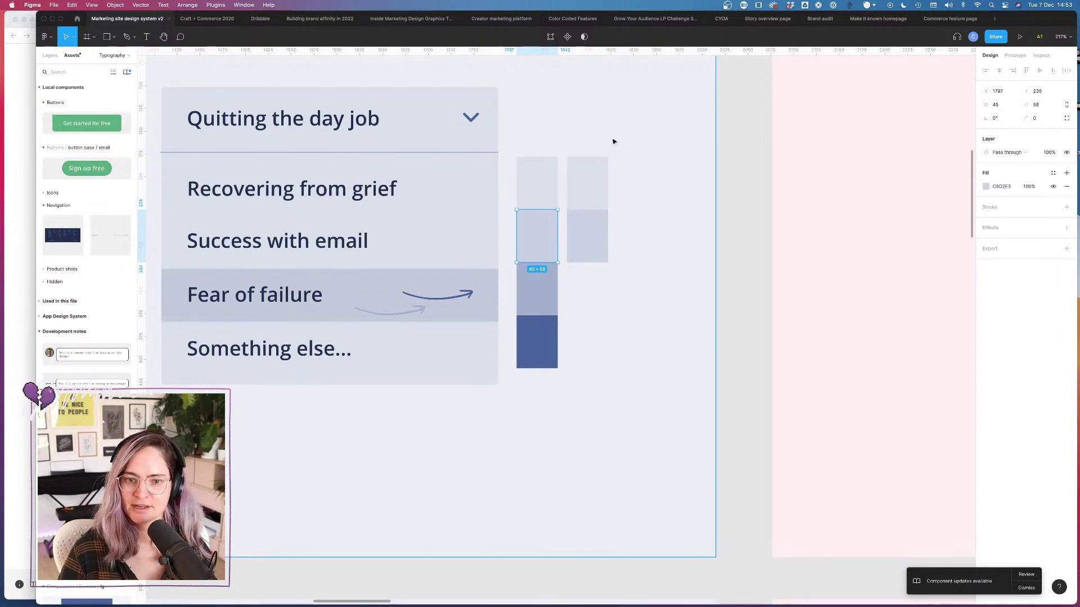
left_click(590, 183)
left_click(596, 245, "shift")
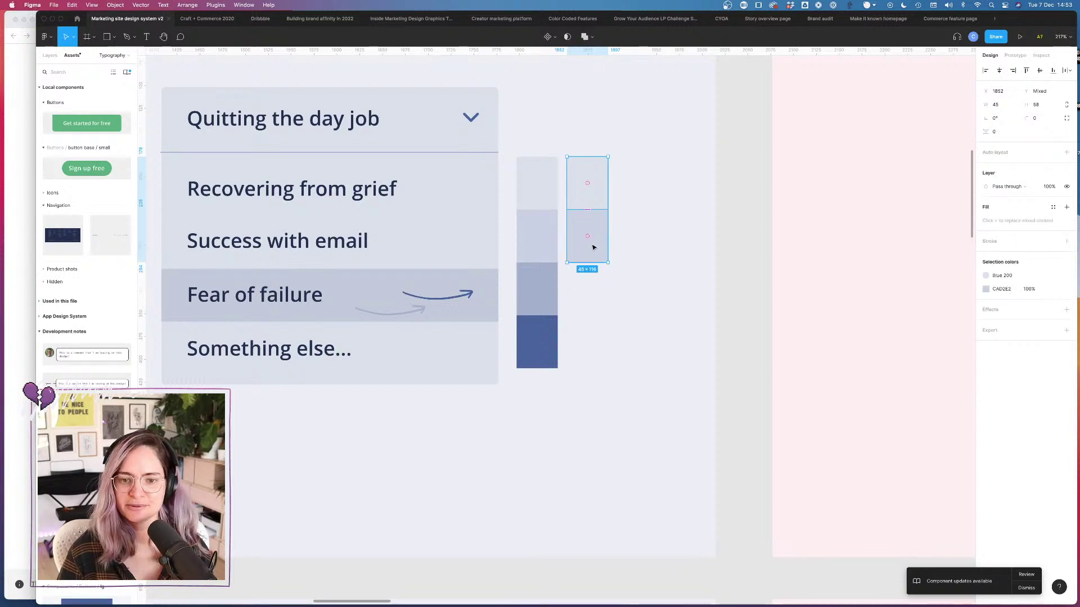
left_click_drag(593, 243, 655, 246)
Step: Duplicate the darkest blue swatch into a new column of five stacked swatches beside the original column
left_click(538, 343)
left_click_drag(538, 339, 595, 142)
Step: Detach the colour style from the second-darkest swatch in the new column and set its HSL lightness to 55, trying 65 along the way
left_click(597, 291)
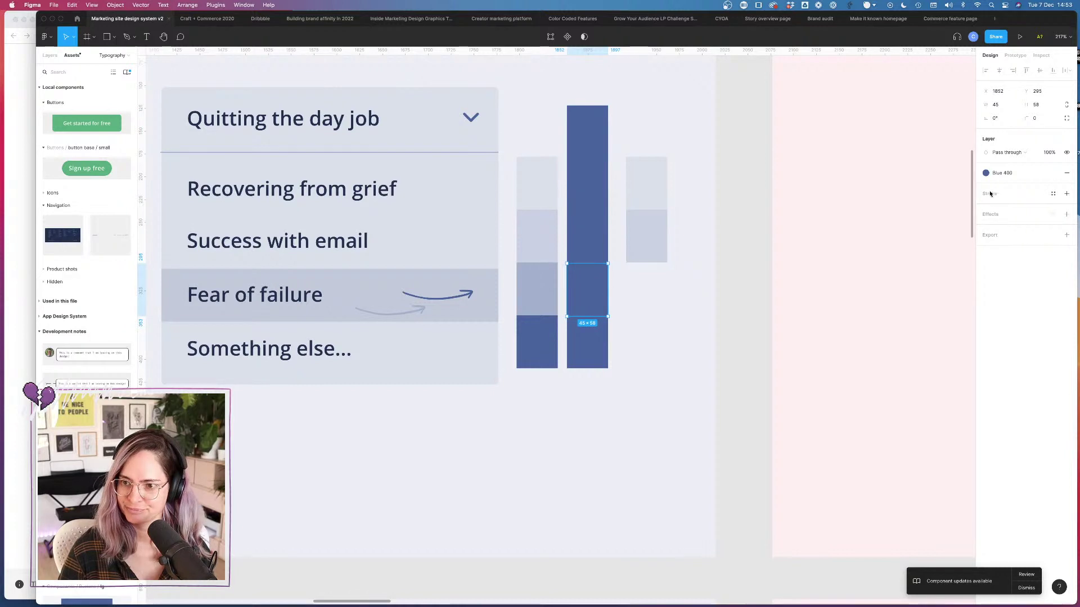
left_click(1053, 173)
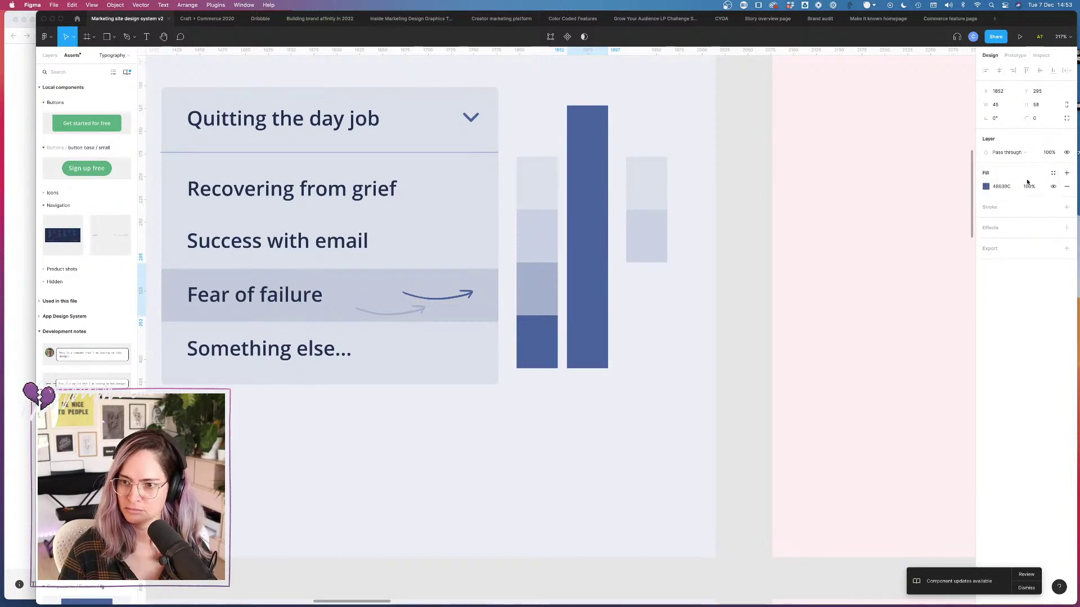
left_click(986, 186)
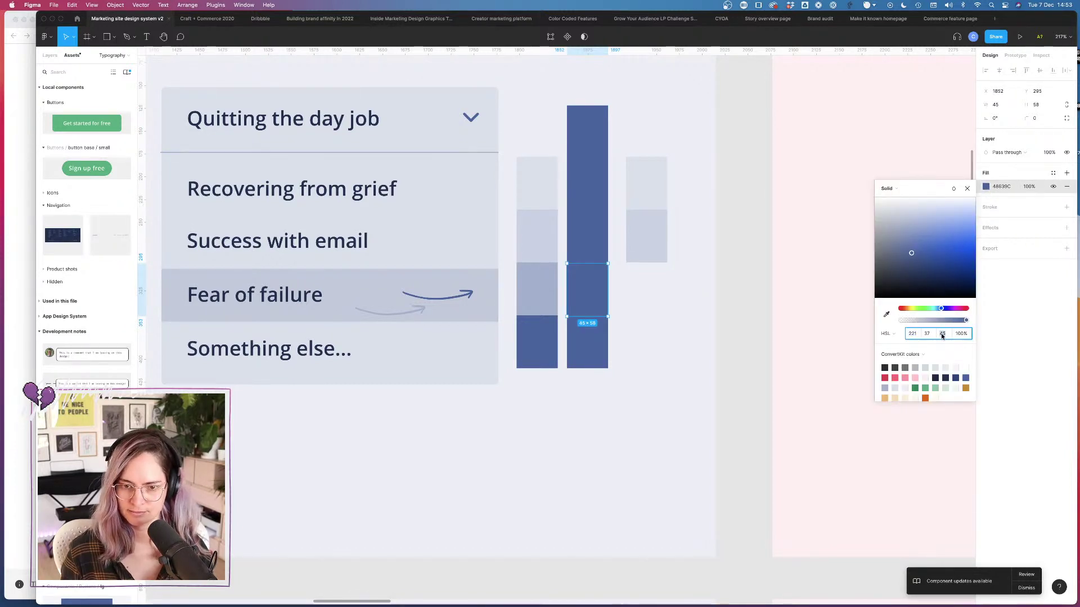
type("55")
key("Return")
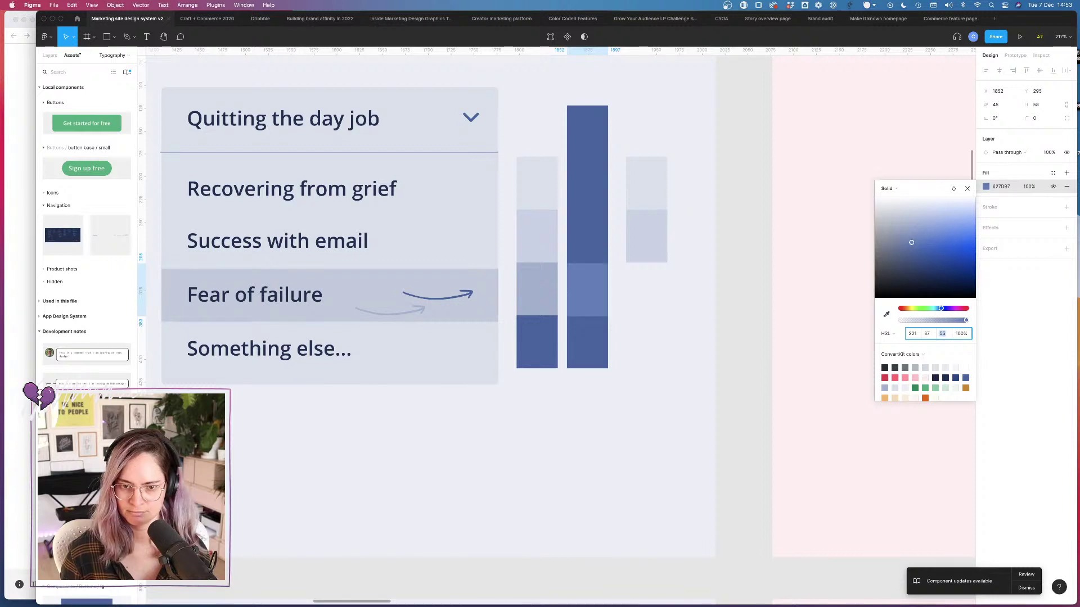
type("65")
key("Return")
type("55")
key("Return")
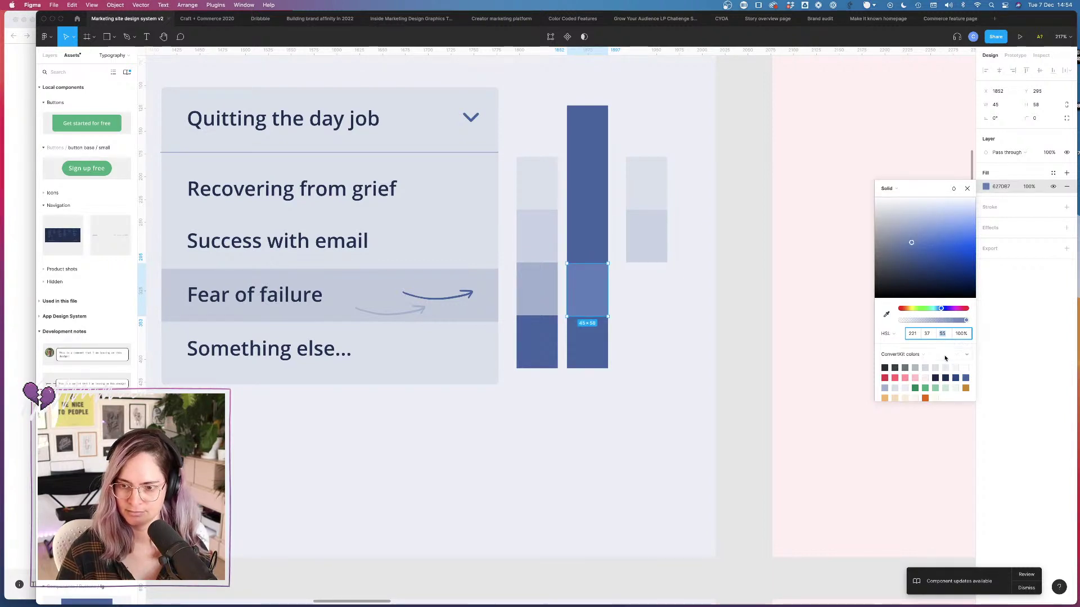
Step: Lower the second-darkest new swatch's saturation slightly and raise its lightness to 65
type("34")
key("Return")
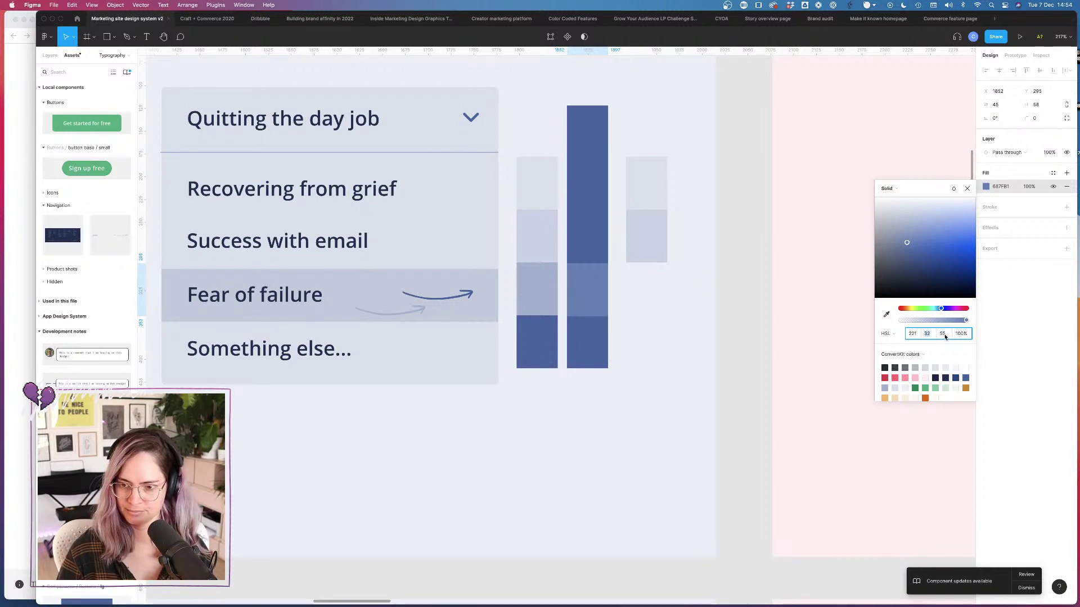
left_click(944, 334)
key("Up")
key("Up")
key("Up")
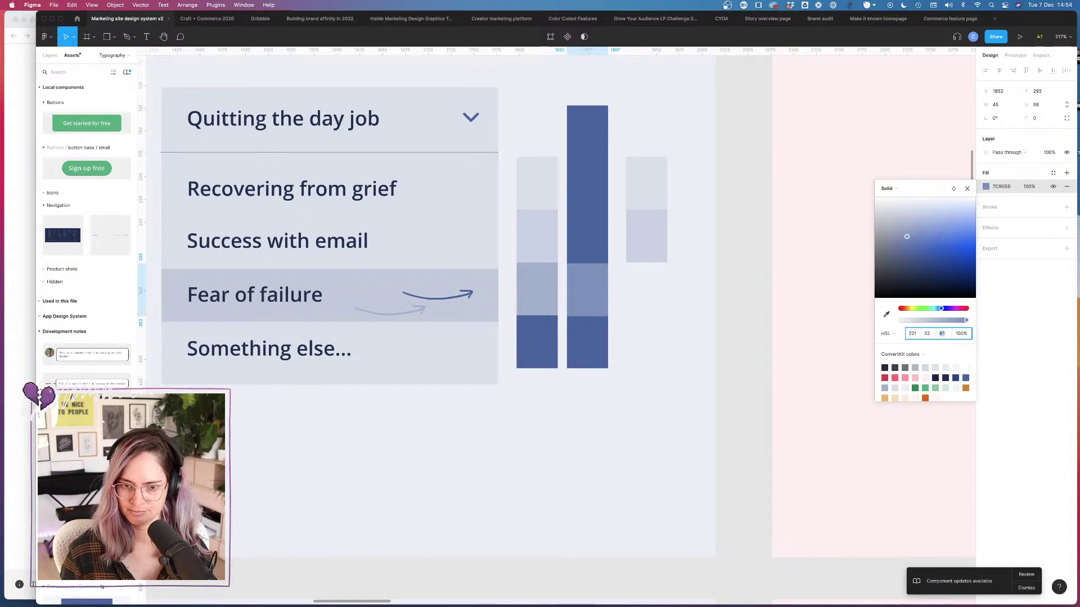
key("Up")
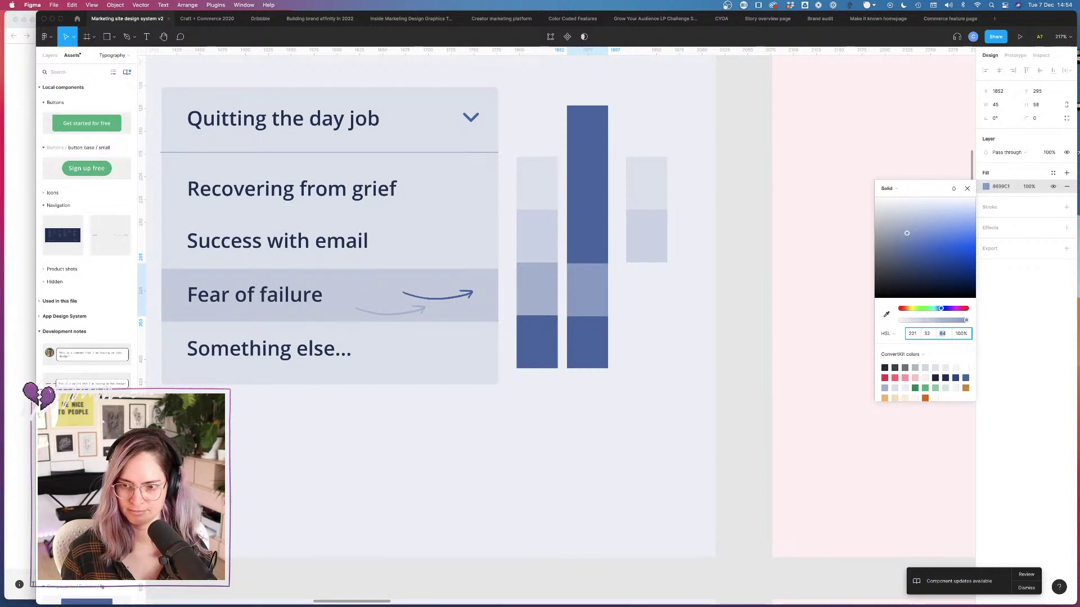
key("Up")
key("Up")
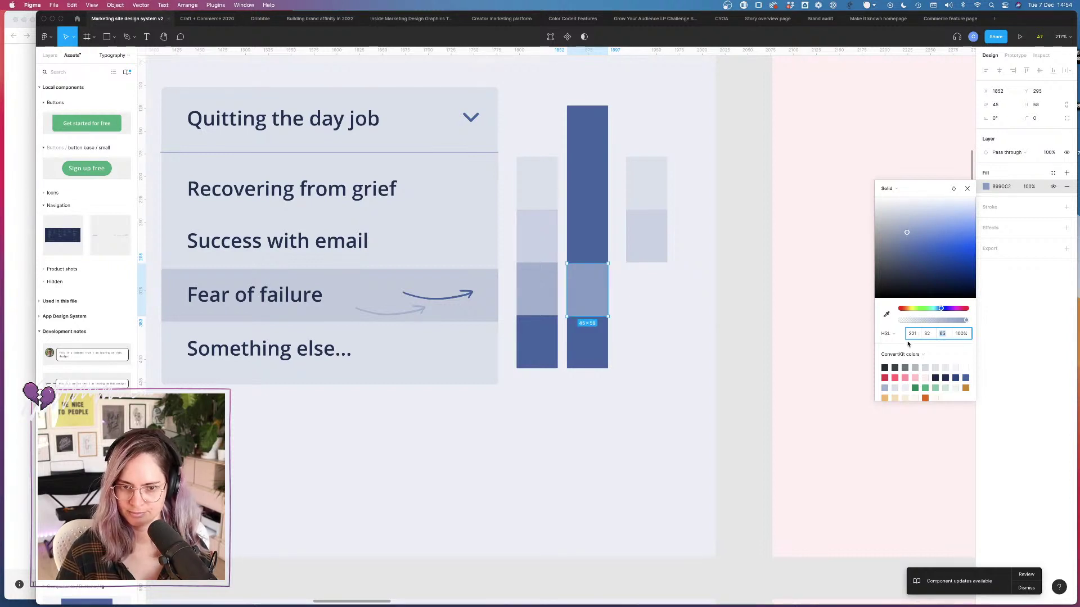
Step: Detach the Blue 300 style from the original column's second-darkest swatch and examine its HSL values
left_click(535, 285)
left_click(987, 174)
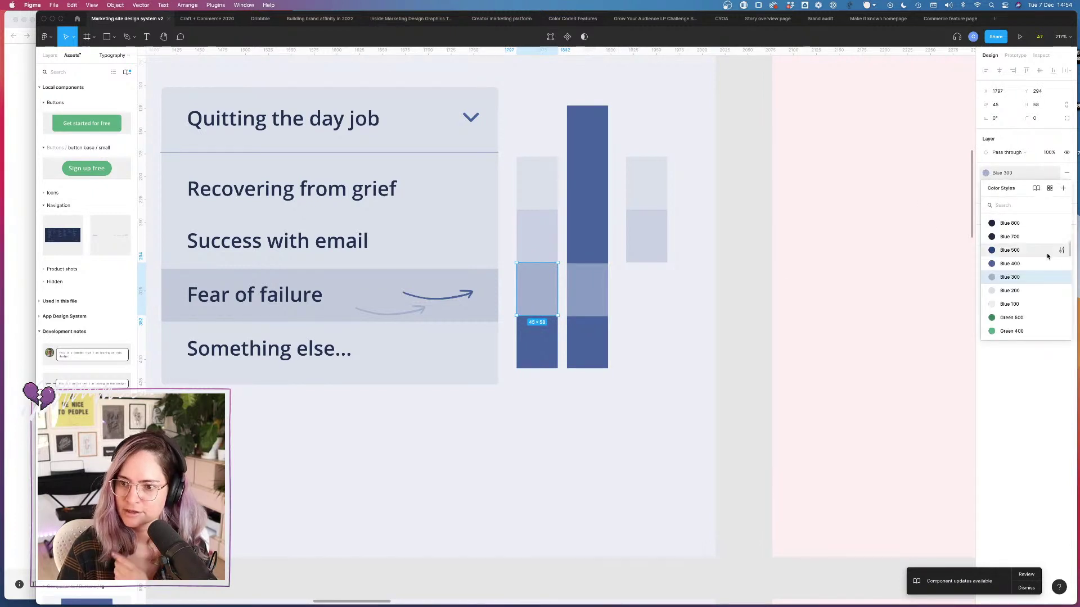
left_click(1053, 173)
left_click(986, 187)
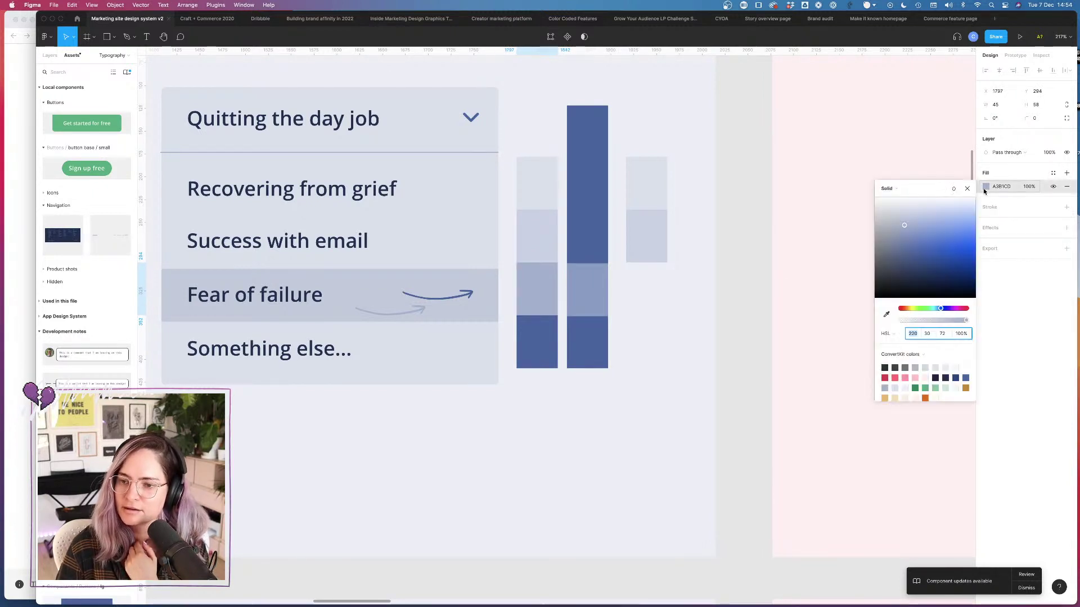
Step: Detach the colour style from the darkest swatch in the new column and examine its HSL values
left_click(549, 344)
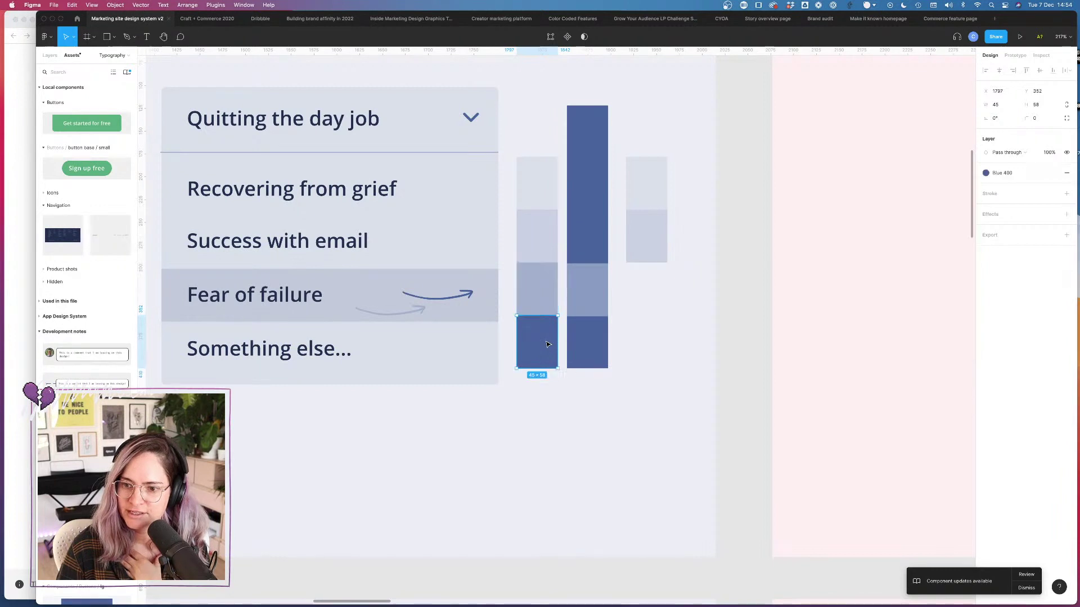
left_click(587, 341)
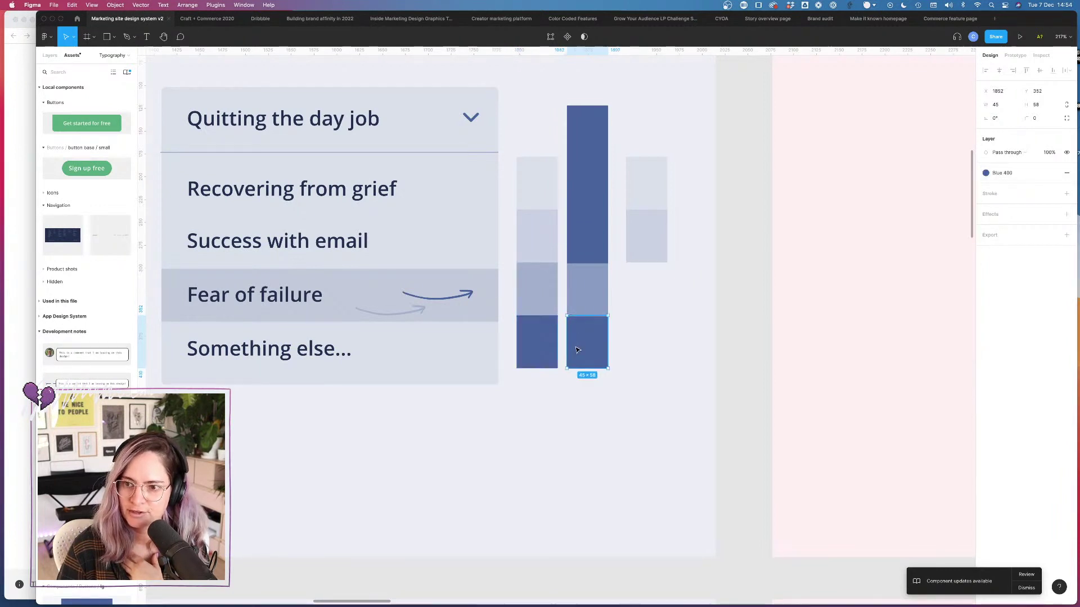
left_click(1053, 173)
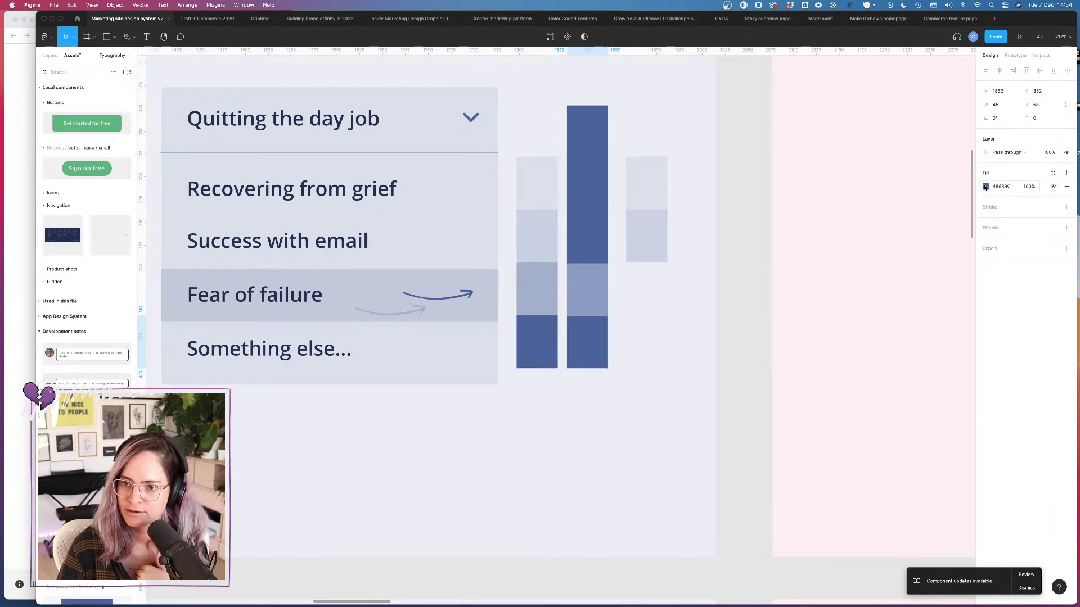
left_click(986, 186)
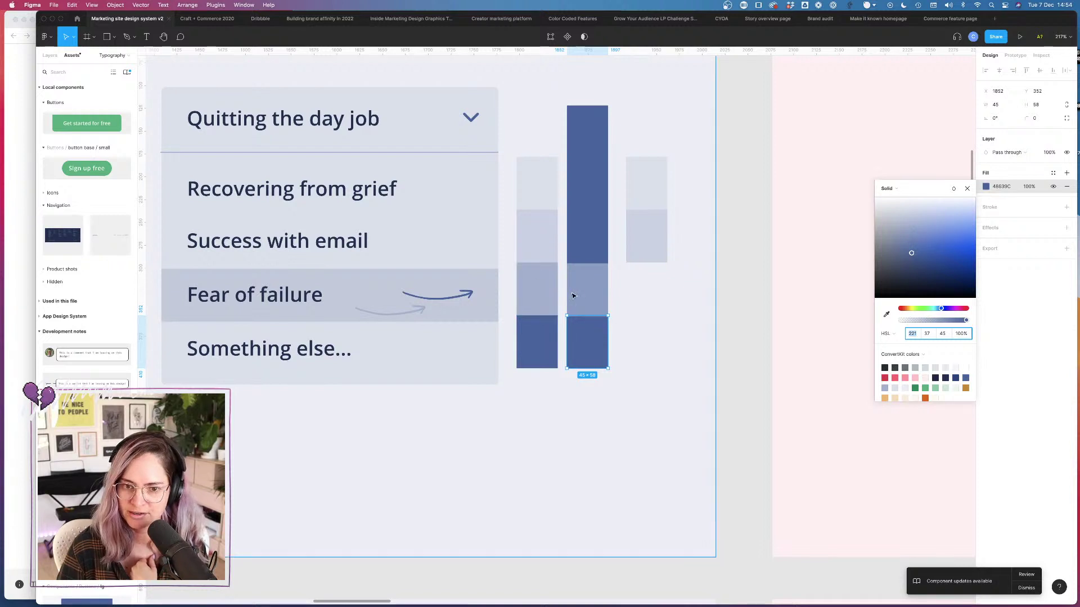
Step: Match the new column's second-darkest swatch to the neighbouring original by setting its saturation to 30 and lightness to 72
left_click(543, 297)
left_click(985, 186)
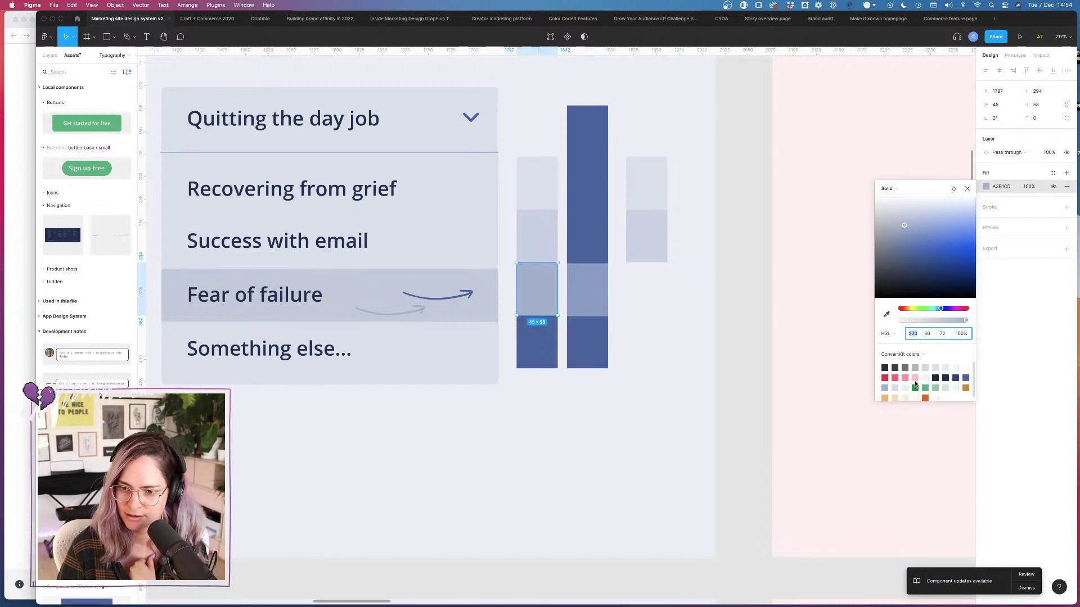
left_click(576, 294)
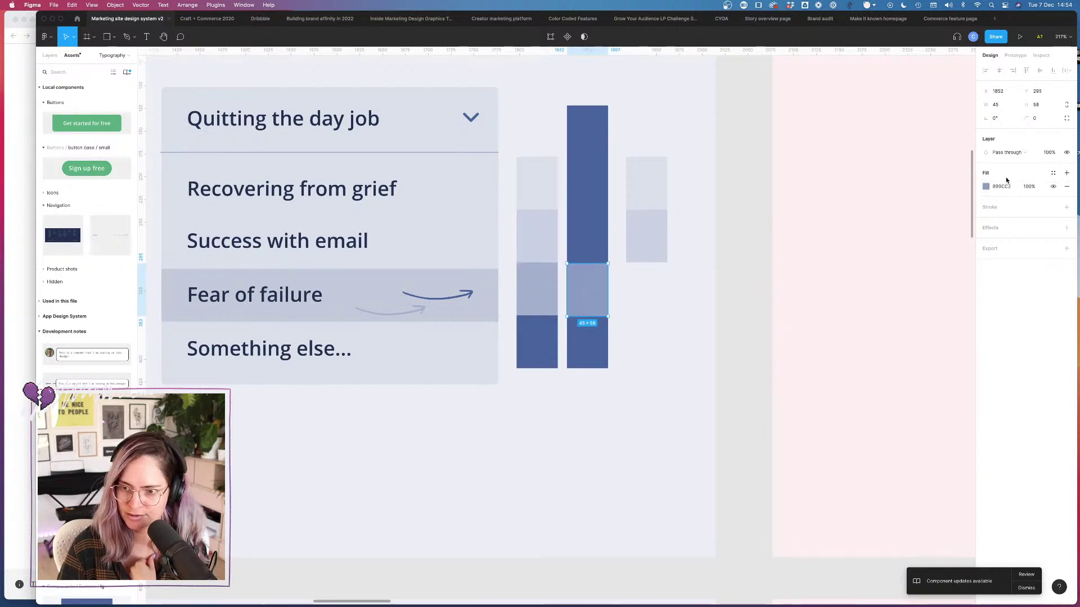
left_click(985, 187)
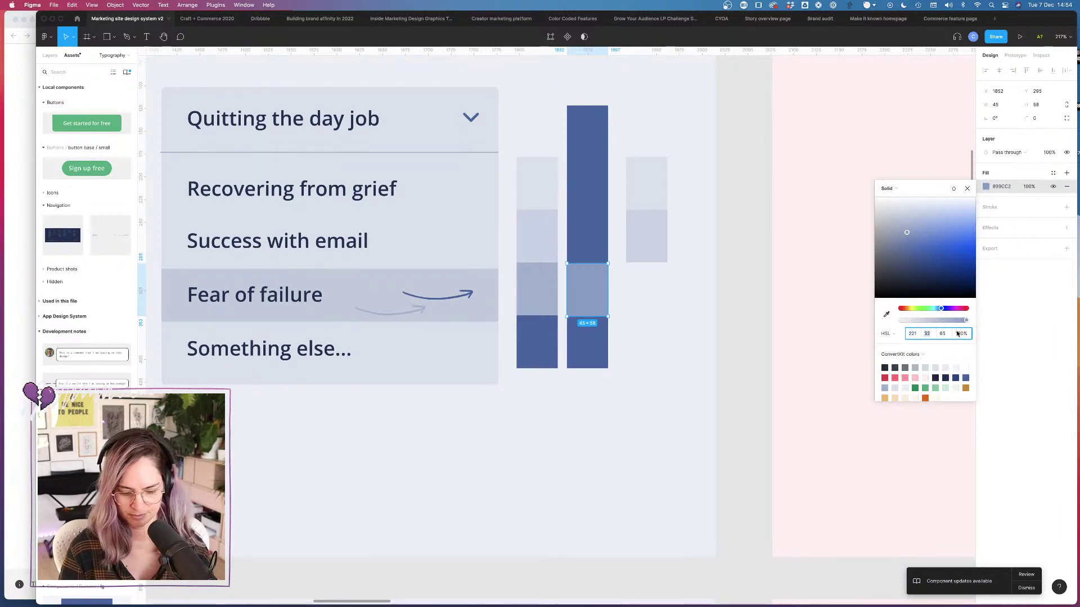
type("30")
left_click(942, 334)
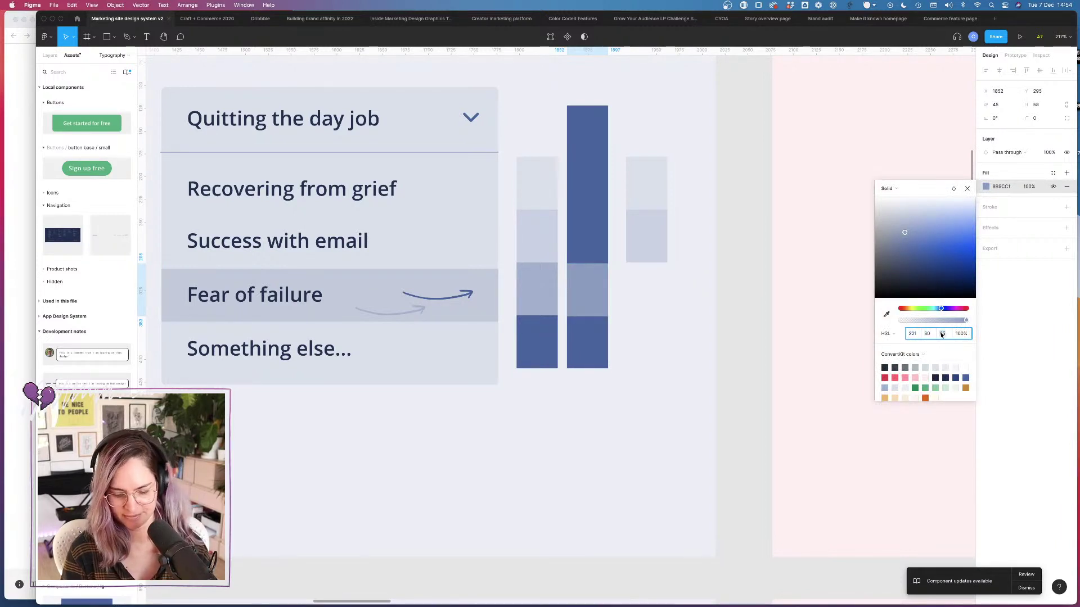
type("72")
key("Tab")
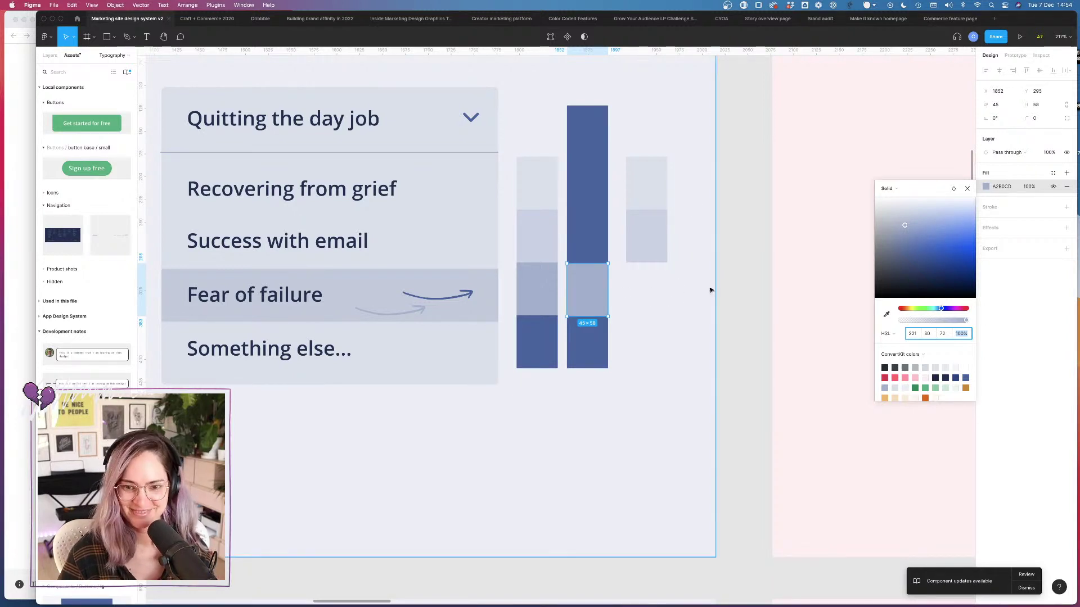
key("Escape")
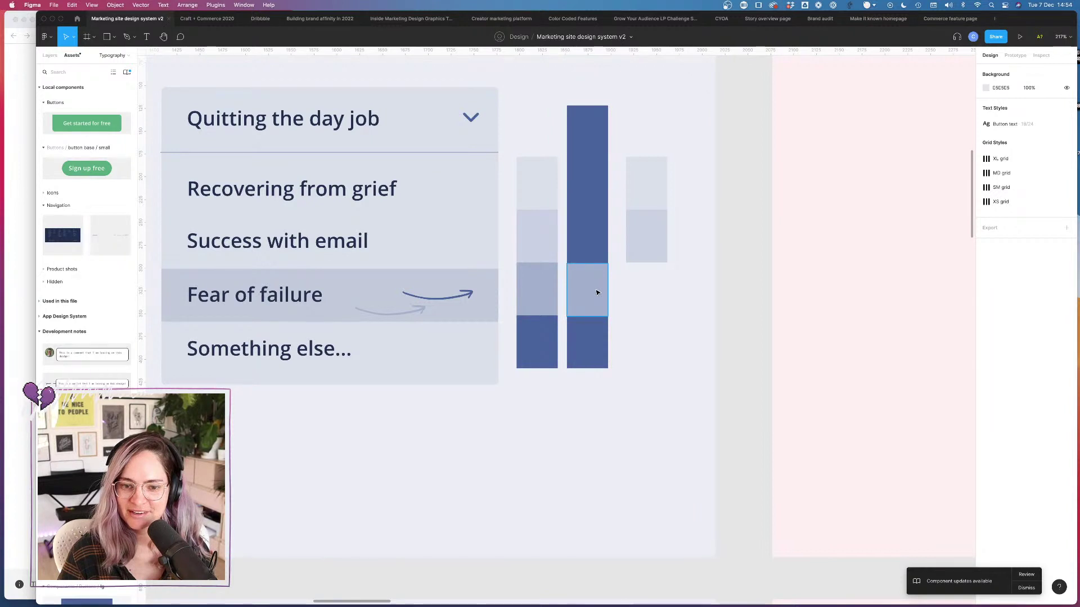
key("Escape")
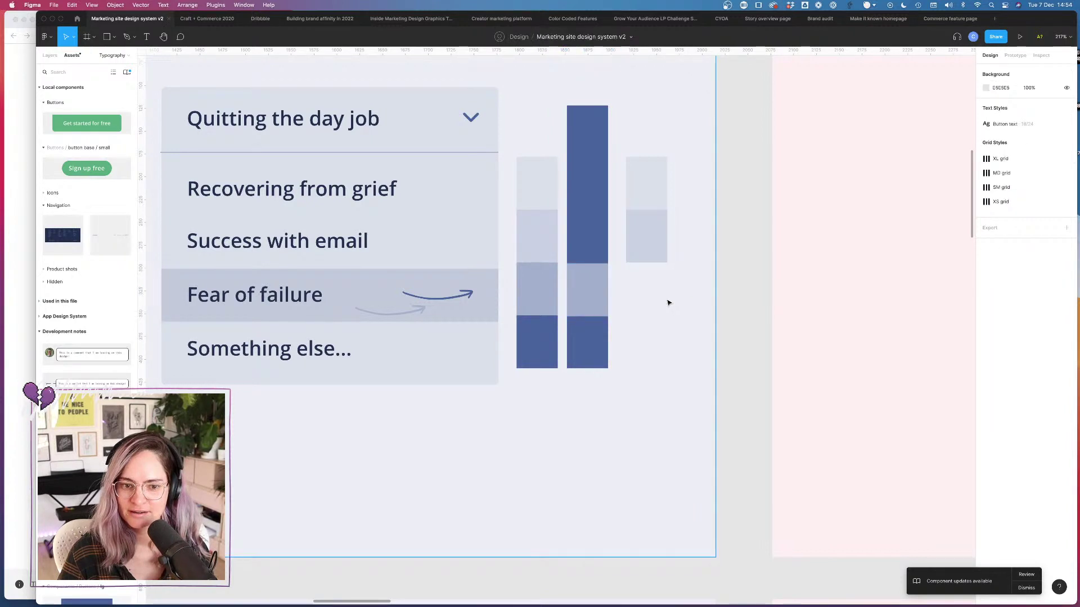
left_click_drag(579, 299, 590, 354)
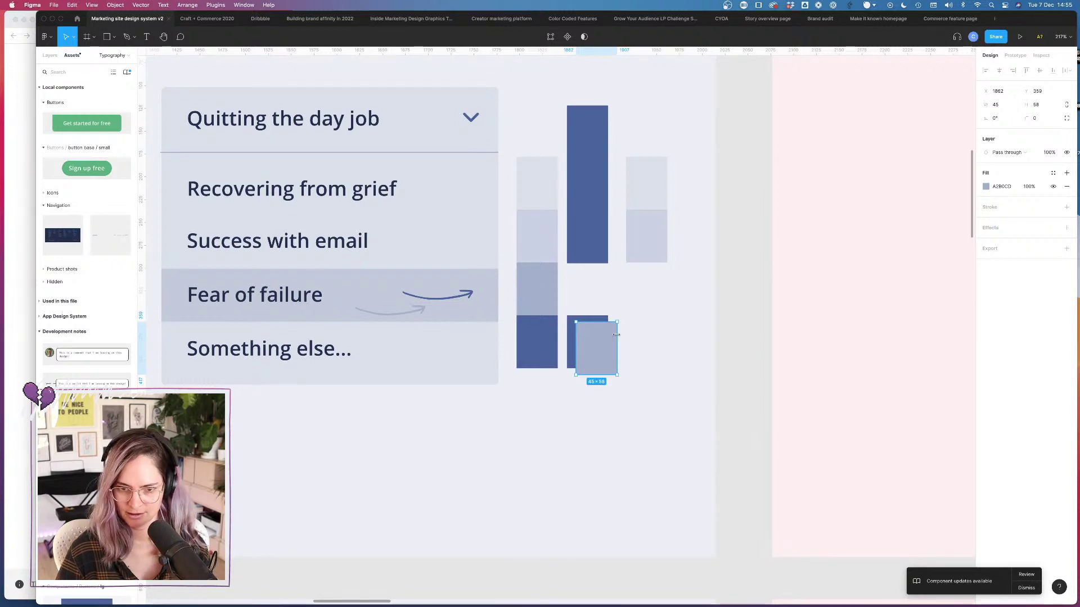
key("super+z")
key("Escape")
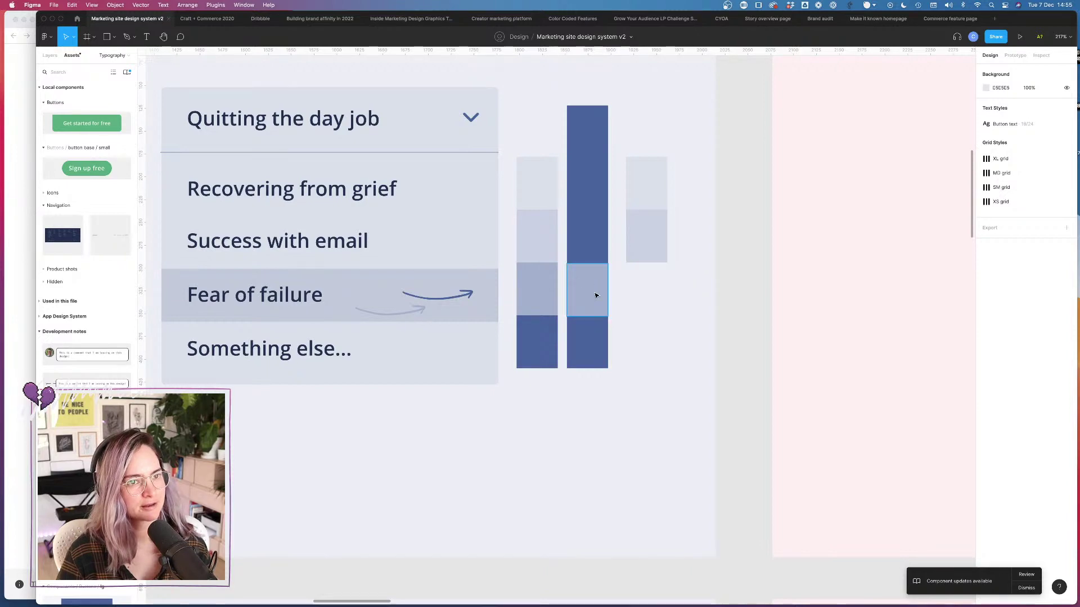
Step: Open the Commerce feature page file and inspect the colour styles of the Ebooks button's icon
left_click(948, 16)
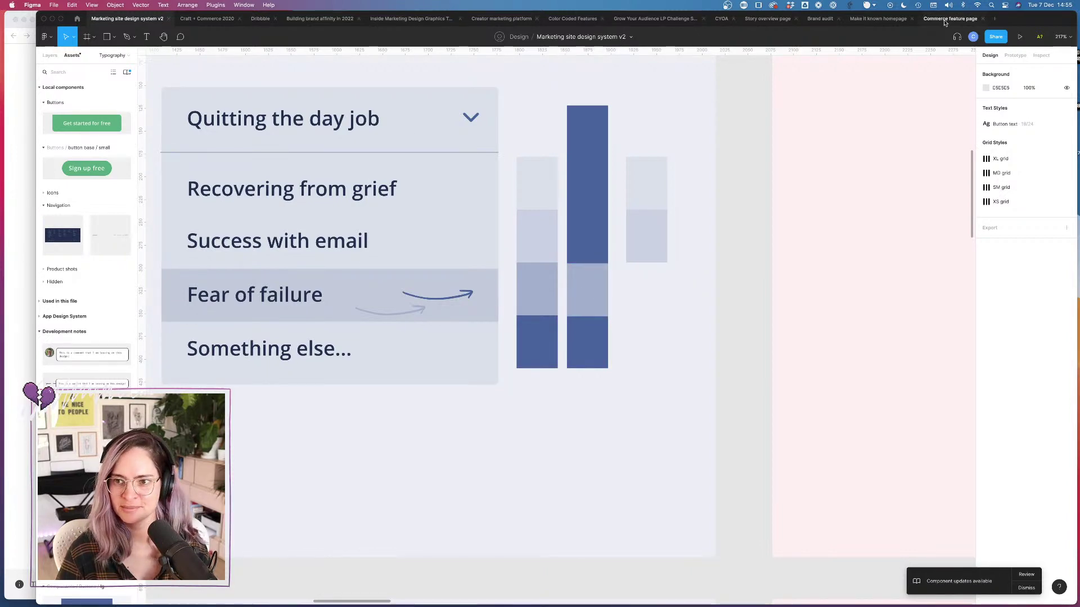
scroll(353, 255, "up", 10)
scroll(360, 256, "down", 4)
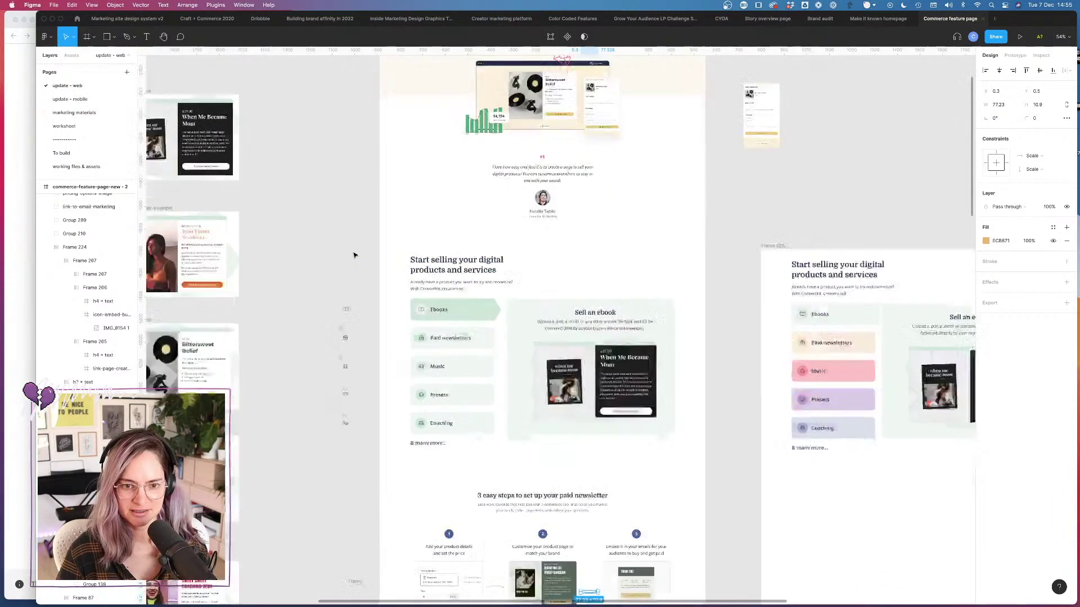
scroll(423, 265, "up", 5)
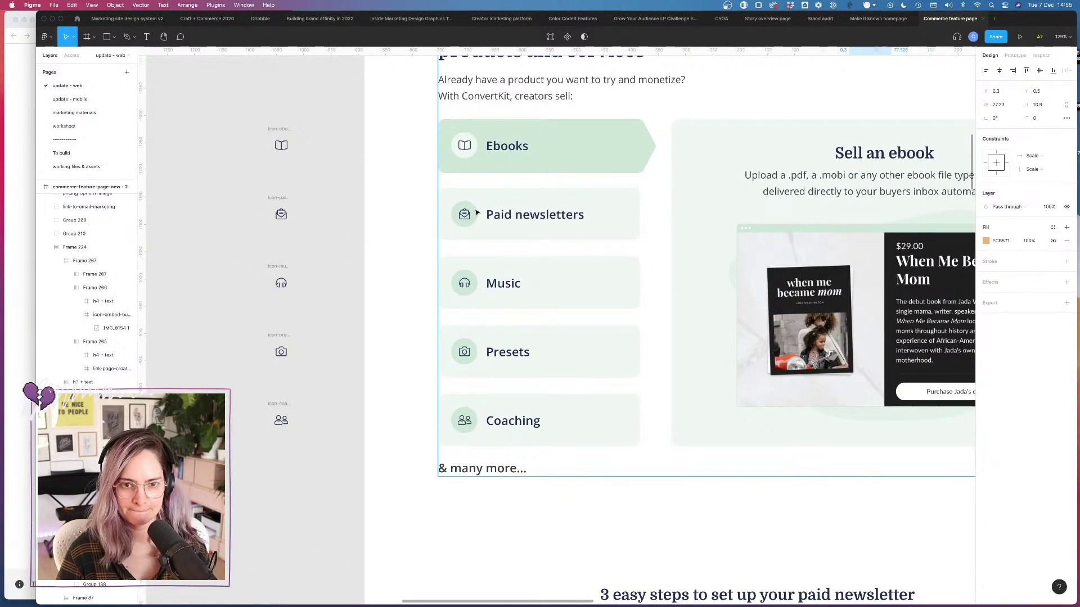
left_click(475, 145)
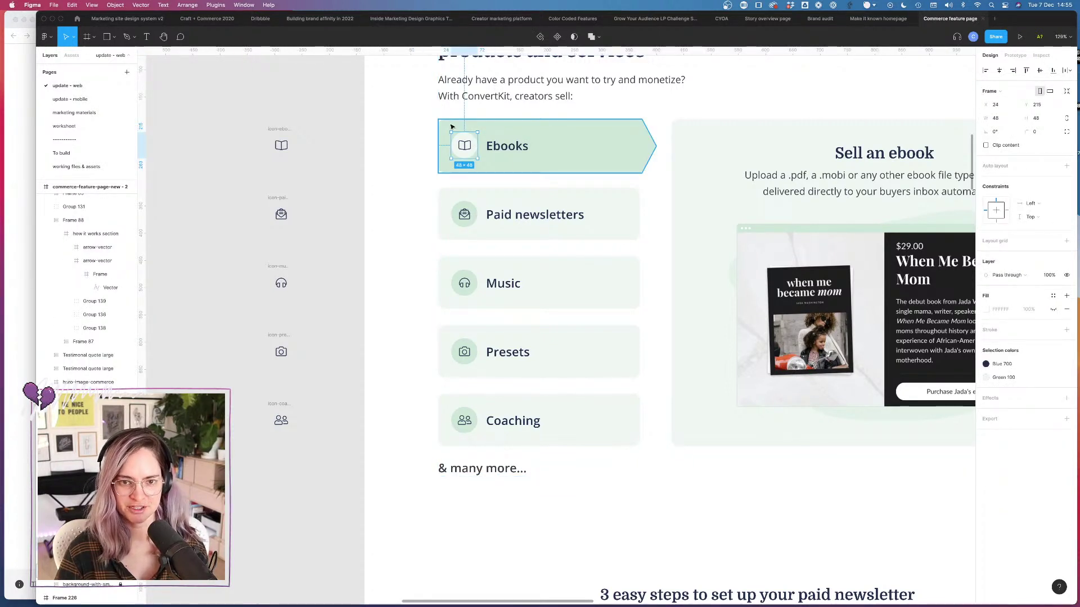
Step: Compare the fill colours used in the Ebooks and Paid newsletters buttons and their icons
left_click_drag(430, 133, 564, 228)
left_click(598, 218)
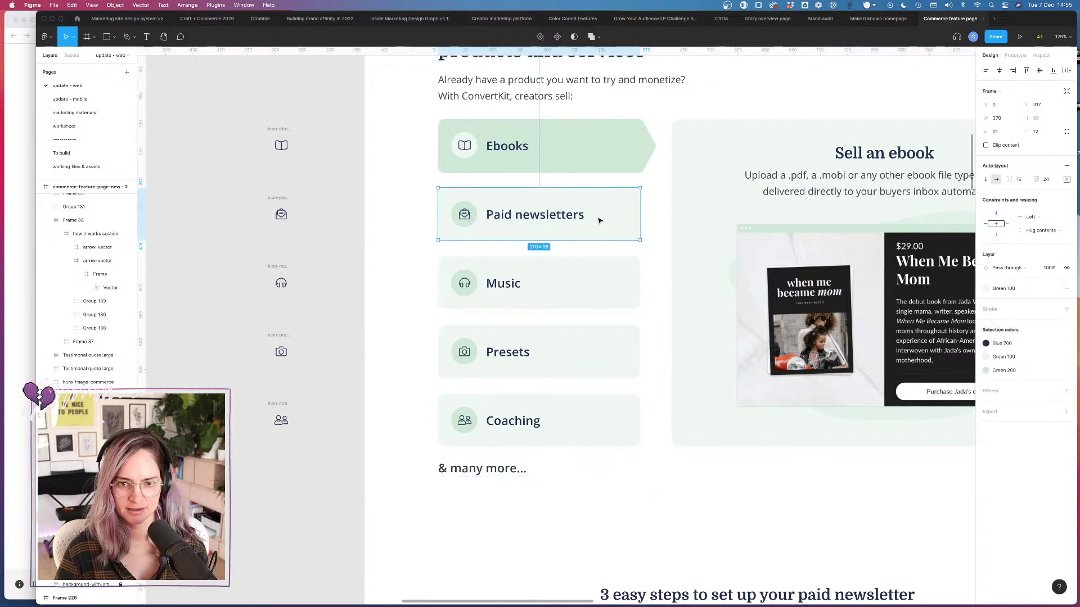
left_click(553, 152, "shift")
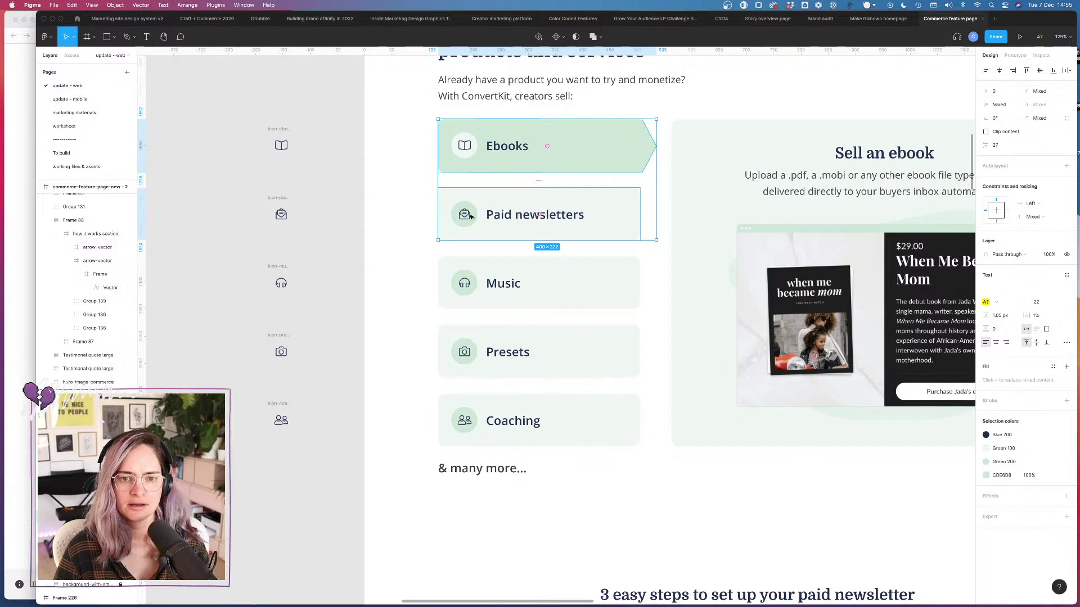
double_click(465, 215)
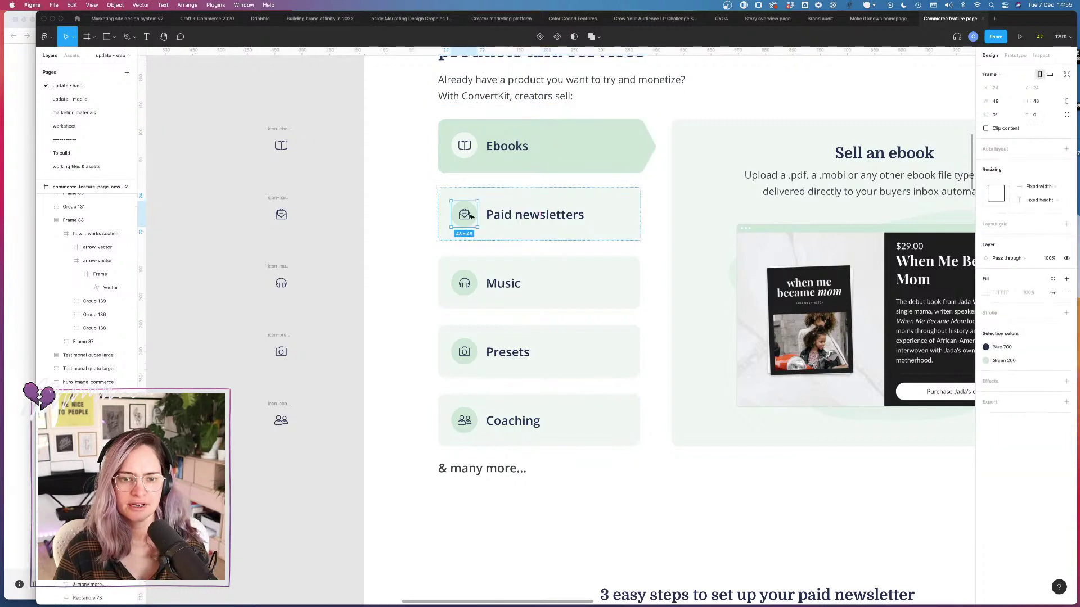
left_click(517, 145)
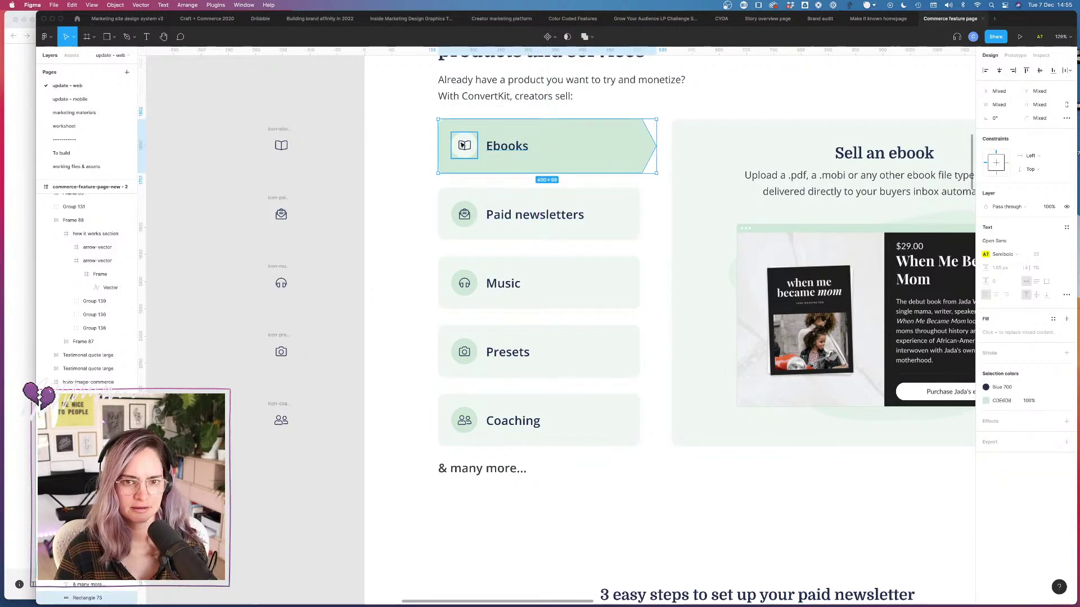
key("Return")
left_click(516, 214, "shift")
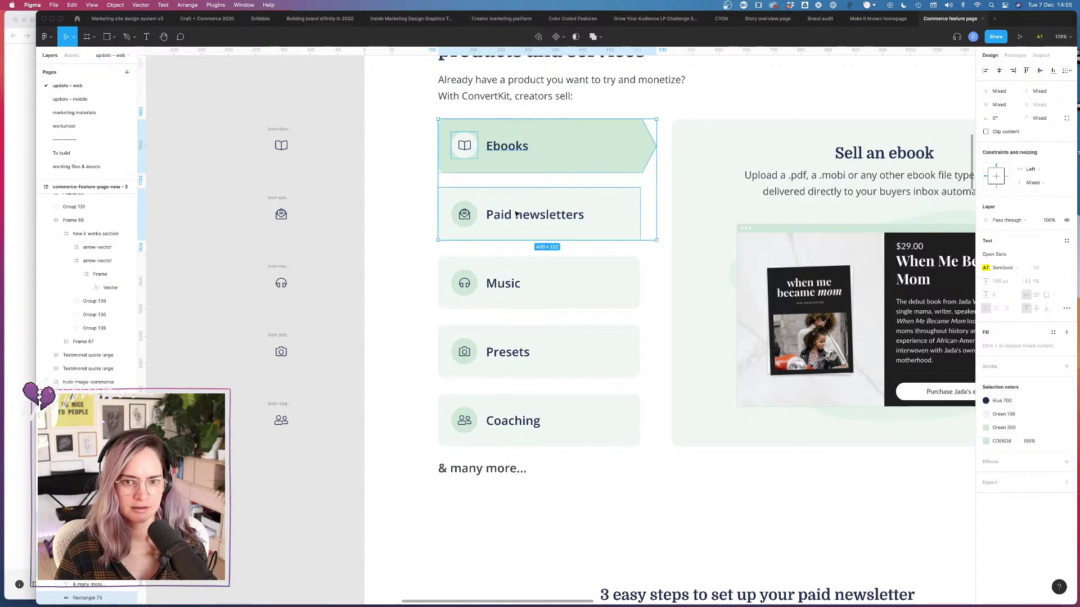
Step: Return to the Marketing site design system v2 file and view the Colors frame alongside the coloured mockups
left_click(154, 17)
scroll(606, 310, "down", 5)
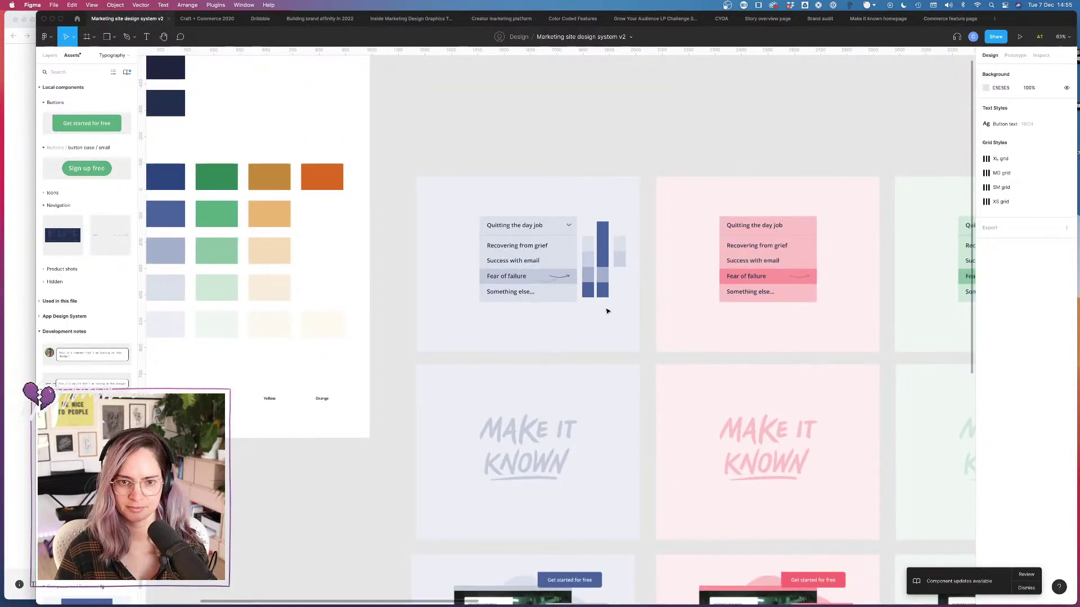
scroll(606, 310, "down", 5)
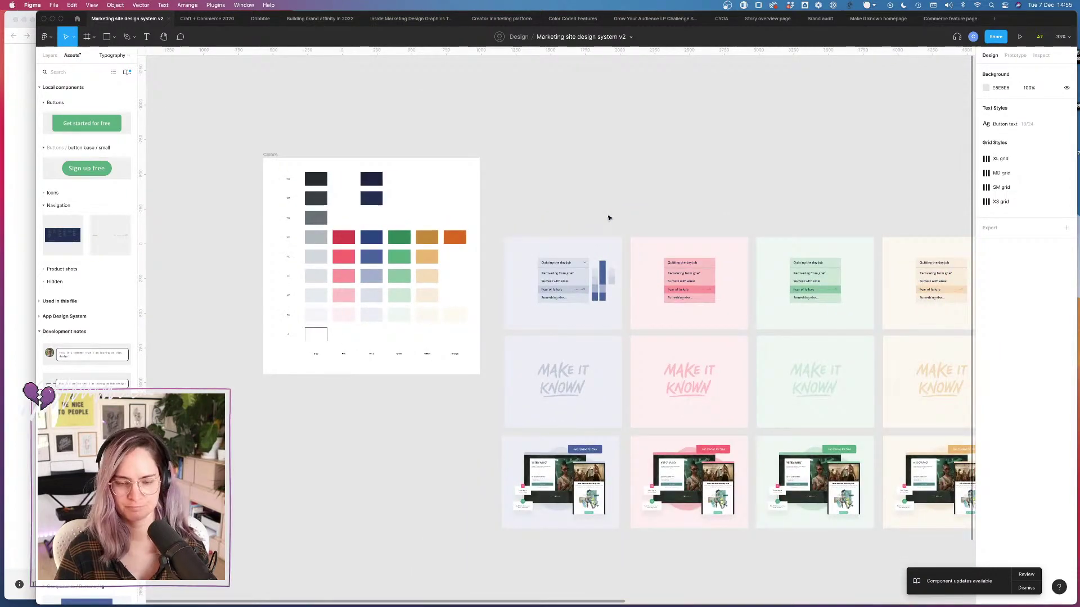
Step: Paste the copied Ebooks and Paid newsletters buttons and place them over the upper edge of the green list mockup
key("super+v")
left_click_drag(573, 332, 826, 241)
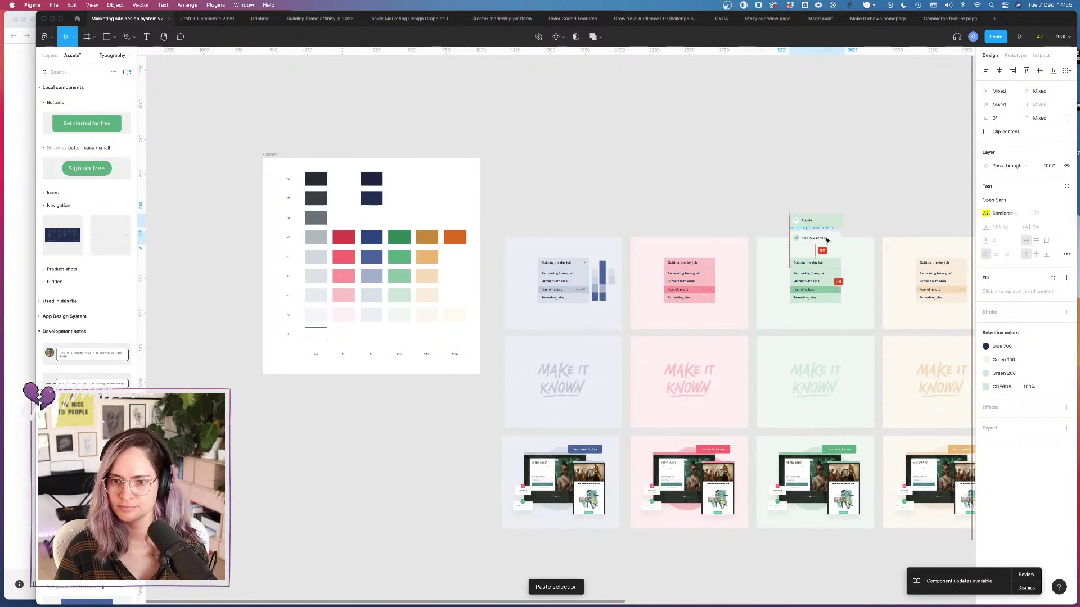
Step: Duplicate the green list mockup's background panel directly above it and set the copy's fill style to White
left_click(871, 243)
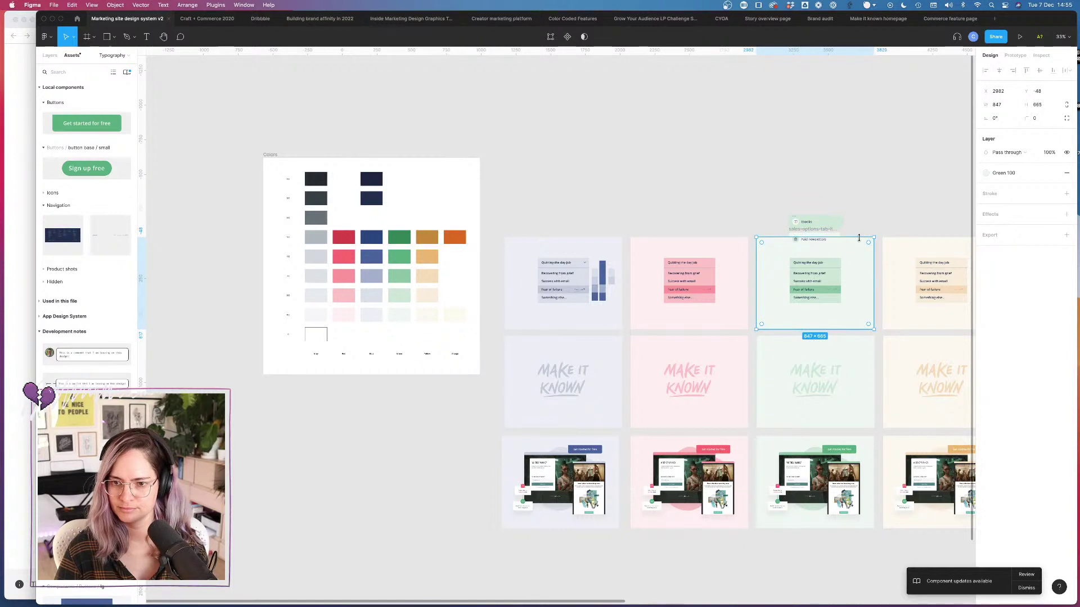
mouse_move(858, 238)
left_mouse_down()
mouse_move(858, 251)
mouse_move(858, 238)
left_mouse_up()
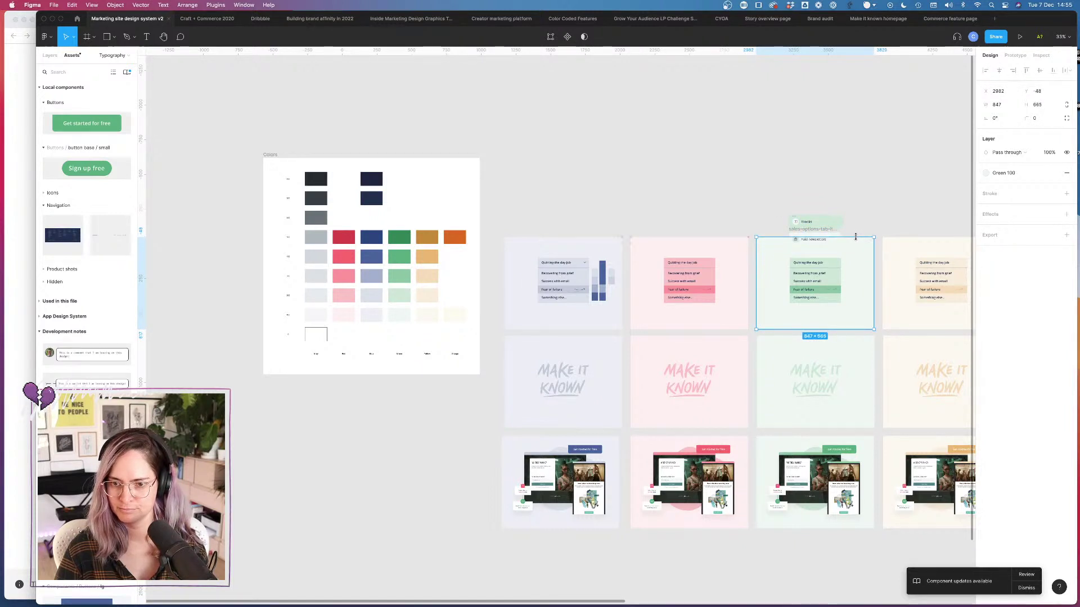
left_click_drag(858, 274, 844, 188)
left_click(1004, 173)
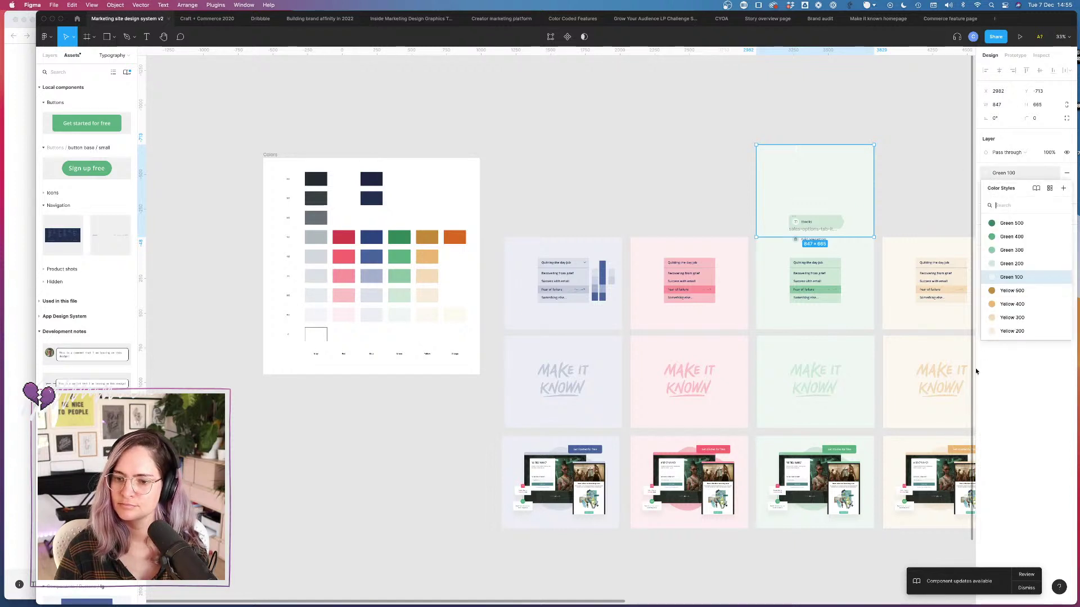
scroll(1002, 269, "up", 5)
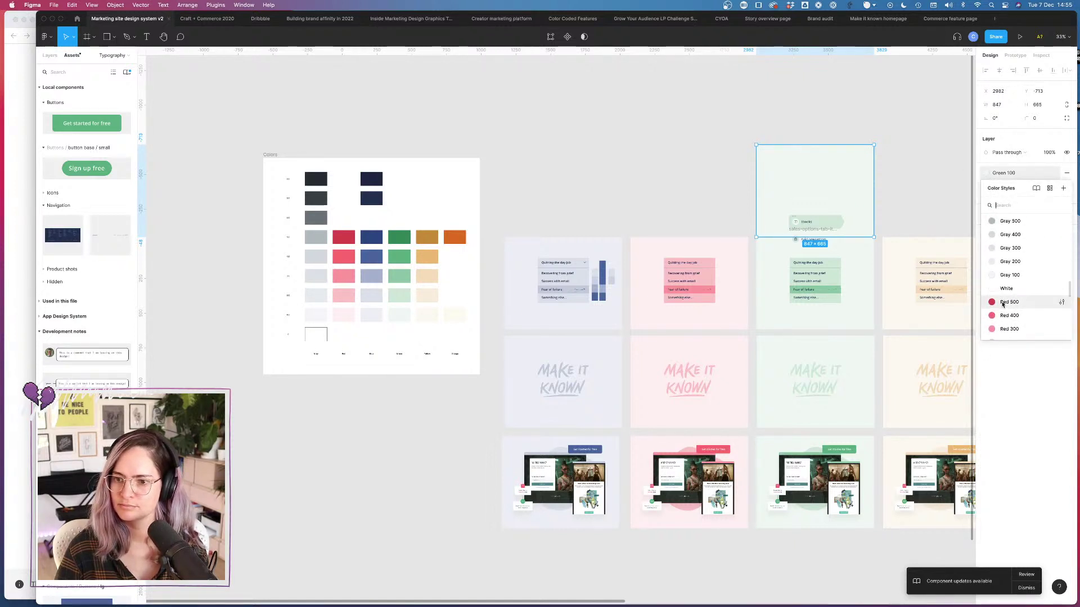
left_click(1006, 289)
left_click(889, 184)
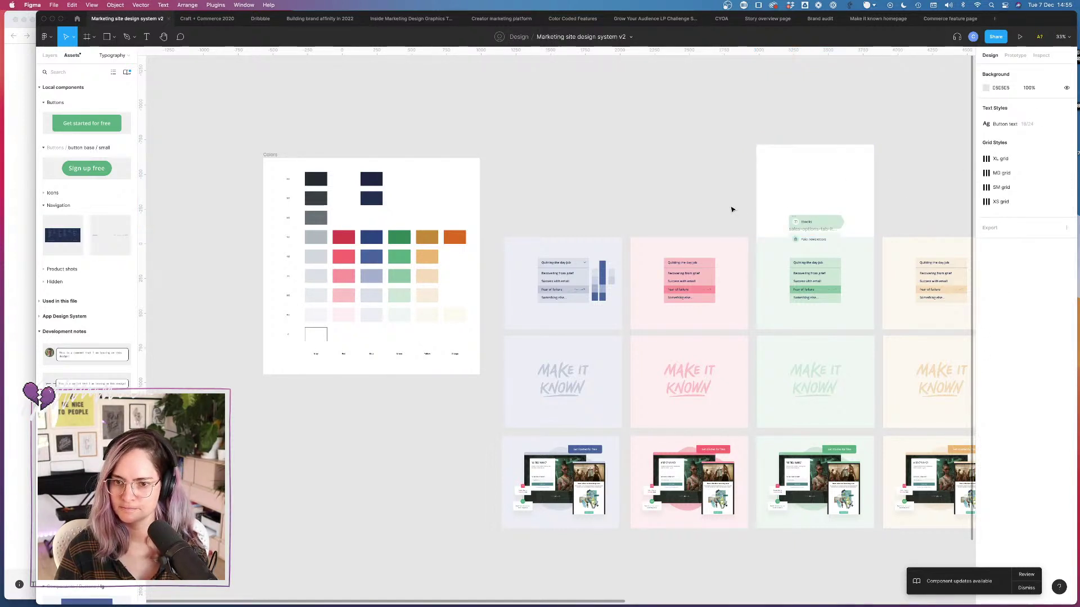
Step: Move the Ebooks and Paid newsletters buttons up so both sit fully on the white panel
left_click_drag(730, 206, 782, 248)
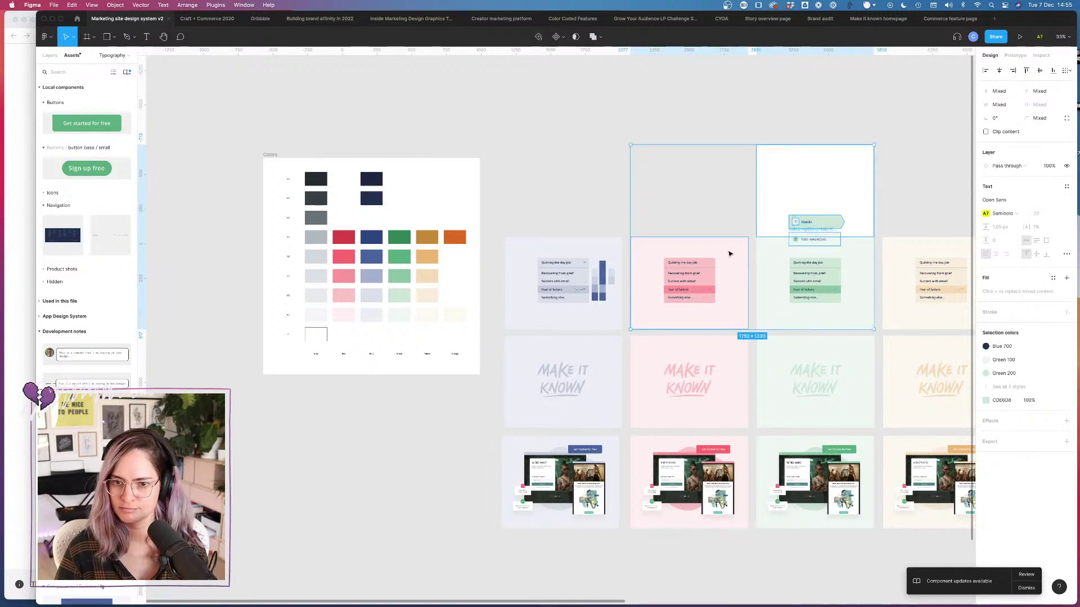
left_click(821, 229)
left_click(823, 224)
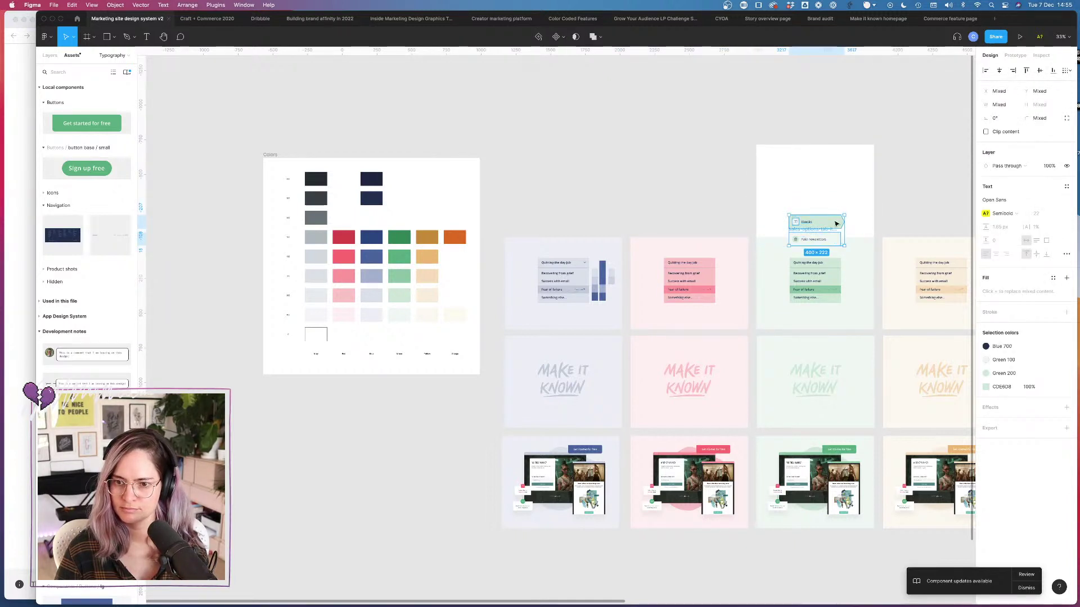
left_click_drag(834, 224, 834, 202)
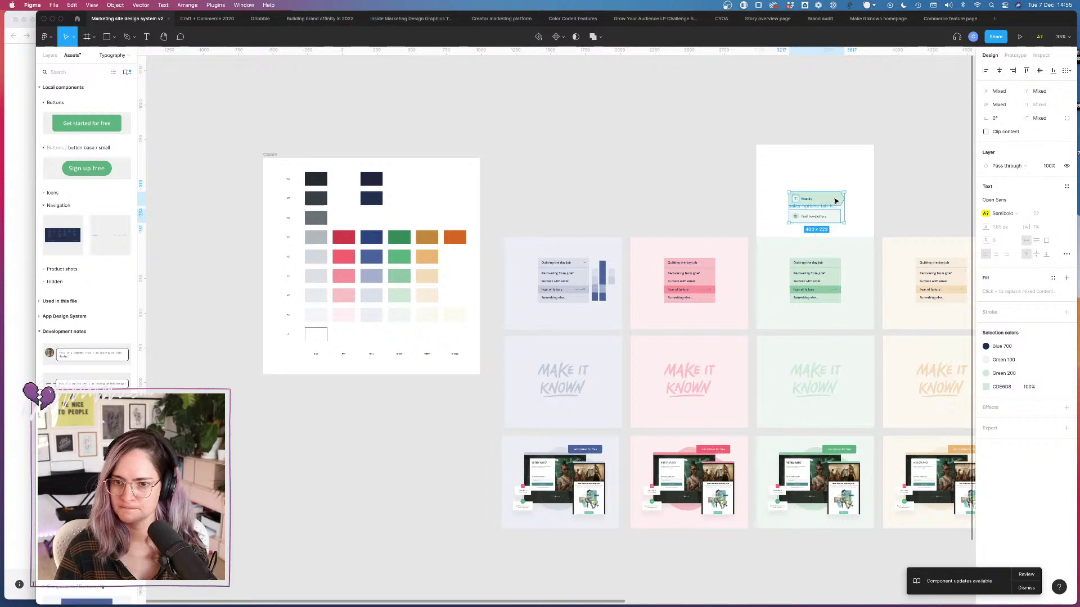
Step: Shorten the white panel by lowering its upper edge closer to the Ebooks button
left_click(868, 193)
scroll(853, 191, "up", 5)
left_click(808, 144)
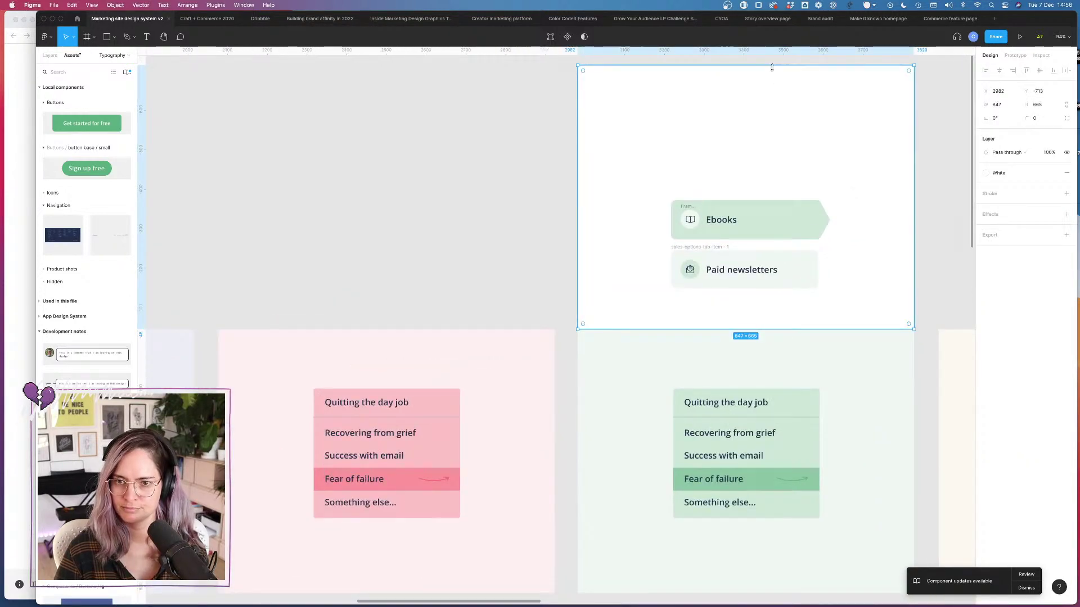
left_click_drag(771, 66, 763, 159)
Step: Convert the frame around the Ebooks button's icon into a group
left_click(688, 208)
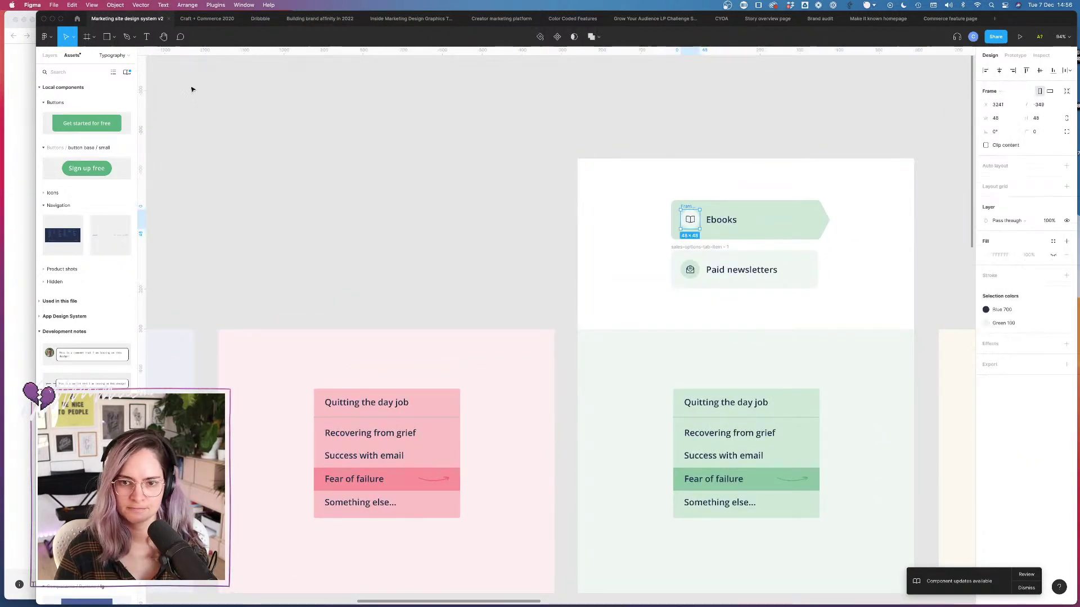
left_click(990, 91)
left_click(998, 104)
Step: Try to convert the Paid newsletters button's auto layout frame directly into a group
left_click(706, 247)
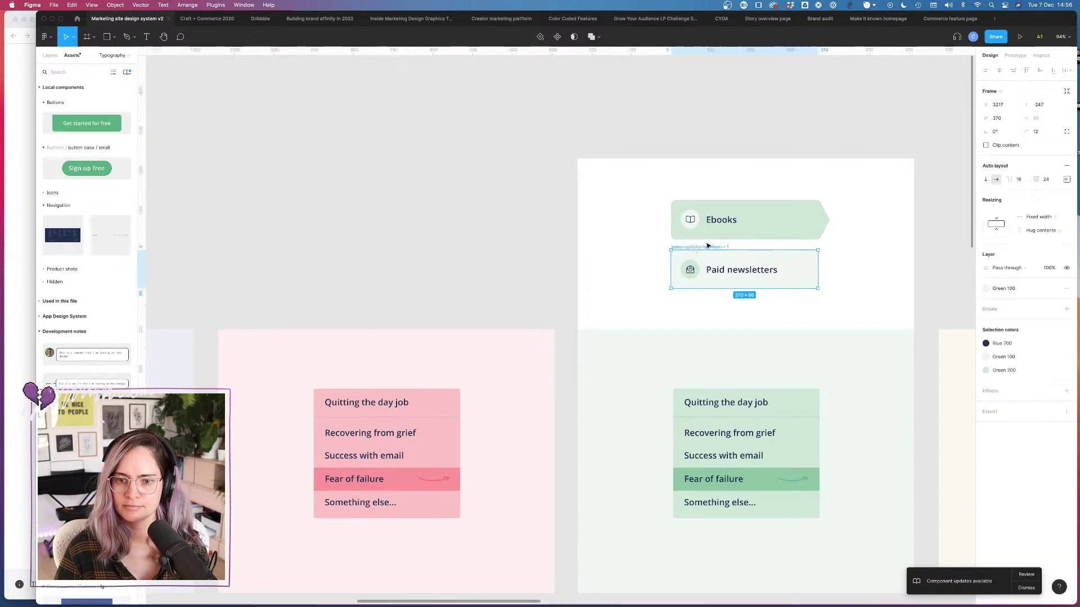
left_click(1000, 91)
left_click(817, 108)
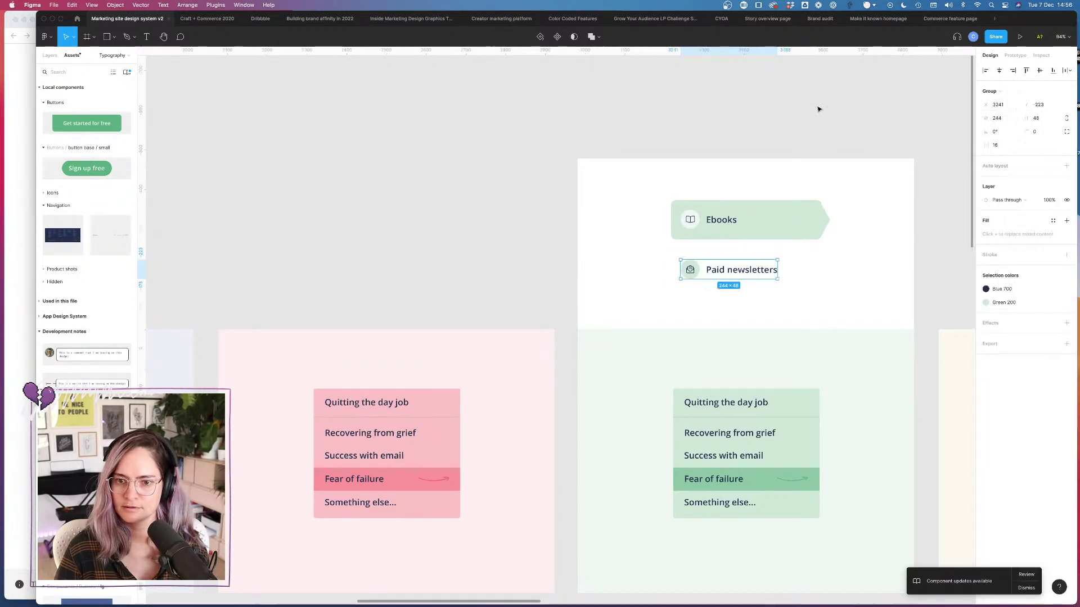
left_click(725, 129)
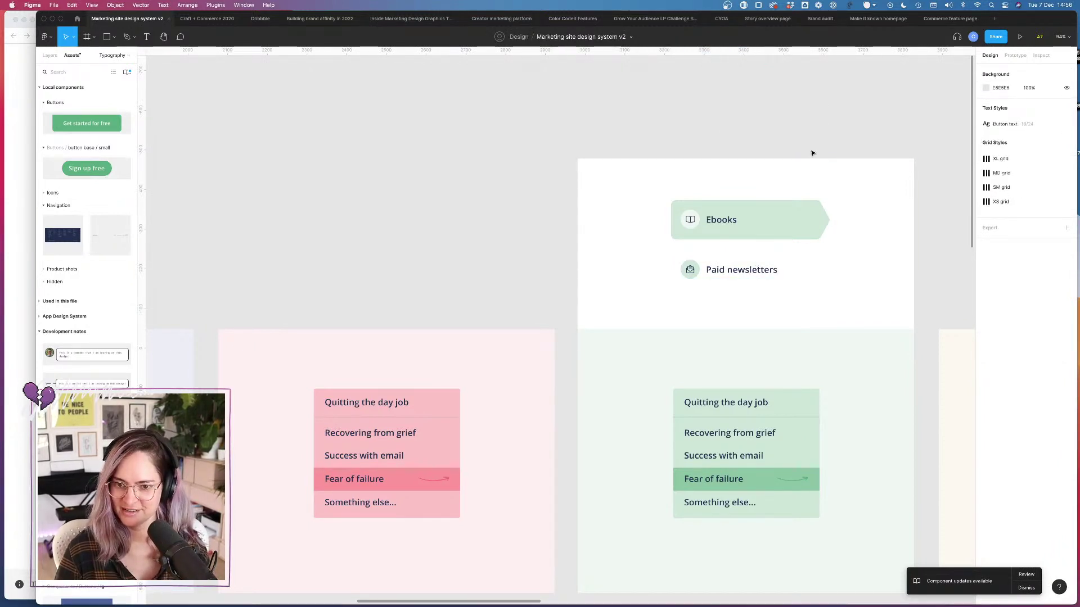
left_click(754, 267)
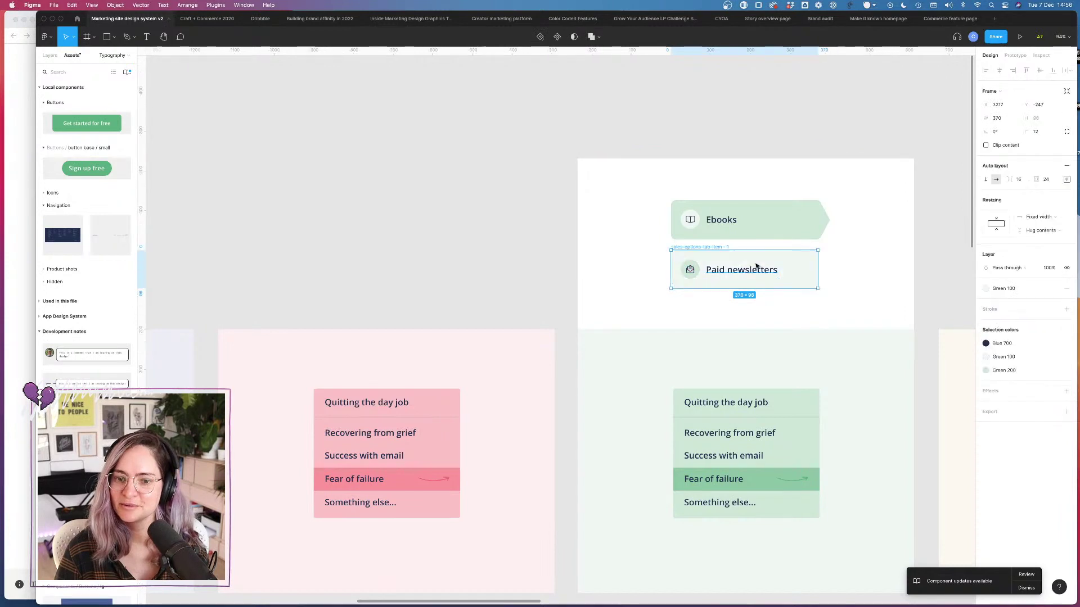
Step: Remove auto layout from the sales-options-tab-item frame of the Paid newsletters button and convert that frame into a group
left_click(50, 59)
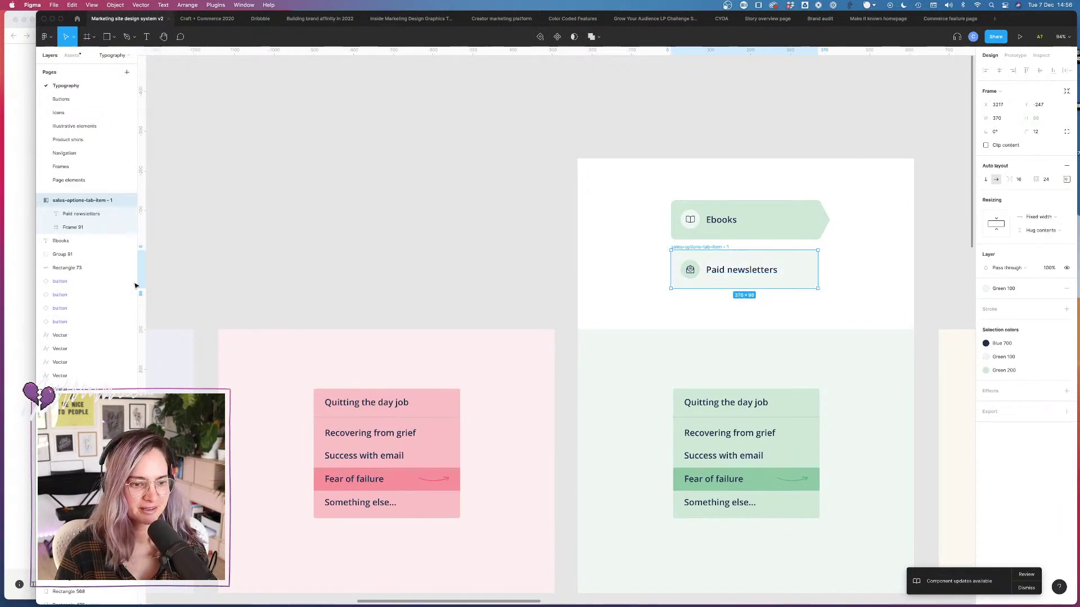
left_click(71, 228)
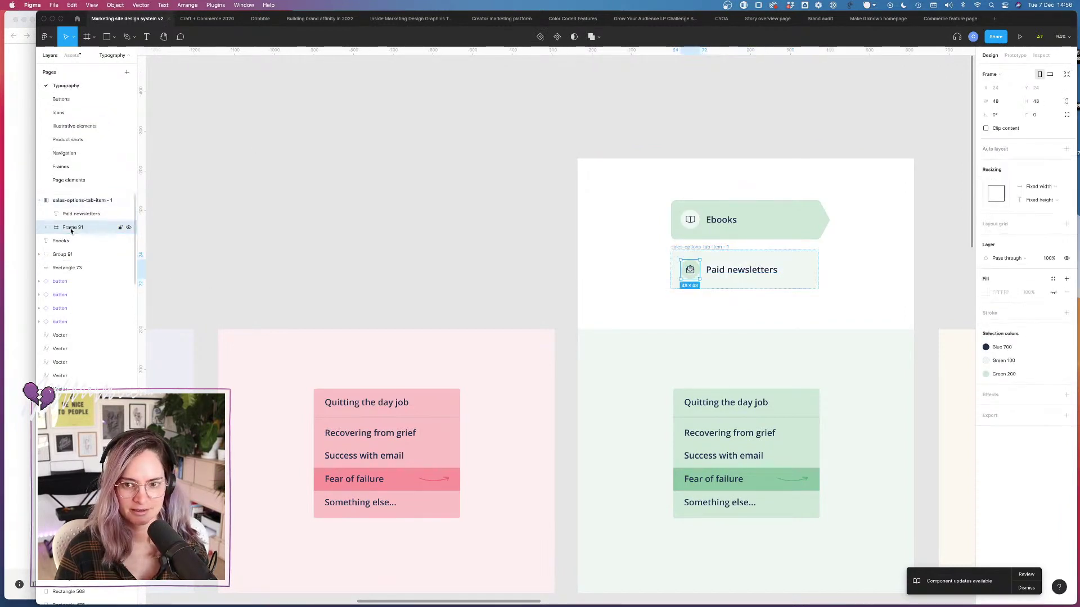
left_click(82, 201)
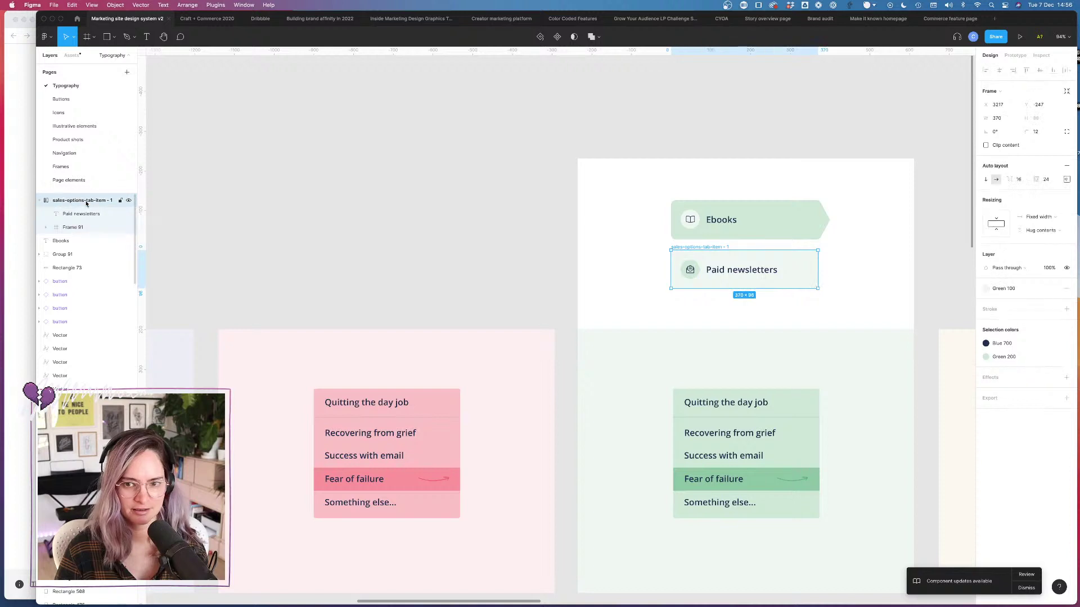
left_click(1068, 168)
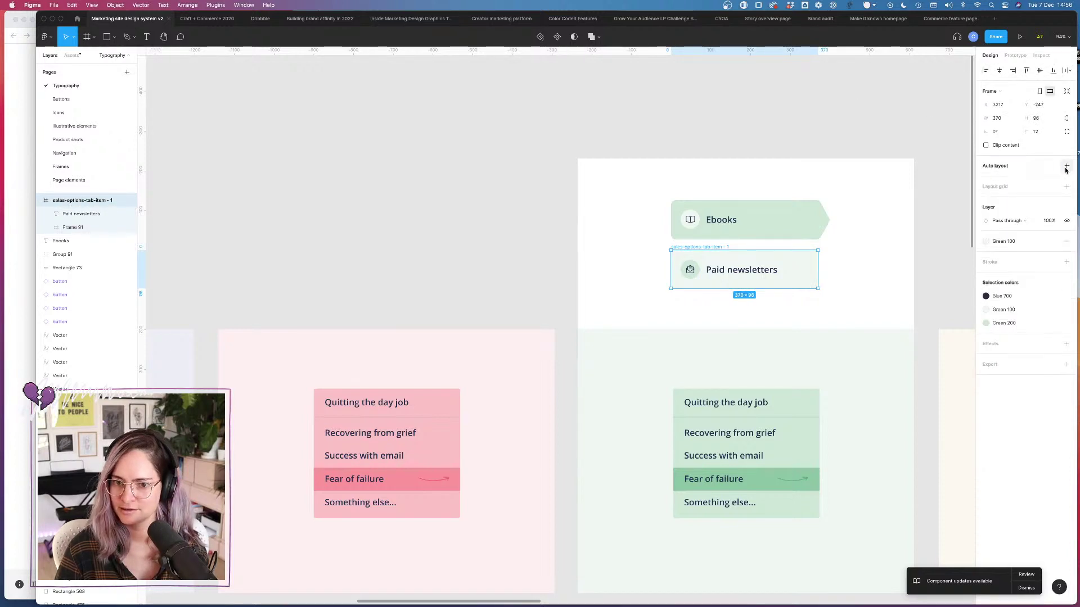
left_click(1009, 94)
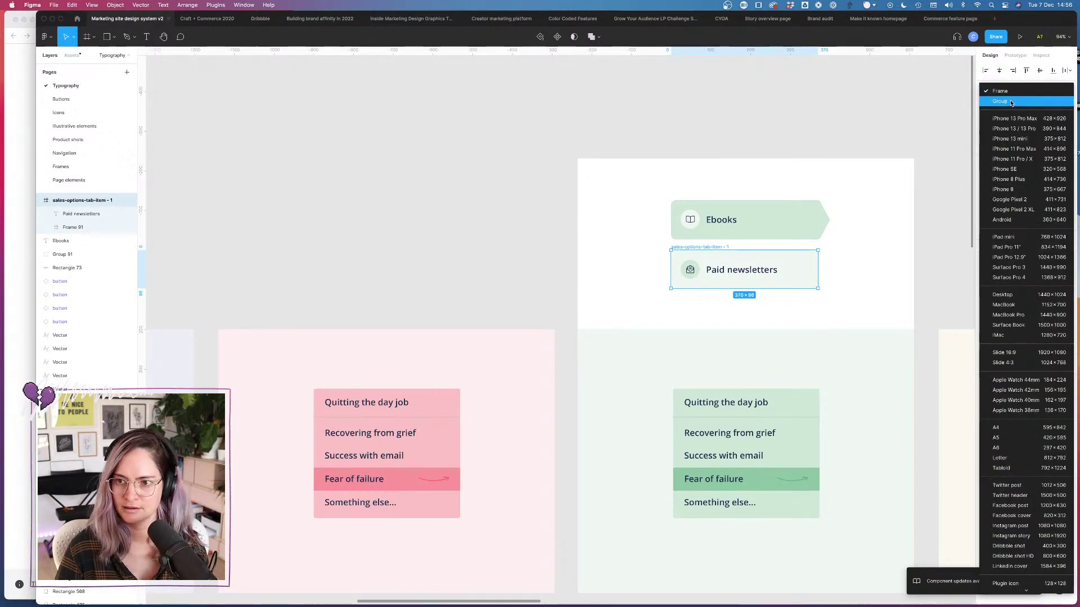
key("Escape")
key("Return")
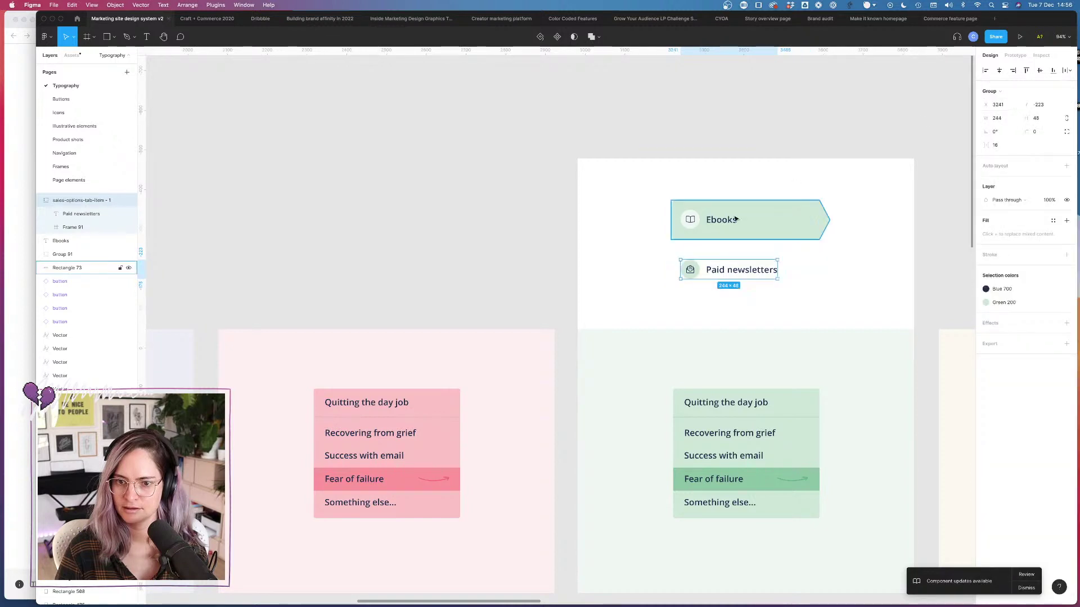
Step: Draw a background rectangle about 396 × 93 over Paid newsletters, fill it with EEF6F3 and place it behind the icon and label
left_click(114, 36)
left_click(108, 57)
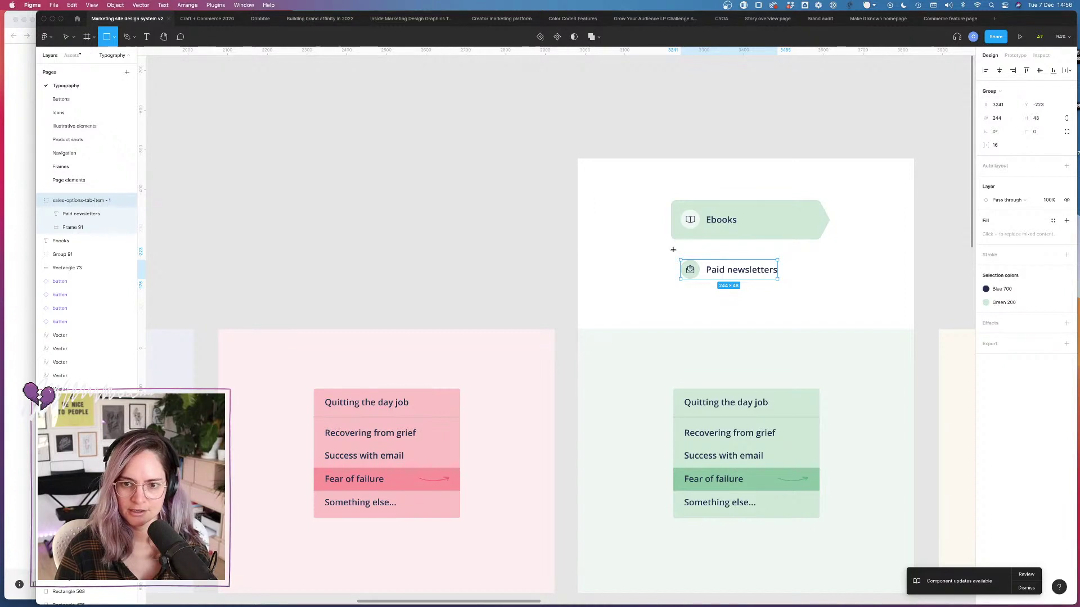
mouse_move(672, 254)
left_mouse_down()
mouse_move(830, 302)
mouse_move(830, 290)
left_mouse_up()
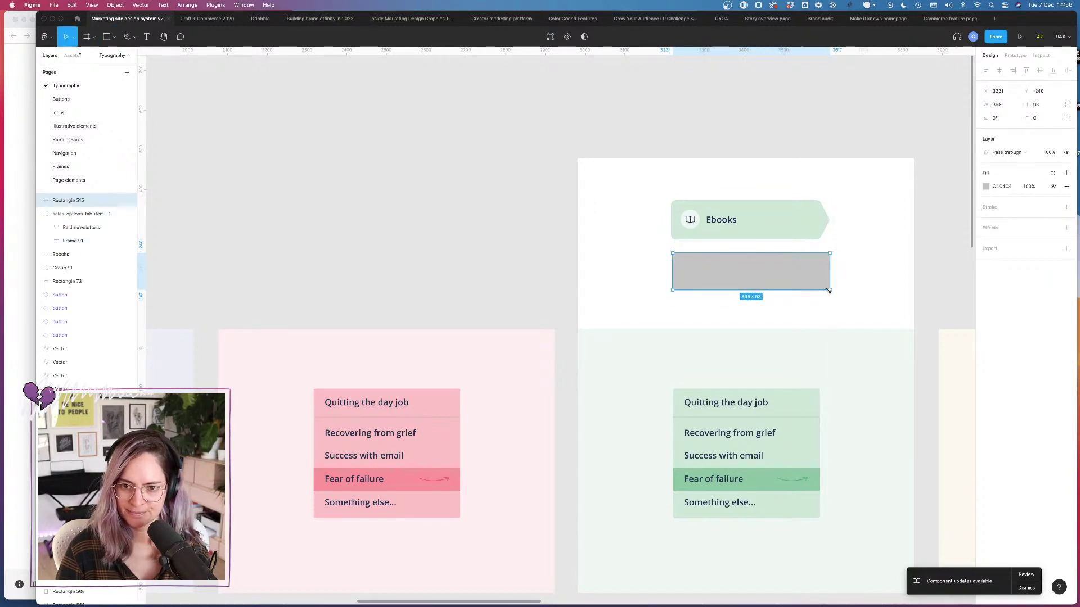
left_click(986, 186)
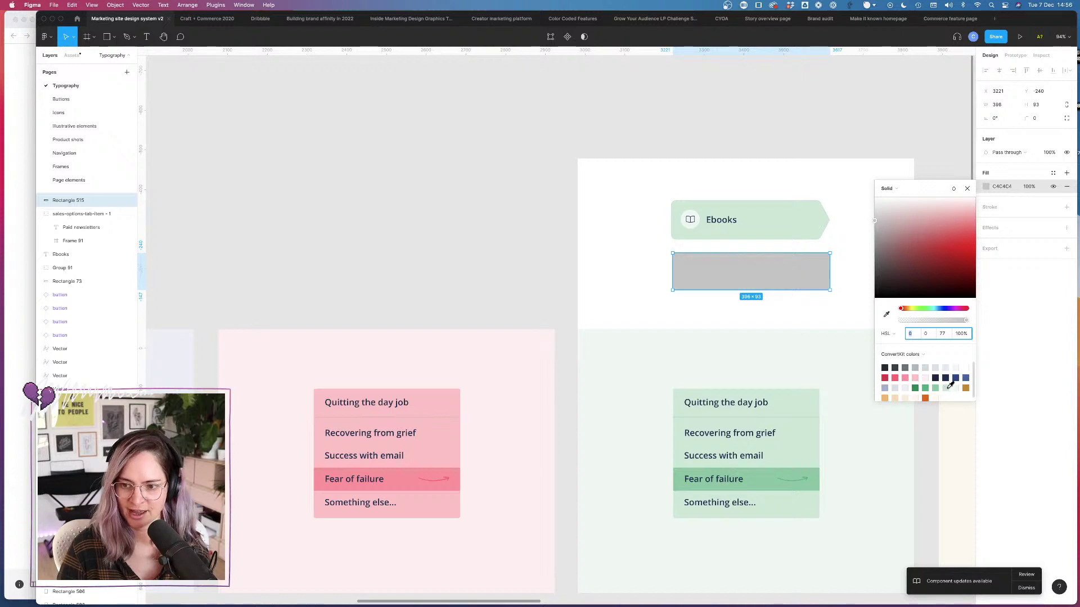
left_click(956, 387)
right_click(805, 260)
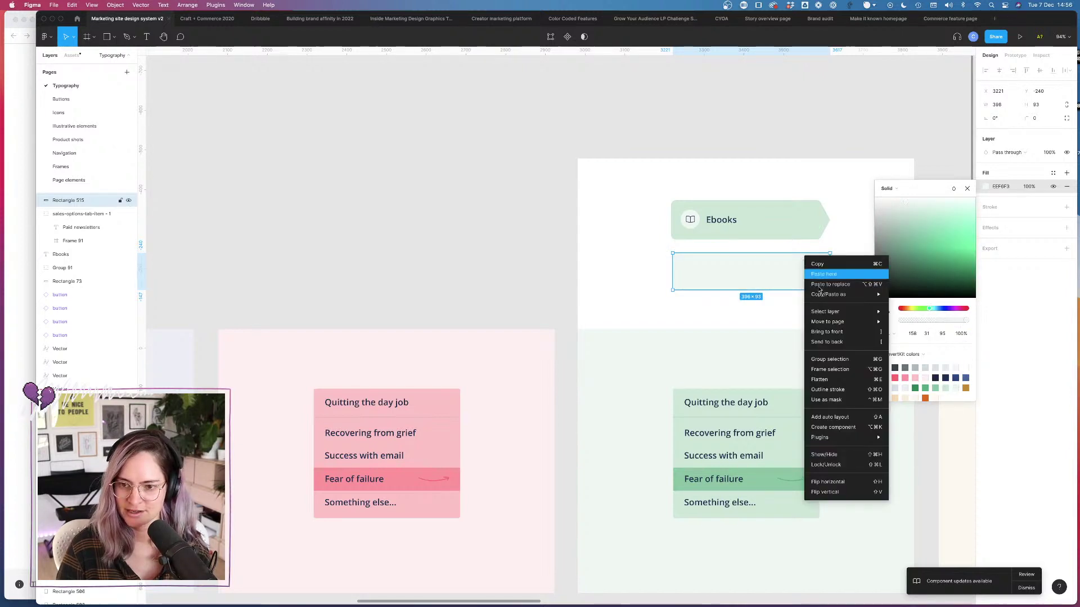
left_click(840, 343)
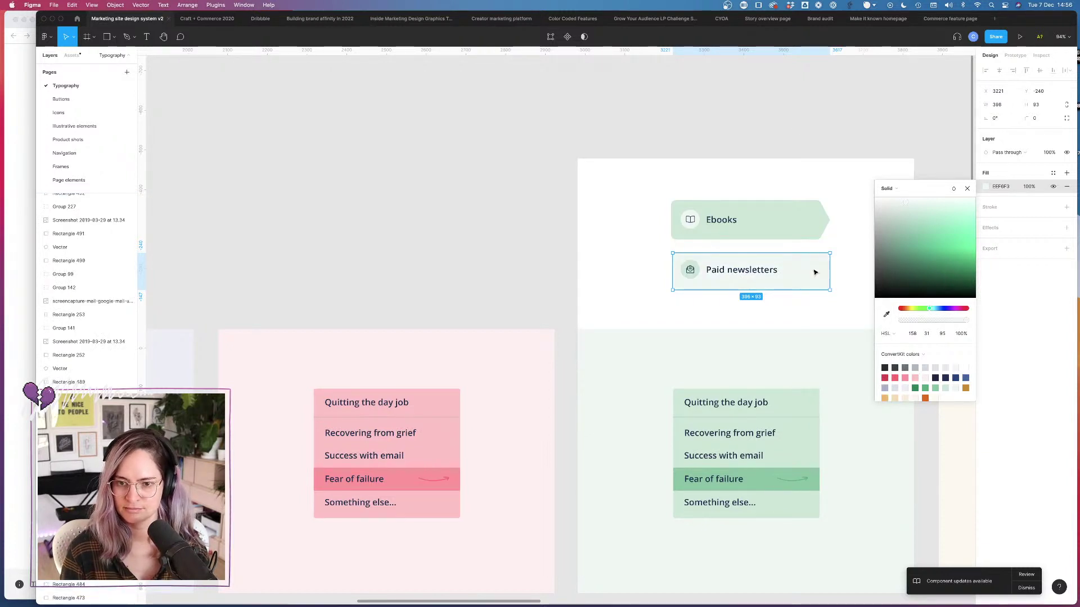
Step: Align the new Paid newsletters background rectangle with the Ebooks button's left edge
key("Escape")
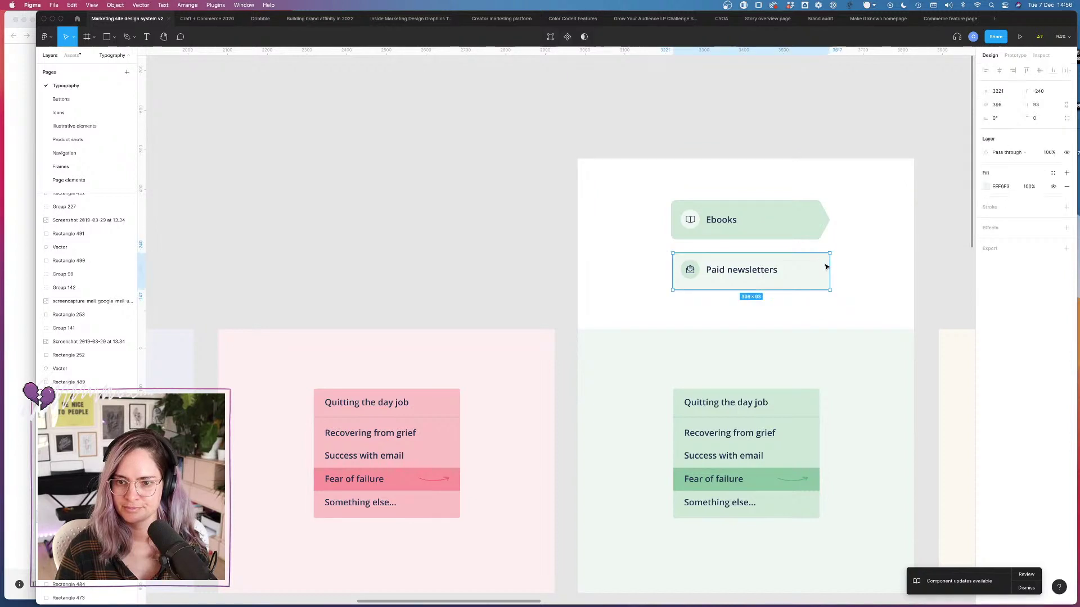
left_click_drag(818, 272, 816, 269)
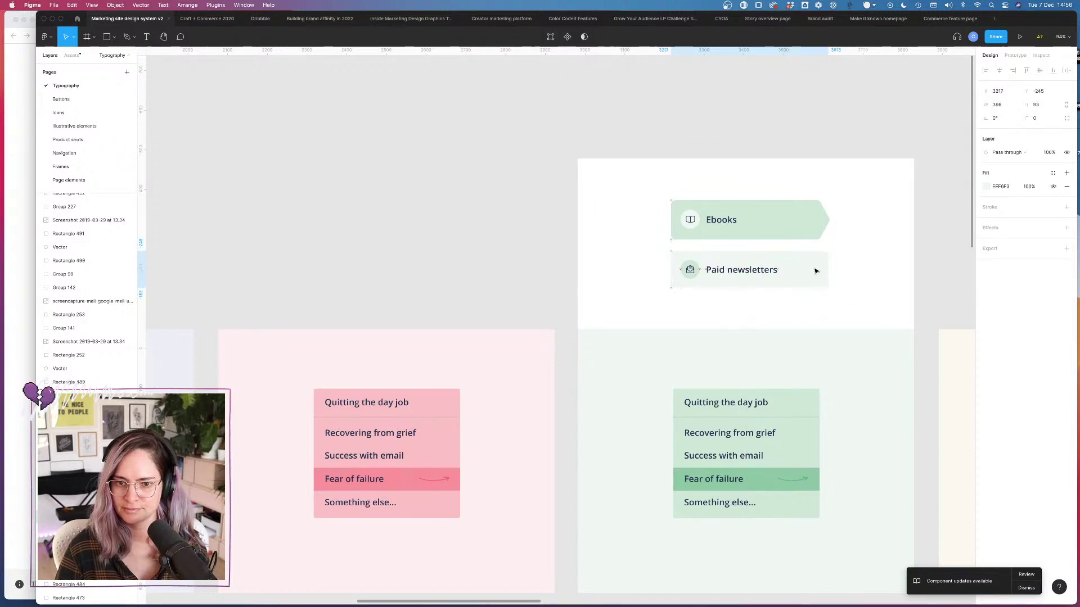
key("Escape")
key("Escape")
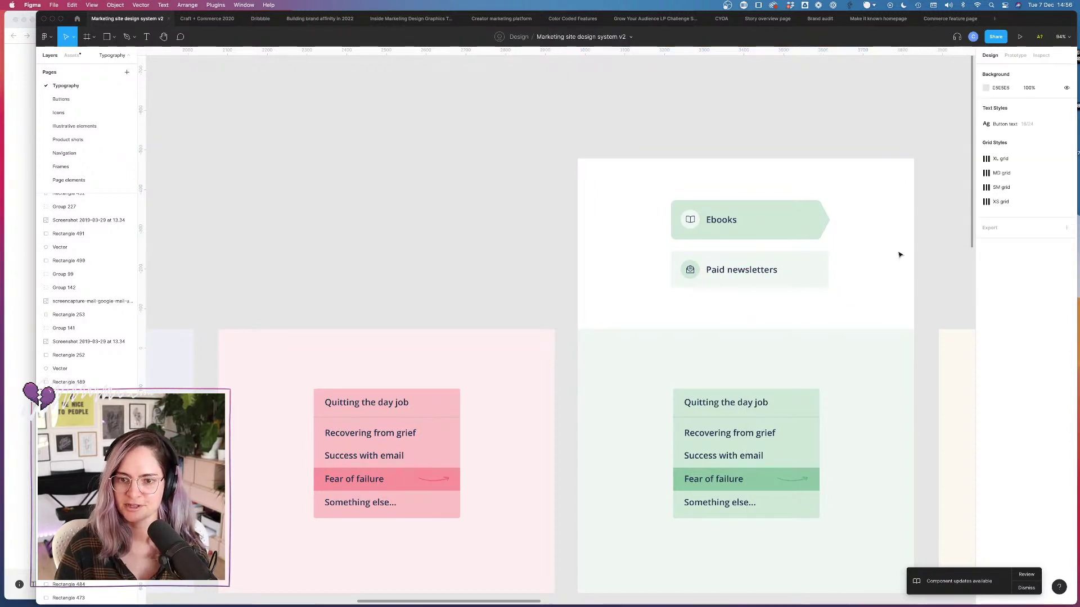
Step: Duplicate the white panel with both buttons and position the copy directly above the blue list mockup
scroll(792, 220, "up", 2)
scroll(791, 220, "up", 1)
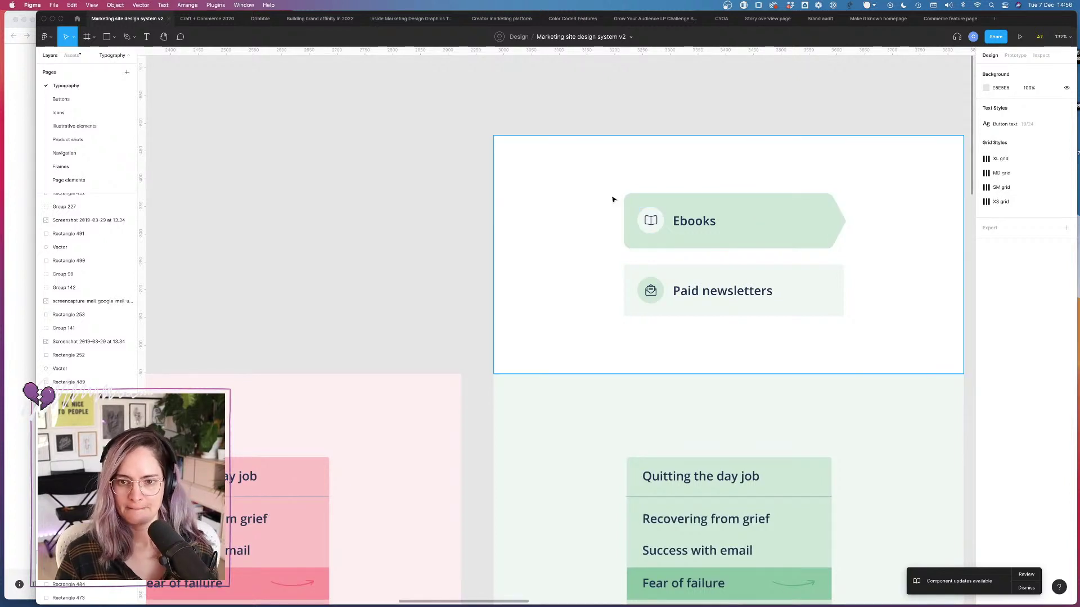
scroll(613, 199, "down", 5)
left_click_drag(597, 130, 313, 220)
scroll(441, 152, "left", 5)
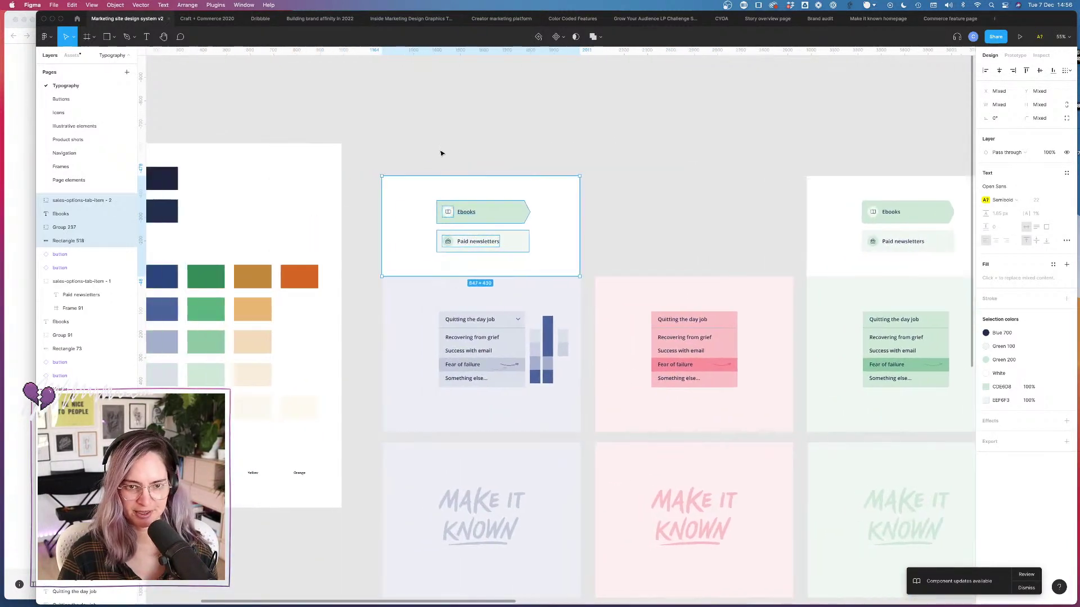
key("Escape")
Step: In the Ebooks and Paid newsletters buttons above the blue list, replace the Green 200 style with Blue 200 and Green 100 with Blue 100
scroll(486, 183, "up", 5)
left_click(497, 238)
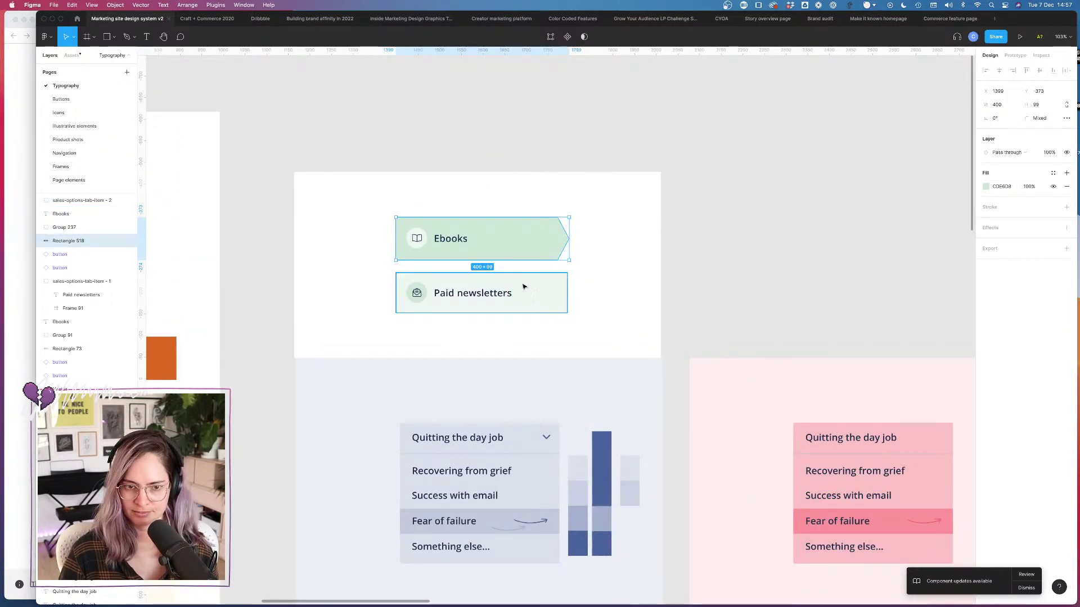
left_click_drag(669, 217, 363, 313)
left_click(618, 261, "shift")
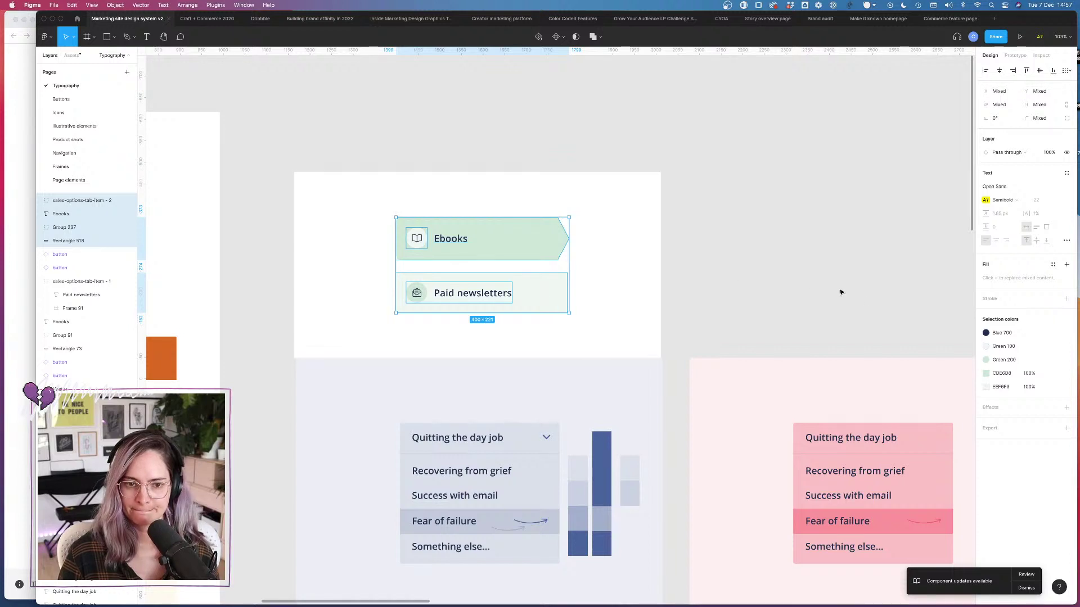
left_click(987, 361)
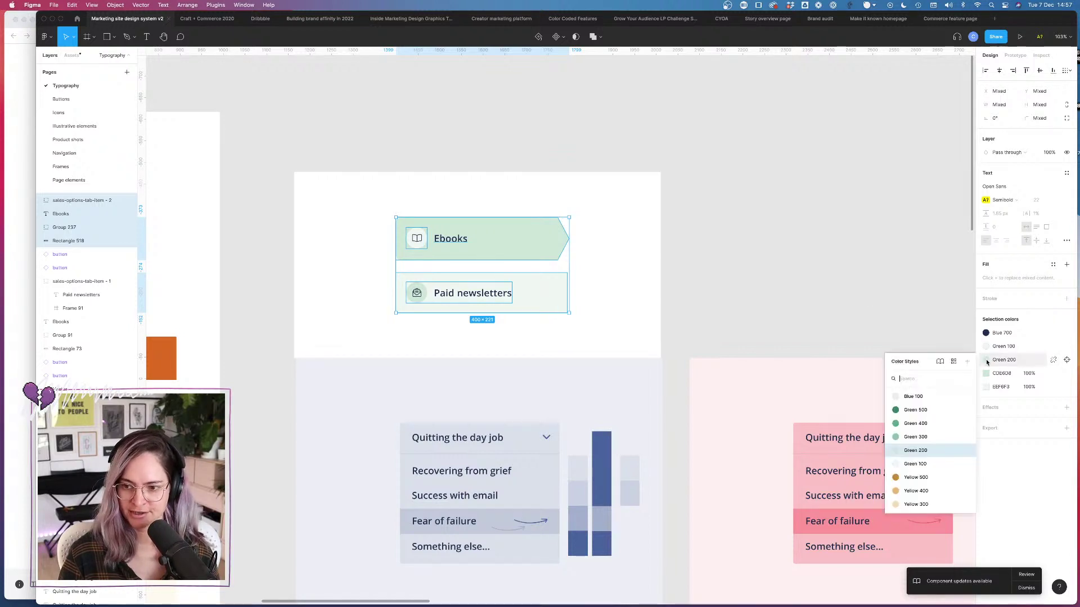
scroll(922, 455, "up", 3)
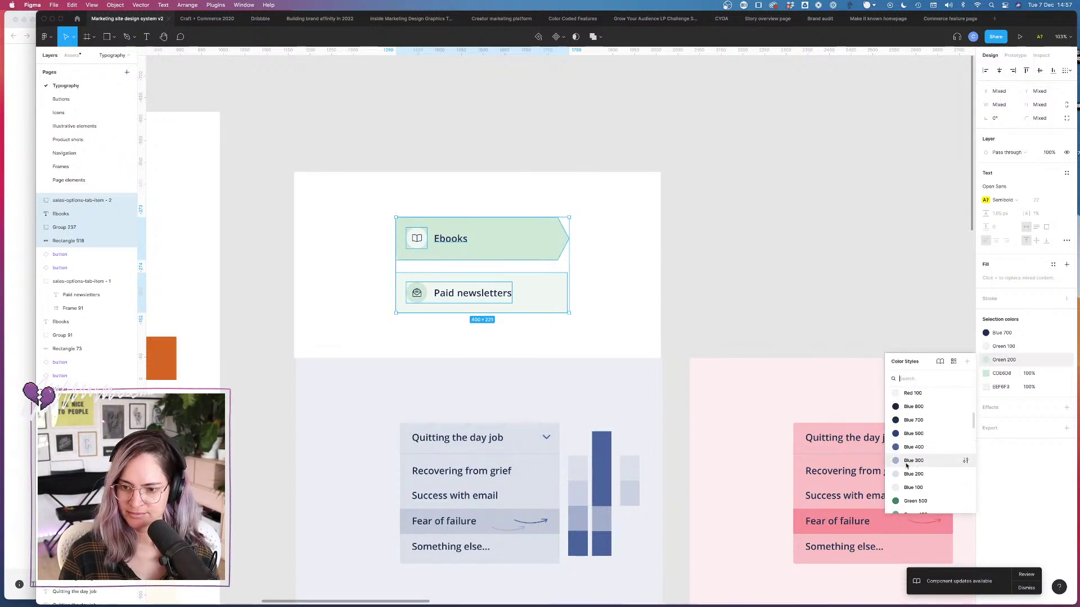
left_click(912, 481)
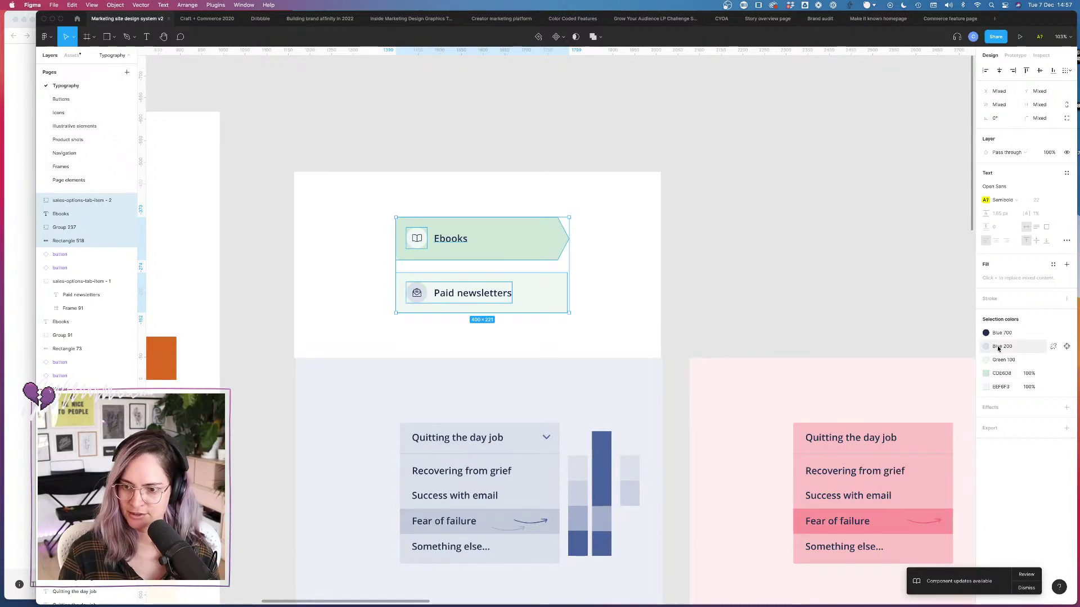
left_click(985, 360)
scroll(915, 441, "up", 3)
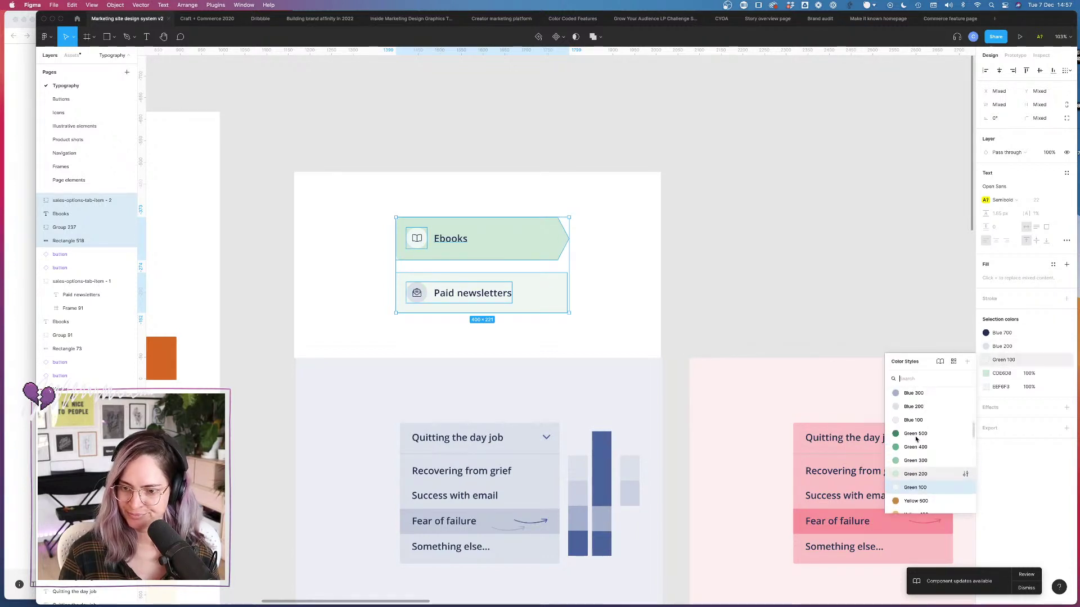
left_click(914, 454)
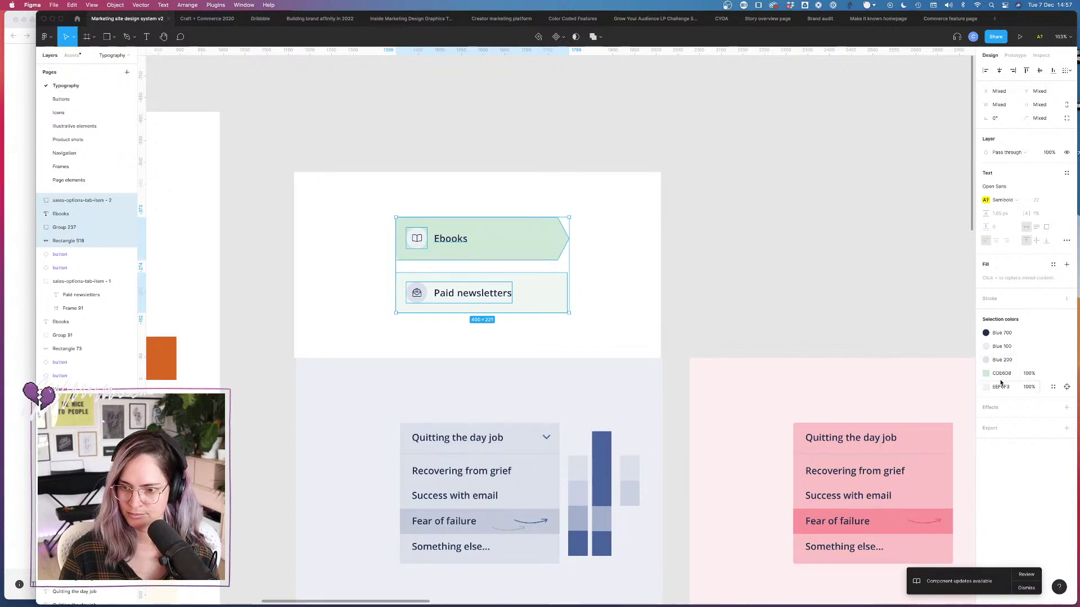
Step: Apply the Blue 100 style to the Paid newsletters background and Blue 200 to the Ebooks arrow background
left_click(1001, 387)
left_click(987, 388)
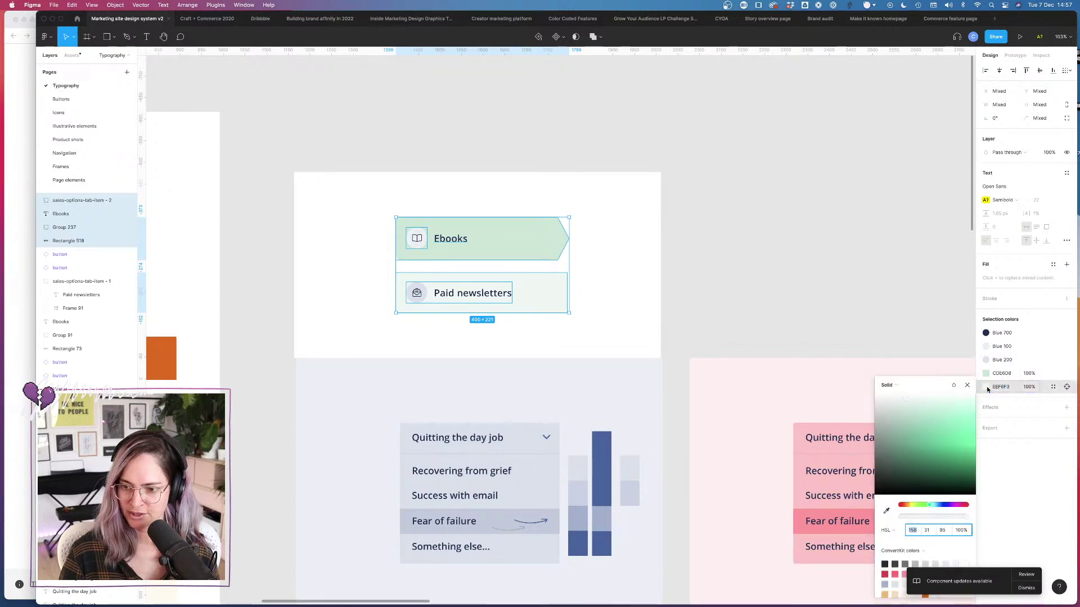
left_click(1053, 387)
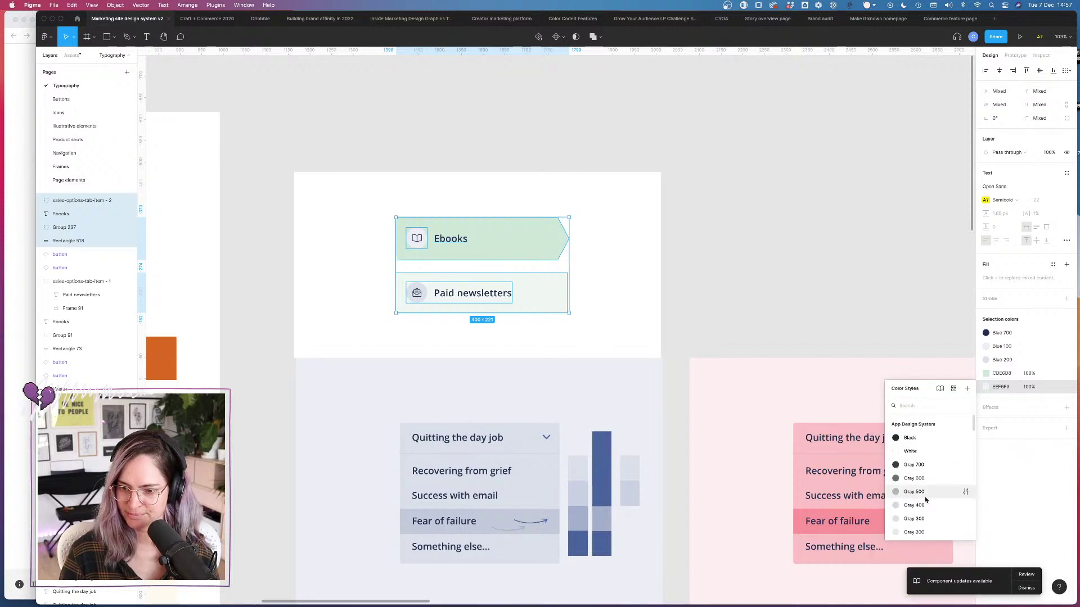
left_click(913, 469)
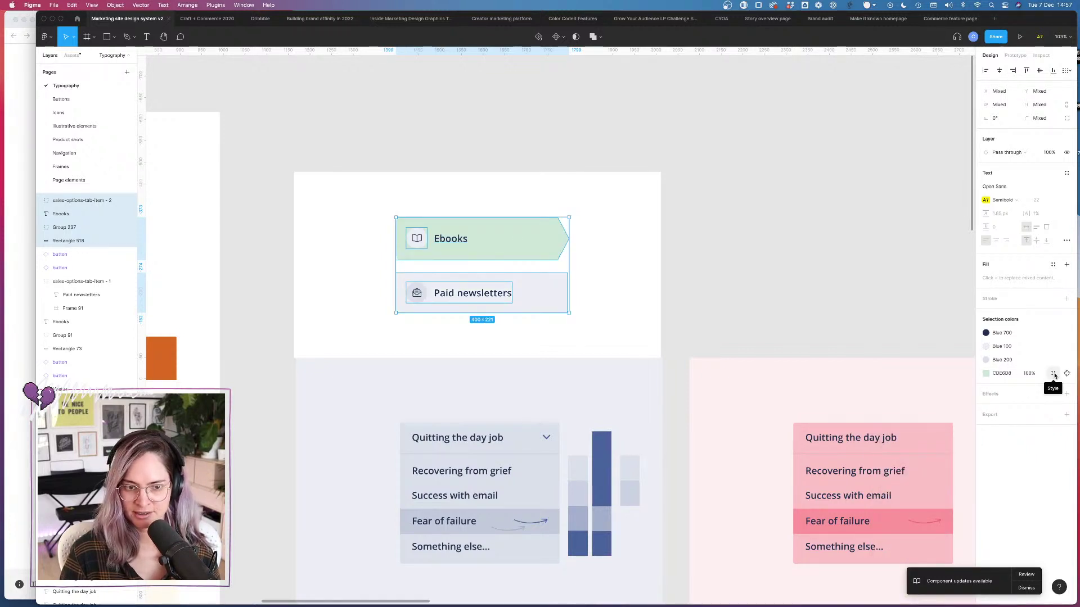
left_click(1053, 374)
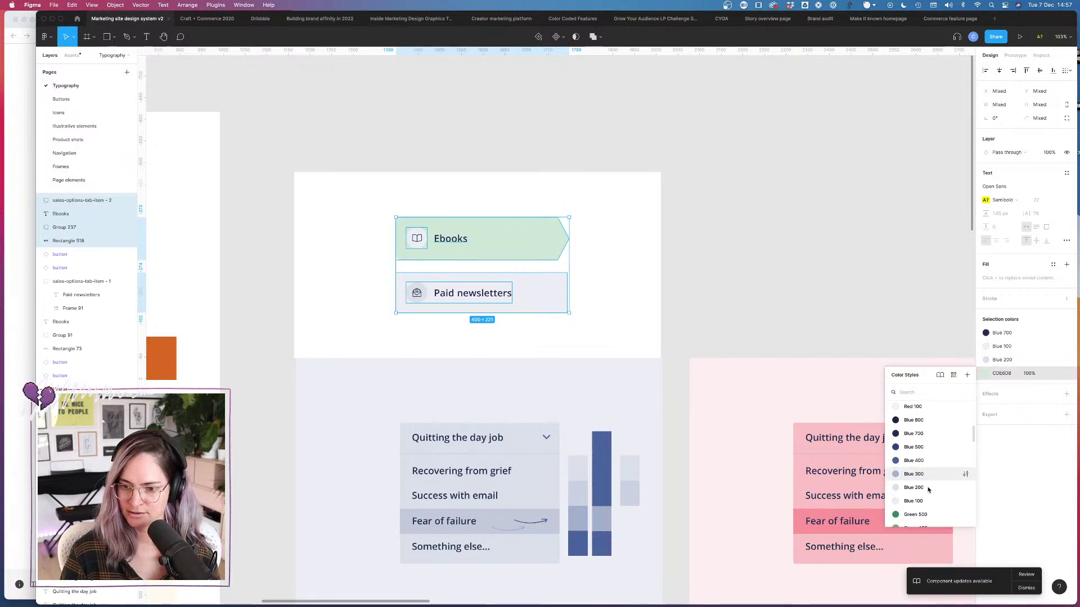
left_click(914, 502)
left_click(819, 315)
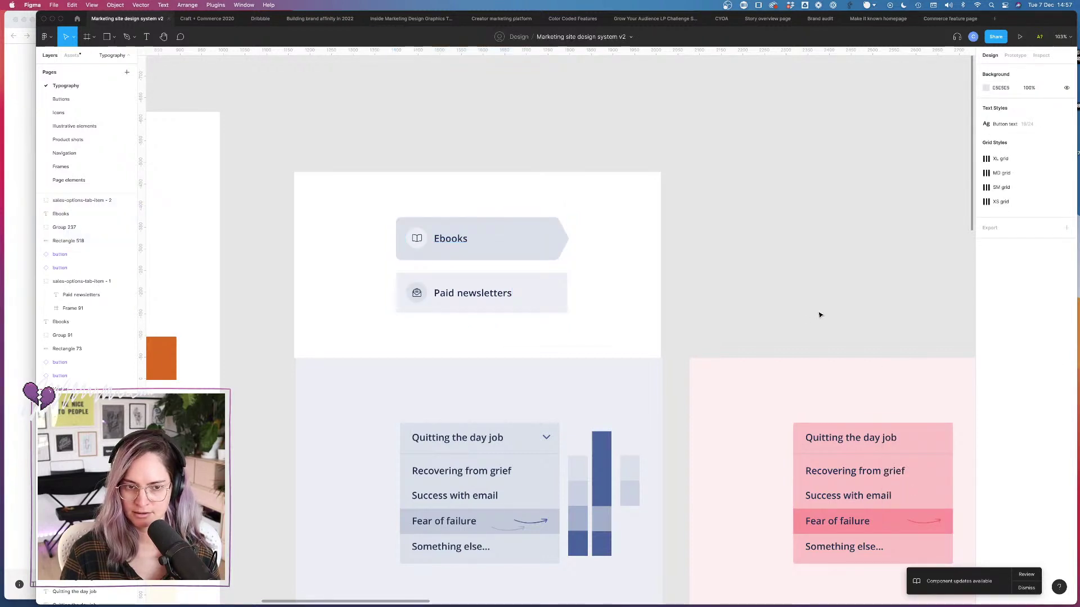
Step: Apply the Blue 300 style to the circle behind the Ebooks book icon
left_click(418, 229, "super")
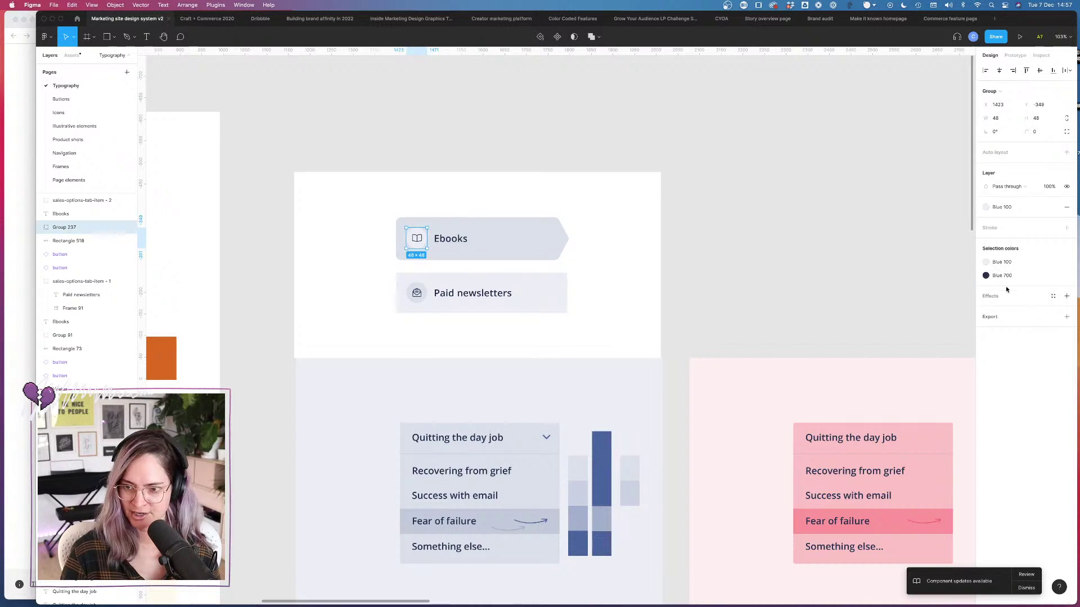
left_click(986, 207)
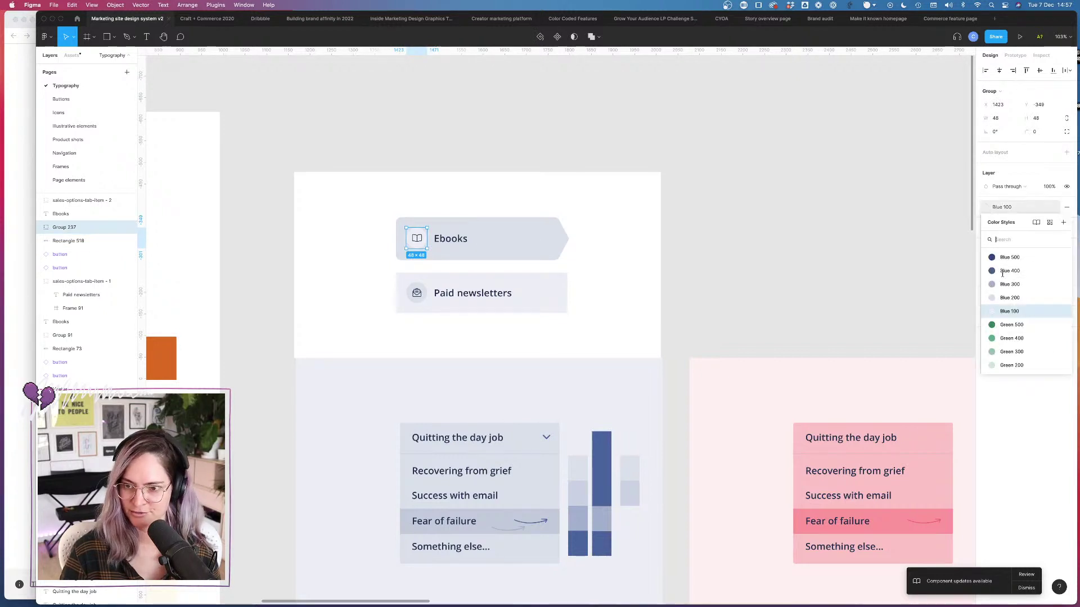
left_click(998, 284)
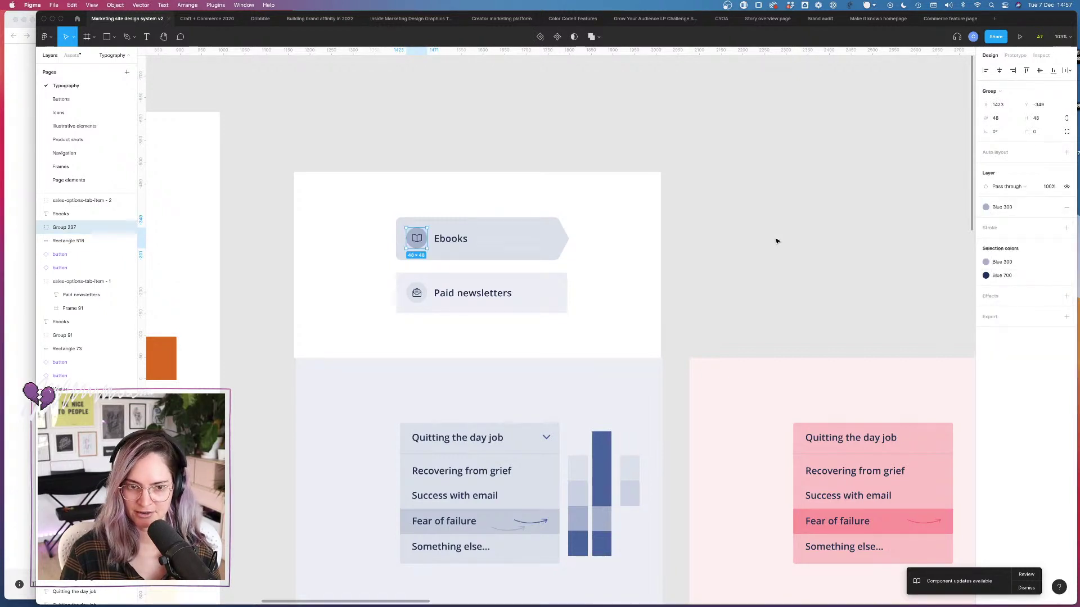
left_click(762, 241)
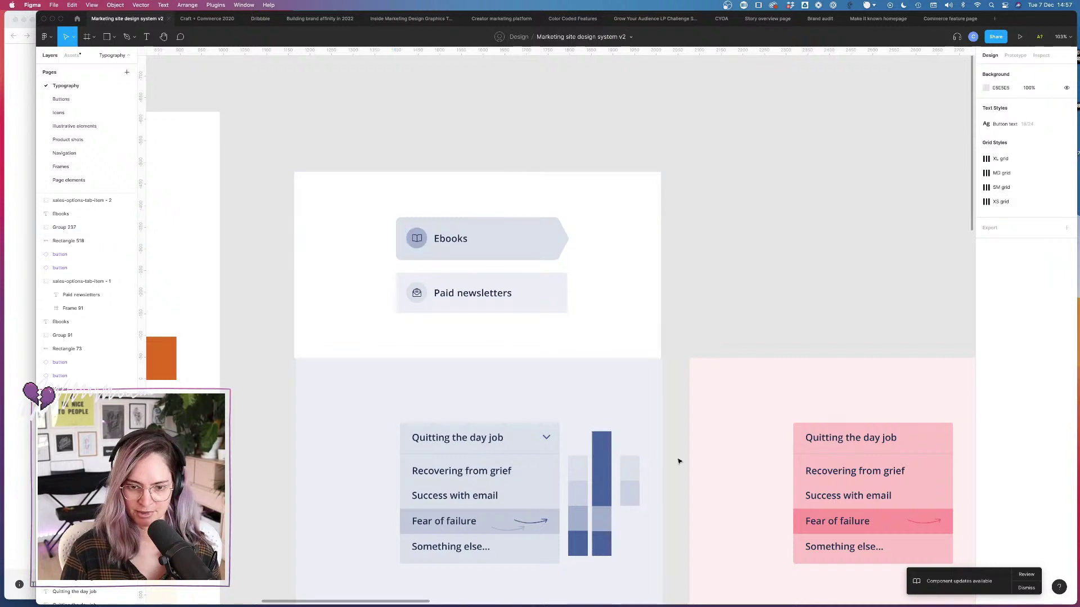
Step: Compare the fills of the blue swatches beside the list mockup with the Ebooks button's background colour
left_click(583, 499)
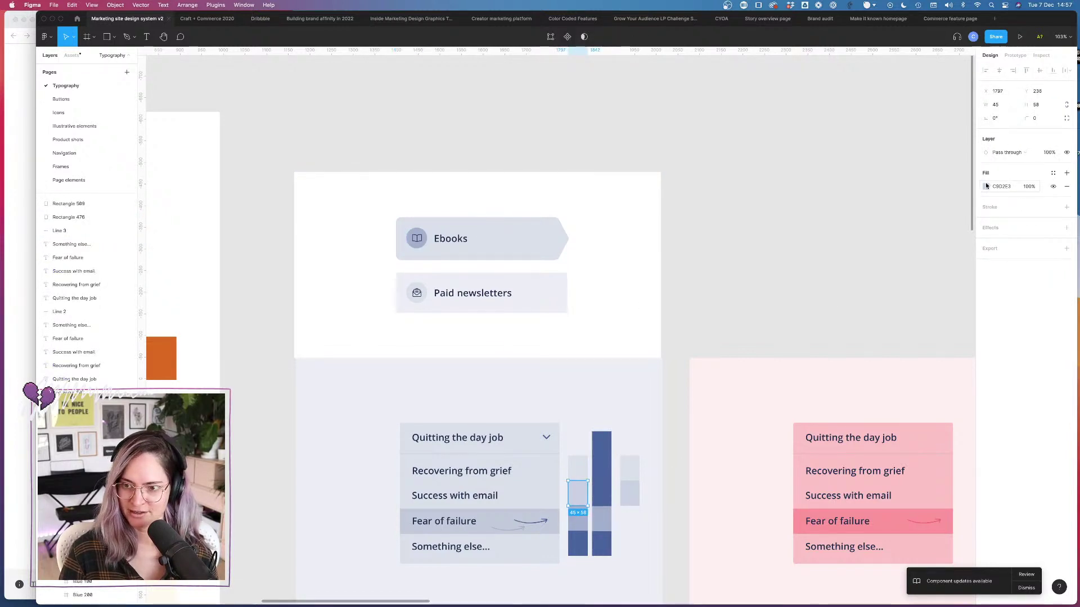
left_click(1003, 188)
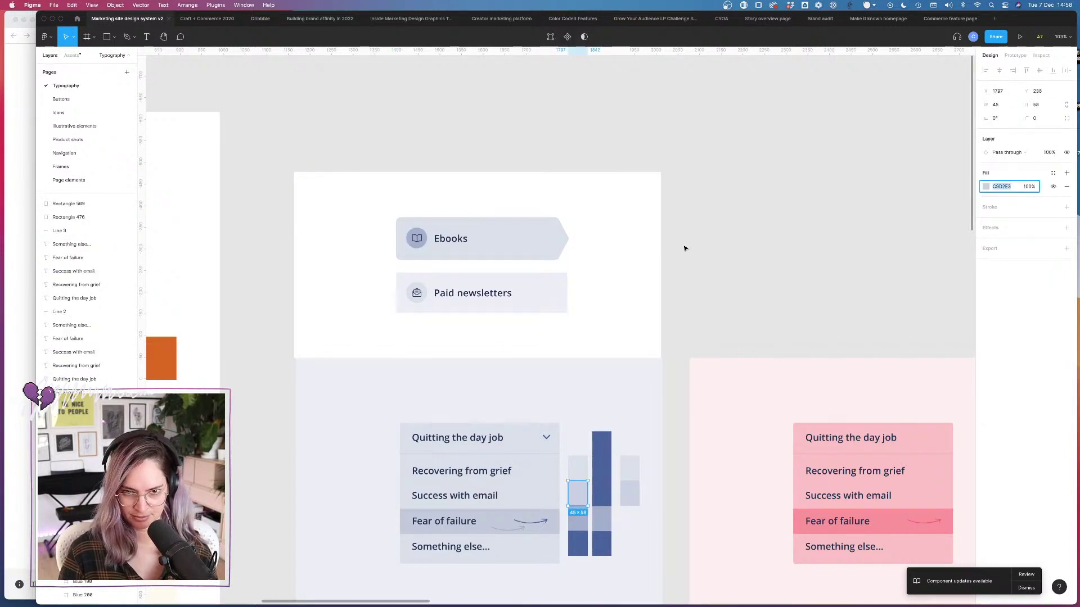
left_click(525, 230)
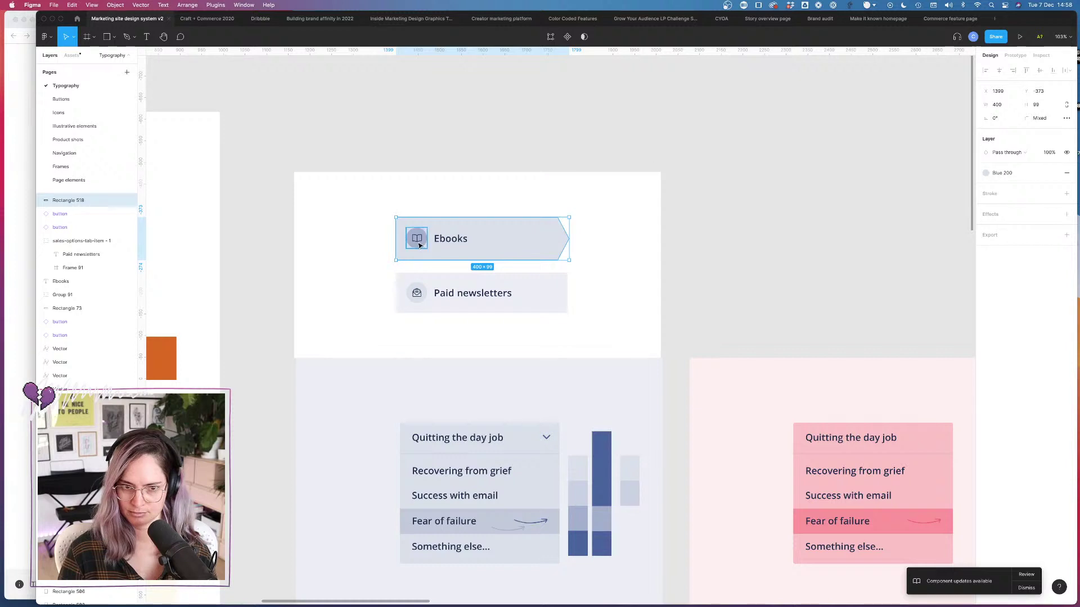
left_click(581, 519)
scroll(581, 520, "up", 5)
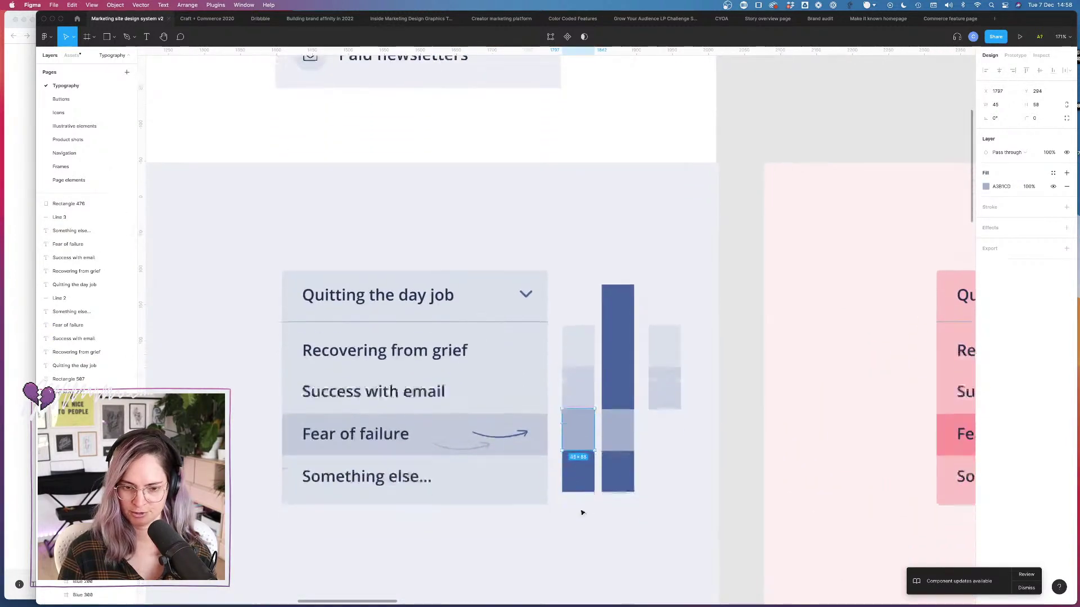
left_click(582, 376)
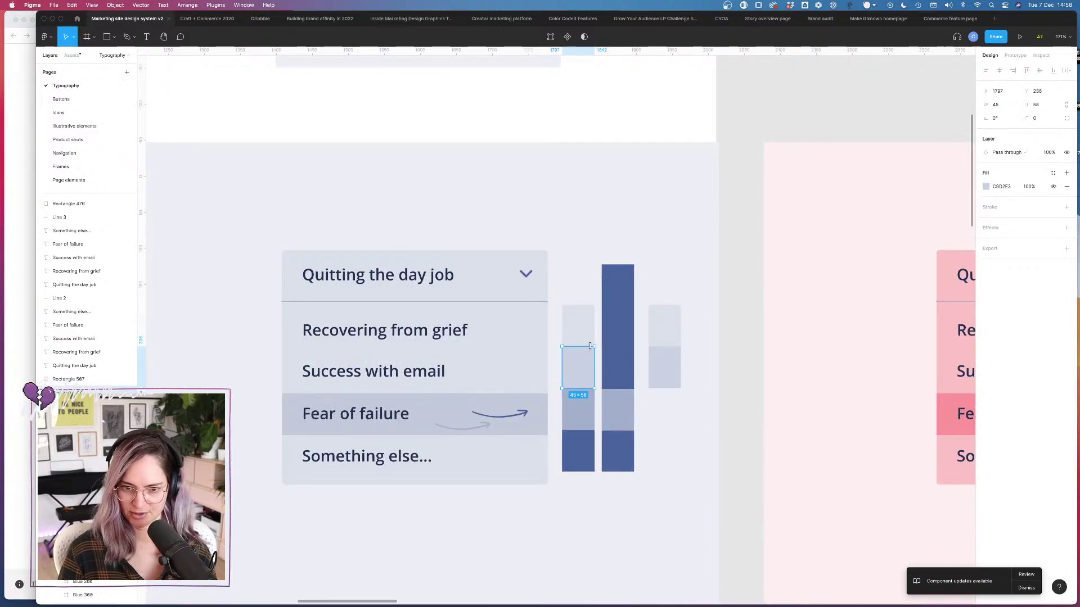
scroll(580, 362, "down", 5)
scroll(590, 360, "up", 1)
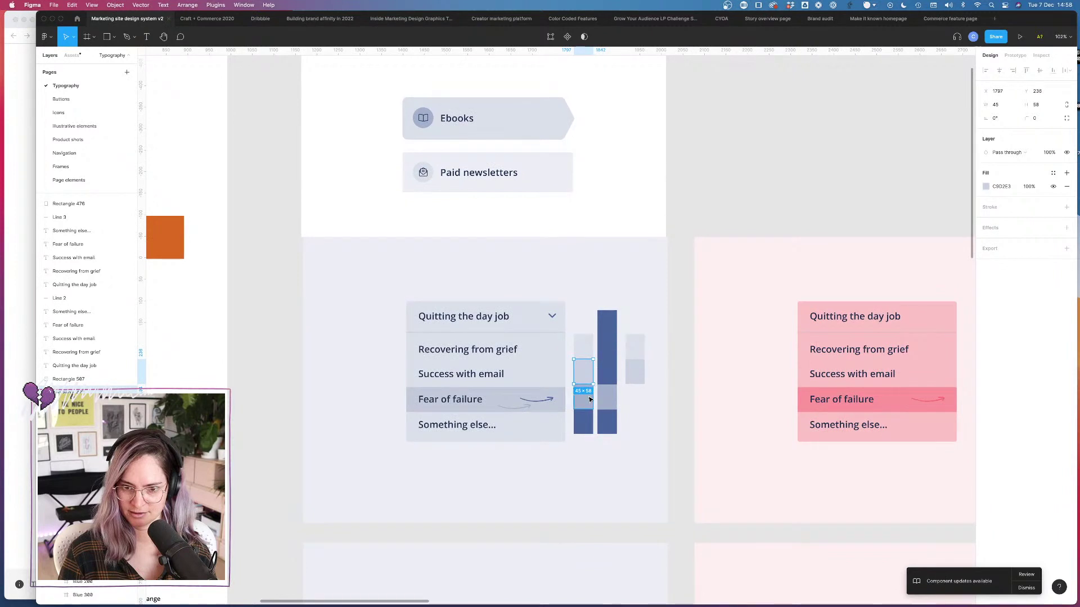
Step: Detach the Blue 200 style from the Ebooks arrow background so it has a plain fill
left_click(533, 122)
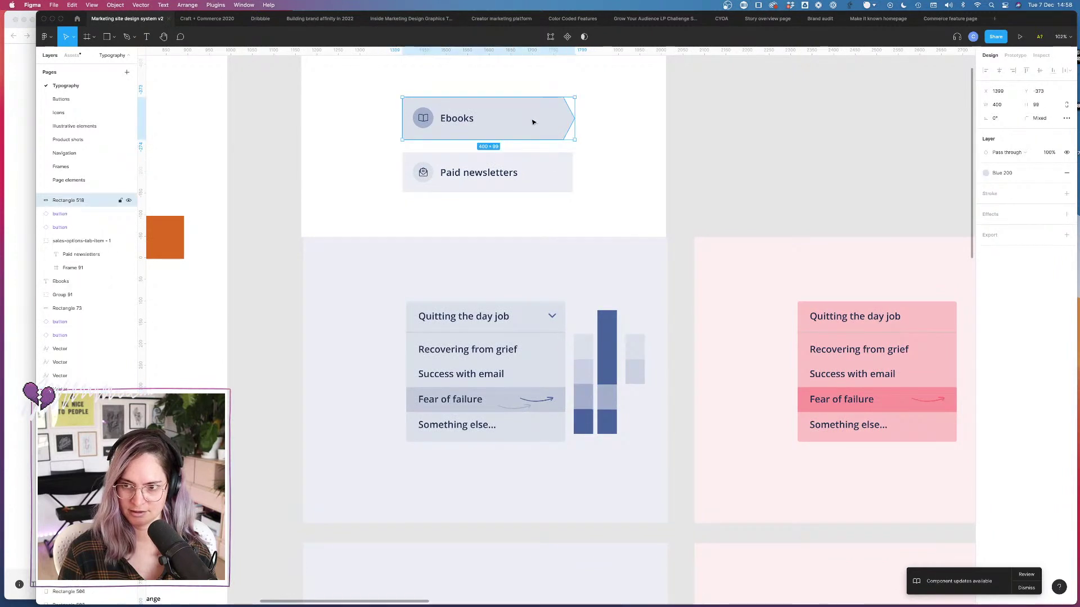
left_click(1053, 173)
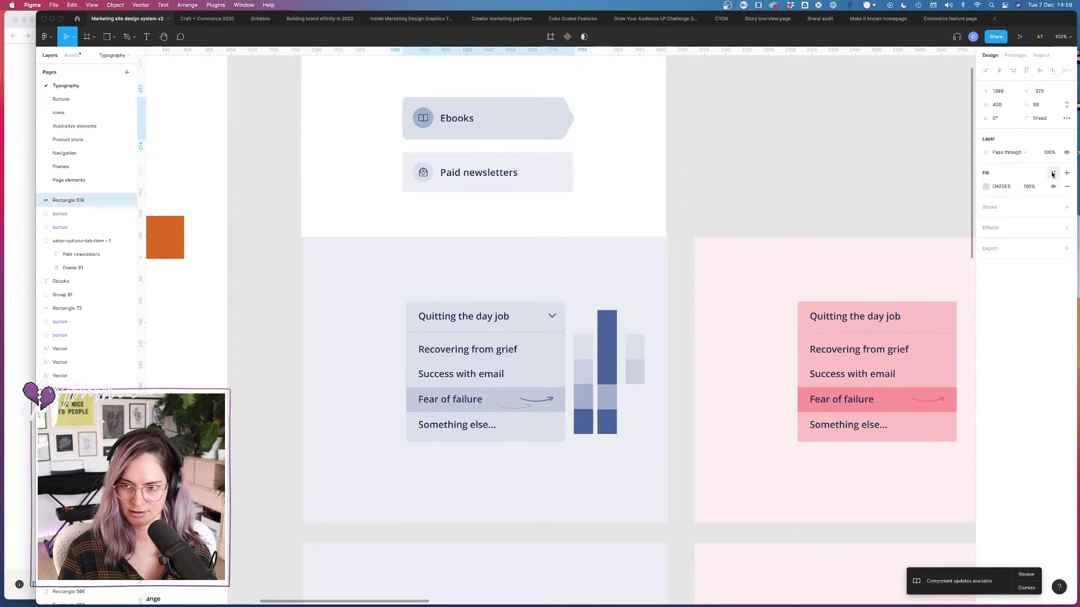
left_click(805, 157)
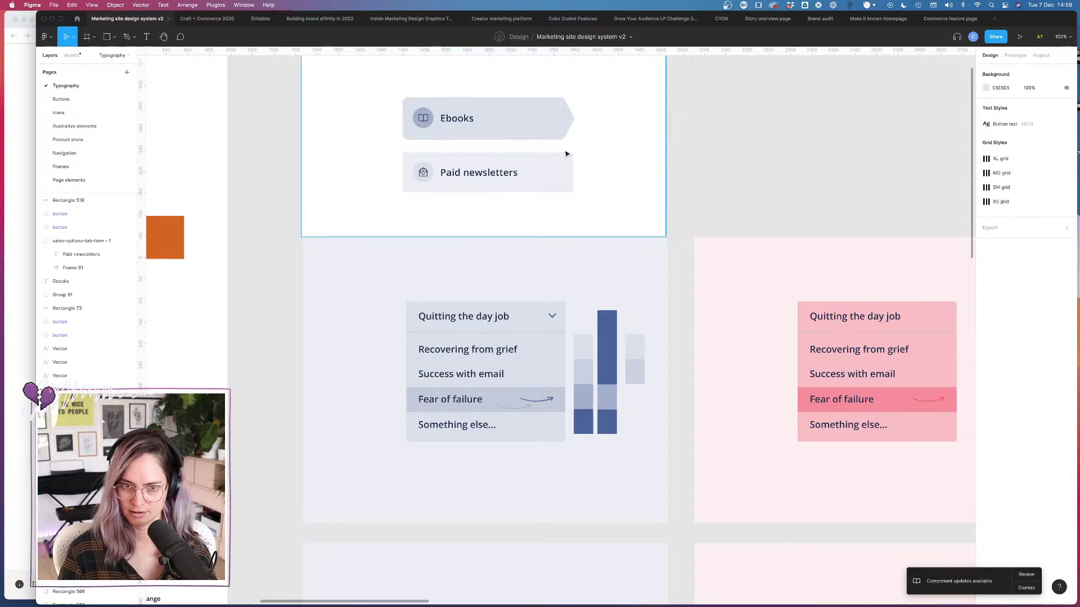
Step: Detach the Ebooks icon circle's Blue 300 style and set its fill to C9D2E3, copied from the swatch beside the blue list
scroll(554, 142, "down", 3)
scroll(534, 138, "up", 3)
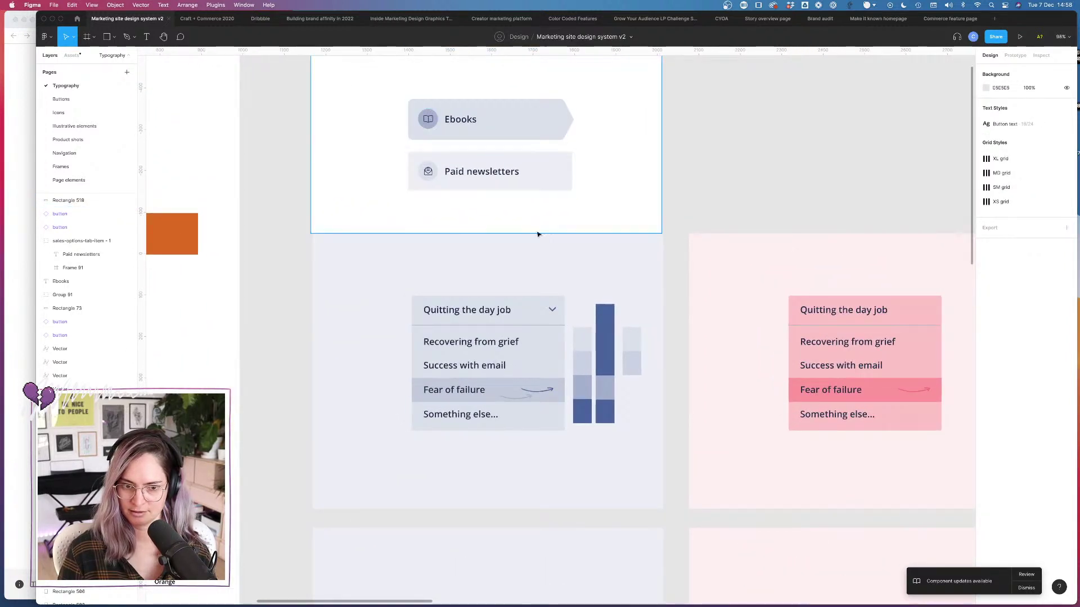
left_click(428, 119)
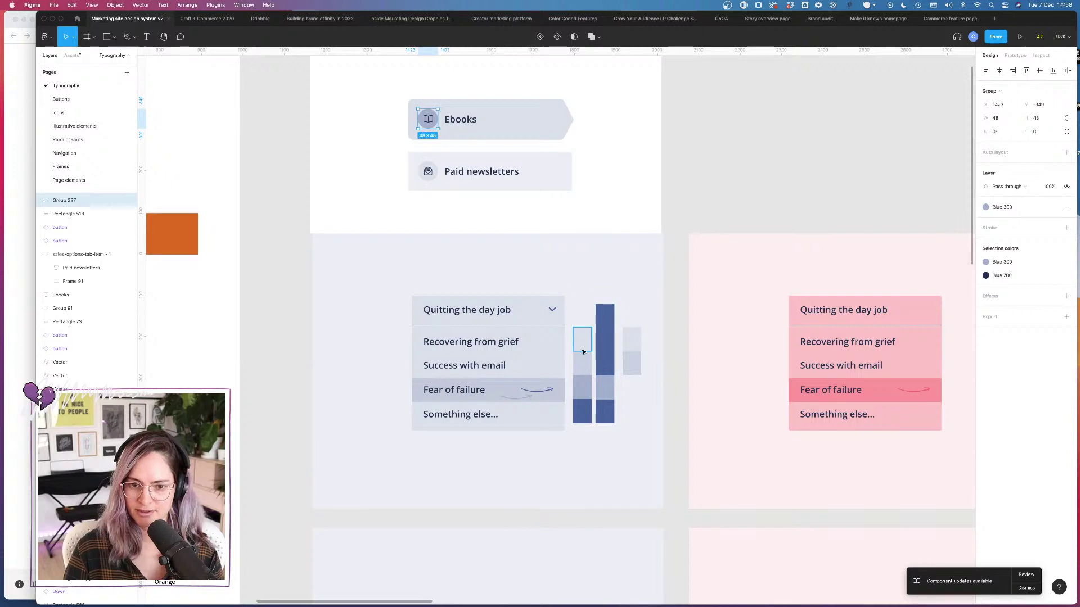
left_click(1053, 207)
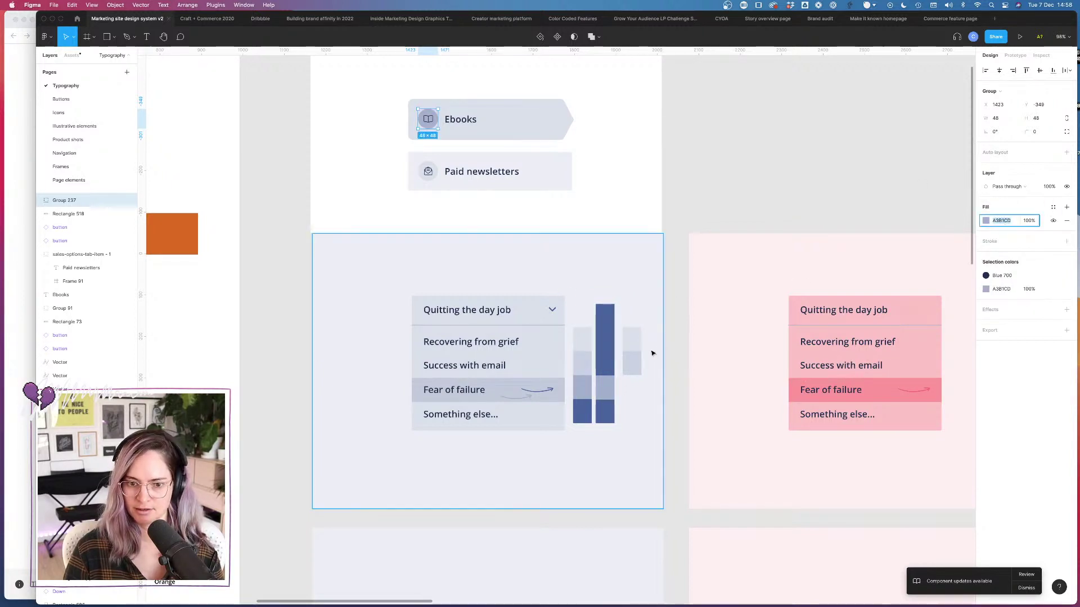
left_click(584, 361)
left_click(1001, 186)
key("super+c")
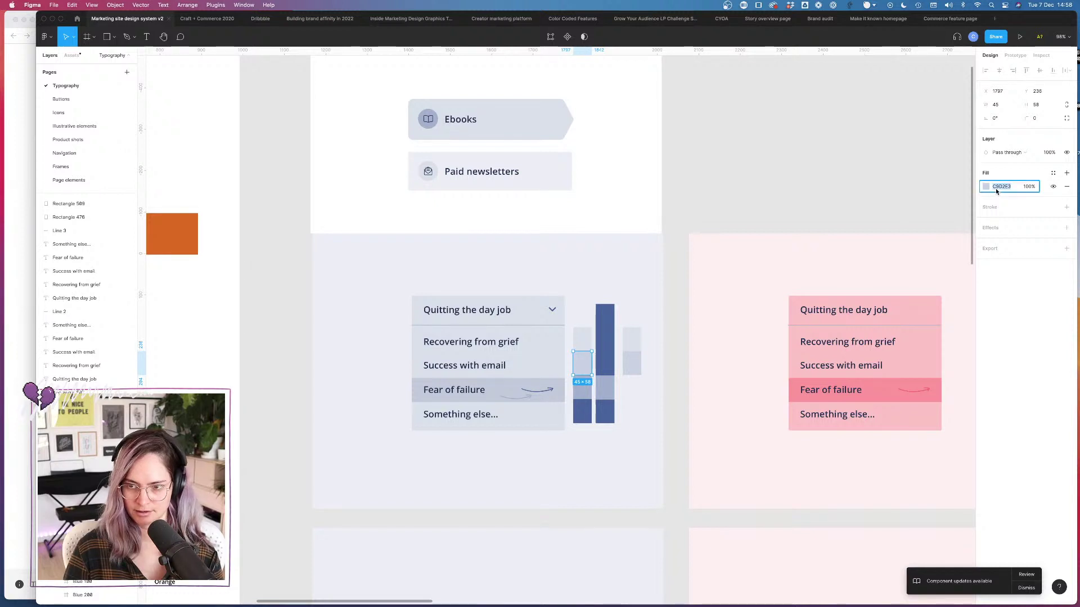
left_click(427, 119)
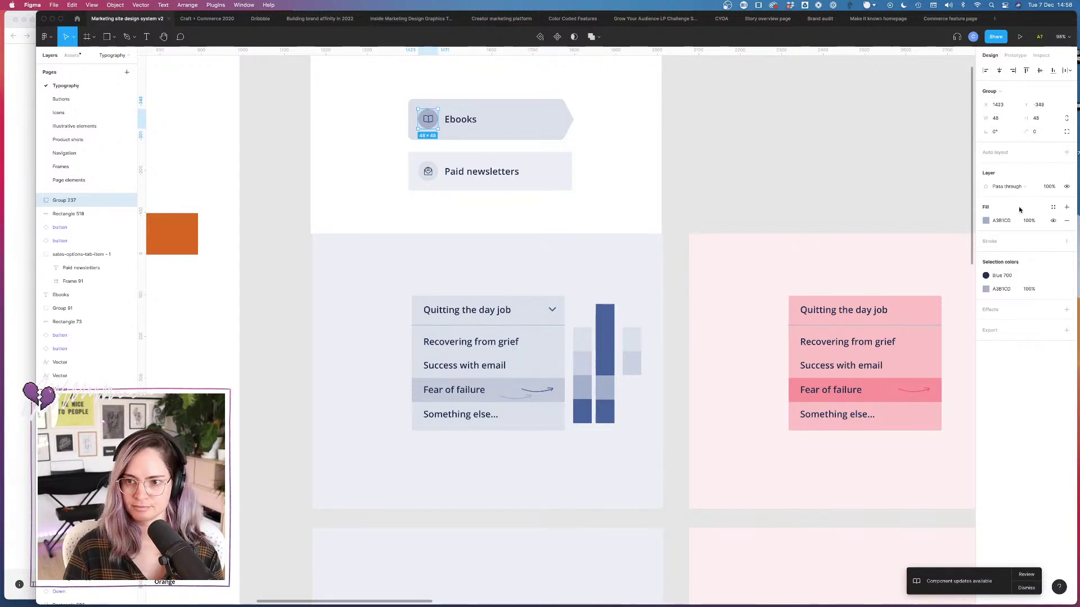
left_click(1001, 220)
key("super+v")
key("Return")
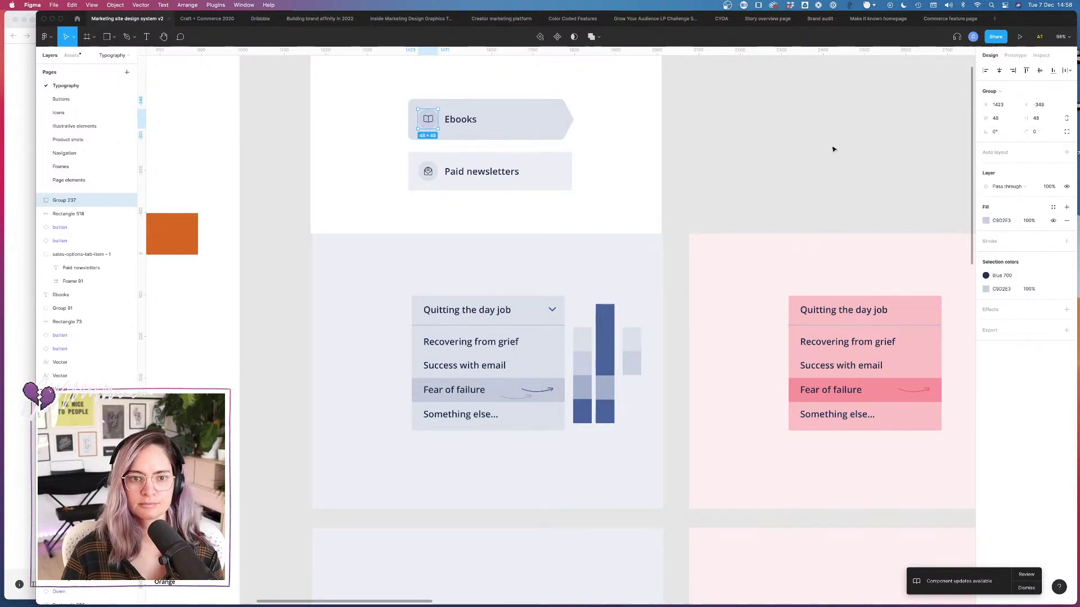
left_click(827, 149)
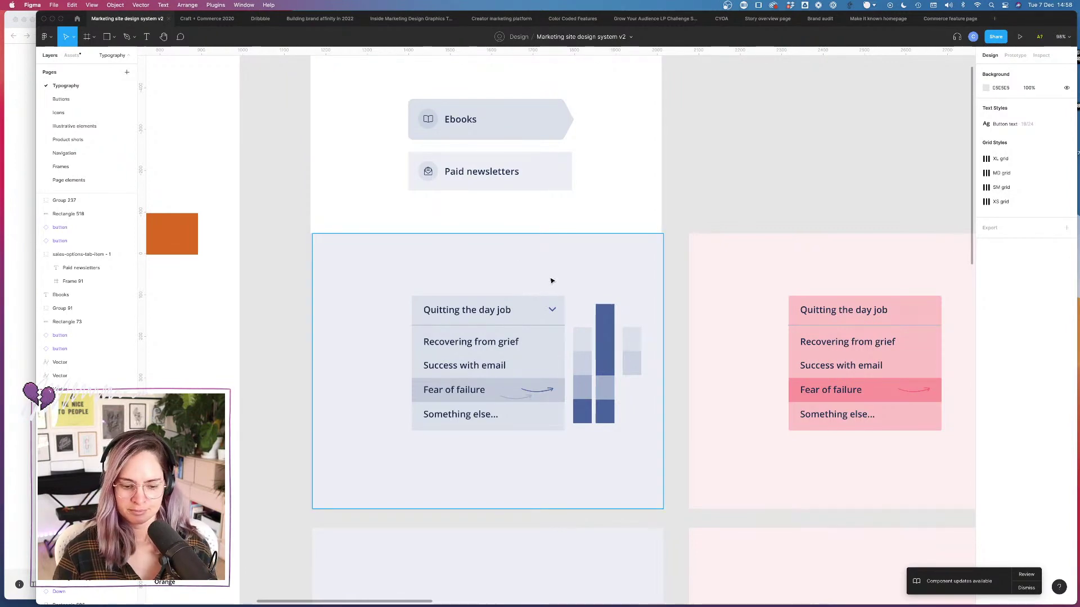
Step: Set the Ebooks icon circle's fill to the library blue 48639C at 31% opacity
scroll(604, 295, "up", 5)
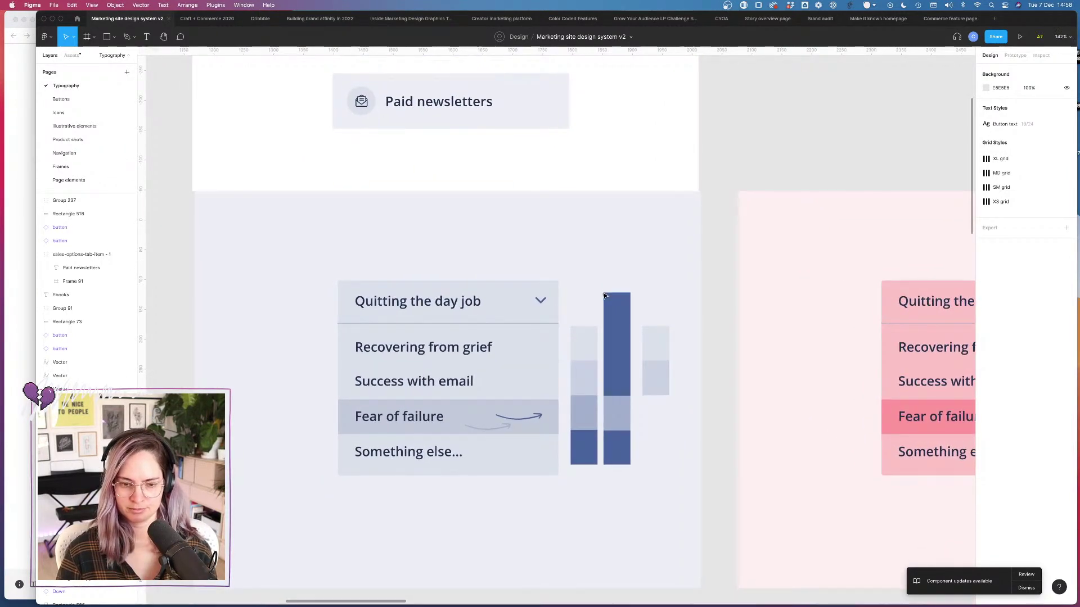
scroll(602, 292, "up", 3)
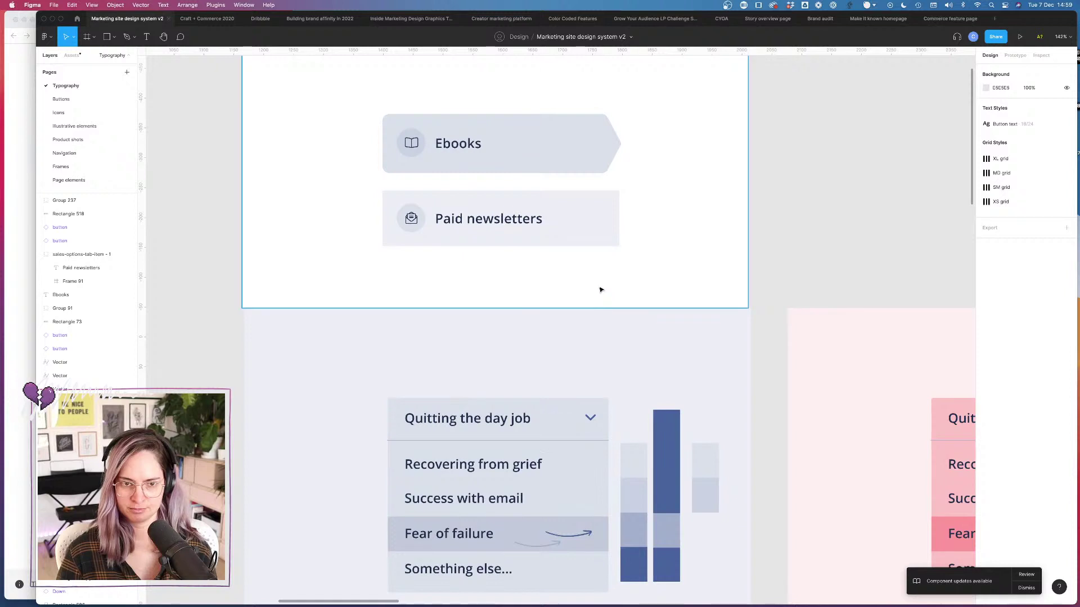
left_click(408, 130)
left_click(985, 220)
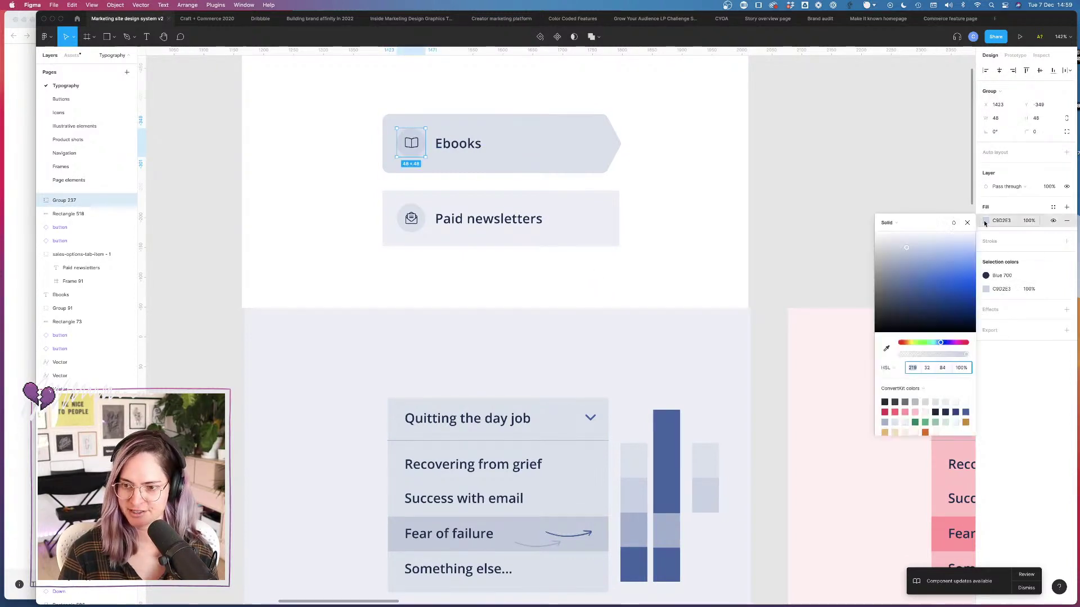
left_click(955, 408)
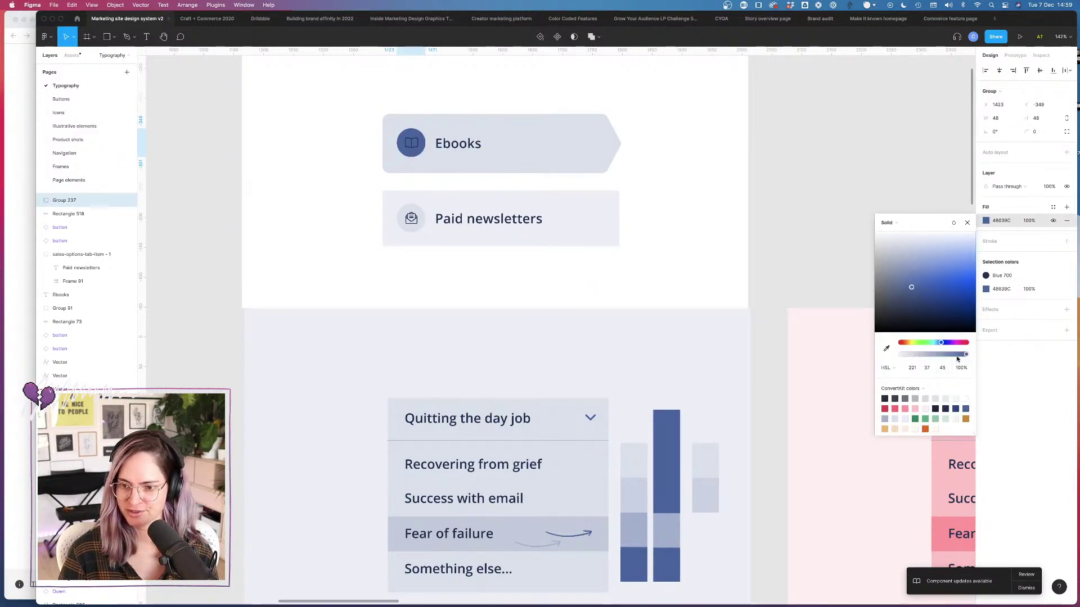
left_click(961, 369)
key("shift+Down")
key("shift+Down")
key("shift+Down")
key("shift+Down")
key("shift+Down")
key("shift+Down")
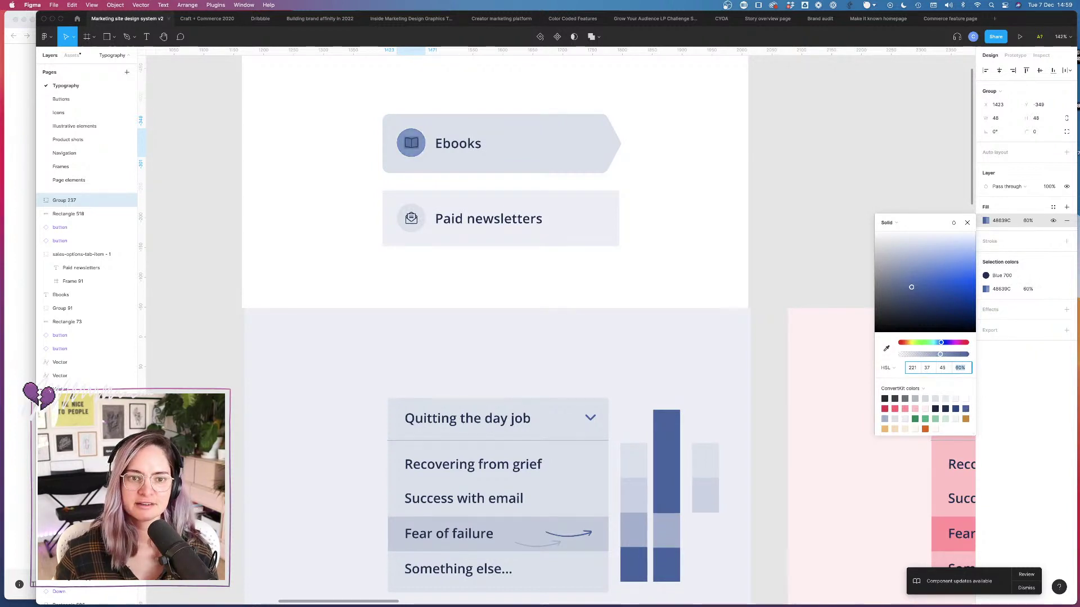
key("shift+Down")
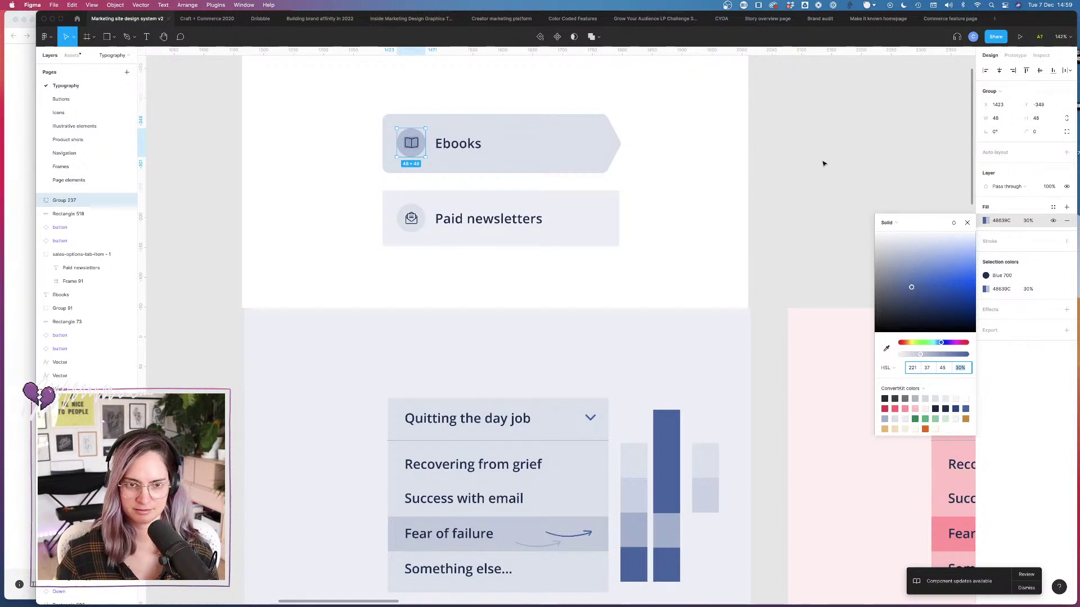
key("Up")
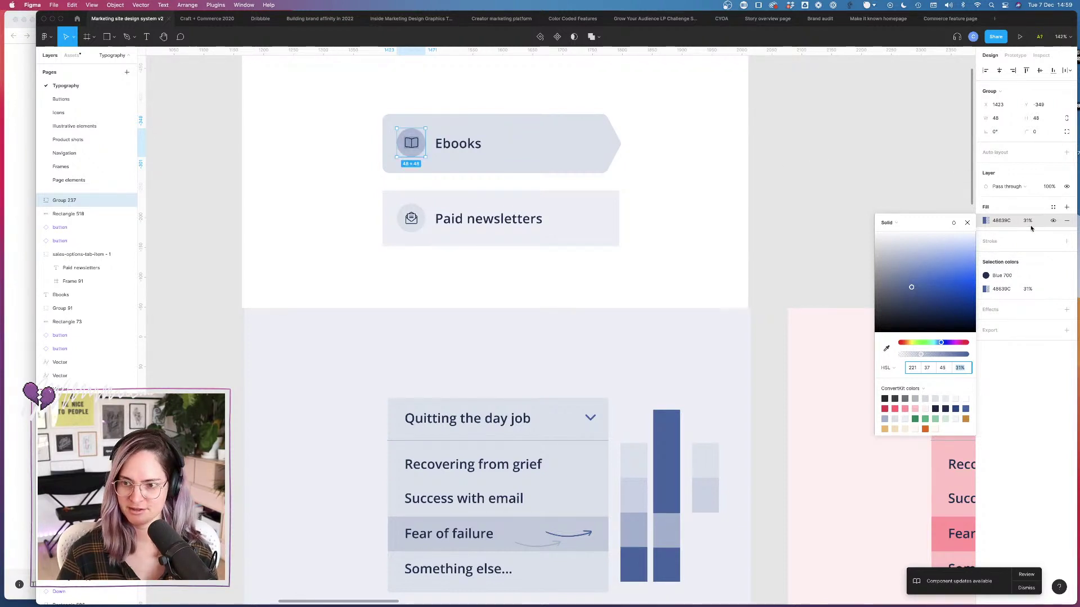
left_click(771, 127)
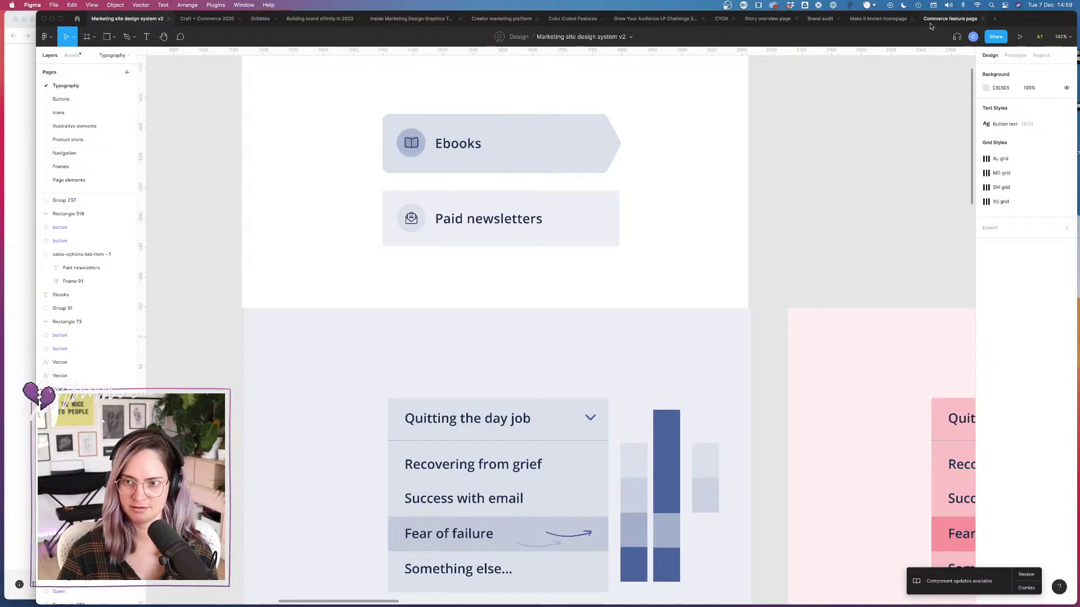
Step: Copy the C9D2E3 swatch beside the Paid newsletters button and fill the copy with ADB9D3, sampled from the Ebooks icon circle
left_click(535, 120)
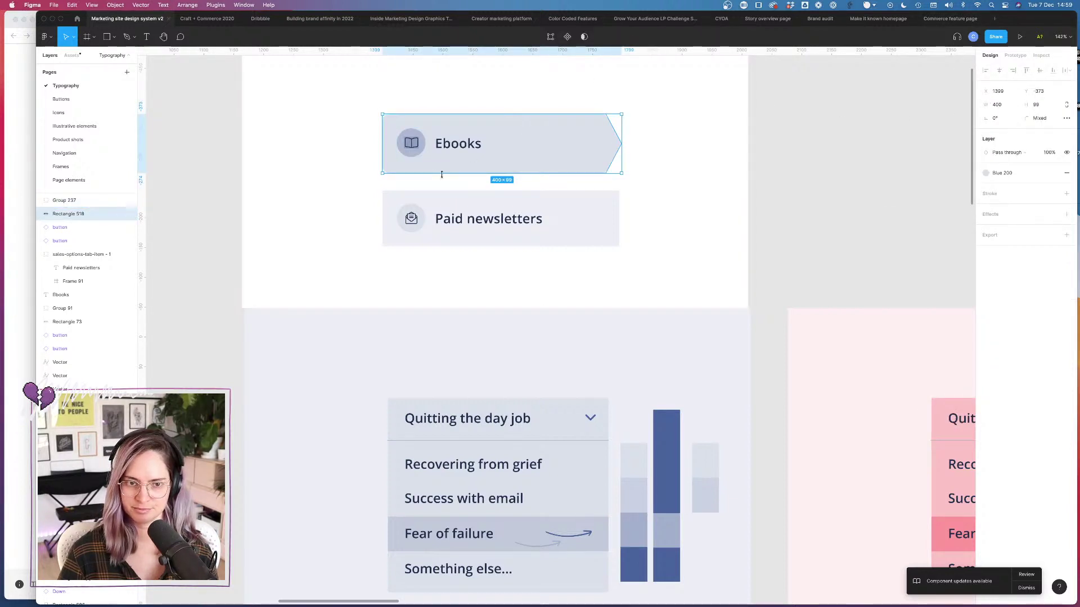
left_click(637, 495)
left_click_drag(637, 495, 659, 227)
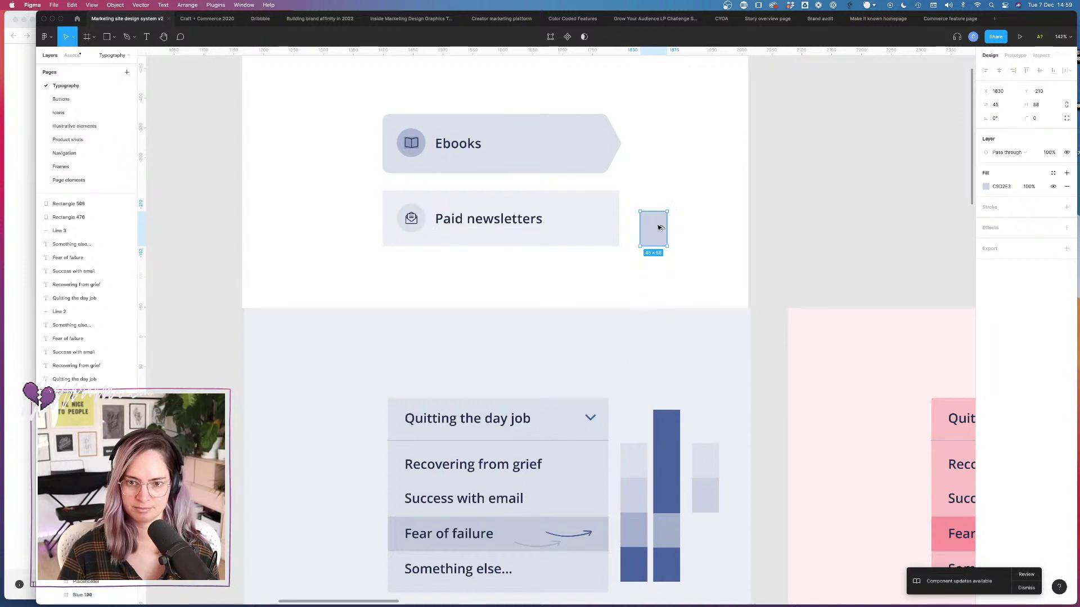
left_click(985, 188)
left_click(886, 315)
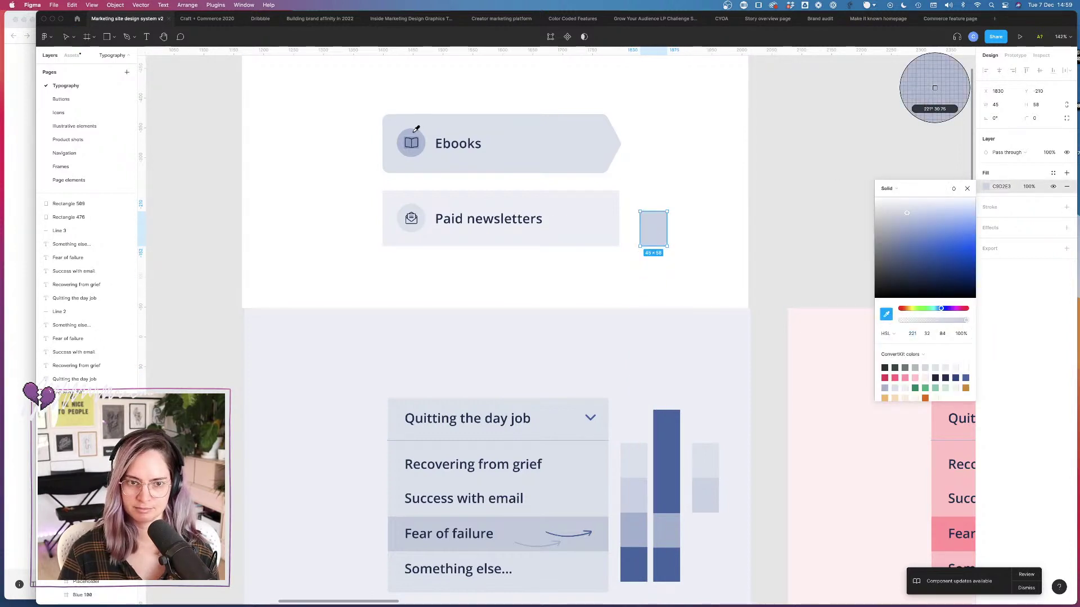
left_click(413, 133)
left_click(810, 224)
left_click(662, 231)
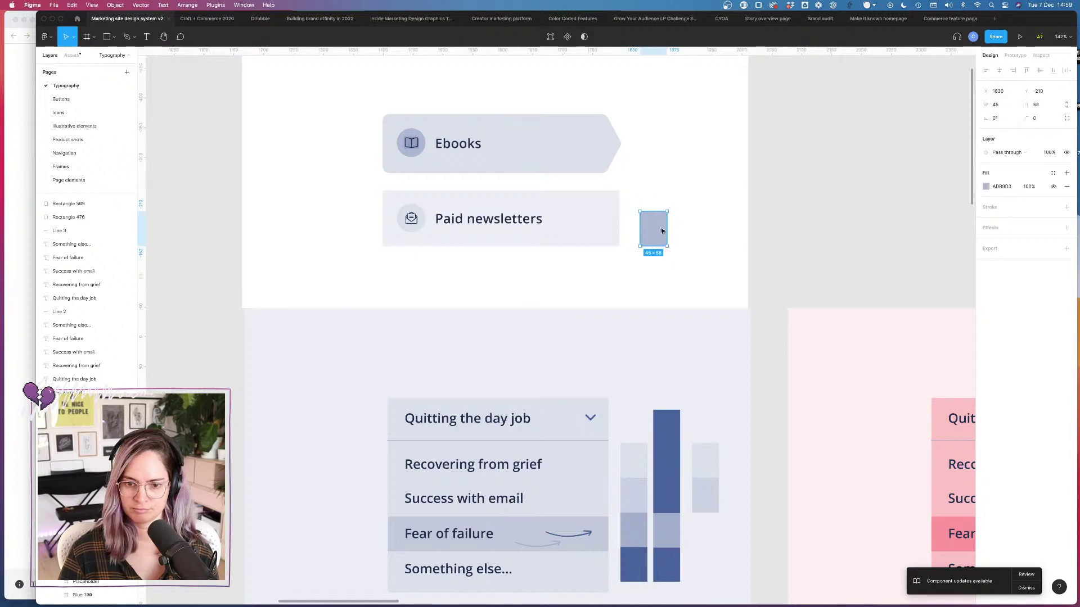
Step: Hold the sampled swatch copy against the blue swatch columns beside the list mockup, and delete it
left_click_drag(662, 231, 620, 507)
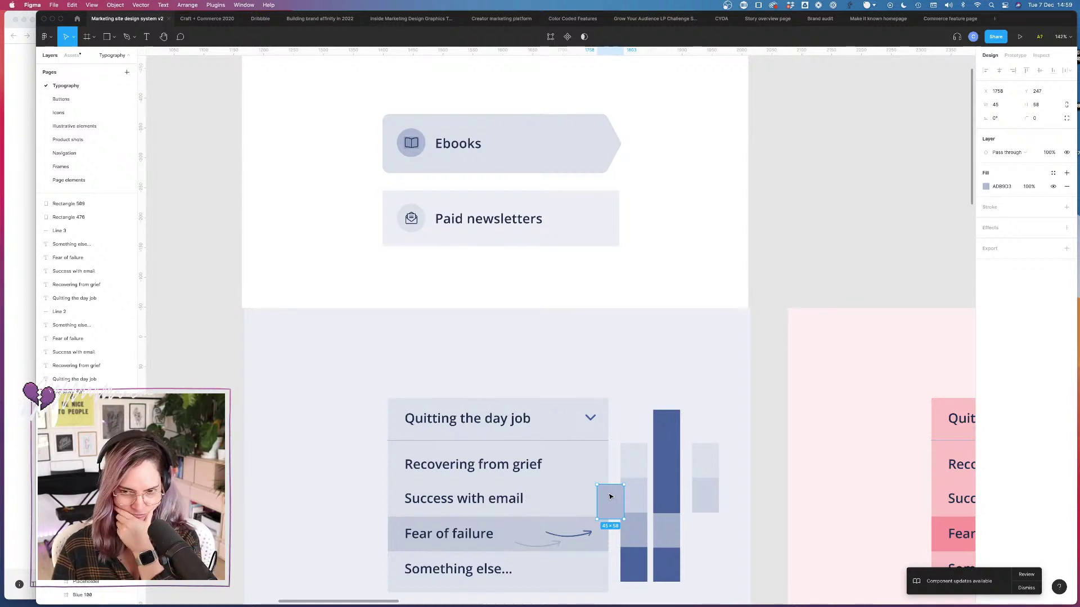
scroll(633, 500, "up", 3)
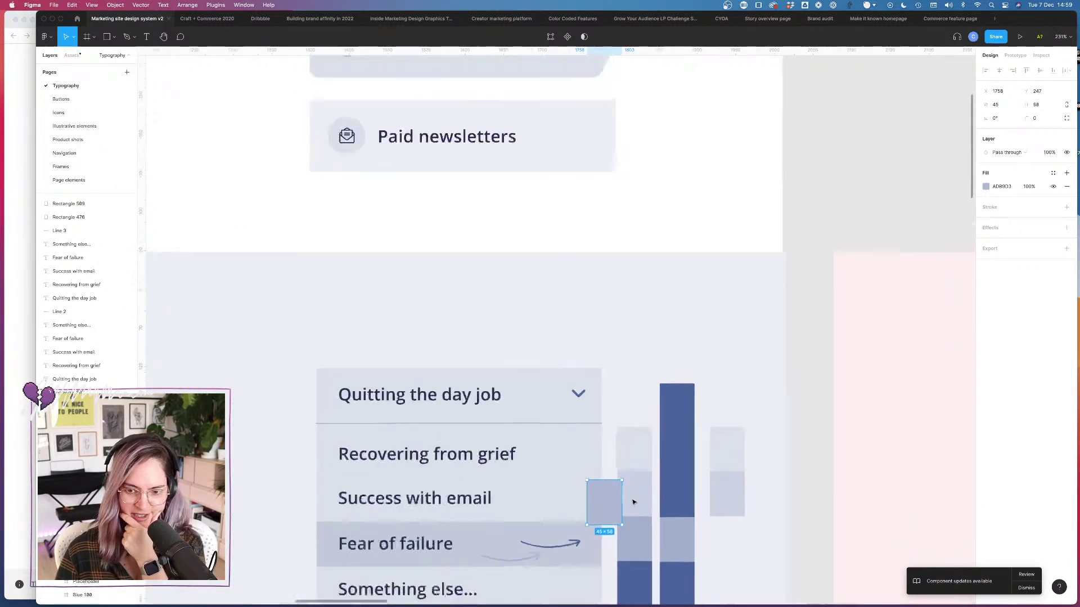
left_click_drag(613, 502, 711, 538)
key("Delete")
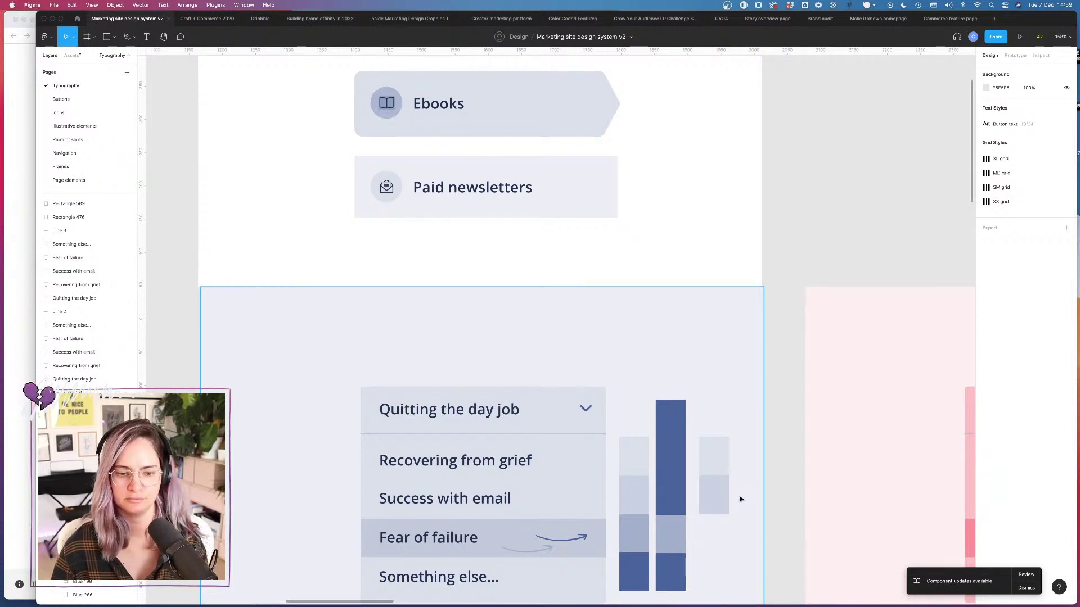
Step: Check the fill of the blue Make It Known lettering and compare it with the blue list mockup
scroll(740, 498, "down", 1)
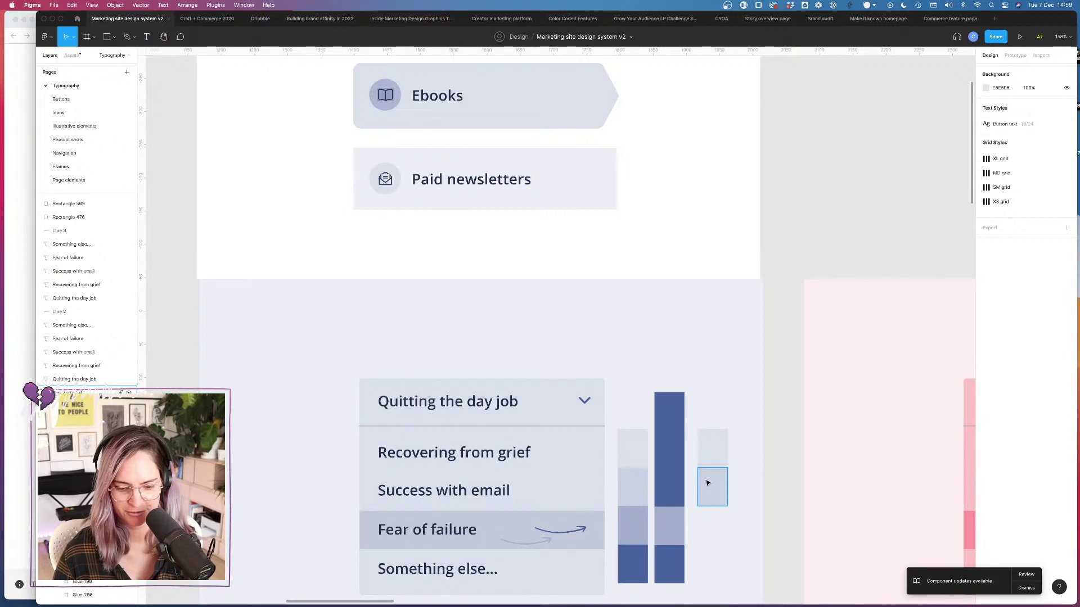
scroll(707, 482, "down", 5)
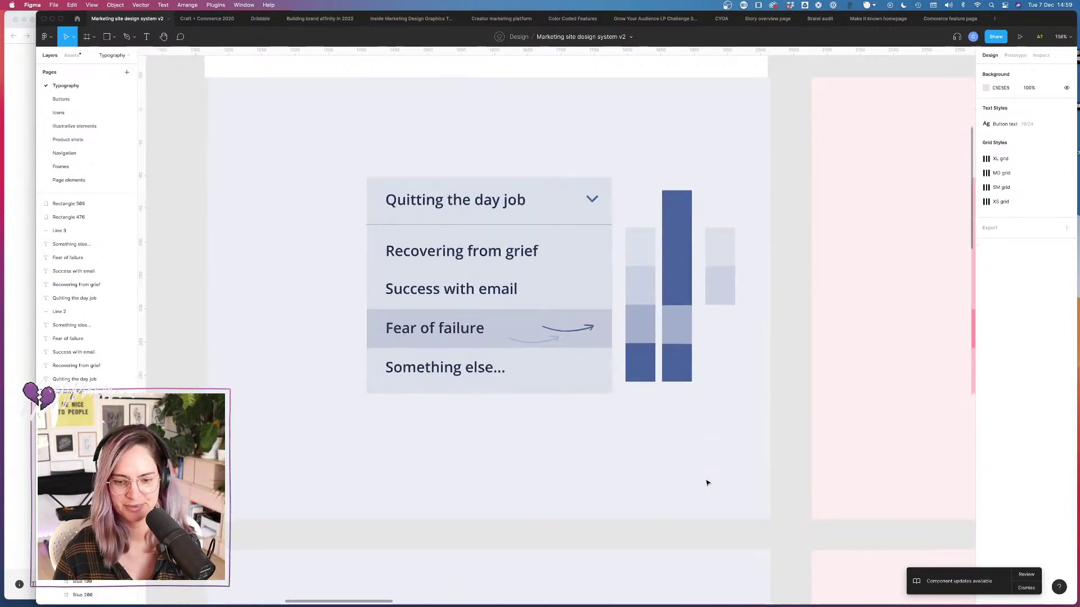
scroll(707, 482, "down", 10)
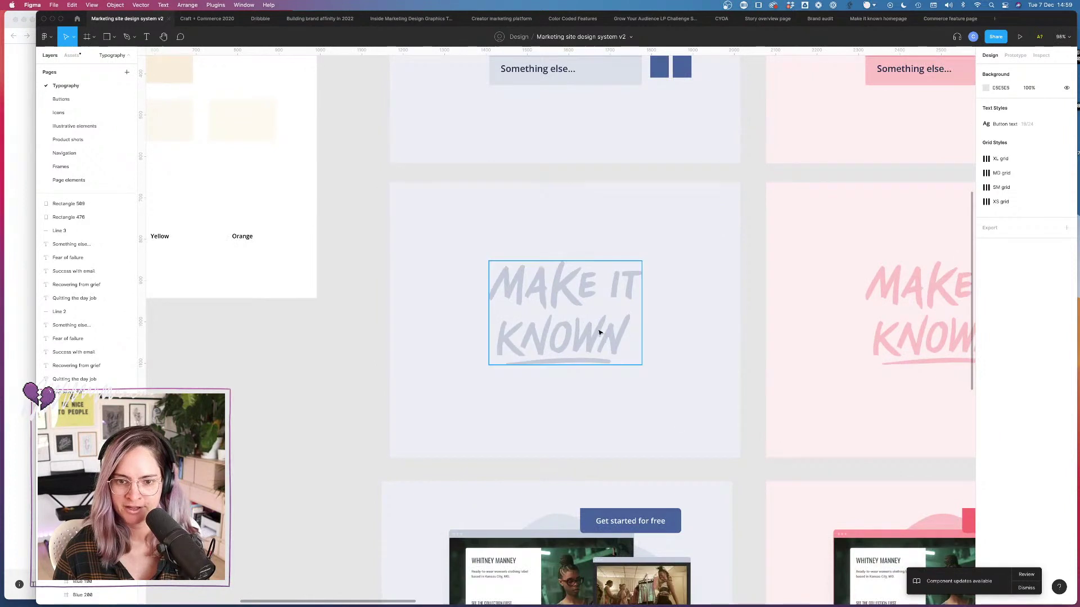
left_click(624, 315)
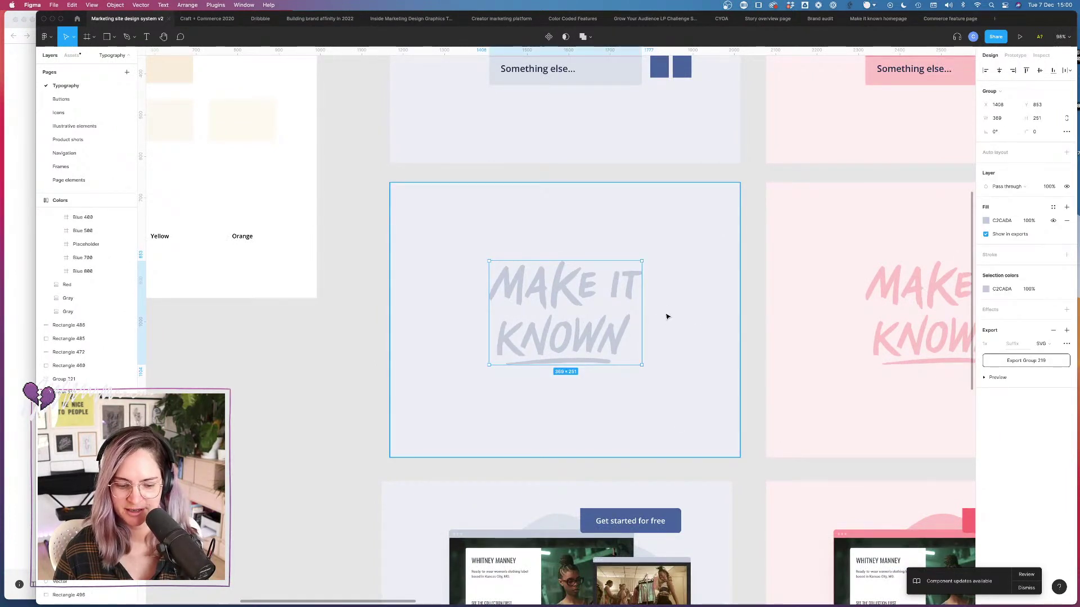
scroll(668, 315, "up", 5)
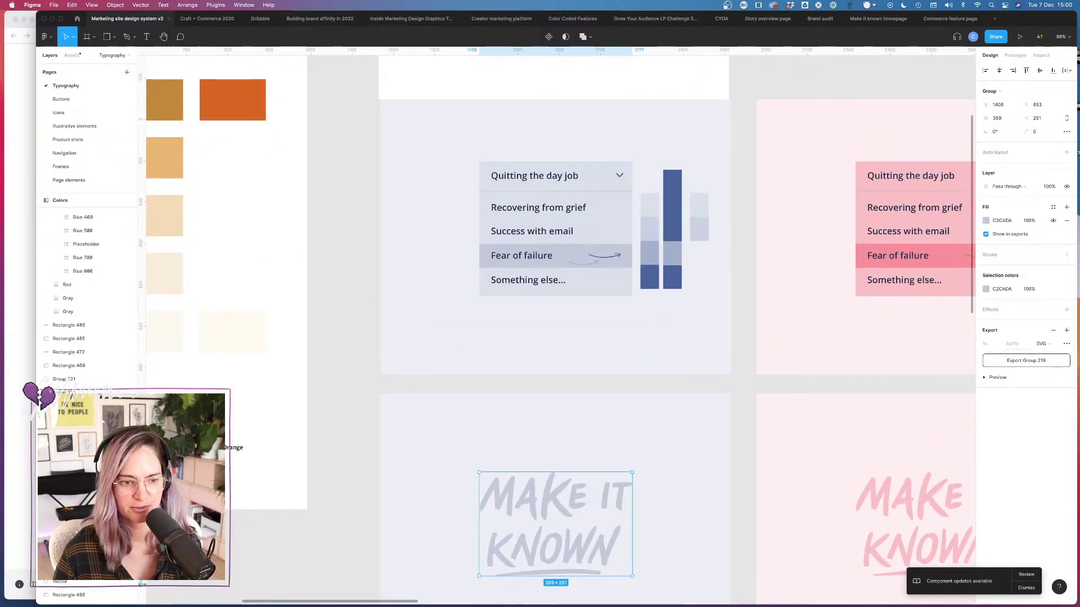
Step: Switch to Chrome and install the Material Theme Builder Figma plugin linked in the material.io article
left_click(7, 470)
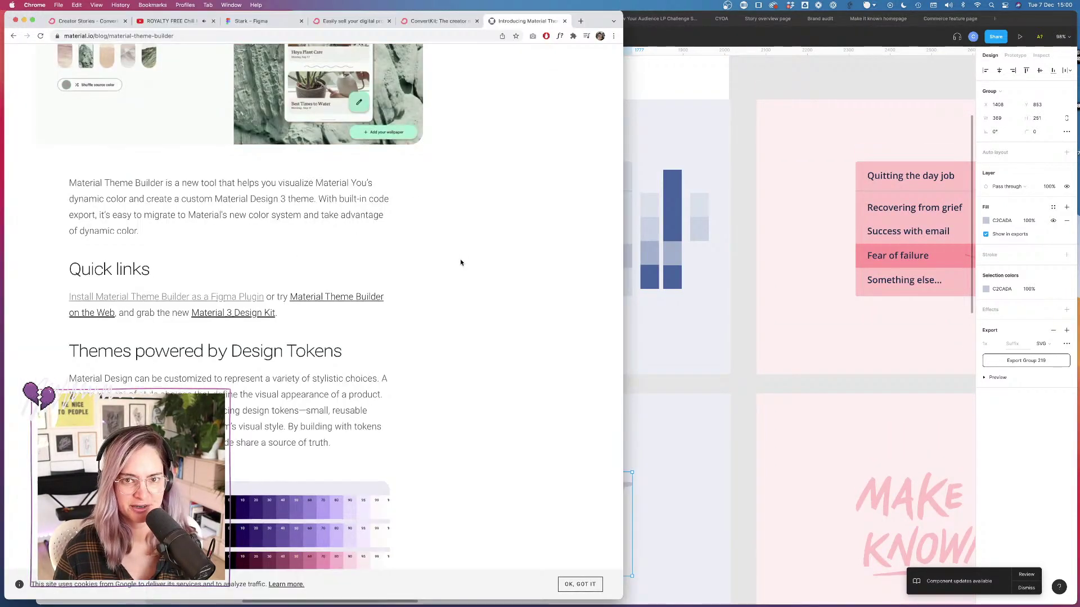
scroll(460, 261, "up", 6)
scroll(460, 263, "down", 10)
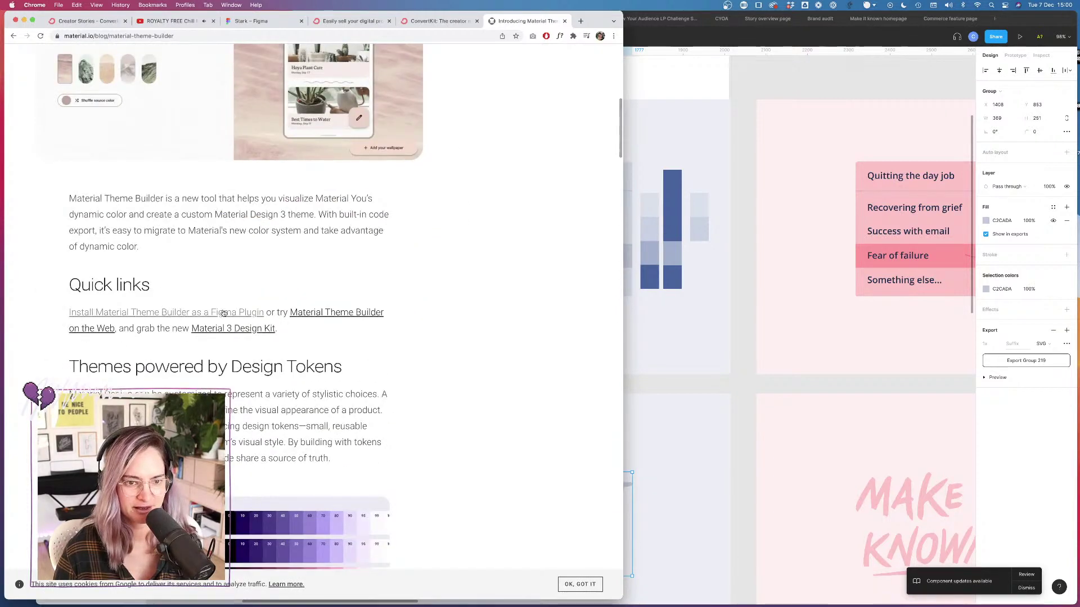
left_click(225, 316)
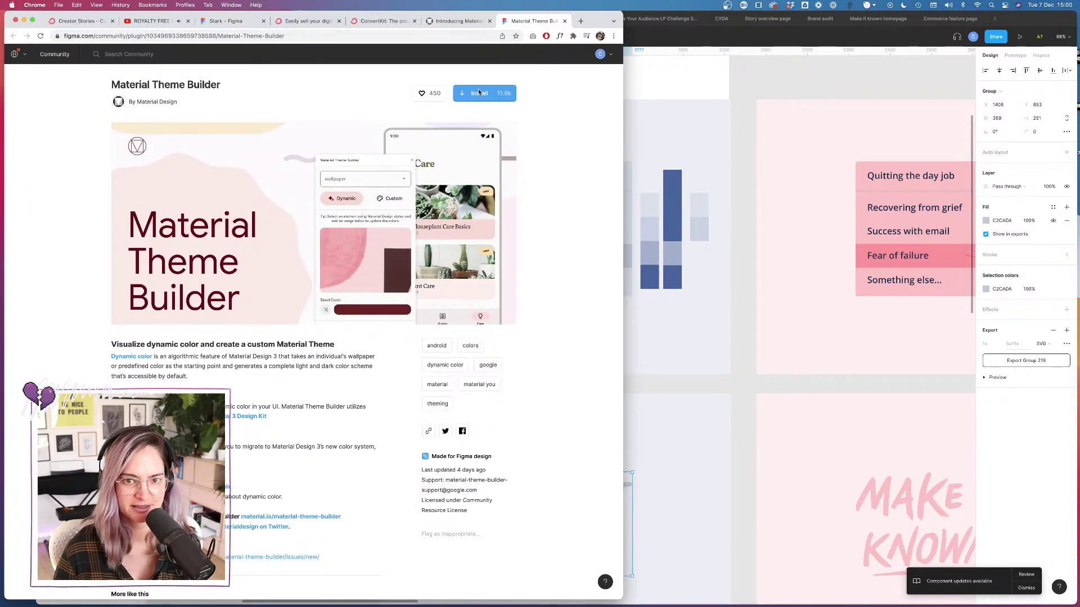
left_click(484, 95)
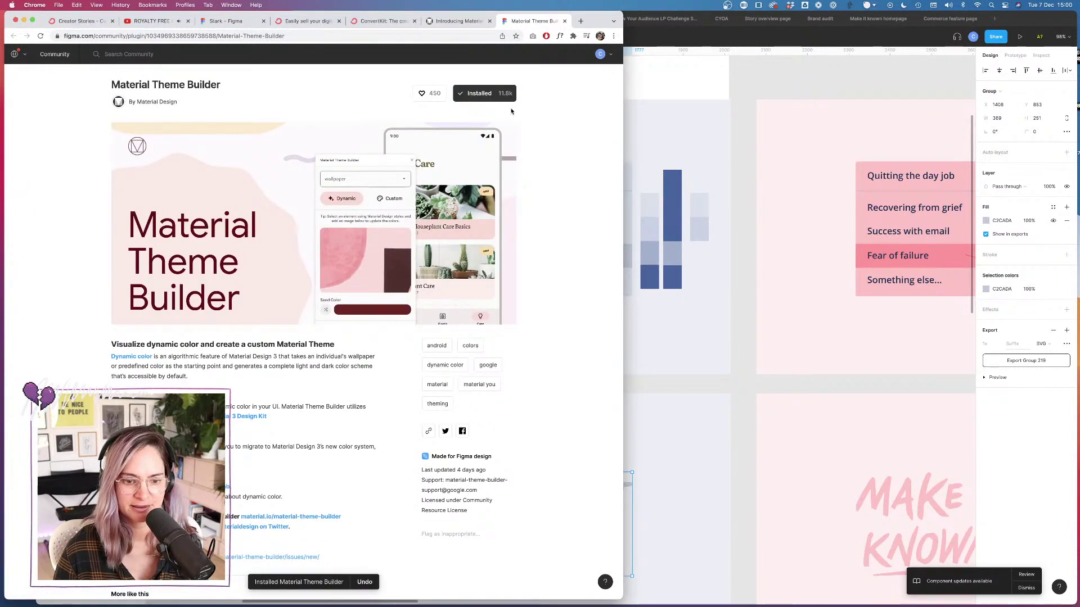
Step: Switch back to Figma, run the Material Theme Builder plugin and generate its starter material-theme styles and palettes
key("super+Tab")
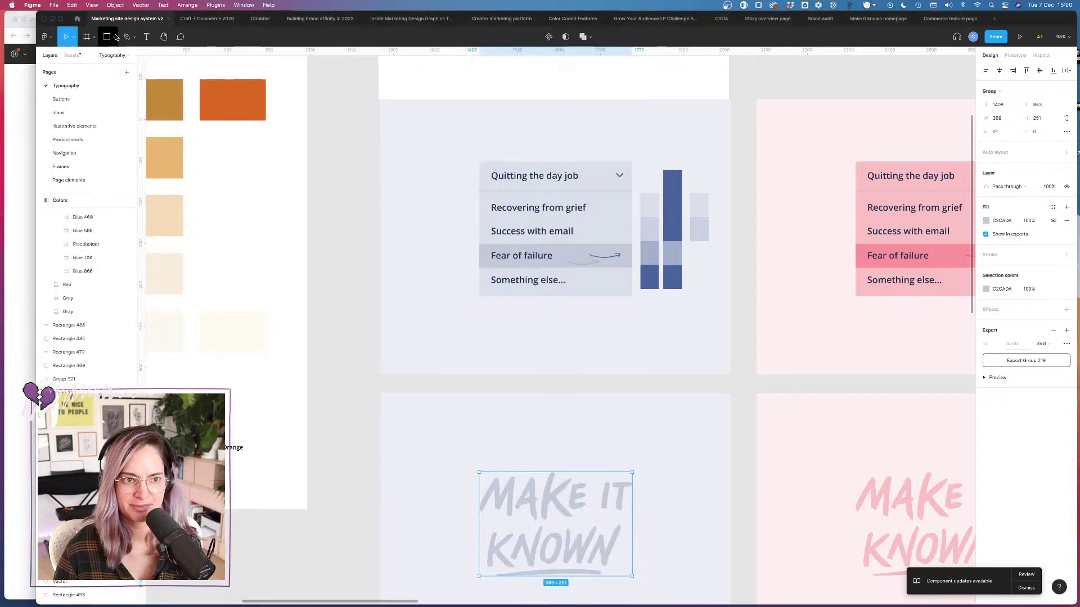
left_click(44, 37)
mouse_move(81, 142)
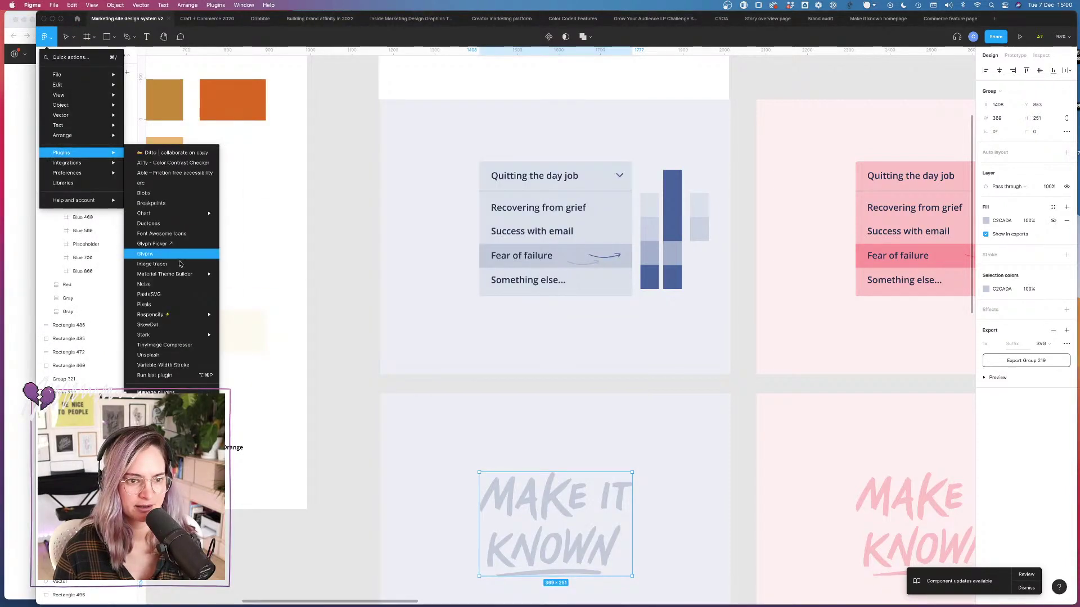
mouse_move(178, 275)
left_click(261, 275)
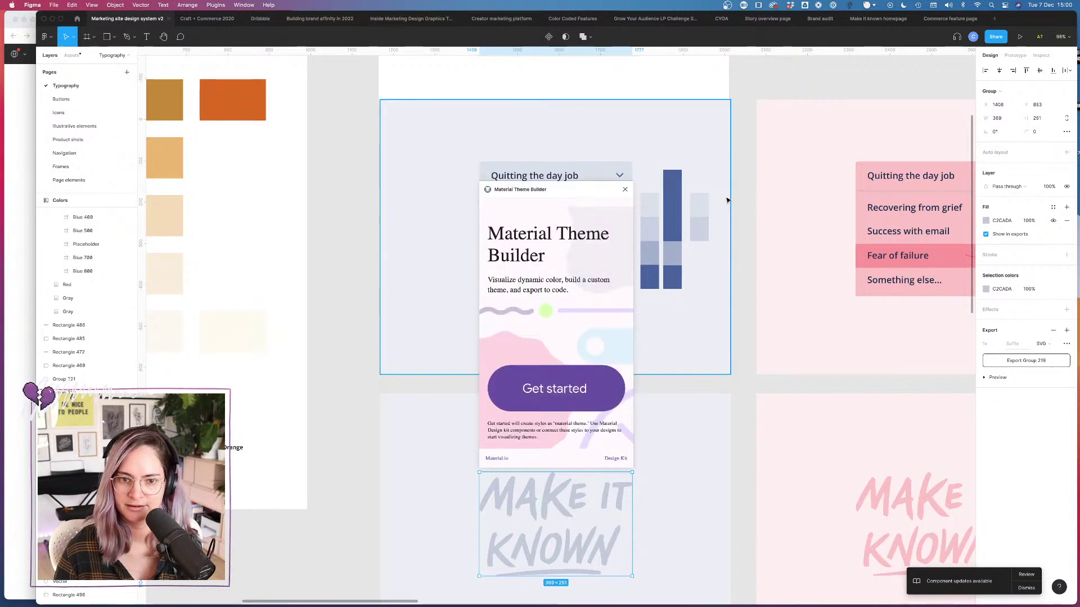
left_click(574, 397)
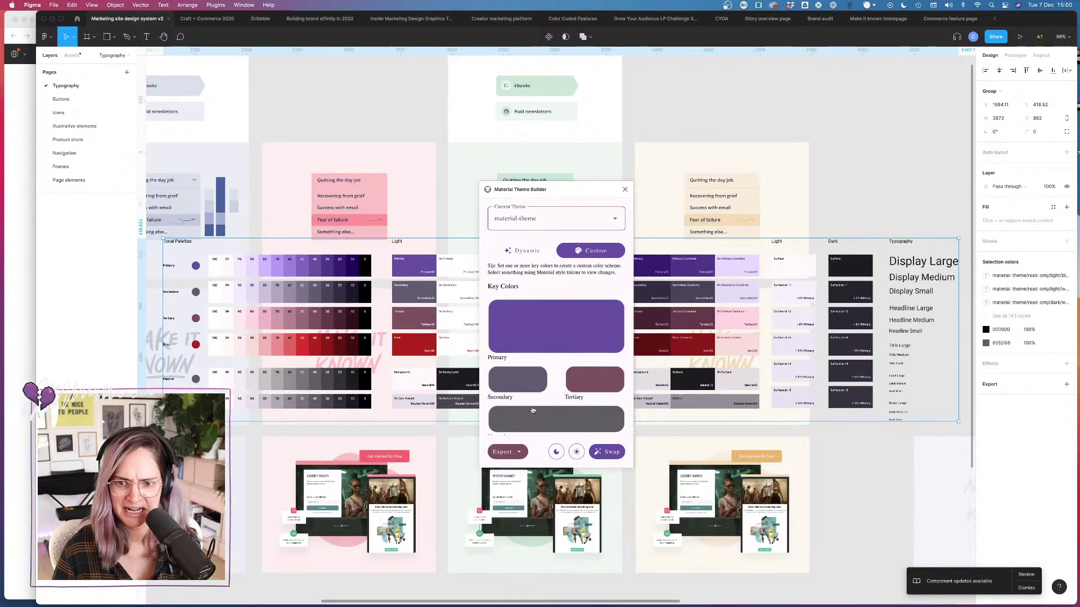
Step: Move the plugin window off the palettes and place the material-theme group on empty canvas below the mockups, at about X 489, Y 3162
left_click(535, 411)
left_click_drag(596, 189, 1006, 140)
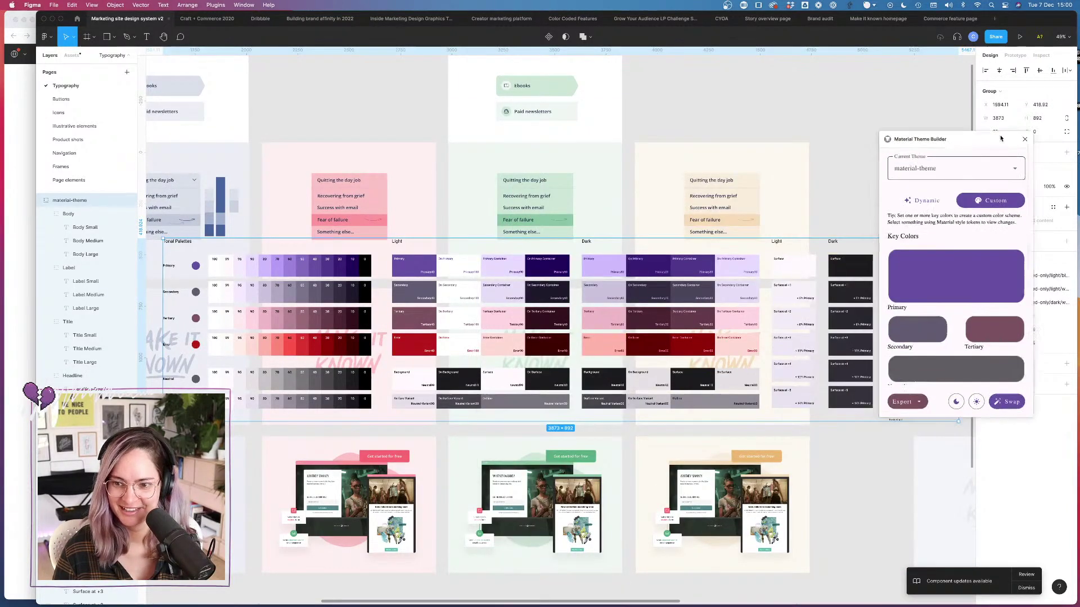
scroll(812, 118, "down", 5)
left_click_drag(760, 180, 694, 339)
scroll(694, 340, "up", 5)
scroll(641, 321, "right", 2)
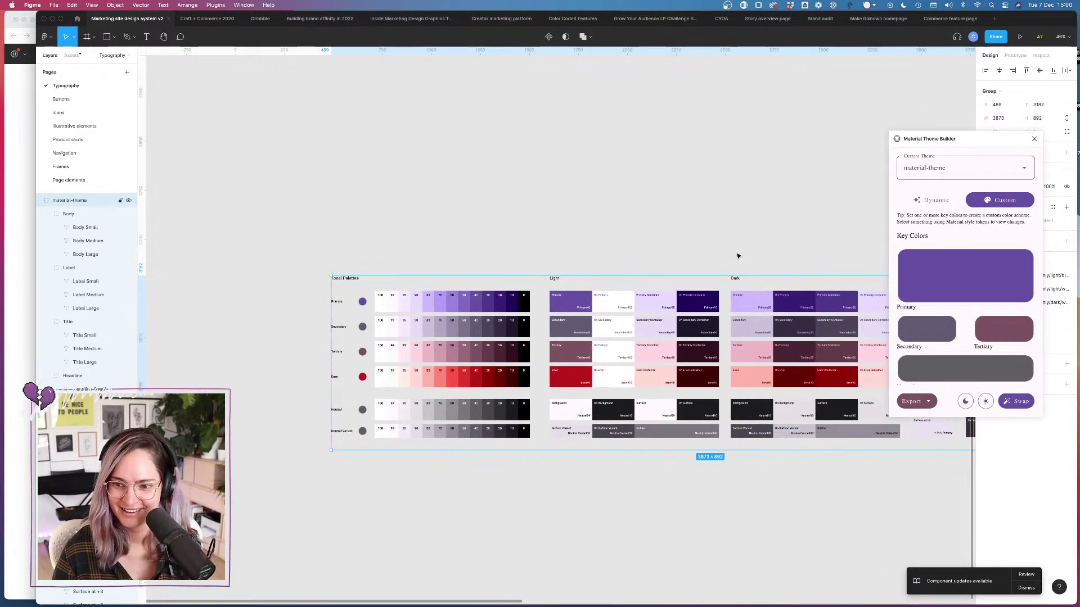
Step: Move the plugin window clear of the mockups and set the Primary key color by sampling the pink "Get started for free" button
scroll(952, 279, "down", 1)
left_click(959, 270)
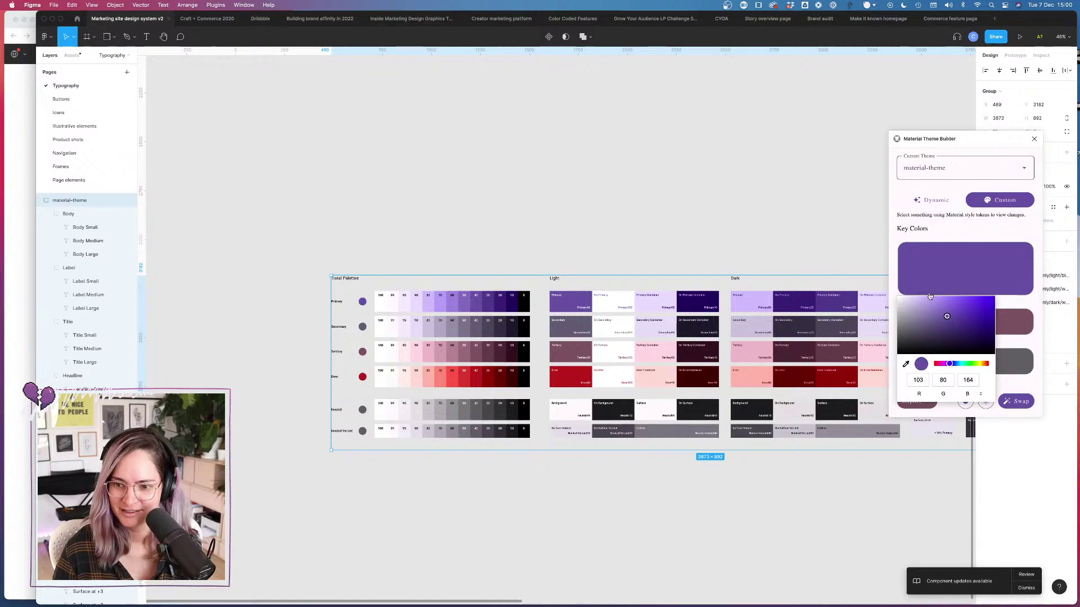
key("Escape")
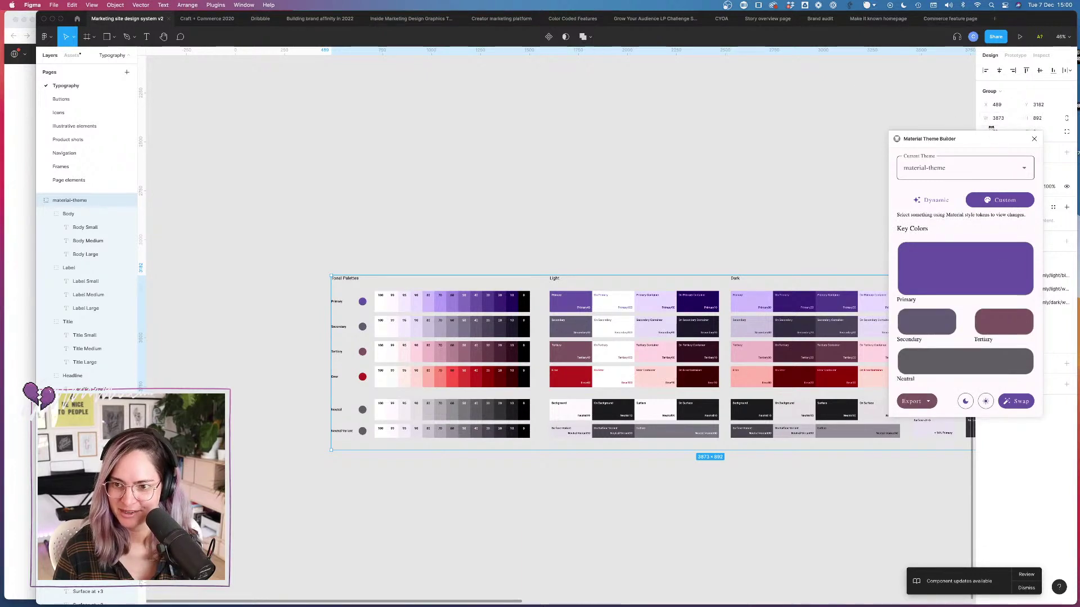
left_click_drag(991, 138, 868, 60)
scroll(592, 150, "up", 6)
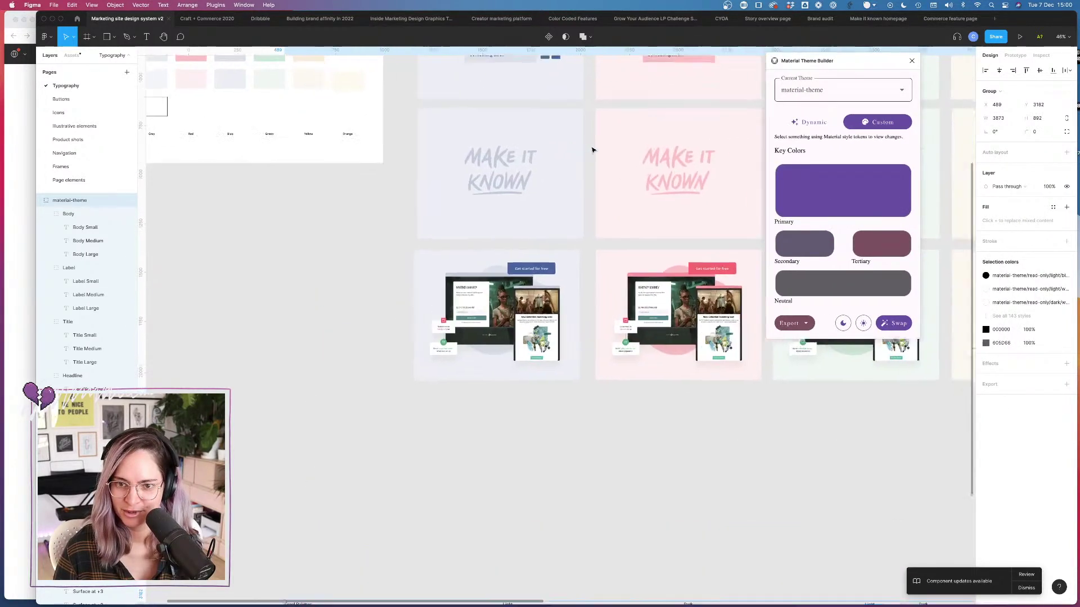
scroll(629, 157, "right", 2)
left_click(840, 204)
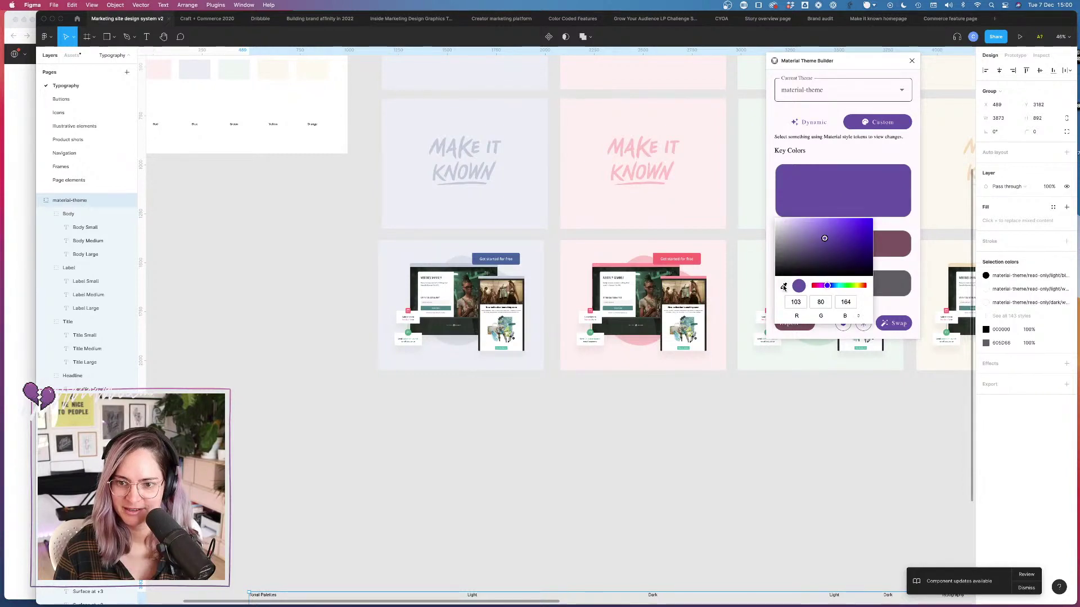
left_click(784, 287)
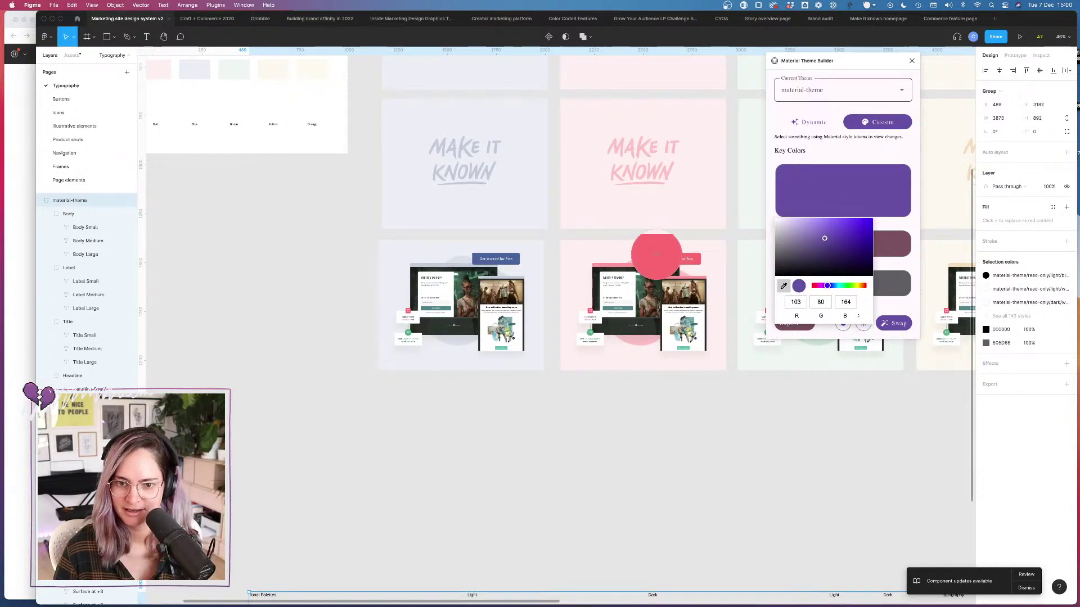
left_click(656, 254)
Step: Set the Secondary key color to green RGB 47, 174, 122 by sampling the small green dot in the pink product mockup
scroll(510, 404, "down", 5)
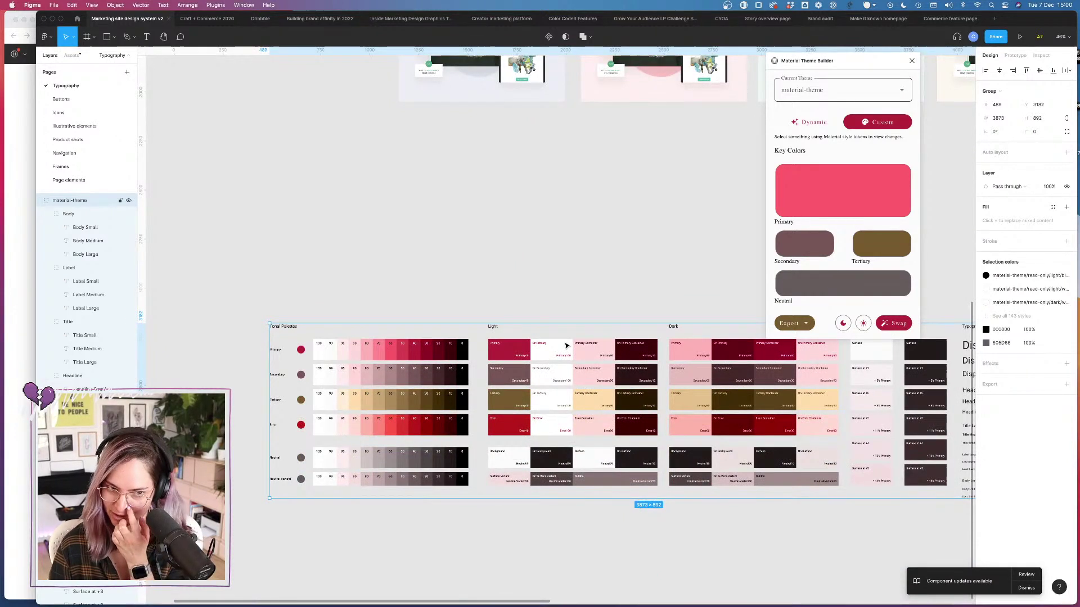
left_click(803, 243)
left_click(784, 327)
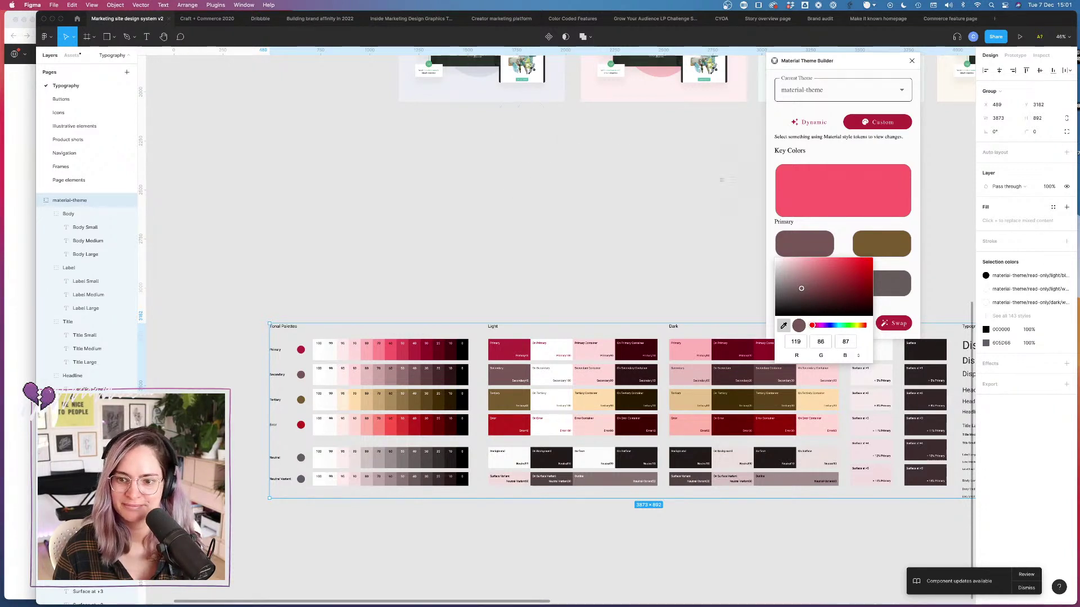
left_click(611, 63)
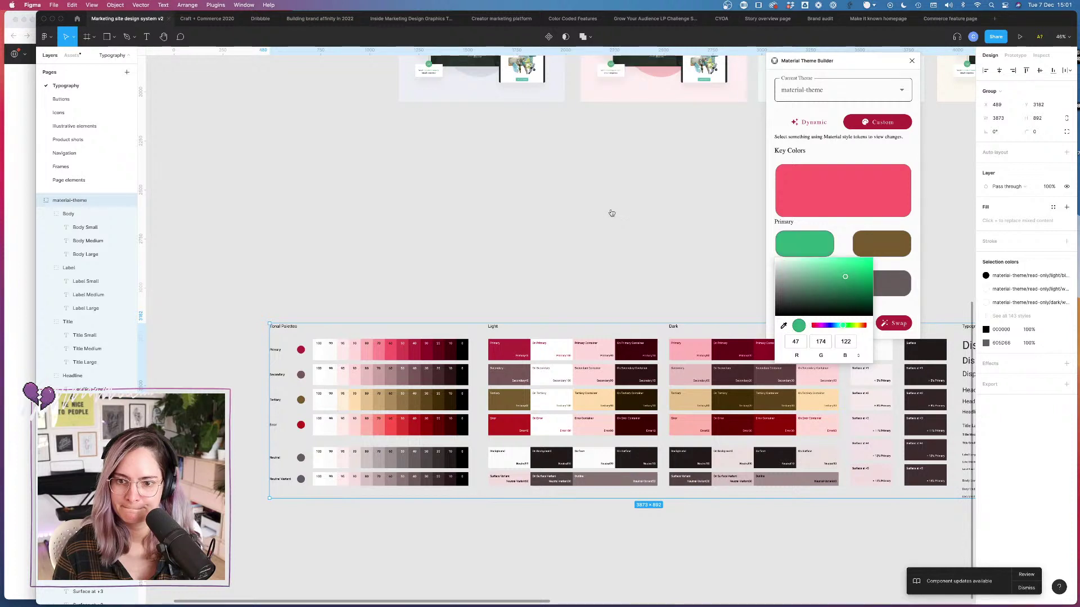
left_click(617, 246)
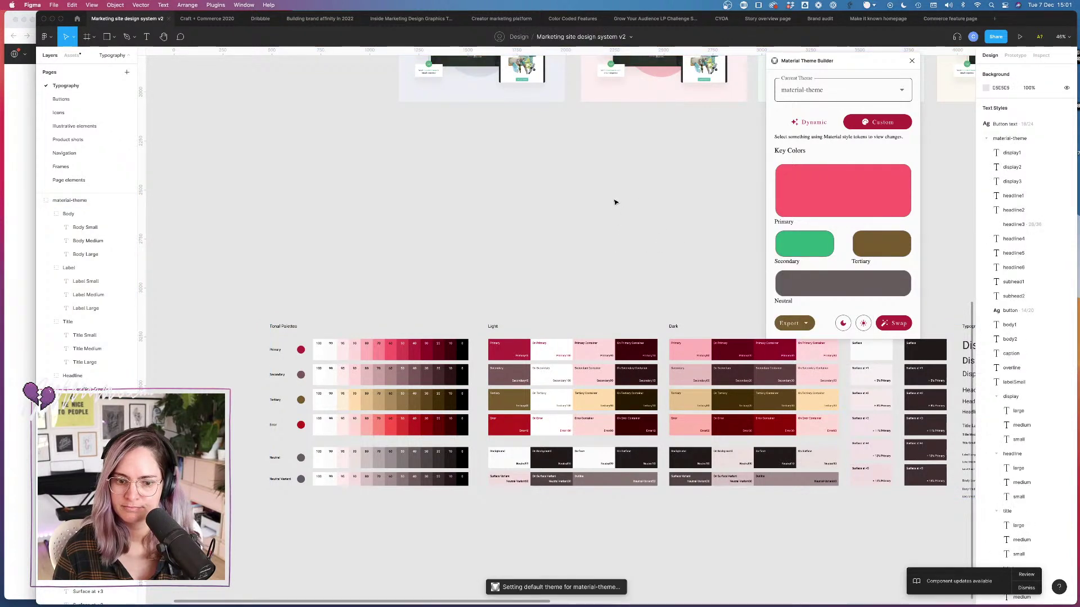
Step: Set the Tertiary key color to blue RGB 66, 98, 161 by sampling the dark bar in the blue list mockup
scroll(615, 202, "up", 5)
scroll(614, 202, "right", 3)
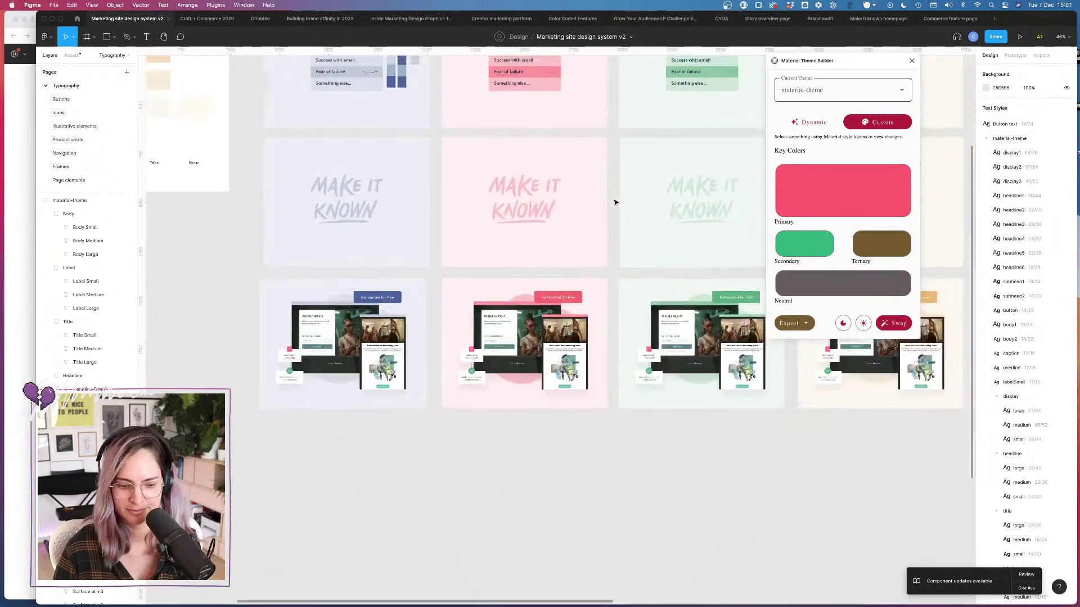
scroll(614, 202, "up", 1)
scroll(614, 202, "right", 1)
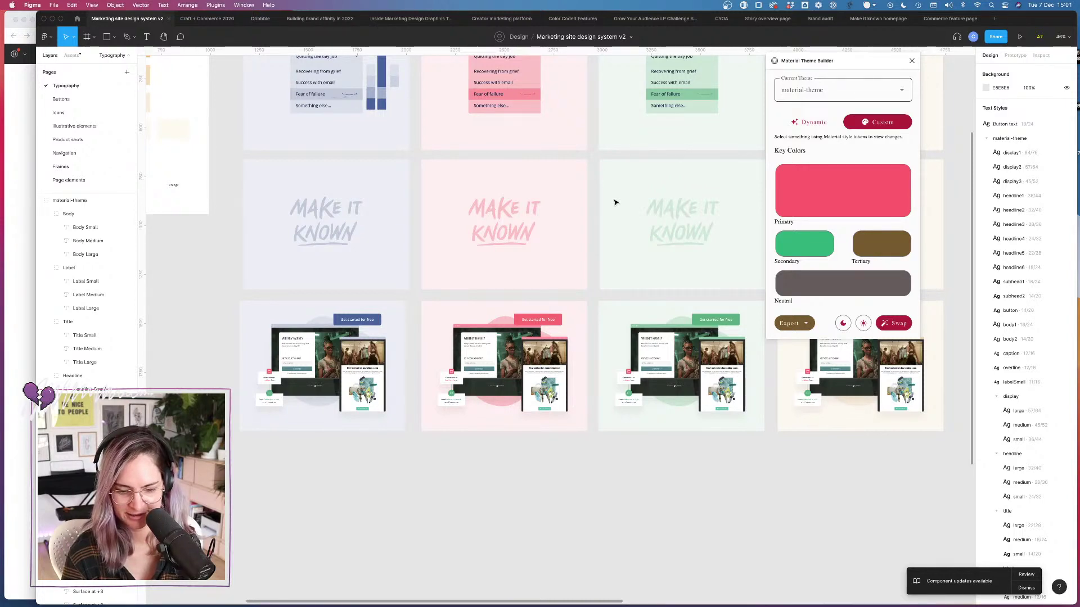
scroll(718, 114, "up", 2)
scroll(718, 113, "right", 2)
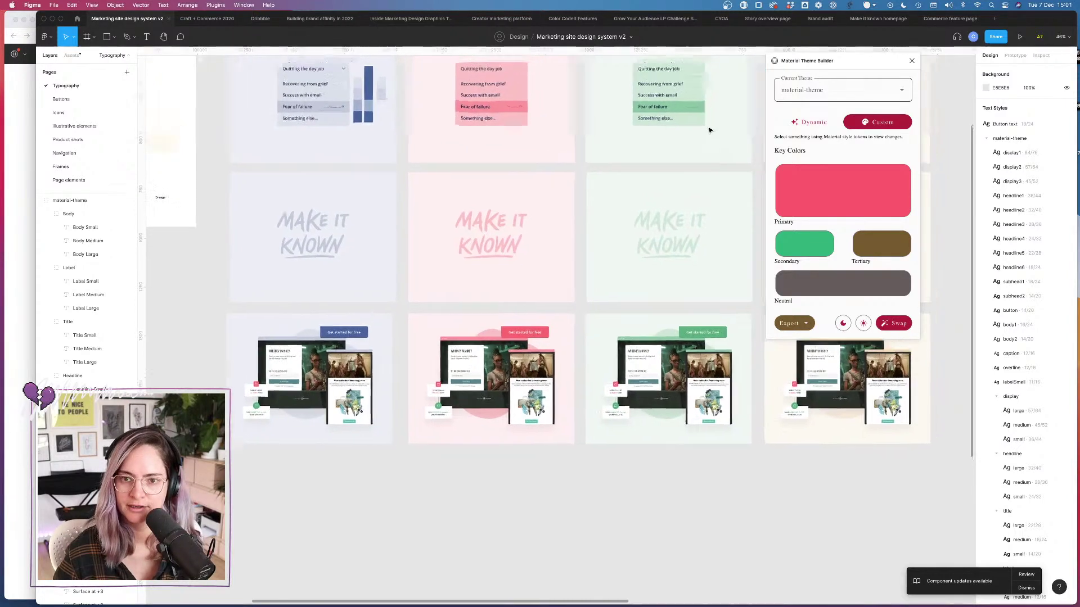
left_click(877, 250)
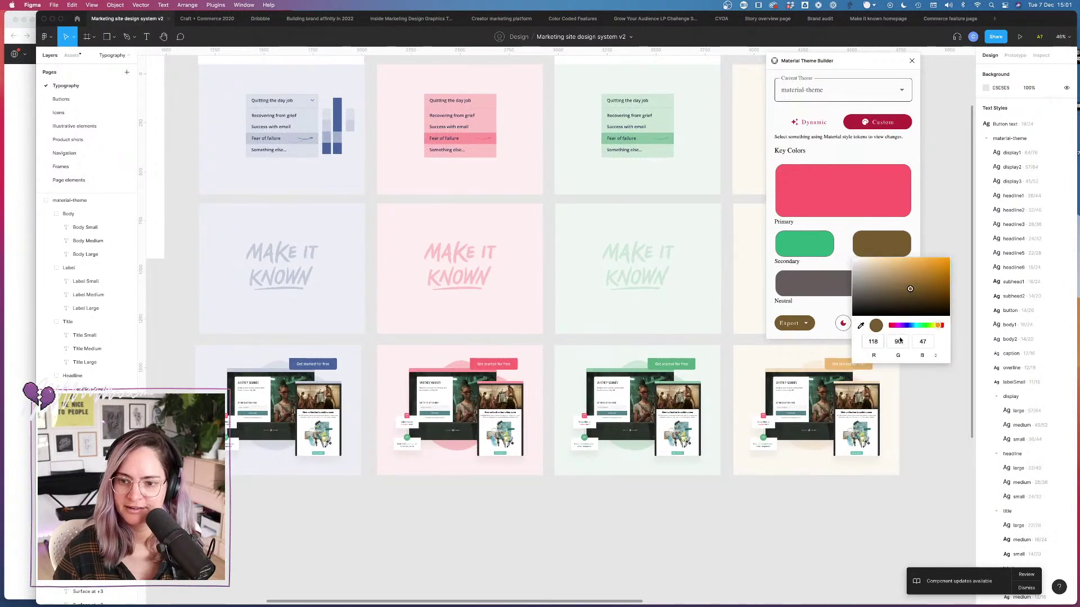
left_click(860, 326)
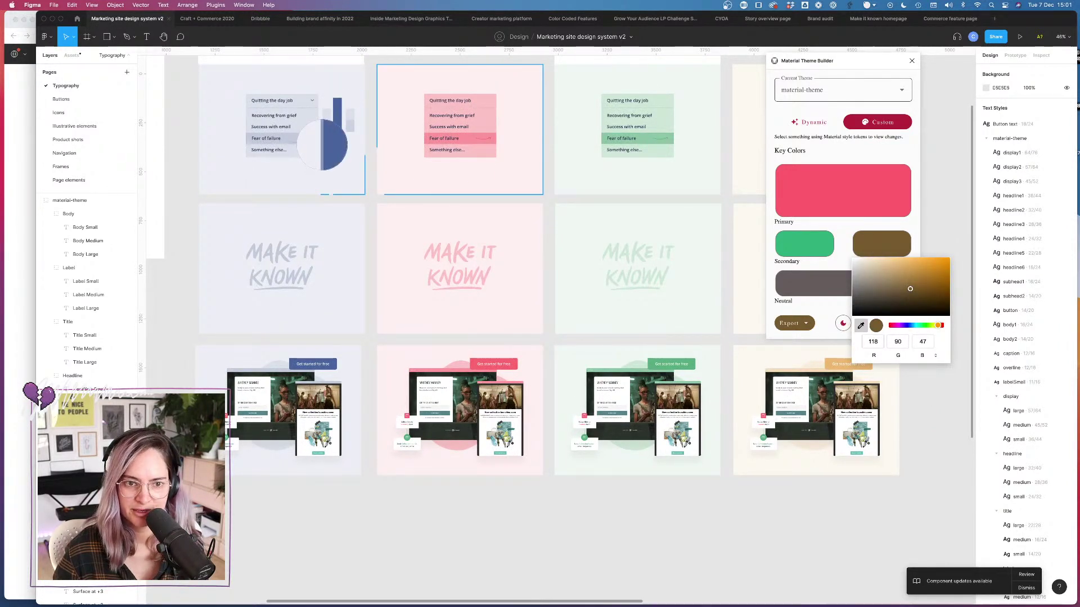
left_click(326, 149)
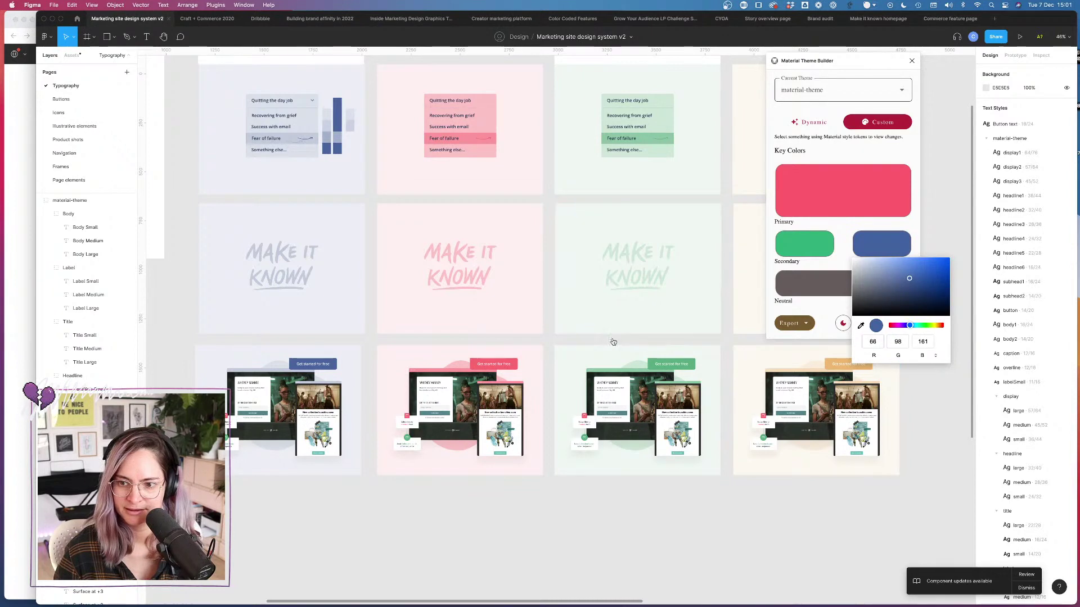
left_click(589, 397)
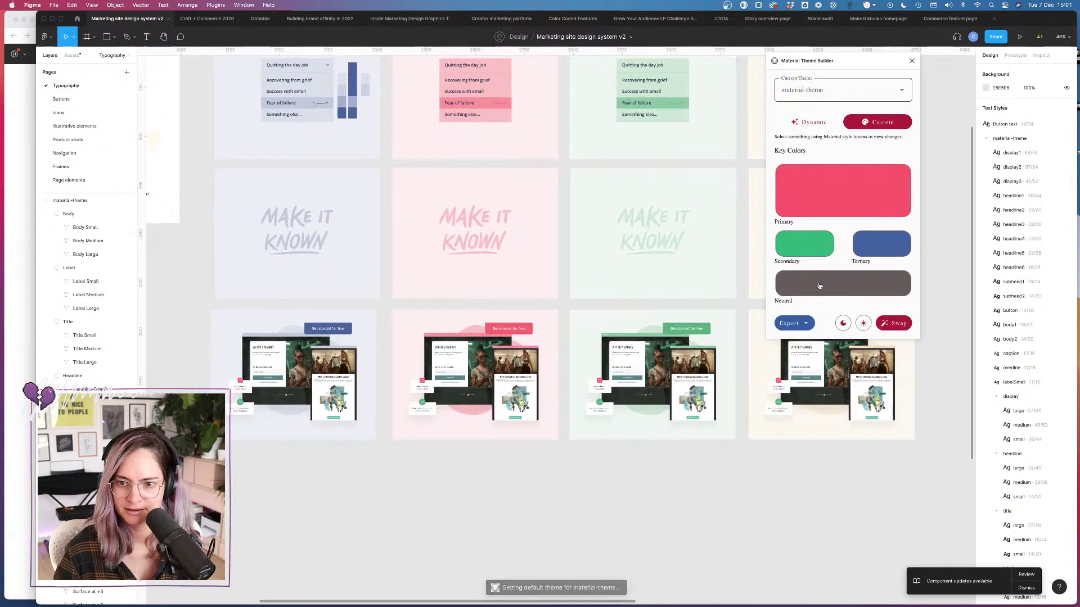
Step: Set the Neutral key color to orange RGB 245, 183, 100 by sampling the yellow mockup's "Get started for free" button
scroll(571, 472, "down", 10)
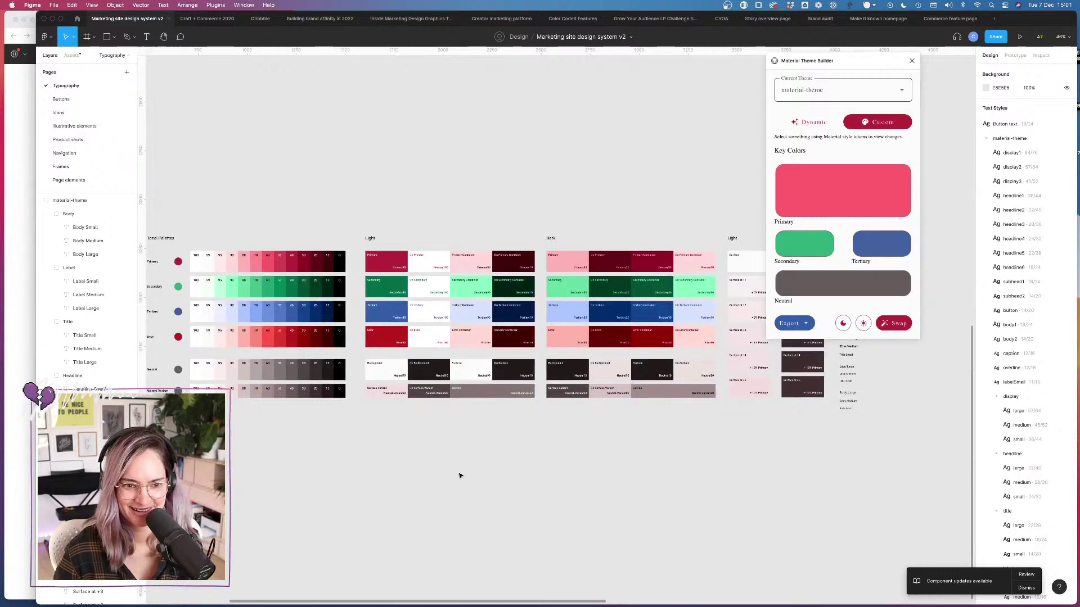
scroll(459, 475, "down", 3)
scroll(506, 324, "up", 8)
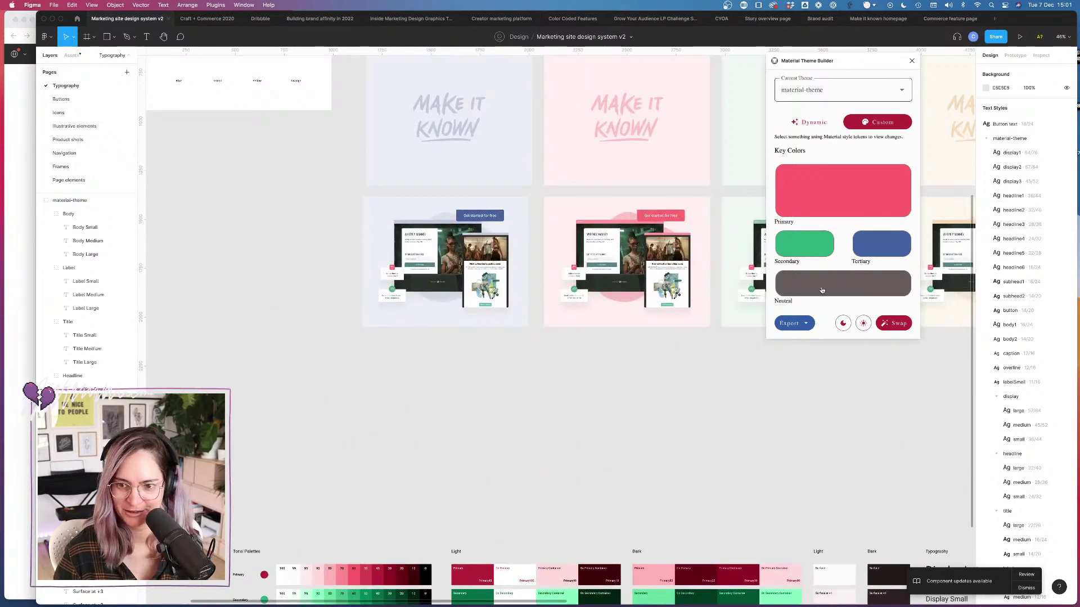
left_click(842, 283)
scroll(557, 336, "right", 7)
scroll(557, 336, "up", 2)
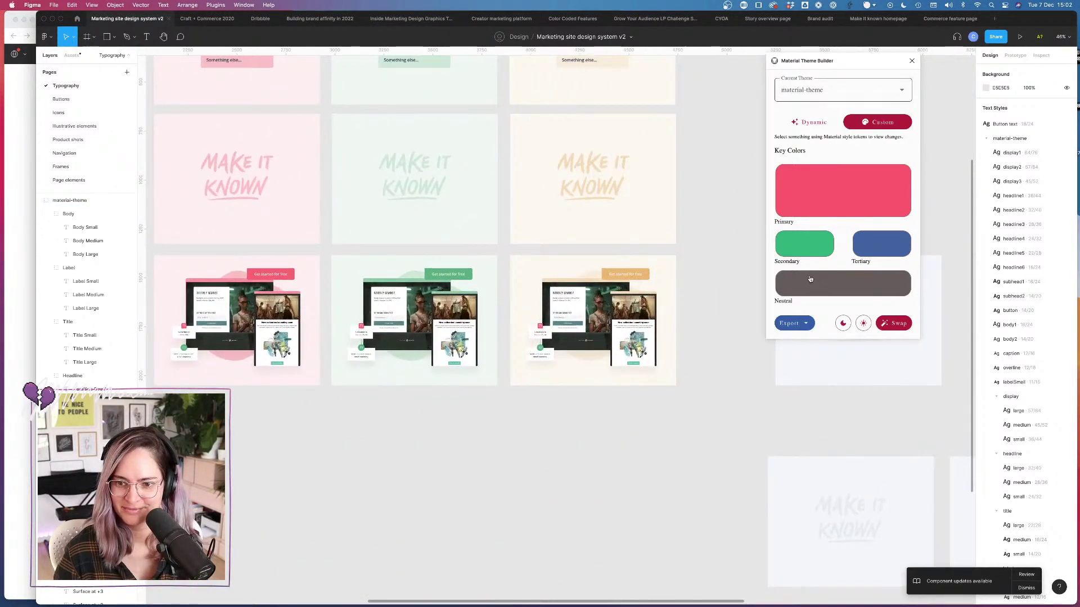
left_click(842, 284)
left_click(783, 364)
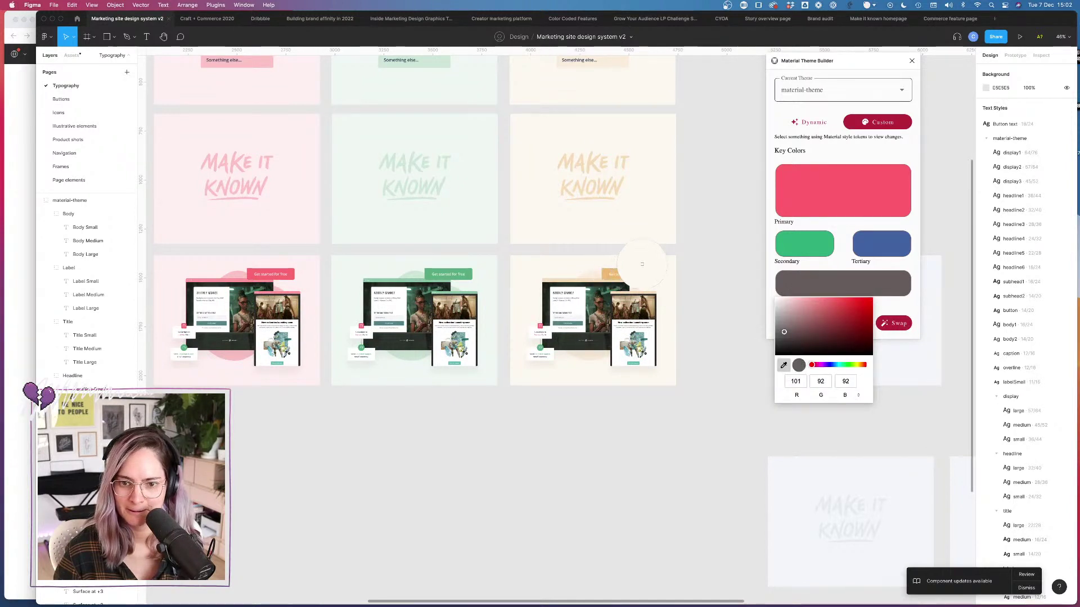
left_click(644, 273)
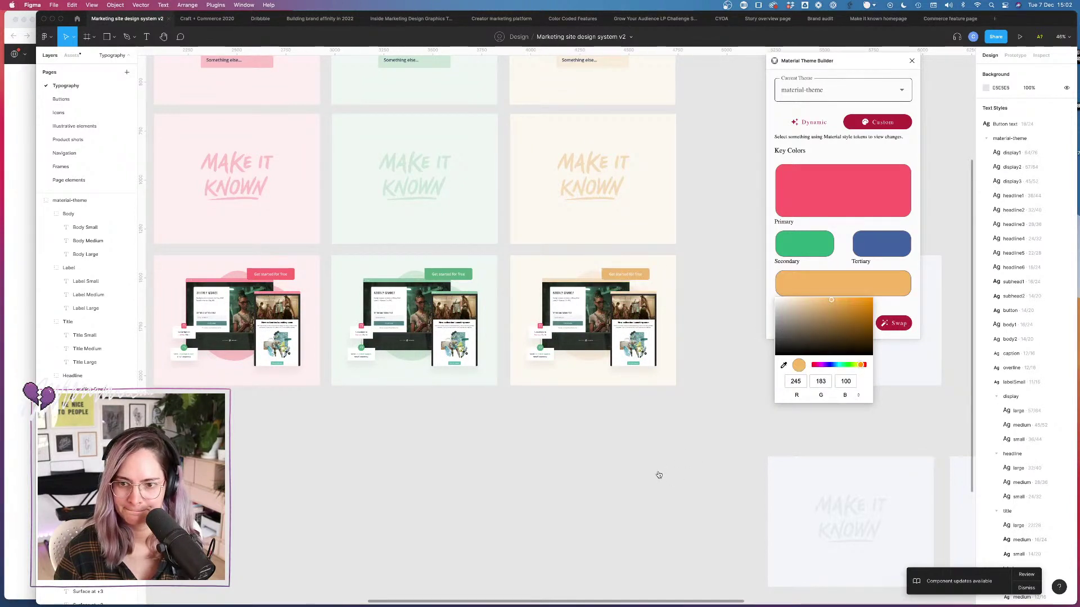
left_click(681, 437)
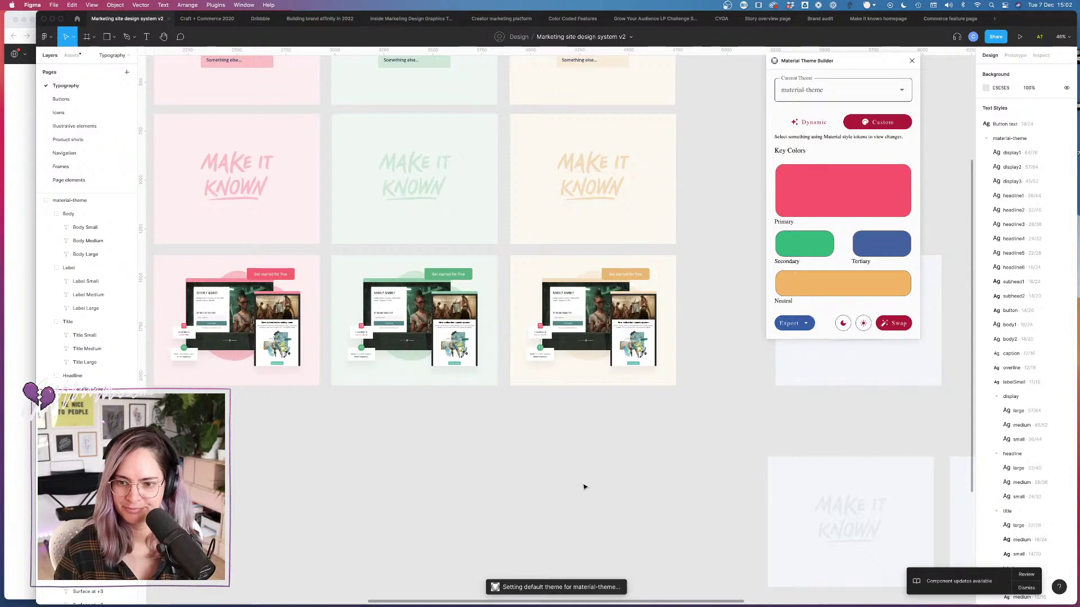
Step: Review the regenerated tonal palettes and add one extended color to the material-theme
scroll(496, 474, "down", 10)
scroll(497, 474, "left", 8)
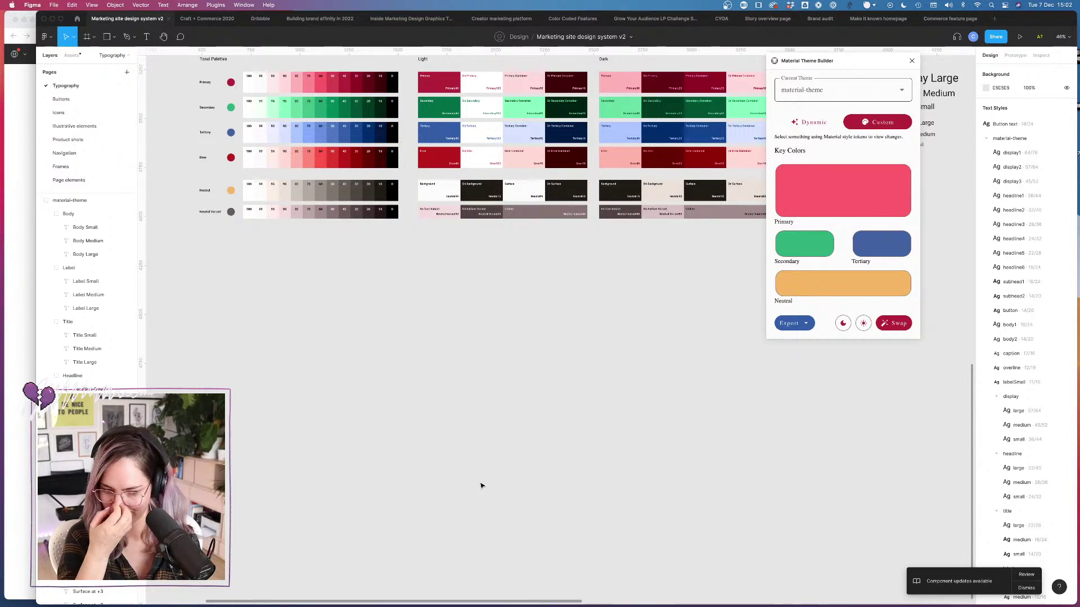
scroll(465, 388, "up", 5)
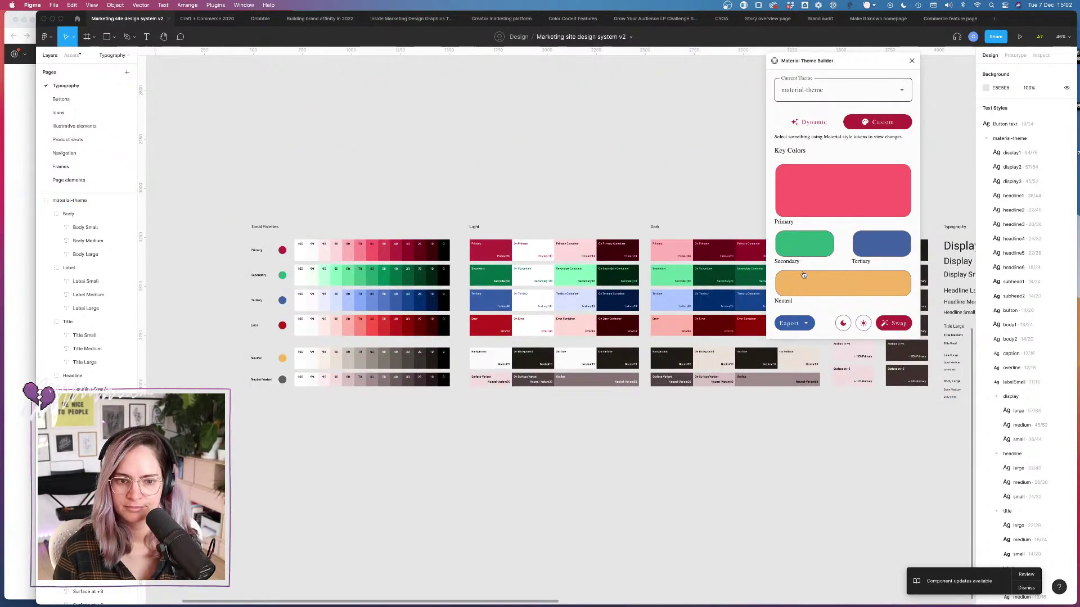
left_click(325, 360)
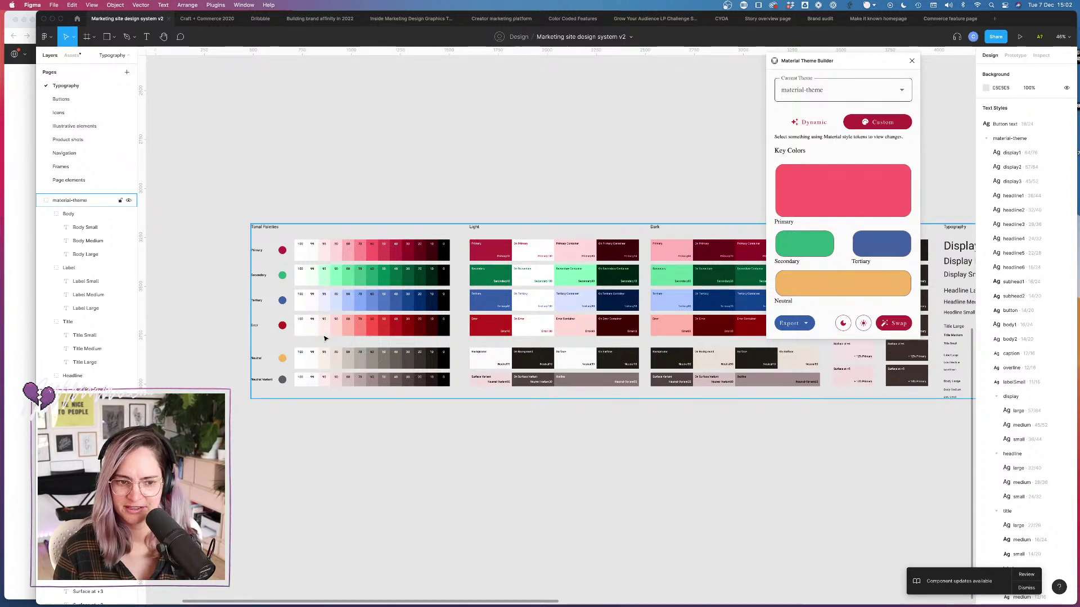
key("Escape")
scroll(843, 236, "down", 2)
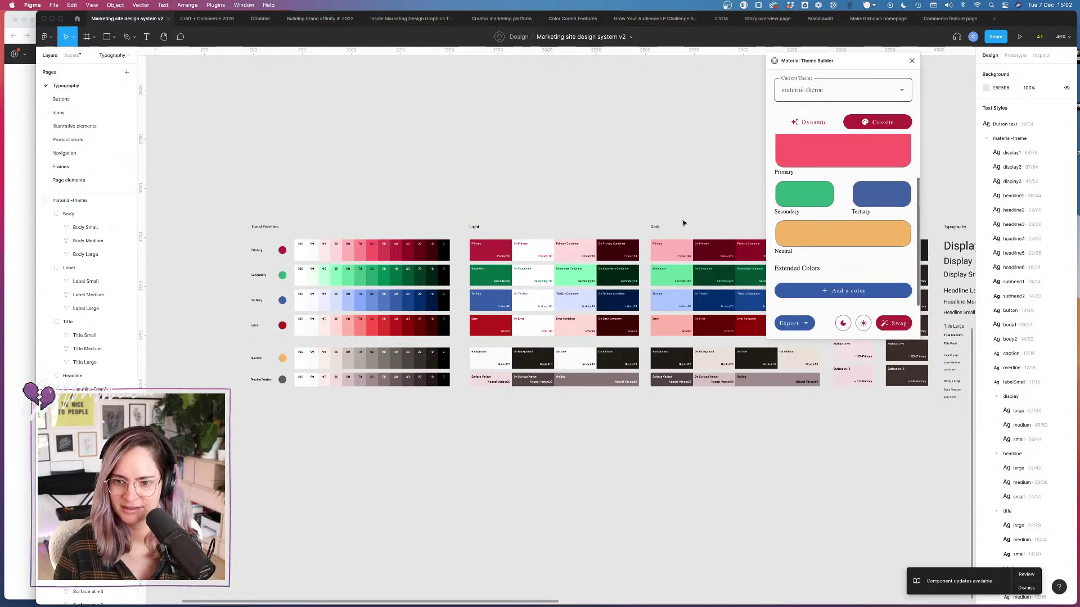
left_click(810, 289)
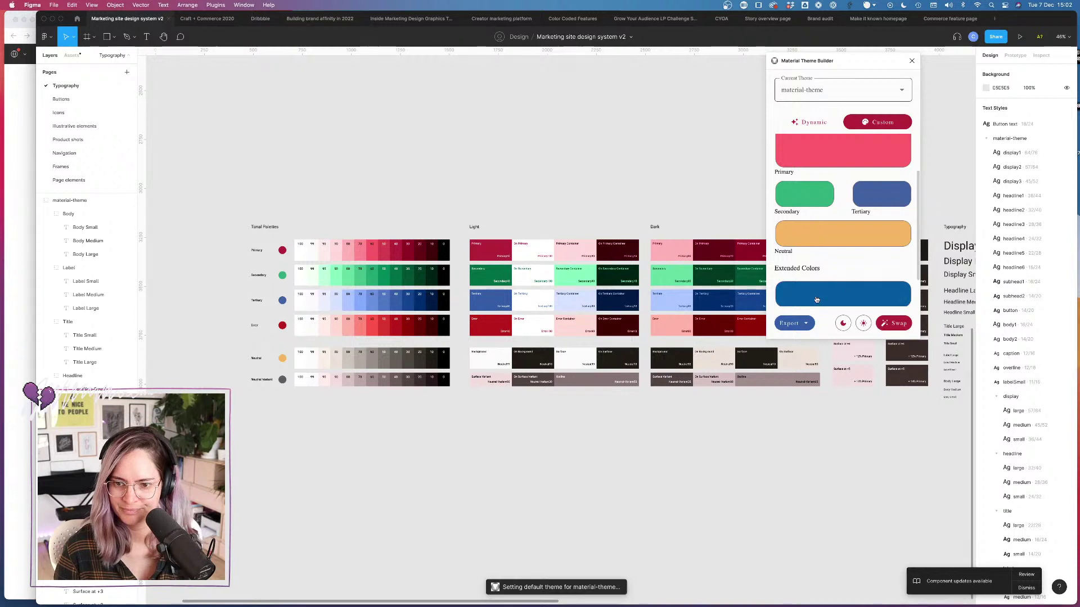
left_click(811, 288)
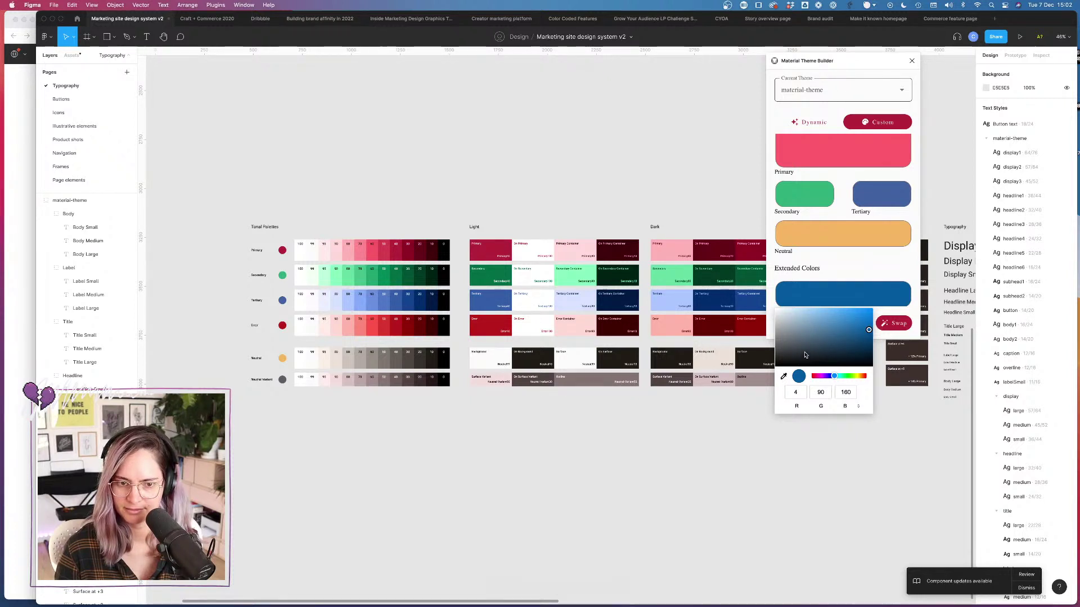
left_click(591, 364)
Step: Set the extended color to orange RGB 255, 181, 82 by sampling the dot beside the Neutral palette row
scroll(590, 365, "right", 5)
scroll(591, 365, "left", 6)
scroll(591, 365, "down", 2)
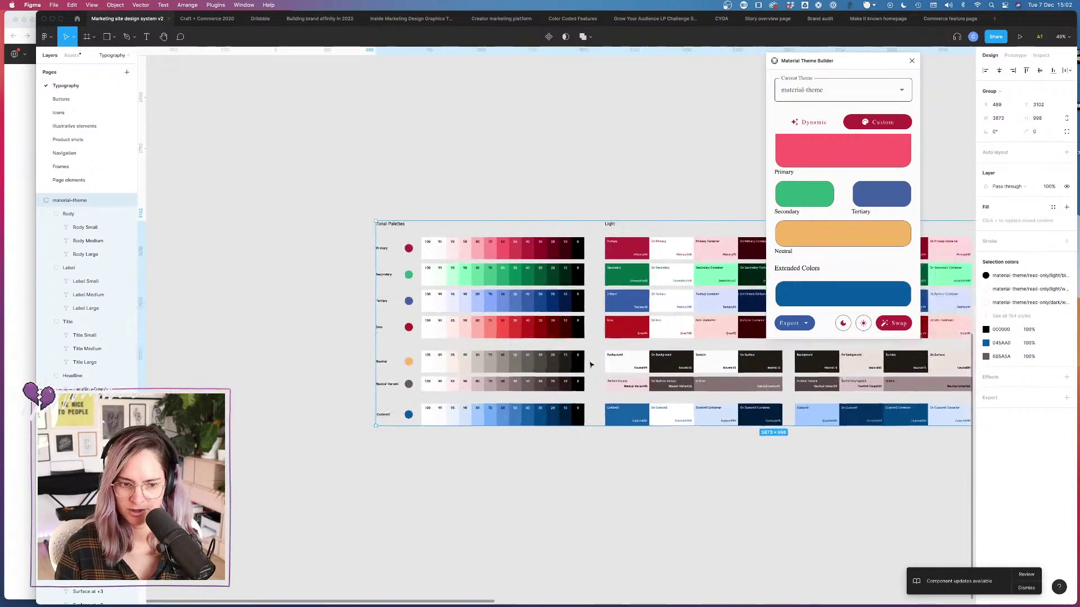
left_click(819, 297)
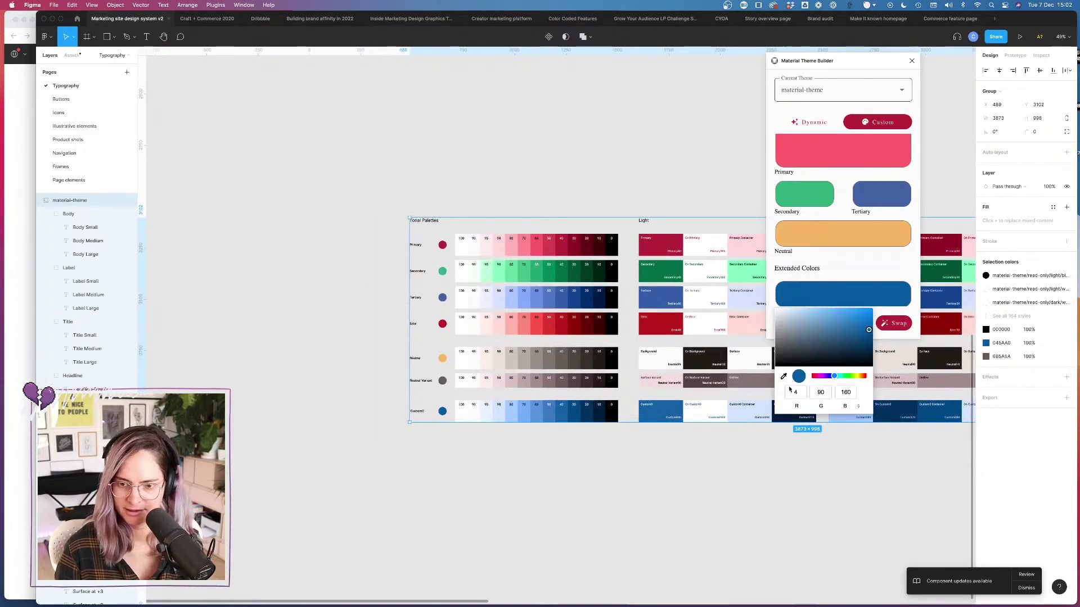
left_click(784, 376)
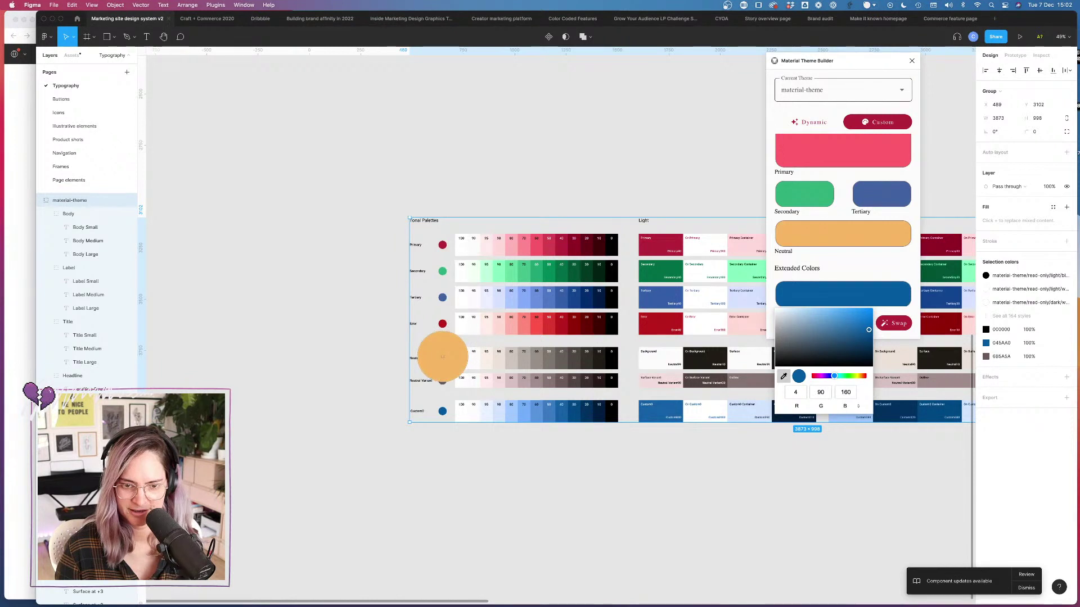
left_click(442, 358)
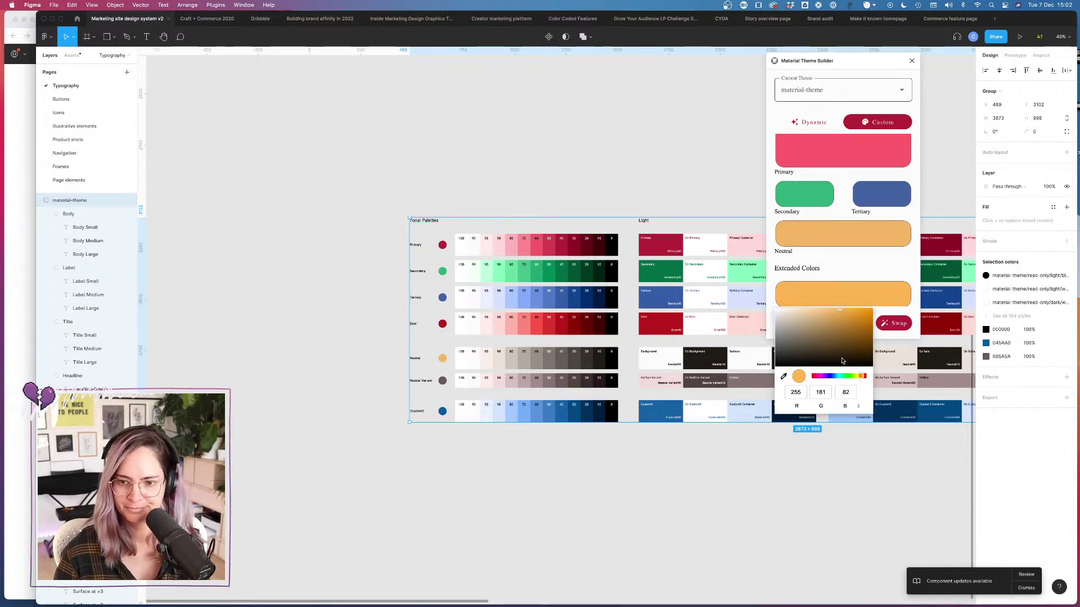
left_click(875, 277)
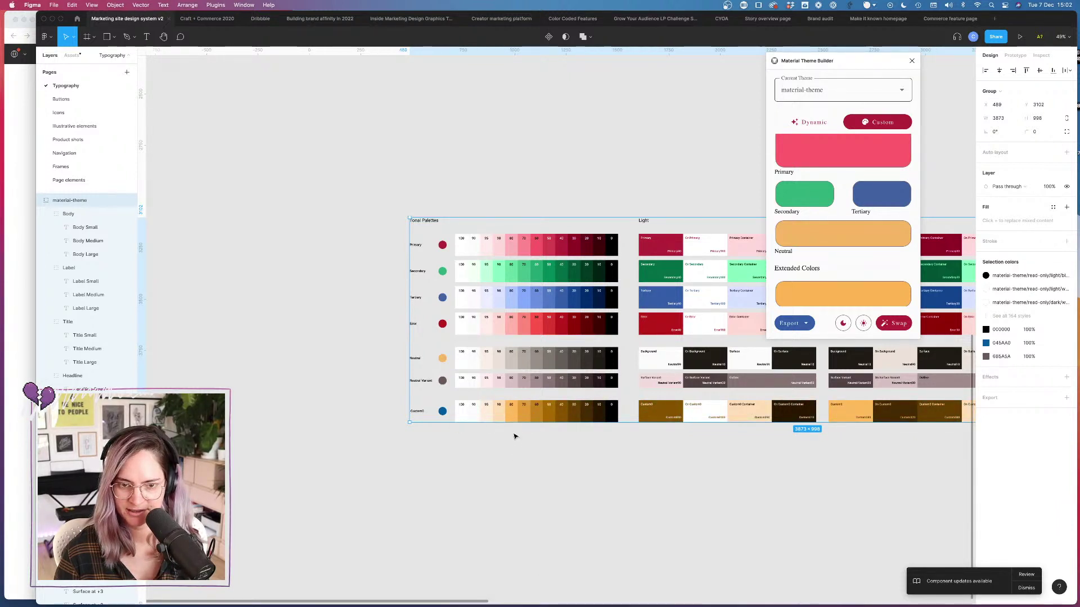
Step: Deselect the material-theme group and examine the tonal palette rows from Primary to Custom0 up close
left_click(514, 436)
scroll(515, 427, "up", 5)
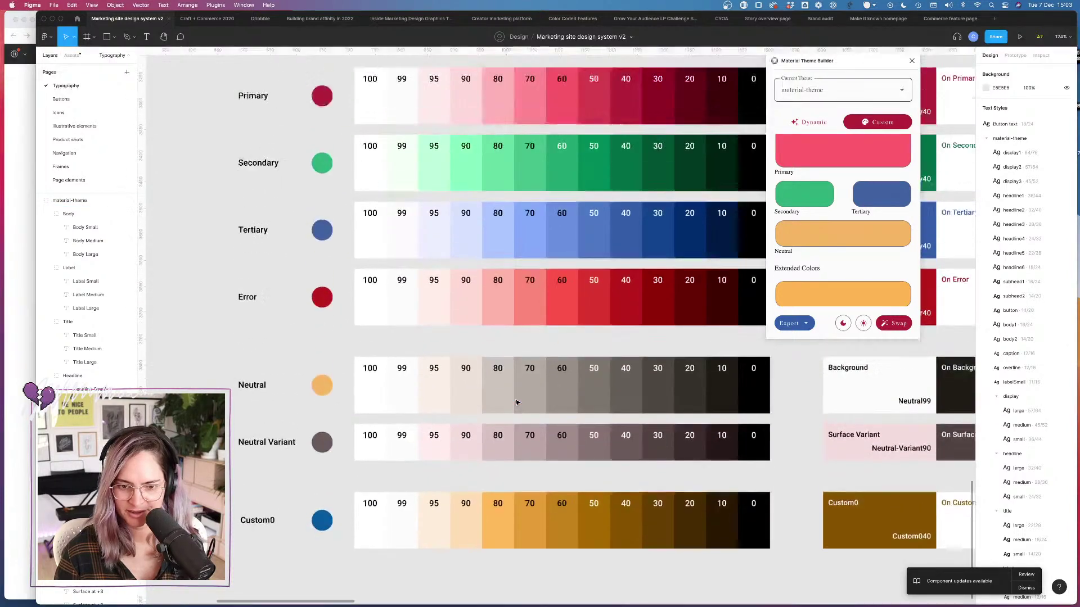
scroll(516, 403, "up", 2)
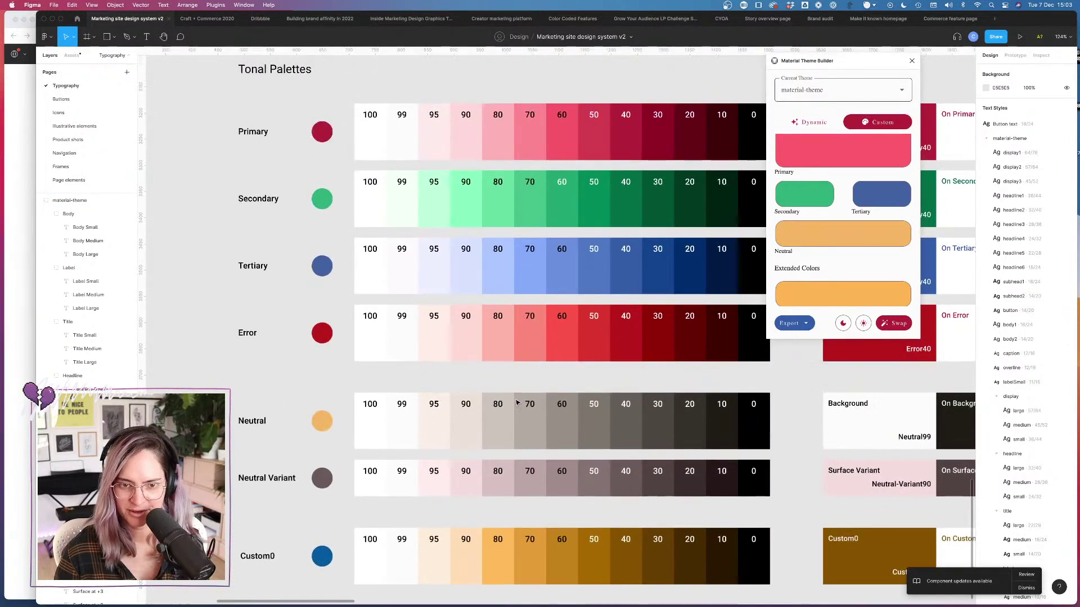
Step: Detach the color style from the Secondary row's green source dot
left_click(326, 202)
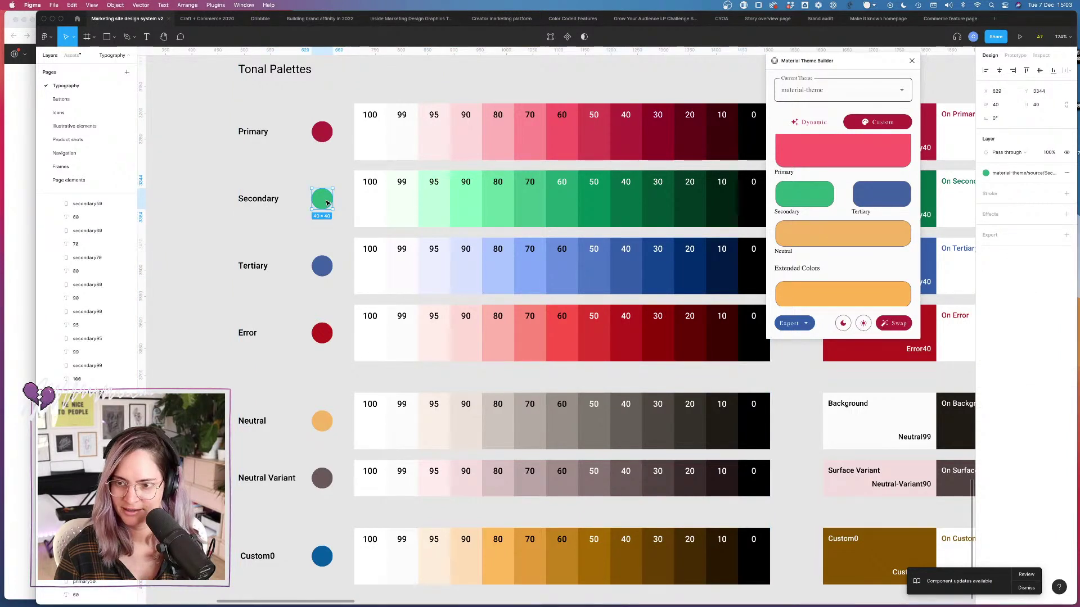
left_click(1066, 172)
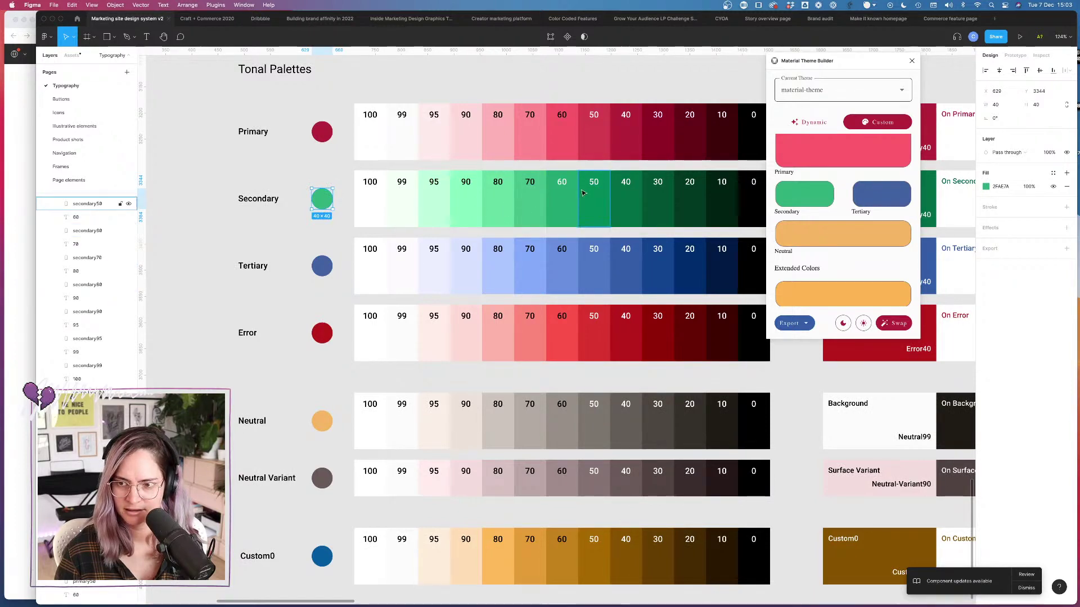
Step: Review the Light and Dark scheme swatches, surface tints and typography samples beside the tonal palettes
scroll(562, 192, "right", 5)
scroll(562, 192, "up", 3)
scroll(582, 193, "right", 2)
scroll(582, 193, "up", 1)
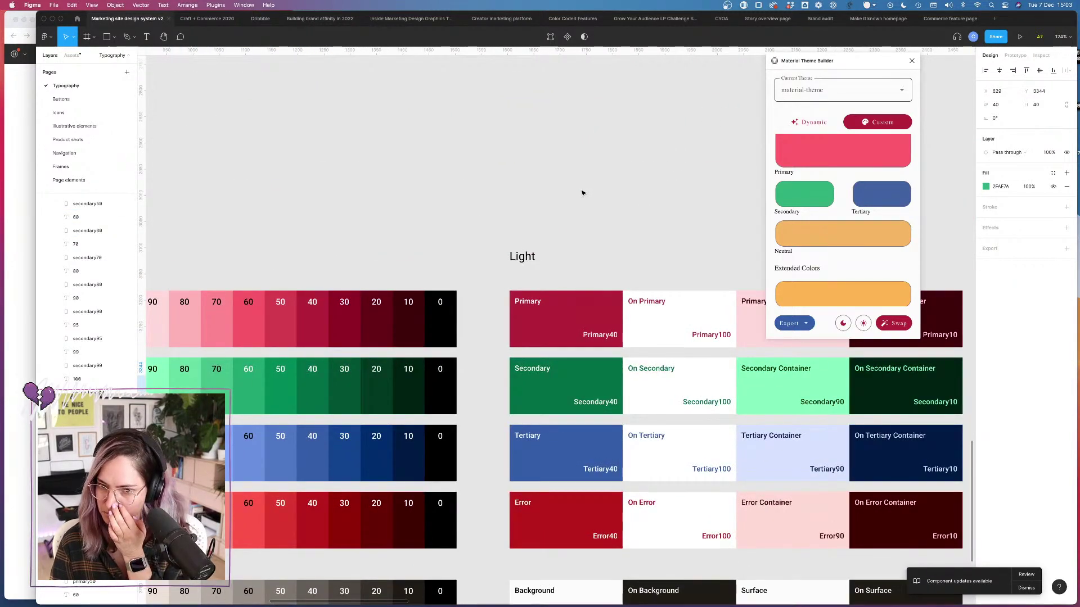
scroll(622, 237, "down", 3)
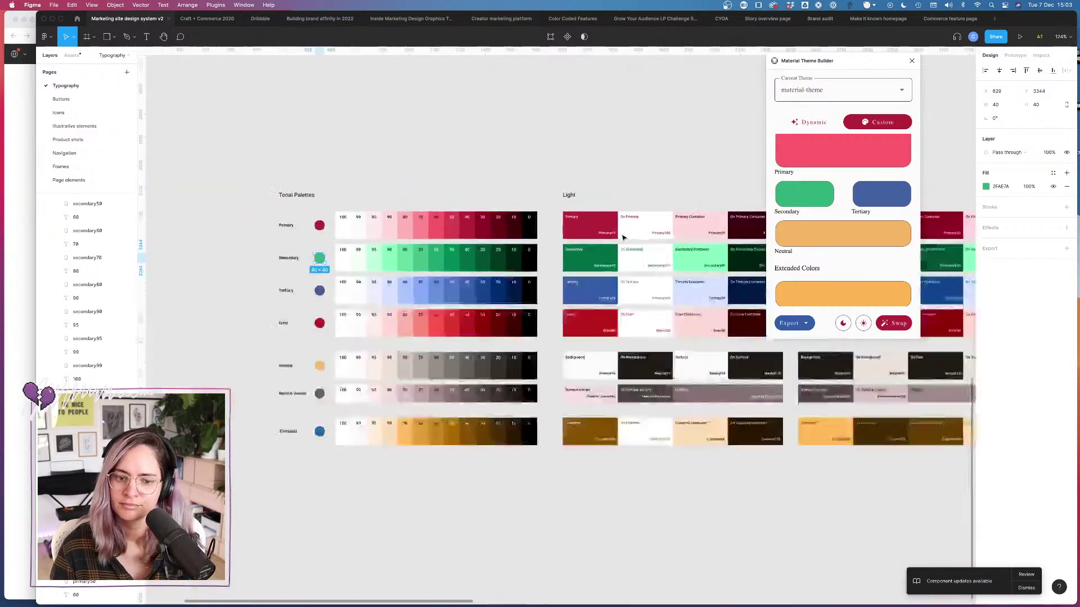
scroll(623, 237, "up", 2)
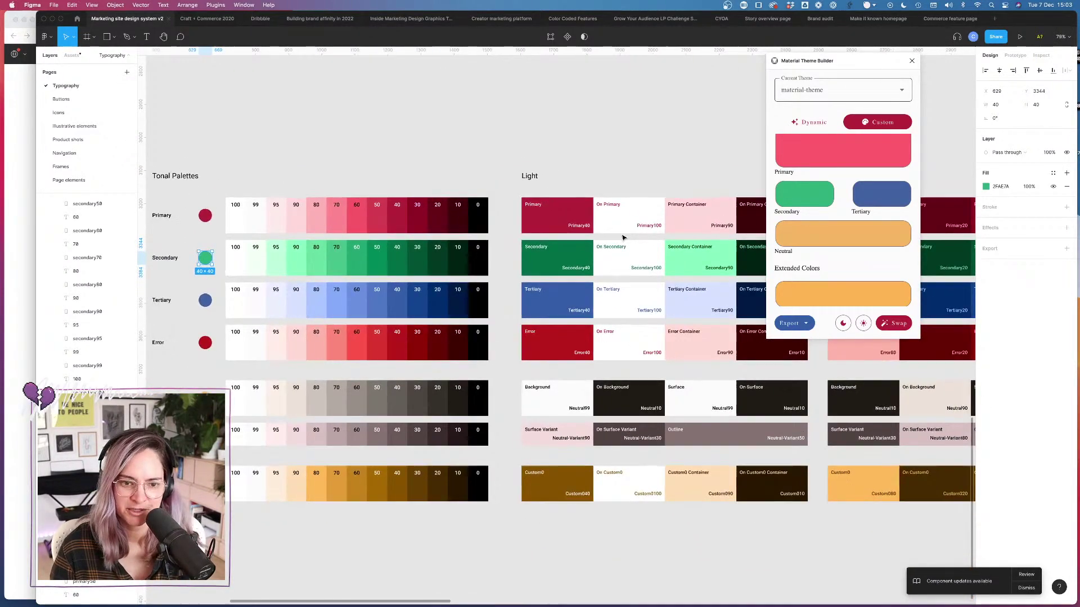
scroll(623, 237, "left", 5)
scroll(623, 237, "right", 8)
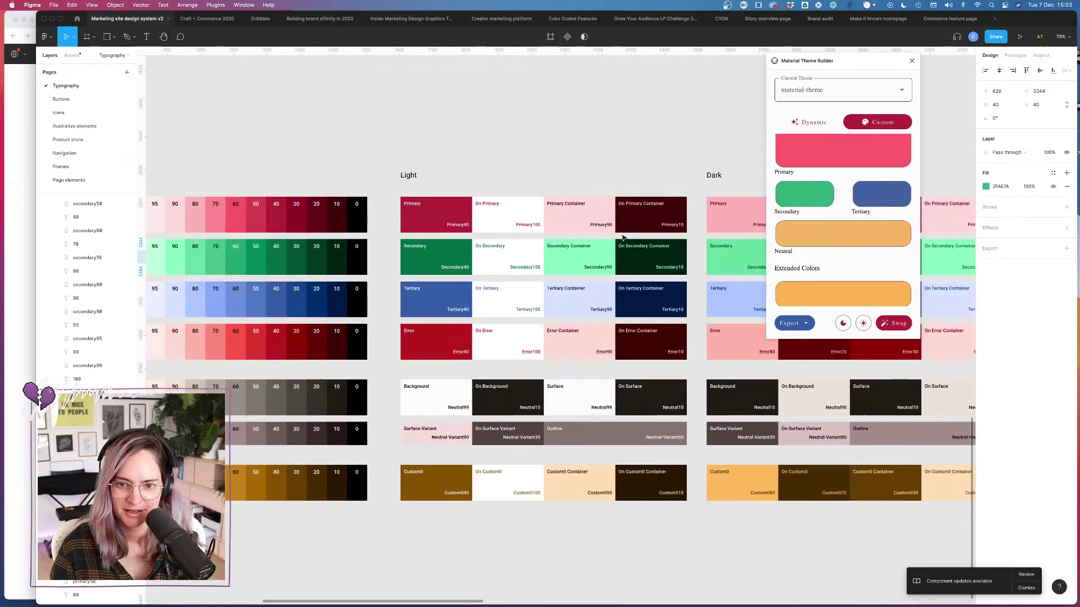
scroll(622, 238, "right", 10)
scroll(623, 236, "left", 10)
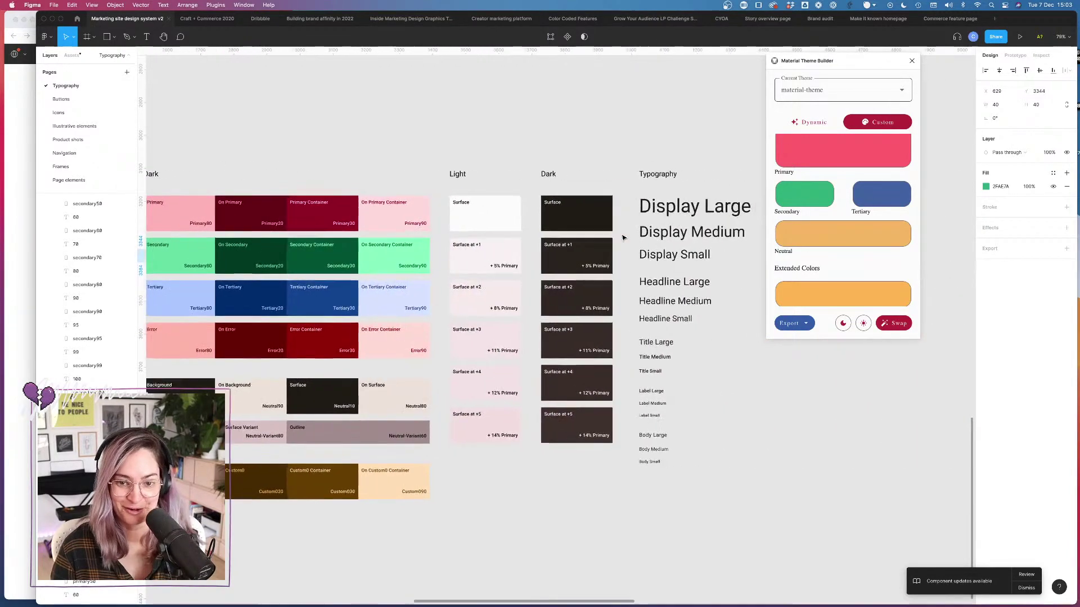
scroll(623, 237, "left", 6)
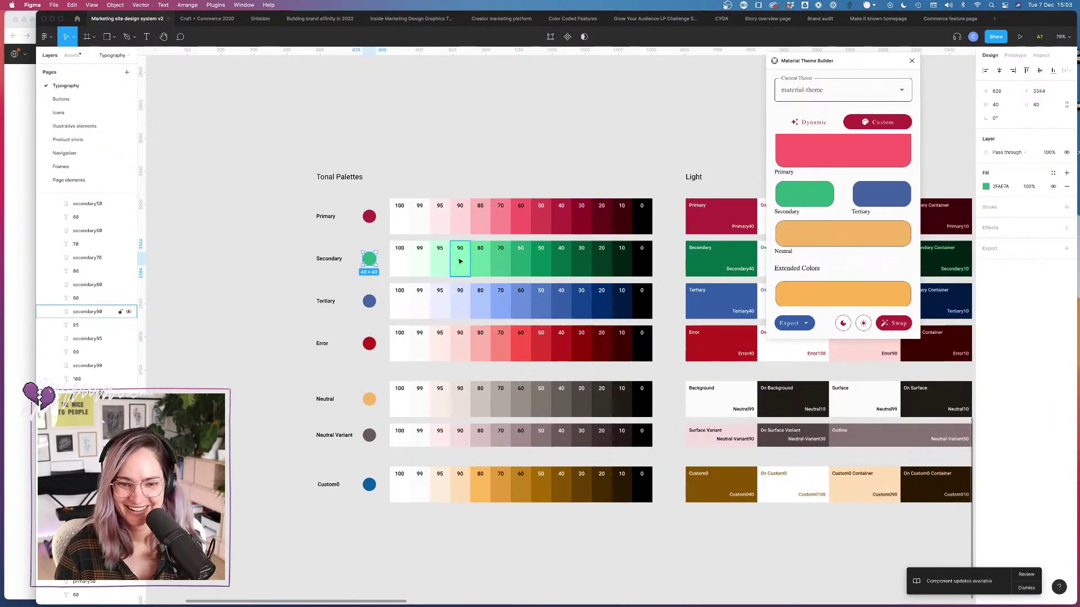
Step: Compare the tonal palette rows from Primary to Custom0 up close, selecting Custom0's tone 90 swatch for inspection
scroll(504, 258, "up", 5)
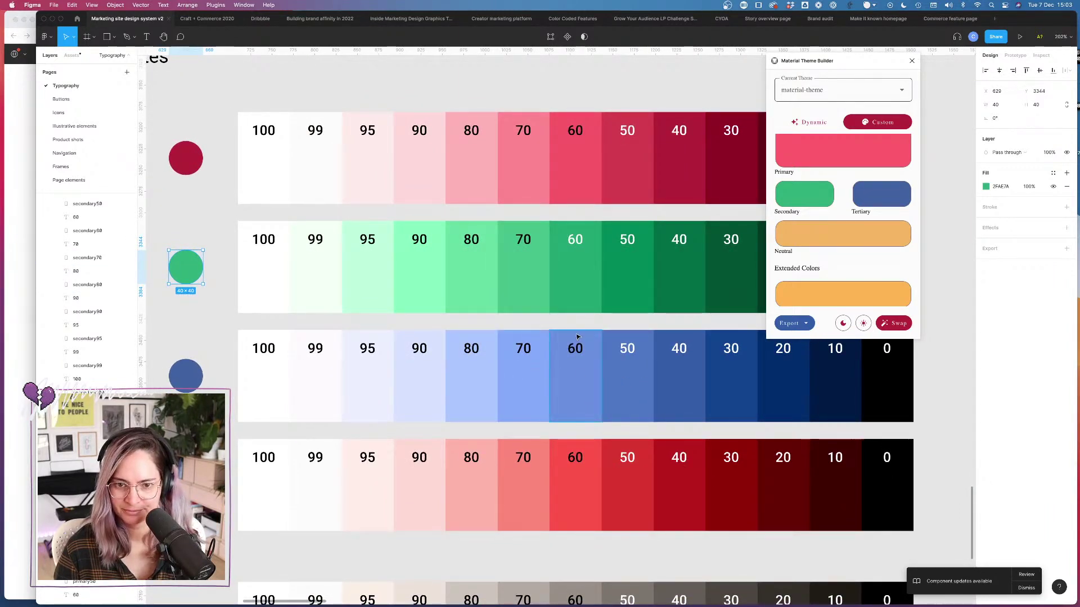
scroll(576, 341, "down", 5)
scroll(576, 337, "down", 5)
scroll(576, 337, "up", 5)
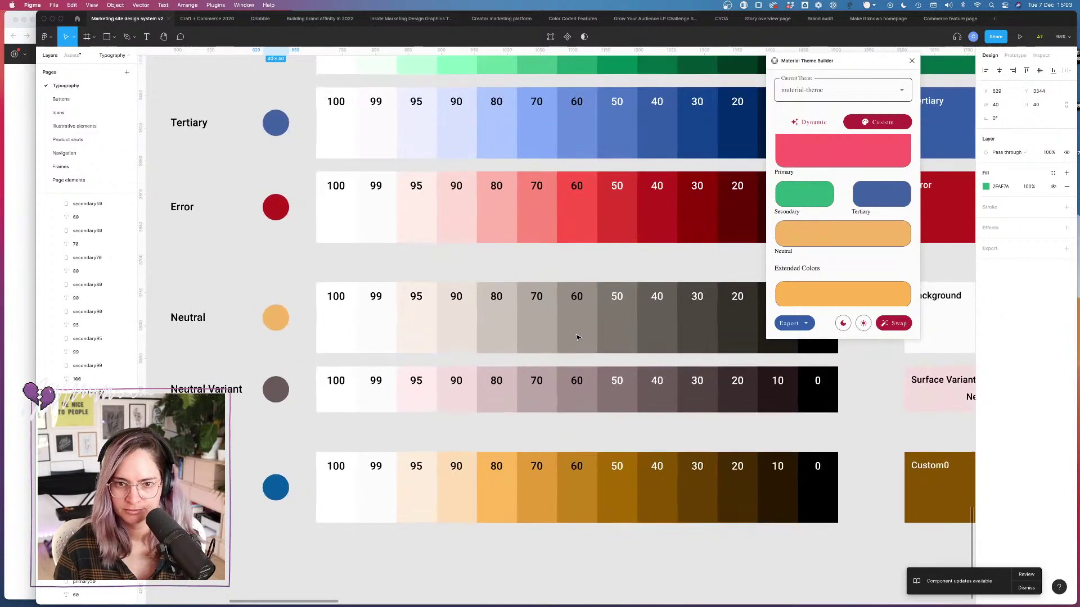
scroll(577, 337, "up", 2)
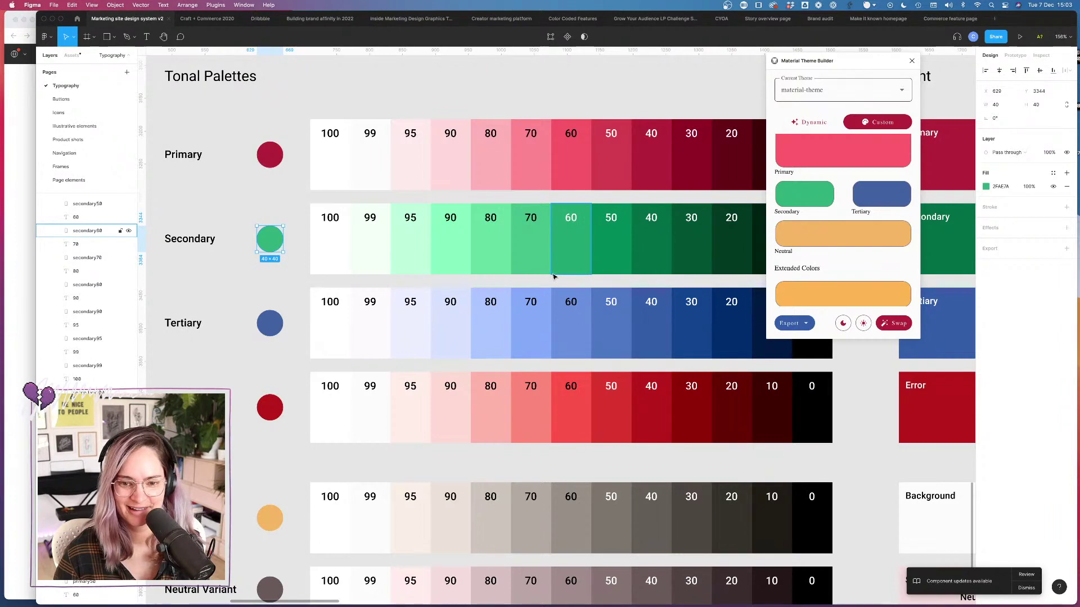
scroll(554, 276, "down", 10)
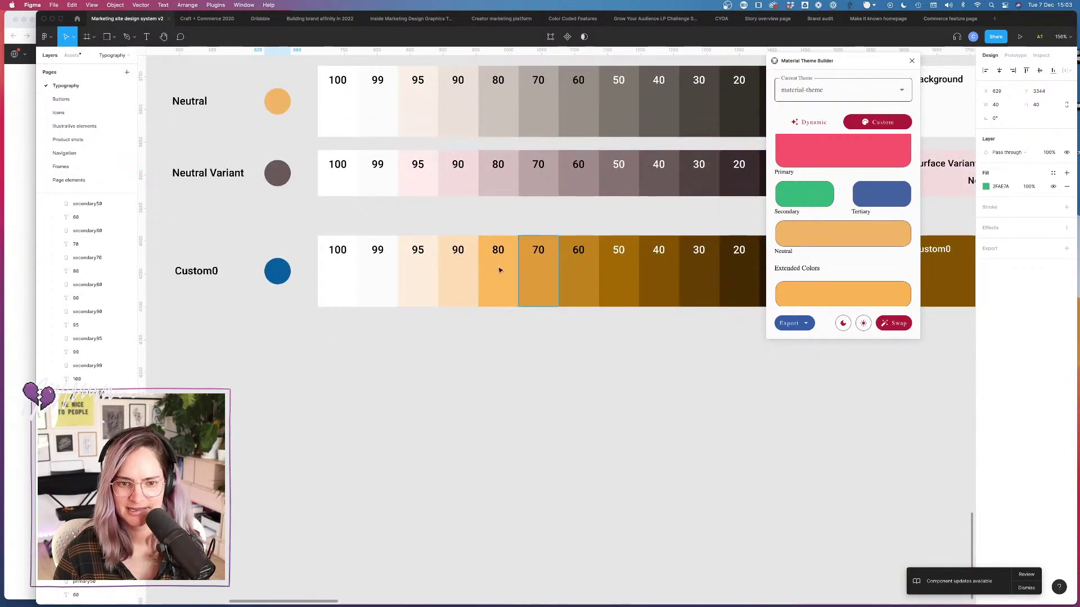
left_click(454, 284)
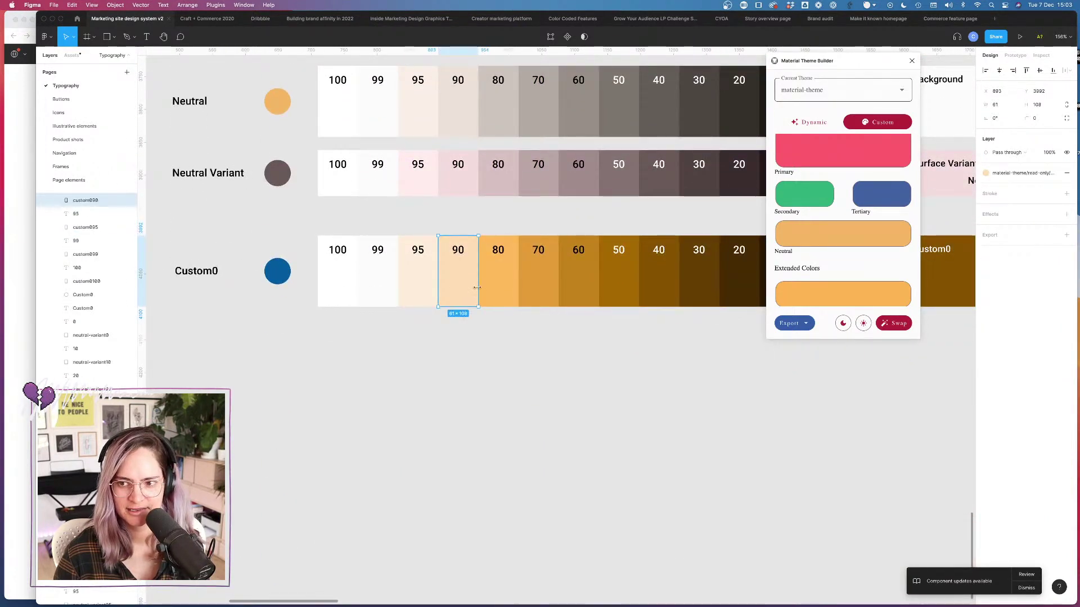
scroll(472, 260, "up", 10)
scroll(473, 261, "down", 4, "ctrl")
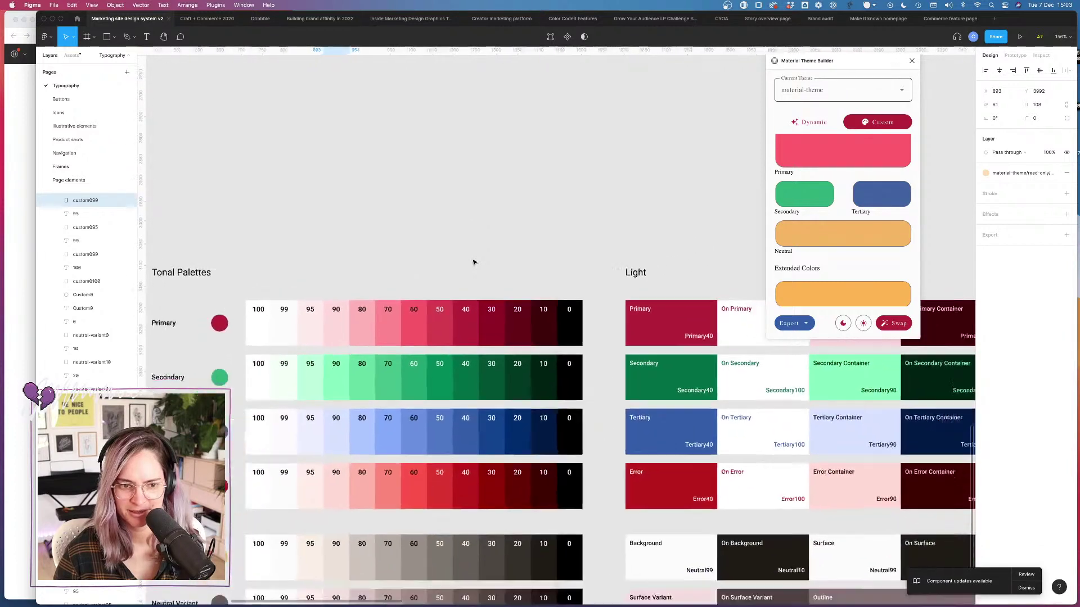
scroll(473, 262, "down", 2)
scroll(382, 301, "up", 3)
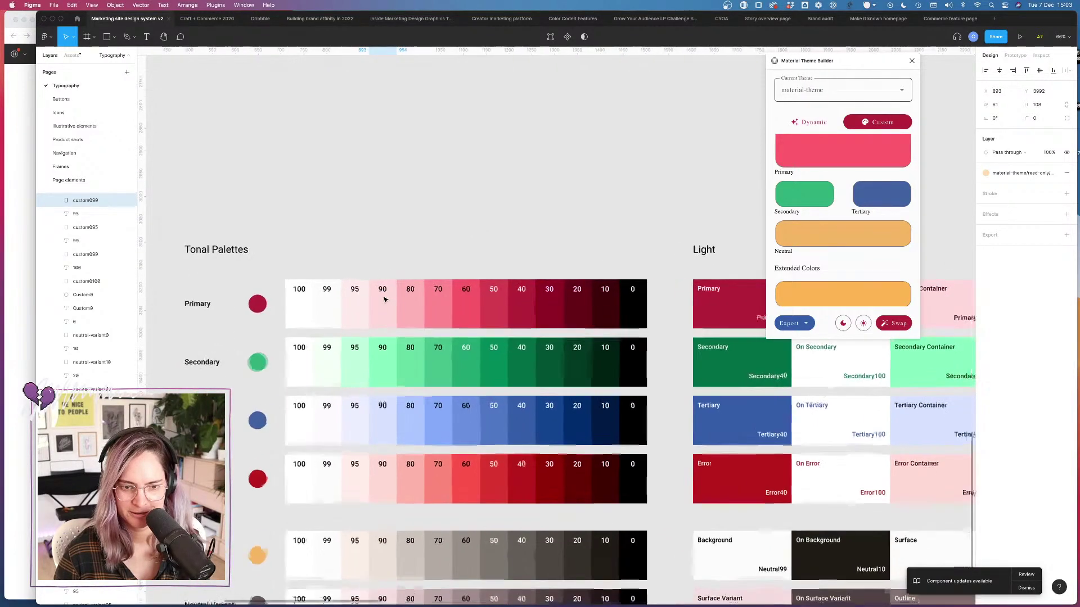
scroll(360, 295, "up", 5)
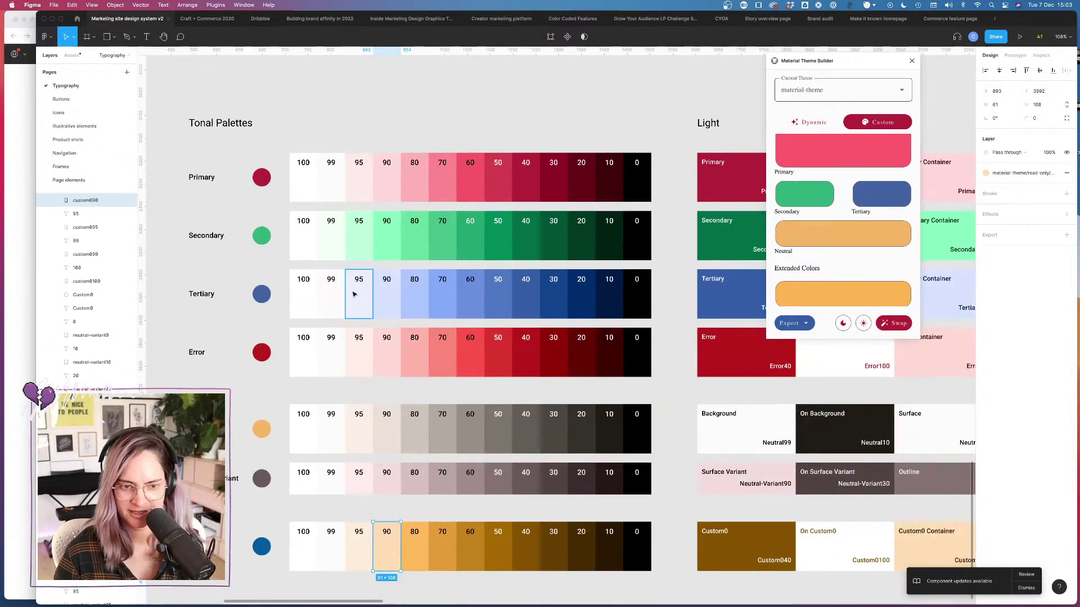
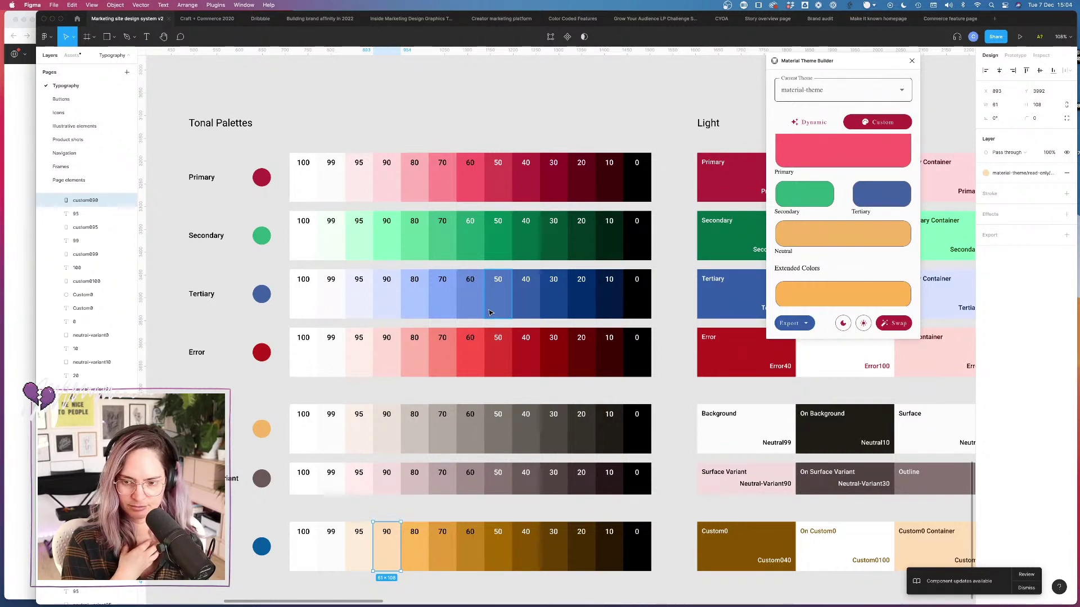
Step: Review the generated Dark scheme and compare the material-theme palettes with the brand color grid and colored mockups above
scroll(489, 313, "right", 15)
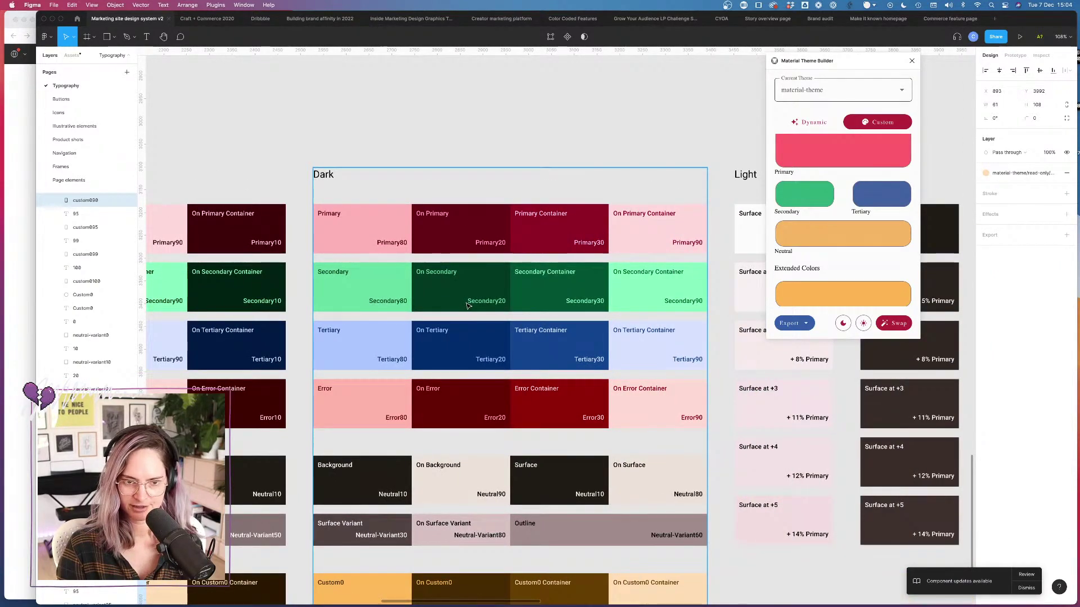
scroll(467, 306, "right", 6)
scroll(467, 307, "down", 8)
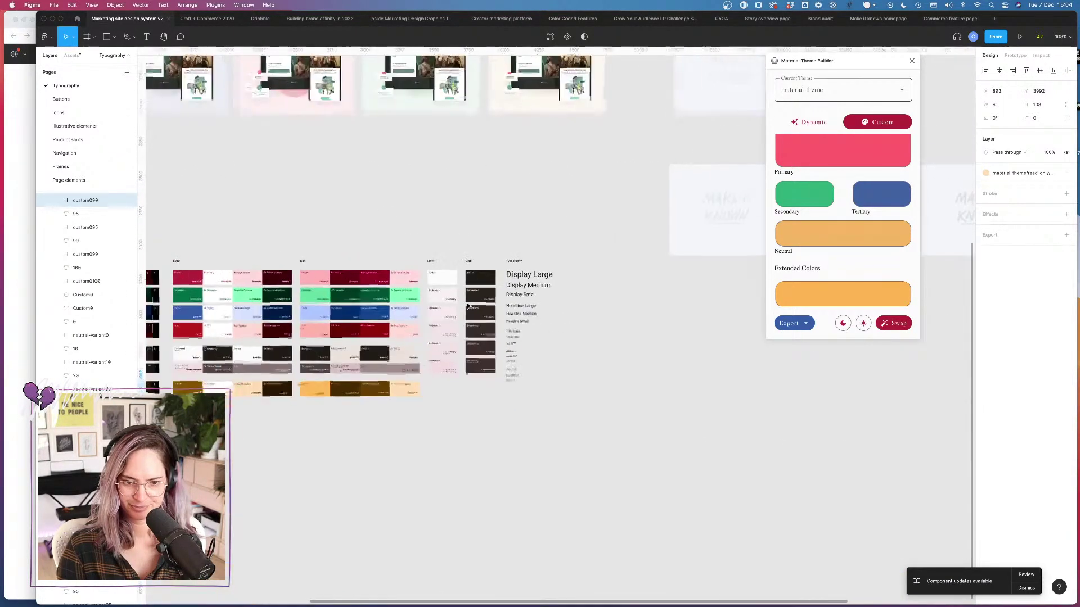
scroll(467, 308, "up", 5)
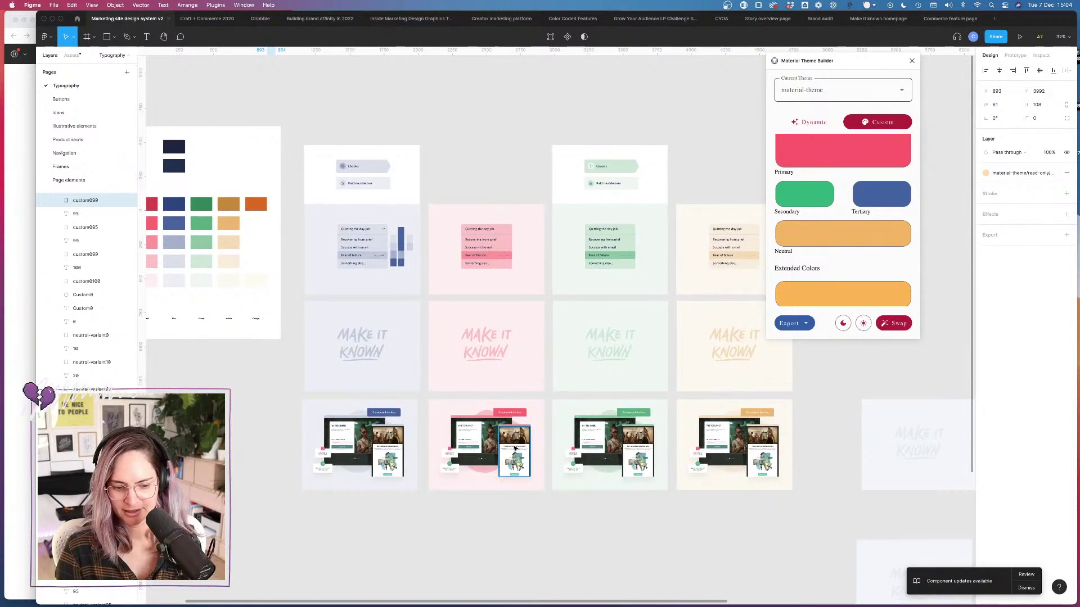
scroll(458, 470, "down", 6)
scroll(457, 470, "left", 3)
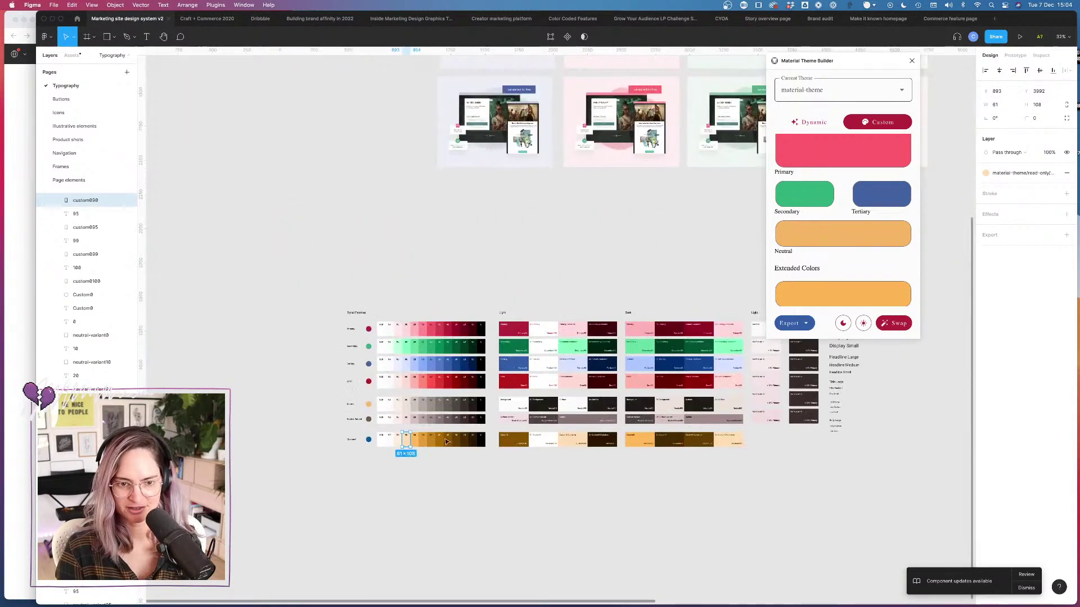
scroll(466, 374, "up", 5)
scroll(466, 373, "right", 2)
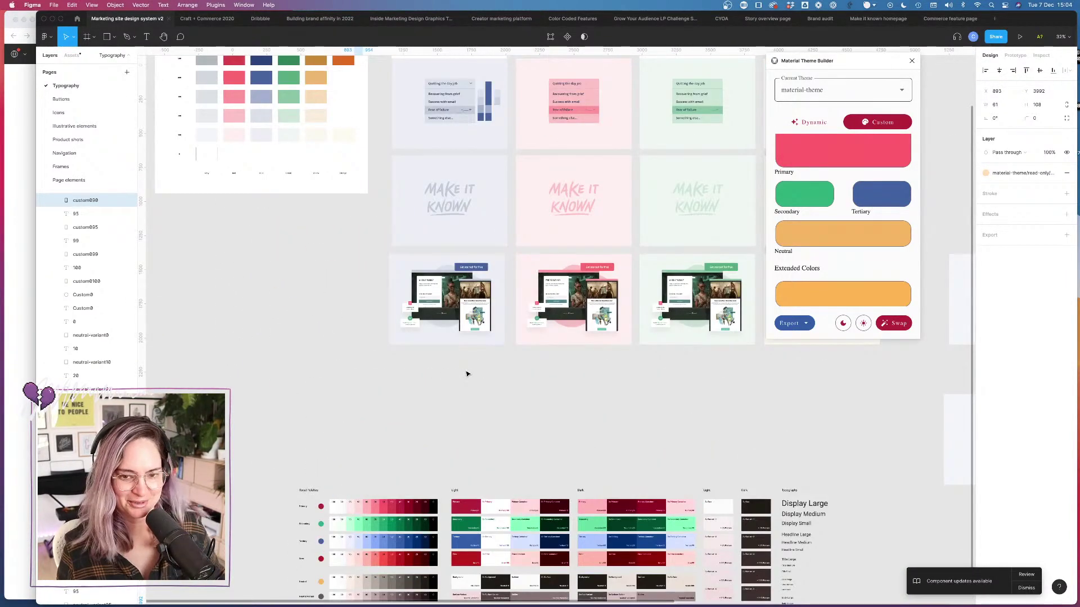
Step: Deselect the Custom0 swatch and close the Material Theme Builder plugin
left_click(555, 404)
left_click(911, 61)
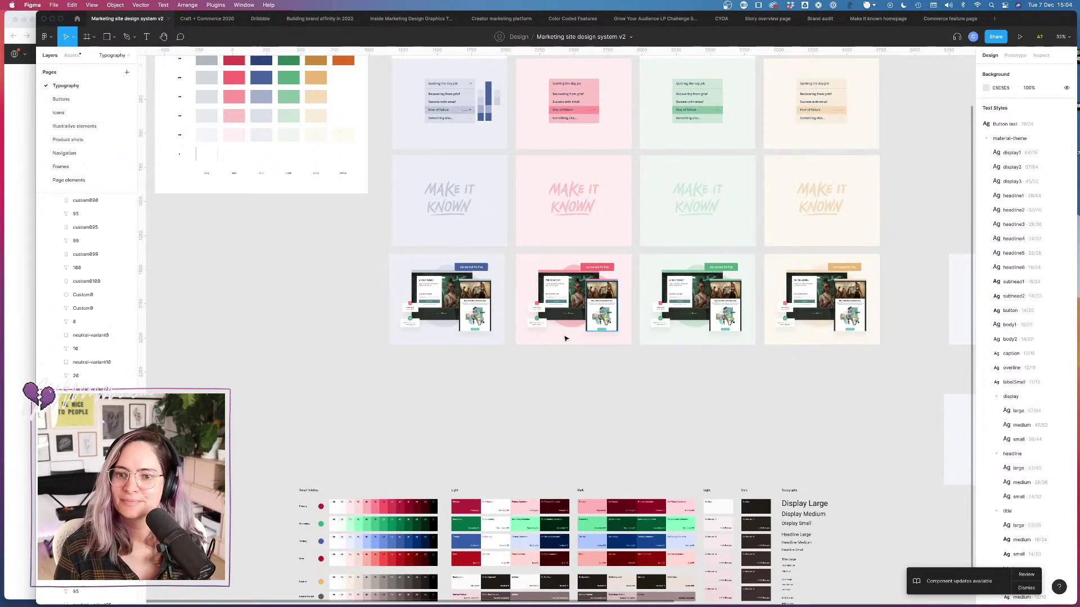
Step: Inspect the fill of the blue "MAKE IT KNOWN" lettering and compare it with the blue mockup below
scroll(562, 320, "up", 5)
scroll(562, 321, "left", 2)
scroll(555, 296, "up", 10)
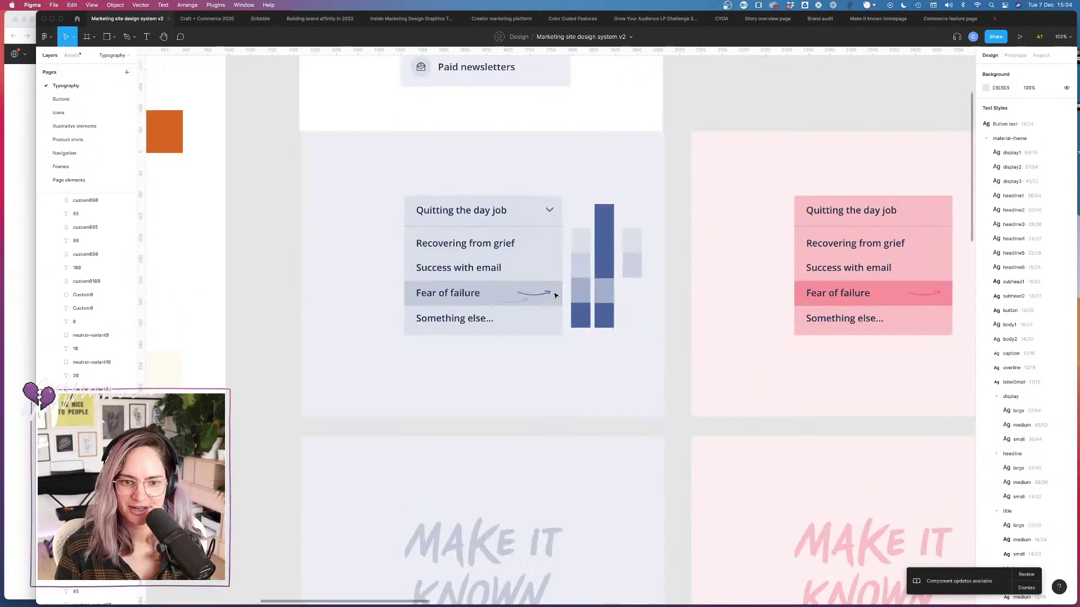
scroll(555, 296, "down", 3)
left_click(514, 325)
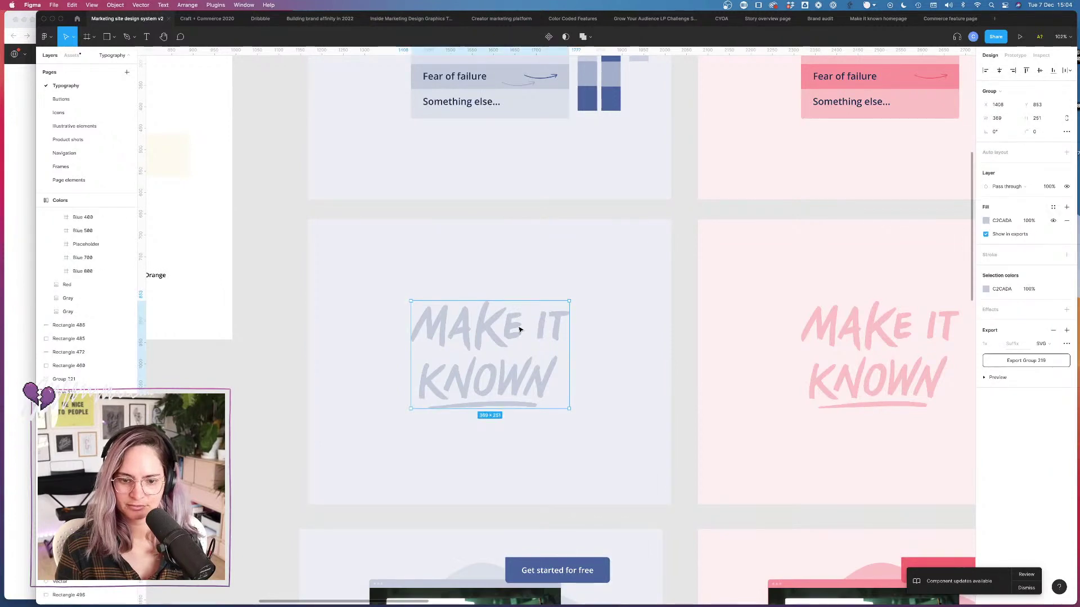
scroll(517, 327, "down", 2)
scroll(520, 330, "down", 5)
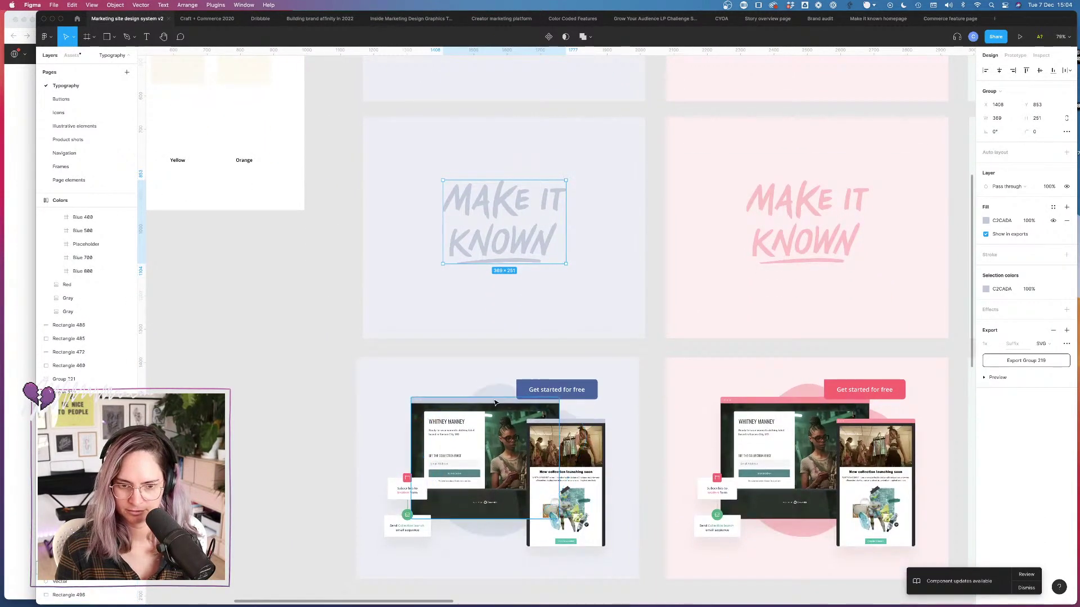
scroll(495, 378, "up", 5)
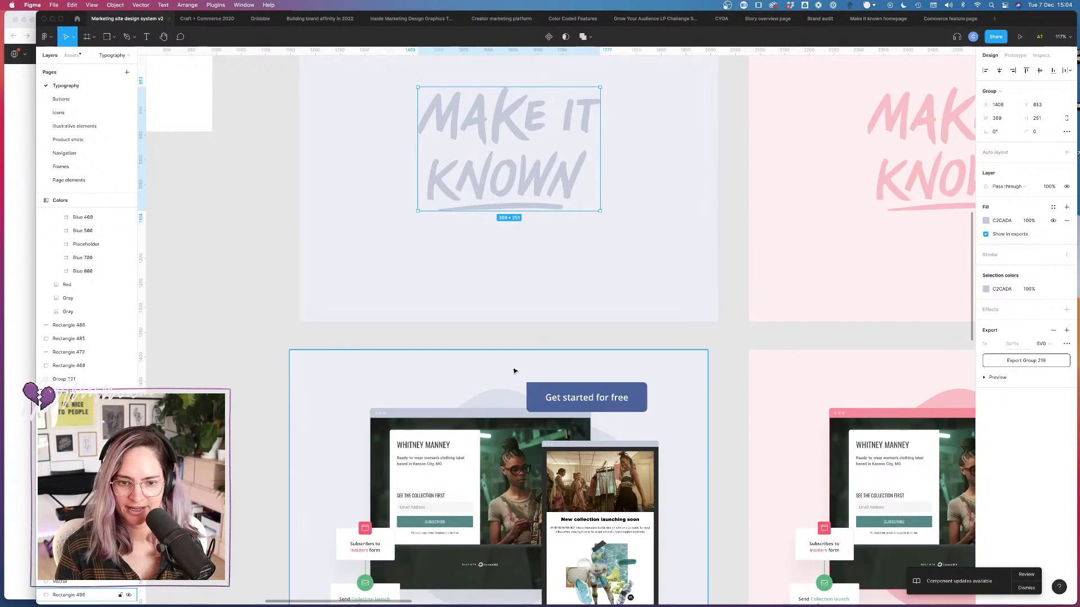
Step: Select the light blue segment in the middle column of bars beside the blue dropdown mockup to inspect its fill
scroll(508, 374, "up", 15)
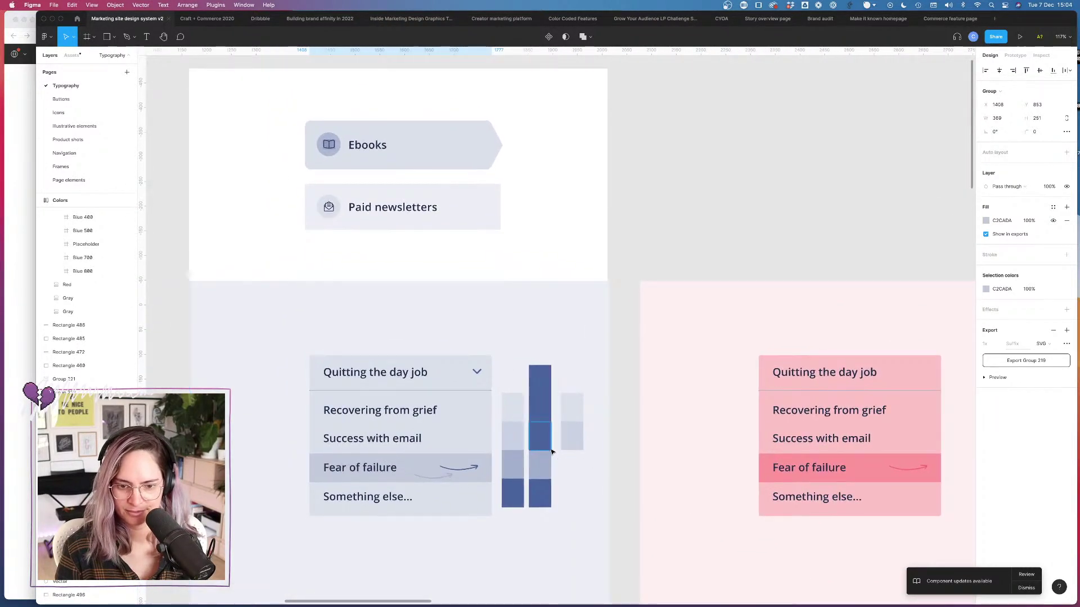
scroll(526, 439, "up", 5)
double_click(533, 484)
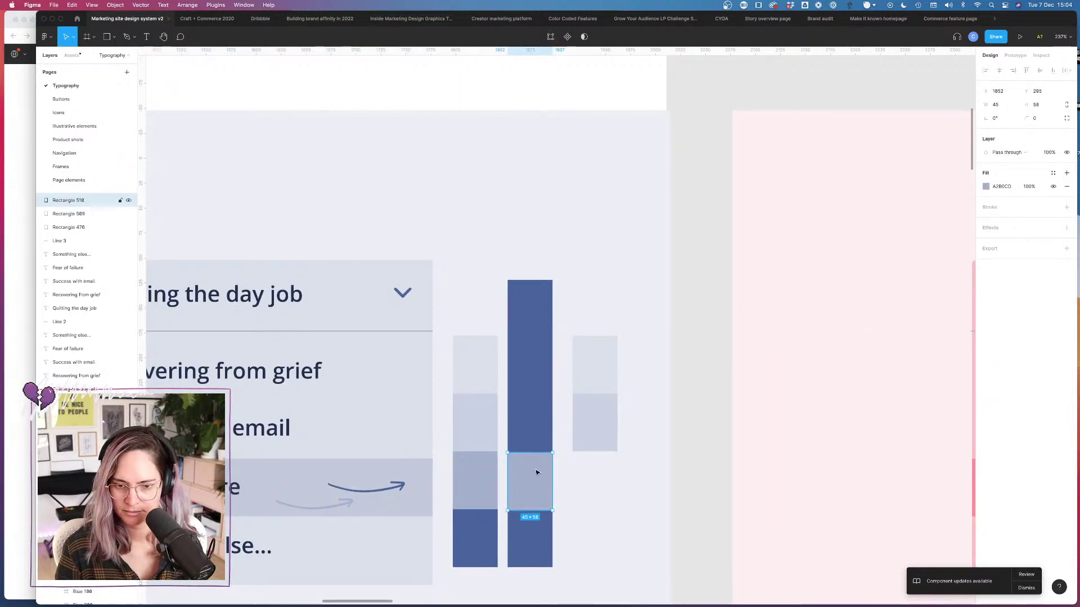
Step: Add a copy of the Blue 400 swatch directly above the light blue swatch in the middle column
left_click(489, 478)
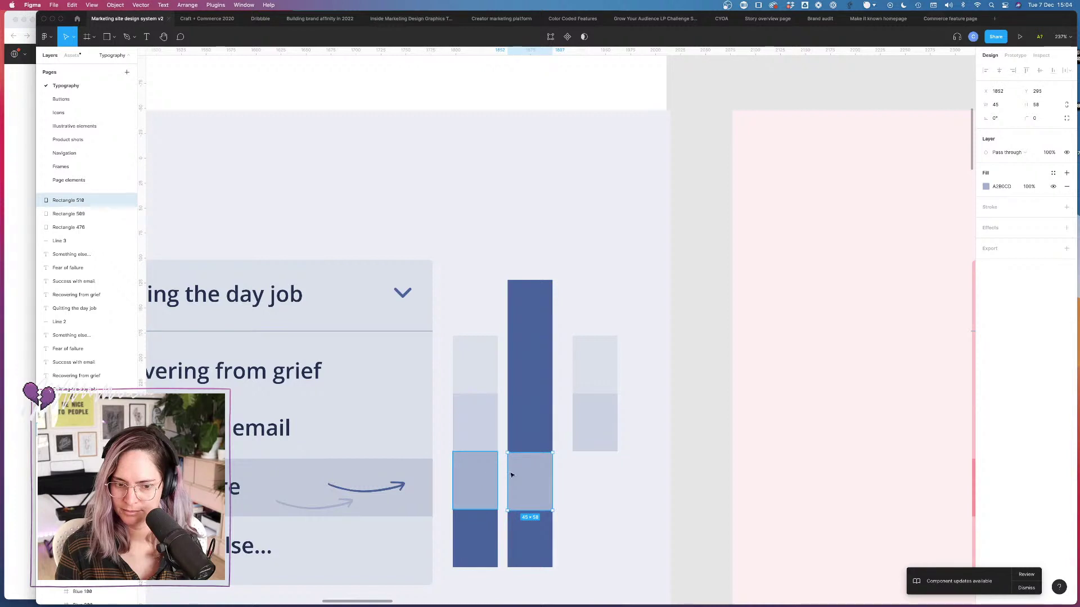
key("super+v")
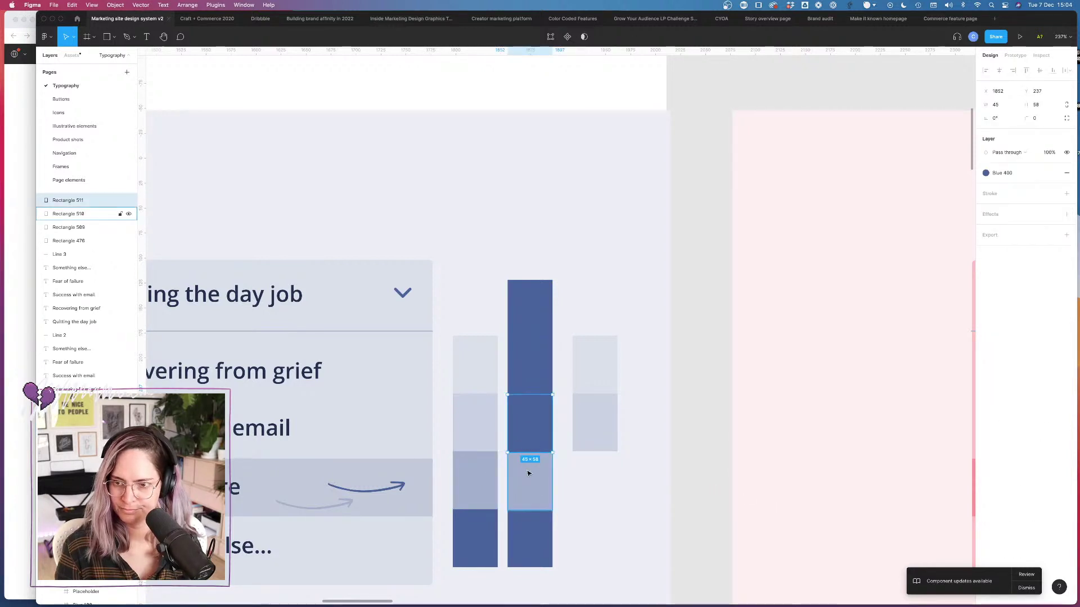
Step: Compare the HSL fills of the light and bottom dark swatches in the middle column, and set the light swatch's lightness to 70
left_click(529, 472)
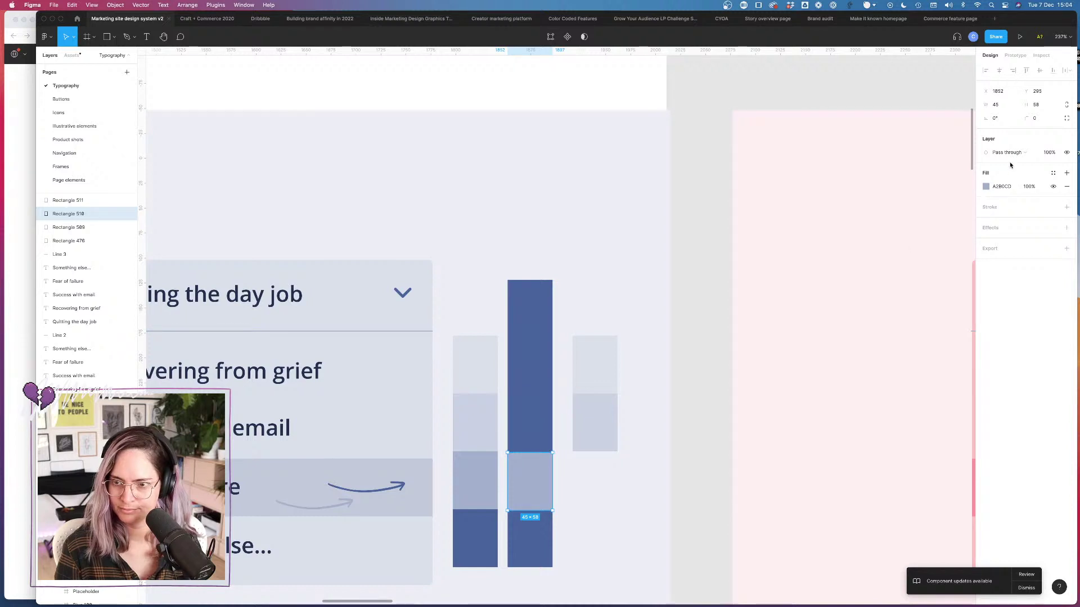
left_click(985, 186)
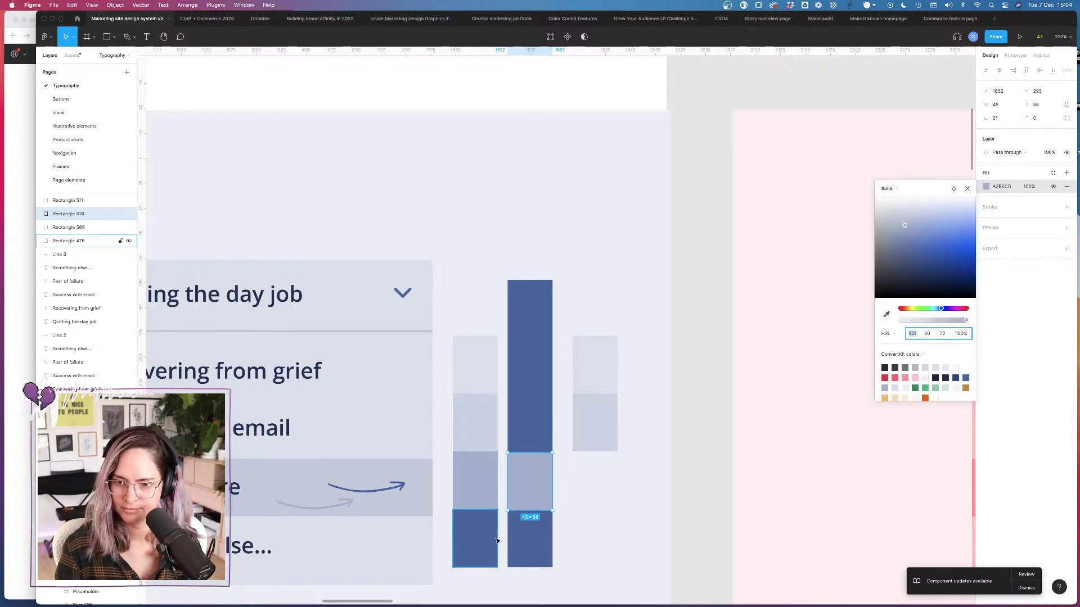
left_click(529, 538)
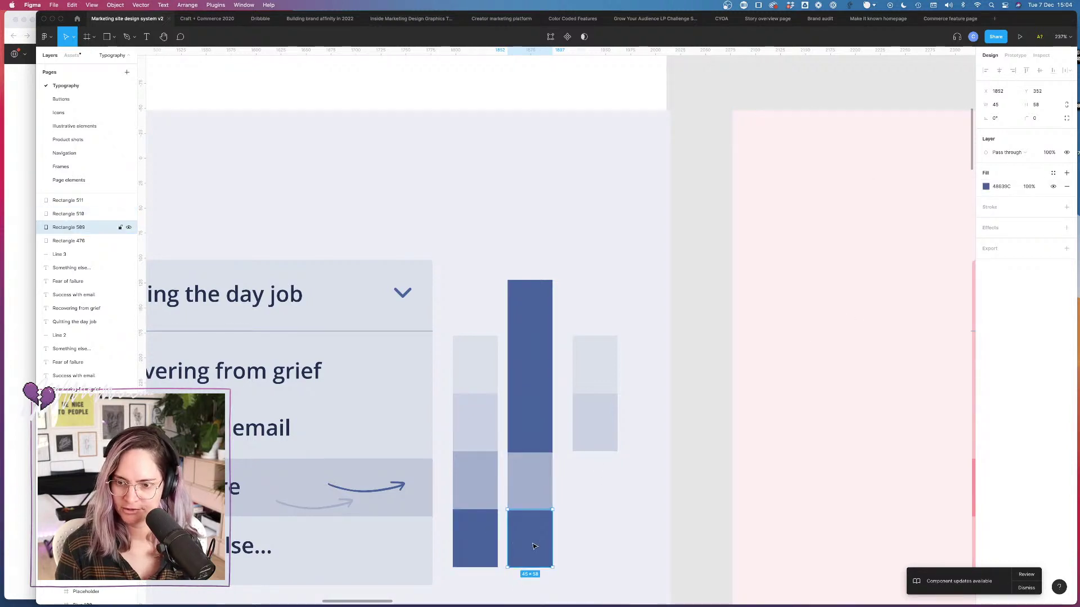
left_click(985, 186)
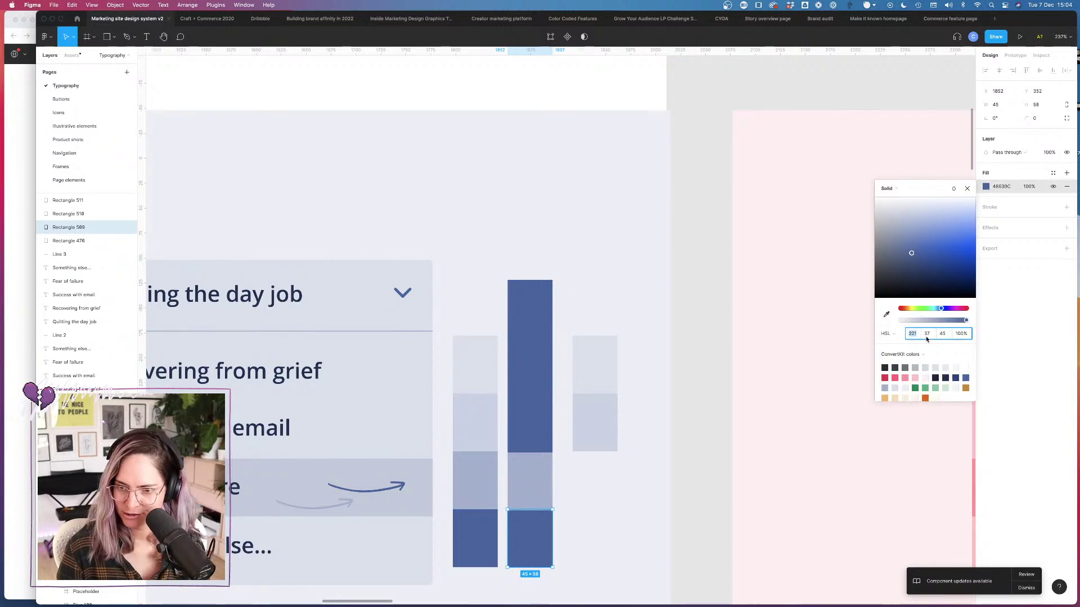
left_click(535, 484)
left_click(987, 188)
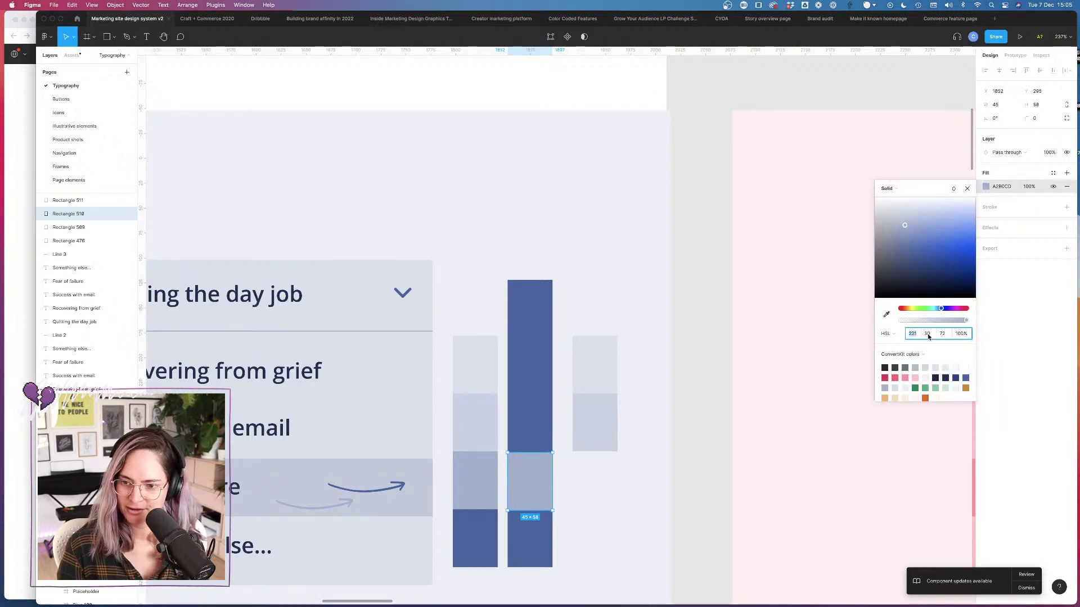
left_click(945, 335)
key("Up")
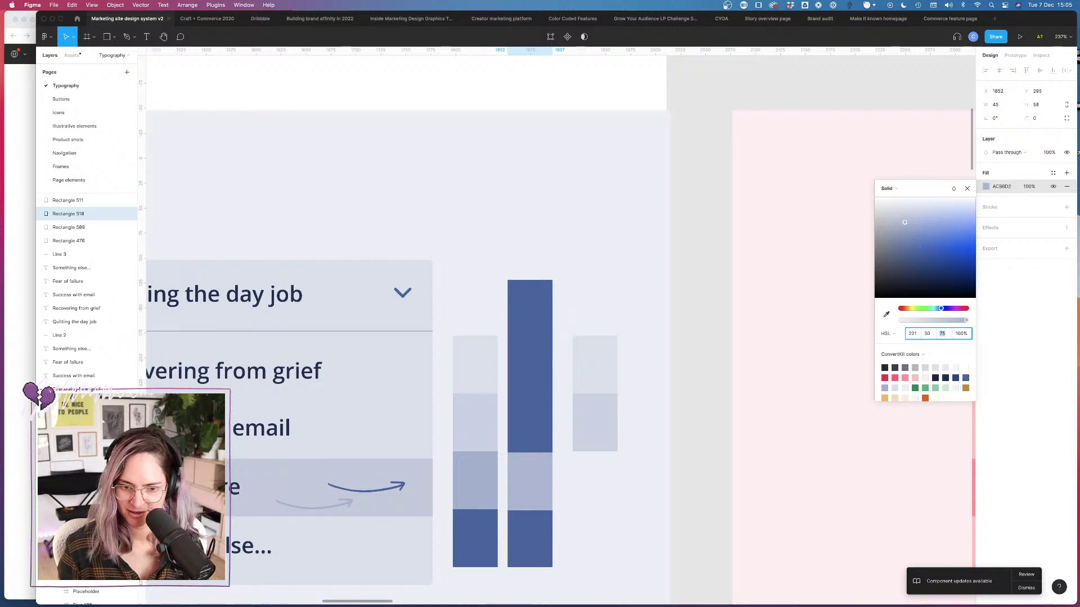
key("Down")
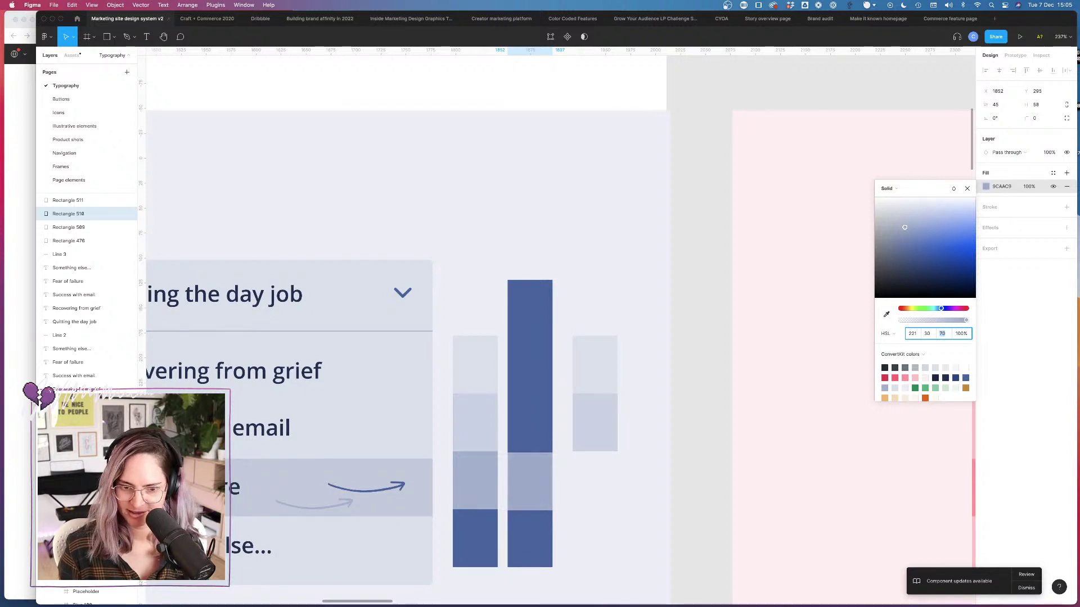
Step: Check the bottom dark swatch's HSL fill, and try higher saturation values on the light swatch above it before restoring its original saturation
left_click(545, 531)
left_click(985, 186)
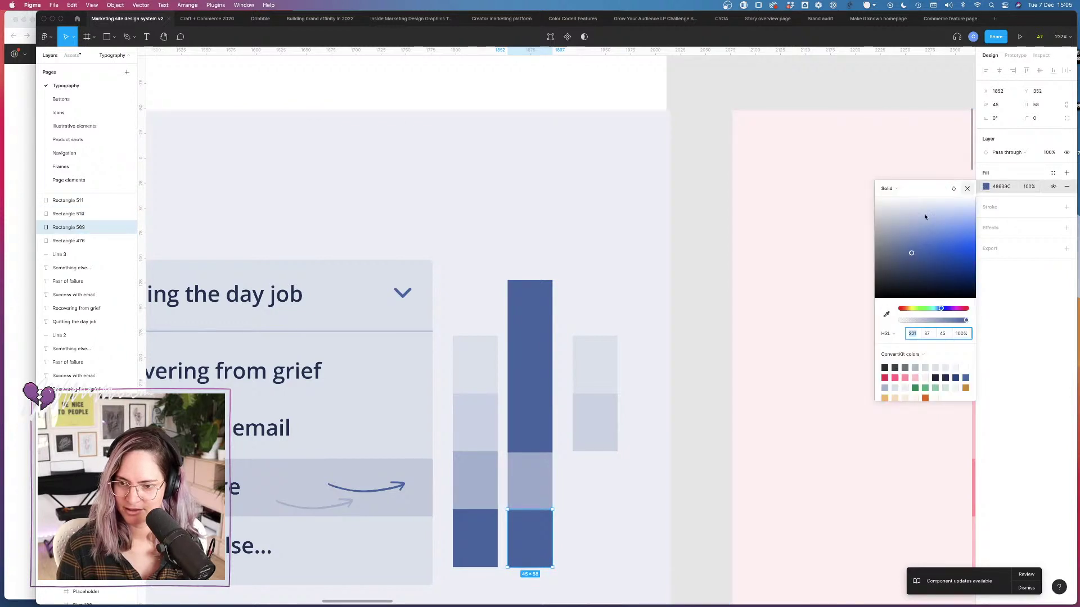
left_click(524, 482)
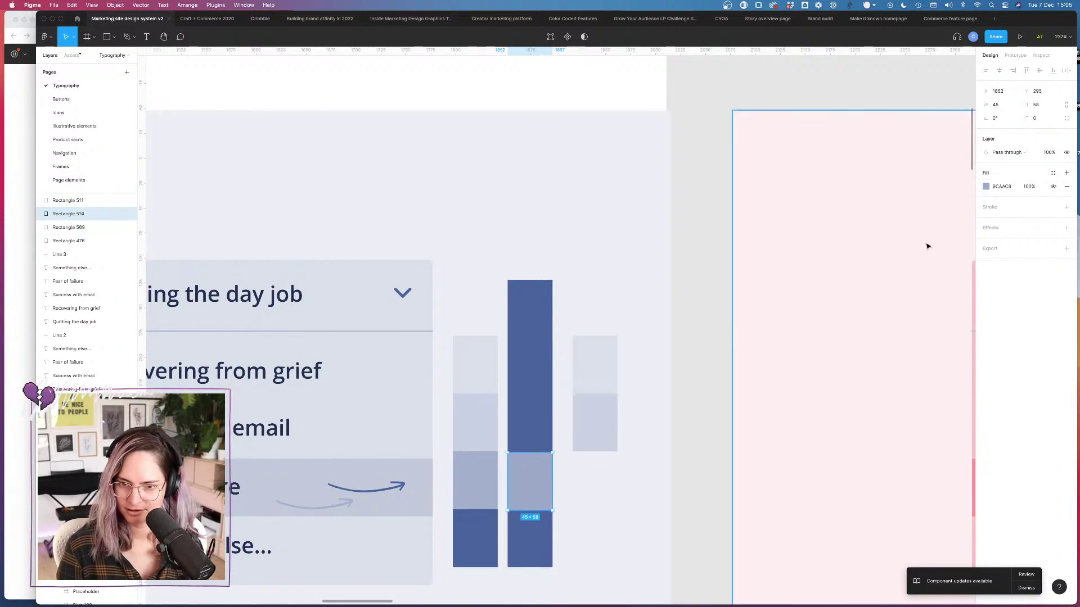
left_click(985, 186)
key("Tab")
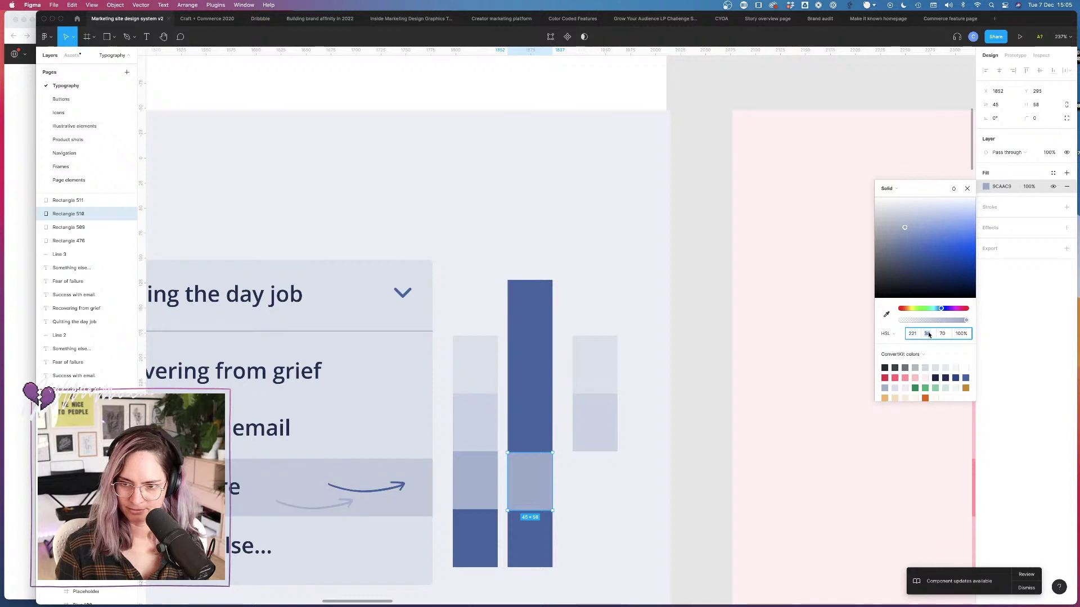
key("Up")
key("Up")
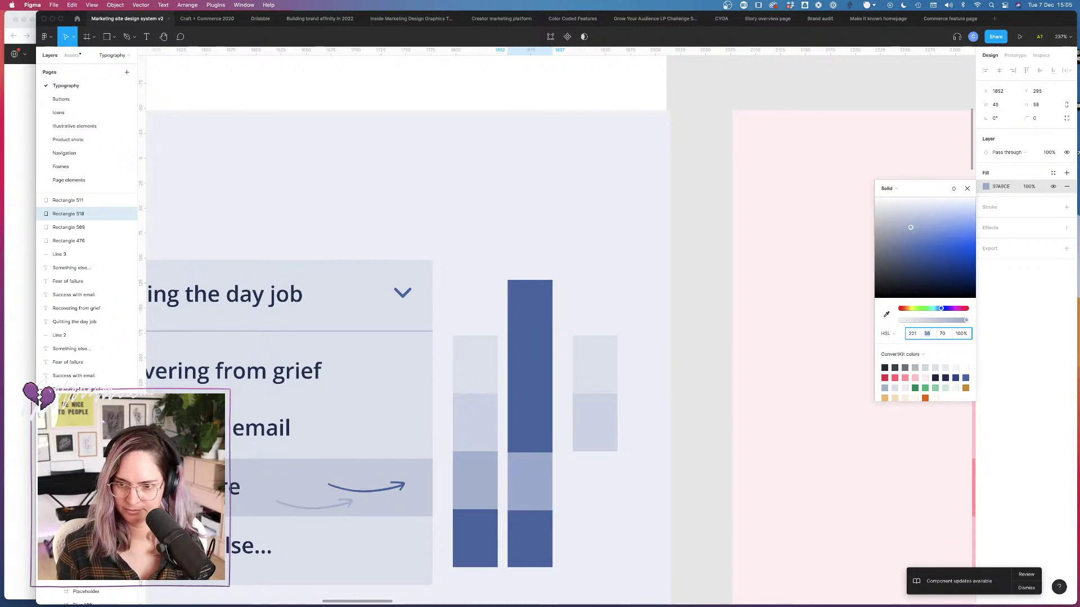
key("Up")
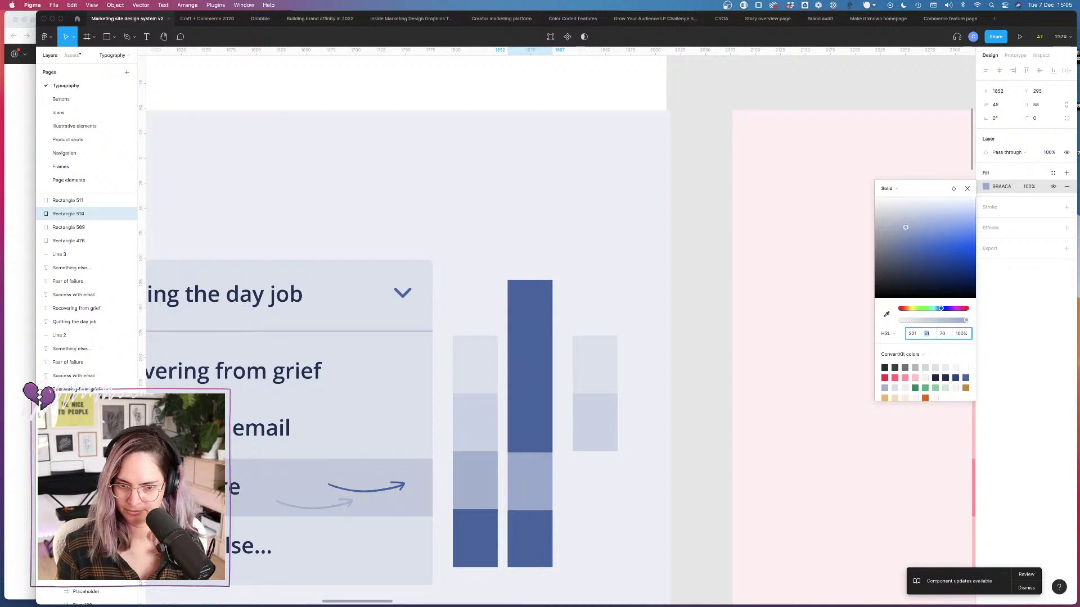
key("Up")
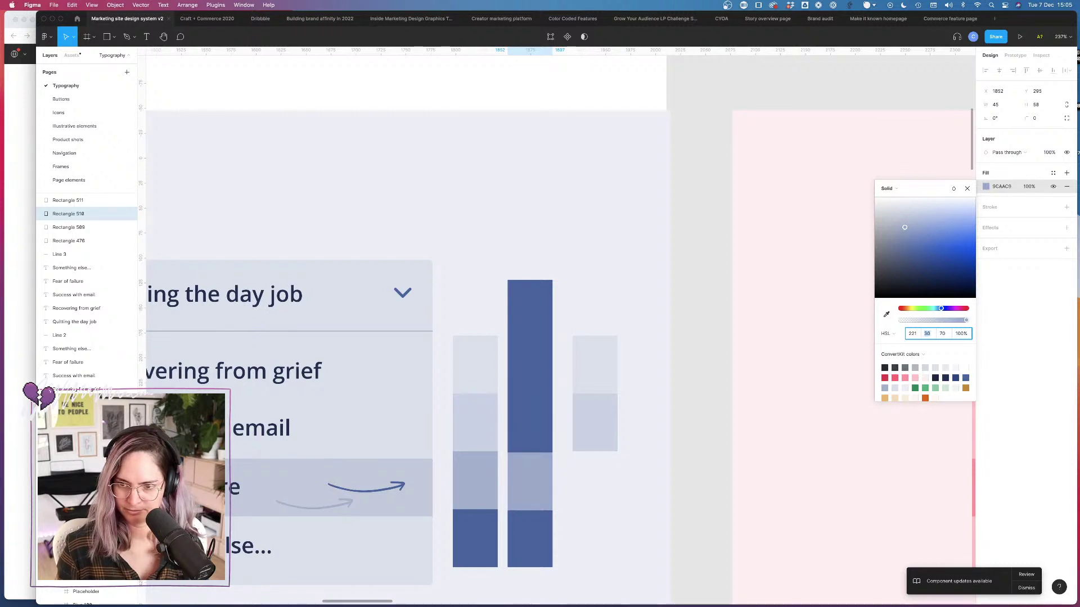
Step: Detach the Blue 400 colour style from the new swatch above the light one and open its fill for editing
left_click(543, 427)
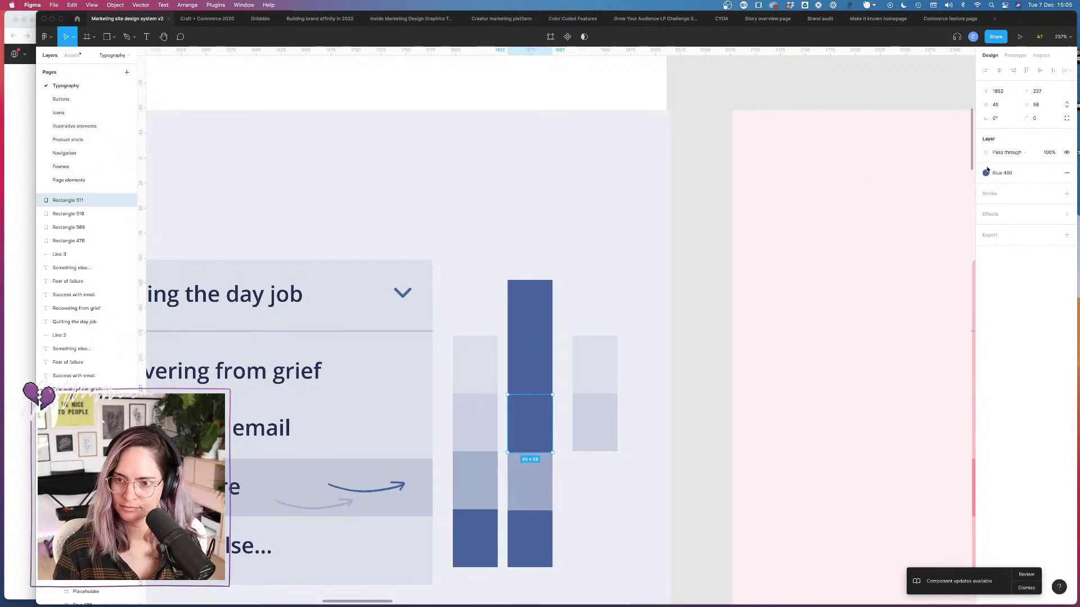
left_click(1053, 172)
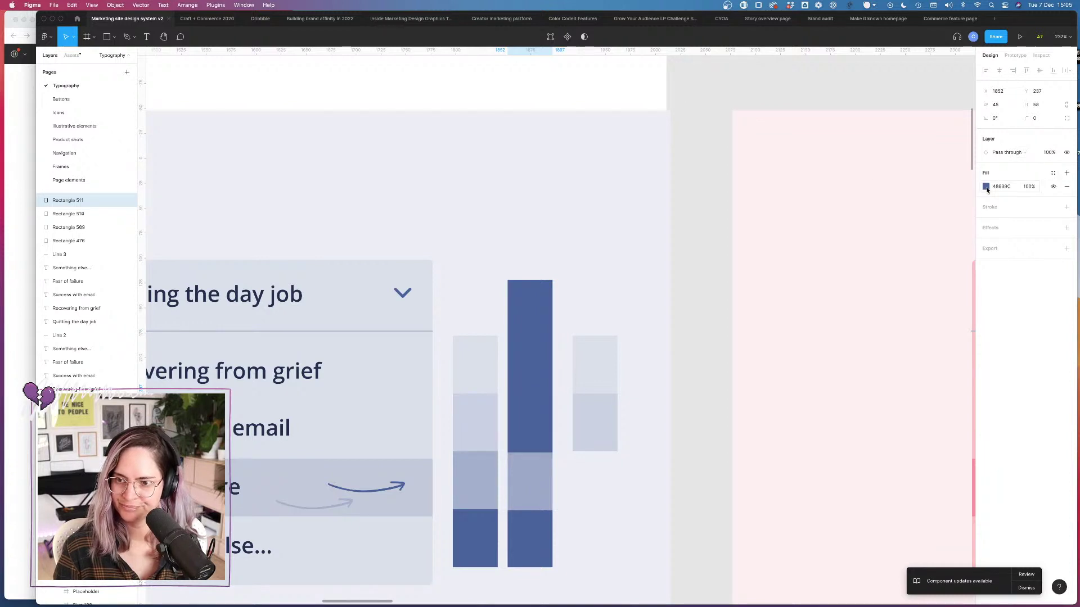
left_click(986, 186)
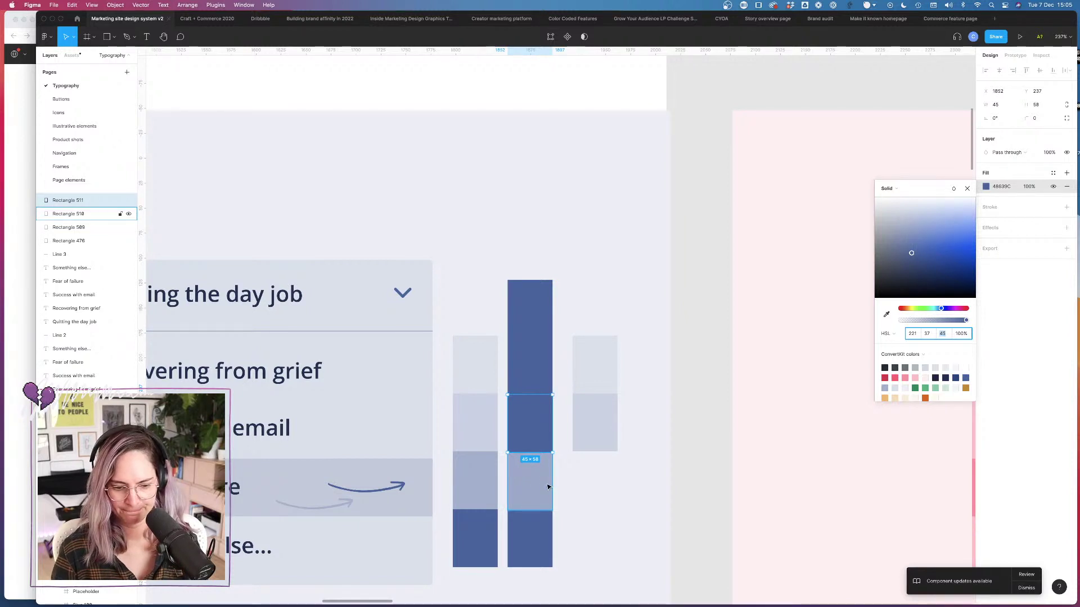
Step: Copy the light swatch's fill to the new swatch above it, setting its hex colour to 9CAAC9
left_click(544, 490)
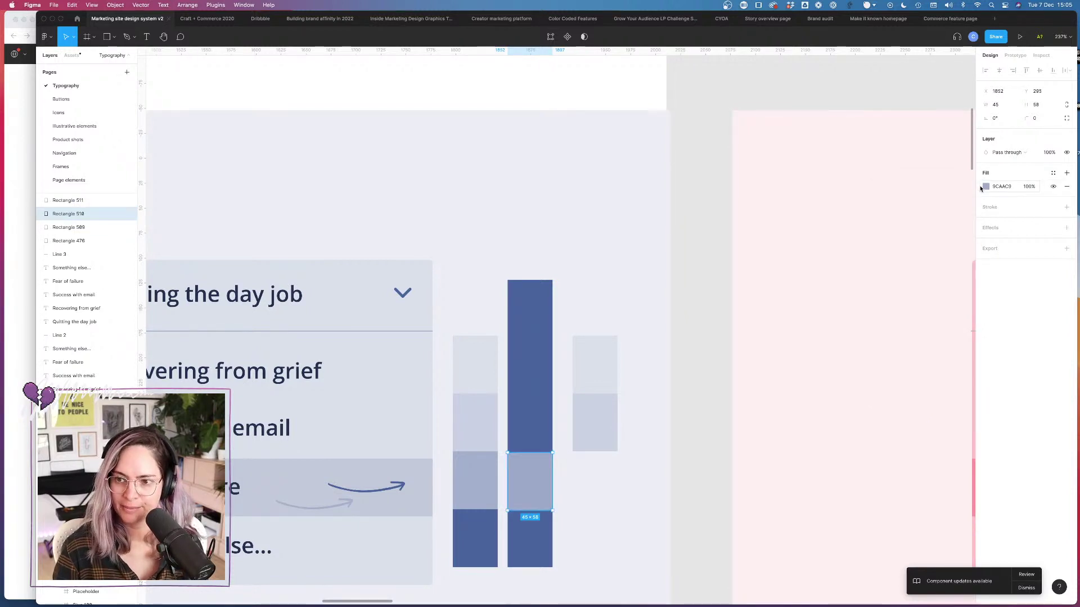
left_click(543, 429)
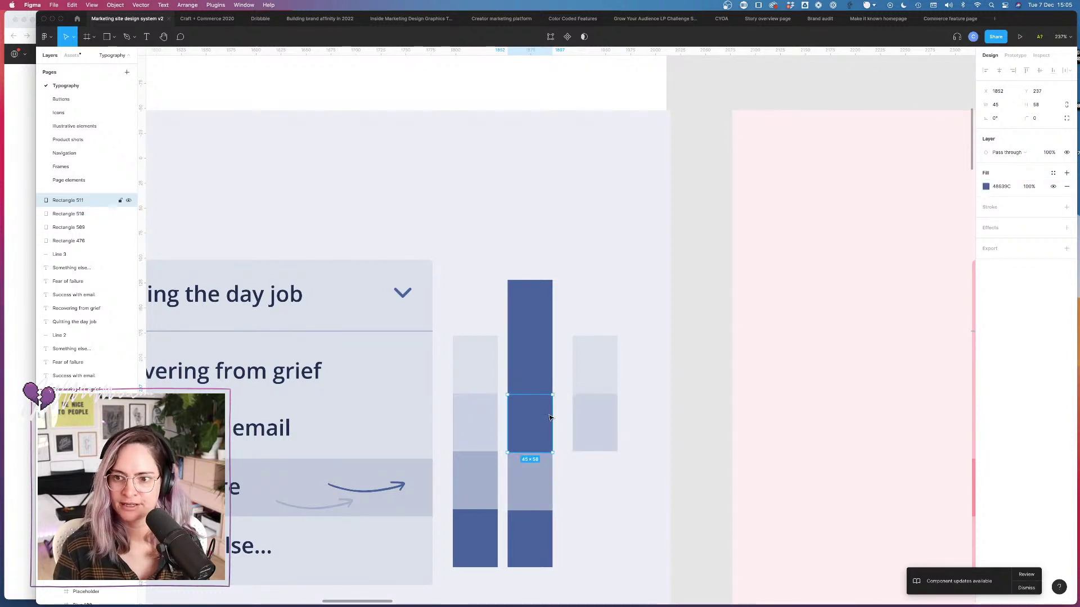
left_click(1000, 186)
left_click(545, 466)
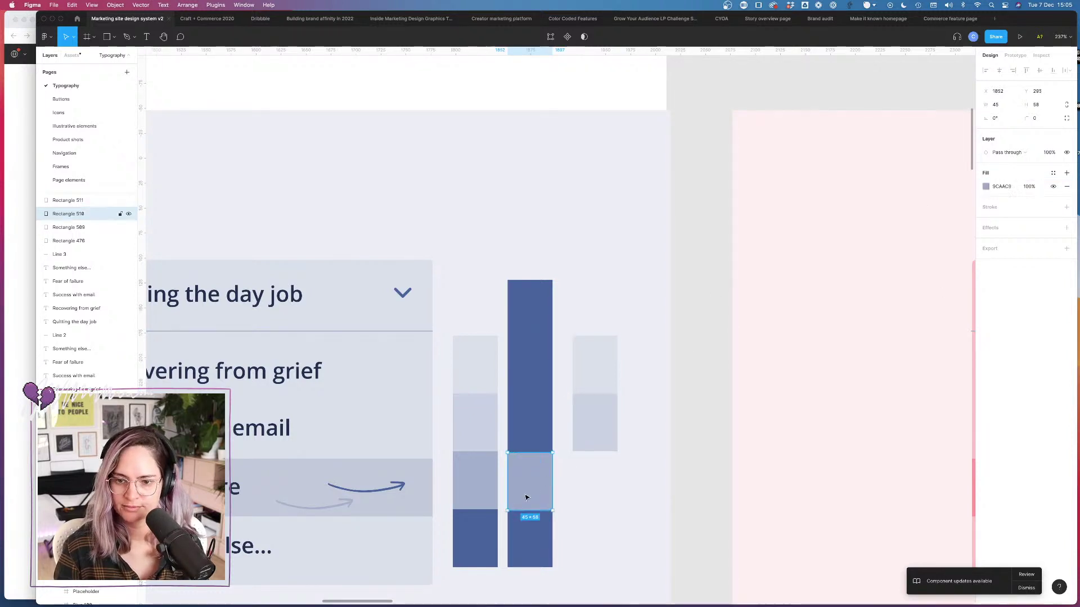
left_click(1002, 187)
left_click(531, 419)
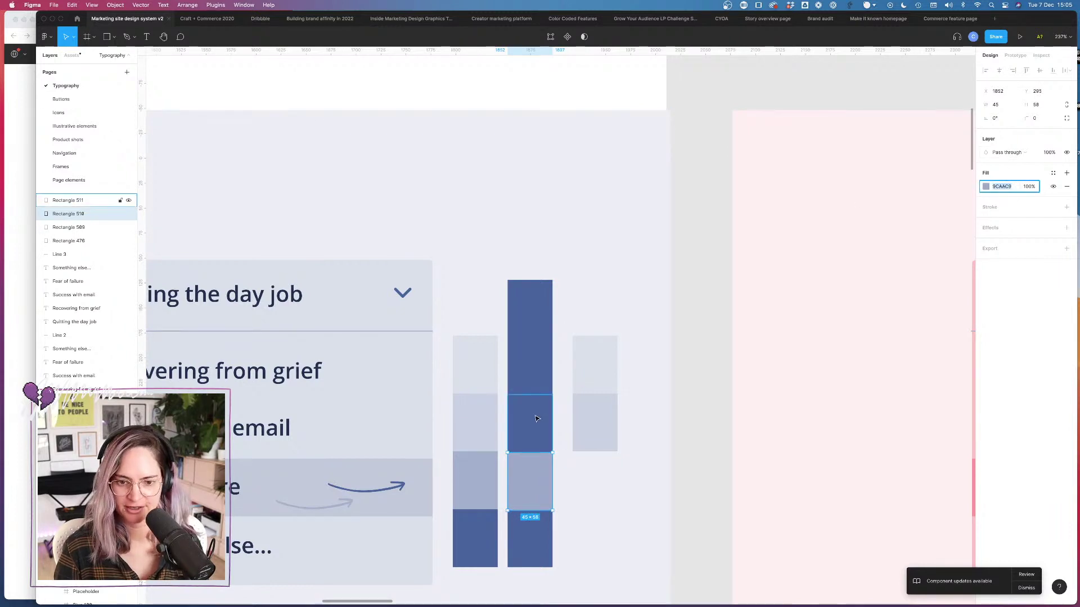
left_click(1007, 187)
type("9CAAC9")
key("Return")
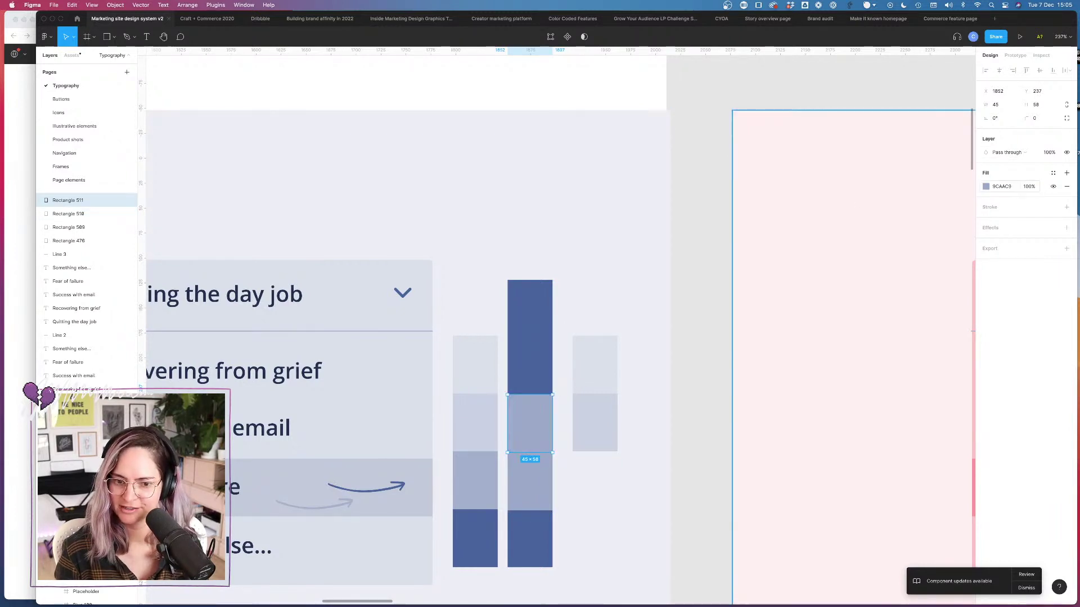
Step: Examine how the blue tints work across the accordion, Make It Known lettering and product mockup panels, compared with the pink versions
scroll(622, 296, "down", 5)
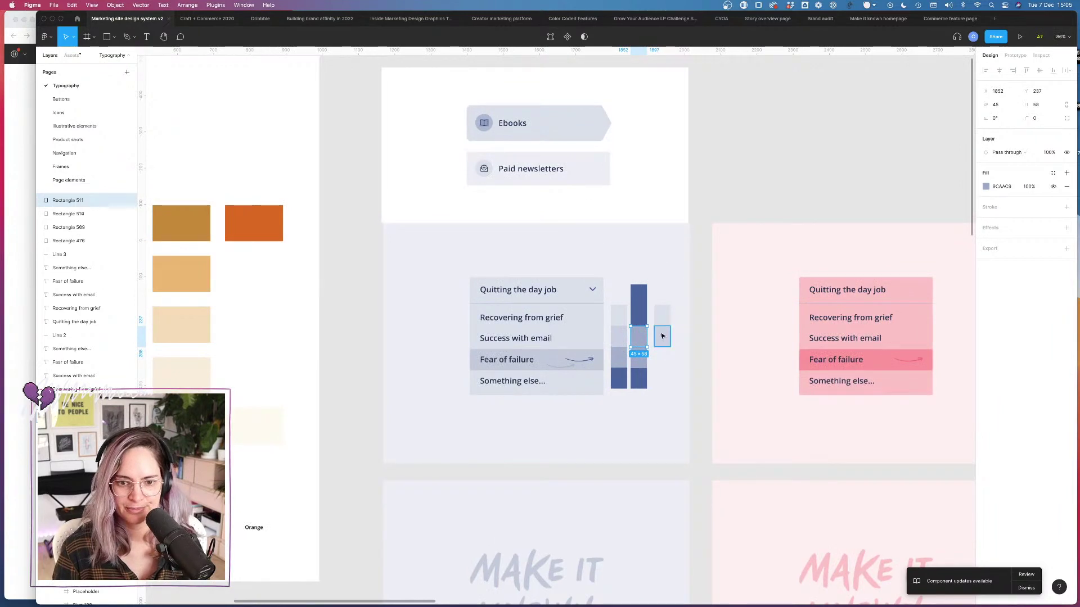
scroll(661, 337, "down", 5)
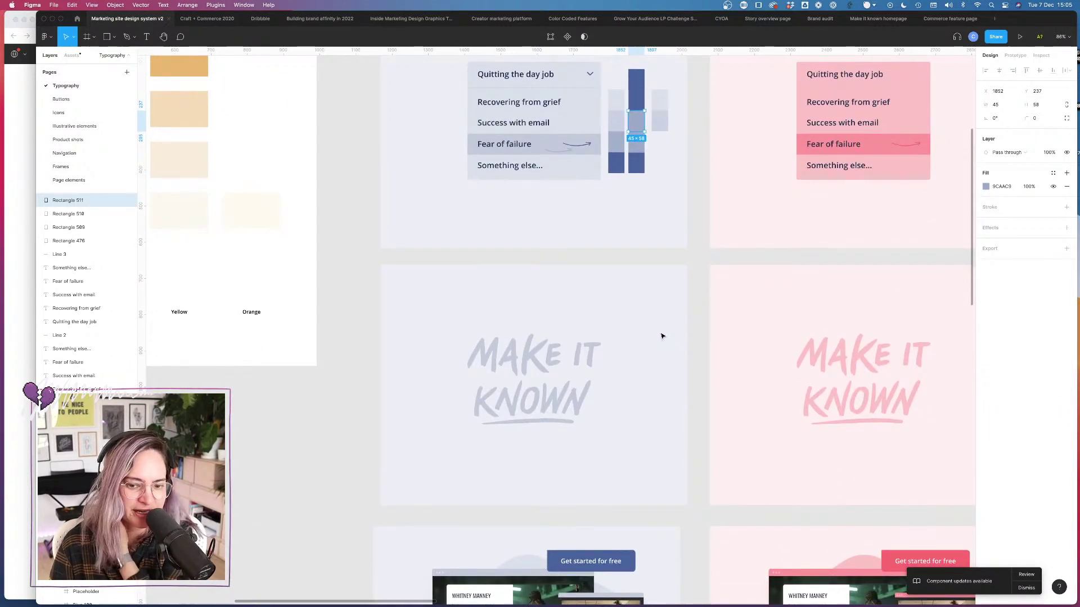
scroll(662, 336, "down", 2)
scroll(662, 336, "up", 5)
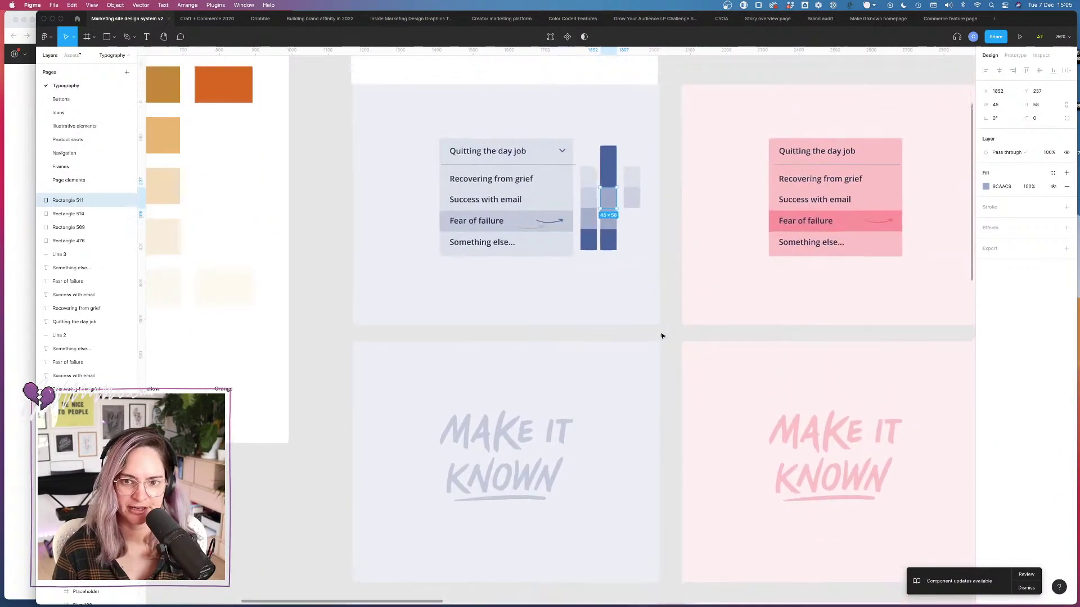
scroll(613, 349, "down", 8)
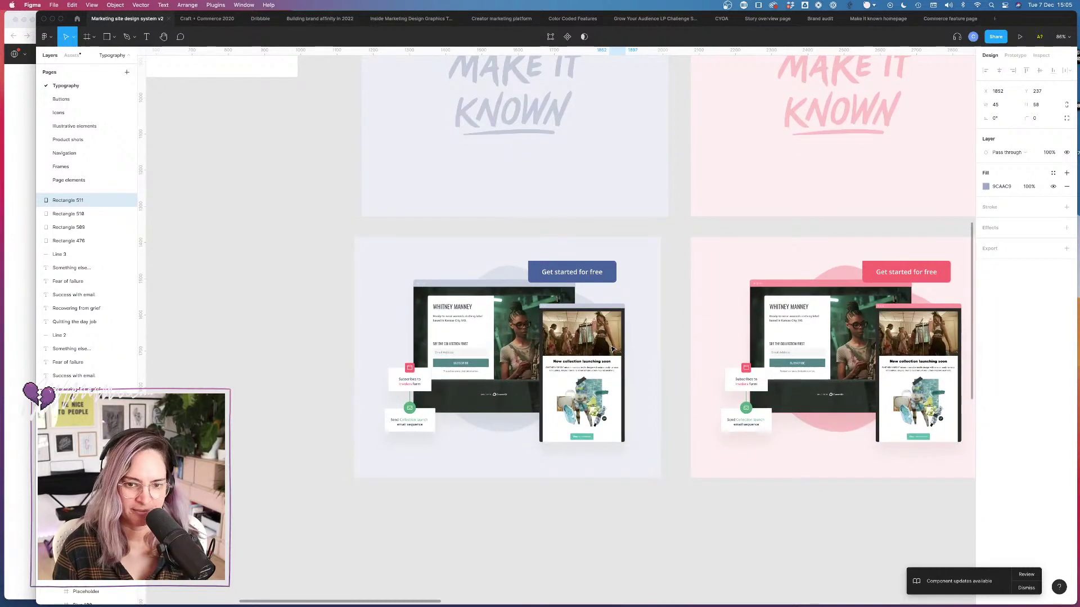
scroll(613, 350, "up", 8)
scroll(606, 284, "up", 6)
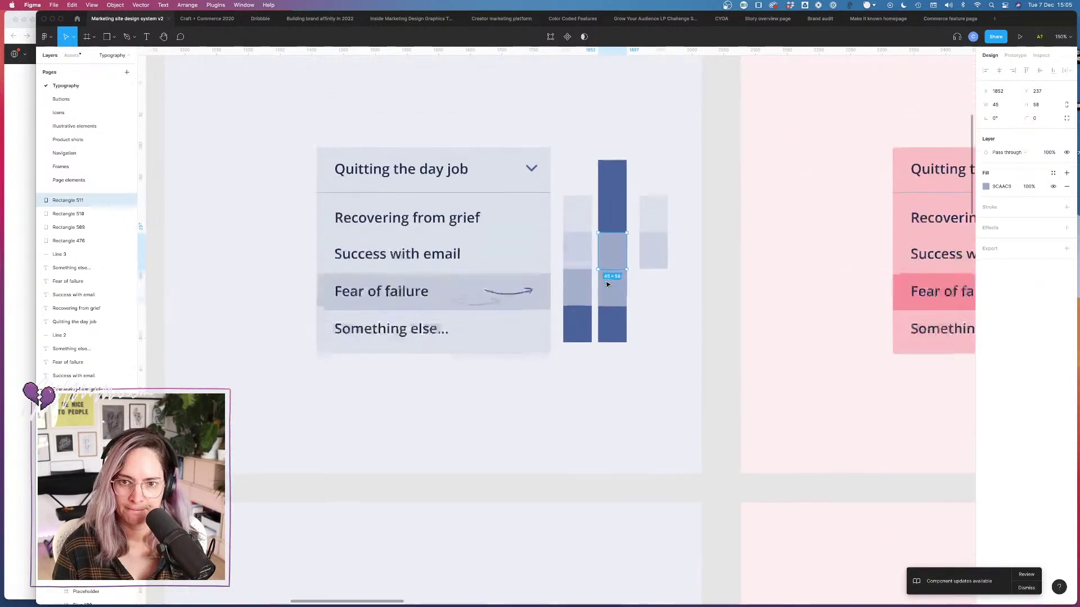
scroll(621, 264, "up", 1)
scroll(620, 264, "down", 3)
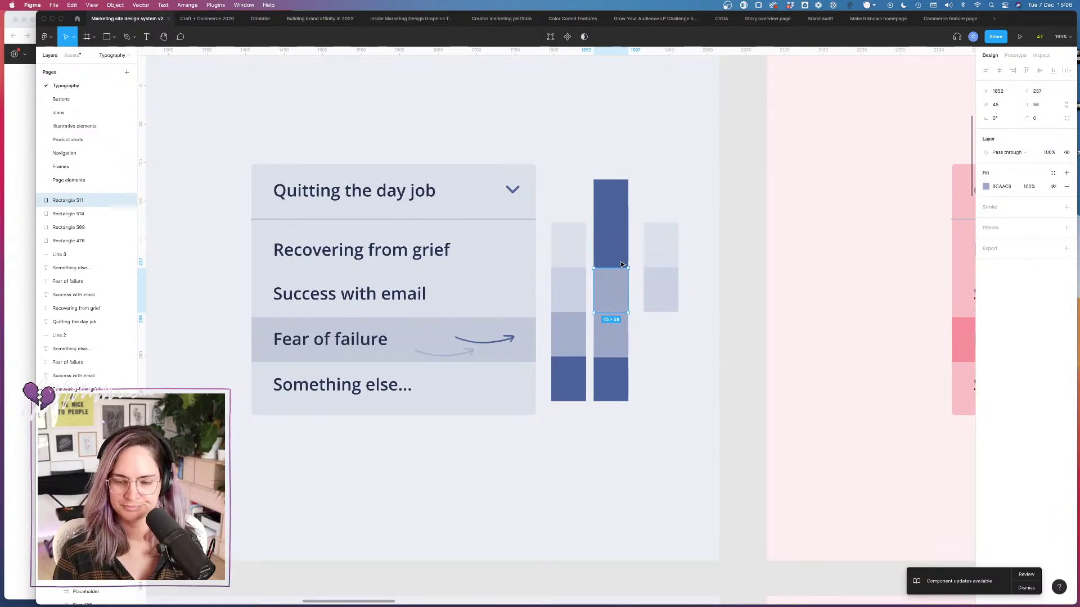
Step: Set the new swatch's fill lightness to 80, trying a slightly lighter value before settling on it
left_click(986, 186)
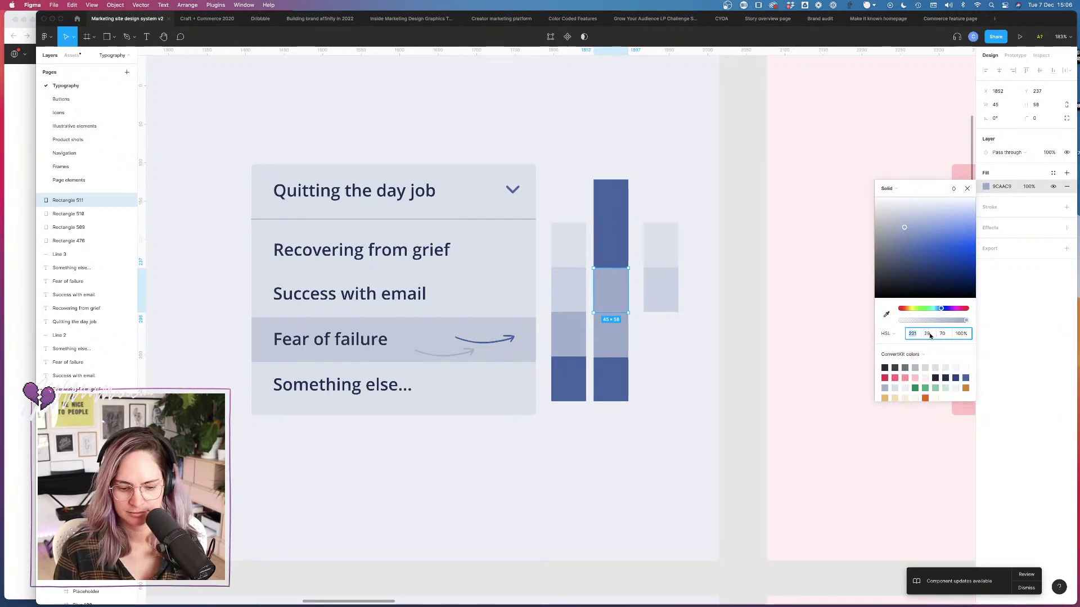
left_click(942, 335)
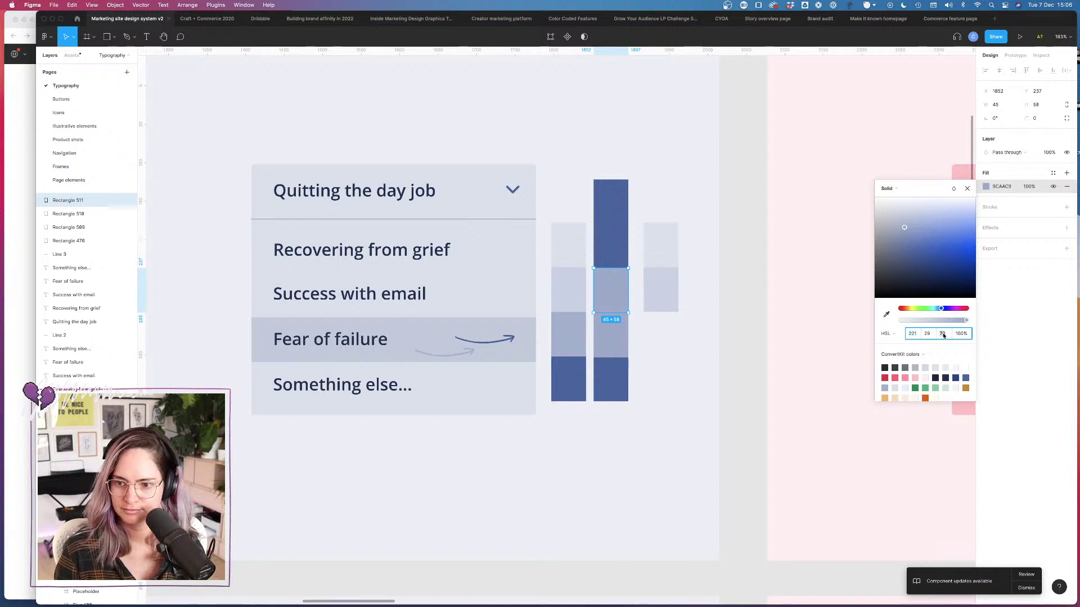
type("80")
key("Return")
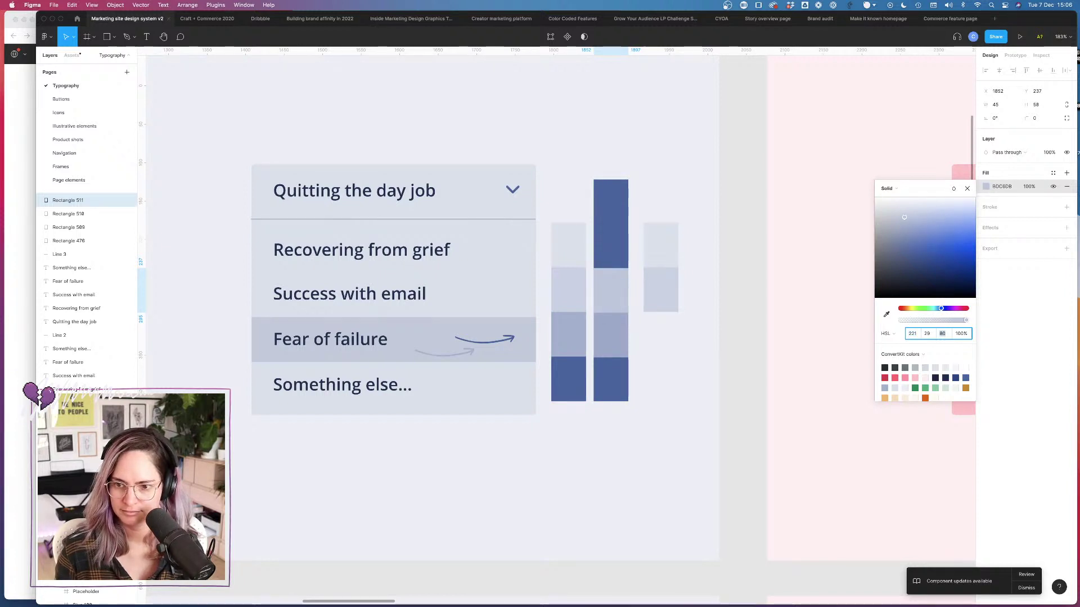
key("Up")
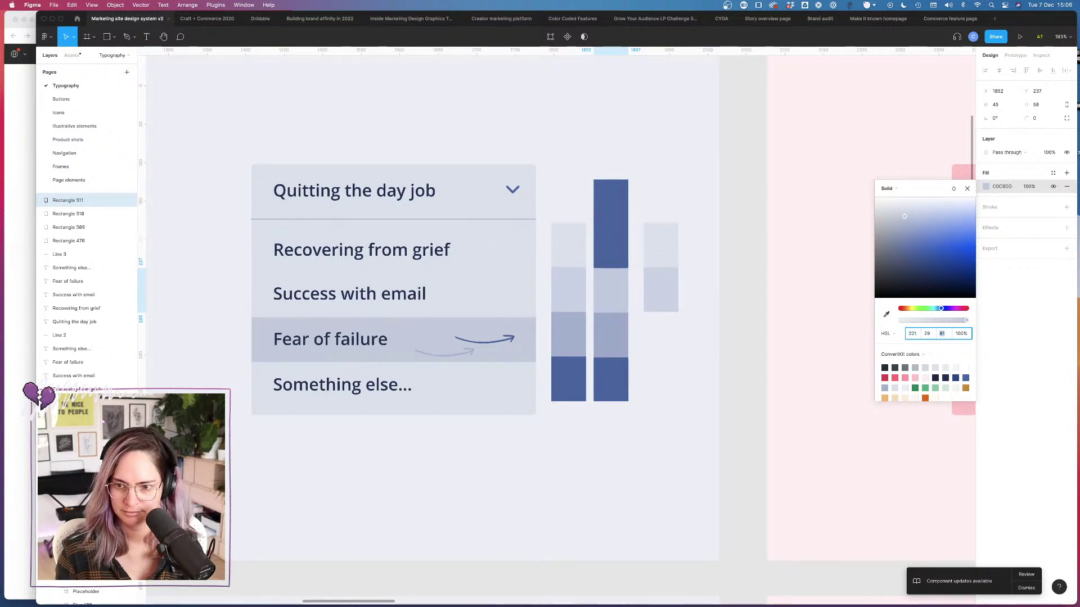
key("Up")
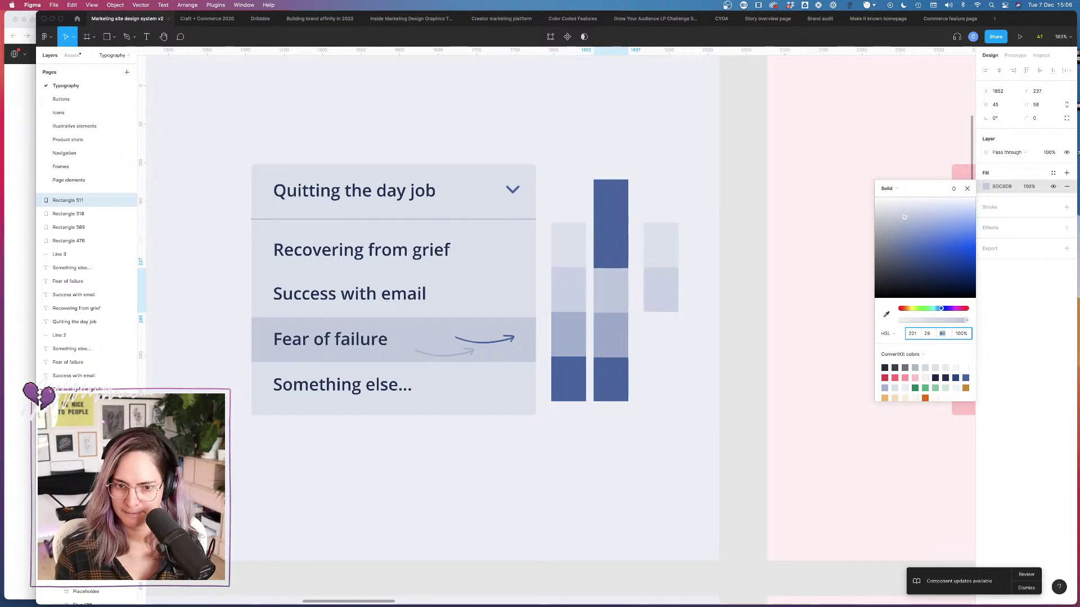
scroll(635, 310, "up", 5)
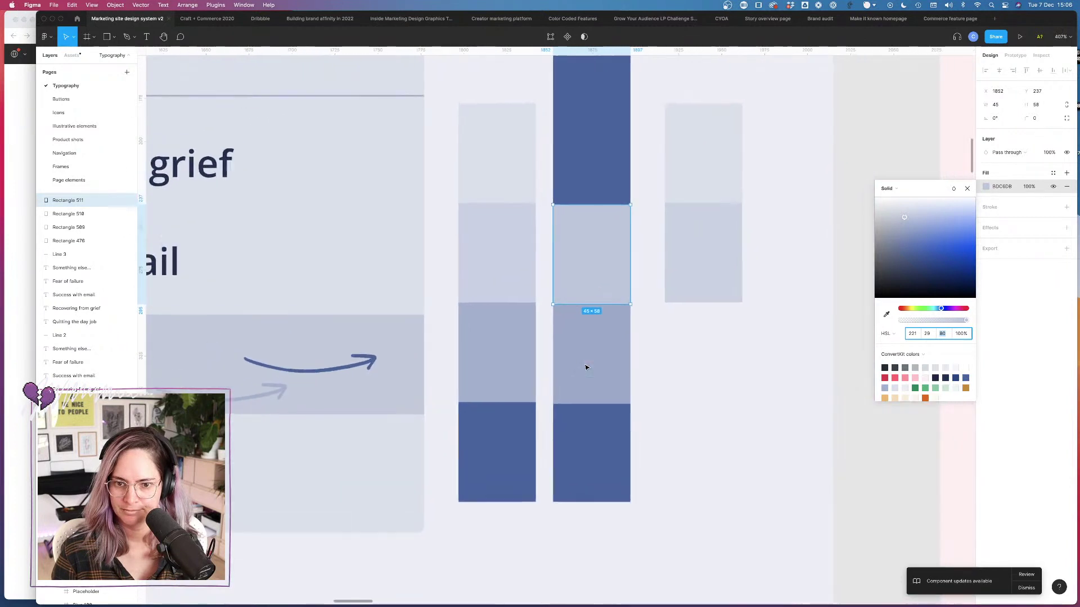
Step: Compare the HSL fill values of the dark, mid and light swatches in the middle column
left_click(581, 467)
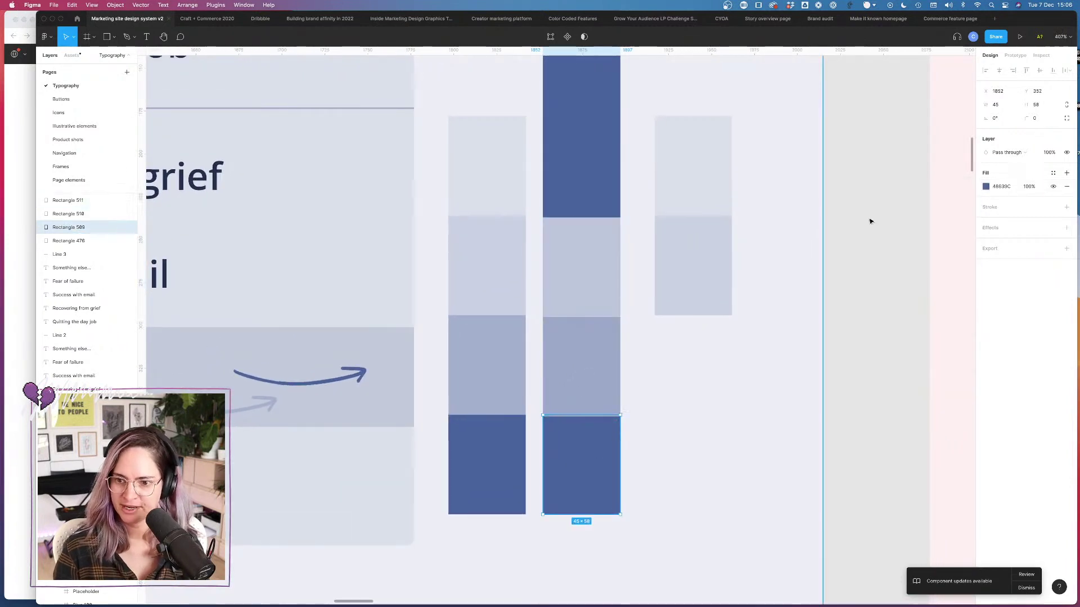
left_click(985, 187)
left_click(574, 388)
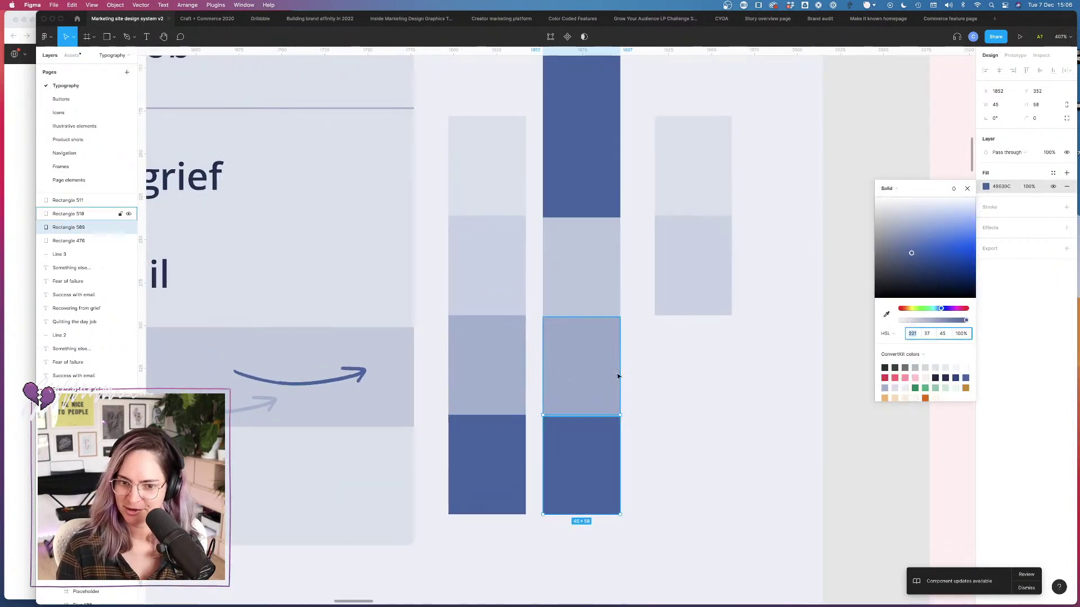
left_click(609, 366)
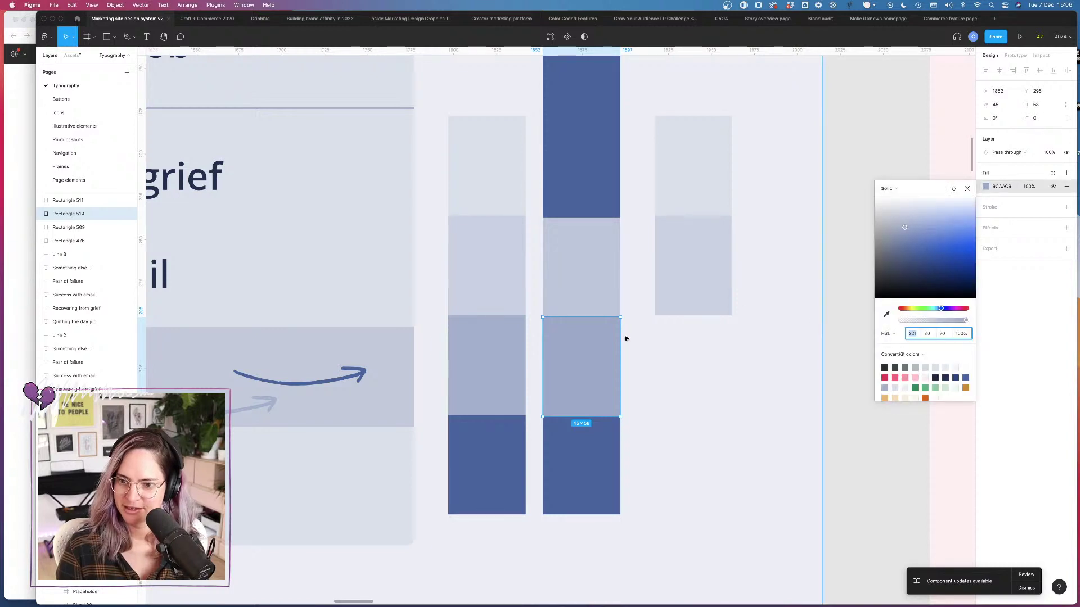
left_click(597, 290)
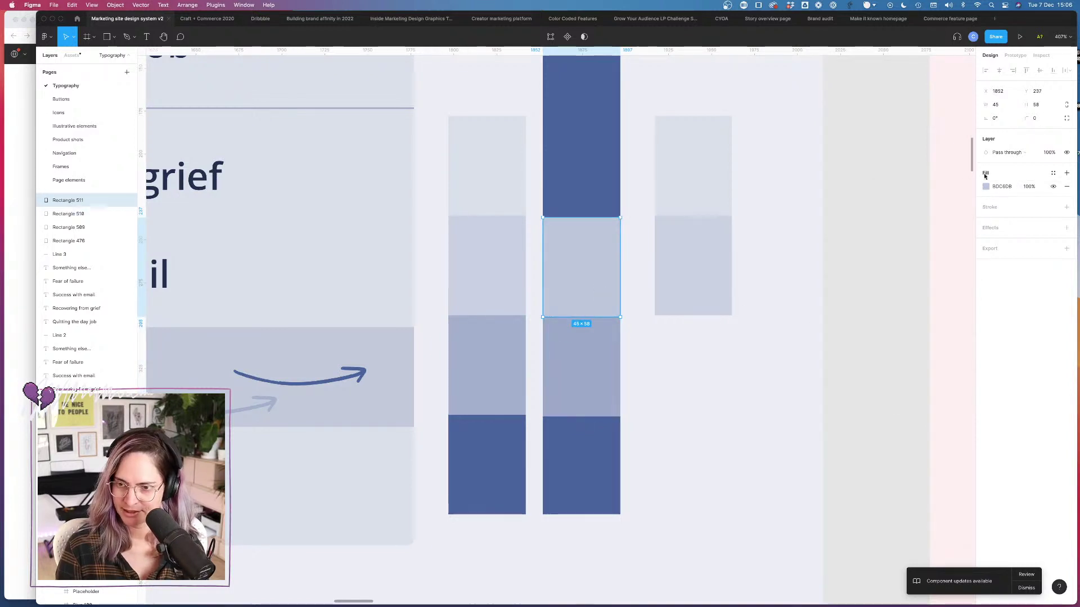
left_click(986, 188)
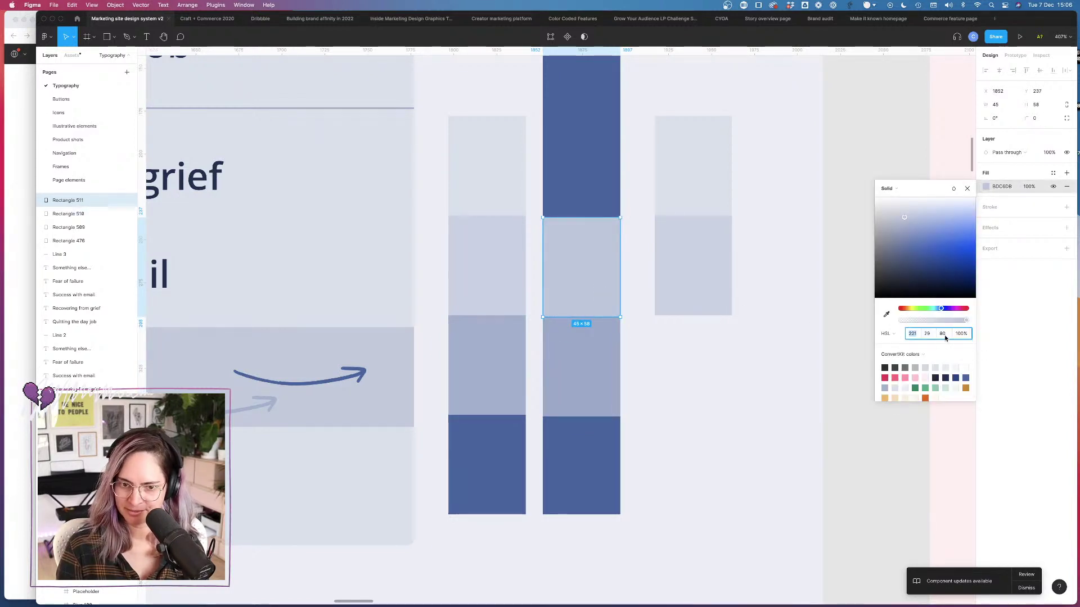
left_click(767, 366)
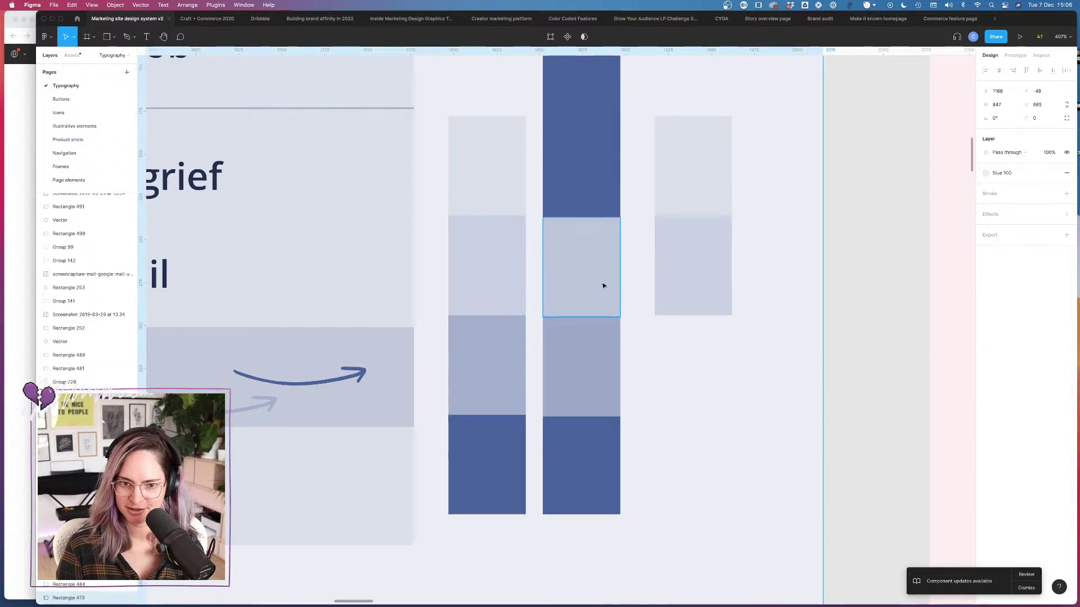
Step: Try lightness 83 and nearby values on the middle column's third swatch from the base, returning it to 80
left_click(603, 286)
left_click(986, 186)
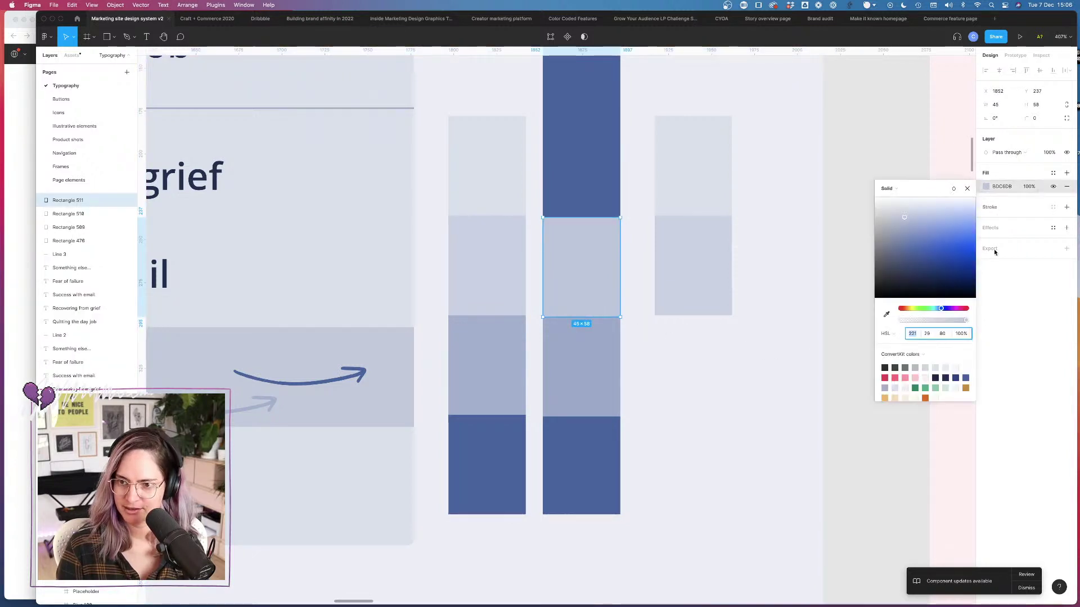
left_click(947, 334)
type("83")
key("Return")
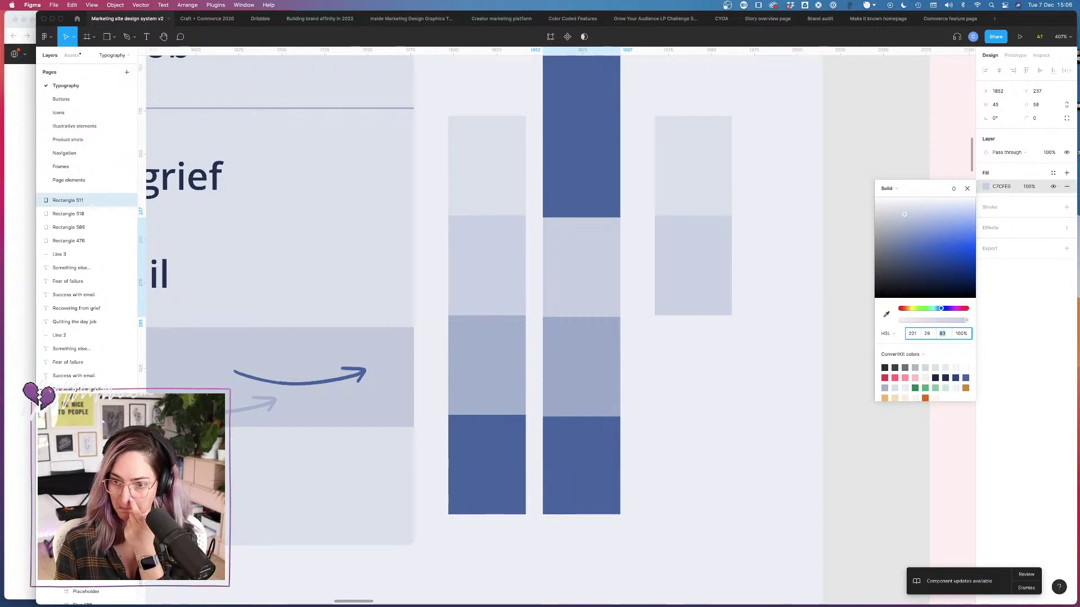
key("Up")
key("Down")
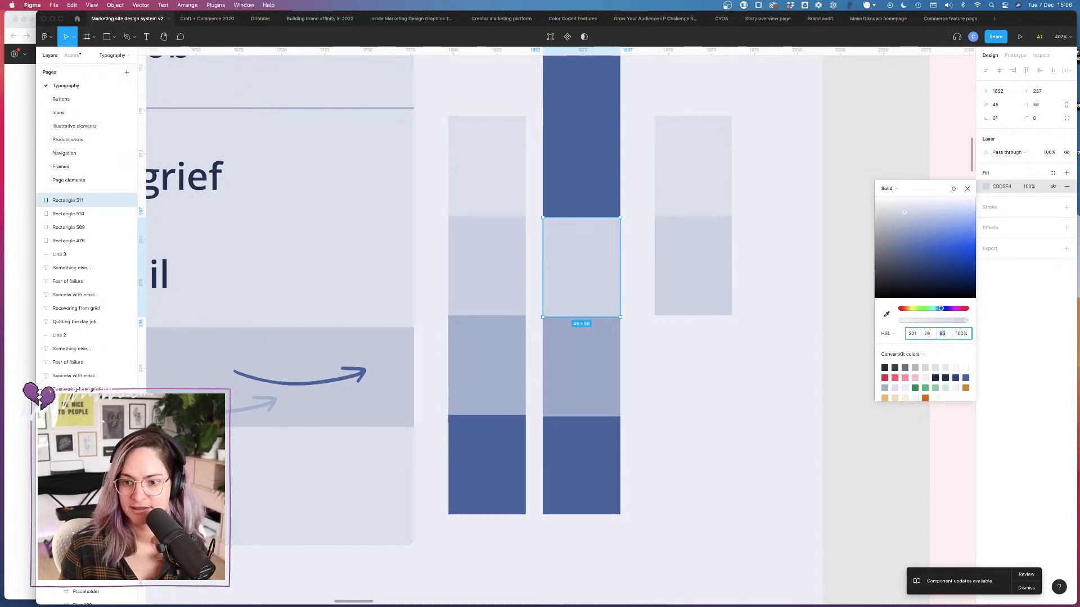
key("Down")
key("Down")
key("Down")
key("Down")
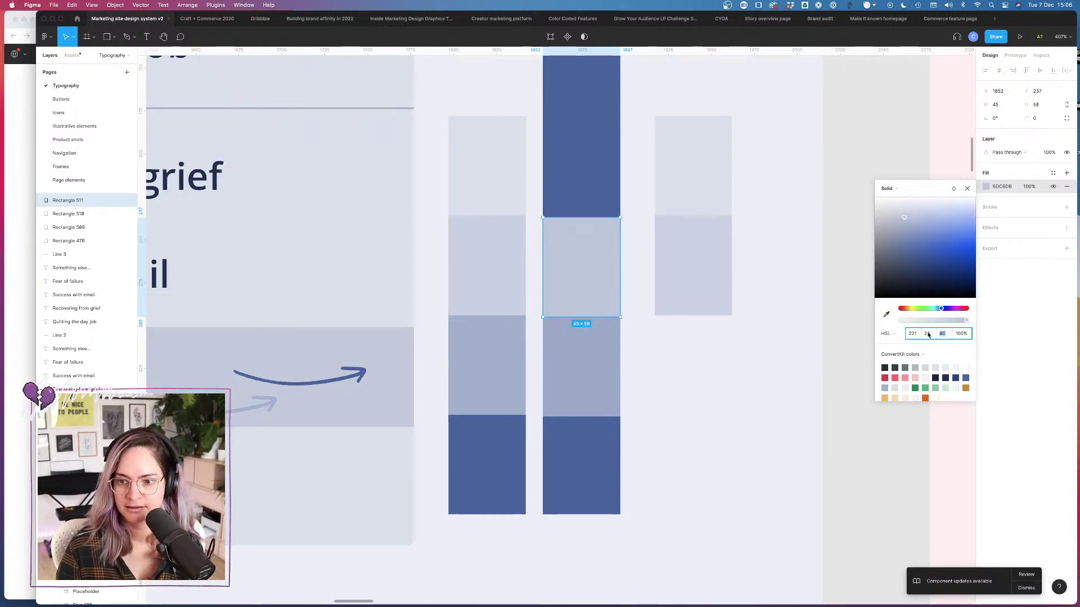
Step: Adjust the same swatch's fill saturation, settling on 28
key("Up")
key("Up")
key("Up")
key("Up")
key("Up")
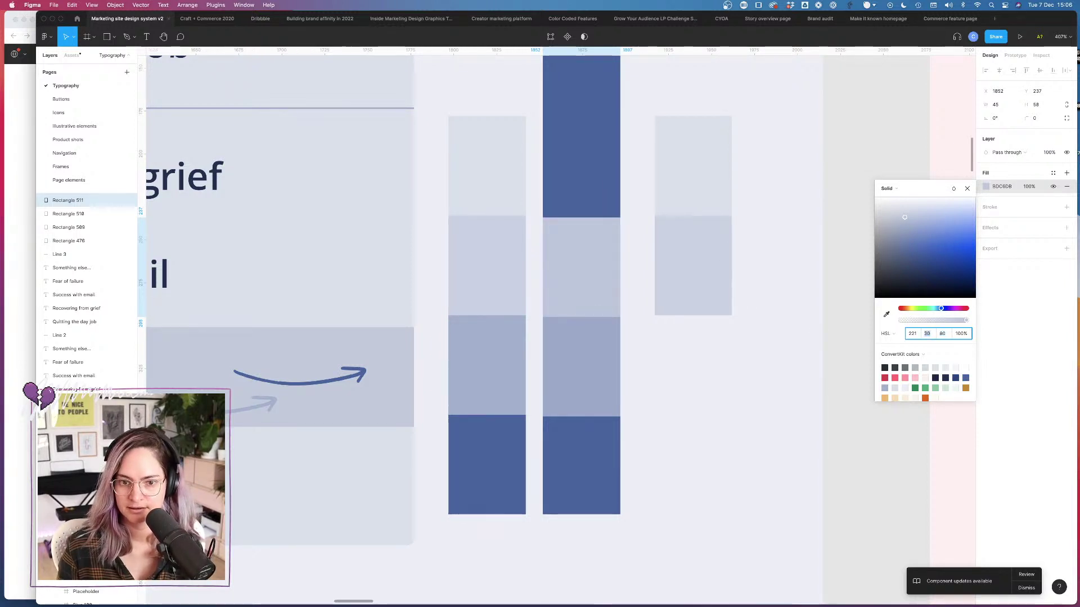
key("Down")
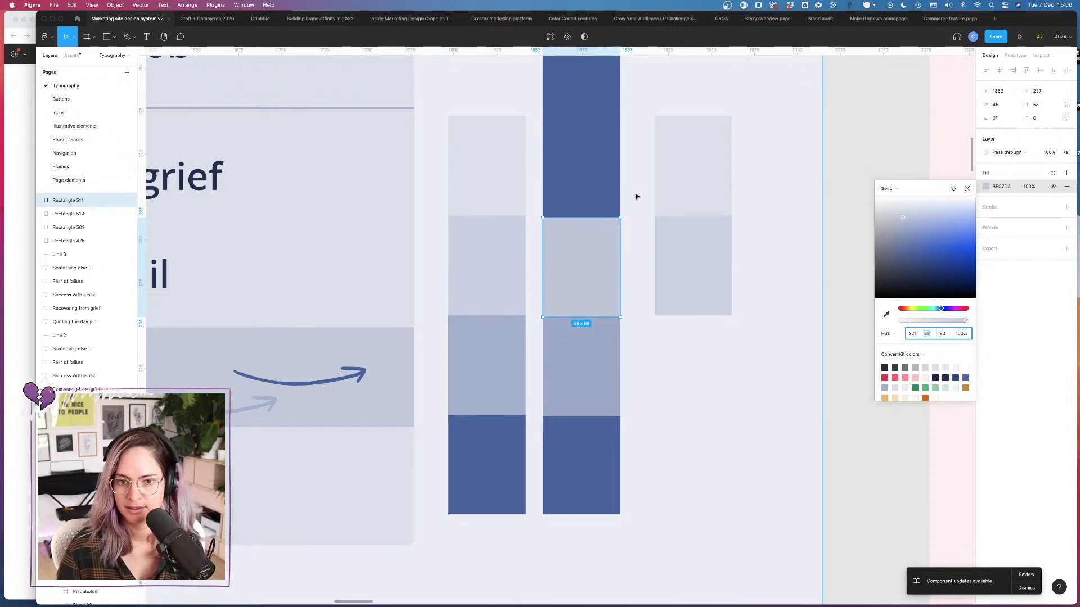
Step: Move the two light reference swatches beside the columns together, up and farther away from the stacks
left_click(567, 178)
scroll(590, 229, "up", 3)
scroll(590, 228, "right", 3)
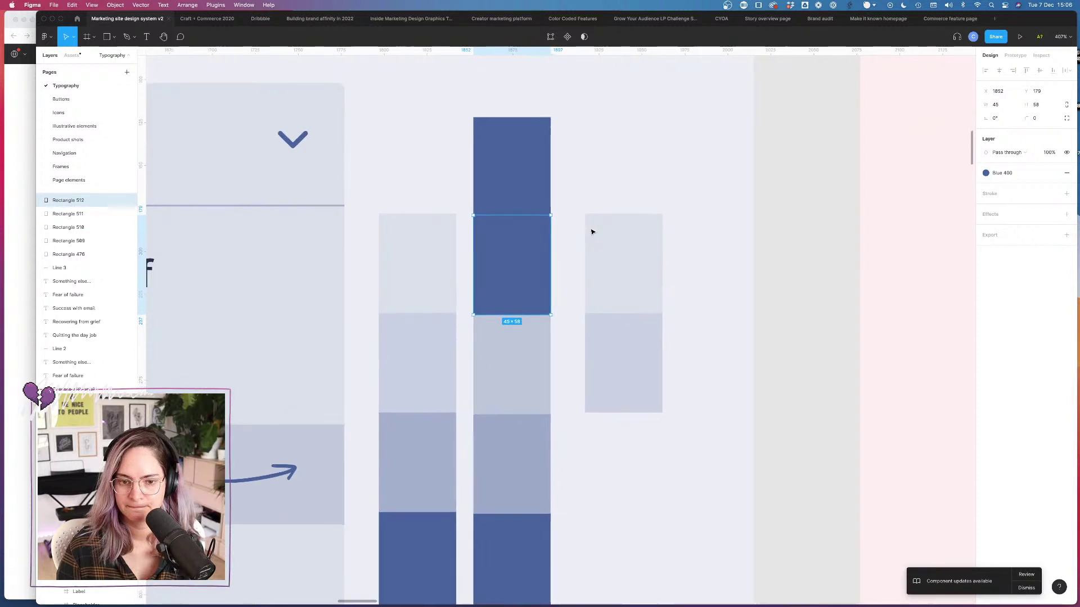
left_click(619, 352)
left_click(619, 278, "shift")
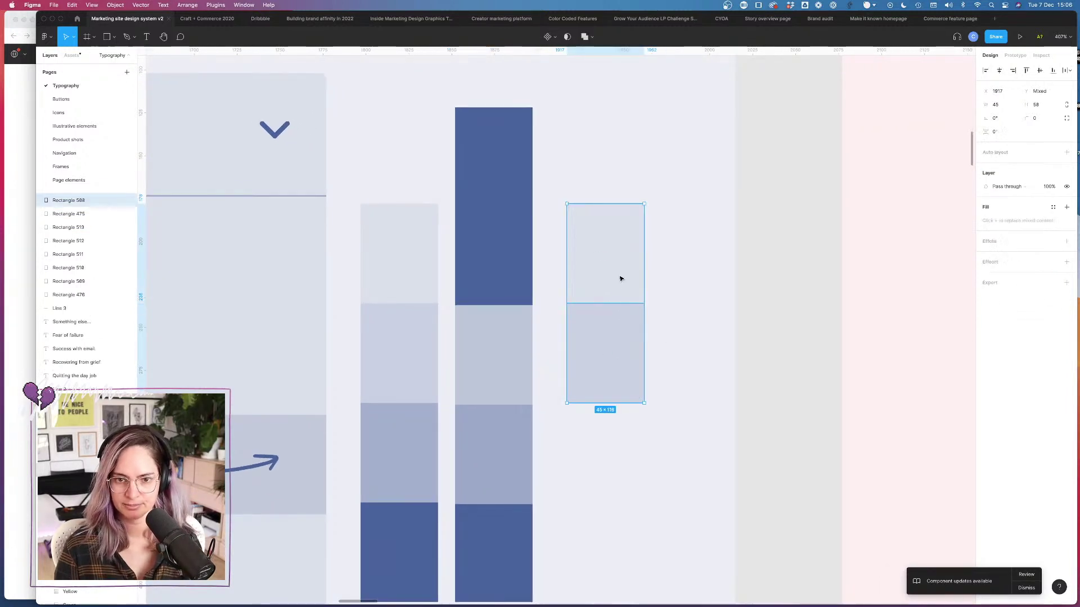
left_click_drag(635, 326, 682, 181)
Step: Compare the blue accordion and its swatch stacks with the tints of the pink accordion
scroll(682, 181, "down", 5, "ctrl")
scroll(682, 181, "right", 3)
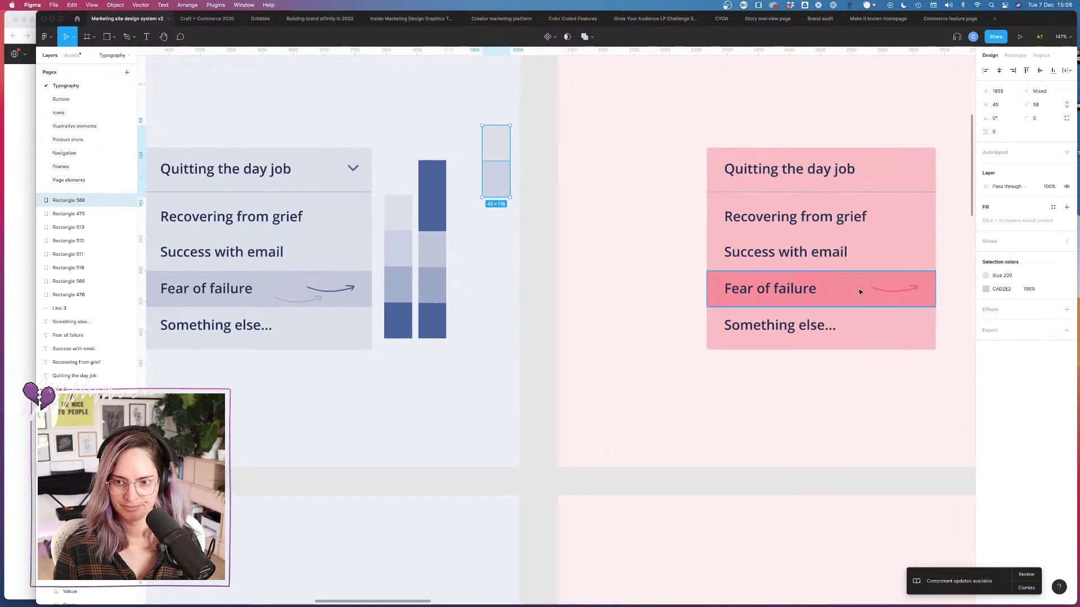
scroll(927, 283, "right", 3)
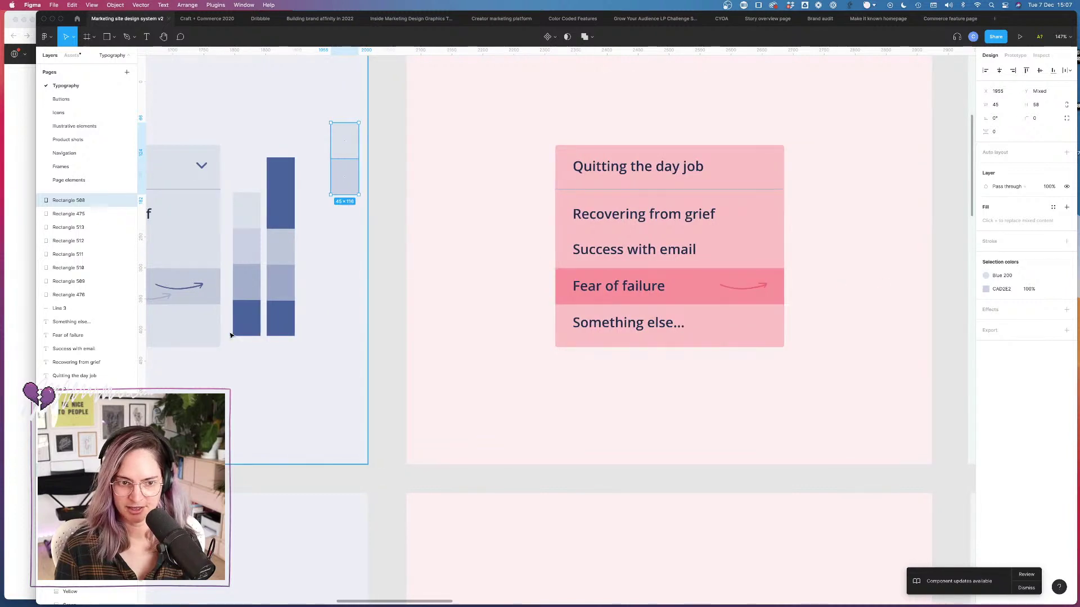
left_click(293, 326)
left_click(298, 208)
scroll(337, 225, "left", 4)
scroll(338, 225, "up", 2)
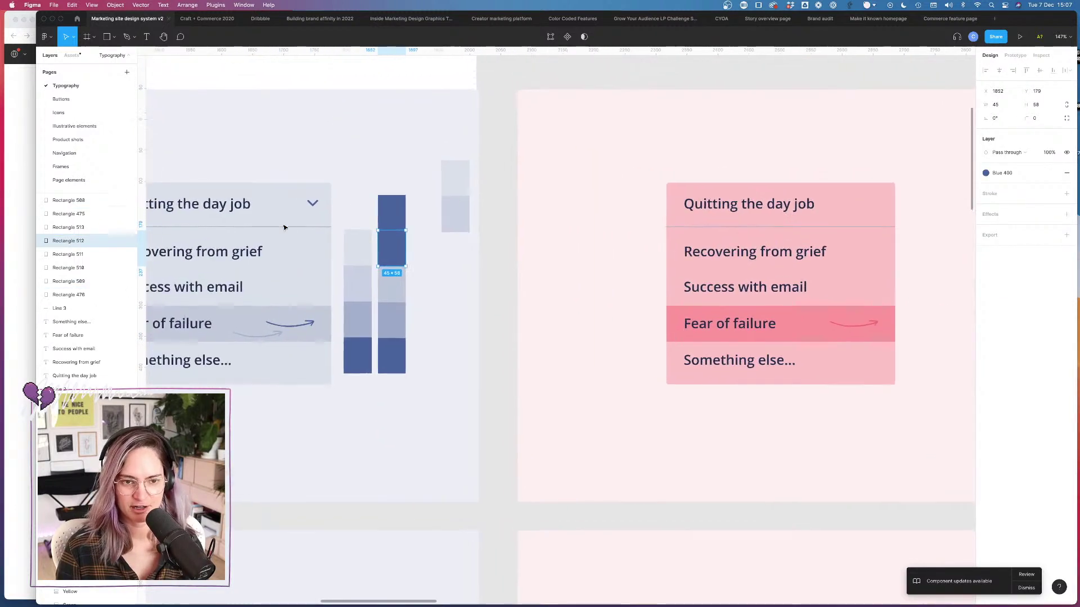
scroll(444, 259, "up", 5)
scroll(444, 258, "left", 4)
Step: Detach the Blue 400 style from the fourth swatch up in the middle column and set its fill to BEC7DA
left_click(535, 335)
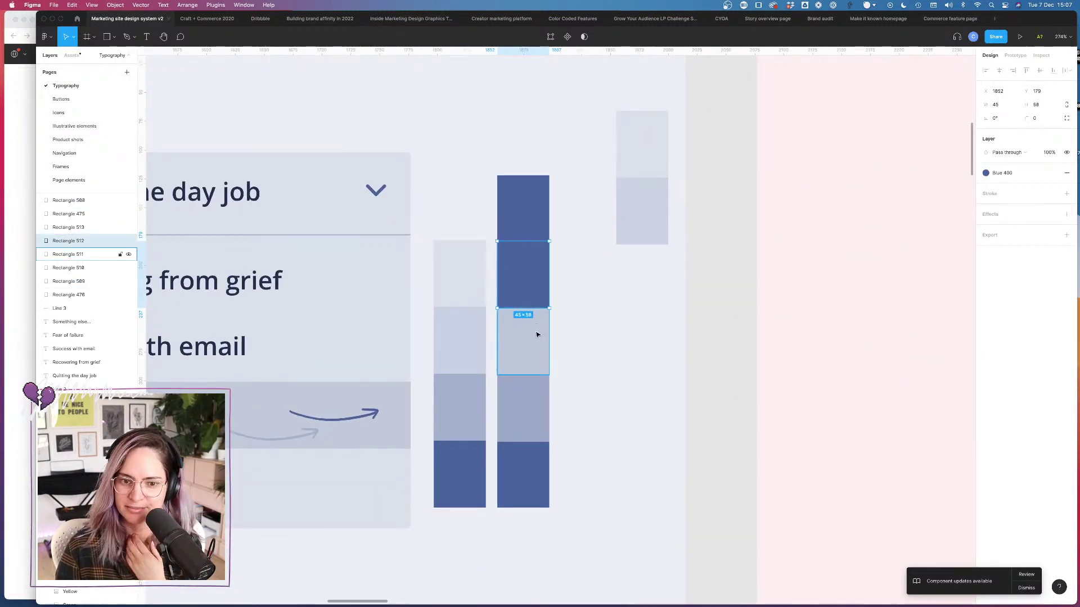
left_click(539, 270)
left_click(1053, 172)
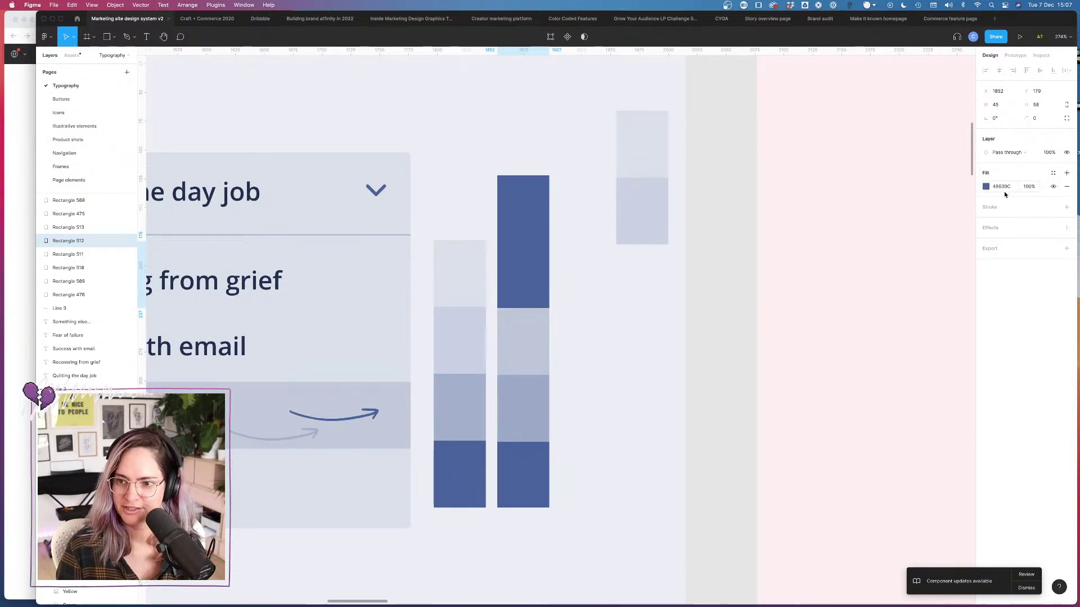
left_click(1005, 187)
type("BEC7DA")
key("Return")
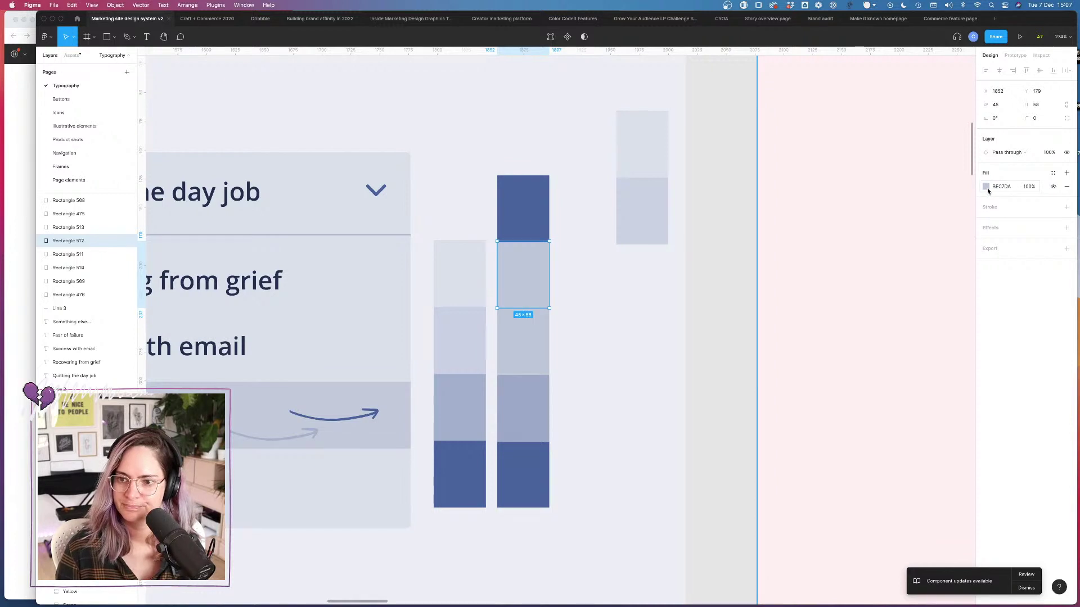
Step: Set the fourth swatch's fill lightness to 90
left_click(986, 187)
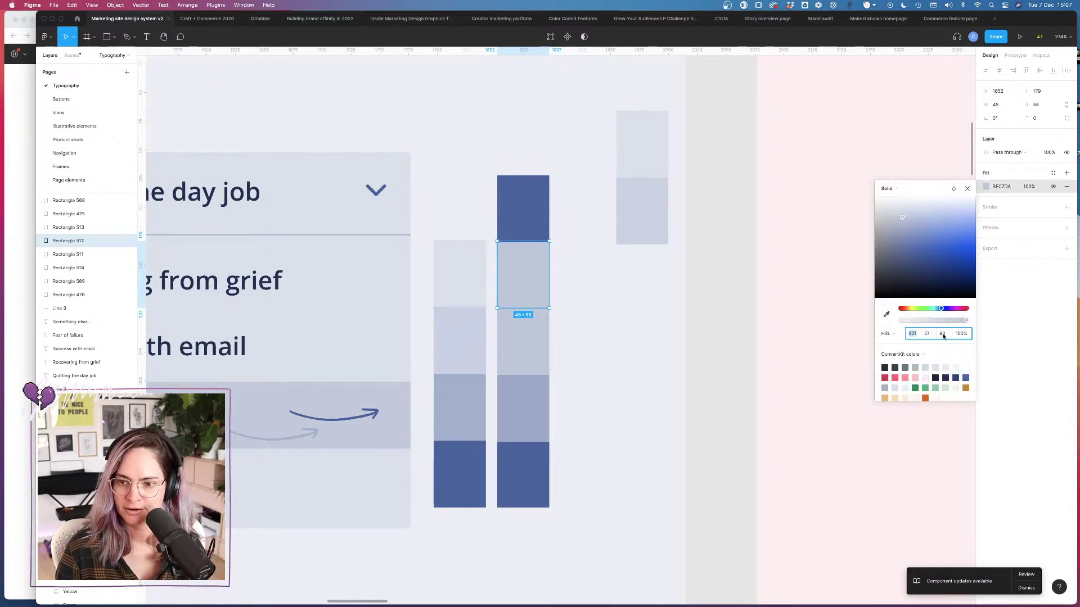
type("90")
key("Return")
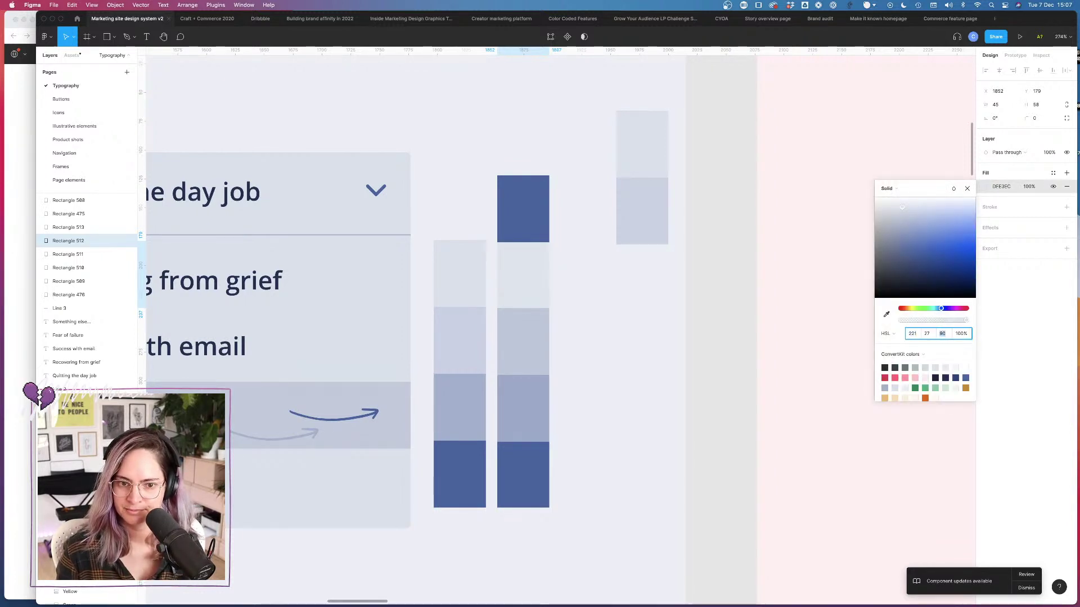
Step: Shift the original Blue 200 swatch sideways until it meets the new lightest swatch, for a direct colour comparison
scroll(465, 255, "up", 5)
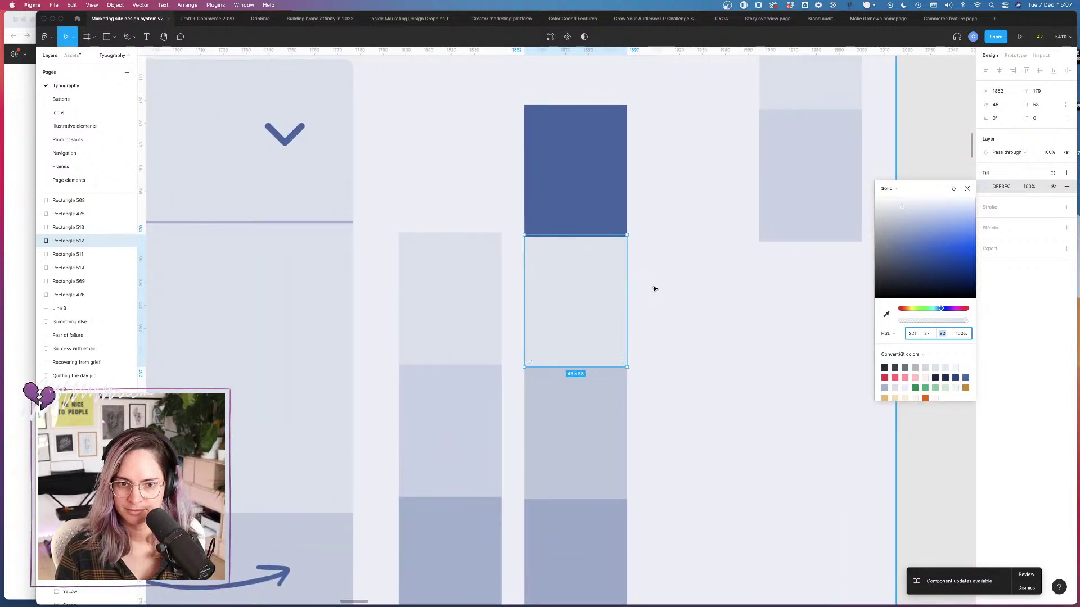
left_click(472, 286)
double_click(473, 287)
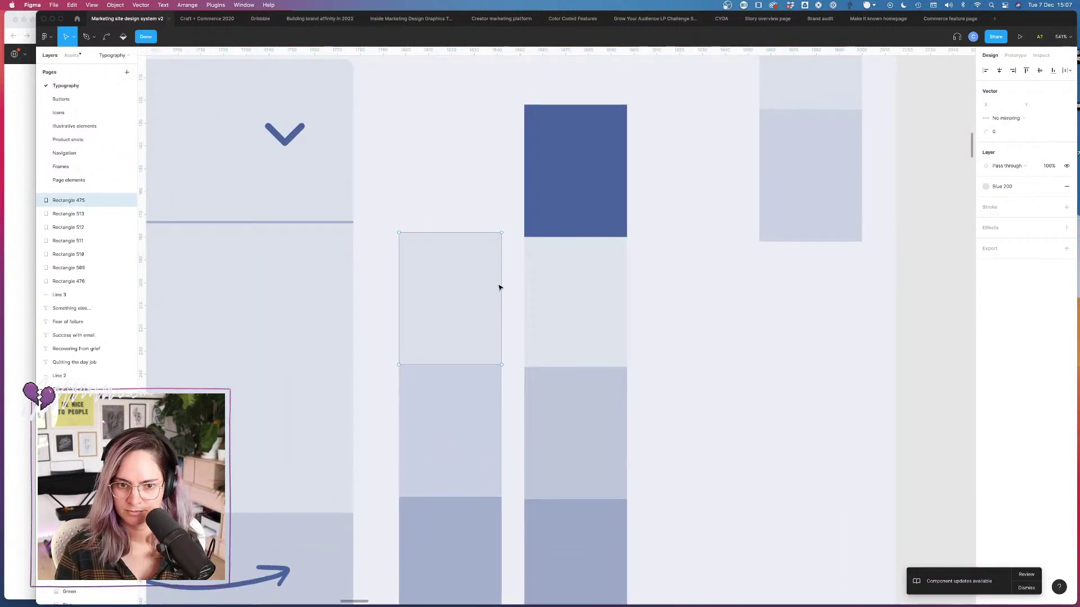
key("Escape")
key("Right")
key("Right")
key("Right")
key("Right")
key("Right")
key("Right")
key("Right")
key("Right")
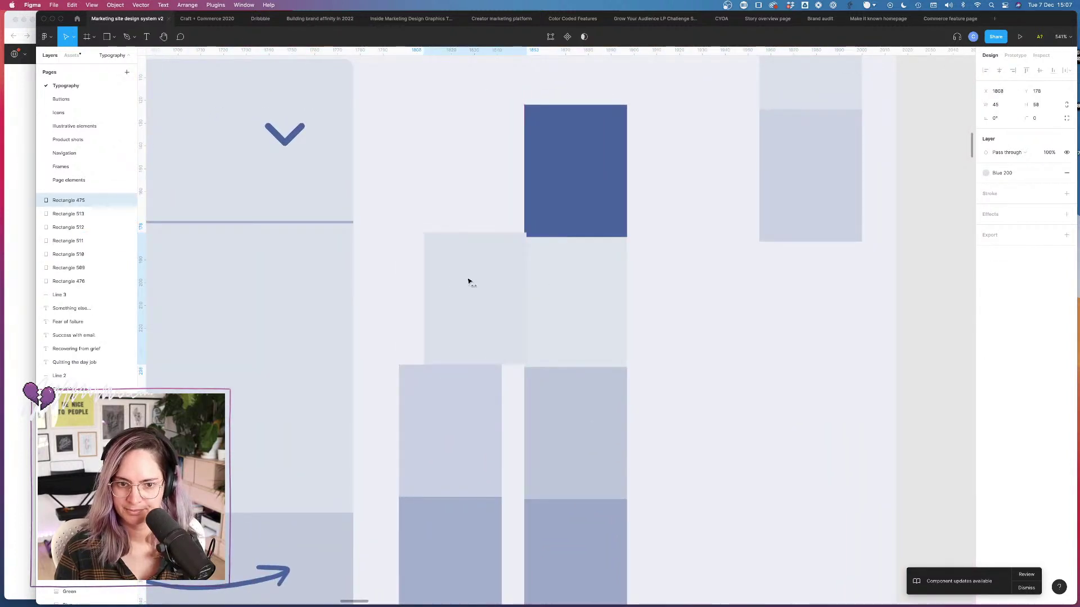
Step: Set the fill saturation of the middle column's lightest swatch to 30
left_click(602, 291)
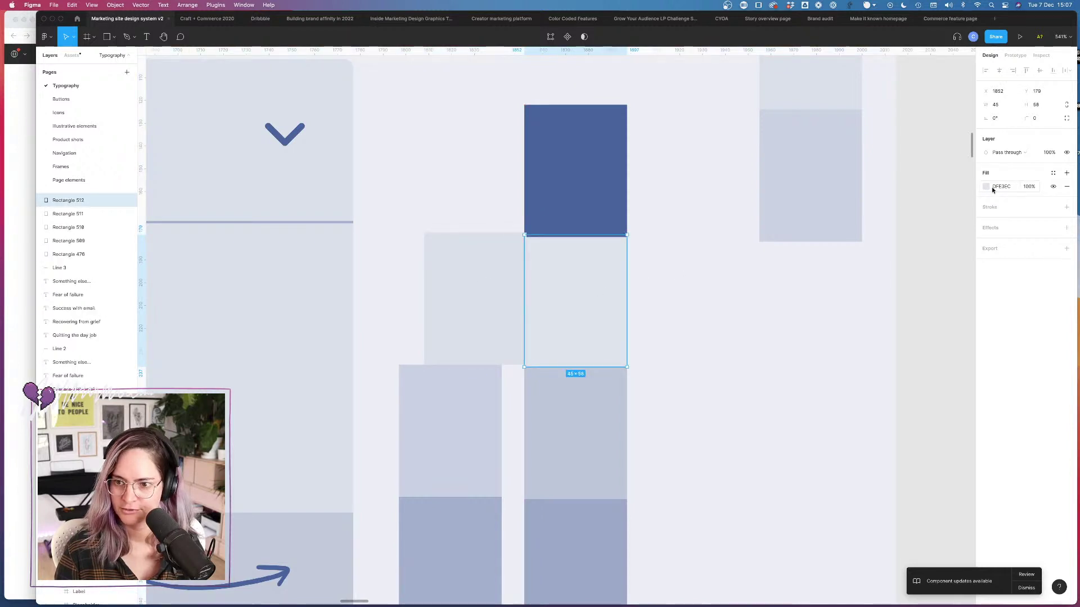
left_click(987, 187)
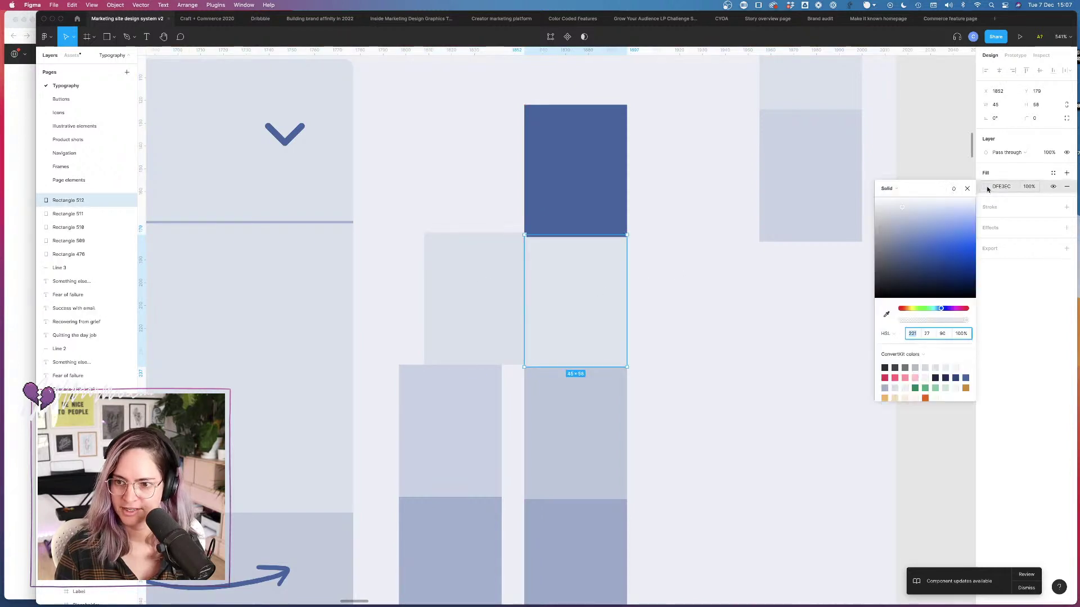
left_click(927, 336)
key("Up")
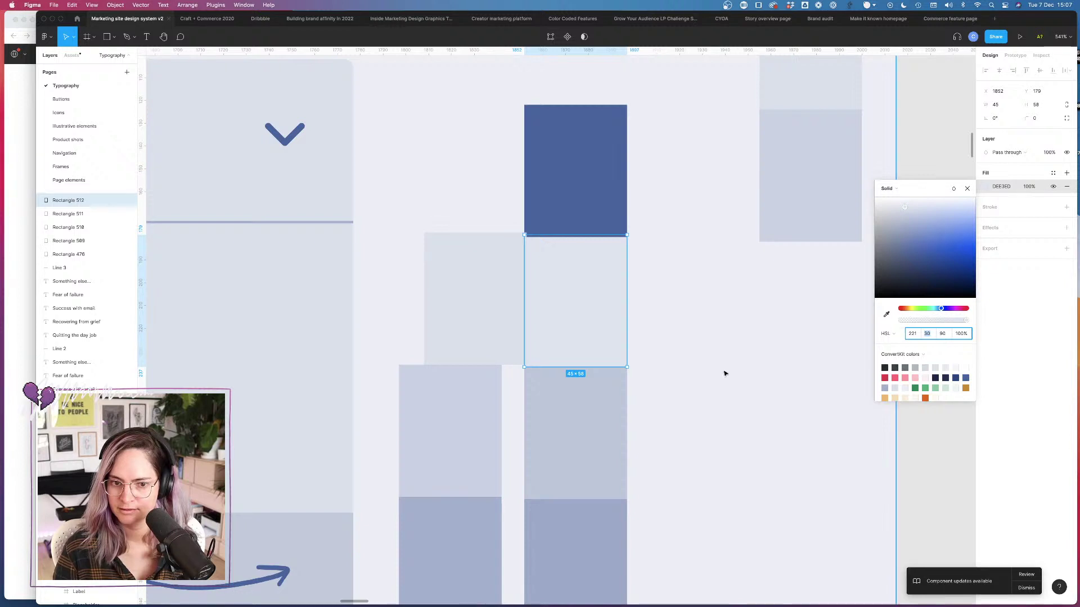
Step: Move the original column's second-lightest swatch against its adjusted counterpart, and set the counterpart's fill lightness to 83
left_click_drag(472, 404, 505, 392)
left_click(607, 390)
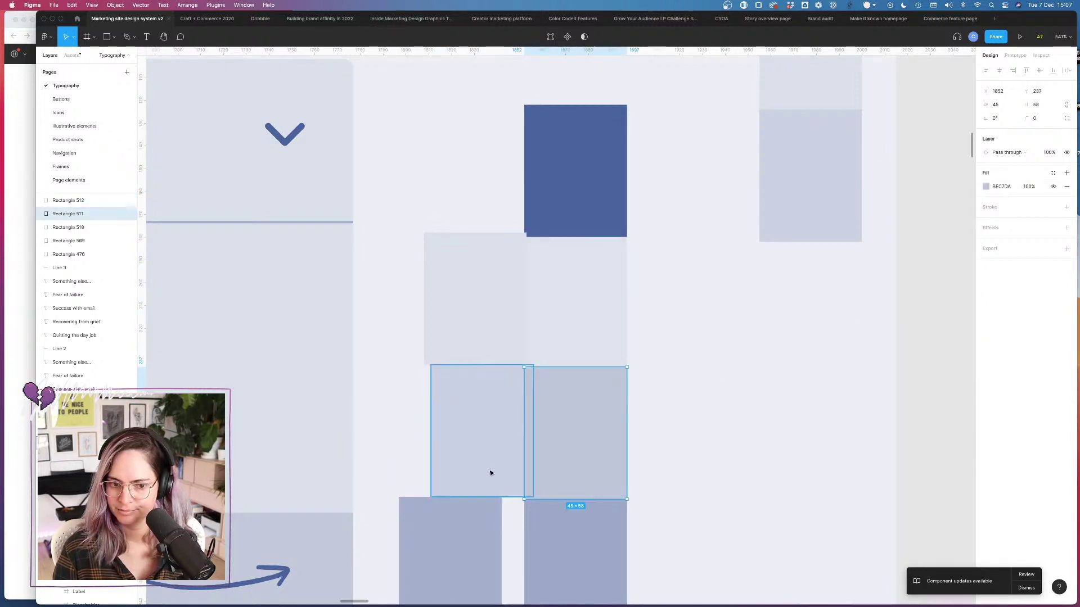
left_click(986, 187)
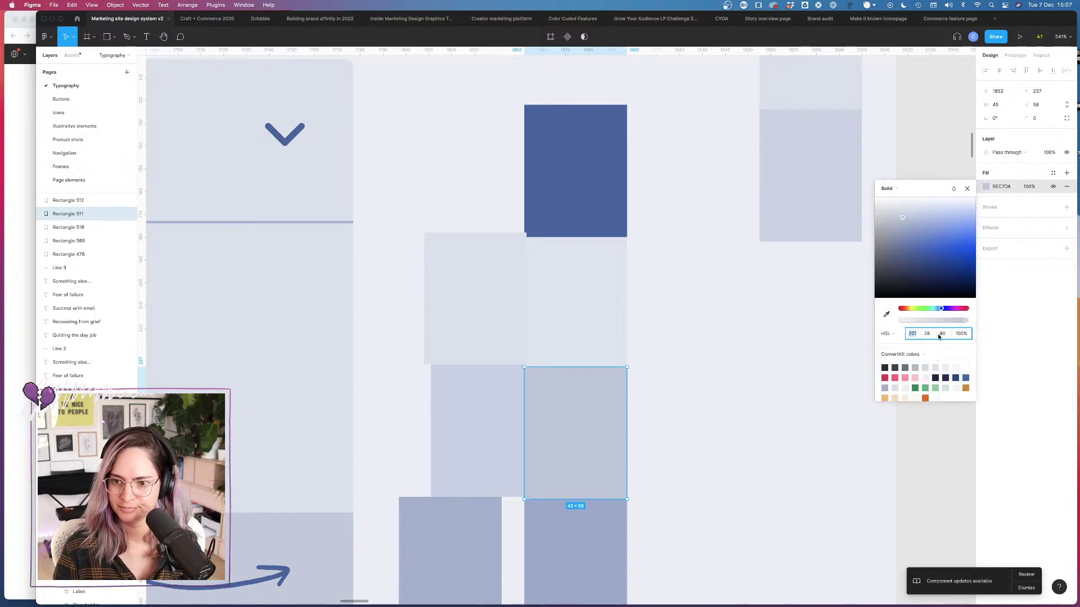
key("Up")
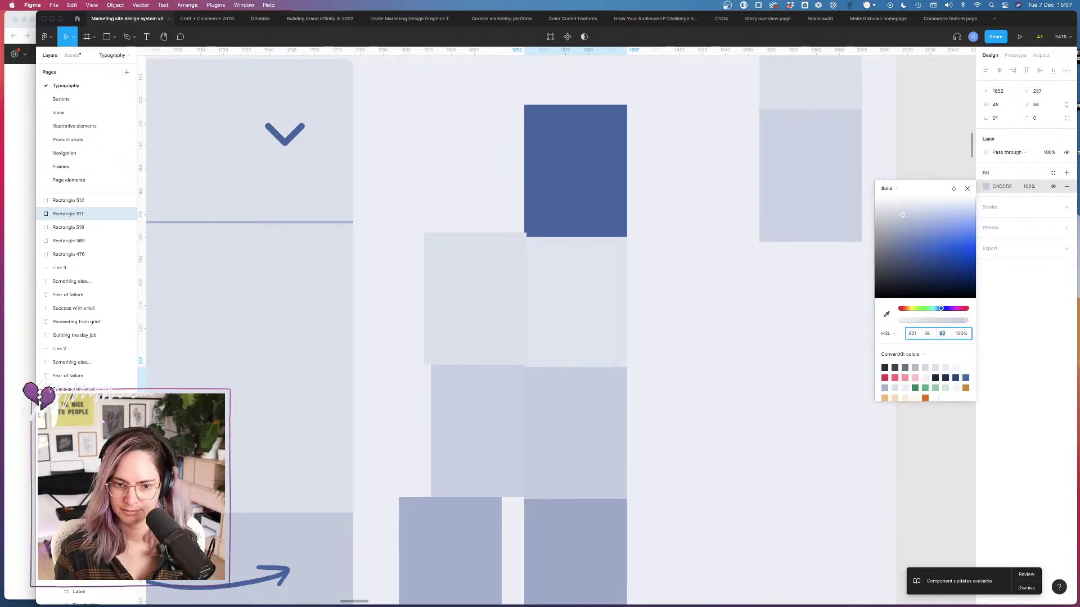
key("Up")
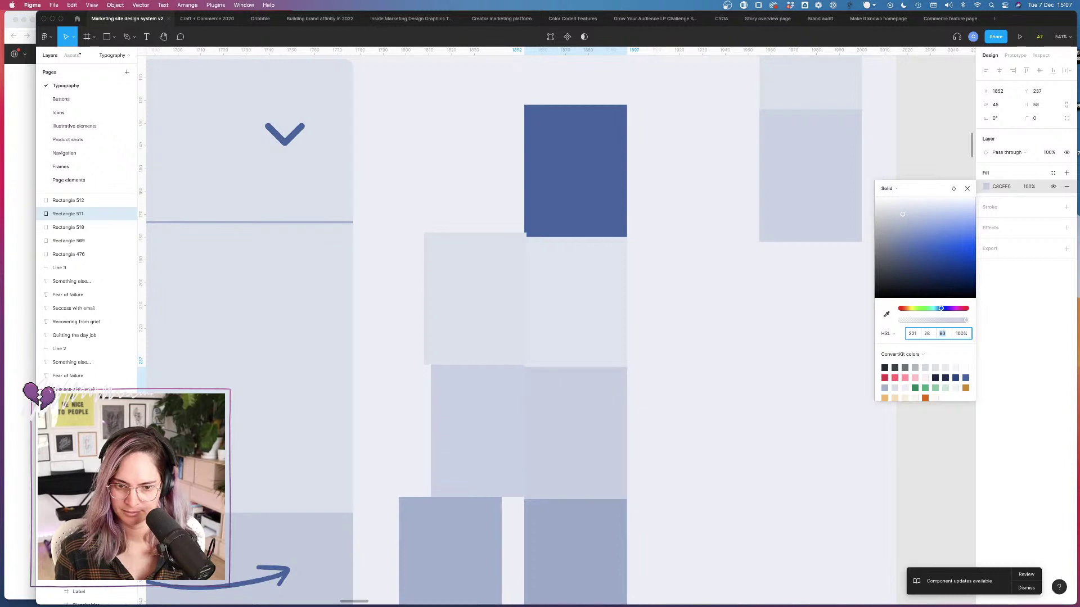
Step: Check the HSL fill values of the two lightest adjusted swatches against each other
left_click(603, 327)
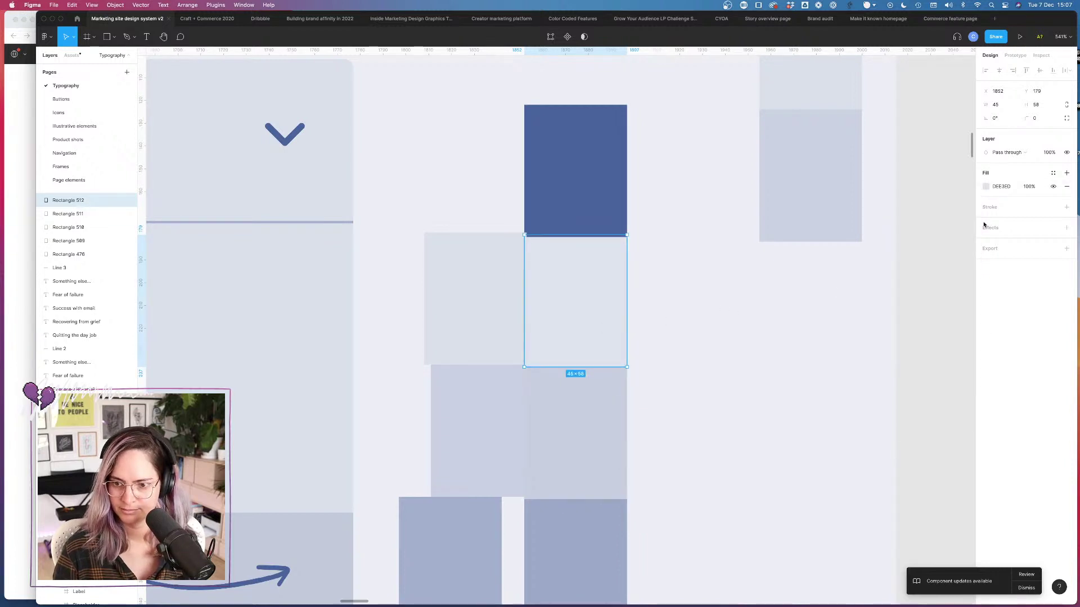
left_click(987, 189)
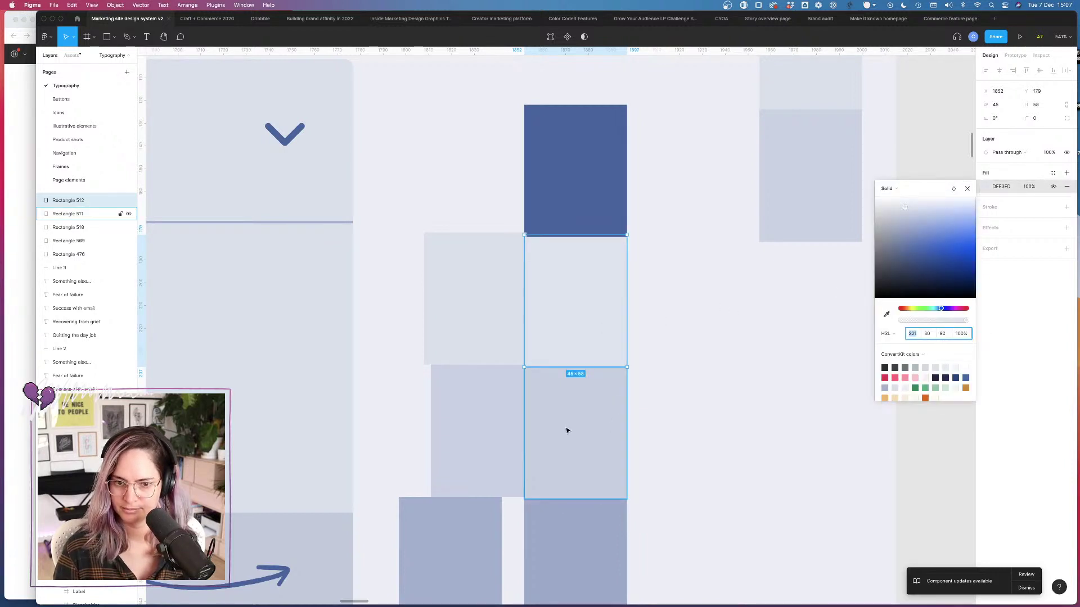
left_click(606, 409)
left_click(984, 188)
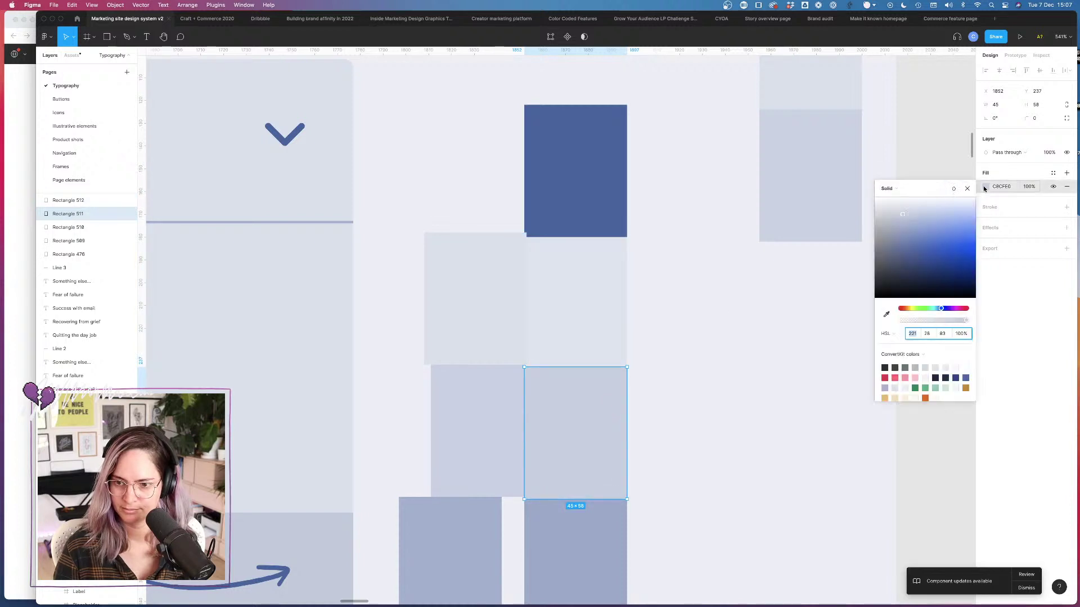
Step: Set the second-lightest adjusted swatch's fill saturation to 30 and compare it with the lightest swatch's HSL values
left_click(930, 334)
key("Down")
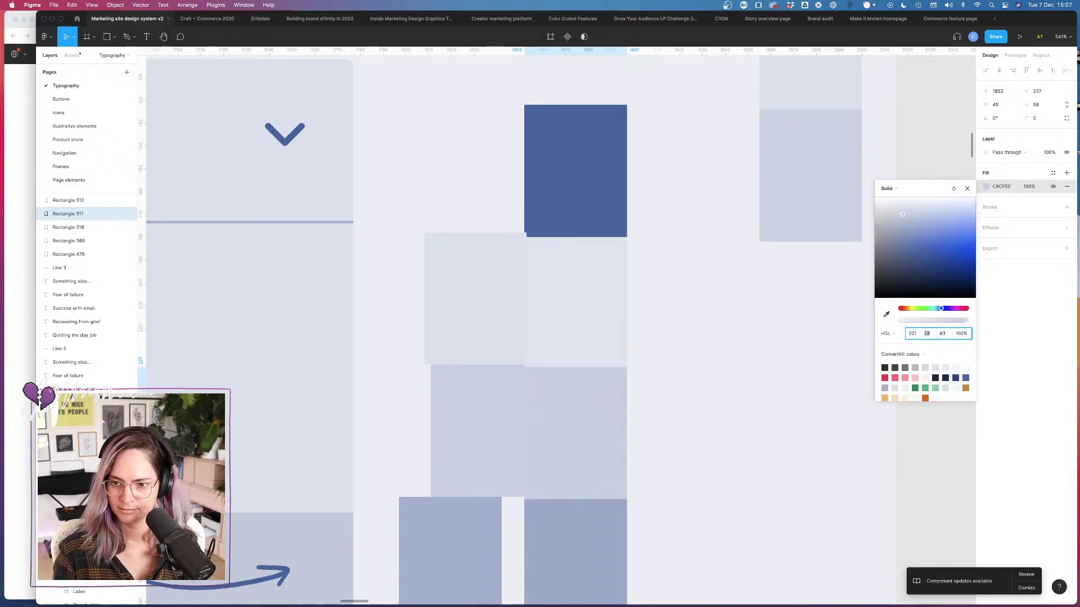
left_click(580, 299)
left_click(985, 186)
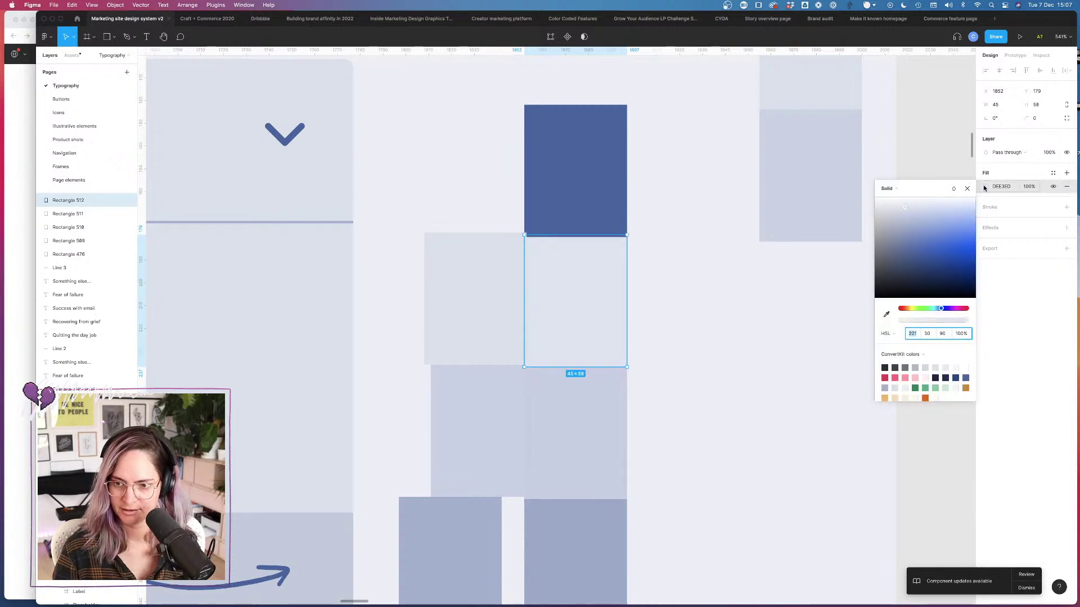
Step: Copy the fill colour DEE3ED from the lightest adjusted swatch onto the dark blue swatch directly above it
left_click(590, 209)
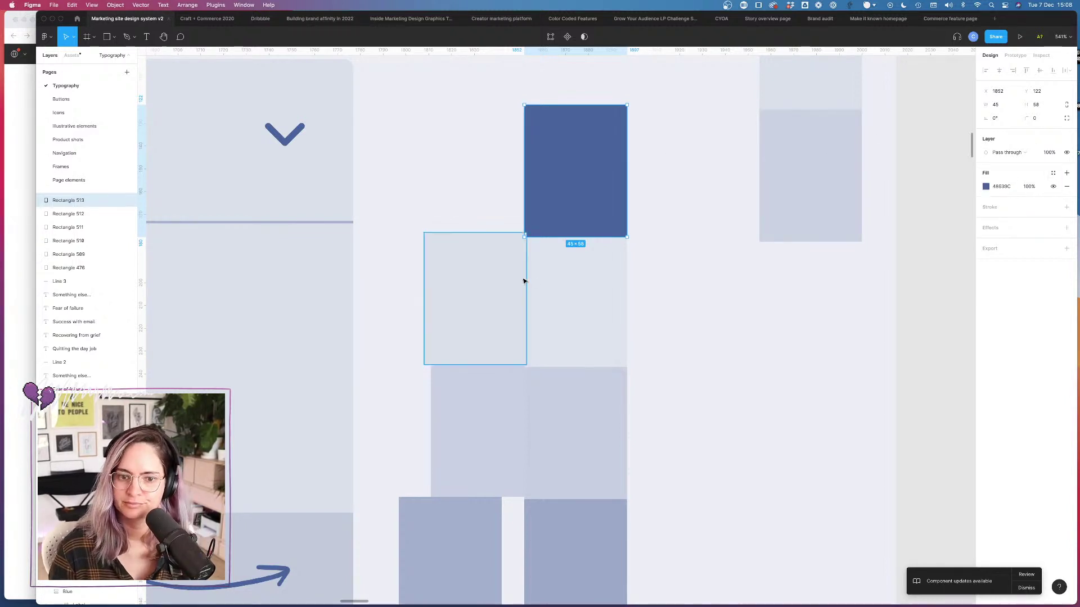
left_click(625, 285)
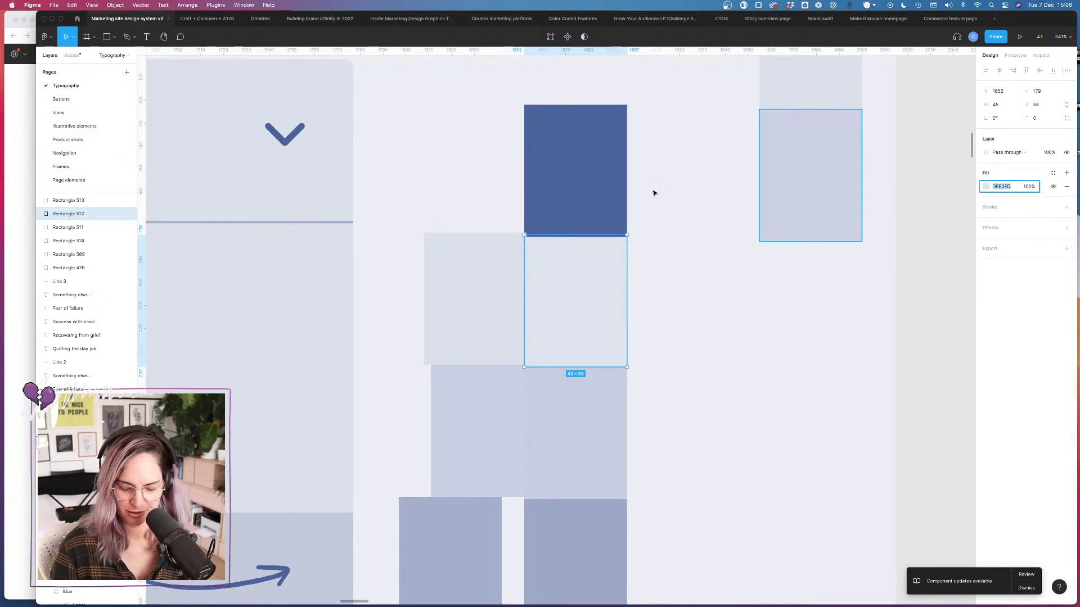
left_click(598, 172)
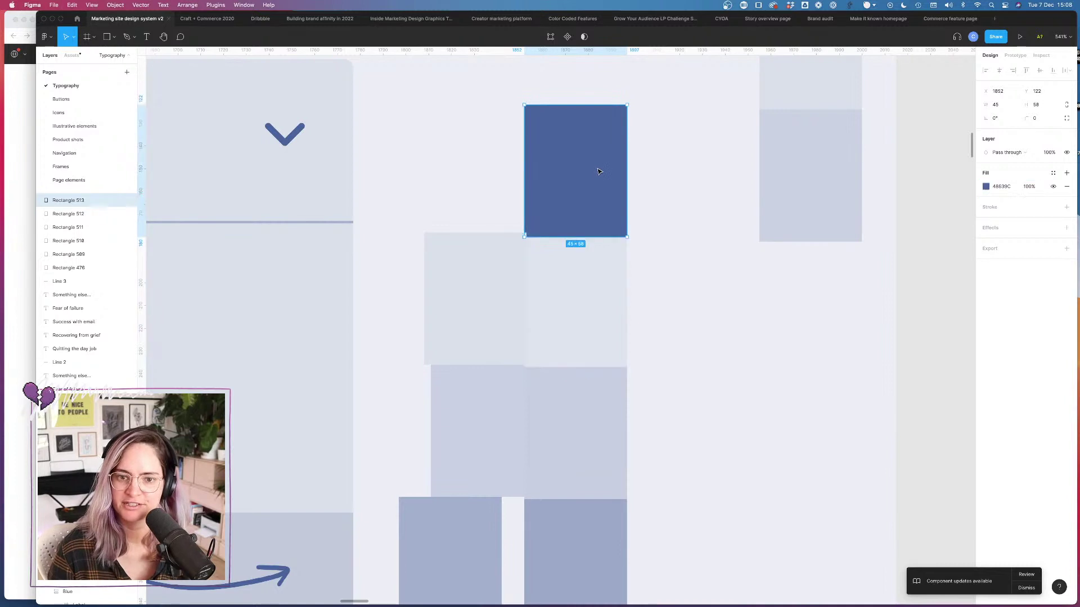
left_click(1000, 188)
type("DEE3ED")
key("Return")
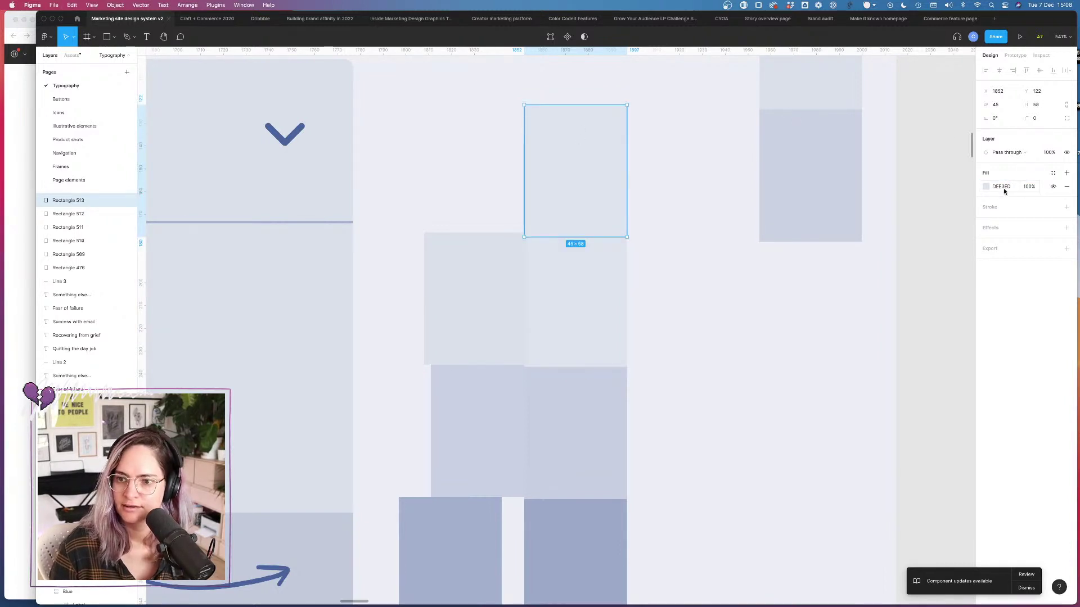
Step: Set the fill lightness of the adjusted column's top swatch to 94
left_click(986, 187)
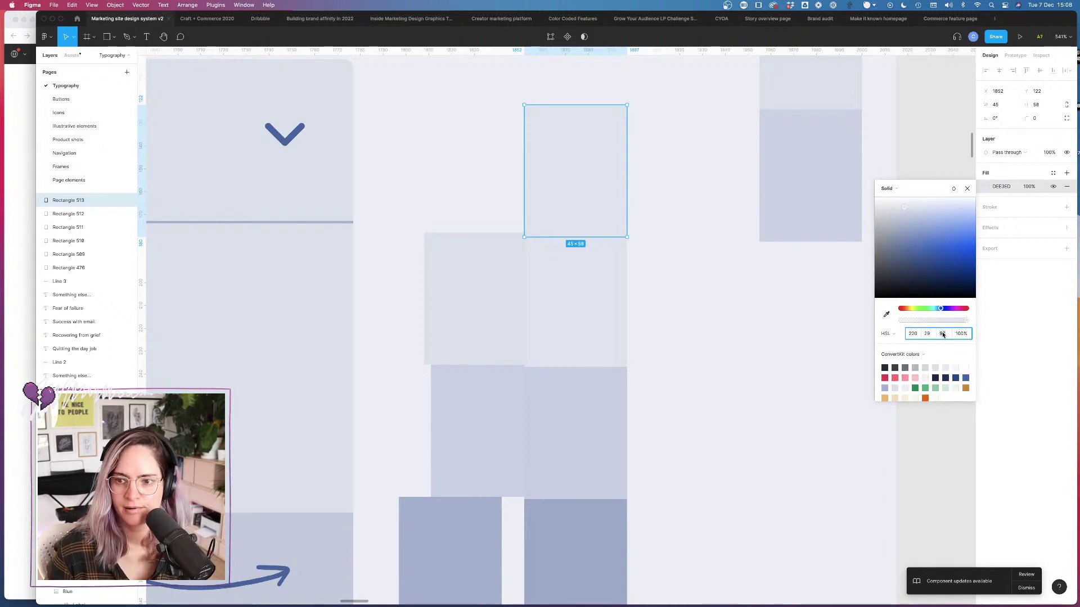
left_click(943, 333)
type("100")
key("Return")
type("90")
key("Return")
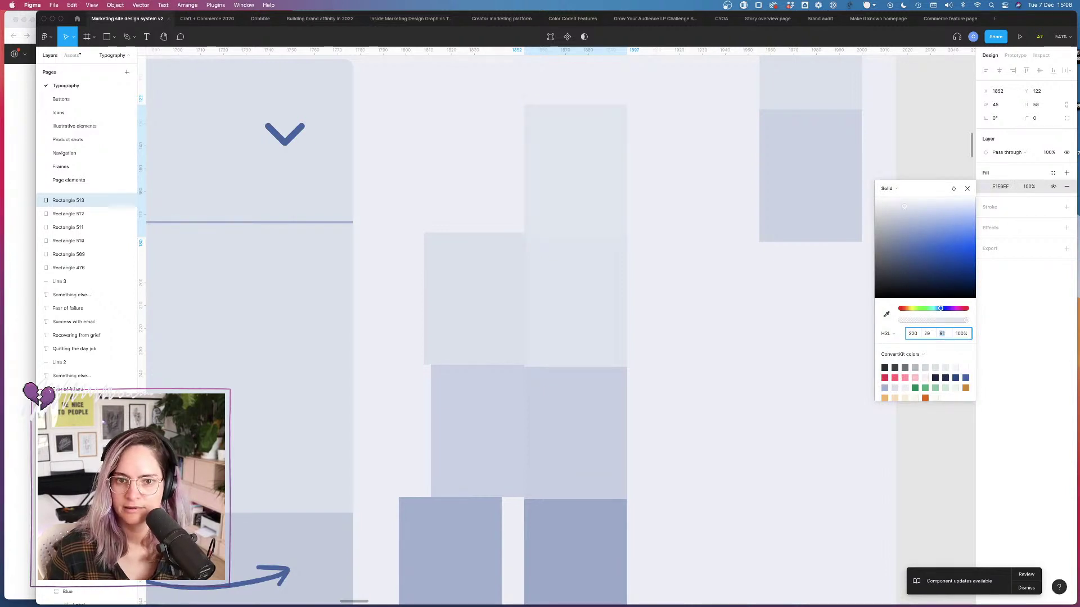
key("Up")
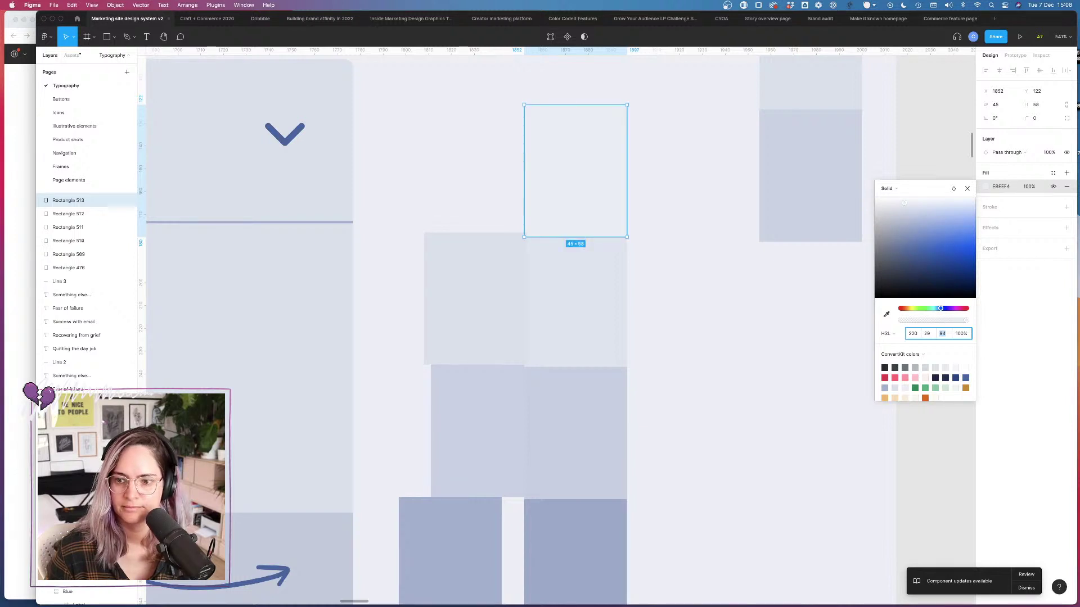
left_click(663, 200)
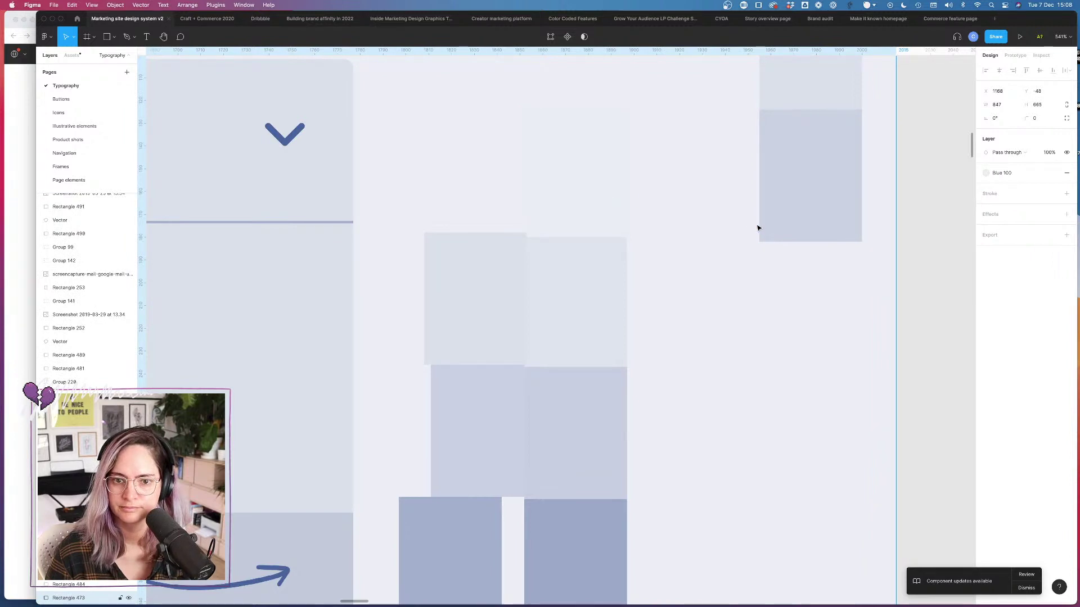
Step: Set the top swatch's fill saturation to 30
left_click(598, 164)
left_click(984, 187)
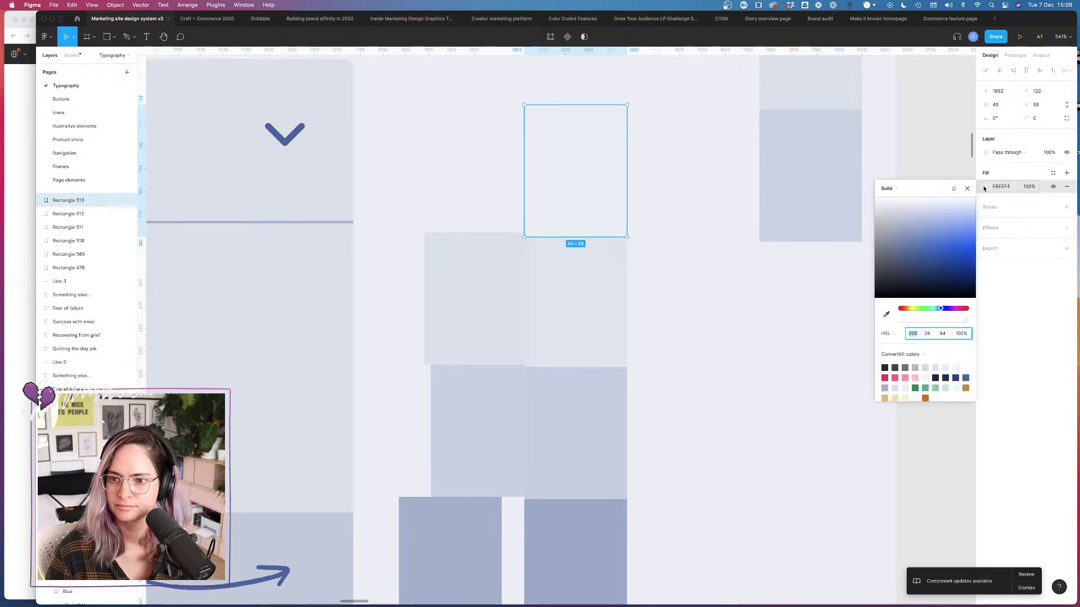
left_click(927, 333)
key("Down")
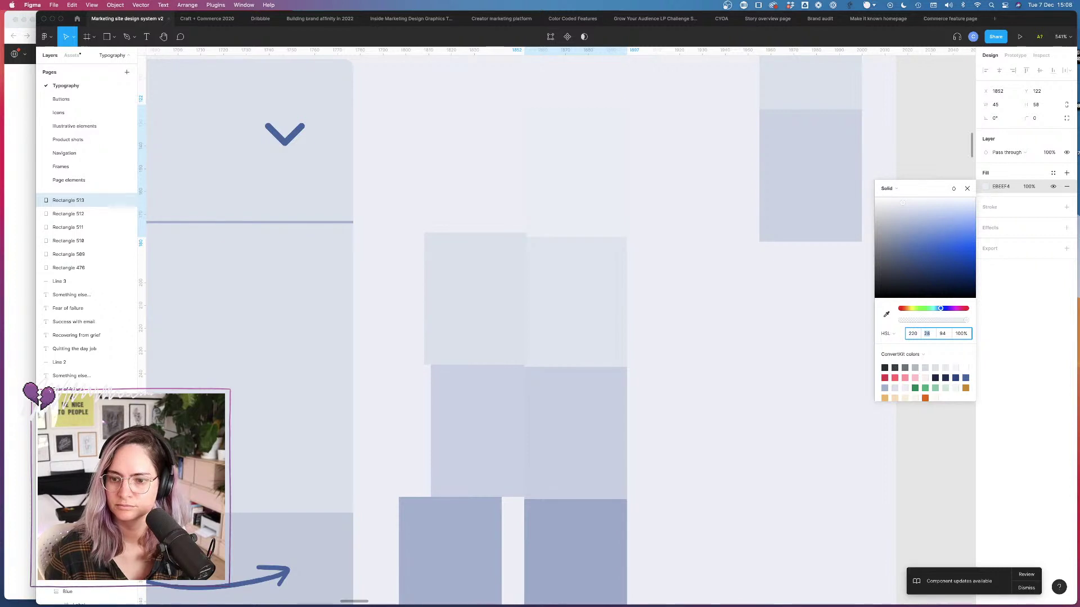
key("Up")
key("Up")
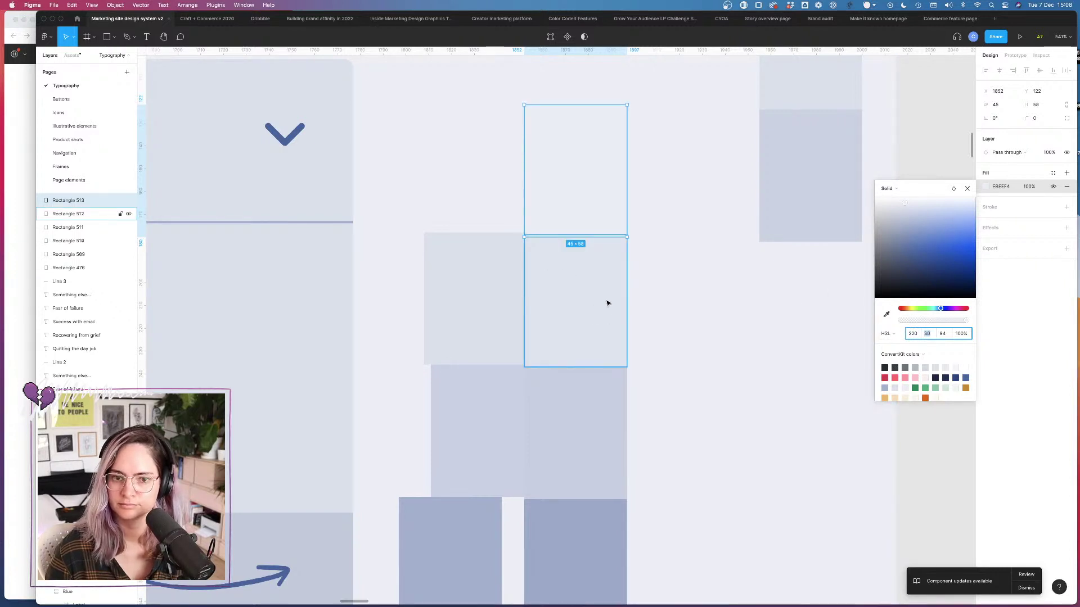
Step: Check the HSL fill values of the four swatches below the top one in the adjusted column
left_click(608, 305)
left_click(985, 187)
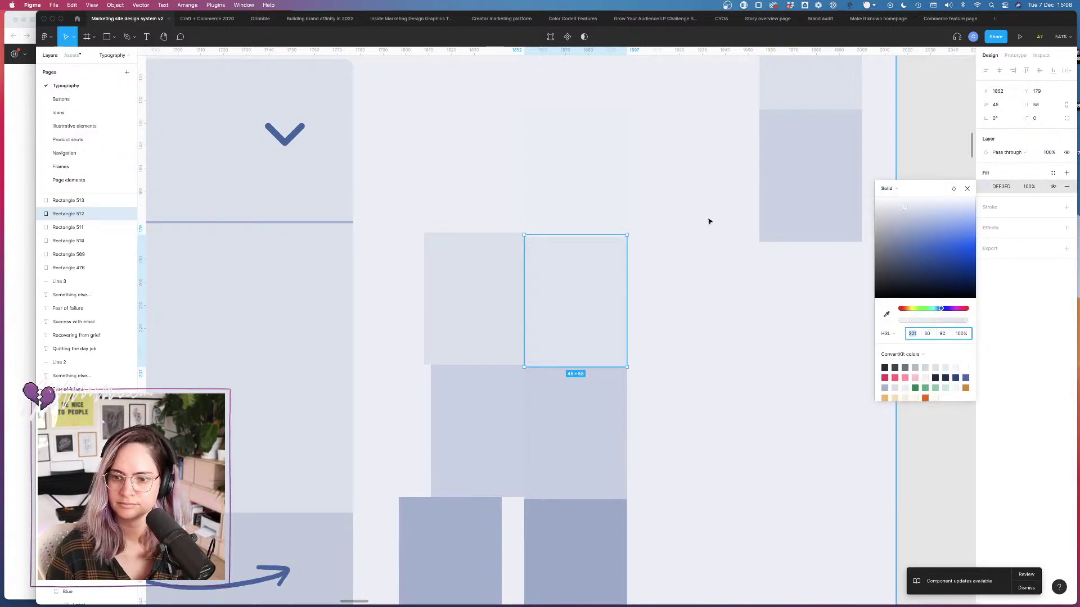
left_click(578, 393)
left_click(985, 187)
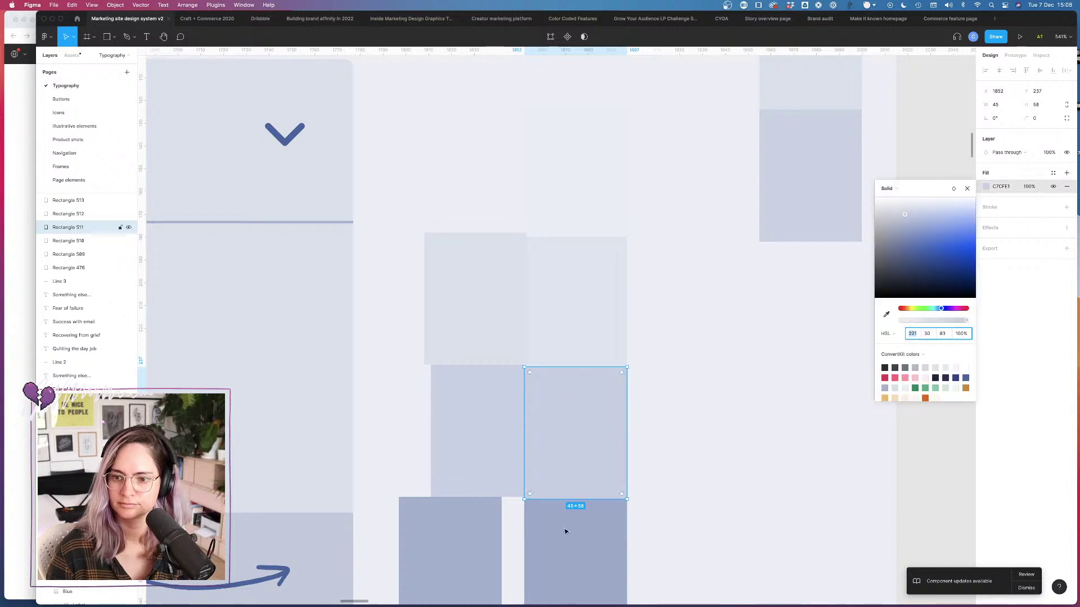
left_click(564, 568)
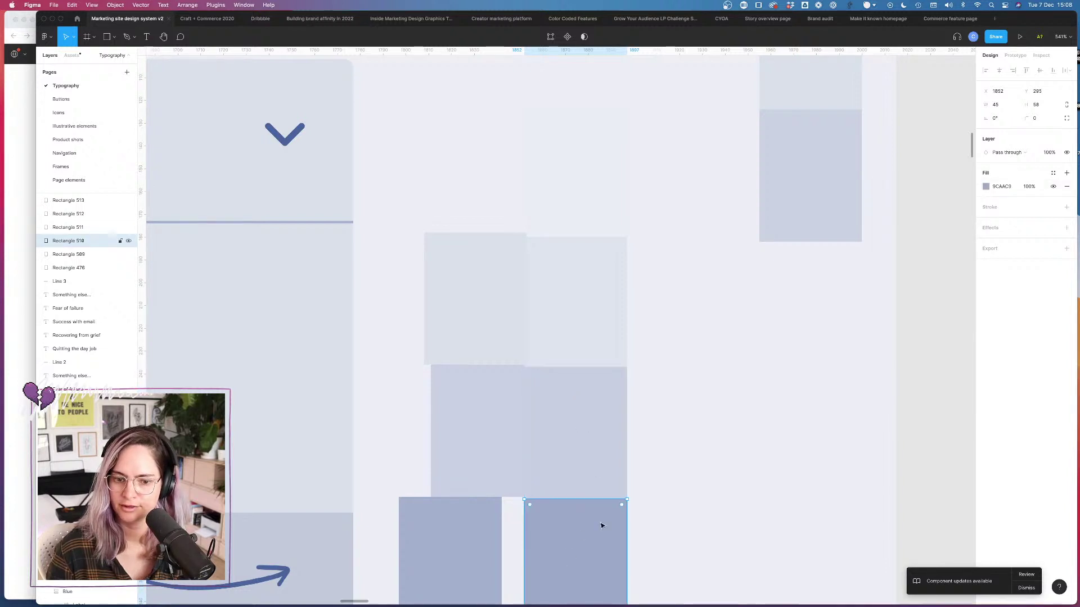
scroll(602, 525, "down", 5)
left_click(985, 187)
left_click(576, 463)
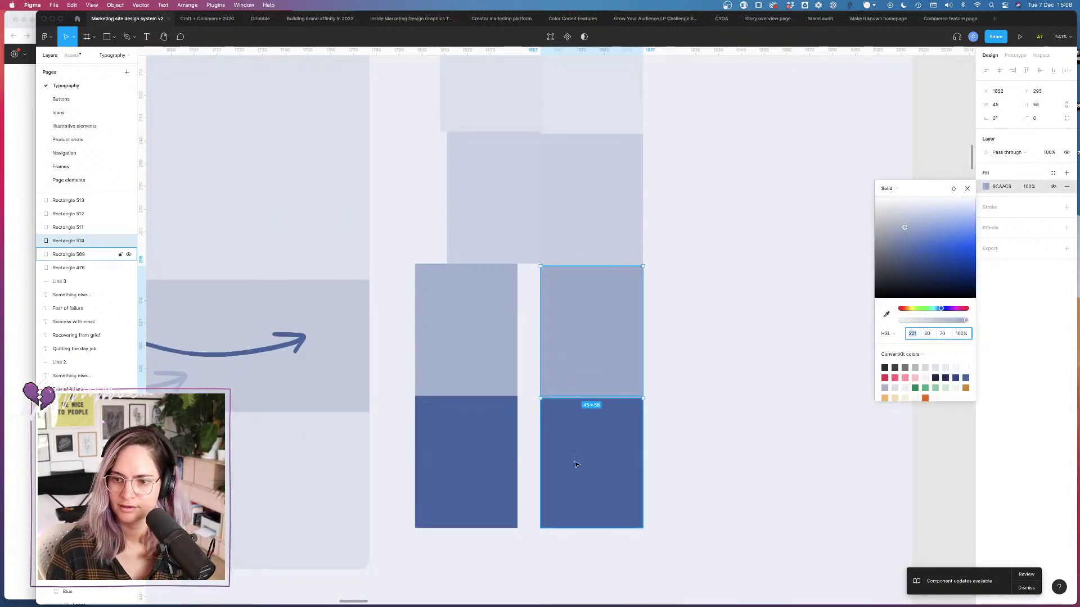
left_click(985, 186)
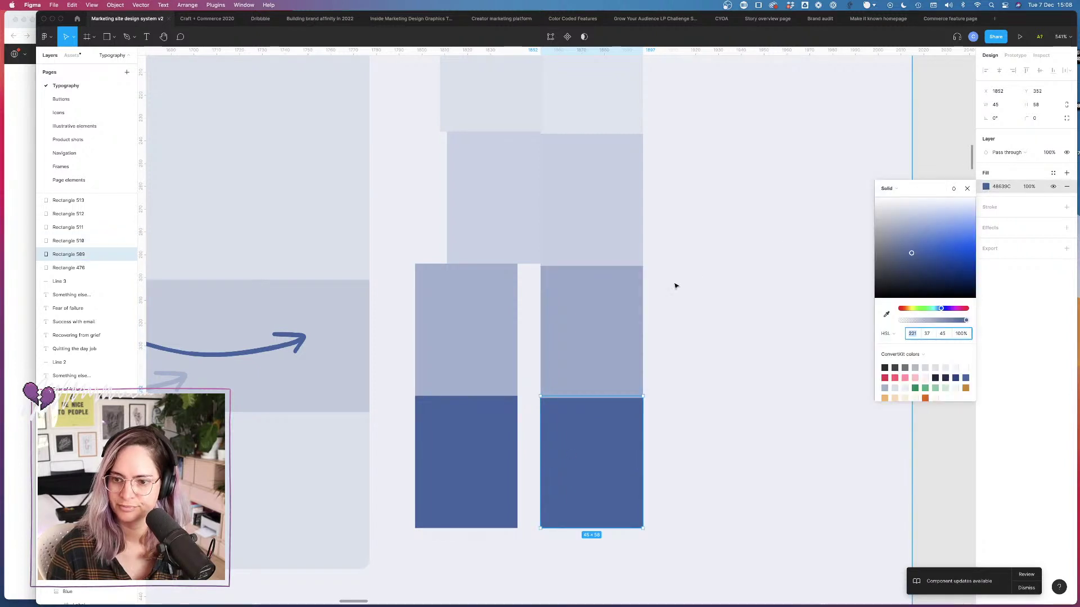
Step: Set the fill saturation of the adjusted column's top swatch to 37
scroll(598, 303, "up", 1)
scroll(599, 304, "up", 4)
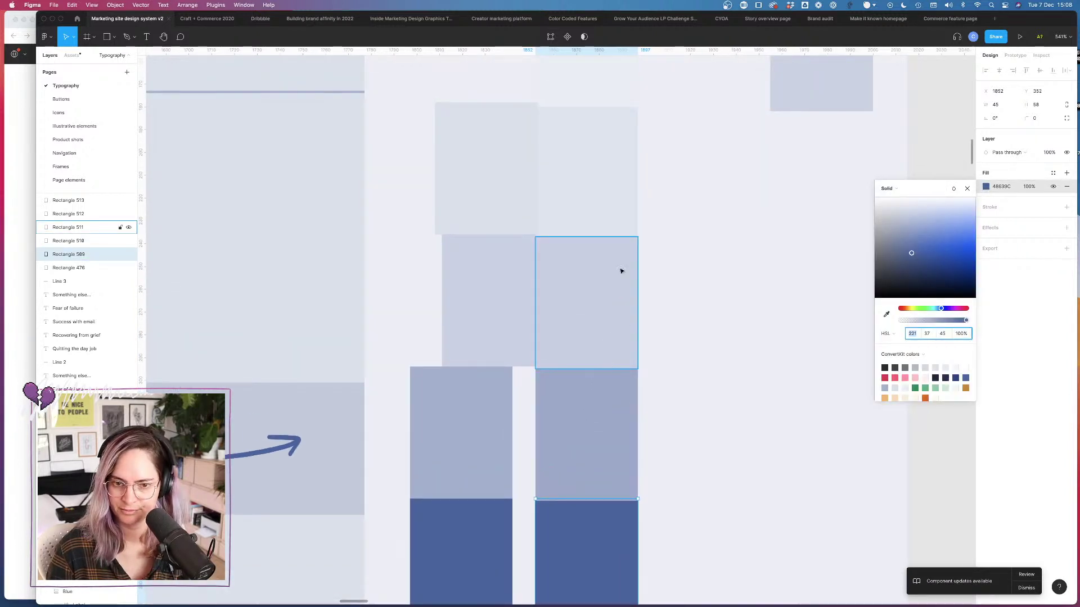
left_click(614, 186)
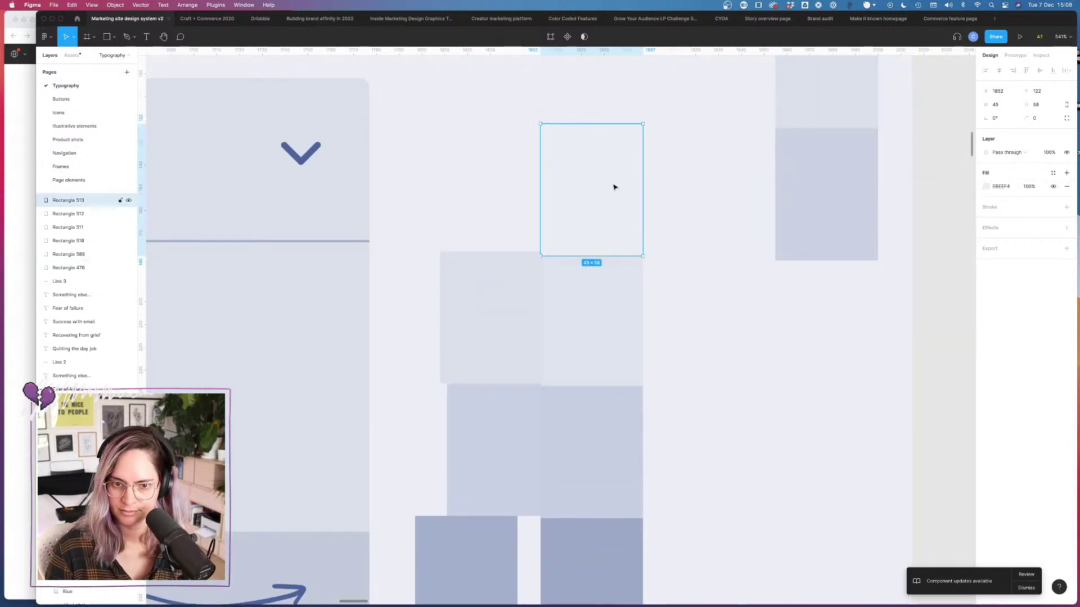
left_click(986, 187)
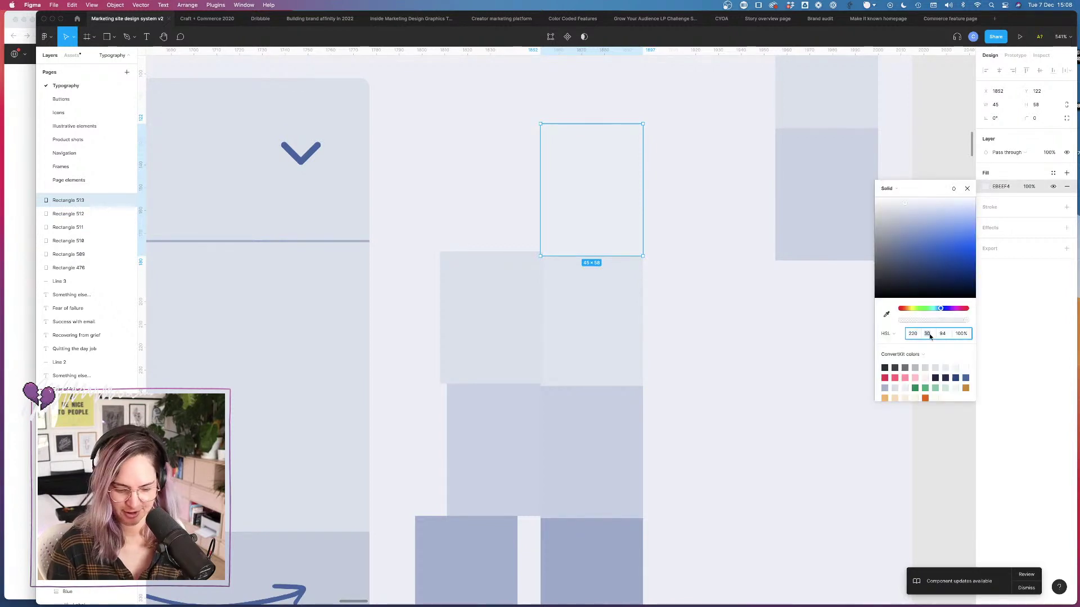
type("37")
key("Return")
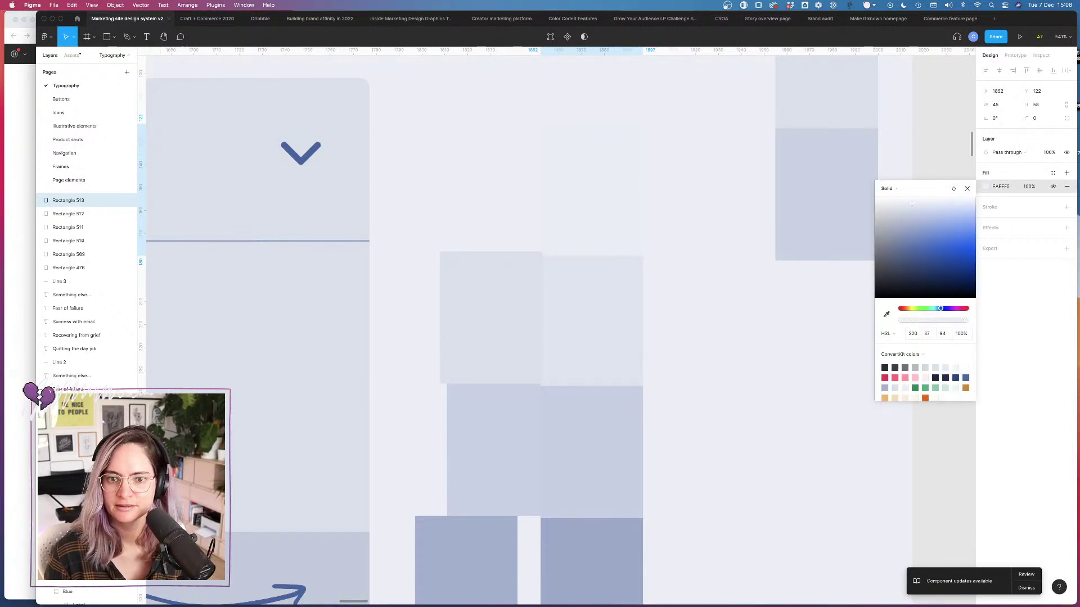
Step: Set the fill saturation of the second swatch in the adjusted column to 37
left_click(612, 328)
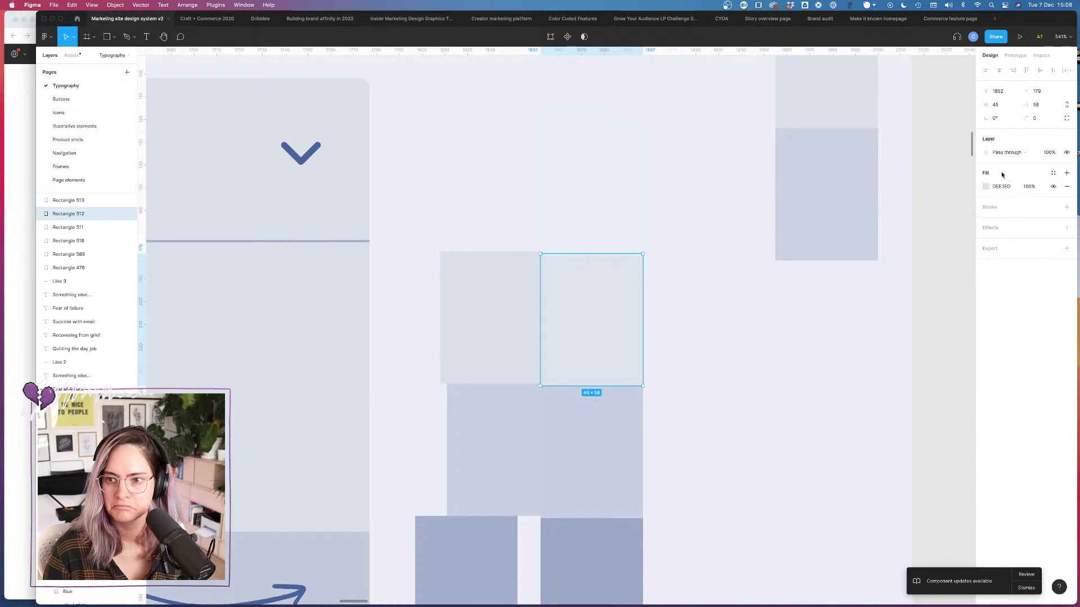
left_click(984, 187)
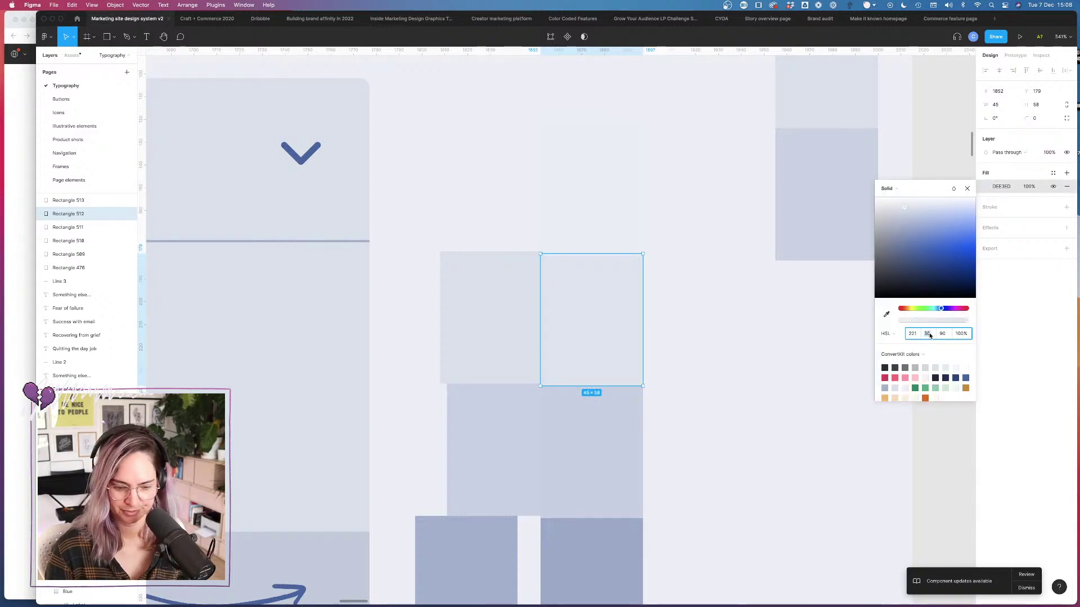
key("Return")
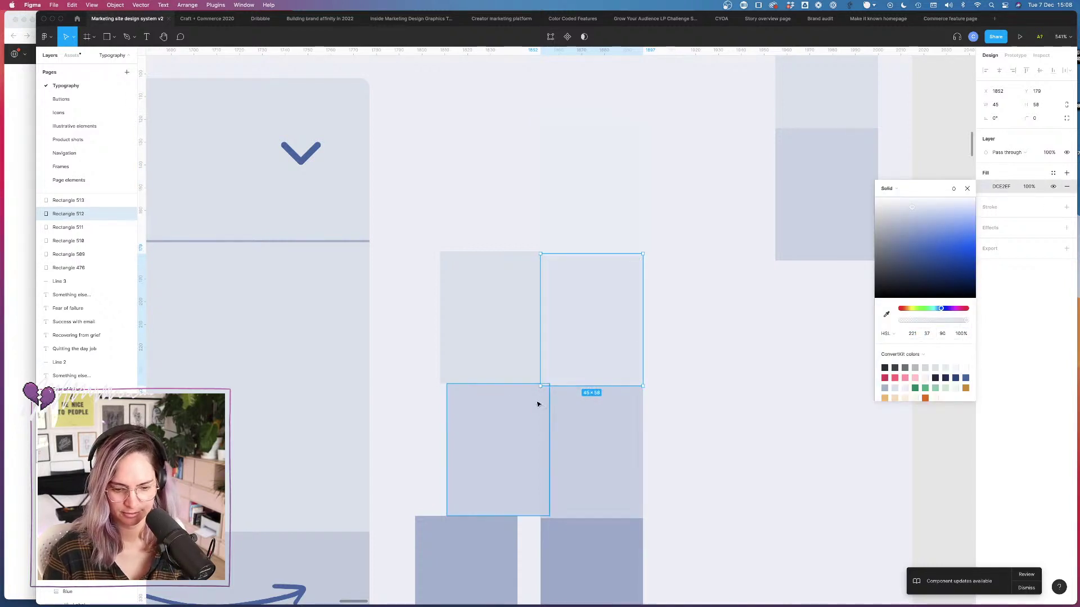
Step: Set the fill saturation of the third swatch in the adjusted column to 37
left_click(599, 437)
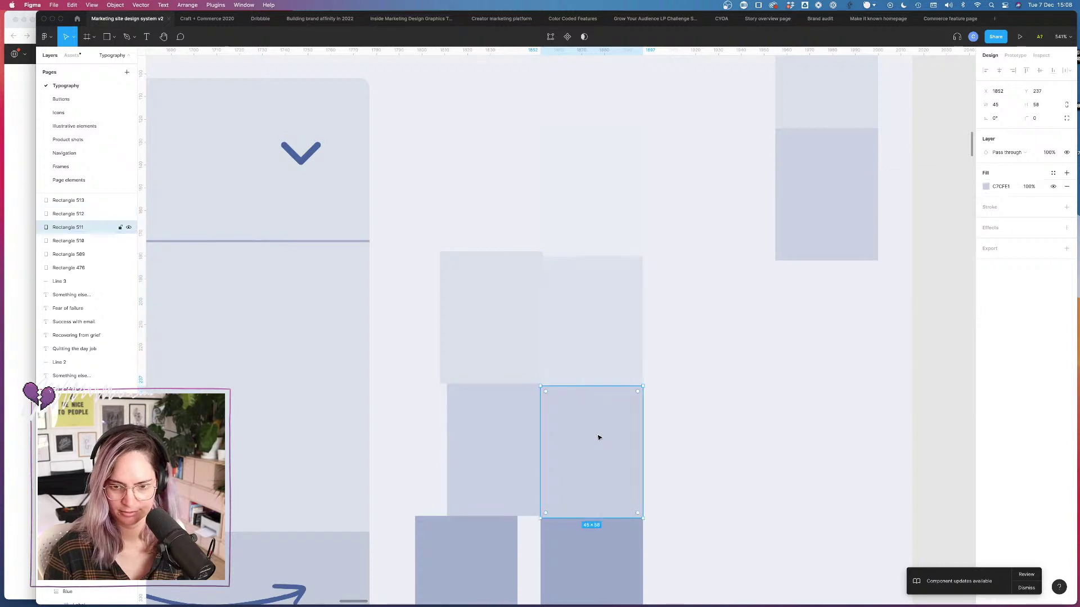
left_click(986, 187)
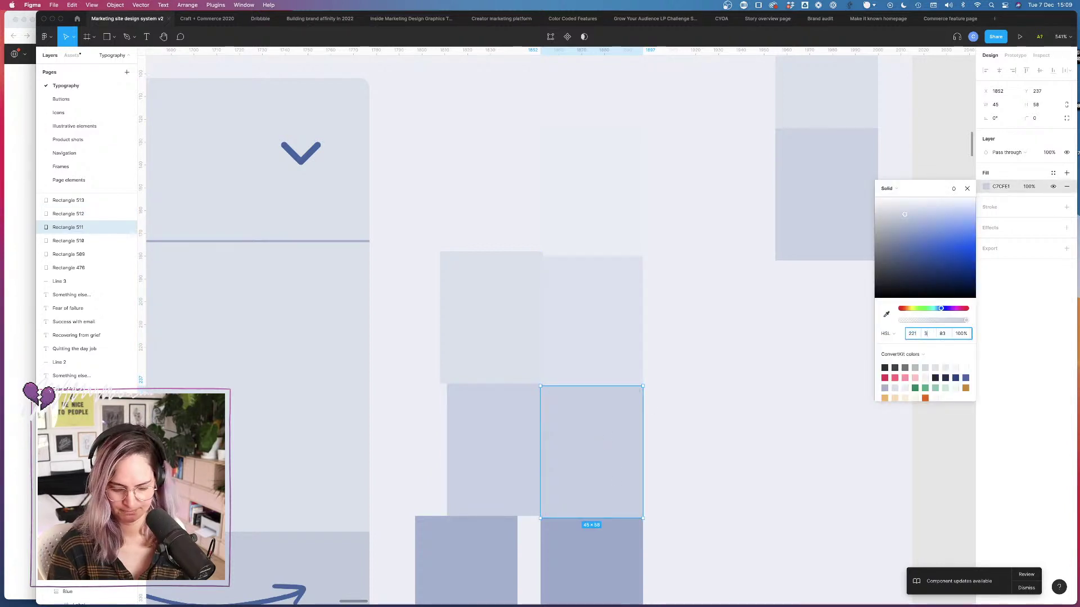
type("3")
key("Return")
left_click(710, 392)
Step: Try a fill saturation of 37 on the mid-blue swatch above the adjusted column's darkest one, and return it to 30
scroll(677, 410, "down", 3)
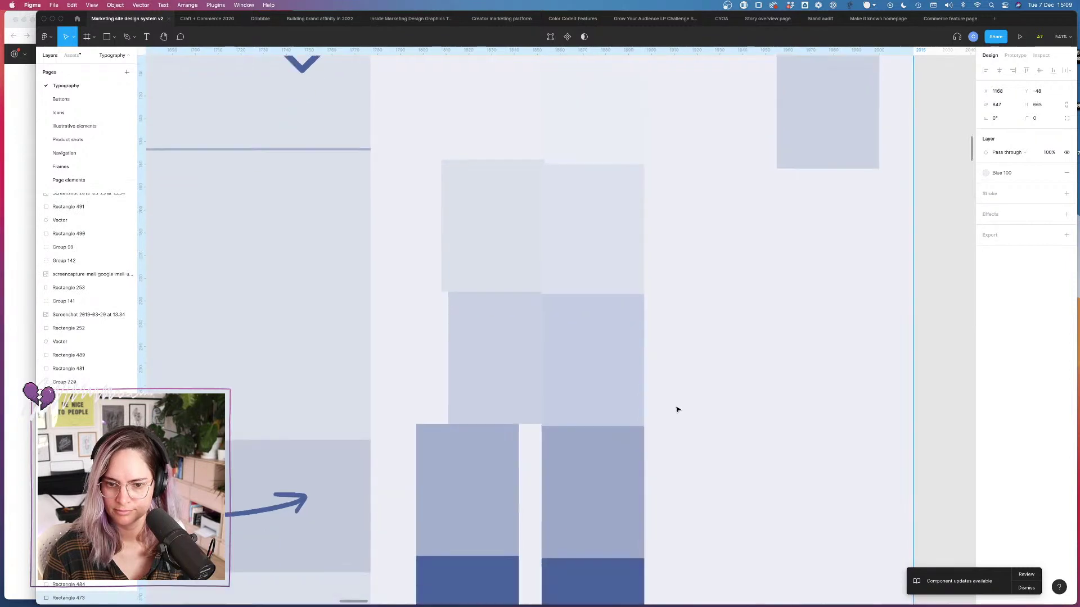
scroll(677, 409, "down", 2)
left_click(627, 437)
left_click(985, 186)
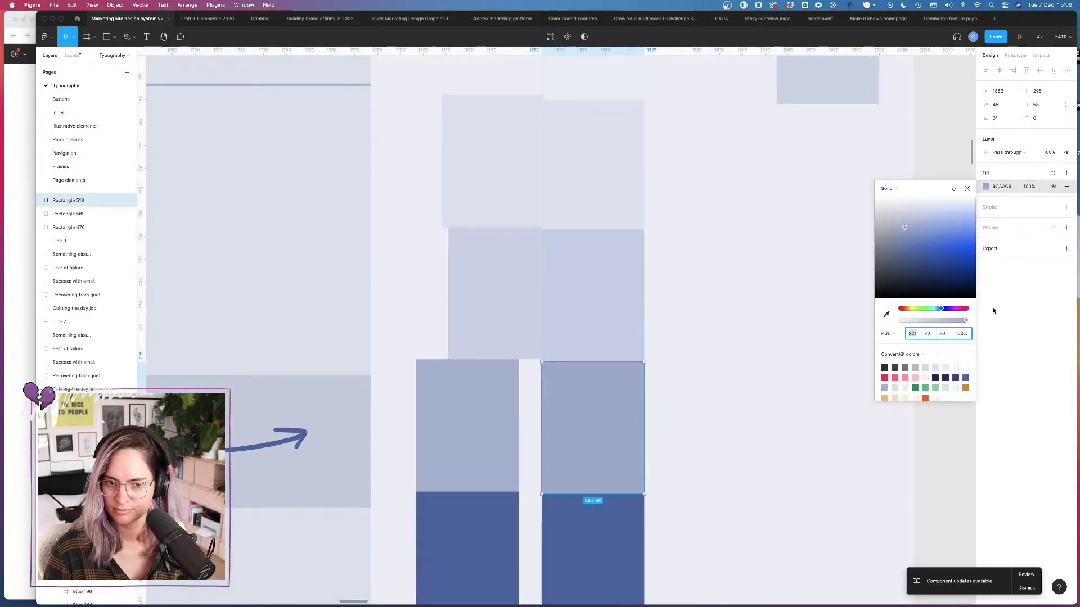
left_click(928, 335)
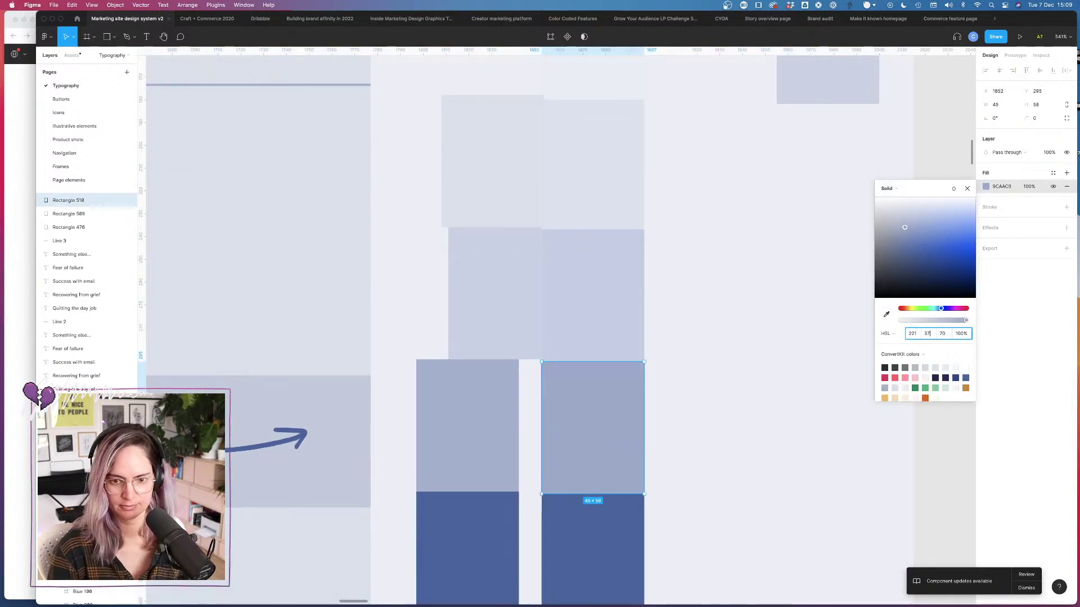
key("Return")
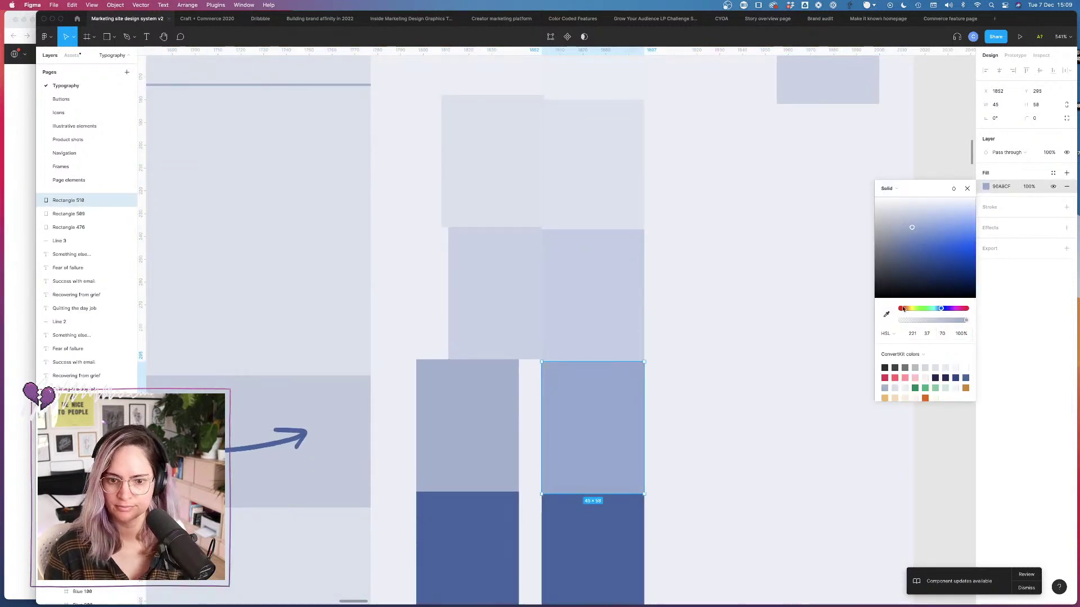
left_click(926, 334)
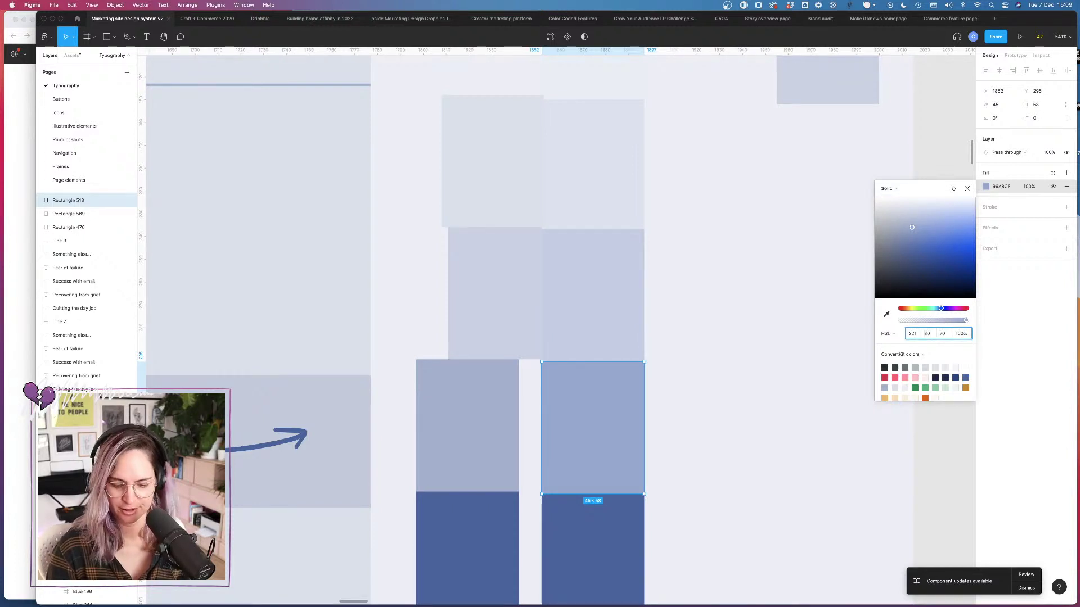
key("Return")
Step: Set the fill saturation to 30 on the two light swatches directly above the adjusted column's mid-blue one
left_click(622, 297)
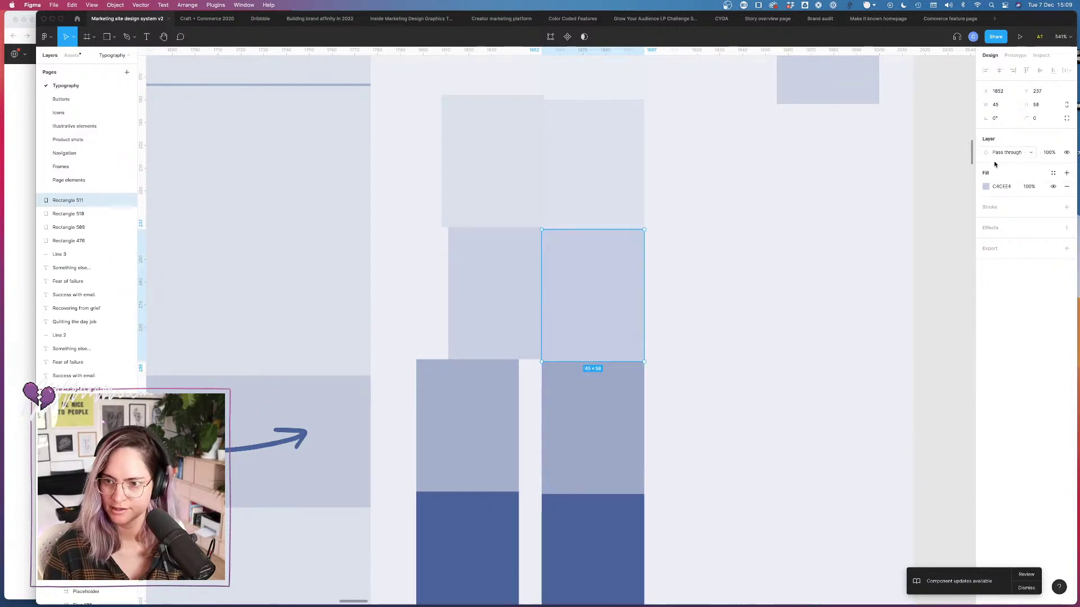
left_click(985, 186)
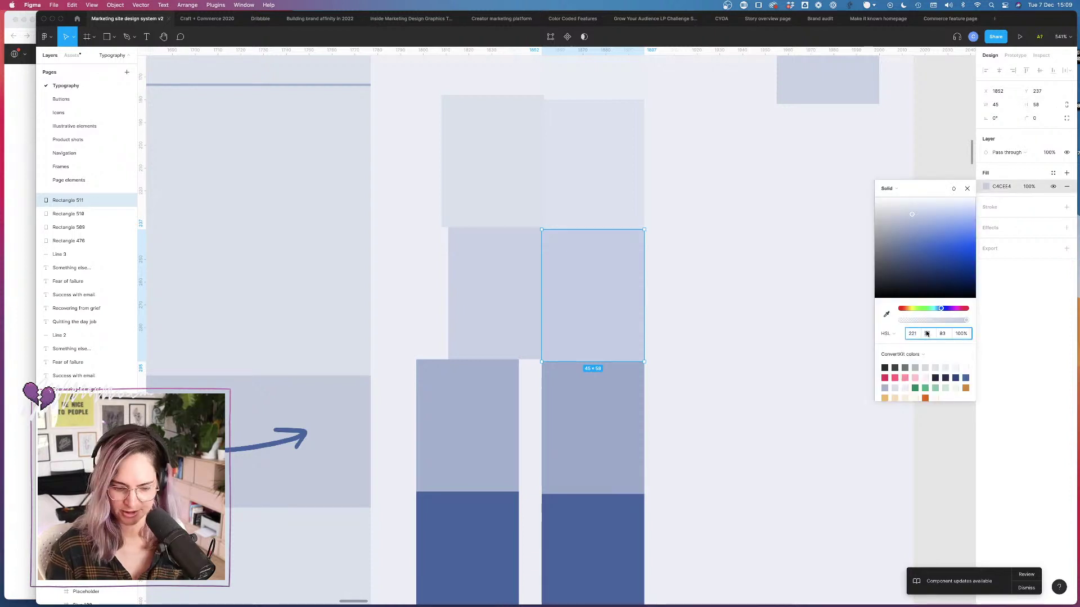
left_click(565, 194)
key("super+d")
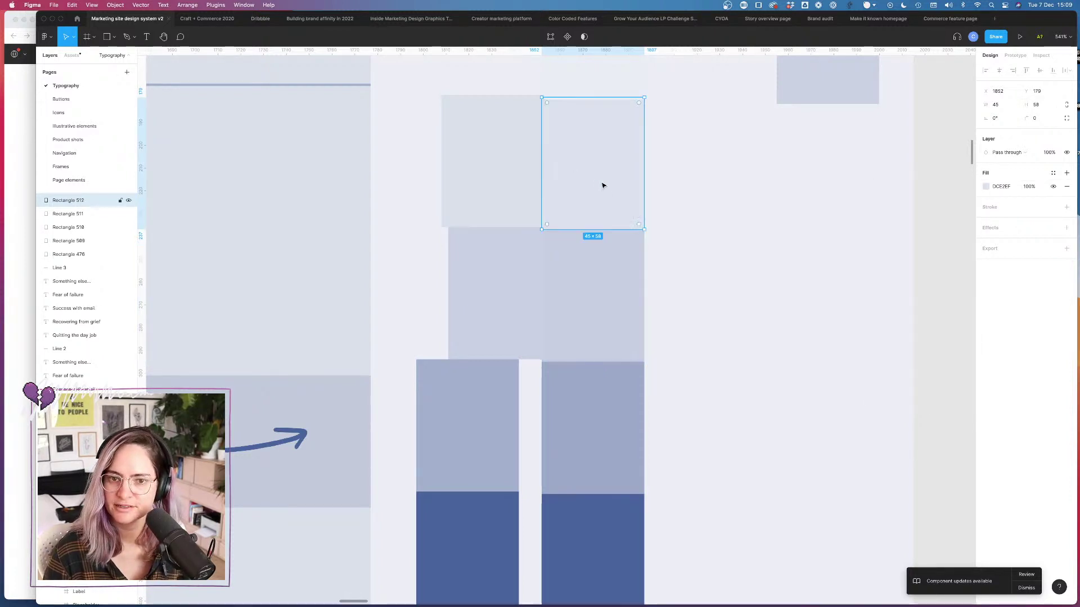
left_click(985, 187)
left_click(928, 334)
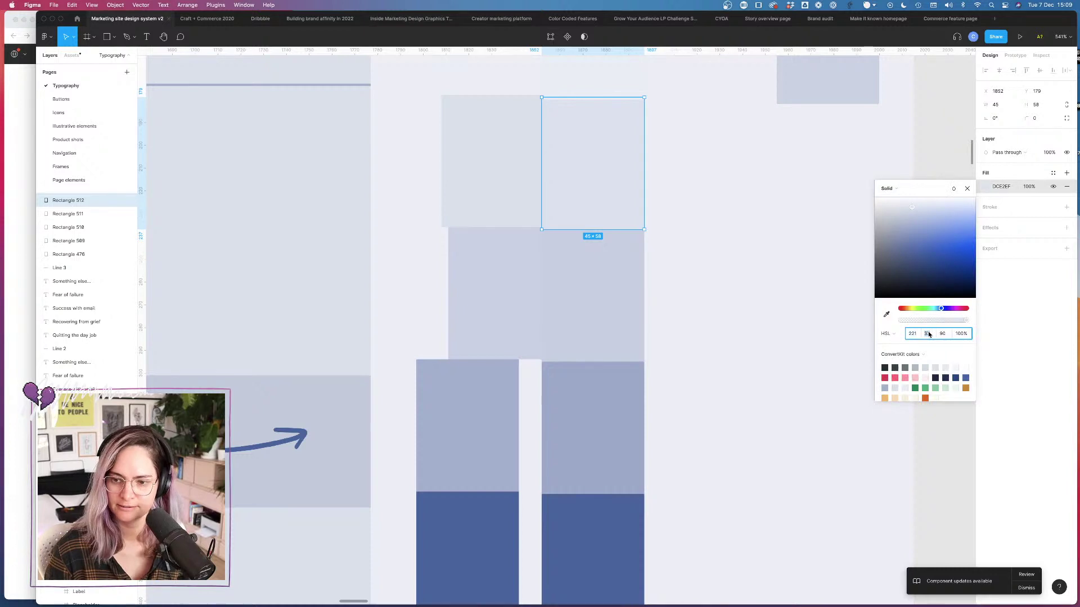
type("30")
key("Return")
key("super+d")
Step: Set the fill saturation of the adjusted column's topmost, lightest swatch to 30
scroll(572, 156, "up", 3)
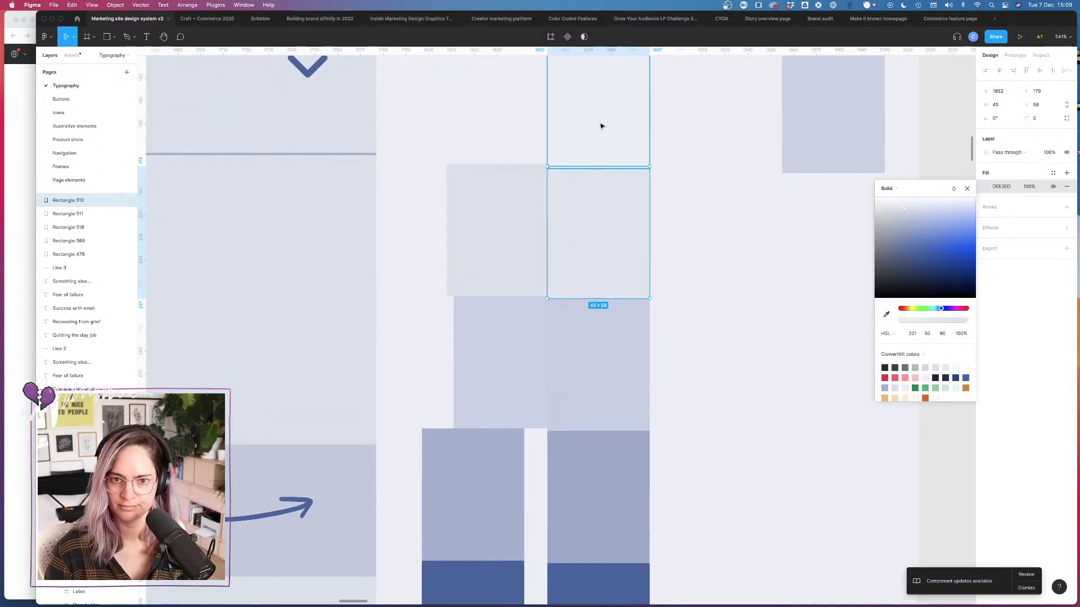
left_click(603, 125)
left_click(985, 187)
left_click(912, 334)
key("Tab")
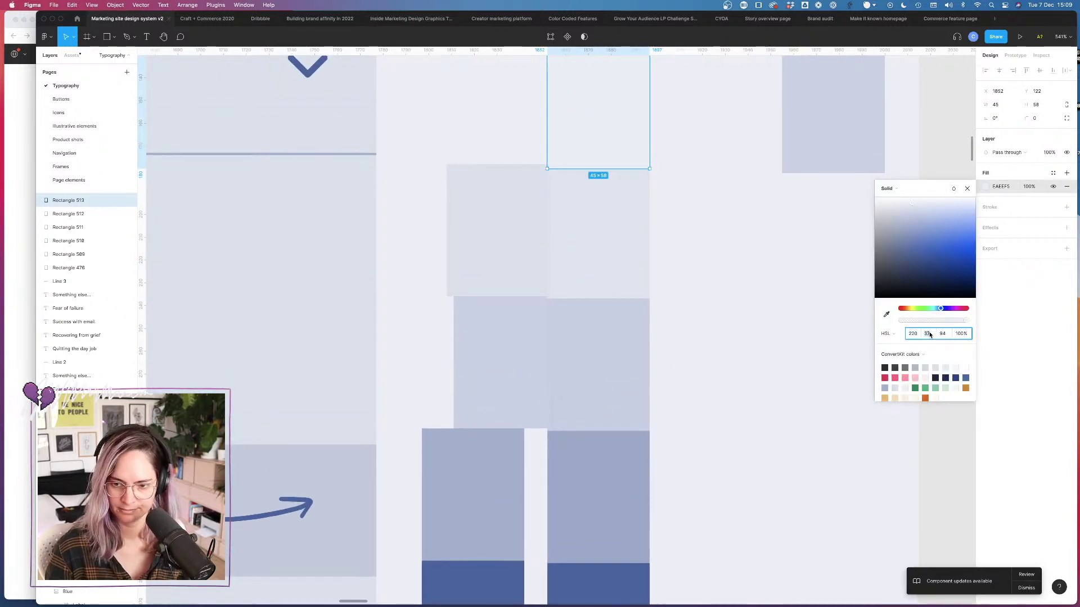
type("30")
key("Return")
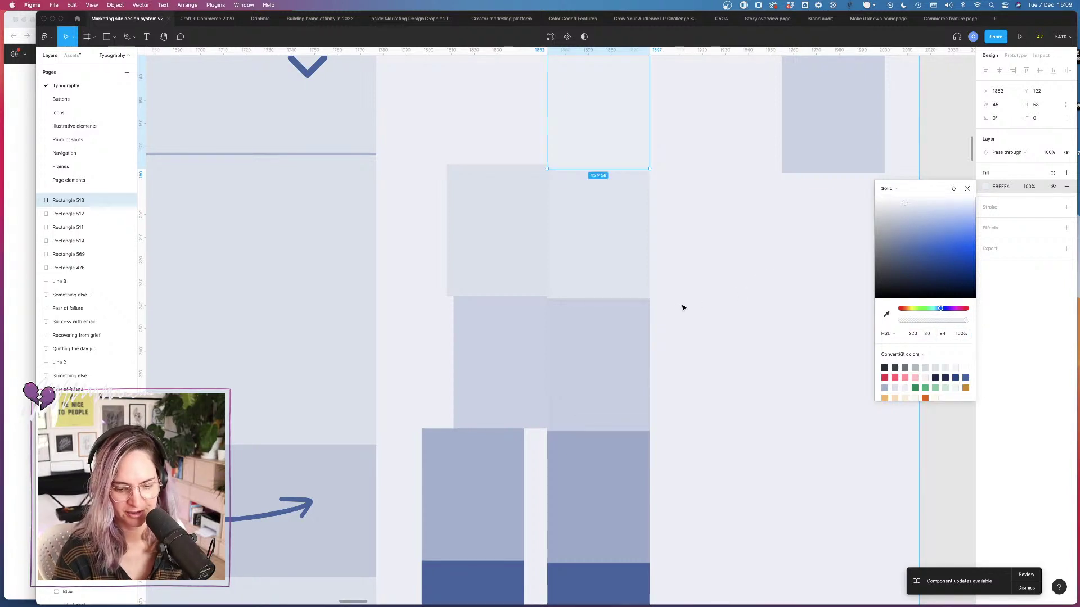
left_click(692, 347)
Step: Move the two lightest original swatches so they stack above the two darker original ones, clear of the adjusted column
scroll(722, 321, "down", 10)
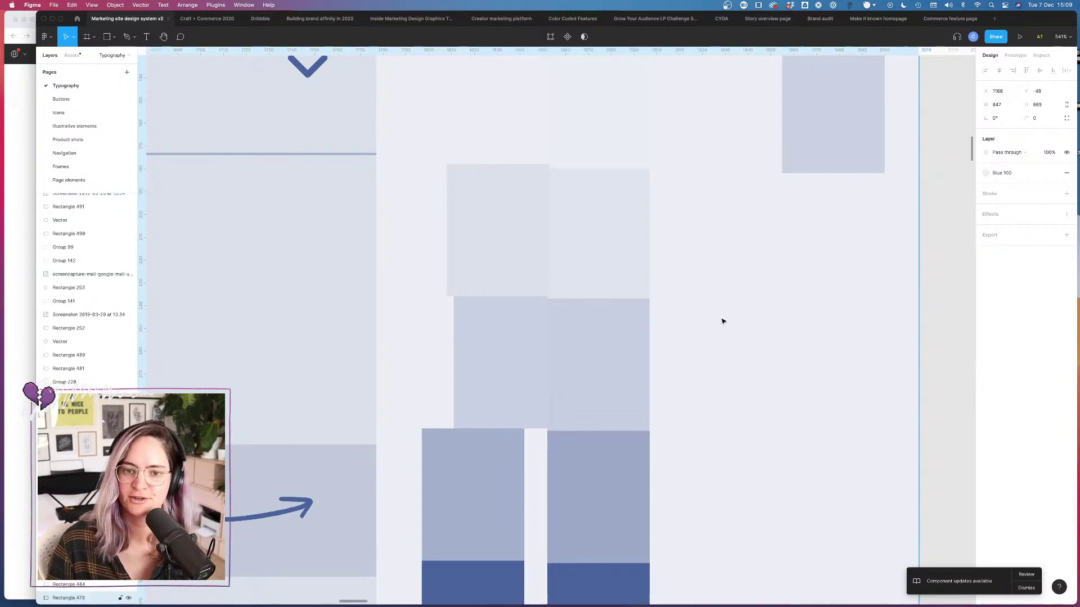
scroll(722, 321, "right", 10)
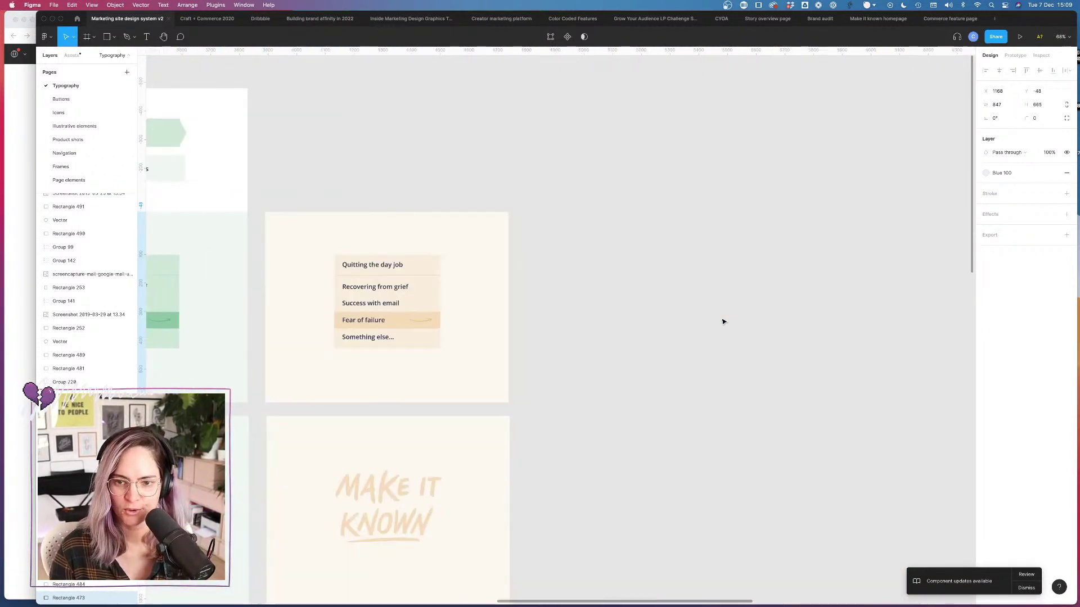
scroll(722, 321, "left", 12)
scroll(559, 271, "up", 5)
scroll(559, 271, "up", 5)
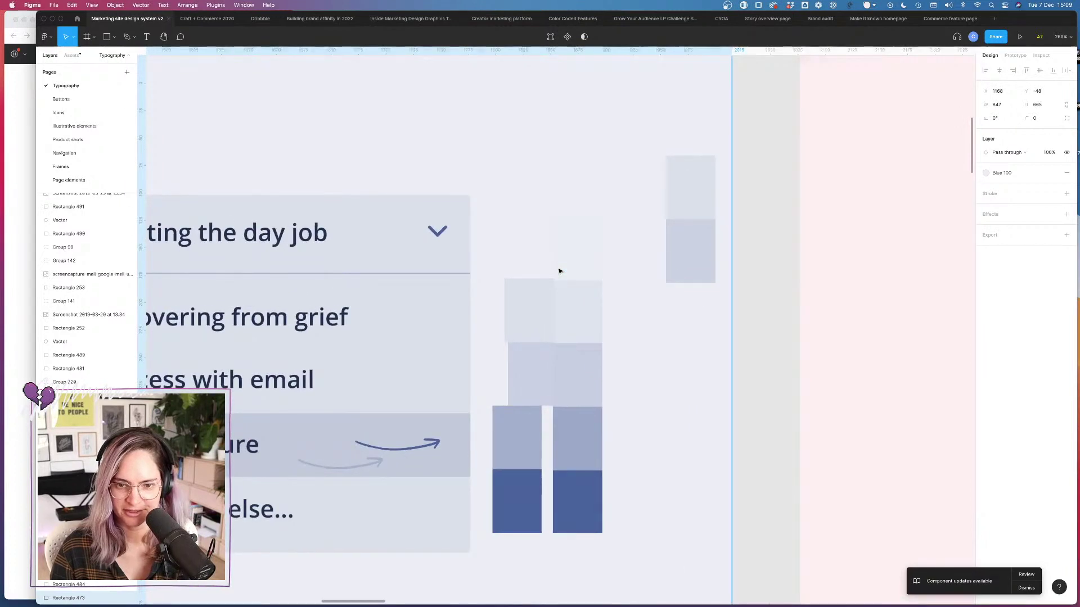
scroll(559, 270, "down", 2)
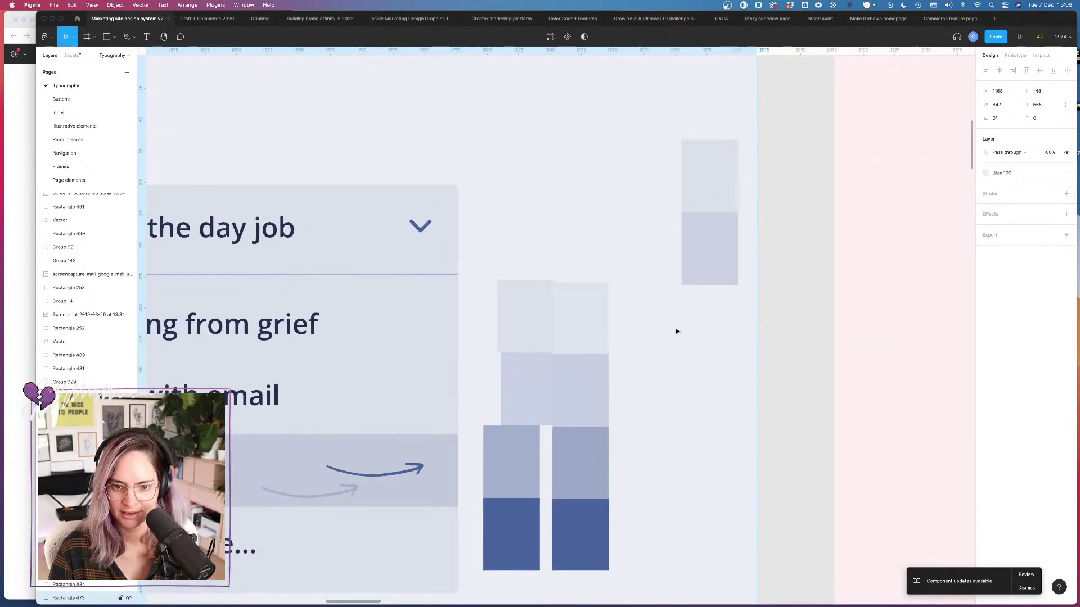
left_click(520, 327)
left_click(521, 396, "shift")
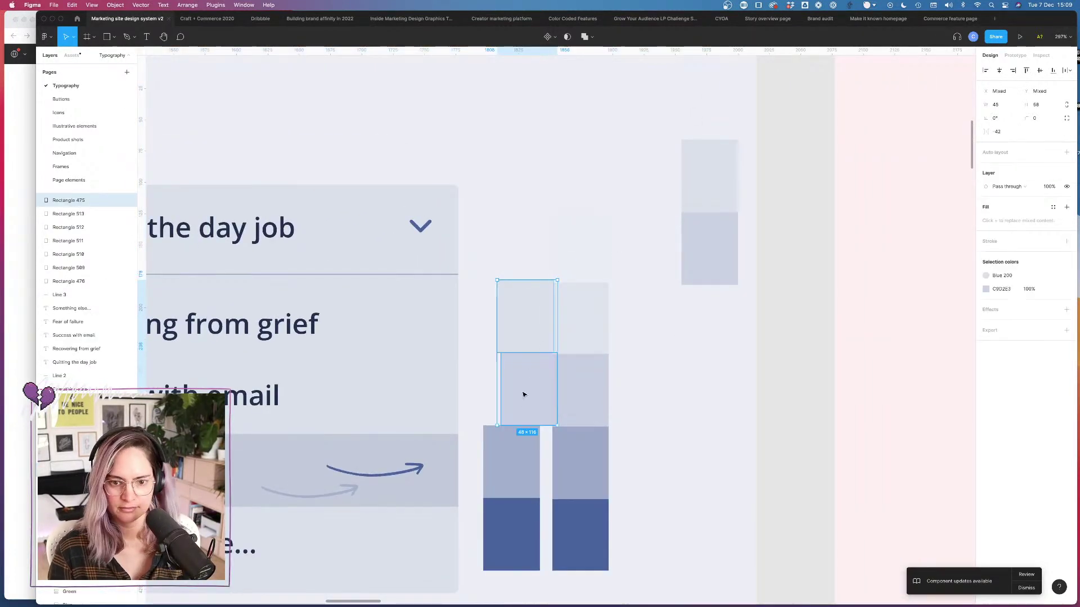
left_click_drag(522, 396, 517, 400)
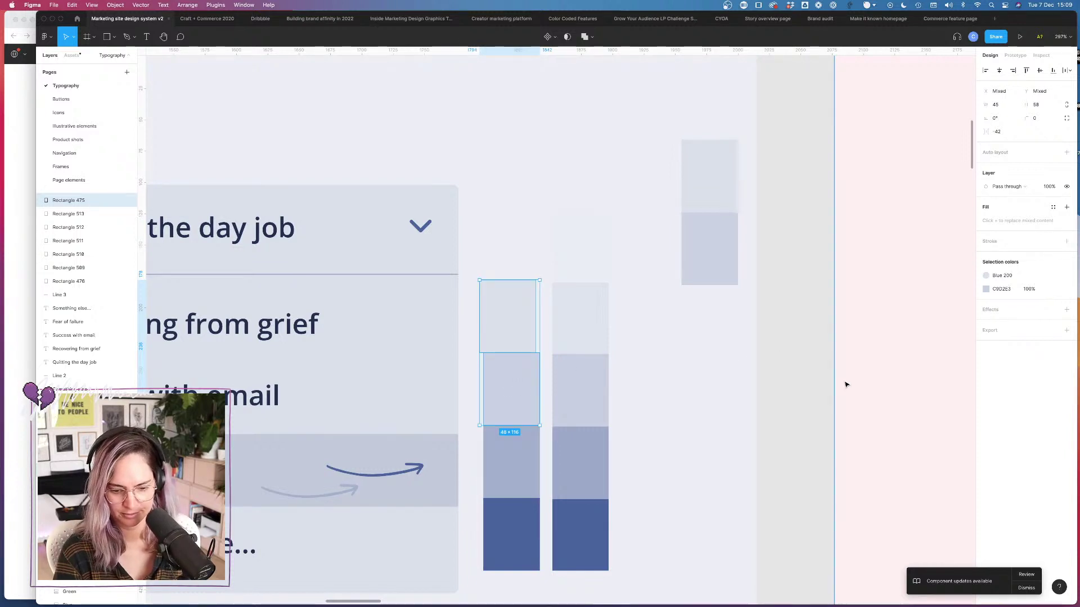
left_click(700, 294)
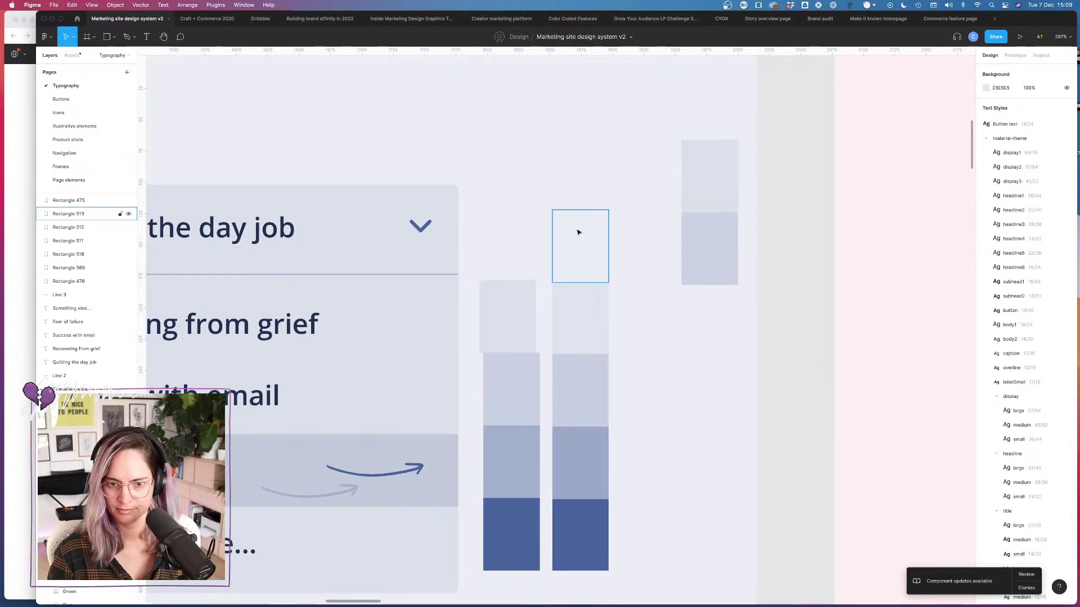
Step: Move all five swatches of the adjusted column into the white frame beside the Ebooks and Paid newsletters labels
left_click(577, 231)
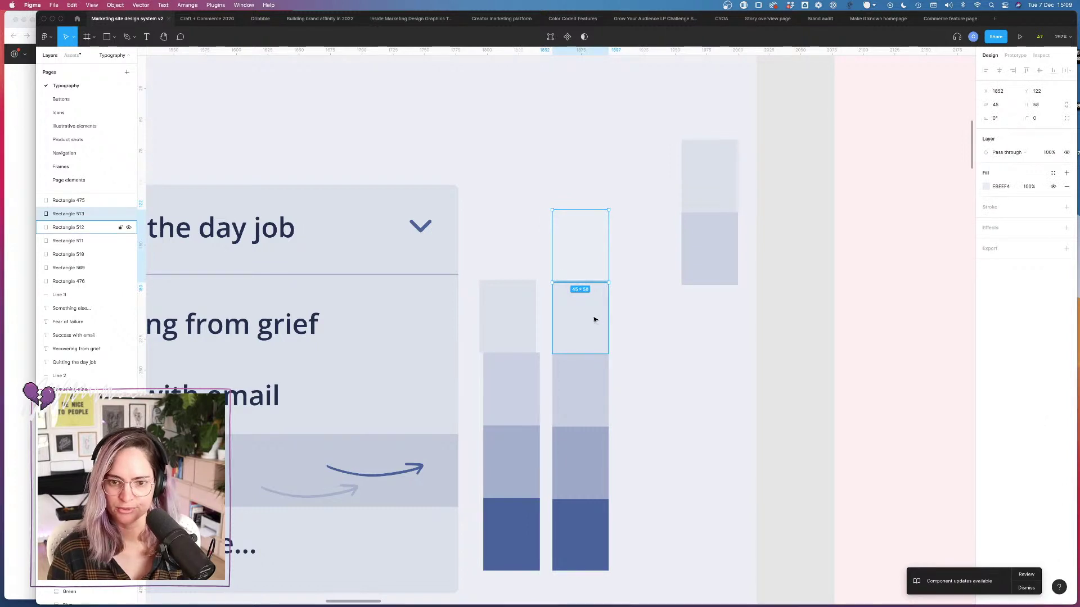
left_click(594, 315, "shift")
left_click(585, 386, "shift")
left_click(584, 453, "shift")
left_click(593, 556, "shift")
scroll(594, 557, "down", 8)
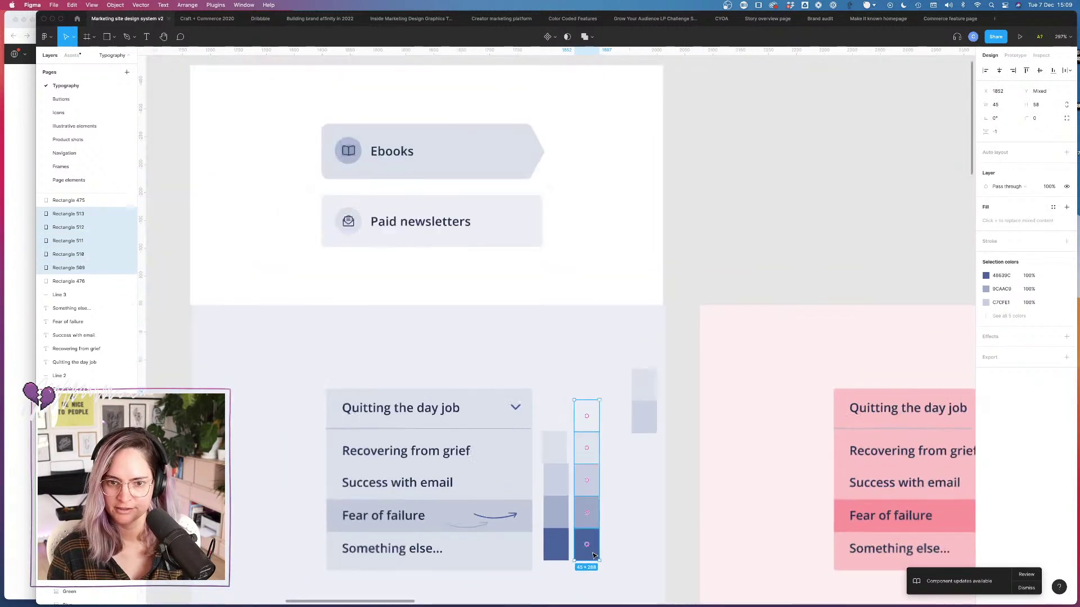
left_click_drag(600, 518, 627, 219)
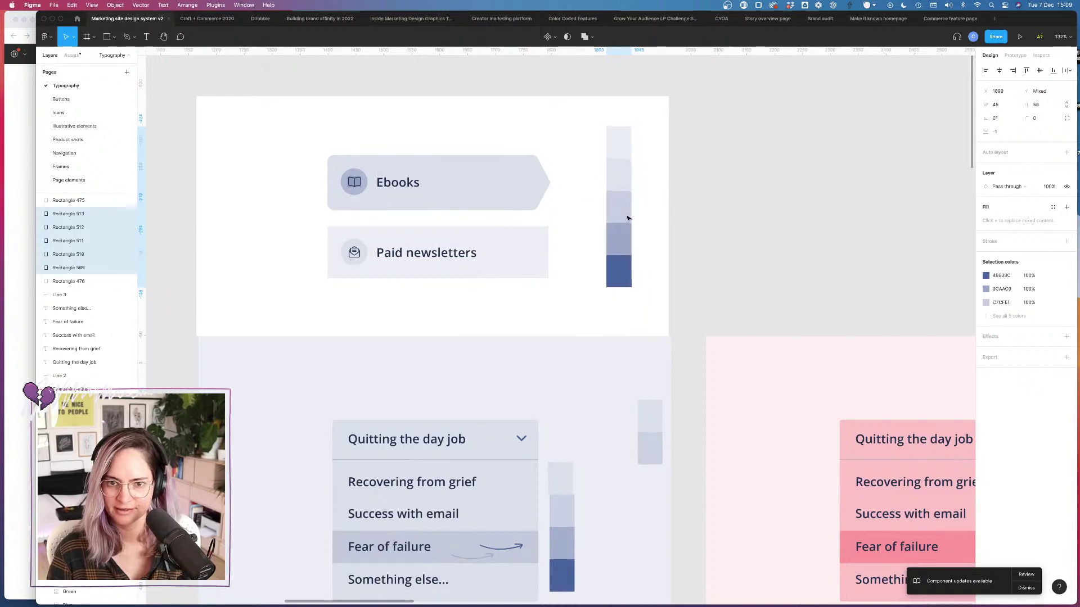
left_click(735, 219)
Step: Detach the Blue 100 style from the blue dropdown's background and fill it with the adjusted column's lightest tint, EBEEF4
scroll(615, 186, "up", 5)
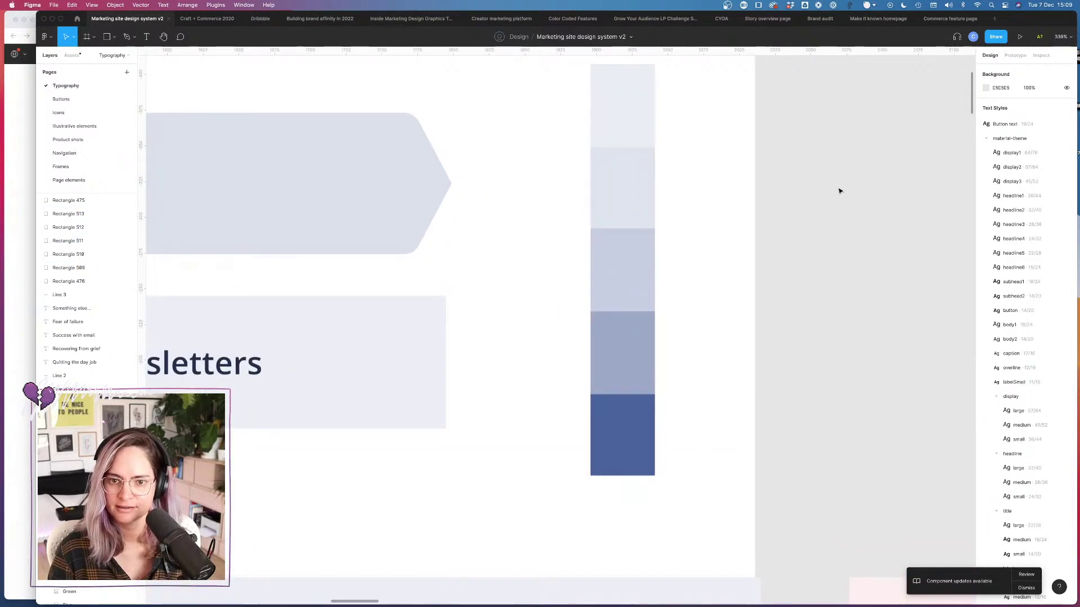
scroll(816, 205, "up", 4)
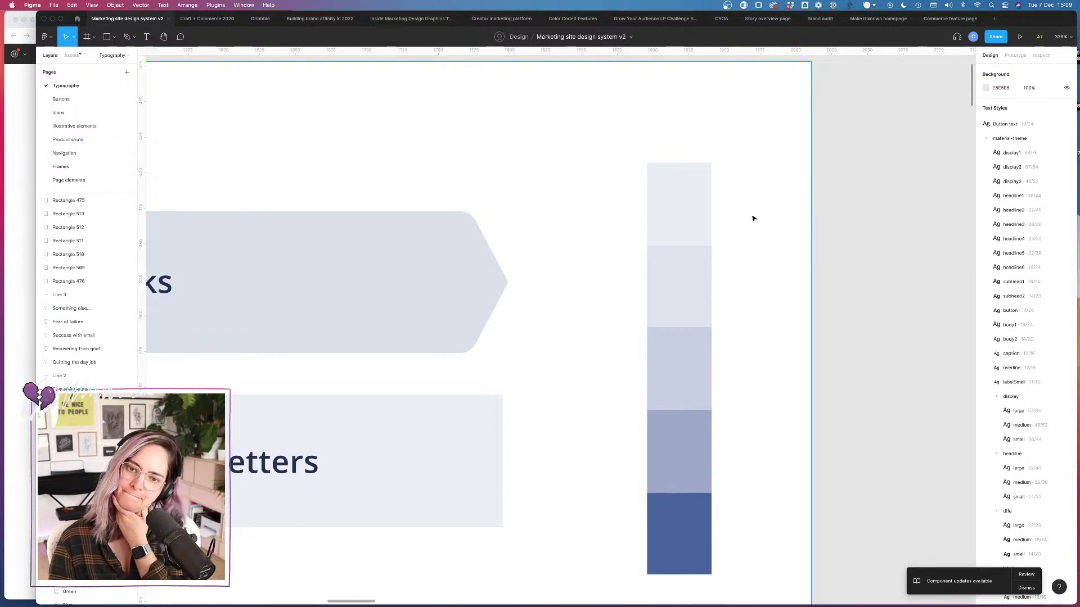
scroll(751, 217, "down", 3)
left_click(709, 208)
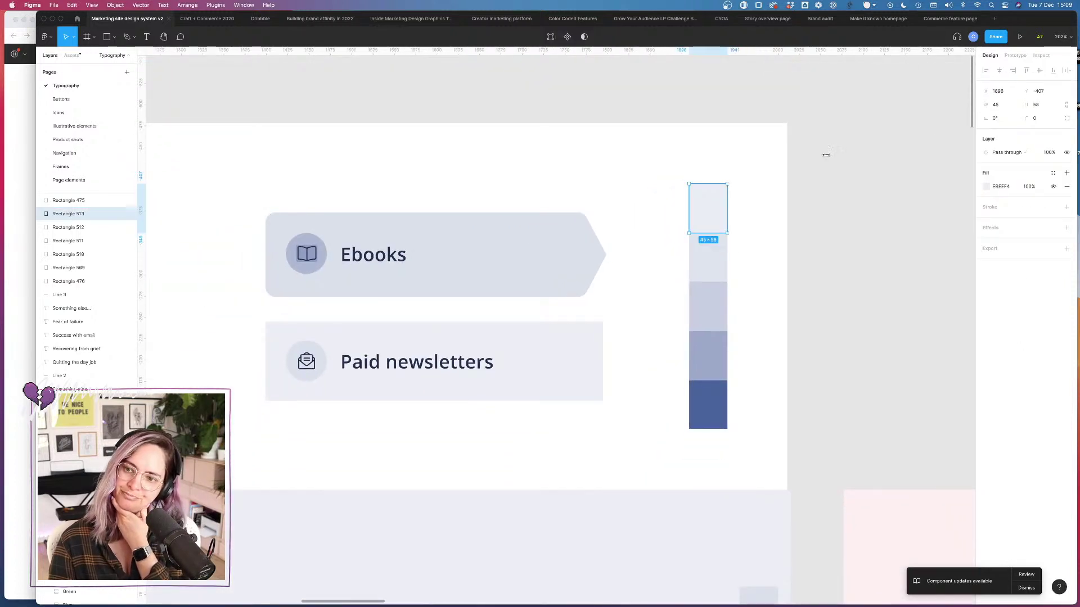
left_click(1001, 186)
scroll(619, 365, "down", 5)
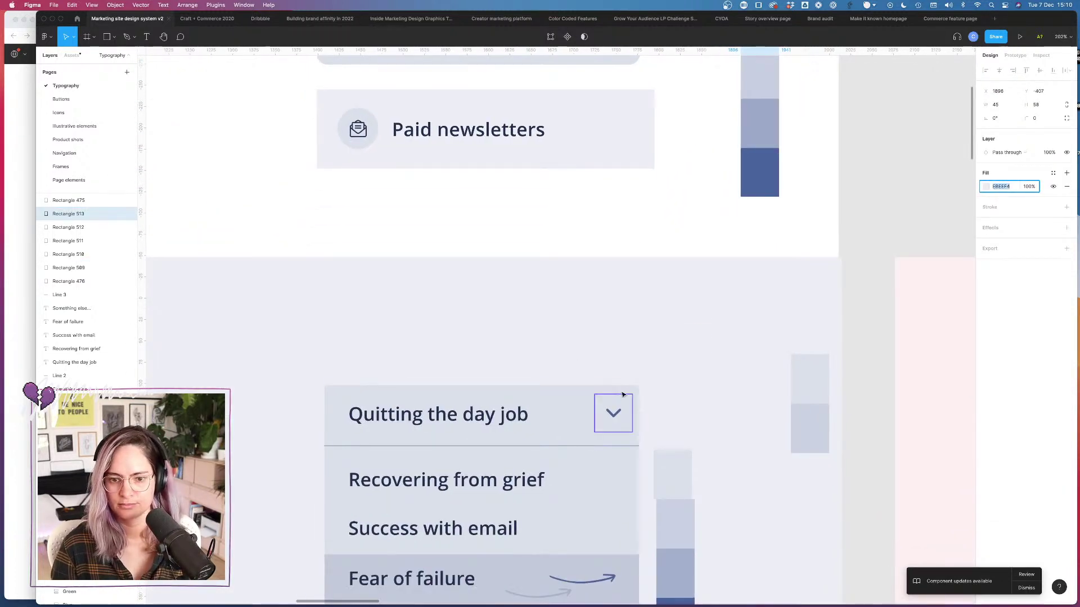
scroll(698, 359, "up", 5)
scroll(697, 358, "down", 5)
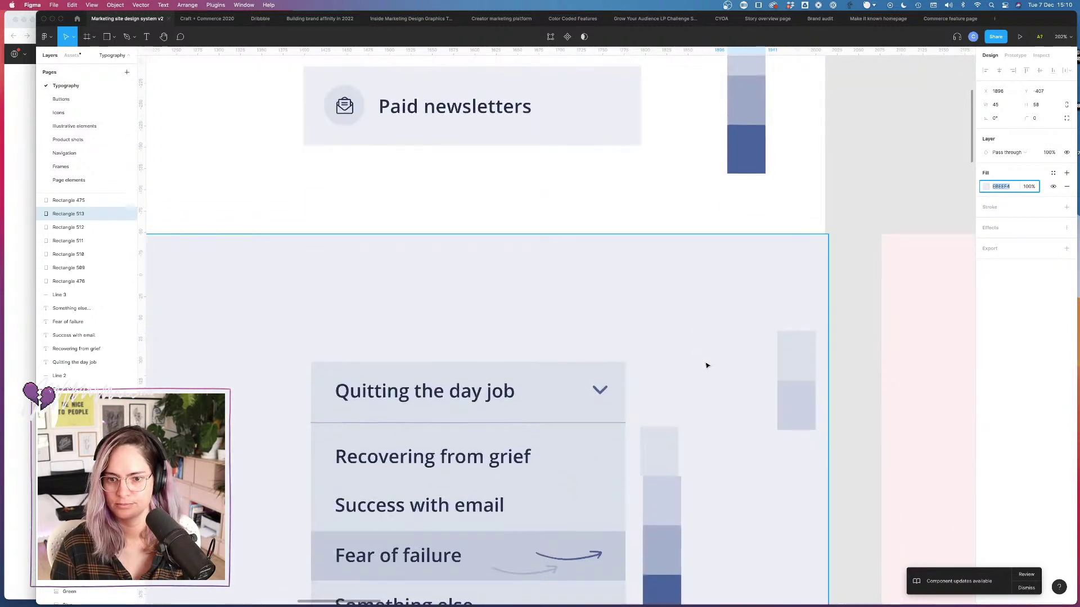
left_click(706, 364)
left_click(1053, 173)
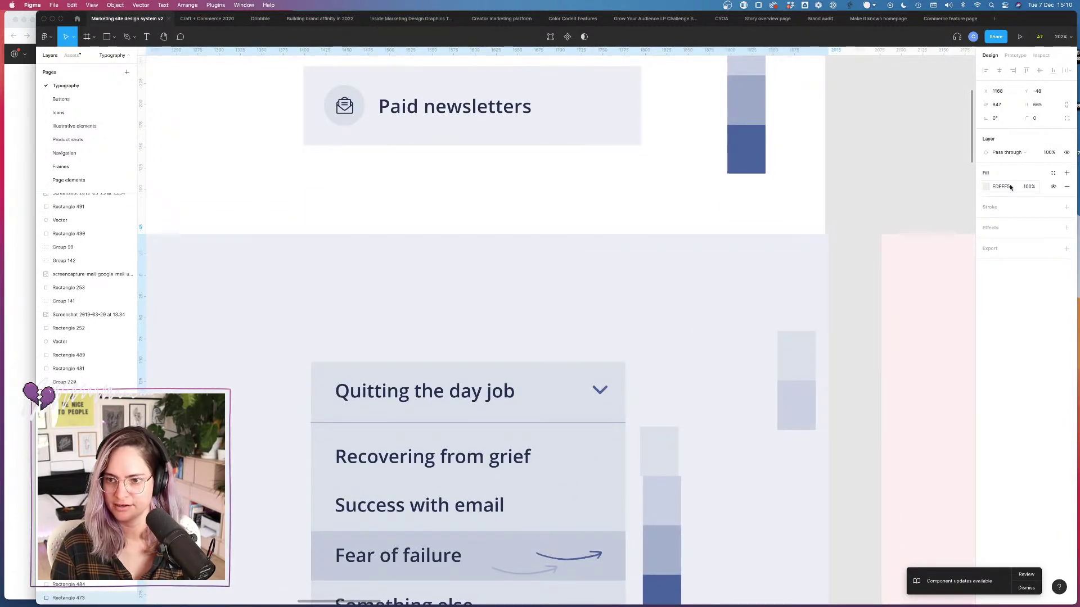
left_click(1002, 186)
left_click(1008, 189)
key("Return")
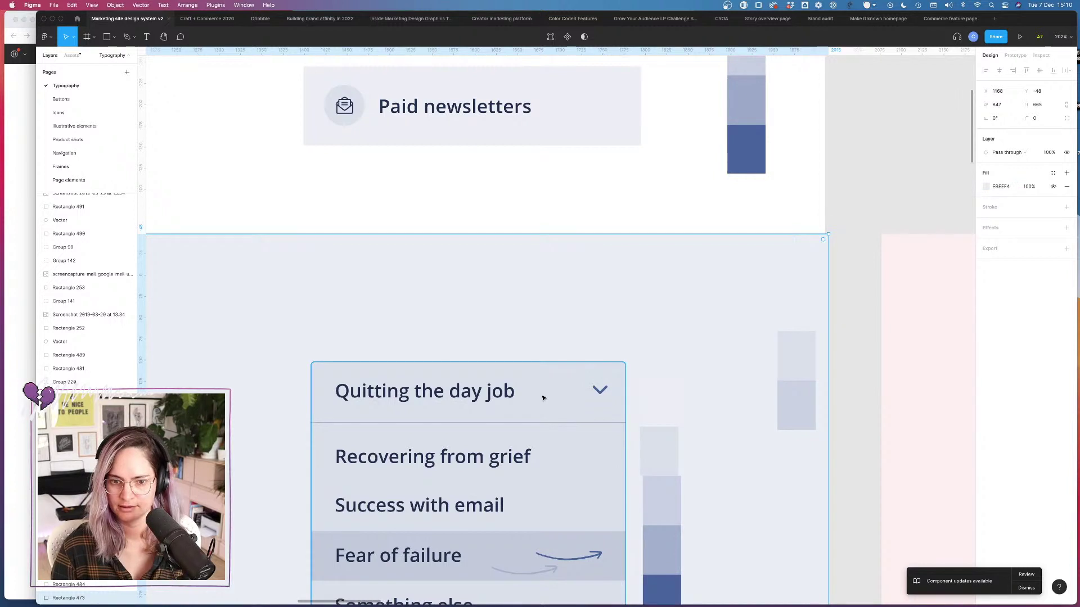
Step: Detach the Blue 200 style from the blue dropdown card and fill it with the adjusted column's second tint, DEE3ED
scroll(711, 178, "up", 3)
left_click(744, 125)
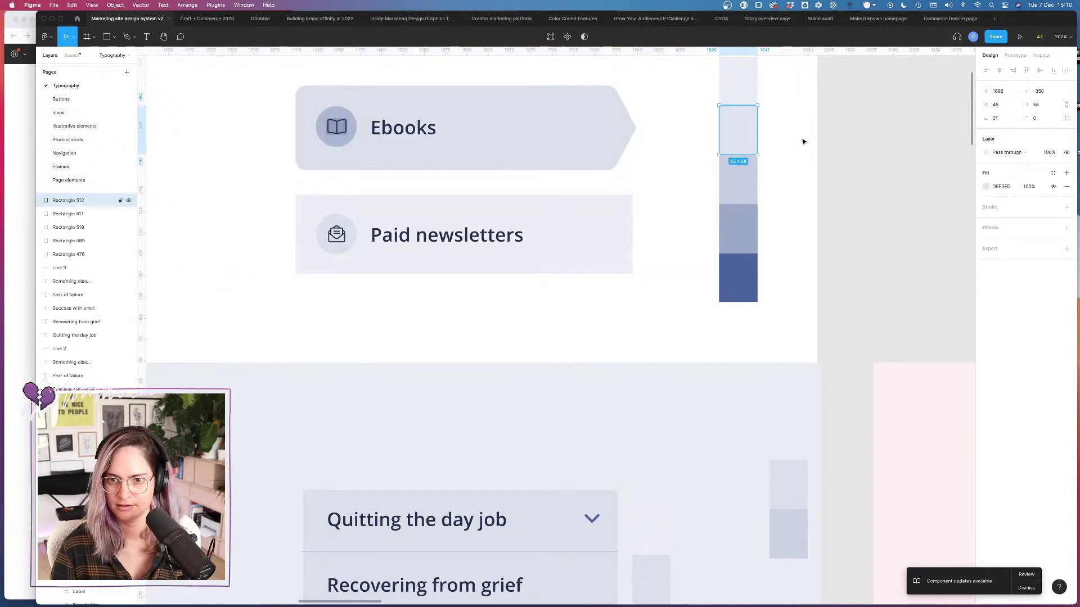
left_click(1006, 189)
key("ctrl+c")
scroll(683, 332, "down", 3)
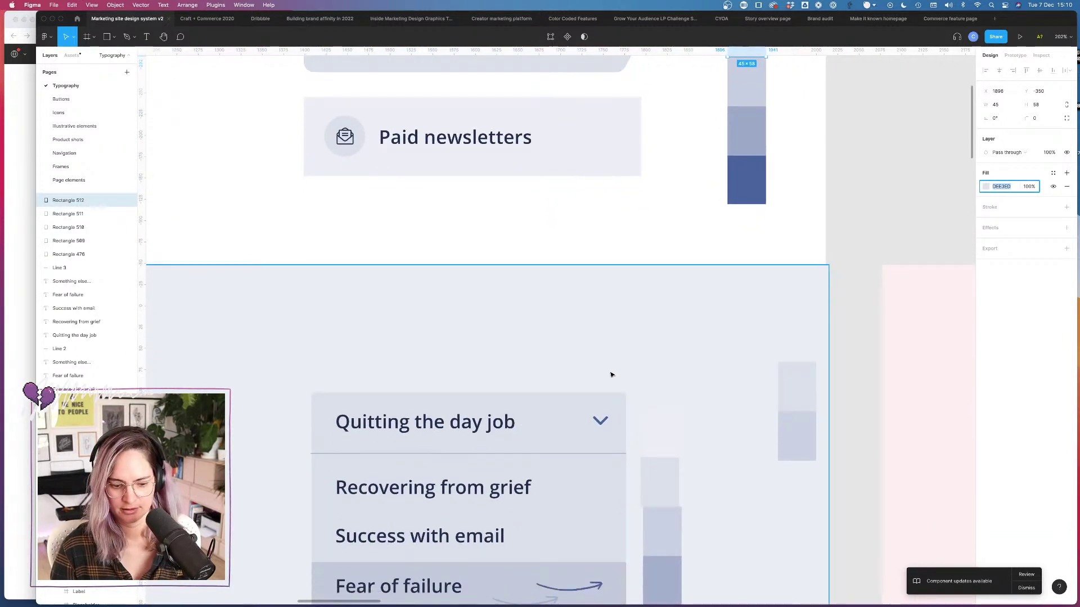
left_click(584, 393)
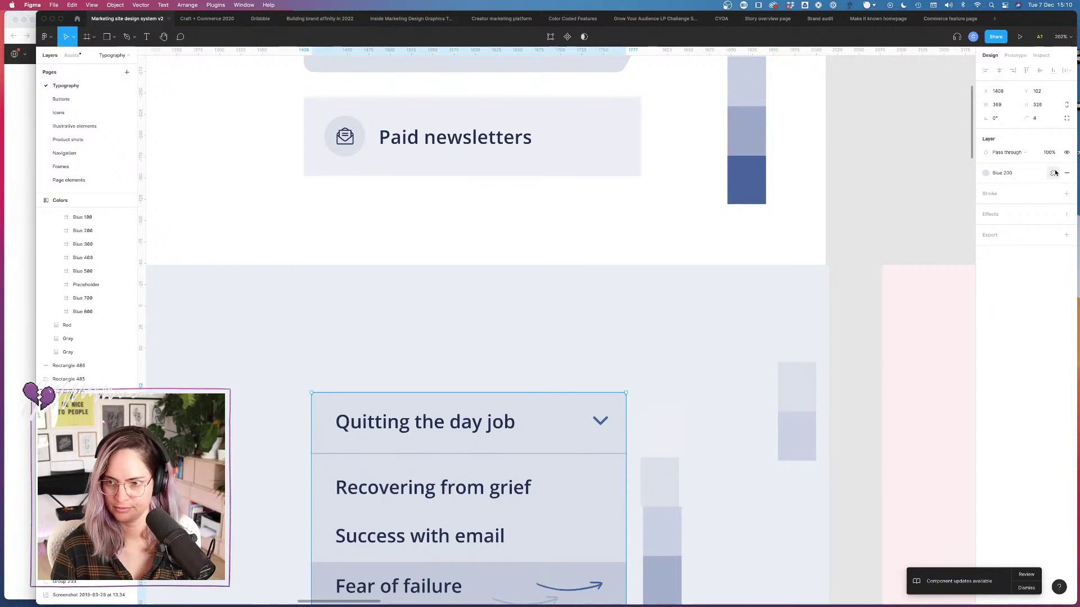
left_click(1004, 186)
key("ctrl+v")
key("Return")
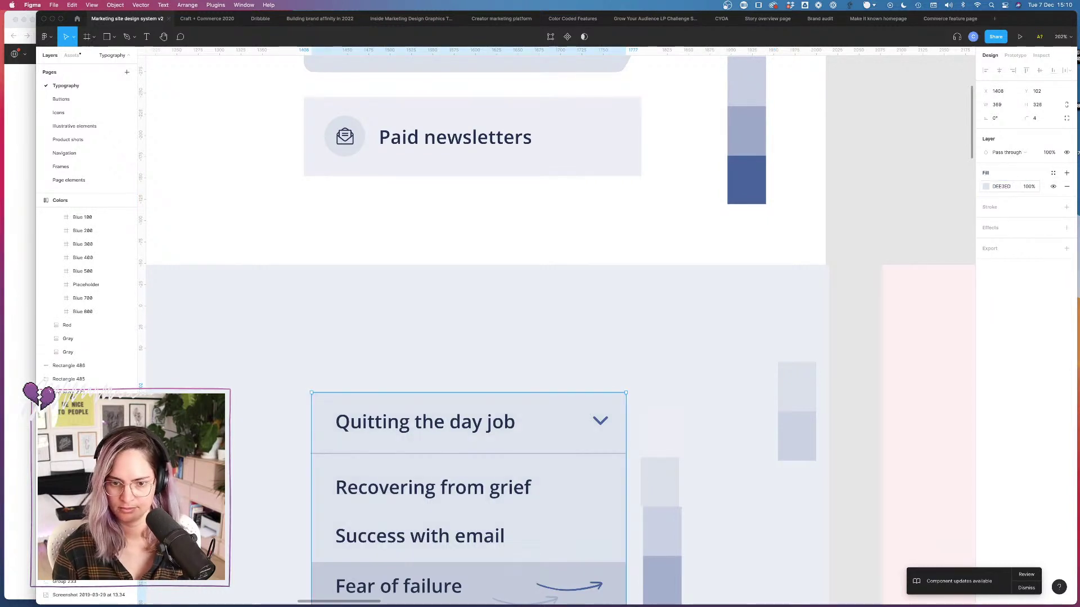
Step: Fill the blue dropdown's "Fear of failure" row with the adjusted column's third tint, C7CFE1
scroll(675, 281, "up", 3)
left_click(731, 174)
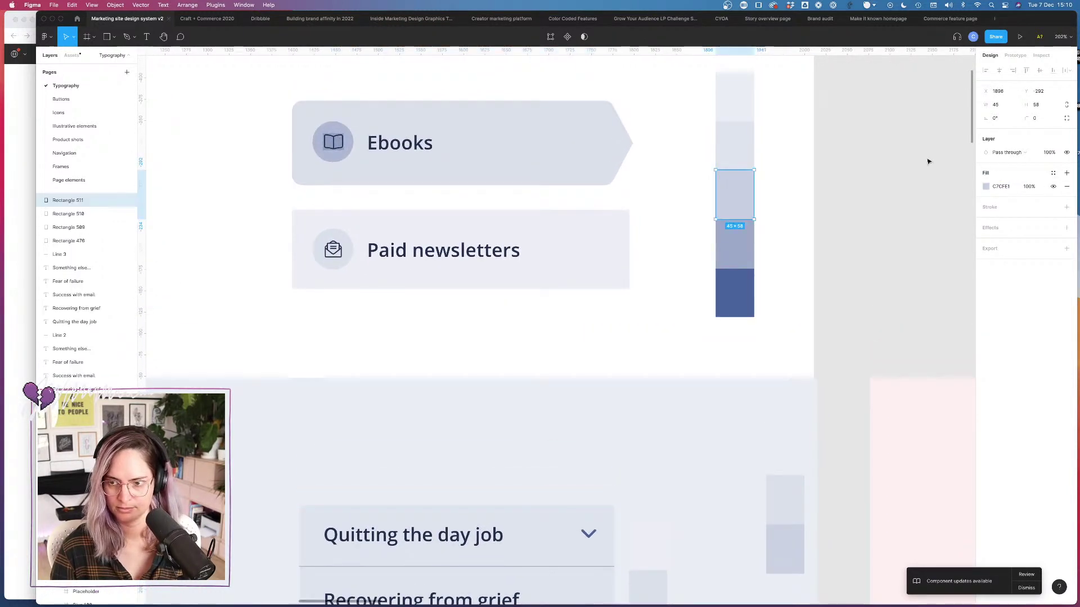
left_click(998, 187)
scroll(630, 405, "down", 4)
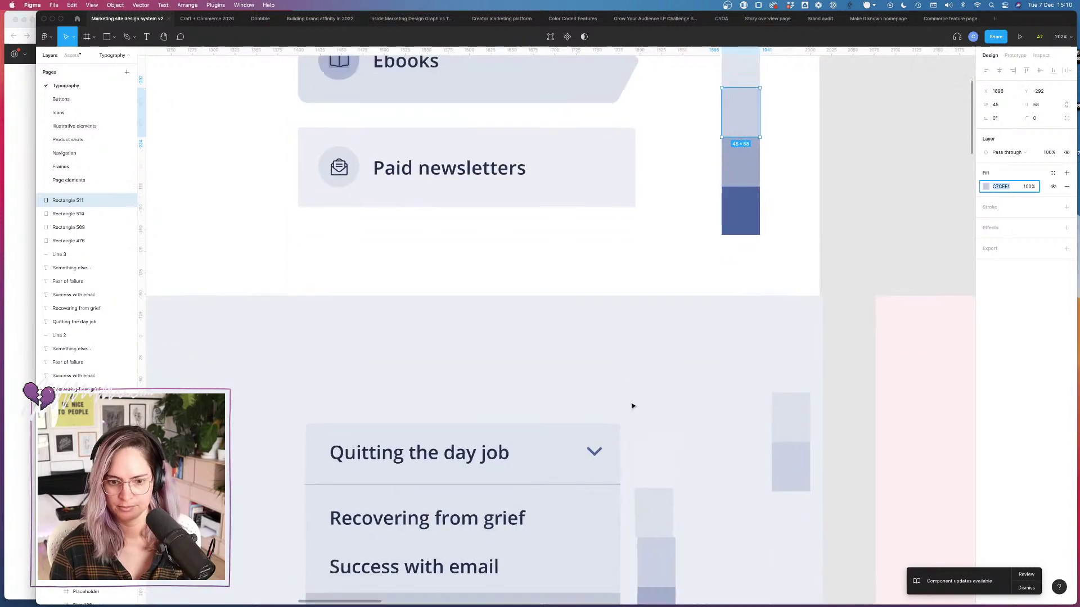
left_click(572, 458)
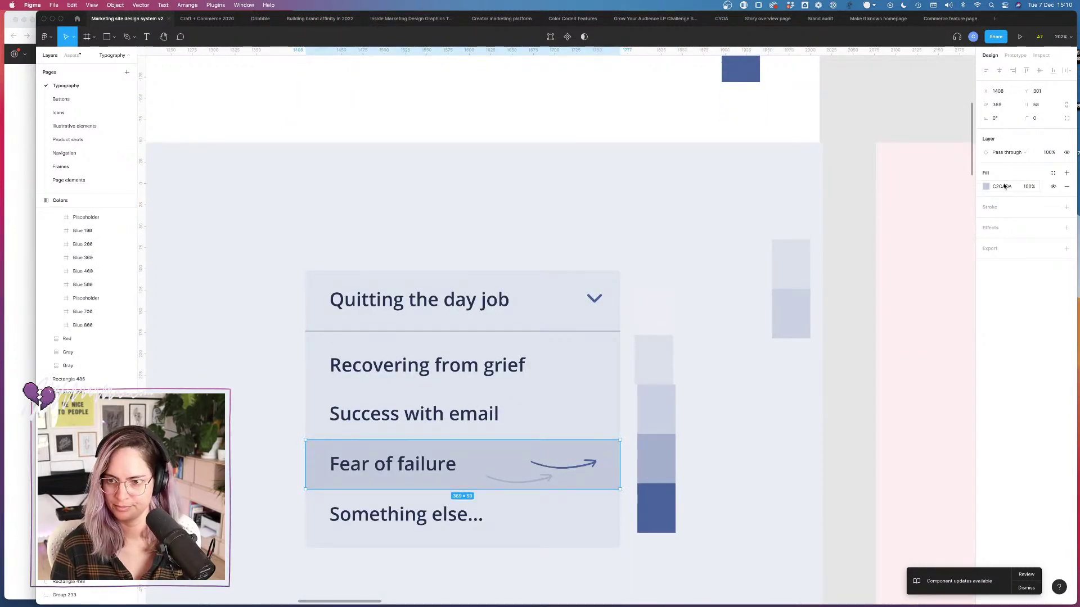
key("super+v")
left_click(741, 257)
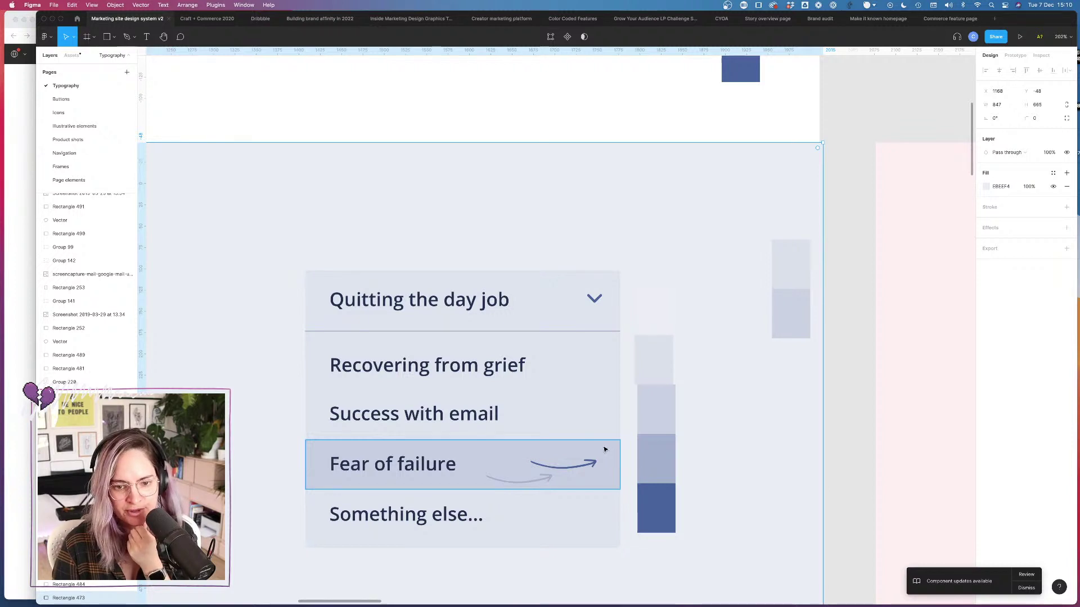
Step: Detach the Blue 300 style from the divider below "Quitting the day job" and set its stroke to C7CFE1
left_click(581, 333)
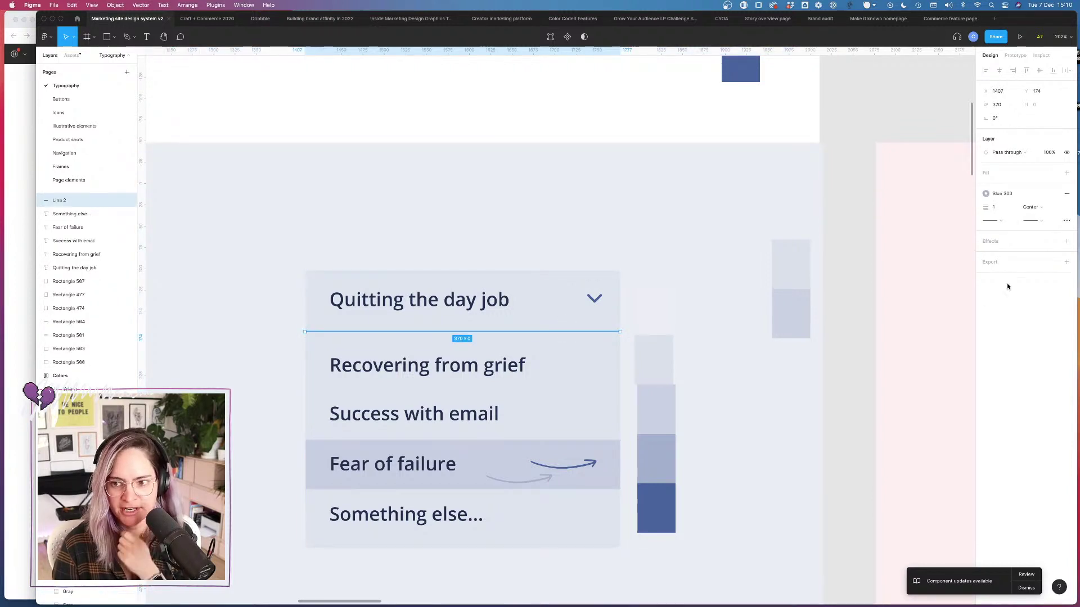
left_click(1051, 194)
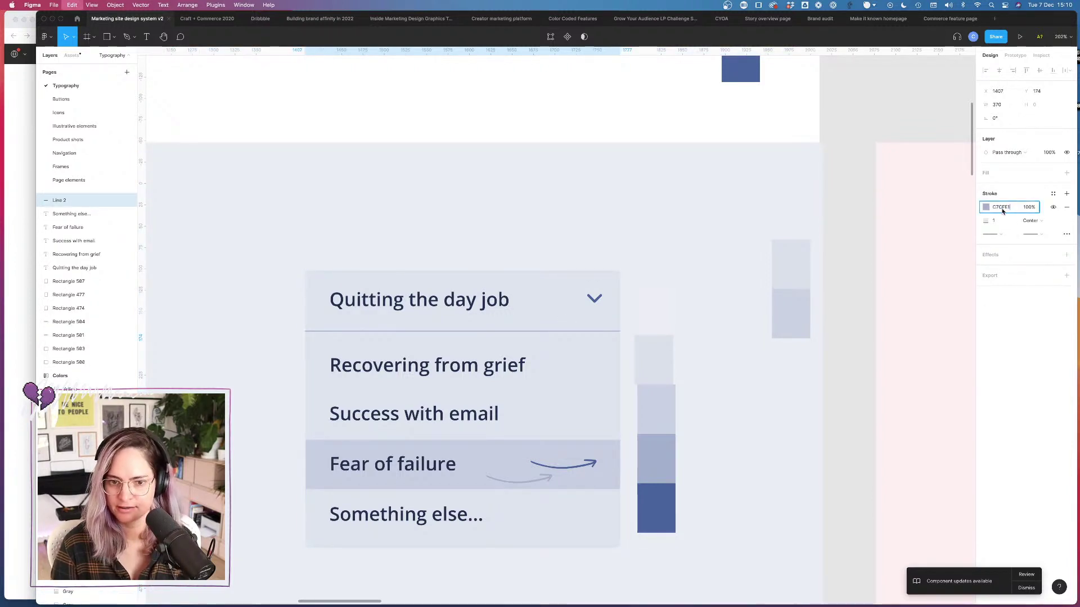
left_click(719, 229)
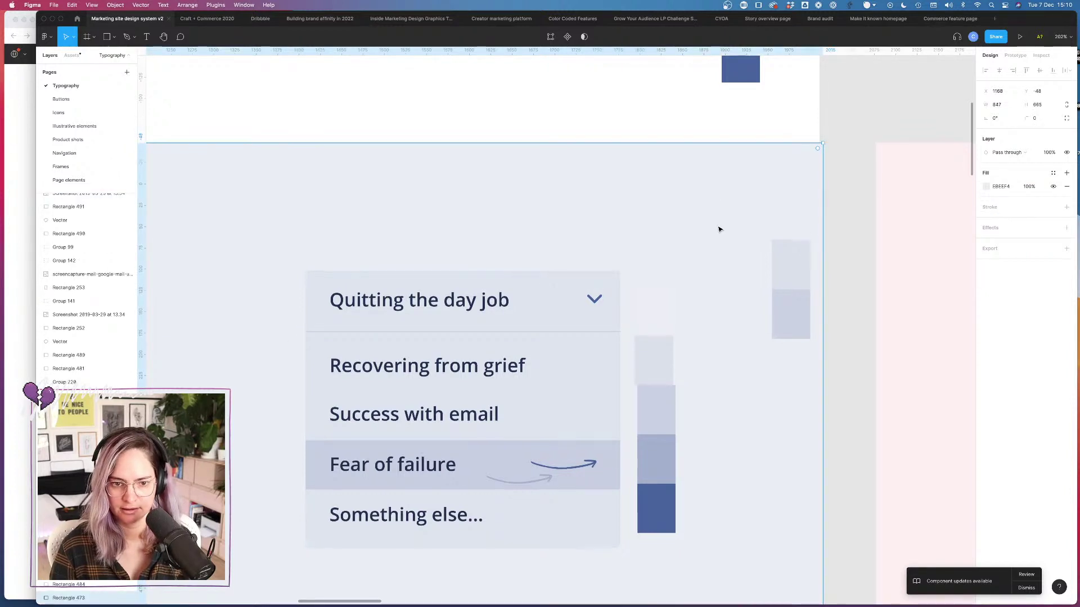
Step: Set the stroke of the divider below "Quitting the day job" to the adjusted column's fourth tint
scroll(722, 225, "up", 3)
scroll(740, 113, "up", 2)
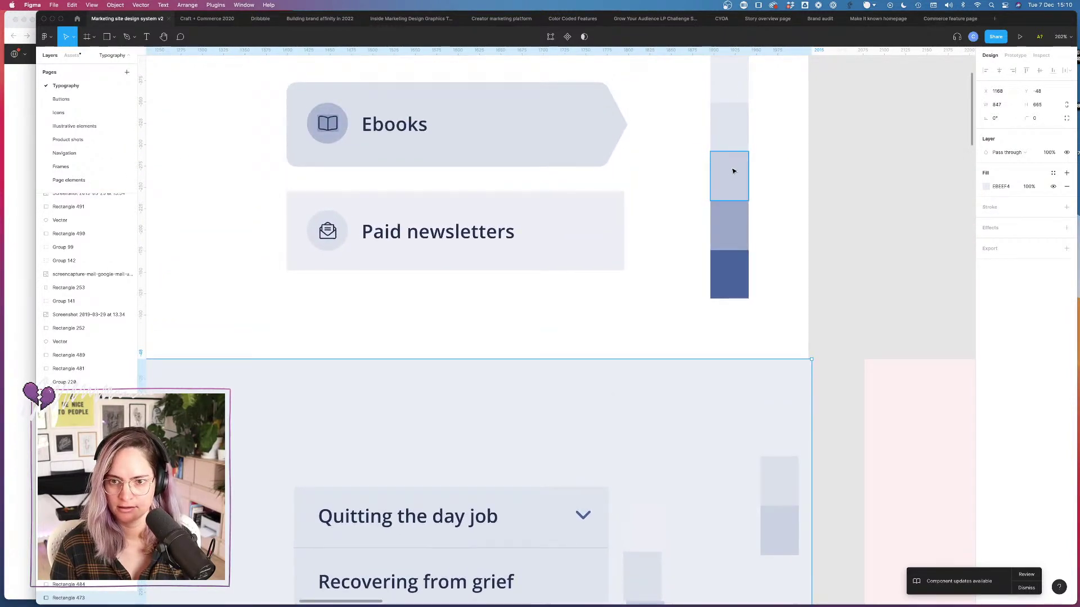
left_click(733, 204)
left_click(1003, 186)
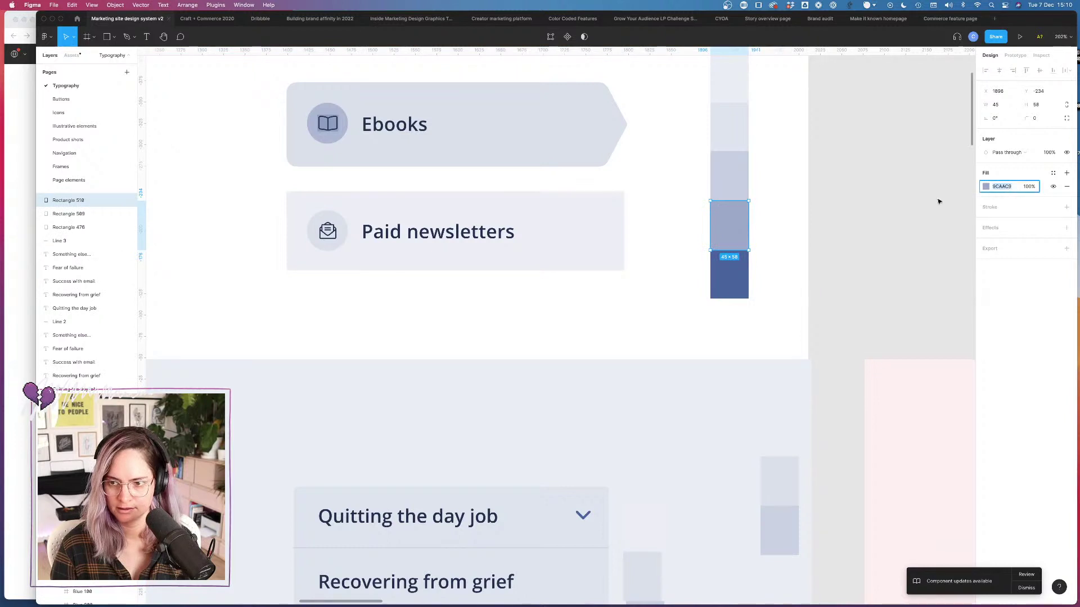
left_click(509, 549)
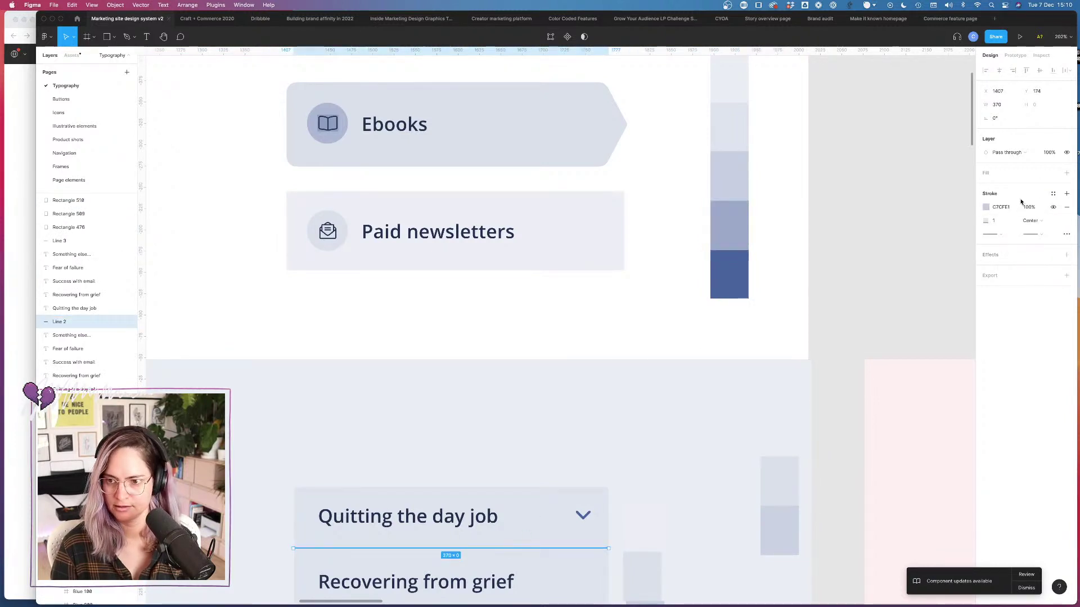
left_click(692, 444)
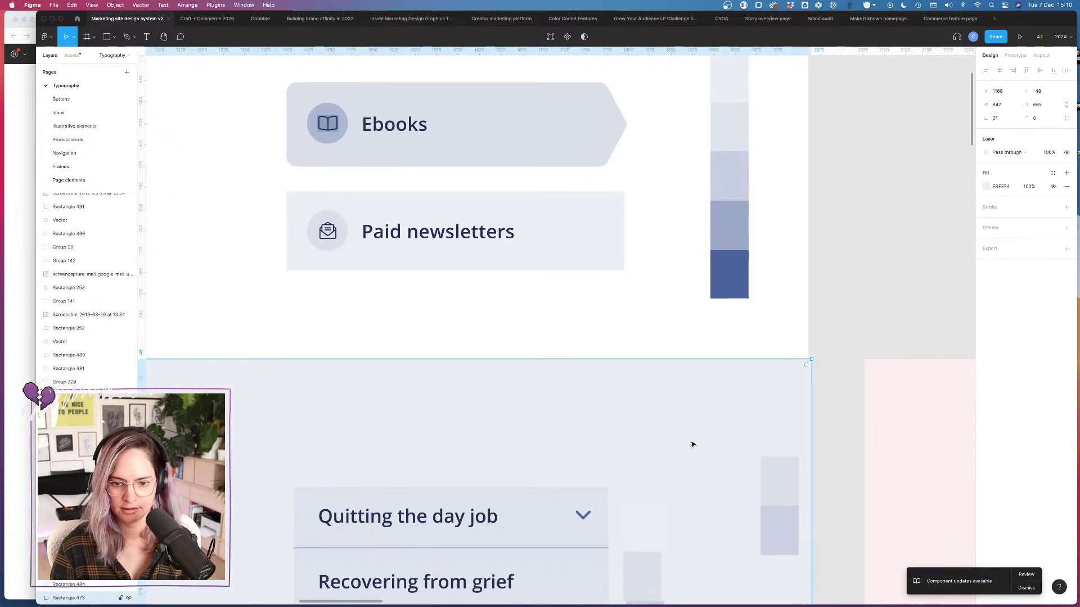
Step: Delete the fainter lower arrow in the blue dropdown's "Fear of failure" row
scroll(692, 444, "down", 5)
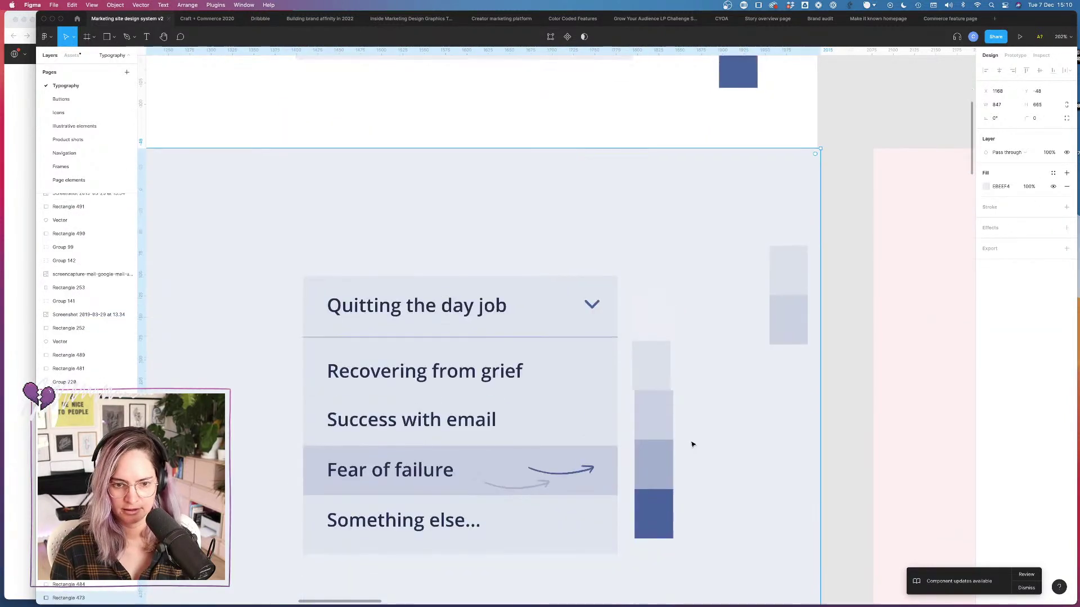
left_click(539, 485)
key("Delete")
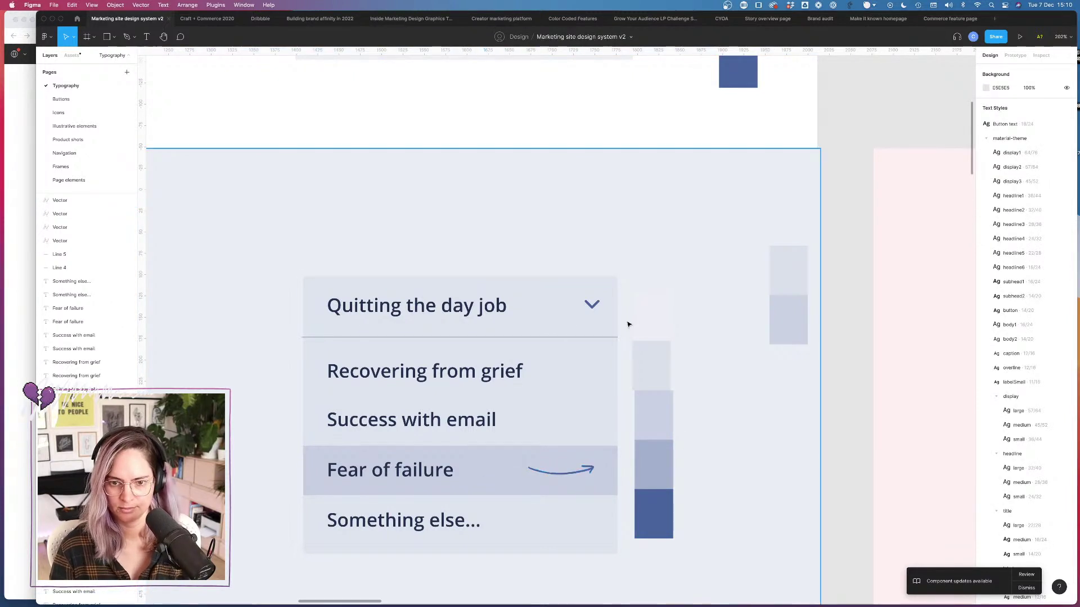
Step: Detach the Blue 100 style from the "Paid newsletters" card and fill it with the adjusted column's lightest tint, EBEEF4
scroll(741, 336, "down", 5)
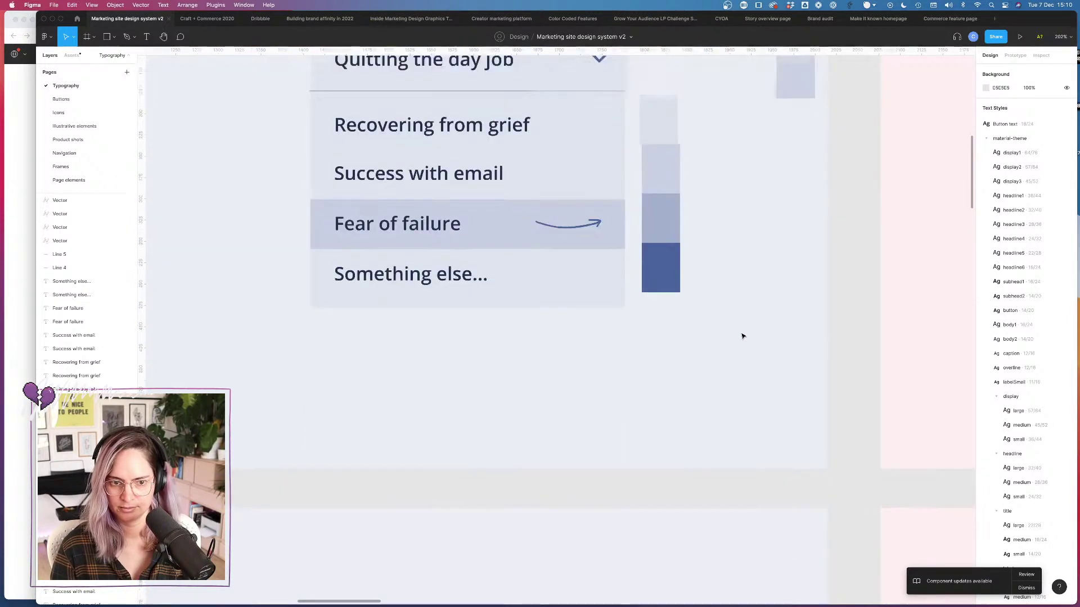
scroll(741, 336, "down", 5)
scroll(742, 336, "up", 3)
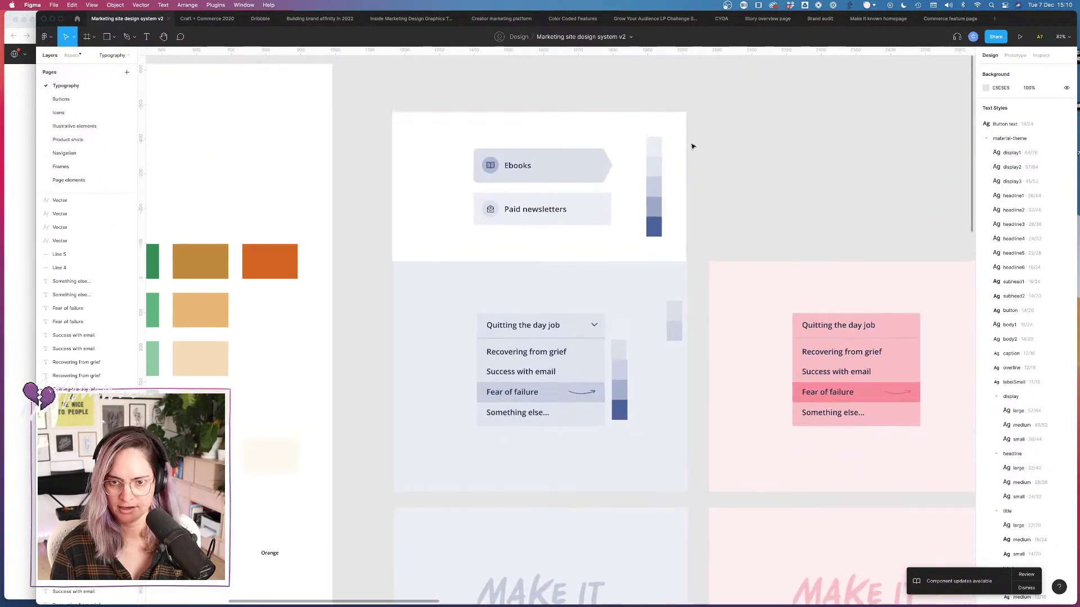
left_click(654, 147)
left_click(1002, 189)
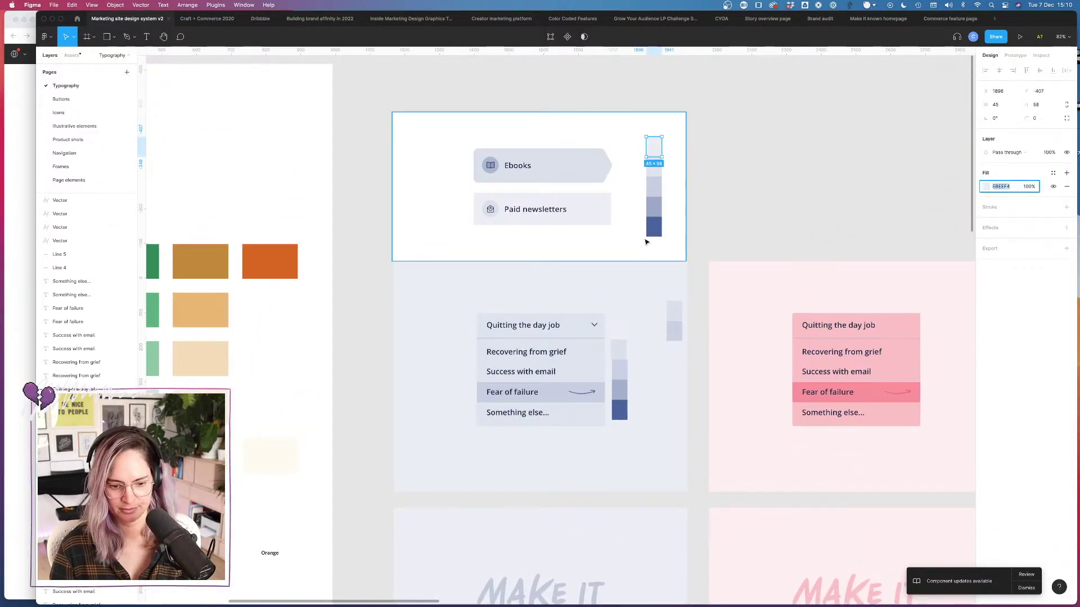
scroll(557, 231, "up", 5)
scroll(555, 231, "left", 2)
scroll(555, 231, "up", 1)
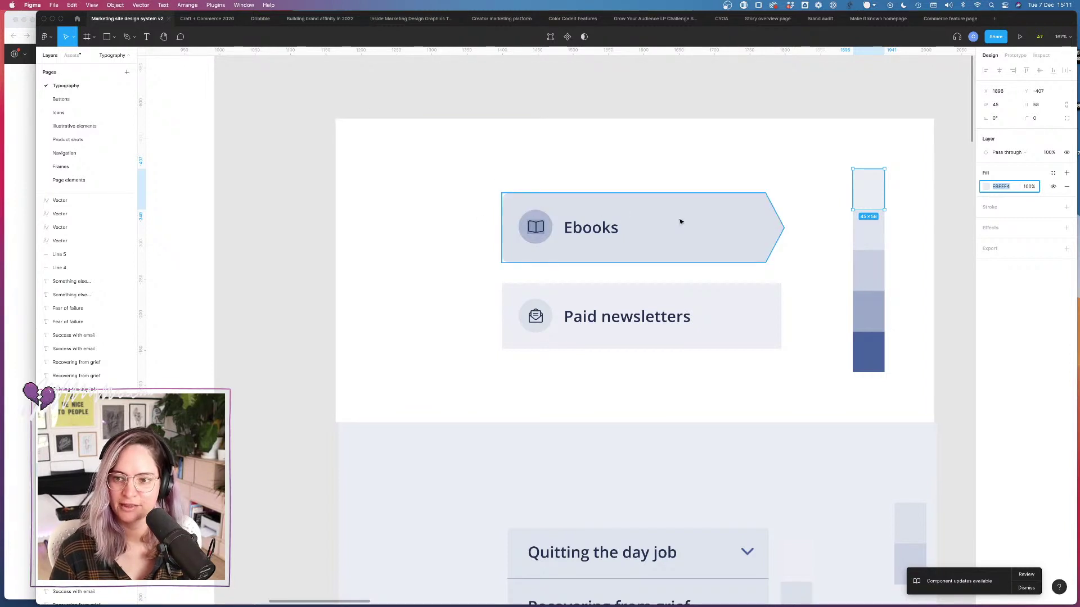
left_click(774, 325)
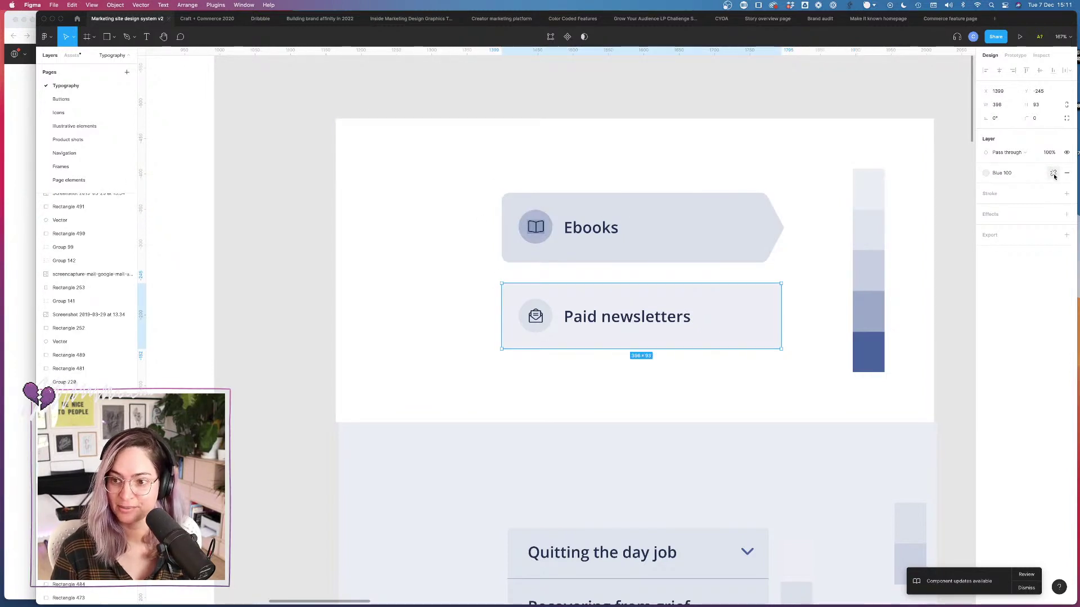
left_click(1053, 174)
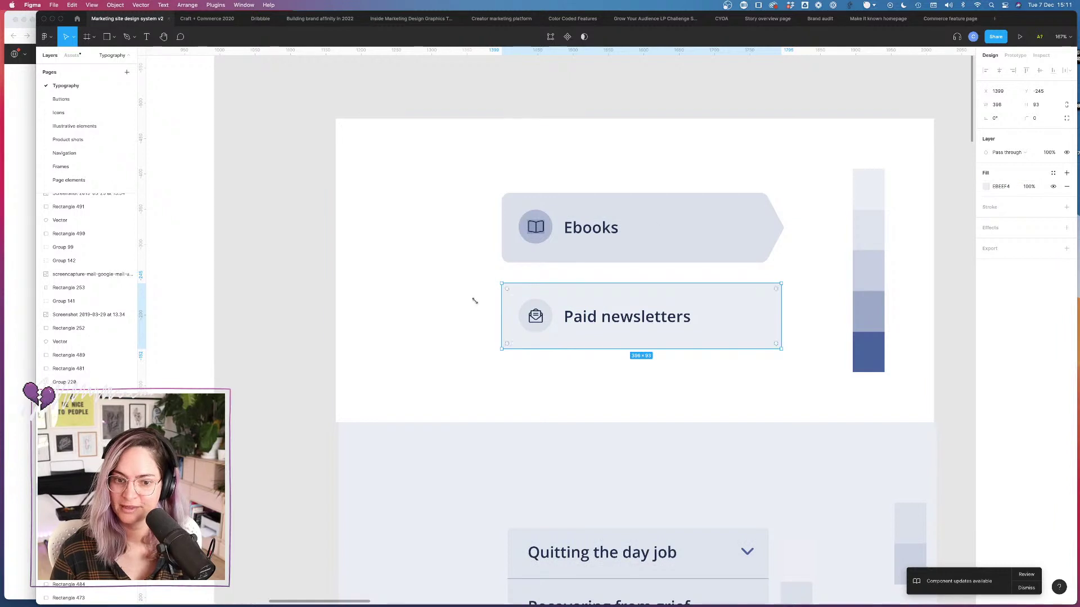
Step: Detach the Blue 200 style from the "Paid newsletters" icon circle and set its colour to the adjusted column's second tint, DEE3ED
left_click(874, 227)
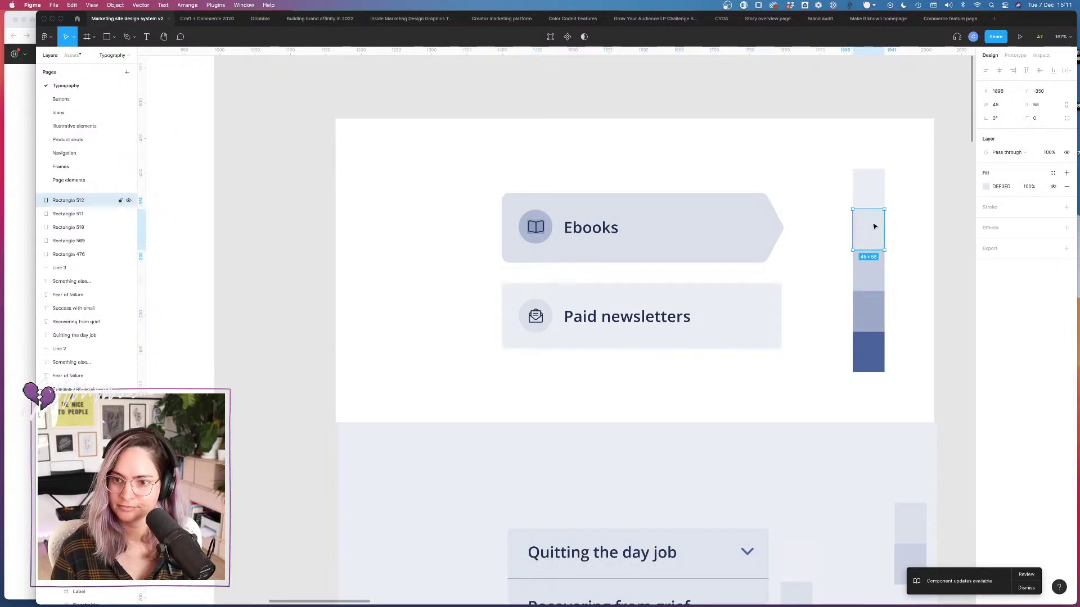
left_click(996, 189)
key("super+c")
left_click(537, 302)
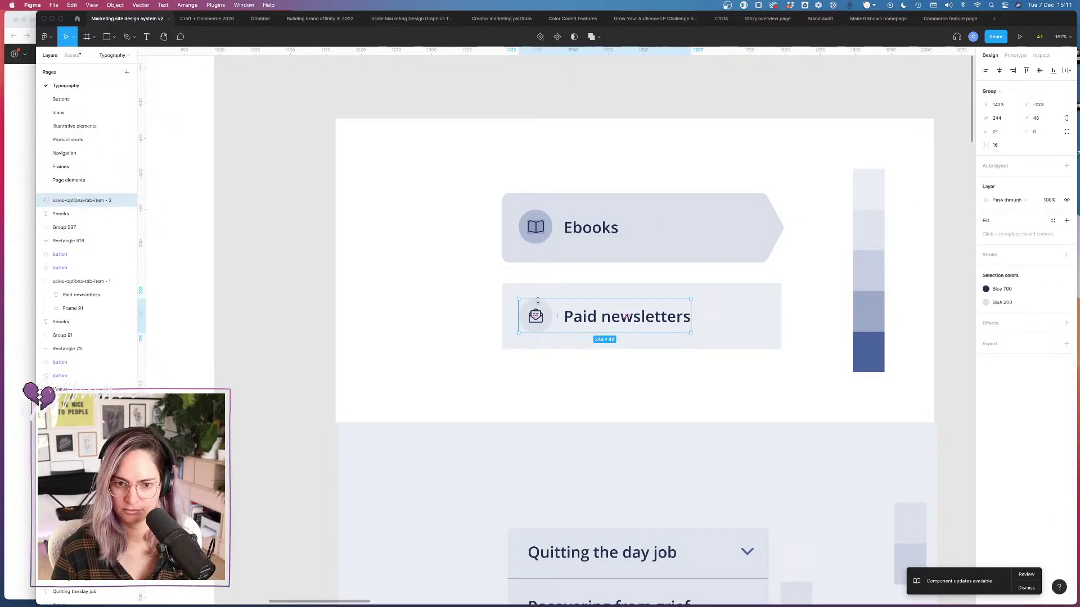
left_click(1053, 303)
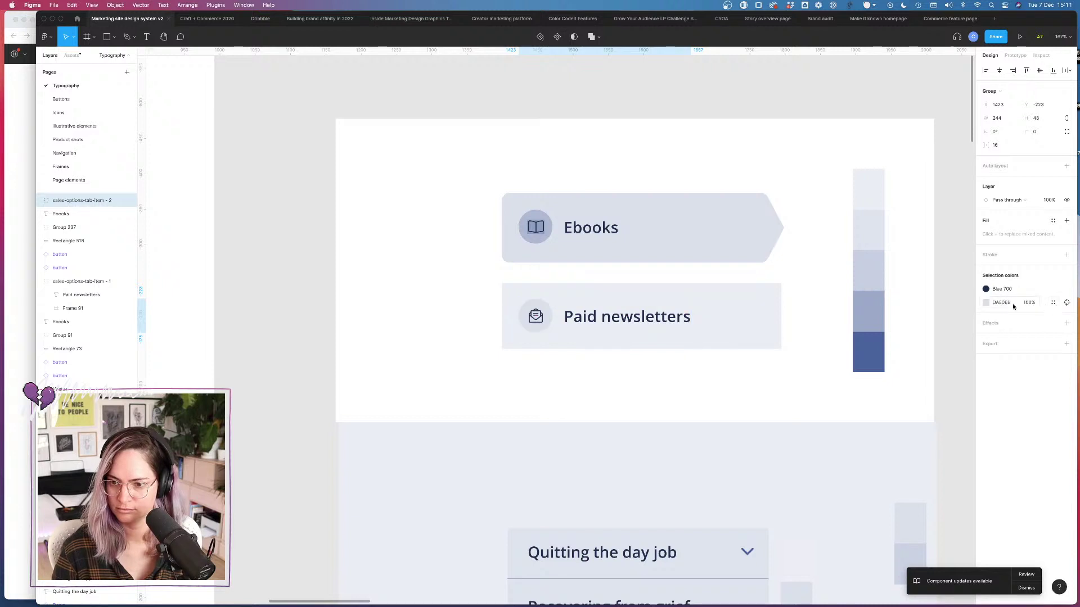
left_click(1010, 303)
key("super+v")
key("Return")
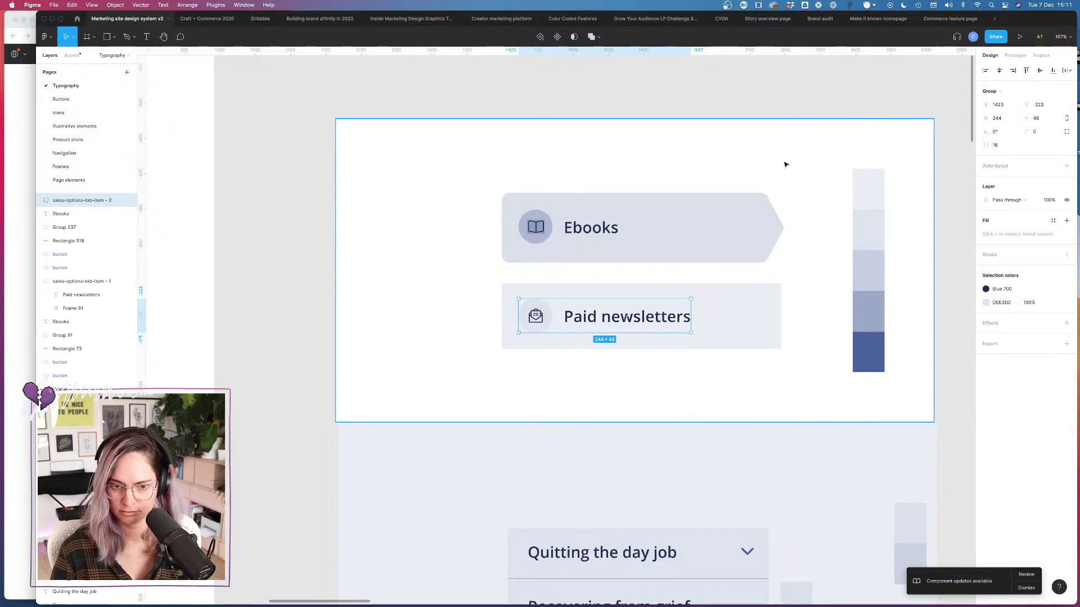
left_click(807, 176)
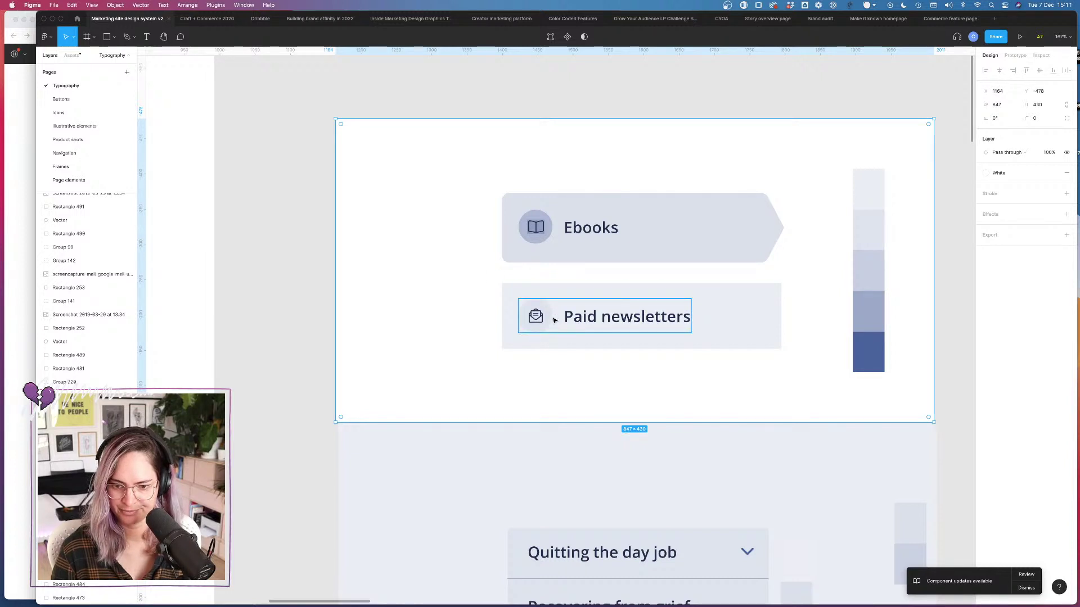
Step: Darken the adjusted column's second tint by setting its HSL lightness to 88, giving D7DDEA
scroll(554, 319, "down", 5)
scroll(554, 320, "right", 2)
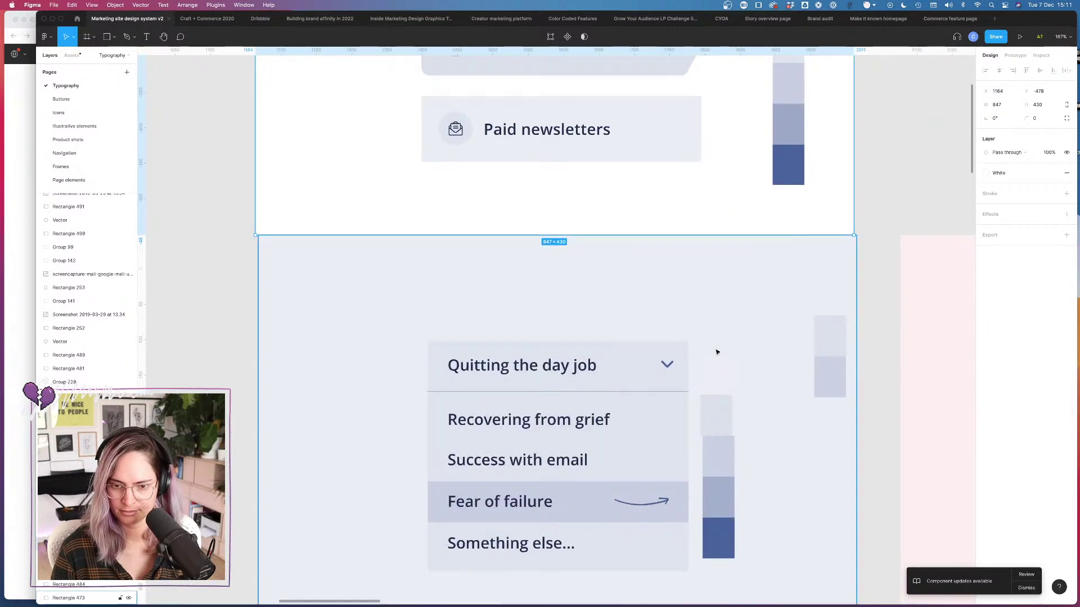
scroll(715, 352, "up", 4)
scroll(716, 352, "right", 3)
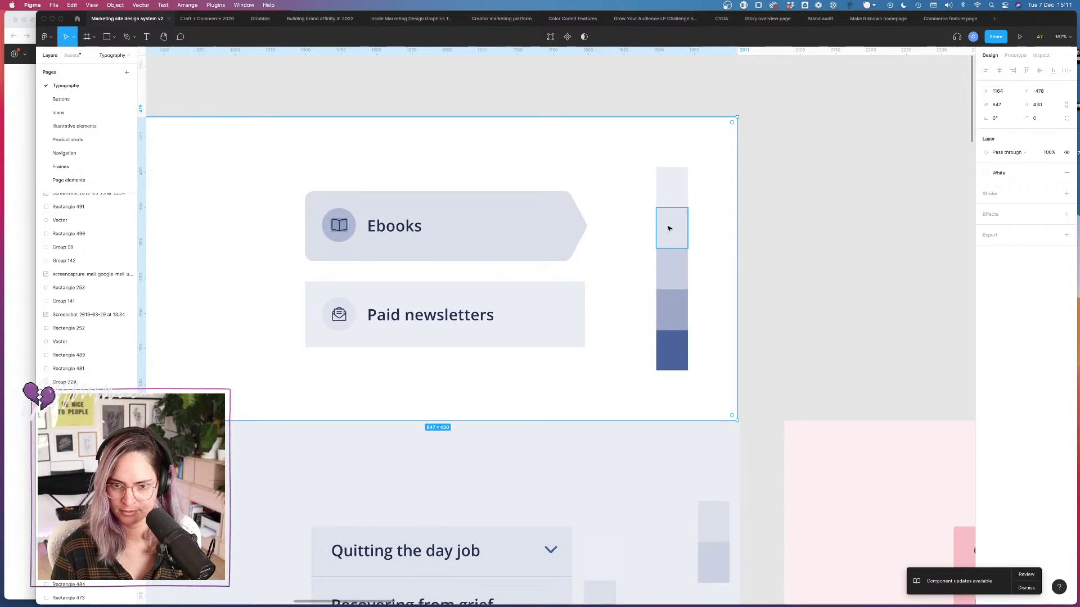
left_click(672, 228)
left_click(985, 186)
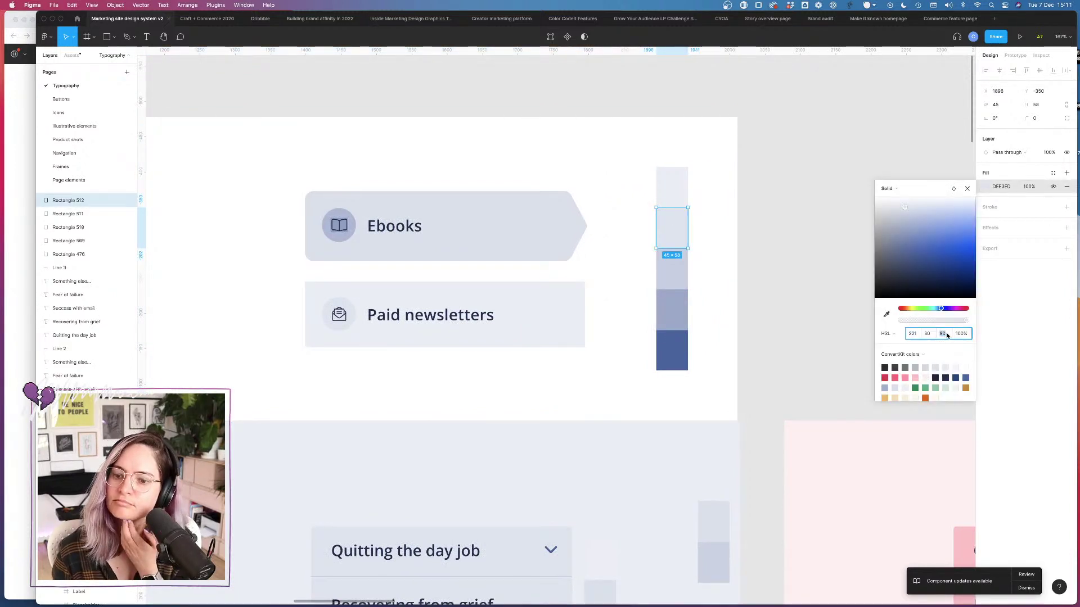
key("Down")
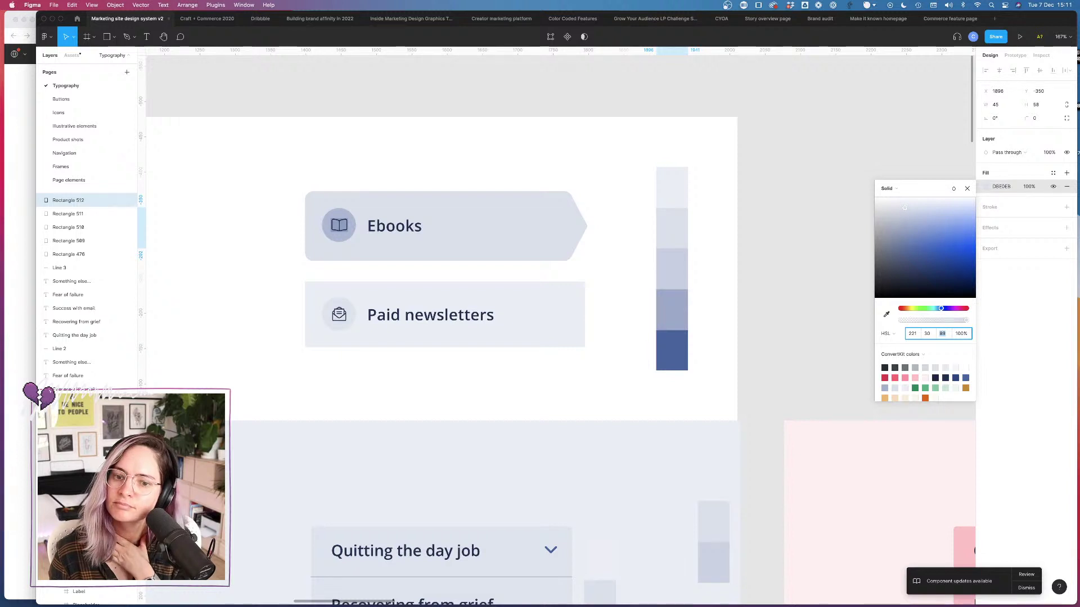
key("Down")
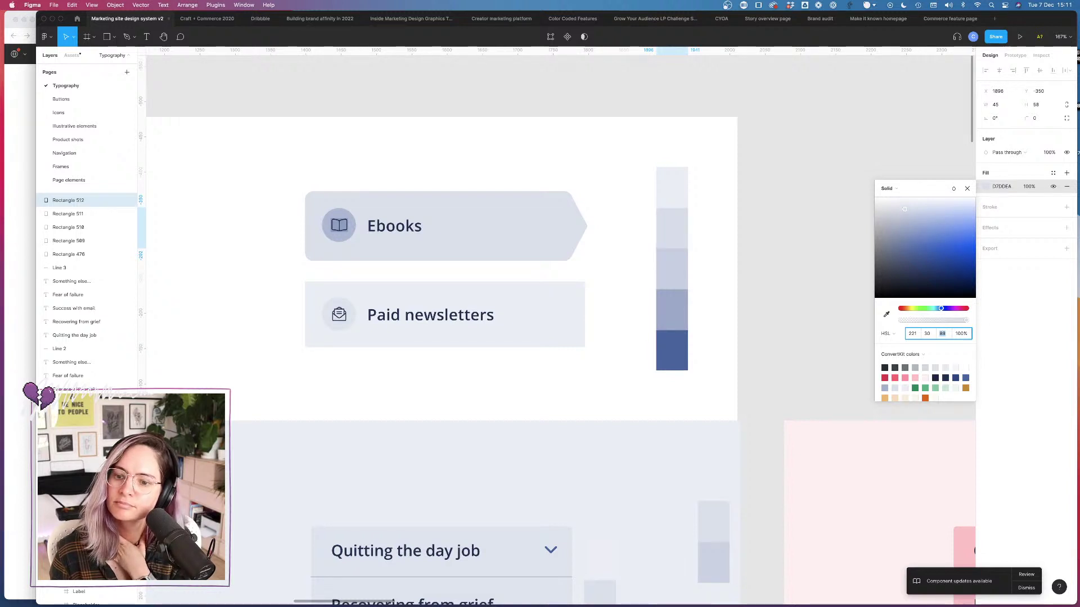
left_click(810, 302)
Step: Fill the blue dropdown card behind "Quitting the day job" with the darkened second tint, D7DDEA
scroll(726, 354, "down", 2)
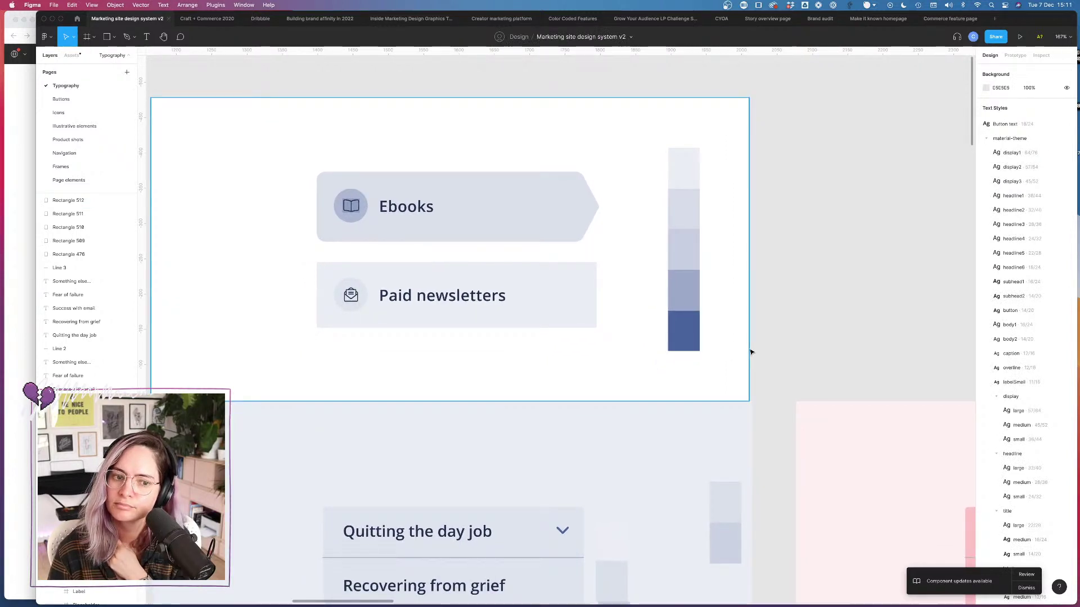
scroll(751, 352, "down", 1)
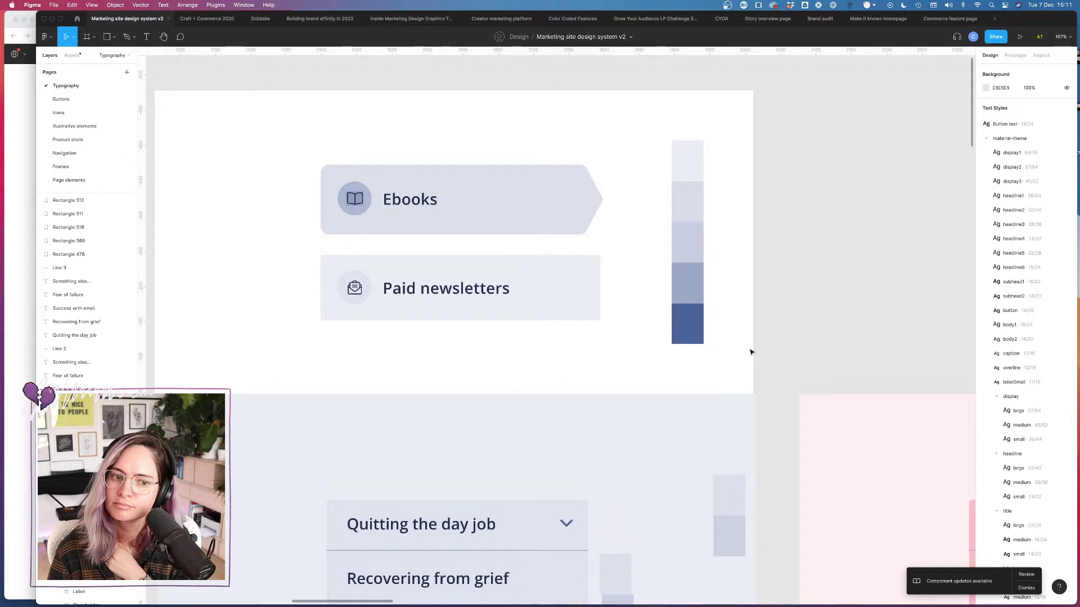
scroll(751, 352, "down", 2)
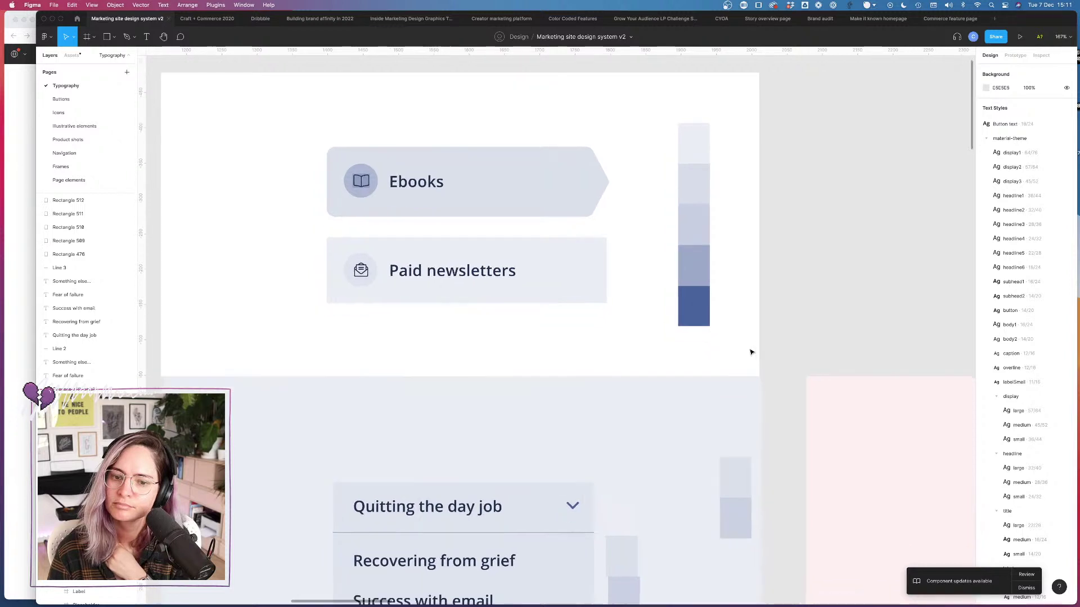
left_click(697, 229)
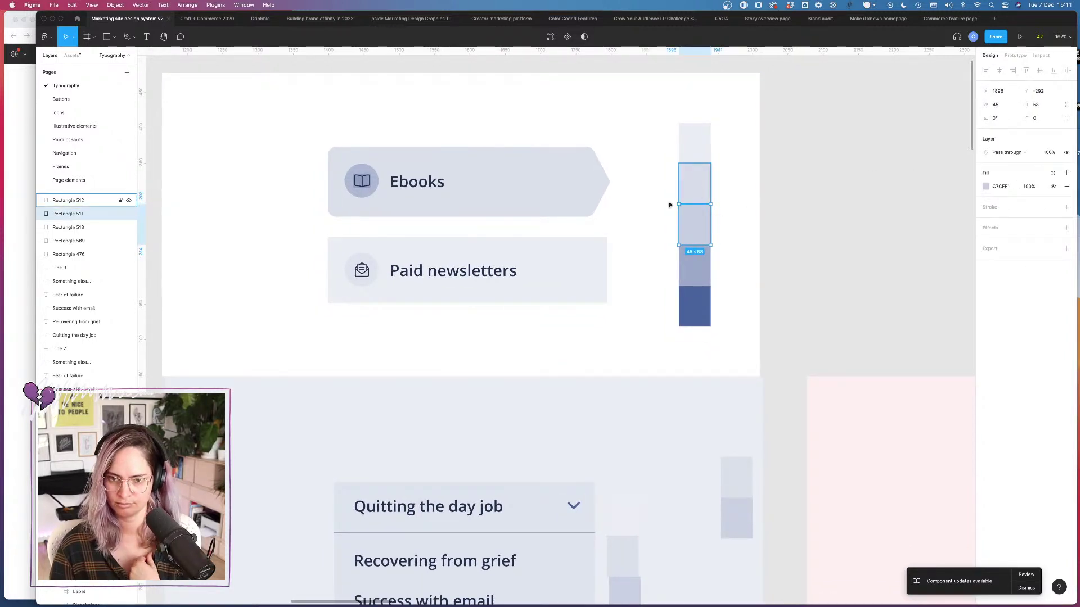
left_click(695, 197)
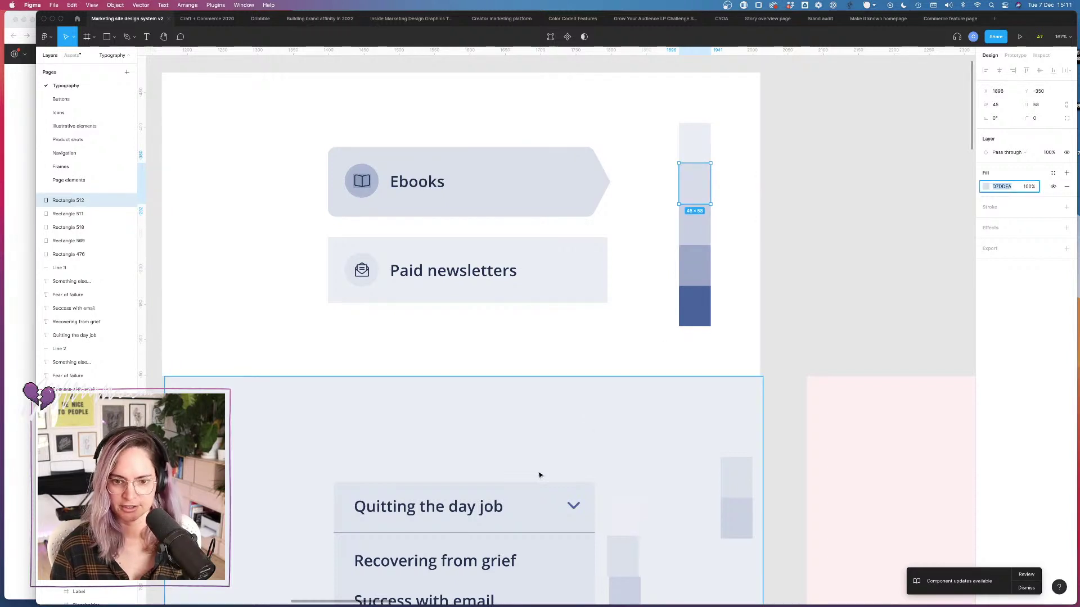
left_click(544, 494)
left_click(1003, 189)
type("D7DDEA")
key("Return")
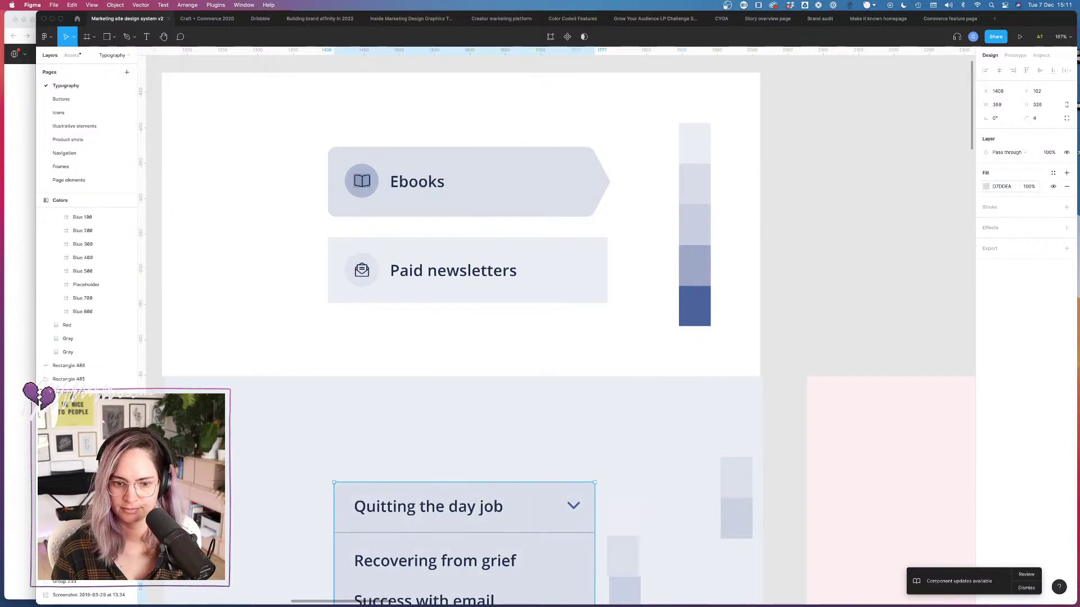
left_click(869, 204)
Step: Set the "Paid newsletters" icon circle's colour to the darkened second tint, D7DDEA
scroll(713, 309, "down", 5)
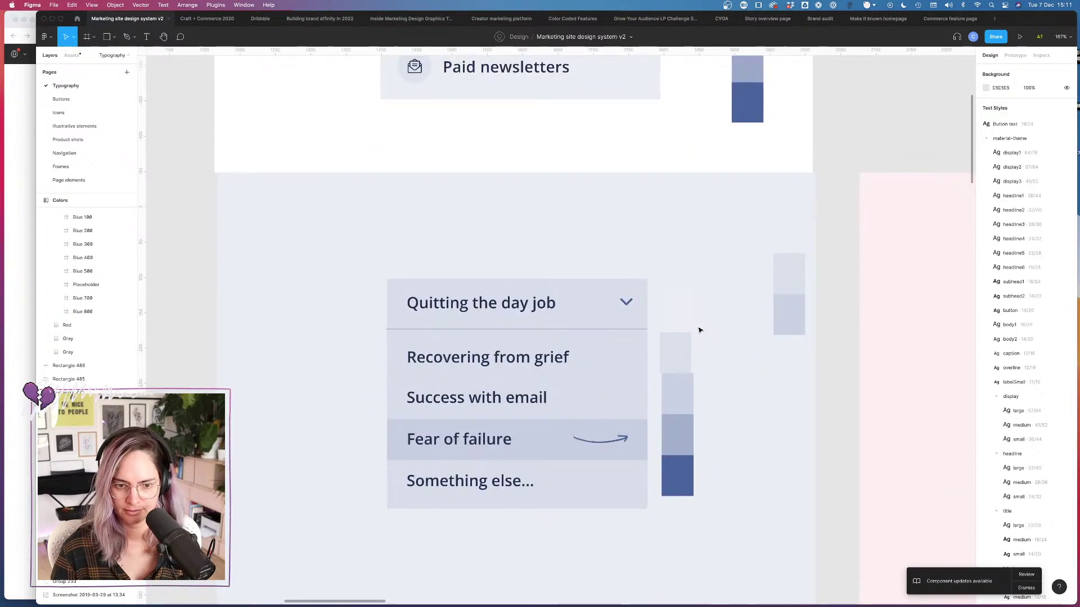
scroll(699, 330, "up", 3)
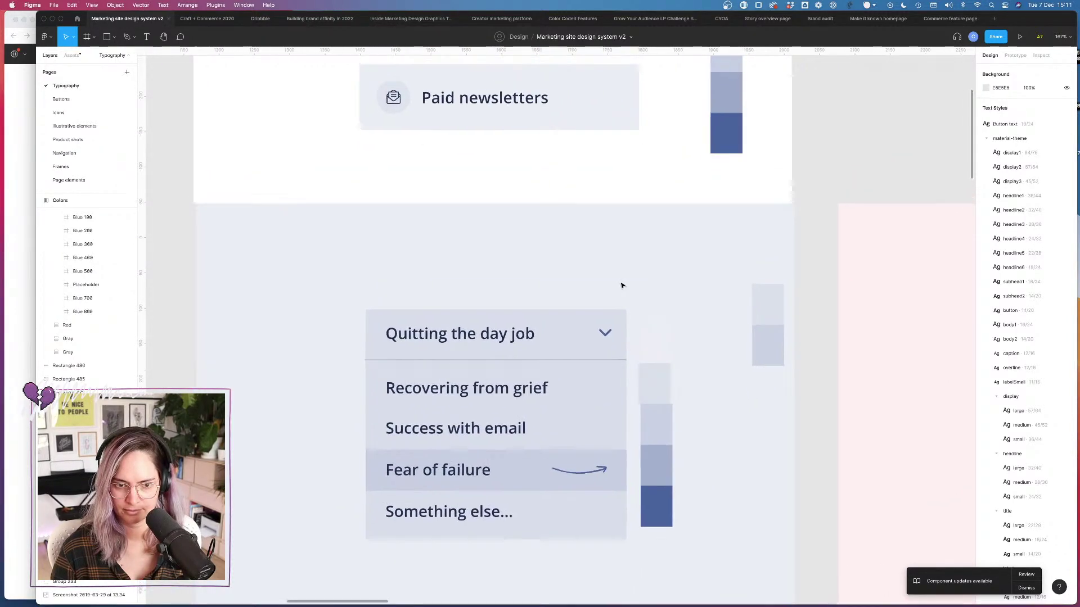
scroll(622, 285, "up", 4)
scroll(477, 225, "up", 3)
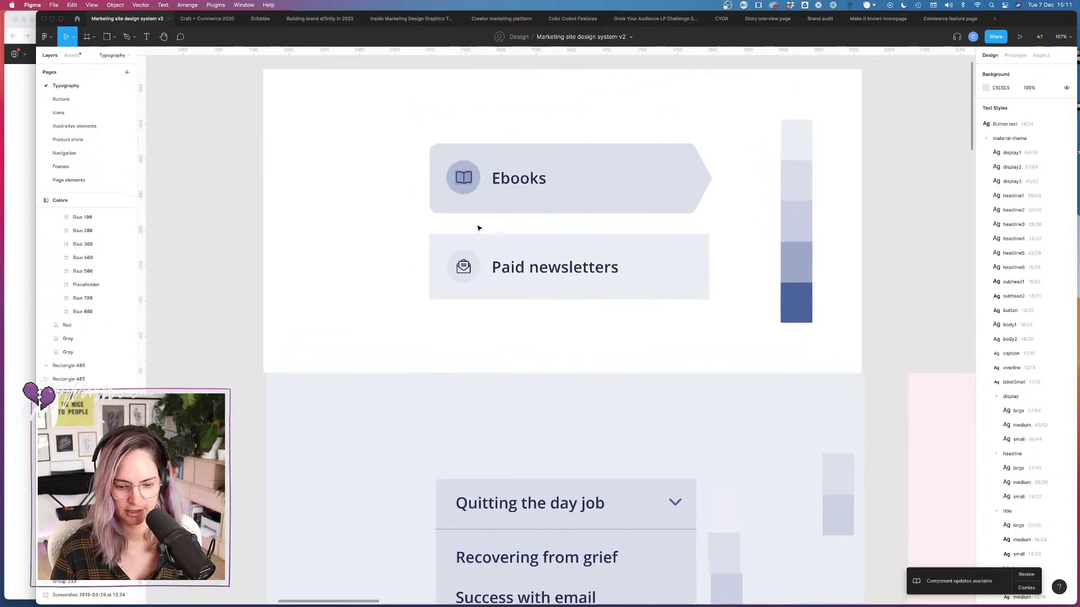
scroll(477, 227, "up", 1)
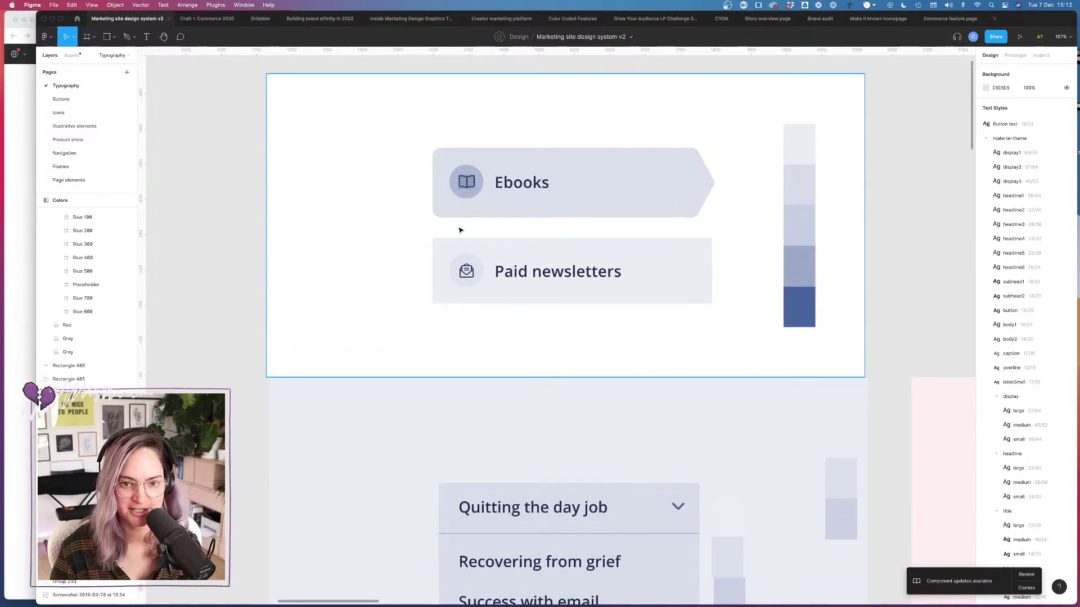
left_click(465, 267, "super")
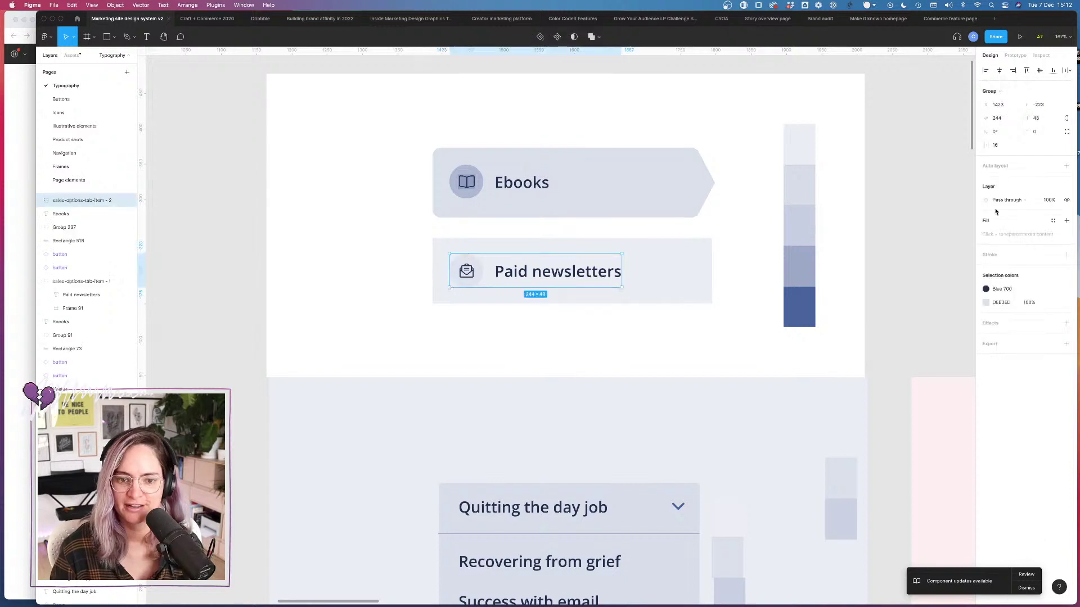
left_click(1000, 304)
key("Return")
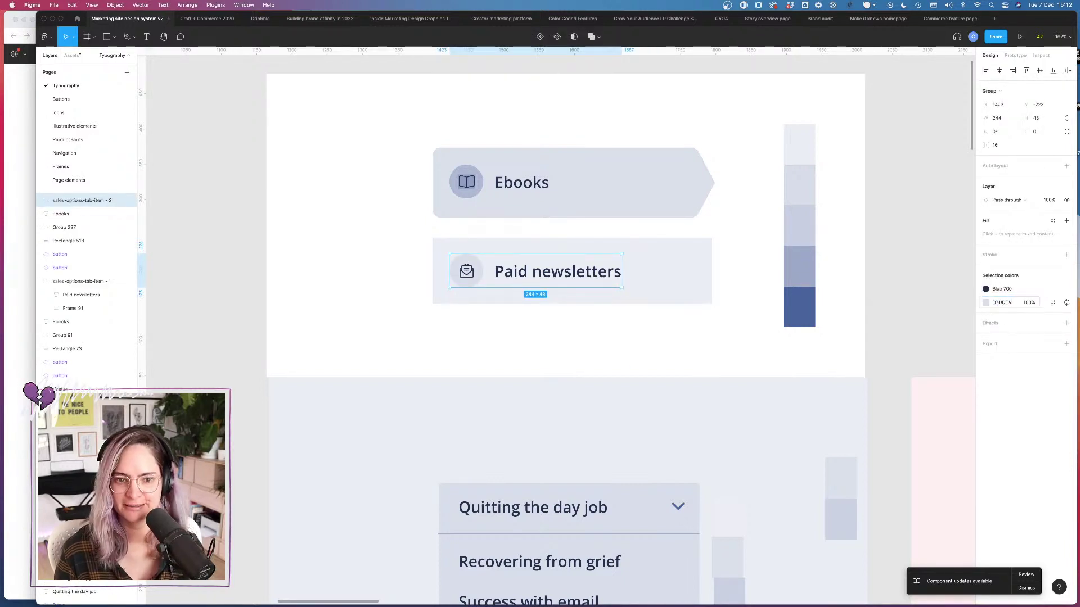
left_click(915, 255)
scroll(882, 272, "down", 5)
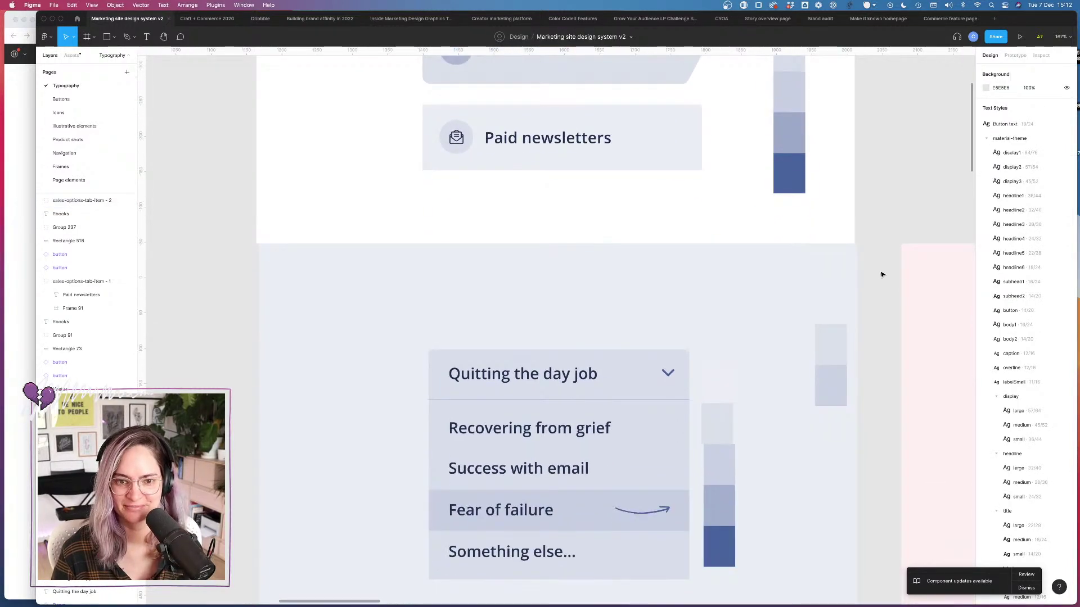
Step: Move the Colors frame further left, opening space between it and the blue mockup column
scroll(881, 275, "up", 3)
scroll(466, 239, "left", 2)
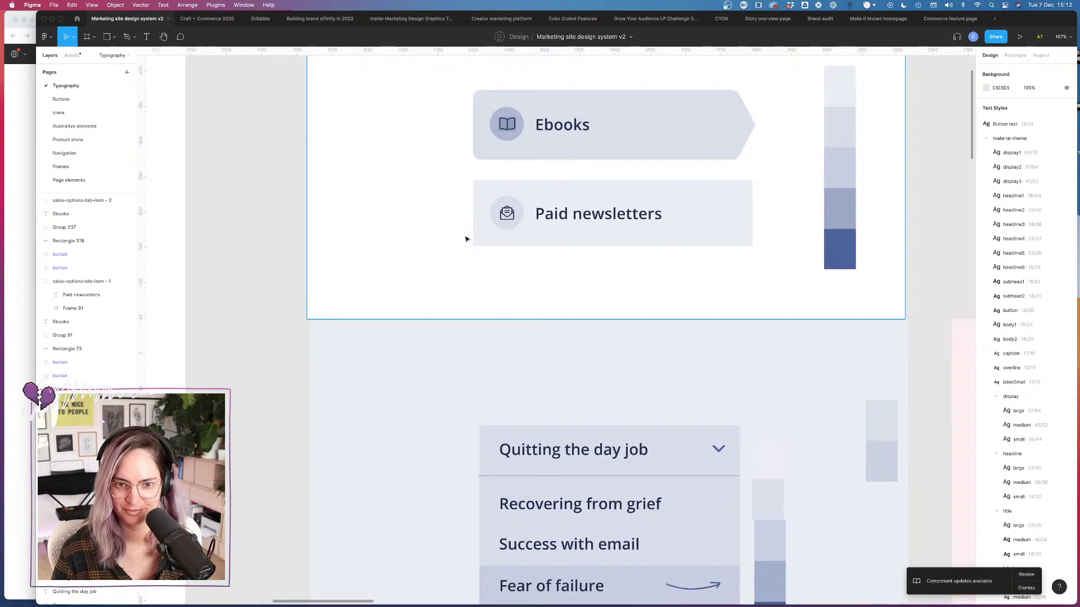
scroll(429, 188, "down", 5)
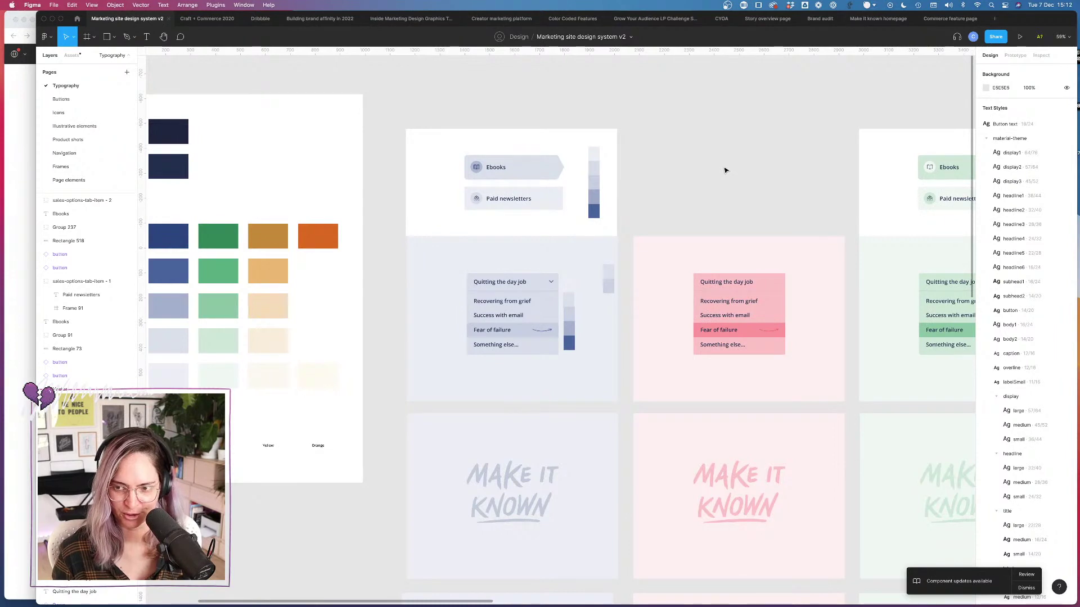
scroll(724, 170, "down", 5)
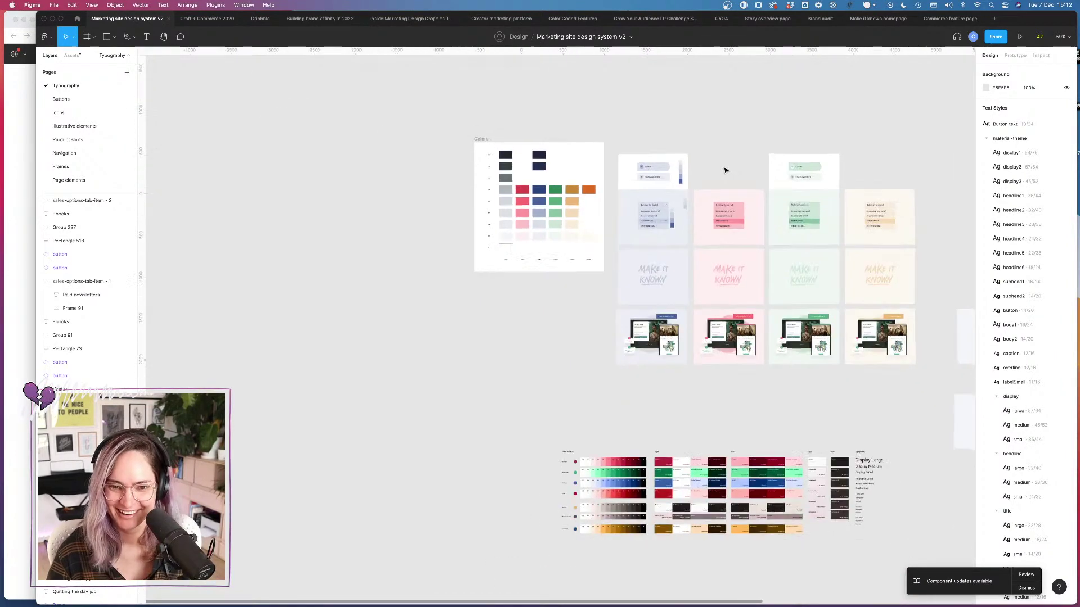
scroll(675, 169, "right", 3)
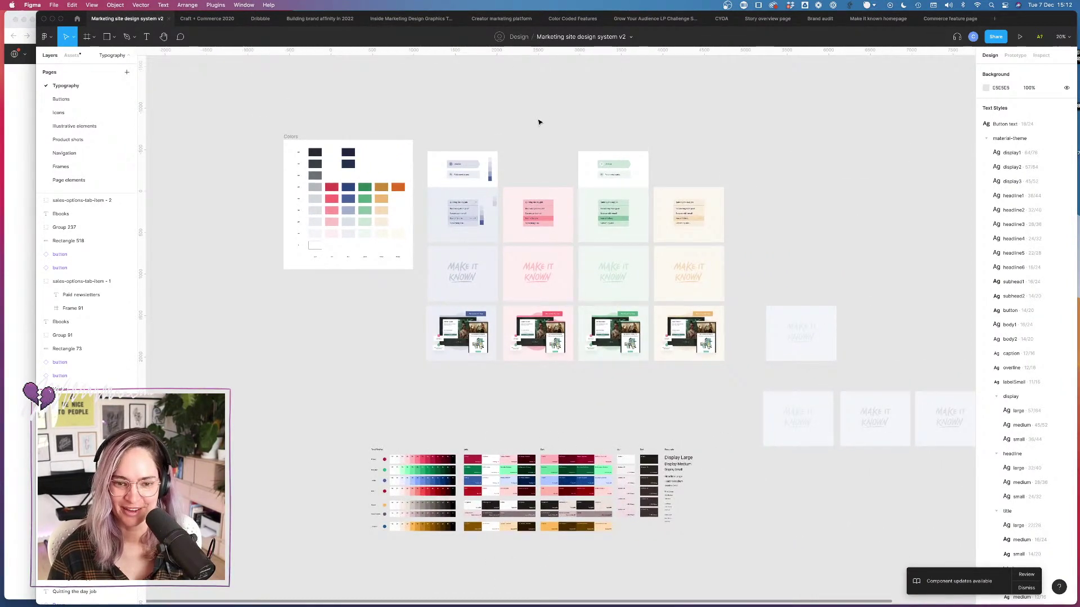
scroll(538, 122, "up", 2)
left_click(230, 142)
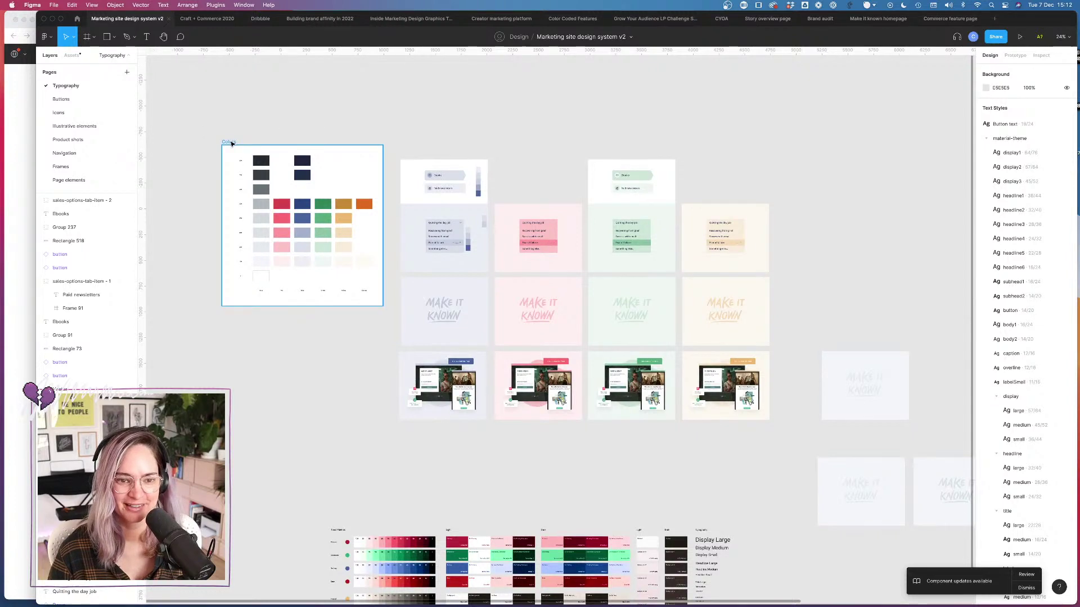
left_click_drag(231, 144, 153, 153)
Step: Duplicate the whole blue mockup column into the free space between the Colors frame and the original
left_click_drag(604, 140, 754, 438)
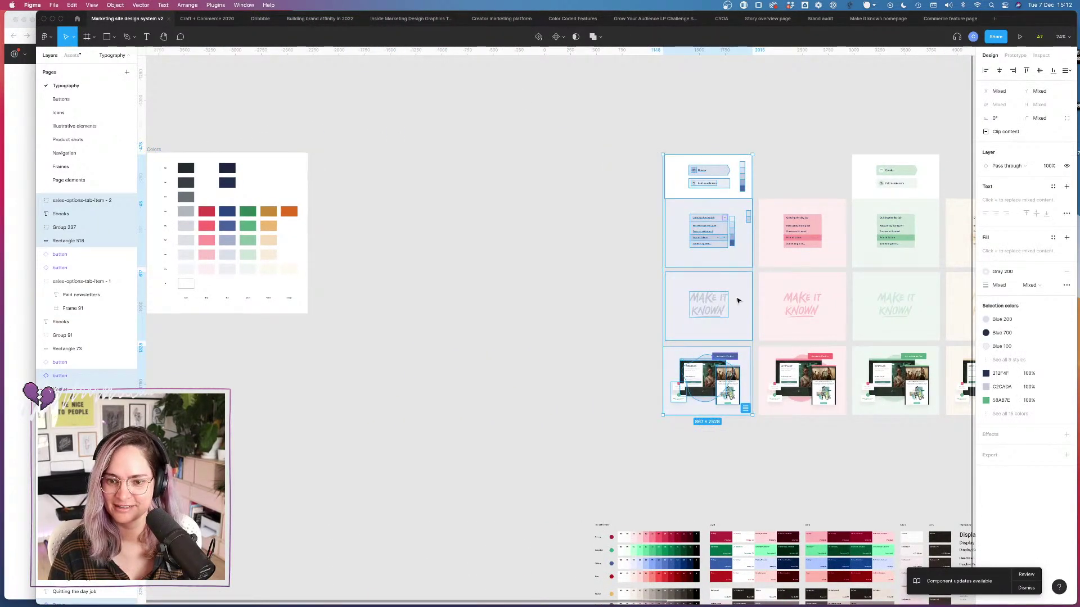
left_click_drag(738, 301, 579, 289)
left_click(680, 292)
scroll(563, 269, "up", 5)
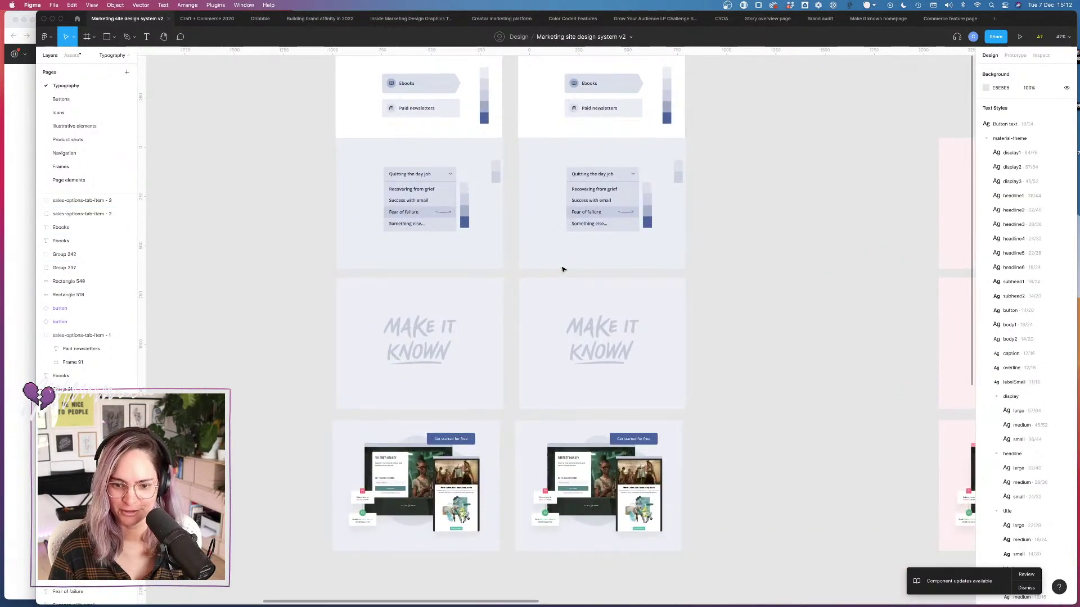
scroll(563, 269, "up", 3)
scroll(528, 309, "up", 5)
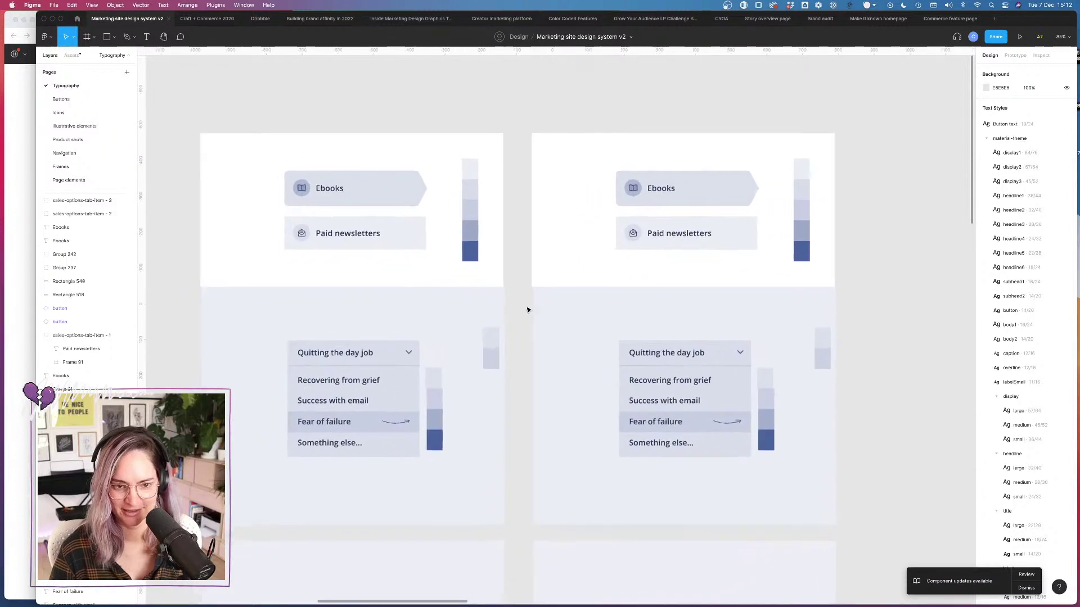
scroll(527, 309, "left", 1)
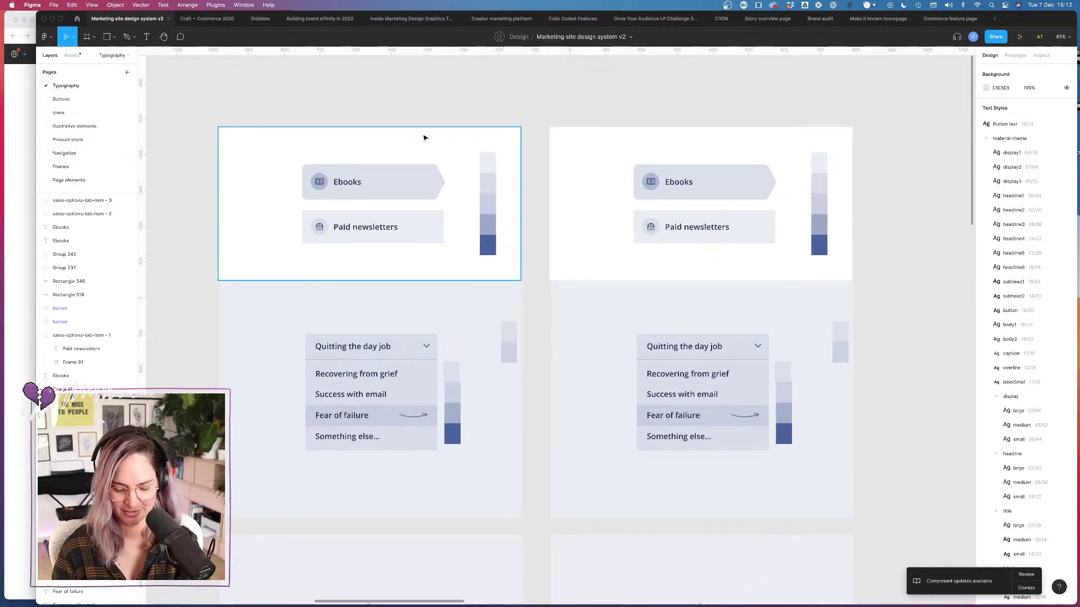
Step: Create a colour style named "new blue 100" from the lightest swatch beside the left blue column's Ebooks mockup
left_click(415, 184)
scroll(414, 184, "up", 5)
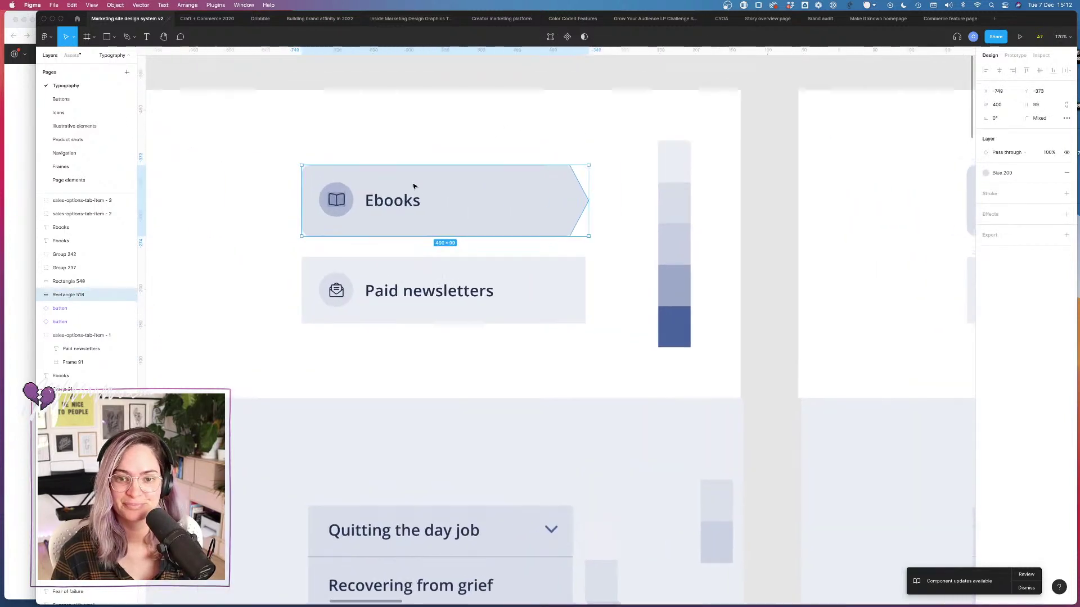
scroll(413, 186, "left", 3)
left_click(793, 162)
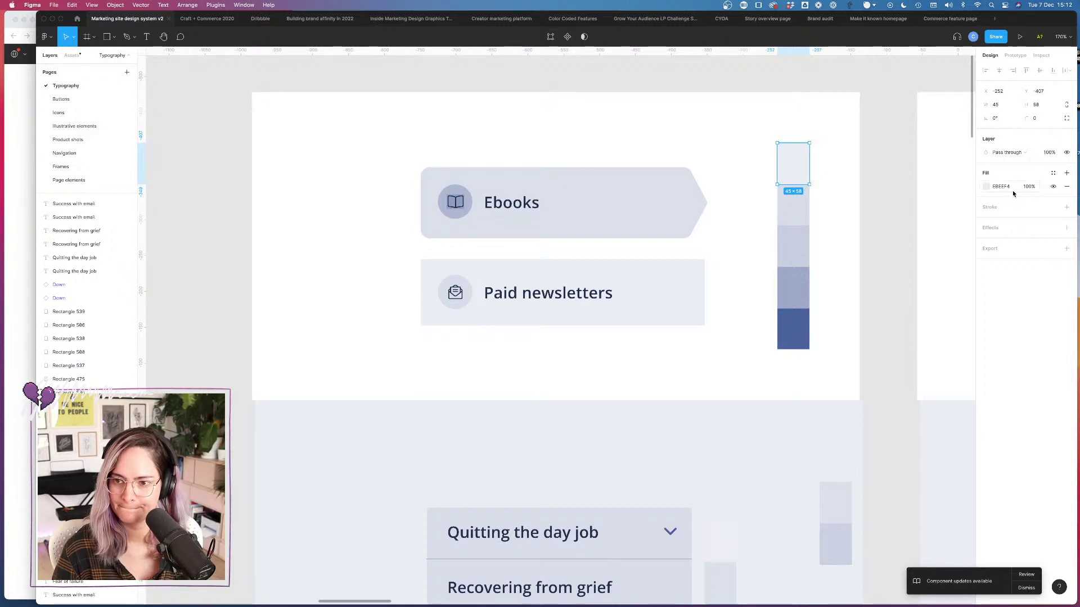
left_click(1053, 175)
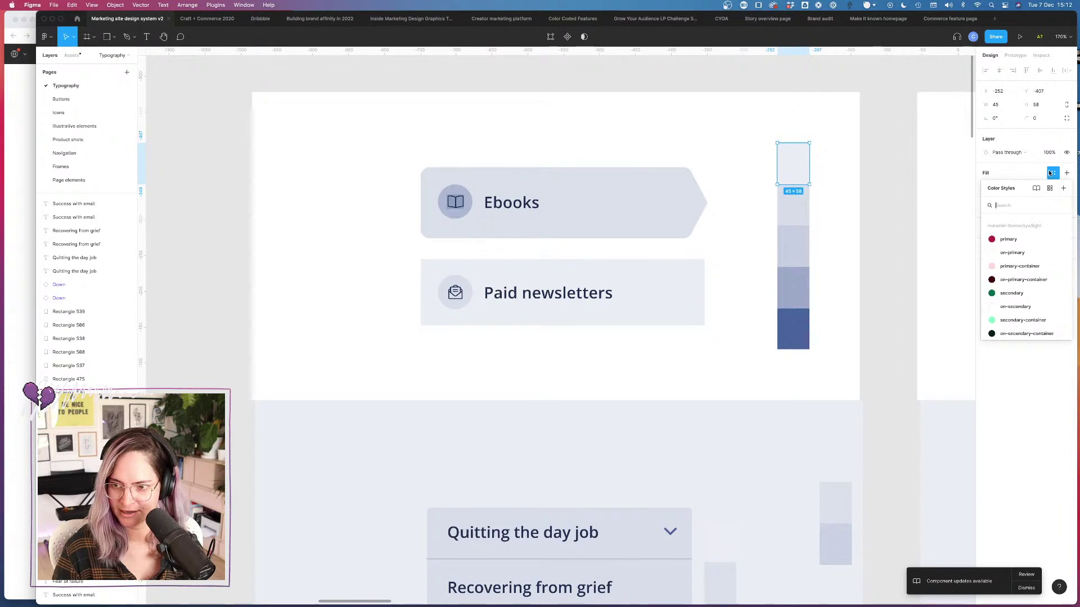
left_click(1064, 189)
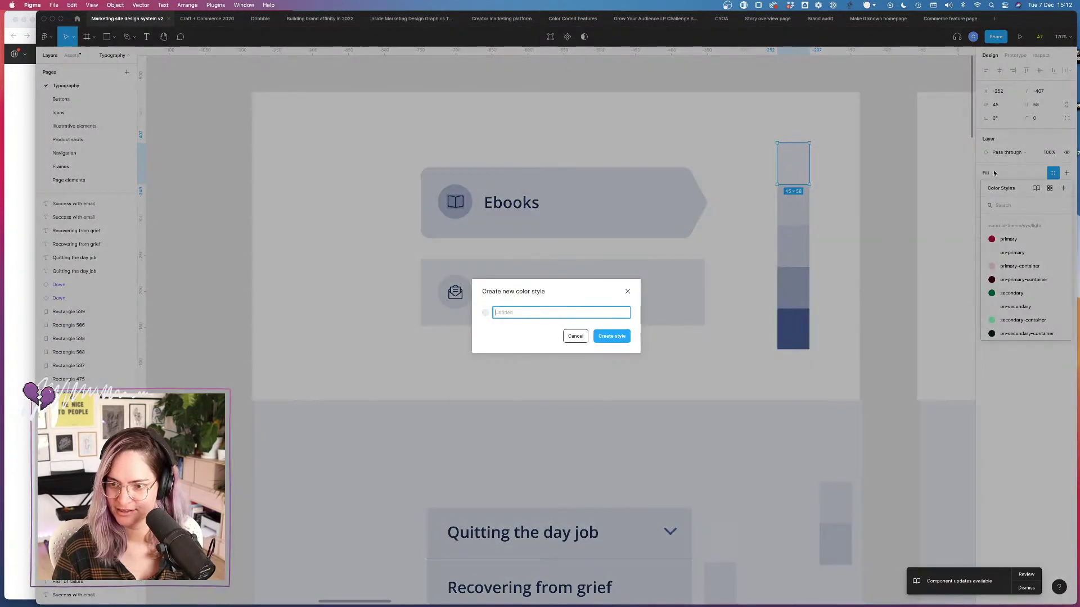
type("new blue 100")
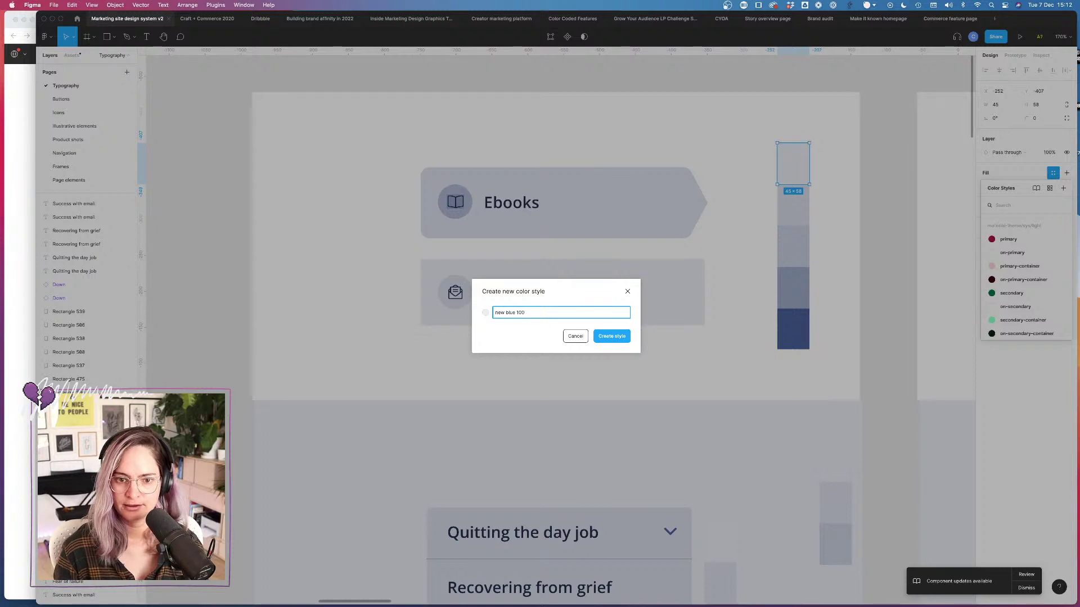
key("Return")
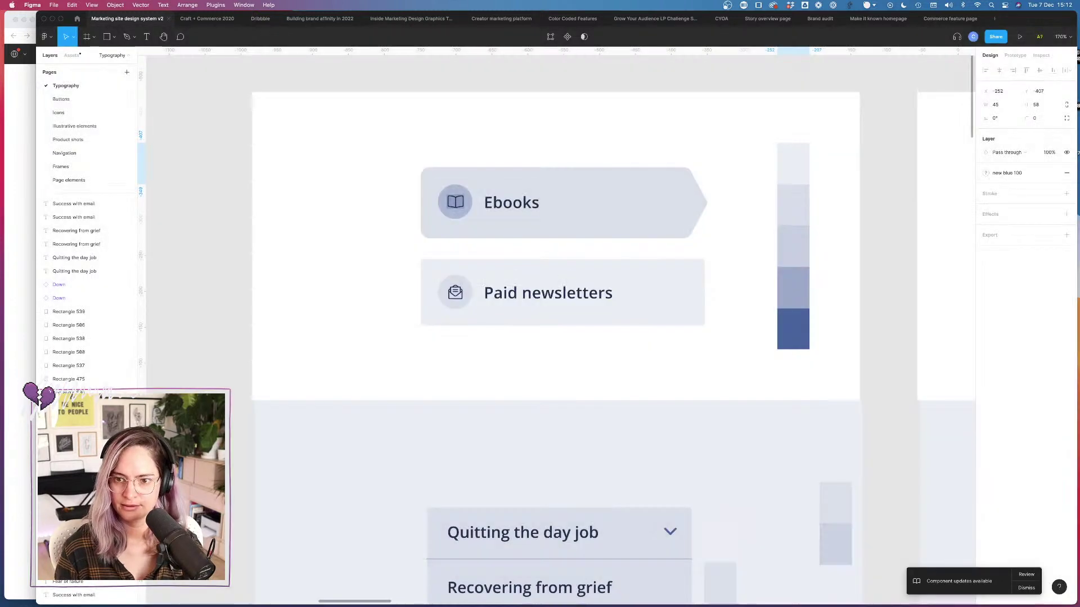
Step: Create a colour style named "new blue 200" from the second swatch, keeping D7DDEA as its only fill
left_click(780, 218)
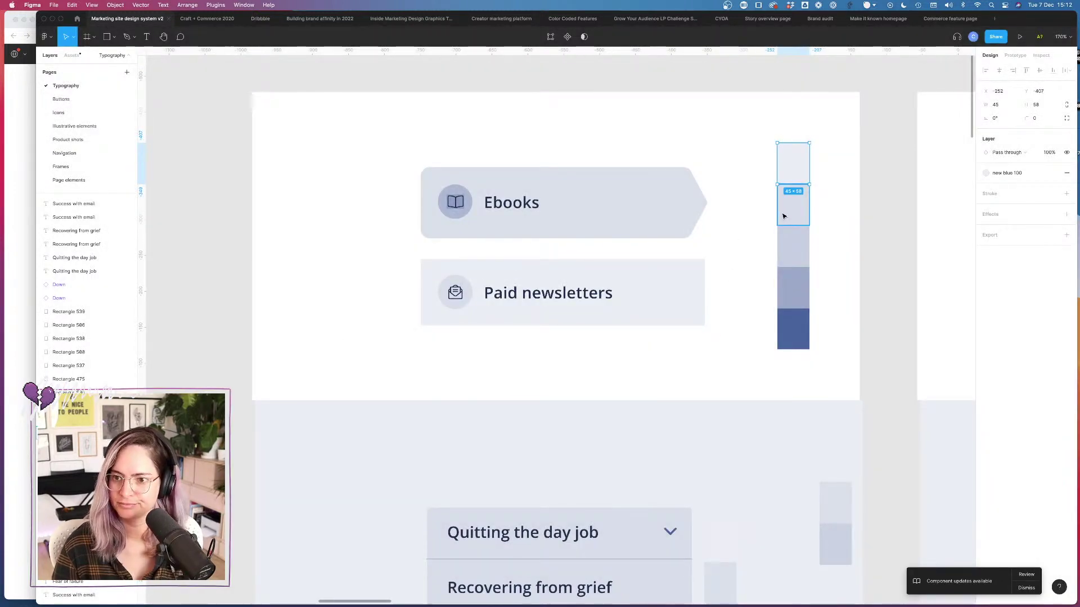
left_click(1066, 173)
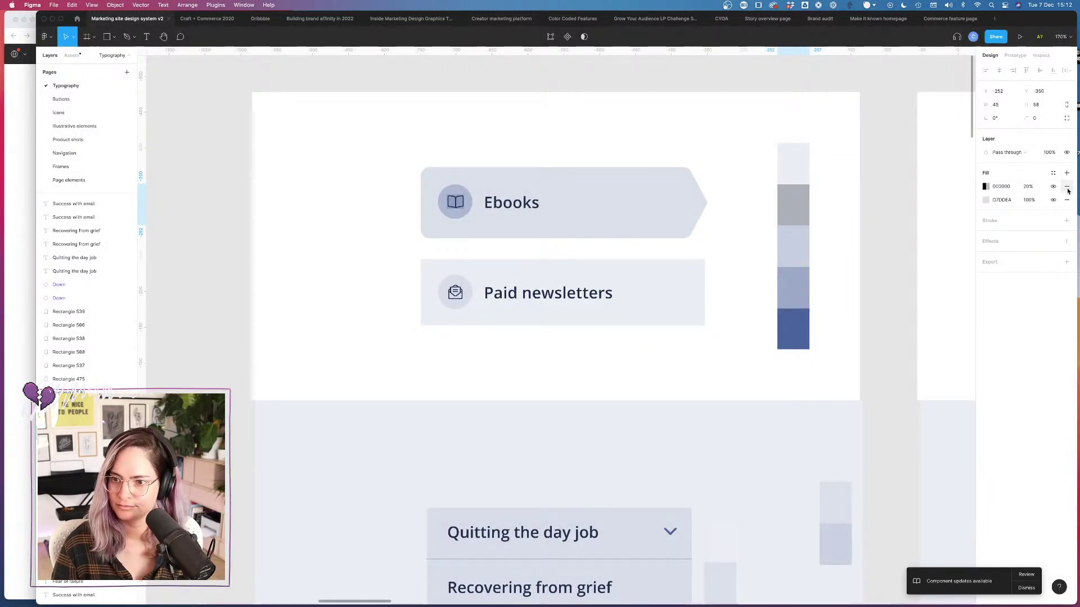
left_click(1067, 186)
left_click(1052, 173)
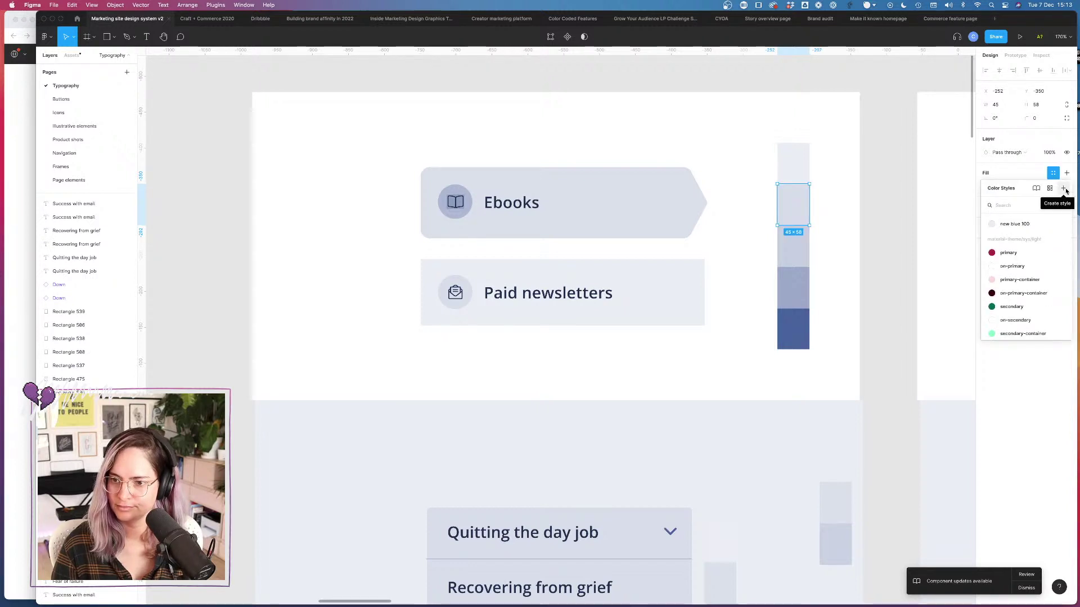
left_click(1063, 189)
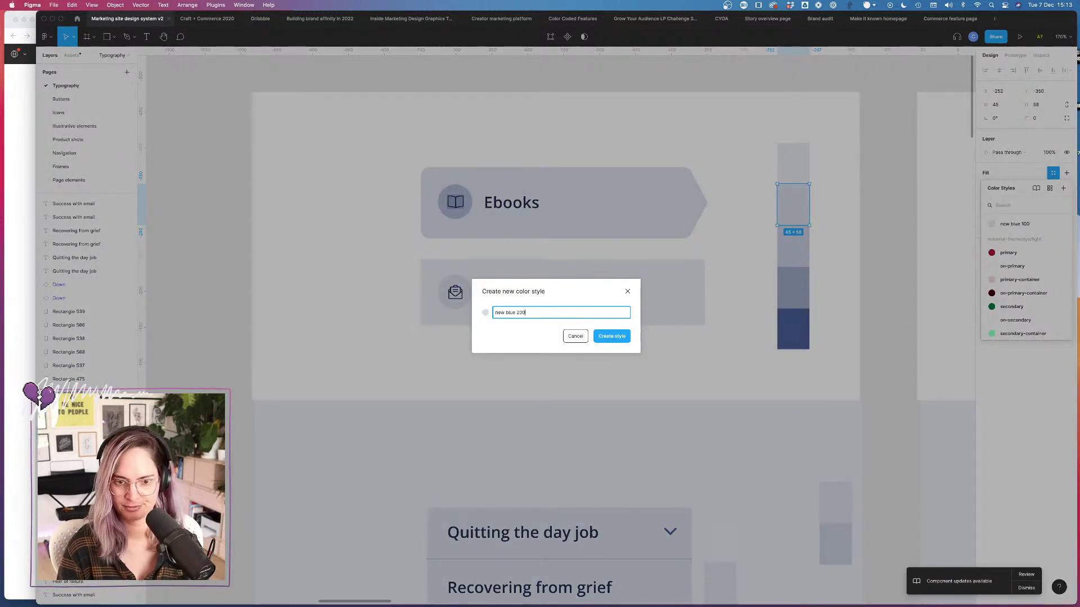
type("new blue 200")
key("Return")
Step: Create a colour style named "new blue 300" from the third swatch, C7CFE1
left_click(791, 260)
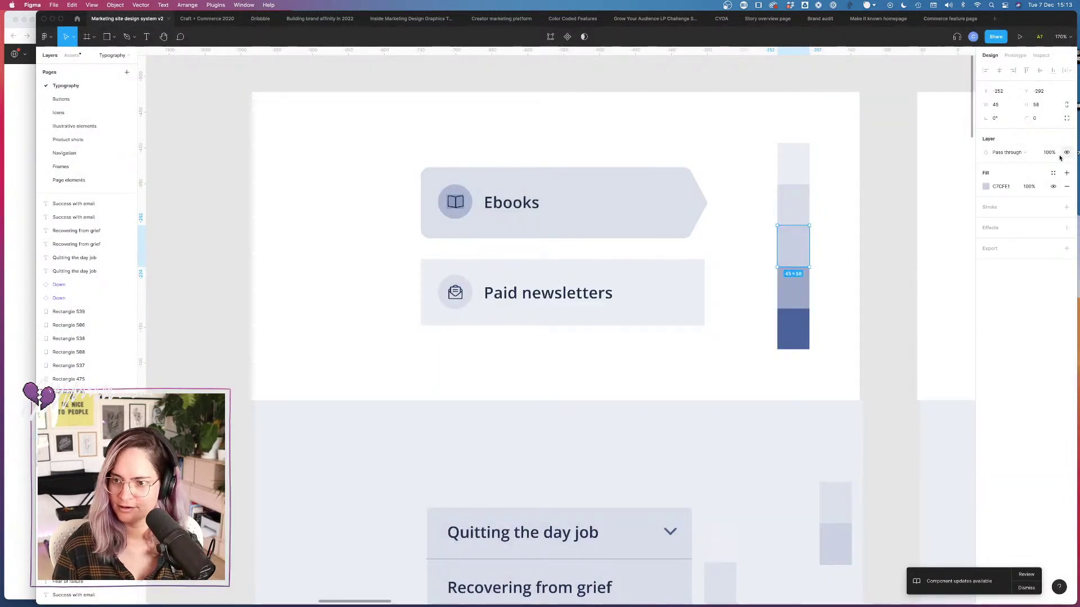
left_click(1053, 173)
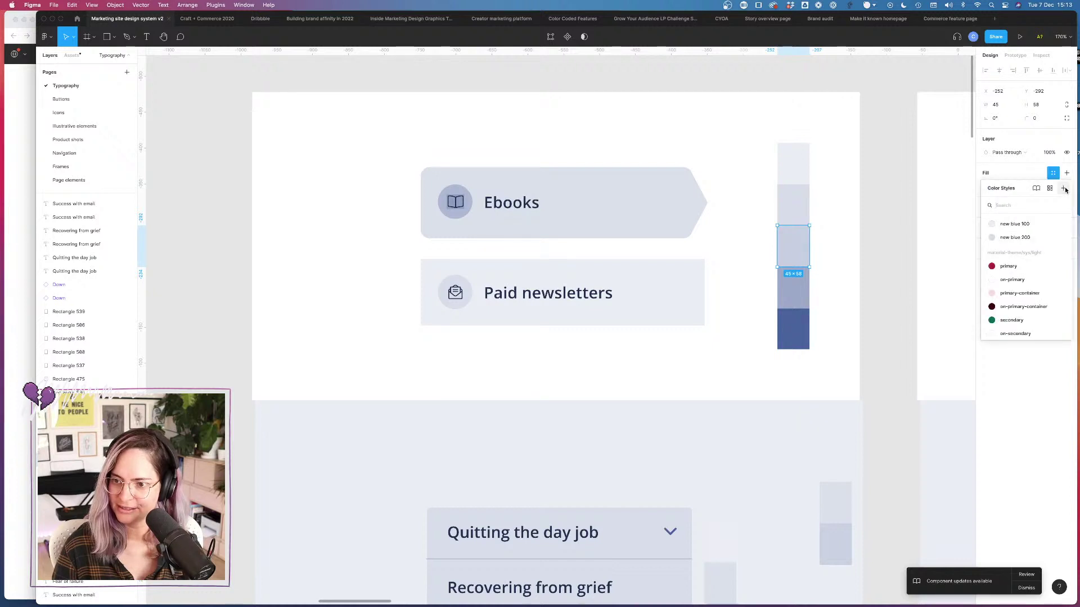
left_click(1064, 188)
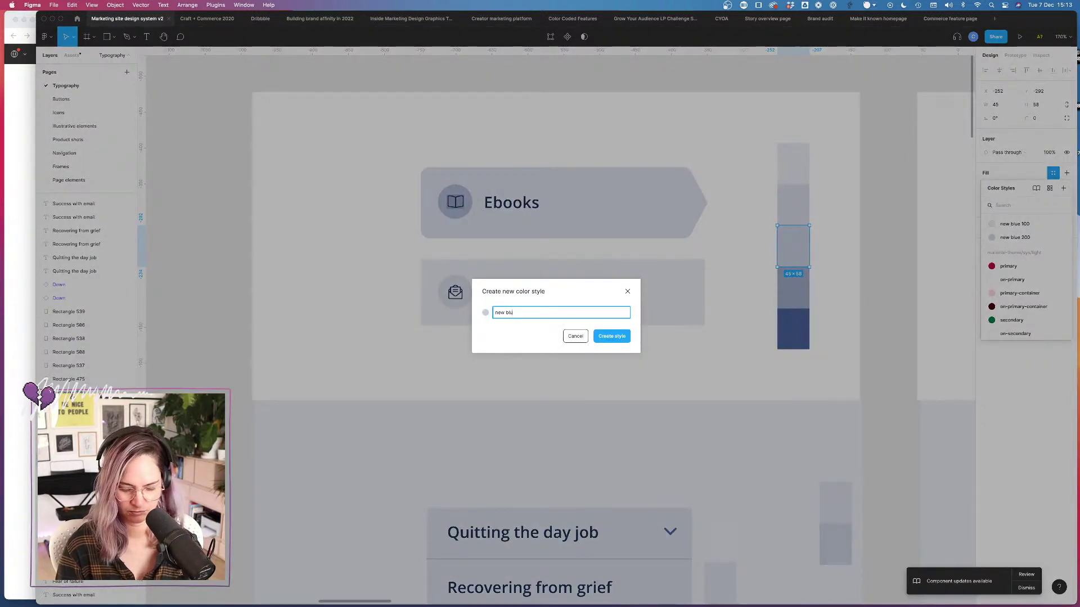
type("new blue 300")
key("Return")
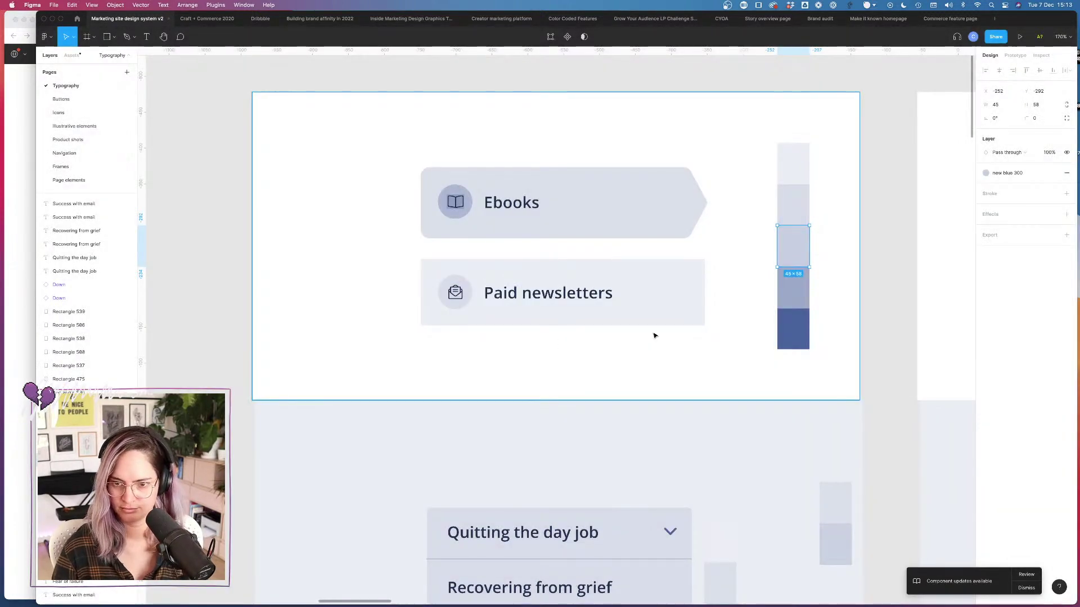
Step: Create a colour style named "new blue 400" from the fourth swatch in the tint column
left_click(799, 290)
left_click(1052, 172)
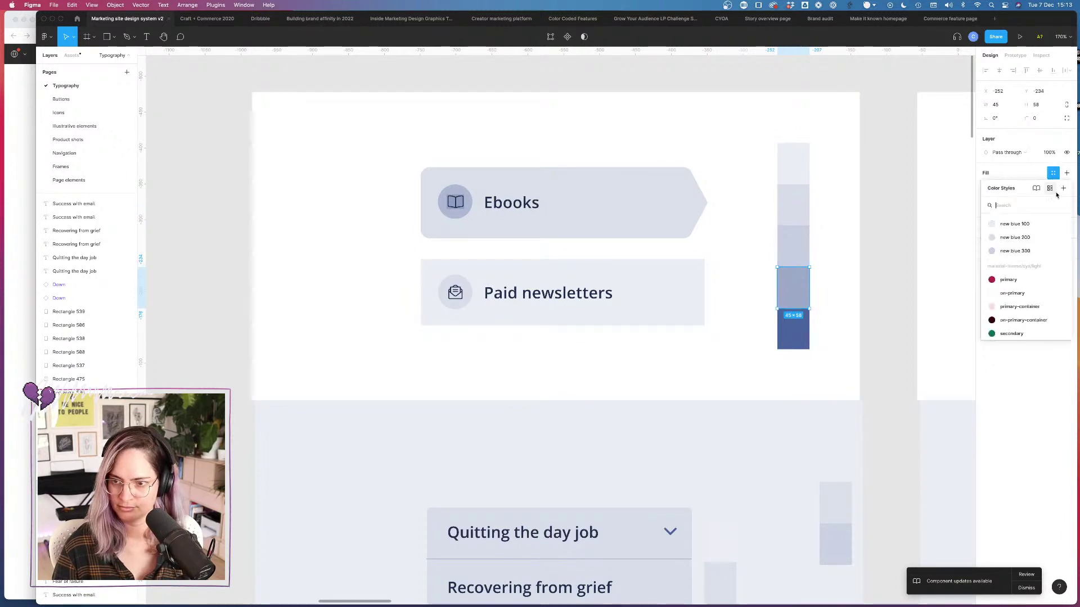
left_click(1063, 189)
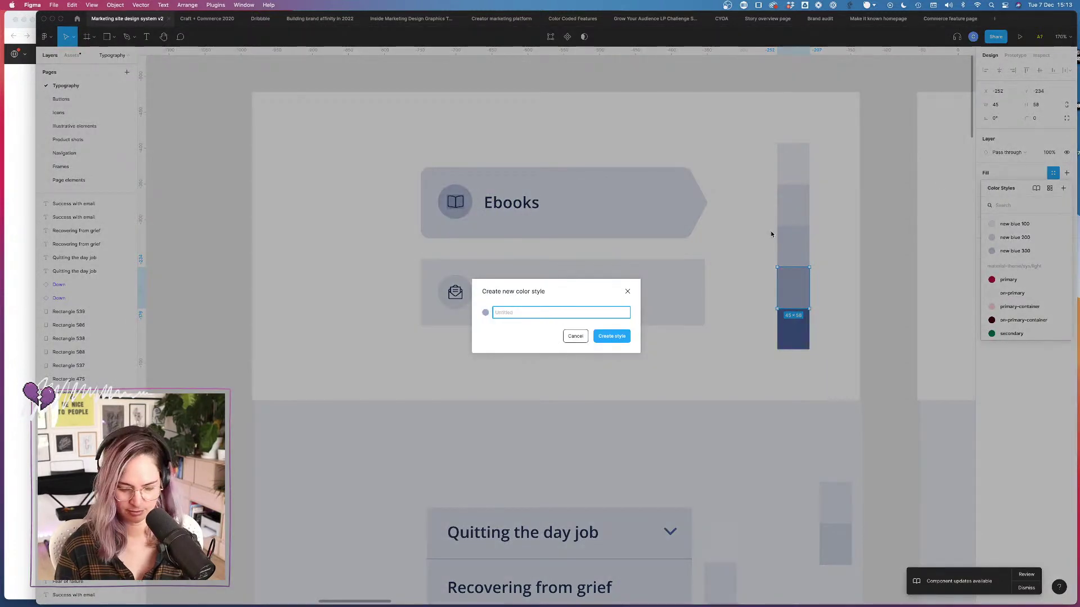
key("Return")
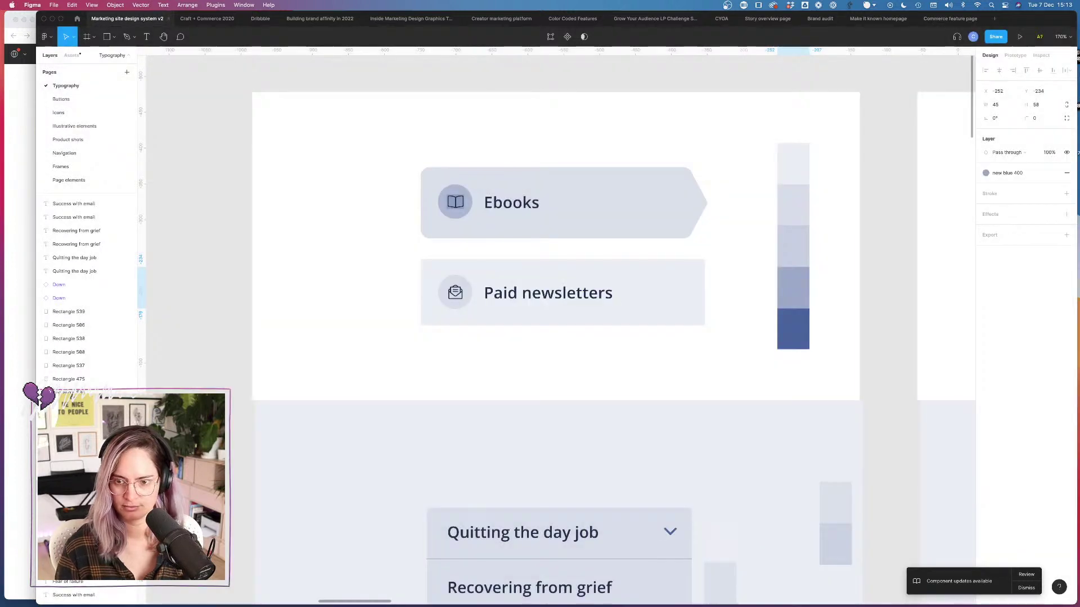
Step: Create a colour style named "new blue 500" from the darkest swatch at the foot of the tint column
left_click(793, 329)
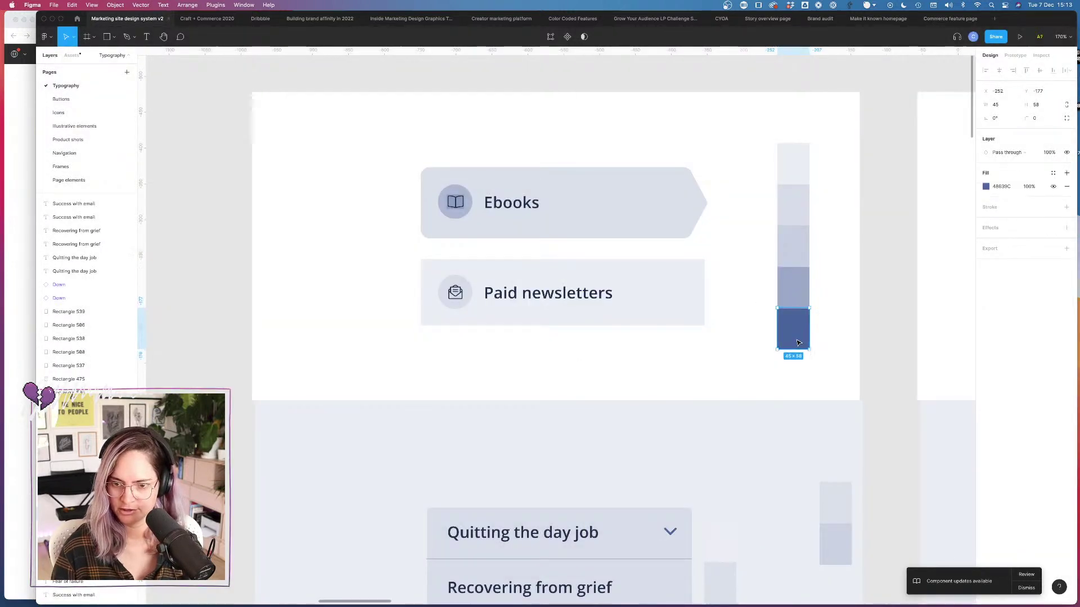
left_click(1053, 173)
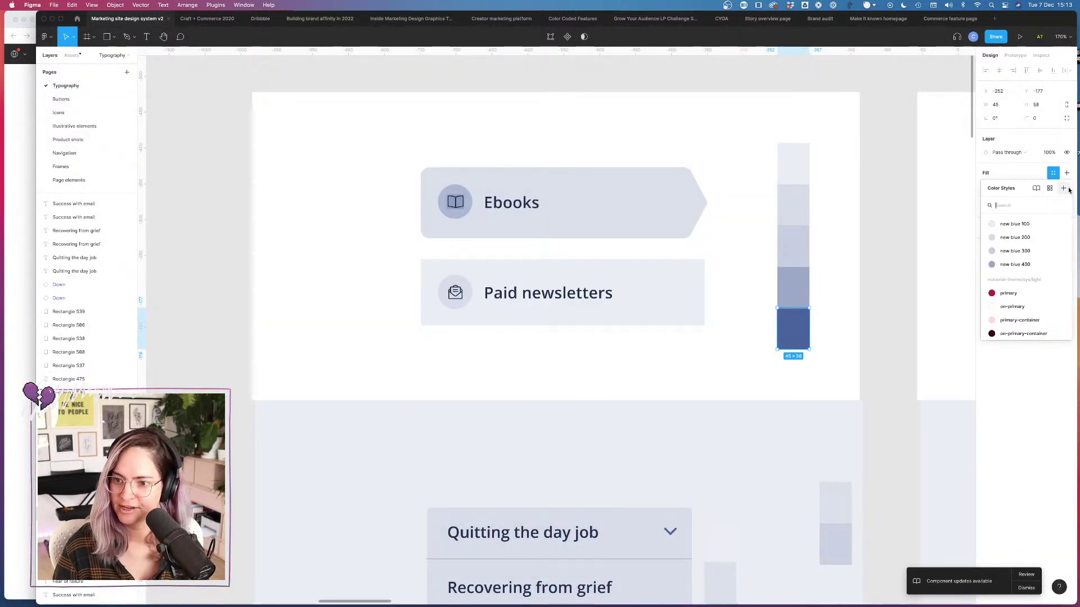
left_click(1063, 189)
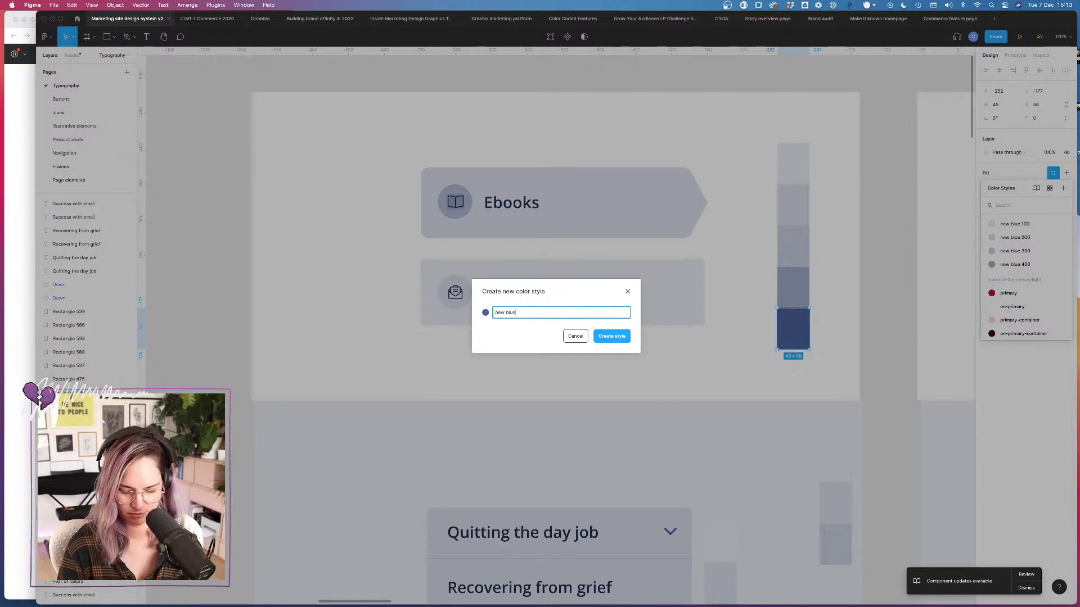
type("new blue 500")
key("Return")
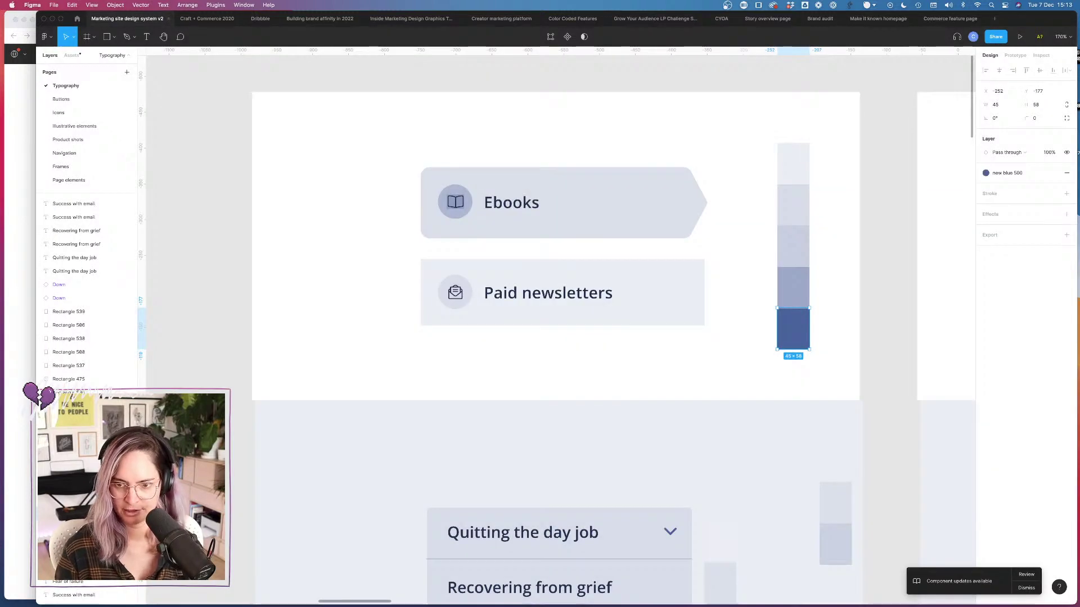
left_click(875, 266)
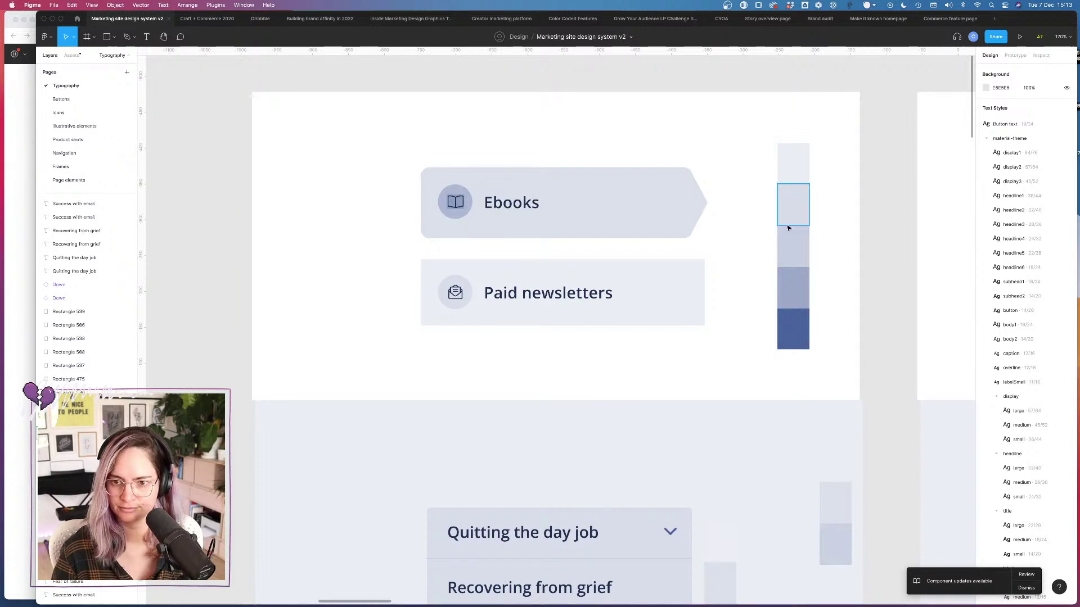
Step: Delete the loose tint swatches around the blue dropdown card in the right-hand blue mockup column
scroll(790, 219, "right", 5)
scroll(787, 228, "down", 5)
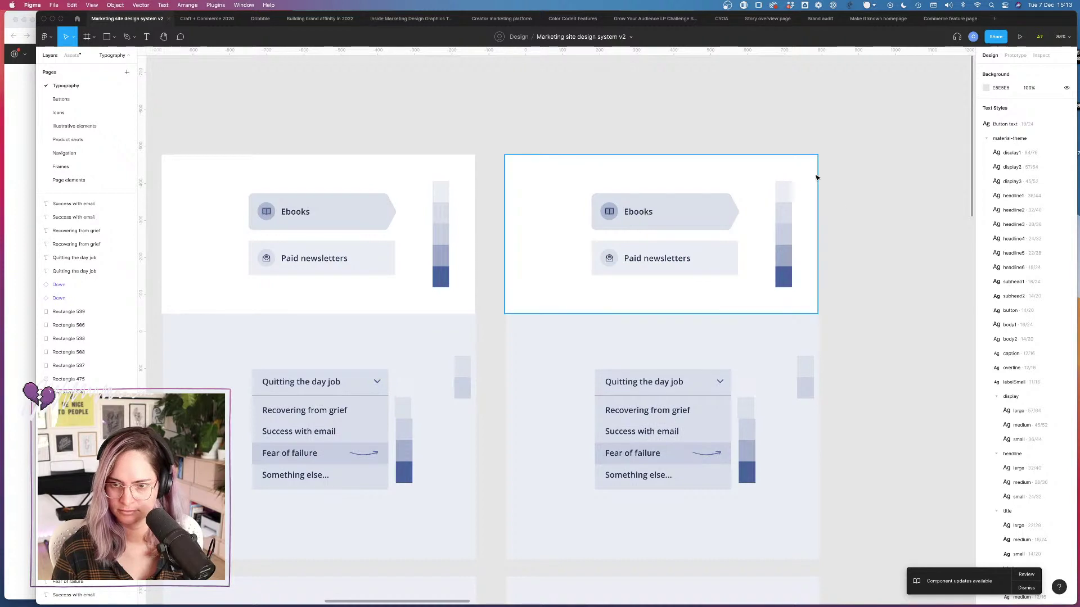
left_click_drag(814, 175, 802, 203)
key("super+z")
left_click_drag(857, 352, 738, 515)
left_click(786, 529)
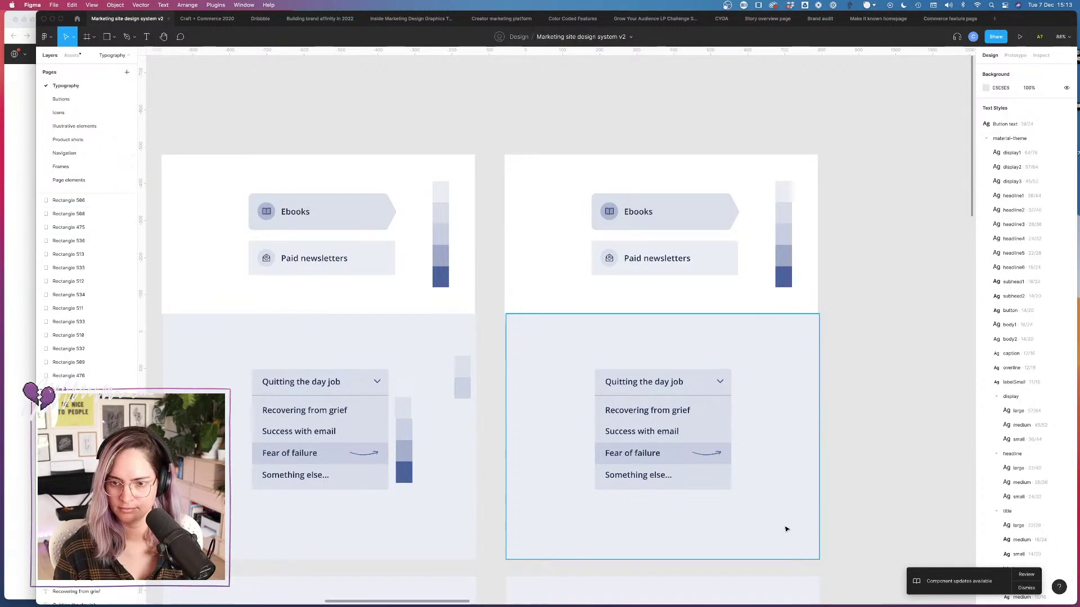
Step: Delete the five-swatch tint column beside the Ebooks and Paid newsletters mockup in the right-hand blue column
left_click_drag(846, 287, 746, 170)
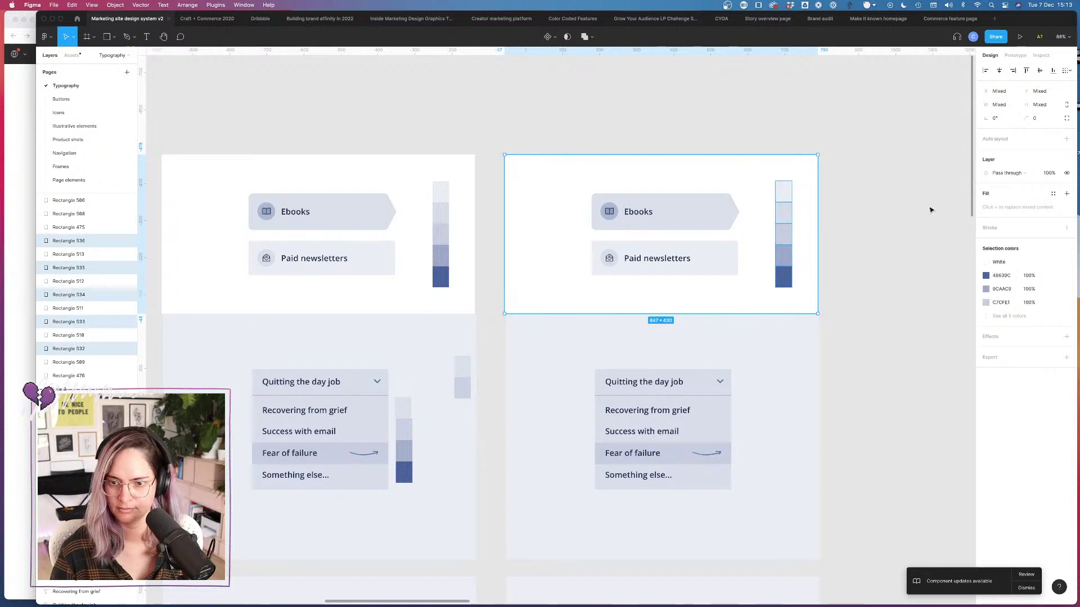
left_click(894, 195)
left_click_drag(849, 181, 733, 294)
left_click(734, 294)
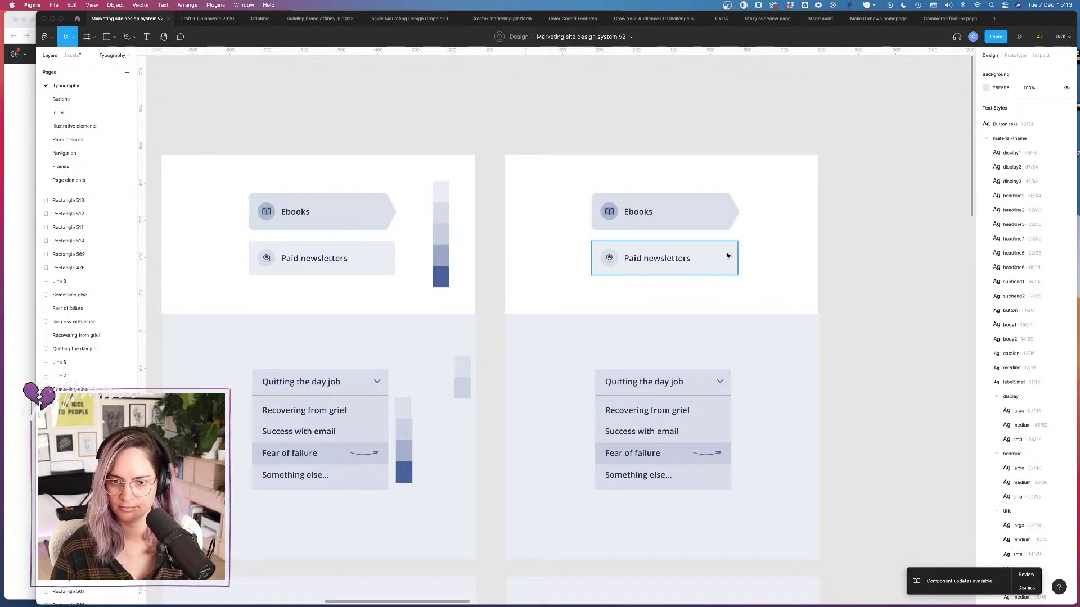
left_click(727, 254)
left_click(1053, 173)
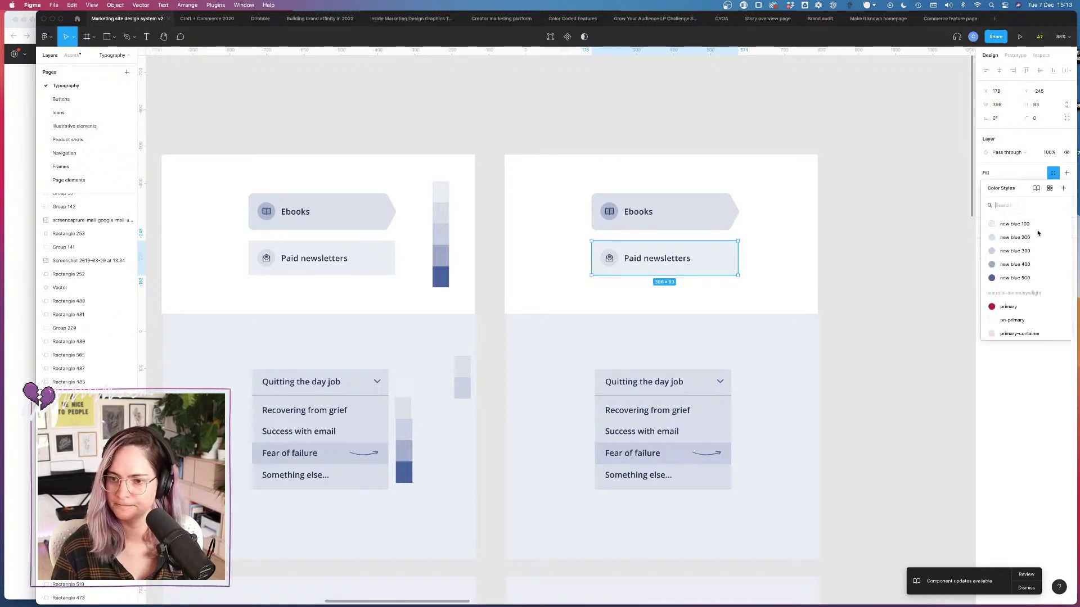
scroll(1027, 284, "up", 5)
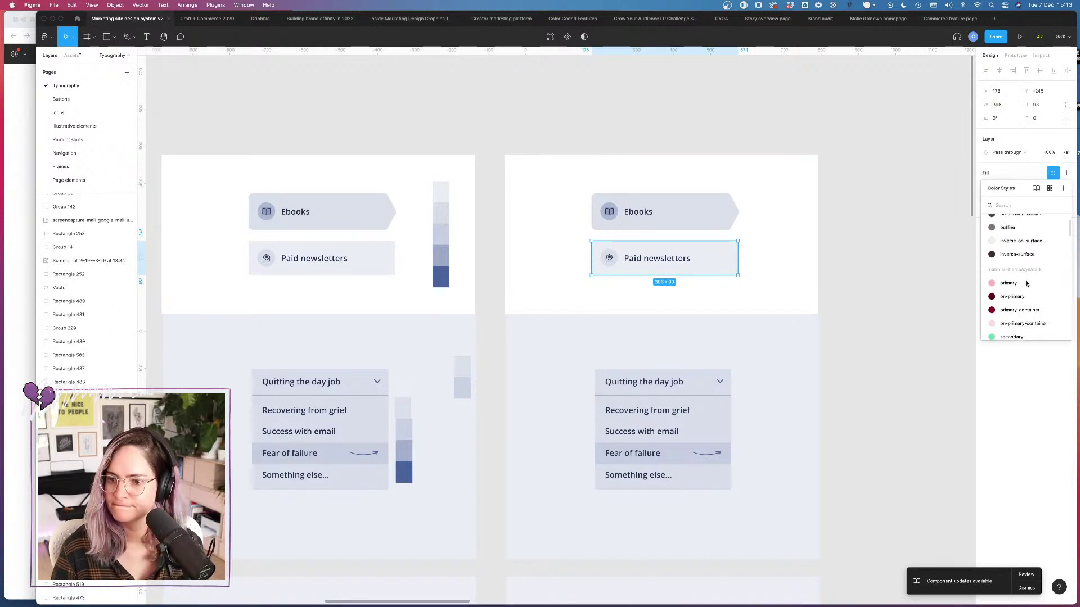
left_click(847, 276)
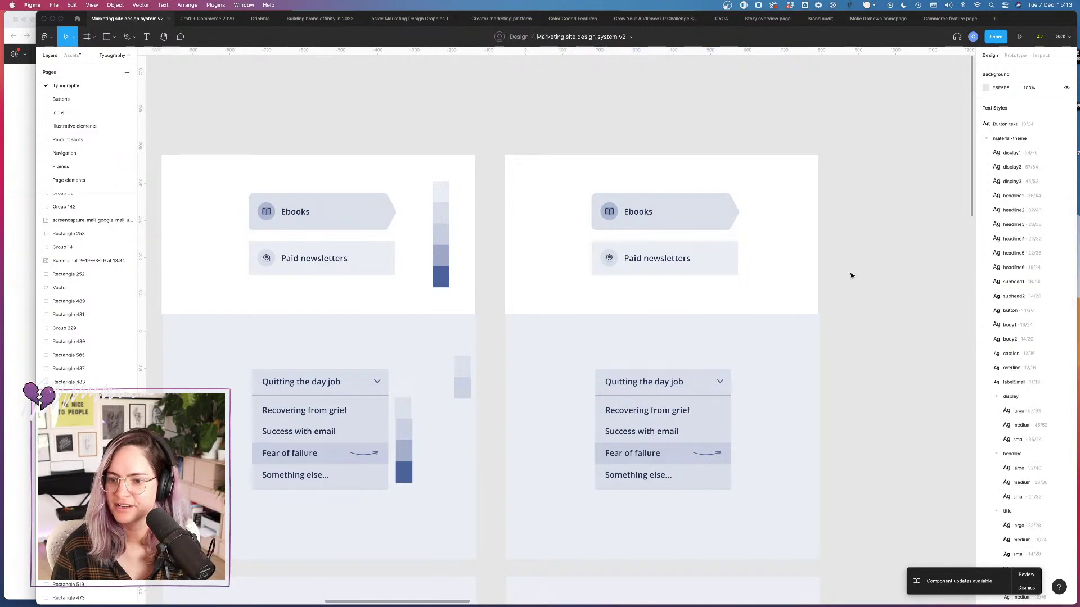
Step: Delete the material-theme sheet lying below the colour mockups on the canvas
scroll(851, 276, "down", 10)
scroll(851, 276, "down", 5)
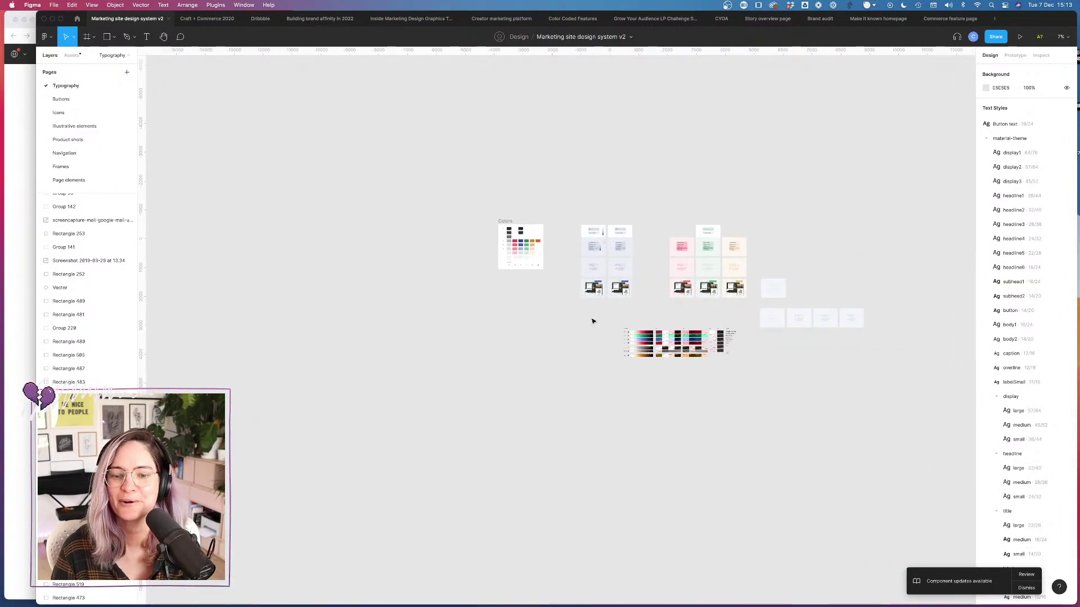
left_click_drag(593, 321, 748, 394)
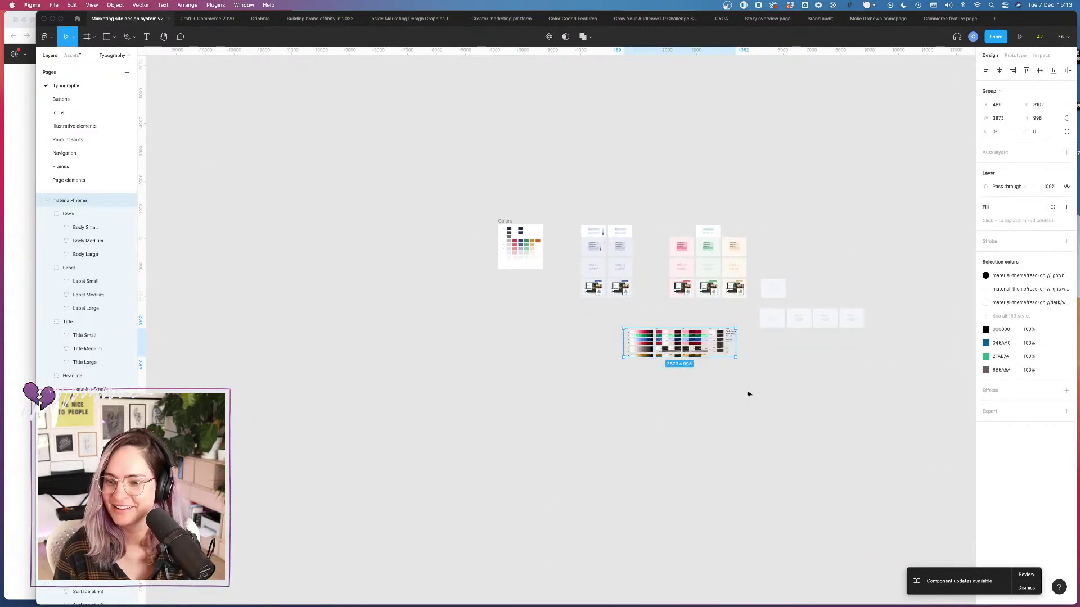
key("Delete")
Step: Delete the material-theme folder from the file's colour styles
scroll(1035, 262, "down", 5)
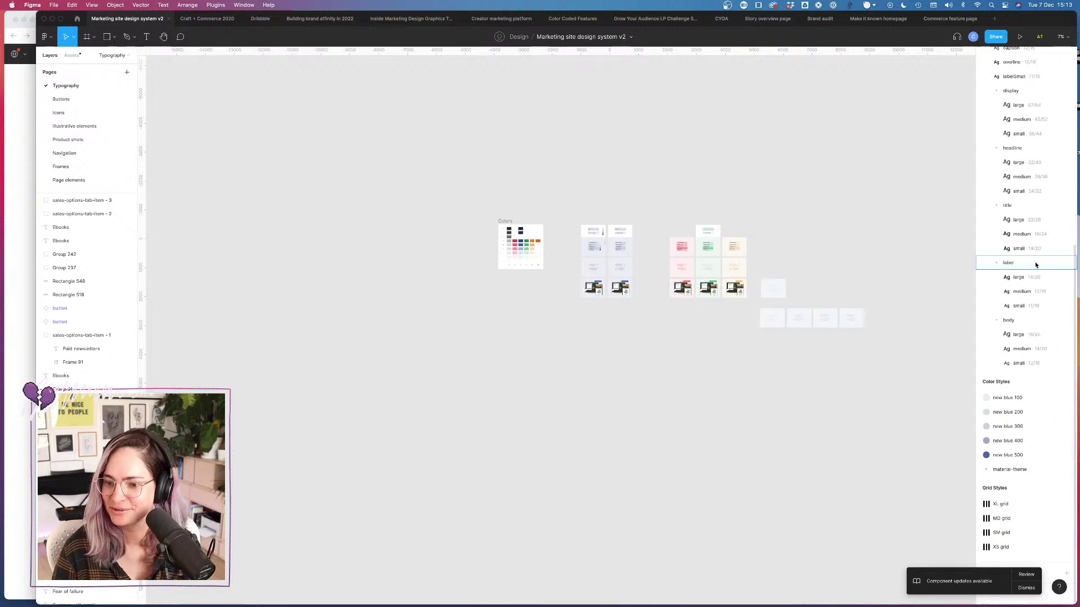
right_click(1016, 471)
left_click(1039, 488)
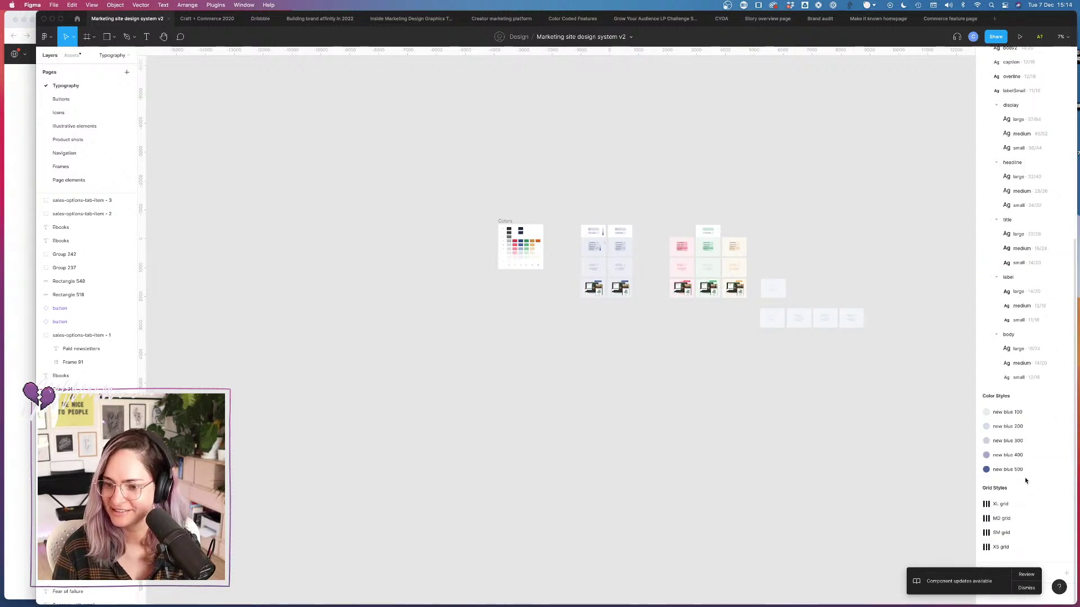
Step: Apply the Blue 100 colour style to the Paid newsletters tab background in the right-hand blue mockup
scroll(592, 214, "up", 3)
scroll(592, 214, "up", 5)
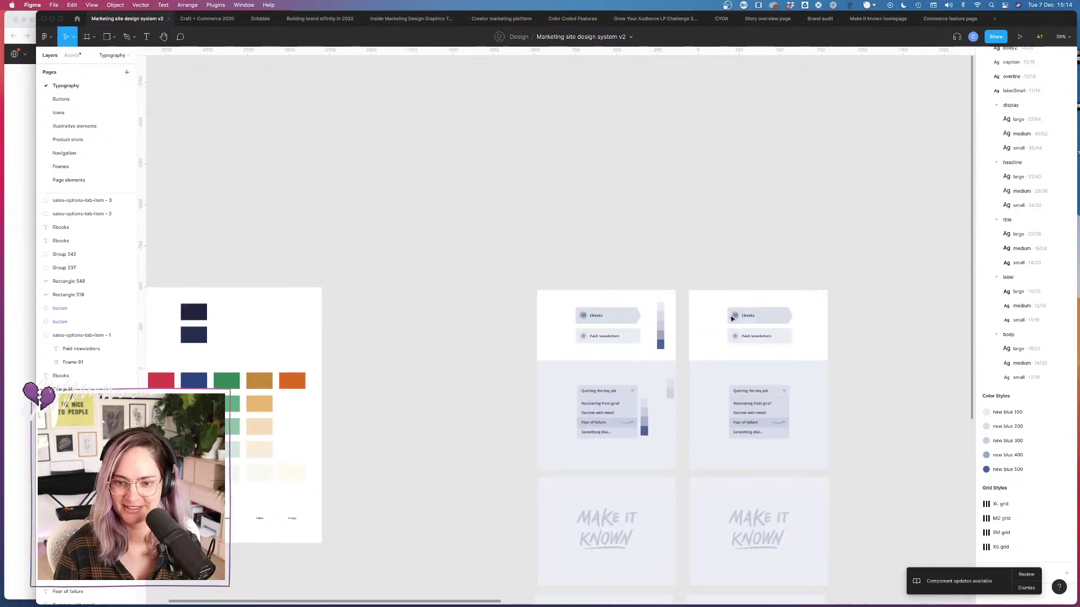
scroll(790, 385, "down", 3)
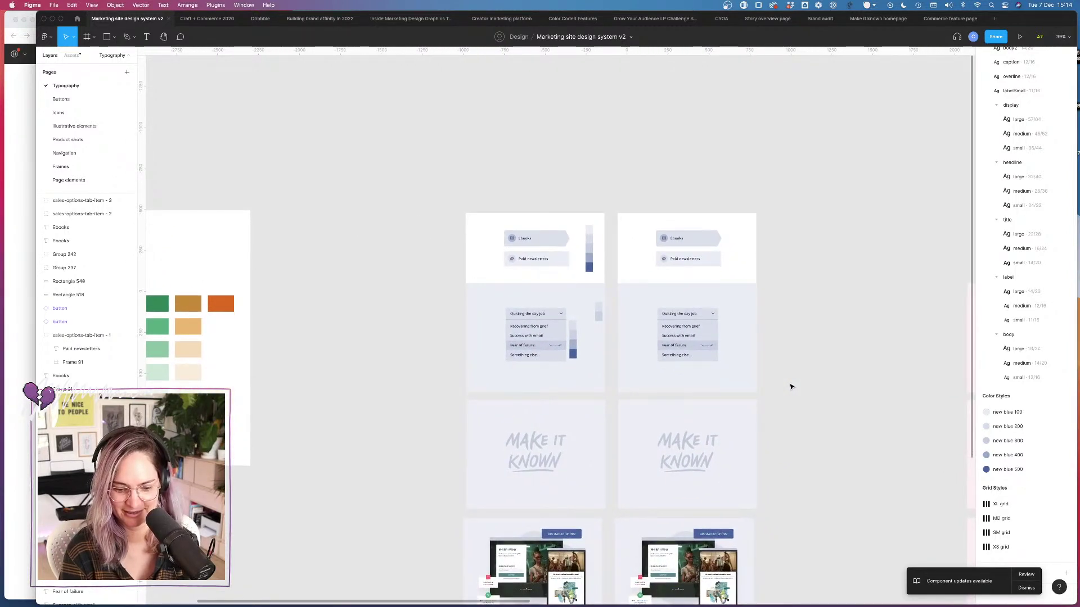
scroll(799, 360, "up", 3)
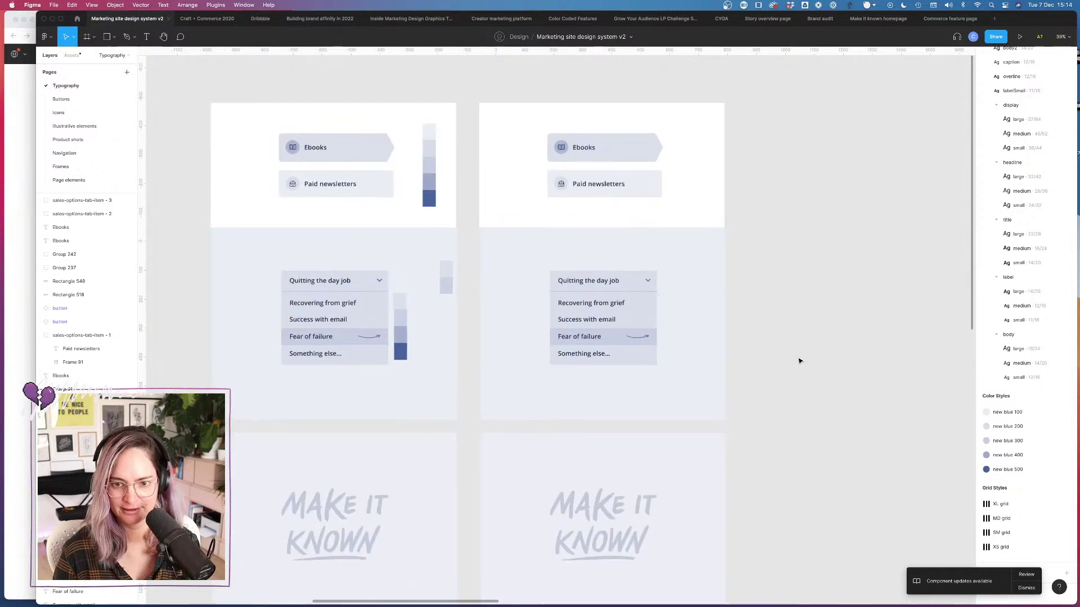
scroll(799, 361, "up", 5)
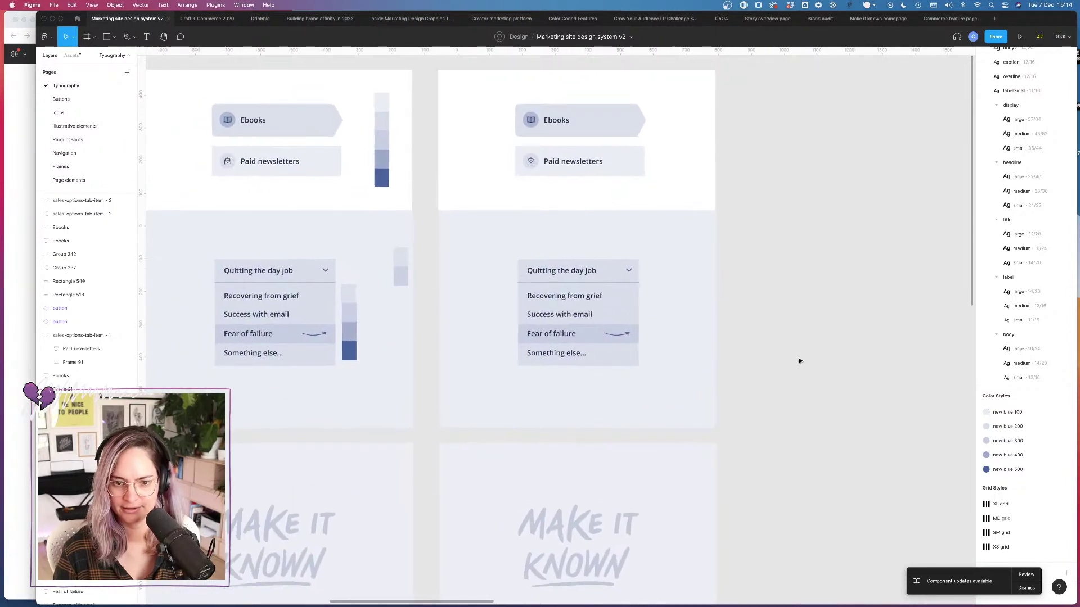
left_click(631, 164)
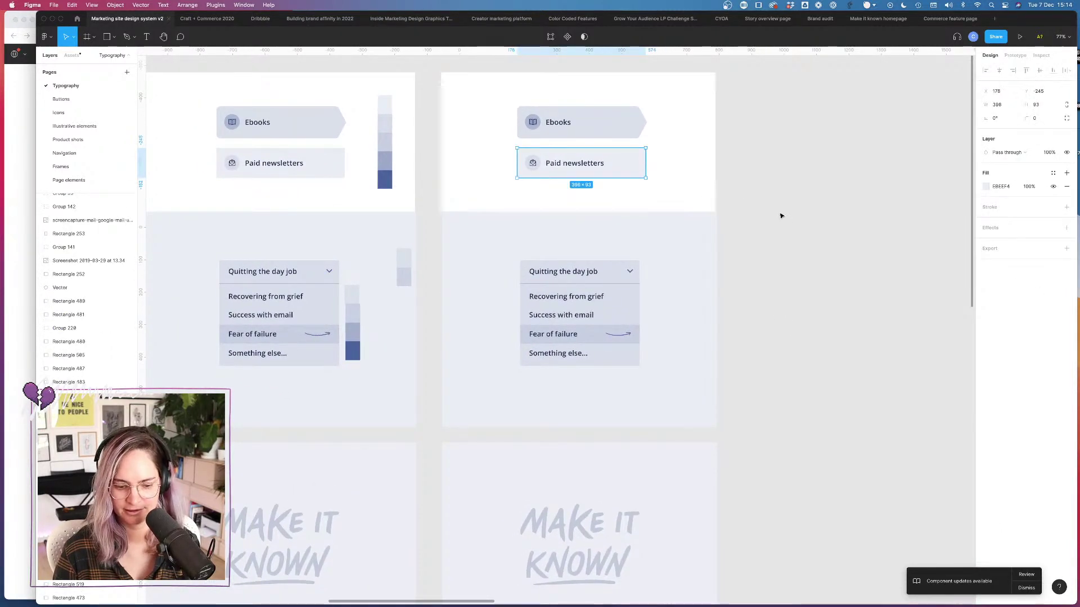
scroll(638, 227, "up", 3)
scroll(638, 227, "down", 4)
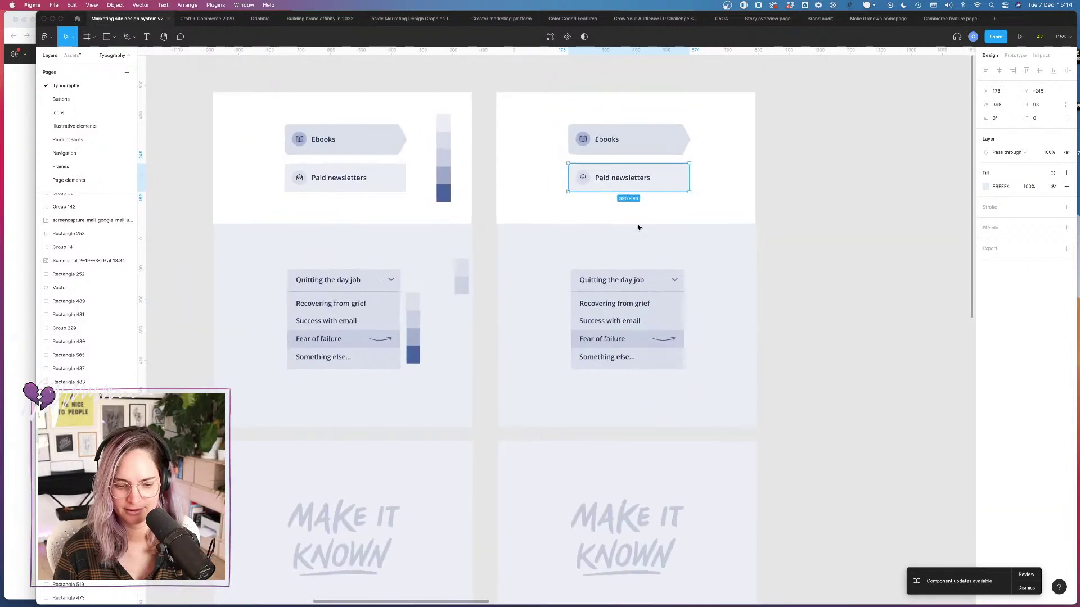
scroll(639, 227, "up", 1)
scroll(638, 227, "up", 1)
scroll(639, 227, "left", 1)
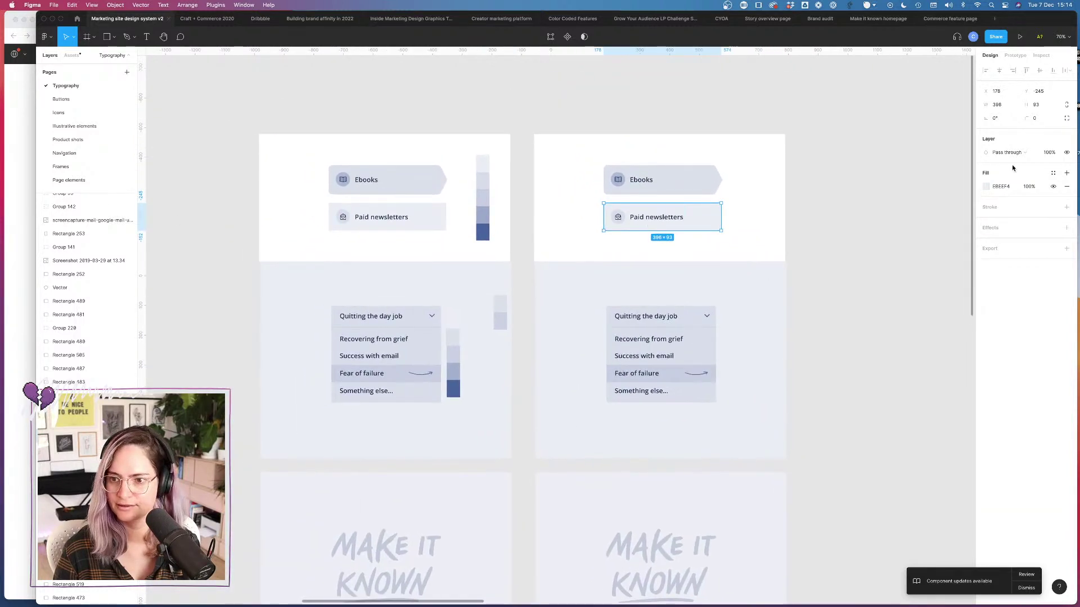
left_click(1053, 172)
scroll(1038, 270, "down", 3)
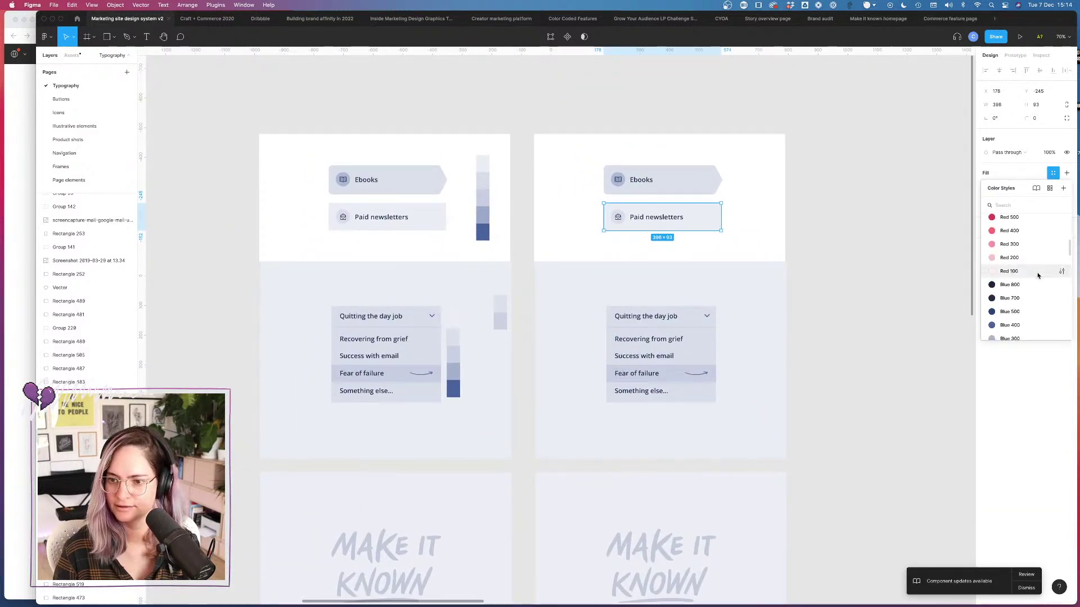
scroll(1038, 276, "down", 2)
left_click(1012, 298)
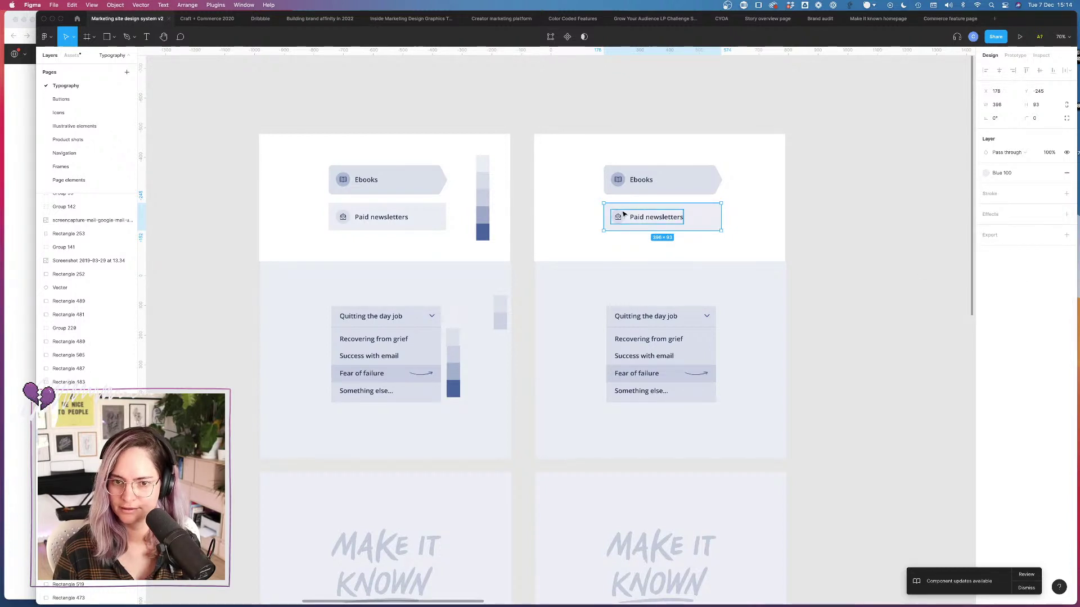
Step: Apply the Blue 200 colour style to the circle behind the Paid newsletters envelope icon in the right-hand mockup
double_click(622, 214)
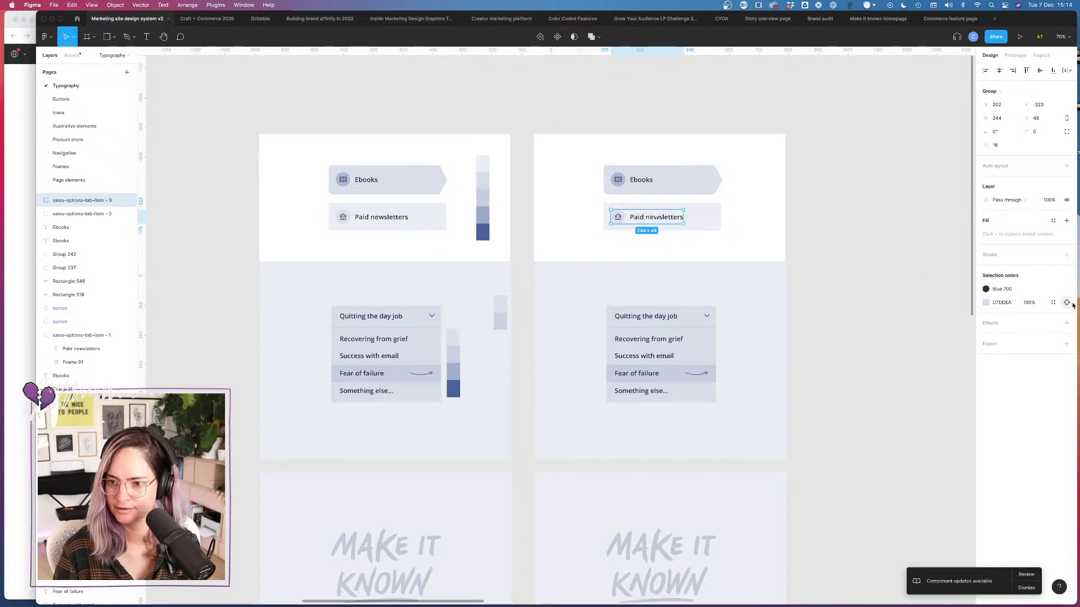
left_click(1053, 302)
scroll(923, 380, "down", 5)
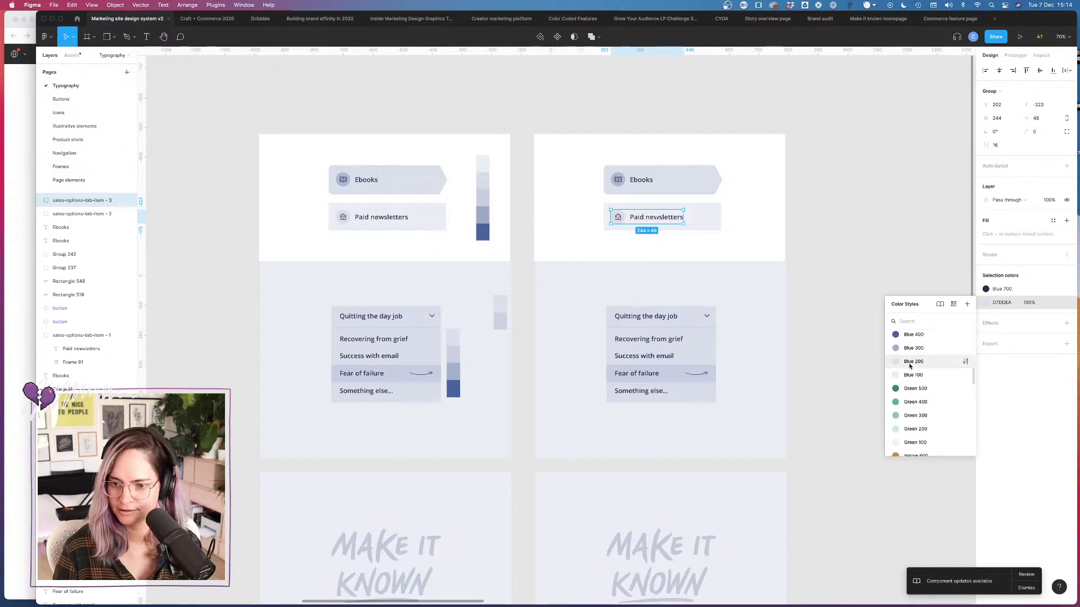
left_click(855, 270)
left_click(849, 253)
scroll(652, 197, "up", 5)
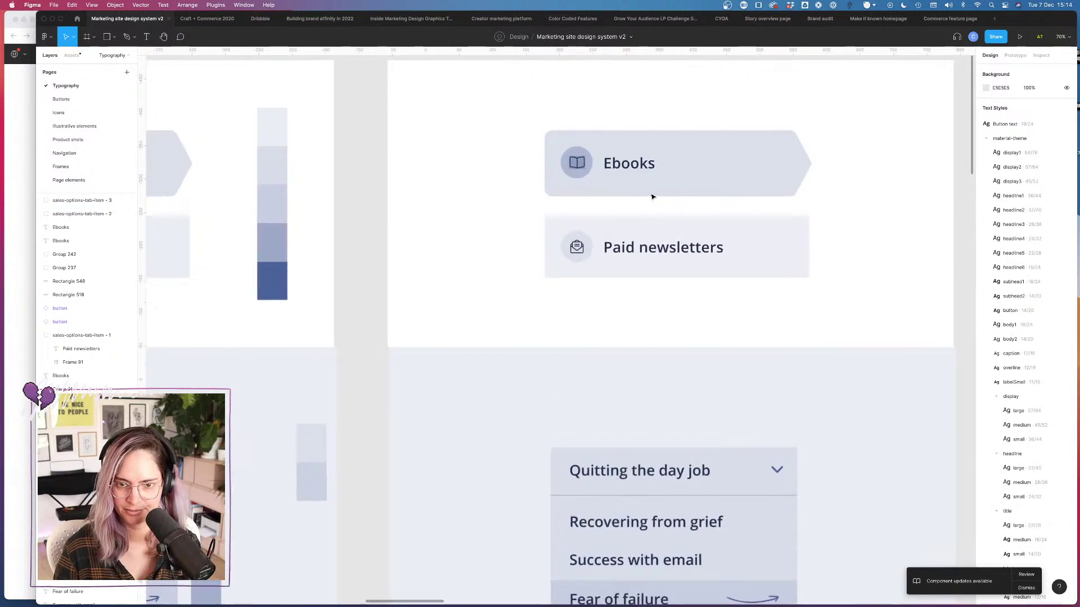
left_click(621, 214)
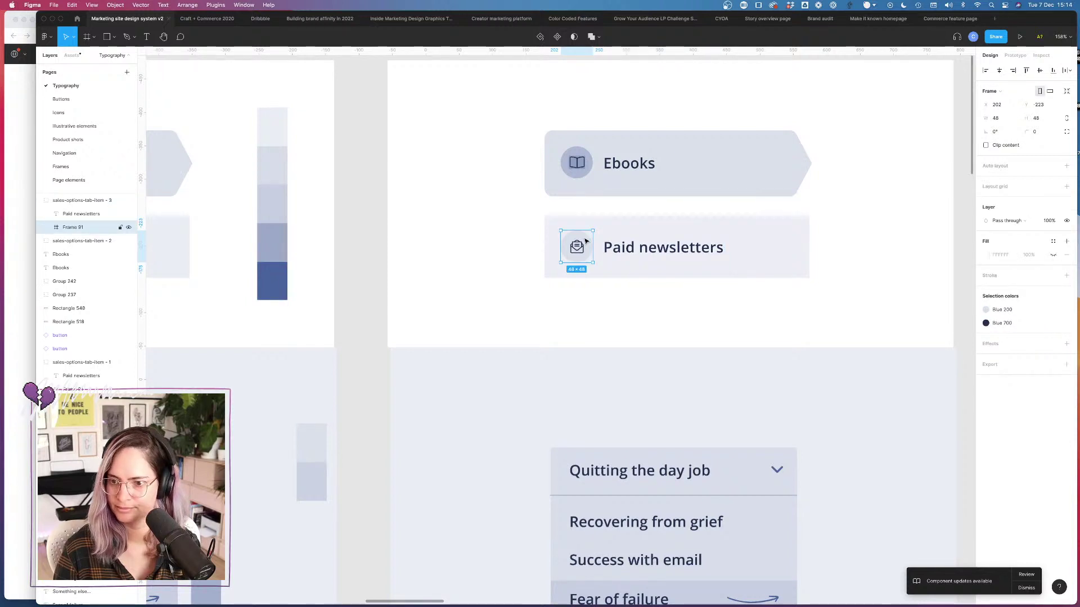
Step: Remove the 31% fill from the book-open icon inside the right-hand Ebooks tab's icon group
left_click(742, 151)
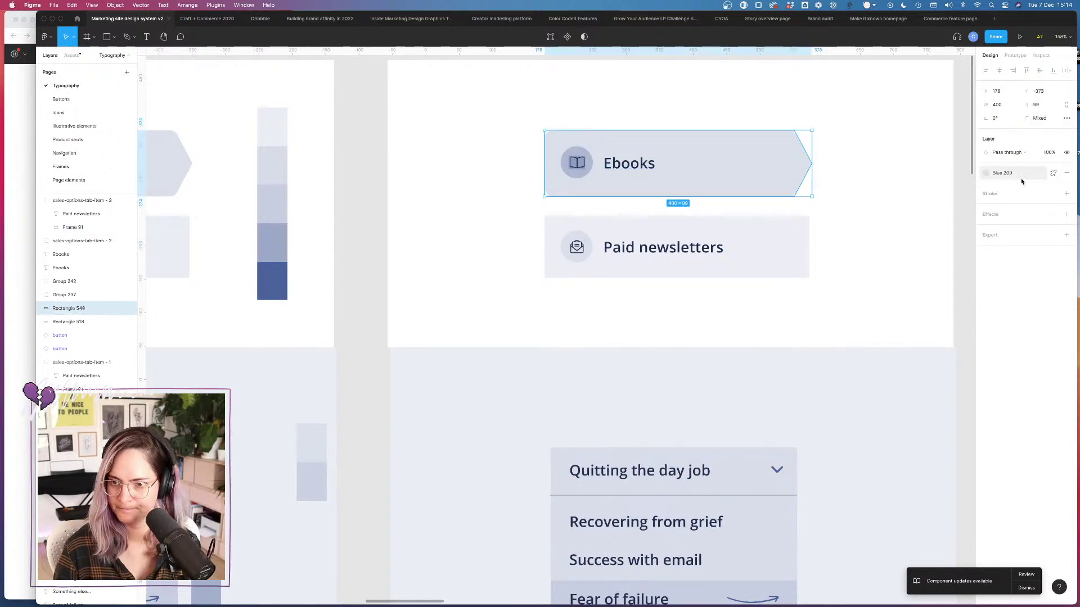
left_click(590, 151)
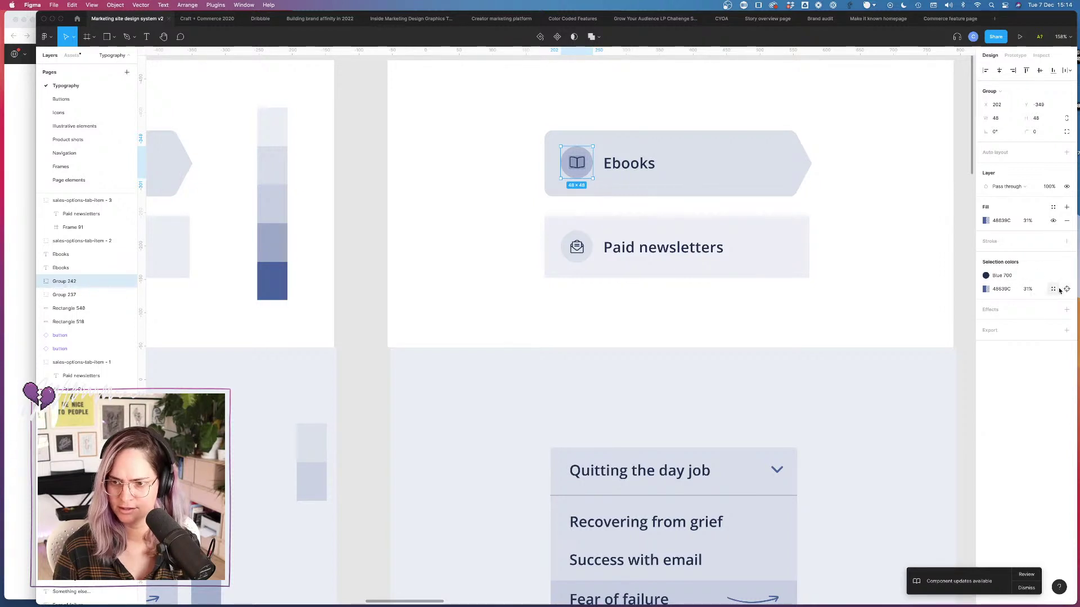
left_click(38, 282)
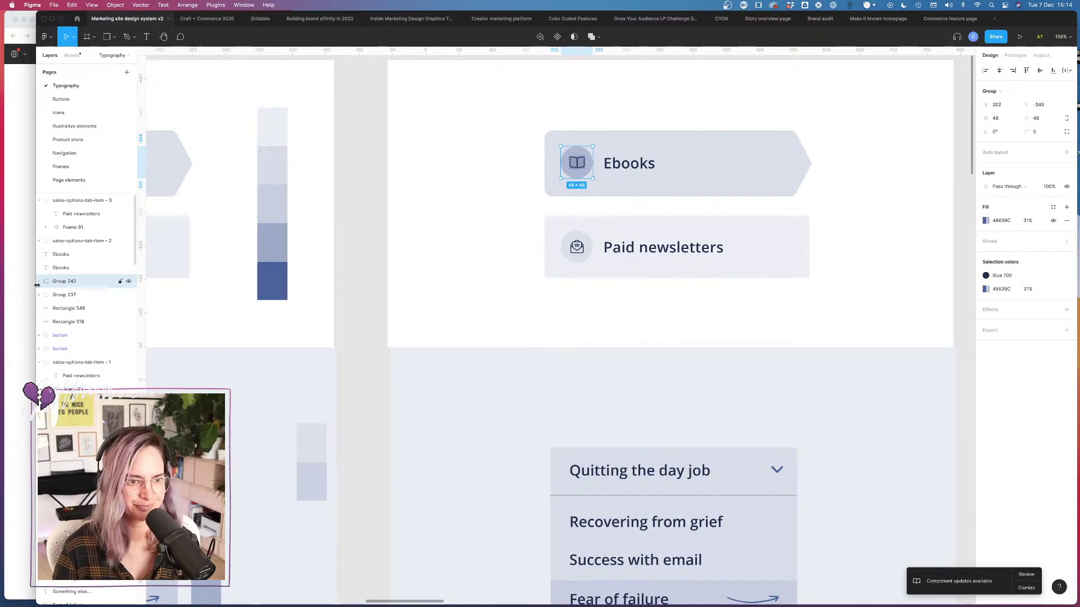
left_click(70, 294)
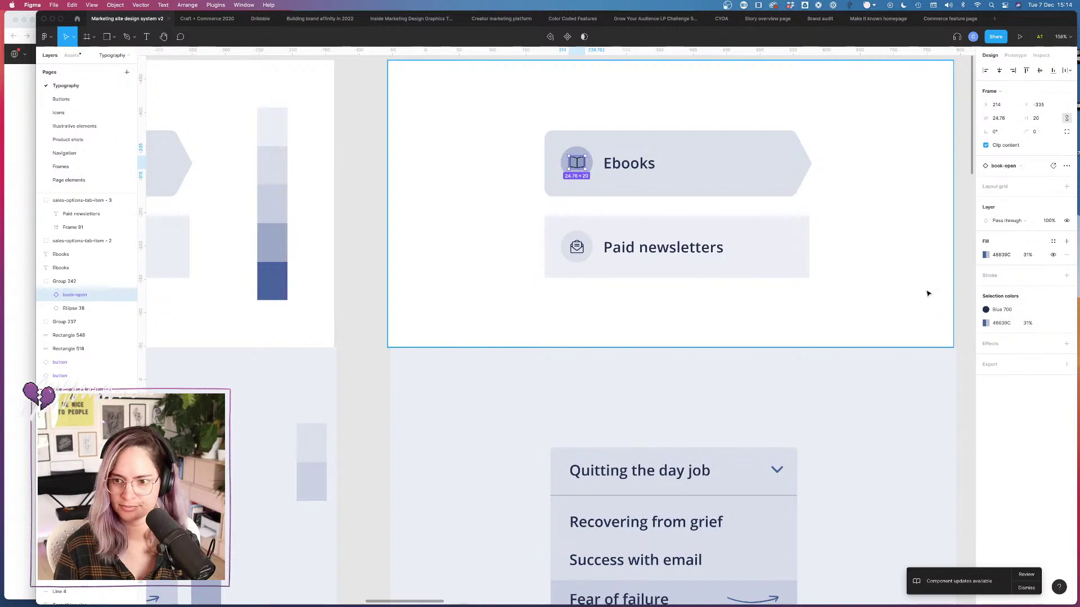
left_click(1066, 255)
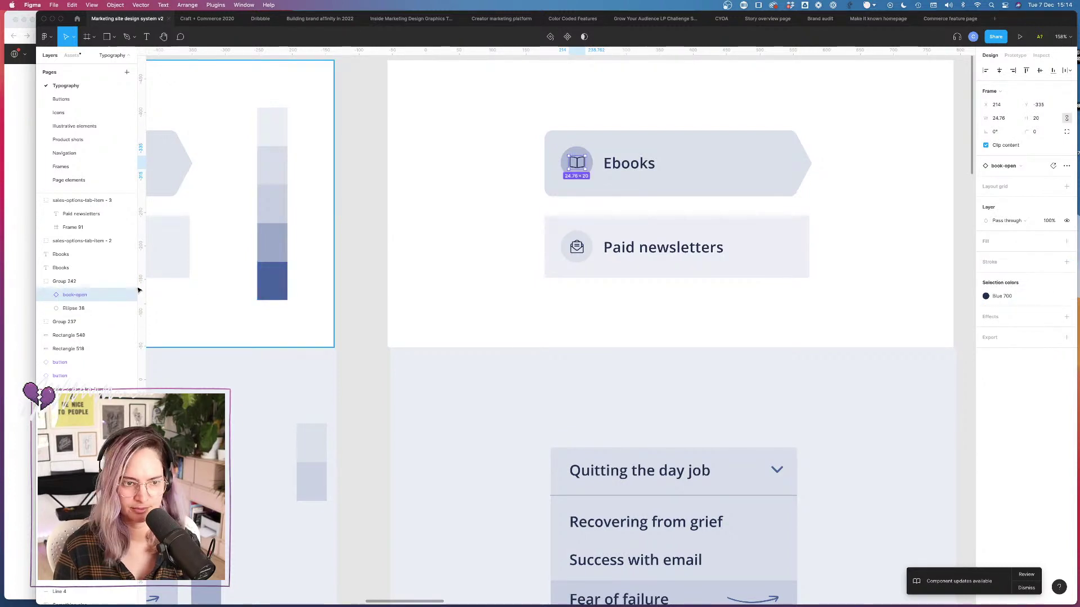
Step: Replace the fill of the circle behind the right-hand Ebooks book icon with the Blue 300 colour style
left_click(74, 309)
left_click(1066, 186)
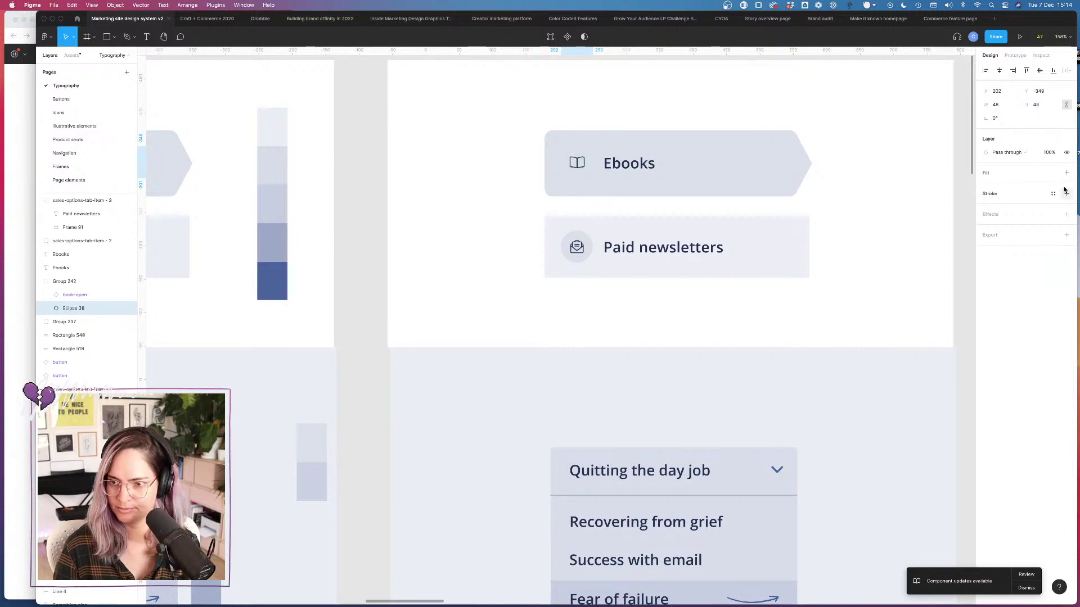
left_click(1052, 174)
scroll(1030, 275, "down", 10)
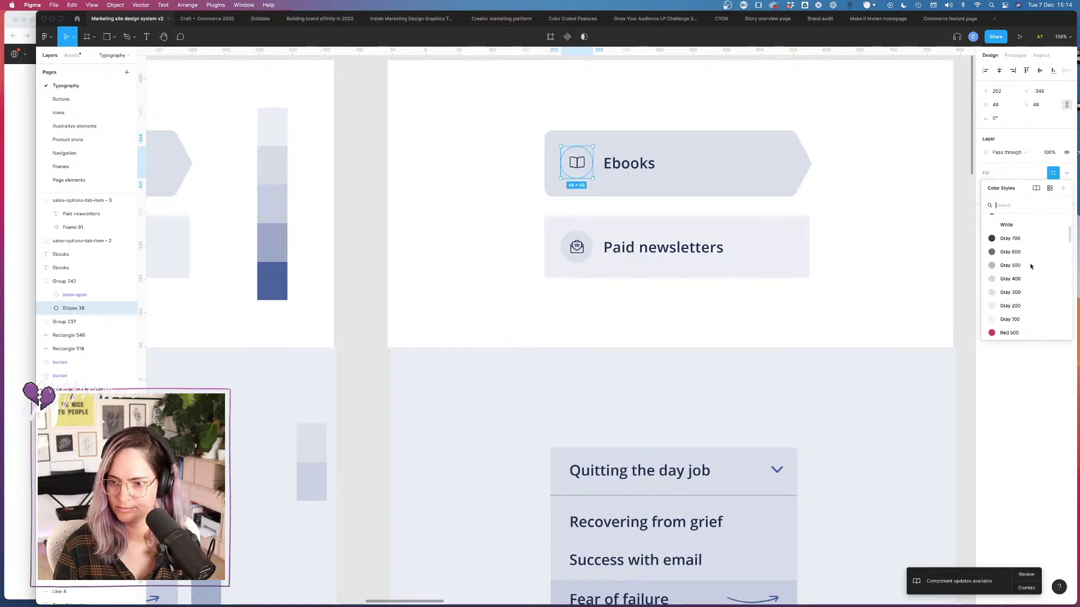
scroll(1030, 266, "down", 3)
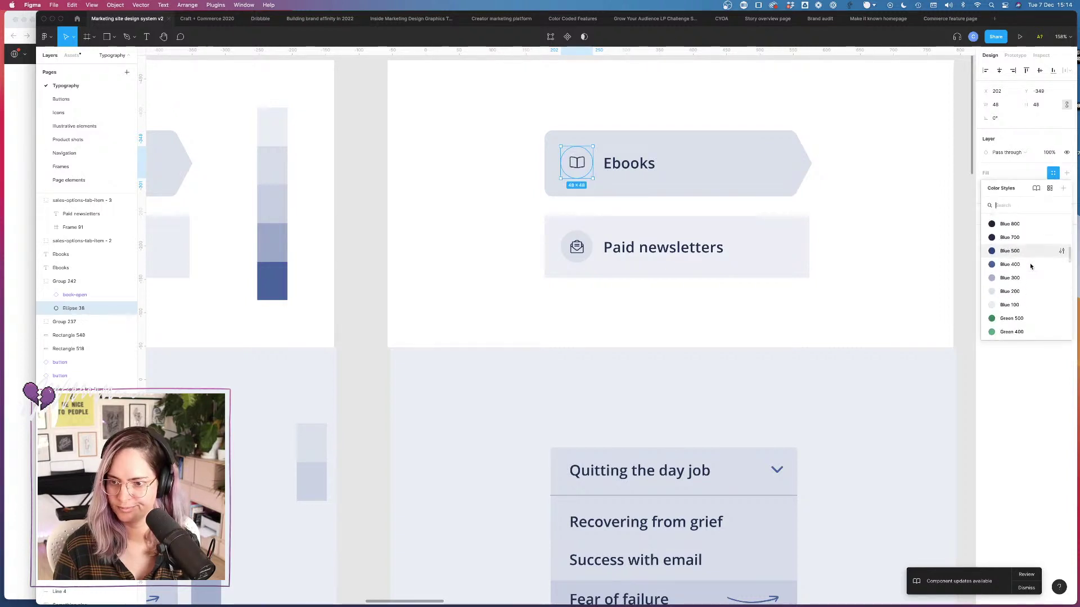
left_click(1000, 272)
left_click(923, 256)
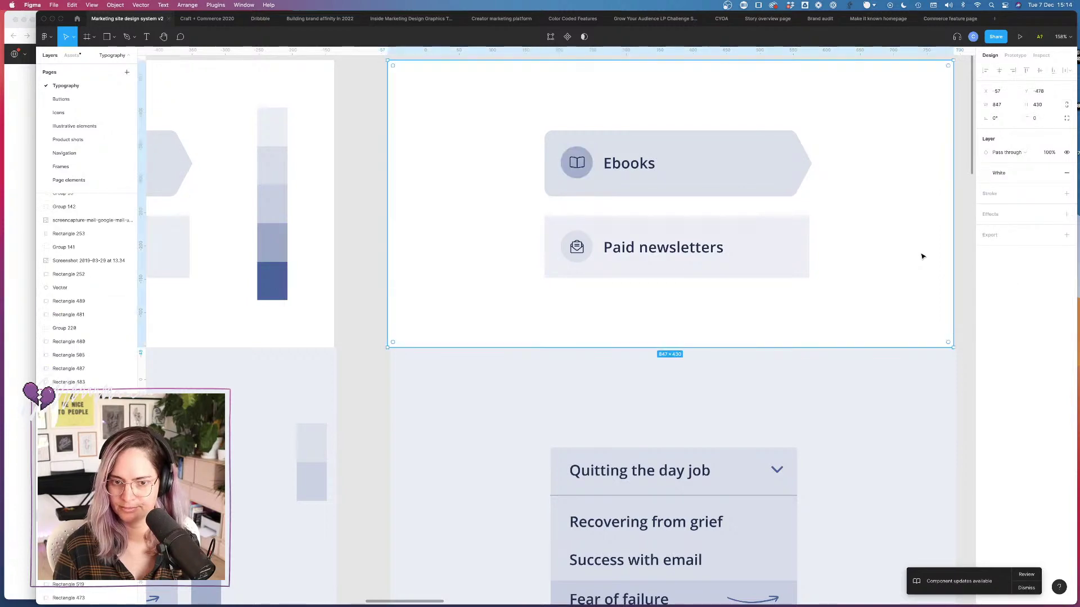
left_click(972, 269)
Step: Remove the 31% fill from the book-open icon in the left-hand mockup's Ebooks tab
scroll(463, 241, "right", 5)
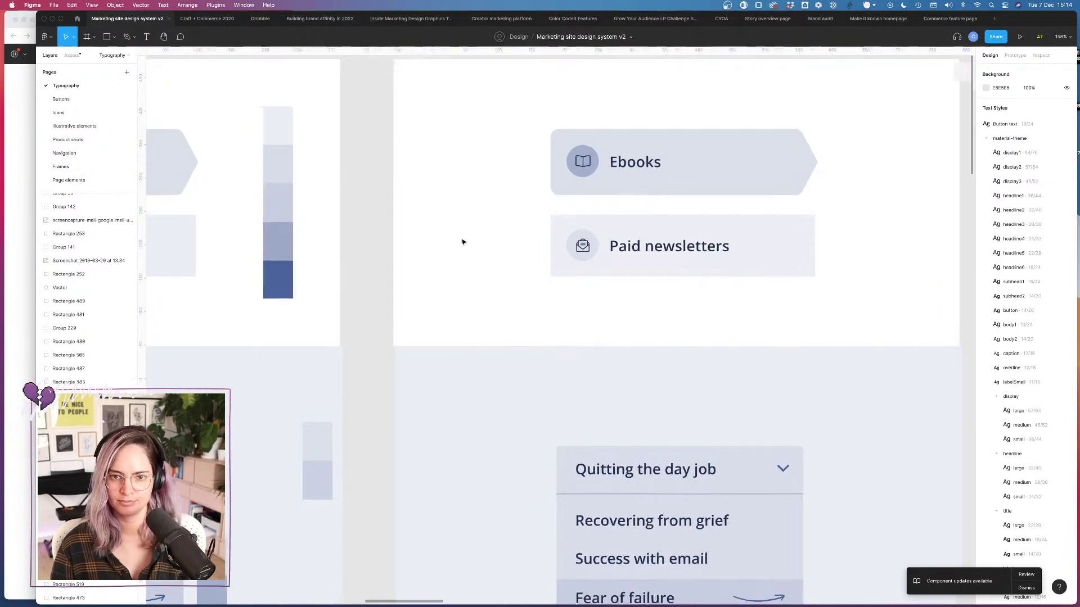
scroll(463, 242, "right", 1)
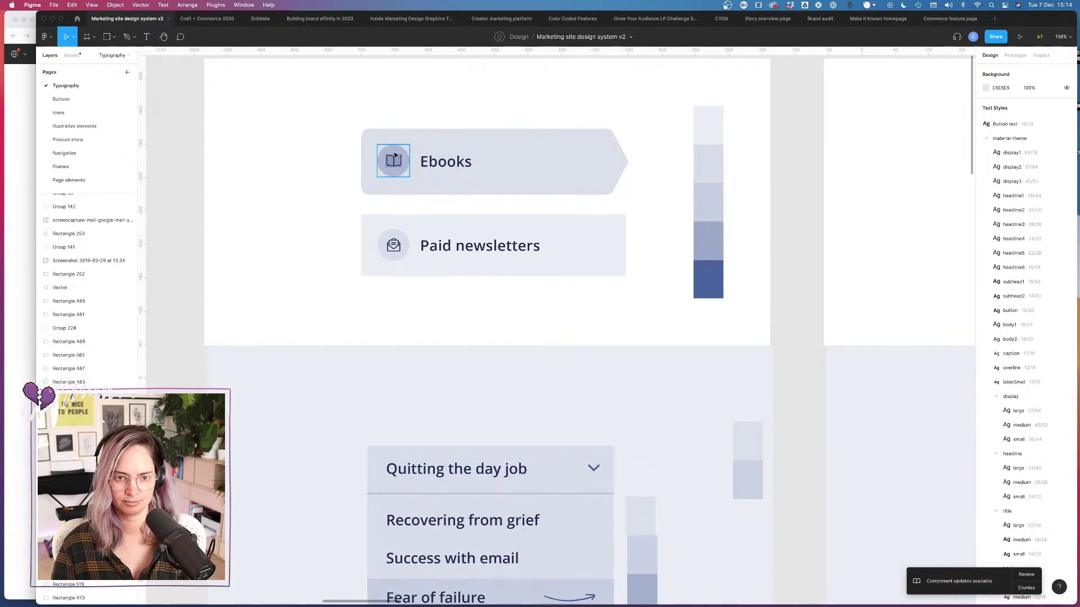
left_click(396, 156)
left_click(41, 202)
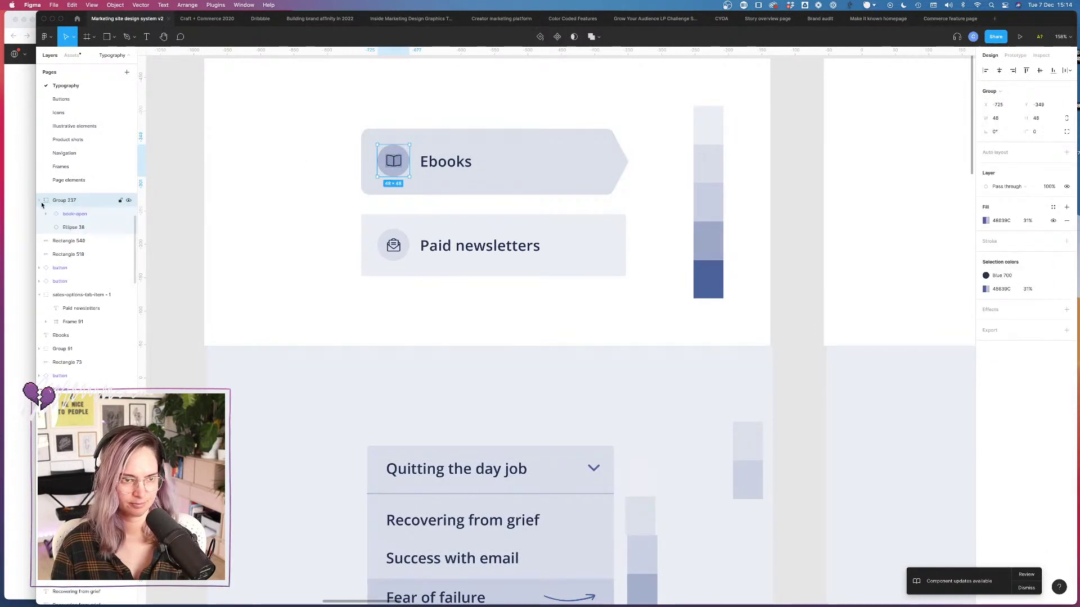
left_click(73, 228)
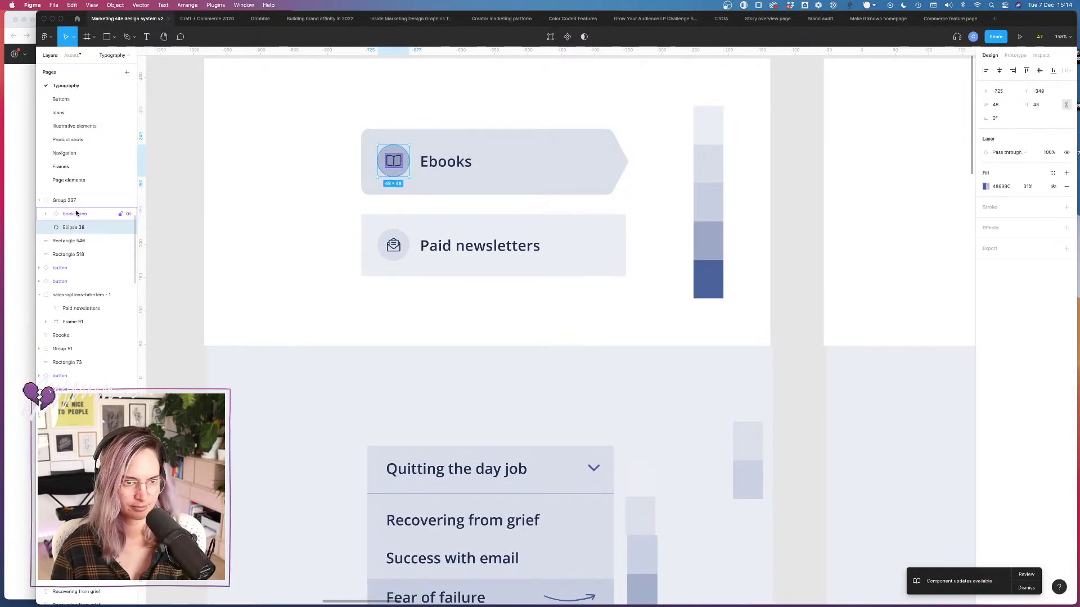
left_click(74, 214)
left_click(1066, 255)
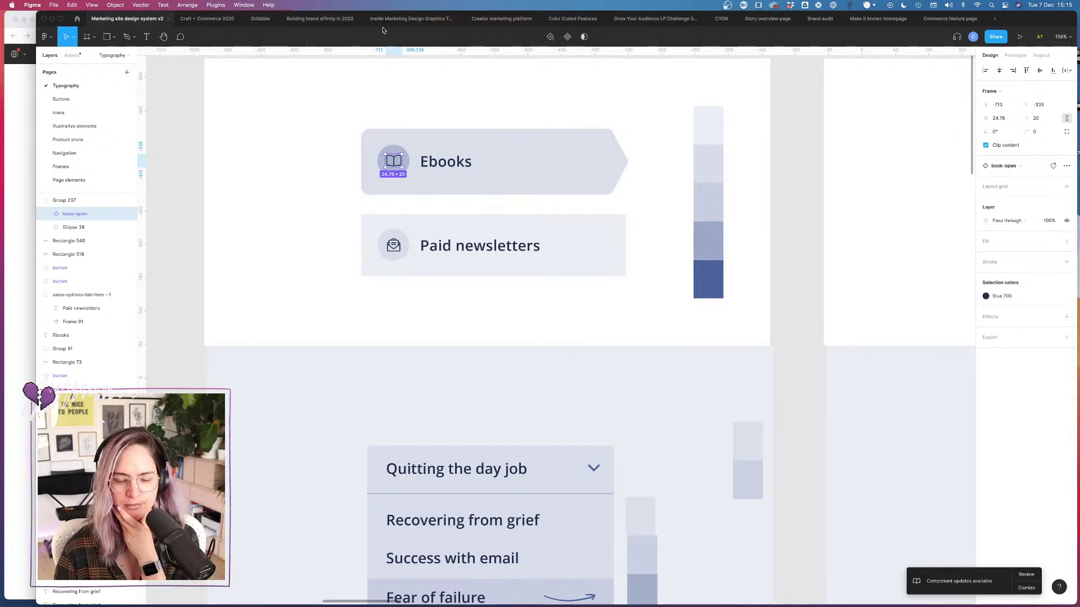
Step: Apply the new blue 100 style to the left-hand Paid newsletters tab and new blue 200 to its envelope icon circle
left_click(620, 221)
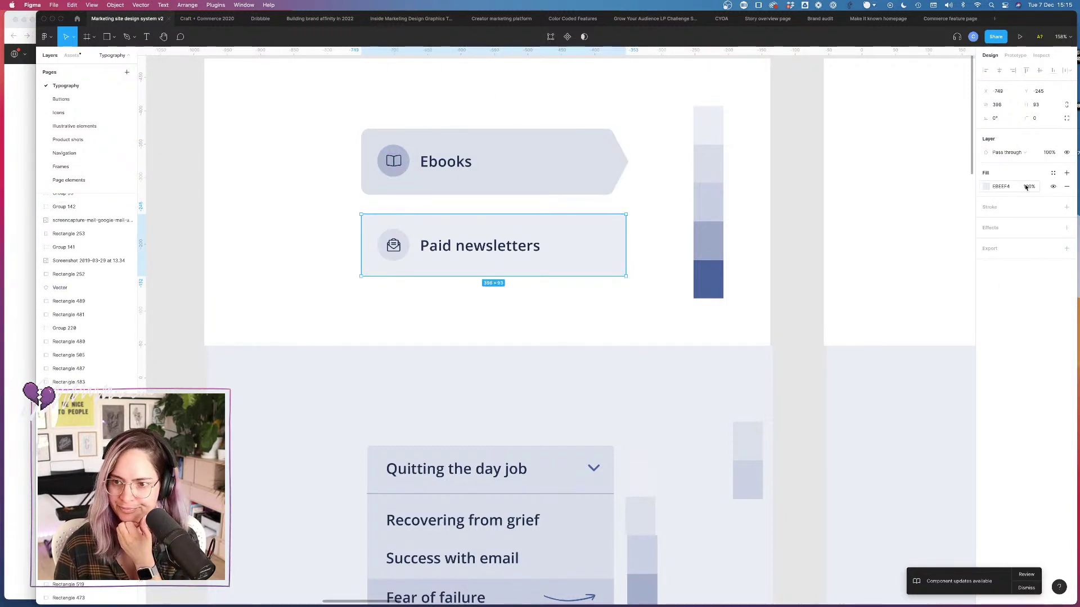
left_click(1052, 173)
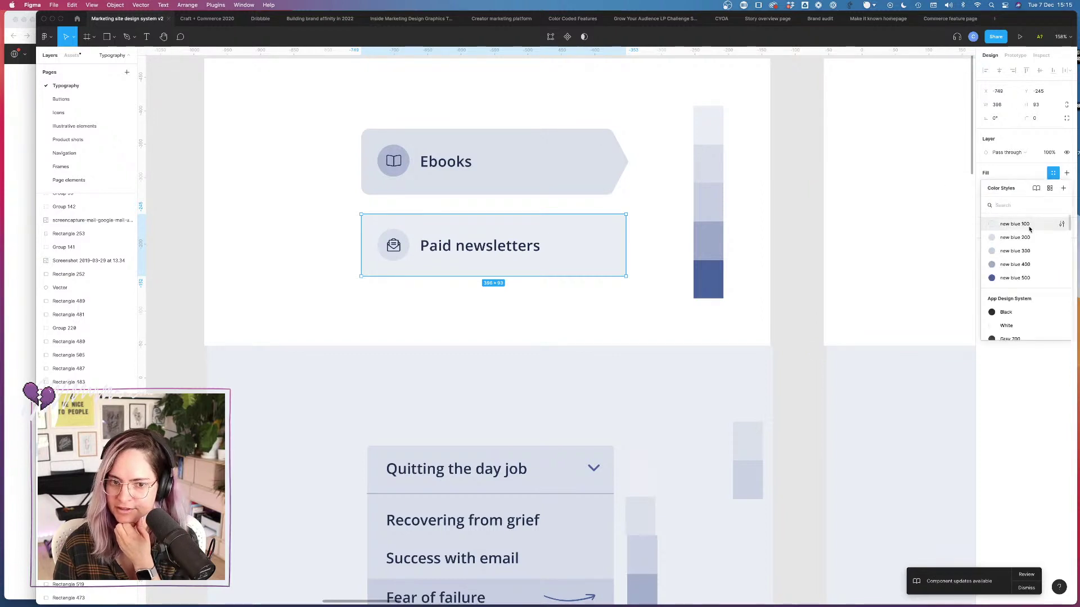
left_click(1031, 228)
left_click(405, 236)
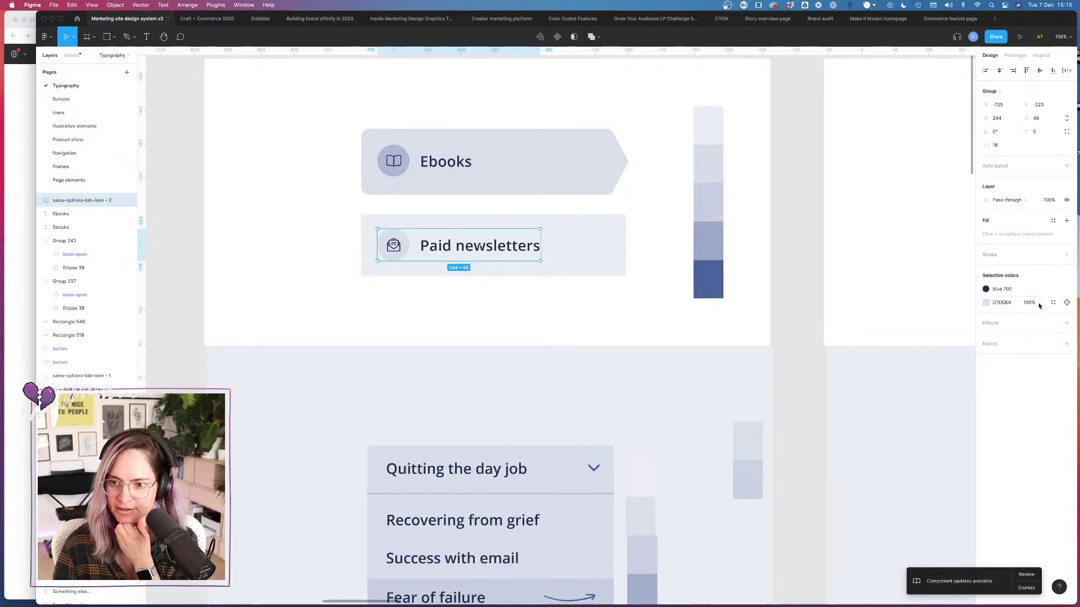
left_click(1053, 302)
left_click(922, 358)
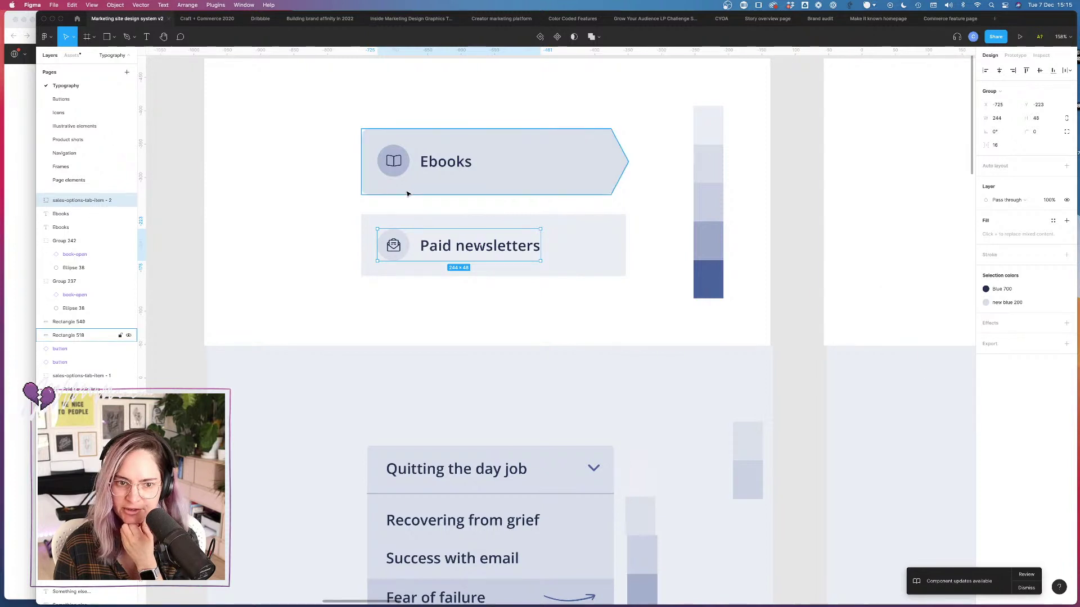
Step: Apply the new blue 200 style to the left-hand Ebooks tab shape and new blue 300 to its book icon circle
left_click(554, 168)
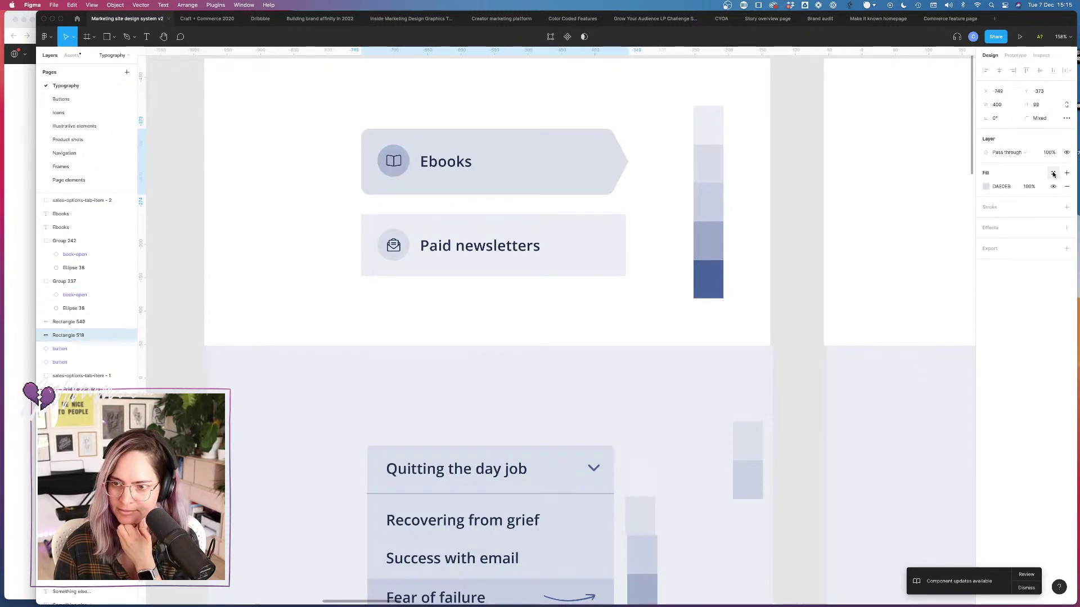
left_click(1053, 173)
left_click(1015, 237)
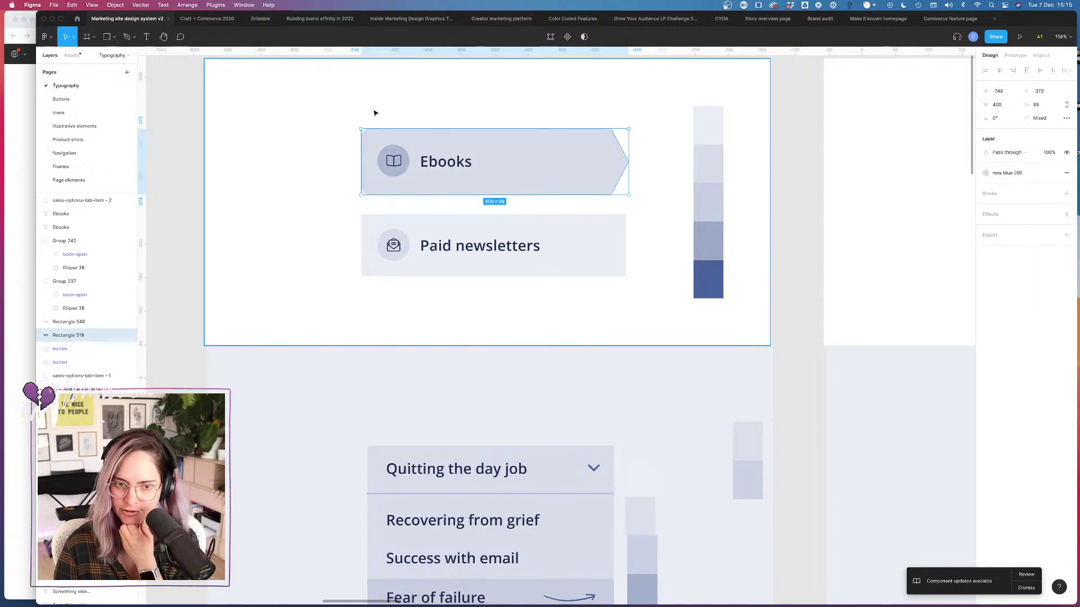
left_click(399, 157)
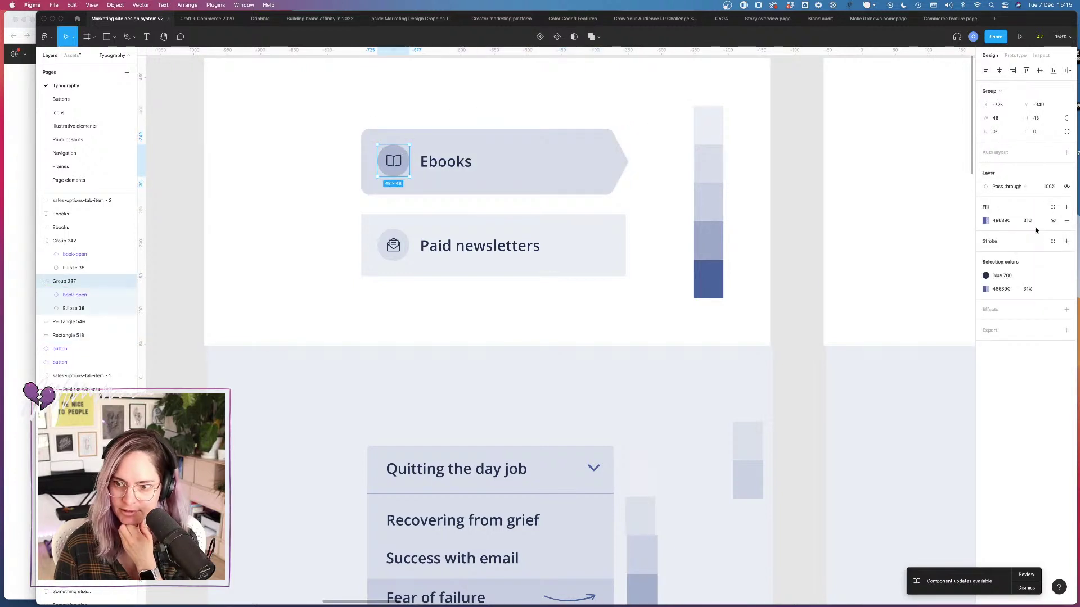
left_click(1052, 208)
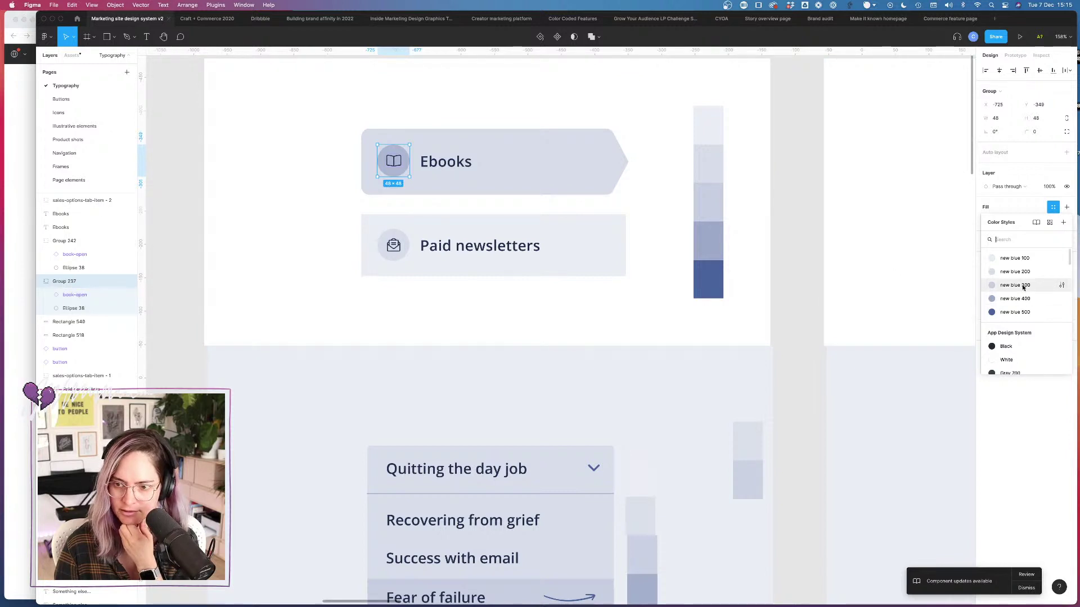
left_click(1046, 285)
left_click(804, 224)
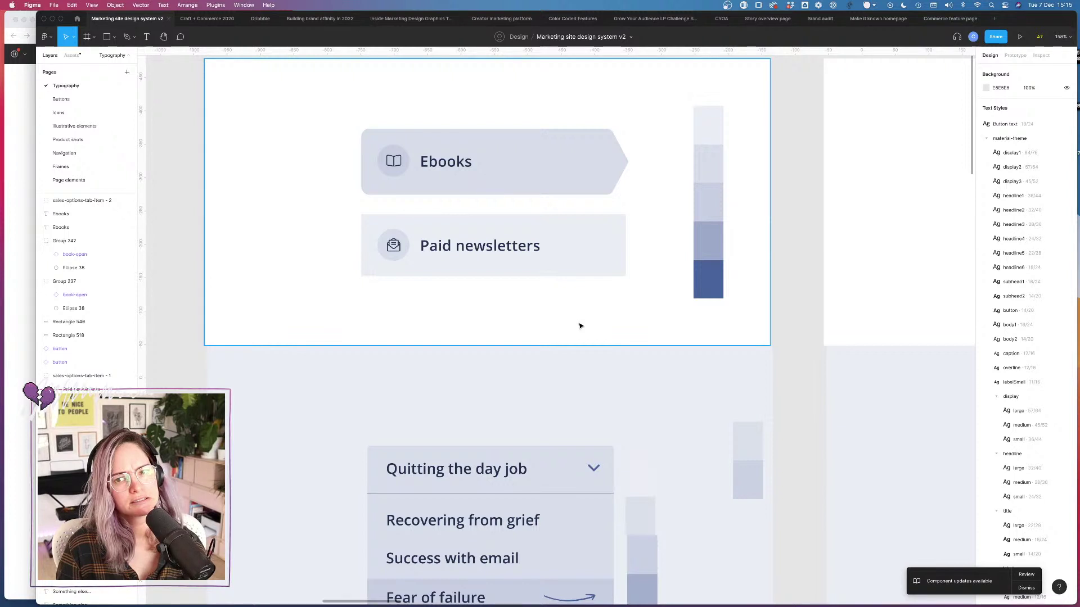
Step: Try new blue 400 on the left-hand Ebooks icon circle and return it to new blue 300
left_click(101, 281)
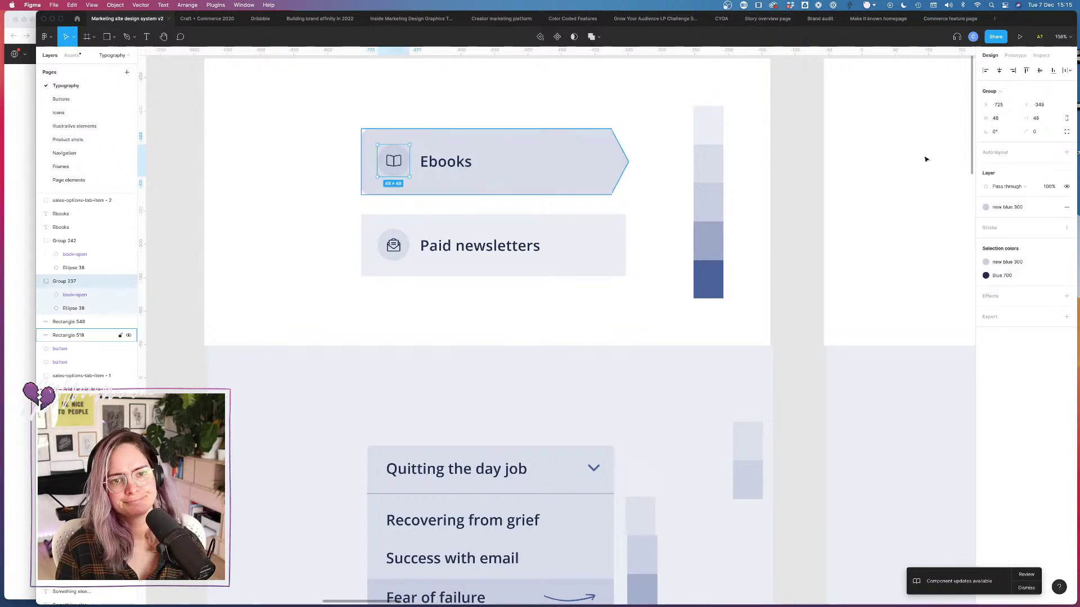
left_click(1033, 207)
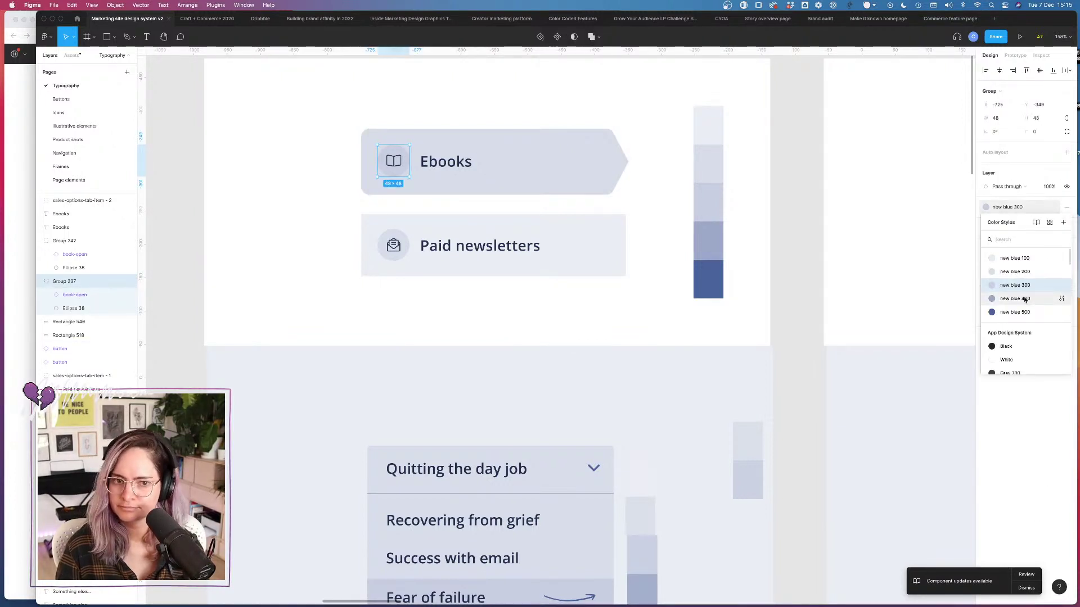
left_click(1026, 301)
left_click(1013, 207)
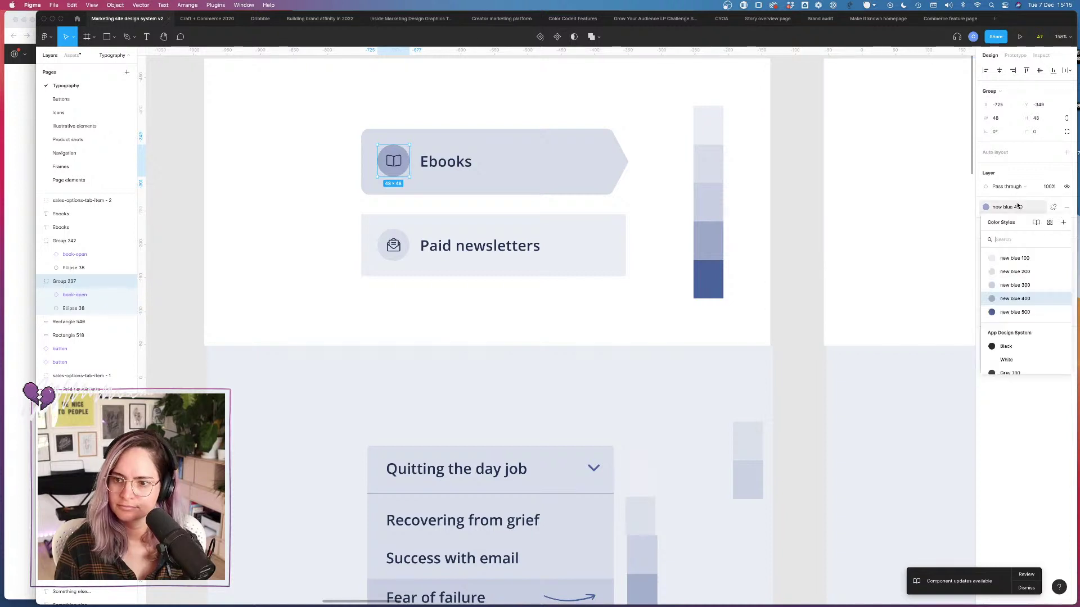
left_click(1022, 290)
Step: Apply the new blue 100 style to the background rectangle behind the left-hand "Quitting the day job" dropdown
scroll(665, 316, "down", 5)
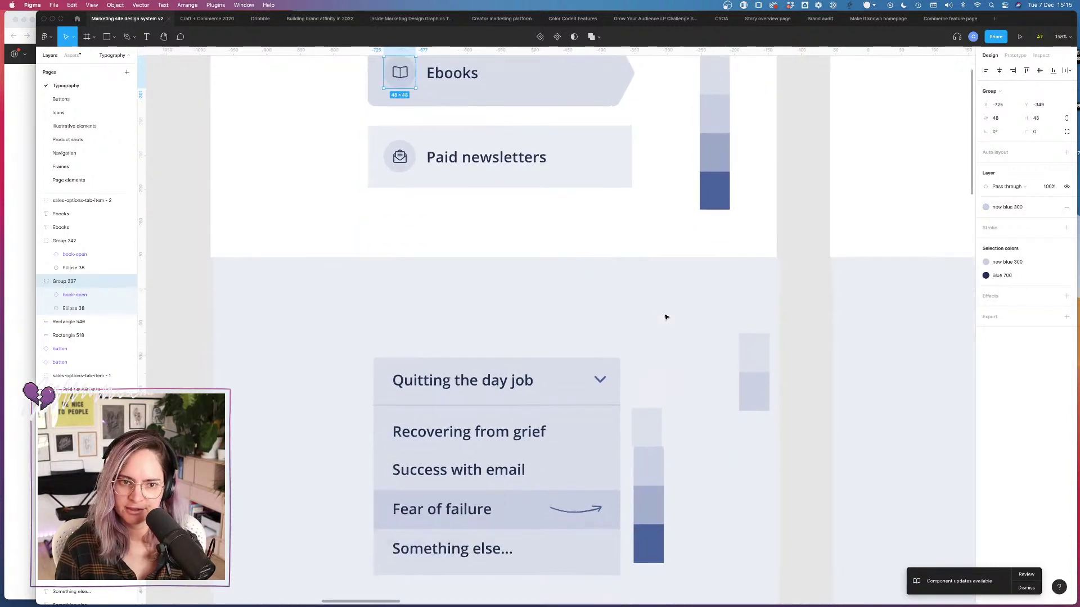
scroll(653, 326, "up", 5)
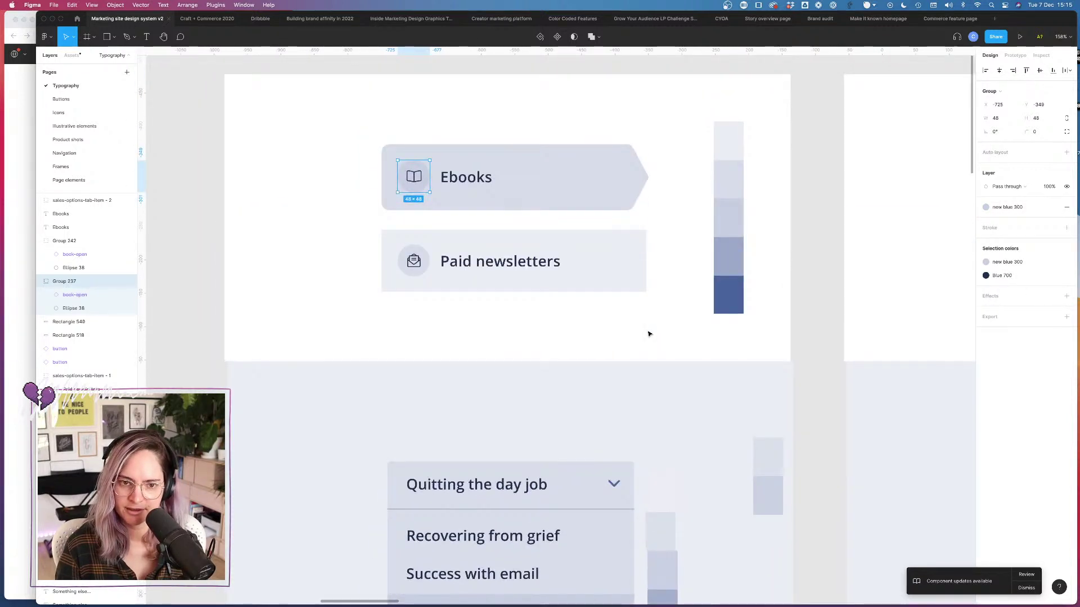
scroll(649, 334, "down", 5)
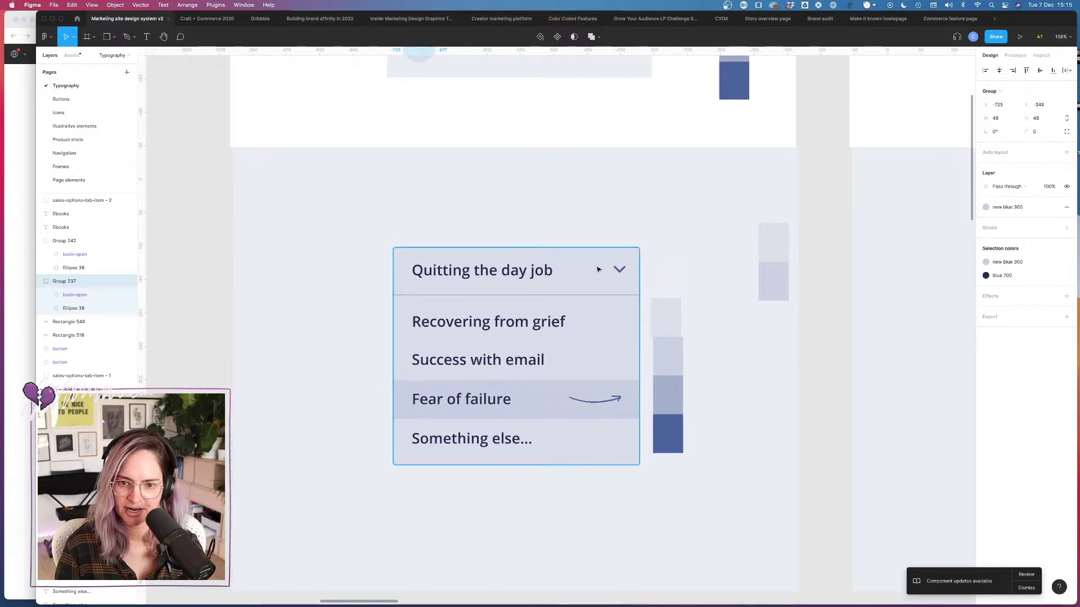
left_click(721, 243)
left_click(1054, 174)
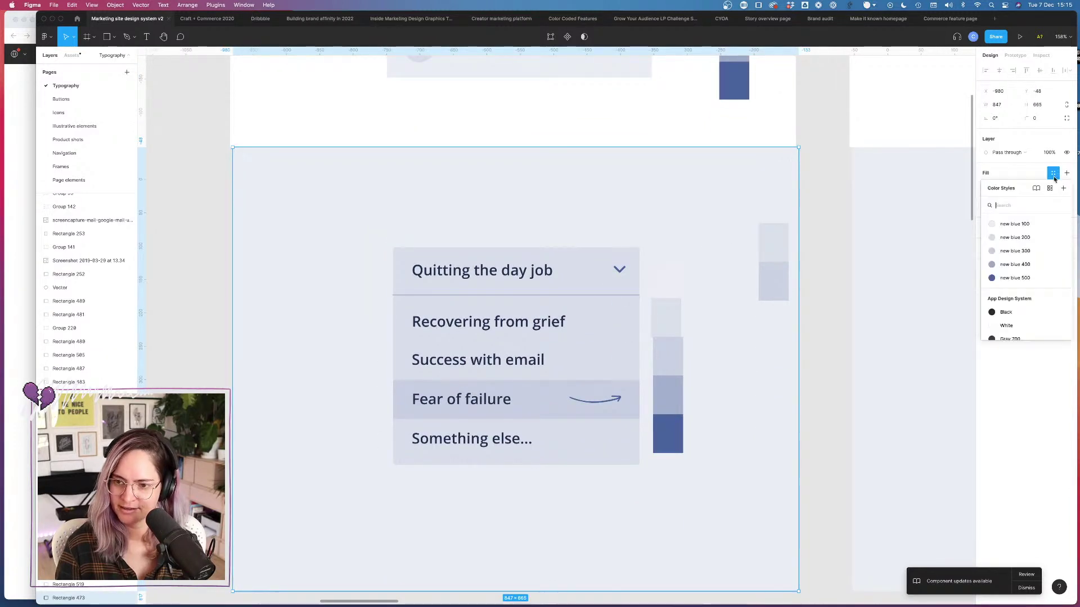
left_click(1022, 223)
Step: Apply the new blue 200 style to the left-hand dropdown card and new blue 300 to its "Fear of failure" row
left_click(583, 277)
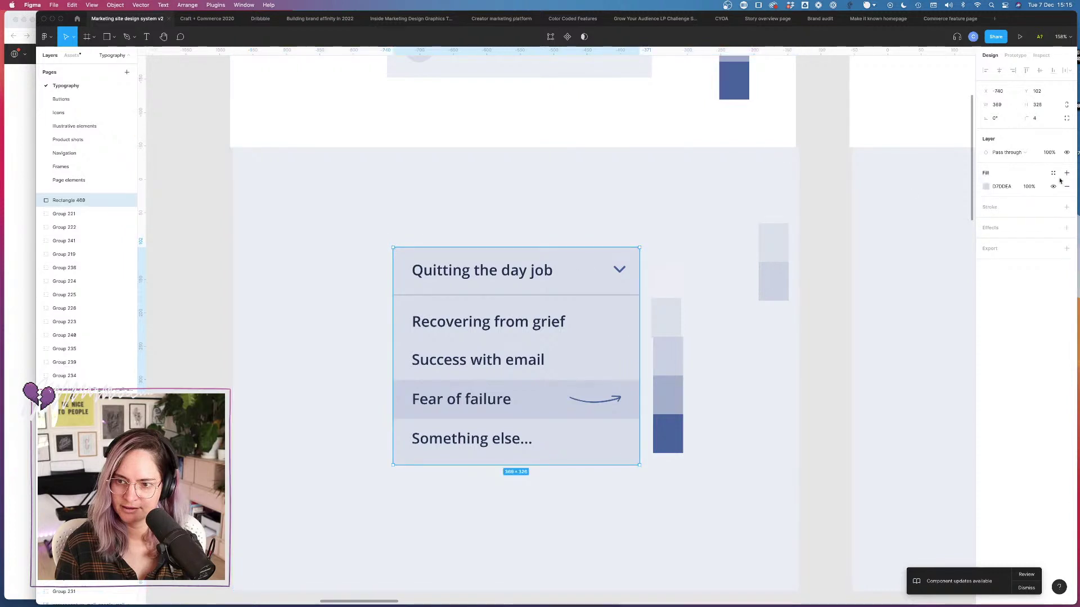
left_click(1054, 174)
left_click(1025, 236)
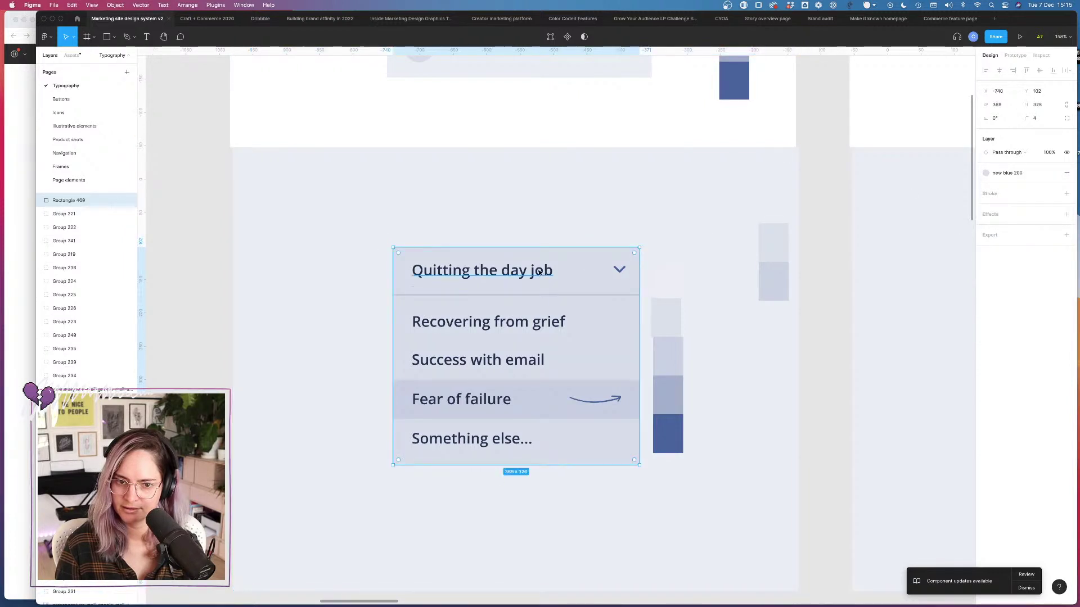
left_click(580, 398)
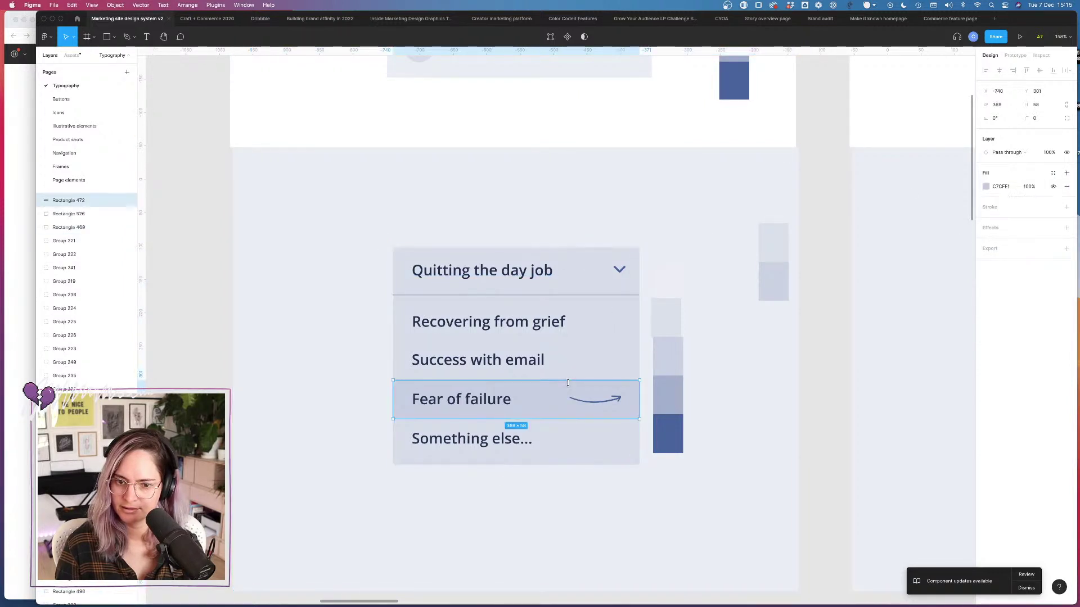
left_click(1052, 172)
left_click(1015, 250)
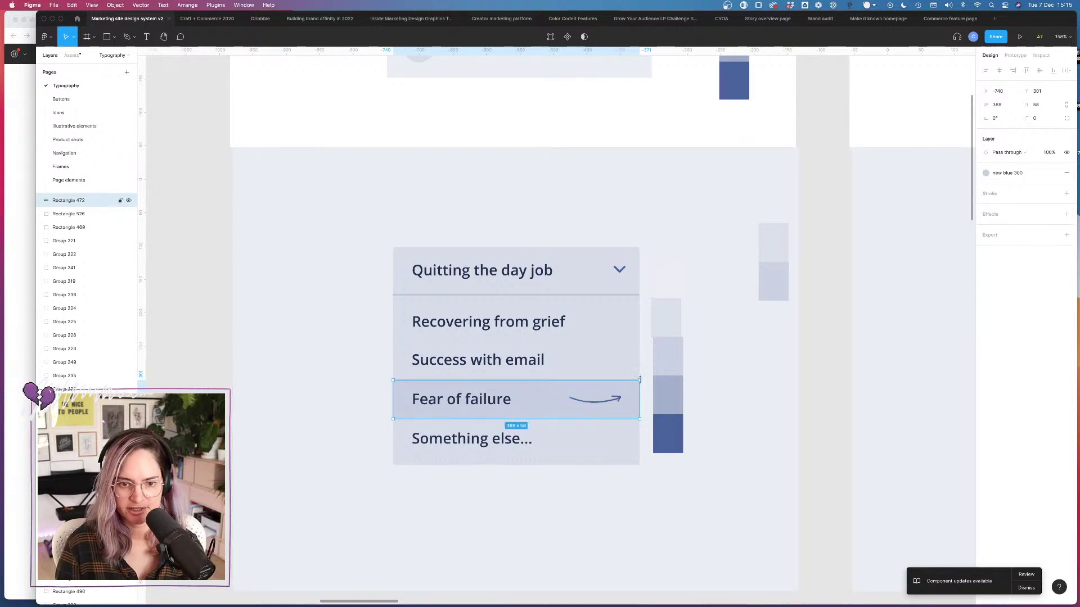
left_click(832, 269)
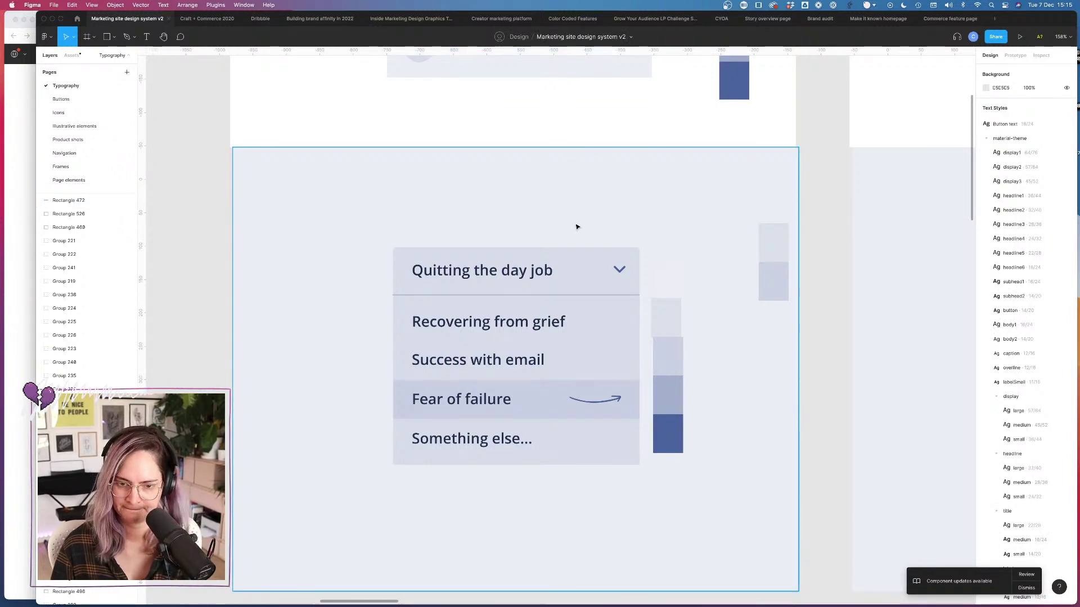
Step: Replace the fill of the background behind the left-hand "Make it known" lettering with the new blue 100 style
scroll(575, 227, "up", 5)
scroll(576, 227, "down", 6)
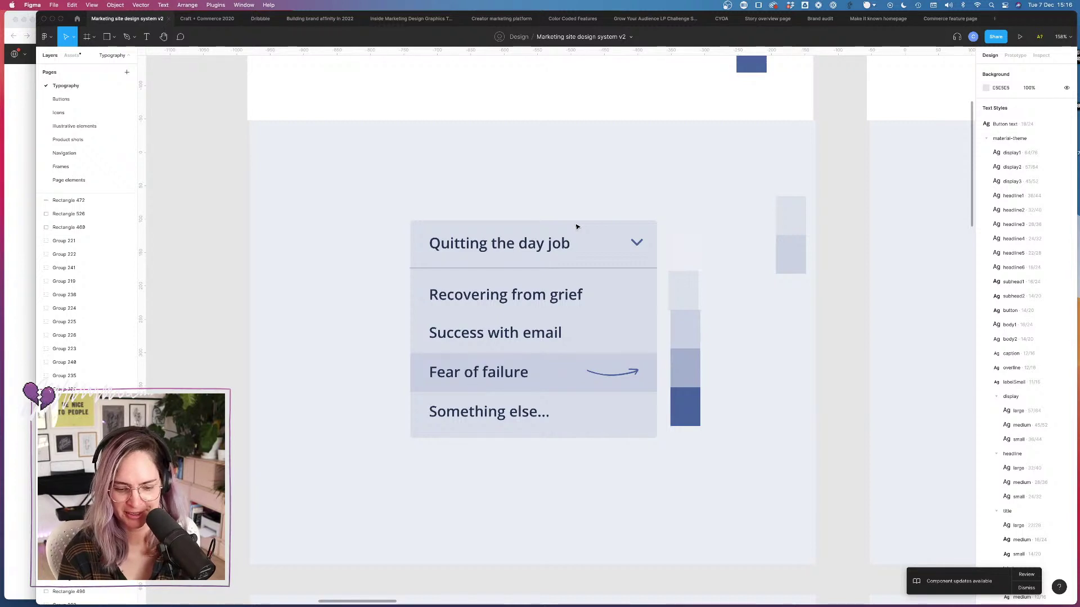
scroll(665, 306, "down", 3)
scroll(666, 306, "down", 8)
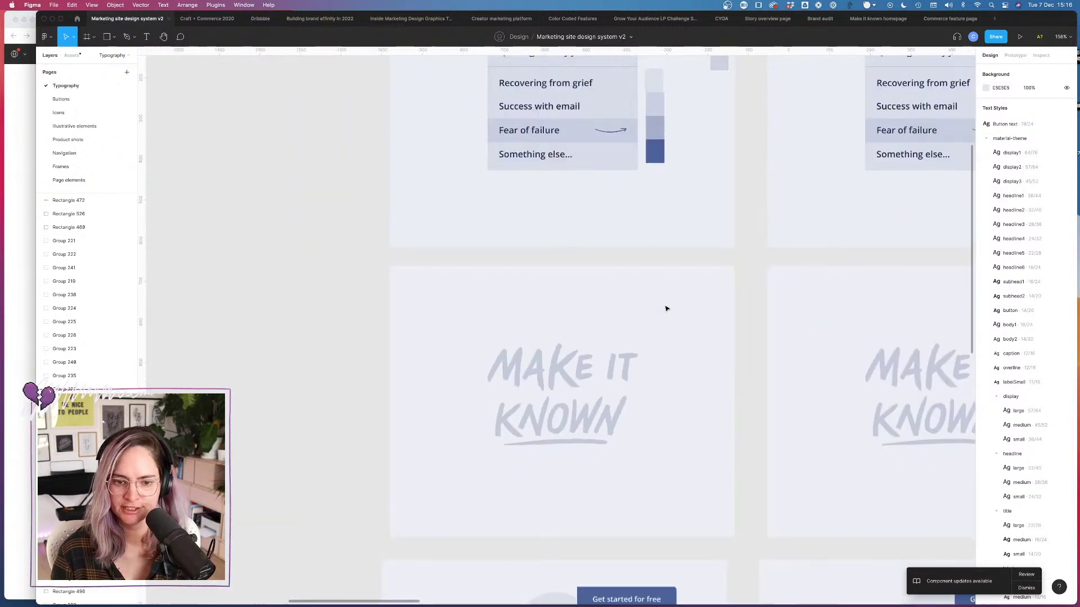
left_click(710, 331)
left_click(1037, 174)
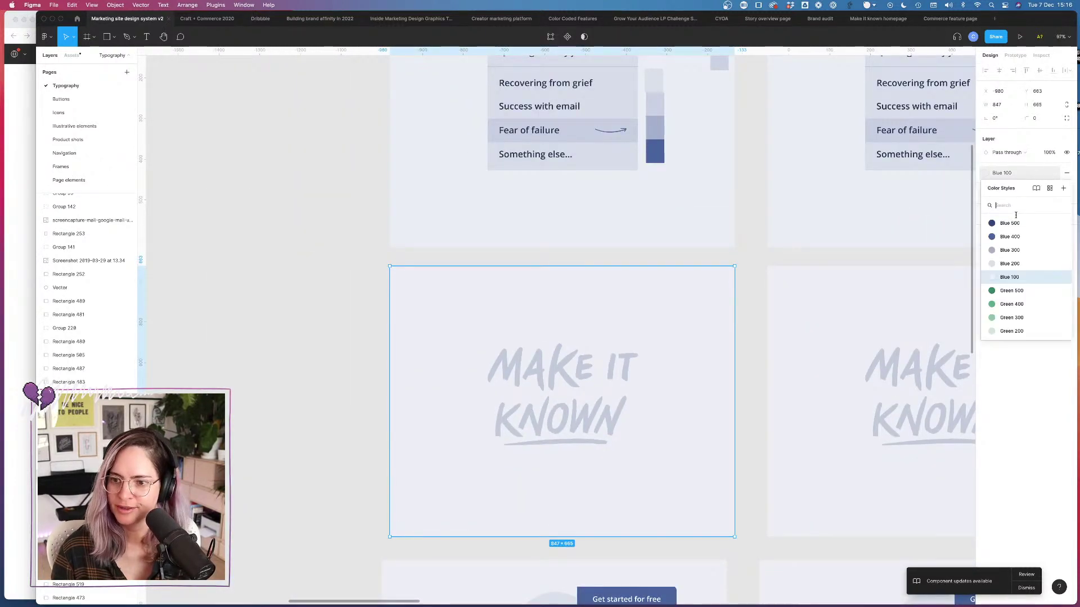
scroll(1020, 259, "down", 5)
left_click(1009, 222)
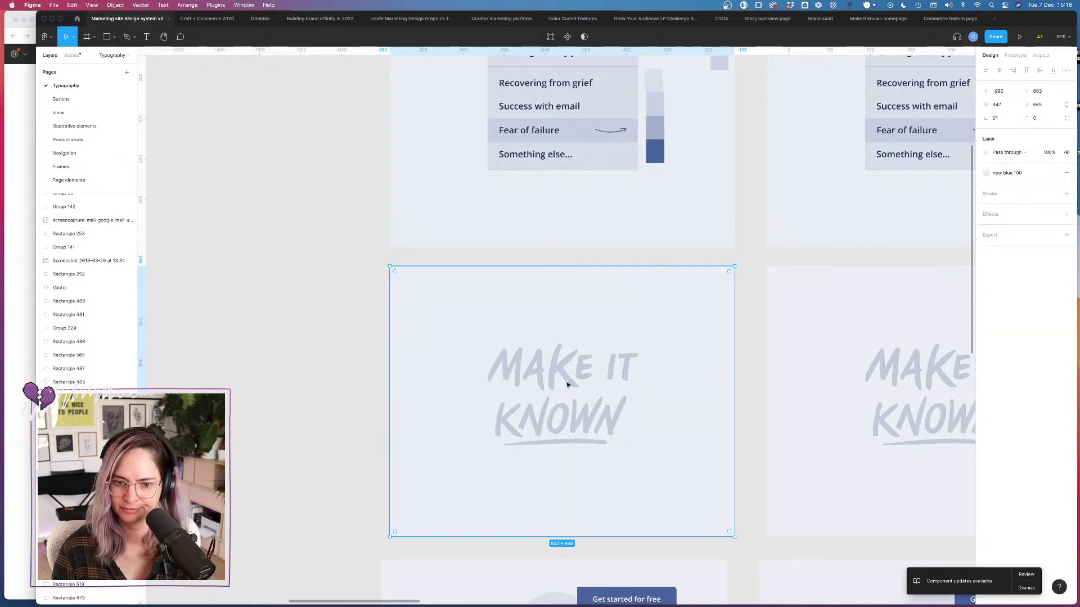
Step: Try new blue 200 on the left-hand "Make it known" lettering and settle on the new blue 300 style
left_click(563, 375)
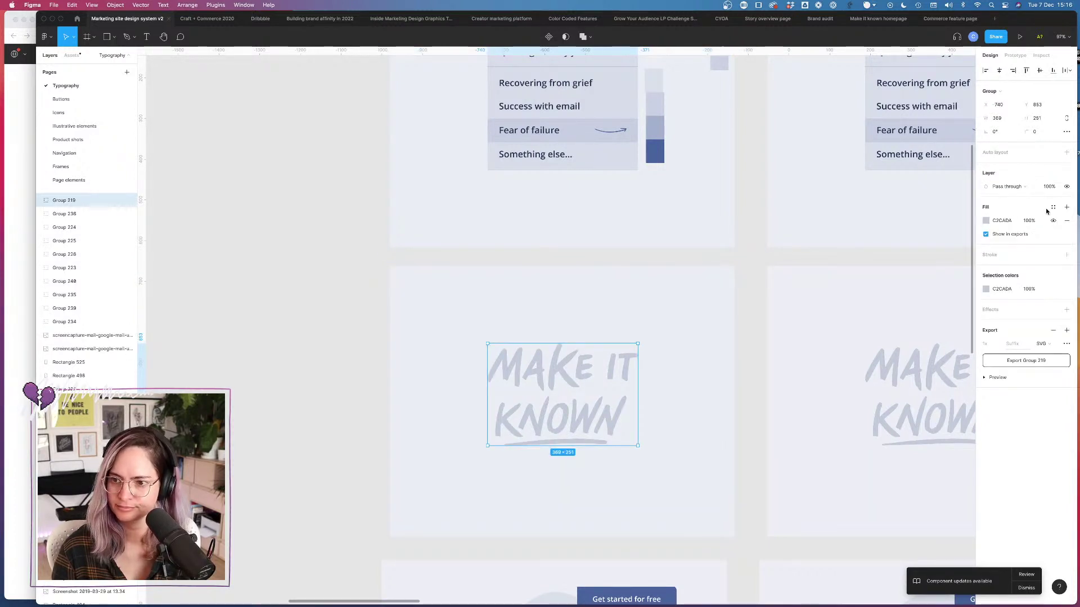
left_click(1053, 208)
left_click(1024, 272)
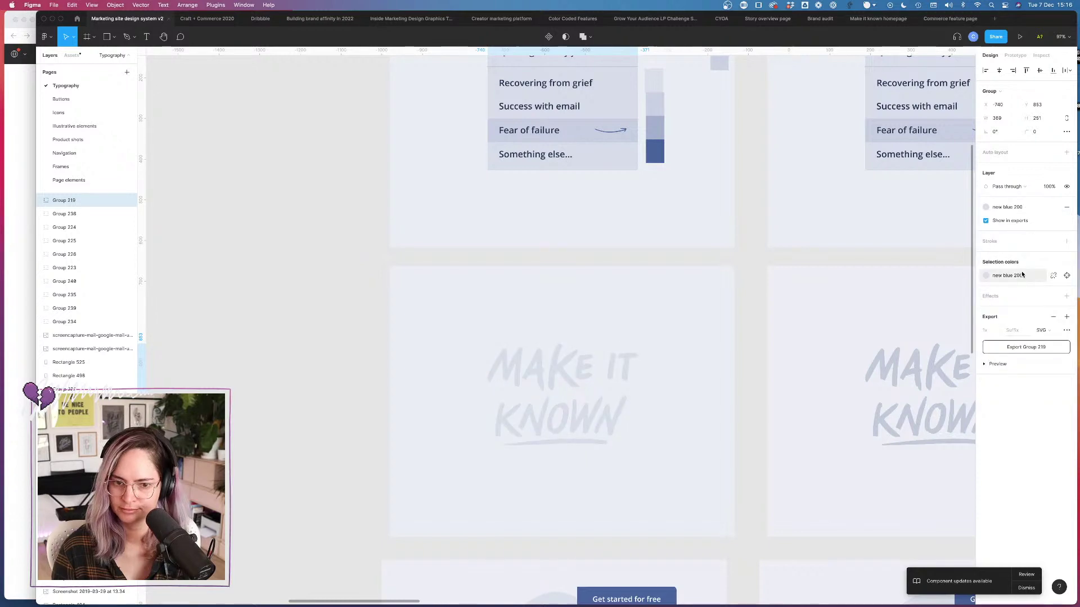
left_click(1051, 208)
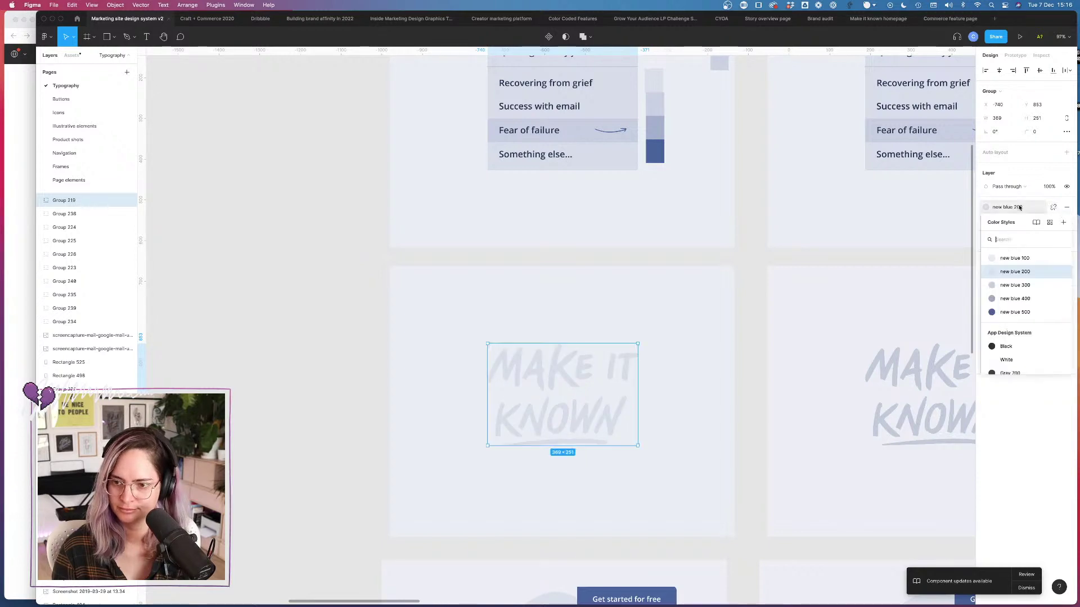
left_click(1021, 285)
Step: Apply new blue 100 to the left-hand product-shot mockup's background and new blue 200 to the blob behind its screenshots
scroll(708, 370, "down", 5)
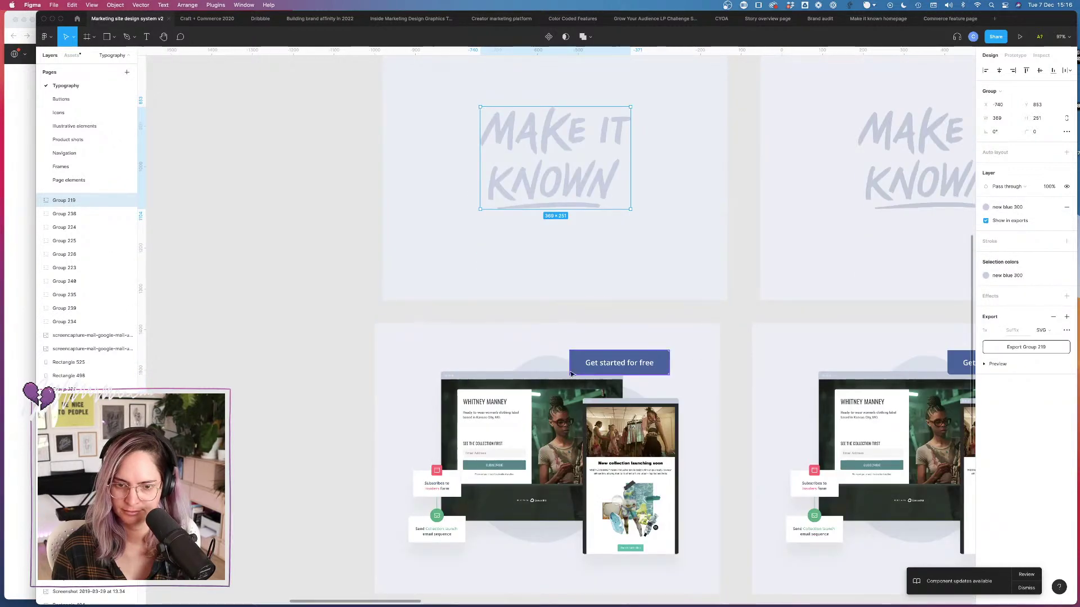
left_click(543, 342)
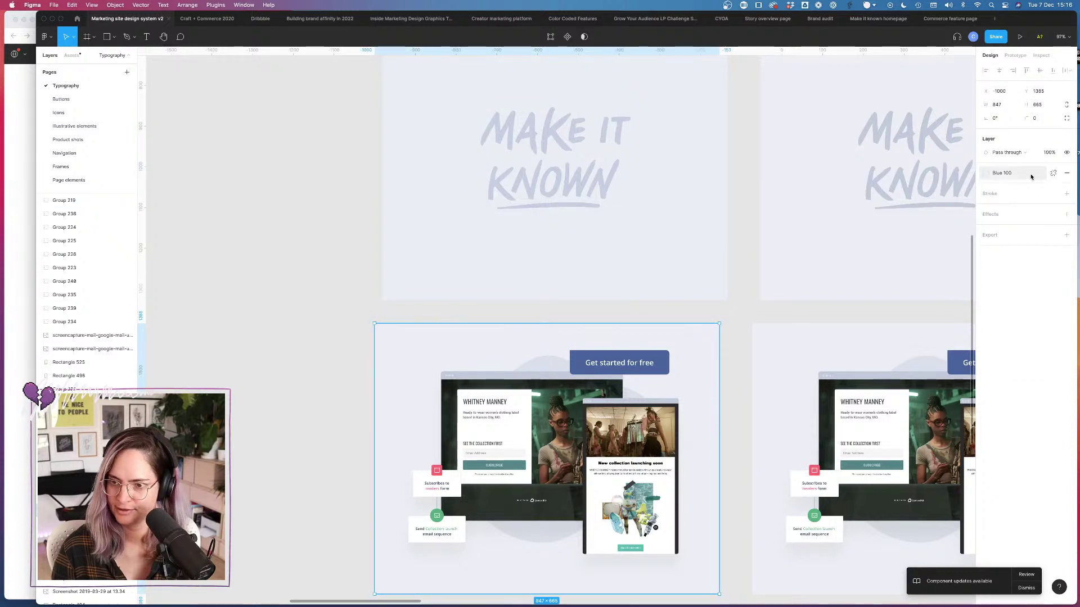
left_click(1052, 173)
scroll(1012, 280, "up", 5)
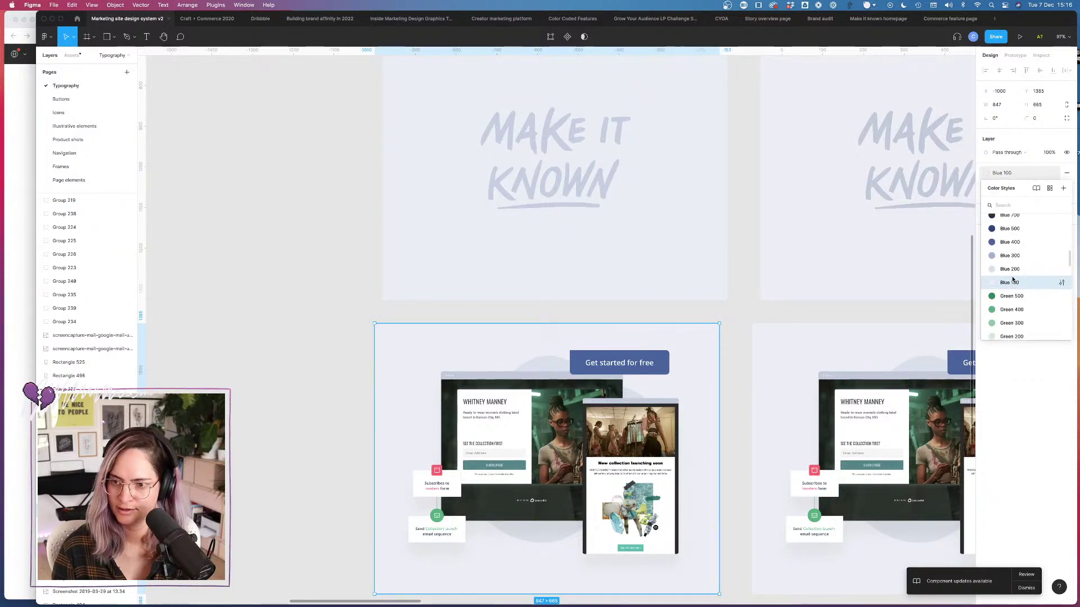
left_click(1015, 221)
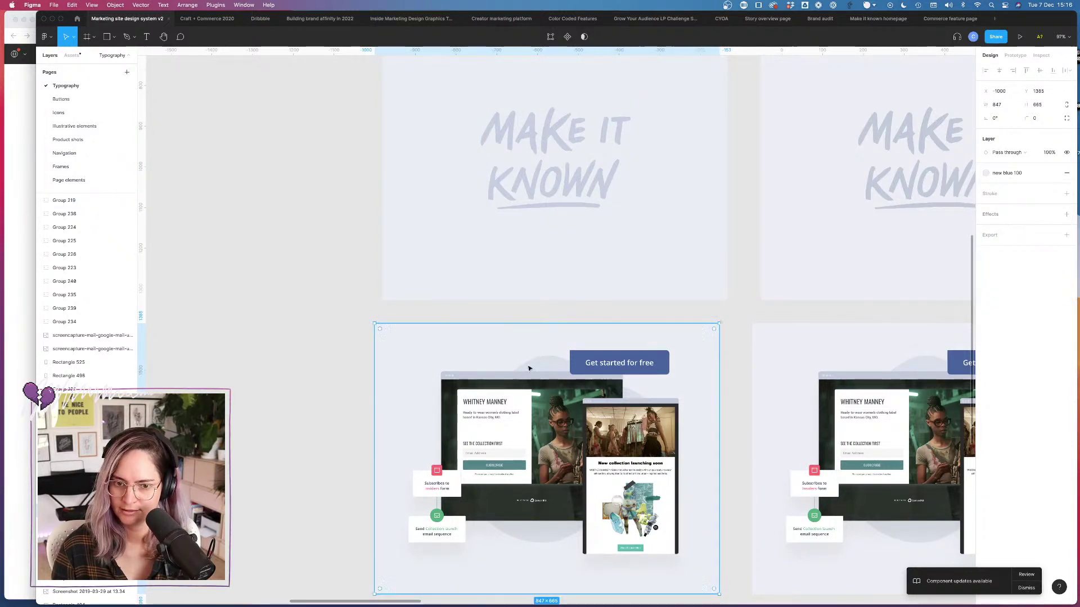
left_click(1017, 172)
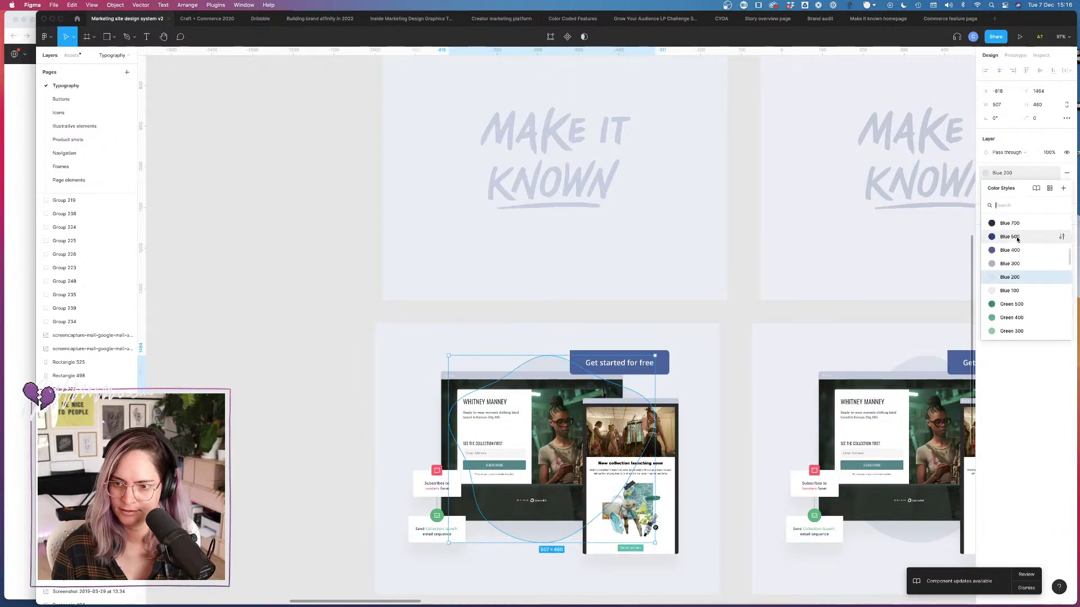
scroll(1015, 246, "up", 8)
left_click(1015, 237)
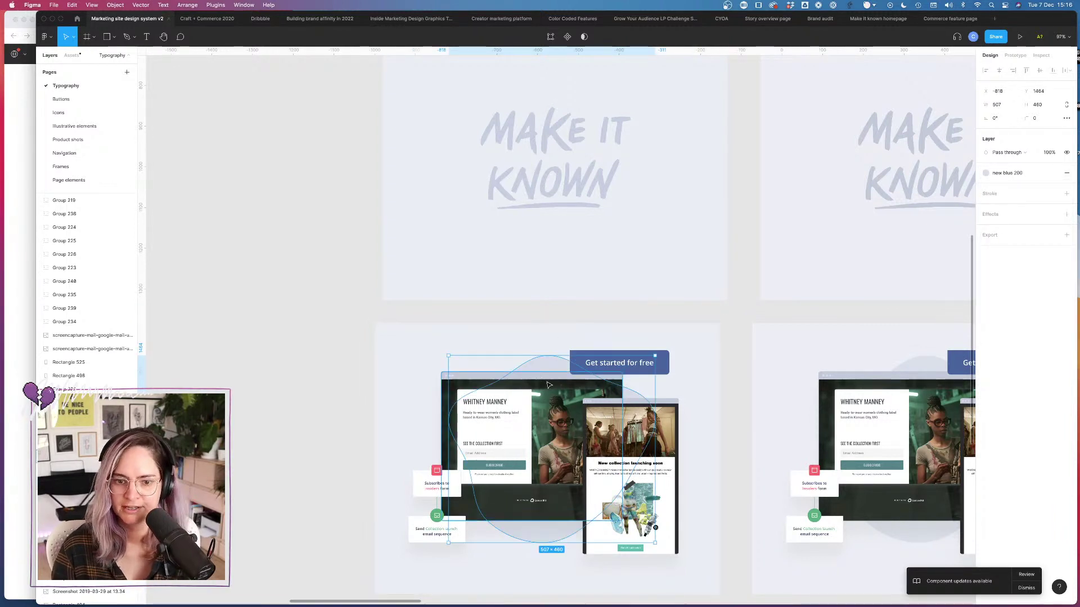
Step: Replace the Blue 200 style with Blue 300 throughout the left-hand product-shot mockup
left_click_drag(727, 367, 395, 567)
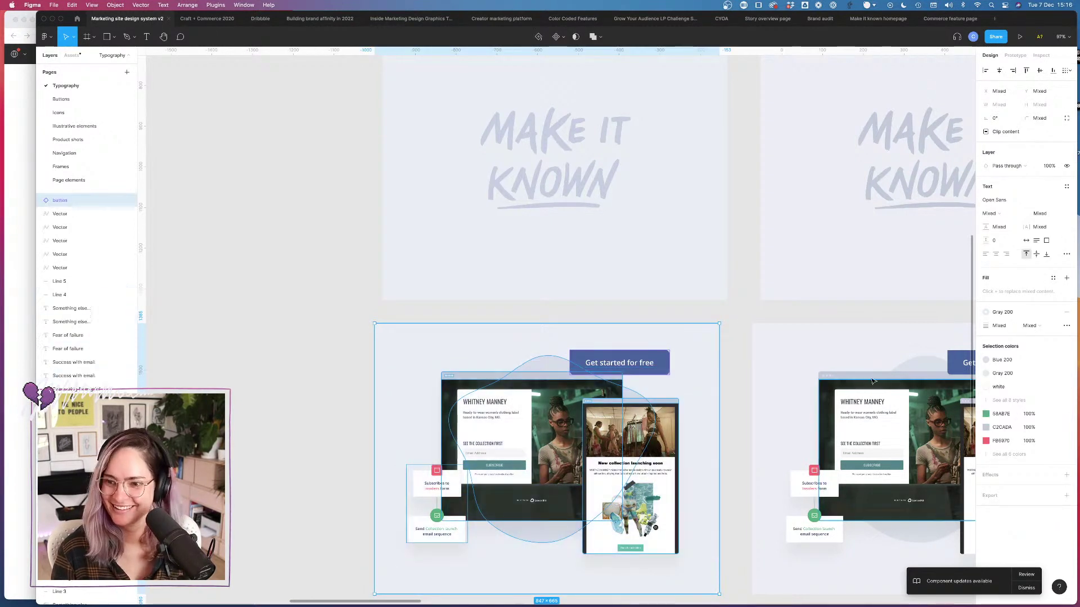
left_click(997, 400)
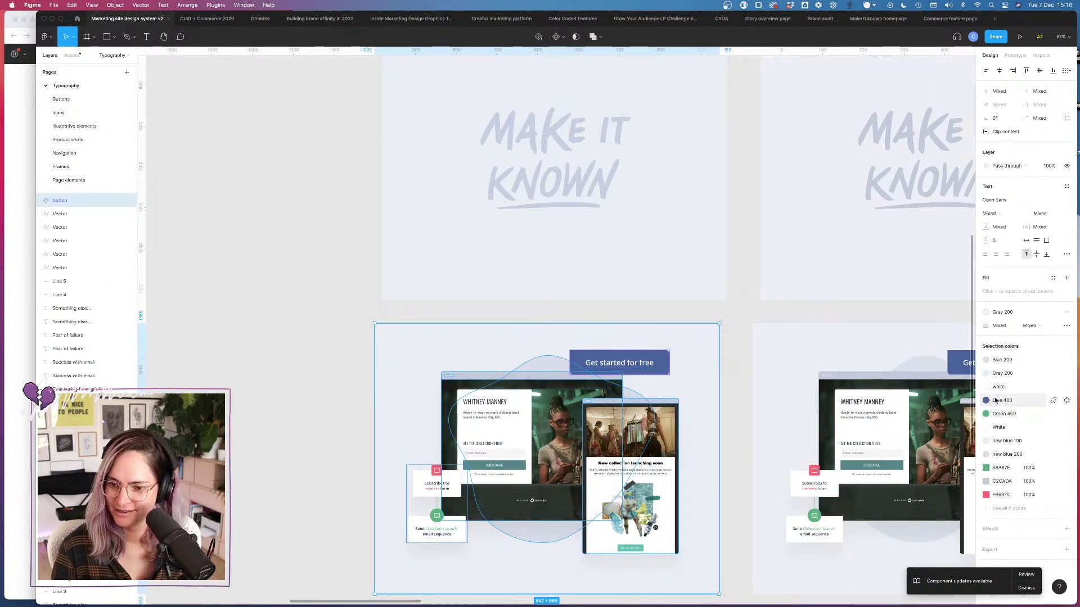
left_click(1008, 362)
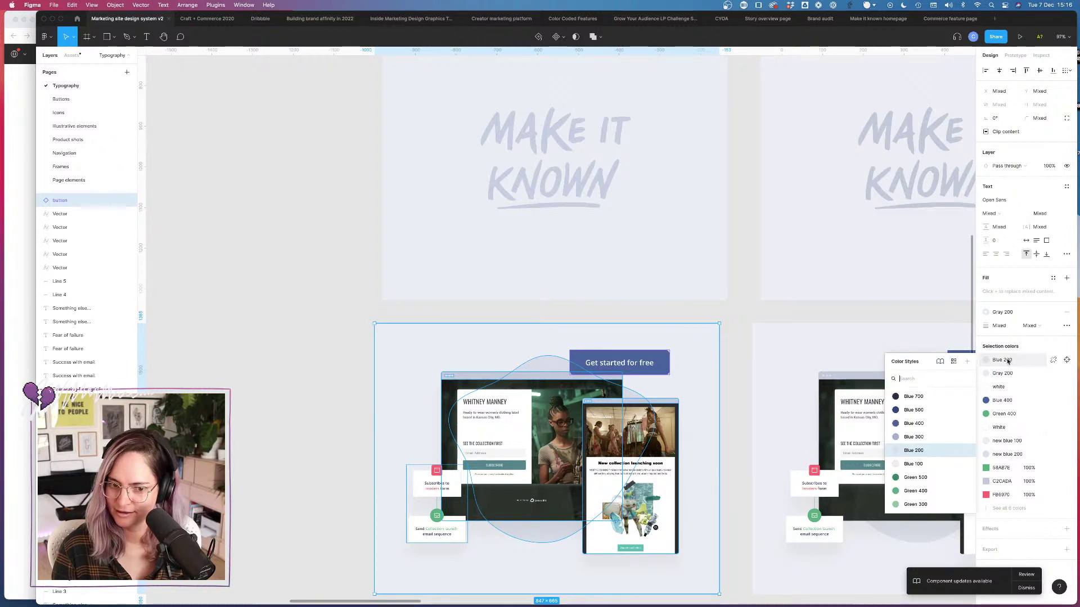
left_click(914, 437)
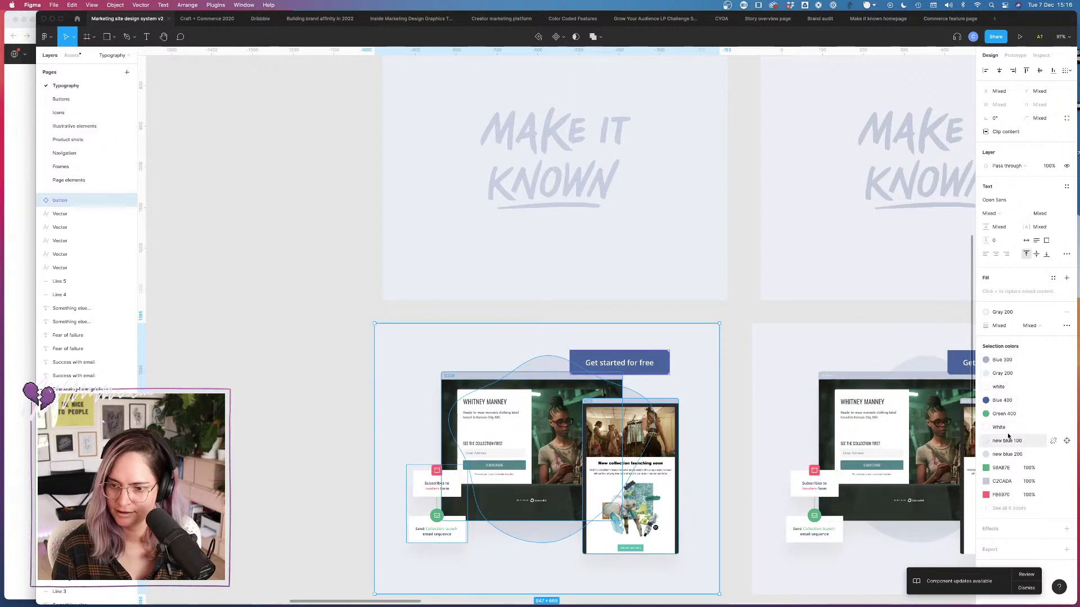
left_click(738, 399)
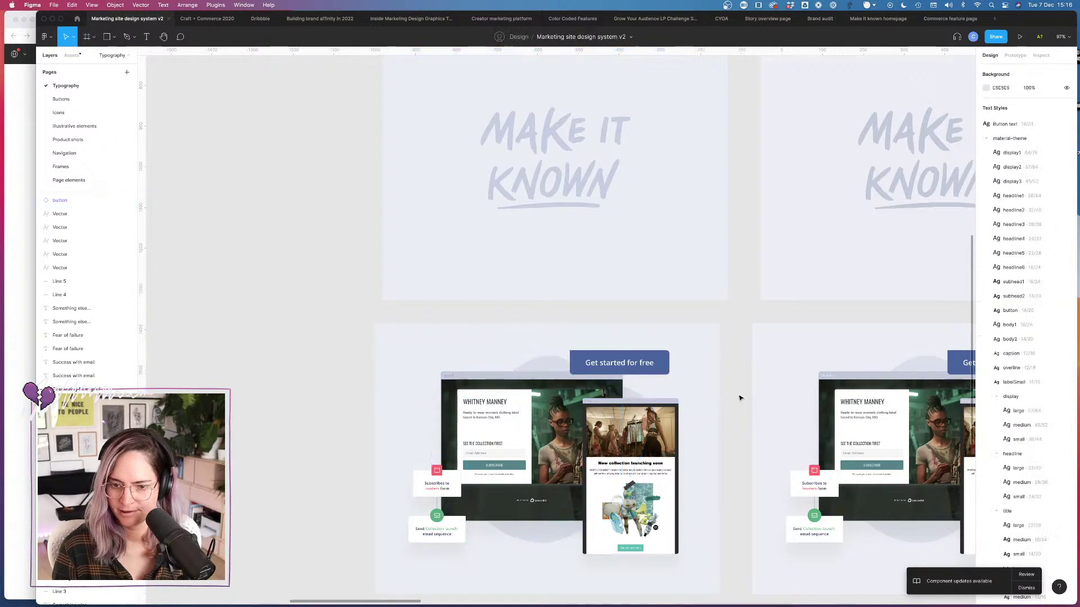
Step: Replace the unstyled C2CADA color of the browser frames in the left-hand product-shot mockup with the new blue 300 style
left_click(537, 373)
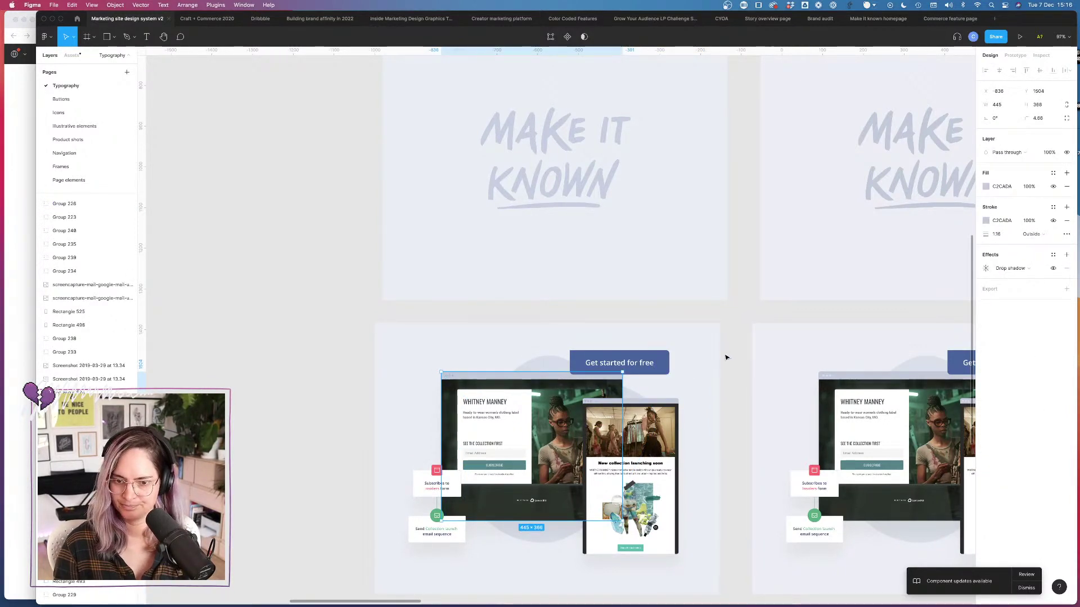
key("super+a")
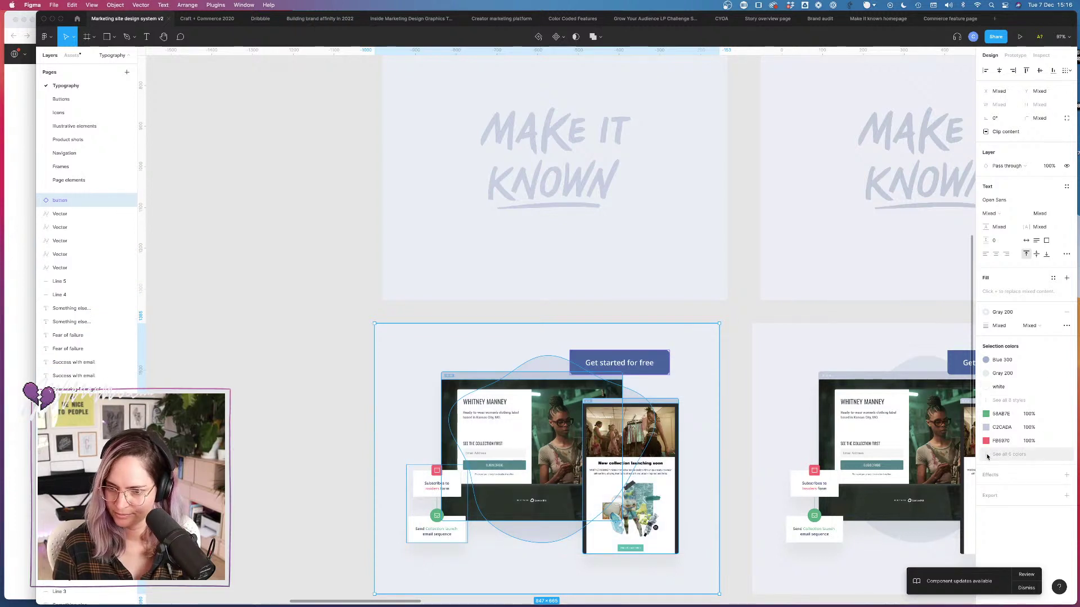
left_click(1020, 453)
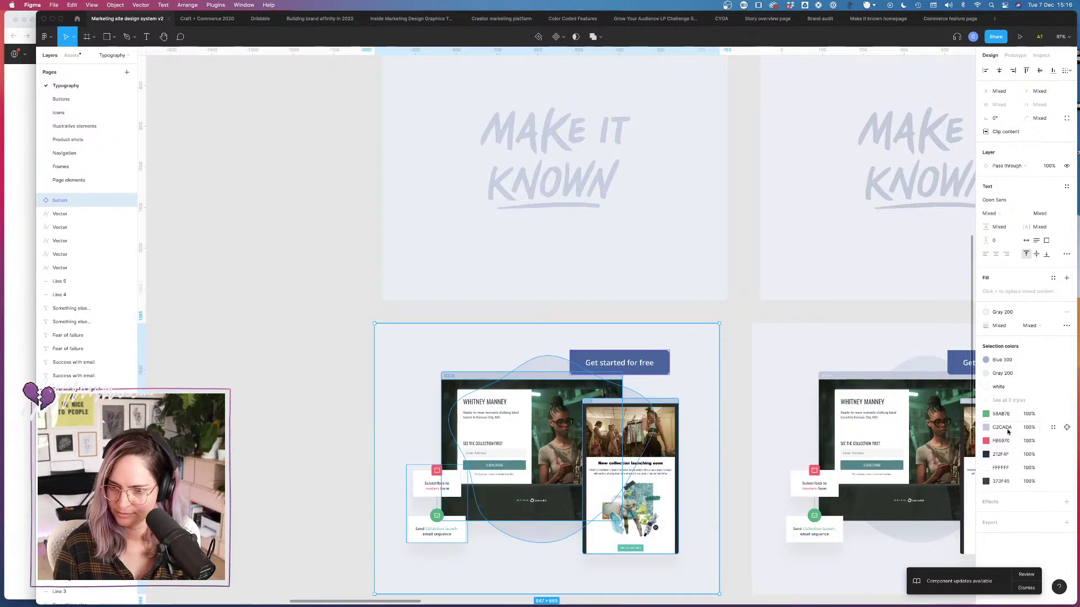
left_click(1054, 428)
left_click(906, 485)
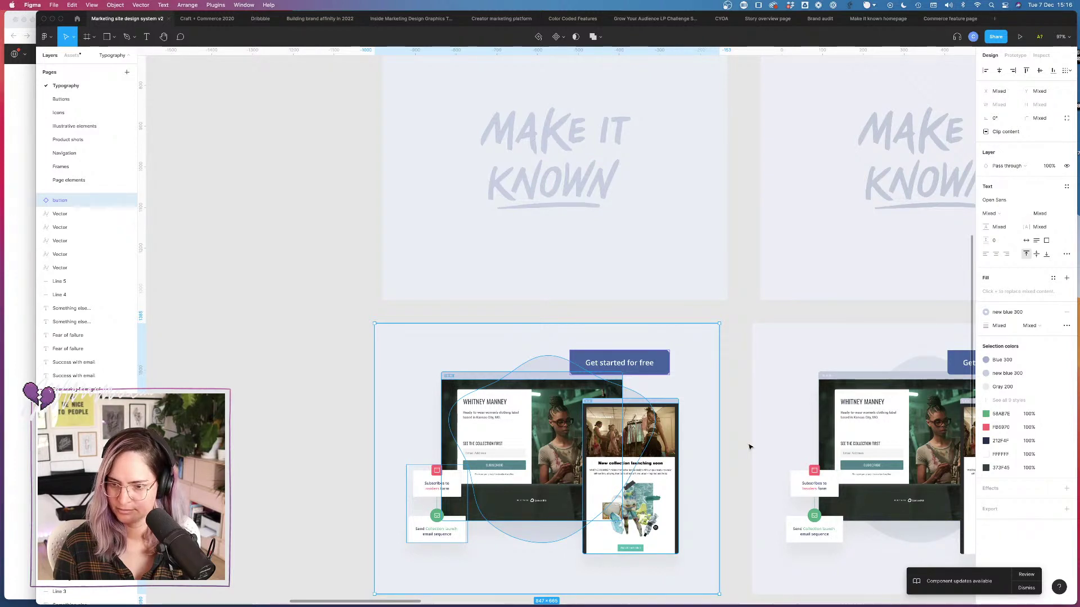
left_click(1007, 400)
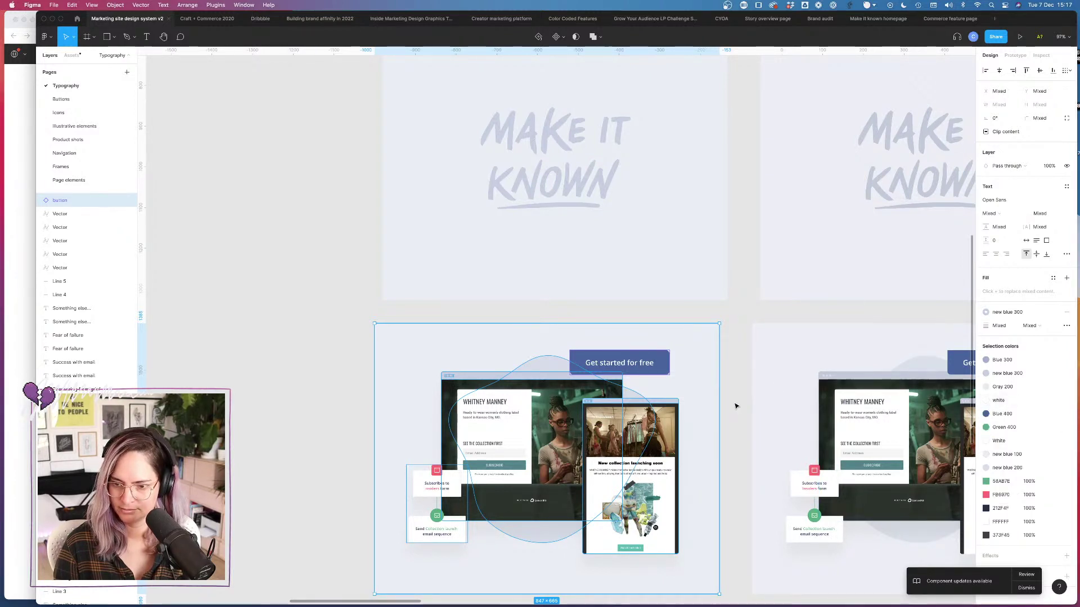
left_click(740, 406)
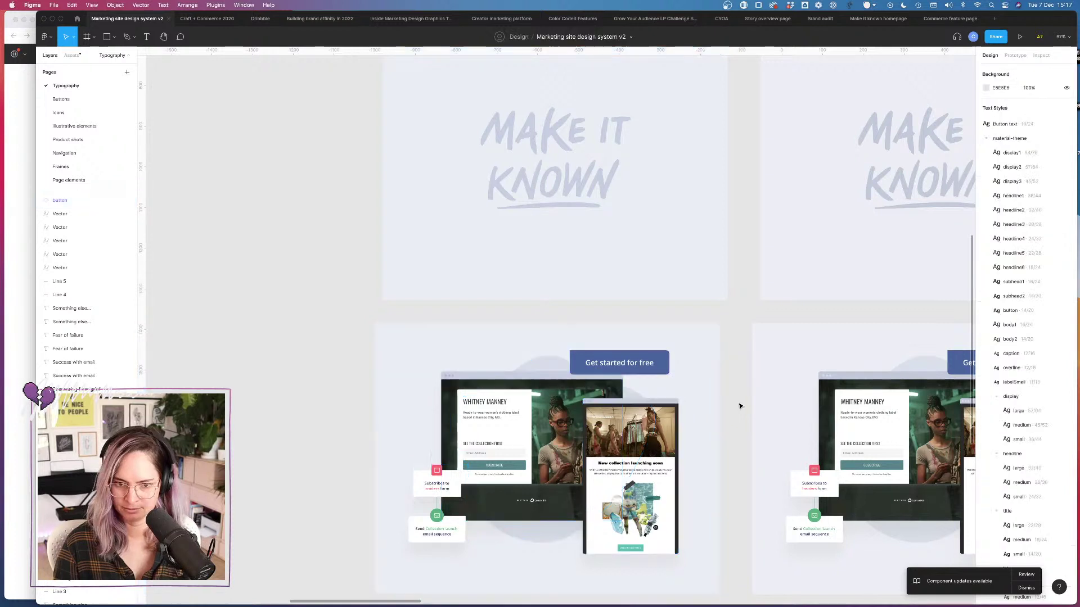
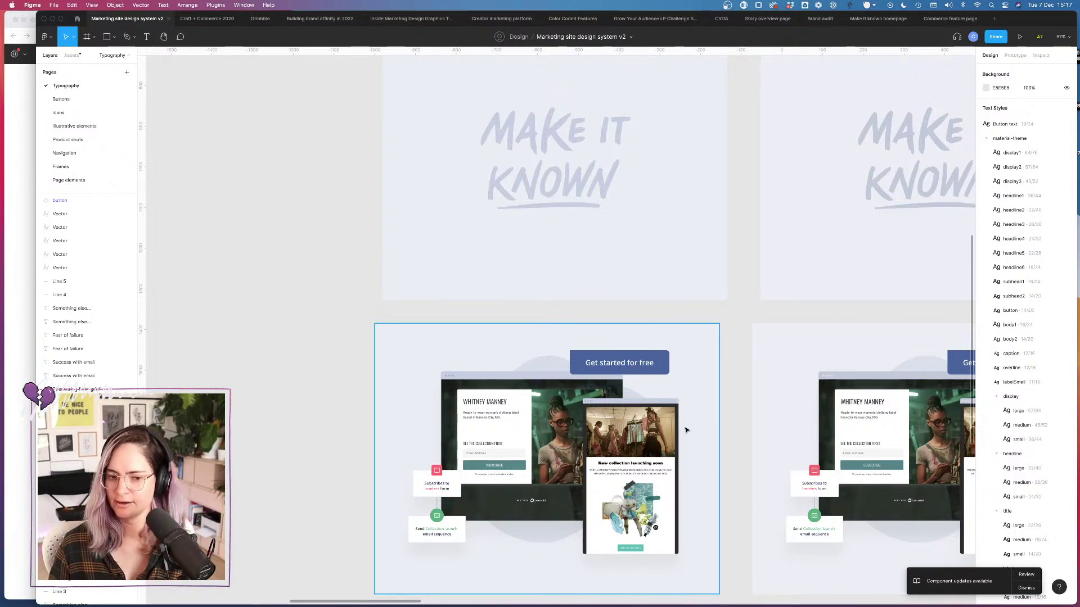
Step: Check which color style the blob behind the right-hand product-shot mockup's screenshots uses
scroll(692, 339, "down", 8)
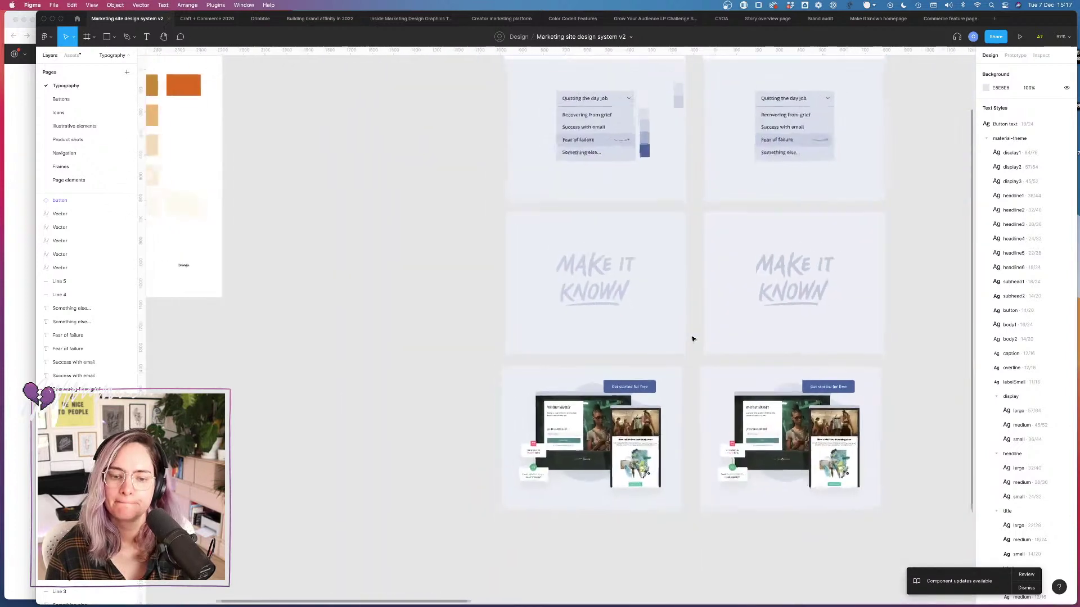
scroll(693, 339, "down", 5)
scroll(693, 339, "left", 5)
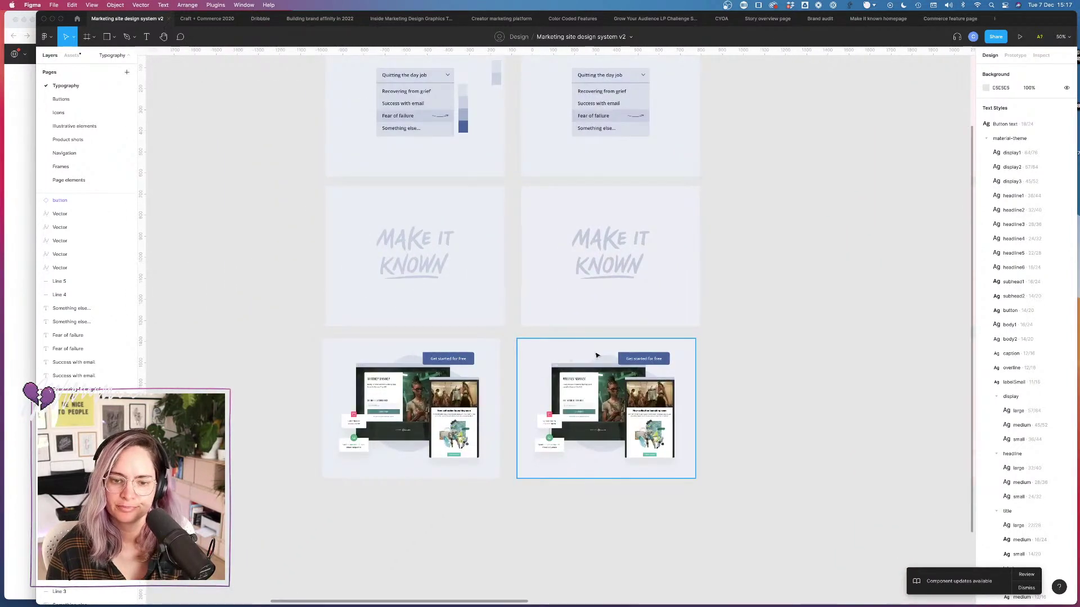
left_click(601, 364)
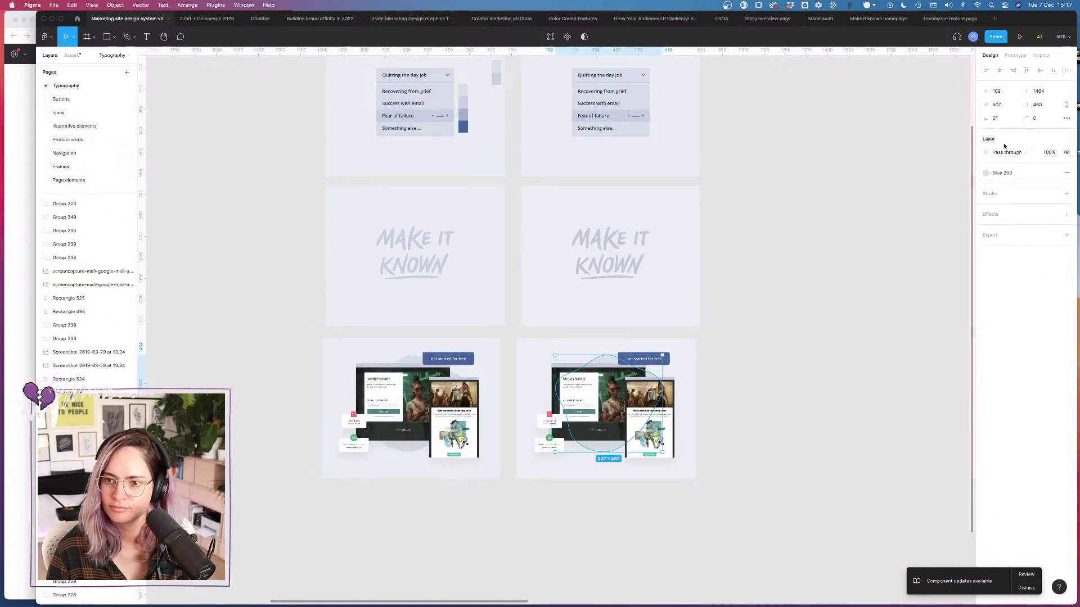
left_click(783, 354)
Step: Replace the unstyled C2CADA color of the browser frames in the right-hand product-shot mockup with the Blue 300 style
scroll(463, 370, "up", 5)
scroll(463, 370, "up", 2)
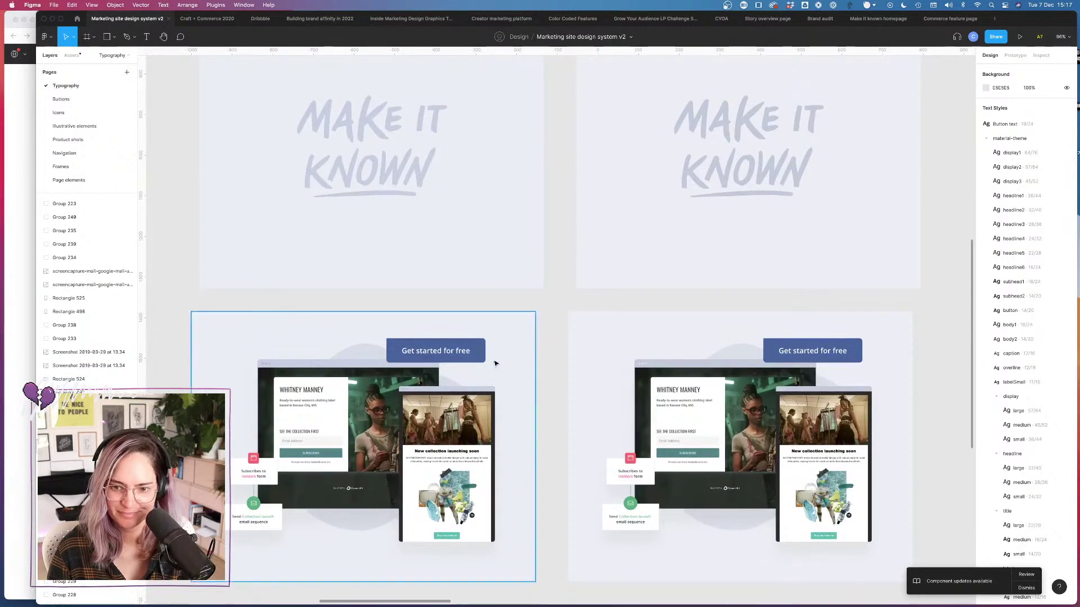
left_click_drag(548, 355, 912, 531)
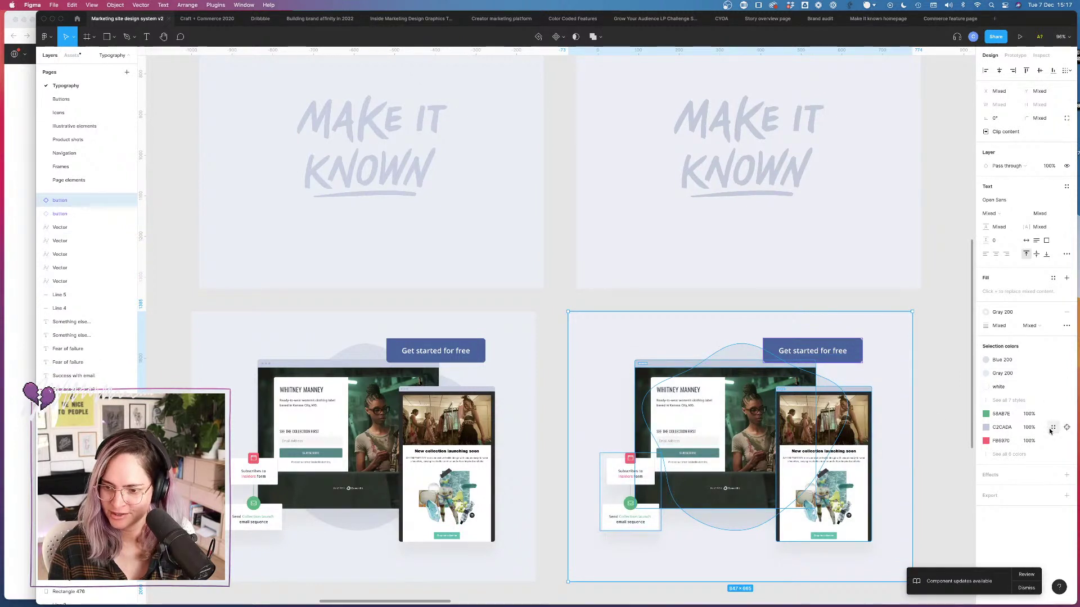
left_click(1054, 427)
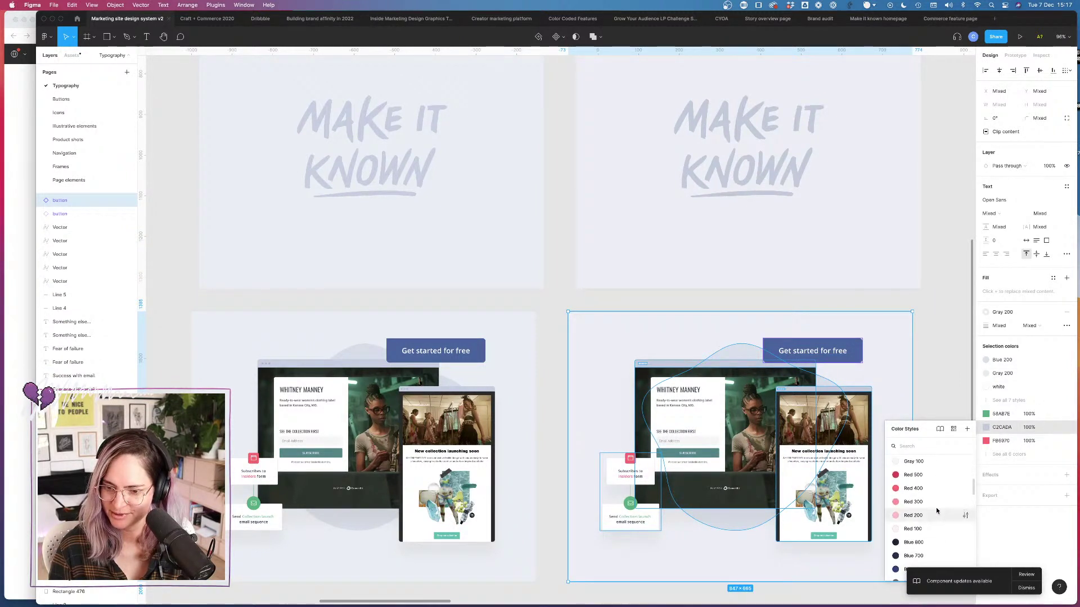
scroll(936, 507, "down", 3)
left_click(920, 528)
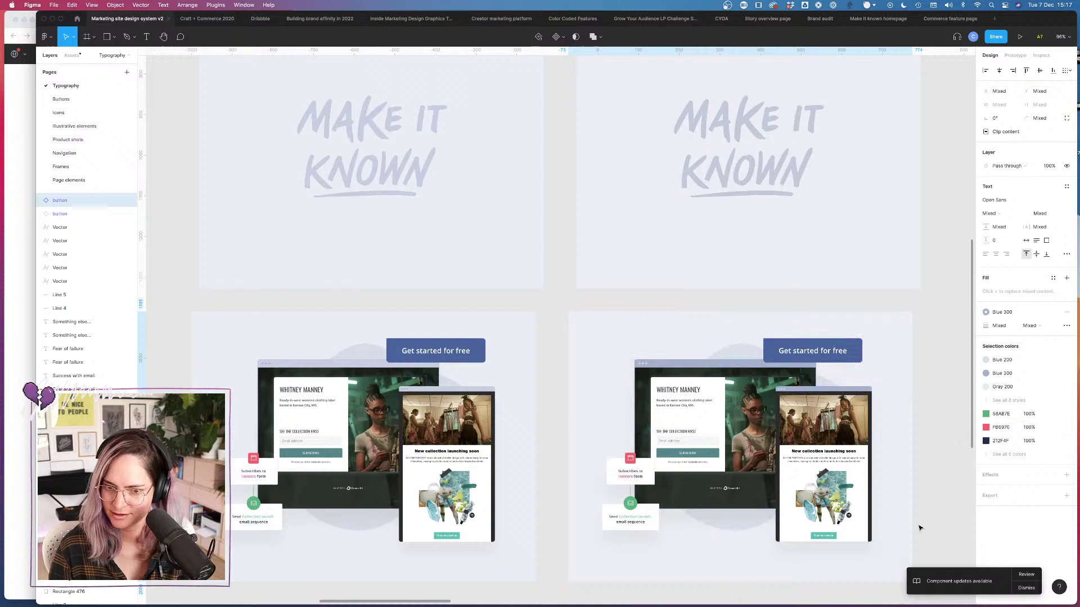
left_click(929, 422)
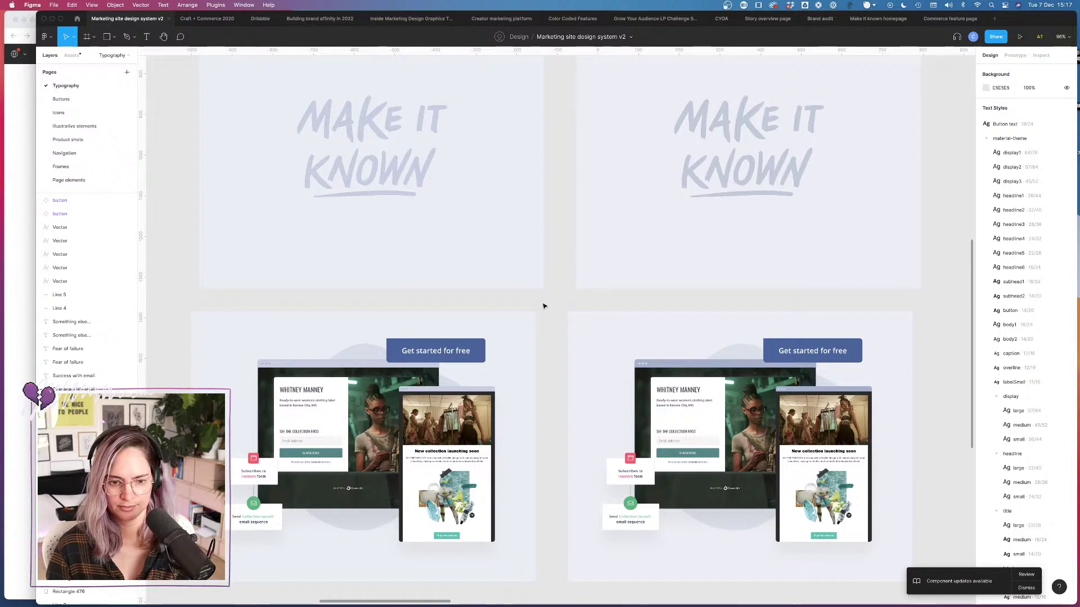
Step: Compare the left and right versions of each mockup, from the product shots up to the Ebooks and Paid newsletters tabs
scroll(543, 305, "left", 5)
scroll(636, 299, "right", 8)
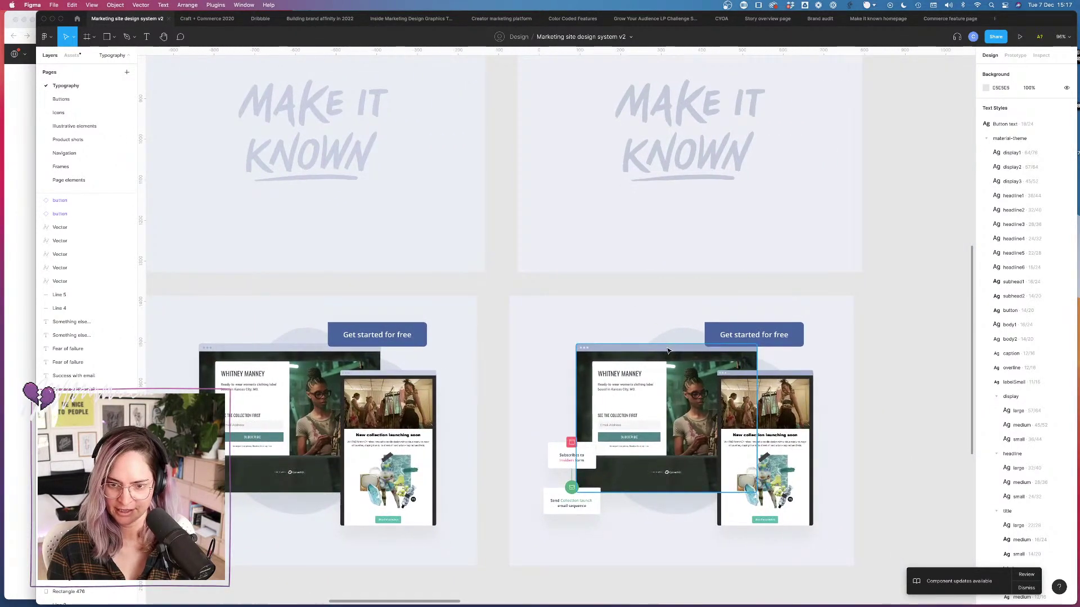
scroll(506, 346, "left", 10)
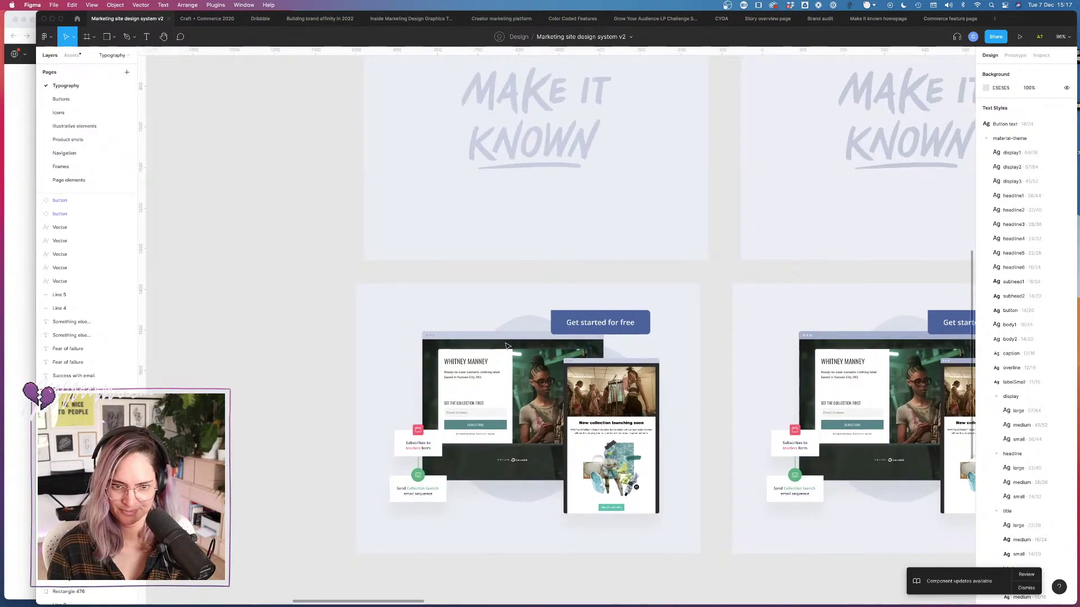
scroll(704, 299, "up", 15)
scroll(704, 299, "right", 8)
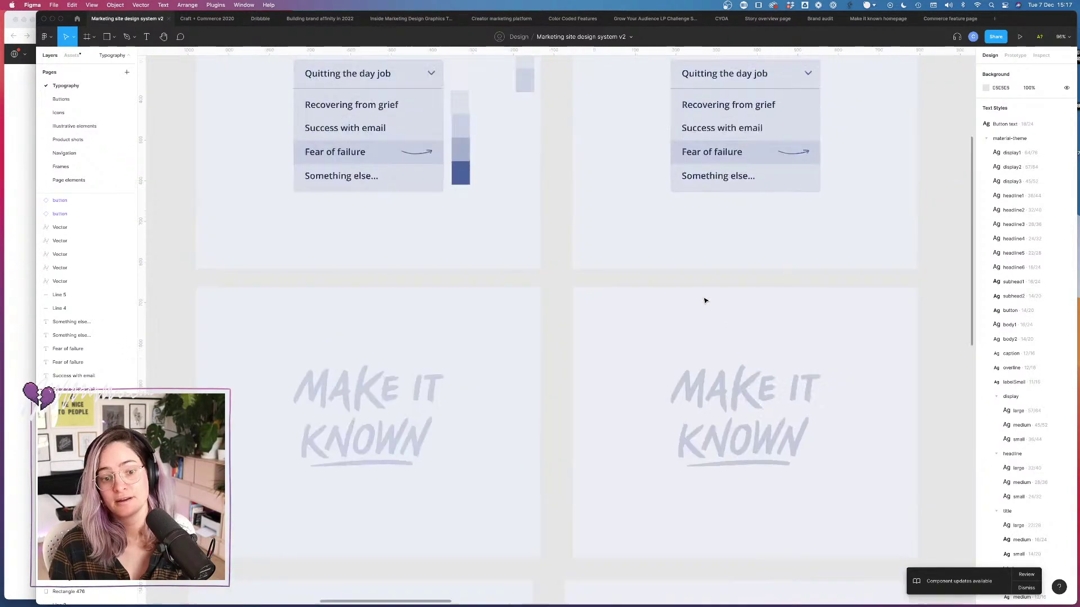
scroll(704, 301, "up", 7)
scroll(705, 301, "left", 2)
scroll(704, 299, "down", 6)
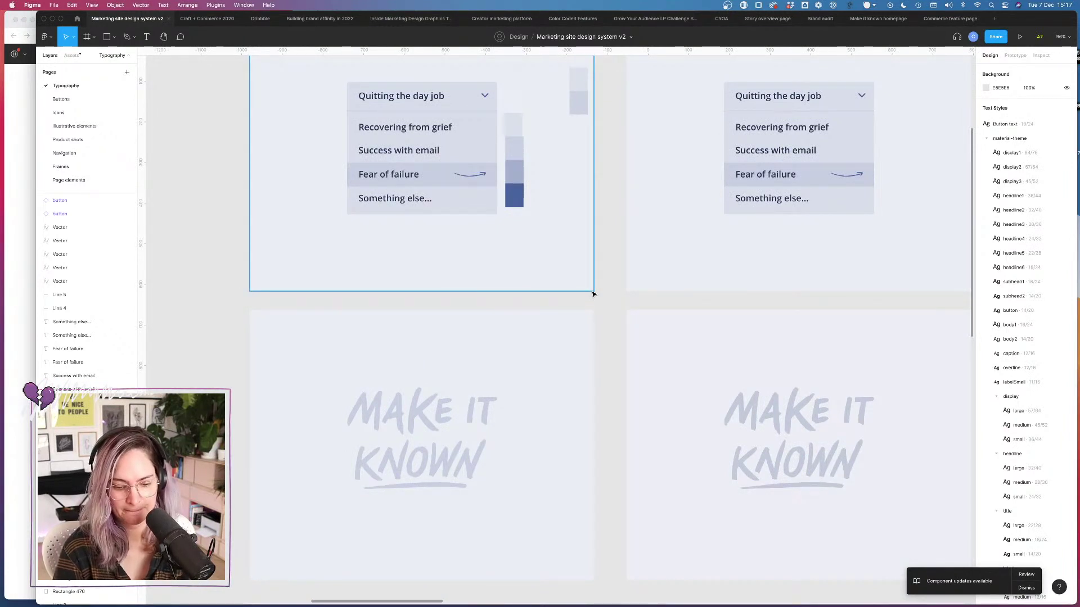
scroll(609, 294, "up", 7)
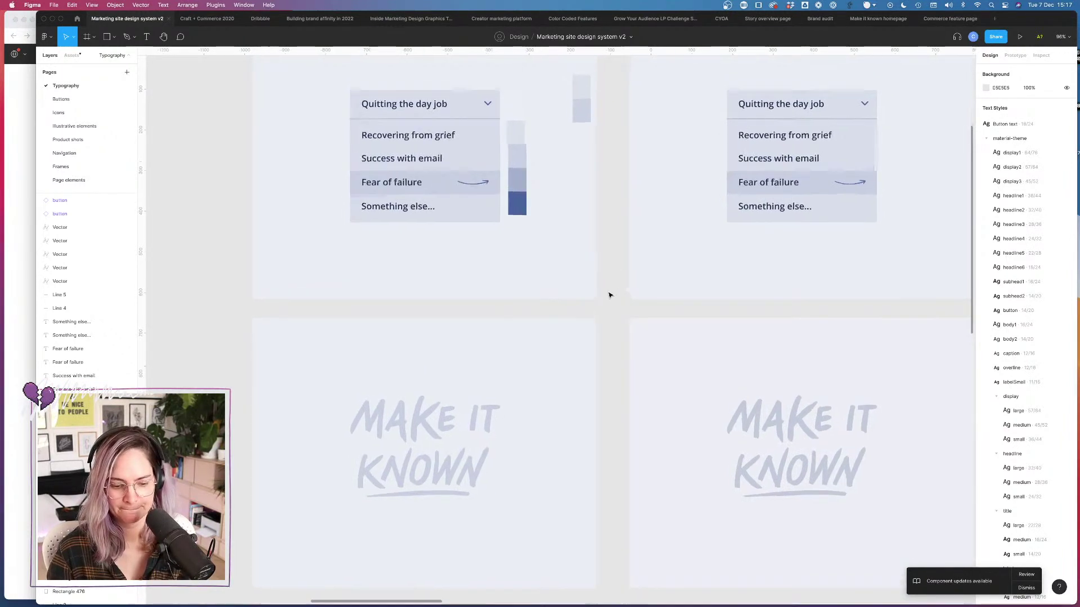
scroll(609, 294, "left", 2)
scroll(609, 294, "up", 5)
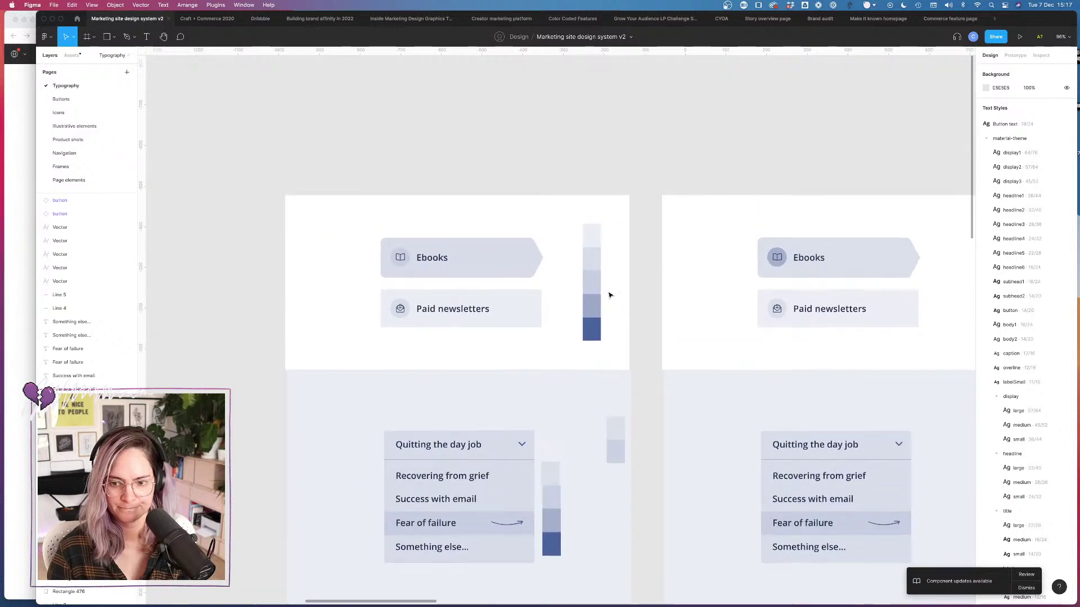
scroll(609, 294, "down", 1)
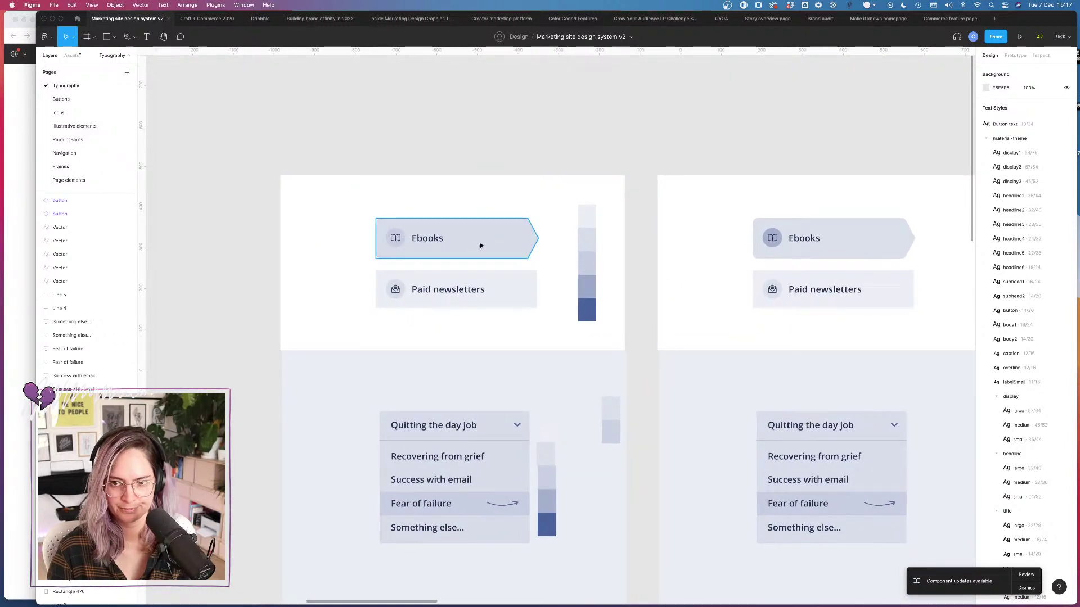
scroll(539, 240, "up", 5)
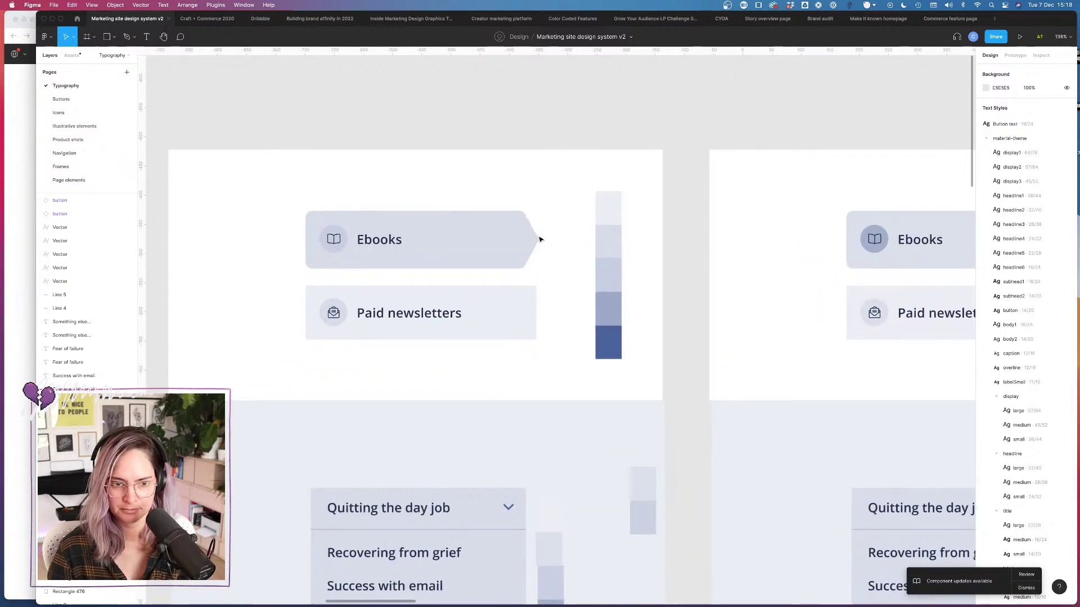
Step: Apply new blue 300 to the left-hand "Paid newsletters" icon circle and new blue 400 to the "Ebooks" icon circle
scroll(574, 169, "down", 5)
scroll(573, 169, "left", 2)
double_click(396, 165)
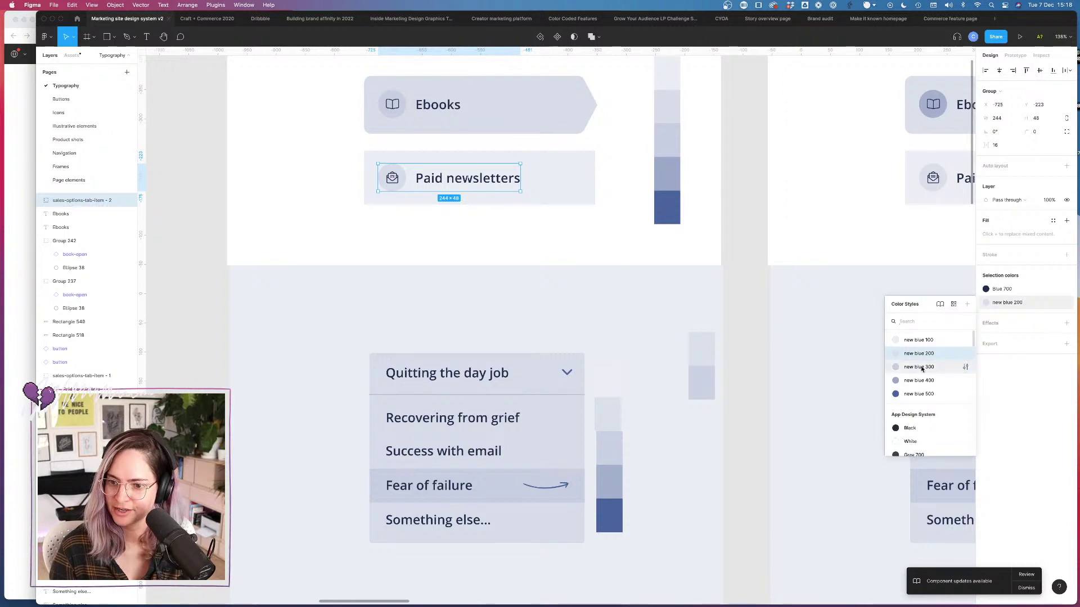
left_click(924, 368)
left_click(392, 104)
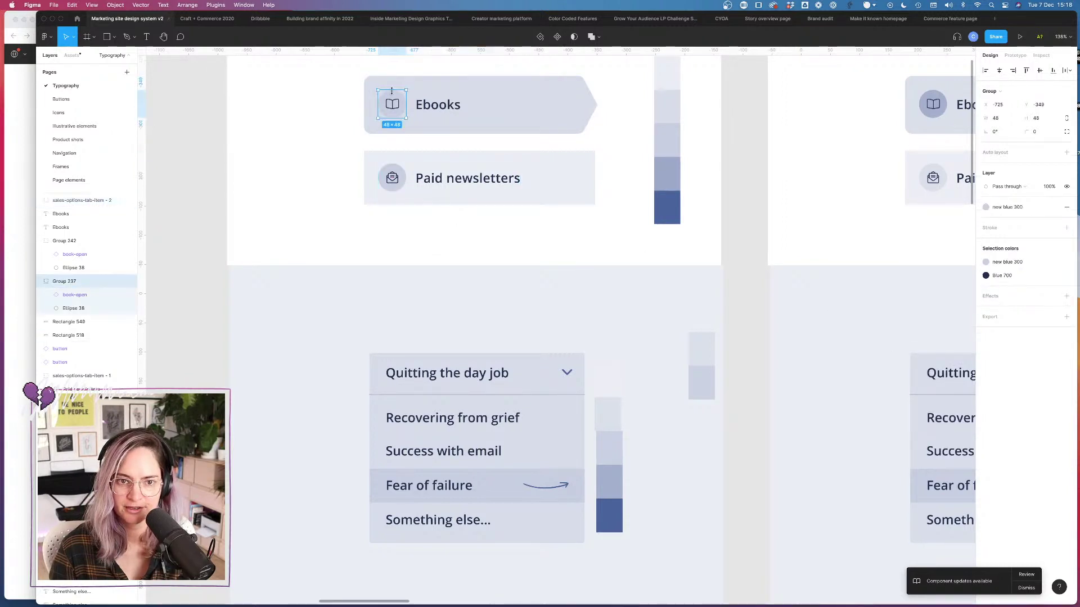
left_click(986, 262)
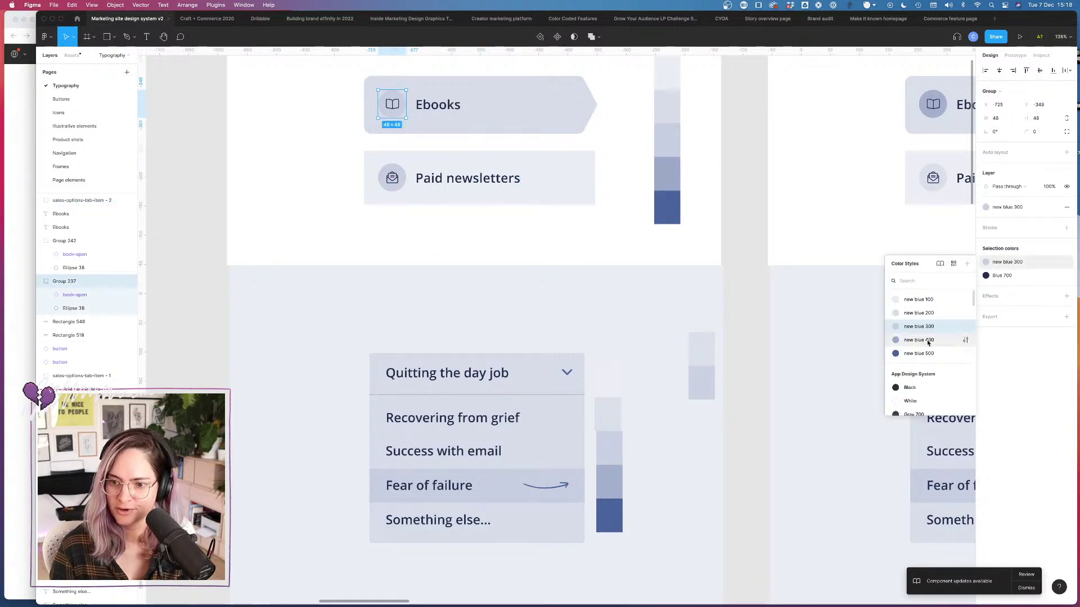
left_click(925, 342)
left_click(759, 236)
Step: Review the recolored left-hand mockups from the Ebooks tab down to the product shot, ending with both columns in view
scroll(651, 200, "up", 5)
scroll(651, 200, "left", 5)
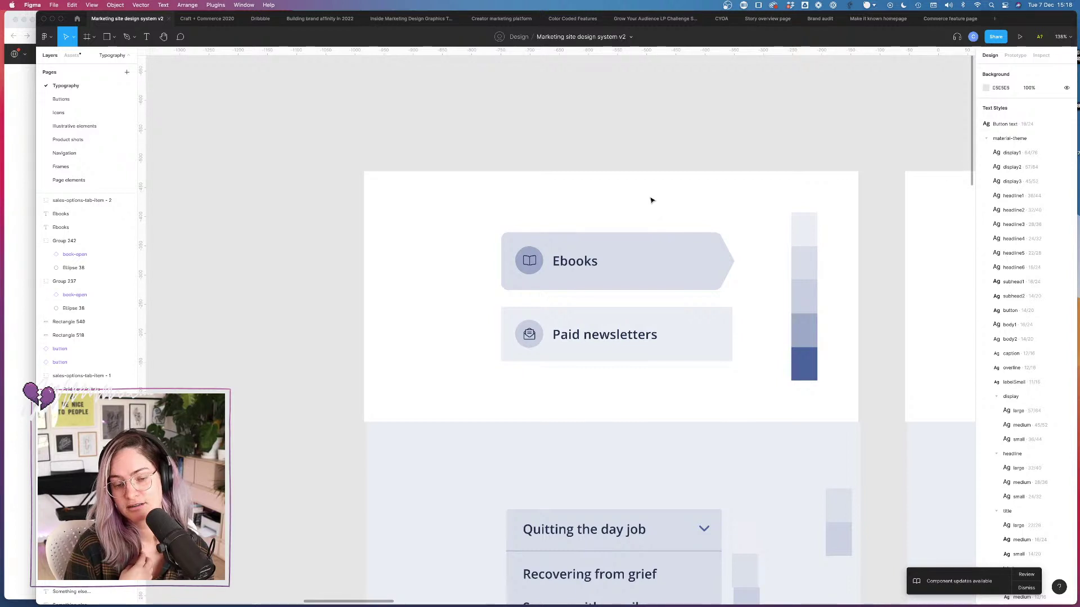
scroll(650, 200, "down", 10)
scroll(651, 200, "right", 2)
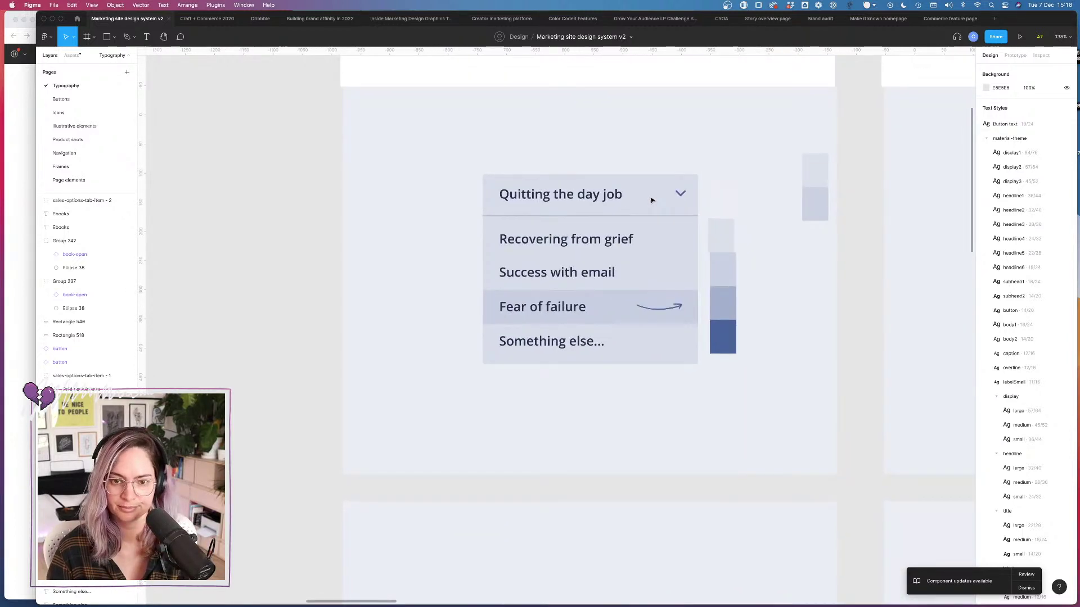
scroll(650, 200, "down", 6)
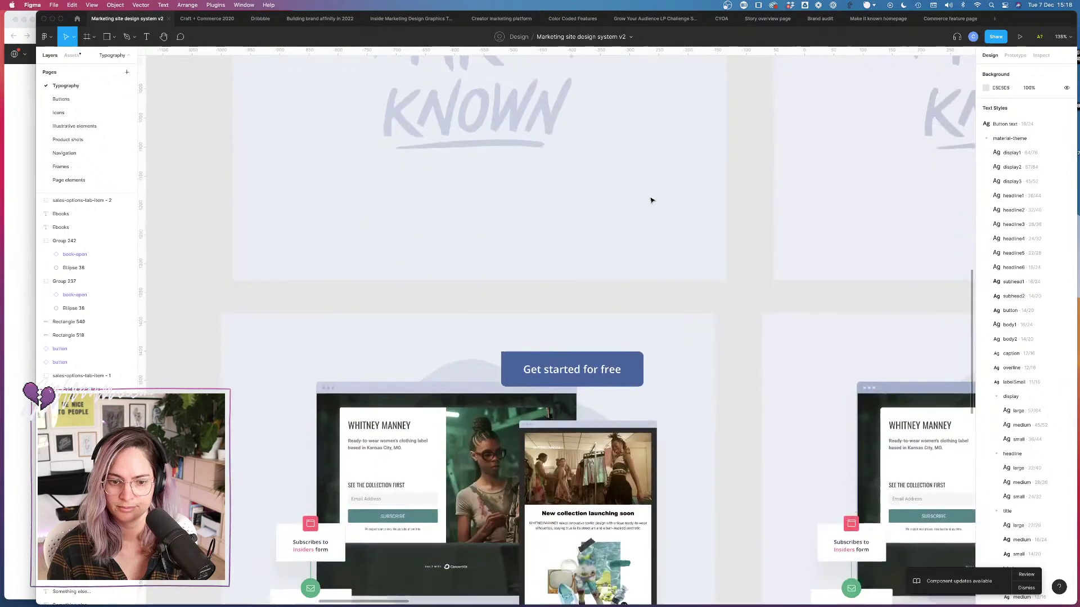
scroll(650, 201, "down", 3, "ctrl")
scroll(651, 201, "down", 10, "ctrl")
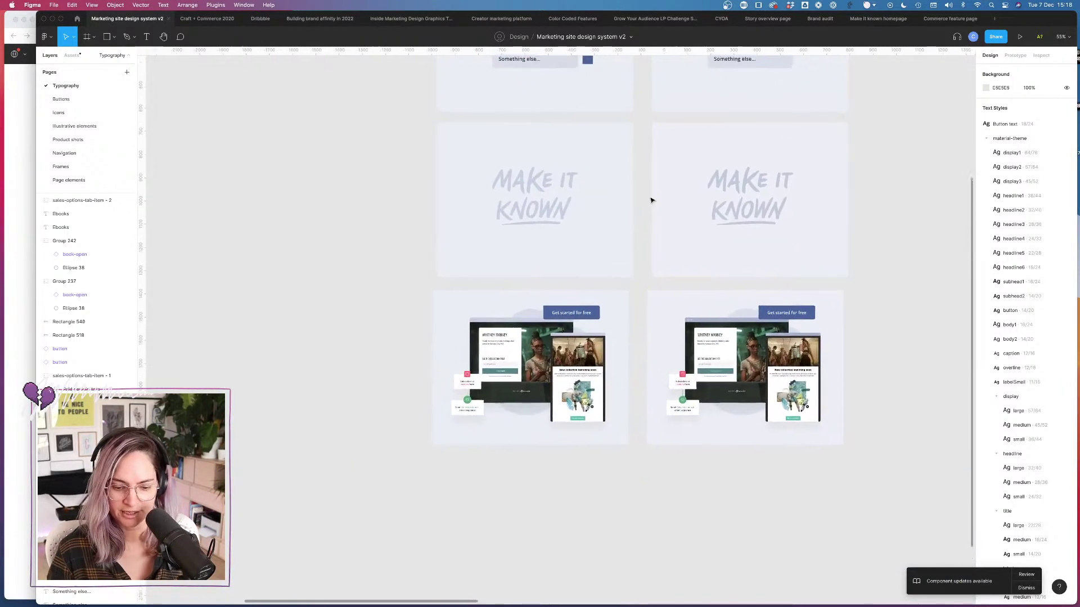
Step: Duplicate the green Ebooks and Paid newsletters tab card to the head of the red mockup column
scroll(650, 200, "down", 3)
scroll(651, 200, "right", 3)
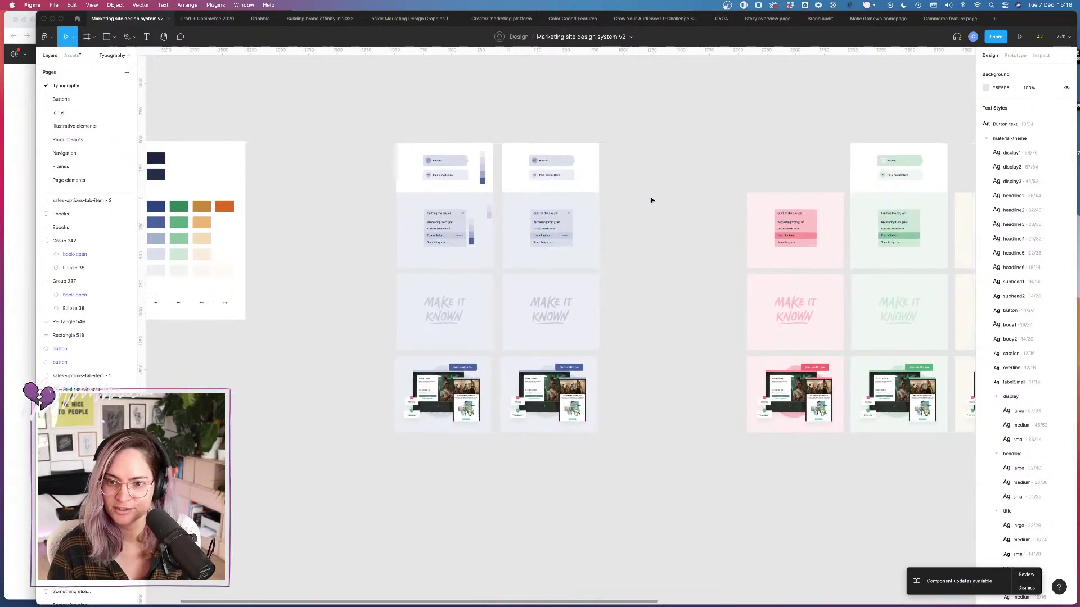
left_click_drag(892, 128, 829, 180)
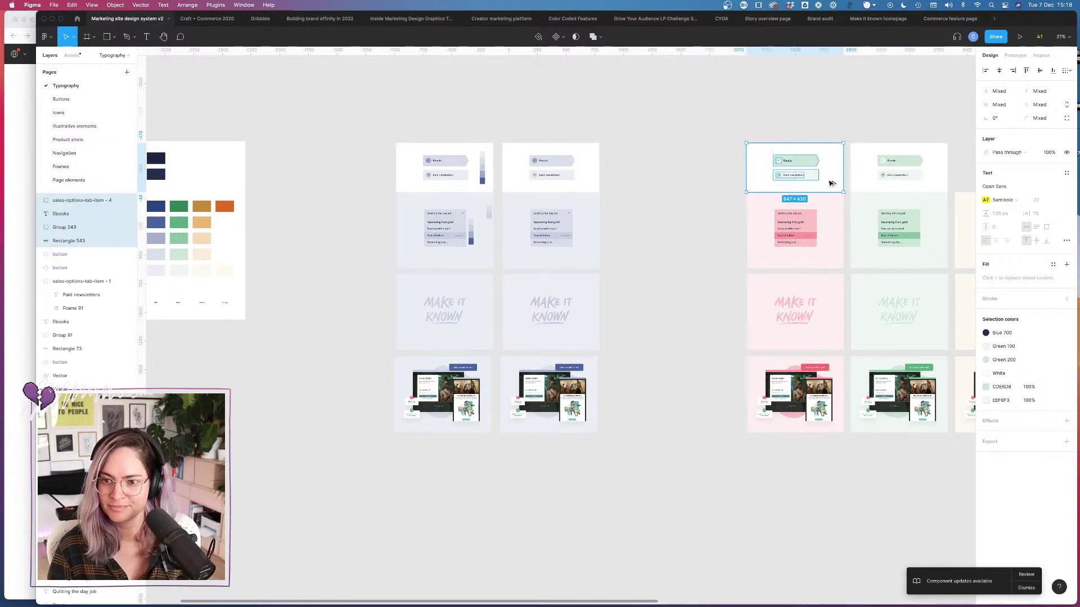
Step: Move the green mockup column beside the blue pair and the red column farther right, leaving room for a second green column
left_click_drag(853, 126, 687, 398)
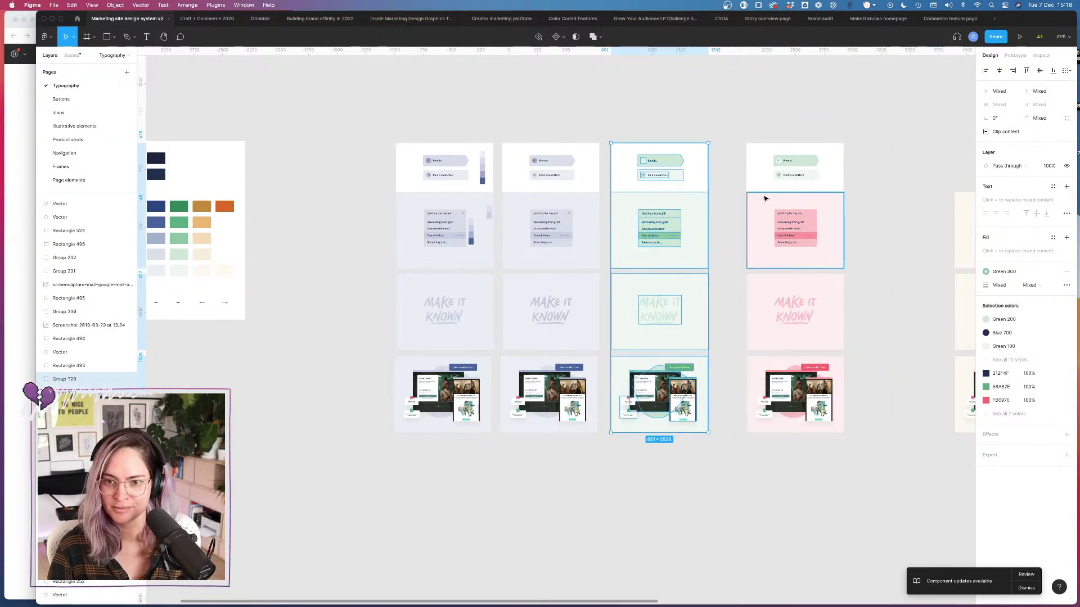
left_click_drag(731, 133, 892, 371)
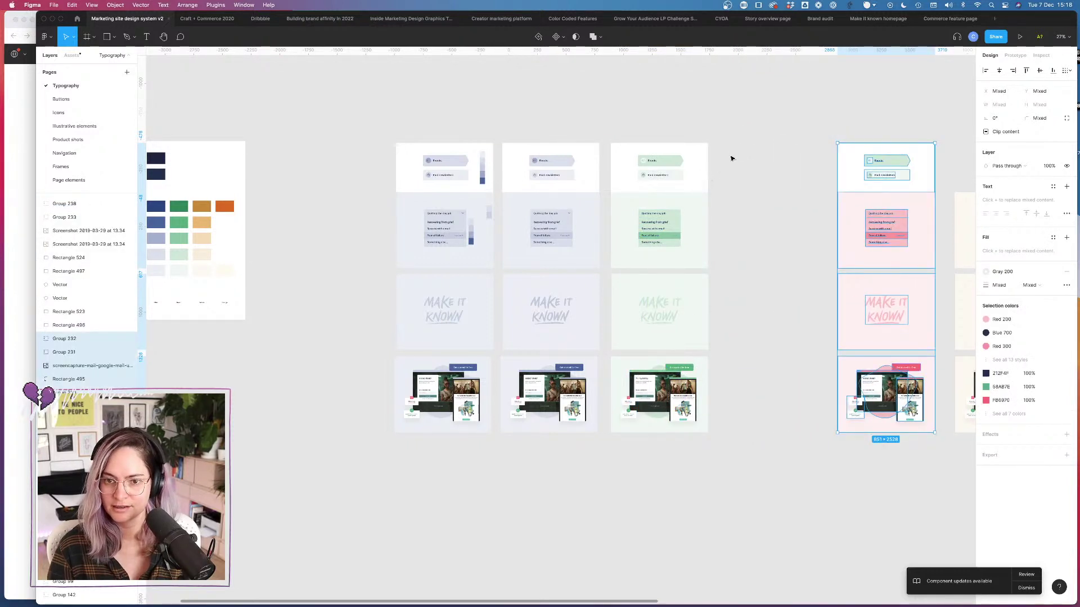
left_click_drag(732, 146, 618, 427)
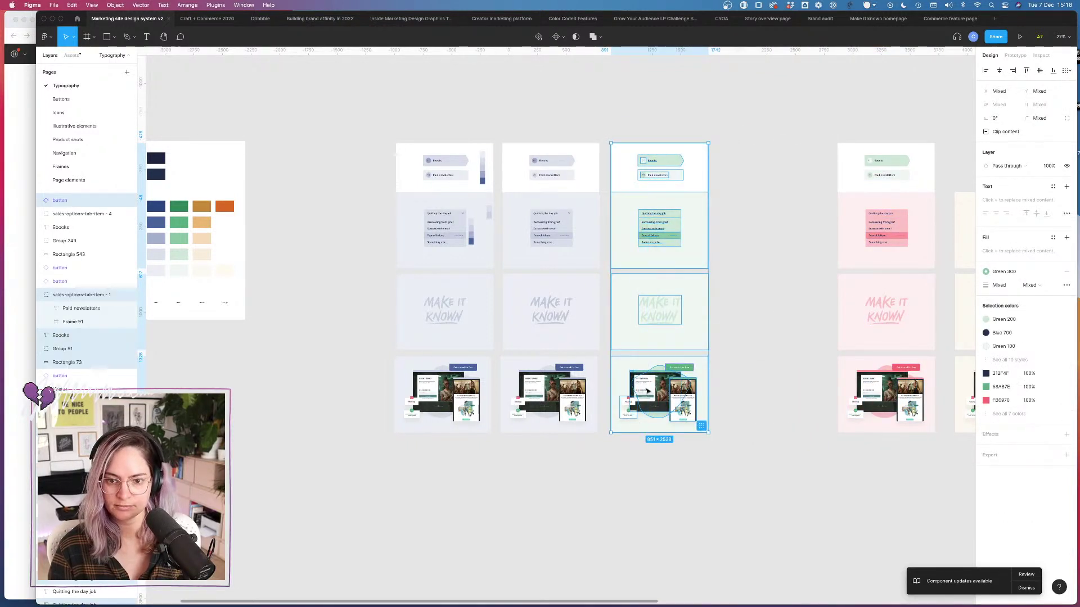
left_click_drag(646, 390, 743, 390)
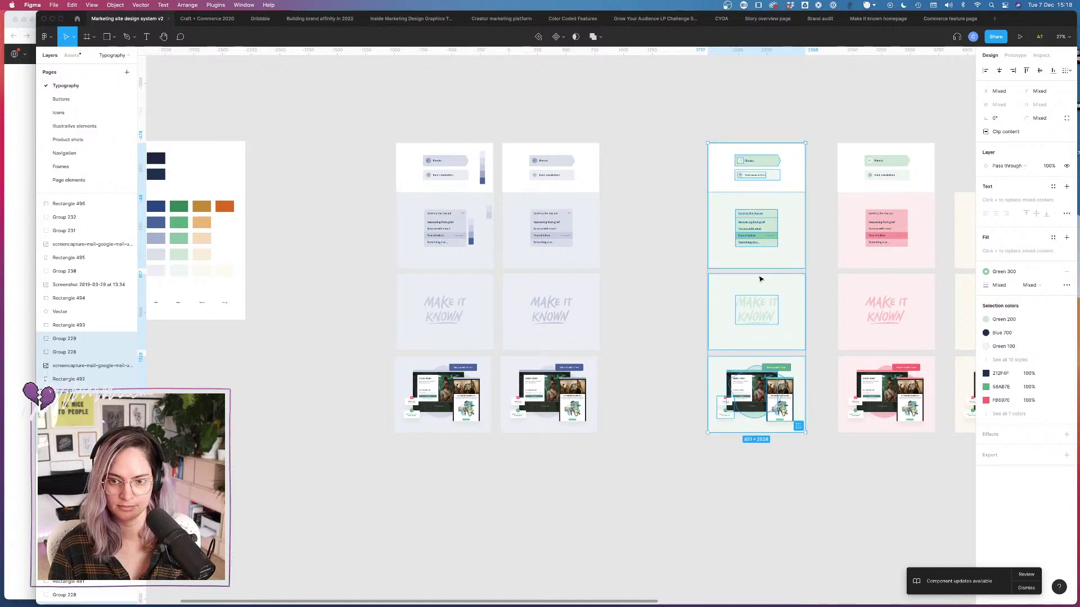
Step: Add the text label CURRENT COLORS above the right-hand blue mockup column
left_click(243, 80)
key("t")
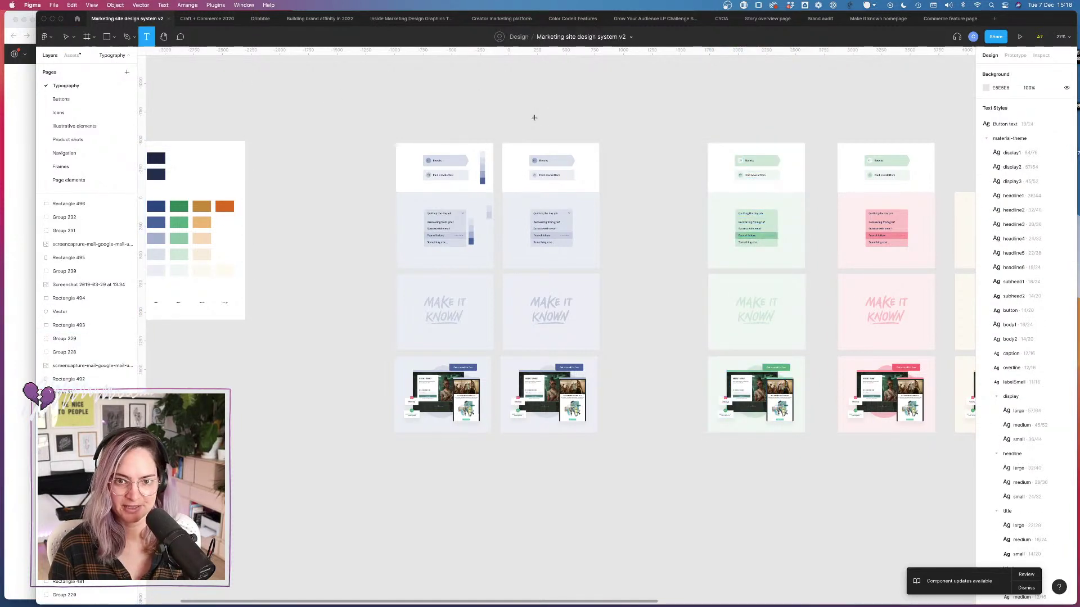
left_click(534, 117)
type("CURRENT C")
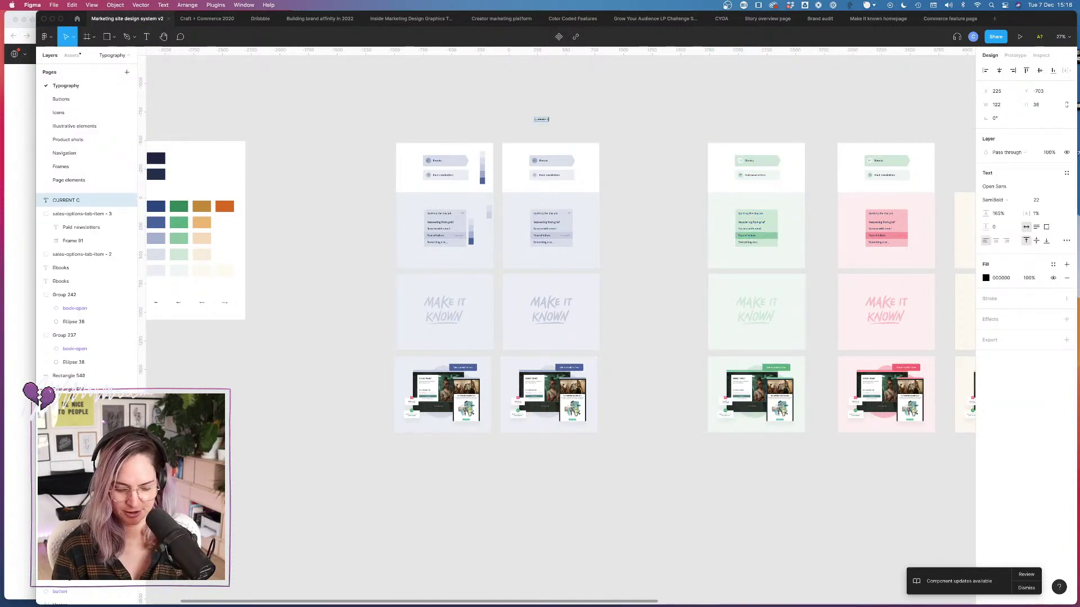
type("OLORS")
key("Escape")
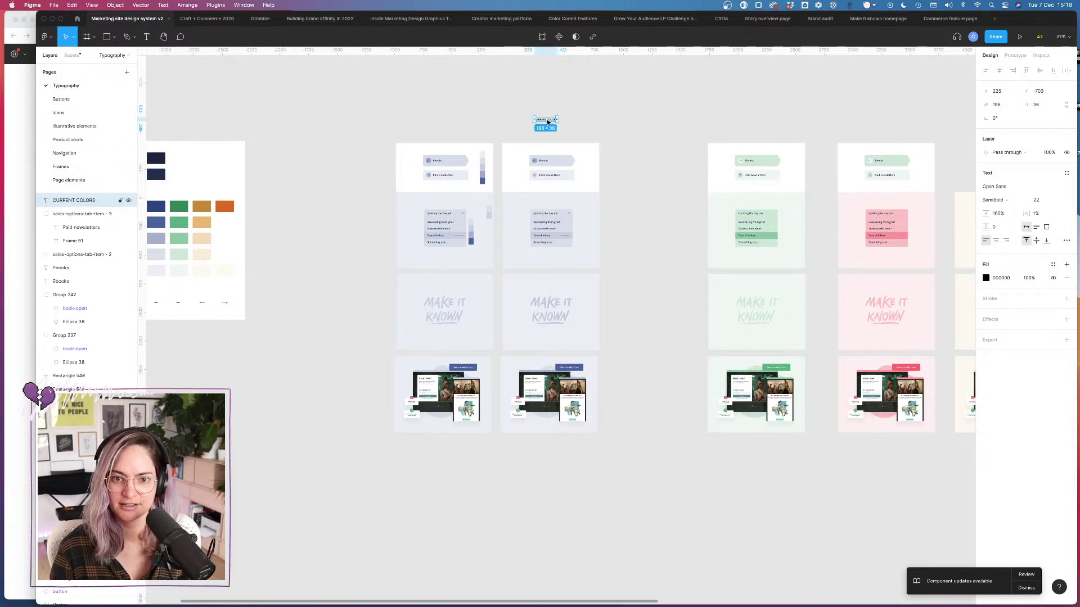
Step: Duplicate the CURRENT COLORS label above the left-hand blue column and change its text to TWEAKS
left_click_drag(548, 121, 451, 121)
double_click(449, 119)
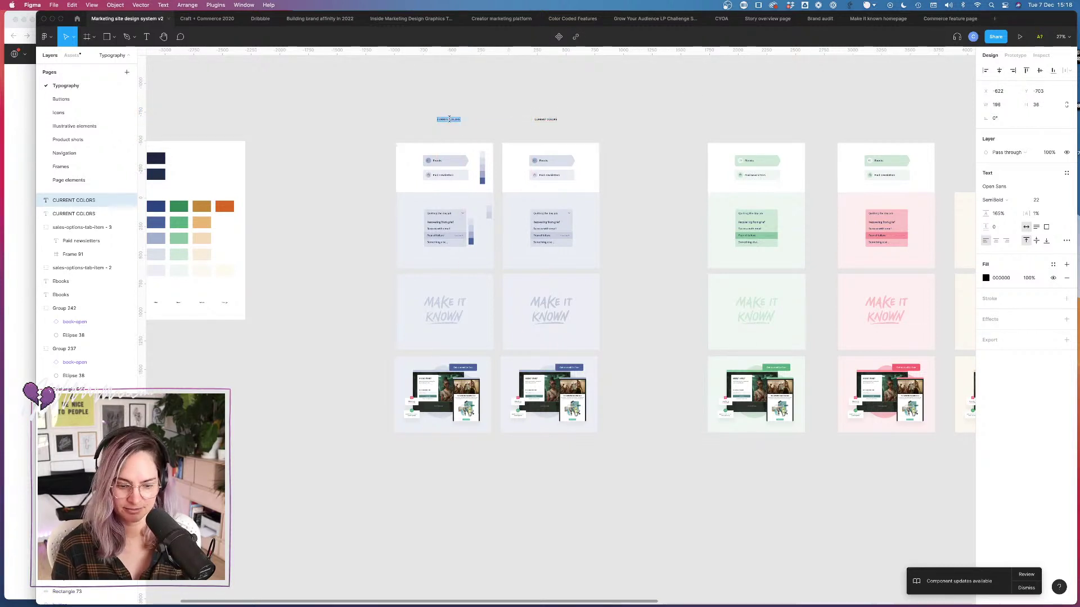
type("TWEAKS")
key("Escape")
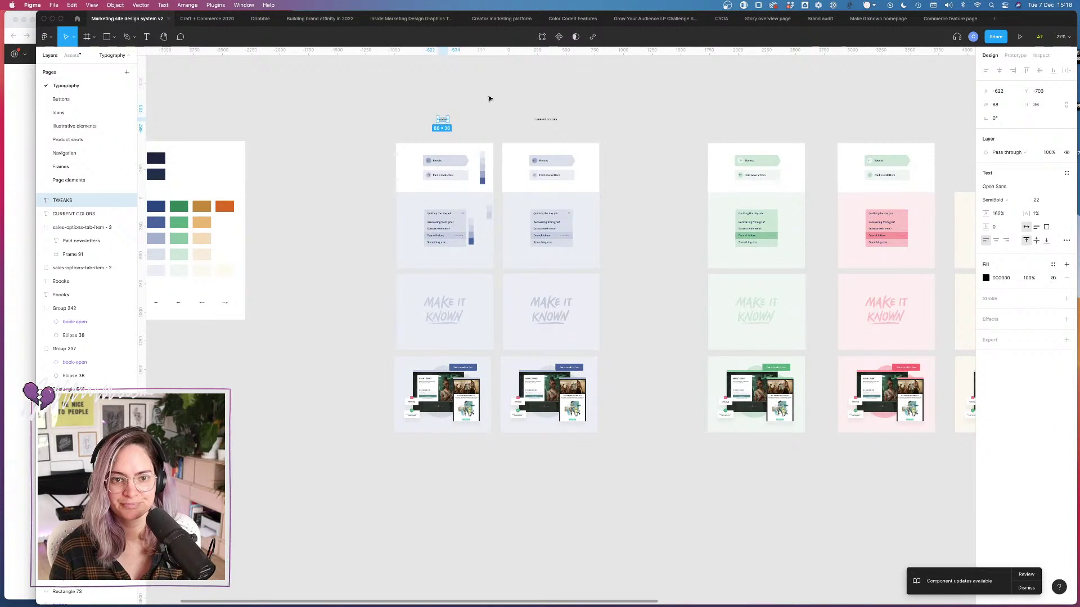
Step: Move the TWEAKS and CURRENT COLORS labels closer to the blue columns and duplicate the pair above the green mockup area
key("Escape")
left_click(445, 119)
left_click(549, 120, "shift")
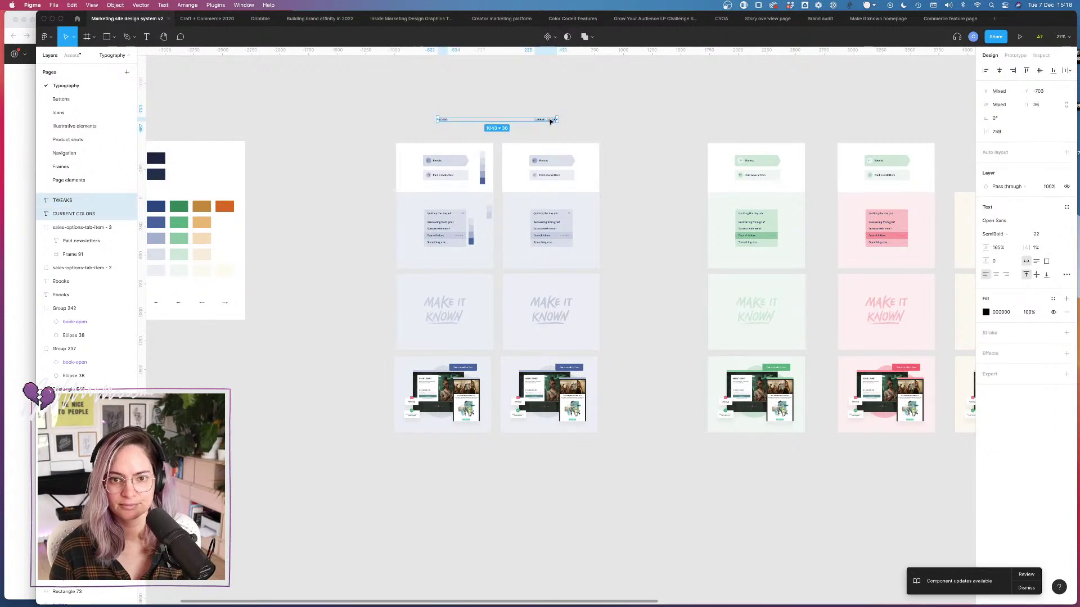
left_click_drag(548, 121, 705, 436)
Step: Duplicate the whole green mockup column to its left, beneath the second TWEAKS label
left_click(823, 139)
left_click_drag(815, 436, 701, 158)
left_click_drag(793, 231, 693, 225)
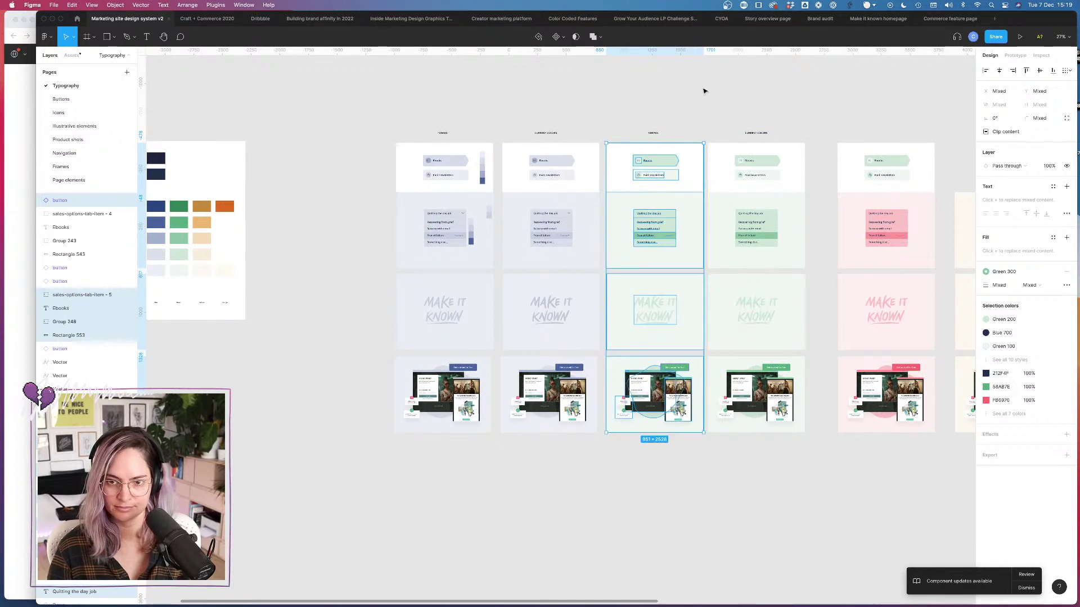
left_click(704, 100)
Step: Shift both blue mockup columns and their labels slightly left to widen the gap before the green pair
left_click_drag(379, 121, 584, 467)
left_click_drag(571, 383, 553, 383)
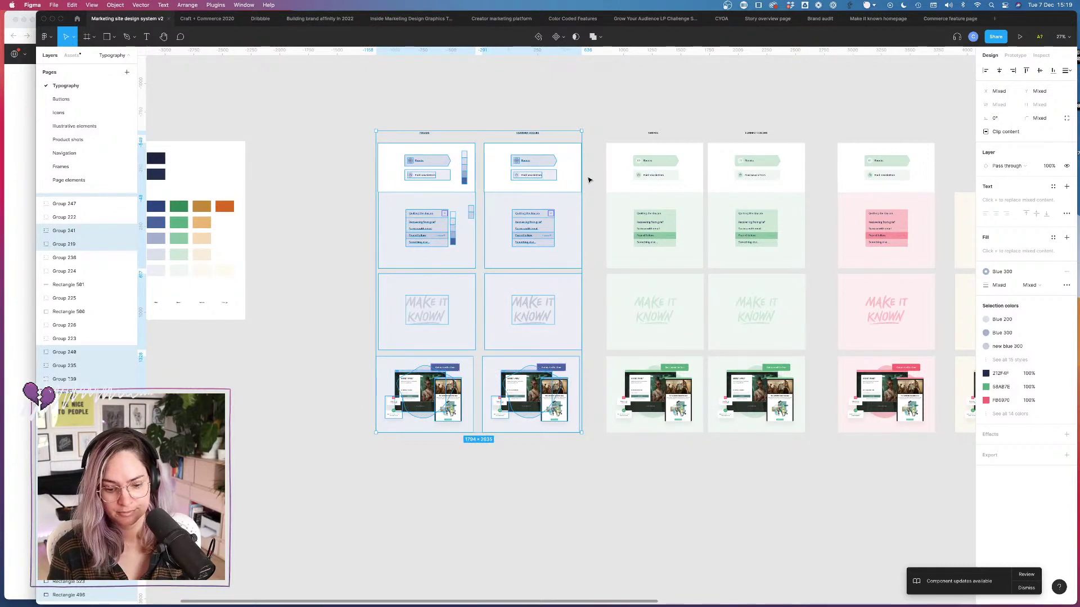
left_click(594, 133)
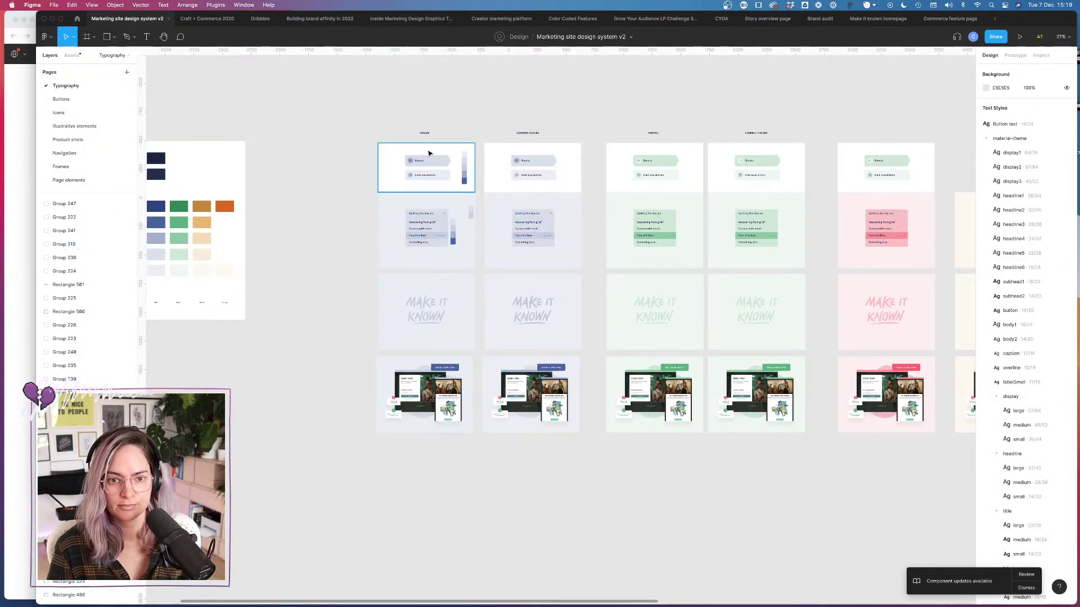
Step: Compare the Ebooks and Paid newsletters tab colors across the blue tweaks, current blue and green columns
scroll(428, 153, "up", 3)
scroll(725, 164, "up", 5)
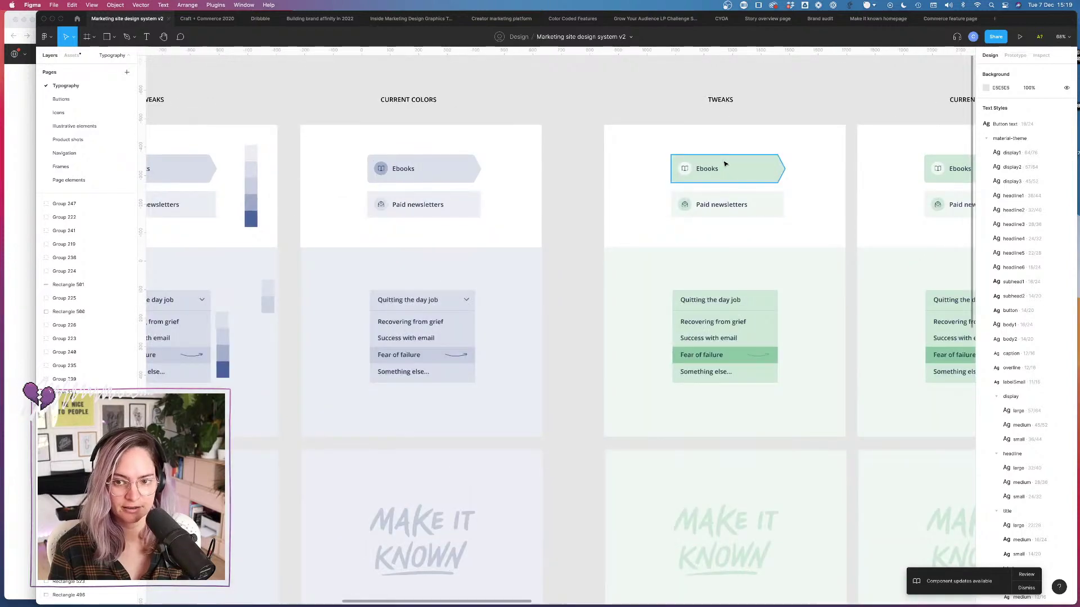
scroll(672, 198, "up", 6)
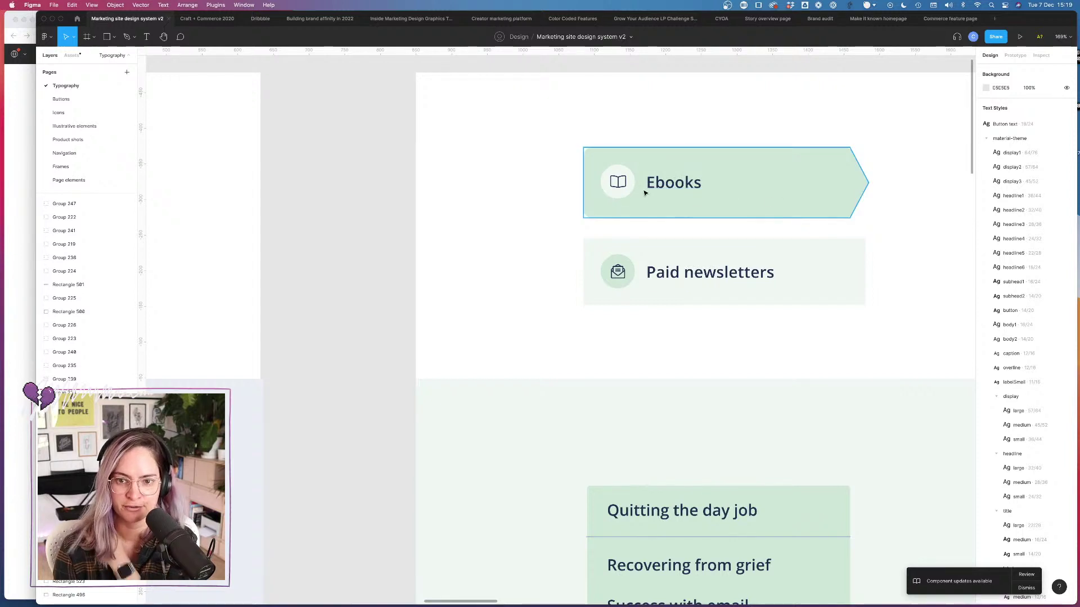
scroll(306, 267, "left", 15)
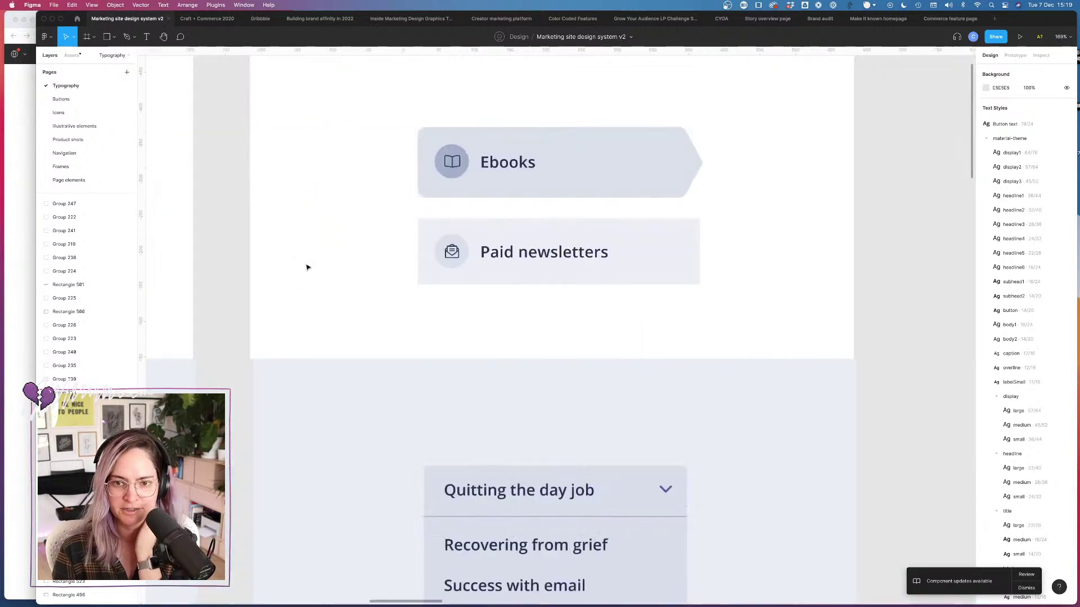
scroll(306, 267, "left", 10)
scroll(307, 267, "right", 5)
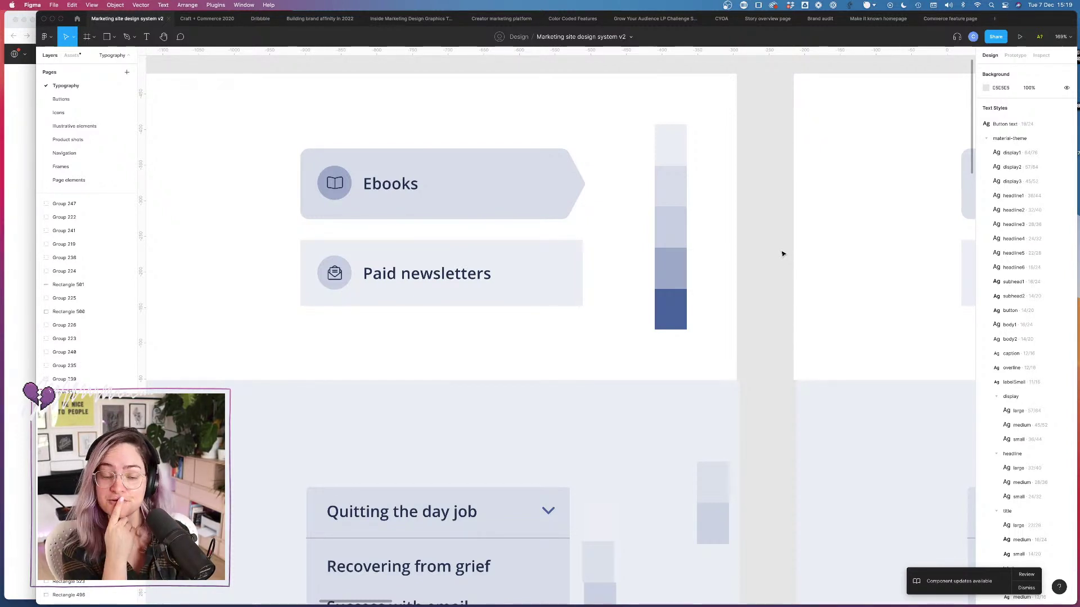
scroll(781, 253, "right", 15)
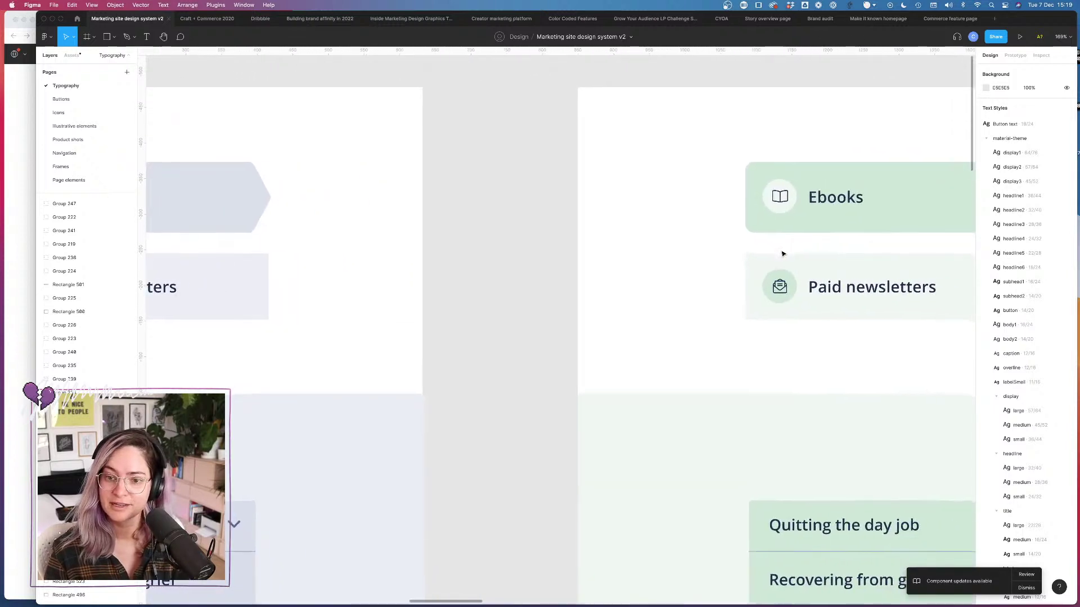
scroll(580, 261, "left", 10)
Step: Apply the new blue 400 style to the "Fear of failure" row in the TWEAKS blue dropdown
scroll(568, 261, "down", 4)
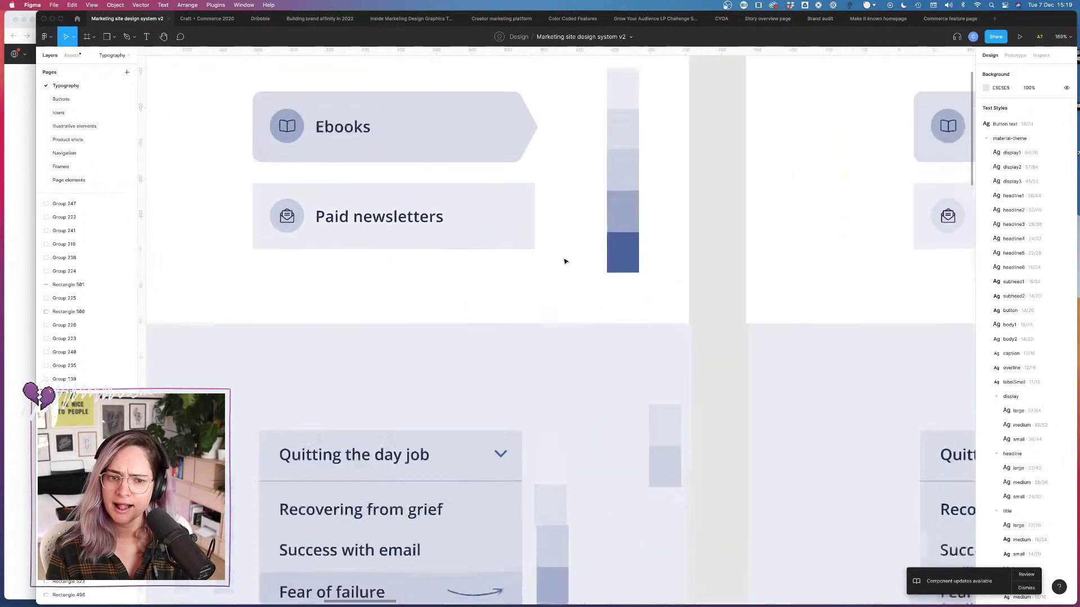
scroll(616, 304, "down", 2)
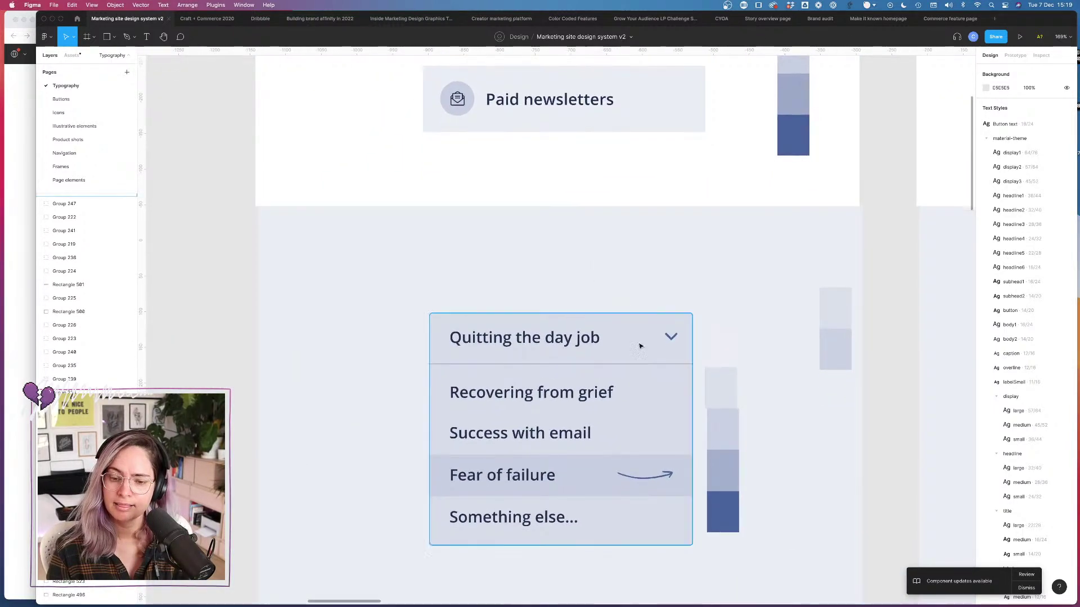
left_click(585, 483)
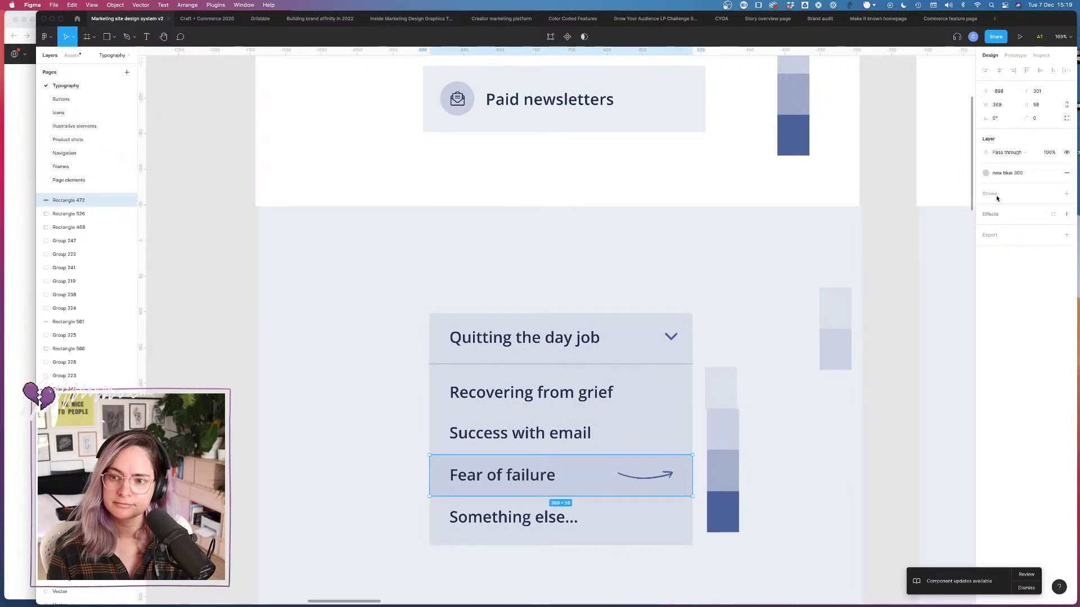
left_click(1011, 172)
left_click(1015, 269)
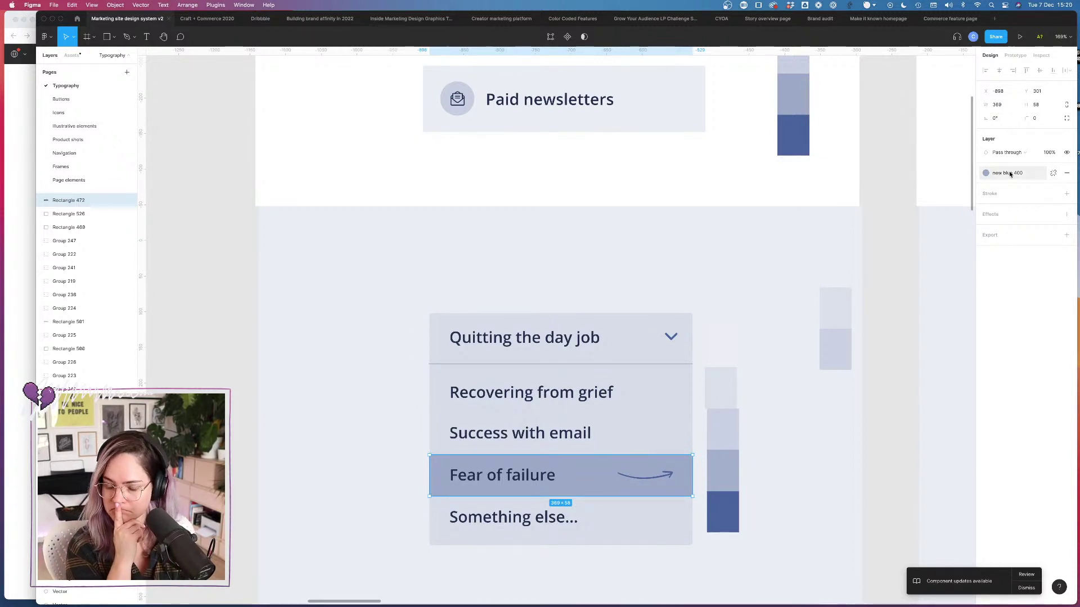
Step: Apply the Blue 300 style to the "Fear of failure" row in the CURRENT COLORS blue dropdown and compare it with the TWEAKS version
scroll(751, 281, "right", 10)
left_click(781, 450)
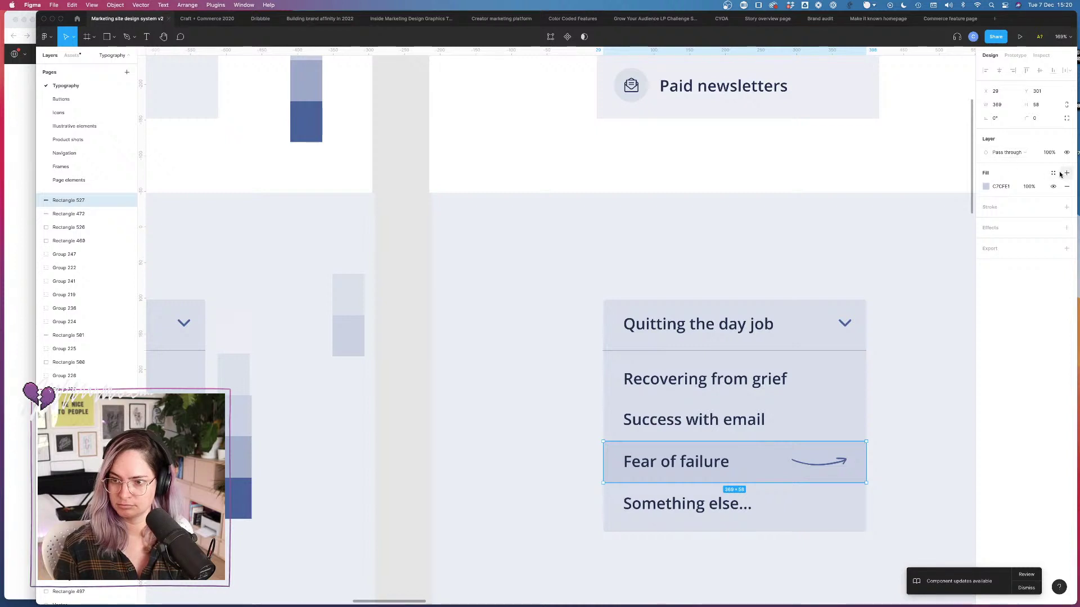
left_click(1053, 172)
scroll(1012, 270, "down", 3)
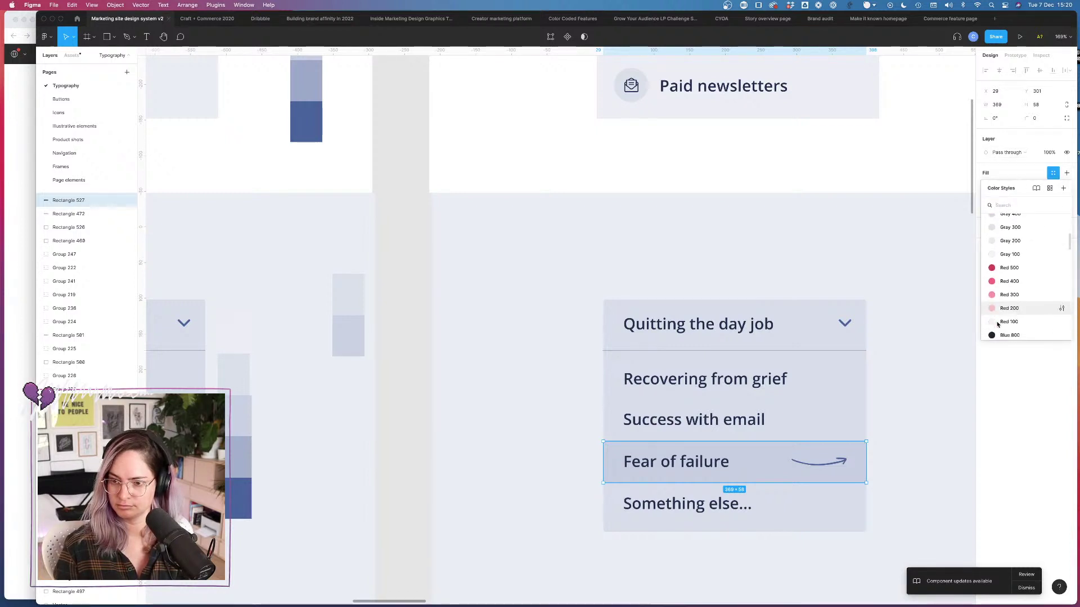
scroll(1004, 281, "down", 5)
left_click(1011, 257)
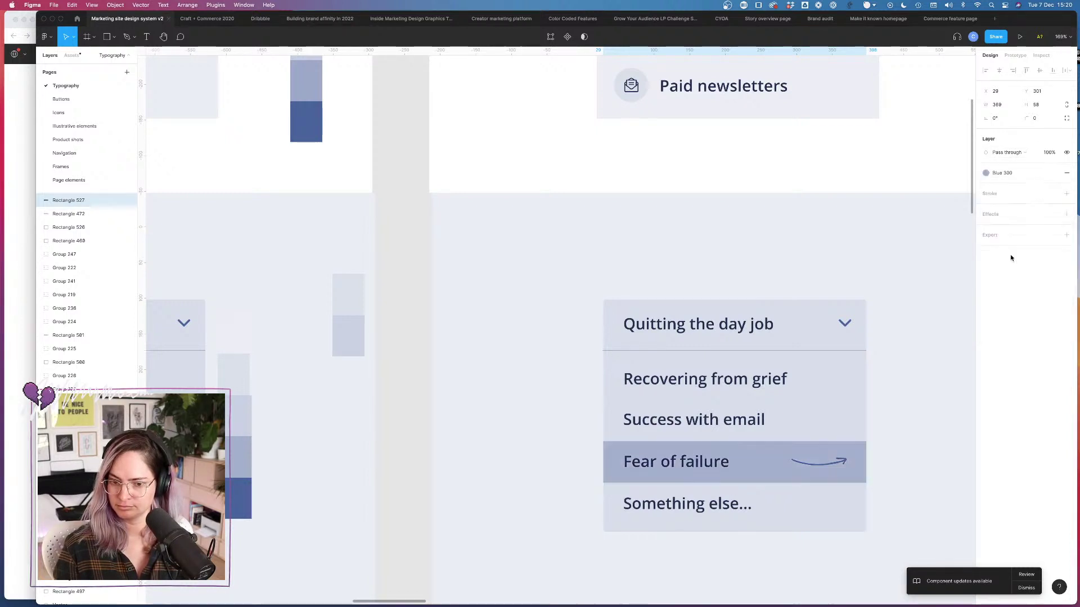
scroll(683, 381, "down", 2)
left_click(543, 374)
scroll(542, 374, "left", 5)
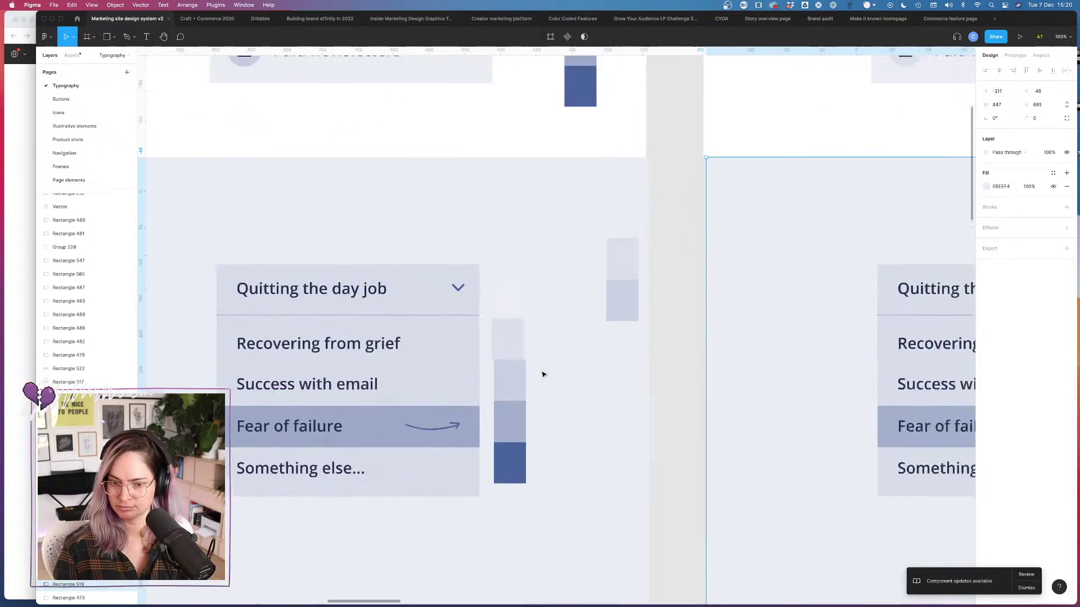
Step: Select the current-colors "Fear of failure" text with its row background, open the A11y - Color Contrast Checker plugin, and close it
scroll(542, 373, "right", 8)
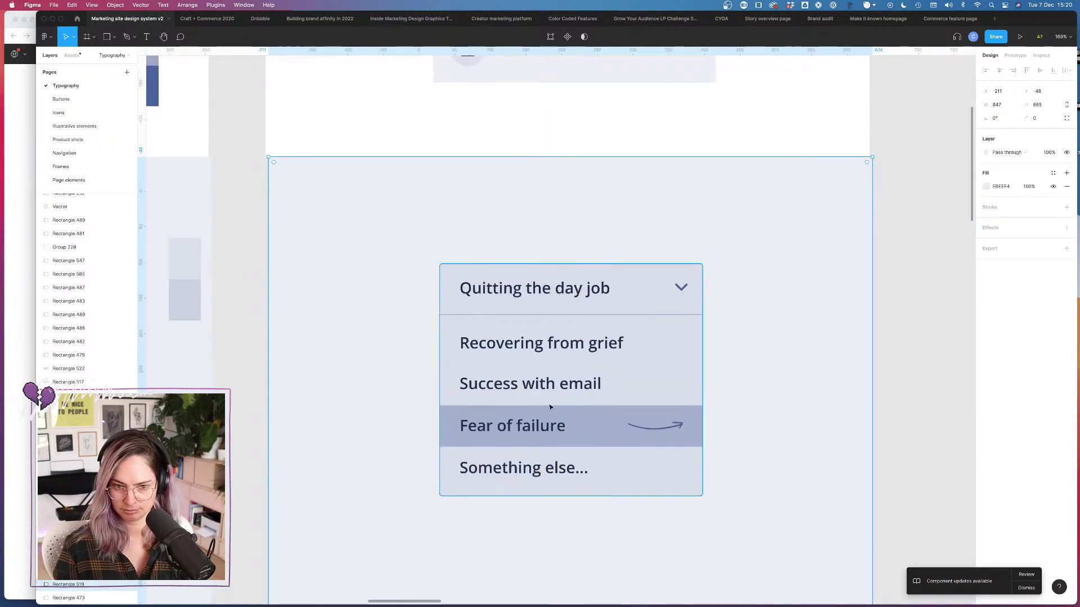
left_click(600, 415)
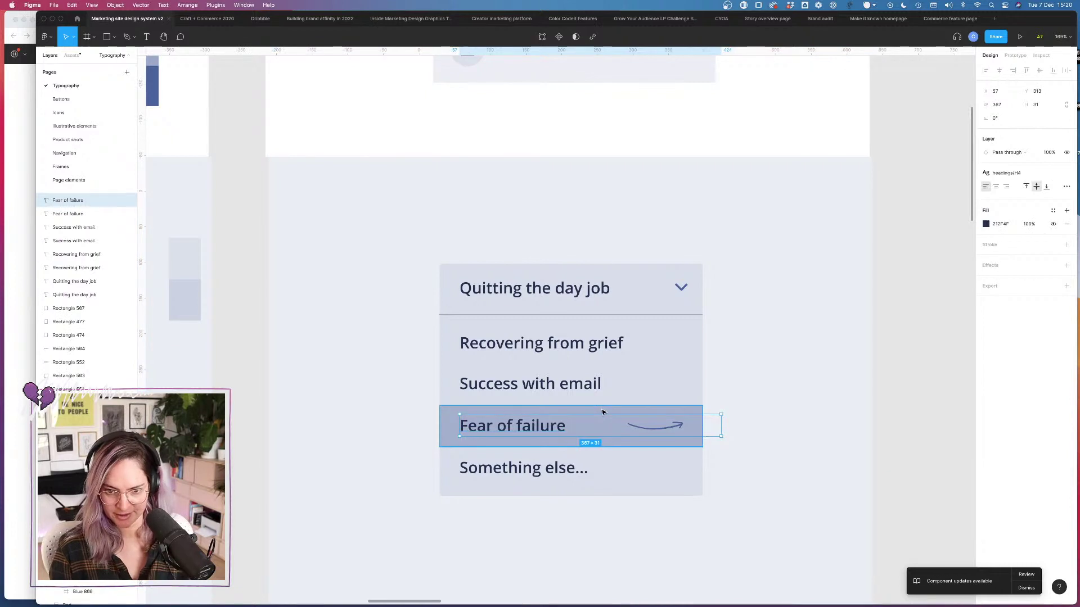
key("super+a")
left_click(45, 37)
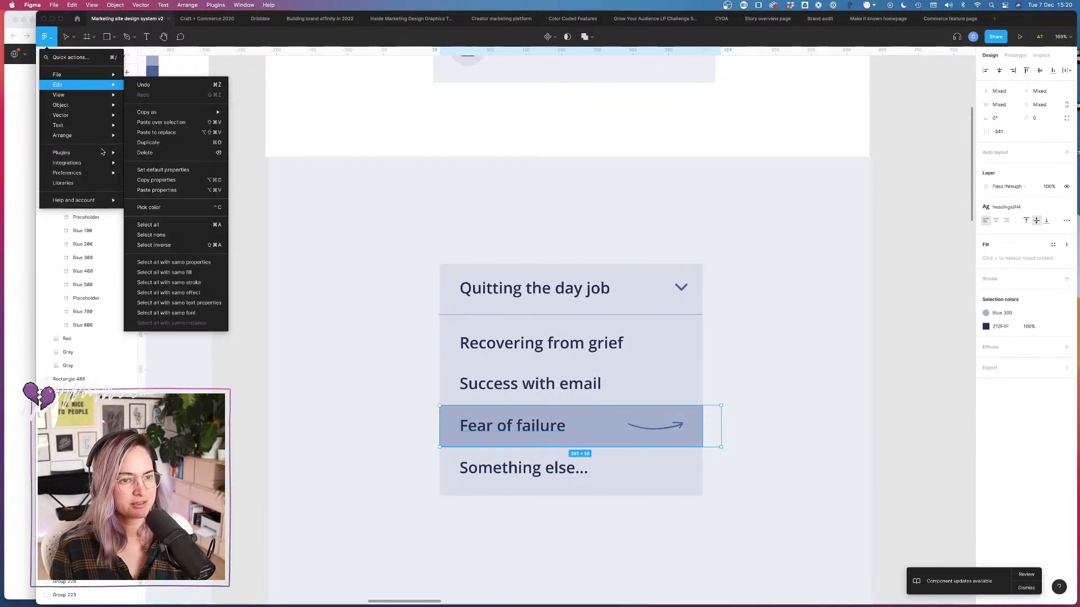
mouse_move(90, 152)
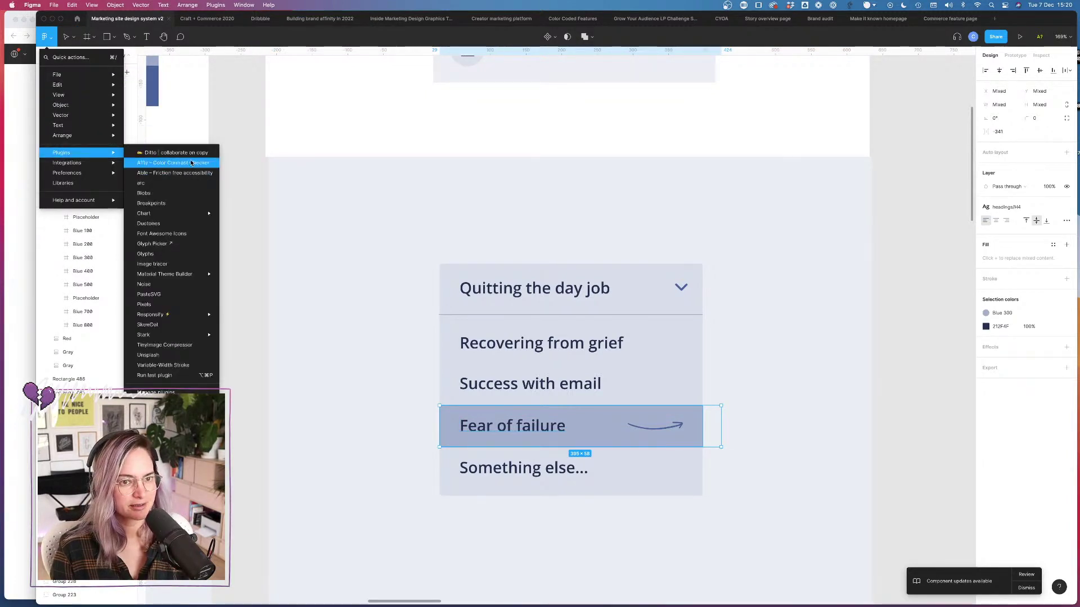
left_click(168, 163)
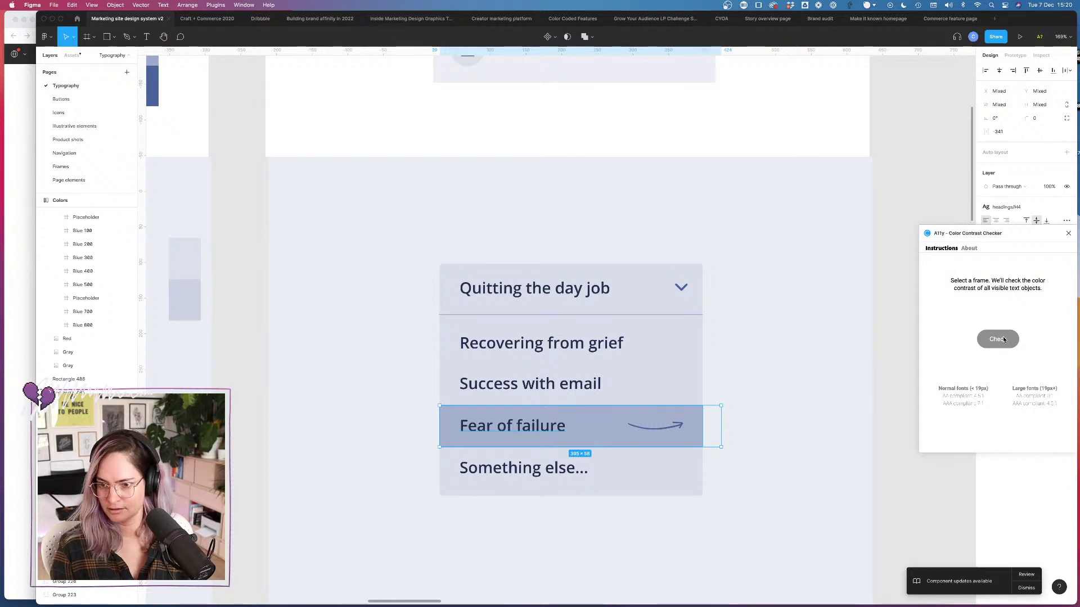
left_click(1068, 233)
Step: Open the Able – Friction free accessibility plugin for the selected "Fear of failure" text and row background
left_click(44, 36)
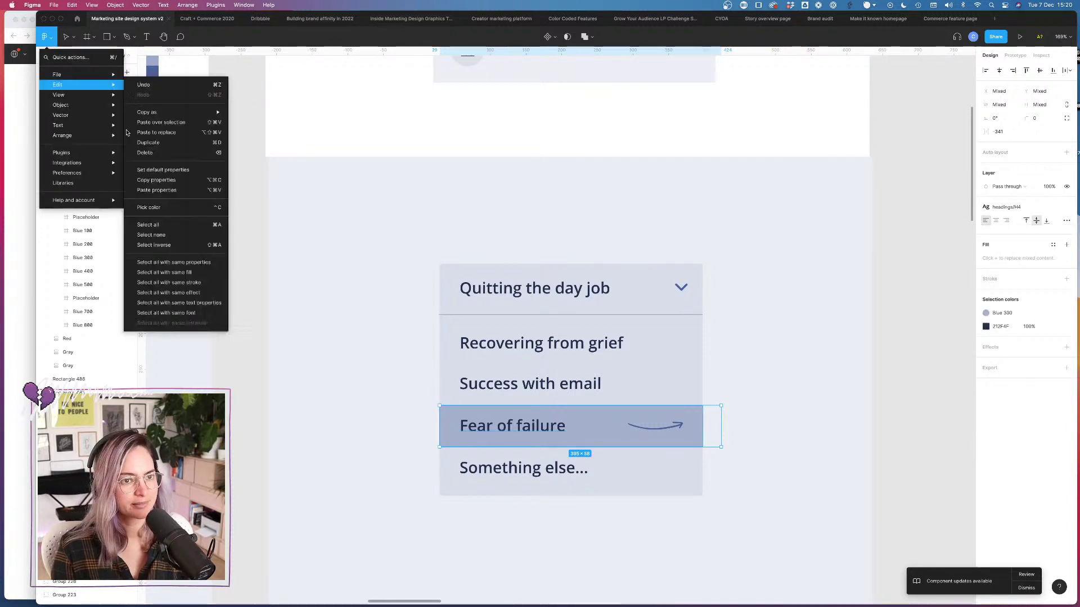
mouse_move(99, 112)
mouse_move(85, 152)
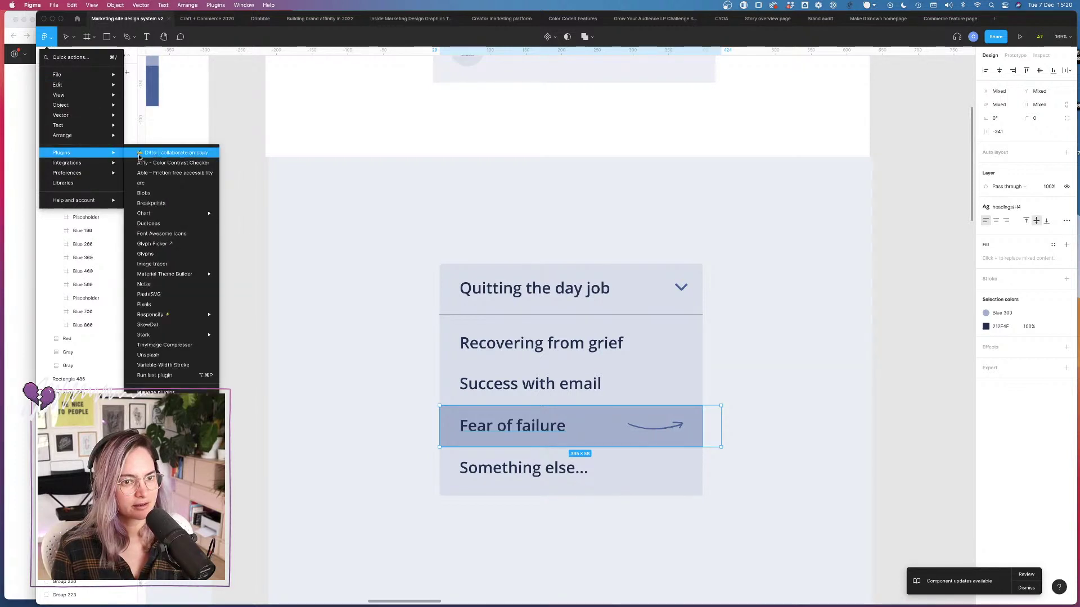
left_click(174, 163)
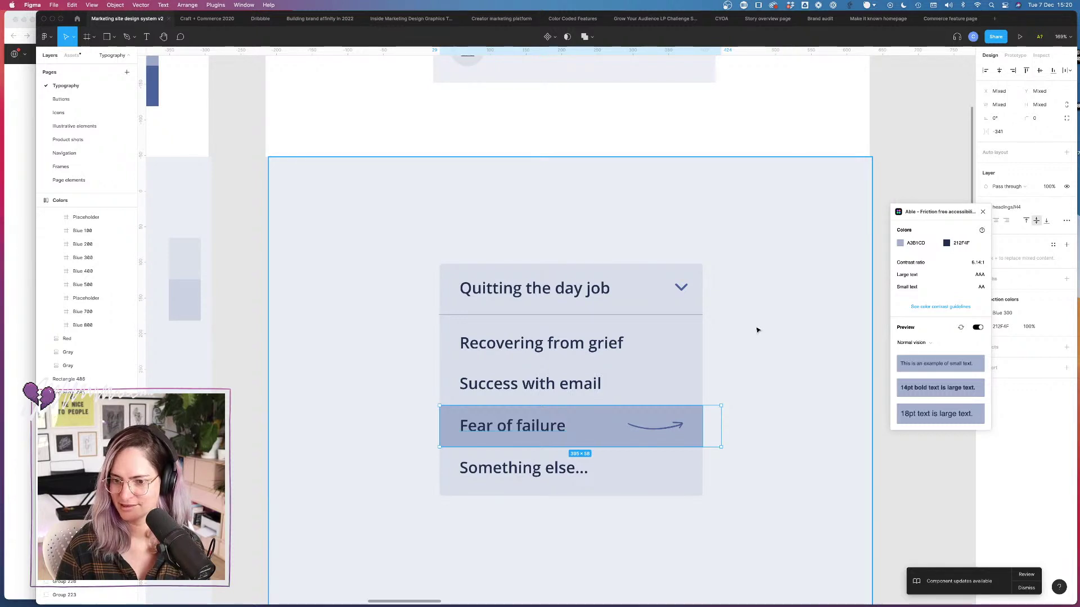
Step: Preview the text contrast under Weak red, Low color, No color, Weak blue, No blue and Weak green vision, return to Normal vision, and deselect the row
left_click(912, 342)
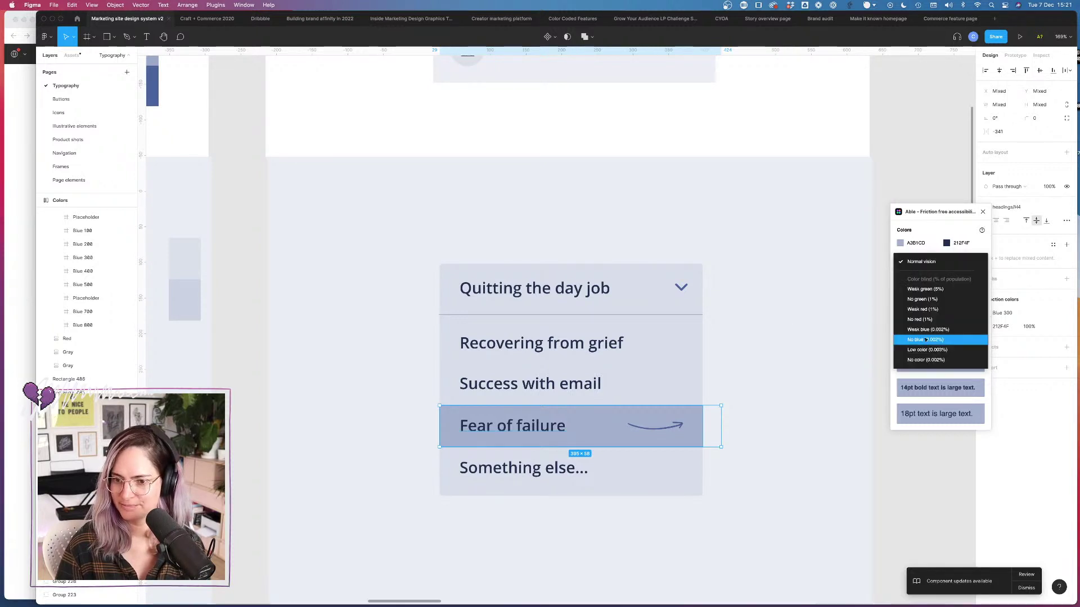
left_click(925, 310)
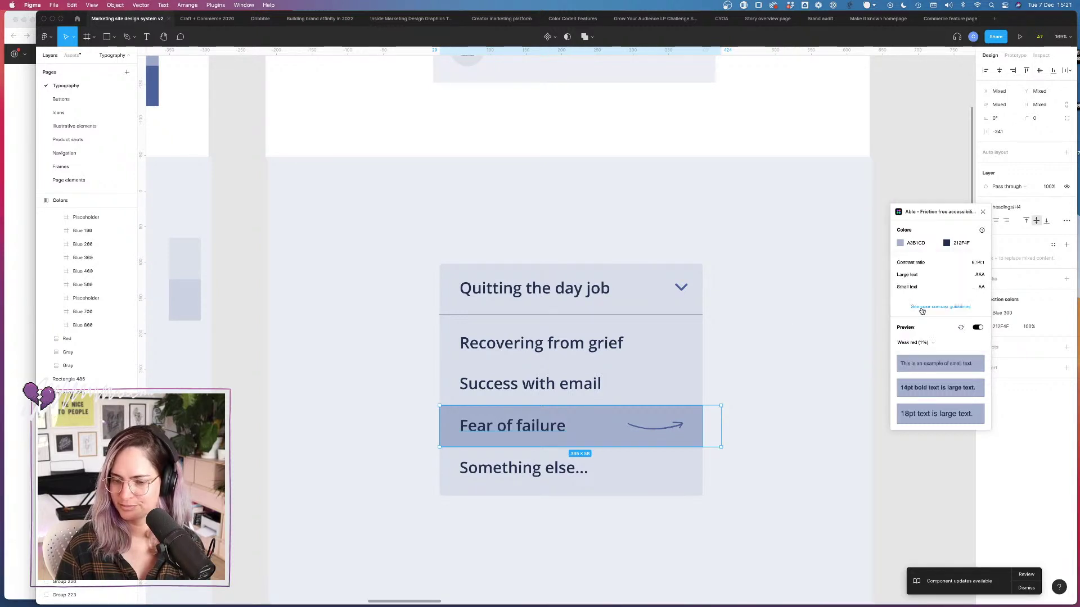
left_click(926, 343)
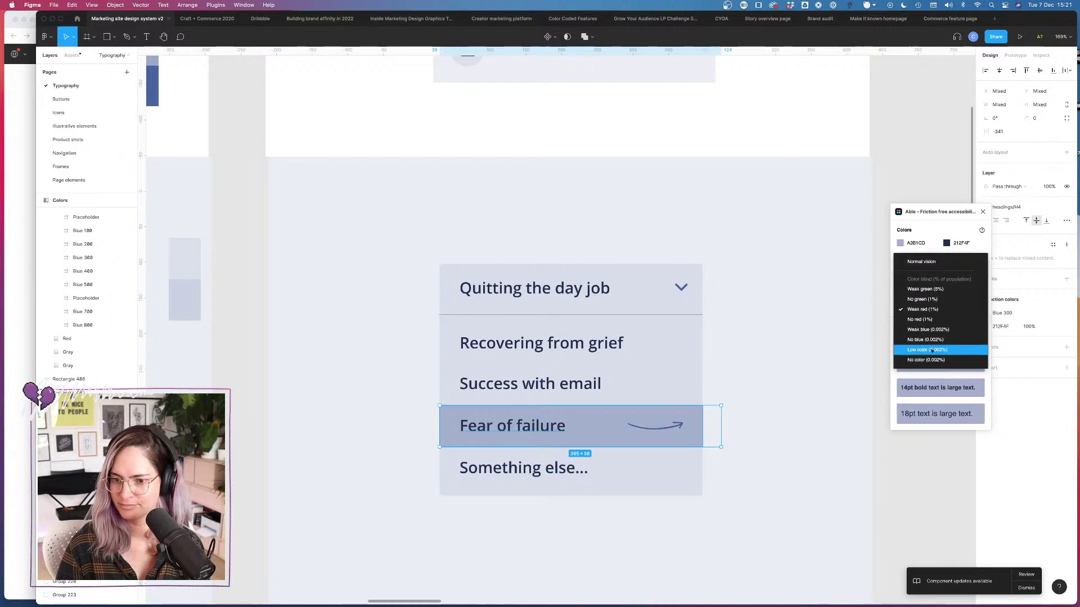
left_click(932, 350)
left_click(931, 344)
left_click(933, 359)
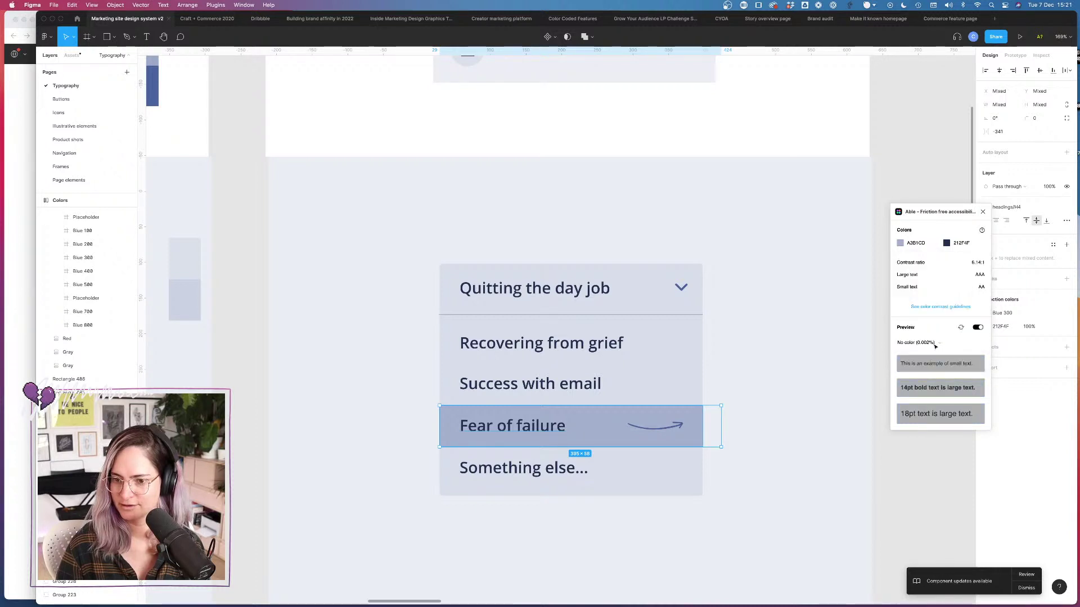
left_click(922, 344)
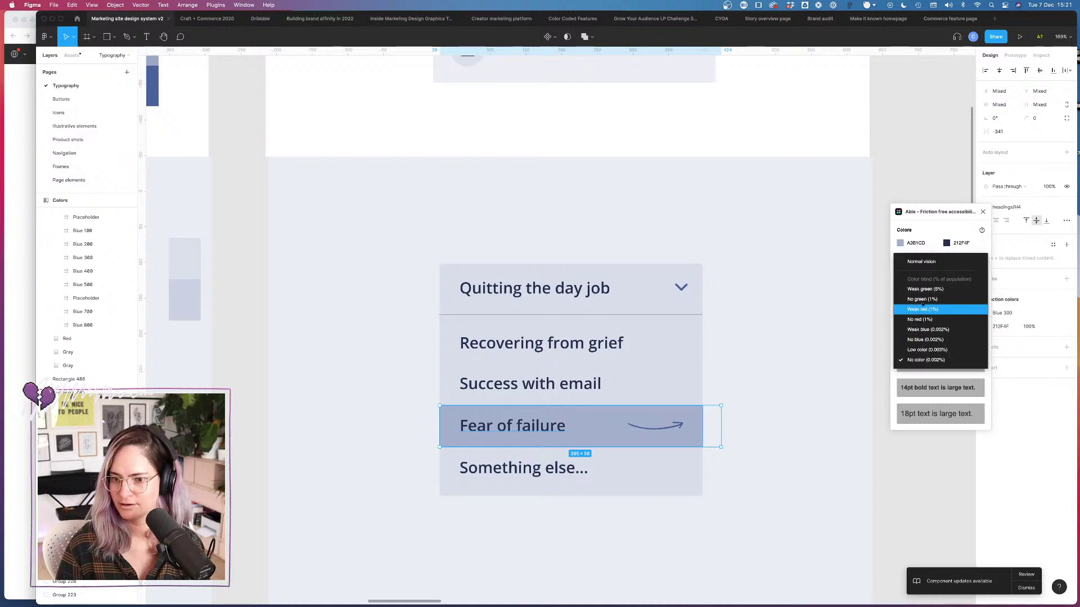
left_click(933, 330)
left_click(922, 344)
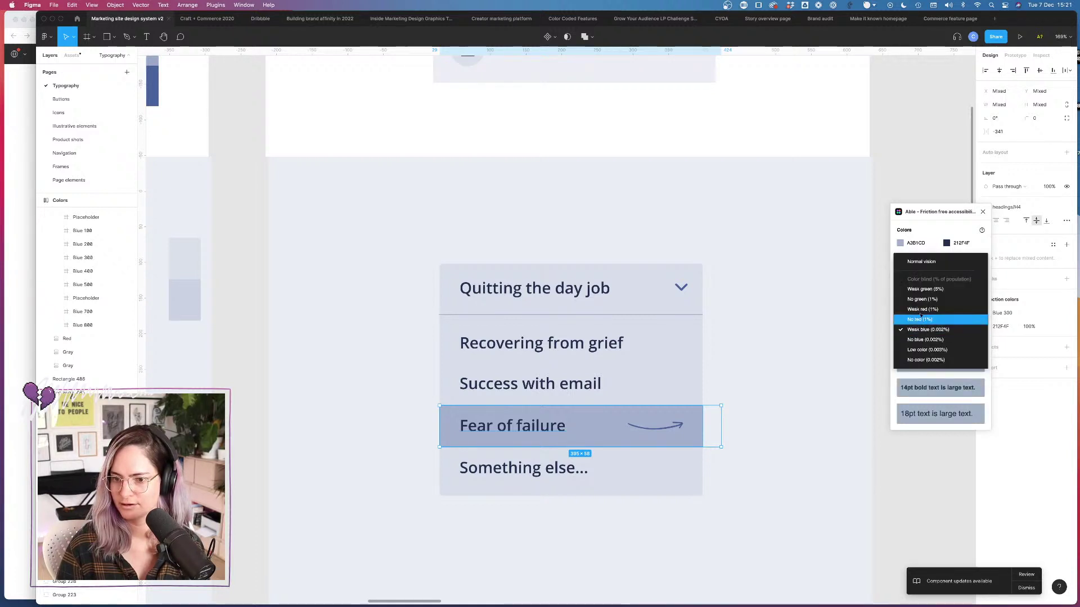
left_click(916, 341)
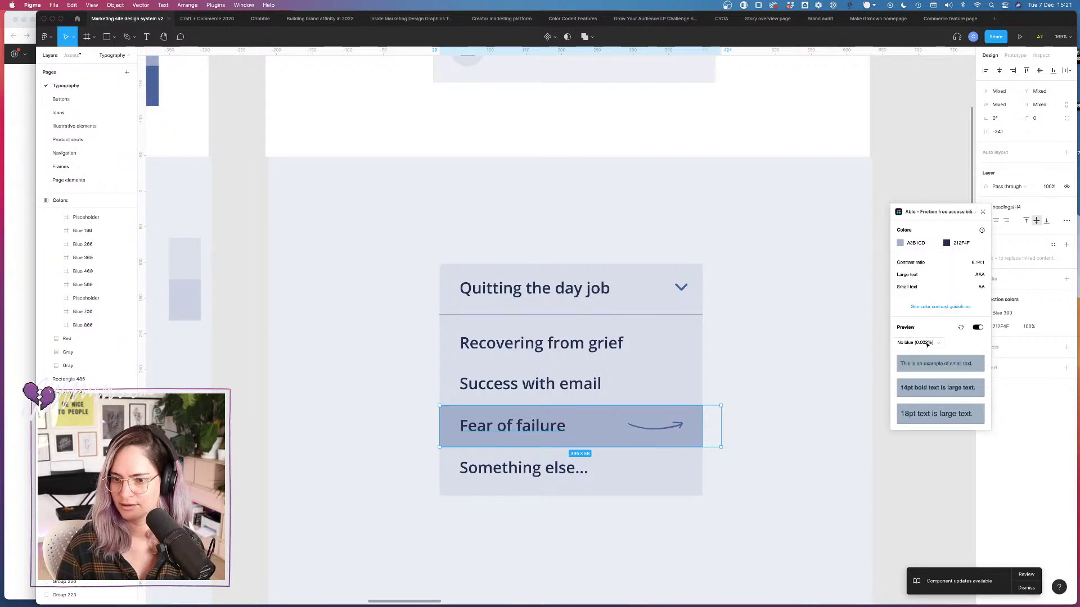
left_click(927, 344)
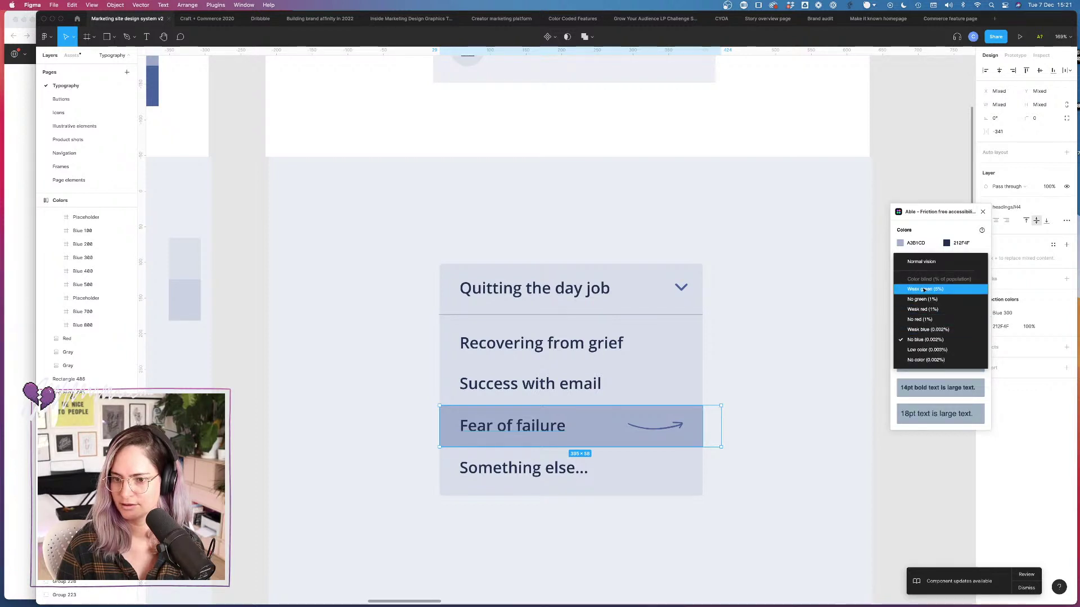
left_click(923, 289)
left_click(921, 344)
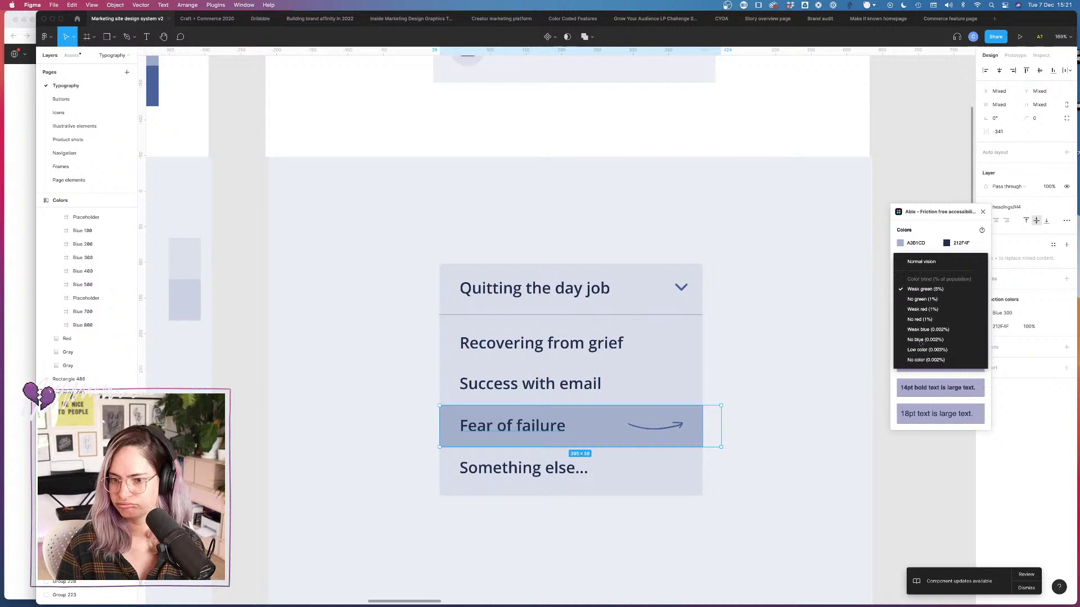
left_click(911, 262)
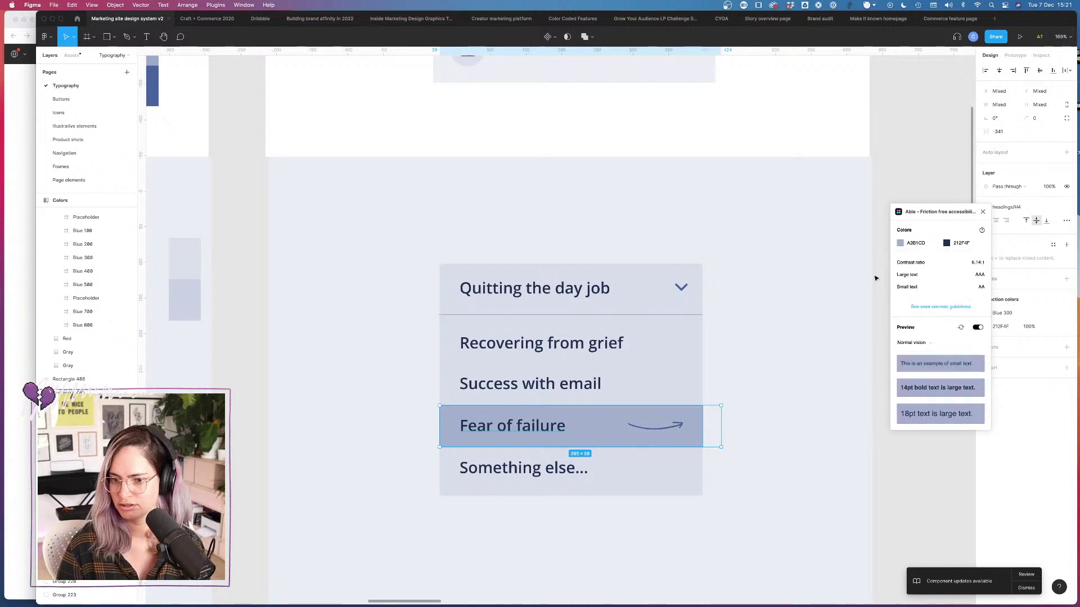
left_click(824, 328)
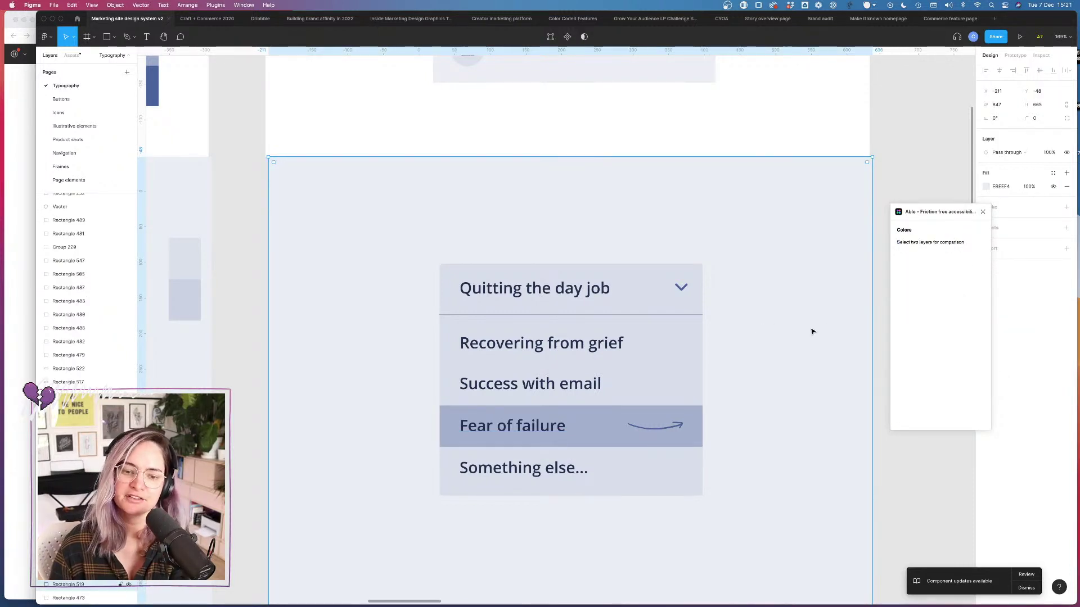
Step: Apply the new blue 300 style to the "Fear of failure" row background in the TWEAKS blue dropdown
scroll(726, 346, "down", 3)
scroll(725, 347, "left", 5)
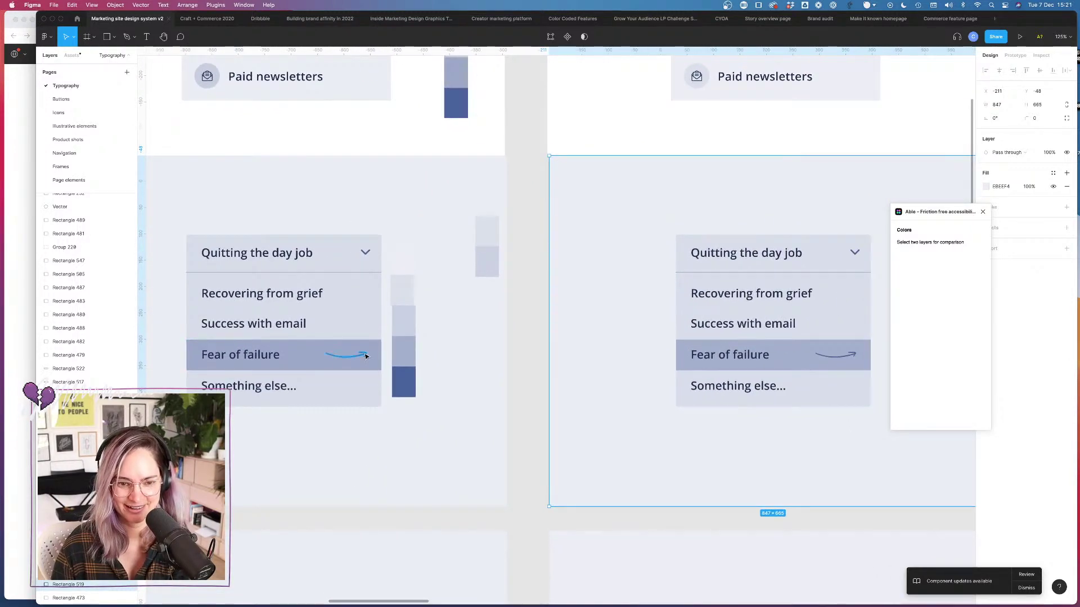
left_click(360, 355)
left_click(1009, 173)
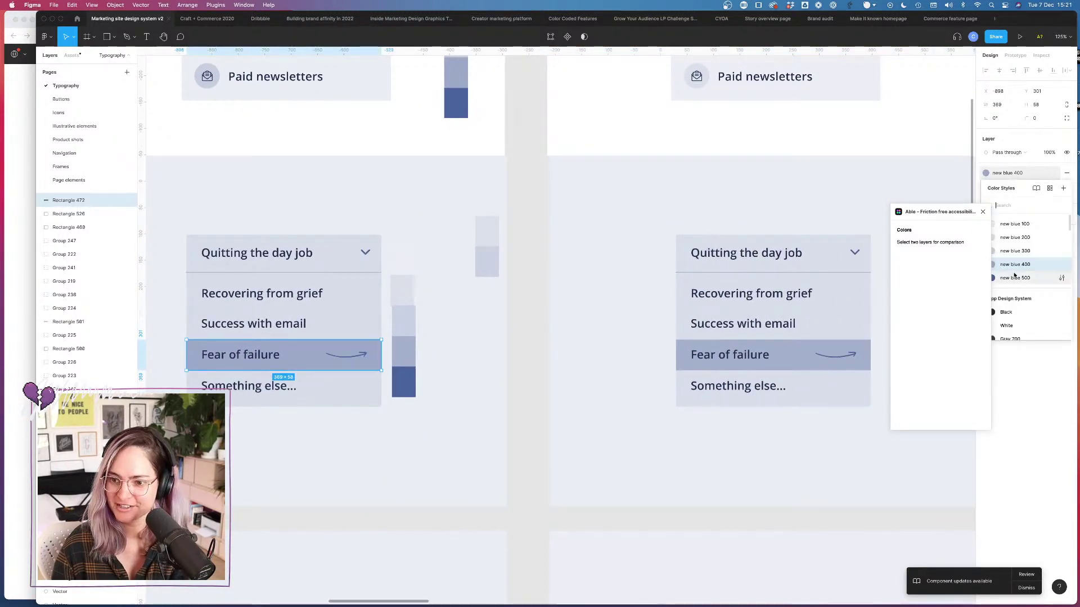
left_click(1015, 251)
left_click(540, 358)
scroll(520, 357, "left", 5)
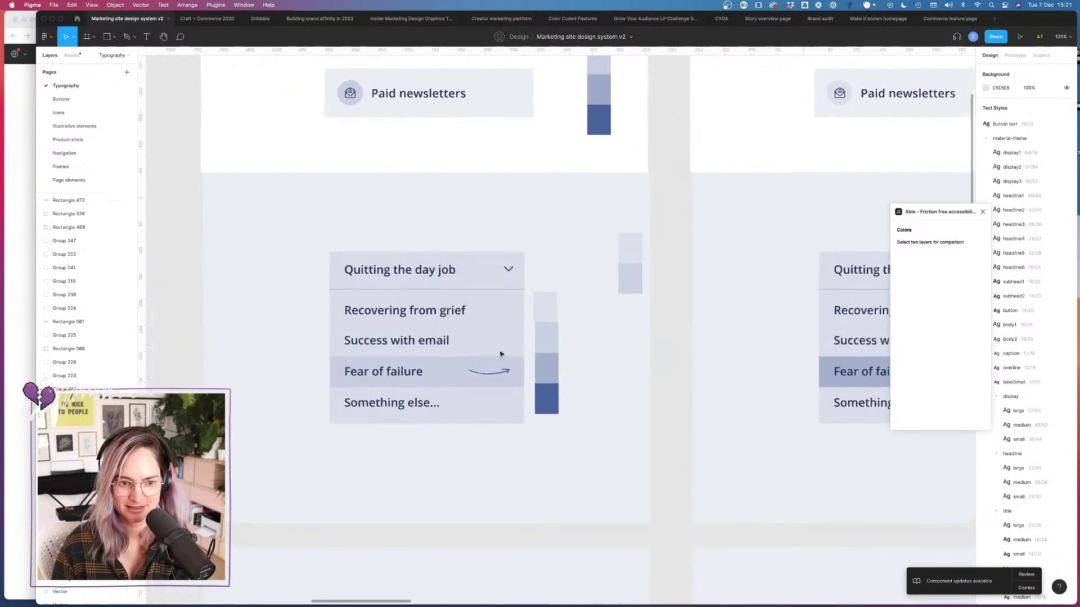
scroll(500, 354, "left", 3)
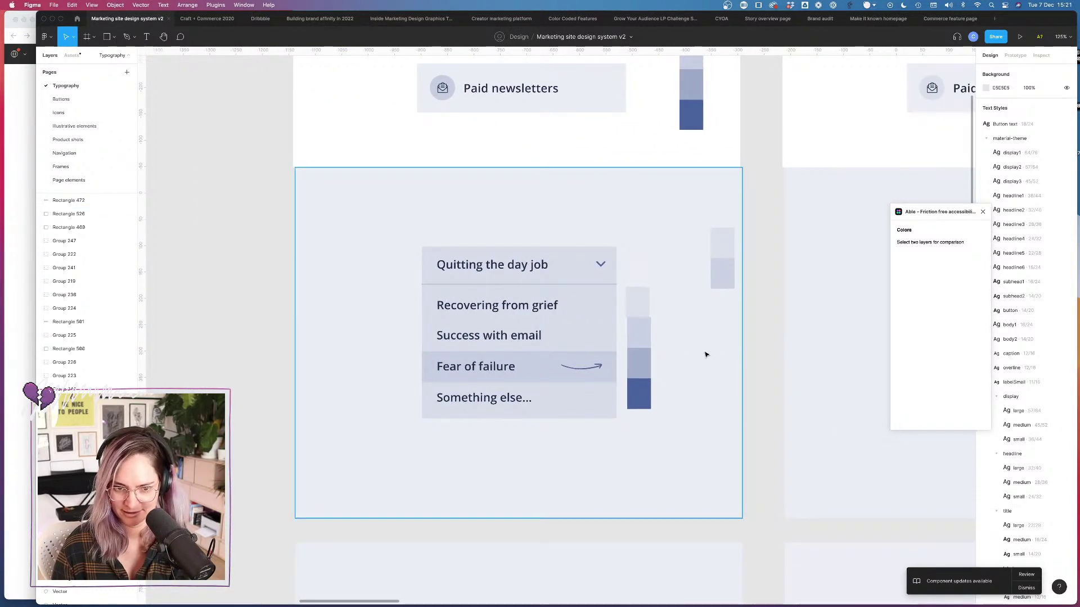
Step: Duplicate the TWEAKS "Fear of failure" row background onto the "Success with email" row and apply the new blue 400 style to the copy
left_click(571, 360)
left_click_drag(531, 366, 530, 334)
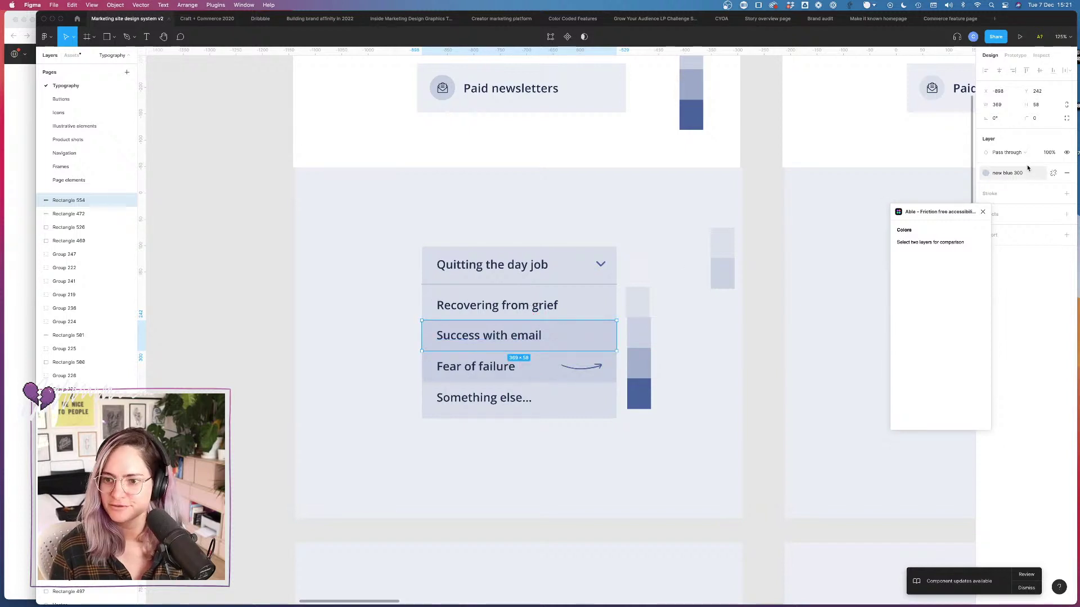
left_click(1030, 174)
left_click(1012, 264)
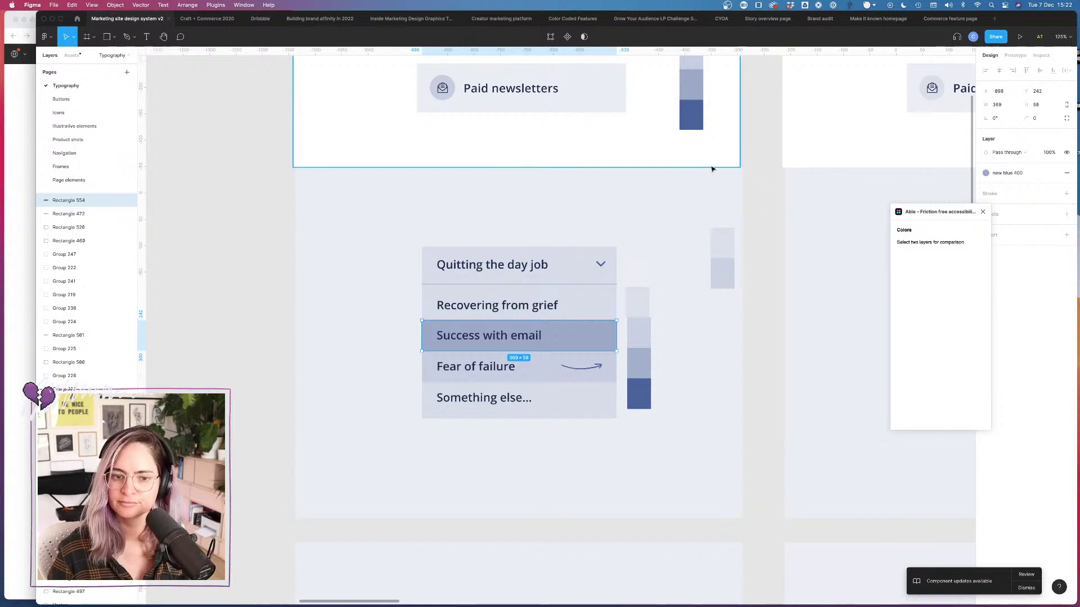
left_click(773, 254)
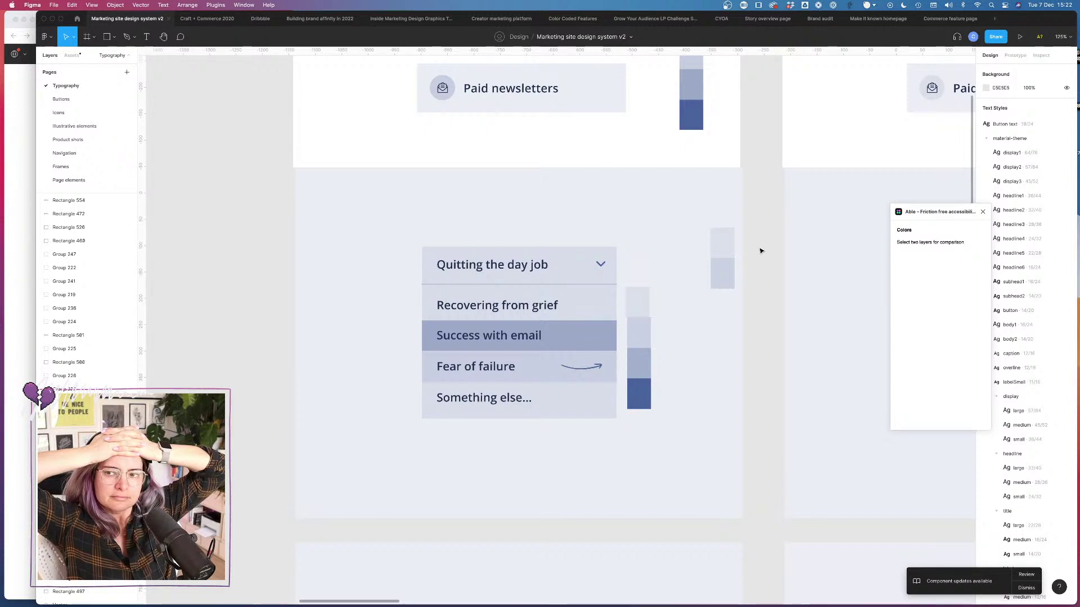
Step: Check the color style of the TWEAKS MAKE IT KNOWN lettering, moving the Able plugin window clear of the design properties
scroll(761, 250, "down", 5)
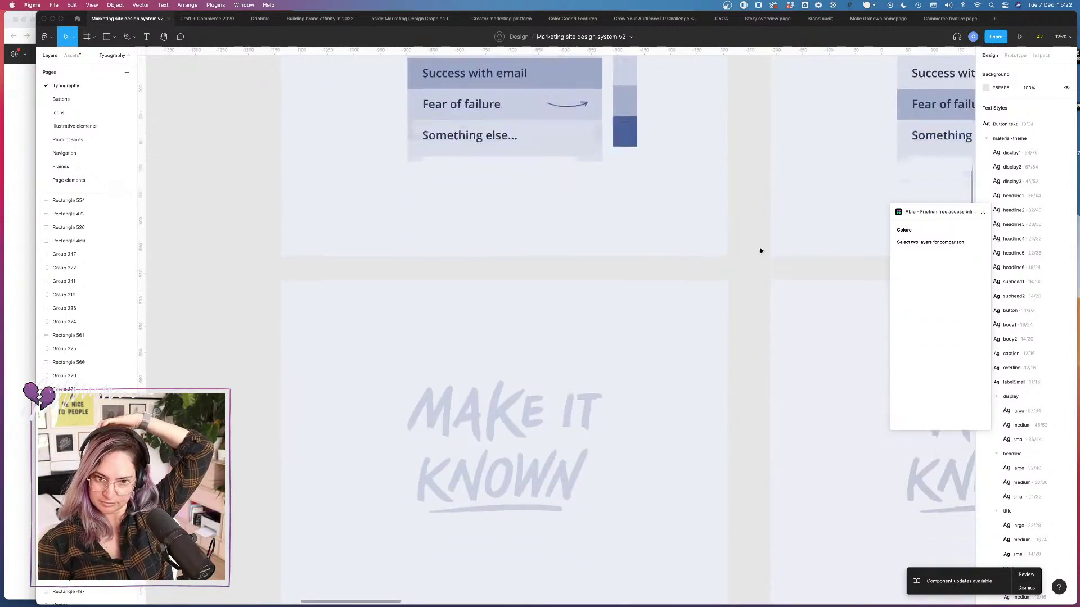
scroll(761, 250, "down", 2)
left_click(551, 314)
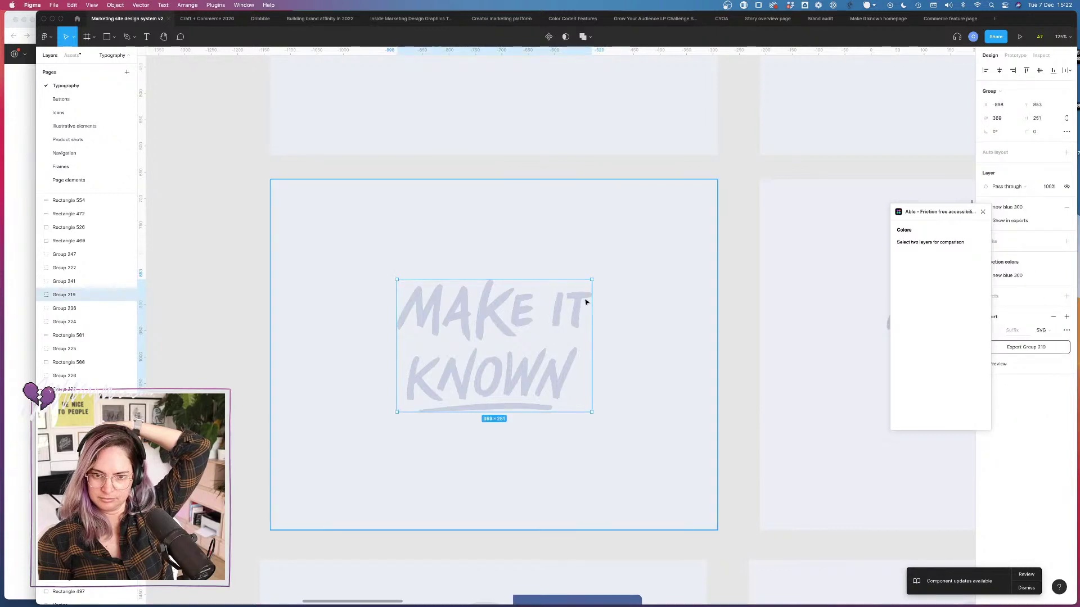
left_click_drag(956, 211, 824, 163)
scroll(636, 224, "up", 4)
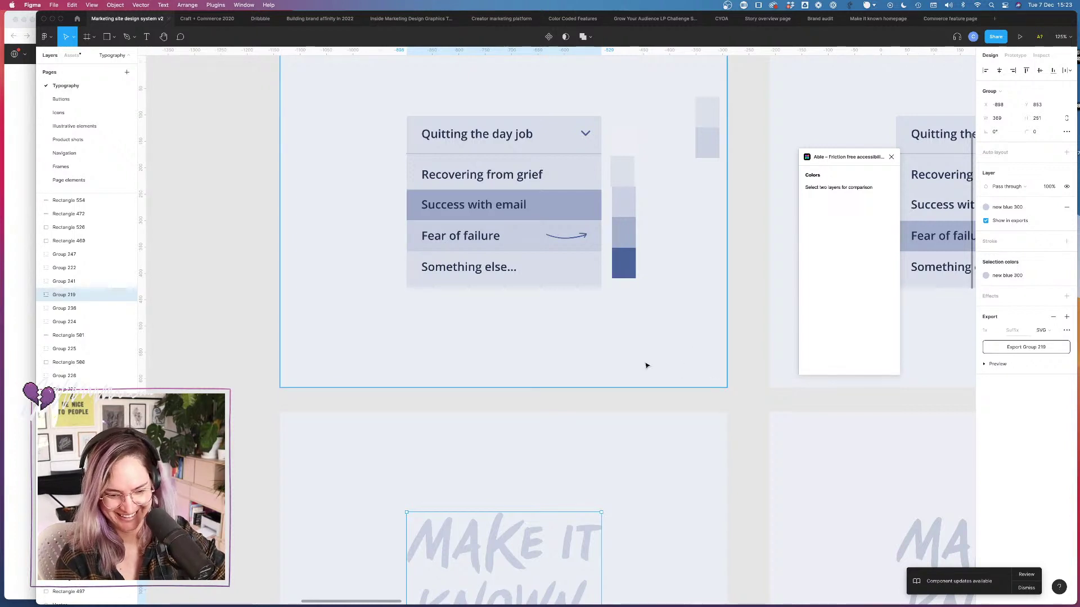
left_click(740, 200)
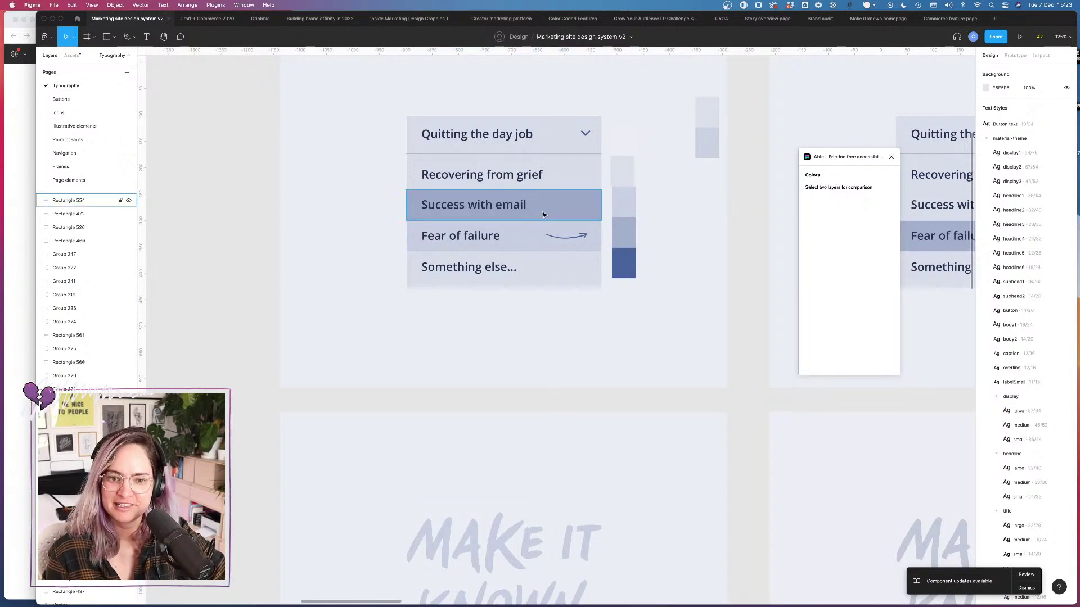
Step: Compare the selected TWEAKS blue MAKE IT KNOWN lettering with the current-colors version beside it
scroll(636, 234, "down", 3)
scroll(635, 235, "down", 5)
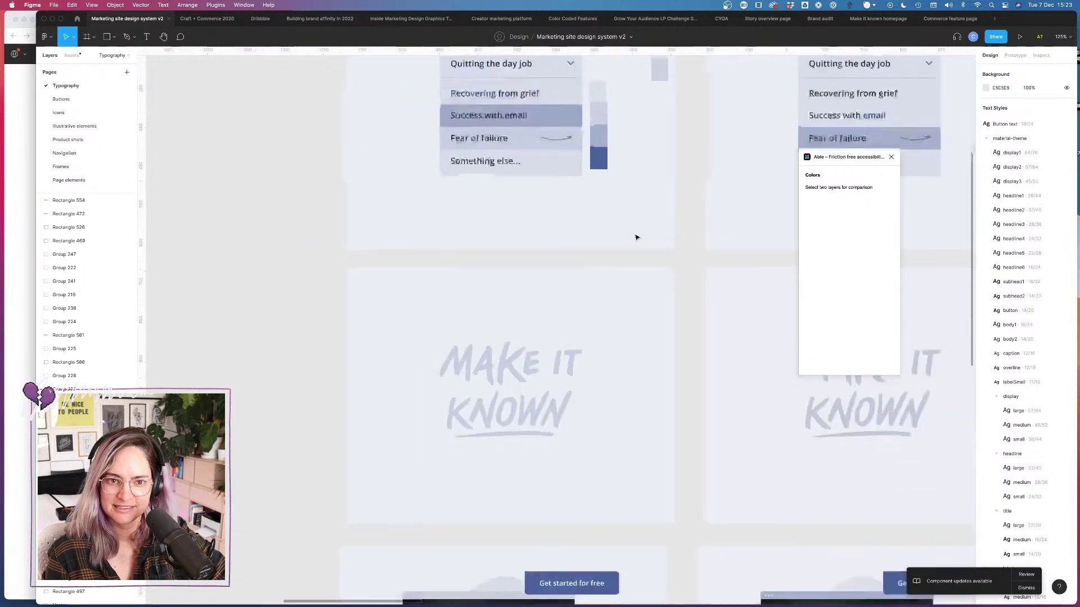
scroll(635, 235, "down", 3)
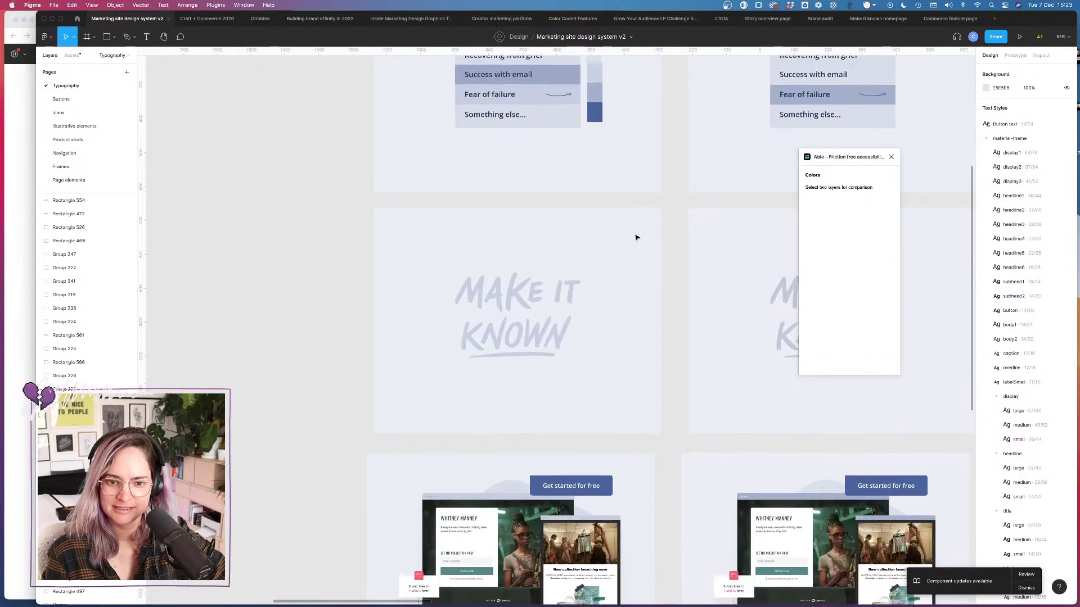
left_click(550, 290)
scroll(651, 261, "right", 4)
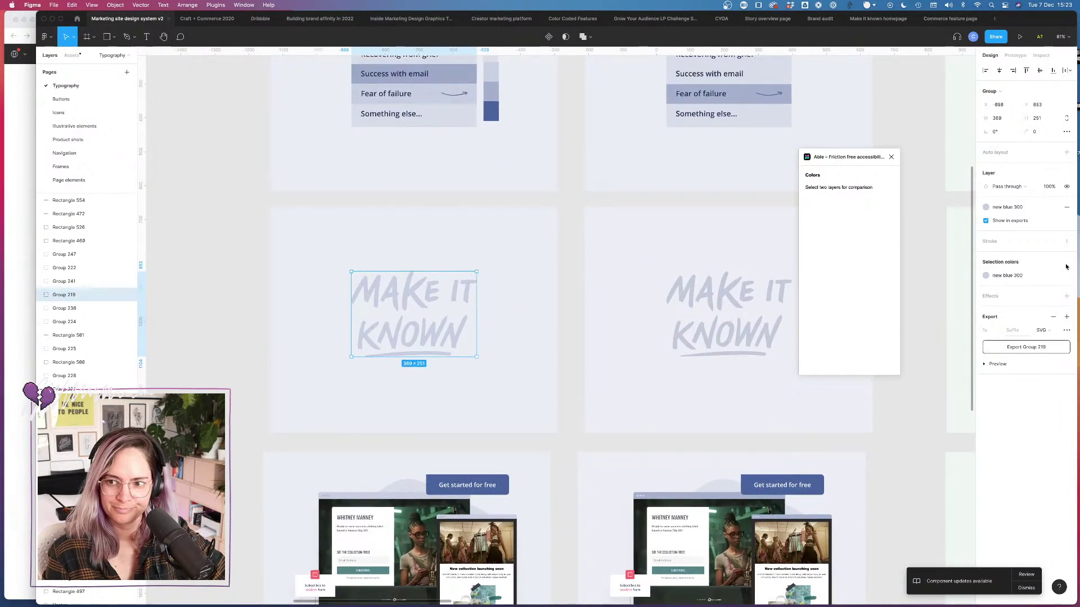
scroll(419, 348, "down", 4)
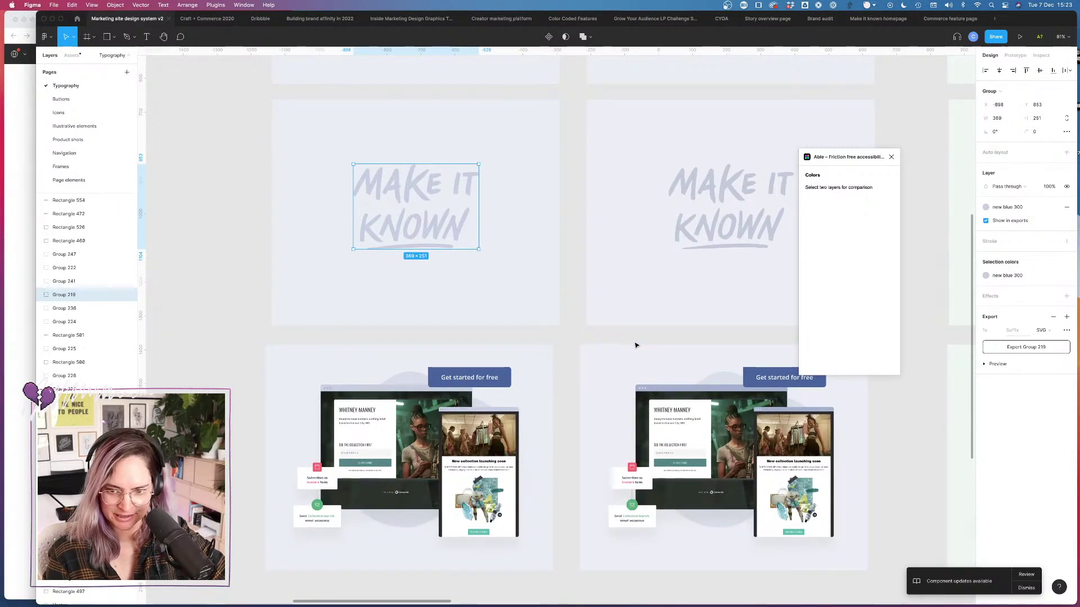
Step: Check the color style of the browser window frame behind the WHITNEY MANNEY page in the TWEAKS blue mockup
scroll(472, 356, "up", 5)
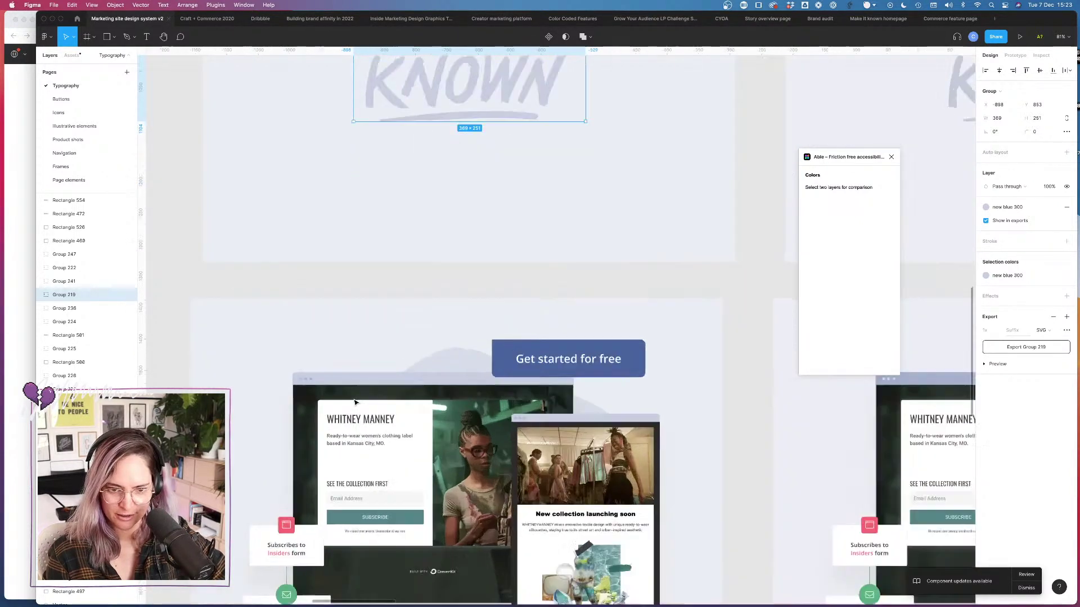
double_click(450, 382)
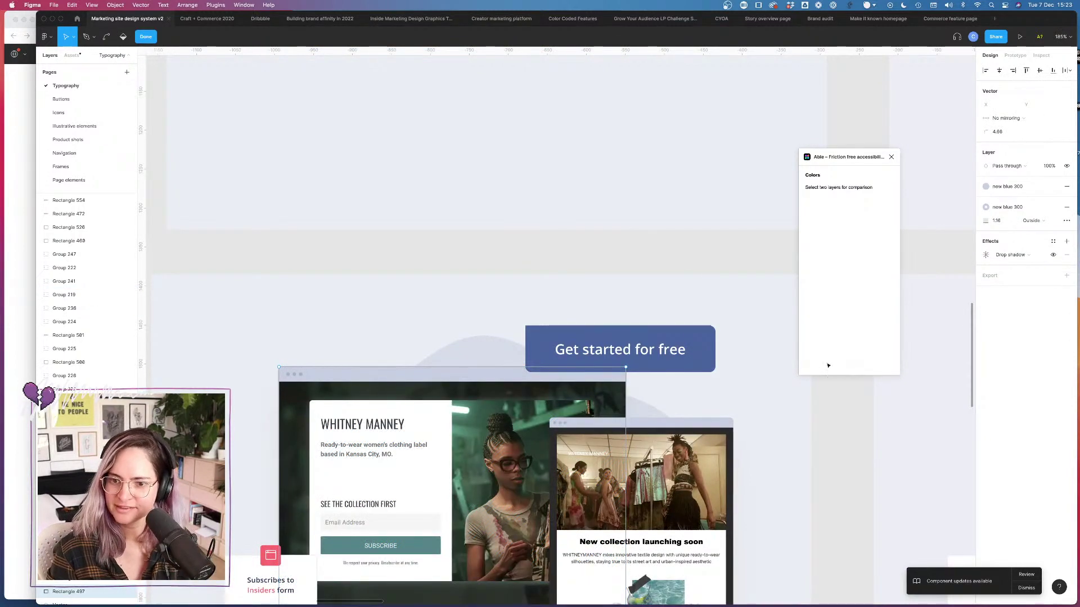
key("Escape")
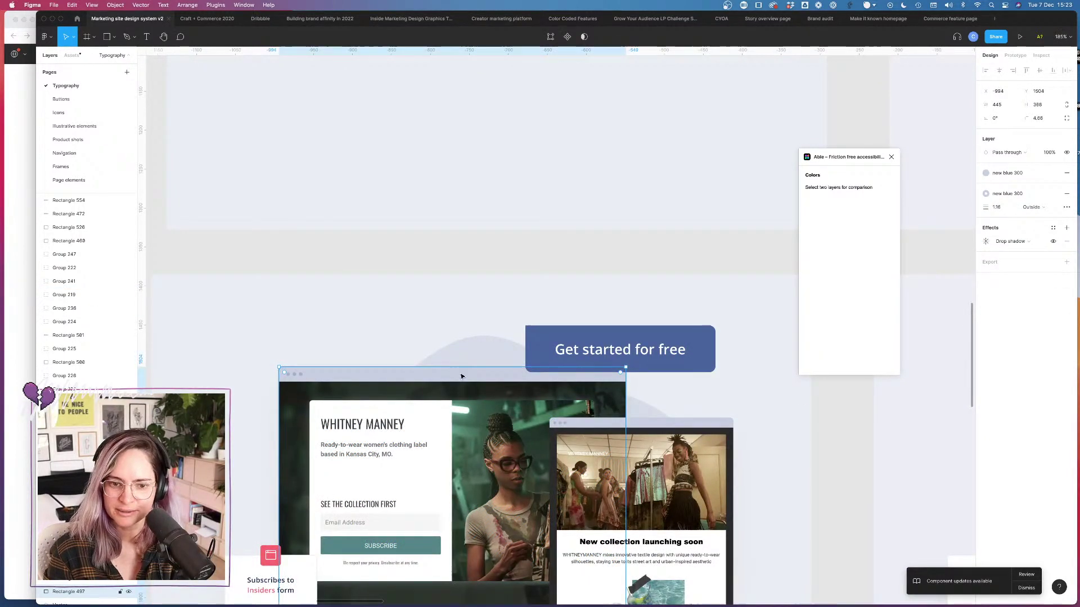
left_click(832, 431)
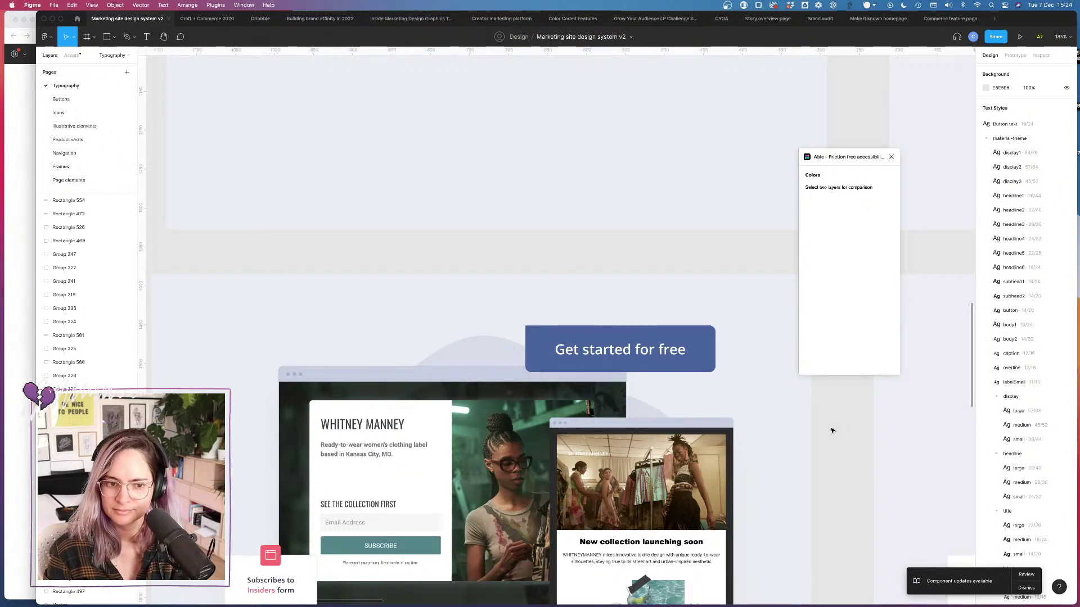
scroll(832, 431, "down", 5)
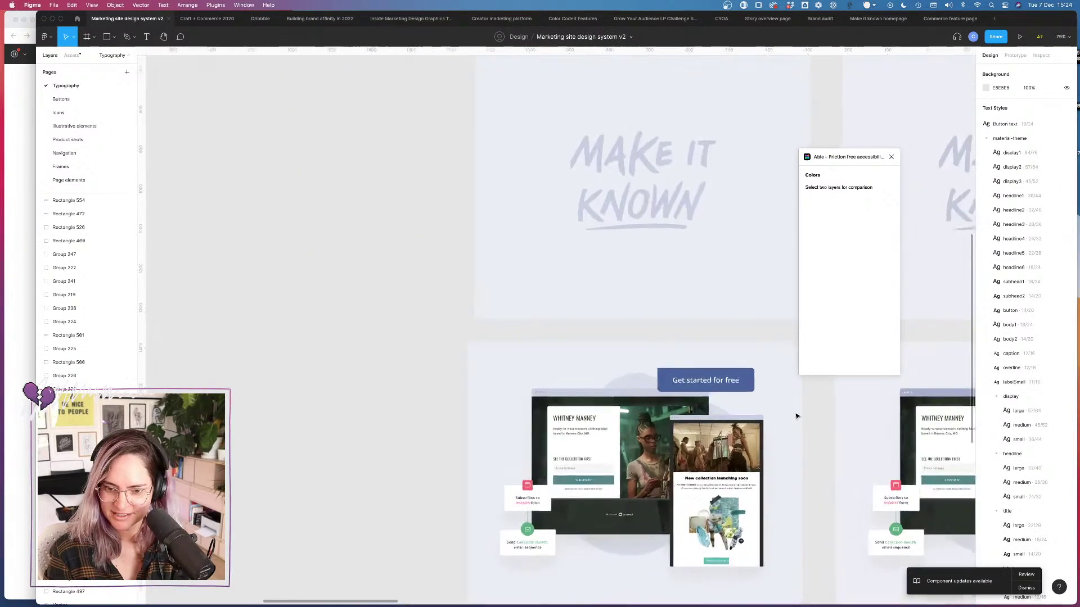
Step: Open the new blue 300 style's color for editing from the TWEAKS browser frame, moving the Able plugin window out of the way
left_click(601, 392)
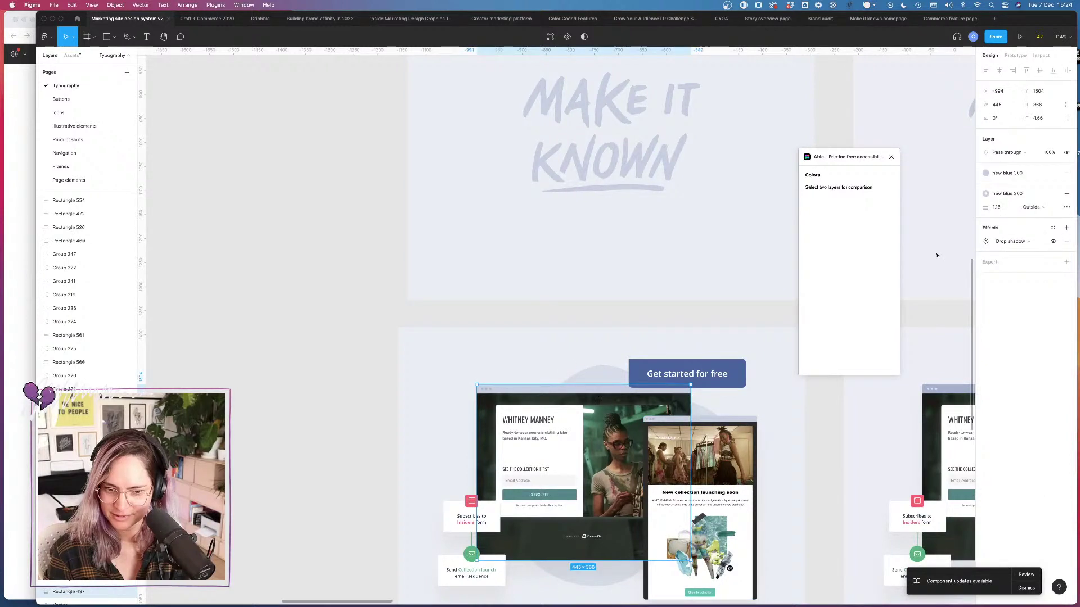
left_click(1009, 175)
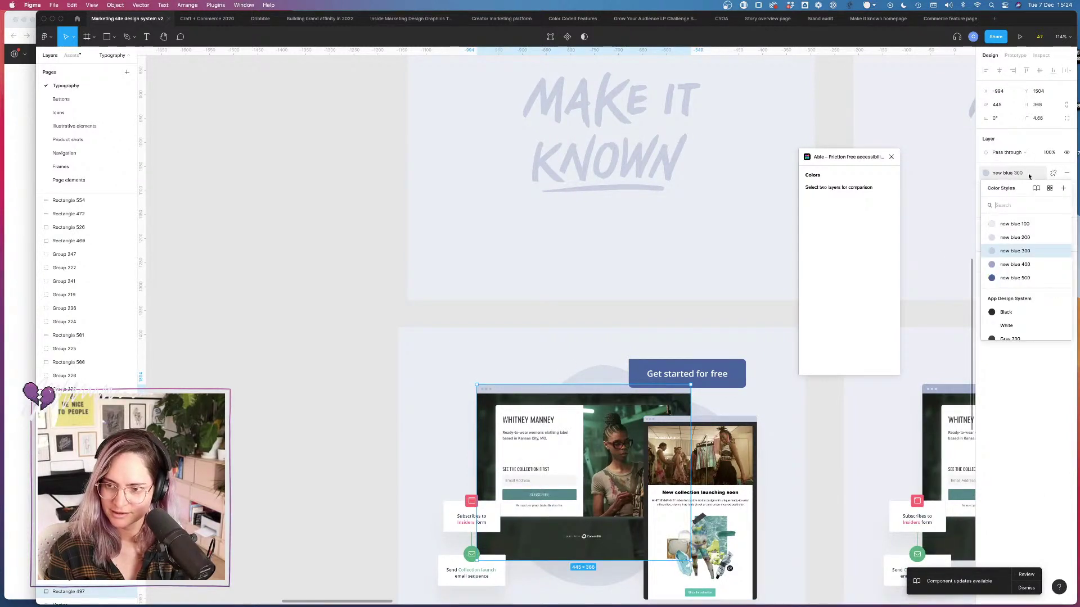
left_click(1062, 251)
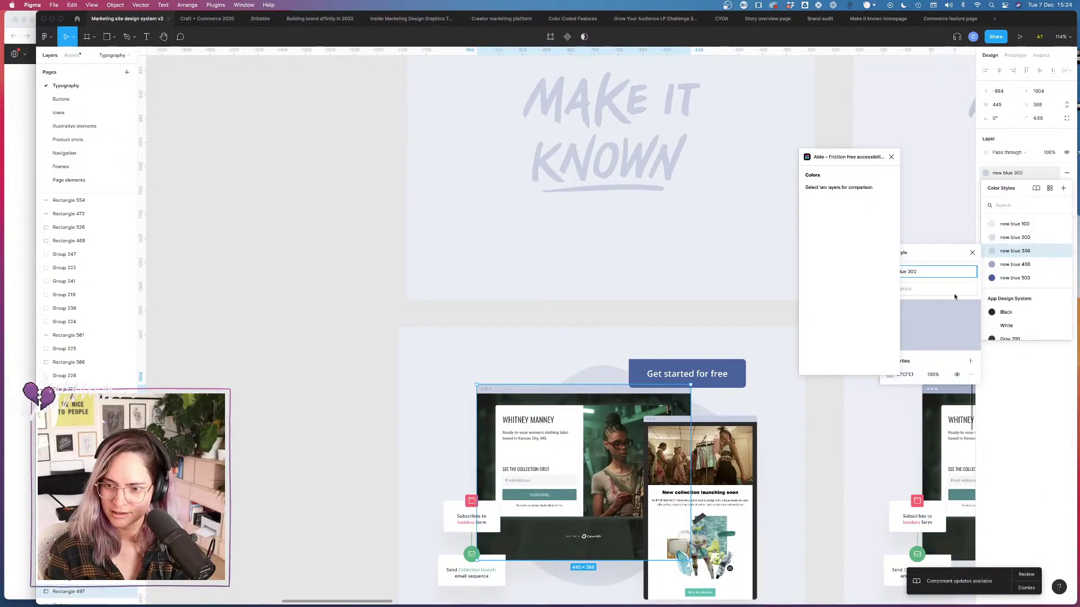
left_click_drag(874, 152, 824, 83)
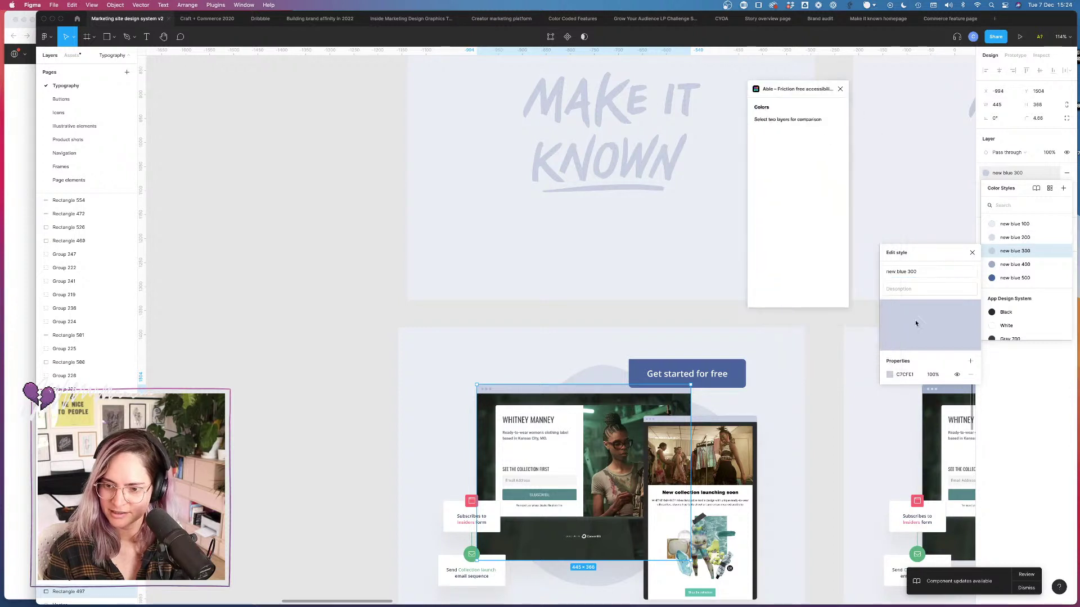
left_click(889, 376)
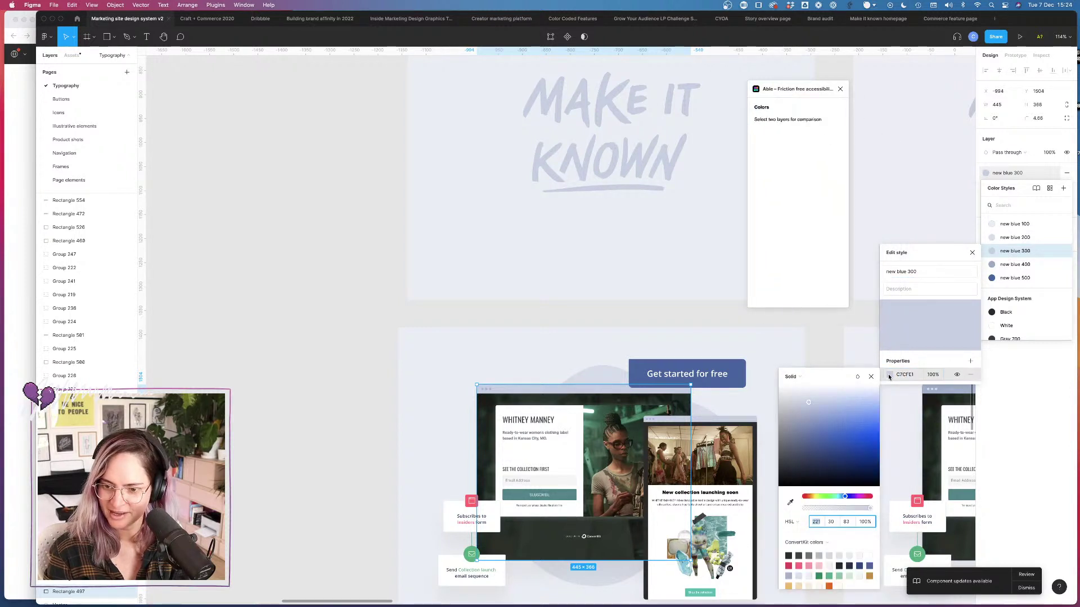
Step: Try HSL saturation values of 28, 23, 21, 26 and 25 for the new blue 300 style
left_click(846, 523)
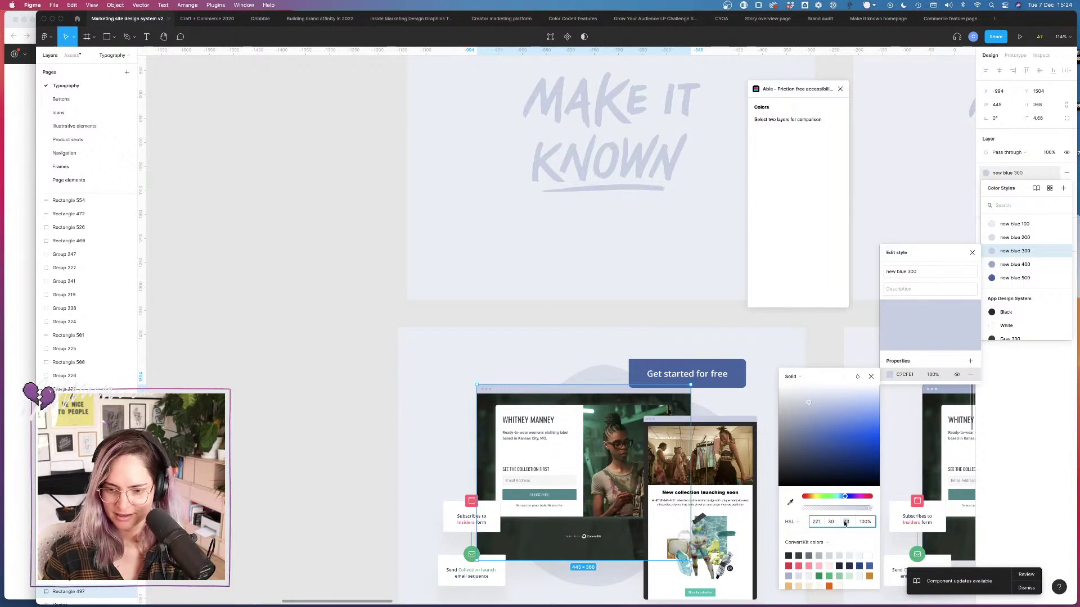
left_click(830, 522)
type("28")
key("Return")
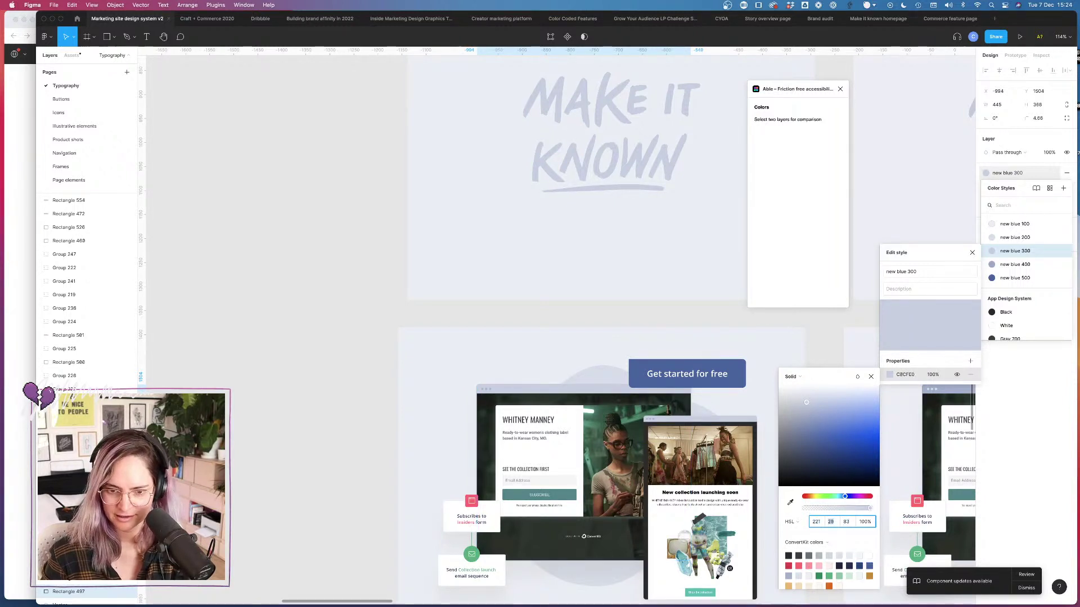
type("23")
key("Return")
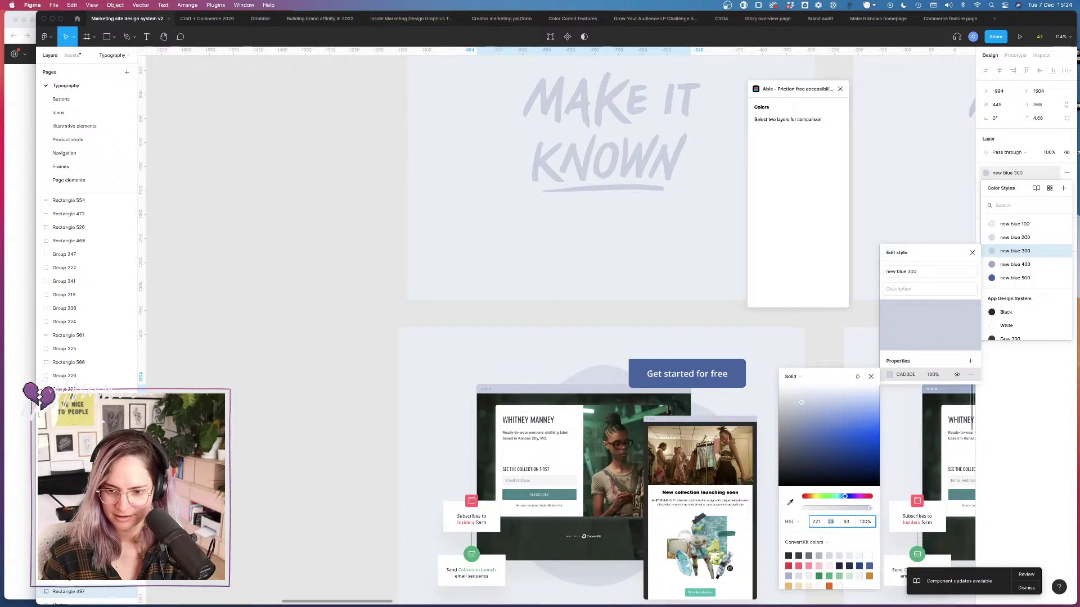
type("24")
key("Return")
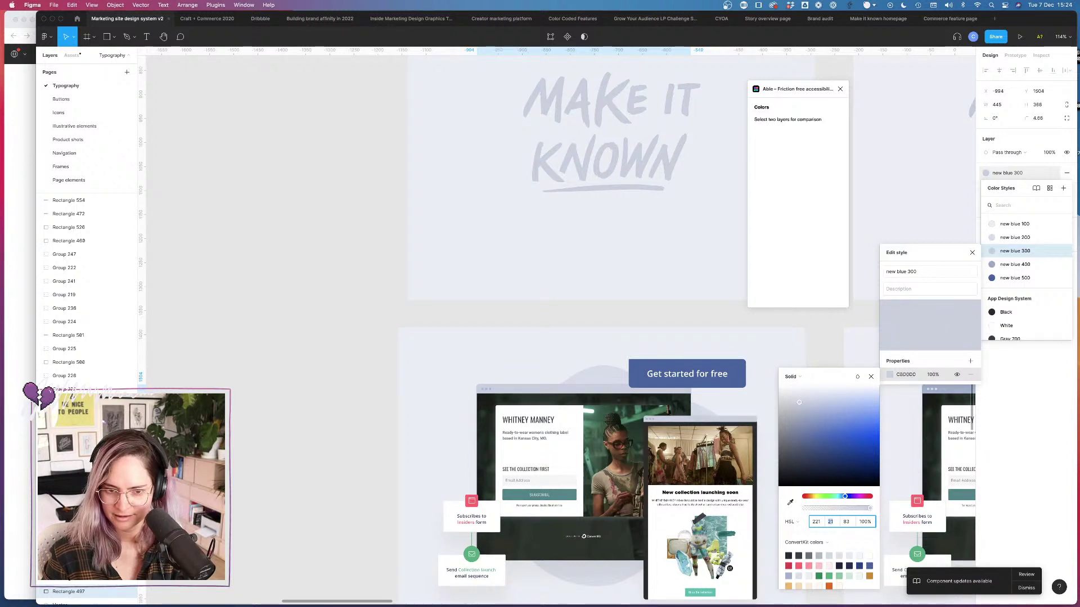
type("26")
key("Return")
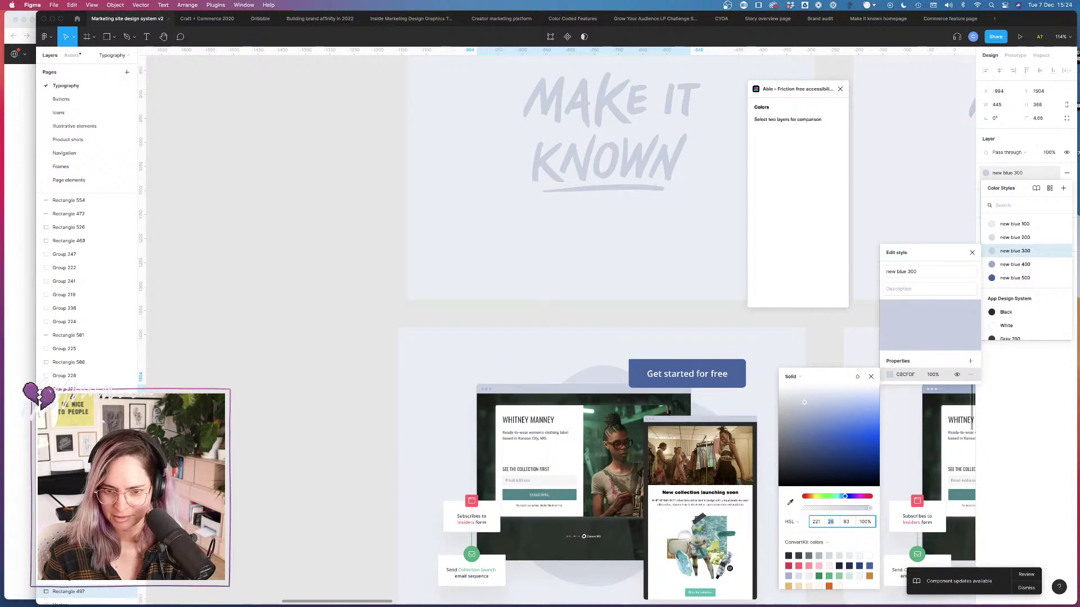
type("25")
key("Return")
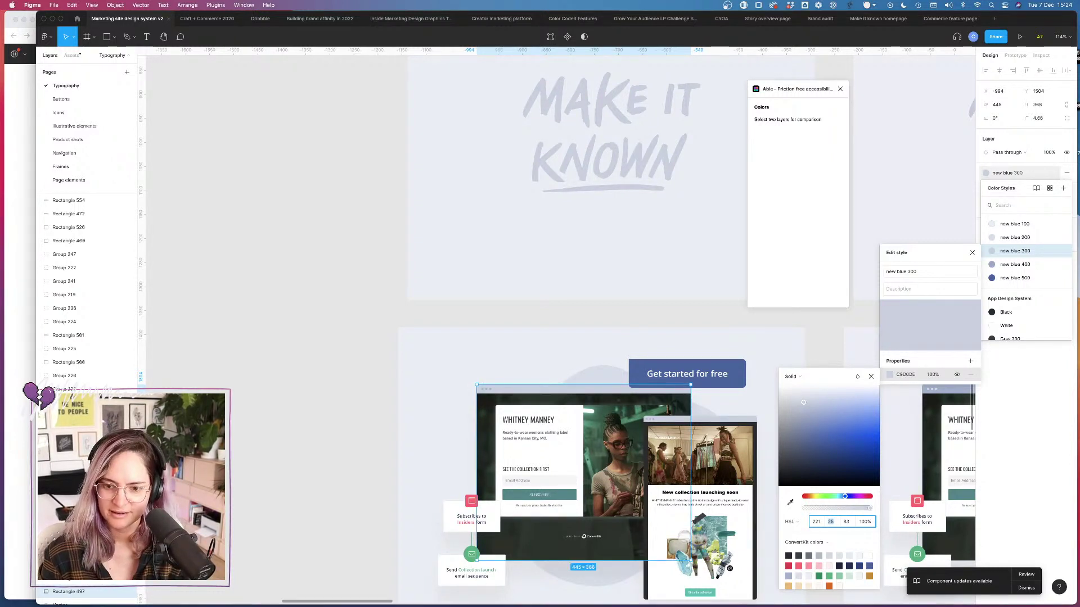
Step: Set the new blue 300 saturation back to 30 for comparison and enter 25 again
type("30")
key("Tab")
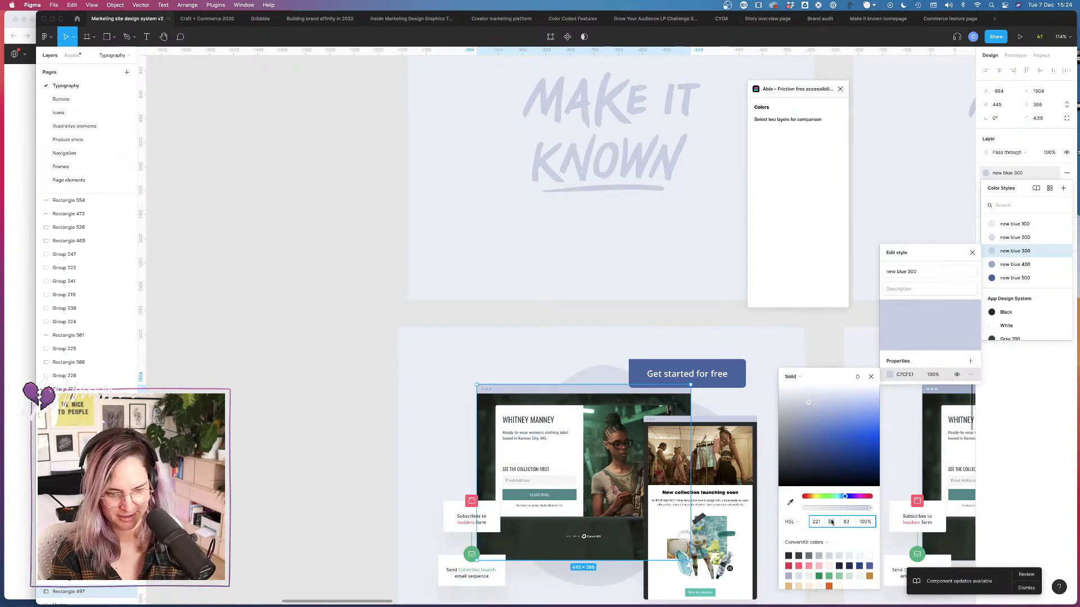
type("25")
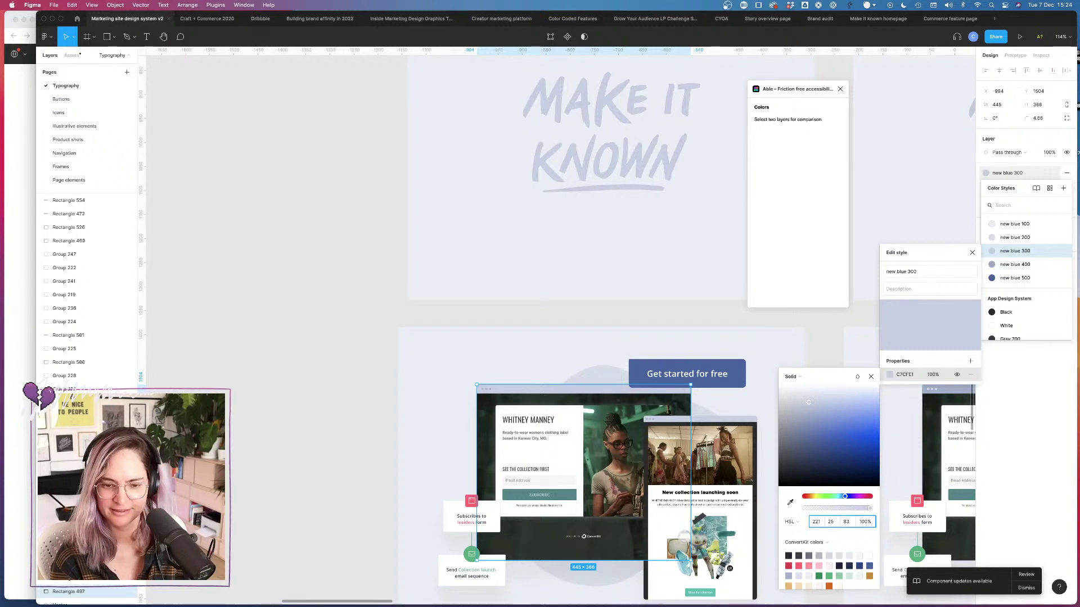
Step: Set the HSL saturation of the new blue 300 color style to 30 and close the style editor
key("Tab")
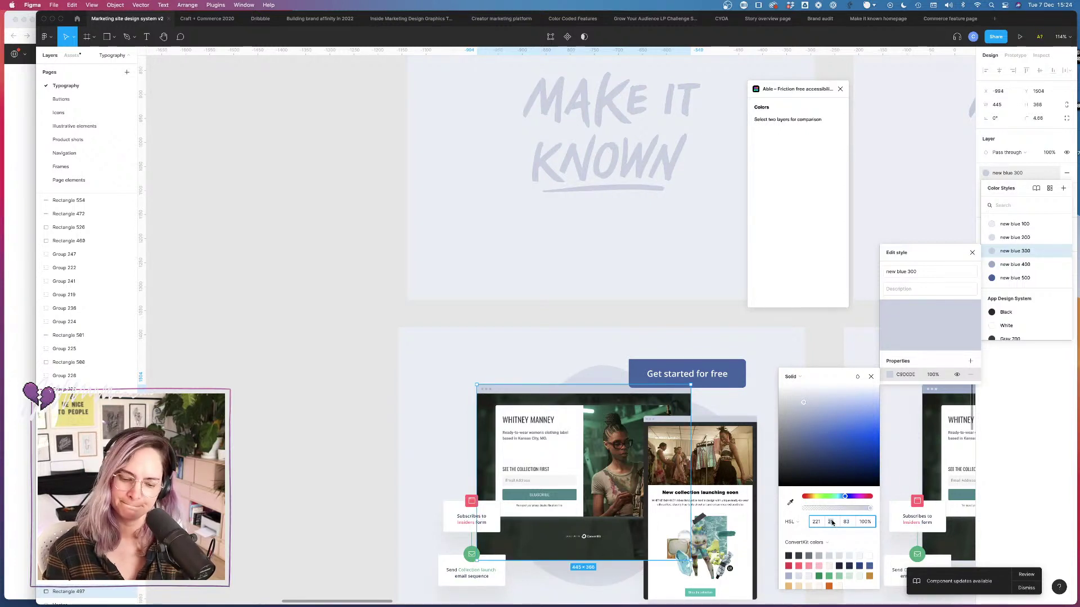
type("30")
key("Tab")
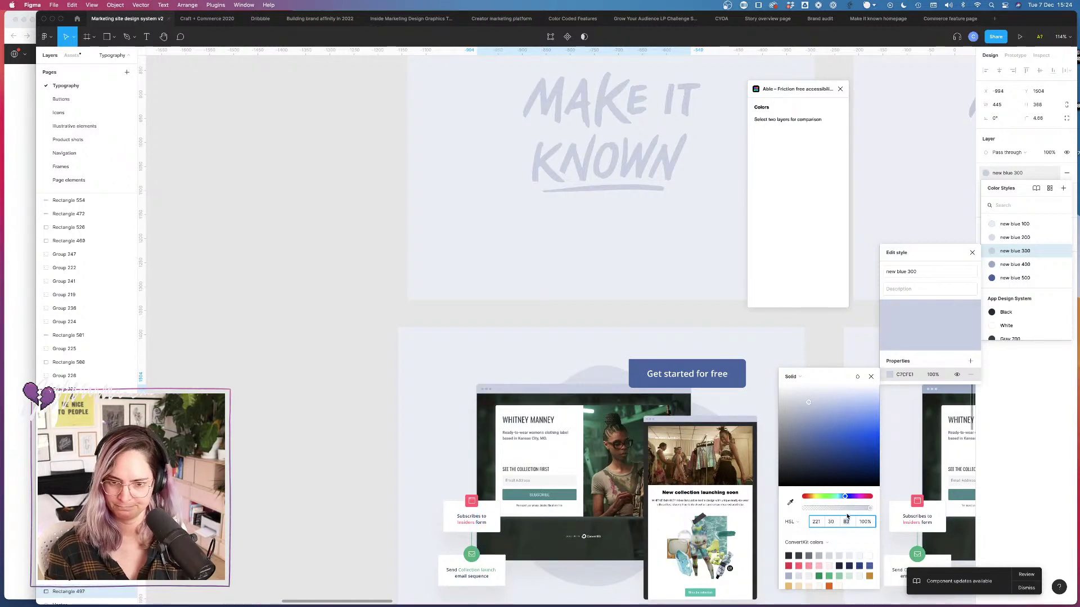
scroll(687, 446, "right", 5)
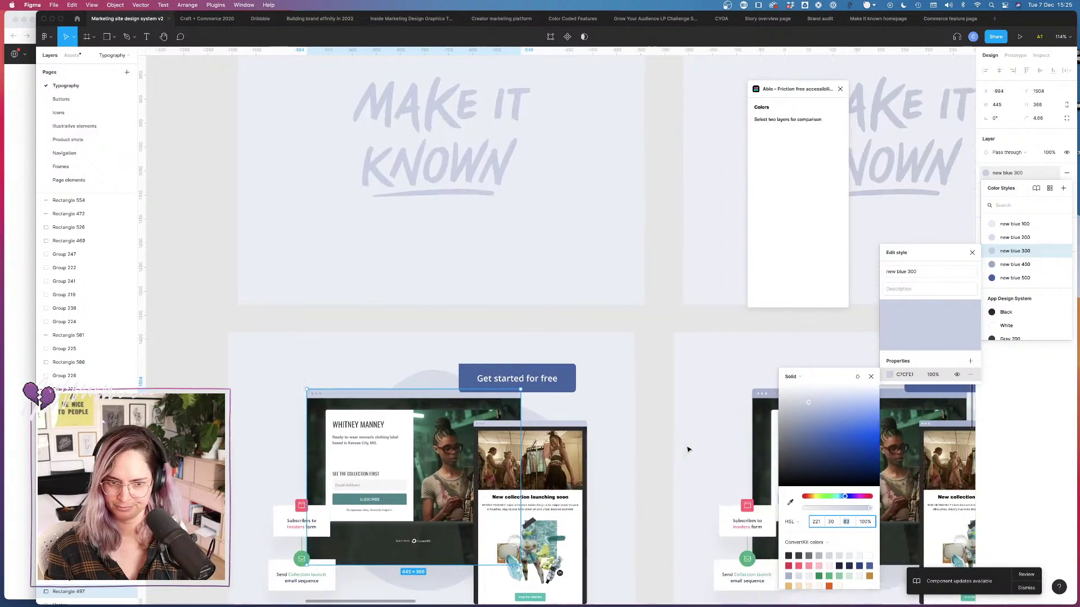
left_click(644, 452)
Step: Apply the Blue 100 color style to the window-dot groups on both browser mockups in the blue TWEAKS frame
left_click(483, 424)
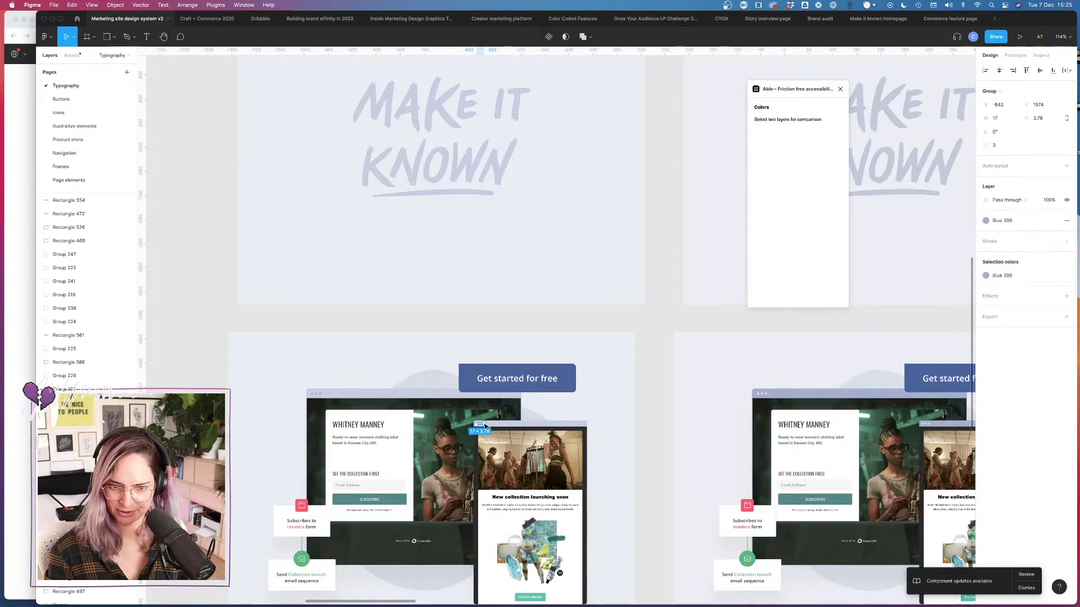
left_click(318, 394, "shift")
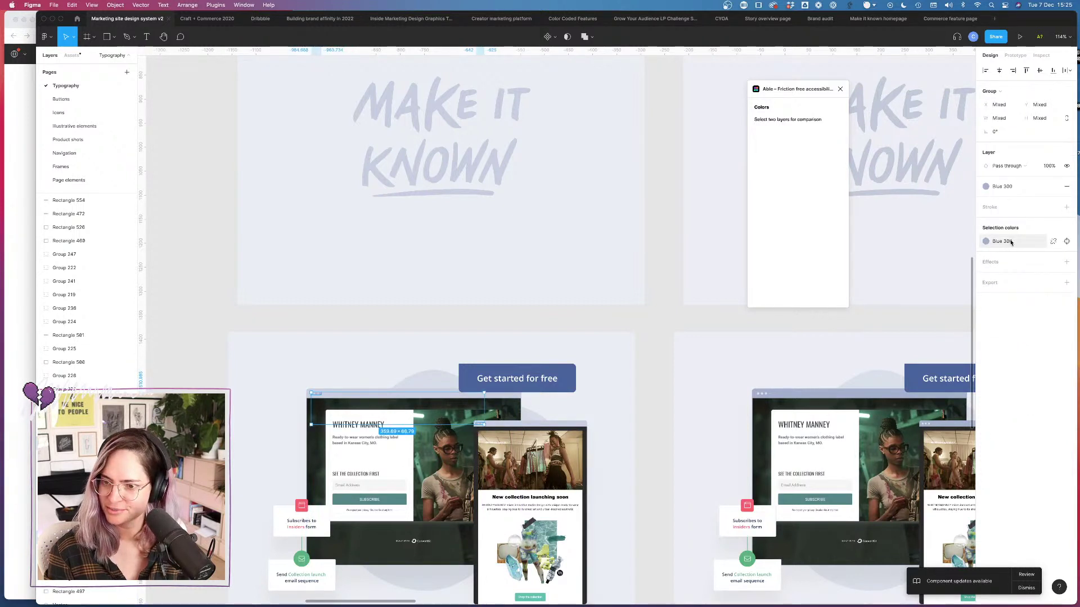
left_click(1053, 241)
left_click(910, 360)
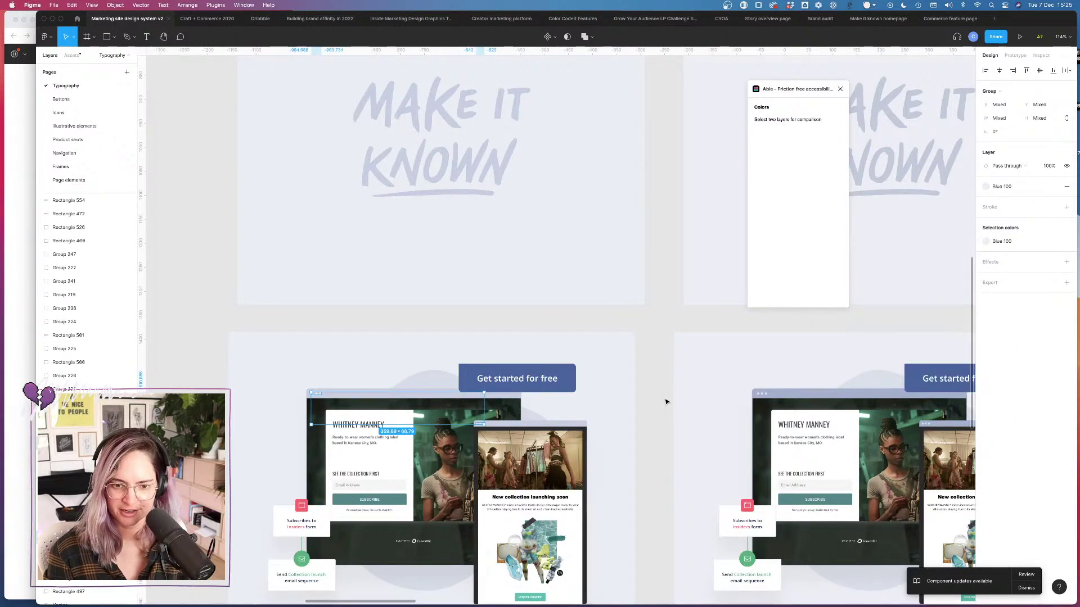
left_click(665, 400)
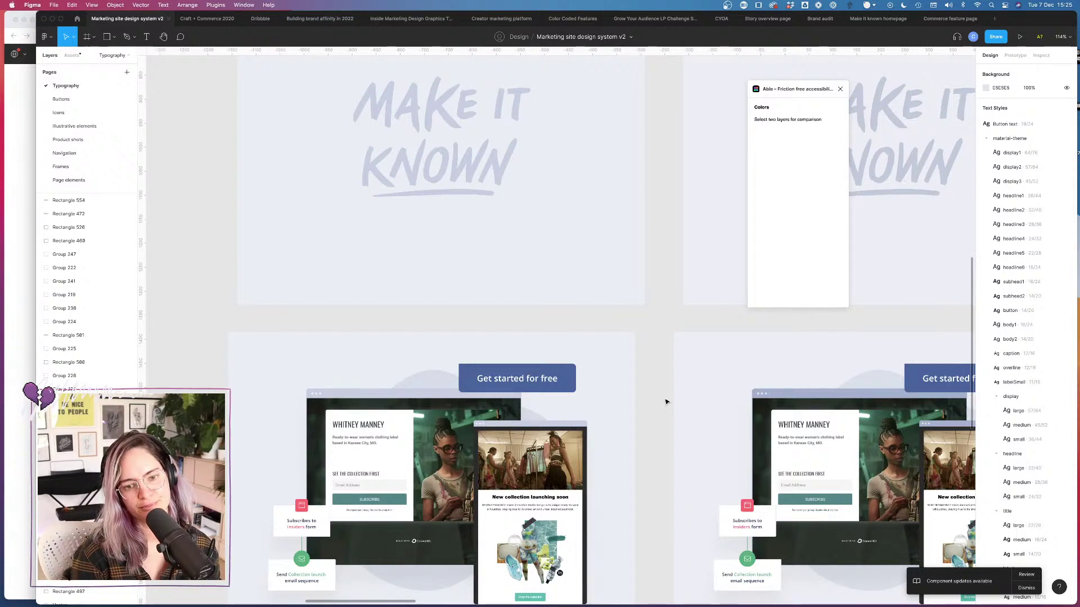
Step: Close the Able accessibility plugin and run it again
scroll(665, 402, "down", 10)
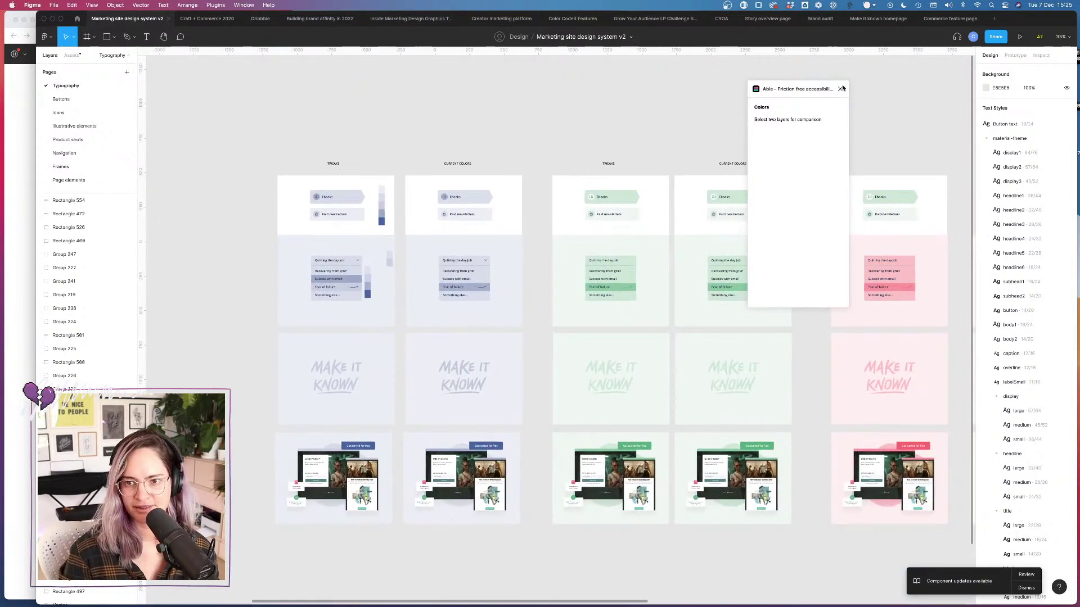
left_click(838, 89)
key("super+alt+p")
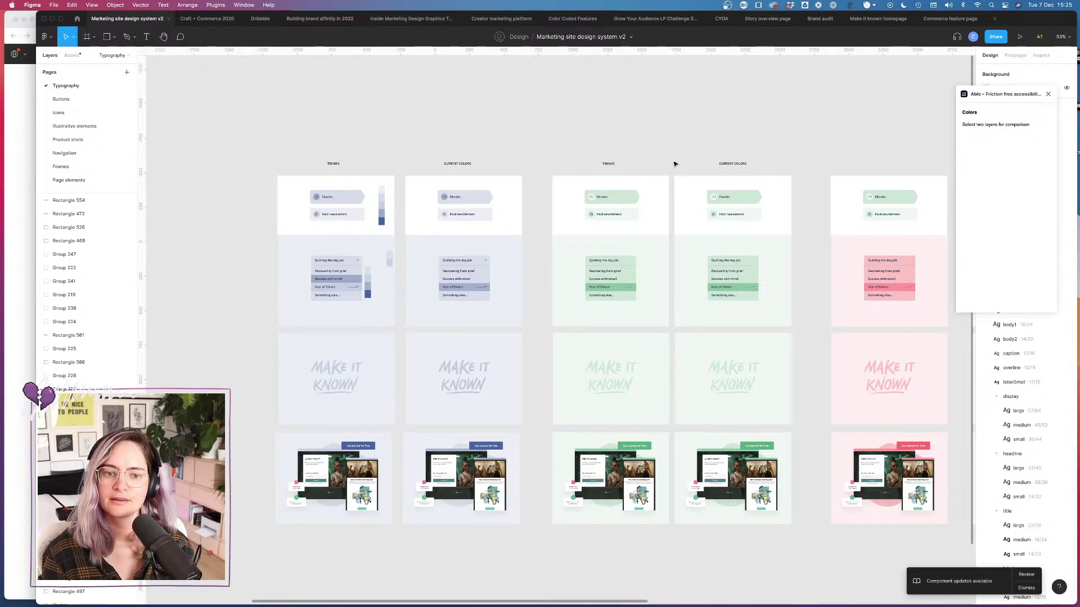
Step: Duplicate the five-swatch column from the white blue-palette TWEAKS frame into the green TWEAKS frame, beside the Ebooks and Paid newsletters tags
scroll(674, 163, "up", 8)
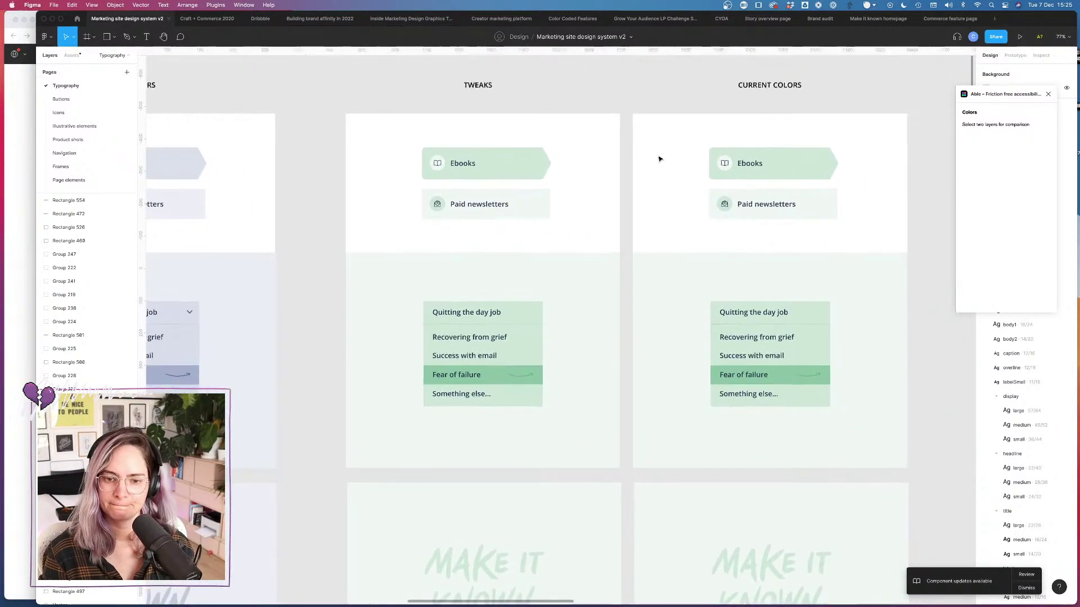
scroll(660, 159, "right", 2)
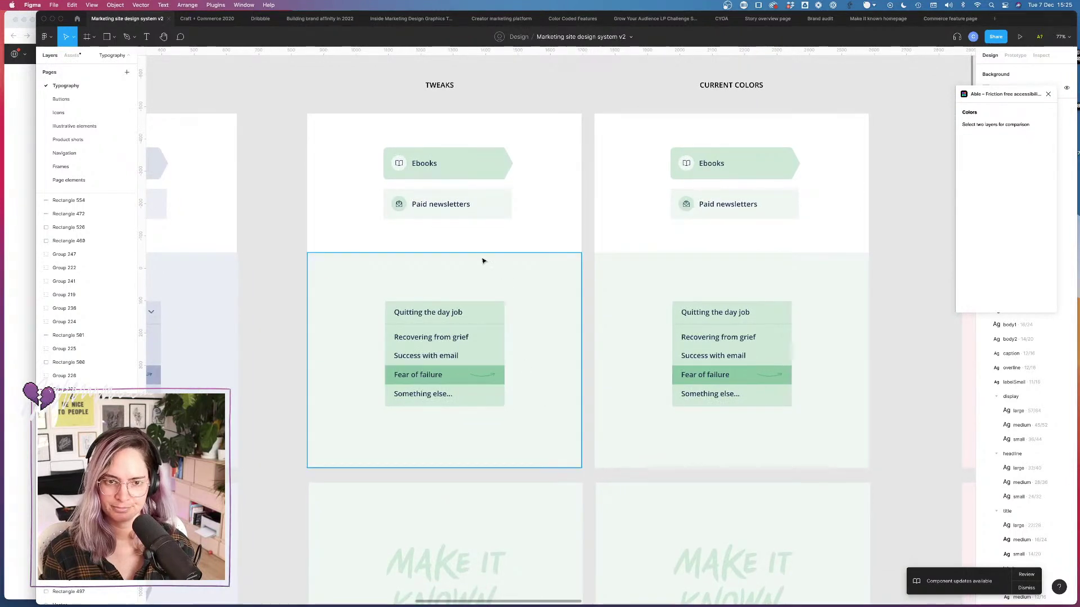
key("ctrl+z")
key("ctrl+z")
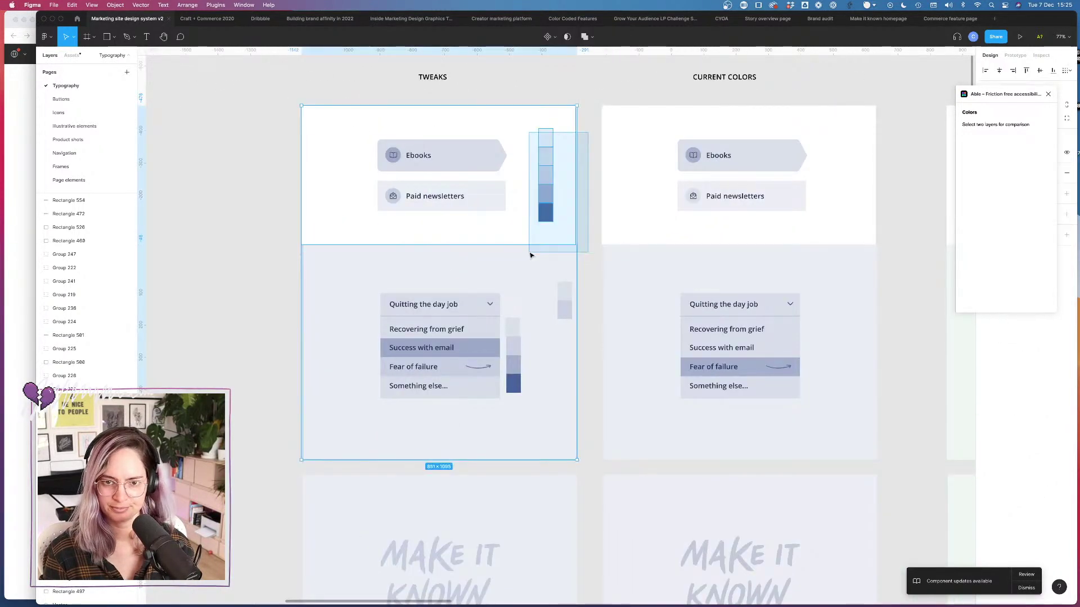
left_click_drag(529, 256, 533, 236)
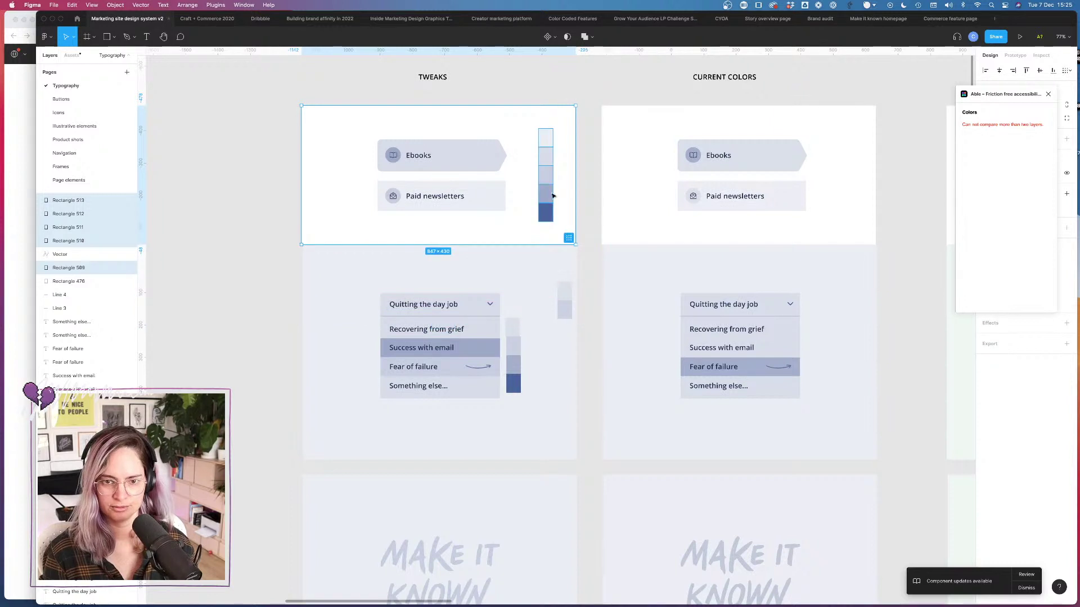
scroll(564, 197, "right", 10)
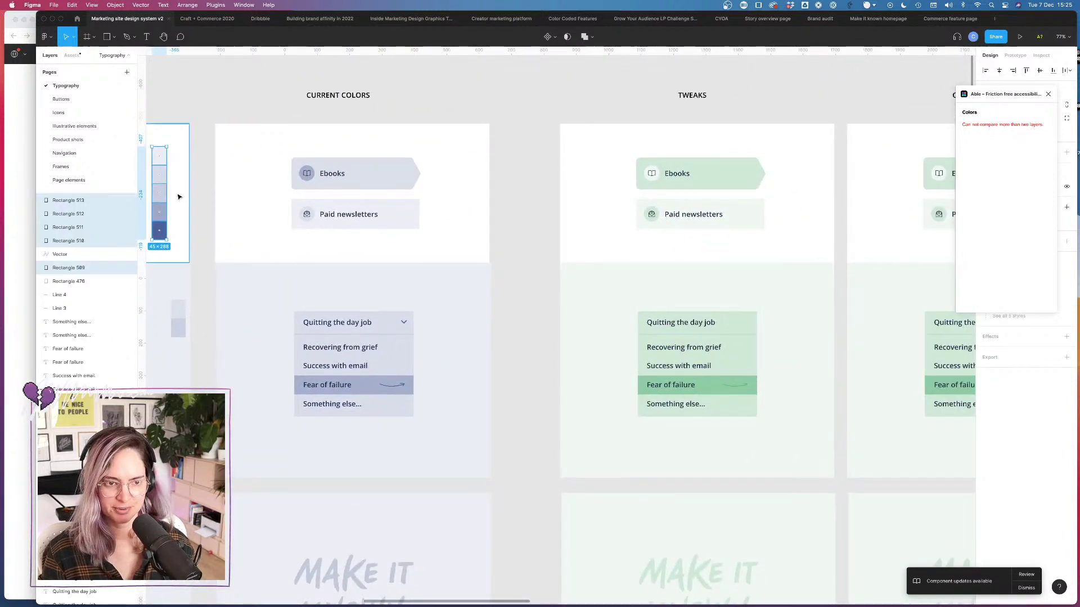
left_click_drag(164, 191, 805, 191)
scroll(805, 192, "right", 5)
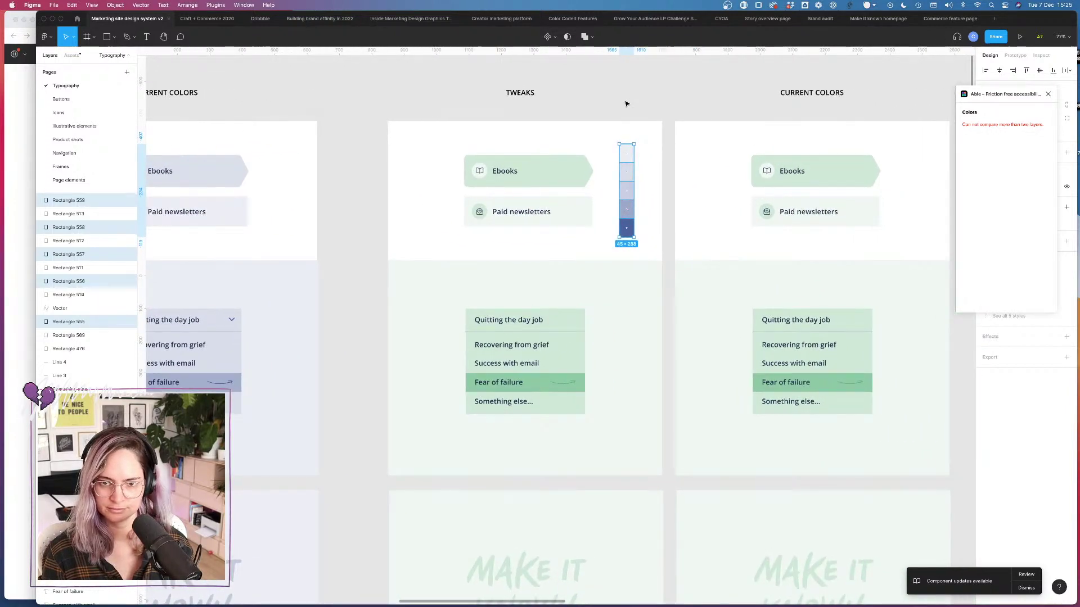
key("Escape")
Step: Close the Able plugin and apply the Green 400 color style to the bottom swatch of the copied column
scroll(640, 143, "up", 5)
left_click(633, 313)
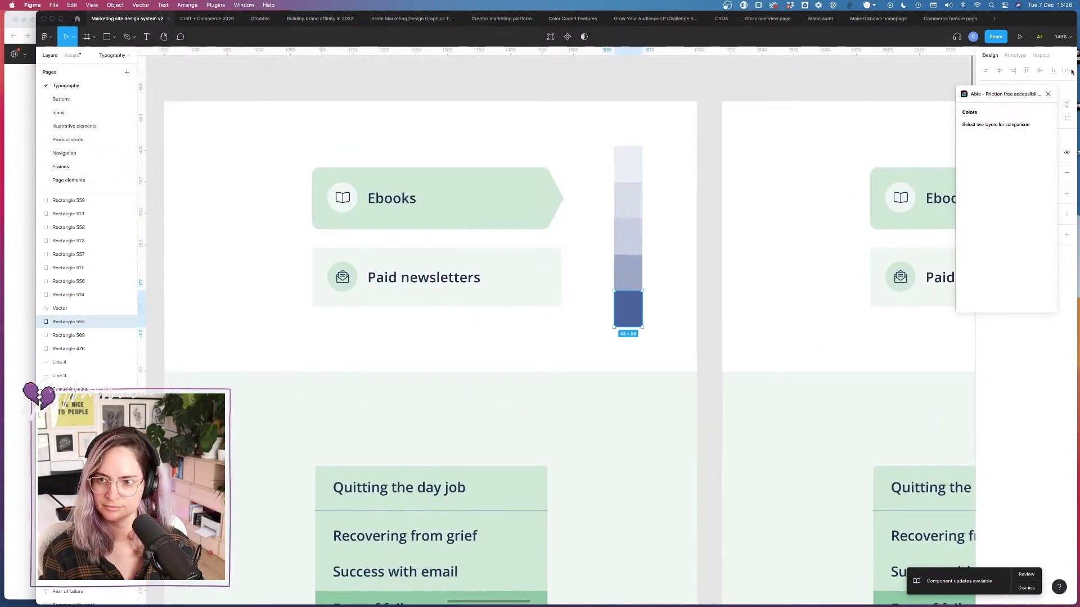
left_click_drag(1029, 93, 1004, 67)
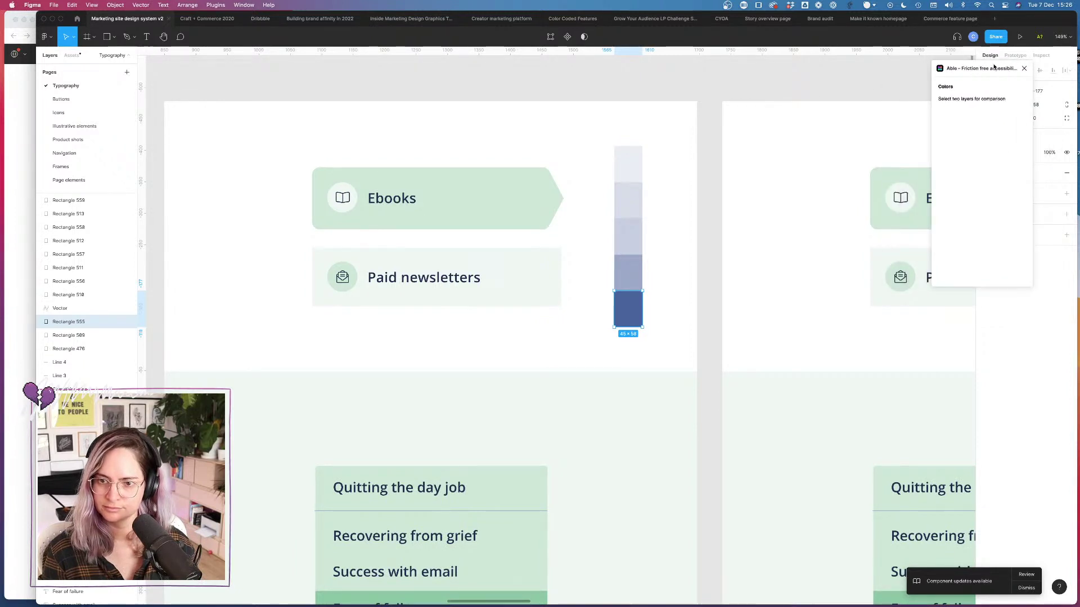
scroll(718, 228, "right", 3)
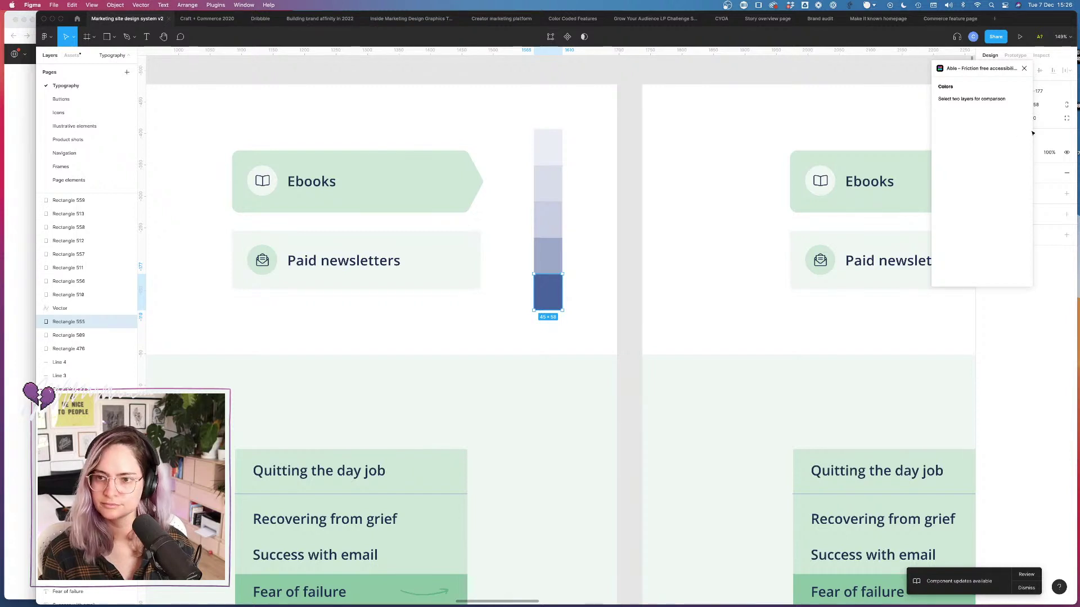
left_click(1024, 68)
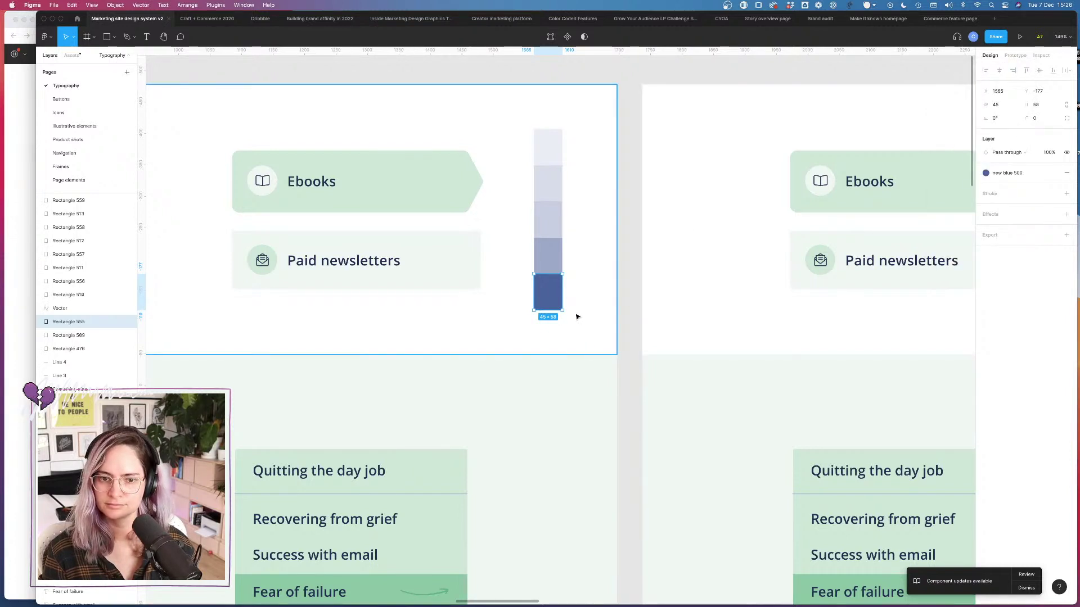
left_click(986, 173)
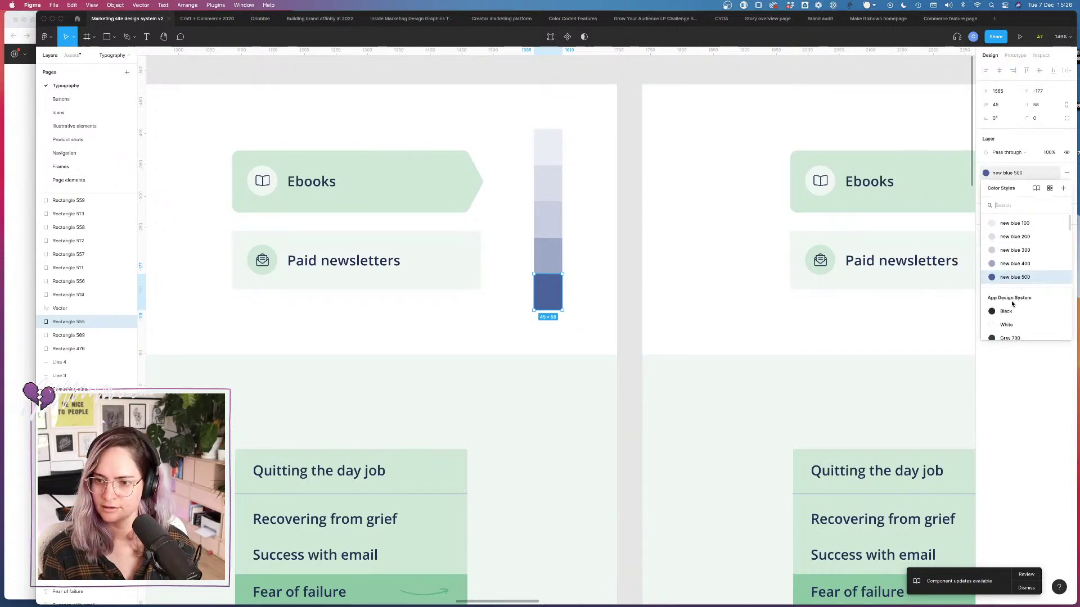
scroll(1012, 304, "down", 5)
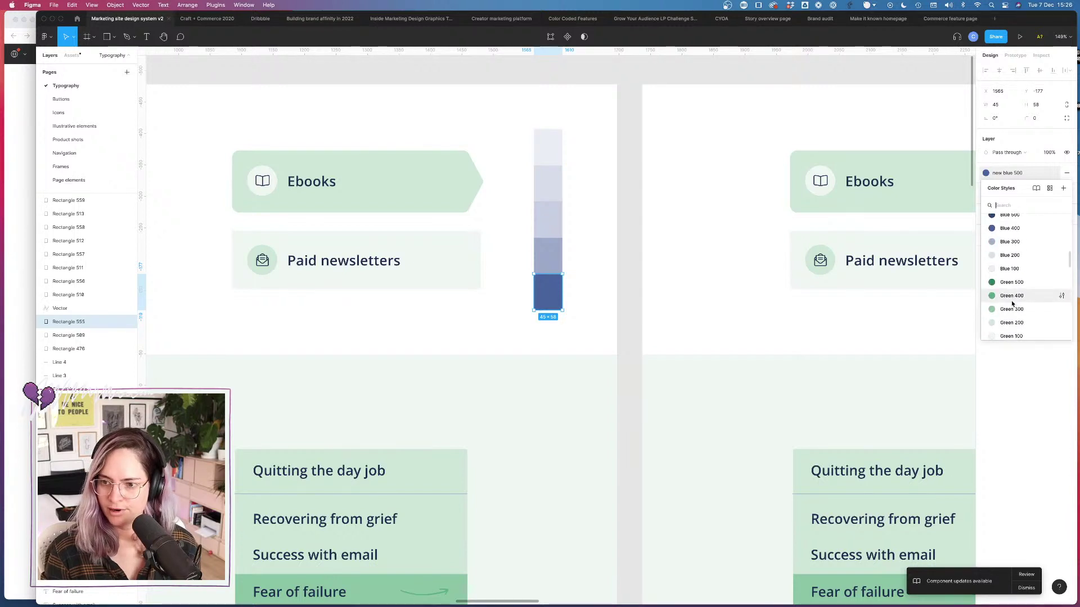
left_click(1012, 297)
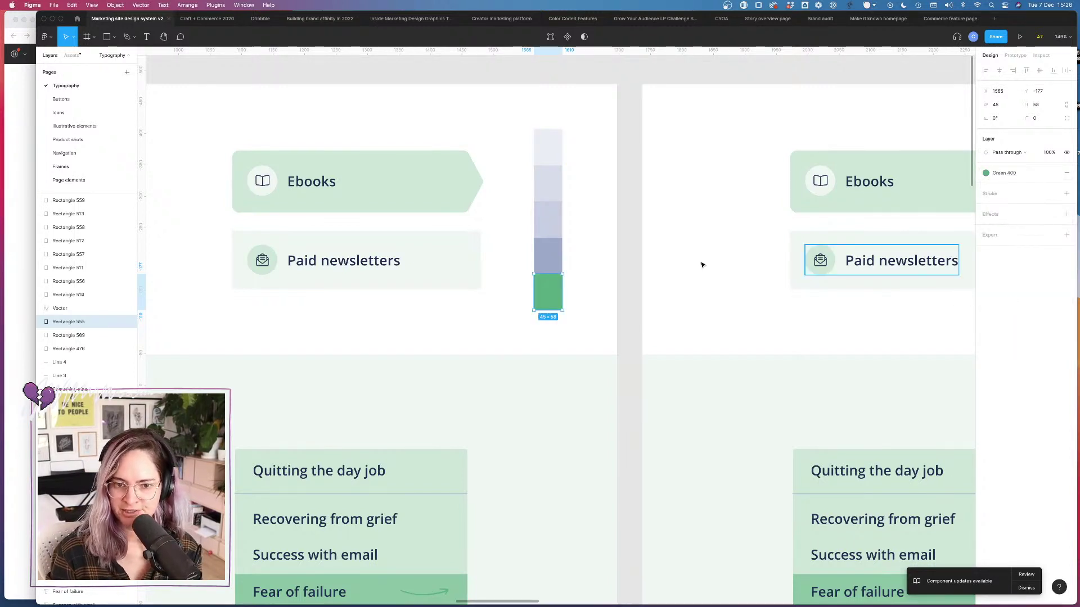
Step: Apply the Green 100 color style to the top swatch of the copied column
left_click(554, 261)
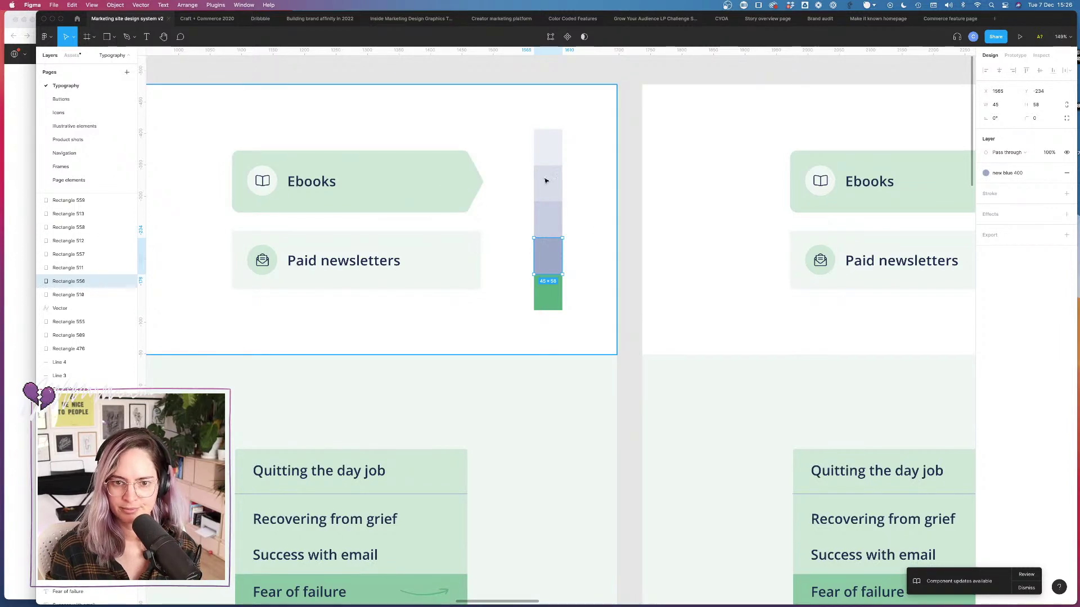
scroll(410, 193, "left", 2)
scroll(410, 193, "down", 1)
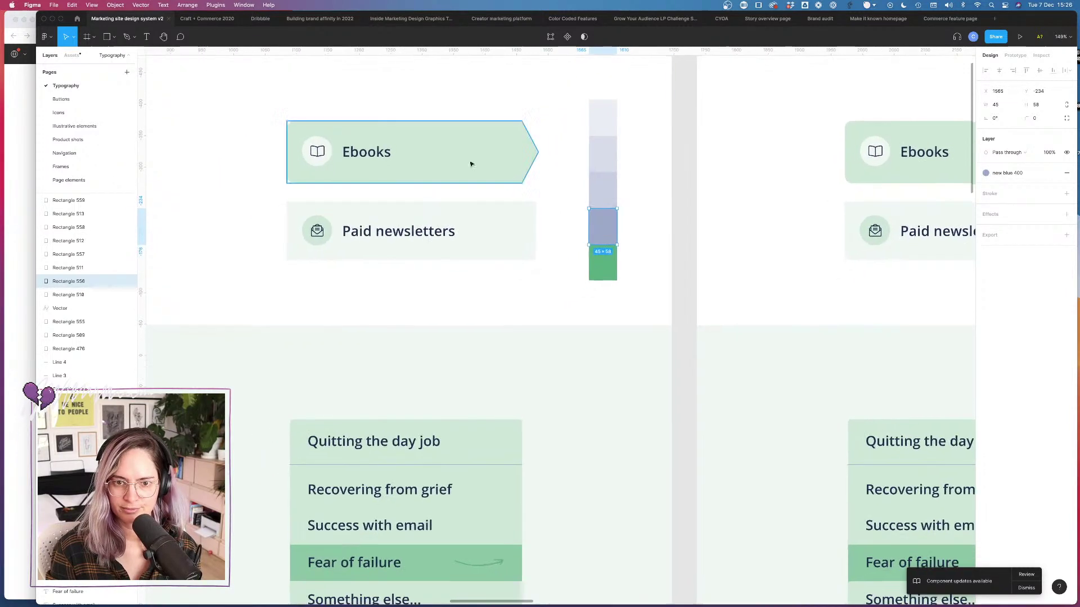
left_click(604, 131)
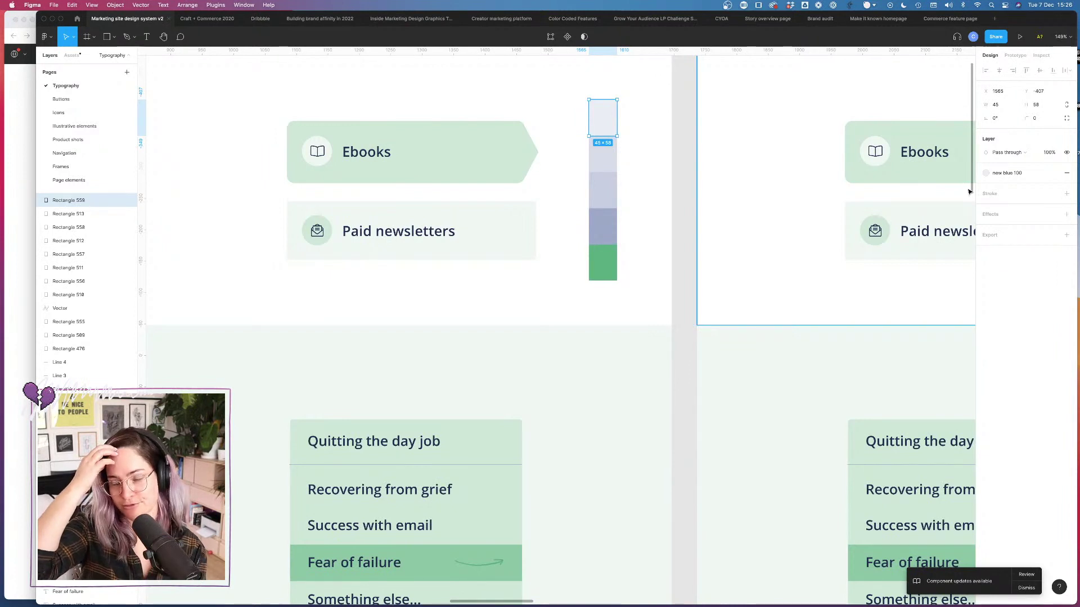
left_click(987, 173)
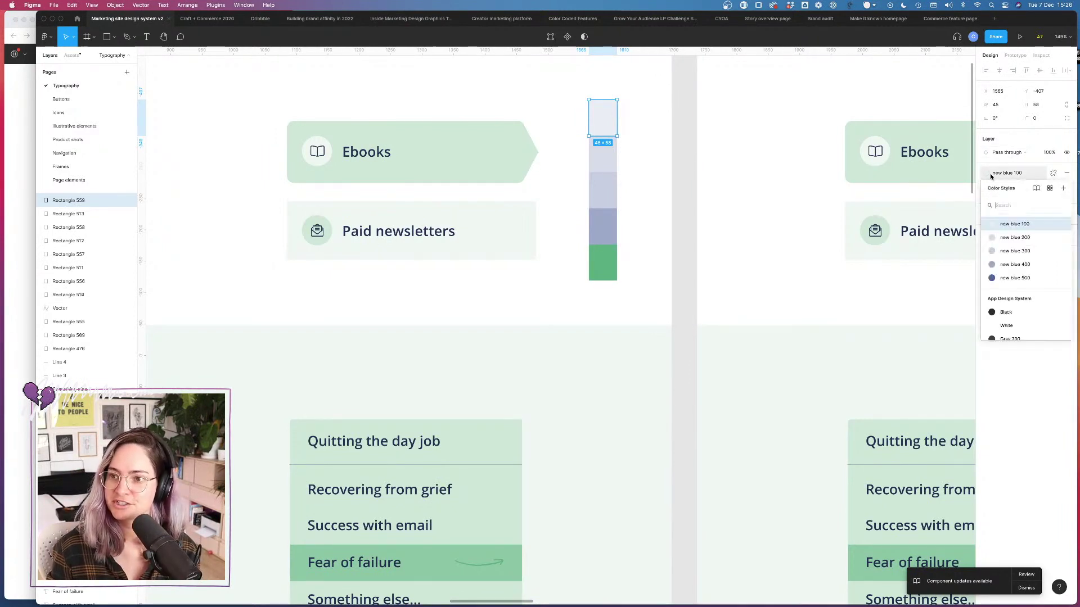
scroll(1012, 292, "down", 10)
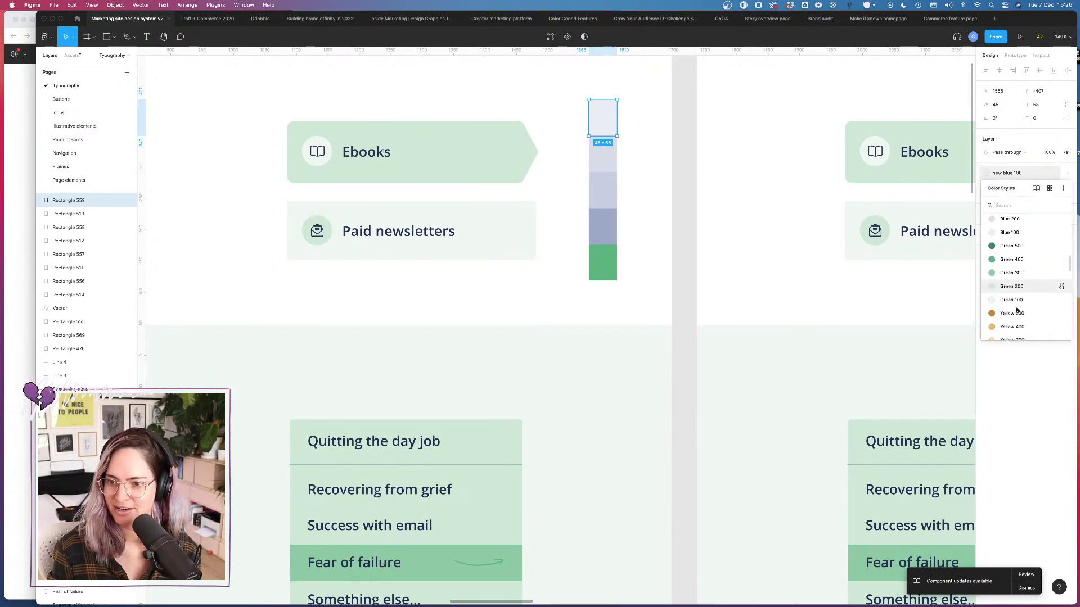
left_click(1011, 289)
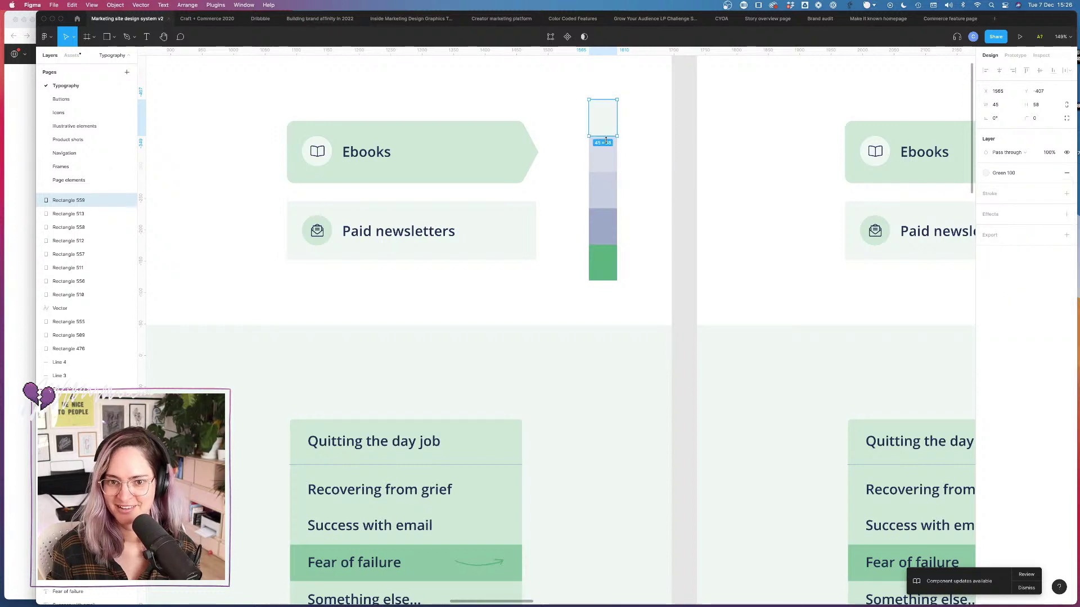
Step: Apply the Green 300 color style to the middle swatch of the copied column
key("Tab")
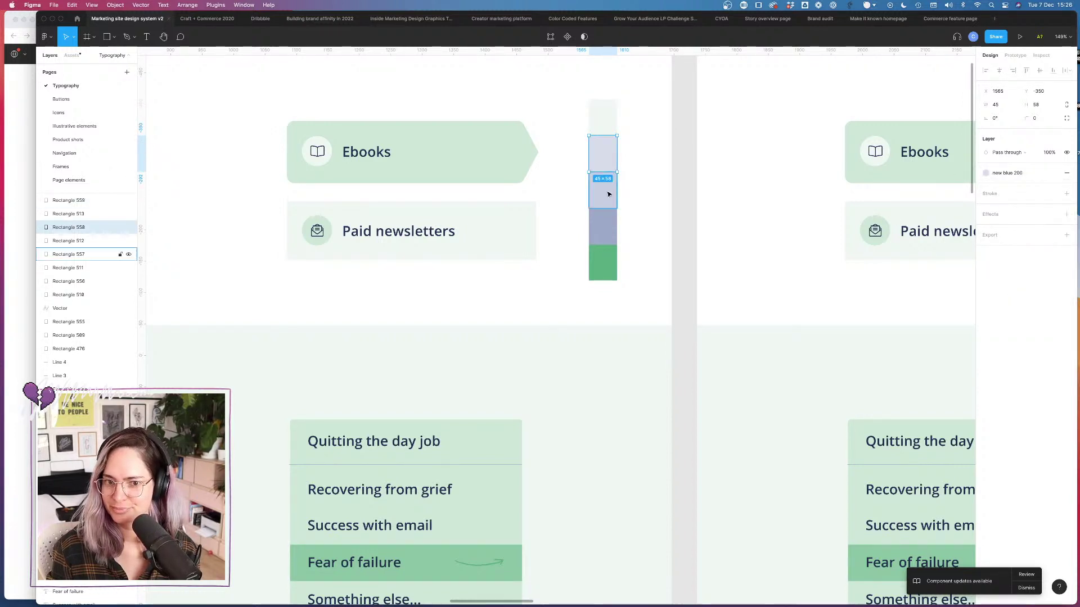
key("Tab")
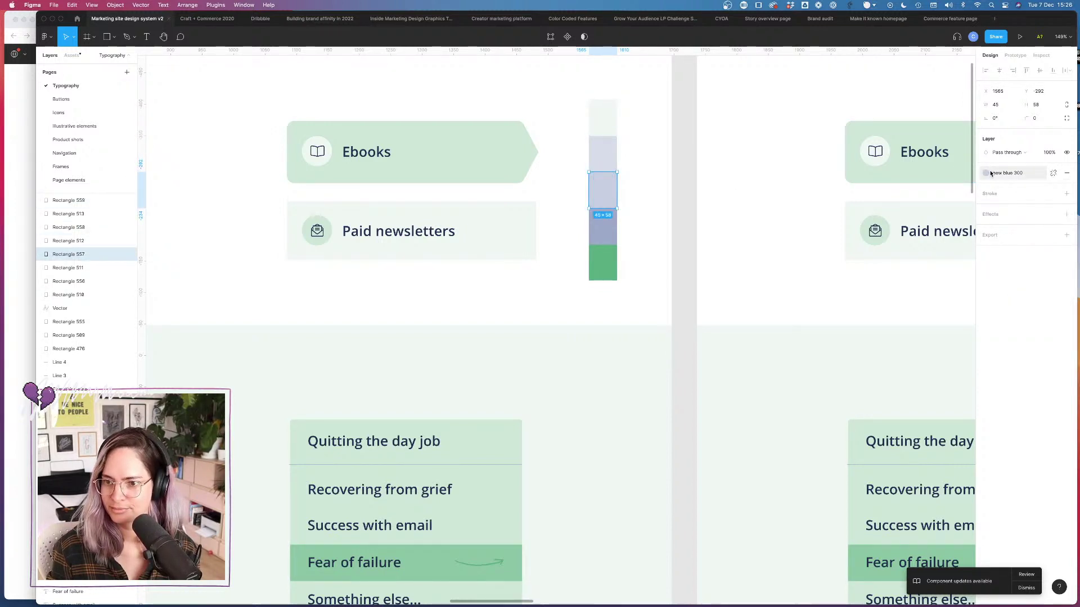
scroll(496, 416, "down", 6)
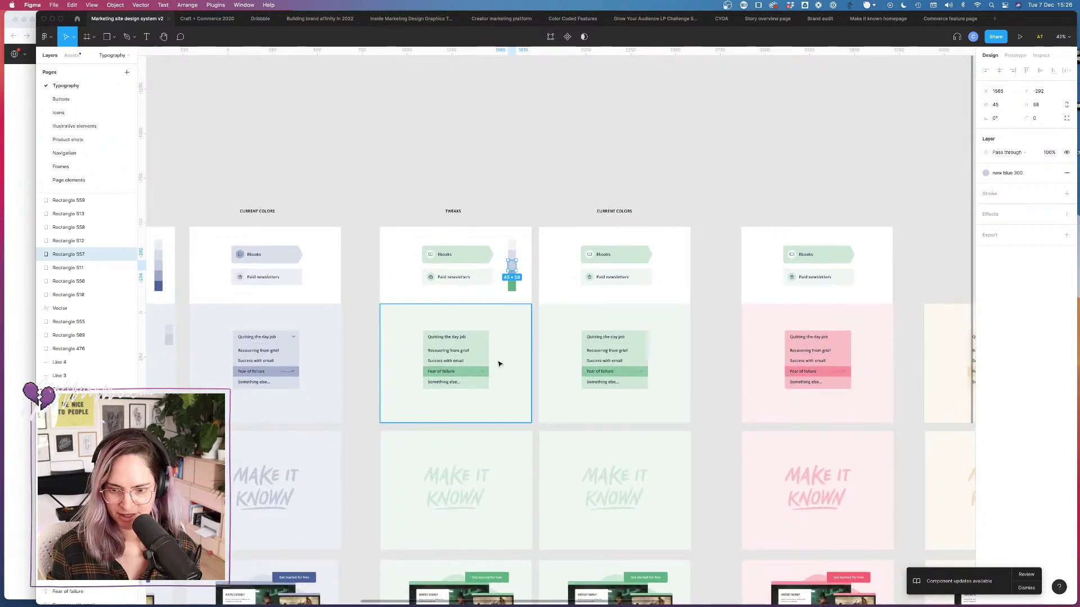
scroll(498, 365, "up", 8)
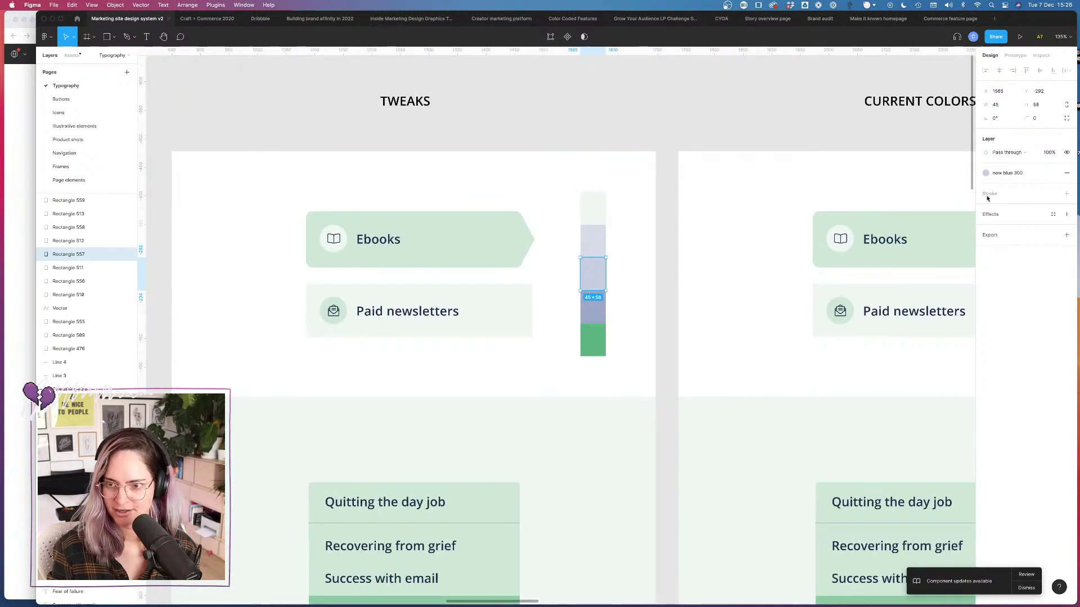
left_click(988, 174)
scroll(1019, 274, "down", 10)
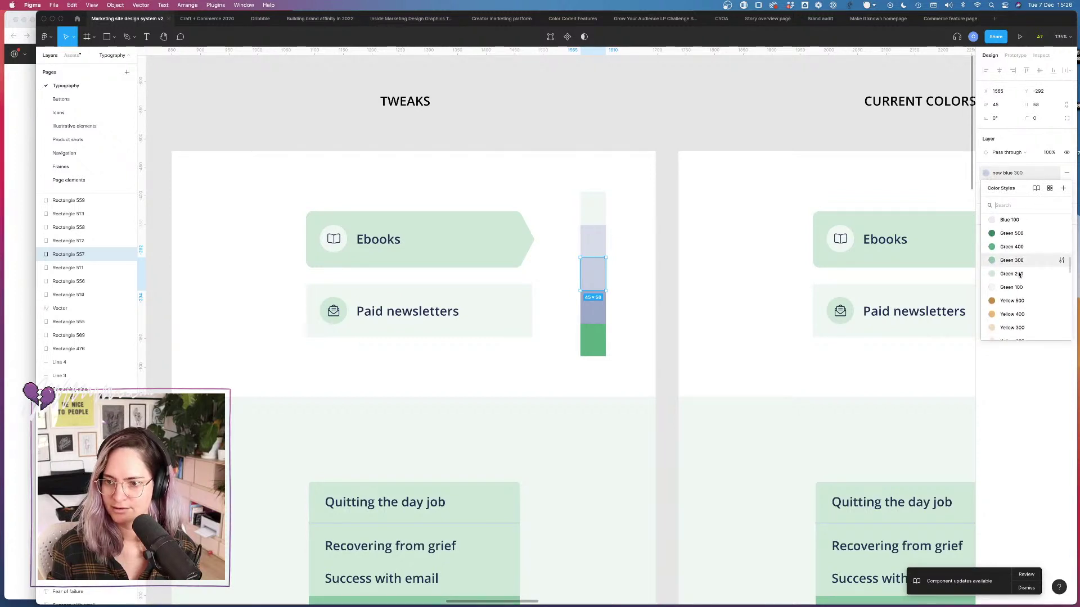
left_click(1012, 267)
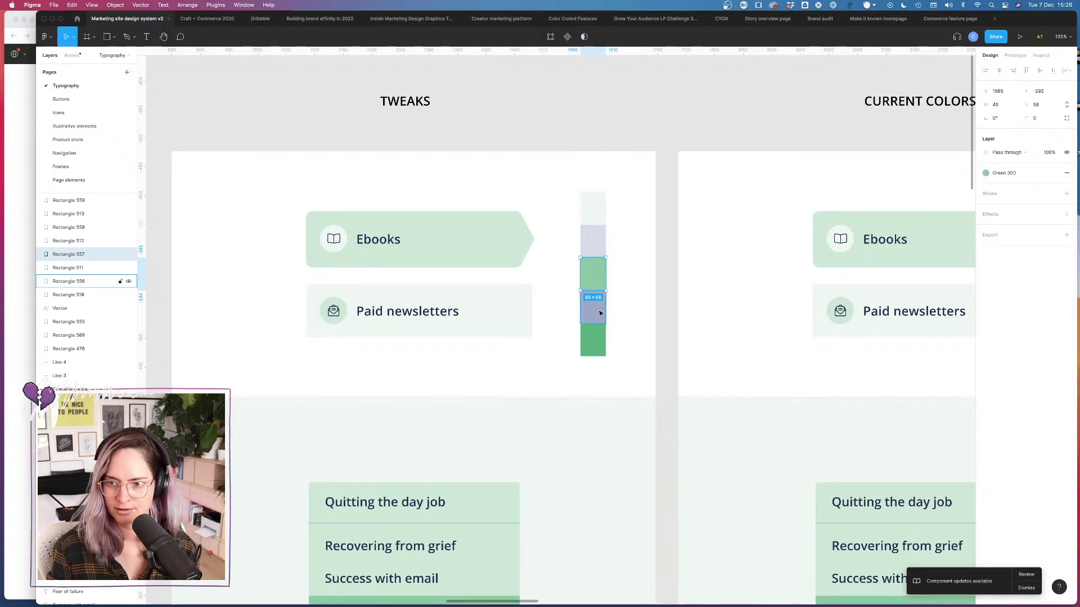
Step: Apply the Green 300 color style to the fourth swatch of the copied column
left_click(599, 312)
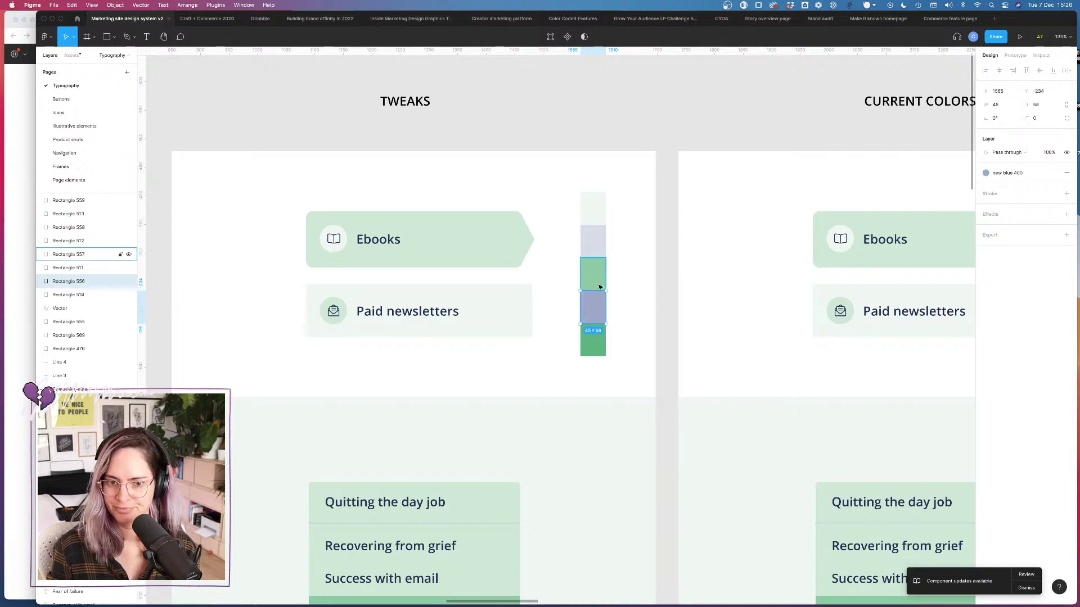
left_click(1052, 173)
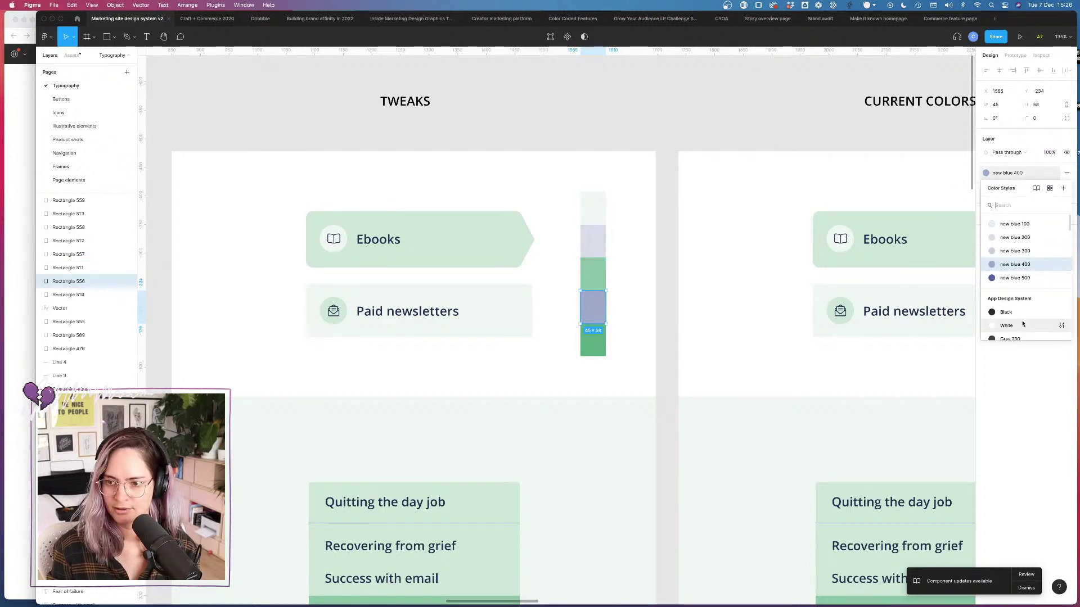
scroll(1023, 292, "down", 10)
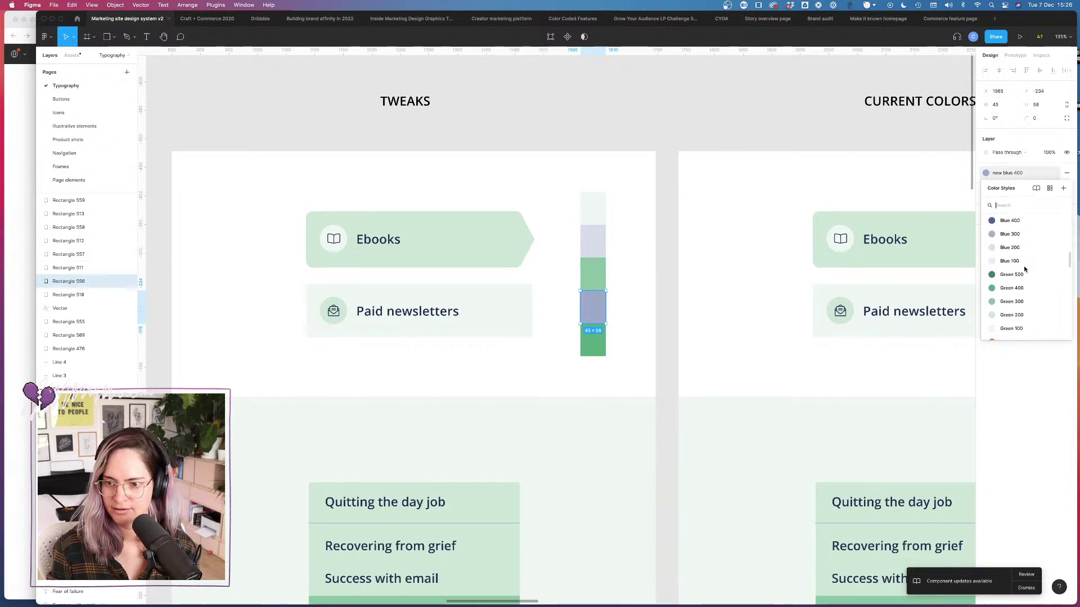
left_click(1011, 301)
Step: Apply the Green 200 color style to the middle swatch of the copied column
left_click(591, 275)
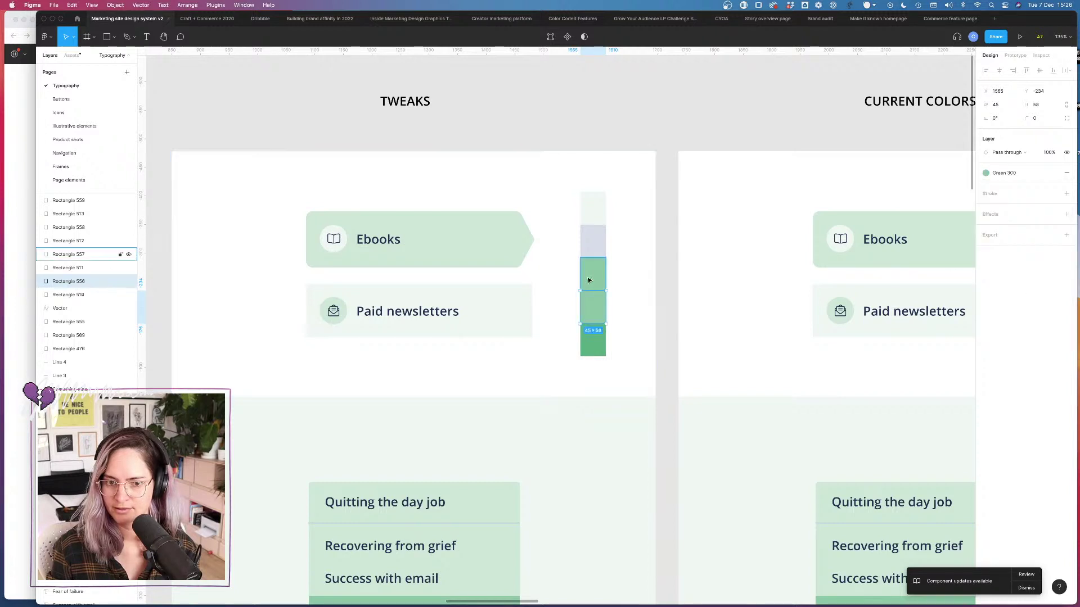
left_click(1053, 172)
left_click(1010, 287)
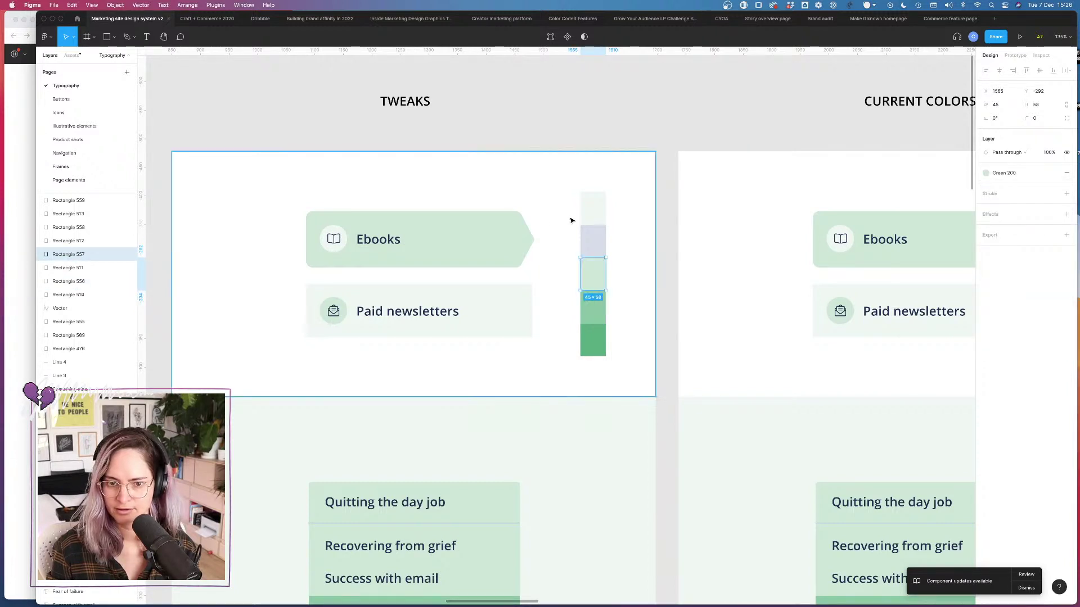
Step: Detach the Green 300 style from the fourth swatch and open its fill color values
left_click(592, 242)
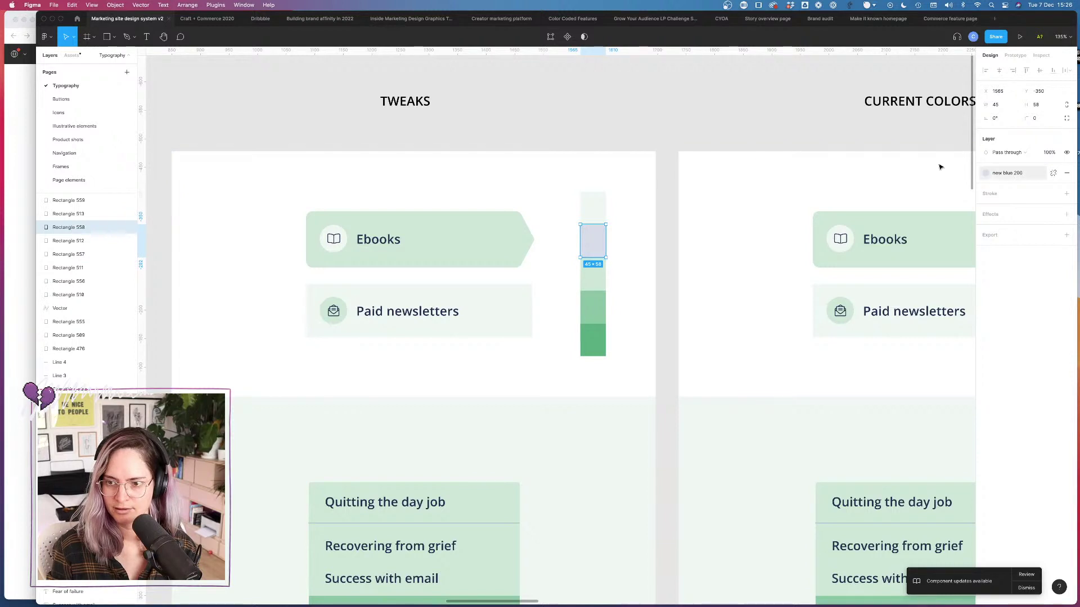
left_click(601, 312)
scroll(602, 318, "up", 5)
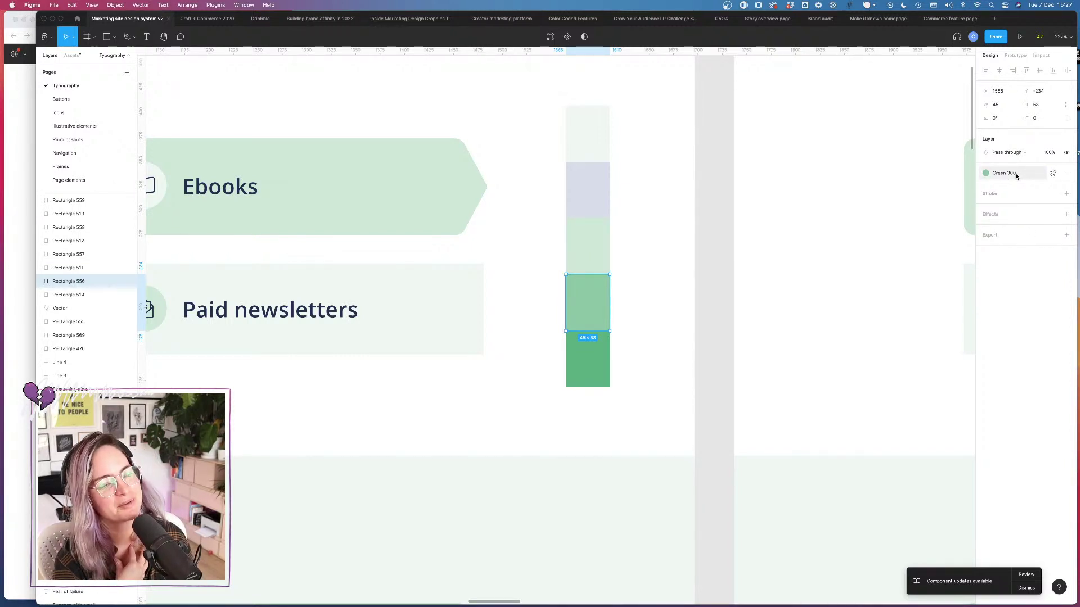
left_click(1053, 175)
left_click(985, 186)
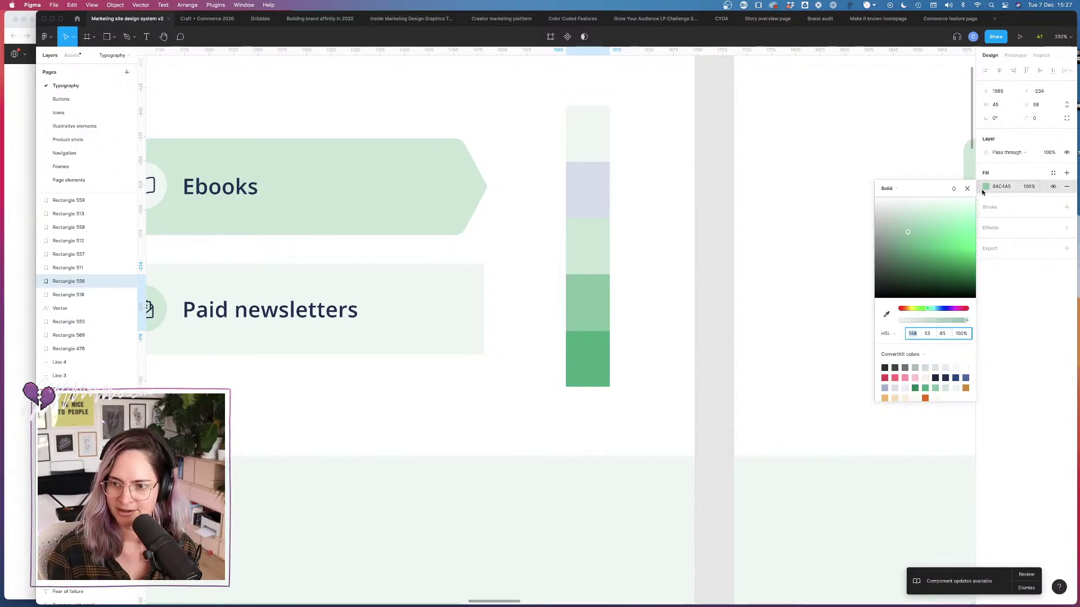
Step: Detach the Green 400 style from the bottom swatch and open its HSL values to check the hue
left_click(576, 361)
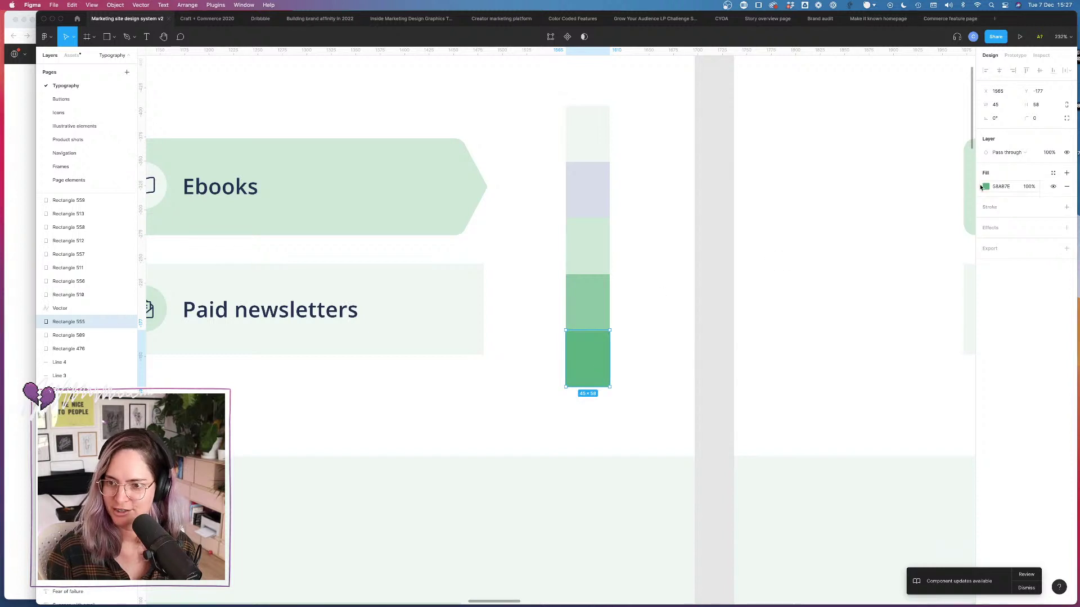
left_click(986, 186)
left_click(912, 335)
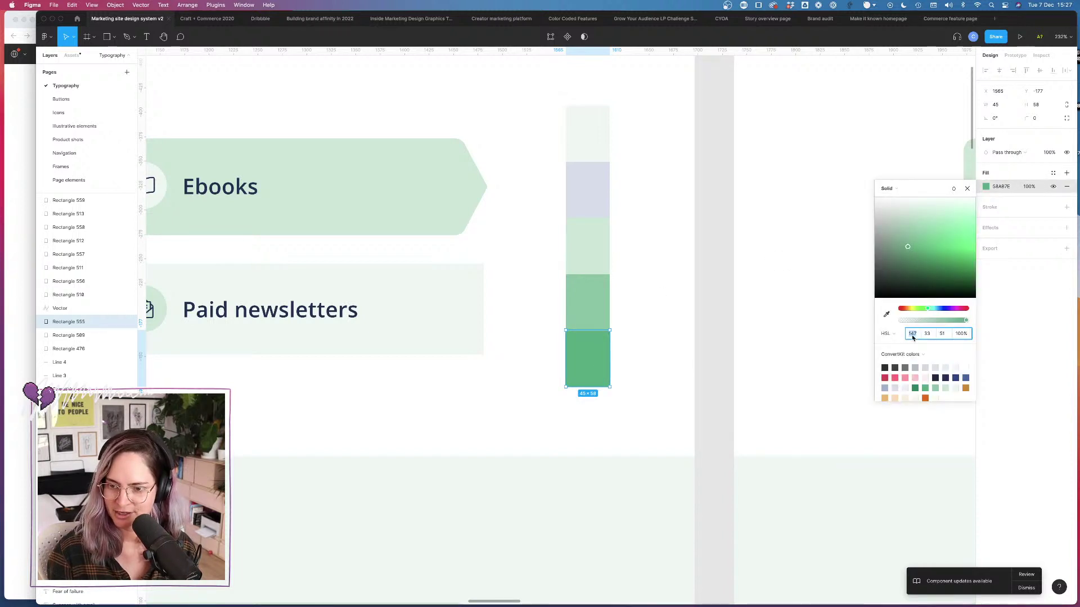
Step: Set the fourth swatch's HSL hue to 147
left_click(593, 306)
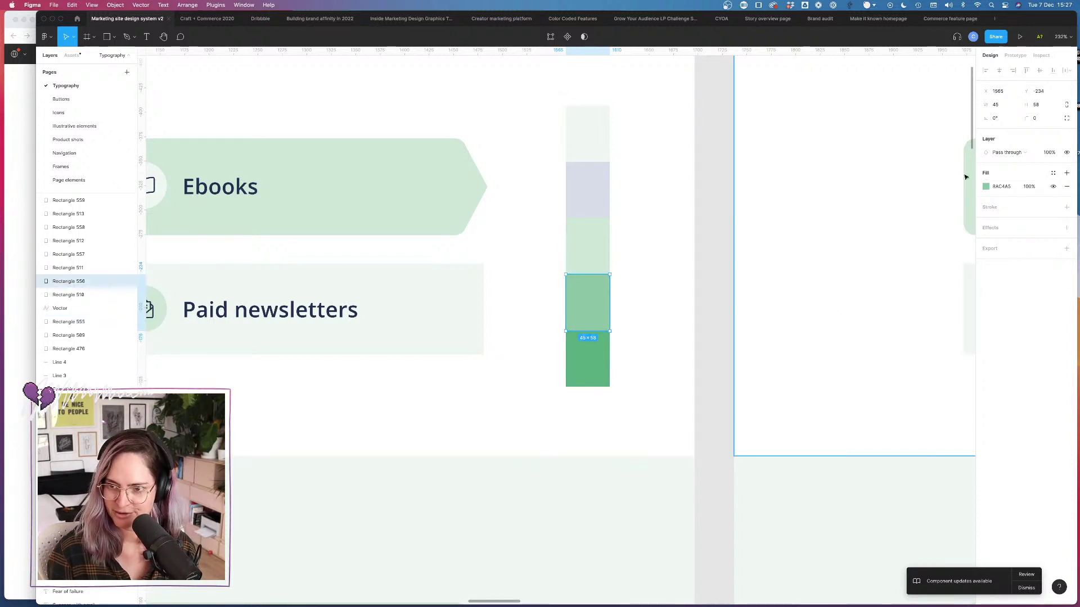
left_click(985, 187)
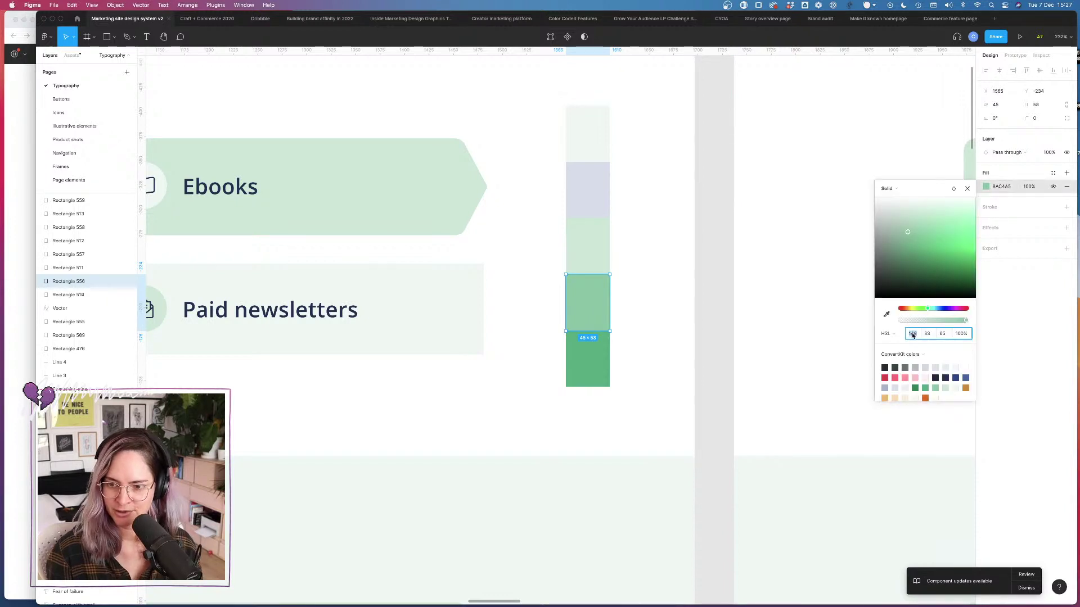
type("147")
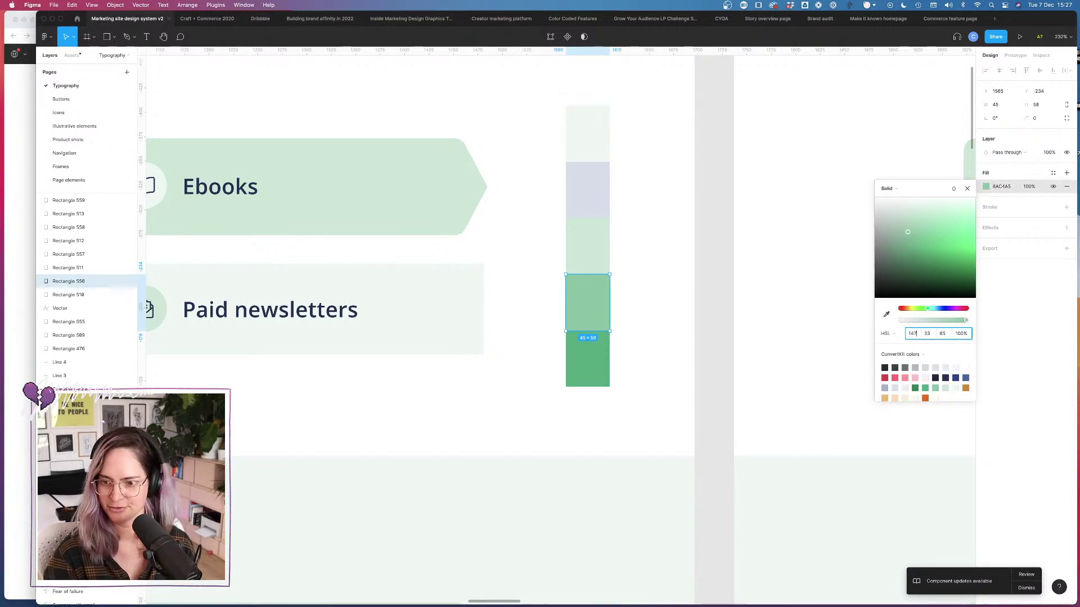
key("Tab")
Step: Compare the HSL values of the bottom swatch with those of the fourth swatch
left_click(597, 361)
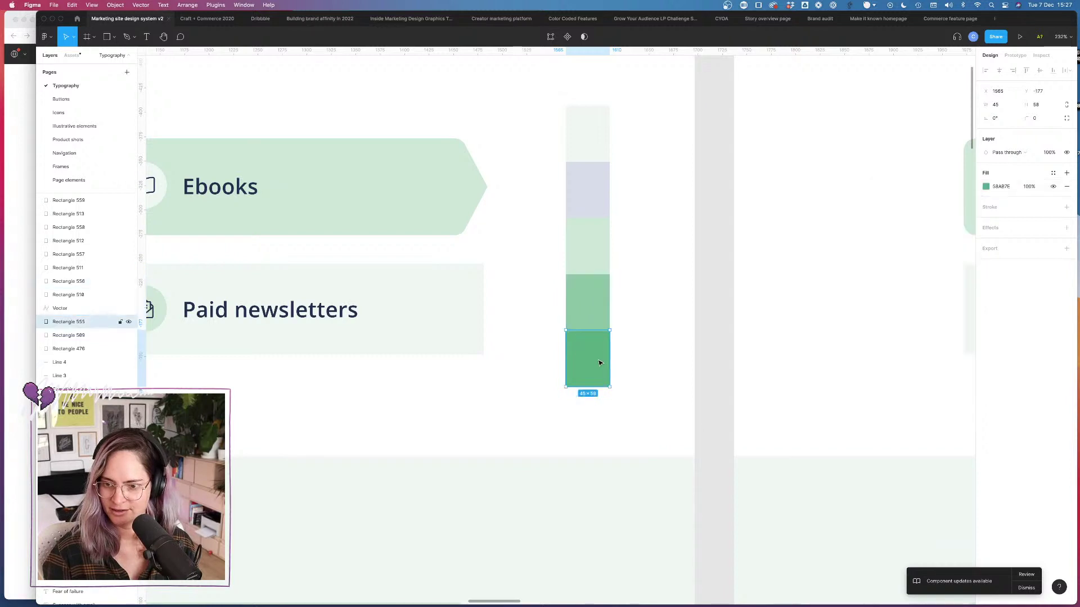
left_click(985, 187)
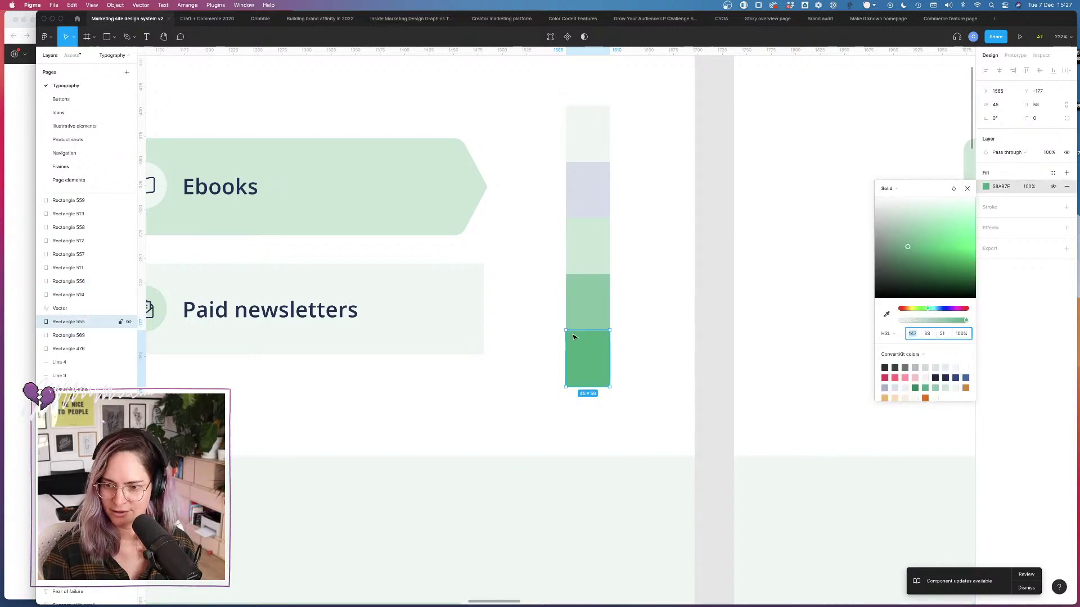
left_click(596, 319)
left_click(985, 187)
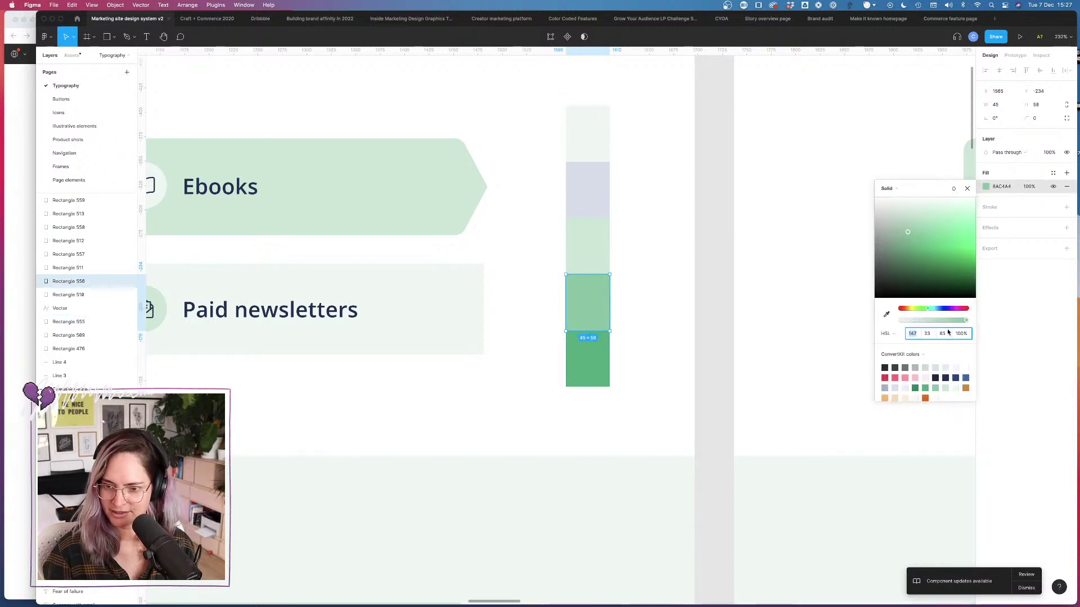
Step: Detach the Green 200 style from the middle swatch and replace the lavender swatch above it with a duplicate of it
left_click(600, 250)
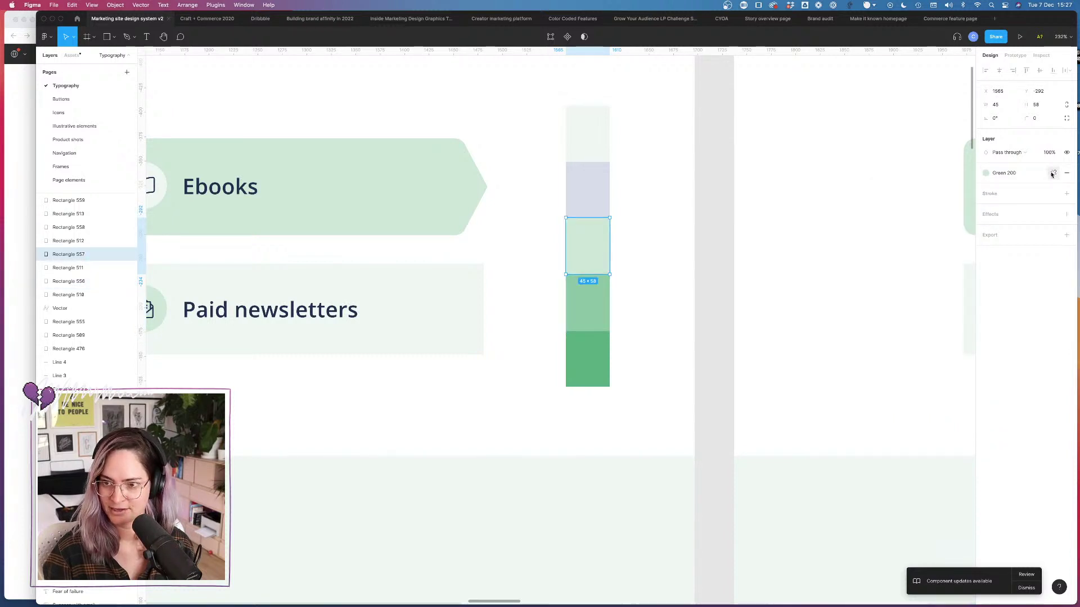
left_click(711, 236)
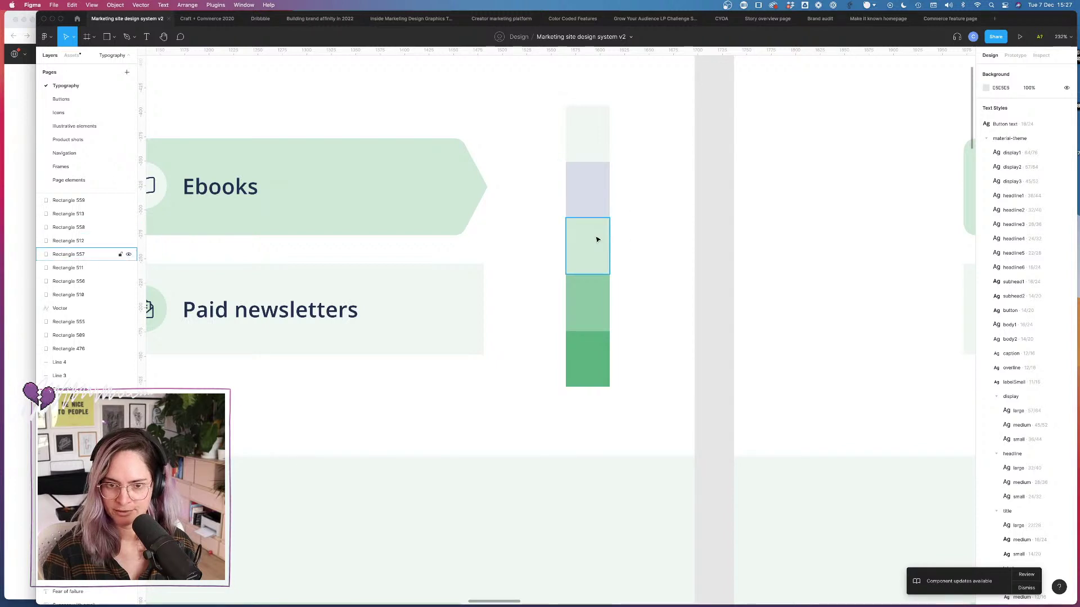
left_click(595, 190)
key("Delete")
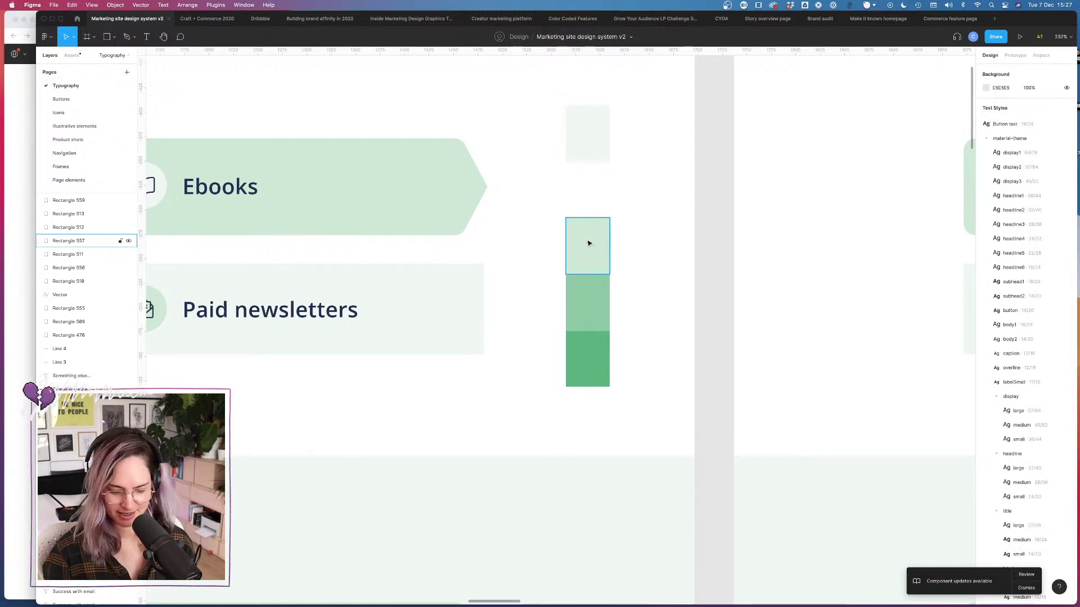
left_click(596, 247)
key("super+d")
left_click_drag(600, 248, 604, 192)
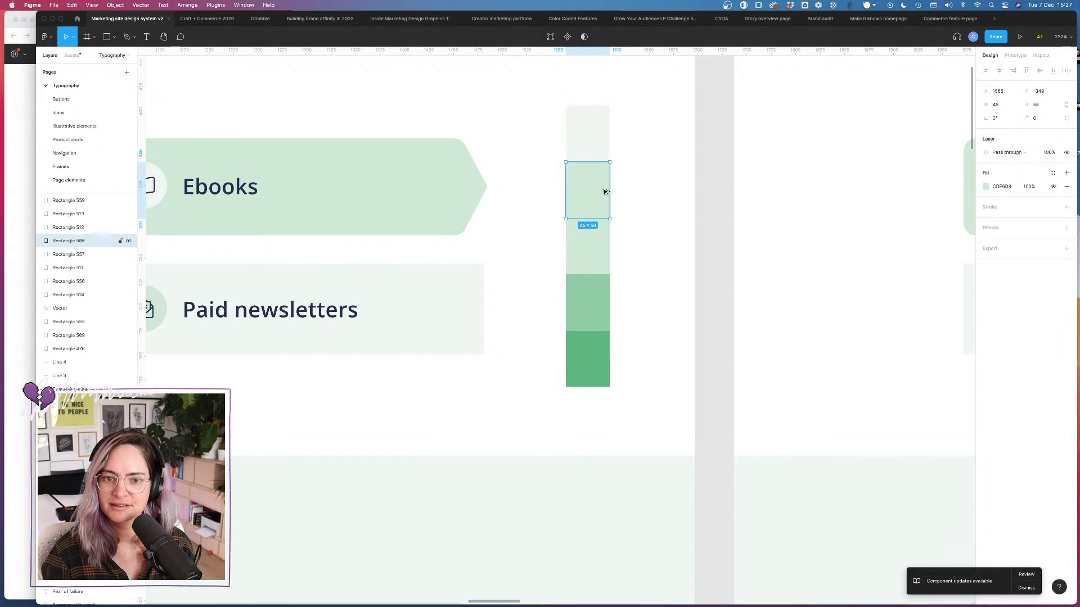
Step: Set the second swatch's HSL hue to 147 and open the middle swatch's HSL values
left_click(590, 245)
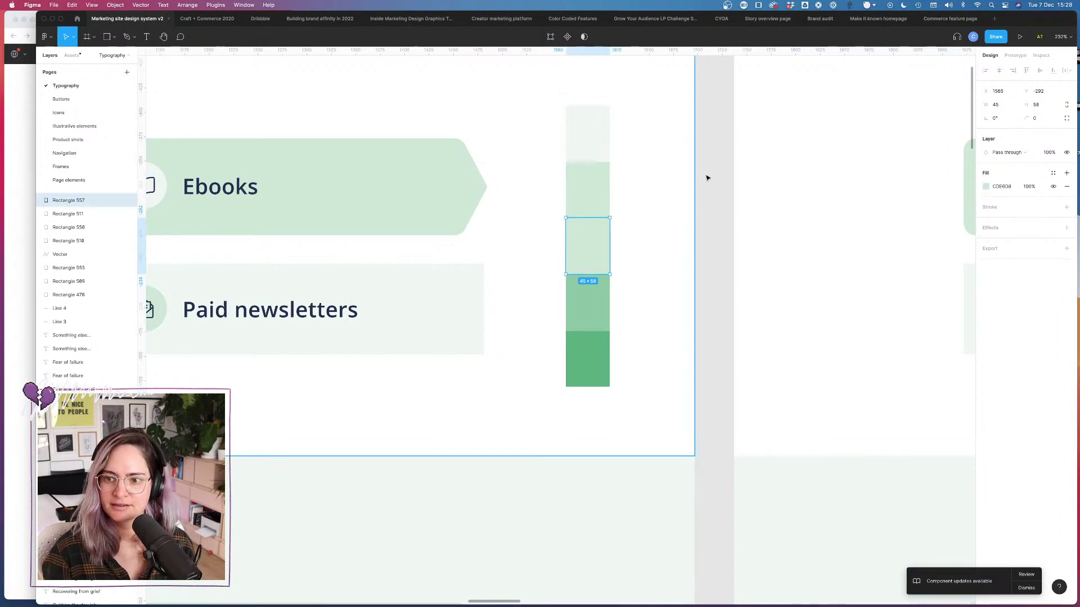
left_click(585, 183)
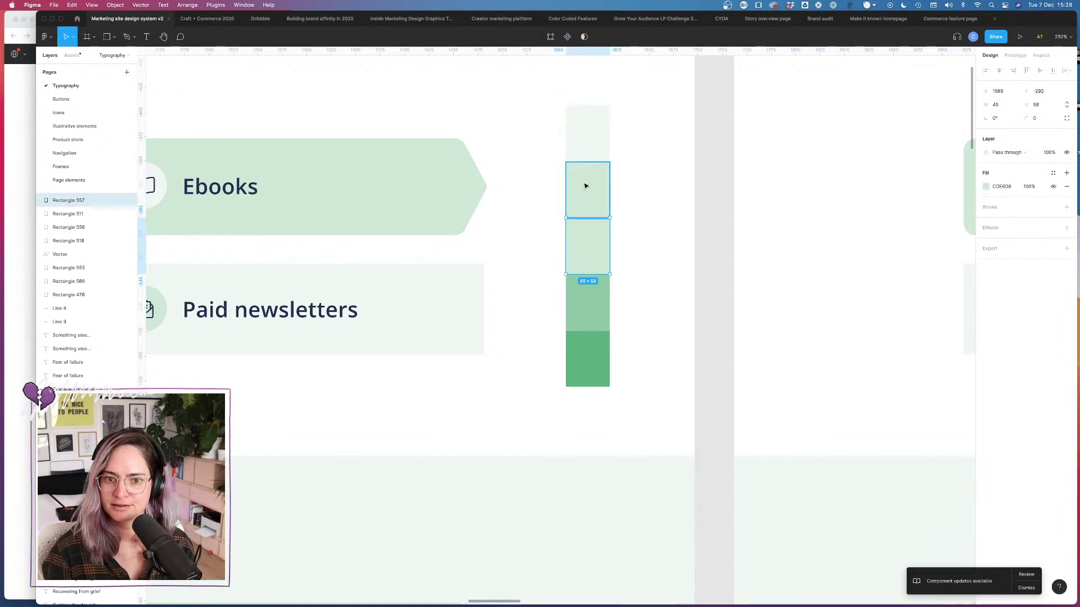
left_click(985, 188)
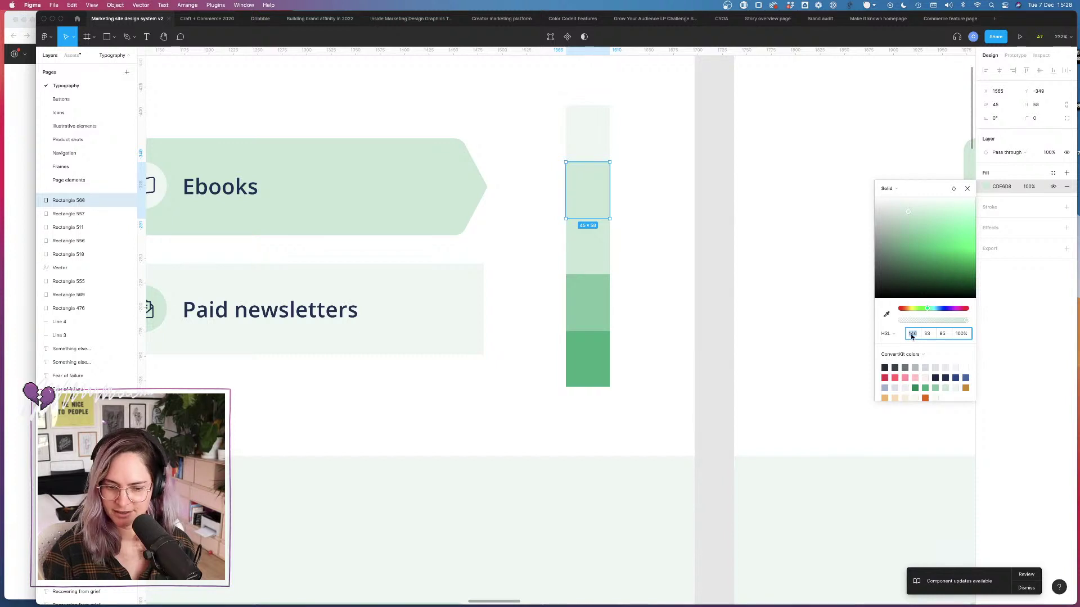
type("147")
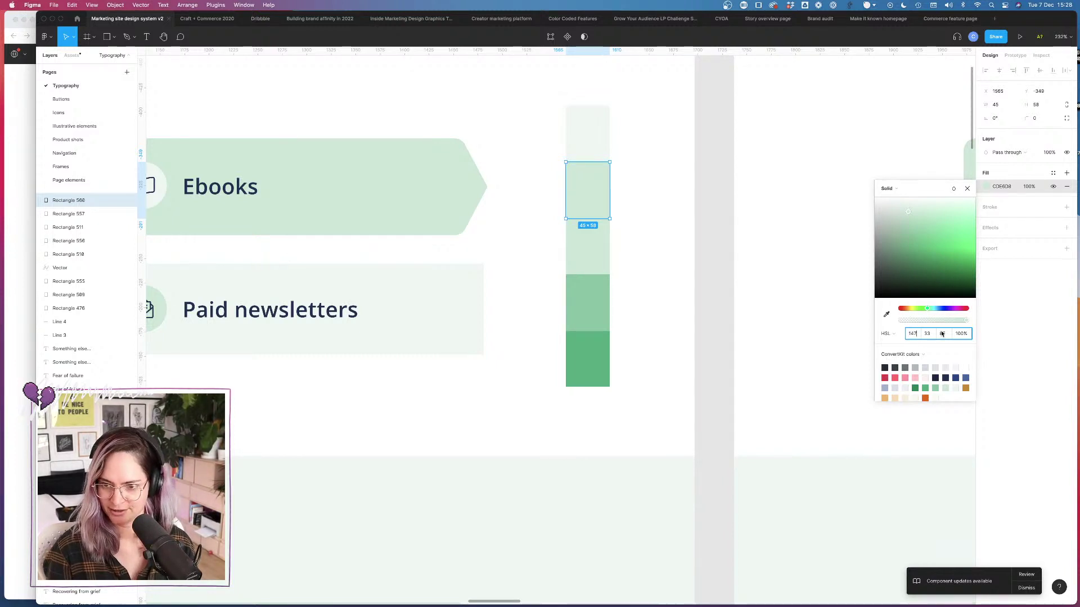
left_click(600, 254)
left_click(987, 187)
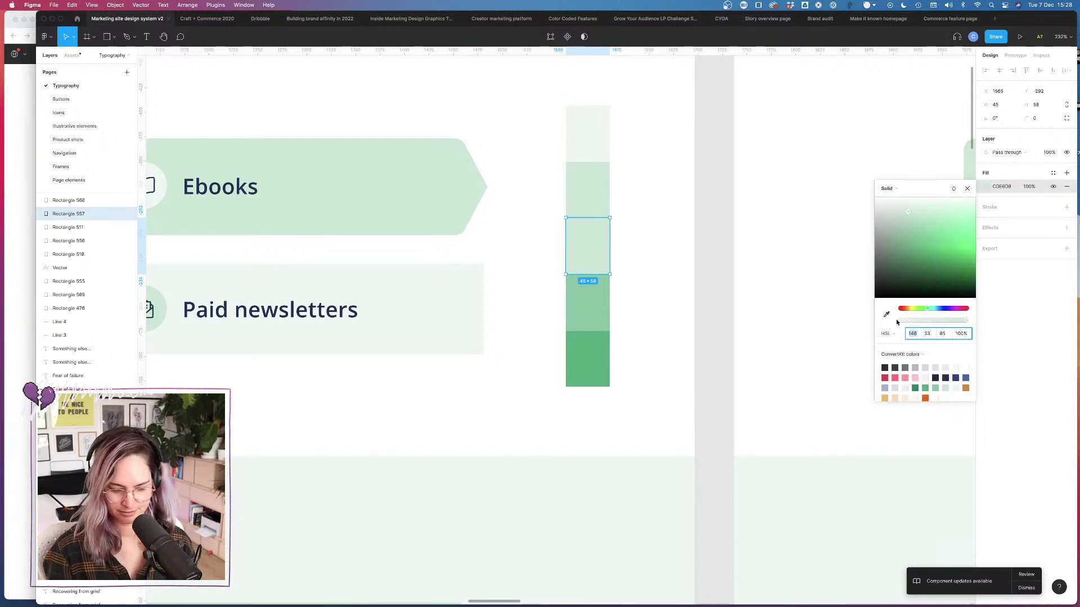
Step: Detach the Green 100 style from the top swatch and set its HSL hue to 147 and saturation to 33
left_click(600, 133)
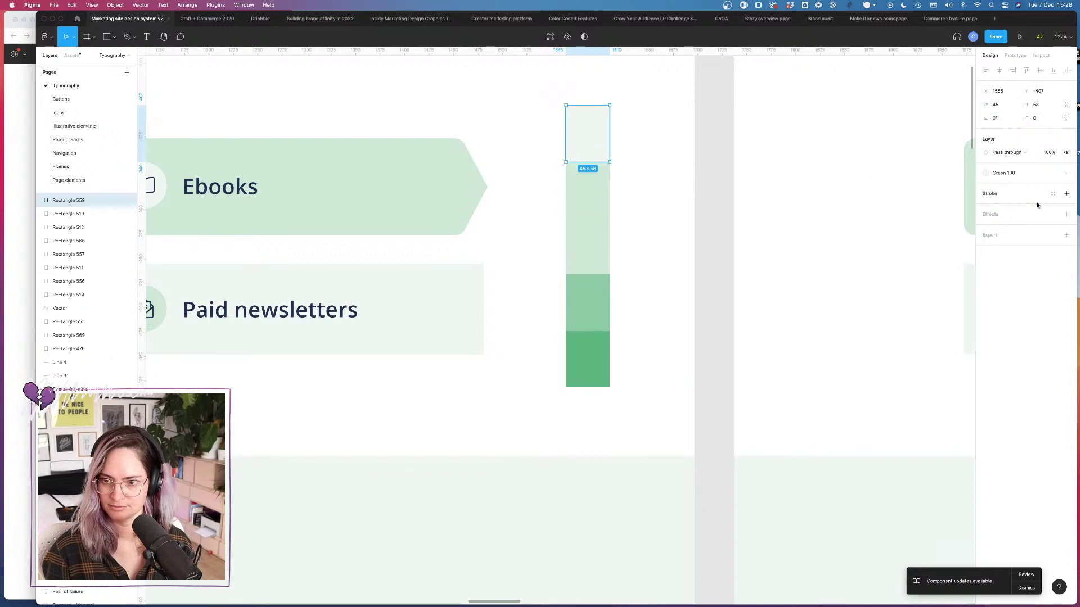
left_click(1053, 174)
left_click(985, 187)
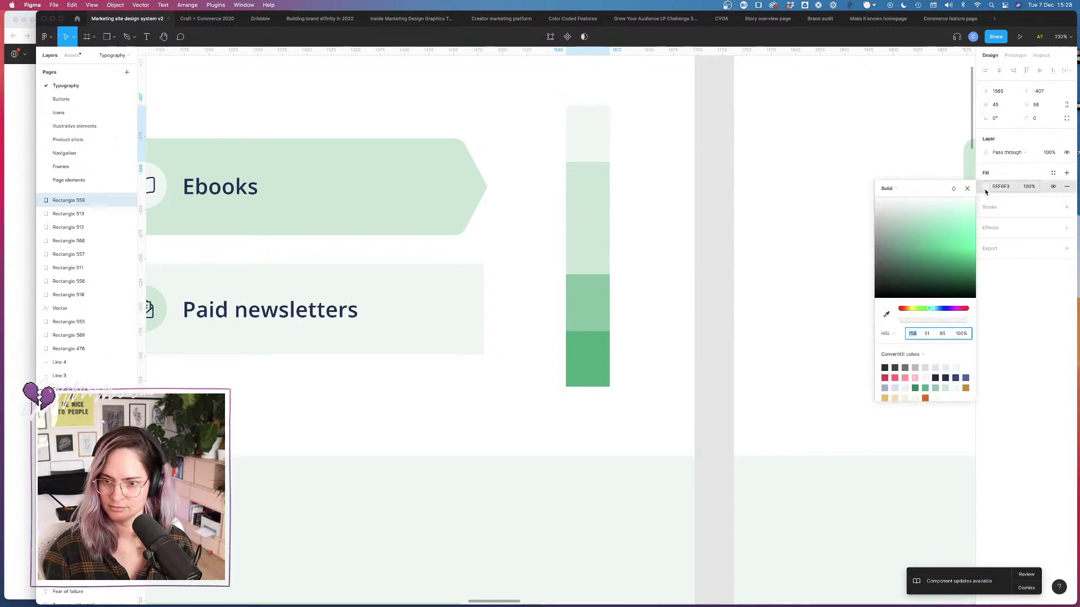
type("147")
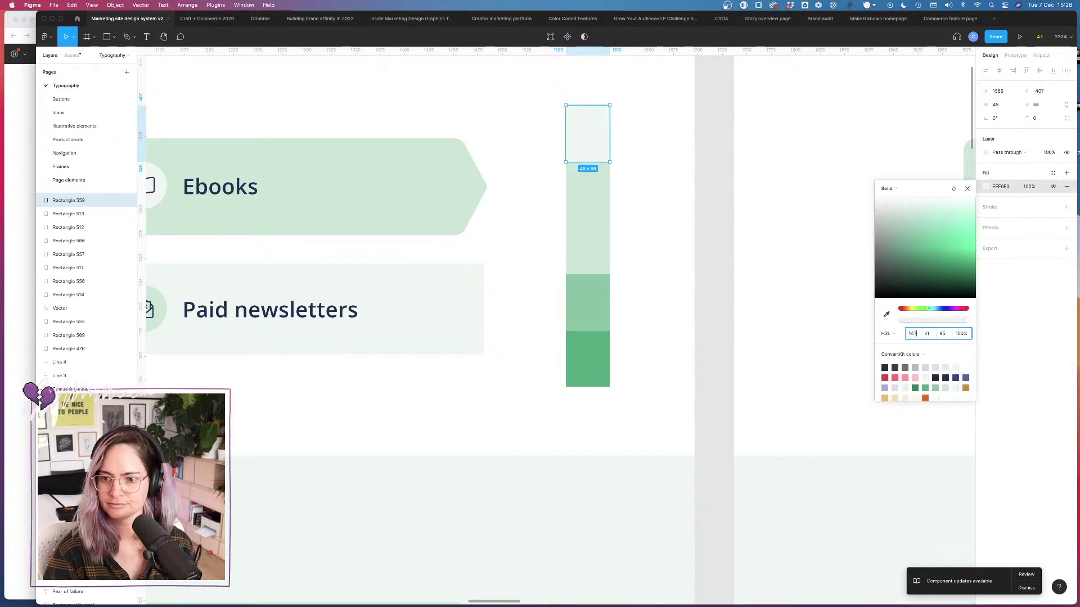
key("Tab")
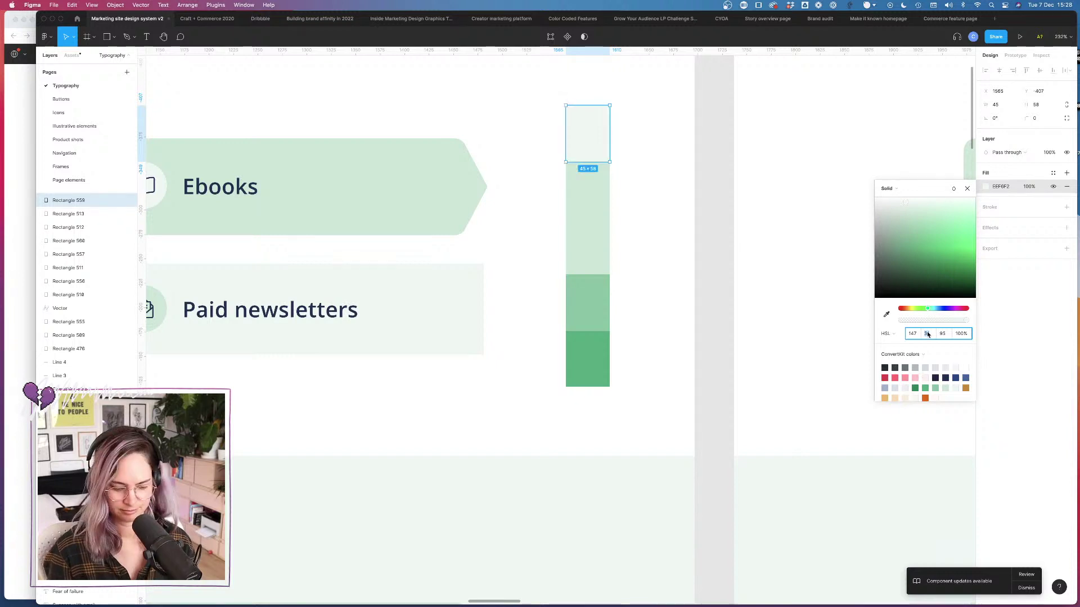
type("33")
key("Tab")
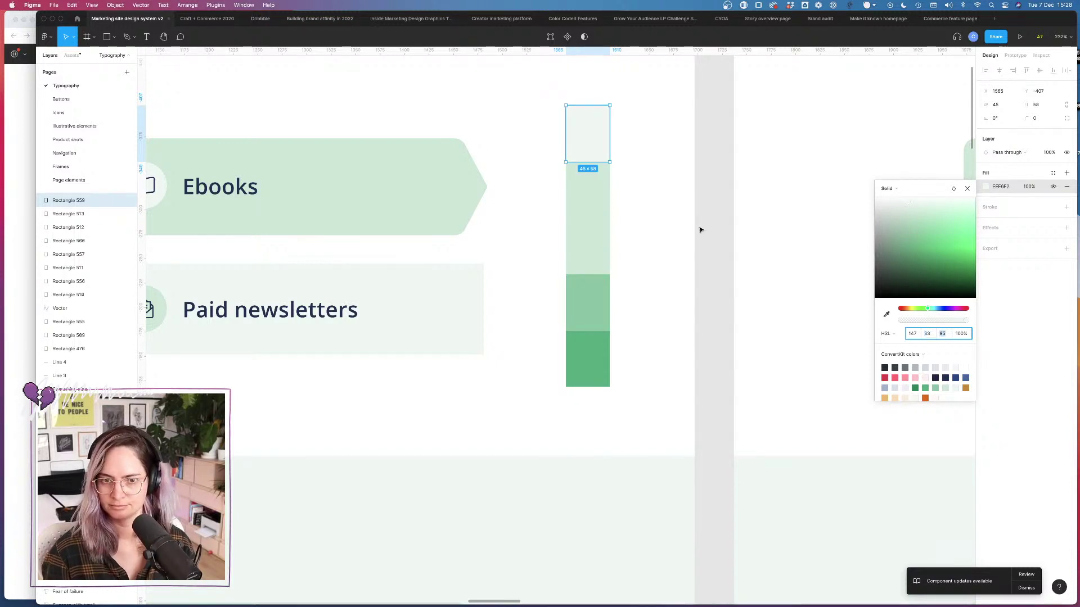
left_click(700, 230)
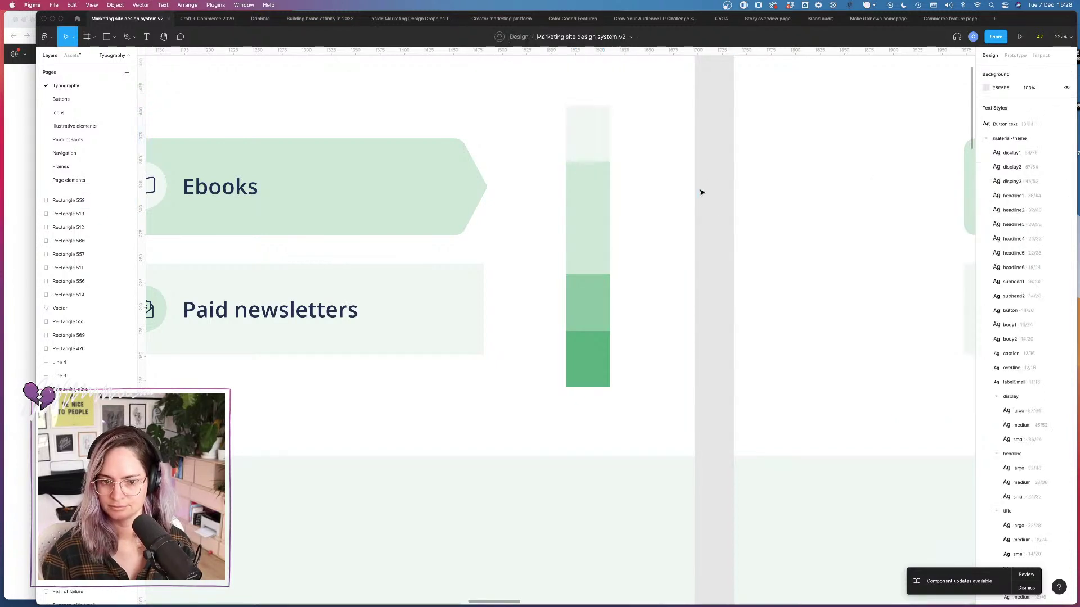
Step: Duplicate the top swatch to the right of the column and set the copy's fill to EEF6F3
left_click(583, 128)
left_click_drag(583, 128, 637, 127)
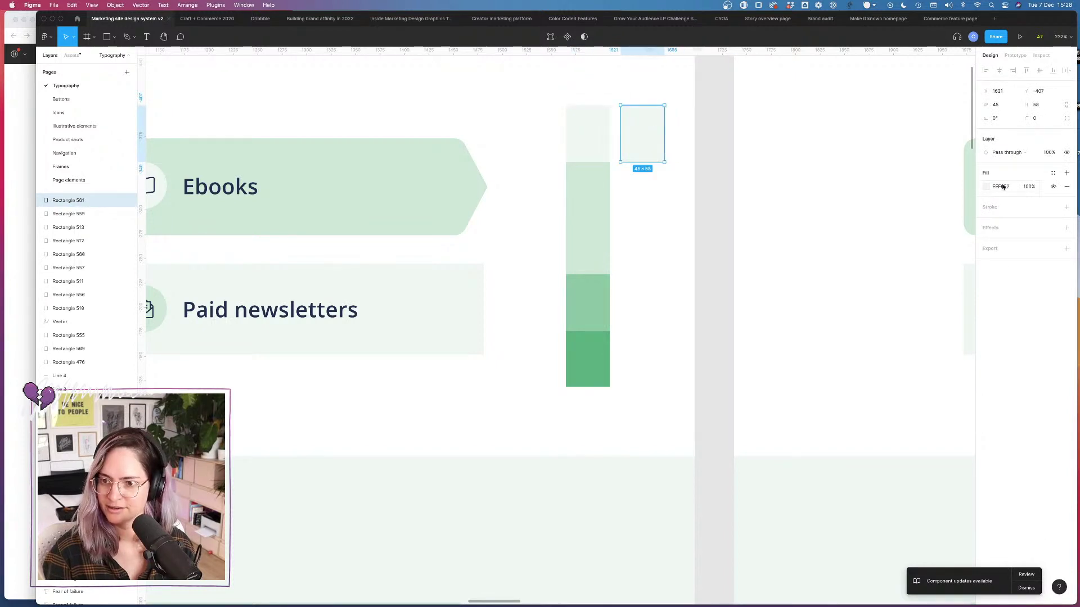
left_click(985, 187)
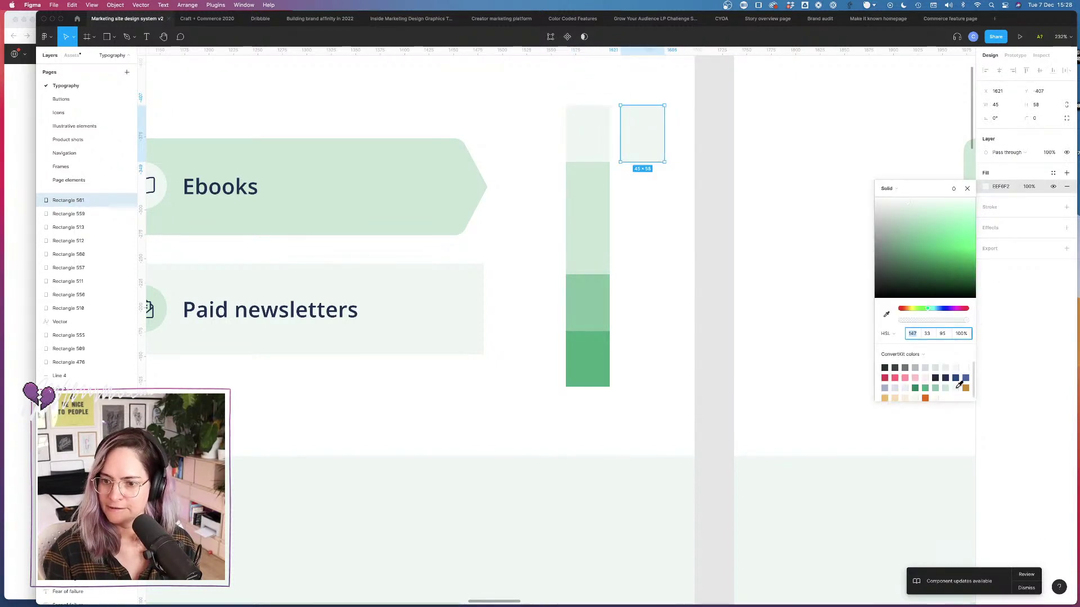
left_click(707, 205)
Step: Move the copied light green swatch up against the right edge of the column's top swatch
scroll(683, 159, "up", 5)
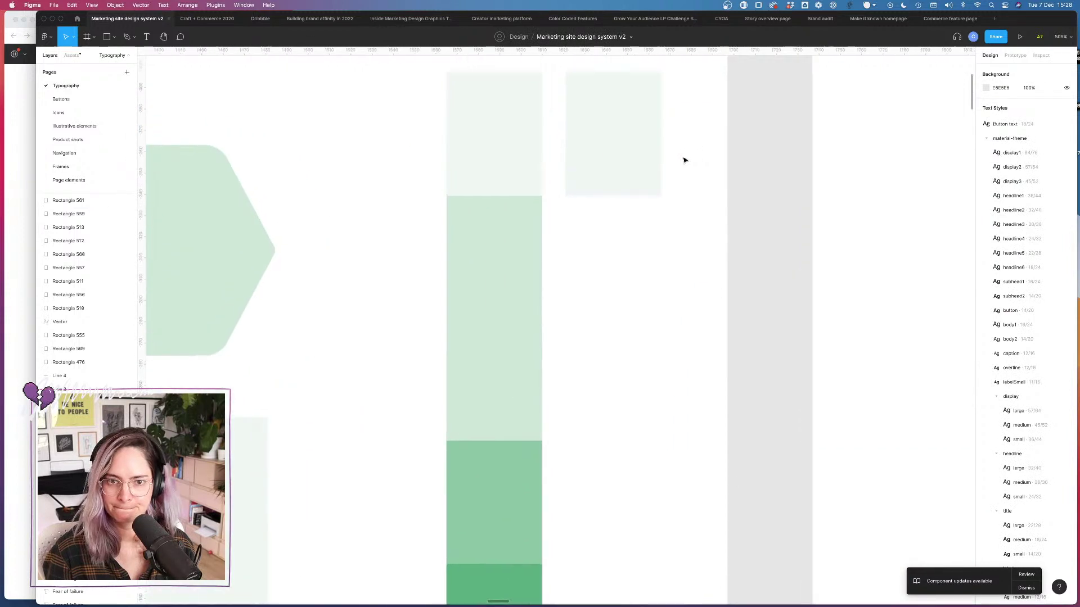
scroll(683, 160, "up", 3)
left_click_drag(677, 207, 658, 202)
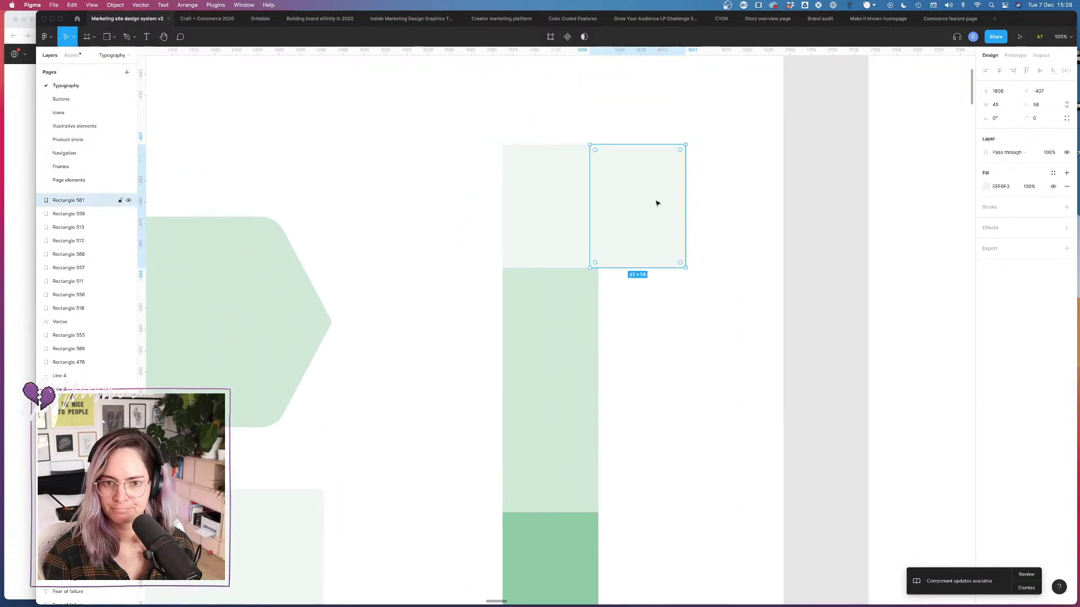
Step: Compare the copied light green swatch with the column's top swatch up close and delete the copy
scroll(656, 203, "up", 8)
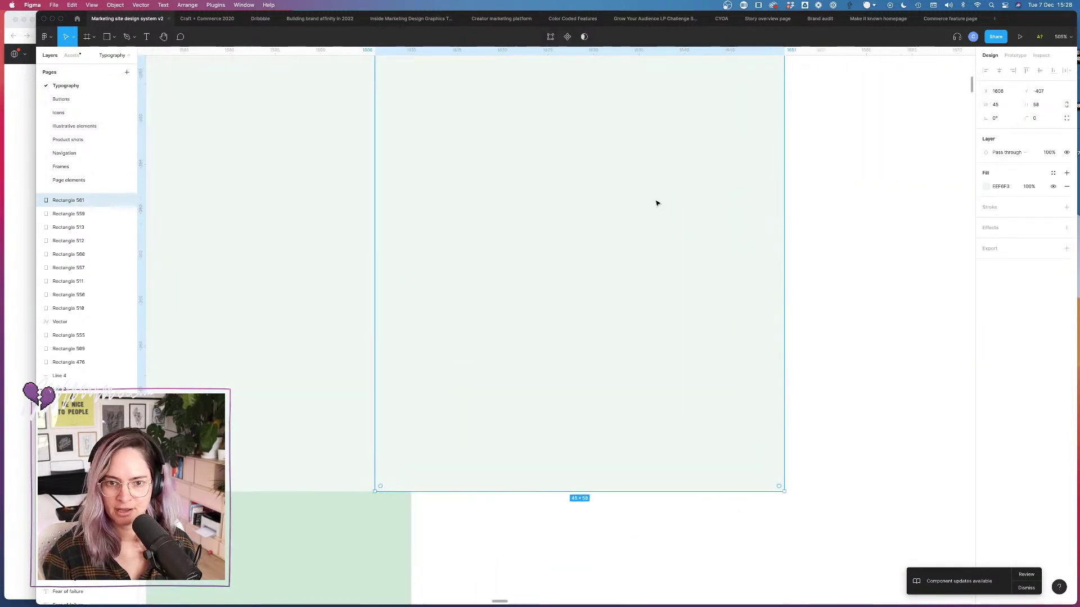
left_click(789, 274)
left_click_drag(525, 243, 543, 243)
scroll(542, 243, "down", 8)
key("Delete")
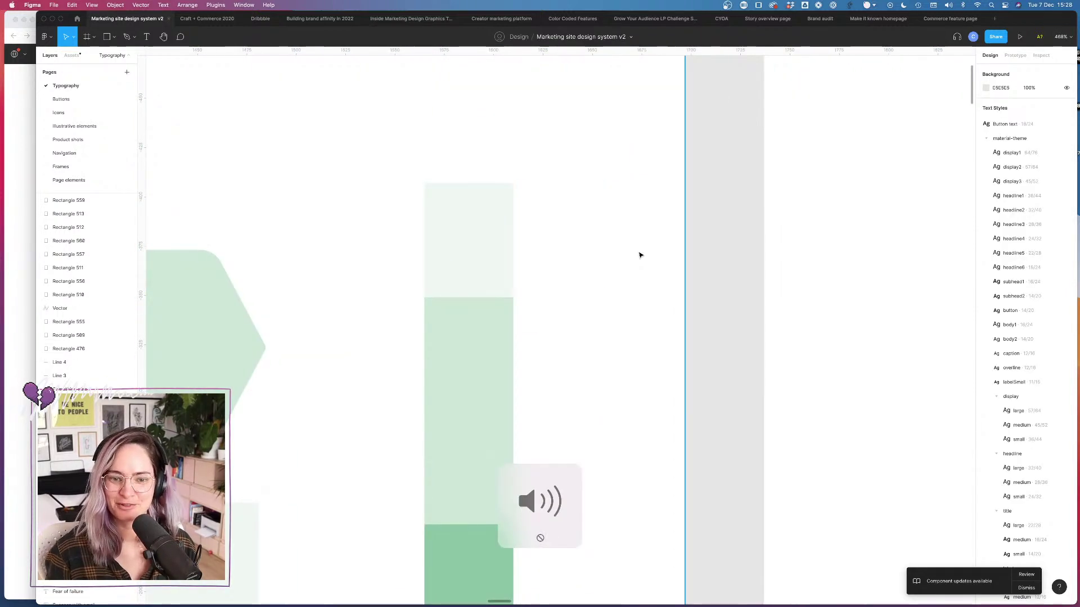
Step: Examine the green swatch column and compare it with the green and blue Tweaks and Current Colors frames
scroll(483, 281, "down", 3)
left_click(521, 241)
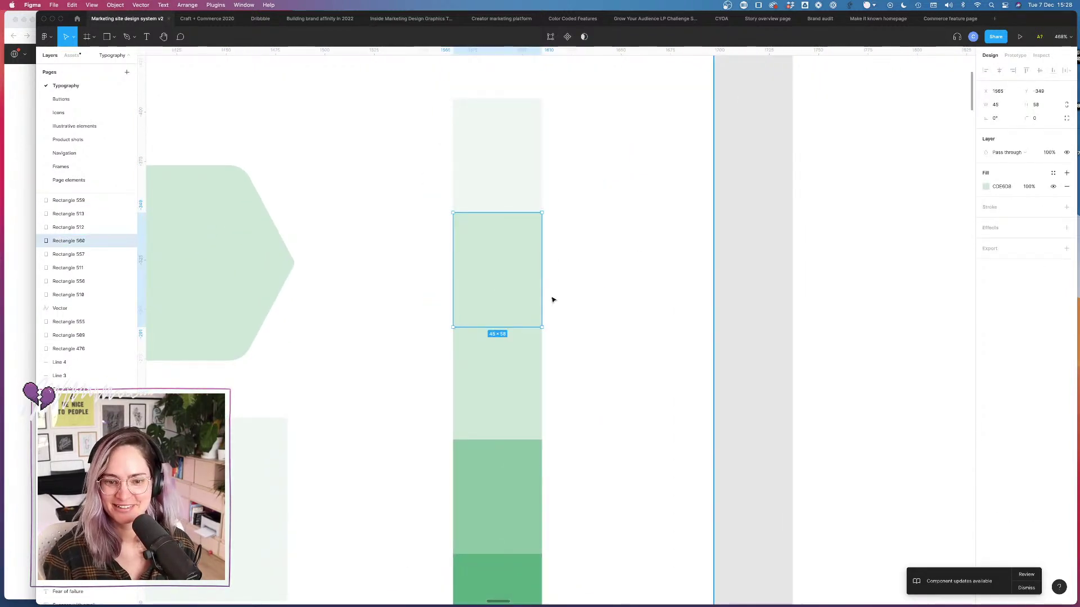
scroll(552, 300, "left", 2)
scroll(554, 297, "down", 4)
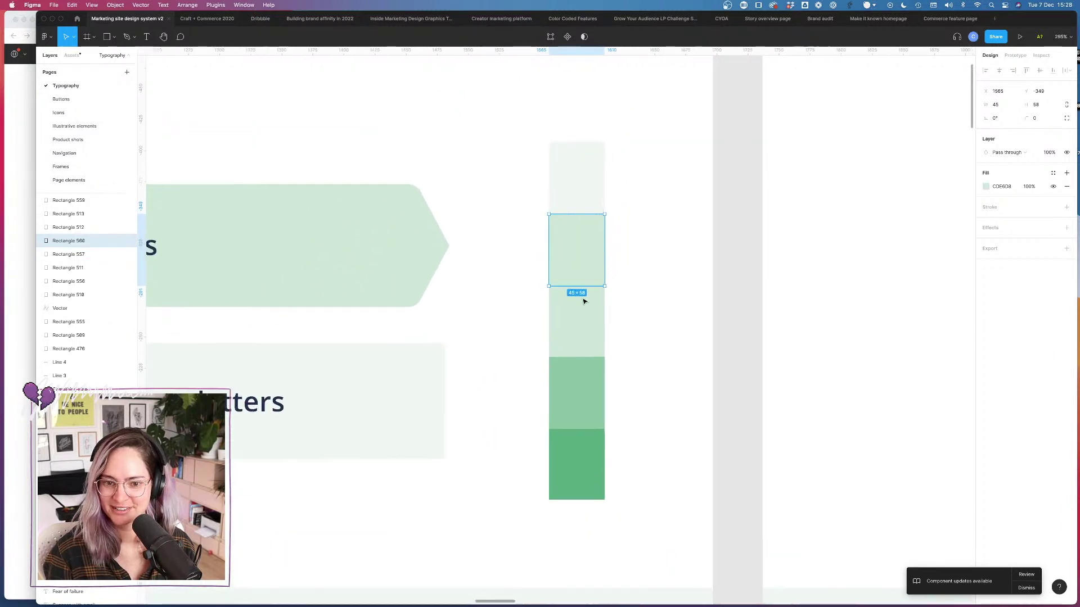
scroll(584, 302, "up", 2)
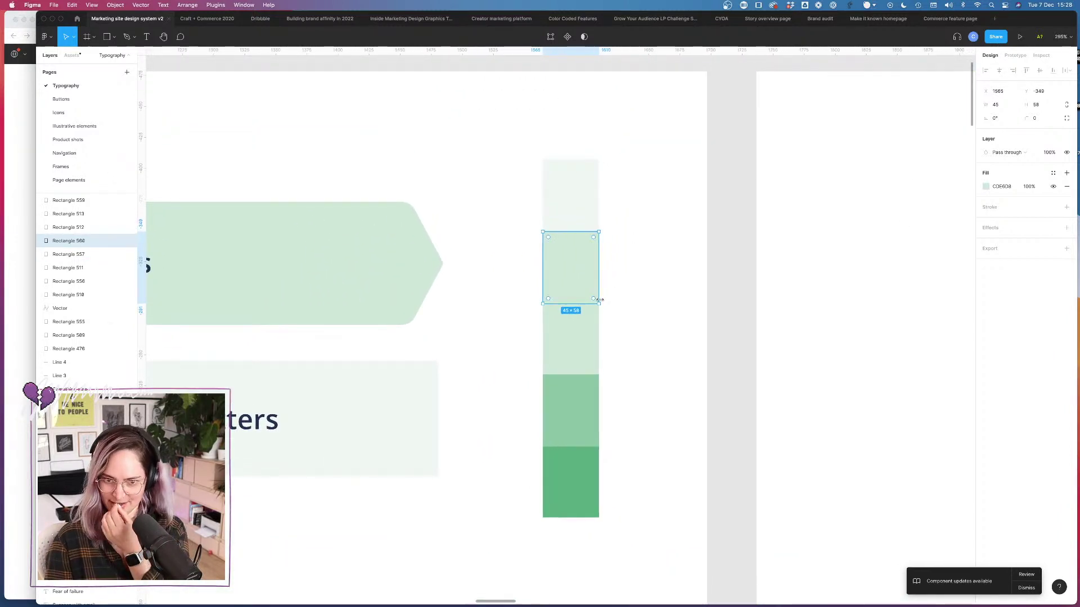
scroll(458, 268, "left", 5)
scroll(306, 280, "down", 5)
scroll(306, 278, "left", 3)
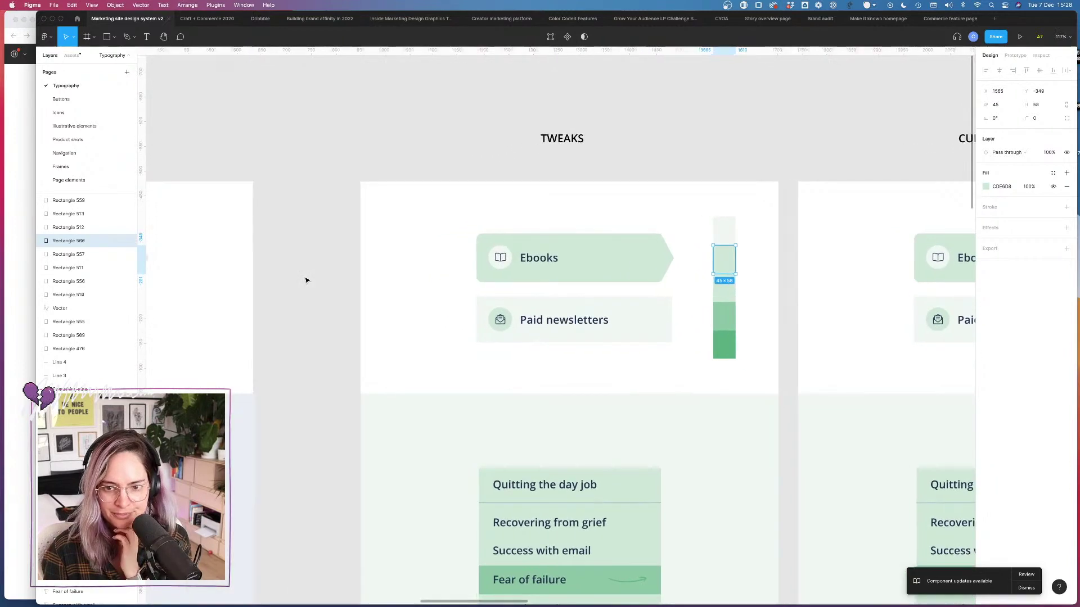
scroll(304, 276, "down", 4)
scroll(305, 276, "down", 5)
scroll(306, 277, "left", 2)
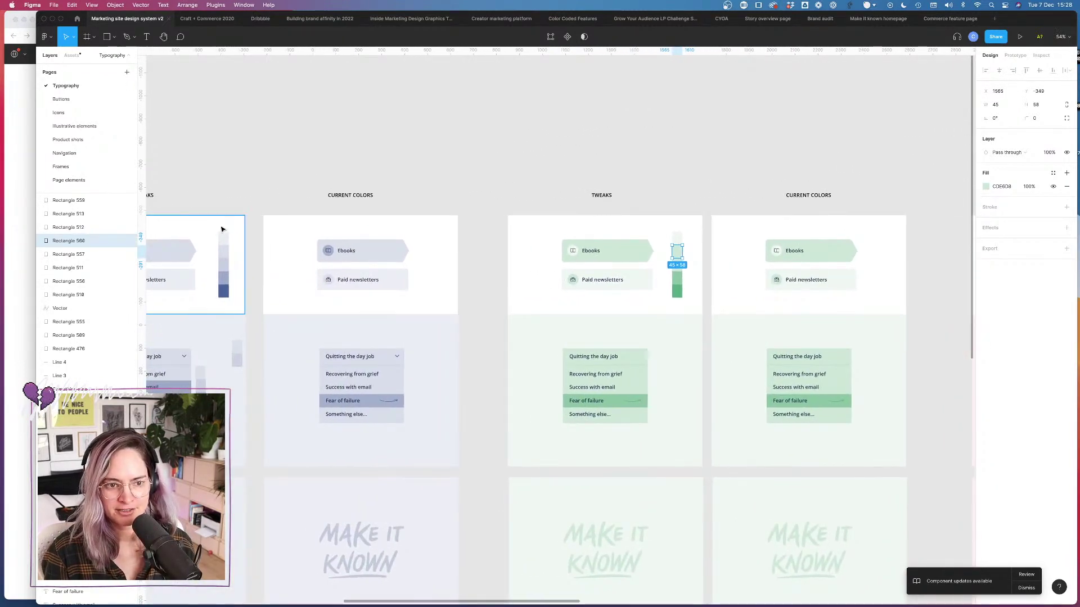
Step: Duplicate the five-swatch column from the blue Tweaks frame onto the empty canvas above the frames
left_click(224, 238)
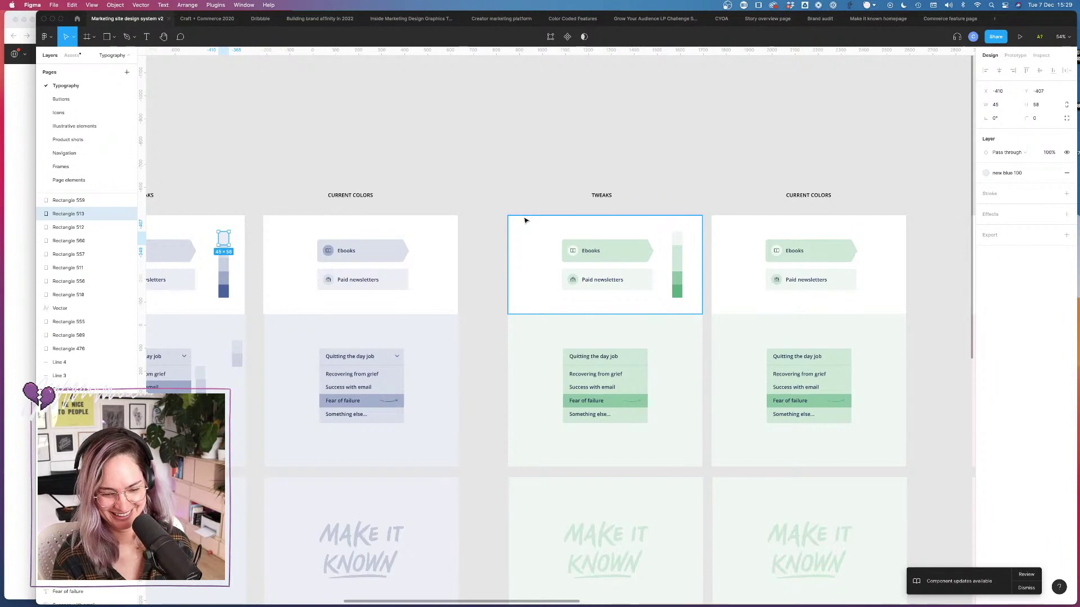
scroll(677, 200, "up", 10)
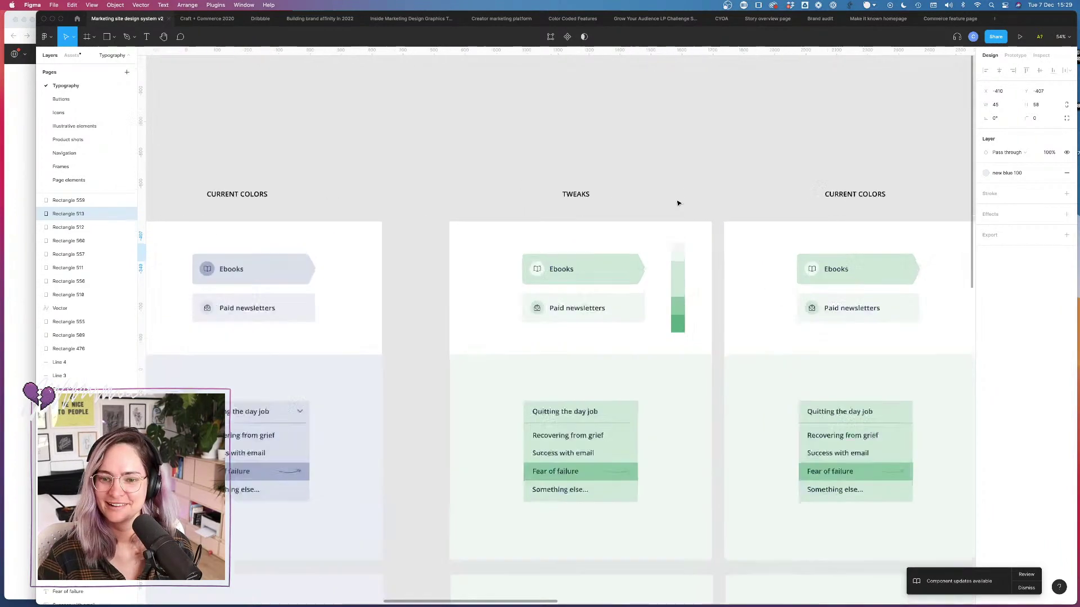
scroll(655, 341, "down", 10)
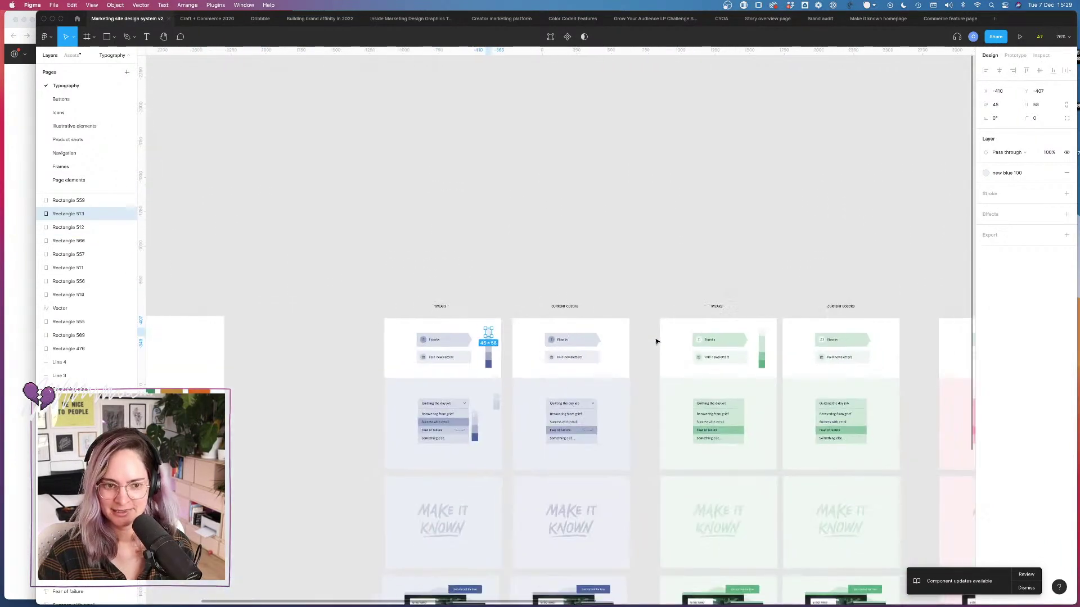
left_click_drag(472, 301, 669, 261)
left_click(488, 362)
scroll(686, 257, "up", 5)
scroll(688, 260, "right", 2)
scroll(688, 260, "up", 2)
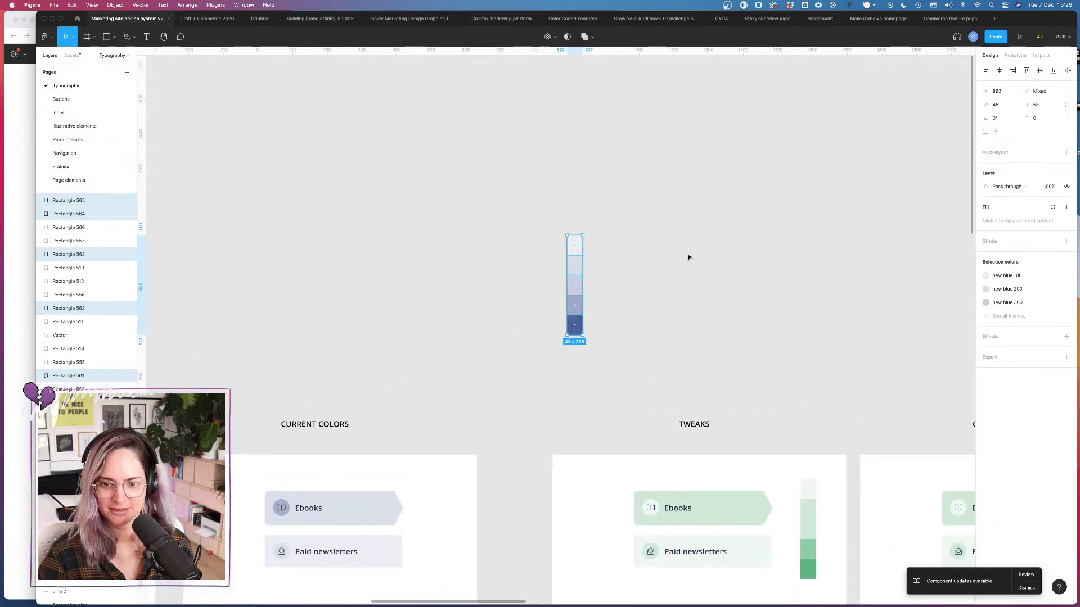
Step: Duplicate the green palette's TWEAKS label and place the copy beside the top swatch of the copied blue column
left_click(701, 427)
left_click_drag(701, 427, 621, 249)
left_click(576, 329)
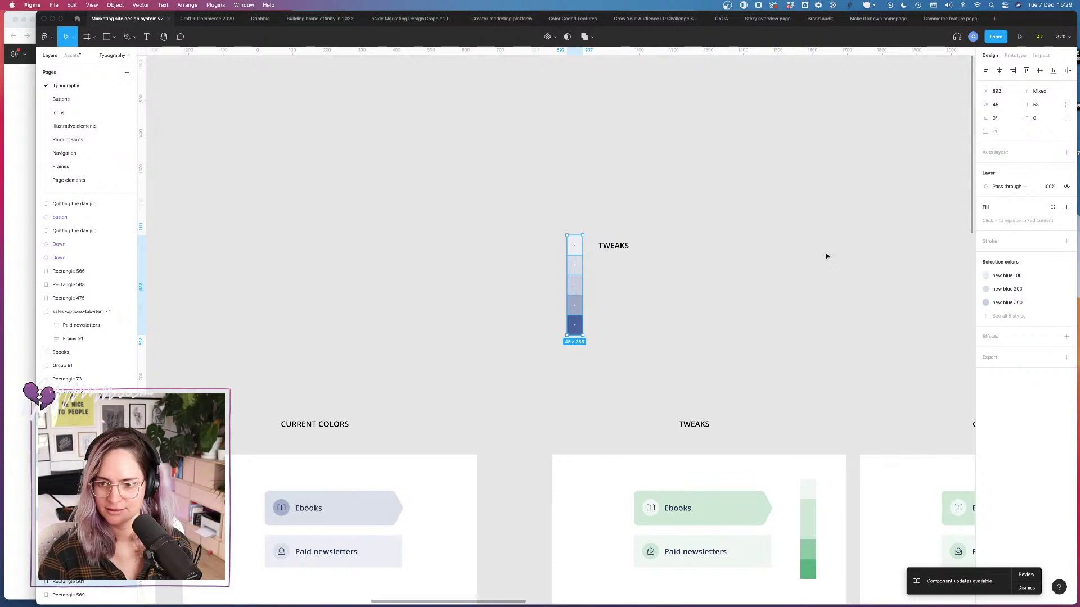
Step: Detach the new blue 100 style from the copied column's top swatch and check its HSL values
left_click(591, 241)
left_click(573, 243)
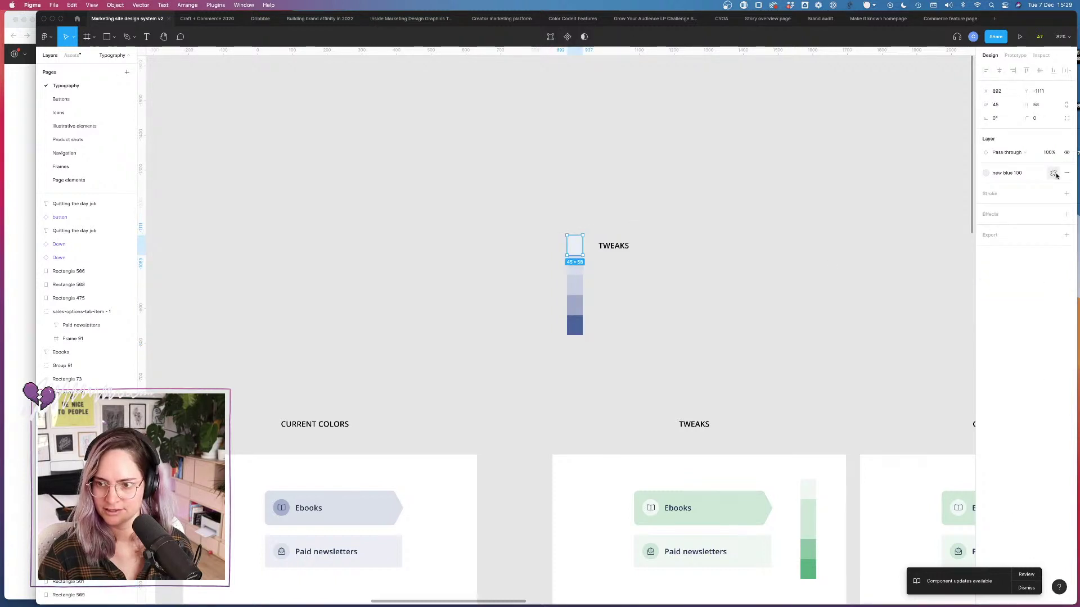
left_click(1051, 172)
left_click(985, 187)
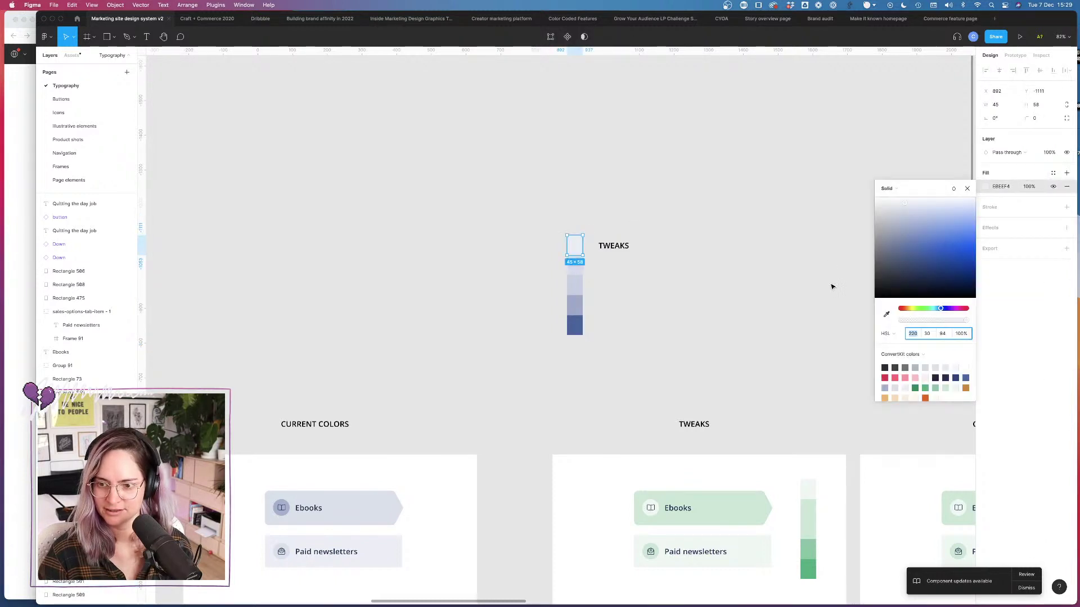
left_click(751, 246)
Step: Change the text of the label beside the top blue swatch to "S 30 L 94"
double_click(615, 251)
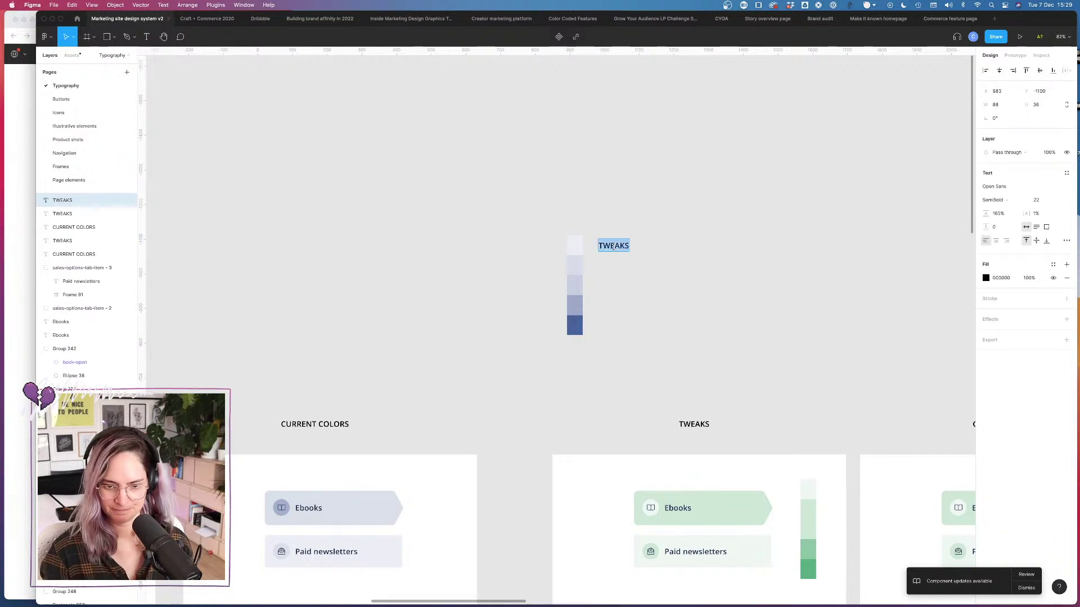
type("S 30")
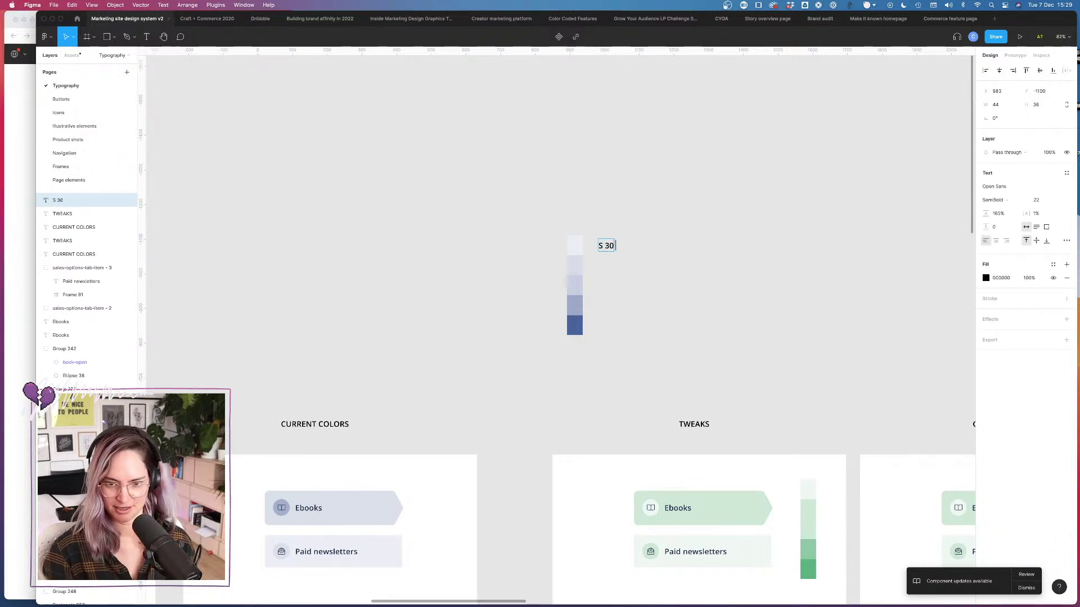
type(" L 94")
key("Escape")
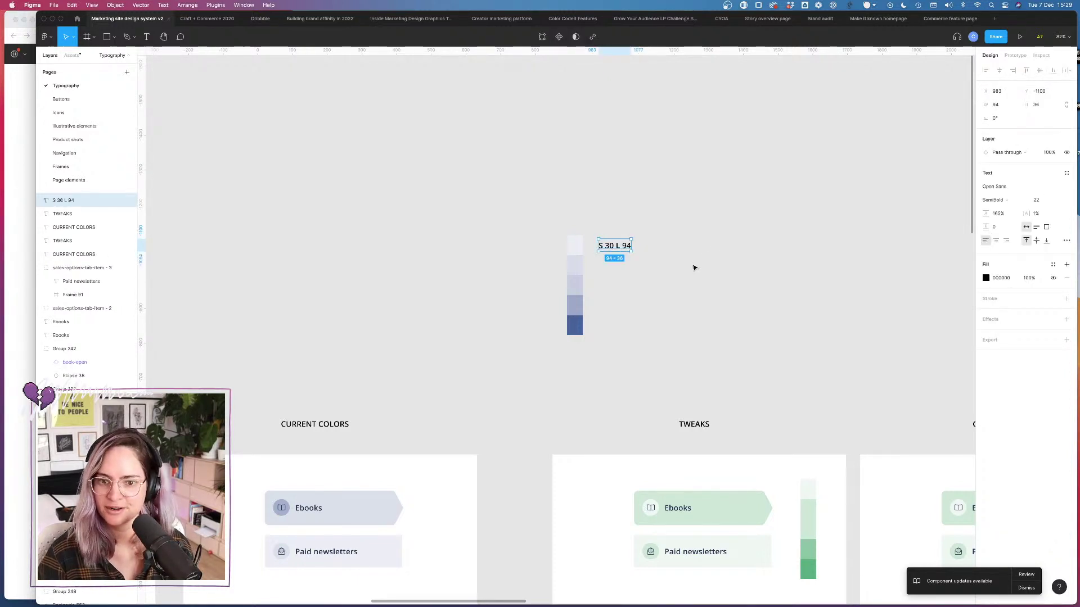
Step: Recheck the top blue swatch's HSL values and duplicate its label beside each of the four swatches below
left_click(574, 244)
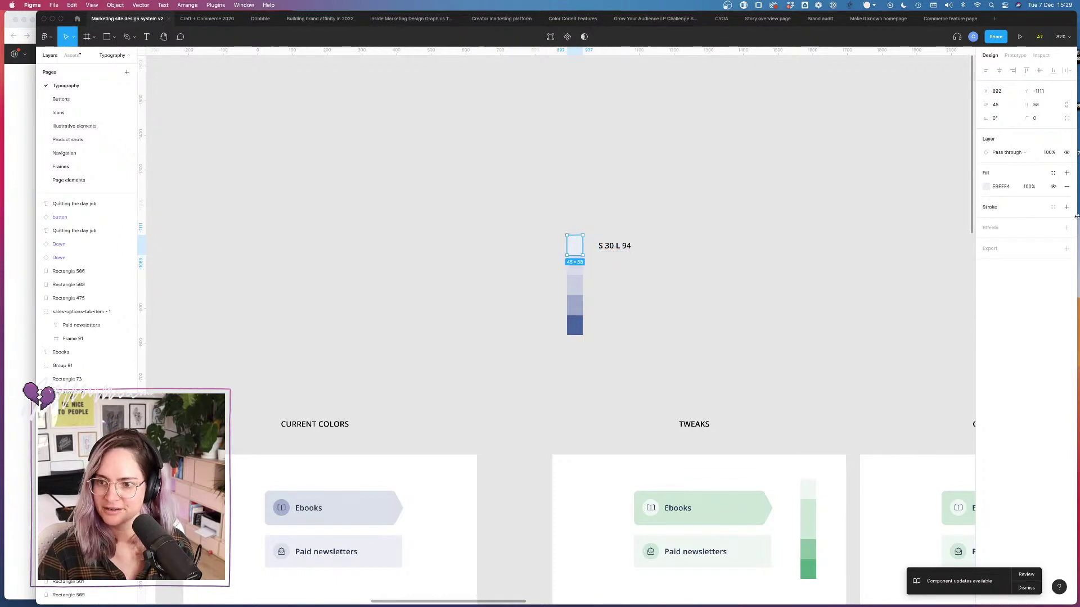
left_click(985, 186)
left_click(610, 345)
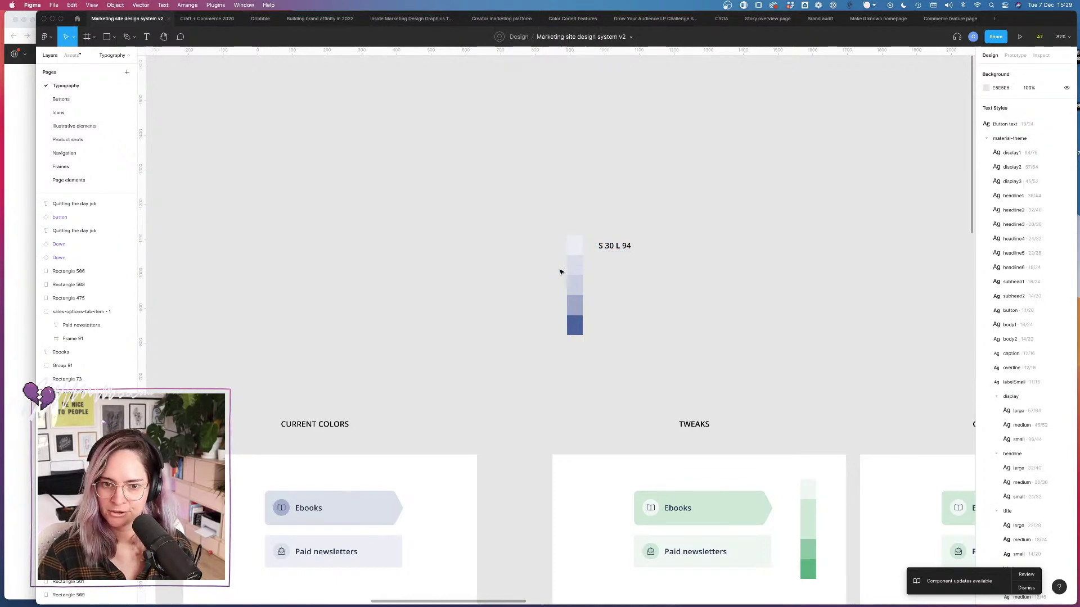
left_click(626, 246)
left_click_drag(626, 245, 618, 329)
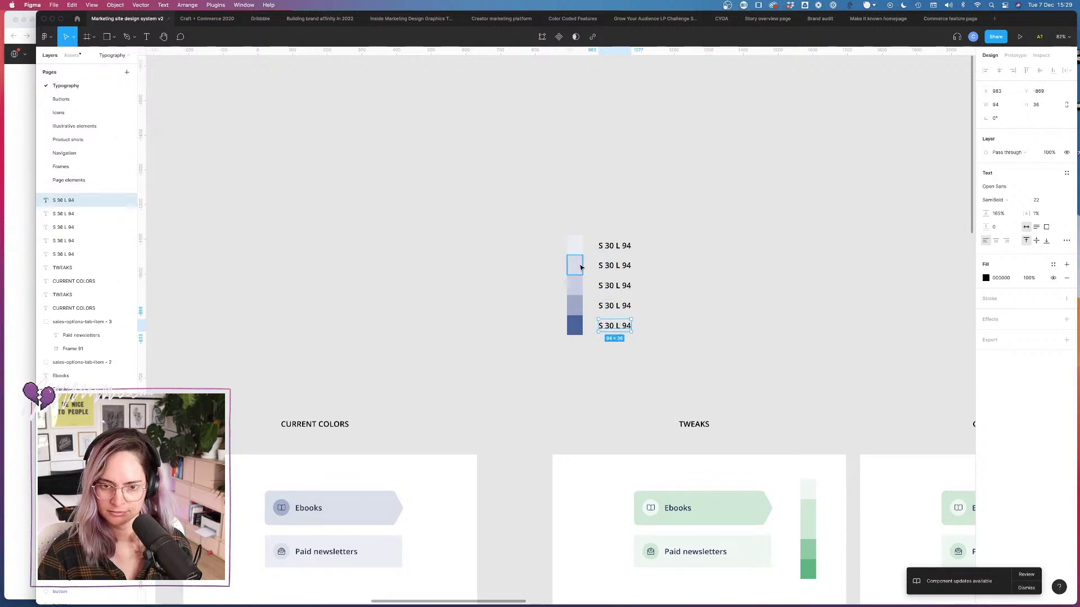
Step: Detach the new blue 200 style from the second swatch and change its label to "S 30 L 88"
left_click(576, 268)
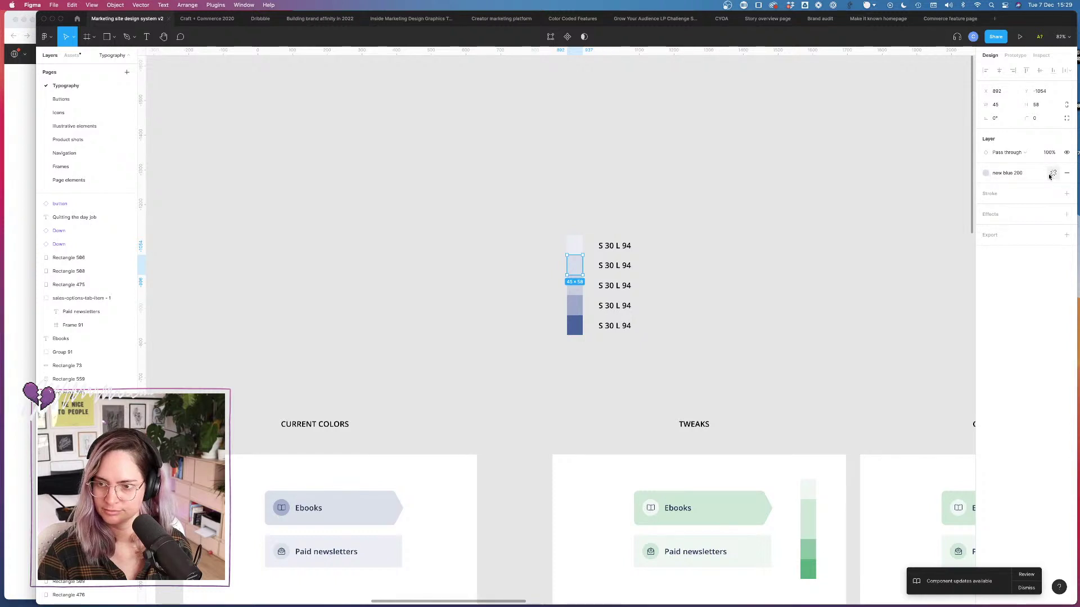
left_click(984, 187)
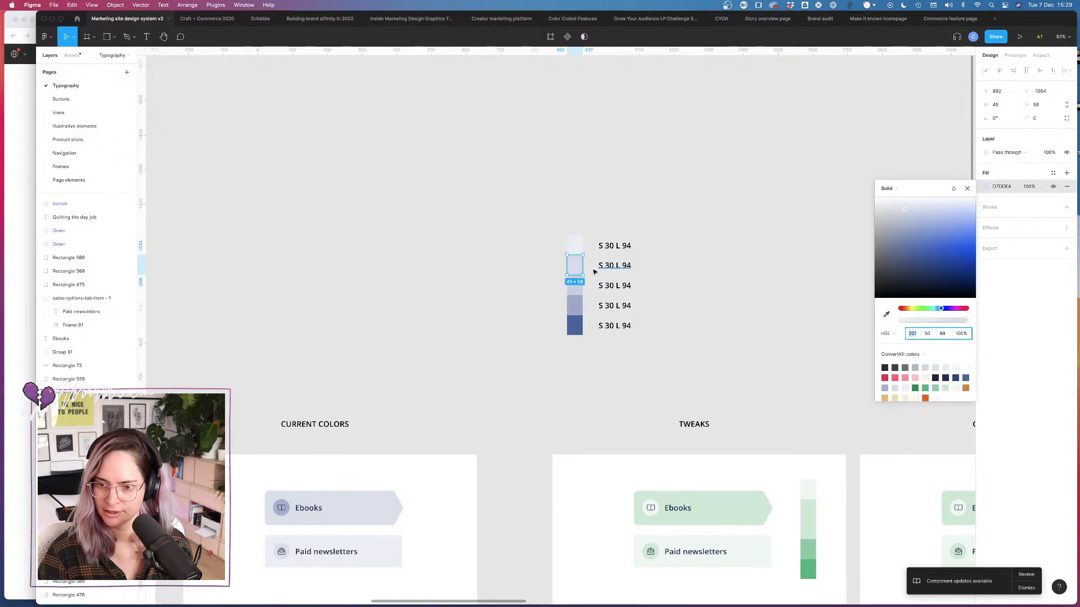
double_click(618, 266)
double_click(626, 265)
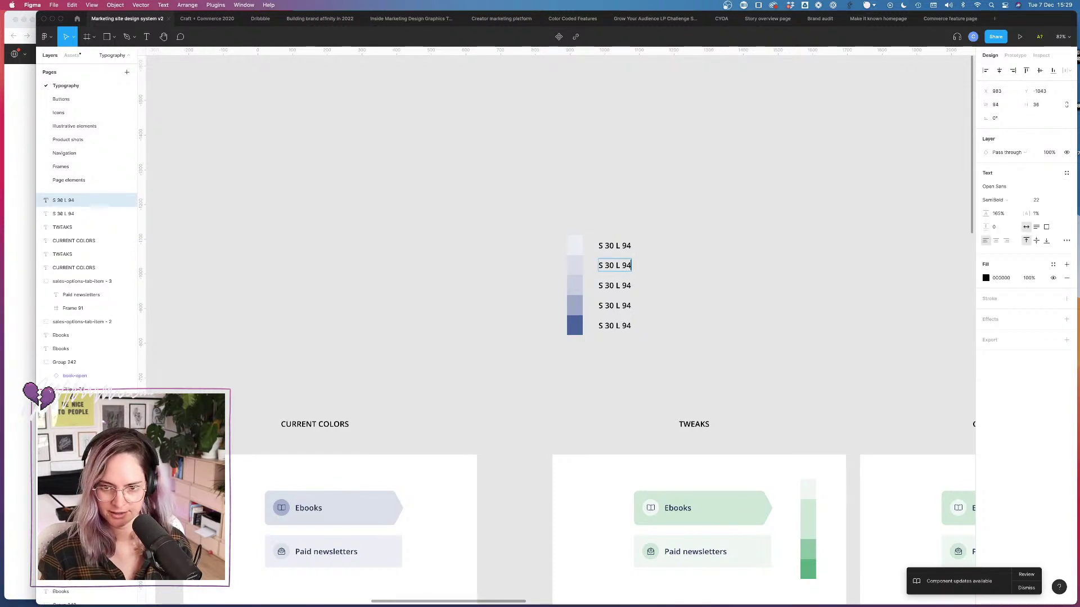
type("88")
key("Escape")
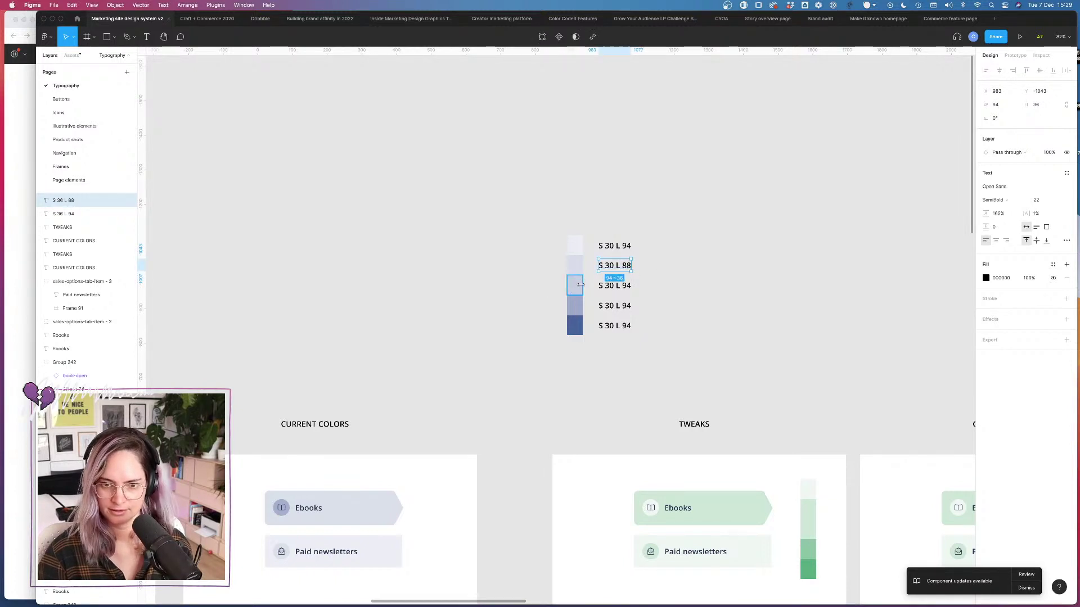
Step: Detach the new blue 300 style from the third swatch and change its label to "S 30 L 83"
left_click(574, 285)
scroll(687, 259, "up", 5)
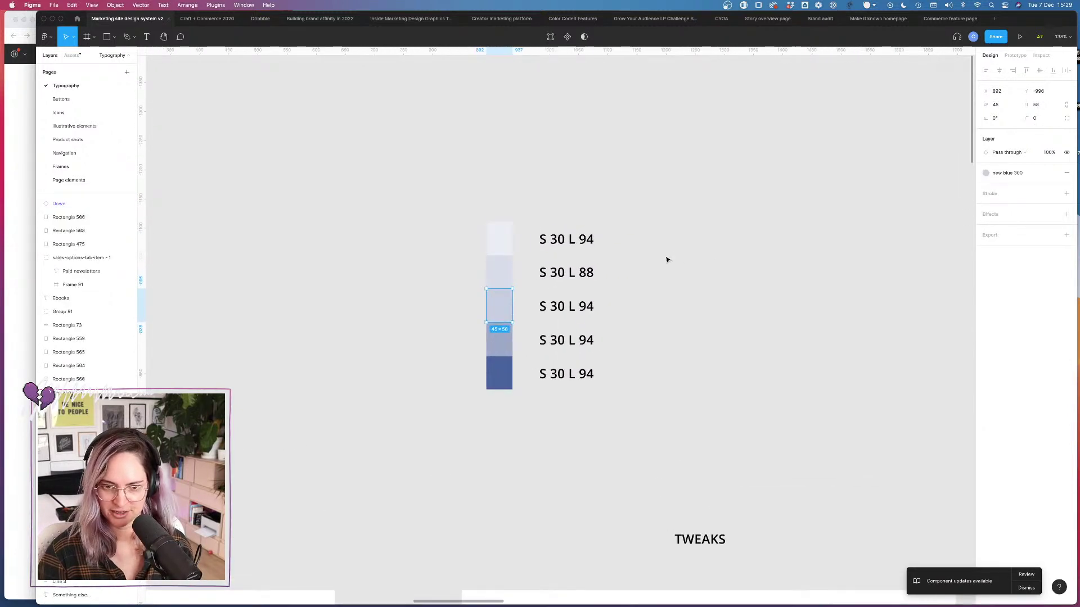
left_click(1055, 173)
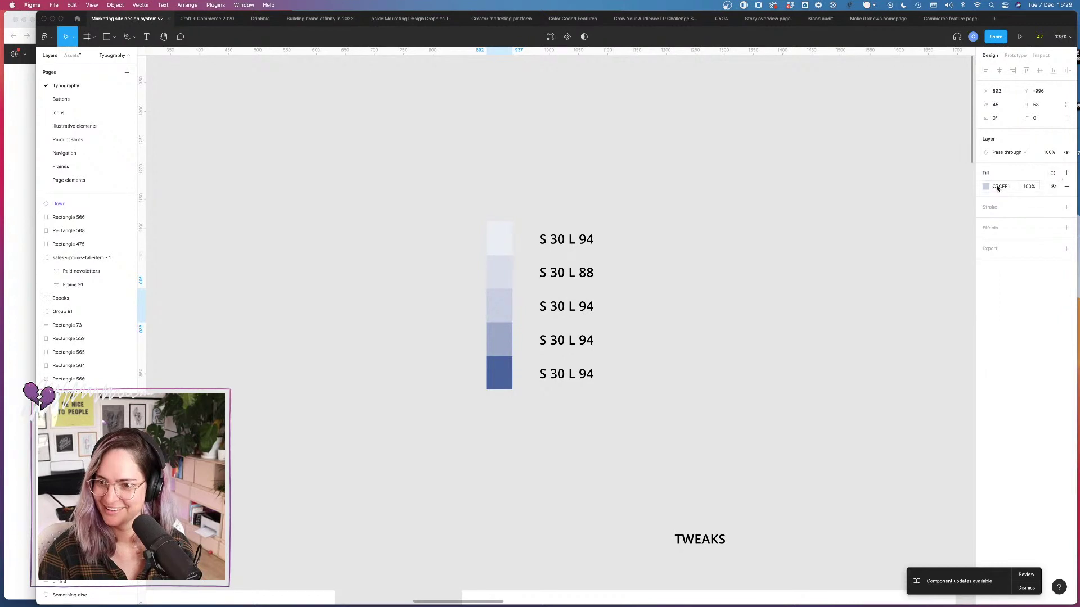
left_click(988, 187)
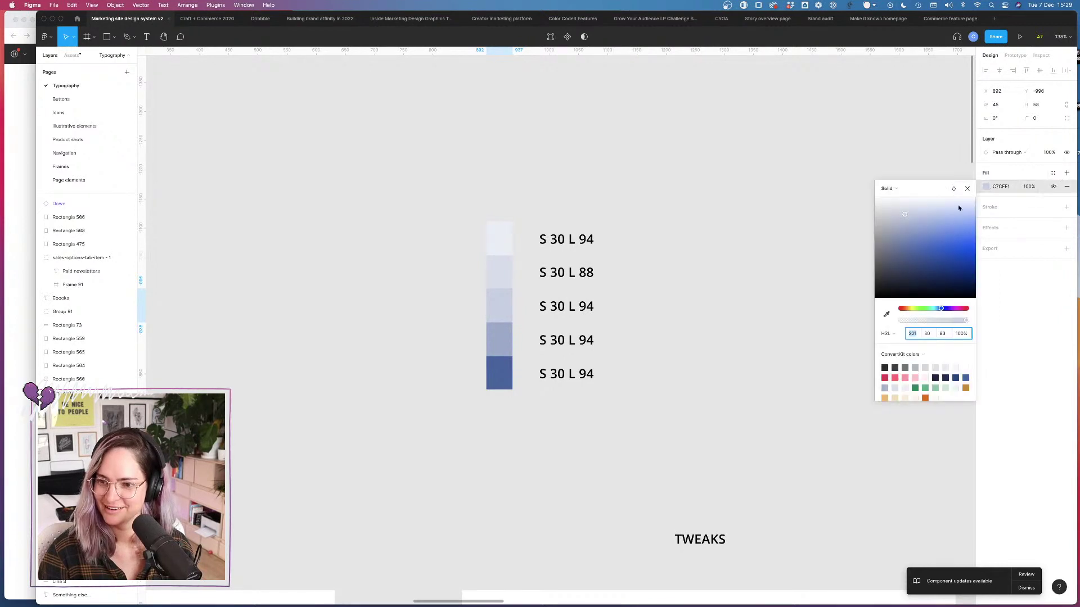
left_click(579, 314)
double_click(589, 308)
key("BackSpace")
key("BackSpace")
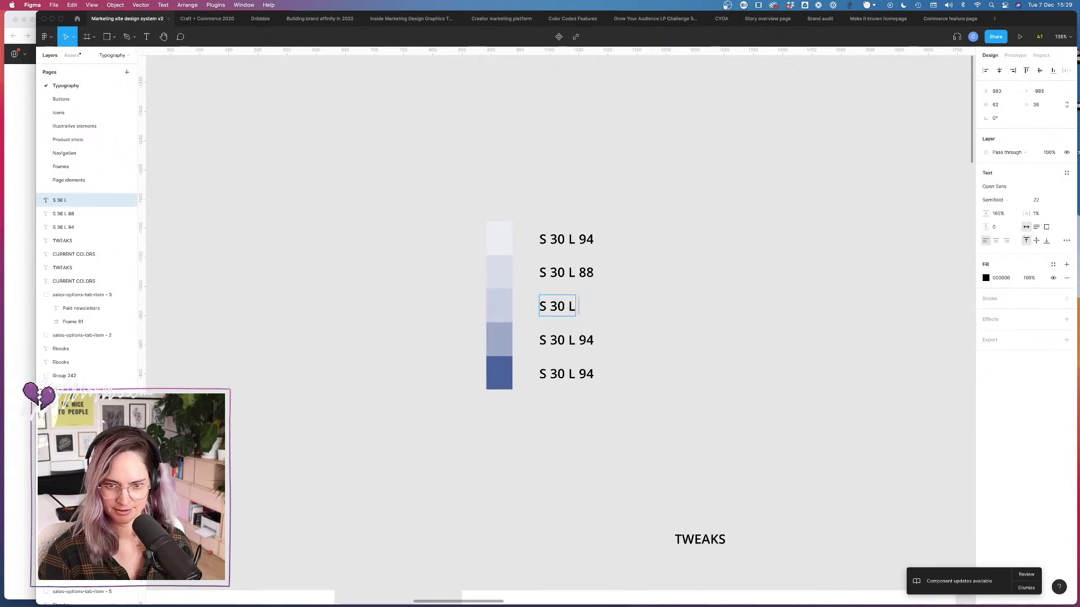
type("83")
key("Escape")
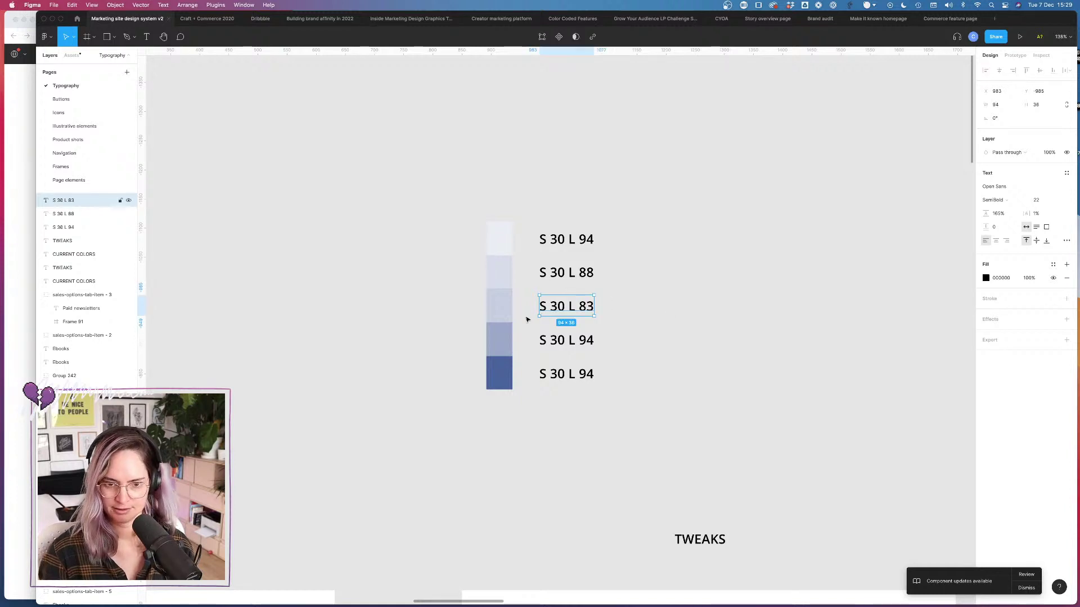
Step: Recheck the HSL values of the third blue swatch before moving on to the fourth swatch's label
left_click(495, 344)
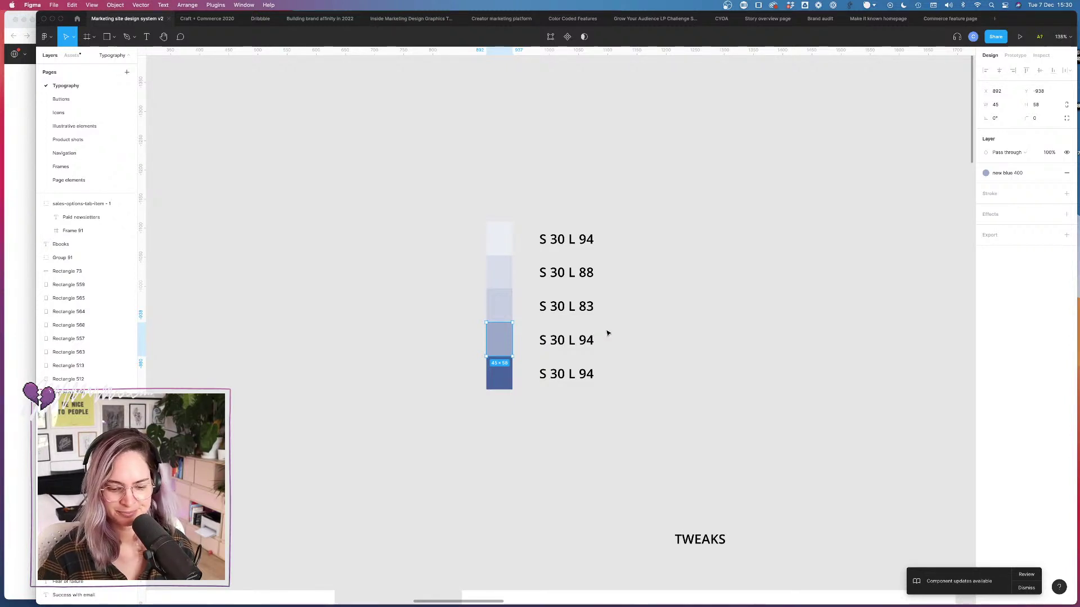
left_click(590, 341)
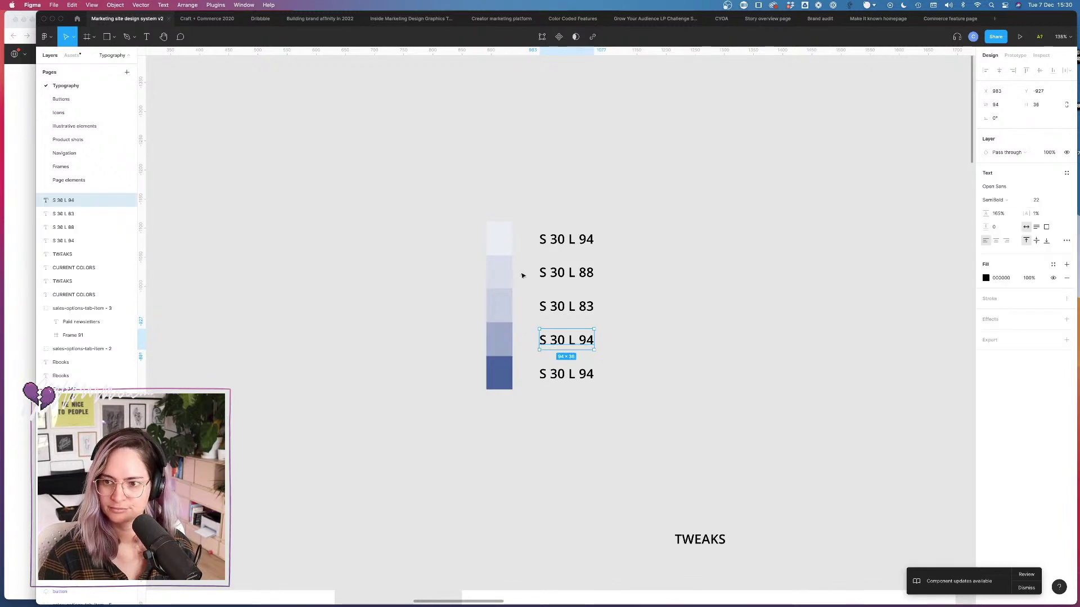
left_click(506, 309)
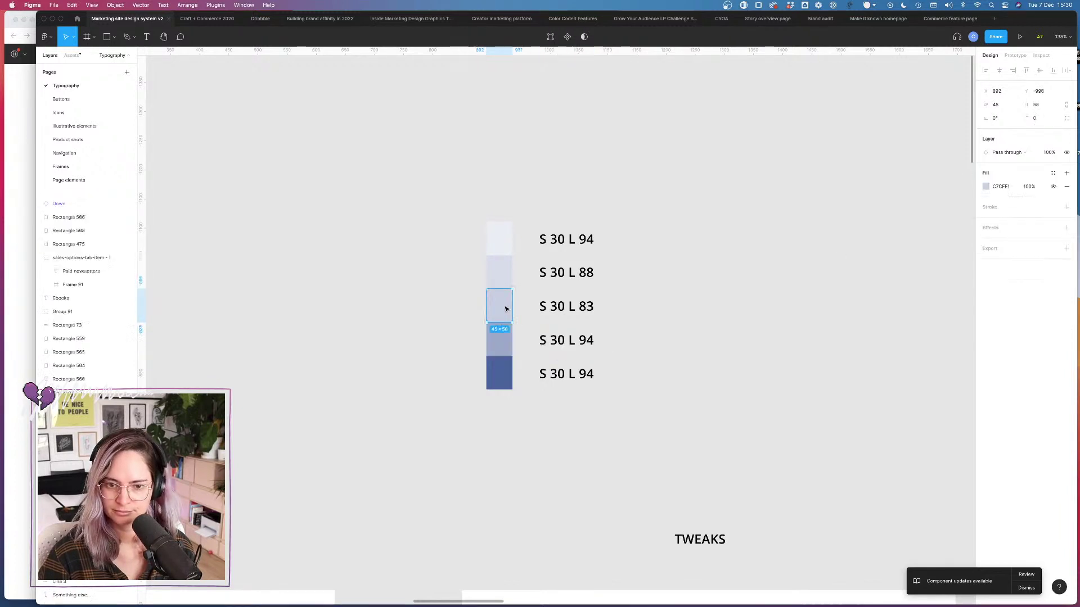
left_click(985, 187)
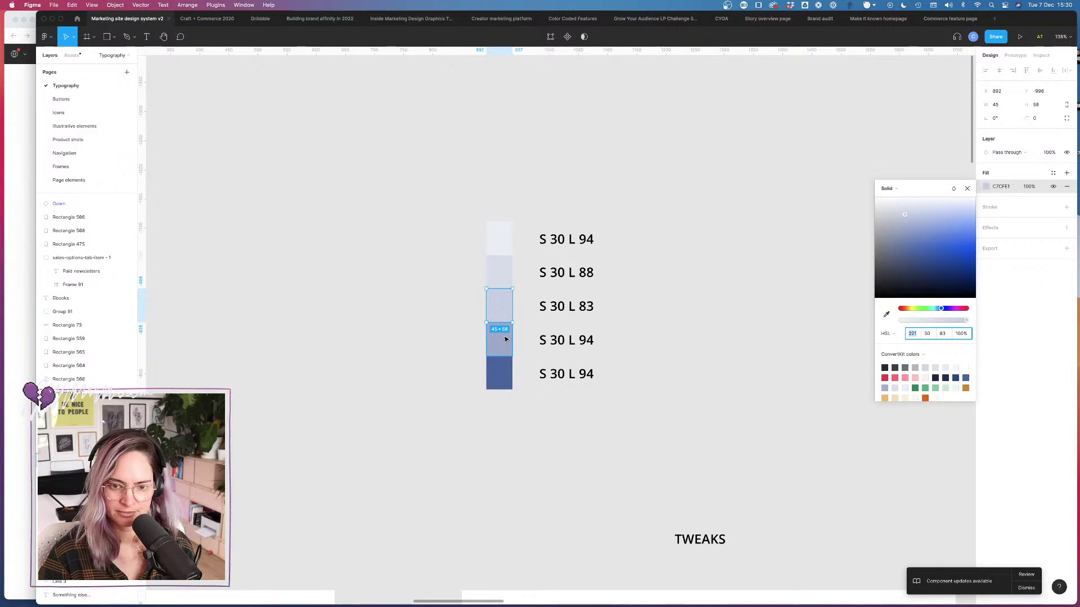
left_click(505, 339)
left_click(585, 341)
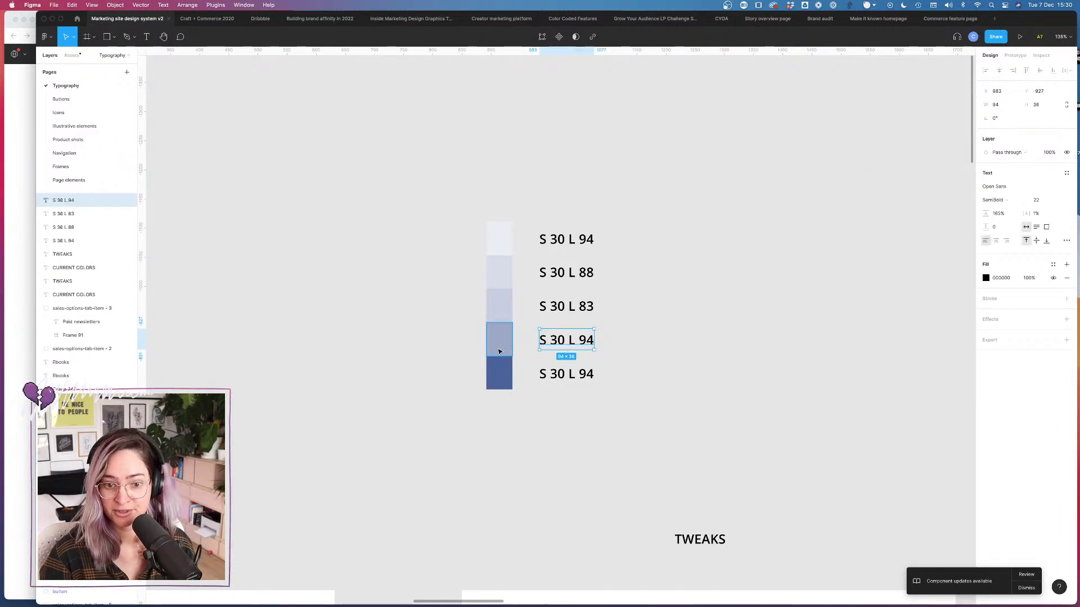
Step: Detach the new blue 400 style from the fourth swatch and change its label to "S 30 L 70"
left_click(499, 341)
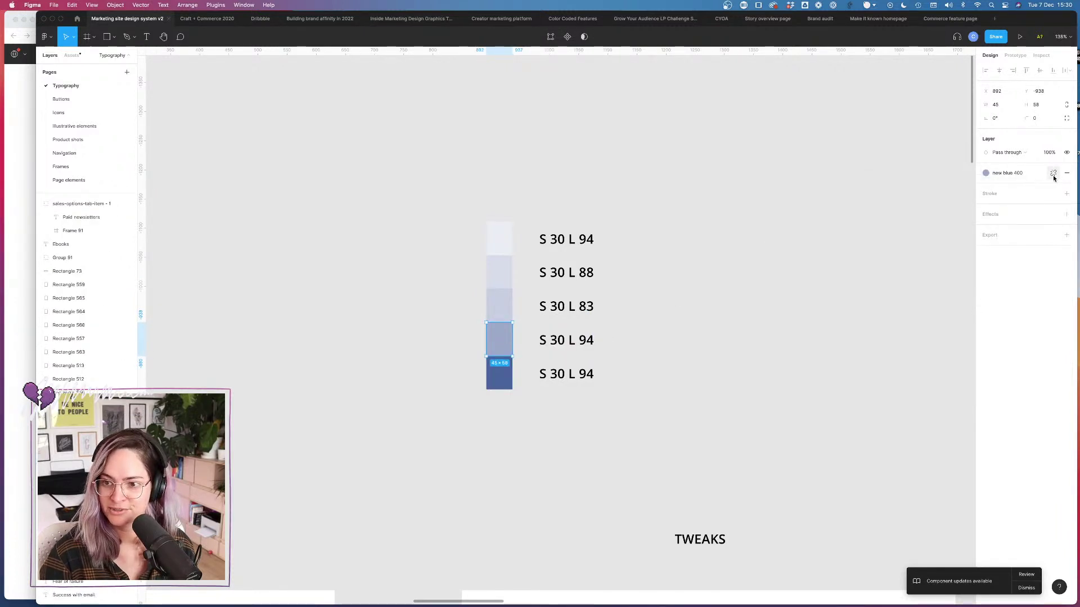
left_click(1053, 173)
left_click(986, 186)
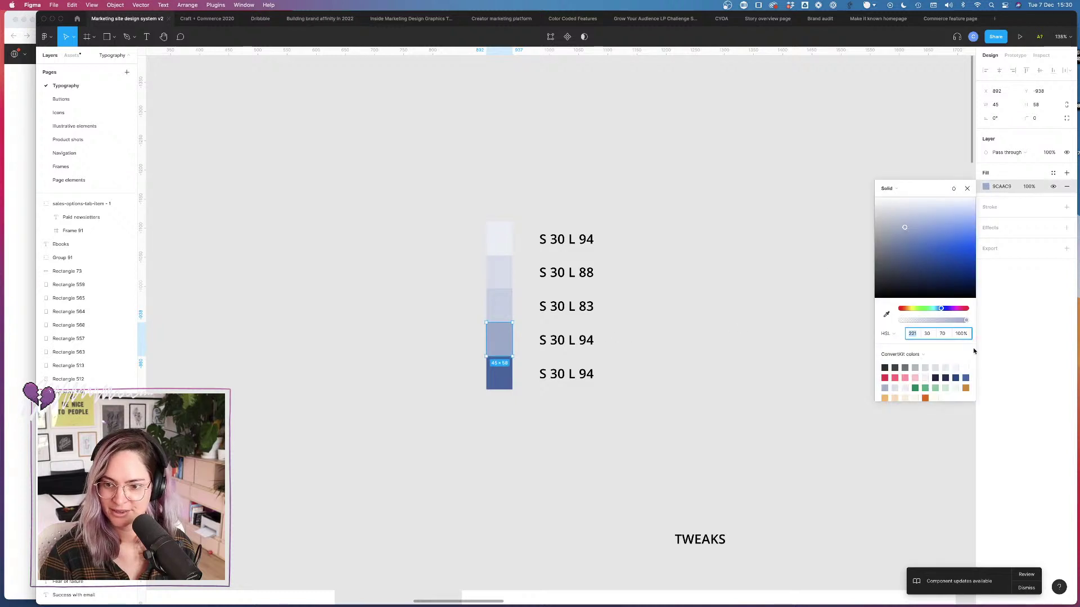
left_click(593, 340)
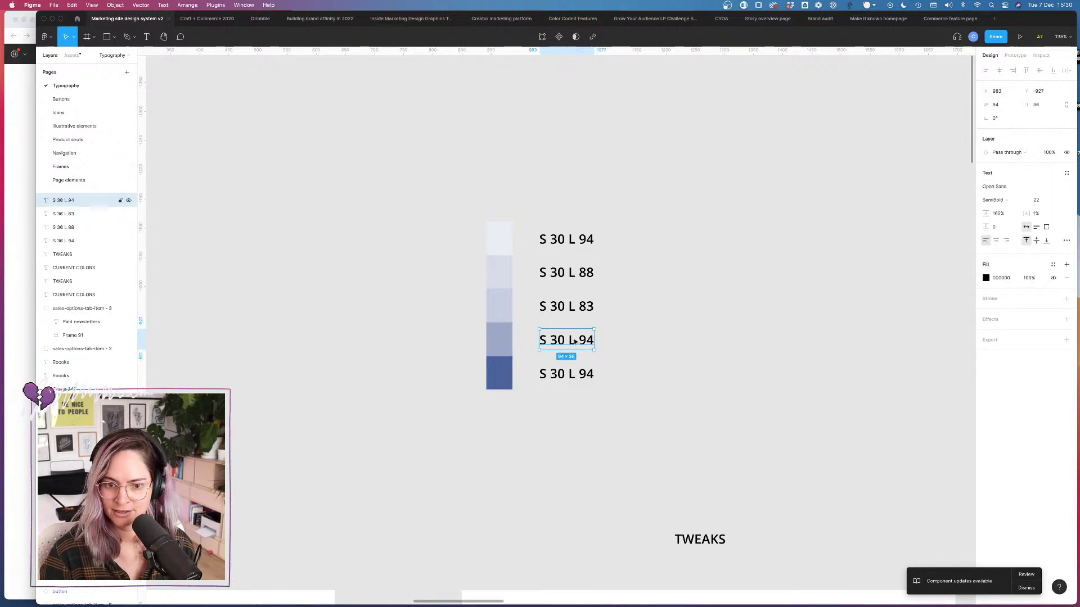
double_click(588, 339)
left_click(578, 339)
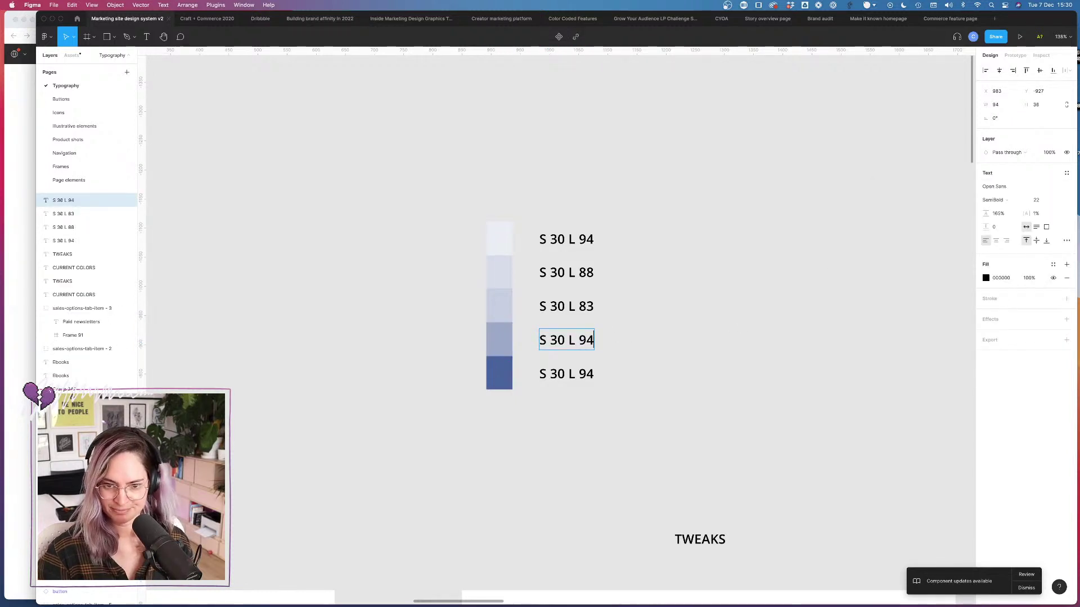
key("Delete")
key("Delete")
type("70")
key("Escape")
left_click(643, 342)
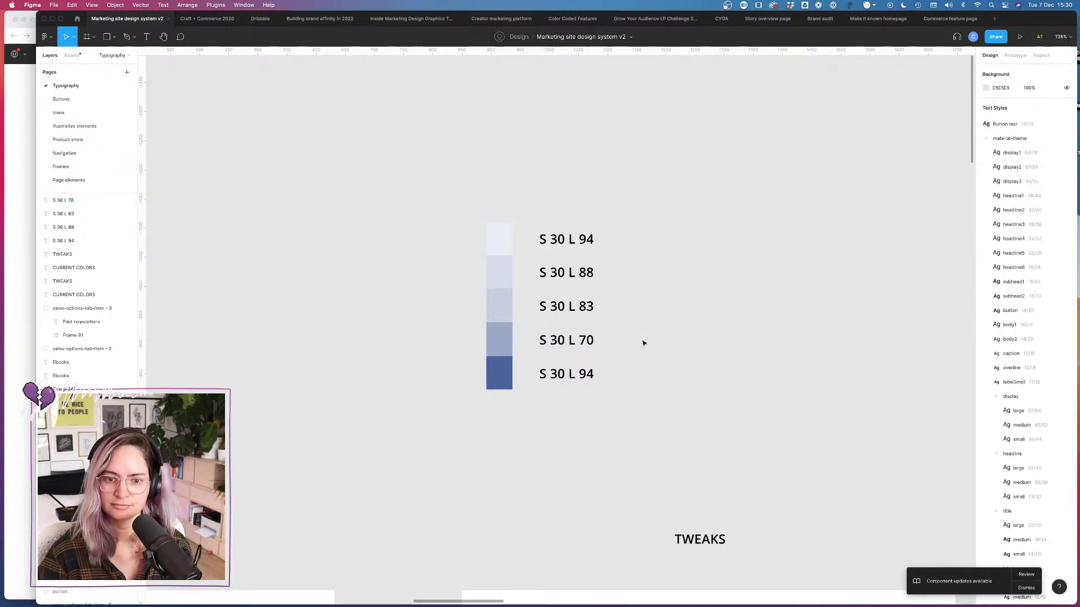
Step: Detach the new blue 500 style from the bottom blue swatch and change its label to "S 37 L 45"
left_click(503, 373)
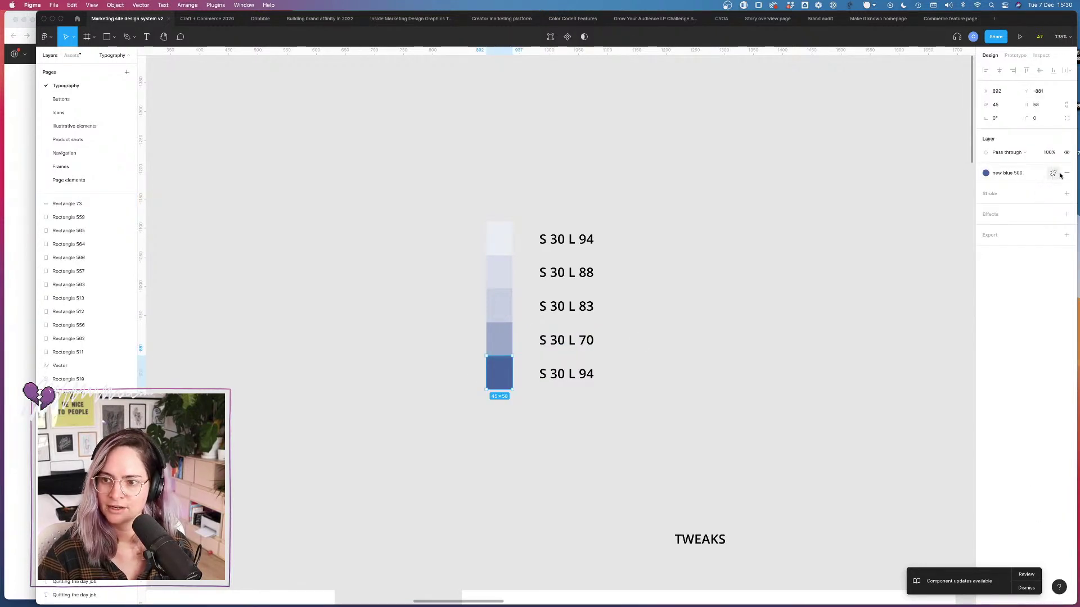
left_click(1053, 173)
left_click(985, 186)
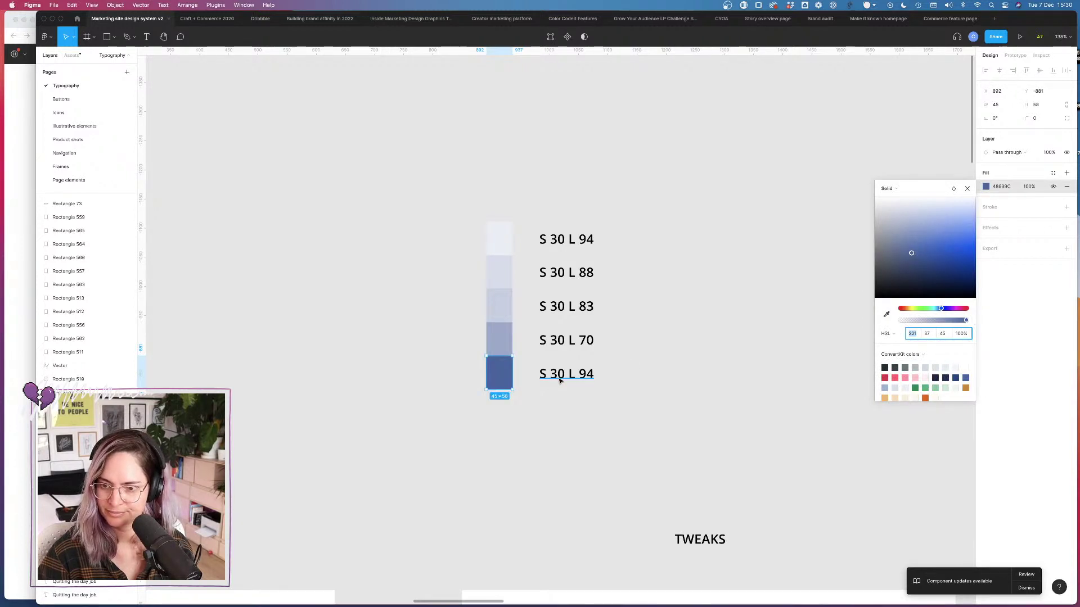
double_click(560, 375)
left_click(563, 374)
key("BackSpace")
type("7")
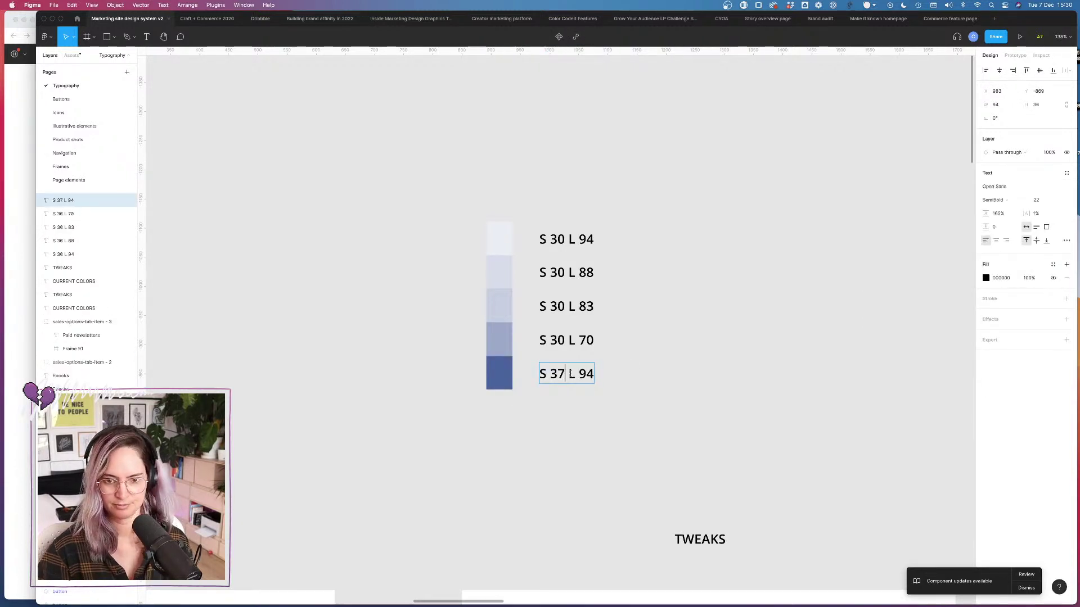
left_click(589, 374)
key("BackSpace")
key("BackSpace")
type("45")
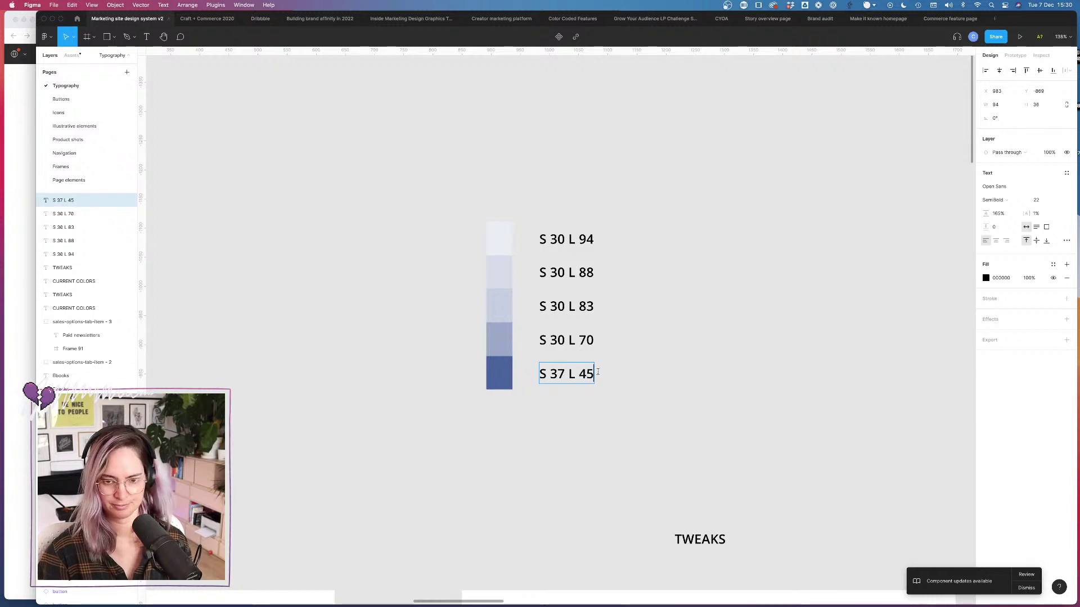
key("Escape")
left_click(638, 370)
Step: Set the HSL lightness of the lightest green swatch in the green TWEAKS section to 94
scroll(638, 370, "down", 2)
scroll(637, 370, "down", 3, "ctrl")
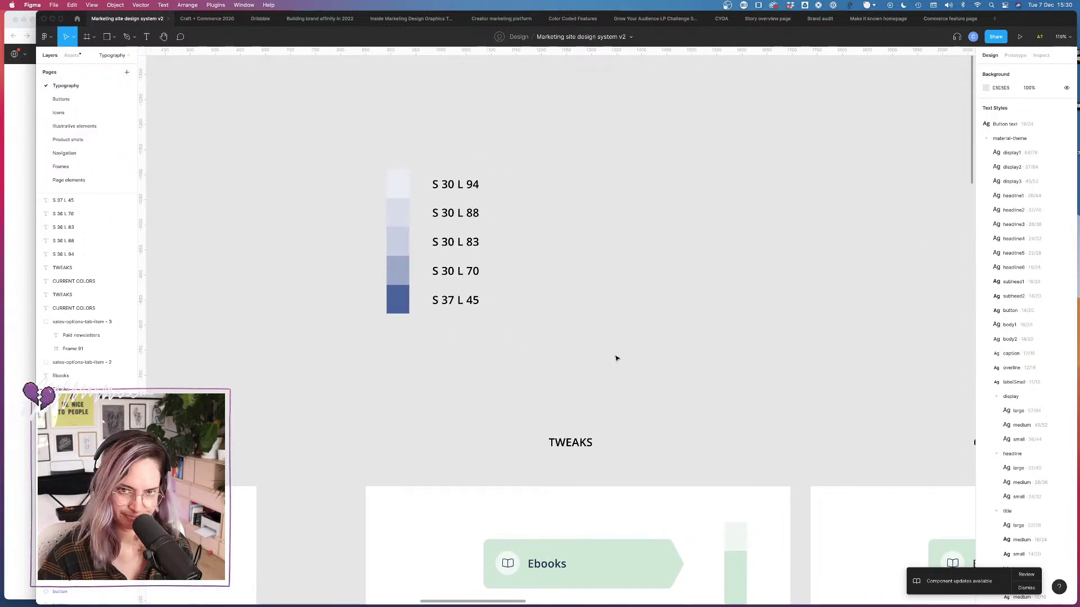
scroll(617, 357, "down", 3)
scroll(617, 357, "down", 5, "ctrl")
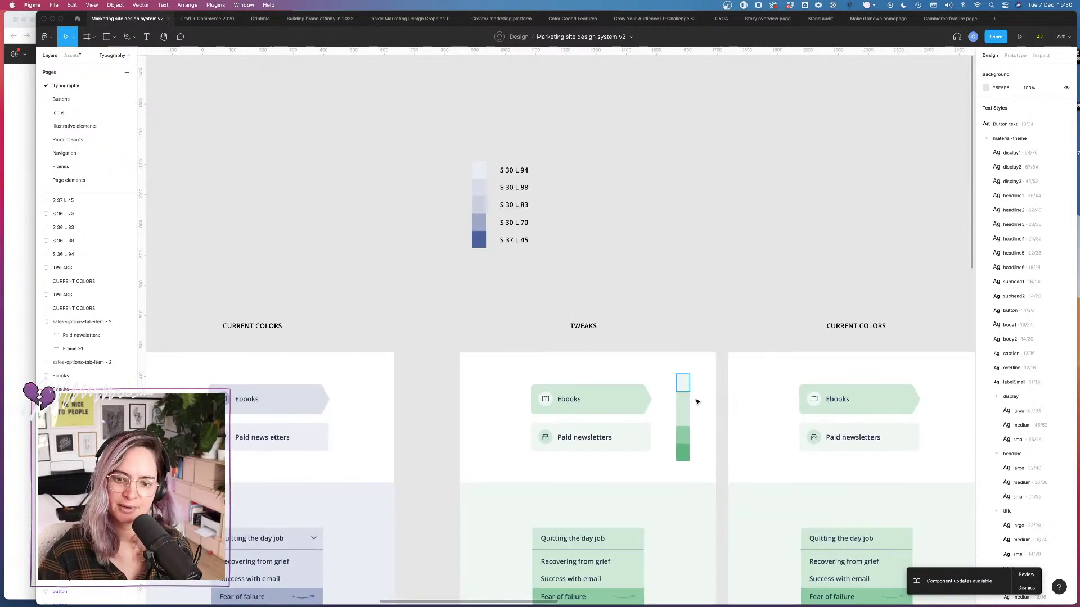
left_click_drag(724, 375, 682, 467)
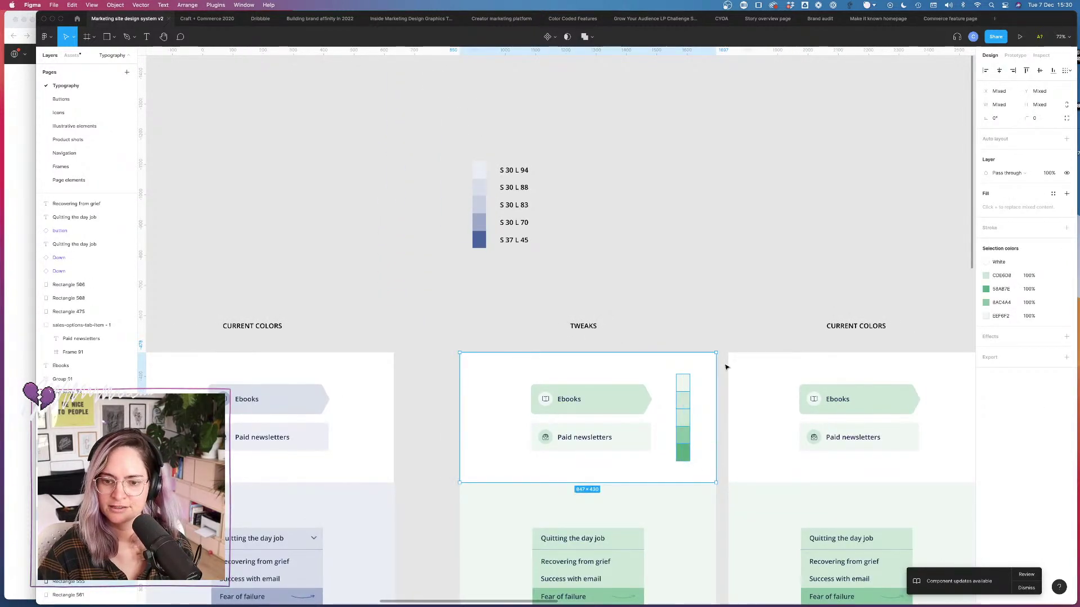
left_click(683, 383)
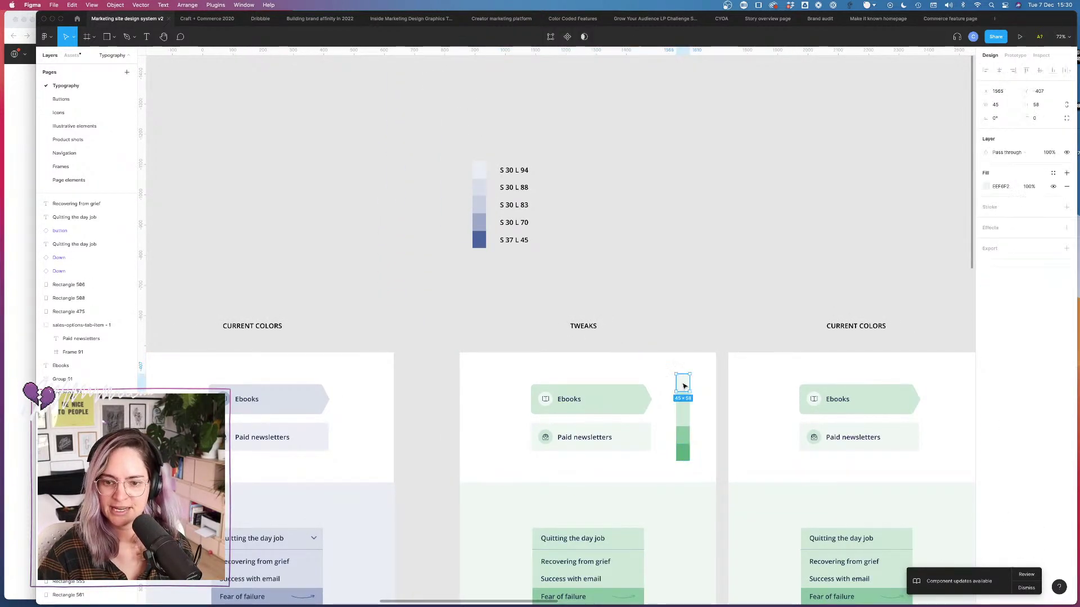
left_click(986, 187)
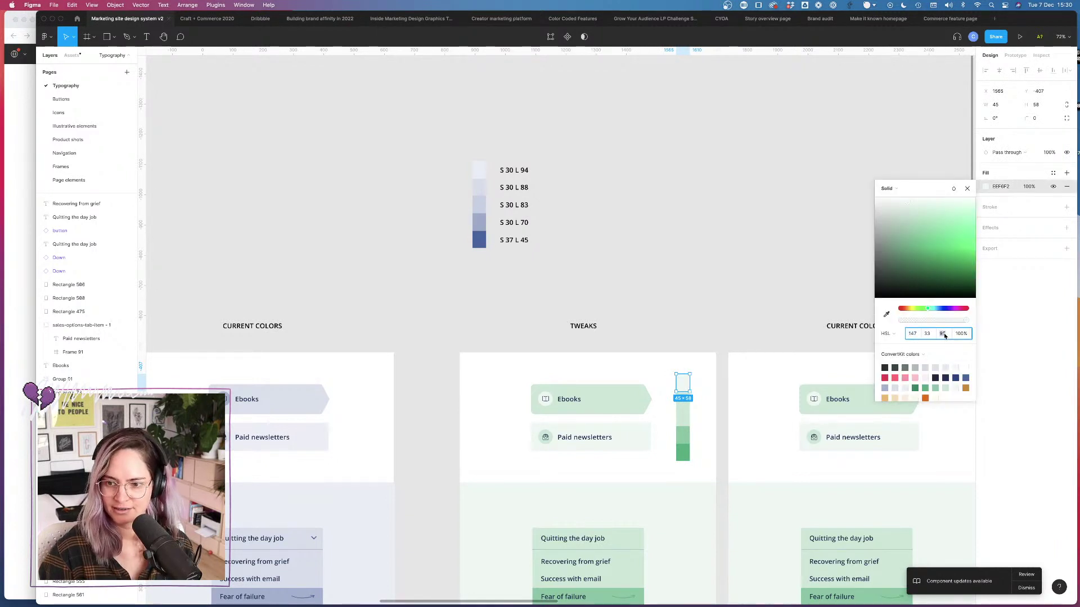
type("94")
key("Return")
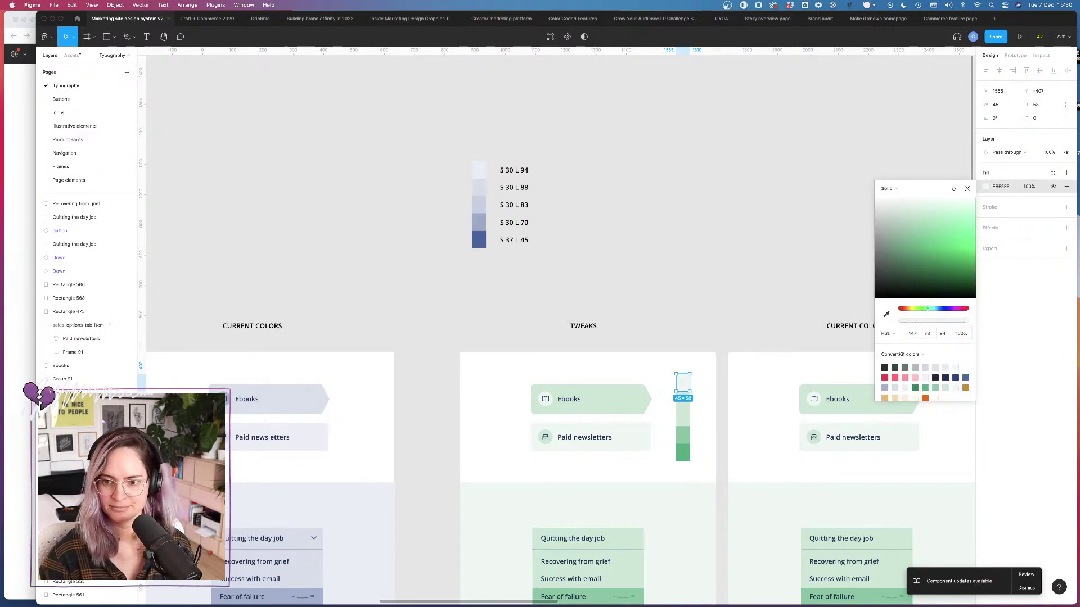
Step: Match the second green swatch's lightness to the value labelled beside the second blue swatch
left_click(683, 400)
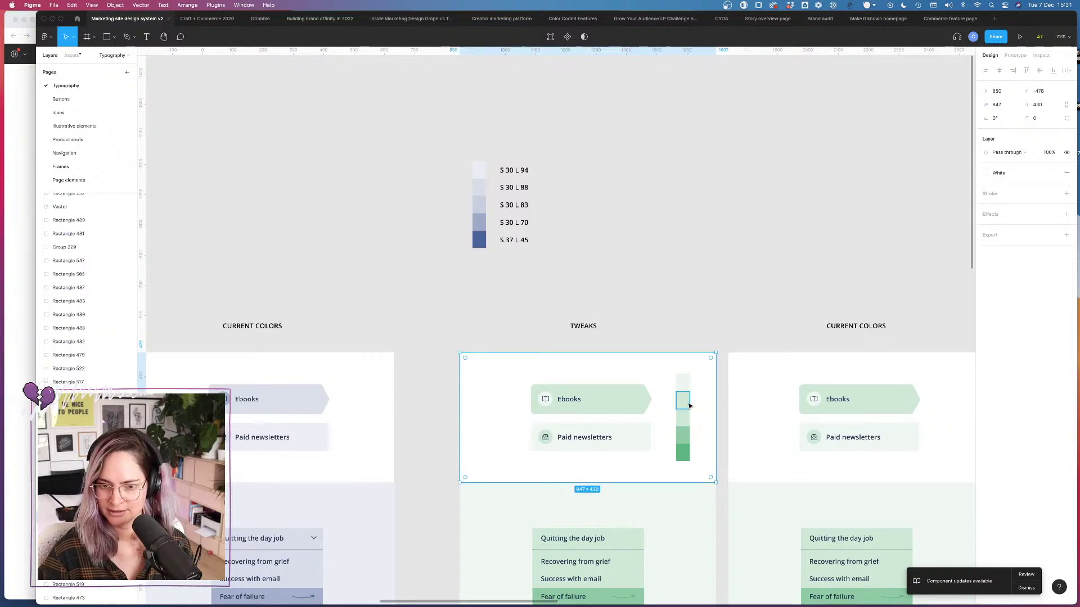
scroll(723, 352, "up", 3)
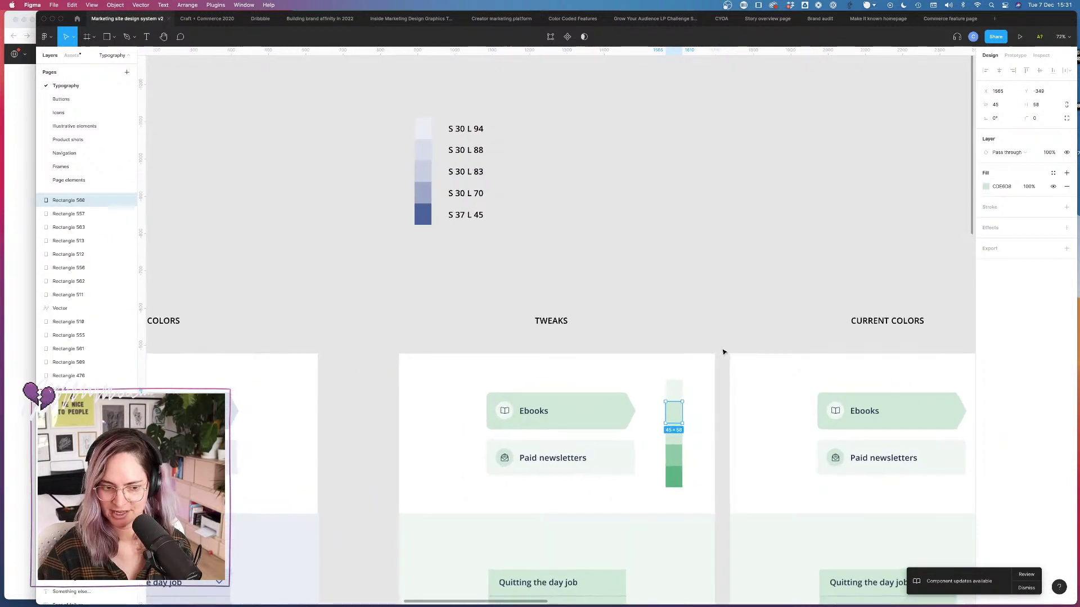
left_click(985, 187)
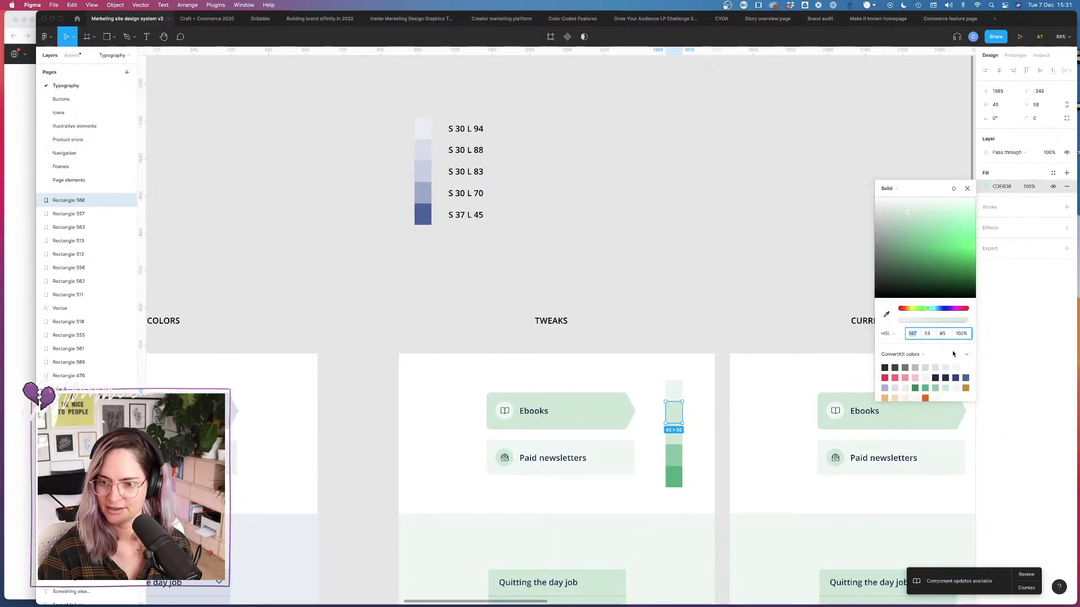
left_click(942, 333)
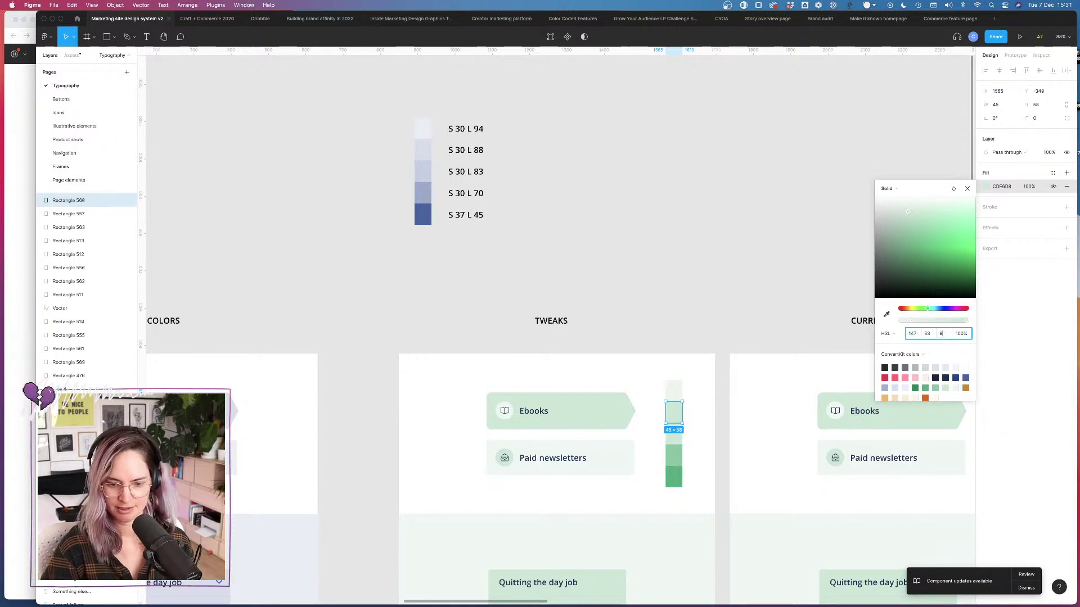
key("Escape")
key("Tab")
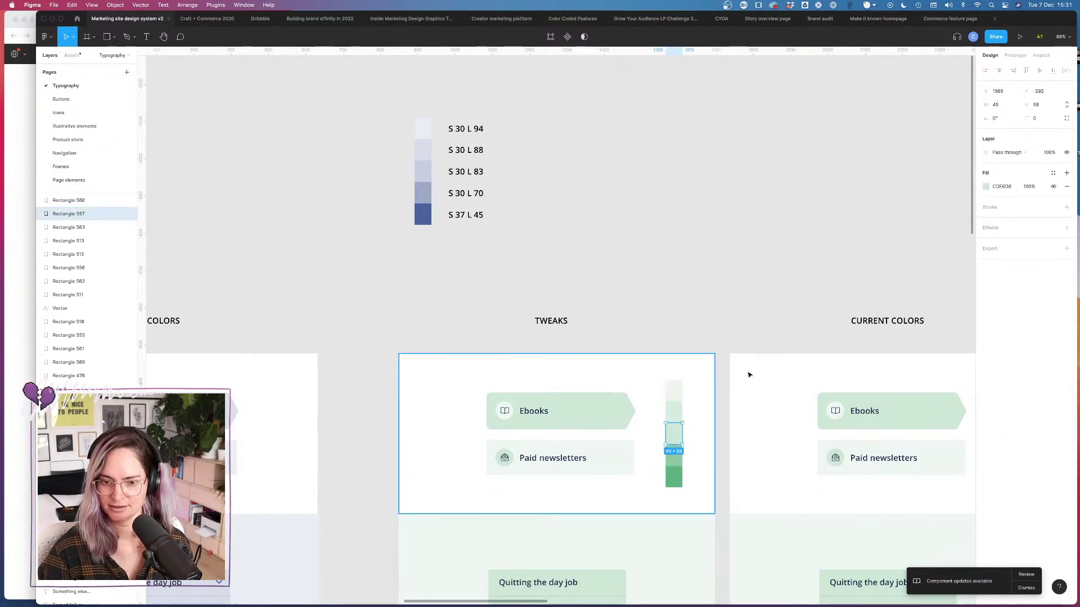
Step: Set the HSL lightness of the third green swatch to 83
left_click(986, 187)
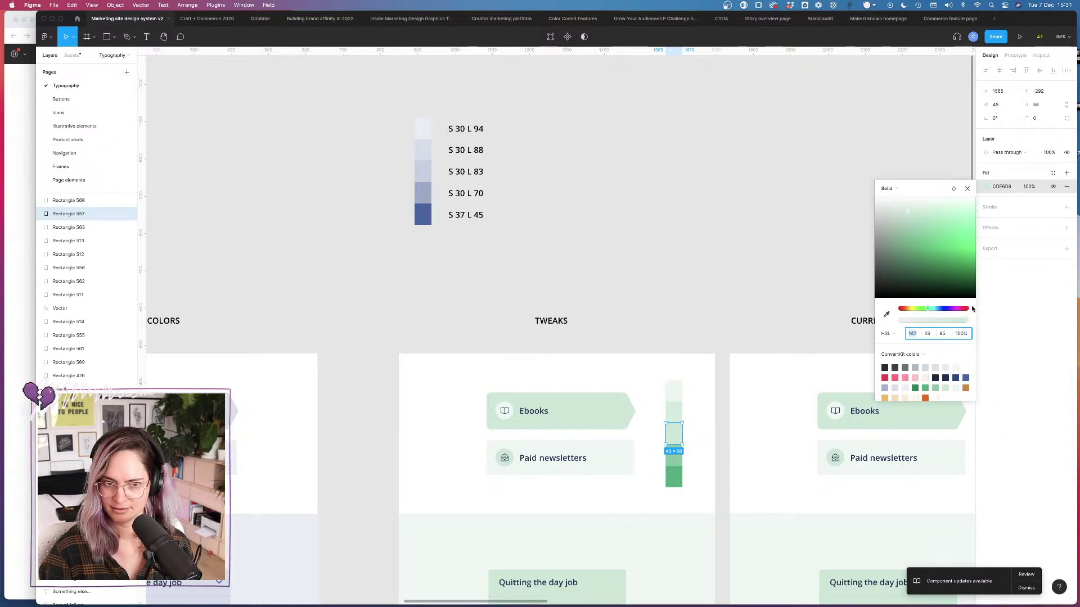
left_click(948, 336)
type("8")
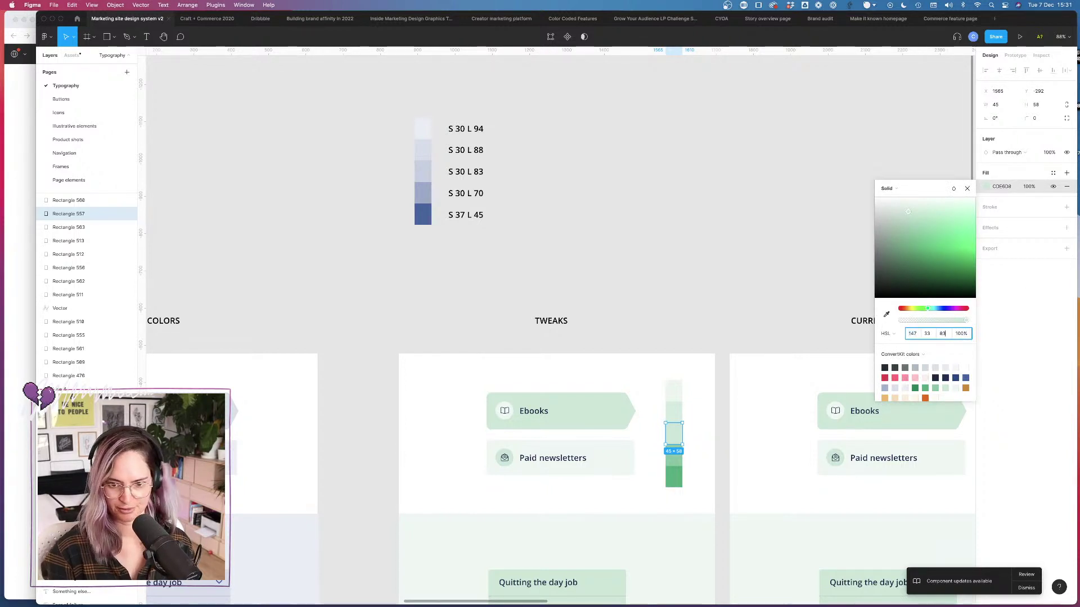
type("3")
key("Return")
Step: Set the HSL lightness of the fourth green swatch to 70
key("Tab")
key("Escape")
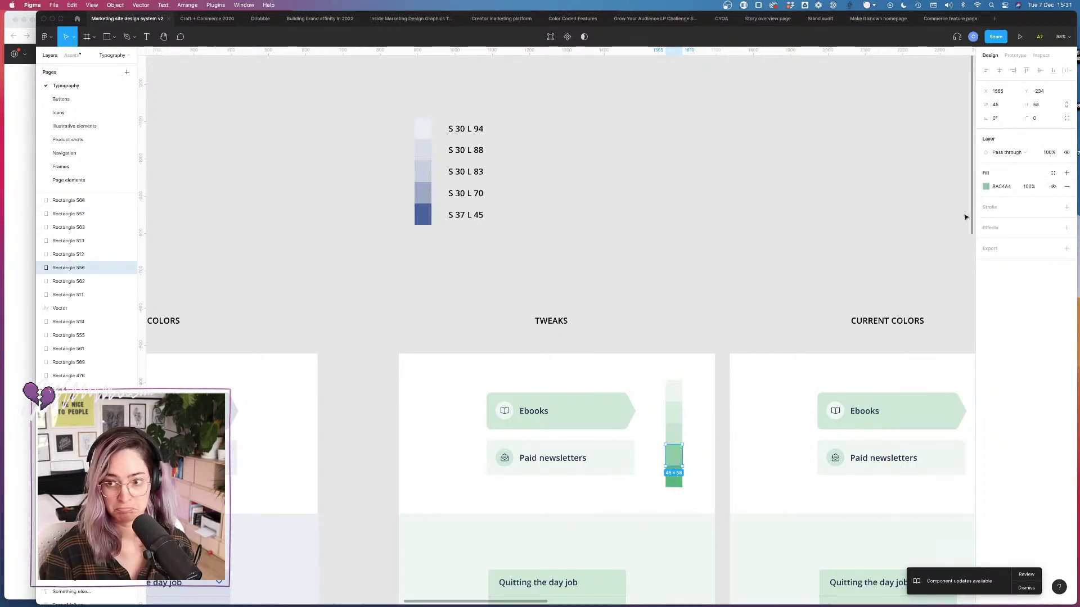
left_click(986, 187)
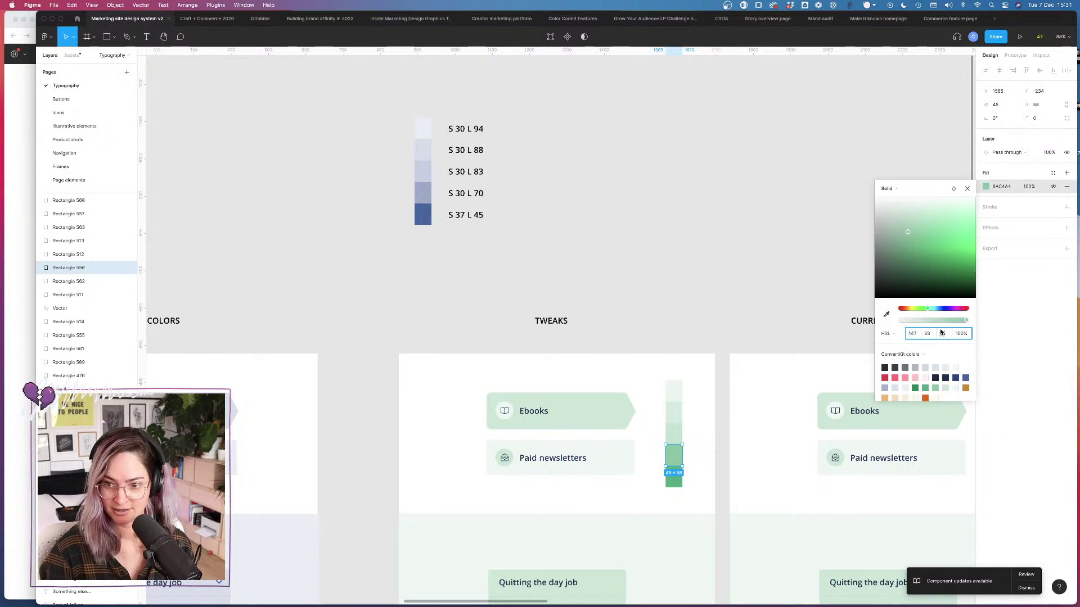
type("70")
key("Return")
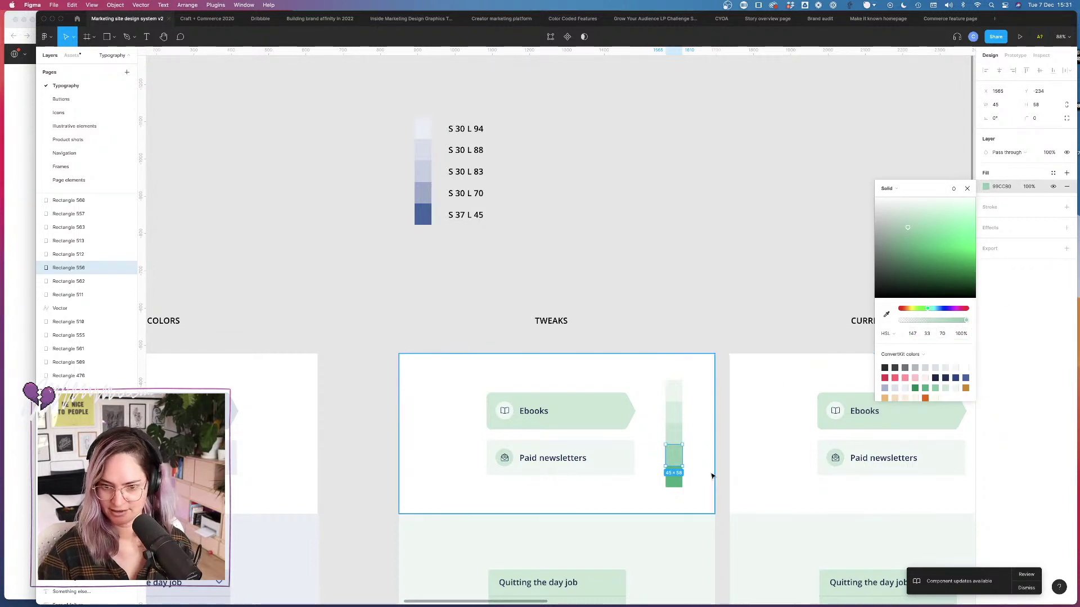
Step: Examine the HSL values of the darkest green swatch against the blue reference
left_click(677, 486)
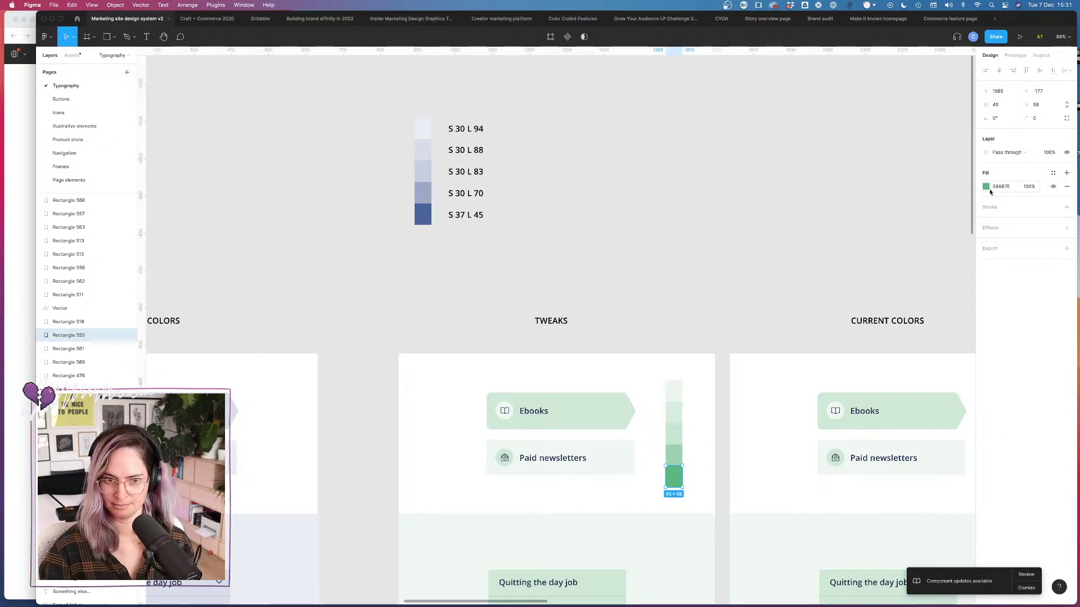
left_click(986, 187)
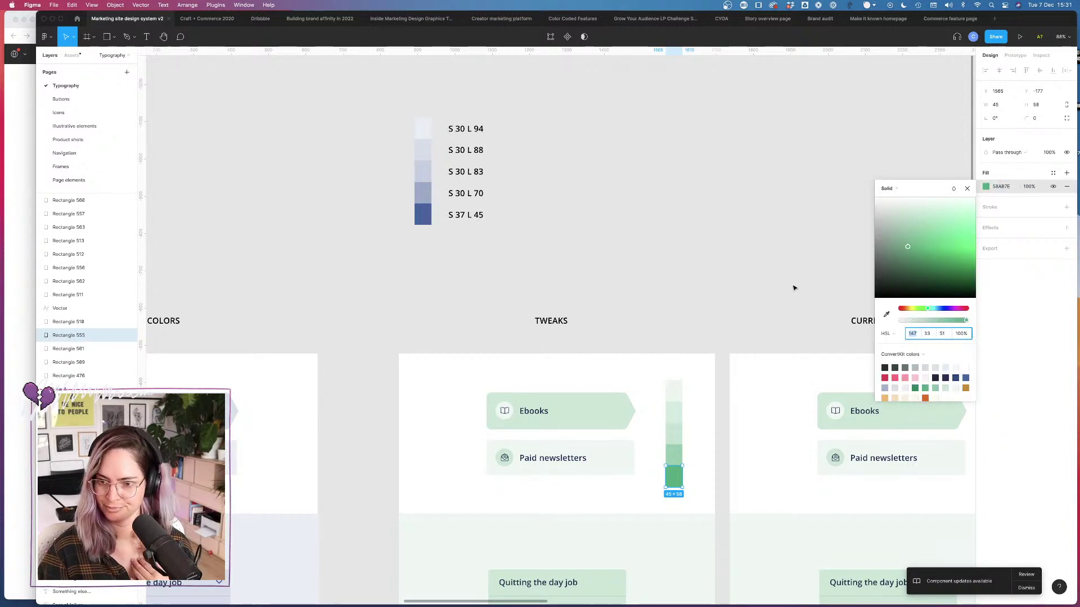
left_click(758, 306)
Step: Duplicate the darkest green swatch to the left of the Ebooks tab and widen it into a button-shaped rectangle
left_click(676, 496)
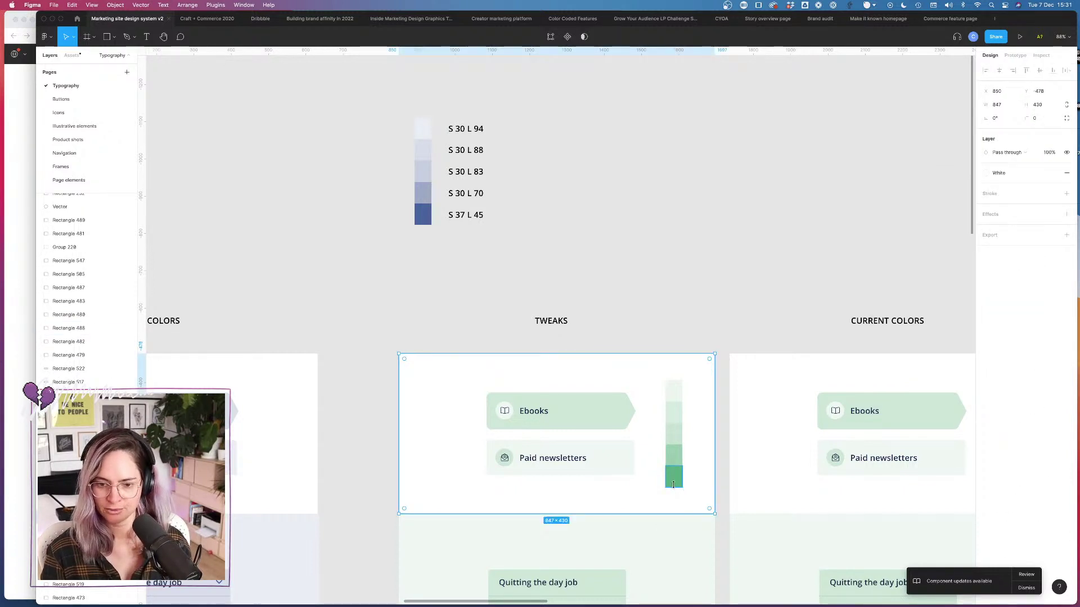
left_click(673, 478)
left_click_drag(673, 478, 457, 413)
left_click(585, 465)
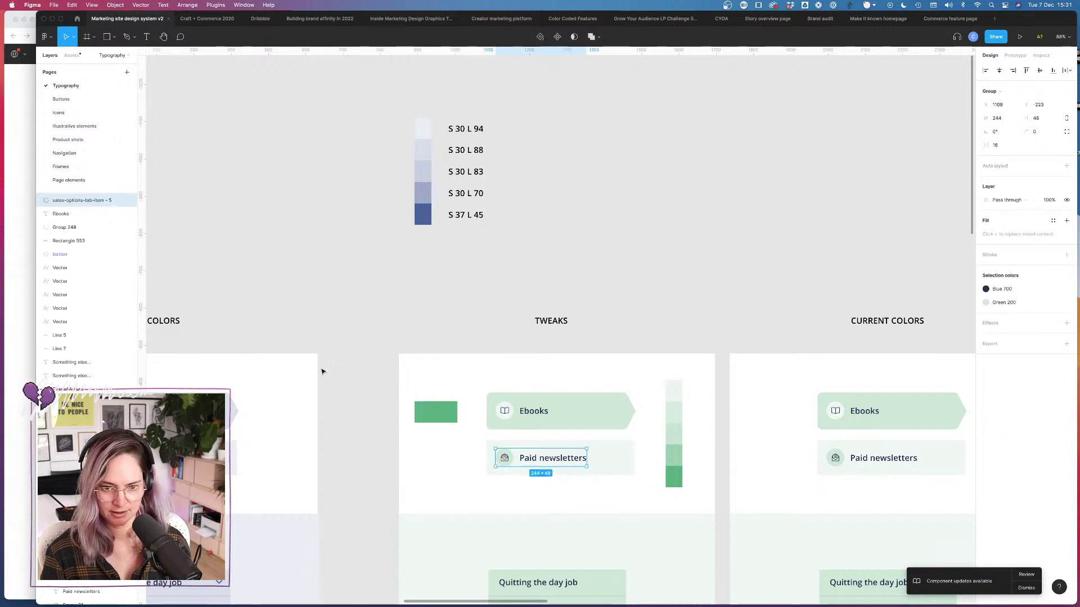
Step: Place a copy of the TWEAKS heading on the green test rectangle and set its text fill to white
left_click(551, 321)
left_click_drag(551, 321, 437, 414)
left_click(985, 278)
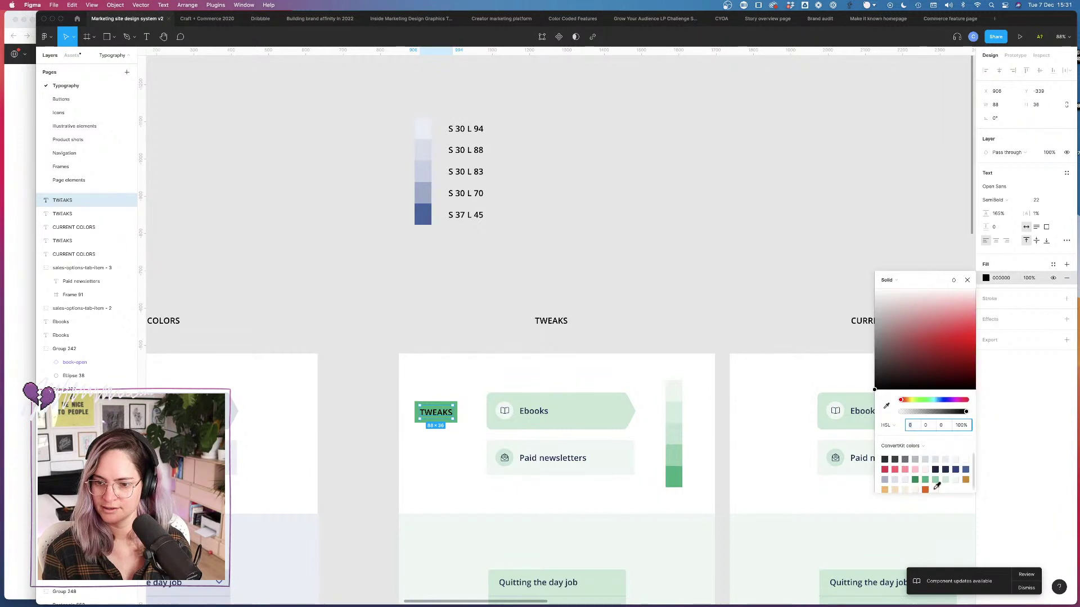
scroll(951, 470, "down", 1)
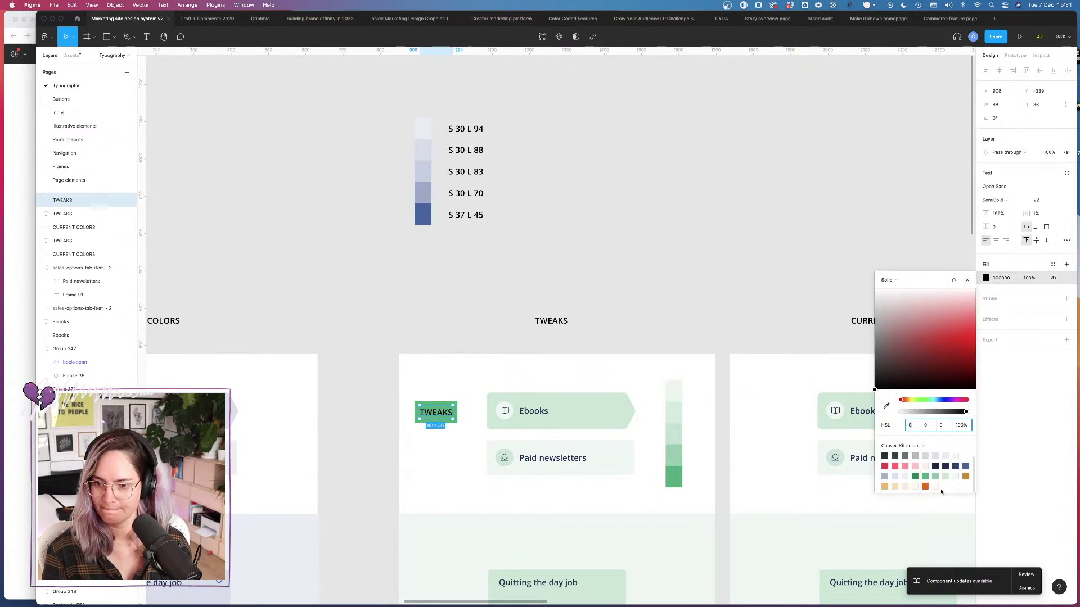
left_click(965, 455)
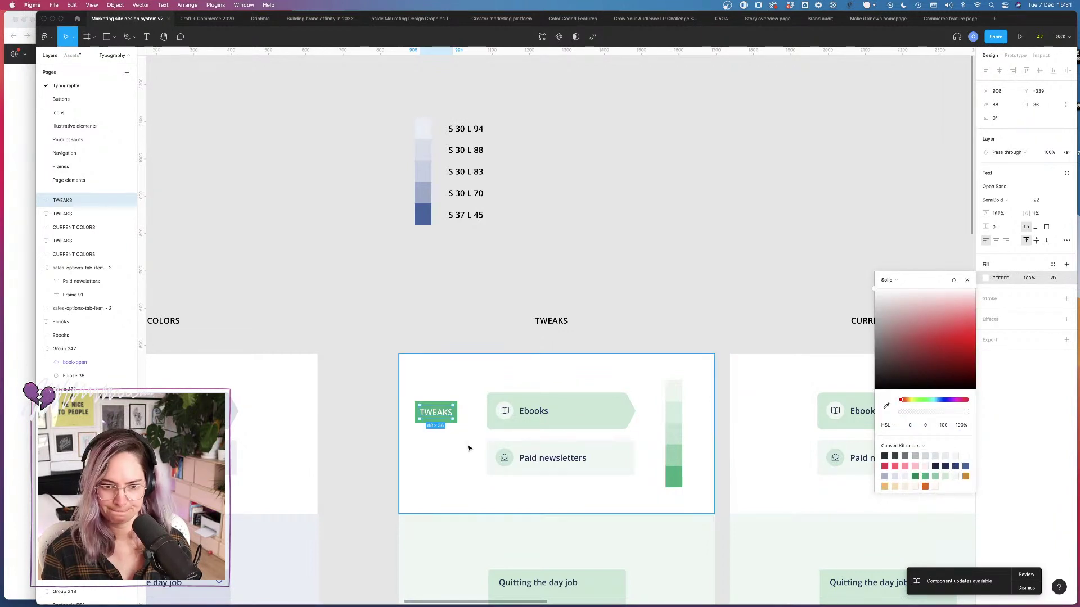
Step: Run the Able accessibility plugin on the white TWEAKS label and its green rectangle to check their contrast
left_click(458, 362)
left_click(438, 405)
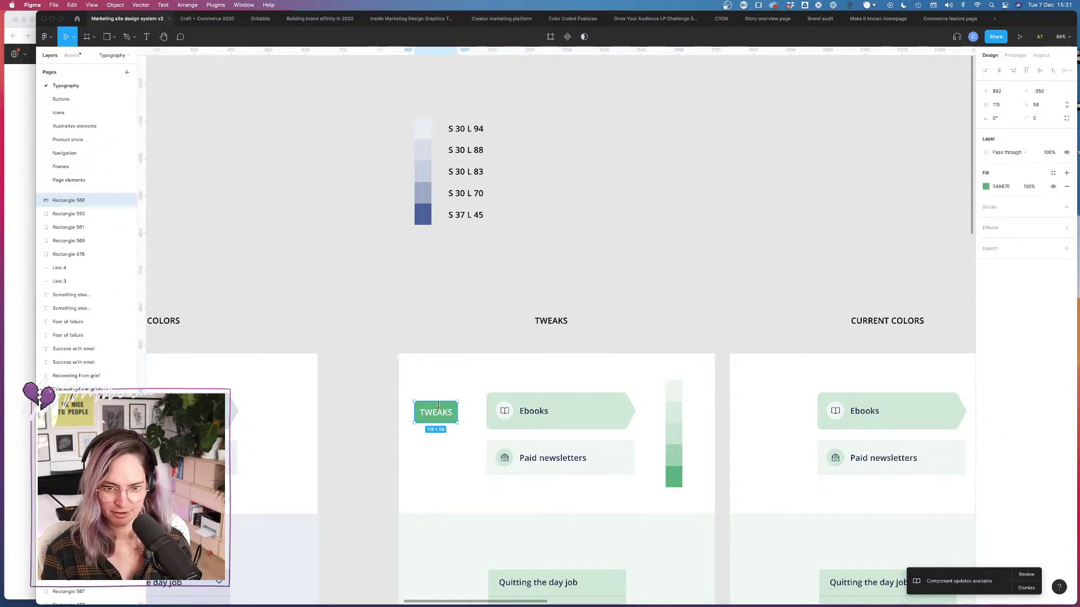
left_click(444, 416, "shift")
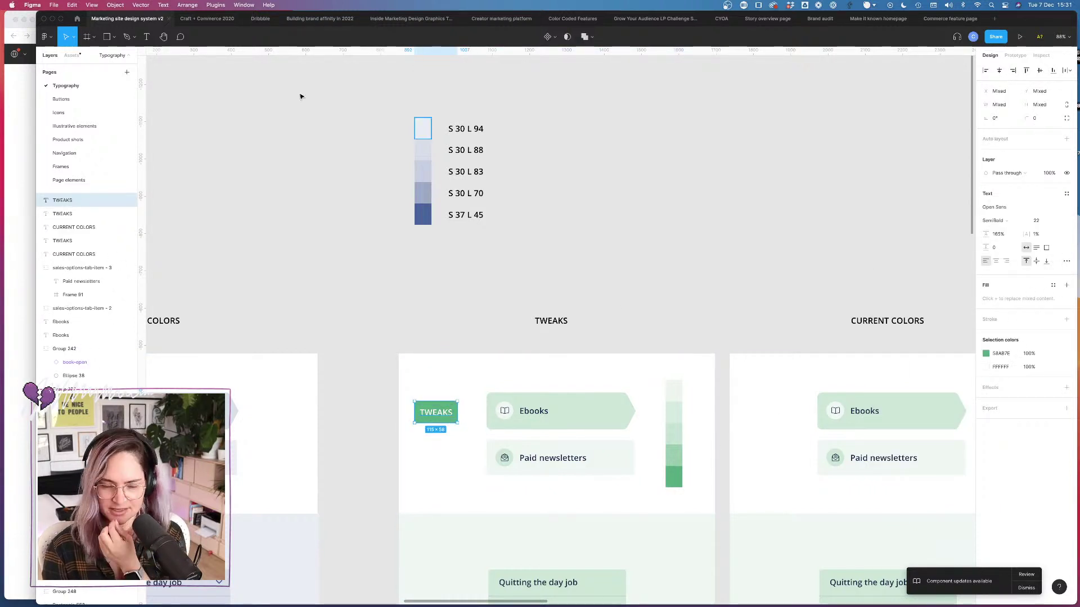
left_click(45, 36)
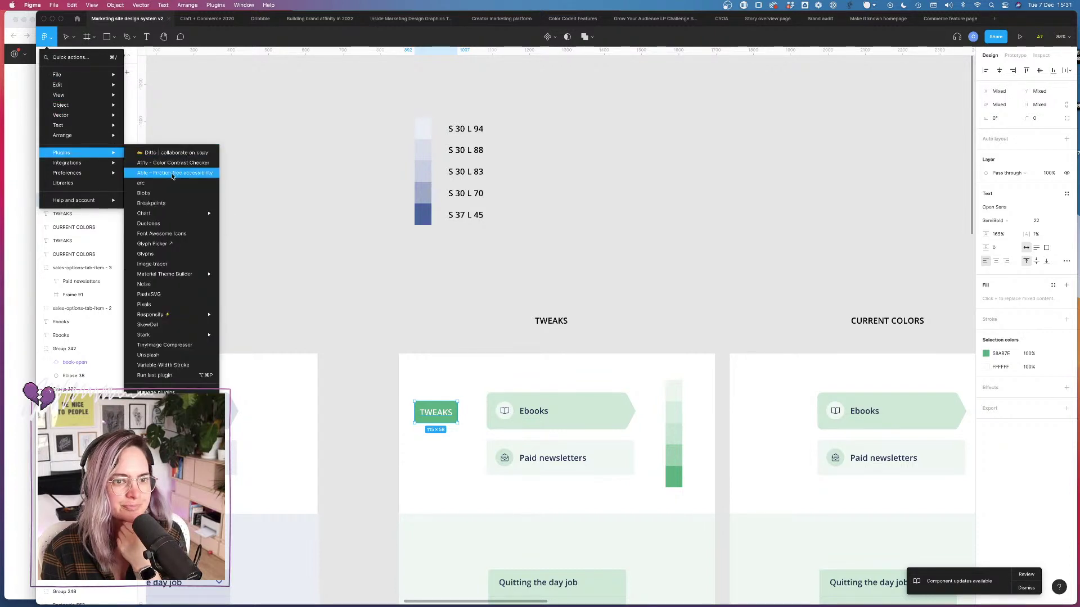
left_click(173, 178)
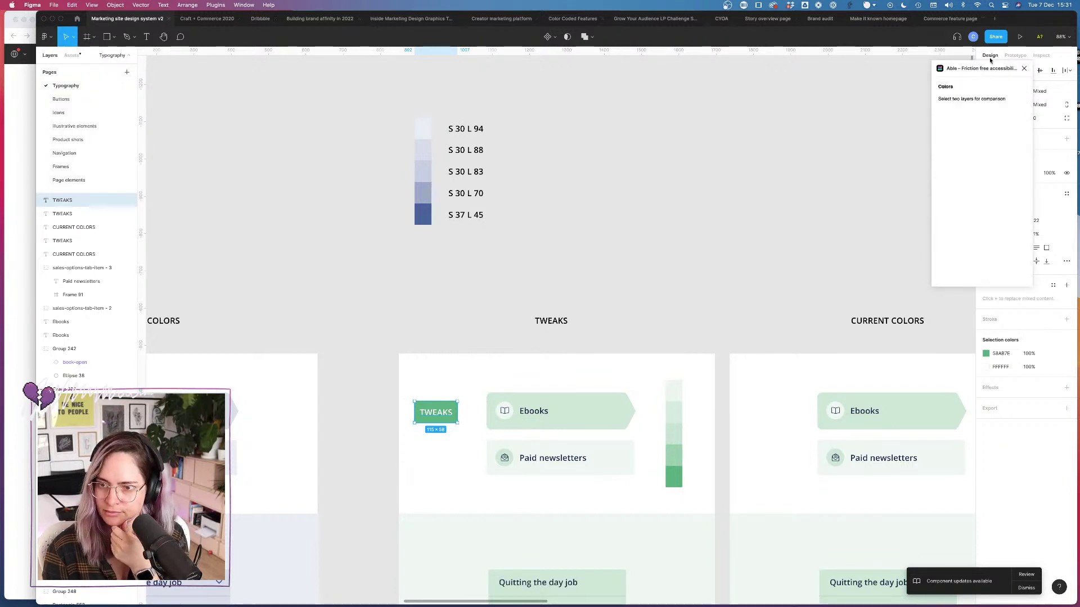
left_click_drag(990, 69, 877, 71)
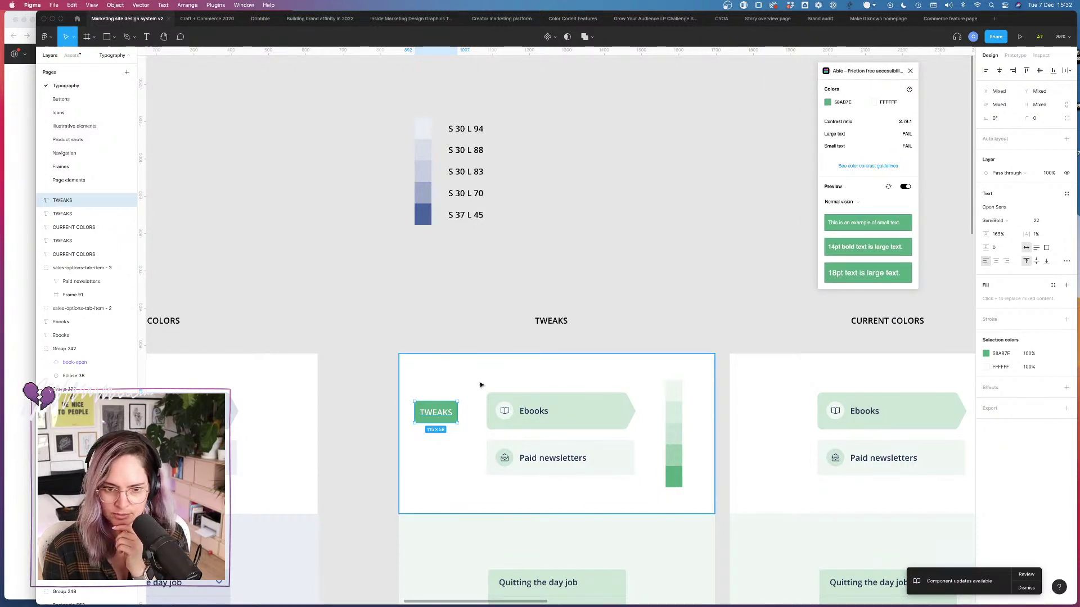
Step: Set the HSL lightness of the green test rectangle to 45
left_click(459, 407)
left_click(454, 407)
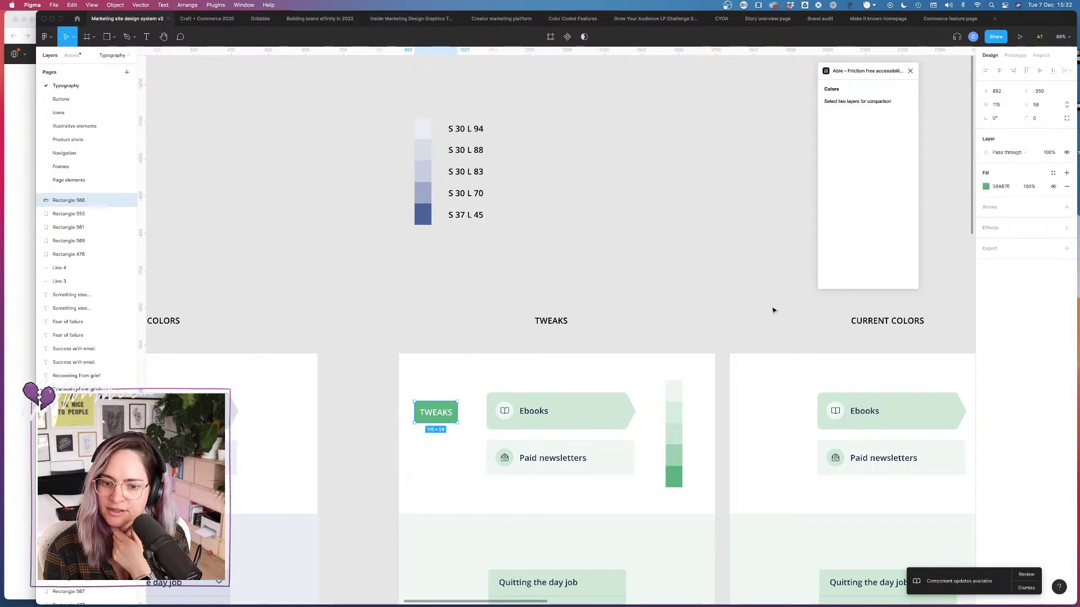
left_click(985, 187)
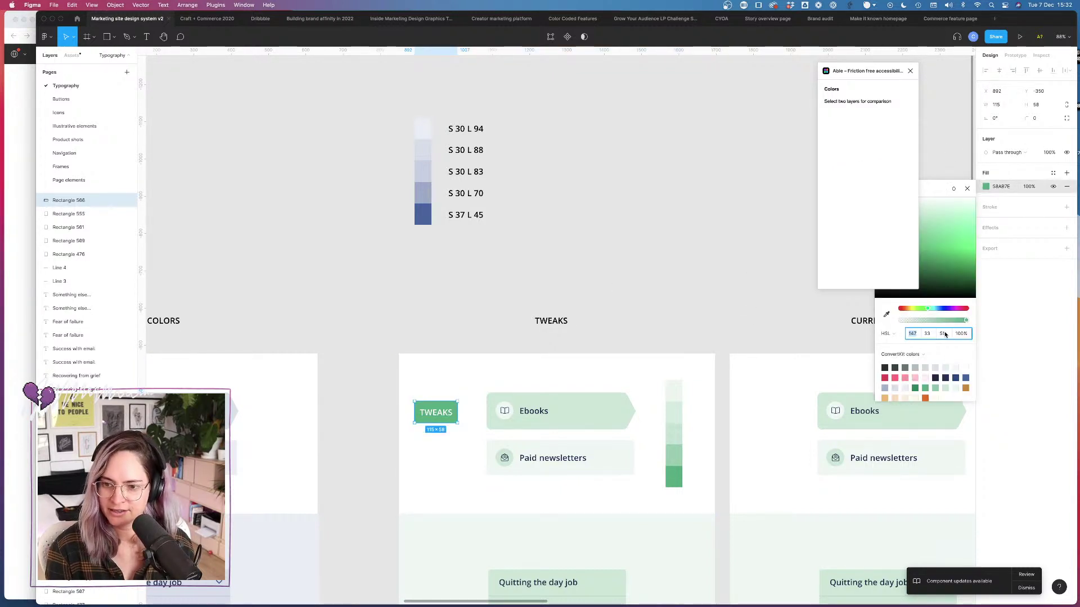
left_click(943, 334)
type("45")
key("Return")
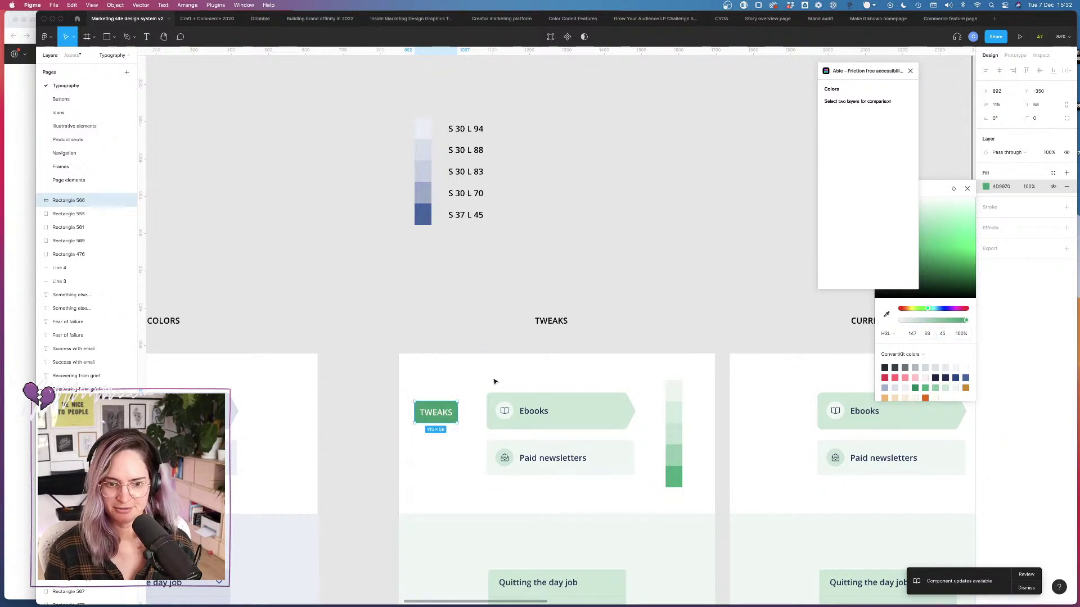
Step: Check the white label's contrast against the darkened rectangle, consult the color contrast guidelines, and return to the design file
left_click(488, 331)
left_click(452, 406)
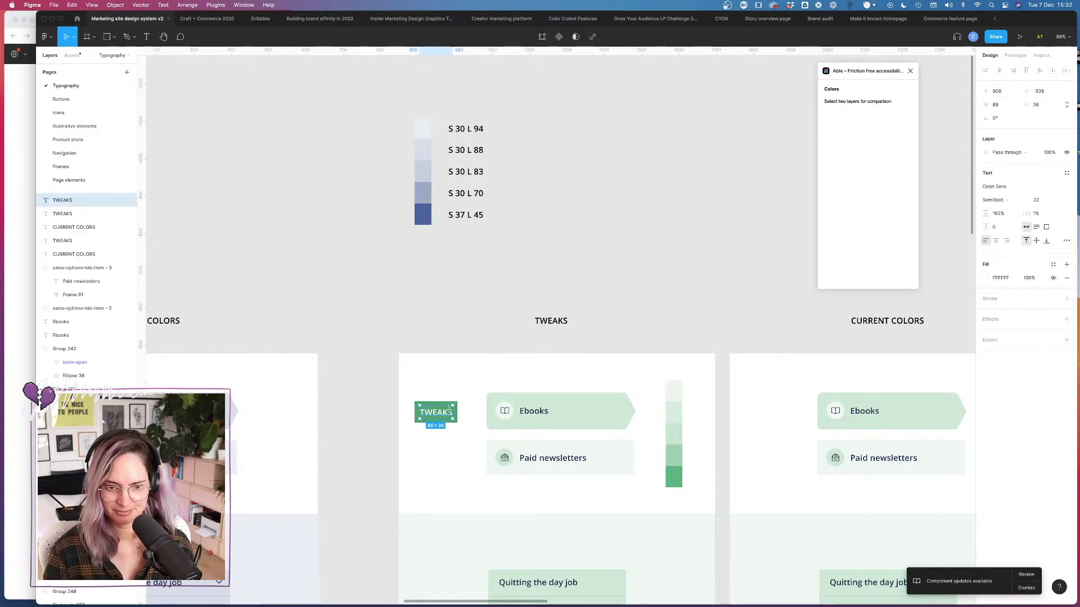
scroll(470, 393, "up", 5)
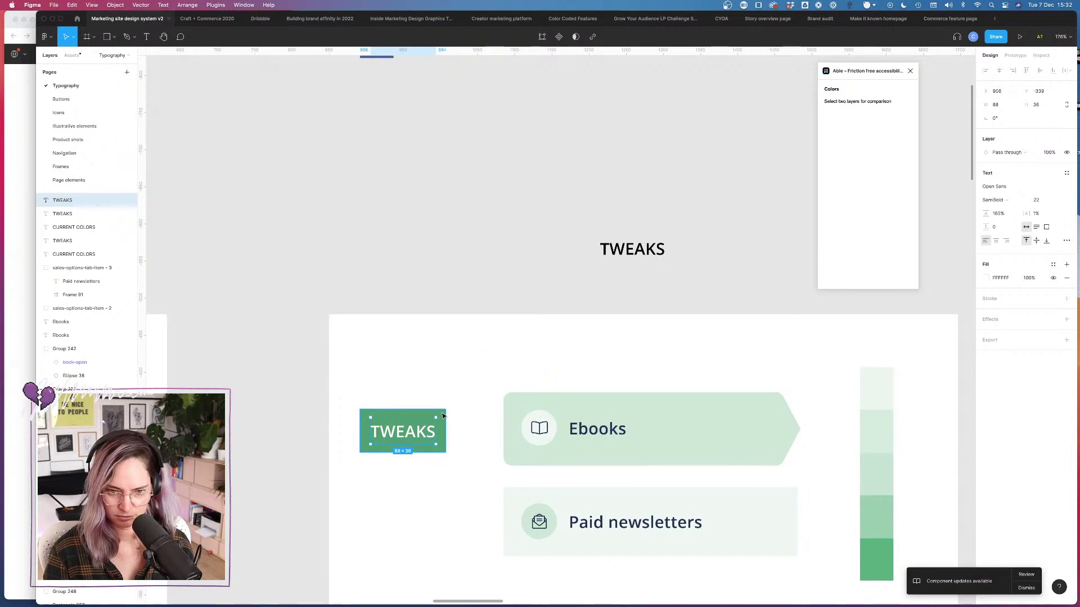
left_click(444, 416, "shift")
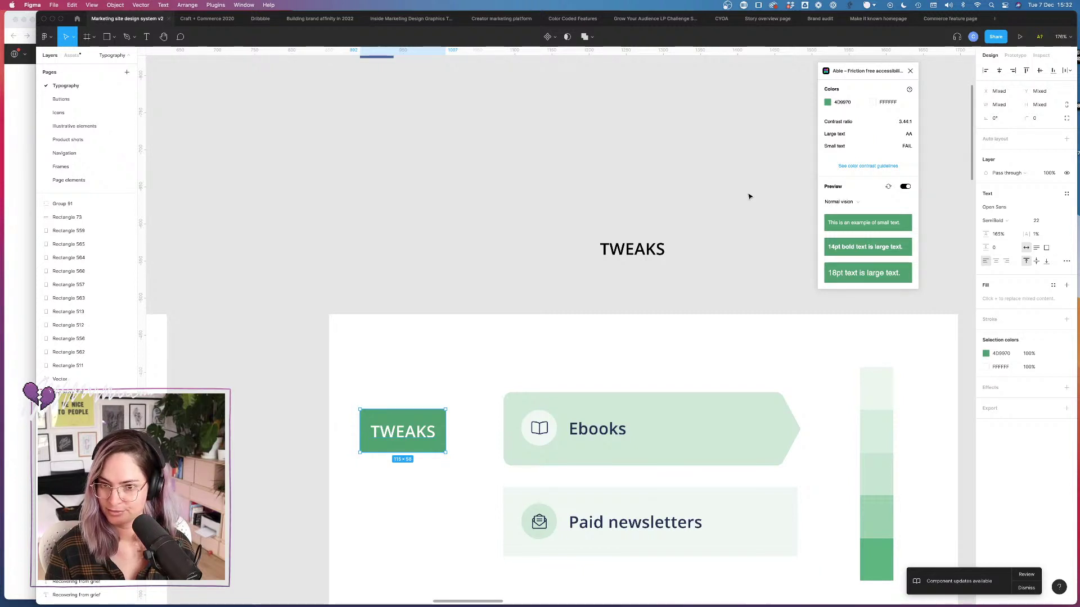
left_click(869, 167)
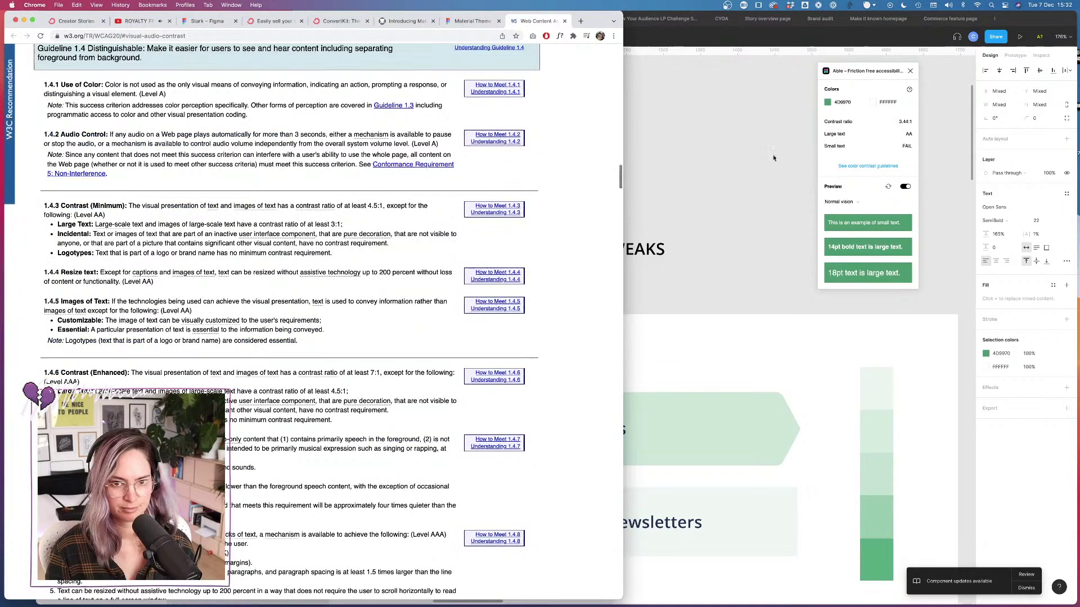
left_click(686, 167)
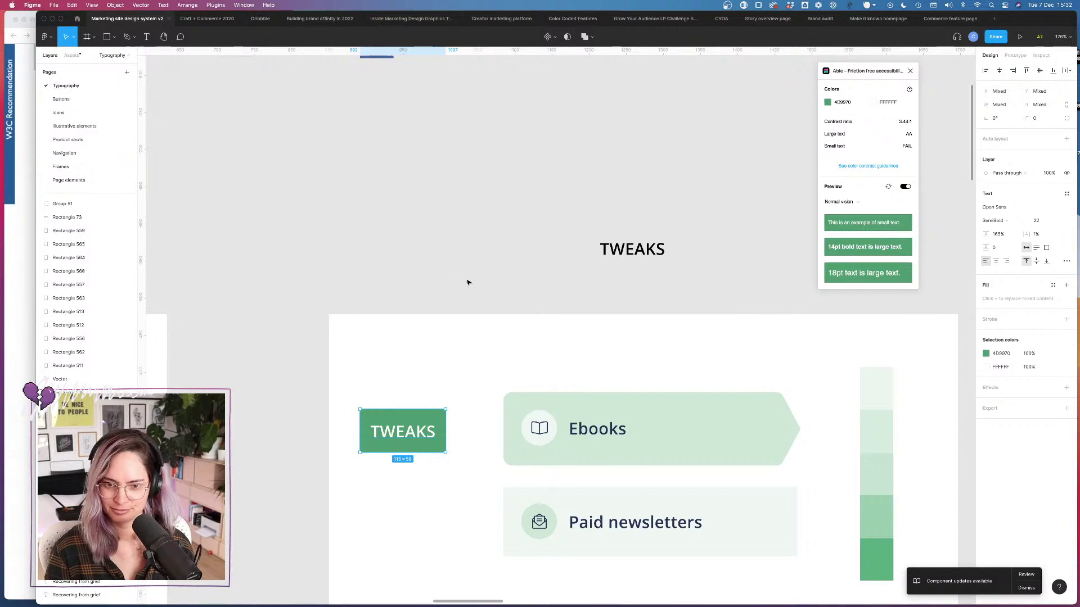
Step: Set the HSL saturation of the green test rectangle to 37, matching the darkest blue reference
left_click(448, 383)
left_click(402, 432)
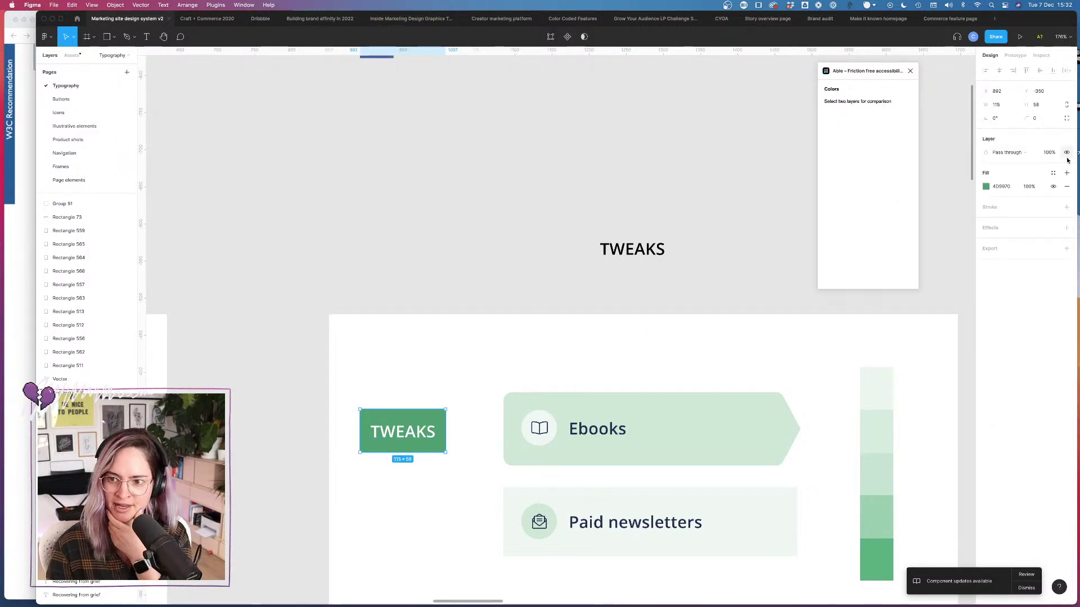
left_click(986, 186)
scroll(672, 347, "right", 3)
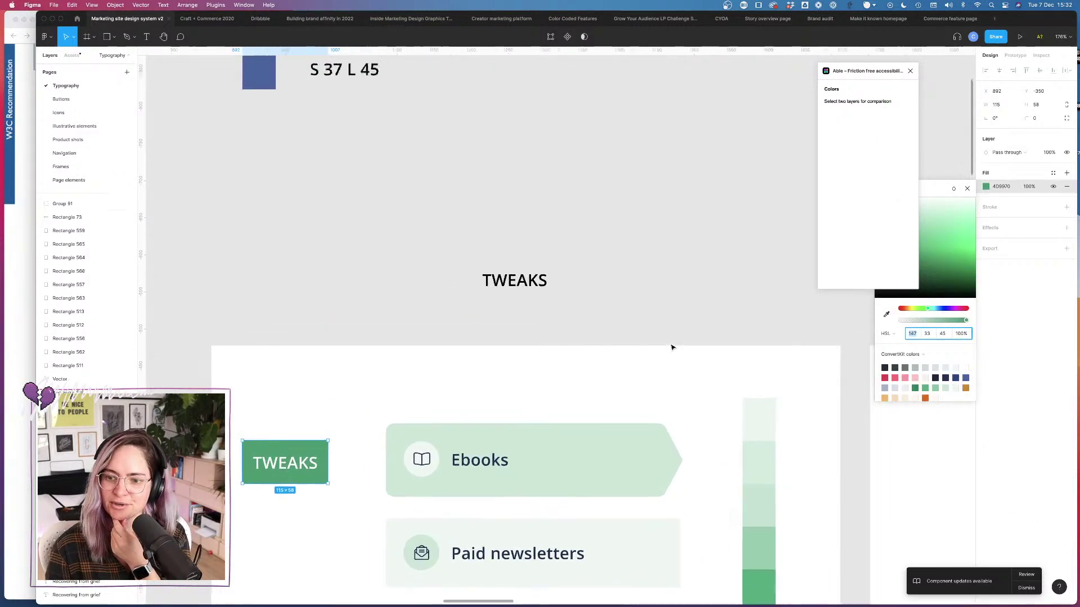
scroll(672, 348, "up", 3)
scroll(672, 348, "down", 3)
scroll(672, 347, "left", 1)
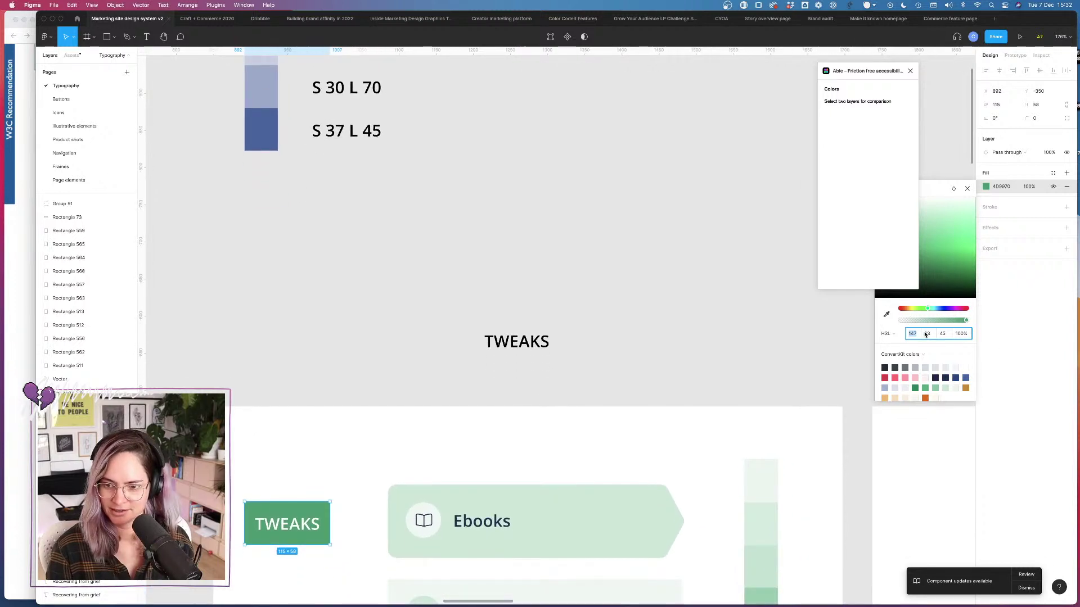
left_click(926, 334)
type("3")
key("Return")
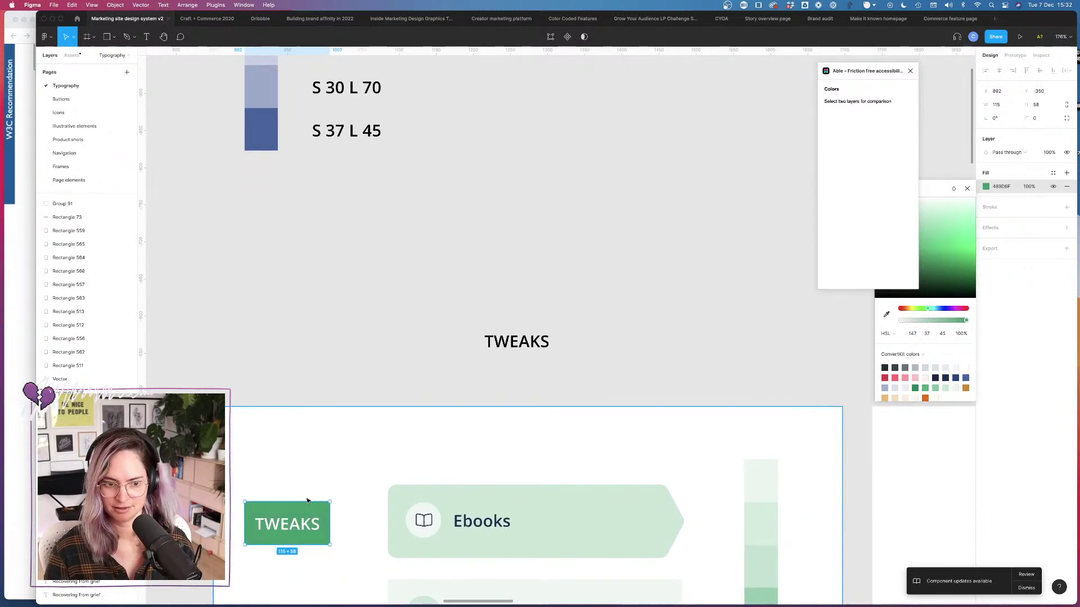
Step: Recheck the contrast between the white label and the desaturated green rectangle, then clear the selection
left_click(308, 528, "shift")
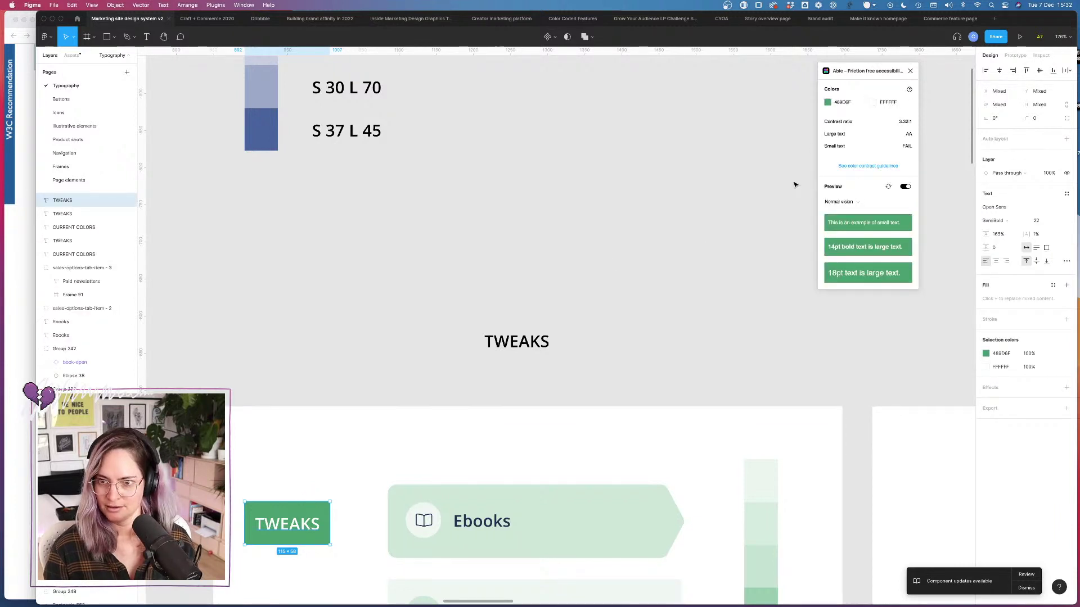
scroll(680, 272, "down", 5)
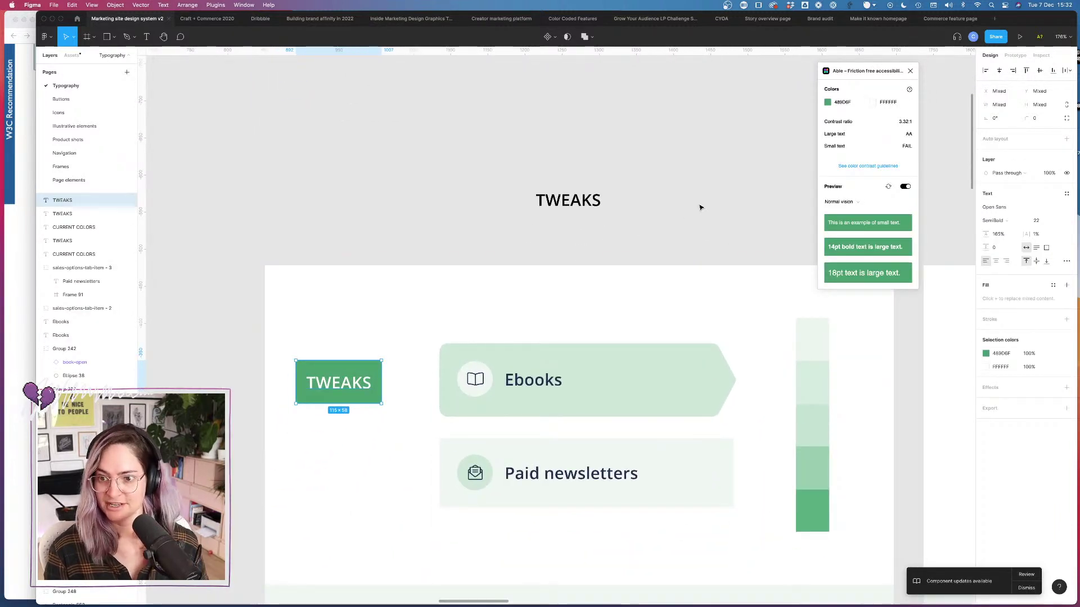
left_click(463, 249)
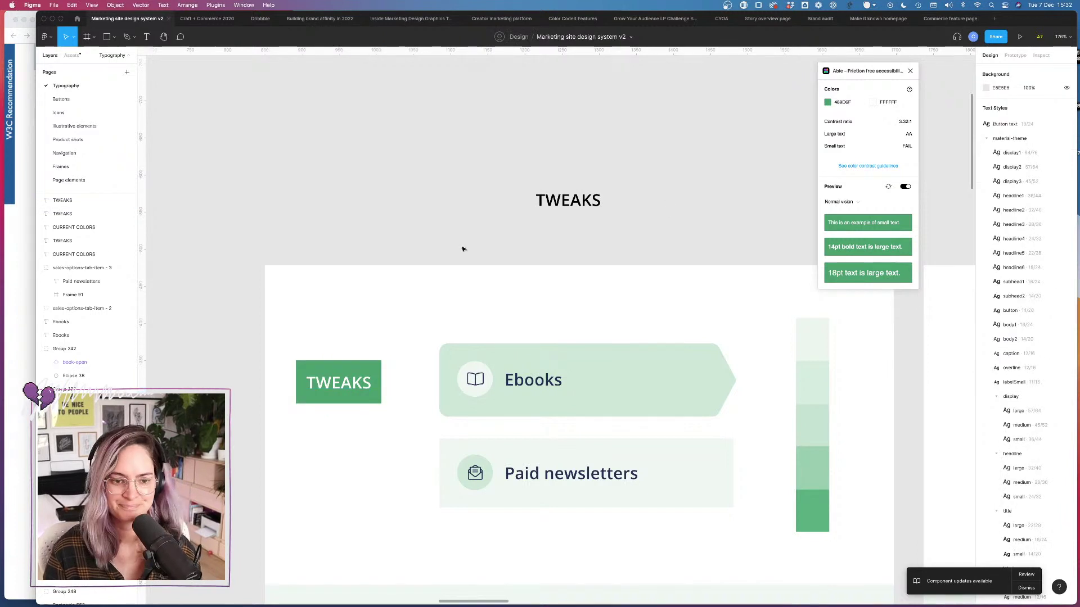
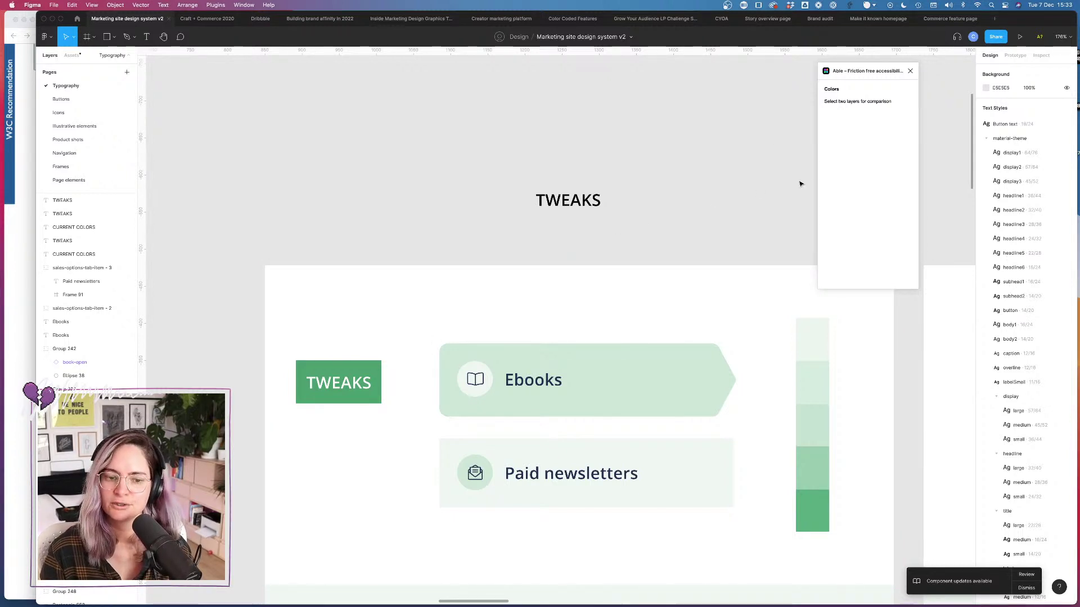
Step: Move the contrast checker aside and compare the test rectangle's green with the green swatches and the documented blue values
left_click_drag(879, 73, 915, 84)
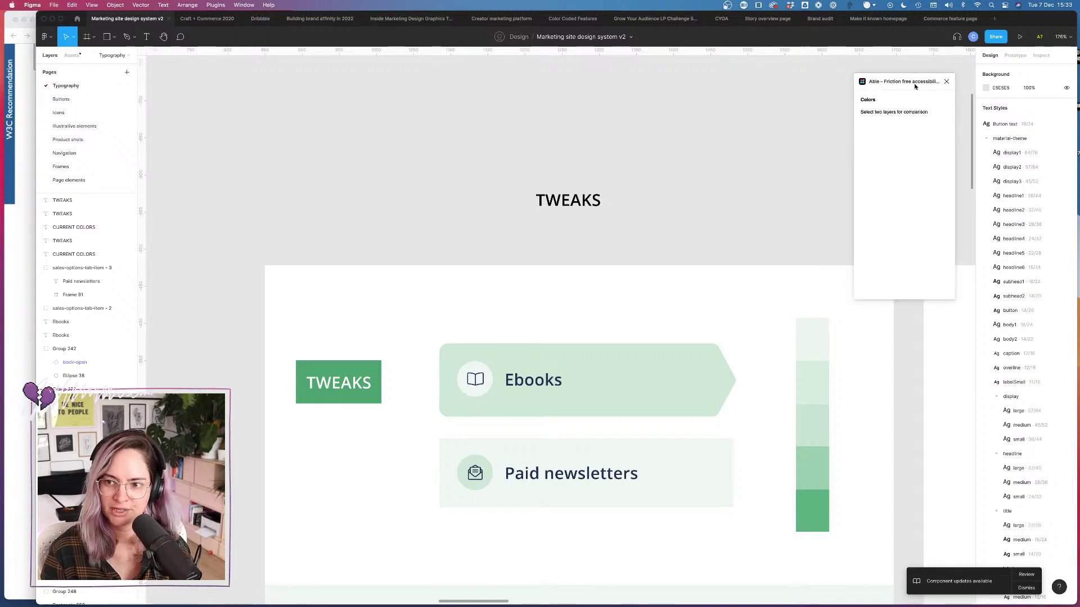
scroll(753, 217, "right", 5)
scroll(753, 218, "down", 2)
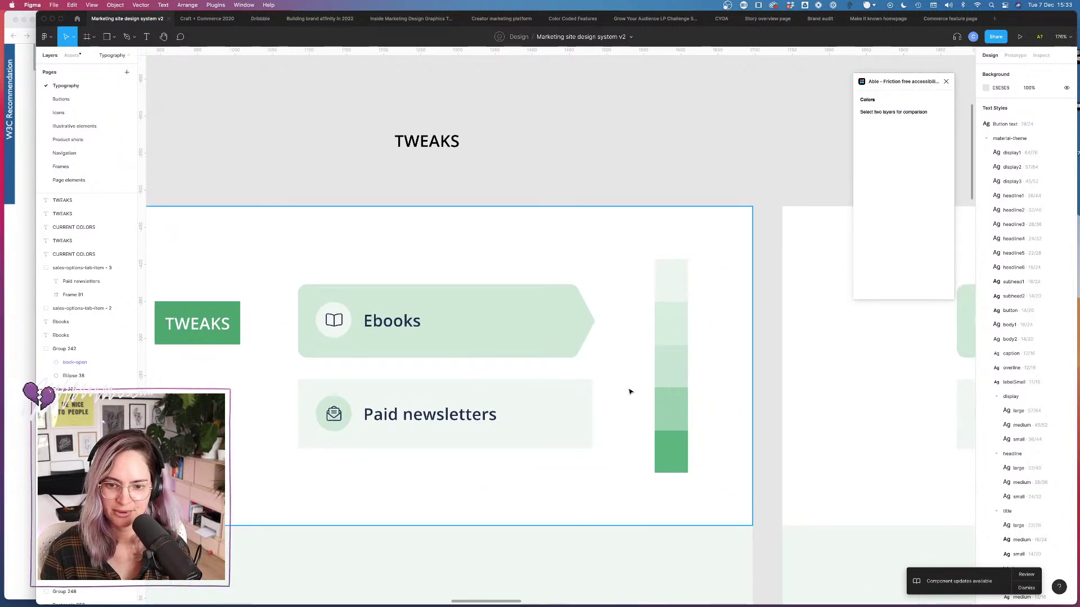
left_click(225, 323)
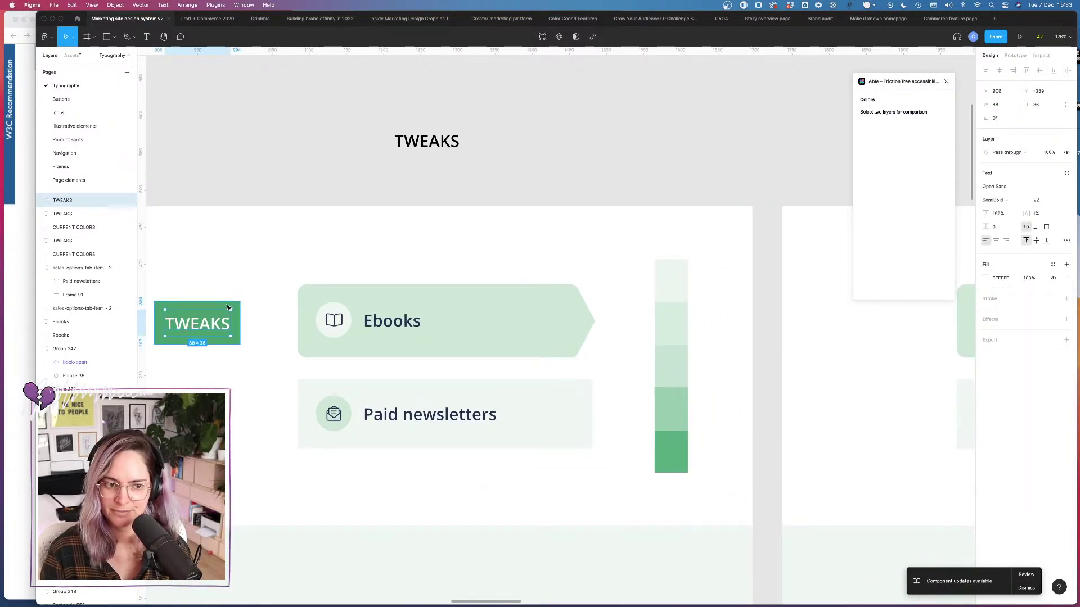
left_click(235, 304)
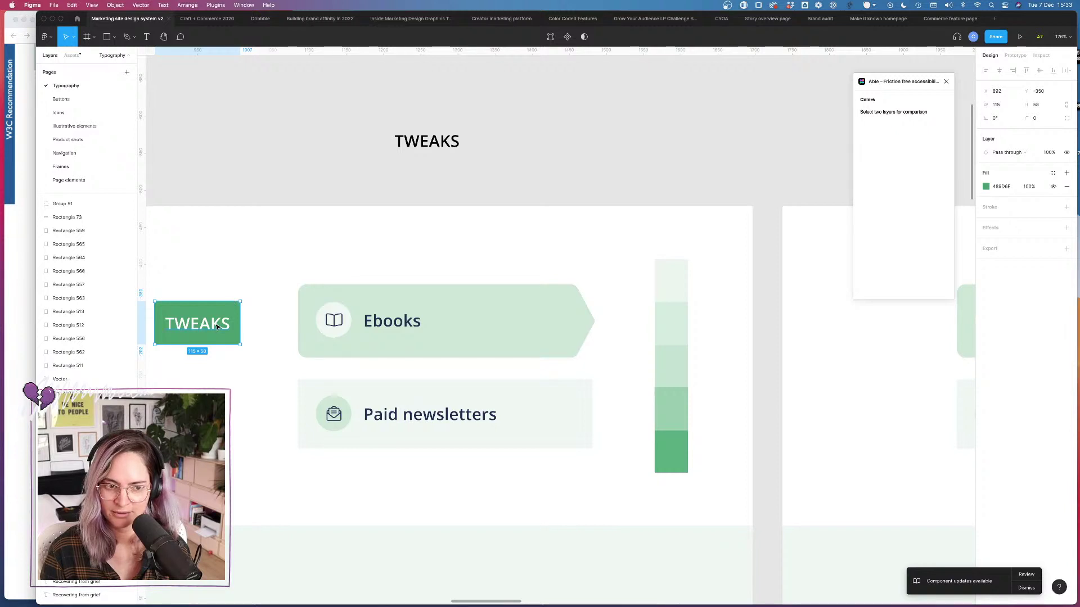
scroll(285, 285, "down", 5)
scroll(284, 286, "up", 3)
scroll(285, 288, "up", 5)
scroll(284, 288, "left", 5)
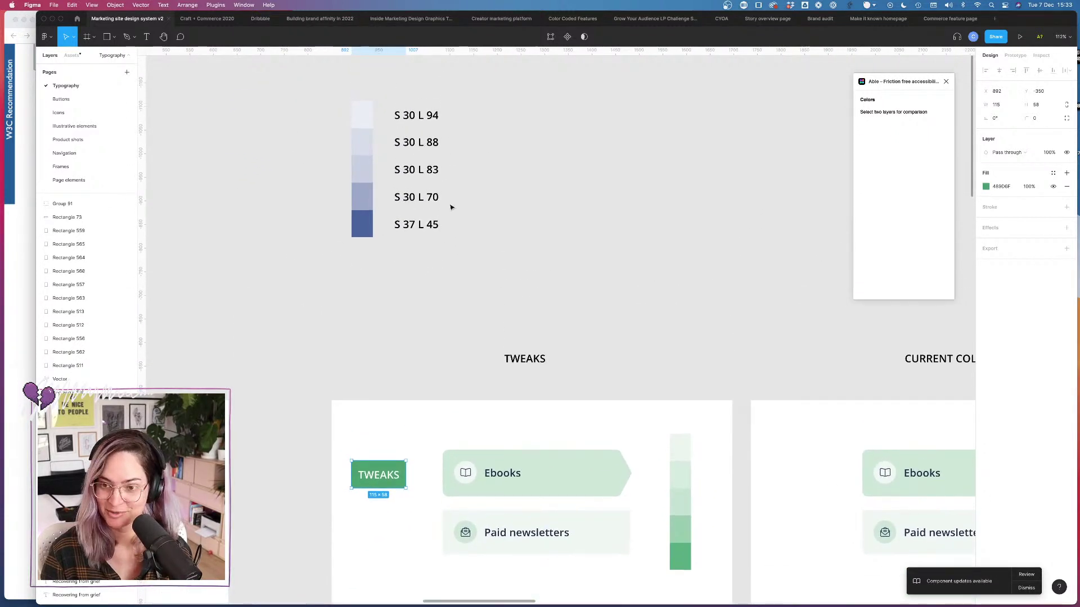
Step: Set the darkest green swatch to HSL lightness 45 and saturation 37
left_click(754, 231)
left_click(685, 566)
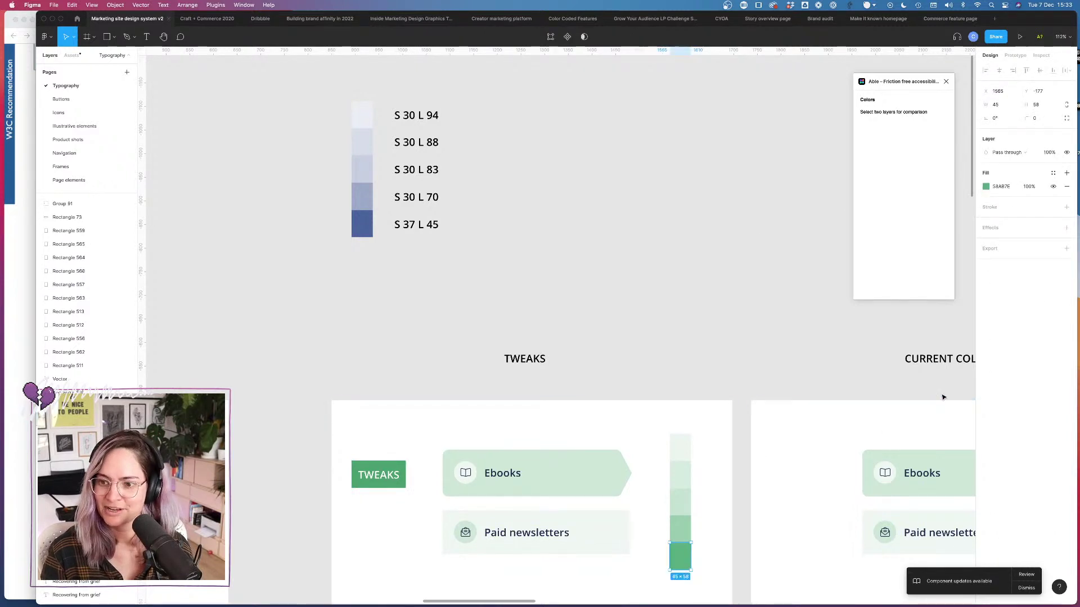
left_click(986, 186)
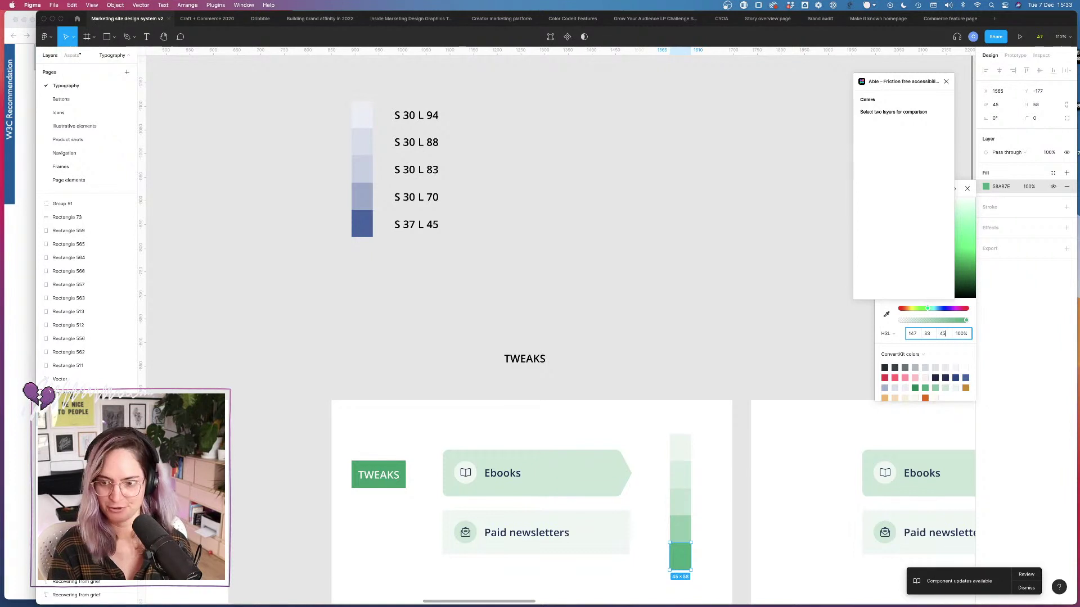
key("Return")
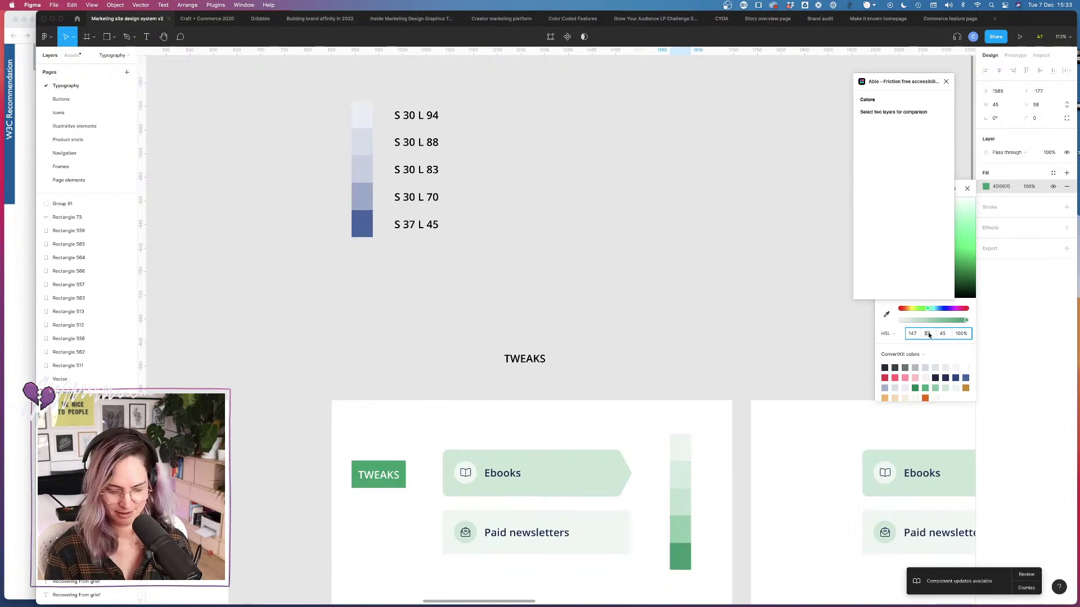
type("37")
key("Return")
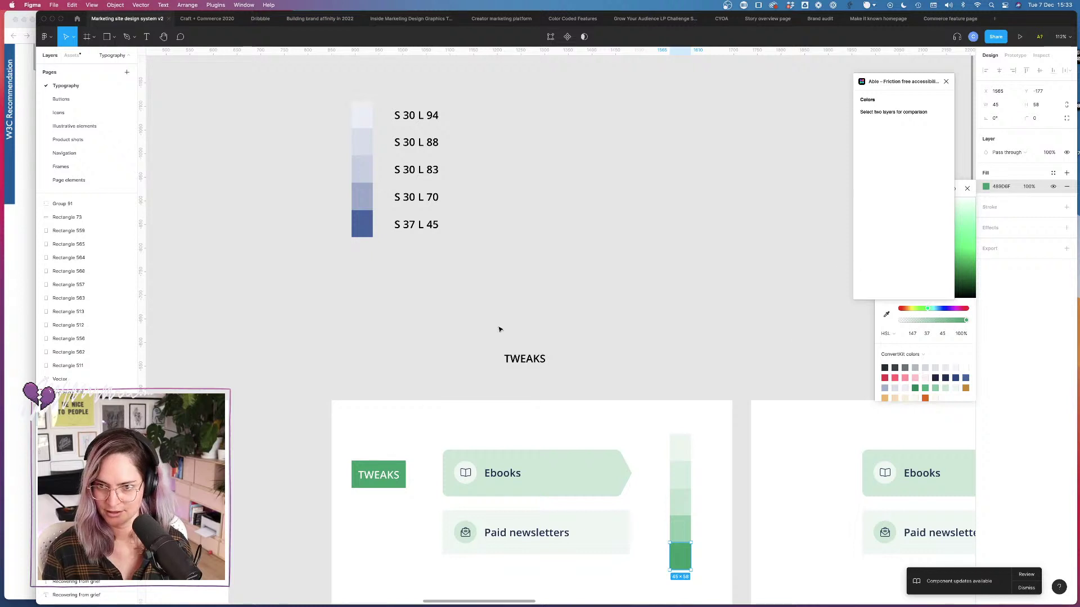
Step: Select the green test rectangle behind the white TWEAKS label
left_click(401, 470)
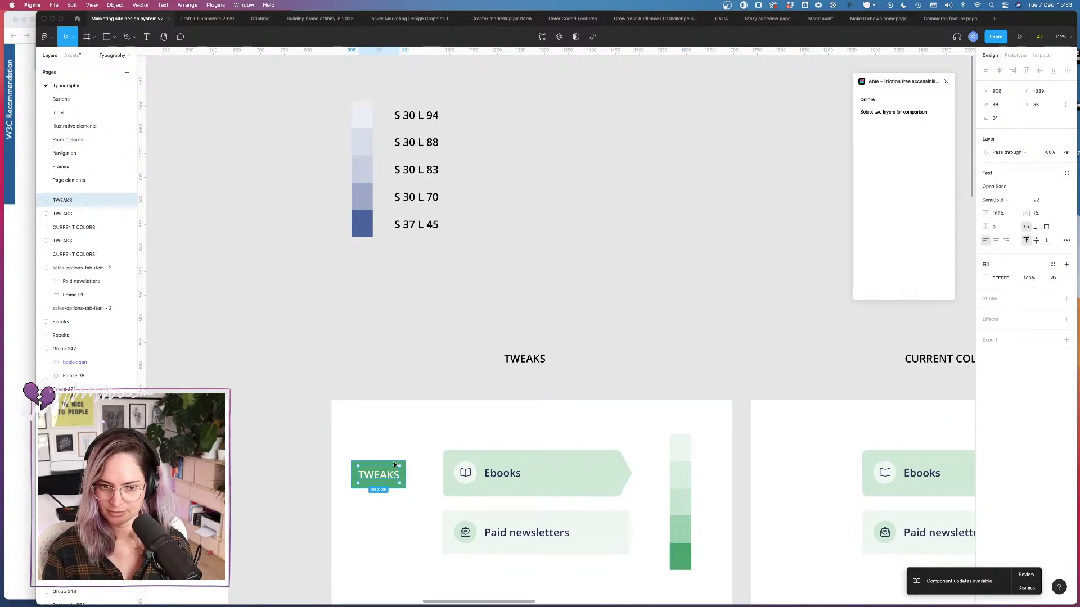
left_click(393, 461)
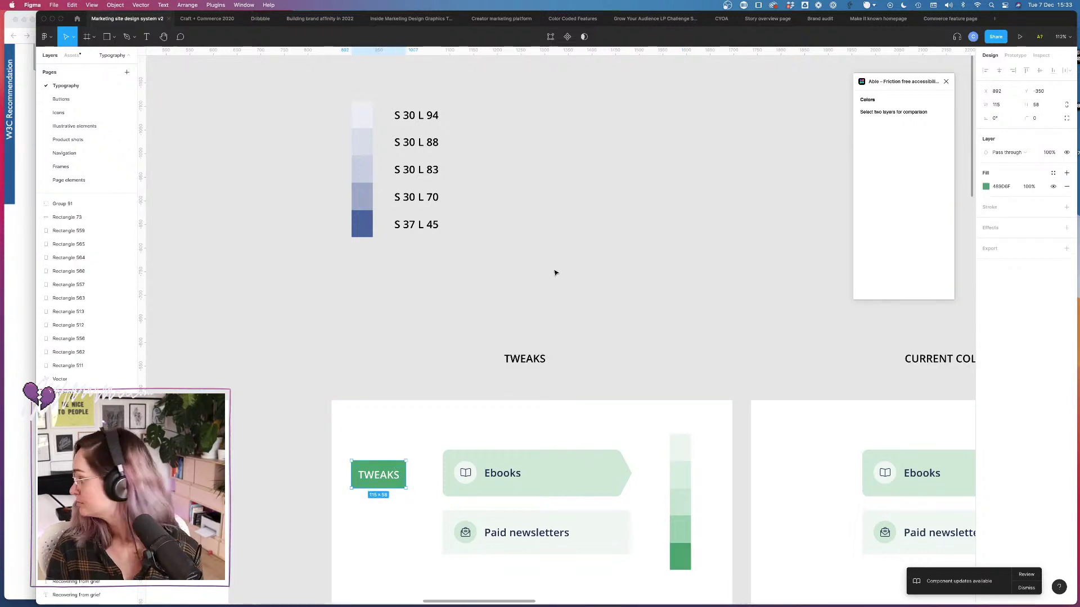
left_click(385, 482, "shift")
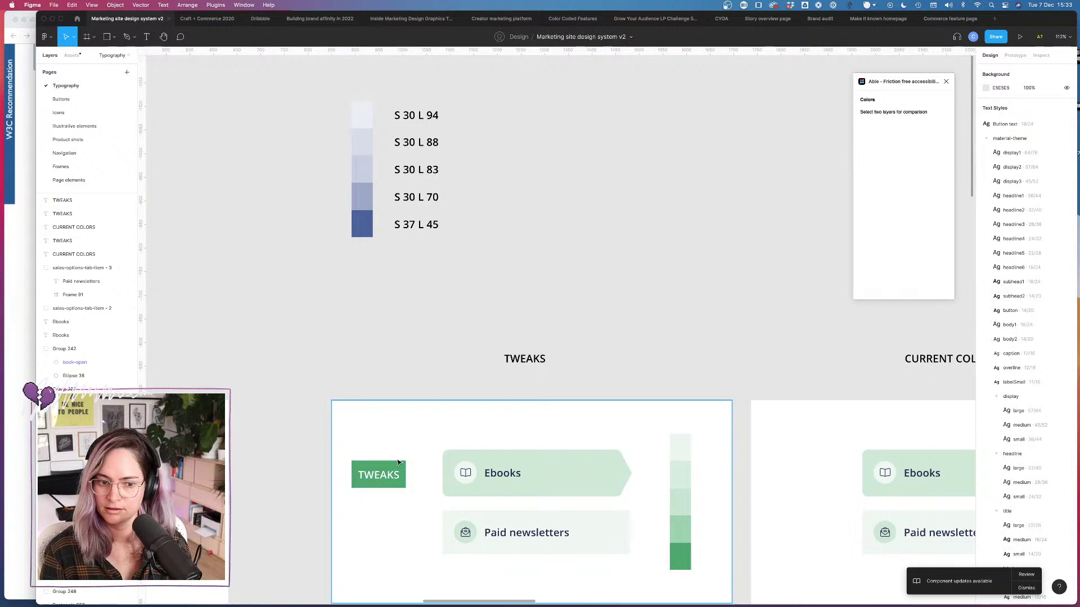
key("super+z")
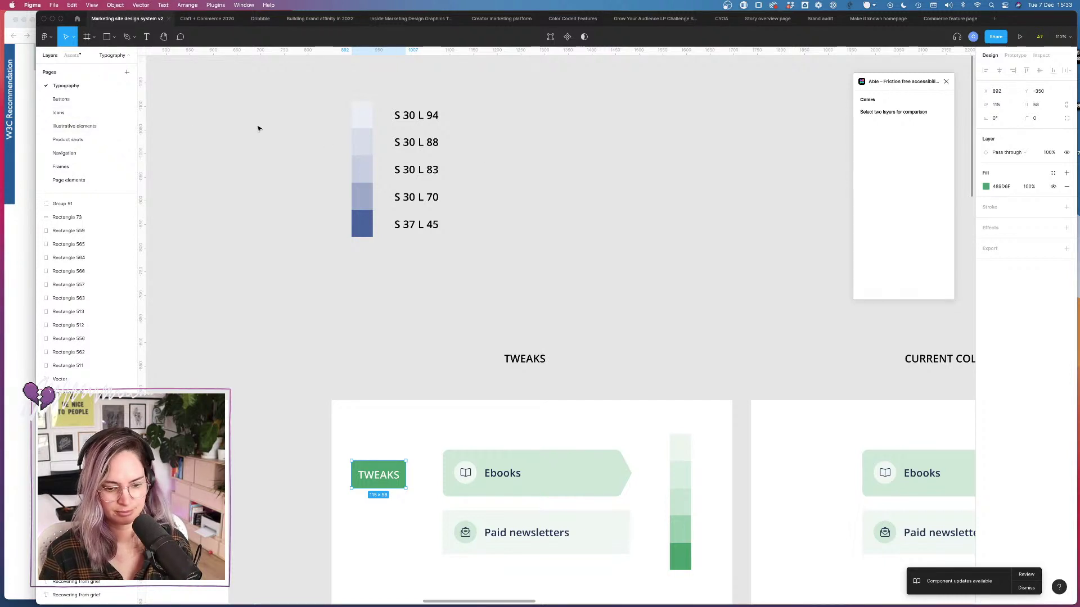
Step: Switch to Chrome, open a new browser tab, and return to the Figma design
left_click(28, 113)
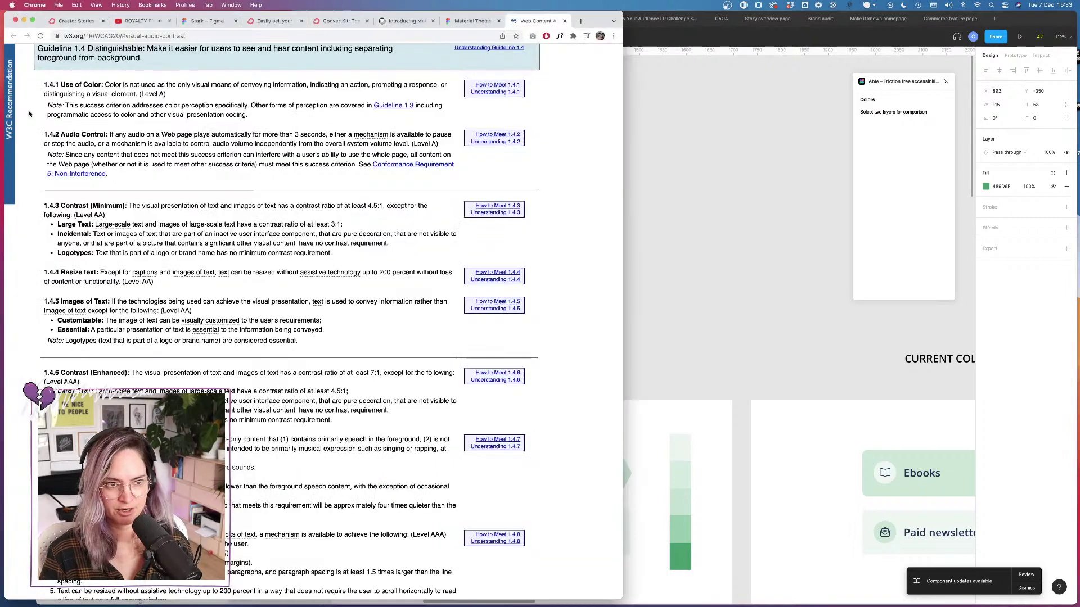
left_click(581, 21)
left_click(742, 200)
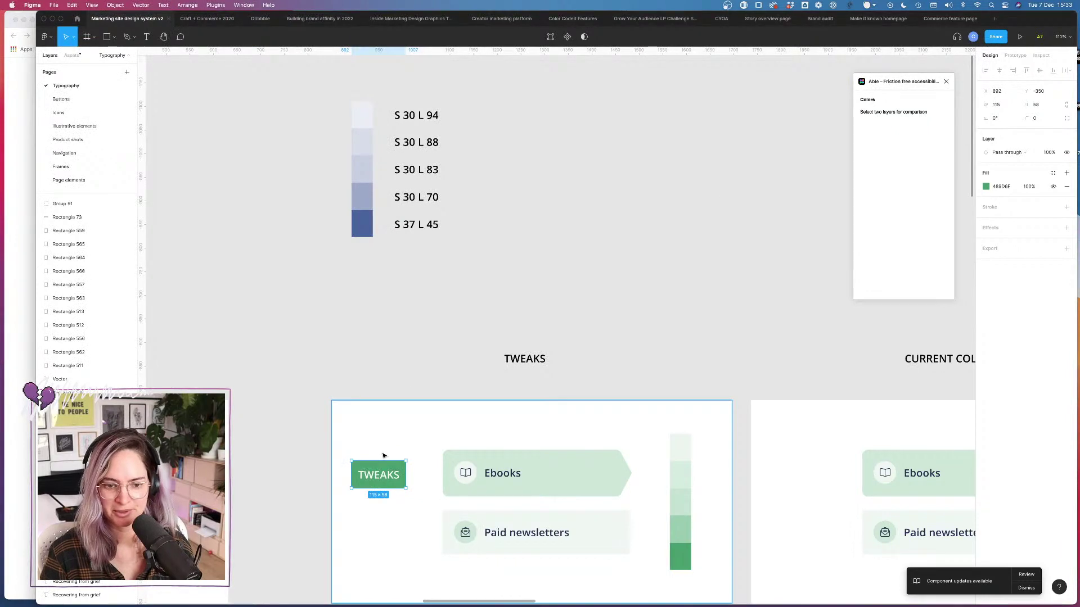
Step: Compare the HSL fill values of the green test rectangle and the second-darkest green swatch
left_click(986, 187)
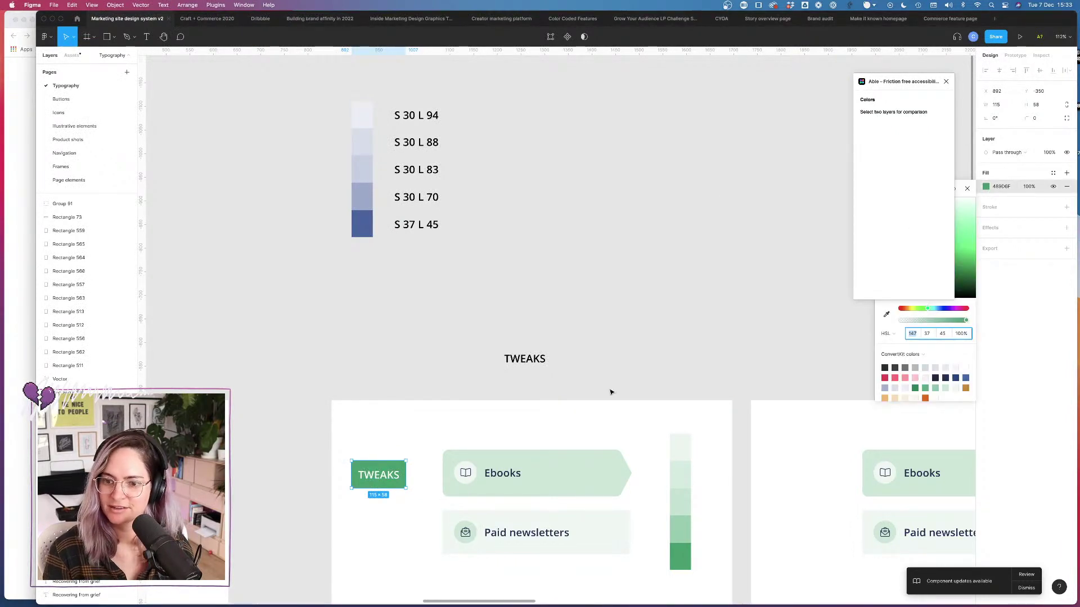
left_click(690, 527)
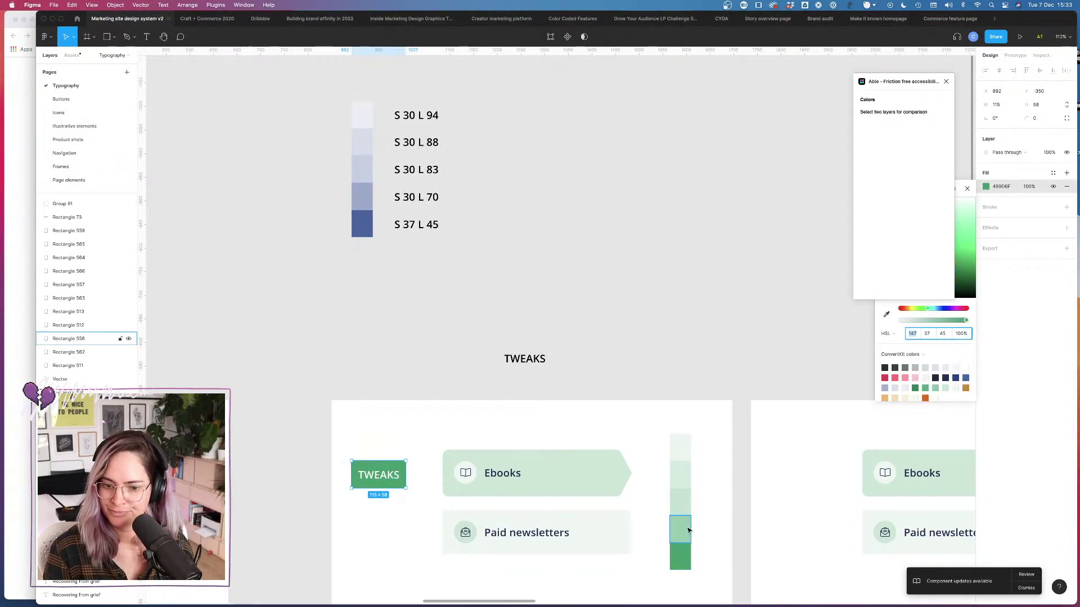
left_click(988, 189)
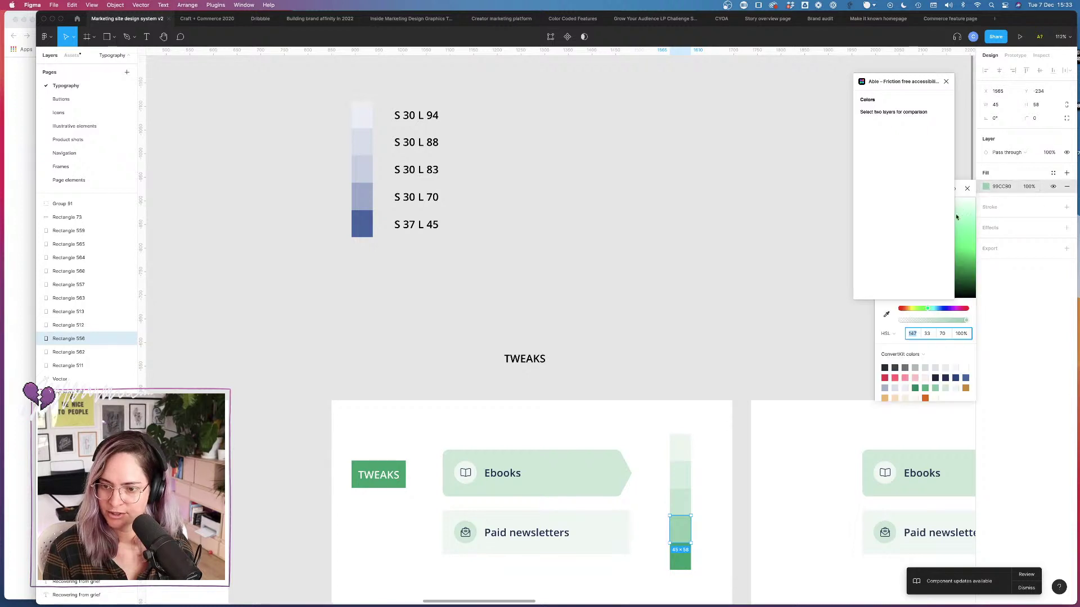
left_click(707, 356)
Step: Raise the test rectangle's HSL saturation slightly, bringing its fill to 45A16F
left_click(401, 471)
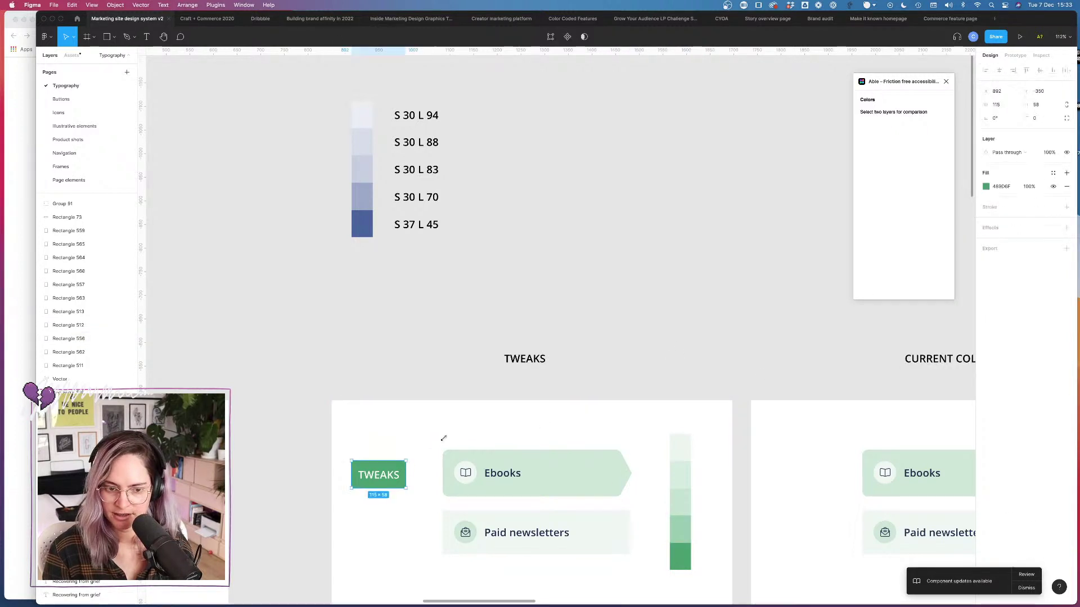
left_click(991, 187)
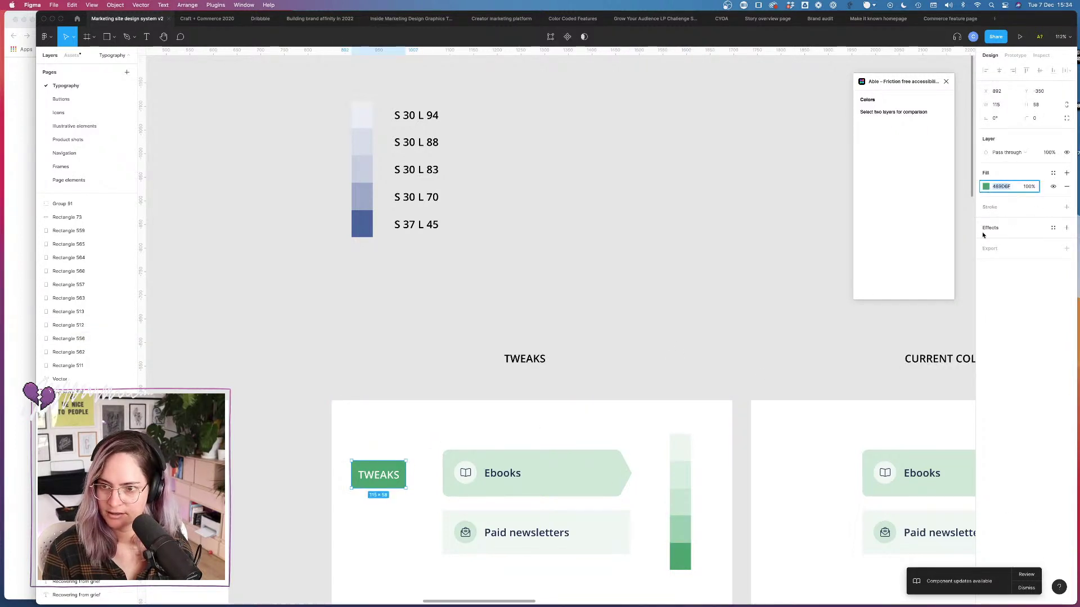
left_click(988, 188)
left_click(928, 335)
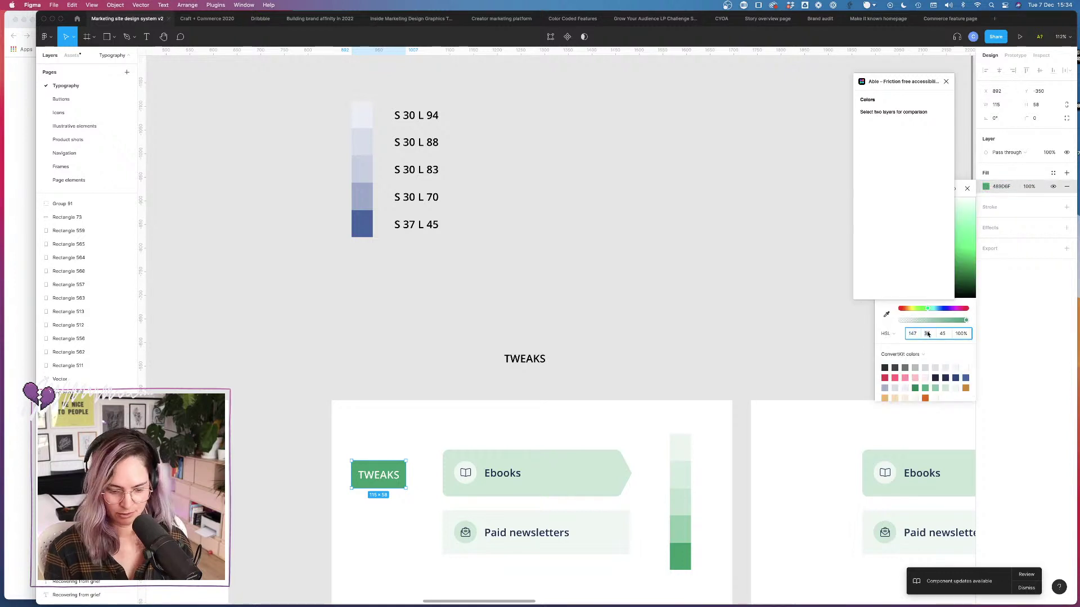
left_click(661, 316)
Step: Check the contrast of the white TWEAKS label against the adjusted green rectangle, and clear the selection
left_click(395, 469)
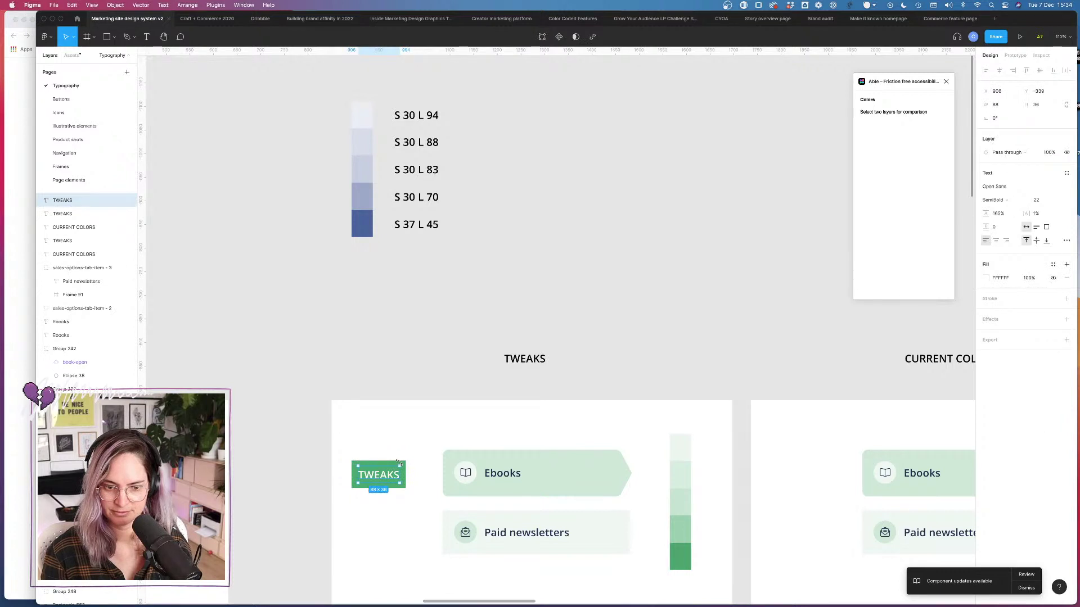
left_click(405, 463, "shift")
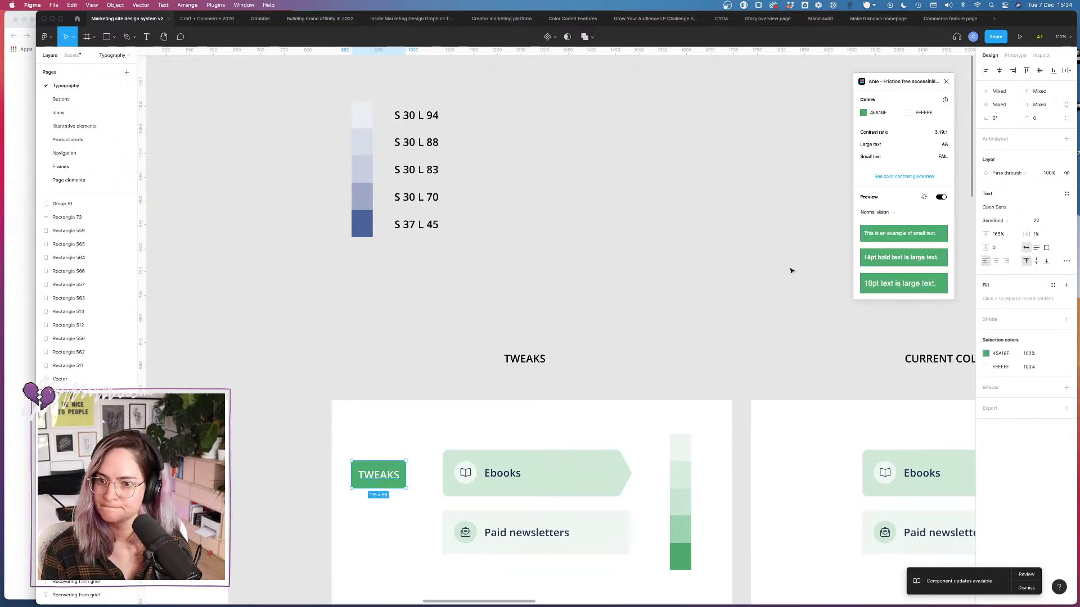
left_click(390, 292)
Step: Switch to Chrome and search the web for "color accessibility"
left_click(19, 209)
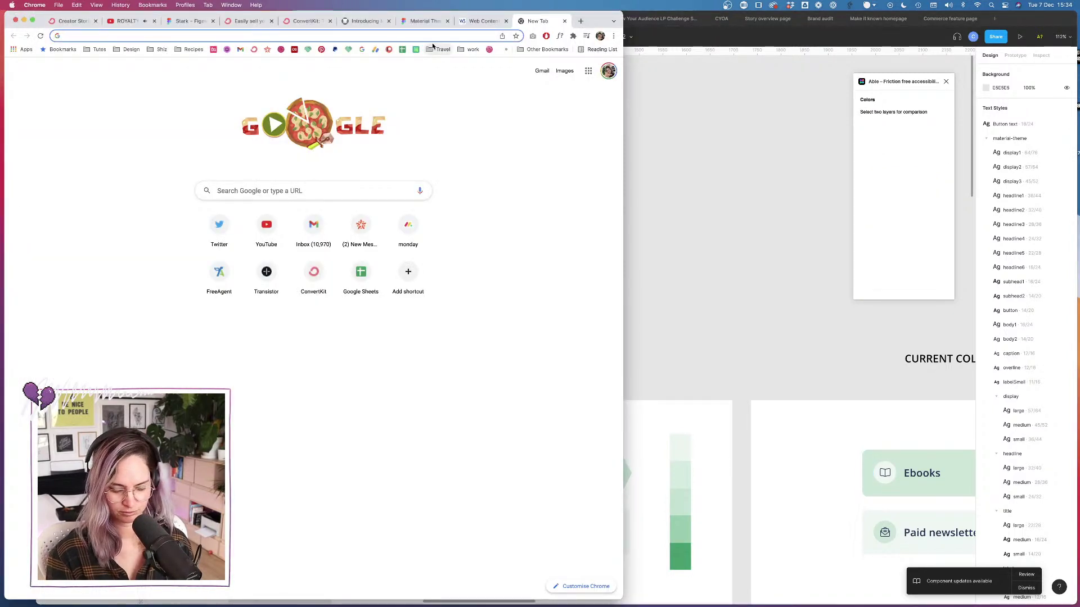
type("access")
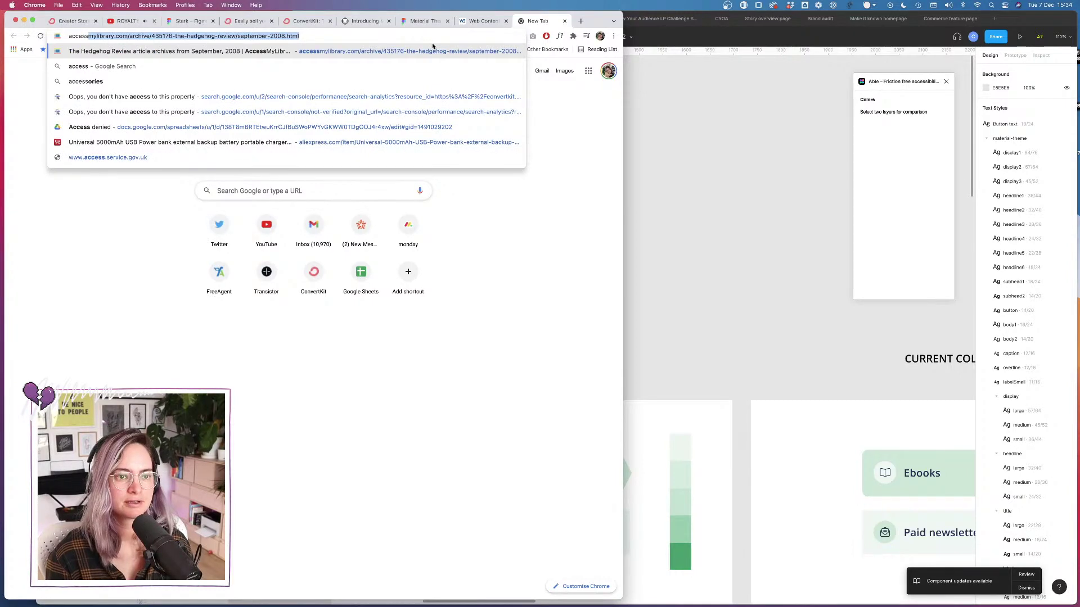
key("BackSpace")
key("BackSpace")
key("BackSpace")
key("BackSpace")
key("BackSpace")
key("BackSpace")
key("BackSpace")
type("c")
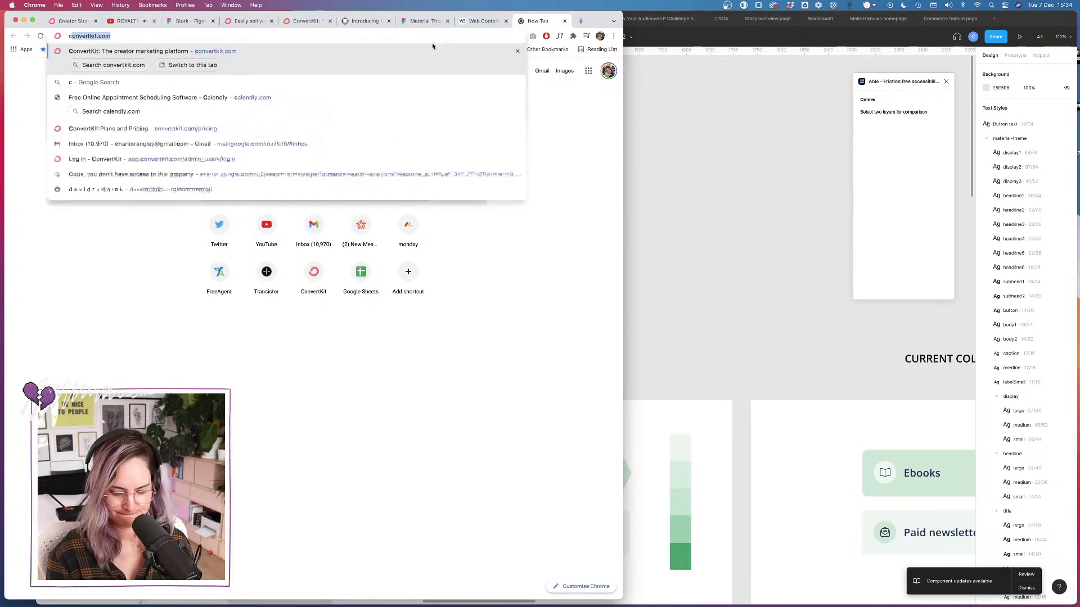
type("olor accessibility")
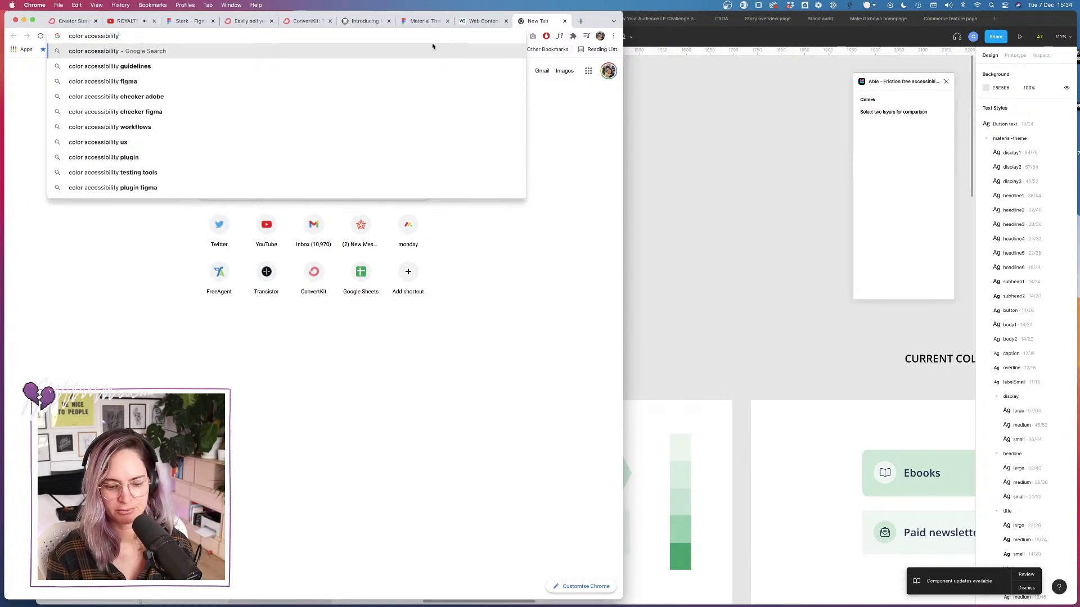
key("Return")
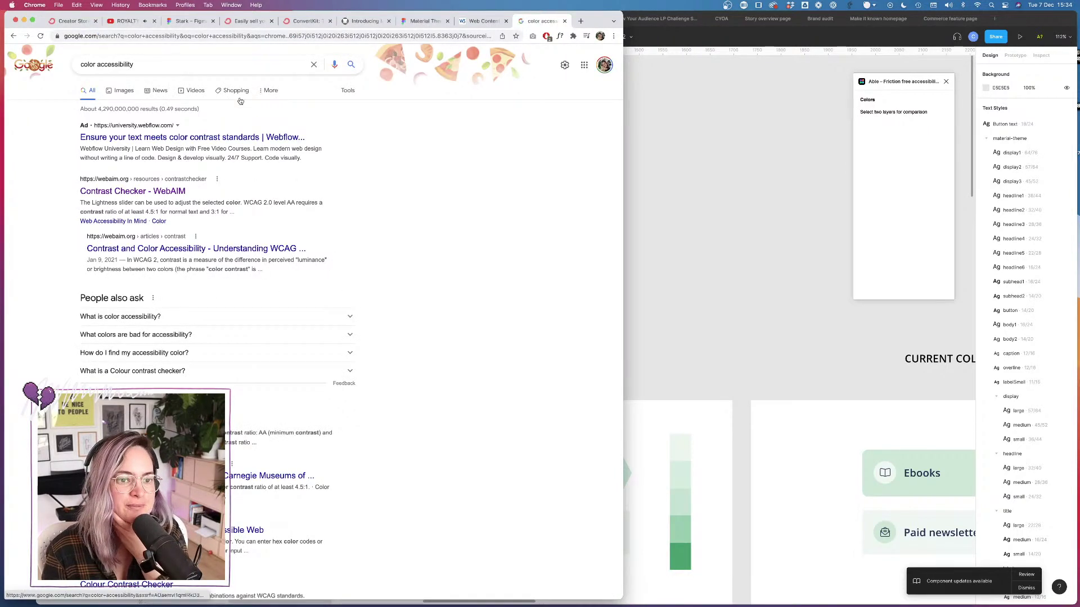
Step: Open the WebAIM Contrast Checker and set the foreground color to FFFFFF
left_click(166, 197)
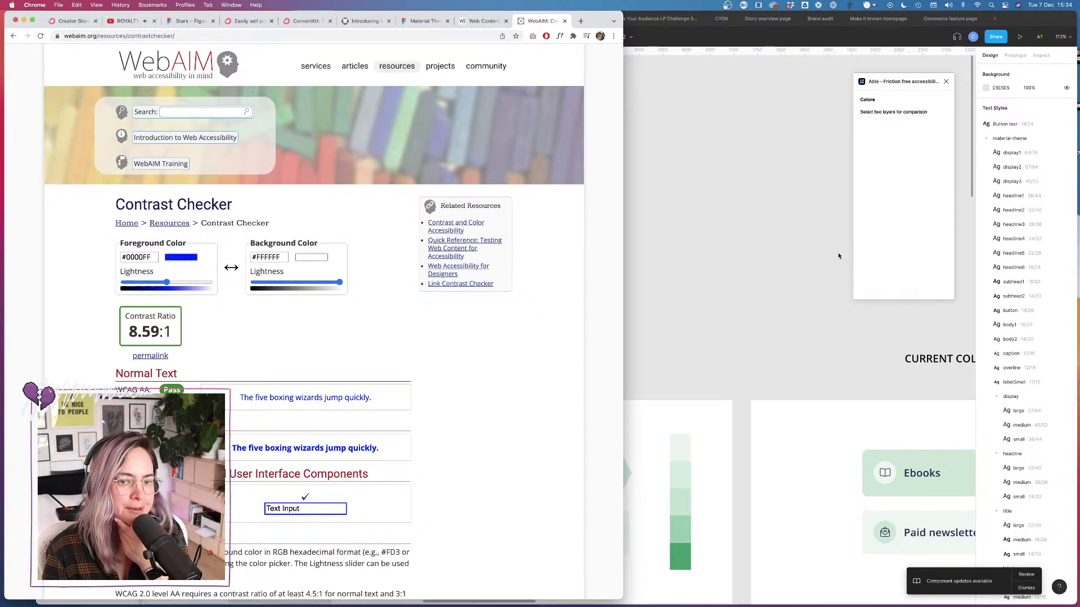
triple_click(140, 257)
type("F")
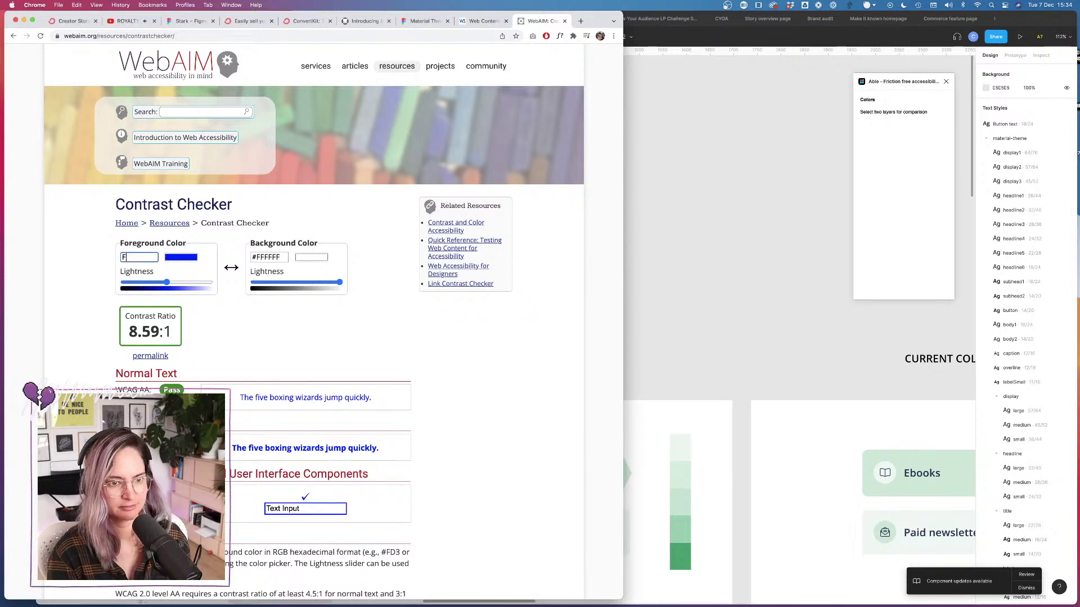
type("FFFF")
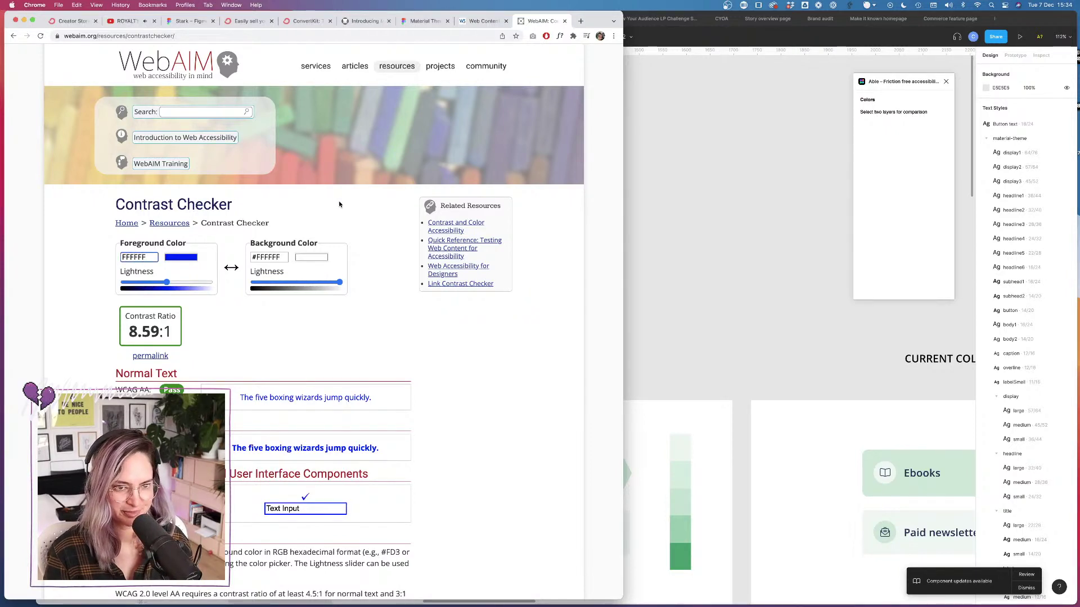
type("F")
Step: Back in Figma, apply the Green 400 style to the Fear of failure row under CURRENT COLORS and detach the style
left_click(765, 287)
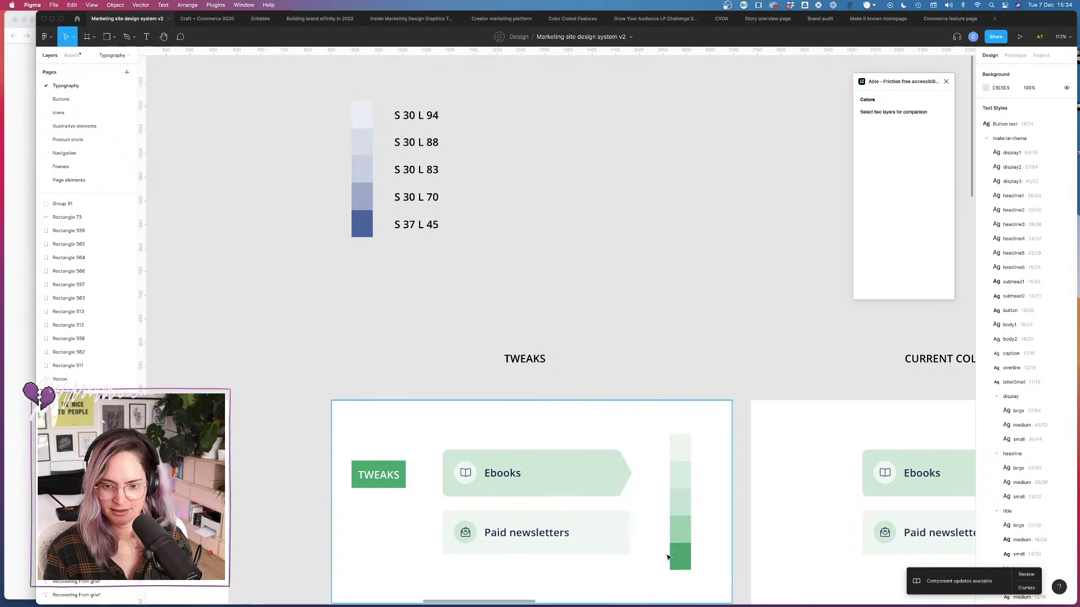
scroll(747, 557, "right", 8)
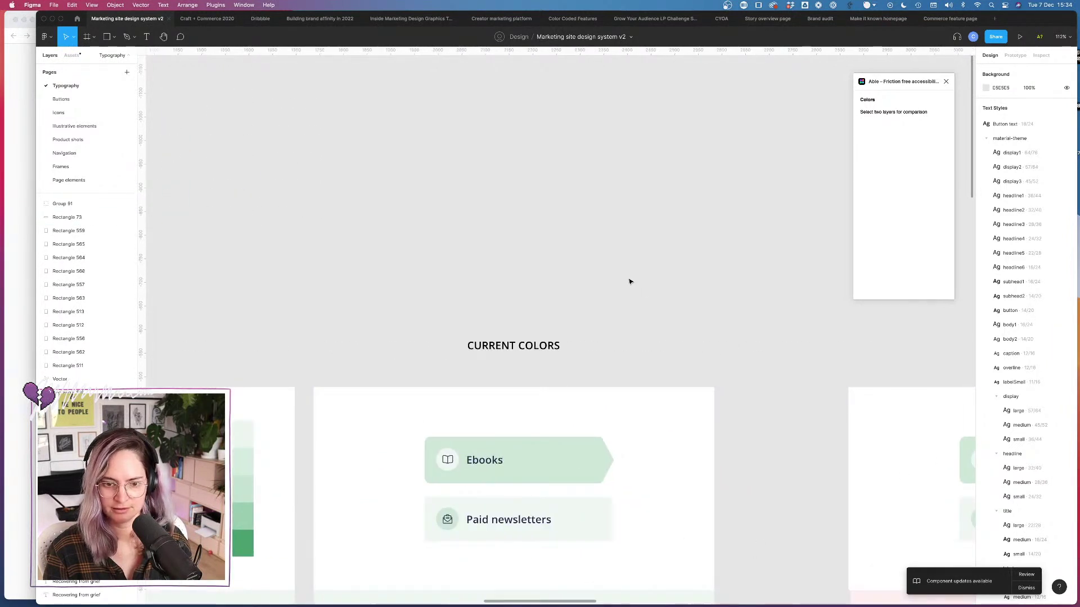
scroll(443, 306, "down", 7)
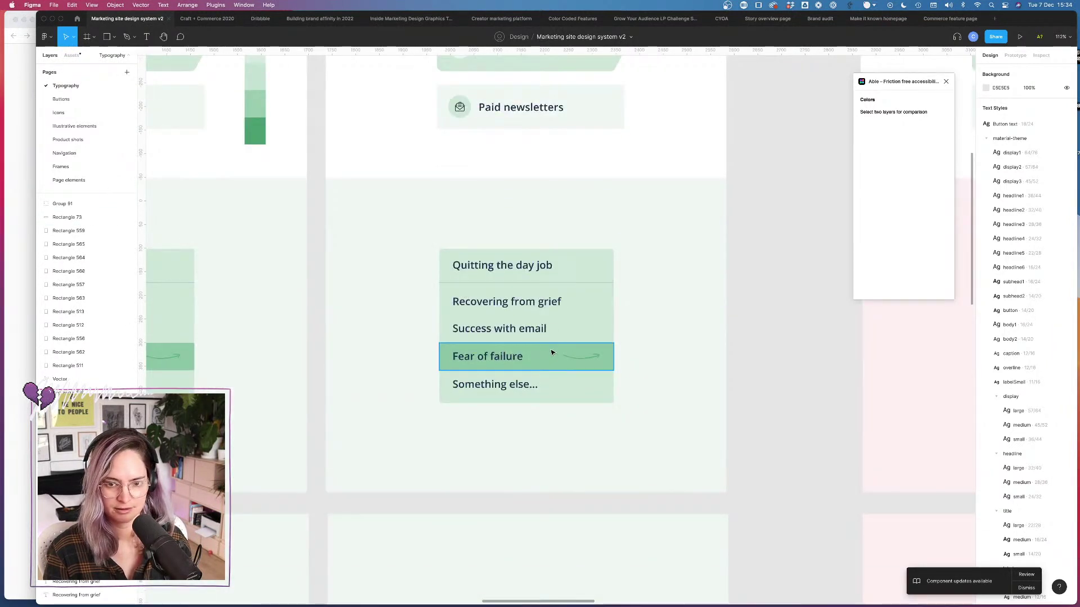
left_click(551, 353)
left_click(990, 172)
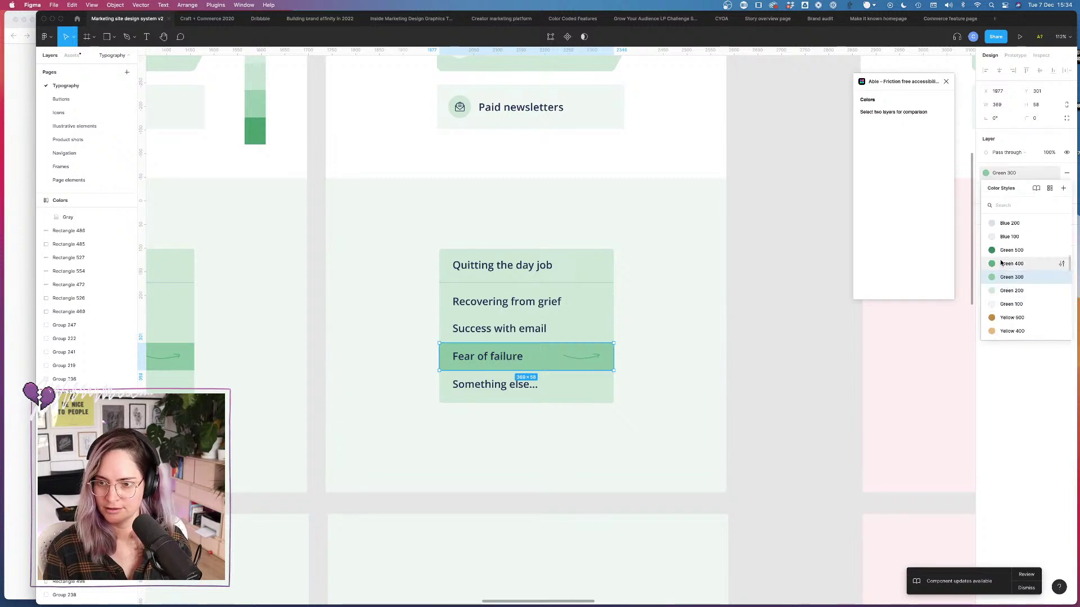
left_click(1001, 263)
left_click(1053, 175)
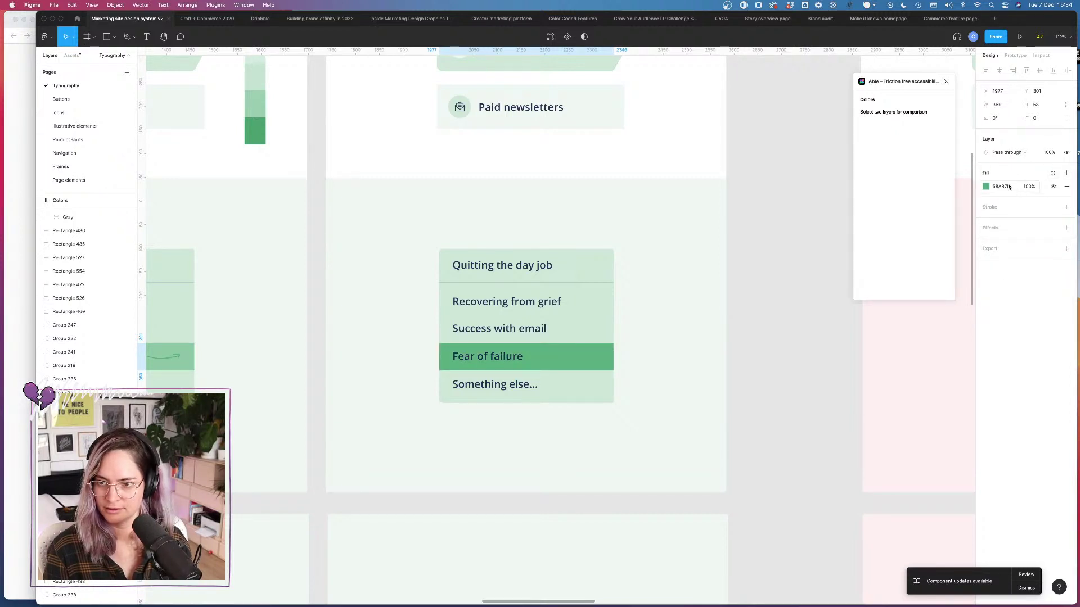
Step: Copy the row's fill hex into the WebAIM background color as 58AB7E, and lower its lightness to #458258
left_click(1001, 186)
key("super+c")
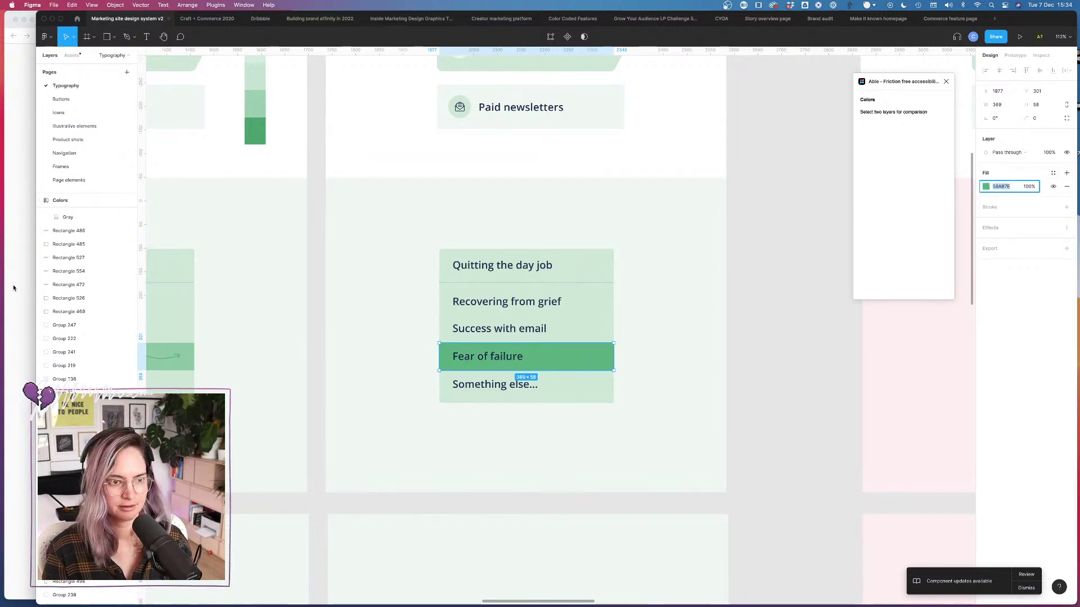
key("super+Tab")
double_click(272, 257)
key("super+v")
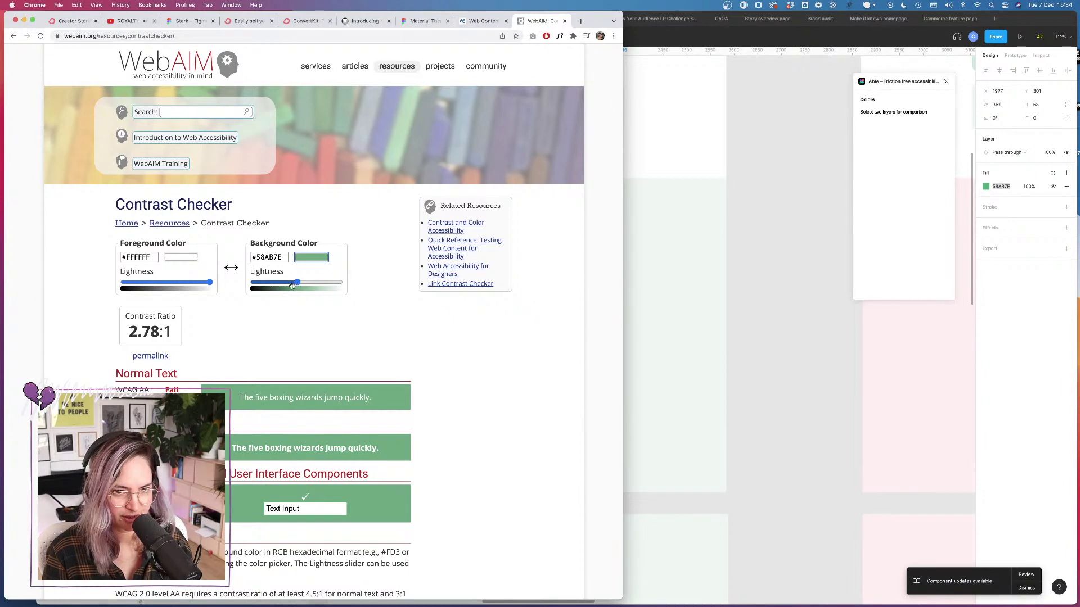
mouse_move(298, 285)
left_mouse_down()
mouse_move(278, 285)
mouse_move(297, 285)
mouse_move(287, 285)
left_mouse_up()
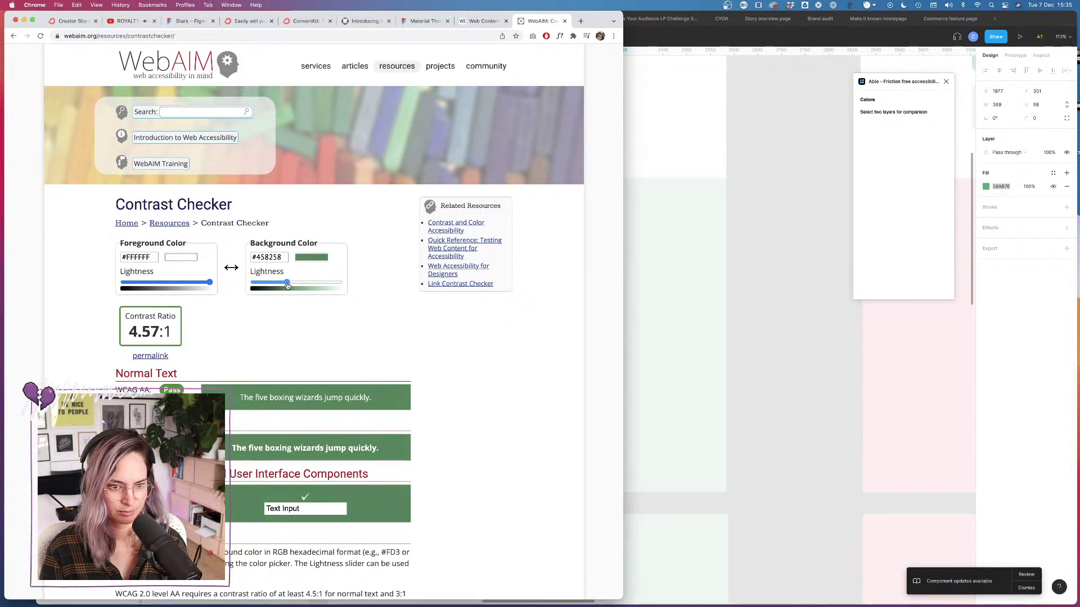
double_click(275, 257)
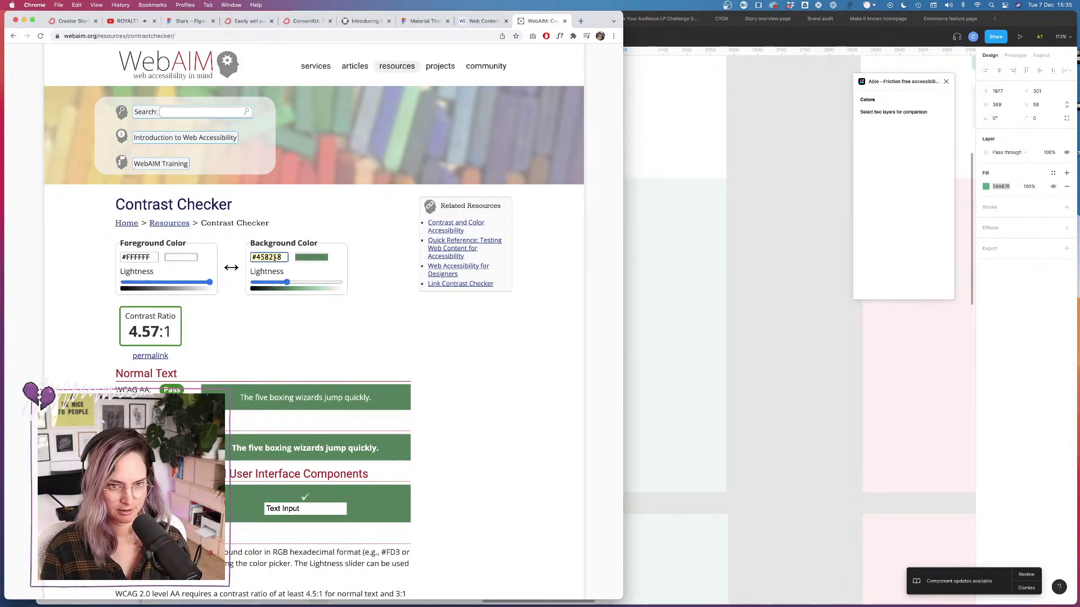
Step: Return to Figma, fill the TWEAKS test rectangle with #458258, and check its contrast with the white label
left_click(765, 398)
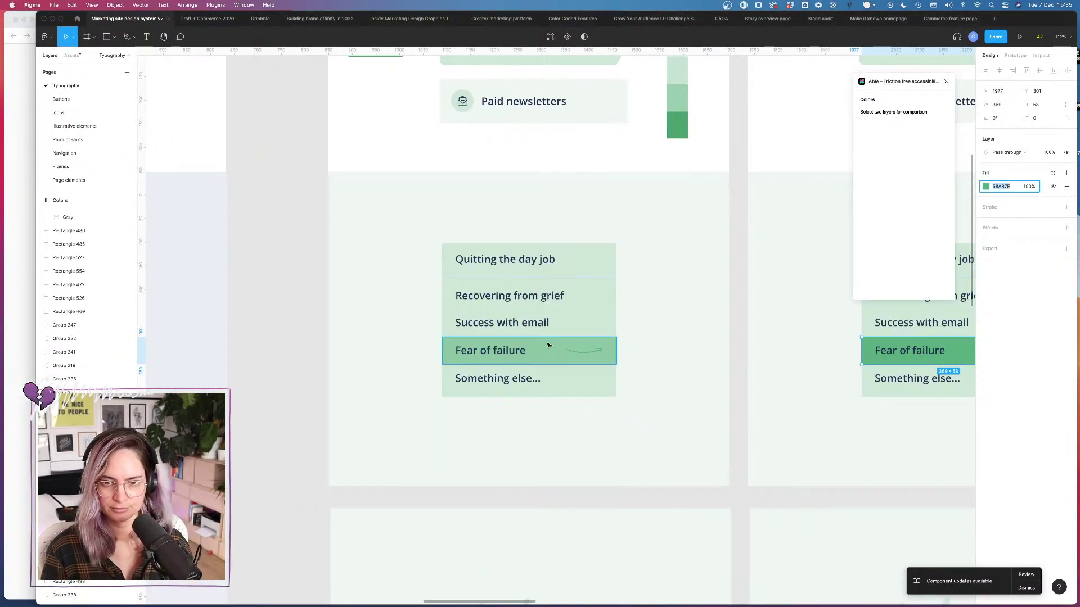
scroll(550, 345, "down", 5)
scroll(504, 307, "up", 5)
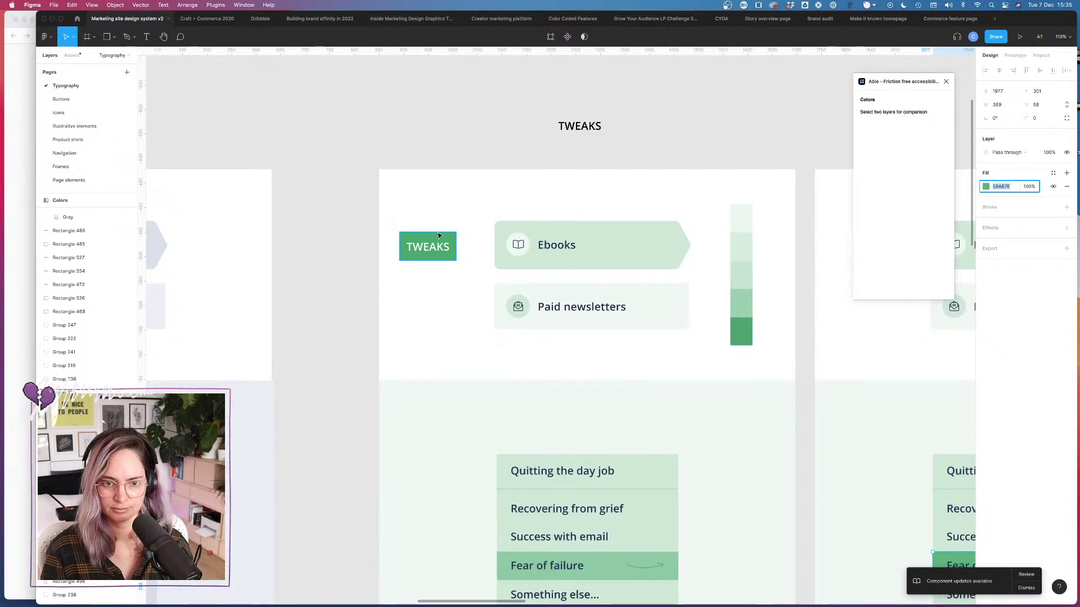
left_click(434, 237)
left_click(1008, 188)
type("#458258")
key("Return")
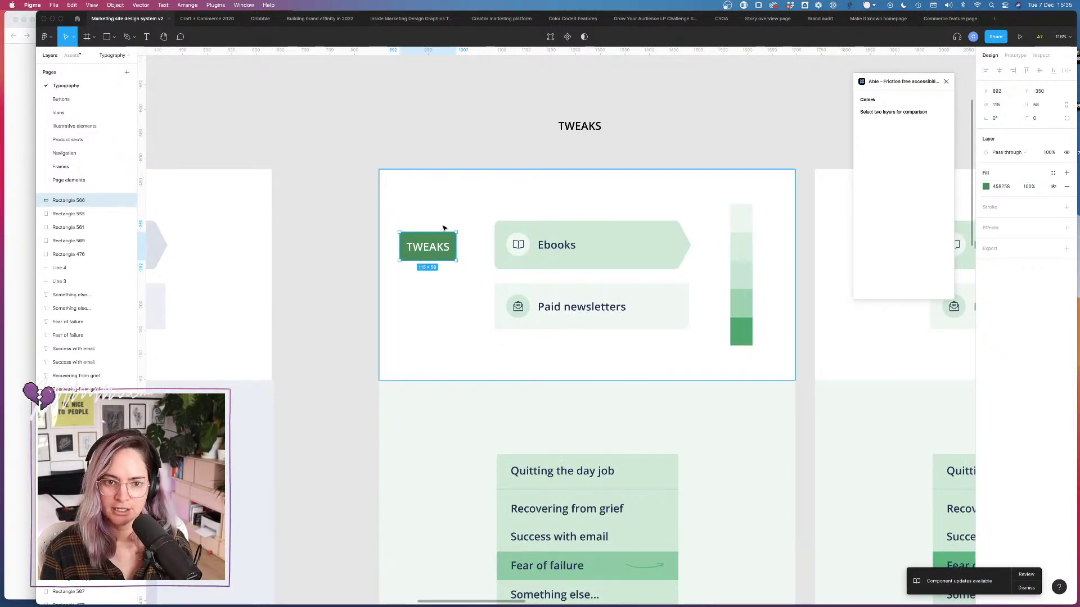
left_click(439, 246, "shift")
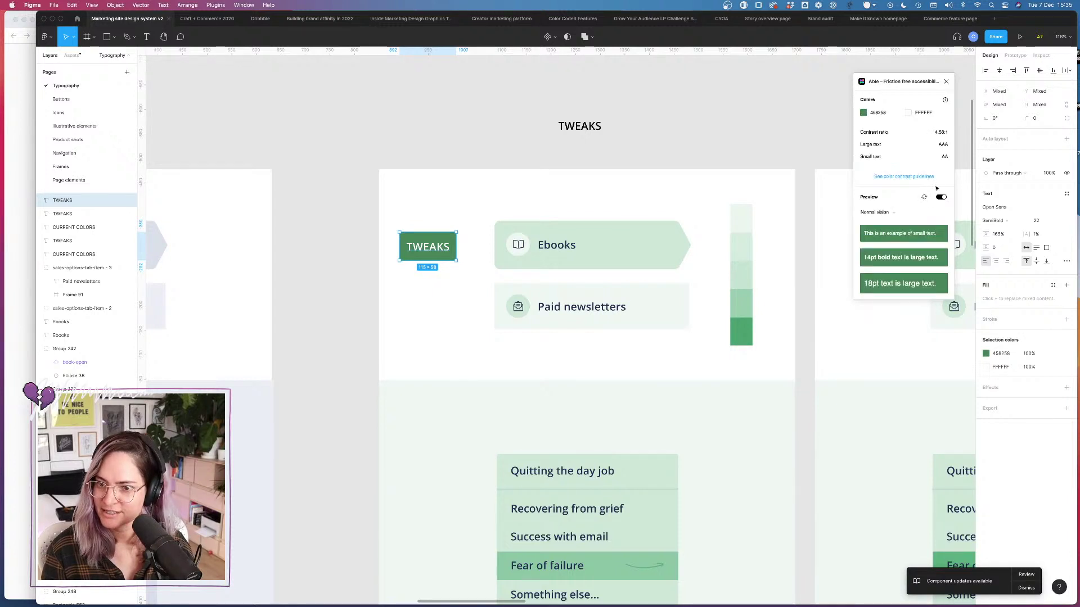
Step: Match the TWEAKS test rectangle's fill hue to the darkest green swatch by setting it to 147, and check it against the white label
left_click(452, 230)
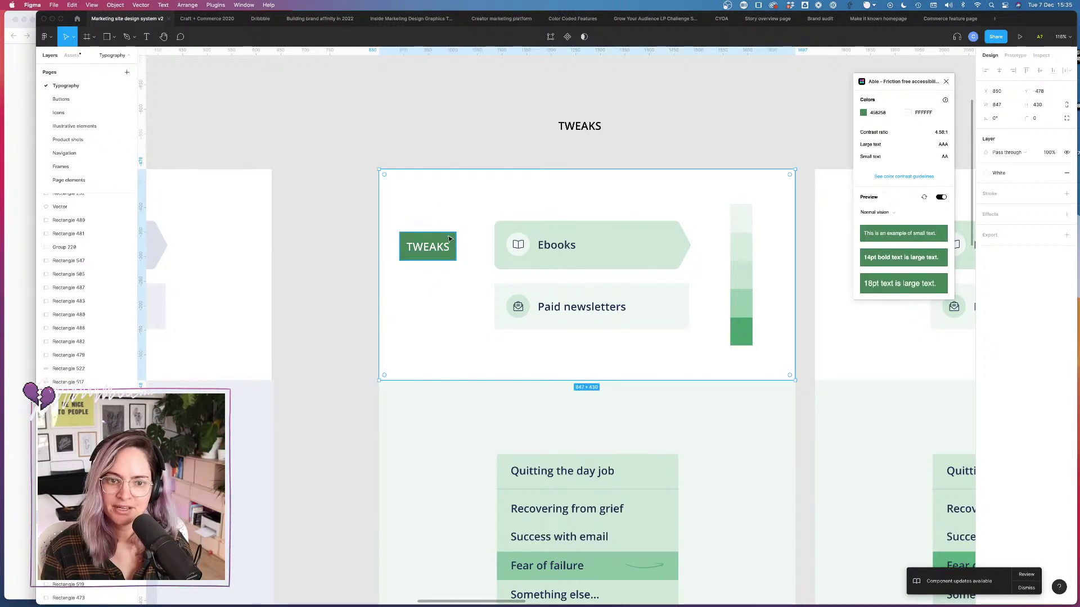
left_click(452, 241)
left_click(984, 187)
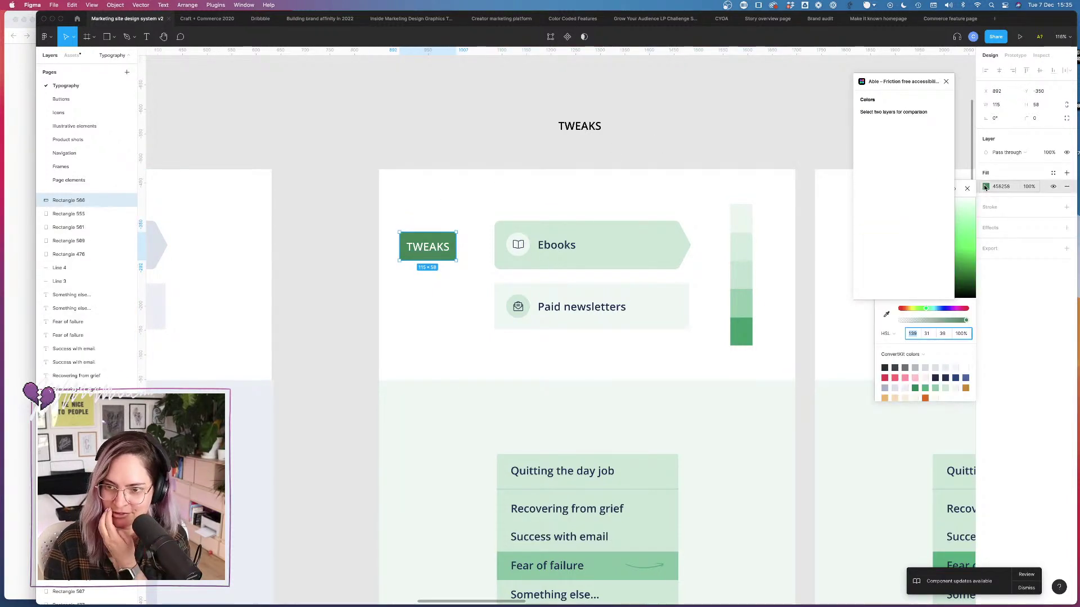
left_click(743, 337)
left_click(985, 186)
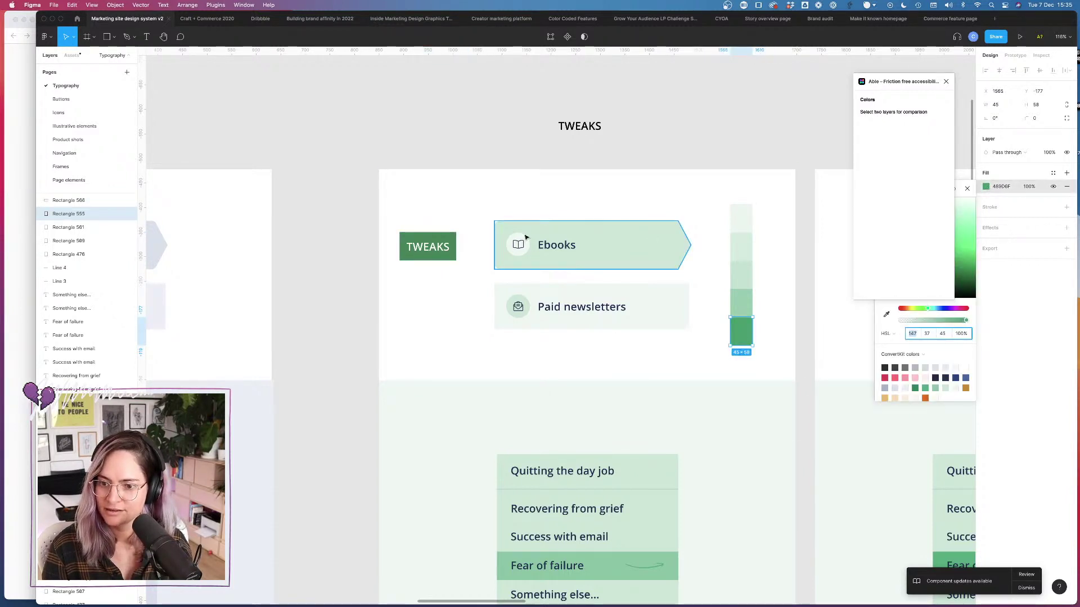
left_click(436, 235)
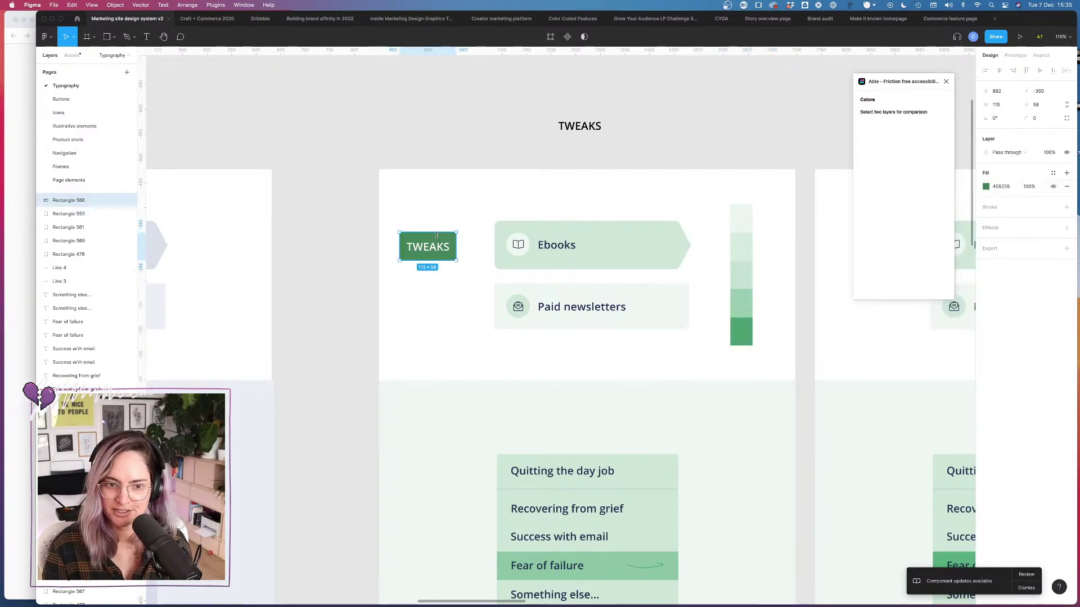
left_click(986, 188)
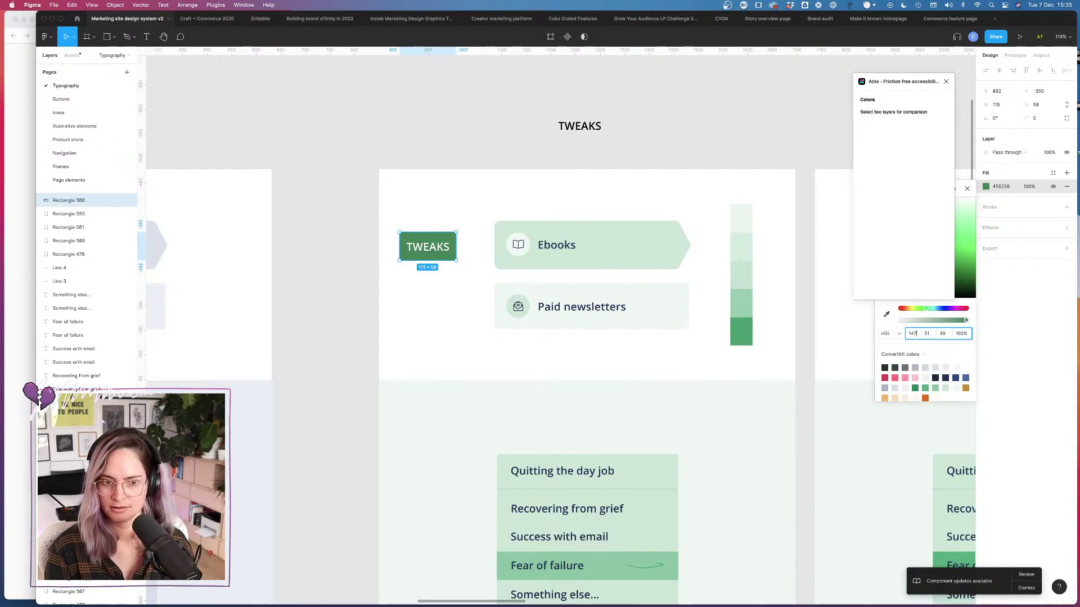
key("Return")
left_click(450, 253, "shift")
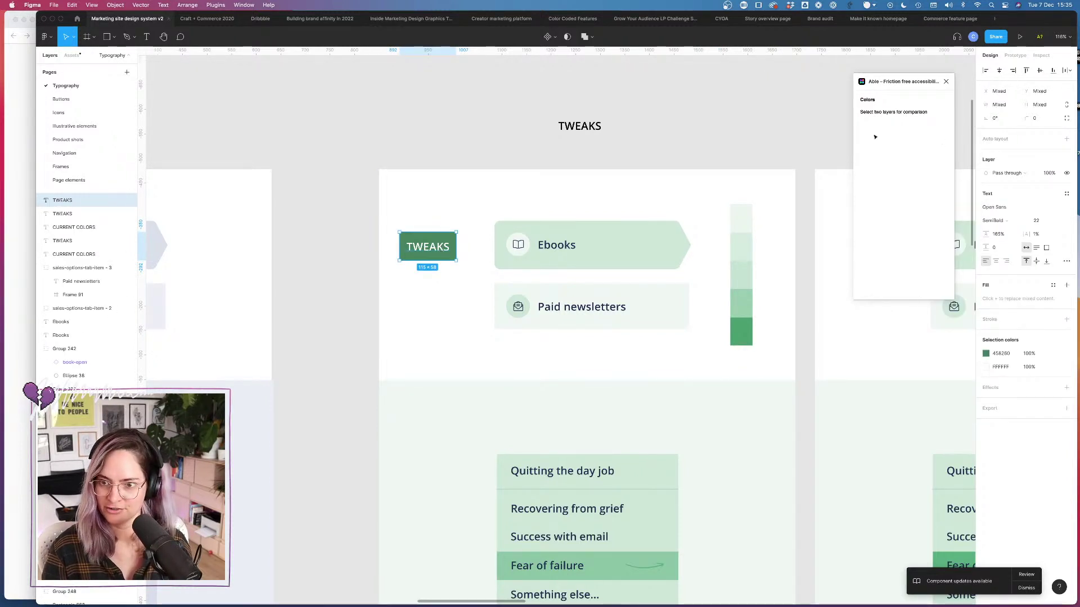
left_click(449, 215)
Step: Set the test rectangle's fill saturation to 37, matching the darkest green swatch, and check its contrast with the white label
left_click(450, 233)
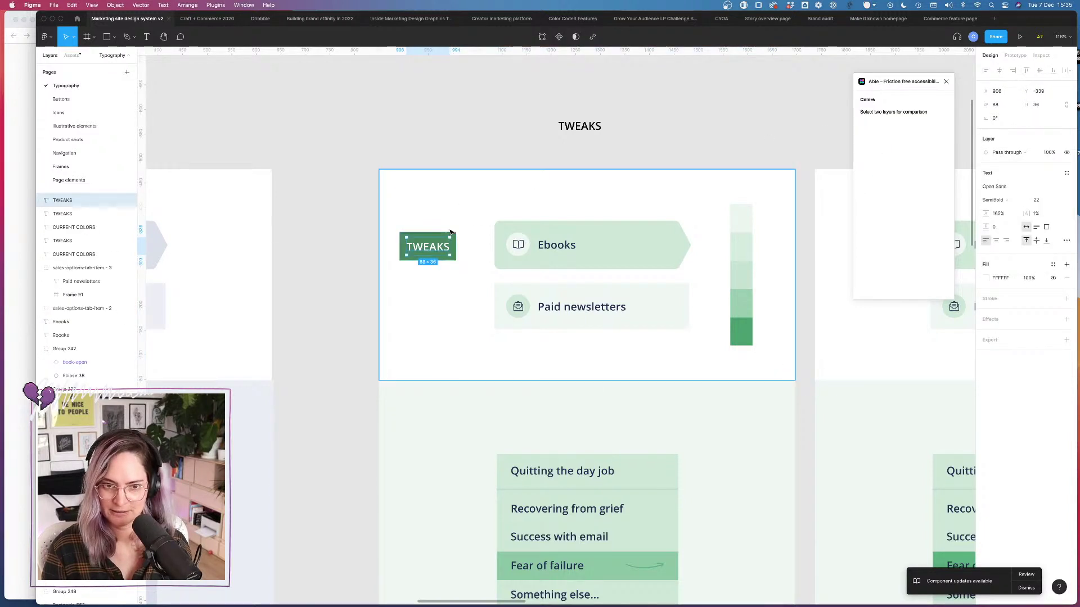
key("Escape")
left_click(451, 233)
left_click(986, 186)
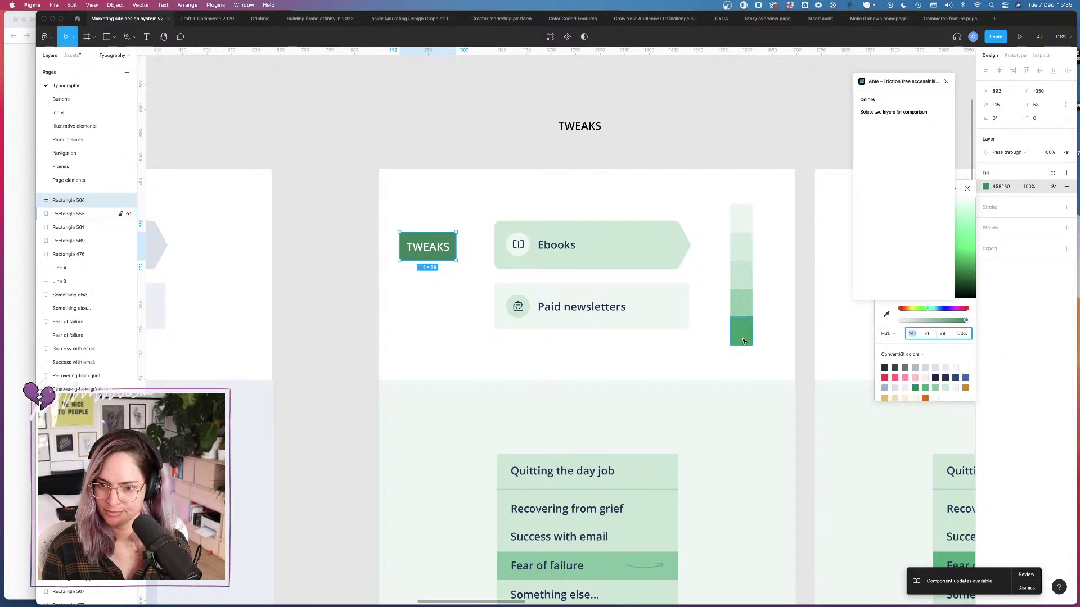
left_click(744, 341)
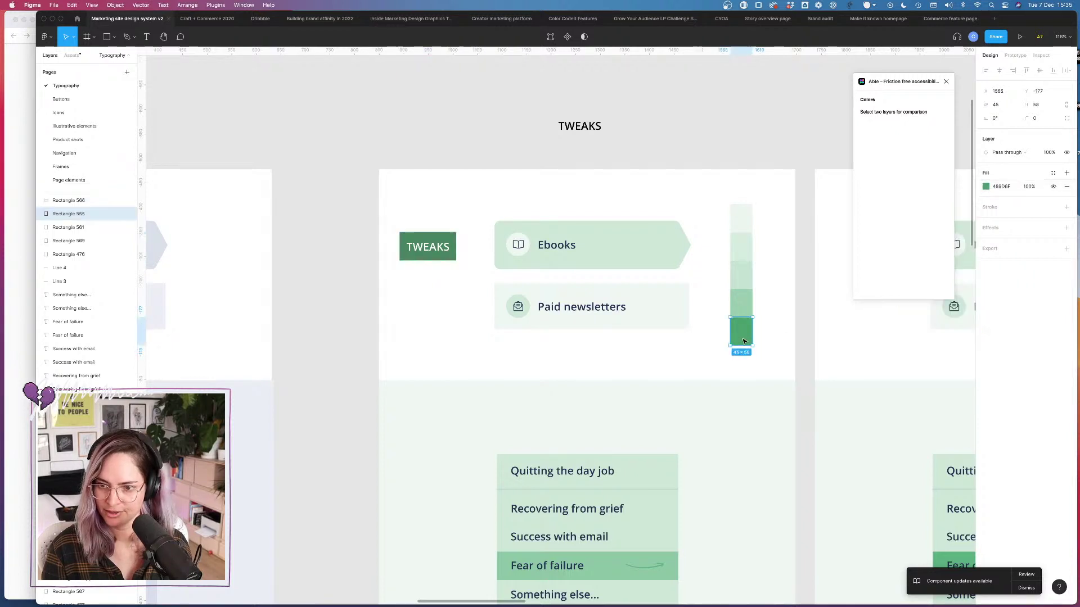
left_click(987, 187)
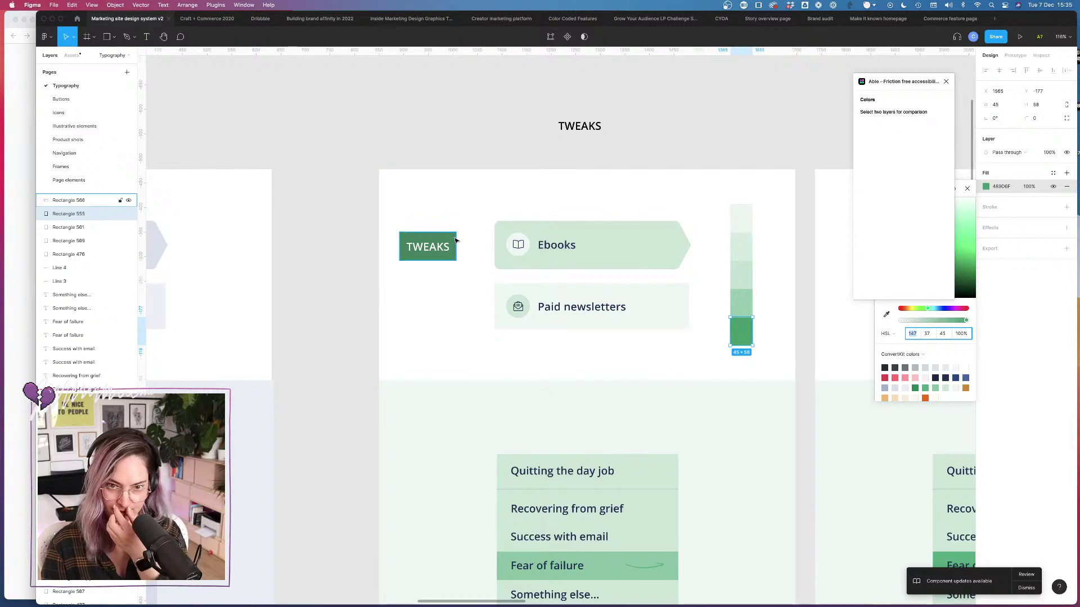
left_click(441, 252)
left_click(986, 185)
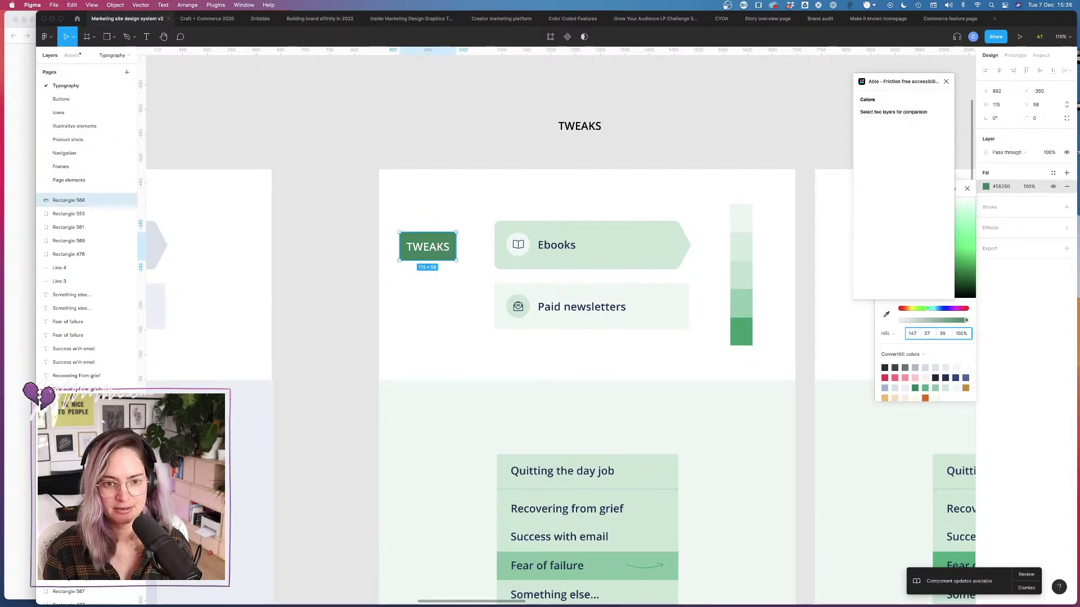
key("Return")
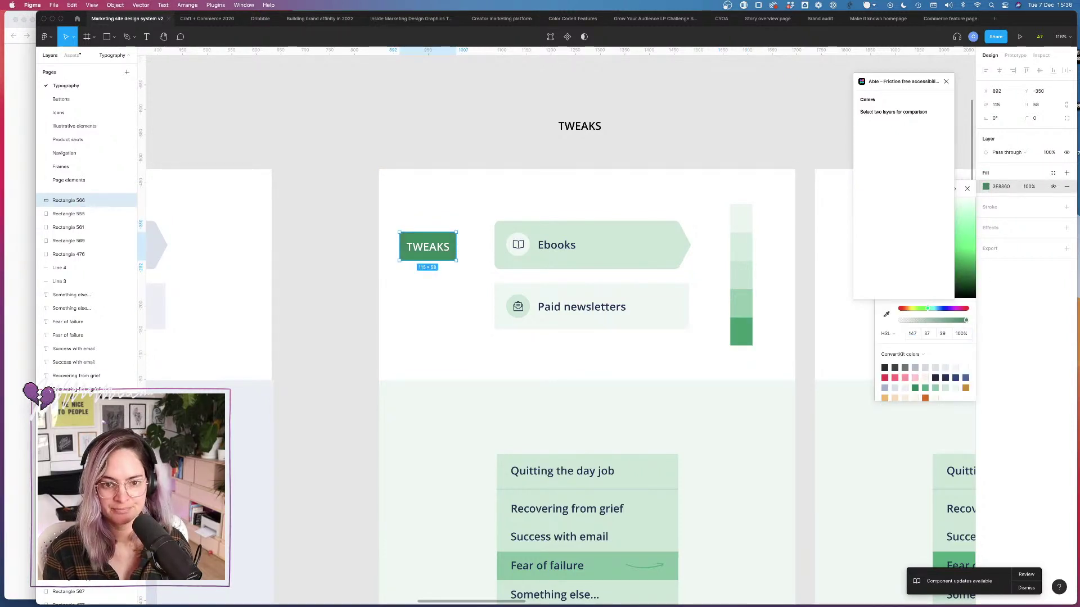
left_click(435, 249, "shift")
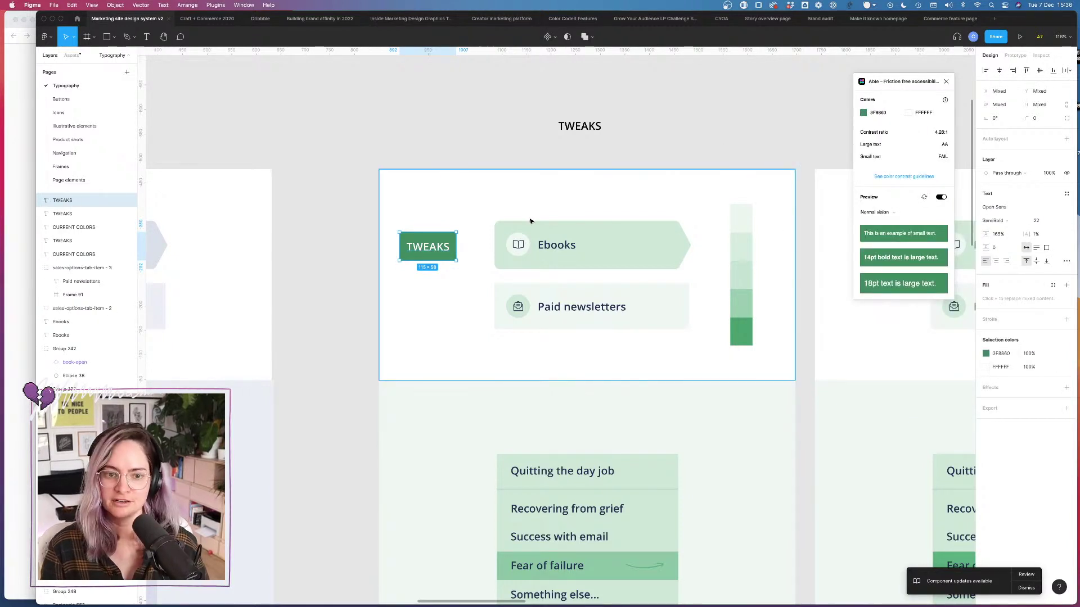
left_click(470, 221)
Step: Lower the test rectangle's fill saturation to 35 and move the Able plugin window clear of the color picker
left_click(447, 239)
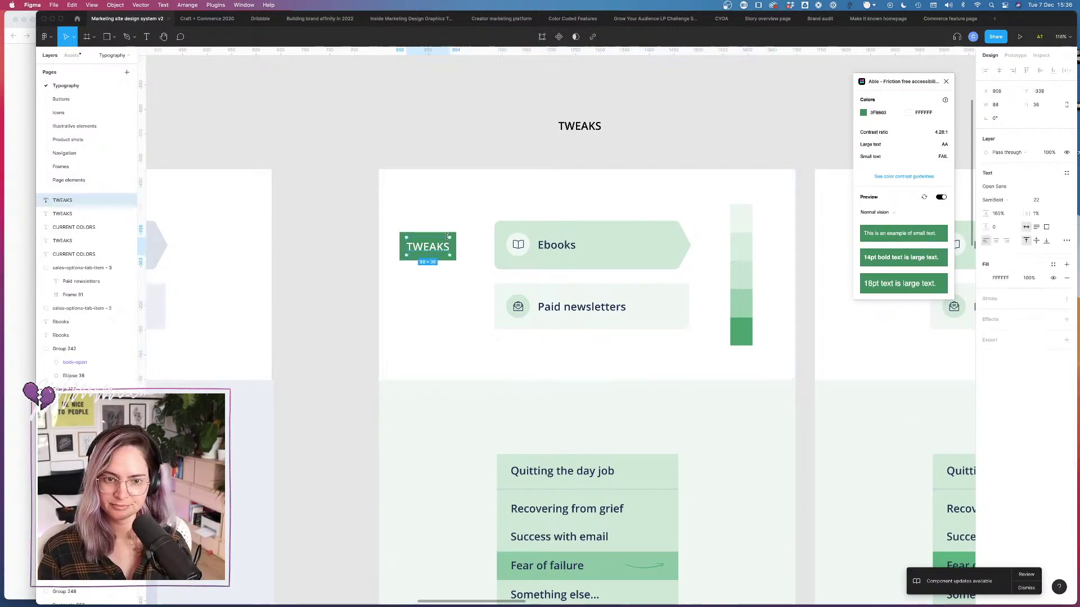
left_click(460, 232)
left_click(453, 234)
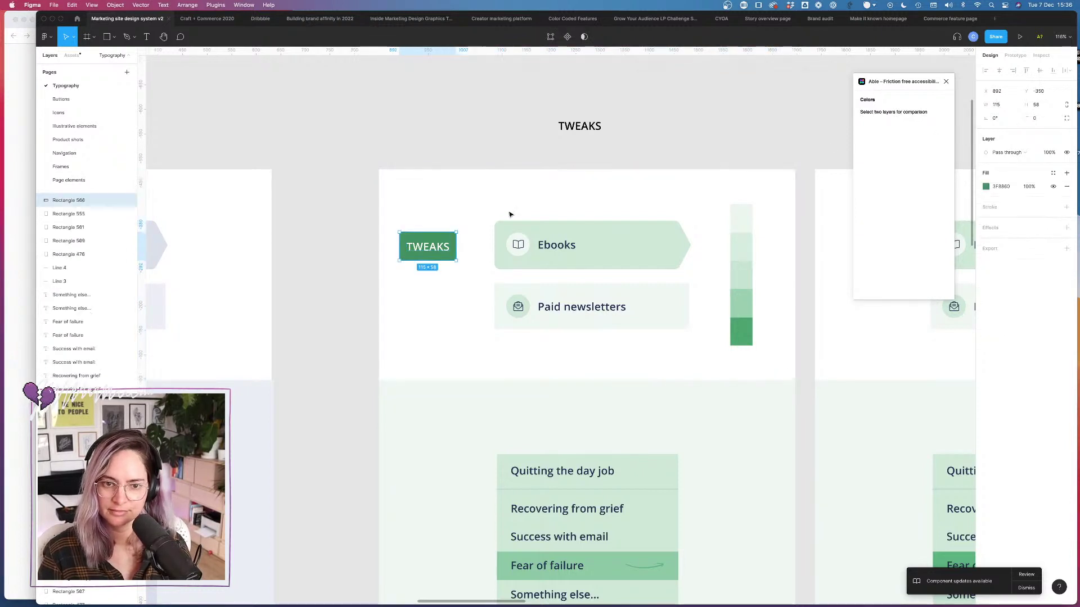
left_click(986, 186)
left_click(927, 334)
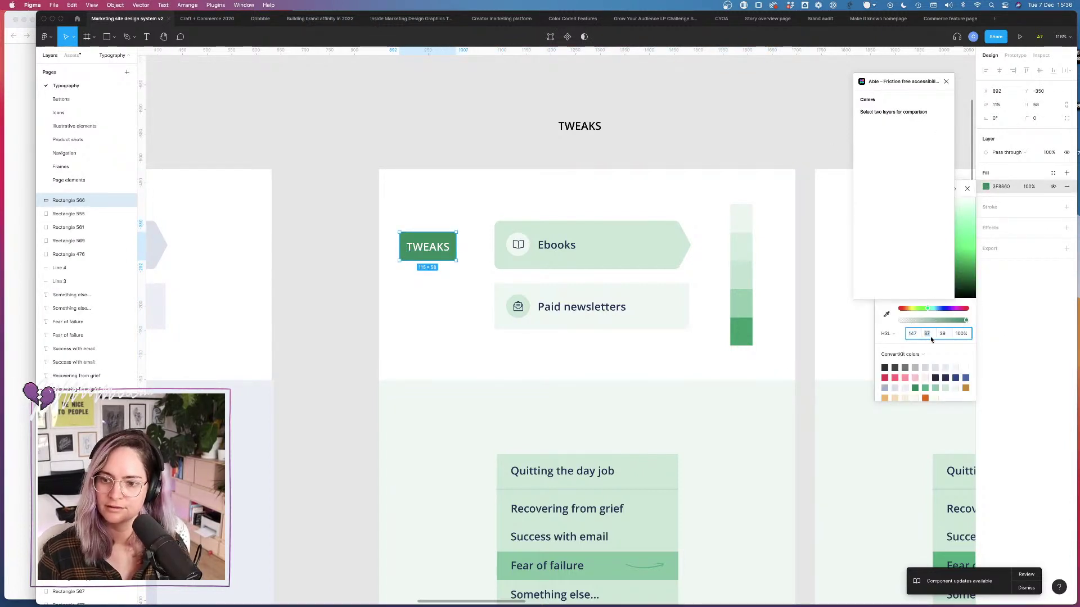
key("Down")
key("Down")
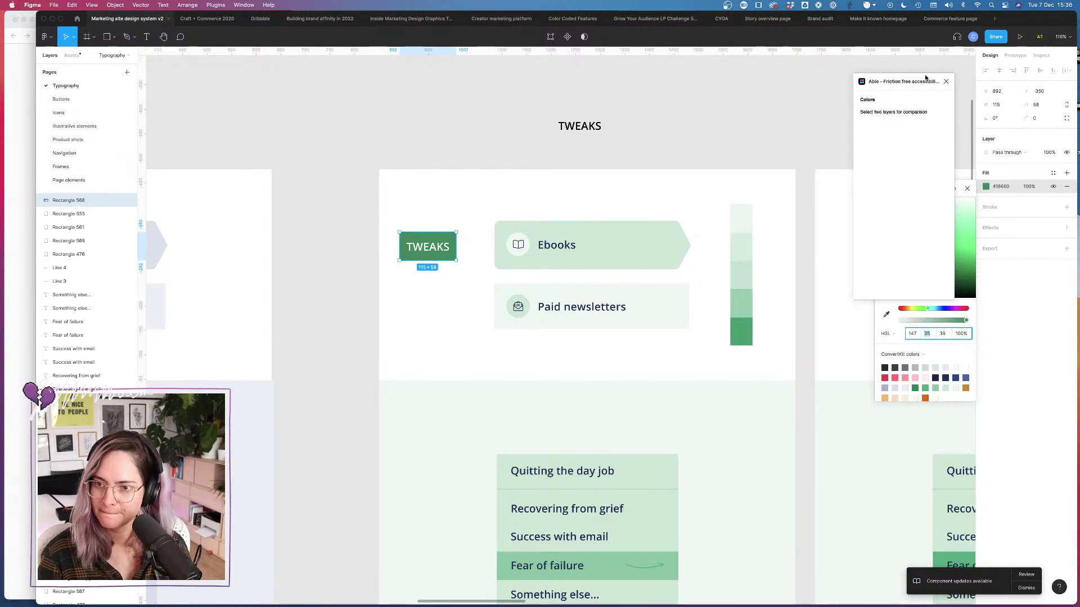
left_click_drag(925, 77, 803, 69)
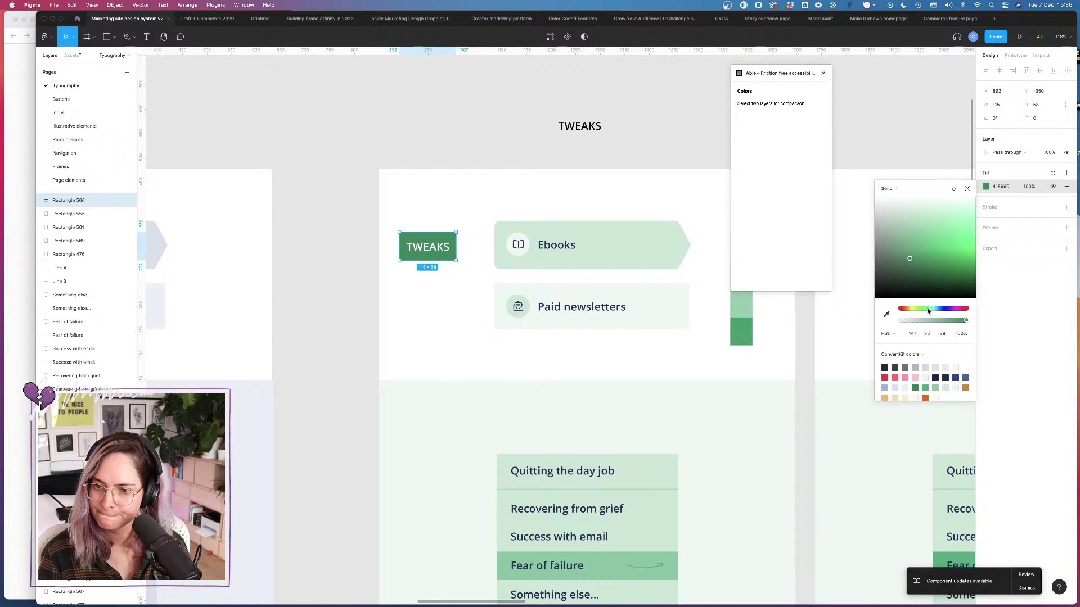
Step: Try a hue of 149 on the test rectangle's fill
left_click(913, 334)
key("Up")
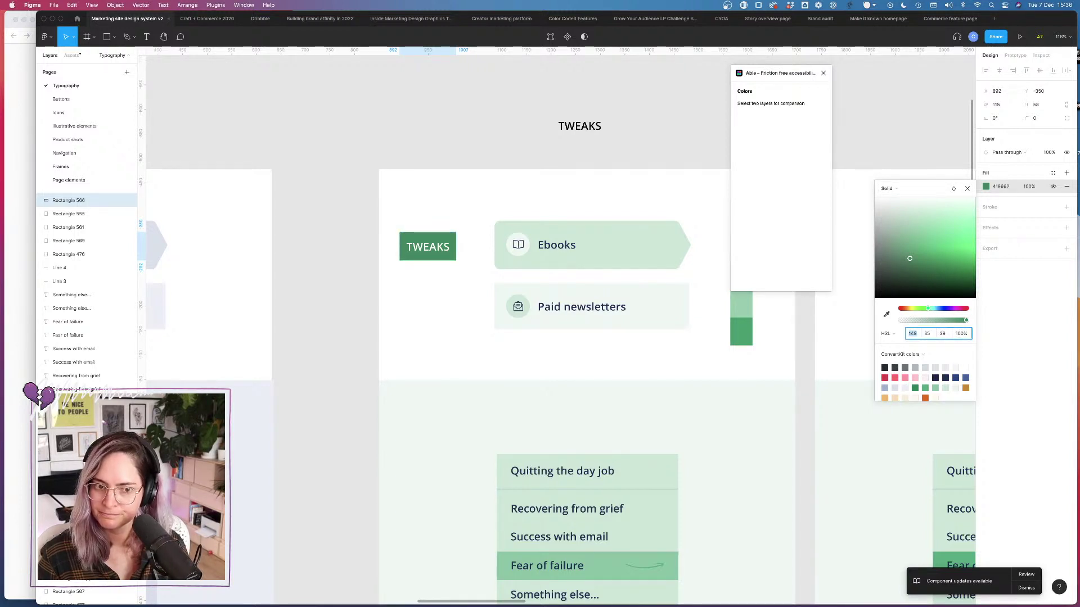
key("Up")
key("Up")
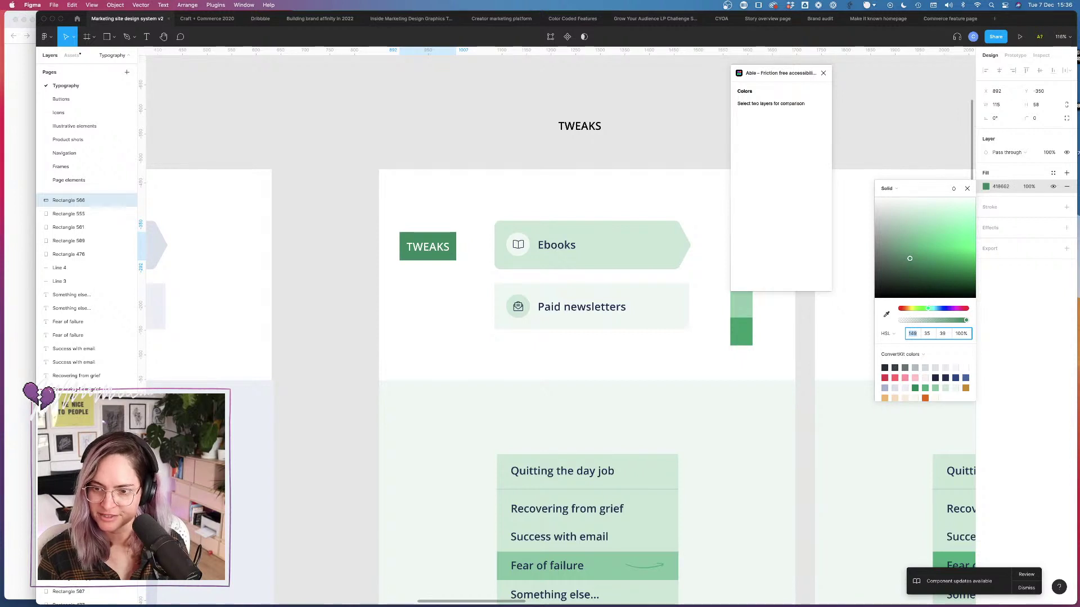
Step: Look up the darkest green swatch's HSL values and set the test rectangle's hue to 147 to match
left_click(748, 337)
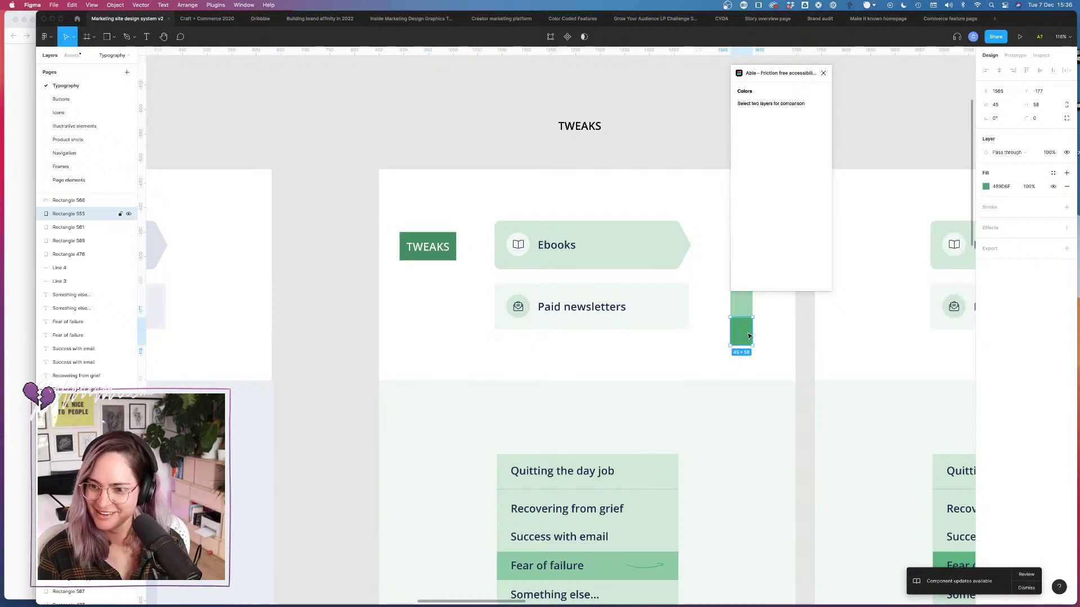
left_click(985, 187)
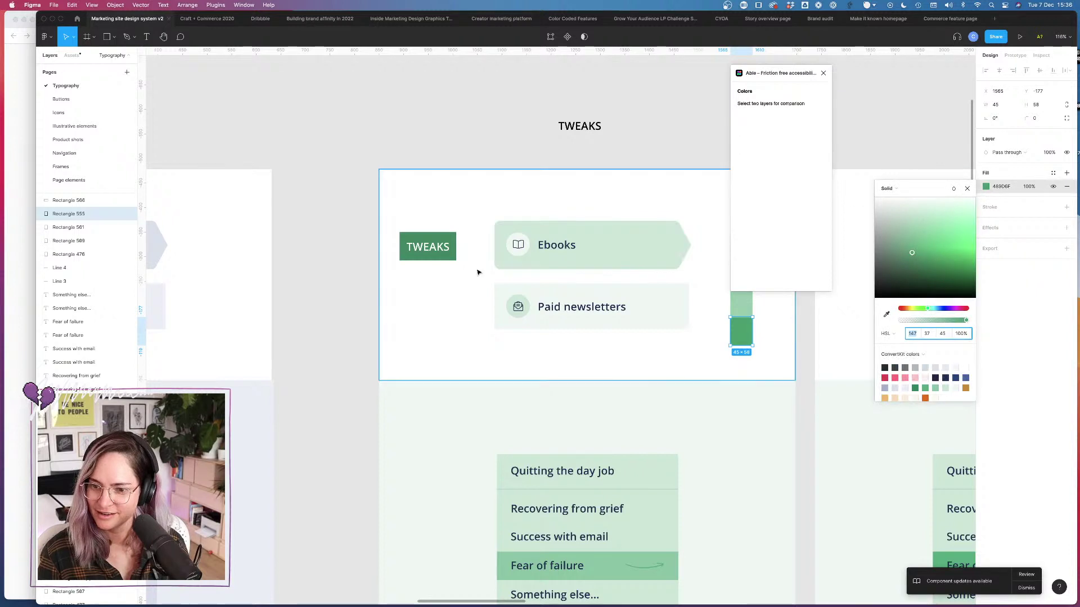
left_click(450, 251)
left_click(985, 186)
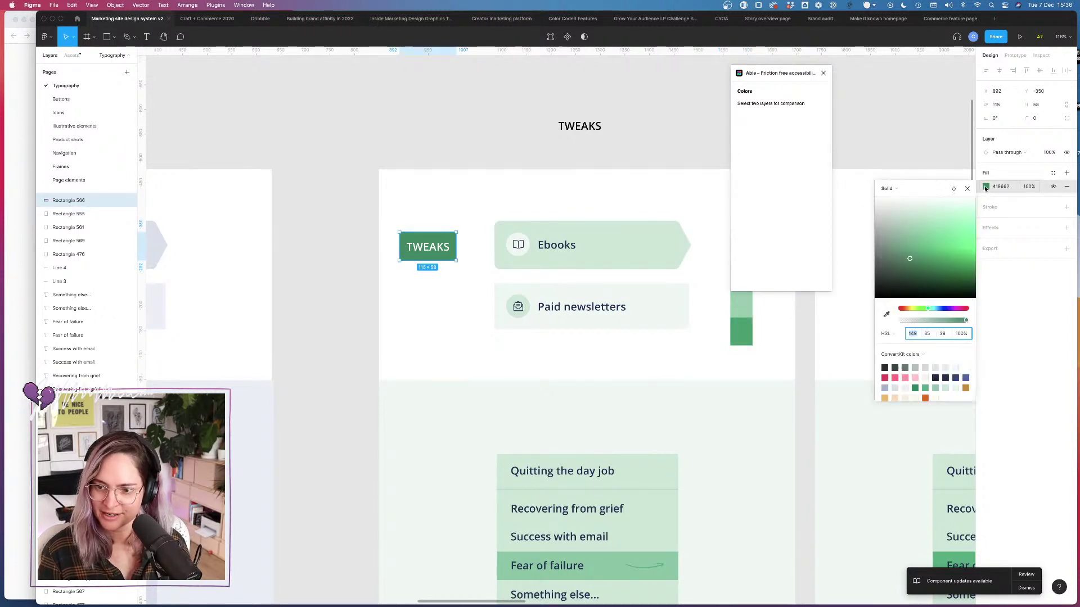
type("147")
key("Tab")
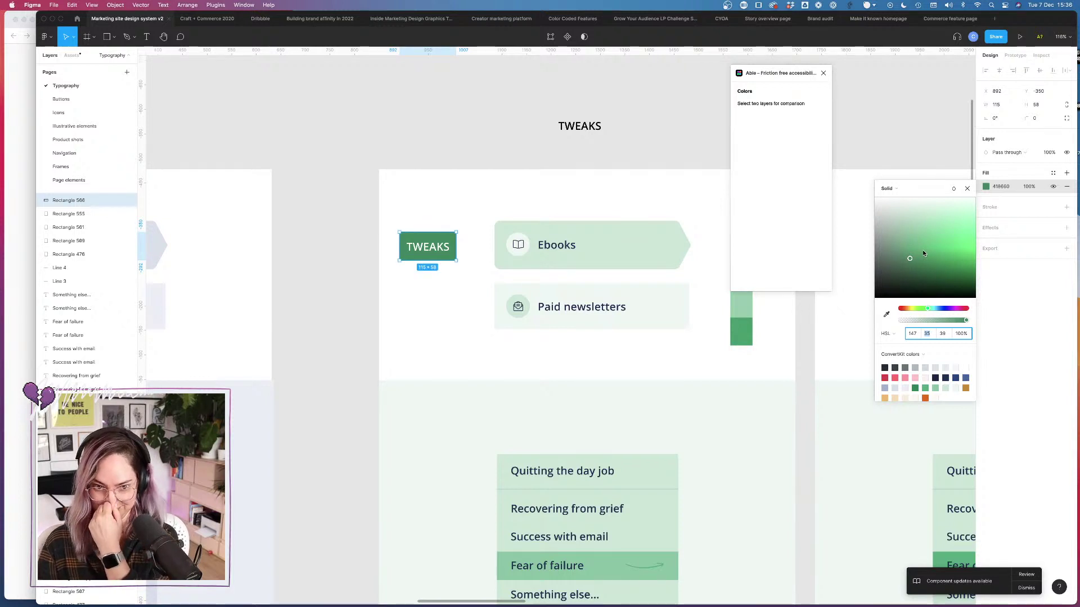
Step: Try shifting the test rectangle's hue to 155 and check its contrast with the white label
left_click(928, 310)
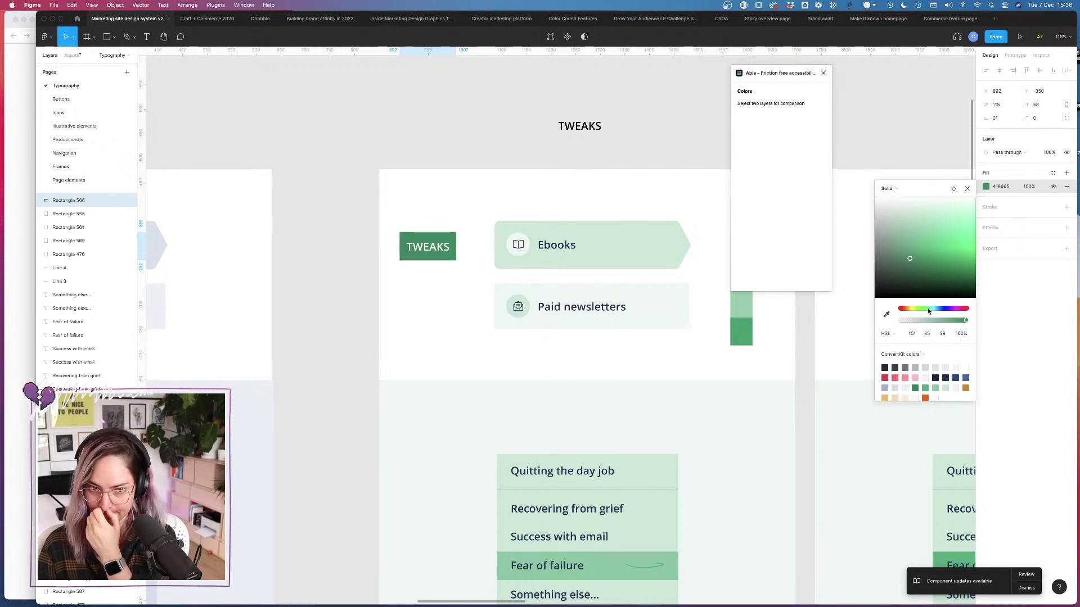
left_click(929, 310)
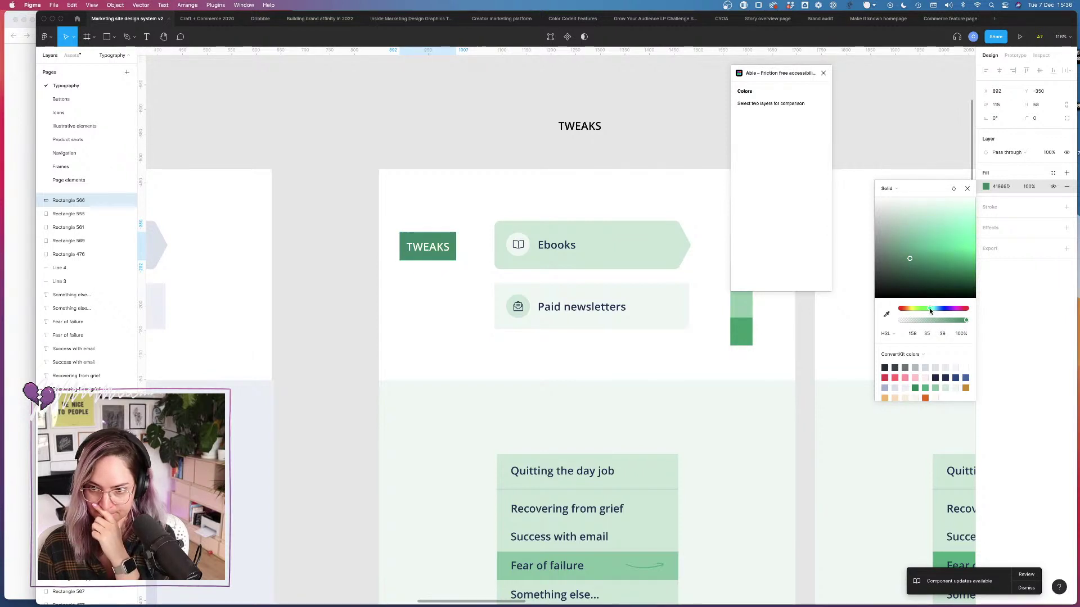
left_click_drag(929, 308, 928, 312)
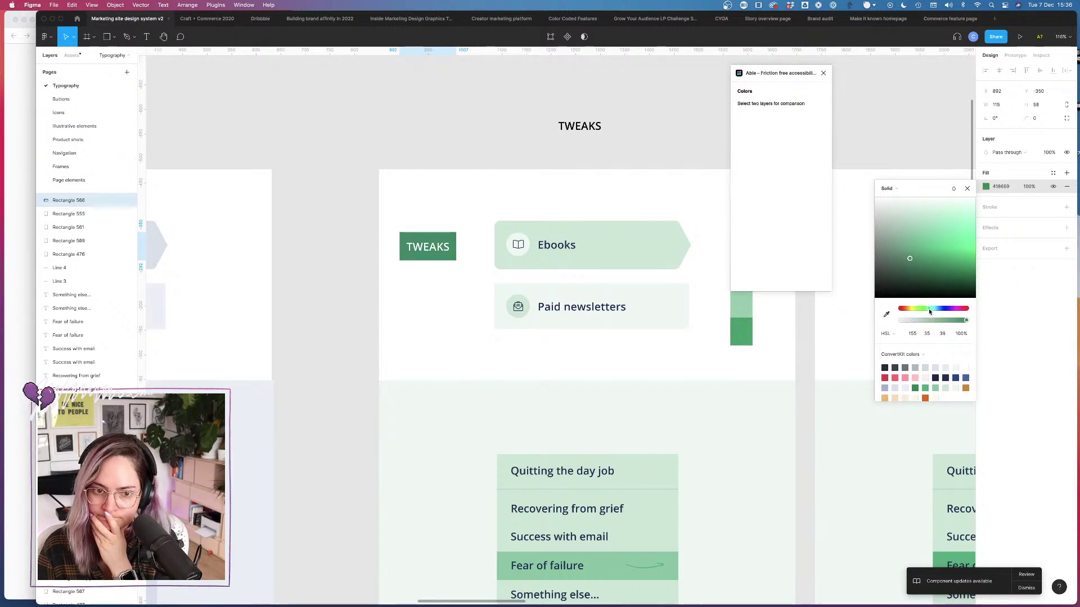
left_click(442, 246, "shift")
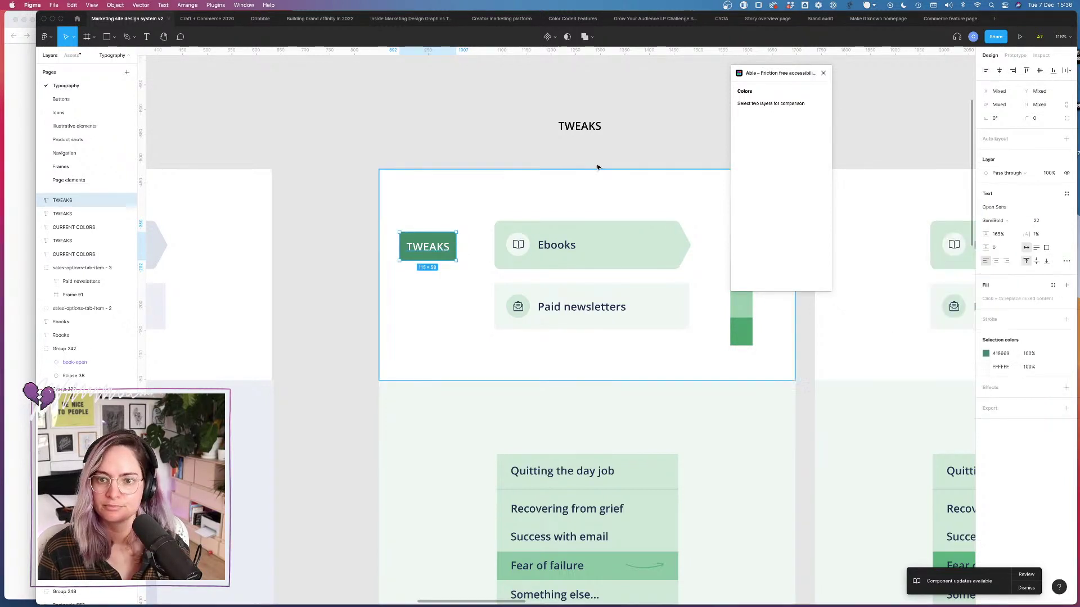
left_click(451, 227)
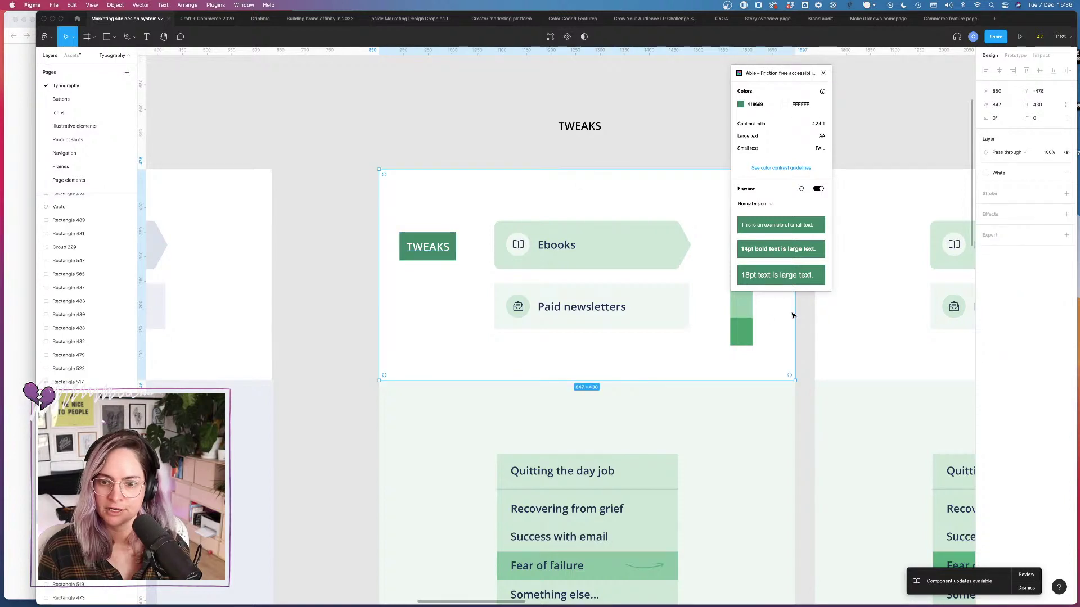
Step: Recheck the darkest swatch's HSL values, return the test rectangle's hue to 147, and check its contrast with the white label
left_click(745, 330)
left_click(1006, 187)
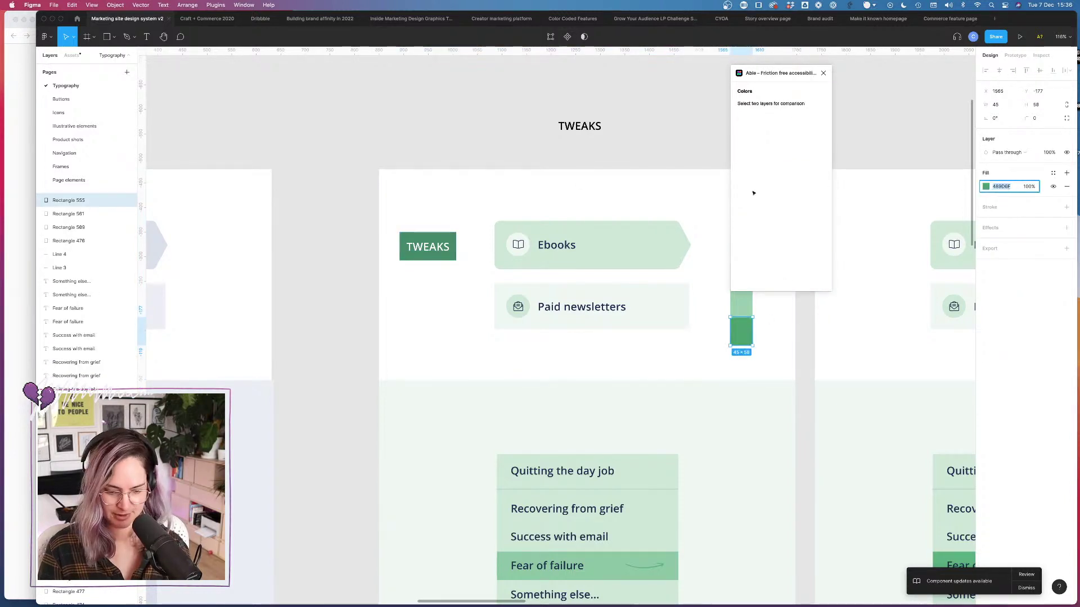
left_click(985, 188)
left_click(425, 246)
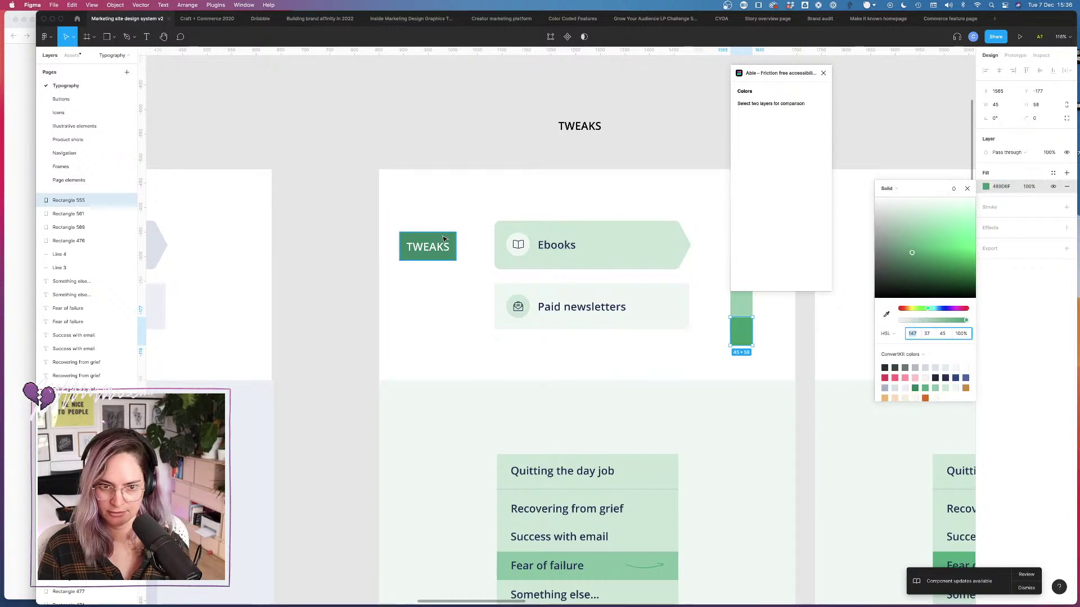
left_click(985, 187)
left_click(907, 336)
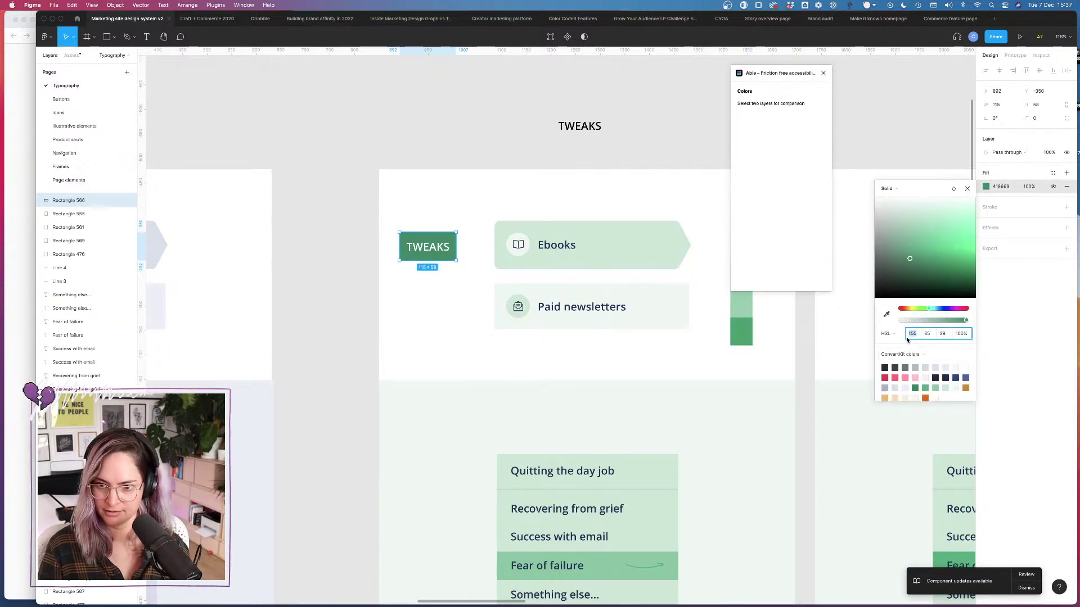
type("147")
key("Tab")
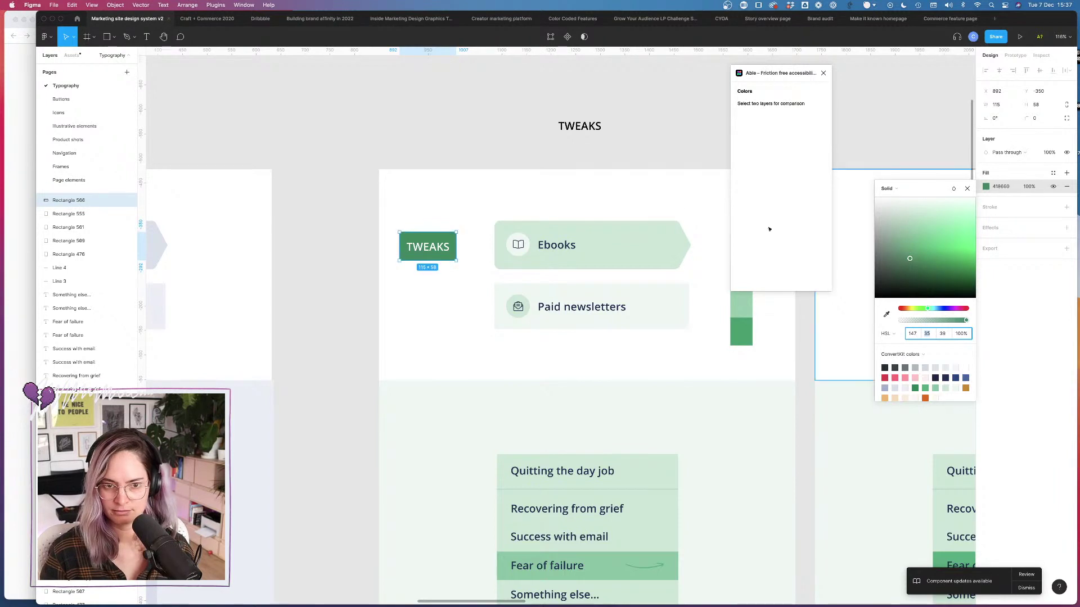
left_click(446, 247, "shift")
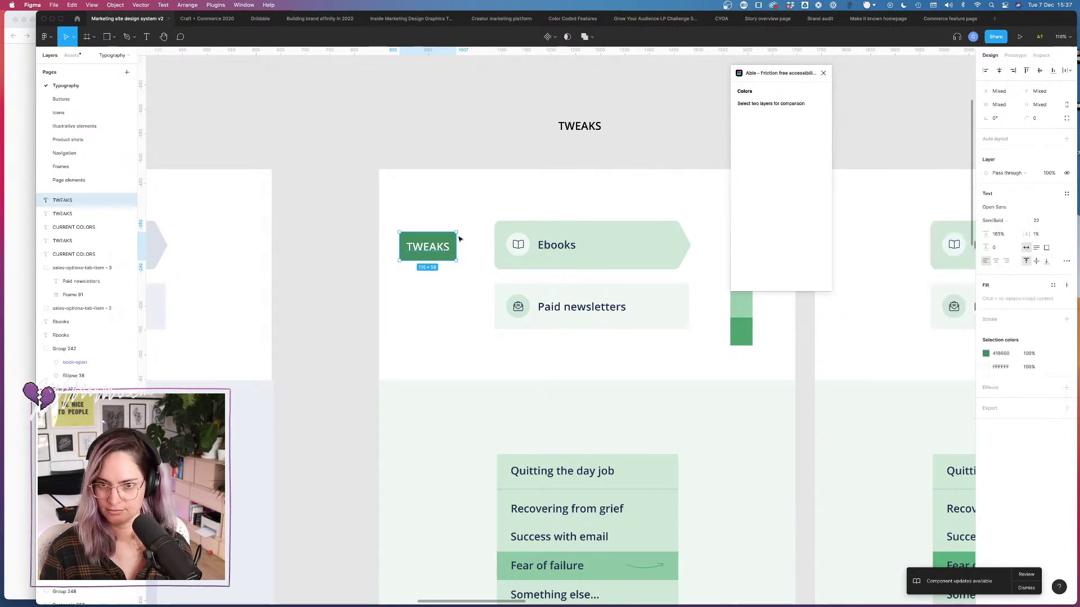
left_click(459, 218)
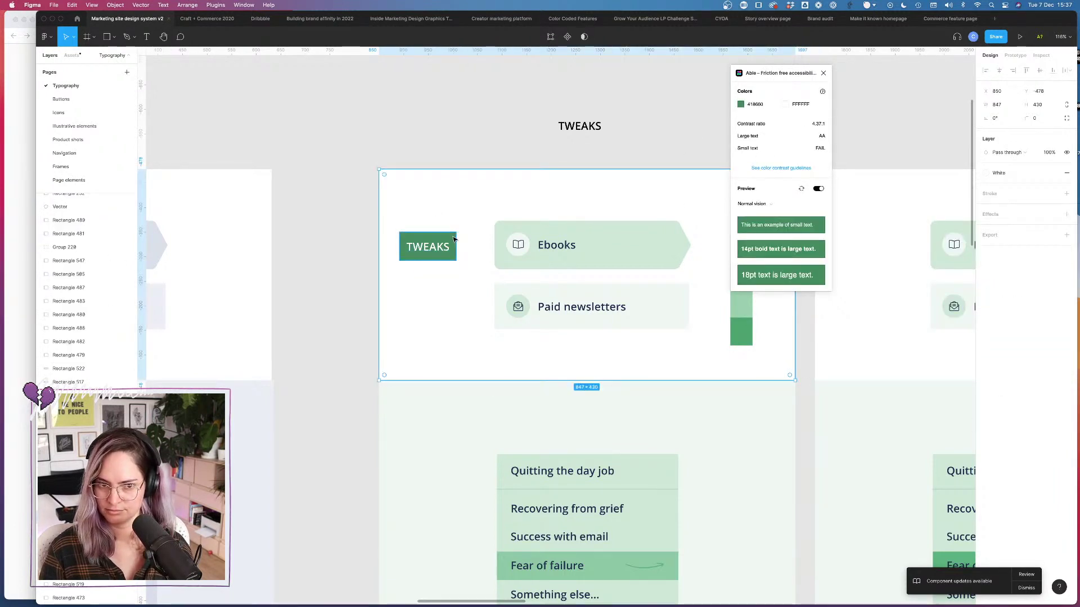
Step: Try a saturation of 37 on the test rectangle's fill and check its contrast with the white label
left_click(453, 238)
left_click(985, 188)
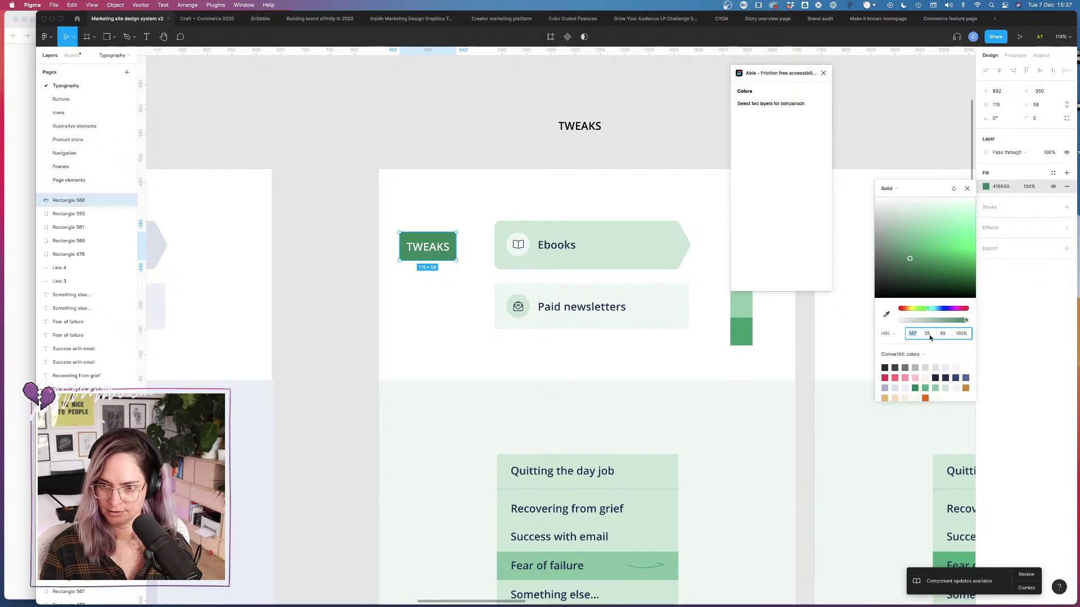
left_click(926, 333)
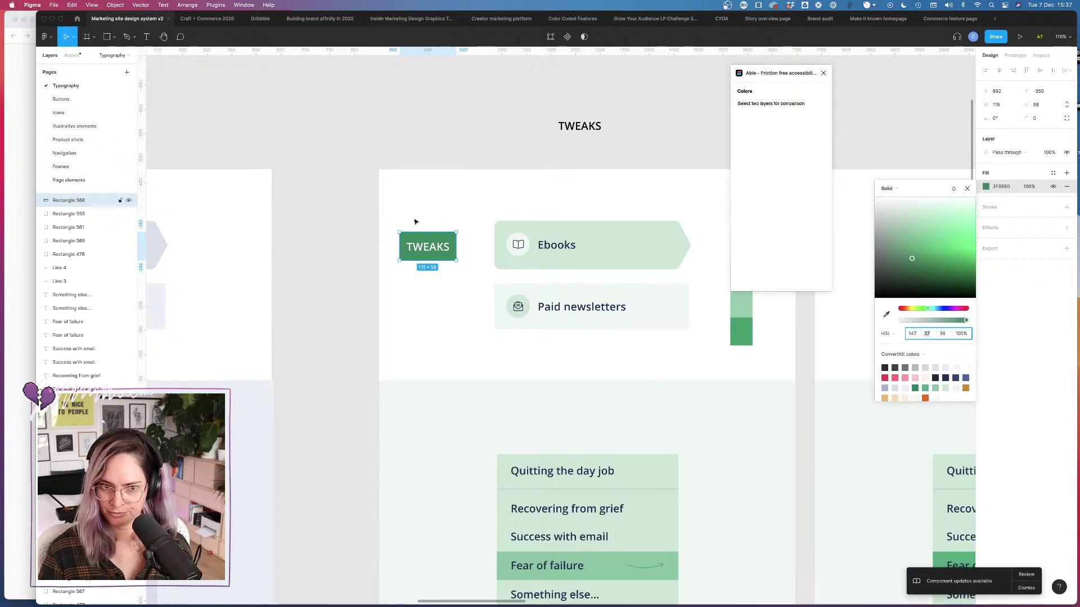
left_click(450, 243)
left_click(443, 238)
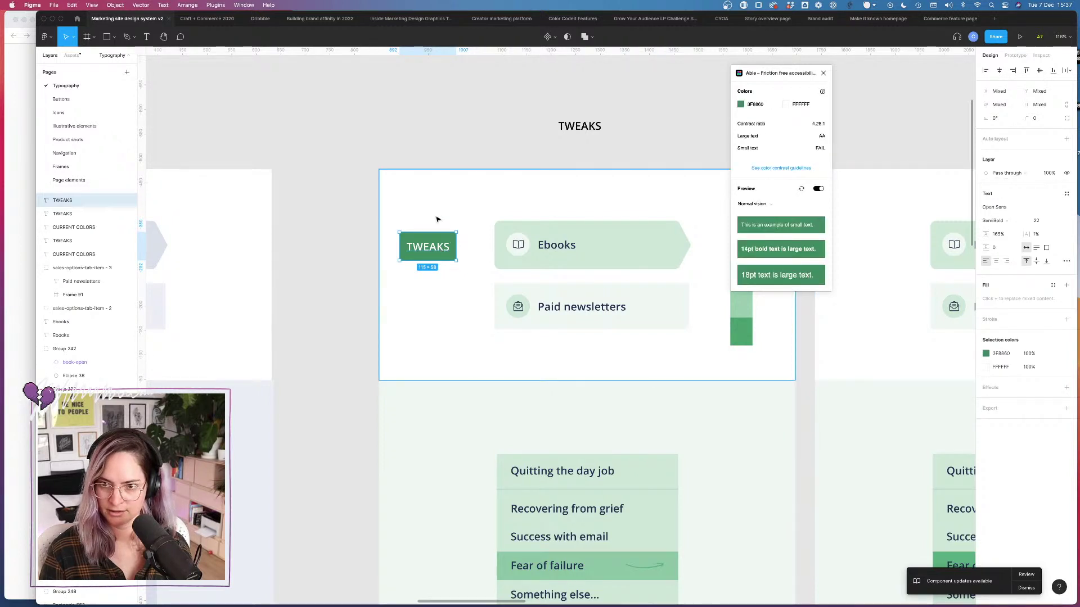
left_click(465, 220)
Step: Look up the background hex in the browser's WebAIM contrast checker, and duplicate the labelled test rectangle directly above the original in Figma
left_click(20, 253)
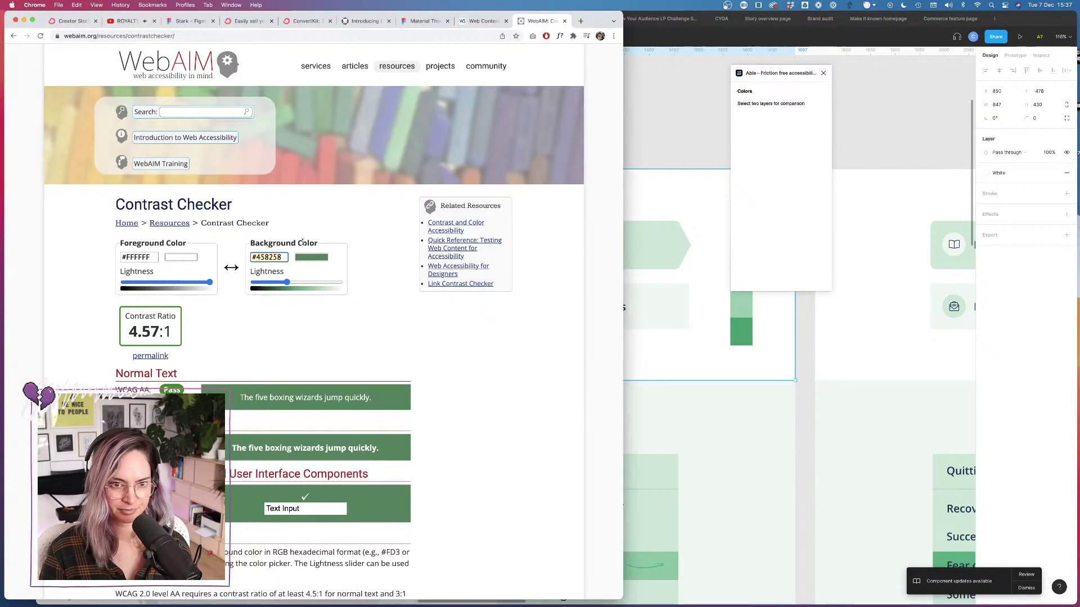
left_click(645, 110)
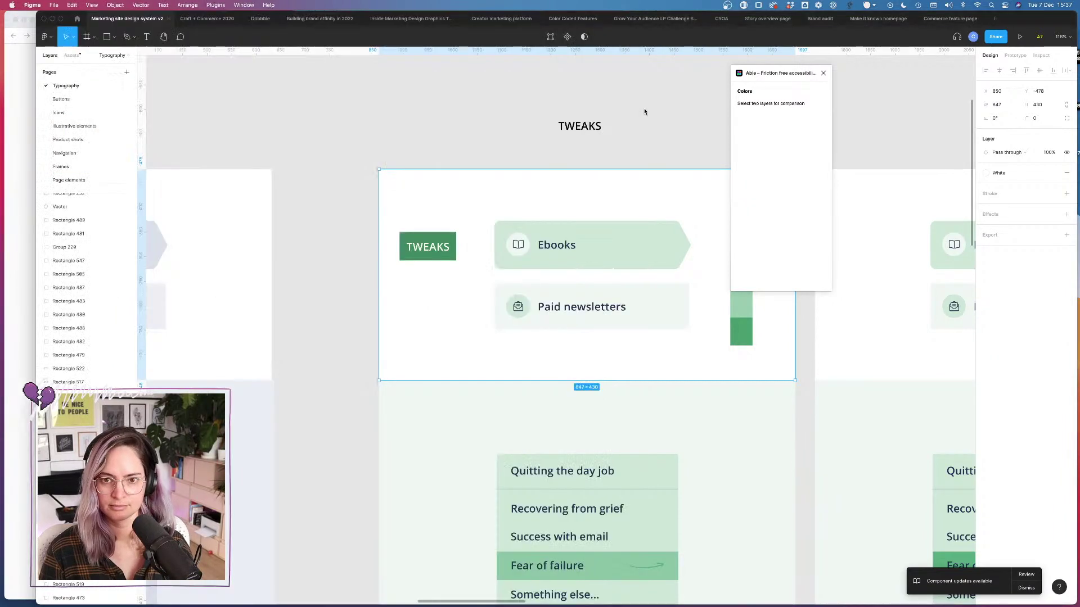
left_click(443, 249)
left_click(443, 249, "shift")
left_click_drag(442, 249, 443, 207)
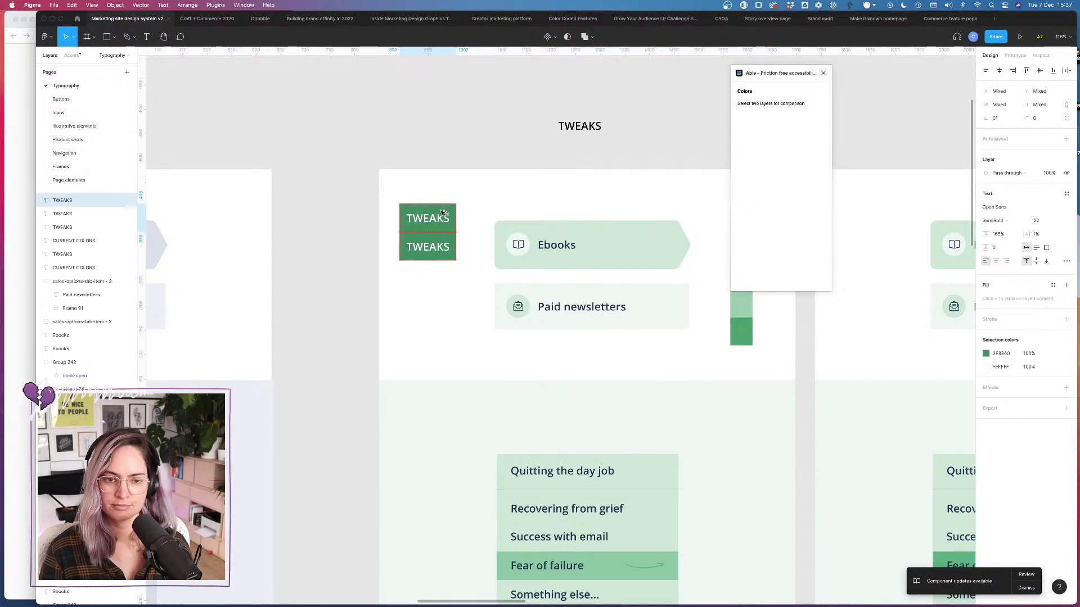
left_click(472, 130)
Step: Set the upper test rectangle's fill to 458258 and check its contrast with the white label
left_click(453, 194)
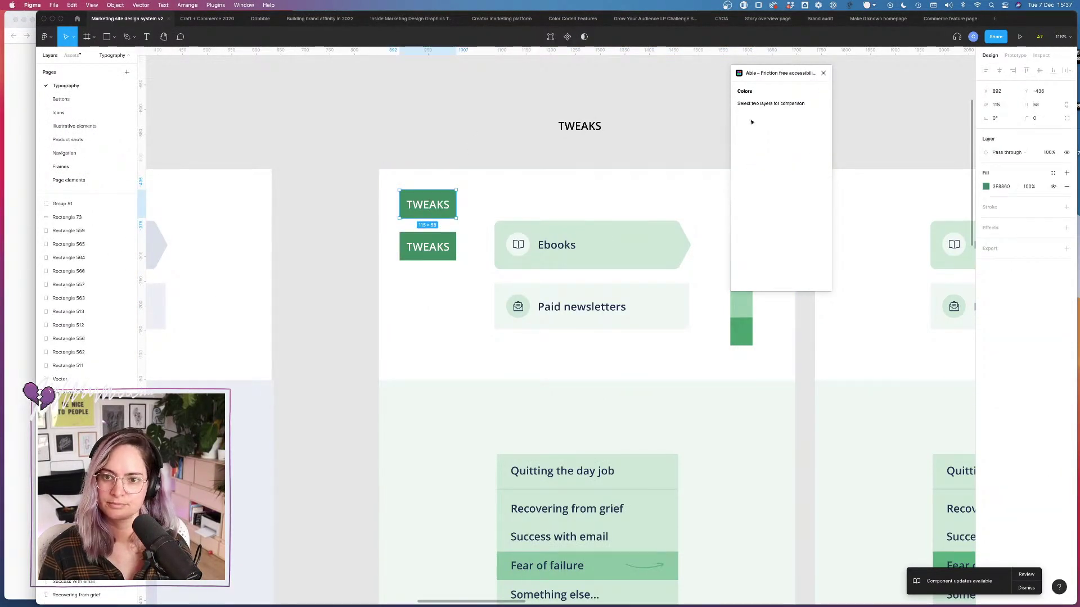
left_click(1003, 186)
type("458258")
key("Return")
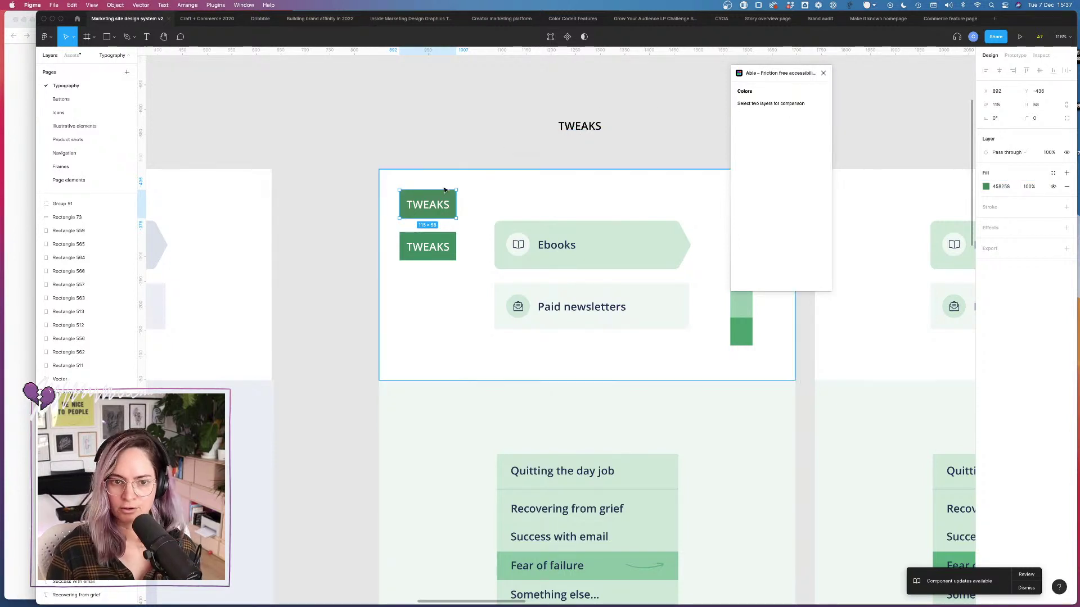
left_click(459, 168)
left_click(451, 195)
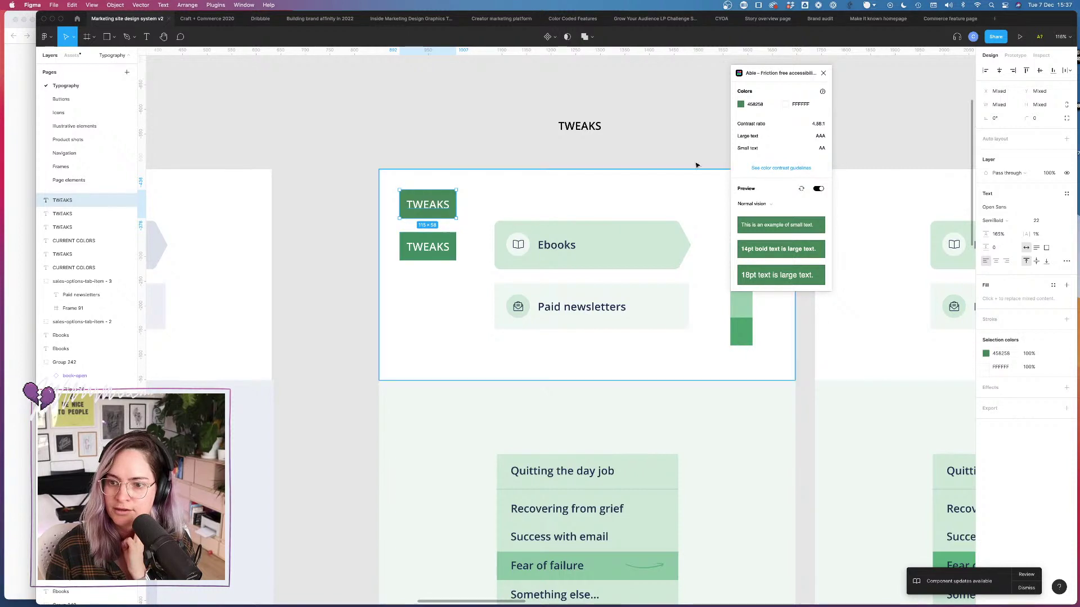
Step: Look up the HSL values of the upper test rectangle's fill
left_click(483, 167)
left_click(444, 201)
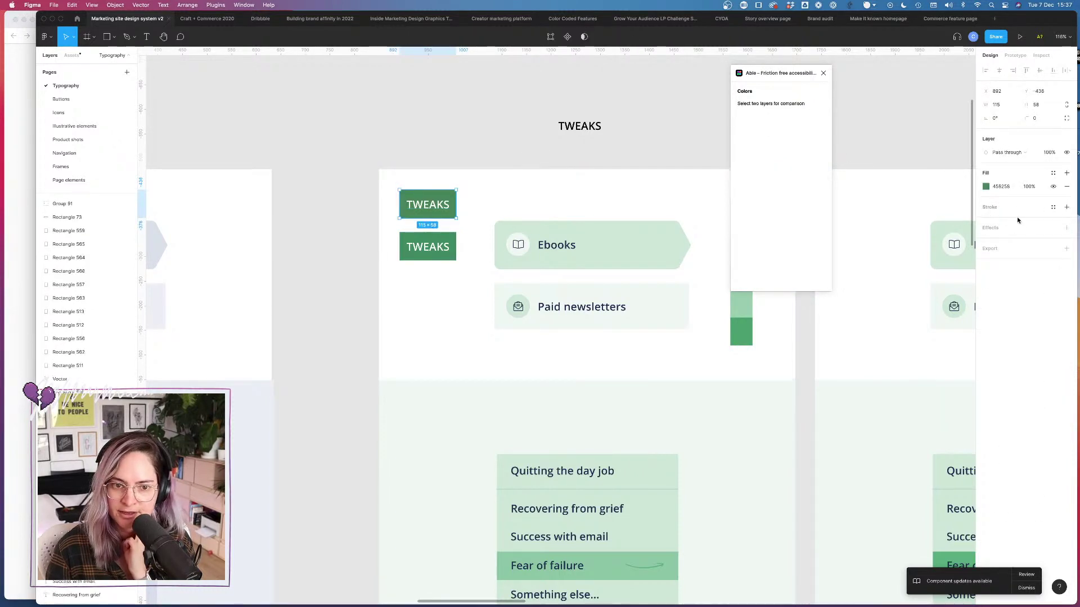
left_click(986, 186)
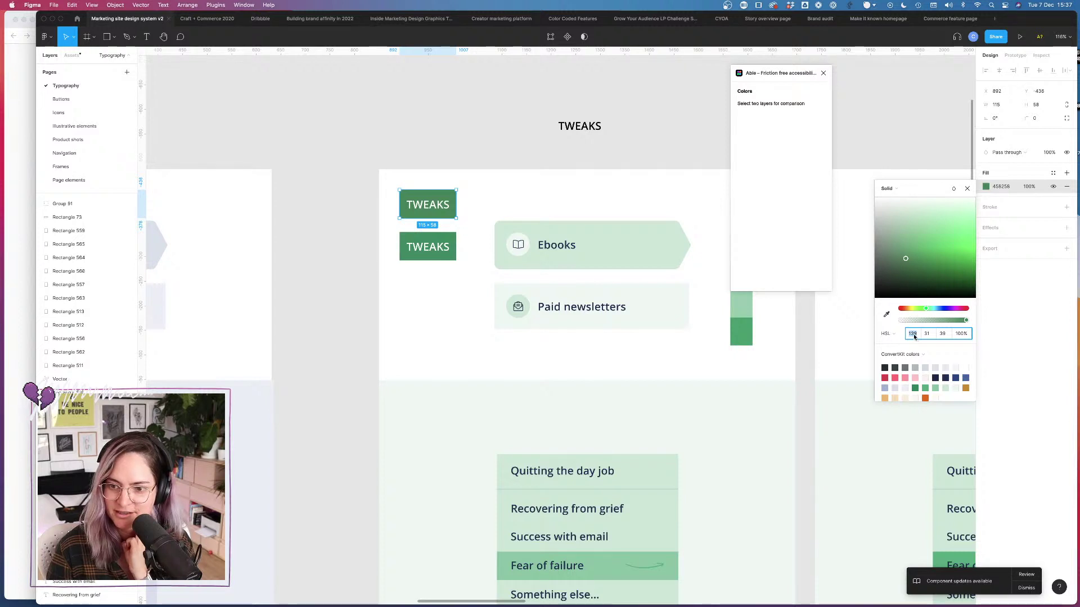
Step: Try a saturation of 33 on the lower test rectangle's fill and check its contrast with the white label
left_click(450, 242)
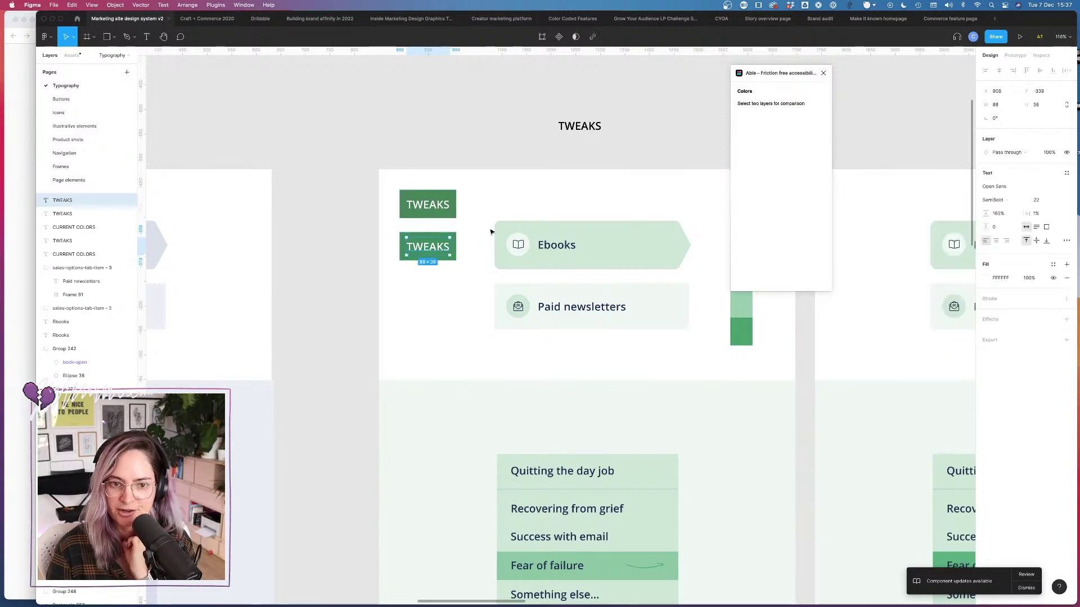
left_click(457, 232)
left_click(456, 233)
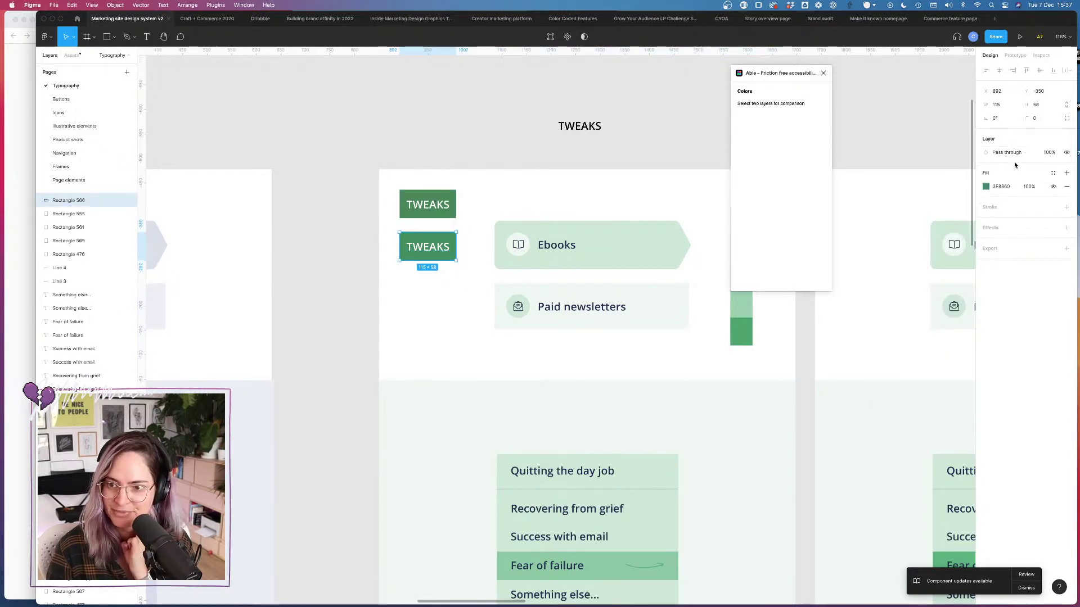
left_click(985, 186)
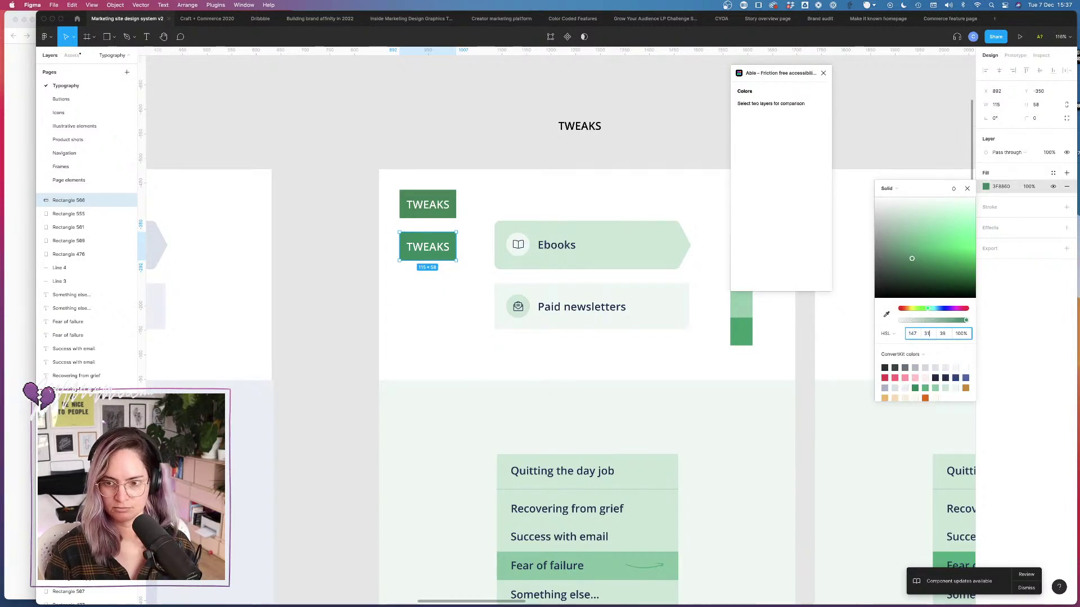
key("BackSpace")
type("2")
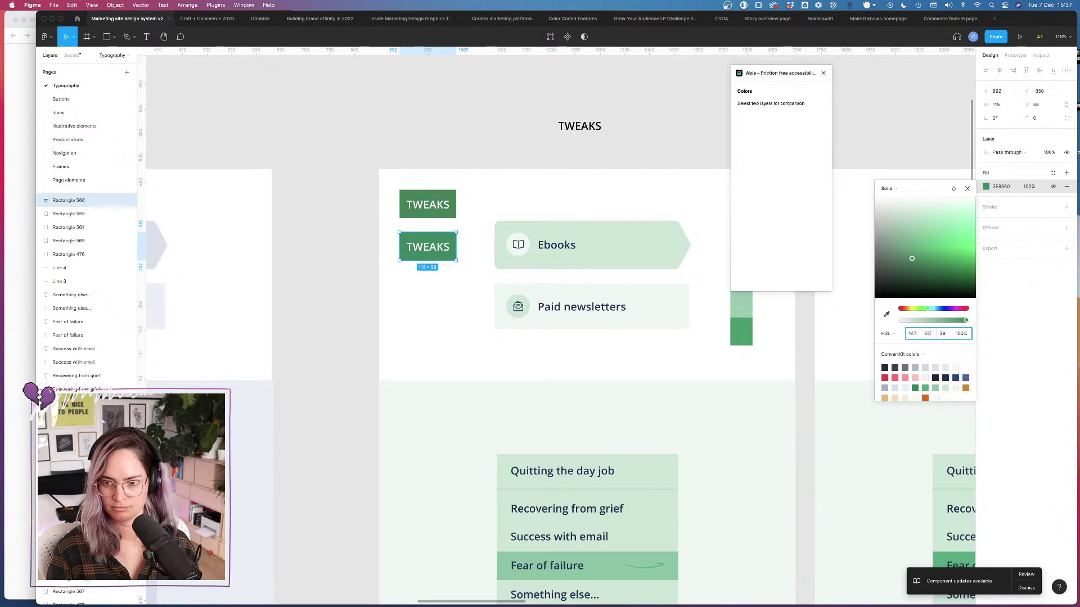
left_click(455, 152)
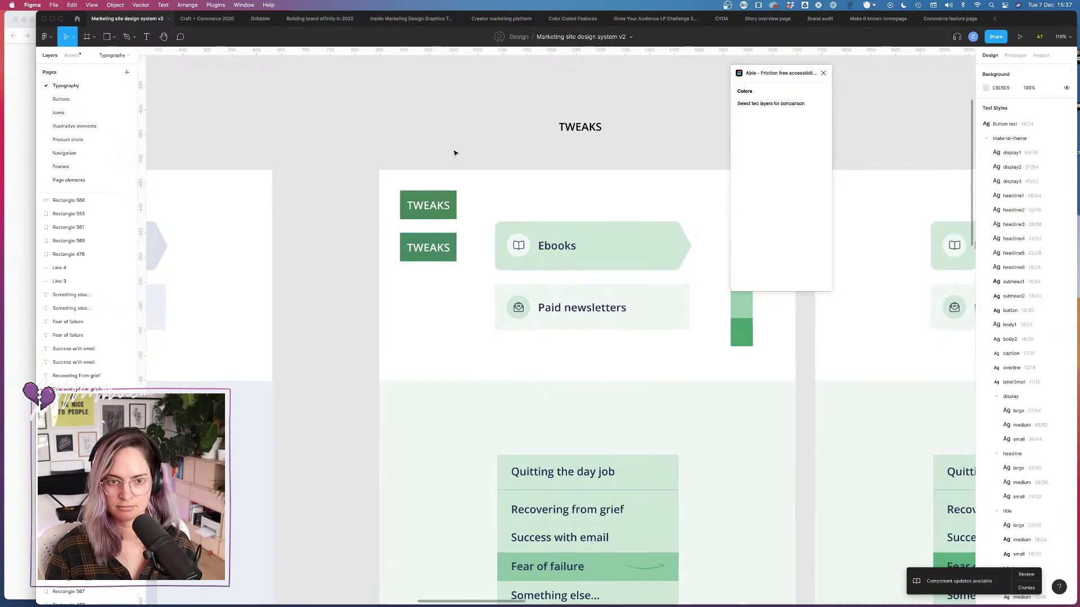
scroll(456, 153, "up", 4)
scroll(455, 150, "down", 2)
left_click(442, 373)
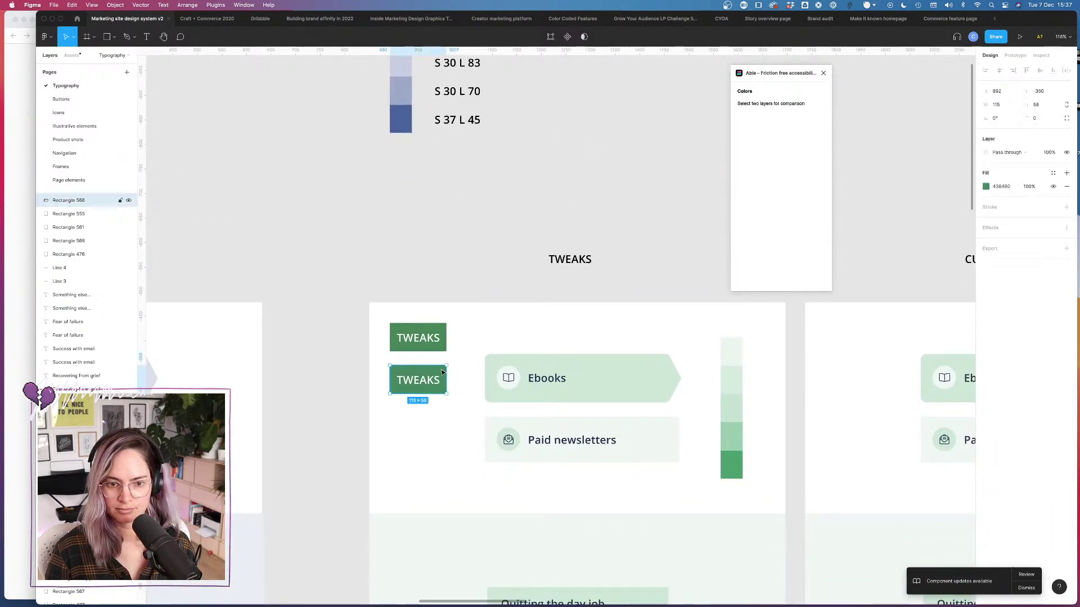
left_click(436, 383, "shift")
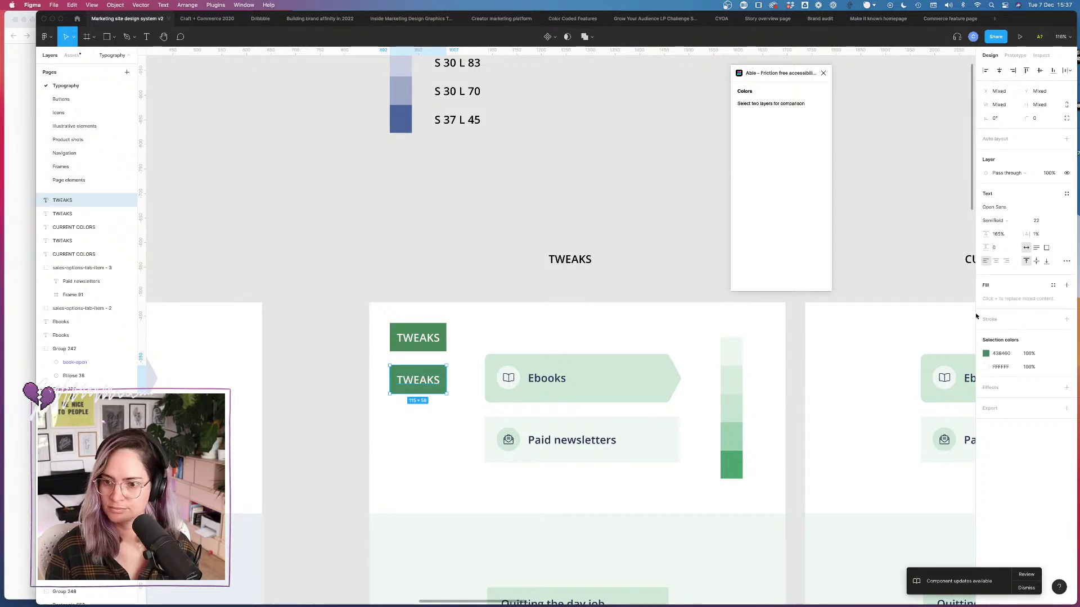
Step: Review the lower test rectangle's HSL values and recheck its contrast with the white label
left_click(446, 366)
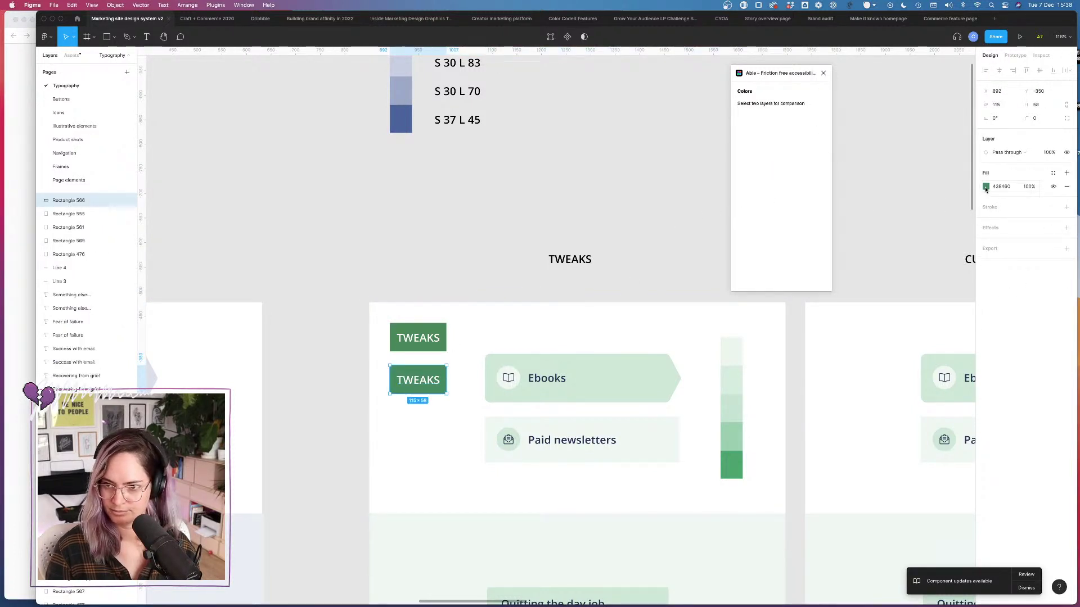
left_click(985, 187)
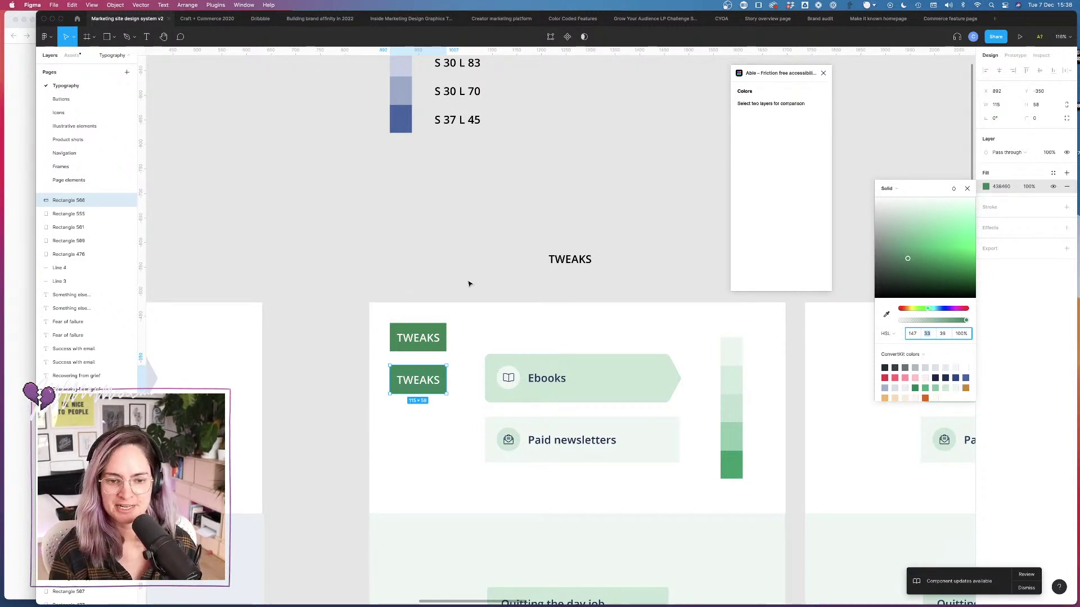
left_click(449, 362)
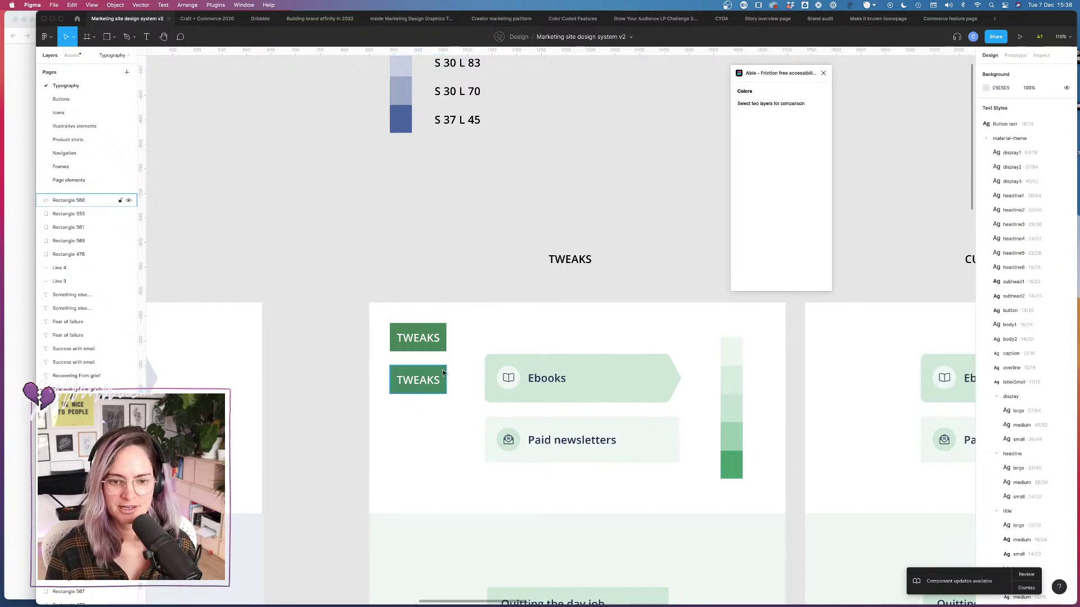
left_click(433, 386)
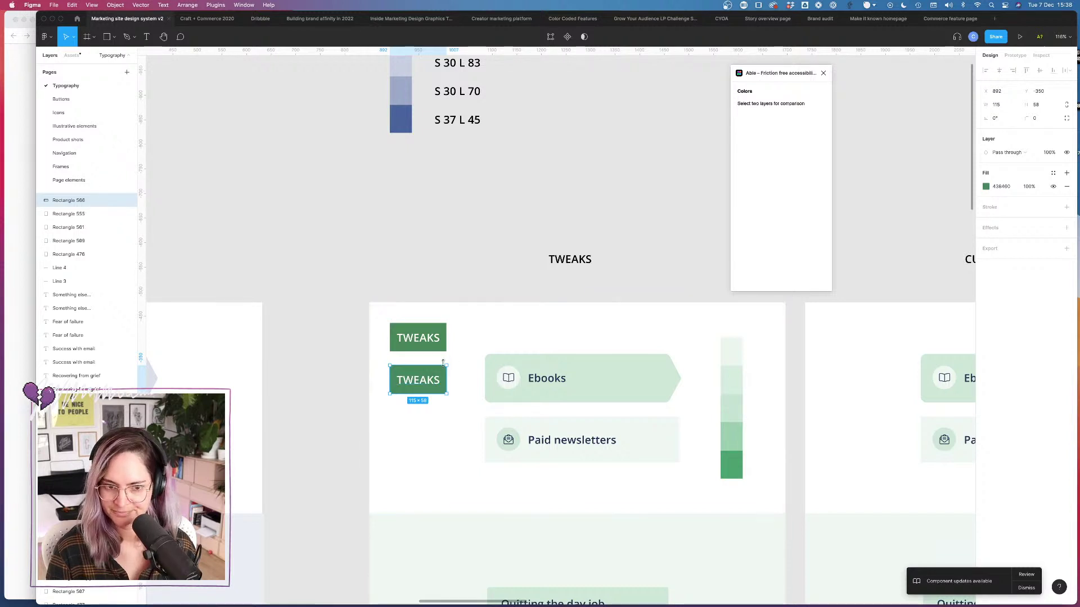
left_click(985, 186)
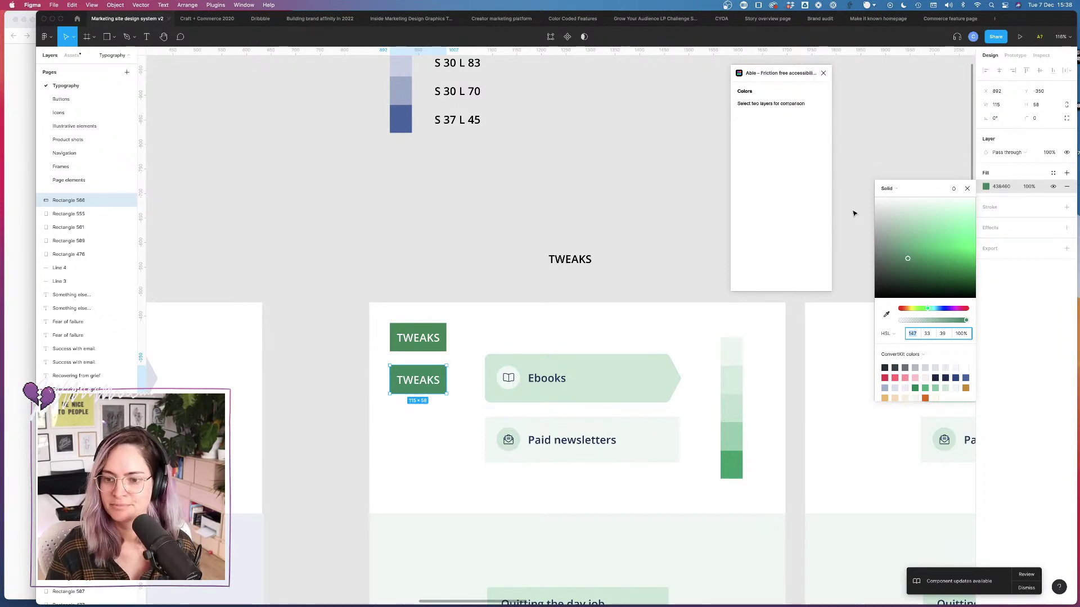
left_click(437, 373)
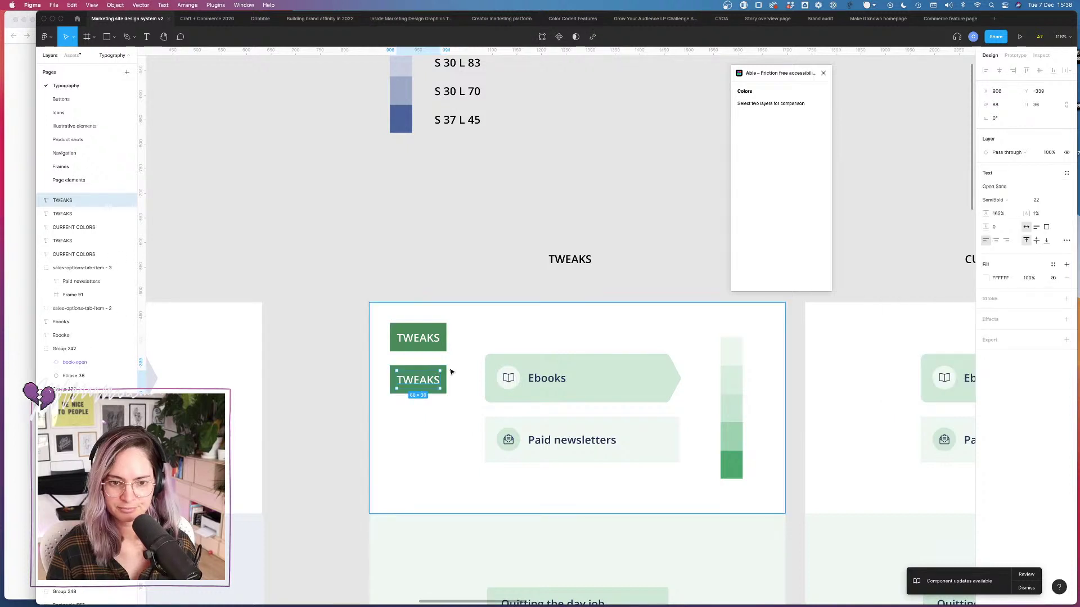
left_click(444, 369, "shift")
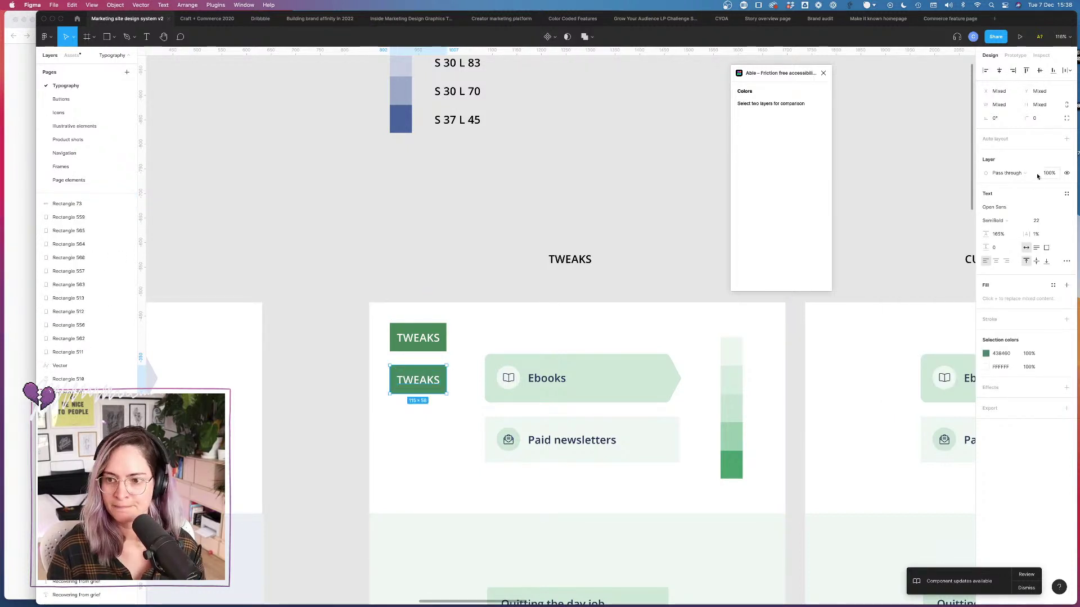
Step: Set the lower test rectangle's fill saturation to 31 and check its contrast with the white label
left_click(441, 368)
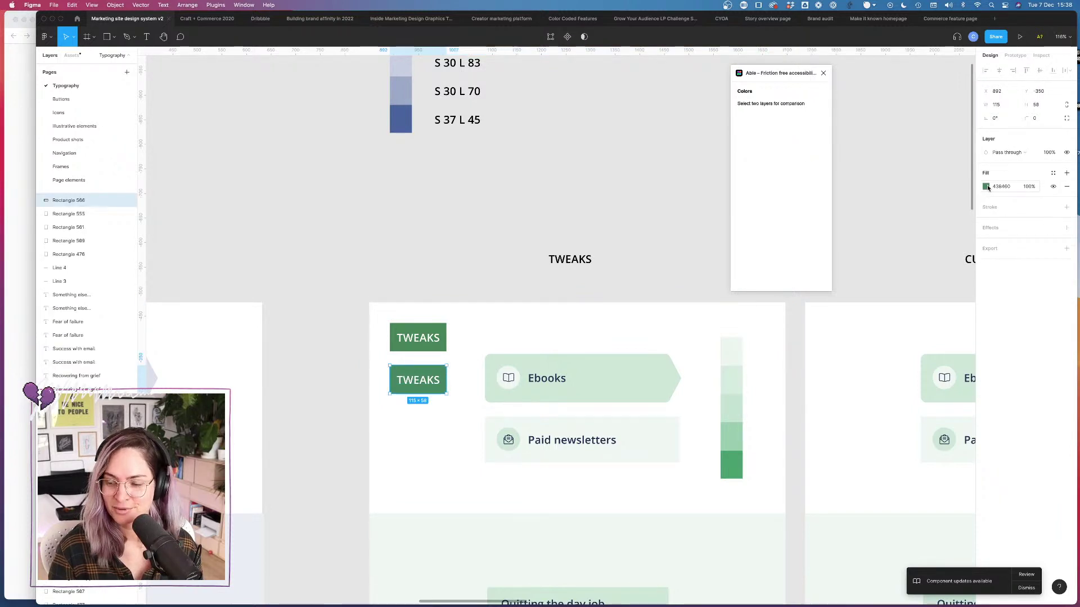
left_click(986, 187)
left_click(926, 334)
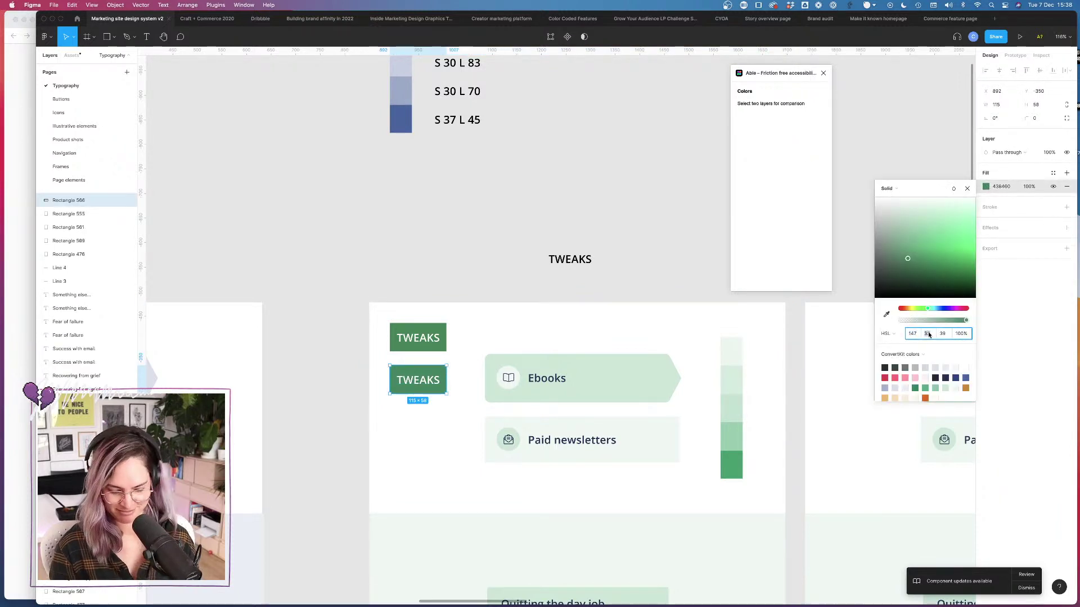
type("31")
key("Return")
left_click(437, 287)
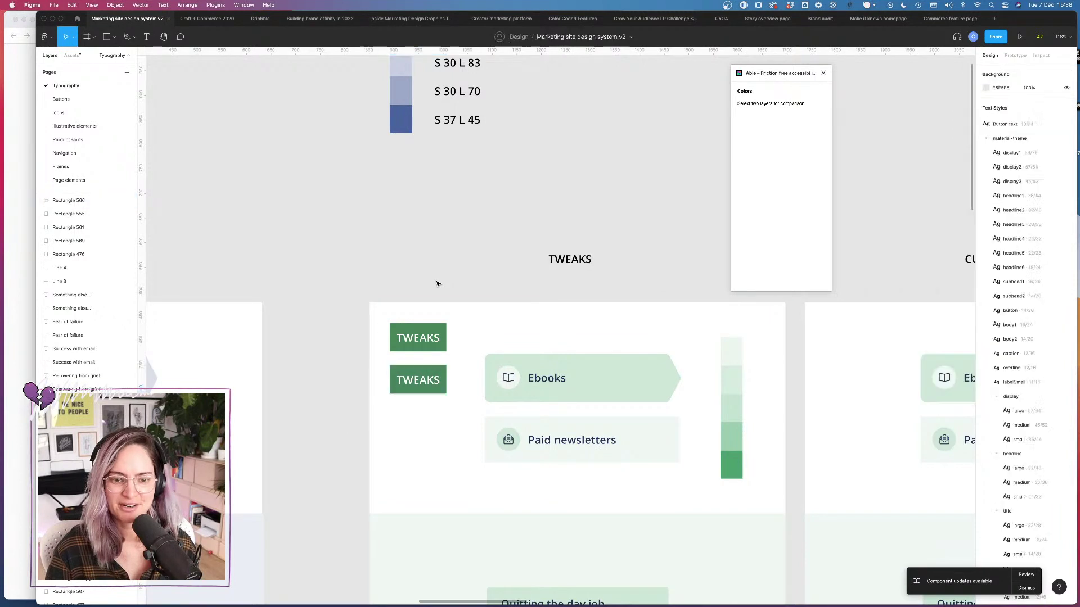
left_click(437, 384)
left_click(436, 384, "shift")
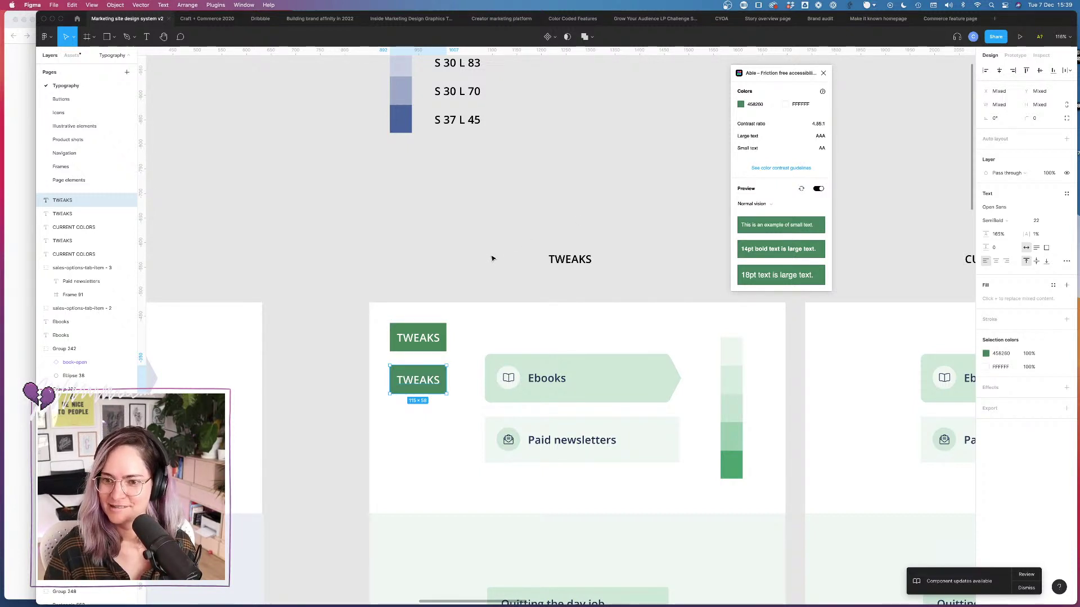
Step: Compare the lower test rectangle's HSL values with those of the darkest green swatch
left_click(449, 377)
left_click(986, 187)
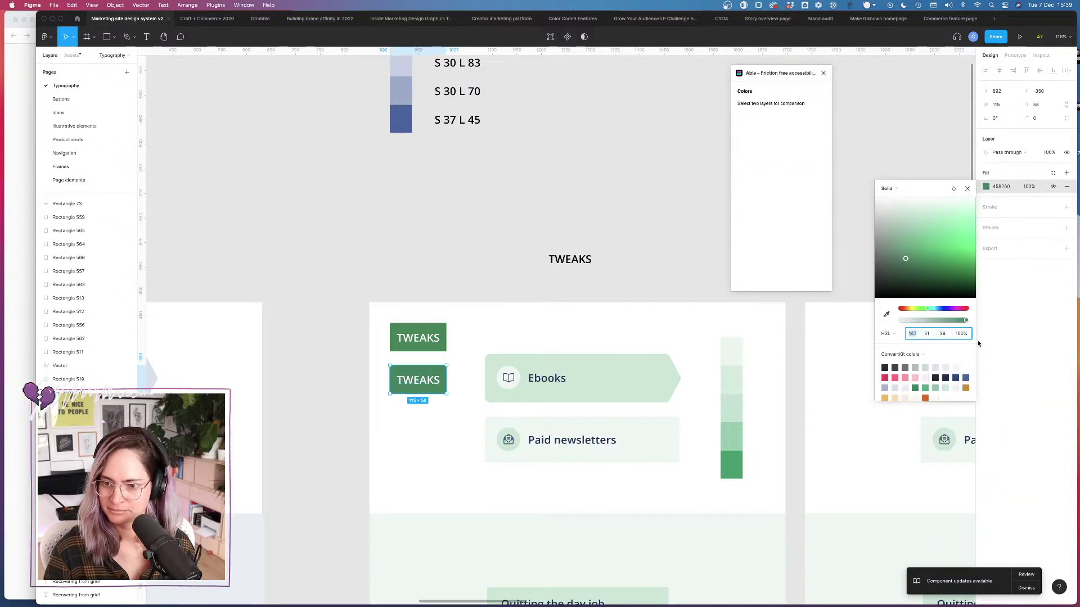
left_click(942, 334)
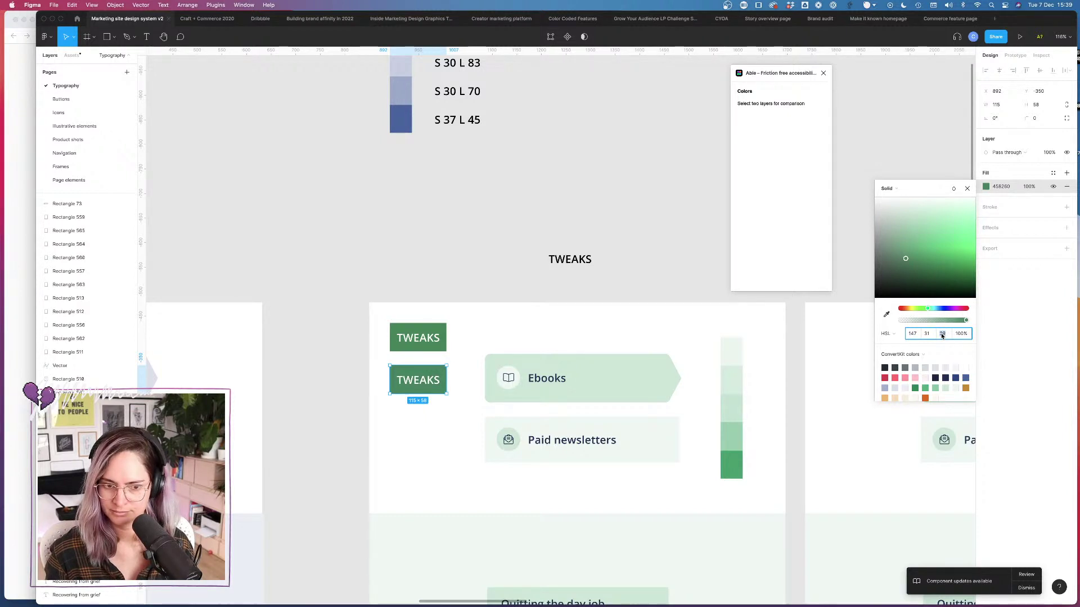
left_click(731, 465)
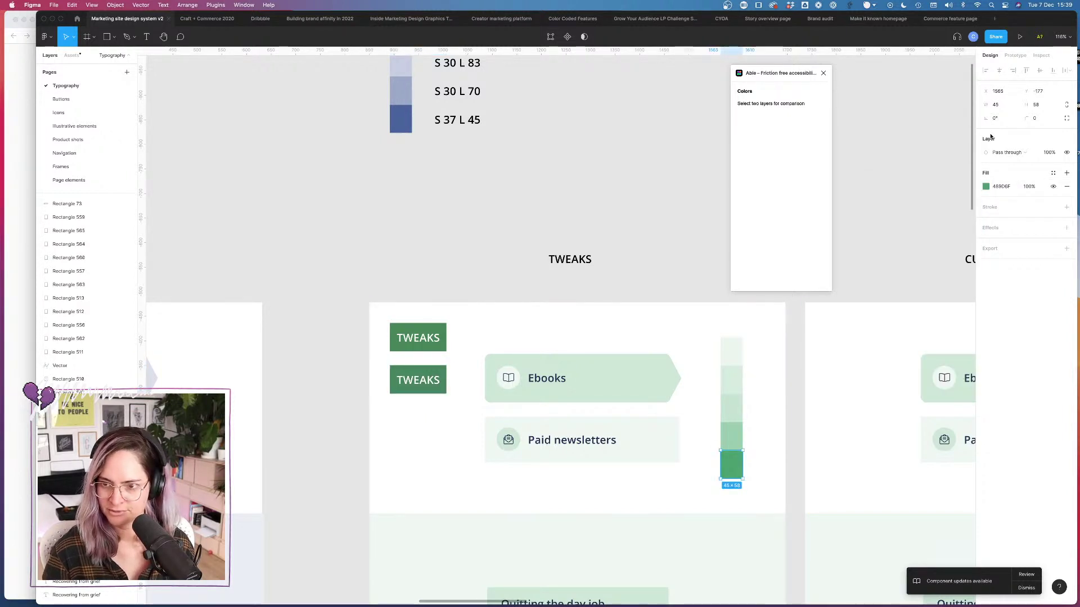
left_click(985, 186)
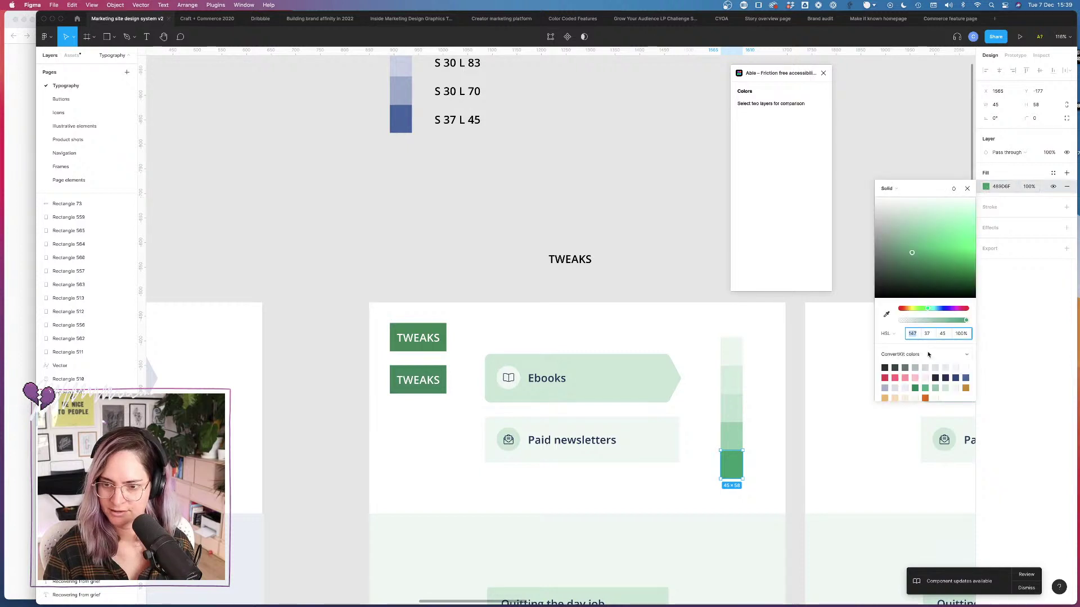
Step: Set the lower test rectangle's fill lightness to 40 and check its contrast with the white label
left_click(441, 381)
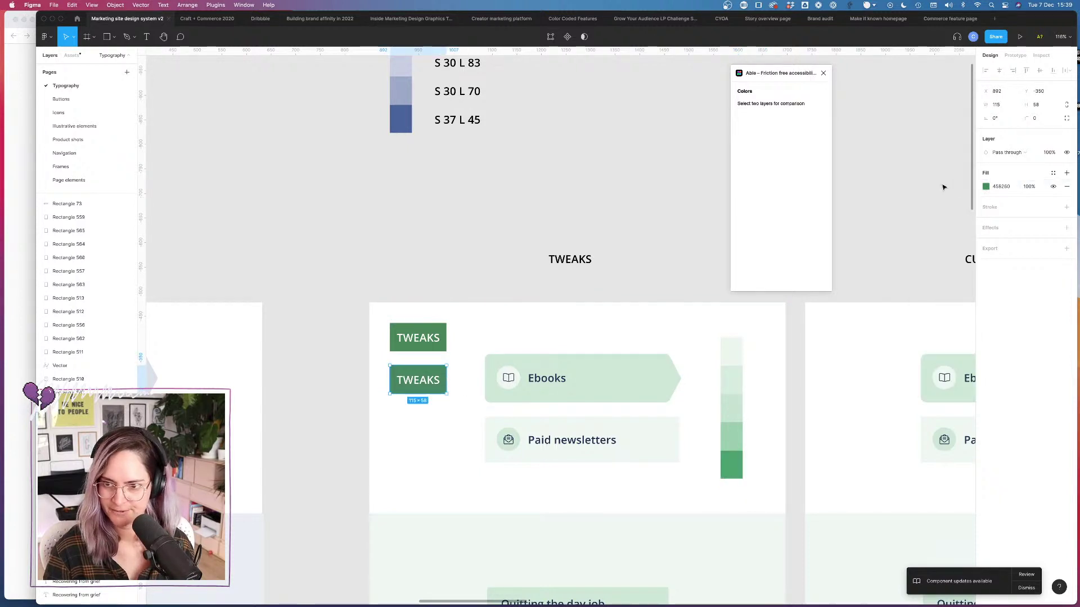
left_click(987, 188)
left_click(942, 334)
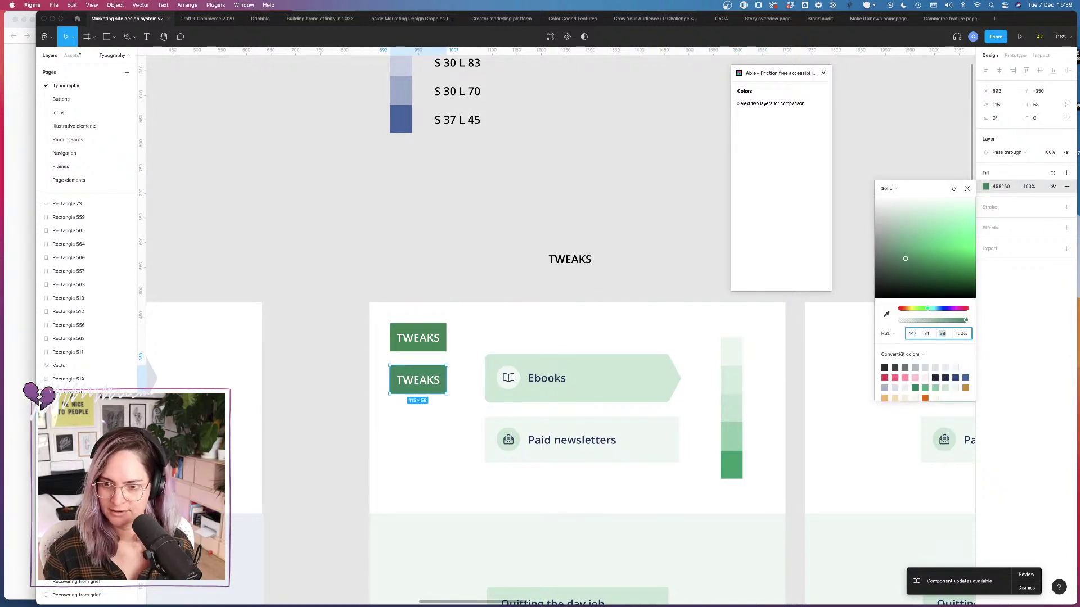
type("41")
key("Return")
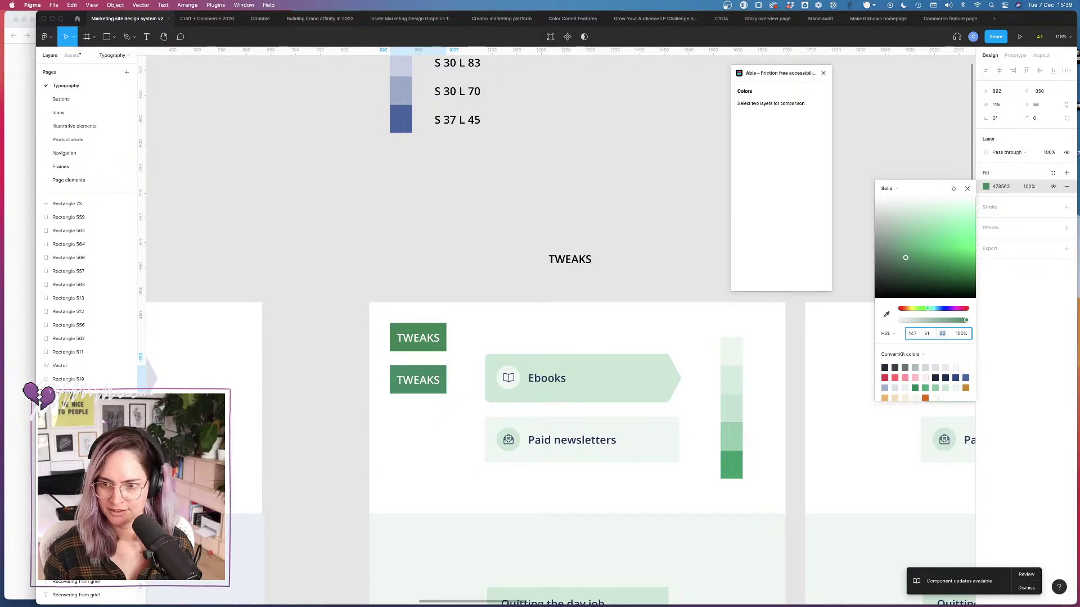
left_click(444, 374)
double_click(443, 374)
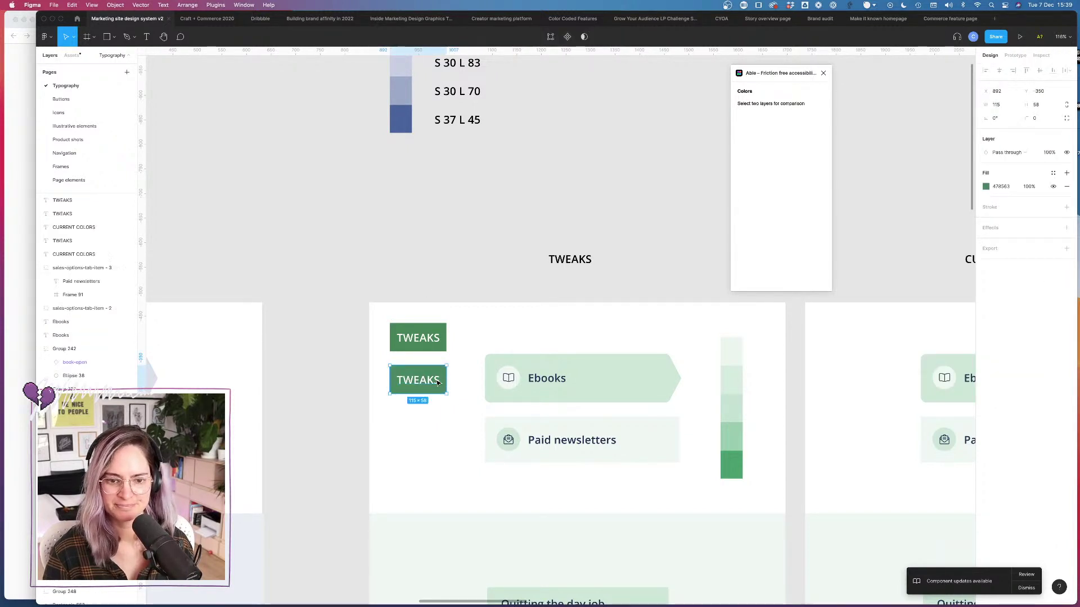
left_click(497, 307)
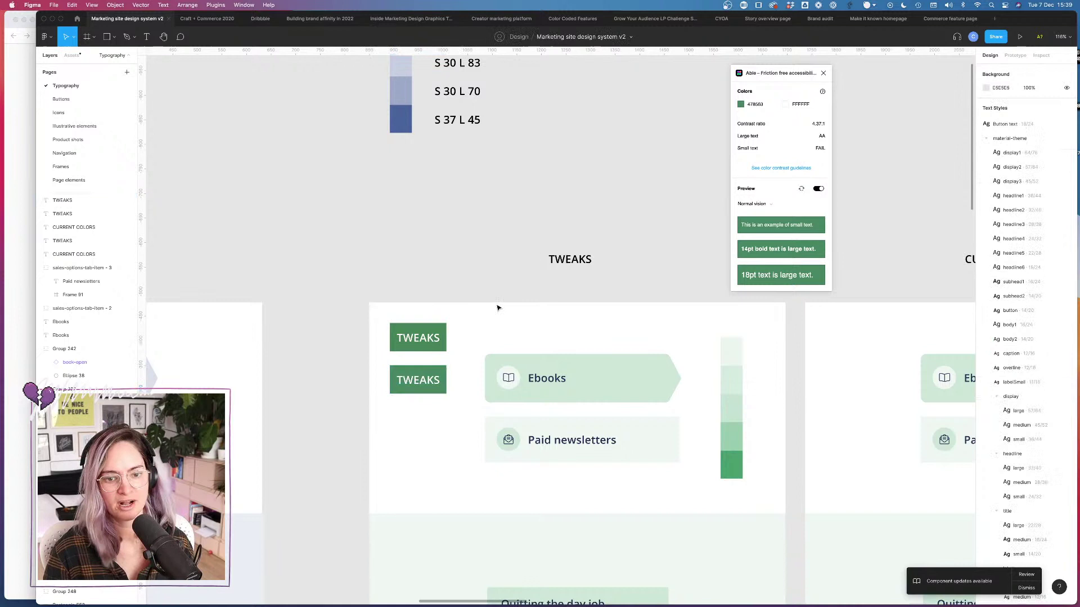
double_click(443, 373)
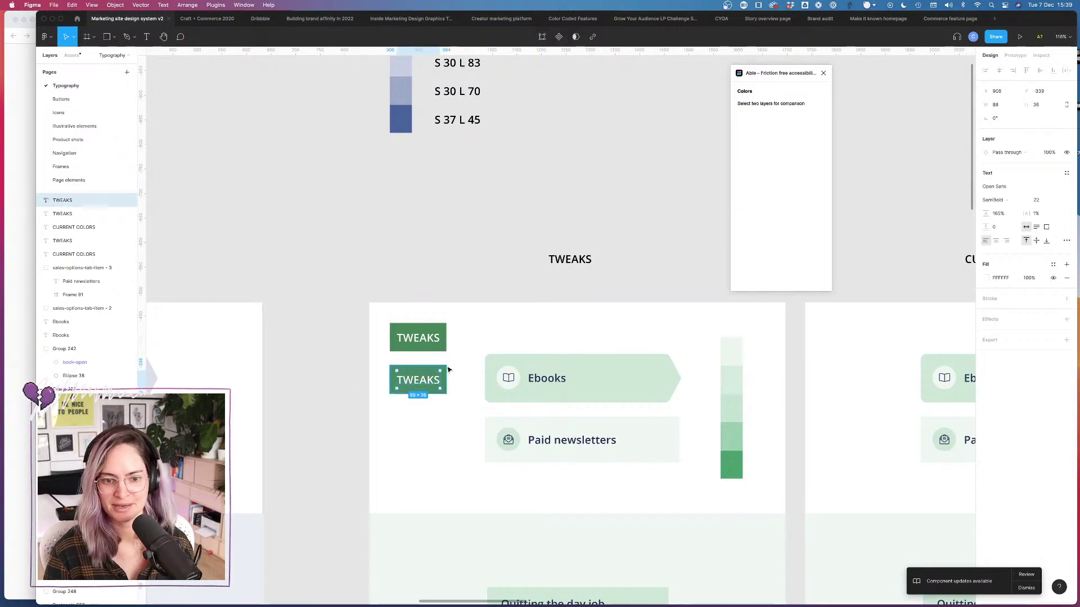
left_click(445, 372, "shift")
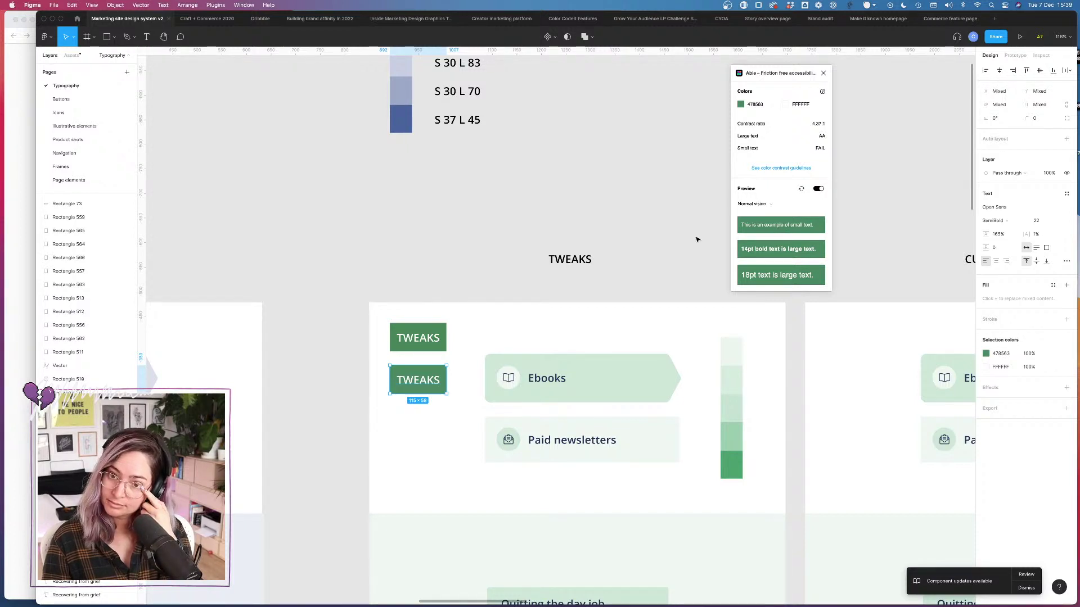
Step: Review the lower test rectangle's HSL values and recheck its contrast with the white label
left_click(444, 367)
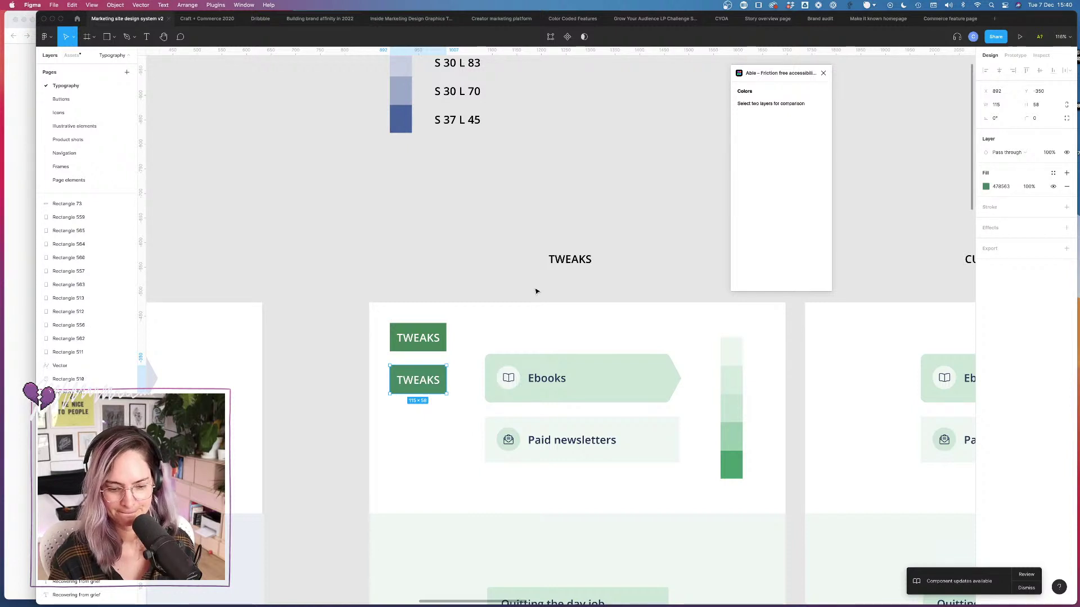
left_click(651, 231)
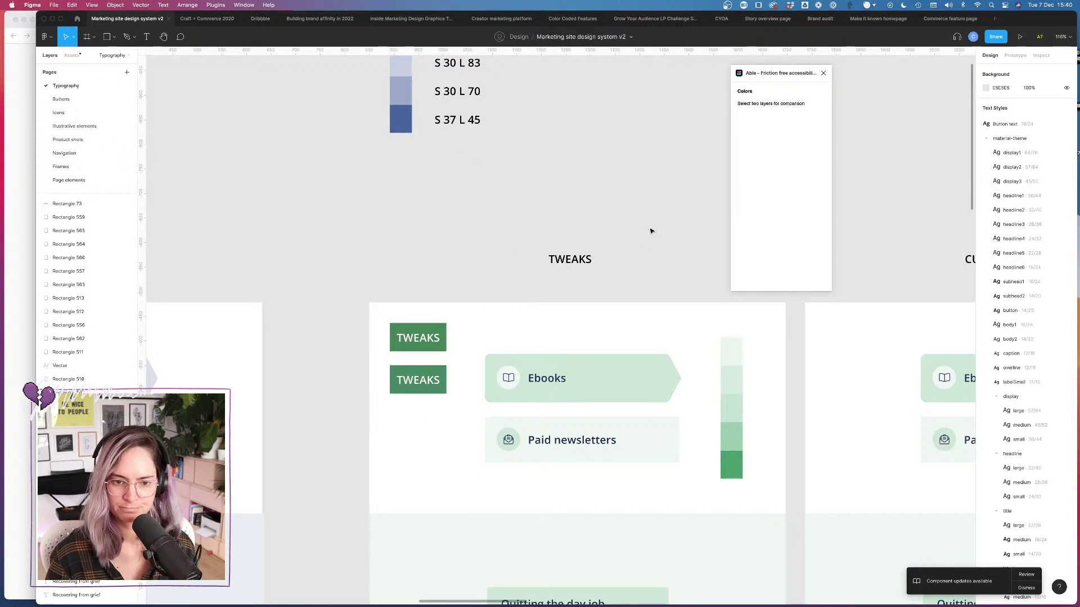
scroll(651, 230, "down", 3)
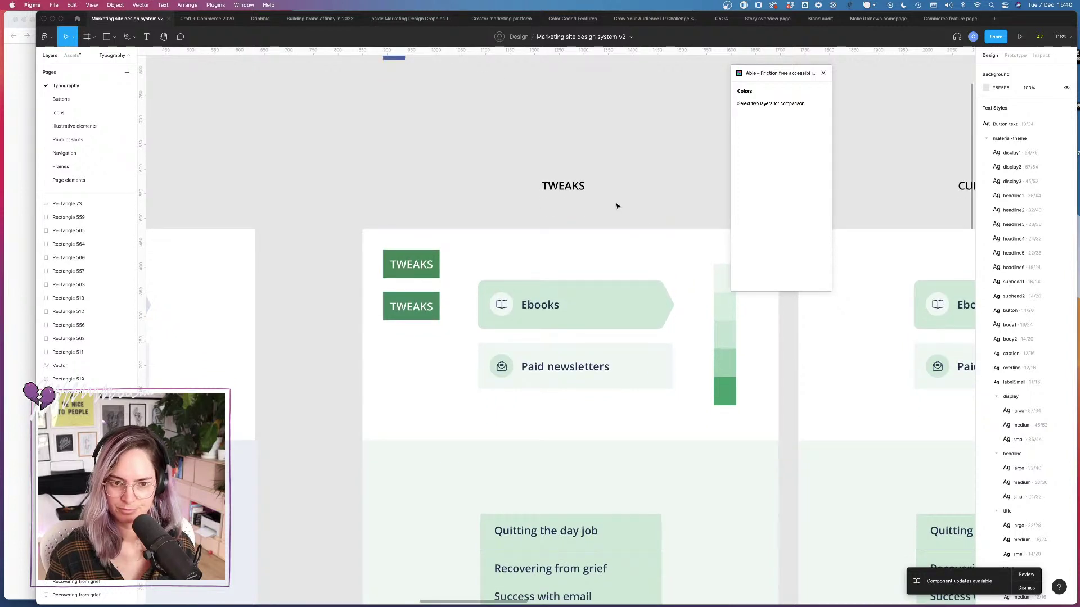
left_click(436, 298)
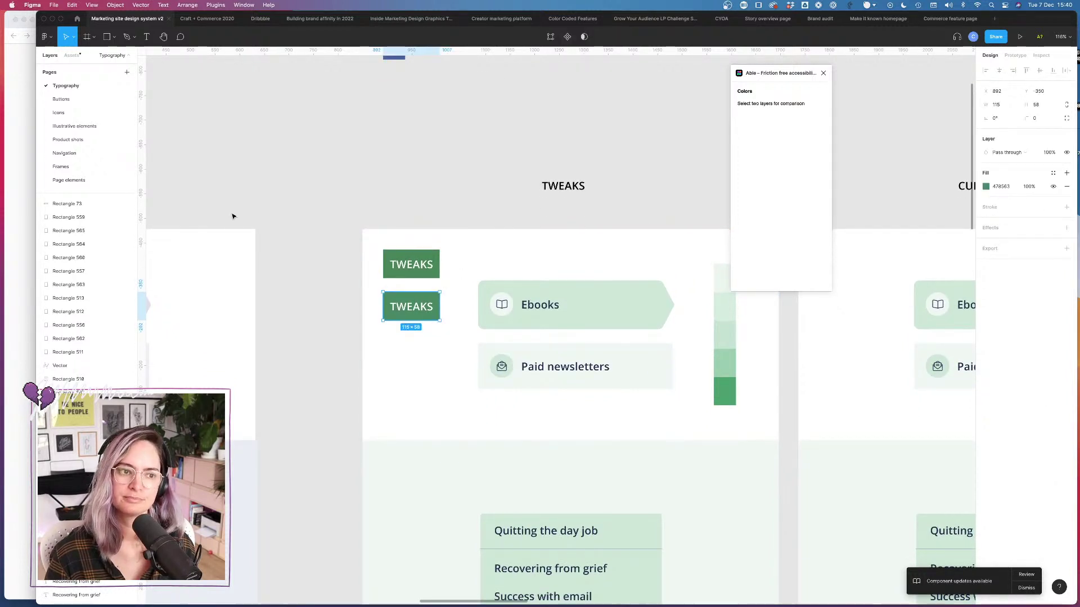
left_click(987, 188)
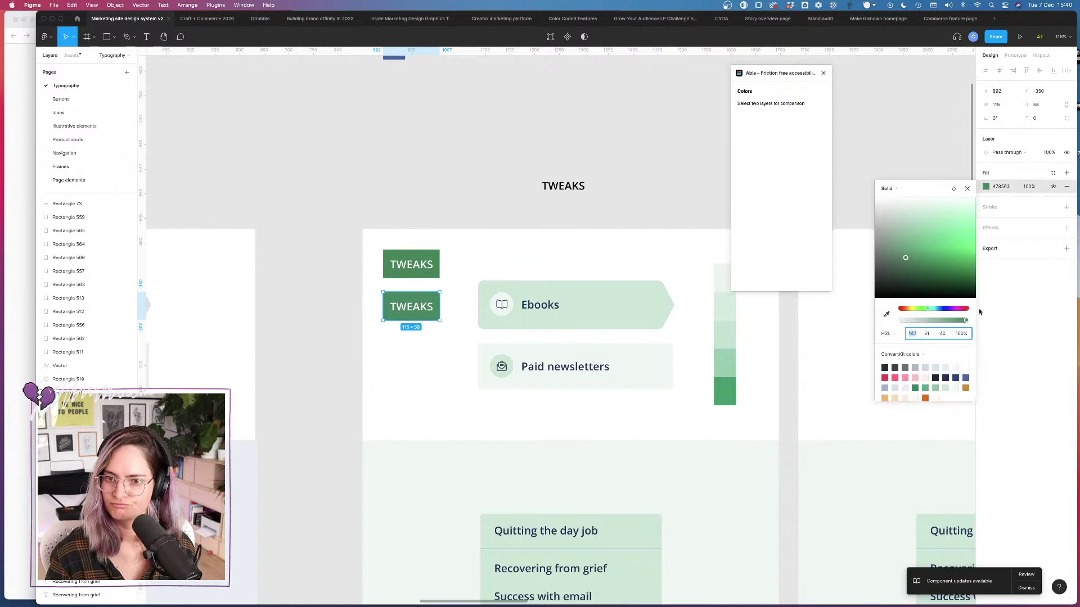
left_click(432, 309, "shift")
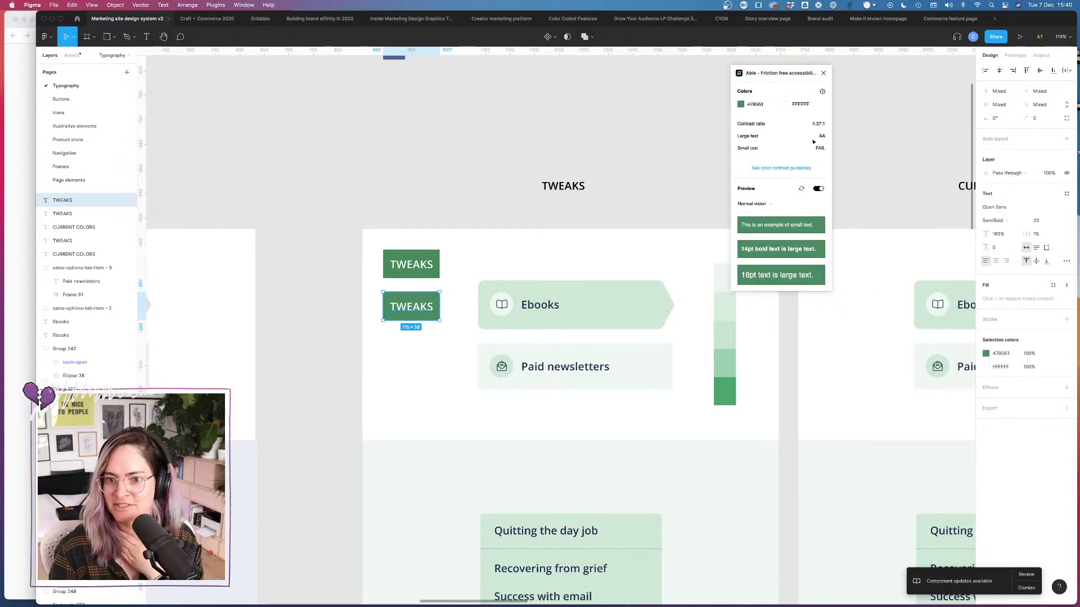
left_click(638, 163)
left_click(436, 294)
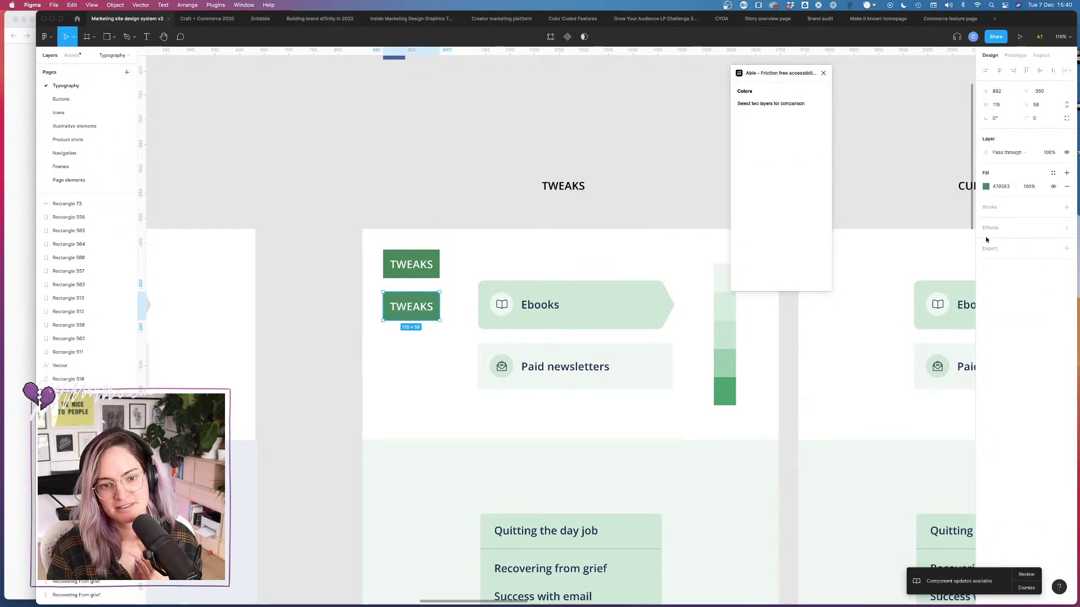
left_click(985, 186)
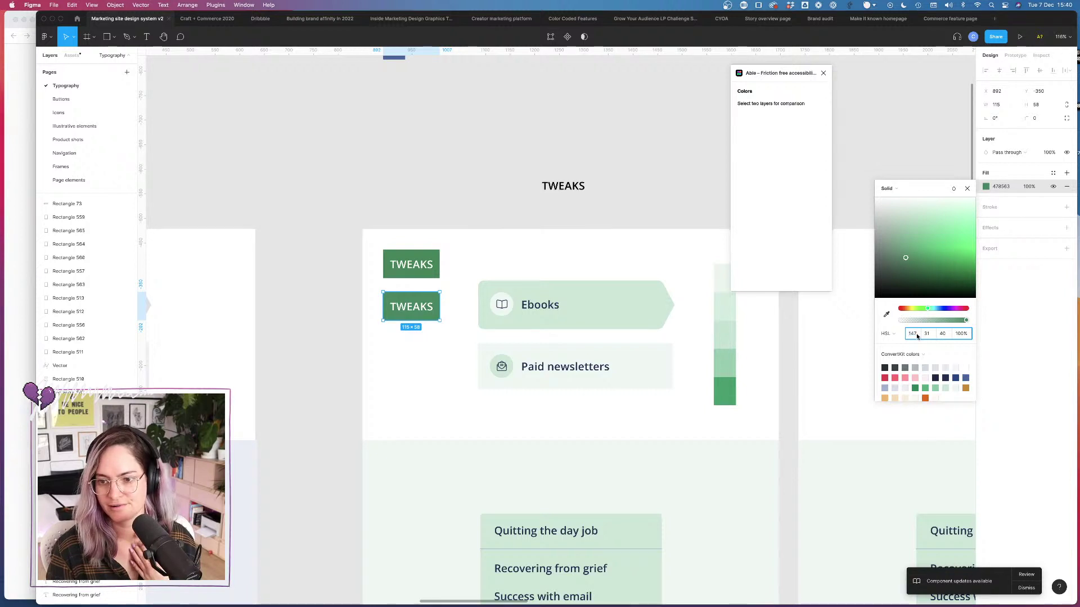
left_click(459, 249)
Step: Duplicate the lower test rectangle and its white TWEAKS label directly below the original
left_click(426, 307)
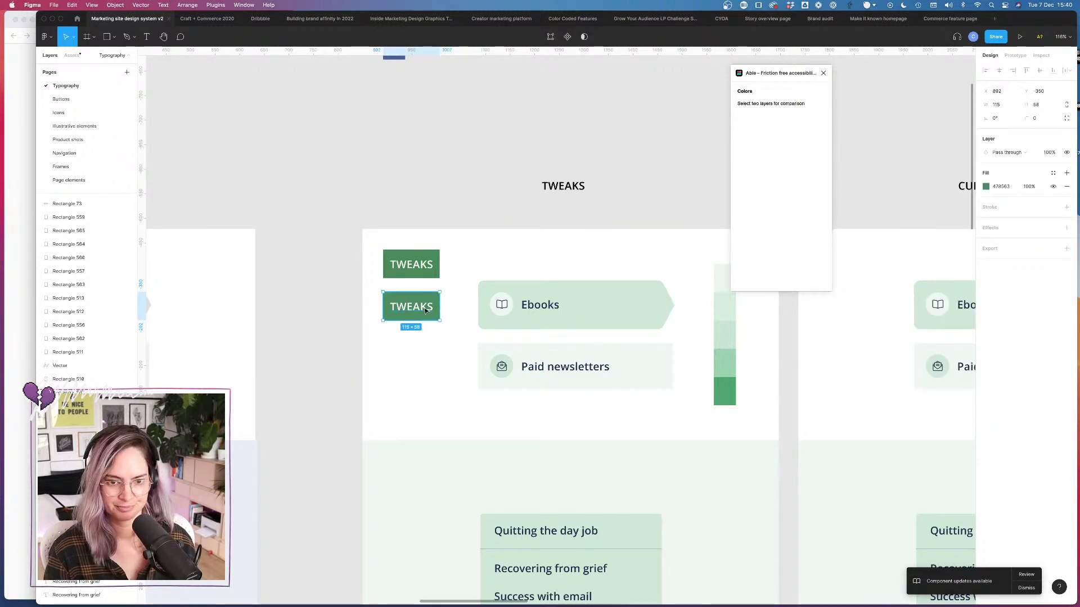
left_click_drag(425, 307, 423, 344)
left_click(477, 176)
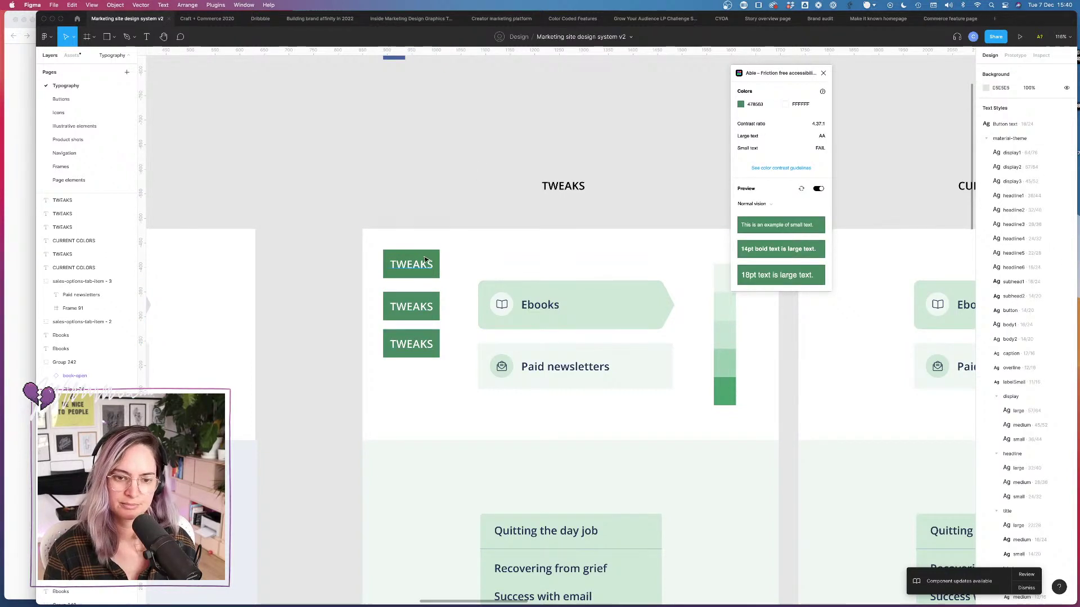
Step: Fill the new bottom test rectangle with the dark green 308356 from the ConvertKit colors and compare it with its white label
scroll(425, 259, "up", 5)
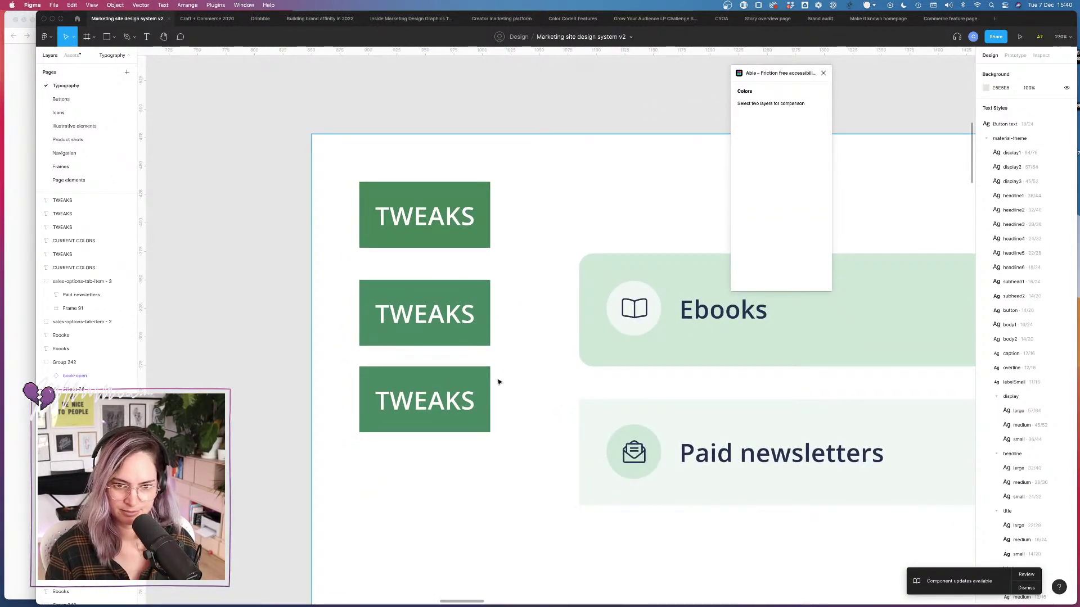
left_click(481, 380)
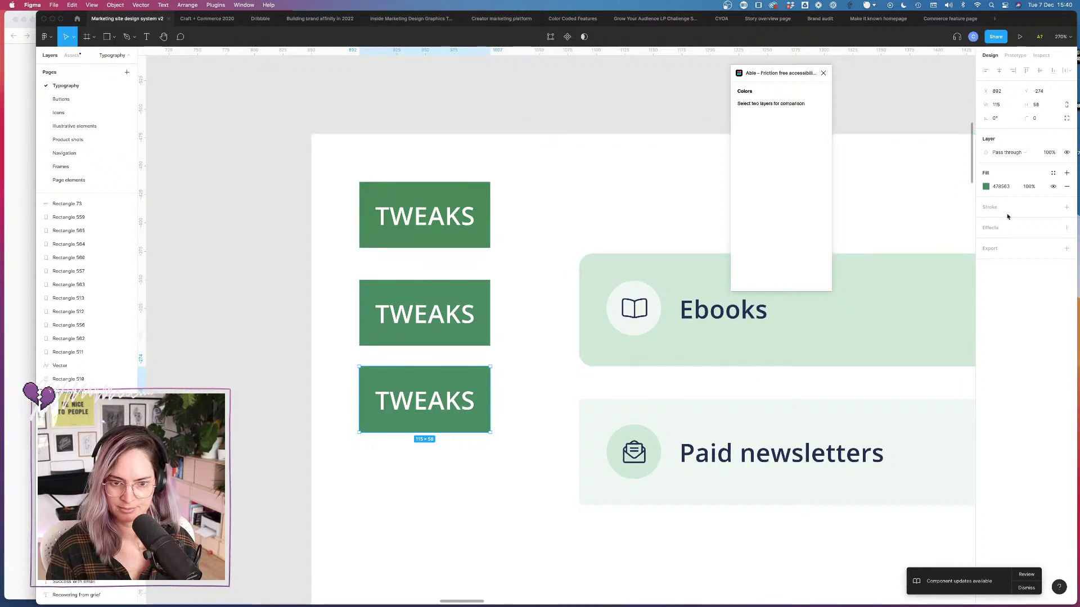
left_click(985, 187)
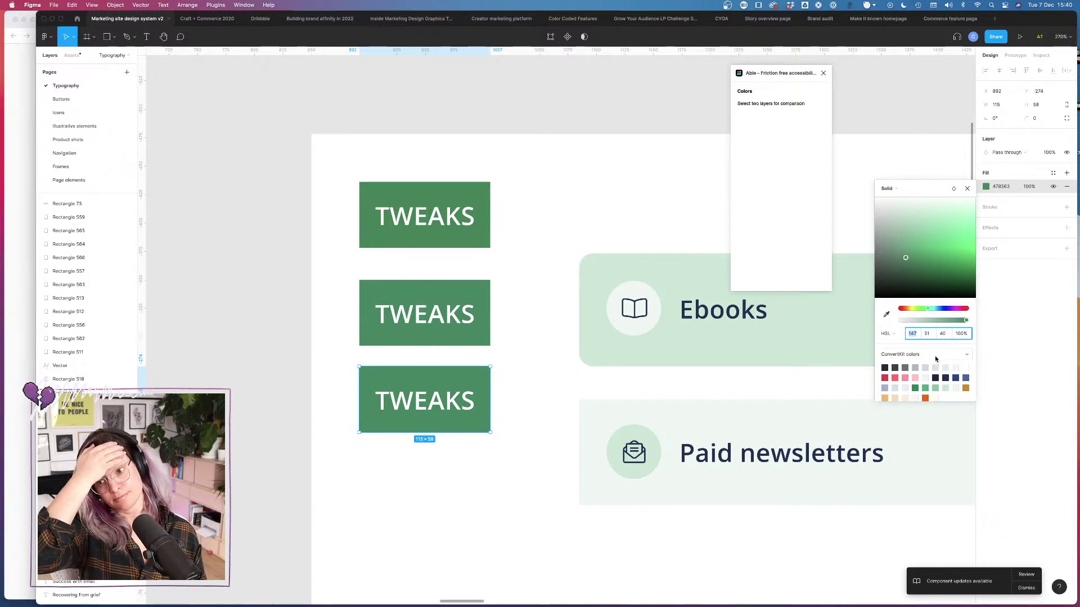
left_click(915, 387)
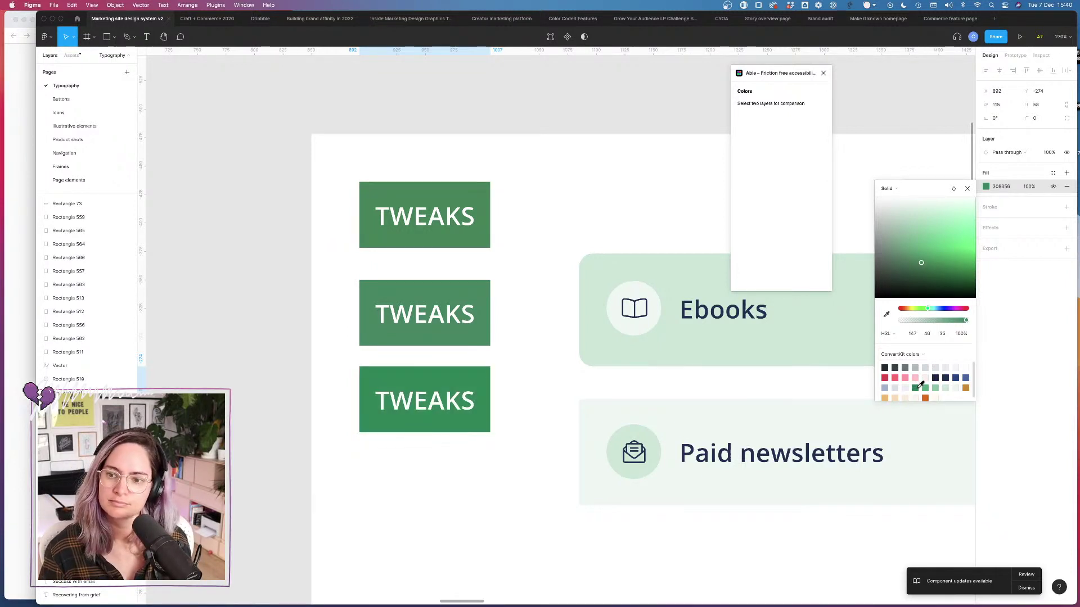
key("Return")
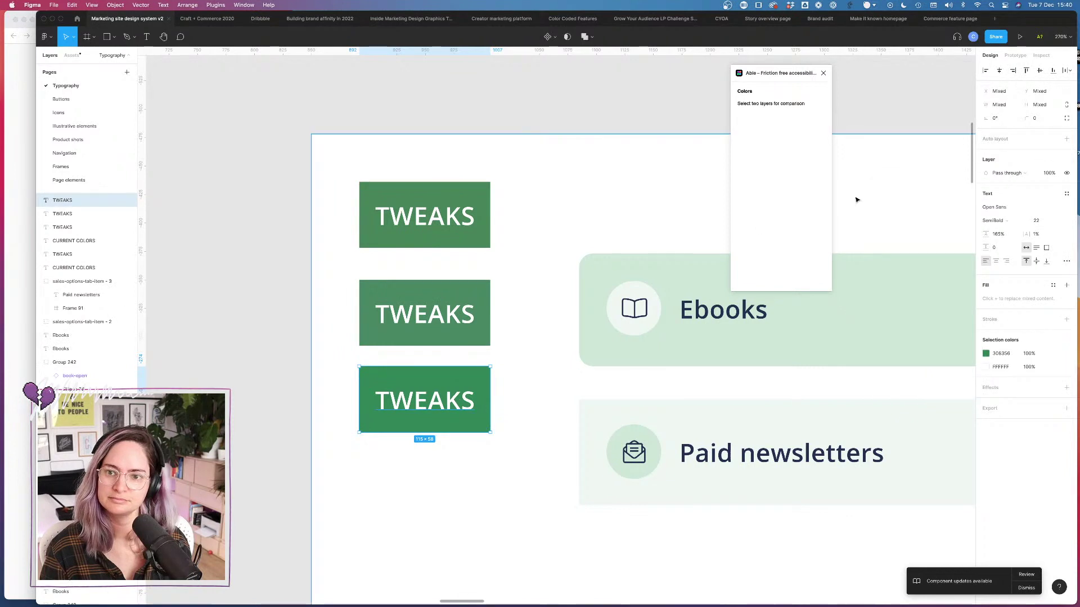
left_click(529, 375)
Step: Compare the bottom test rectangle's HSL values with those of the darkest green swatch in the column
left_click(486, 377)
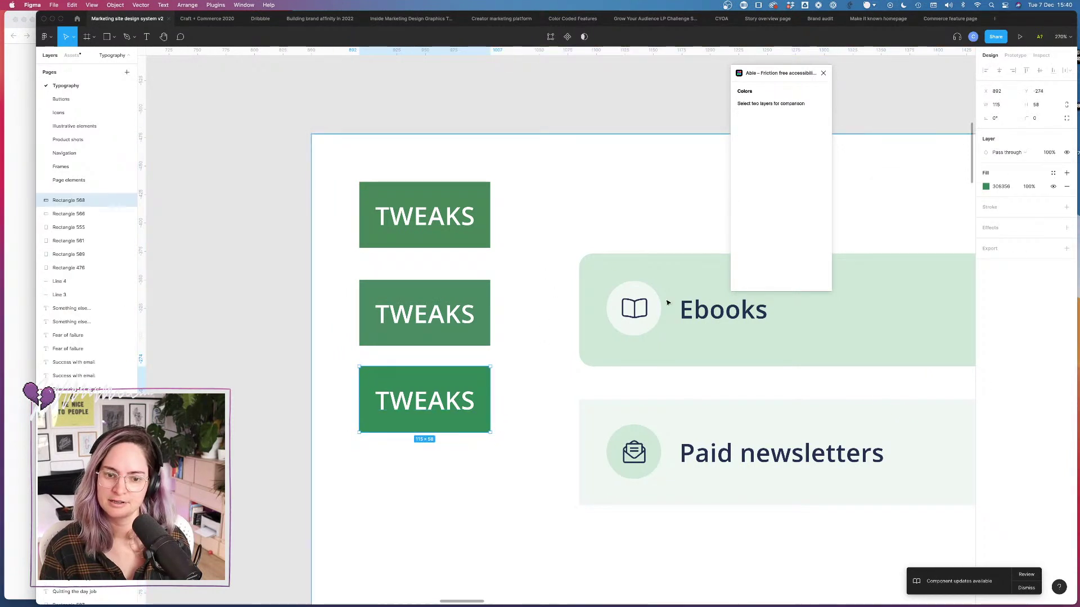
left_click(986, 187)
left_click(912, 333)
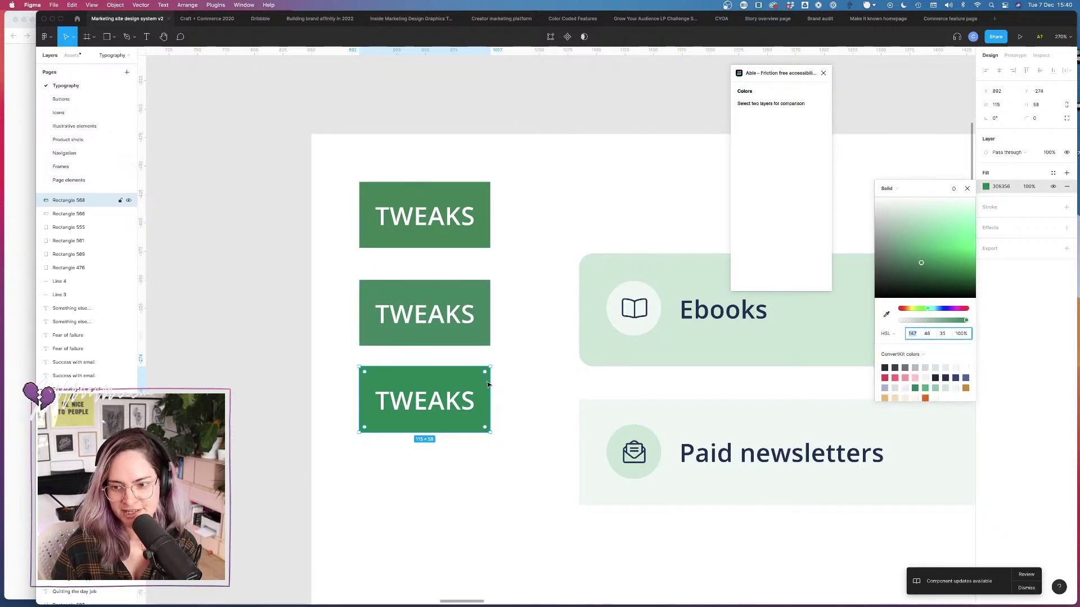
left_click(484, 335)
scroll(529, 337, "right", 8)
left_click(693, 490)
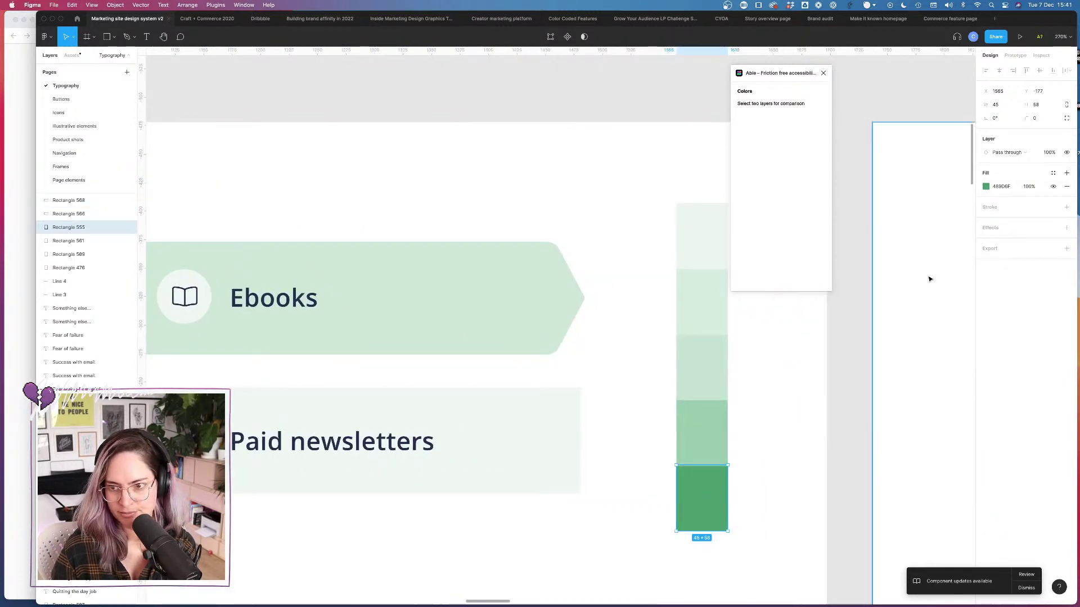
left_click(985, 186)
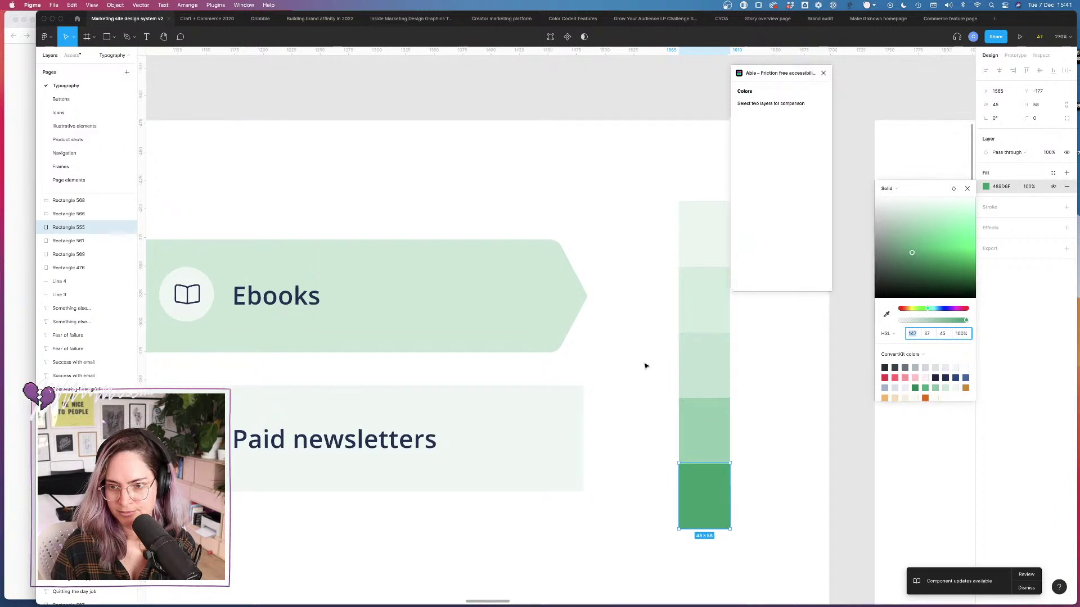
Step: Try a lightness of 45 on the bottom test rectangle's fill and check its contrast with the white label
scroll(463, 304, "down", 5)
scroll(463, 304, "left", 8)
scroll(463, 304, "up", 4)
left_click(464, 308)
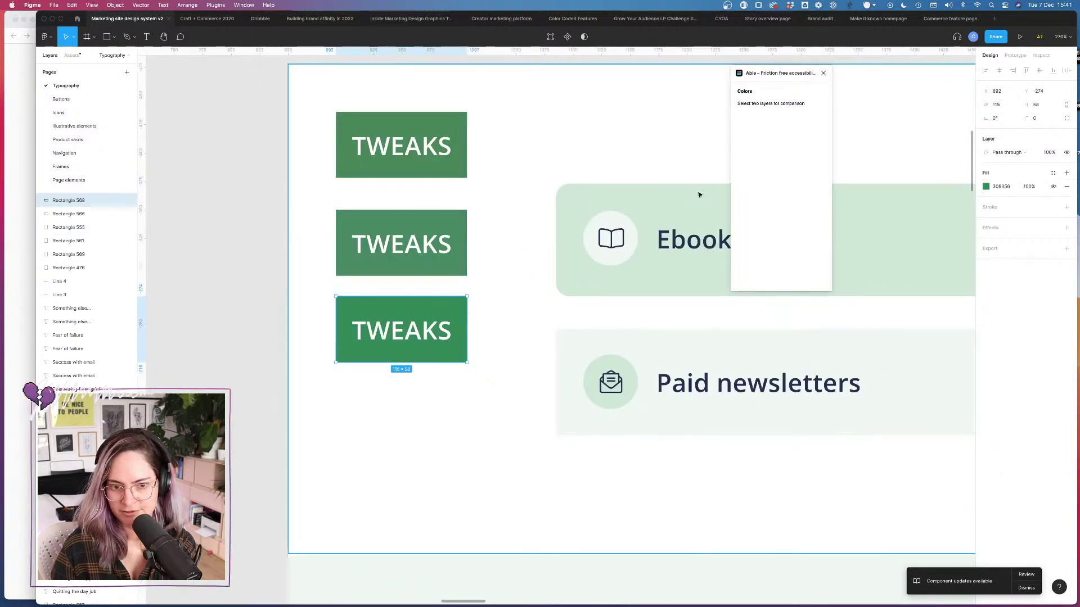
left_click(985, 186)
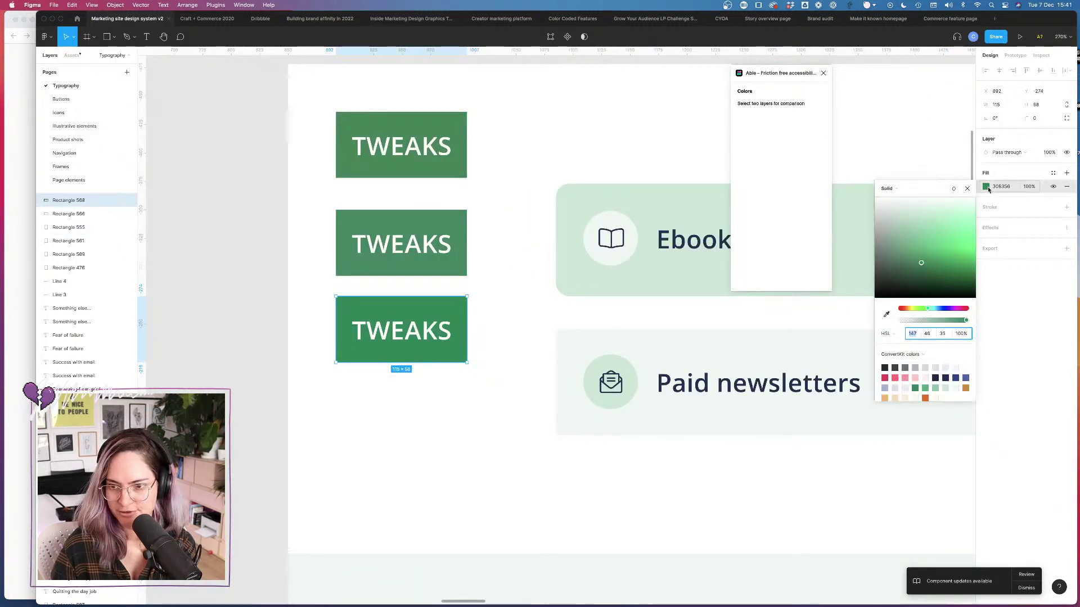
left_click(928, 334)
type("38")
key("Return")
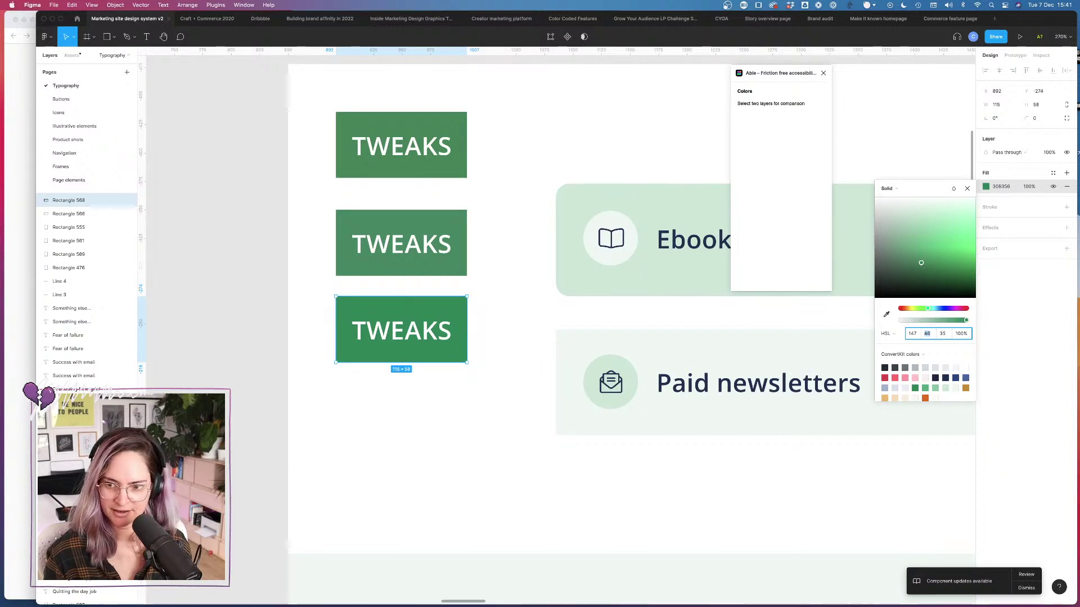
left_click(943, 336)
type("45")
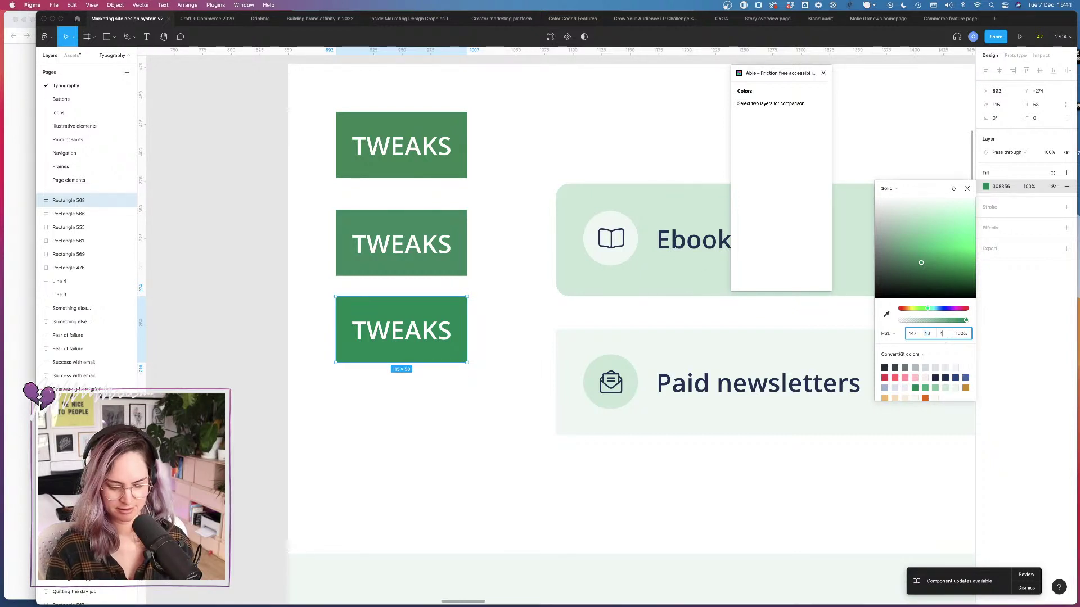
key("Tab")
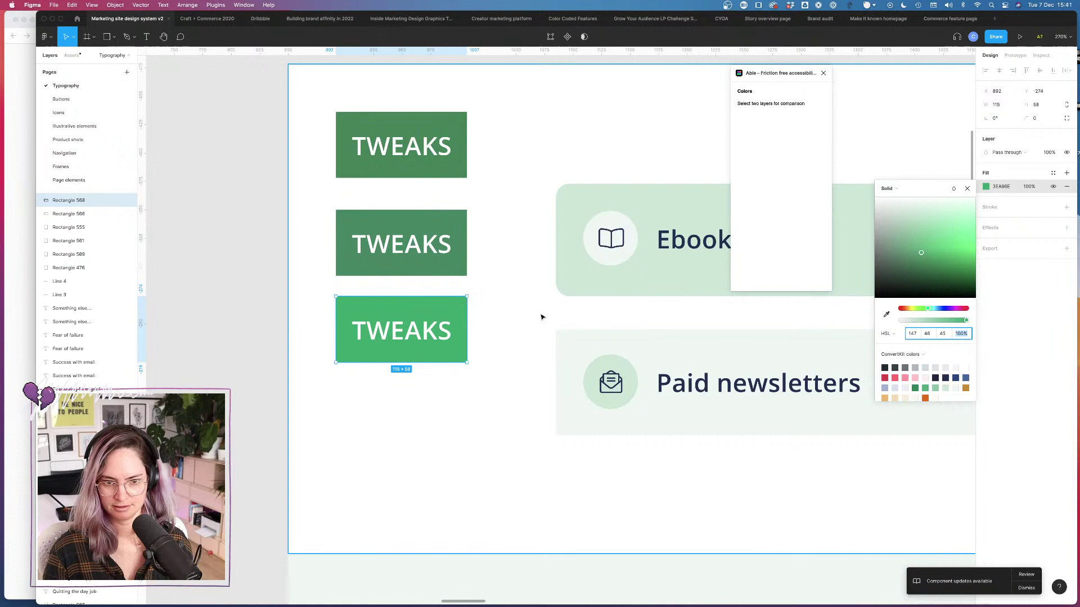
left_click(436, 331, "shift")
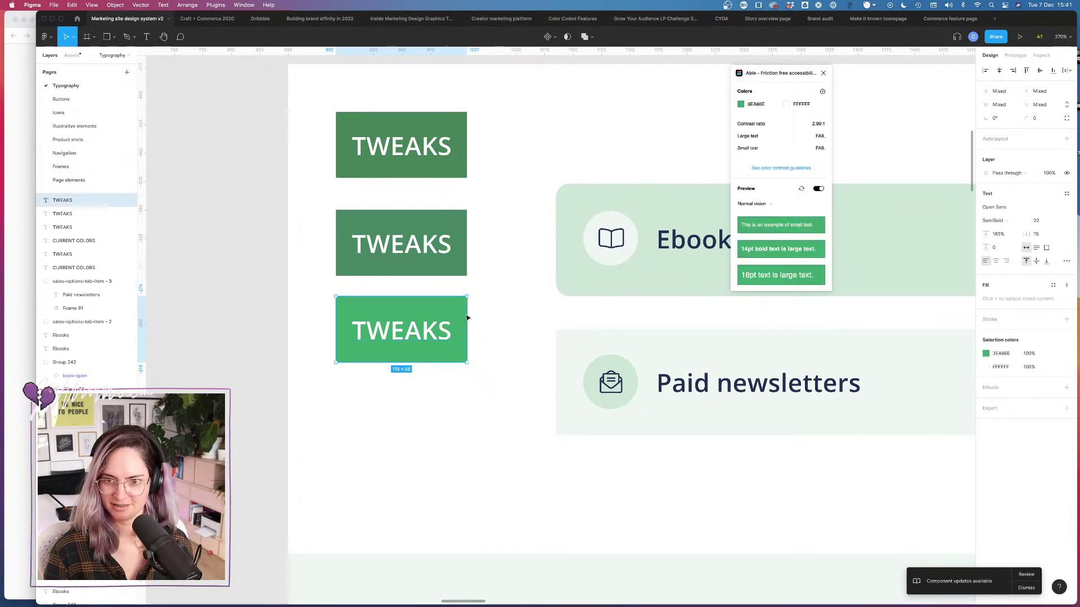
Step: Set the bottom test rectangle's fill lightness to 40
left_click(456, 306)
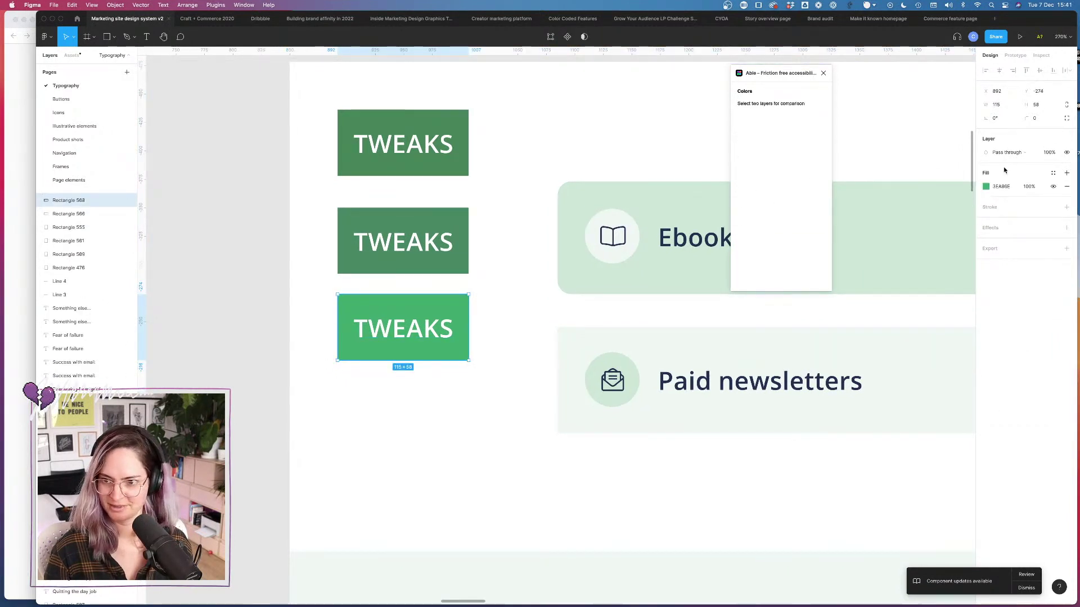
left_click(986, 186)
left_click(943, 333)
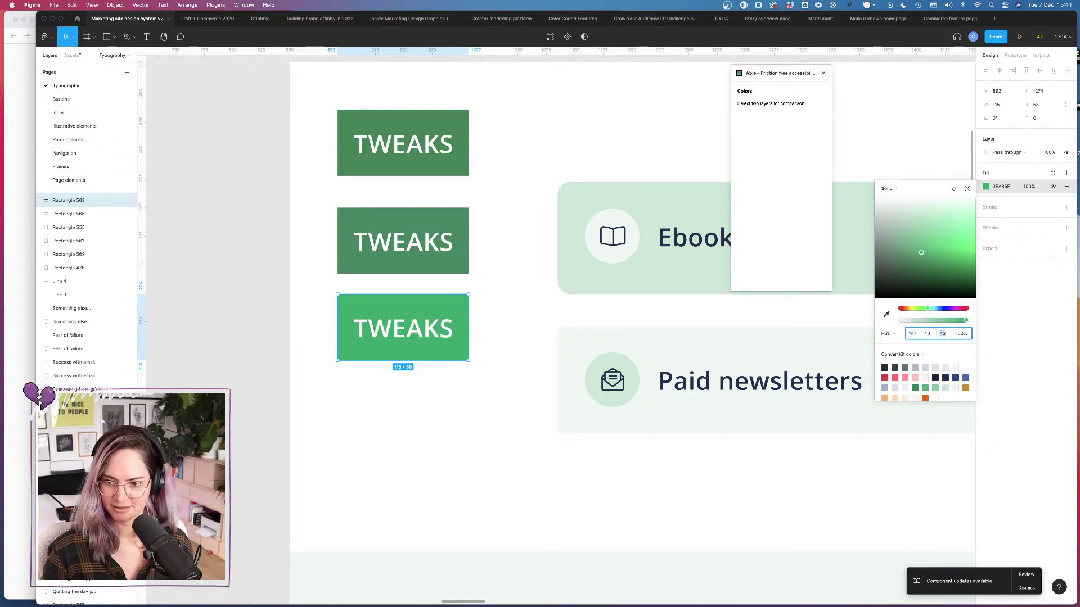
type("40")
key("Return")
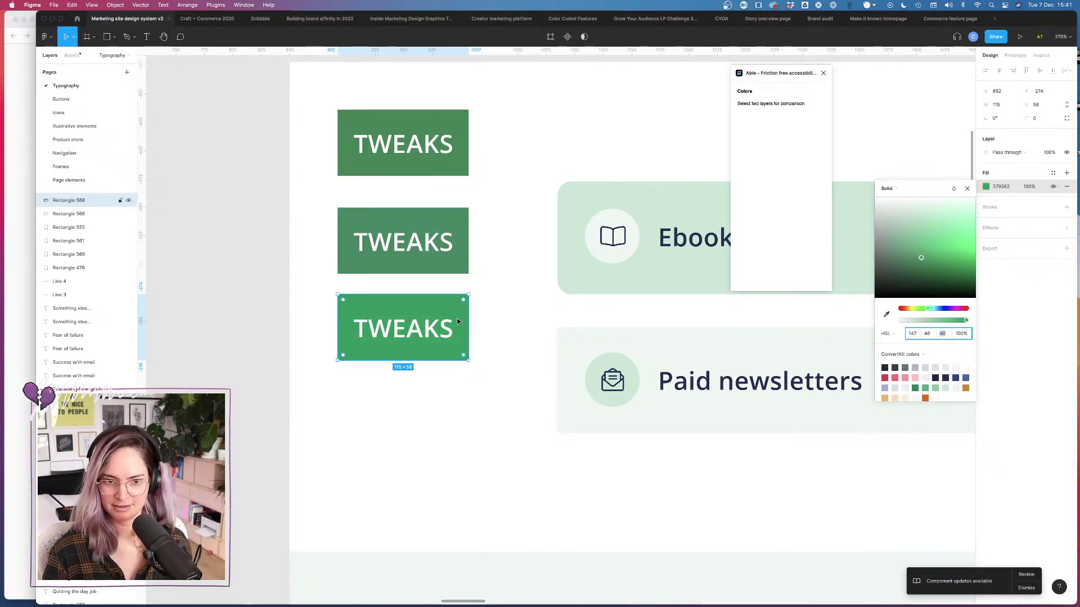
Step: Set the bottom test rectangle's fill lightness to 39 and compare its contrast with the white label
key("Escape")
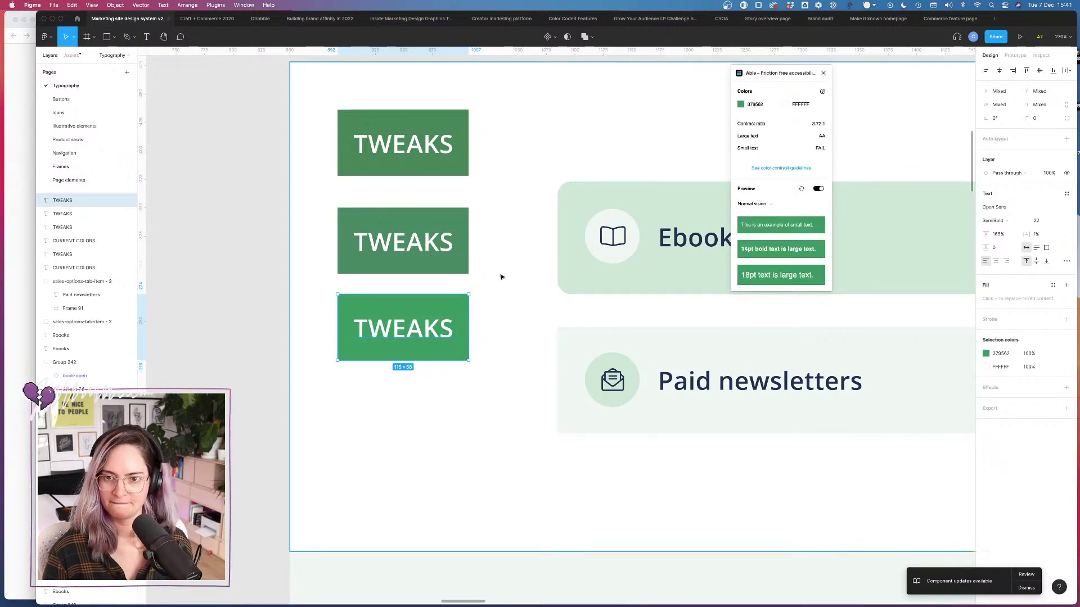
key("Escape")
left_click(458, 310)
left_click(986, 186)
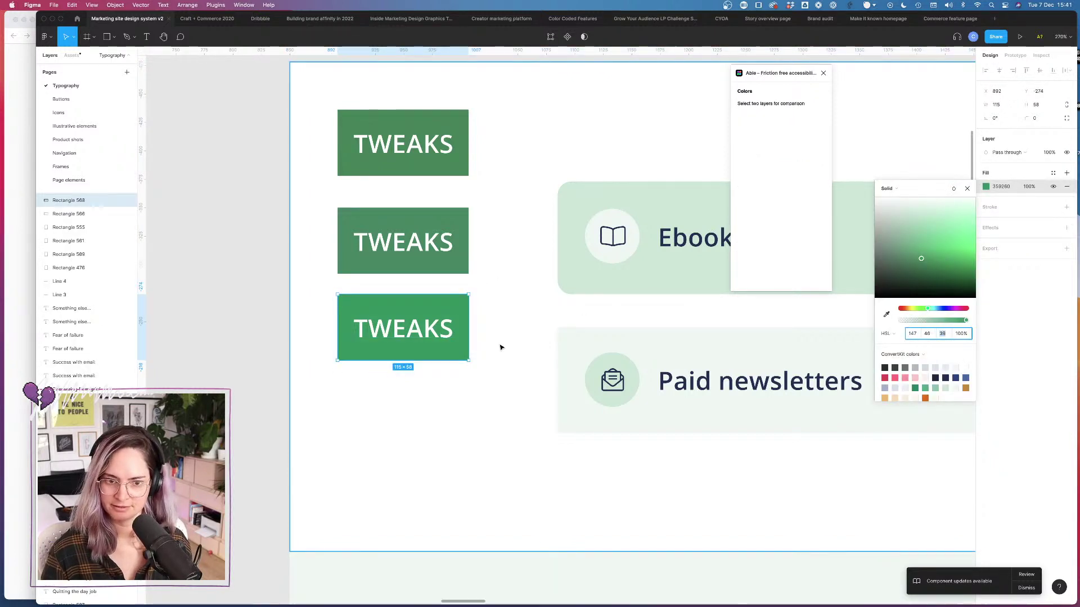
key("Escape")
key("Escape")
left_click(436, 309)
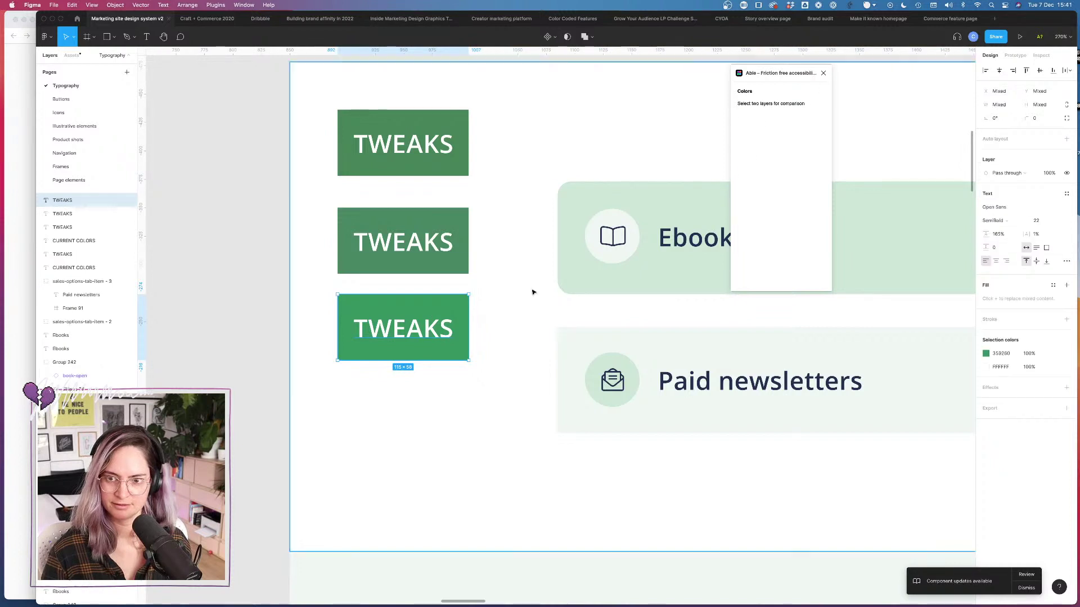
left_click(645, 262, "shift")
Step: Set the bottom test rectangle's fill saturation to 45 and check its contrast with the white label
left_click(466, 311)
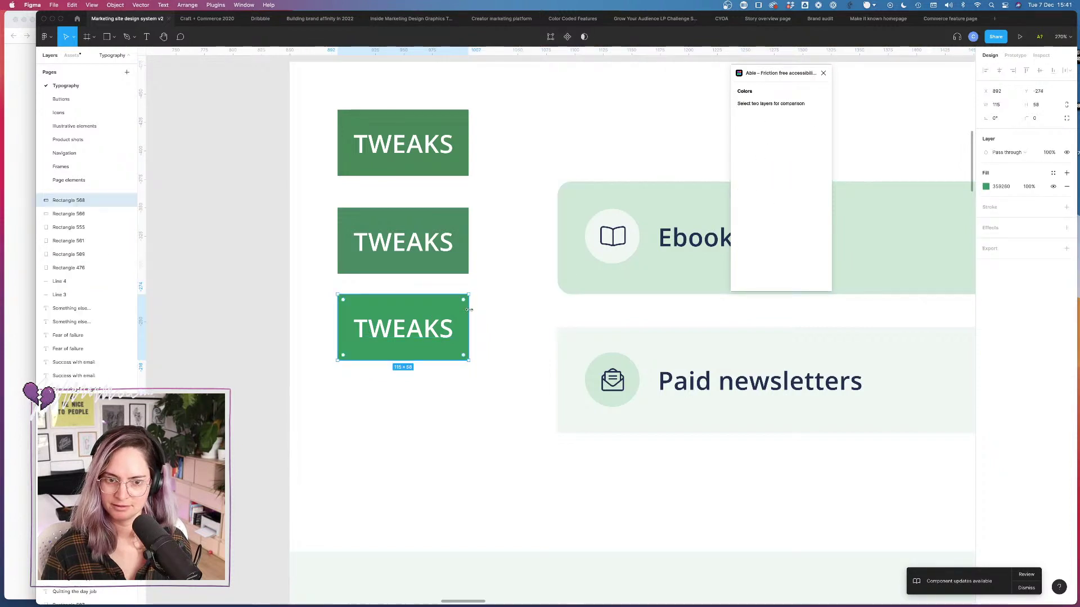
left_click(987, 186)
left_click(927, 334)
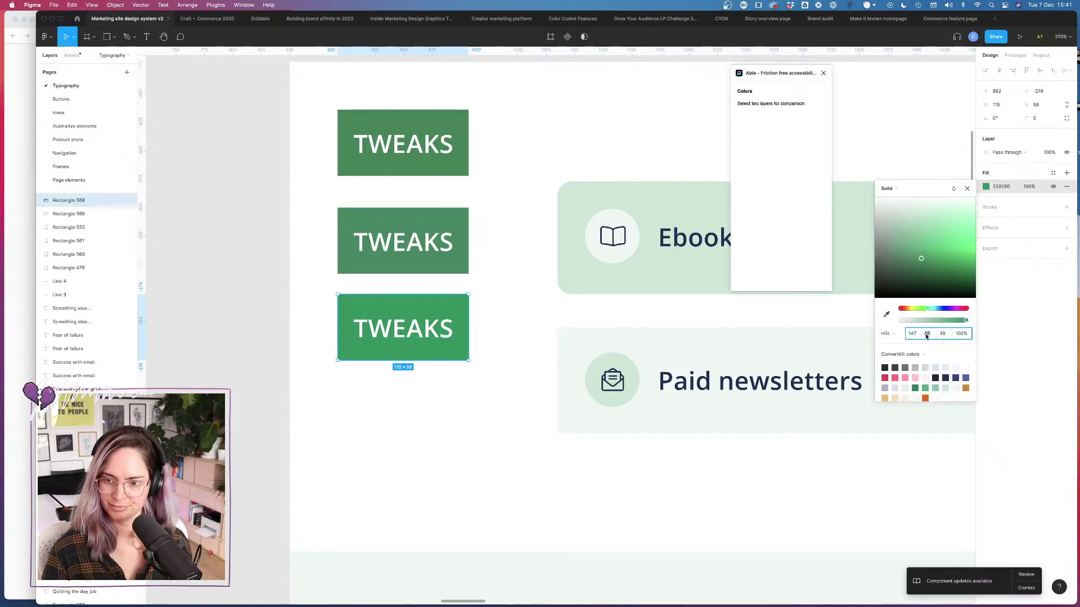
type("45")
key("Return")
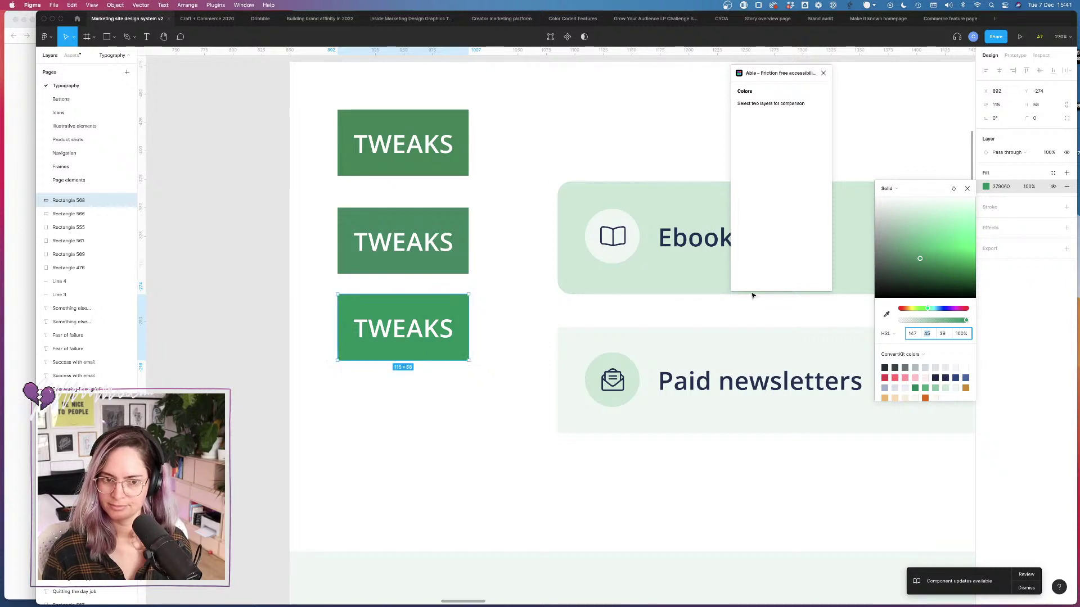
left_click(449, 327, "shift")
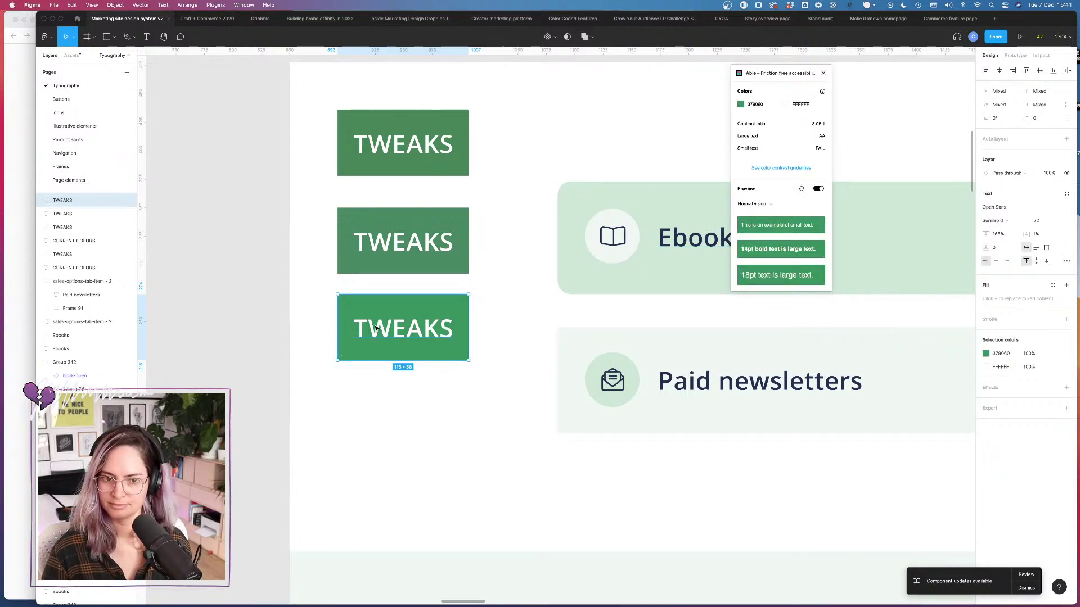
Step: Compare the middle test rectangle's green with the bottom one and recheck the bottom one's contrast with its label
key("shift+Tab")
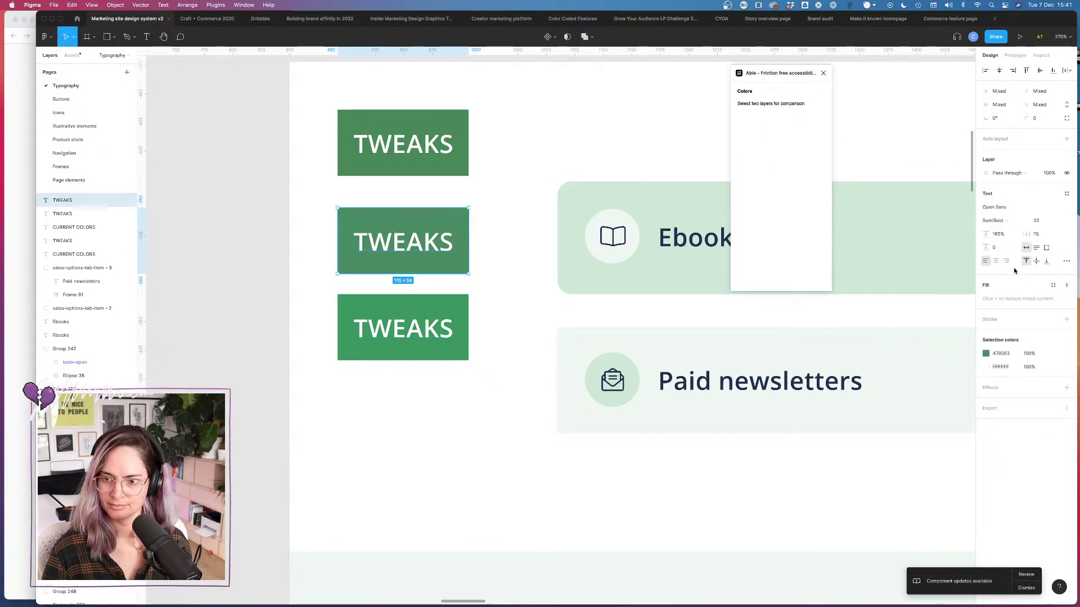
left_click(466, 242)
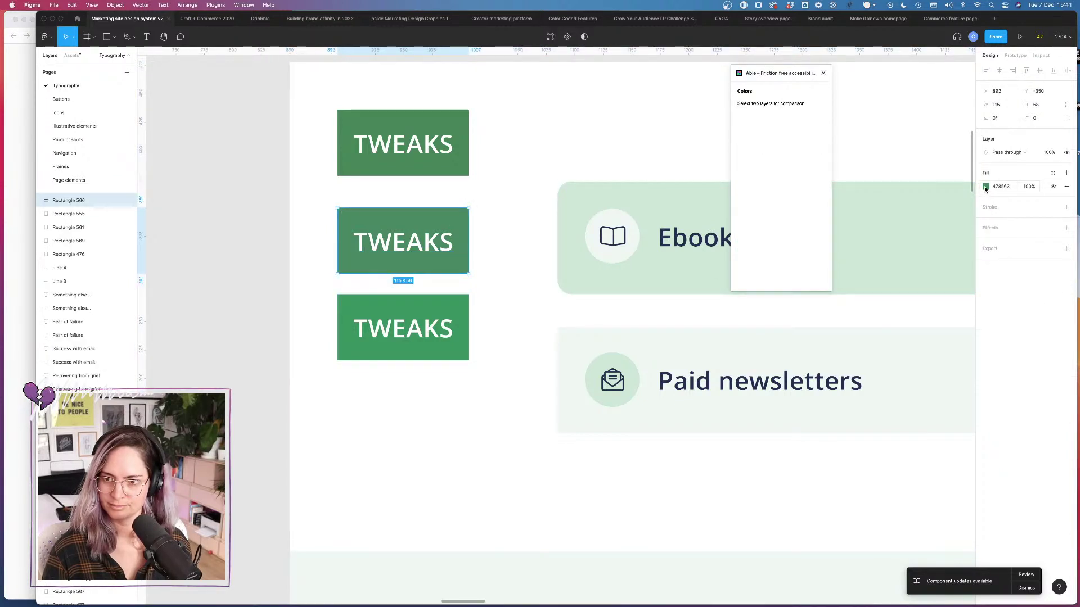
left_click(985, 187)
left_click(437, 337)
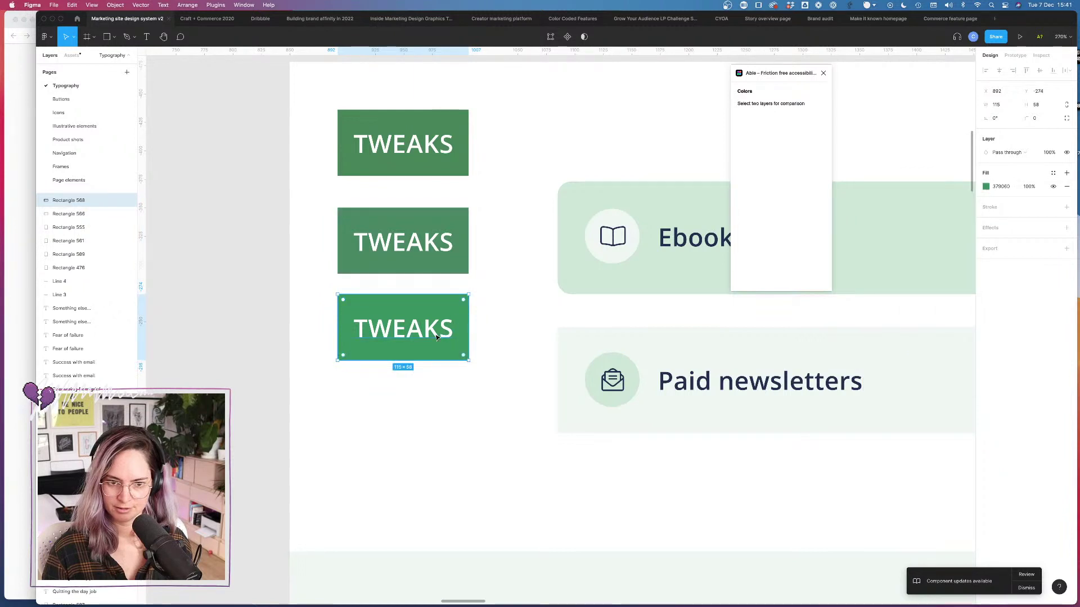
left_click(436, 337, "shift")
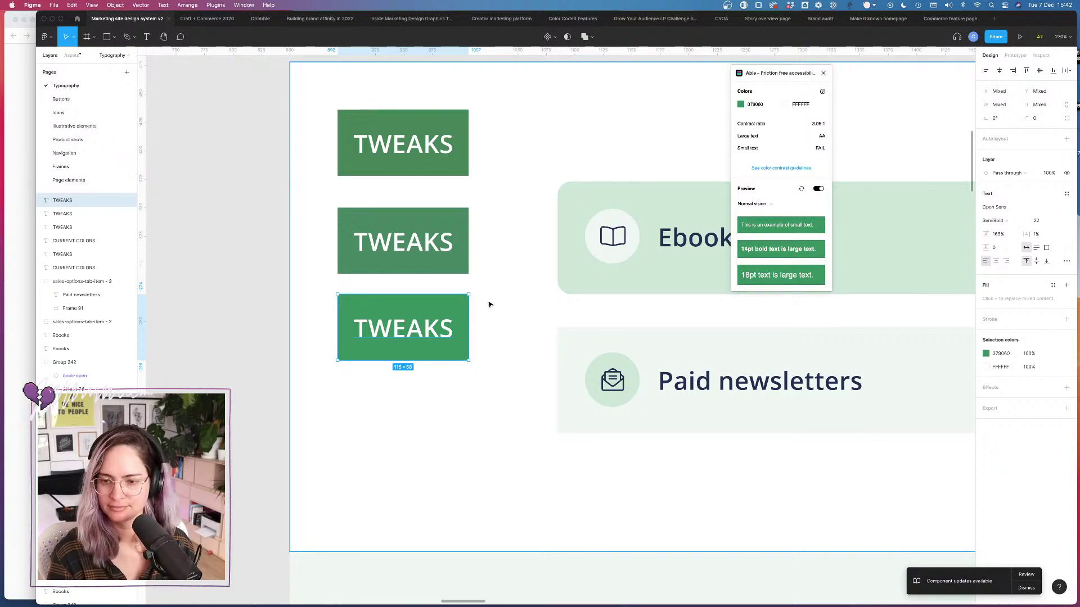
Step: Review the three test rectangles beside the list items and green swatch column of the TWEAKS section
left_click(541, 279)
scroll(541, 280, "down", 10)
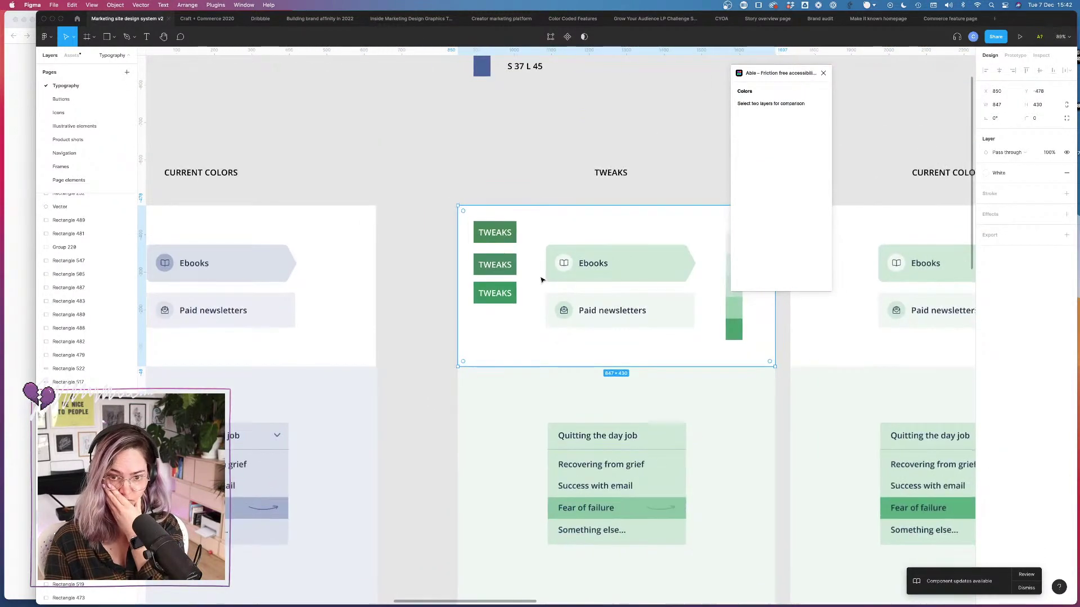
left_click(443, 295)
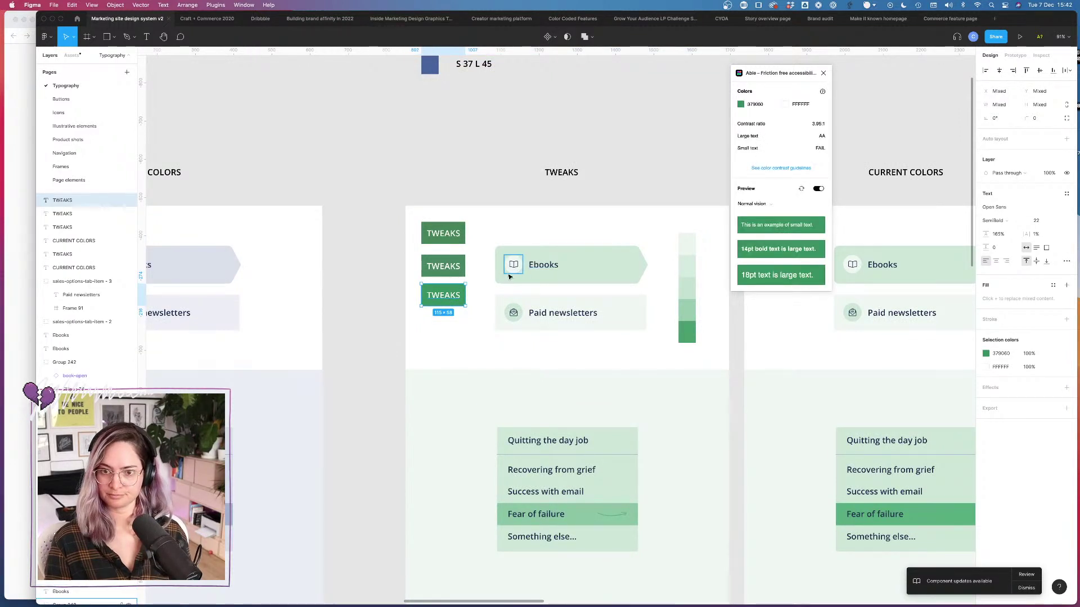
left_click(489, 286)
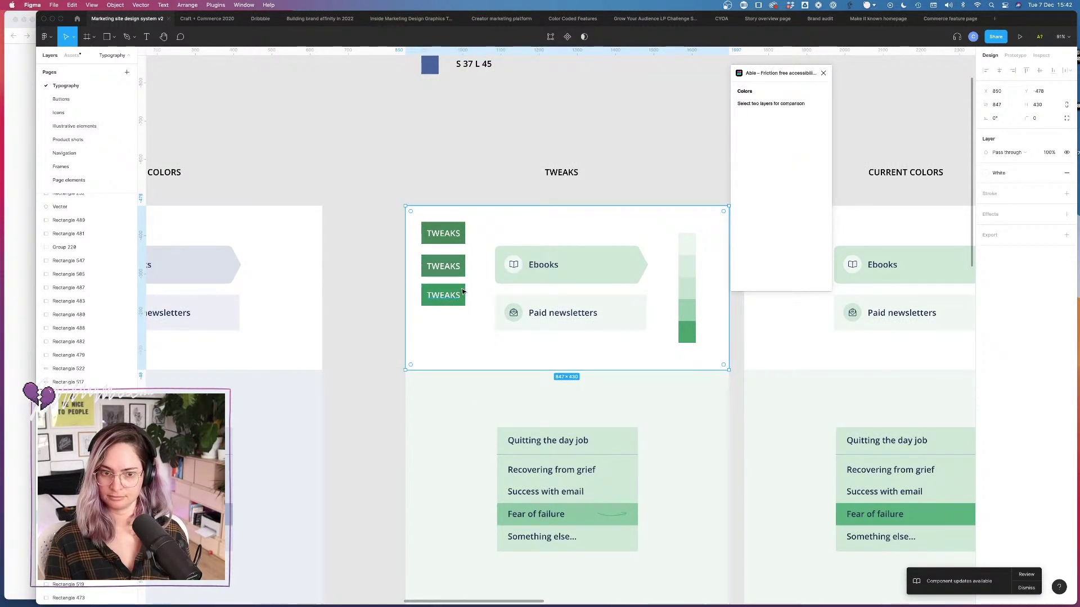
double_click(463, 286)
left_click(477, 286)
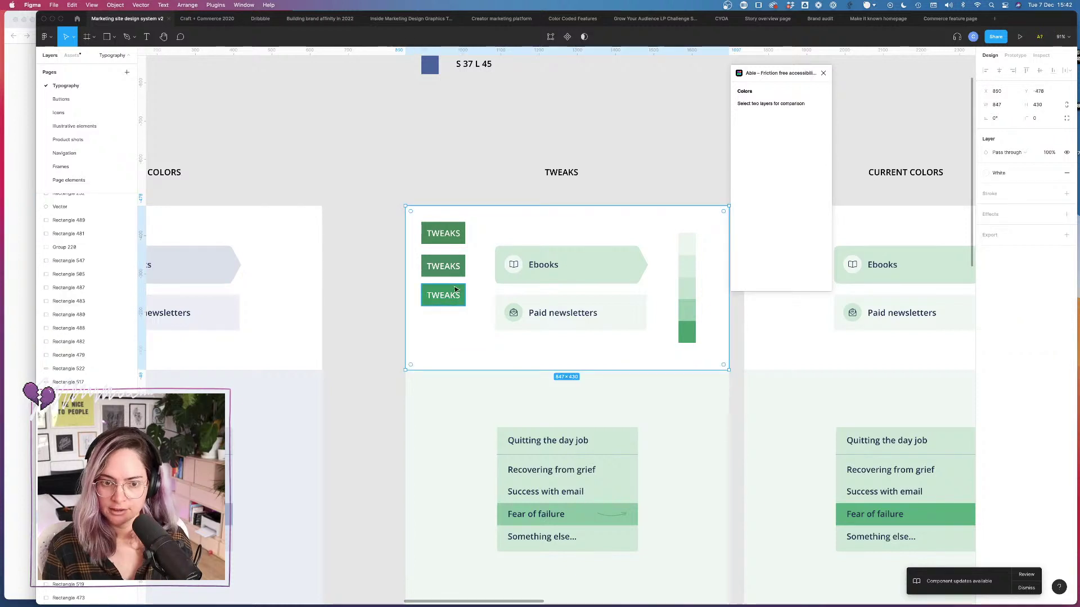
Step: Try a saturation of 47 on the bottom test rectangle's fill and check its contrast with the white label
left_click(456, 287)
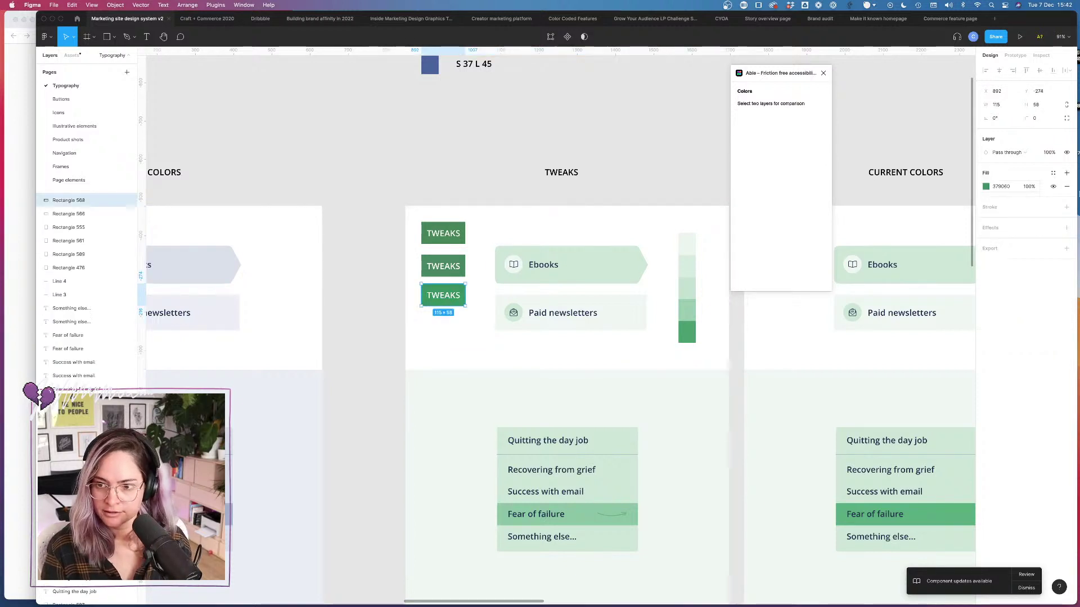
left_click(986, 187)
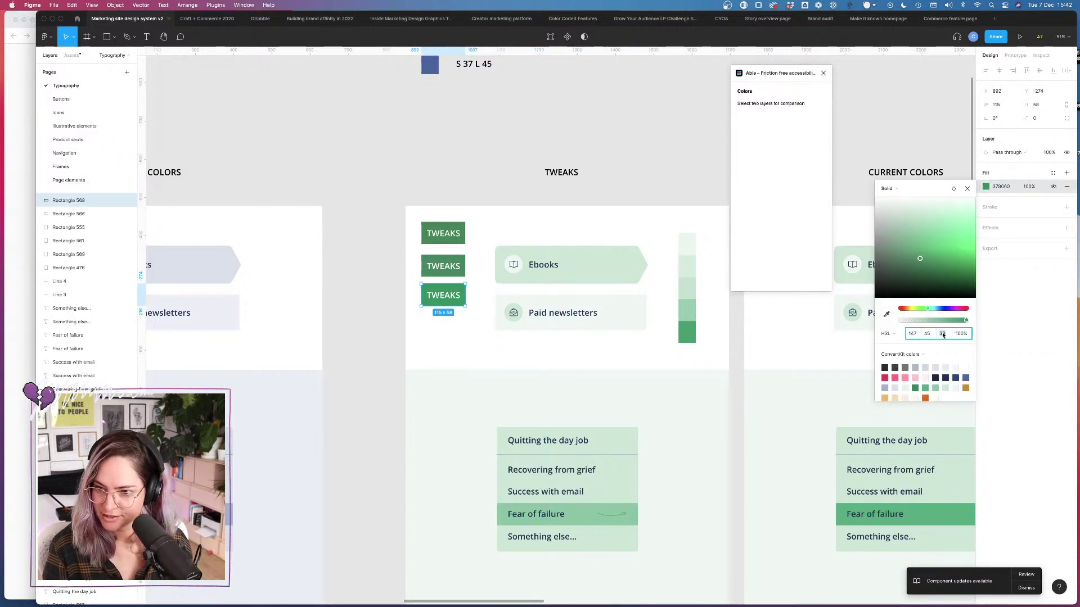
left_click(926, 333)
type("47")
key("Return")
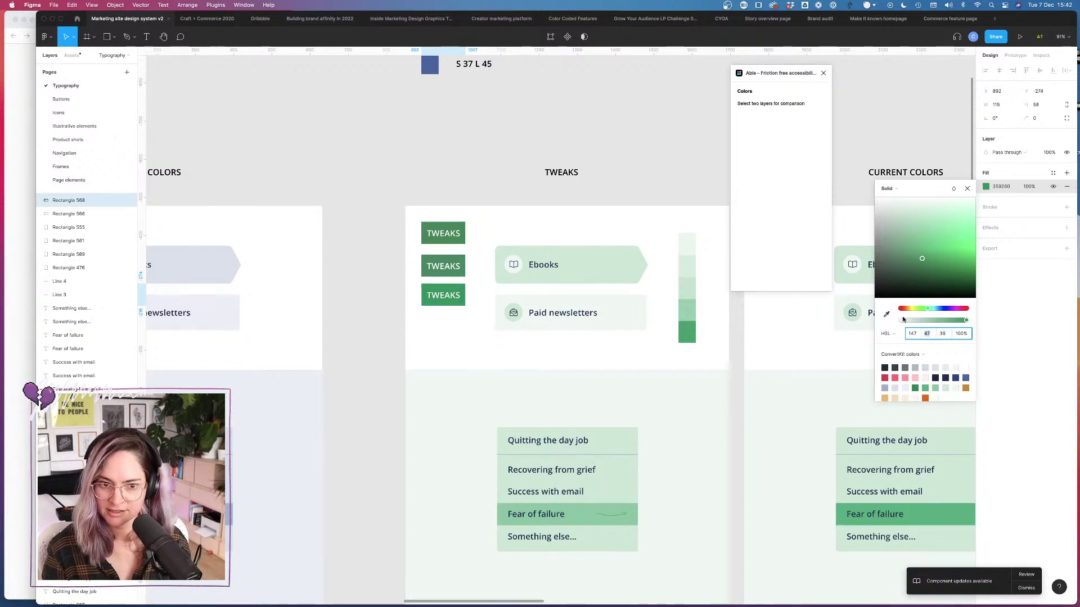
scroll(471, 322, "up", 5)
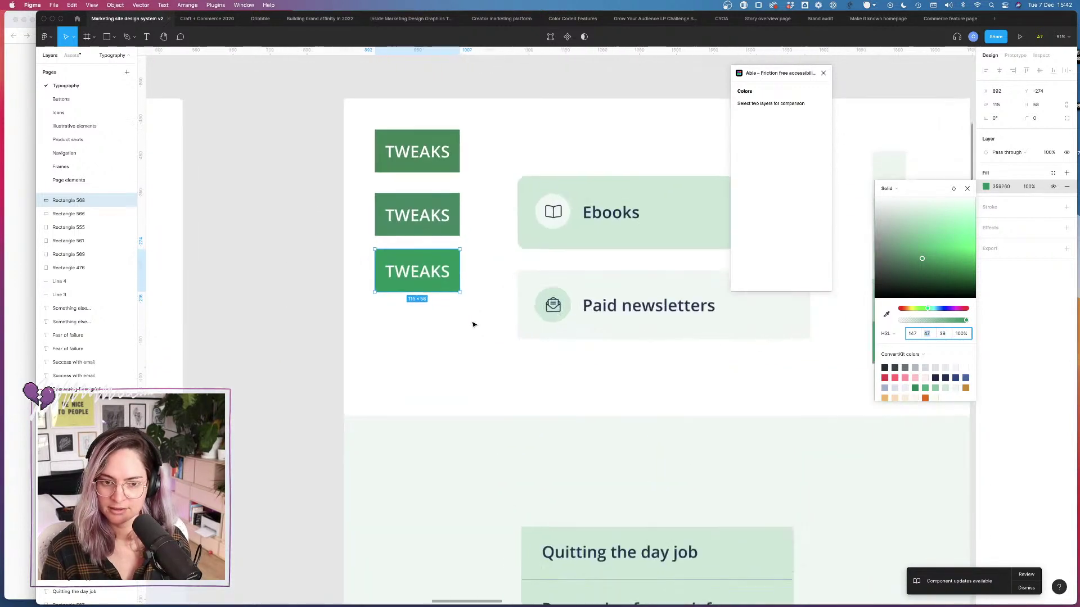
left_click(443, 273, "shift")
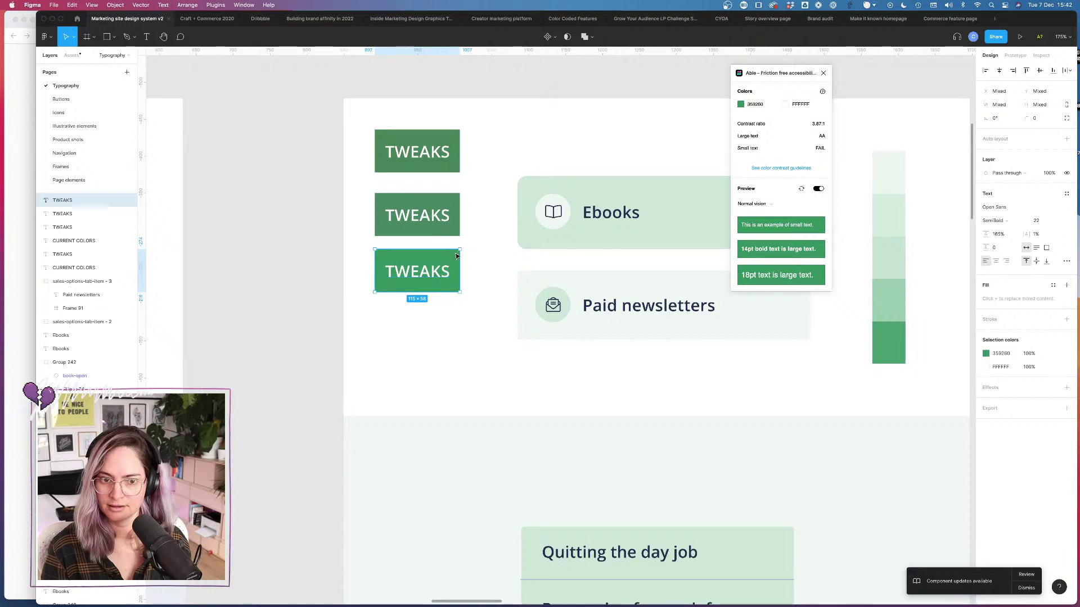
Step: Undo the last saturation change on the bottom test rectangle and reselect the rectangle
left_click(480, 252)
key("super+z")
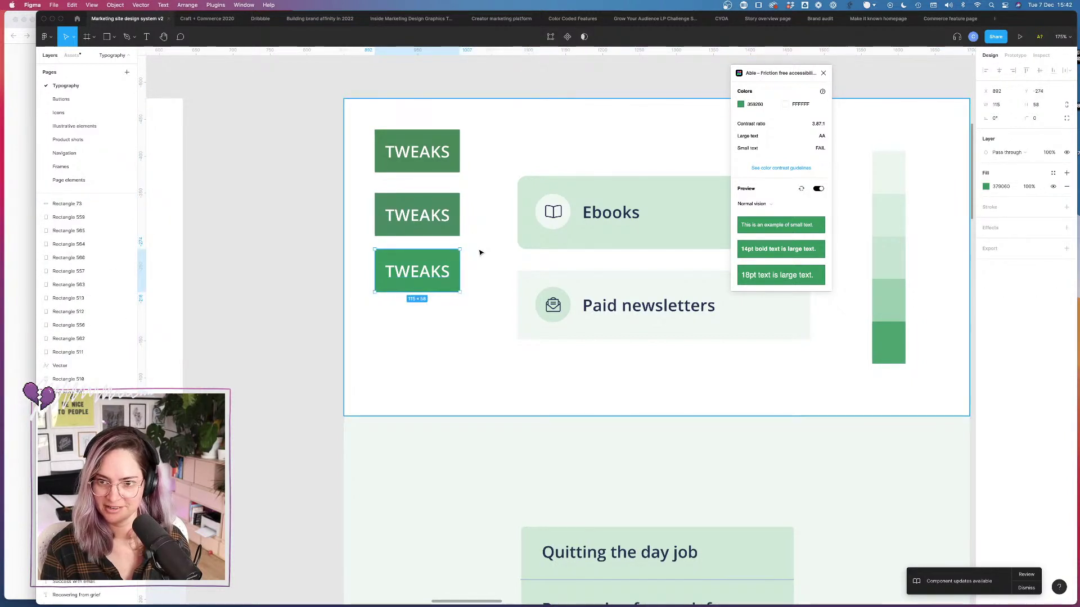
left_click(477, 252)
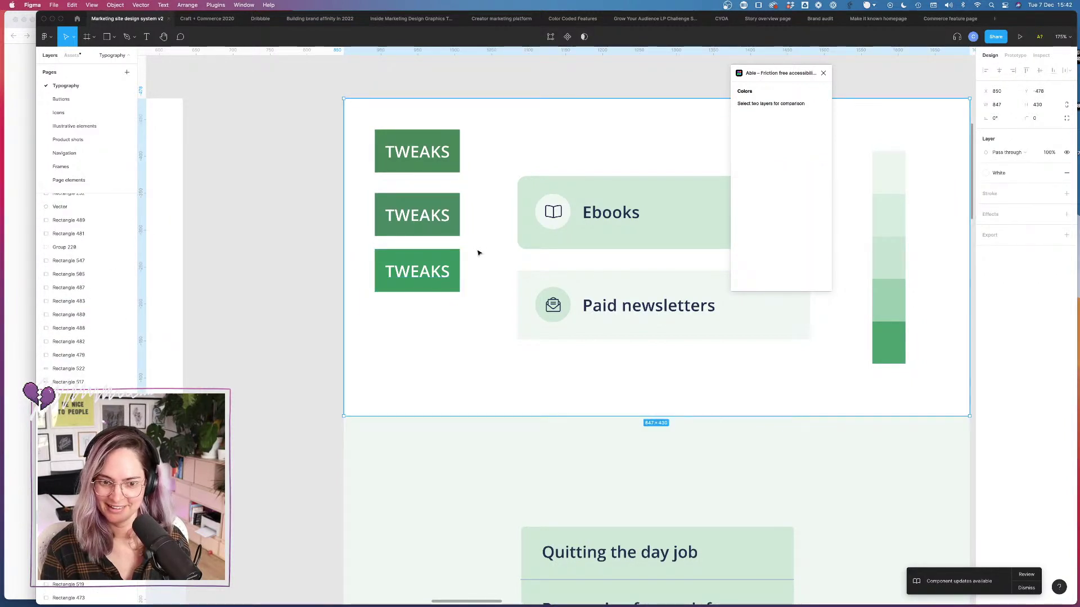
key("super+z")
left_click(477, 251)
key("super+z")
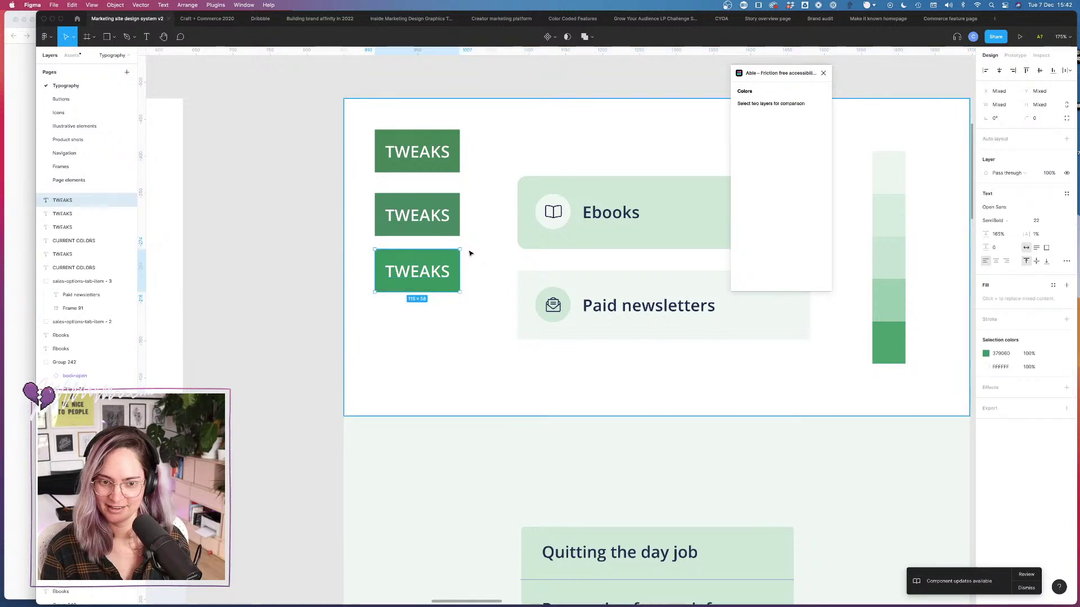
left_click(470, 251)
key("super+z")
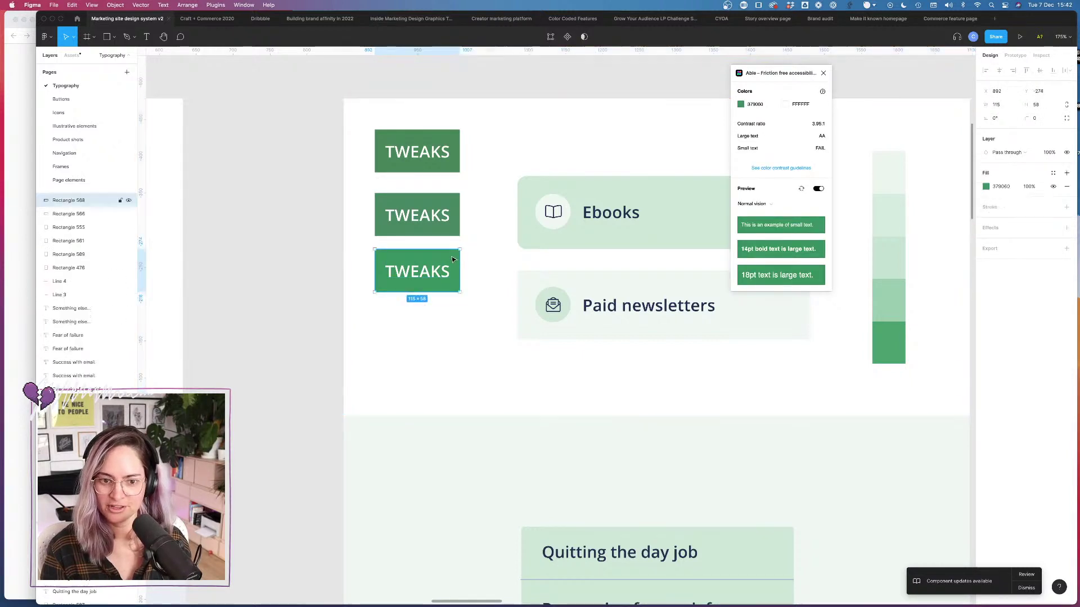
Step: Fill the bottom test rectangle with the dark green 308356 from the ConvertKit colors and check it against the white label
left_click(986, 188)
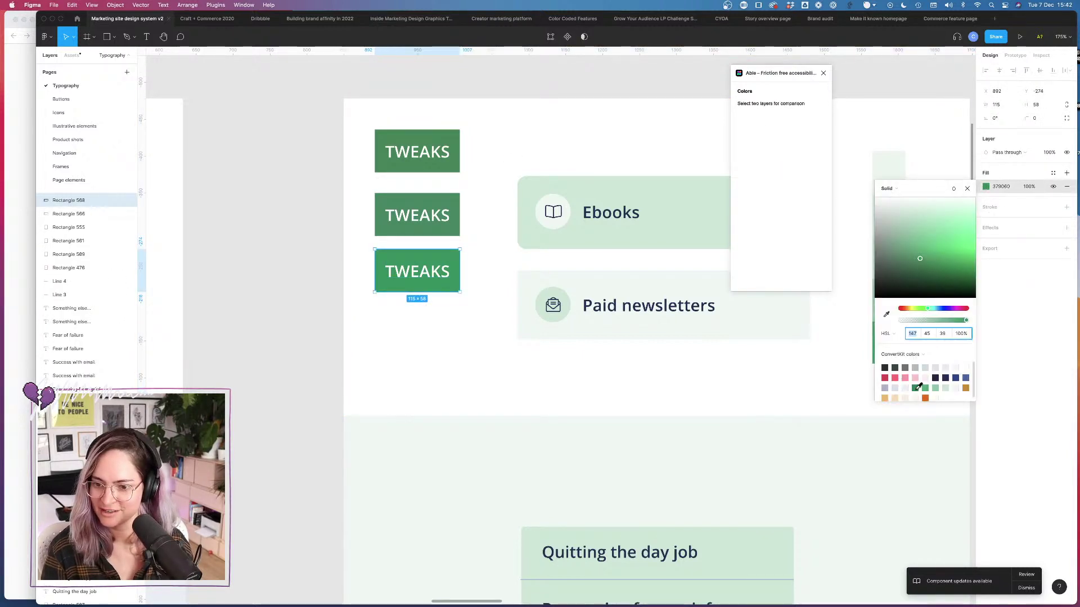
left_click(915, 388)
left_click(449, 287)
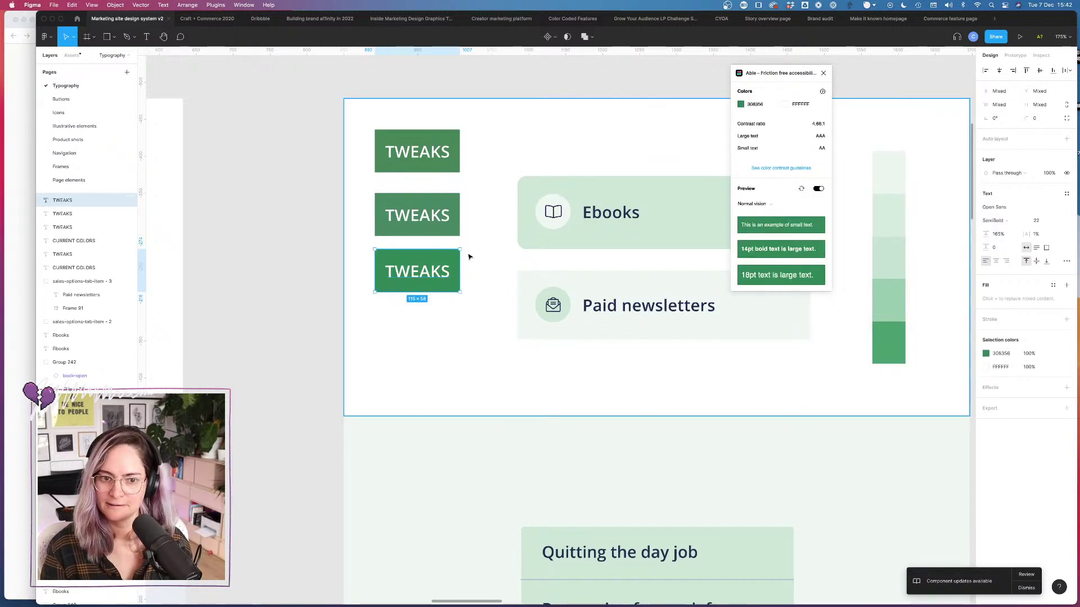
left_click(471, 257)
key("super+z")
Step: Lower the saturation of the bottom test rectangle's dark green fill to 45 and compare it with the white label
left_click(986, 186)
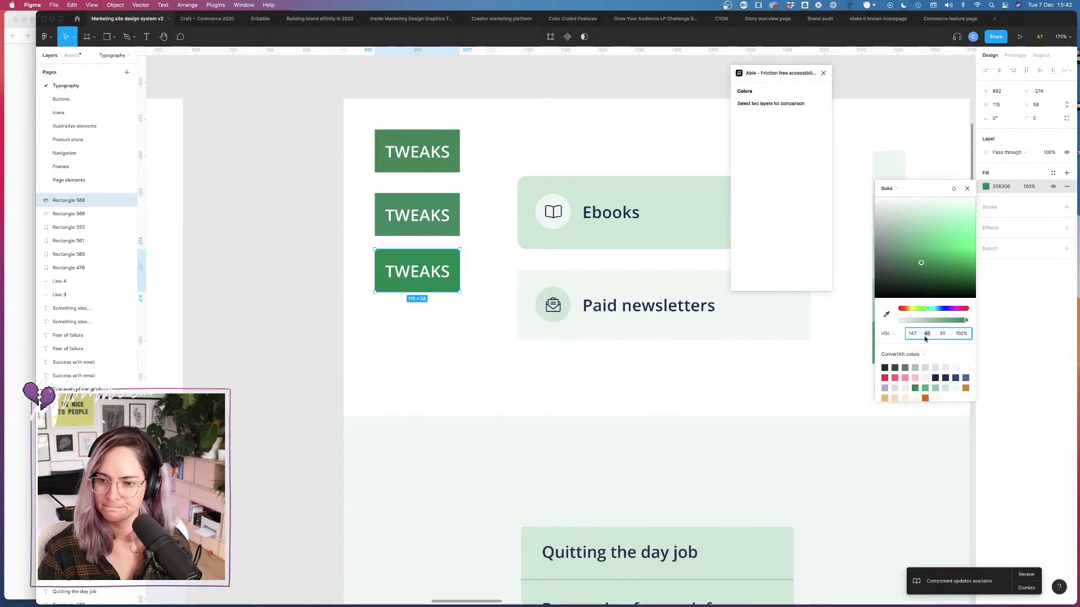
key("Down")
key("Escape")
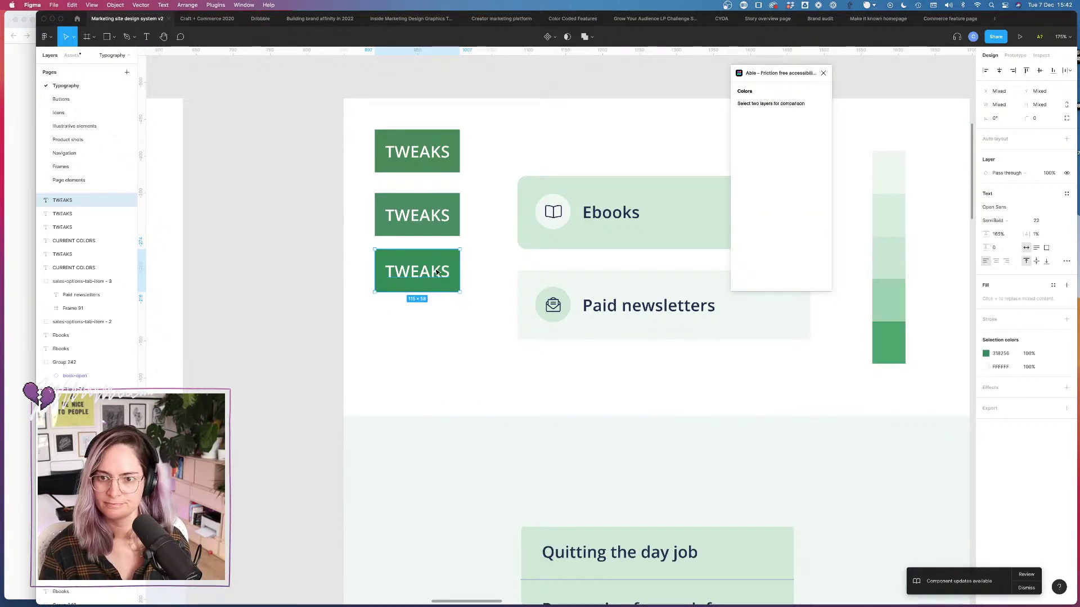
left_click(470, 257)
Step: Try a saturation of 44 on the bottom test rectangle's fill, and return it to 45
left_click(450, 258)
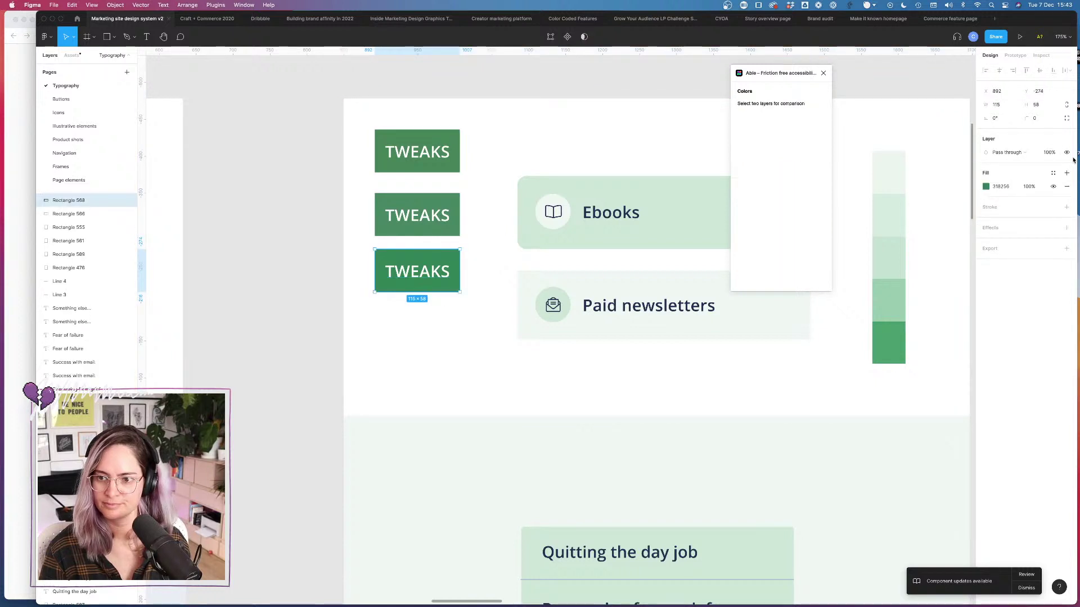
left_click(985, 186)
left_click(931, 337)
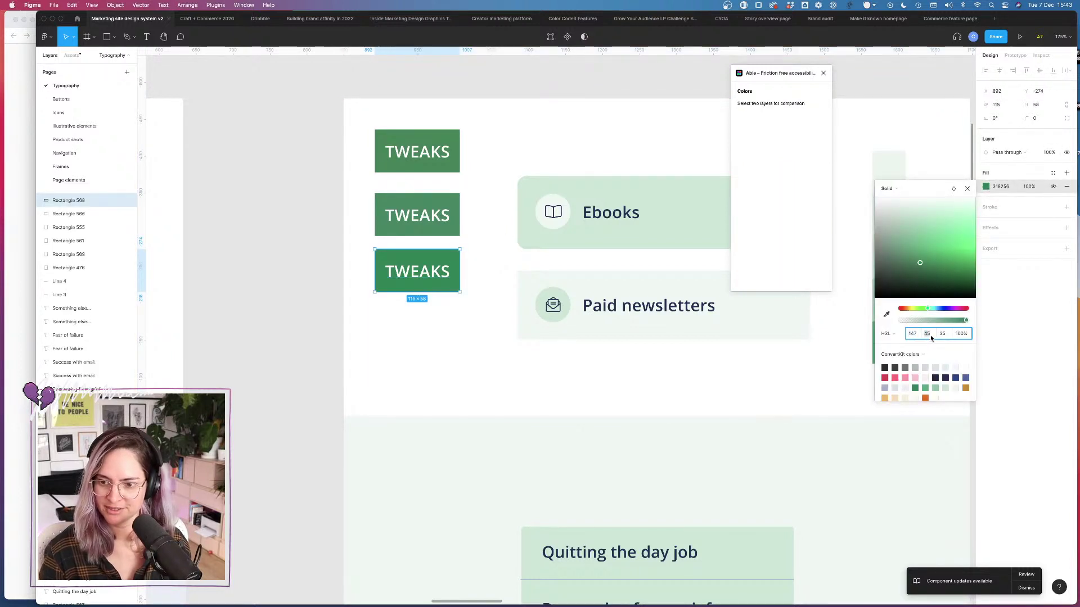
key("Down")
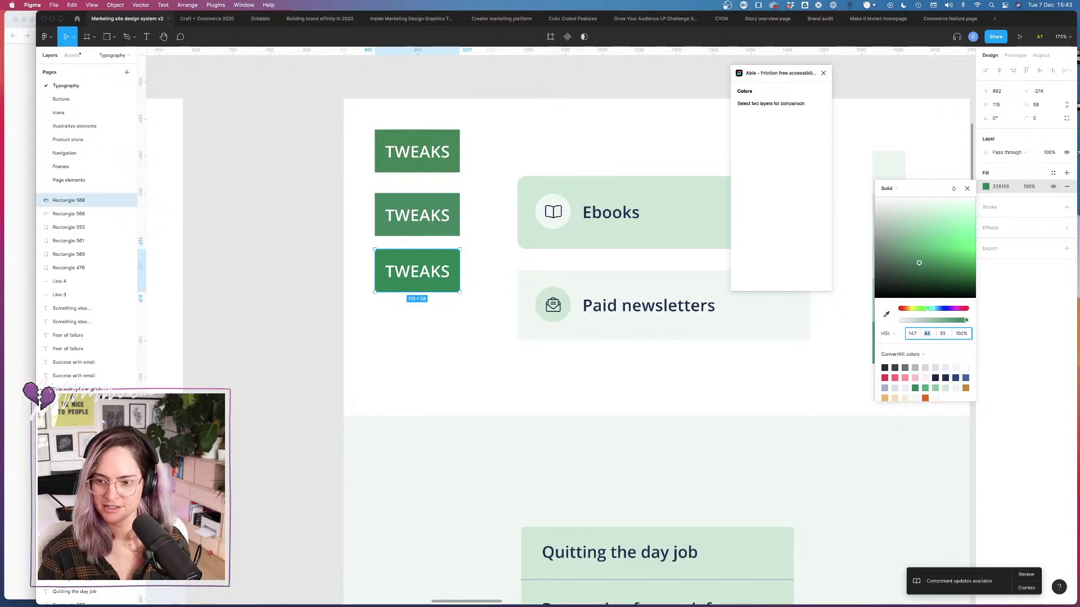
key("Up")
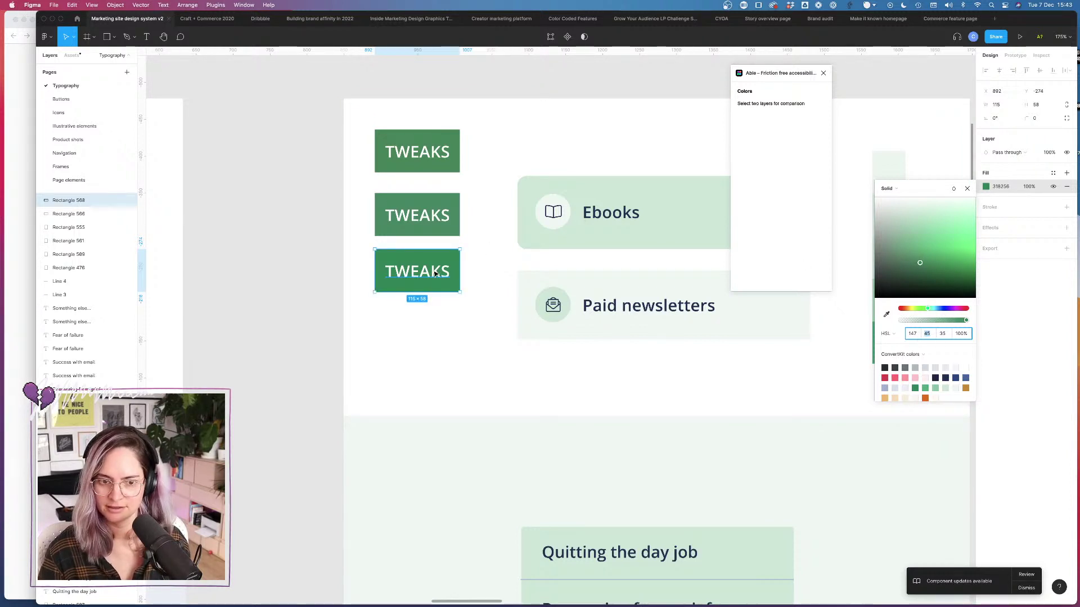
Step: Check the contrast of the bottom test rectangle's dark green against its white label
left_click(435, 274, "shift")
left_click(479, 263)
left_click(441, 271)
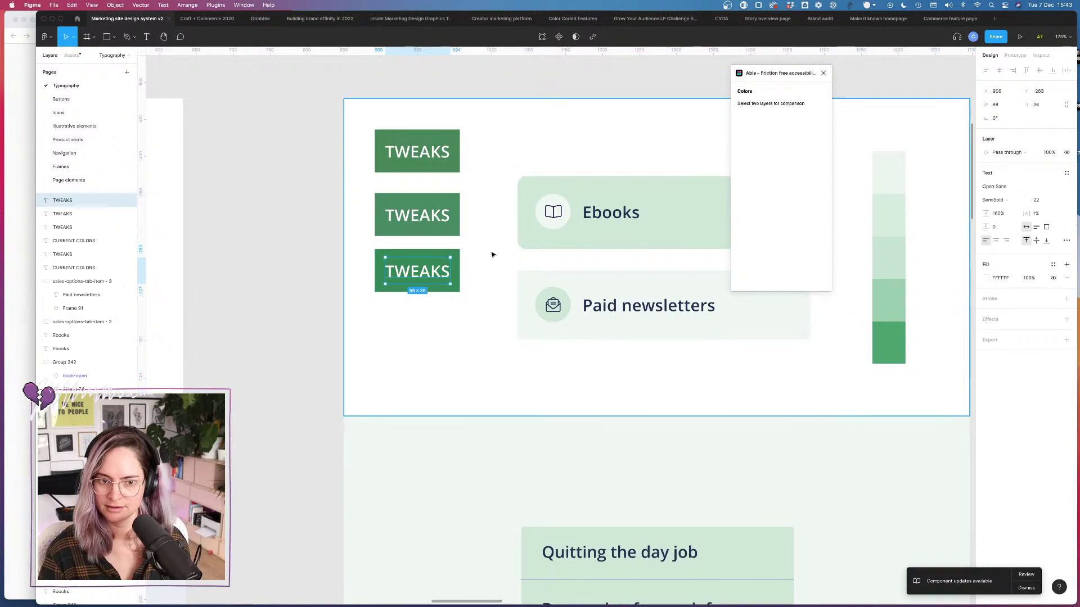
Step: Set the lightness of the bottom test rectangle's green fill to 36 and check its contrast against the white label
left_click(457, 257)
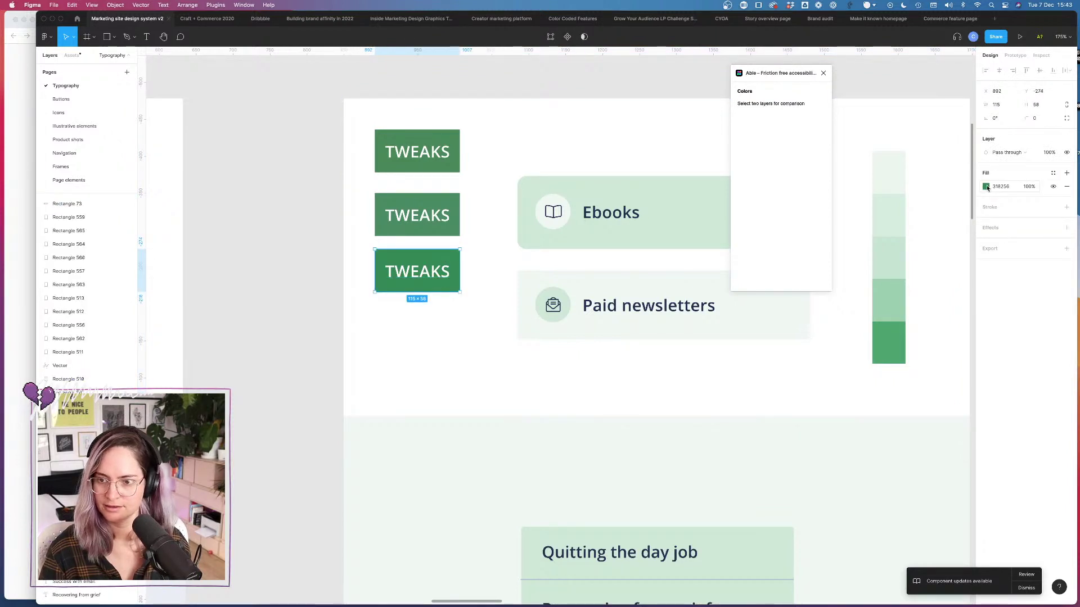
left_click(985, 186)
left_click(943, 335)
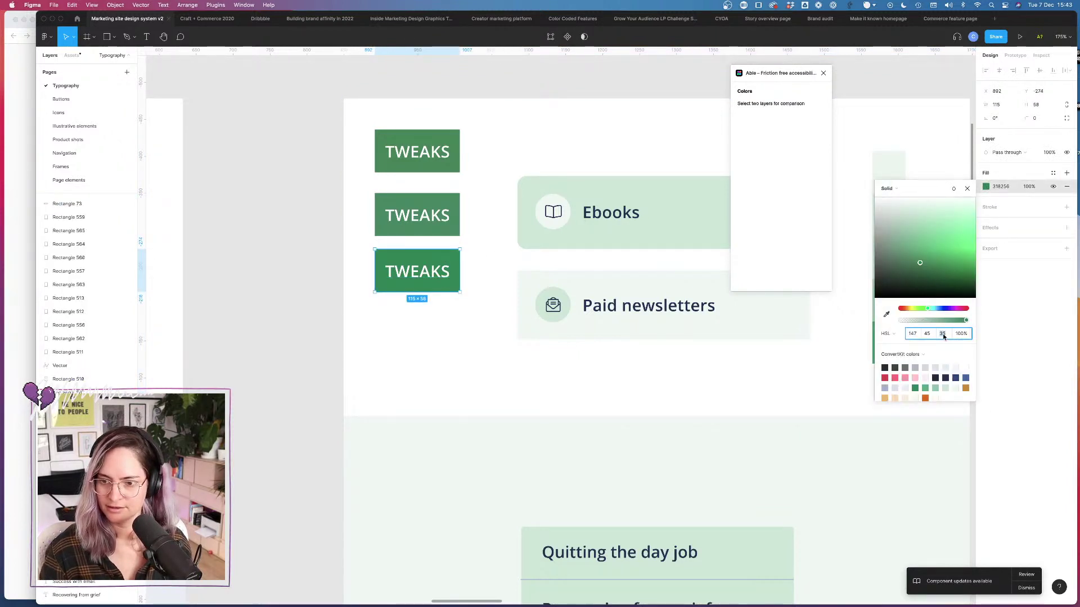
key("Up")
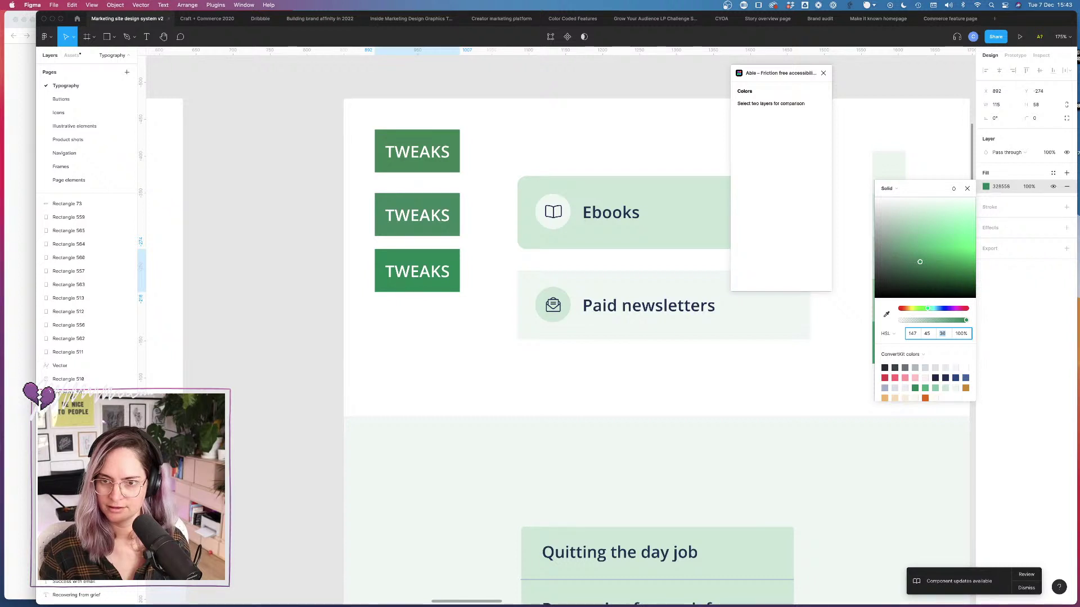
left_click(457, 264, "shift")
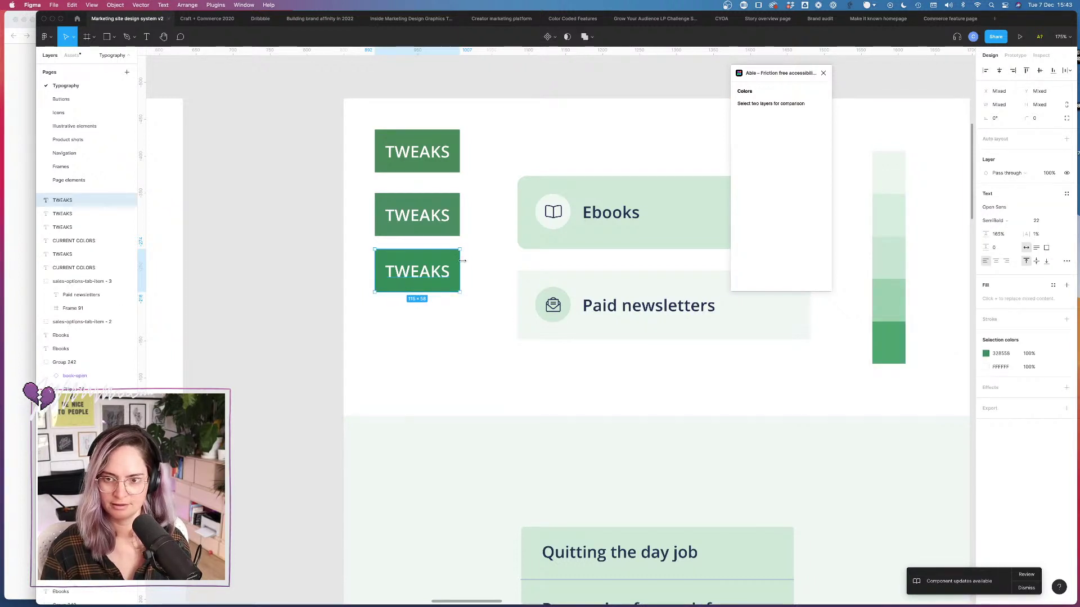
left_click(477, 257)
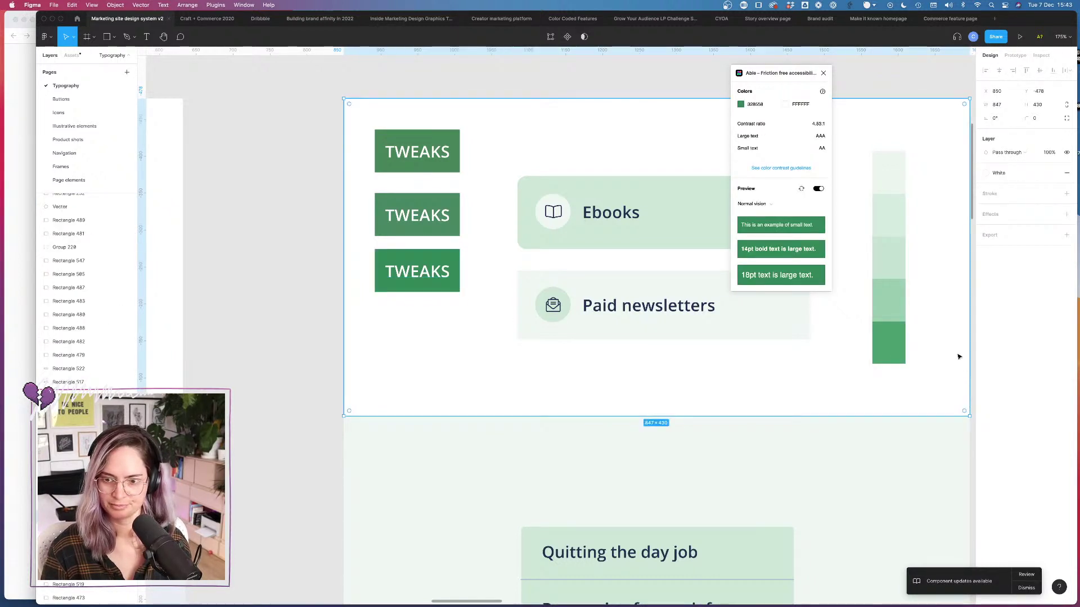
Step: Inspect the HSL values of the darkest green palette swatch and recheck the bottom test rectangle's contrast with its white label
left_click(889, 343)
left_click(985, 187)
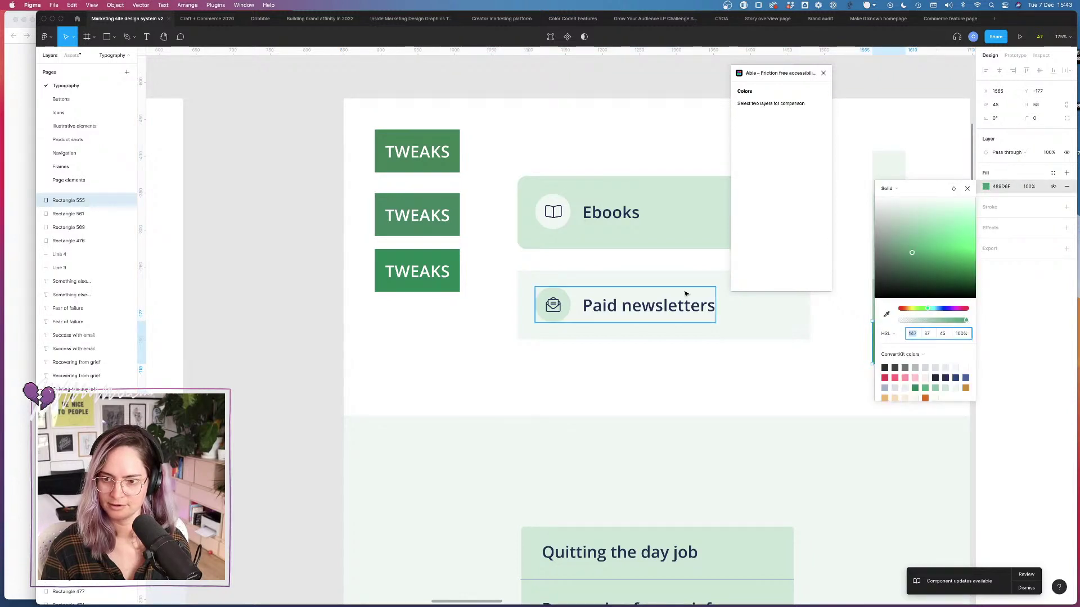
left_click(452, 256)
left_click(453, 263, "shift")
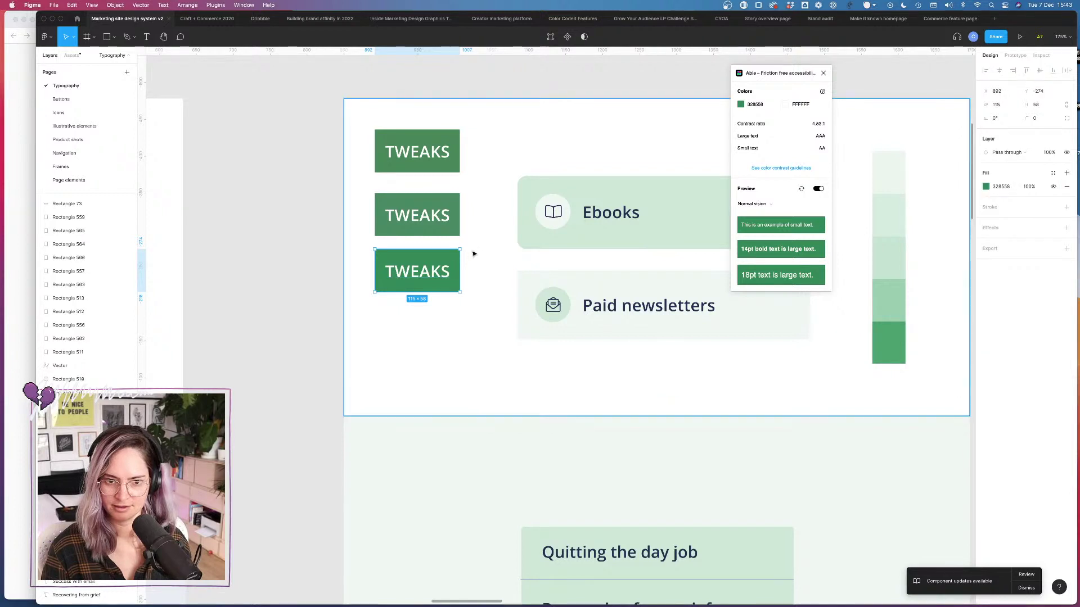
left_click(473, 251)
Step: Try a lightness of 37 on the bottom test rectangle's fill and check its contrast against the white label
left_click(448, 251)
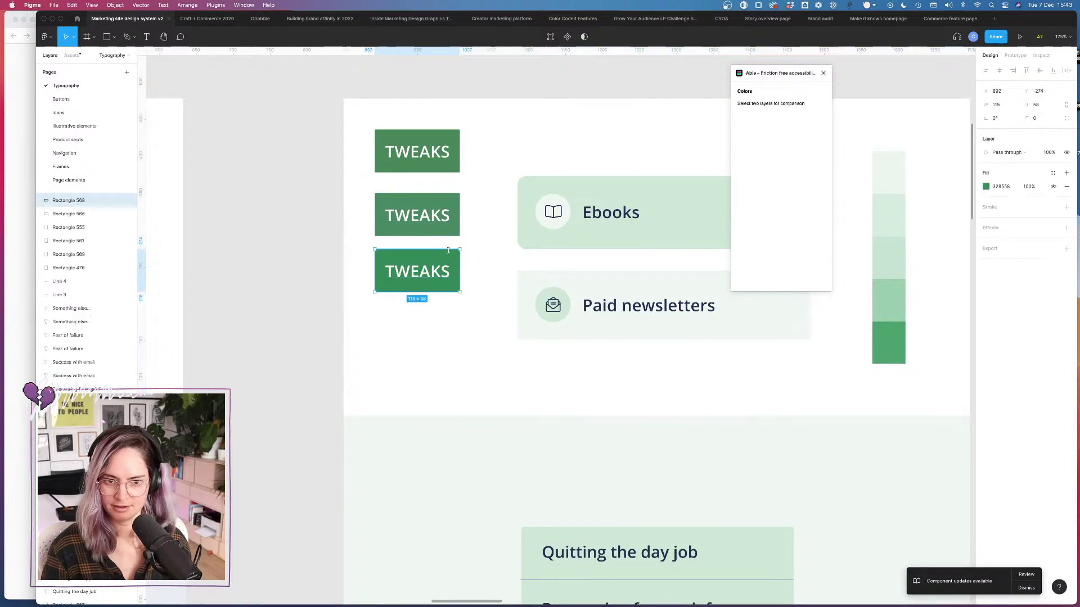
left_click(988, 186)
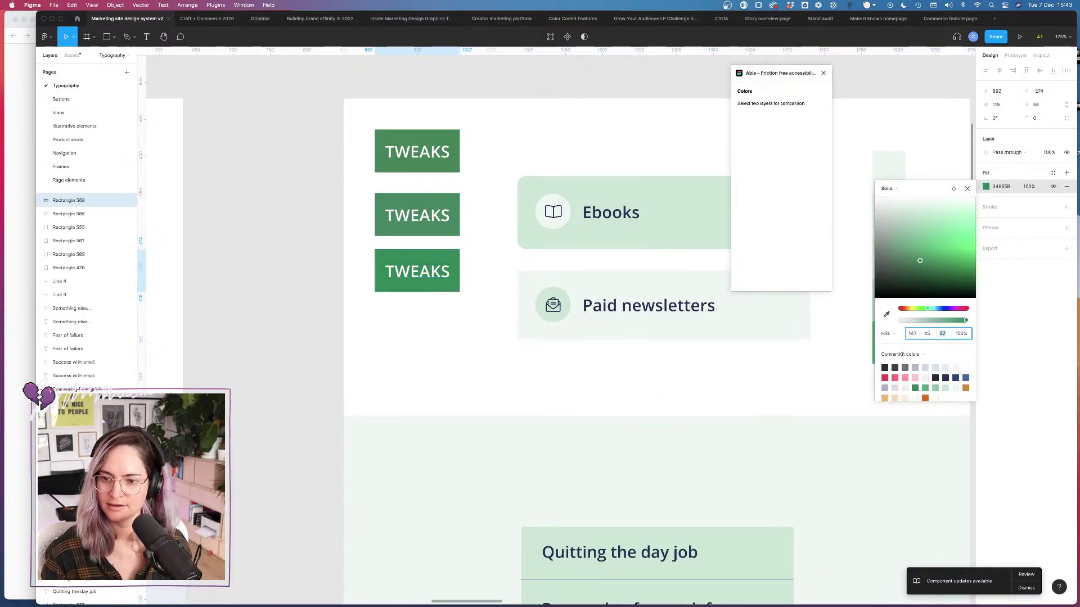
left_click(440, 273, "shift")
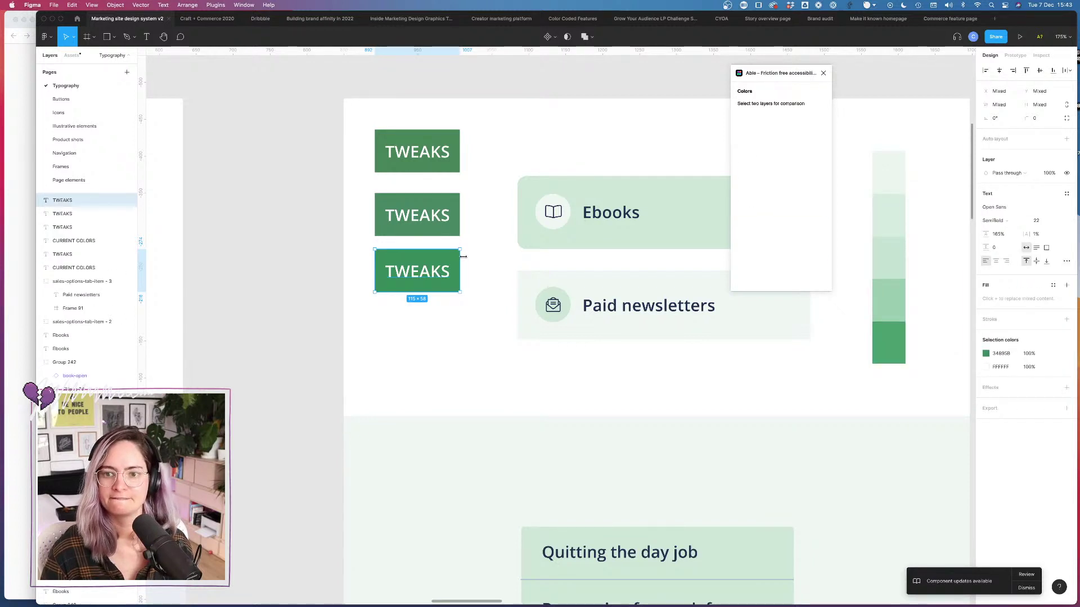
left_click(459, 256)
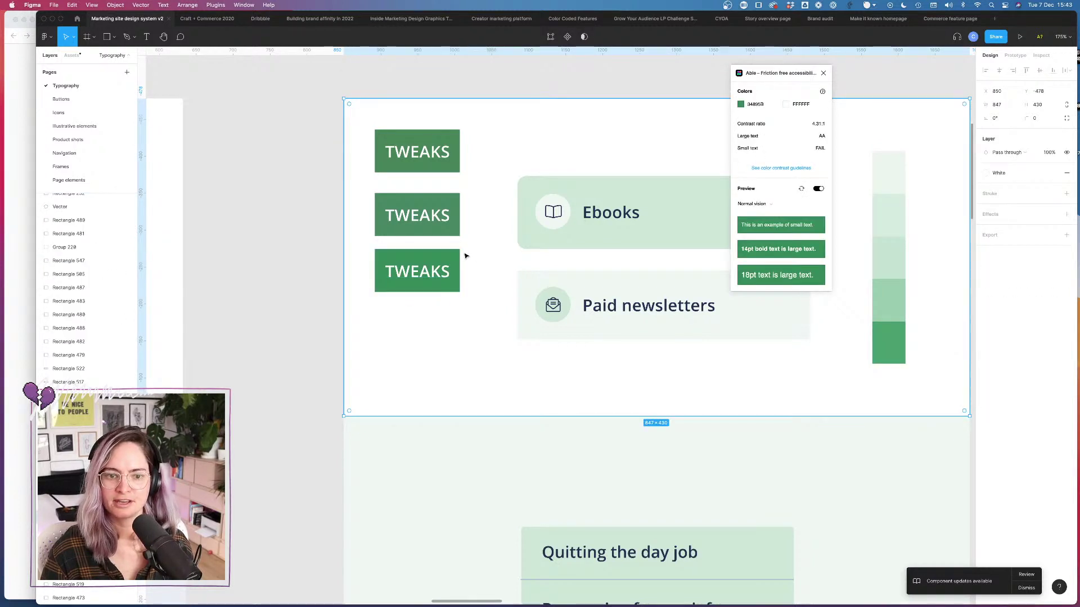
Step: Return the bottom test rectangle's fill to a lightness of 36 and check its contrast with the white label again
left_click(985, 187)
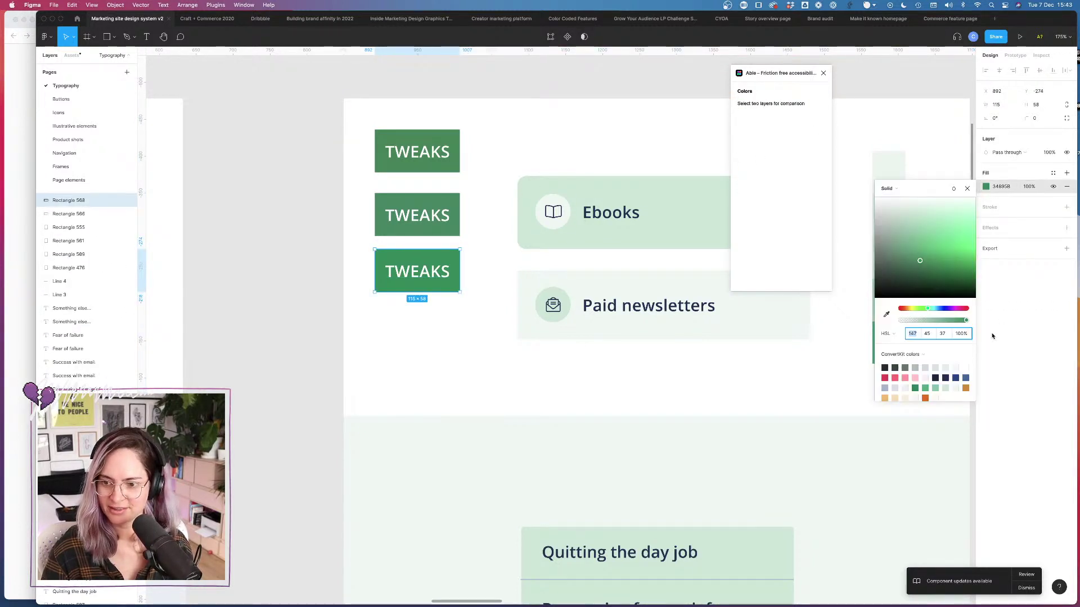
left_click(470, 243)
left_click(460, 251)
left_click(459, 252, "shift")
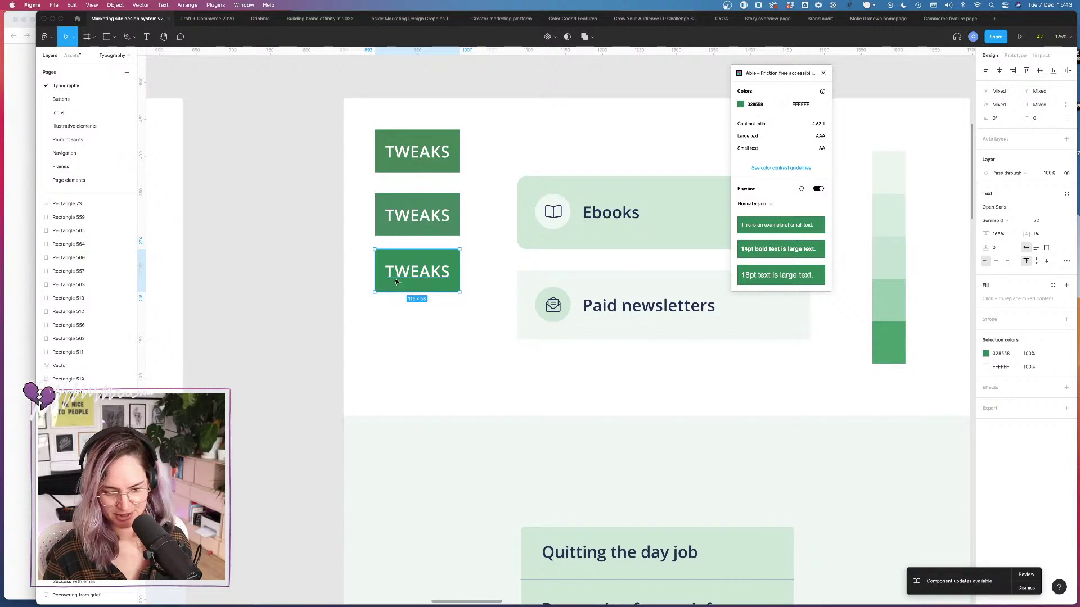
Step: Switch to the WebAIM contrast checker in Chrome, review its text contrast results, and return to Figma
left_click(7, 188)
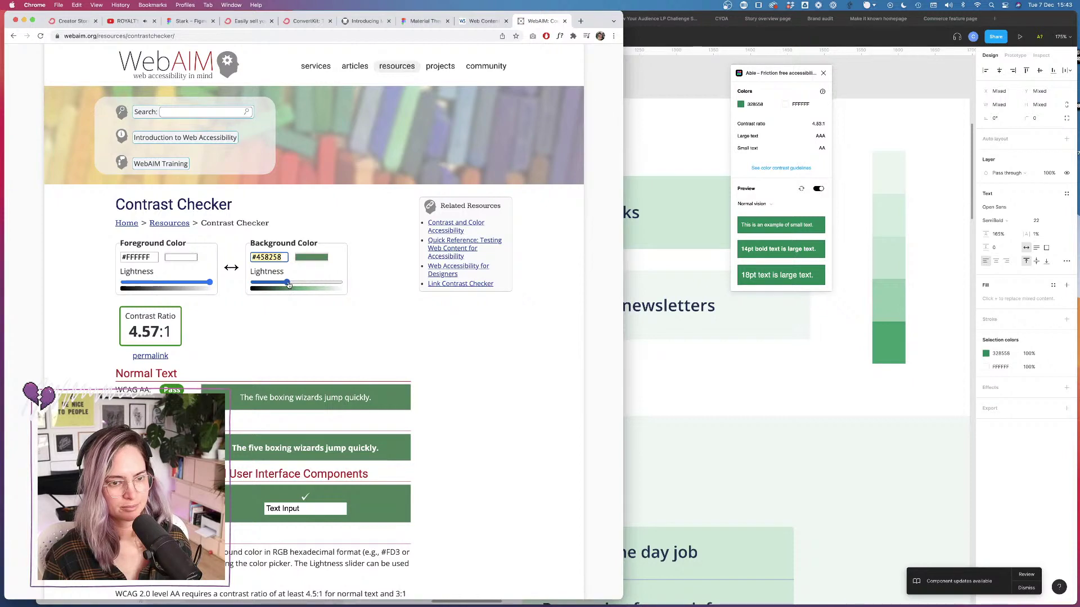
scroll(312, 316, "down", 4)
scroll(311, 318, "up", 3)
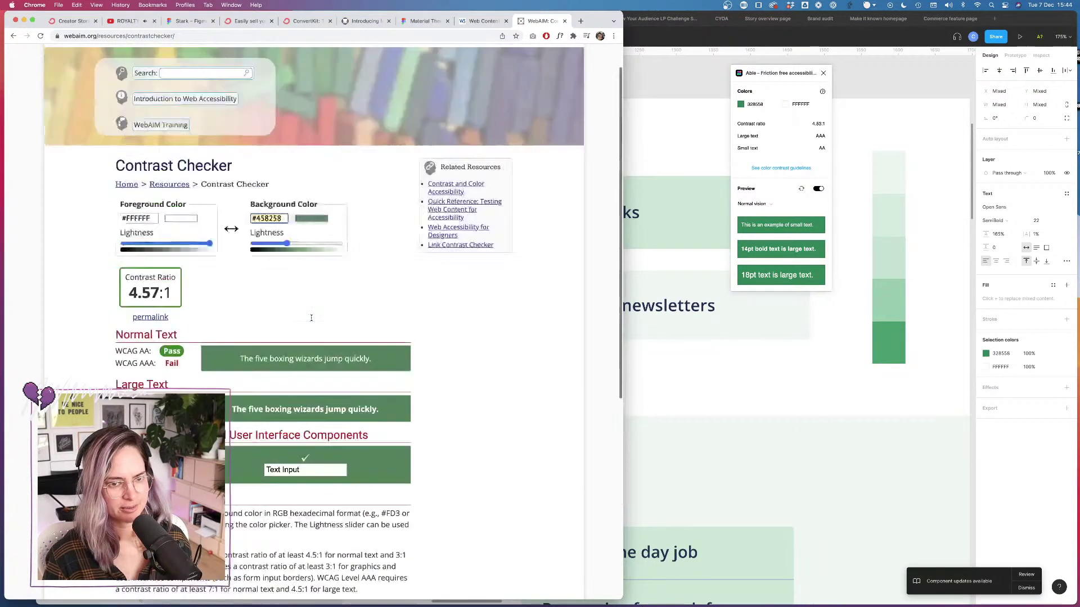
scroll(311, 318, "up", 1)
left_click(718, 406)
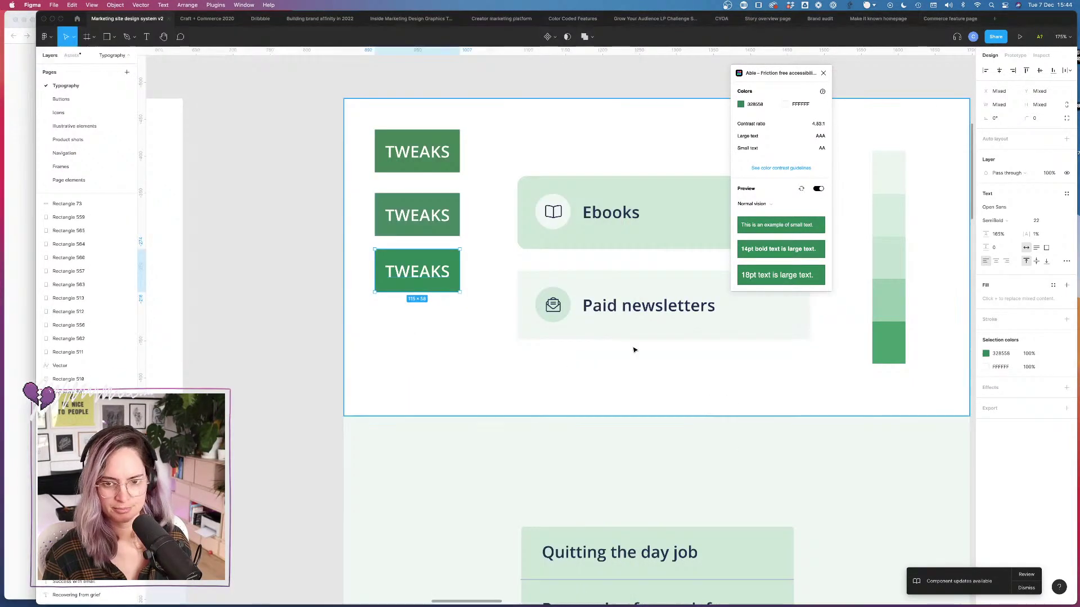
Step: Place an instance of the Get started for free button component directly below the green test rectangles
left_click(477, 377)
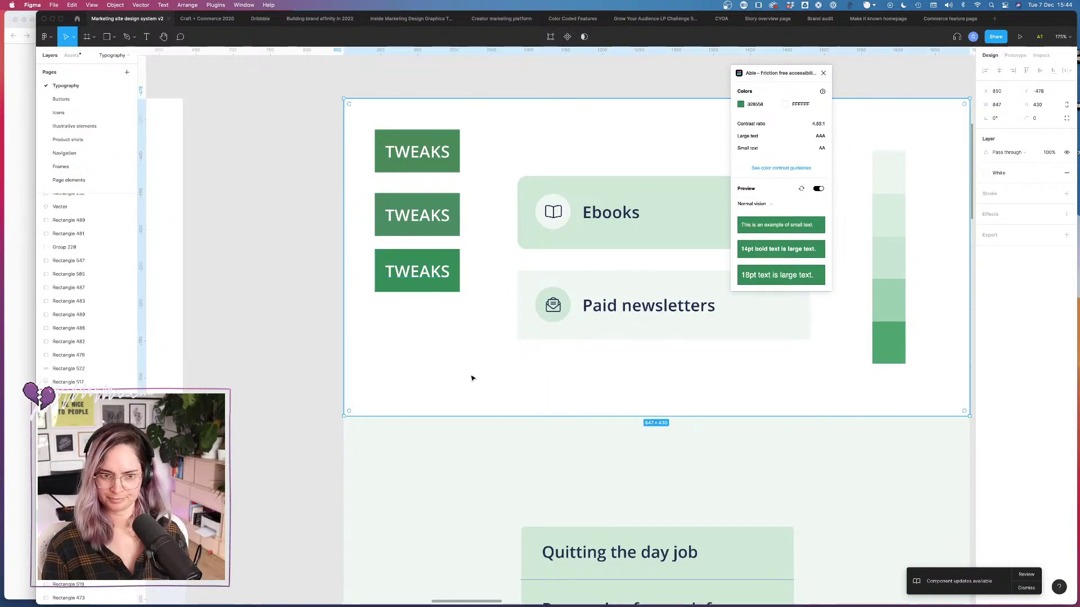
scroll(476, 375, "down", 5)
scroll(481, 366, "up", 1)
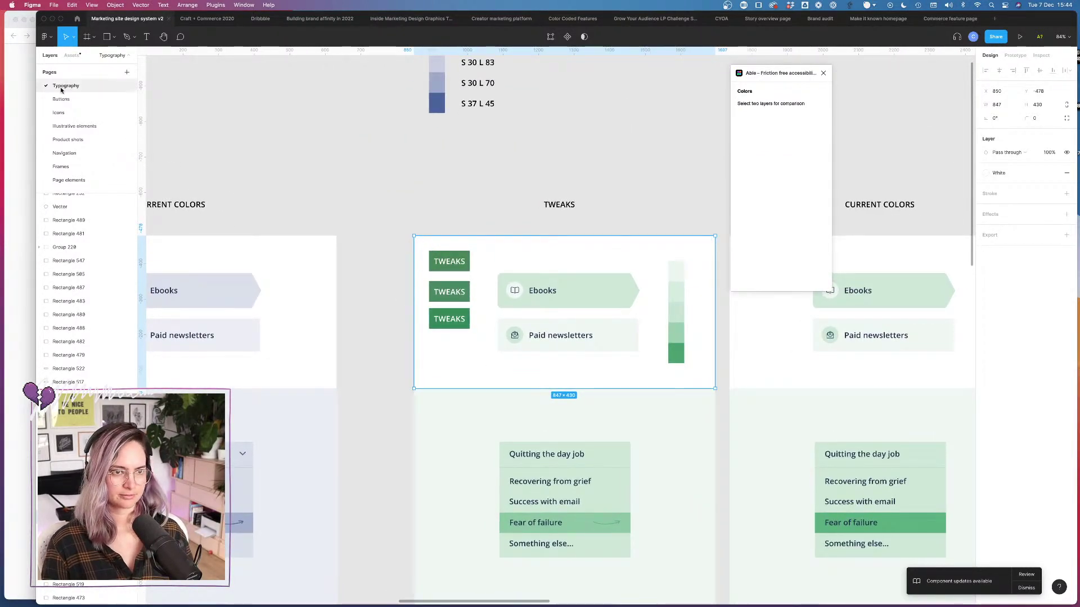
left_click(72, 55)
left_click_drag(94, 132, 479, 320)
scroll(464, 348, "up", 5)
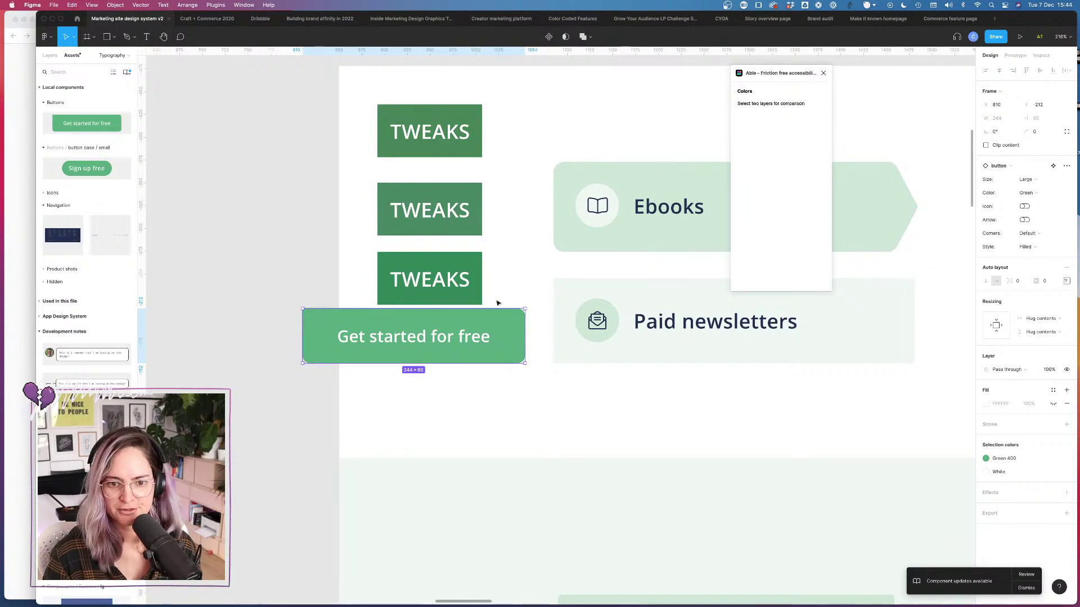
Step: Detach the Green 400 color style from the Get started for free button's green
left_click(474, 263)
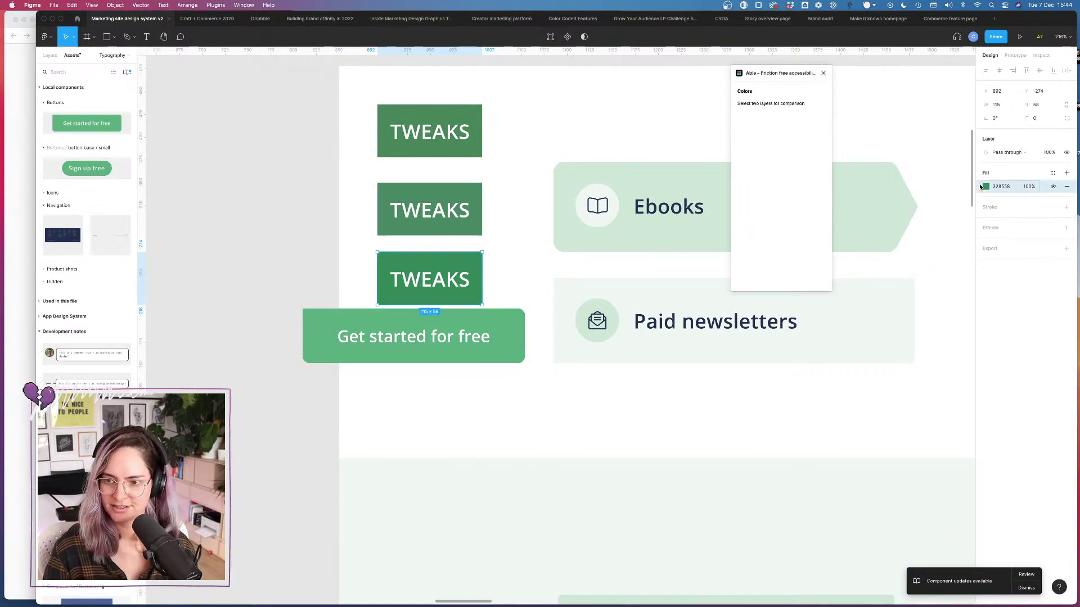
left_click(518, 336)
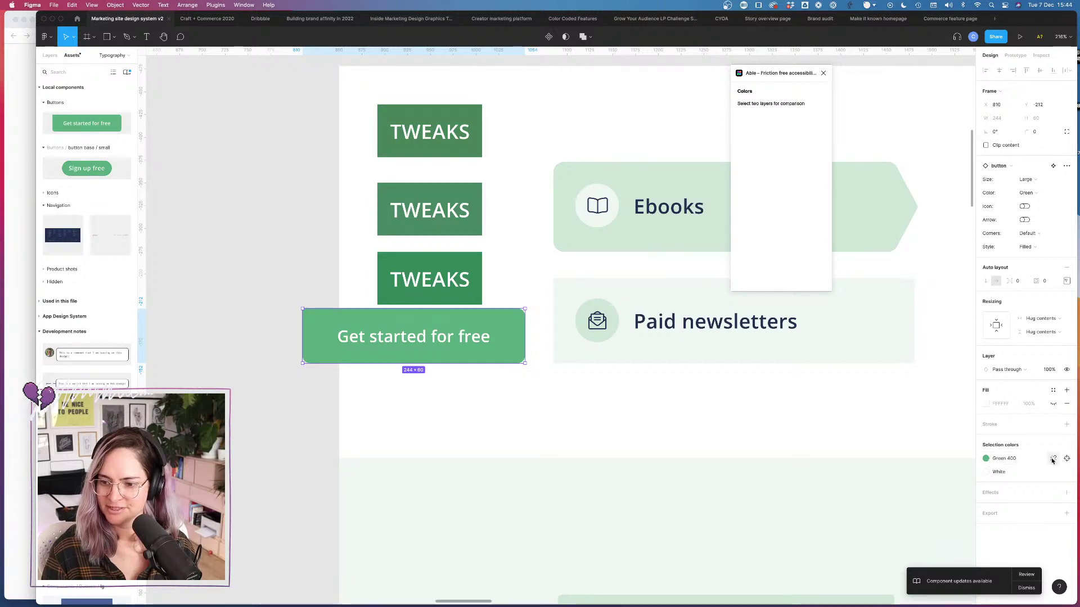
left_click(1053, 459)
left_click(1001, 471)
key("BackSpace")
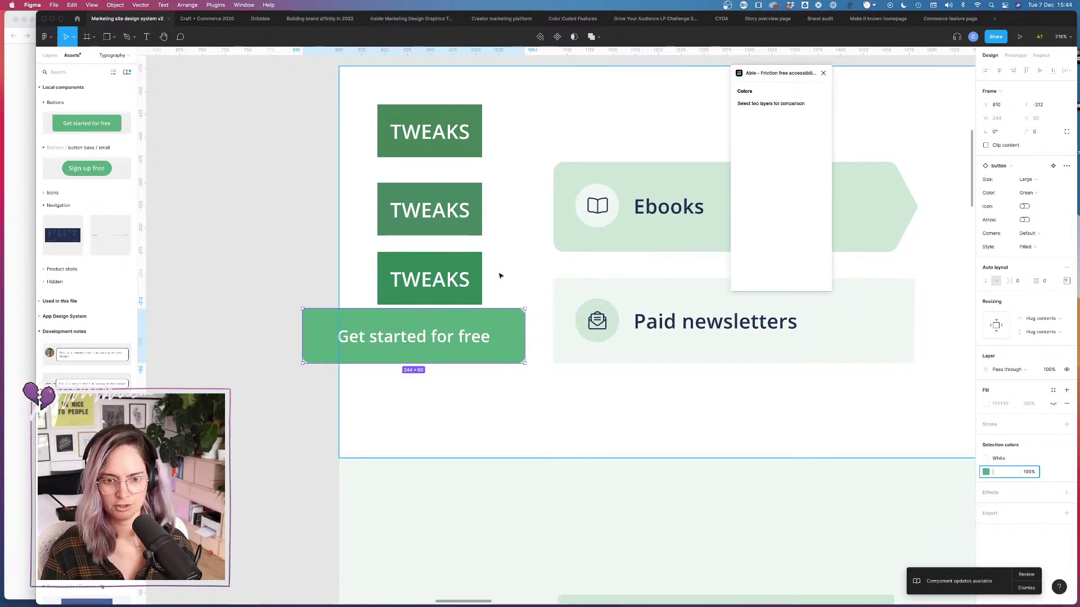
Step: Recolor the Get started for free button with the bottom test rectangle's dark green 328558
left_click(467, 279)
left_click(1001, 186)
key("super+c")
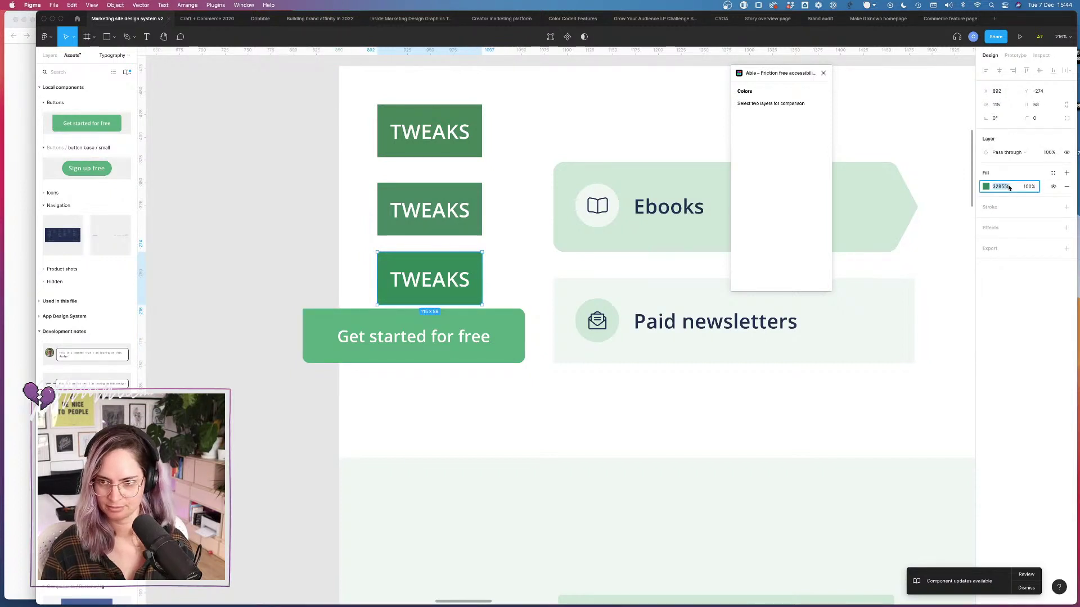
left_click(511, 321)
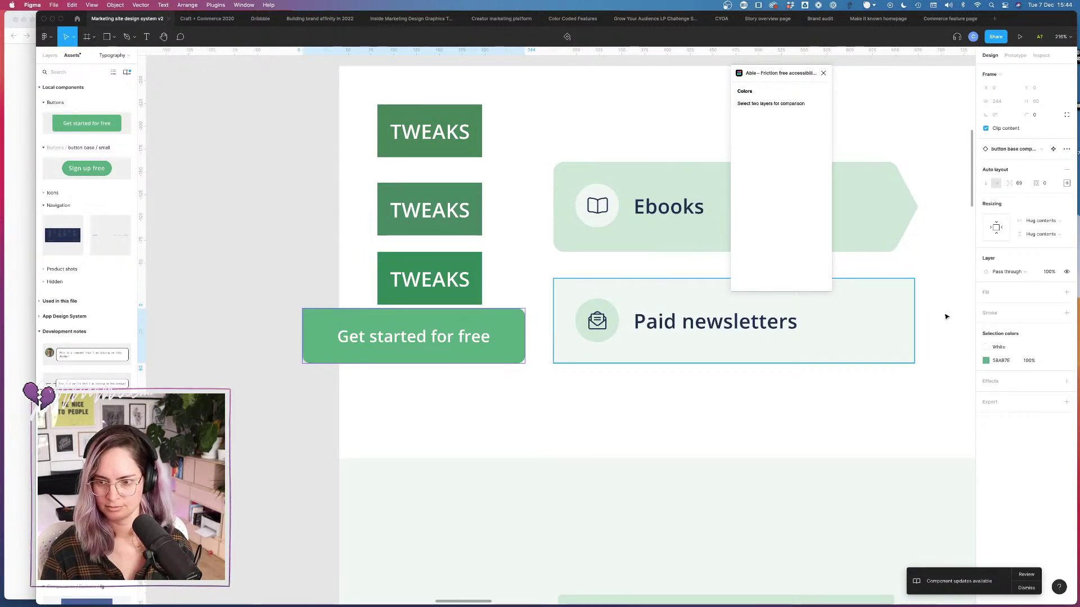
left_click(996, 360)
key("super+v")
key("Return")
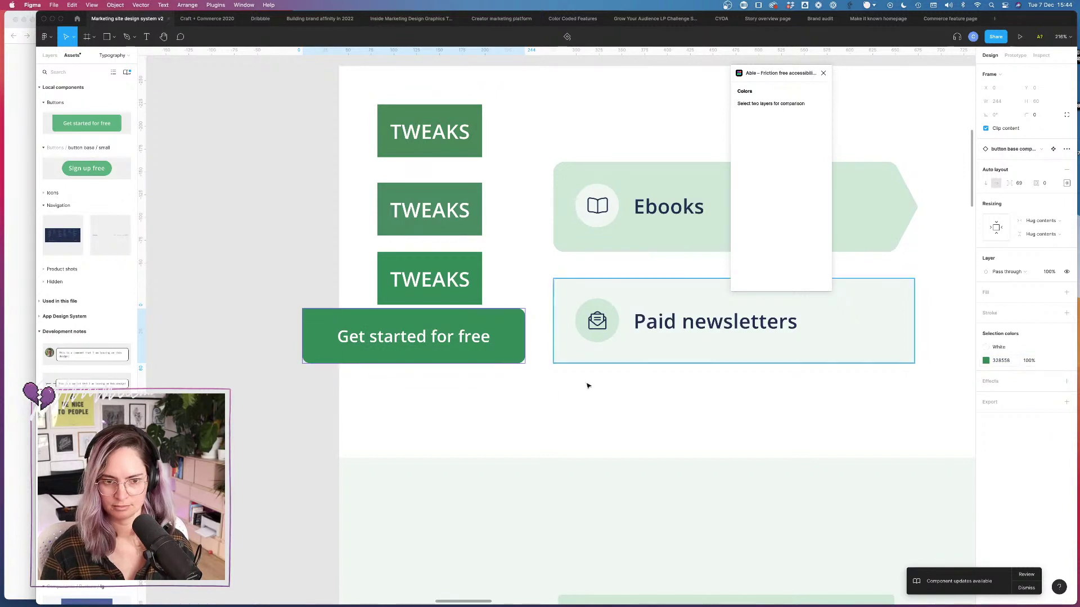
left_click(547, 398)
scroll(539, 393, "down", 5)
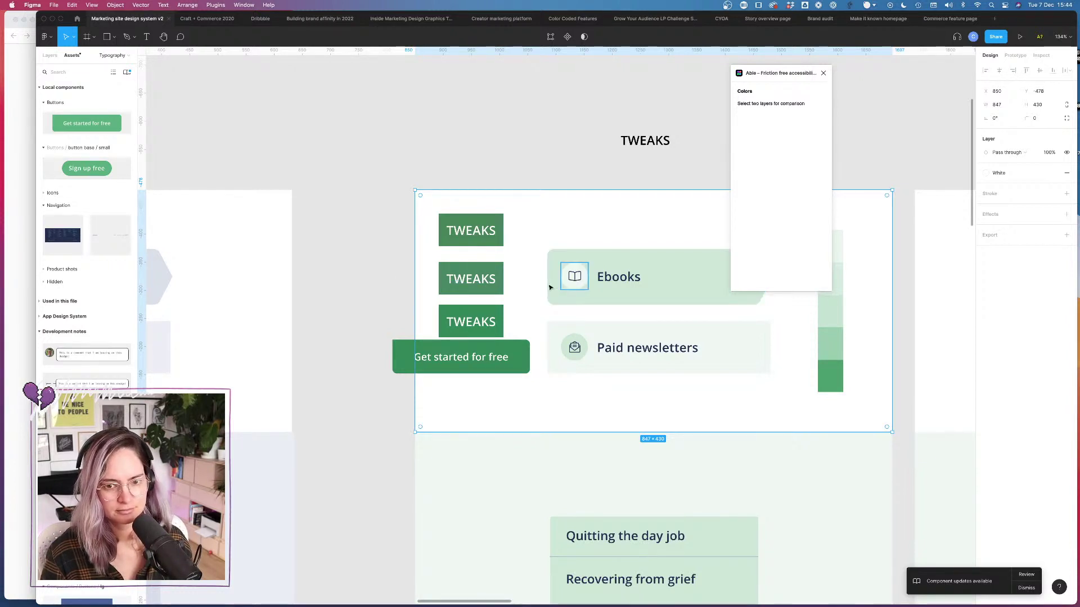
Step: Switch to the WebAIM contrast checker in Chrome, open its background color picker, and return to Figma
left_click(461, 357)
left_click(19, 285)
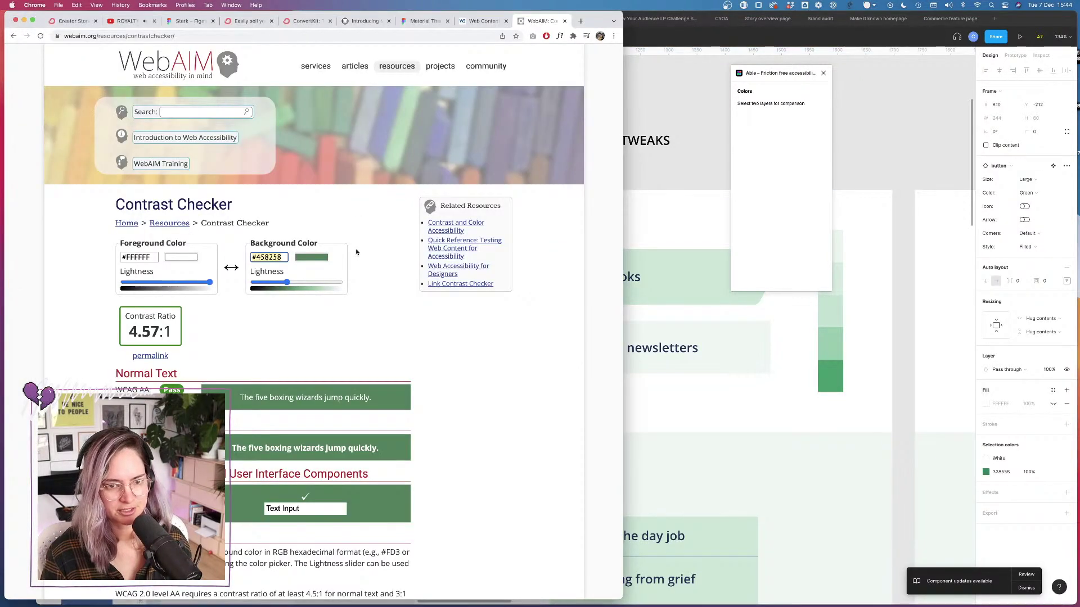
left_click(315, 258)
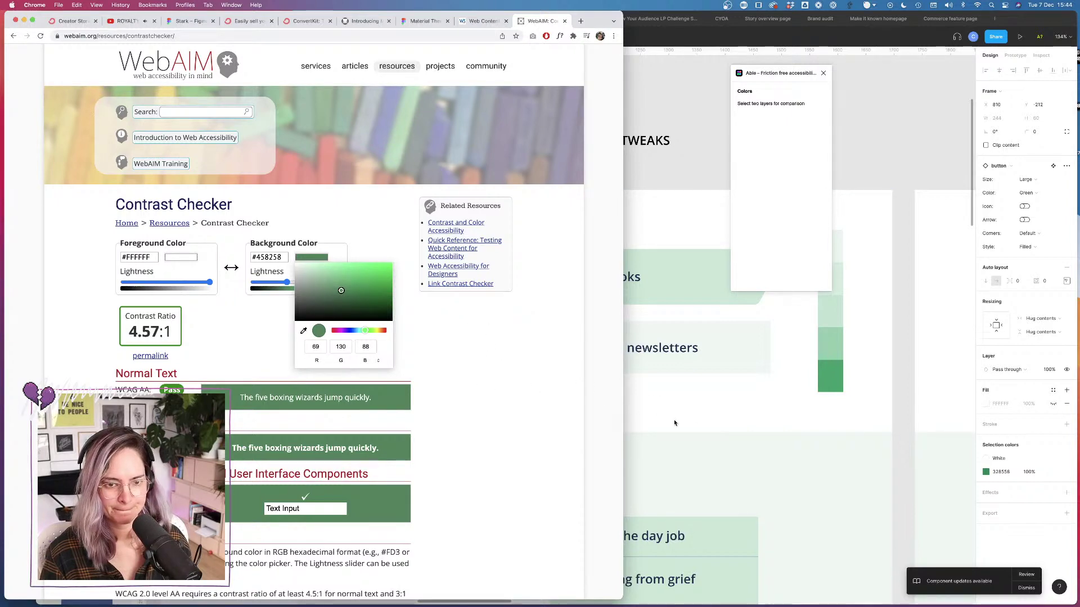
left_click(701, 410)
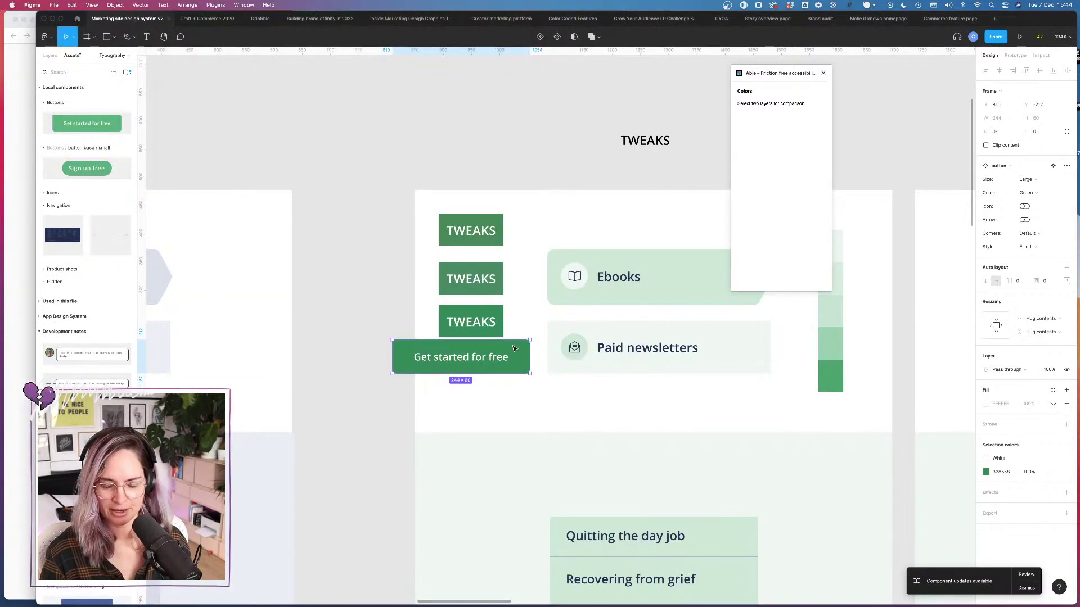
Step: Move the Get started for free button slightly down, away from the bottom test rectangle, and compare it with the surrounding greens
left_click_drag(515, 349, 518, 361)
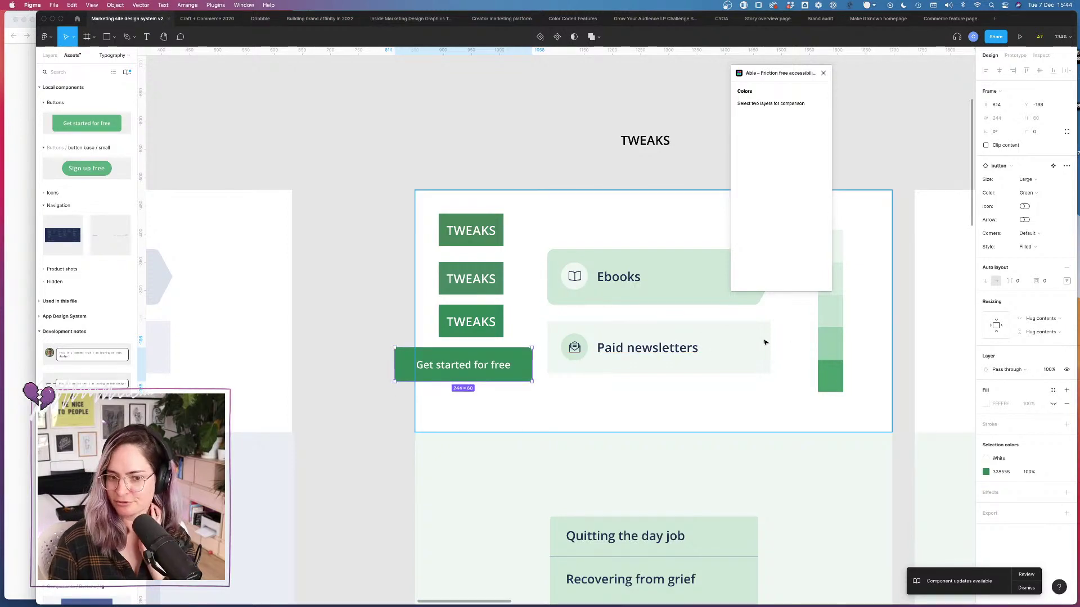
left_click(540, 366)
scroll(539, 366, "down", 5)
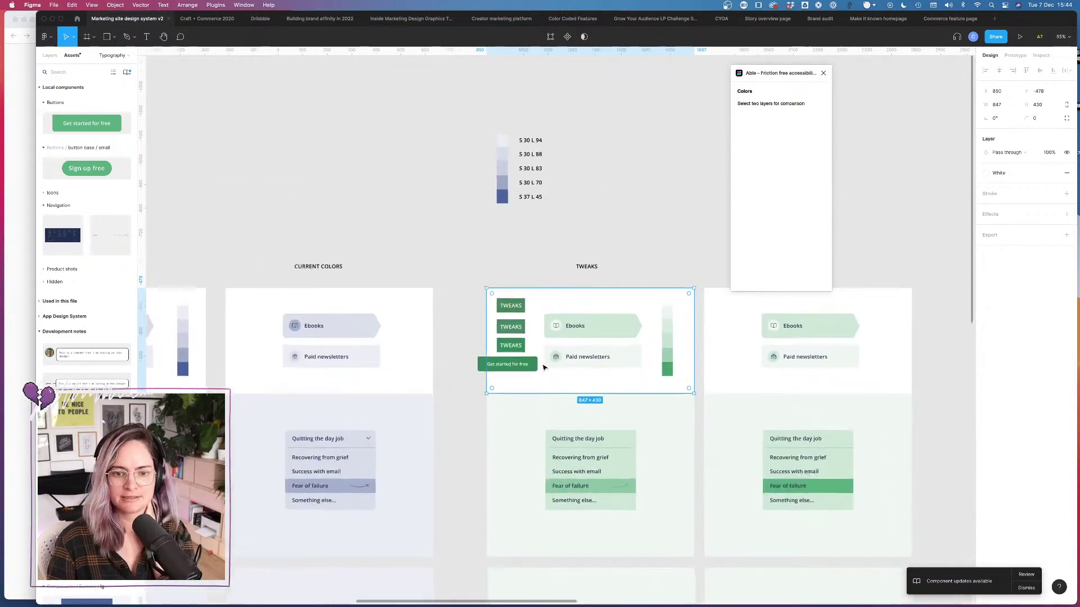
scroll(537, 366, "up", 4)
Step: Inspect the HSL values of the Get started for free button's green and review it beside the current colors
left_click(531, 360)
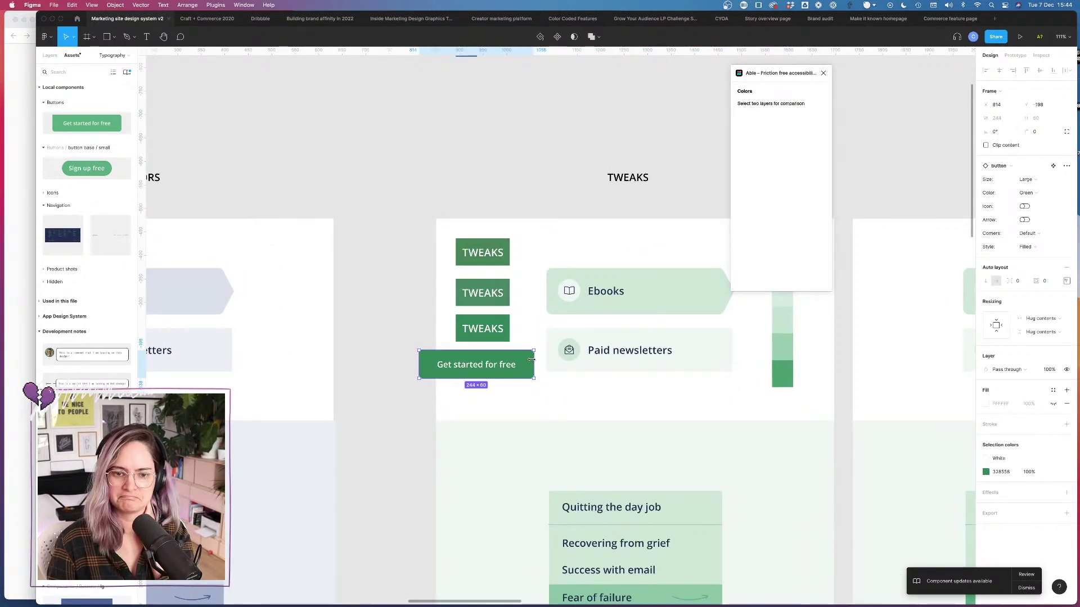
left_click(520, 359)
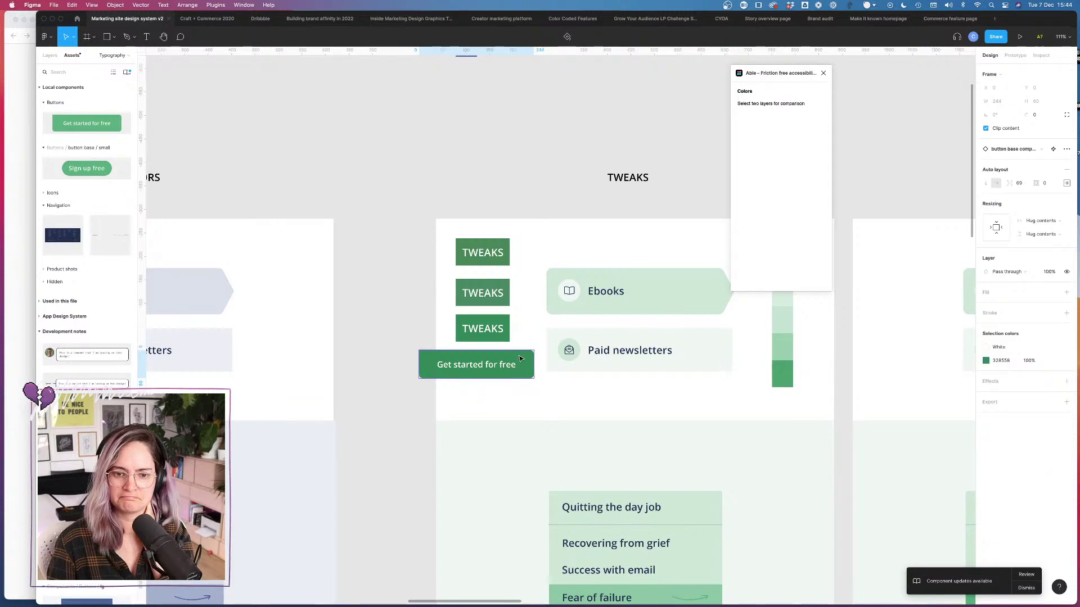
left_click(985, 361)
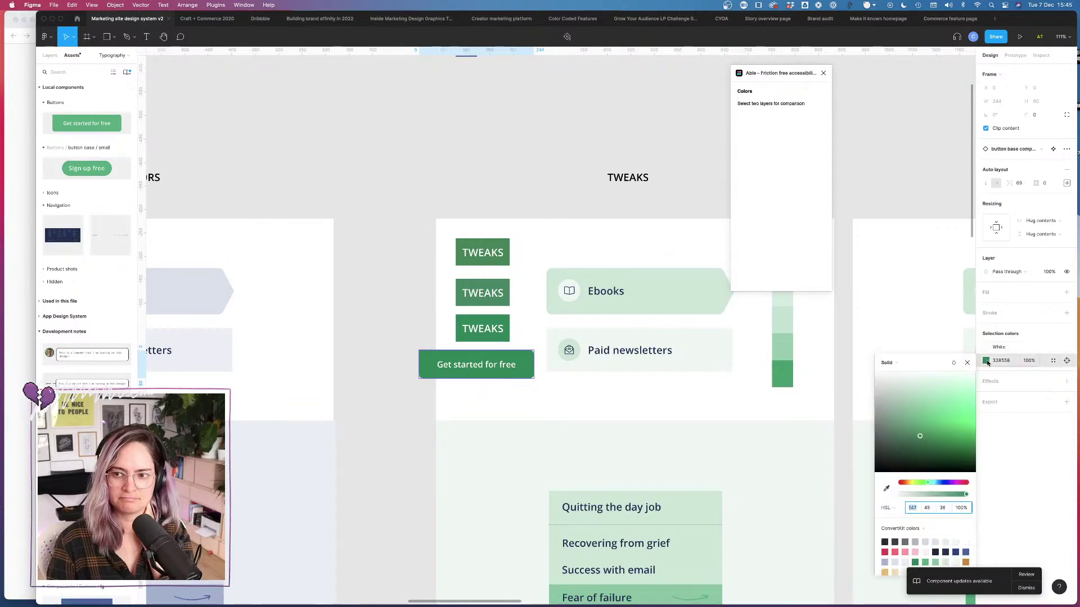
left_click(675, 387)
double_click(675, 388)
key("Escape")
scroll(676, 388, "down", 5)
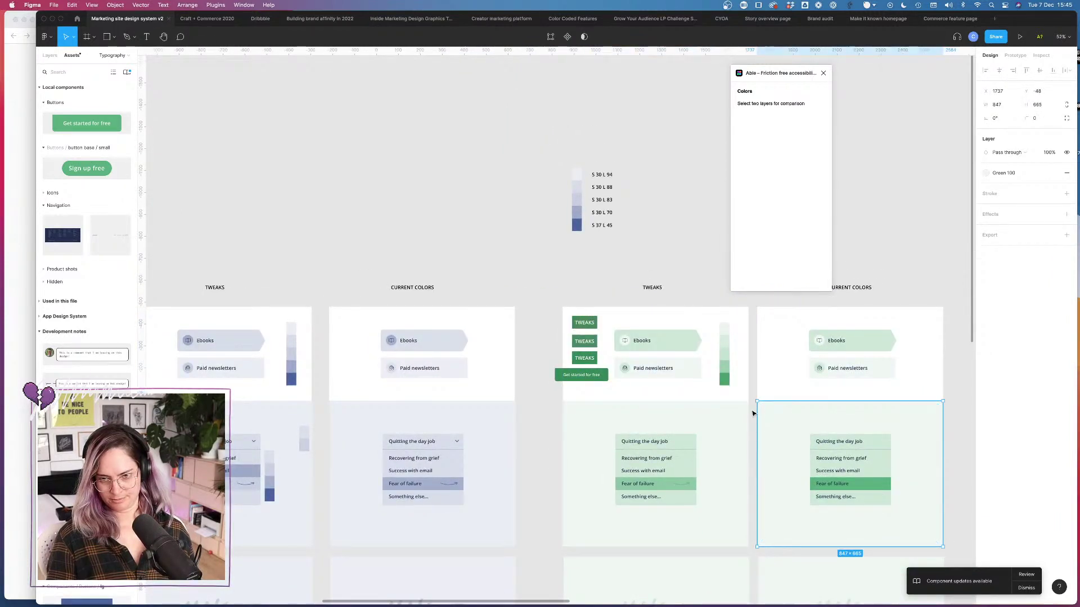
Step: Examine the Get started for free button's green alongside the neighbouring test rectangles and the blue palette
left_click(753, 411)
scroll(669, 365, "up", 5)
scroll(669, 366, "right", 2)
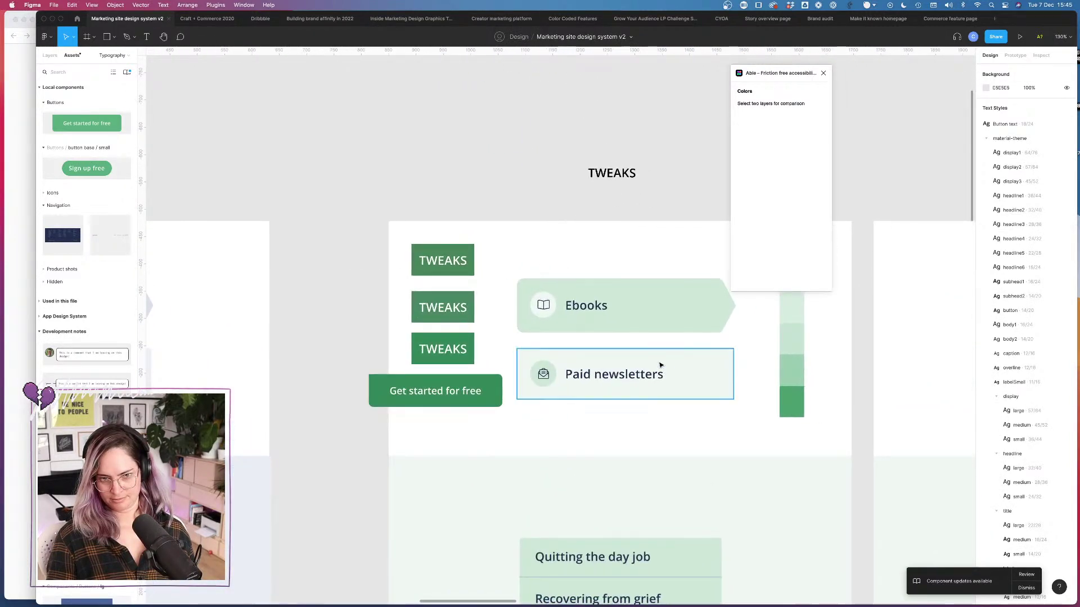
left_click(463, 389)
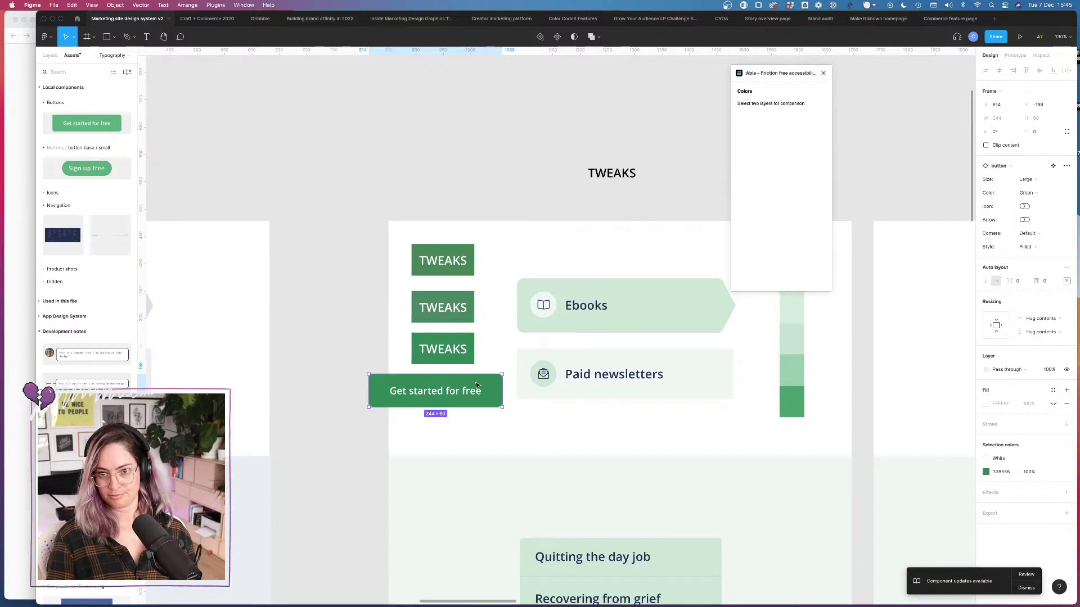
scroll(475, 387, "down", 5)
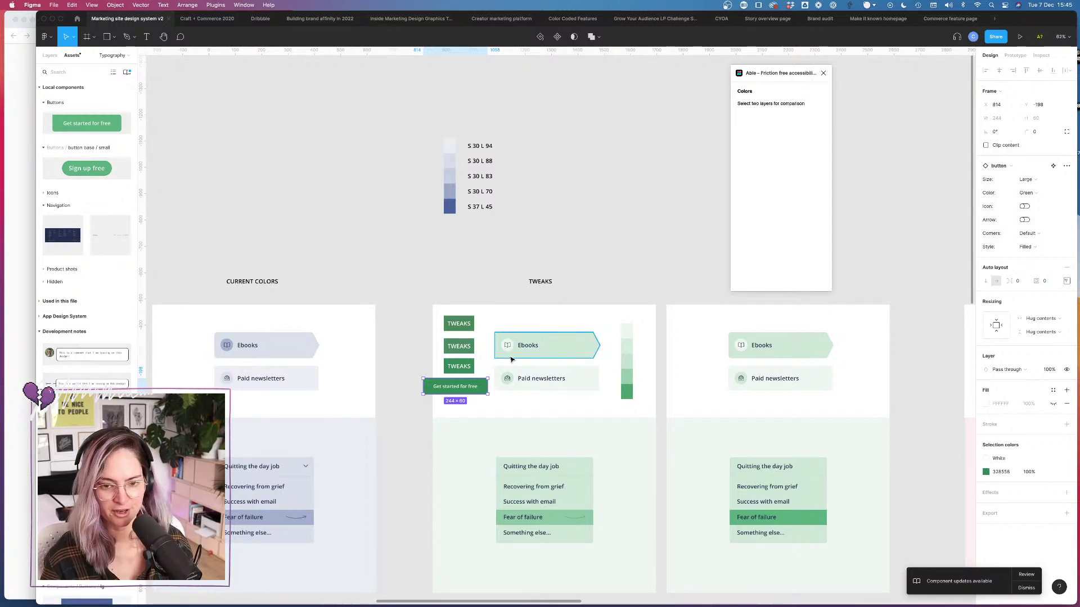
scroll(496, 342, "left", 2)
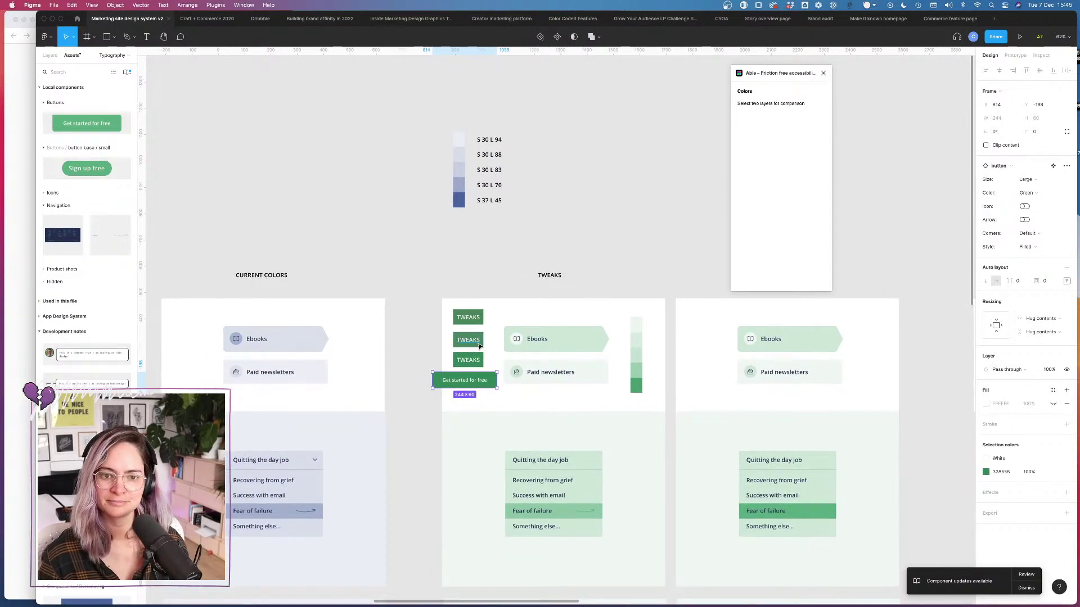
scroll(484, 341, "up", 4)
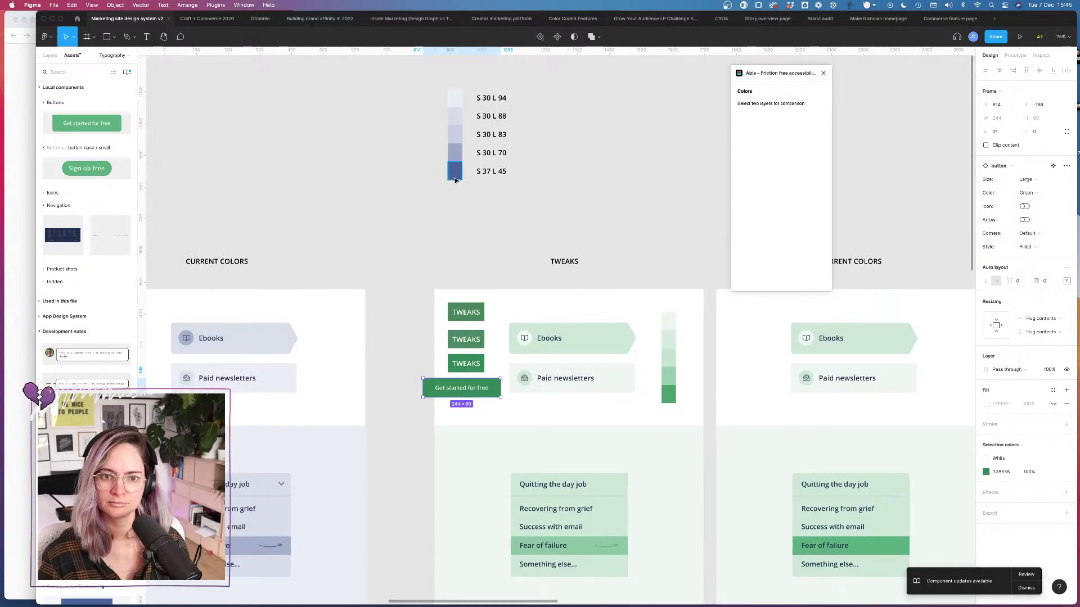
Step: Copy the darkest blue swatch below its palette and place a same-size copy of the dark green 328558 test rectangle against it
left_click(455, 173)
left_click_drag(455, 173, 446, 233)
left_click(478, 355)
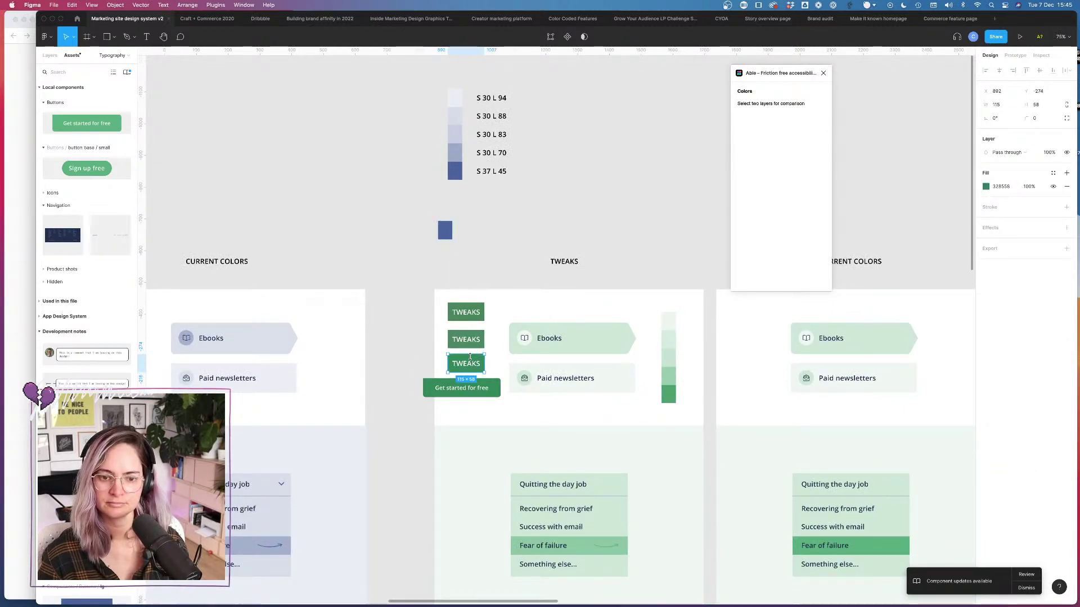
scroll(470, 356, "up", 5)
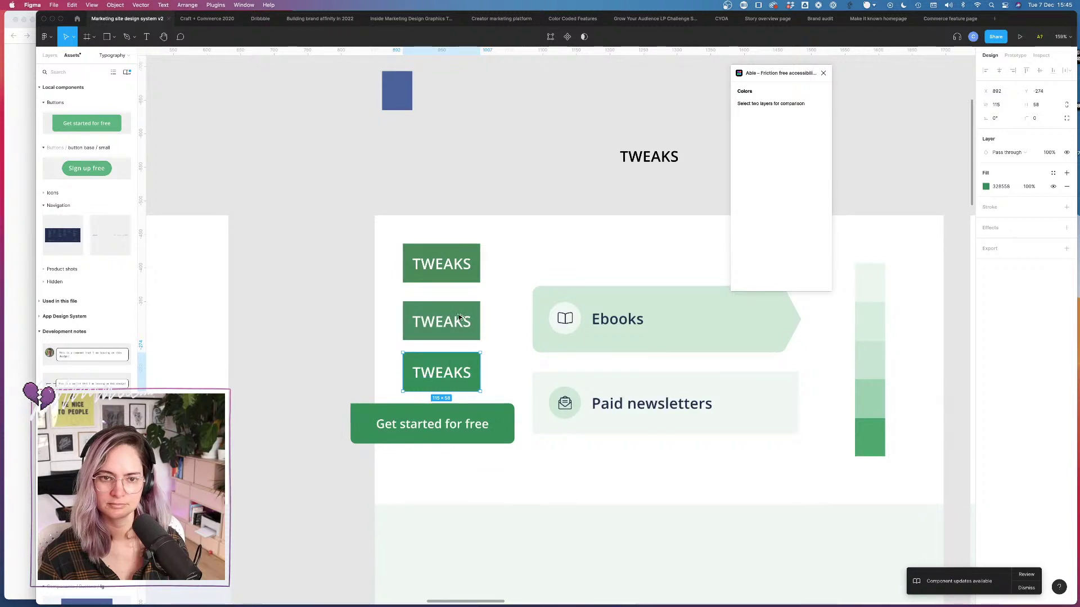
left_click_drag(450, 361, 443, 93)
left_click(518, 116)
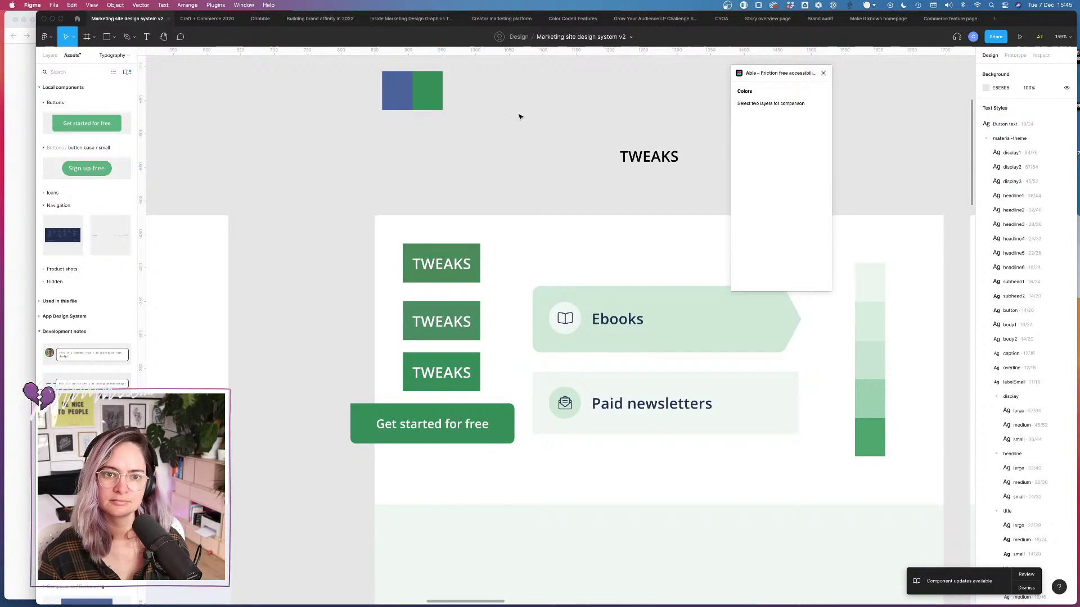
Step: Duplicate the blue and green swatch pair directly below and recolor the copied green swatch with the lighter ConvertKit green
scroll(528, 123, "up", 3)
scroll(528, 123, "right", 4)
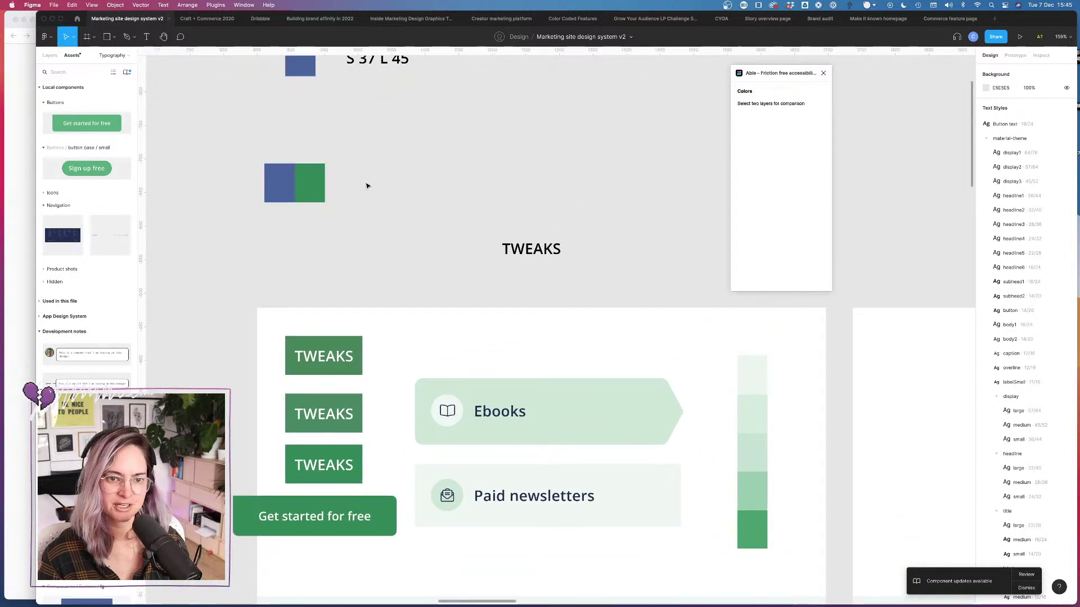
left_click_drag(270, 159, 316, 236)
left_click(371, 234)
left_click(314, 230)
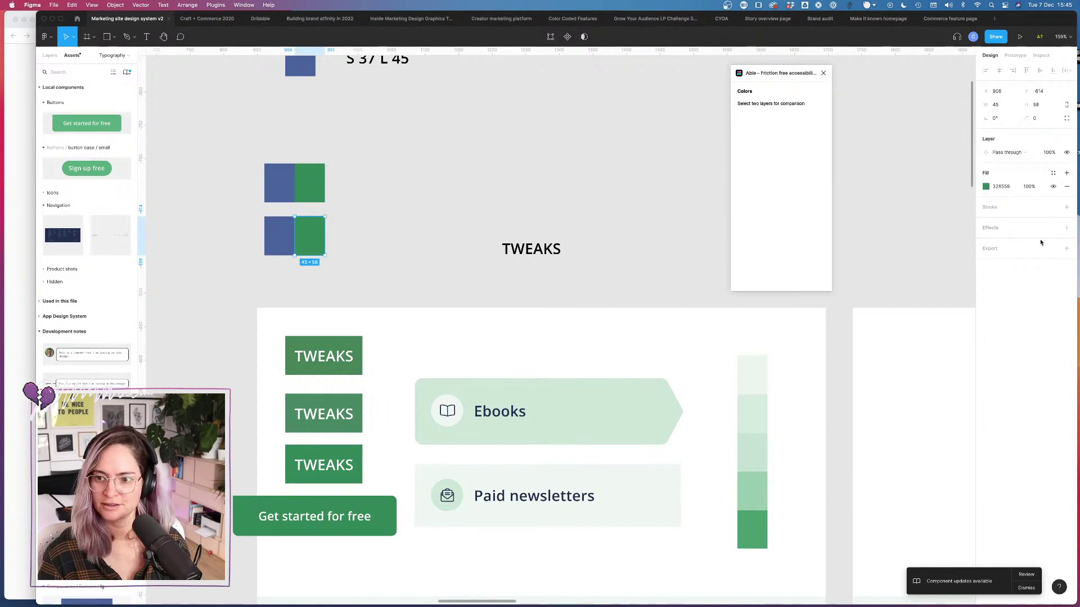
left_click(996, 186)
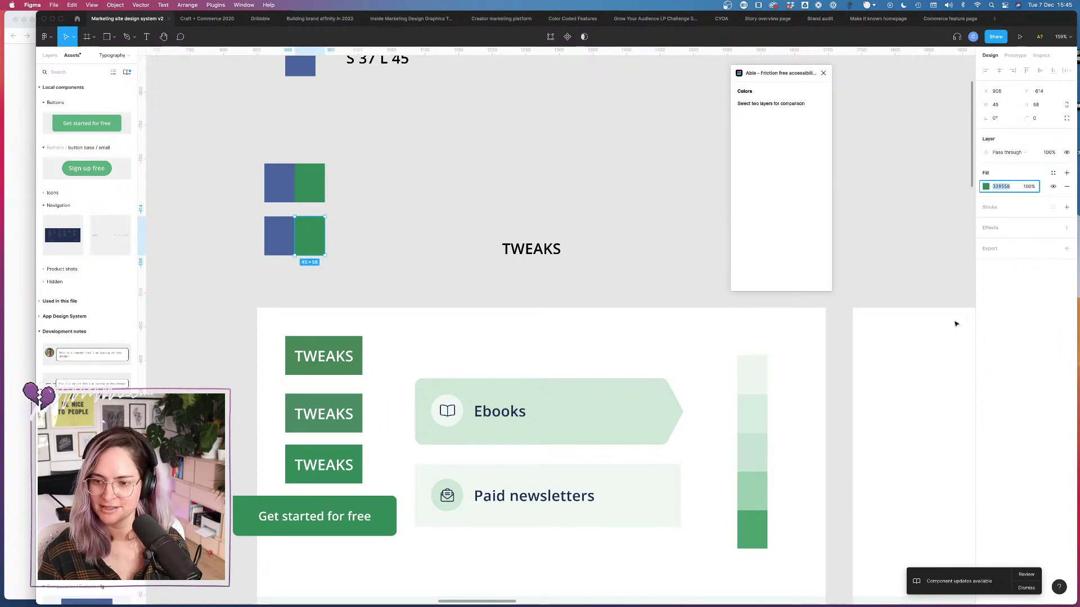
left_click(986, 187)
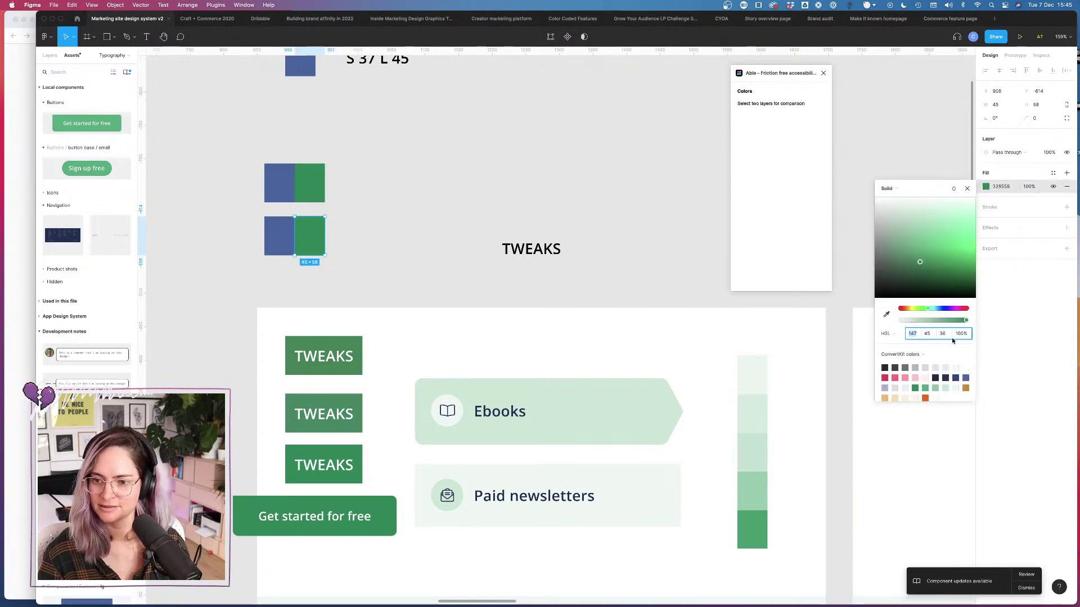
left_click(925, 388)
left_click(396, 192)
Step: Copy the bottom test rectangle's dark green 328558 to the foot of the tweaked green palette and narrow it to the column's width
scroll(371, 188, "left", 2)
scroll(371, 188, "down", 2)
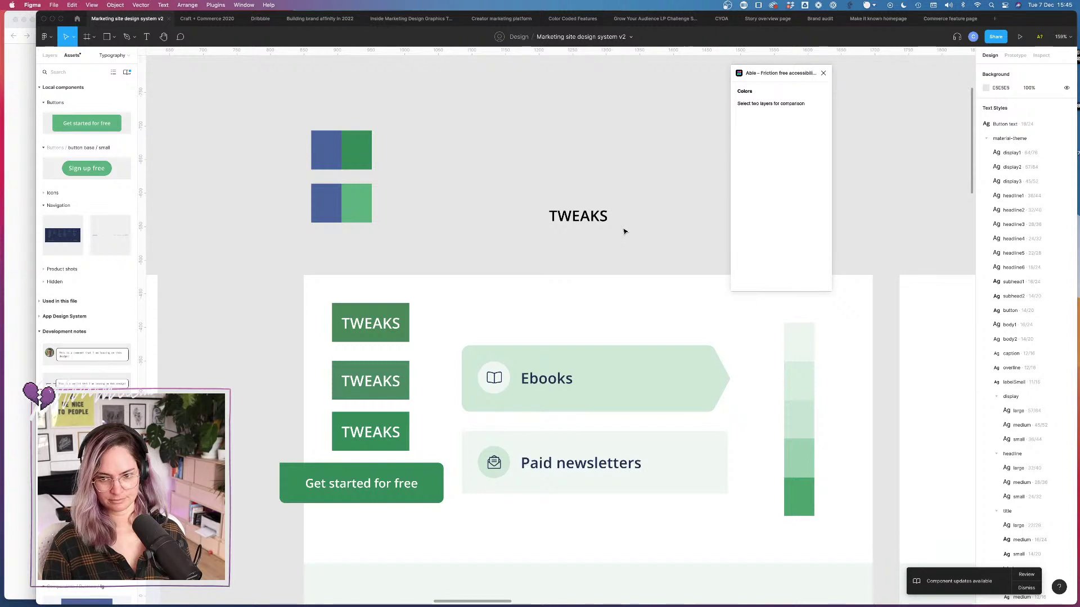
left_click_drag(403, 421, 806, 524)
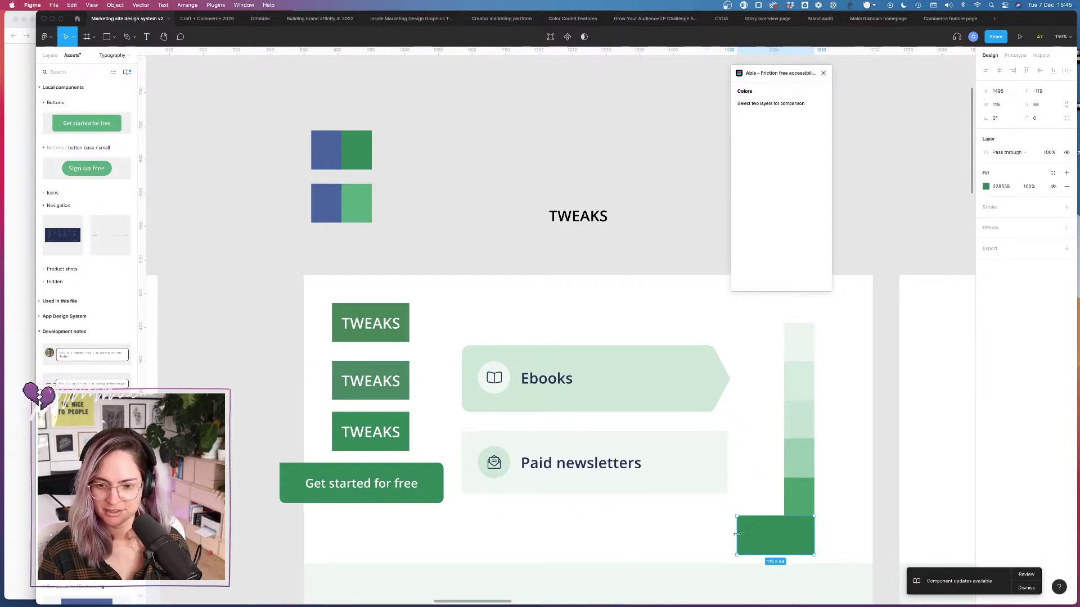
left_click_drag(735, 533, 784, 533)
left_click(877, 505)
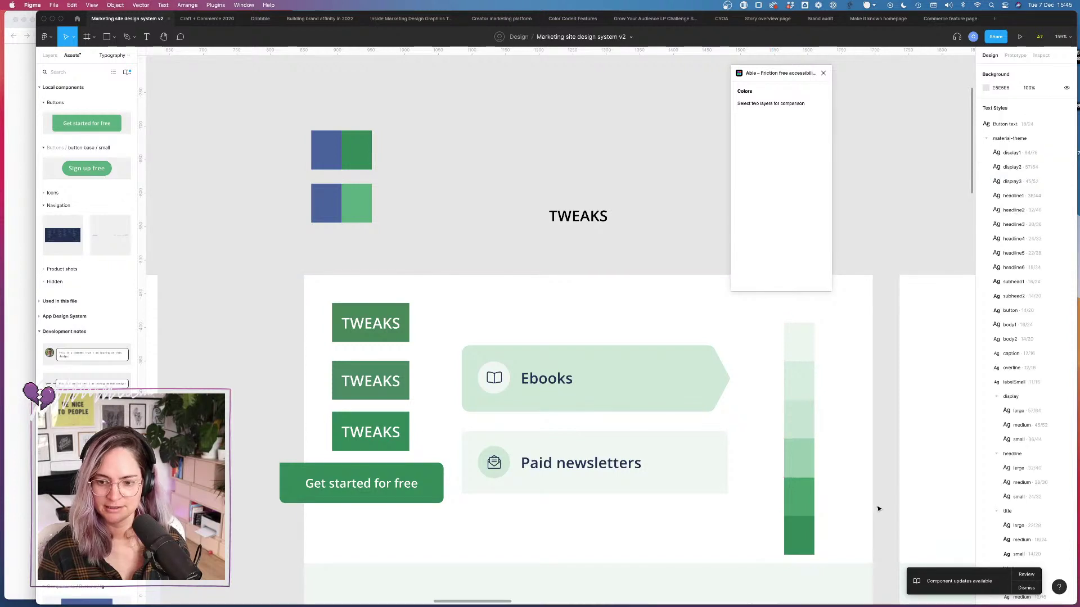
Step: Inspect the HSL values of the tweaked palette's second-darkest green and select the darkest swatch beneath it
scroll(879, 507, "right", 1)
scroll(879, 507, "down", 1)
scroll(879, 507, "right", 2)
scroll(879, 507, "down", 1)
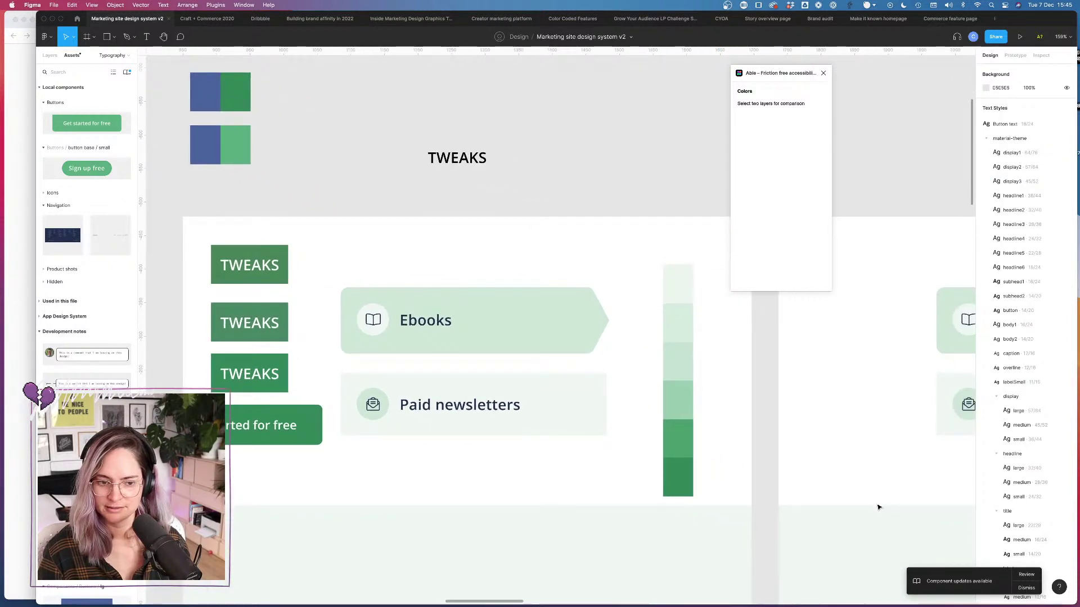
left_click(687, 453)
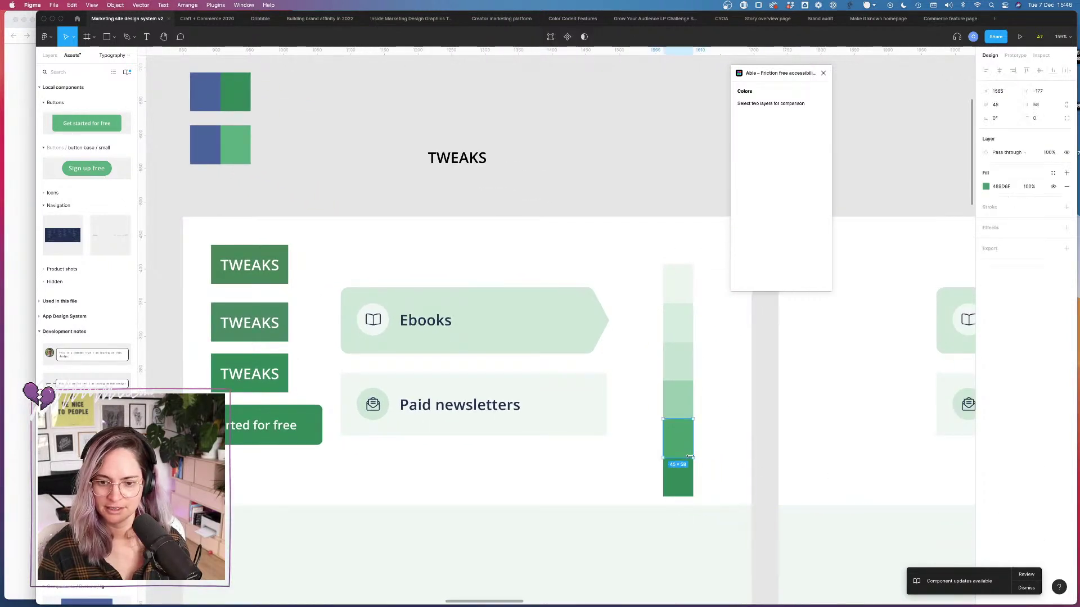
left_click(986, 187)
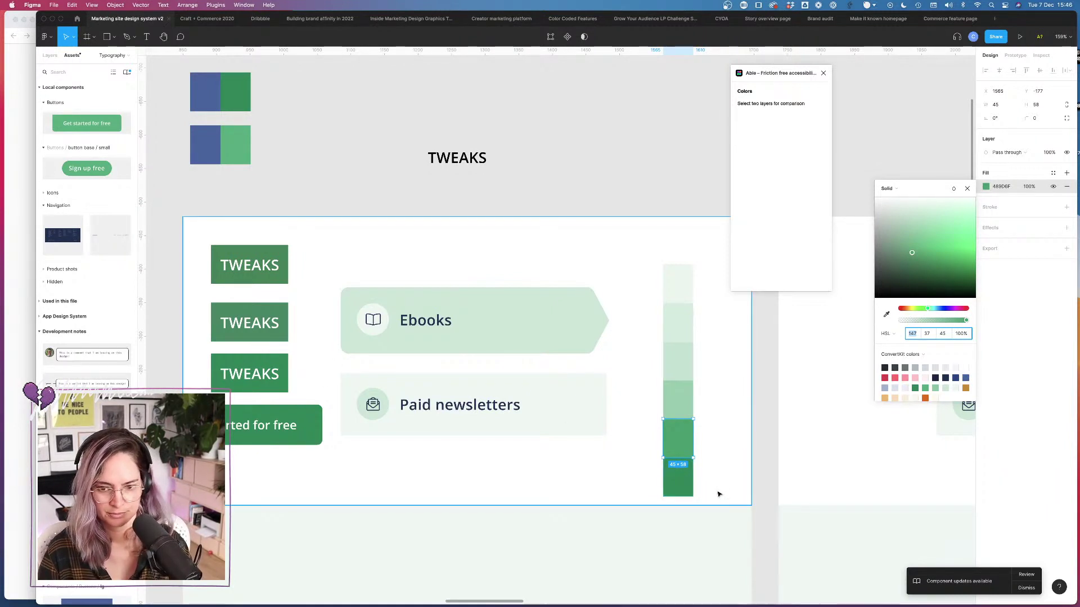
left_click(687, 489)
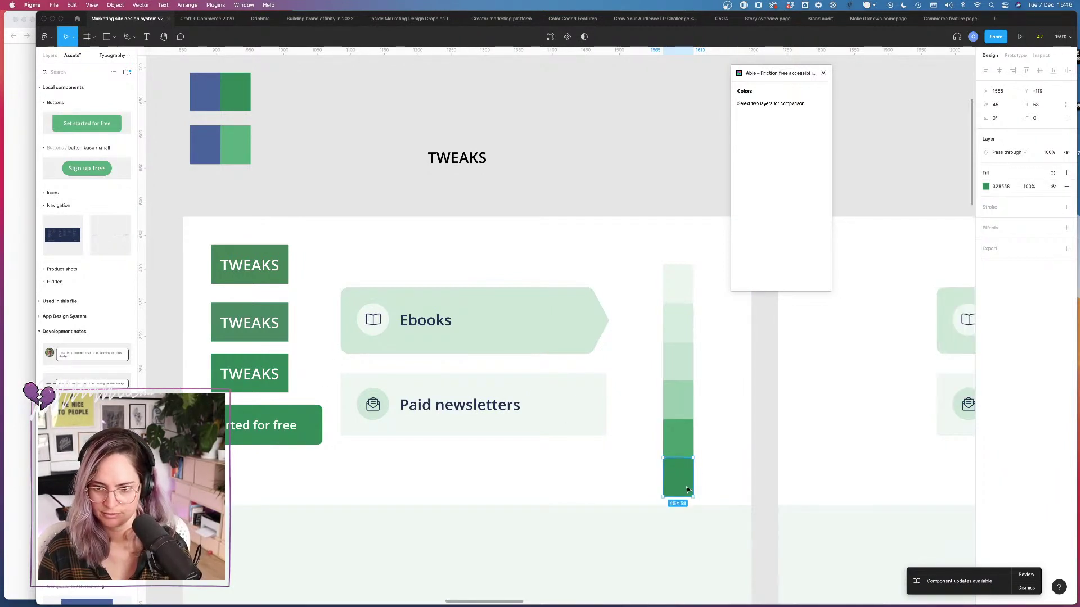
Step: Check the HSL values of the darkest green swatch's fill and compare the TWEAKS frame with the CURRENT COLORS frames
left_click(986, 186)
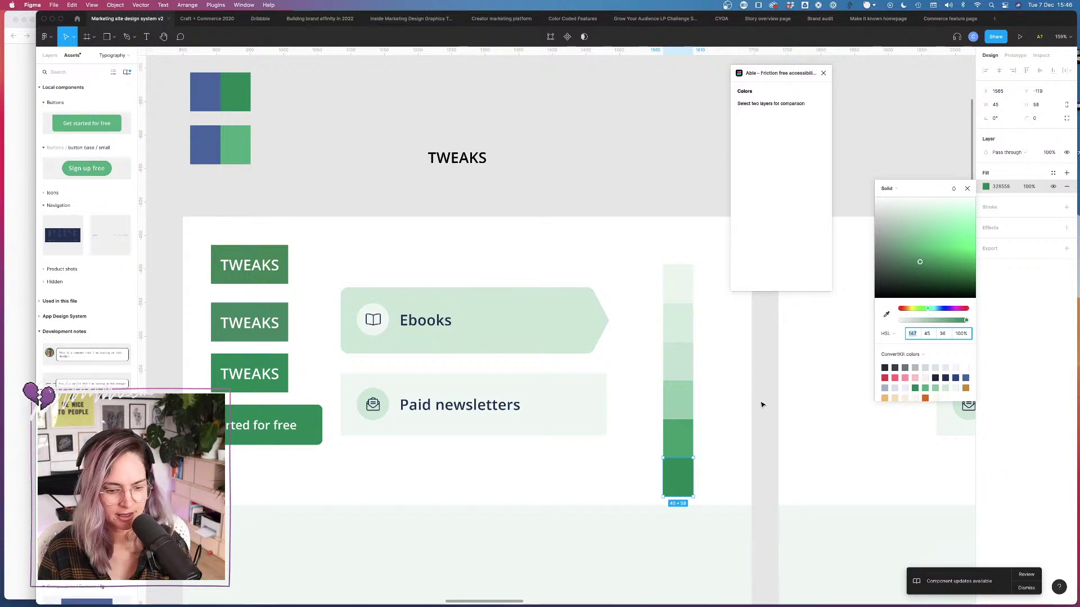
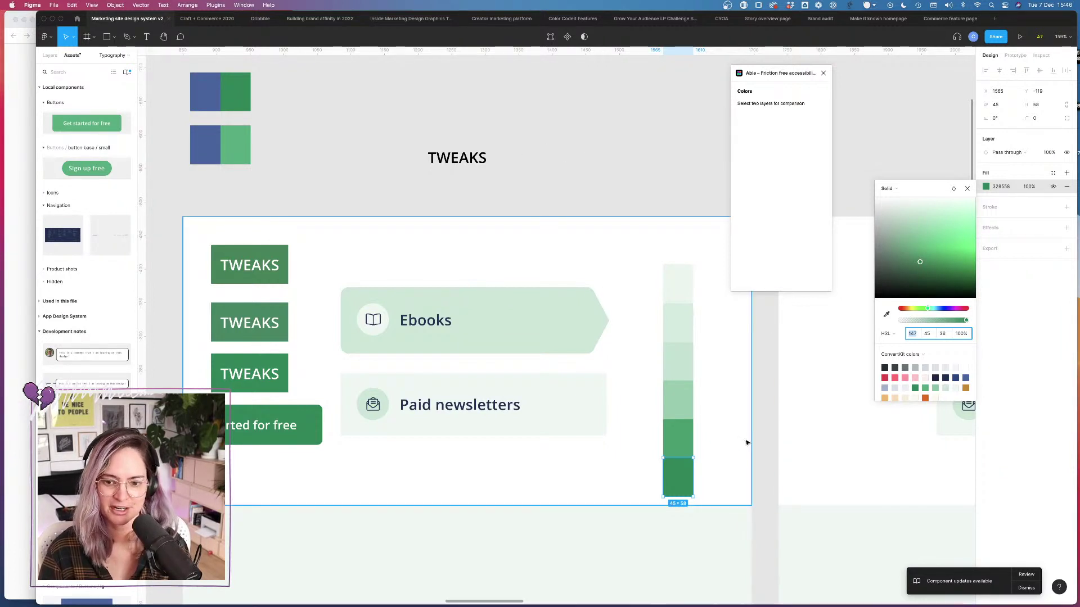
left_click(773, 441)
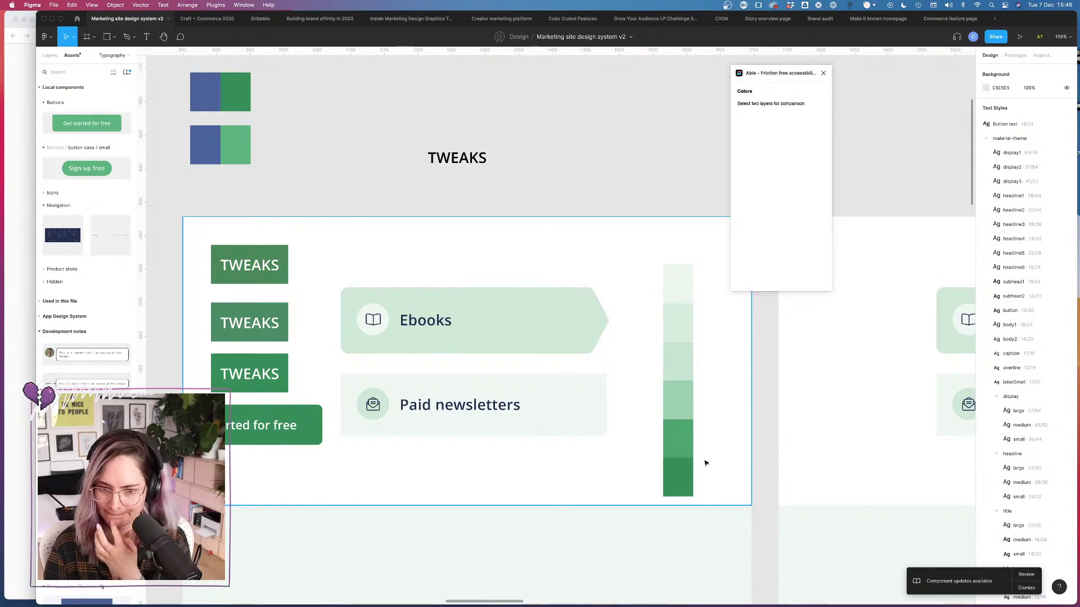
scroll(731, 454, "down", 5)
scroll(731, 455, "down", 3)
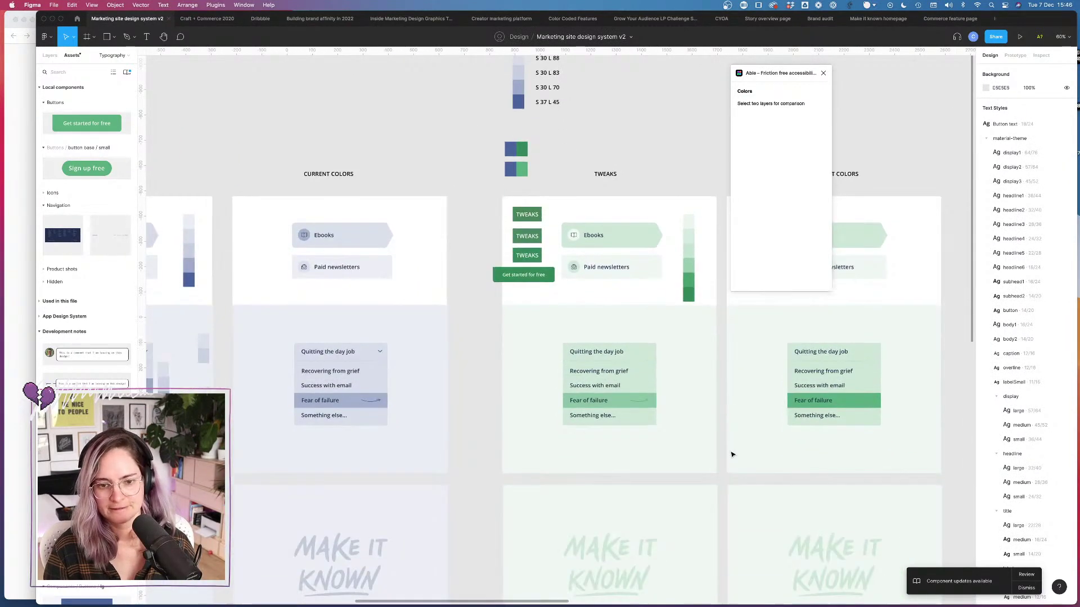
scroll(711, 311, "up", 5)
scroll(710, 313, "up", 2)
scroll(710, 313, "right", 2)
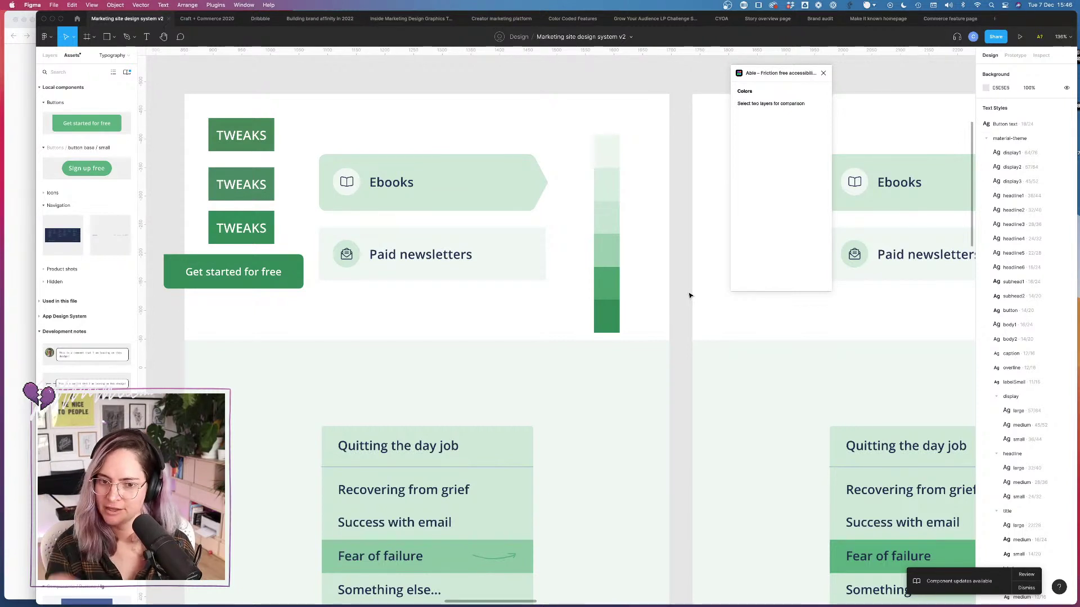
Step: Move all six green swatches in the TWEAKS frame up together by about 29 px
left_click(610, 318)
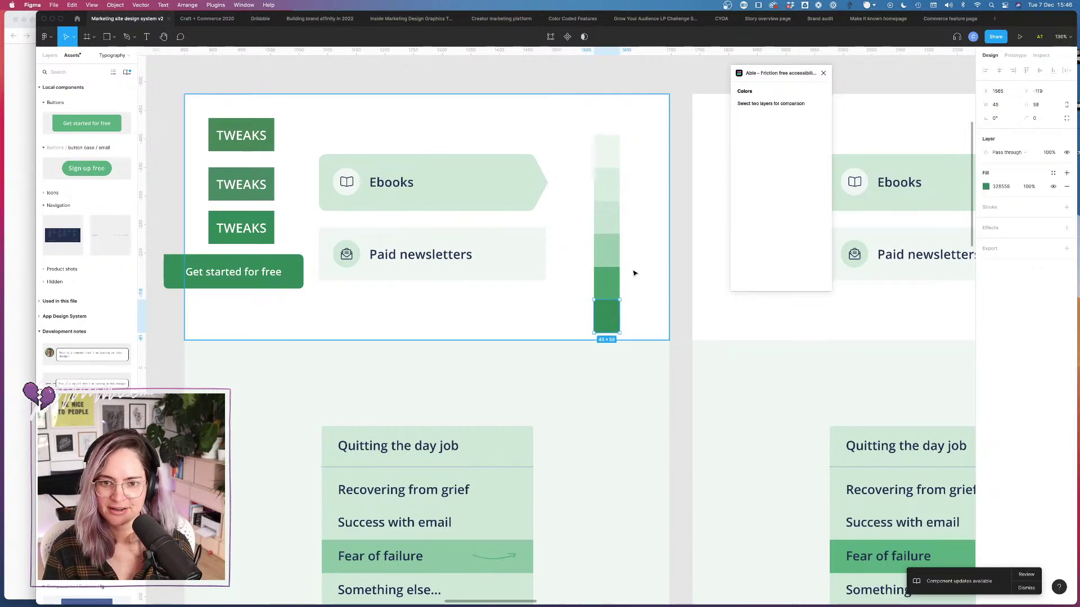
left_click_drag(573, 330, 636, 150)
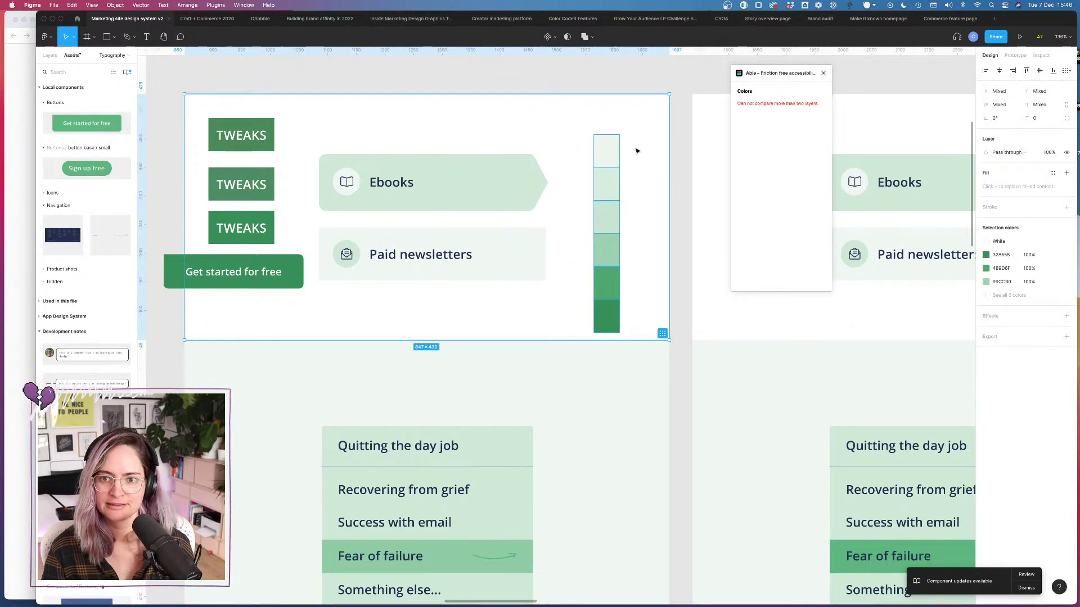
left_click_drag(610, 212, 610, 195)
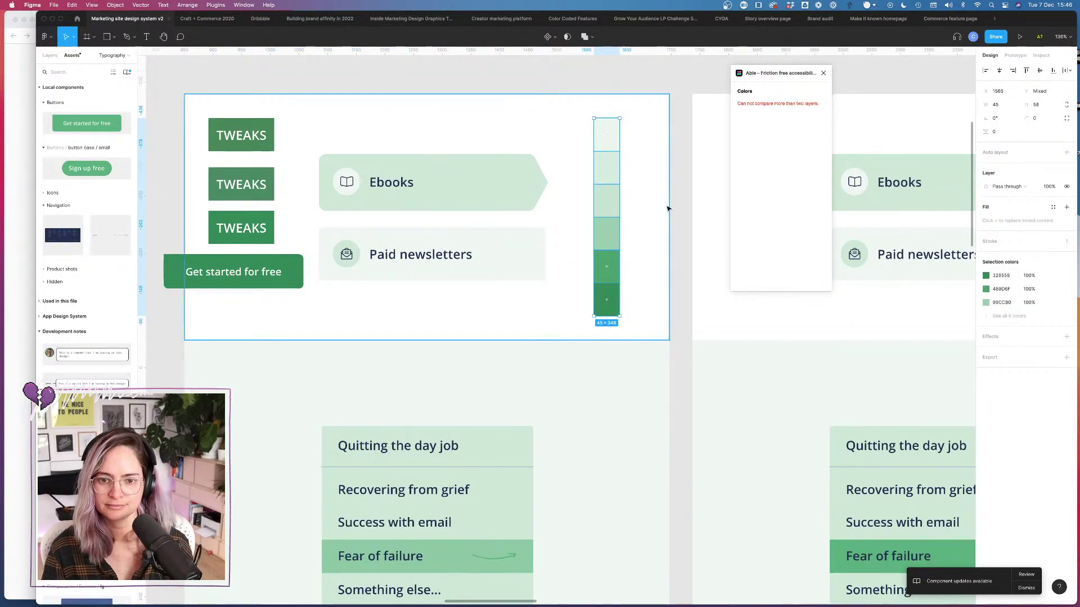
left_click(674, 233)
Step: Duplicate the darkest green swatch directly below the column and check the fill's HSL values on the swatches above it
scroll(656, 231, "right", 5)
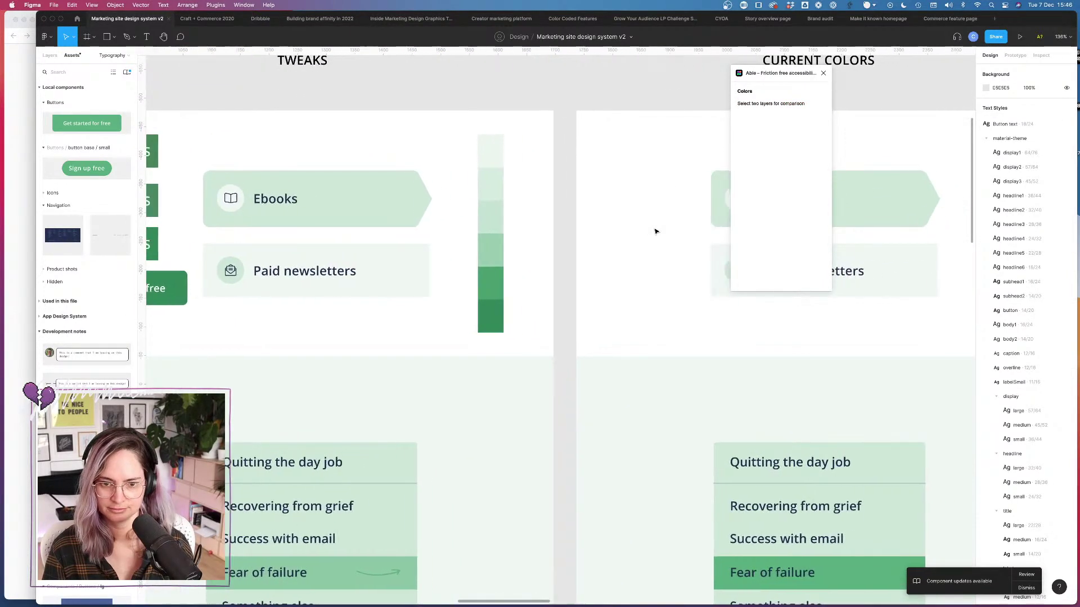
scroll(656, 231, "right", 2)
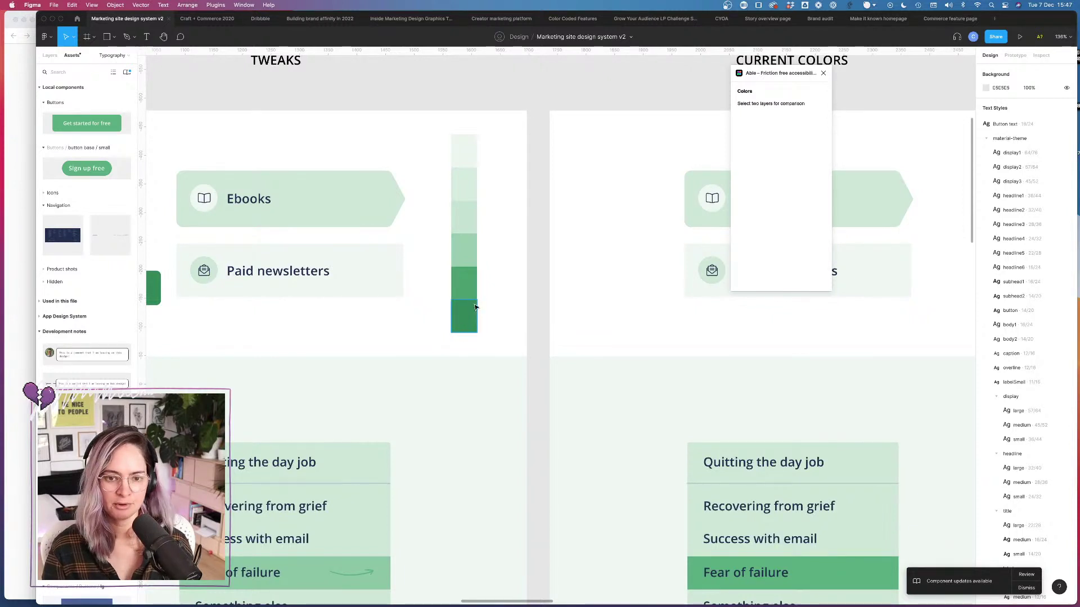
left_click_drag(470, 308, 470, 342, "alt")
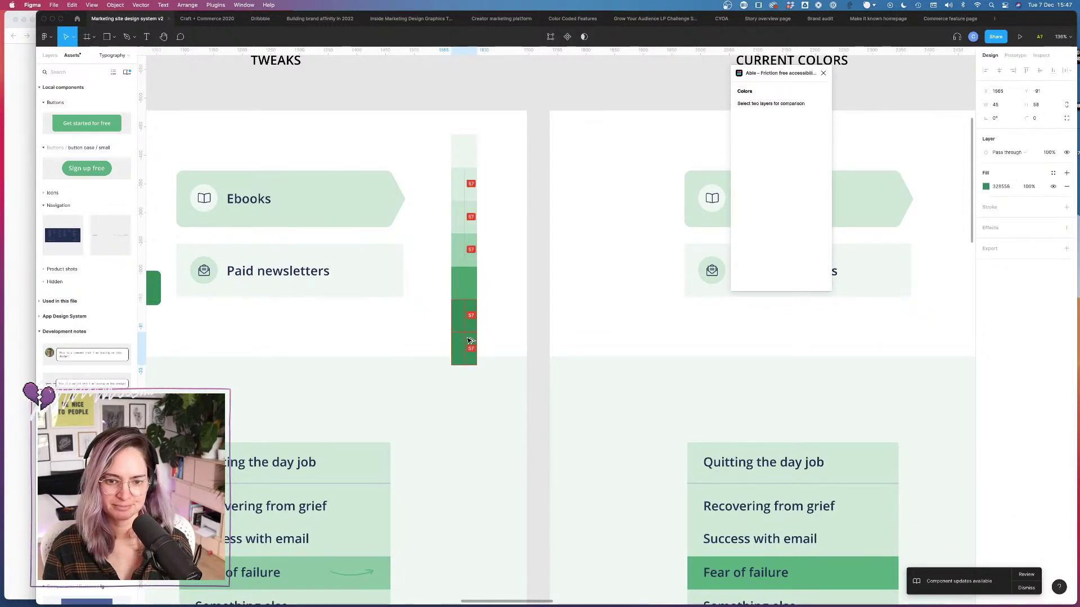
left_click(986, 186)
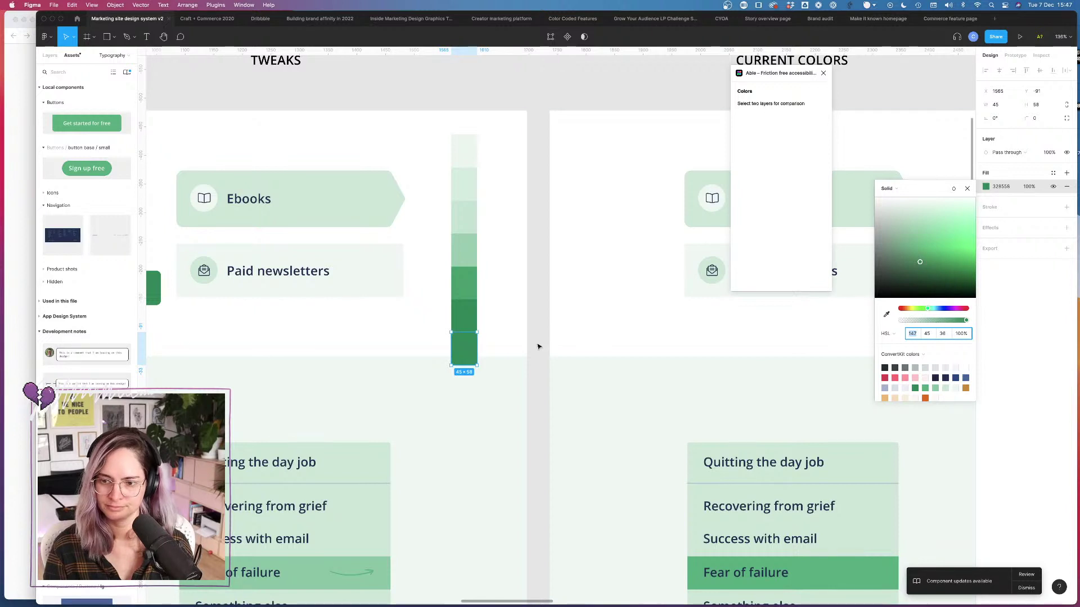
left_click(463, 321)
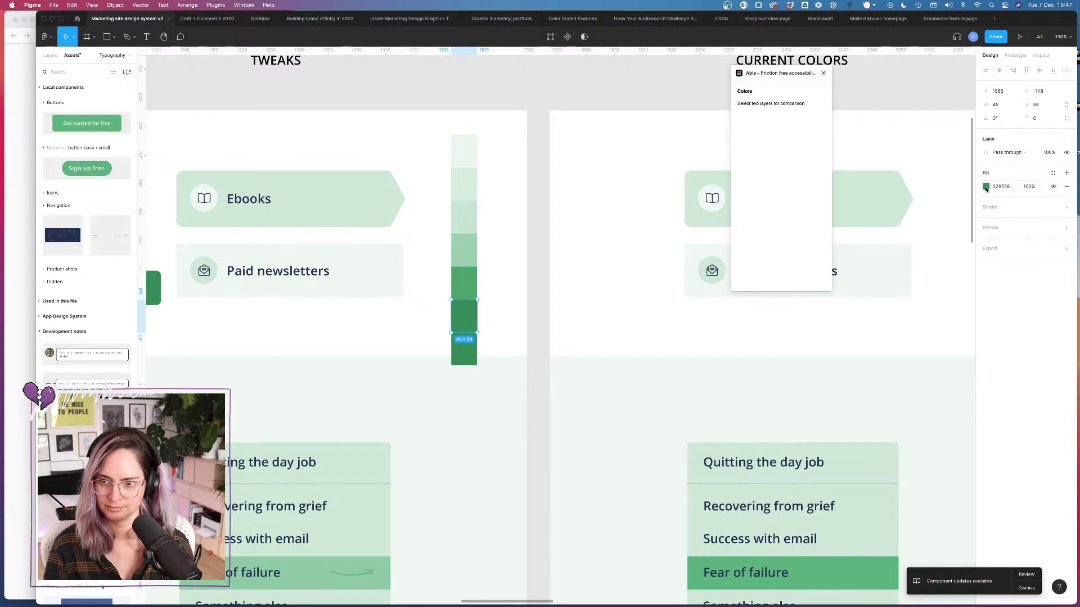
left_click(464, 283)
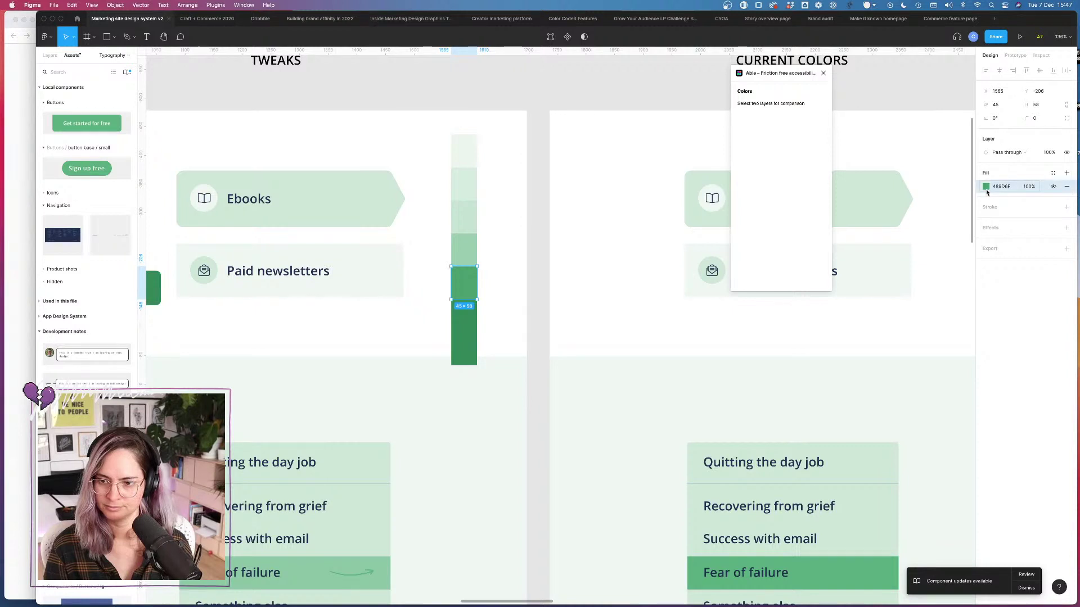
left_click(986, 187)
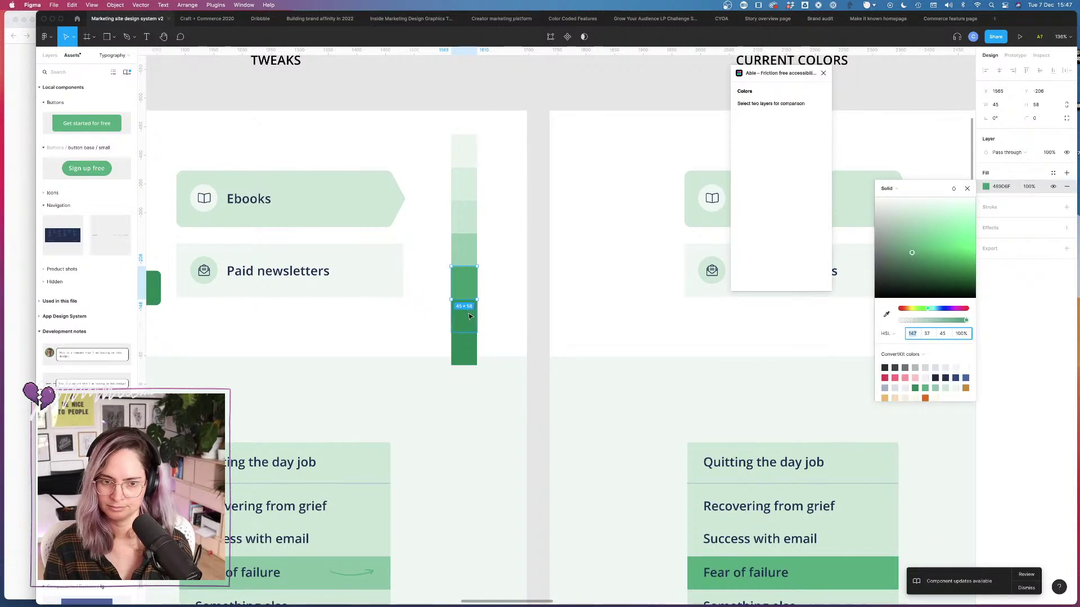
Step: Darken the new bottom swatch by setting its fill lightness to 29, keeping its hue and saturation
left_click(471, 313)
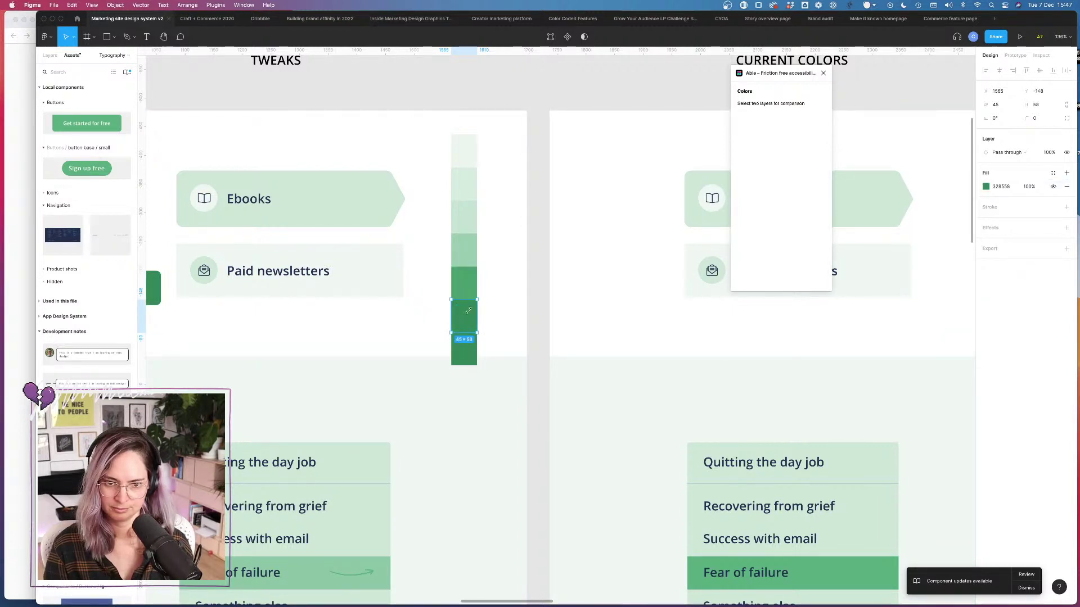
left_click(464, 349)
left_click(986, 187)
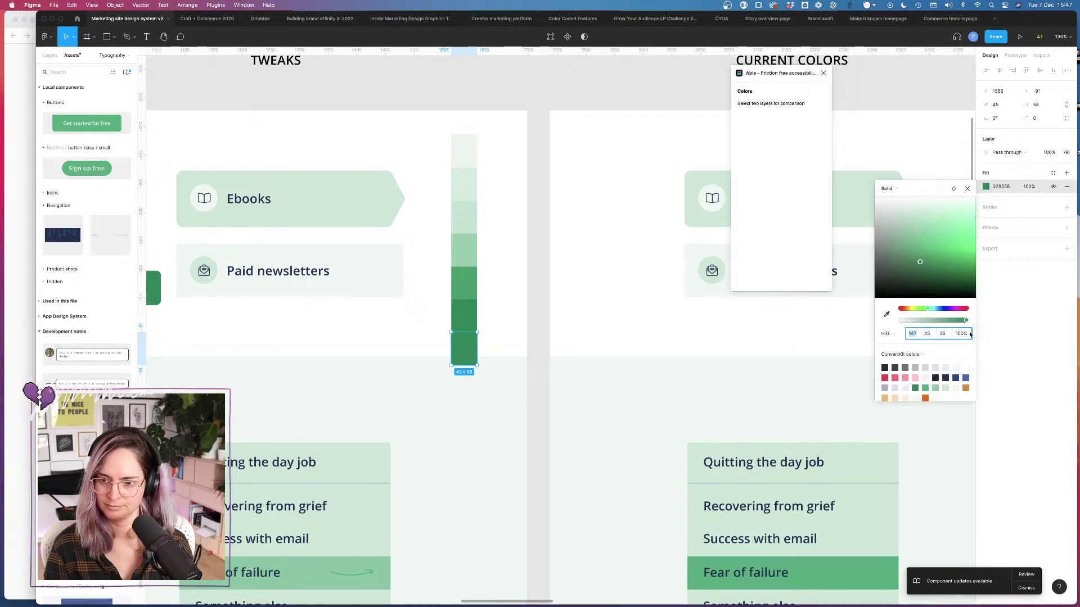
left_click(942, 333)
type("26")
key("Return")
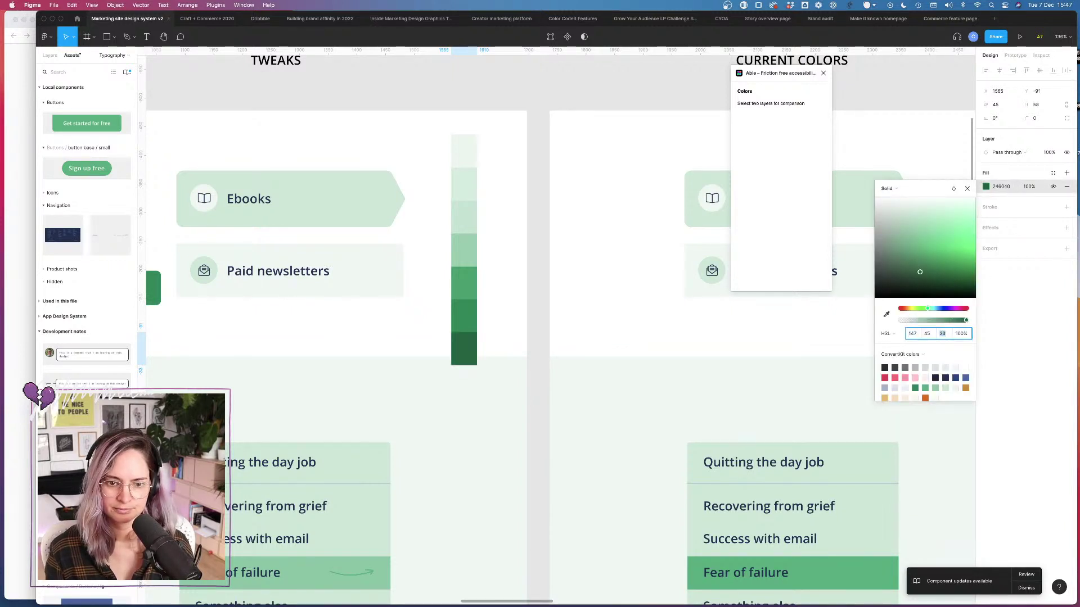
key("Down")
key("Up")
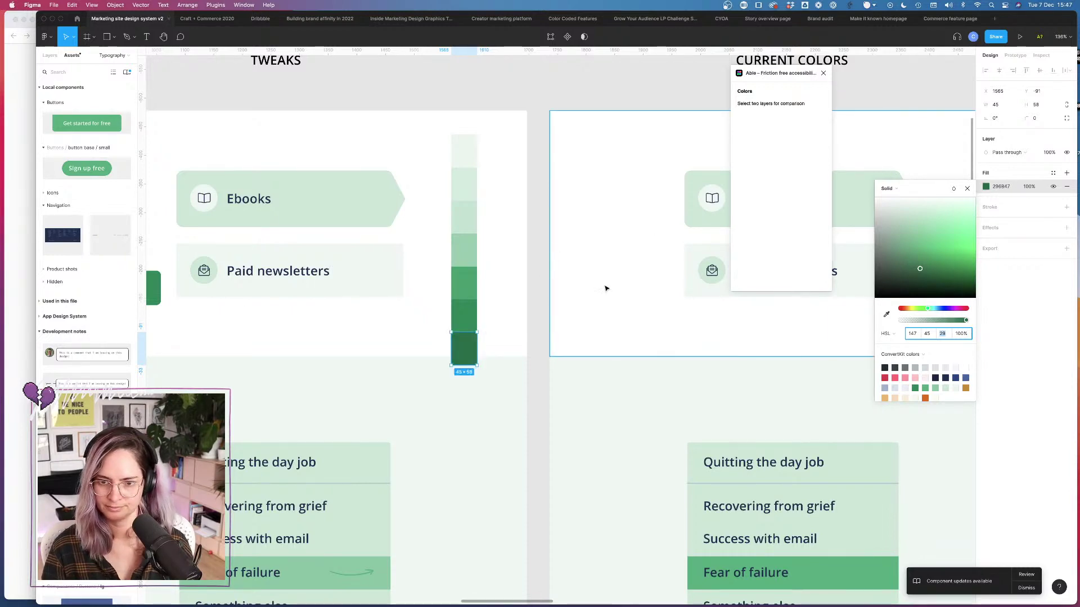
left_click(540, 319)
Step: Select all seven green swatches and move the column up to fit inside the white TWEAKS section
scroll(511, 287, "left", 5)
scroll(511, 287, "up", 2)
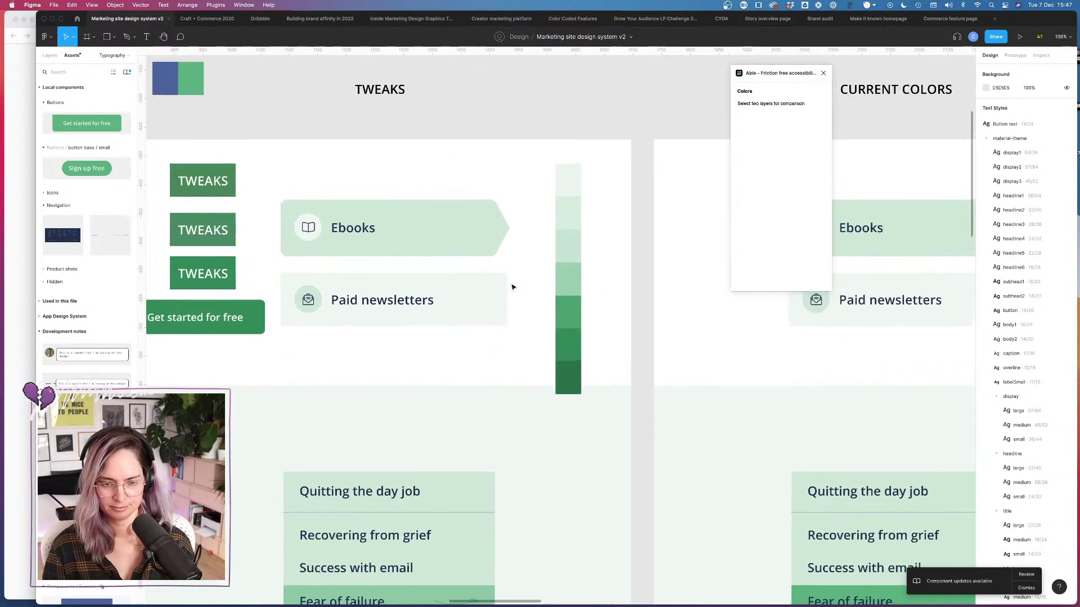
left_click_drag(710, 388, 639, 184)
left_click(675, 228, "shift")
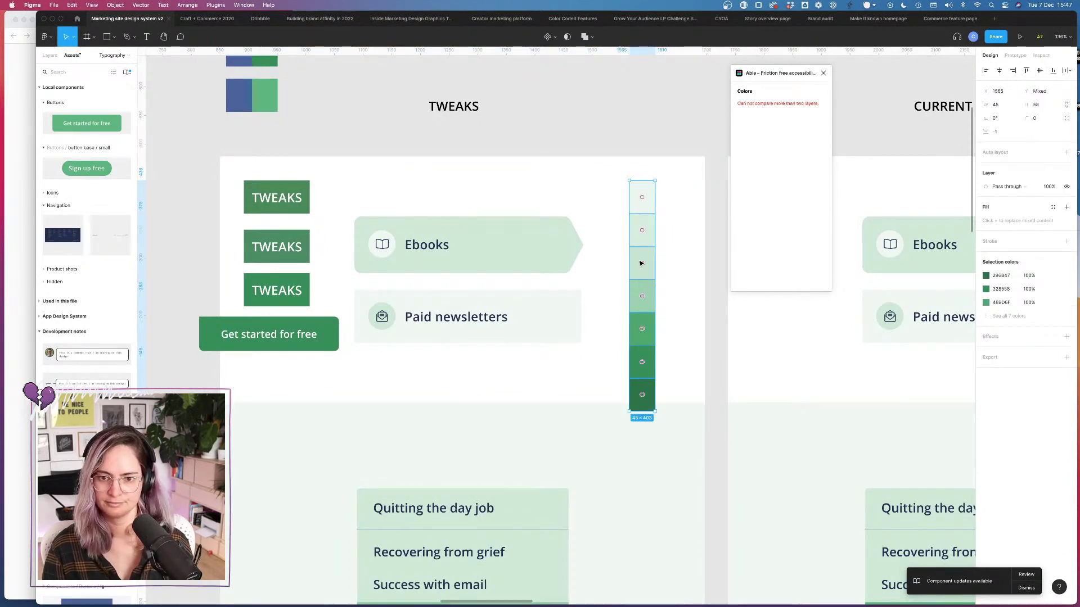
left_click(680, 127)
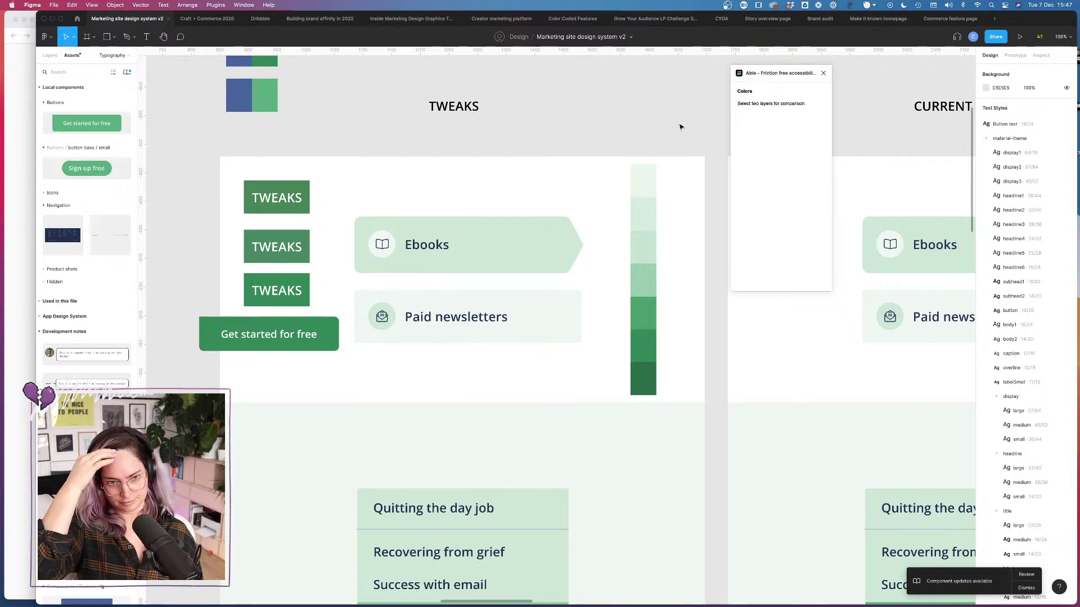
Step: Shift the fill of the third TWEAKS label's background rectangle to a bluer green with hue 158
left_click(293, 341)
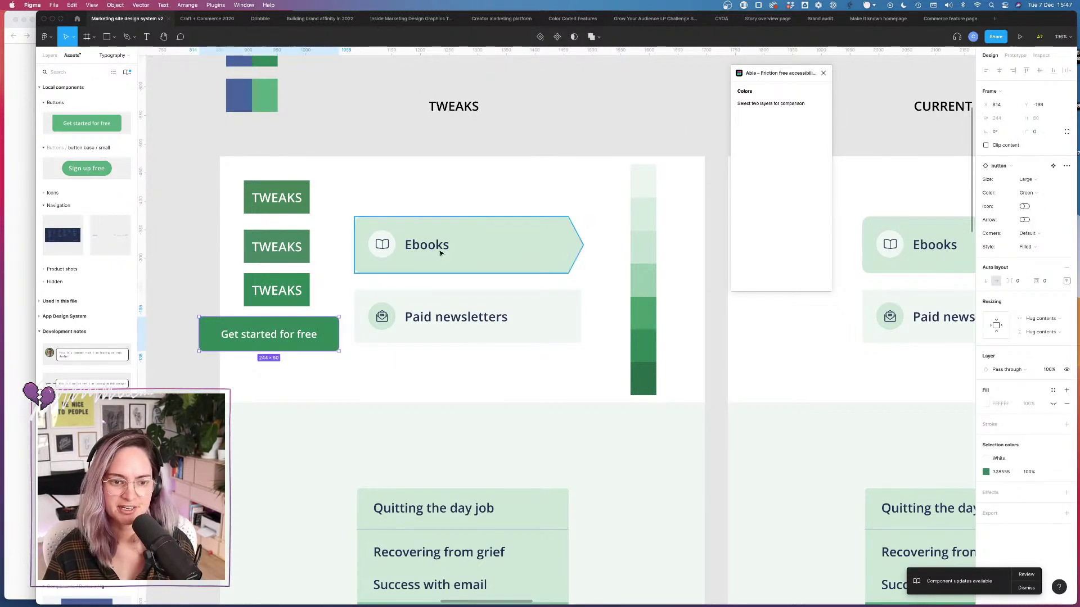
left_click(281, 291)
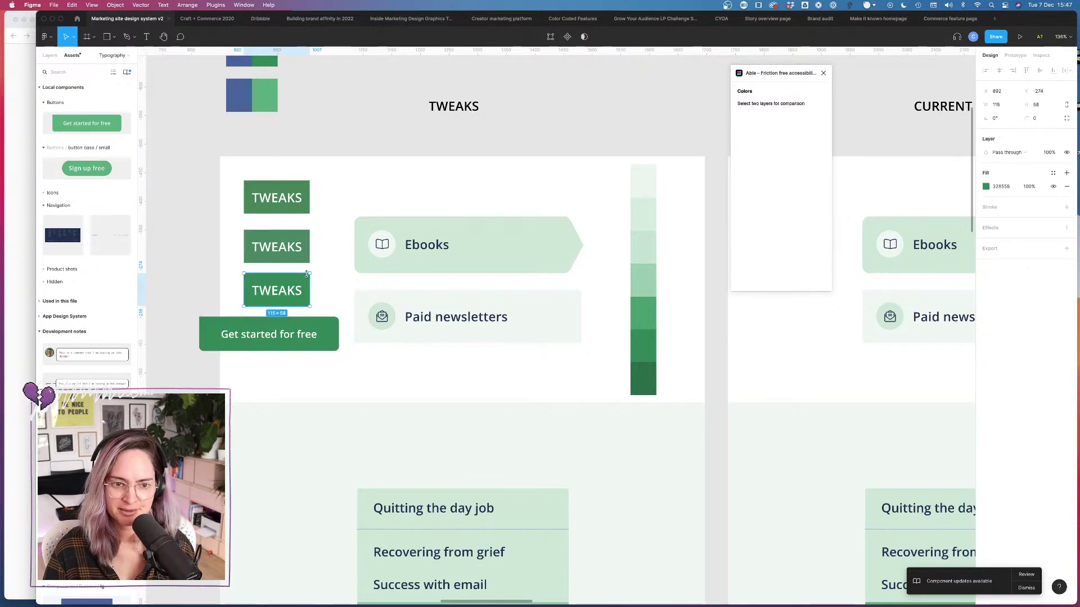
left_click(986, 186)
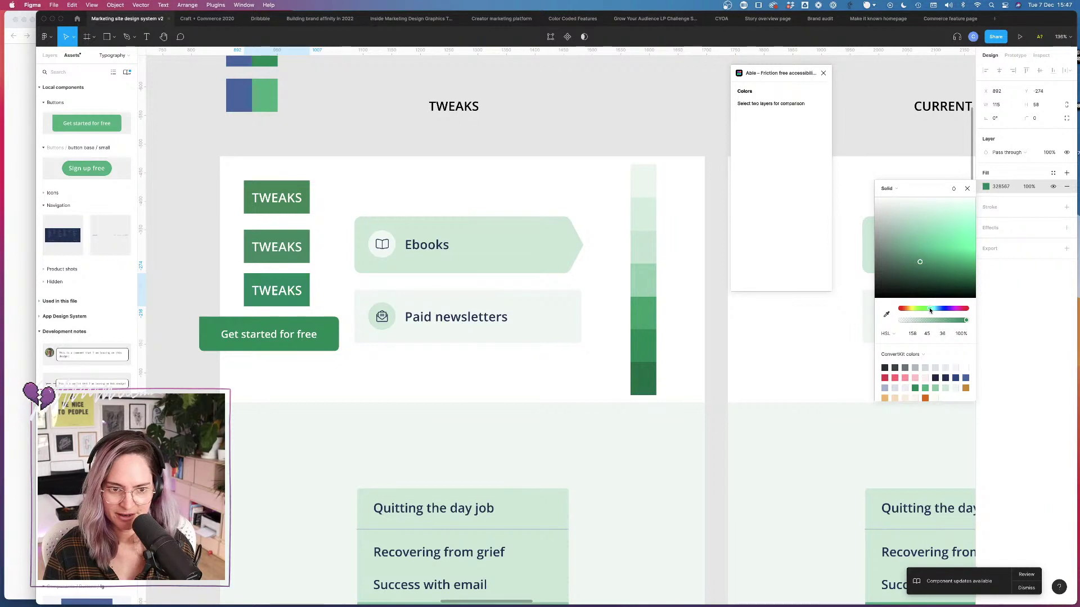
left_click_drag(929, 310, 929, 309)
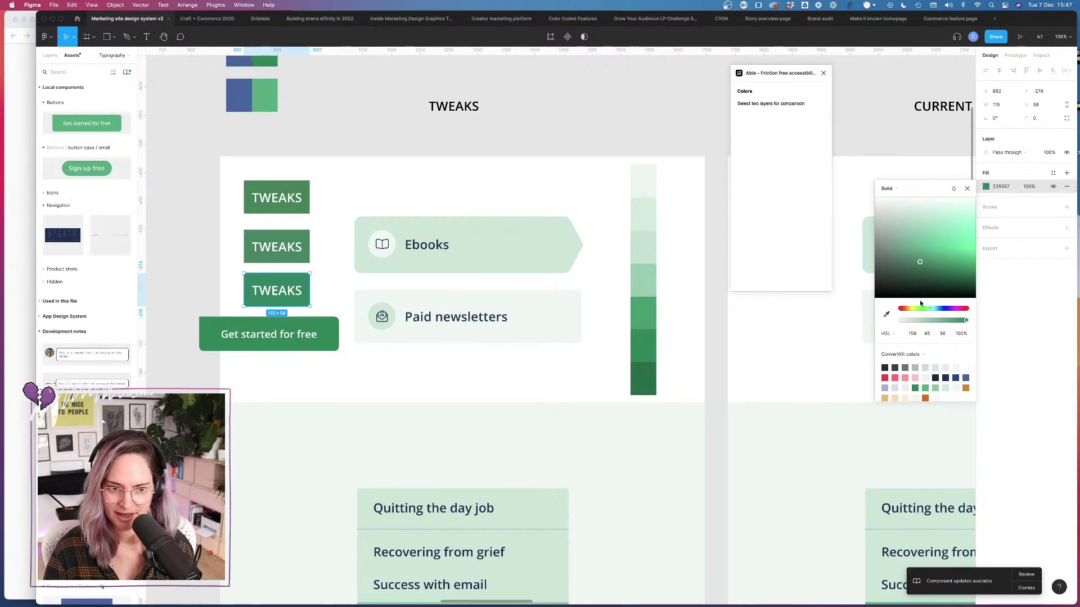
Step: Check the contrast between the third label's white TWEAKS text and its green background with the Able plugin
left_click(516, 251, "shift")
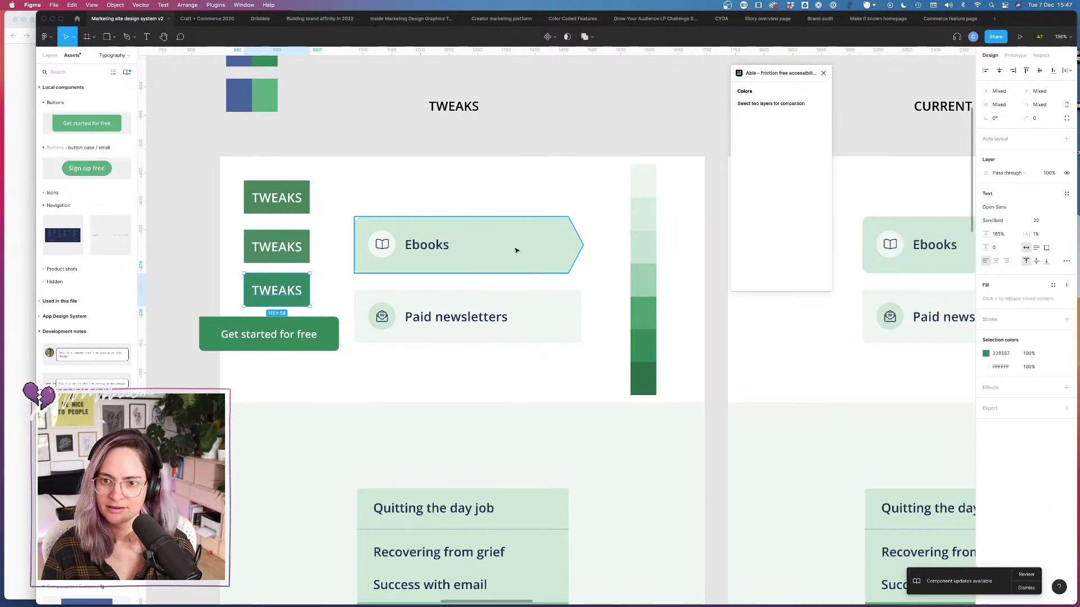
left_click(325, 277)
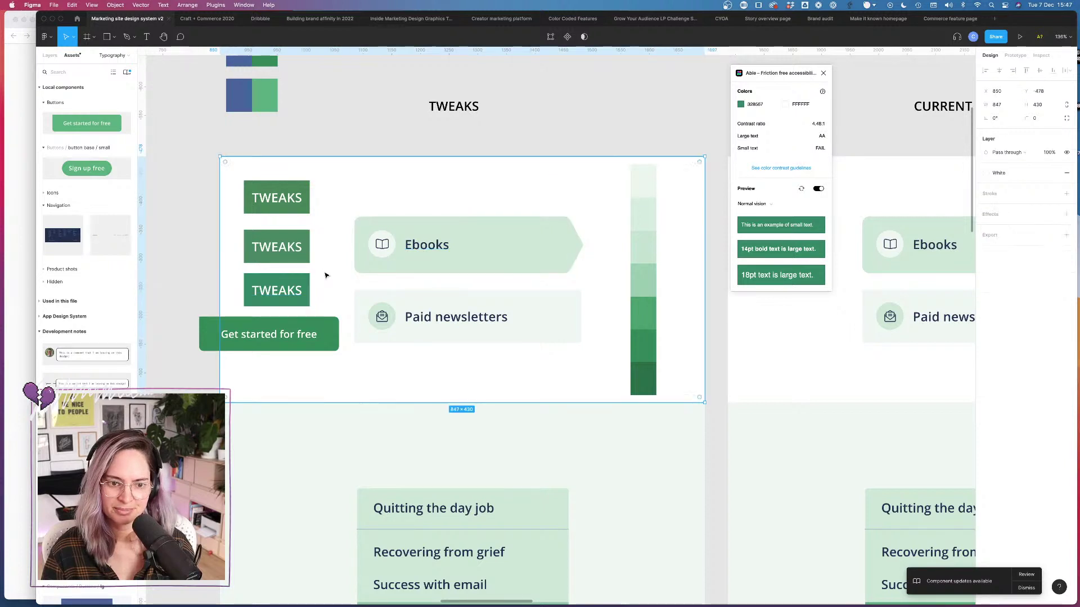
left_click(304, 281)
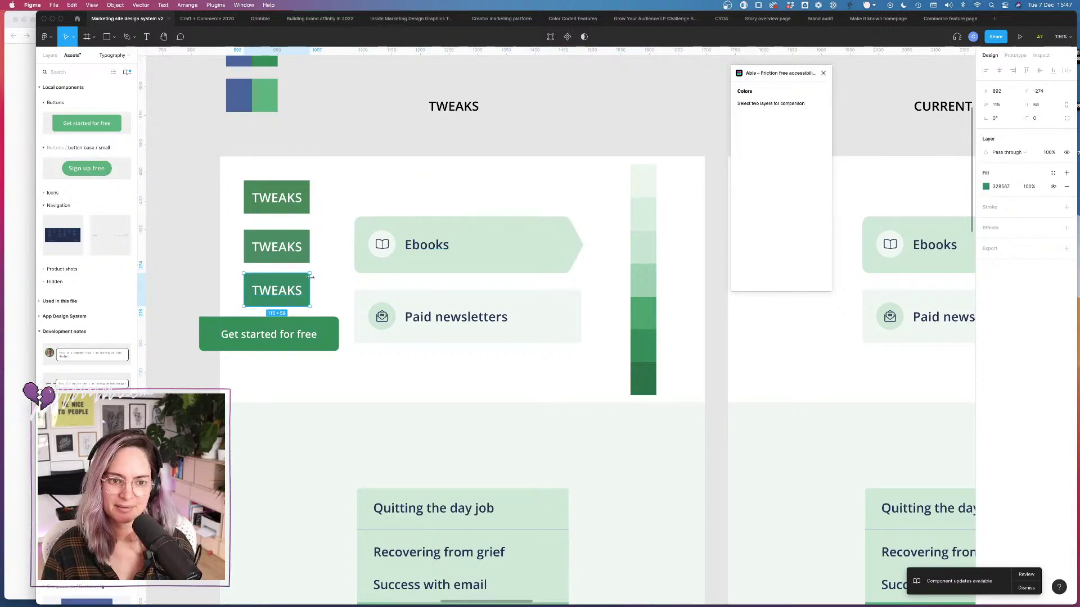
key("Return")
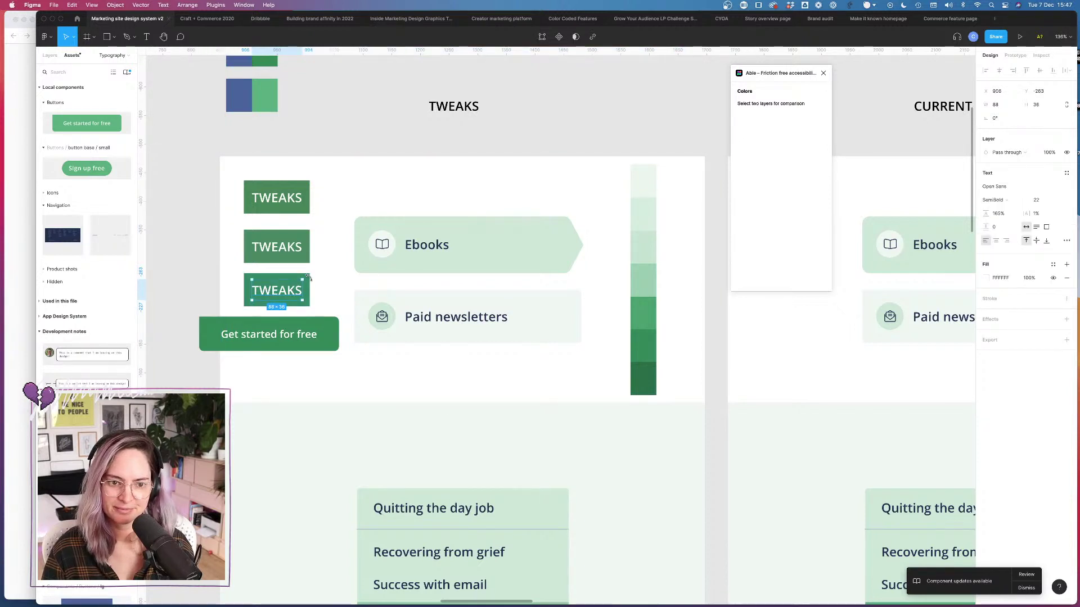
left_click(307, 279, "shift")
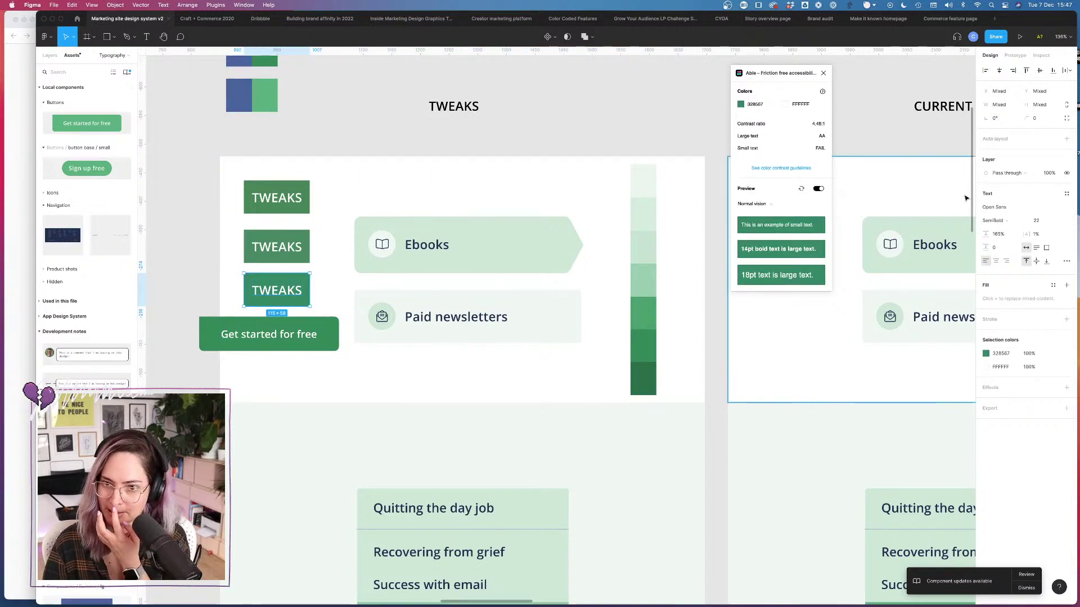
Step: Try a bluer green background of RGB 69, 130, 104 in Chrome's WebAIM contrast checker, and return to Figma
left_click(17, 269)
left_click(311, 258)
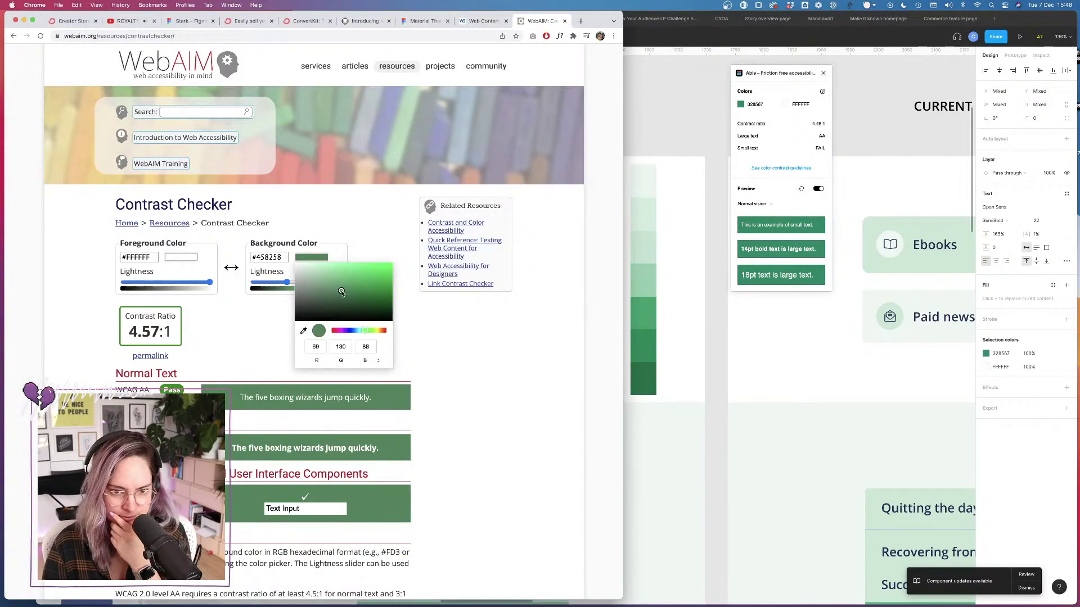
left_click_drag(363, 332, 364, 332)
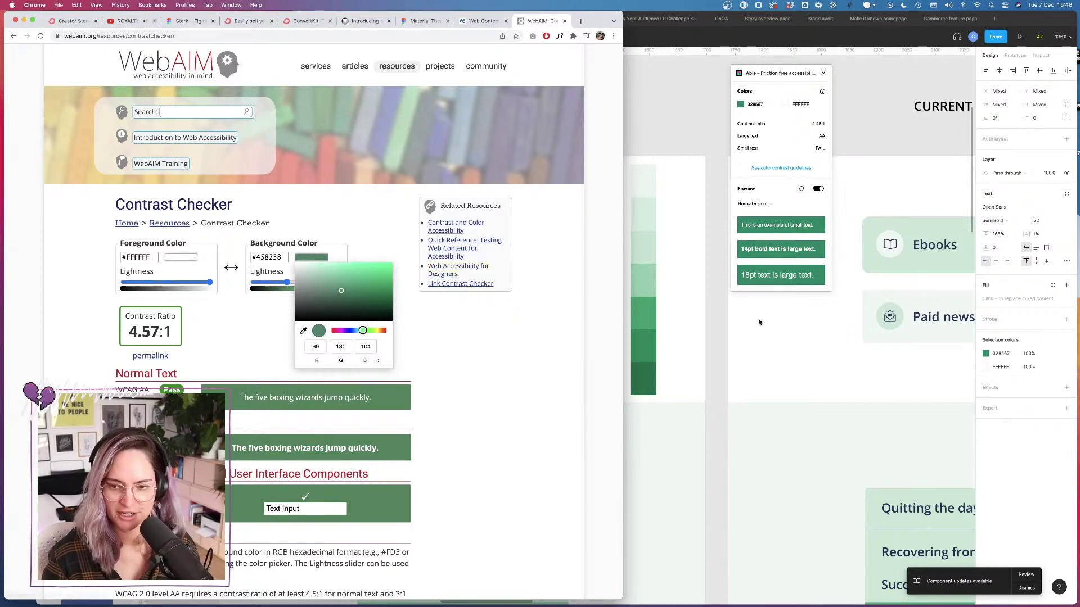
left_click(686, 253)
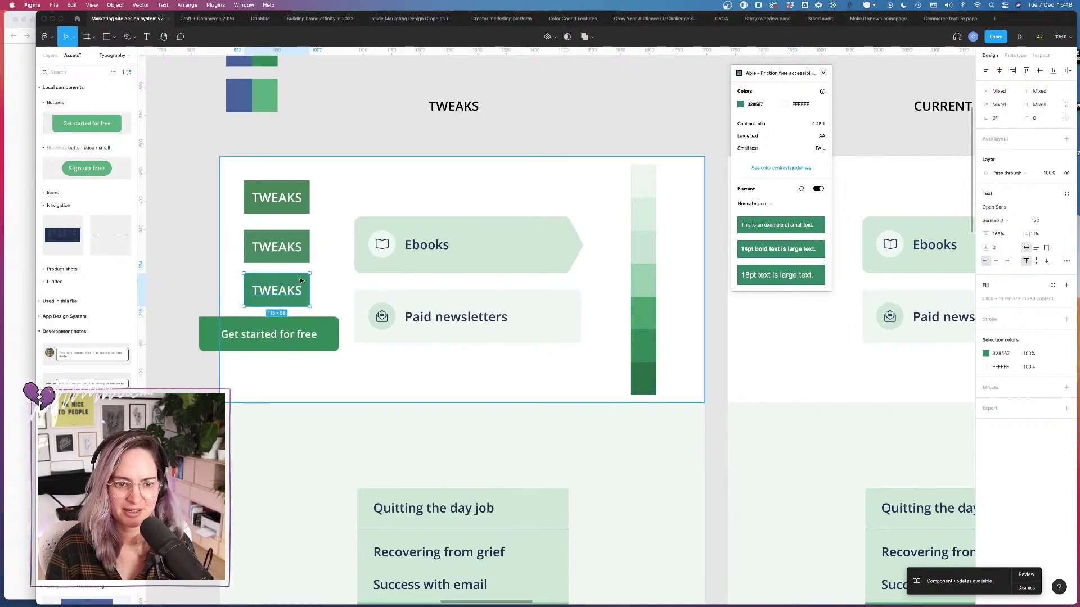
left_click(331, 250)
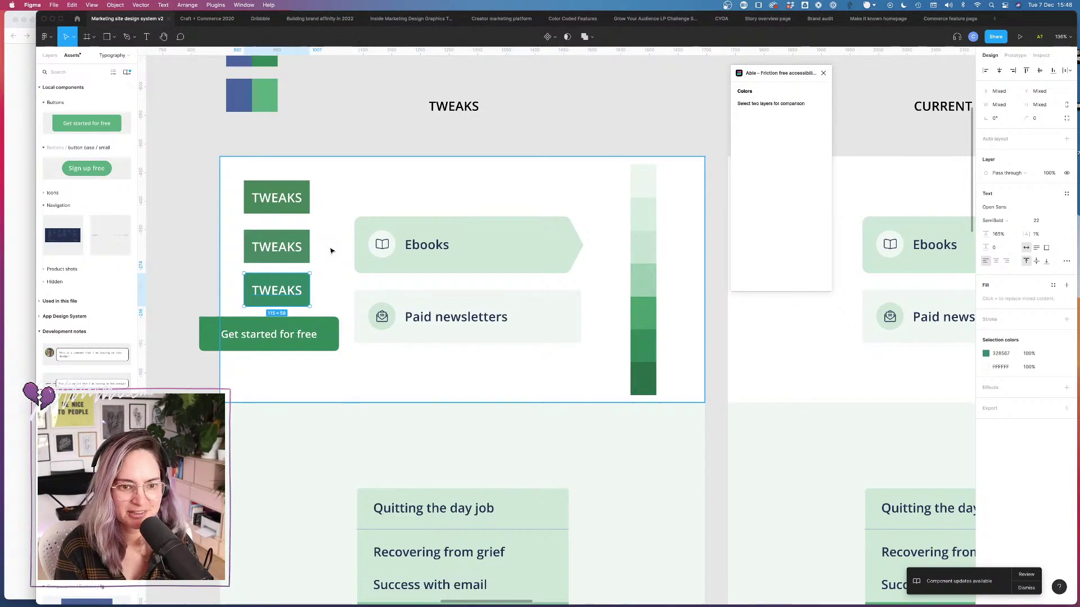
Step: Select the background rectangle of the third TWEAKS label and show its fill colour values as RGB
key("Return")
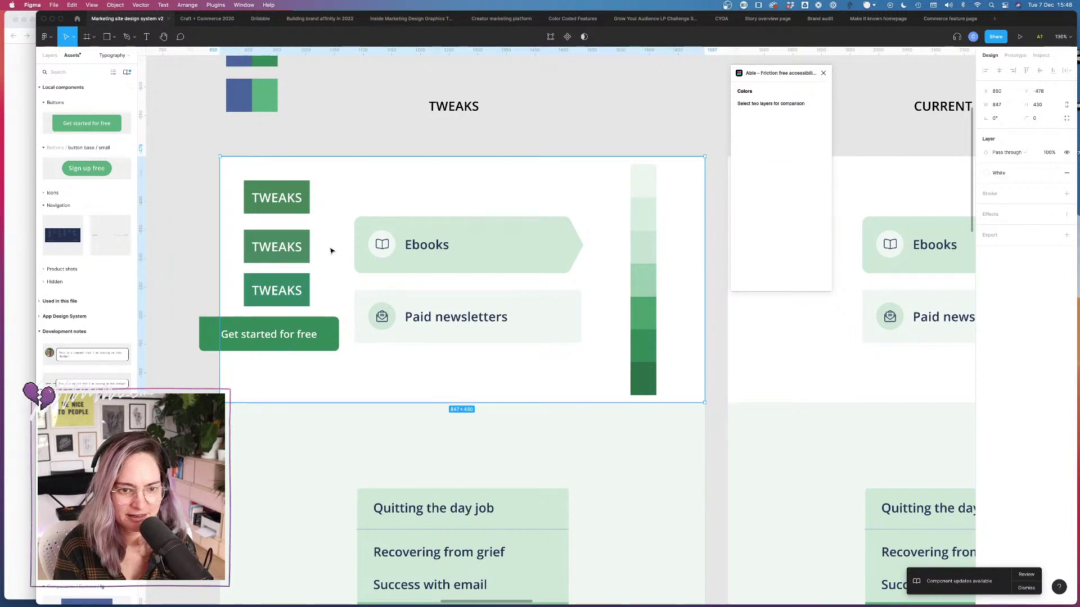
key("shift+Return")
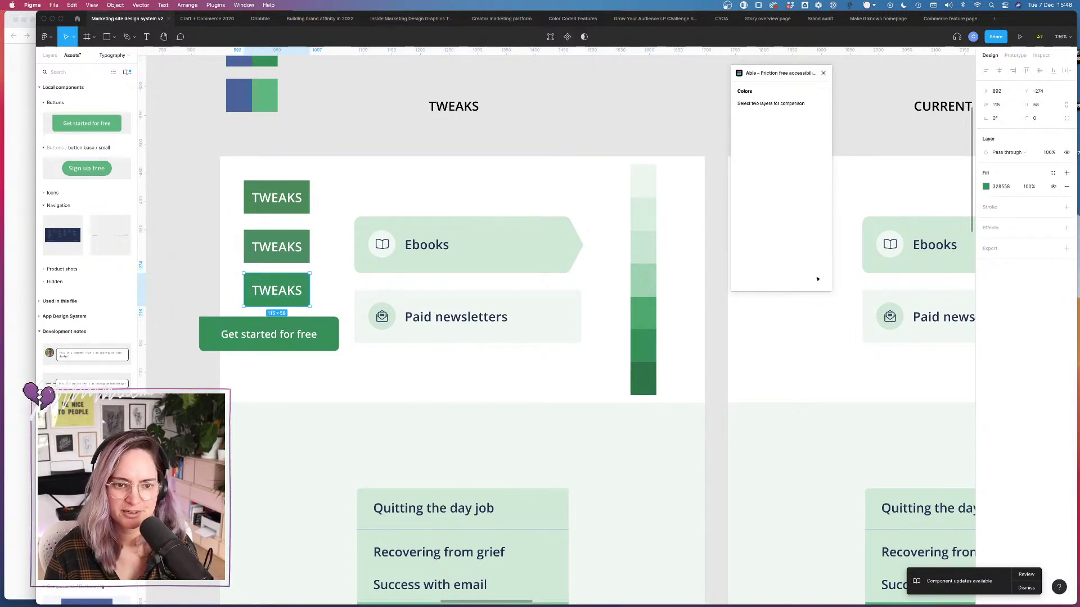
left_click(987, 186)
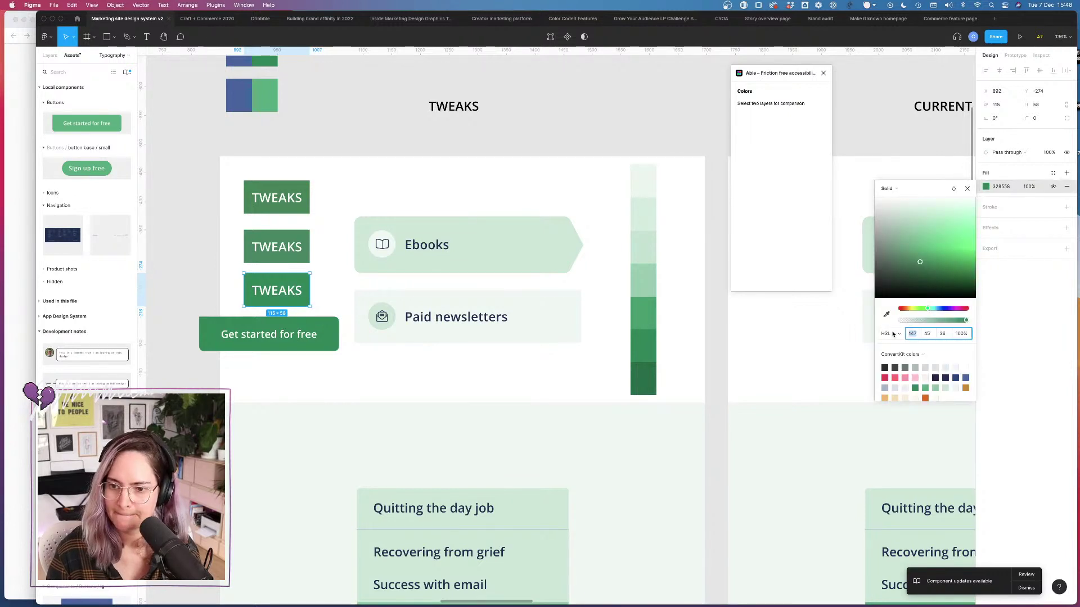
left_click(892, 334)
left_click(891, 313)
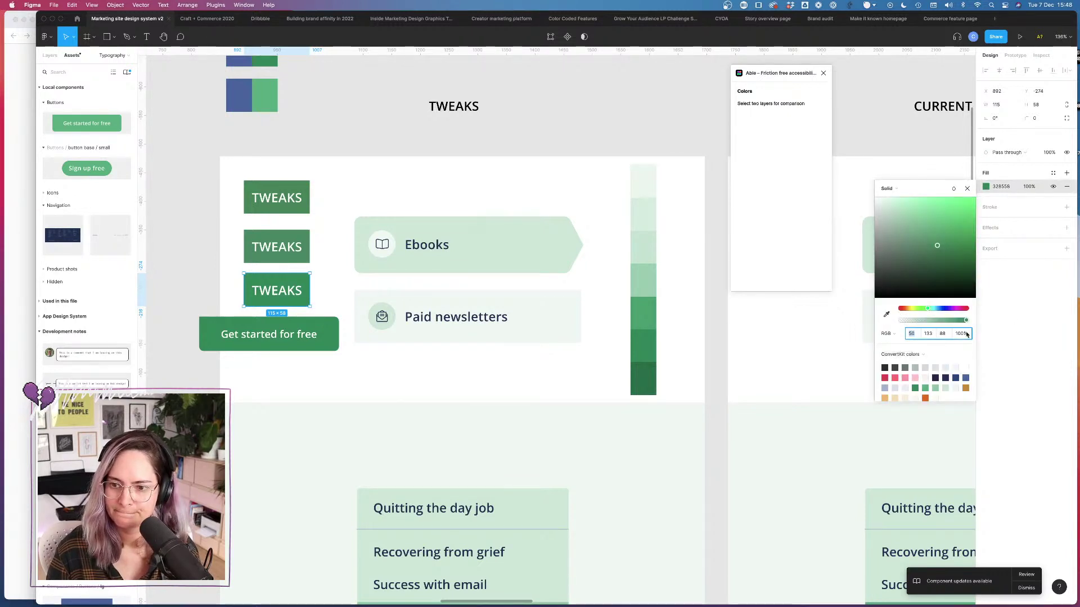
left_click(947, 336)
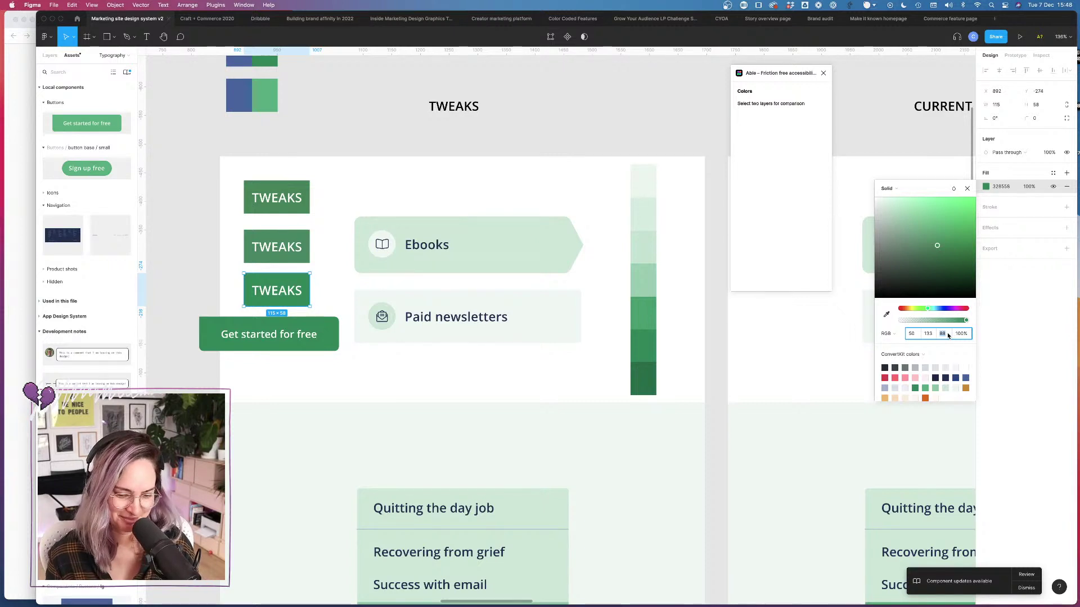
Step: Try a bluer fill on the third label's background, raising its blue value to 110 and lowering it to 106
key("Up")
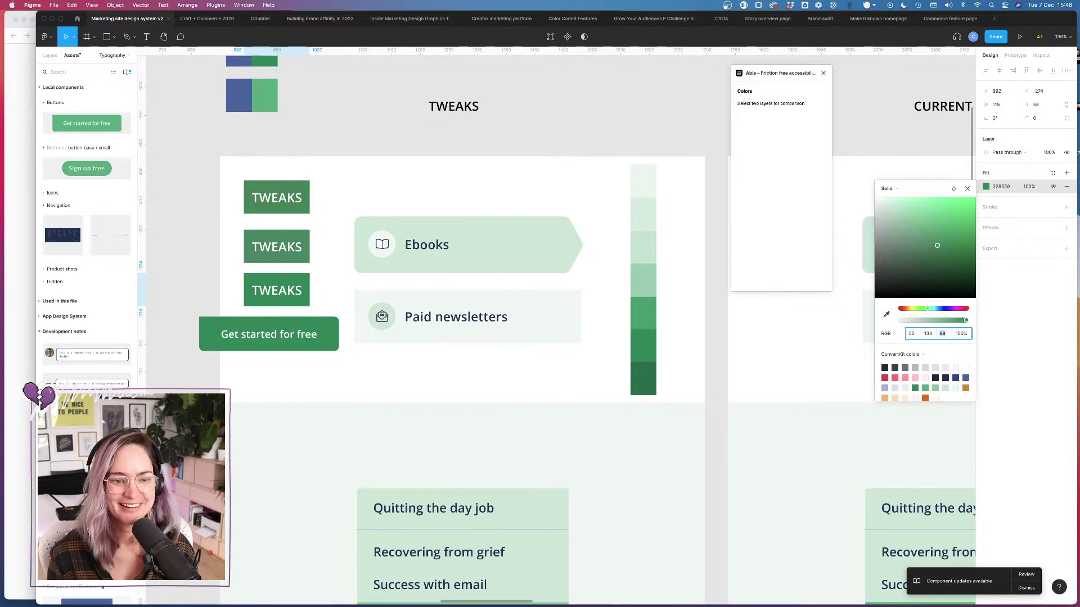
key("Up")
key("Up")
key("Up")
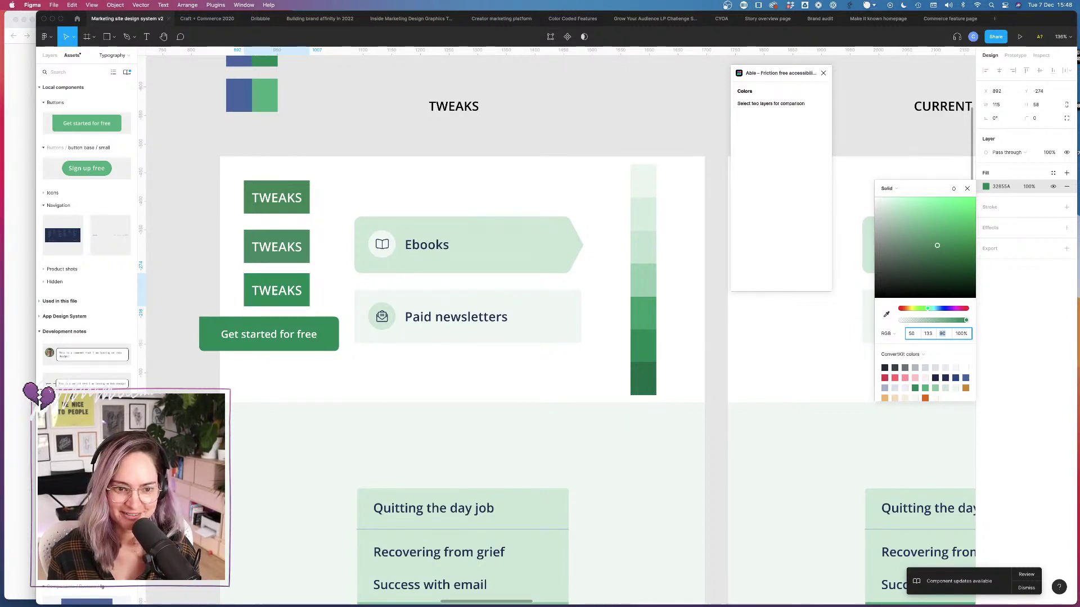
key("Up")
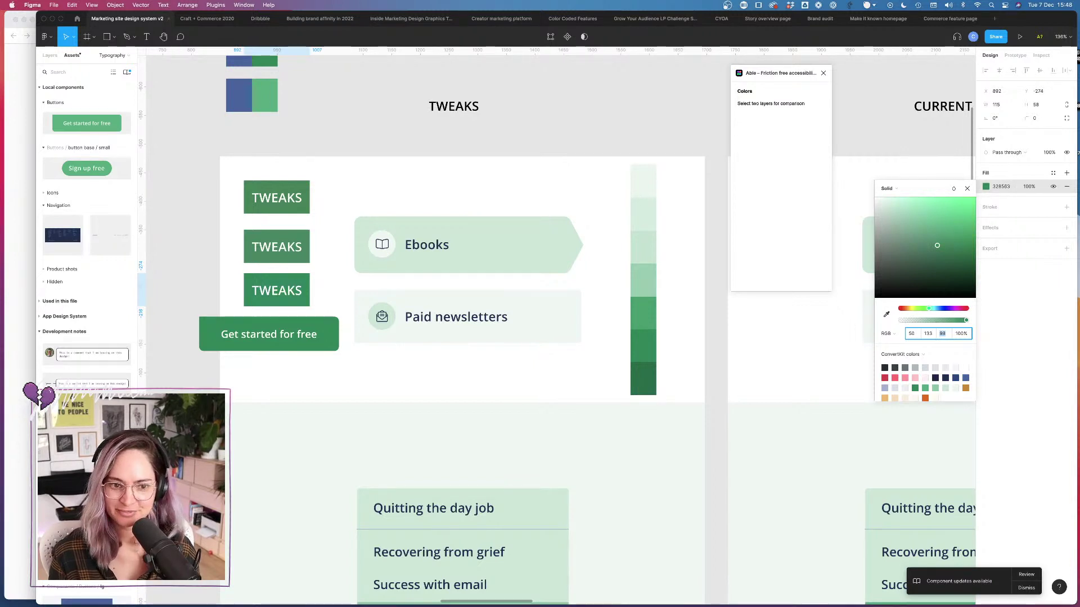
key("Up")
key("Up")
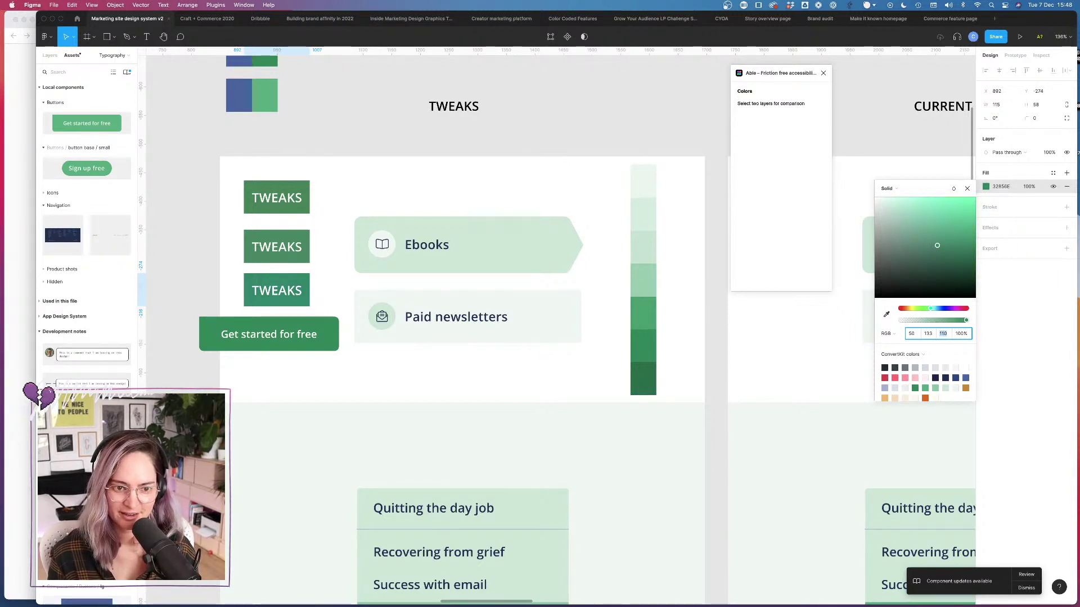
key("Down")
key("Down")
key("Down")
key("Down")
key("Down")
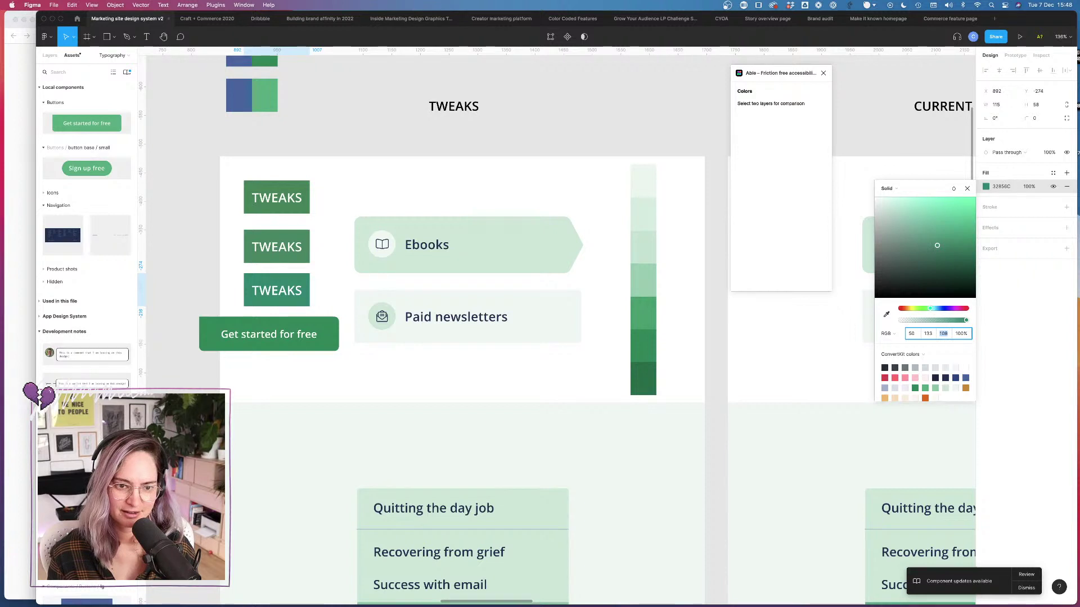
key("Down")
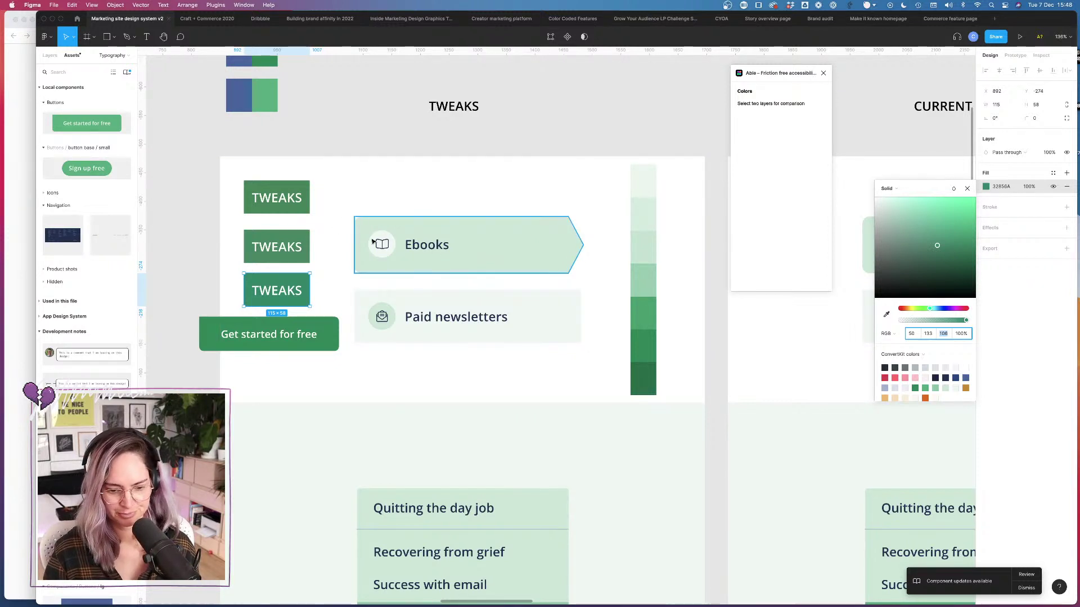
Step: Check the contrast of the third label's white text against its adjusted green background with the Able plugin
left_click(319, 276)
left_click(276, 290)
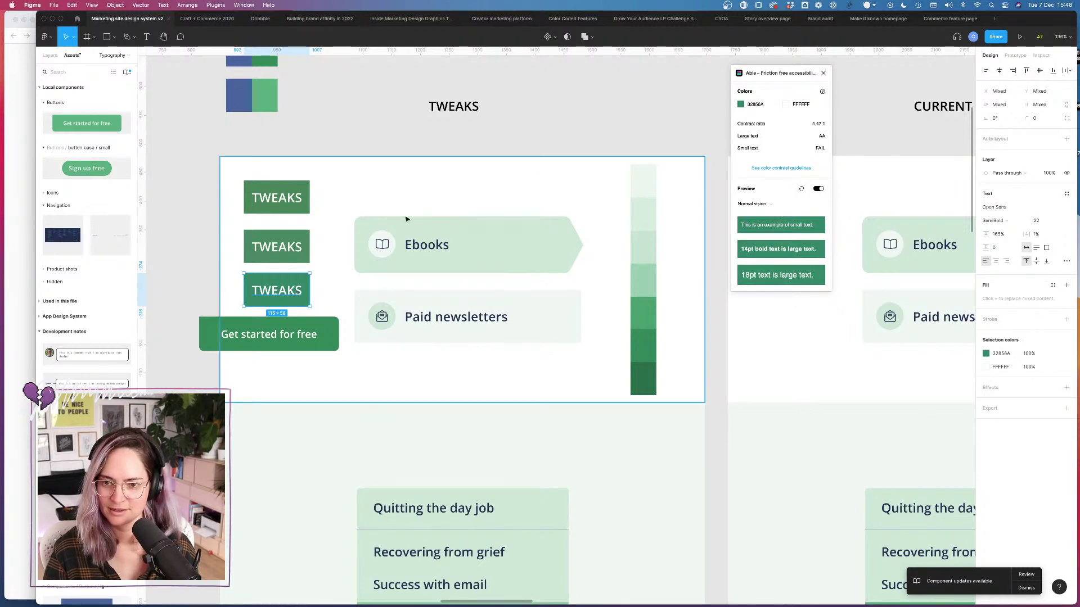
left_click(317, 288)
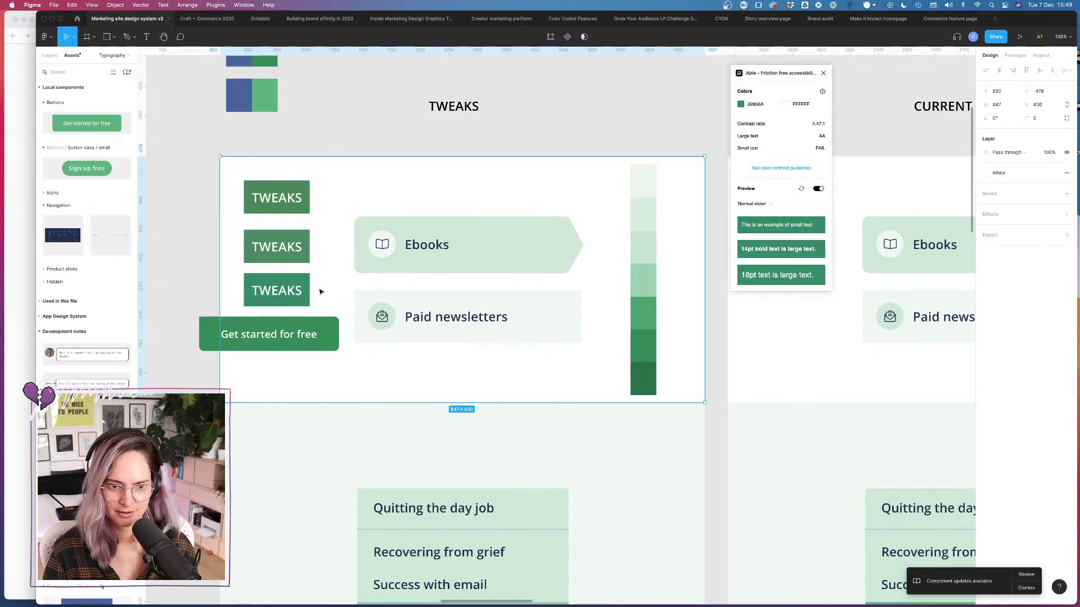
left_click(292, 295)
left_click(986, 187)
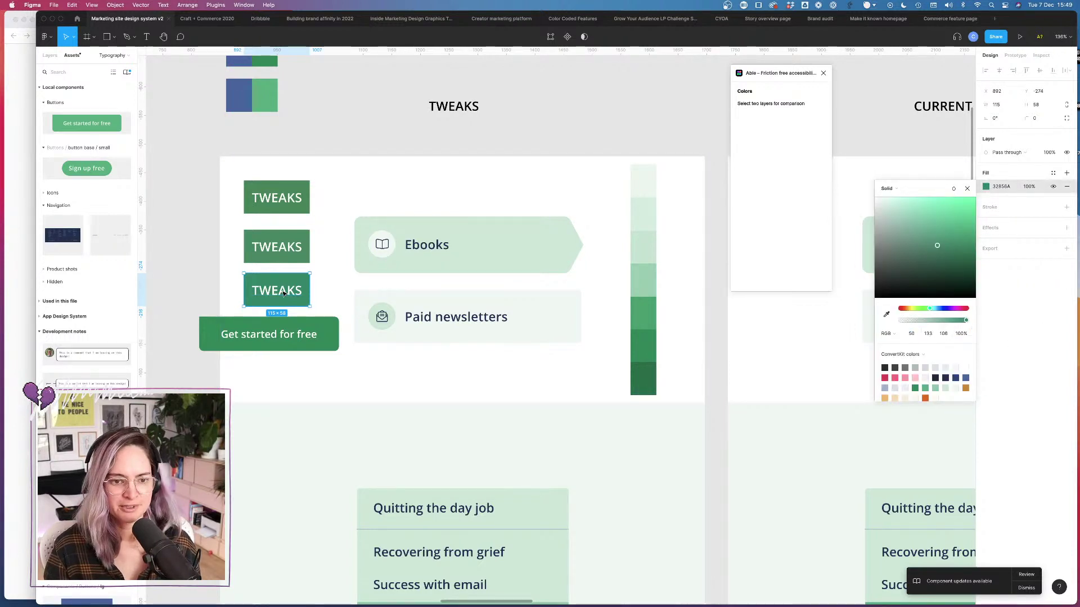
left_click(478, 239, "shift")
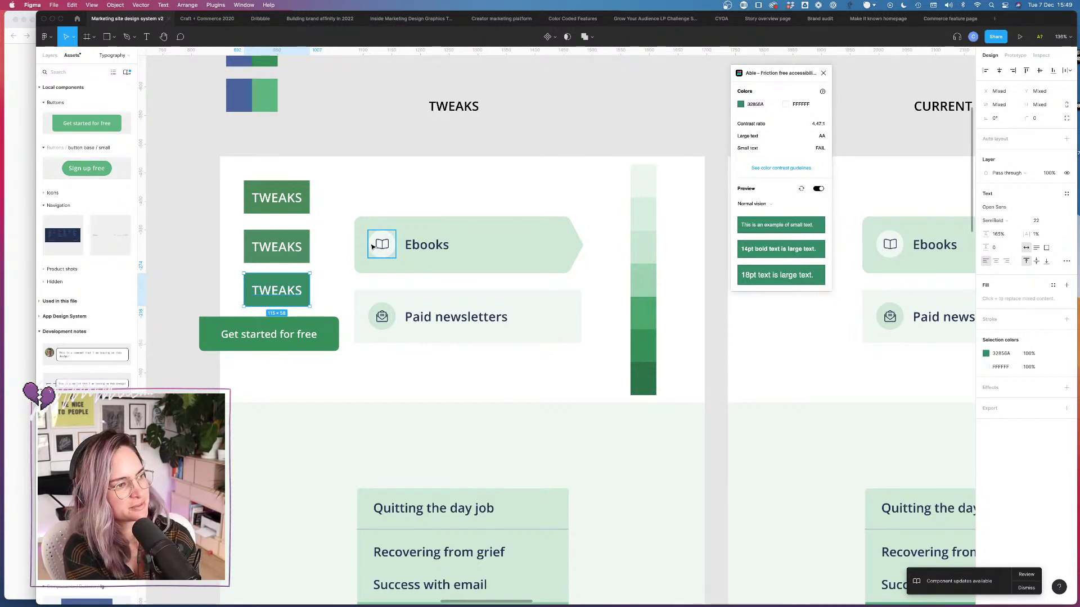
Step: Try a blue value of 96 in the RGB fill of the third label's background rectangle
left_click(308, 269)
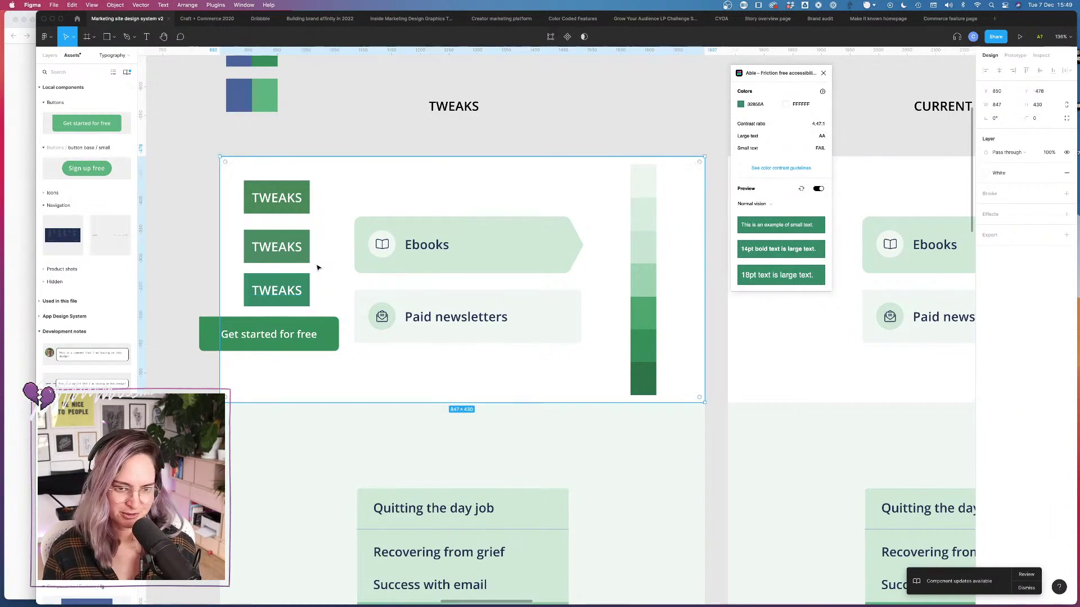
left_click(301, 275)
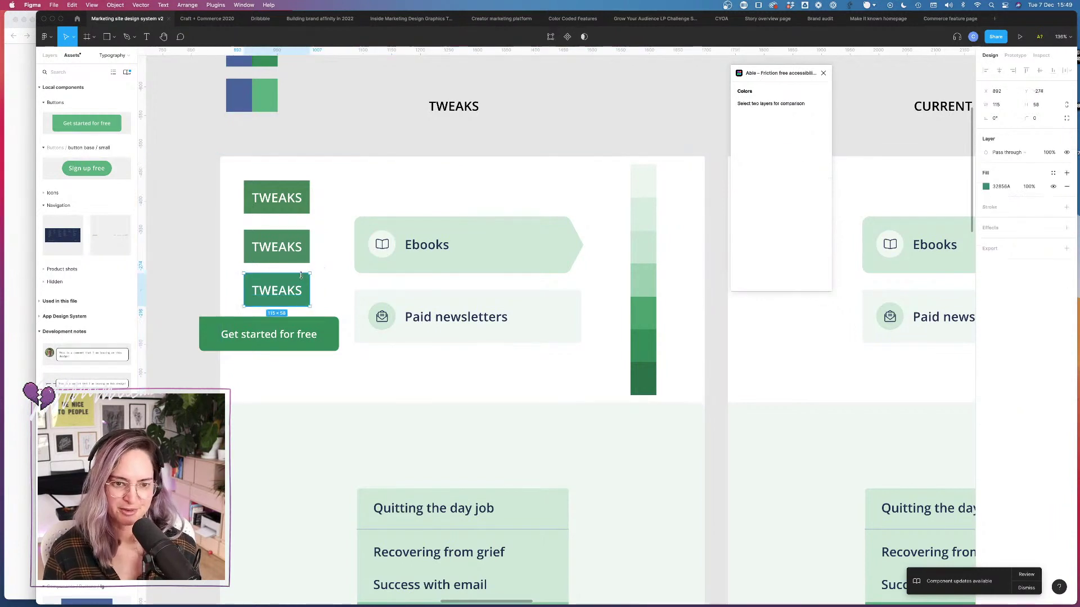
left_click(986, 187)
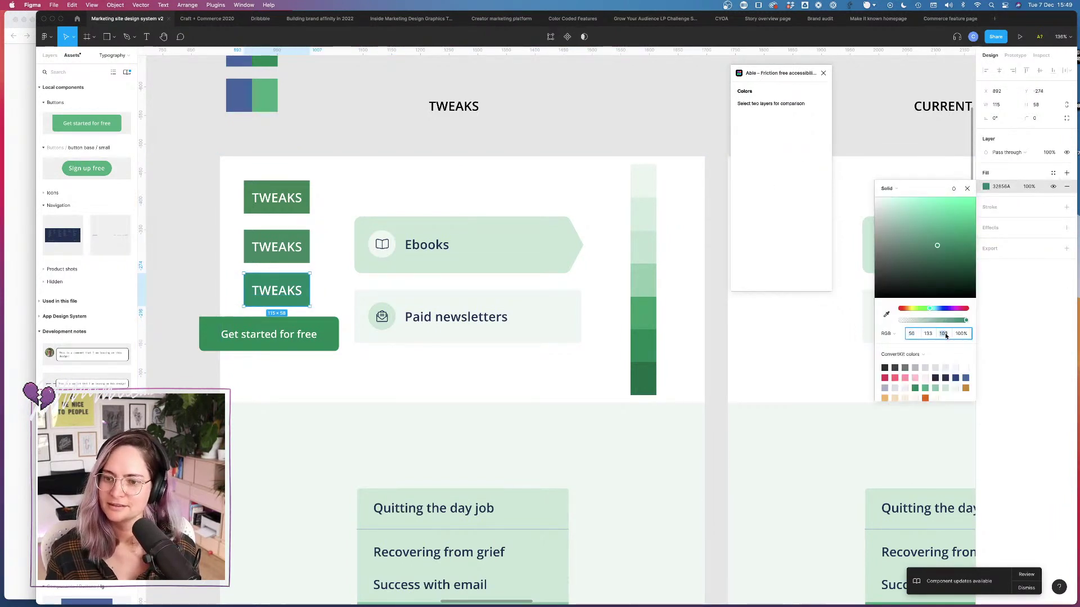
type("96")
key("Return")
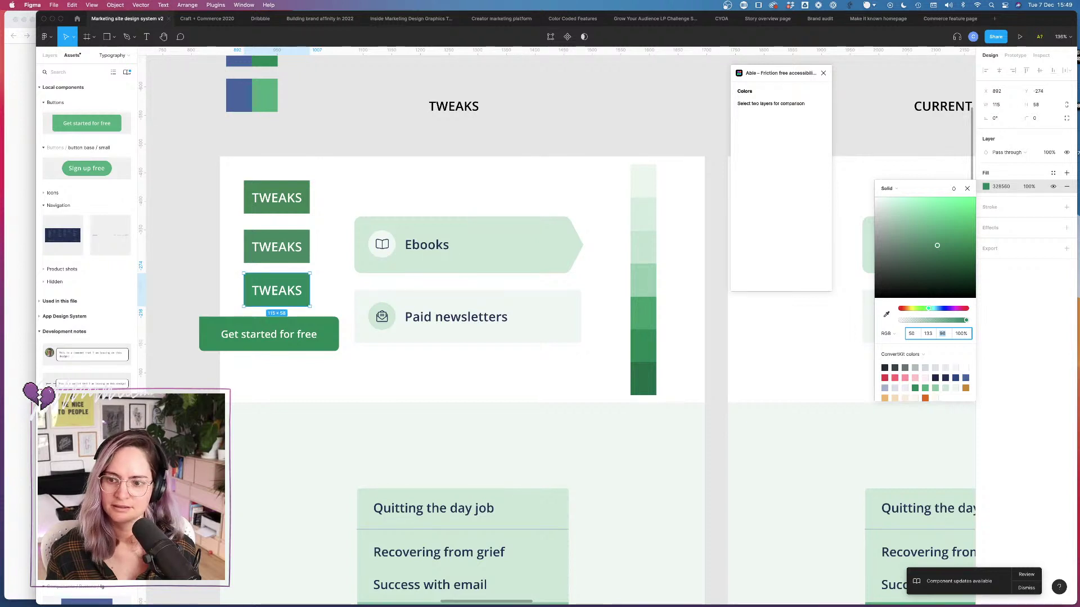
Step: Set the blue value of the third label's background fill to 104 and fine-tune it to 105
type("104")
key("Return")
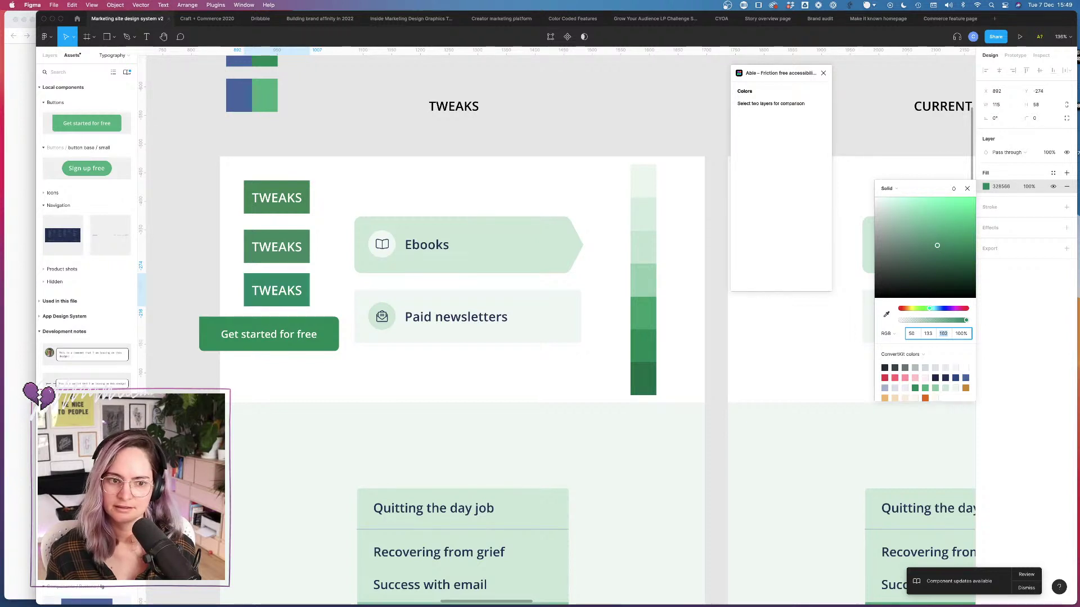
key("Down")
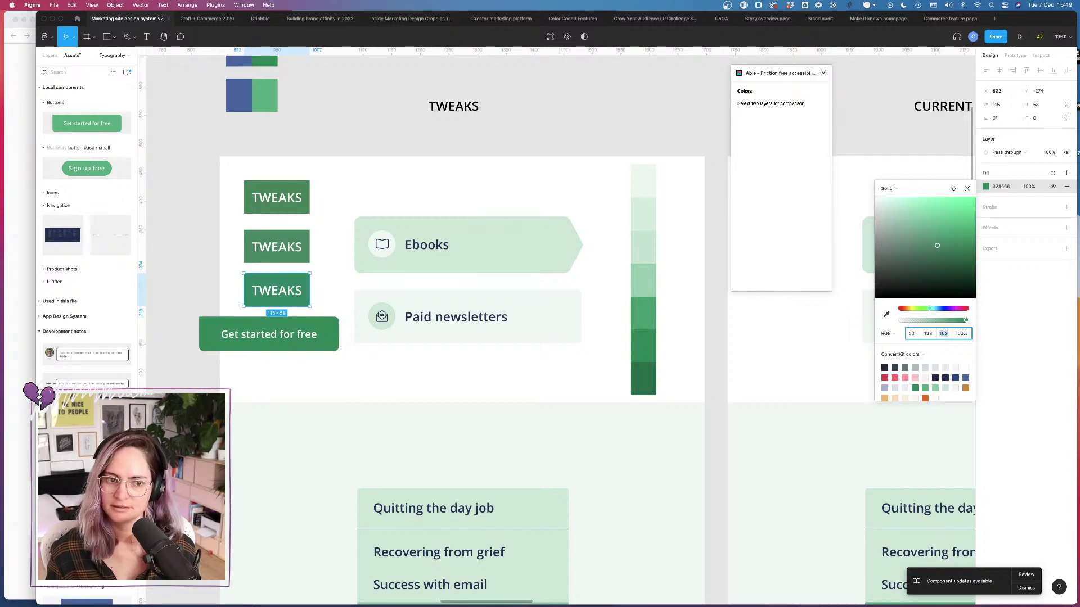
key("Up")
key("Up")
key("Down")
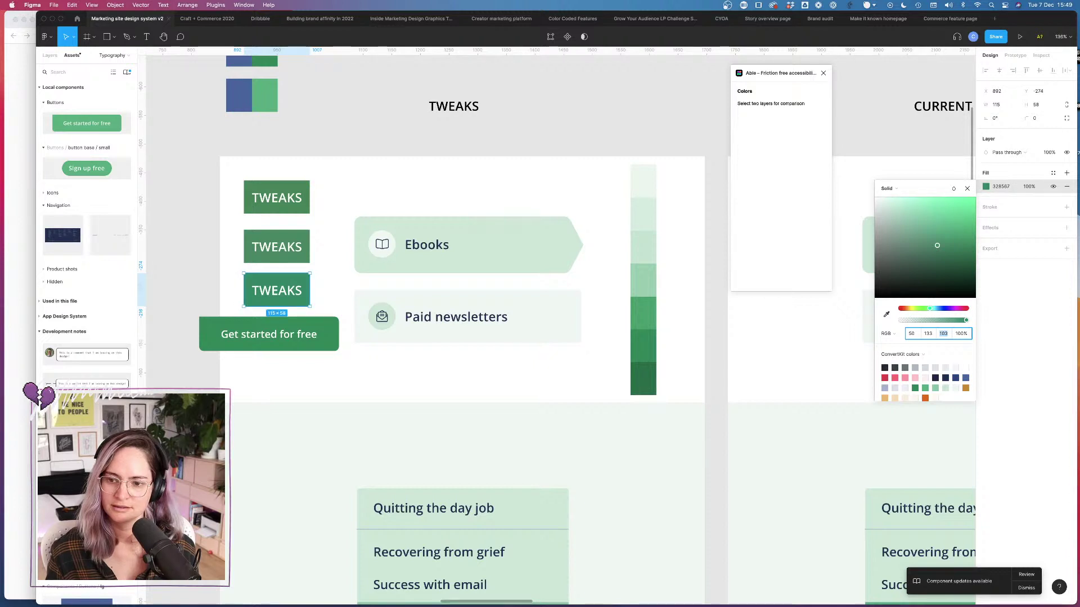
key("Up")
key("Up")
key("Up")
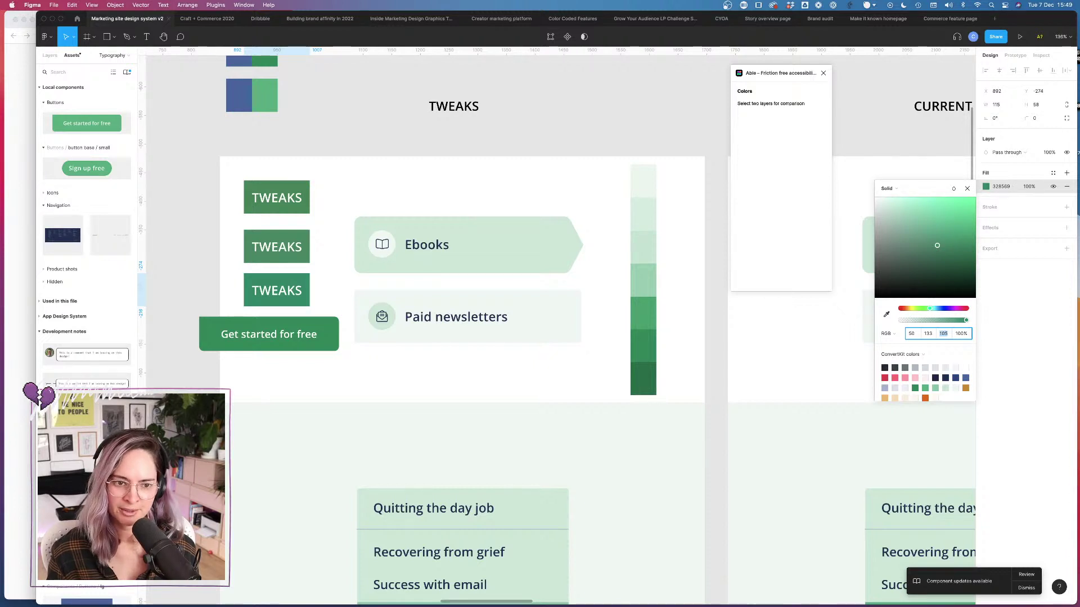
Step: Compare the third label's text and its 328569 background in Able, and reselect only the background rectangle
left_click(289, 291)
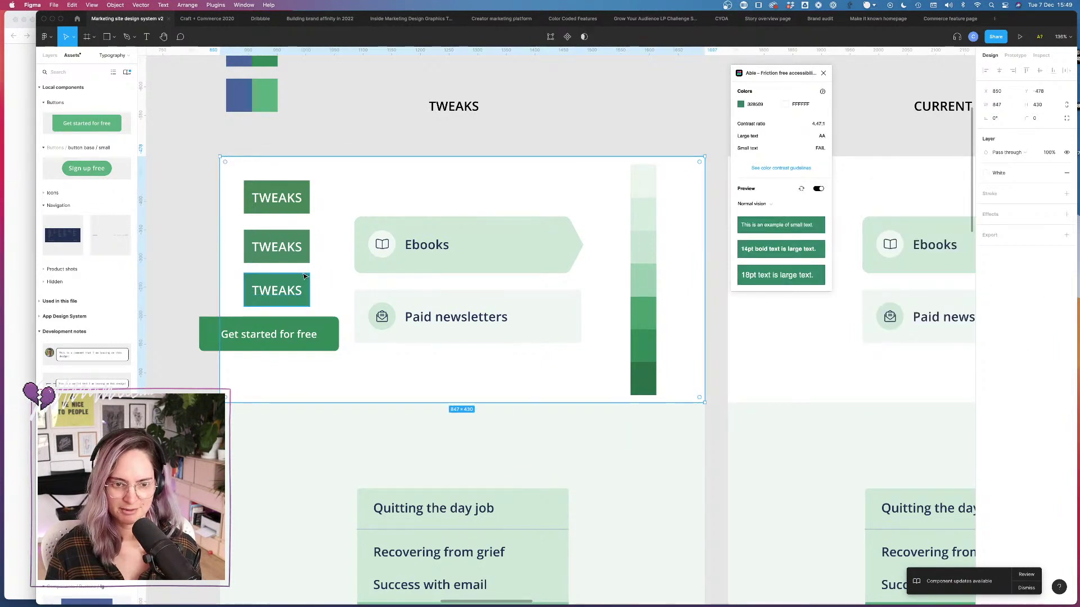
left_click(300, 288)
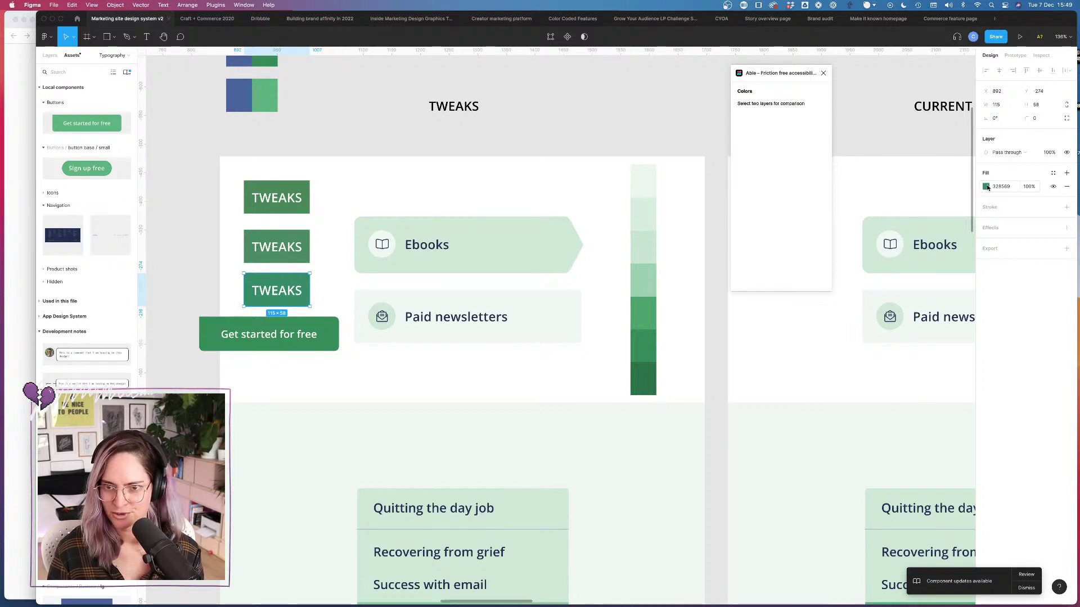
left_click(286, 295, "shift")
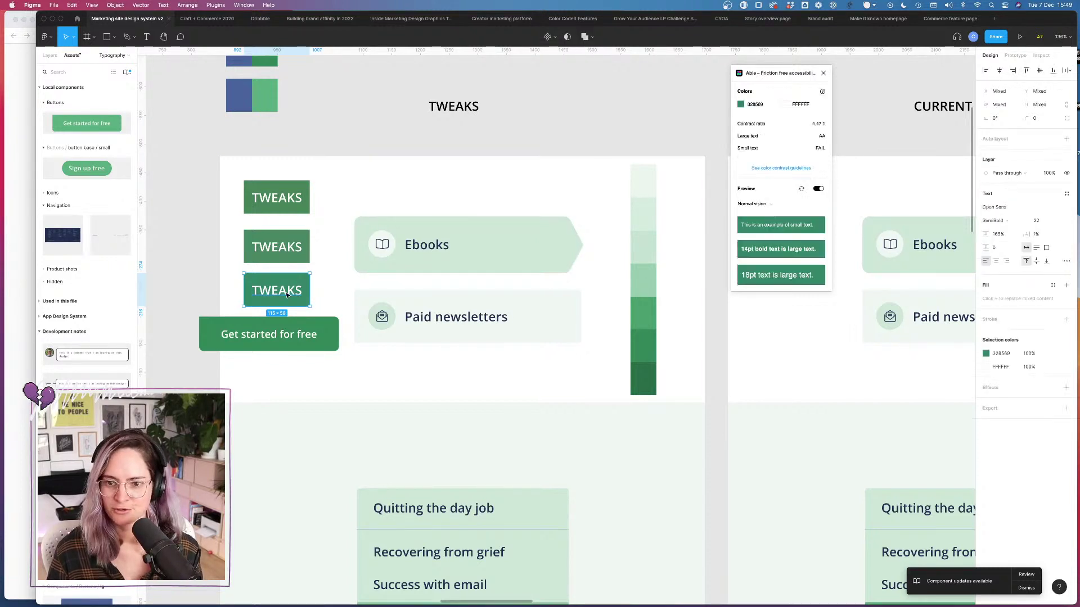
left_click(316, 275)
left_click(303, 276)
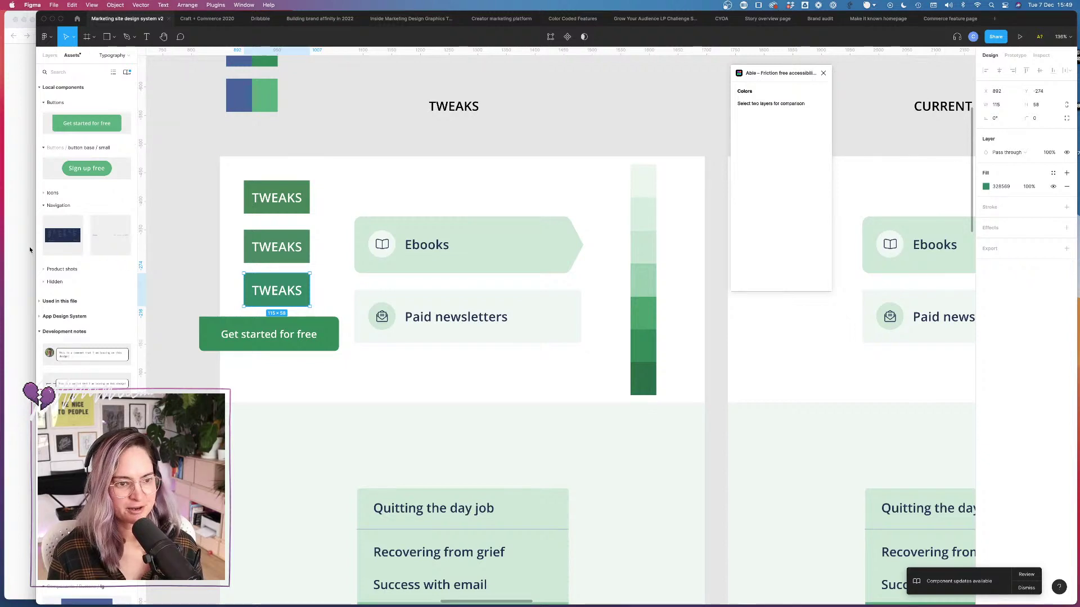
Step: Switch to Chrome, search for "webflow tv" in a new tab and open the webflow.com/tv result
key("super+Tab")
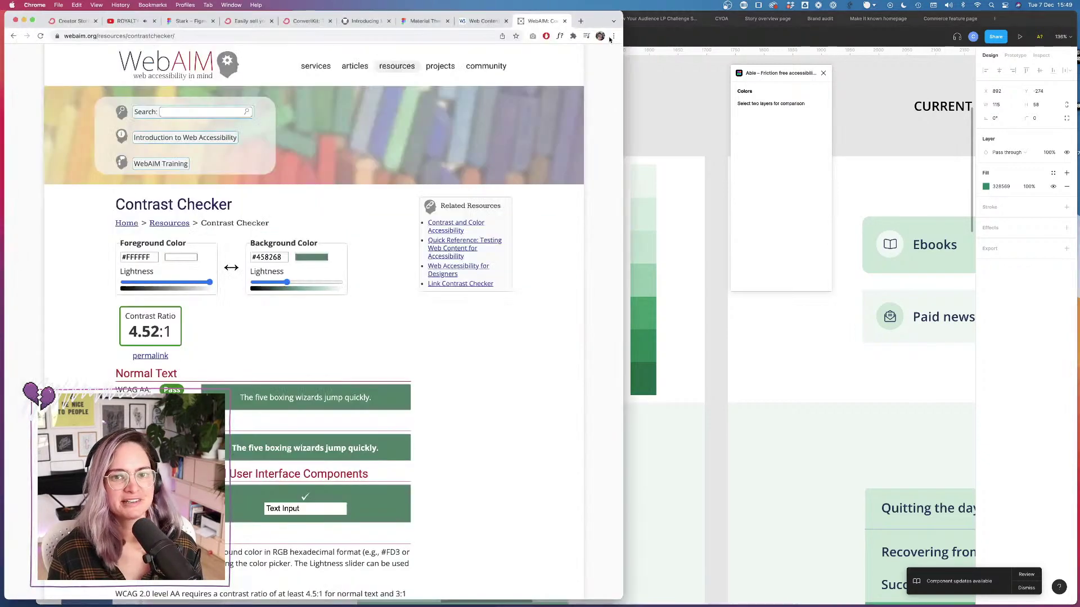
left_click(582, 21)
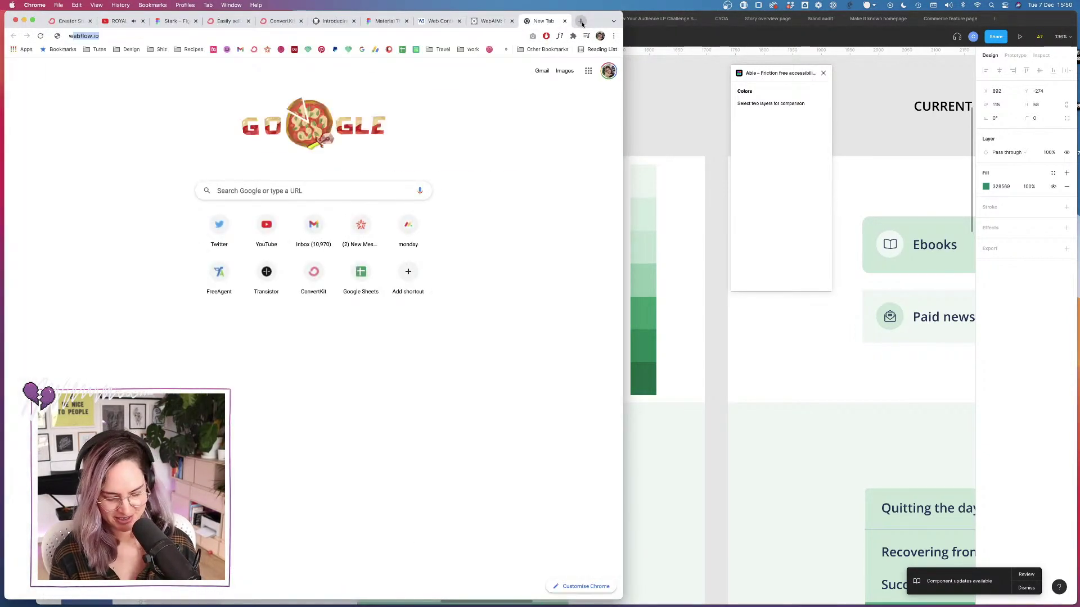
type("webl")
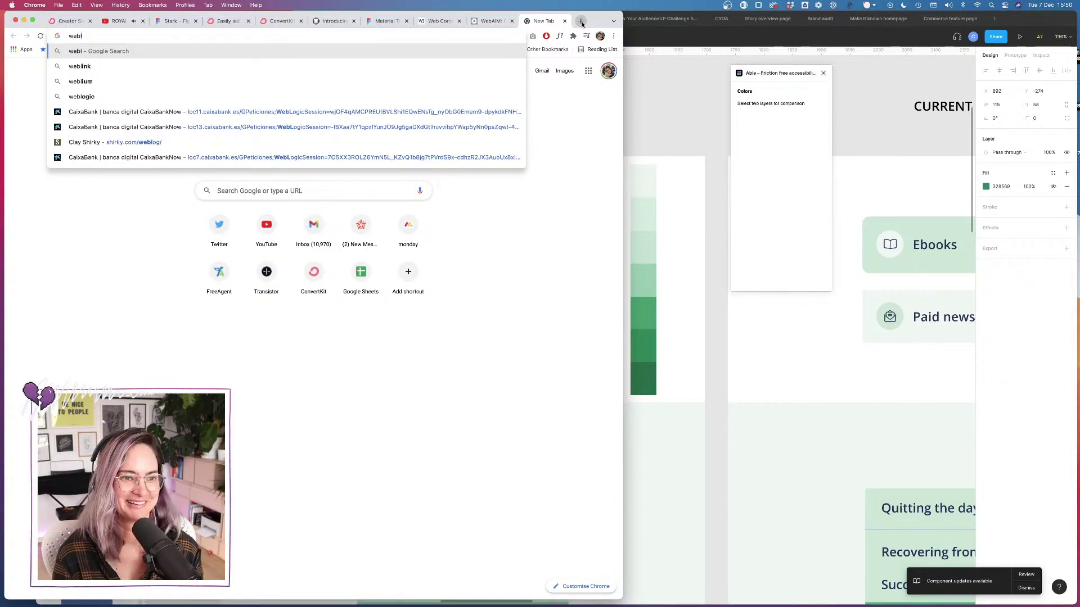
key("BackSpace")
key("BackSpace")
key("BackSpace")
key("BackSpace")
left_click(718, 111)
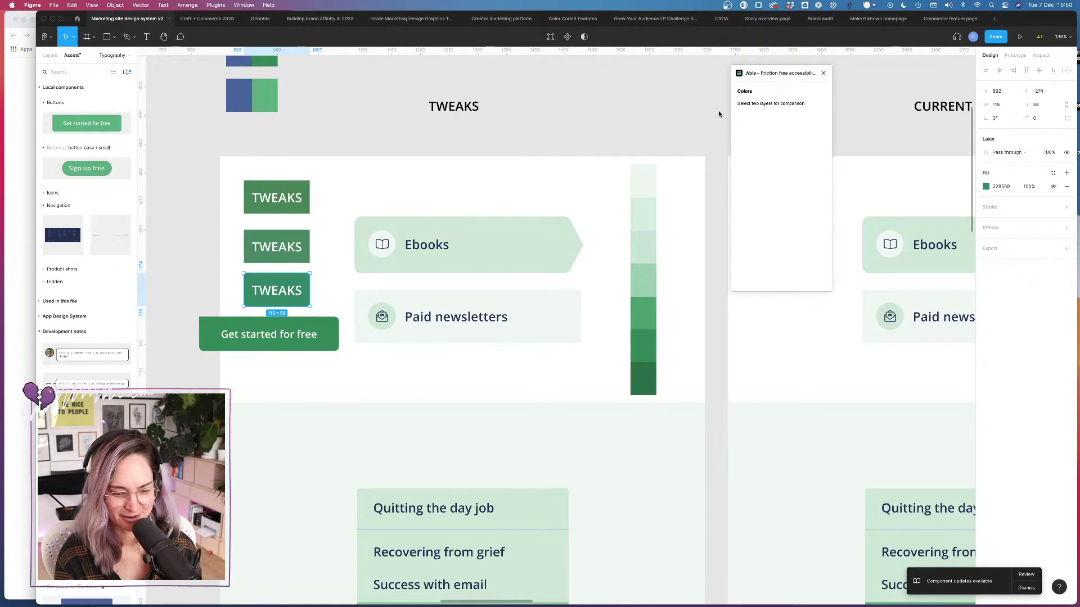
left_click(27, 129)
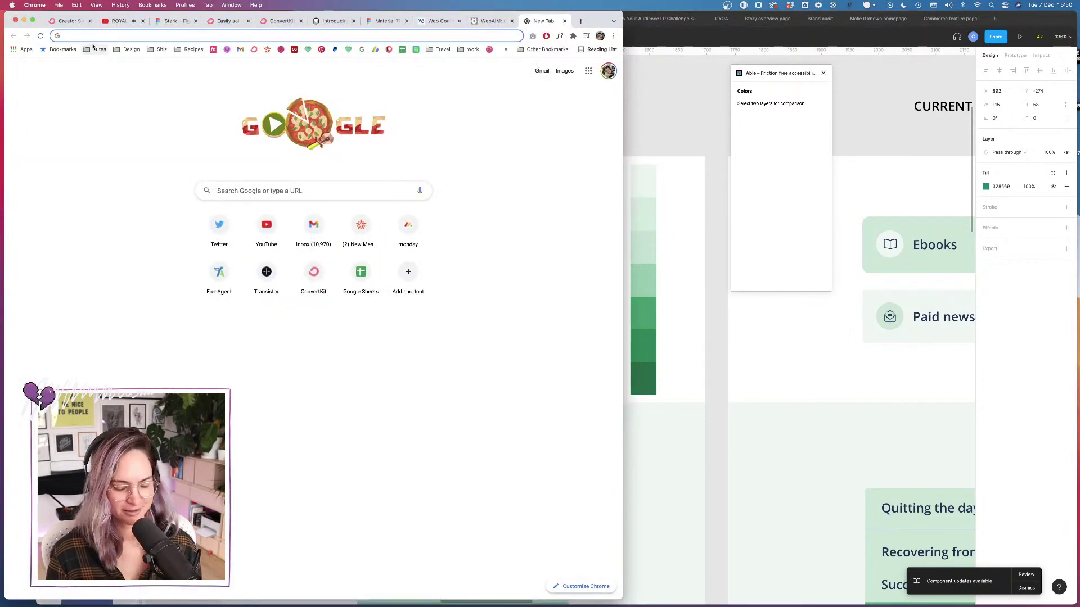
type("webflow tv")
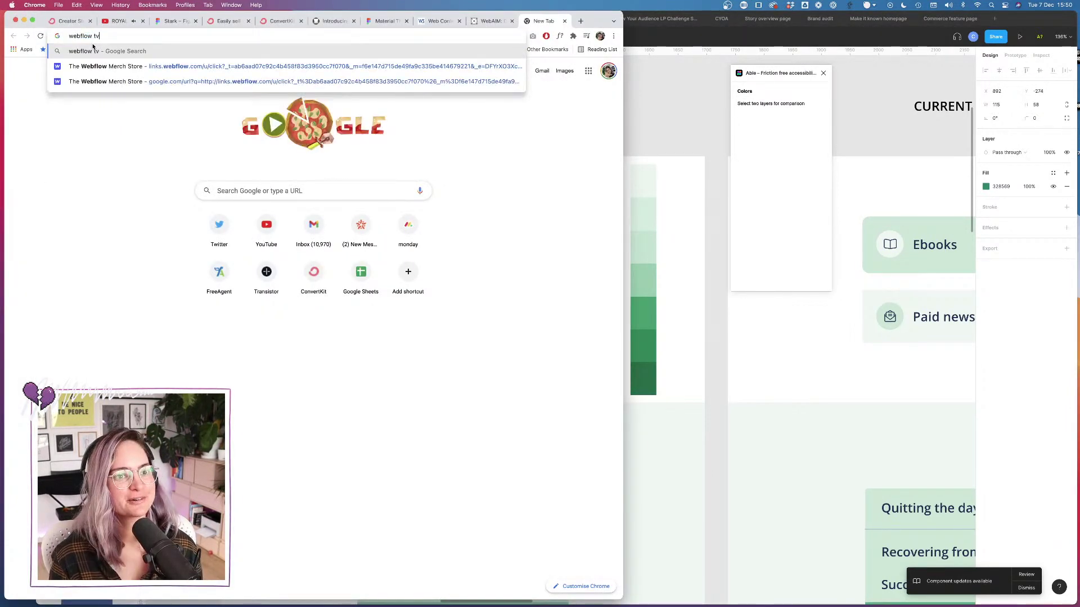
key("Return")
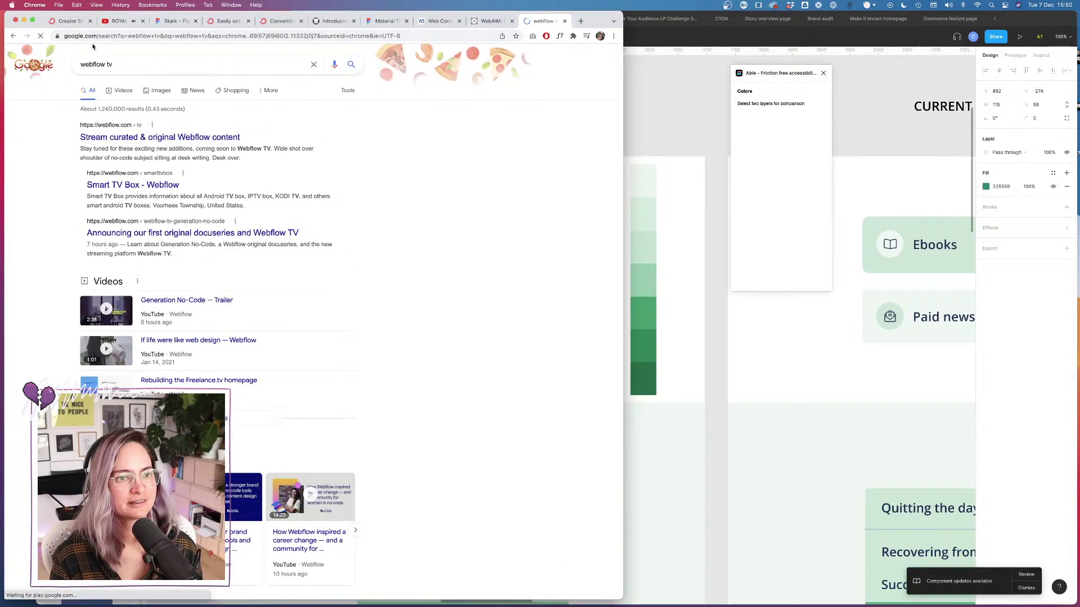
left_click(207, 137)
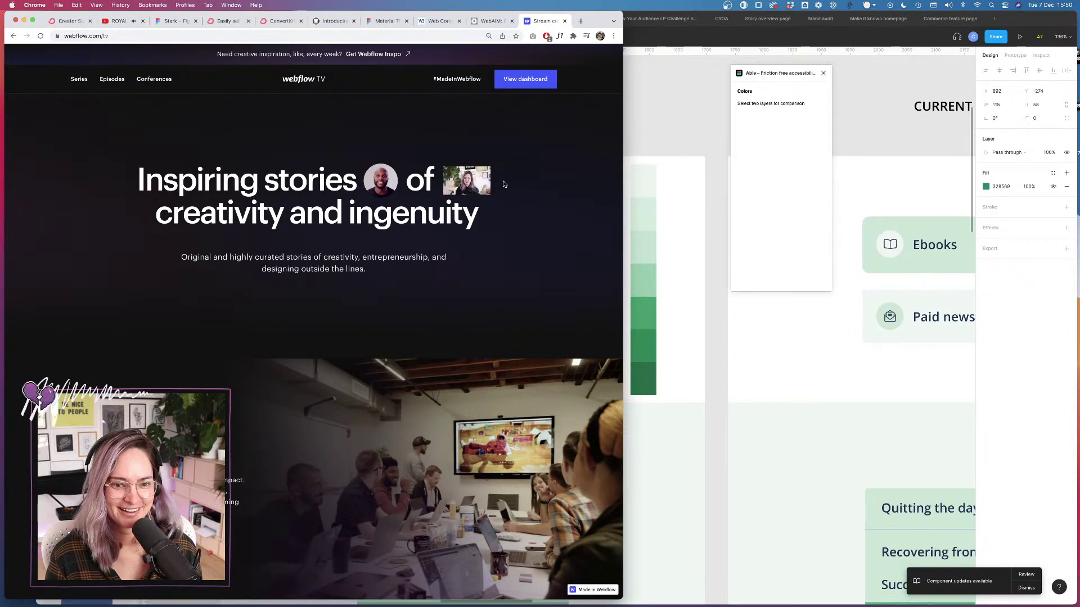
Step: Look through the Webflow TV home page and open the Inside Marketing Design series from the Featured section
scroll(436, 350, "down", 2)
scroll(436, 349, "down", 10)
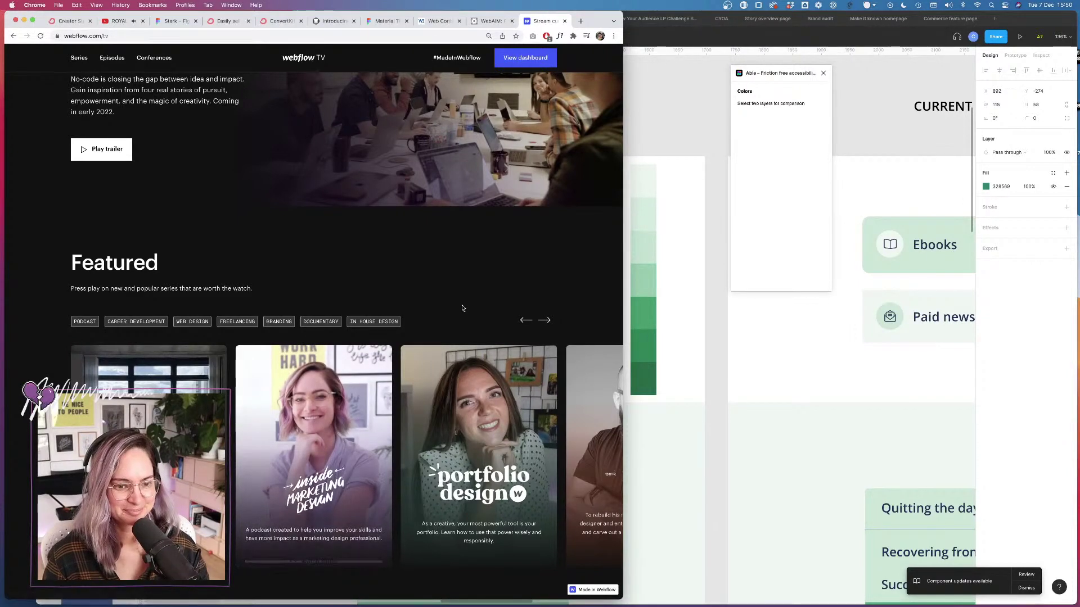
scroll(463, 307, "up", 15)
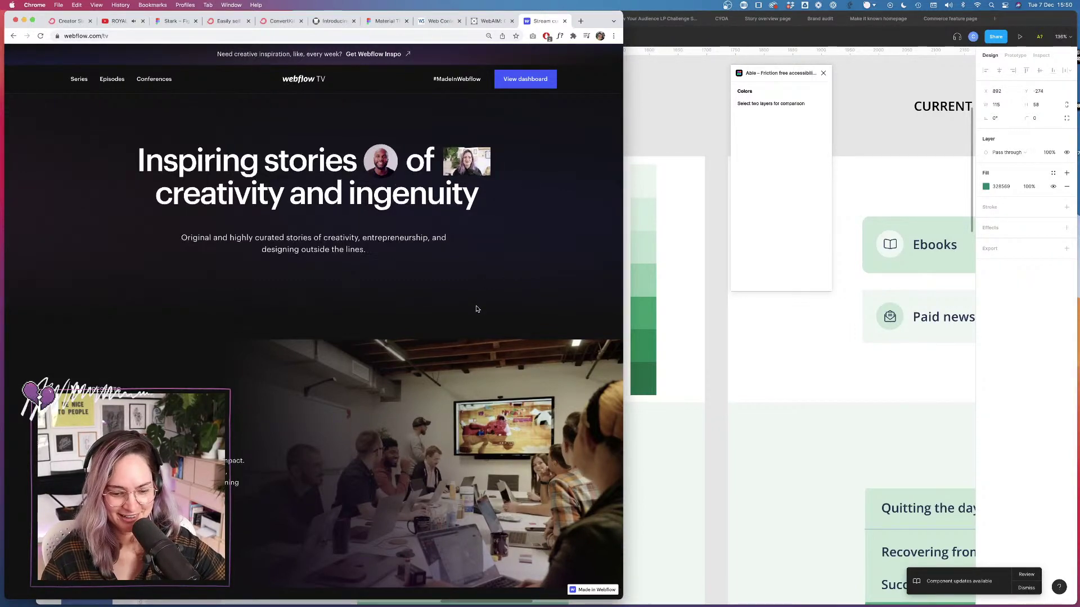
scroll(475, 306, "down", 5)
scroll(475, 309, "down", 2)
mouse_move(335, 388)
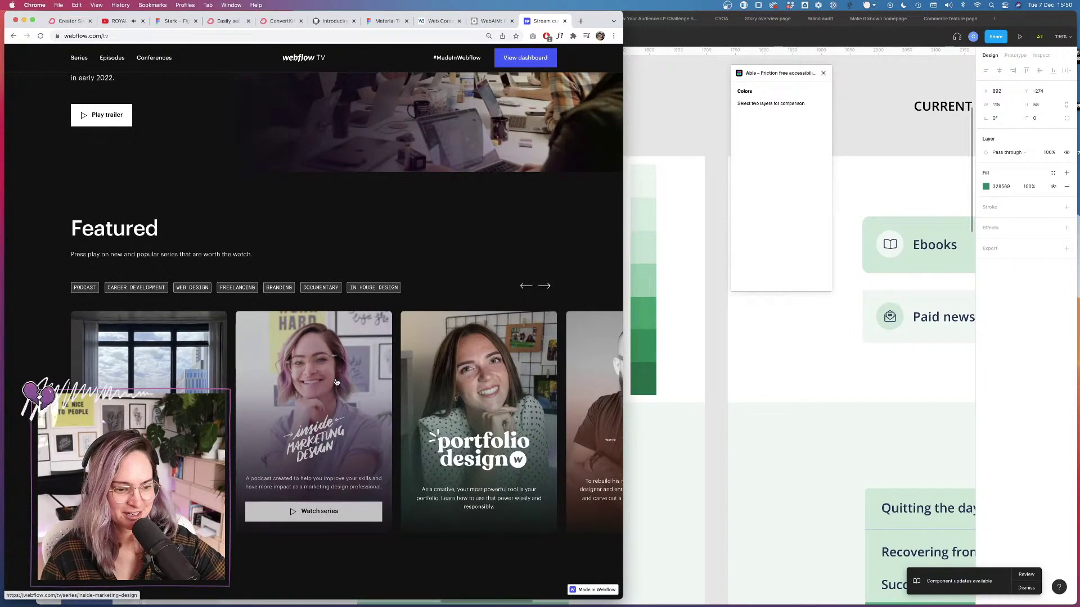
left_click(339, 376)
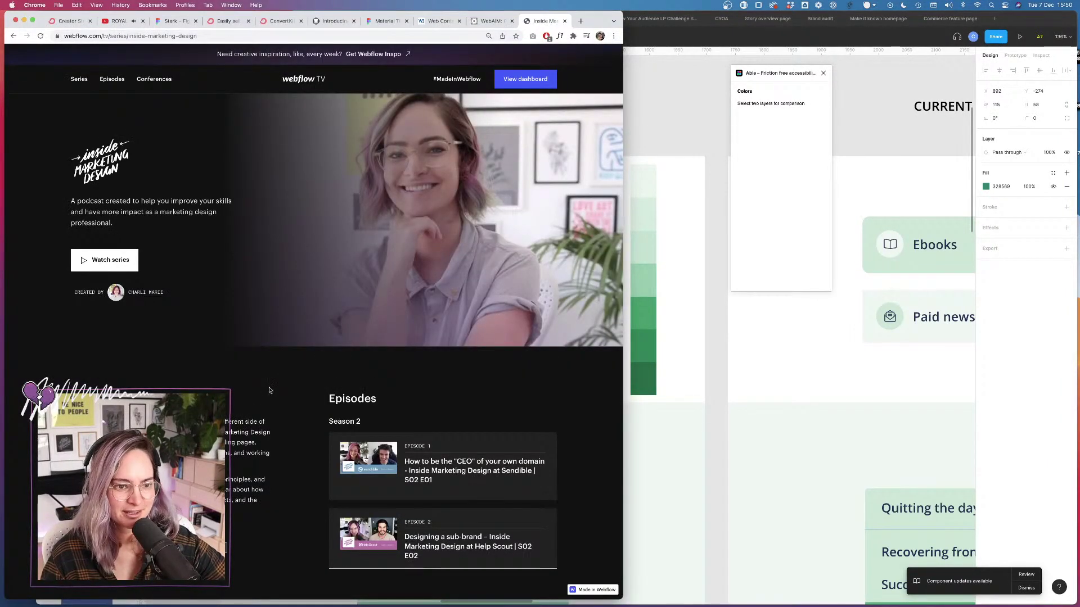
Step: Review the Inside Marketing Design summary and episode list, and choose to watch the series
scroll(277, 384, "down", 2)
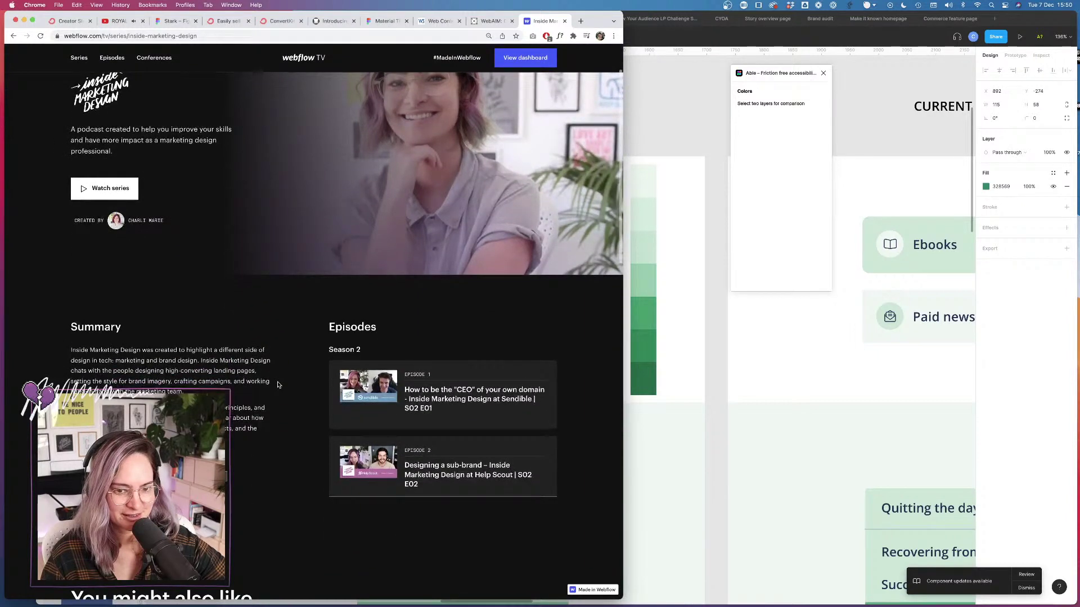
scroll(315, 484, "down", 6)
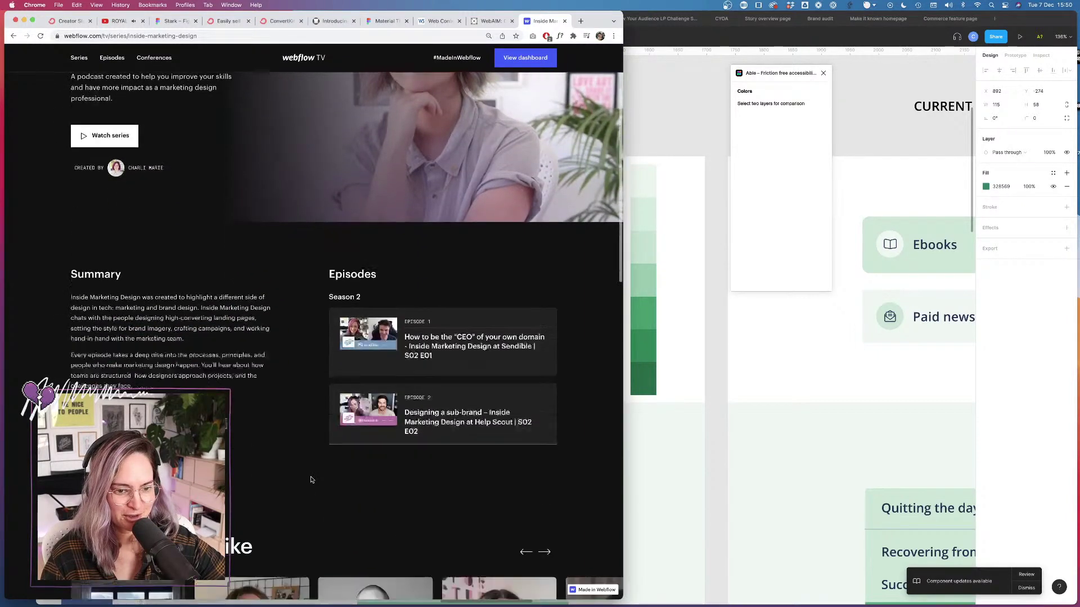
scroll(303, 476, "up", 4)
scroll(298, 468, "up", 1)
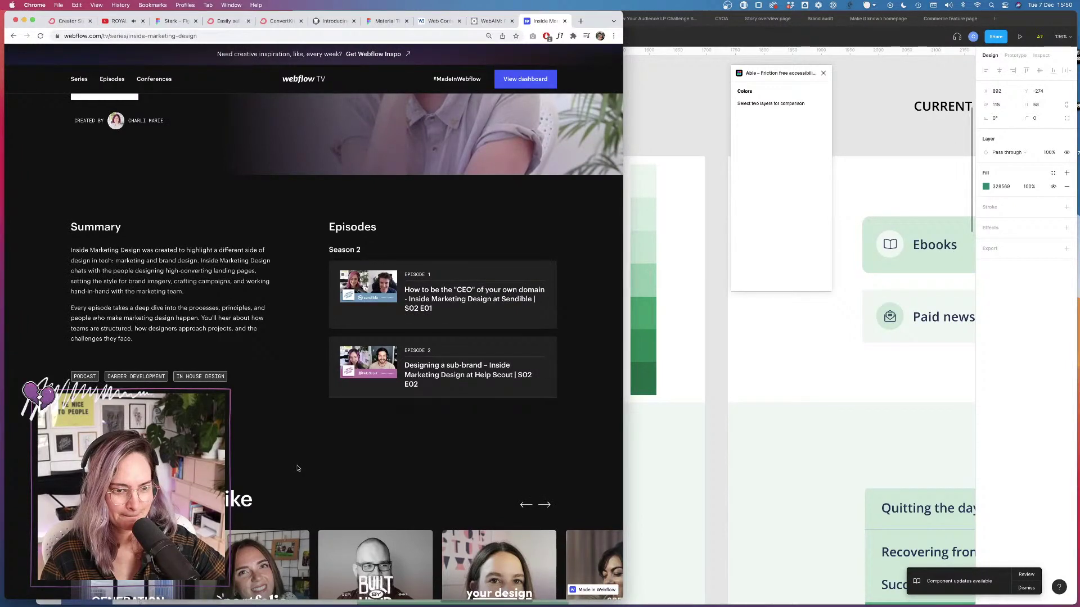
scroll(298, 469, "up", 5)
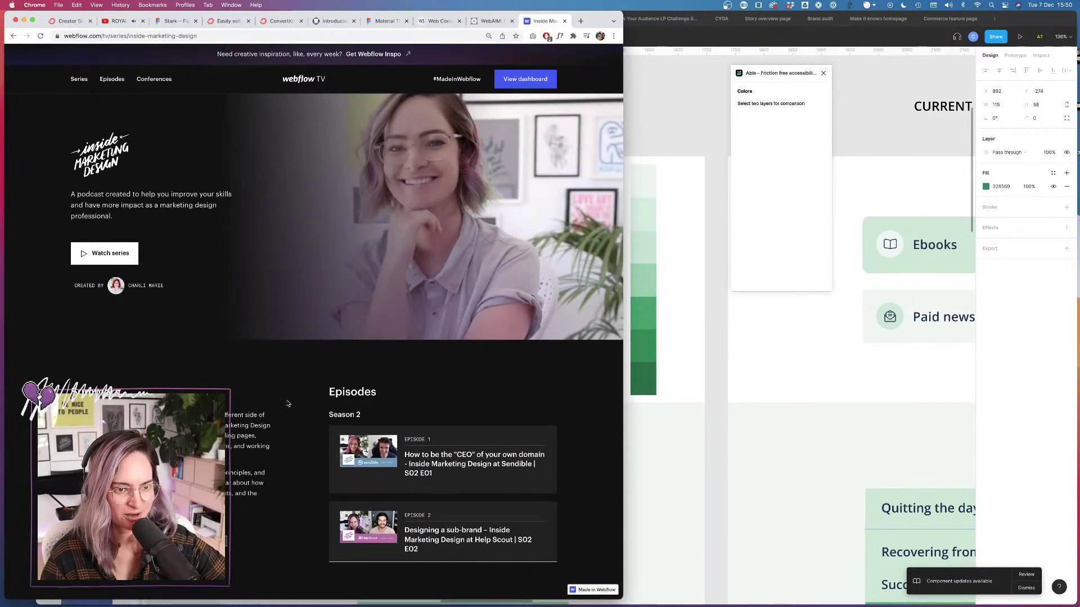
left_click(84, 246)
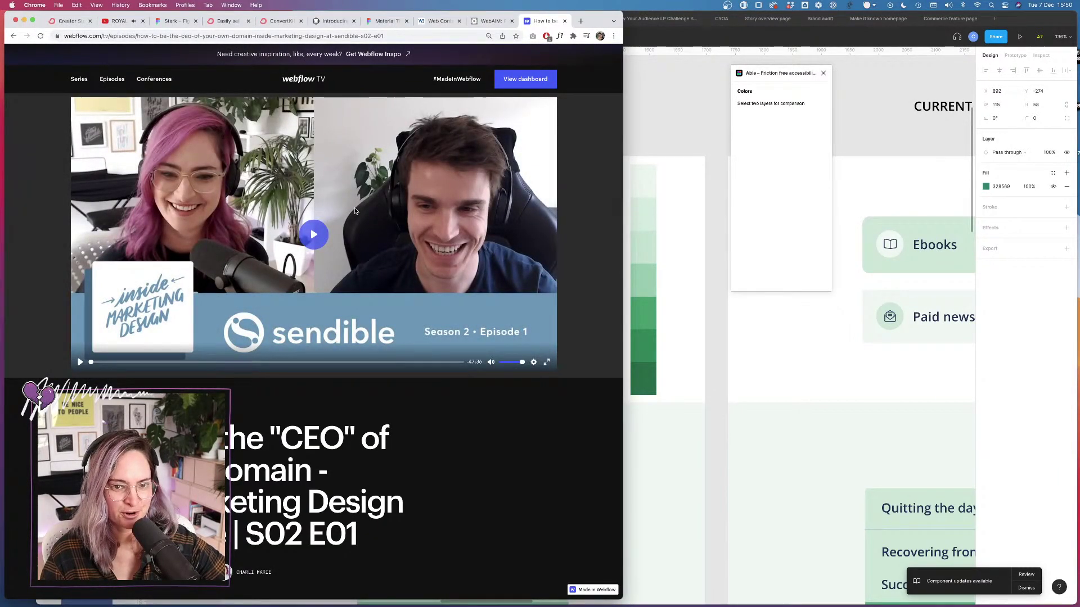
Step: Play a short part of the Sendible episode video and pause it
left_click(314, 236)
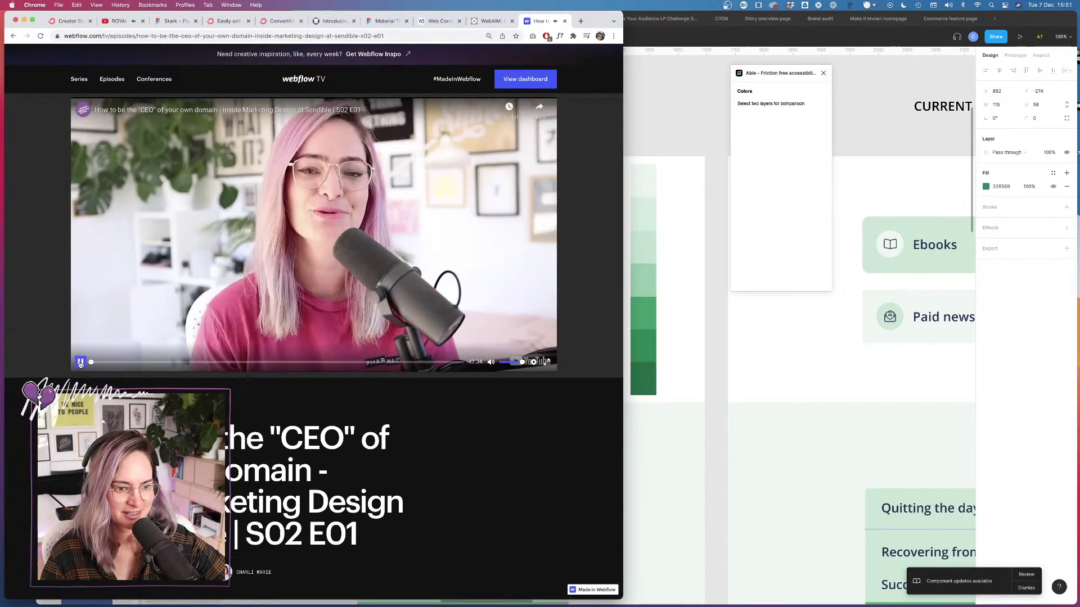
left_click(80, 363)
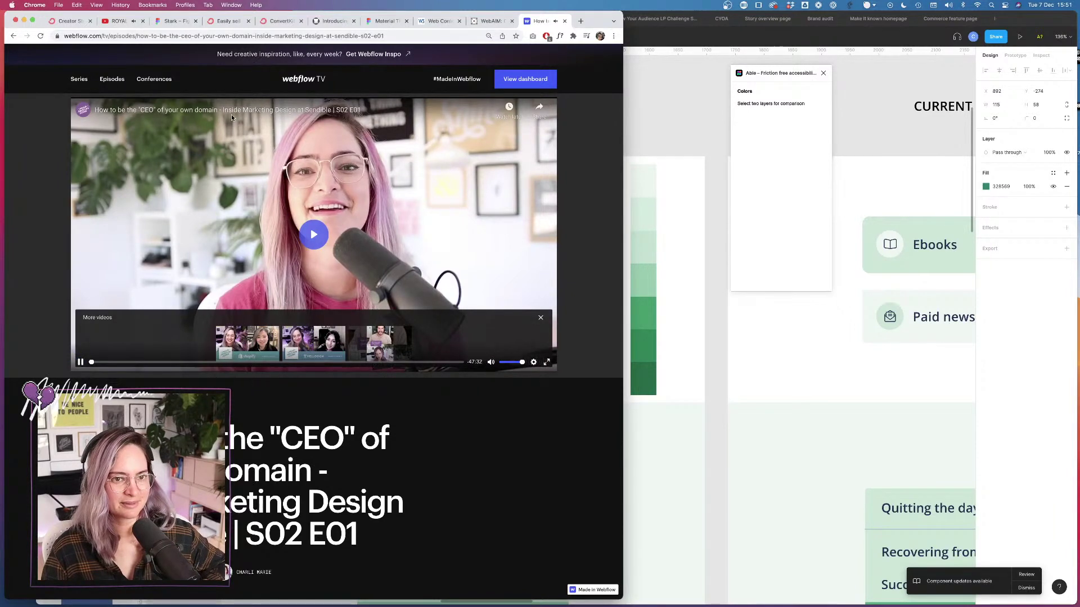
left_click(164, 251)
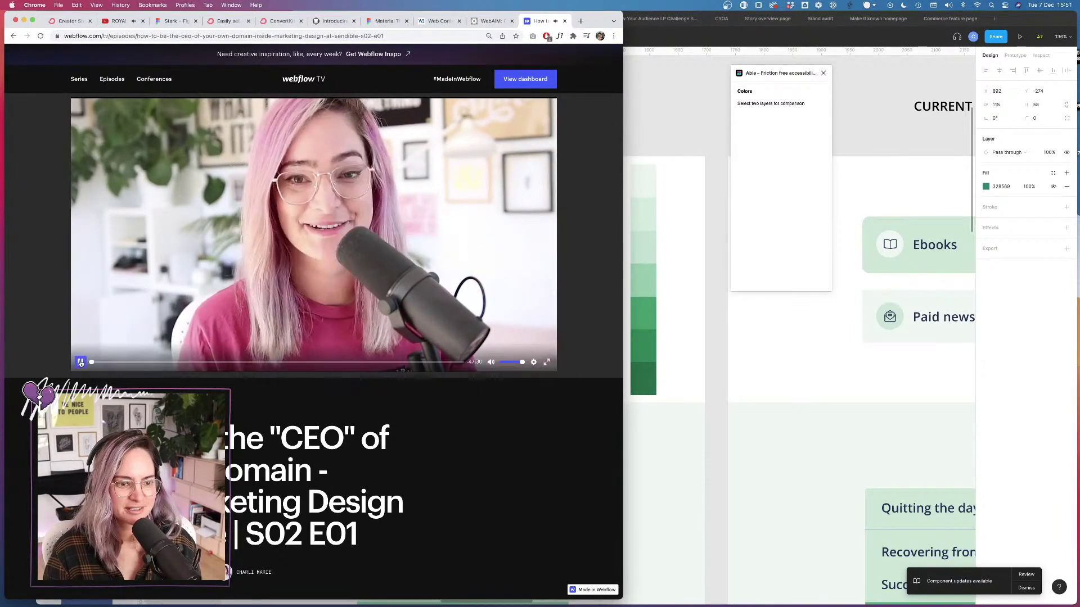
left_click(468, 117)
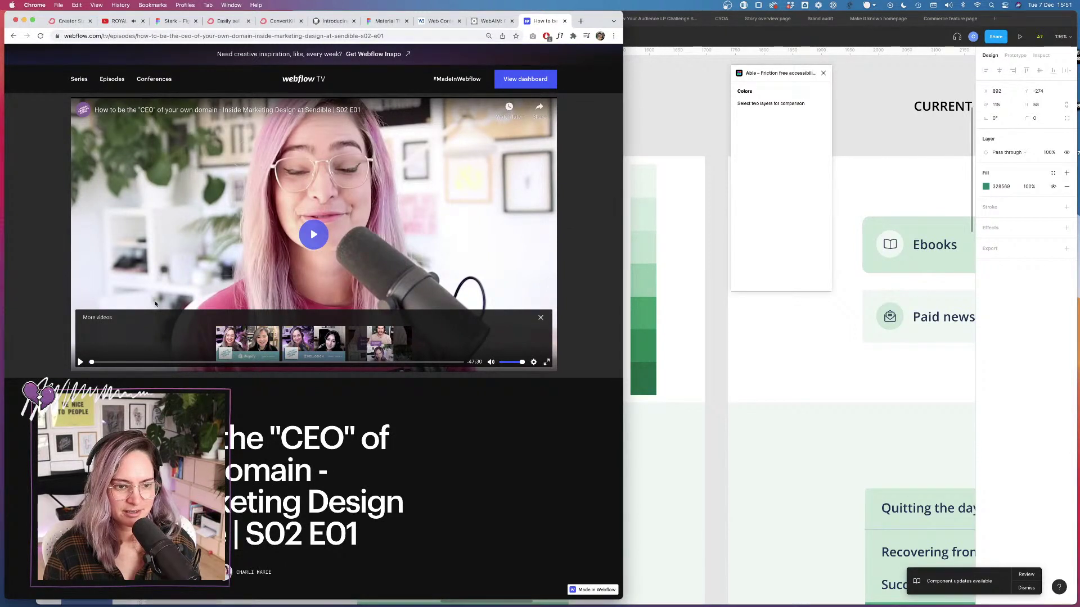
Step: Look over the episode's title, summary and season list, and open the creator's profile page
scroll(319, 481, "down", 5)
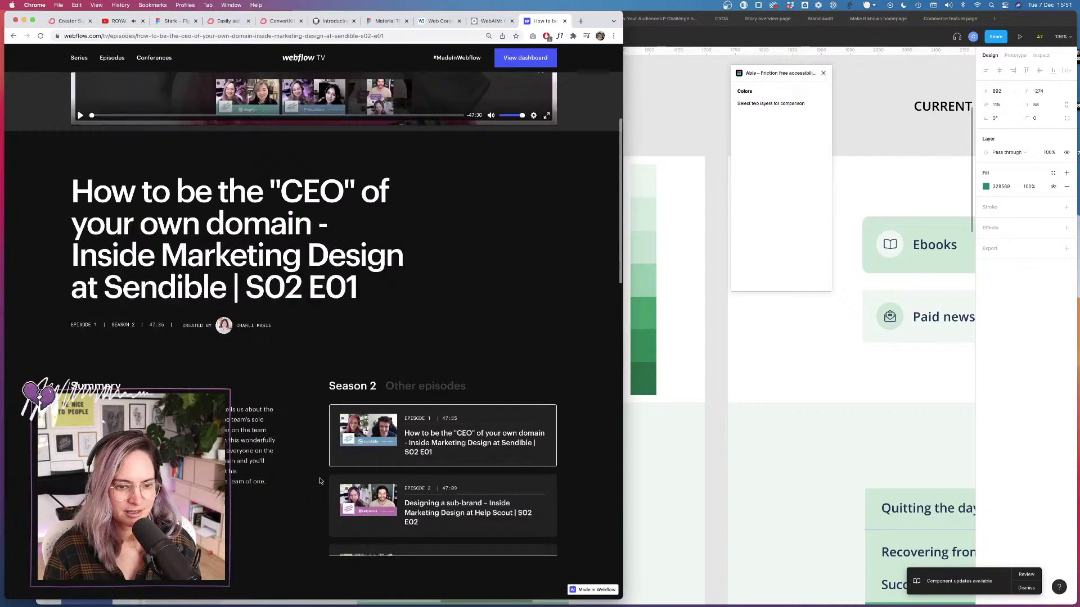
scroll(319, 481, "down", 5)
scroll(312, 427, "up", 10)
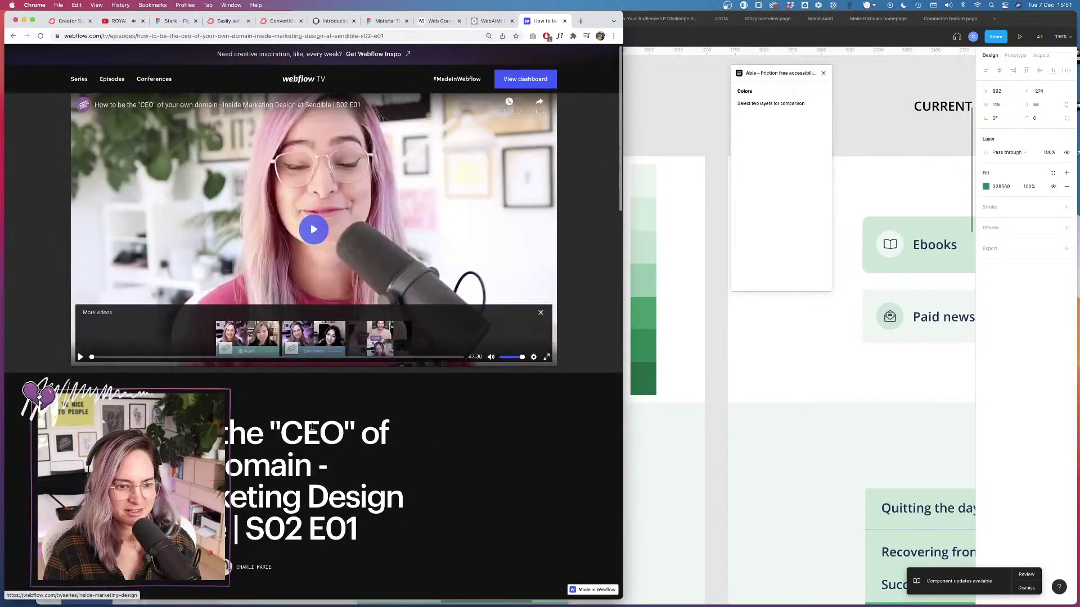
scroll(312, 428, "down", 1)
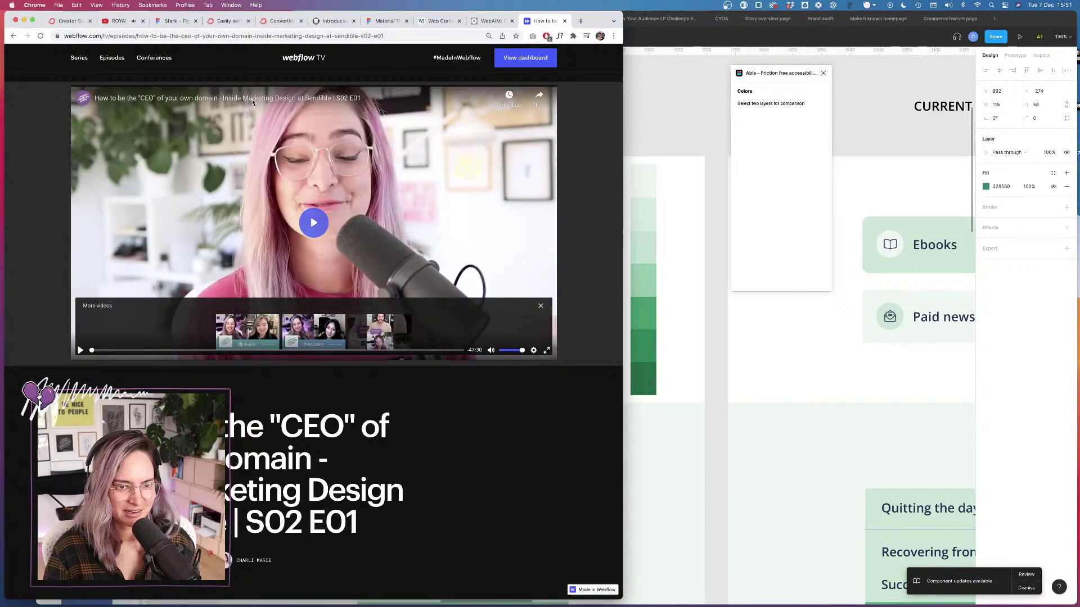
scroll(255, 169, "down", 6)
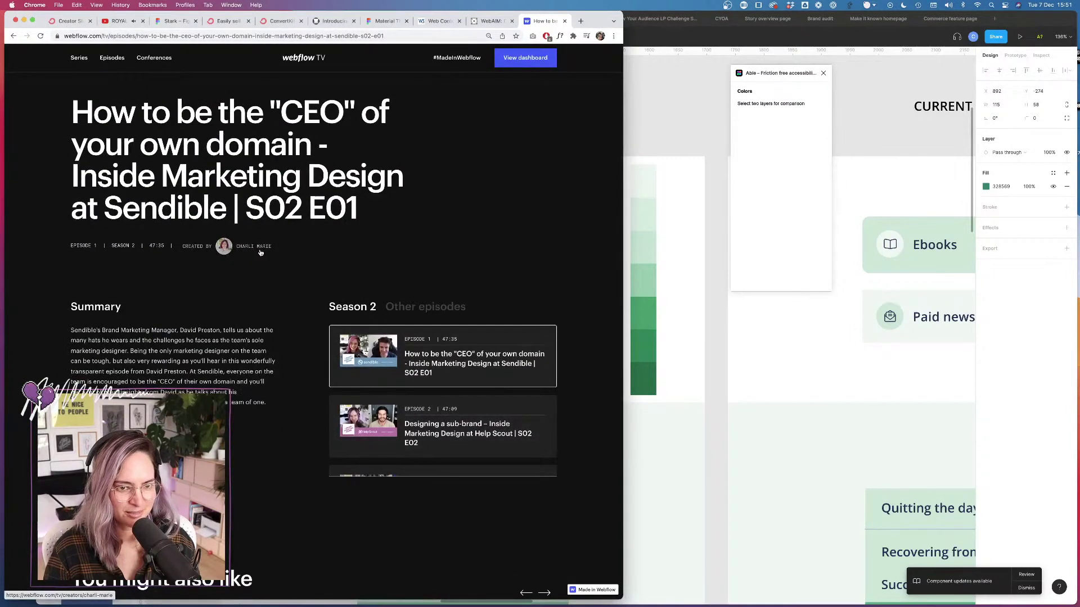
left_click(260, 248)
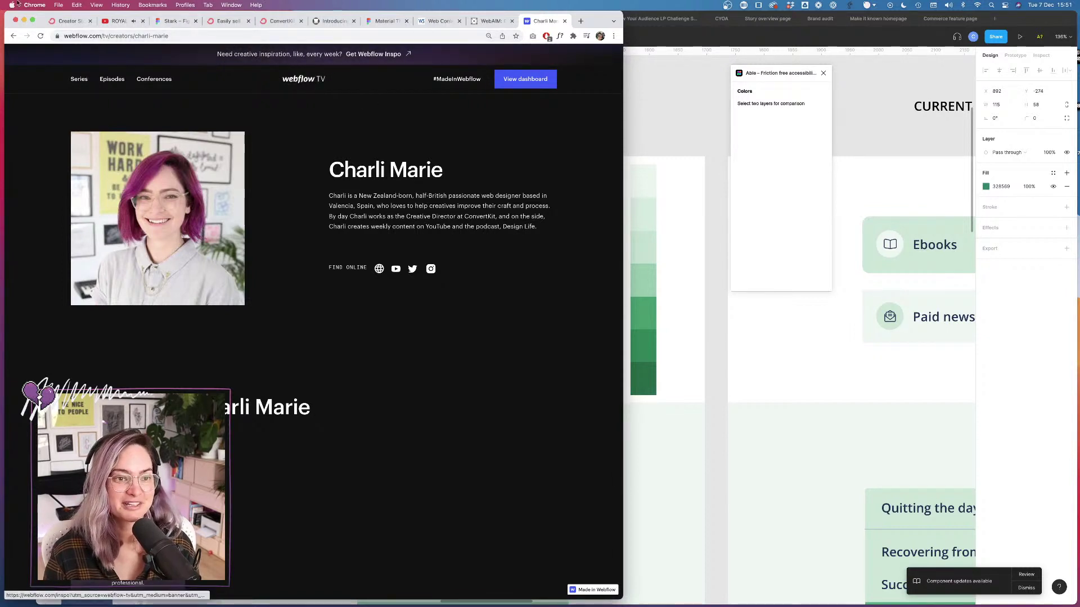
Step: Return to the Sendible episode page and open creatorsessions.convertkit.com in a new browser tab
left_click(13, 38)
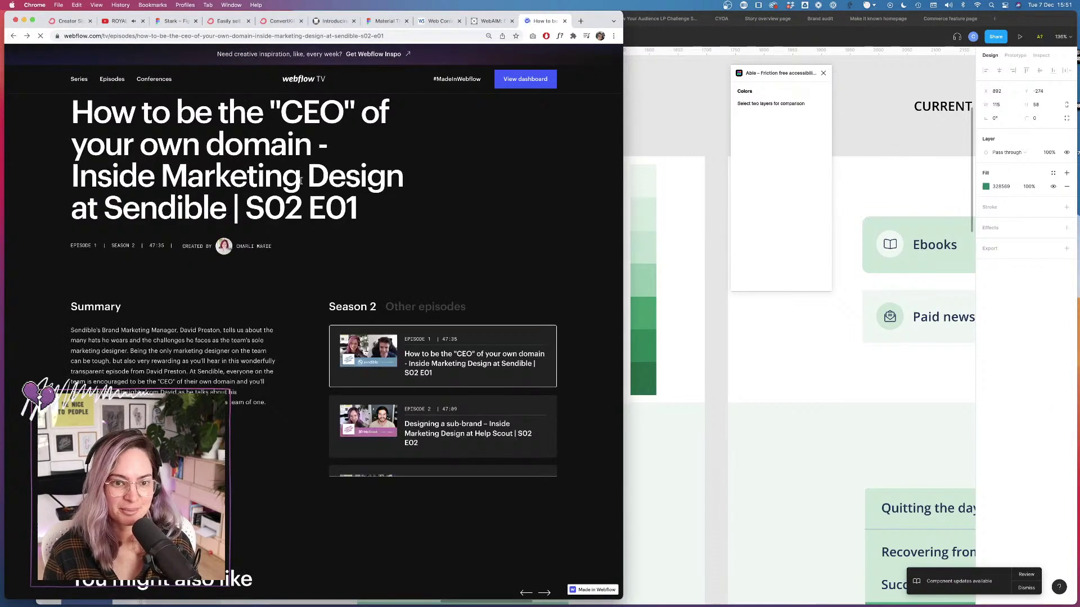
left_click(580, 22)
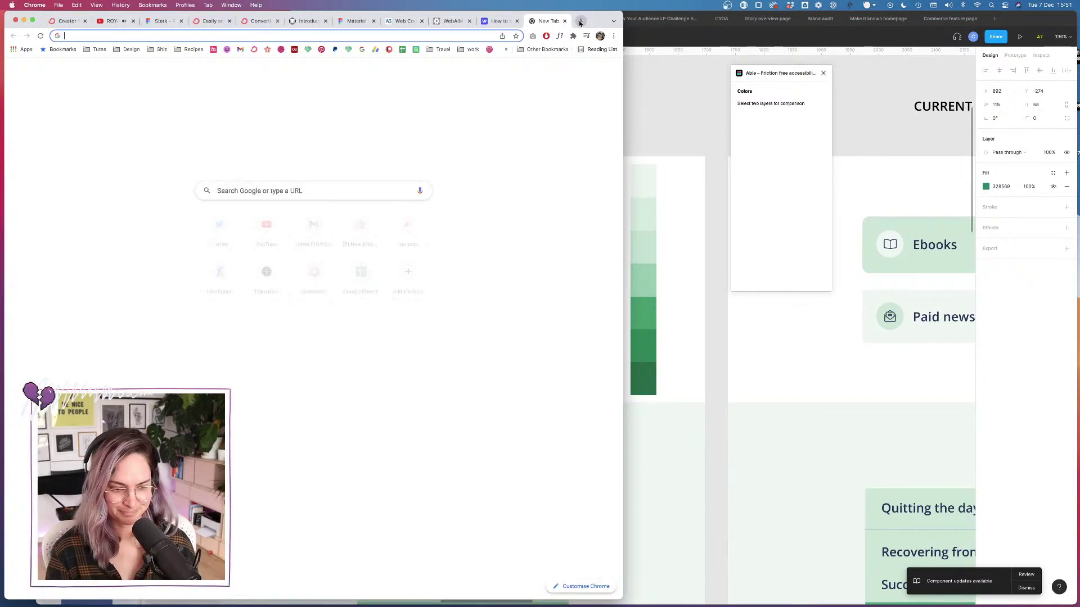
type("creatorsessions.convertkit.com")
key("Return")
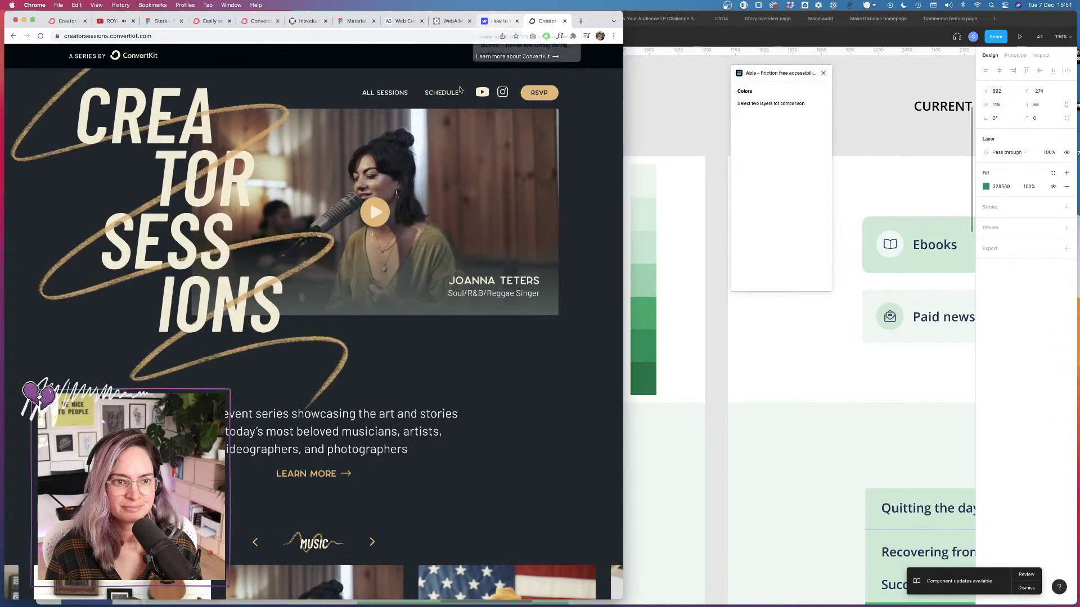
Step: Go back to Webflow TV's series listing, browse the Featured carousel and open the Creator Sessions series
left_click(496, 23)
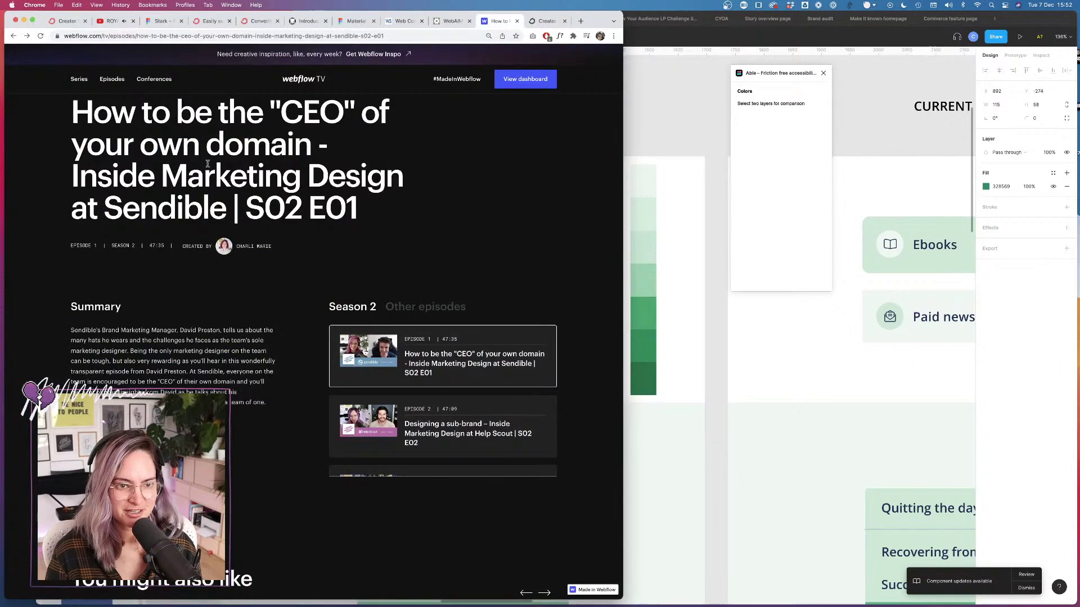
scroll(208, 163, "up", 6)
left_click(78, 79)
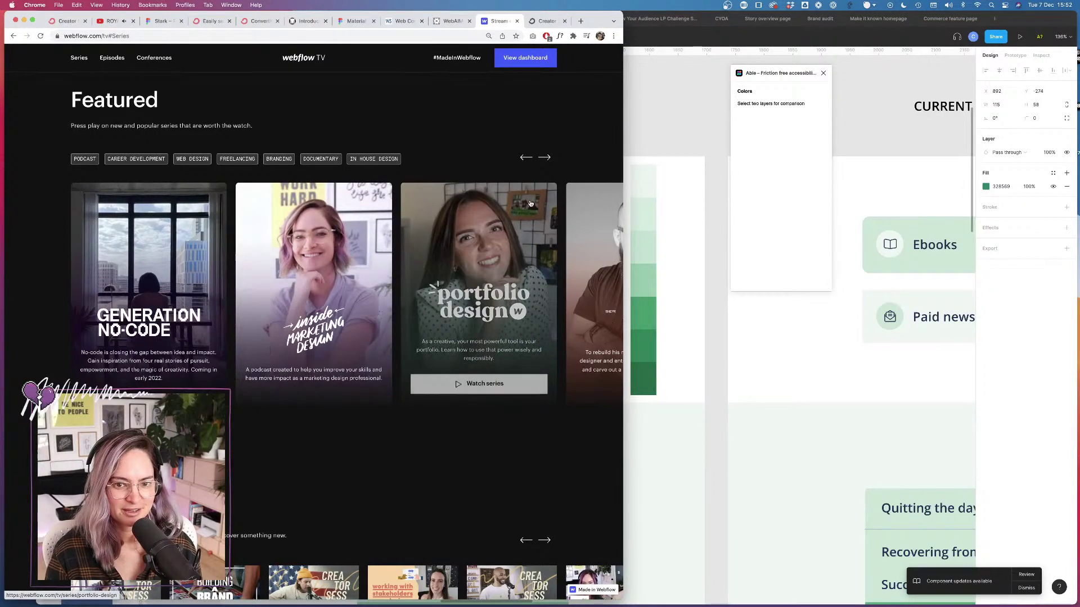
left_click(545, 158)
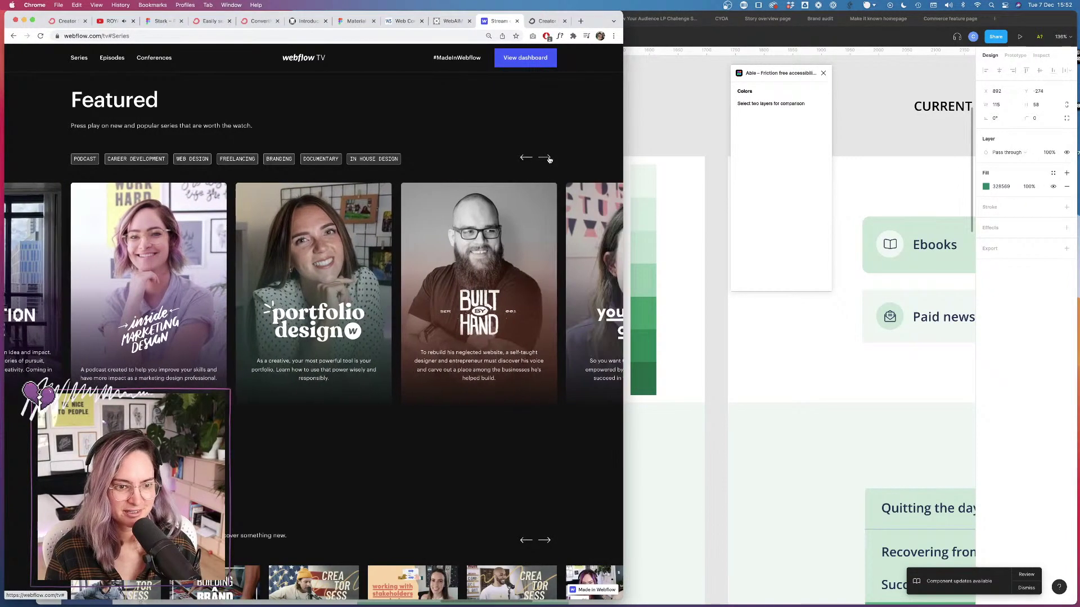
left_click(549, 159)
left_click(549, 159)
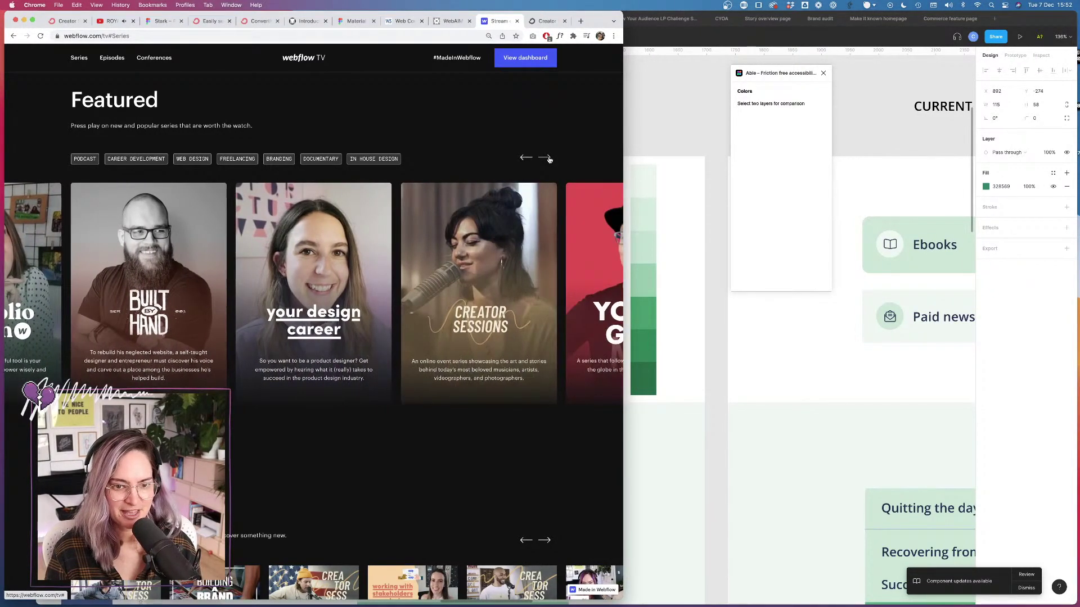
left_click(549, 159)
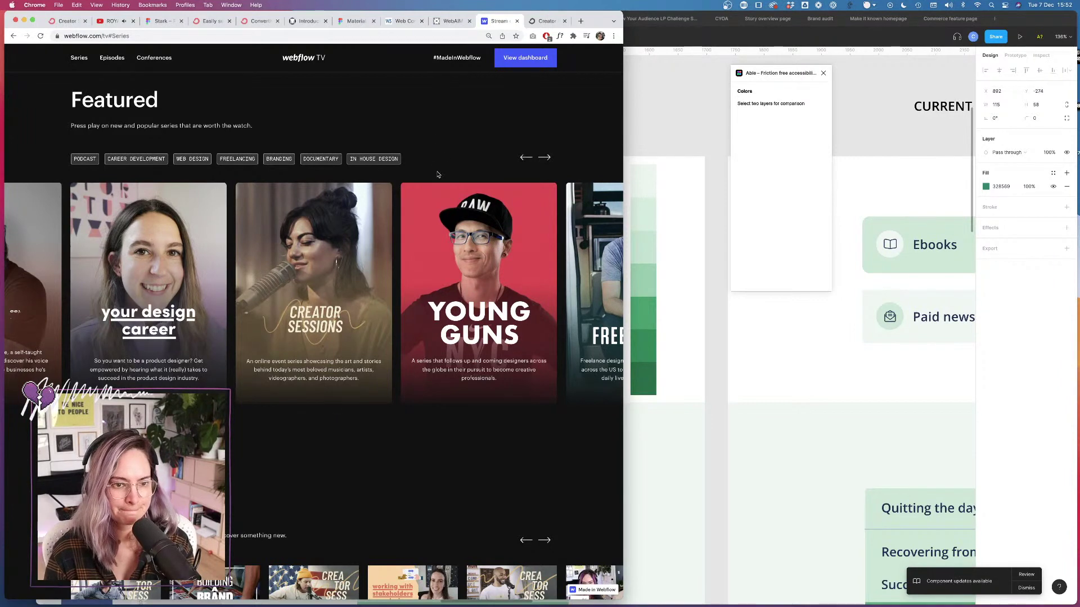
left_click(331, 263)
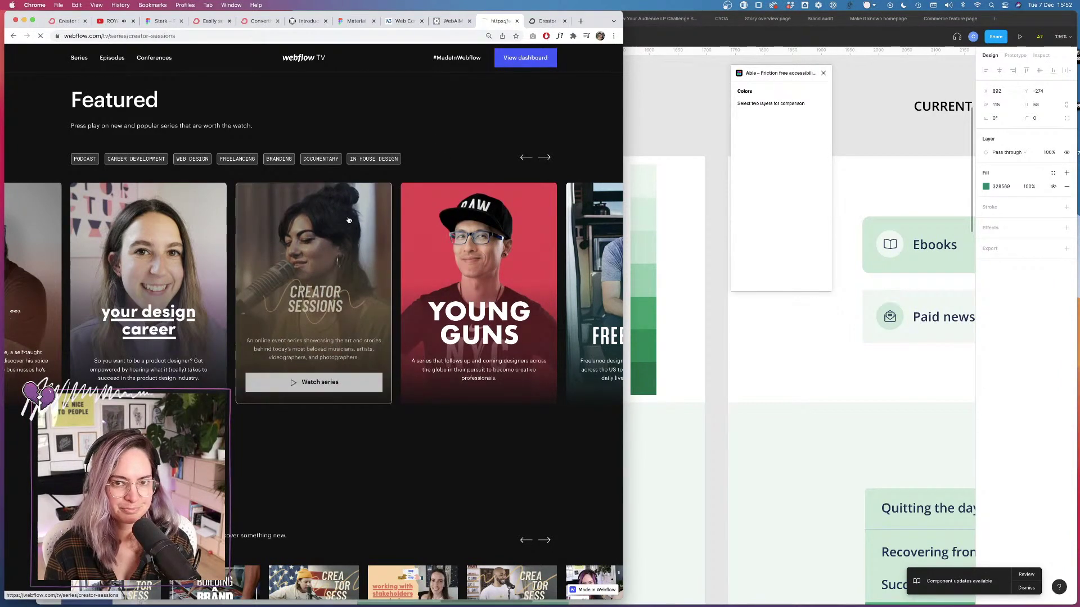
Step: Look through the Creator Sessions summary and episode list, and open ConvertKit's creator profile in a new tab
scroll(291, 493, "down", 5)
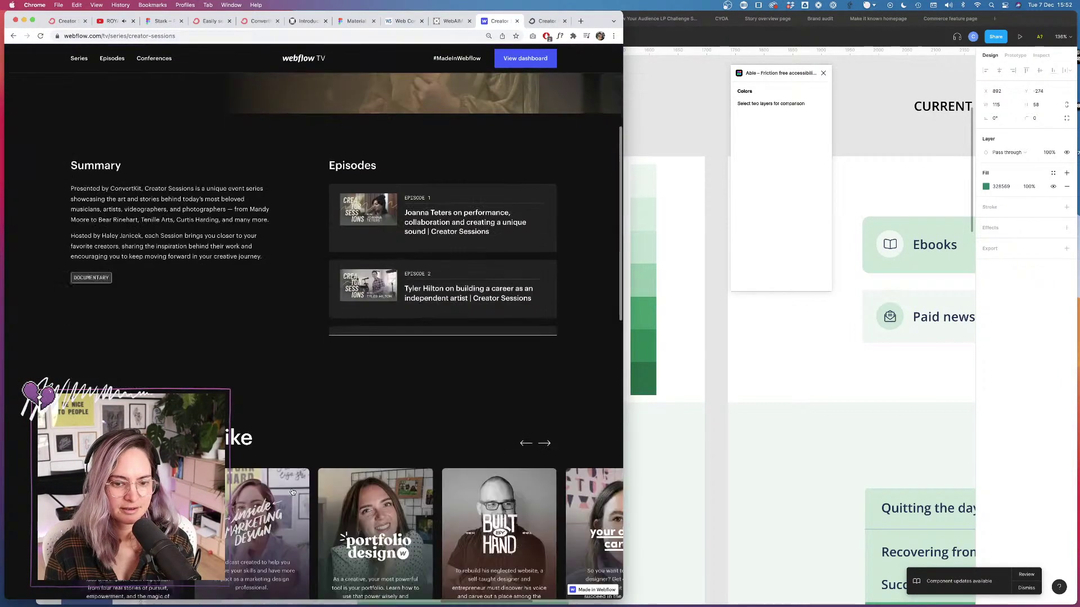
scroll(419, 298, "down", 10)
scroll(419, 298, "up", 10)
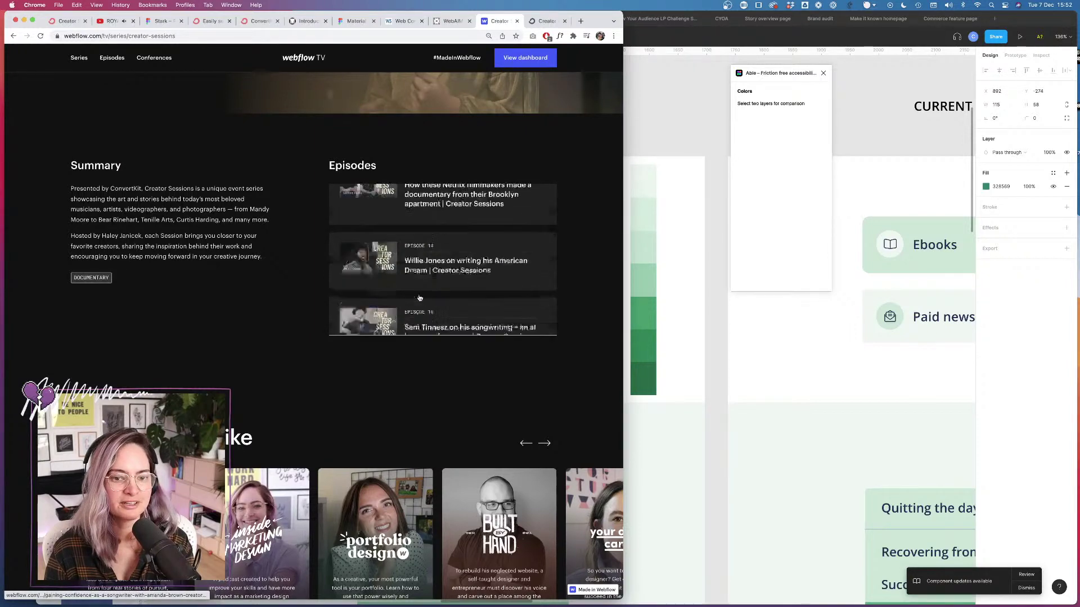
scroll(406, 292, "up", 5)
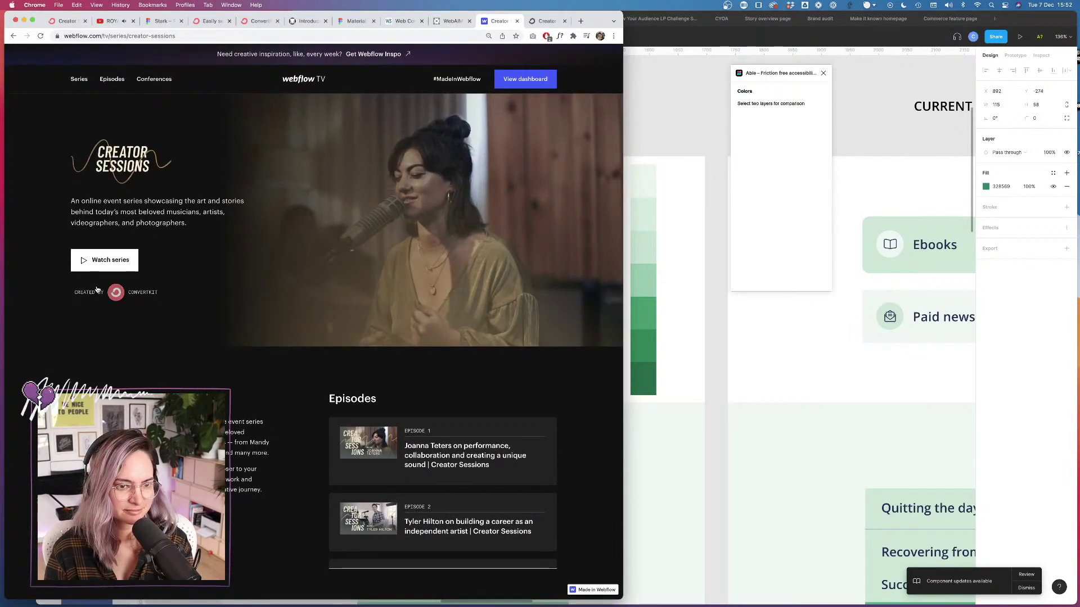
left_click(119, 296)
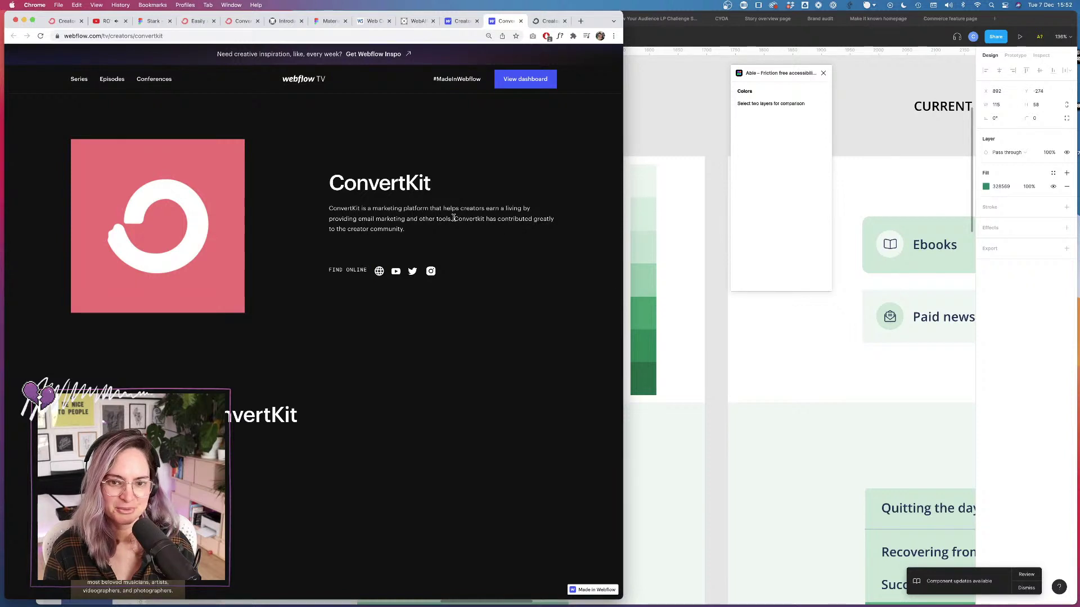
Step: Highlight the last sentence of ConvertKit's profile description, and return from the Creator Sessions tab to the Webflow TV home page
left_click_drag(453, 219, 480, 239)
left_click(478, 221)
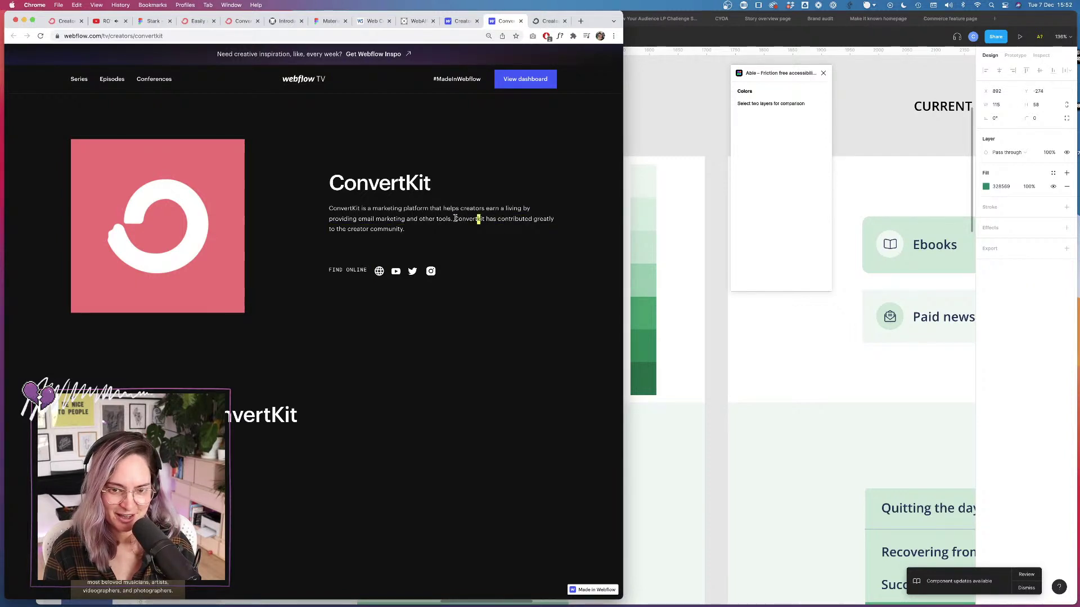
left_click_drag(454, 218, 477, 241)
left_click(484, 186)
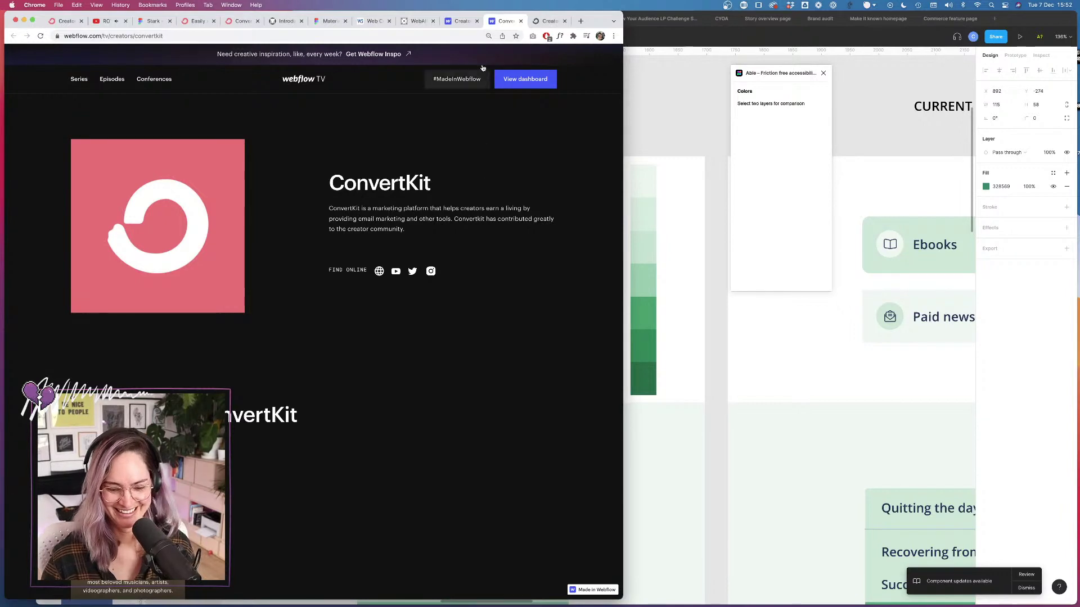
left_click(461, 25)
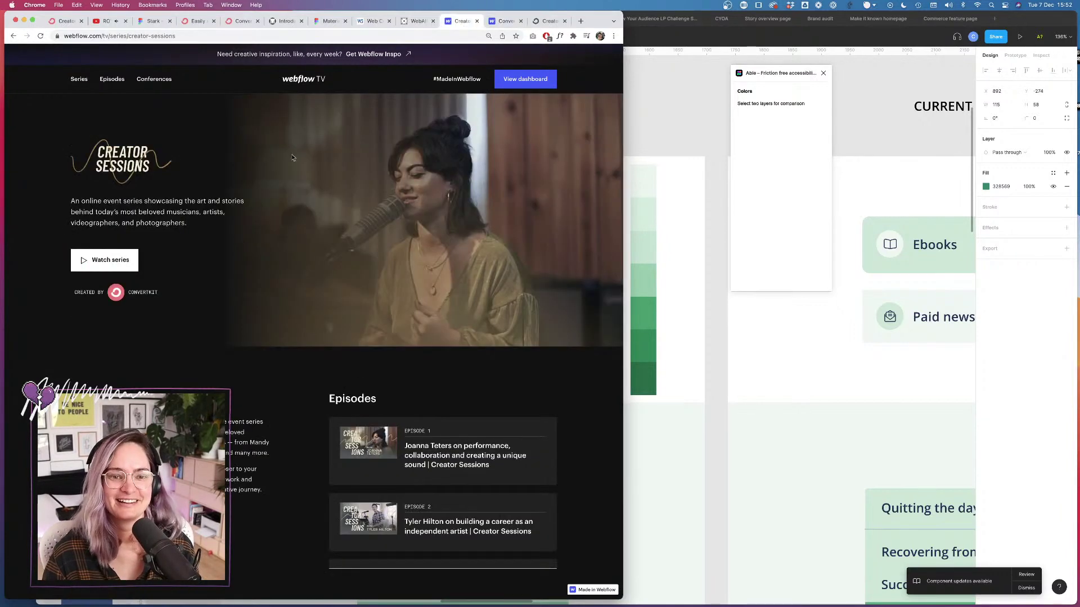
left_click(305, 88)
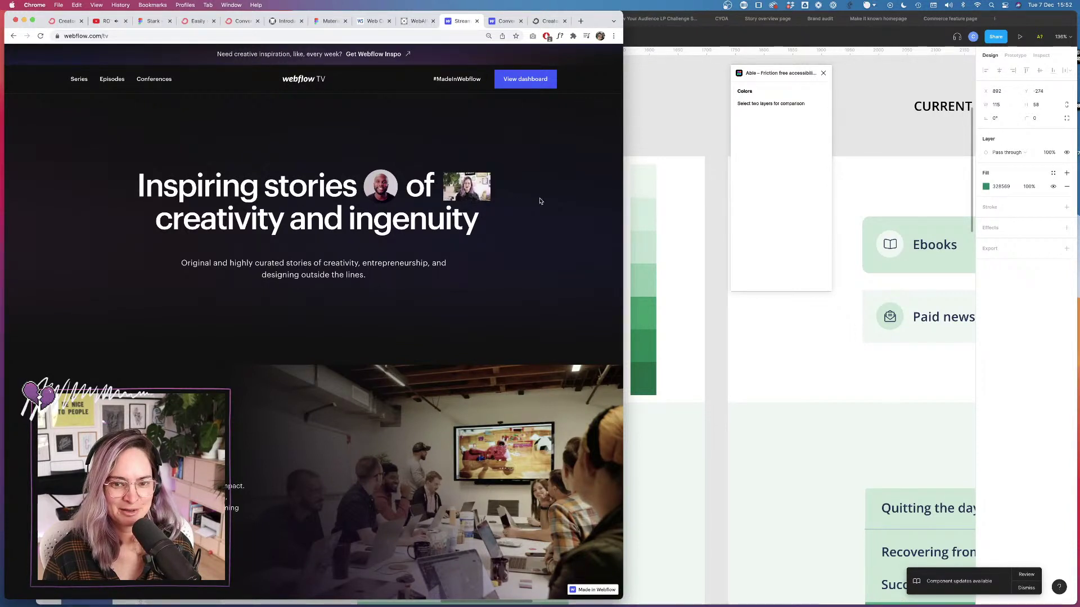
Step: Switch back to Figma and check the contrast between the third TWEAKS sample's green rectangle and its white text
left_click(686, 119)
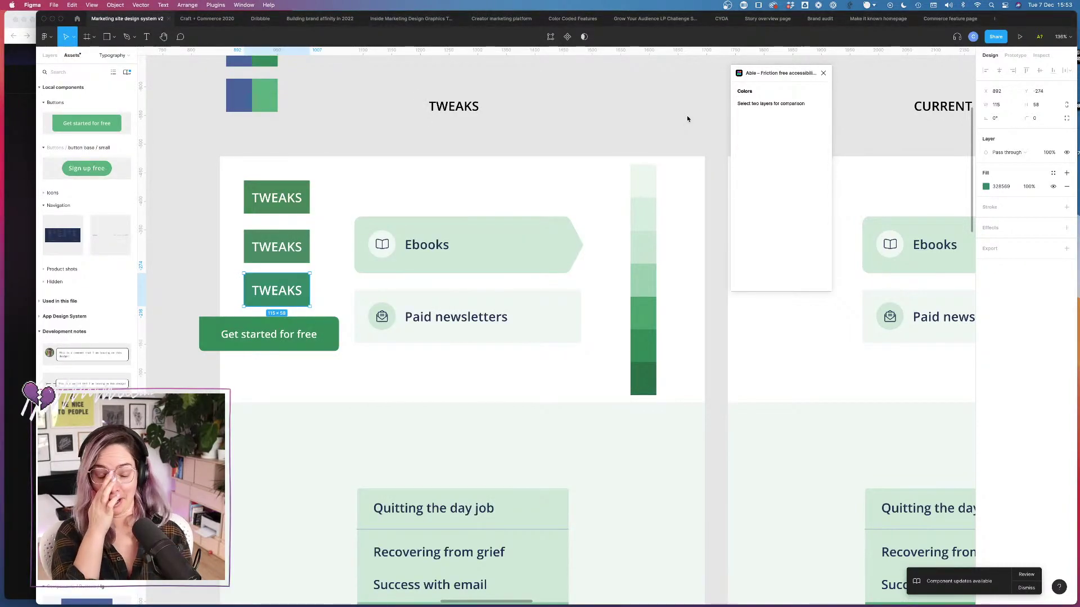
left_click(502, 128)
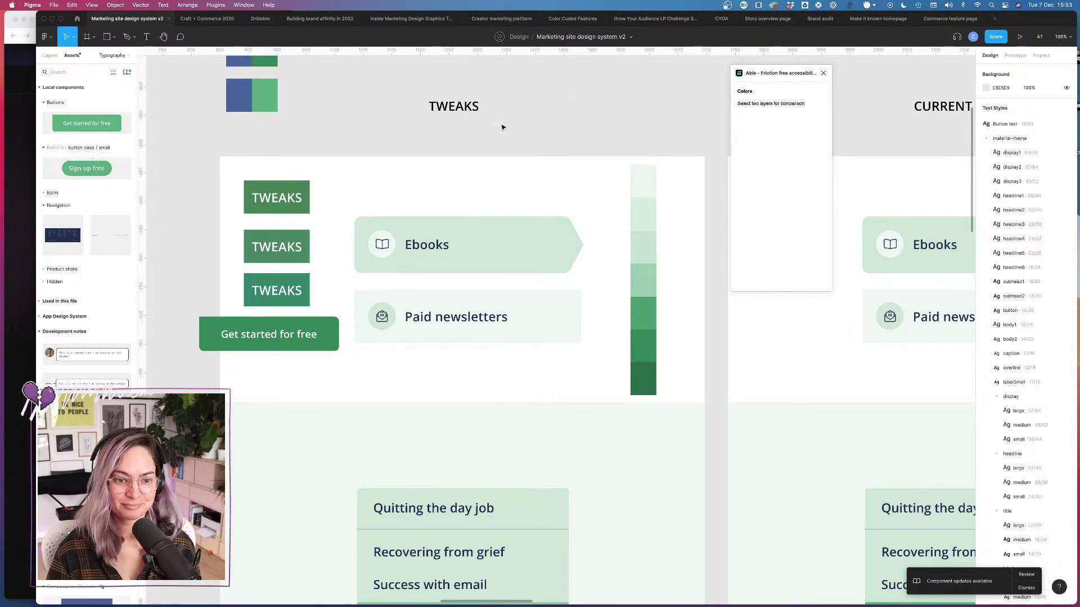
scroll(385, 143, "up", 3)
scroll(384, 142, "left", 3)
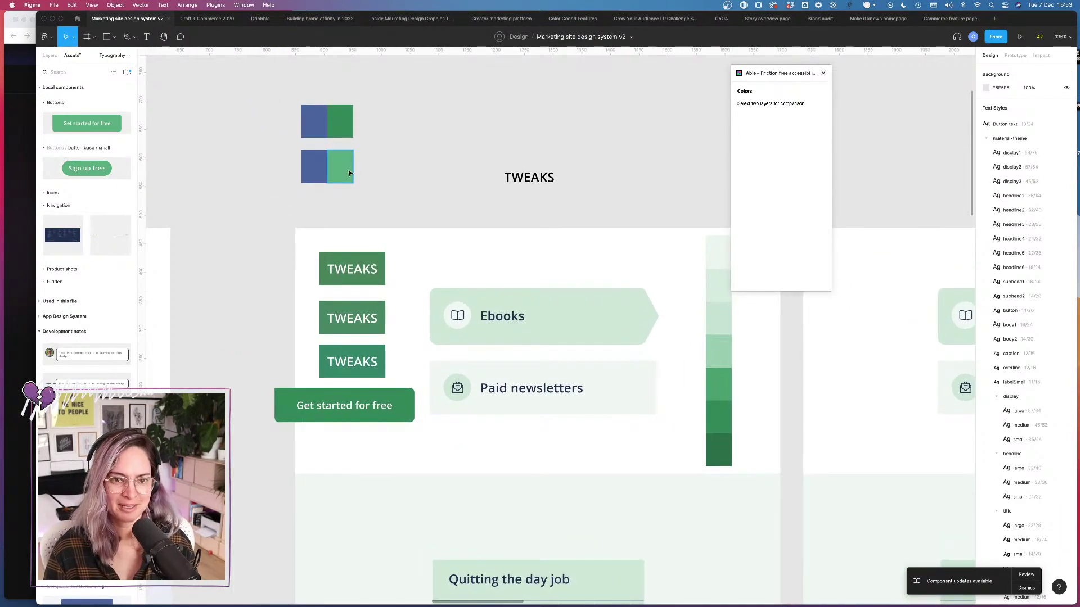
double_click(378, 352)
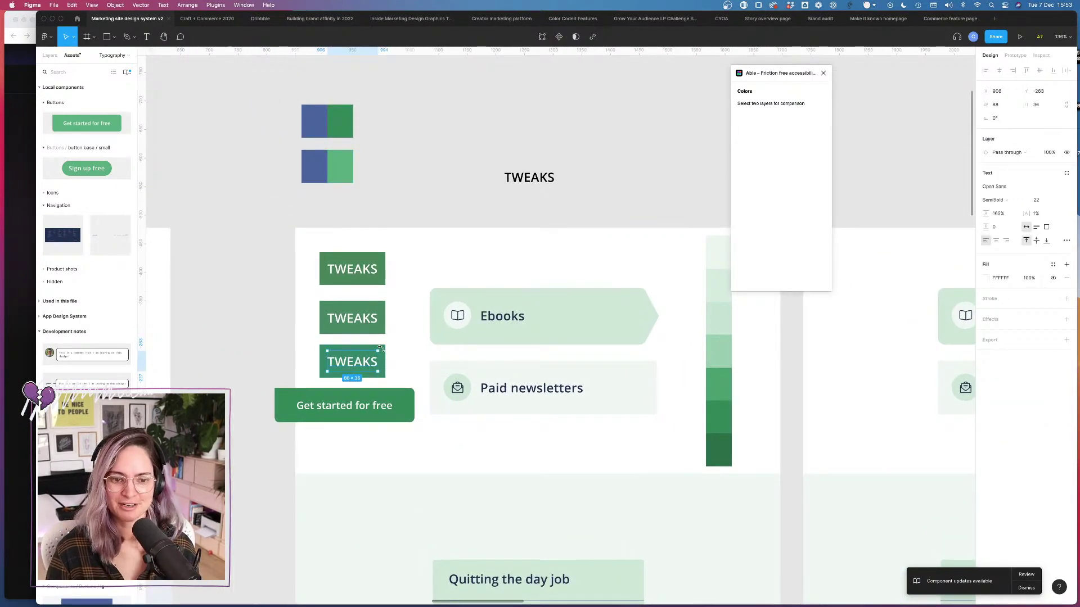
left_click(383, 347, "shift")
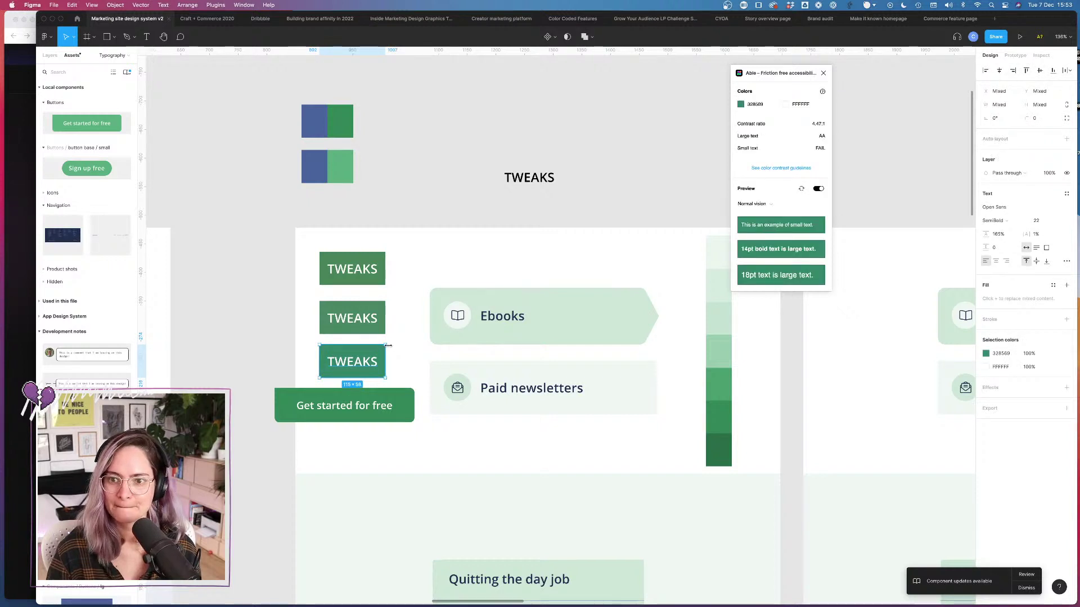
Step: Try lowering the third TWEAKS rectangle's blue fill value to 99 and check its contrast with the white text
left_click(985, 186)
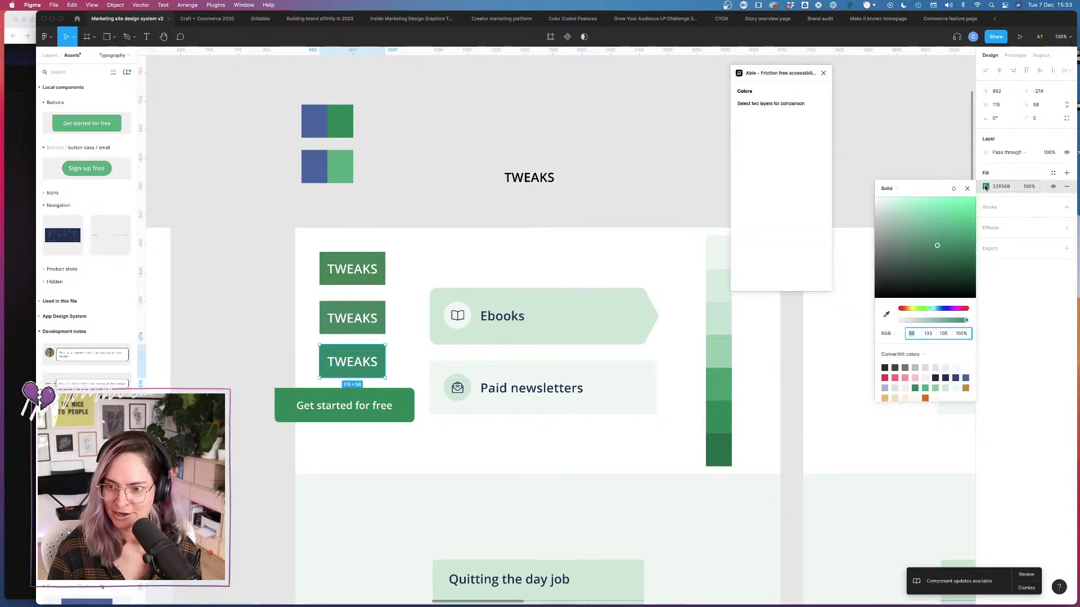
left_click(937, 336)
key("Down")
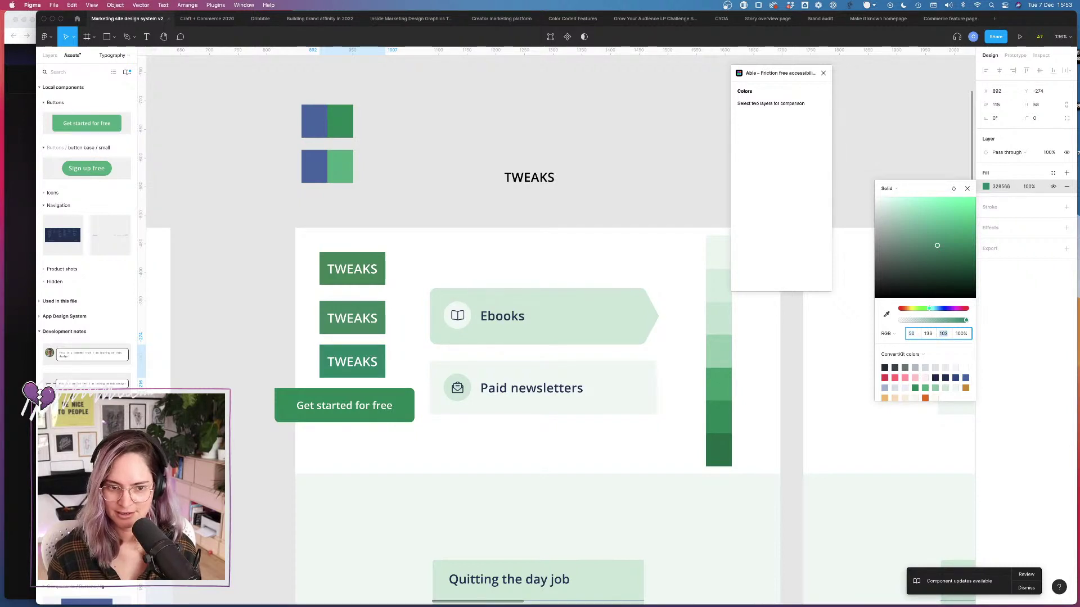
left_click(374, 359)
left_click(381, 353, "shift")
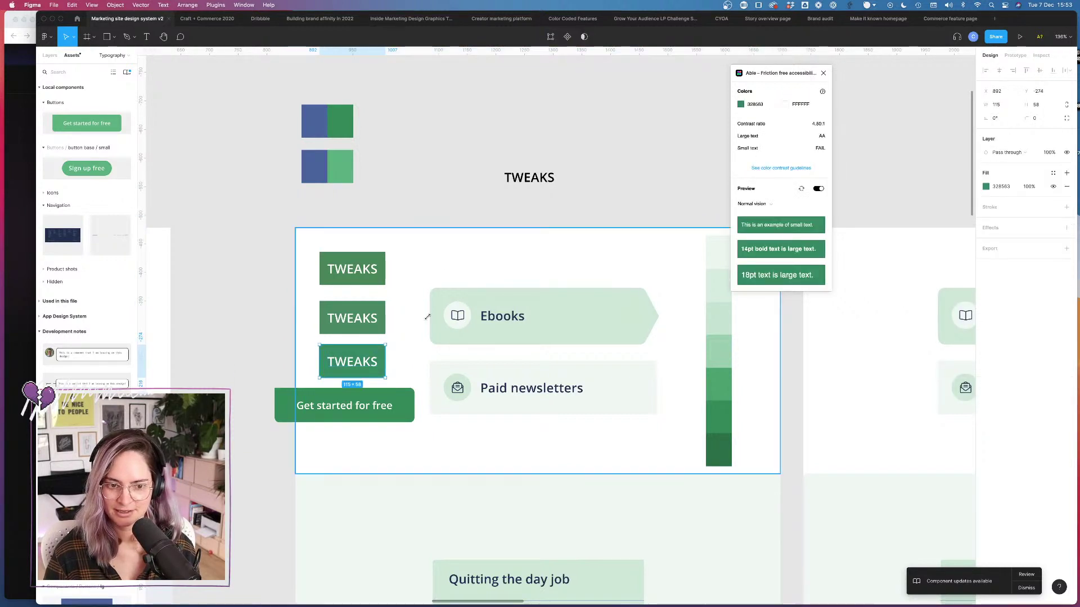
Step: Try the third TWEAKS rectangle's fill as 32855B by lowering its blue value further, and recheck contrast with the white text
left_click(384, 349)
left_click(986, 187)
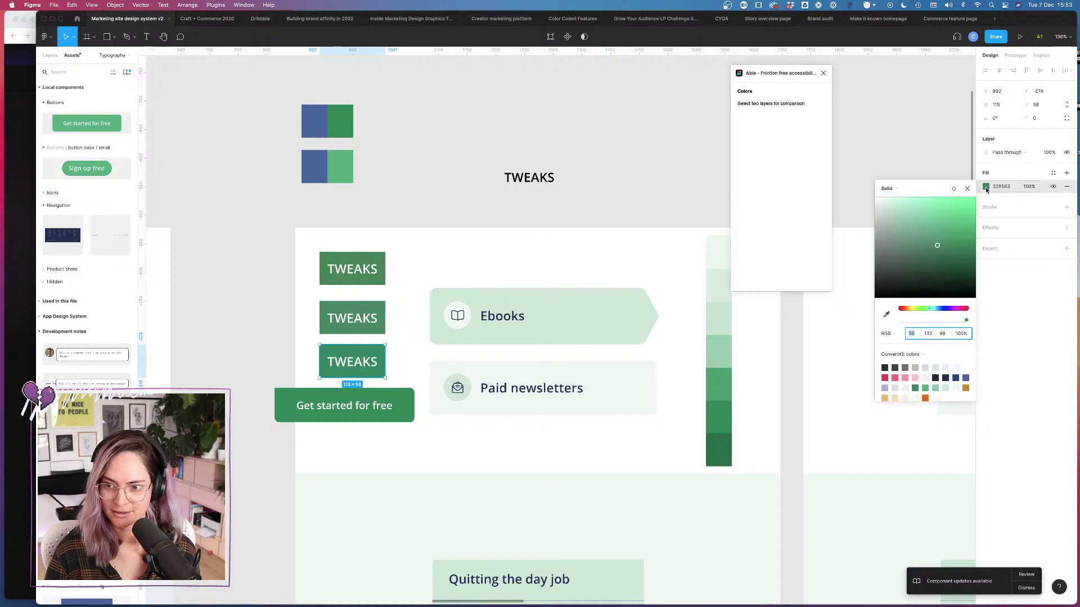
left_click(947, 336)
key("Down")
key("Down")
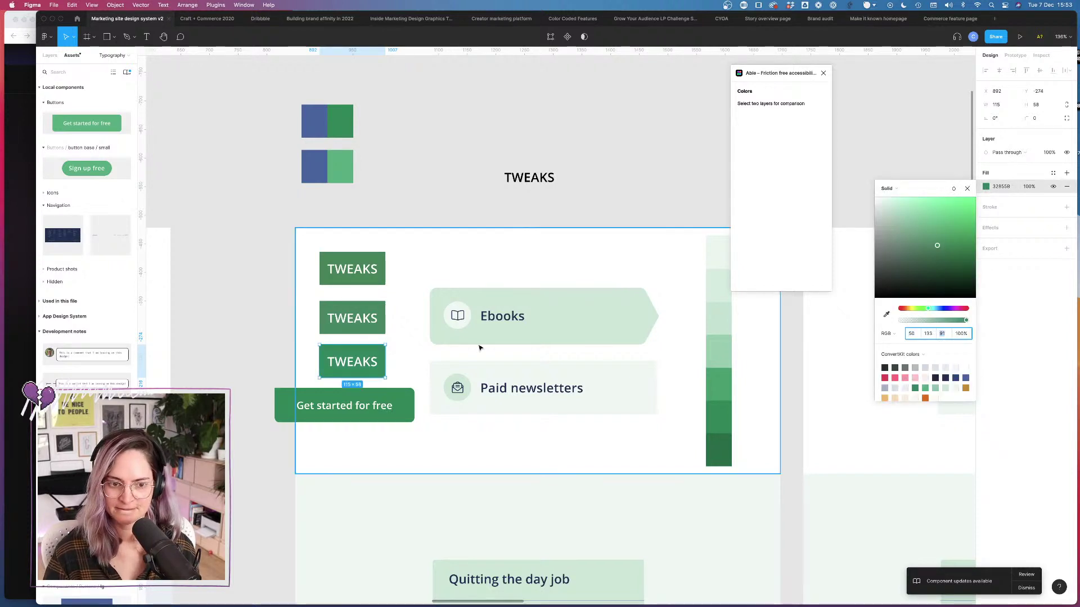
left_click(363, 362, "shift")
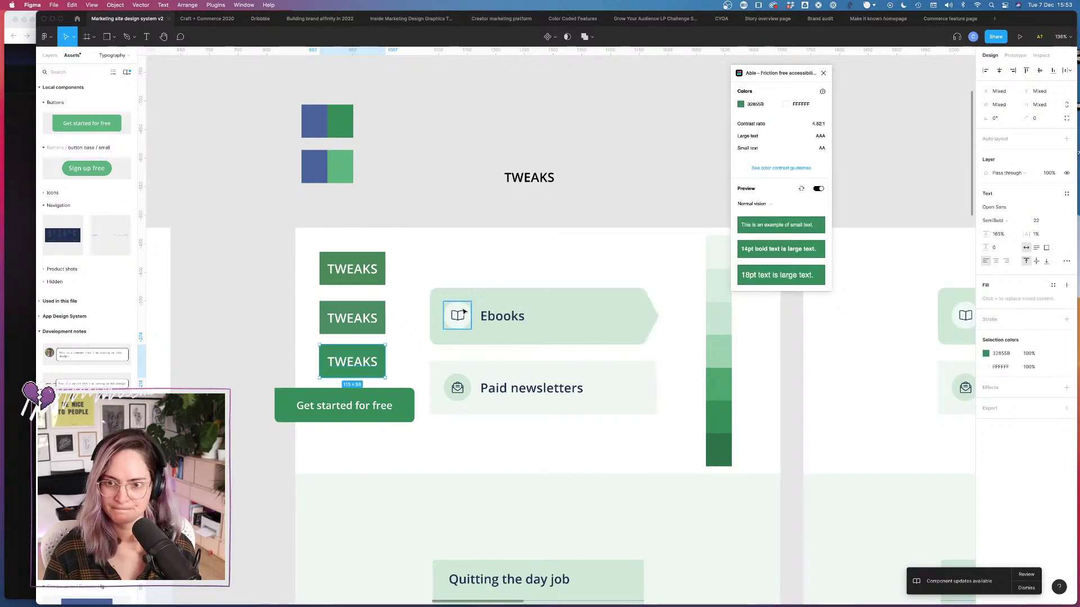
key("Escape")
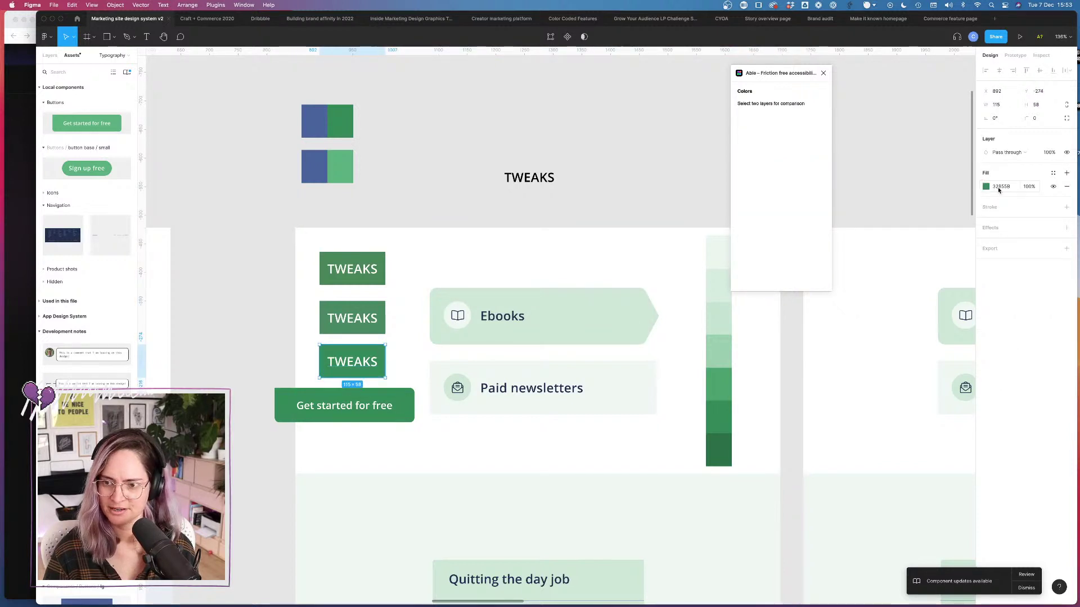
Step: Undo the blue-value changes to the third TWEAKS rectangle's fill
left_click(986, 186)
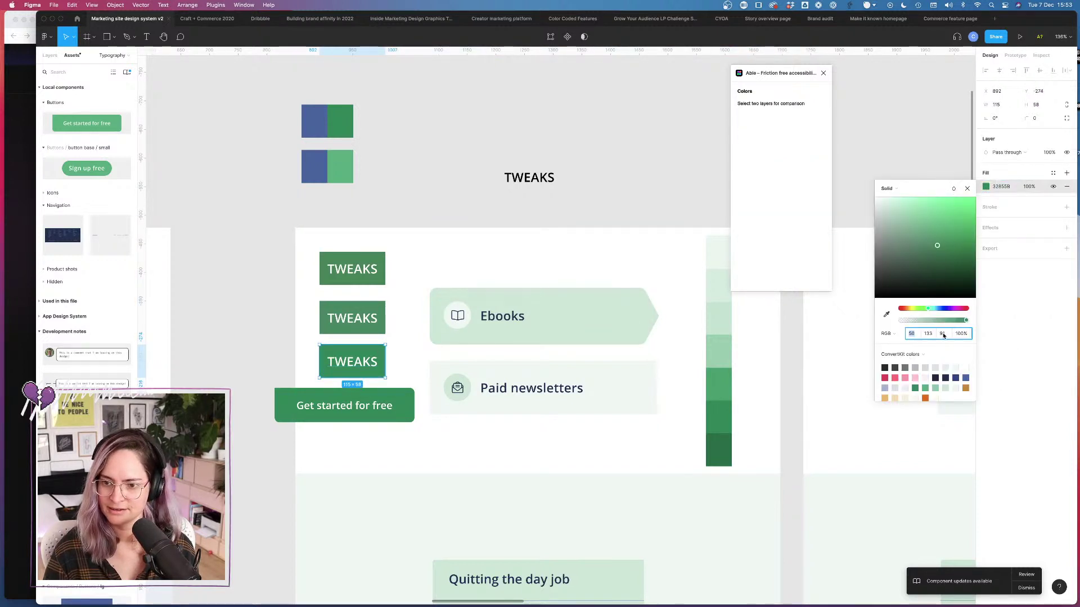
left_click(394, 338)
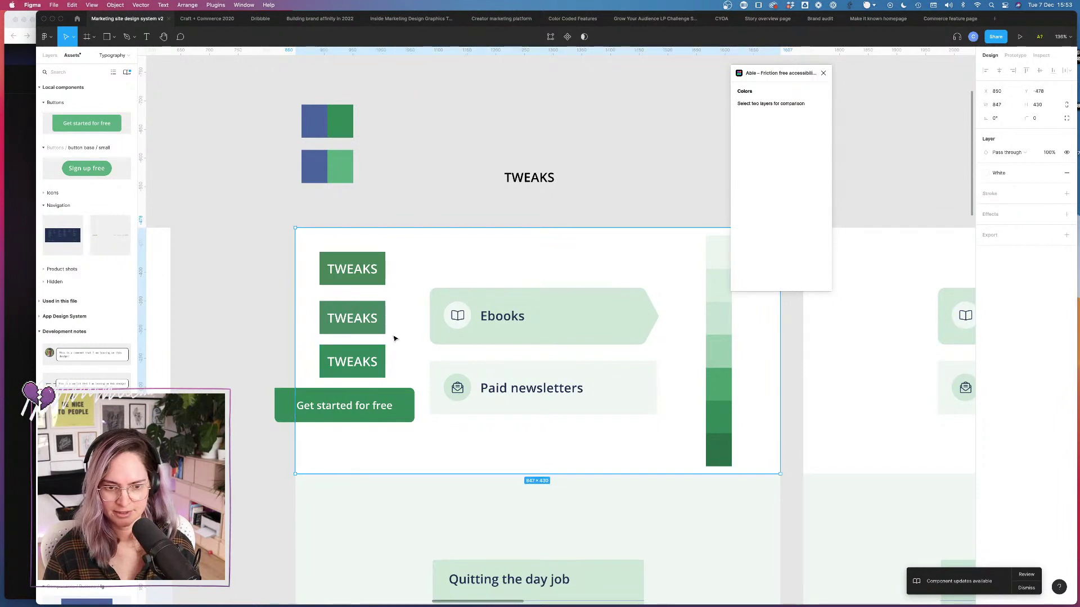
key("super+z")
key("super+z")
key("super+z")
key("super+z")
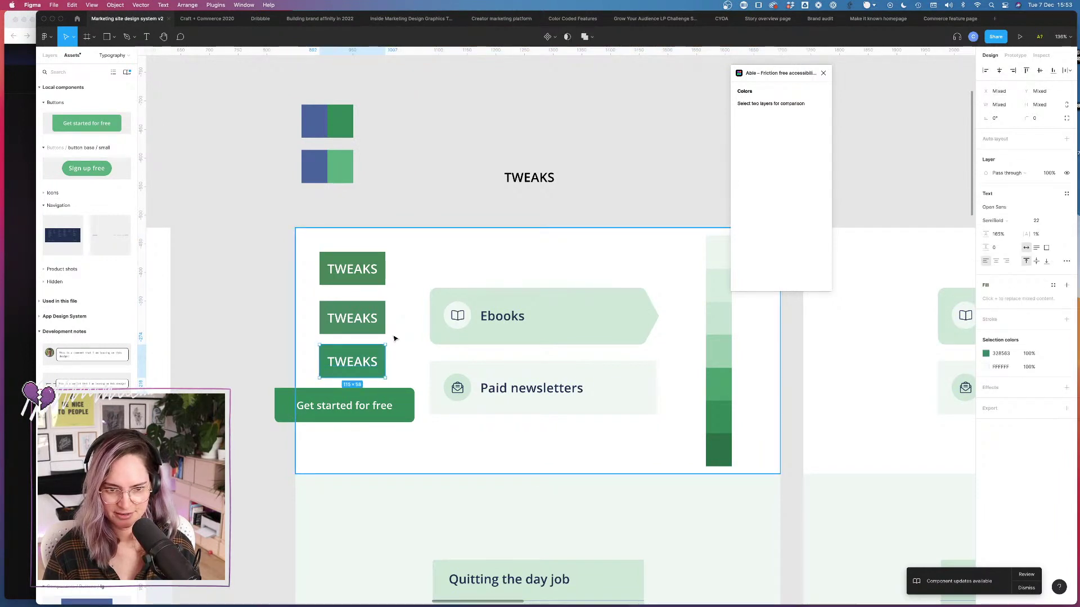
key("super+z")
key("super+z")
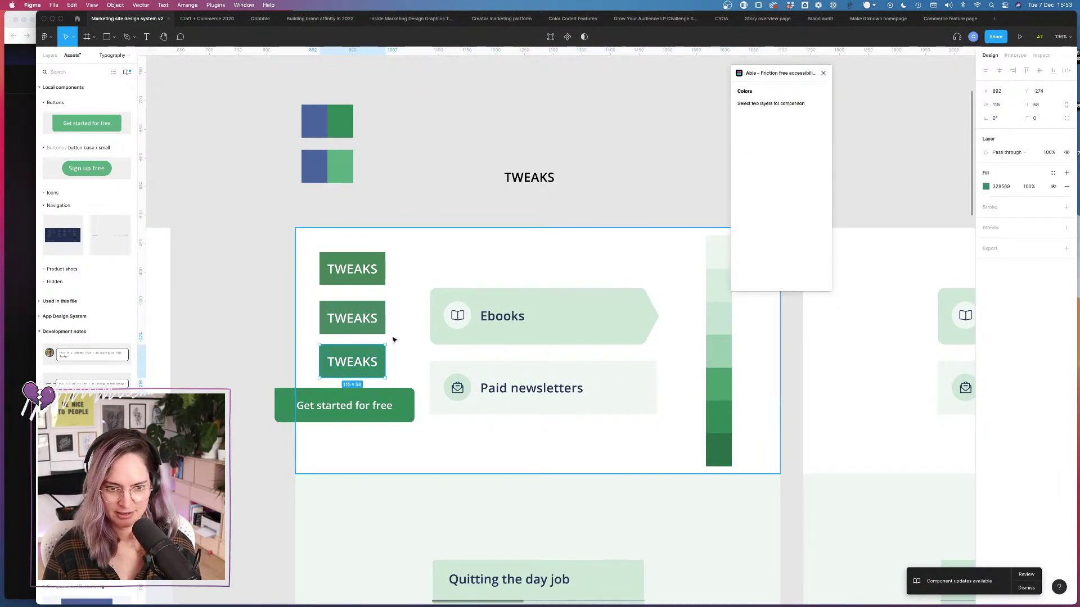
Step: Show the third TWEAKS rectangle's fill as HSL, set its lightness to 38 and check contrast with the white text
left_click(985, 187)
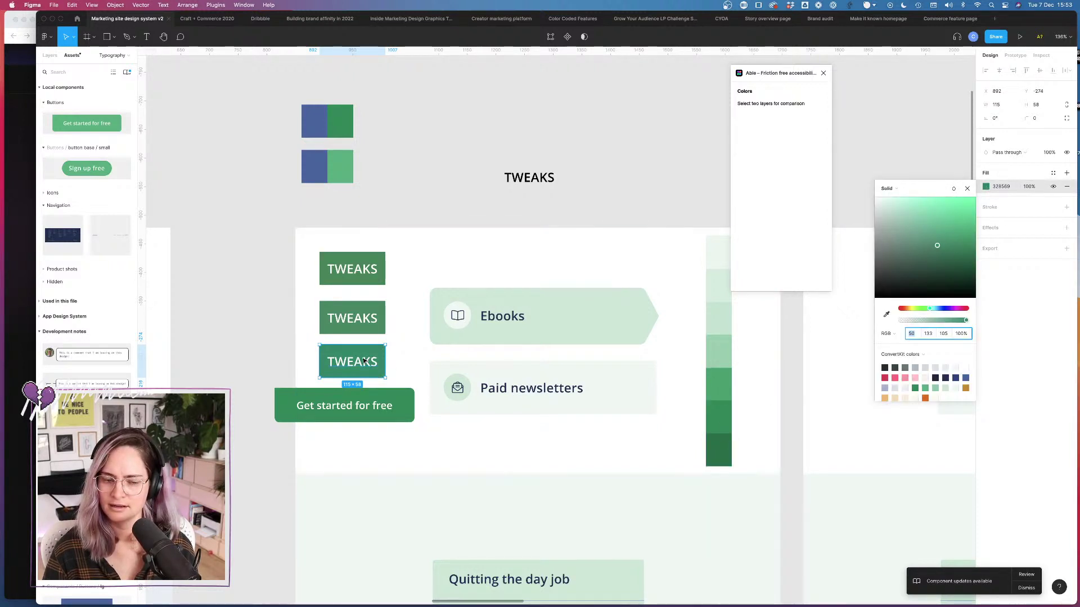
left_click(898, 335)
left_click(901, 356)
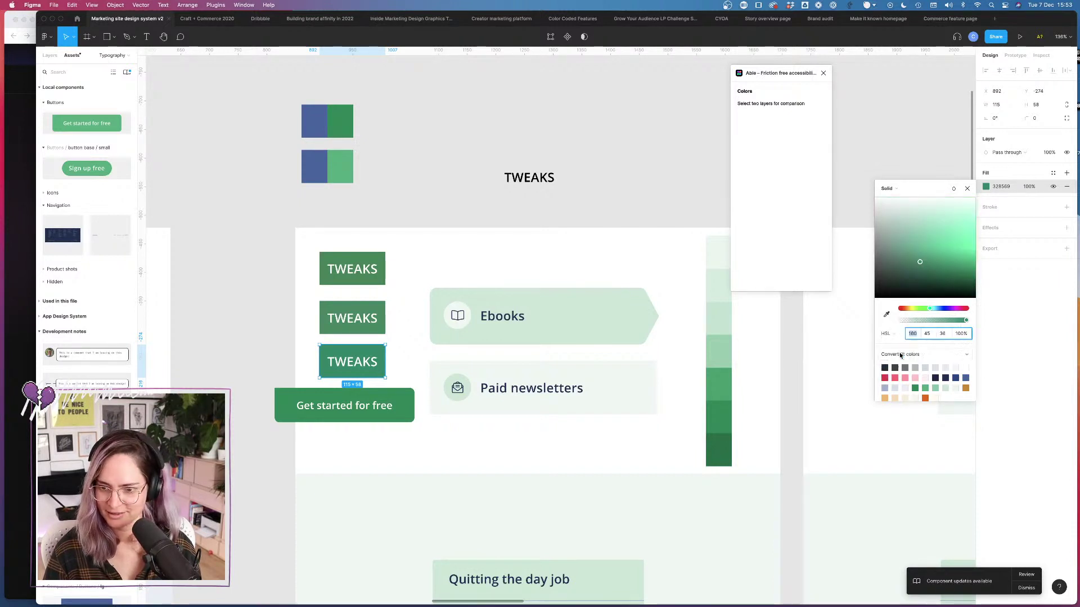
left_click(943, 334)
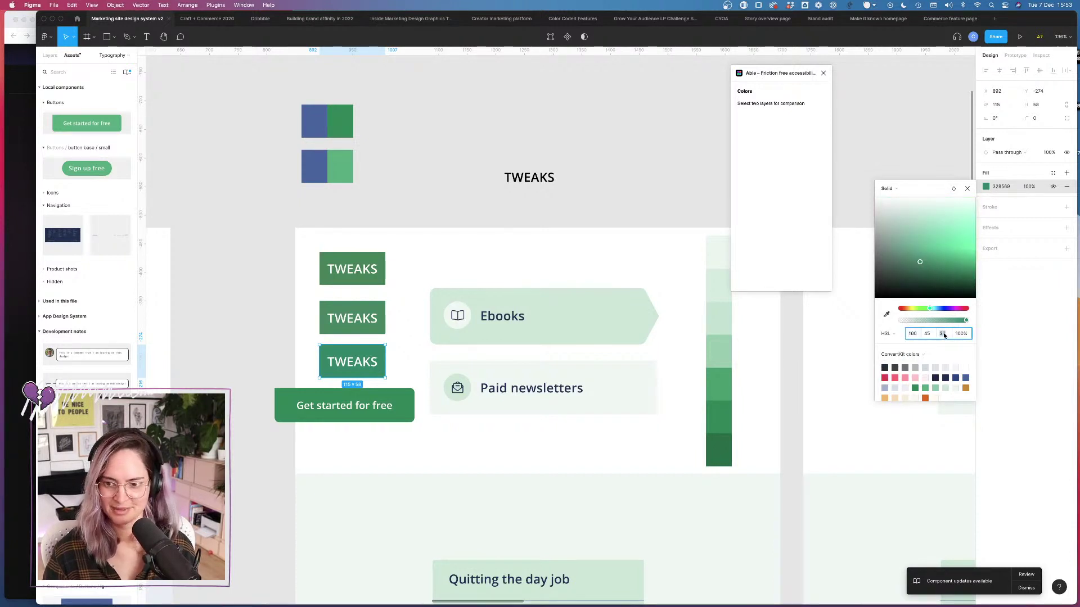
type("34")
key("Return")
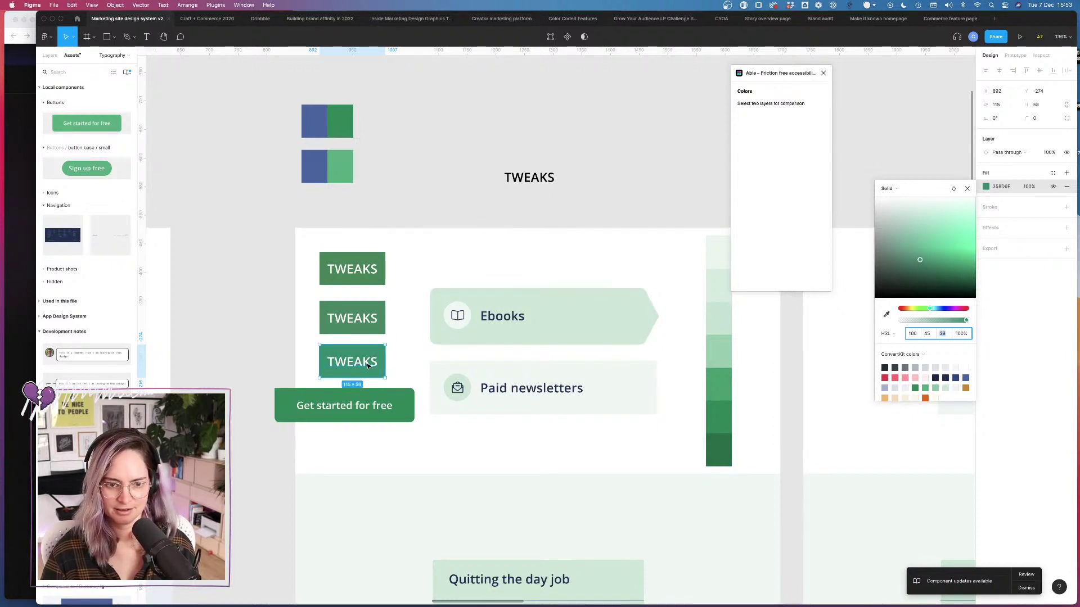
left_click(461, 324, "shift")
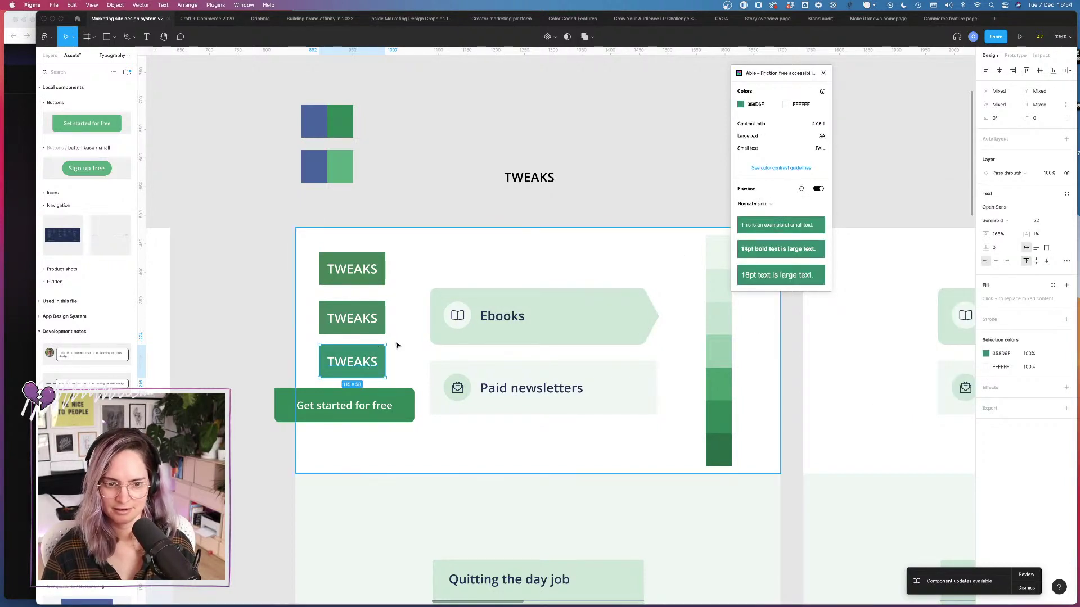
Step: Raise the lightness of the third TWEAKS rectangle's fill to 41
left_click(463, 325, "shift")
left_click(985, 186)
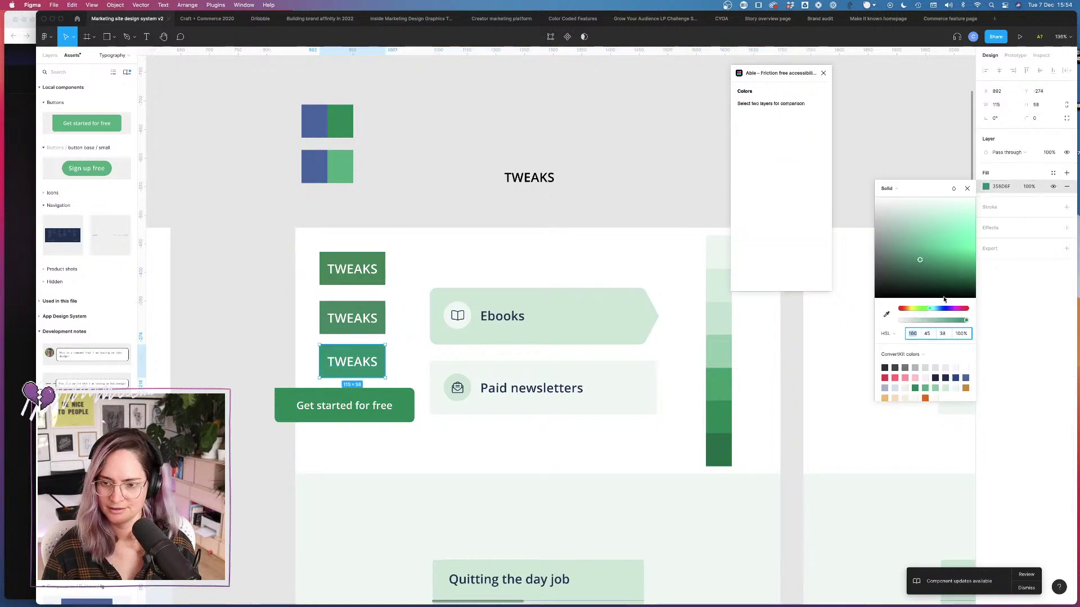
left_click(947, 337)
key("Up")
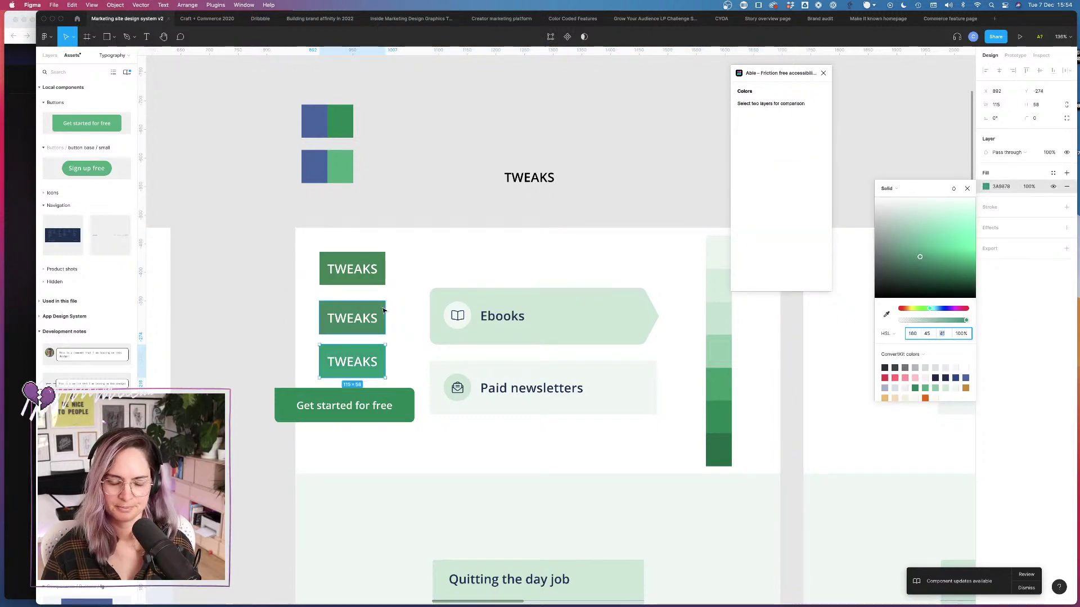
left_click(352, 362, "shift")
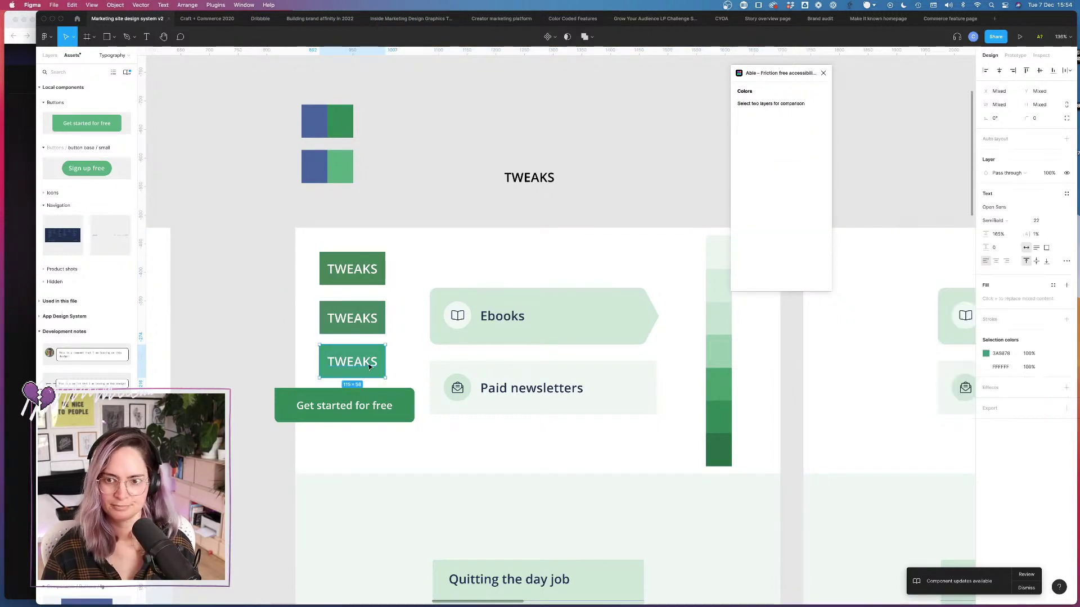
left_click(416, 350)
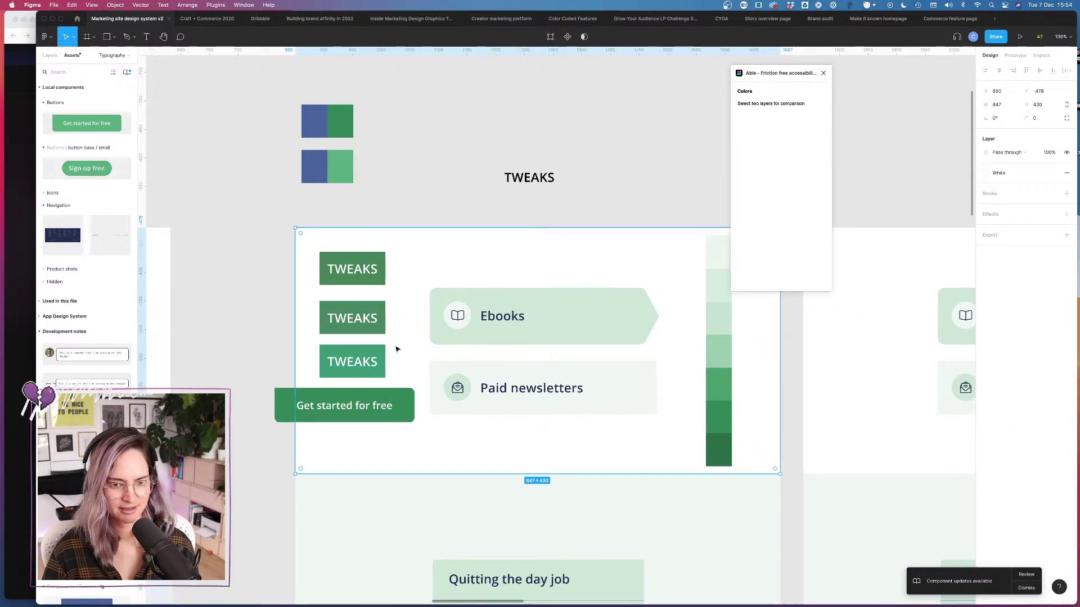
Step: Duplicate the third TWEAKS rectangle together with its text and place the copy directly to the right of the original
left_click(369, 361)
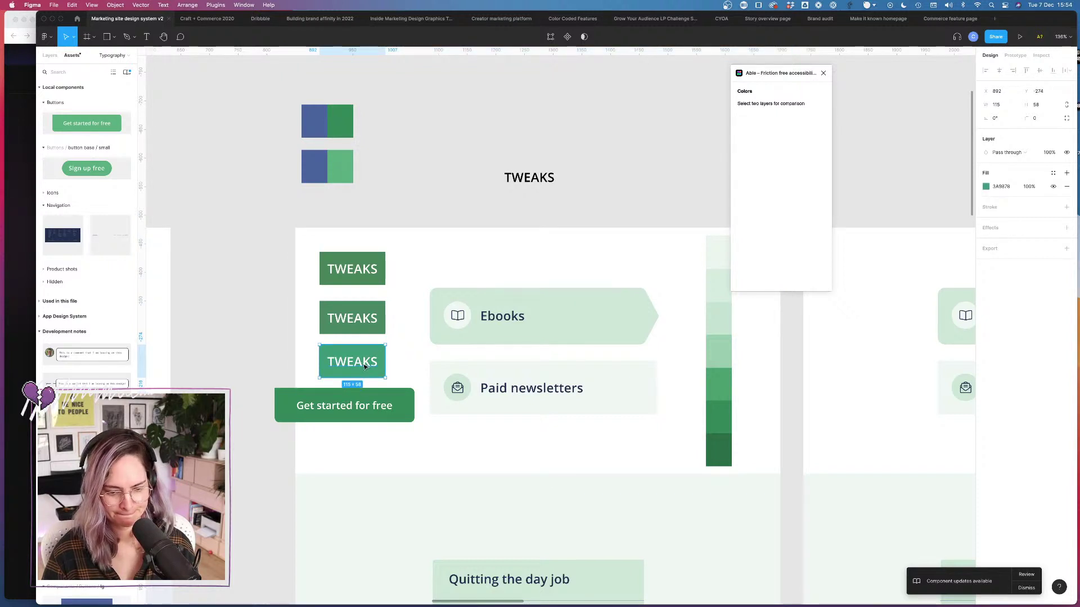
left_click(356, 367, "shift")
left_click_drag(352, 368, 424, 369)
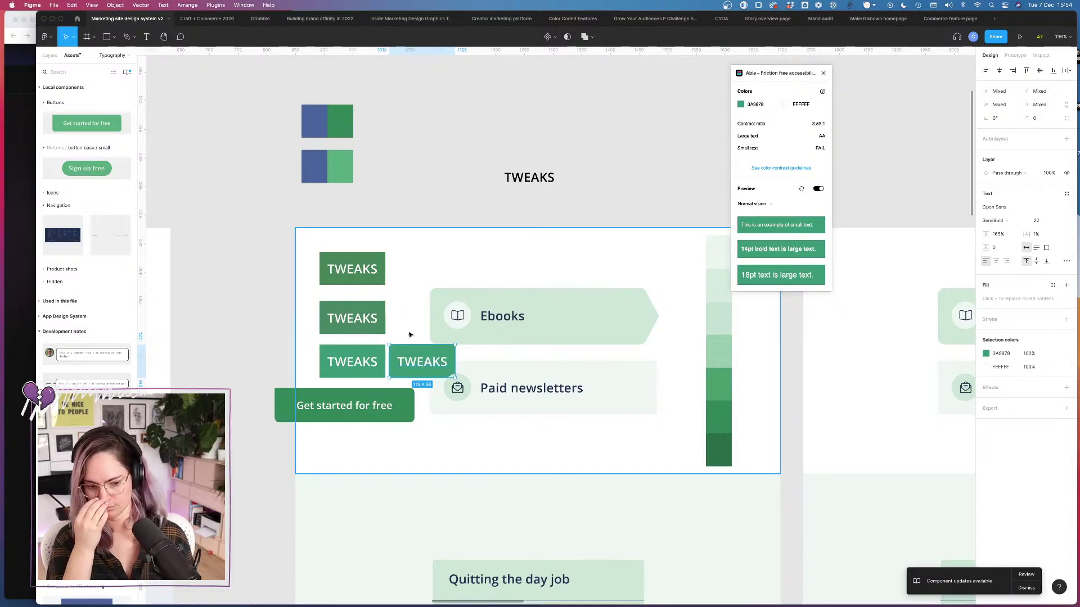
left_click(422, 314)
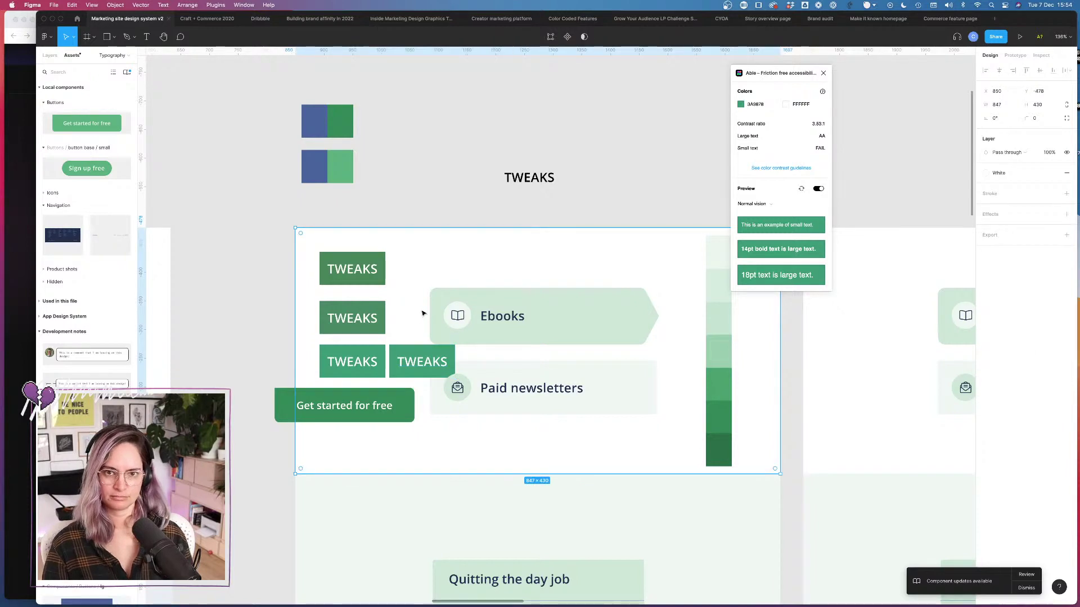
Step: Fill the duplicated TWEAKS rectangle with the lighter brand green from the ConvertKit colors
scroll(422, 314, "up", 5)
scroll(422, 313, "up", 1)
left_click(426, 396)
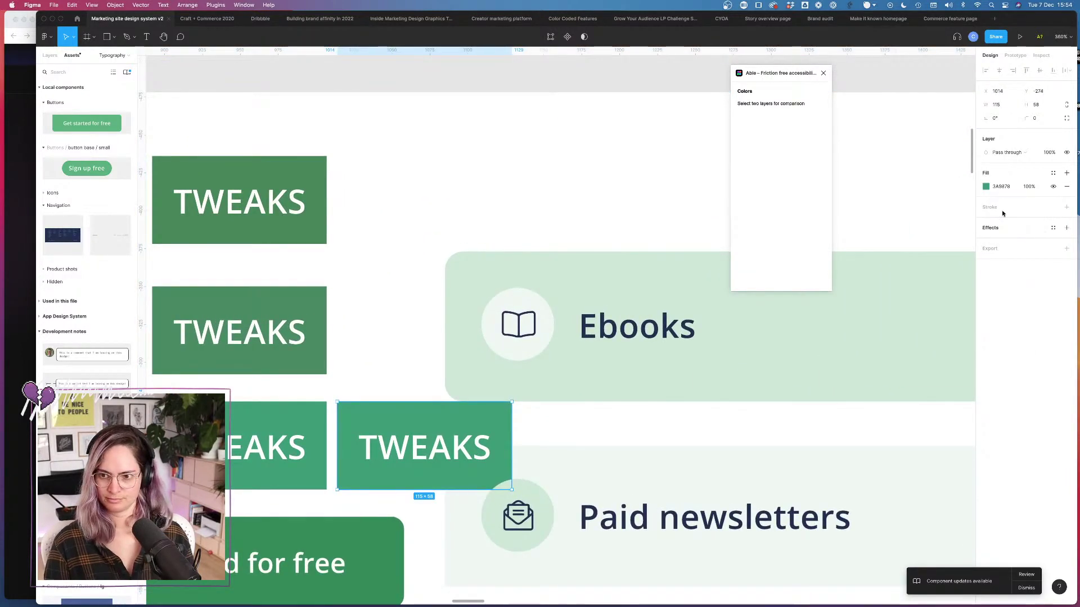
left_click(985, 186)
left_click(925, 388)
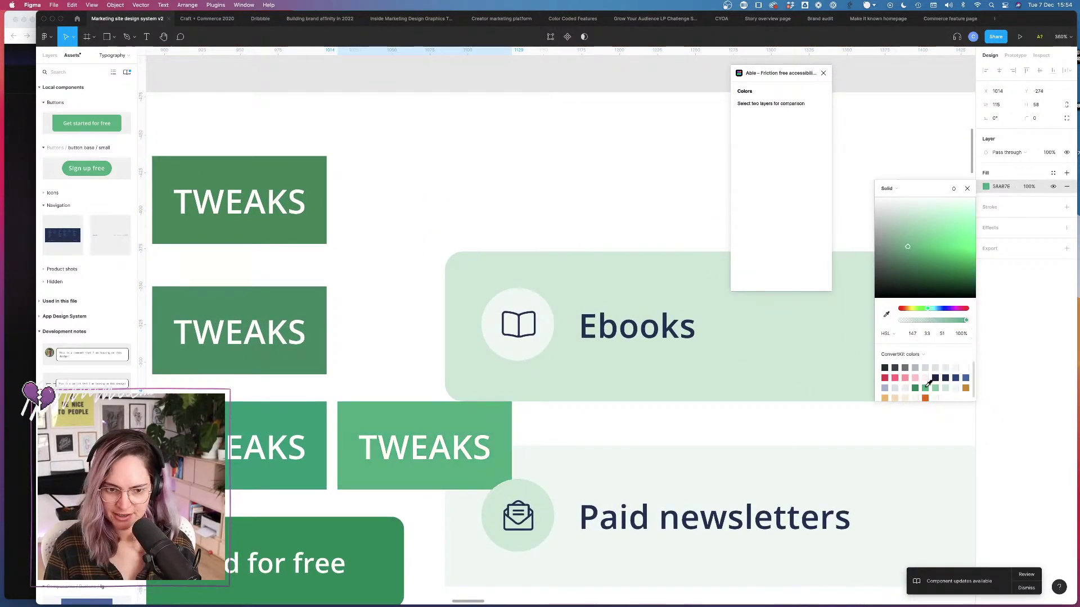
Step: Check the contrast between the duplicated TWEAKS sample's brand green rectangle and its white text
left_click(346, 381)
scroll(346, 379, "down", 2)
scroll(346, 380, "left", 2)
left_click(502, 389)
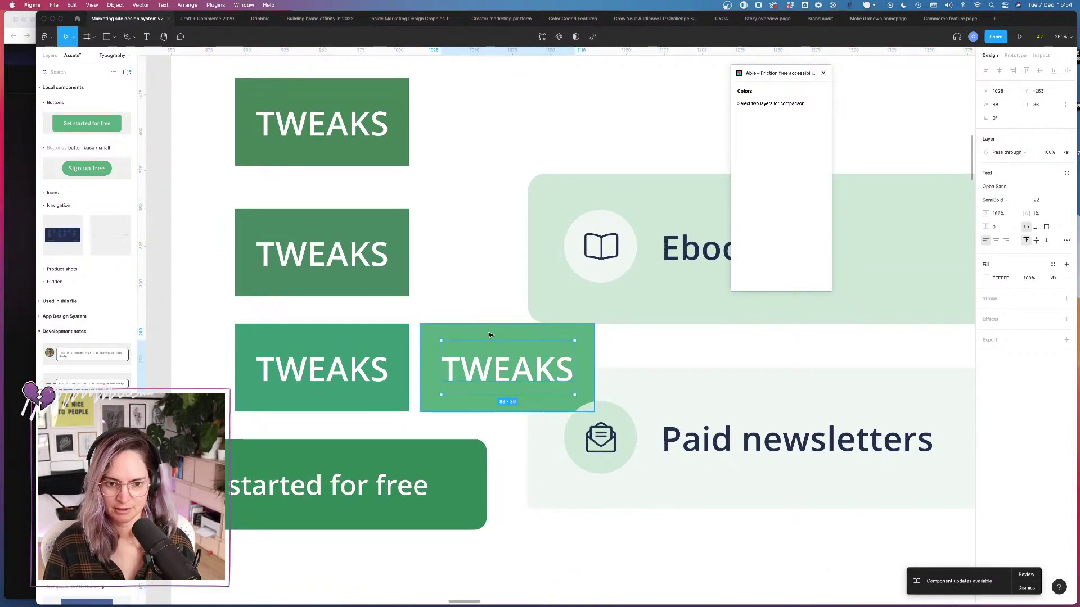
left_click(491, 333, "shift")
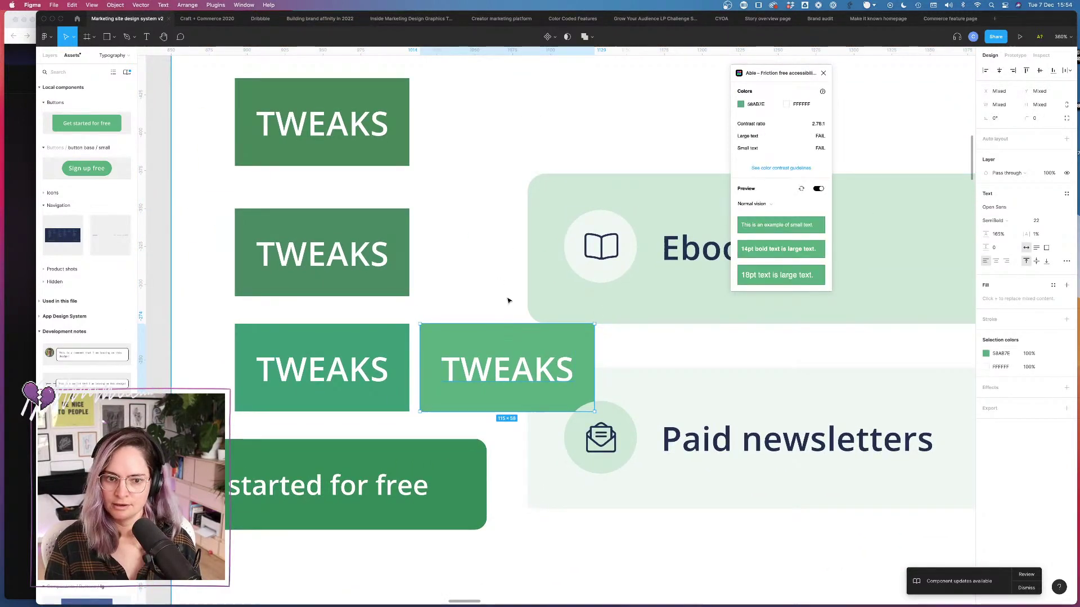
Step: Check the contrast between the third TWEAKS sample's rectangle and its white text
left_click(490, 318)
left_click(338, 399)
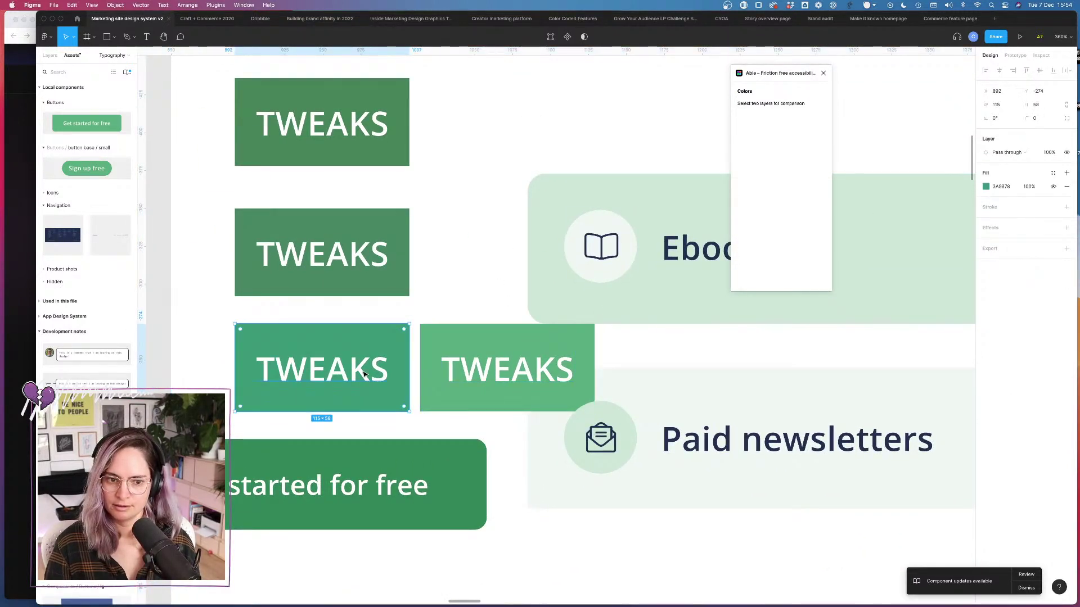
left_click(379, 309)
left_click(393, 332)
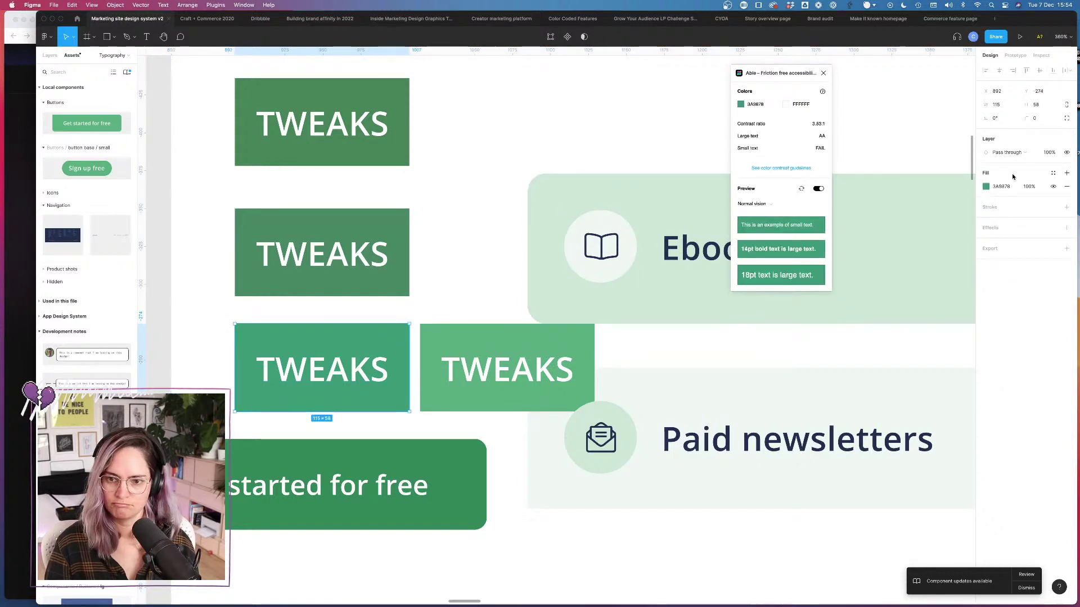
Step: Lighten the third TWEAKS rectangle's fill to 3C9F7D and check its contrast against the white text
left_click(986, 187)
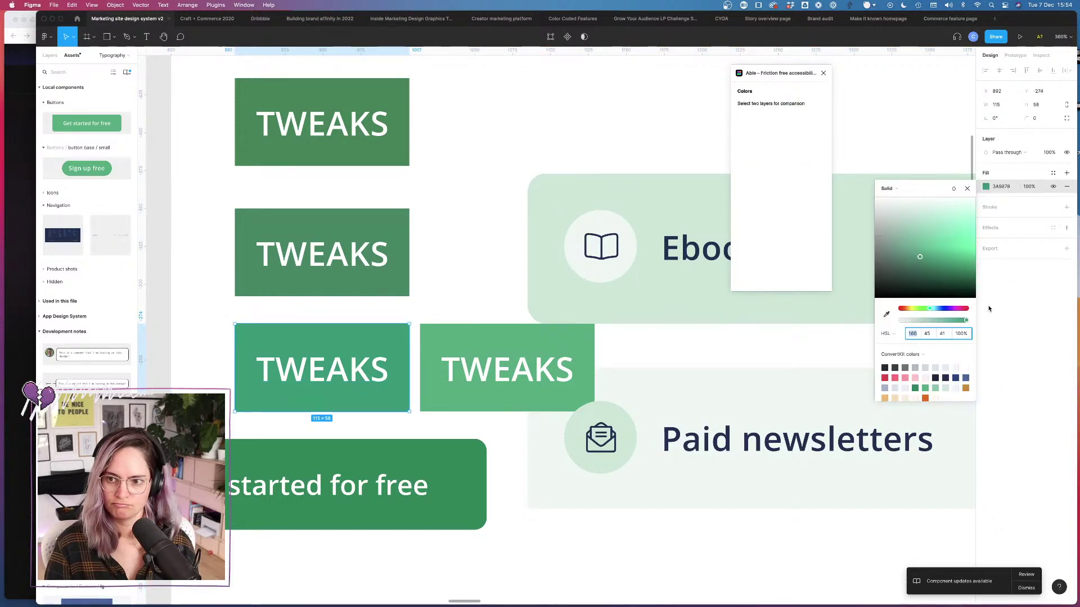
left_click(942, 334)
key("Up")
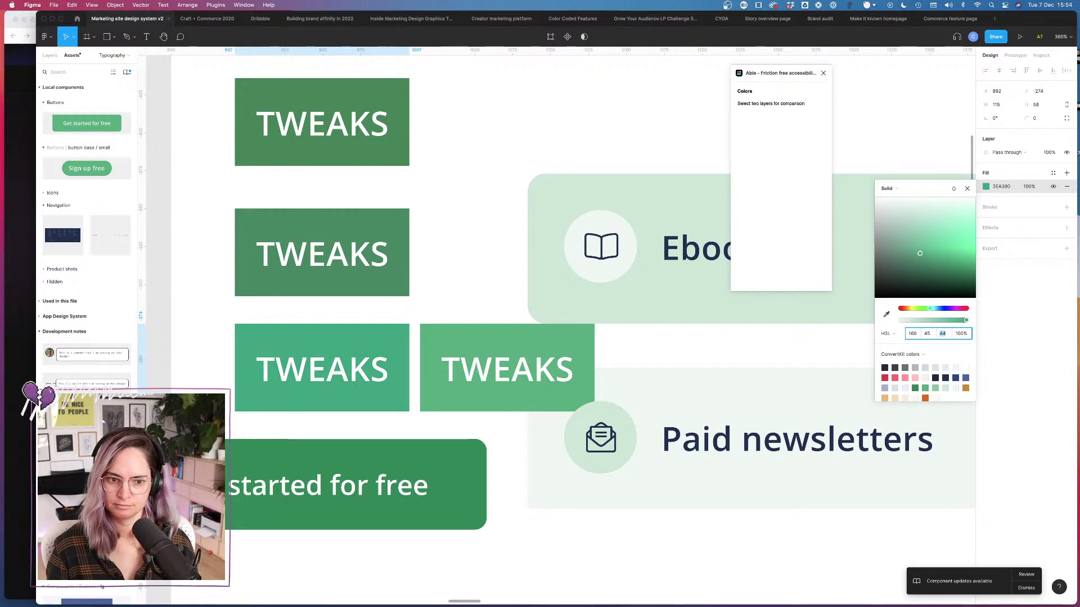
left_click(368, 370, "shift")
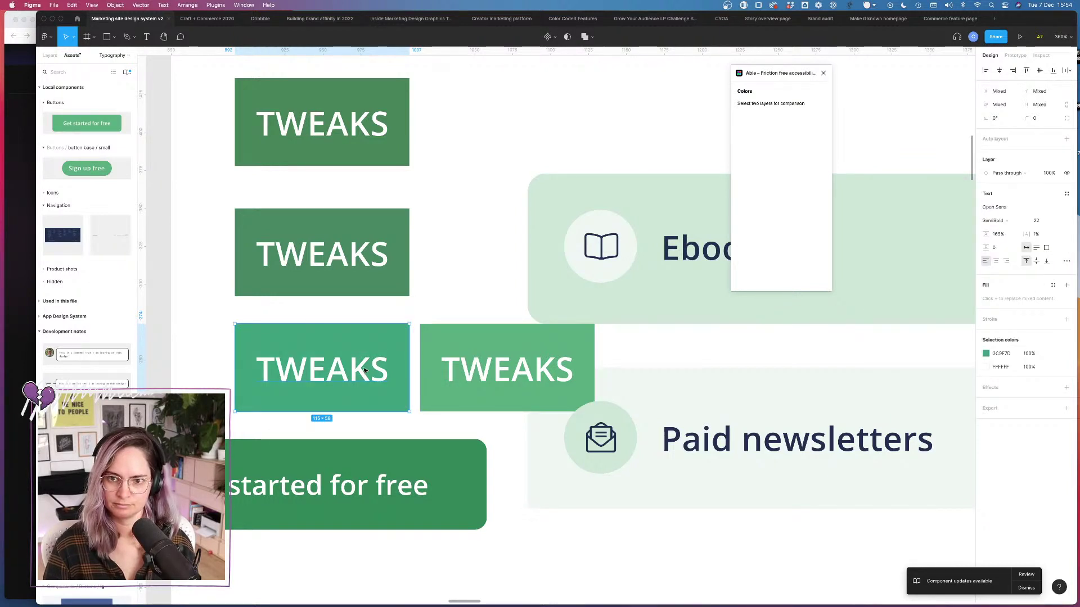
left_click(398, 337)
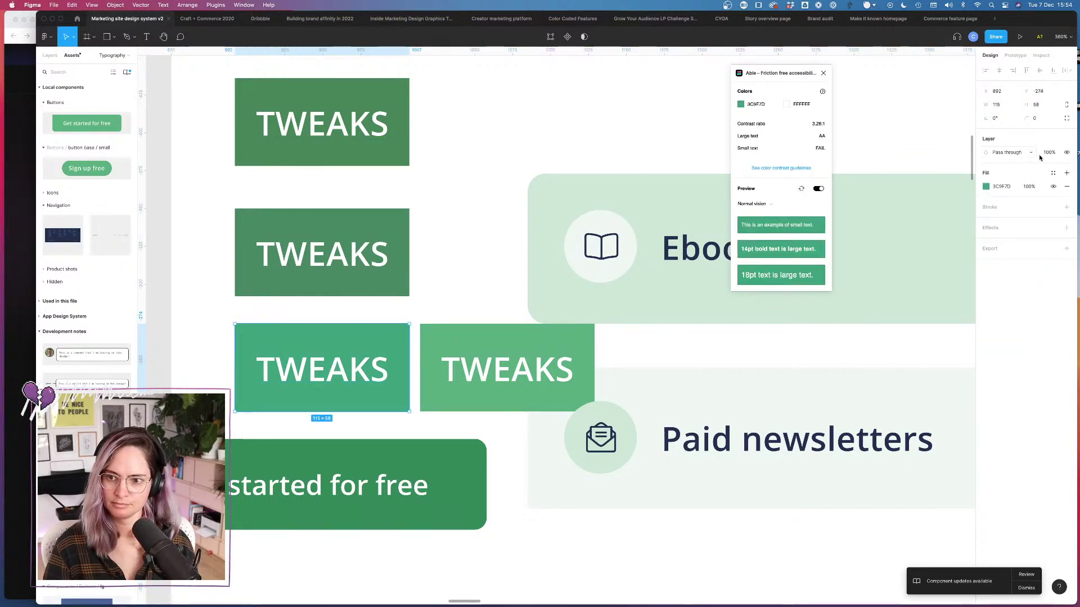
Step: Set the lightness of the third TWEAKS rectangle's fill to 45 and compare it with the white text
left_click(986, 186)
key("Tab")
key("Tab")
type("45")
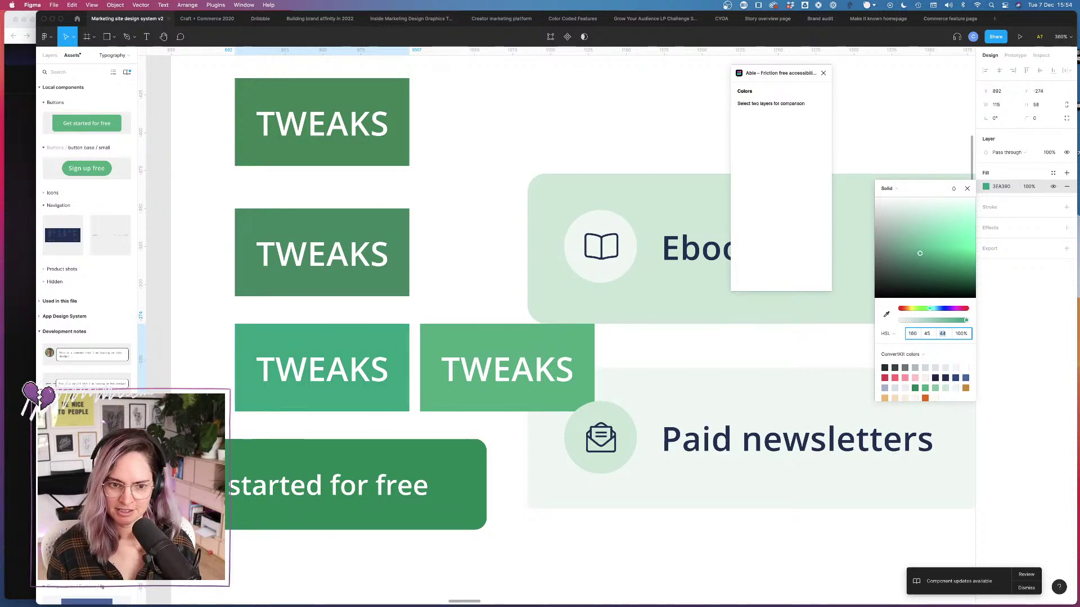
key("Return")
left_click(461, 298, "shift")
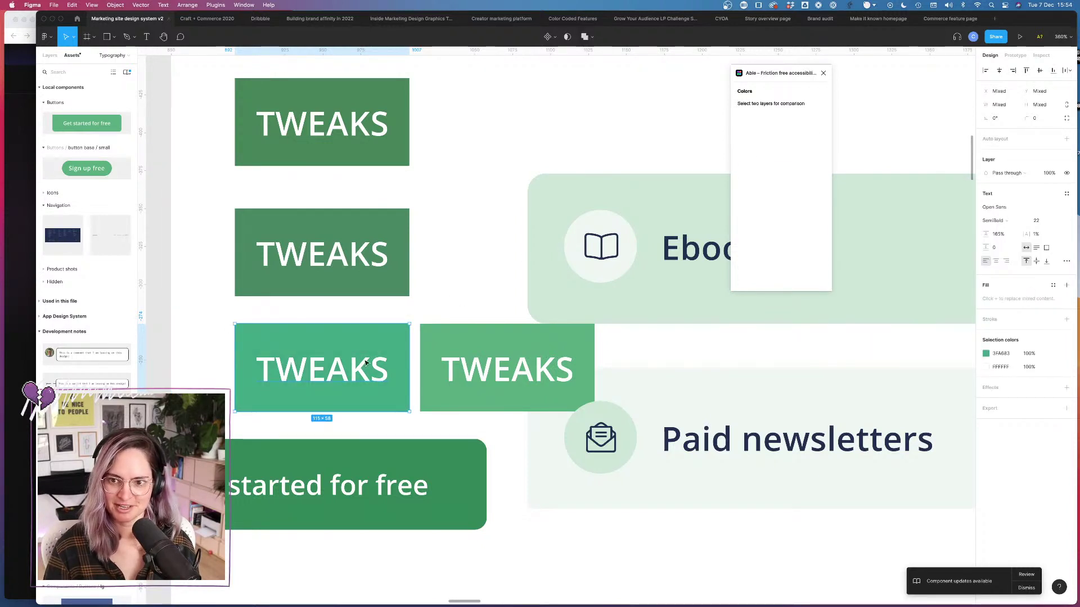
left_click(384, 337)
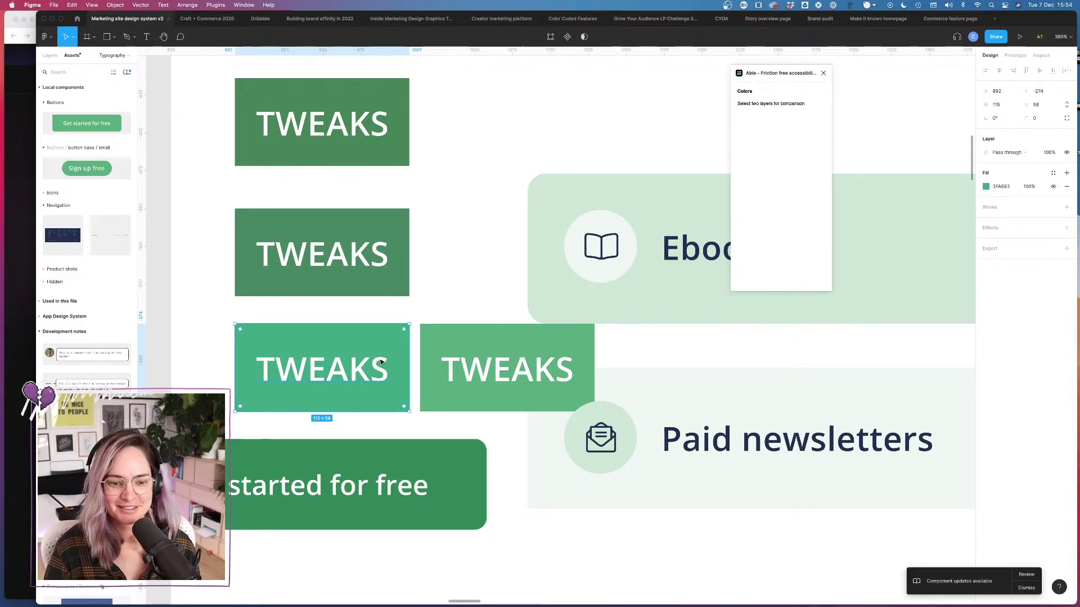
Step: Try lightness 47 and then 46 for the third TWEAKS rectangle's fill and check its contrast with the white text
left_click(424, 279)
left_click(377, 340)
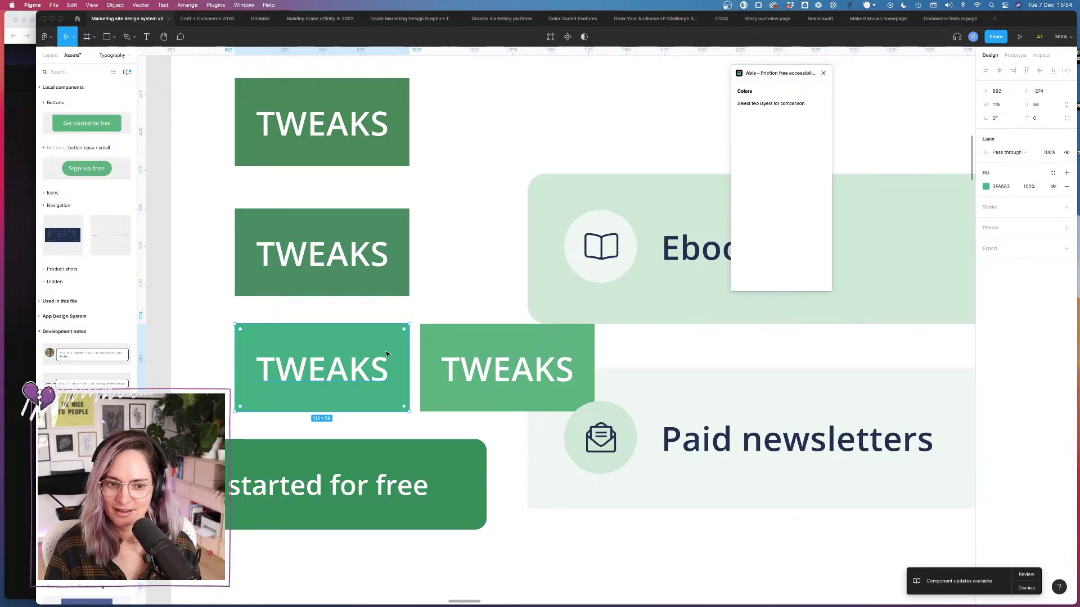
left_click(986, 186)
key("Tab")
key("Tab")
type("47")
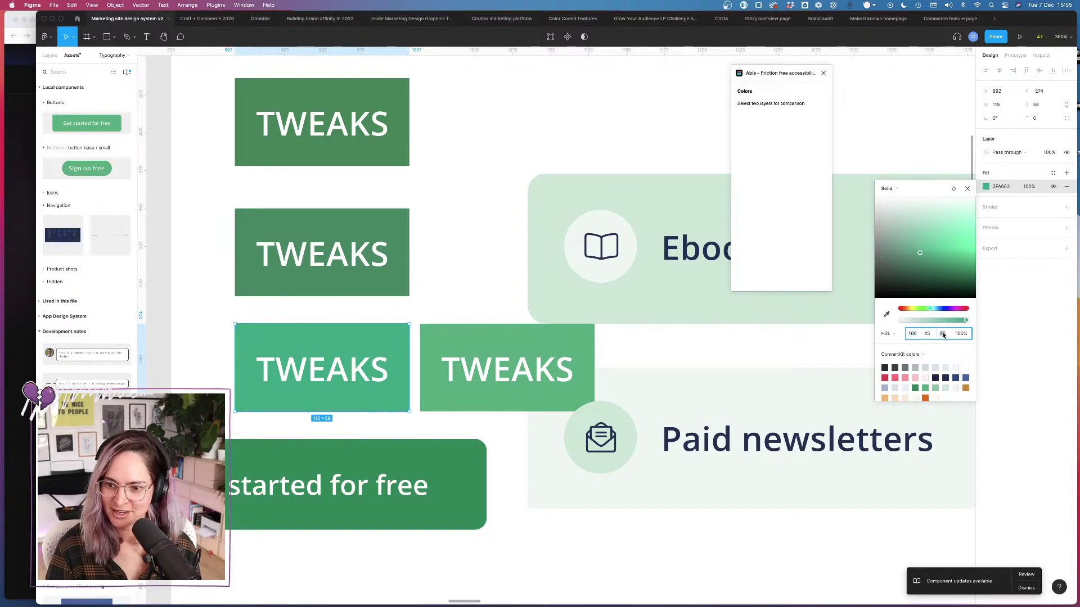
key("Return")
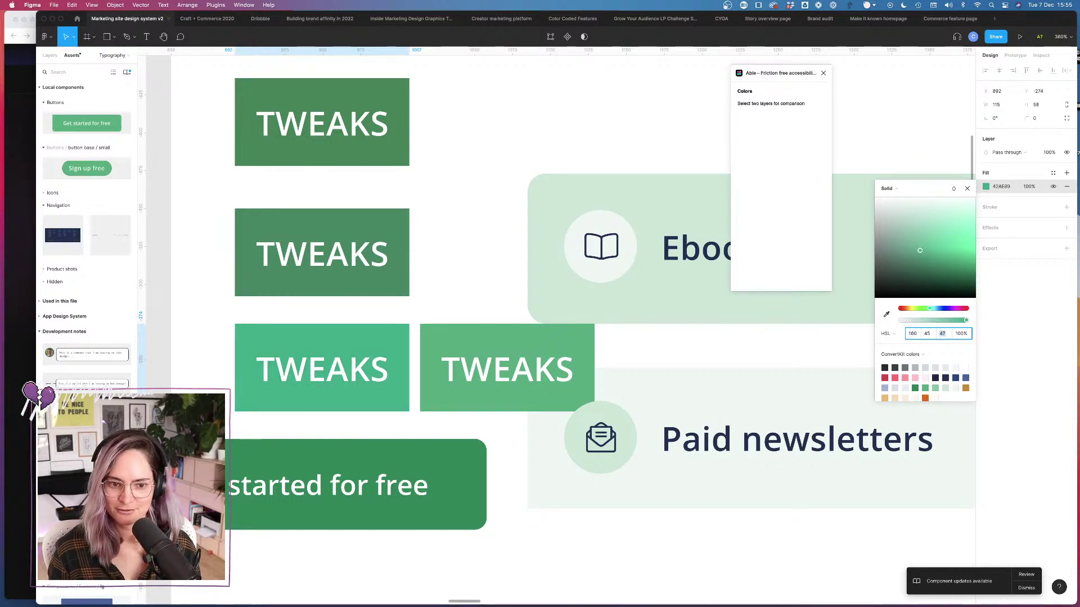
key("Escape")
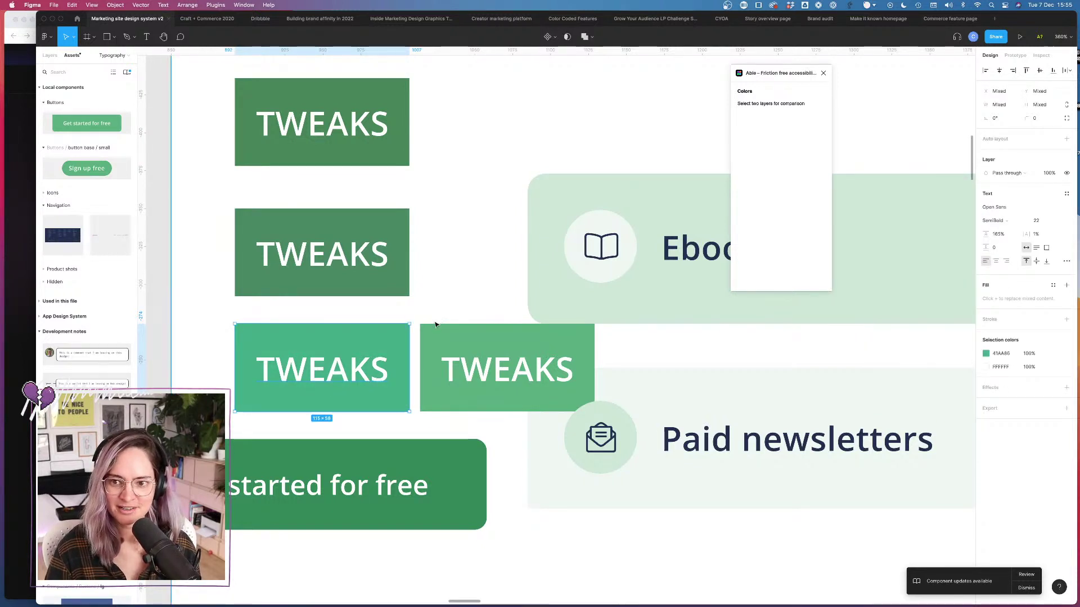
key("Escape")
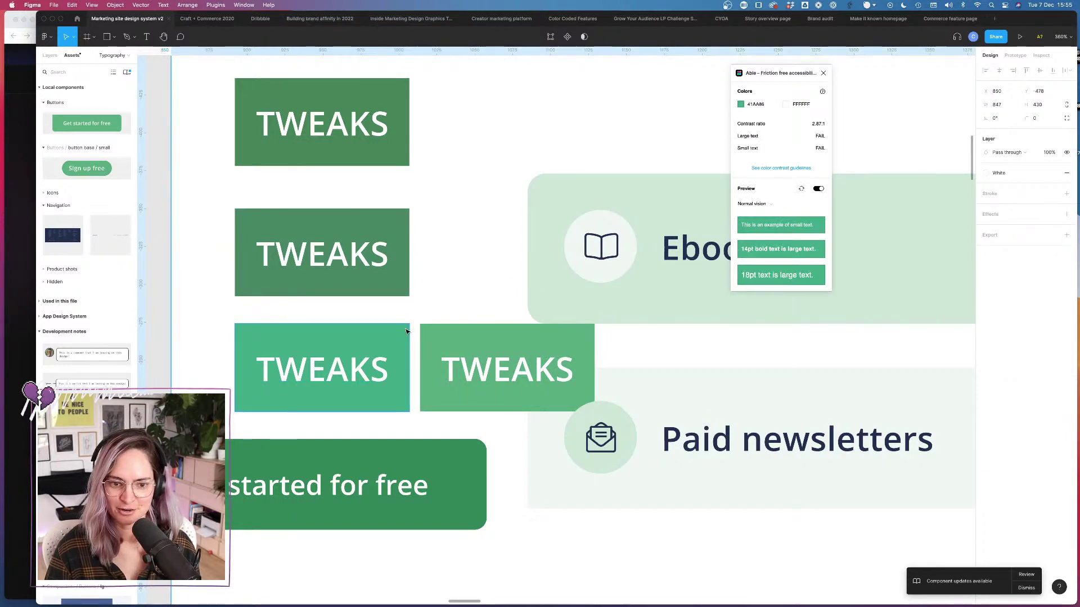
Step: Set the lightness of the third TWEAKS rectangle's fill to 44 and check its contrast with the white text
left_click(407, 331)
left_click(986, 186)
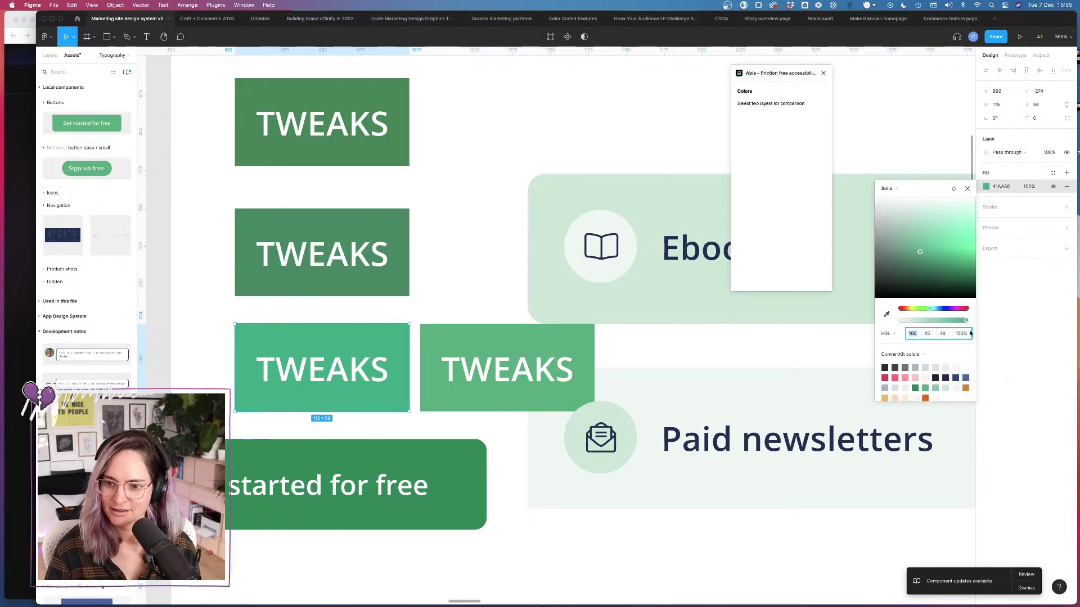
key("Tab")
key("Tab")
type("44")
key("Return")
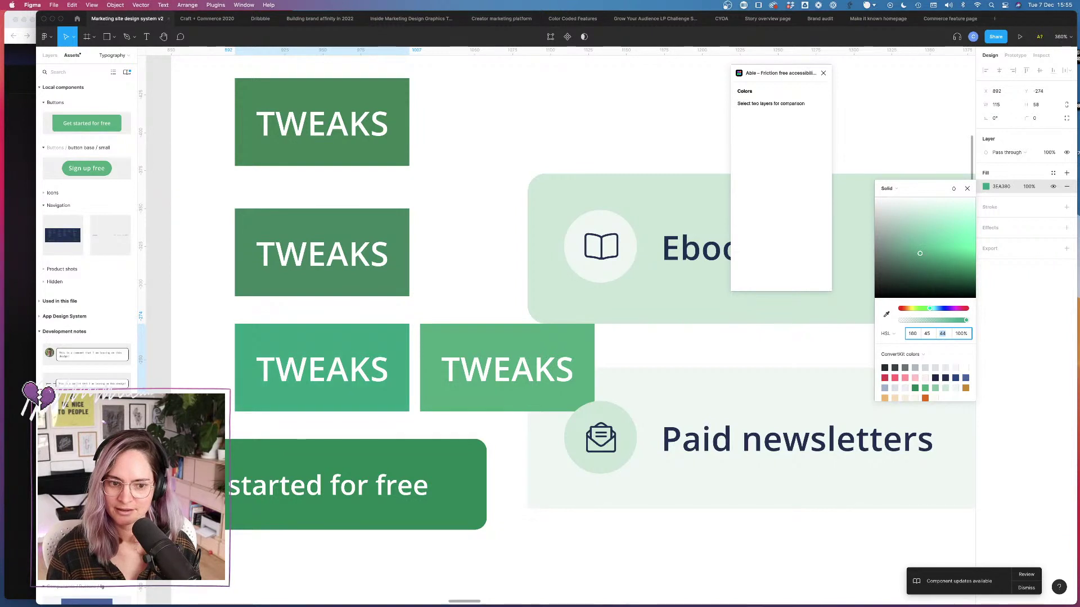
left_click(451, 304)
left_click(366, 330)
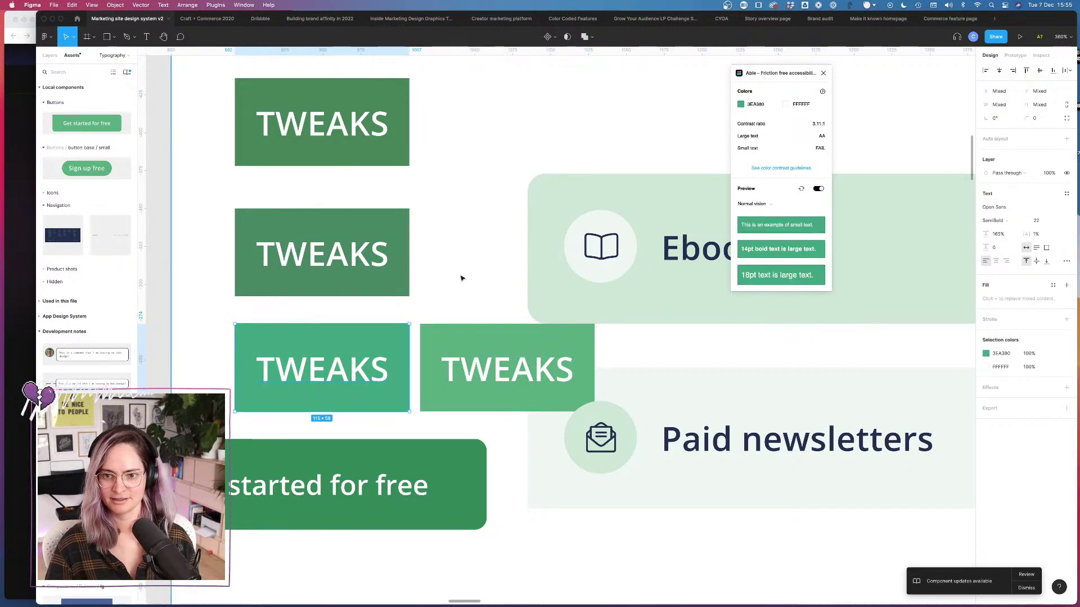
Step: Preview the green and white combination with the low color, weak red, no color and weak green simulations, then restore normal vision
left_click(754, 203)
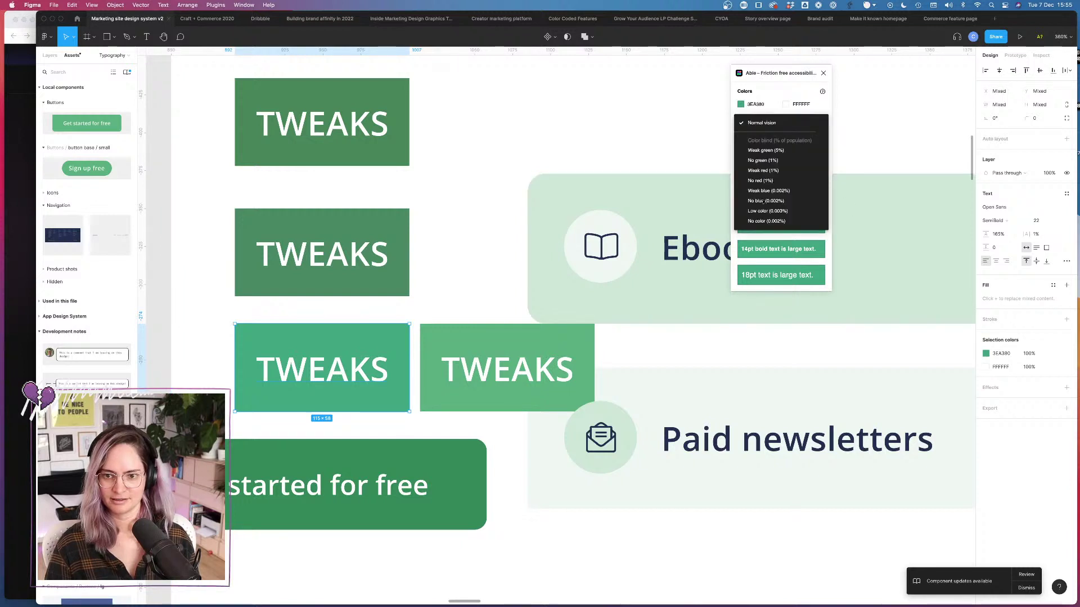
left_click(769, 212)
left_click(760, 186)
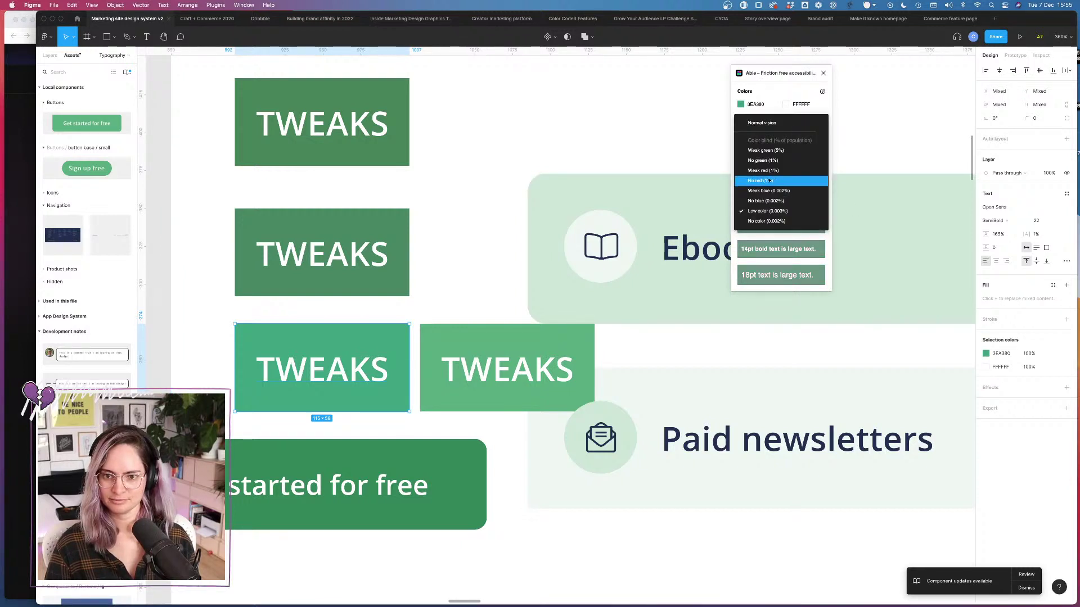
left_click(765, 170)
left_click(760, 186)
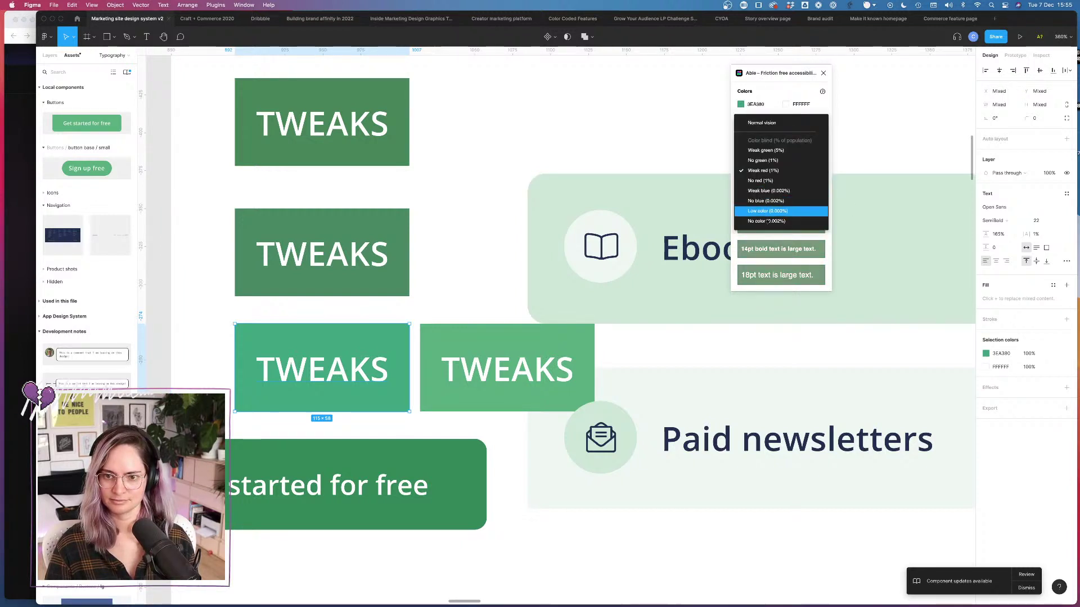
left_click(766, 222)
left_click(756, 204)
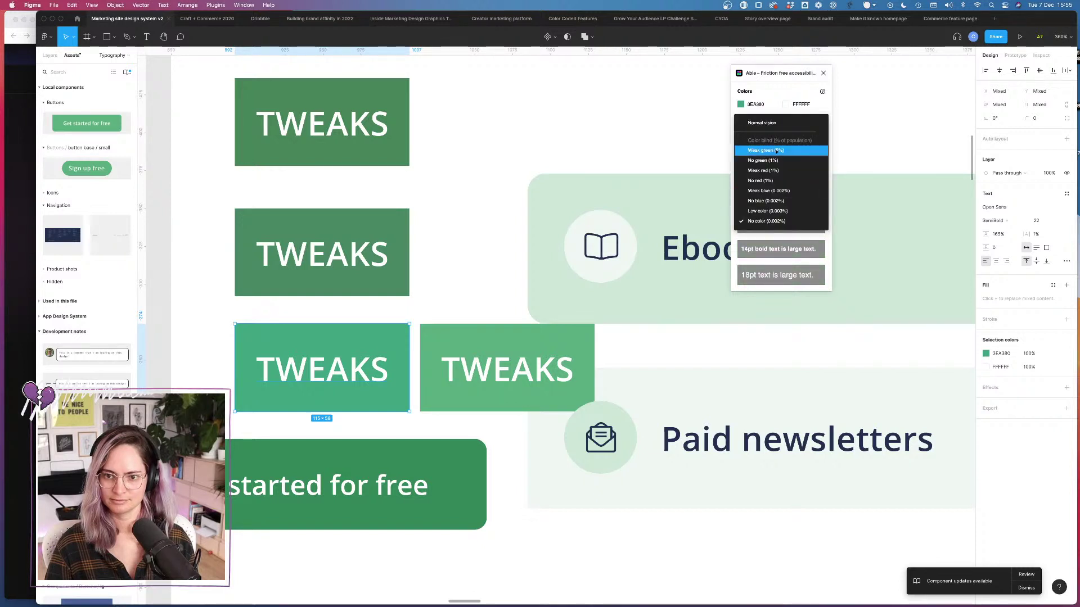
left_click(770, 150)
left_click(758, 203)
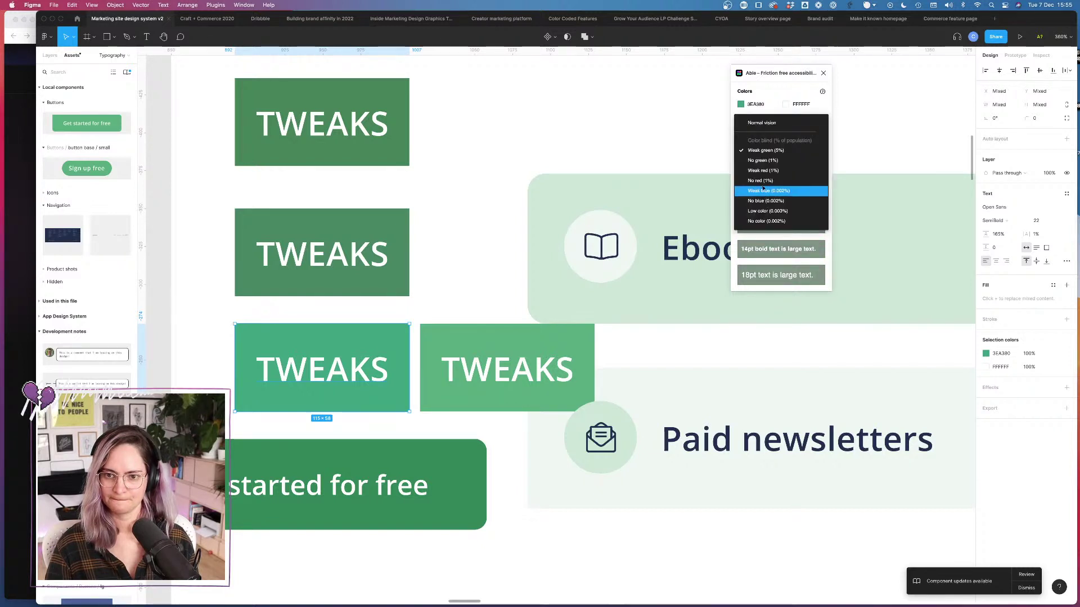
left_click_drag(763, 188, 763, 191)
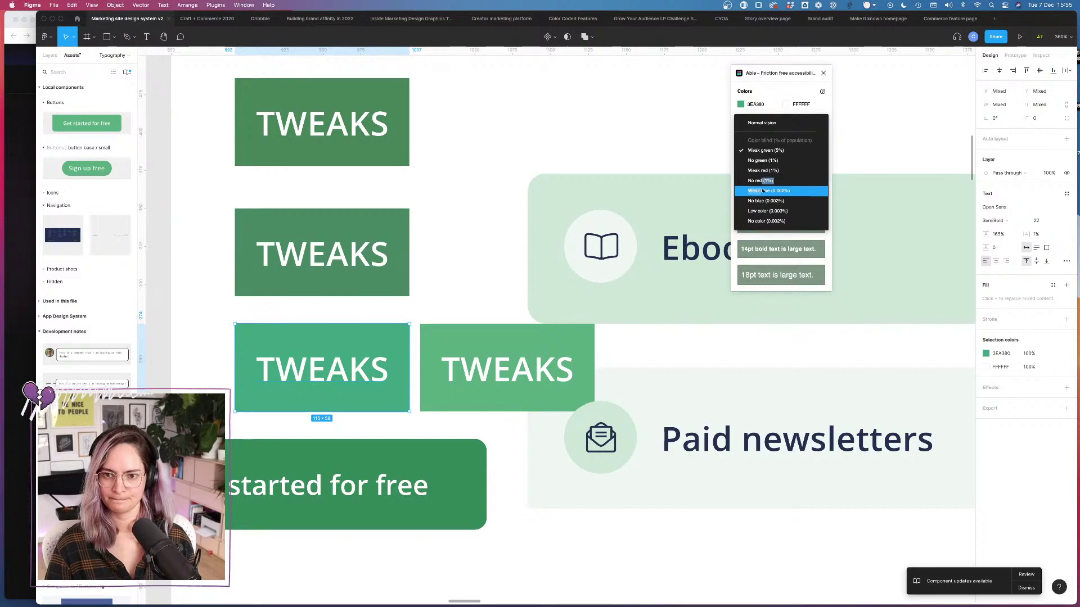
left_click(761, 122)
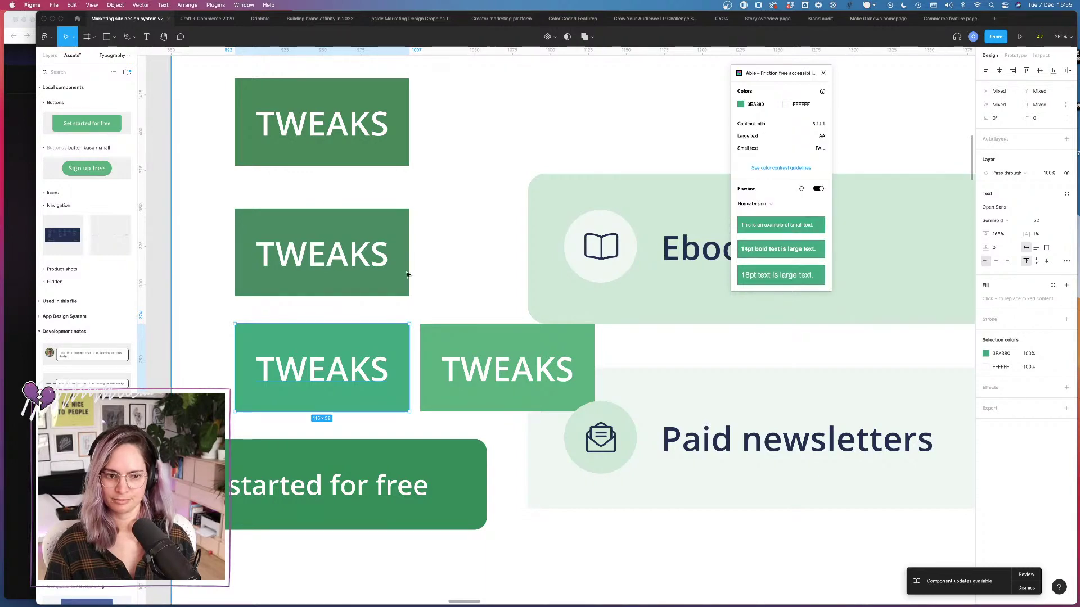
Step: Copy the third TWEAKS rectangle's fill 3EA380 onto the dark green swatch in the blue and green pair above the frame
left_click(423, 276)
scroll(444, 276, "down", 5)
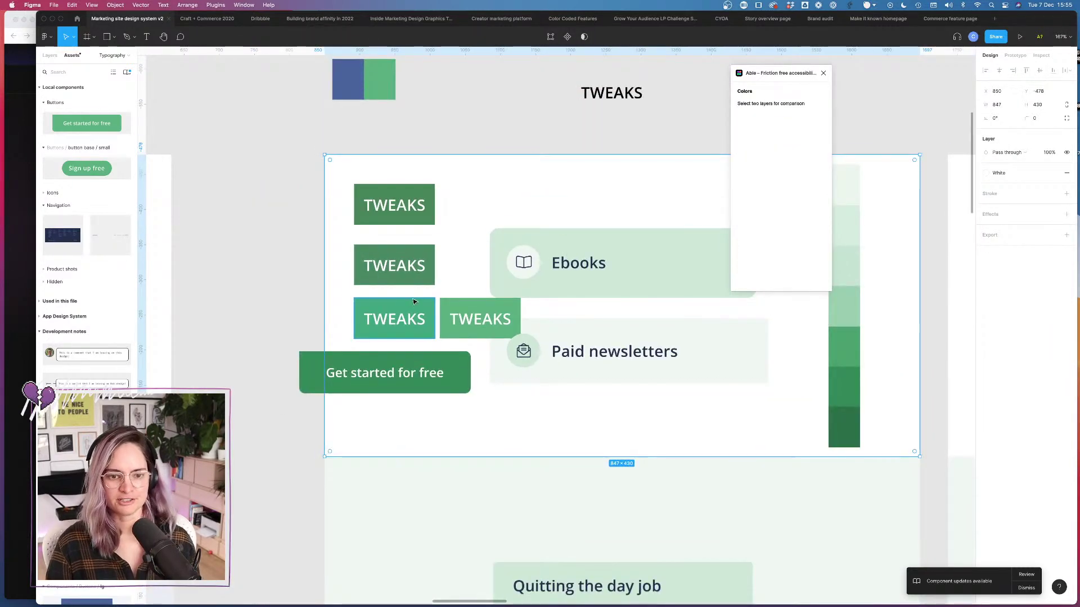
left_click(1001, 186)
key("super+c")
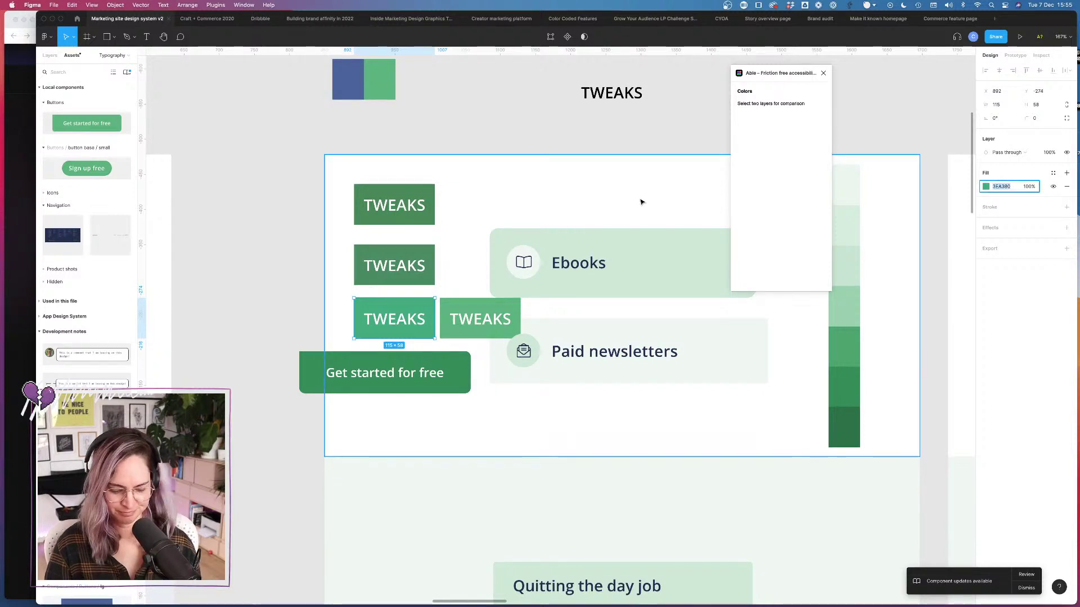
scroll(583, 204, "up", 10)
left_click(411, 231)
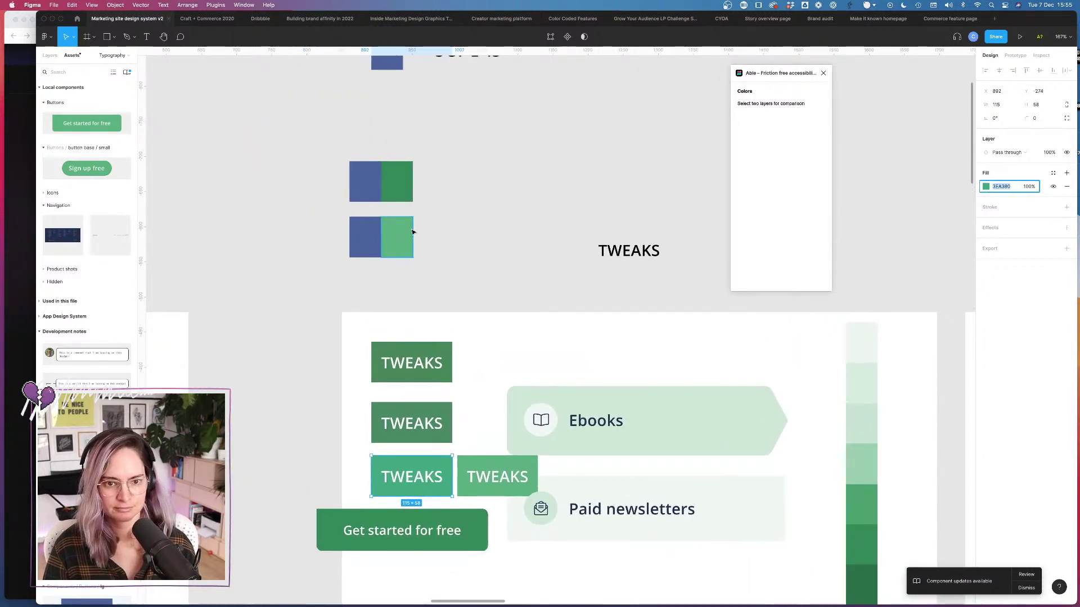
left_click(396, 183)
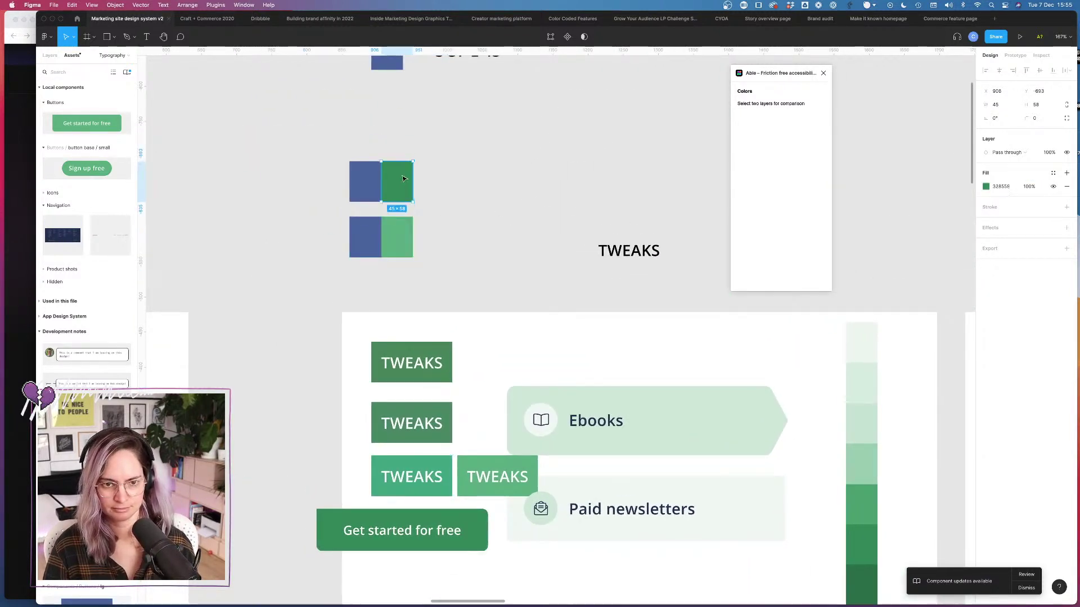
left_click(1001, 186)
key("super+v")
key("Return")
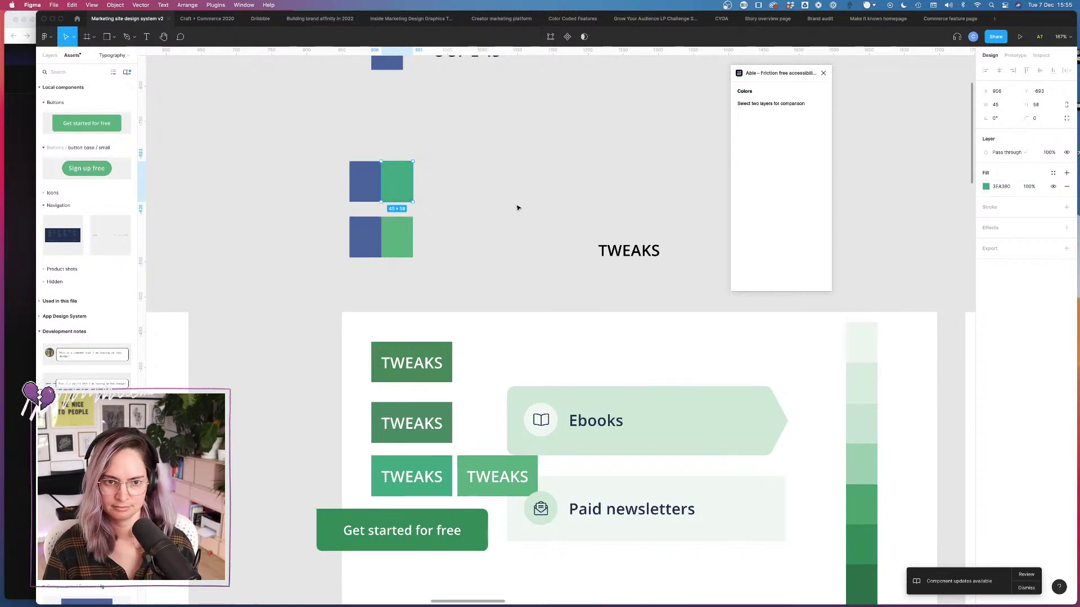
Step: Move the recolored blue and green swatch pair into the white frame, just above the Ebooks card
left_click(341, 136)
left_click_drag(342, 135, 592, 334)
Step: Extend the swatch pair to the right with two copies, filled with light orange ECB671 and red from the ConvertKit colors
left_click(559, 331)
left_click(985, 187)
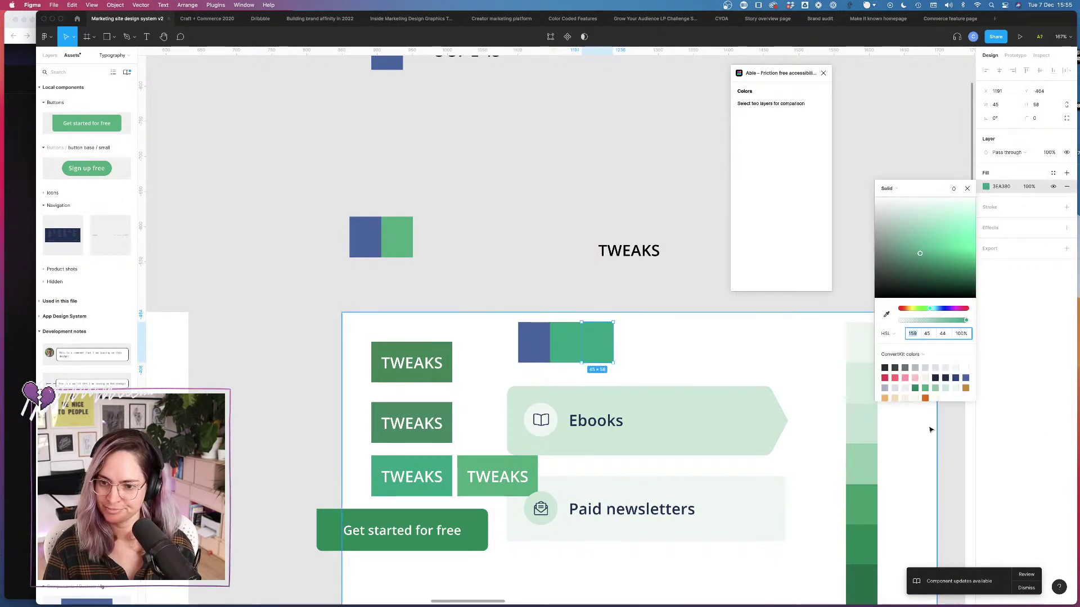
left_click(885, 397)
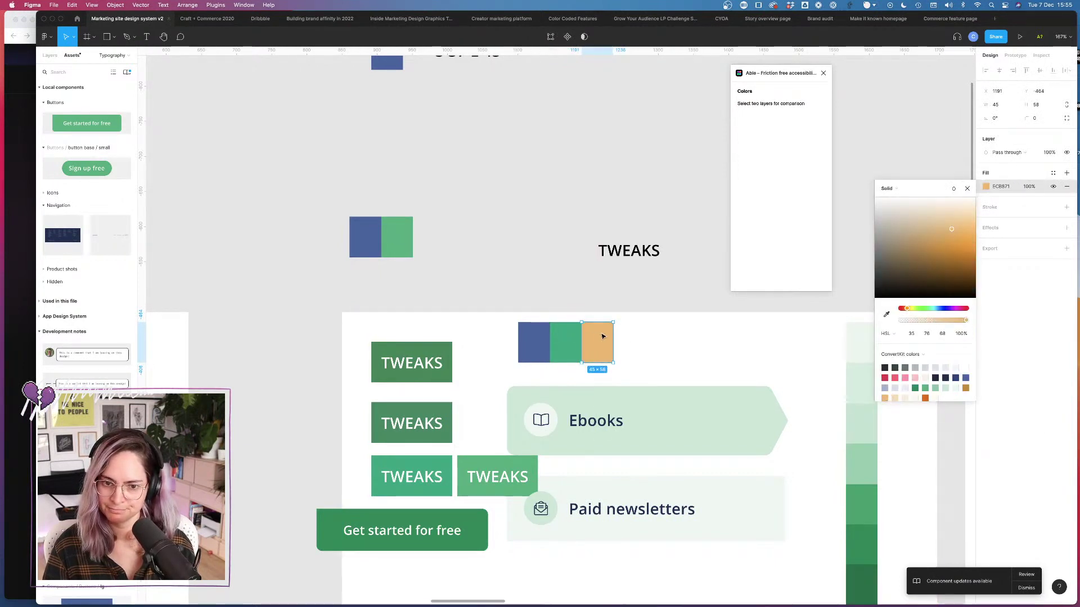
left_click_drag(598, 337, 628, 336)
left_click(986, 187)
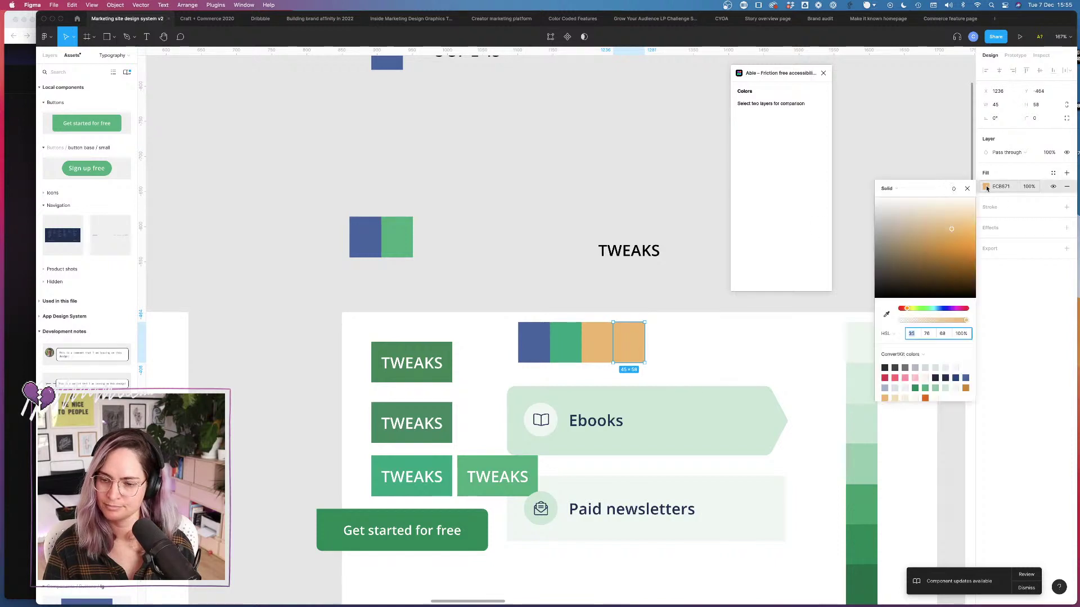
left_click(895, 377)
left_click(605, 306)
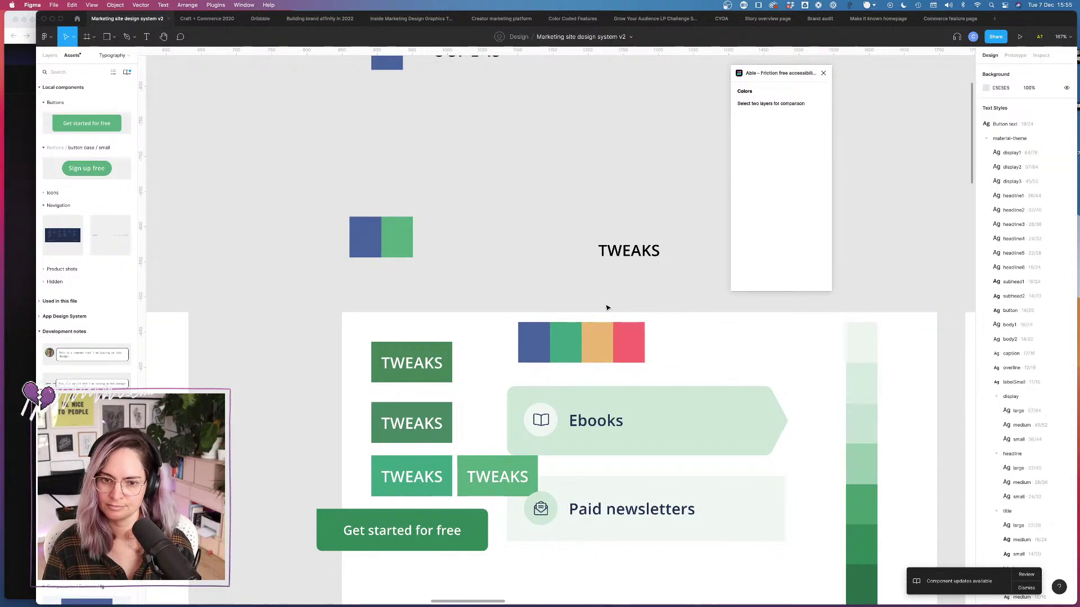
Step: Duplicate the row of blue, green, orange and red swatches and place the copy directly above the original
scroll(606, 307, "up", 5)
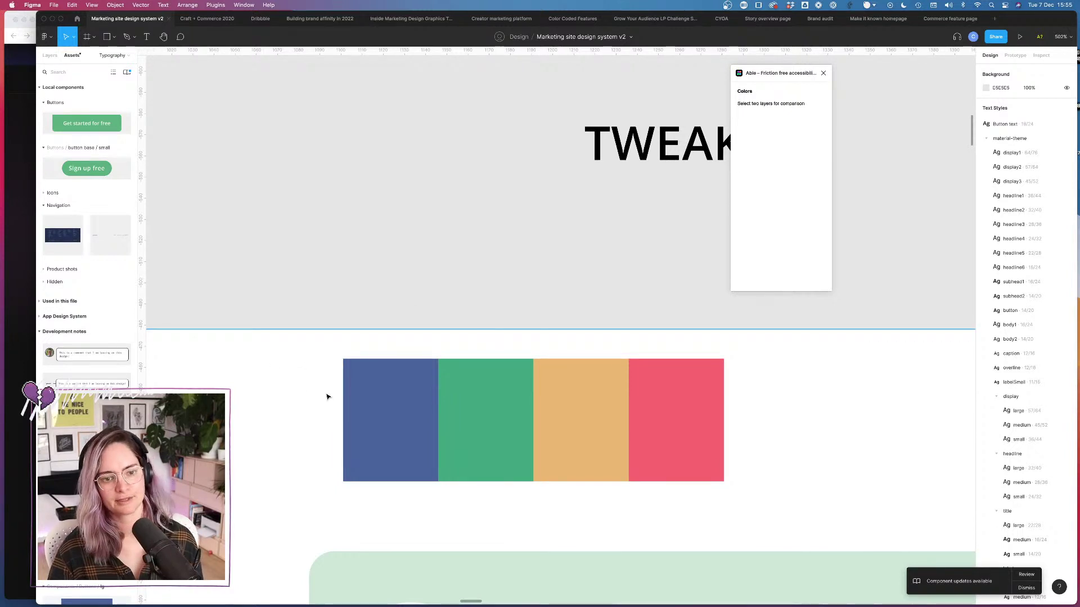
left_click_drag(328, 396, 574, 428)
key("super+z")
left_click(672, 408)
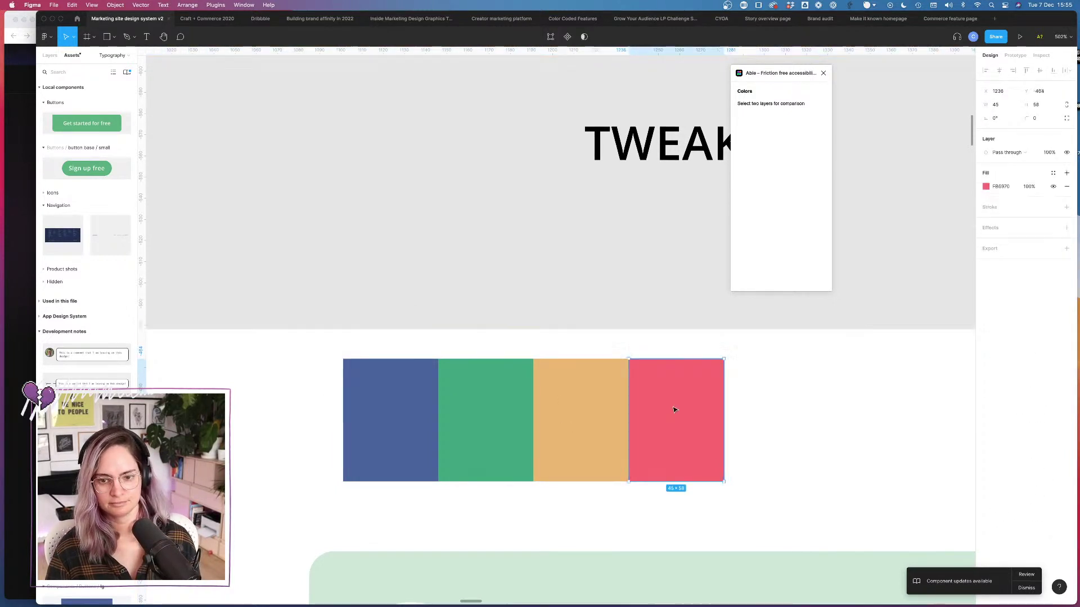
left_click(580, 410, "shift")
left_click(497, 408, "shift")
left_click(405, 412, "shift")
left_click_drag(653, 445, 610, 325, "alt")
left_click(821, 306)
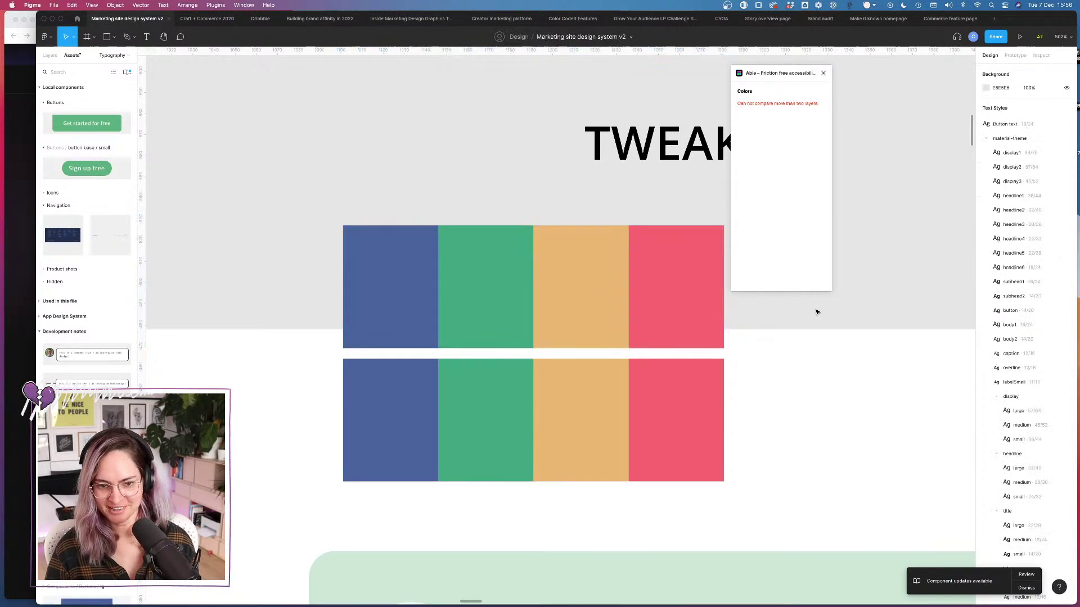
Step: Recolor the green swatch in the upper row with the mid green from the ConvertKit colors
left_click(484, 252)
left_click(987, 188)
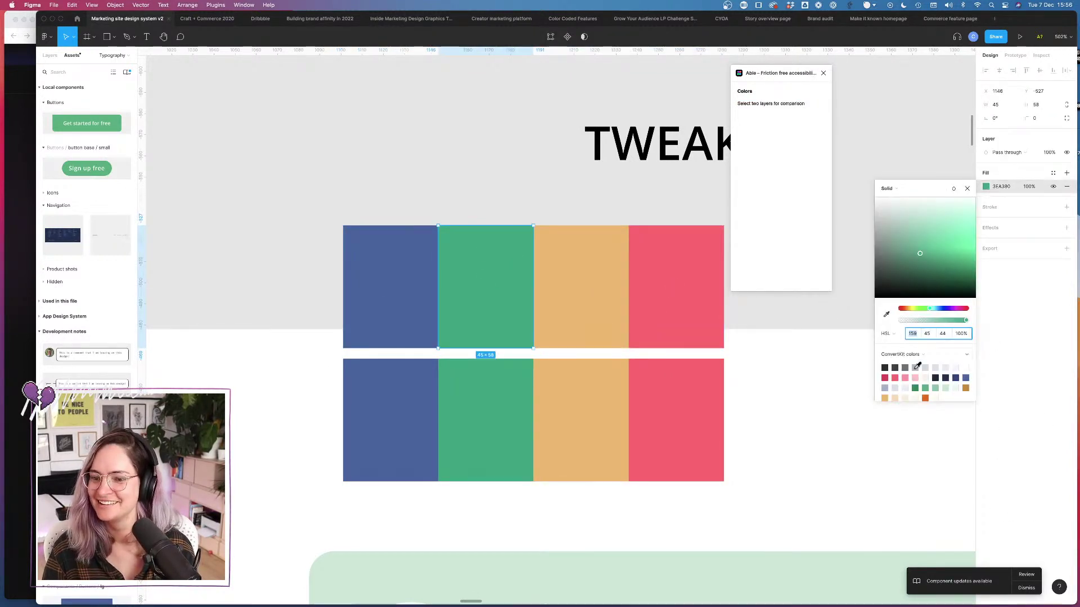
left_click(925, 388)
left_click(436, 197)
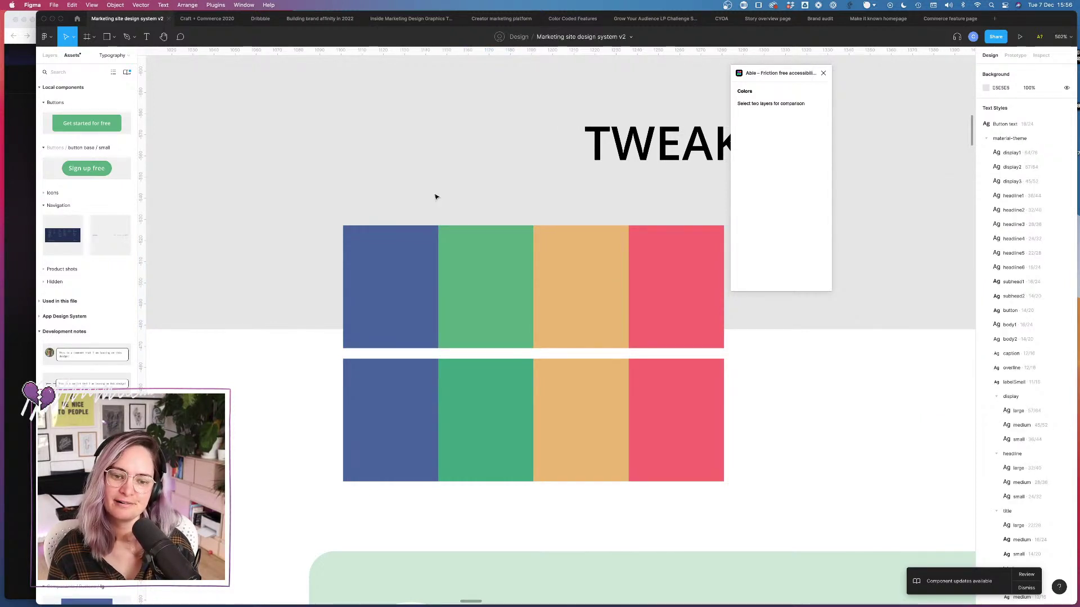
Step: Compare the third TWEAKS rectangle's green with its white label in the Able contrast plugin
scroll(436, 196, "down", 5)
scroll(394, 338, "down", 1)
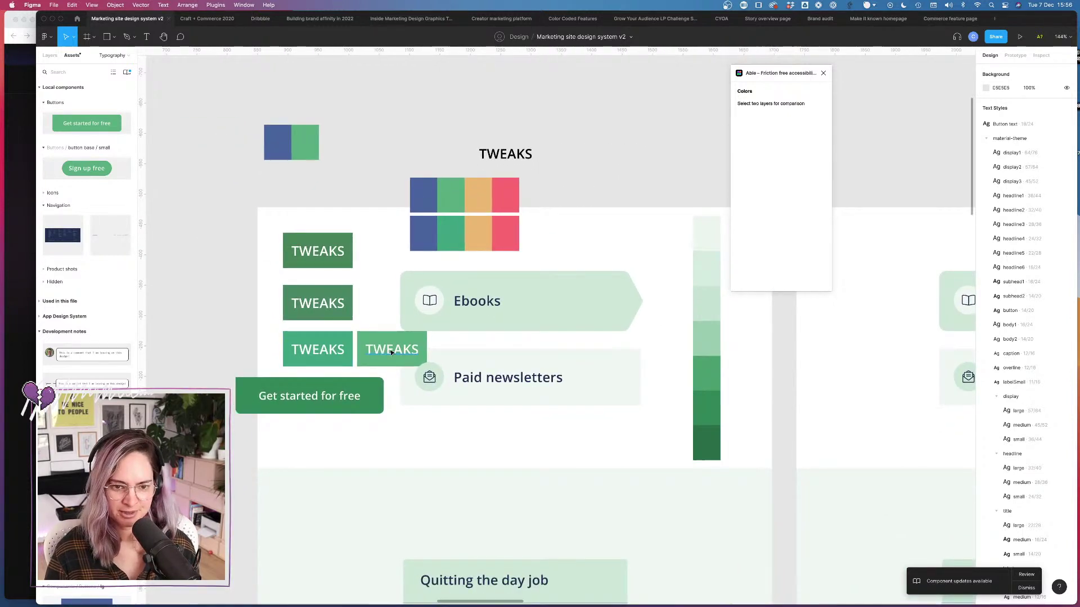
left_click(345, 339)
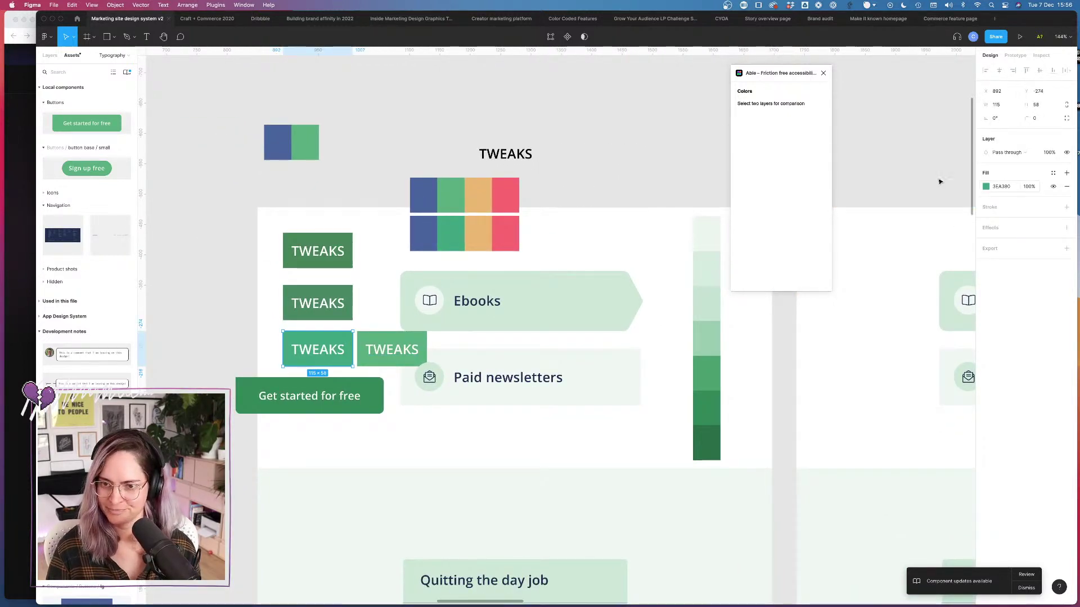
key("Return")
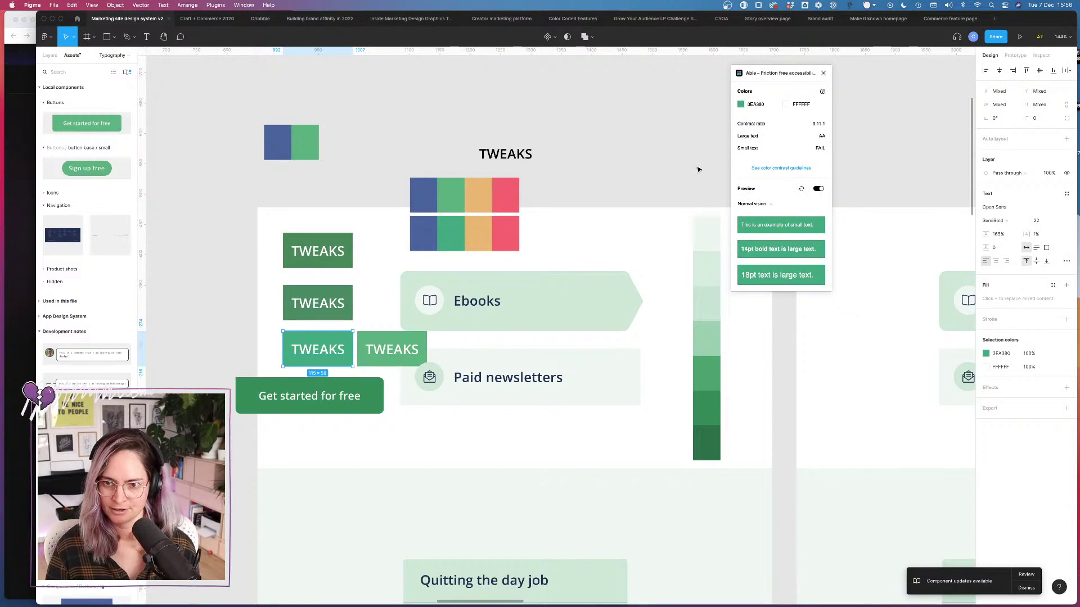
key("shift+Return")
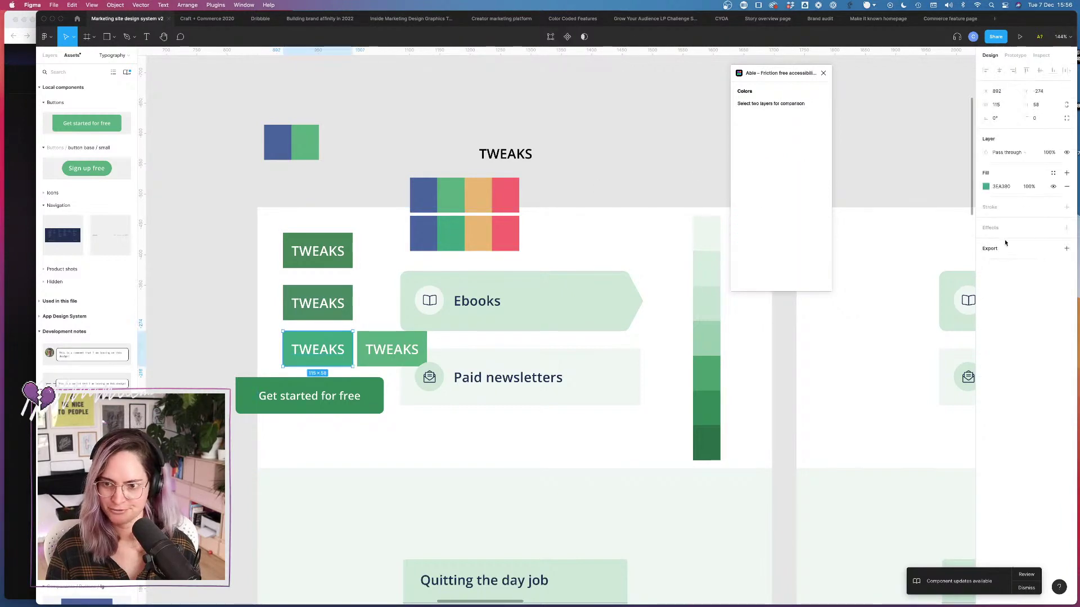
Step: Switch to the WebAIM Contrast Checker in Chrome and test the backgrounds 3EA380 and slightly darker 3B9B78 against white
left_click(1005, 188)
key("super+c")
left_click(25, 185)
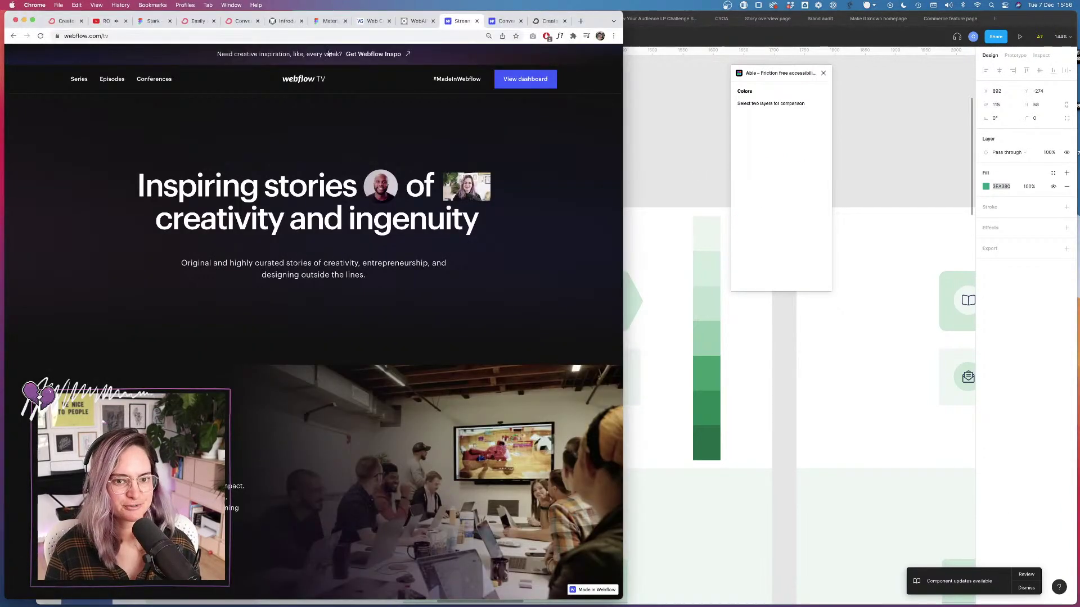
left_click(399, 21)
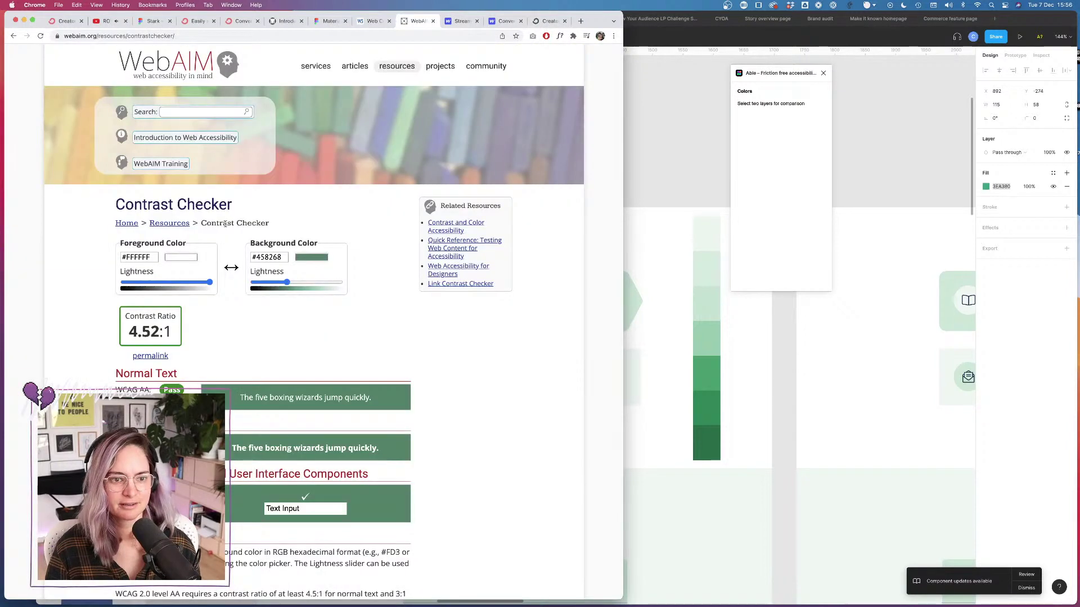
triple_click(265, 259)
key("super+v")
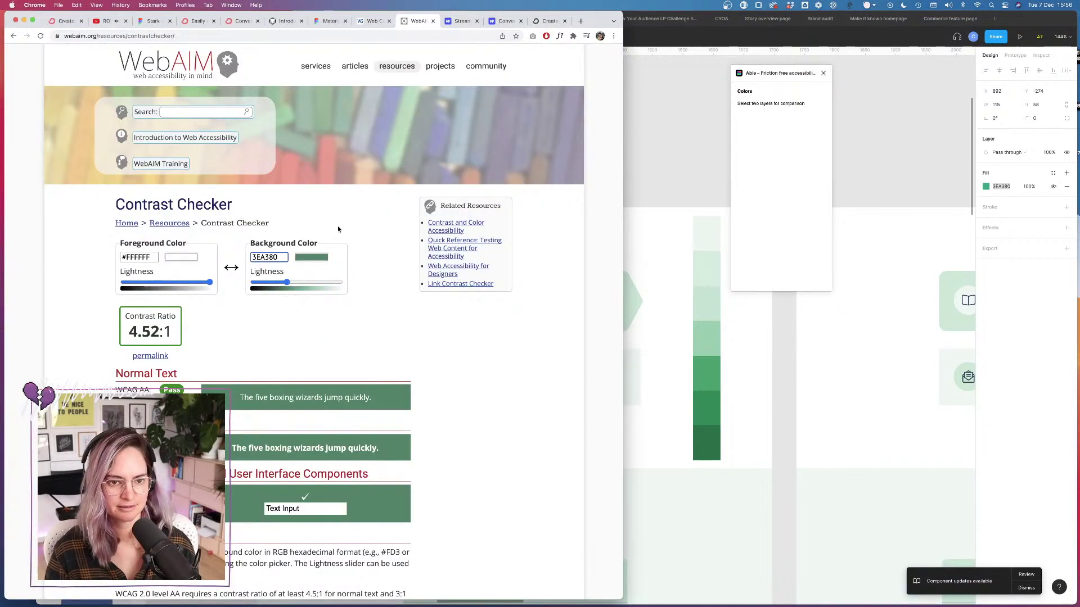
left_click(371, 254)
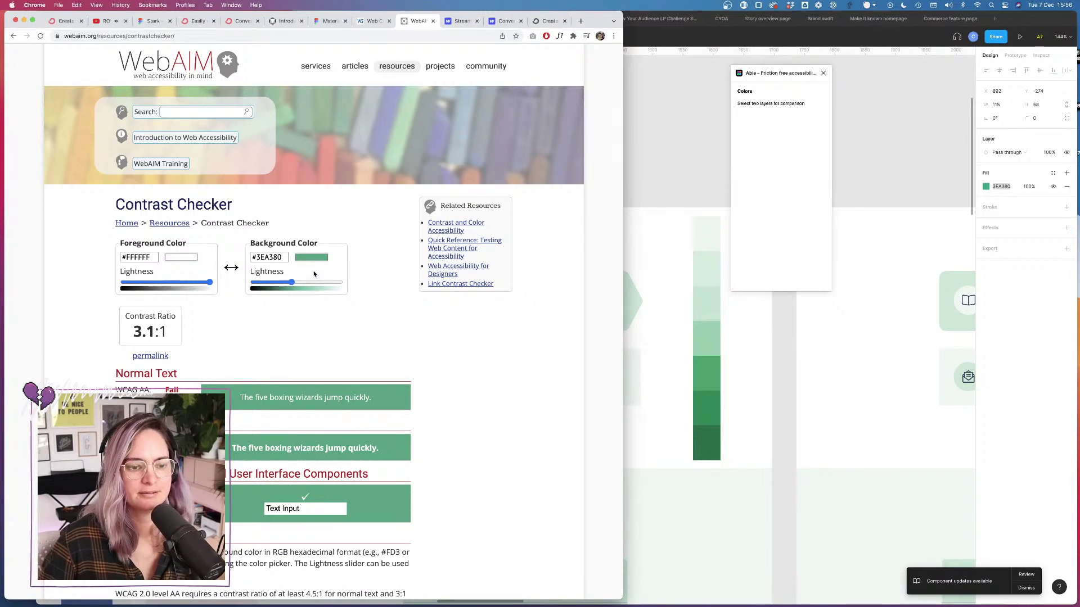
left_click_drag(288, 281, 290, 284)
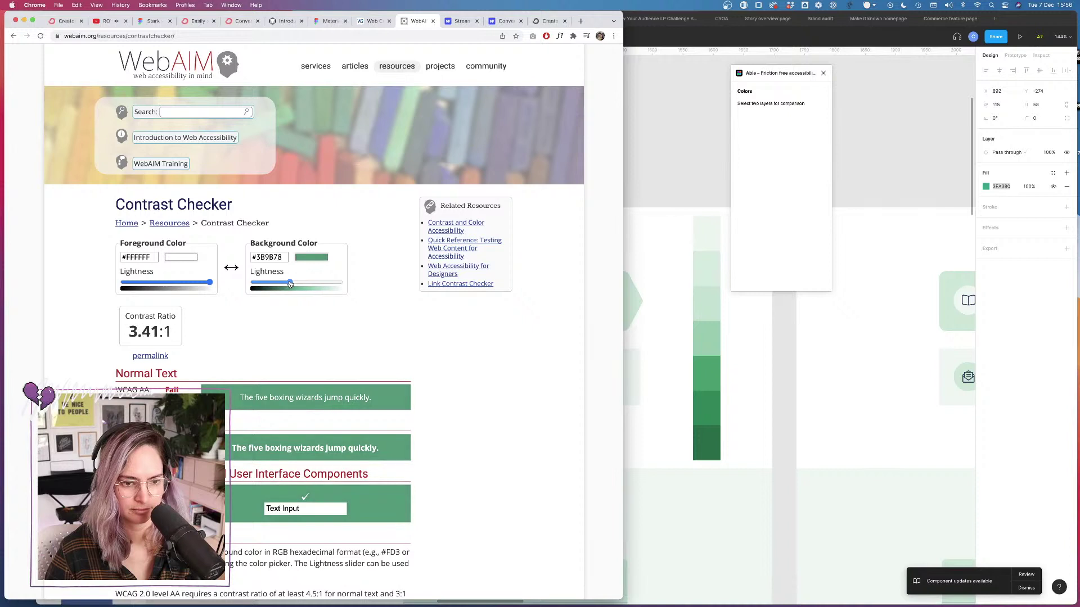
Step: Back in Figma, copy the fill 3EA380 from the lower row's green swatch and delete the darkest swatch of the vertical green scale
left_click(670, 176)
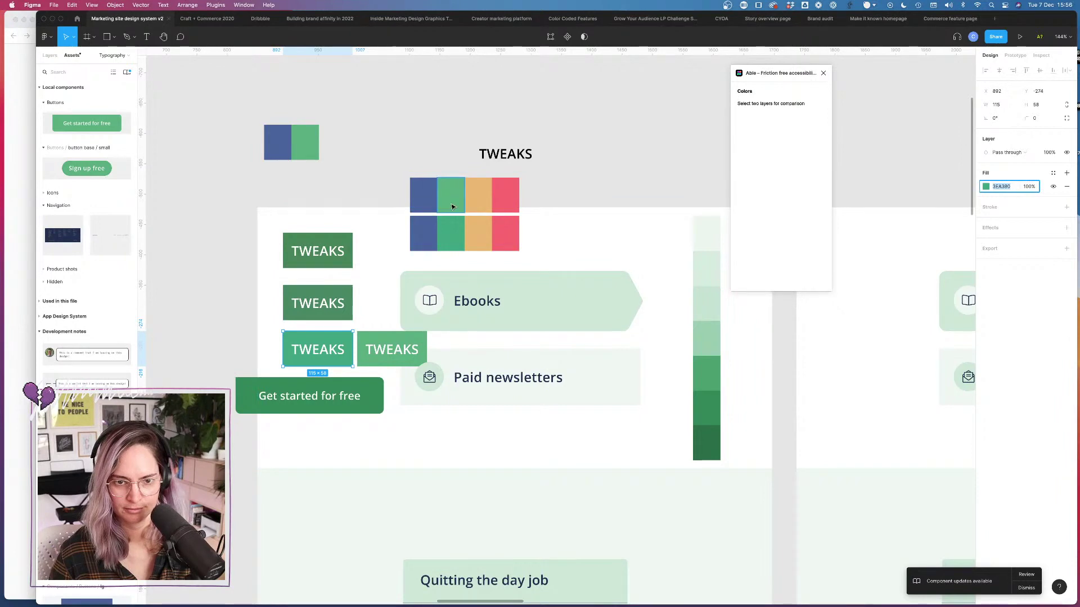
scroll(582, 212, "up", 5)
left_click(687, 167)
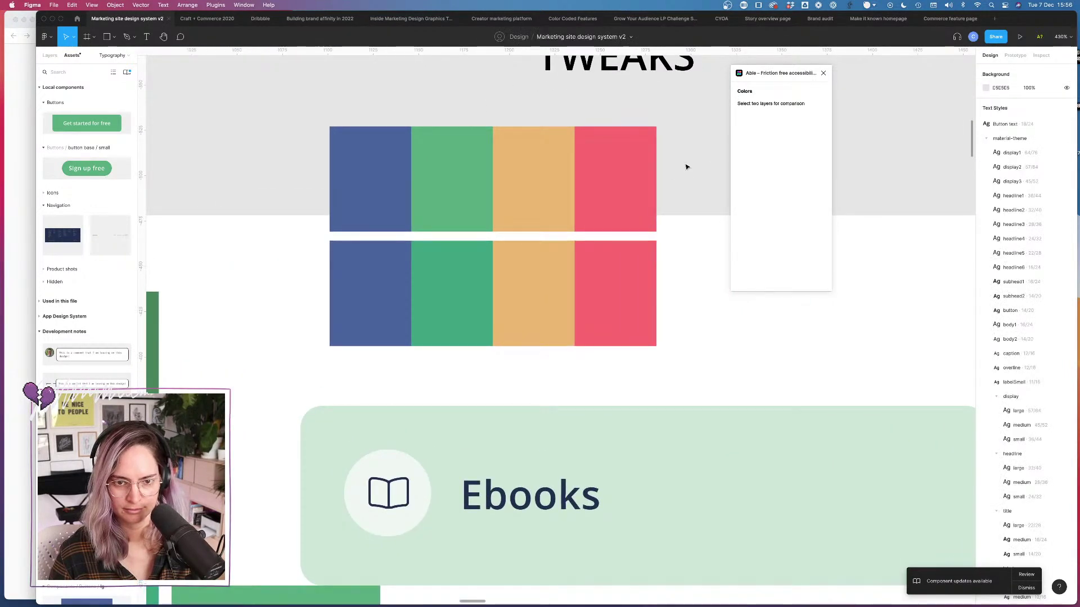
scroll(685, 169, "down", 5)
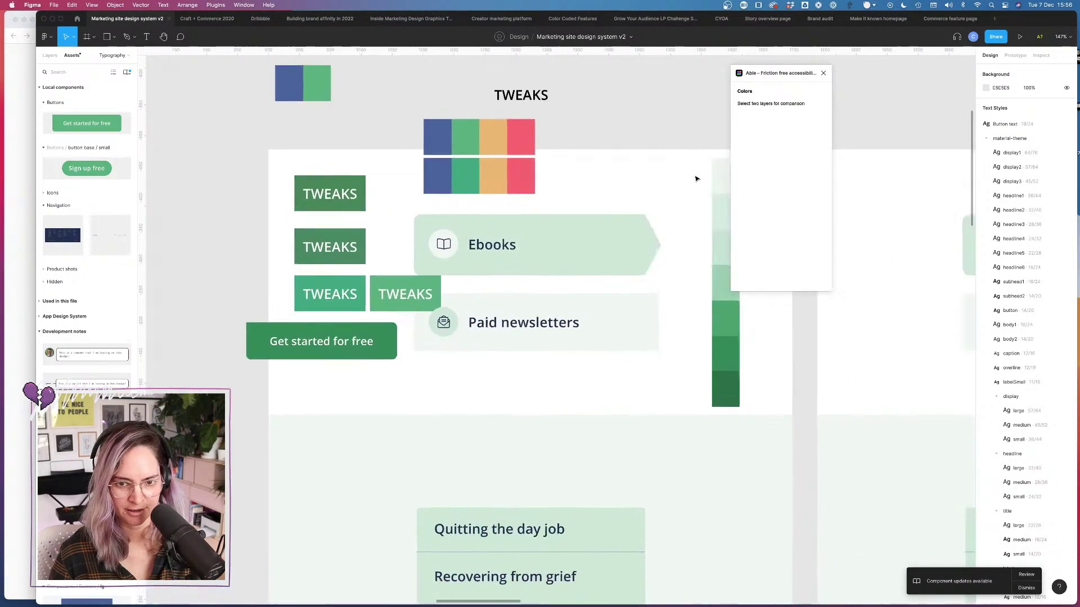
scroll(696, 179, "left", 3)
left_click(365, 181)
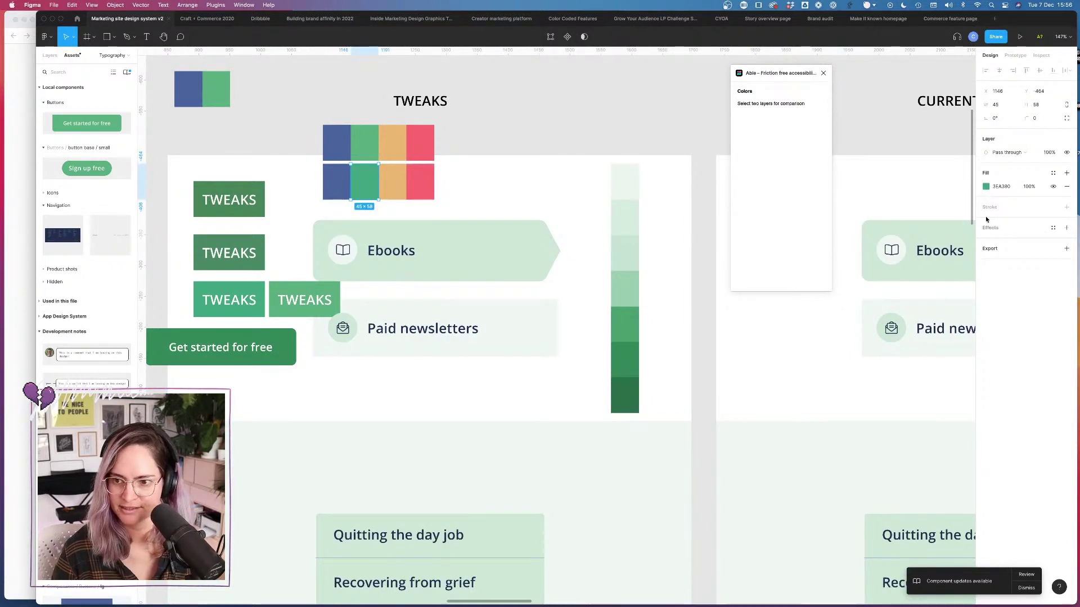
left_click(1001, 187)
key("cmd+c")
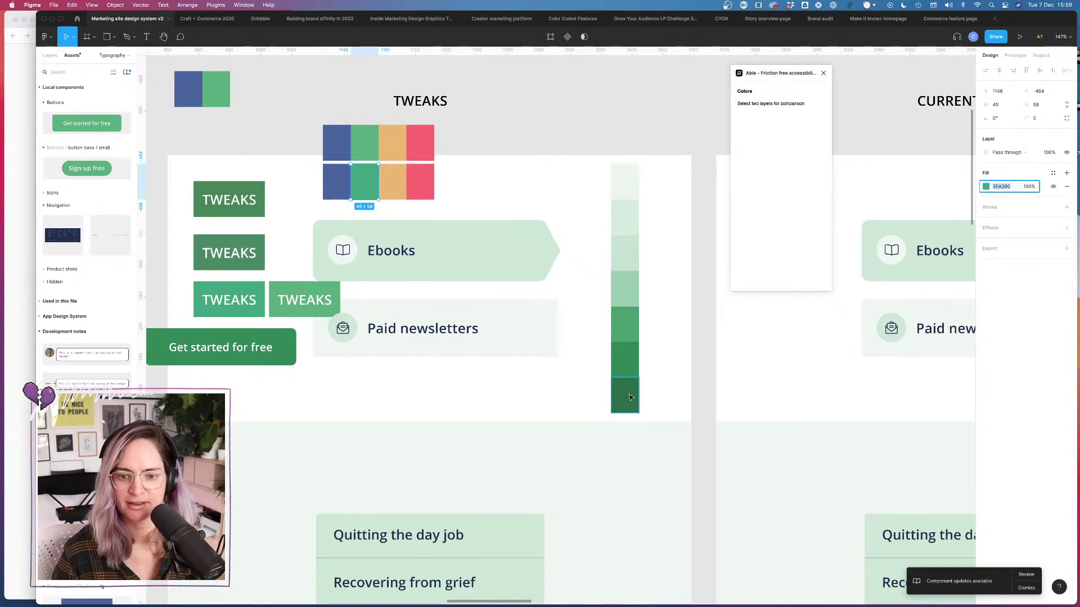
left_click(624, 396)
key("Delete")
Step: Apply the fill 3EA380 to the fifth swatch from the top of the vertical green scale
left_click(626, 329)
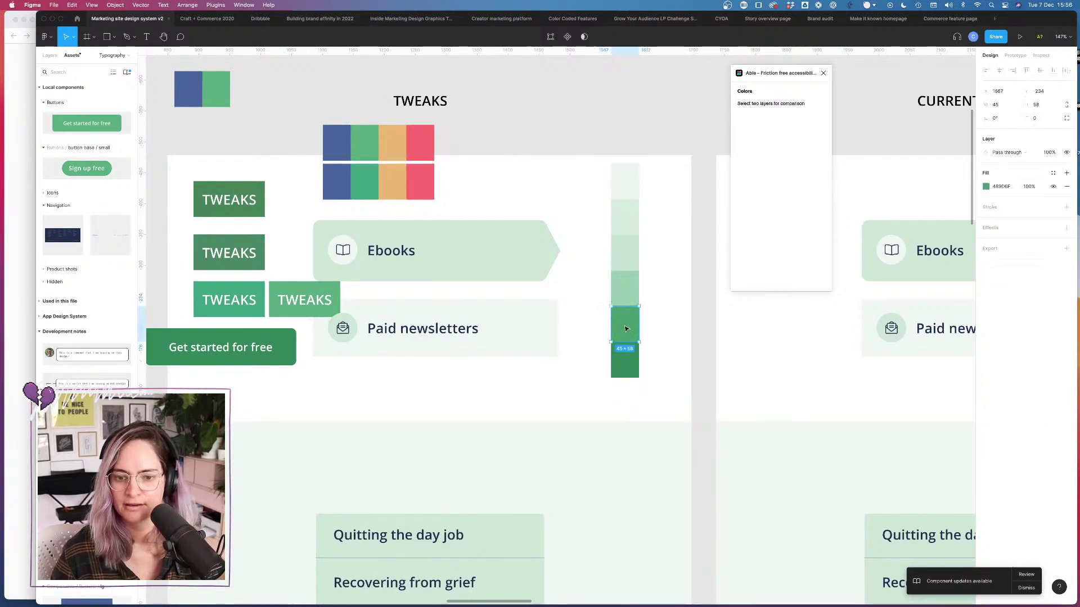
left_click(1002, 186)
key("cmd+v")
key("Return")
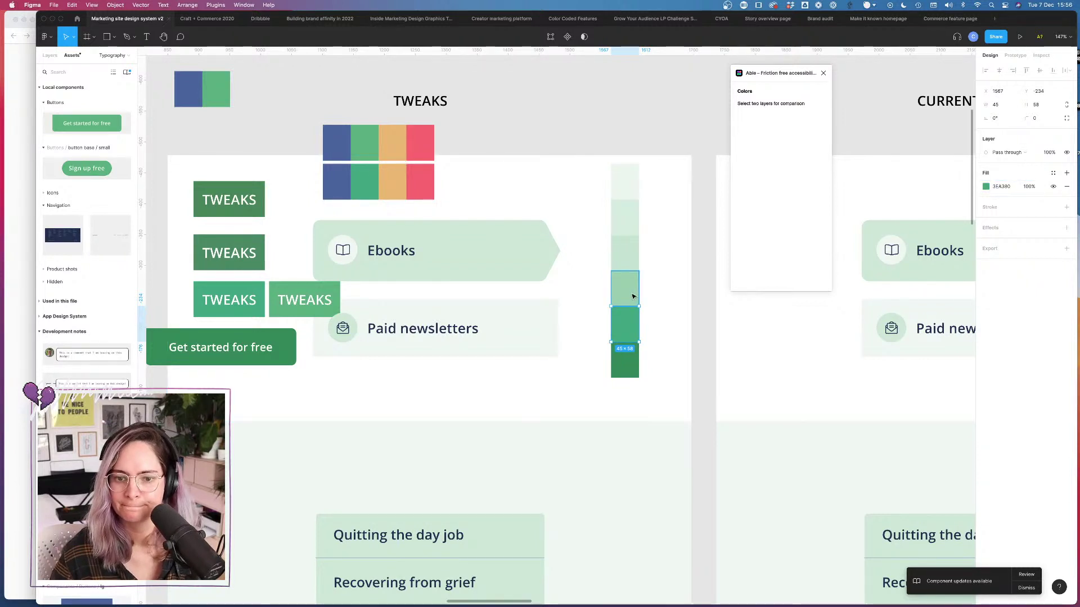
Step: Compare the HSL values of the recolored green scale swatch and the lighter swatch directly above it
left_click(986, 187)
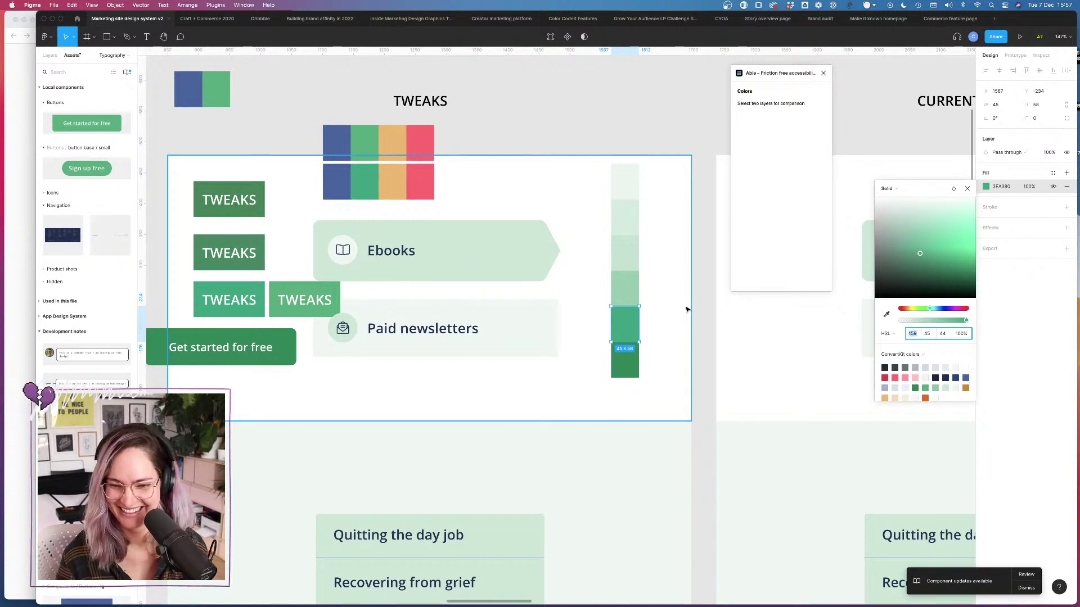
left_click(629, 288)
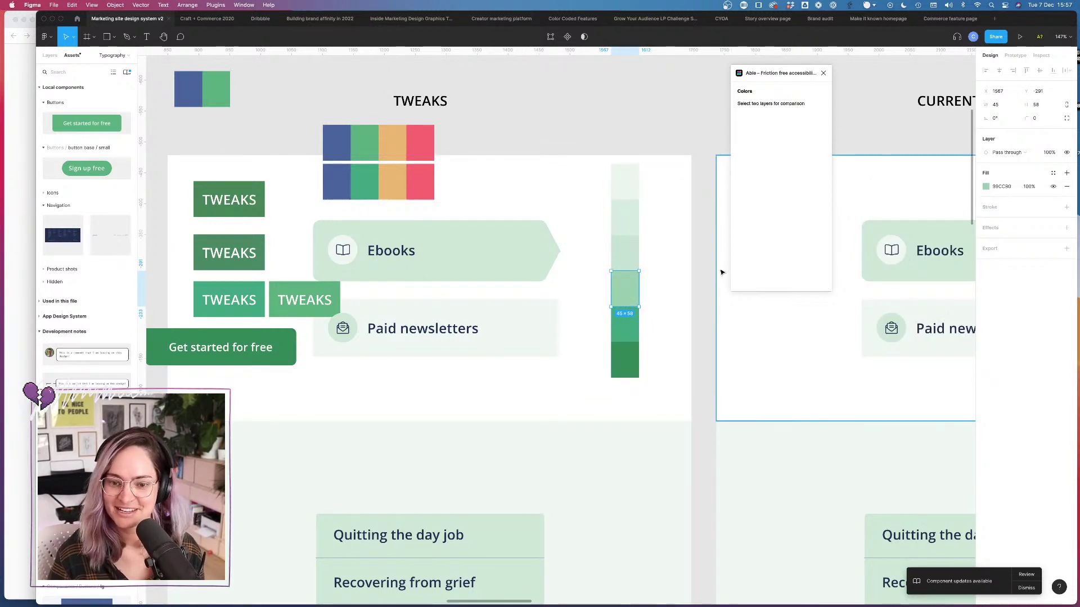
left_click(627, 315)
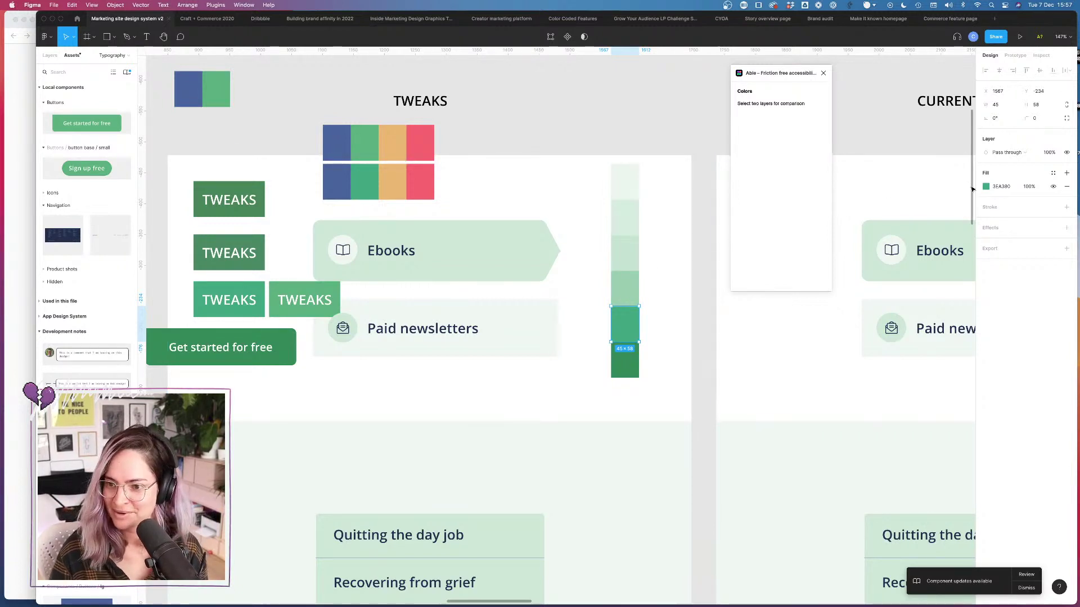
left_click(995, 187)
left_click(986, 187)
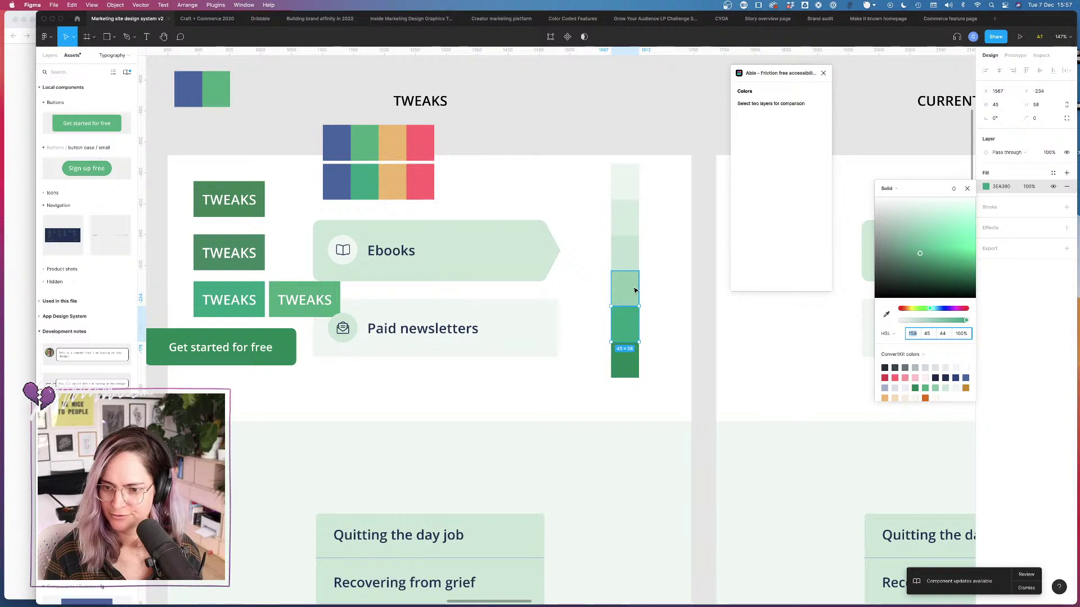
left_click(634, 290)
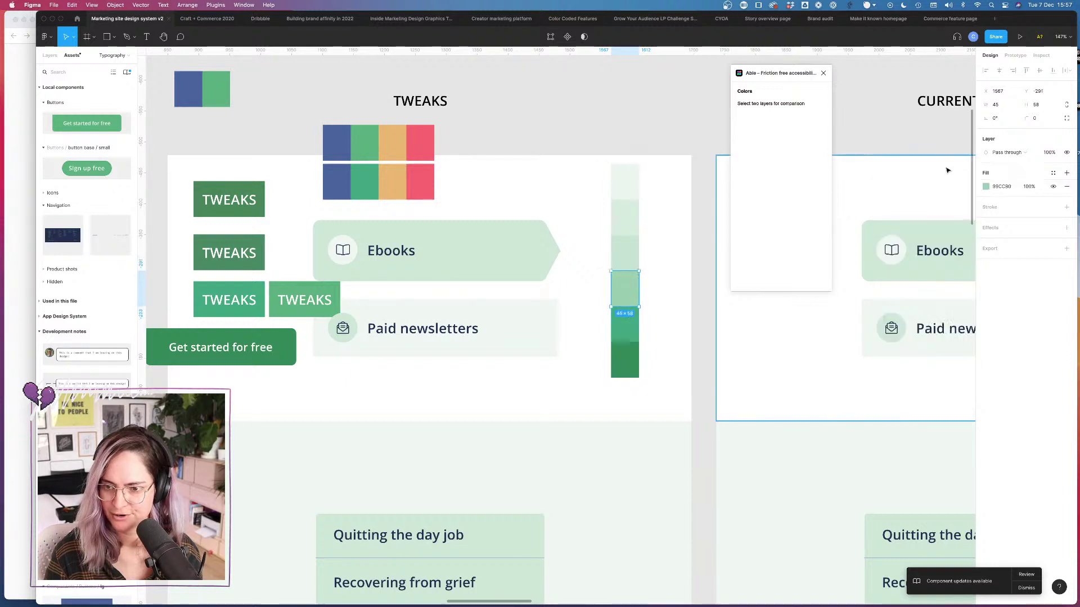
left_click(987, 187)
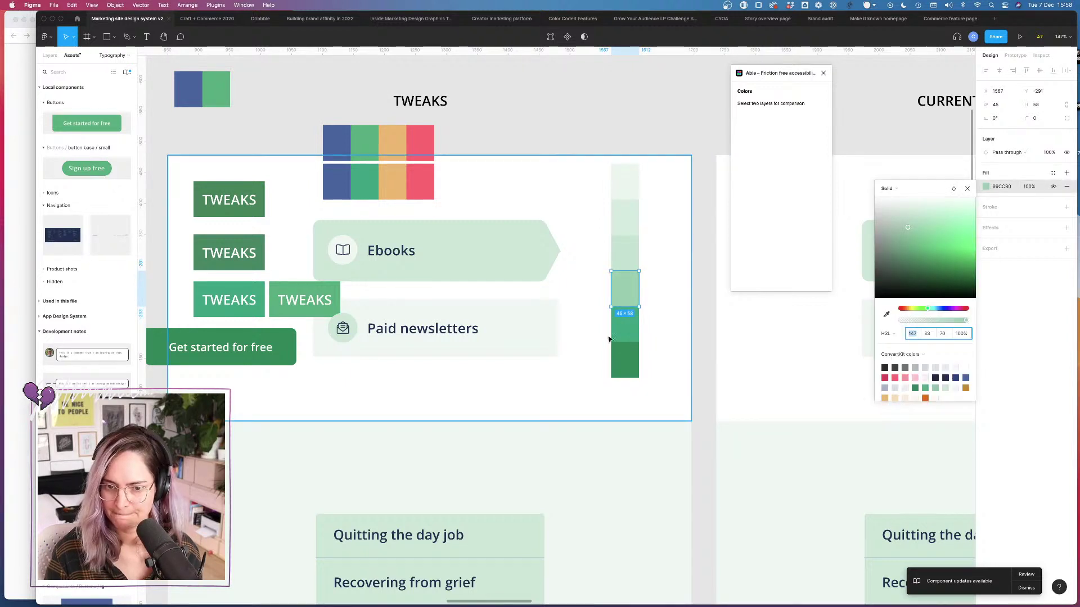
left_click(625, 324)
left_click(985, 187)
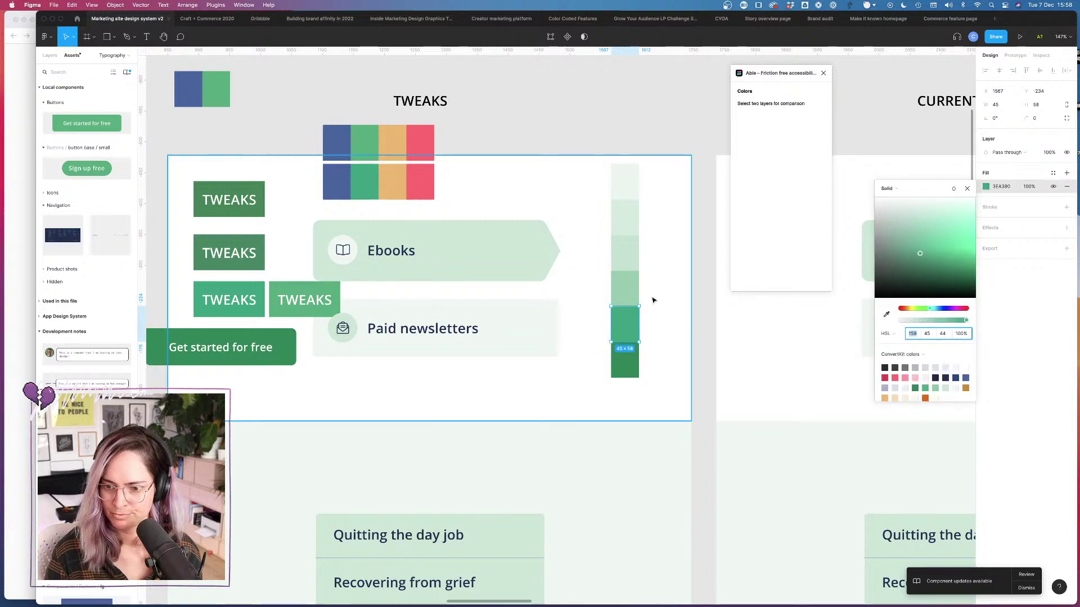
Step: Set the fill hue of the fourth and third swatches from the top of the green scale to 159
left_click(623, 289)
left_click(986, 186)
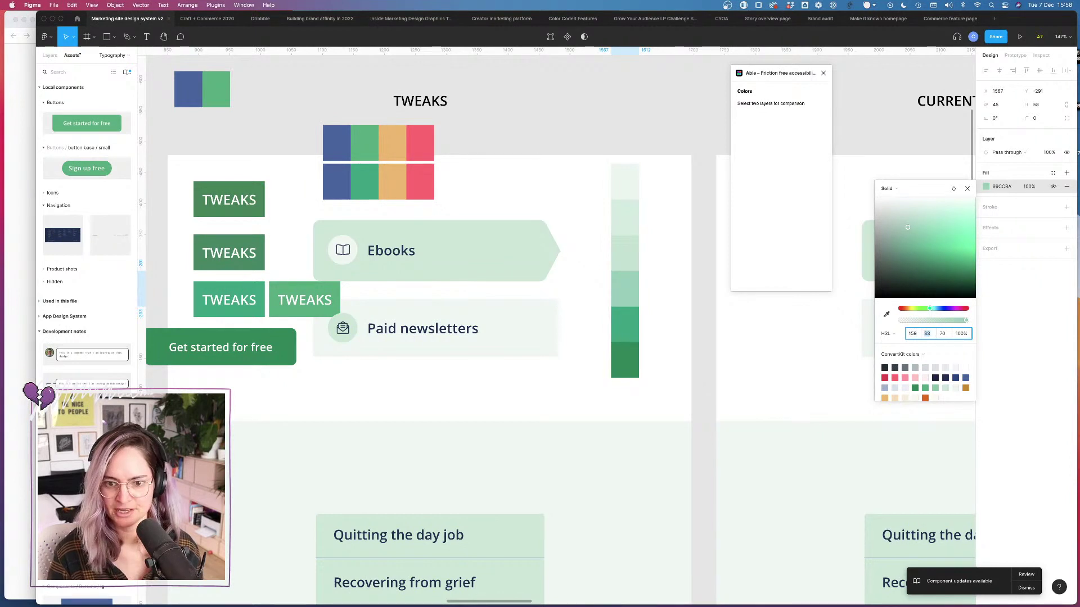
left_click(628, 258)
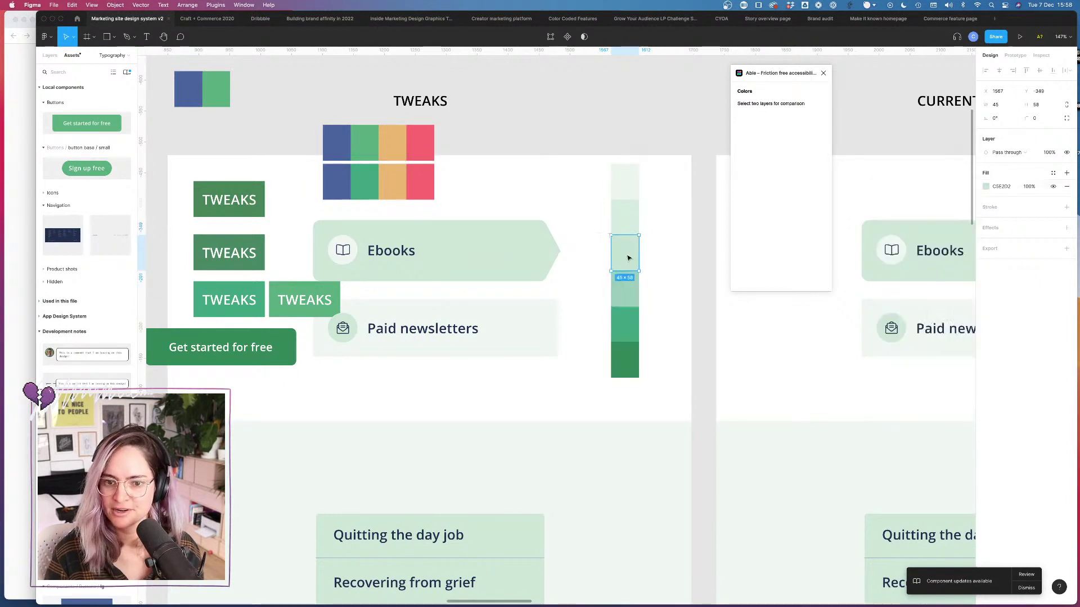
left_click(985, 186)
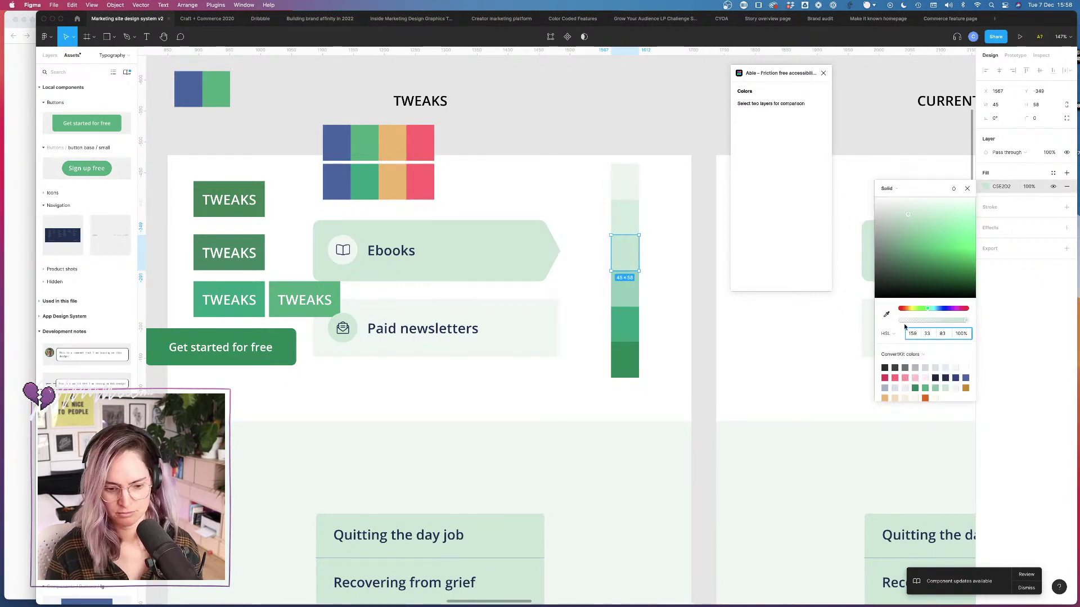
Step: Set the fill hue of the two lightest swatches at the top of the green scale to 159
left_click(630, 223)
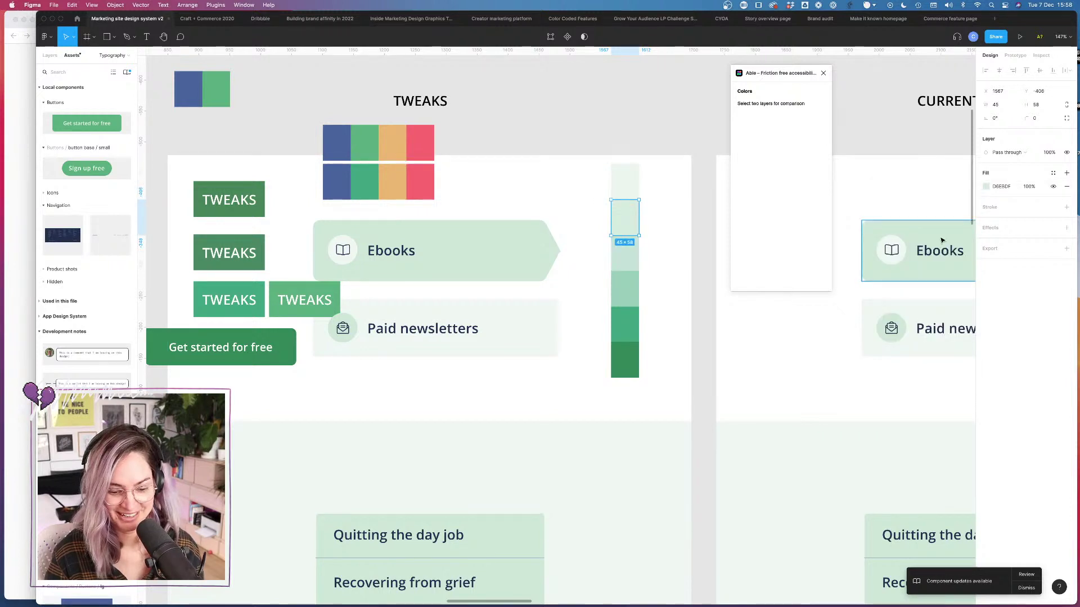
left_click(985, 187)
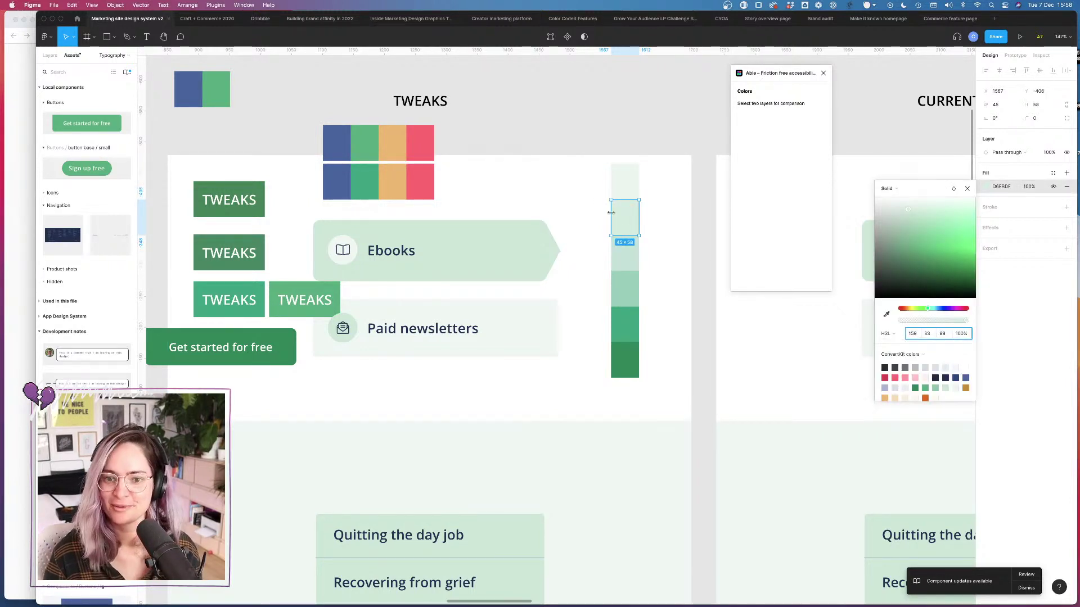
left_click(624, 183)
left_click(986, 187)
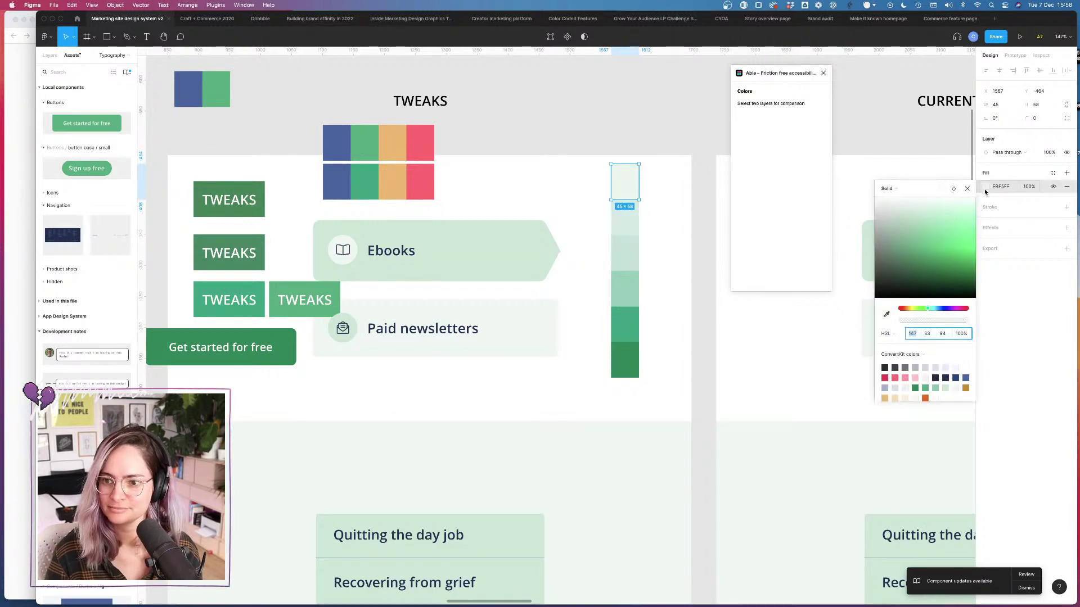
key("Return")
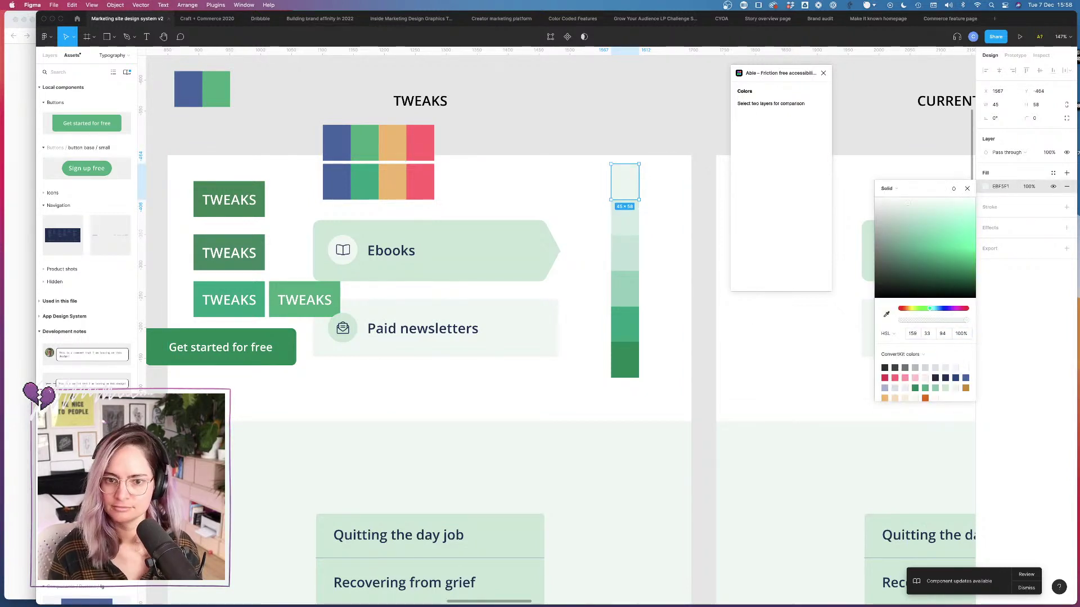
Step: Set the fill hue of the darkest swatch at the bottom of the green scale to 159
left_click(624, 360)
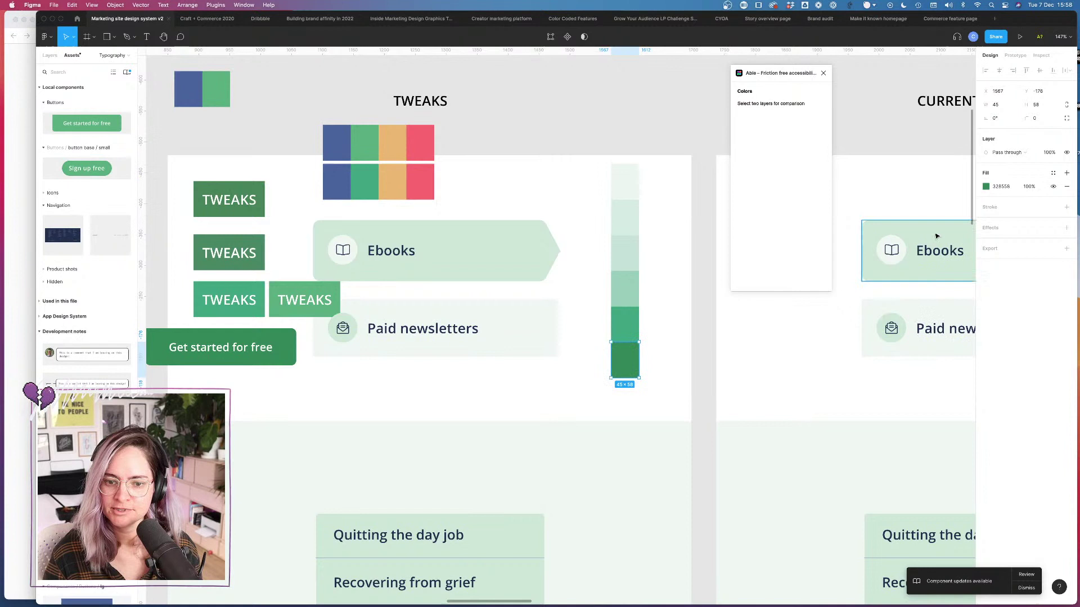
left_click(985, 186)
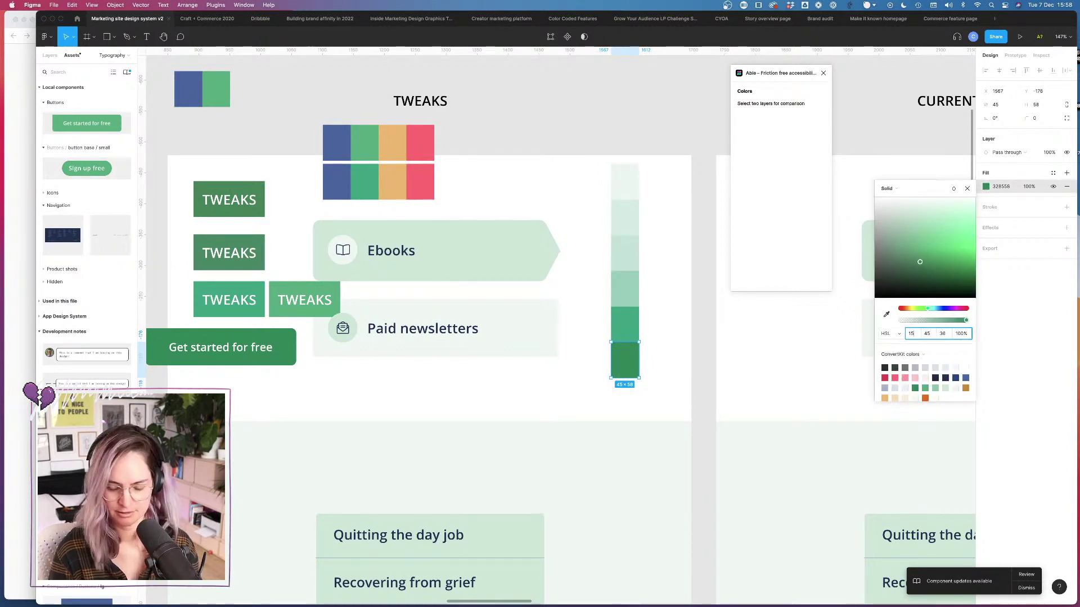
type("159")
key("Return")
left_click(701, 337)
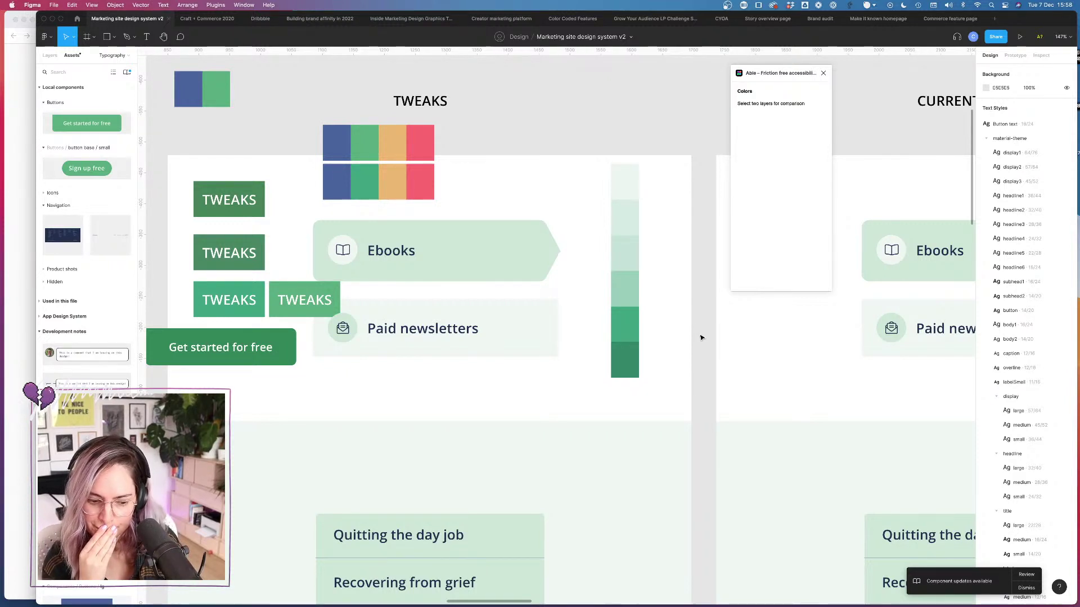
Step: Create a color style named NEW GREEN 100 from the lightest swatch at the top of the green scale
left_click(625, 178)
left_click(1053, 173)
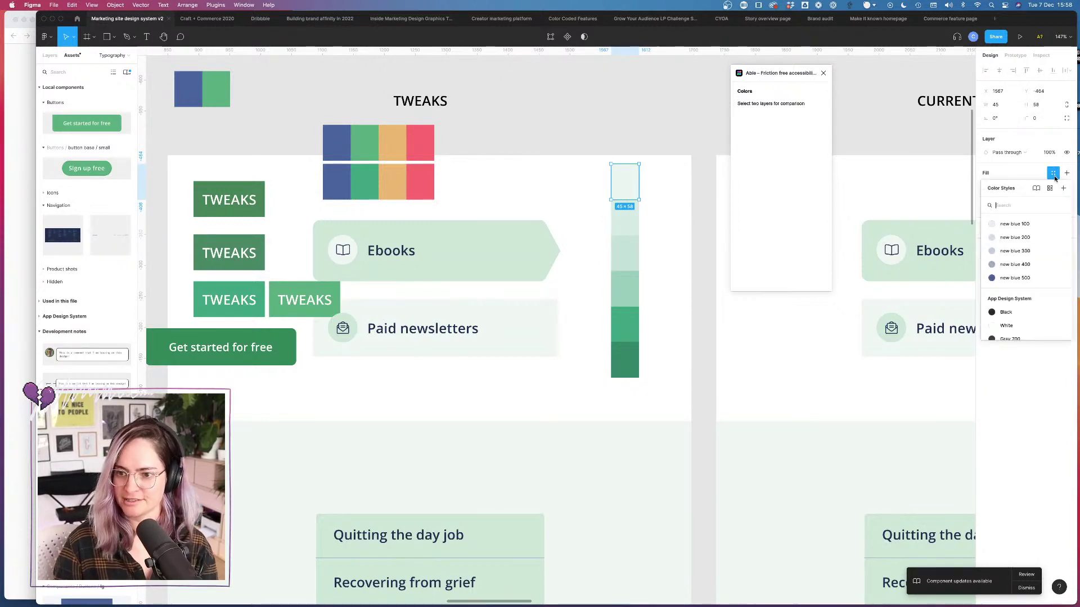
left_click(1062, 189)
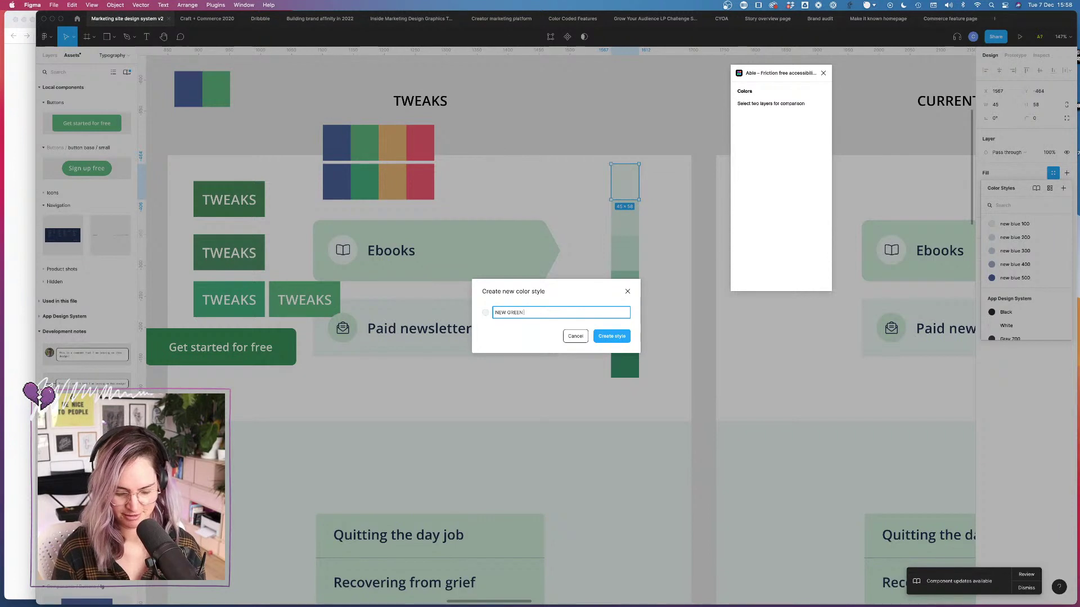
key("Return")
Step: Create a color style named new green 200 from the second swatch of the green scale
left_click(627, 217)
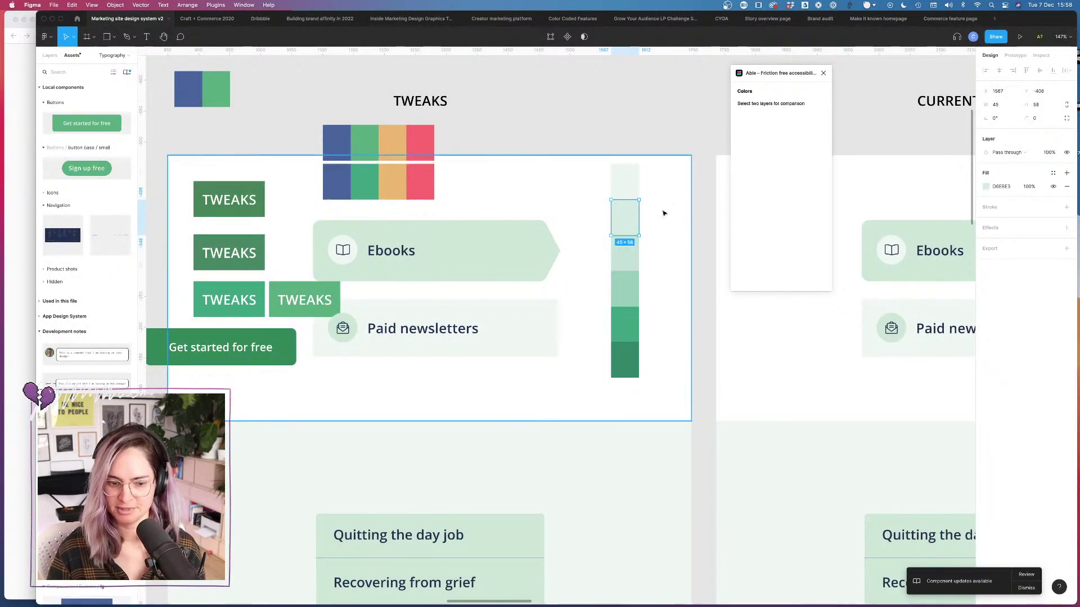
left_click(1053, 174)
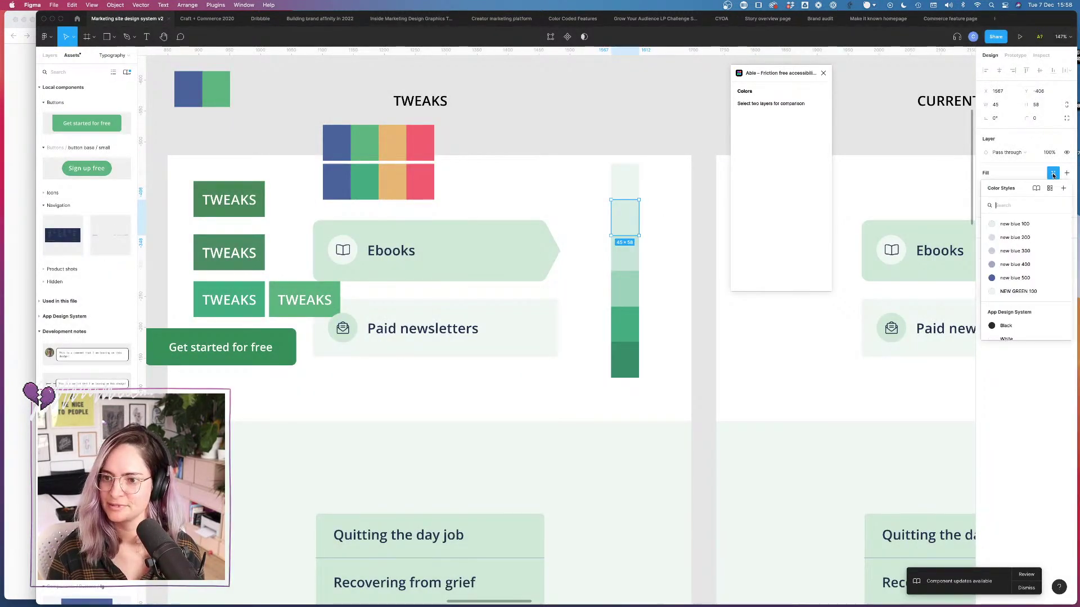
left_click(1063, 189)
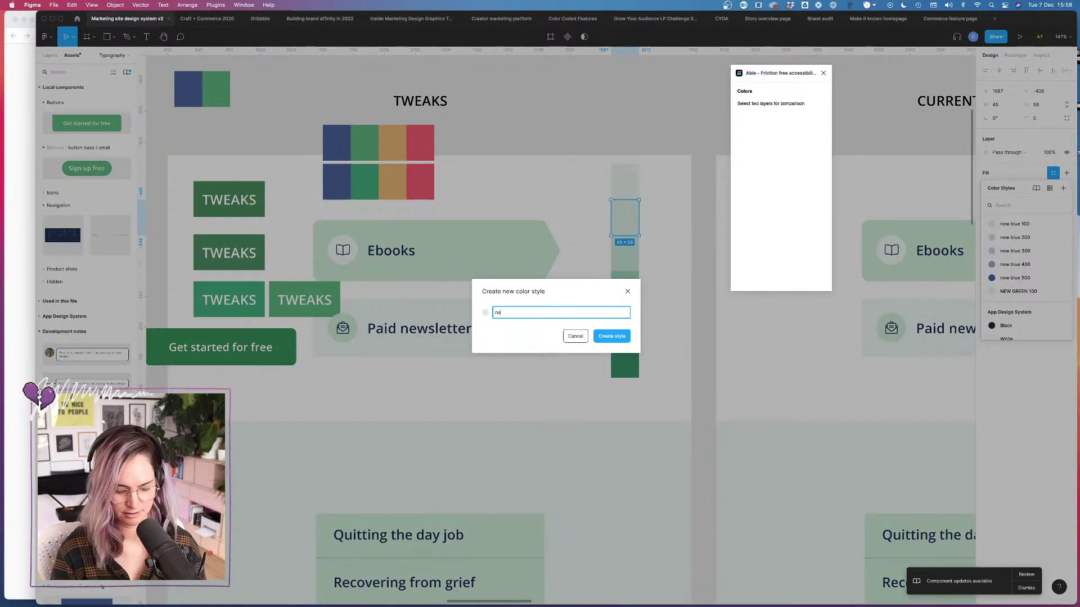
type("new green 200")
key("Return")
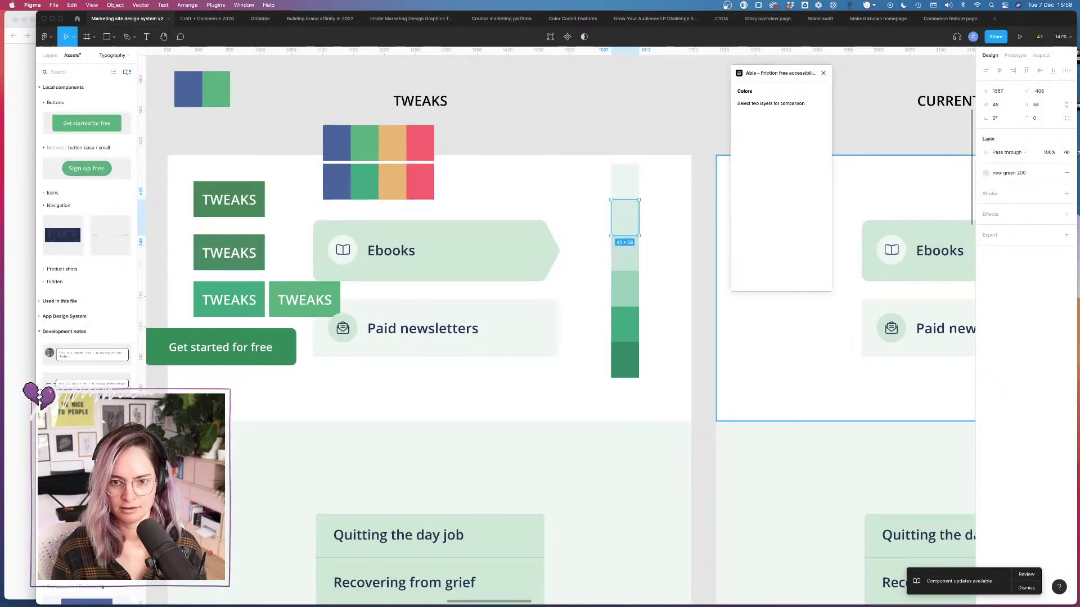
Step: Create a color style named new green 300 from the third swatch of the green scale
left_click(627, 253)
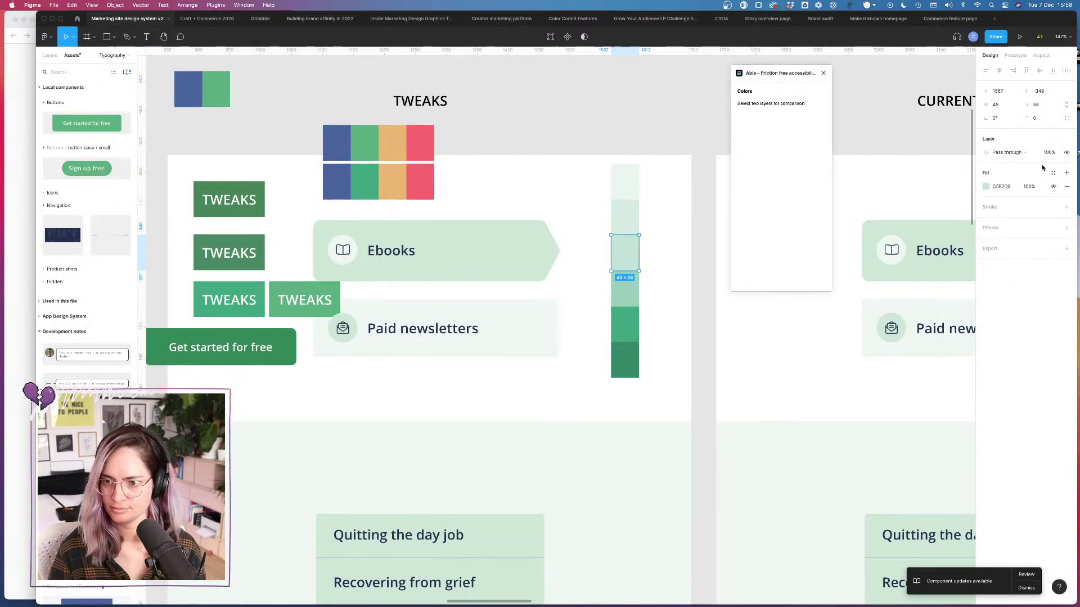
left_click(1053, 172)
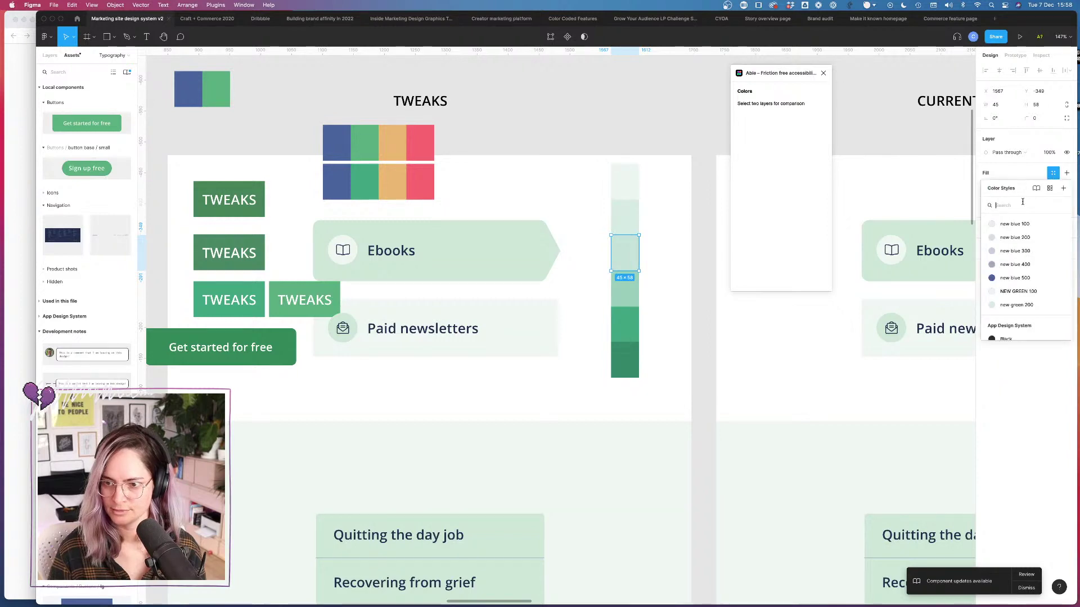
left_click(1061, 191)
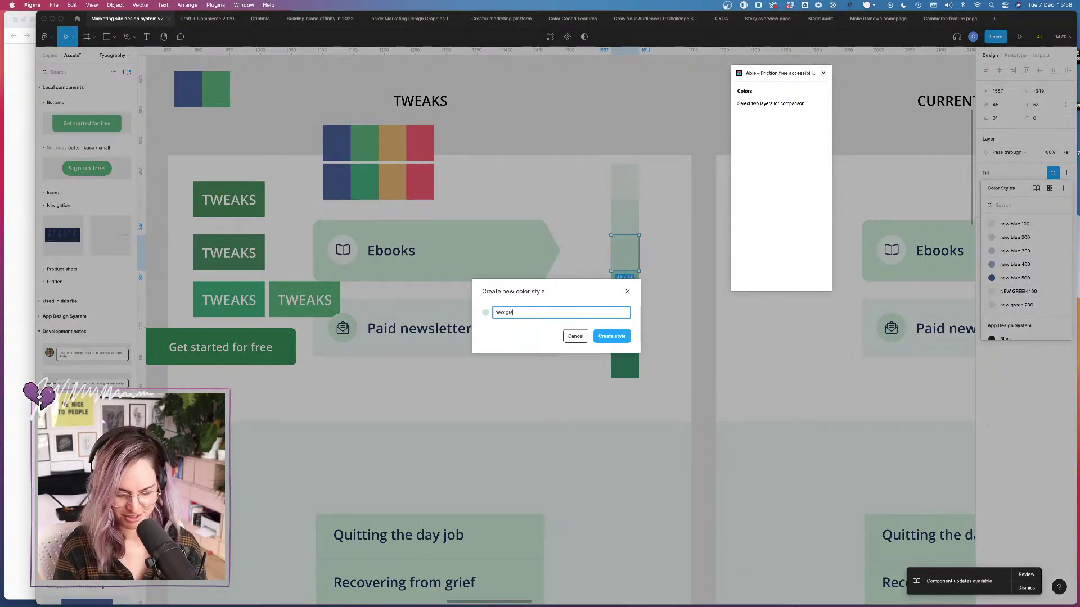
key("Return")
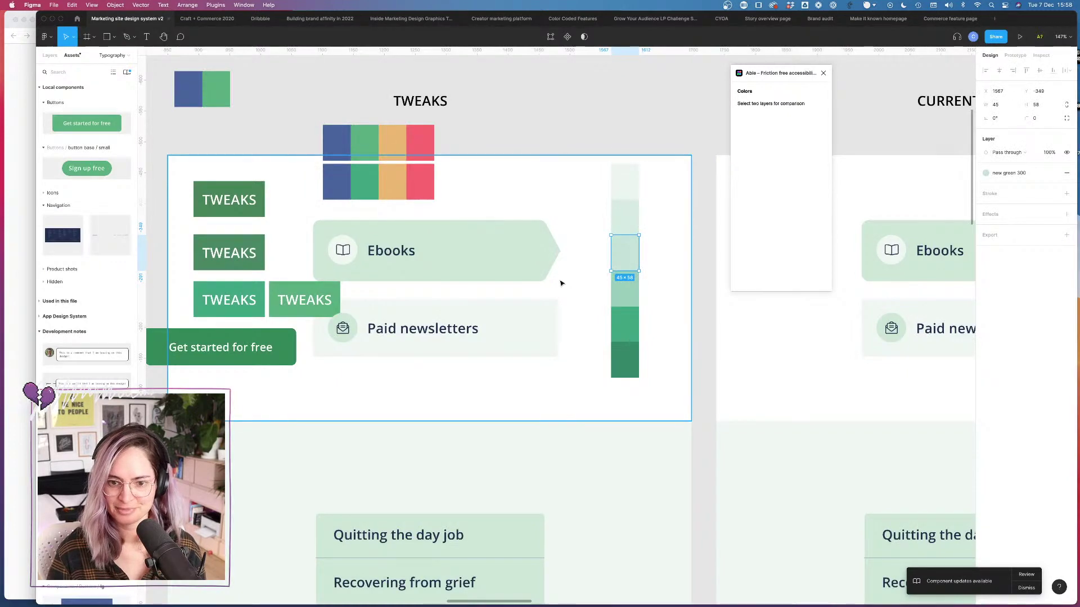
Step: Create a color style named new green 400 from the fourth swatch of the green scale
left_click(623, 289)
left_click(1053, 174)
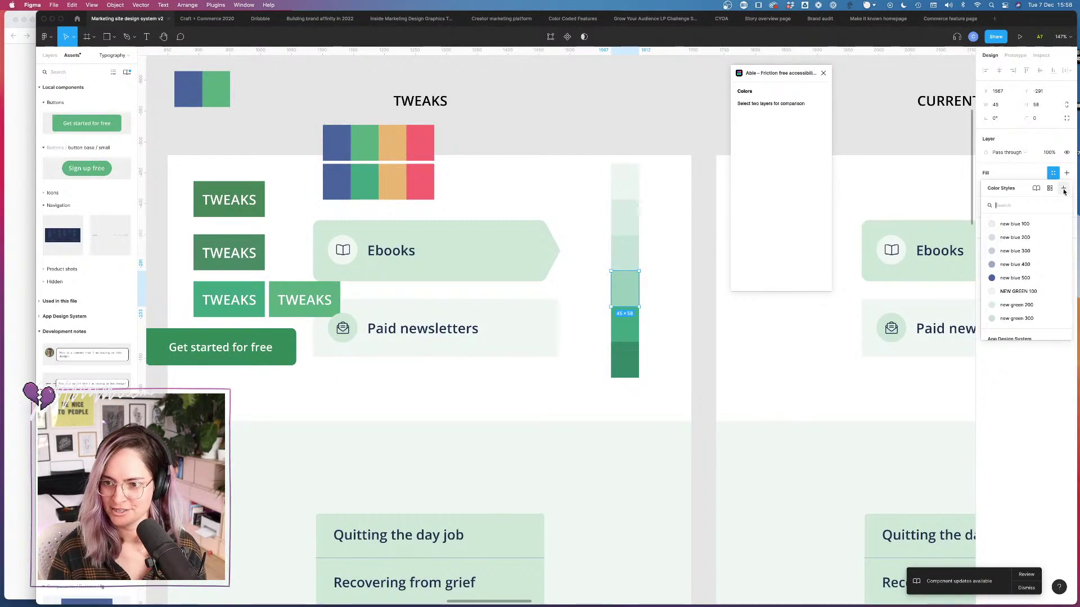
left_click(1063, 188)
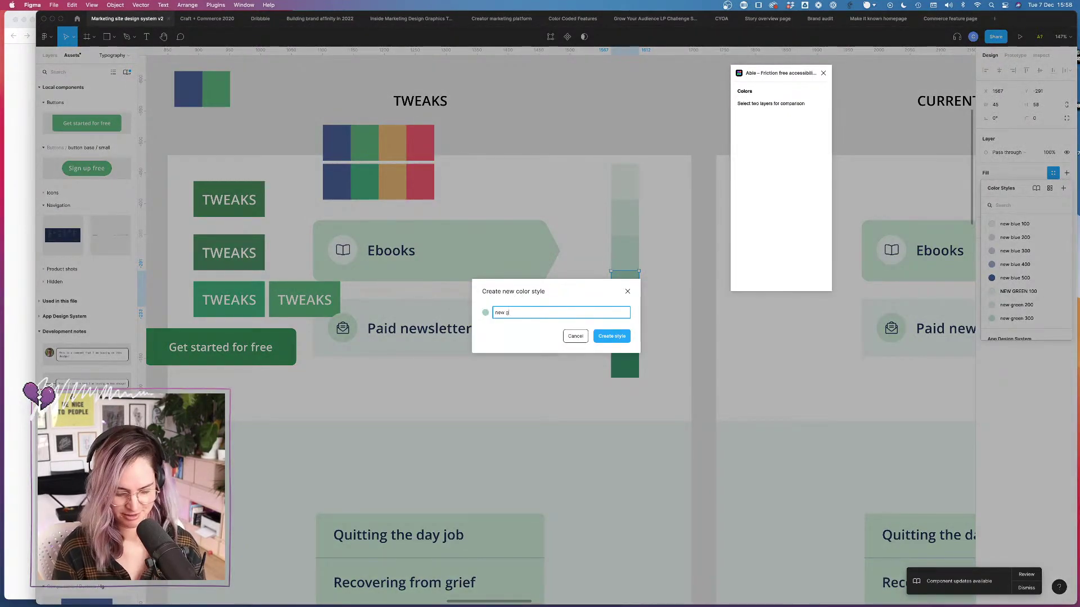
type("new green 400")
key("Return")
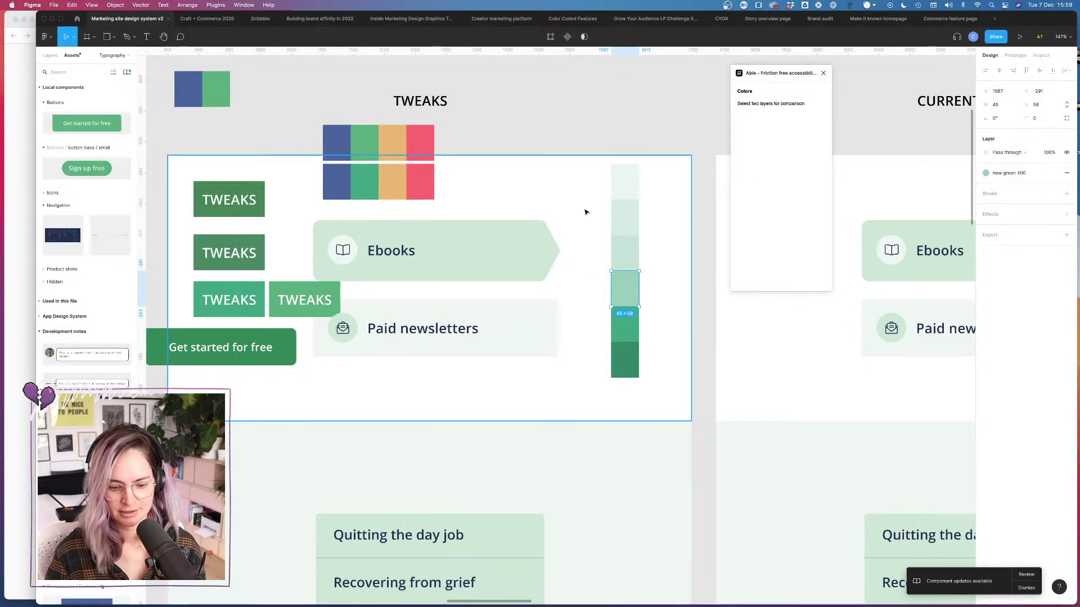
Step: Create a color style named new green 500 from the fifth swatch of the green scale
left_click(619, 329)
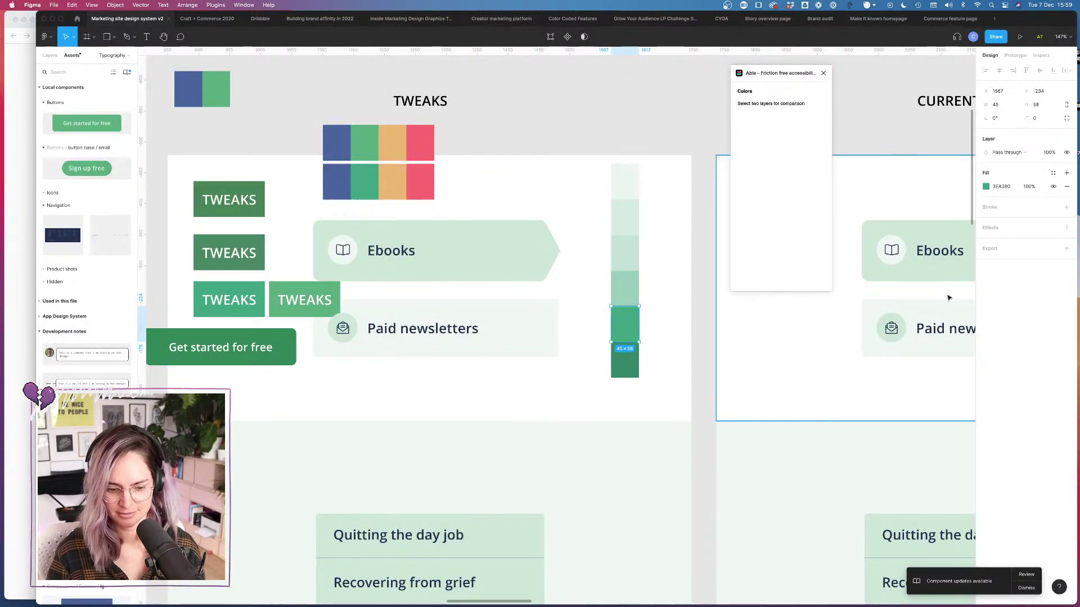
left_click(1054, 174)
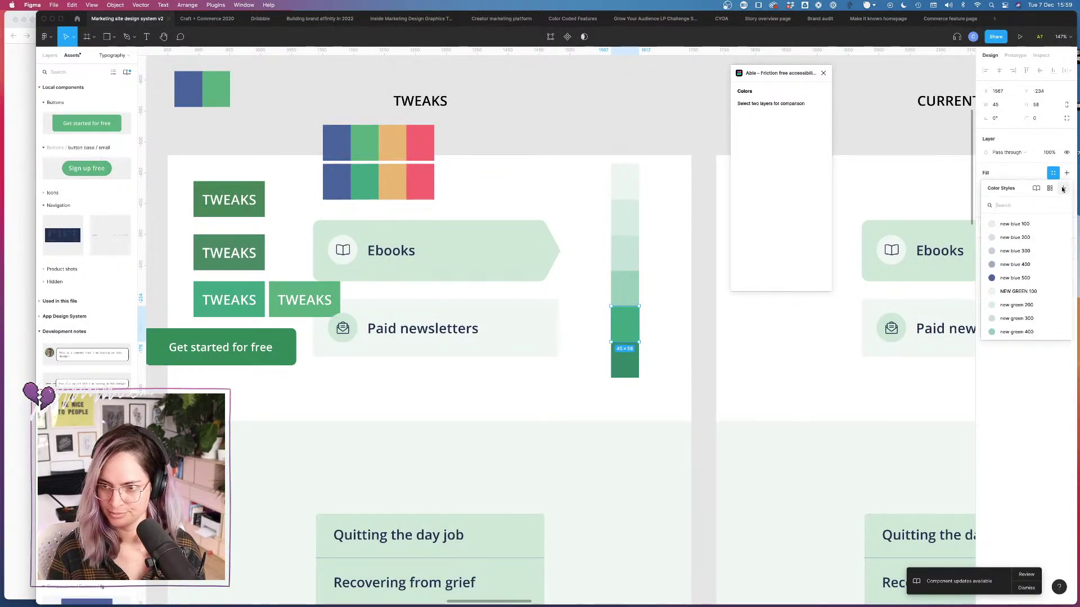
left_click(1062, 189)
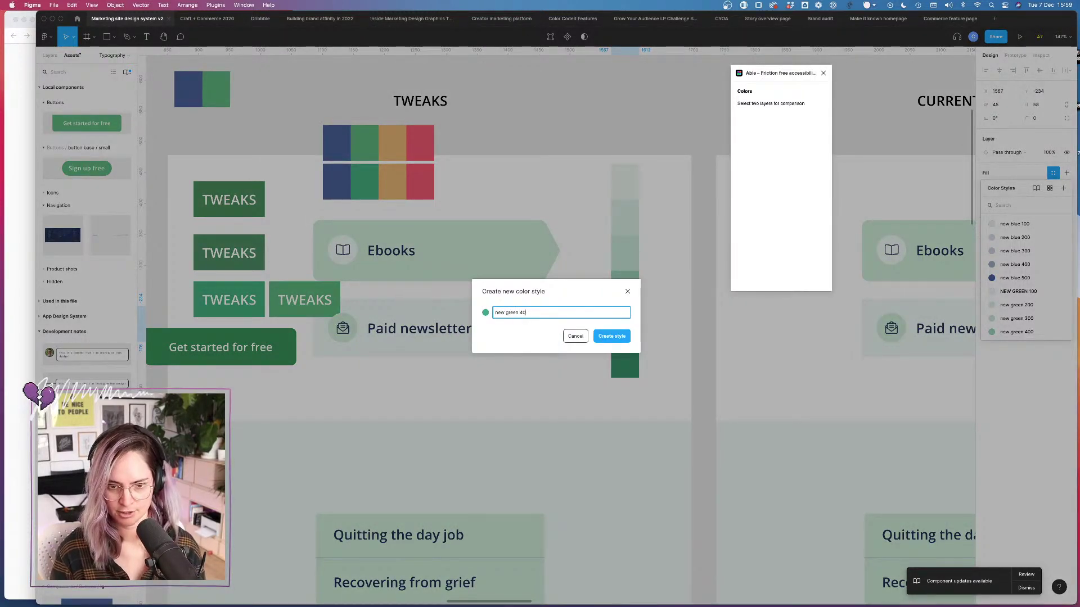
type("new green 500")
key("Return")
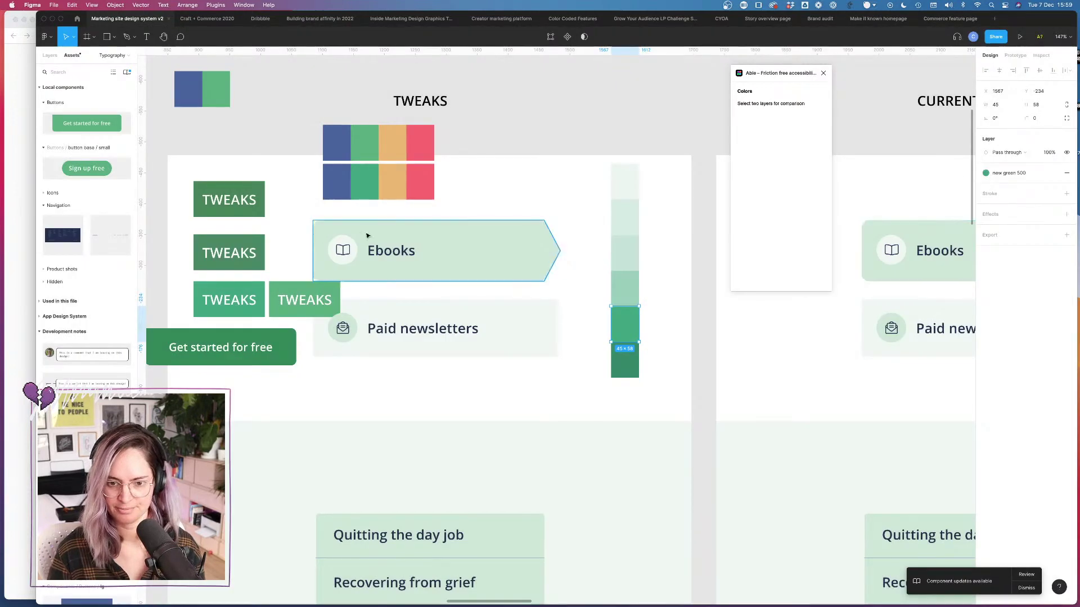
Step: Create a color style named new green 600 from the darkest swatch at the bottom of the green scale
left_click(622, 301)
left_click(625, 360)
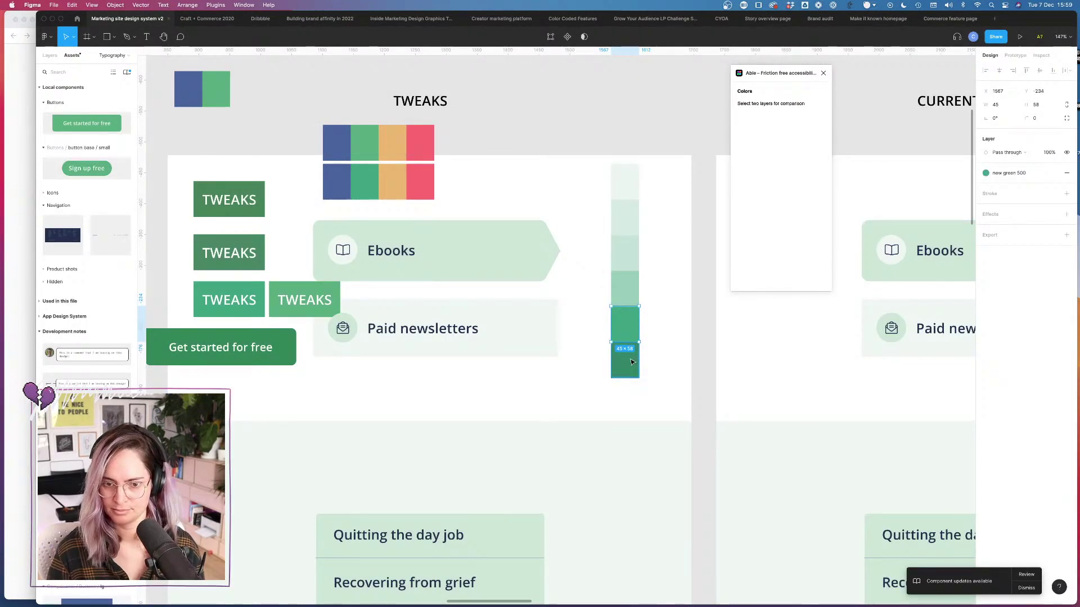
left_click(1053, 174)
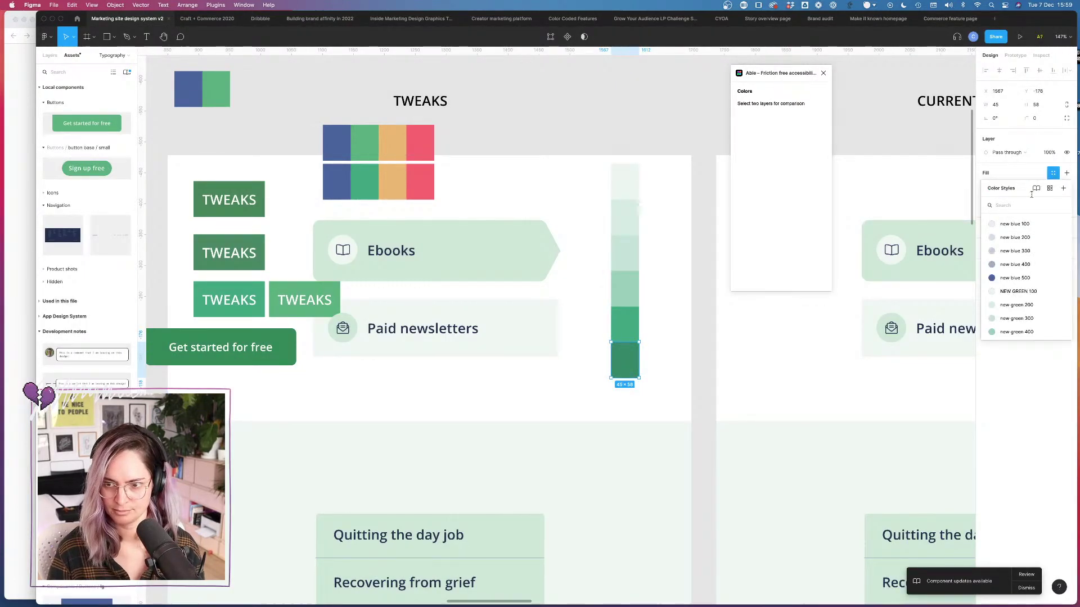
left_click(1063, 189)
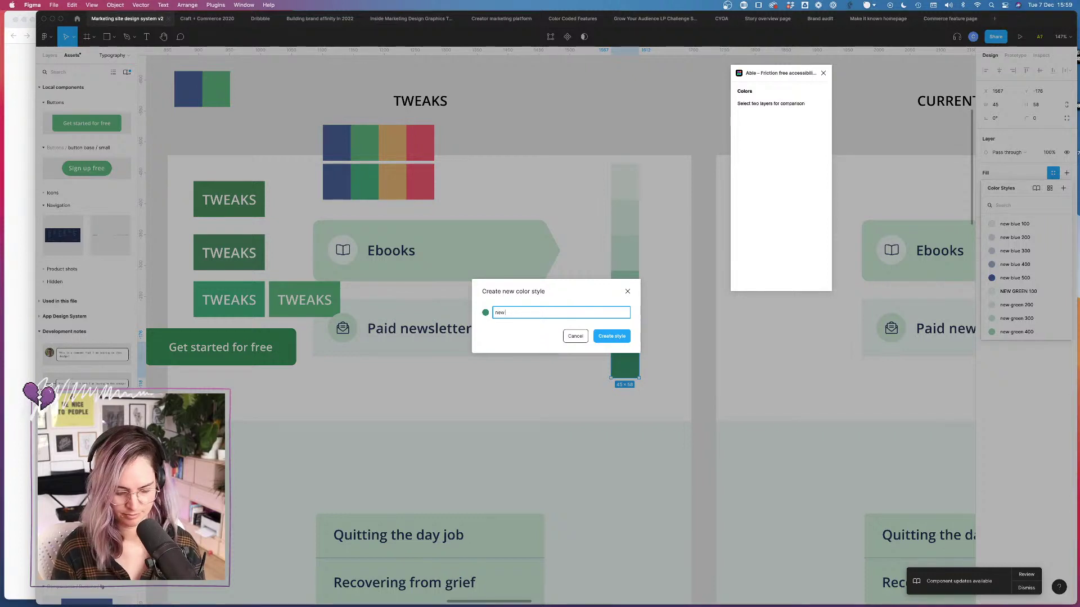
type("new green 600")
key("Return")
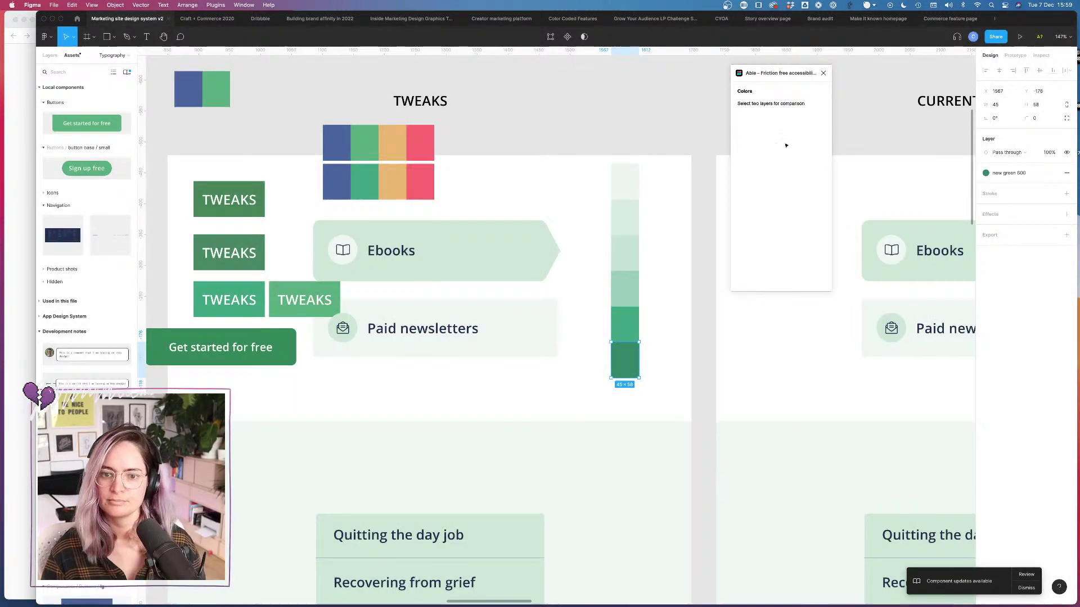
left_click(651, 131)
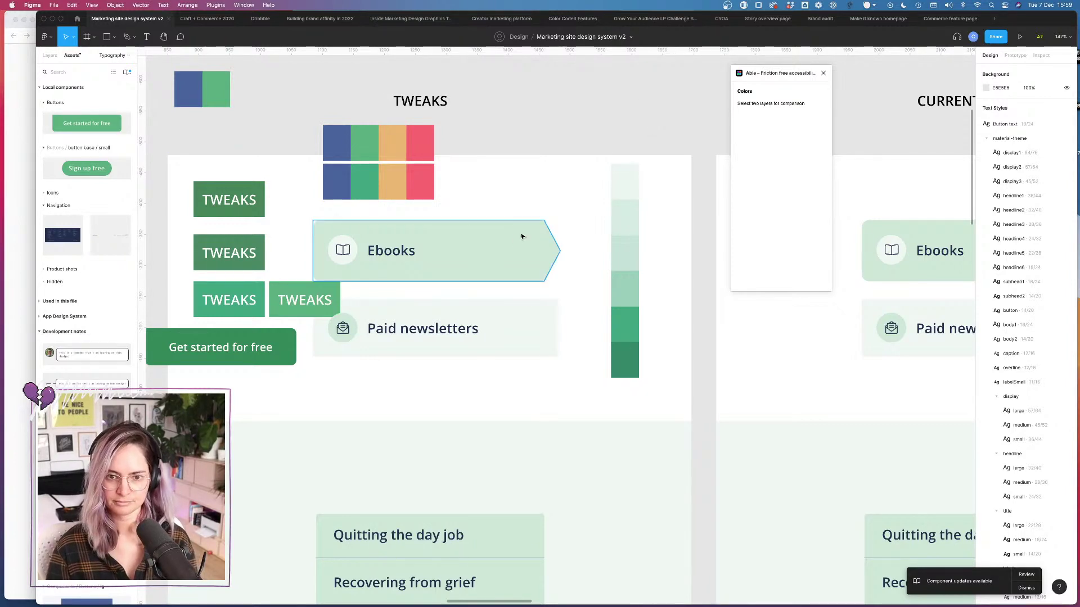
Step: Move the green TWEAKS samples and the Get started for free button clear of the Ebooks and Paid newsletters mockup
left_click(472, 256)
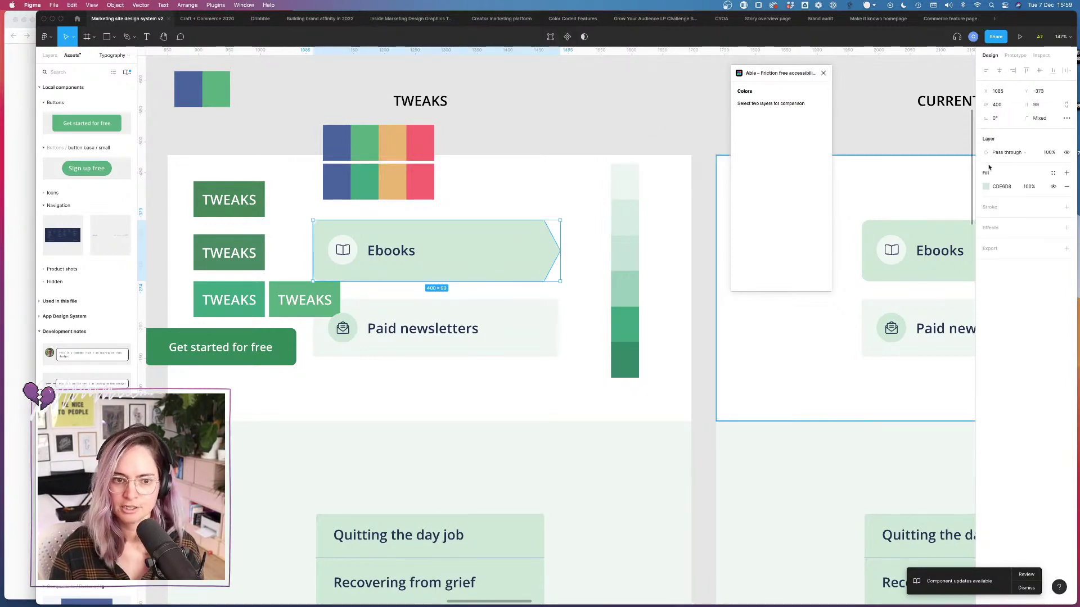
scroll(225, 152, "left", 5)
left_click(234, 133)
left_click_drag(256, 141, 559, 120)
scroll(416, 379, "down", 10)
scroll(452, 386, "up", 8)
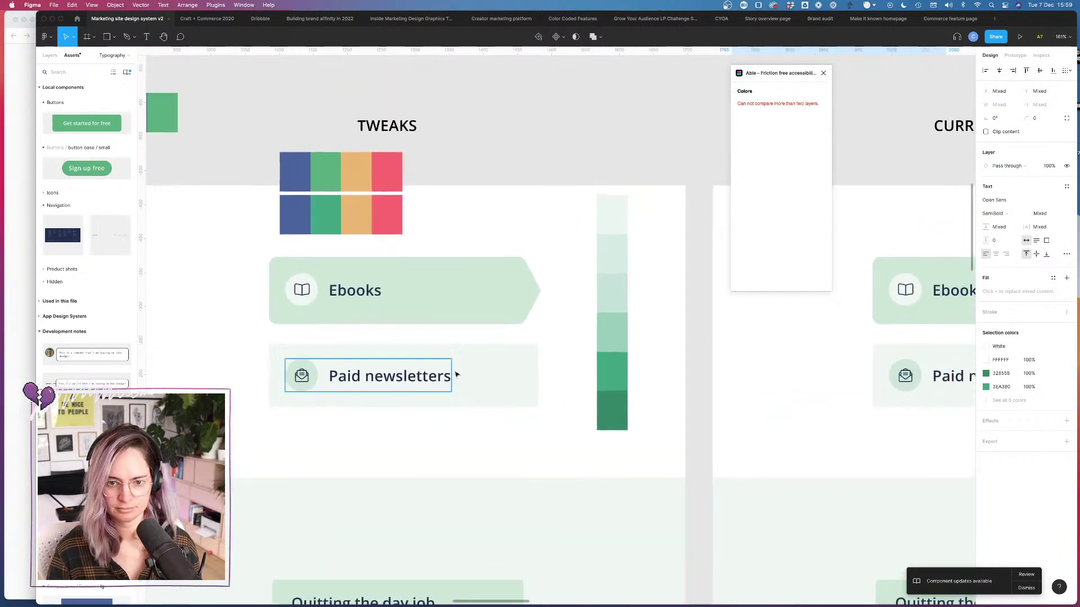
Step: Apply the new green 200 color style to the background shape of the Ebooks item in the TWEAKS mockup
left_click(495, 288)
left_click(985, 186)
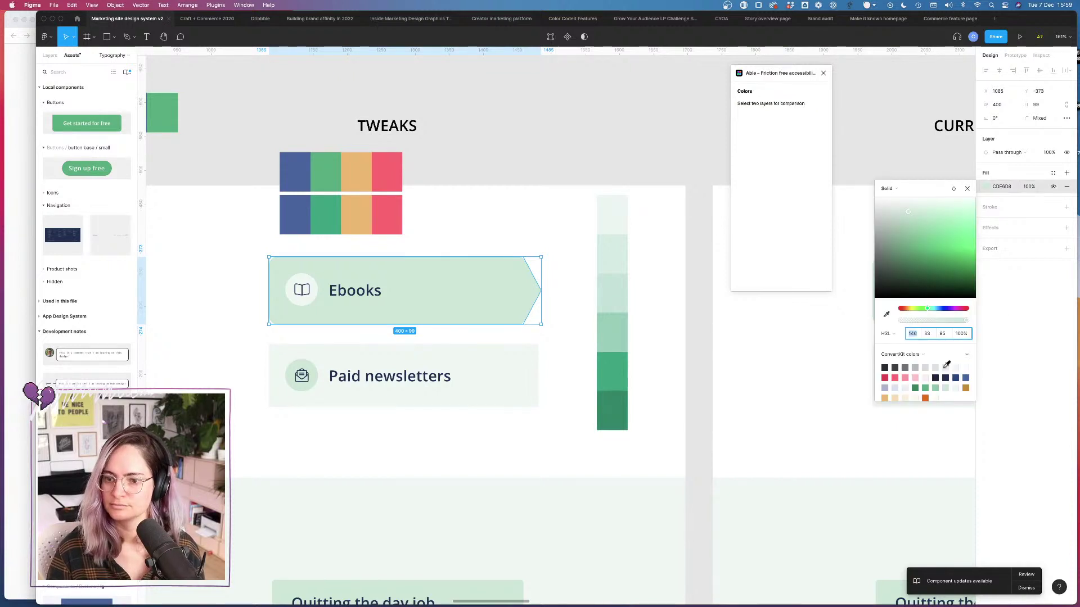
left_click(1053, 173)
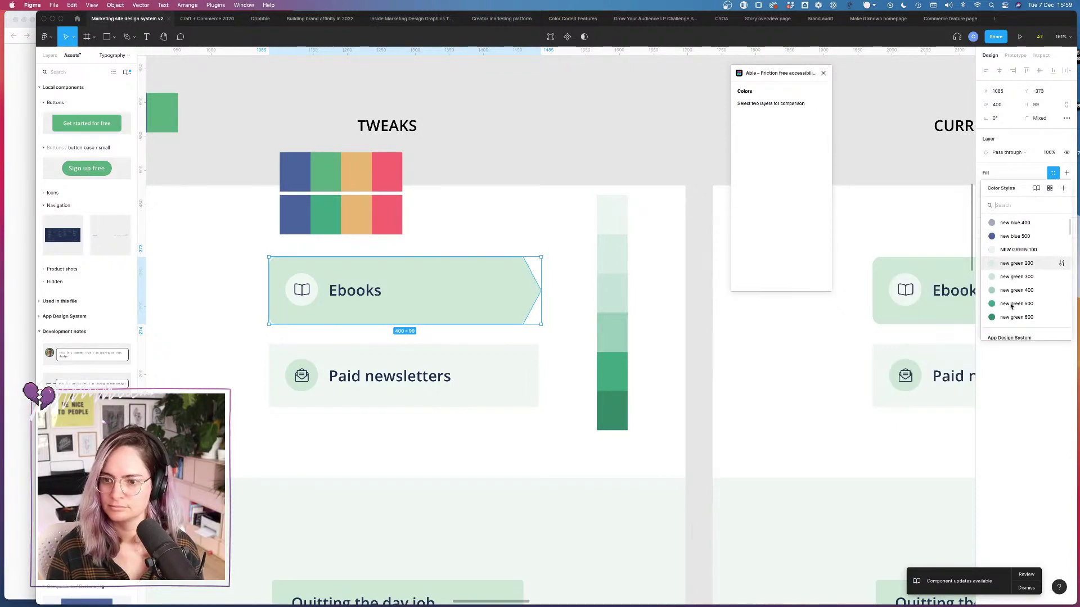
left_click(1018, 250)
left_click(1031, 176)
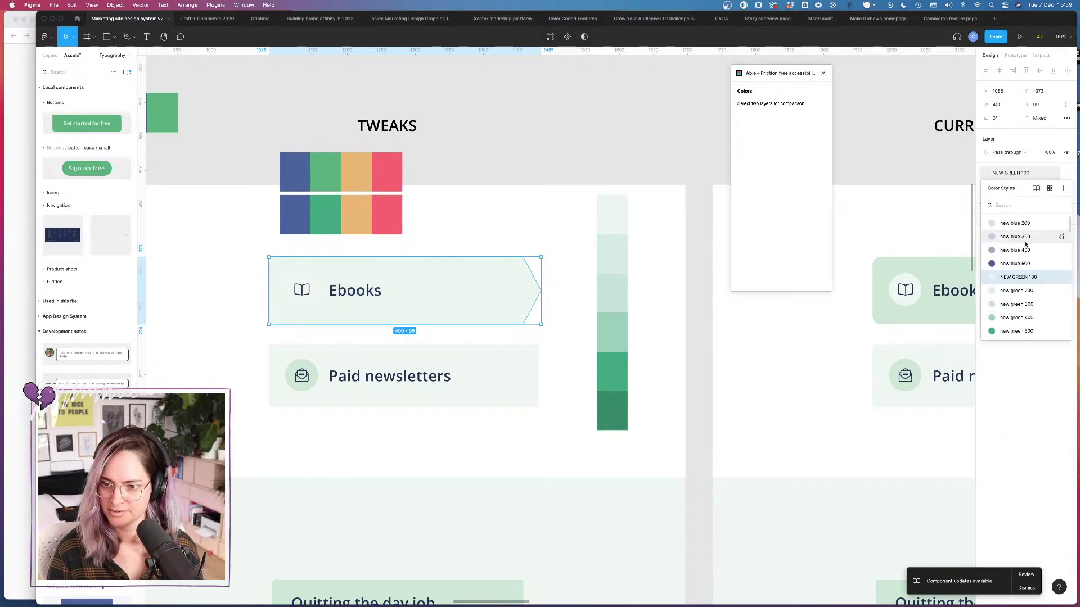
left_click(1014, 291)
Step: Apply the NEW GREEN 100 color style to the background rectangle of the Paid newsletters item in the TWEAKS mockup
left_click(510, 367)
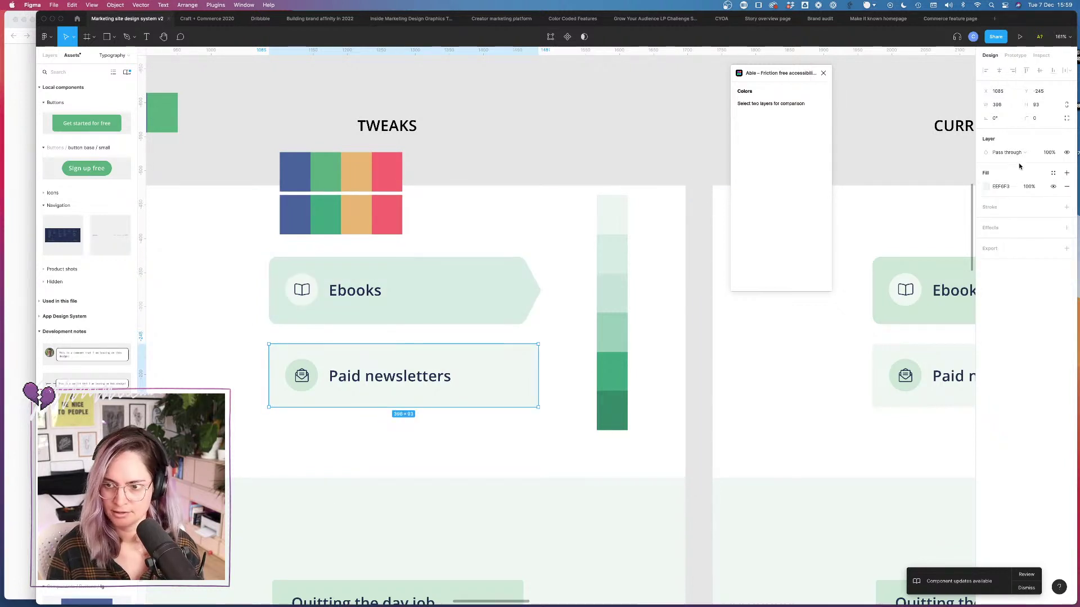
left_click(1053, 173)
left_click(1024, 277)
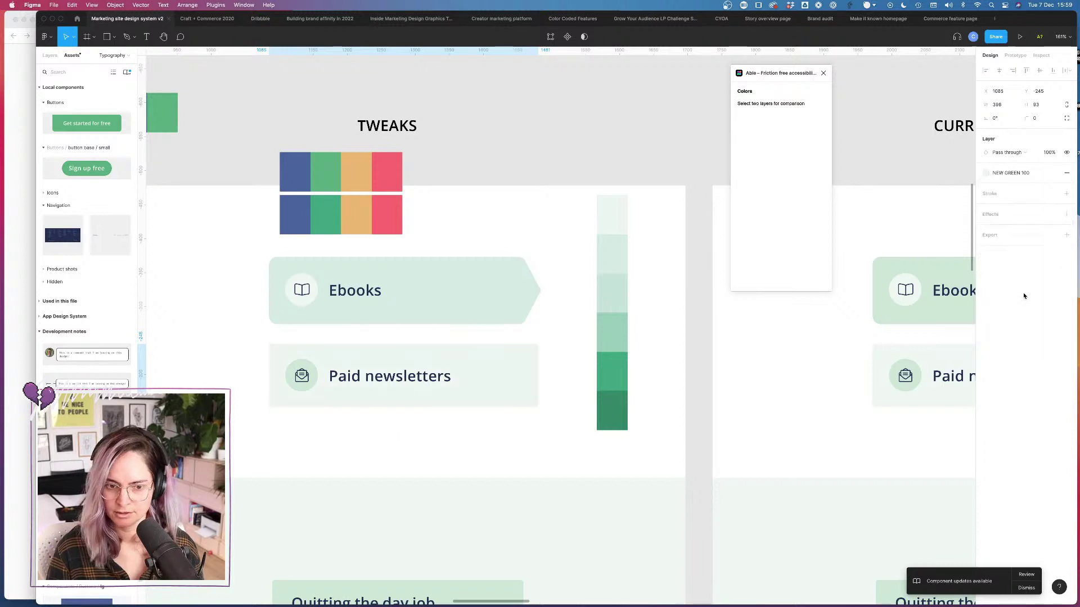
Step: Apply the new green 200 color style to the icon circle of the Paid newsletters item in the TWEAKS mockup
double_click(321, 362)
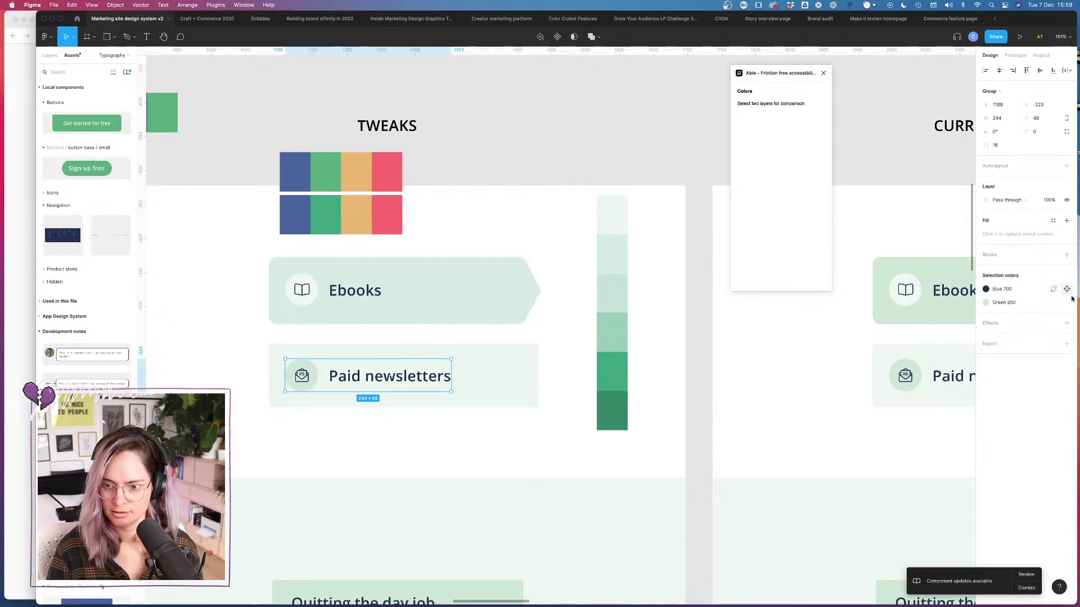
left_click(1033, 305)
scroll(922, 382, "down", 5)
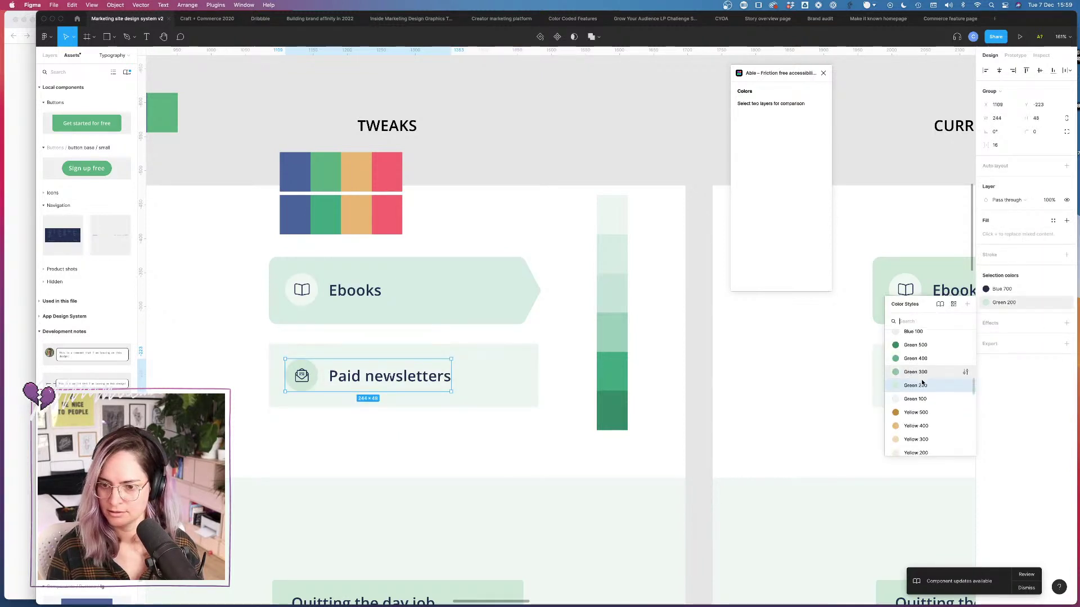
scroll(922, 382, "up", 8)
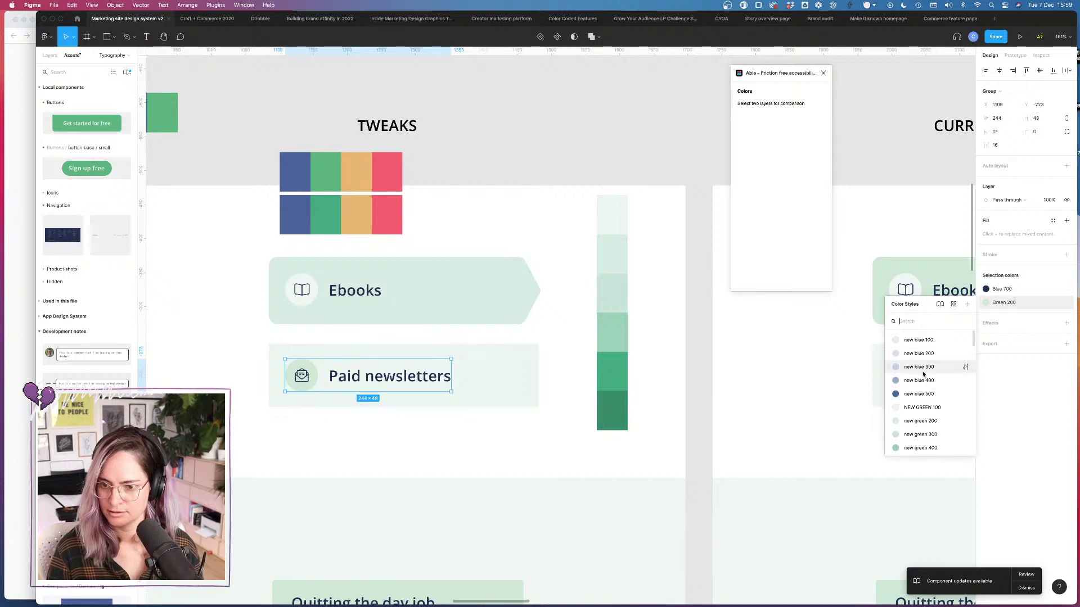
left_click(915, 421)
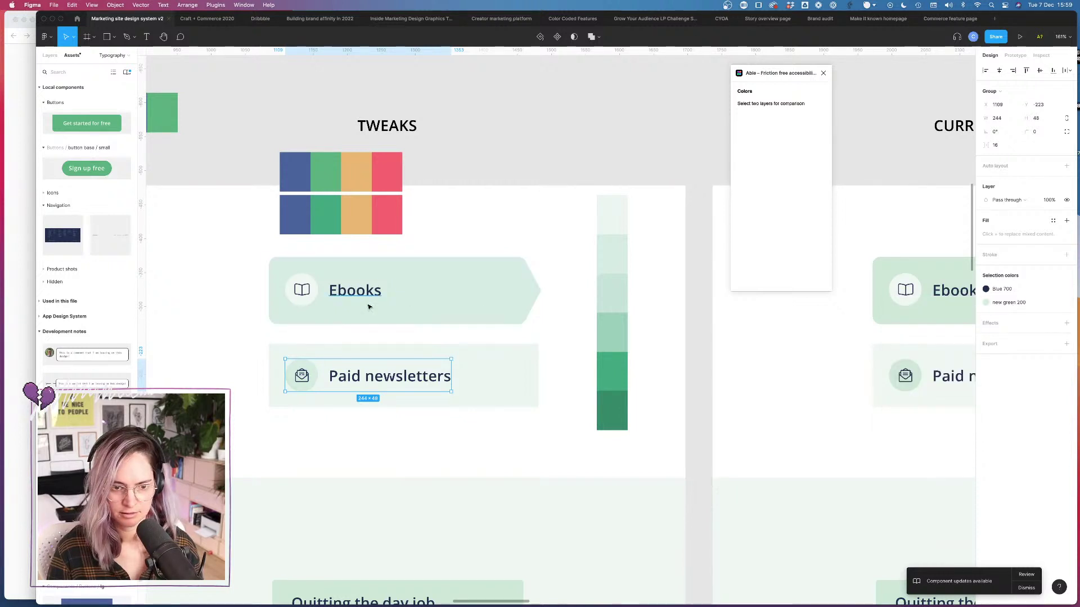
Step: Check the icon circles in the blue mockup, and apply the new green 300 color style to the Ebooks icon circle in the TWEAKS mockup
scroll(314, 280, "left", 10)
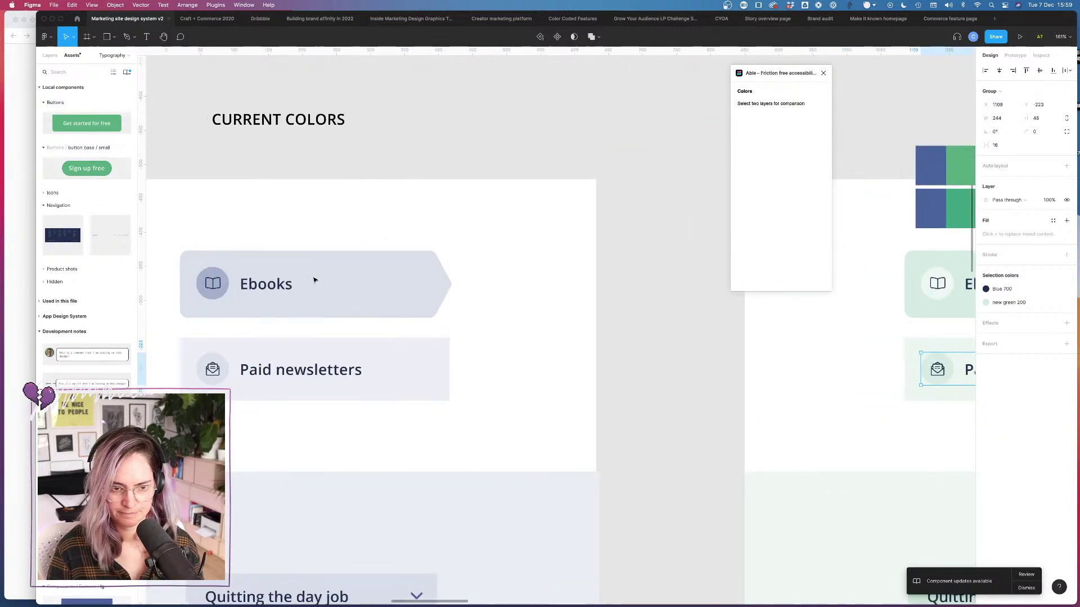
left_click(214, 360)
double_click(214, 360)
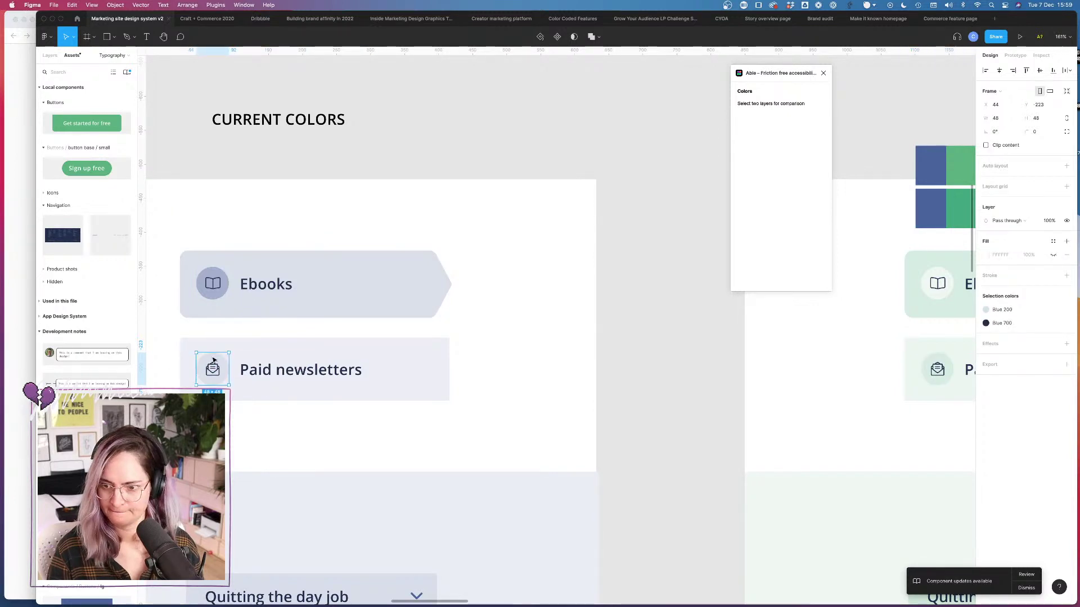
left_click(212, 283)
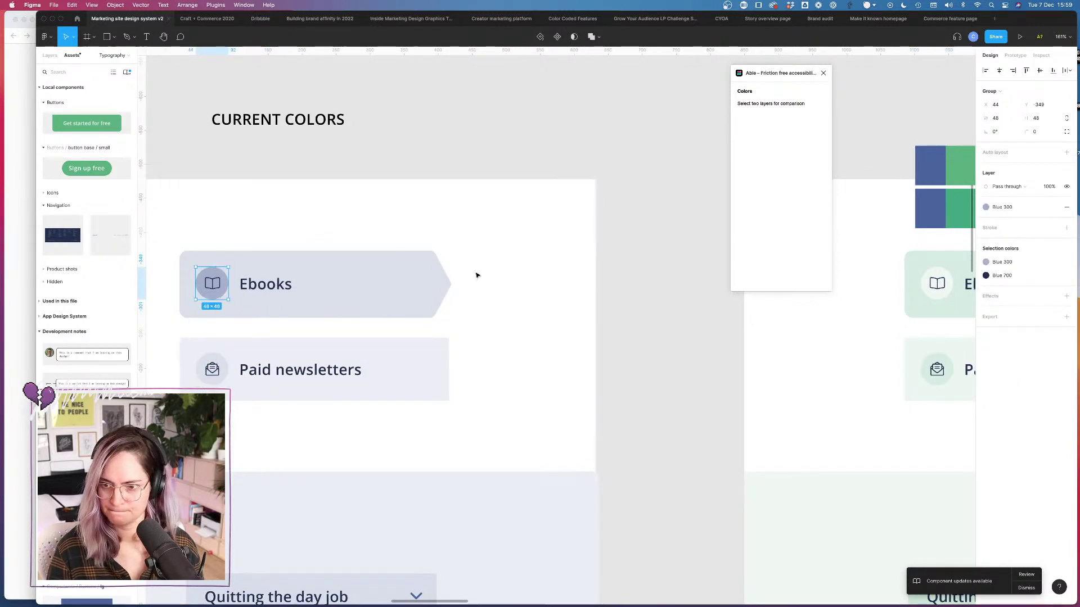
scroll(475, 275, "right", 10)
left_click(523, 269)
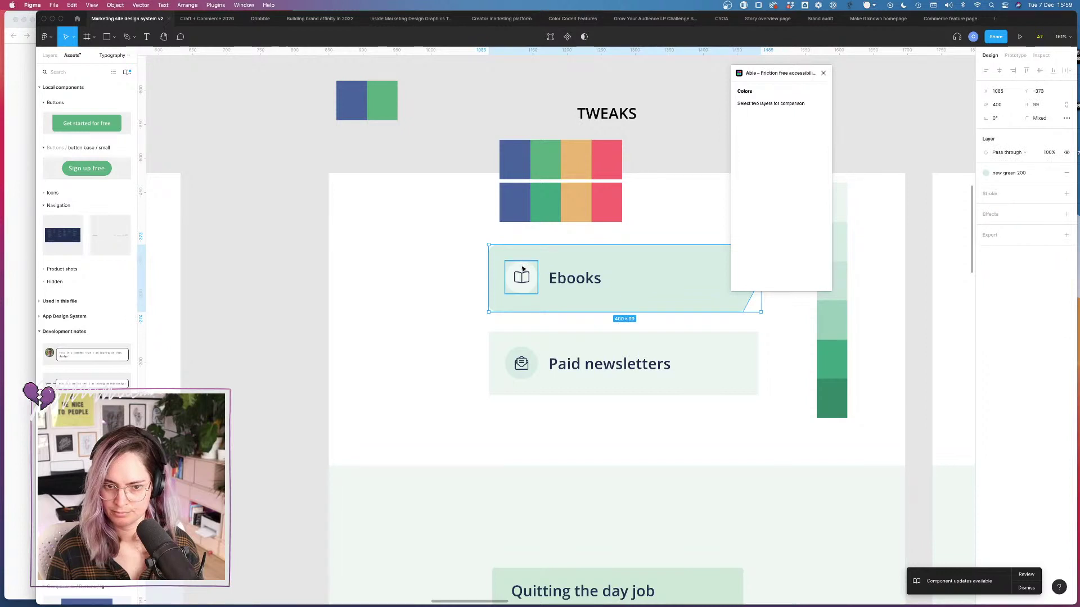
double_click(522, 269)
left_click(1017, 281)
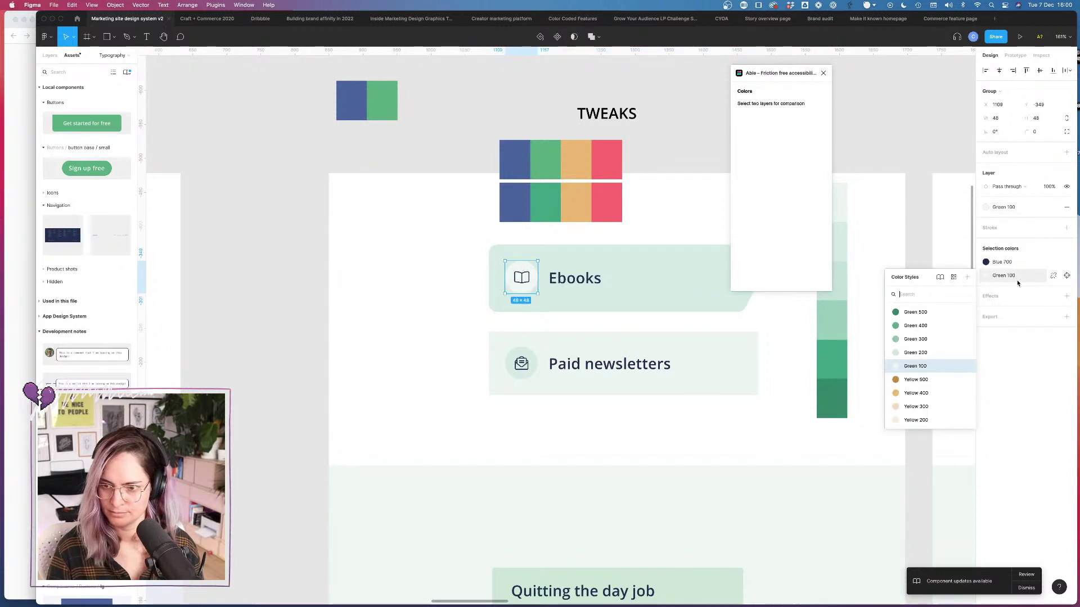
scroll(926, 353, "down", 10)
scroll(927, 353, "up", 2)
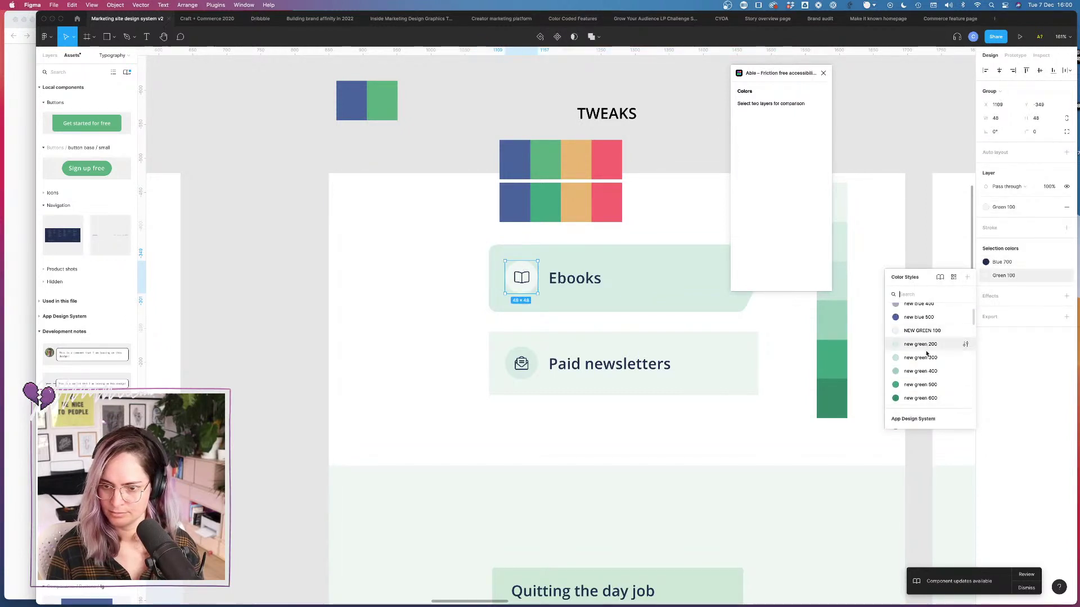
left_click(922, 358)
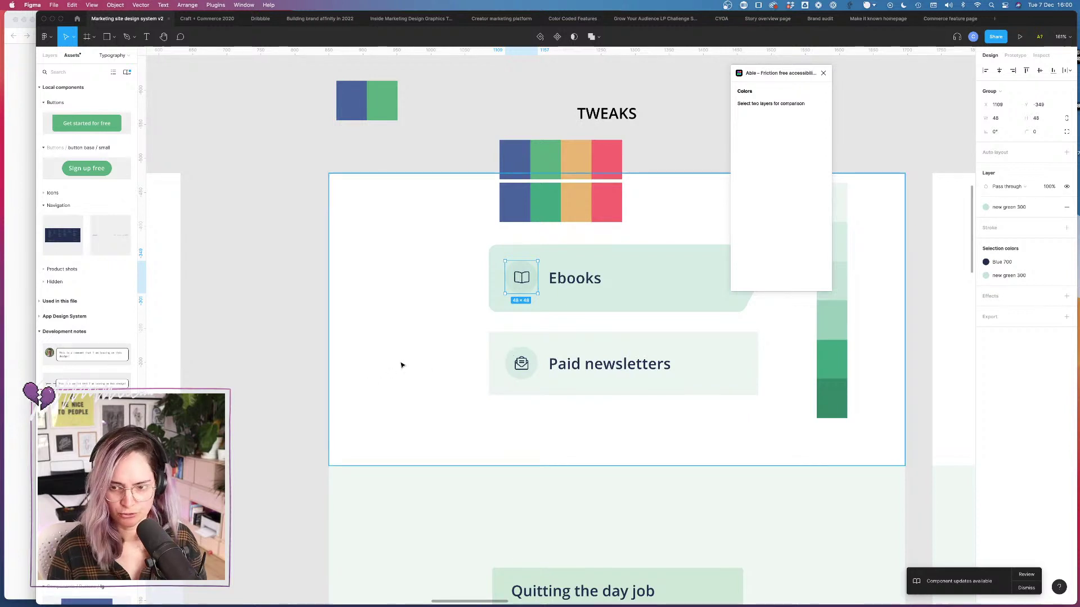
Step: Compare the color styles of the Paid newsletters and Ebooks icon circles with the second and third swatches of the green scale
scroll(401, 365, "right", 5)
left_click(565, 291)
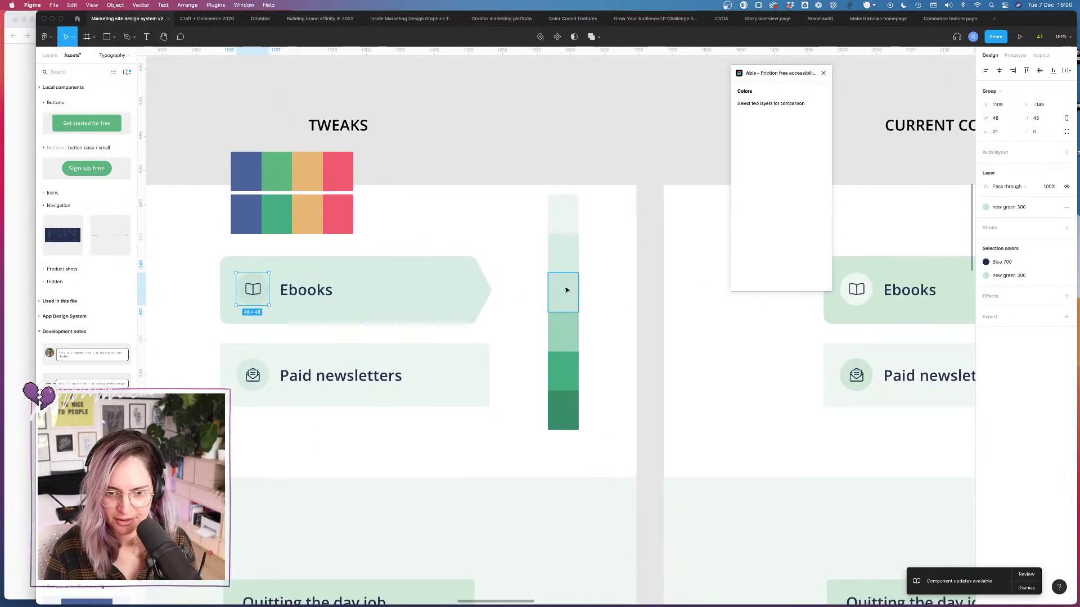
left_click(564, 252)
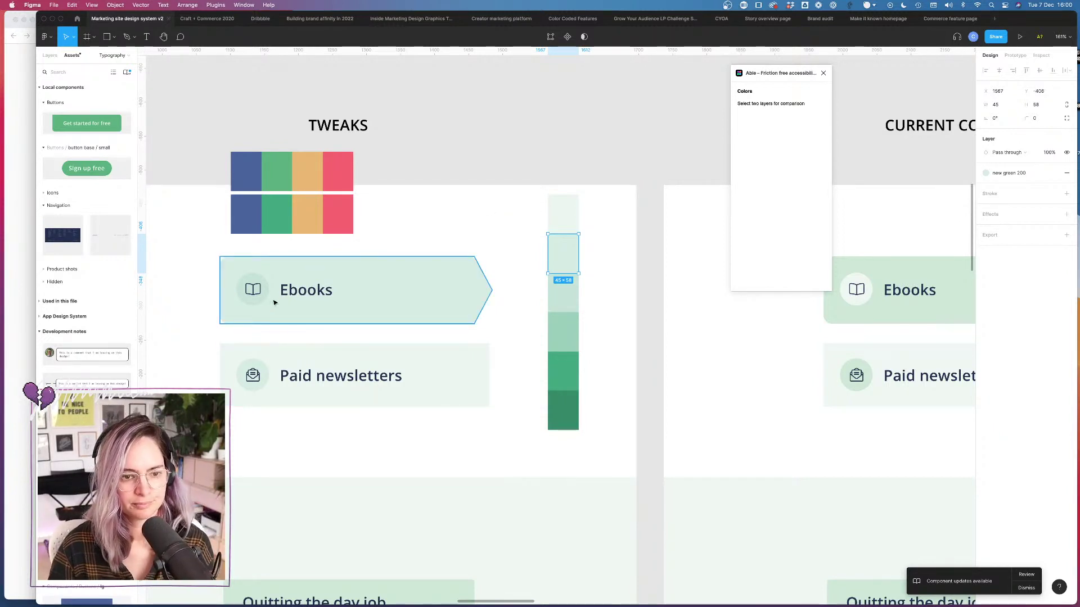
left_click(263, 372)
left_click(267, 372)
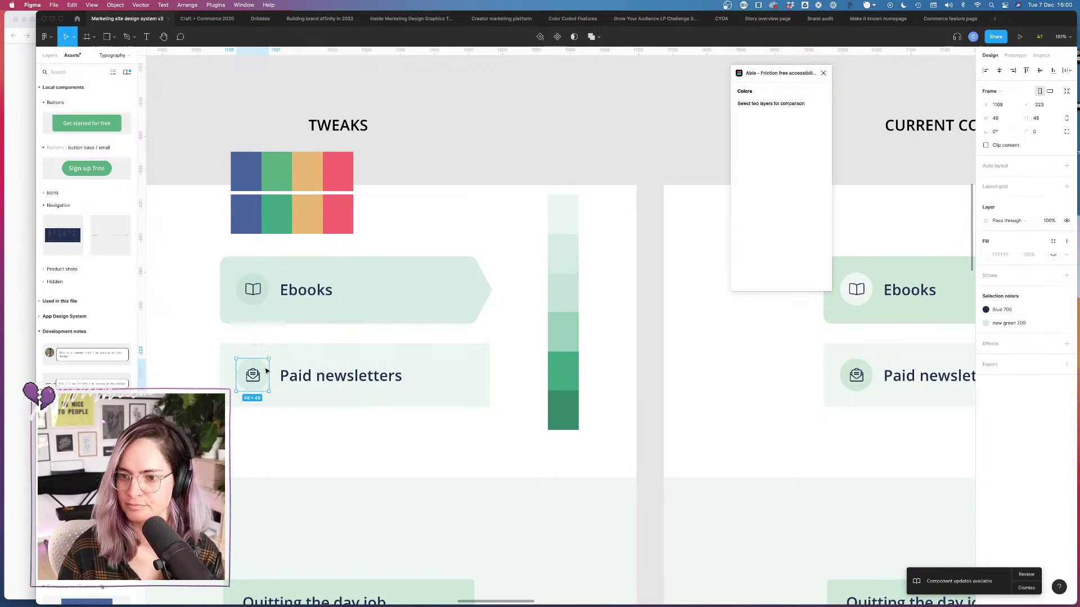
left_click(258, 284)
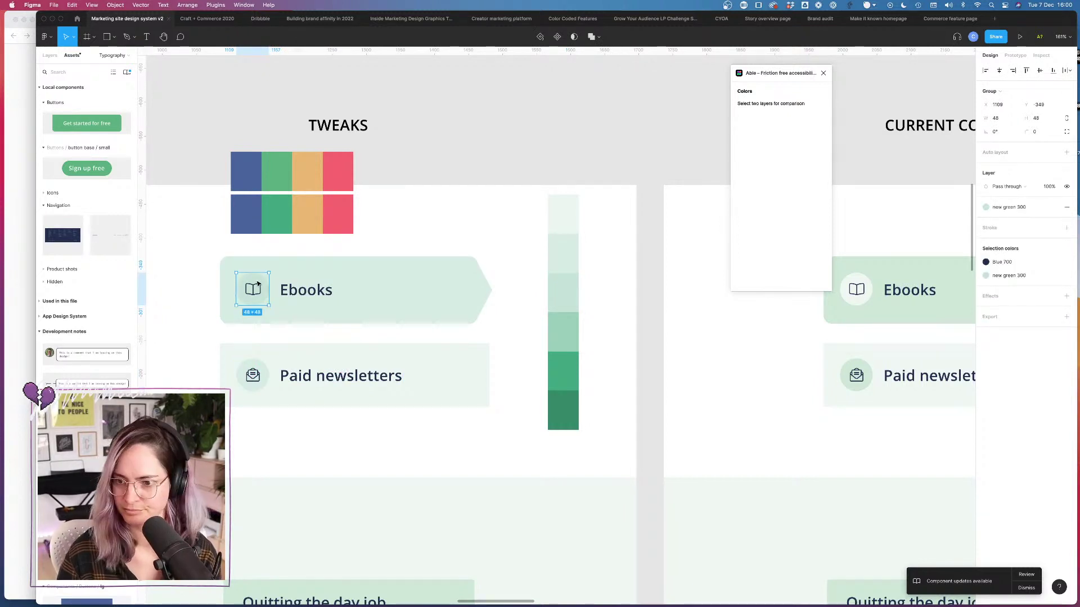
Step: Inspect the HSL color values of the new green 300 style used by the third swatch of the green scale
left_click(554, 288)
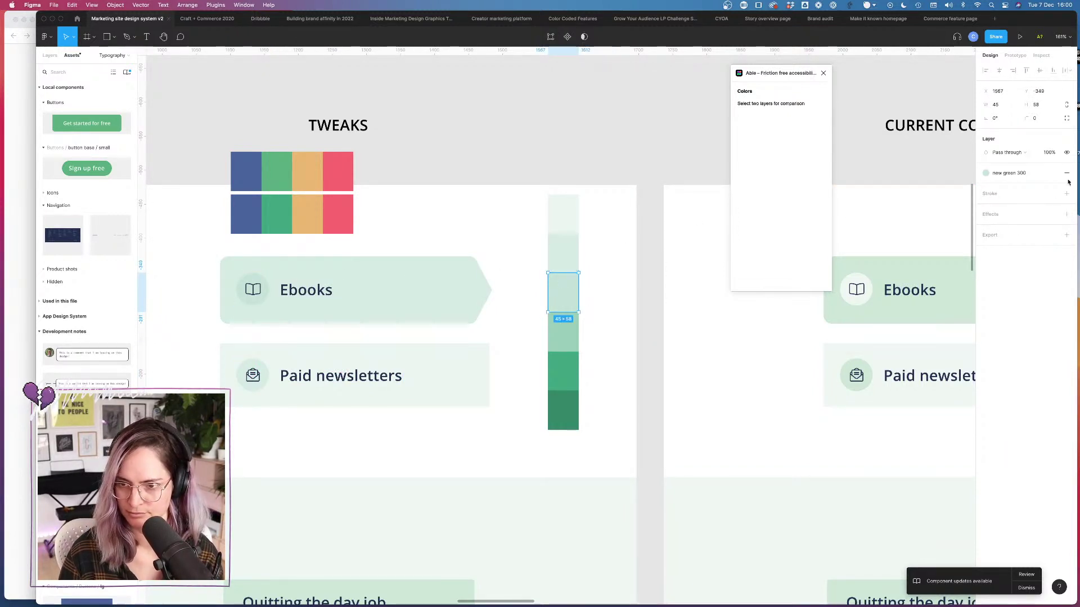
left_click(1018, 173)
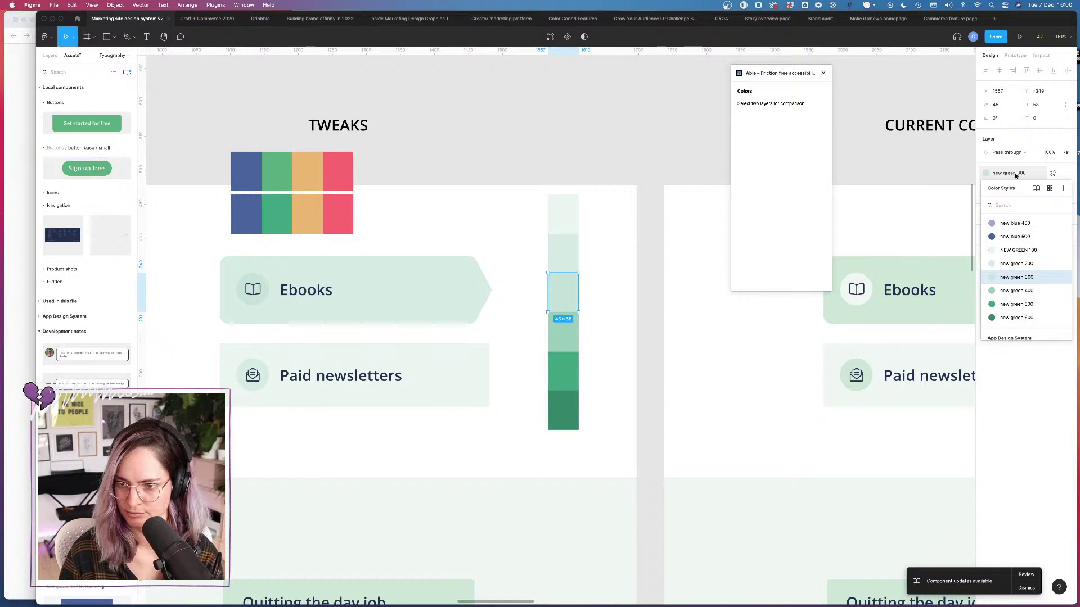
left_click(1061, 276)
left_click(888, 400)
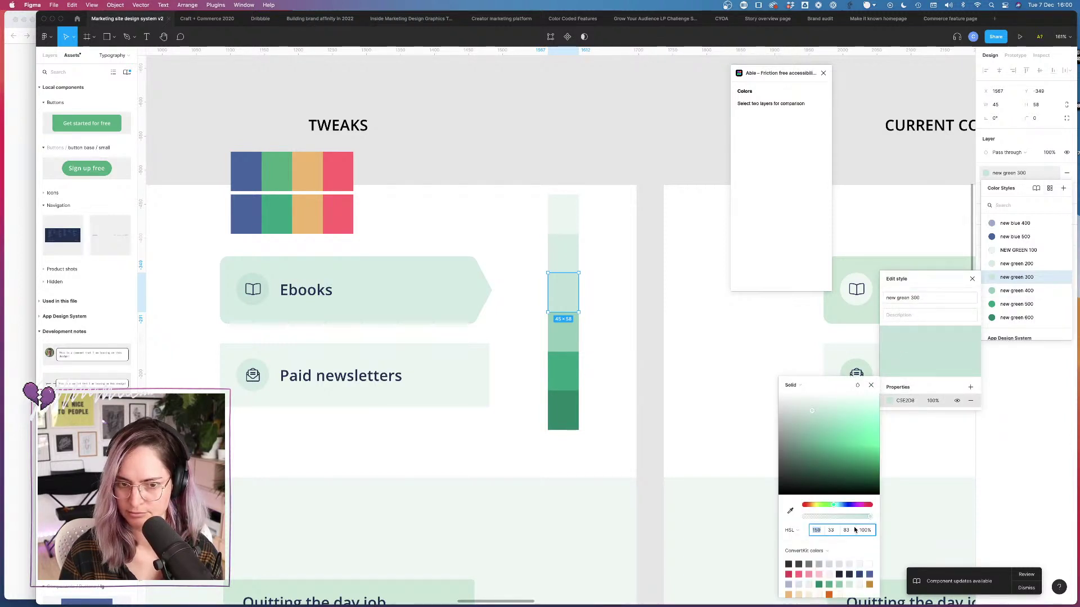
scroll(641, 461, "down", 8)
left_click(664, 442)
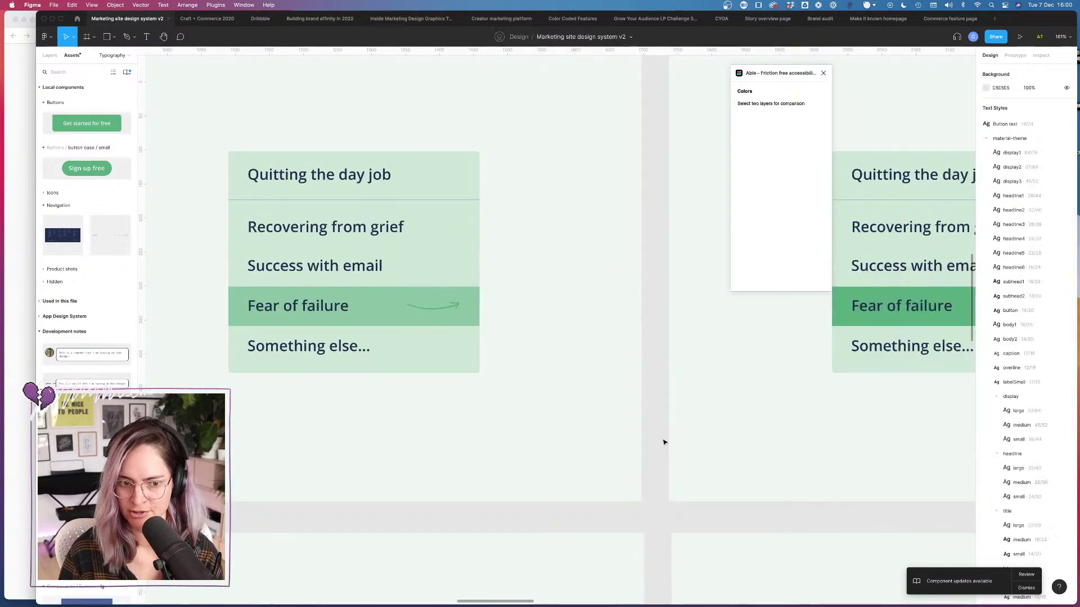
Step: Apply the NEW GREEN 100 color style to the section background behind the Quitting the day job list in the TWEAKS mockup
scroll(649, 429, "down", 5)
scroll(648, 429, "up", 5)
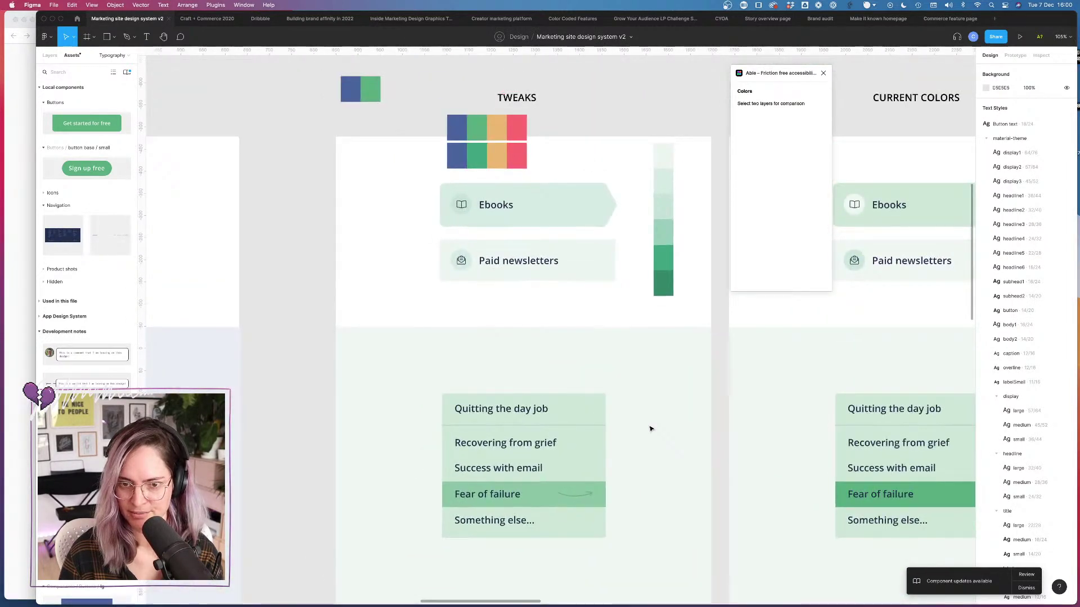
left_click(660, 402)
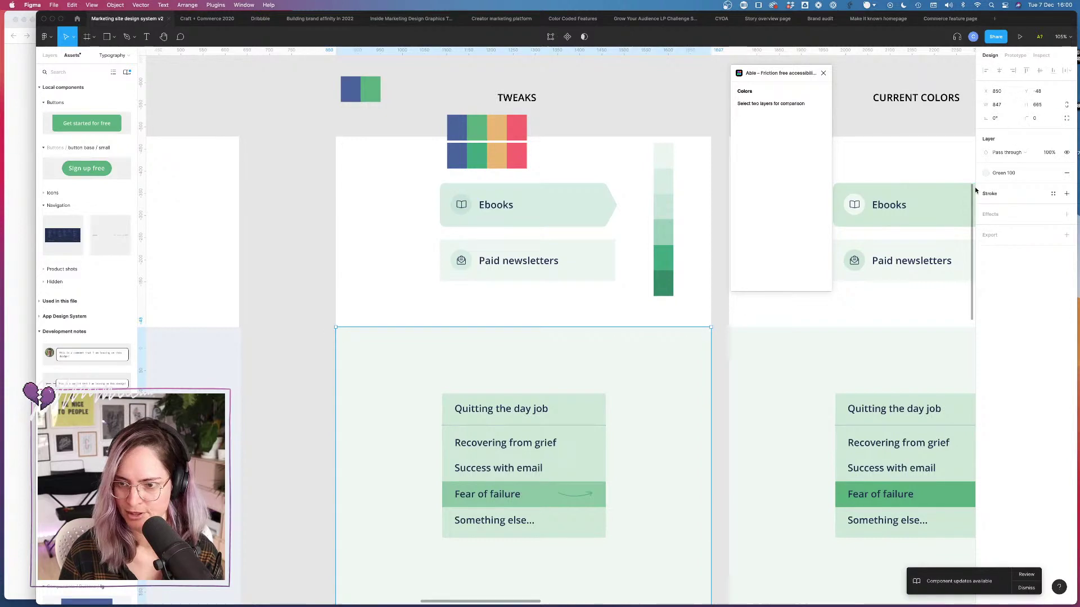
left_click(1018, 173)
scroll(1020, 274, "down", 2)
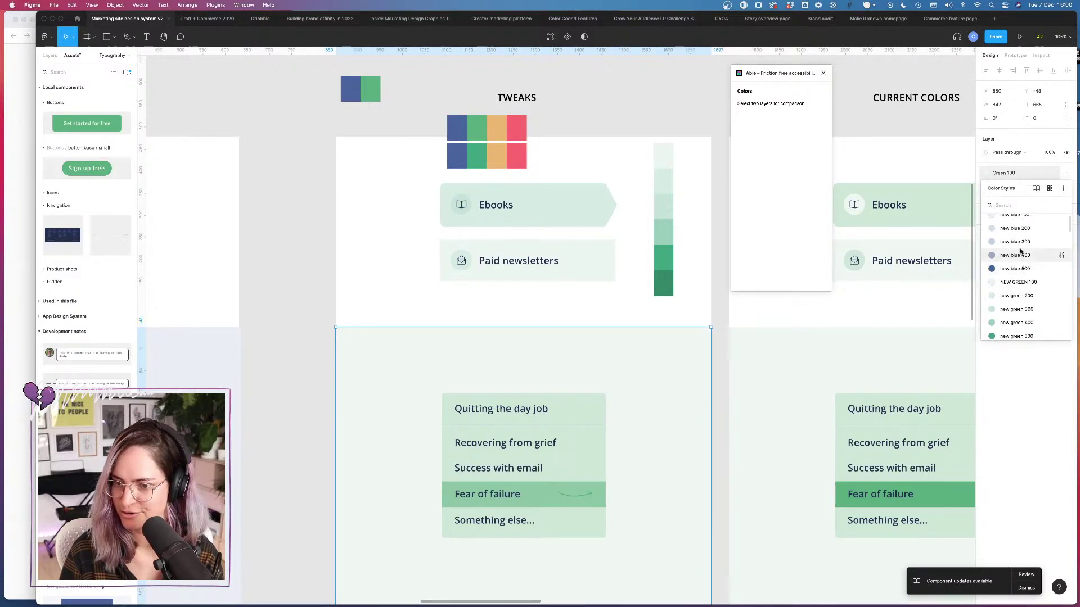
left_click(1021, 286)
Step: Apply the new green 200 color style to the background card of the Quitting the day job list in the TWEAKS mockup
left_click(583, 401)
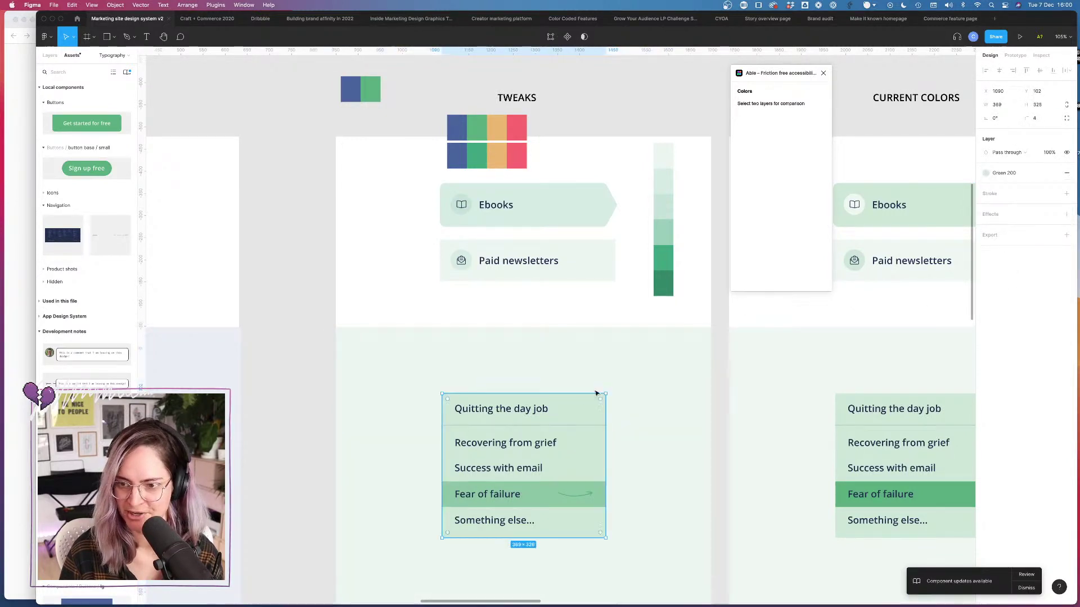
left_click(1001, 174)
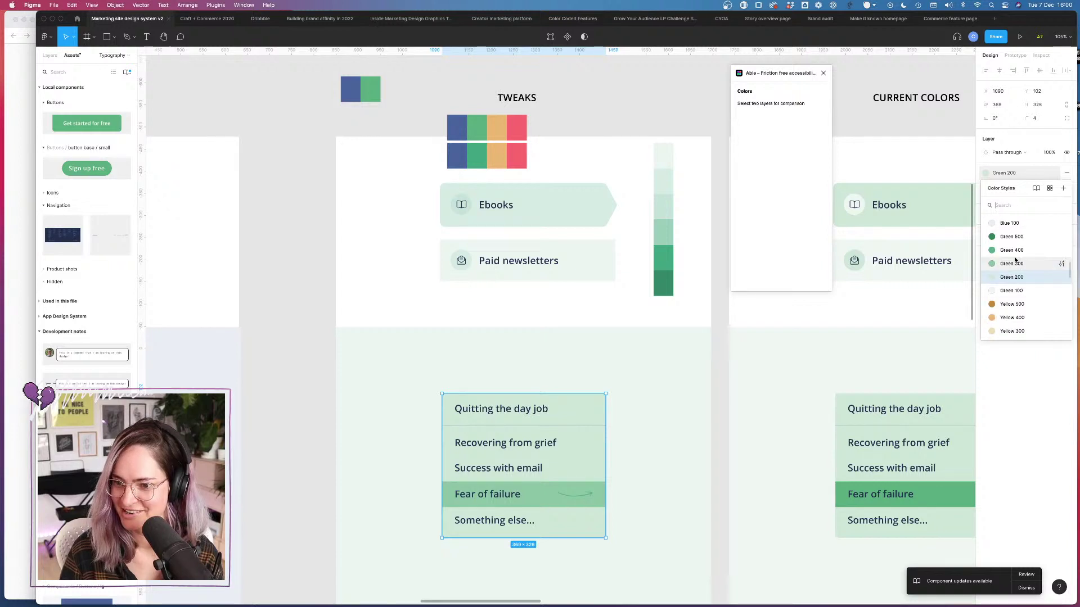
scroll(1015, 284, "up", 5)
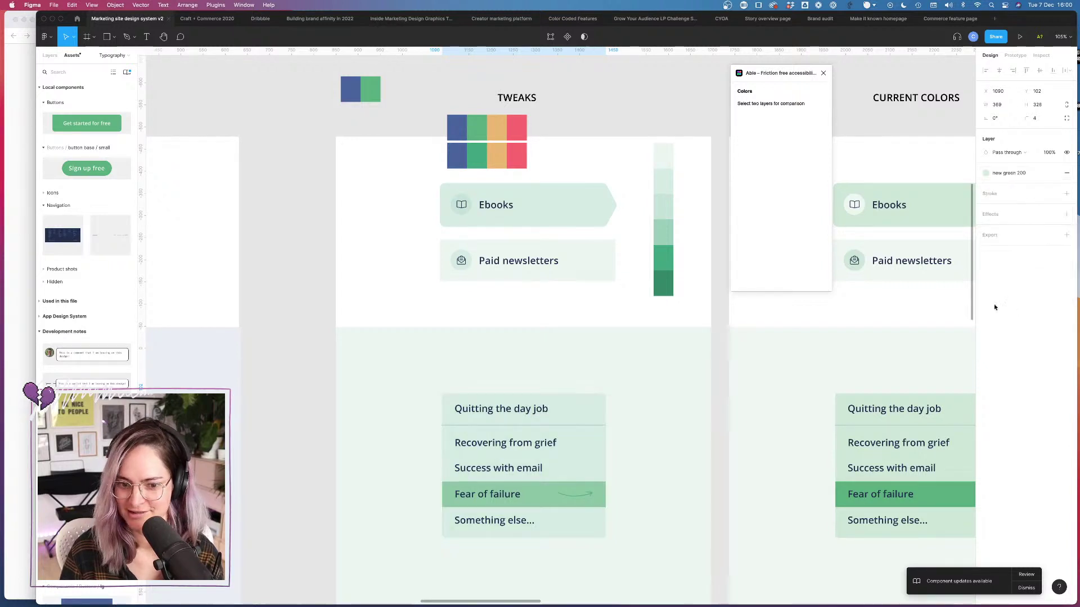
left_click(1007, 305)
Step: Apply the new green 300 color style to the highlighted Fear of failure row in the TWEAKS list
left_click(546, 493)
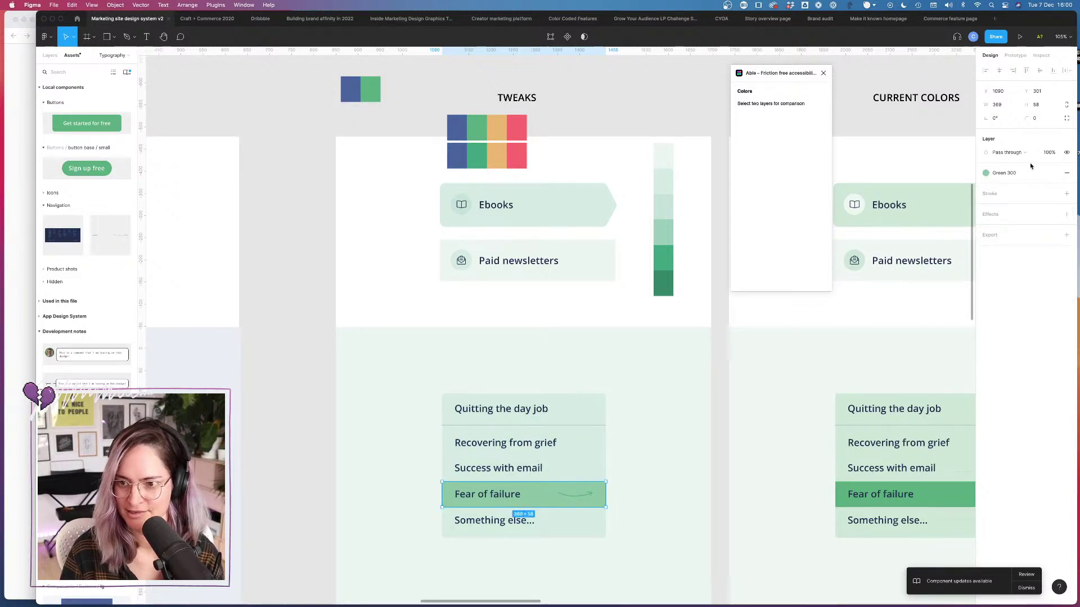
left_click(1018, 176)
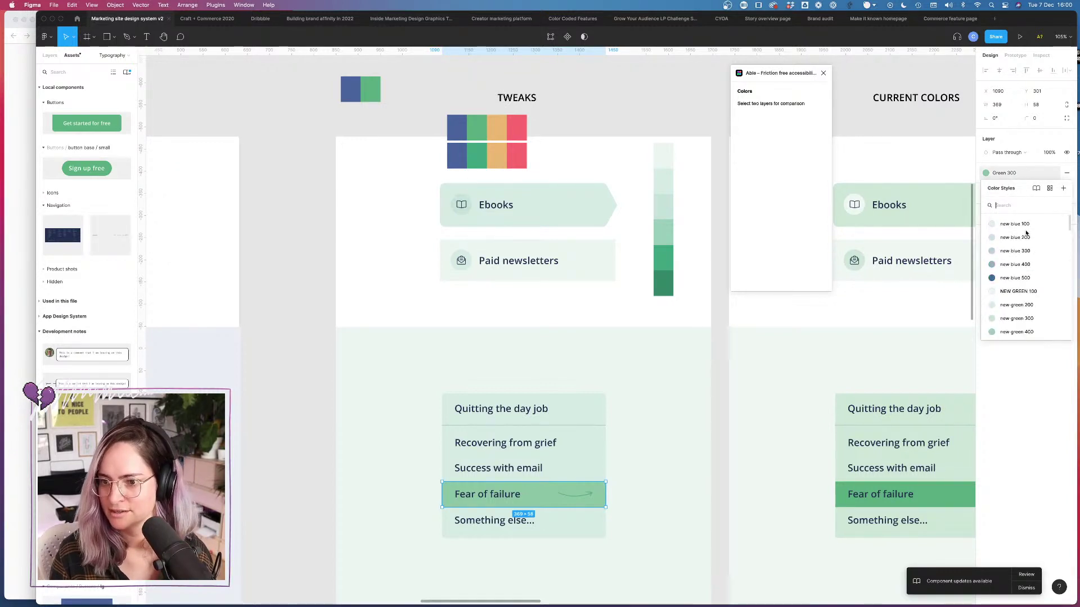
left_click(1021, 322)
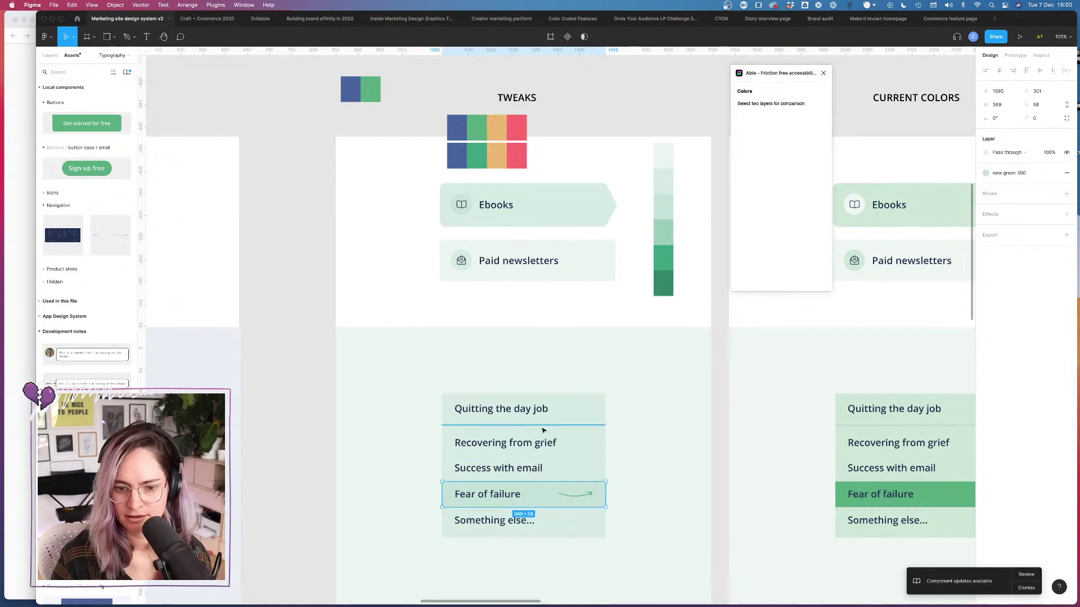
left_click(718, 457)
Step: Apply the new green 500 color style to the arrow in the Fear of failure row of the TWEAKS list
scroll(630, 434, "down", 5)
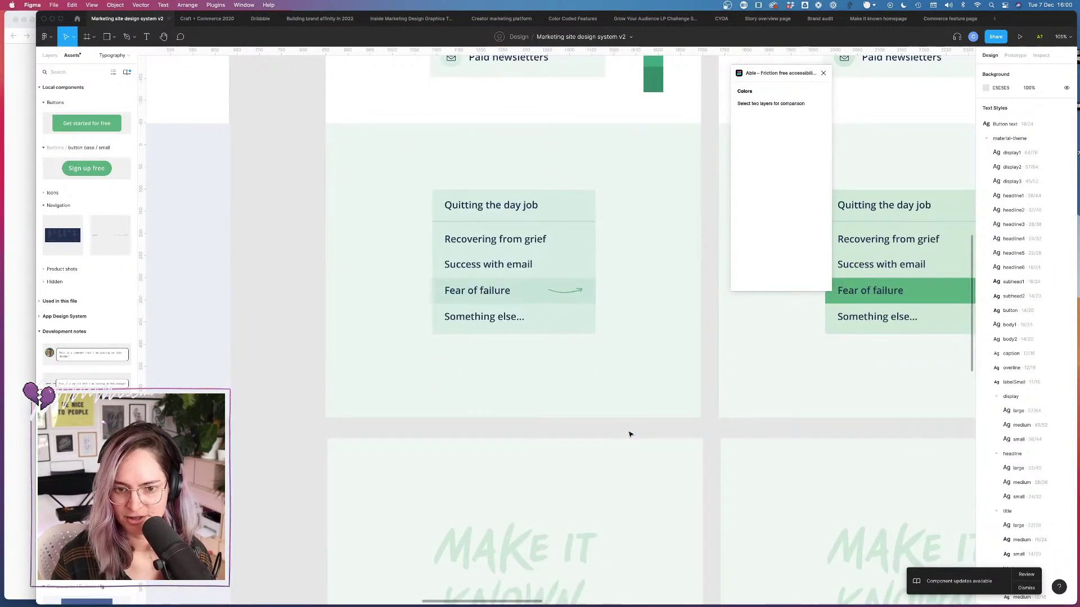
double_click(565, 290)
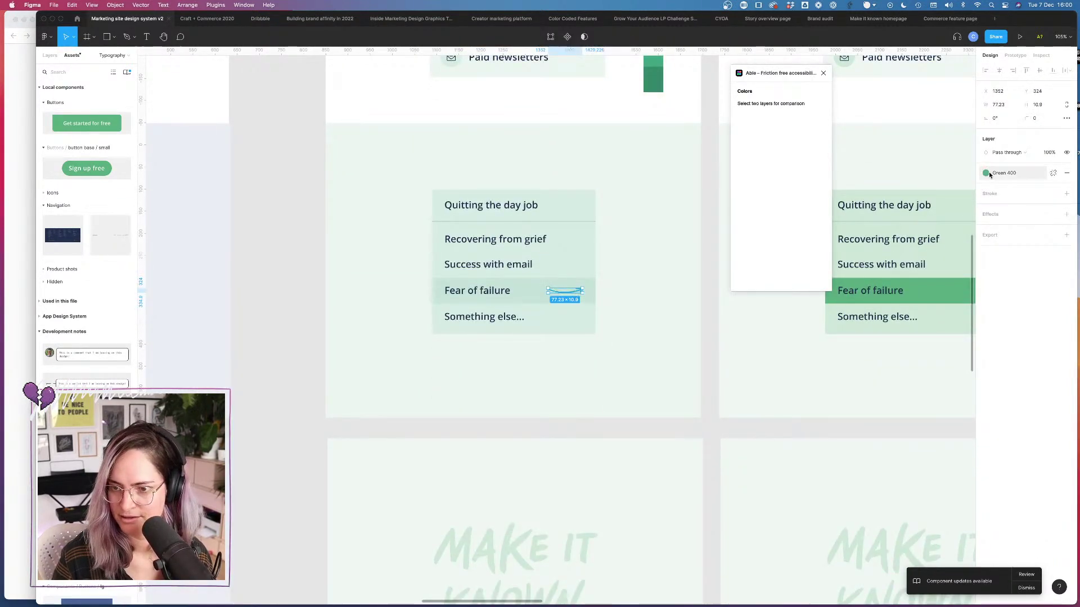
left_click(1029, 173)
scroll(1018, 296, "down", 2)
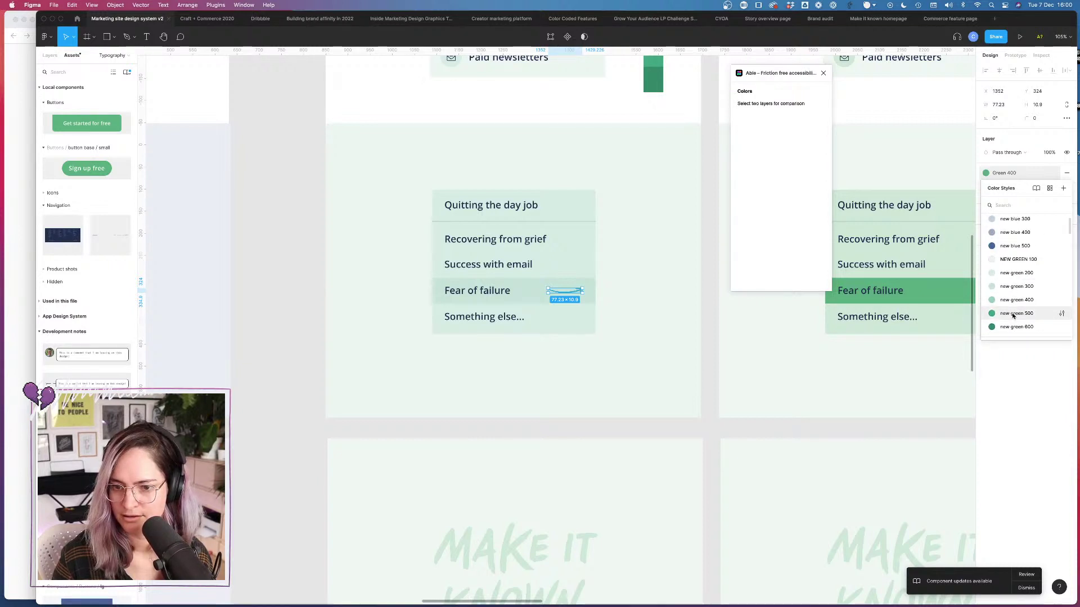
left_click(1016, 313)
Step: Apply the NEW GREEN 100 color style to the background rectangle behind the MAKE IT KNOWN lettering in the TWEAKS mockup
scroll(660, 354, "down", 6)
left_click(645, 280)
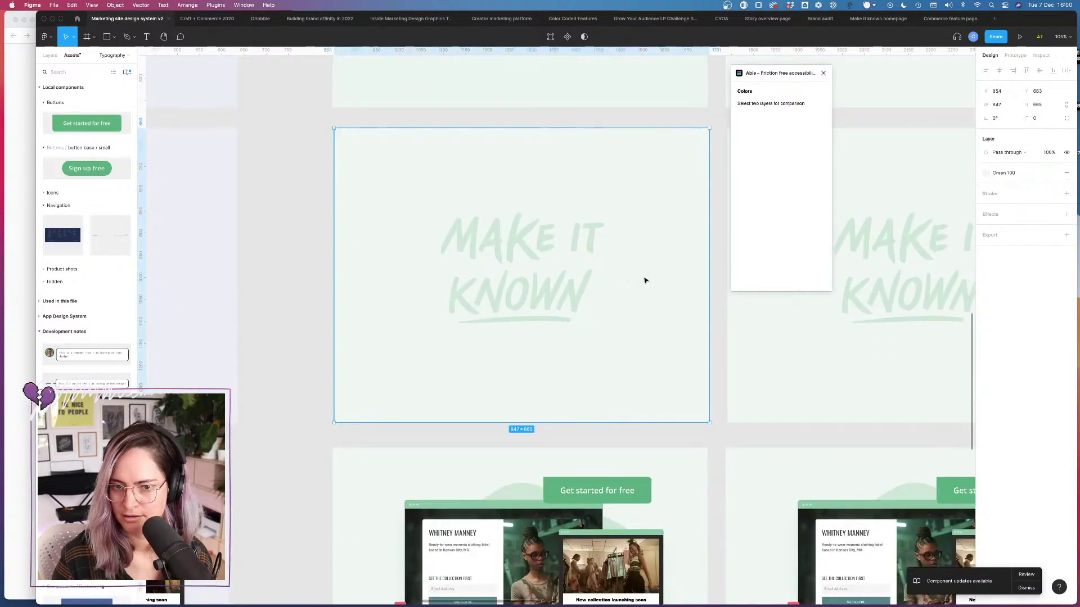
left_click(1004, 173)
scroll(1006, 251, "down", 2)
scroll(1013, 247, "up", 3)
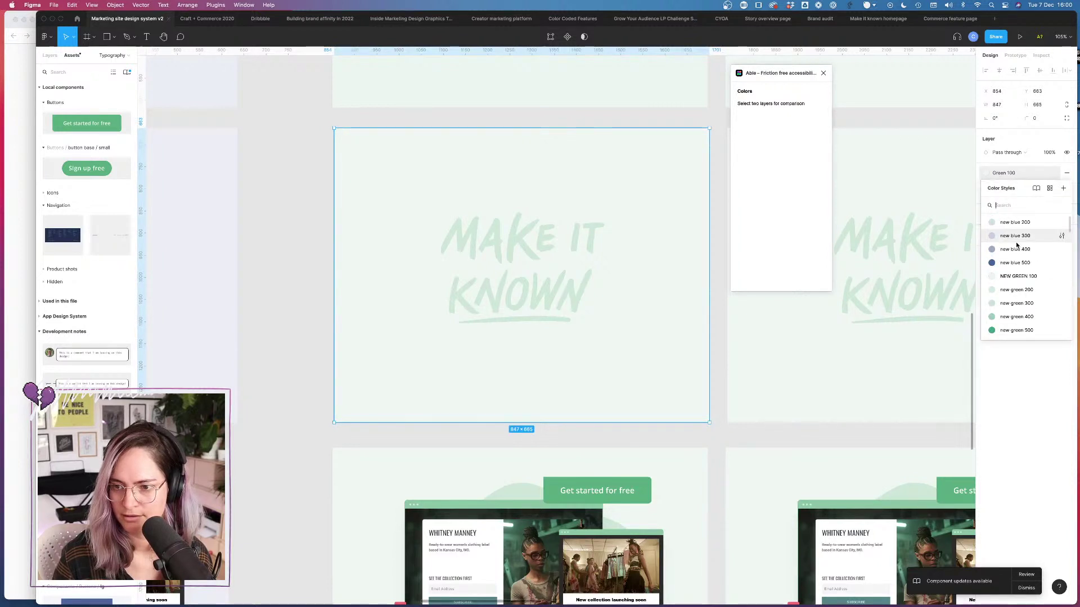
left_click(1005, 280)
Step: Apply the new green 200 color style to the MAKE IT KNOWN lettering in the TWEAKS mockup
left_click(572, 243)
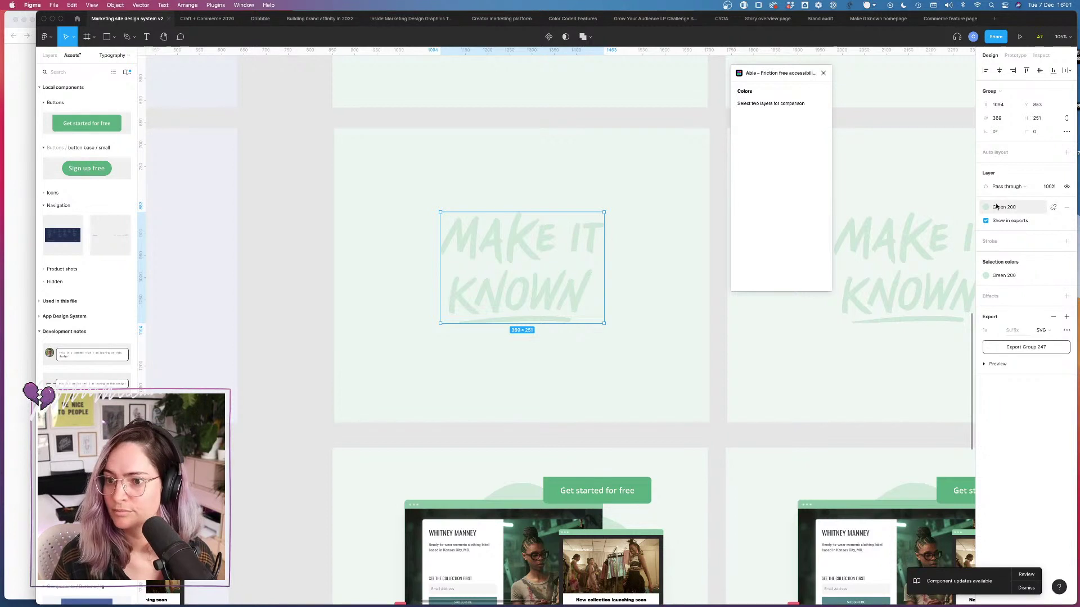
left_click(1023, 208)
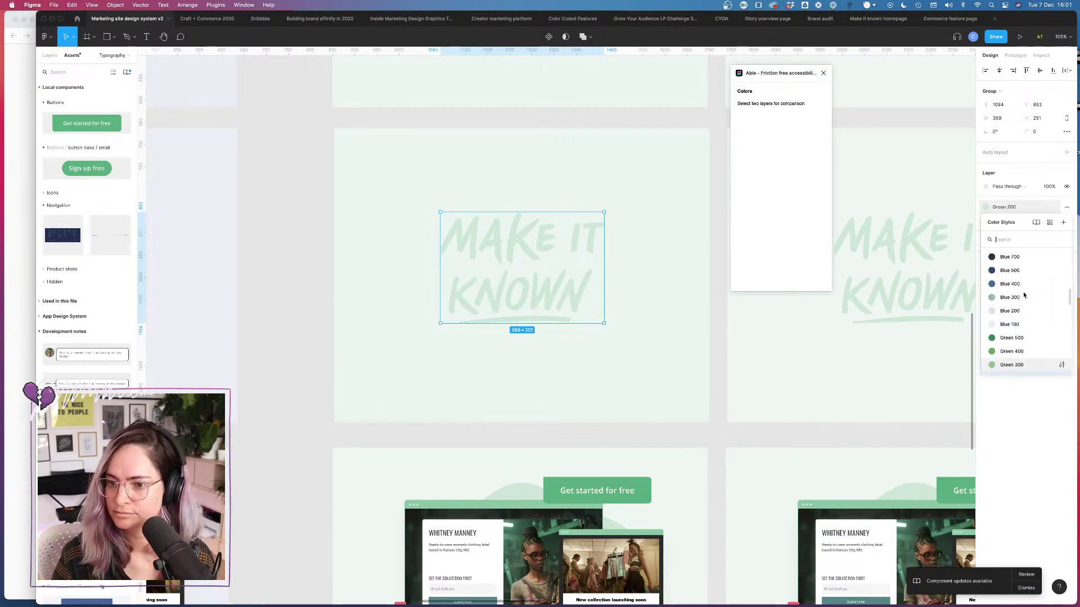
left_click(1024, 339)
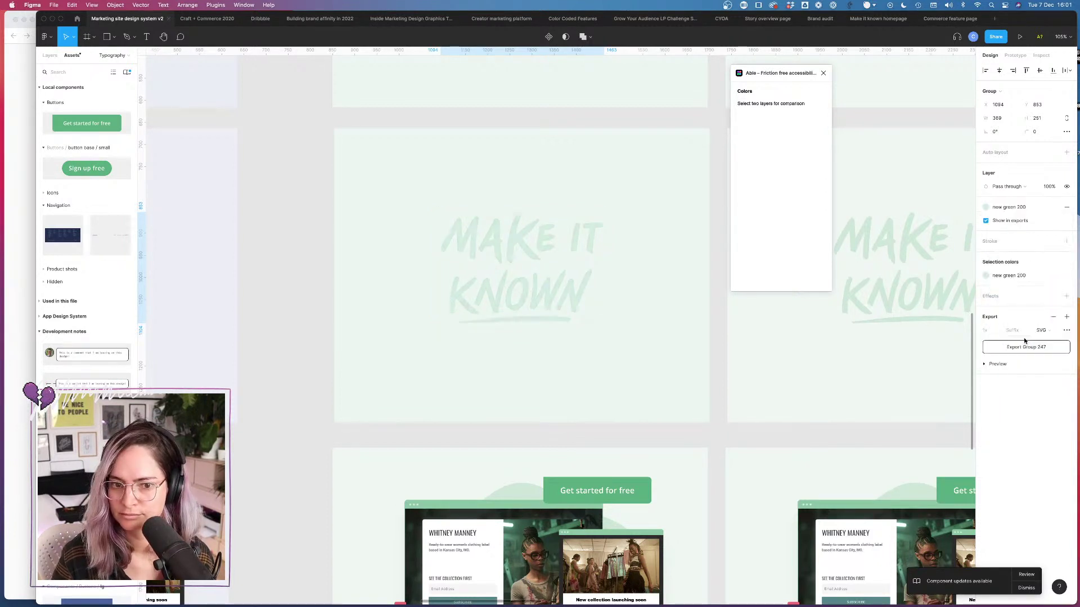
left_click(1018, 207)
scroll(276, 266, "right", 2)
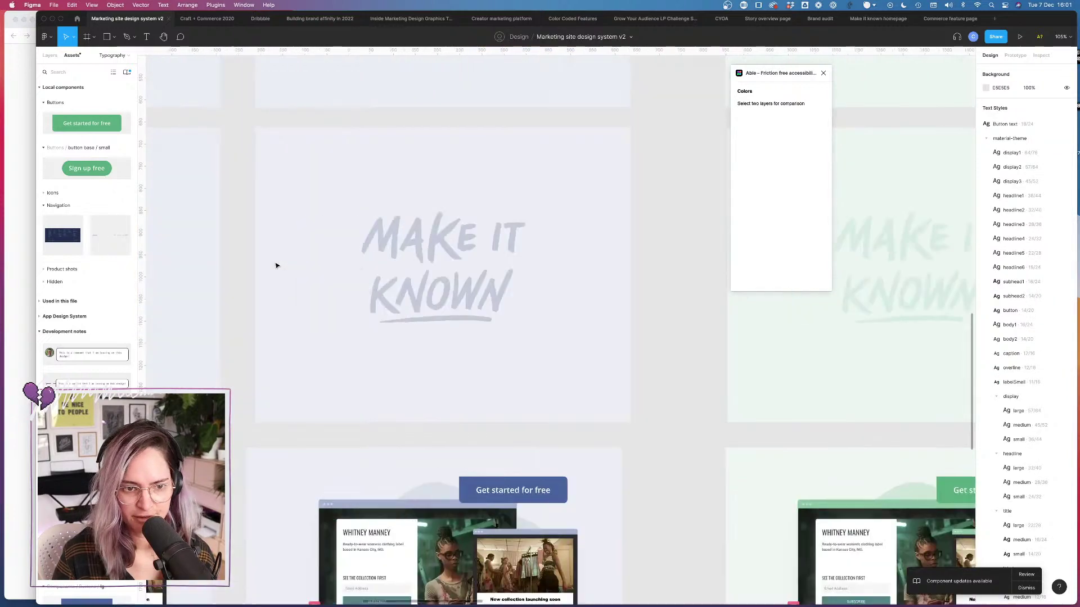
Step: Check the color style of the blue MAKE IT KNOWN lettering and apply new green 300 to the green TWEAKS lettering
left_click(443, 299)
scroll(445, 302, "left", 5)
scroll(445, 302, "left", 2)
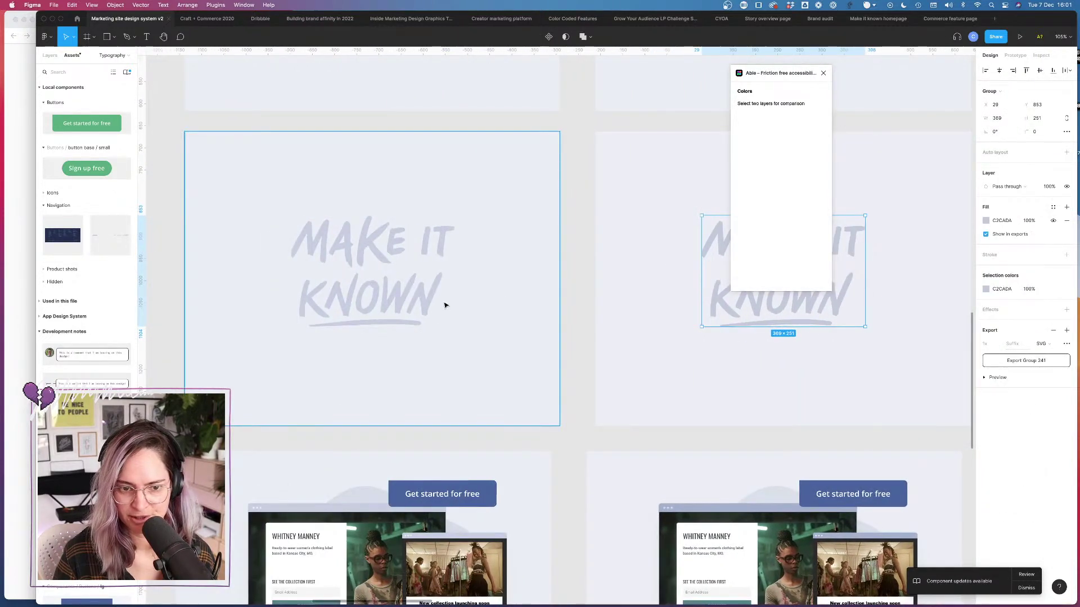
left_click(426, 305)
scroll(573, 286, "right", 10)
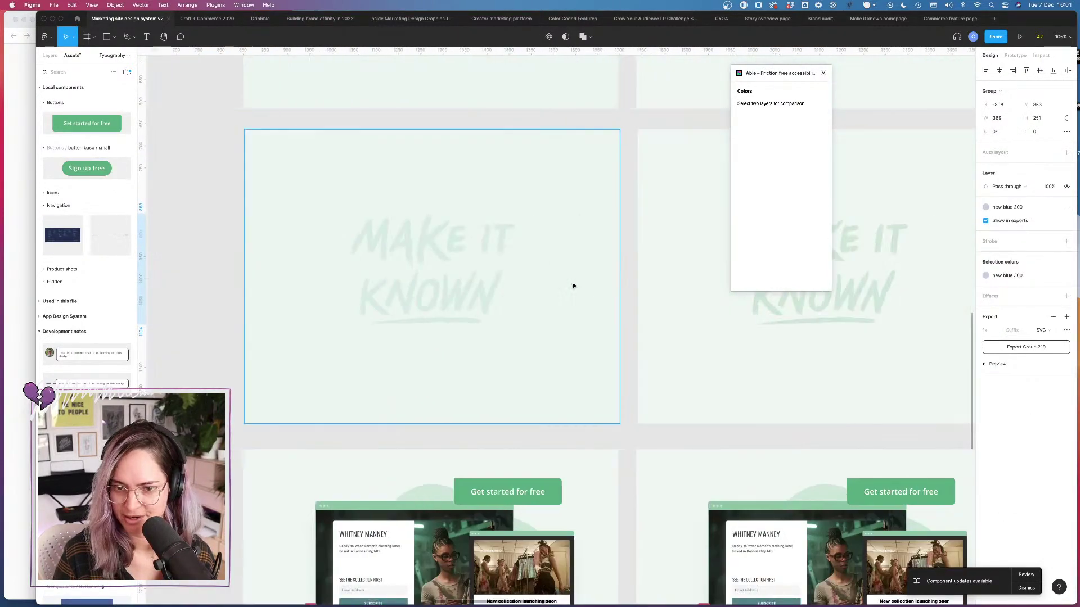
left_click(429, 288)
left_click(1009, 207)
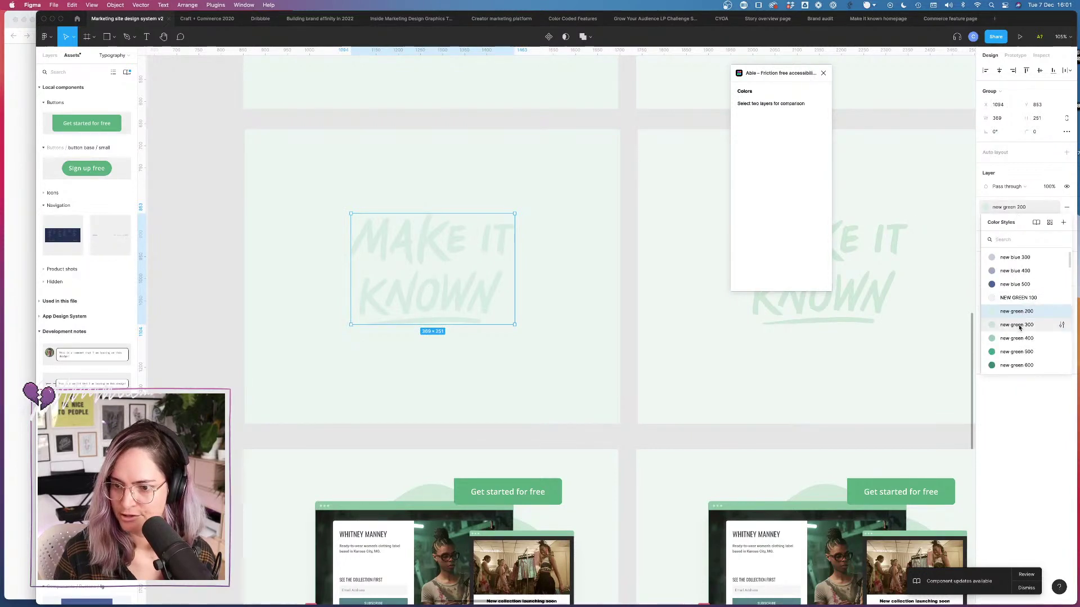
key("Escape")
left_click(636, 278)
scroll(636, 277, "right", 1)
scroll(637, 278, "right", 5)
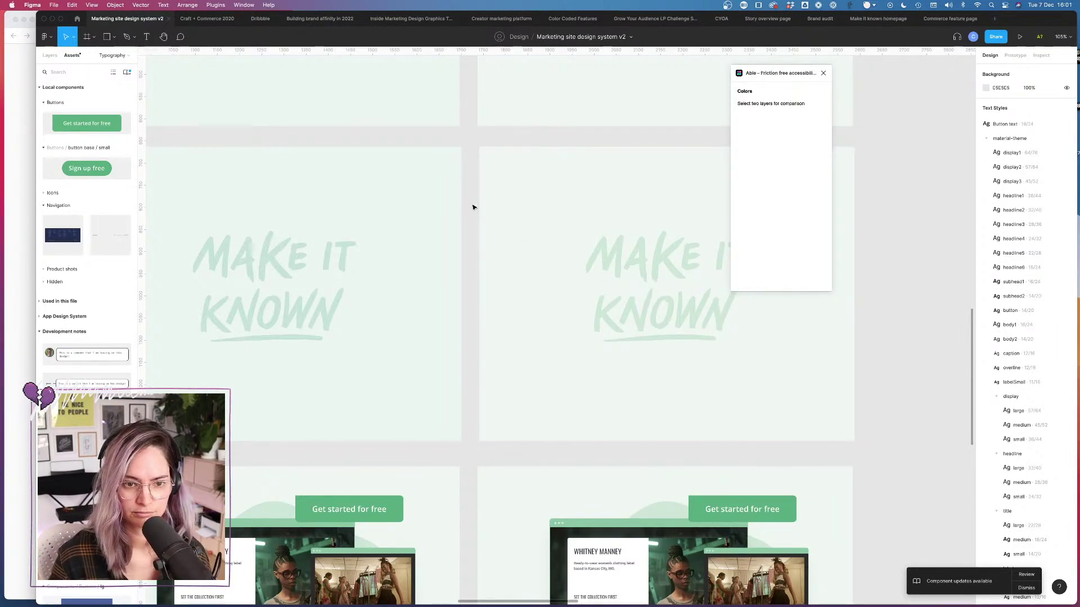
Step: Apply the new green 500 color style to the Get started for free button in the TWEAKS Whitney Manney mockup
scroll(472, 207, "left", 5)
scroll(472, 208, "down", 10)
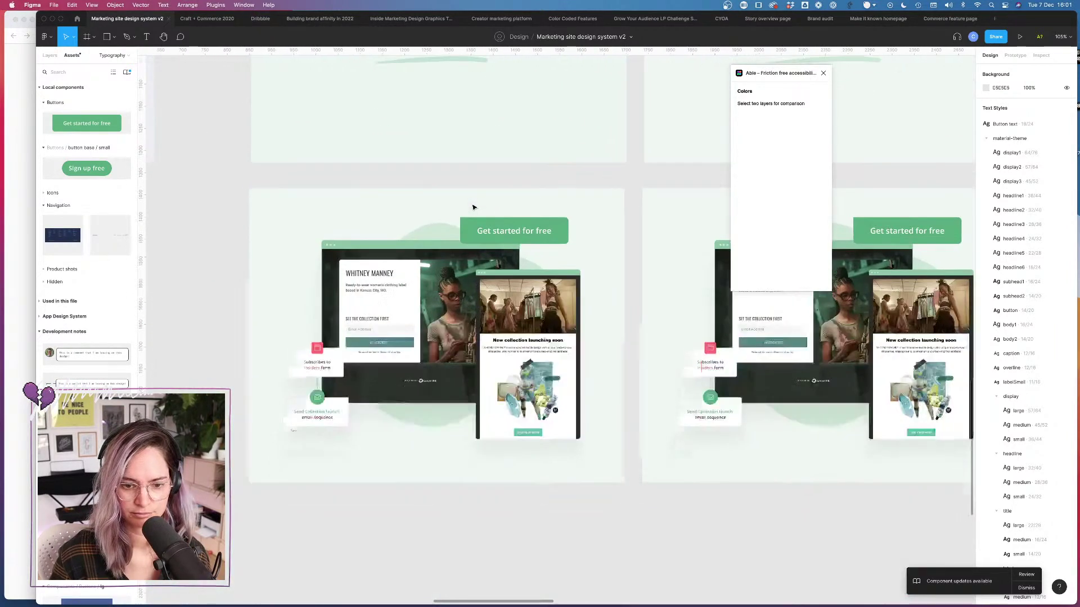
left_click(560, 231)
left_click(986, 458)
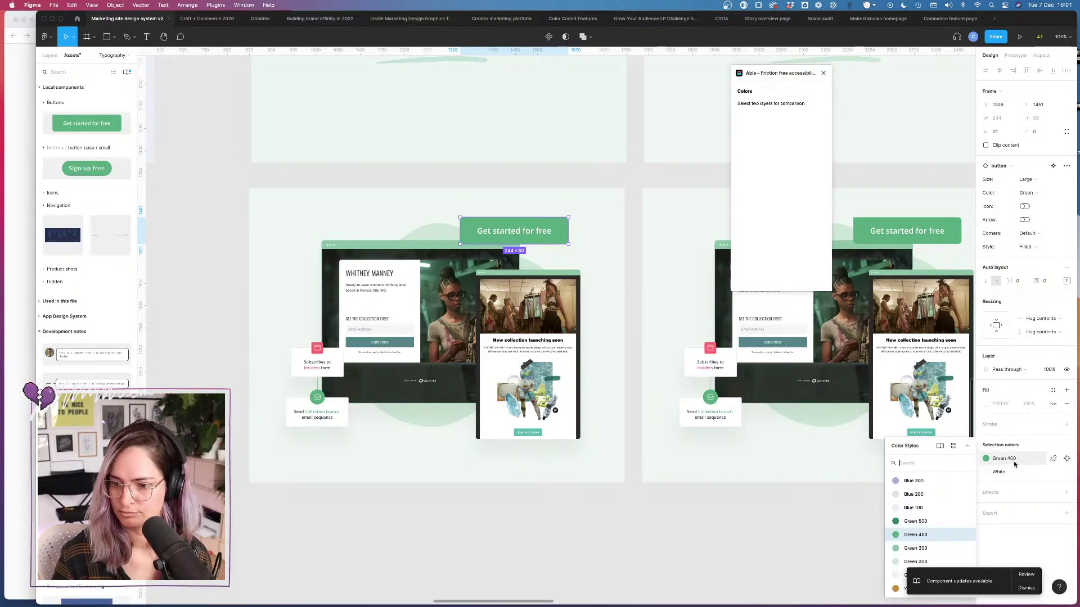
scroll(925, 524, "down", 2)
scroll(919, 527, "down", 5)
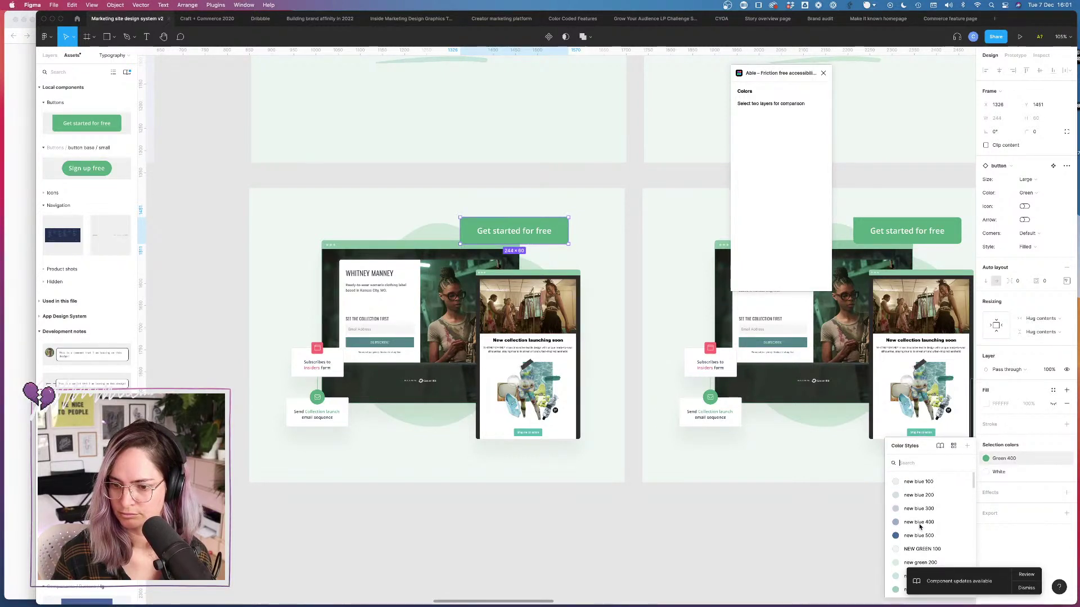
left_click(926, 531)
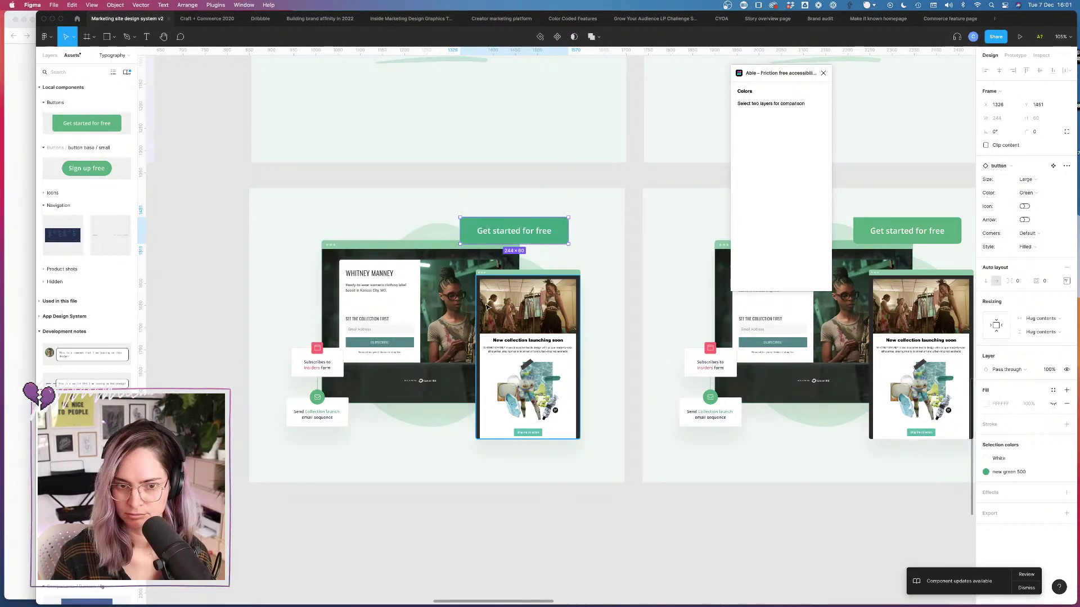
Step: Apply the new green 300 color style to the fill and stroke of both browser window frames in the Whitney Manney mockup
left_click(437, 248)
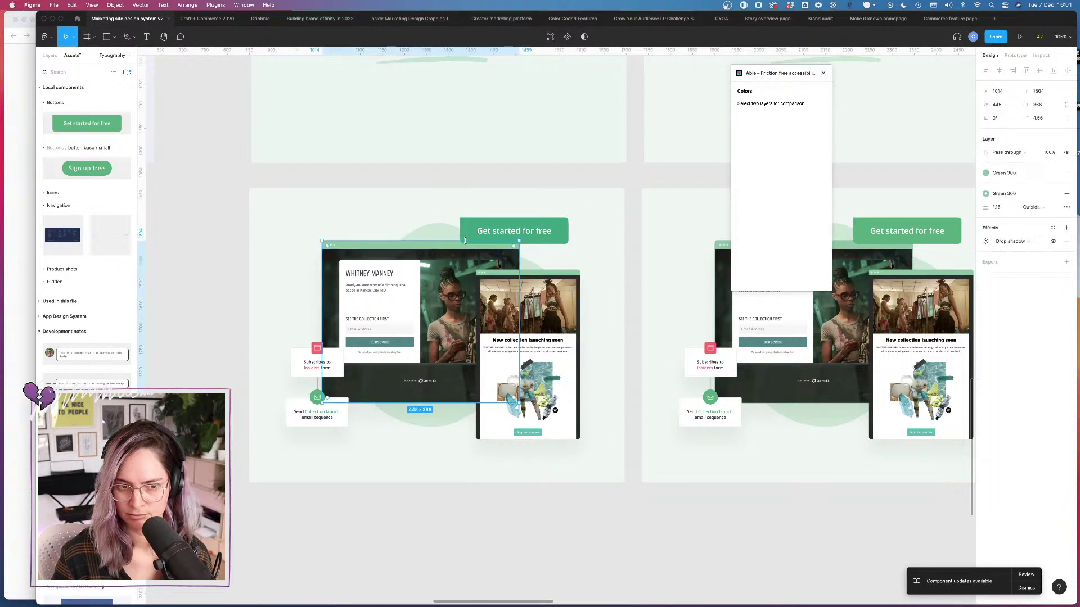
left_click(559, 274, "shift")
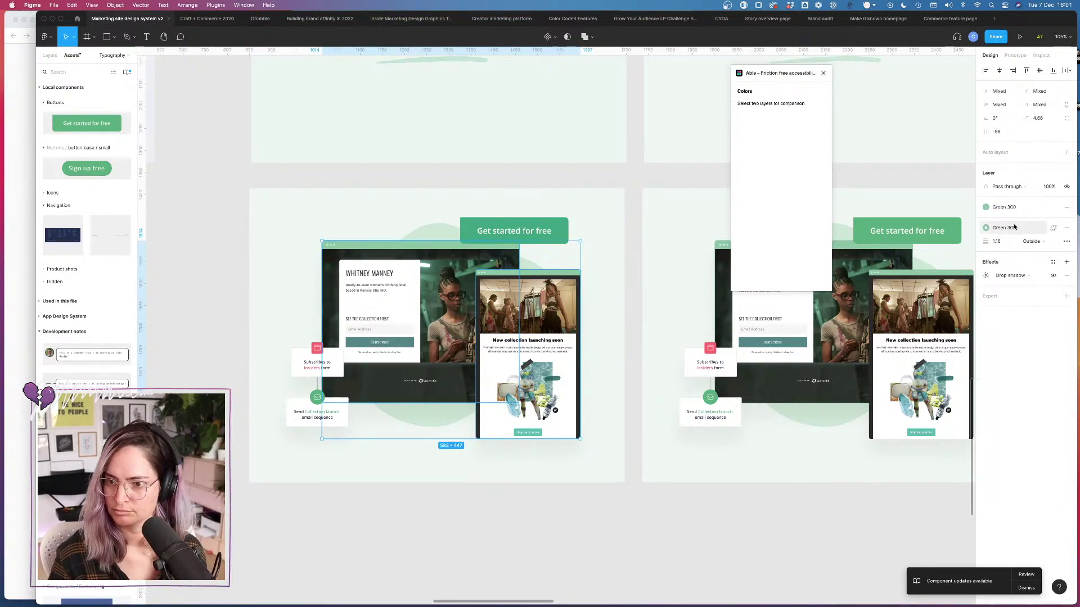
left_click(986, 207)
scroll(1018, 298, "down", 3)
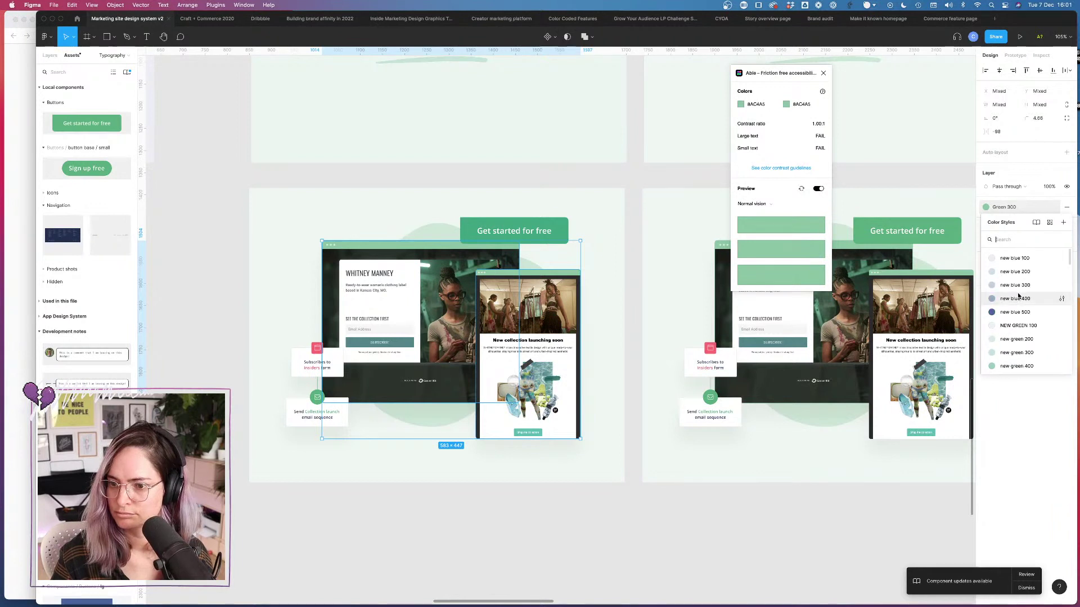
left_click(1024, 352)
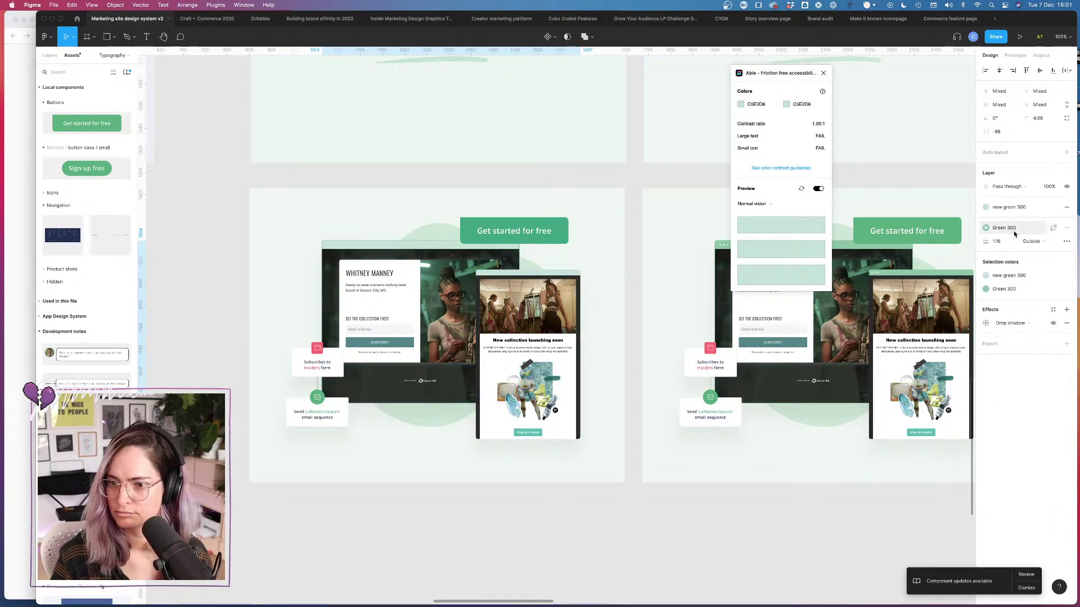
left_click(1013, 228)
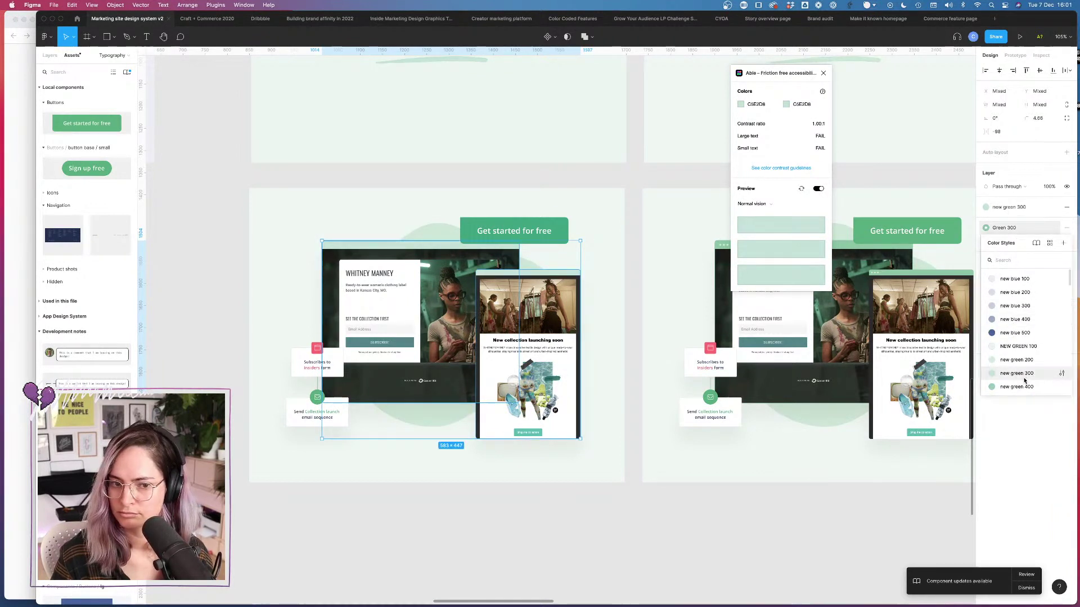
left_click(1017, 373)
Step: Apply a new green color style to the organic blob shape behind the browser windows in the Whitney Manney mockup
left_click(442, 230)
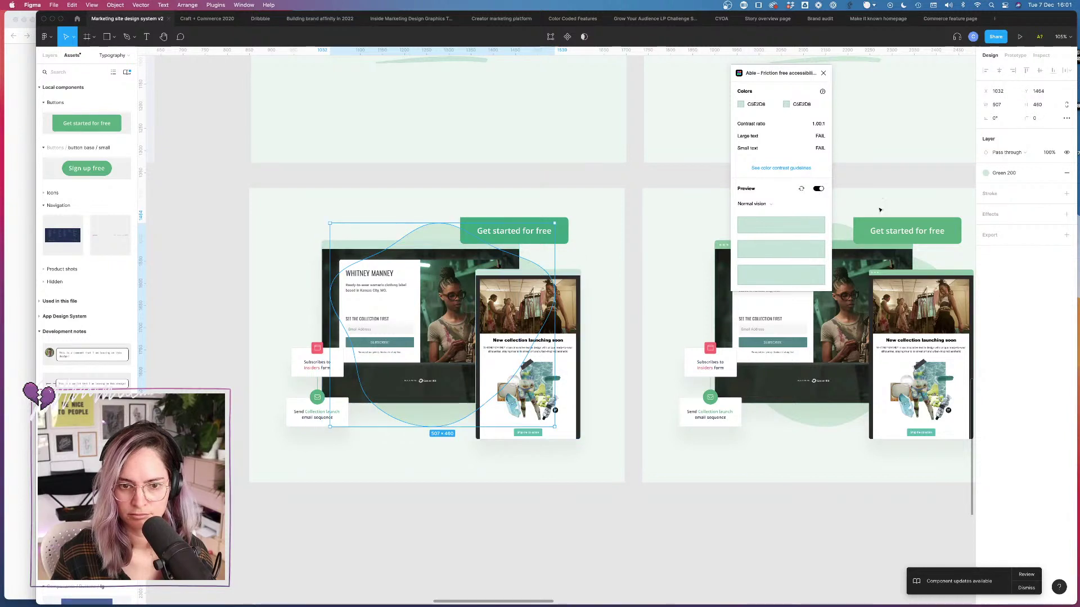
left_click(1022, 174)
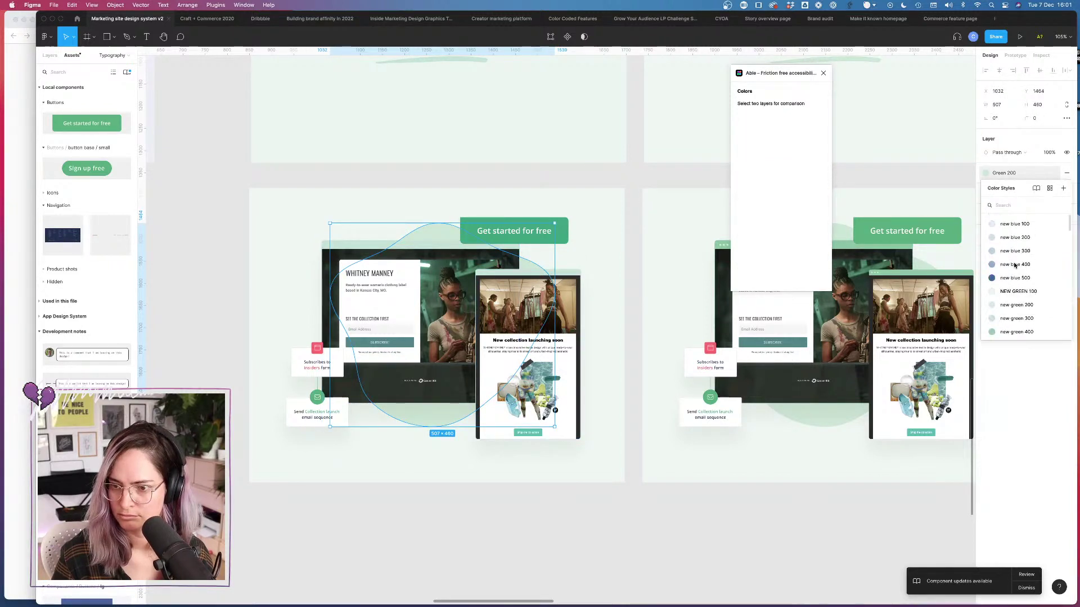
key("Escape")
key("Escape")
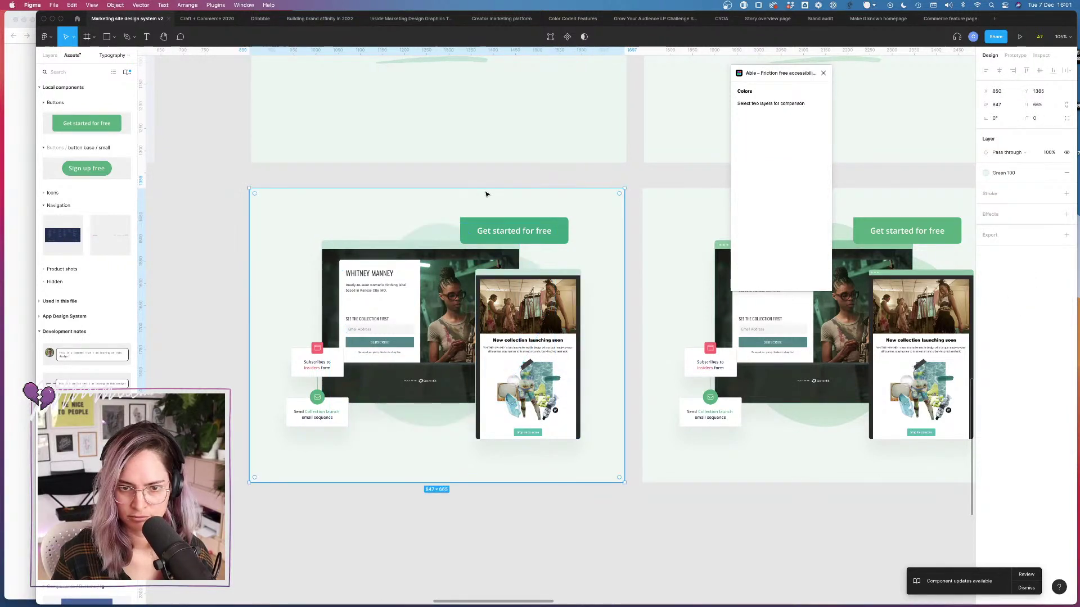
Step: Apply the NEW GREEN 100 color style to the background rectangle of the Whitney Manney mockup
left_click(1010, 173)
scroll(1031, 269, "down", 2)
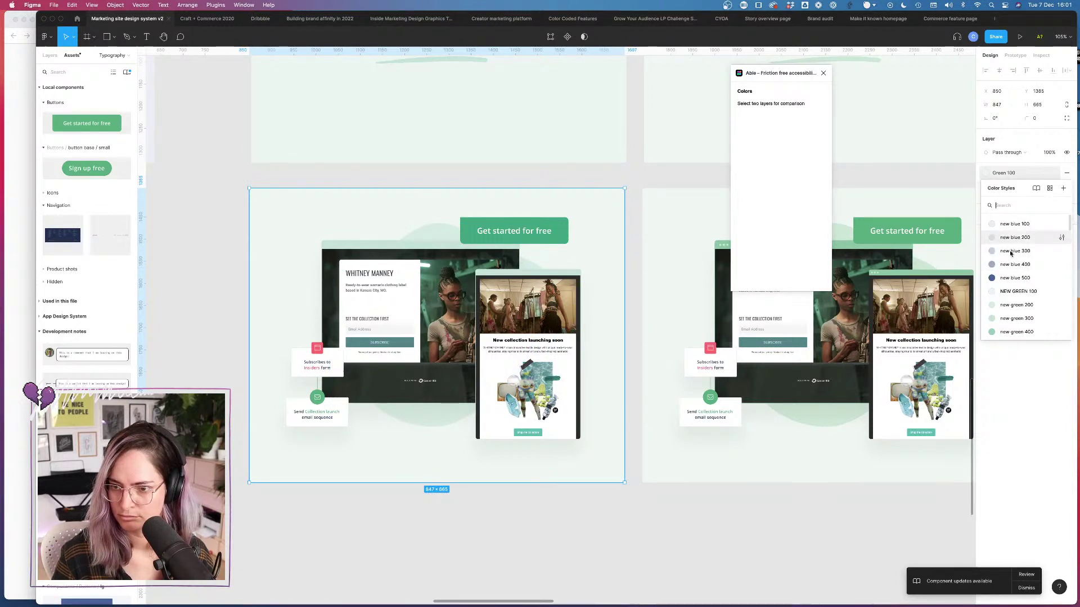
left_click(1013, 297)
left_click(471, 181)
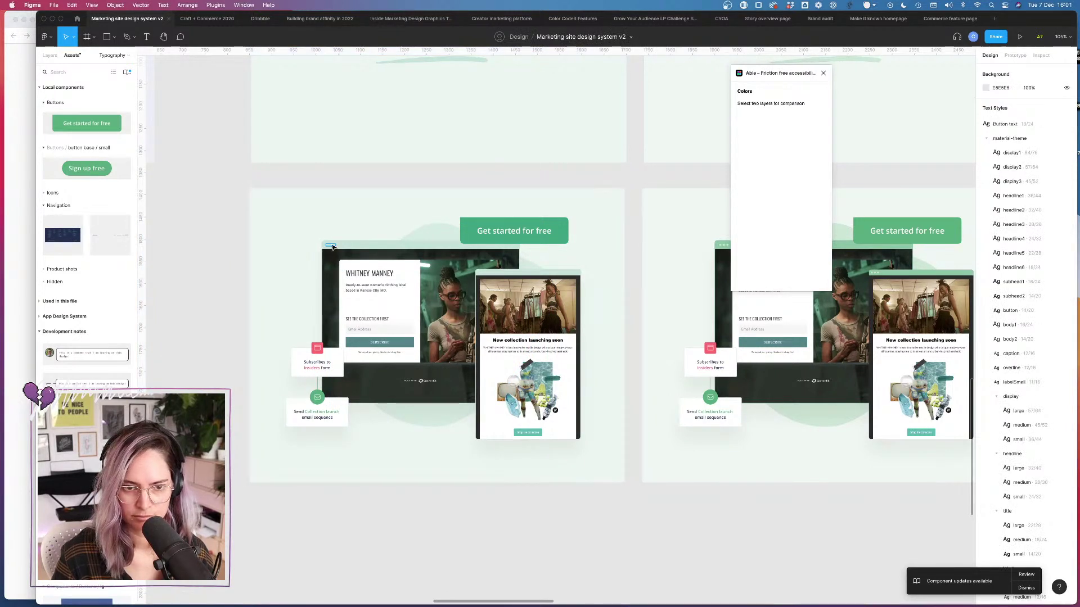
Step: Apply the NEW GREEN 100 color style to the dot groups in the title bars of both browser windows
left_click(330, 245)
left_click(482, 273, "shift")
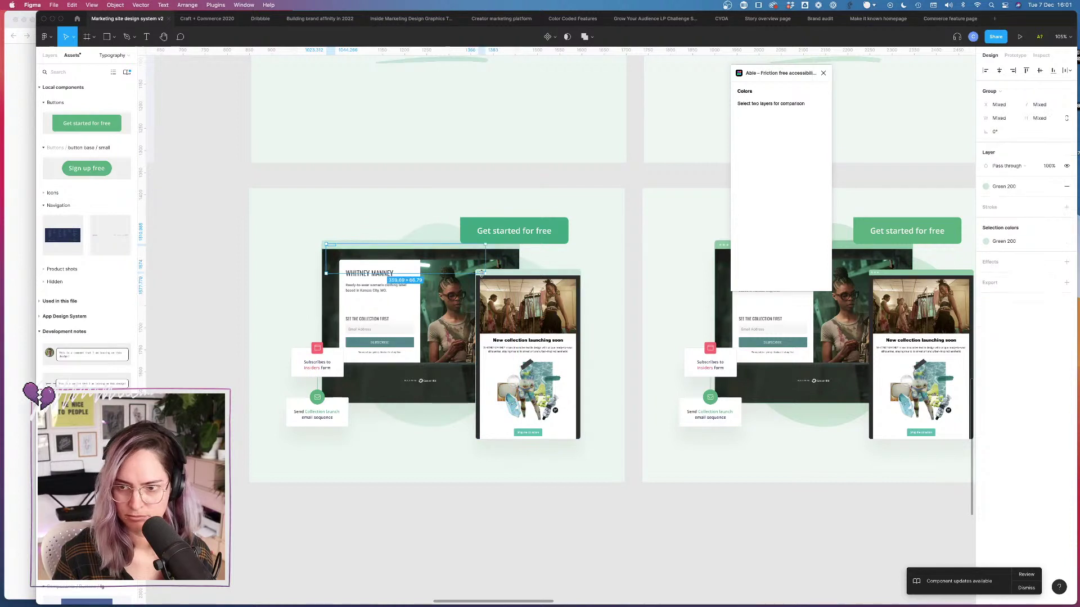
left_click(1004, 186)
scroll(1026, 233, "down", 3)
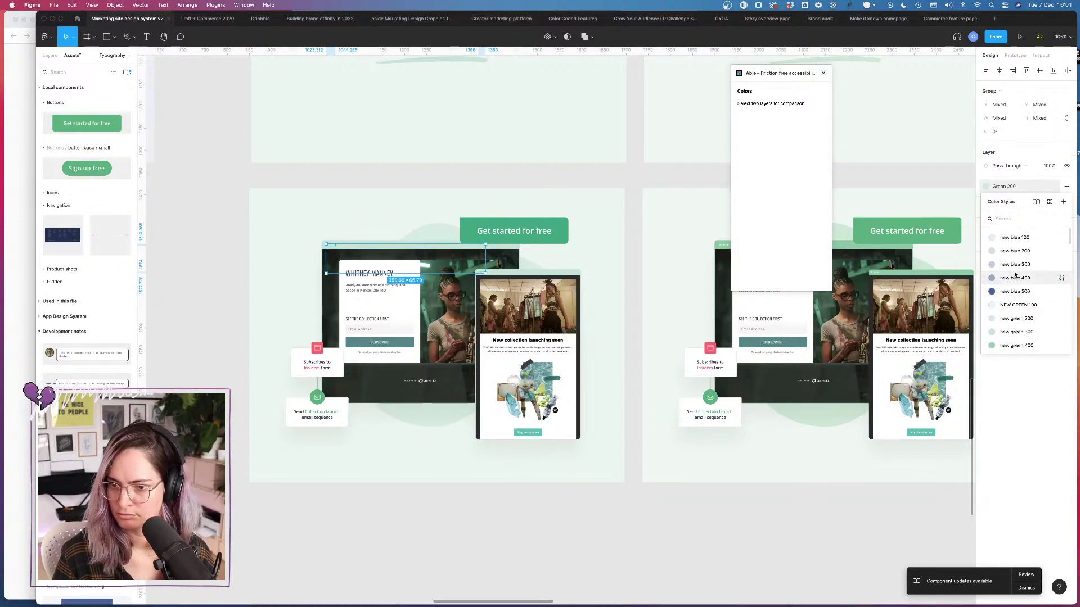
left_click(1020, 306)
left_click(495, 176)
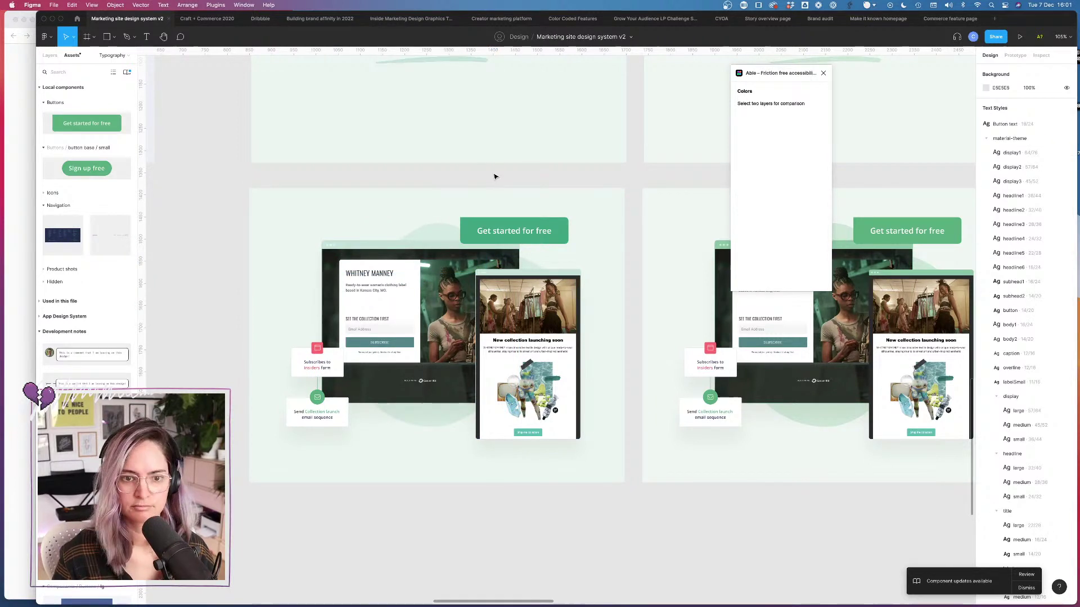
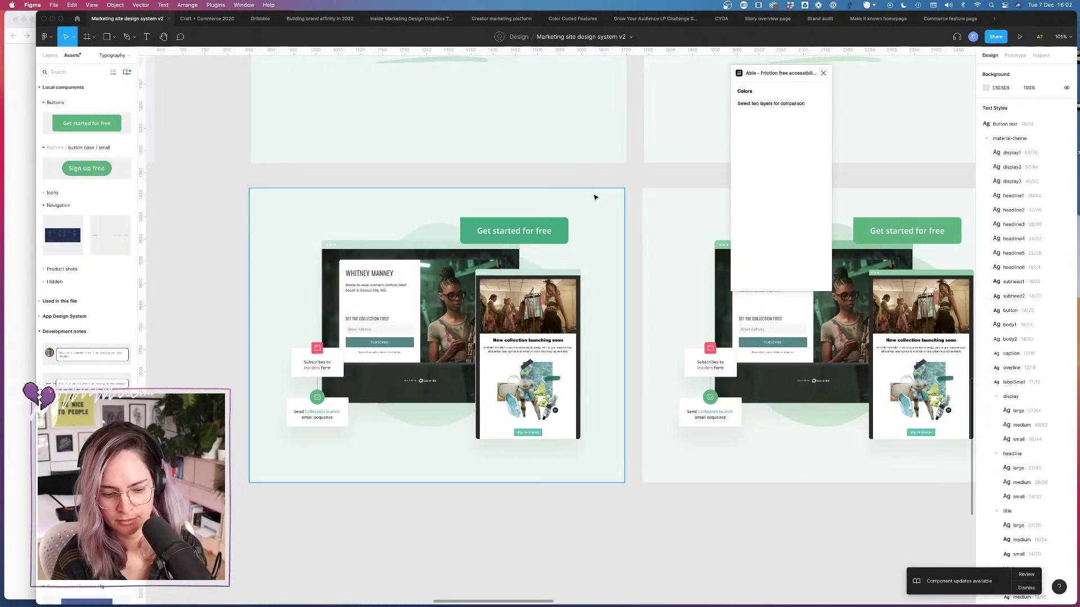
Step: Compare the recolored green mockups with the original green version and the pink, yellow and blue variants
scroll(612, 197, "right", 5)
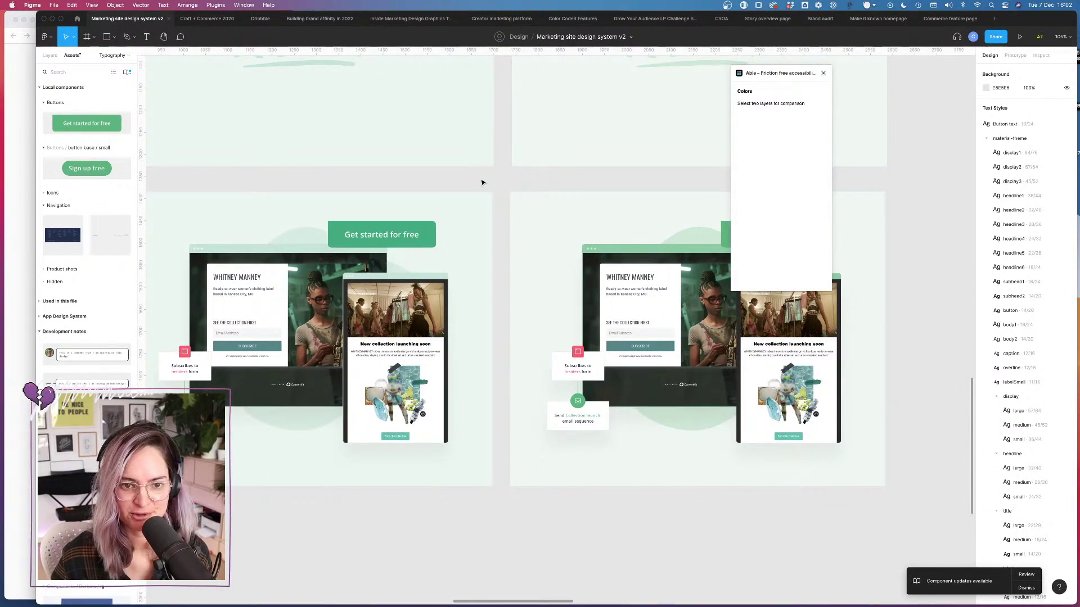
scroll(482, 182, "up", 5)
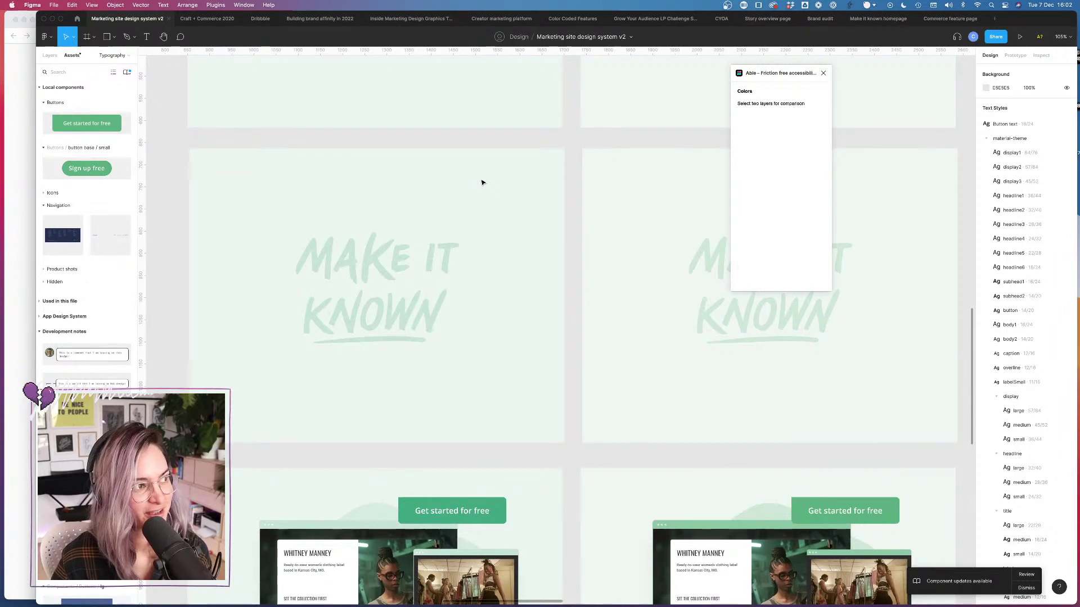
scroll(577, 170, "right", 10)
scroll(576, 170, "down", 3)
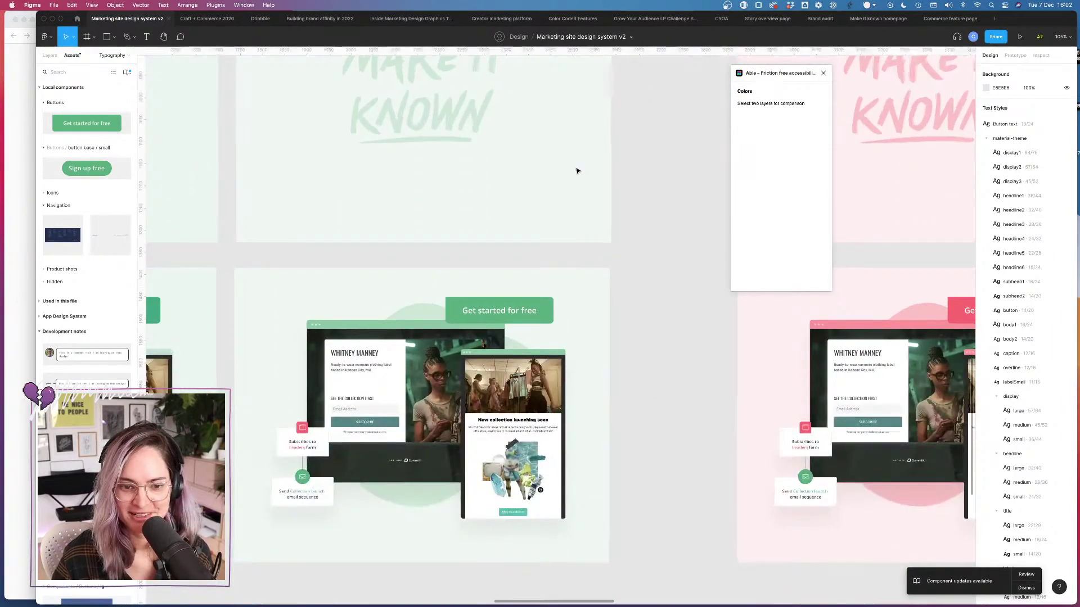
scroll(577, 171, "up", 3)
scroll(576, 171, "left", 10)
scroll(557, 176, "down", 3)
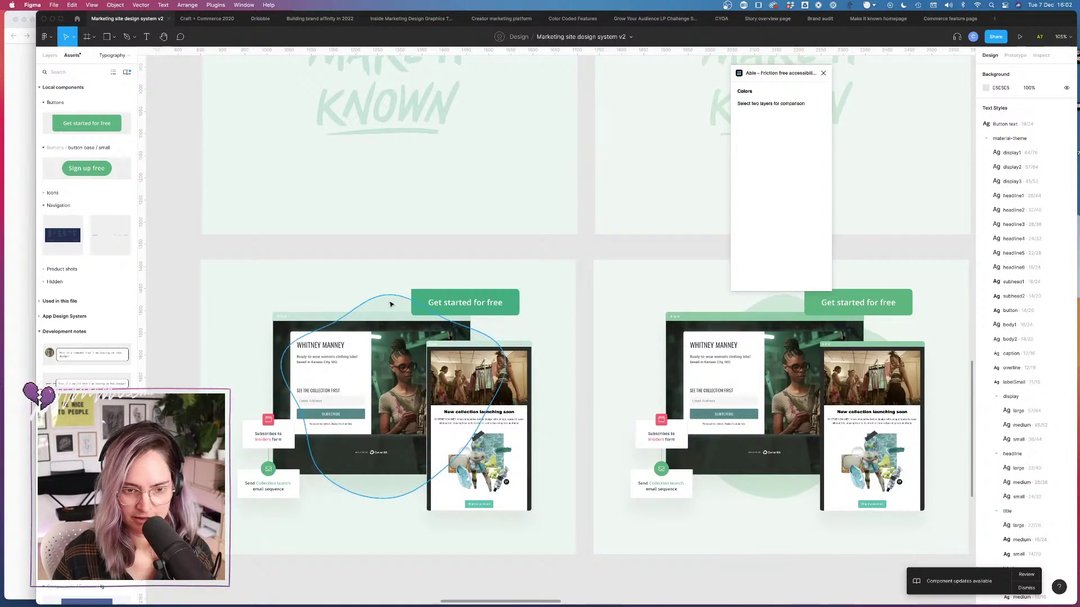
scroll(401, 290, "down", 5, "ctrl")
scroll(401, 290, "up", 4, "ctrl")
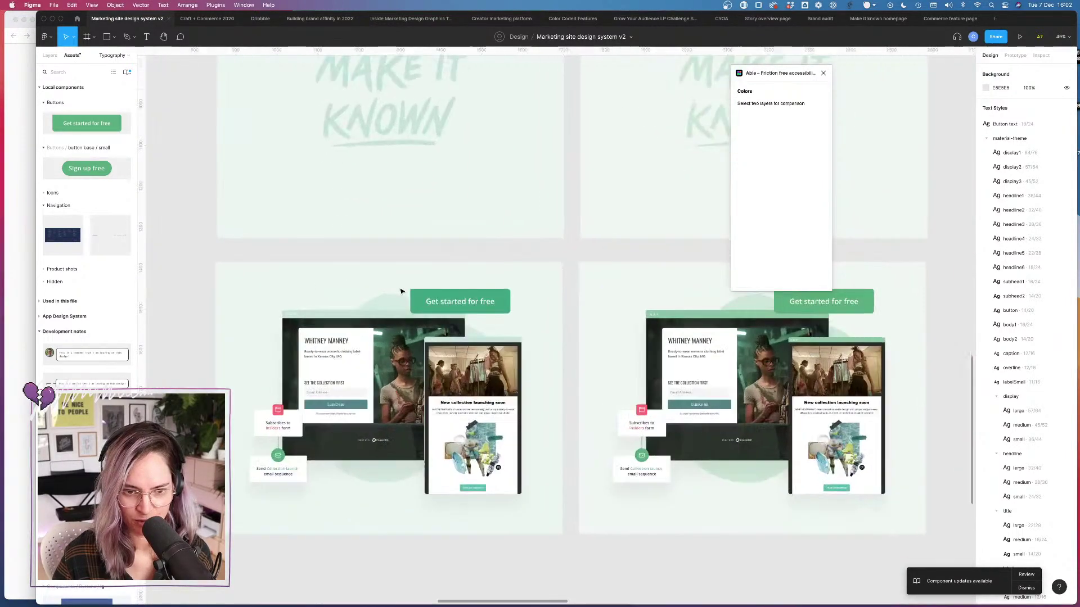
scroll(401, 291, "right", 15)
scroll(401, 290, "right", 2)
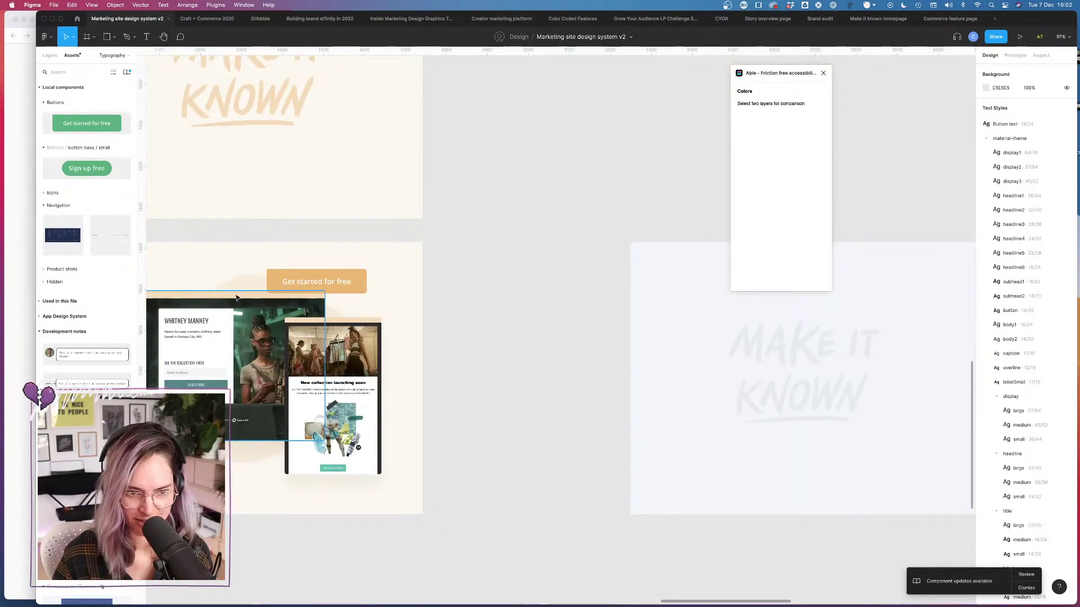
scroll(214, 257, "left", 15)
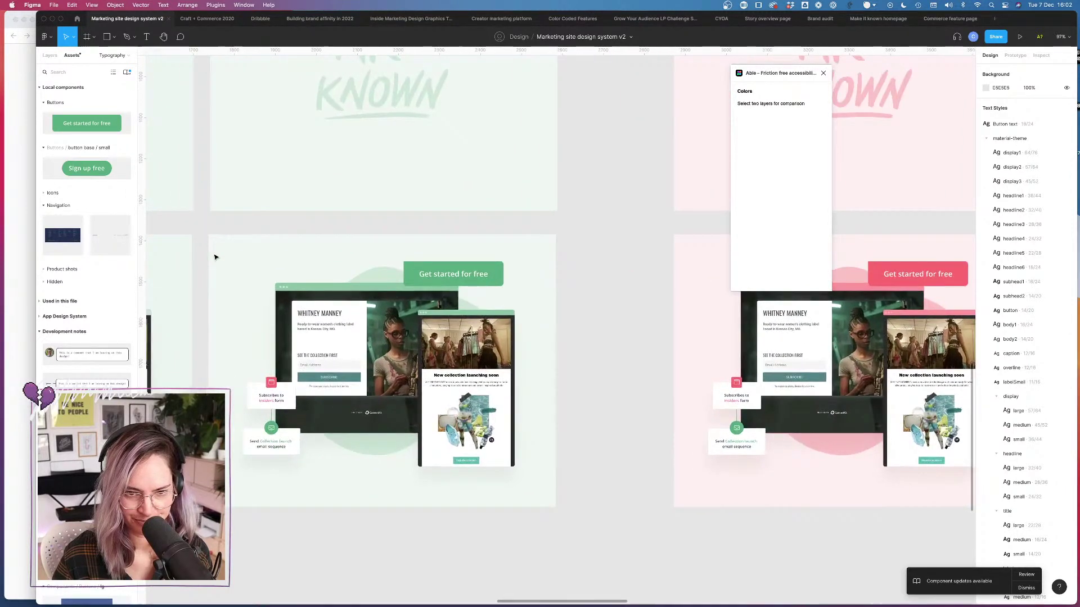
scroll(300, 241, "left", 3)
scroll(301, 241, "left", 3)
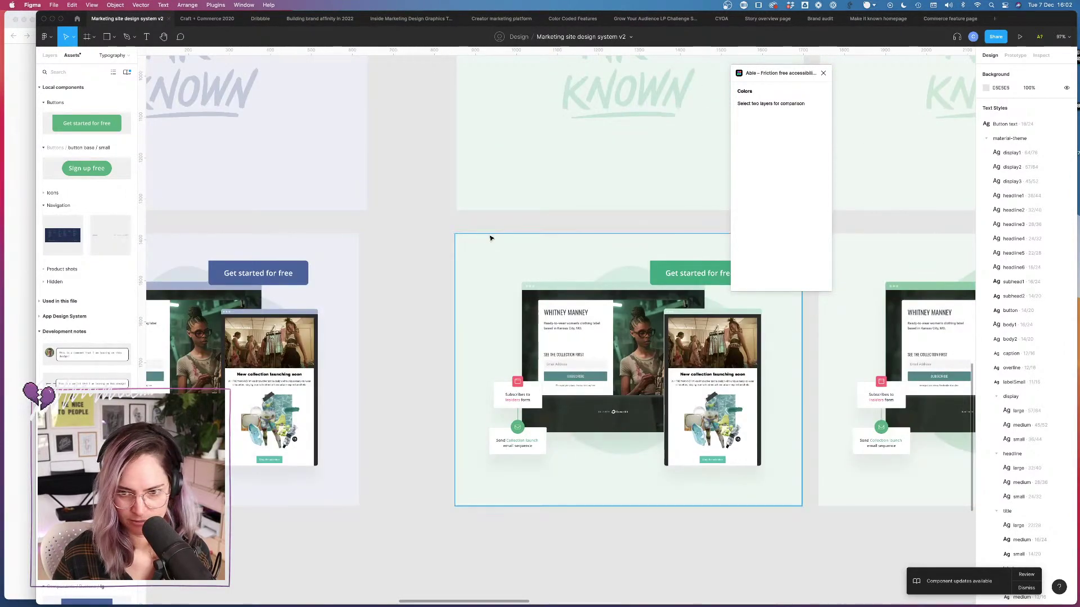
left_click(638, 272)
left_click(635, 227)
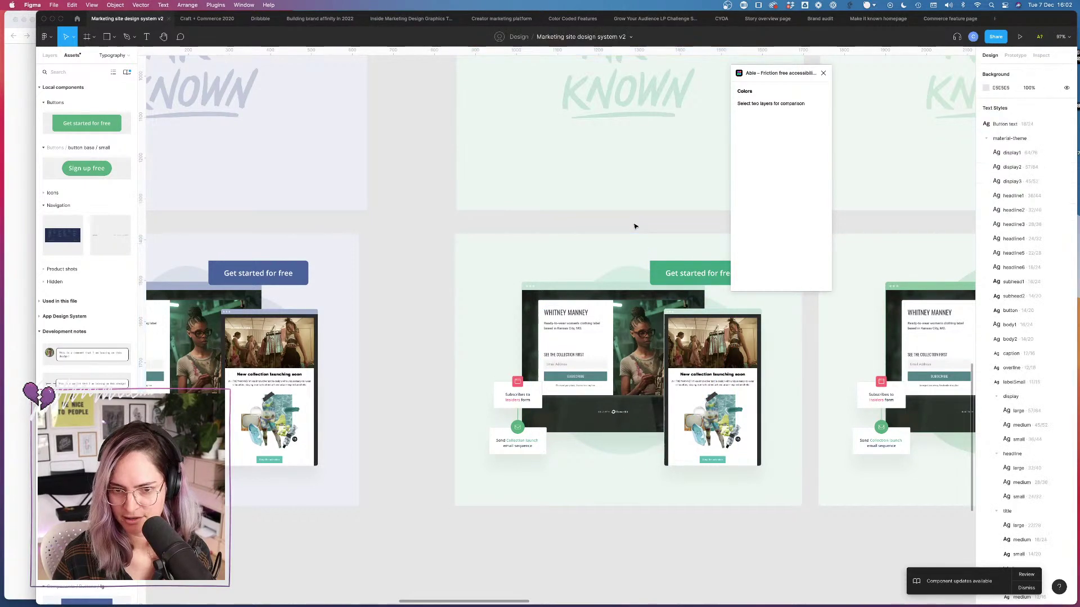
Step: Open the HSL values of the new green 300 color style from the third swatch of the TWEAKS green scale
scroll(635, 227, "up", 15)
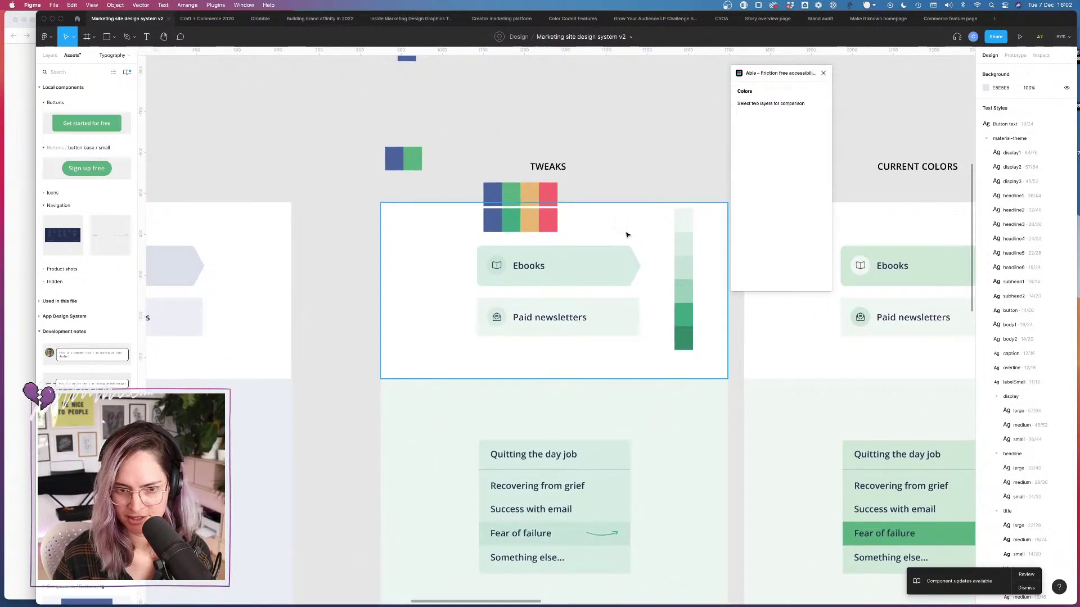
scroll(634, 226, "up", 5)
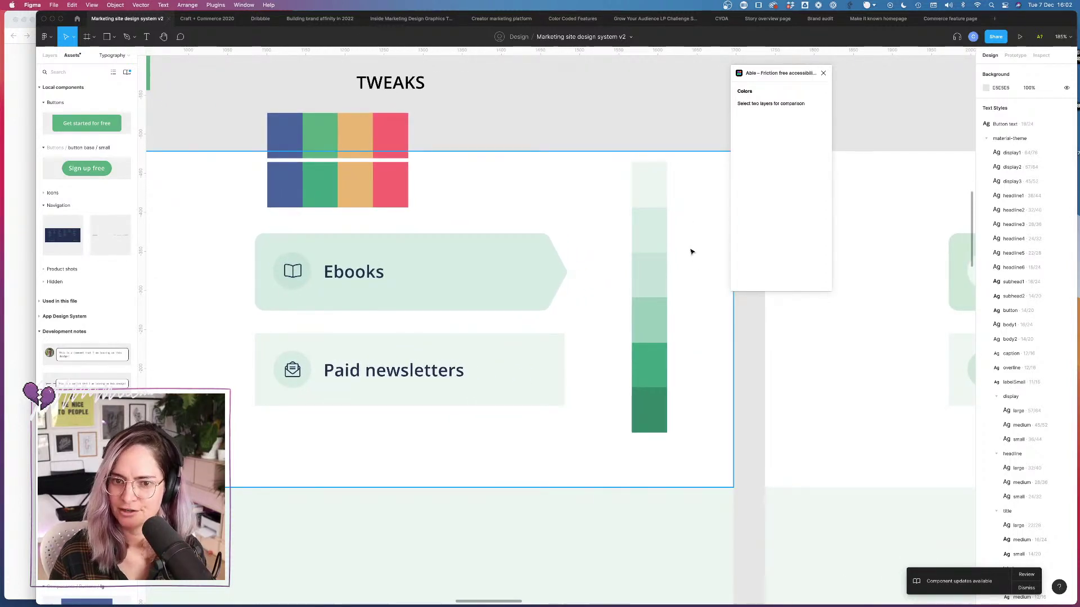
left_click(657, 276)
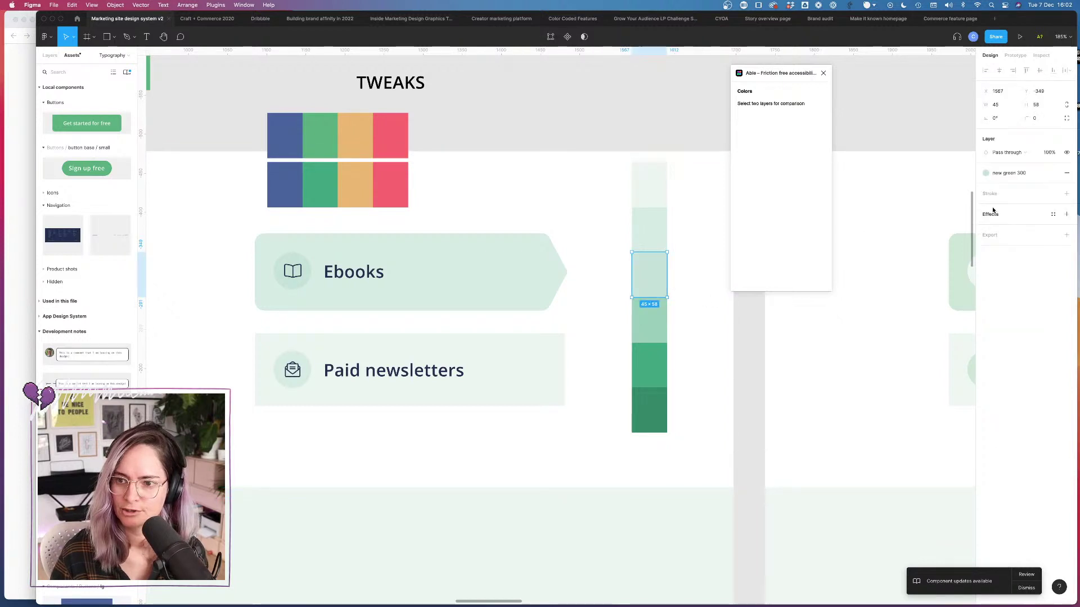
left_click(1011, 173)
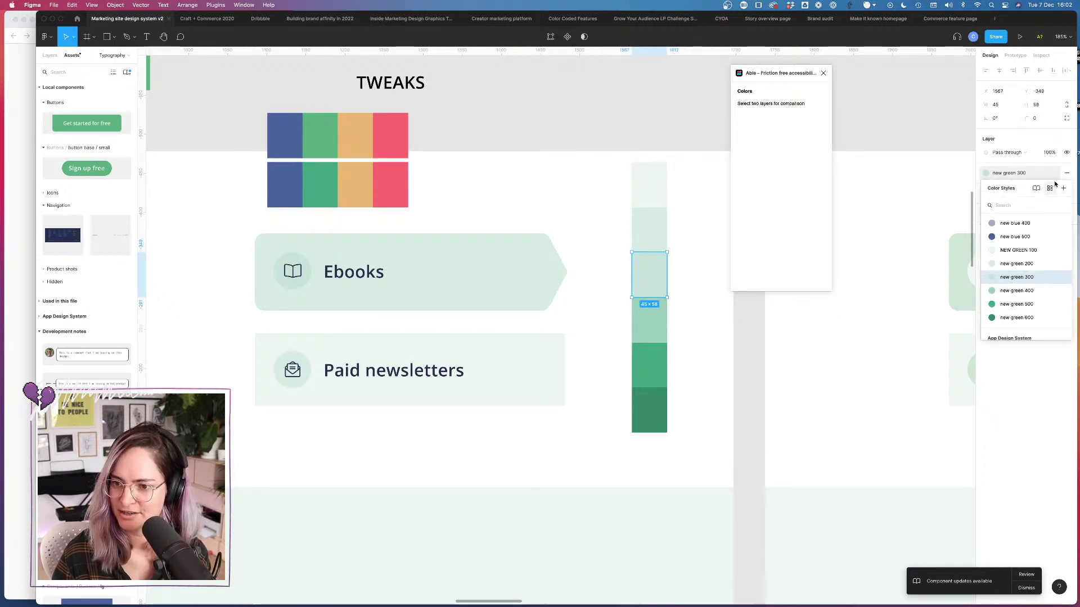
left_click(1064, 278)
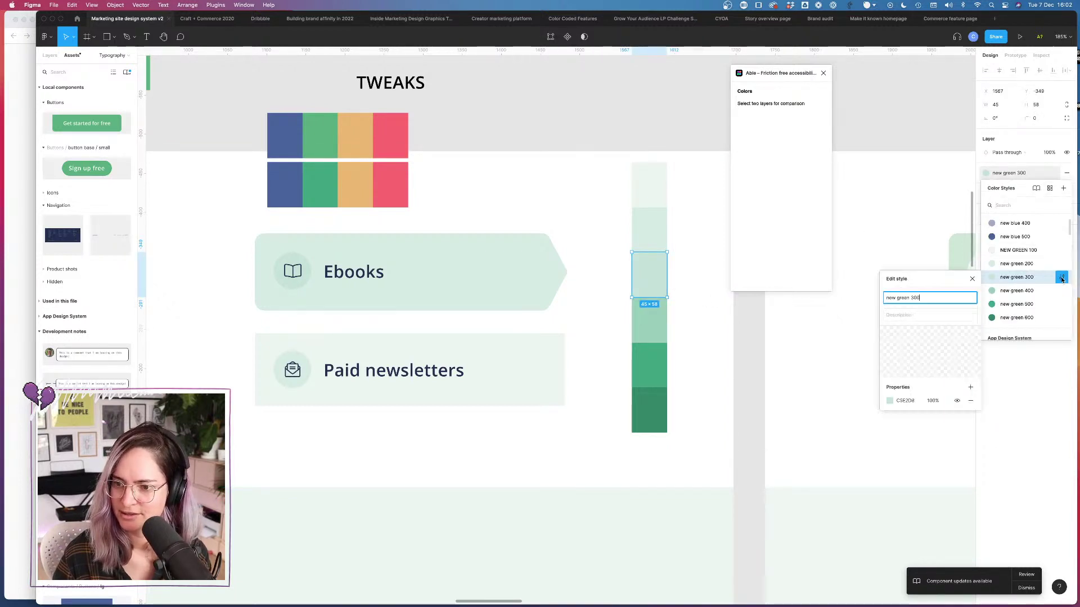
left_click(889, 401)
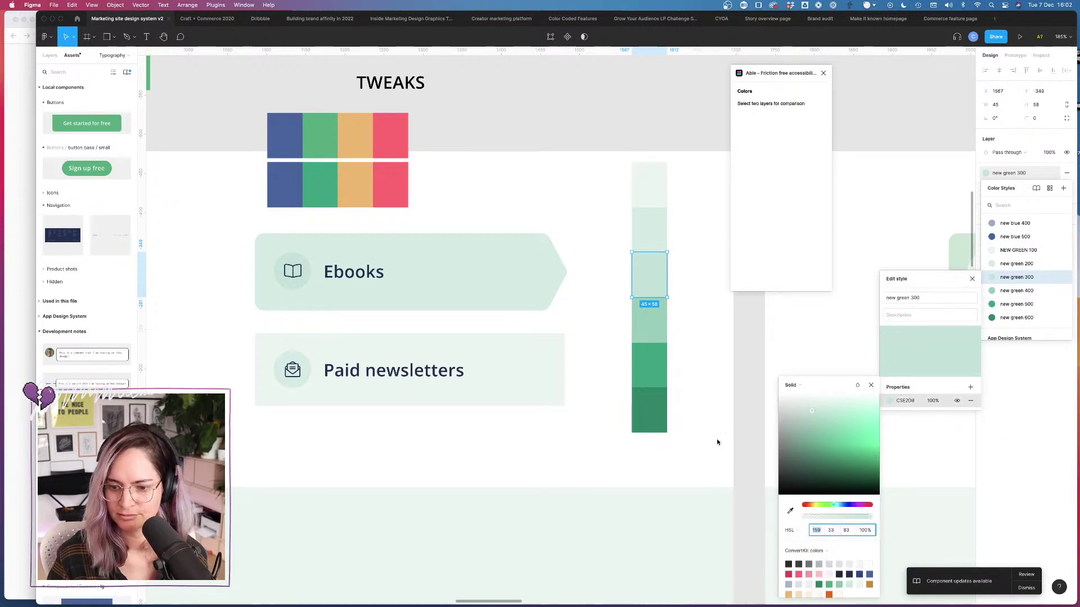
Step: Compare the new green 300 values with the S and L labels beside the blue scale
scroll(472, 363, "up", 10)
scroll(473, 363, "down", 7)
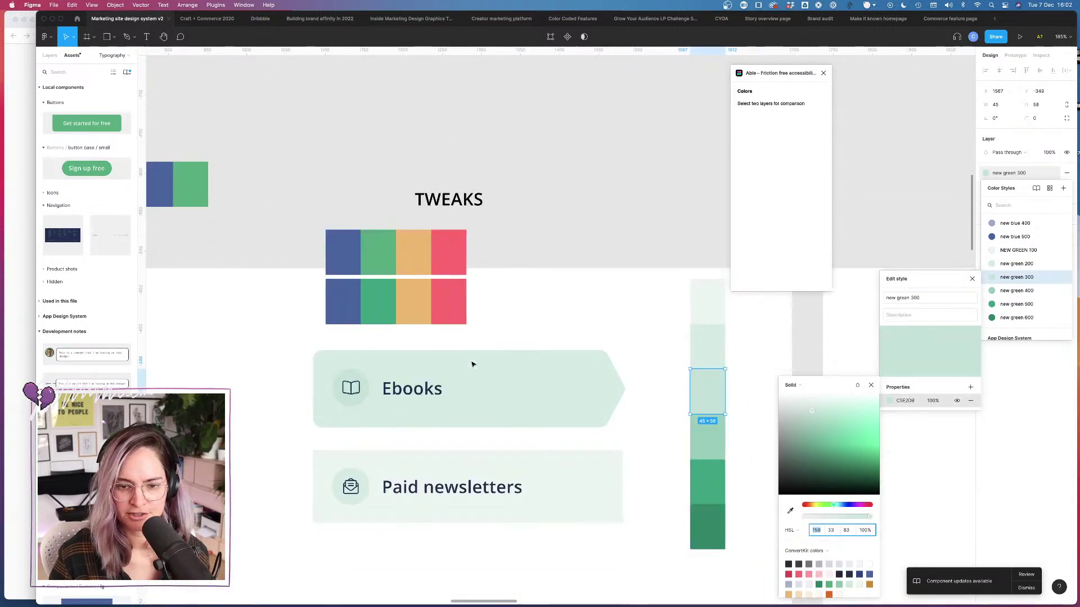
scroll(472, 365, "up", 5)
scroll(472, 364, "down", 6)
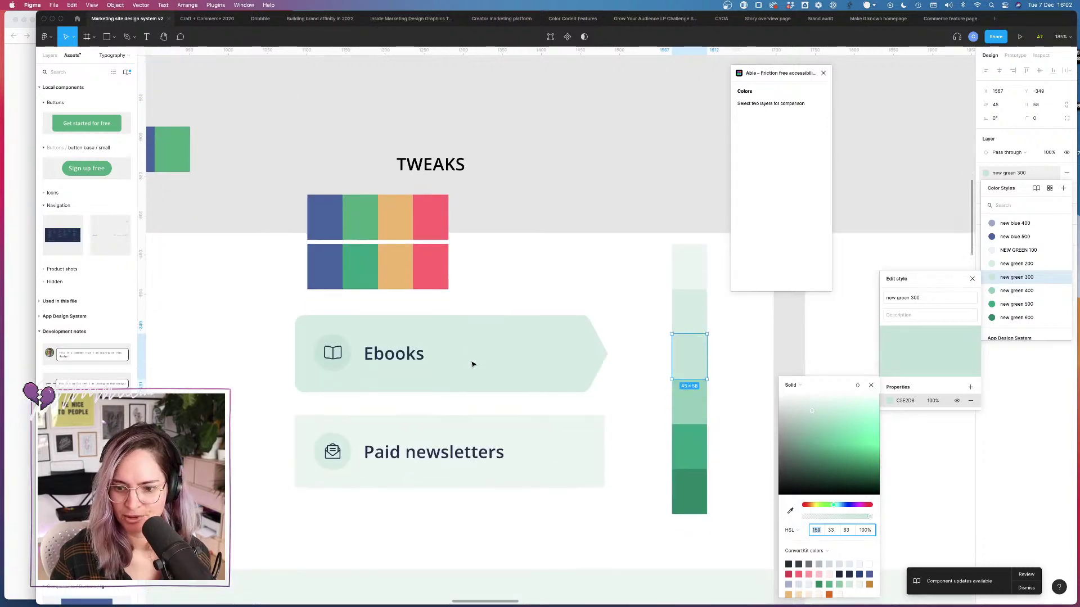
scroll(473, 365, "right", 2)
scroll(472, 364, "down", 1)
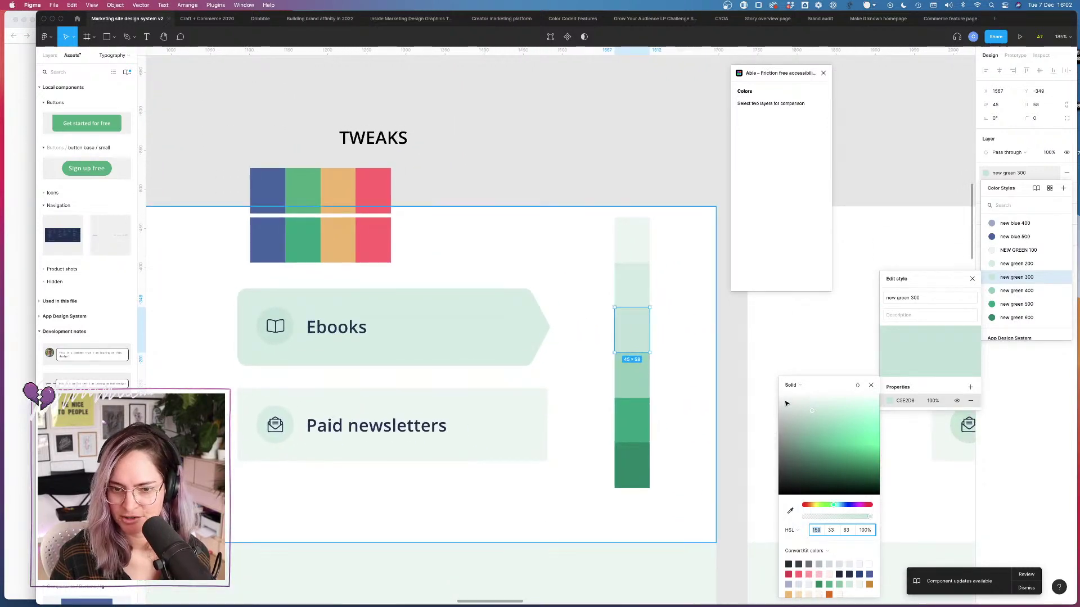
scroll(606, 422, "up", 7)
scroll(606, 422, "left", 4)
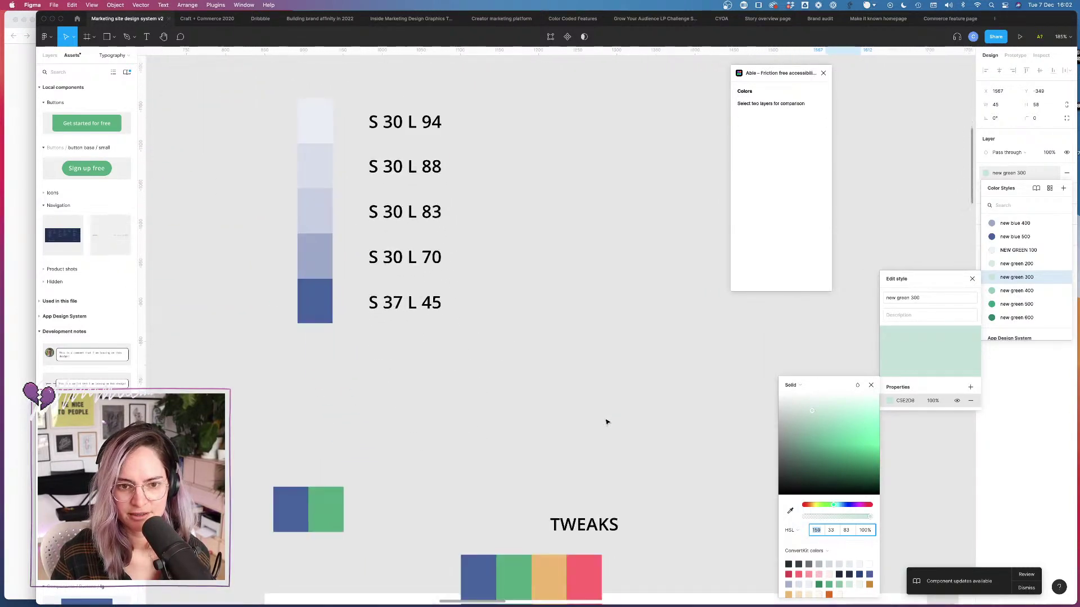
Step: Open the HSL values of the new green 500 color style from its swatch in the green scale
scroll(606, 422, "down", 7)
scroll(606, 421, "right", 3)
left_click(633, 434)
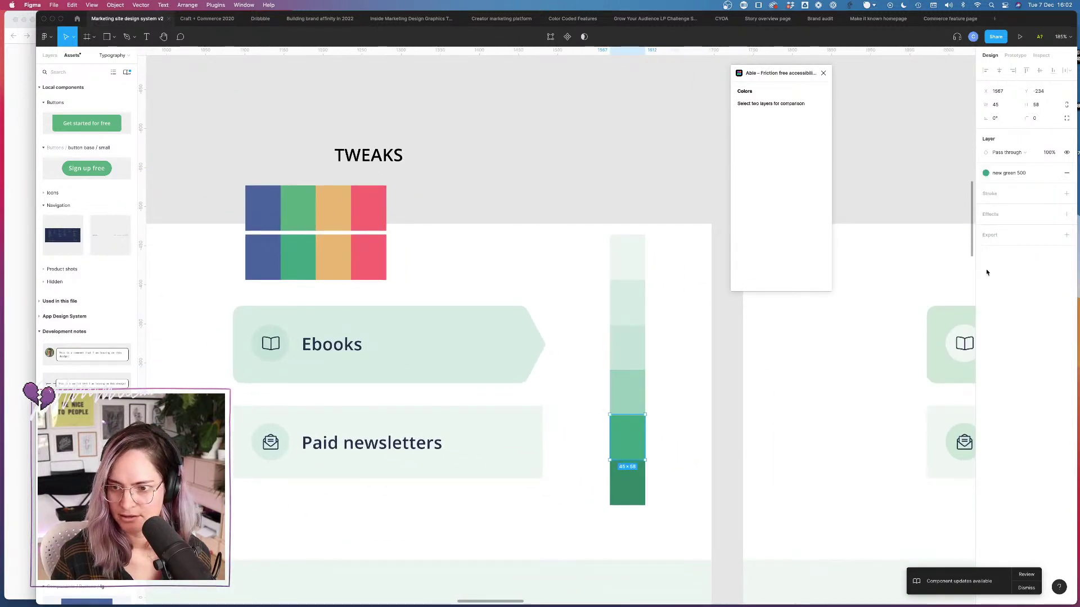
left_click(987, 173)
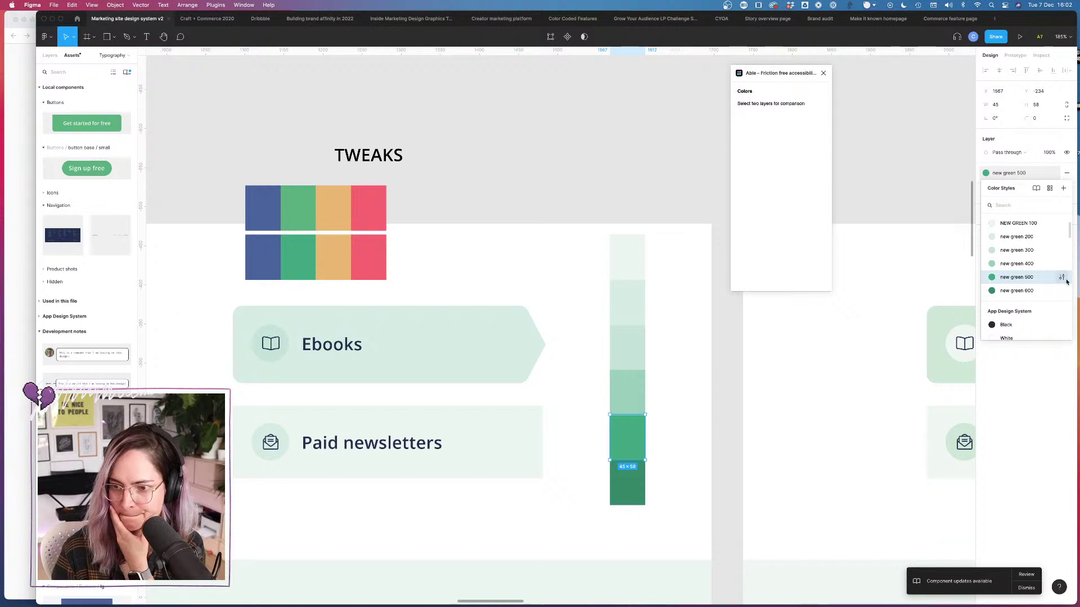
left_click(1062, 277)
left_click(889, 401)
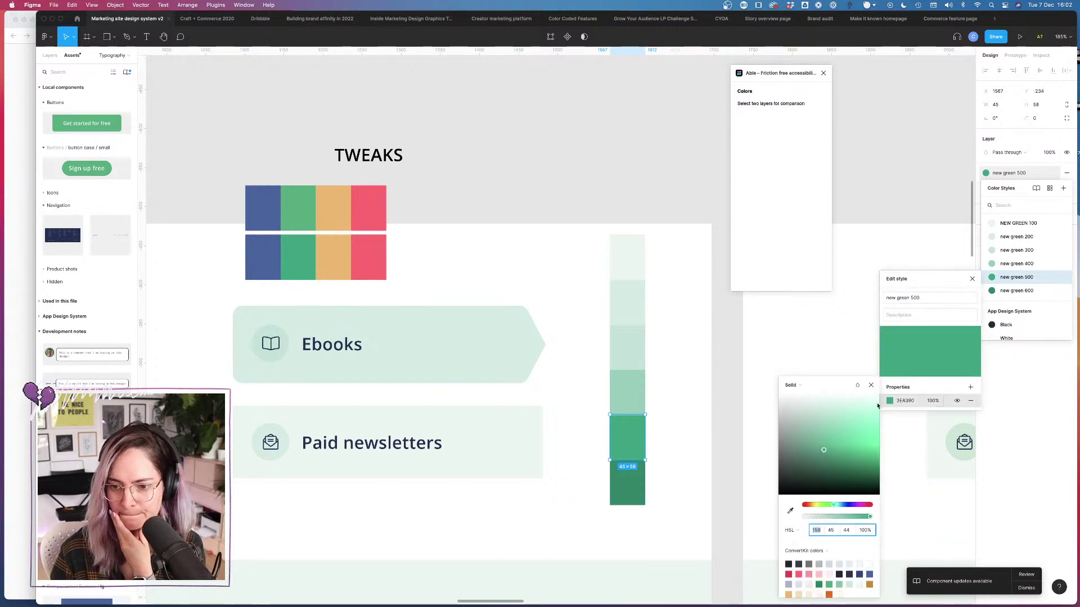
Step: Compare the new green 500 saturation and lightness with the labels of the blue scale's 500 swatch
scroll(571, 398, "up", 10)
scroll(571, 398, "left", 4)
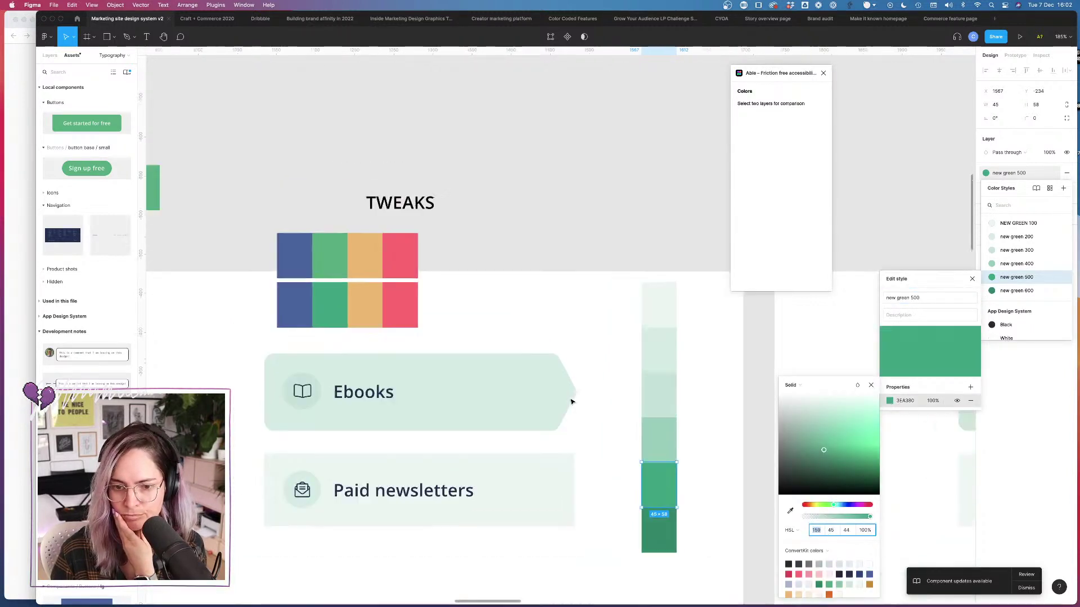
scroll(571, 399, "down", 3)
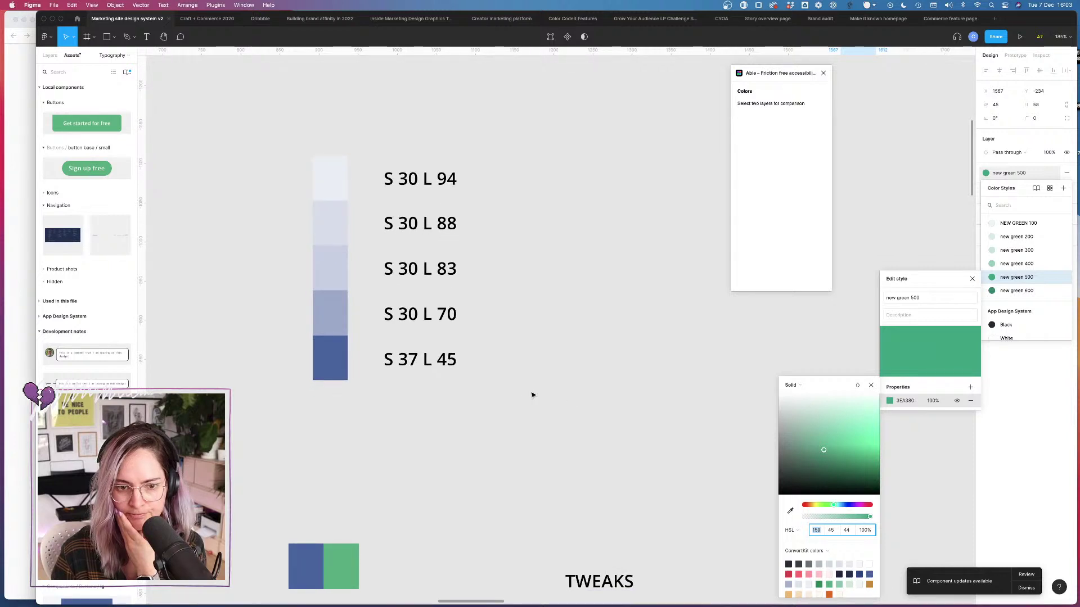
scroll(533, 395, "down", 8)
scroll(533, 395, "right", 3)
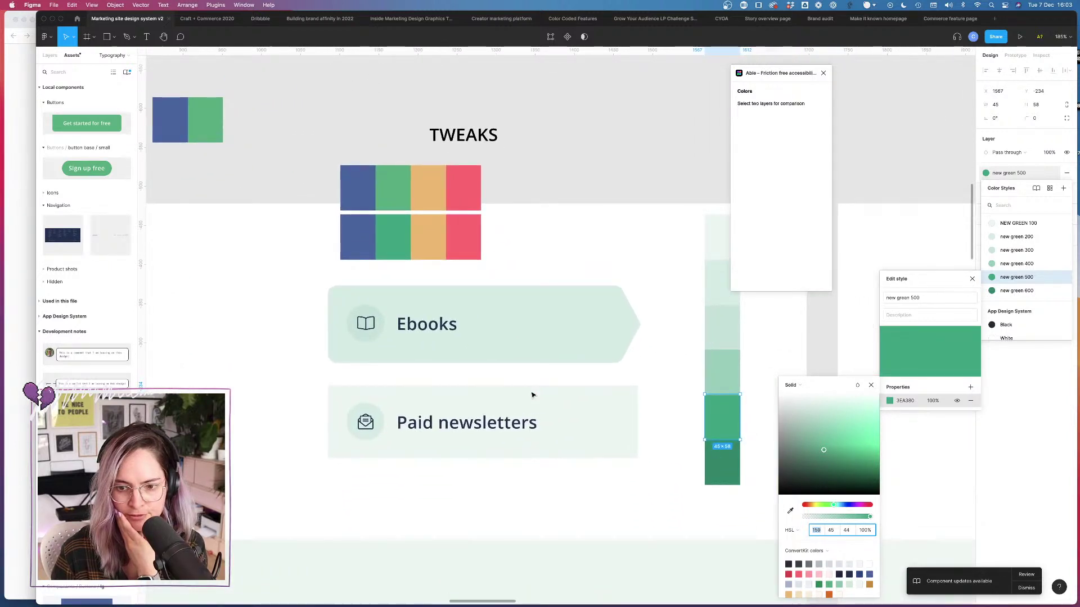
scroll(533, 395, "up", 5)
scroll(532, 395, "left", 2)
scroll(533, 395, "down", 5)
scroll(532, 394, "right", 4)
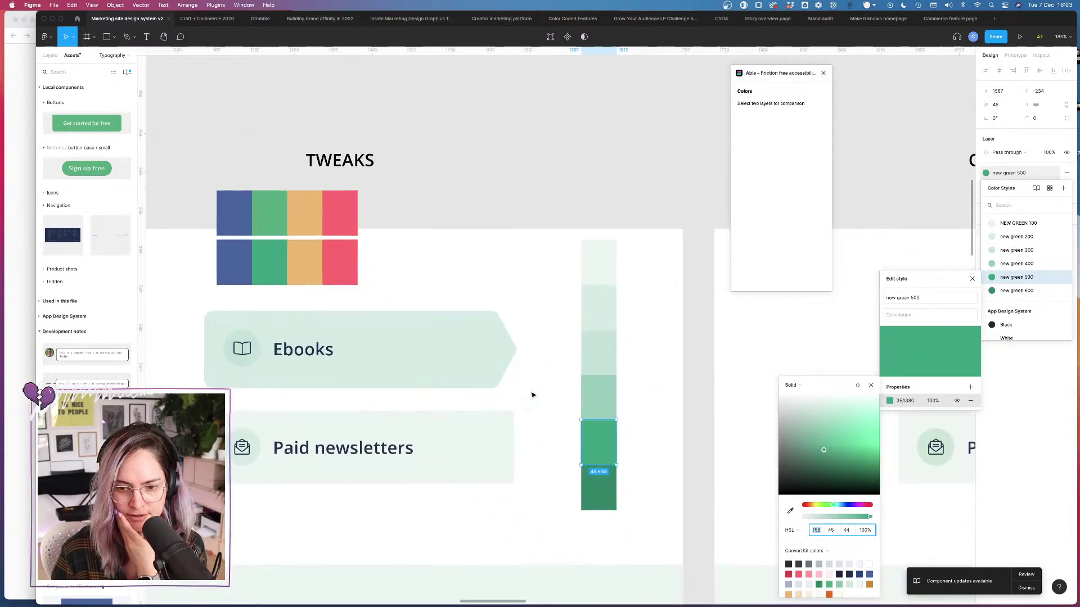
Step: Set the saturation of the new green 400 color style to 45
scroll(532, 395, "down", 1)
scroll(532, 395, "right", 1)
left_click(579, 385)
left_click(986, 174)
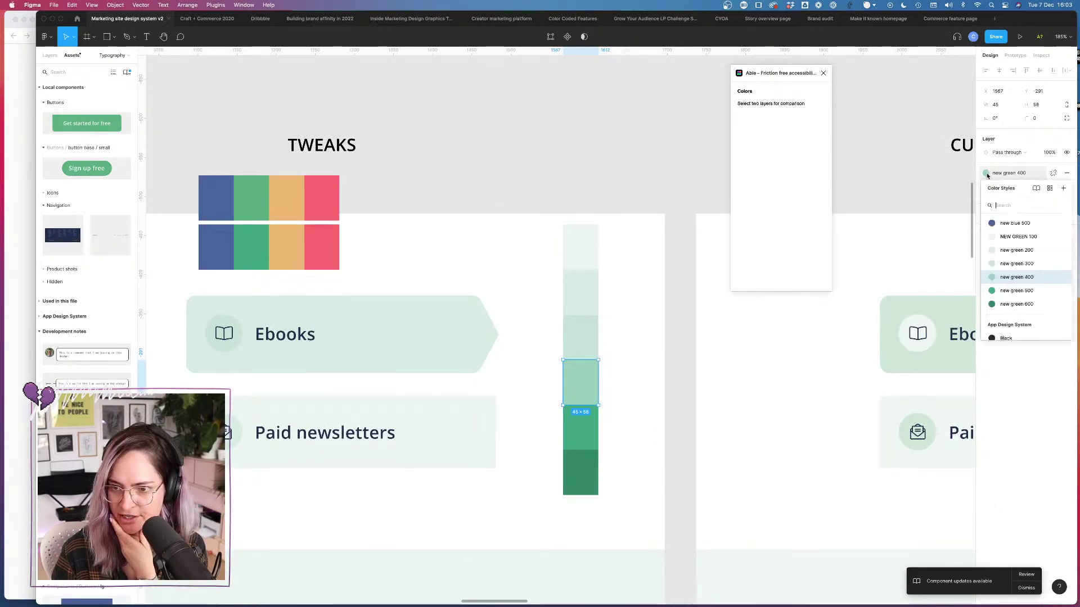
left_click(1061, 278)
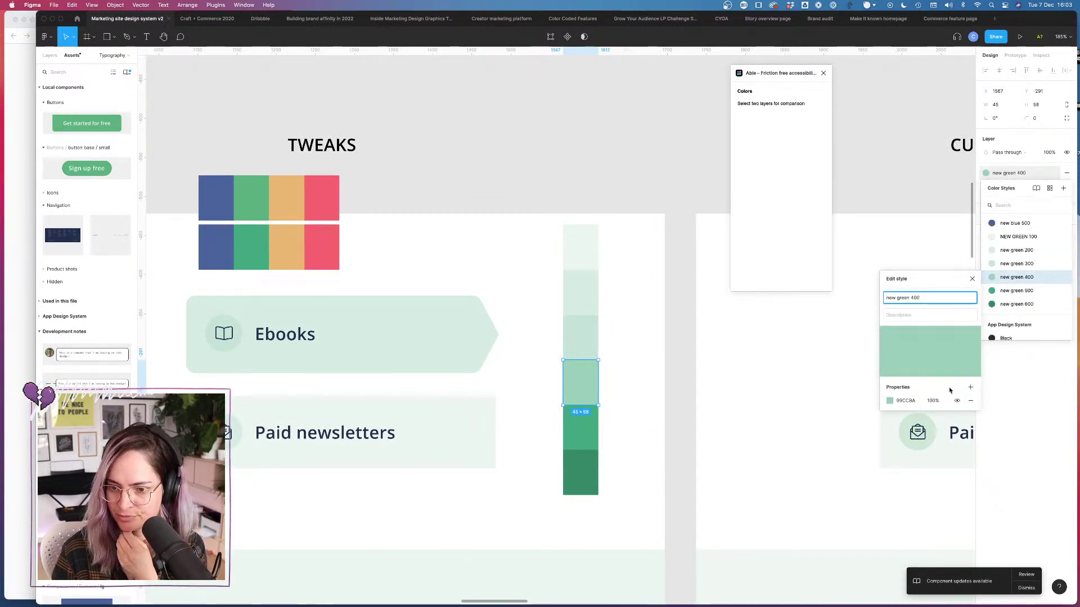
left_click(889, 400)
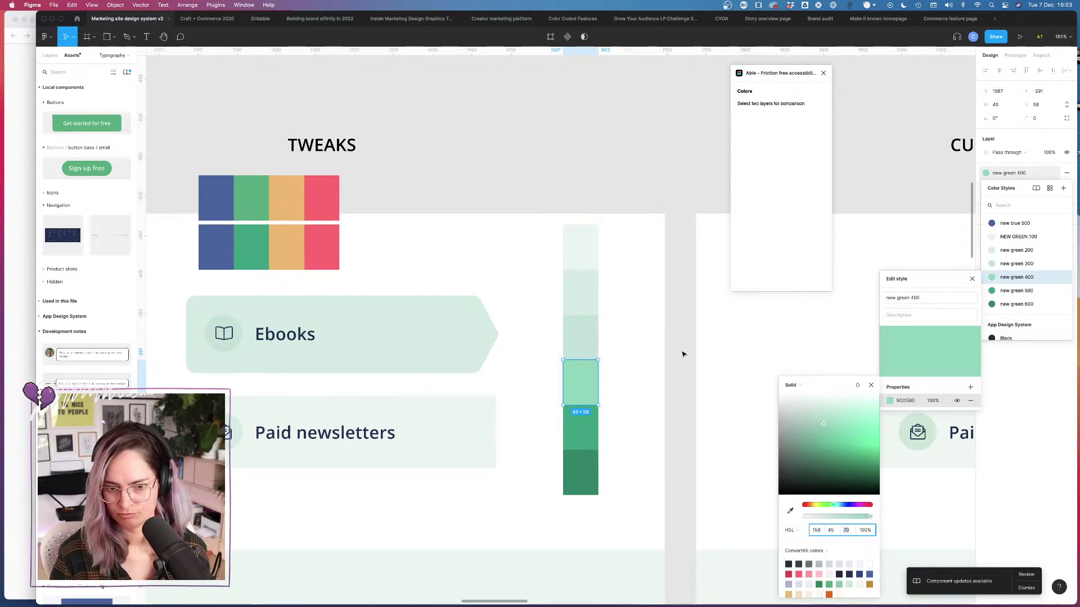
Step: Check the green tints against the blue scale's S and L labels and readjust the new green 400 style's saturation
scroll(648, 456, "up", 10)
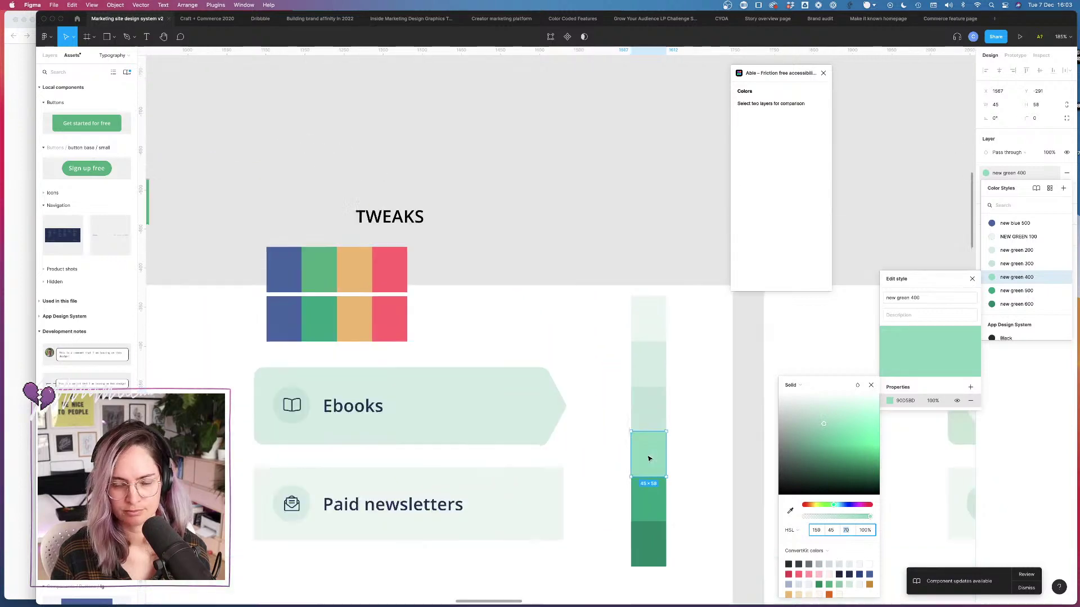
scroll(649, 456, "down", 10)
scroll(648, 458, "down", 2)
scroll(648, 458, "right", 2)
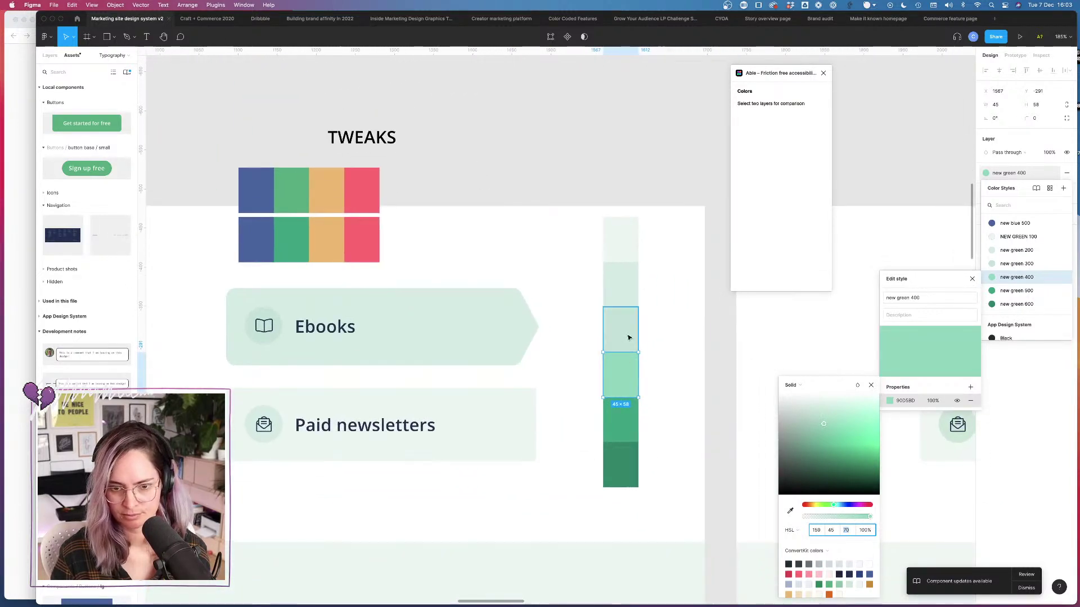
scroll(617, 336, "up", 10)
scroll(591, 326, "left", 3)
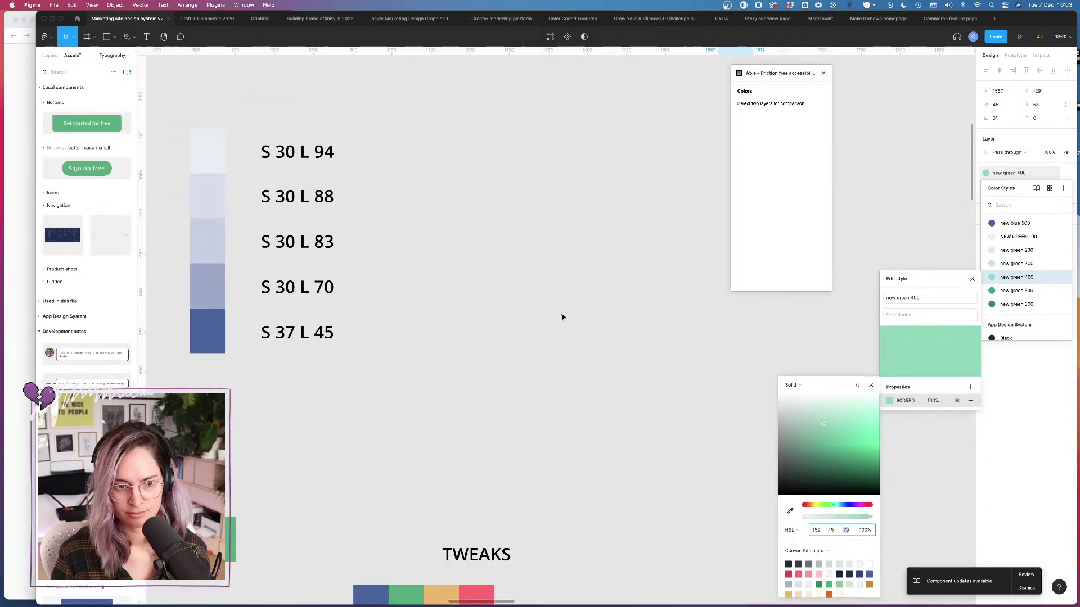
scroll(559, 367, "down", 10)
scroll(559, 366, "right", 4)
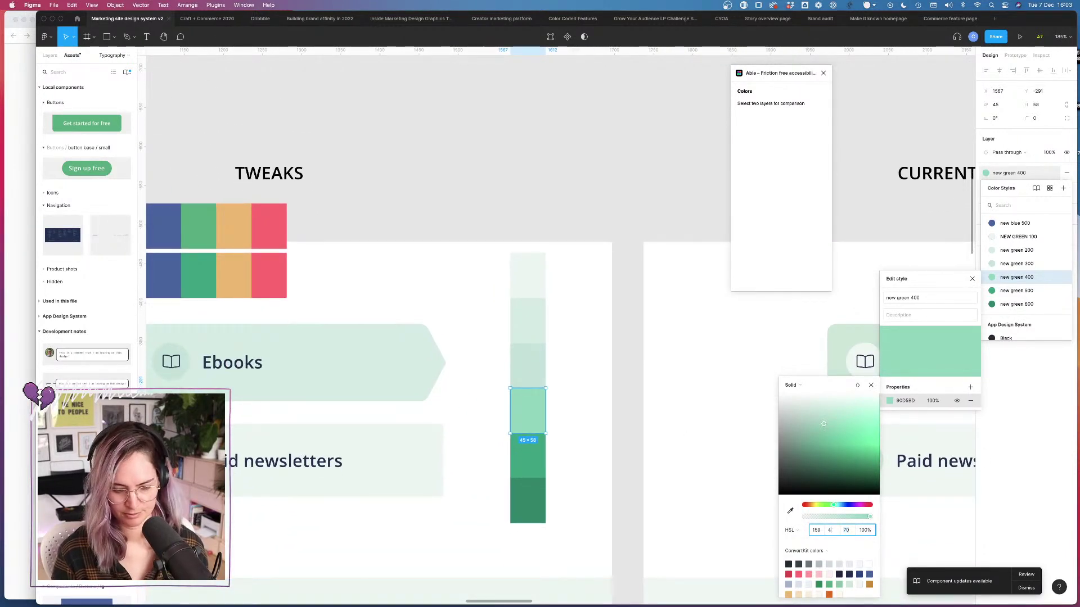
Step: Set the saturation of the new green 300 color style to 40
left_click(530, 365)
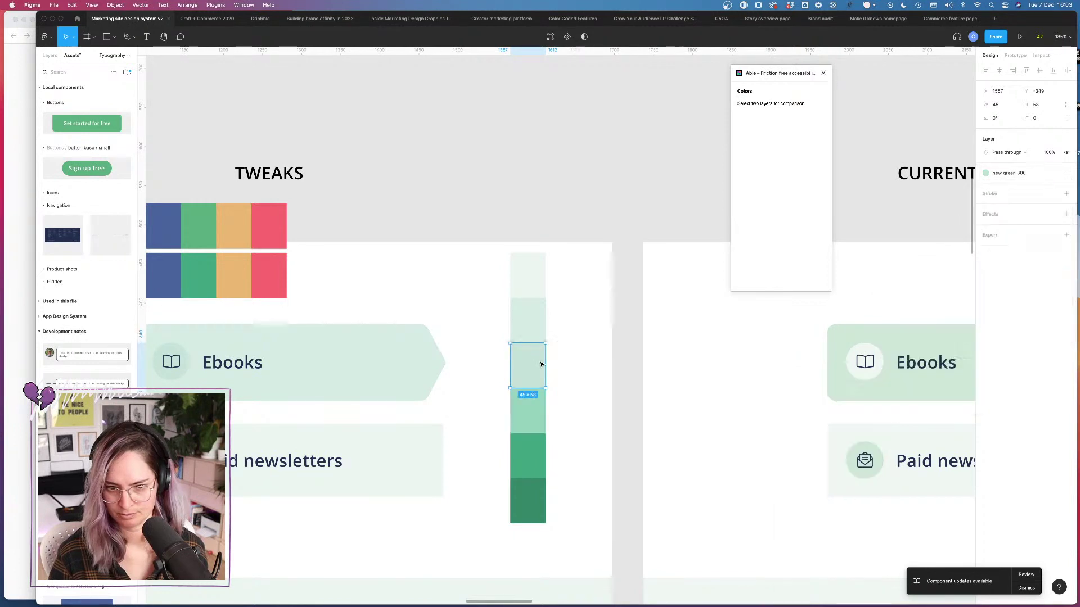
left_click(985, 174)
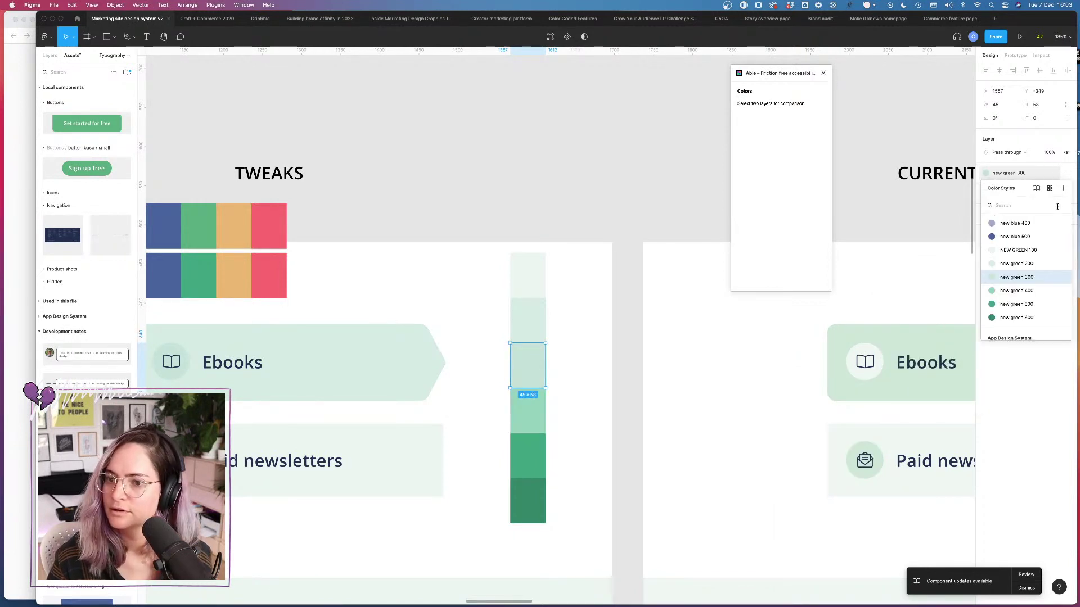
left_click(1060, 277)
left_click(888, 401)
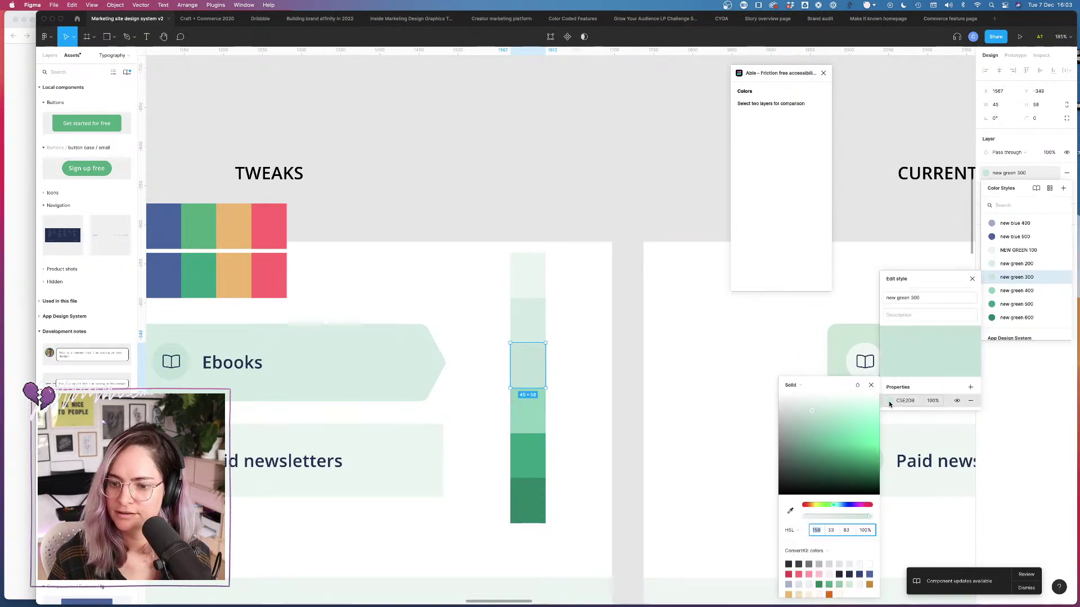
left_click(832, 530)
type("40")
key("Tab")
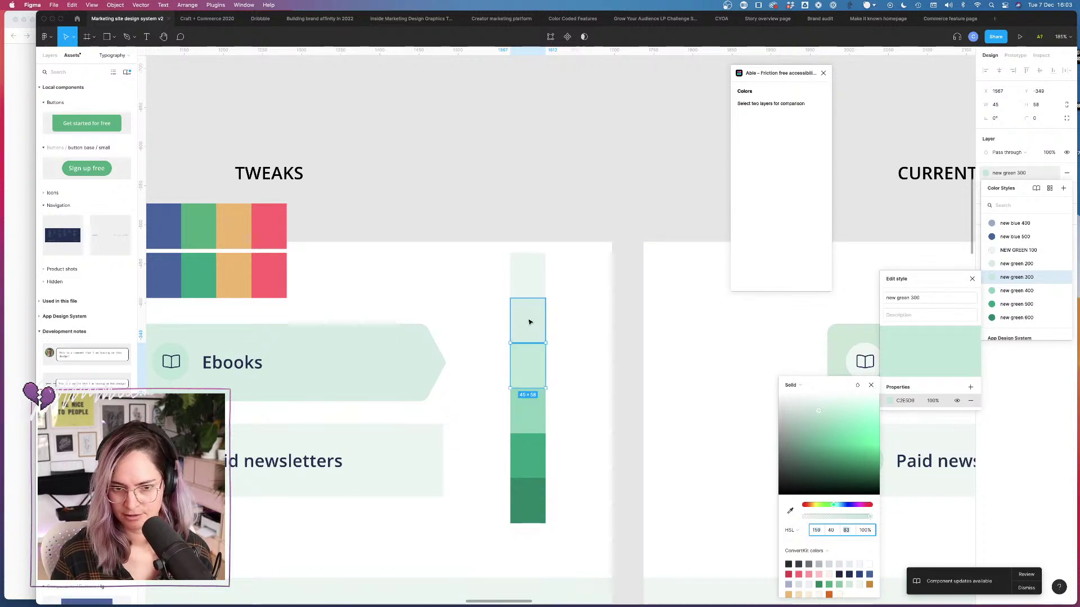
Step: Set the saturation of the new green 200 color style to 40, checking against the blue scale's S and L labels
scroll(535, 448, "up", 5)
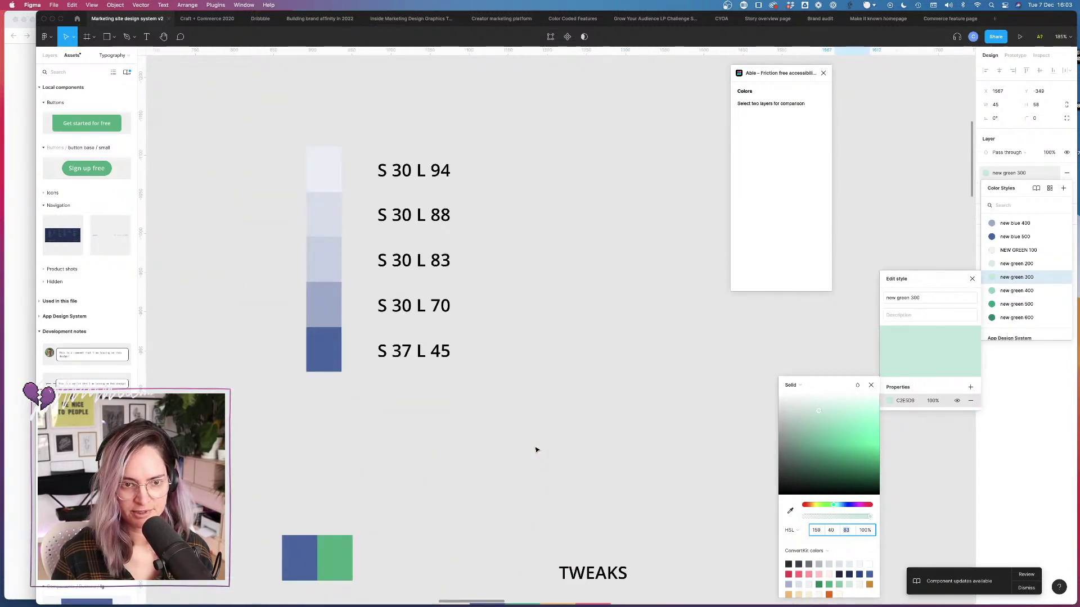
scroll(536, 448, "down", 5)
left_click(584, 329)
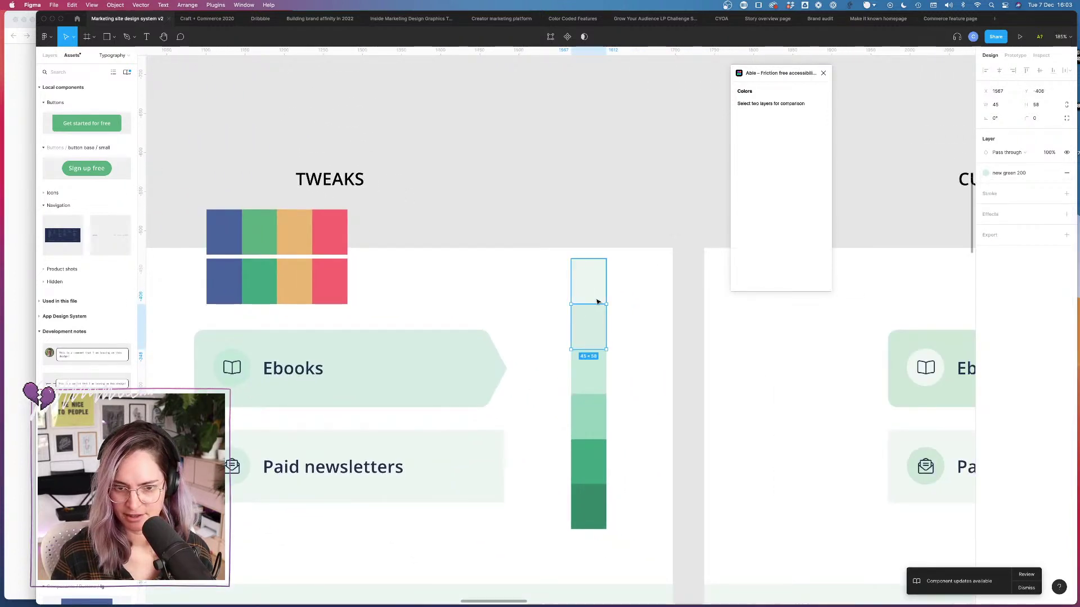
left_click(985, 174)
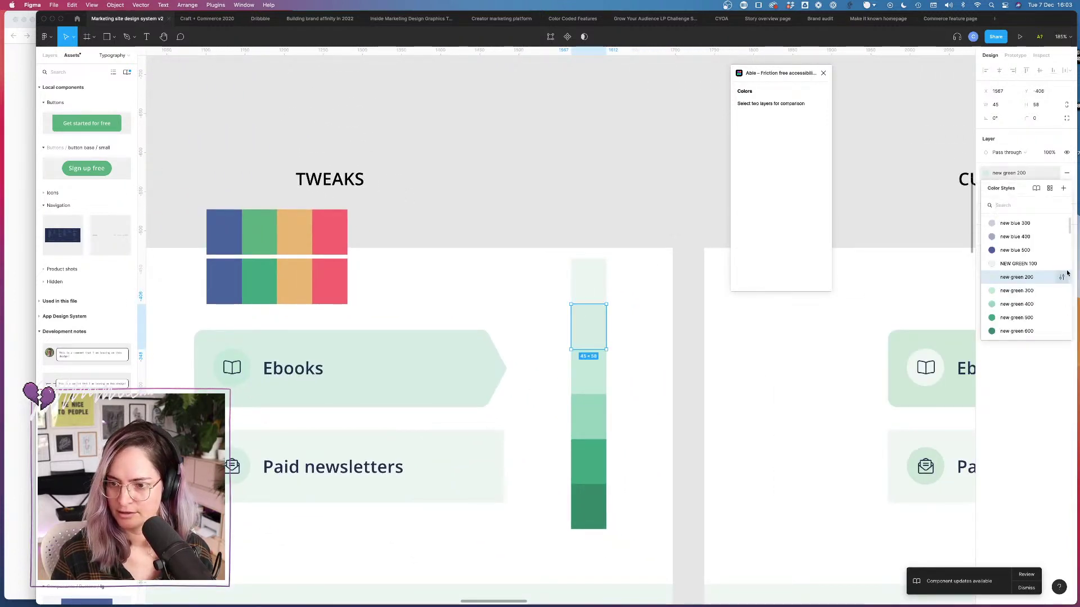
left_click(1062, 278)
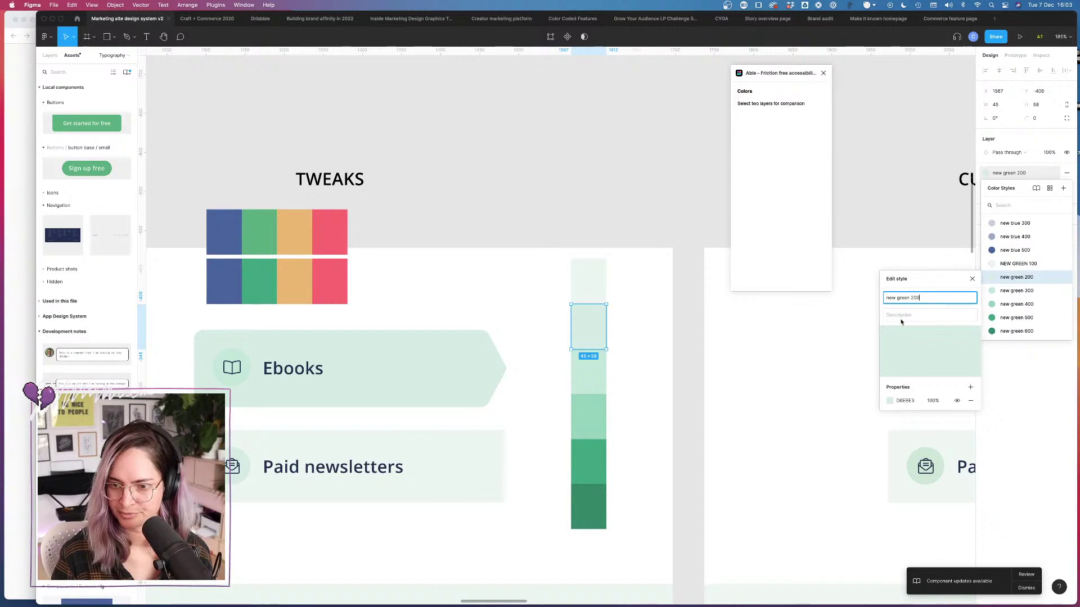
left_click(889, 401)
left_click(831, 530)
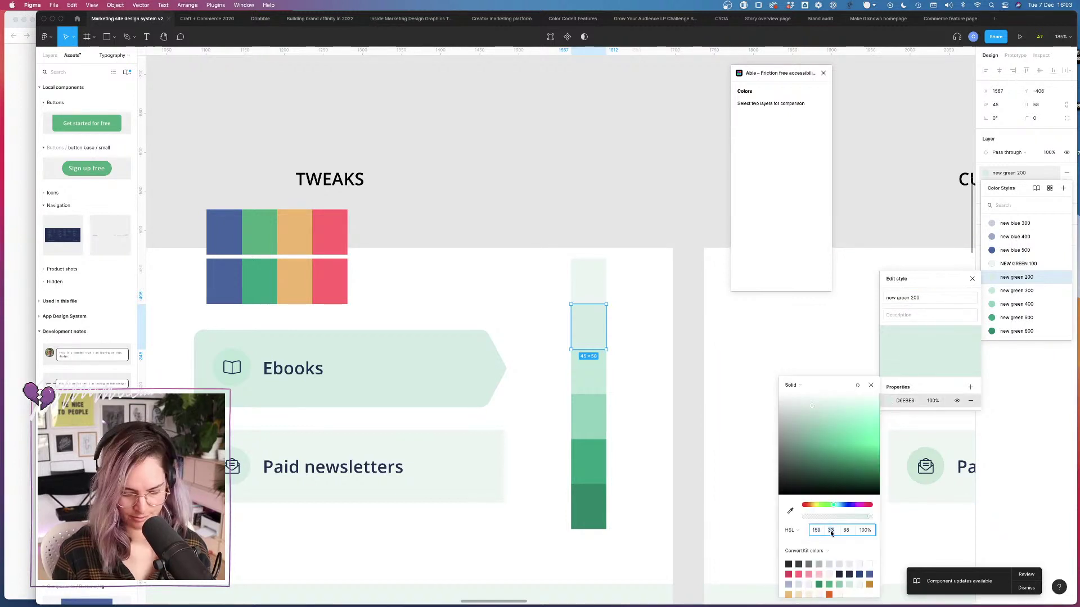
type("40")
key("Return")
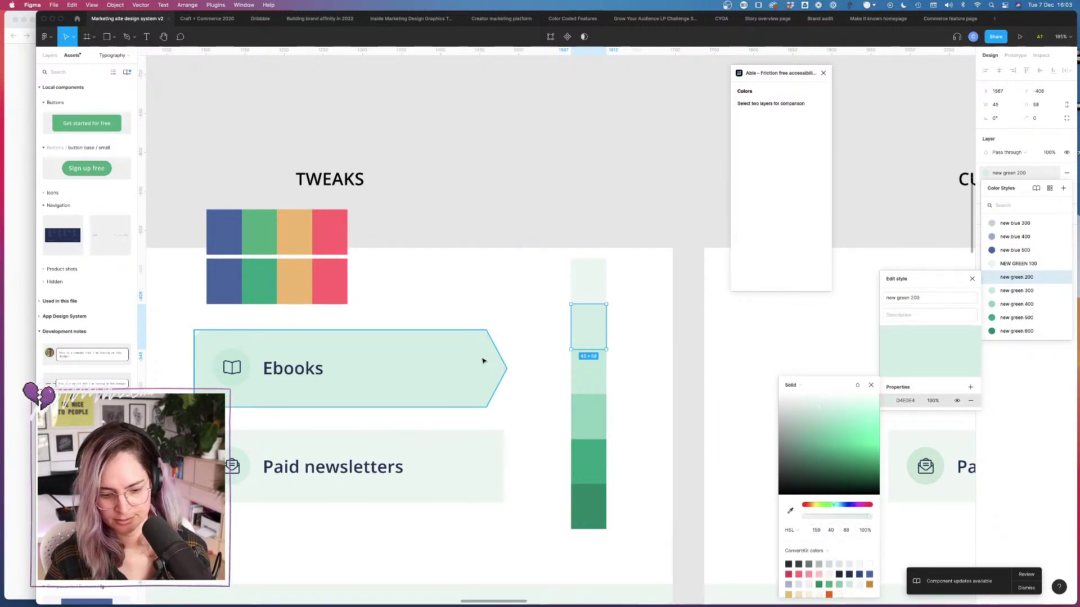
scroll(479, 358, "up", 7)
scroll(480, 358, "left", 3)
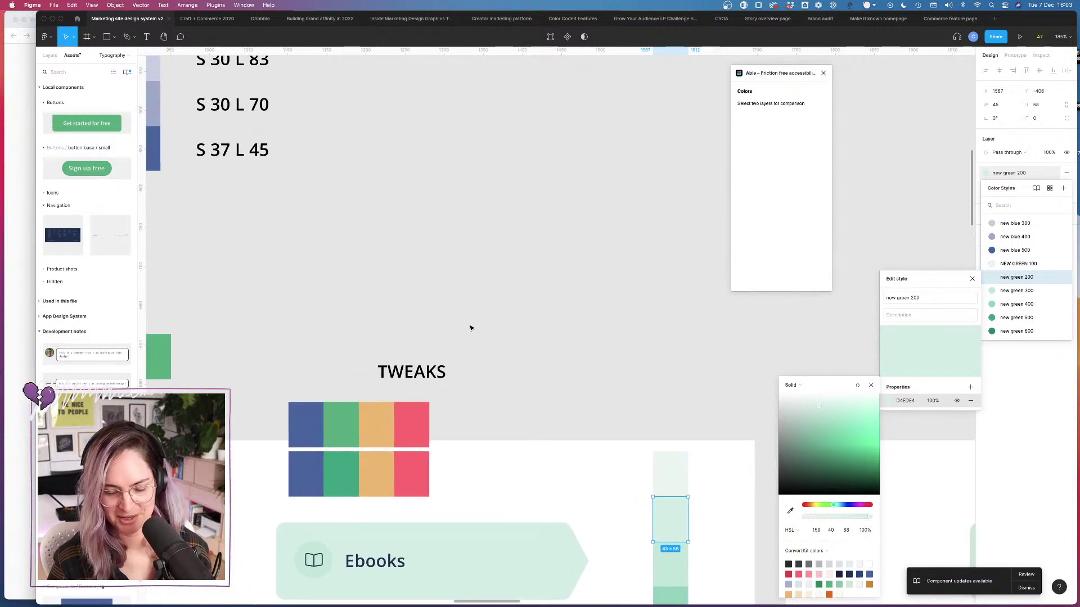
Step: Rename the NEW GREEN 100 color style to "new green 100"
scroll(583, 426, "down", 4)
scroll(583, 426, "right", 2)
left_click(620, 354)
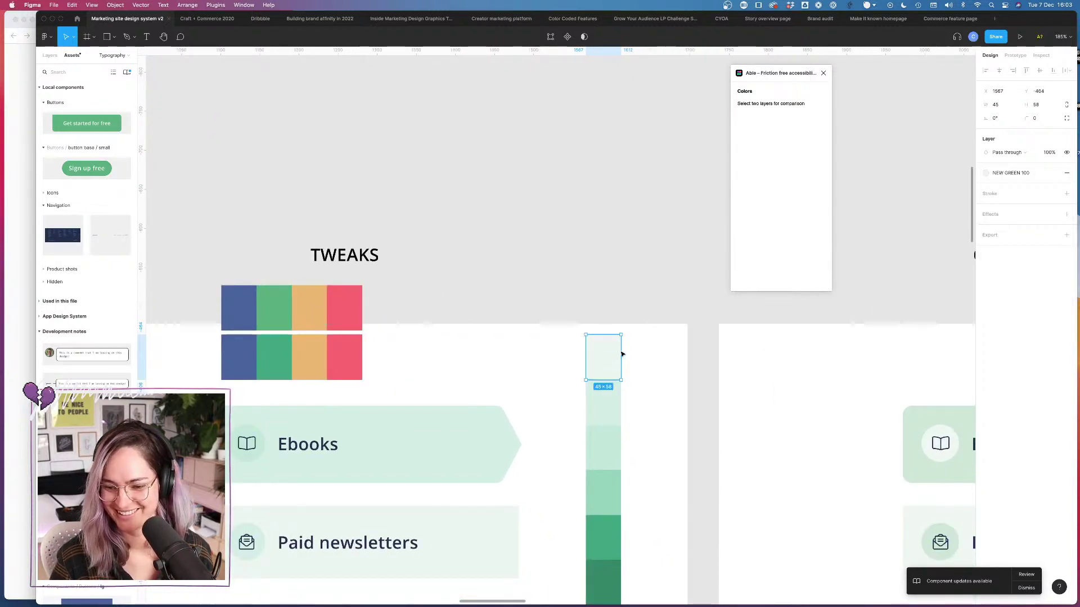
left_click(985, 174)
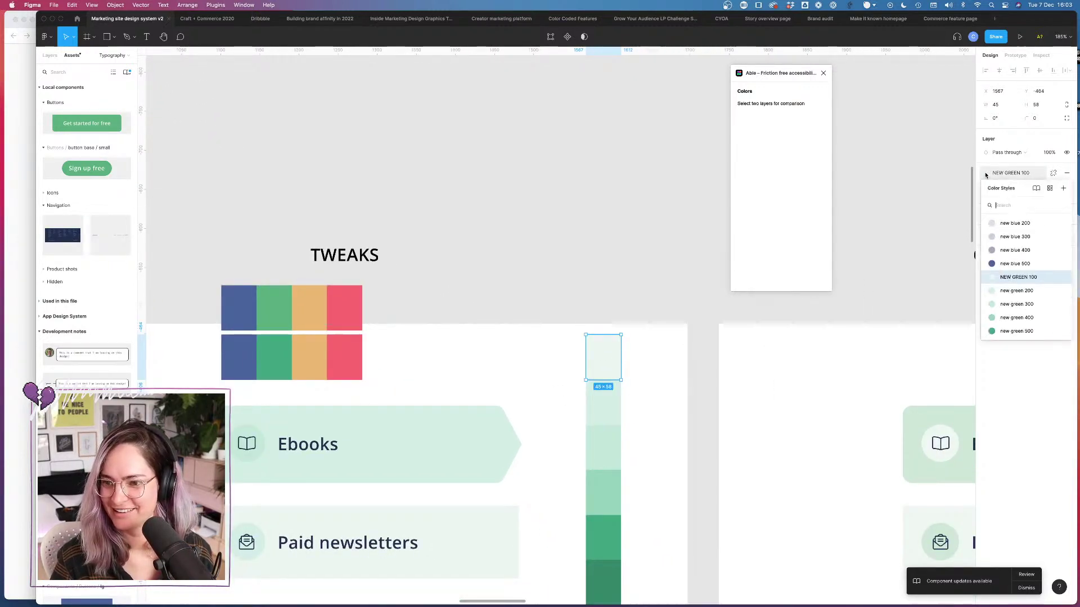
left_click(1061, 277)
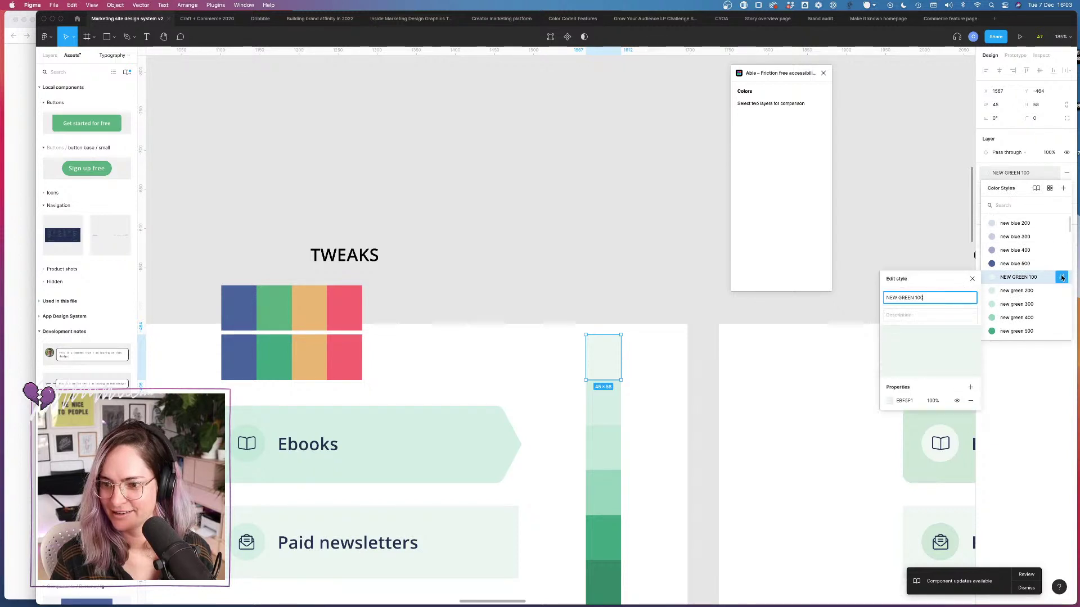
triple_click(917, 297)
type("new green 100")
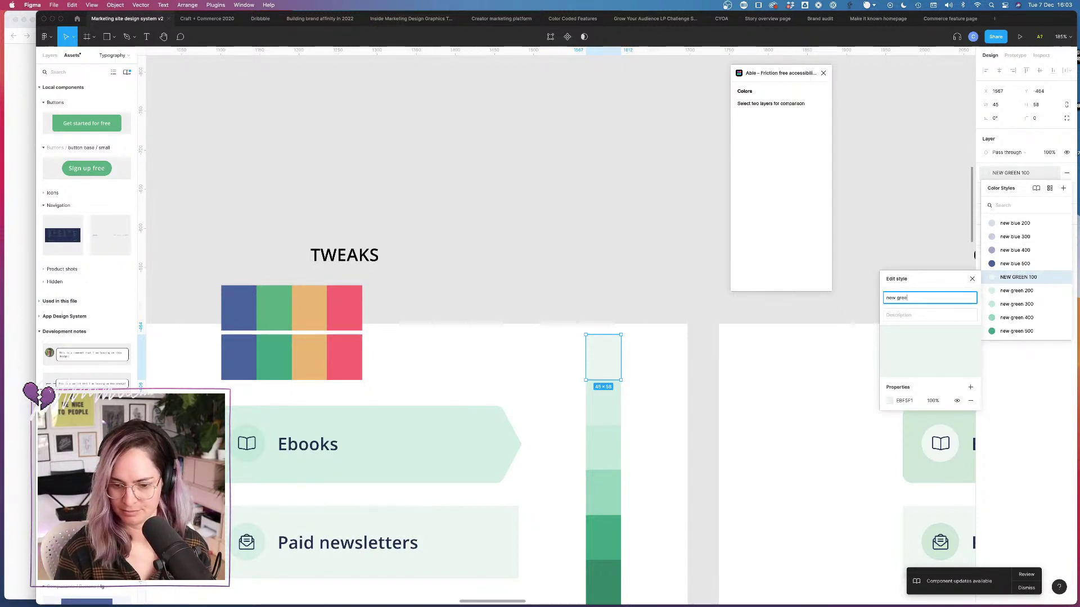
Step: Set the saturation of the new green 100 color style to 40
left_click(889, 401)
left_click(822, 530)
left_click(831, 530)
type("40")
key("Tab")
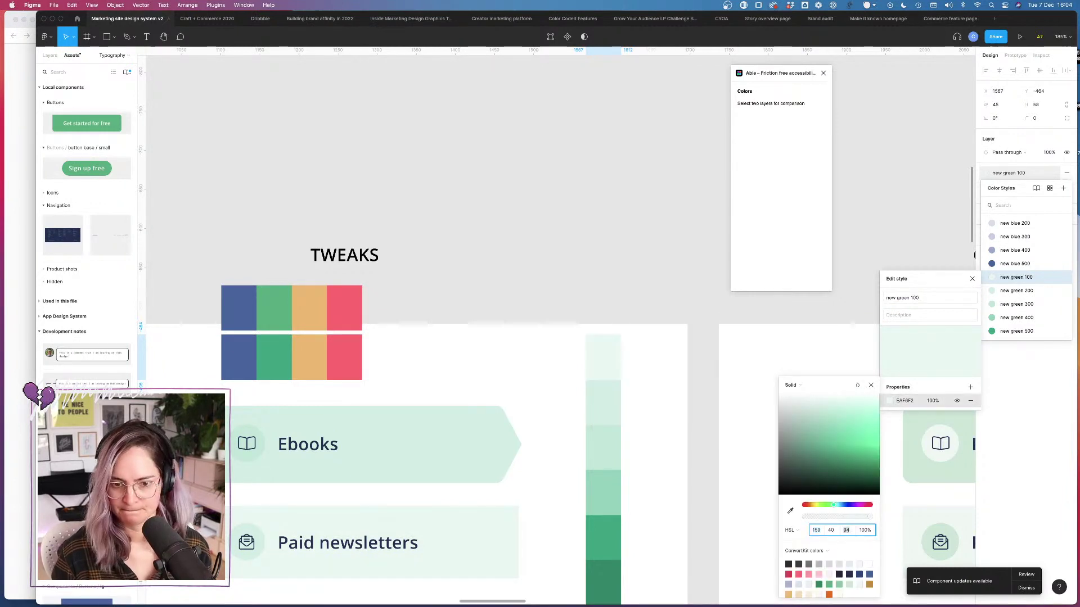
left_click(874, 504)
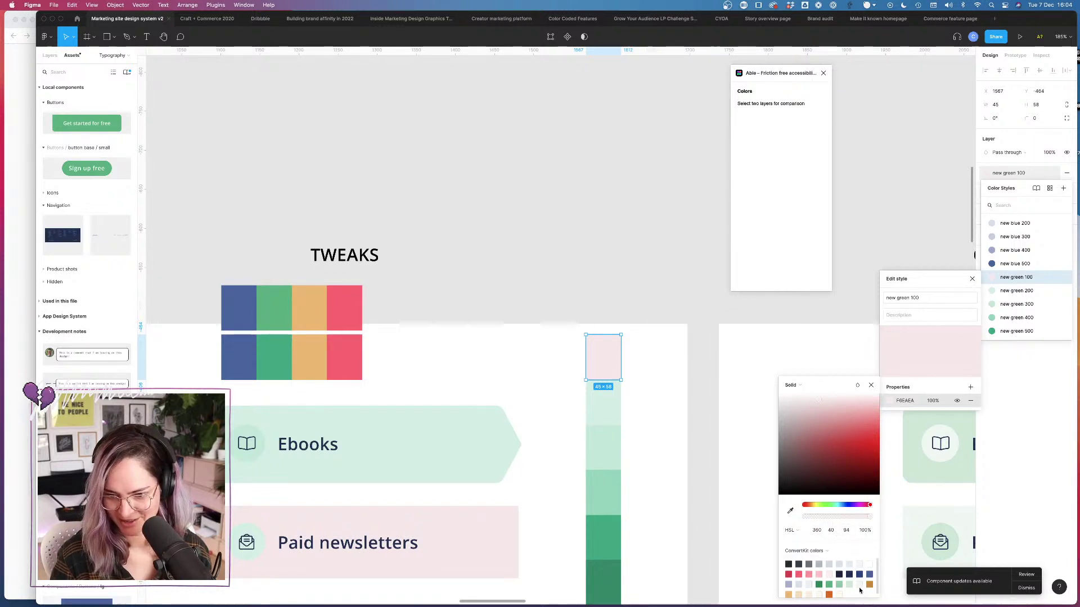
key("super+z")
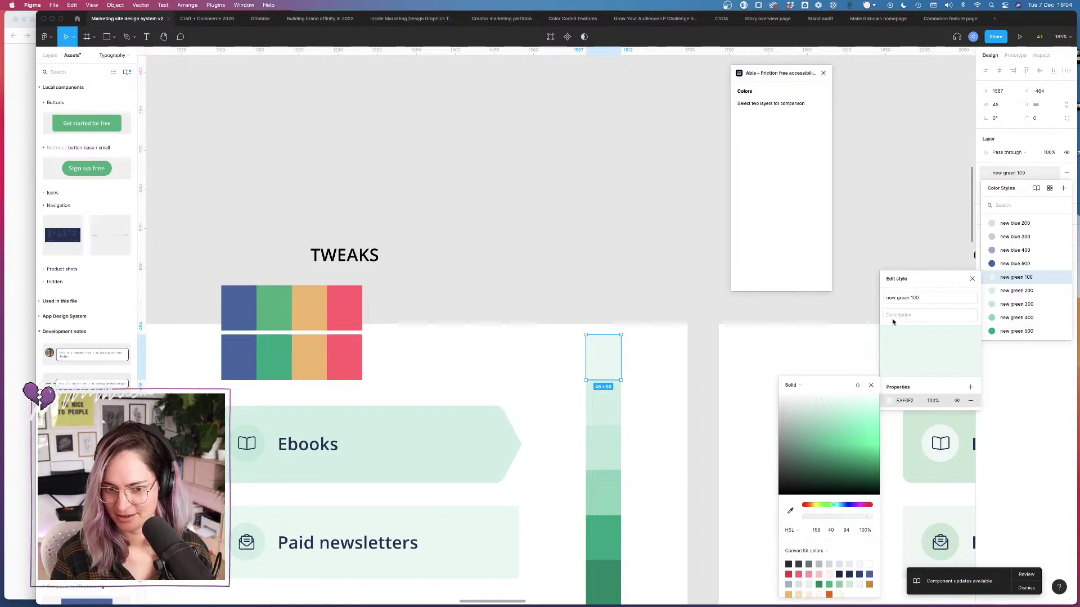
Step: Compare the green tints in the TWEAKS mockup with the CURRENT COLORS mockups and the labelled blue scale
left_click(622, 274)
scroll(622, 273, "down", 10)
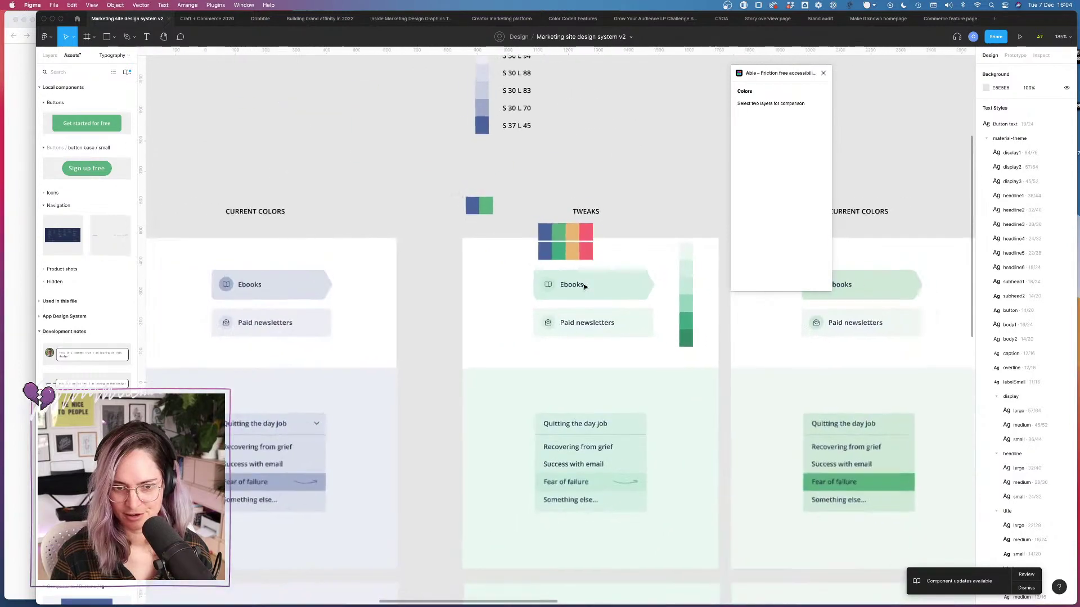
left_click(622, 285)
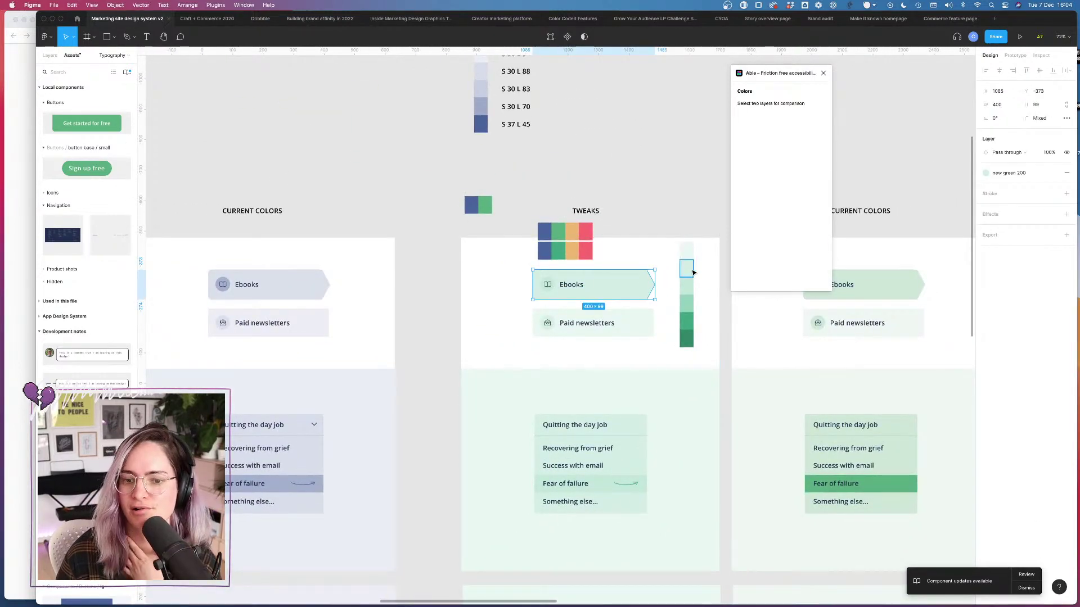
left_click(662, 216)
scroll(650, 217, "up", 8)
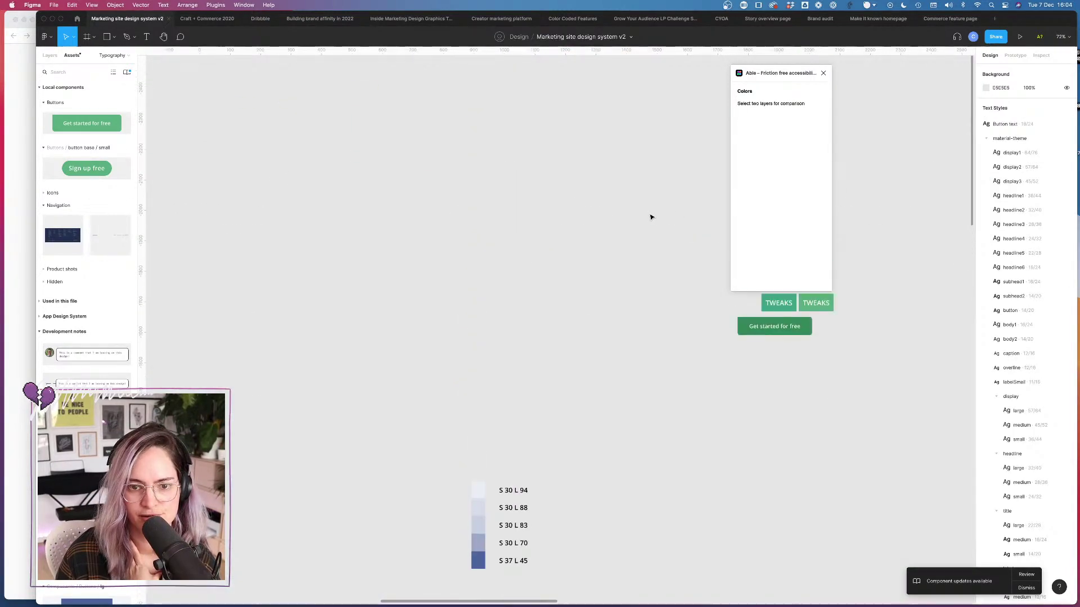
scroll(649, 218, "down", 7)
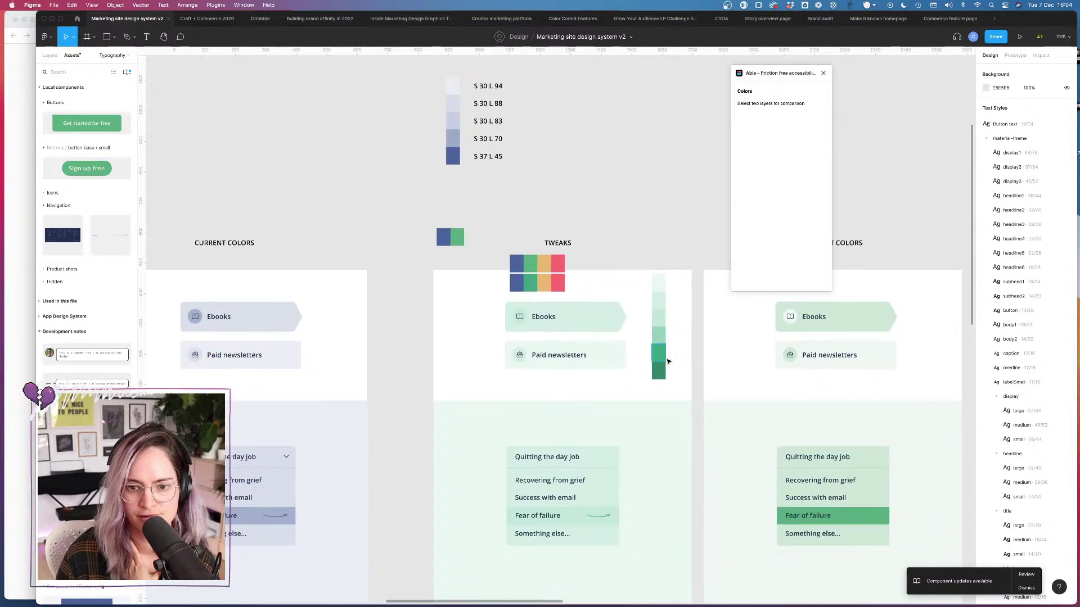
Step: Check the new green 500 style's HSL values against the blue scale's S and L labels
left_click(660, 358)
left_click(991, 174)
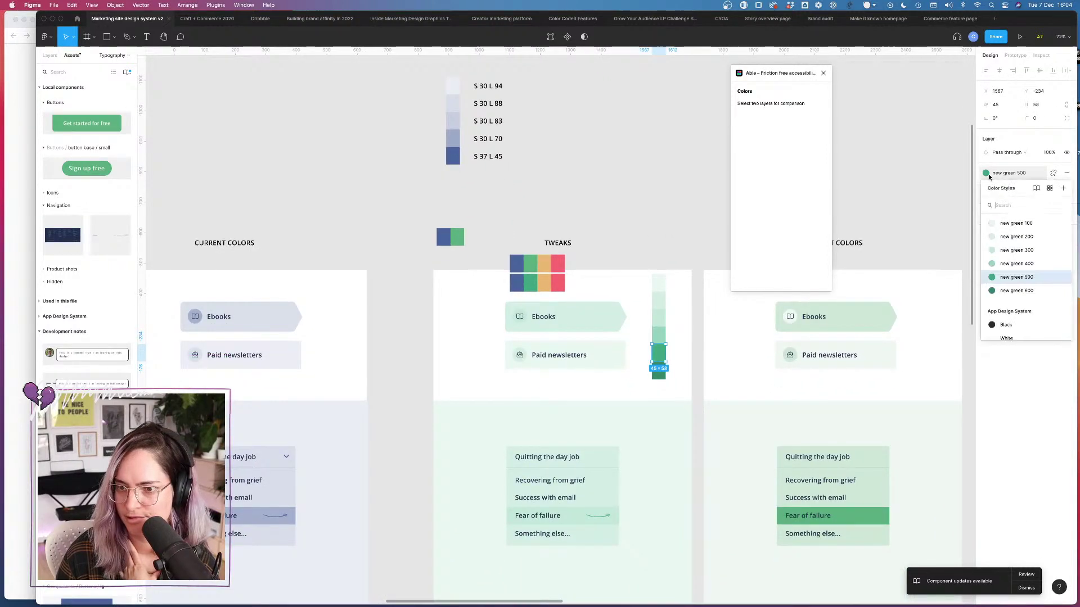
left_click(1061, 278)
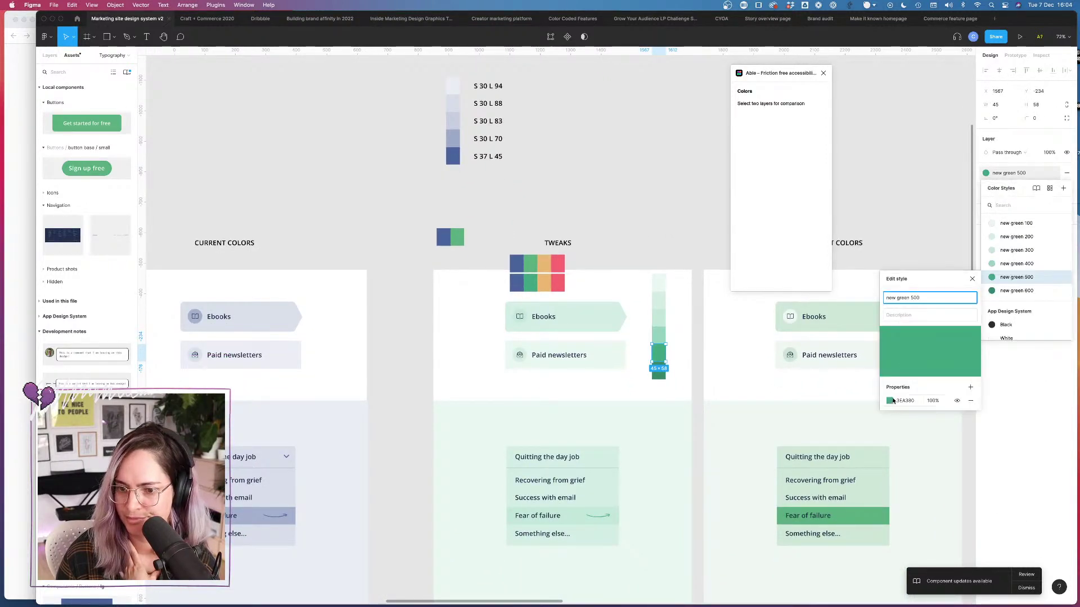
left_click(890, 400)
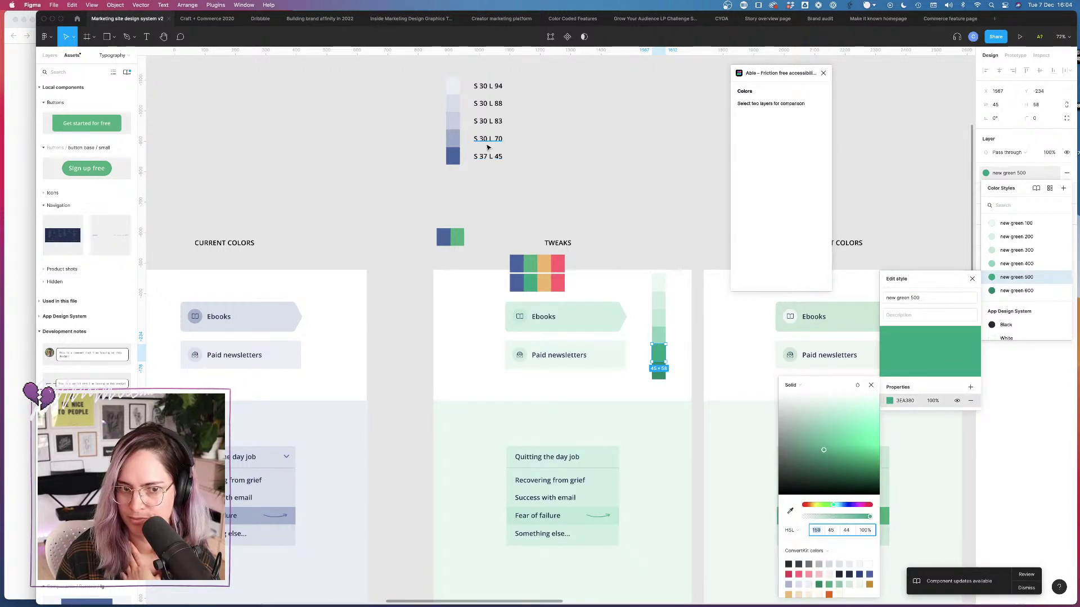
left_click(661, 337)
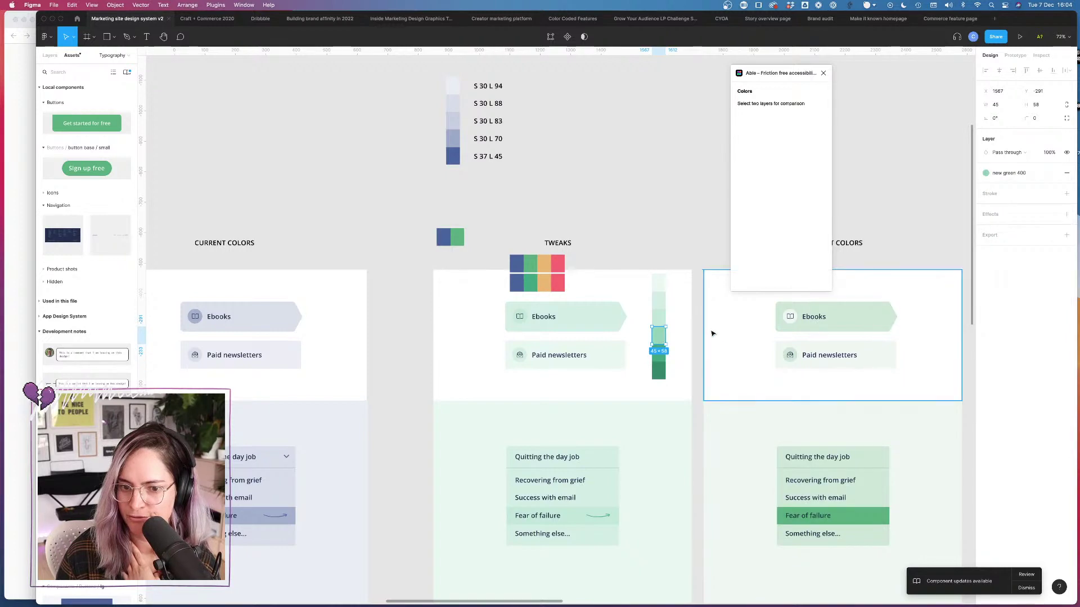
Step: Examine the green swatch column and how the tints look across the green TWEAKS mockups beside the current versions
scroll(668, 365, "up", 10)
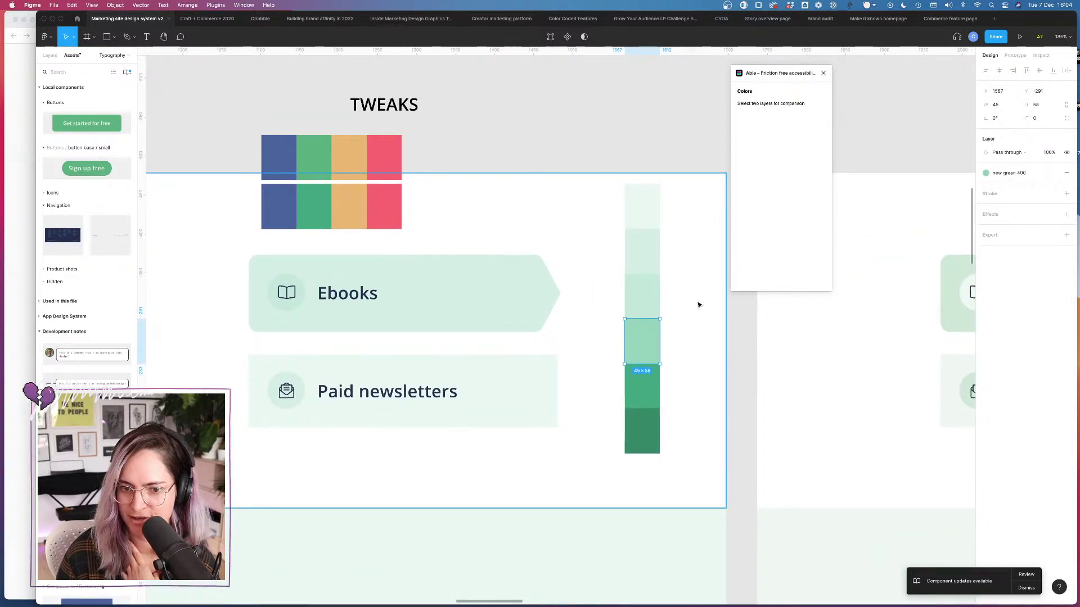
left_click(746, 345)
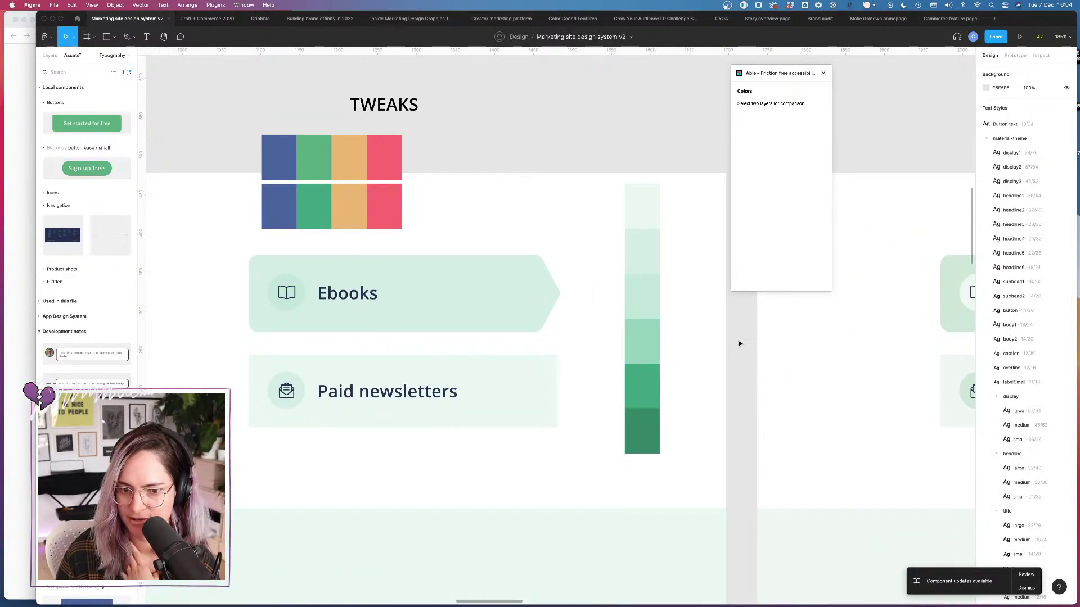
left_click(643, 342)
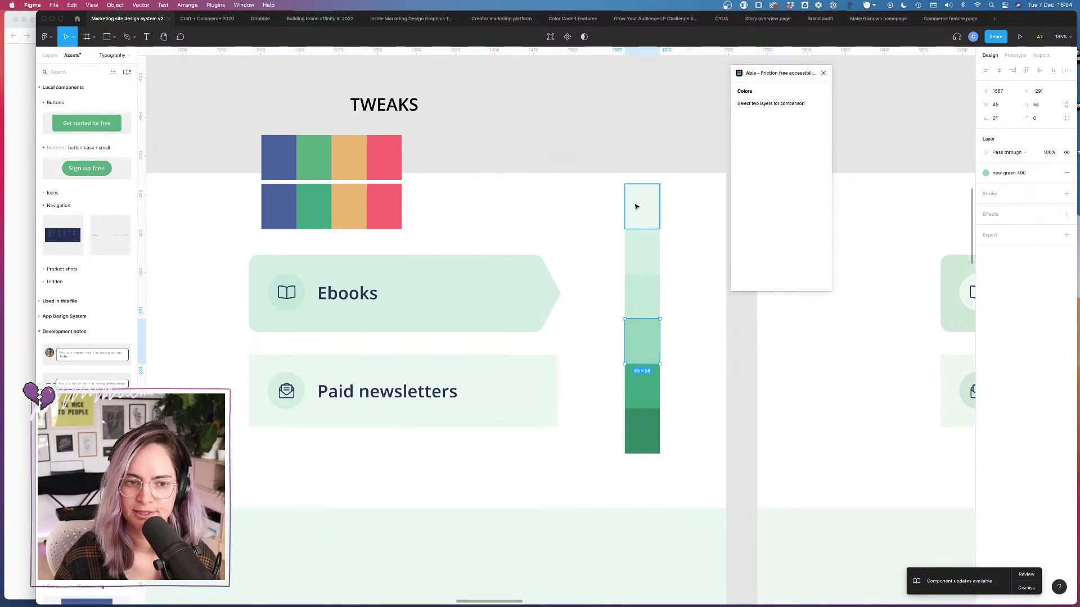
left_click(748, 313)
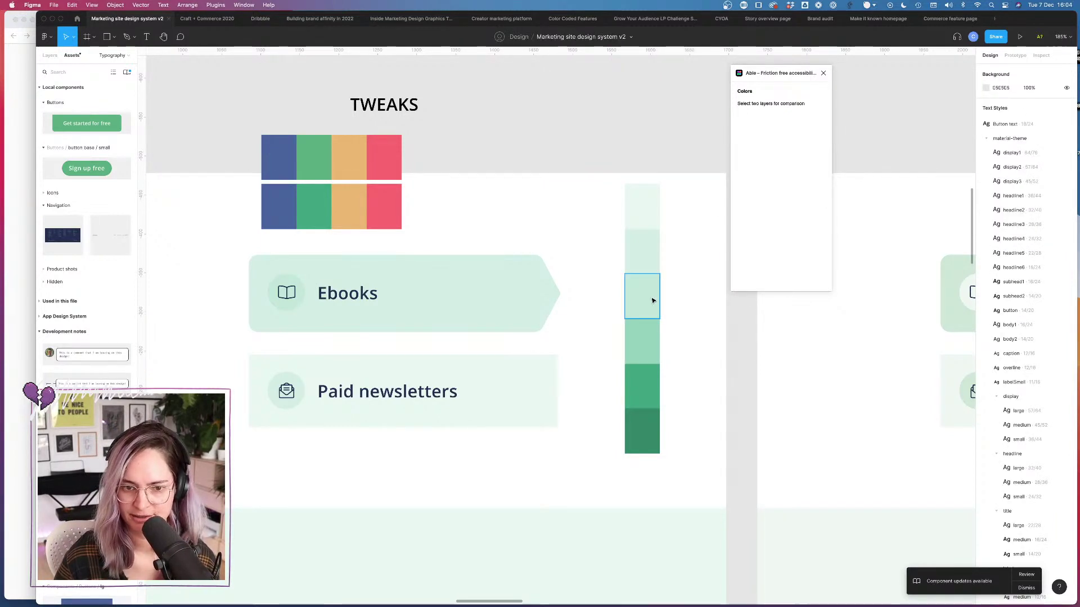
scroll(655, 301, "down", 5)
scroll(654, 301, "down", 10)
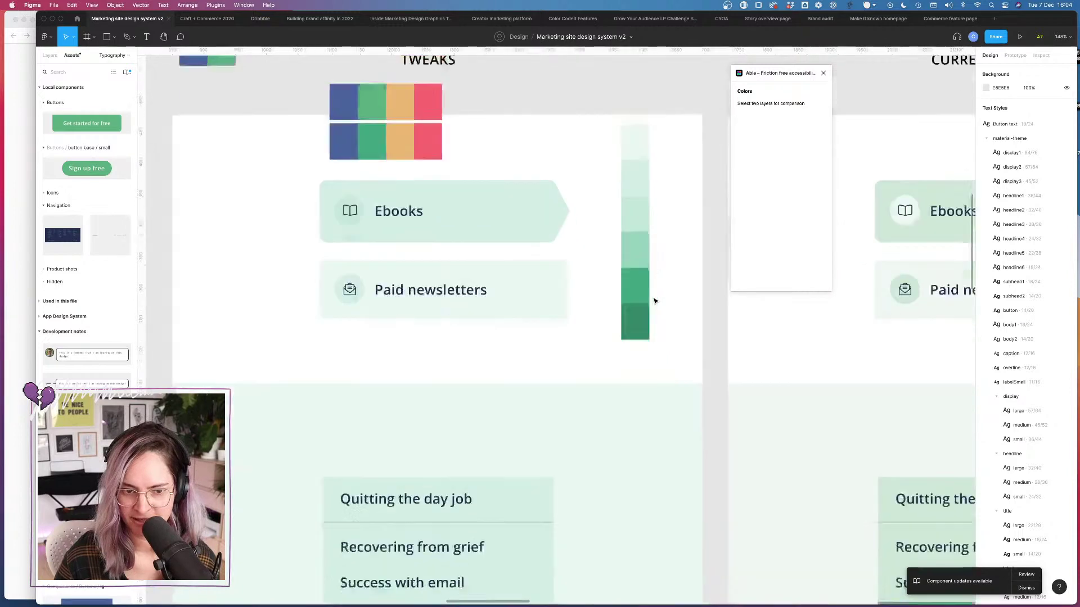
scroll(654, 301, "up", 5)
scroll(654, 301, "down", 8)
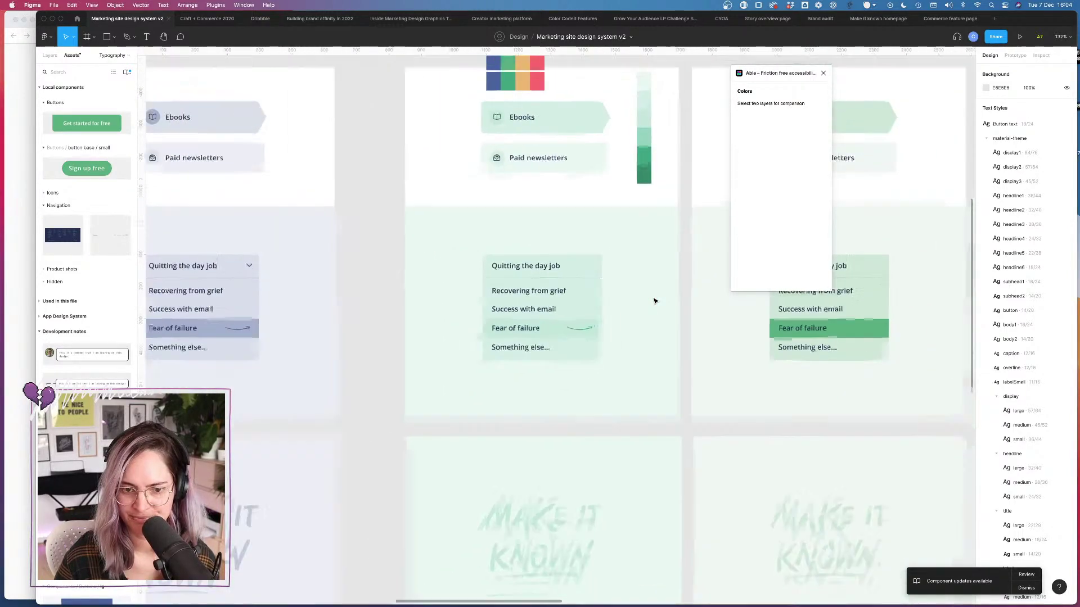
scroll(654, 301, "up", 3)
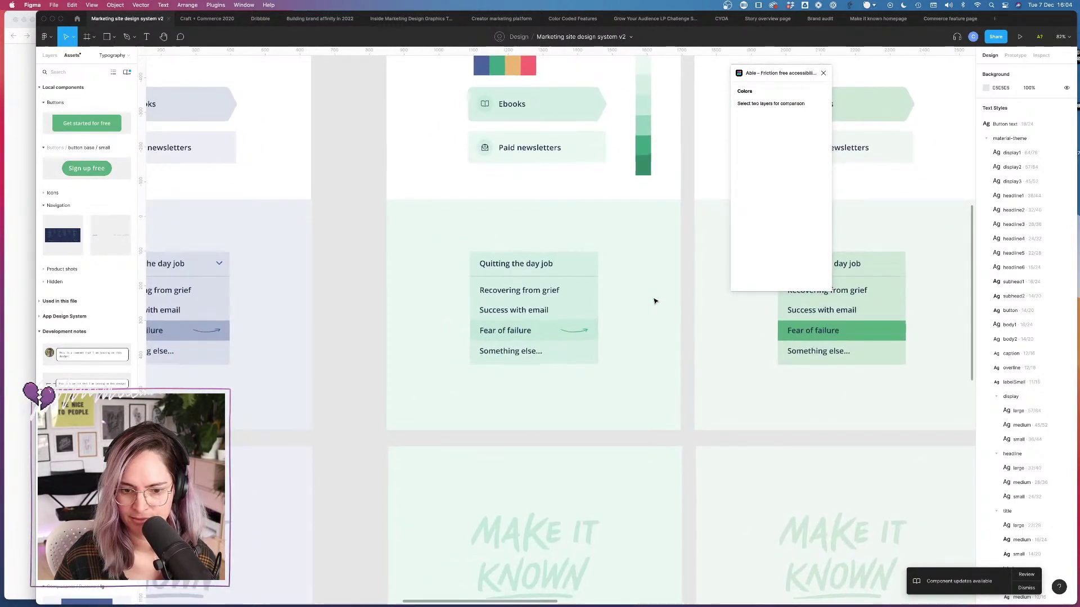
scroll(654, 300, "down", 5)
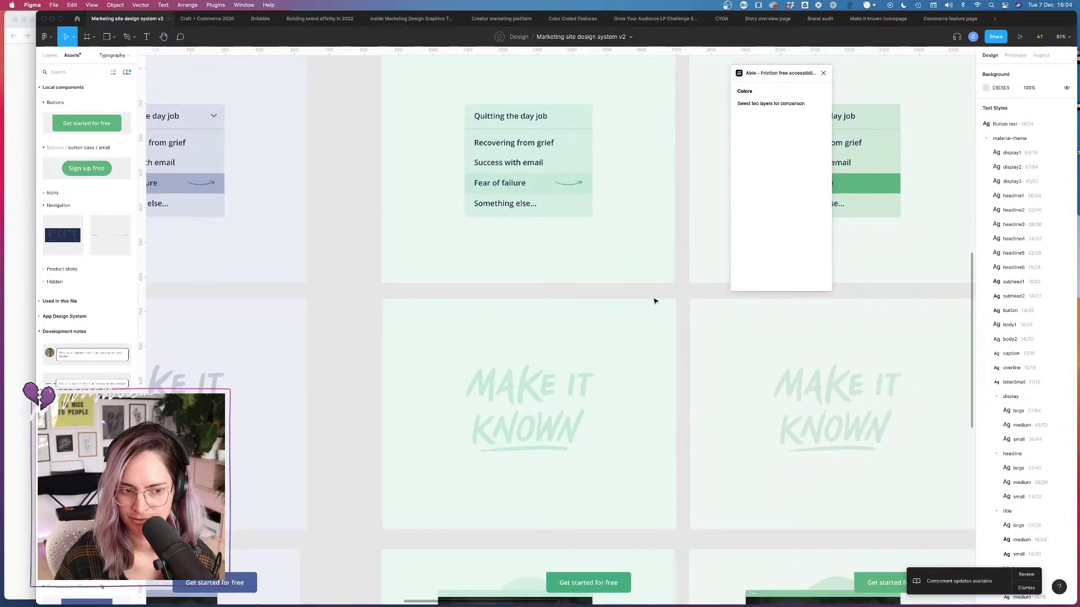
scroll(655, 303, "up", 7)
scroll(655, 303, "left", 3)
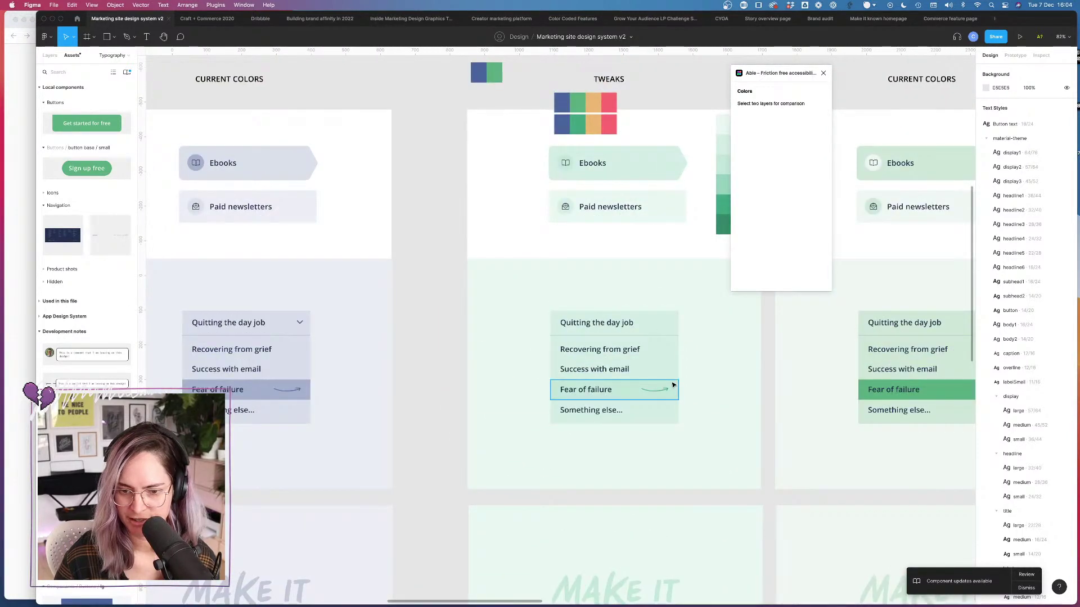
Step: Check which color styles the highlighted rows of the "Quitting the day job" dropdown use in the blue and green mockups
left_click(258, 390)
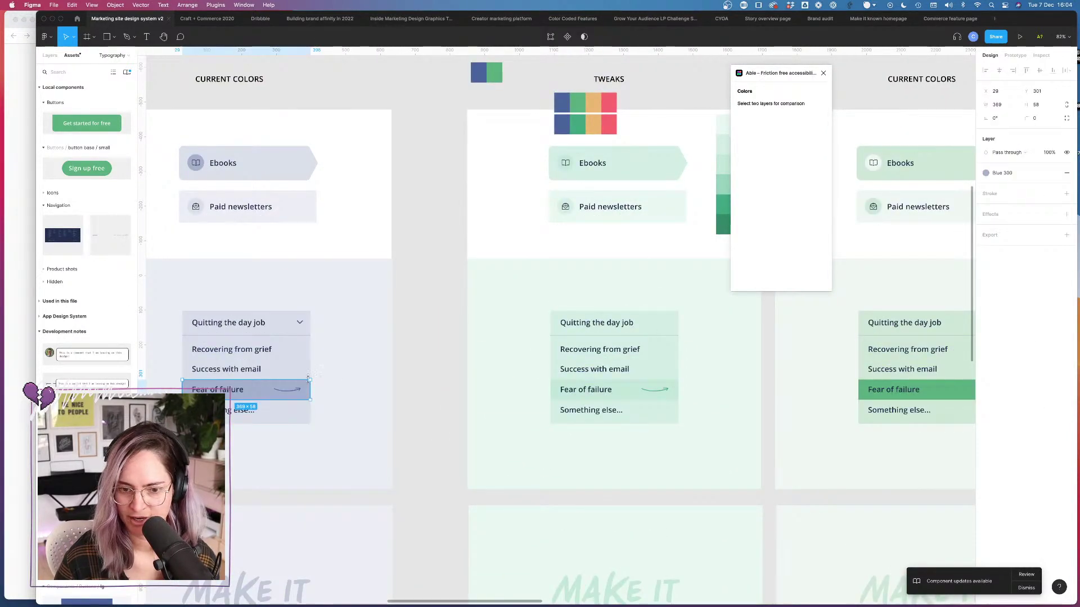
left_click(632, 388)
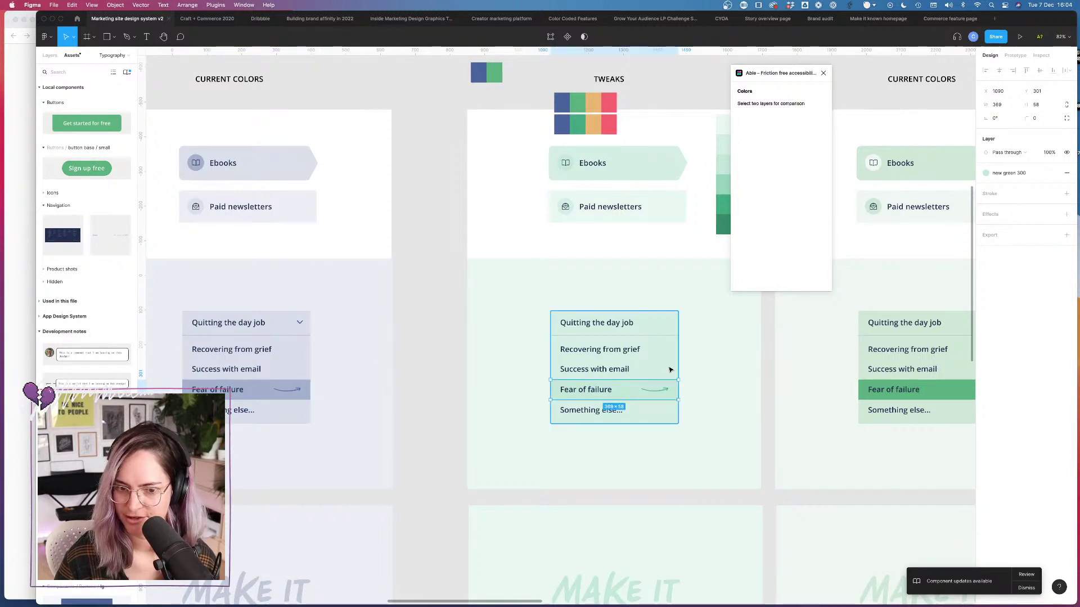
key("Escape")
scroll(260, 387, "left", 10)
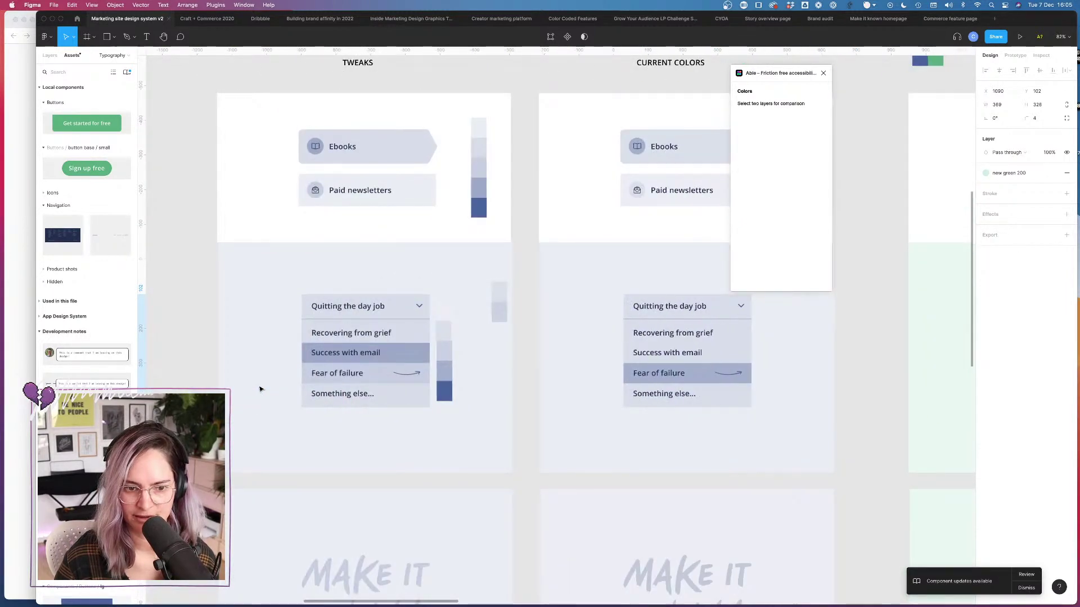
left_click(363, 375)
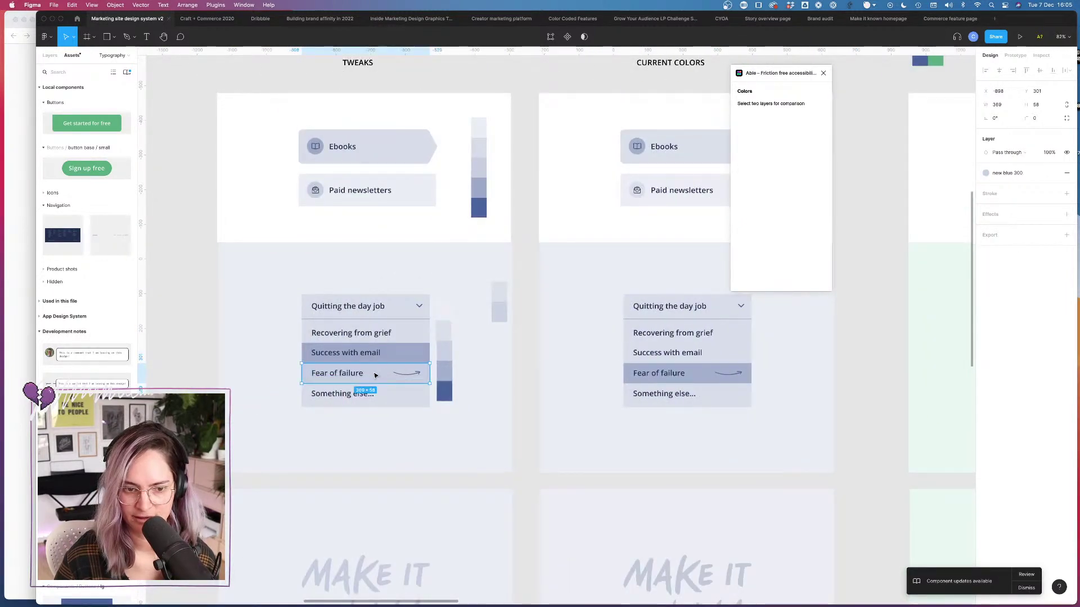
left_click(404, 352)
Step: Duplicate the green TWEAKS dropdown's "Fear of failure" row background onto the "Success with email" row and apply the new green 400 style
scroll(441, 361, "right", 15)
left_click(581, 373)
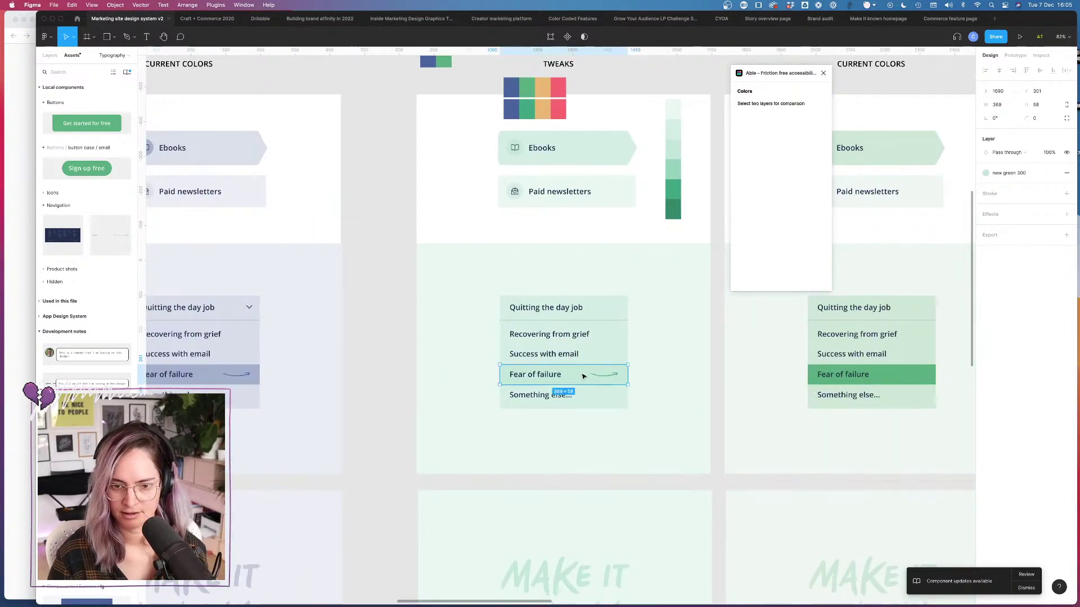
key("alt")
left_click(580, 355)
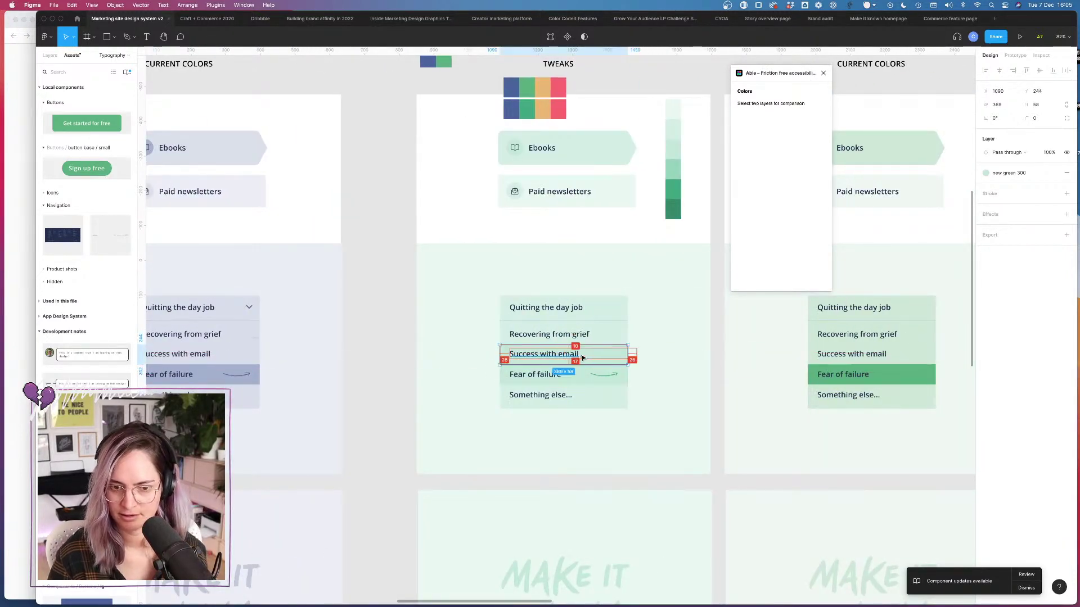
left_click(988, 175)
left_click(1014, 291)
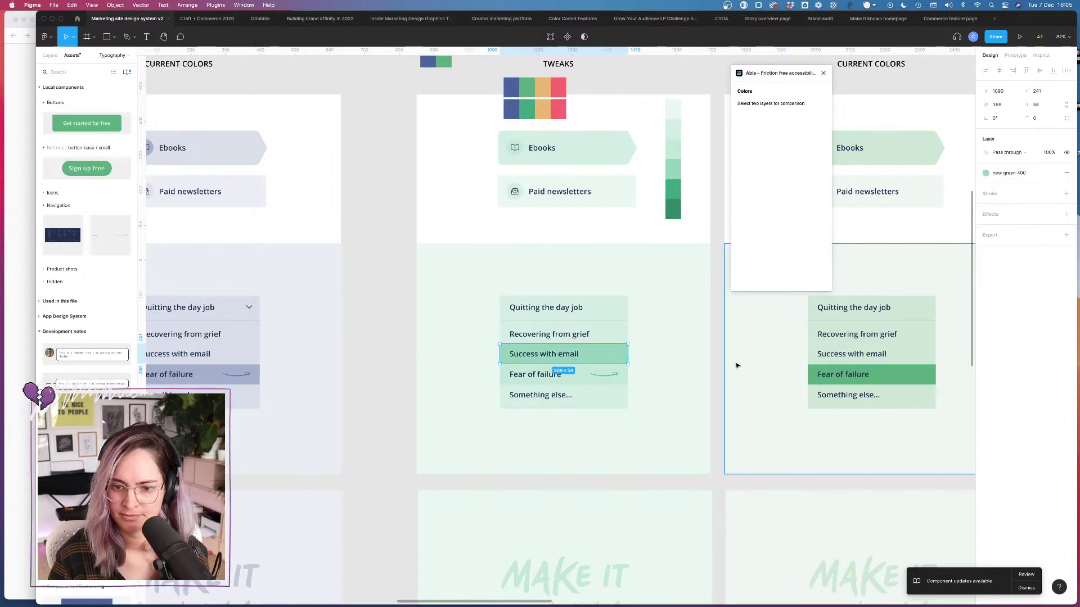
left_click(718, 370)
Step: Check which color styles the Ebooks and Paid newsletters icon circles use in the blue TWEAKS mockup
scroll(718, 370, "up", 3)
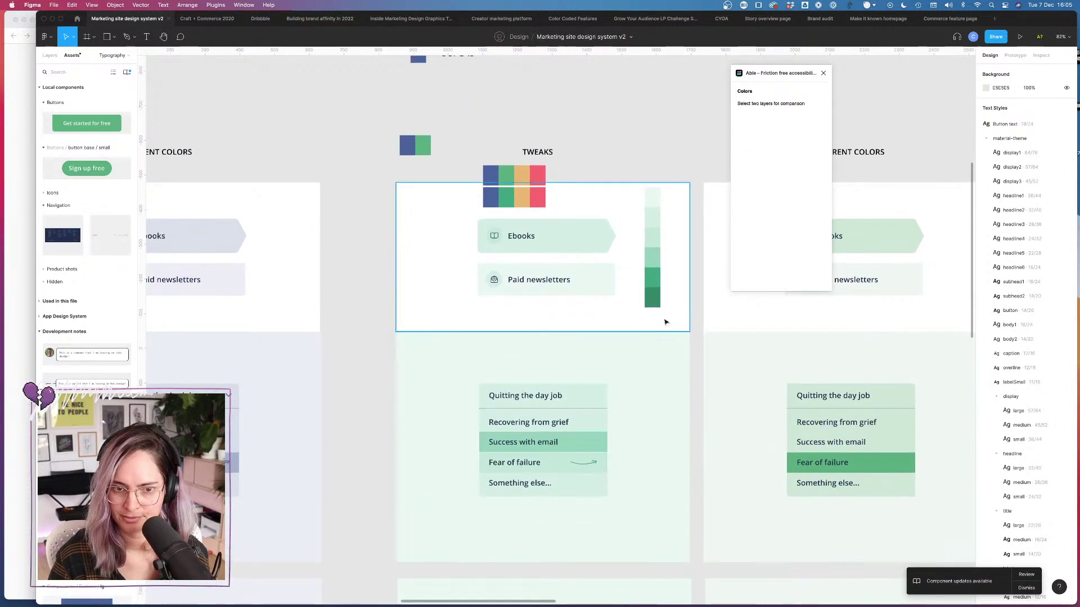
scroll(664, 321, "left", 10)
scroll(522, 325, "right", 5)
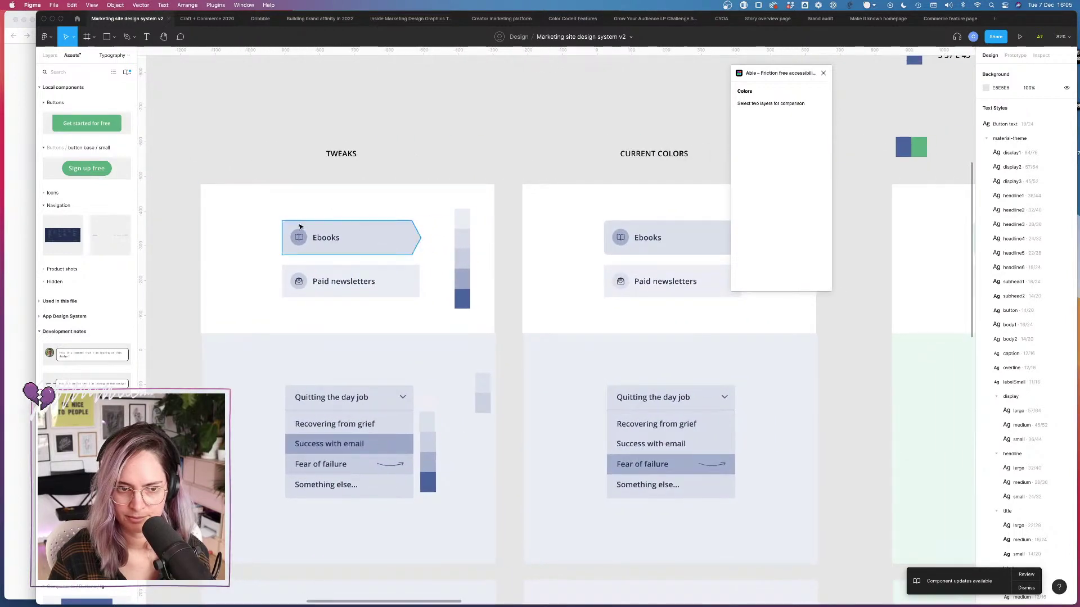
left_click(299, 237)
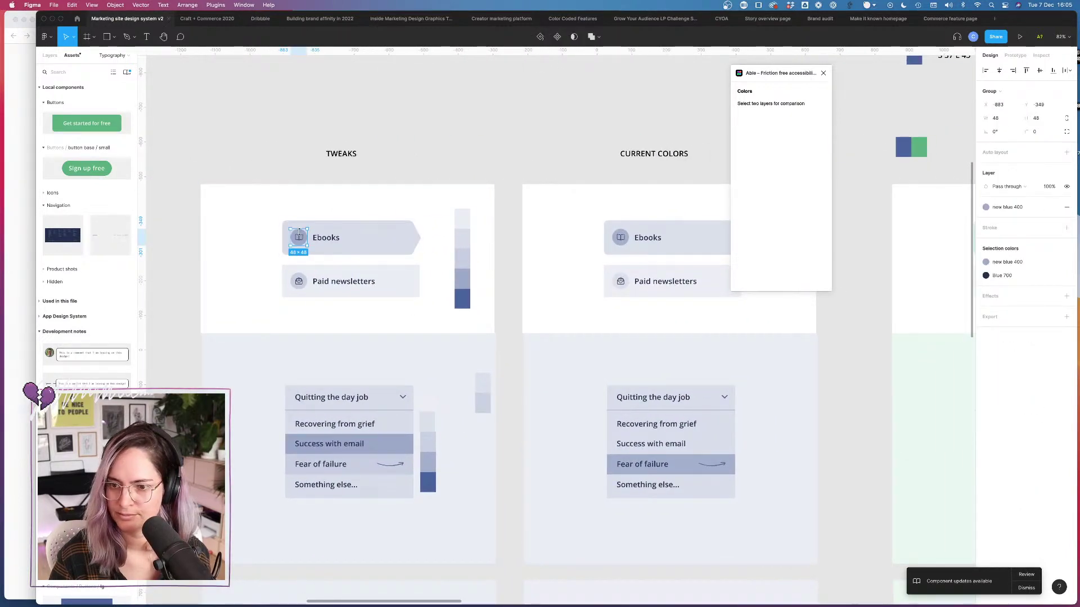
left_click(301, 277)
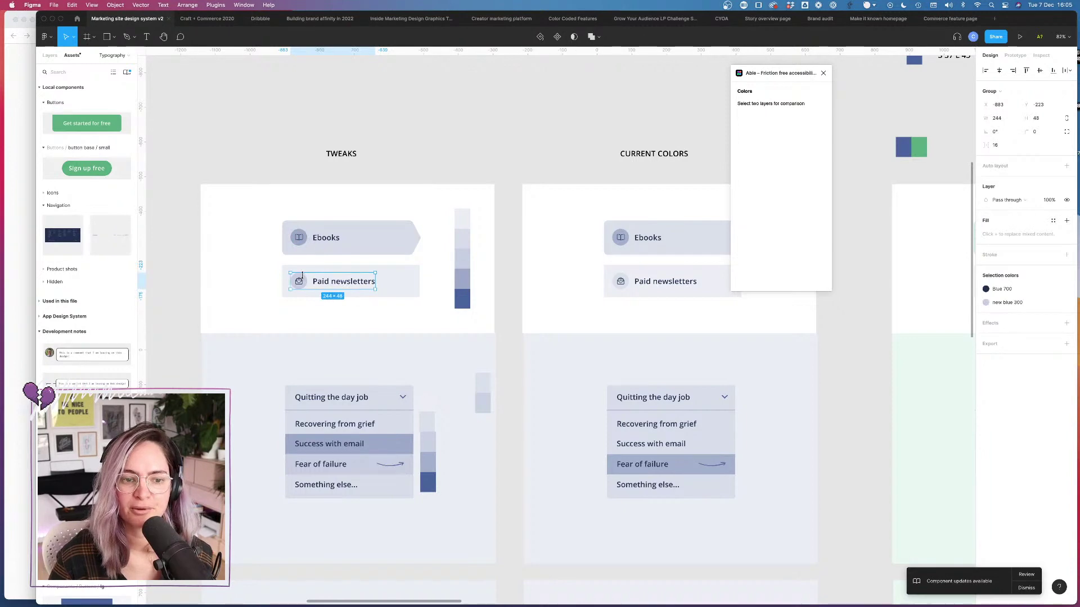
double_click(307, 283)
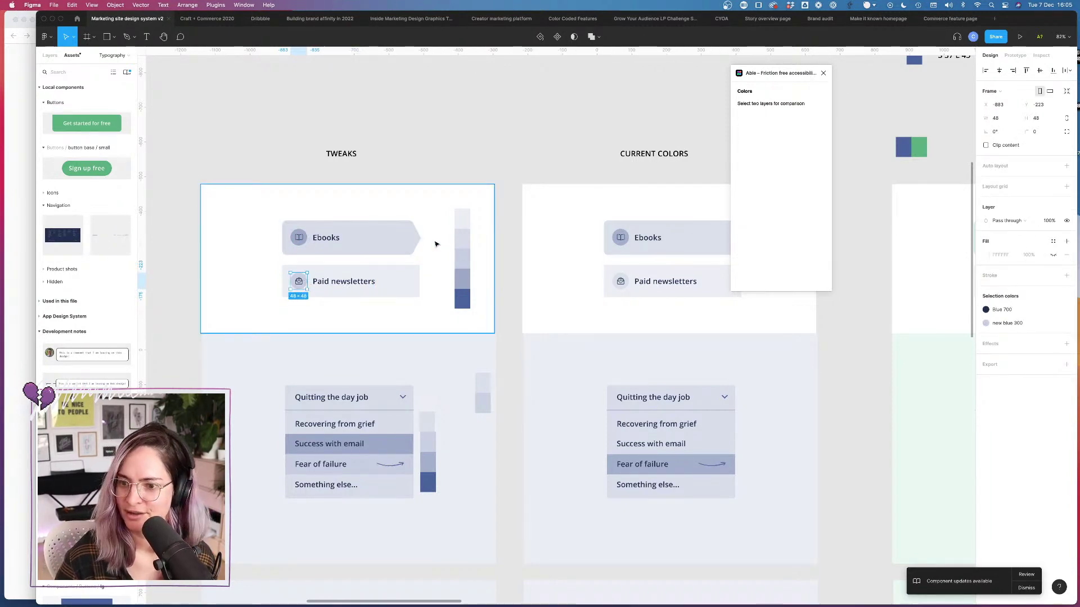
Step: Apply the new green 300 style to the Paid newsletters icon circle in the green TWEAKS mockup
scroll(436, 244, "right", 2)
scroll(436, 243, "right", 20)
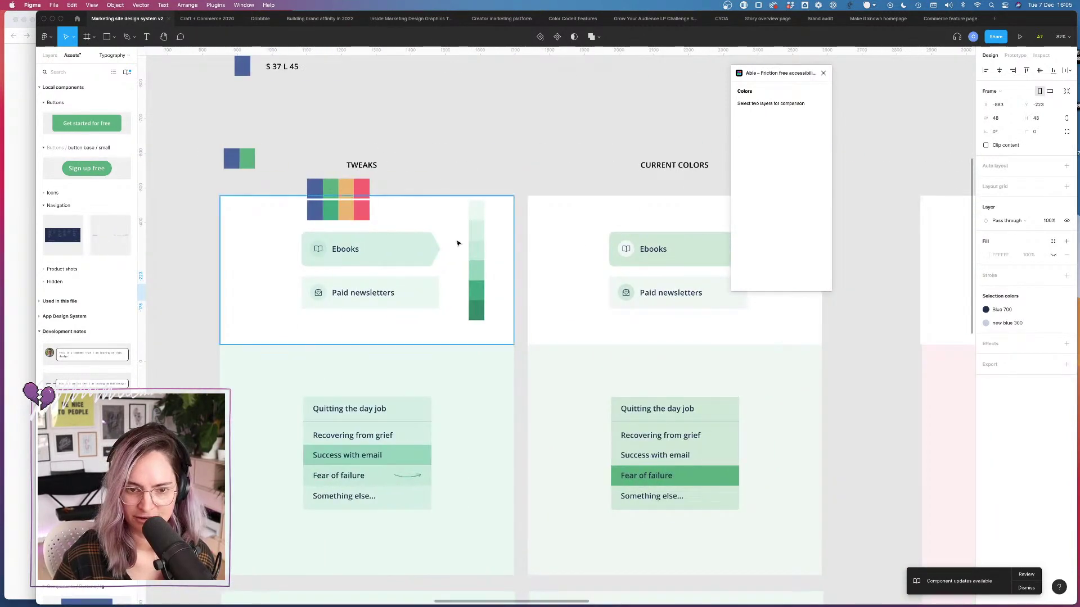
left_click(323, 292)
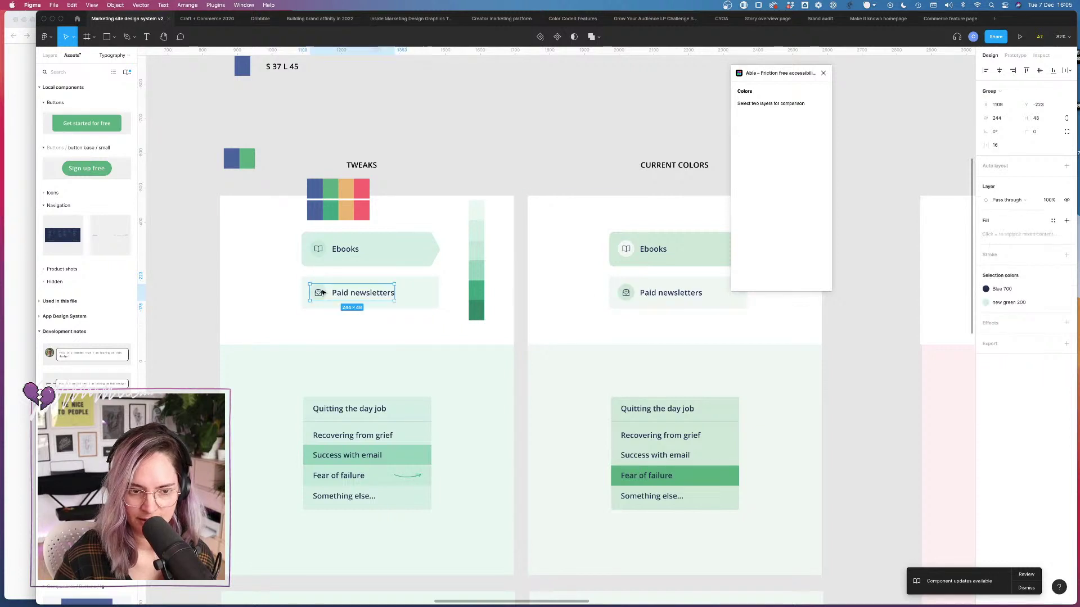
double_click(324, 292)
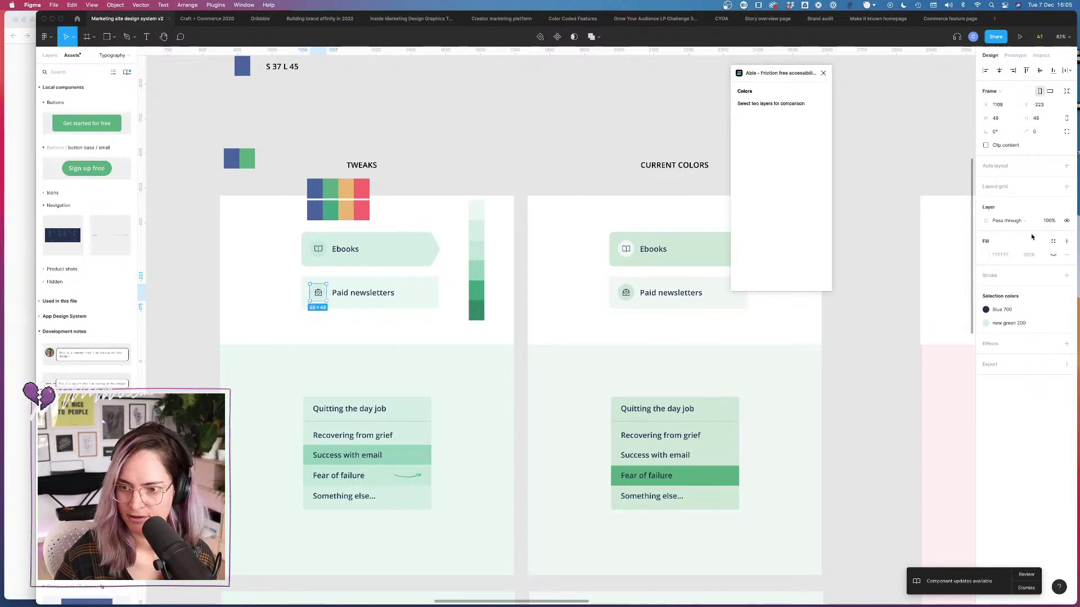
left_click(987, 323)
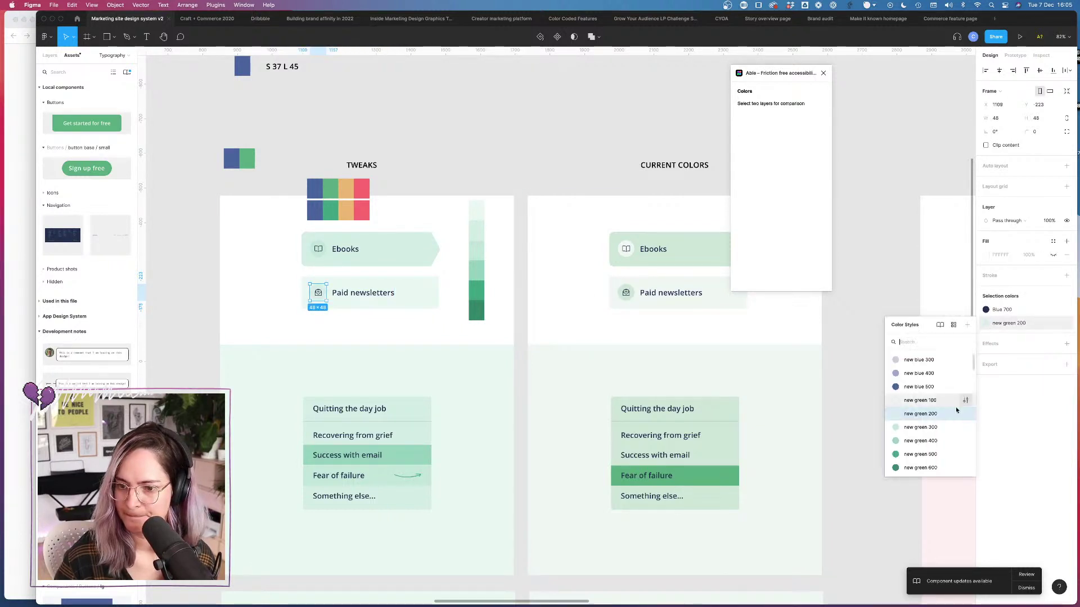
left_click(929, 426)
Step: Apply the new green 400 style to the Ebooks icon circle in the green TWEAKS mockup and deselect it
left_click(324, 246)
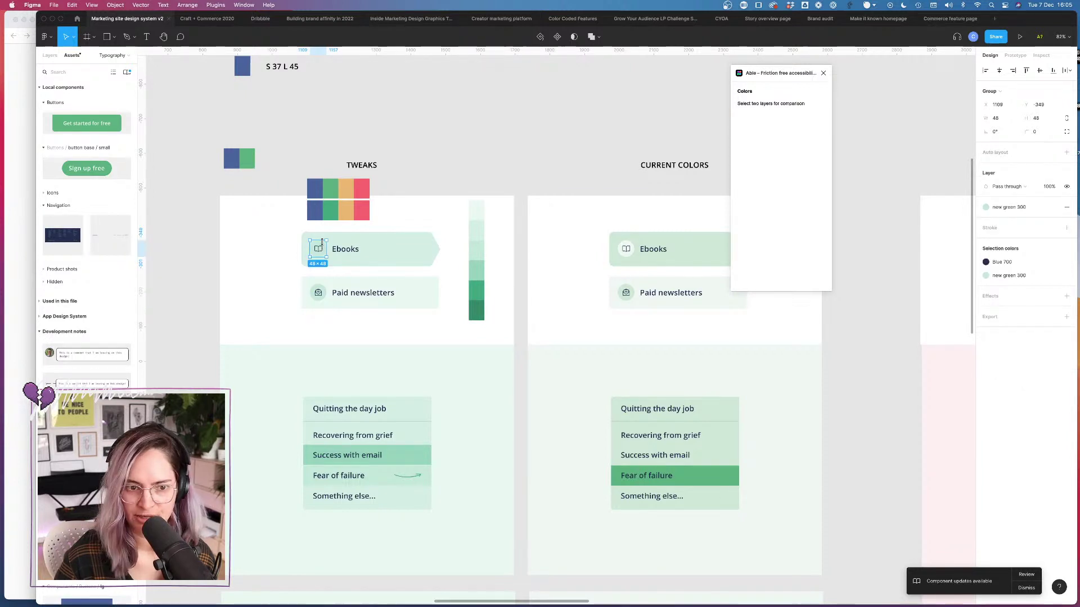
left_click(987, 275)
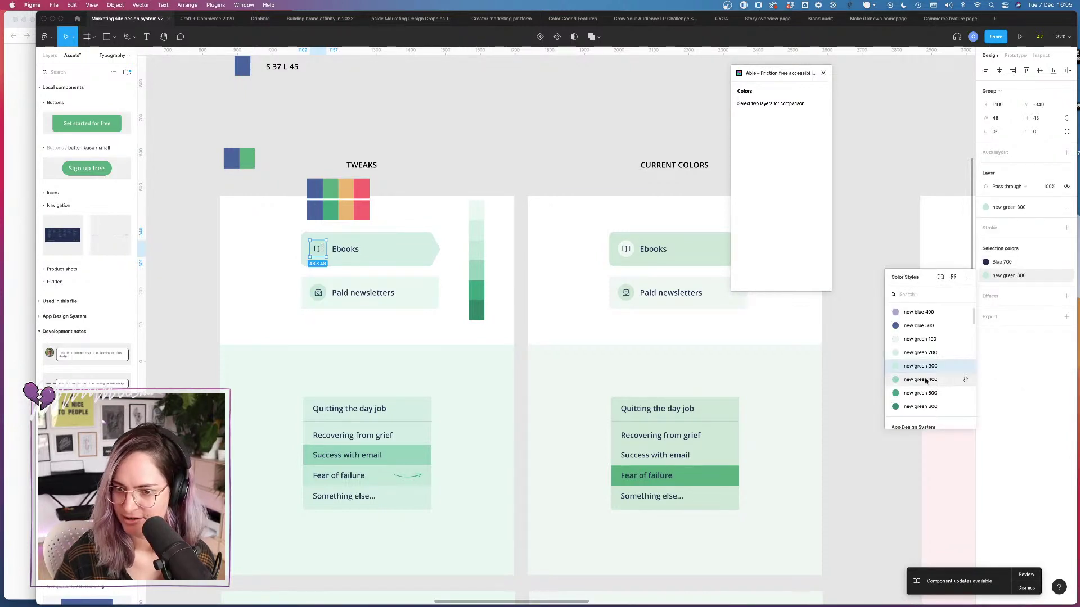
left_click(651, 209)
left_click(437, 149)
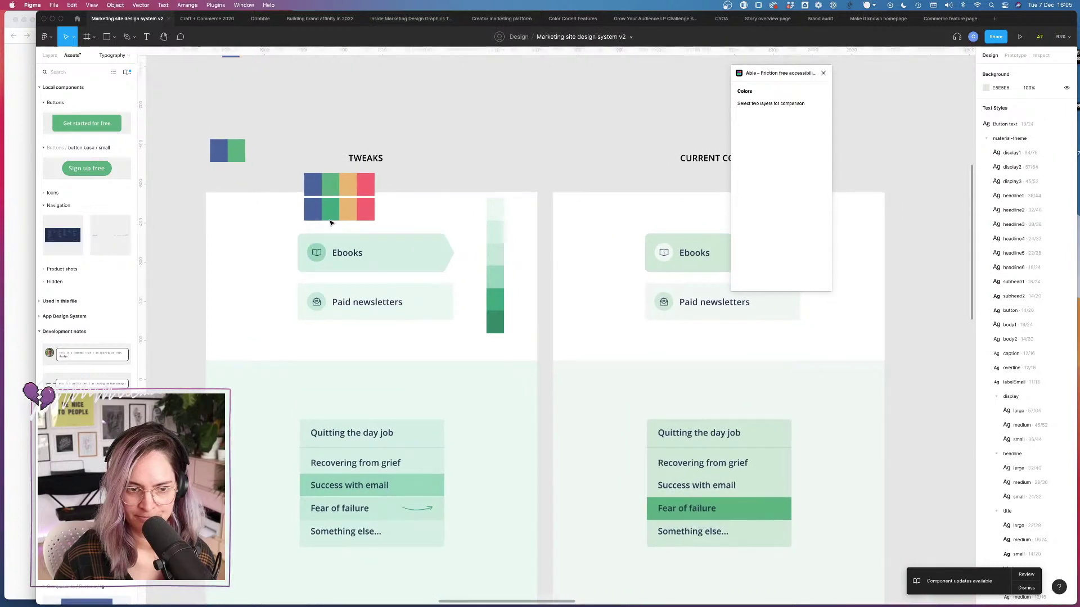
Step: Examine the dropdown, MAKE IT KNOWN and product shot mockups in the green TWEAKS column beside the current color versions
scroll(330, 223, "up", 5, "ctrl")
scroll(330, 224, "down", 5)
scroll(330, 223, "down", 5, "ctrl")
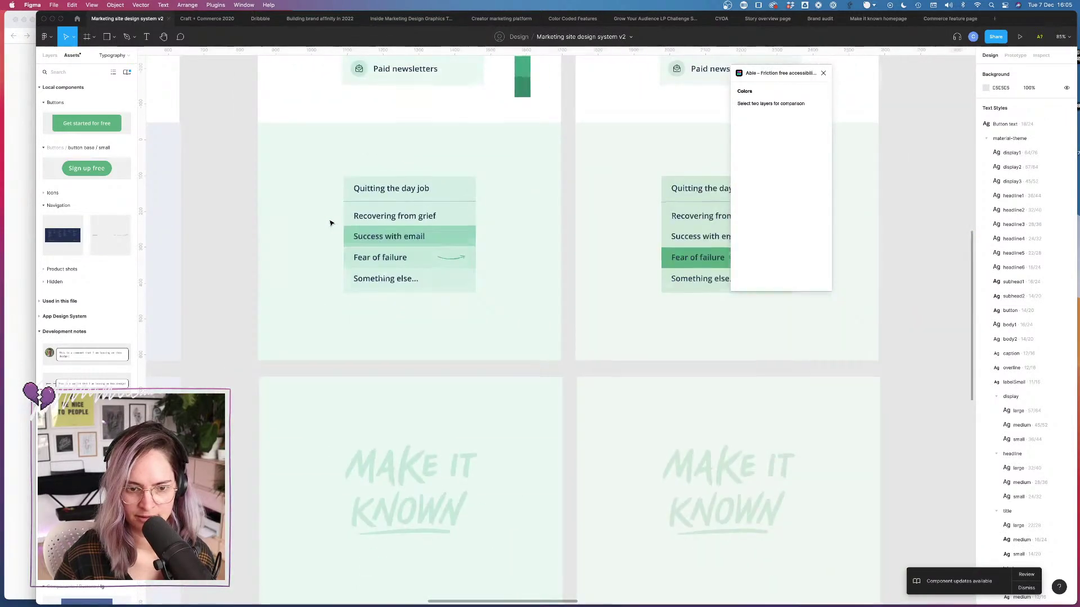
scroll(330, 222, "down", 5)
left_click(427, 236)
scroll(425, 239, "down", 1)
scroll(424, 239, "down", 2)
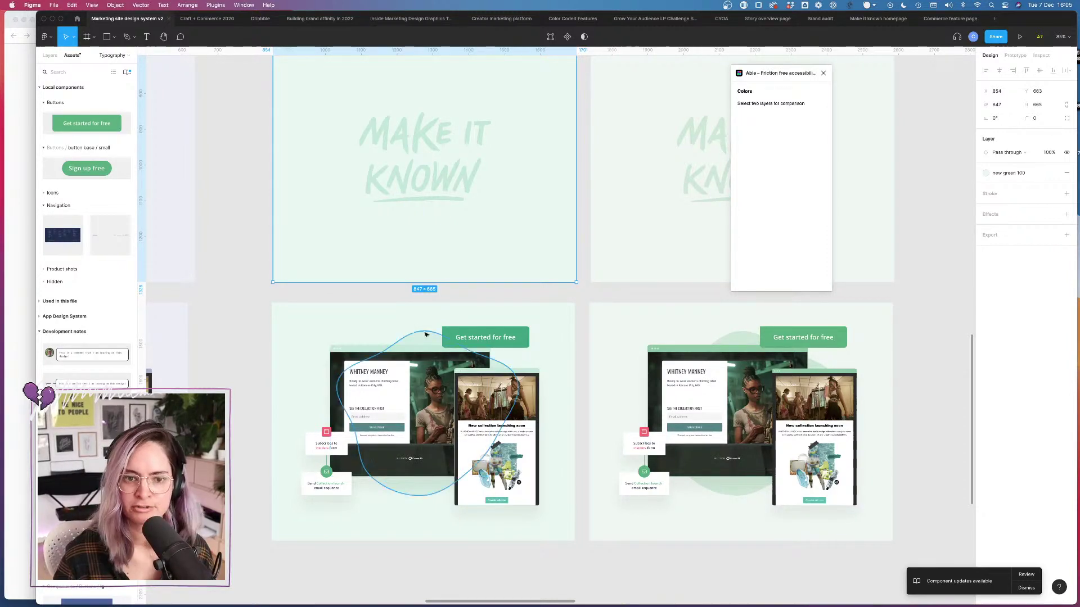
left_click(578, 306)
scroll(579, 306, "down", 3)
scroll(579, 306, "up", 8)
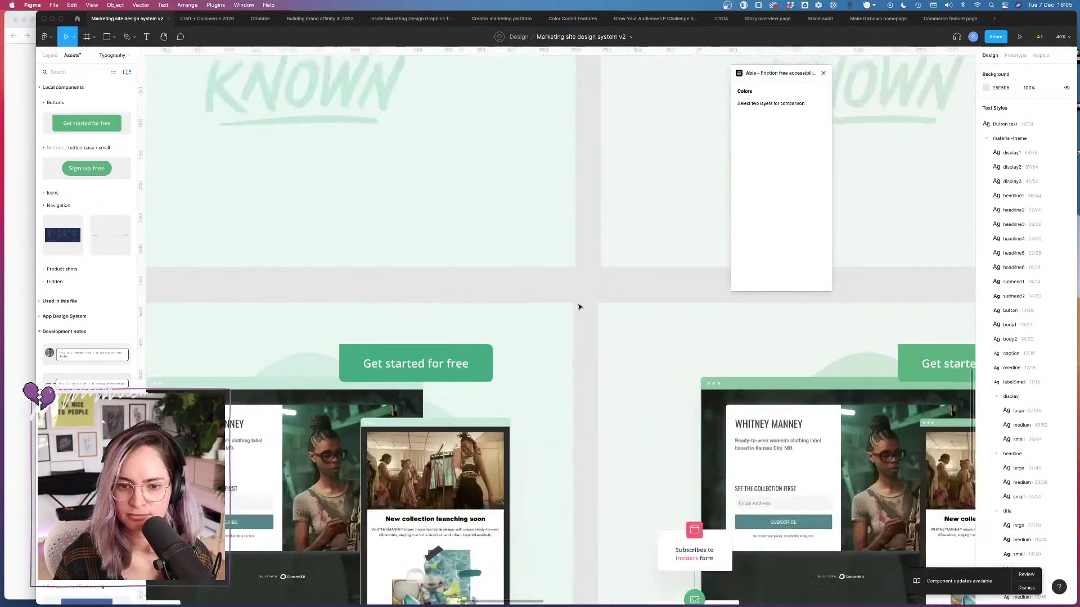
scroll(564, 281, "down", 10)
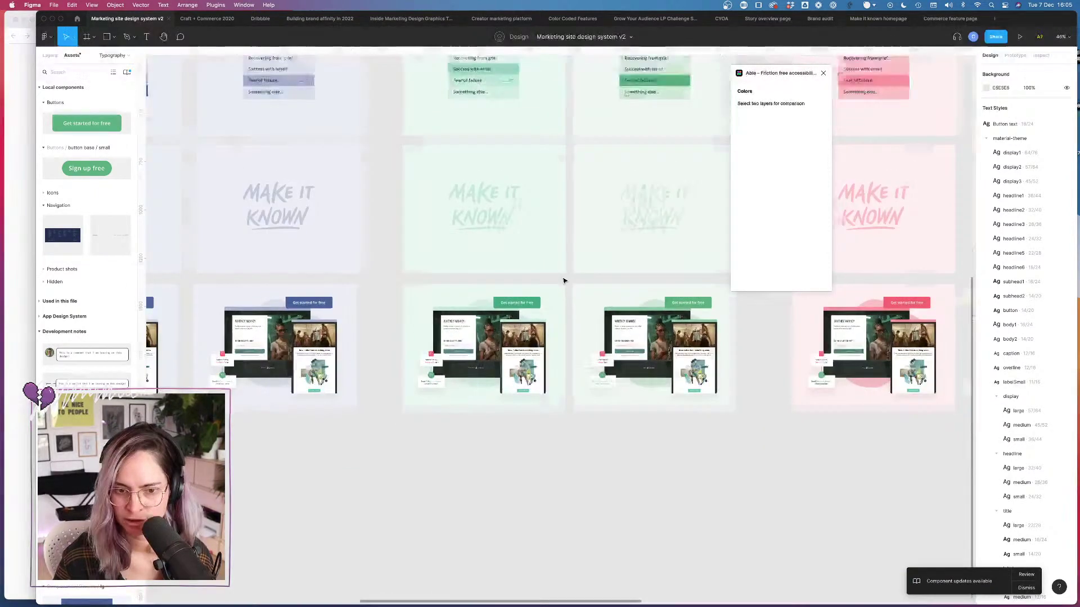
Step: Look over the red and yellow mockup columns alongside the green TWEAKS and current color columns
scroll(564, 281, "up", 3)
scroll(564, 281, "right", 3)
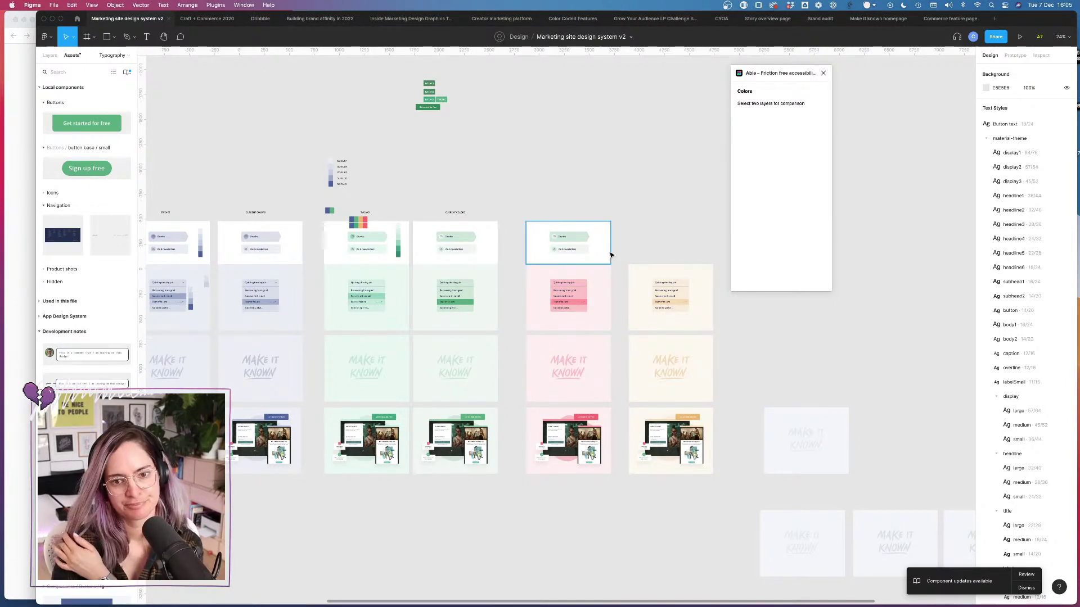
scroll(574, 256, "up", 5)
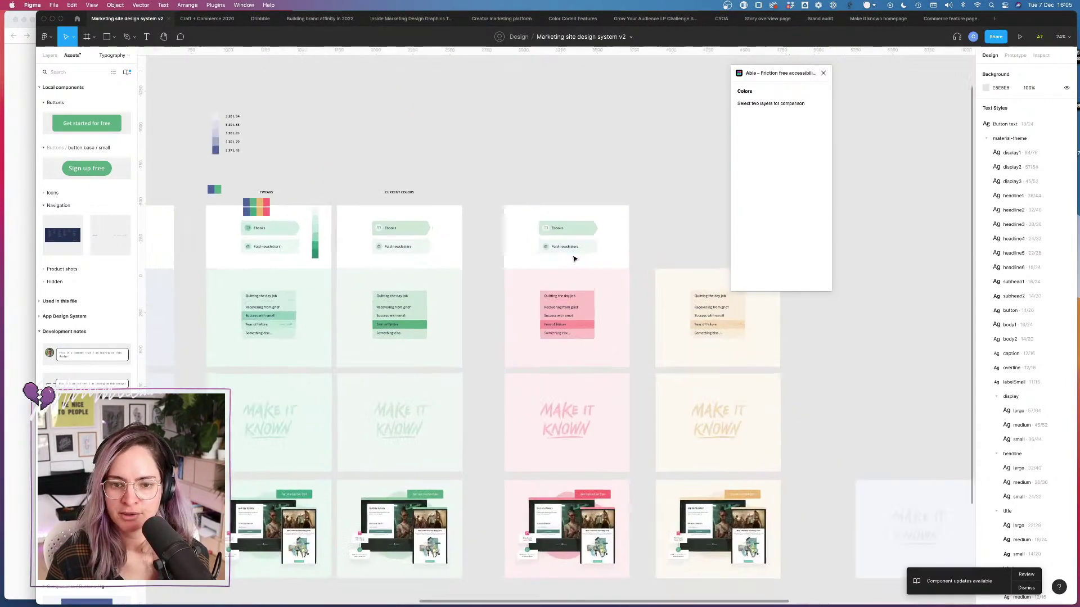
scroll(573, 257, "down", 5)
scroll(582, 278, "down", 3)
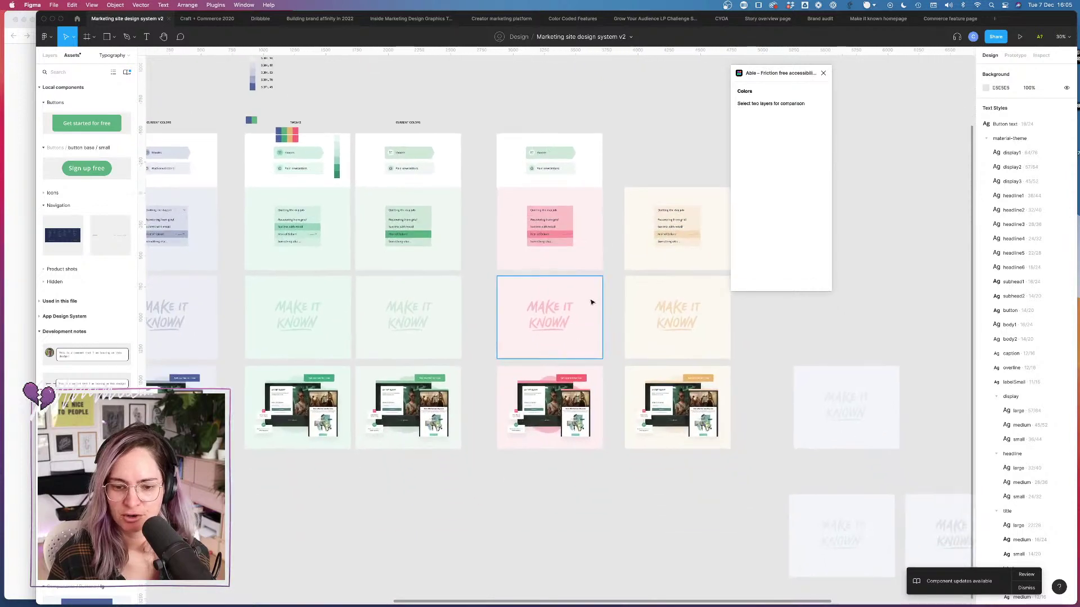
Step: Copy the upper red swatch's hex code and set it as the background colour #FB6970 in the WebAIM Contrast Checker
left_click(577, 380)
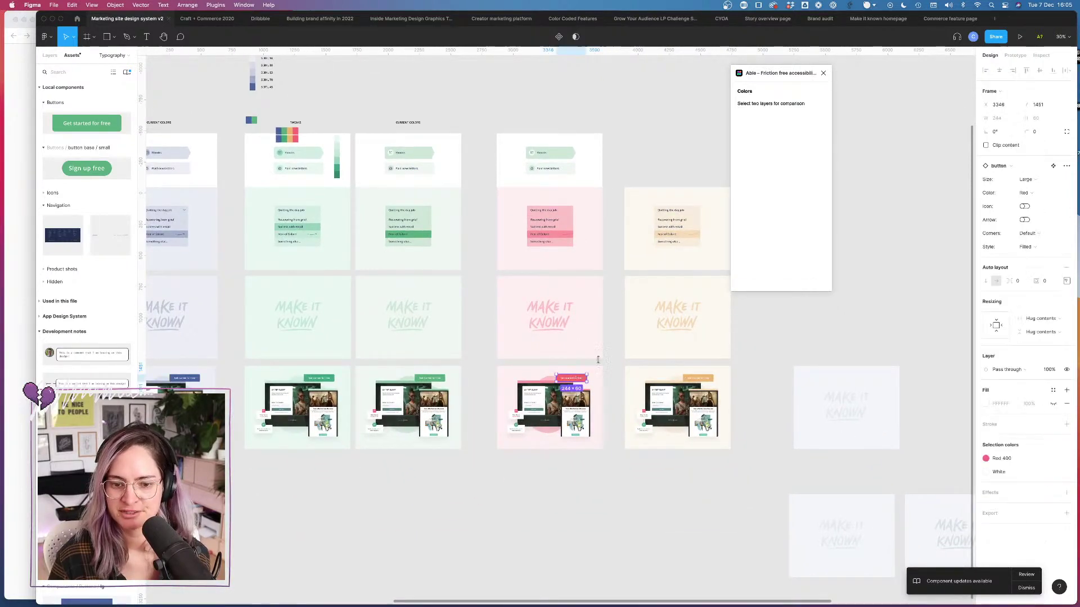
left_click(298, 96)
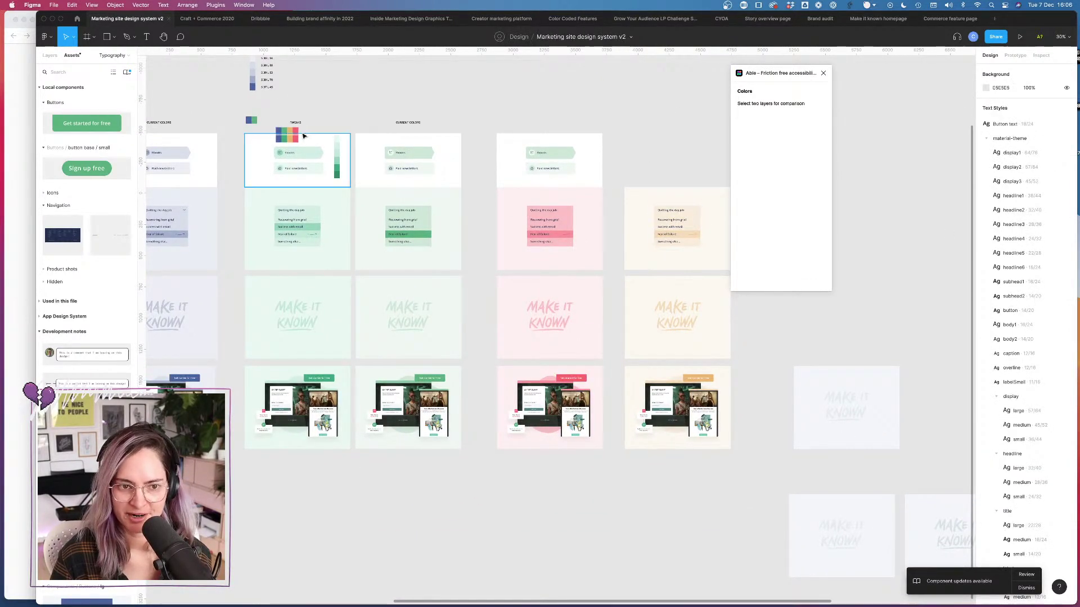
left_click(296, 133)
left_click(1001, 186)
key("cmd+c")
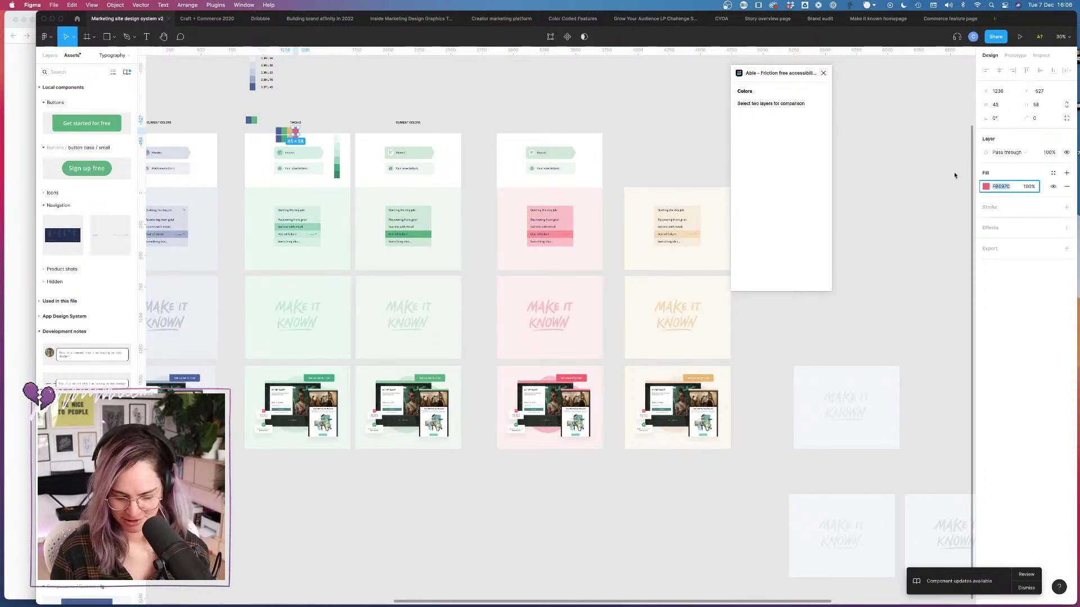
left_click(15, 184)
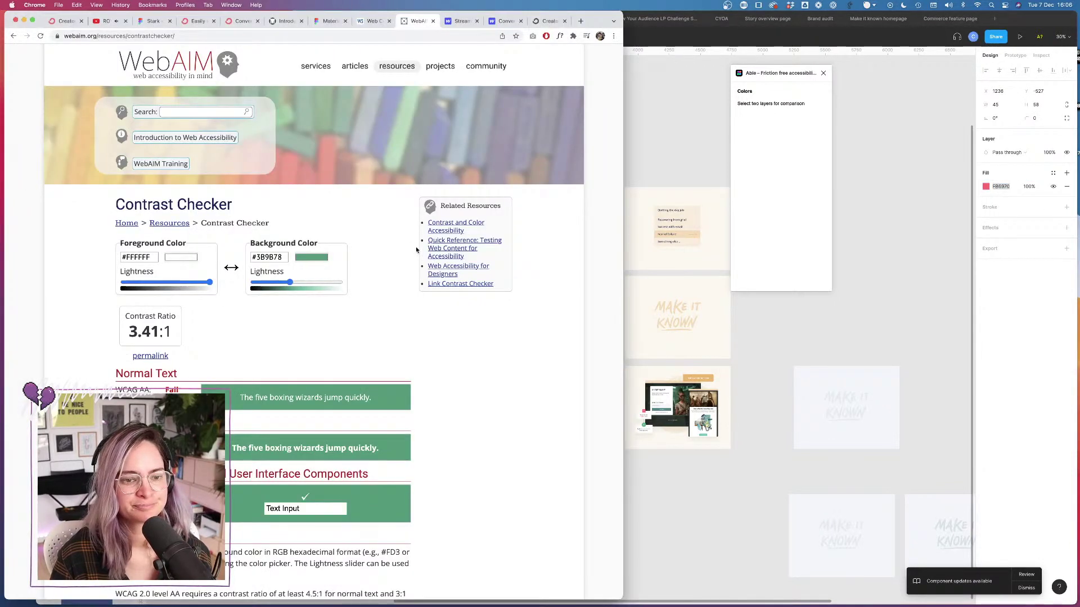
double_click(266, 257)
key("cmd+v")
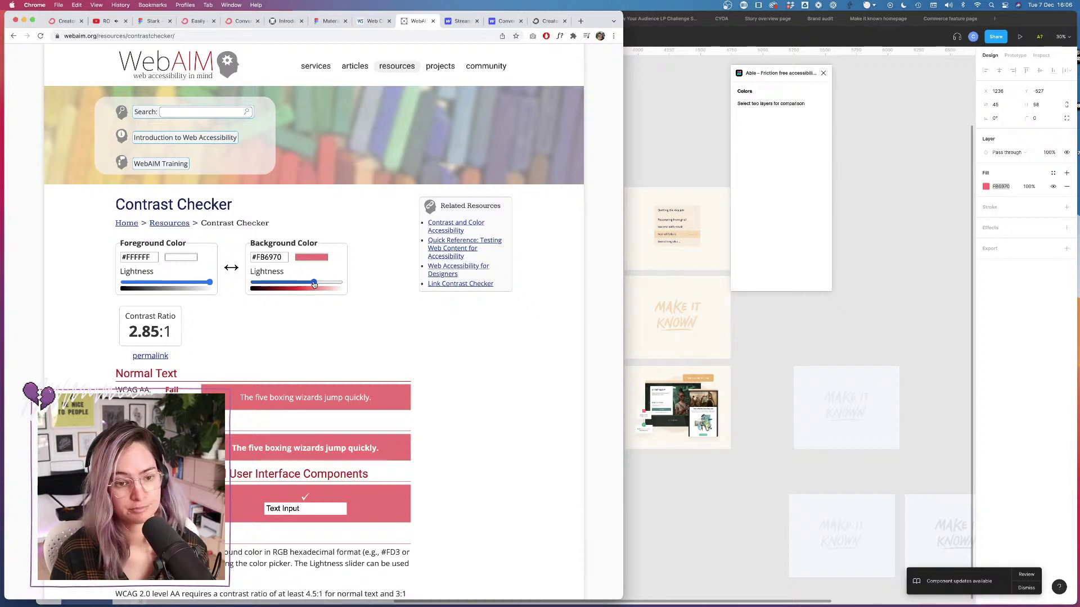
Step: Try darkening the background colour to #FB6068 and #FB464F, and restore it to #FB6970
left_click_drag(314, 284, 312, 284)
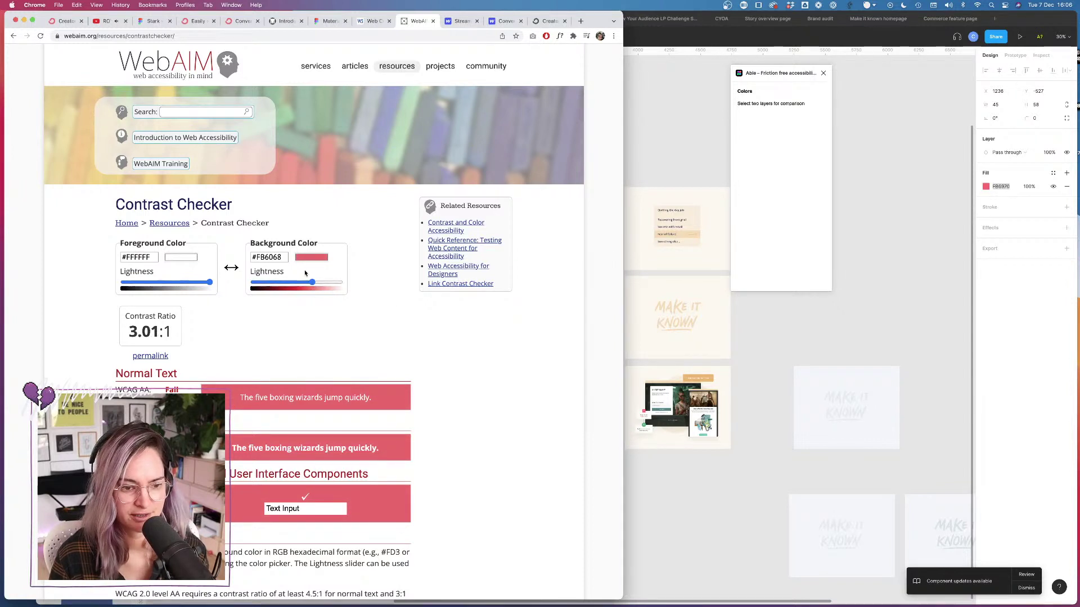
left_click_drag(313, 284, 308, 285)
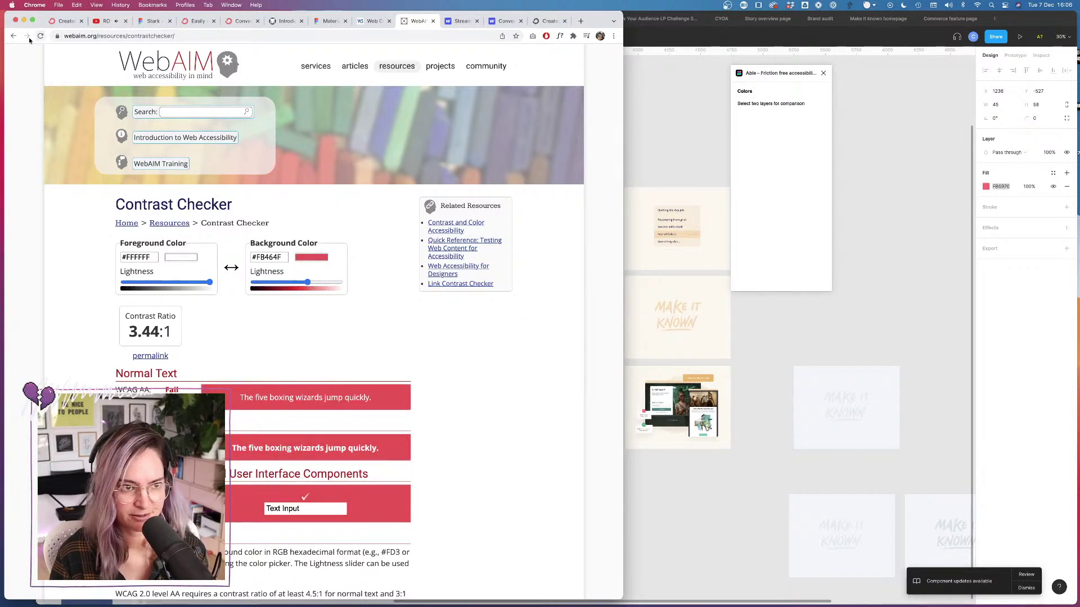
left_click(267, 259)
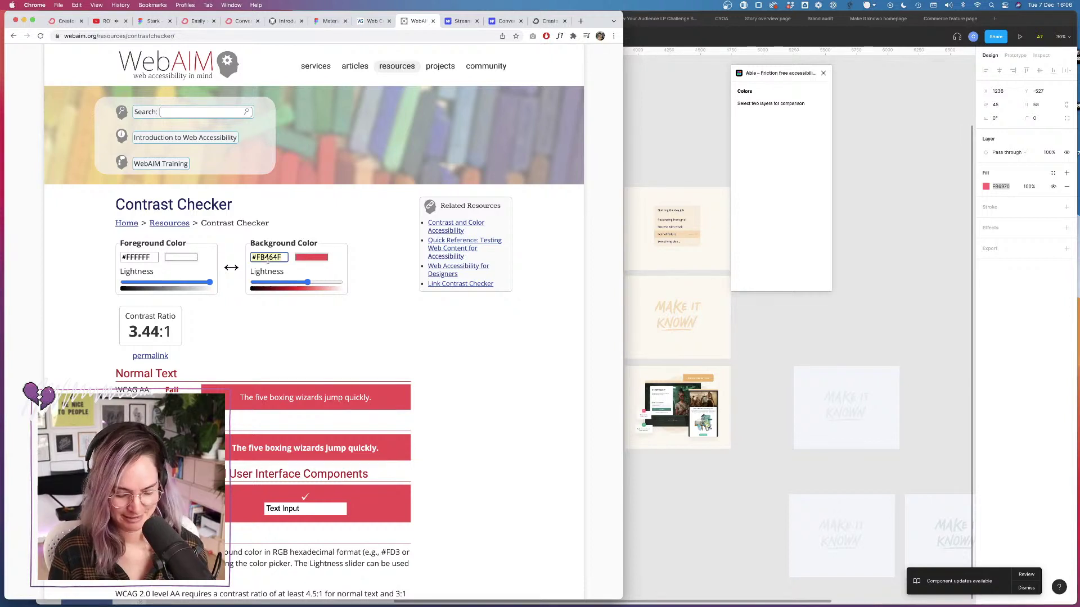
key("super+v")
key("Return")
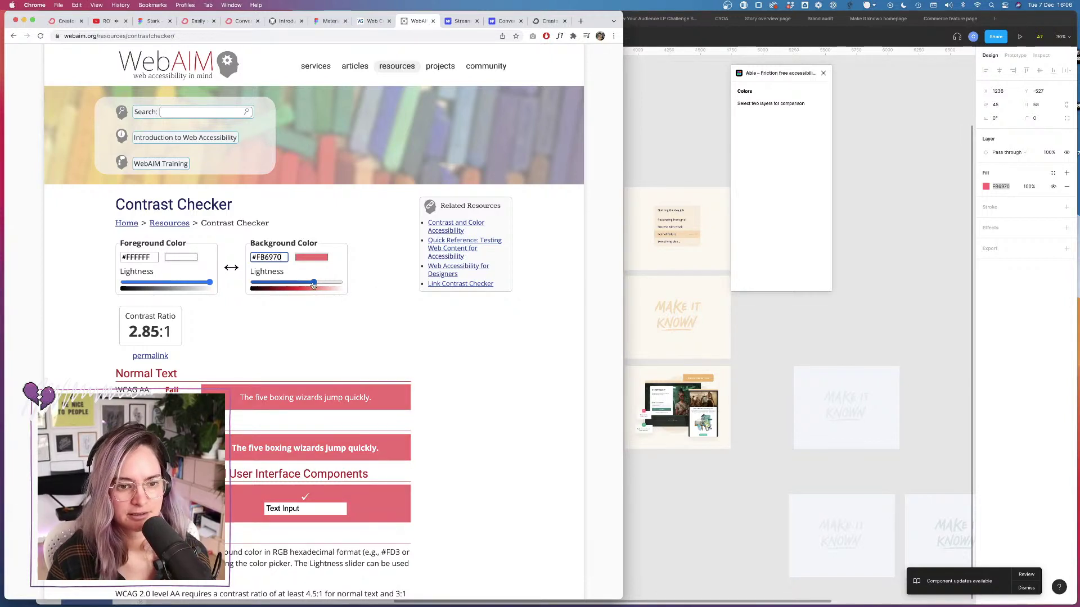
Step: Darken the background colour to #FB6068, copy that code, and apply it as the lower red swatch's fill in Figma
left_click_drag(313, 283, 313, 285)
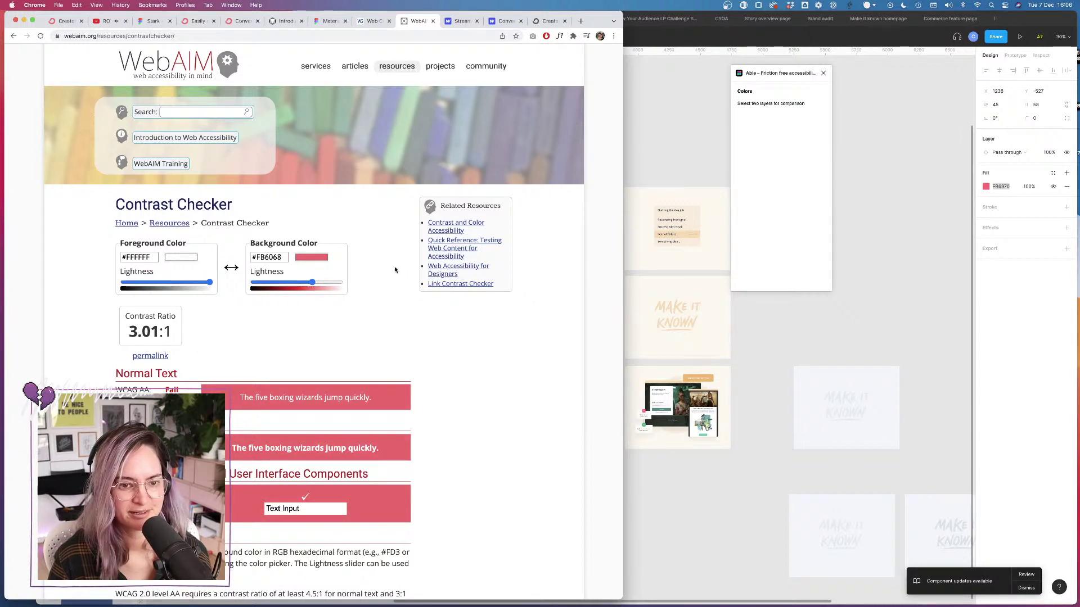
triple_click(265, 258)
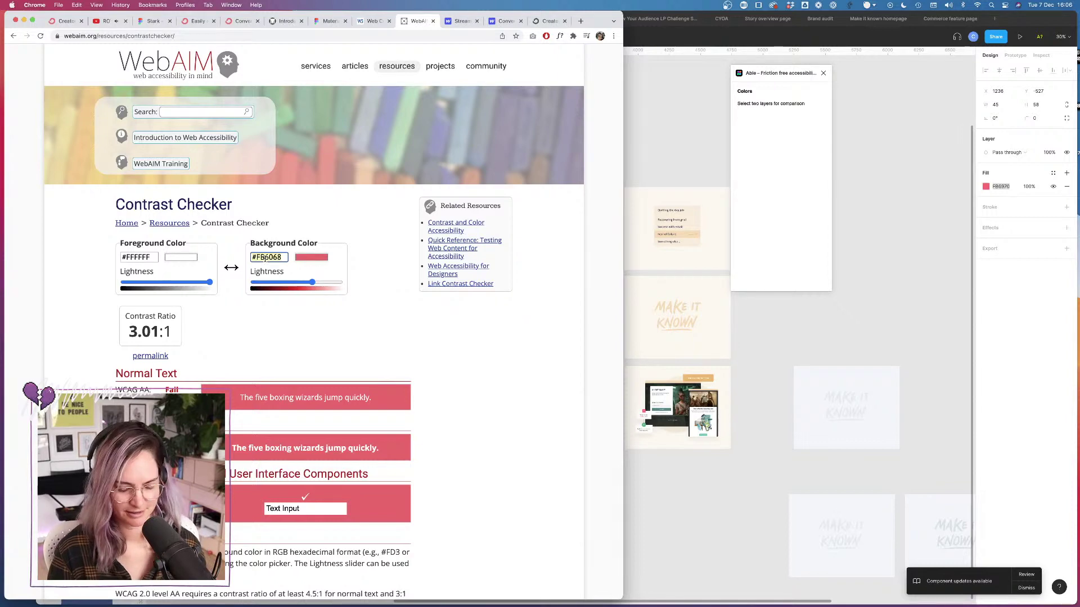
left_click(668, 189)
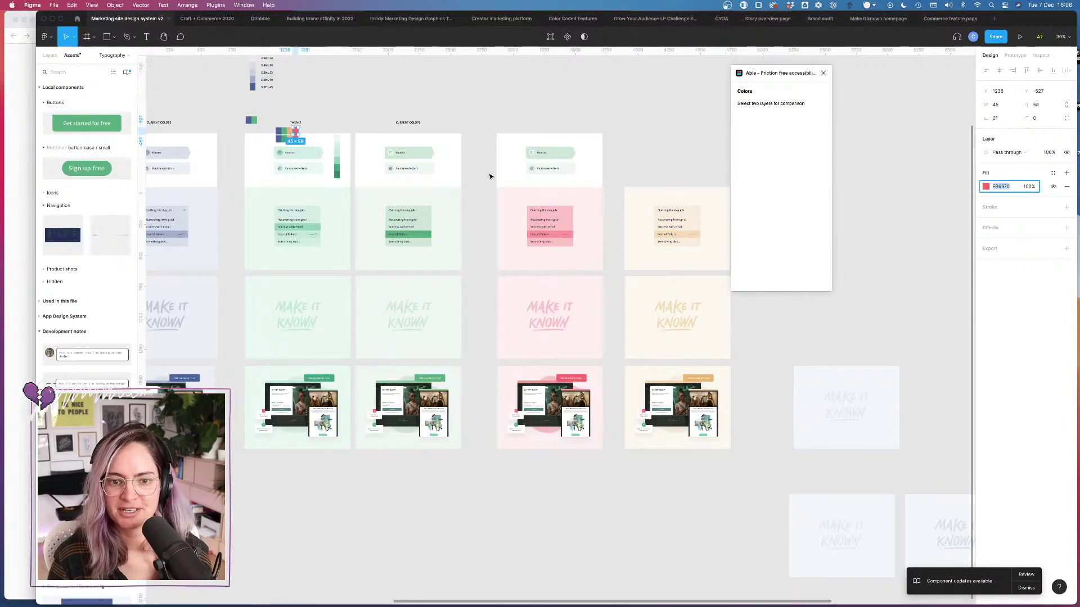
scroll(468, 187, "up", 5)
scroll(468, 187, "left", 3)
scroll(327, 120, "up", 10)
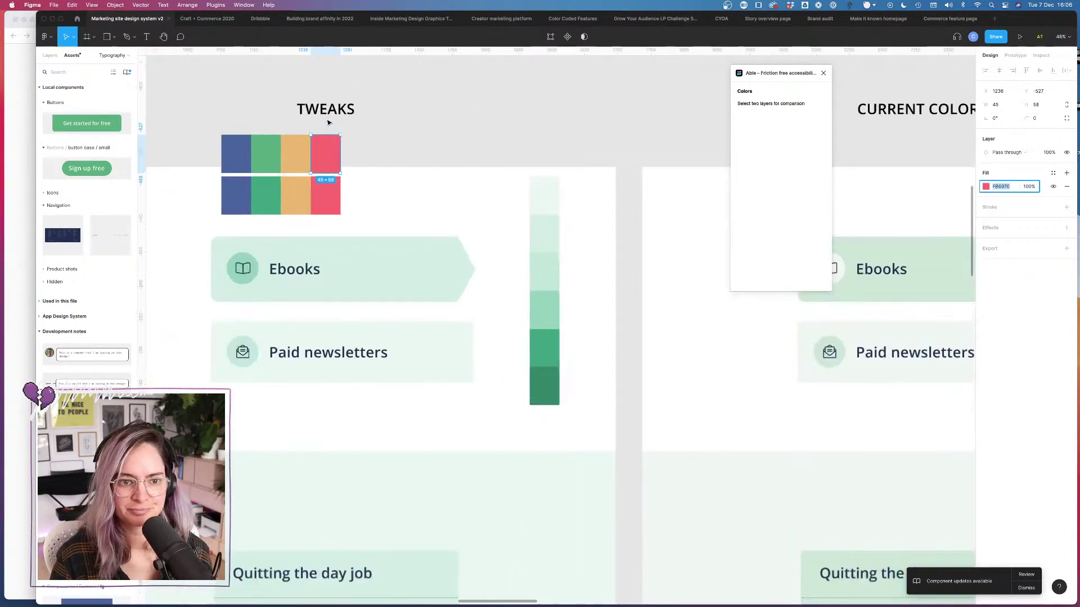
left_click(549, 278)
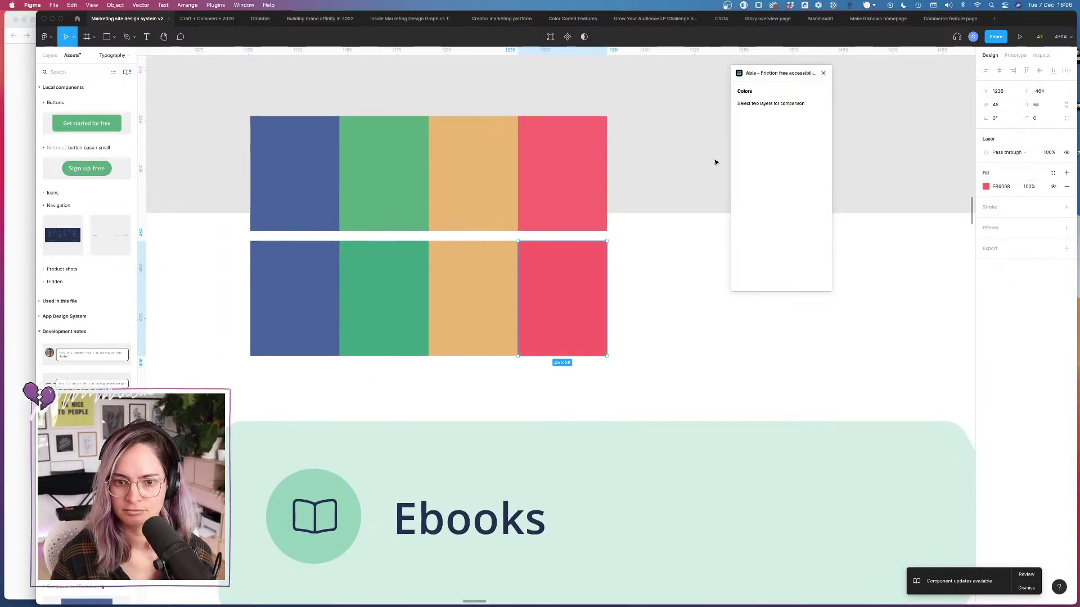
key("Escape")
Step: Move the lower red swatch against the upper one to compare their shades, and return it to its place in the row
left_click(569, 280)
left_click_drag(571, 282, 626, 212)
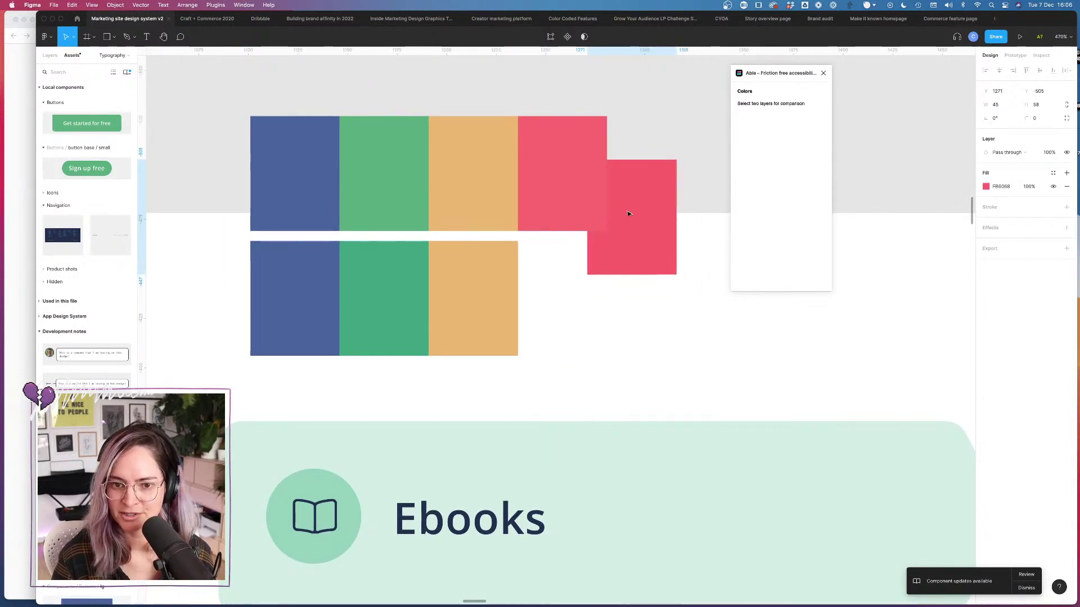
left_click(660, 132)
scroll(648, 145, "up", 3)
scroll(648, 144, "up", 2)
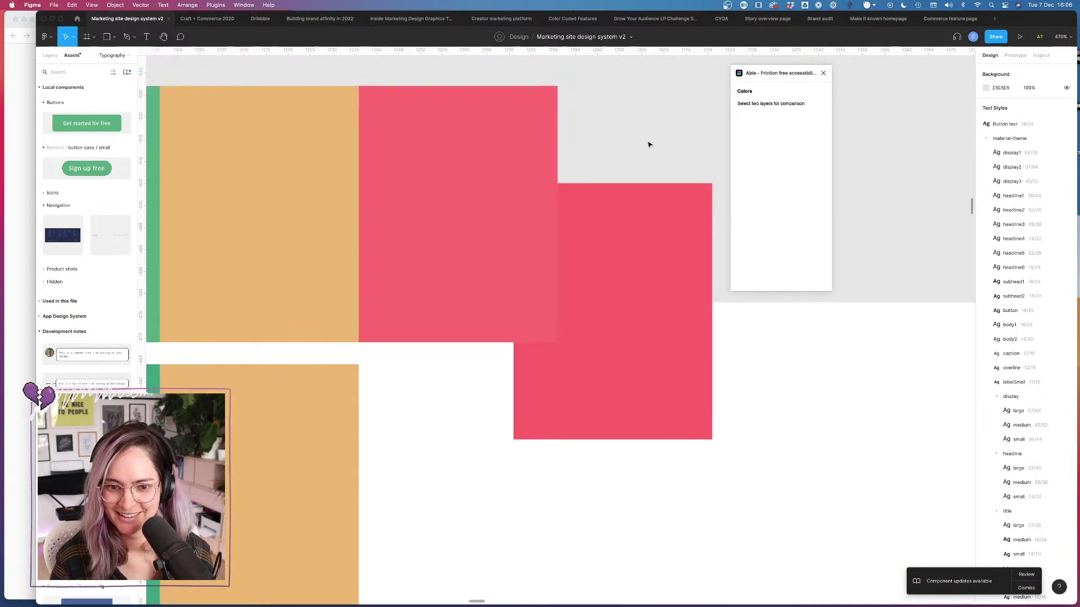
scroll(648, 142, "down", 5)
left_click_drag(655, 174, 610, 230)
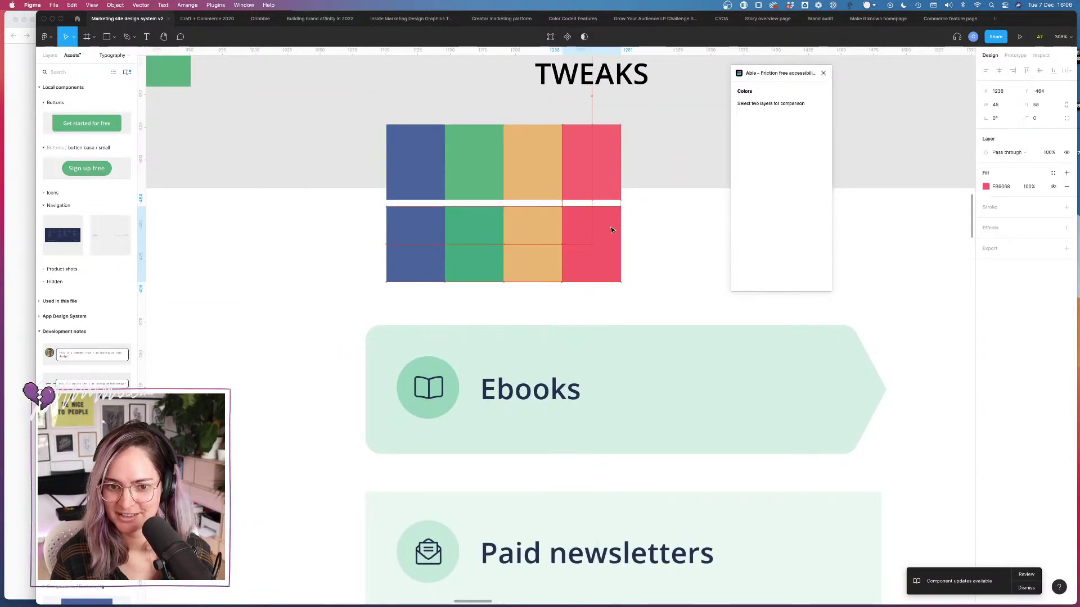
left_click(682, 148)
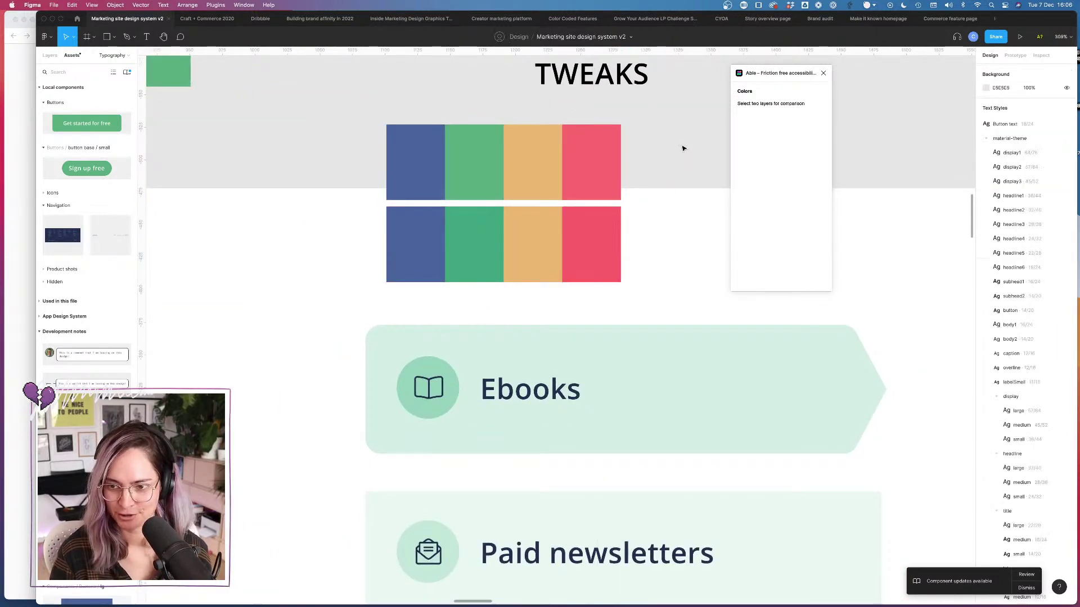
Step: Copy the lower orange swatch's hex code and set it as the background colour #ECB871 in the WebAIM Contrast Checker
left_click(542, 241)
left_click(1000, 186)
key("cmd+c")
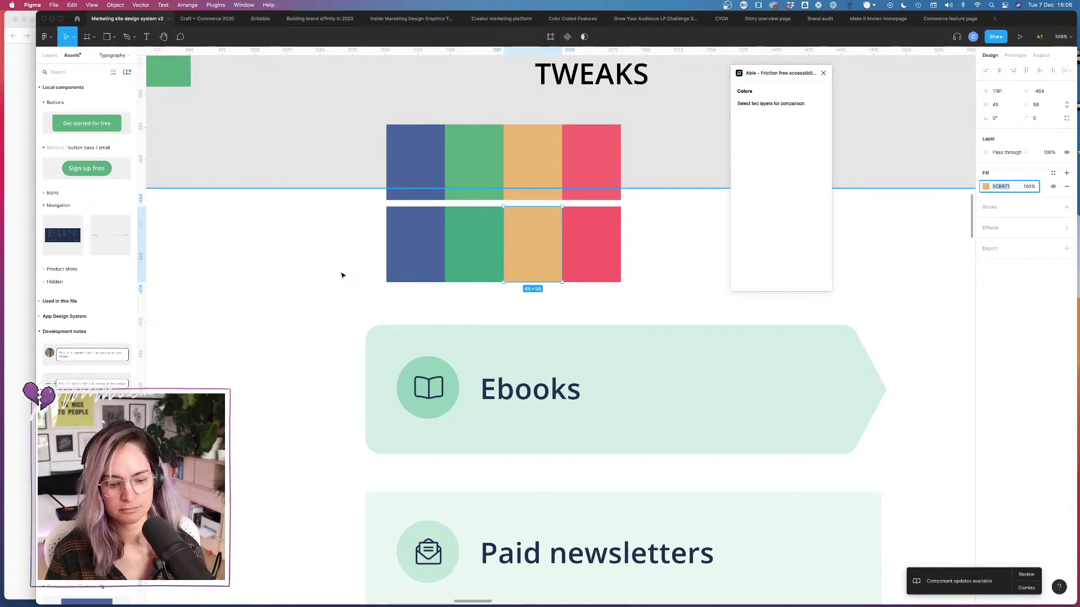
key("super+Tab")
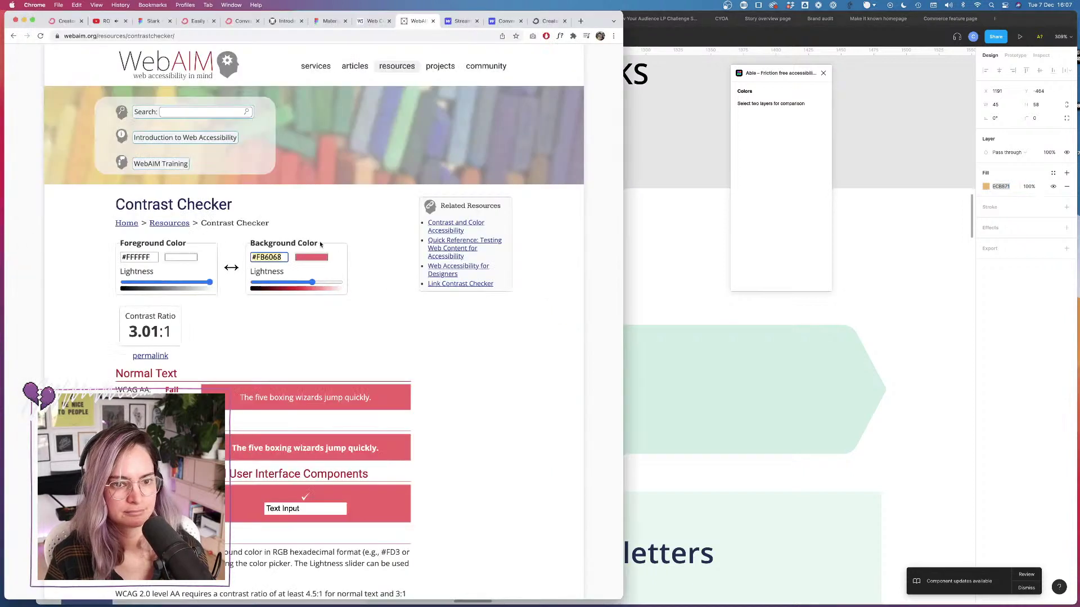
double_click(267, 257)
key("cmd+v")
left_click(360, 223)
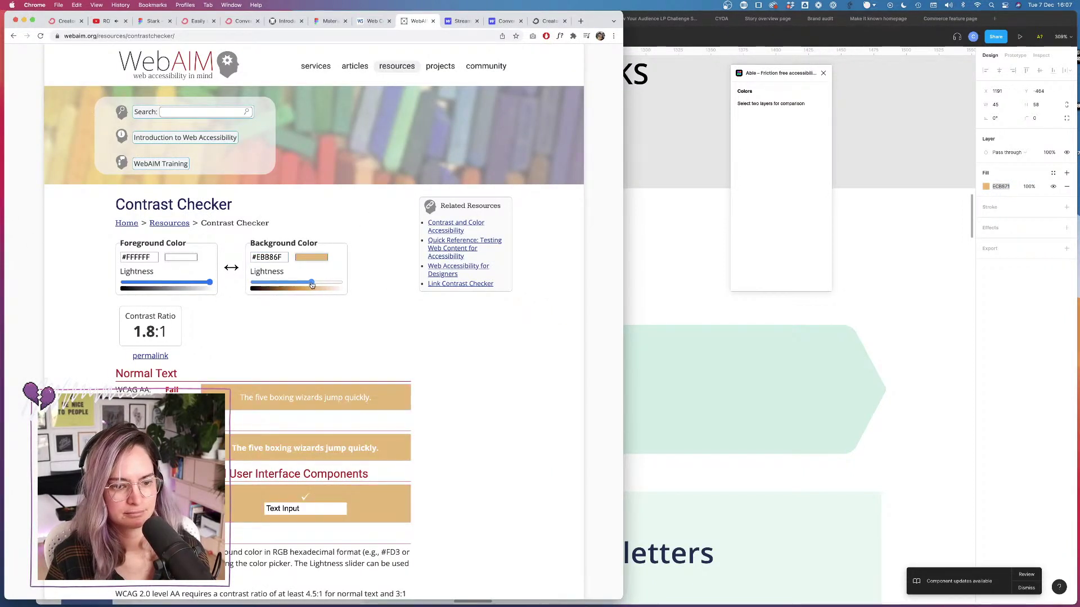
Step: Try reducing the orange background colour's lightness, and restore it to #ECB871
mouse_move(312, 285)
left_mouse_down()
mouse_move(290, 283)
mouse_move(303, 284)
left_mouse_up()
triple_click(278, 256)
type("#ECB871")
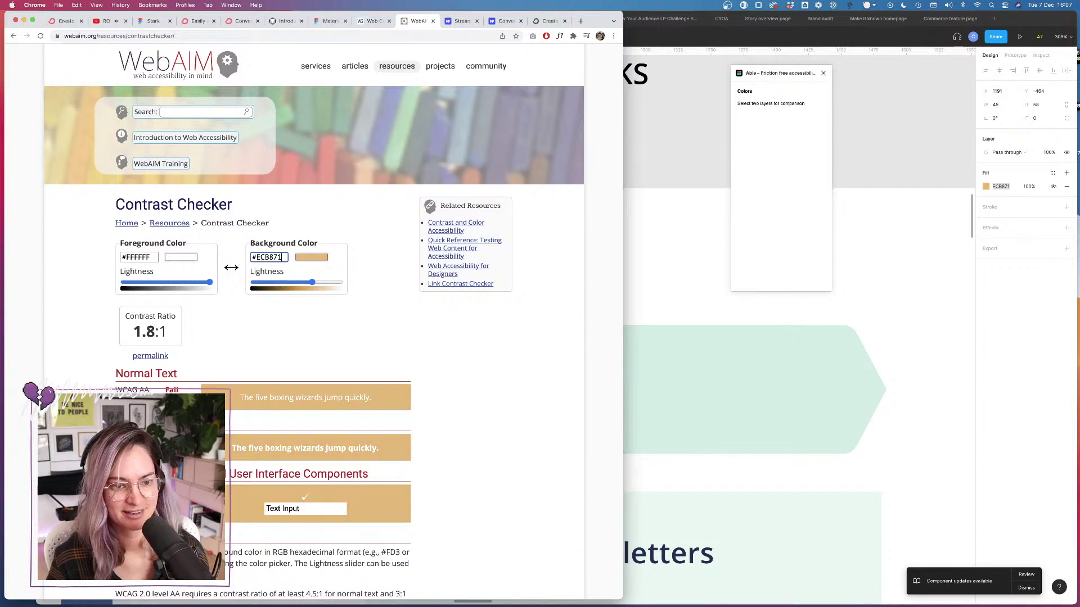
Step: Try the darker orange shades #CB9952 and #917146 as the background colour using the colour picker
left_click(311, 257)
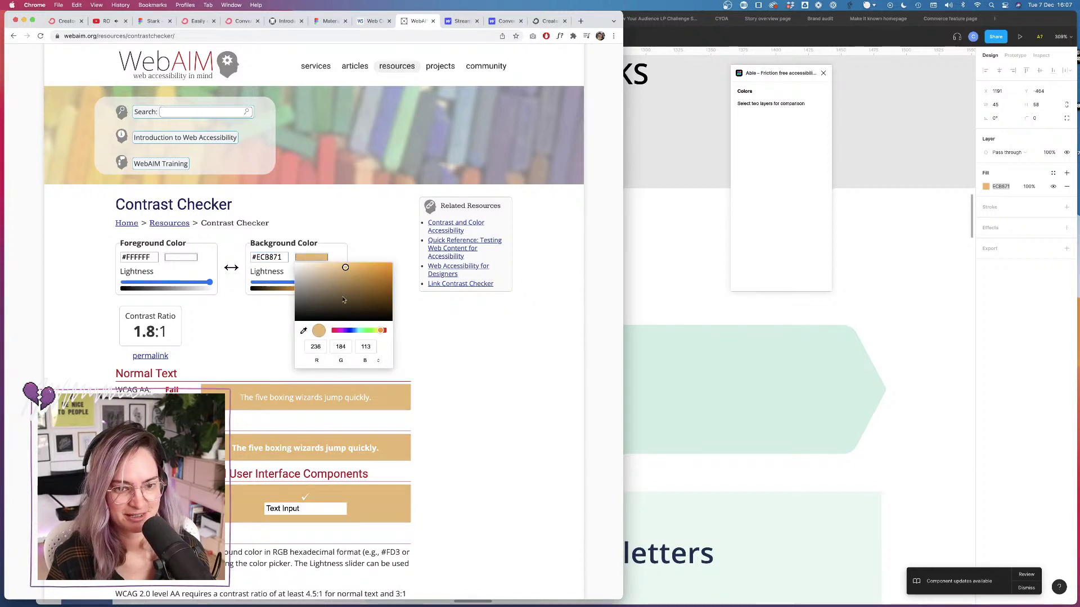
left_click_drag(344, 270, 352, 275)
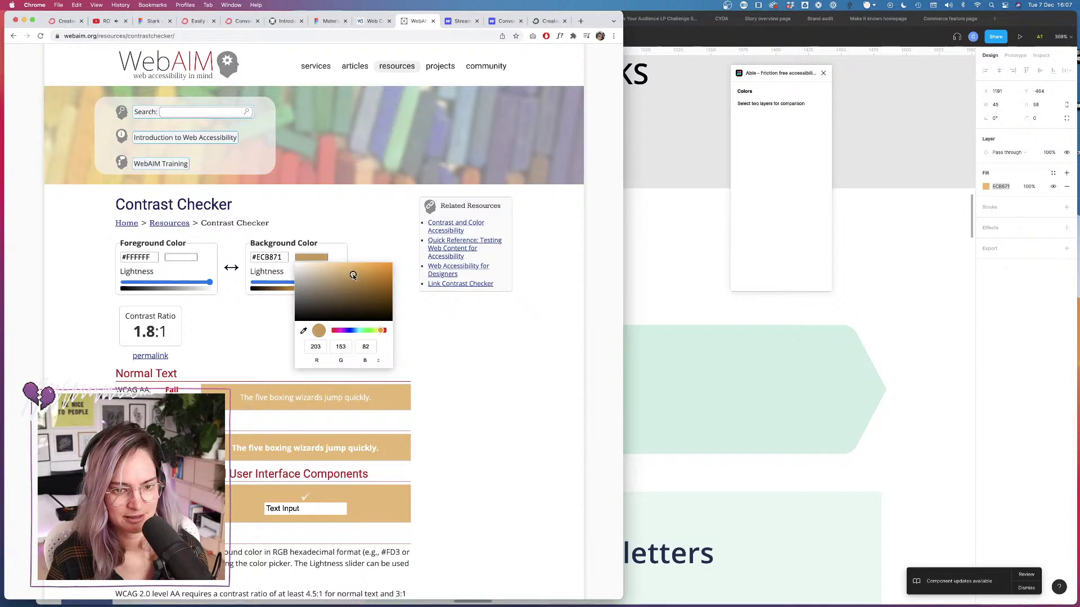
left_click(353, 245)
left_click(311, 261)
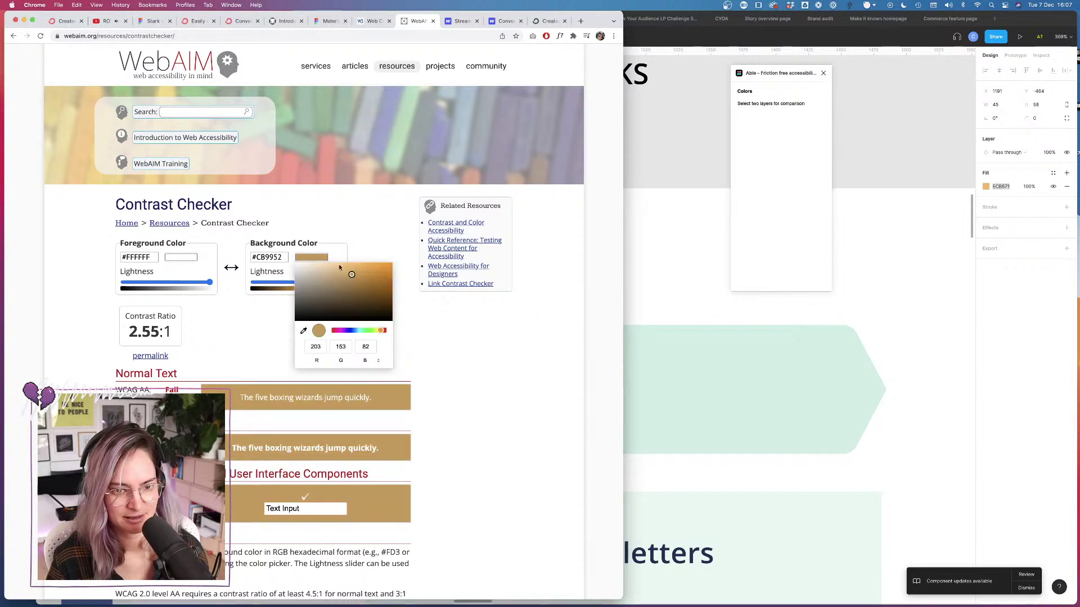
left_click_drag(352, 274, 346, 289)
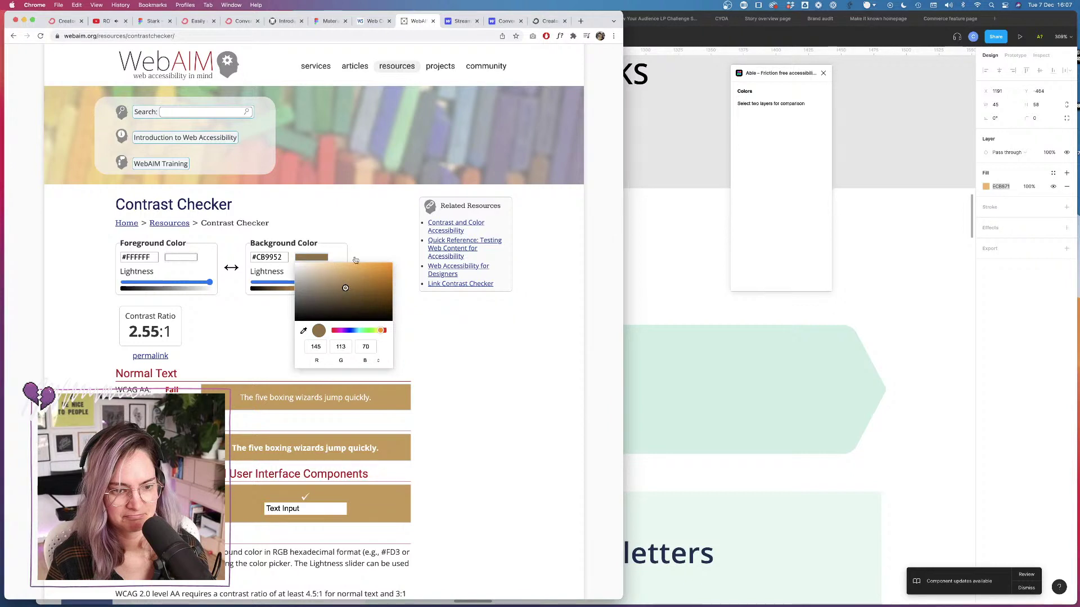
left_click(347, 237)
Step: Try the lighter orange #D9A45E as the background colour, and restore #ECB871
left_click(314, 258)
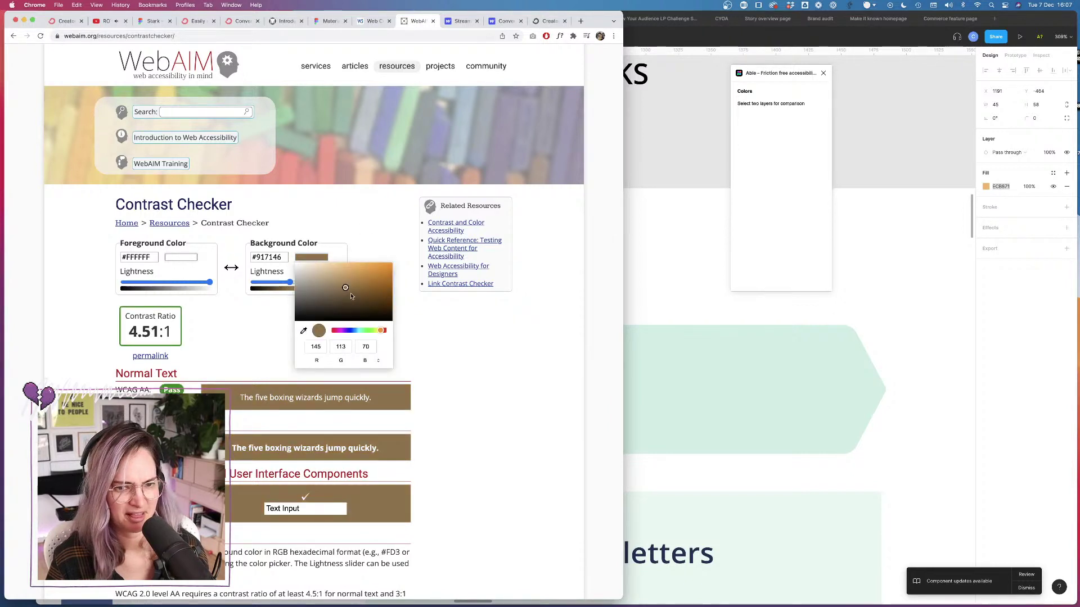
left_click_drag(347, 289, 340, 272)
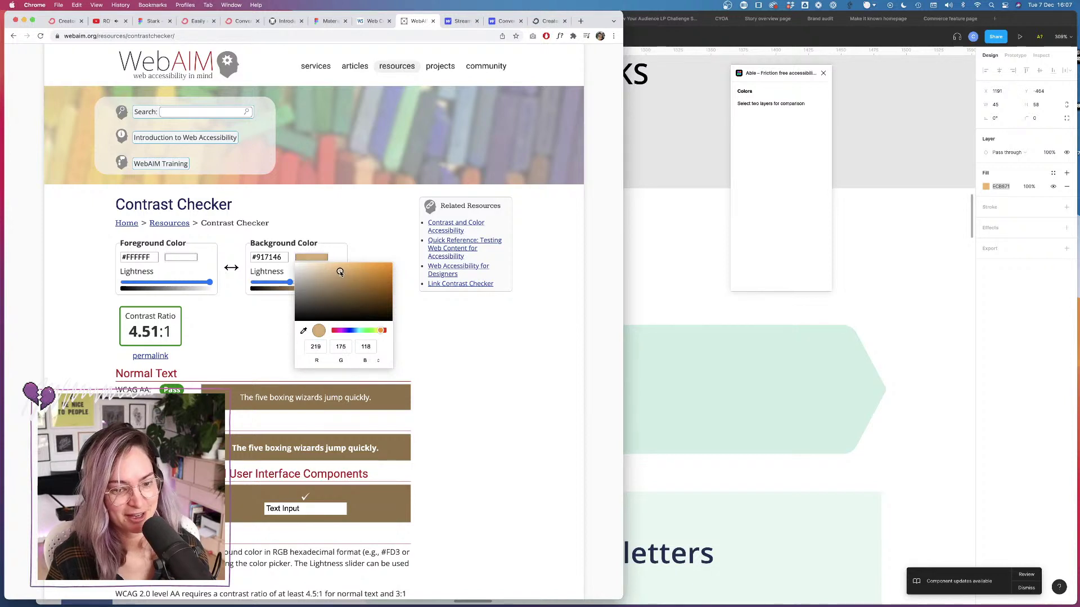
left_click(269, 257)
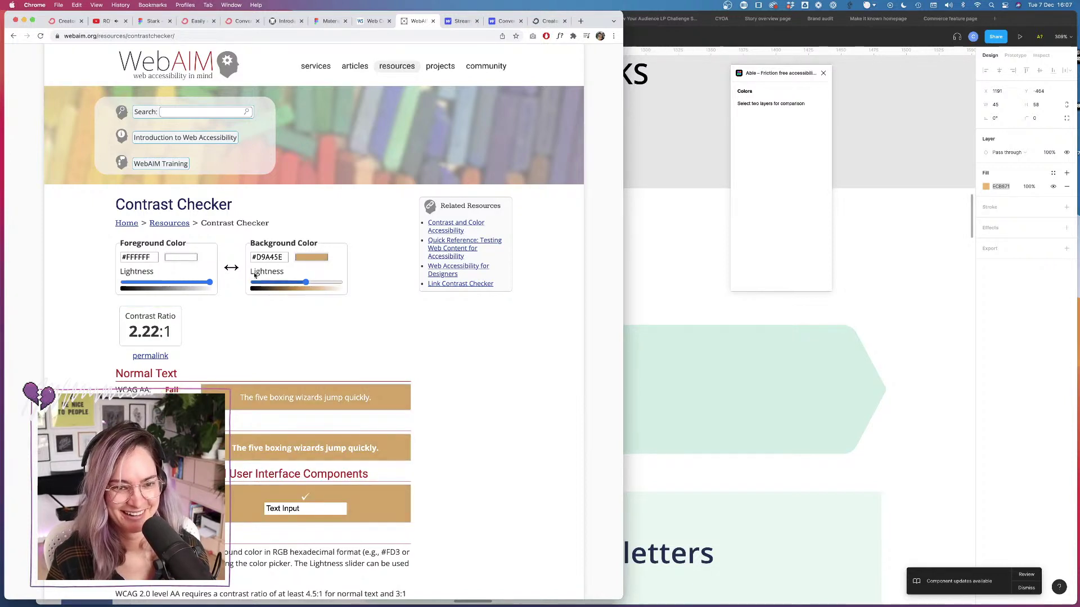
double_click(269, 257)
key("super+v")
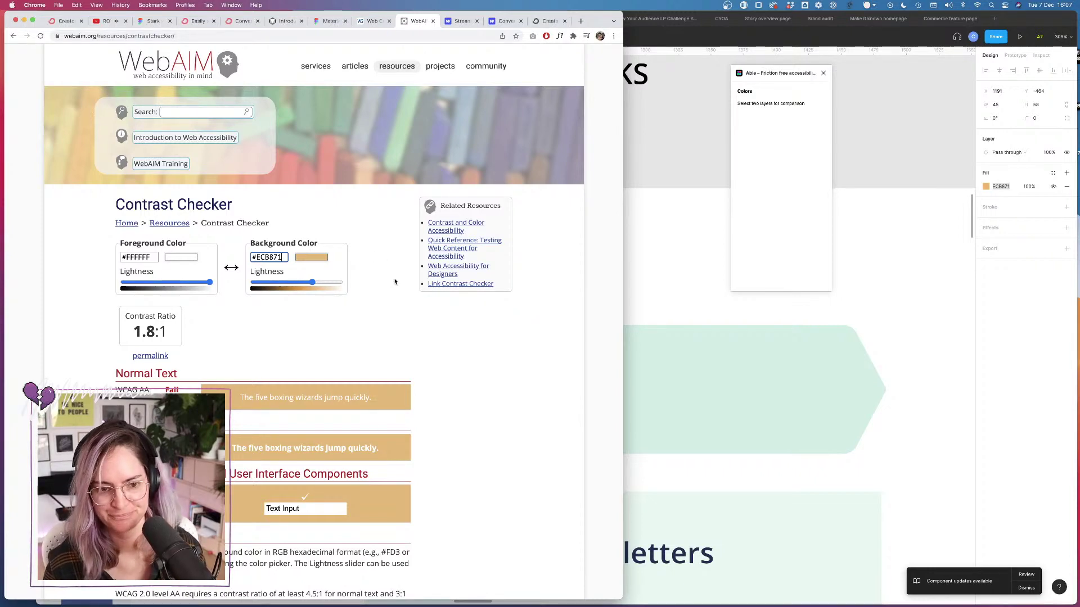
left_click(395, 280)
Step: Back in Figma, duplicate the lower red swatch at the end of its row and change the copy's fill to purple #AE60FB, hue 270
left_click(660, 268)
scroll(591, 261, "right", 3)
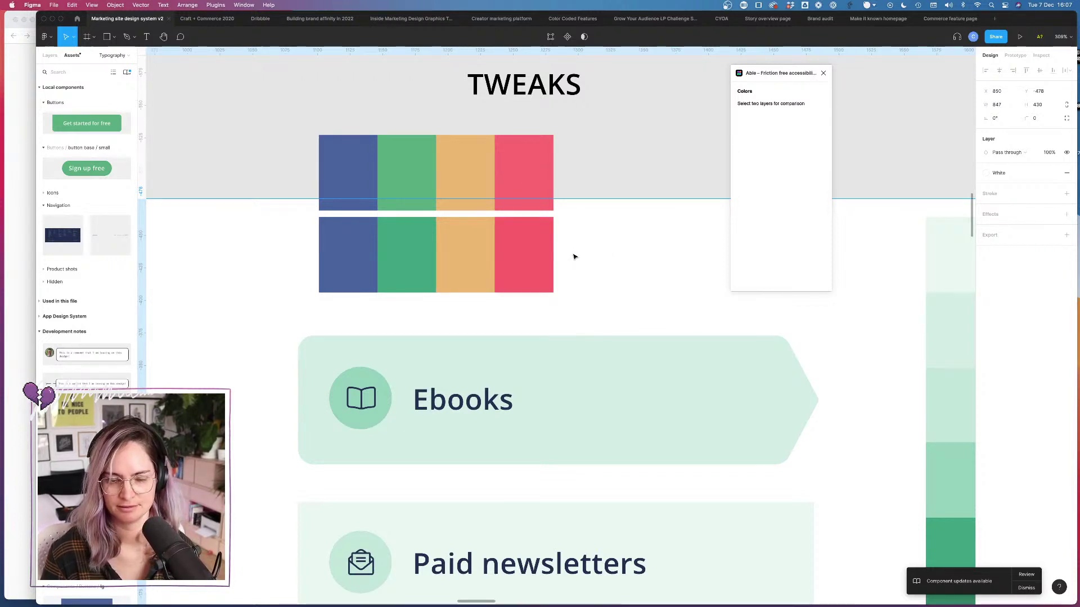
left_click(533, 243)
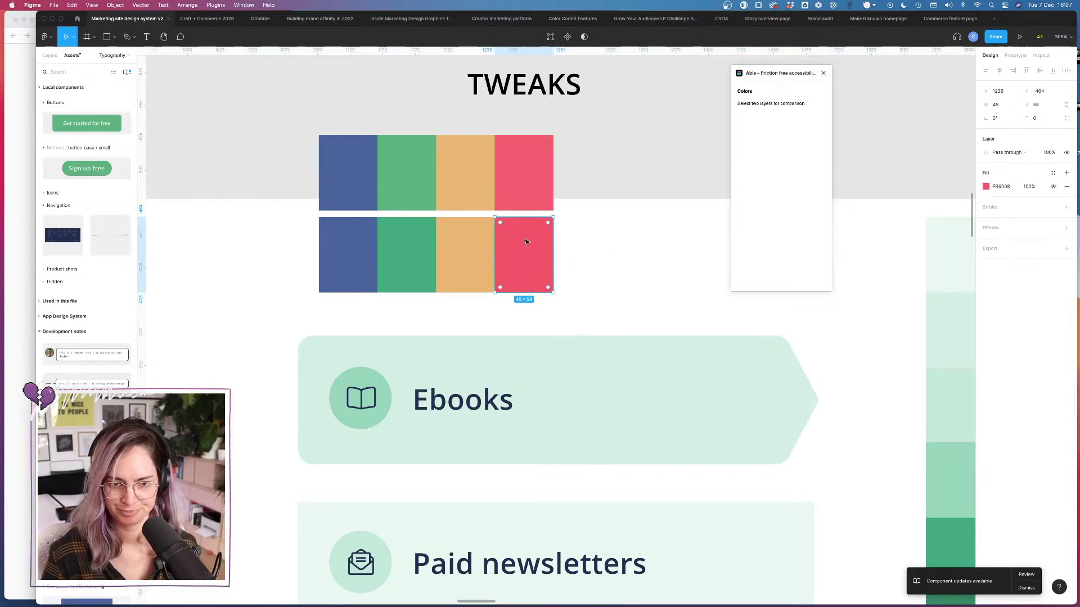
left_click_drag(533, 243, 592, 243)
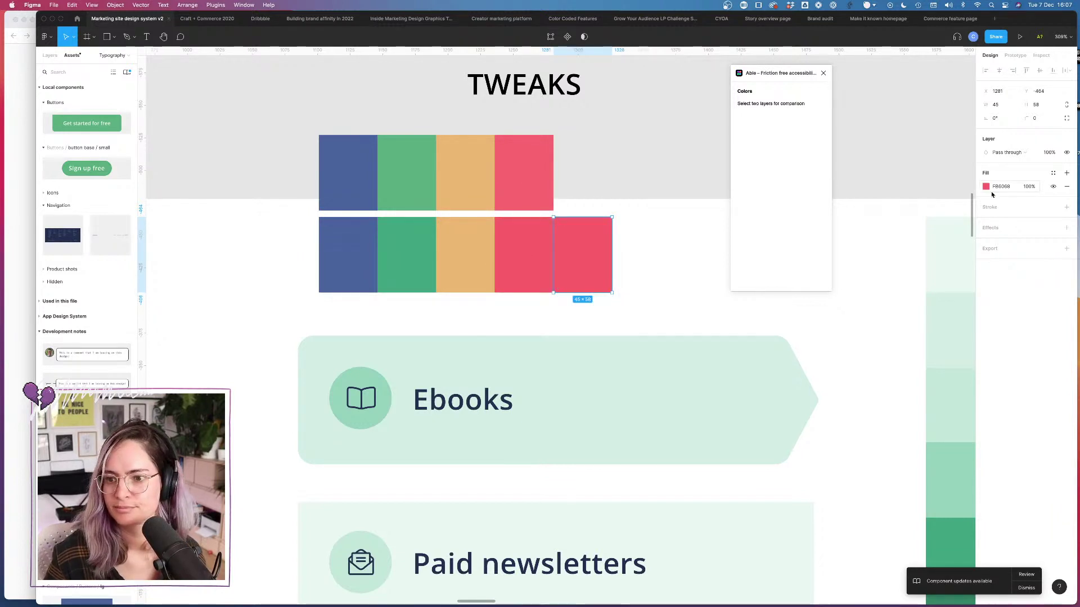
left_click(986, 187)
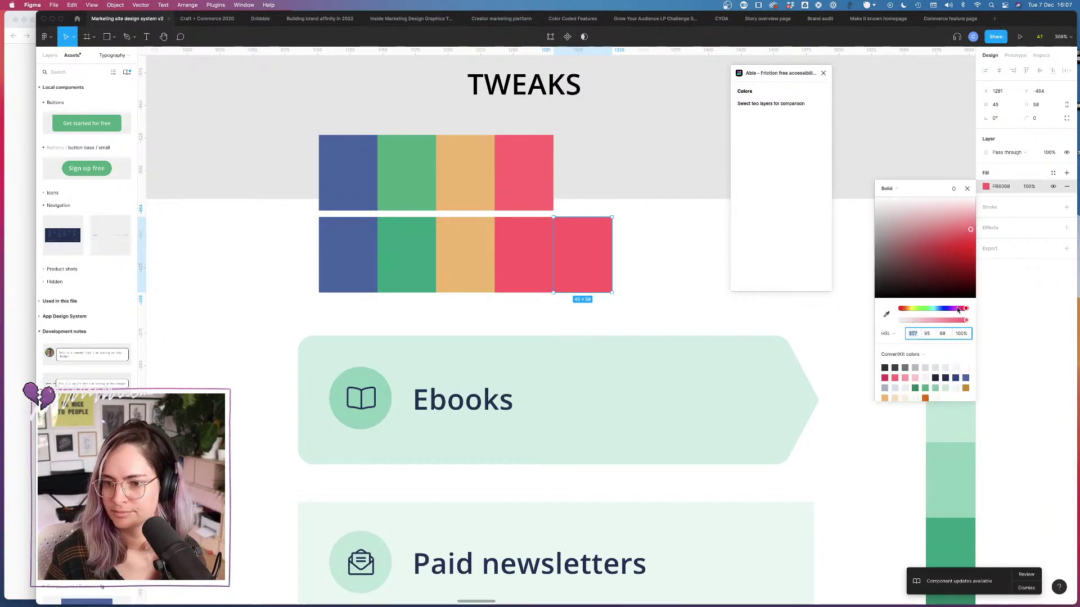
left_click_drag(958, 310, 950, 311)
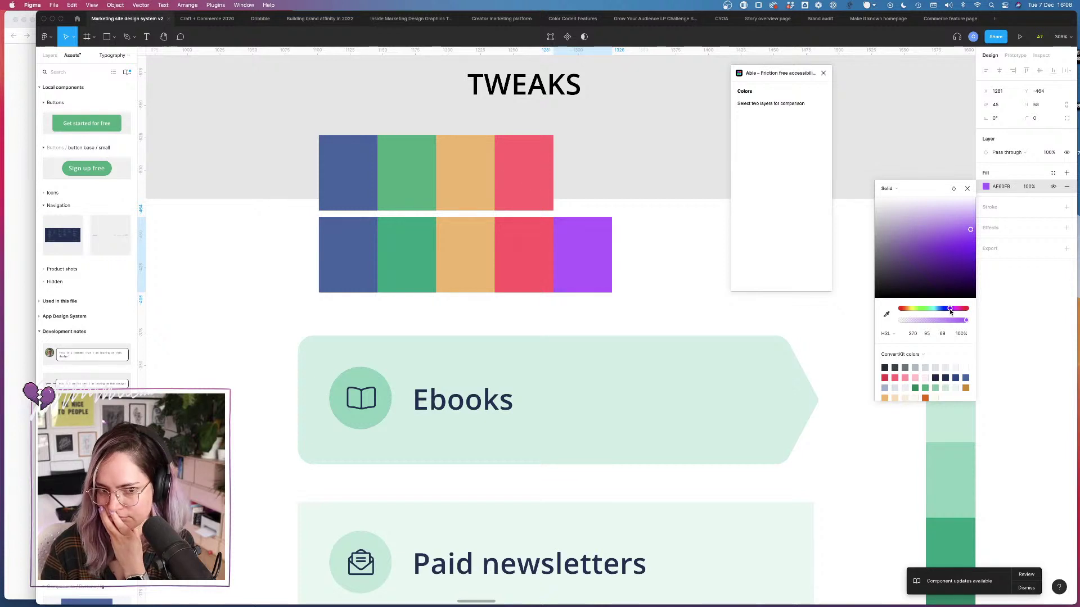
Step: Try hue 258 on the purple swatch, then delete it and select the fill value of the lower red swatch
left_click_drag(950, 310, 930, 309)
left_click_drag(923, 308, 947, 310)
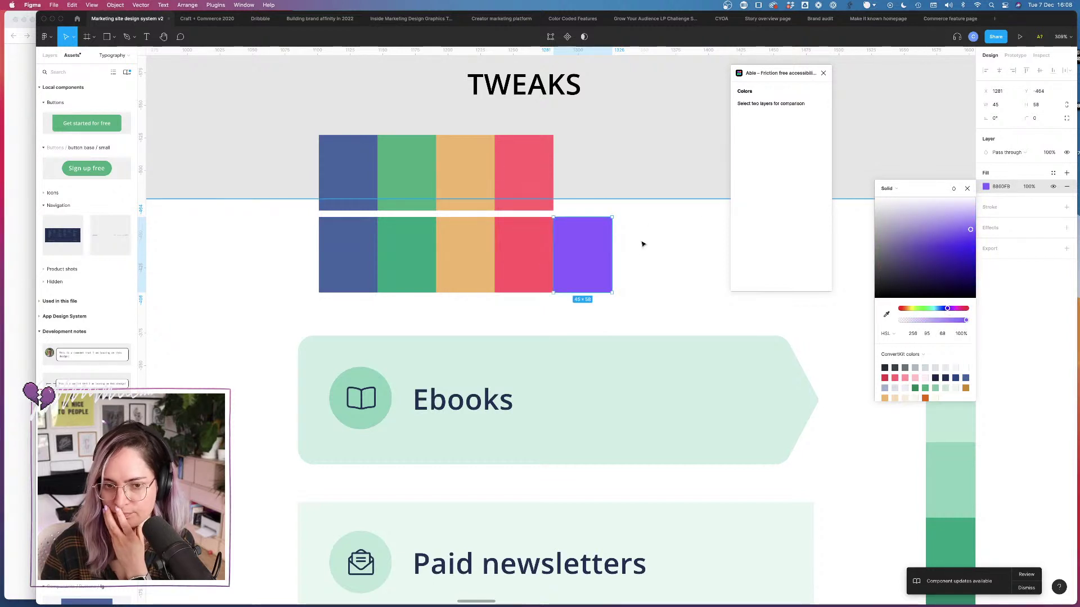
key("Delete")
left_click(524, 235)
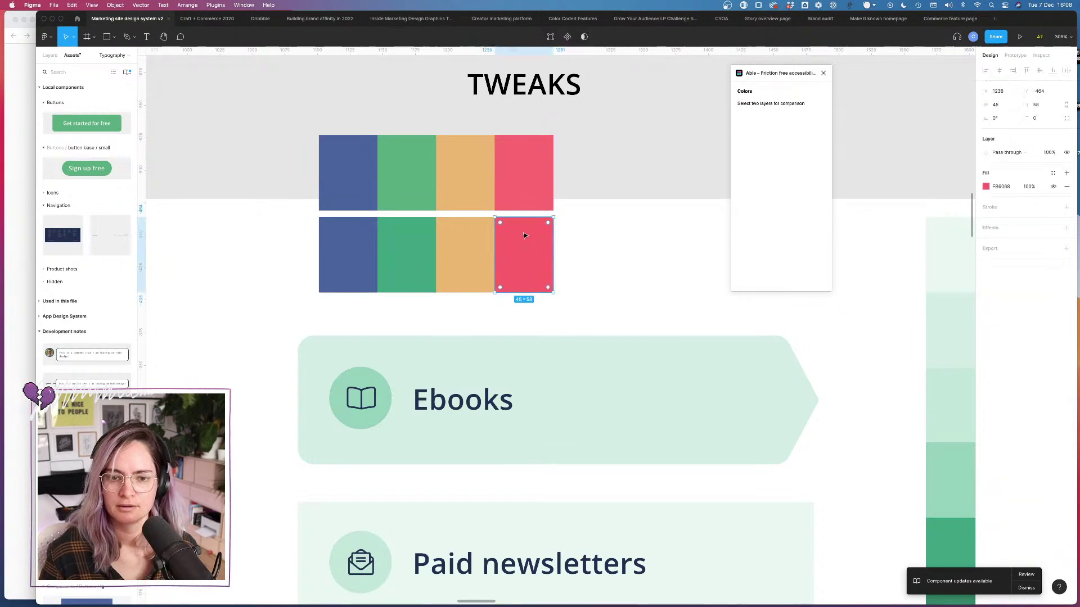
left_click(994, 187)
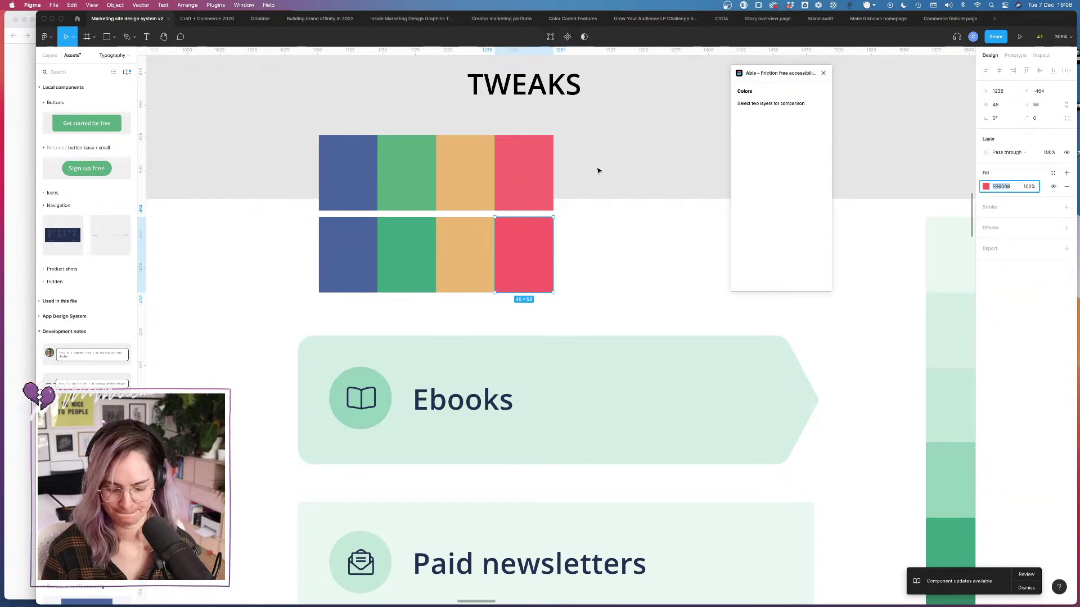
Step: Move the red and yellow mockup columns together further right, leaving a gap beside the green columns
scroll(599, 172, "down", 5)
left_click(633, 134)
scroll(634, 134, "down", 8)
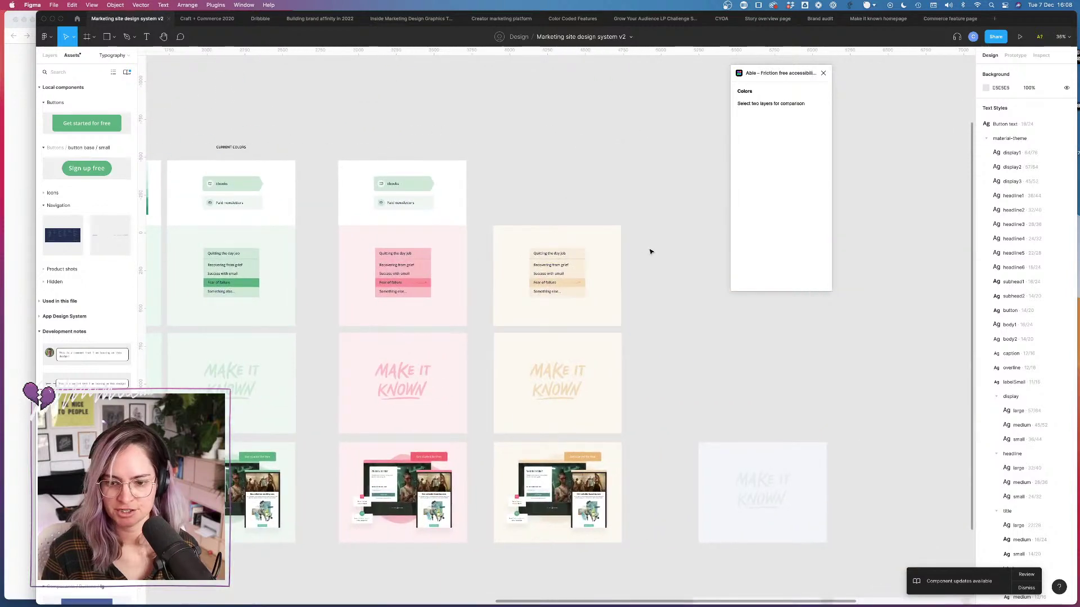
scroll(650, 248, "down", 5)
left_click_drag(676, 316, 694, 545)
left_click(671, 450)
left_click_drag(692, 386, 511, 203)
left_click_drag(561, 257, 651, 257)
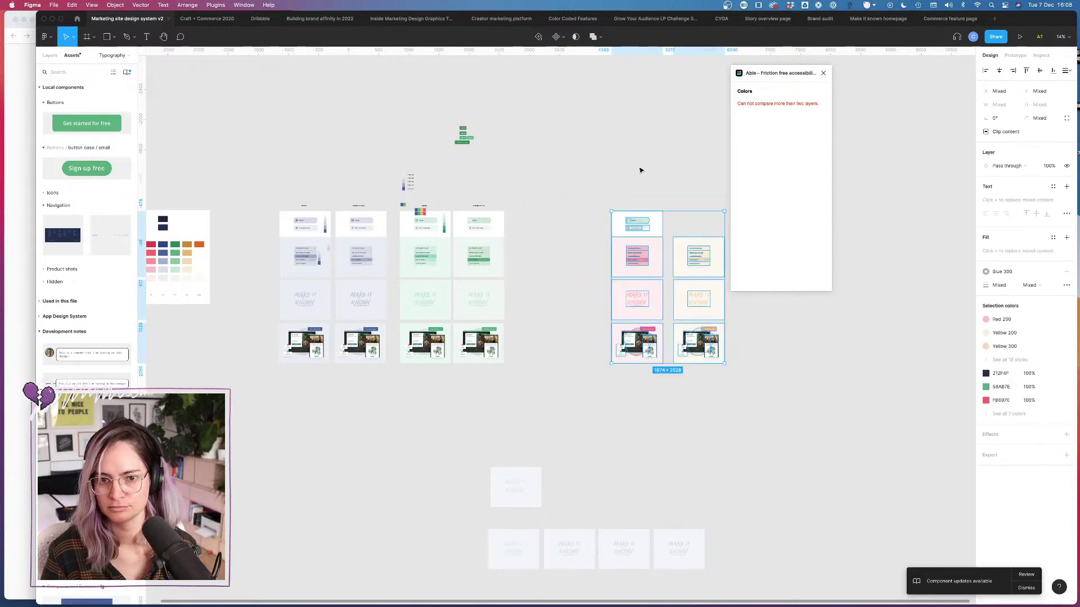
Step: Duplicate the red mockup column into the gap beside the green columns, and move the original close to the copy
left_click_drag(588, 195, 651, 371)
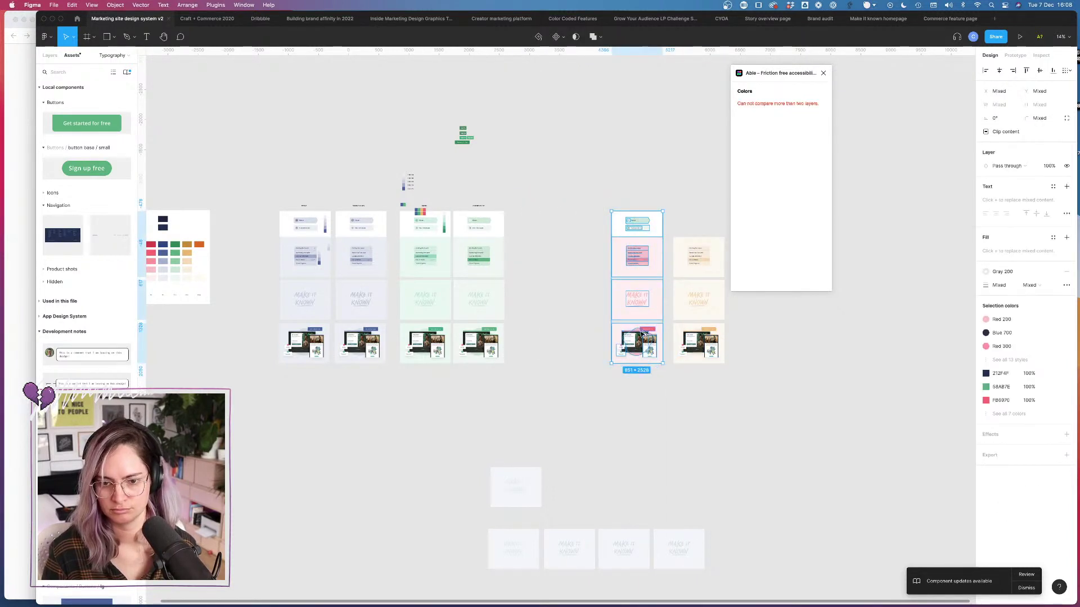
left_click_drag(649, 333, 561, 333)
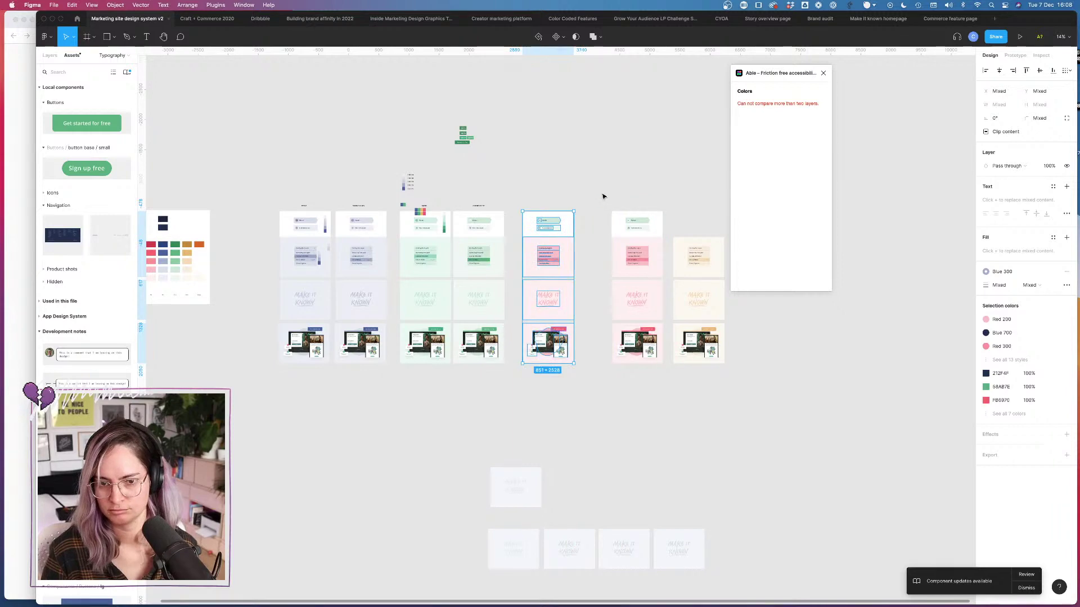
left_click_drag(602, 195, 618, 341)
key("Escape")
Step: Move both rows of palette swatches off the green mockup frame onto the empty canvas above it
scroll(475, 218, "up", 5)
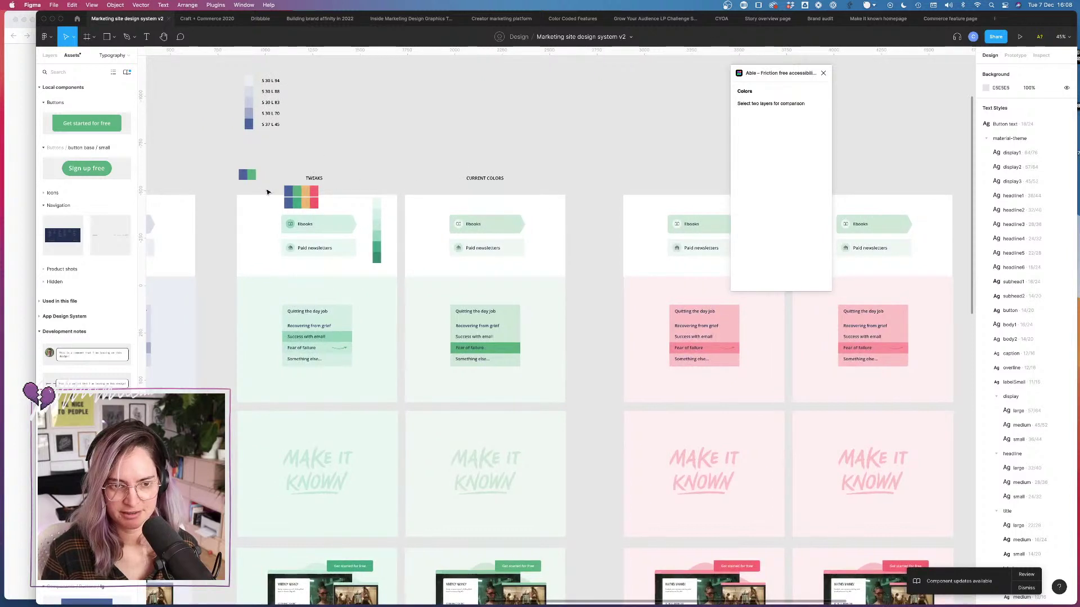
left_click_drag(269, 187, 521, 61)
scroll(298, 195, "up", 5)
key("Tab")
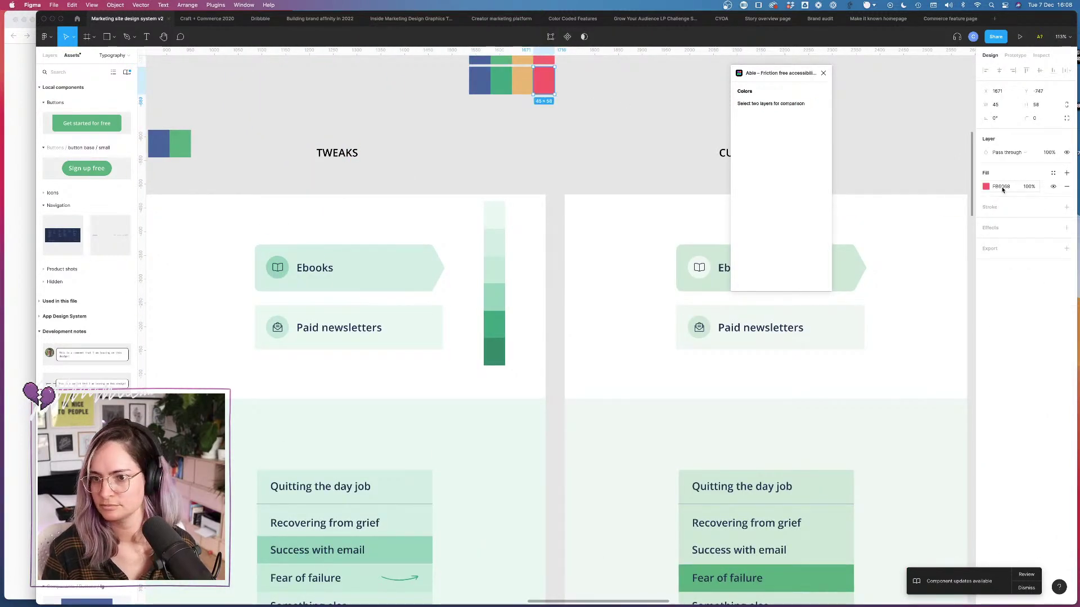
left_click(1001, 187)
key("Escape")
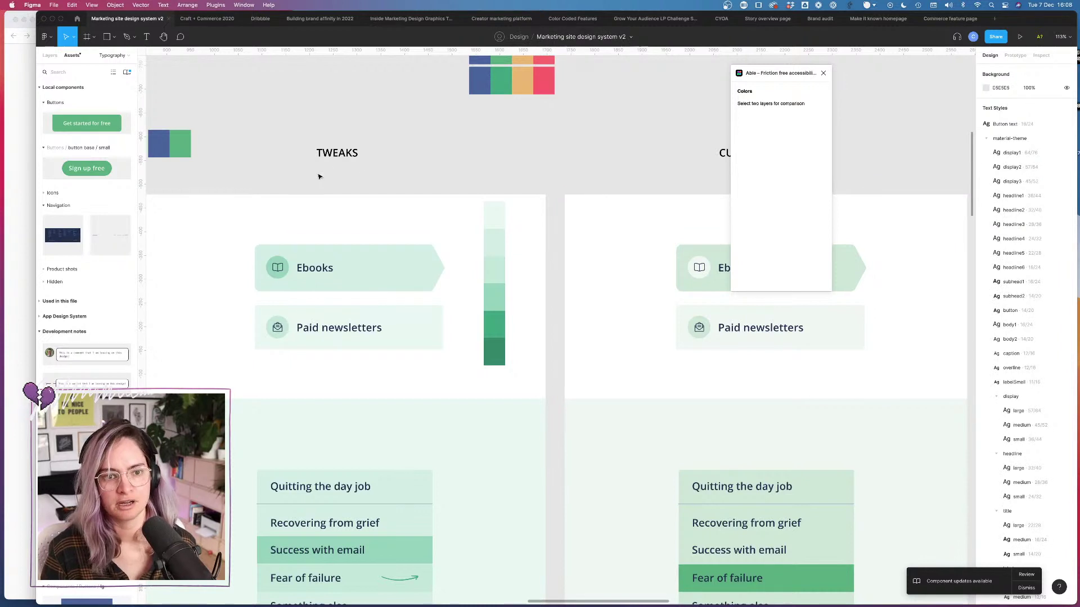
Step: Duplicate the TWEAKS label below itself as the centred note "change to main green for accessibility"
left_click(347, 154)
left_click_drag(348, 156, 350, 175)
double_click(350, 174)
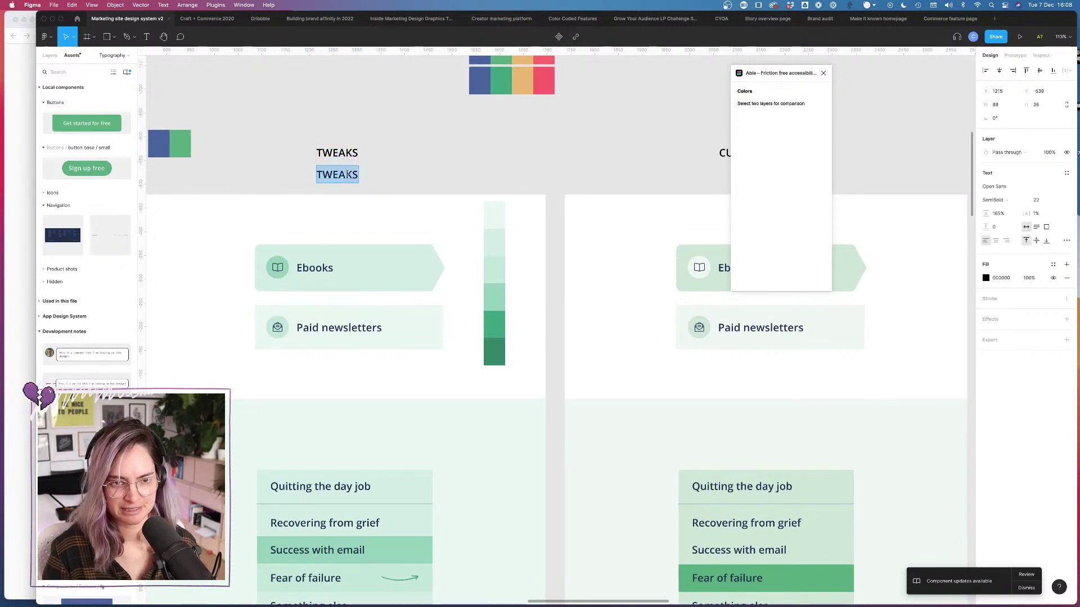
type("change to main")
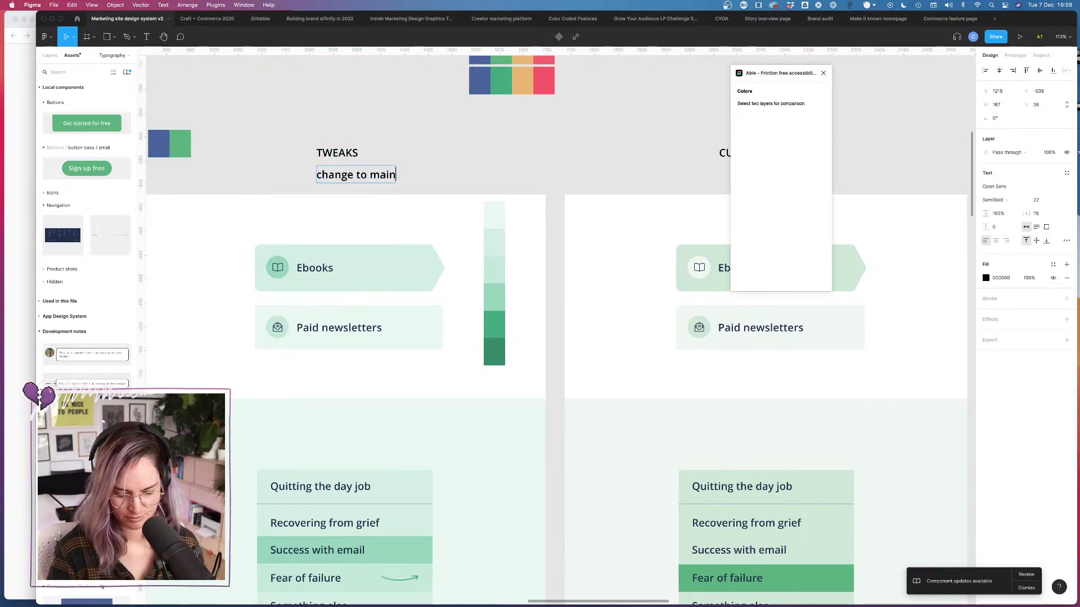
type(" green for acc")
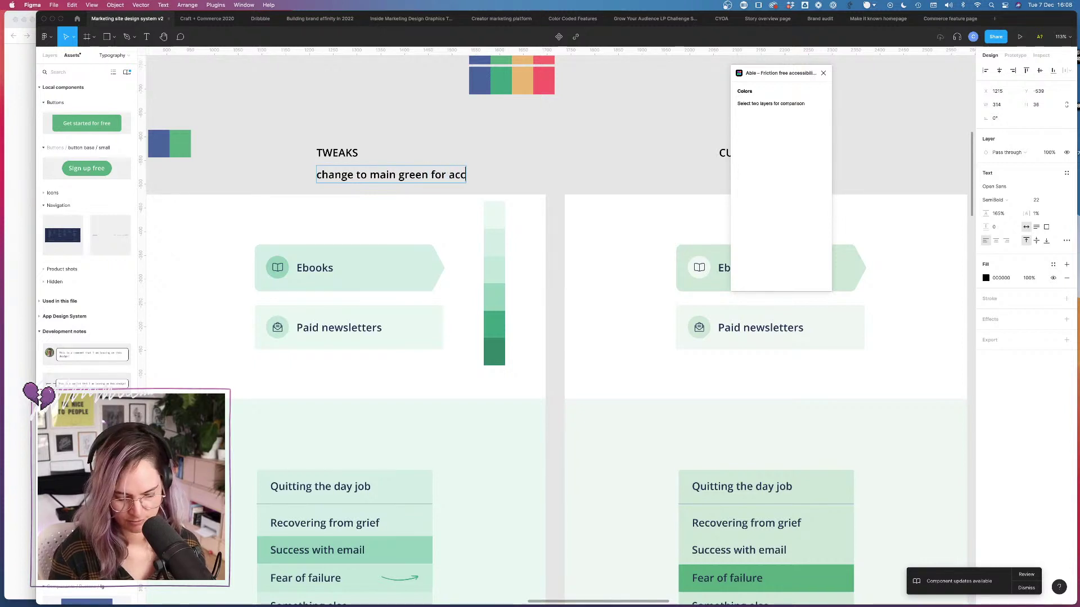
type("essibility")
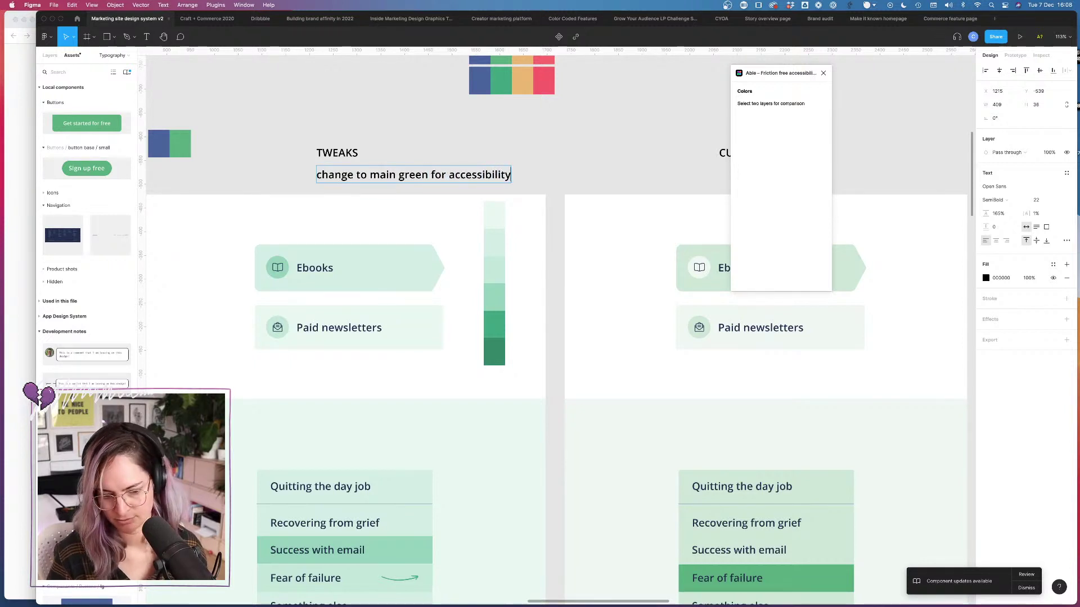
key("Escape")
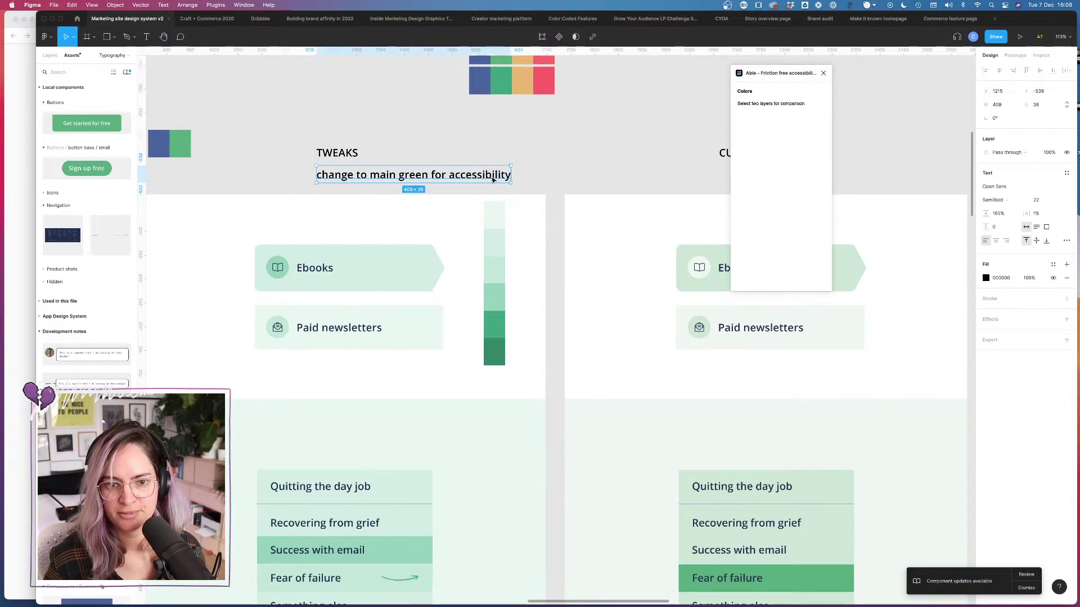
key("alt+h")
left_click(550, 169)
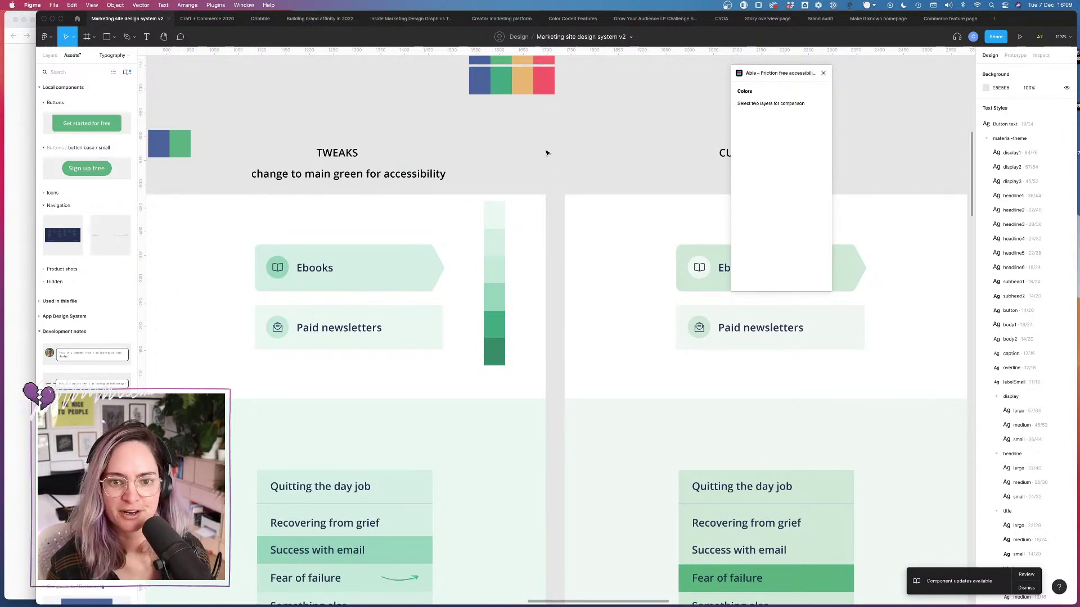
Step: Examine the Get started for free button in the yellow mockup, and review the red and green mockup columns
scroll(546, 153, "down", 10)
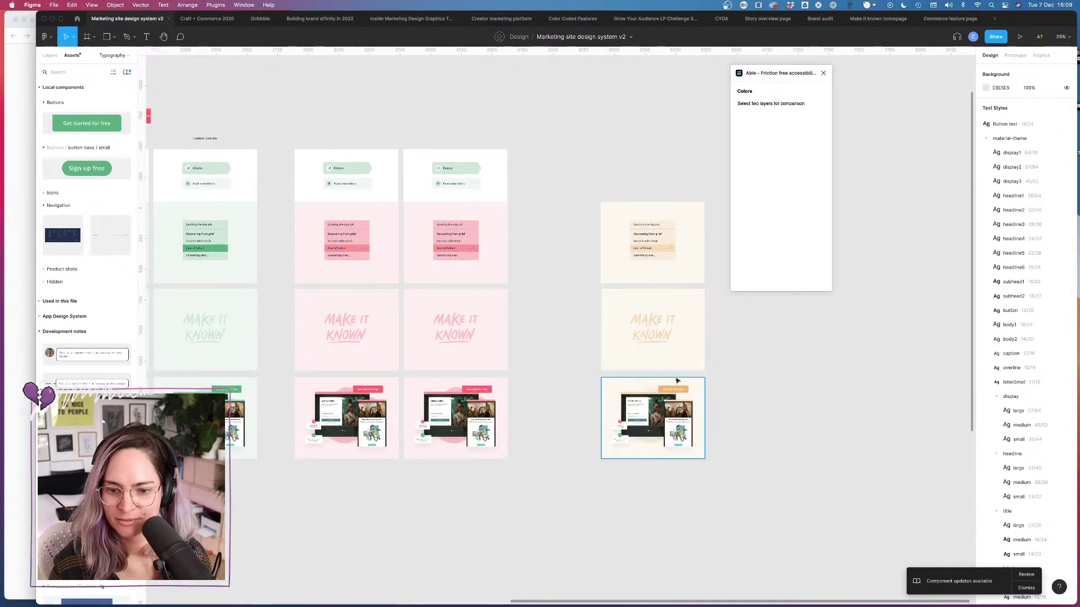
scroll(669, 377, "up", 3)
left_click(681, 401)
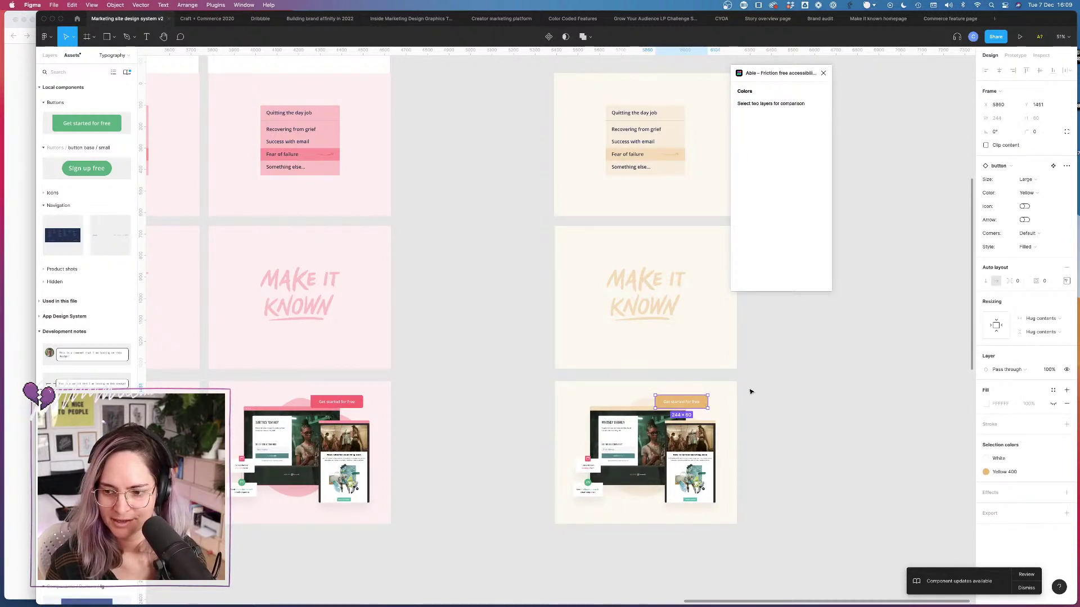
left_click(798, 382)
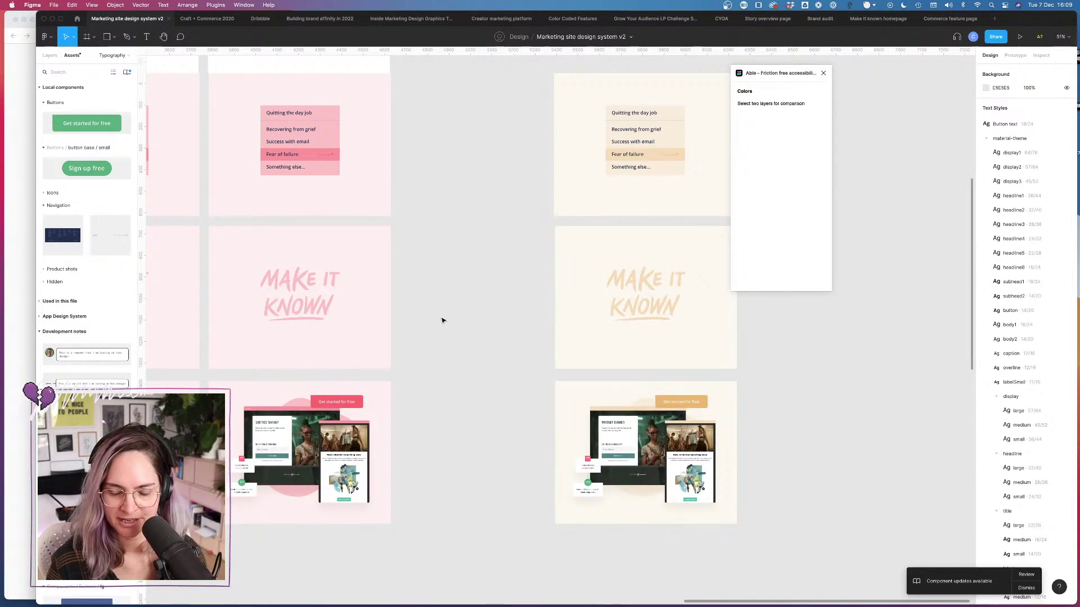
scroll(432, 329, "left", 8)
scroll(433, 329, "up", 3)
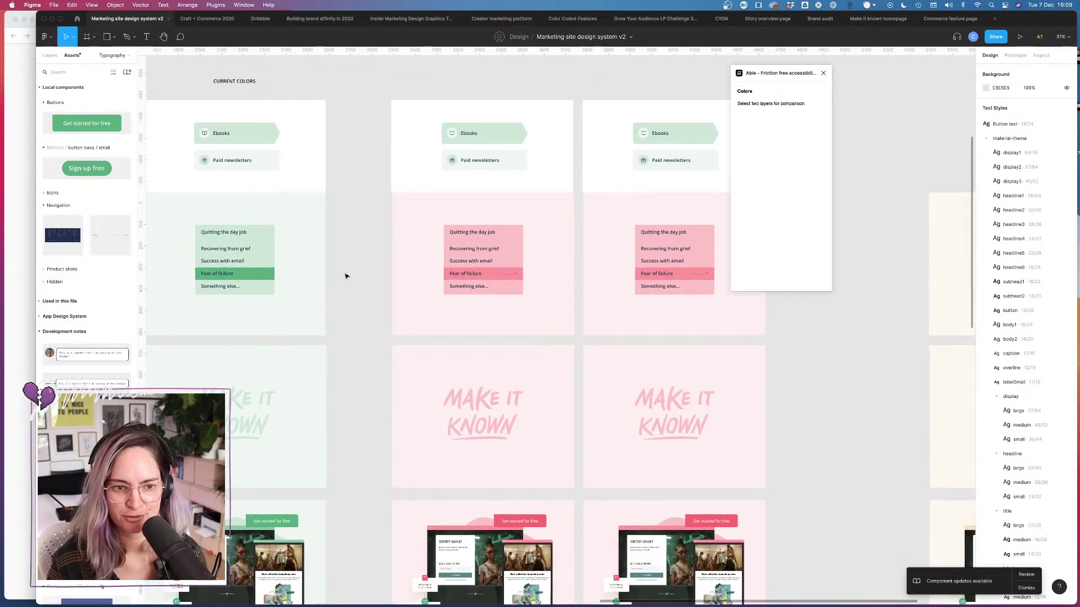
scroll(372, 257, "left", 3)
scroll(372, 258, "down", 1)
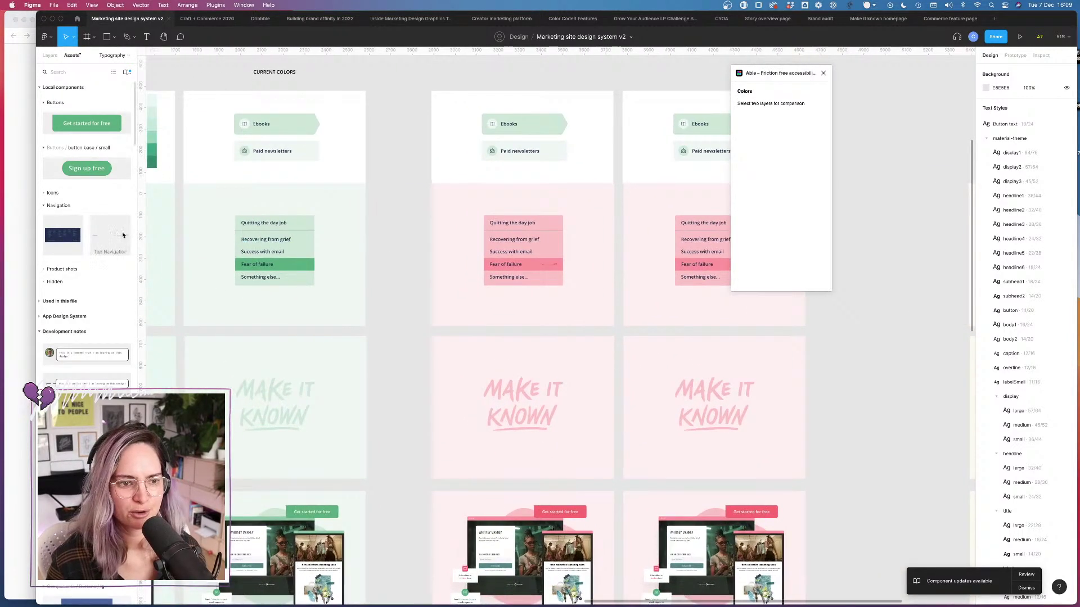
Step: Copy the text colour of the green list's "Fear of failure" item, 212F4F, and use it as the foreground in the WebAIM Contrast Checker
left_click(258, 265)
left_click(999, 223)
key("cmd+c")
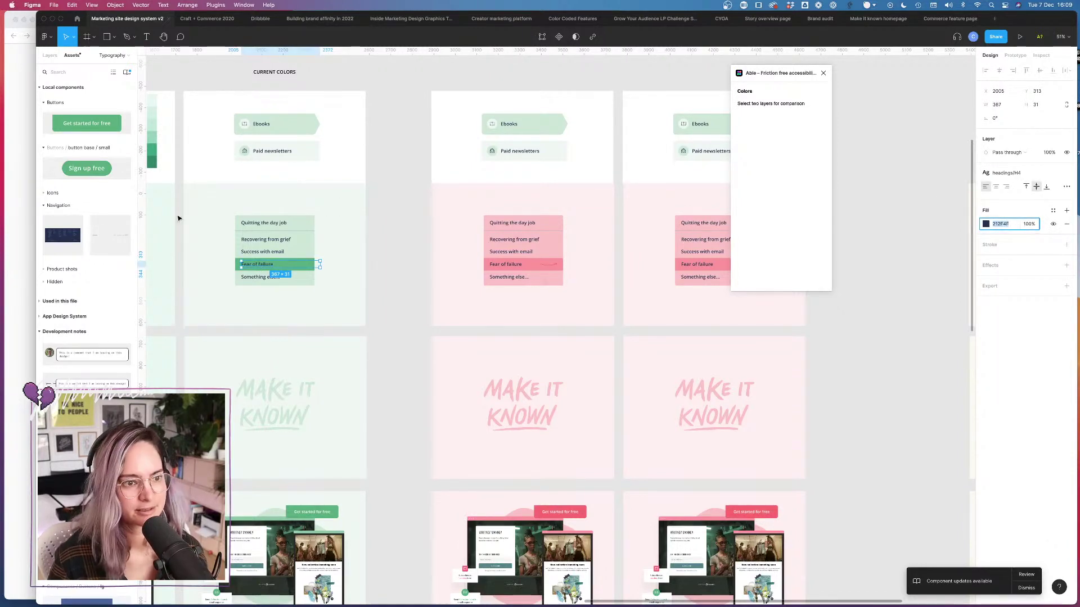
key("super+Tab")
double_click(128, 257)
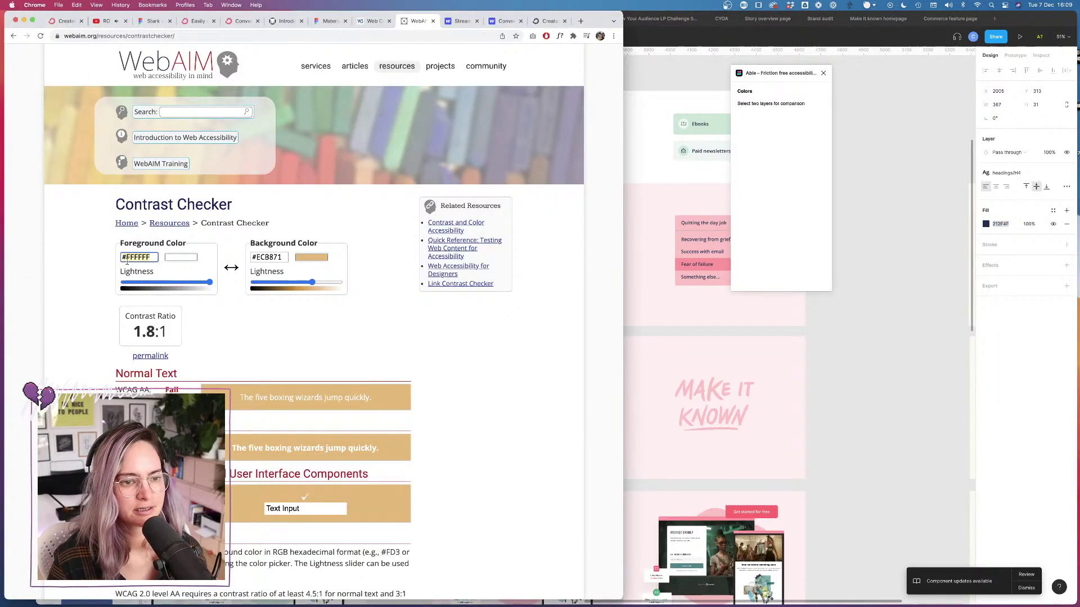
key("cmd+v")
left_click(240, 328)
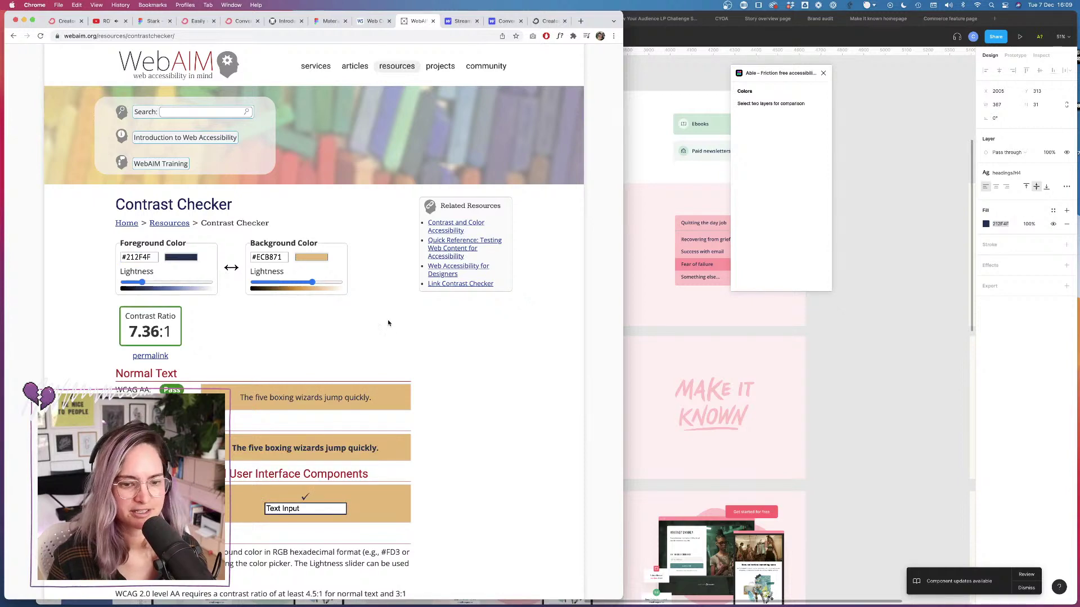
Step: Switch back to Figma and look up the fill value of the lower red swatch
key("super+Tab")
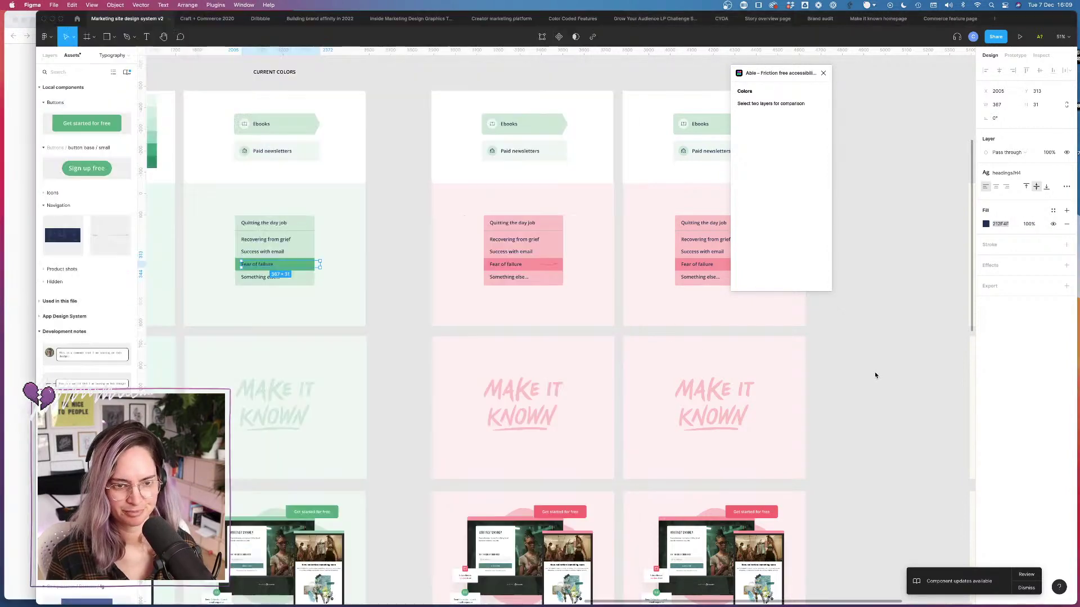
scroll(402, 350, "left", 5)
scroll(403, 349, "up", 3)
scroll(400, 350, "left", 3)
scroll(400, 351, "up", 1)
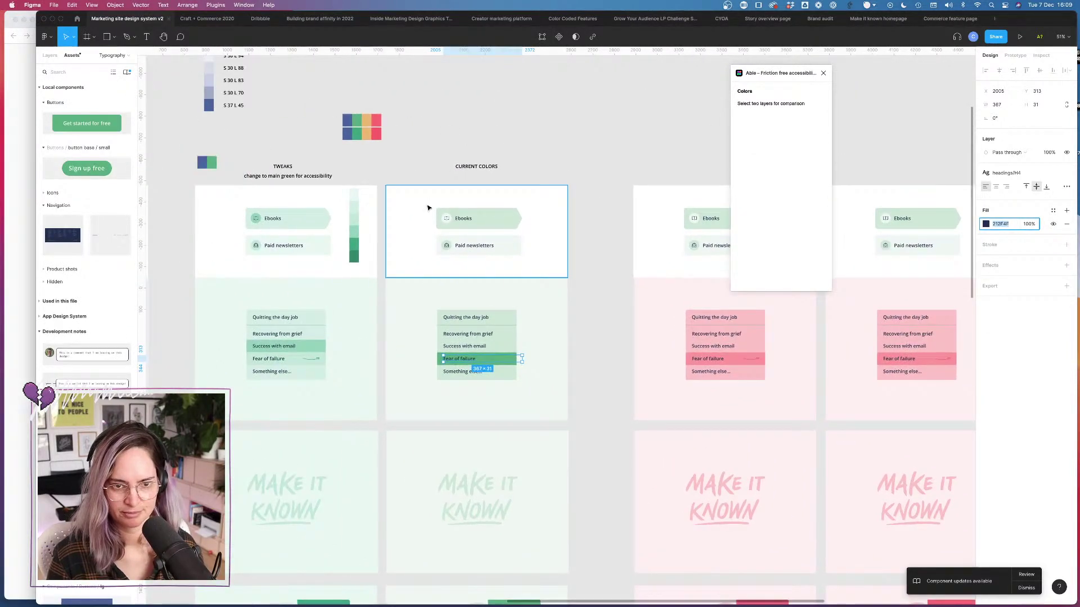
left_click(376, 132)
left_click(1002, 190)
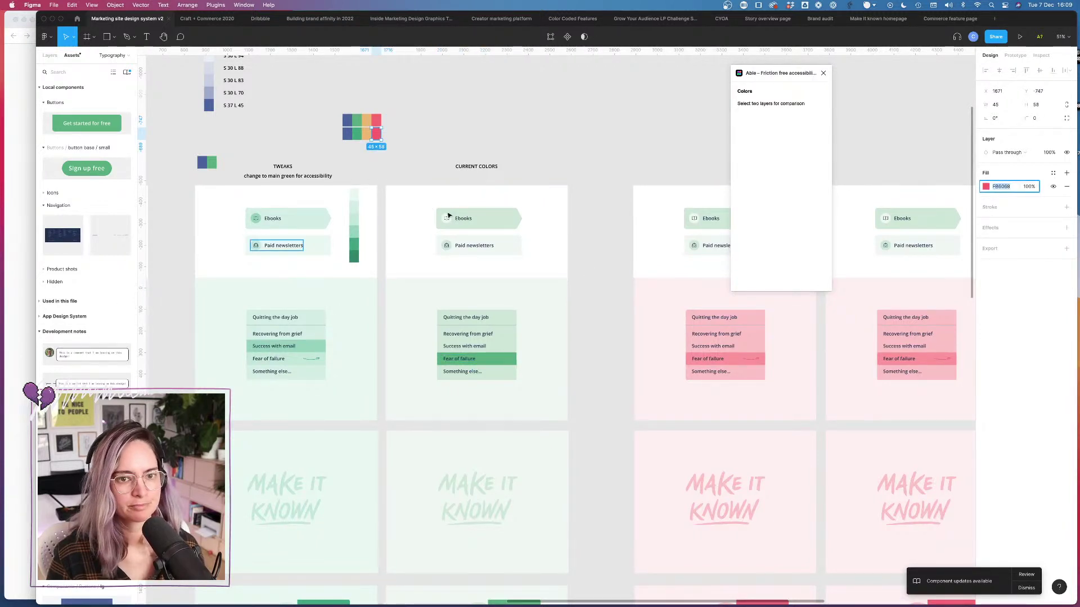
Step: Copy the upper red swatch's fill, FB6970, and check it as the background colour in the WebAIM Contrast Checker
left_click(378, 121)
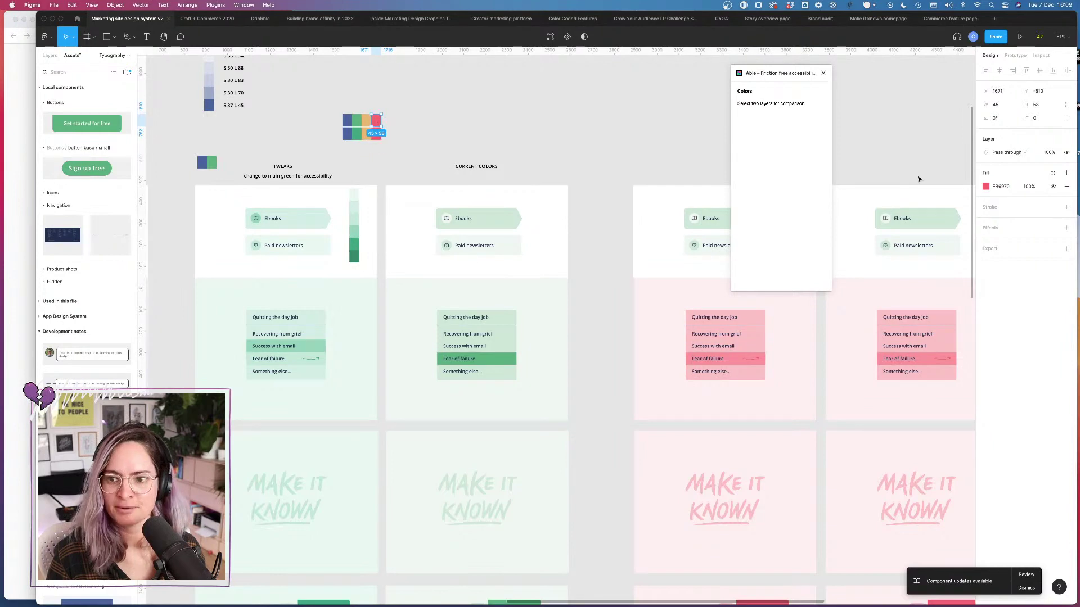
left_click(998, 186)
key("super+c")
key("super+Tab")
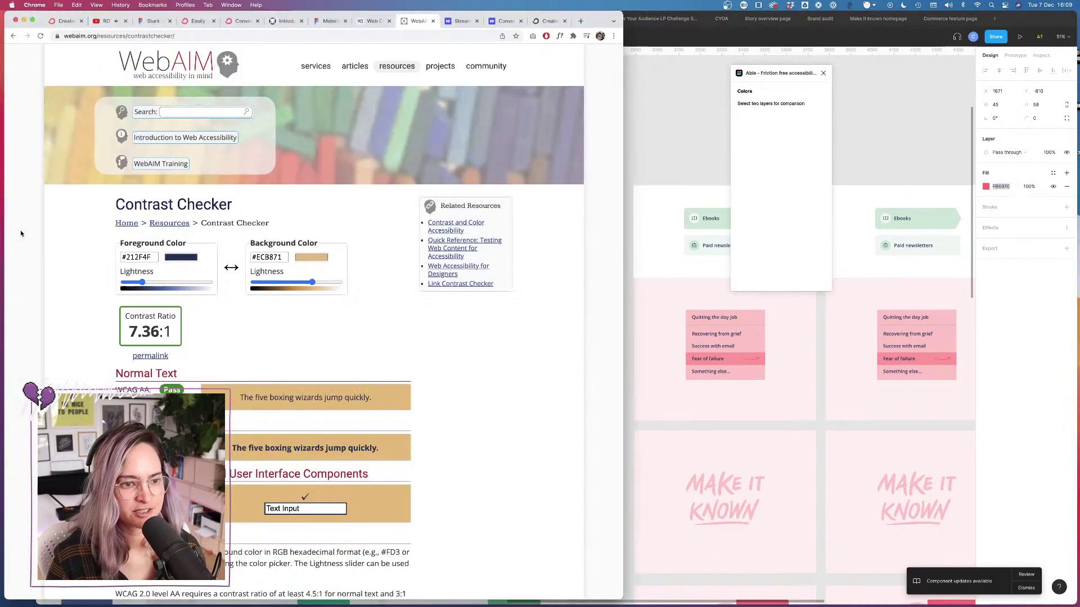
double_click(271, 257)
key("super+v")
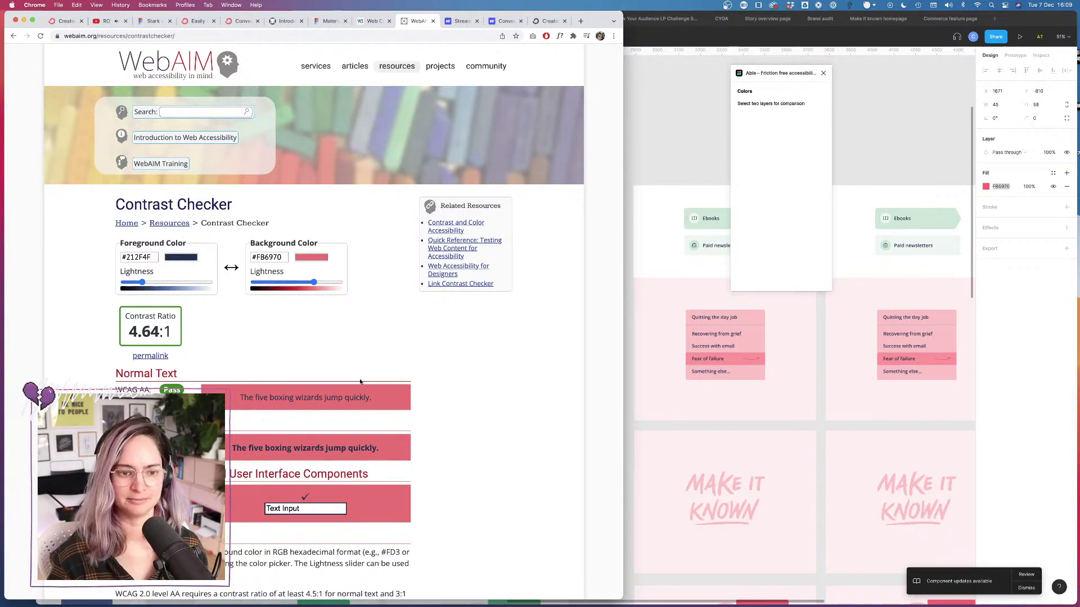
Step: Copy the lower red swatch's fill, FB6068, from Figma and check it as the background colour in the WebAIM Contrast Checker
key("super+Tab")
left_click(376, 135)
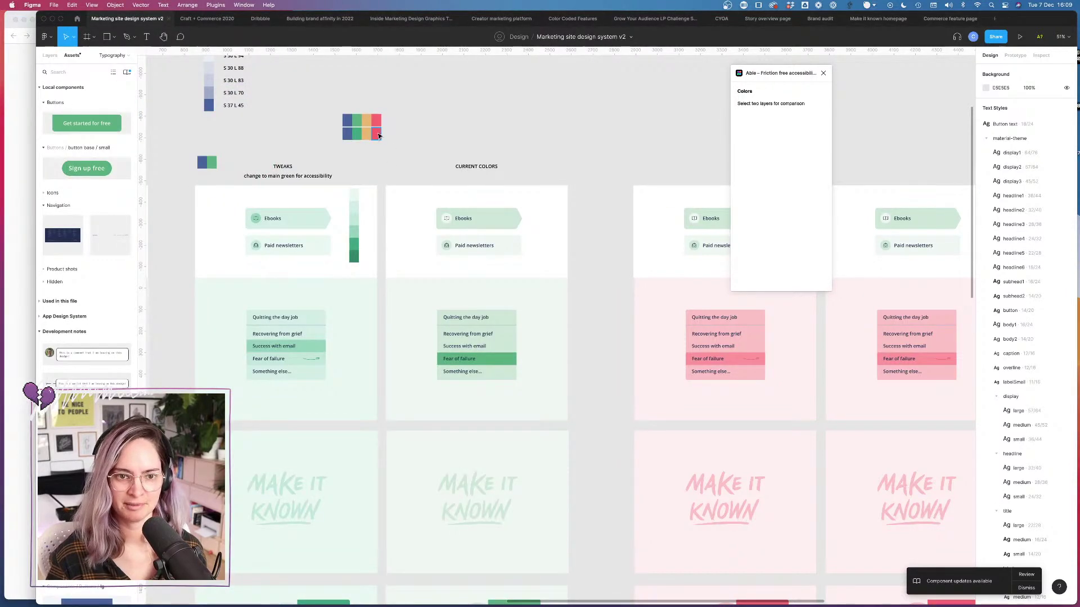
left_click(1006, 187)
key("super+c")
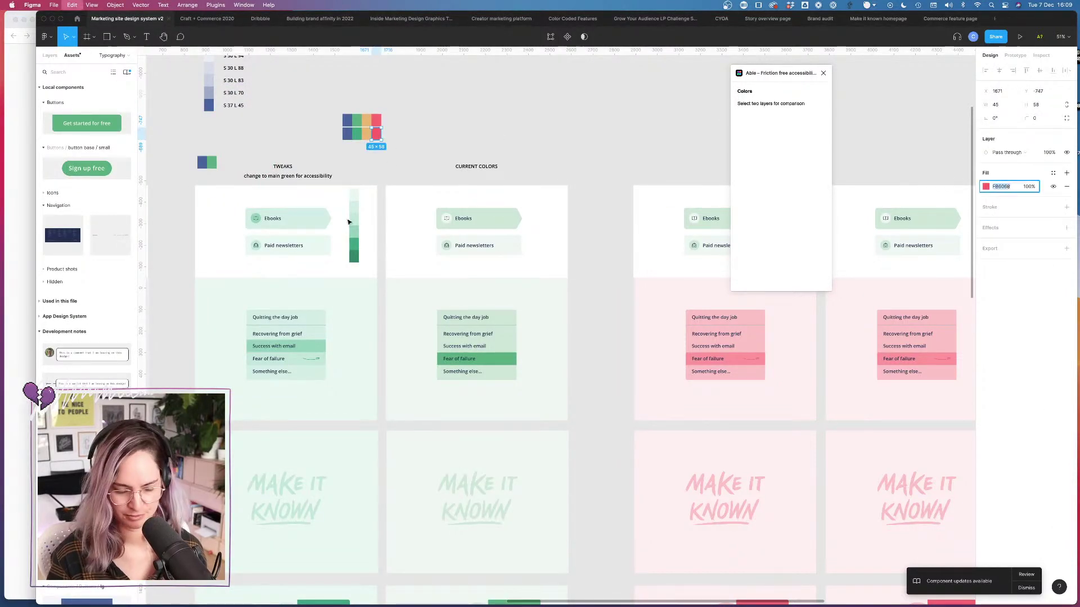
left_click(19, 279)
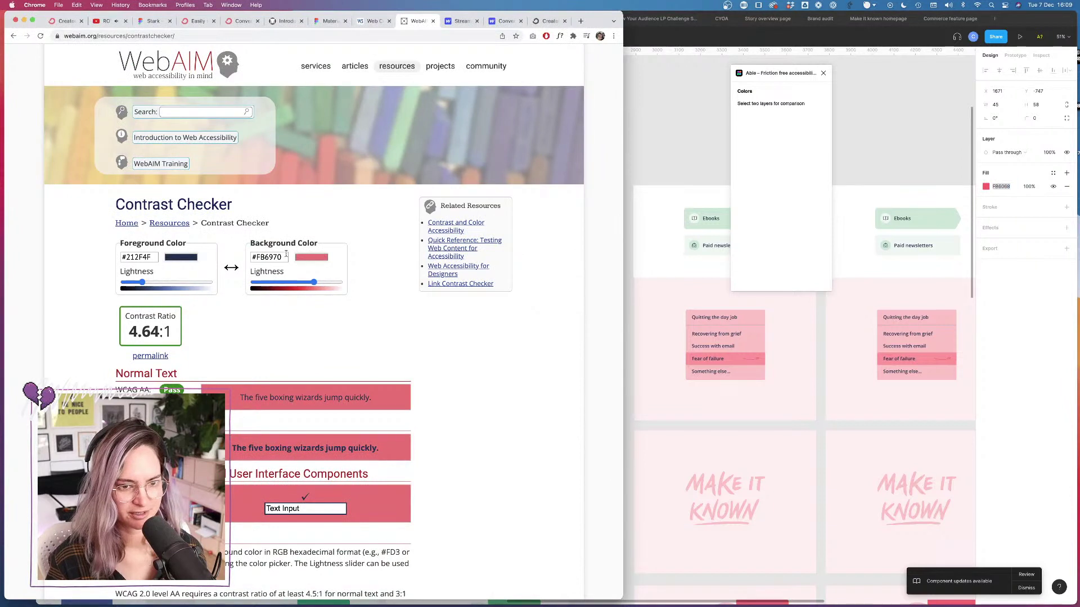
double_click(262, 257)
key("super+v")
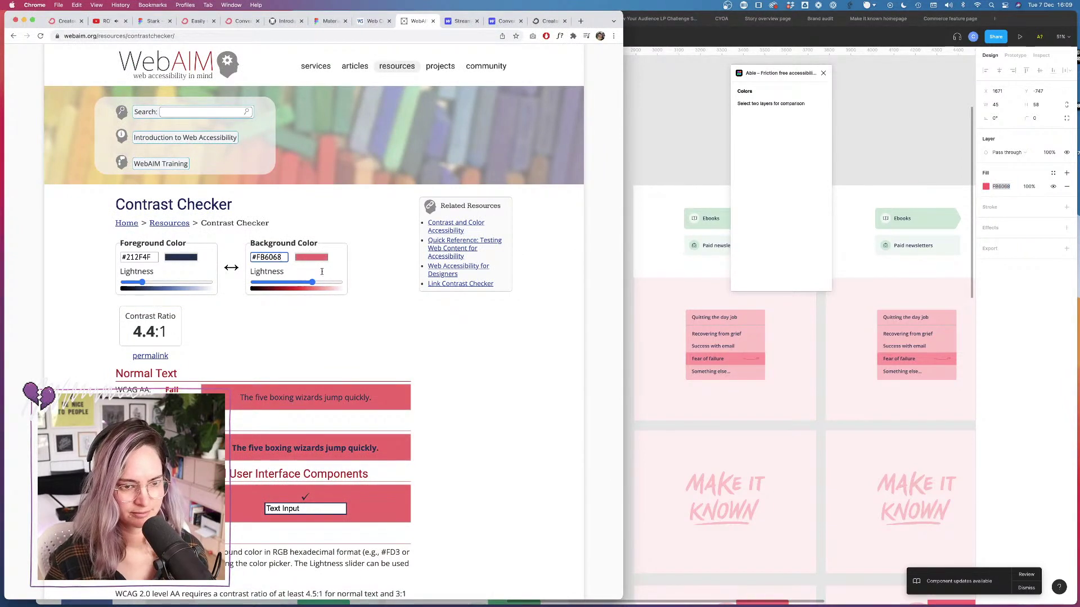
left_click(401, 316)
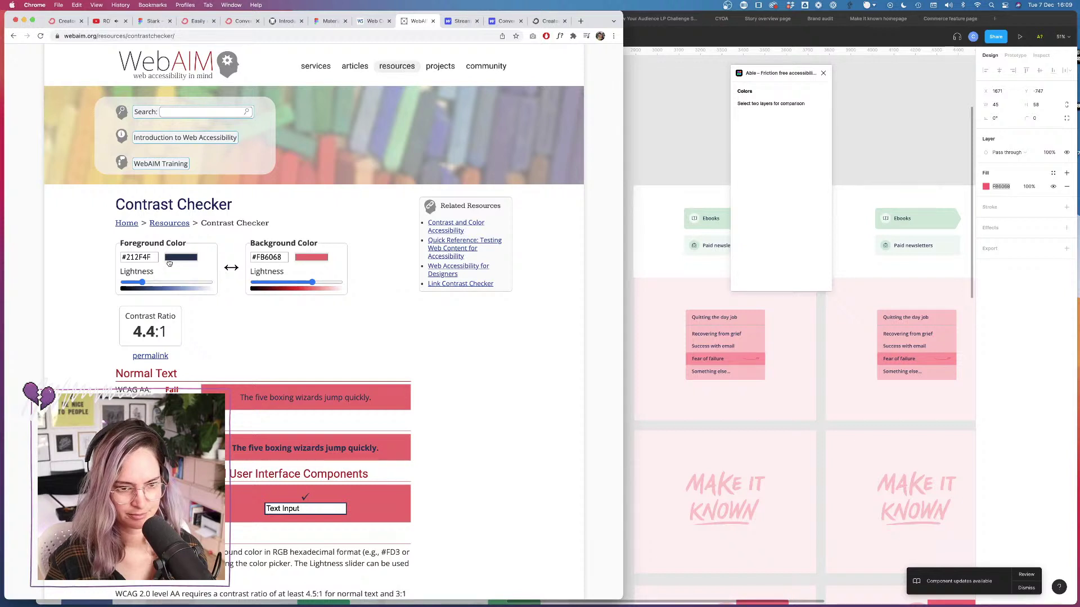
Step: Check FFFFFF text against the red background in the WebAIM Contrast Checker, darkening the background to C8040E
double_click(129, 257)
type("FFFFFF")
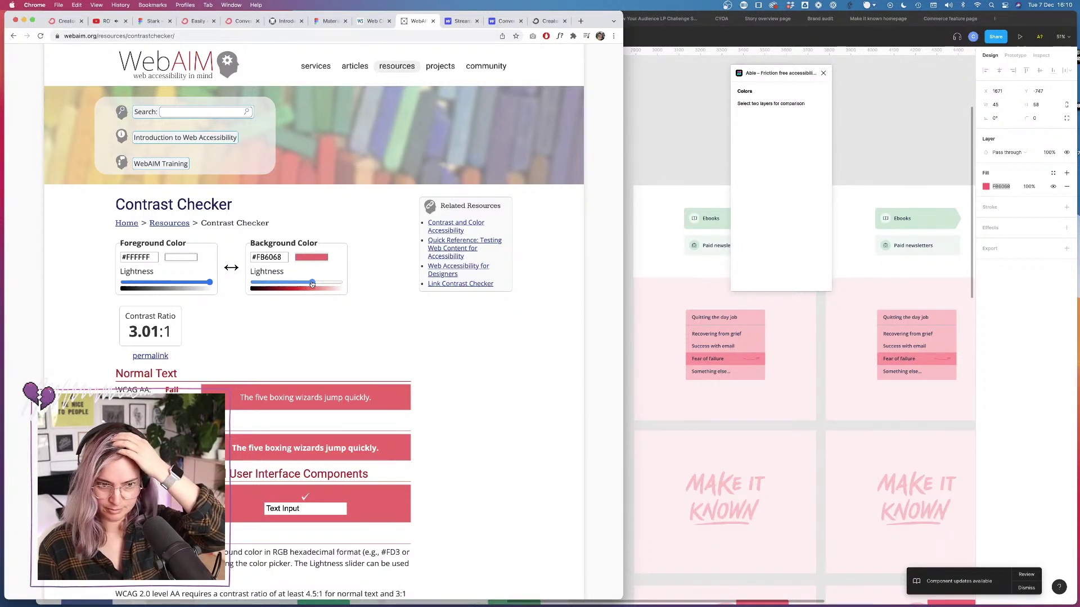
left_click_drag(313, 284, 288, 280)
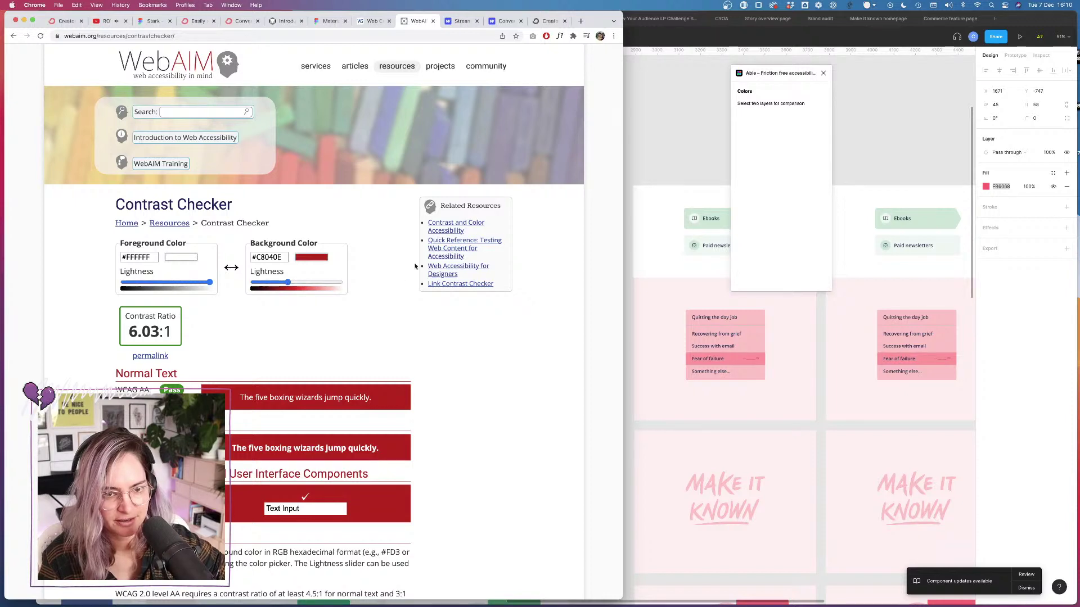
Step: Switch back to Figma and copy the TWEAKS and CURRENT COLORS headings above the two red mockup columns
left_click(655, 155)
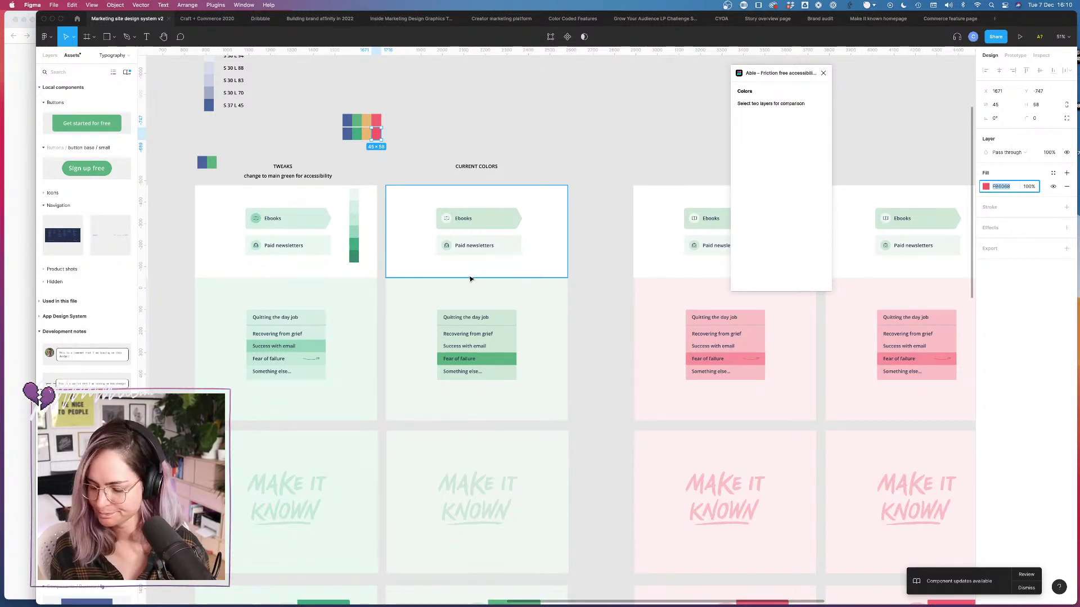
left_click(583, 125)
scroll(583, 127, "down", 3)
scroll(584, 129, "down", 3)
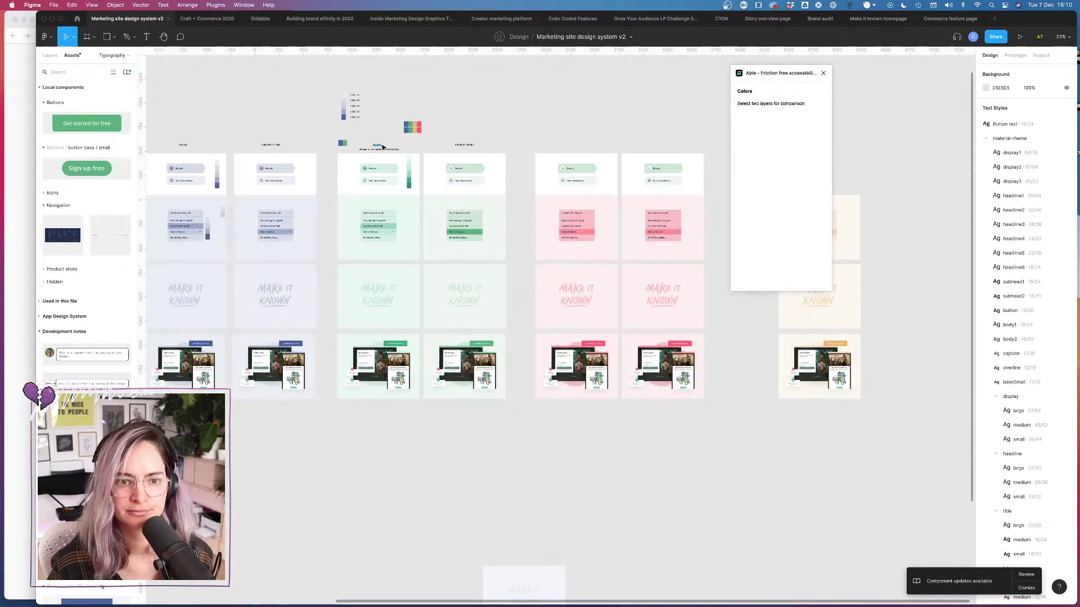
left_click(382, 147)
key("super+alt+a")
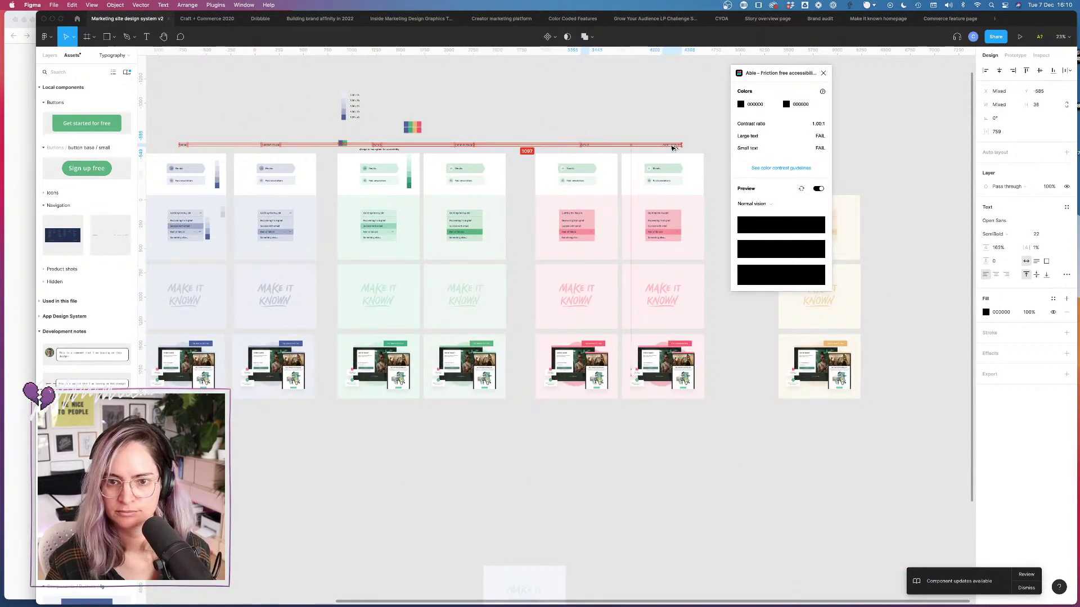
left_click(658, 137)
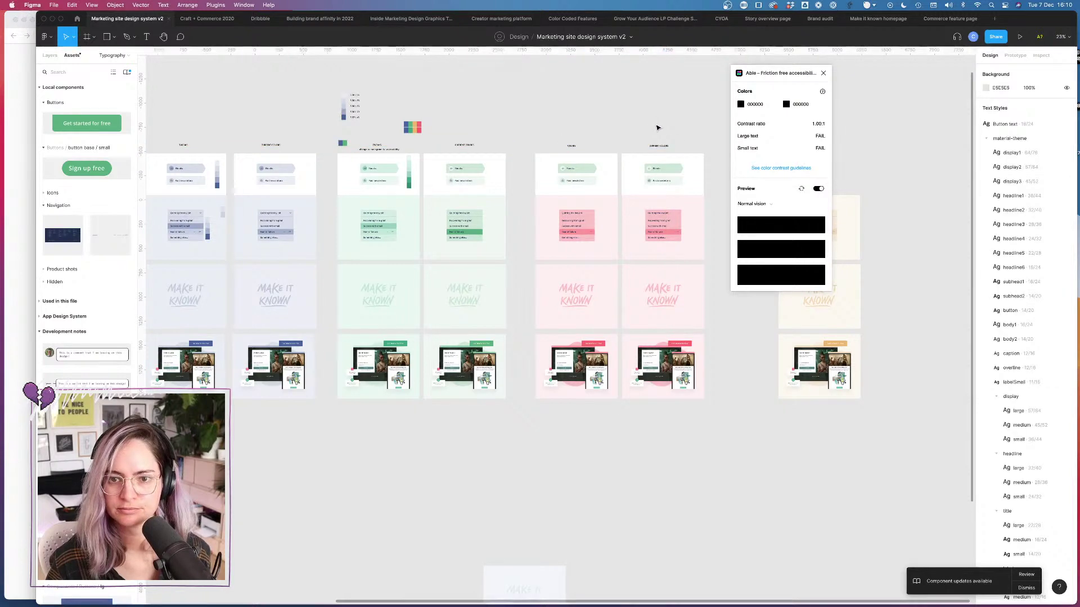
Step: Copy the green column's "change to main green for accessibility" note beneath the red column's TWEAKS heading
scroll(657, 127, "up", 3)
left_click(478, 169)
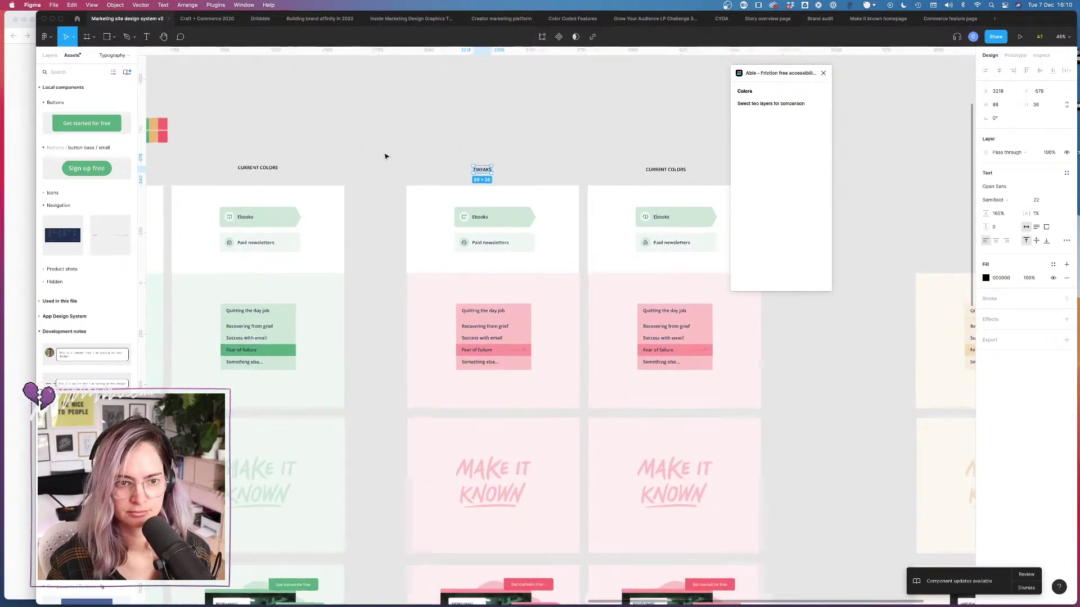
scroll(386, 154, "left", 3)
left_click(198, 171)
left_click_drag(198, 171, 593, 173)
Step: Edit the copied note to read "change to main red for accessibility"
double_click(593, 172)
left_click(598, 169)
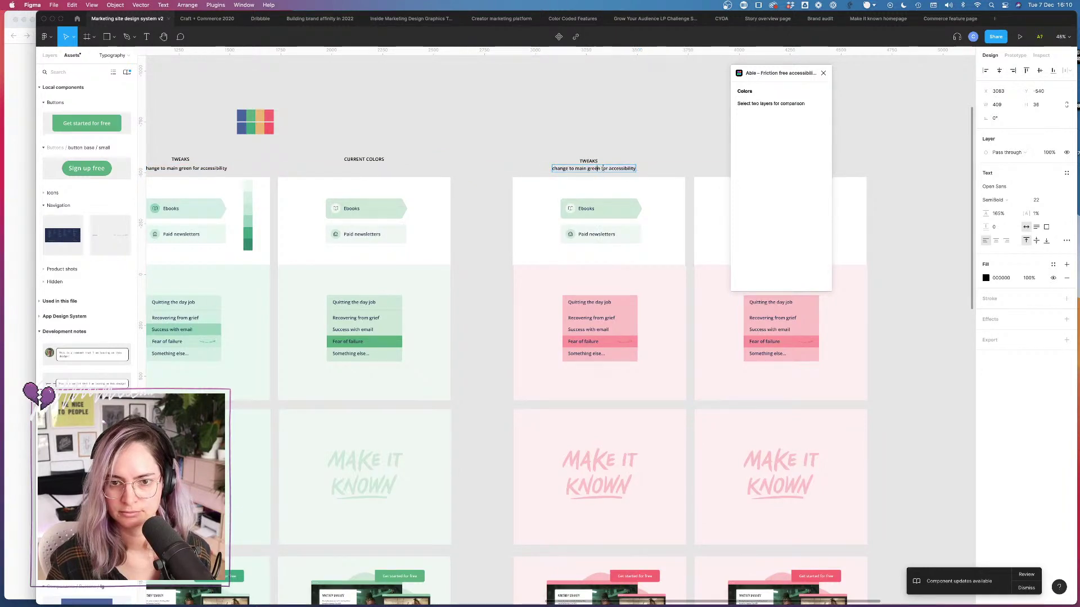
key("BackSpace")
key("BackSpace")
key("BackSpace")
key("BackSpace")
type("red")
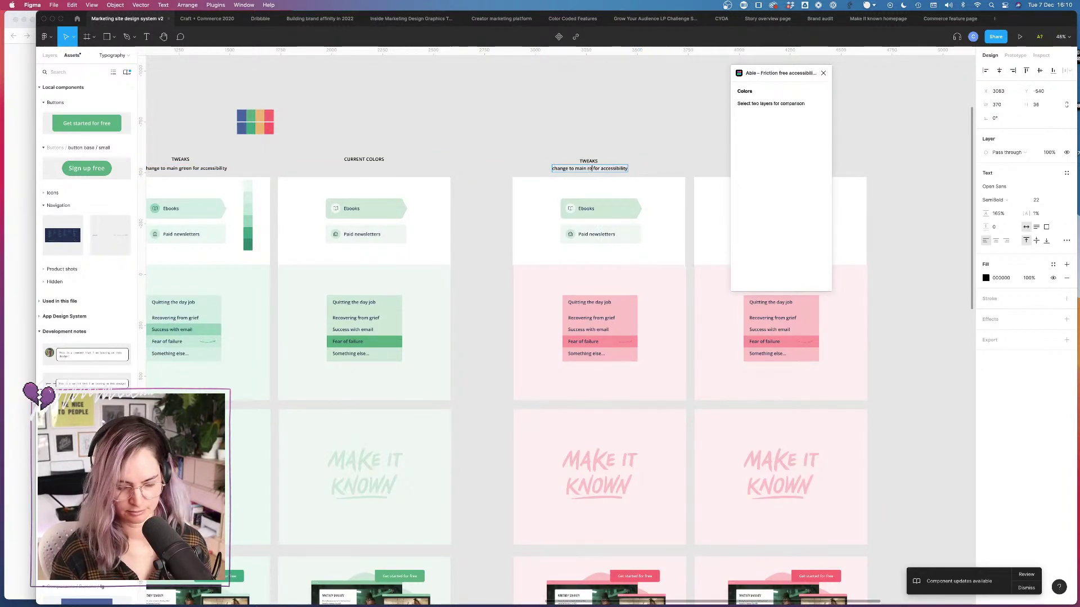
key("Escape")
Step: Duplicate the green shade strip into the white Ebooks frame of the red TWEAKS column
scroll(646, 167, "up", 3)
scroll(647, 168, "down", 5)
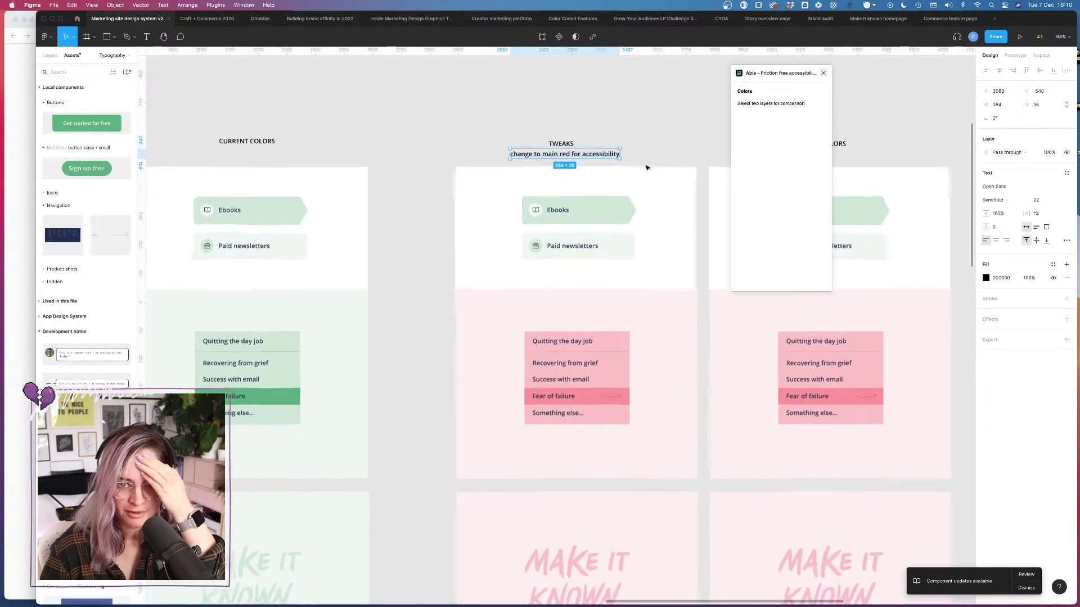
left_click(647, 168)
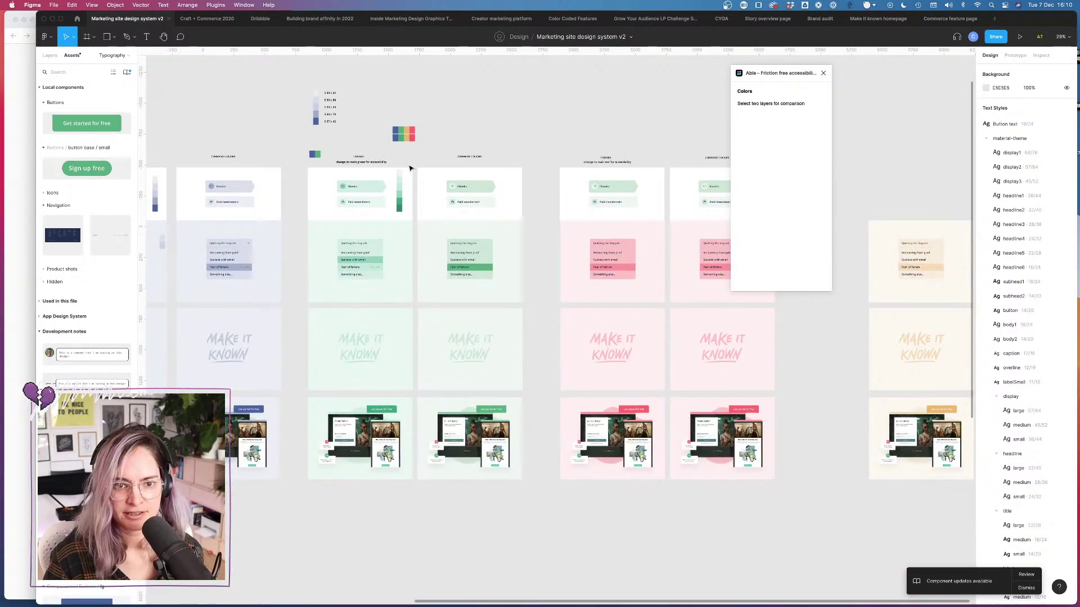
left_click_drag(411, 165, 650, 201)
Step: Compare the two red palette swatches by moving the lower one beside the upper one and back into place
left_click(415, 139)
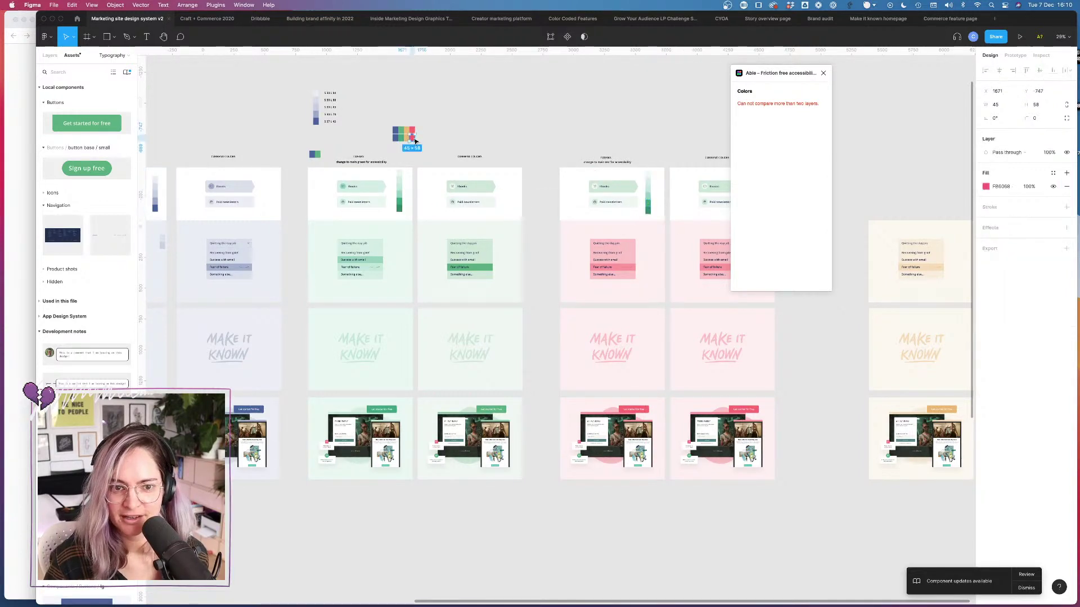
scroll(416, 141, "up", 10)
left_click_drag(413, 149, 465, 114)
scroll(465, 114, "up", 5)
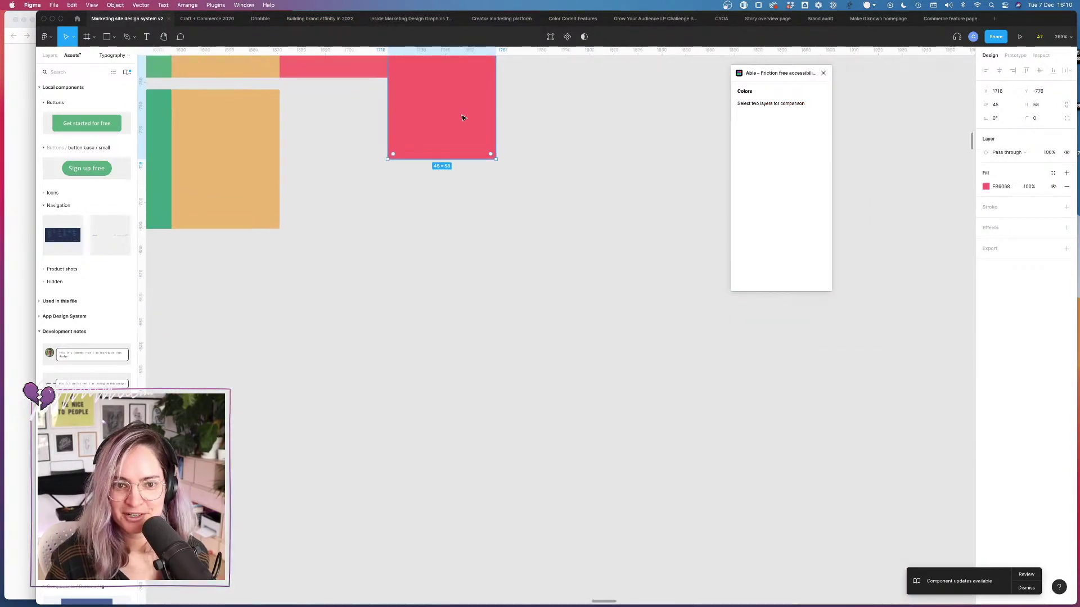
left_click(575, 115)
scroll(576, 115, "up", 5)
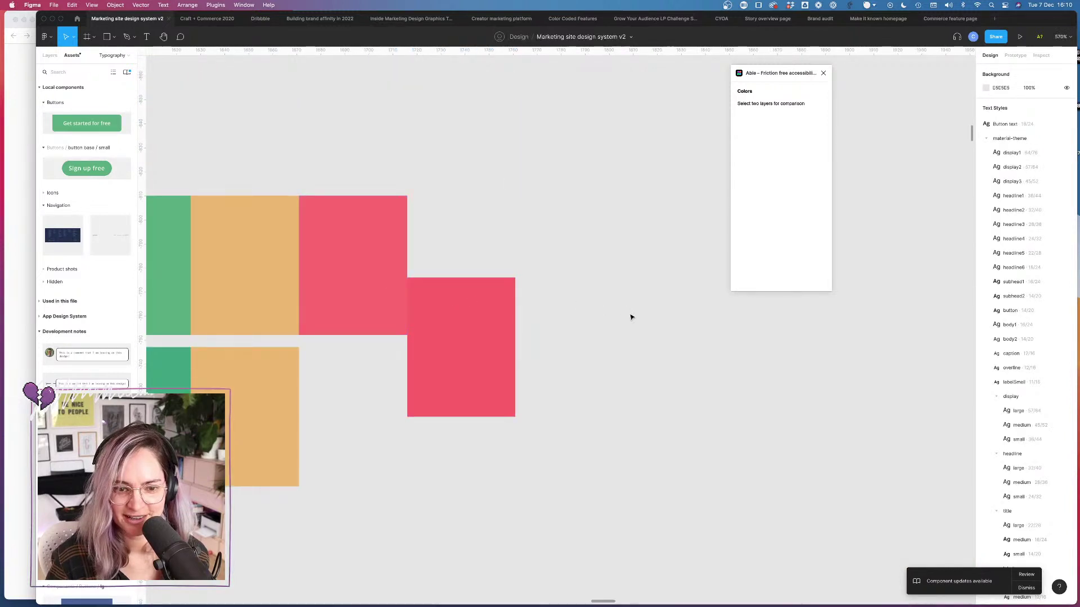
left_click_drag(511, 302, 403, 372)
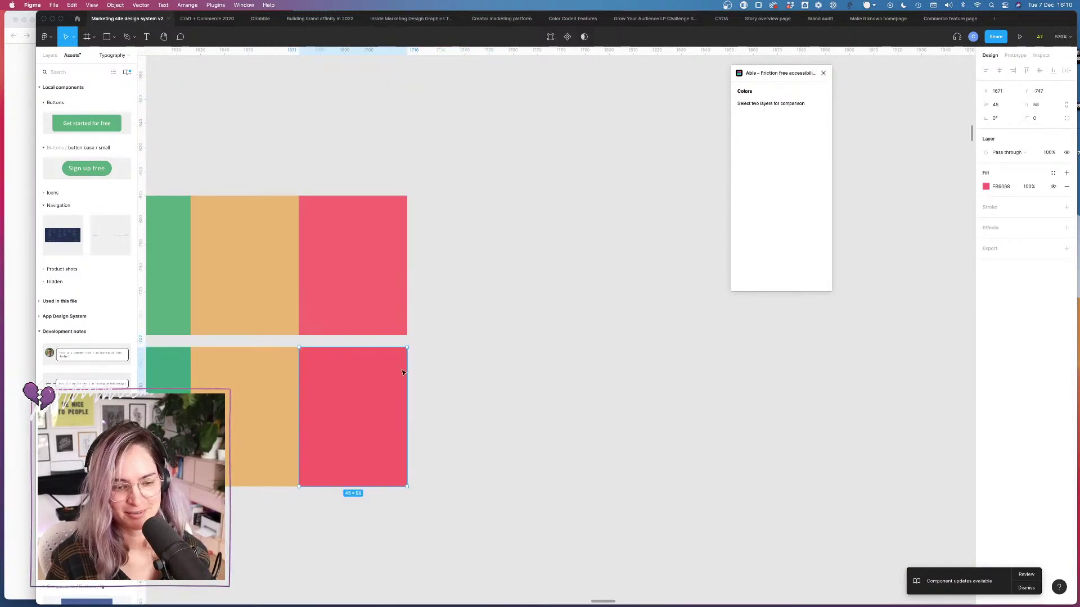
Step: Copy the lower red swatch's fill, FB6068, and apply it to the copied strip's new green 500 swatch after detaching its style
left_click(1001, 187)
key("super+c")
scroll(599, 325, "down", 10)
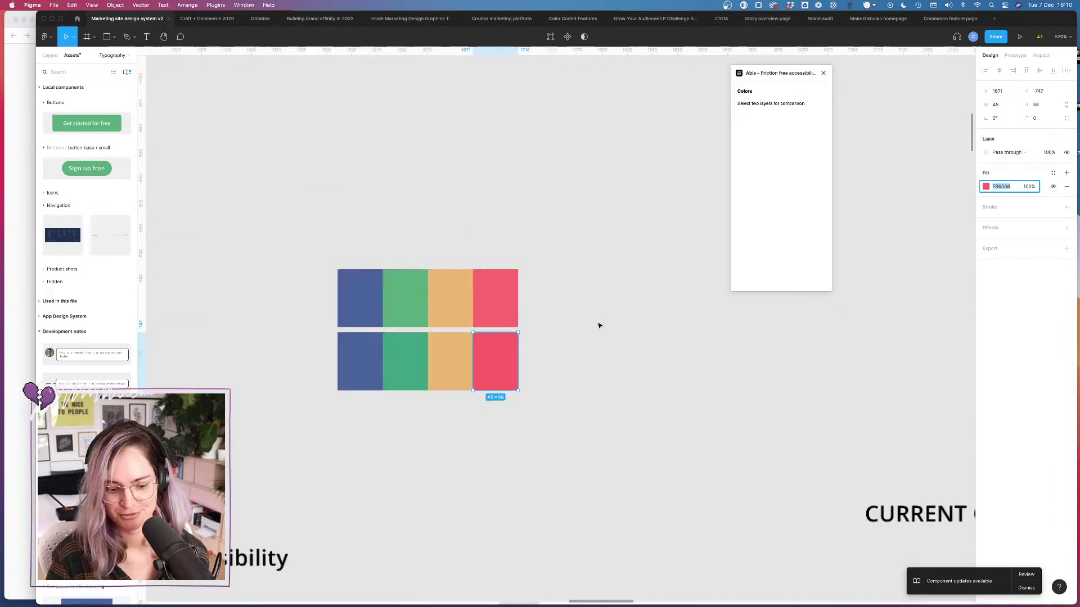
scroll(598, 323, "right", 5)
scroll(598, 323, "down", 3)
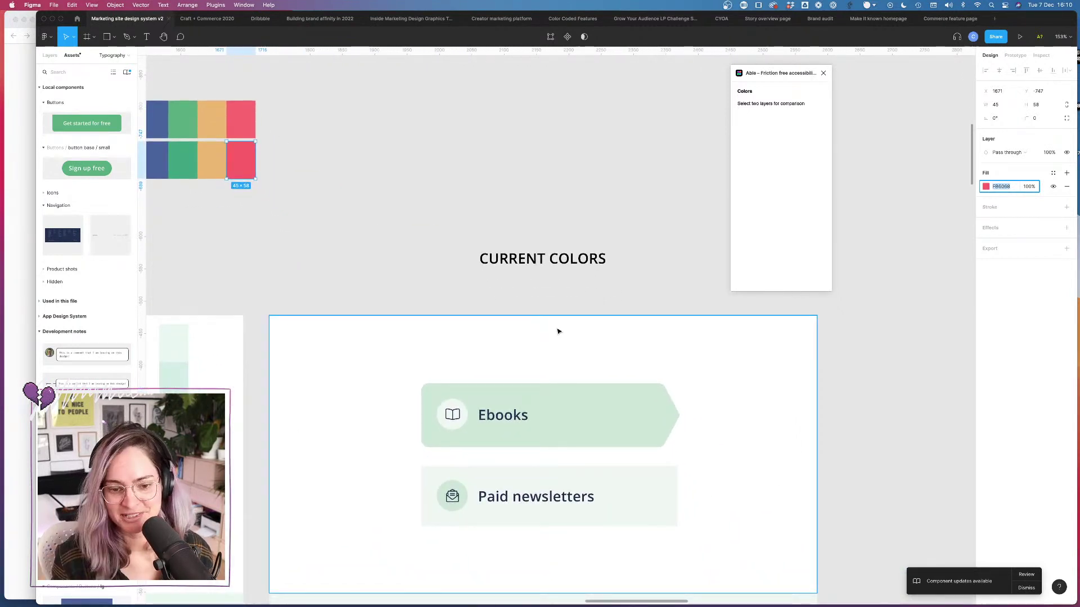
scroll(558, 332, "down", 5)
scroll(646, 315, "up", 8)
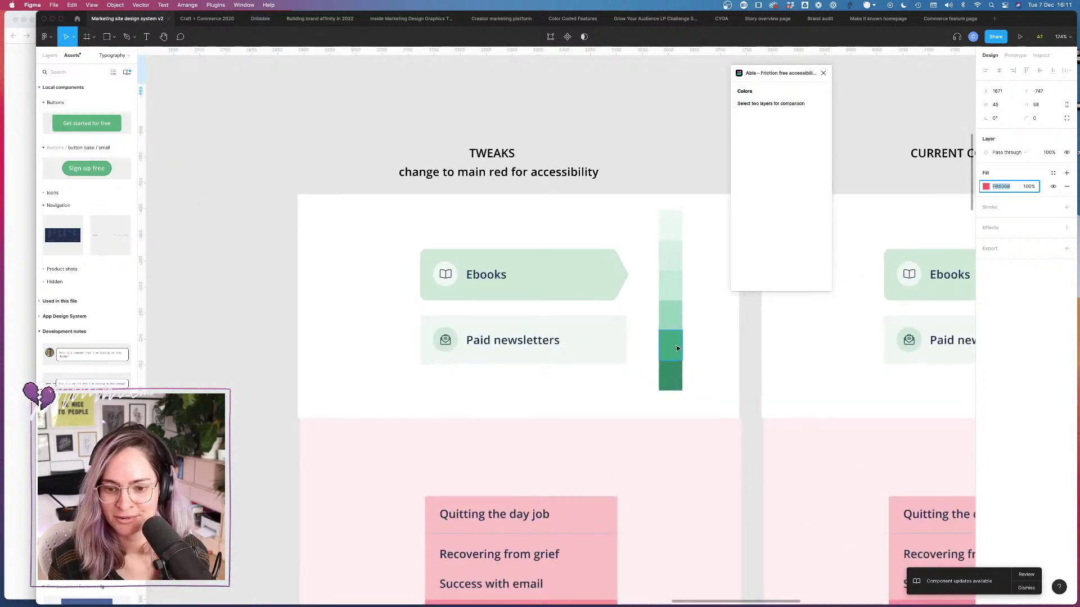
left_click(677, 348)
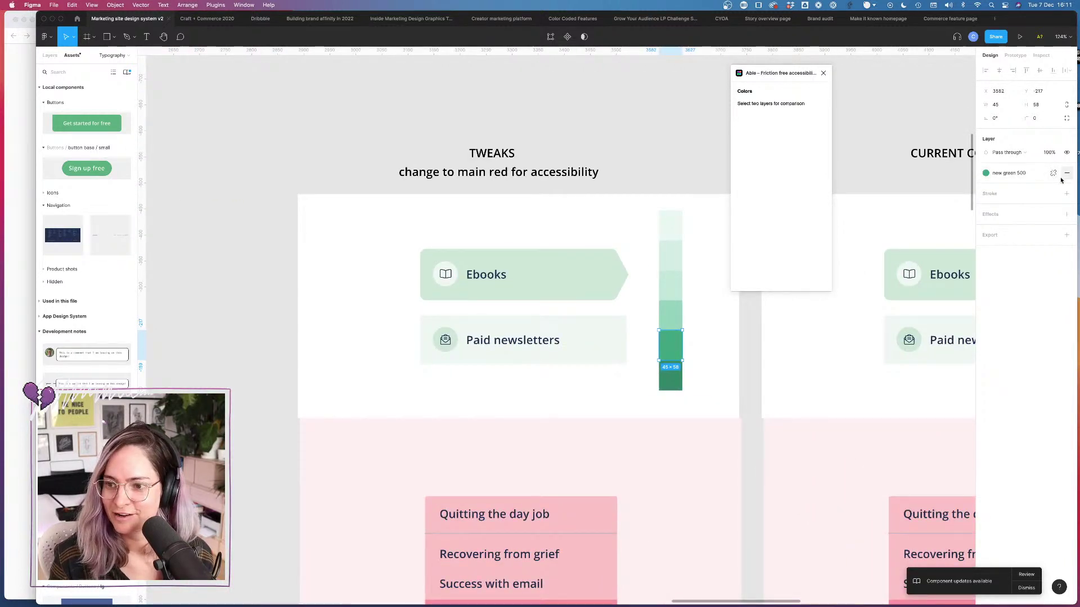
left_click(1053, 173)
left_click(1004, 186)
key("super+v")
key("Return")
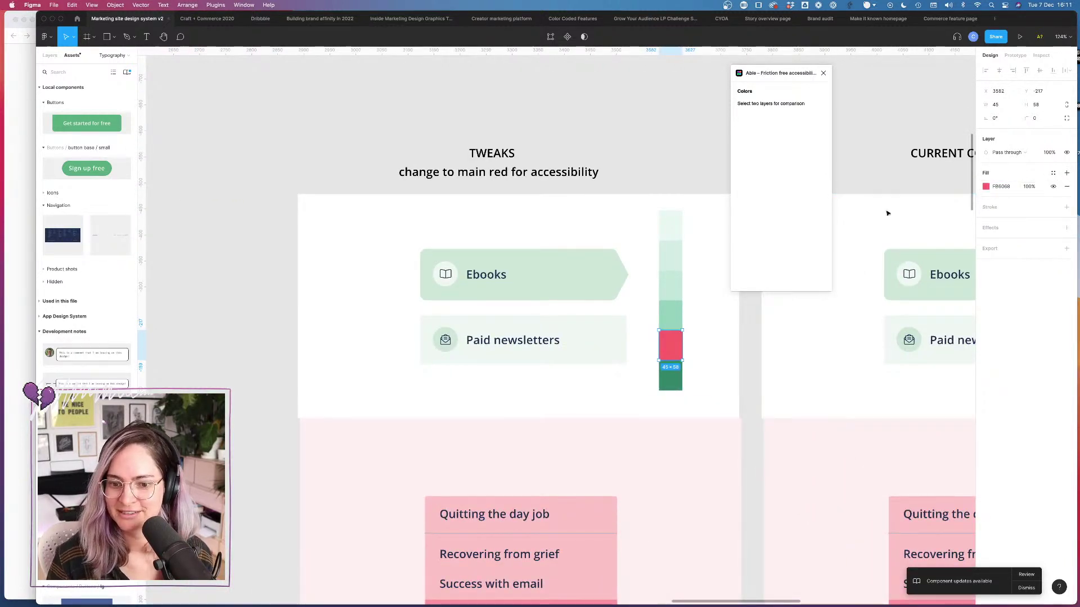
Step: Detach the green colour styles from the five remaining green swatches in the red column's copied strip
left_click(675, 320)
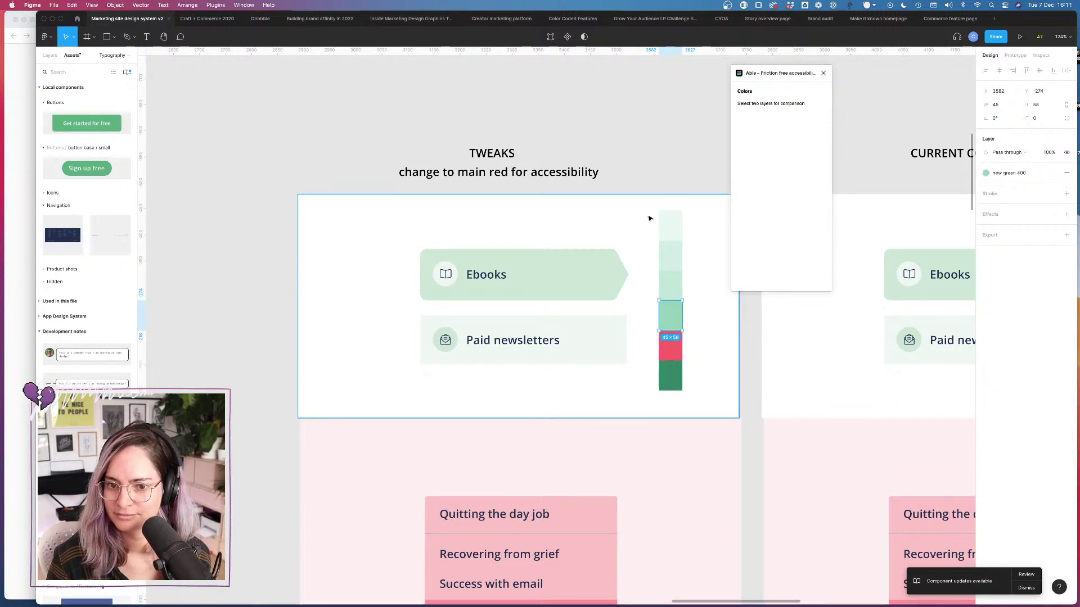
left_click(671, 285)
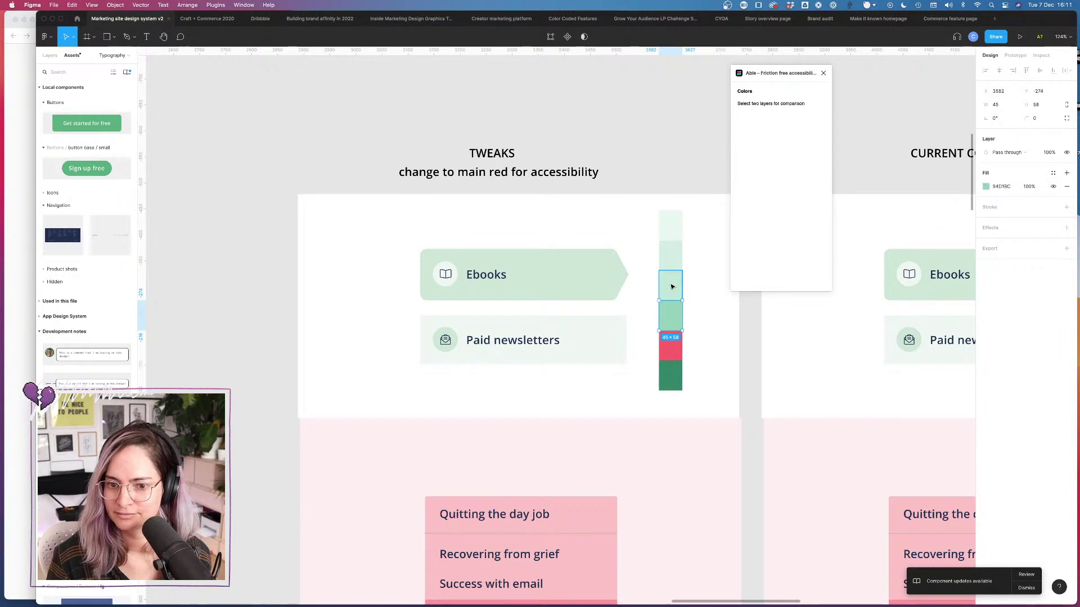
left_click(675, 257)
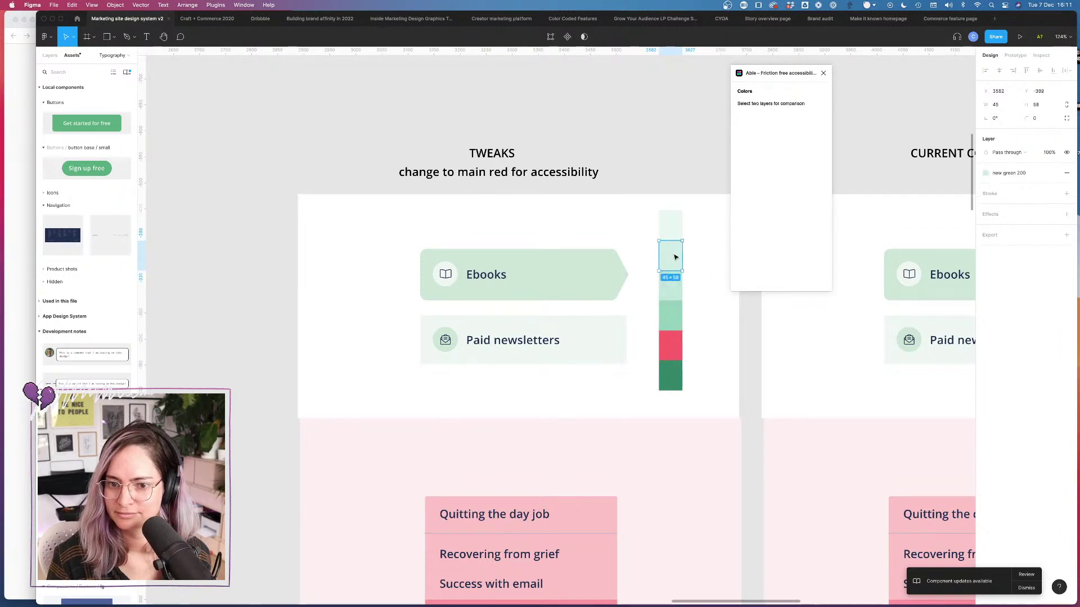
left_click(670, 225)
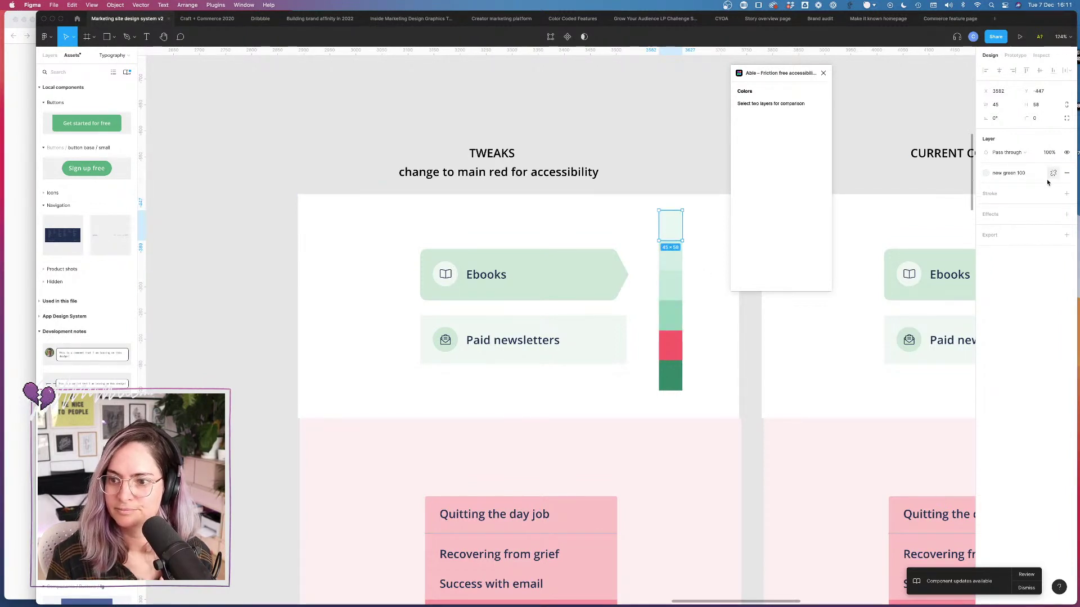
left_click(671, 375)
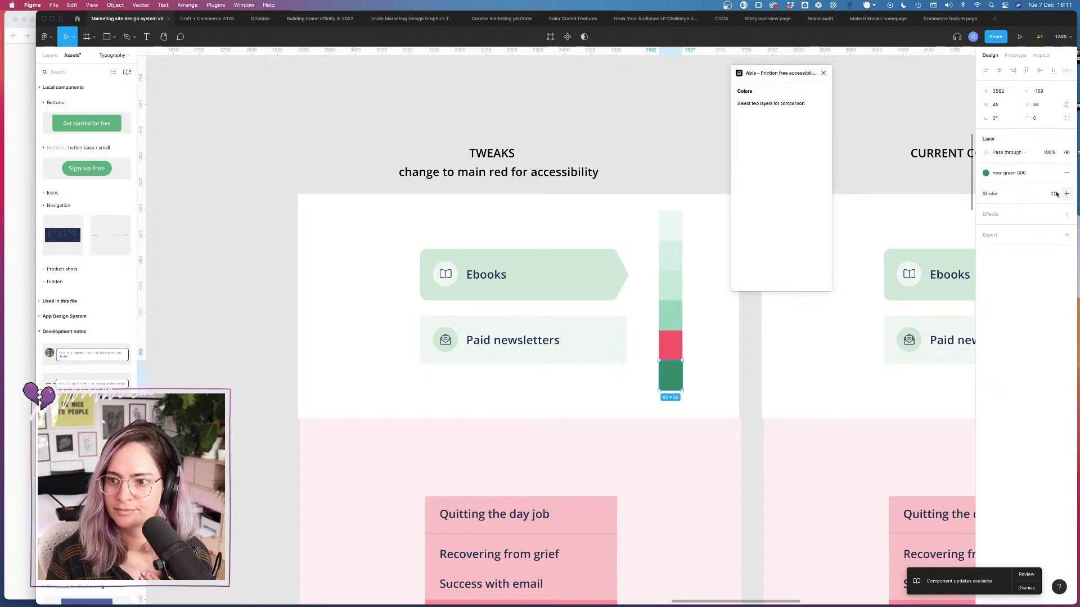
left_click(1052, 173)
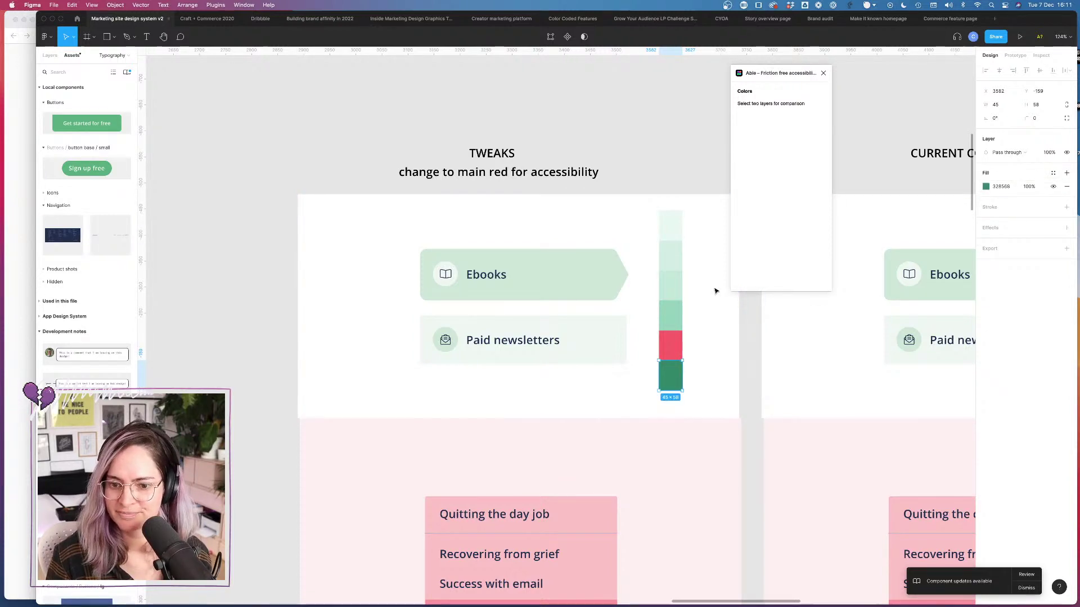
Step: Duplicate the darkest swatch of the blue shade strip directly beneath it and give the copy the darker fill 2A457E
scroll(714, 291, "down", 10)
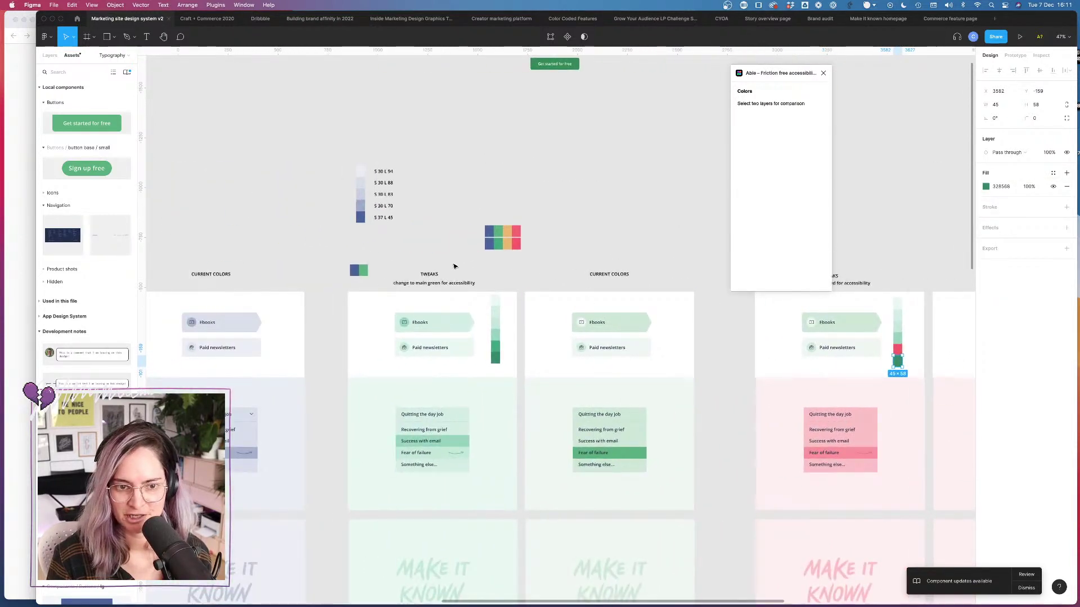
left_click(361, 219)
left_click_drag(361, 220, 361, 230)
left_click(985, 187)
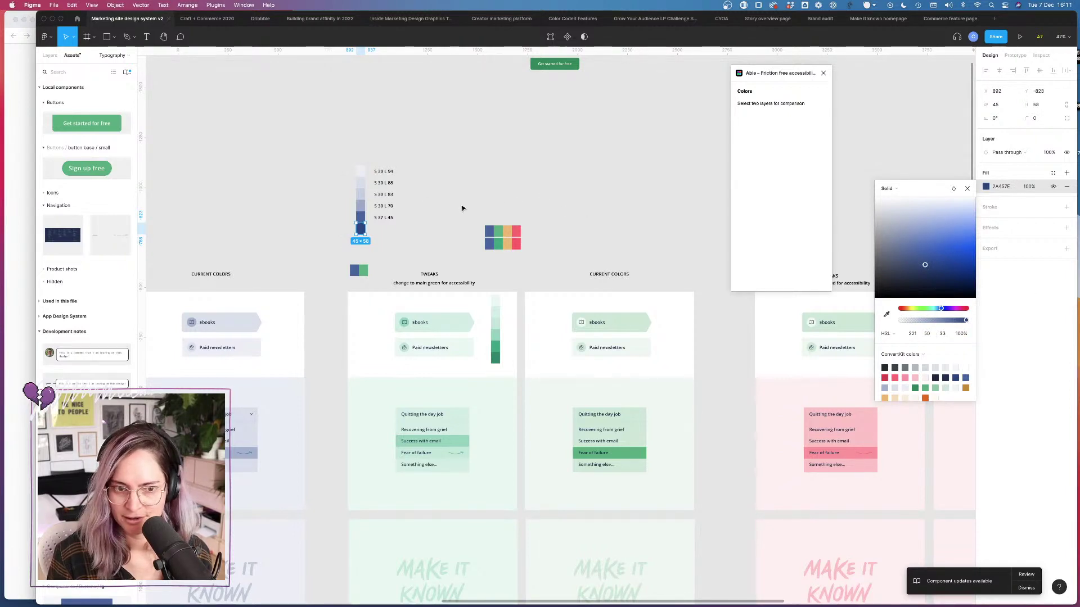
scroll(365, 224, "up", 6)
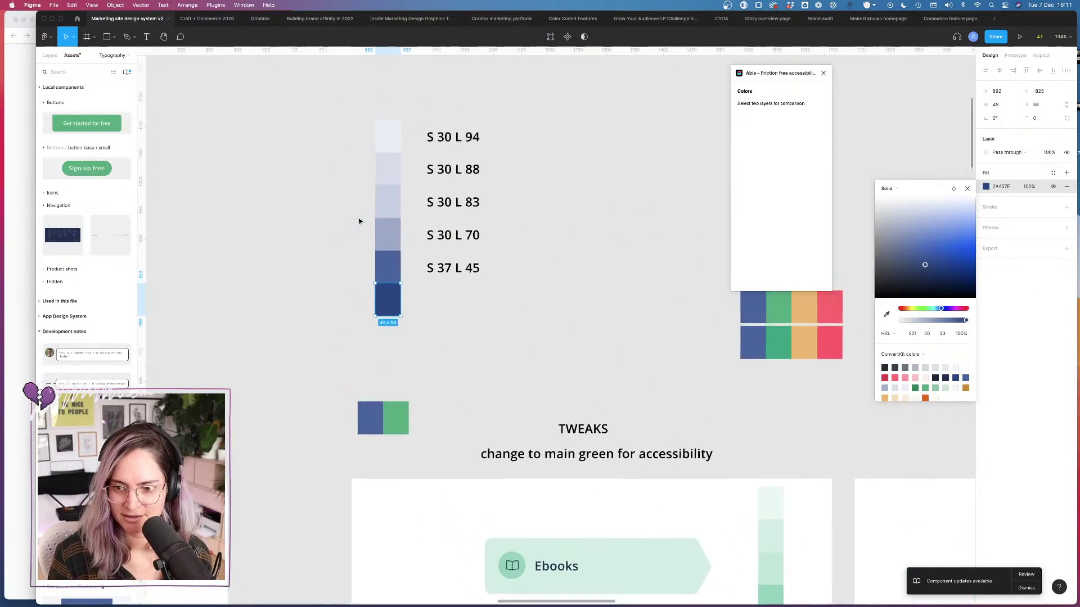
left_click(431, 347)
Step: Compare the HSL values of the two darkest blue swatches and set the new lowest swatch's saturation to 37
left_click(424, 350)
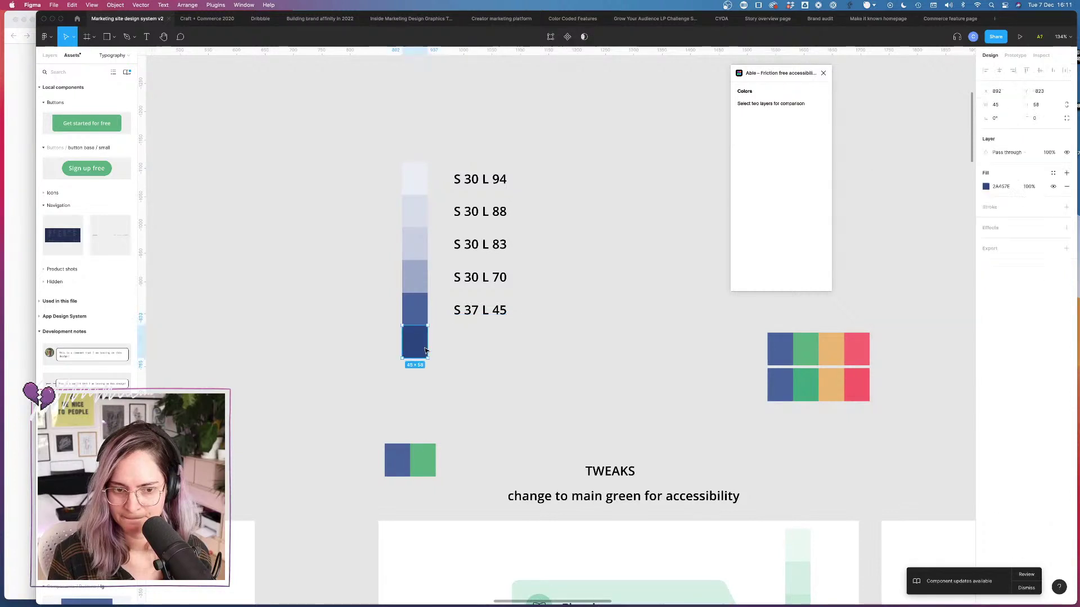
left_click(986, 186)
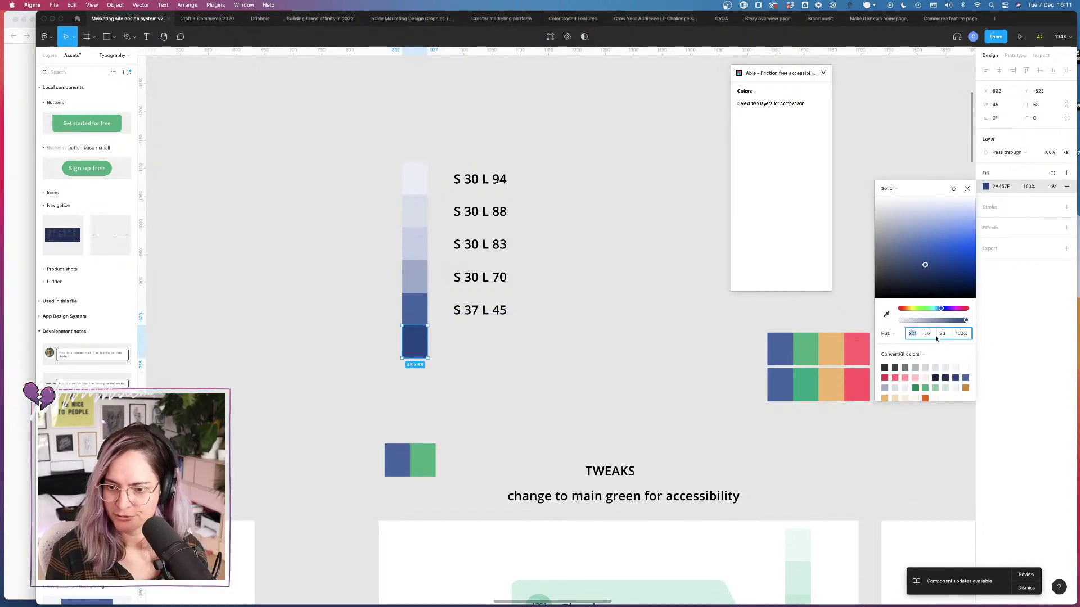
left_click(413, 309)
left_click(986, 187)
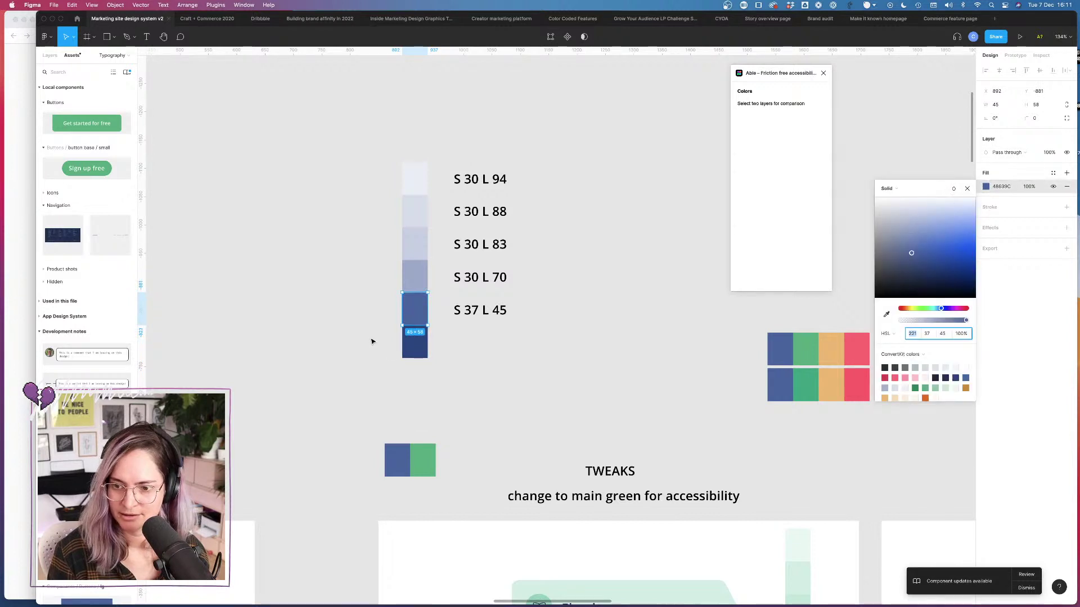
left_click(423, 352)
left_click(986, 187)
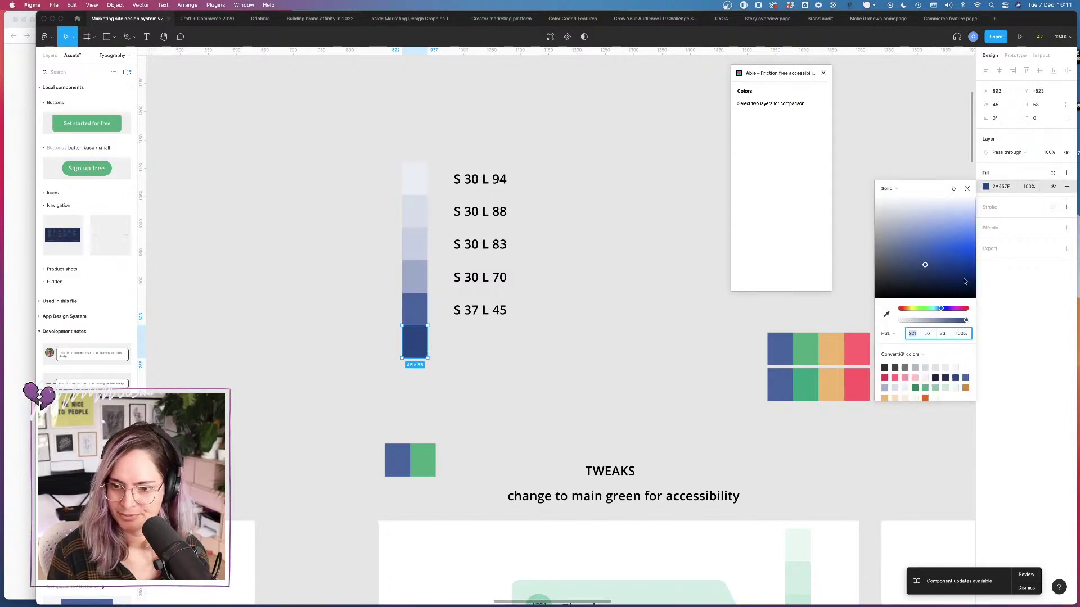
left_click(927, 334)
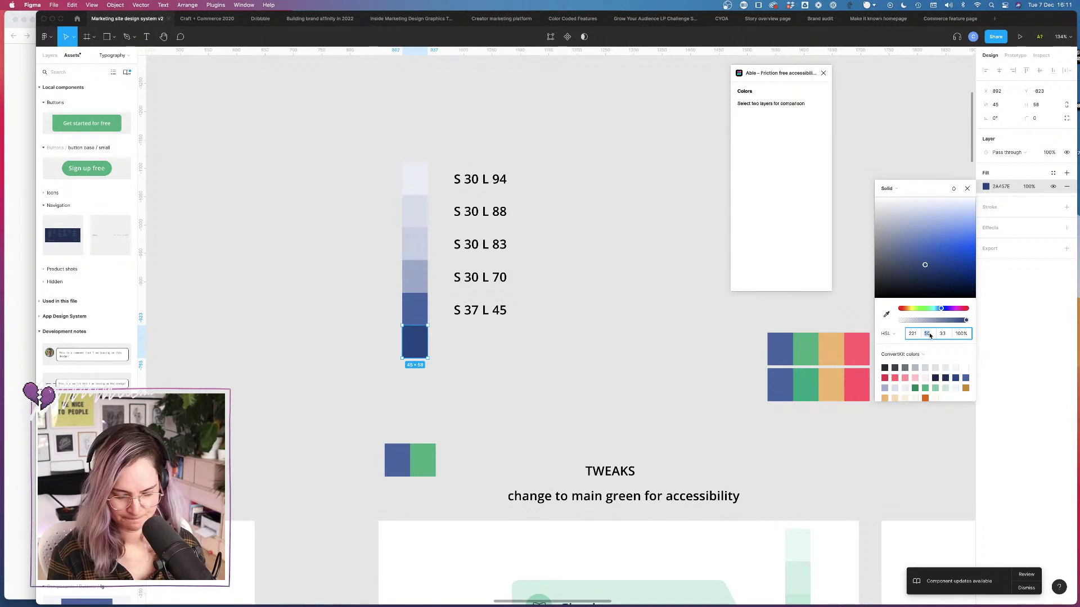
type("37")
key("Tab")
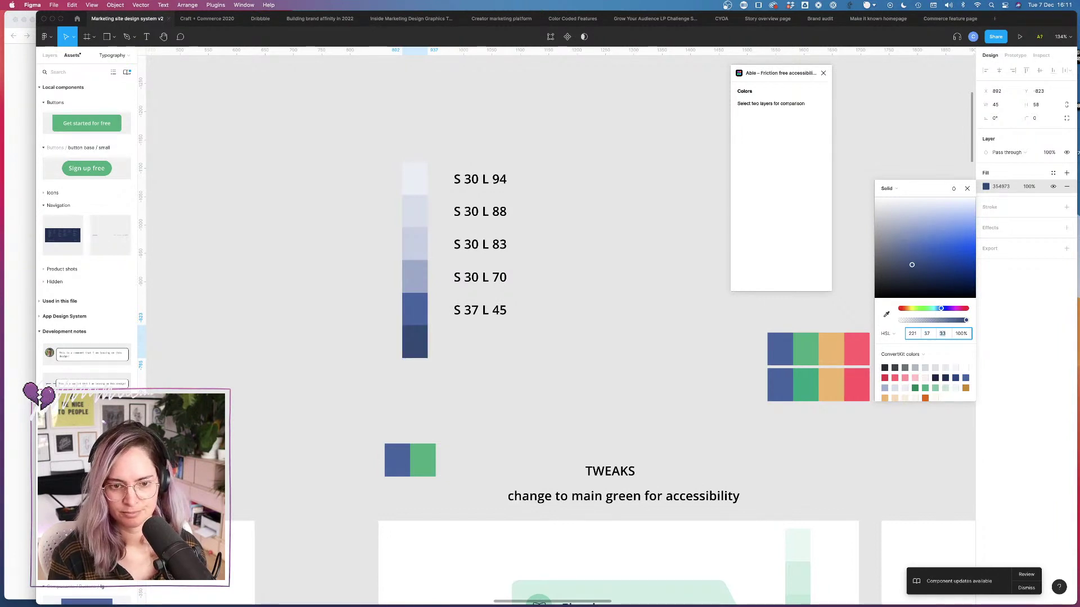
Step: Duplicate the blue strip's lowest swatch beside the strip and set the copy's saturation to 50
left_click(601, 329)
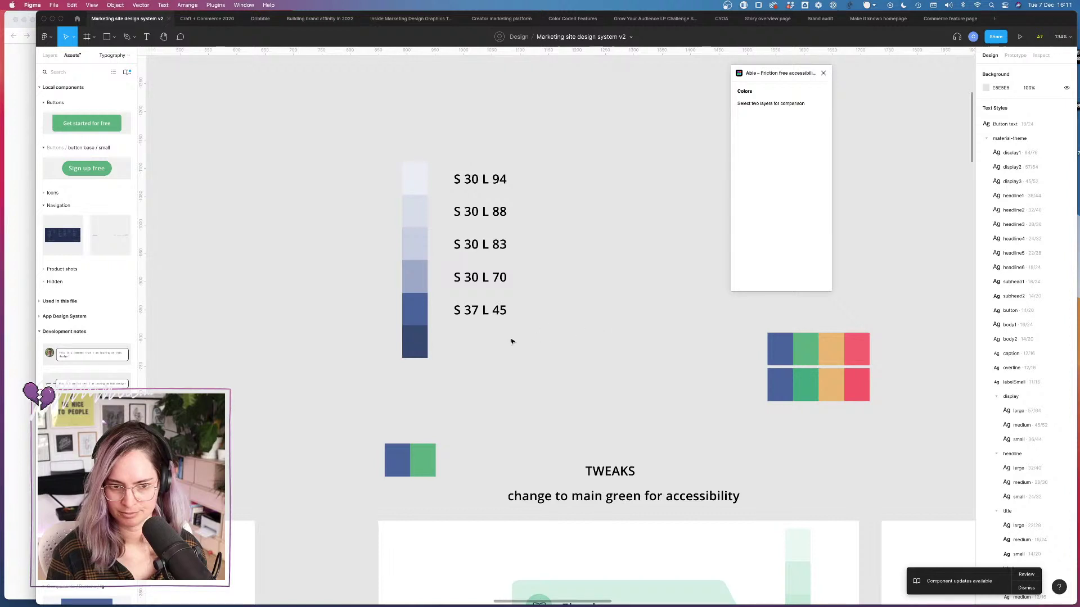
left_click_drag(411, 351, 385, 345)
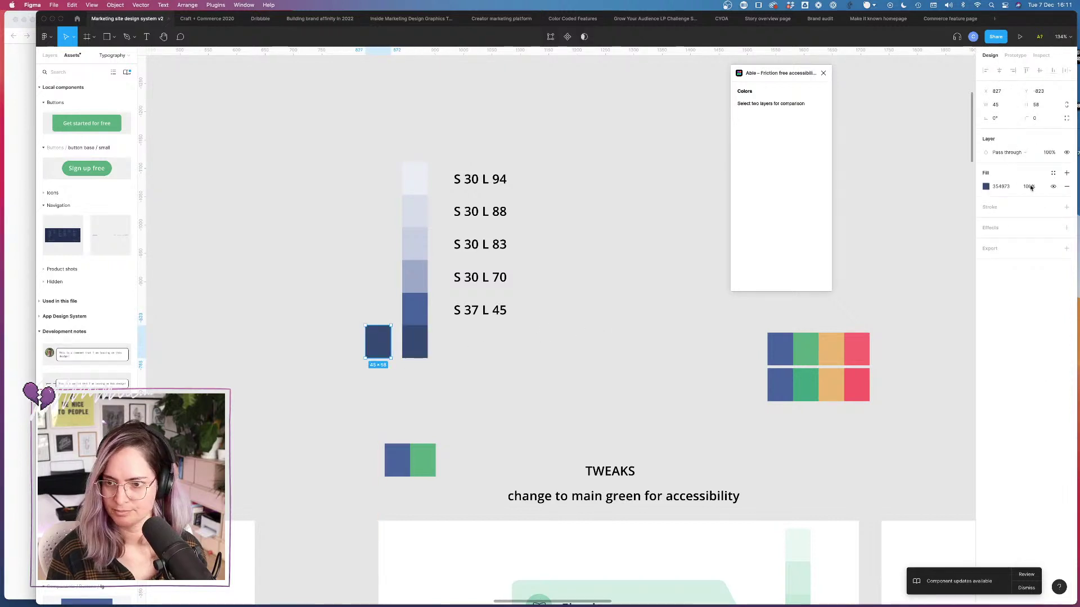
left_click(985, 187)
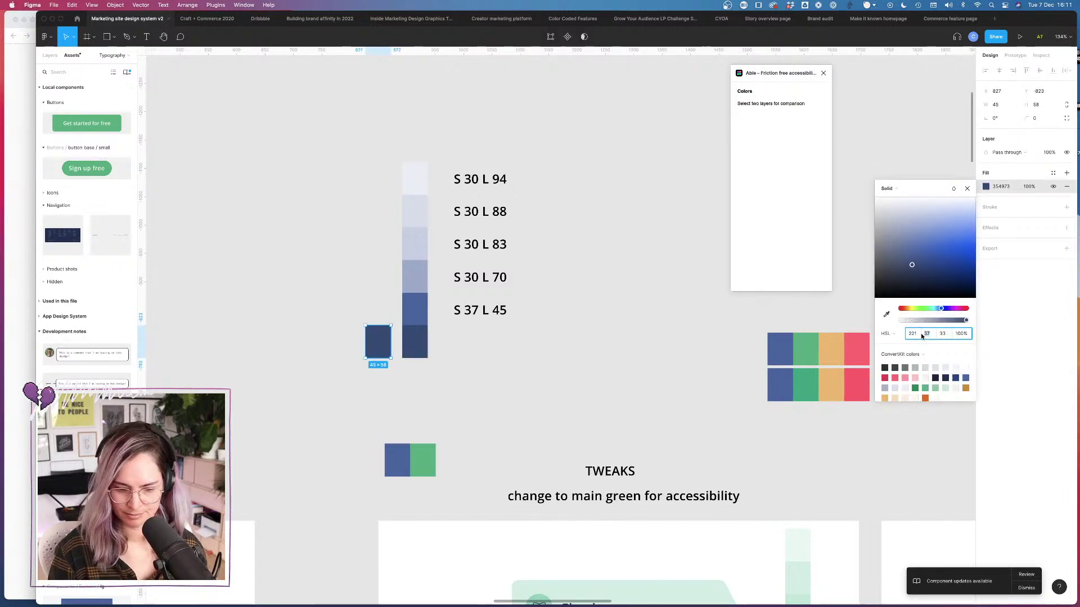
type("50")
key("Return")
left_click(523, 385)
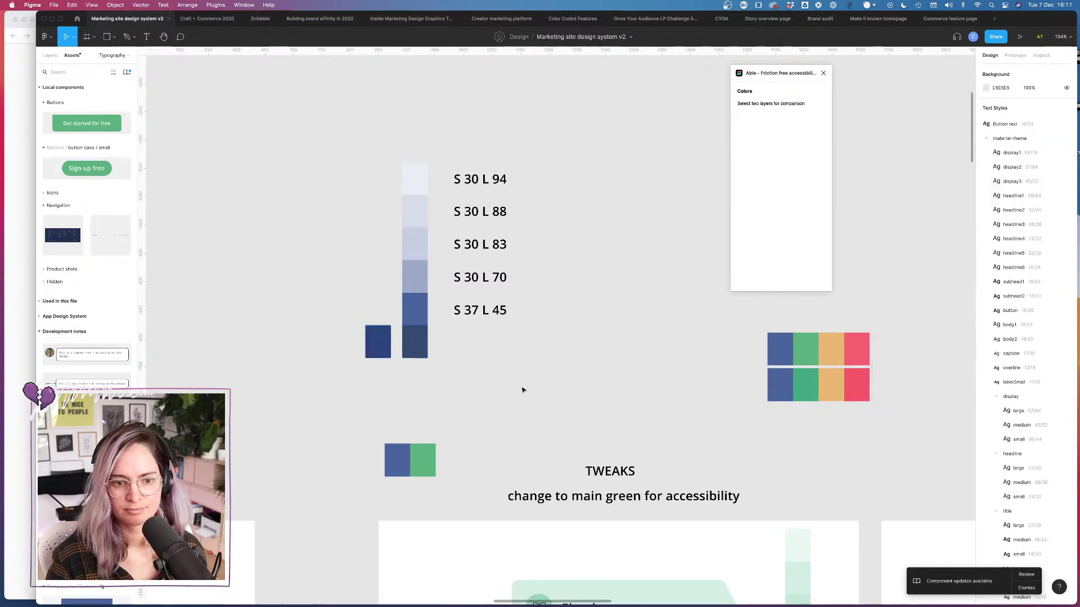
Step: Compare the two darkest blue swatches side by side, then replace the strip's less saturated lowest swatch with the more saturated copy
scroll(404, 346, "up", 5)
left_click_drag(354, 332, 474, 338)
left_click(551, 352)
left_click(564, 349)
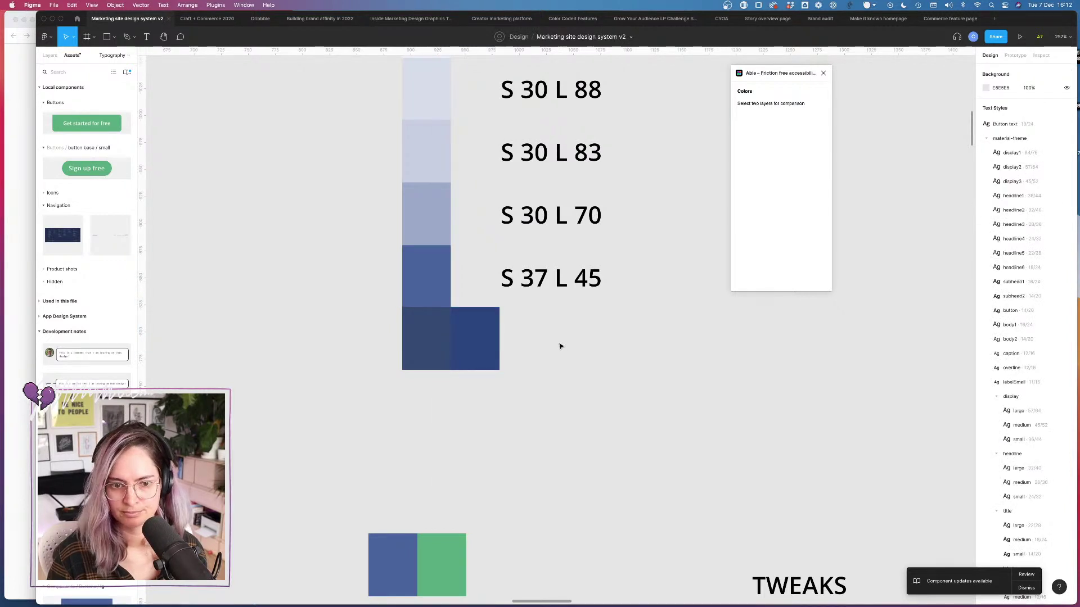
left_click(412, 352)
key("Delete")
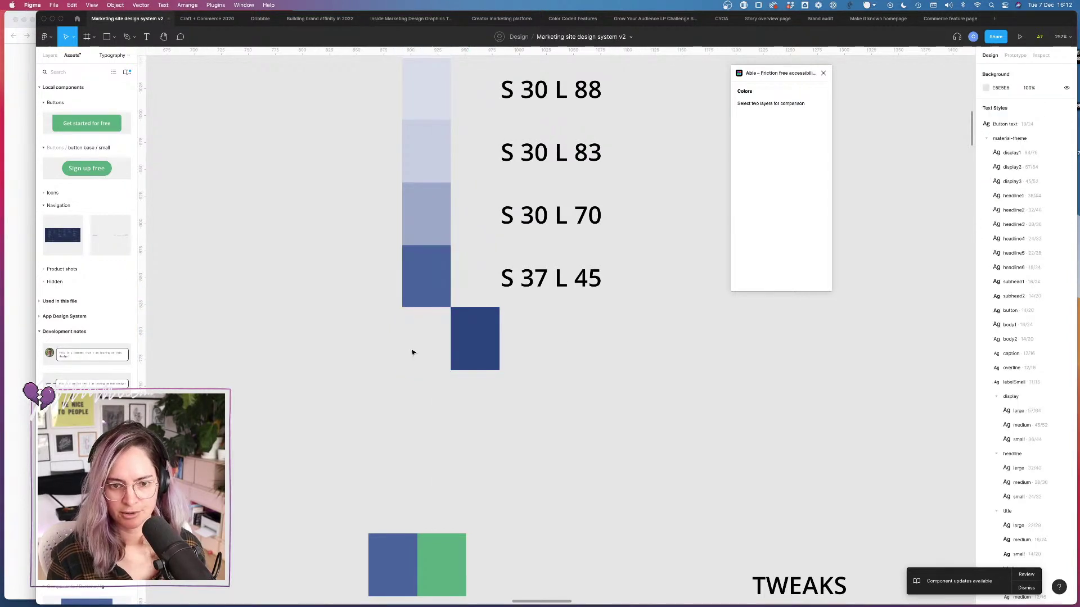
left_click_drag(475, 339, 428, 340)
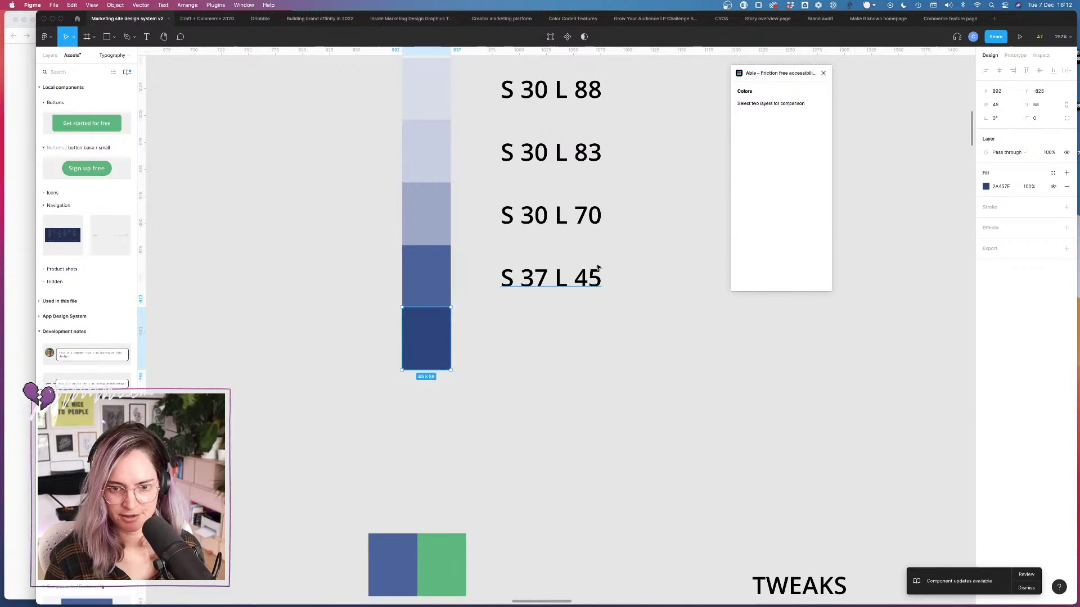
Step: Duplicate the "S 37 L 45" label beside the lowest blue swatch and change the copy's text to "S 50 L 33"
left_click(589, 278)
left_click_drag(589, 278, 585, 334)
double_click(537, 336)
left_click(548, 335)
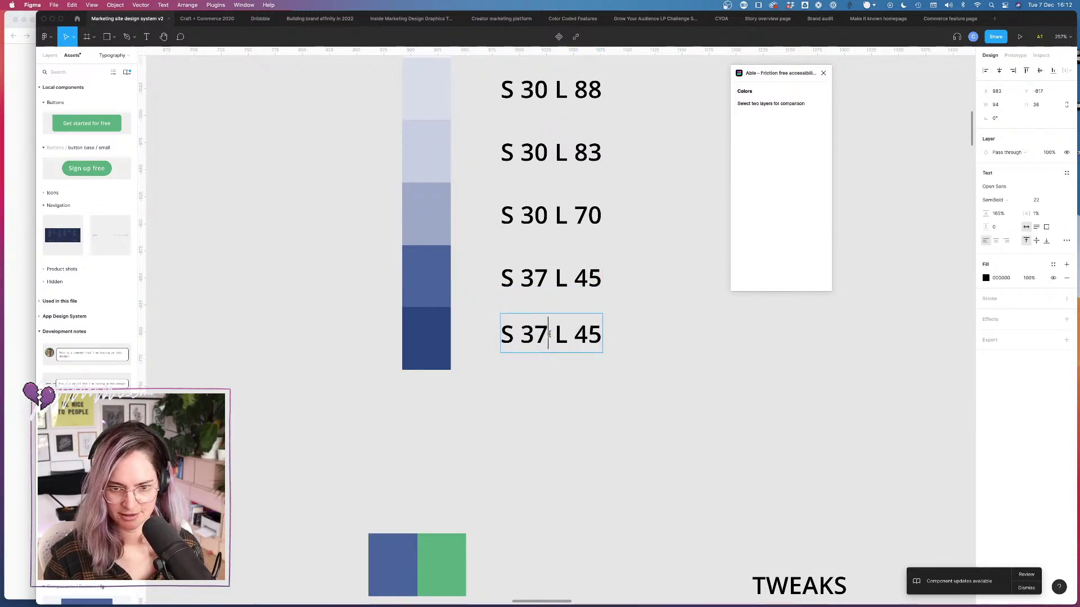
key("BackSpace")
key("BackSpace")
type("50")
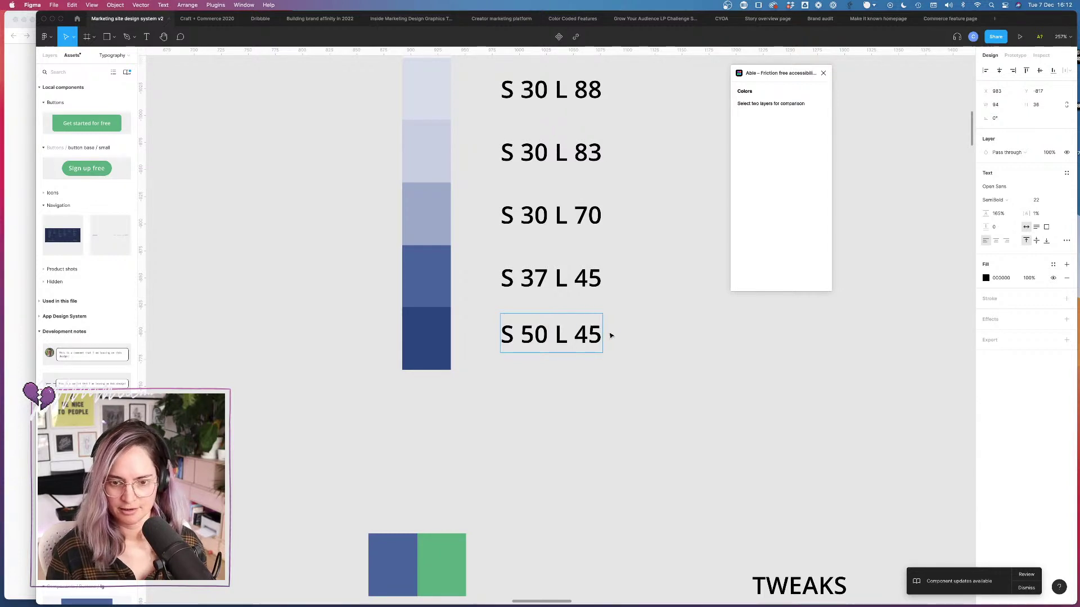
key("BackSpace")
key("BackSpace")
type("33")
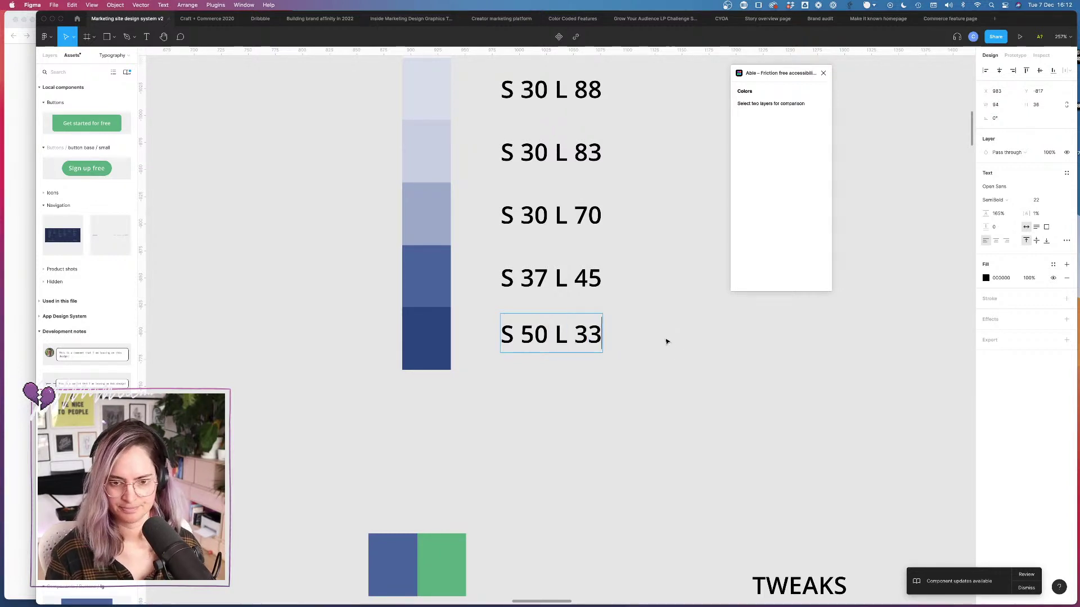
left_click(665, 339)
Step: Move the blue shade strip together with its saturation and lightness labels above the main red TWEAKS heading
scroll(665, 340, "down", 5)
scroll(666, 341, "right", 5)
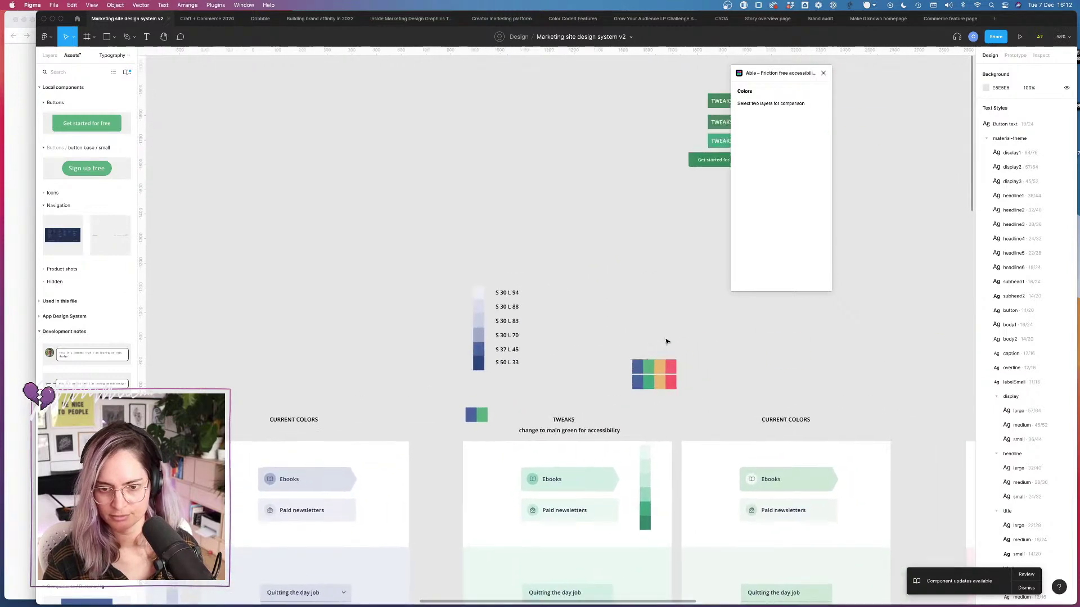
left_click_drag(422, 291, 501, 388)
scroll(503, 391, "right", 4)
scroll(504, 392, "right", 3)
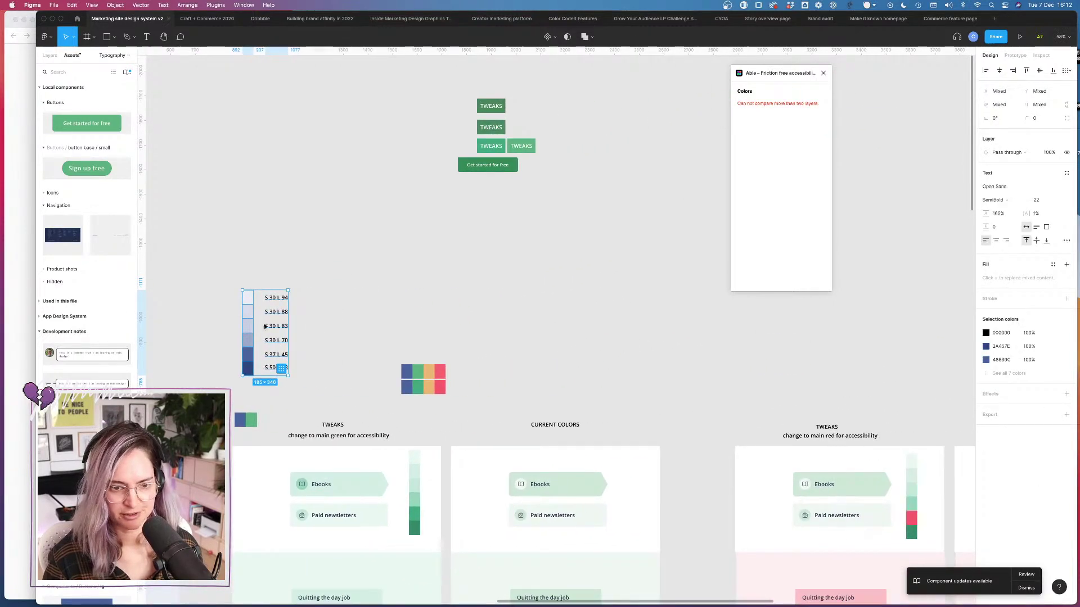
left_click_drag(264, 337, 819, 360)
left_click(893, 388)
Step: Check the main red swatch's HSL values and set the hue of the two lightest swatches in its strip to 357
scroll(892, 386, "down", 3)
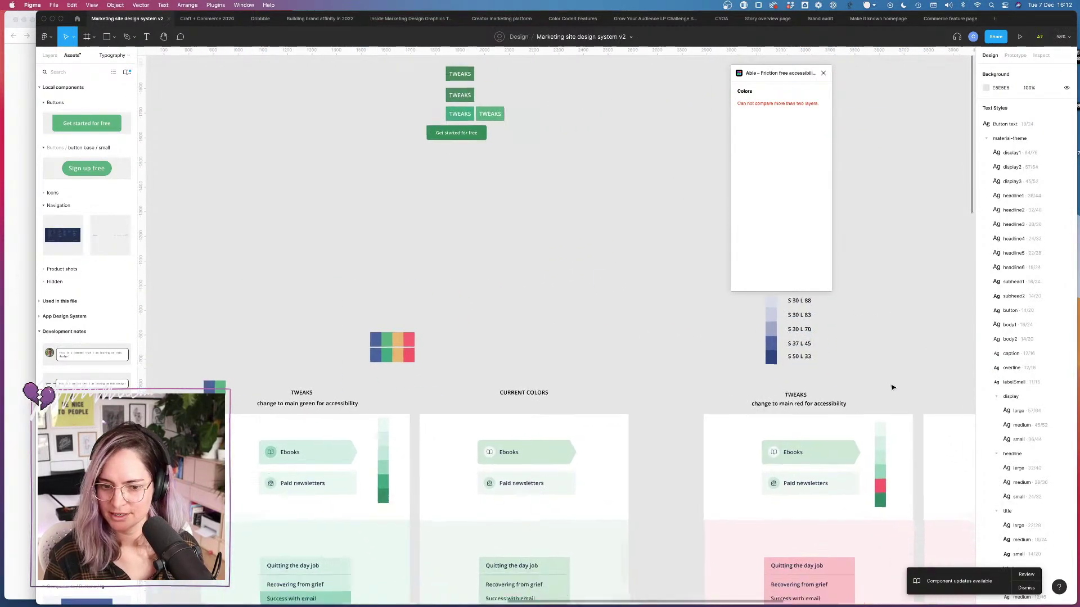
scroll(756, 353, "up", 5)
scroll(754, 353, "down", 2)
scroll(754, 353, "right", 2)
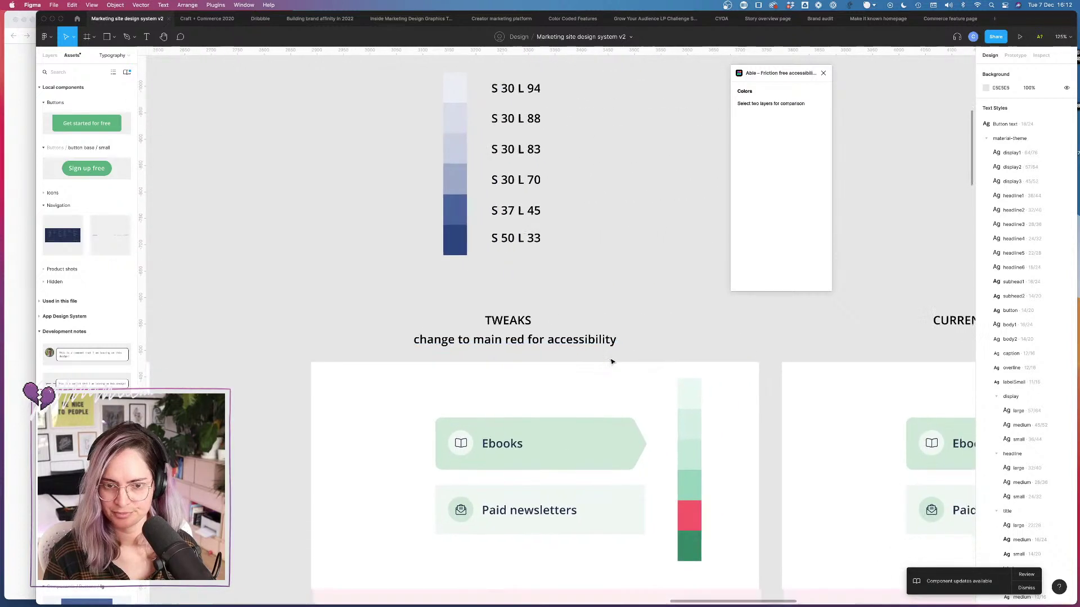
left_click(665, 499)
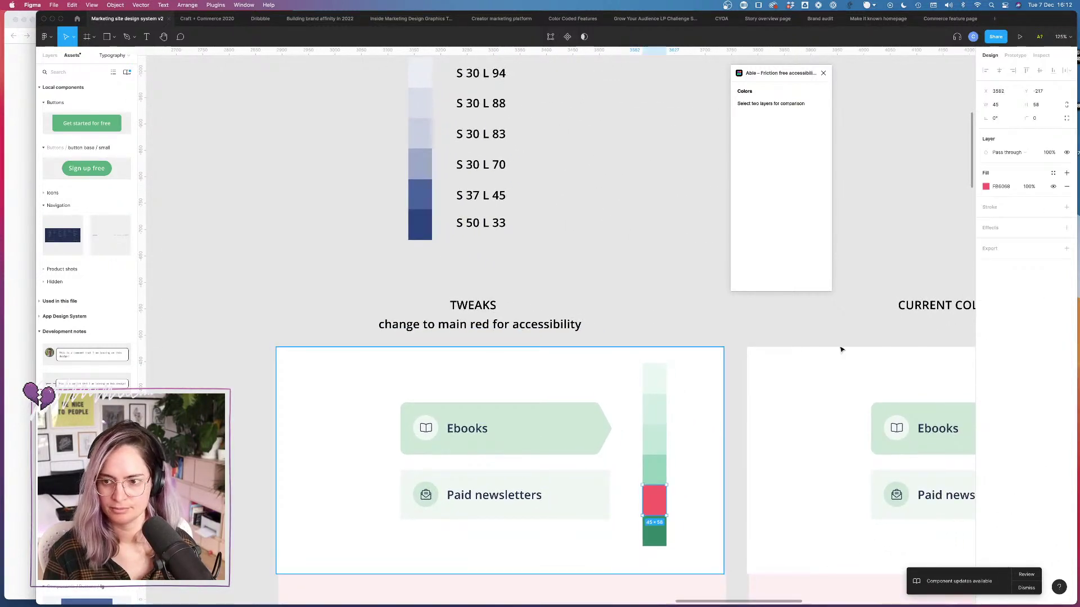
left_click(986, 186)
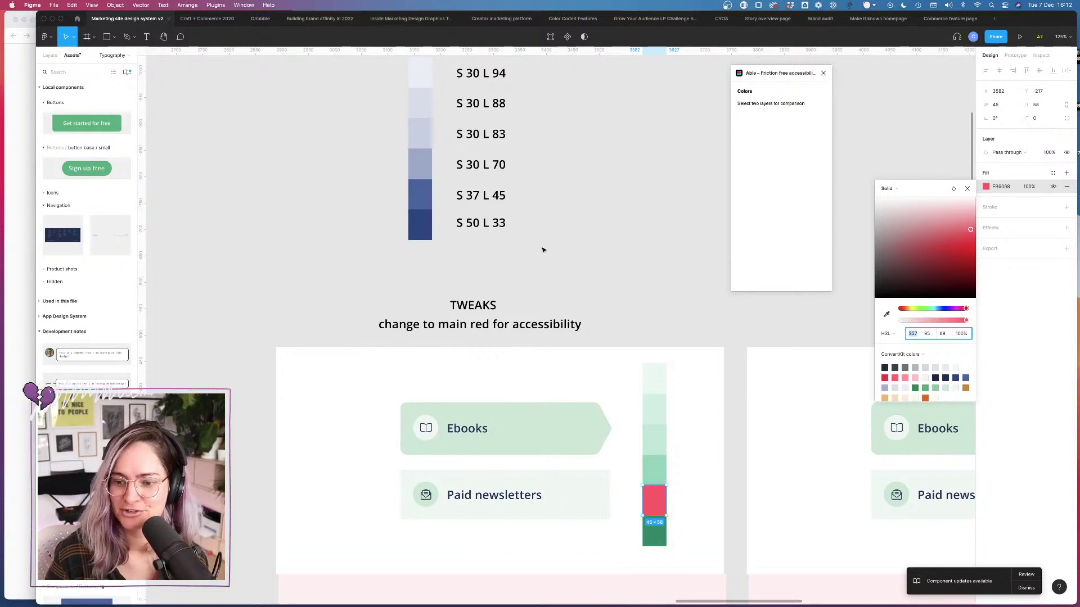
left_click(663, 381)
left_click(986, 187)
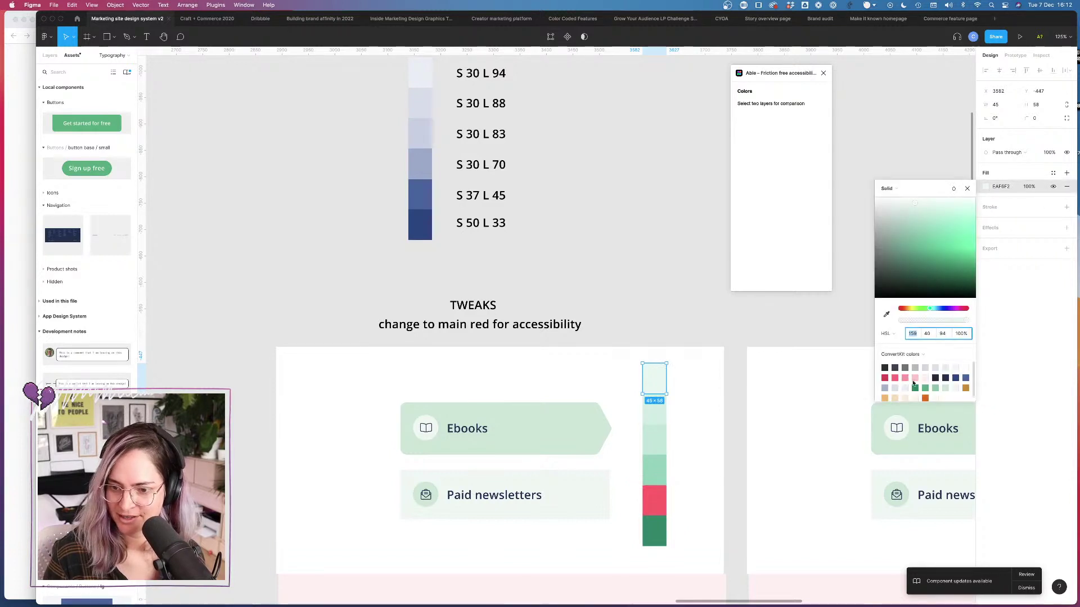
type("357")
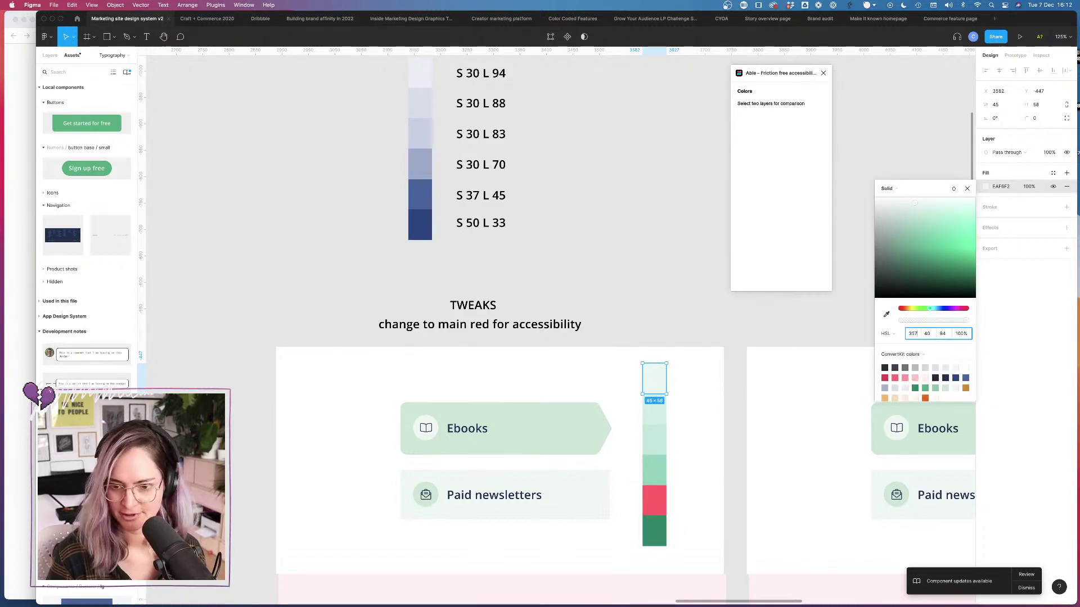
left_click(654, 409)
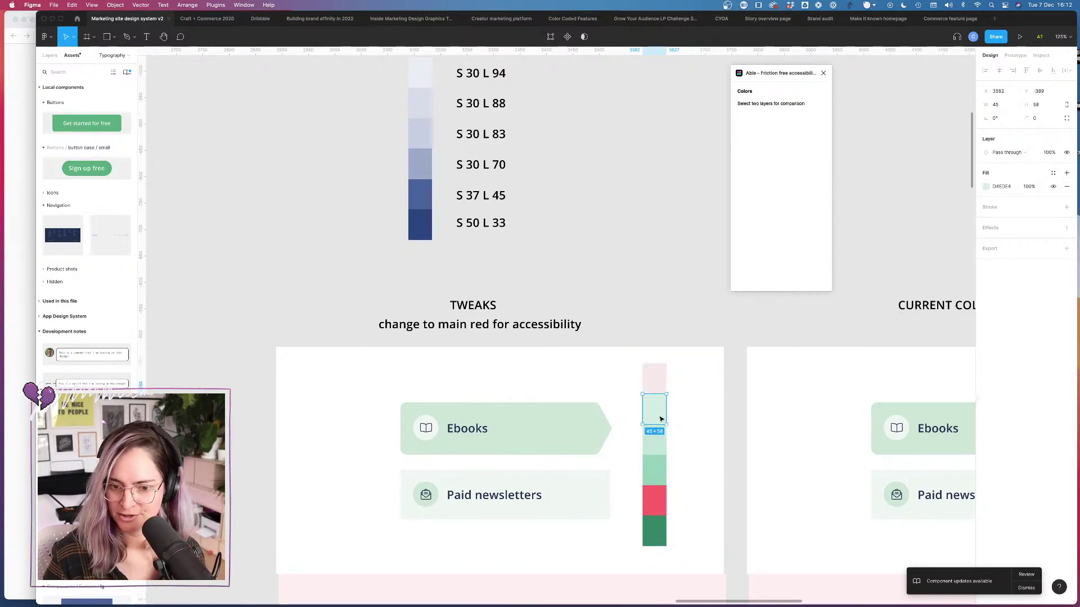
left_click(985, 187)
type("357")
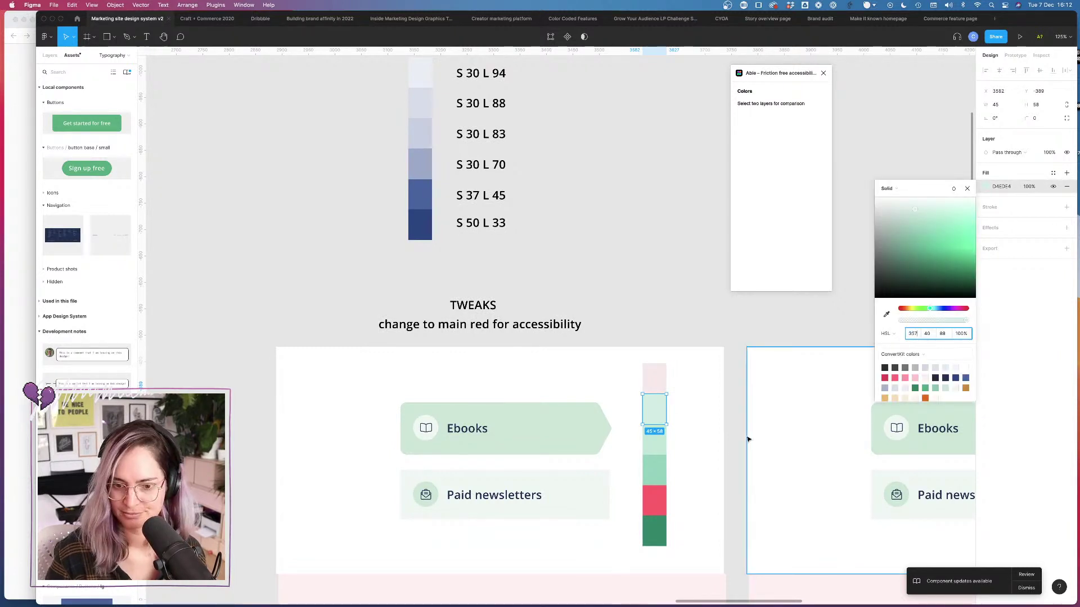
Step: Set the hue of the third and fourth swatches in the red column's strip to 357
left_click(654, 441)
left_click(985, 188)
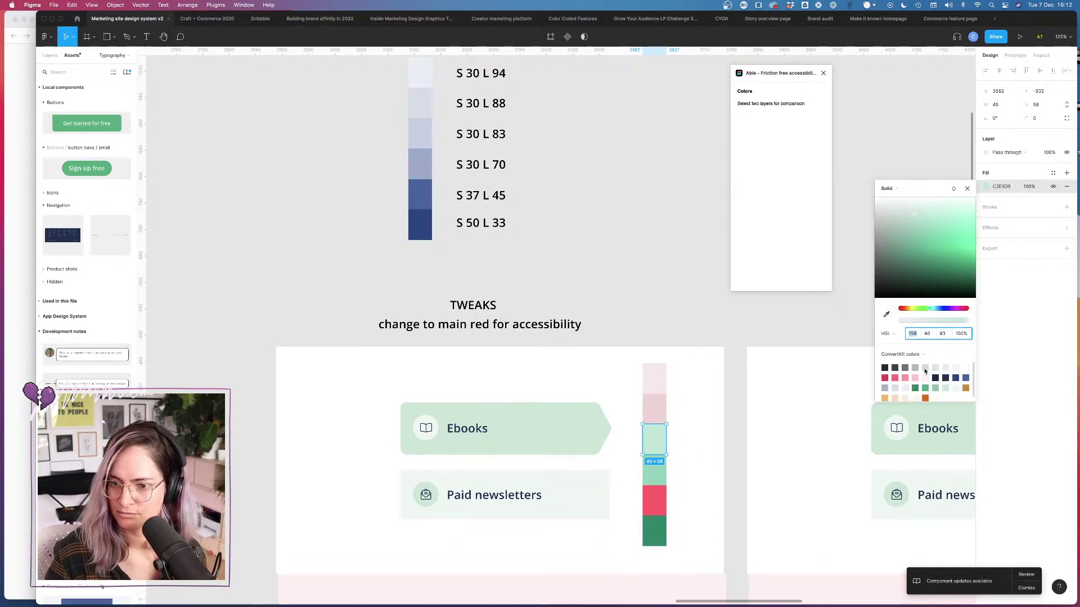
type("357")
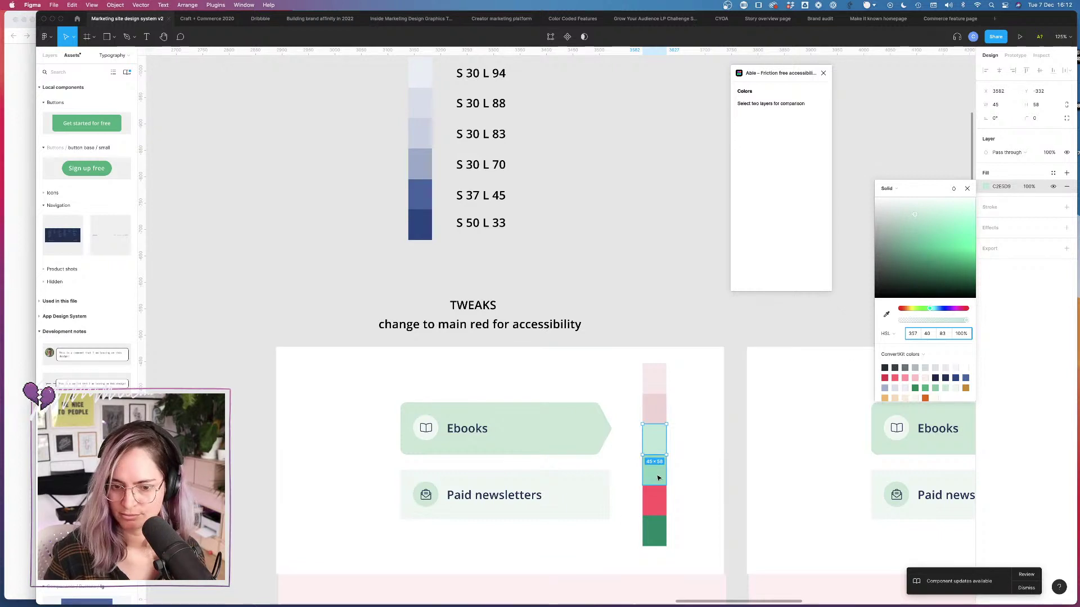
key("Return")
key("Tab")
left_click(985, 187)
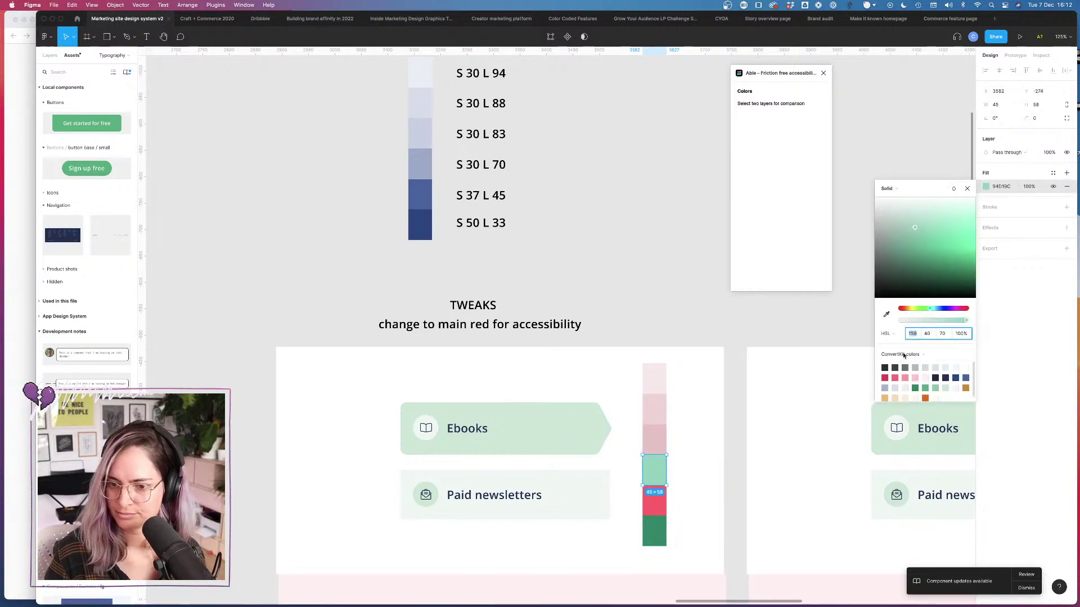
type("357")
key("Return")
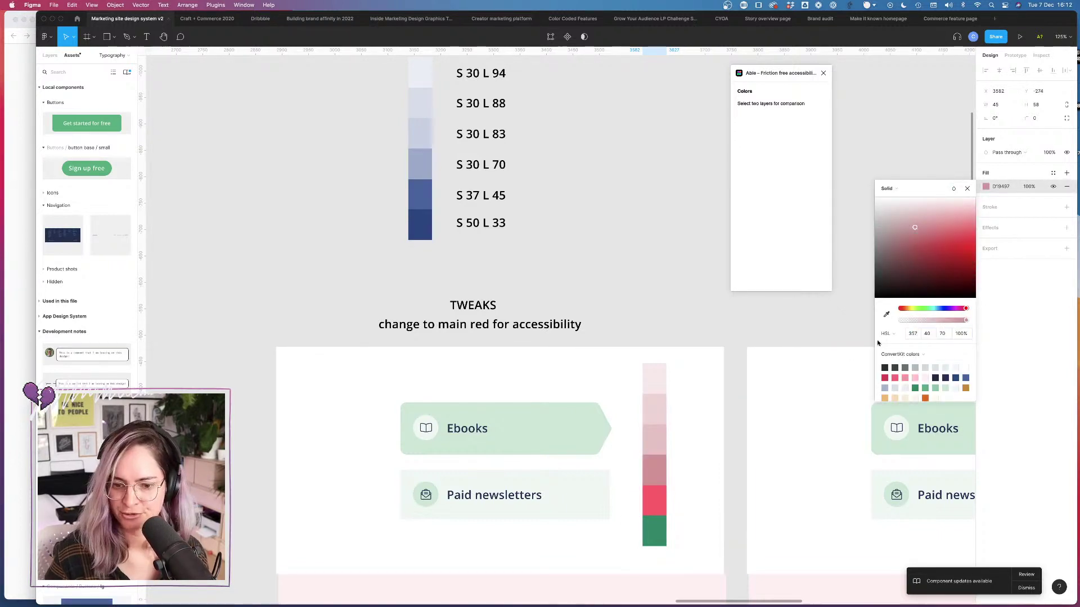
Step: Set the hue of the dark green swatch at the bottom of the red column's strip to 357
key("Tab")
key("Tab")
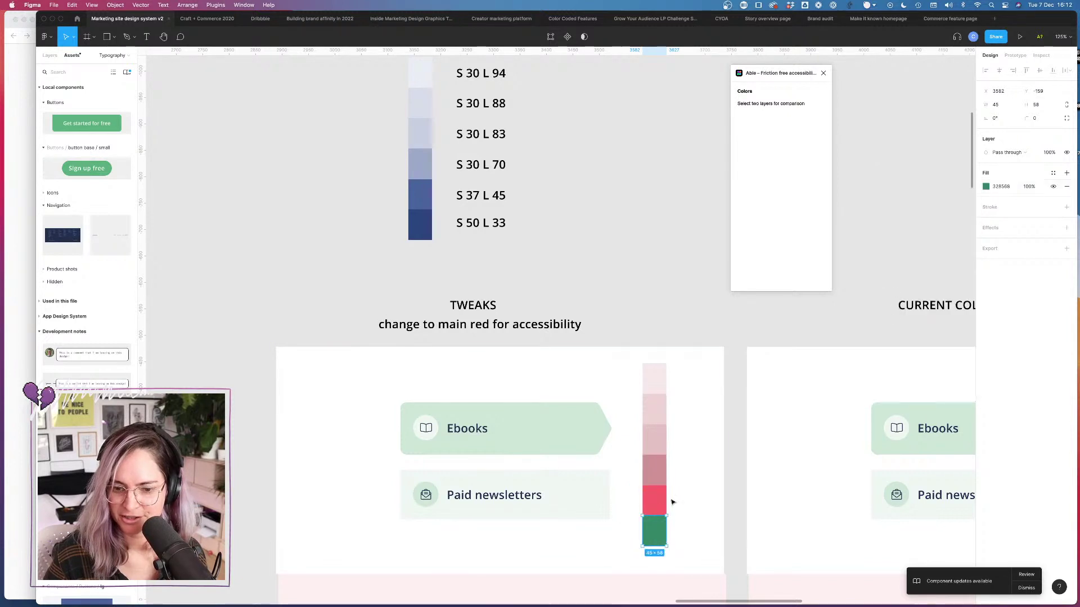
left_click(986, 188)
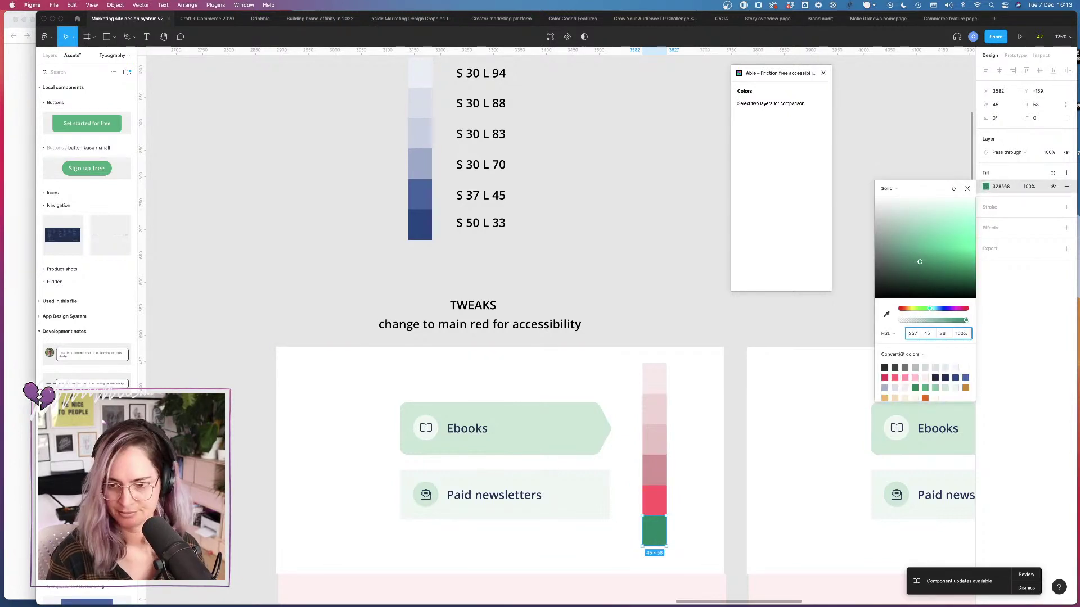
type("357")
key("Return")
left_click(647, 326)
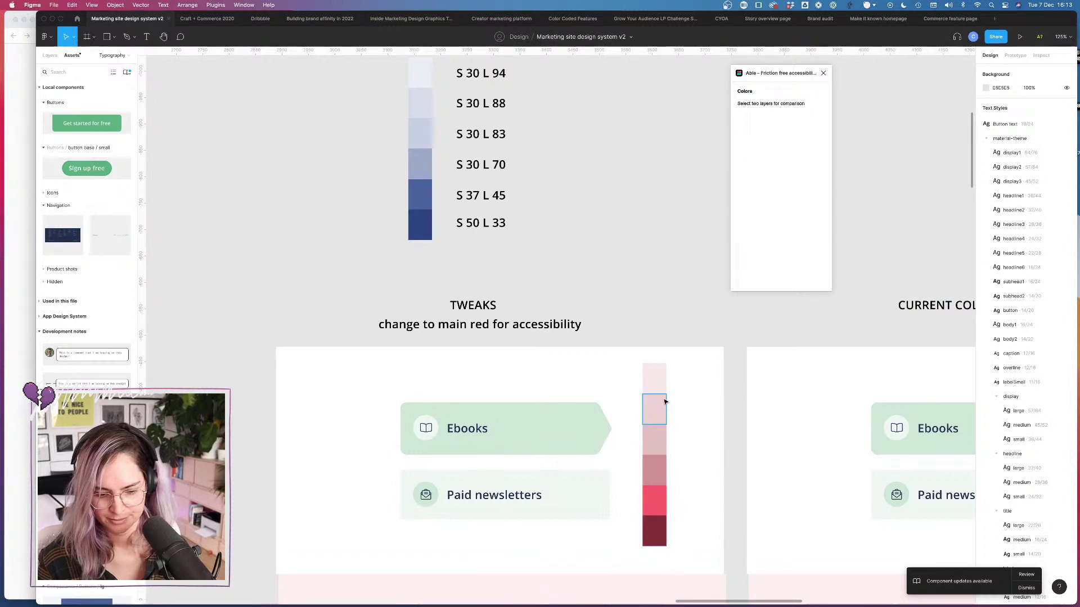
Step: Examine the recoloured red shade strip up close, looking at how the fourth swatch fits with the main red and darkest shades
scroll(664, 401, "up", 5)
scroll(635, 344, "down", 3)
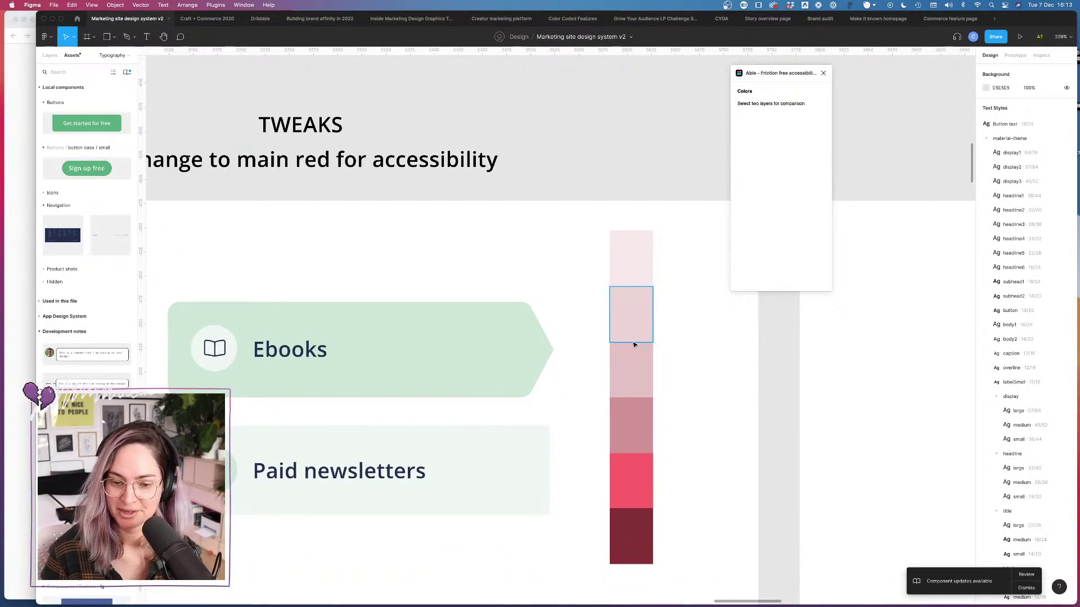
scroll(673, 184, "down", 1)
scroll(673, 184, "down", 3)
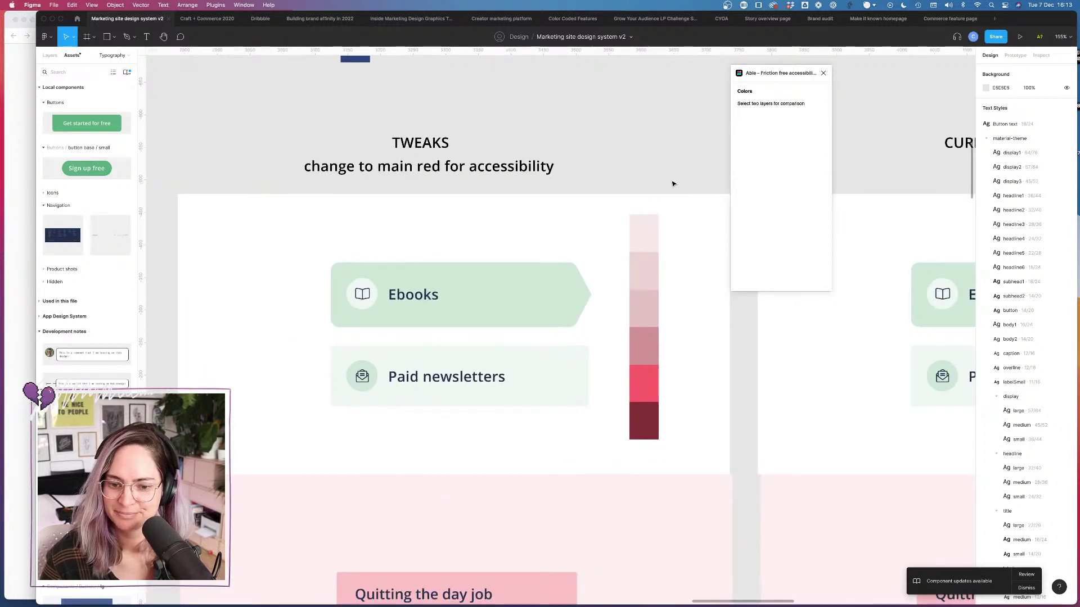
scroll(600, 417, "up", 1)
left_click(553, 354)
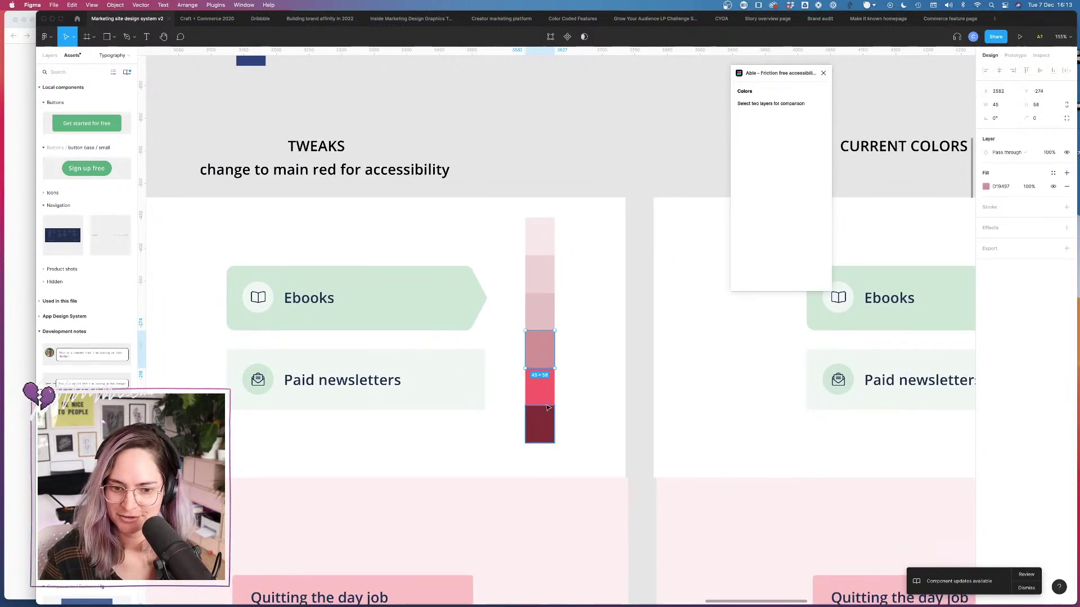
left_click(644, 381)
left_click(627, 442)
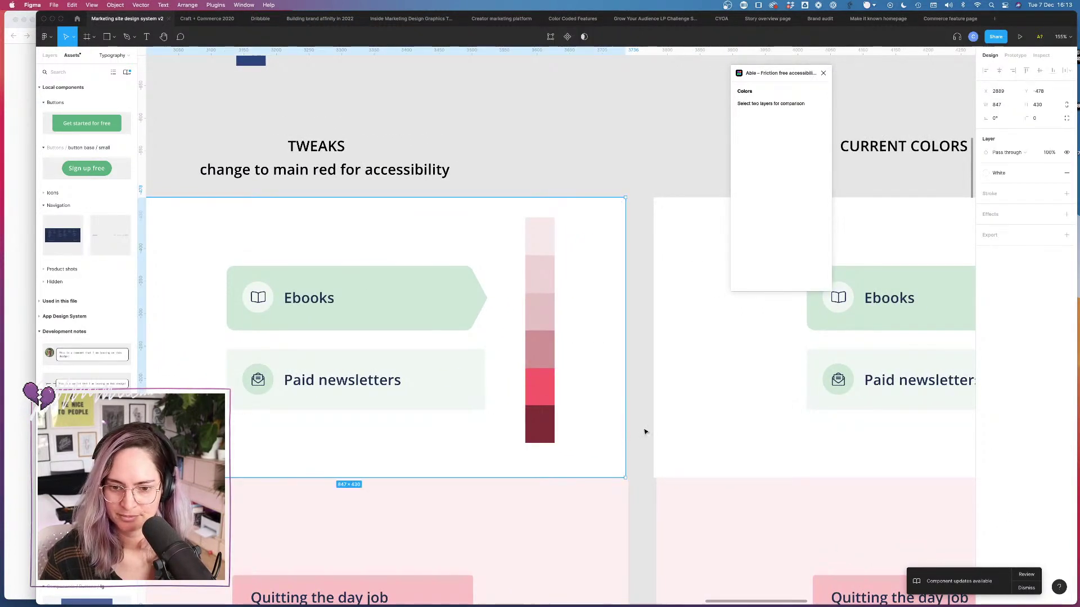
left_click(643, 434)
left_click(549, 362)
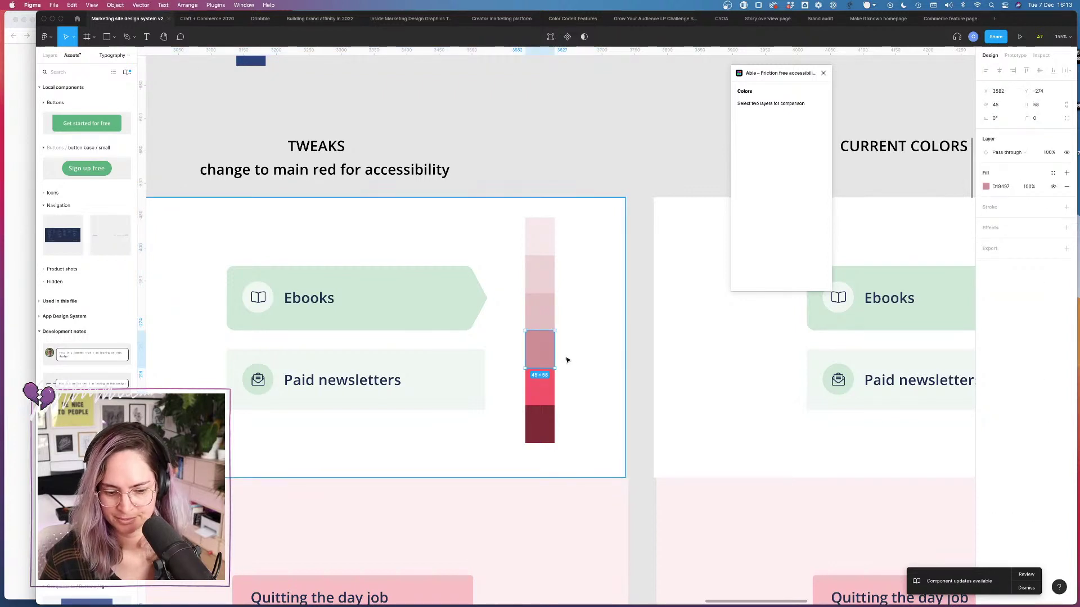
left_click(639, 420)
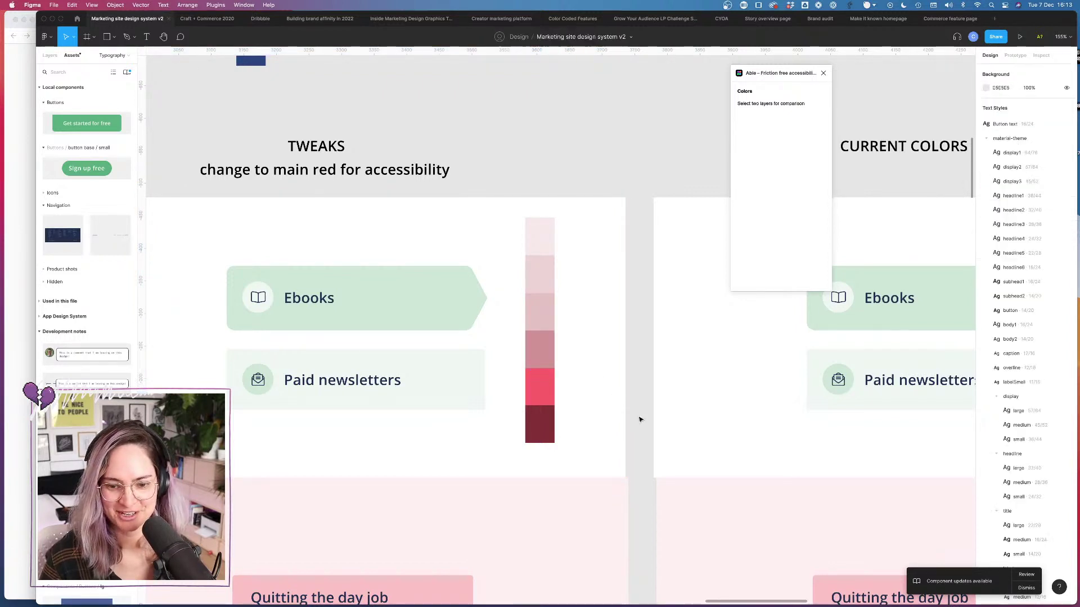
Step: Duplicate the red shade strip beside the original and apply the Red 100 color style to the copy's lightest swatch
left_click_drag(645, 433, 562, 335)
left_click(597, 226, "shift")
left_click(596, 239)
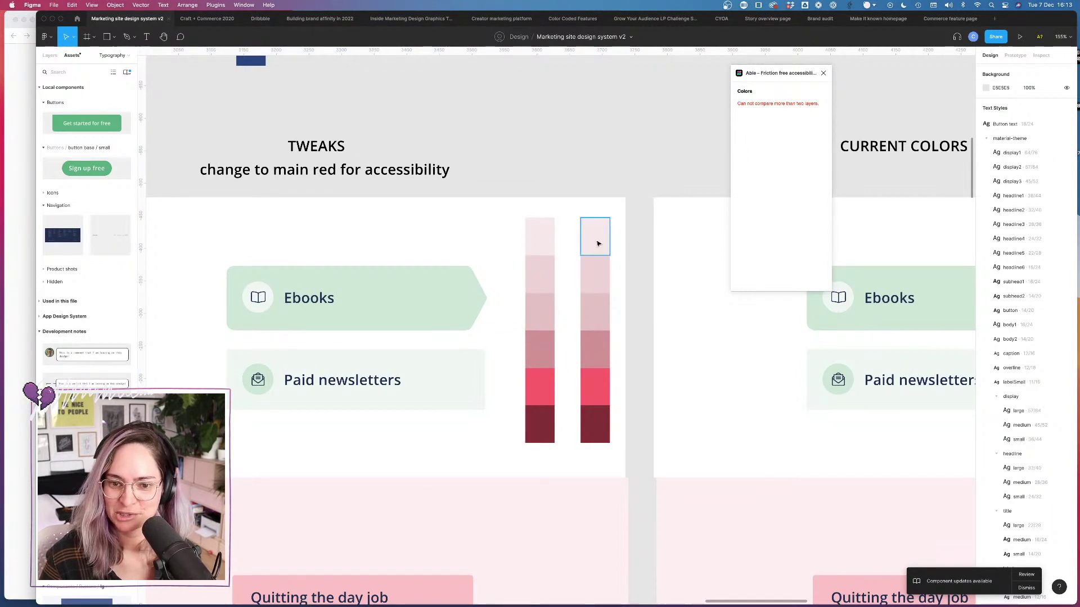
left_click(1053, 173)
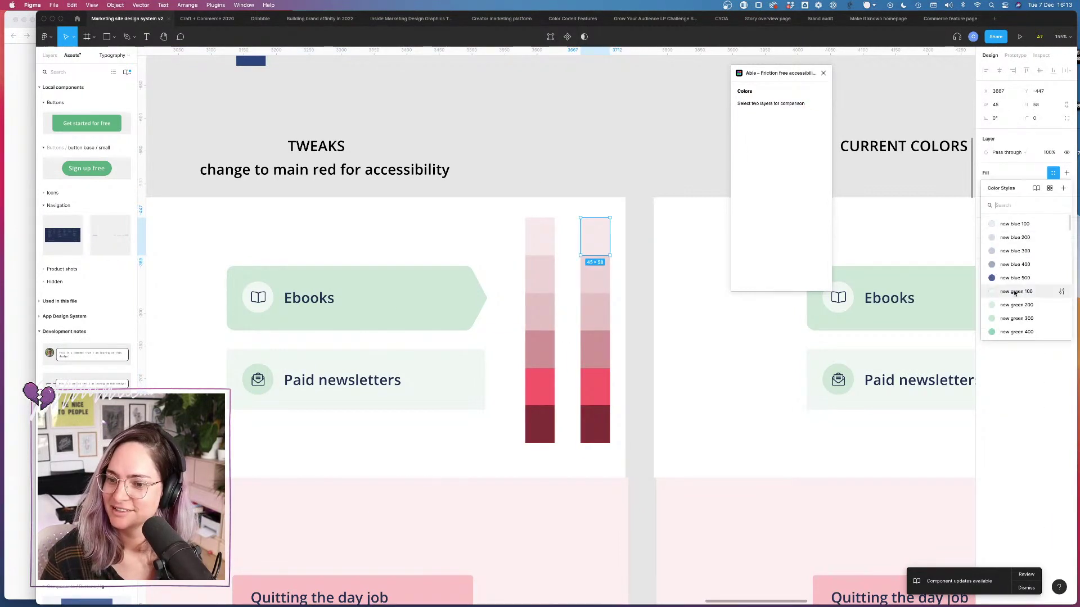
scroll(1031, 293, "down", 5)
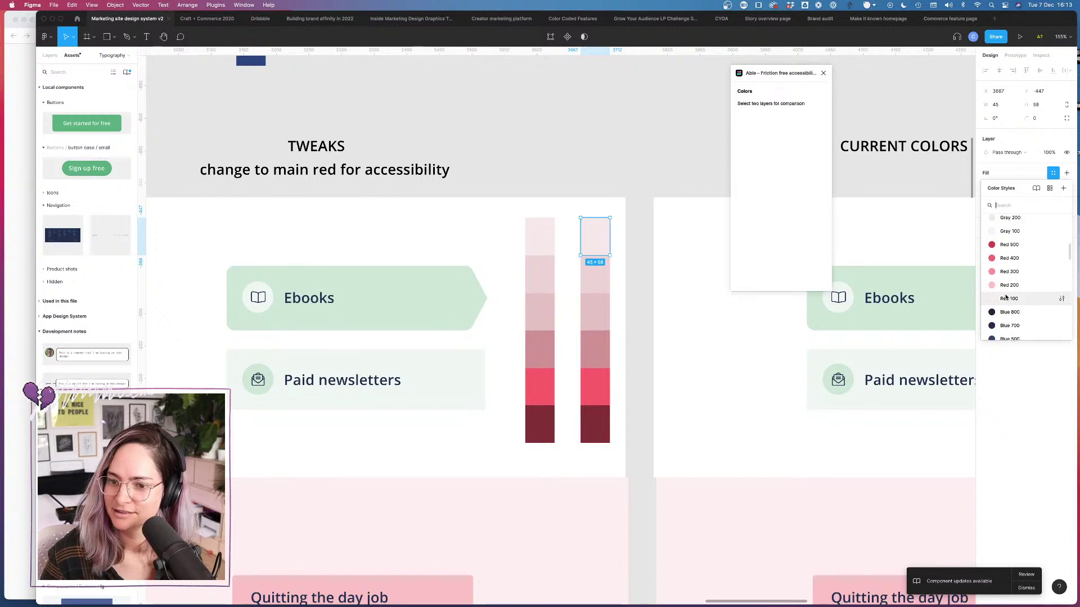
left_click(1032, 293)
Step: Apply the Red 200 color style to the second swatch of the duplicated red strip
left_click(590, 292)
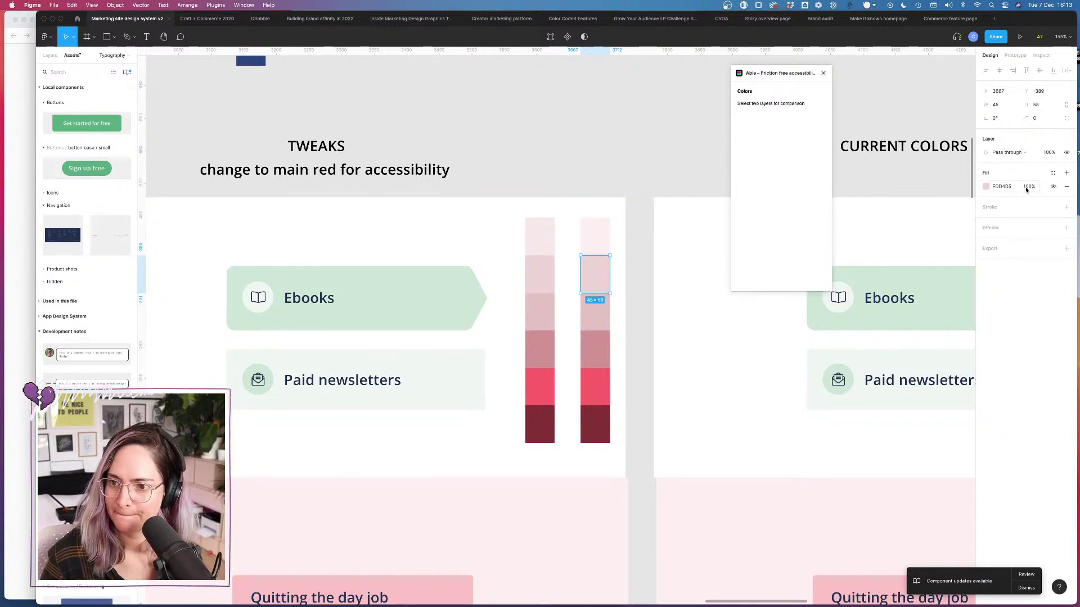
left_click(1052, 173)
scroll(1017, 298, "down", 5)
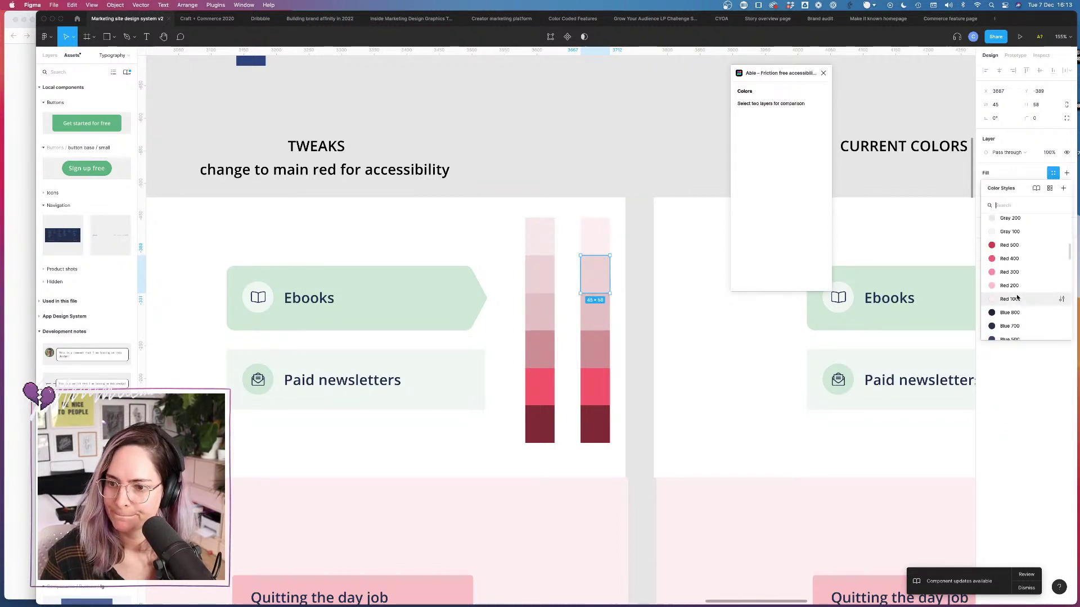
left_click(1017, 299)
left_click(595, 312)
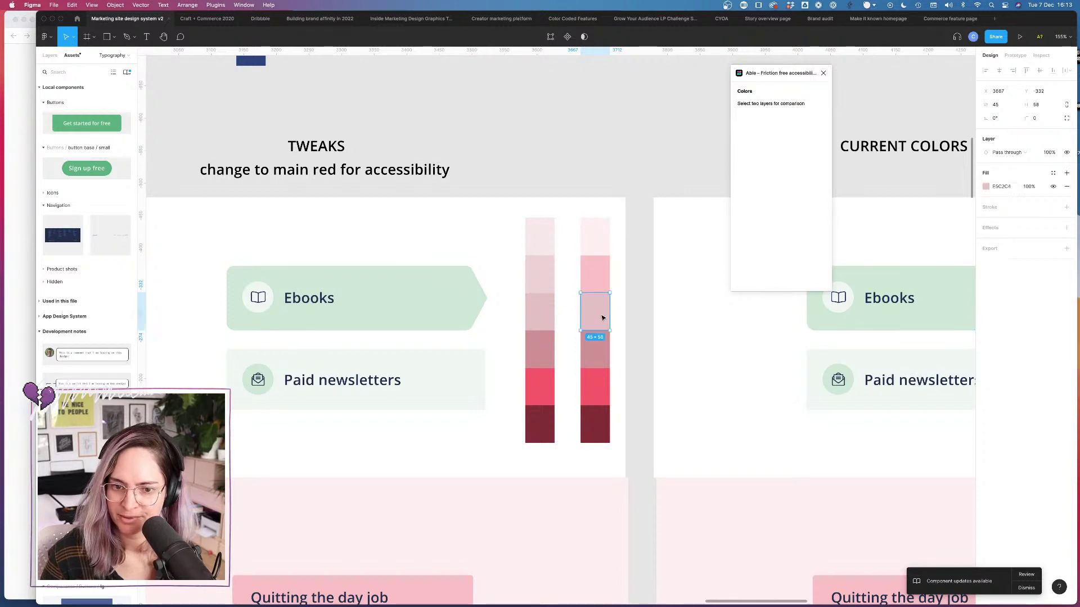
left_click(1052, 173)
scroll(1039, 287, "down", 5)
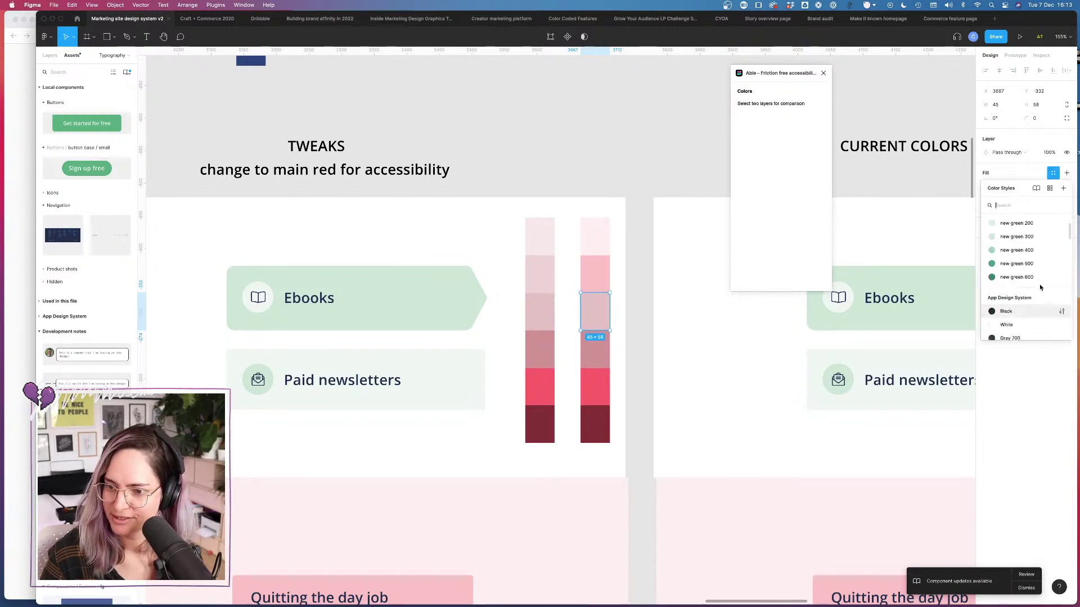
scroll(1037, 287, "down", 6)
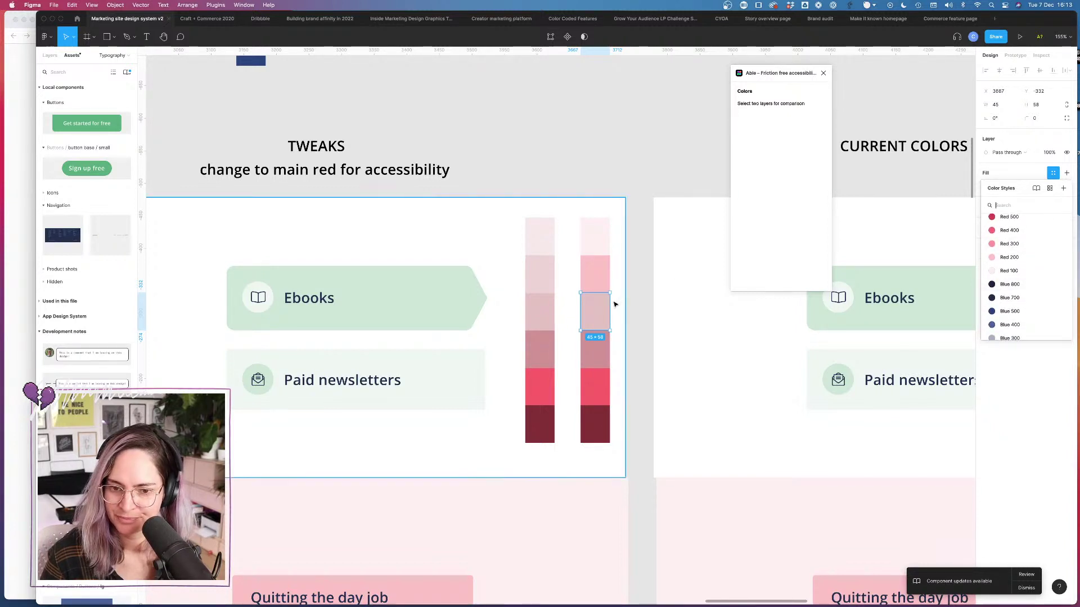
Step: Apply the Red 300 color style to the duplicated strip's fourth swatch and Red 200 to its third swatch
left_click(598, 349)
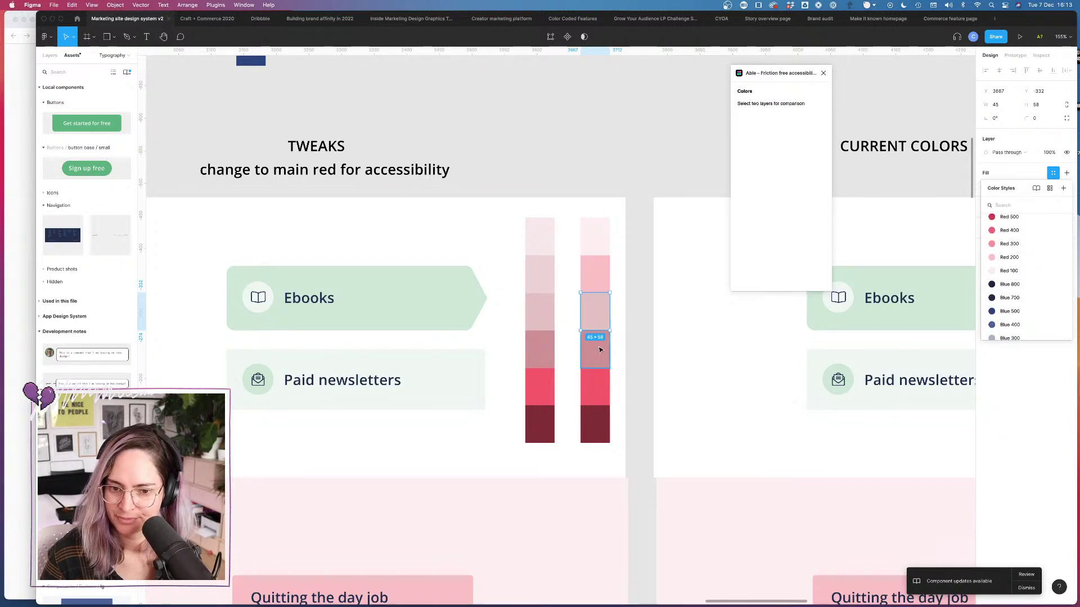
left_click(1052, 172)
scroll(1035, 285, "down", 5)
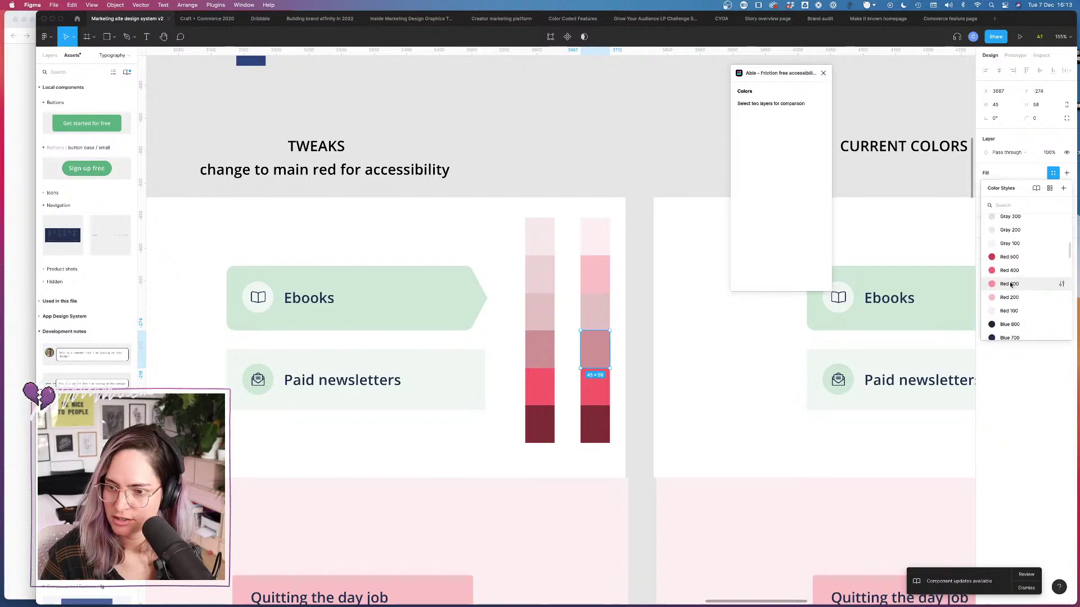
left_click(1034, 288)
left_click(600, 310)
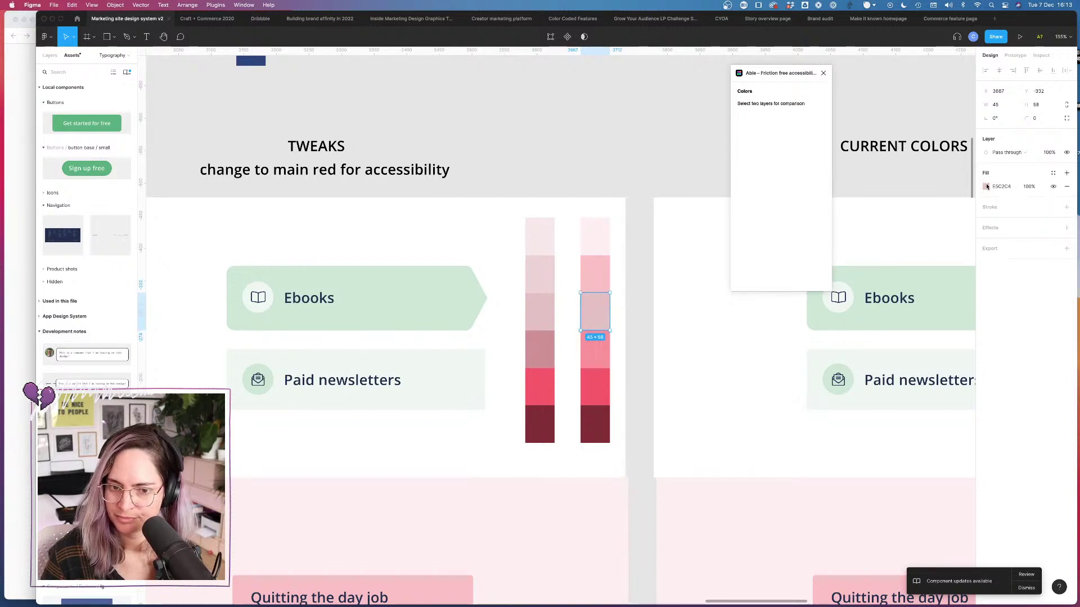
left_click(1053, 172)
scroll(1041, 275, "down", 5)
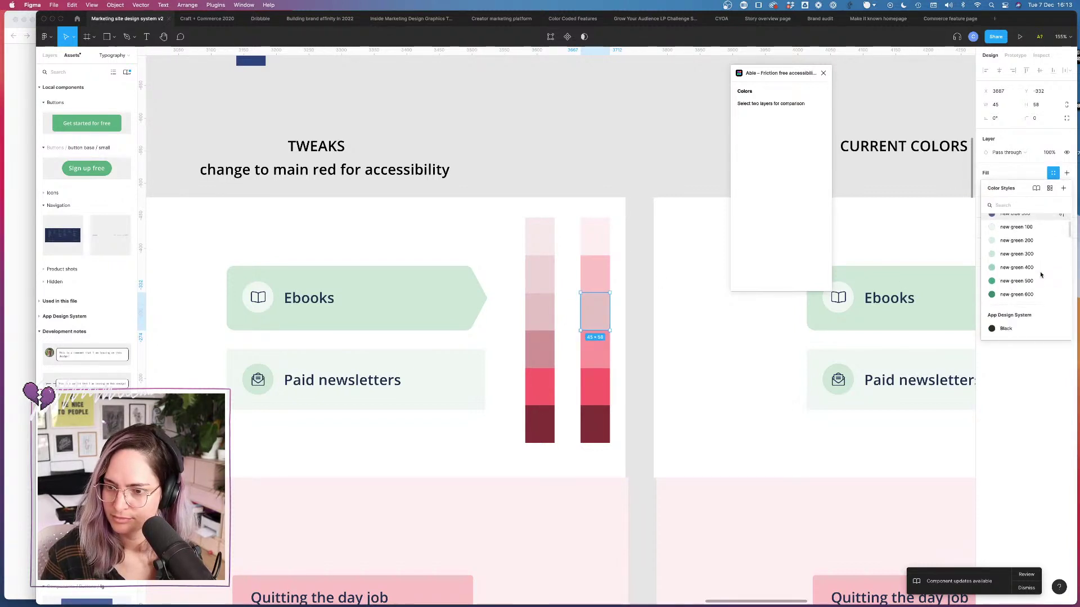
left_click(1012, 305)
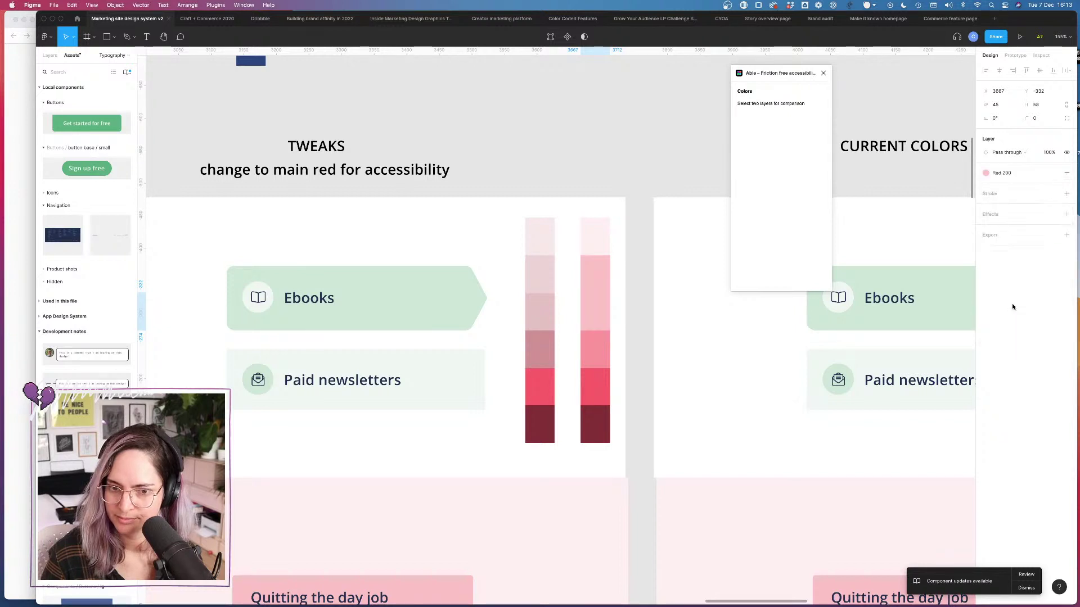
Step: Detach the Red 200 style from the duplicated strip's second and third swatches and check the third swatch's HSL values
left_click(598, 276)
left_click(1052, 173)
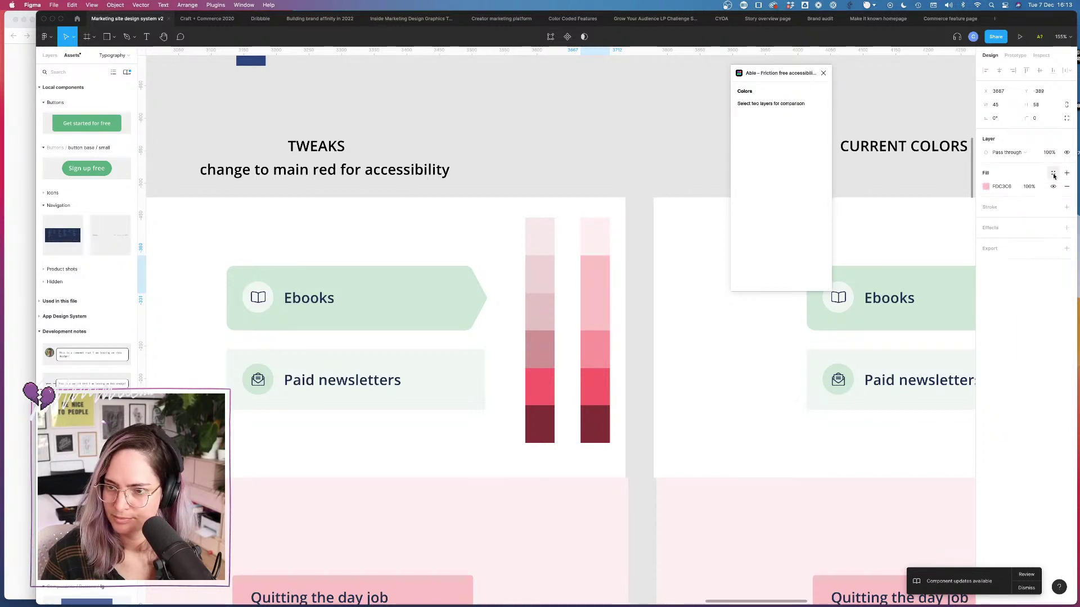
left_click(593, 312)
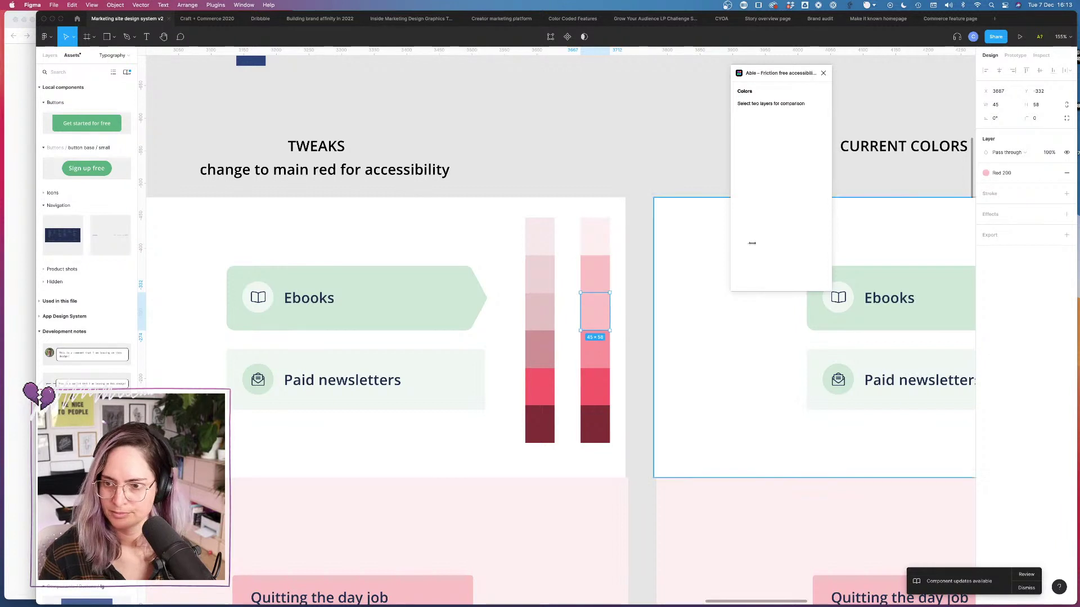
left_click(986, 186)
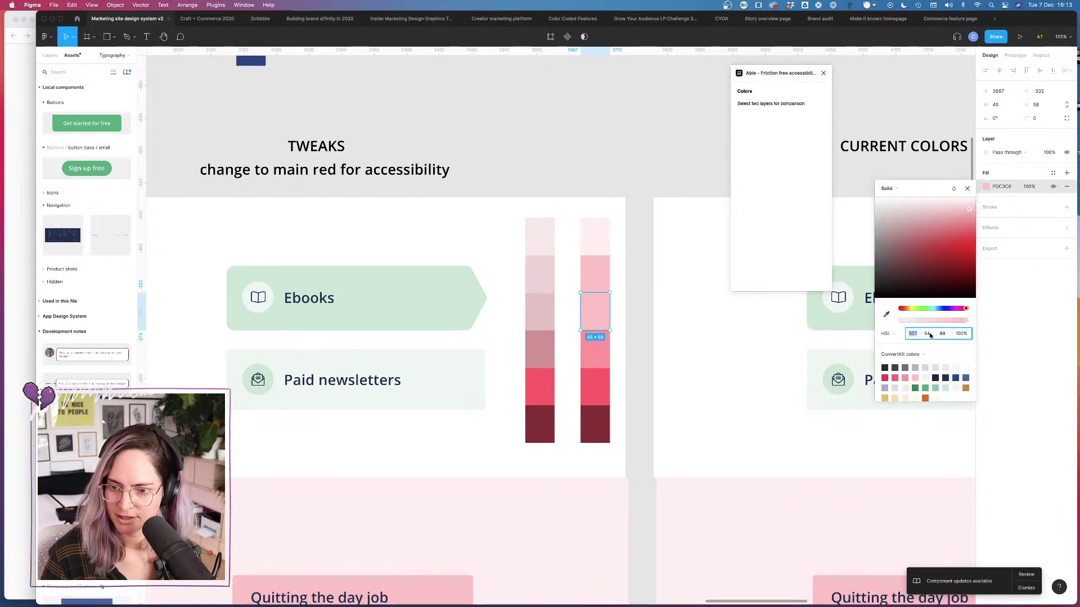
Step: Set the saturation of the third swatch in the original red strip to 94
left_click(550, 310)
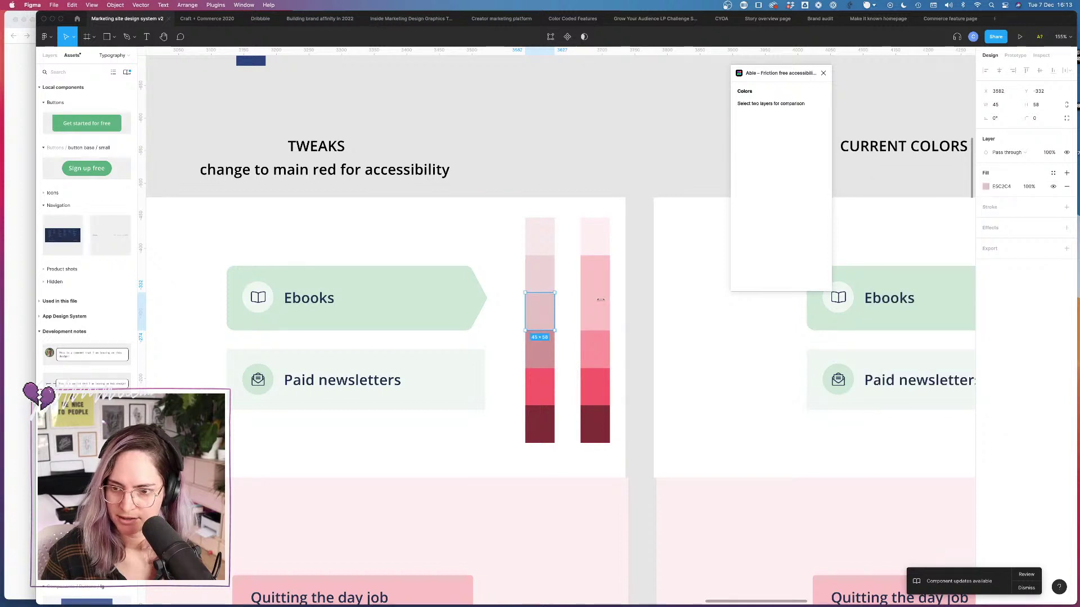
left_click(986, 187)
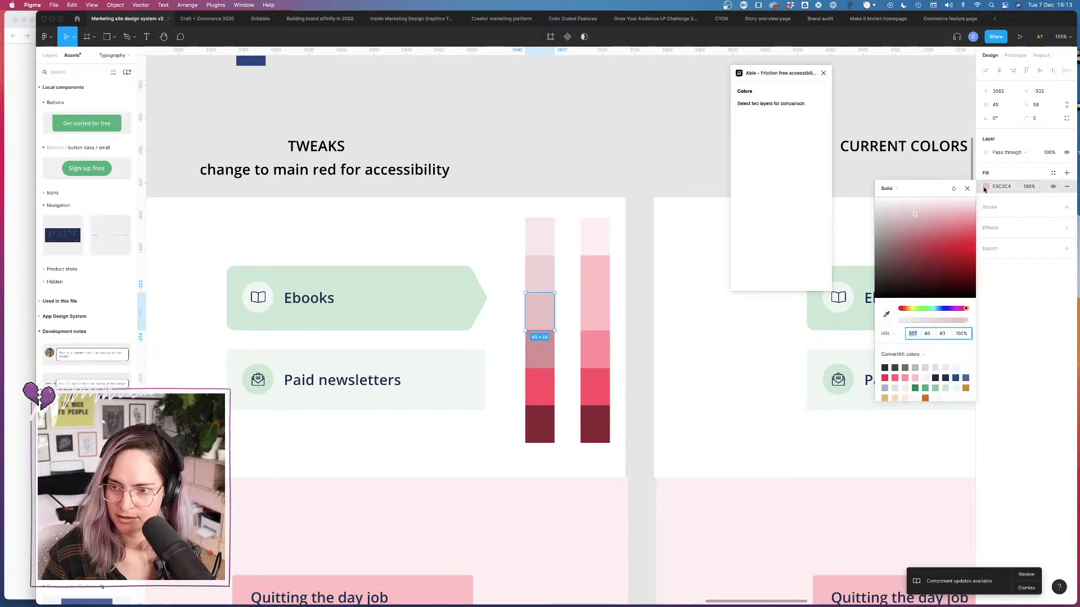
left_click(929, 334)
type("94")
key("Tab")
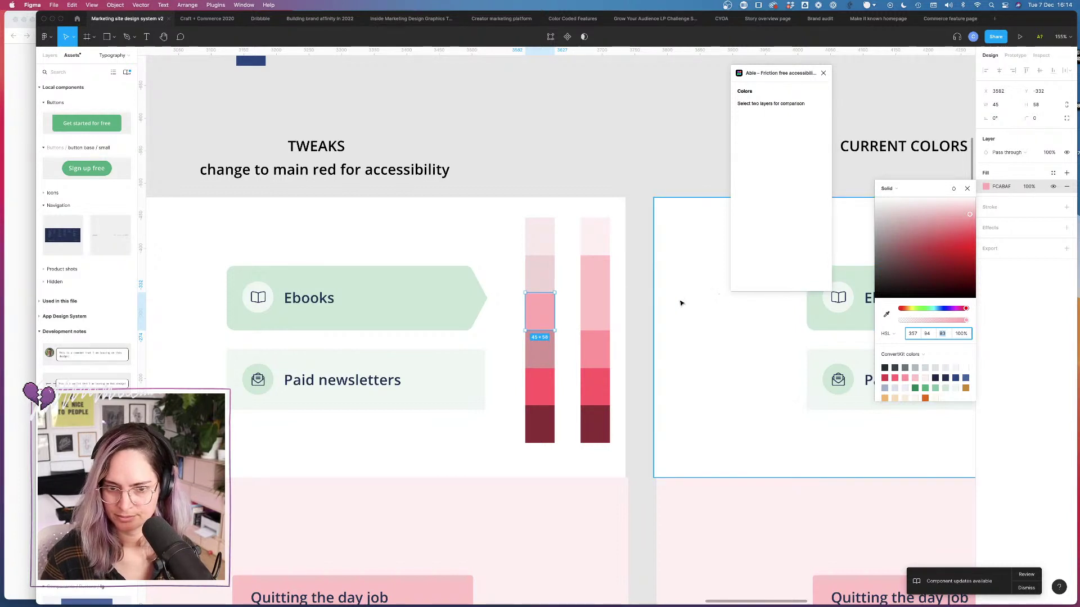
Step: Set the saturation of the fourth swatch in the original red strip to 94
left_click(548, 357)
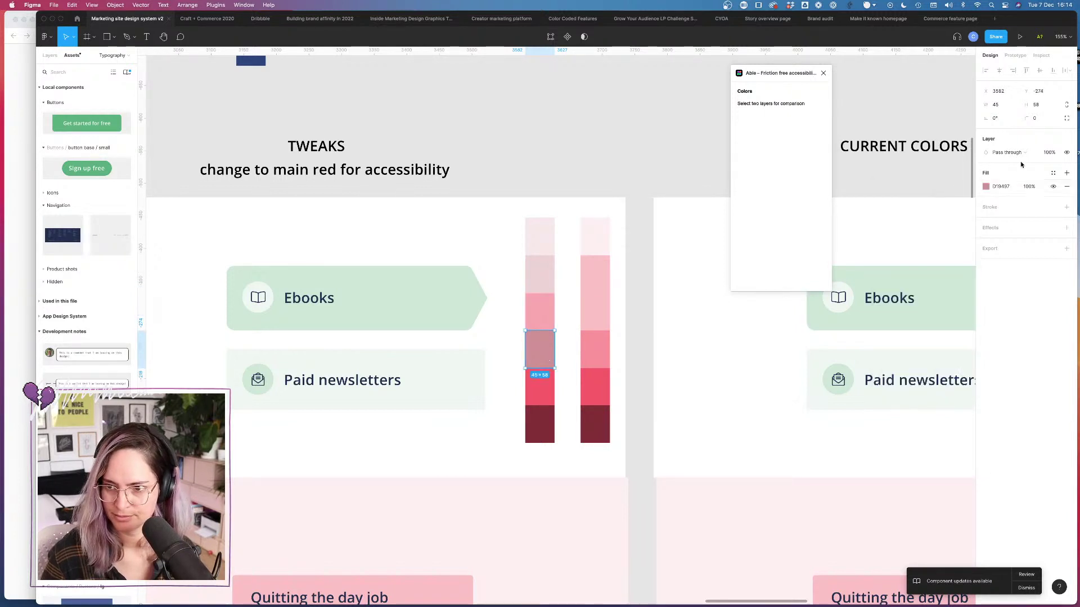
left_click(986, 187)
left_click(927, 334)
type("3")
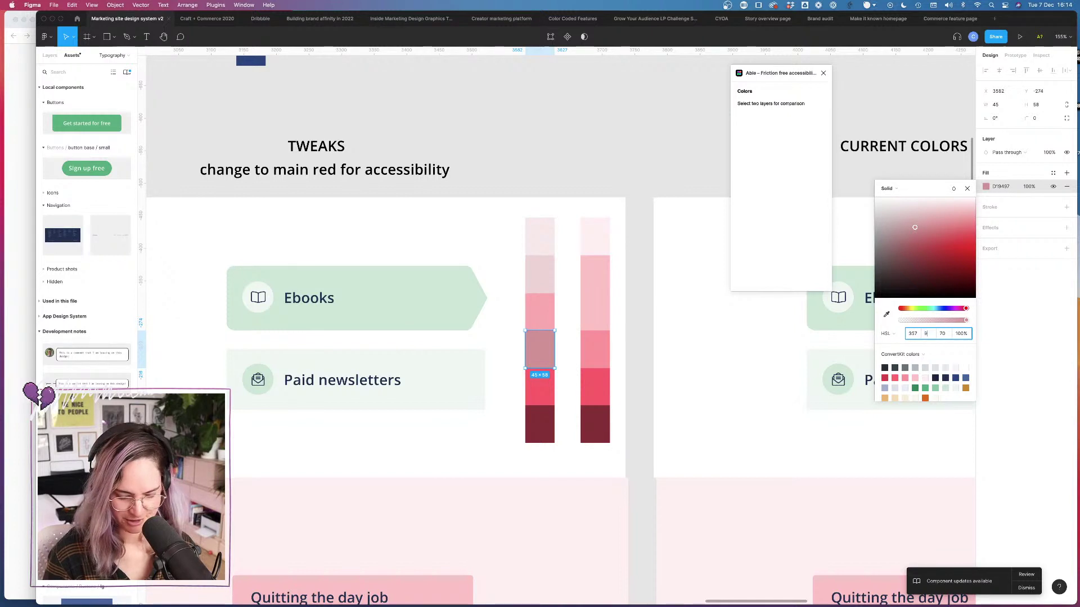
type("4")
key("Return")
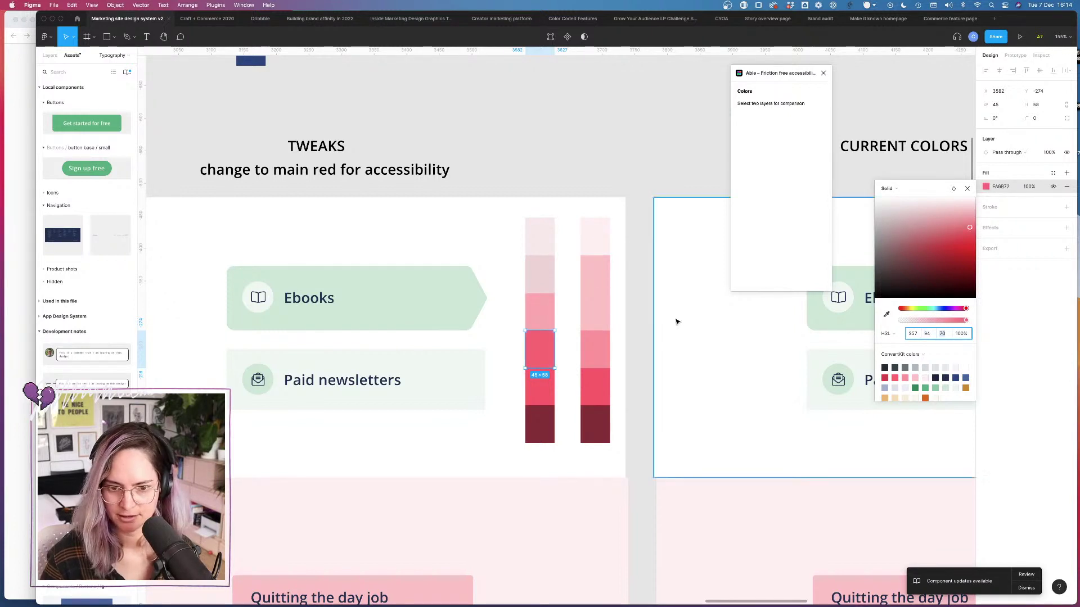
left_click(638, 345)
Step: Try lower saturation levels on the original red strip's fourth swatch and settle on a saturation of 74
left_click(547, 381)
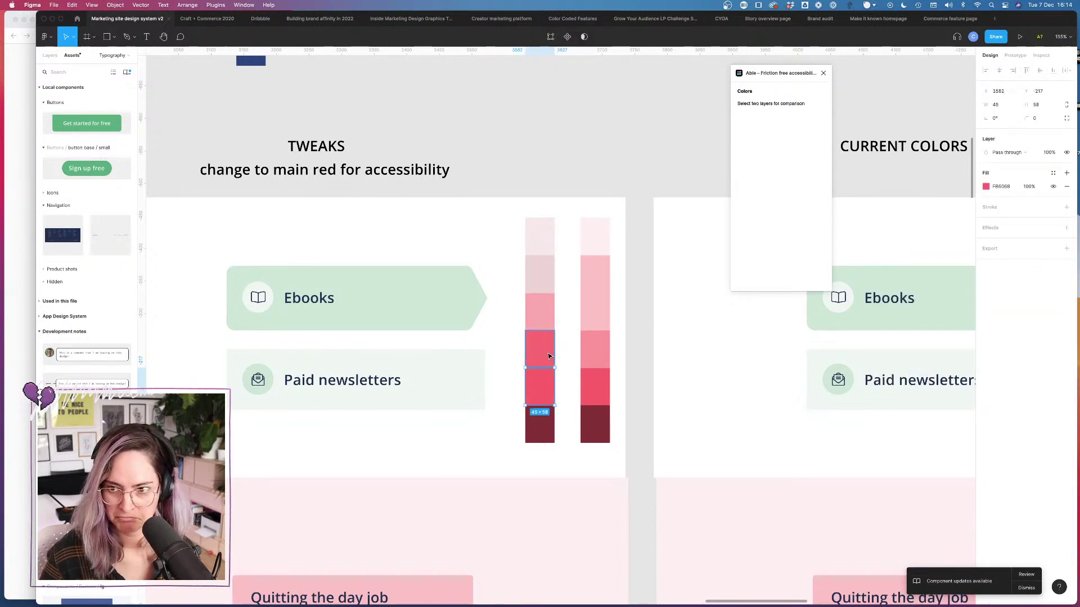
left_click(547, 356)
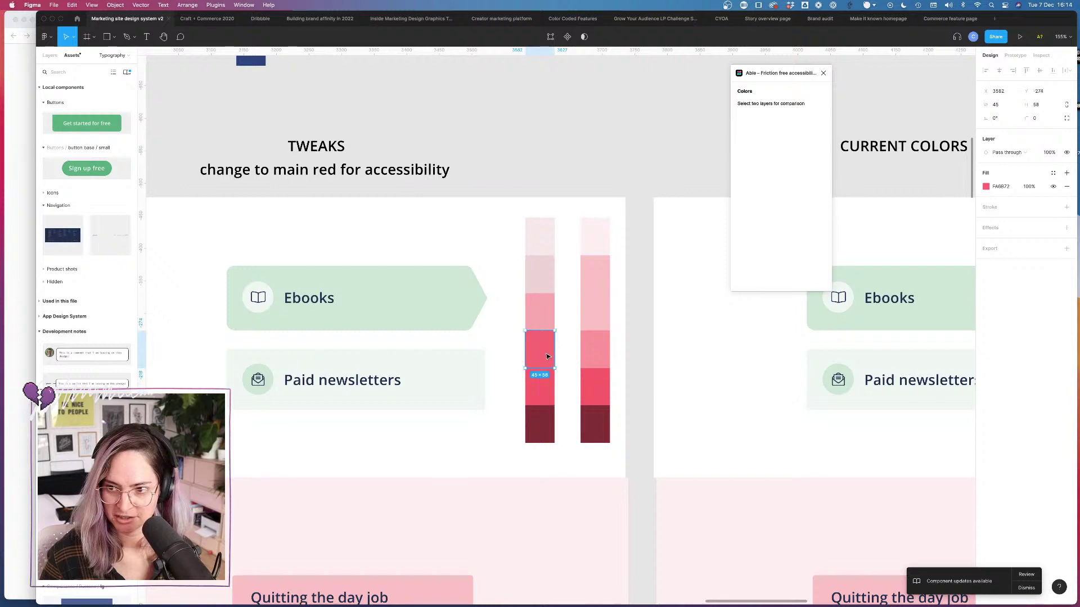
left_click(986, 187)
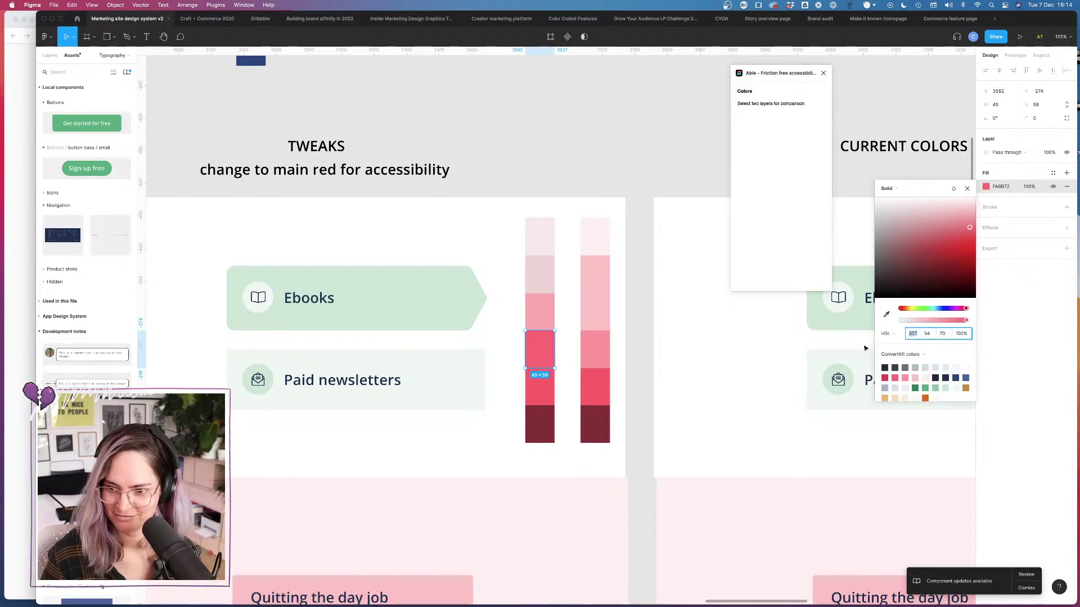
scroll(566, 369, "down", 10)
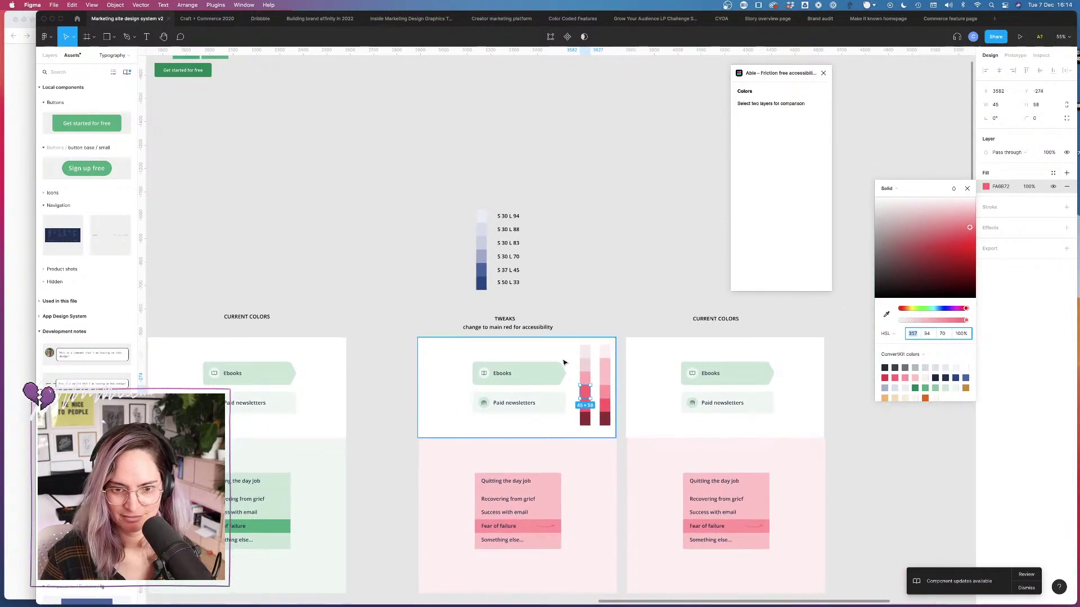
scroll(582, 359, "up", 7)
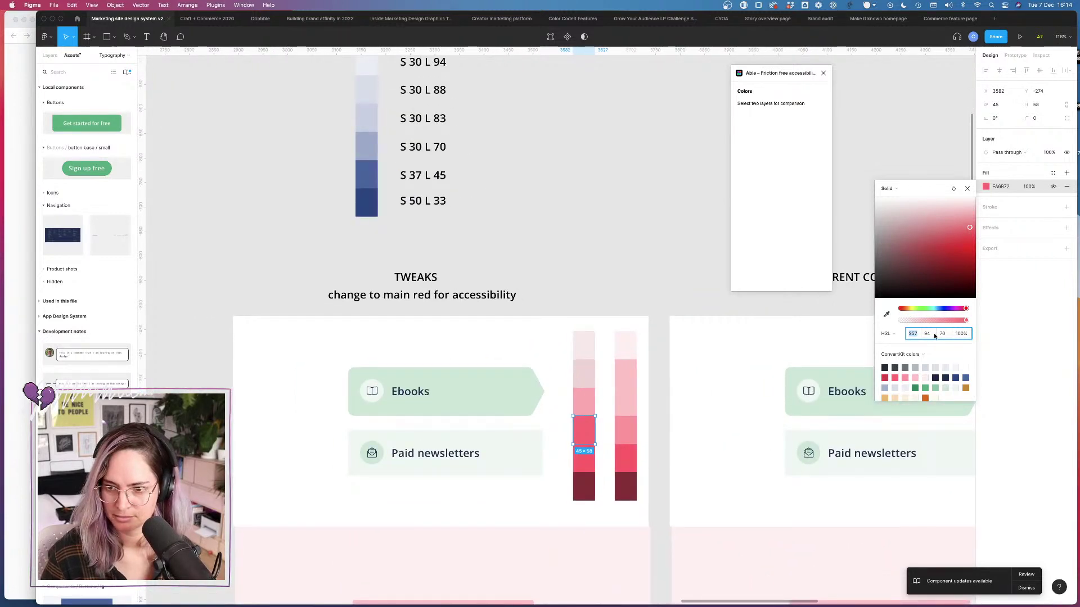
key("Tab")
key("shift+Down")
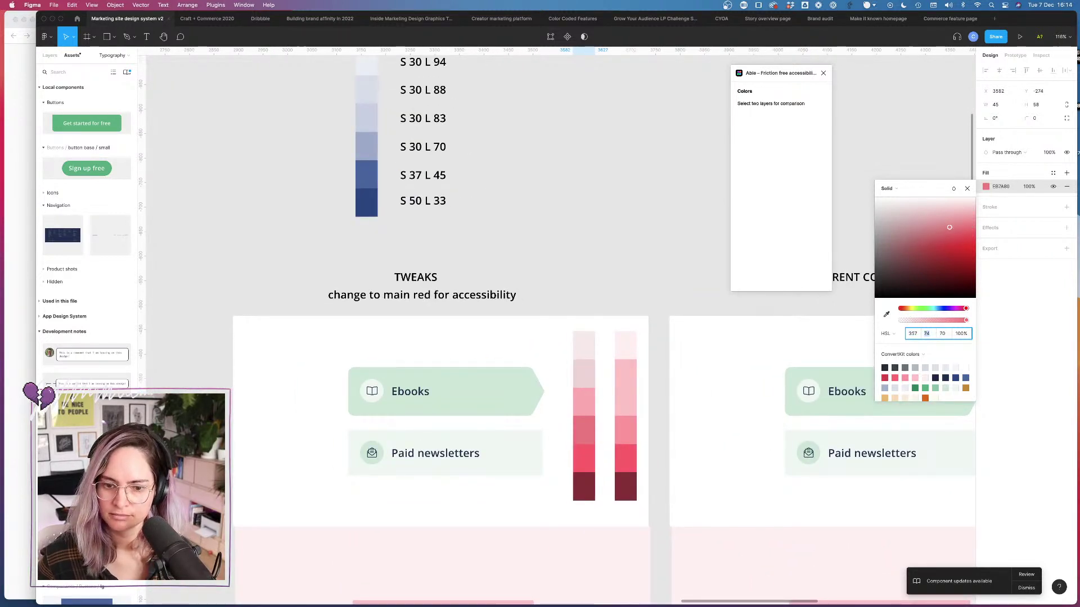
key("shift+Down")
key("shift+Down")
key("shift+Down")
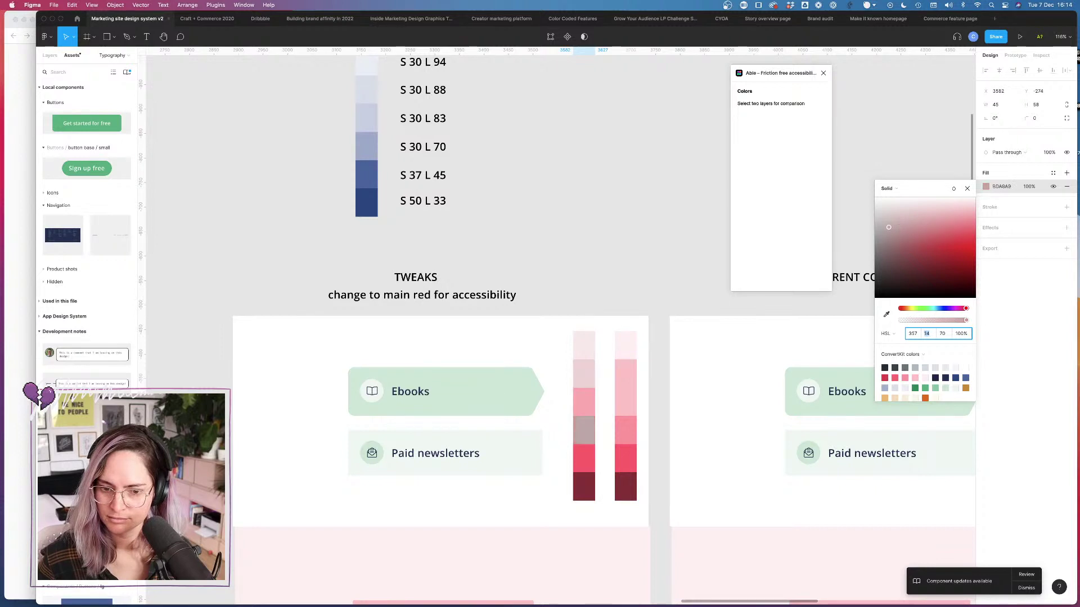
key("shift+Up")
key("shift+Up")
key("shift+Up")
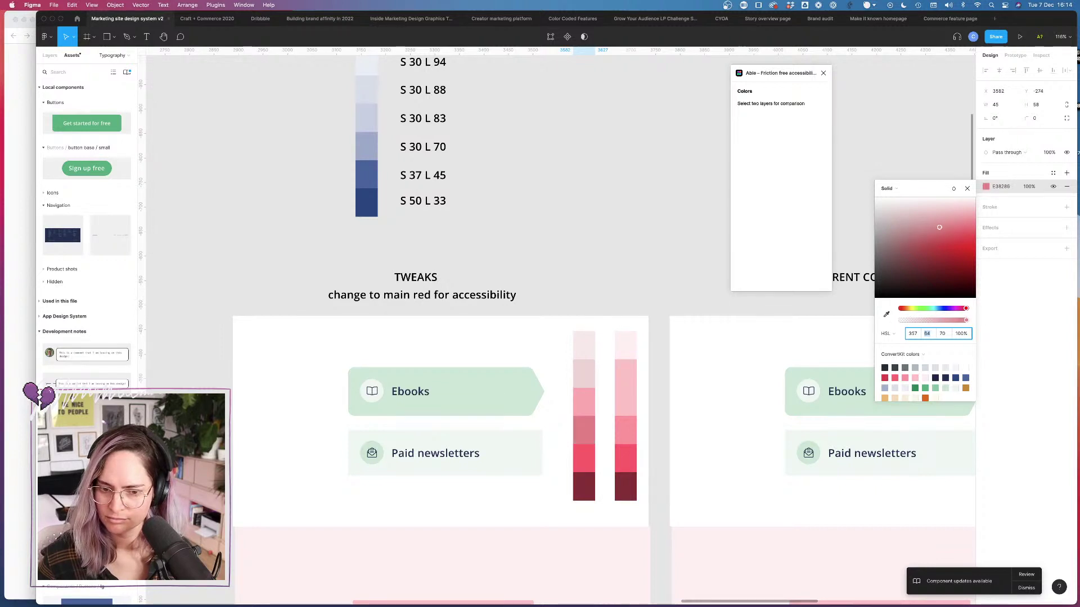
key("shift+Up")
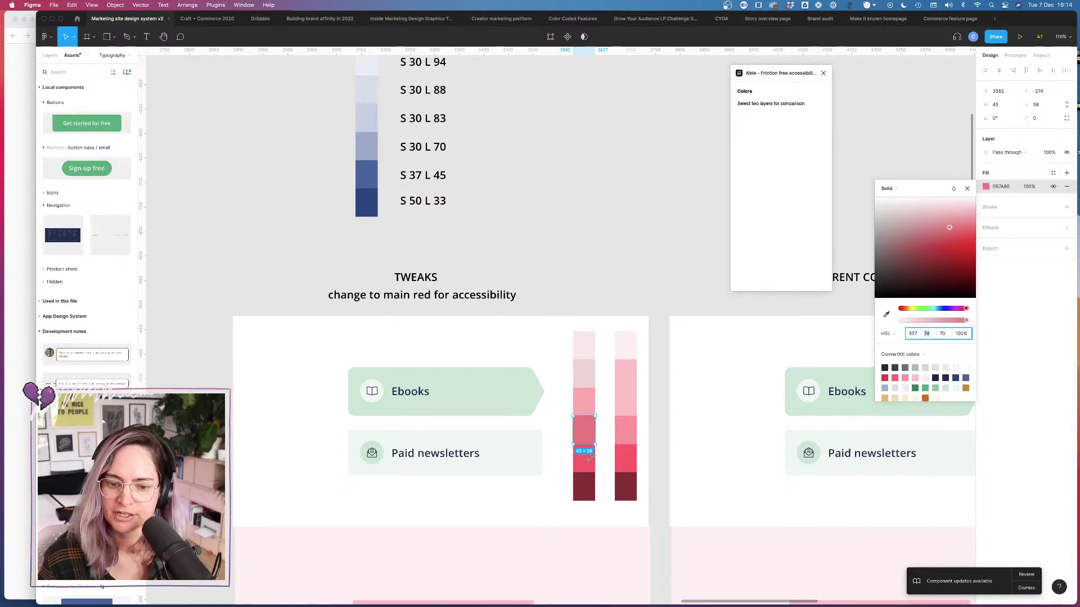
Step: Check the HSL values of the main red swatch and compare the red strips with the blue strip's saturation and lightness notes
left_click(590, 468)
left_click(986, 187)
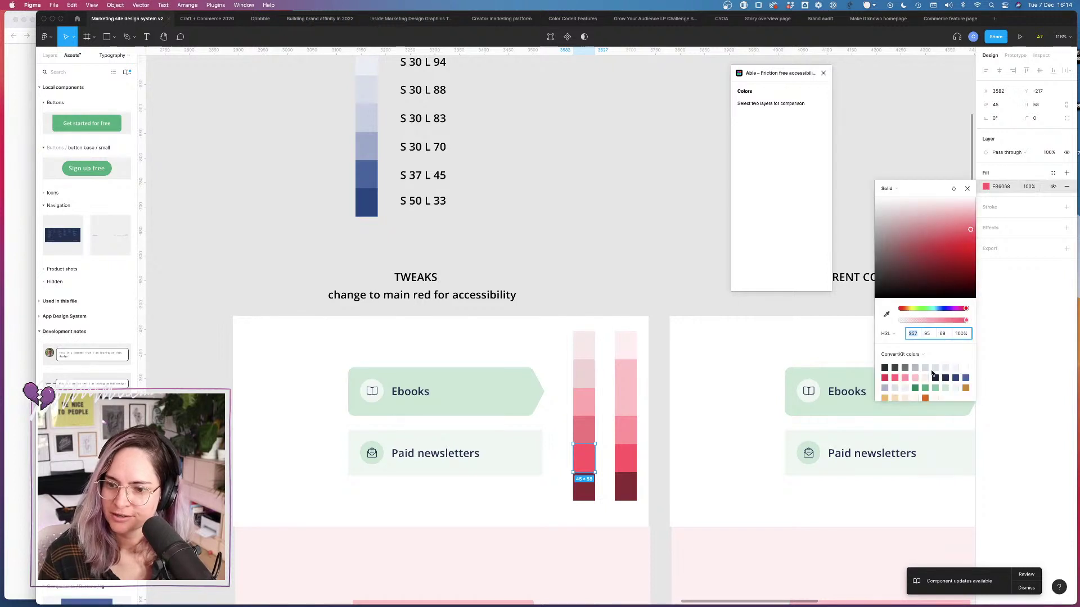
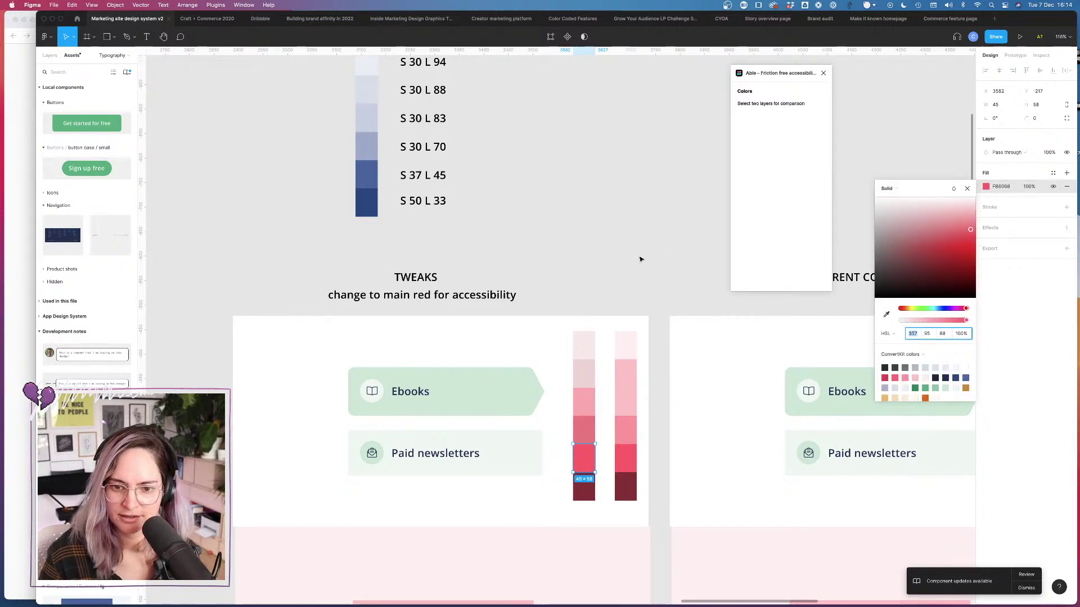
left_click(640, 259)
left_click(591, 454)
scroll(589, 458, "down", 5)
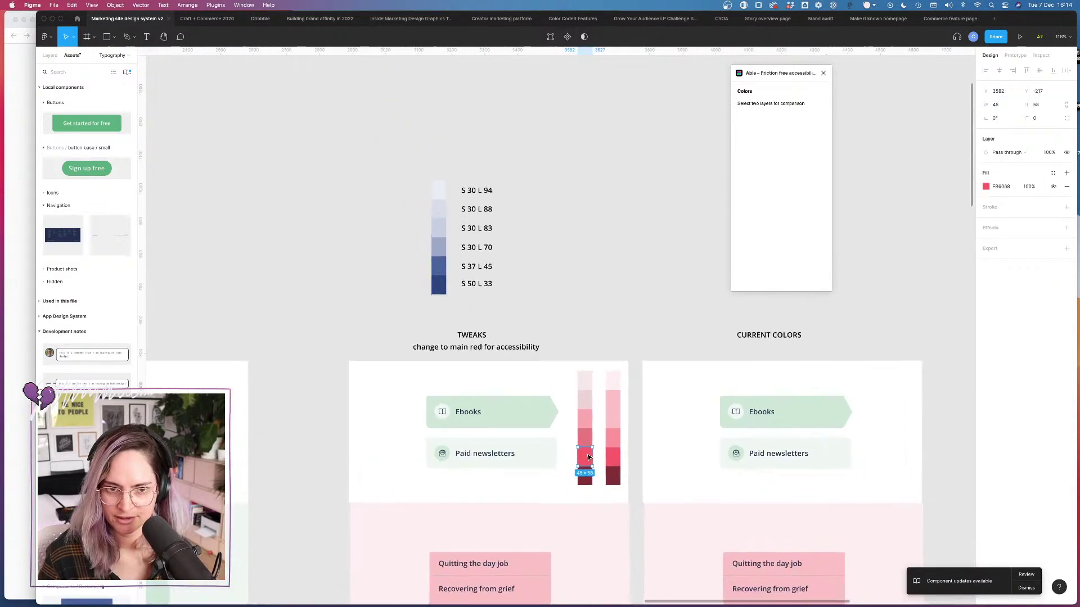
scroll(588, 457, "left", 5)
scroll(589, 458, "down", 1)
scroll(589, 457, "right", 5)
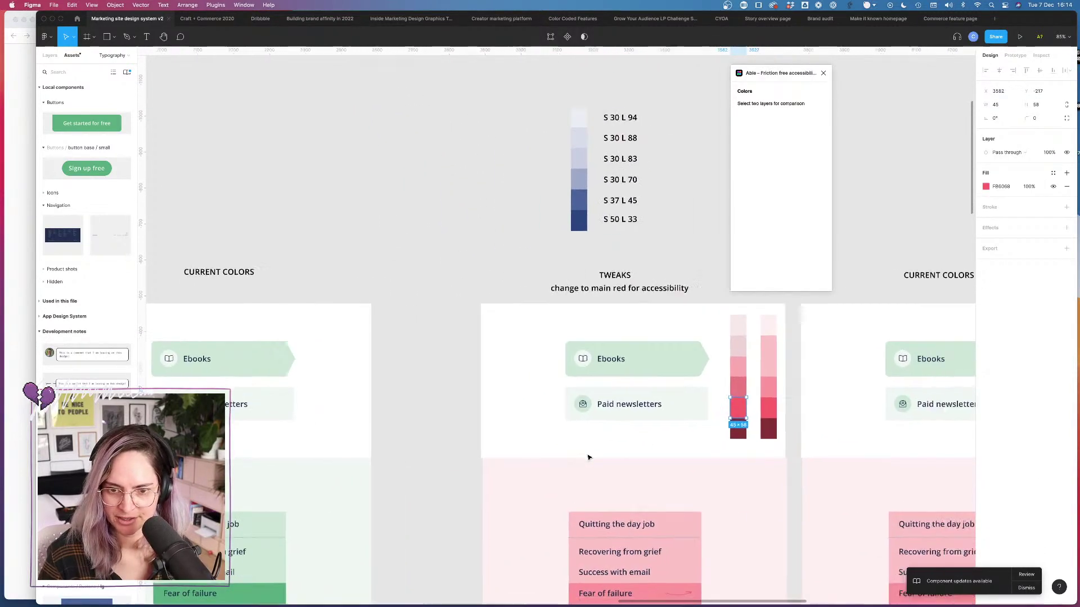
Step: Duplicate the blue shade strip together with its saturation and lightness notes, placing the copy just right of the original
scroll(436, 381, "left", 5)
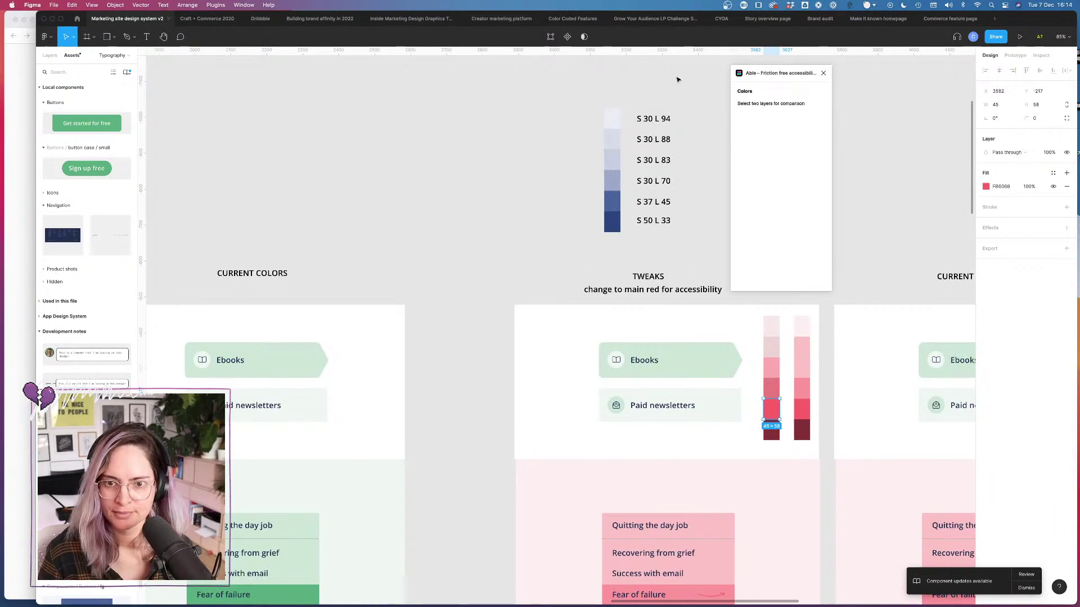
left_click_drag(600, 111, 682, 239)
scroll(682, 240, "right", 3)
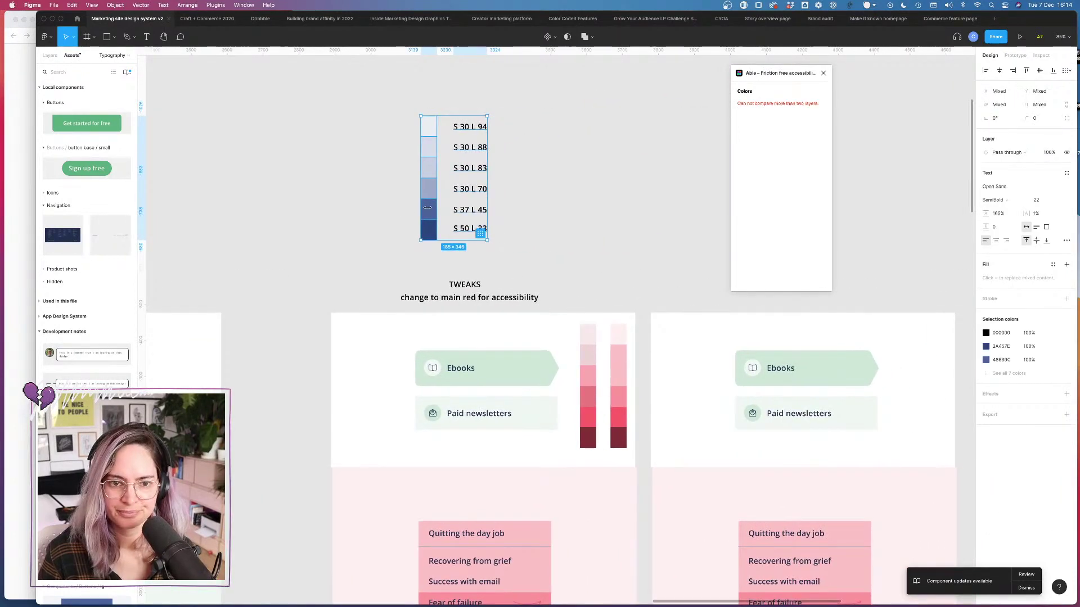
left_click_drag(478, 230, 598, 231)
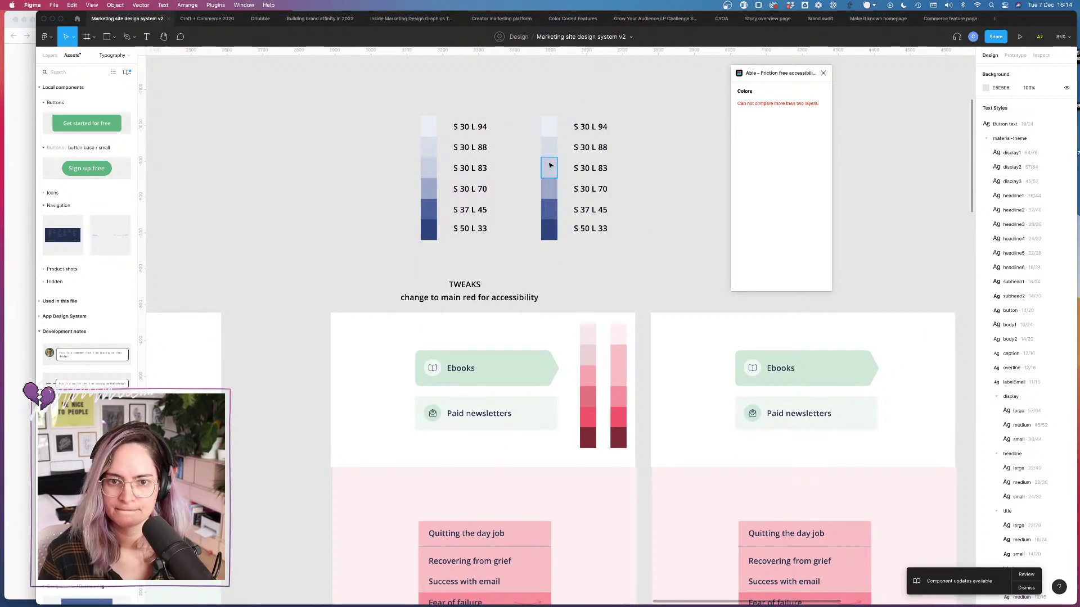
Step: Apply the color styles new green 100, 200 and 300 to the top three swatches of the duplicated strip
left_click(549, 126)
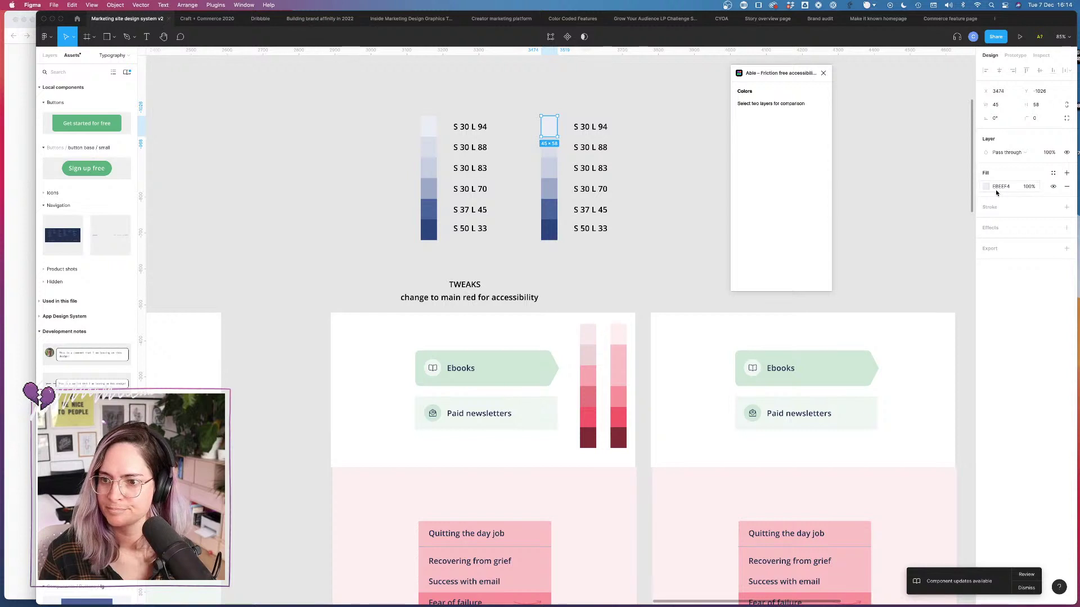
left_click(1053, 172)
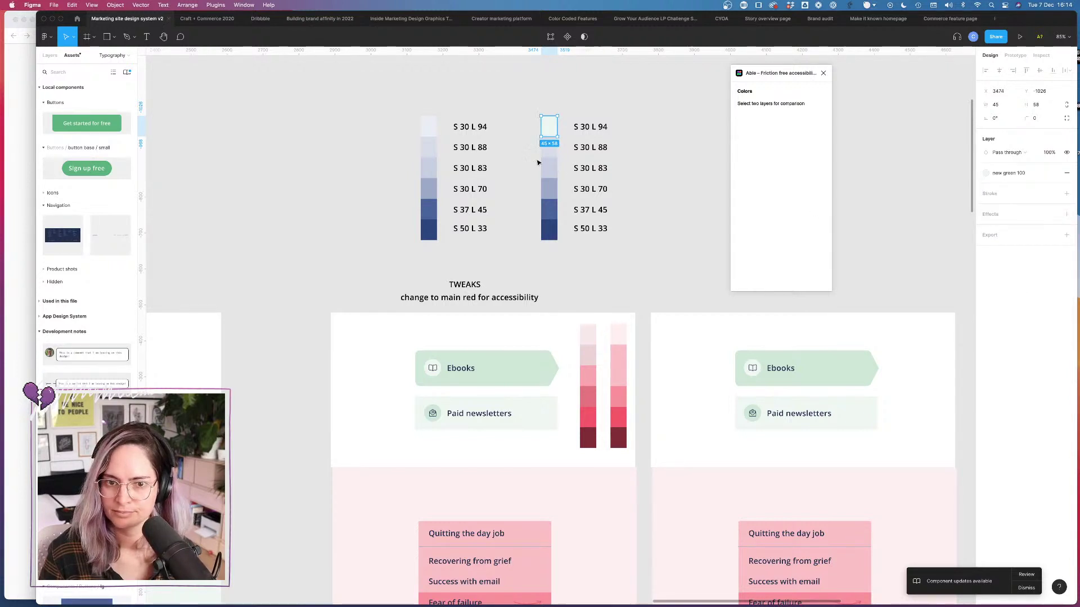
left_click(548, 151)
left_click(1052, 173)
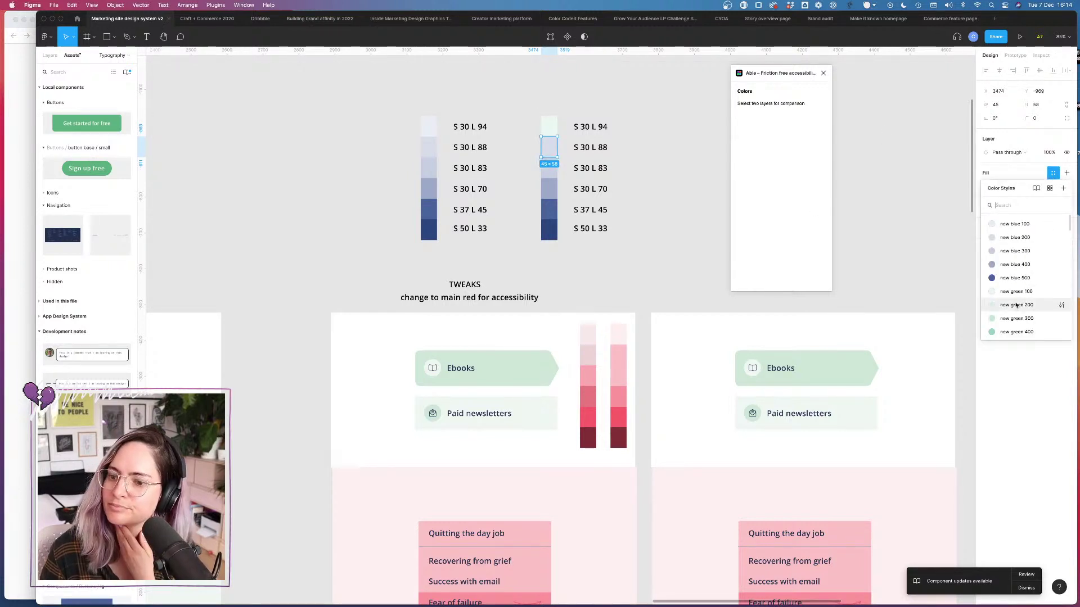
left_click(1017, 305)
left_click(548, 168)
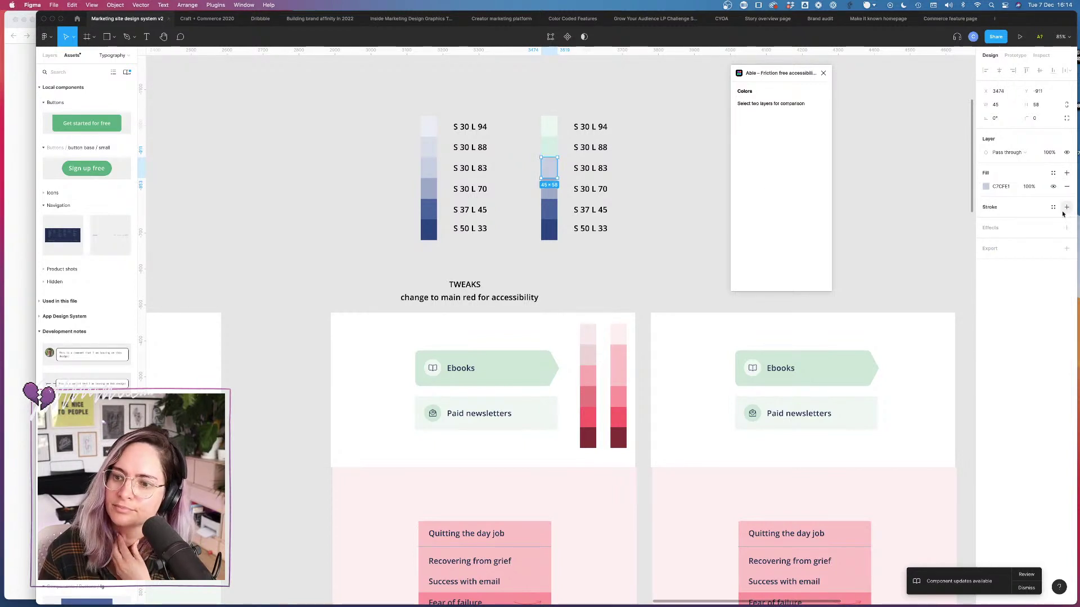
left_click(1053, 173)
left_click(1014, 319)
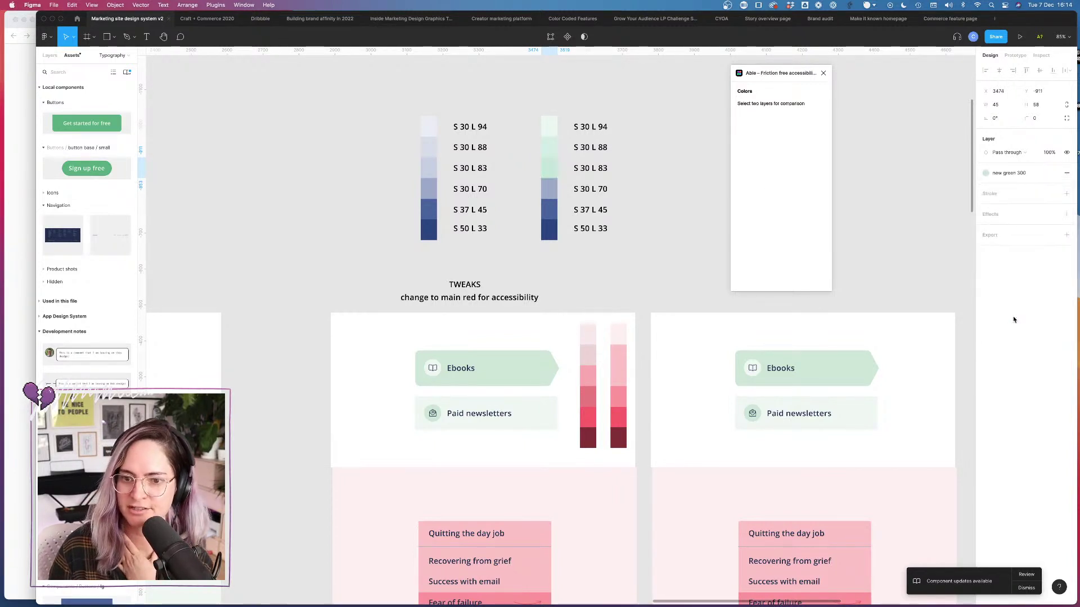
Step: Apply the color styles new green 400, 500 and 600 to the lower three swatches of the duplicated strip
left_click(547, 194)
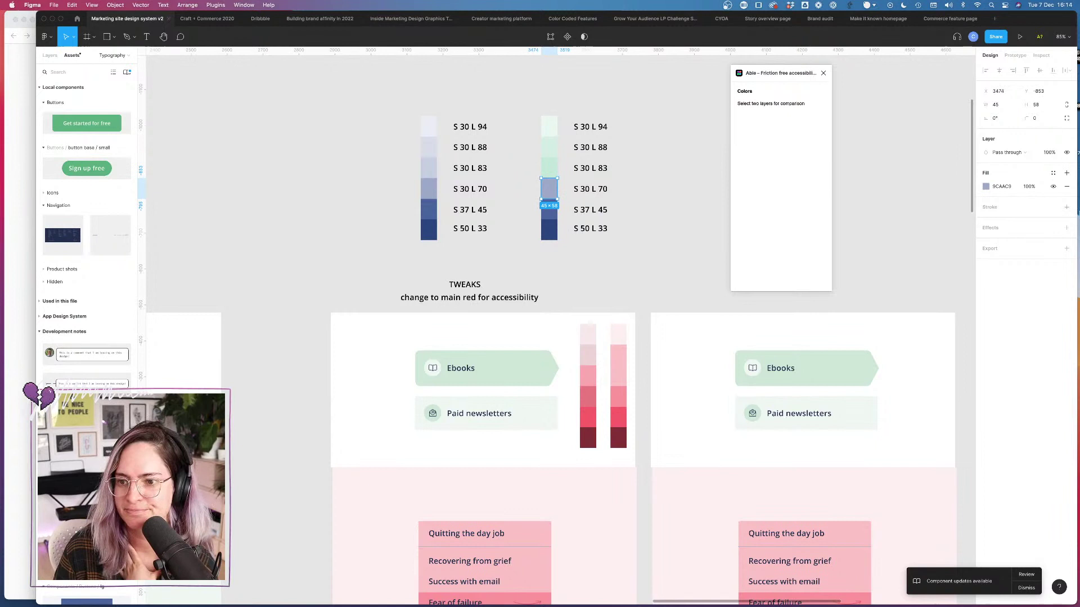
left_click(1053, 173)
left_click(1020, 324)
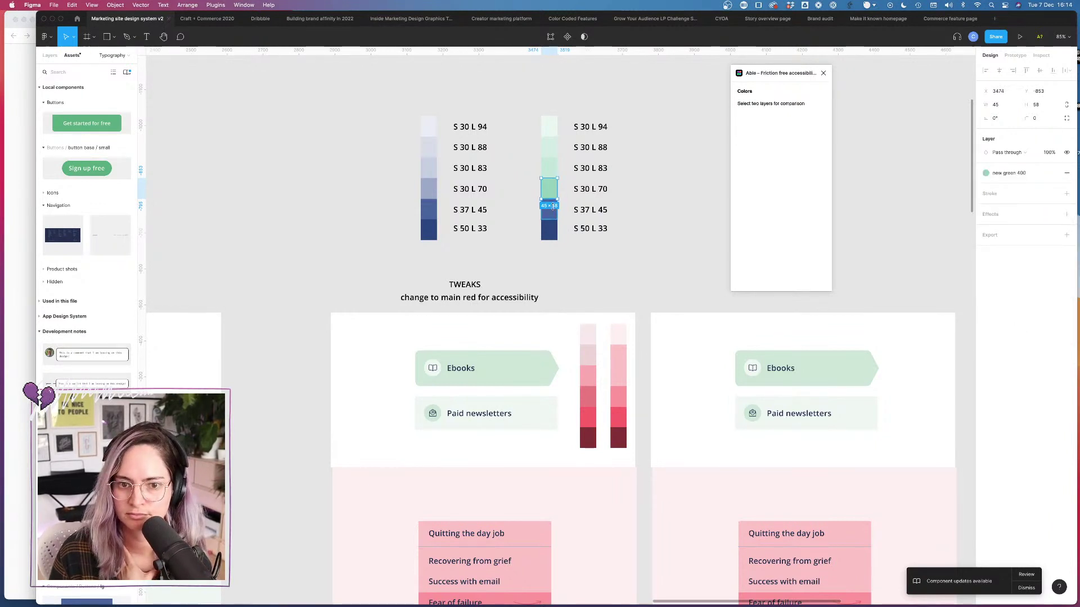
left_click(554, 219)
left_click(1052, 173)
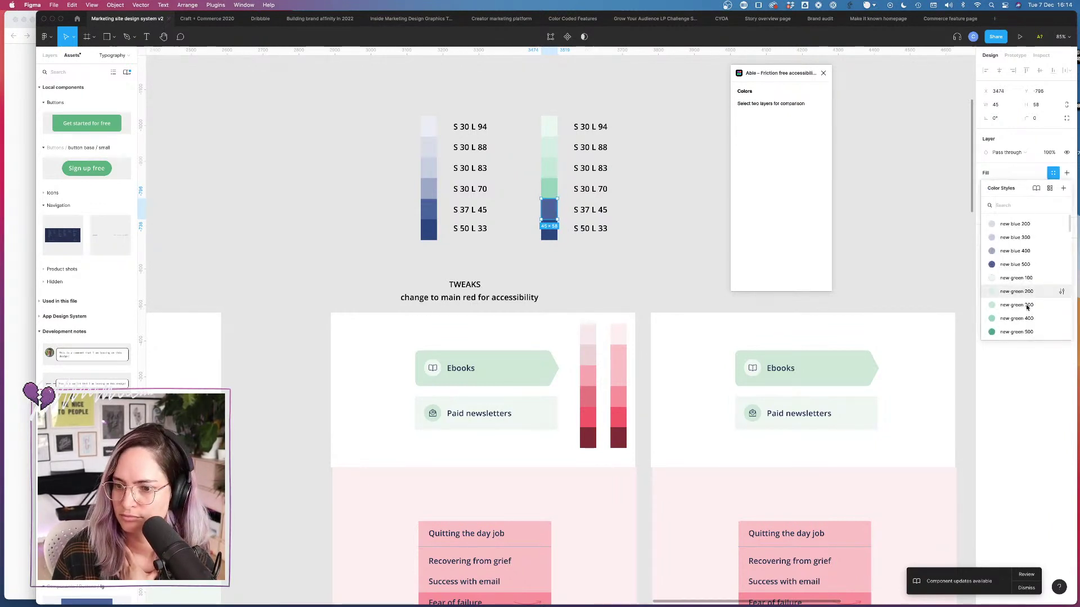
left_click(1021, 311)
left_click(554, 237)
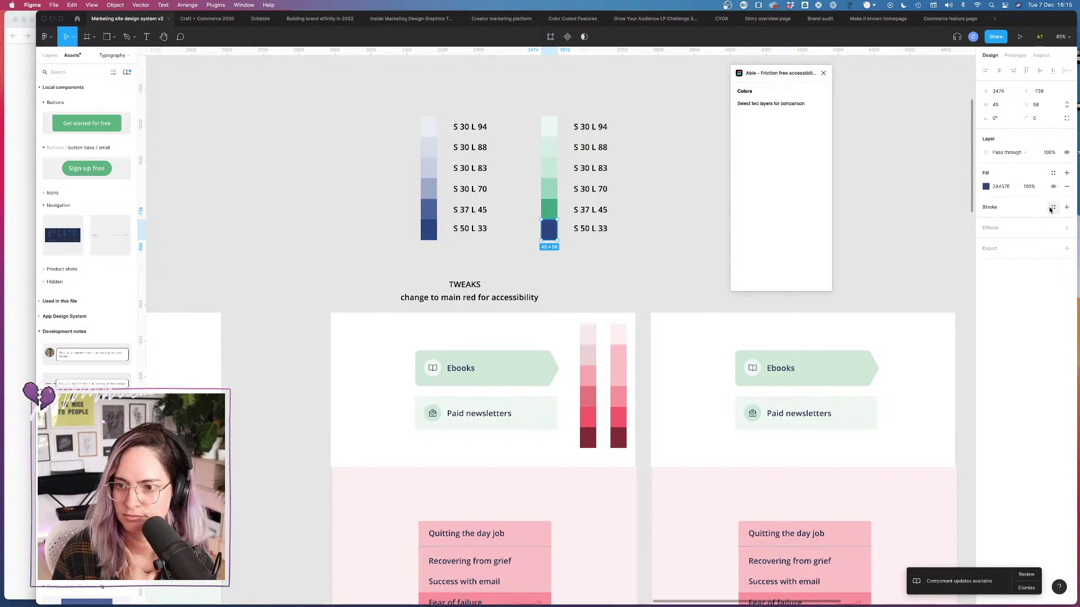
left_click(1053, 173)
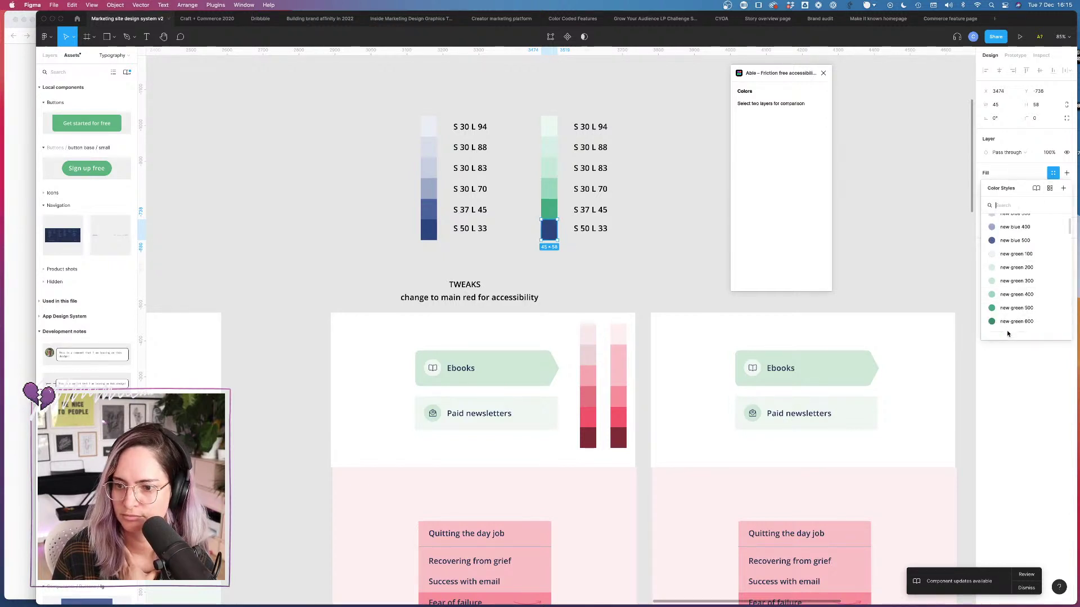
left_click(1017, 322)
left_click(649, 190)
Step: Check the HSL values of the new green 100 style and change the first green swatch's note to S 40 L 94
scroll(649, 189, "up", 5)
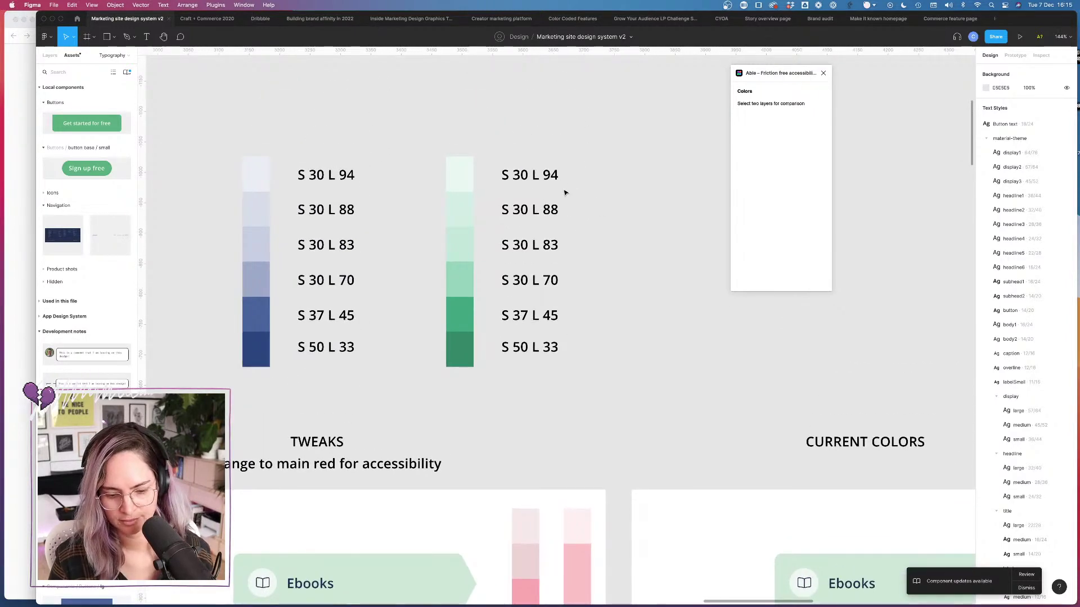
left_click(470, 174)
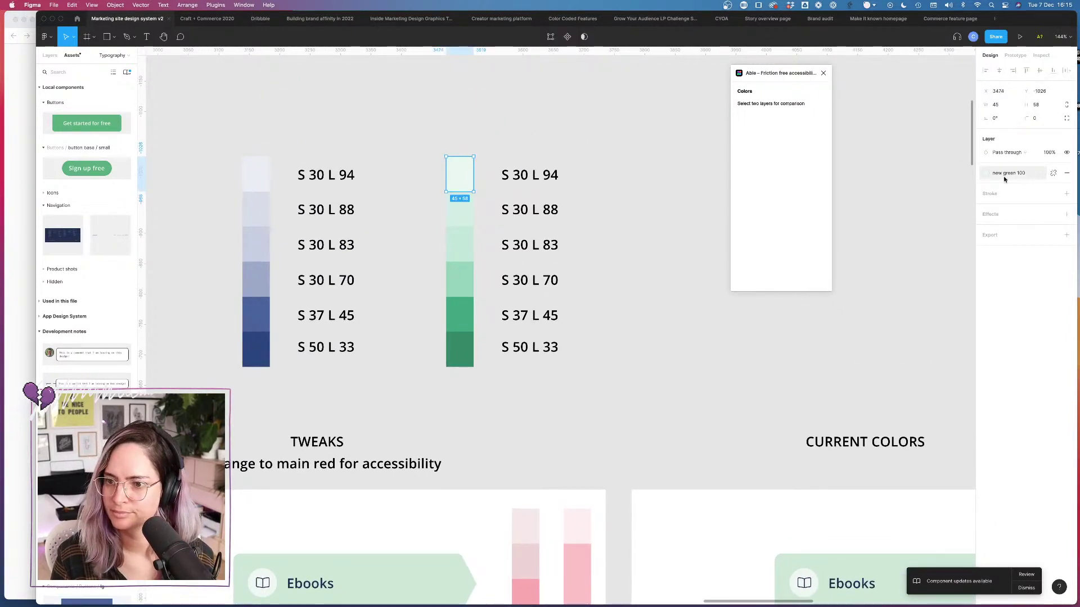
left_click(1052, 173)
left_click(1061, 278)
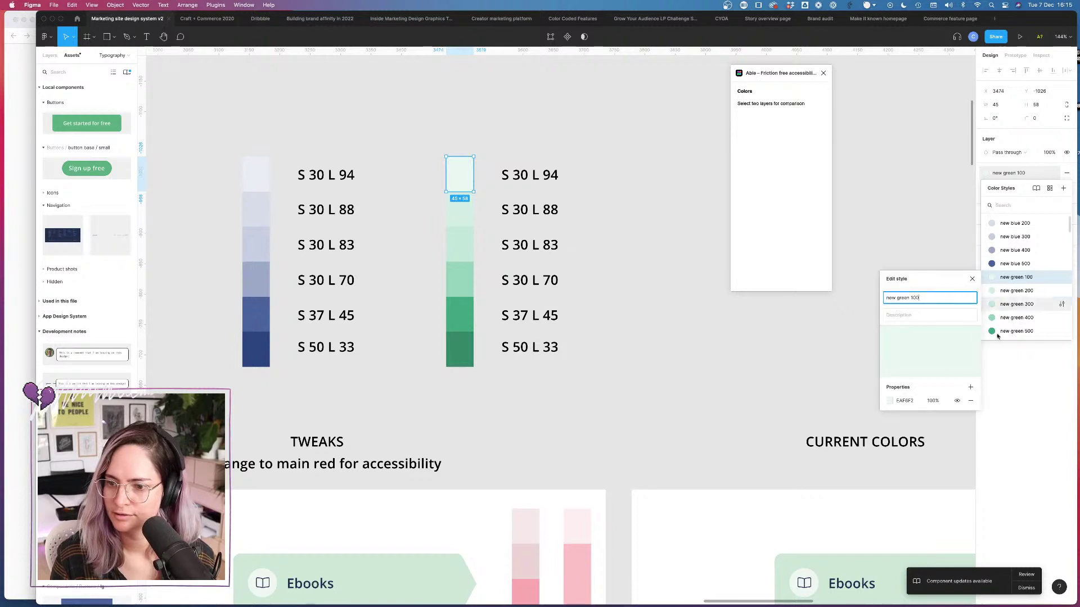
left_click(890, 401)
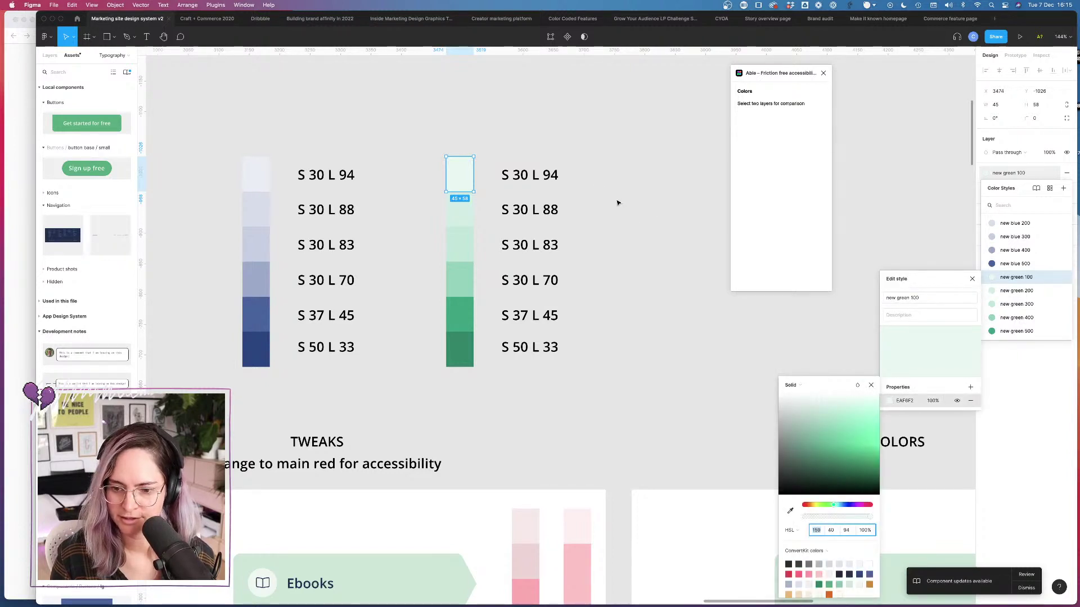
left_click(527, 179)
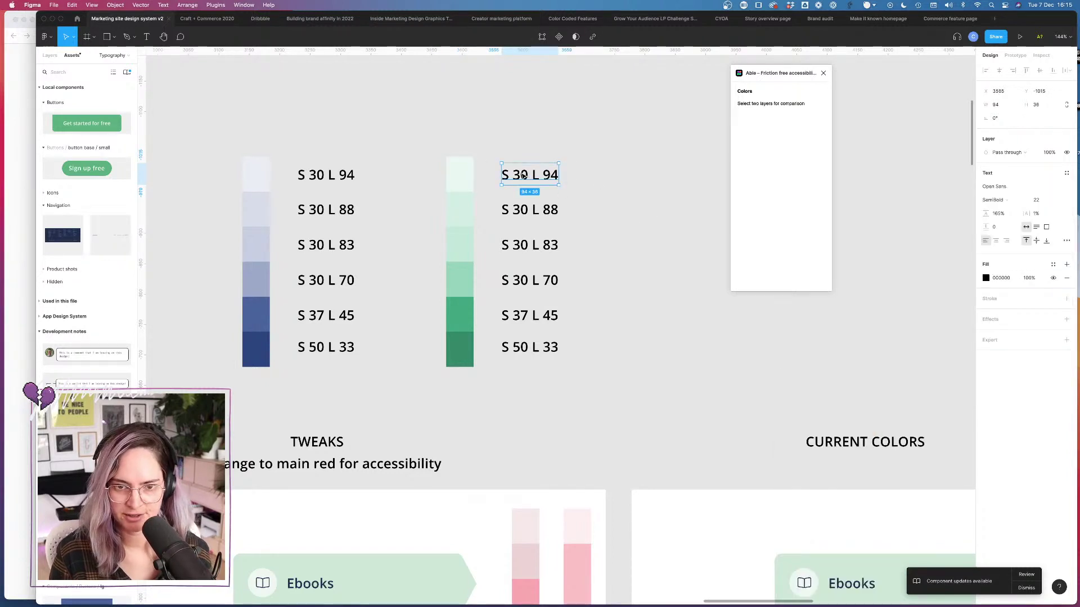
double_click(522, 176)
left_click(520, 175)
key("BackSpace")
type("4")
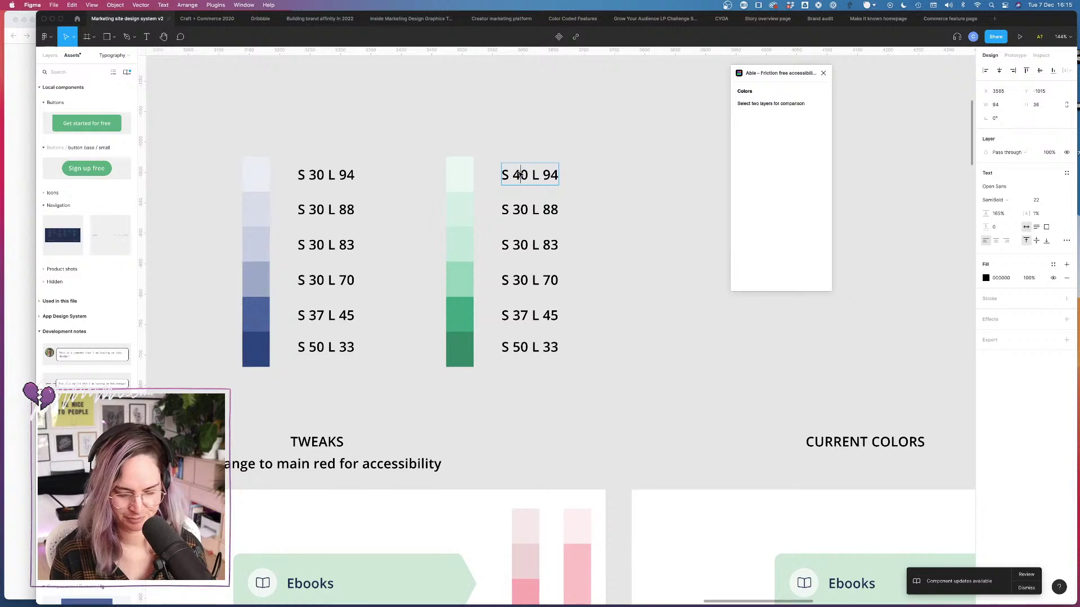
Step: Check the HSL values of the new green 200 style and change the second green swatch's note to S 40 L 88
left_click(470, 212)
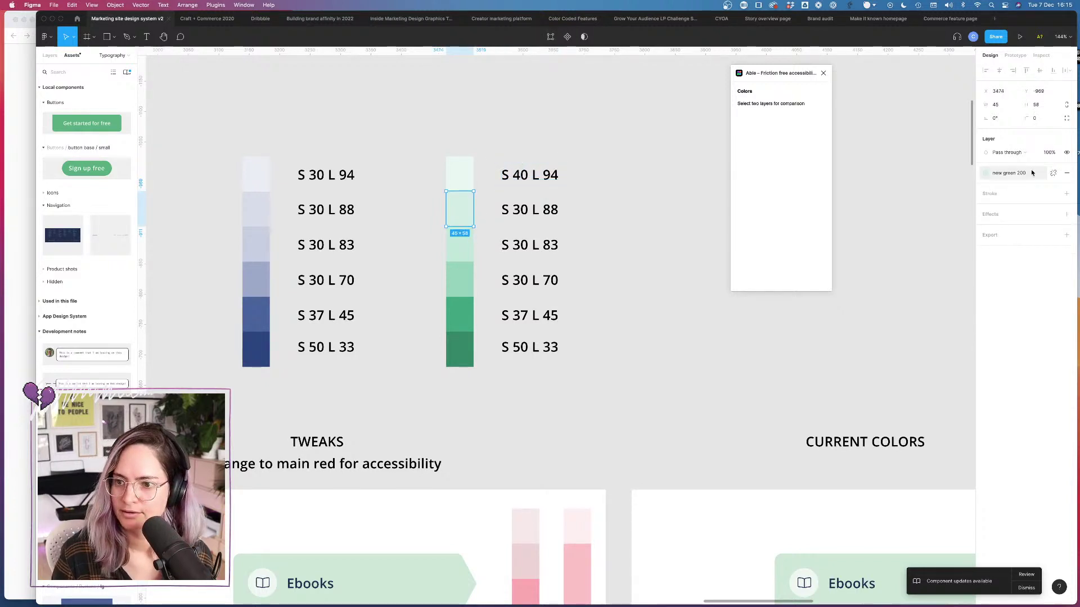
left_click(1031, 173)
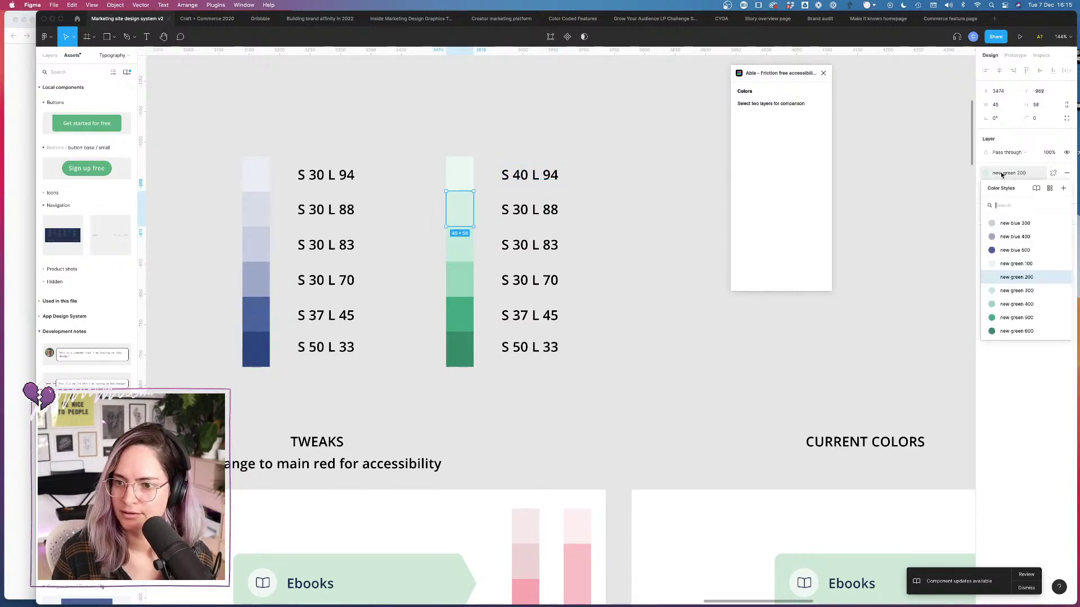
left_click(1062, 277)
left_click(889, 401)
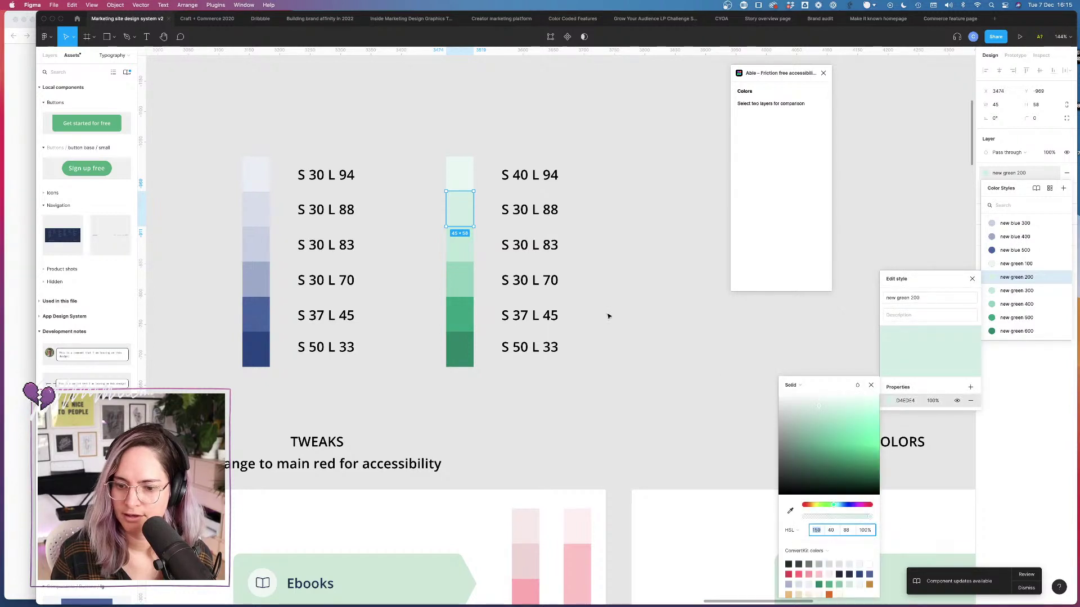
double_click(528, 210)
left_click(520, 209)
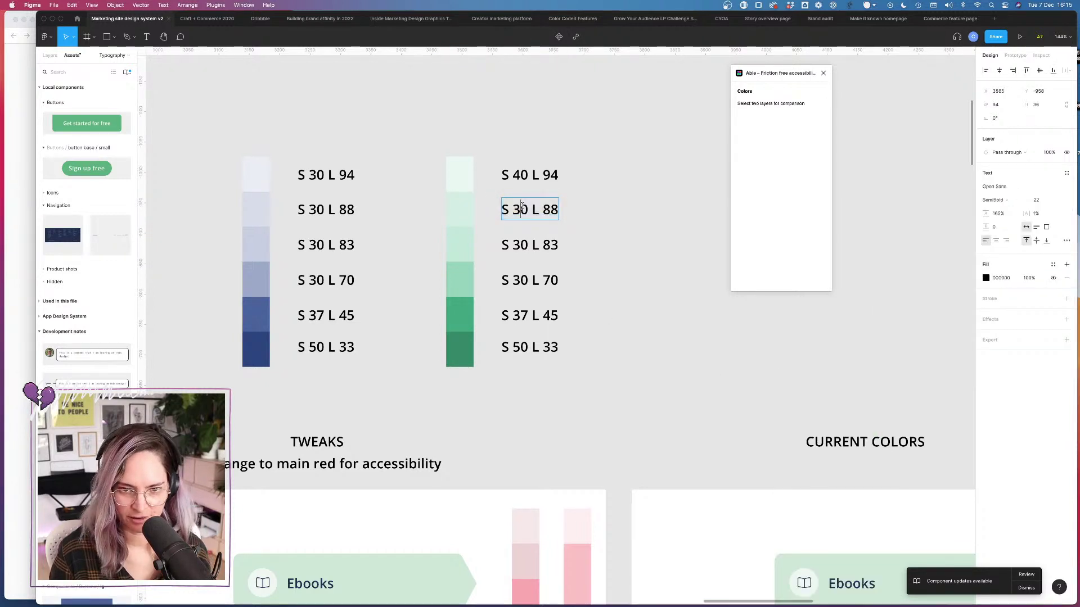
key("BackSpace")
type("4")
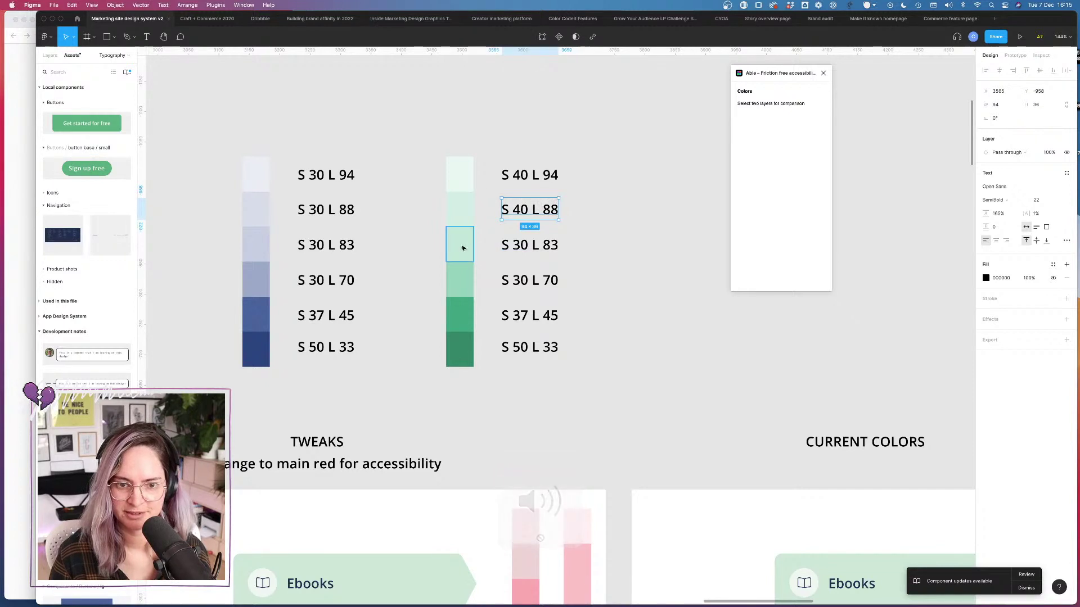
Step: Check the HSL values of the new green 300 and new green 400 styles on the third and fourth swatches
left_click(462, 246)
left_click(984, 173)
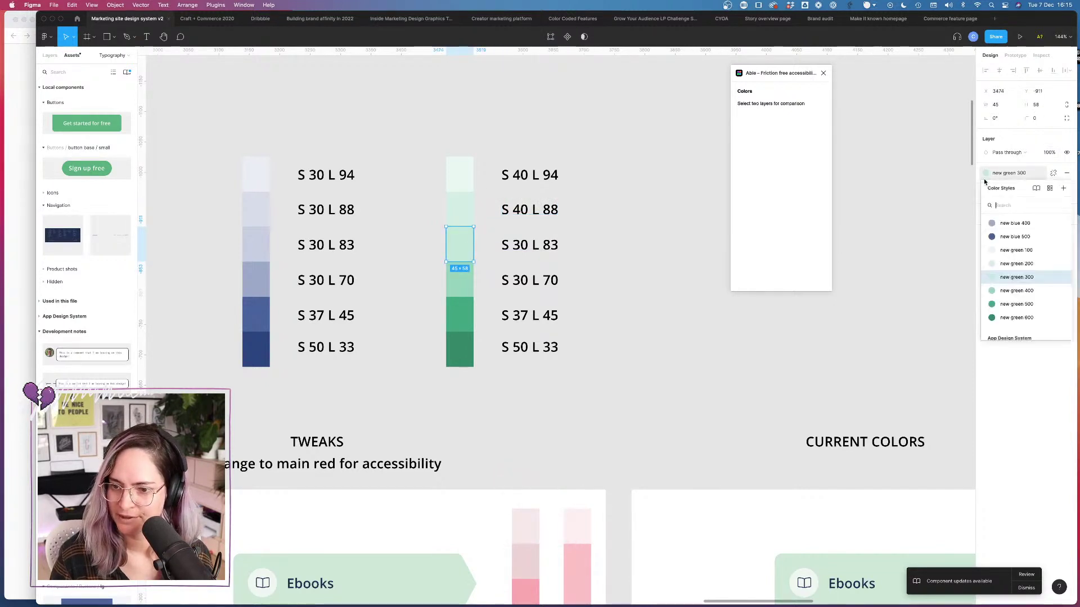
left_click(1062, 277)
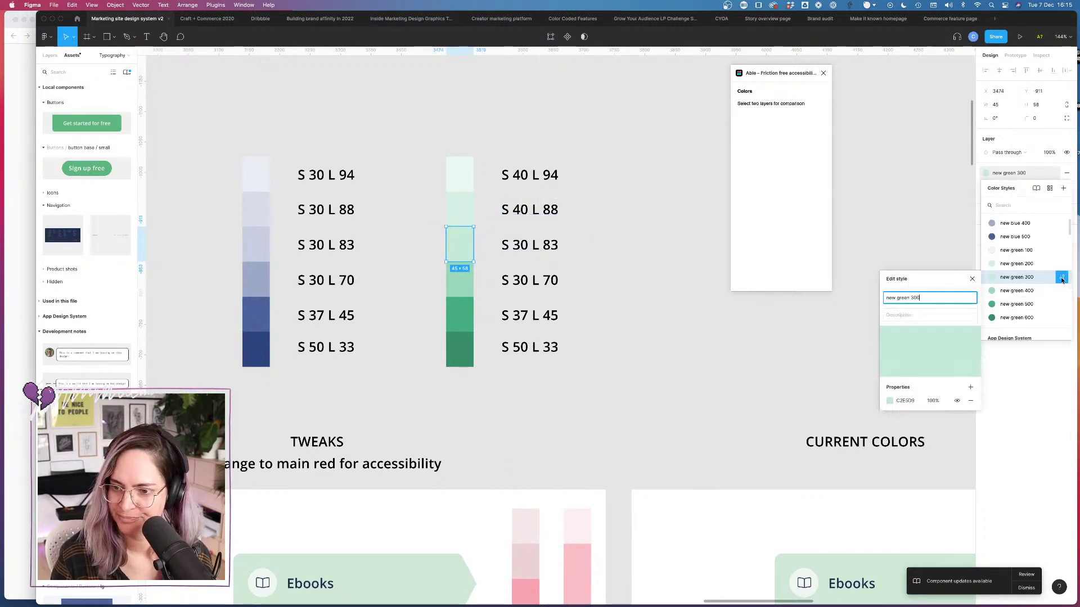
left_click(889, 403)
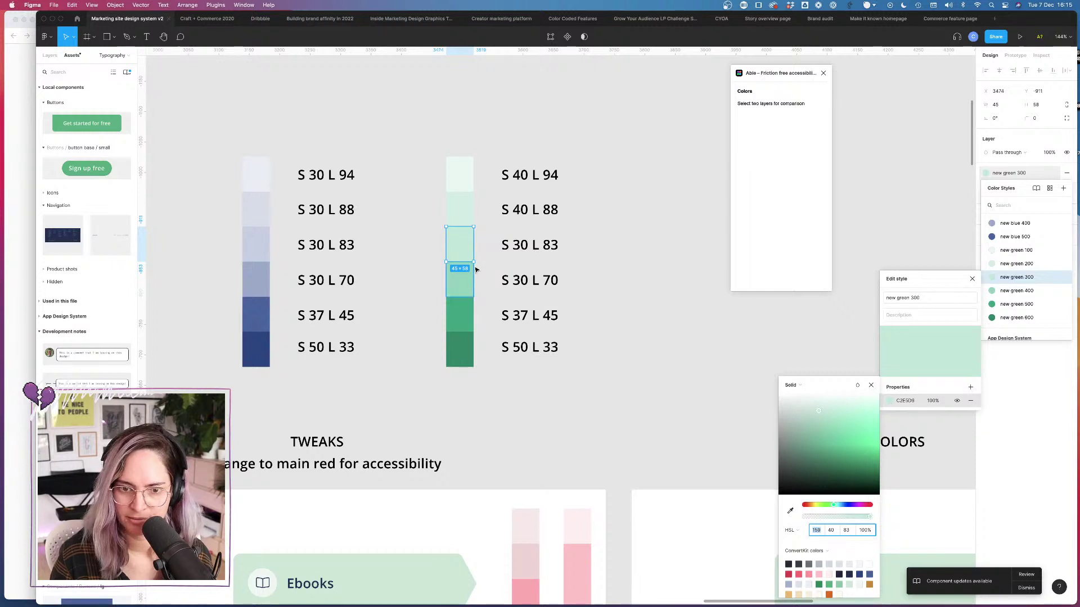
left_click(463, 284)
left_click(988, 174)
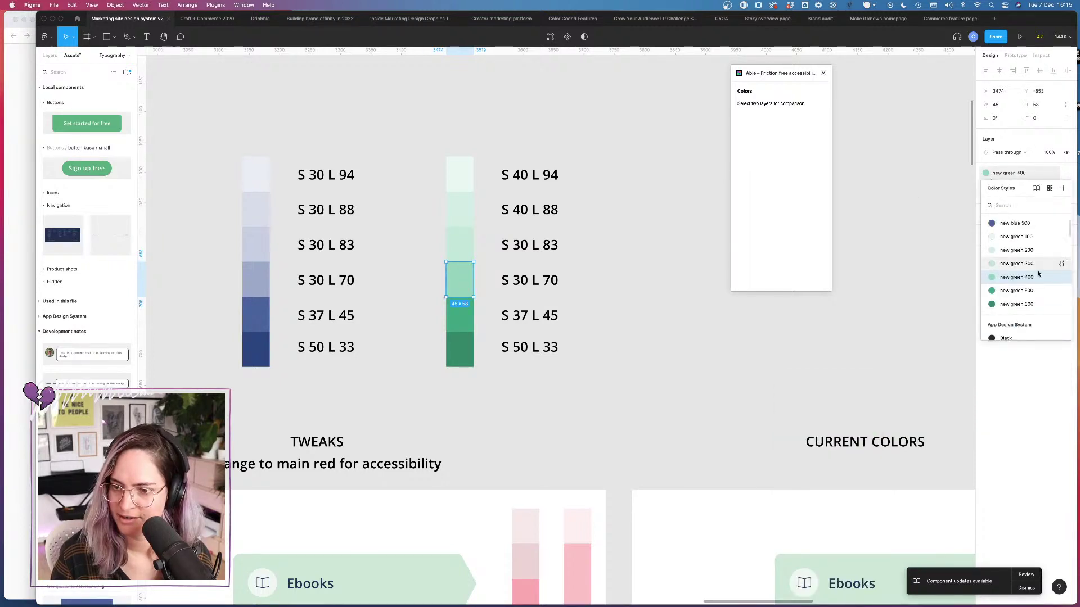
left_click(1061, 278)
left_click(888, 400)
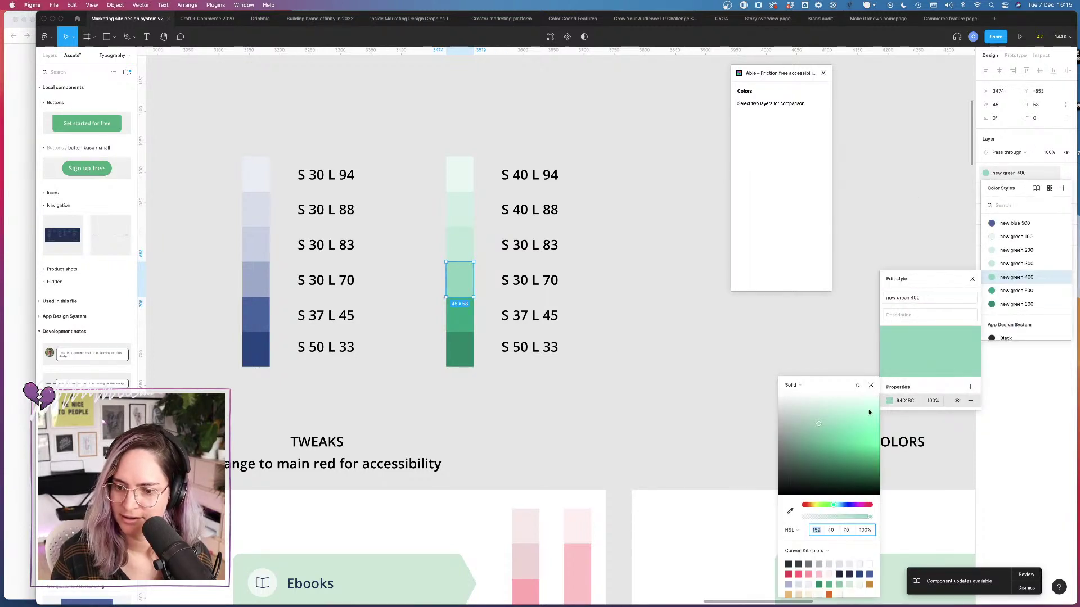
Step: Check the HSL values of the new green 500 style and change the fifth green swatch's note to S 45 L 45
left_click(463, 307)
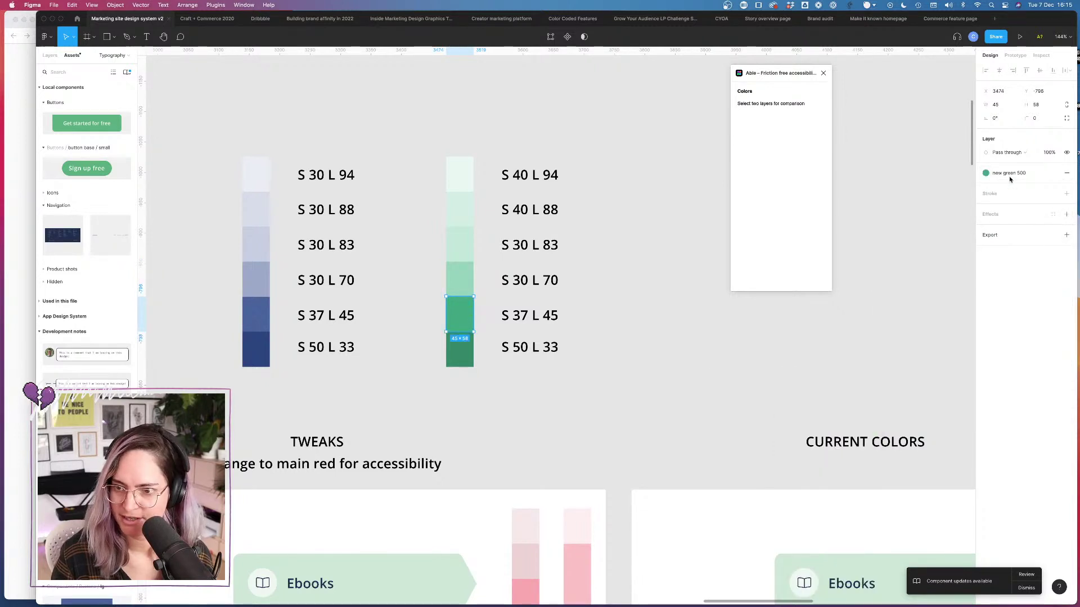
left_click(986, 173)
left_click(1061, 277)
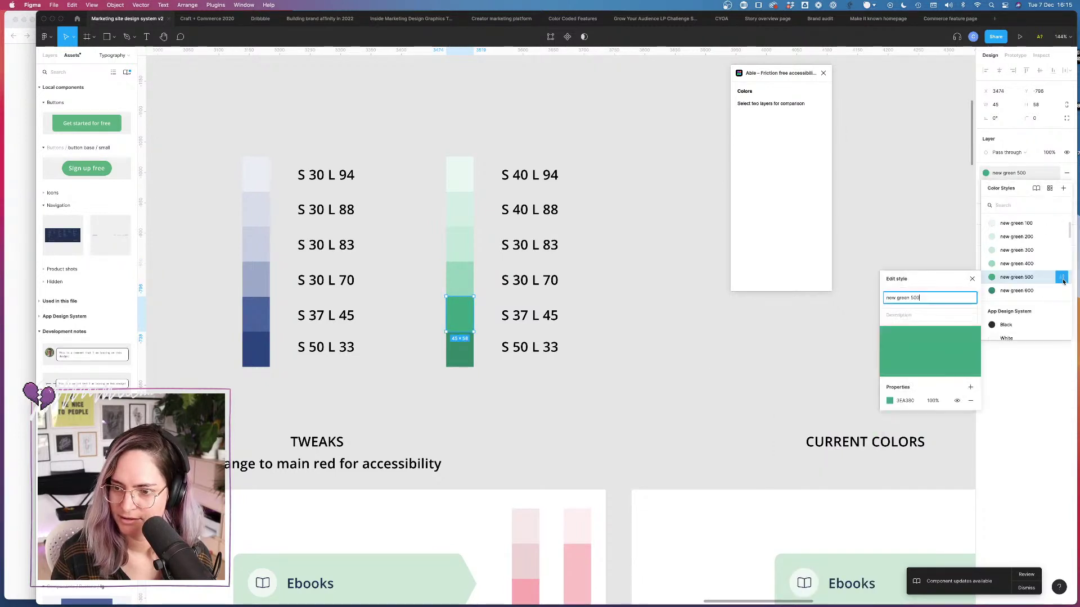
left_click(888, 400)
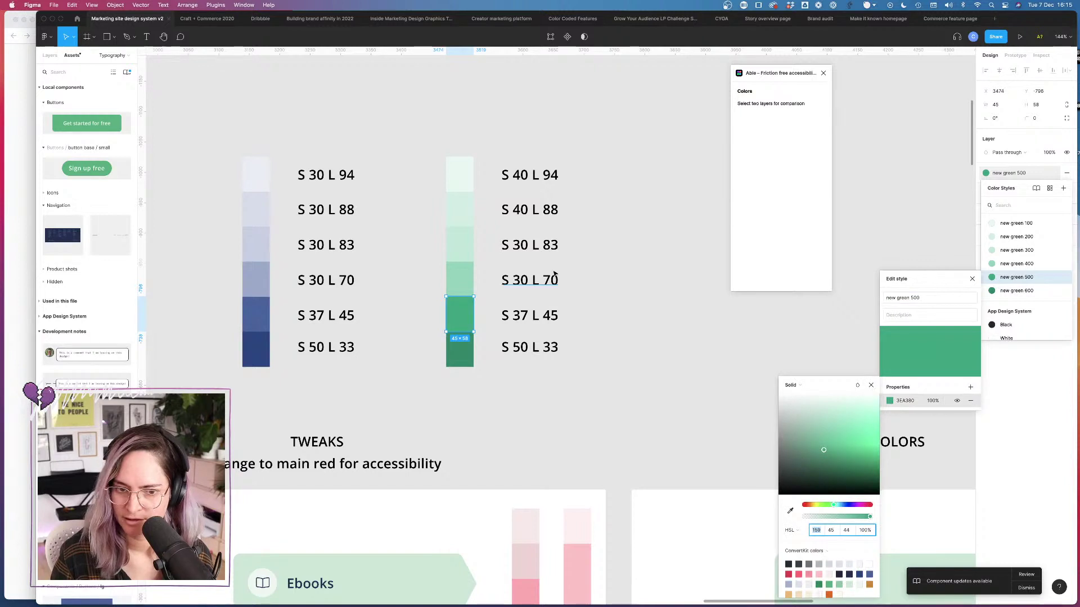
left_click(527, 313)
double_click(526, 314)
left_click(526, 314)
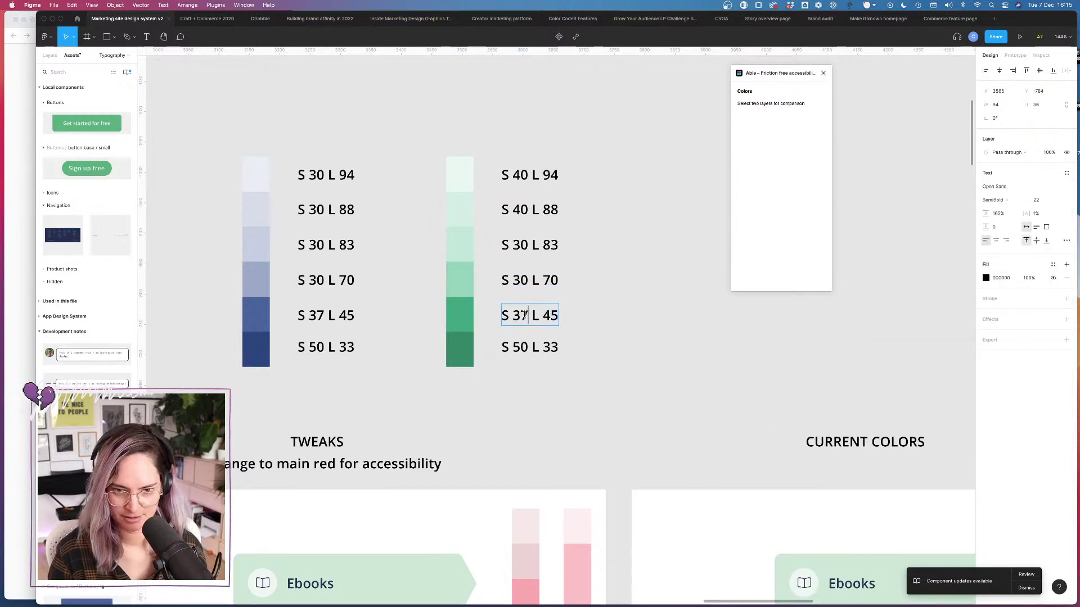
key("BackSpace")
key("BackSpace")
type("45")
Step: Change the saturation in the fourth green swatch's note to 40 so it reads S 40 L 70
double_click(524, 274)
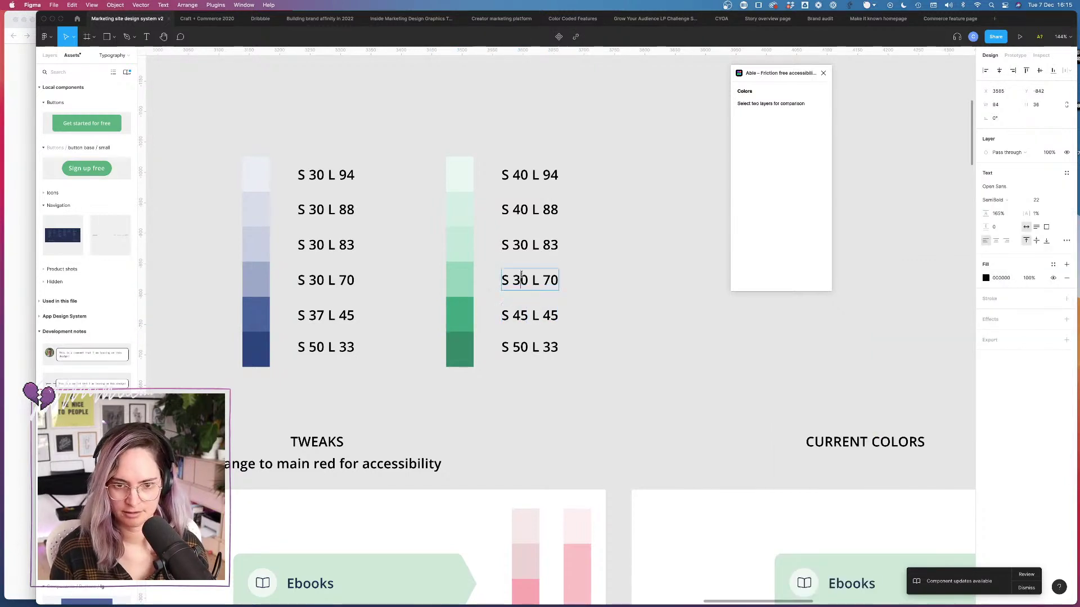
left_click(524, 274)
key("BackSpace")
type("4")
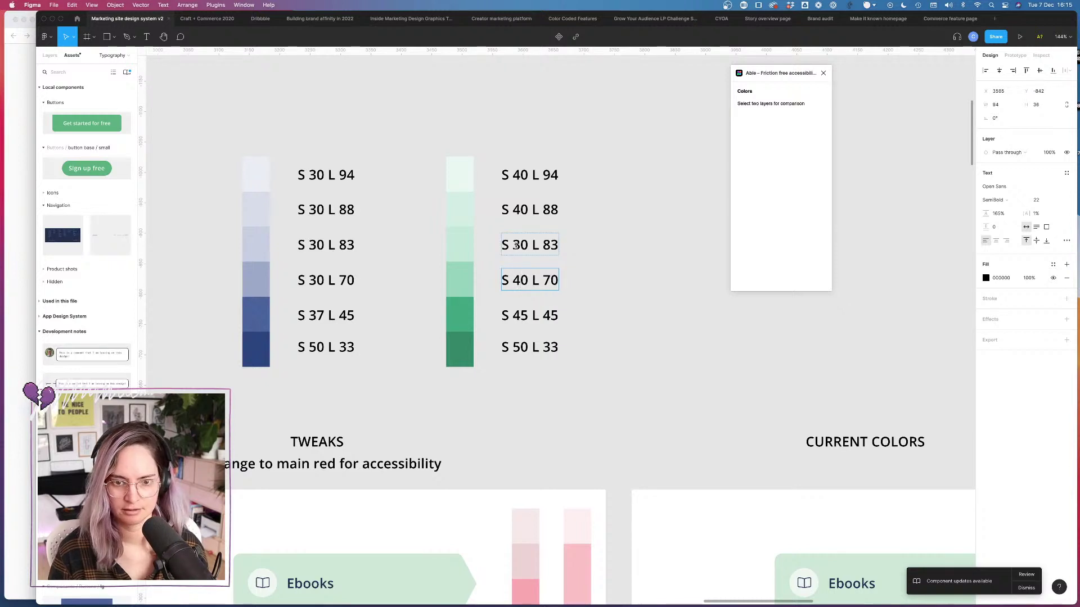
Step: Change the saturation in the third green swatch's note to 40 so it reads S 40 L 83
double_click(523, 245)
left_click(523, 245)
key("BackSpace")
type("4")
key("Escape")
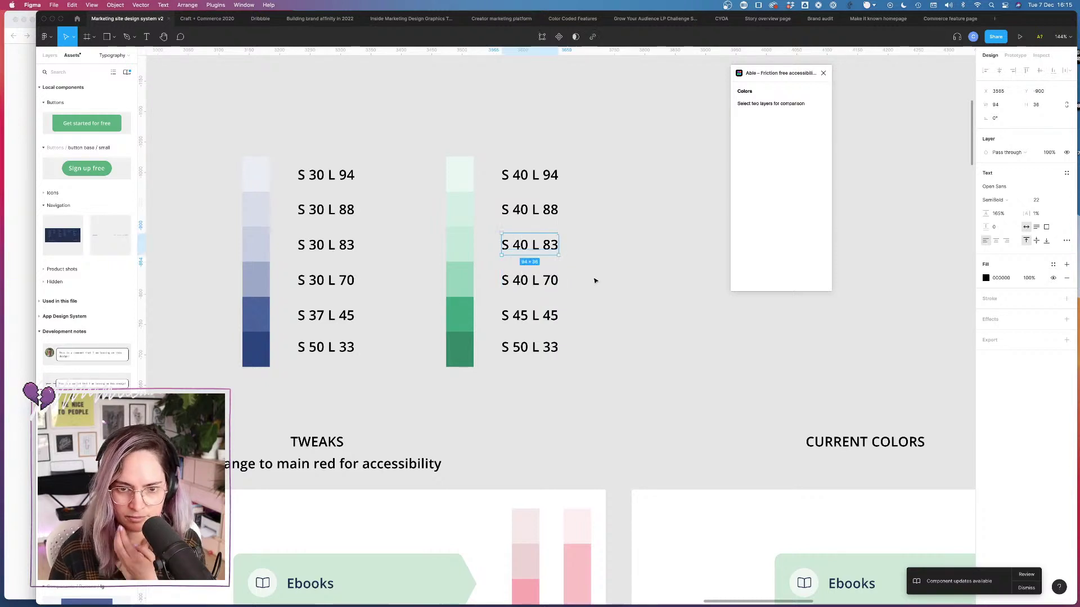
Step: Check the HSL values of the new green 500 style and change the fifth green swatch's note to S 45 L 44
left_click(459, 314)
left_click(985, 173)
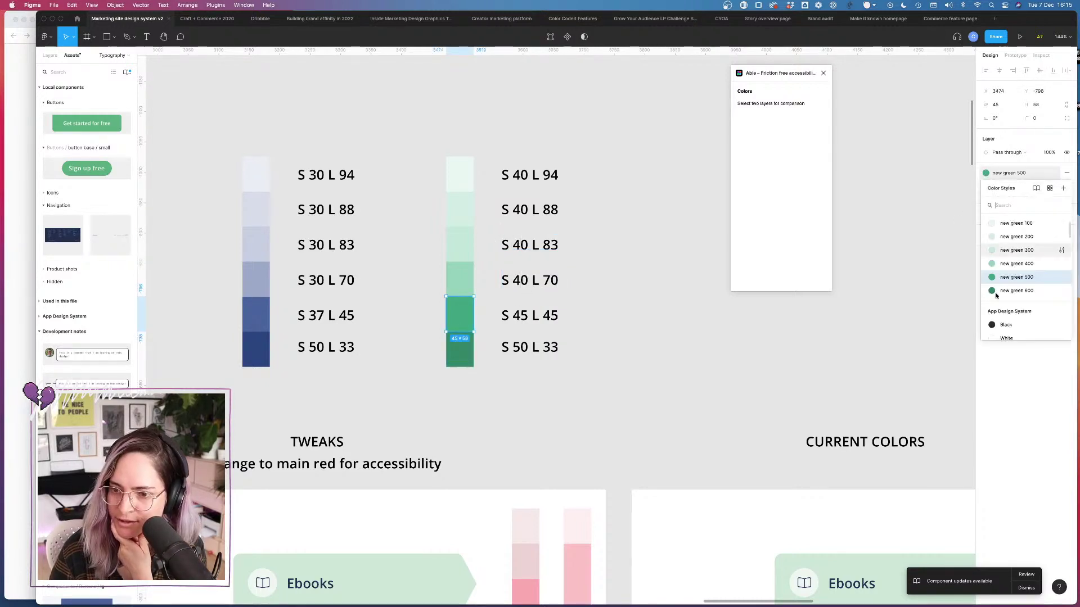
left_click(1061, 277)
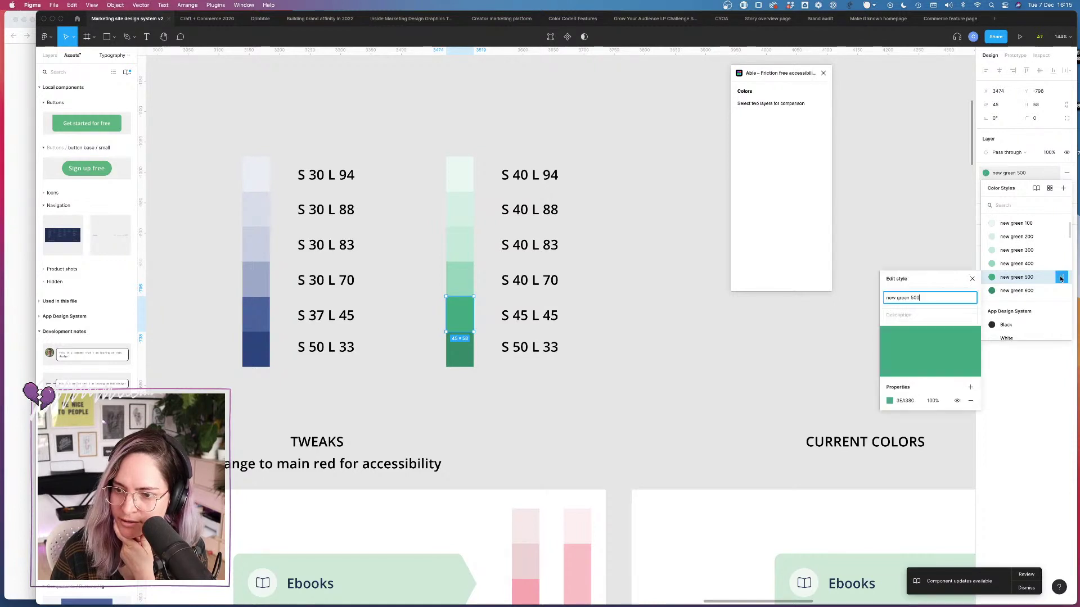
left_click(889, 400)
left_click(639, 343)
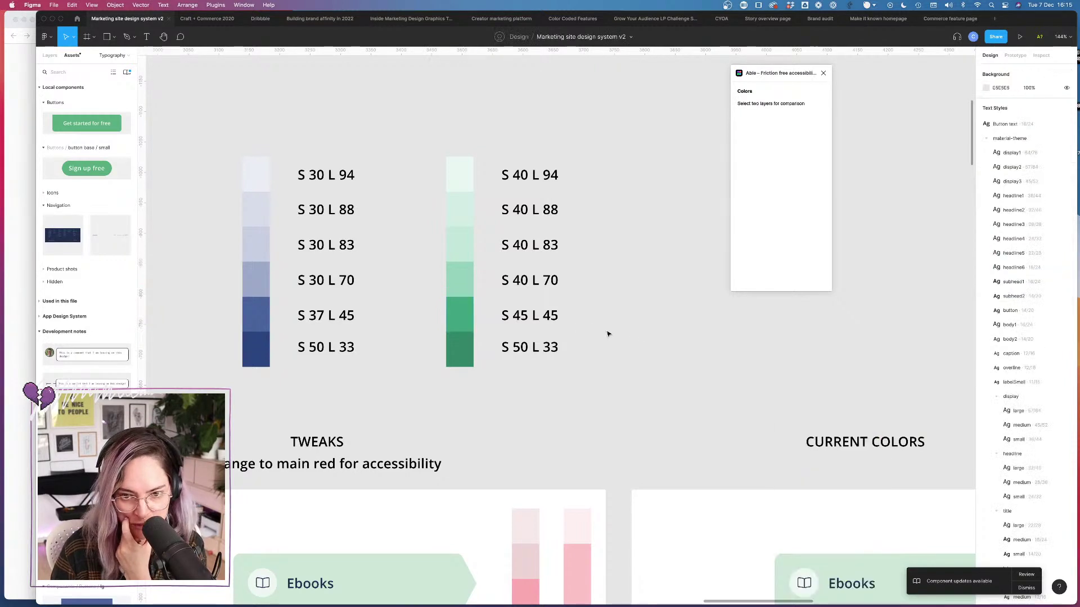
double_click(550, 315)
left_click(551, 316)
key("Delete")
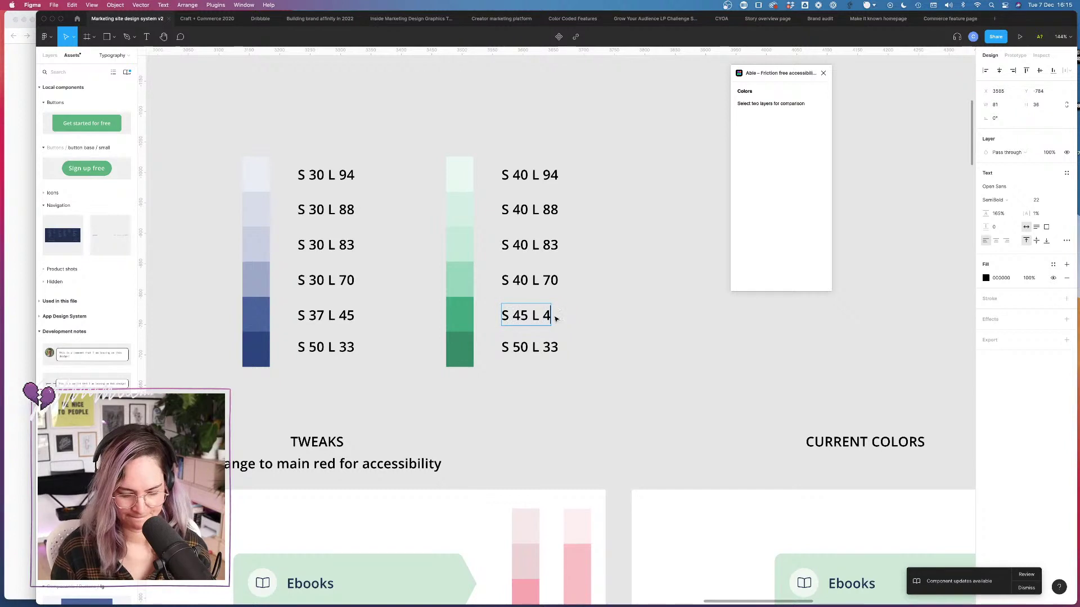
type("4")
key("Escape")
Step: Edit the new green 600 style of the darkest green swatch, setting its saturation to 50 and lightness to 33
left_click(459, 353)
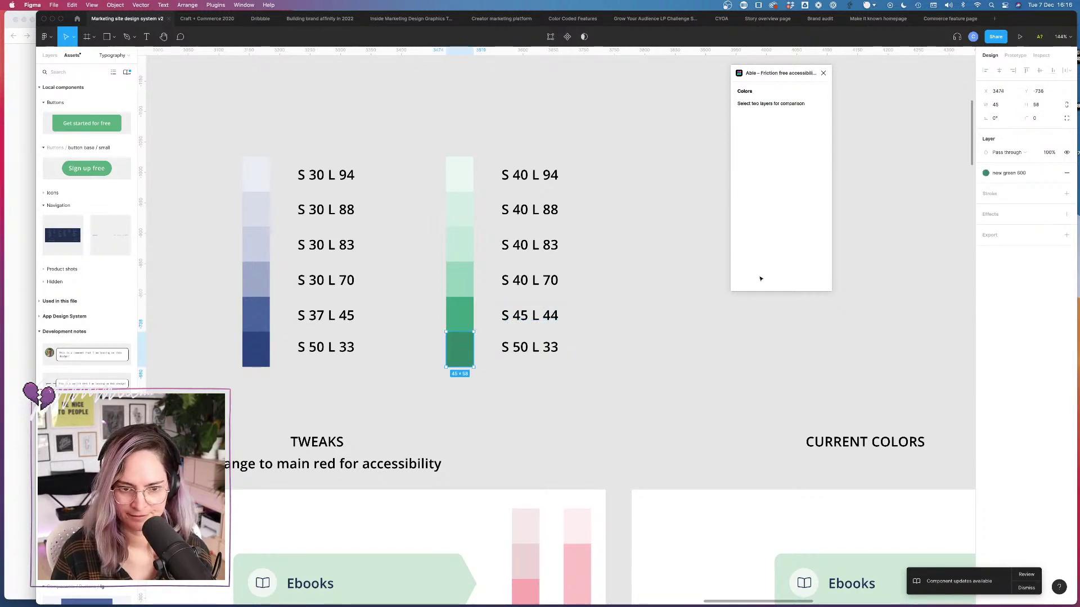
left_click(986, 173)
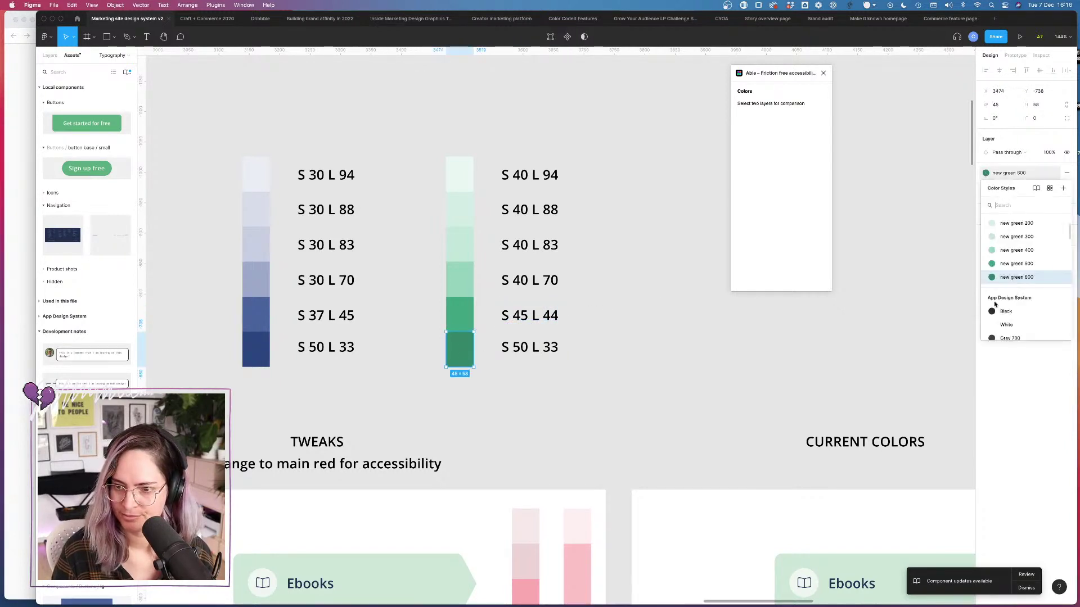
left_click(1060, 277)
left_click(889, 401)
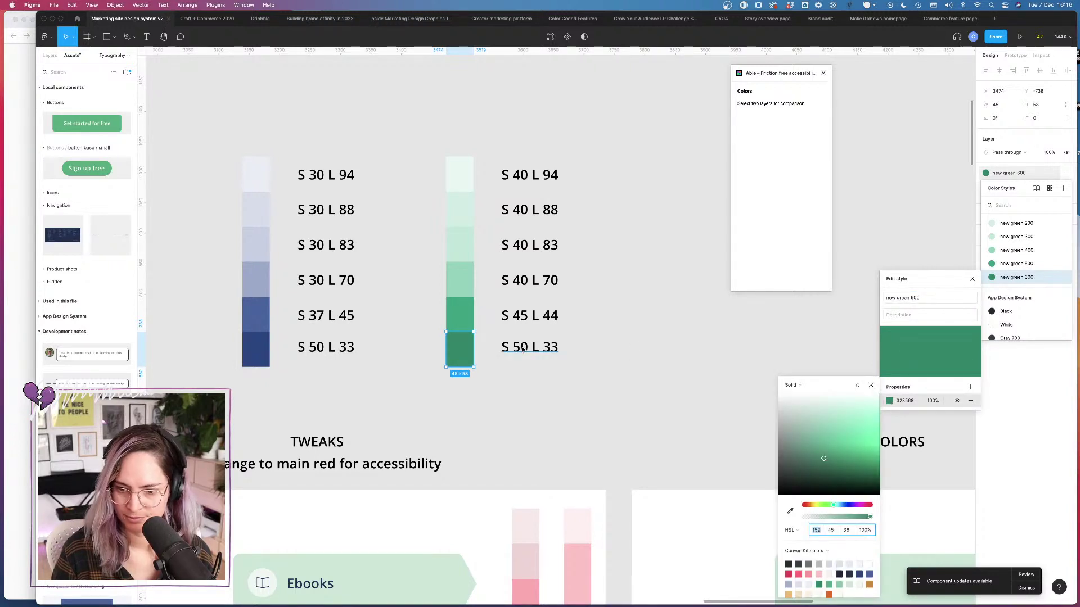
left_click(832, 531)
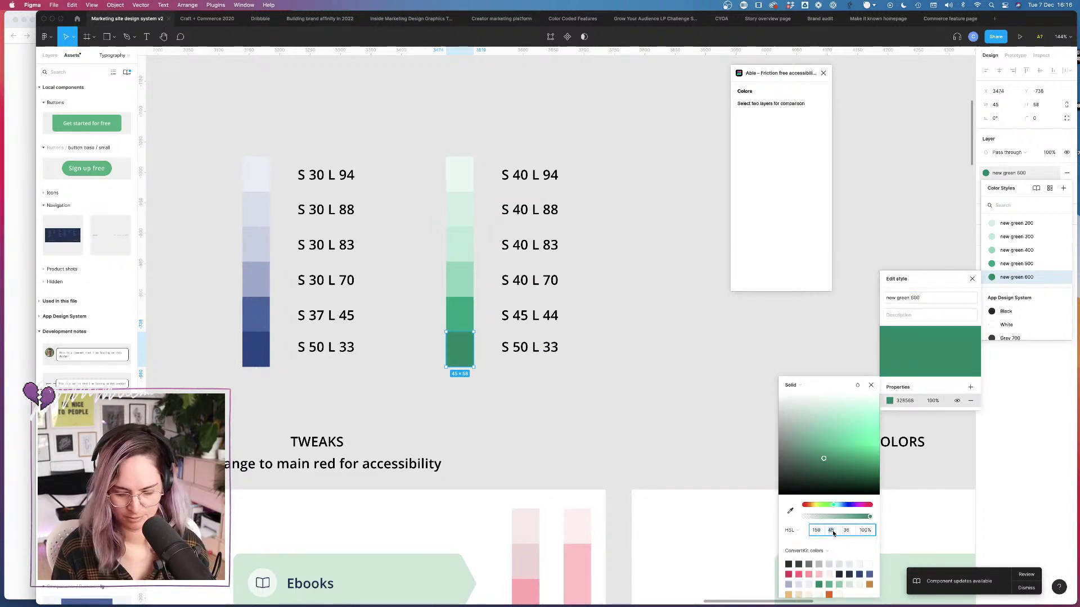
type("50")
key("Tab")
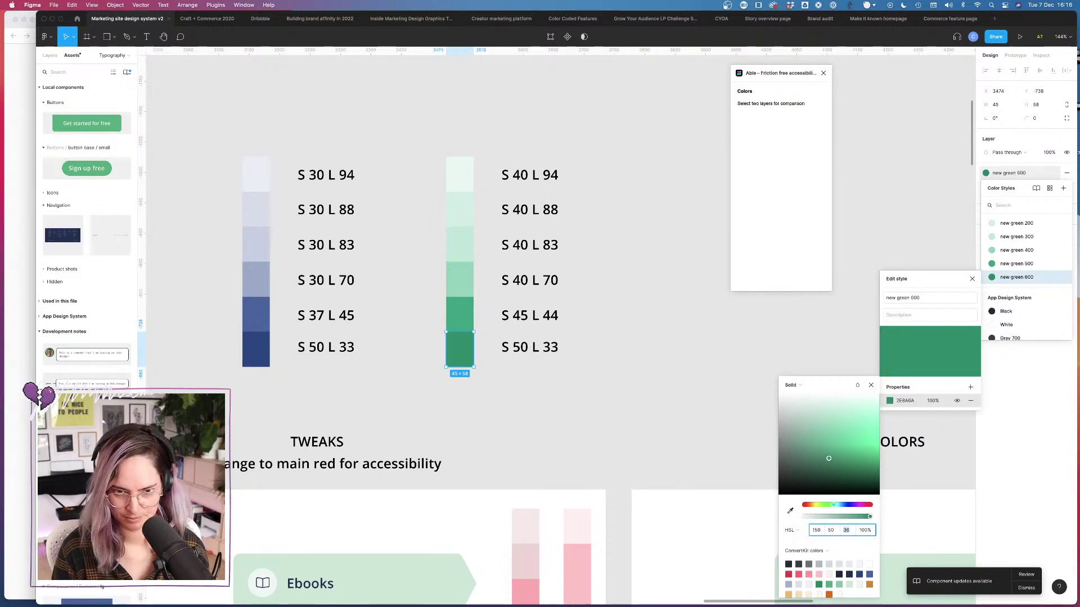
type("33")
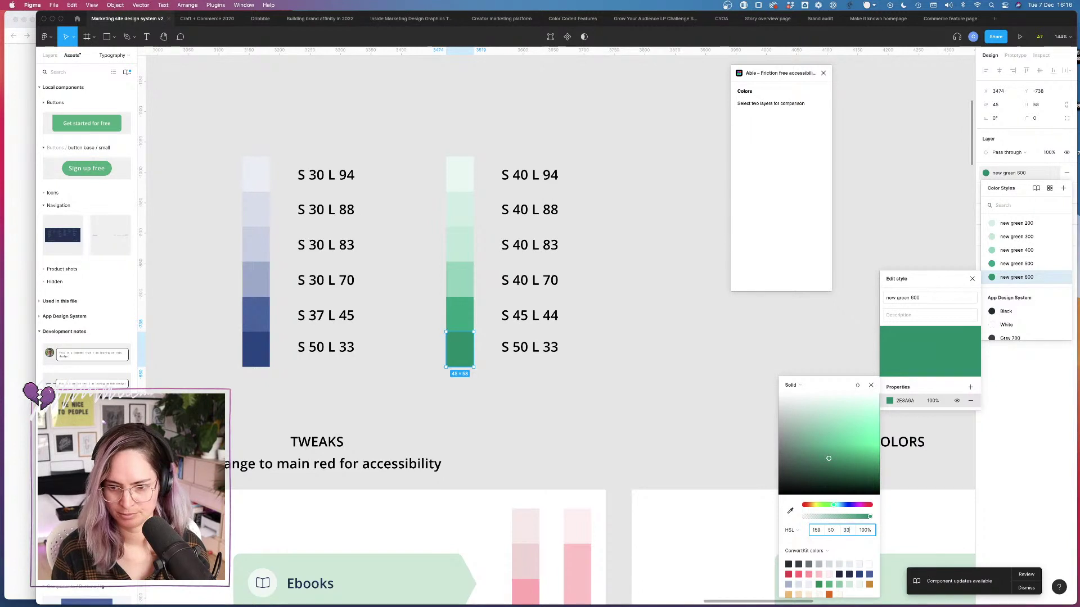
key("Tab")
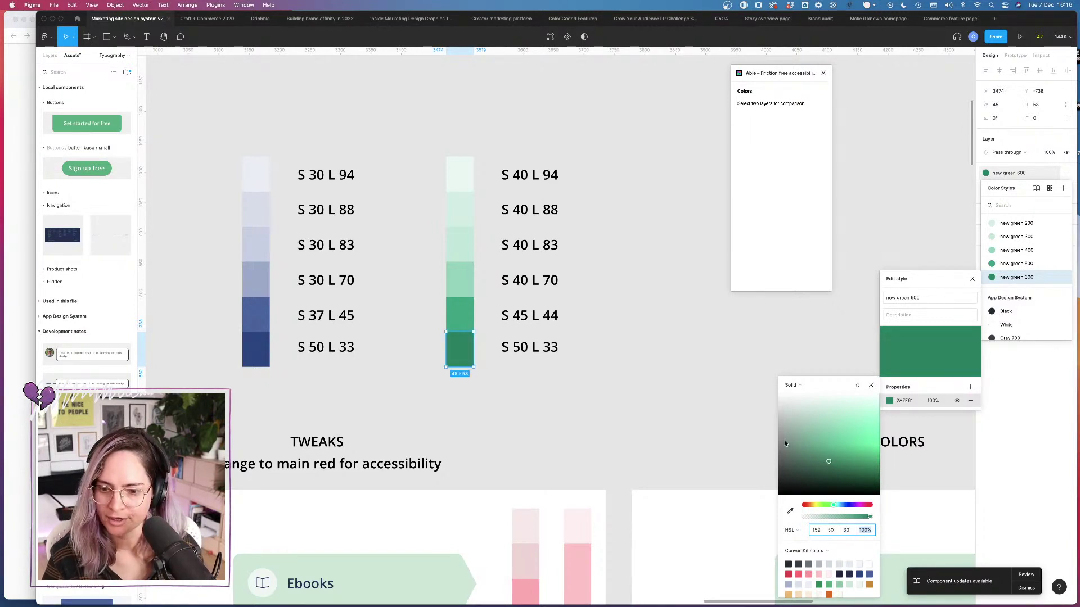
left_click(936, 384)
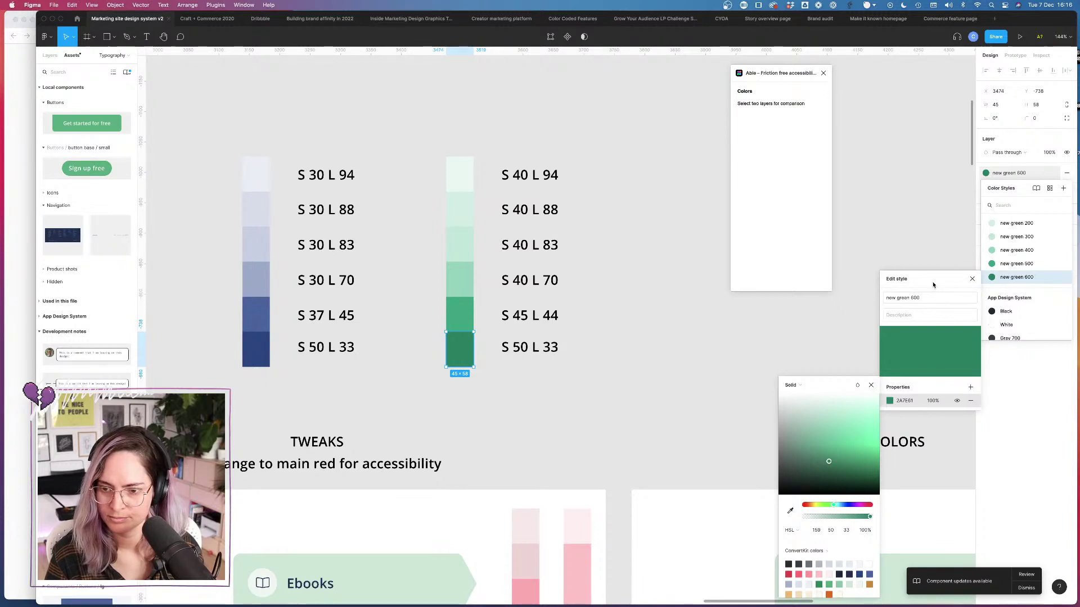
left_click(870, 385)
left_click(744, 332)
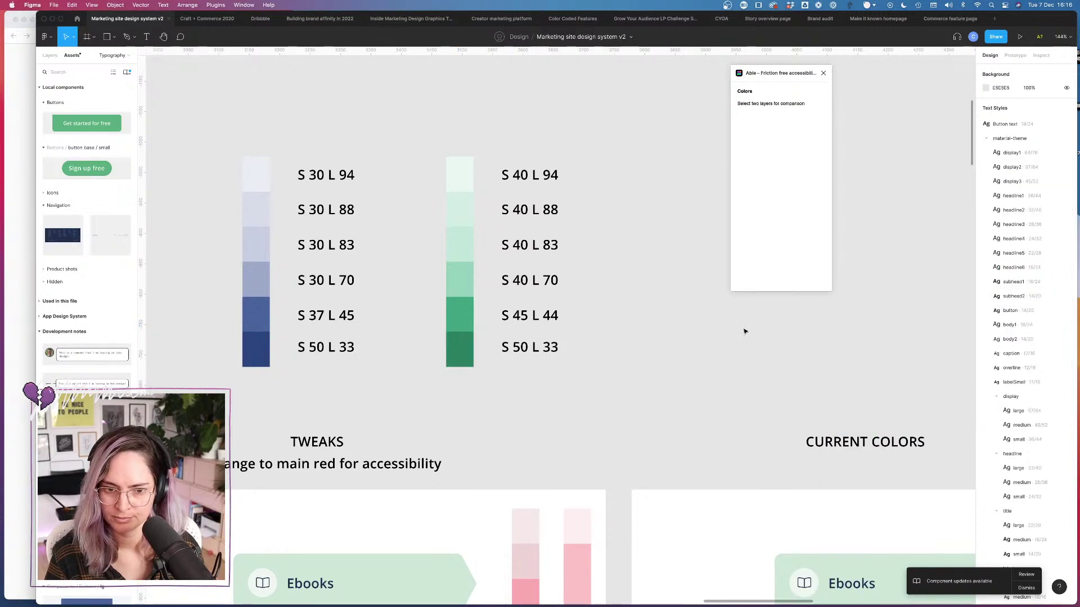
Step: Check the HSL fill values of the fifth and fourth swatches in the first red strip of the TWEAKS frame
scroll(628, 335, "down", 2)
scroll(626, 332, "down", 5, "ctrl")
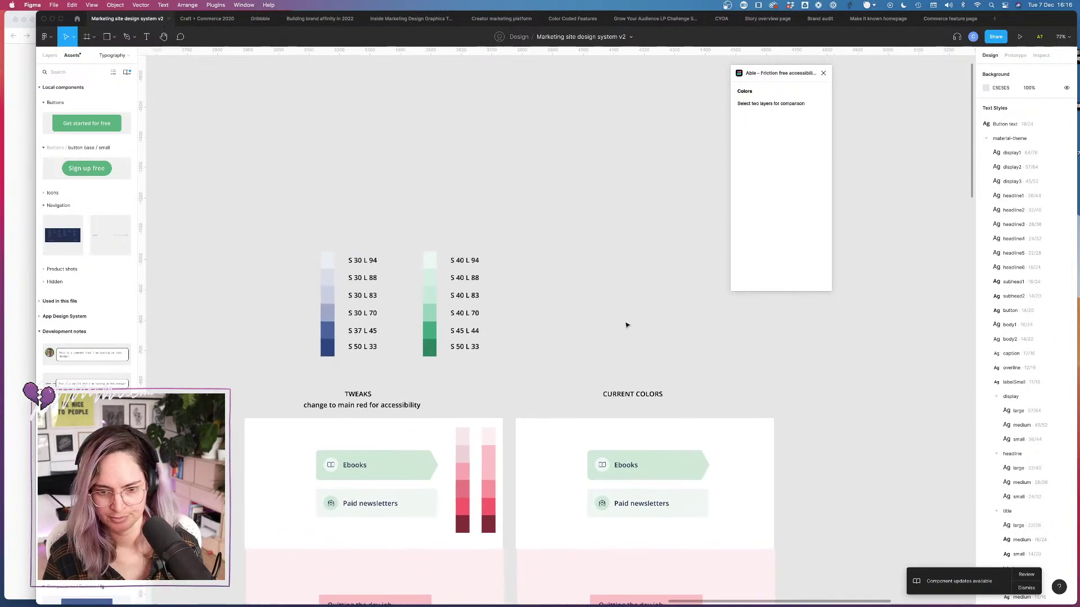
scroll(513, 332, "down", 2)
scroll(506, 332, "up", 4, "ctrl")
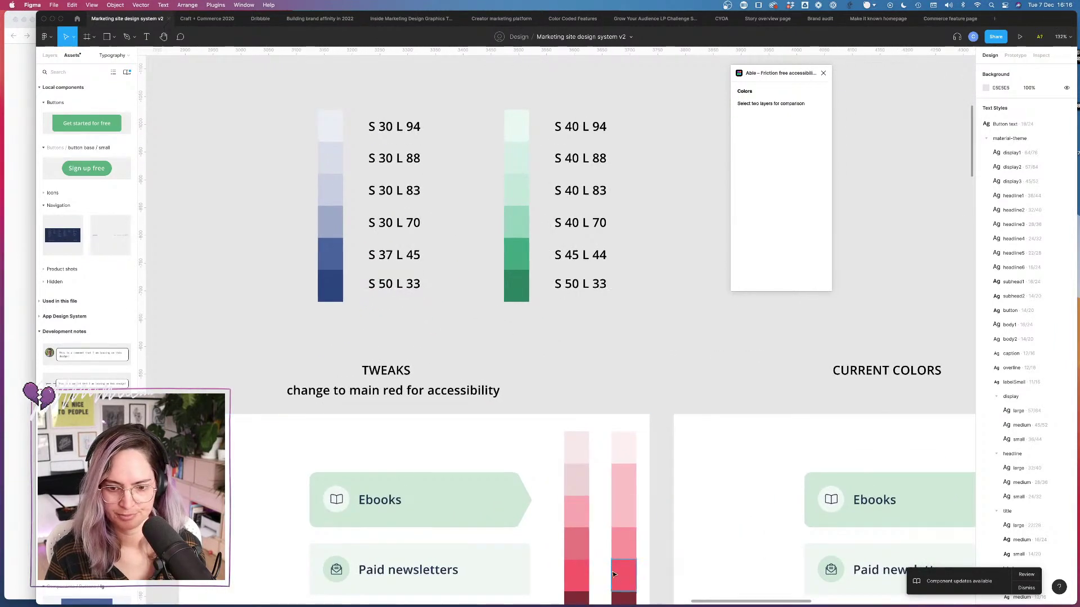
left_click(591, 563)
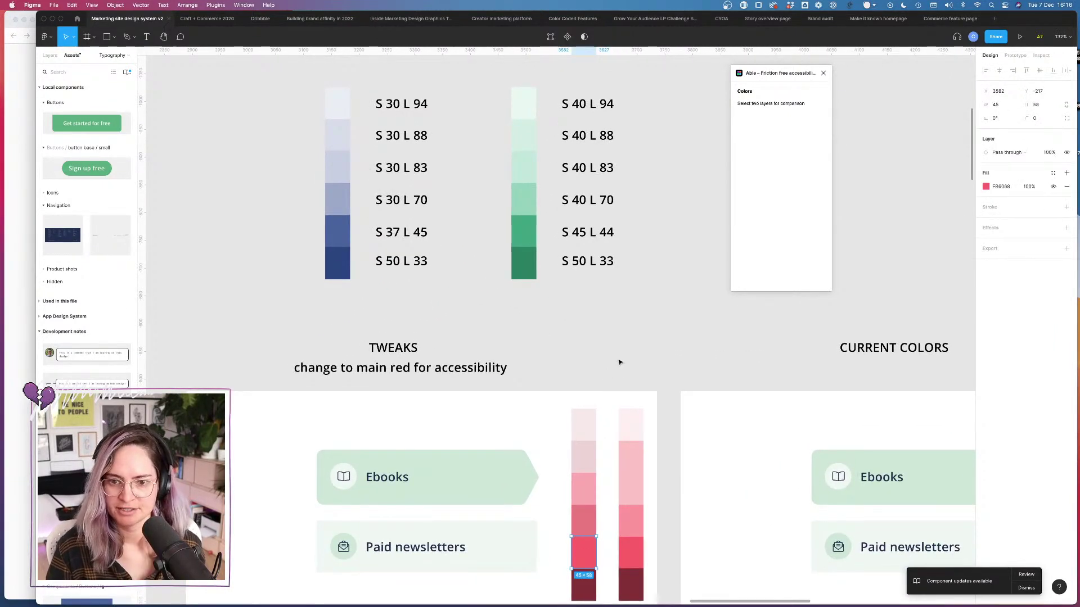
left_click(986, 186)
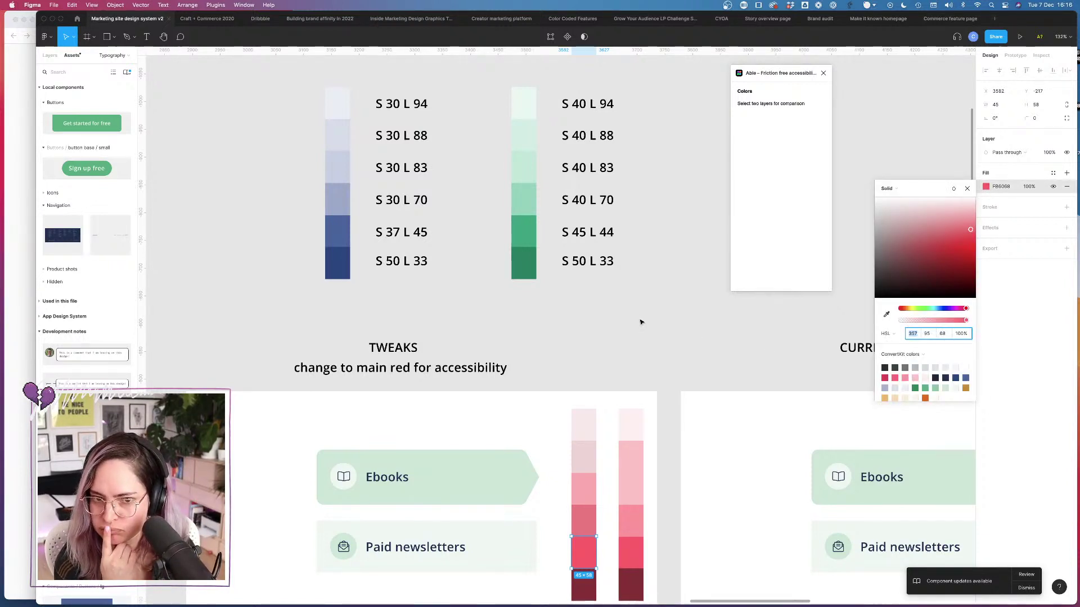
left_click(580, 525)
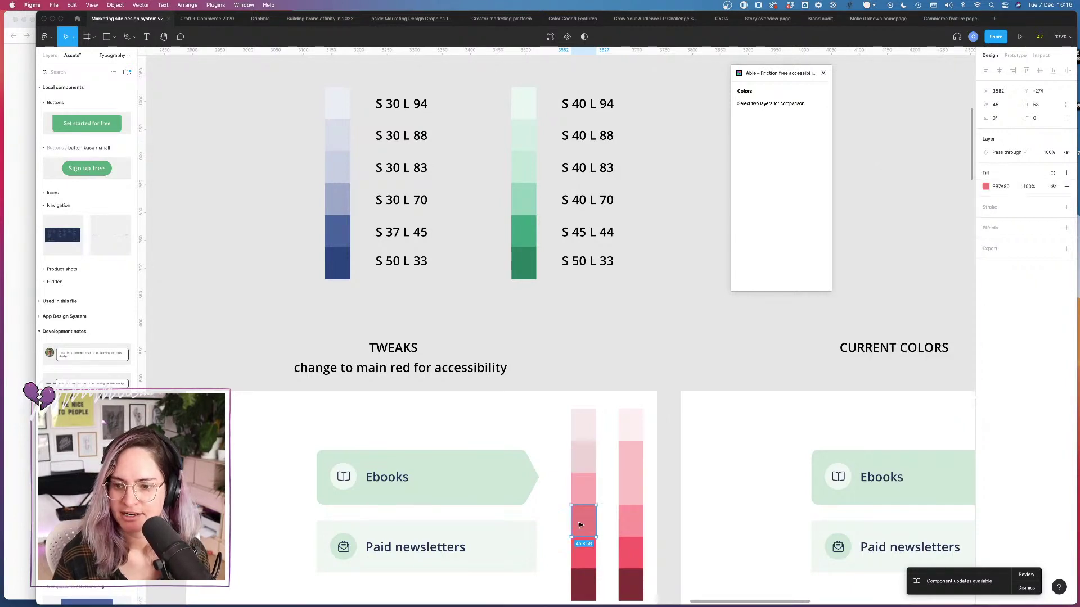
left_click(985, 187)
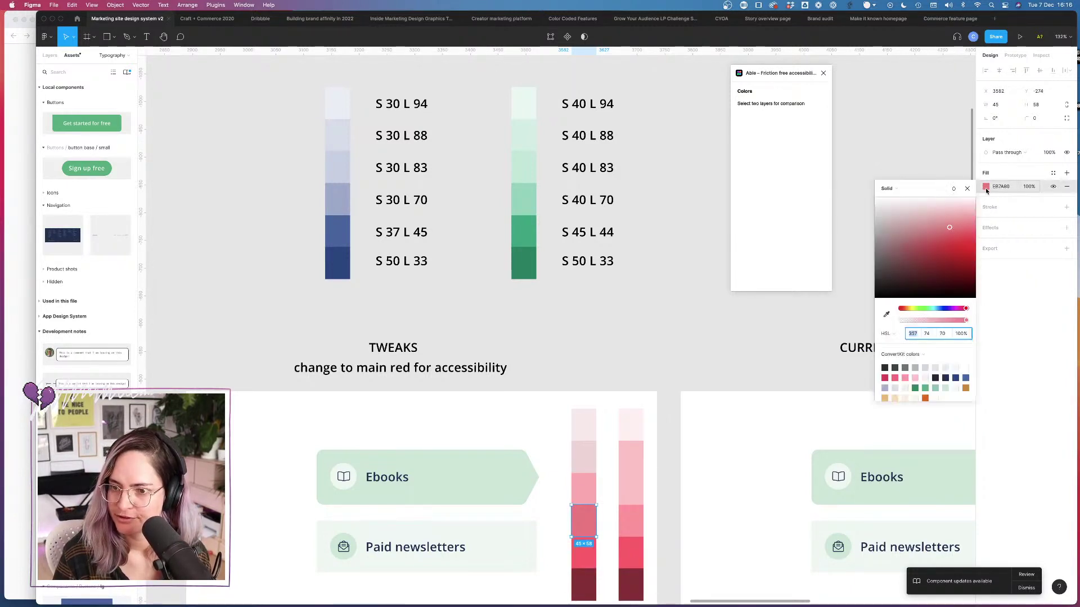
Step: Switch to Chrome, replay the ROYALTY FREE Chill Music for Twitch video on YouTube, and return to Figma
left_click(20, 117)
left_click(108, 21)
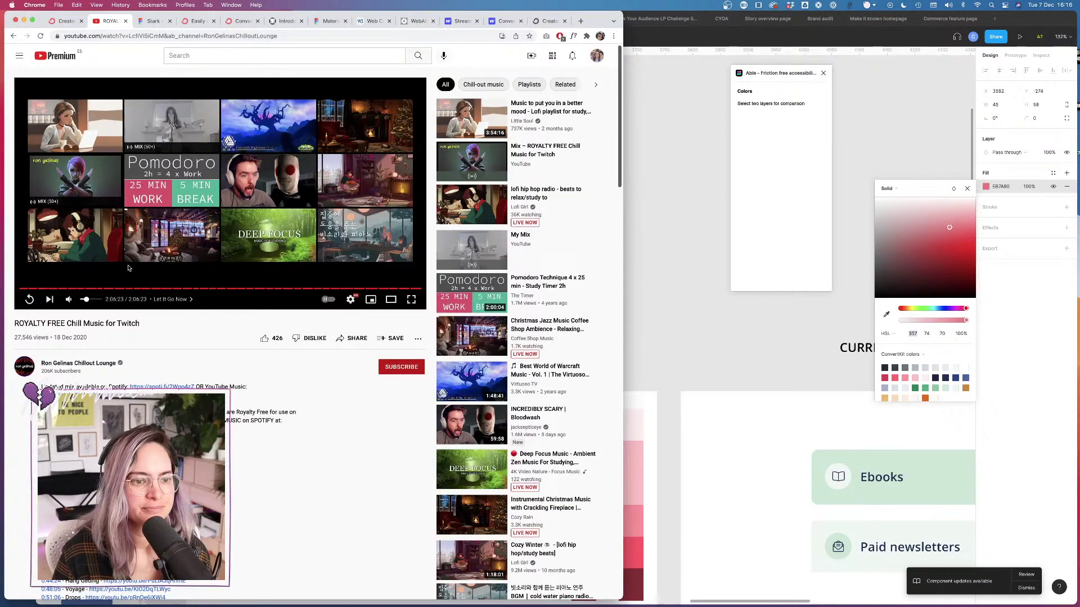
left_click(30, 299)
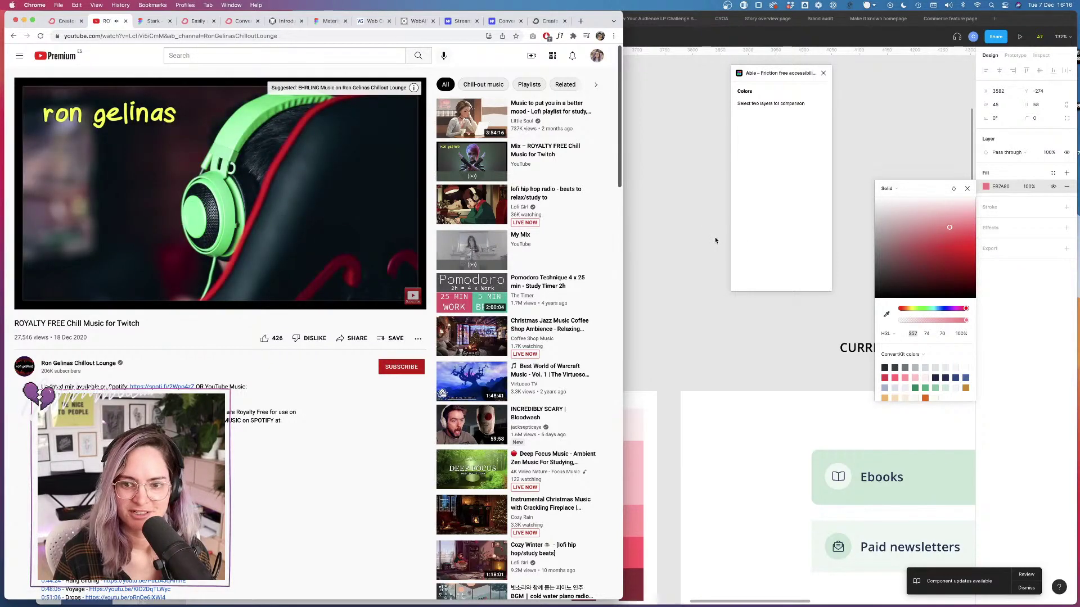
left_click(689, 258)
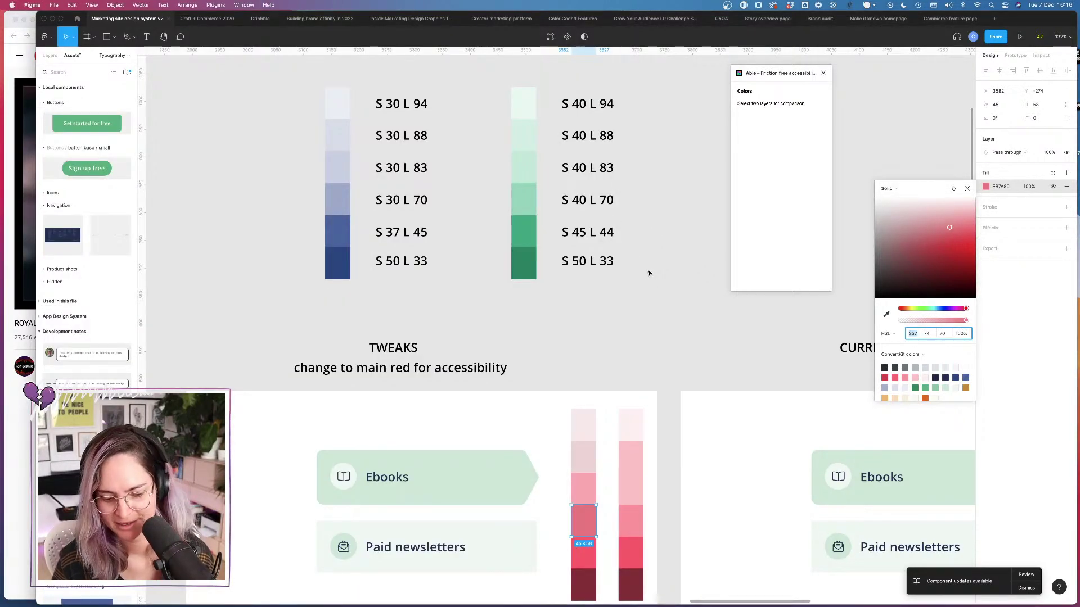
Step: Set the fill lightness of the fourth swatch in the first red strip to 83
left_click(945, 334)
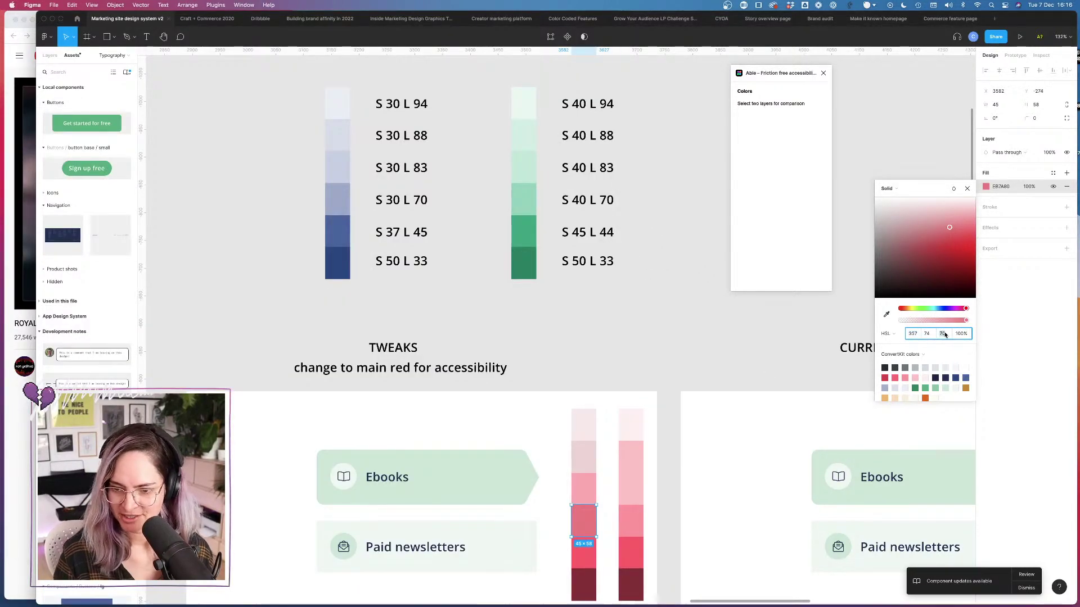
type("83")
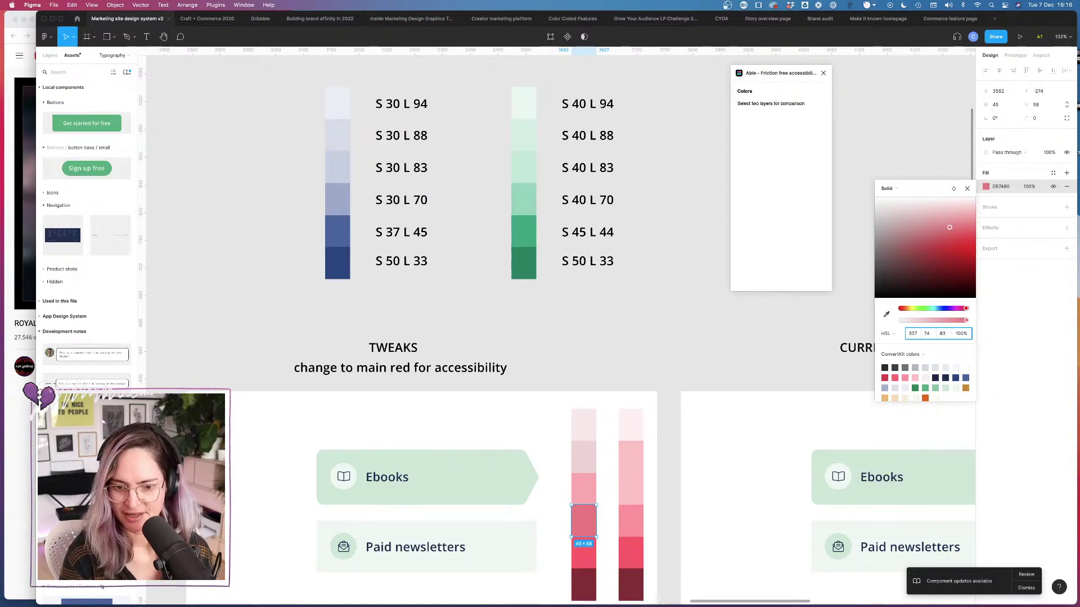
key("Tab")
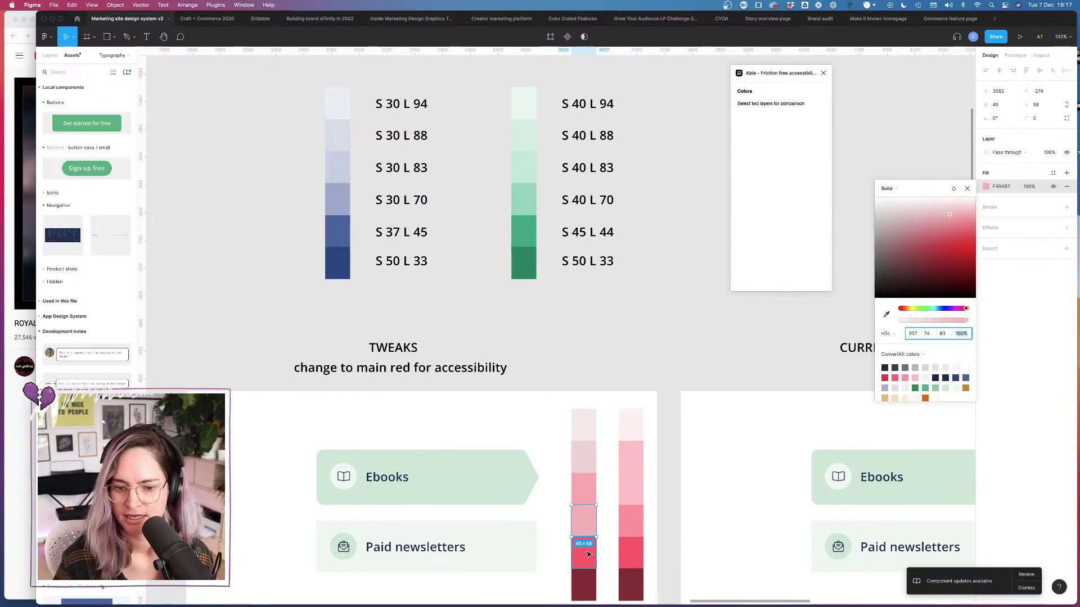
Step: Check the fifth red swatch's HSL values and set the fourth swatch's fill saturation to 95
left_click(588, 554)
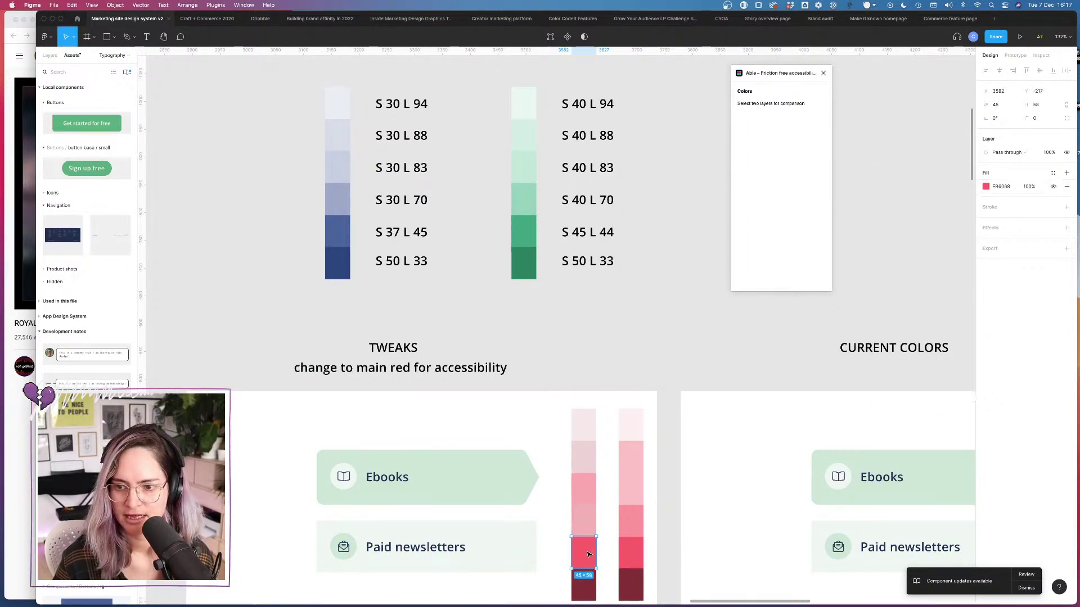
left_click(985, 187)
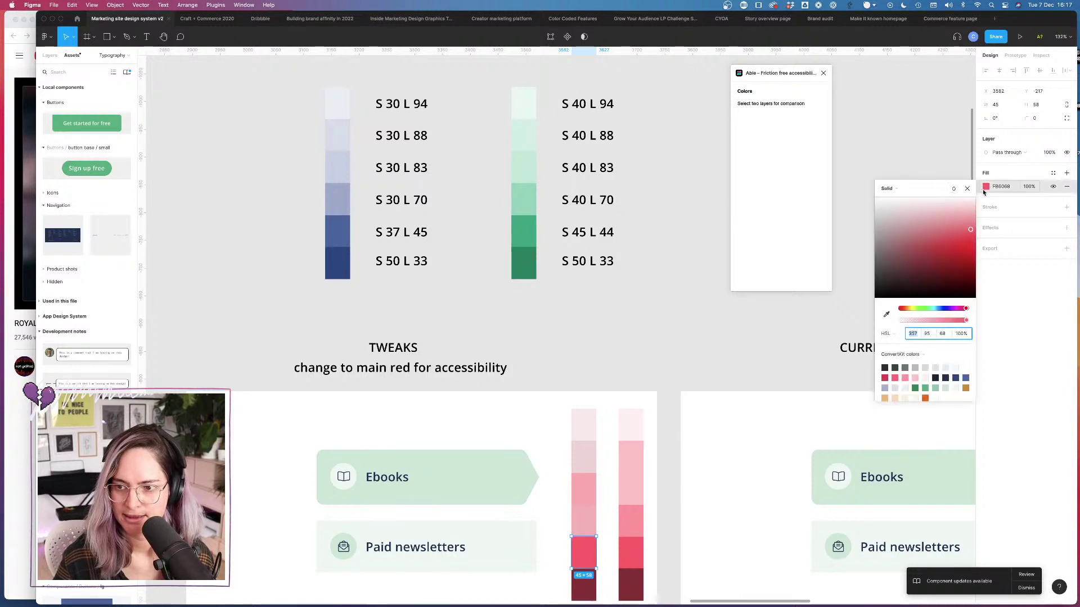
left_click(585, 517)
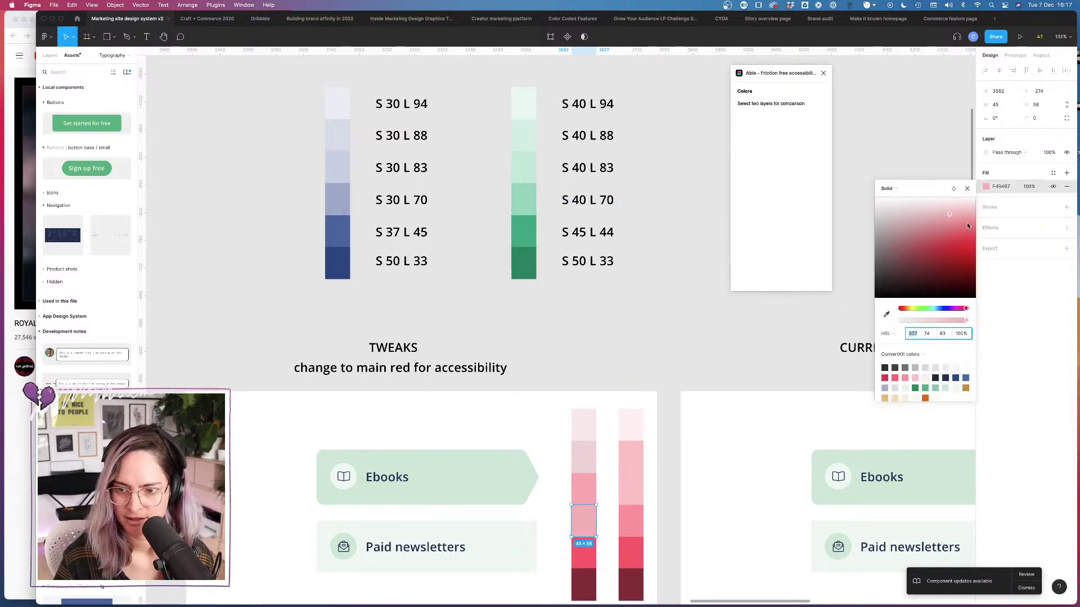
left_click(927, 334)
type("95")
key("Tab")
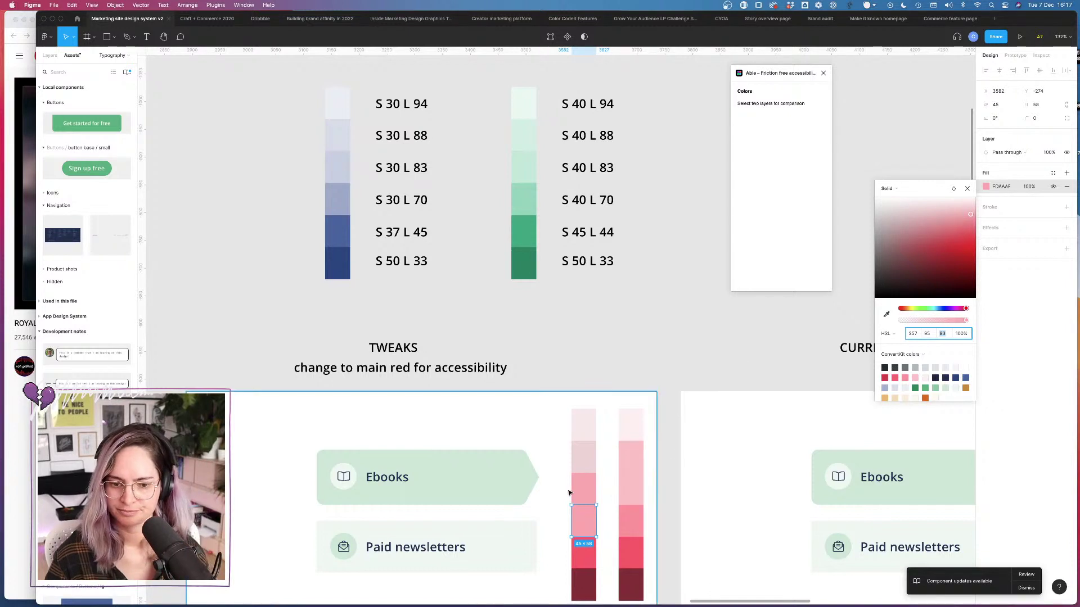
Step: Set the third swatch of the first red strip to saturation 95 and lightness 88
left_click(587, 493)
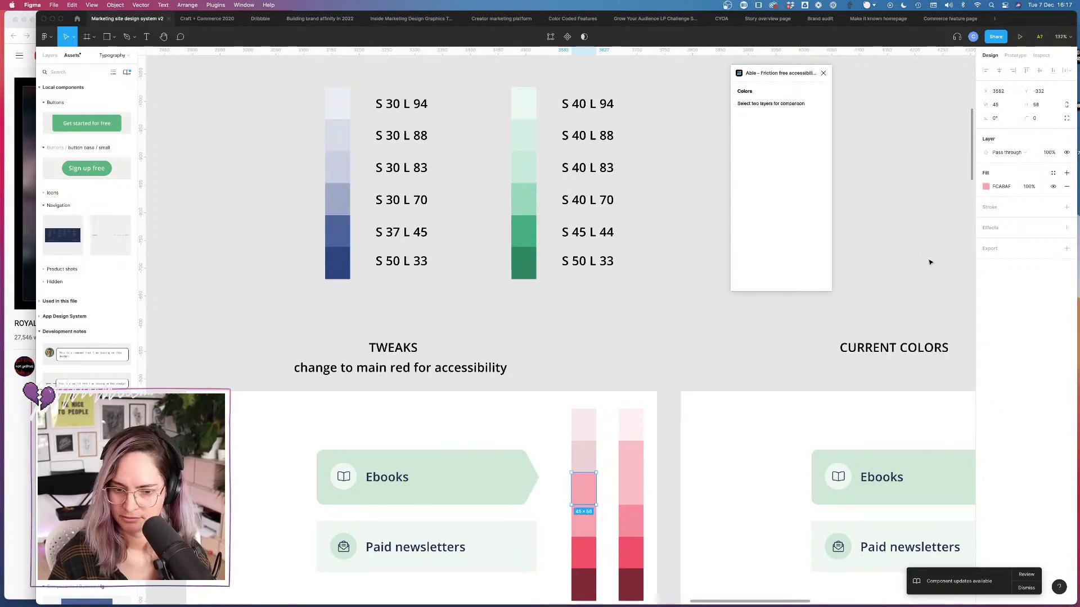
left_click(985, 188)
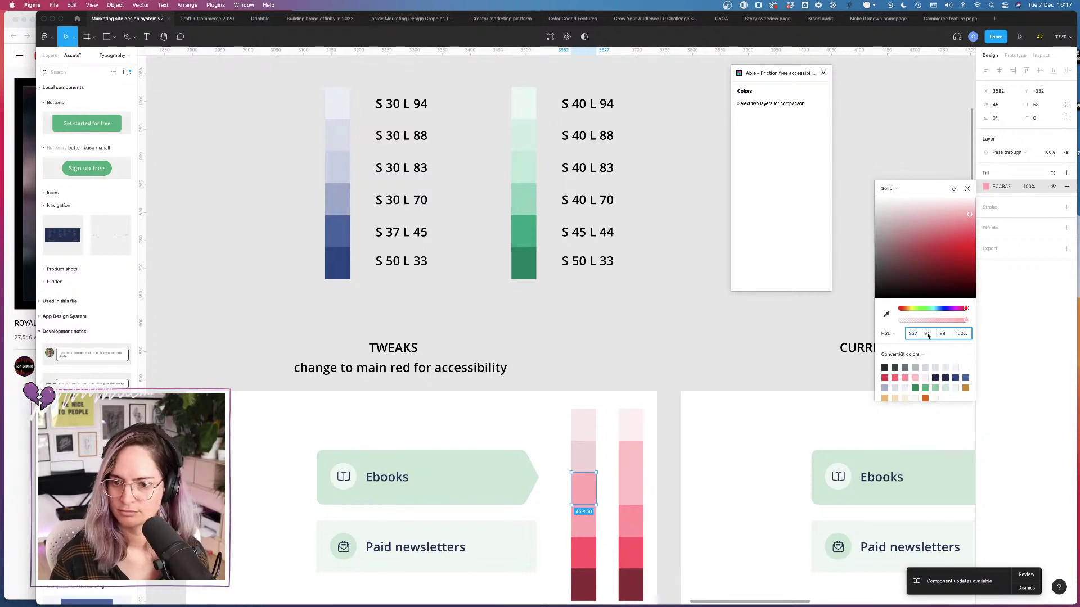
key("Return")
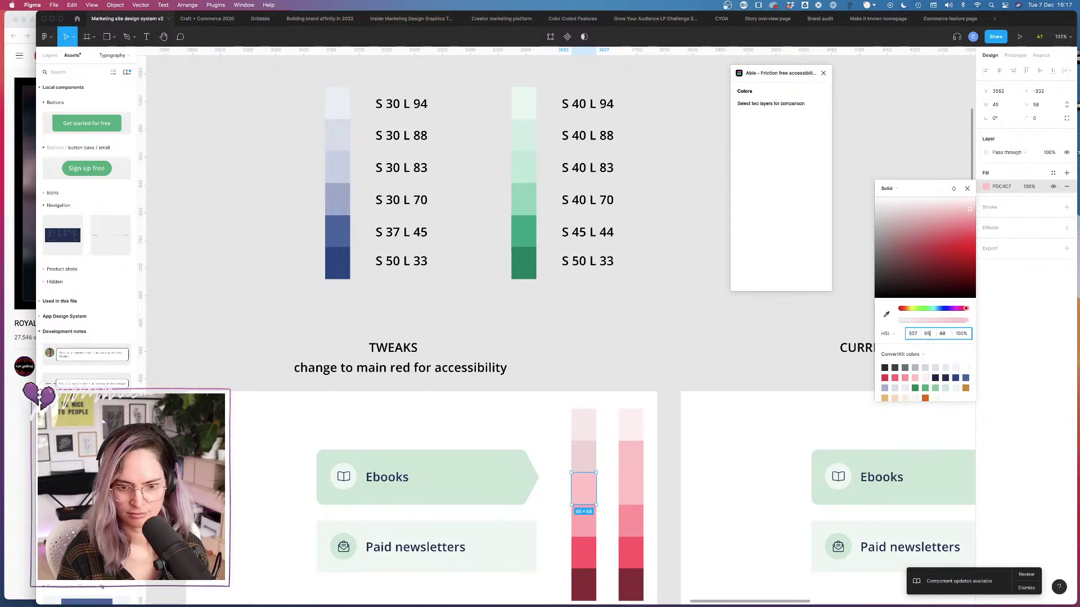
Step: Set the second swatch of the first red strip to saturation 95 and lightness 94
left_click(582, 450)
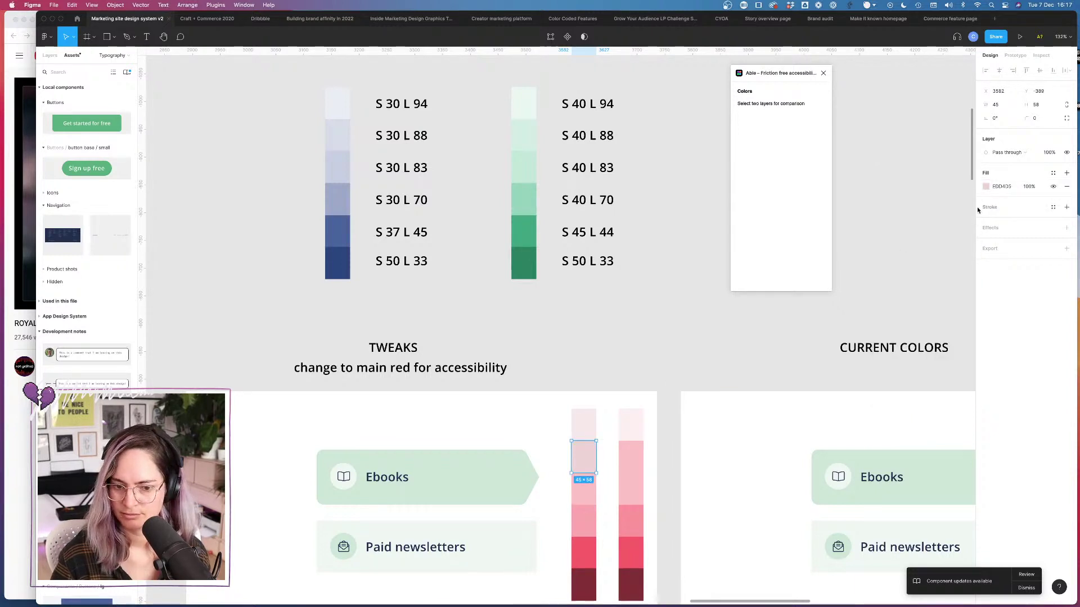
left_click(986, 187)
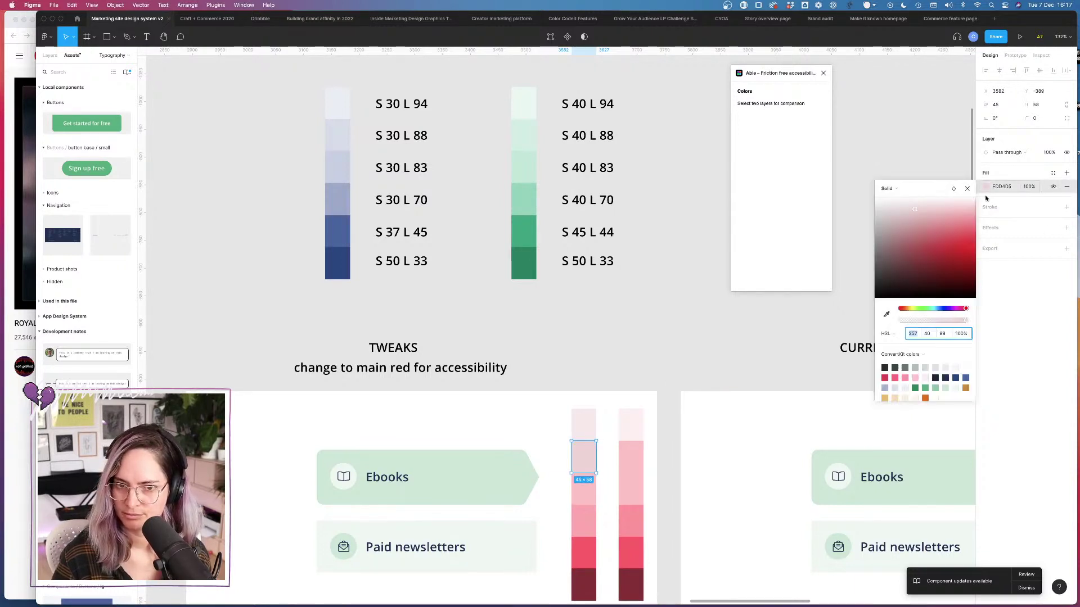
left_click(943, 334)
type("94")
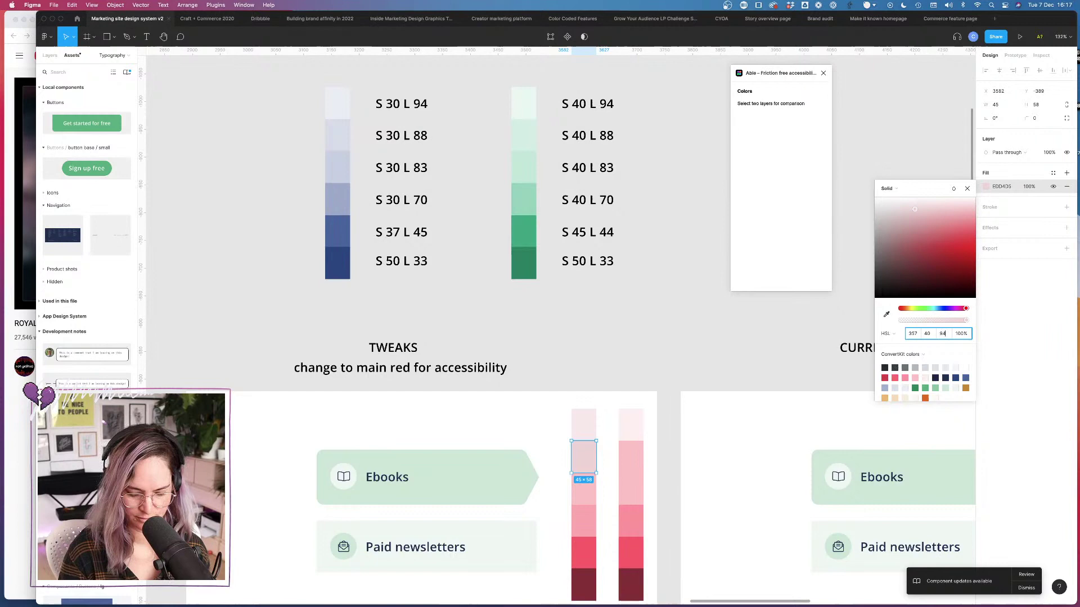
left_click(931, 334)
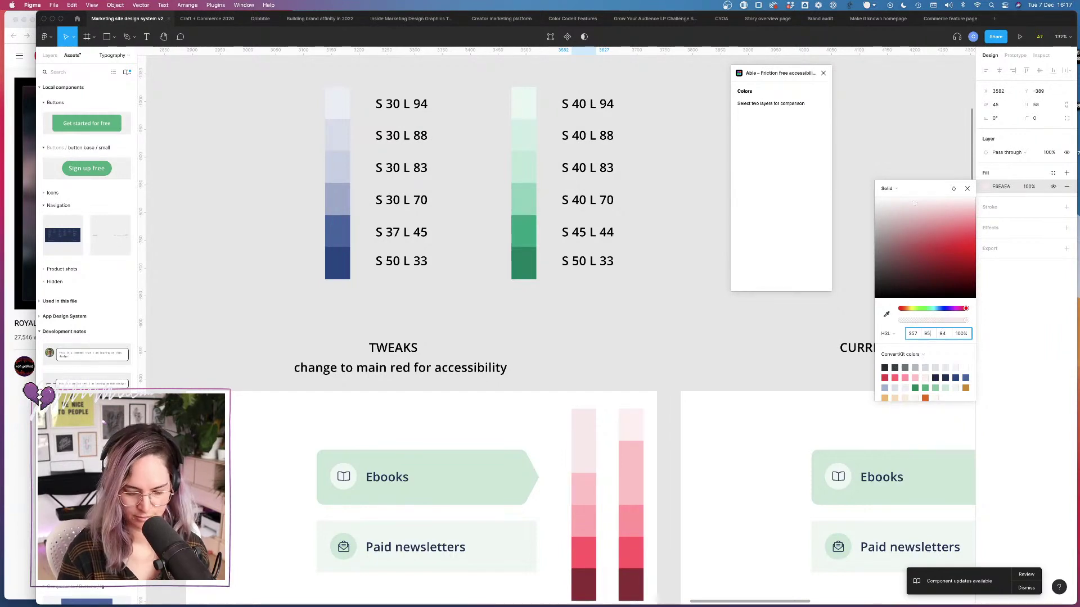
type("35")
Step: Detach the Red 100 style from the top swatch of the second red strip and check its HSL values
left_click(584, 425)
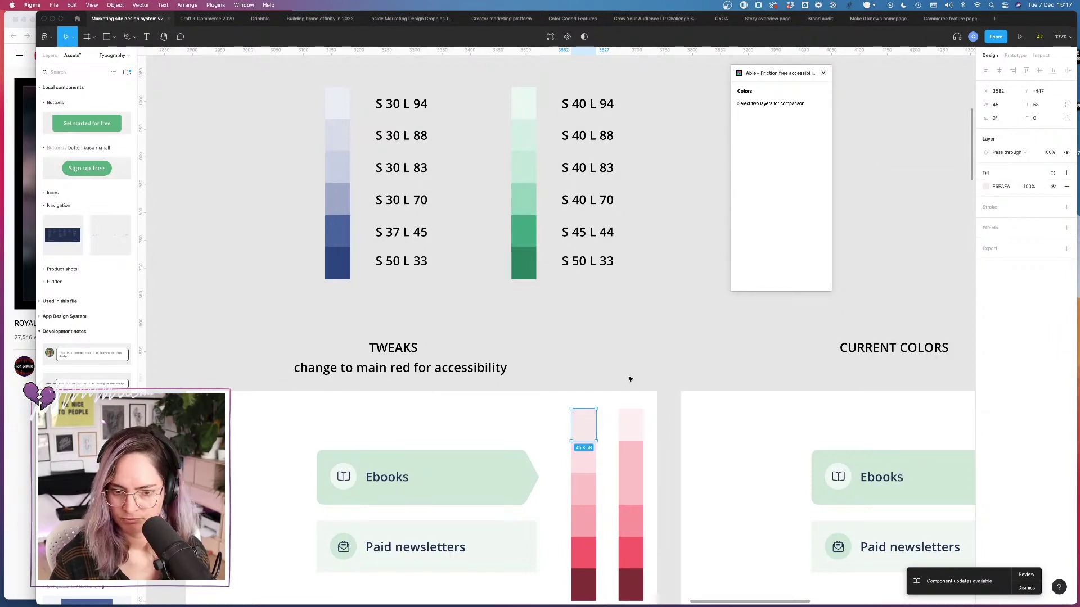
scroll(604, 405, "up", 5)
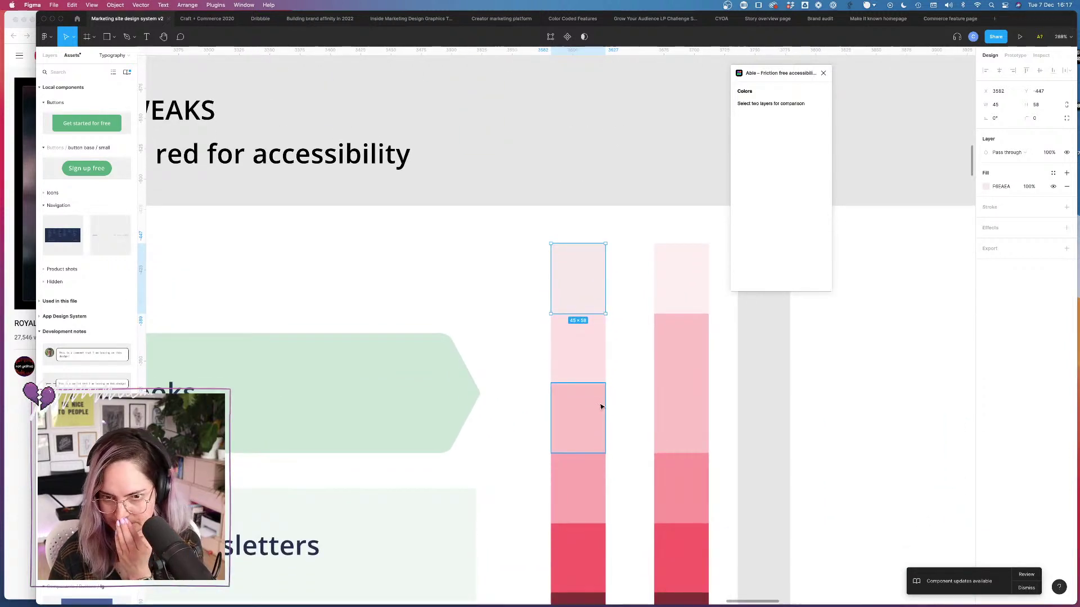
left_click(633, 342)
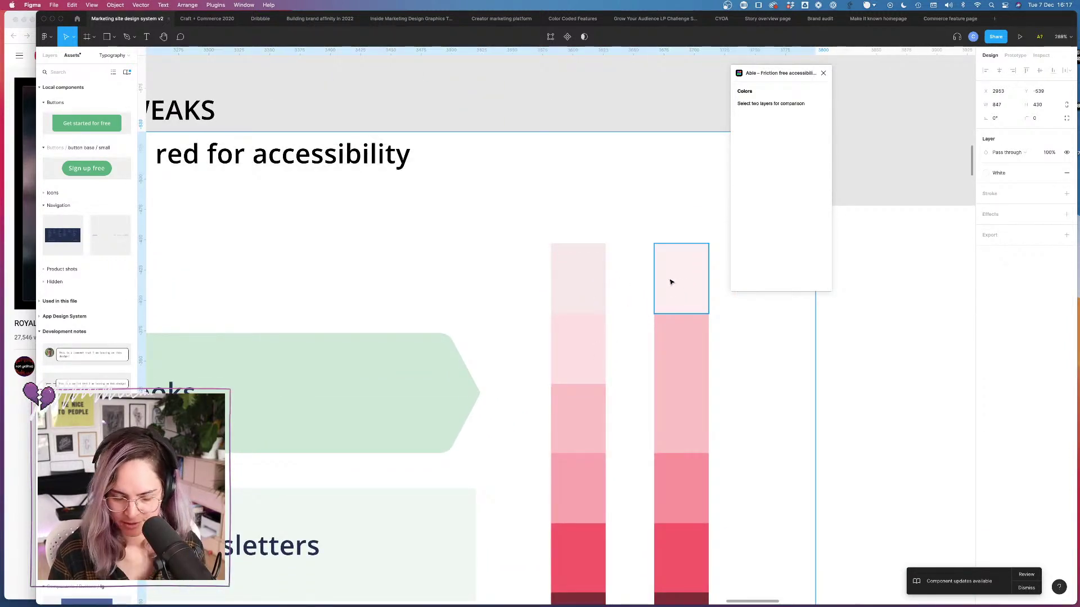
left_click_drag(590, 352, 600, 277)
scroll(600, 277, "down", 5)
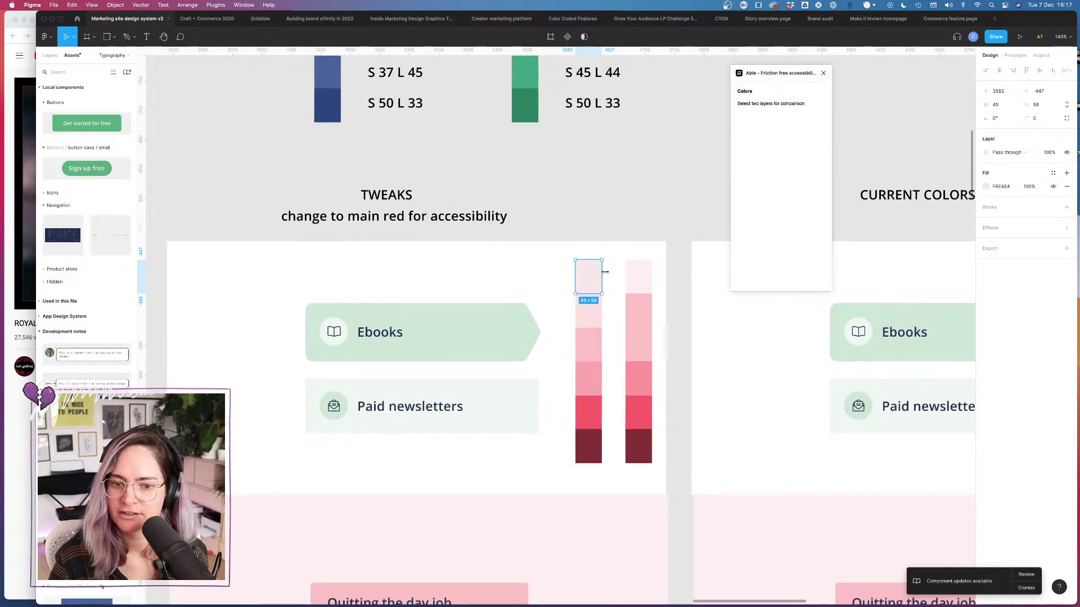
left_click(646, 280)
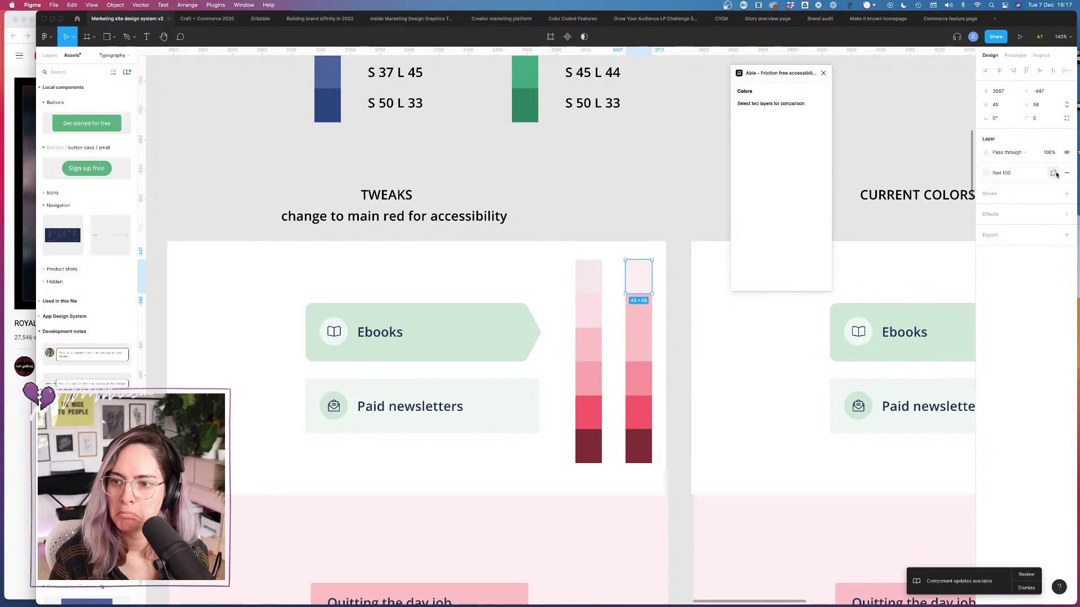
left_click(985, 186)
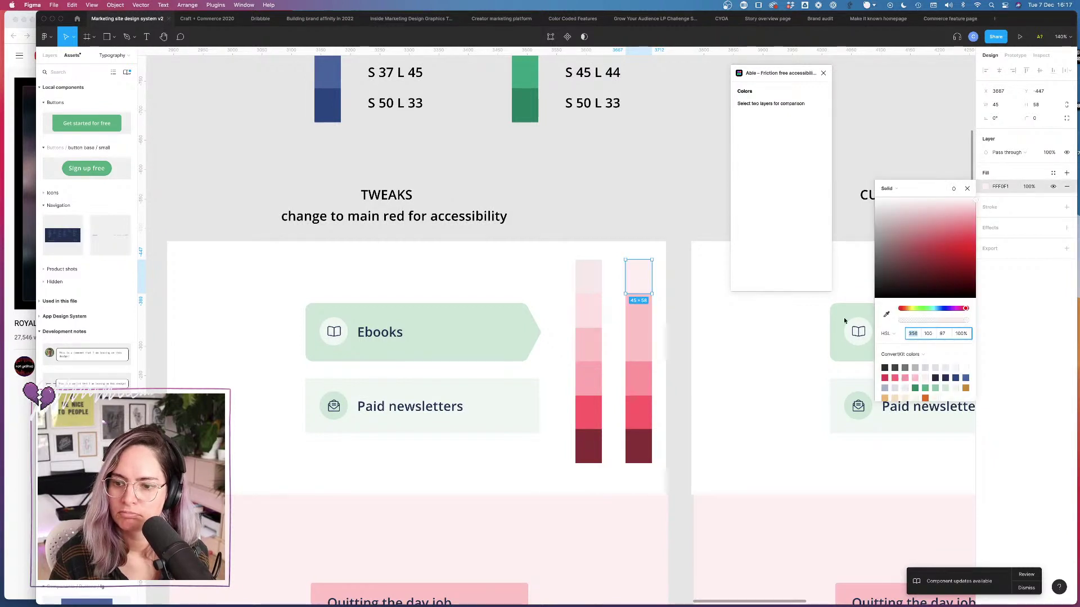
Step: Set the top swatch of the first red strip to saturation 100 and lightness 97
left_click(589, 271)
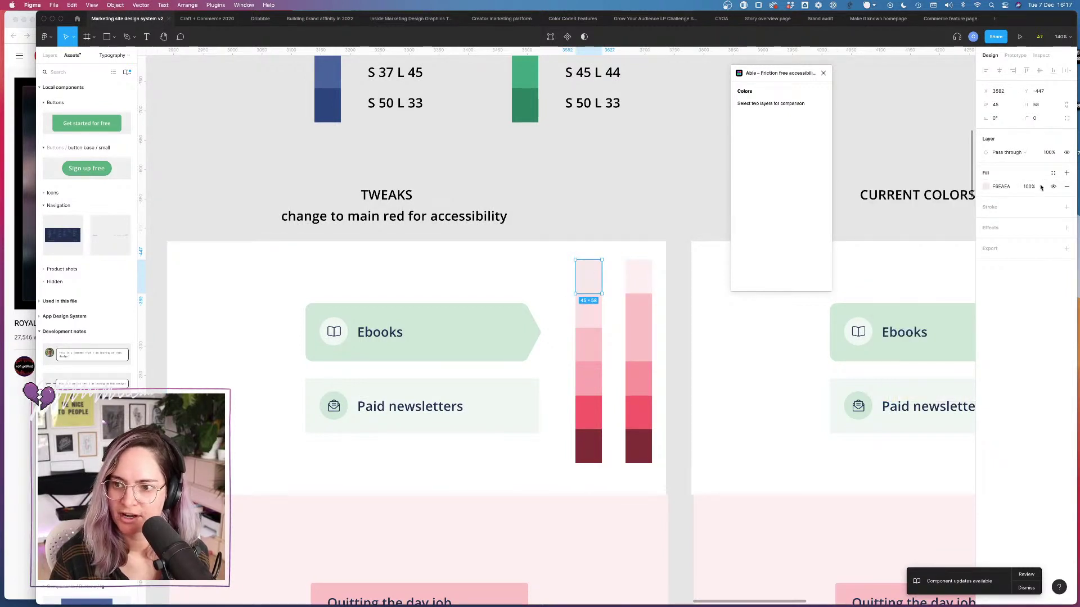
left_click(986, 188)
left_click(943, 334)
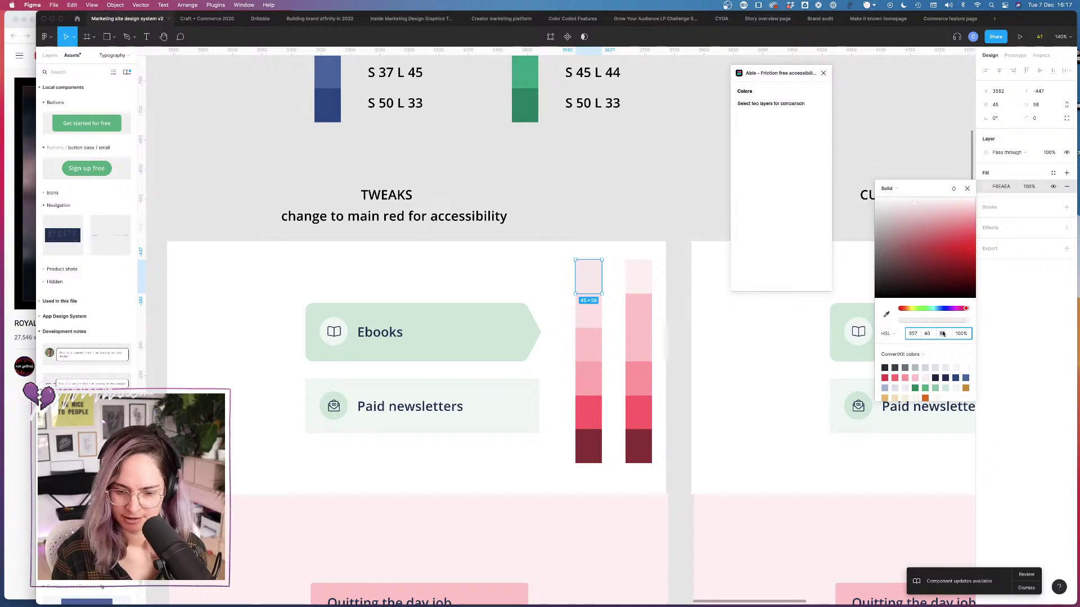
type("9")
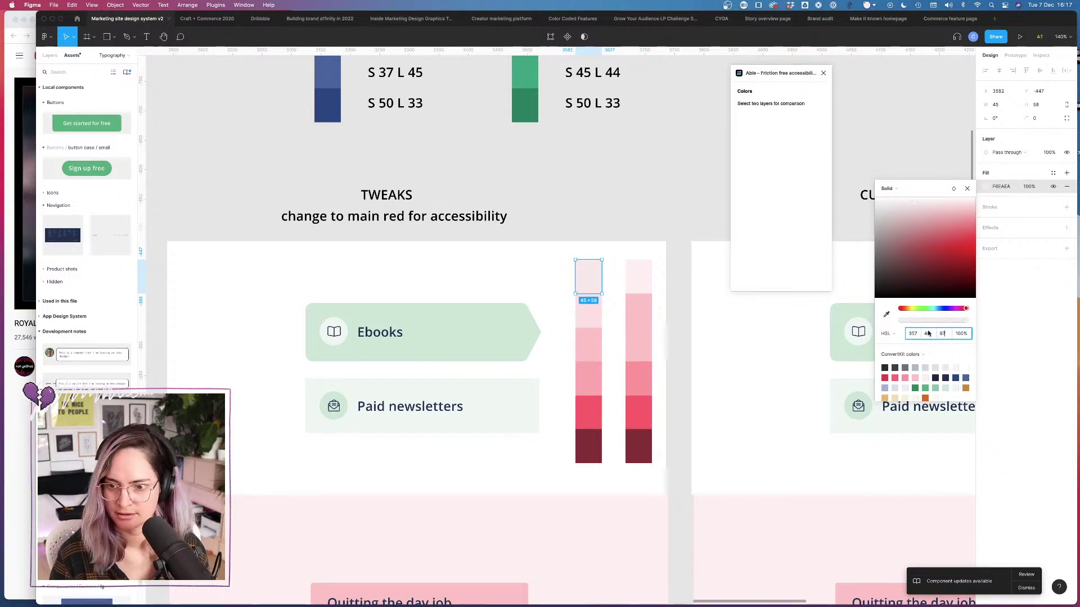
type("7")
key("Return")
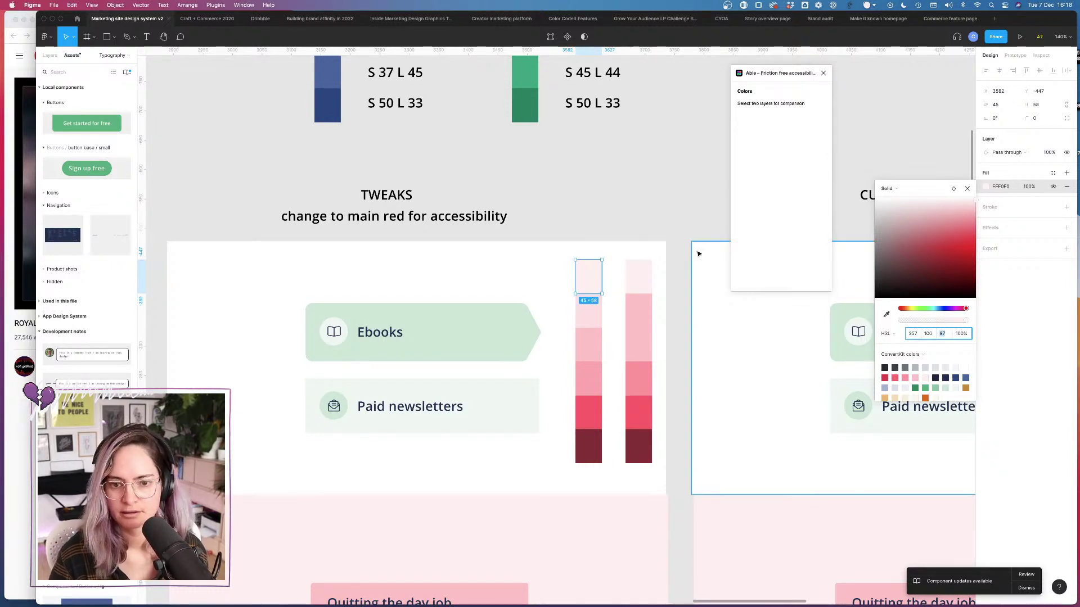
left_click(652, 220)
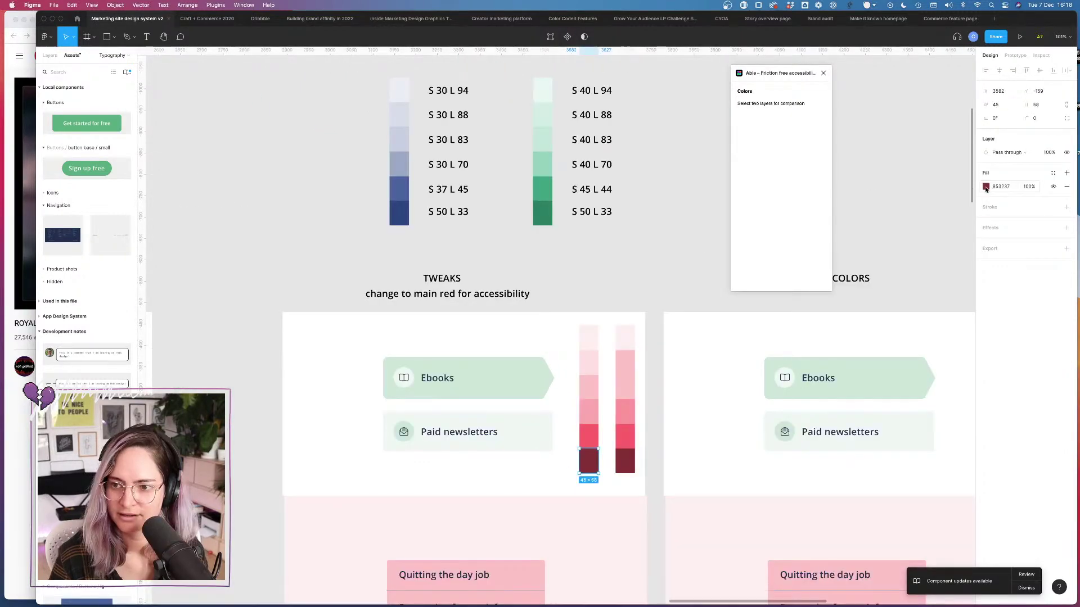
Step: Check the HSL values of the first red strip's last two swatches and try saturation 95 and lightness 33 on the darkest one
left_click(986, 188)
key("shift+Tab")
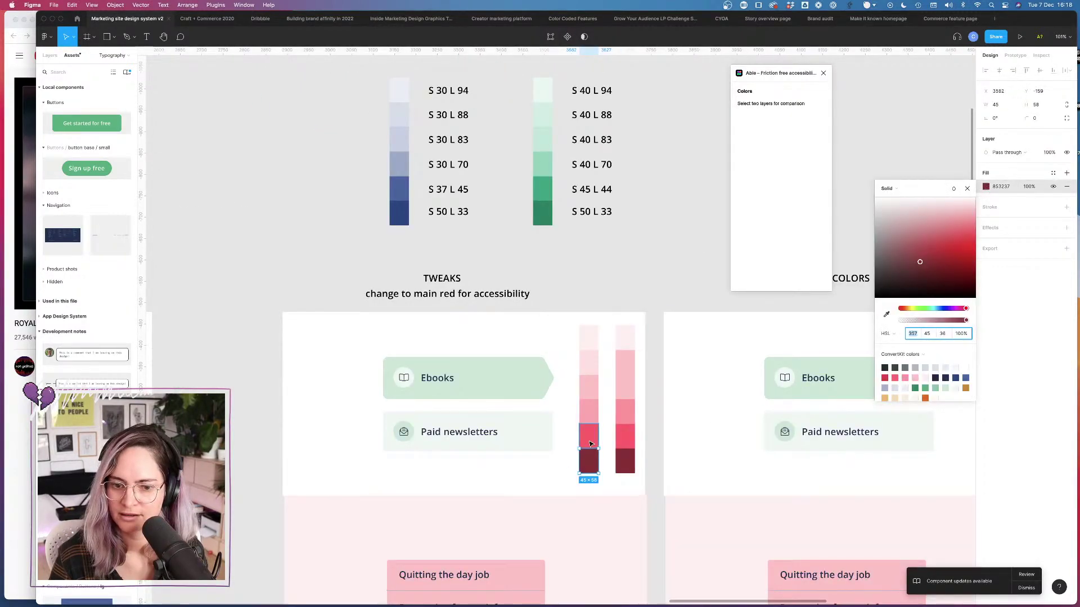
key("Escape")
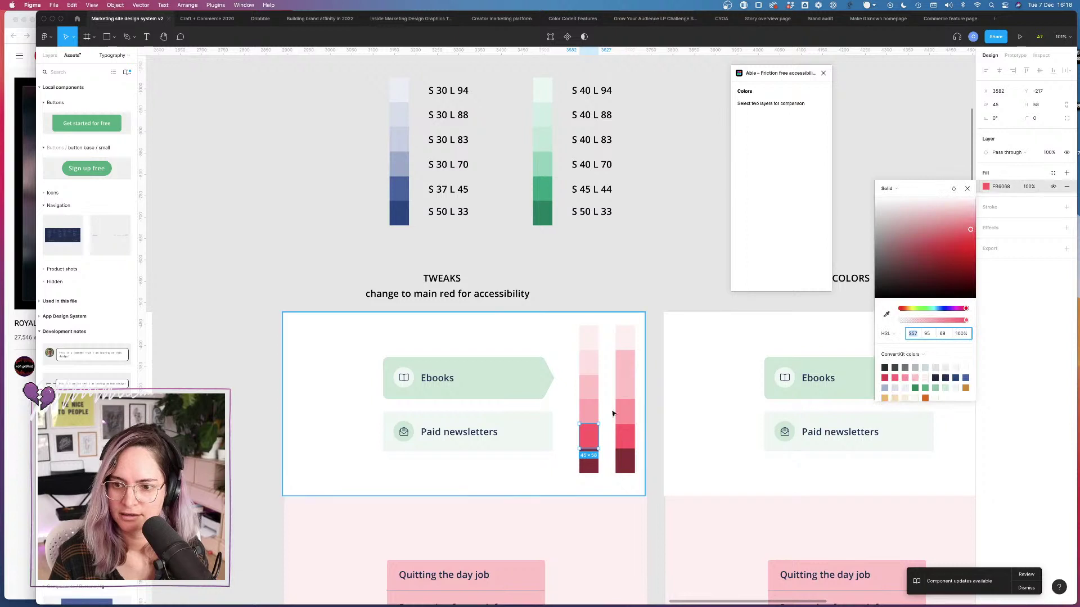
left_click(589, 461)
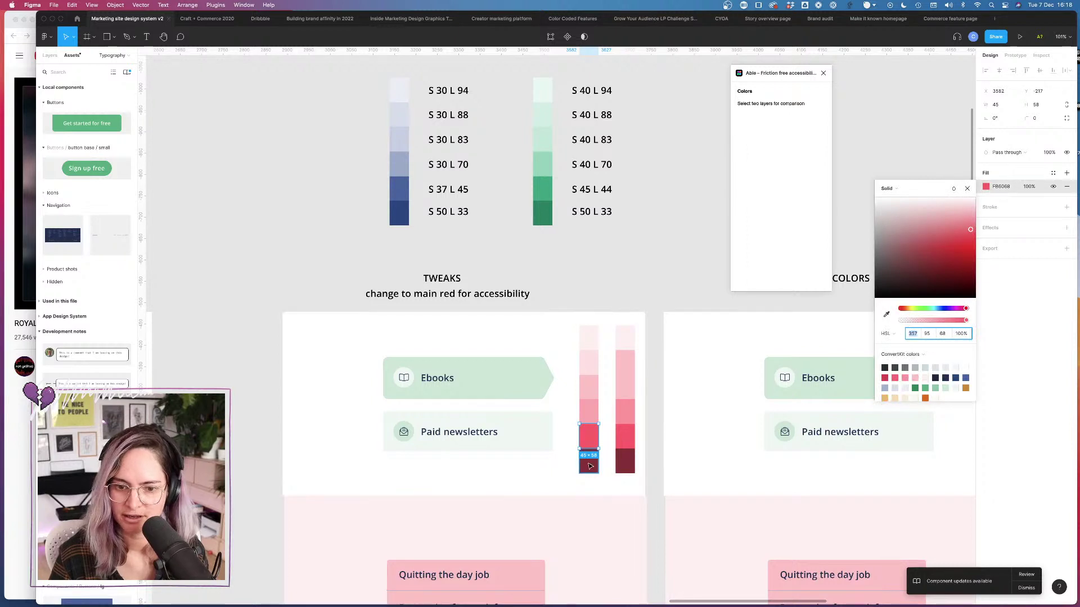
left_click(986, 186)
left_click(911, 333)
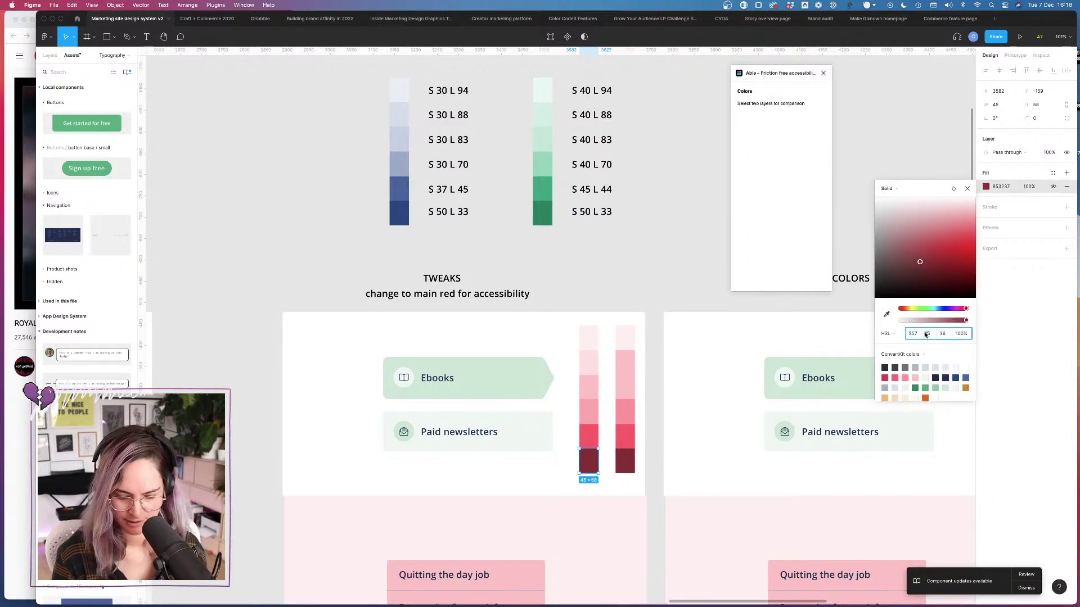
key("Tab")
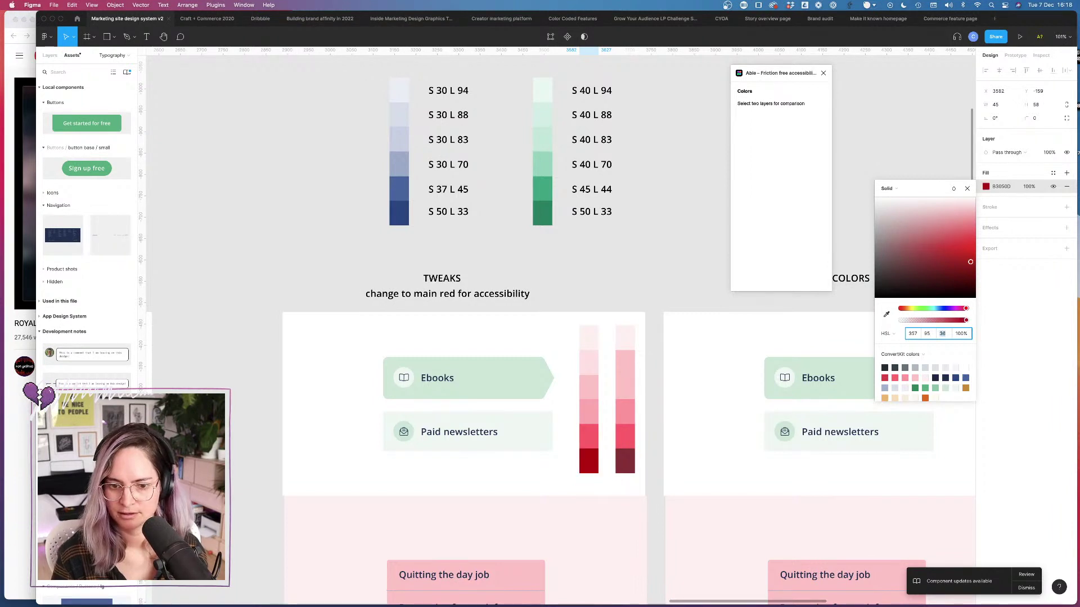
type("33")
key("Tab")
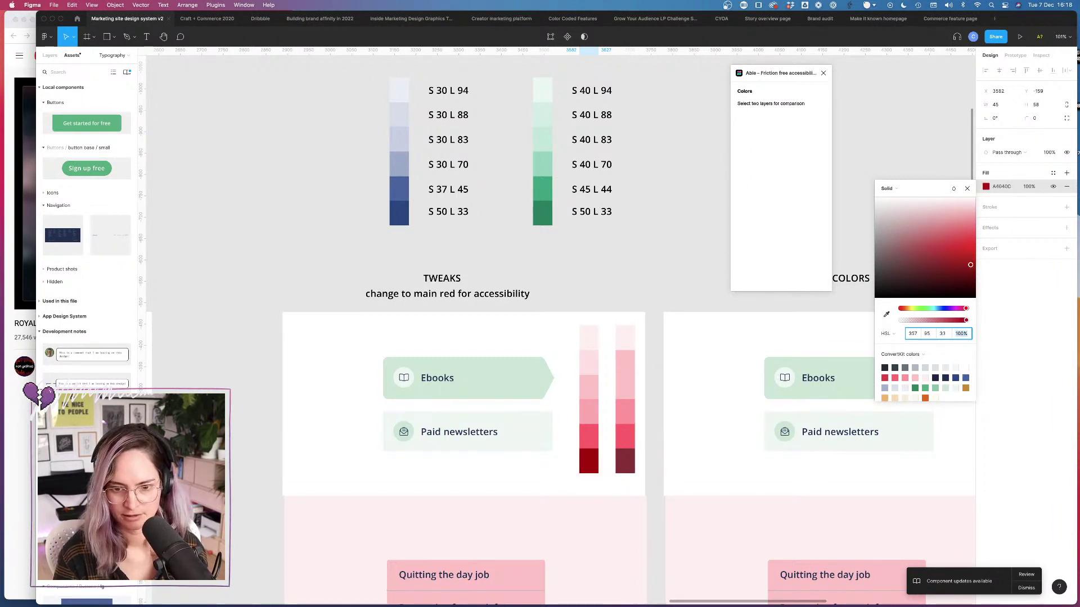
Step: Recolour the darkest swatch of the second red strip with the first red of the ConvertKit colors and check its HSL values
left_click(606, 441)
left_click(620, 451)
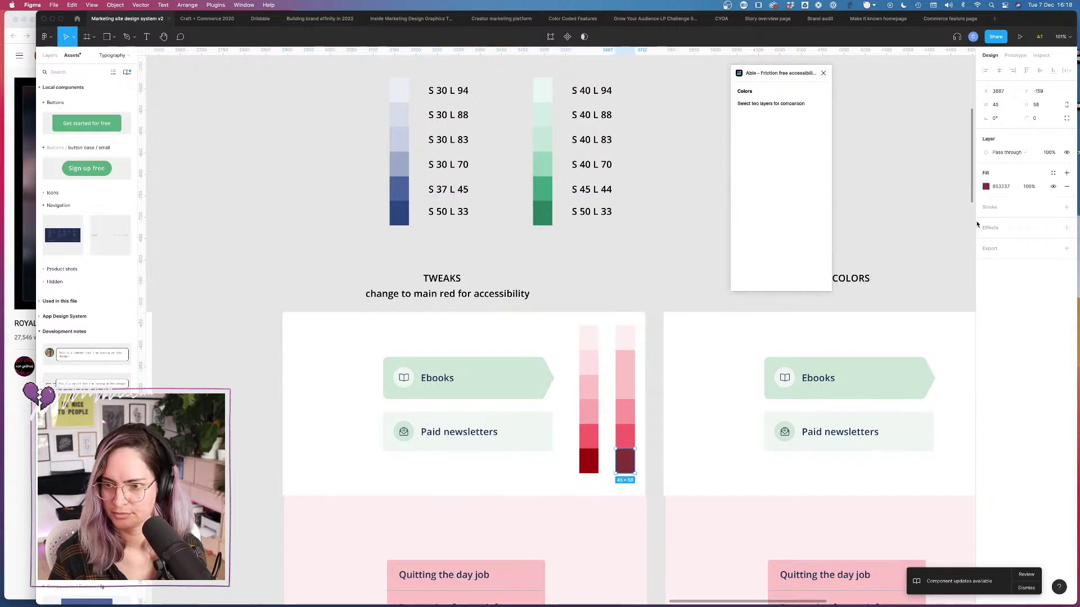
left_click(987, 186)
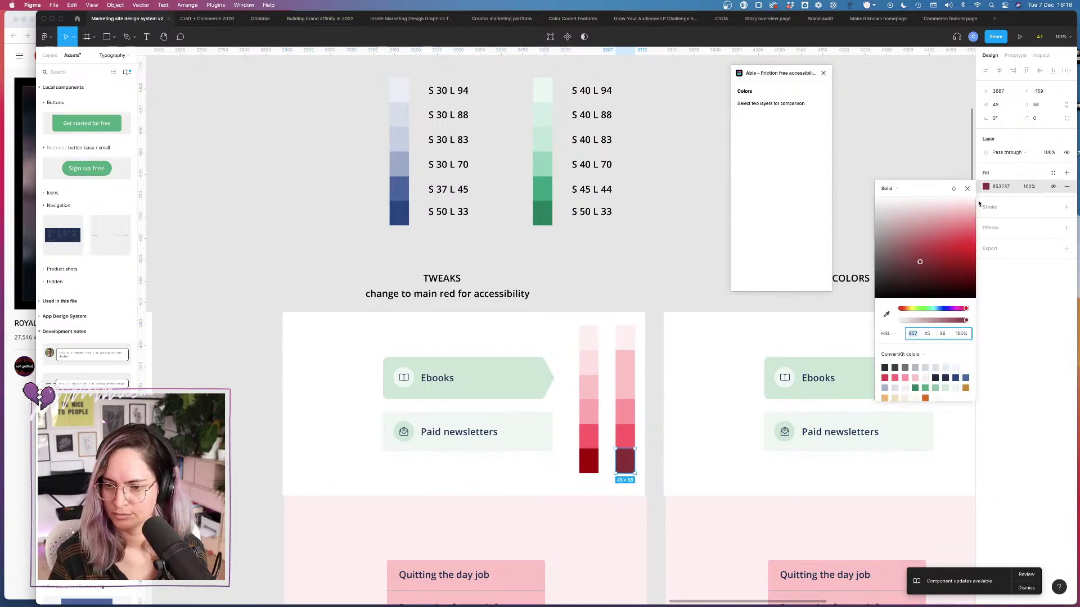
left_click(885, 377)
left_click(636, 289)
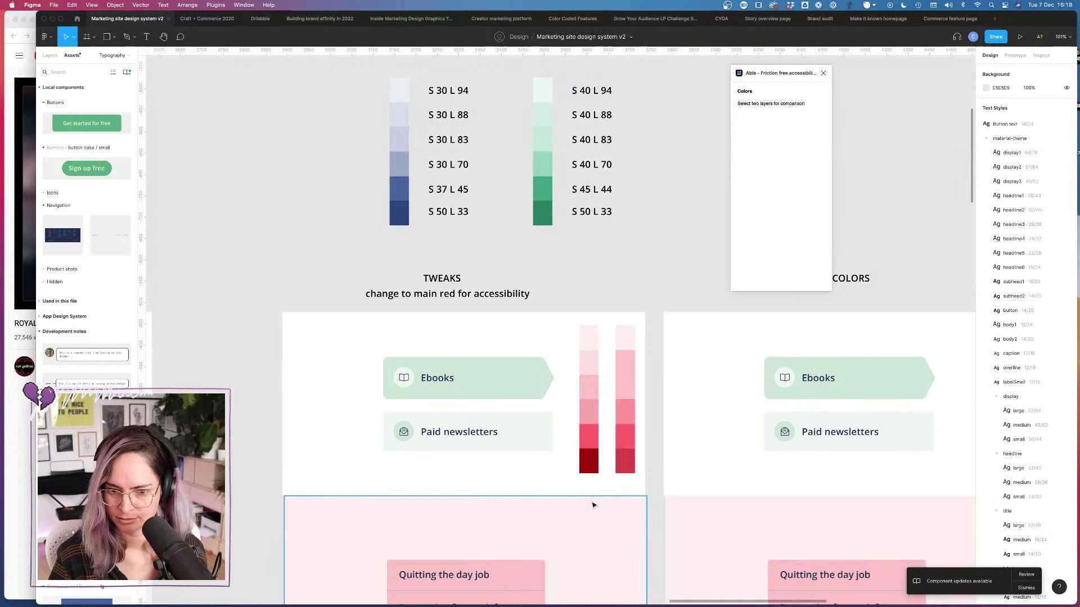
left_click(620, 462)
left_click(985, 186)
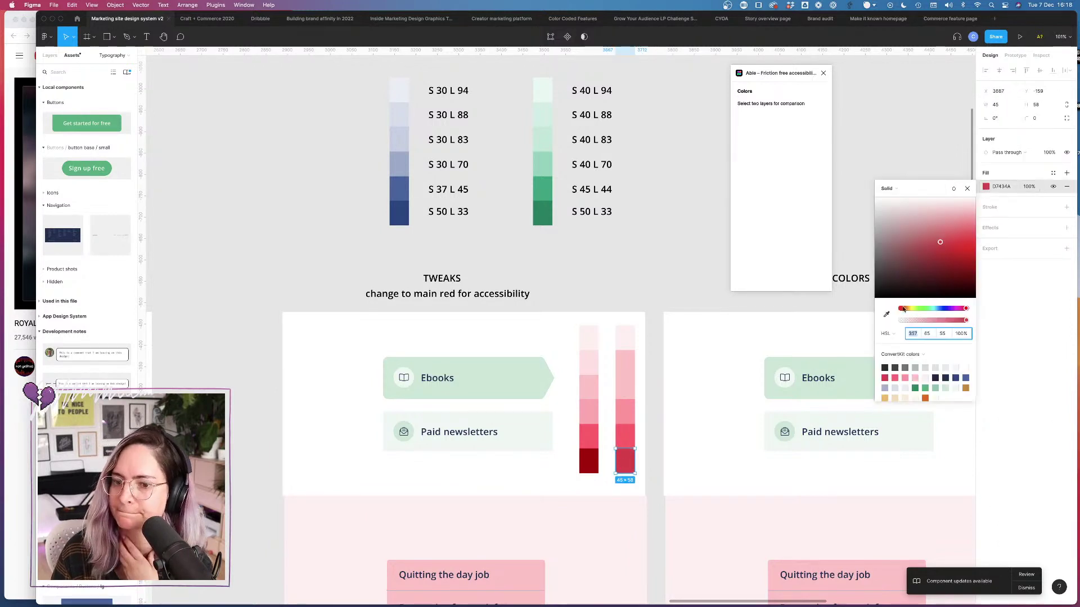
Step: Compare the HSL values of the first red strip's last two swatches and set the darkest one's lightness to 44
left_click(590, 460)
left_click(986, 186)
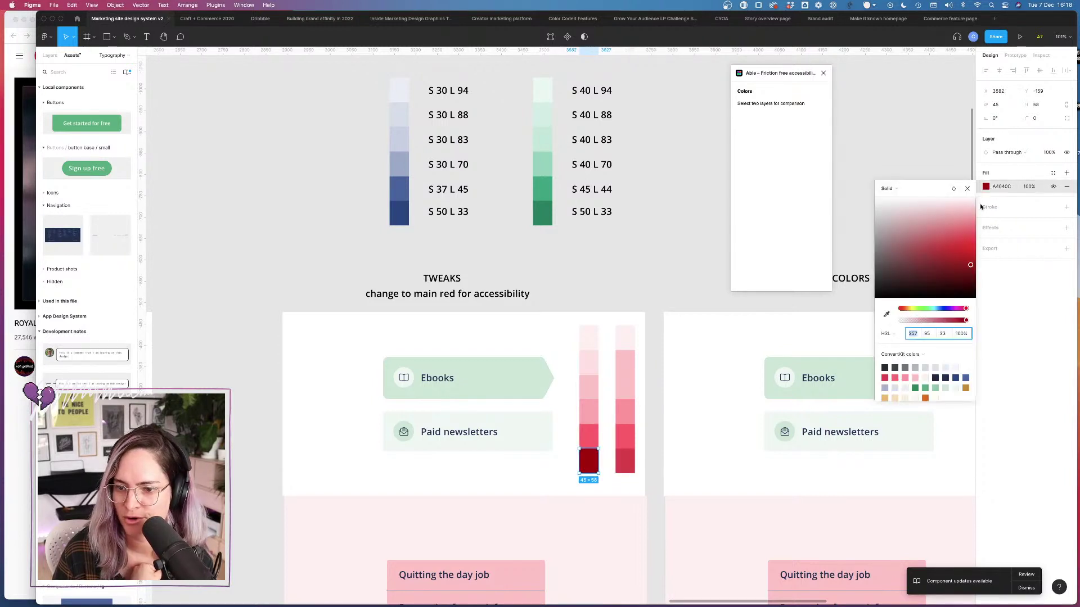
left_click(588, 436)
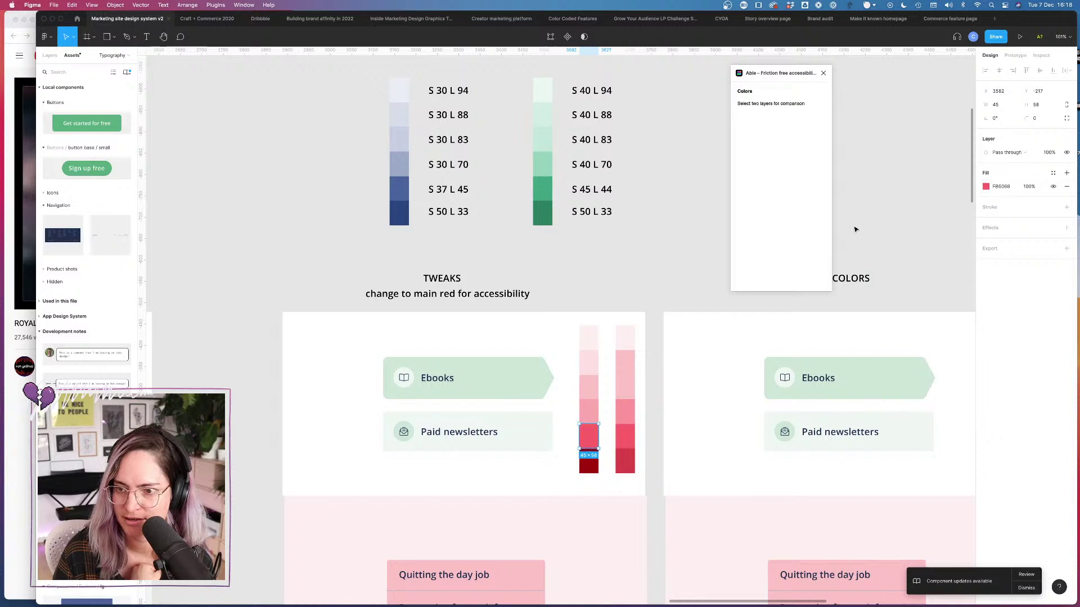
left_click(986, 188)
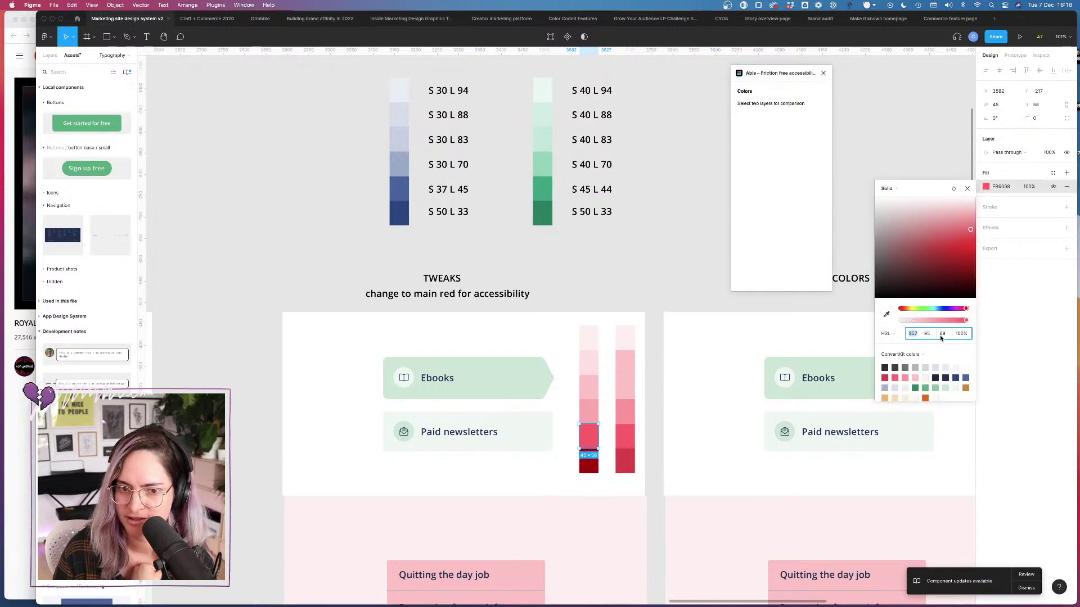
left_click(589, 465)
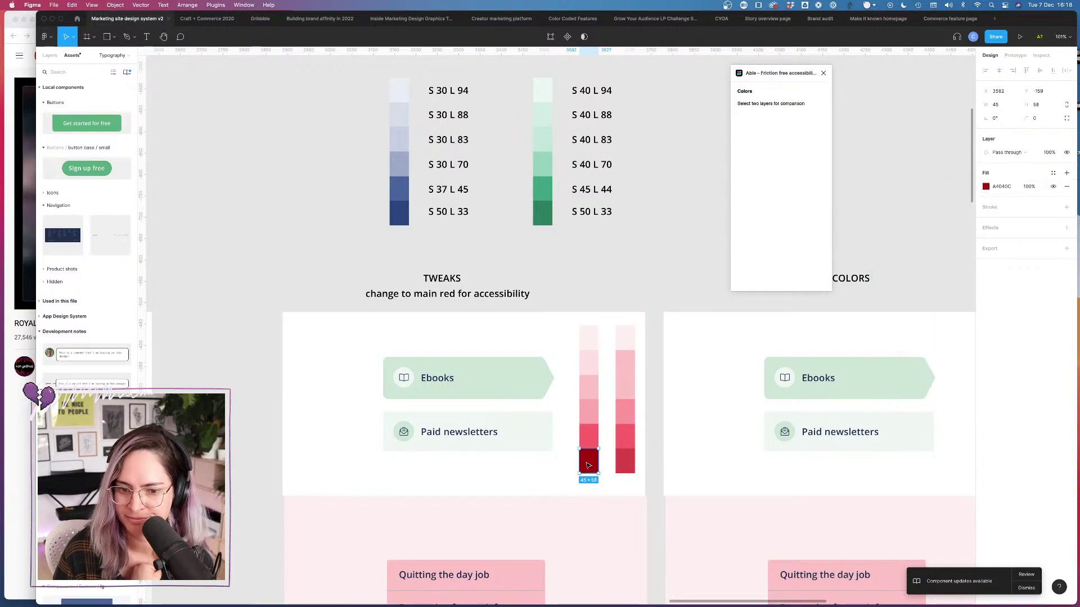
left_click(986, 187)
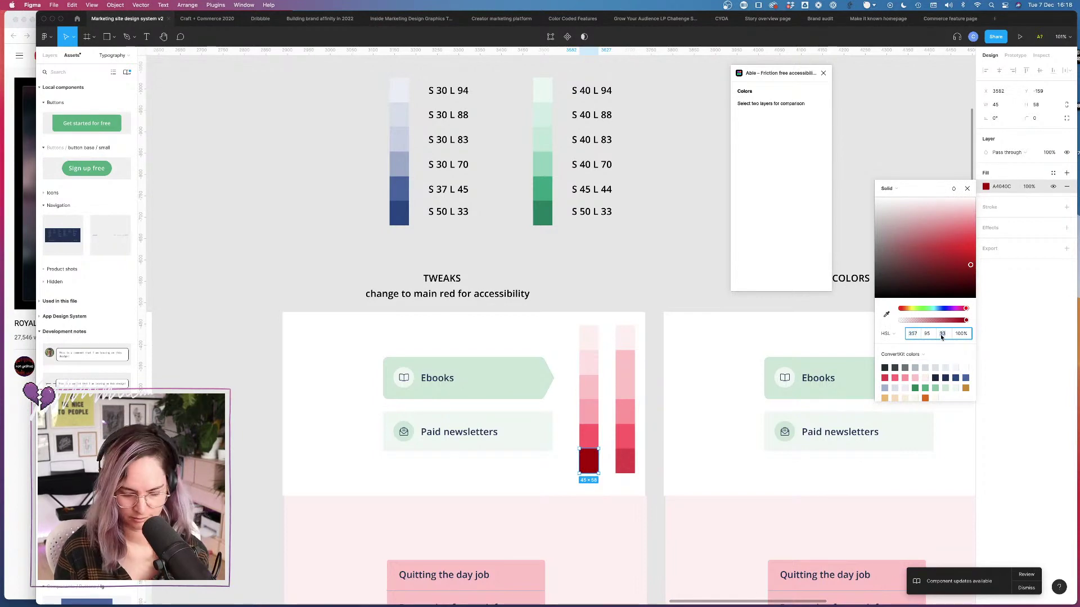
type("44")
key("Tab")
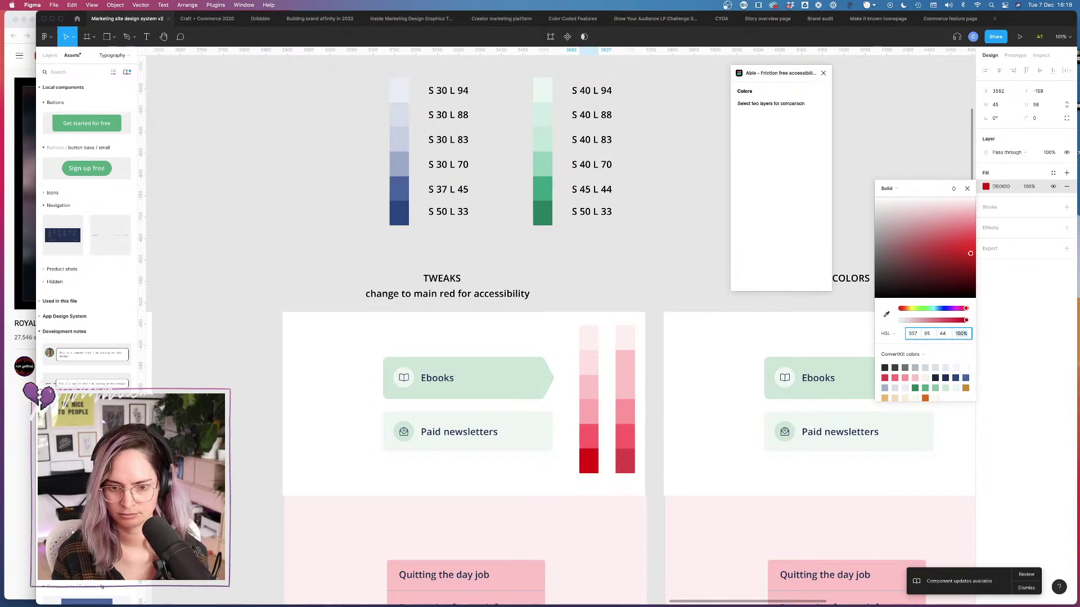
Step: Try saturation 50 on the darkest swatch of the first red strip and raise it to 71
scroll(620, 411, "up", 5)
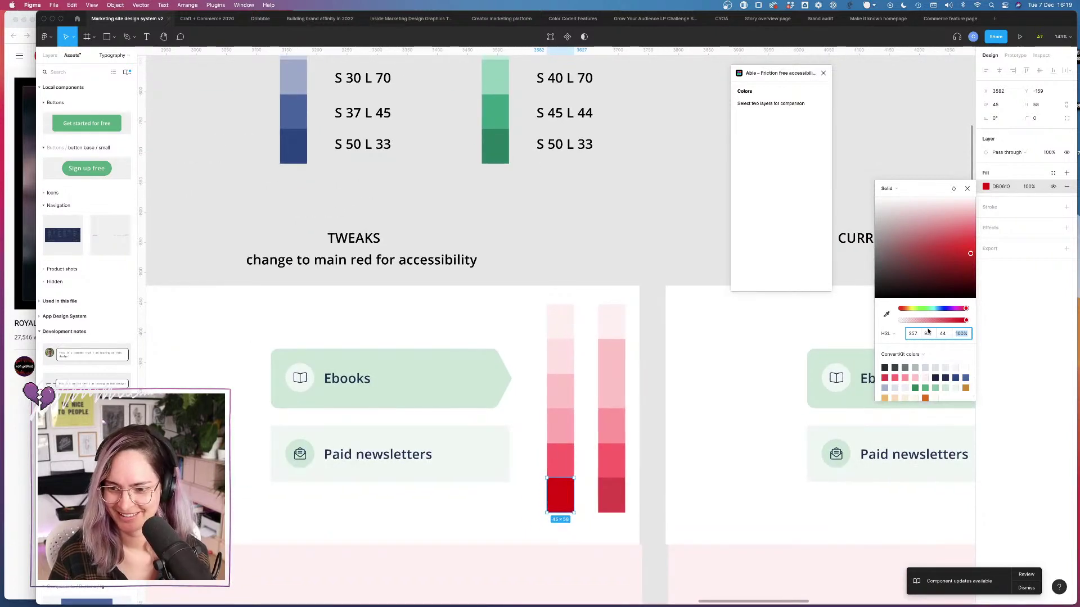
type("50")
key("Tab")
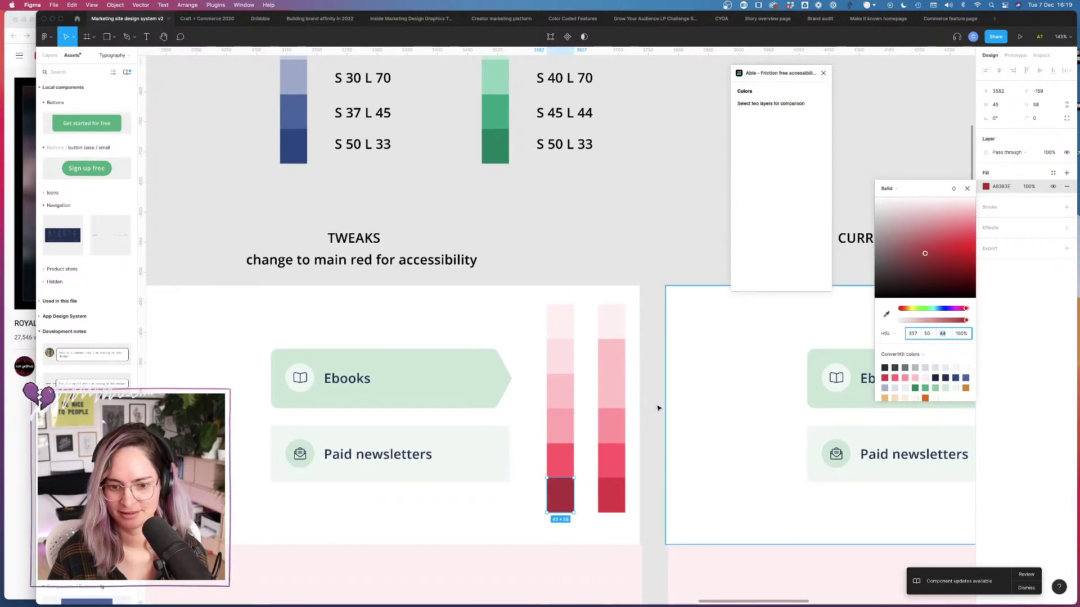
left_click(924, 334)
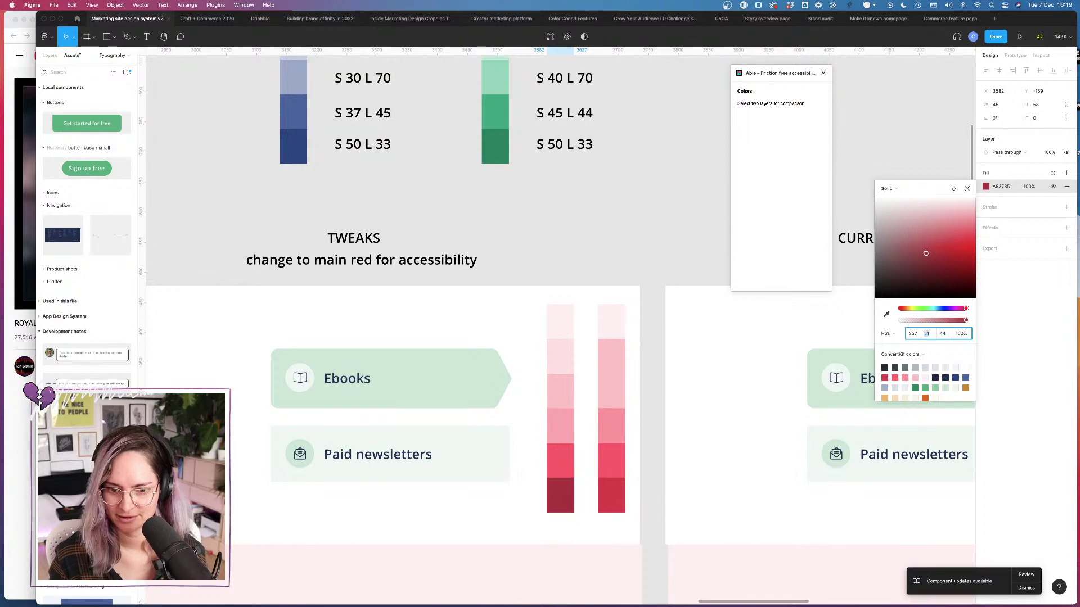
type("81")
key("Return")
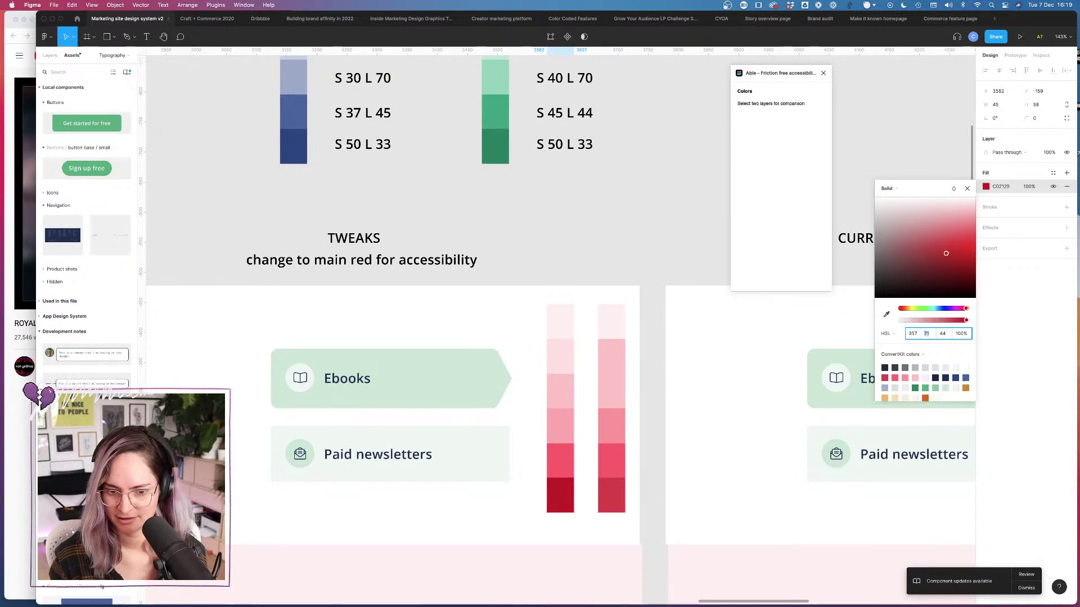
Step: Check the HSL values of the second red strip's darkest swatch and the first strip's fifth swatch, and compare both strips' fifth swatches
left_click(611, 494)
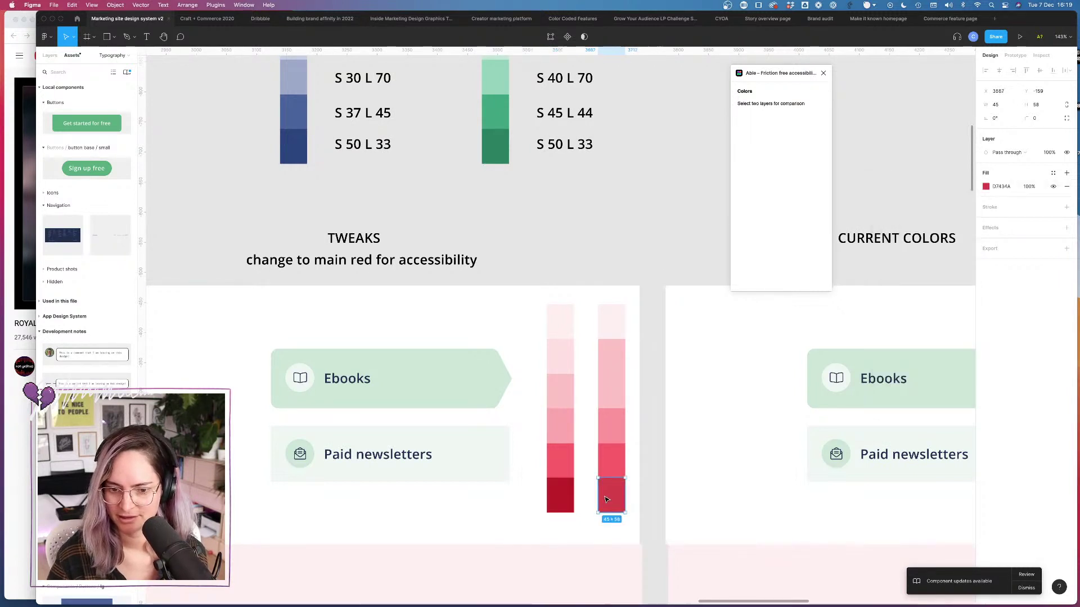
left_click(985, 186)
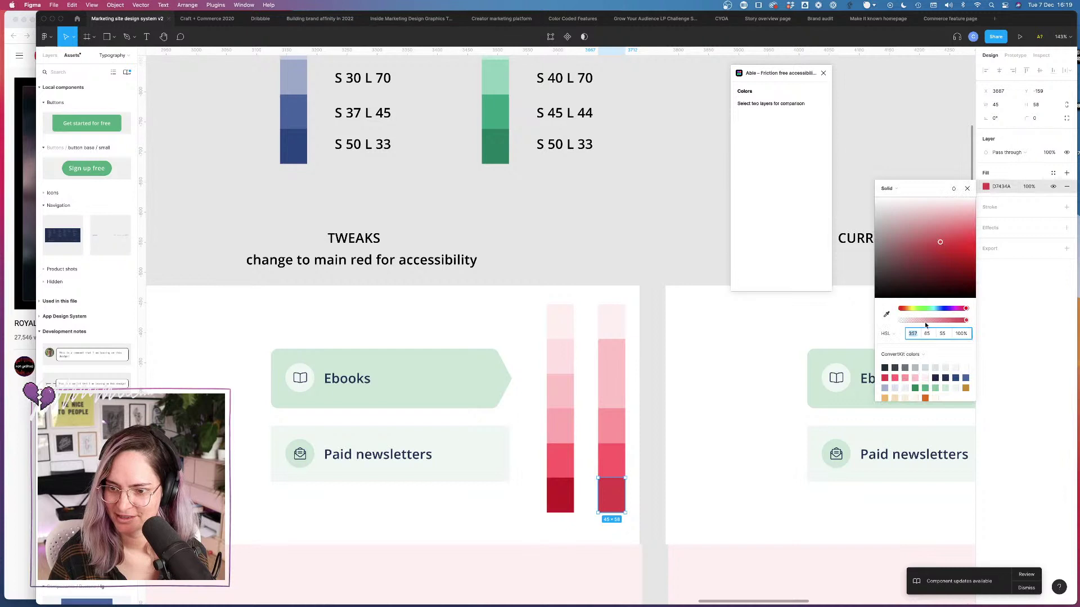
left_click(562, 464)
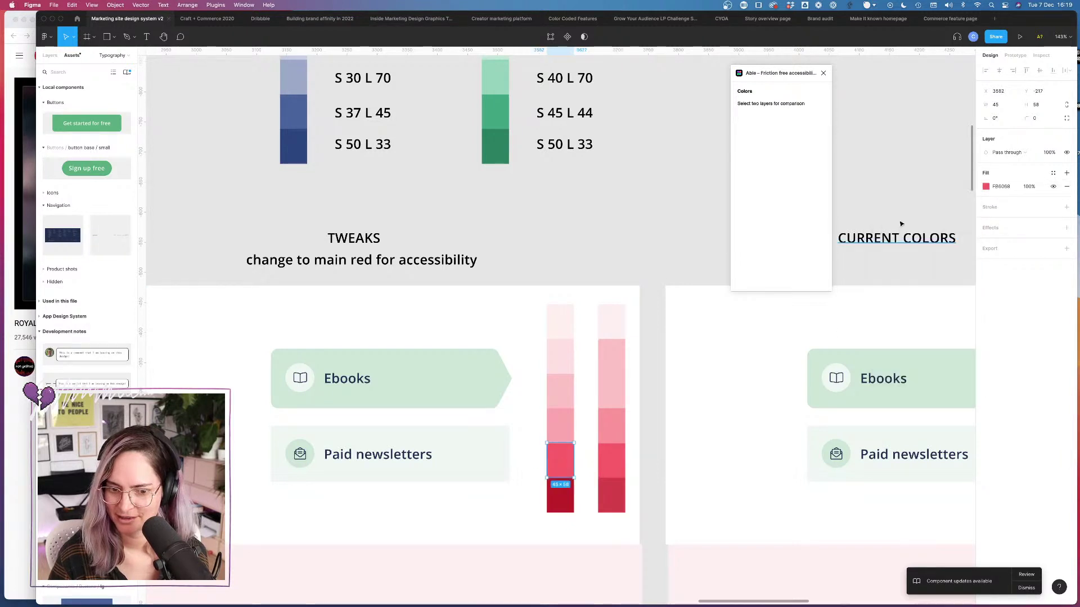
left_click(986, 188)
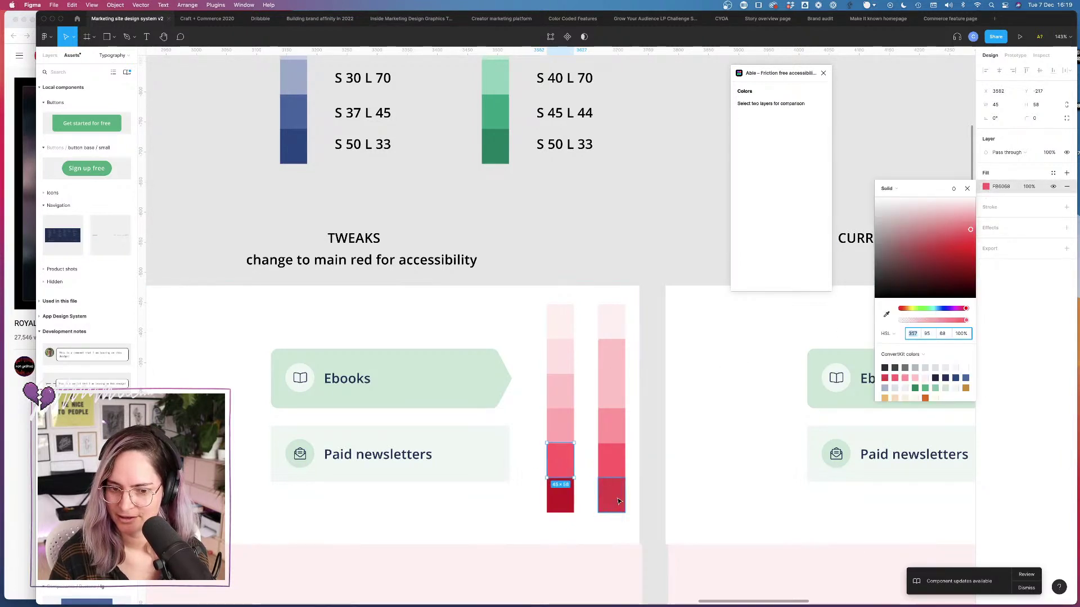
left_click(617, 501)
left_click(560, 451)
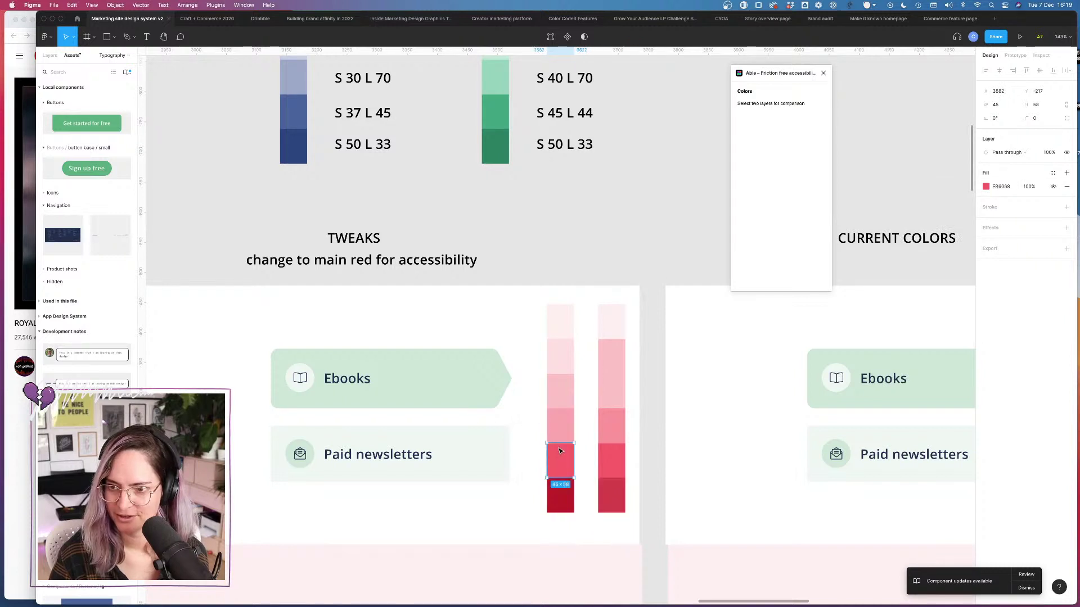
left_click(637, 280)
left_click(611, 469)
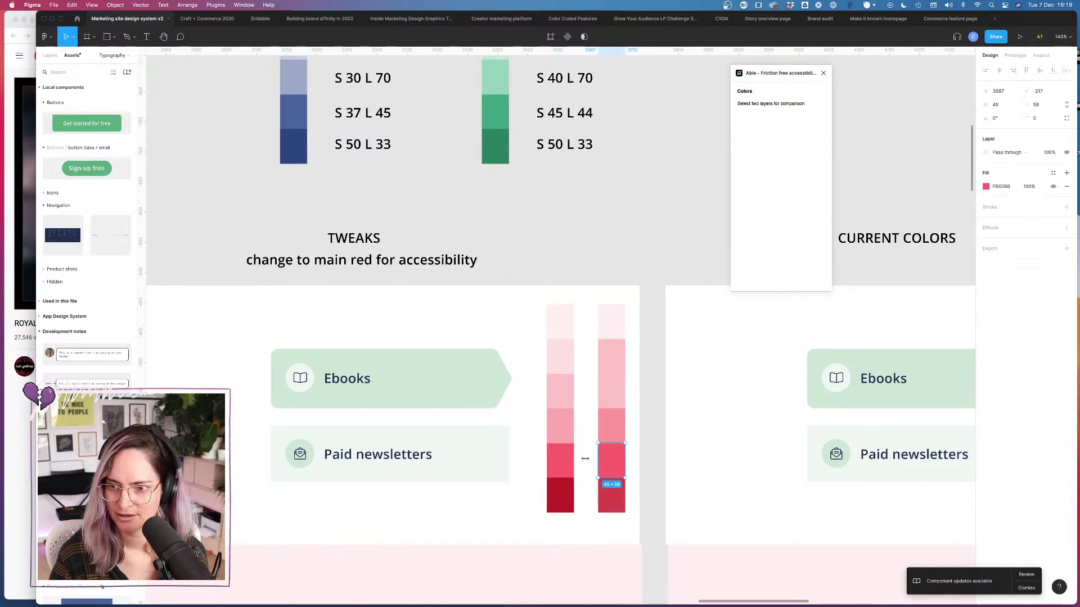
left_click(560, 468)
Step: Recolour the fifth swatch of the second red strip with the second red of the ConvertKit colors
left_click(613, 467)
scroll(613, 467, "down", 5)
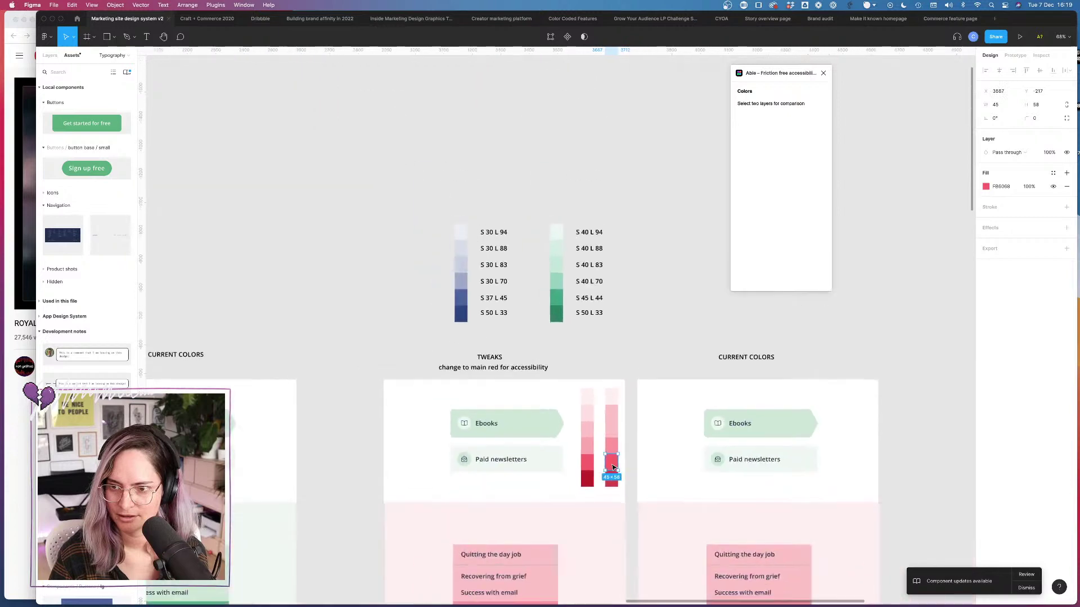
left_click(986, 187)
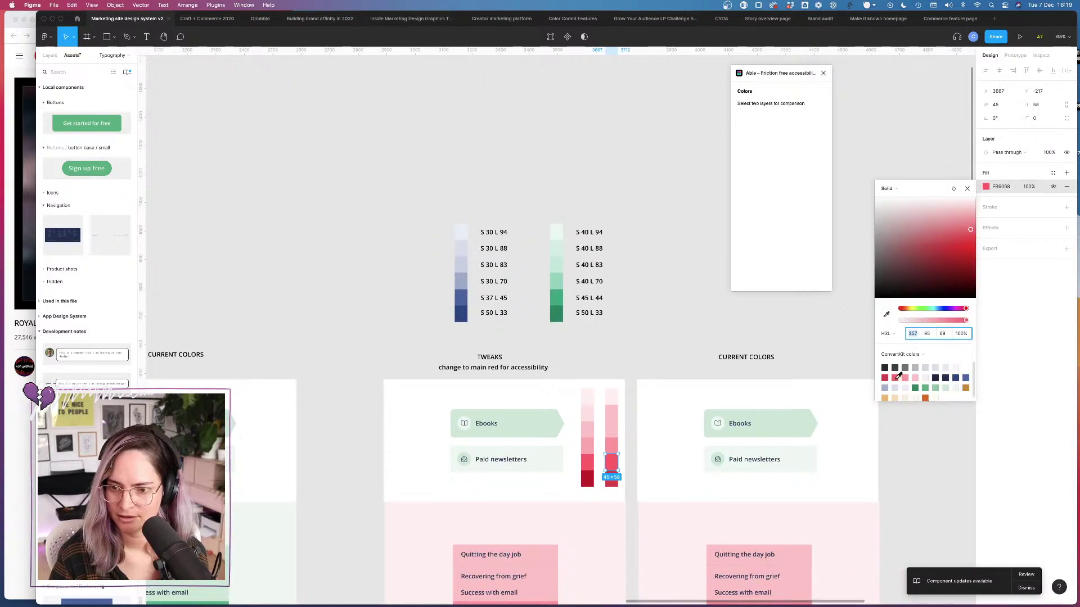
left_click(895, 378)
left_click(608, 369)
Step: Copy the fill of the second red strip's darkest swatch onto the first red strip's darkest swatch
scroll(614, 417, "up", 5)
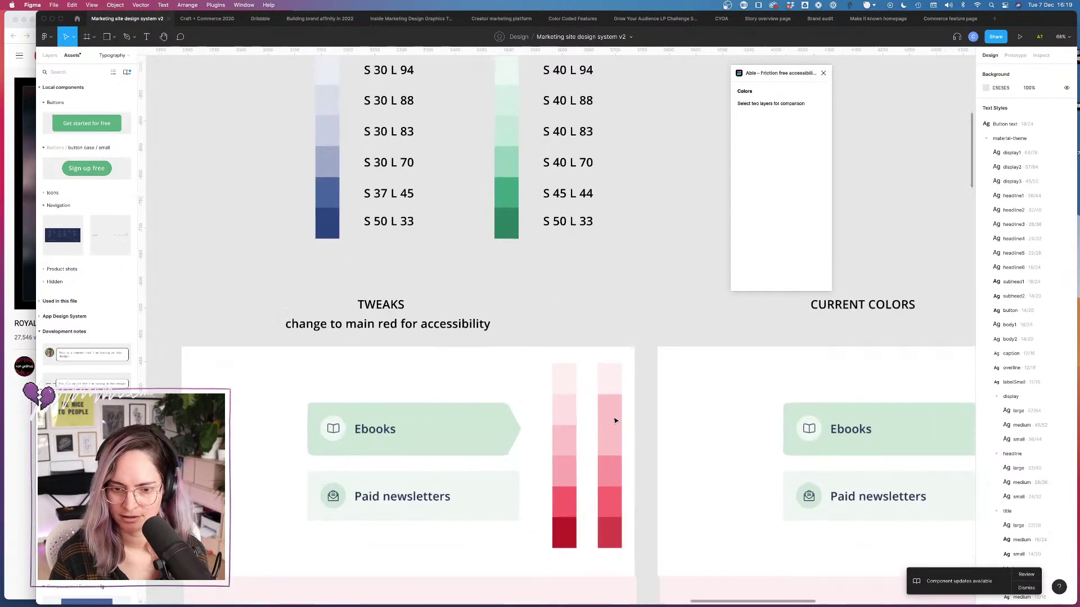
left_click(567, 538)
left_click(610, 532)
key("ctrl+alt+c")
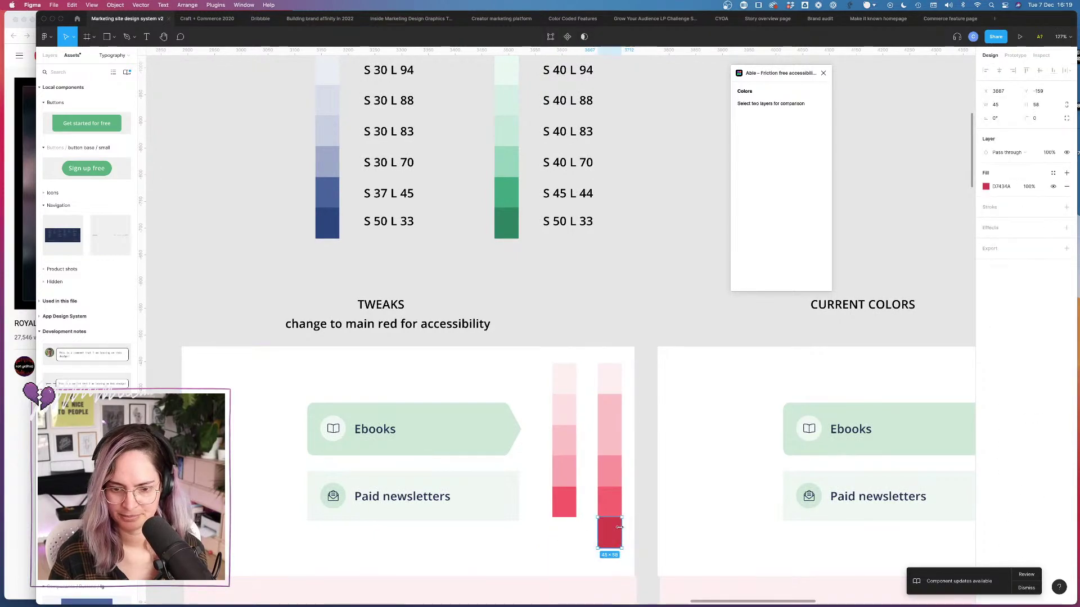
left_click(566, 532)
key("ctrl+alt+v")
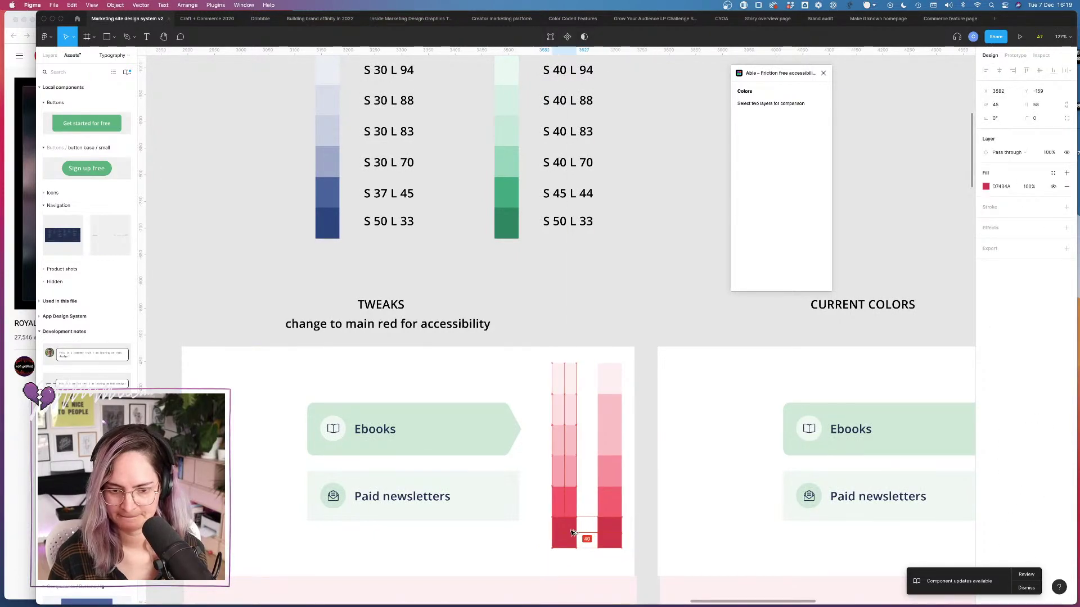
Step: Examine the two red strips against each other and against the green strip in the green tweaks section
left_click(665, 338)
scroll(588, 453, "up", 5)
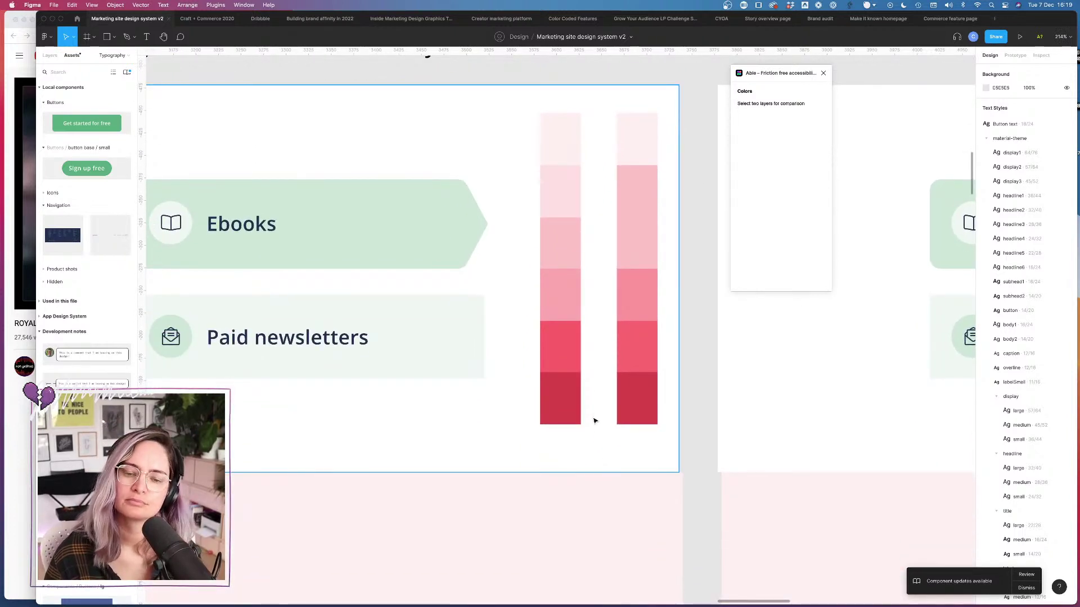
scroll(594, 421, "up", 4)
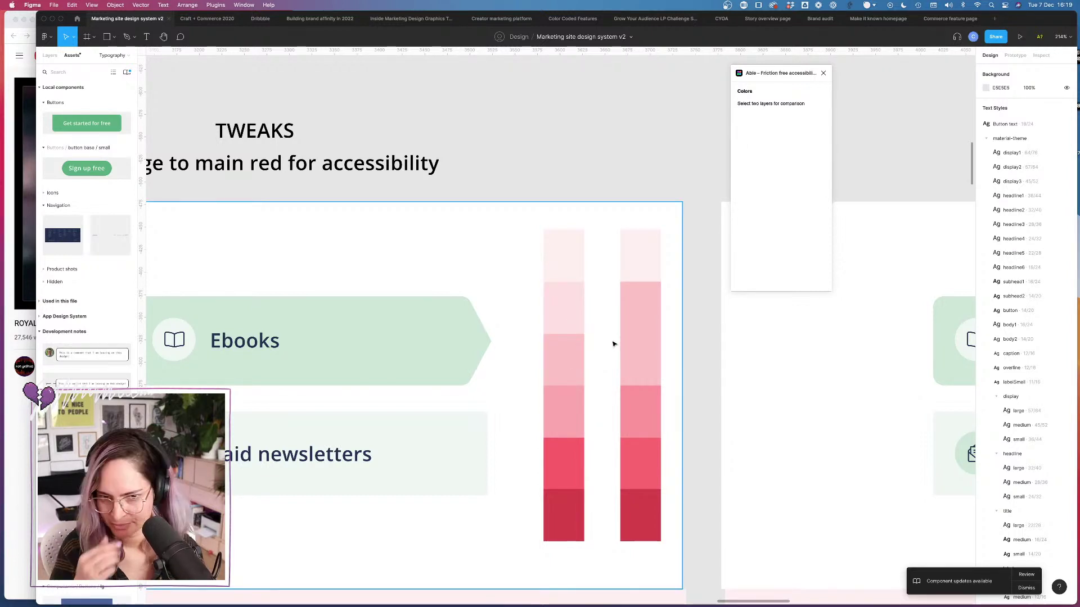
scroll(613, 344, "down", 10)
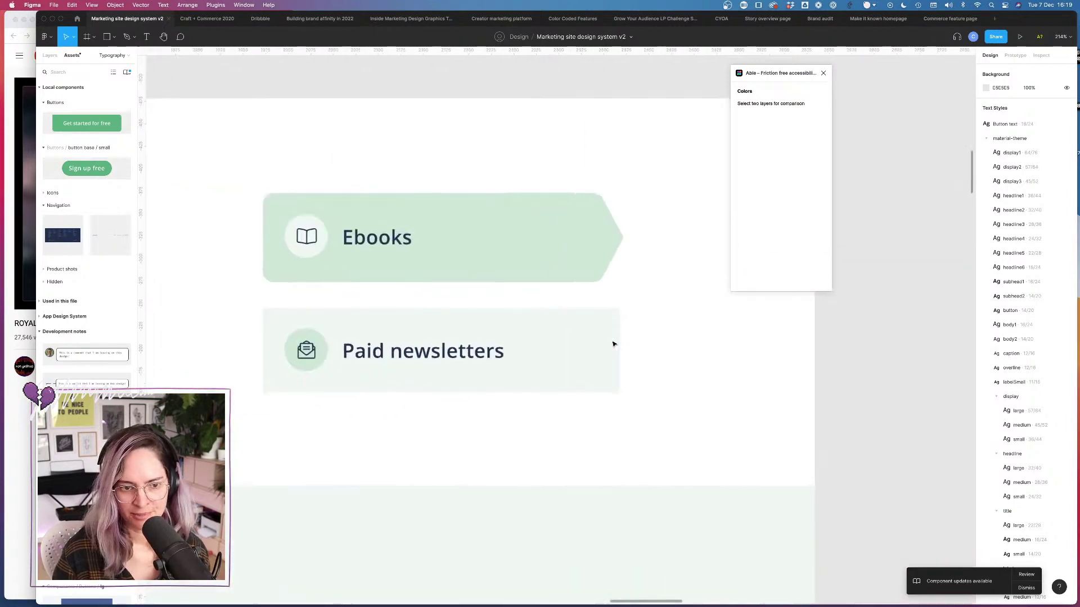
scroll(612, 341, "left", 5)
scroll(614, 321, "right", 3)
scroll(614, 315, "up", 8)
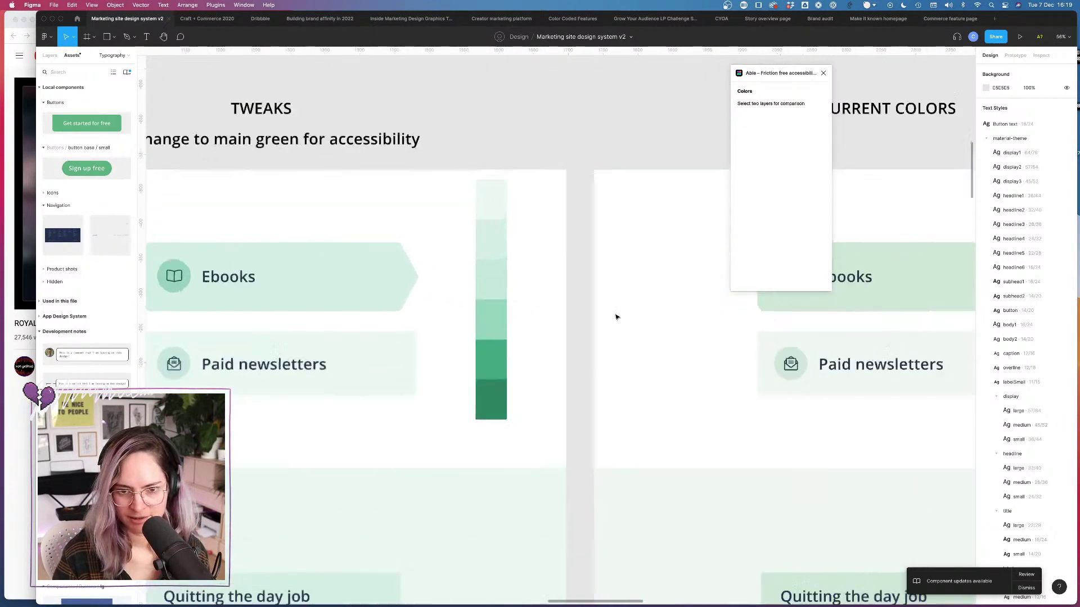
scroll(646, 290, "right", 15)
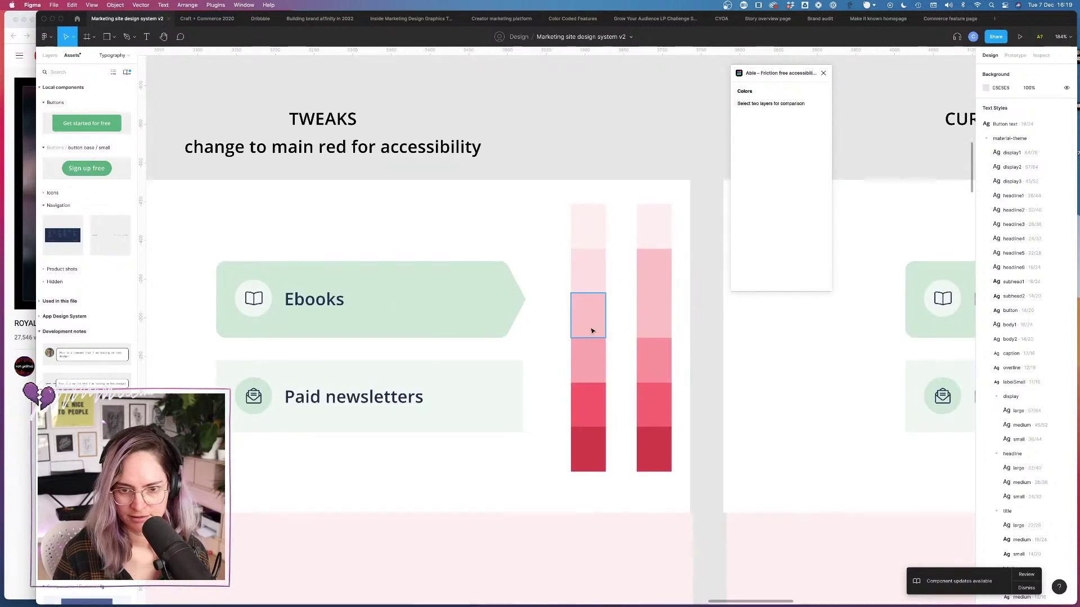
left_click(592, 331)
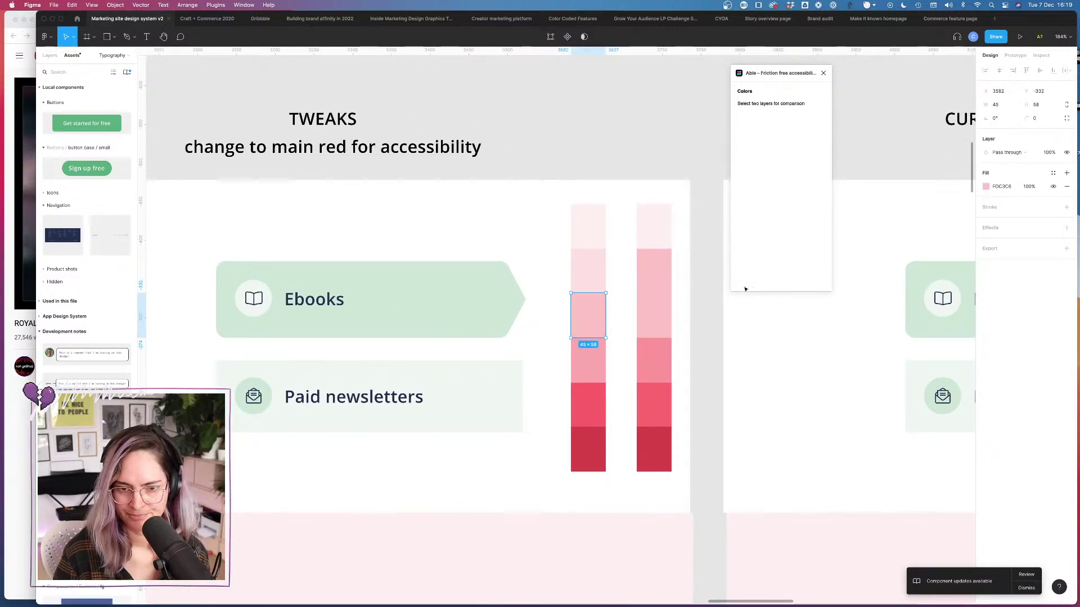
left_click(710, 299)
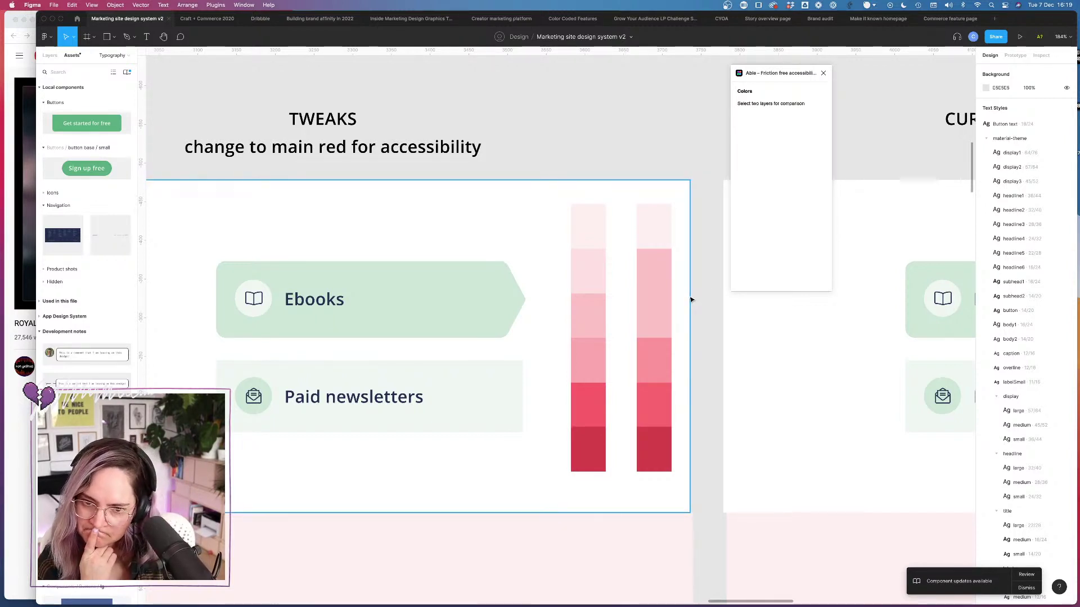
Step: Check the HSL values of the second red strip's lightest swatch
left_click(652, 235)
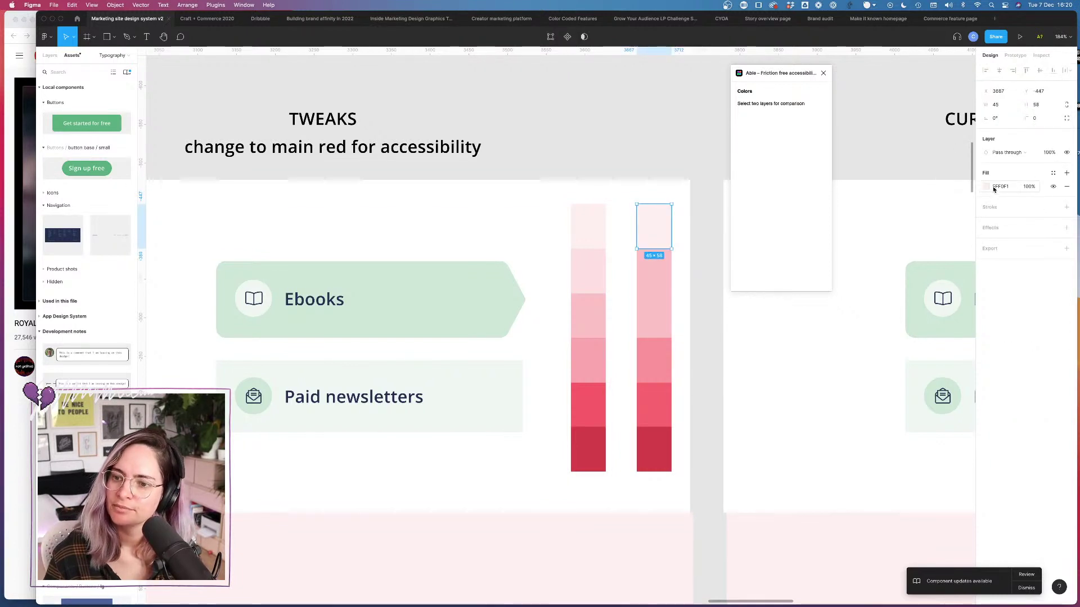
left_click(986, 186)
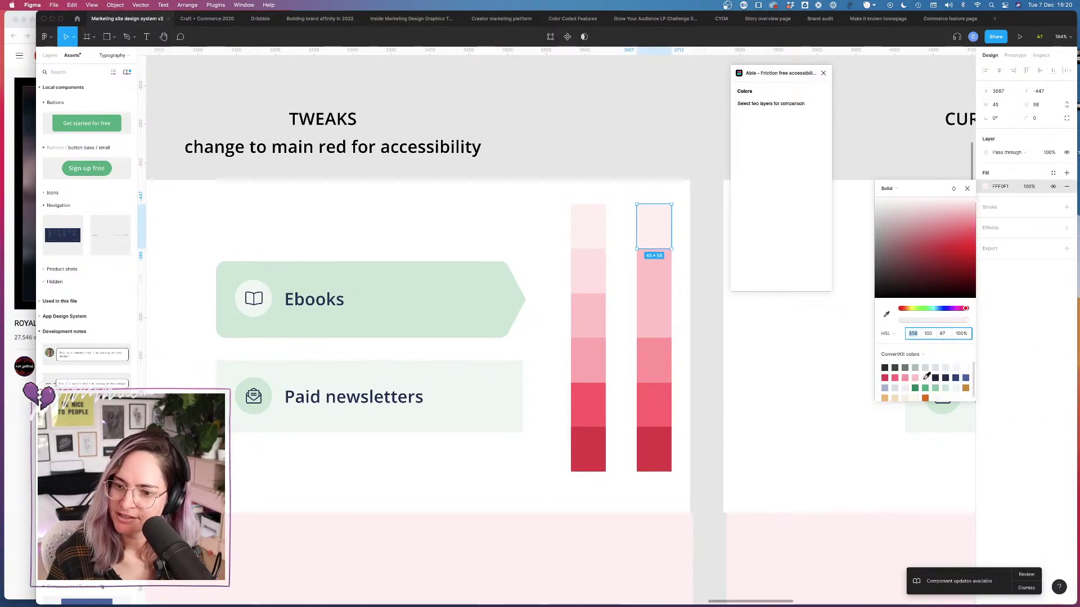
left_click(591, 133)
Step: Move the first red strip's lightest swatch beside the second strip's lightest one to compare them, and return it to its place
scroll(618, 178, "up", 5)
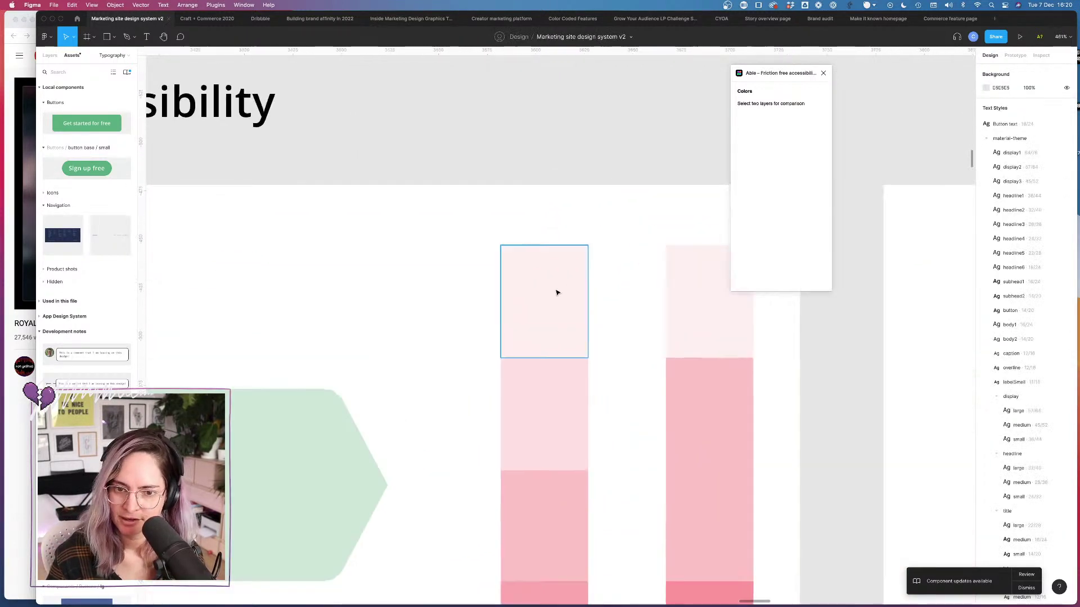
left_click_drag(557, 292, 632, 285)
left_click(665, 143)
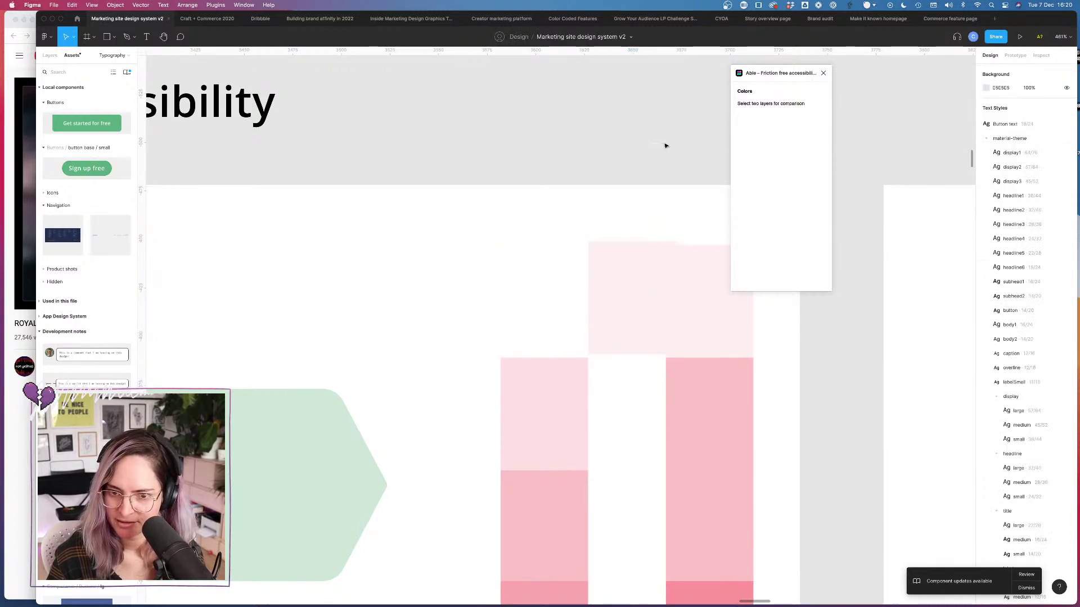
left_click(655, 303)
left_click(666, 206)
left_click(652, 299)
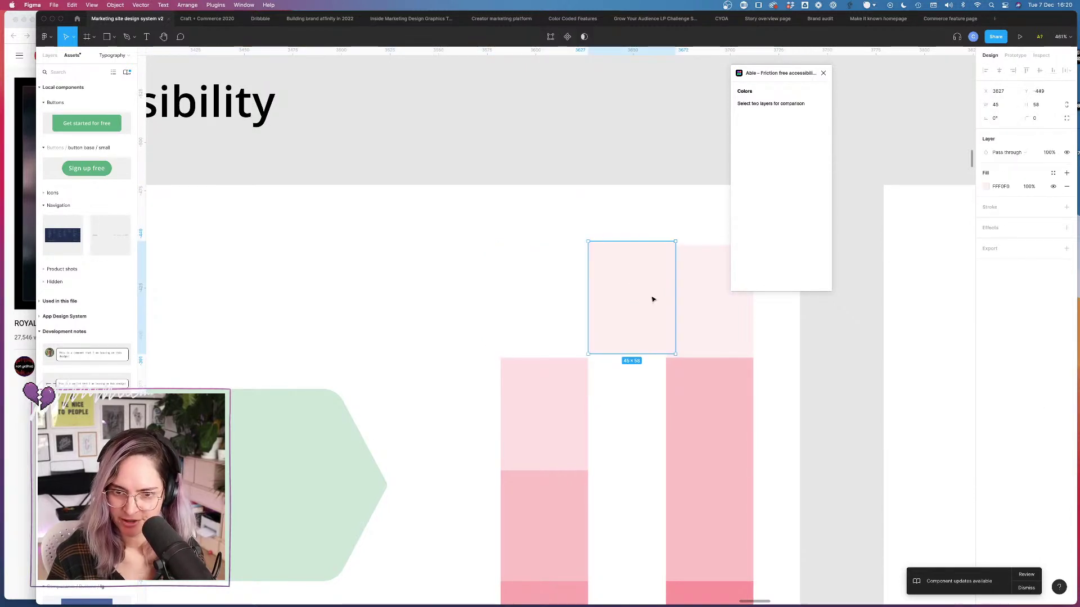
left_click_drag(626, 306, 556, 313)
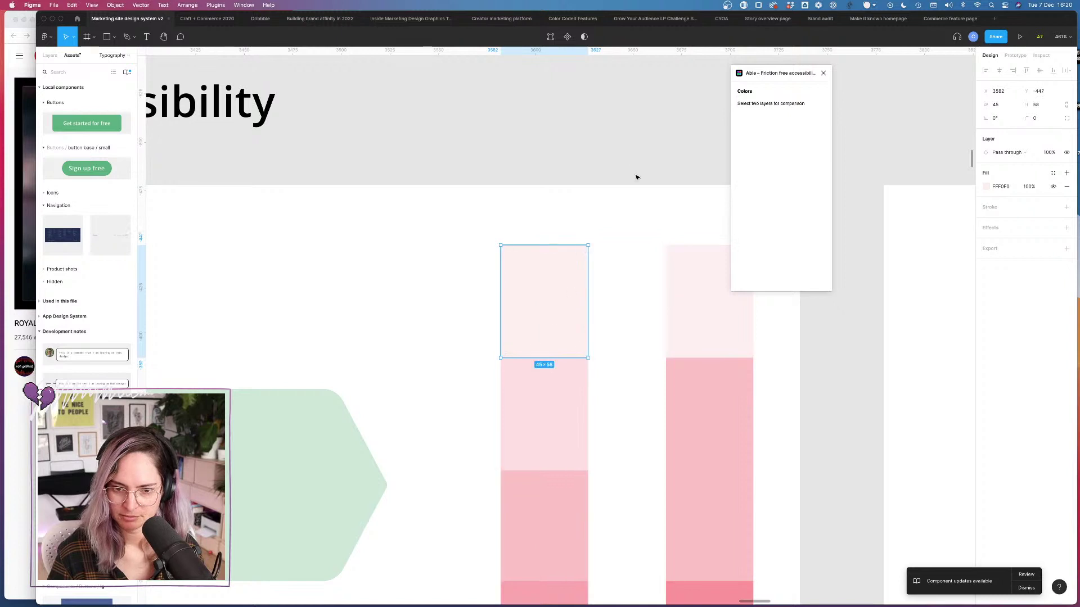
left_click(597, 378)
left_click(692, 386)
scroll(646, 354, "right", 5)
scroll(646, 354, "down", 2)
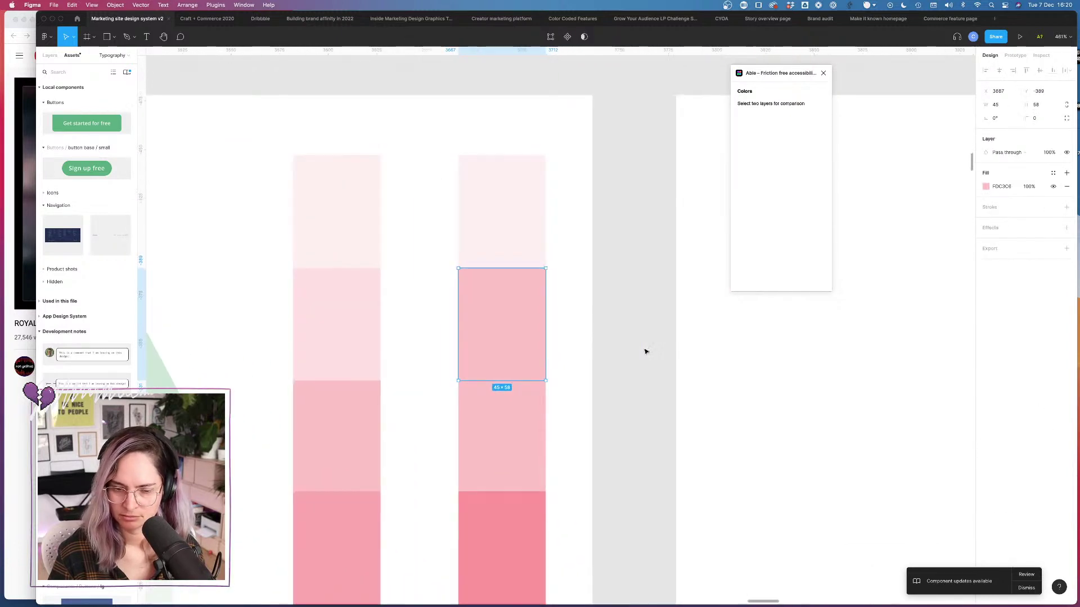
left_click(682, 339)
scroll(682, 339, "left", 4)
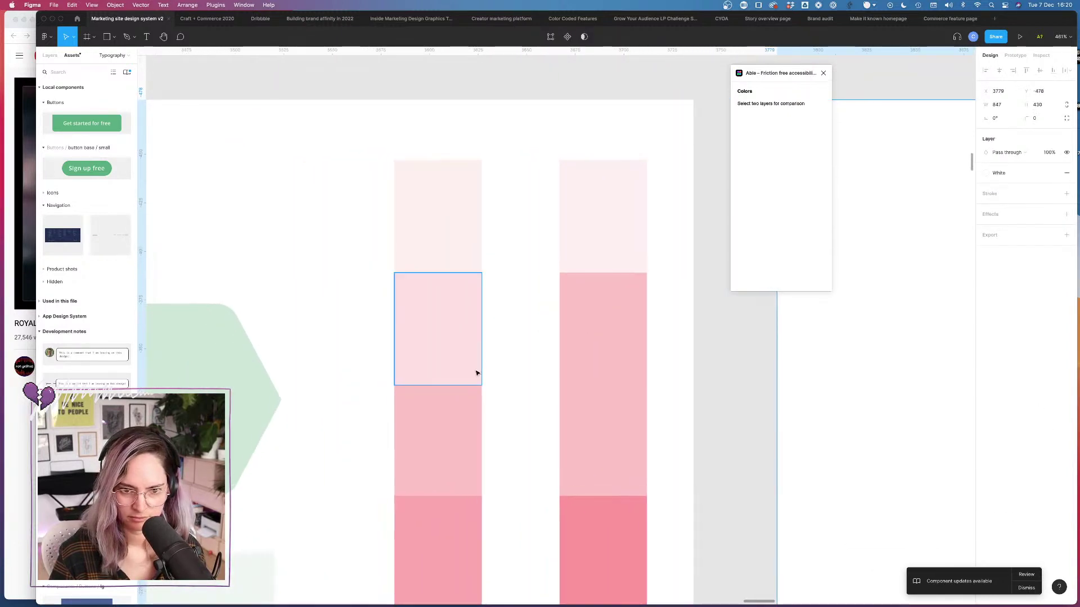
Step: Save the colour of the first red strip's lightest swatch as a colour style named new red 100
scroll(477, 373, "down", 5)
left_click(463, 316)
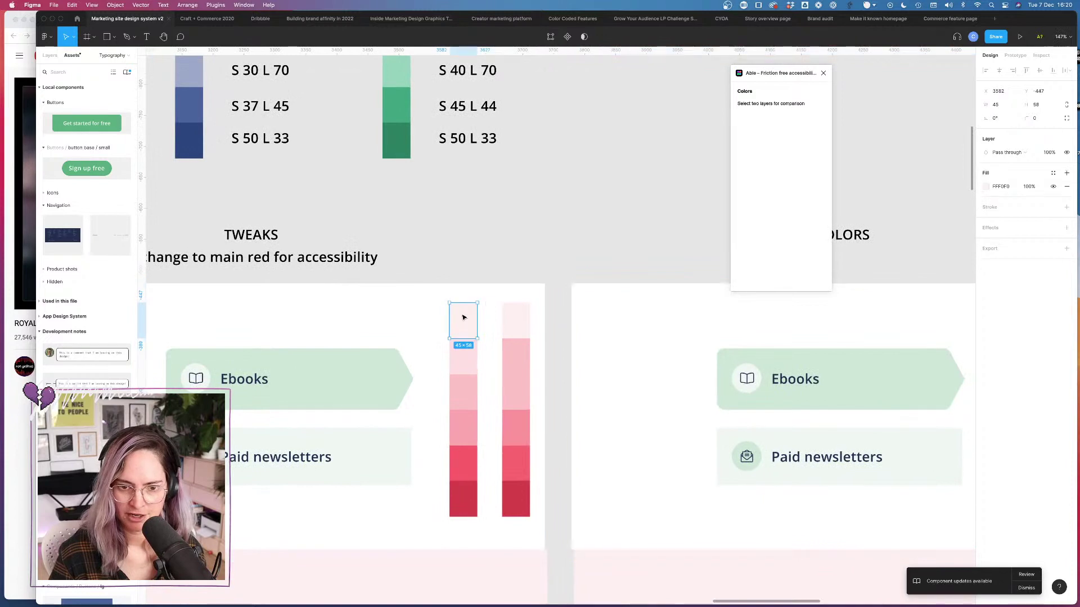
left_click(1054, 173)
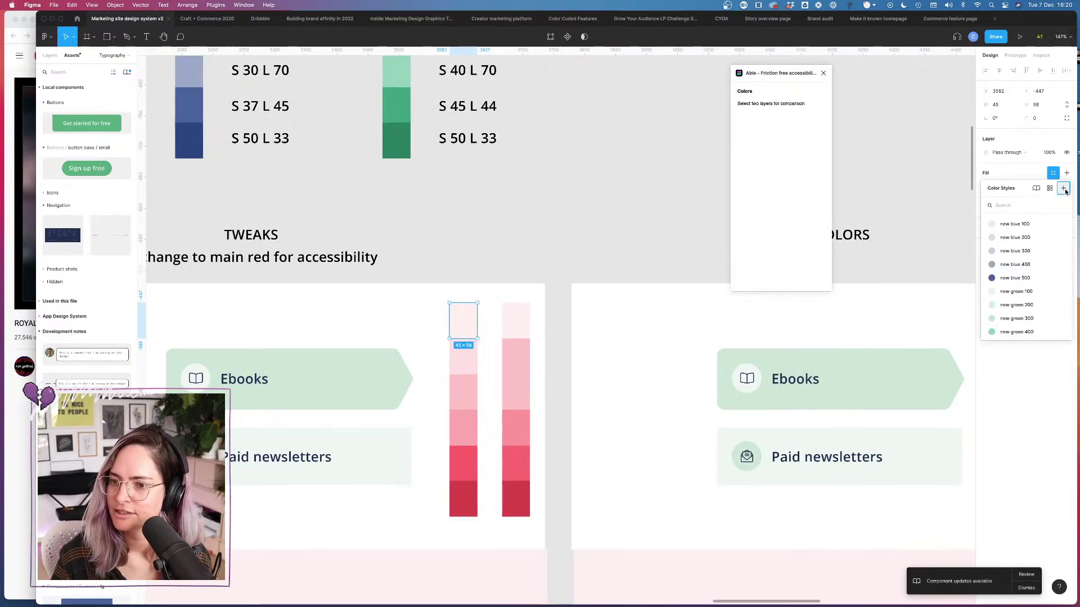
left_click(1063, 189)
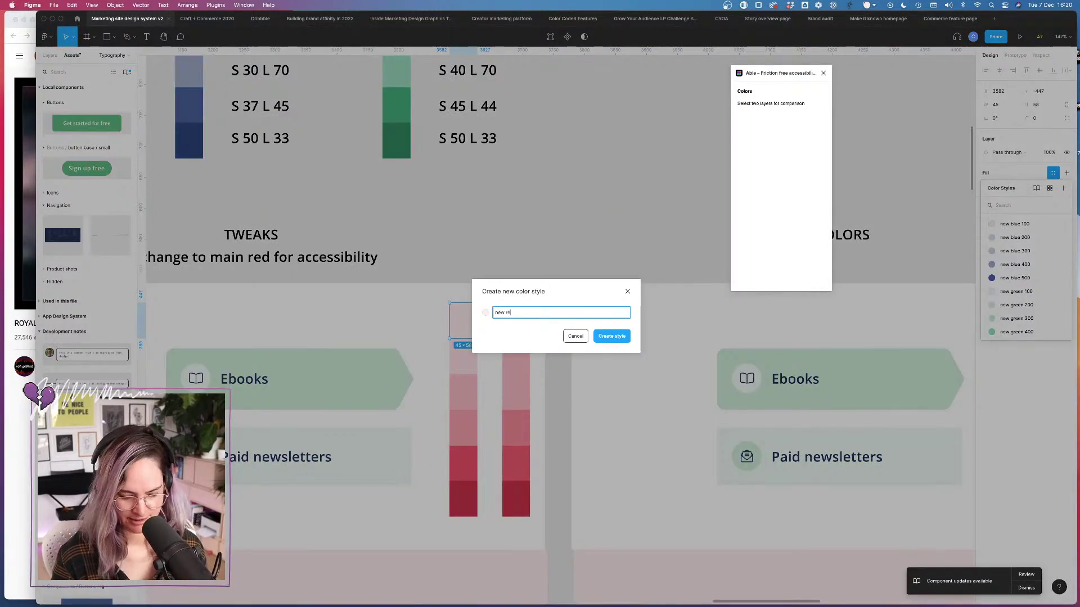
type("new red 10")
key("Return")
Step: Save the colour of the first red strip's second swatch as a colour style named new red 200
left_click(470, 359)
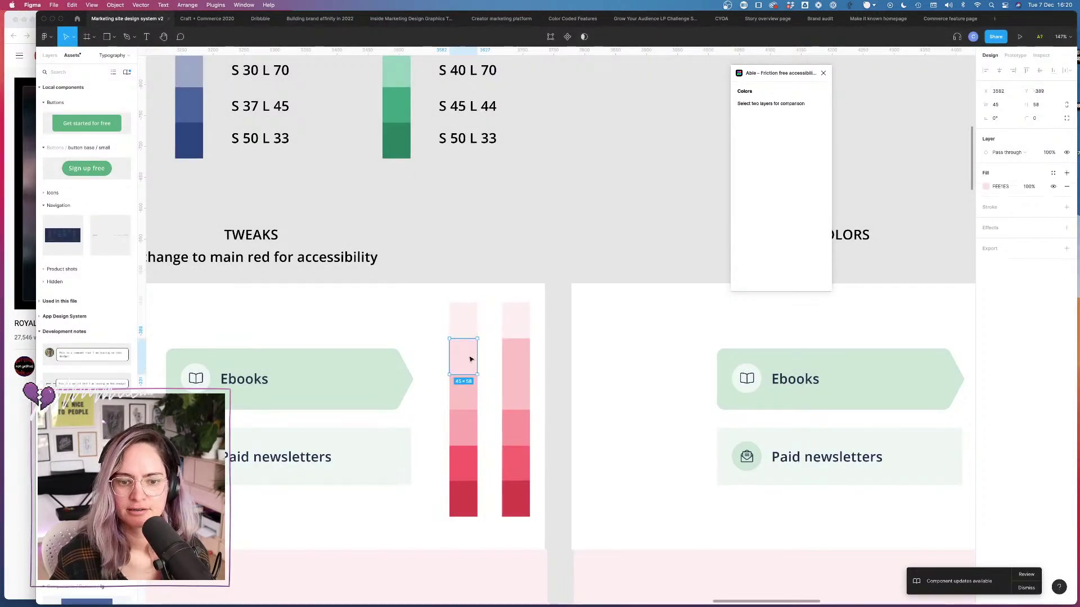
left_click(1053, 173)
left_click(1064, 188)
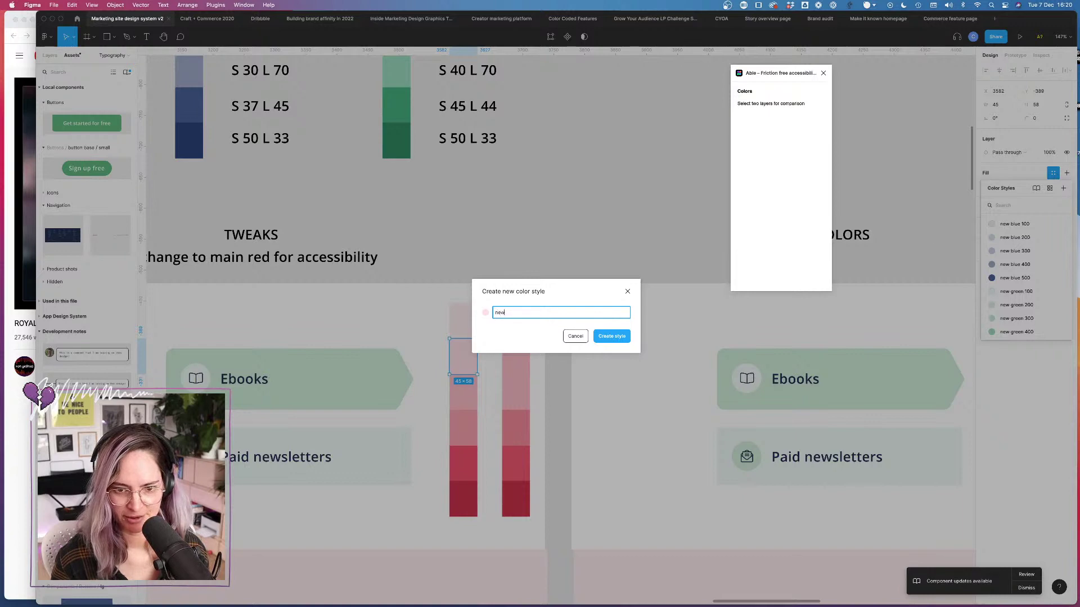
key("Return")
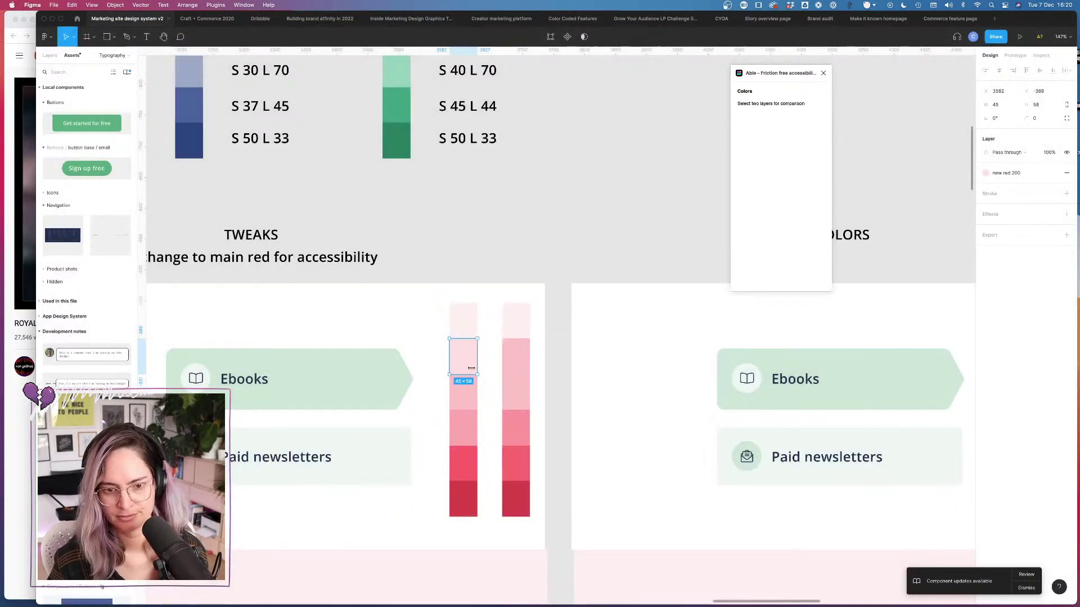
Step: Save the colour of the first red strip's third swatch as a colour style named new red 300
left_click(467, 391)
left_click(1054, 174)
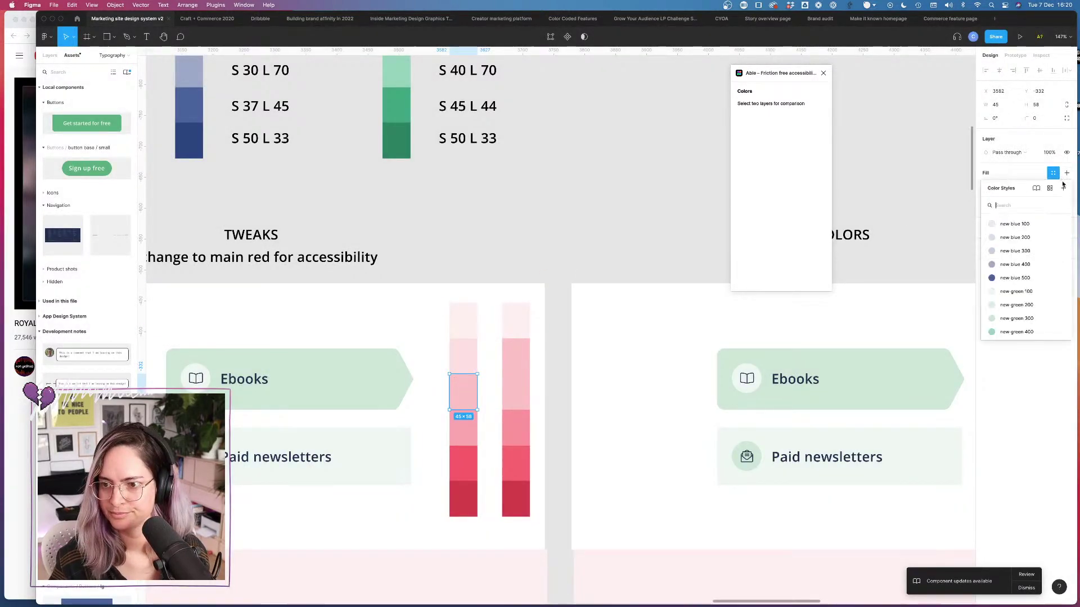
left_click(1063, 187)
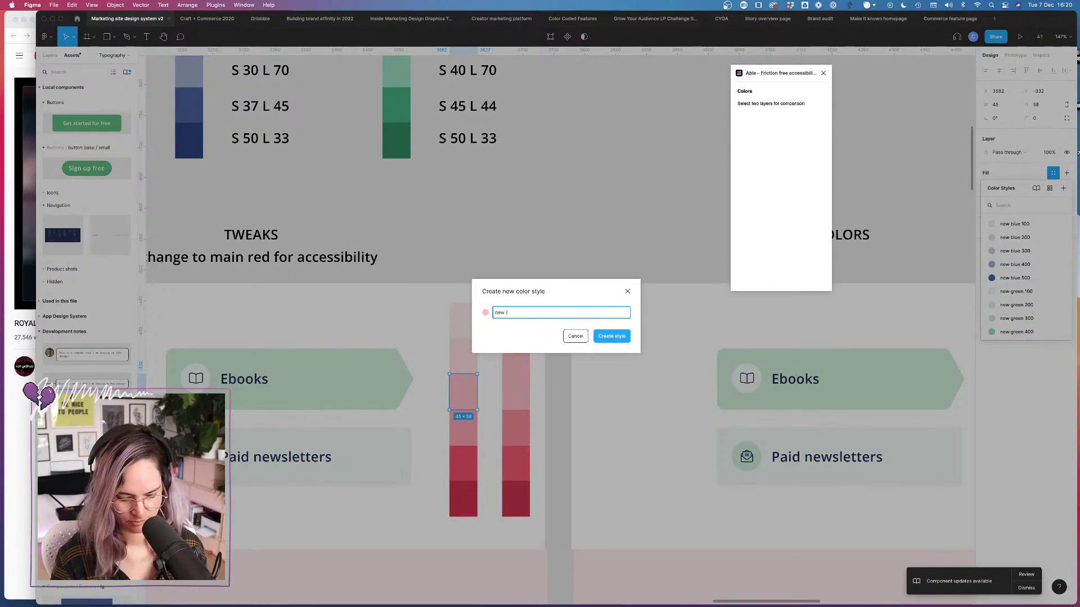
type("new red 300")
key("Return")
Step: Save the colour of the first red strip's fourth swatch as a colour style named new red 400
left_click(465, 430)
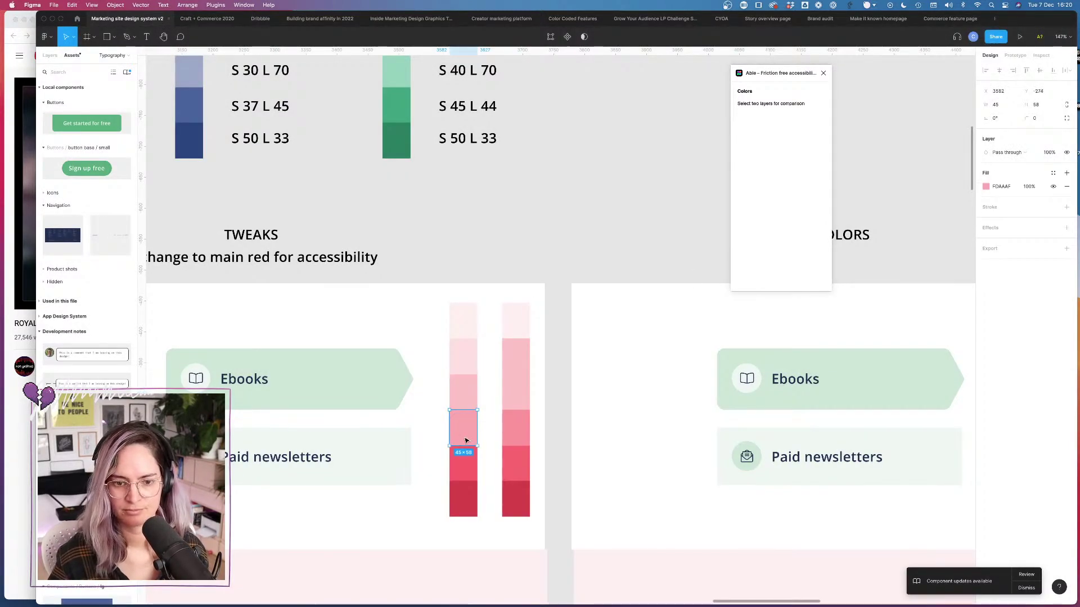
left_click(1053, 173)
left_click(1063, 189)
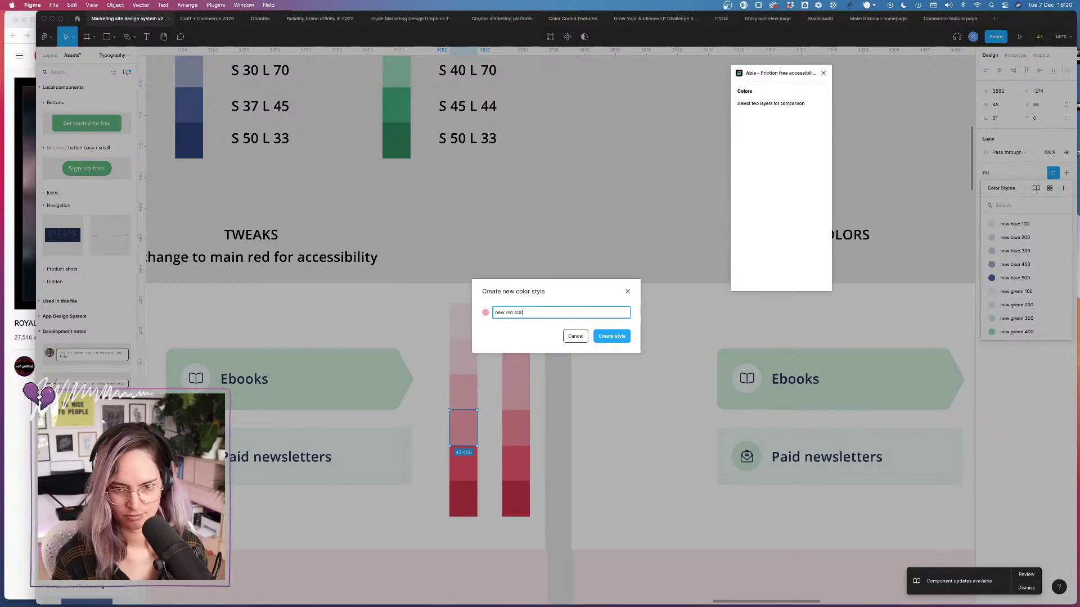
type("new red 400")
key("Return")
Step: Save the colour of the first red strip's fifth swatch as a colour style named new red 500
left_click(465, 471)
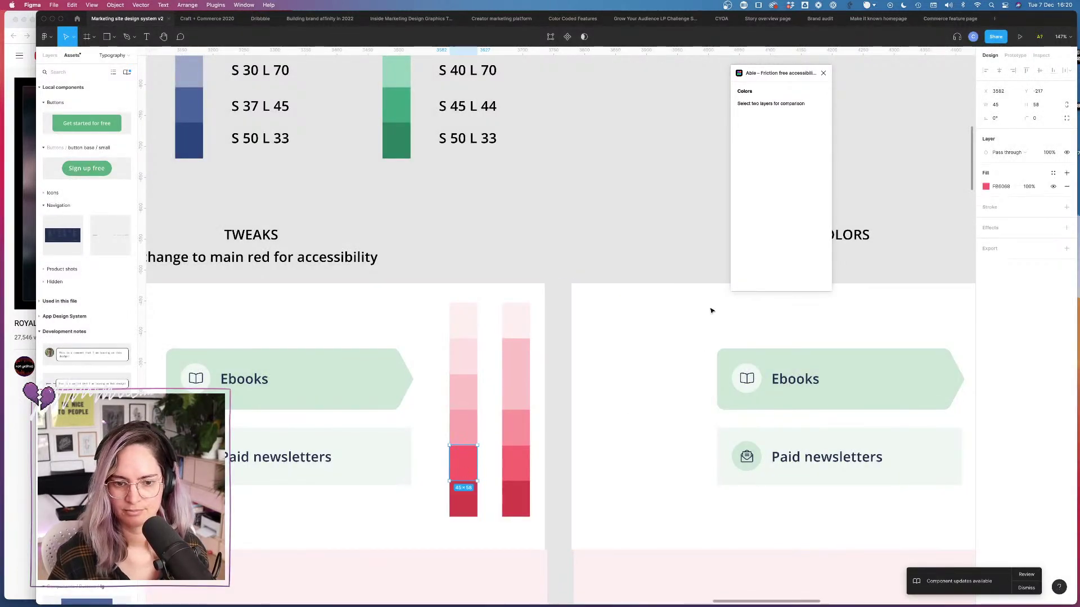
left_click(1053, 173)
left_click(1063, 189)
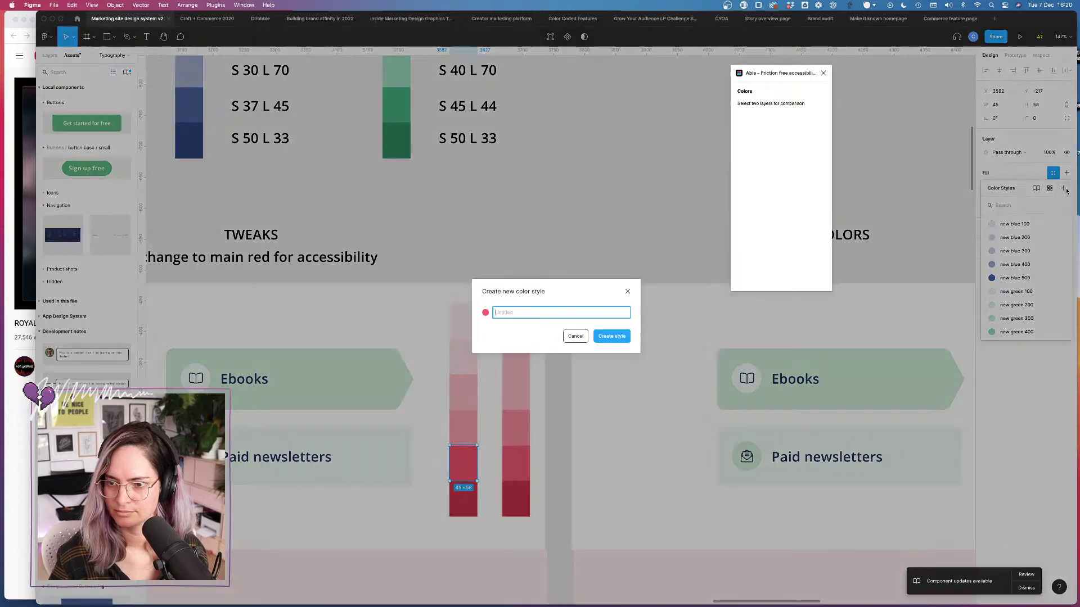
type("new red 50")
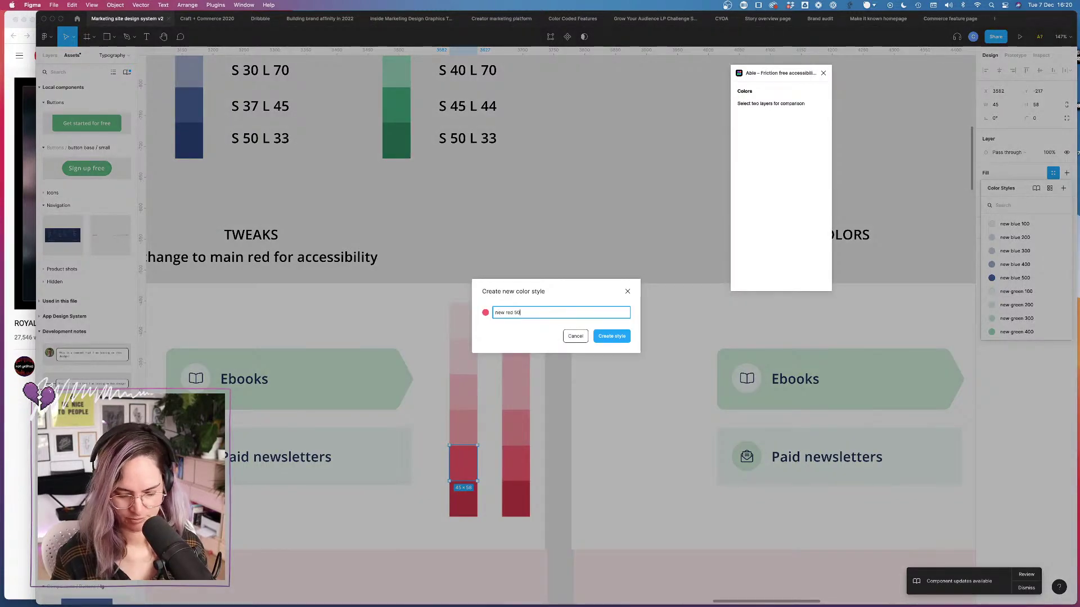
type("0")
key("Return")
Step: Save the colour of the first red strip's darkest swatch as a colour style named new red 600
left_click(463, 499)
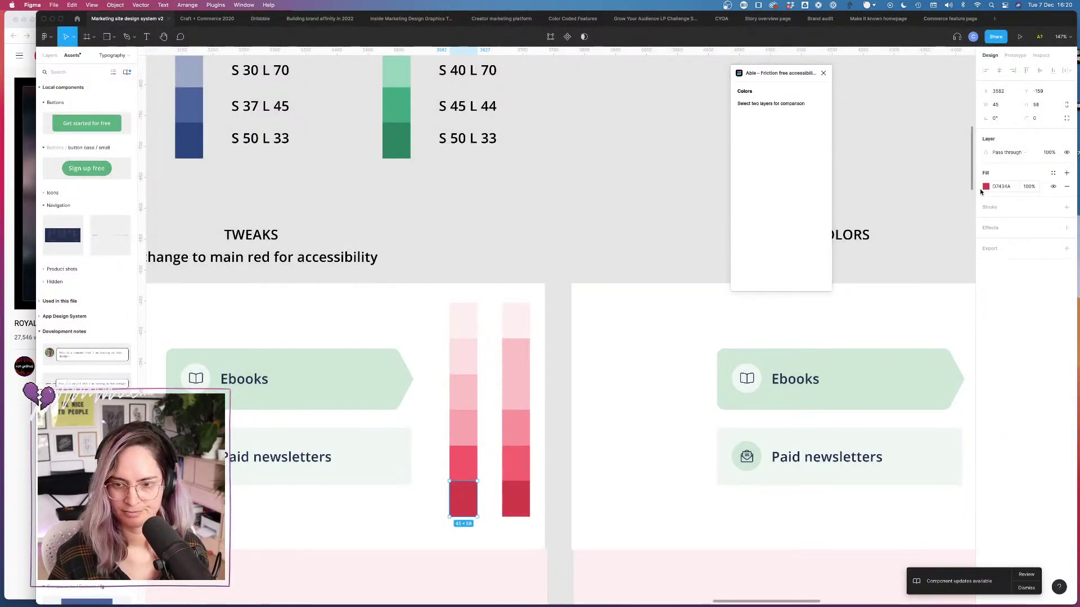
left_click(1054, 173)
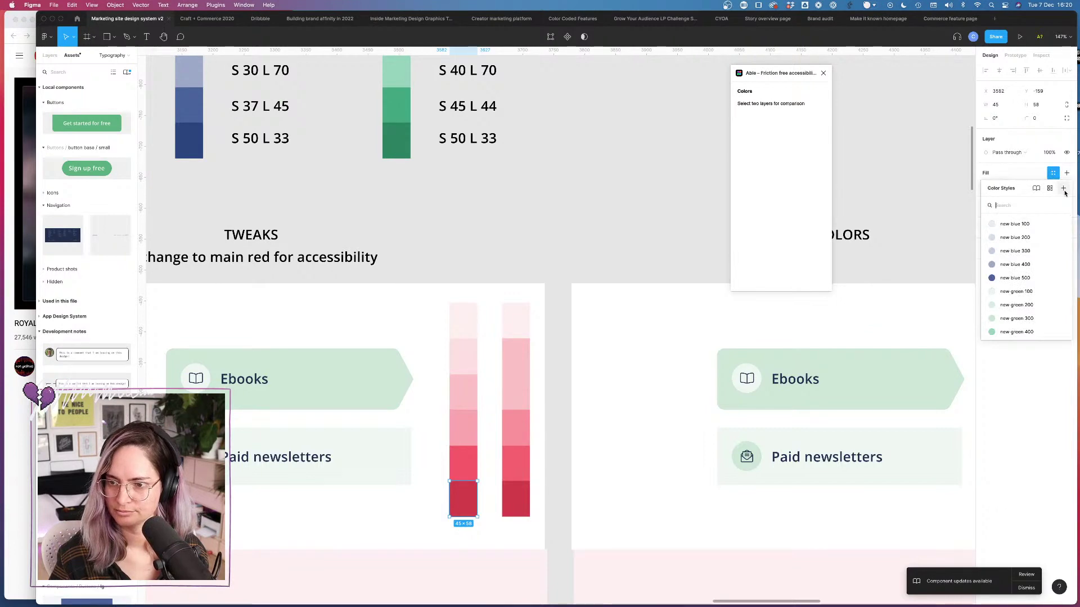
left_click(1064, 189)
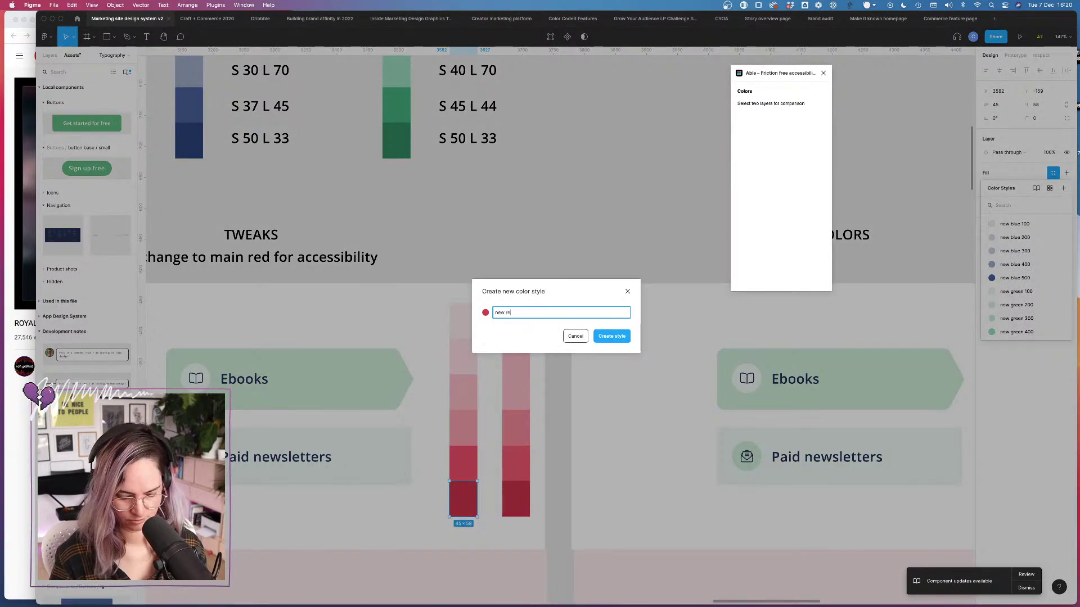
key("Return")
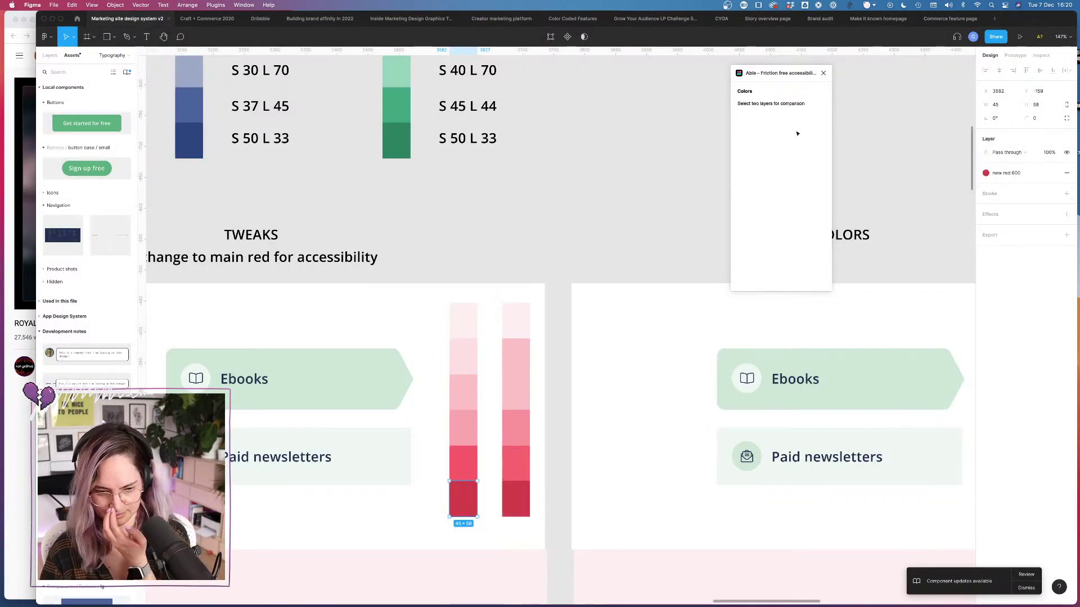
Step: Apply the new red 200 colour style to the Ebooks banner shape under the TWEAKS heading
left_click(535, 244)
scroll(534, 243, "left", 5)
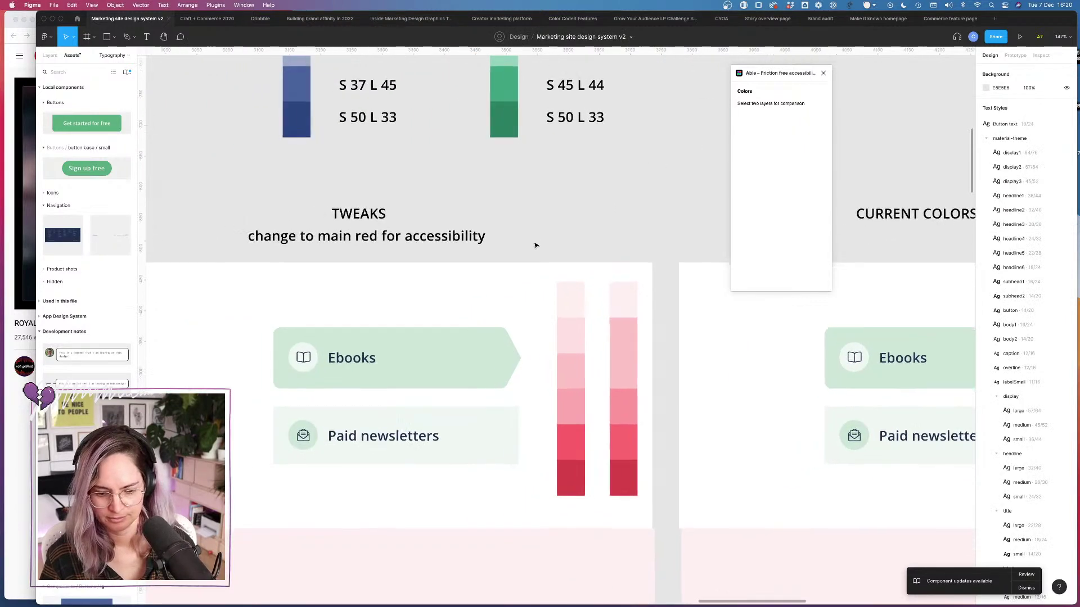
left_click(429, 344)
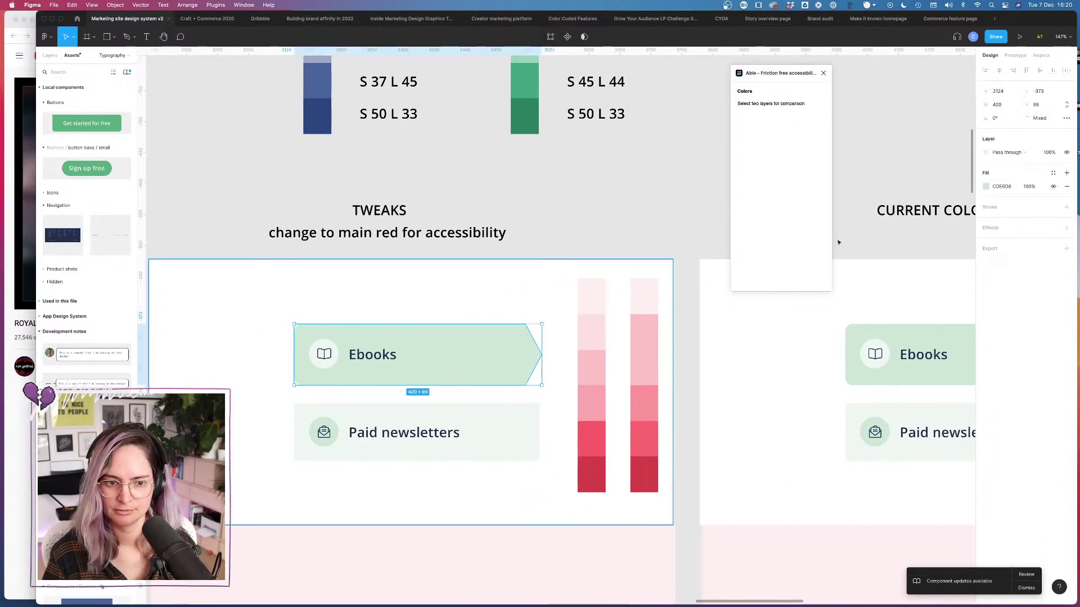
left_click(1053, 174)
scroll(1023, 311, "down", 5)
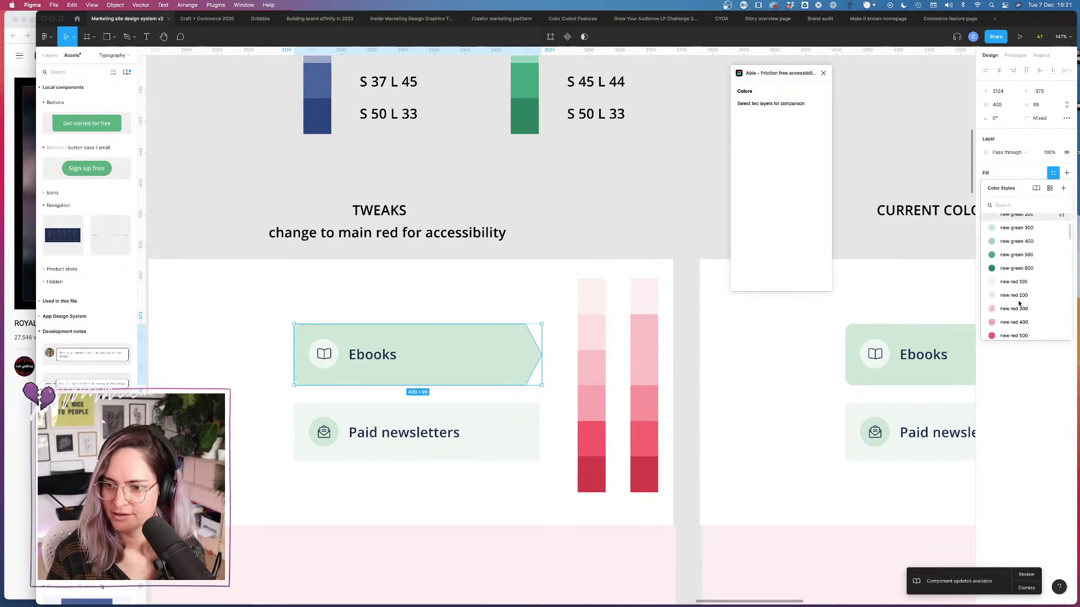
left_click(1020, 240)
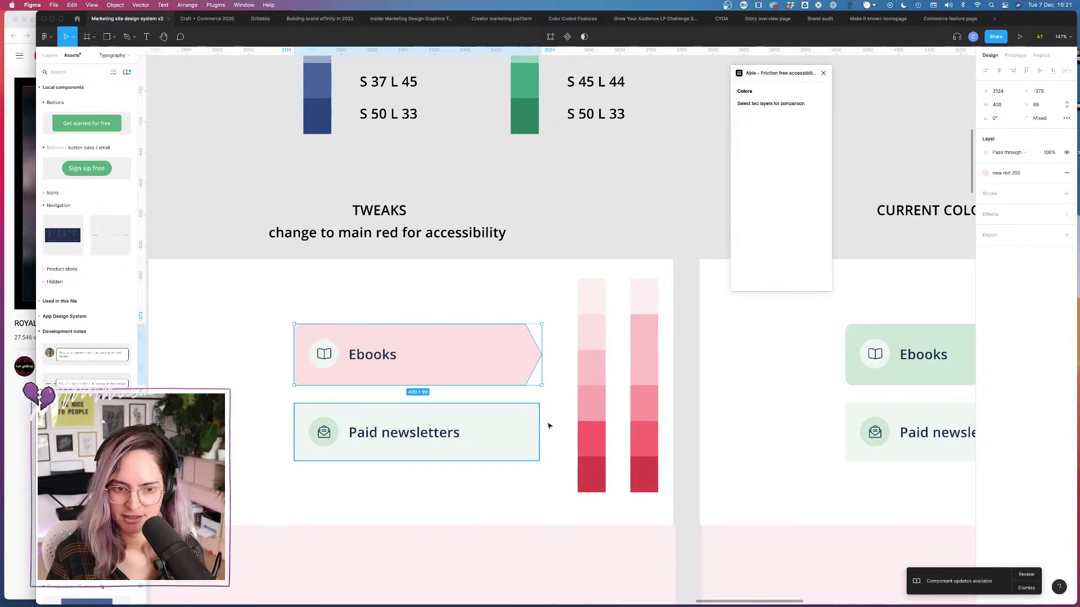
Step: Apply the new red 100 colour style to the Paid newsletters card's background in the tweaks section
left_click(531, 423)
left_click(1053, 173)
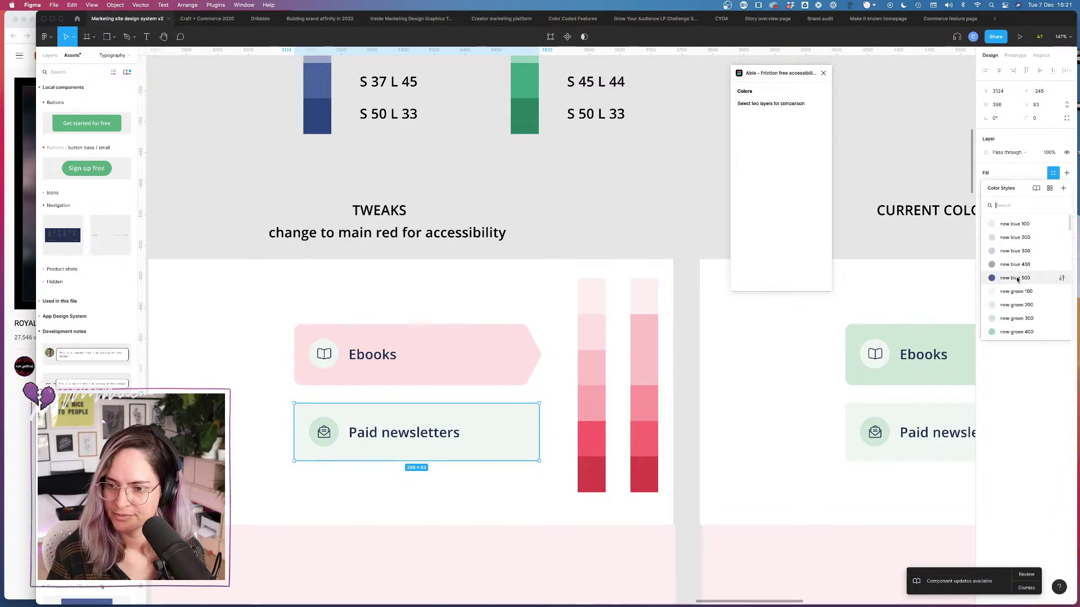
scroll(1018, 270, "up", 2)
scroll(1021, 269, "down", 2)
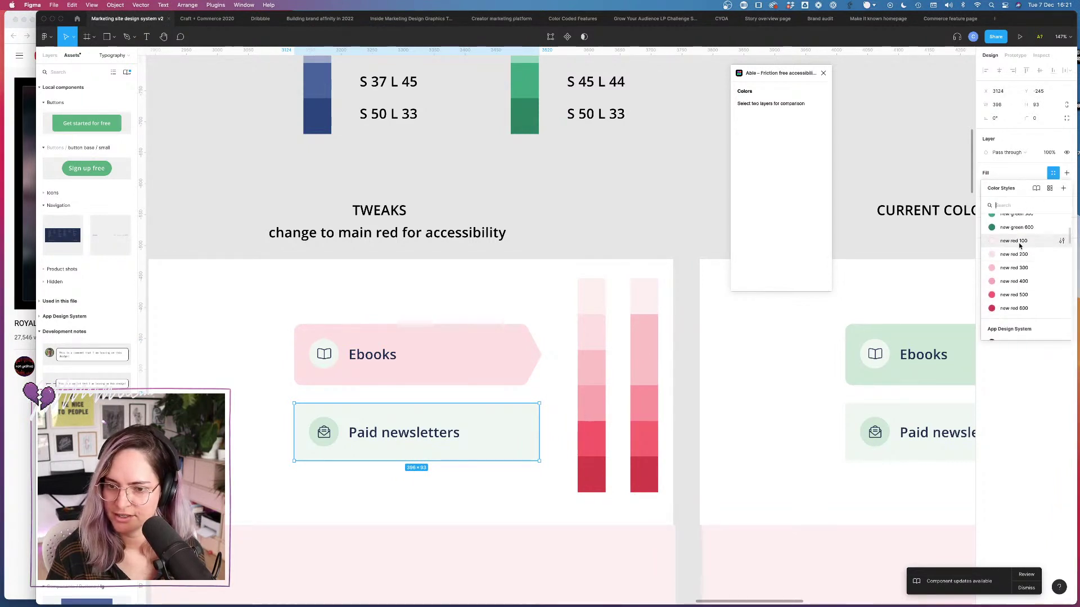
left_click(1019, 241)
Step: Replace the Green 200 colour of the Paid newsletters icon circle with the Red 300 style
double_click(332, 430)
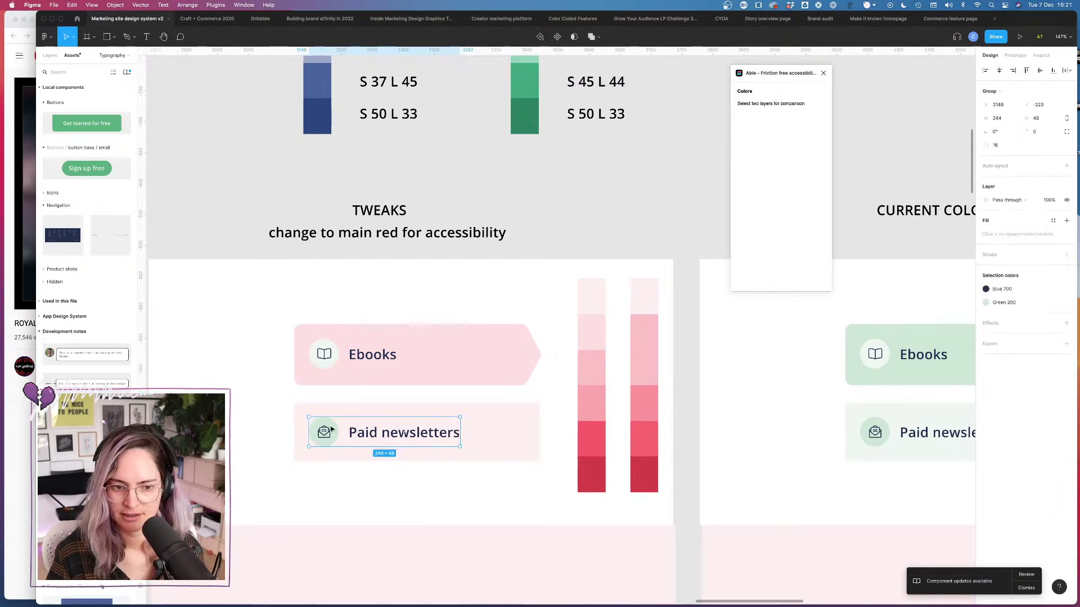
left_click(1003, 302)
scroll(903, 401, "up", 2)
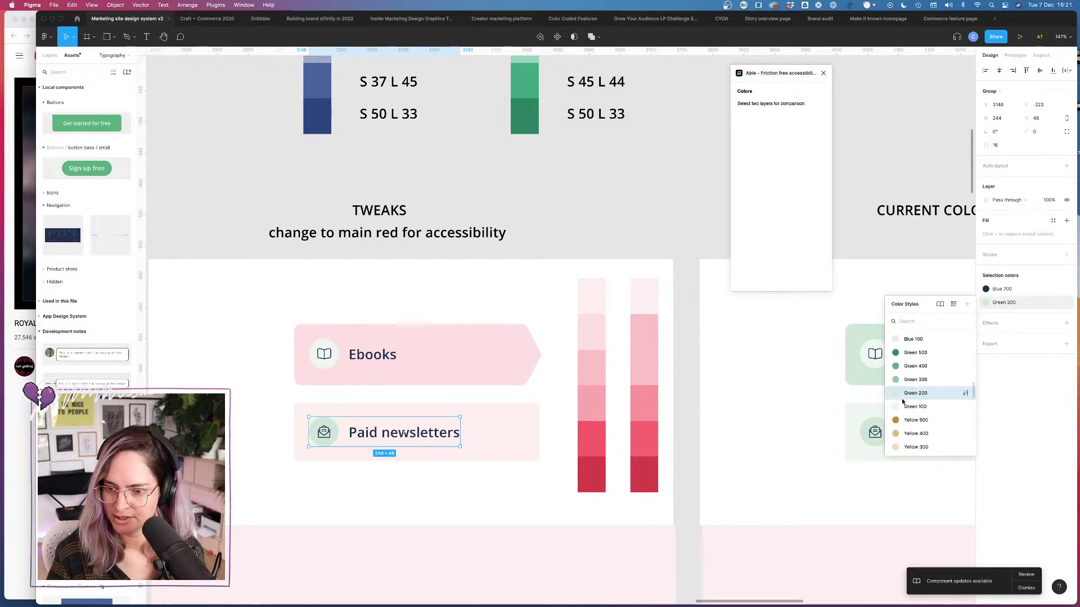
scroll(903, 401, "down", 3)
left_click(910, 360)
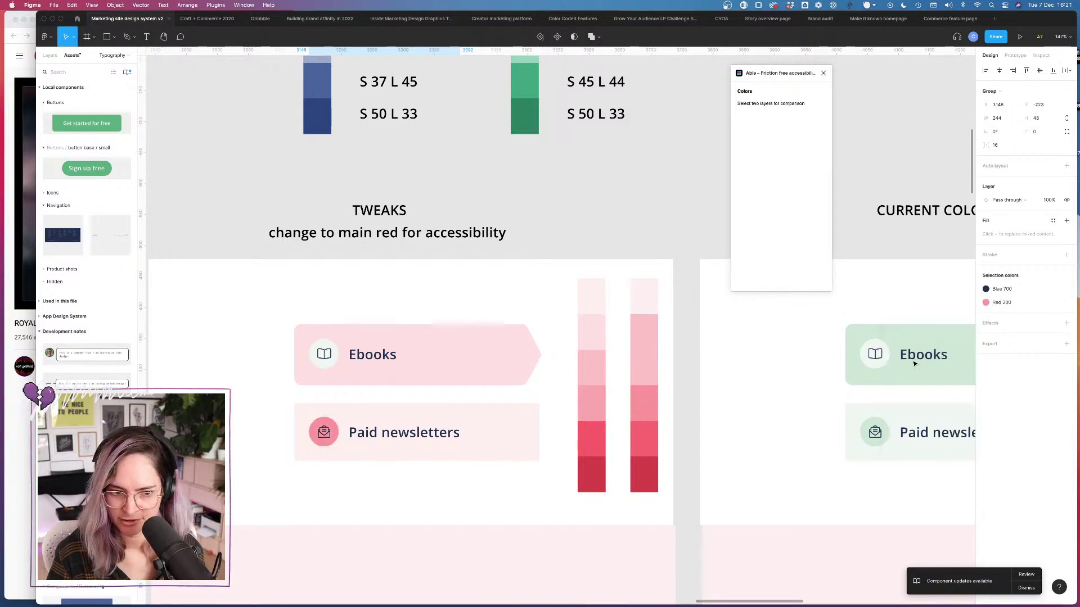
left_click(332, 357)
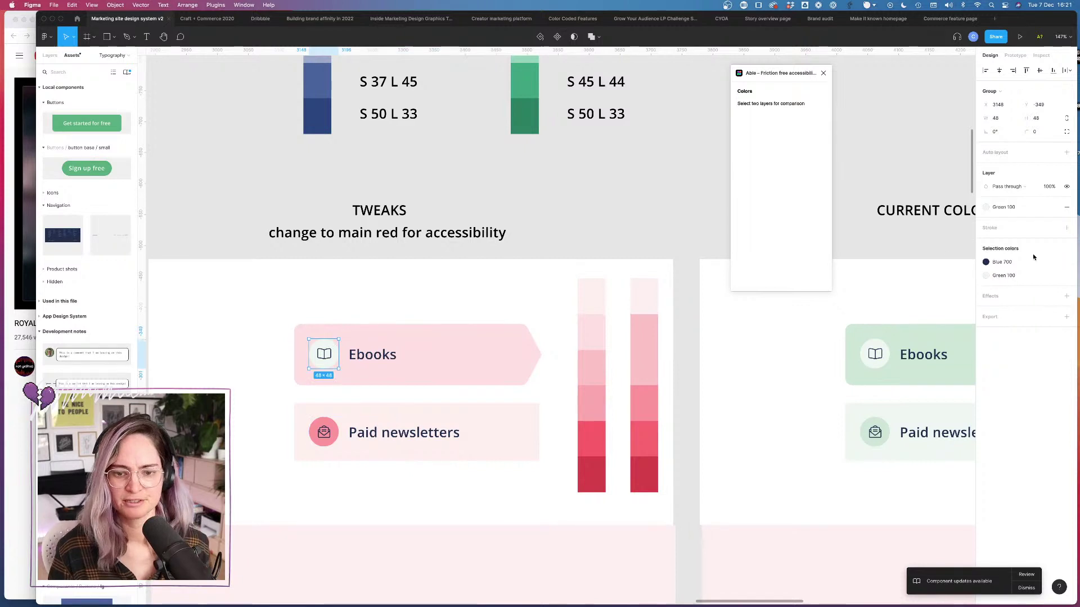
left_click(1007, 206)
scroll(1015, 307, "up", 3)
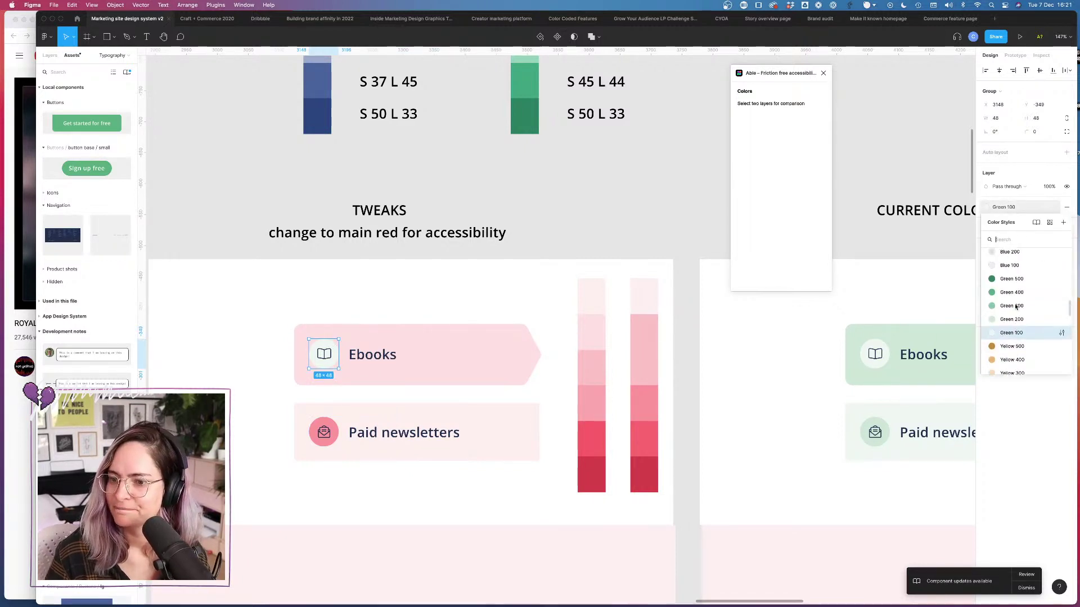
scroll(1013, 306, "down", 3)
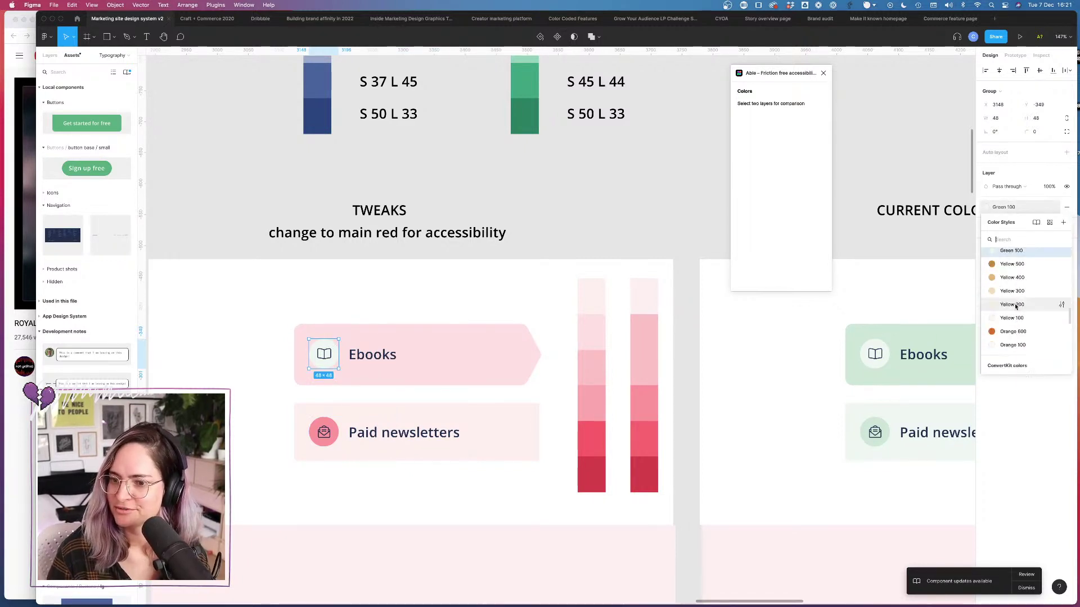
Step: Apply the new red 300 colour style to the circle behind the Paid newsletters envelope icon
left_click(332, 425)
left_click(1016, 325)
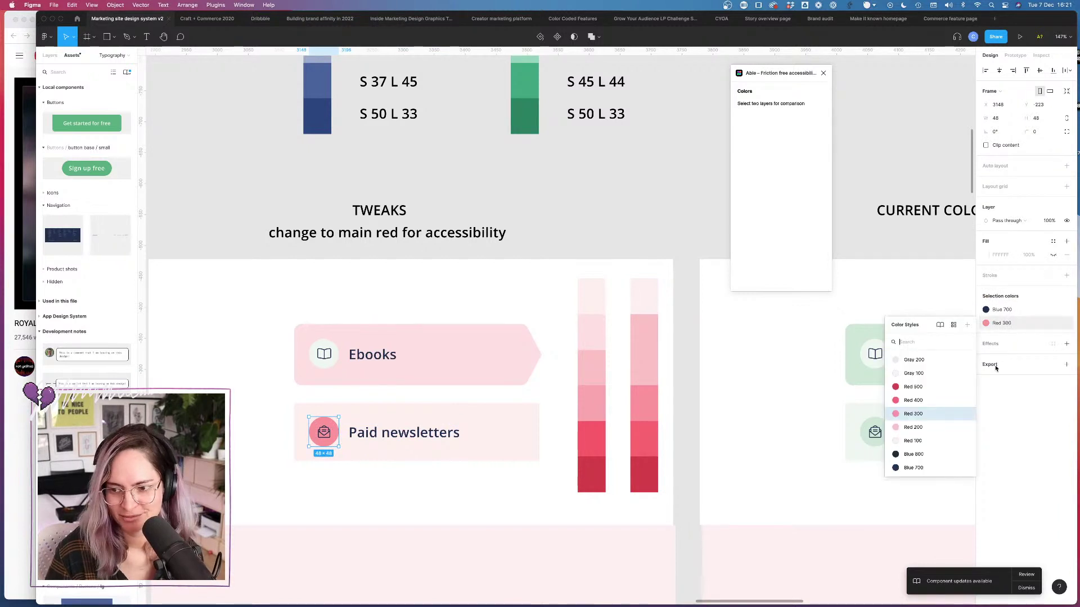
scroll(911, 393, "up", 2)
scroll(911, 393, "down", 3)
left_click(913, 384)
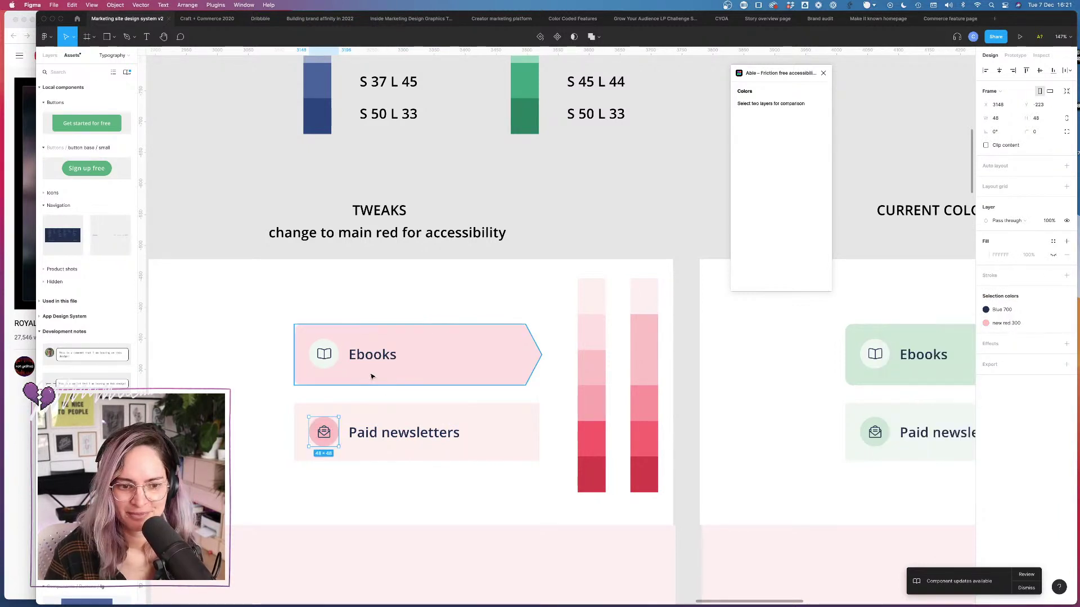
Step: Apply one of the new red colour styles to the circle behind the Ebooks icon
left_click(327, 347)
left_click(1004, 207)
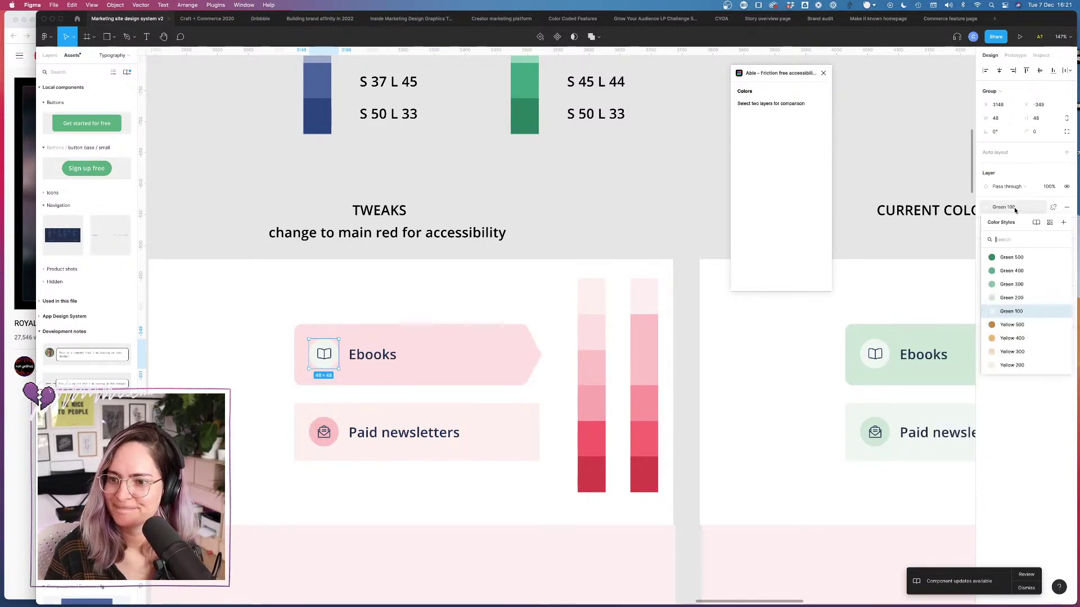
scroll(995, 313, "down", 10)
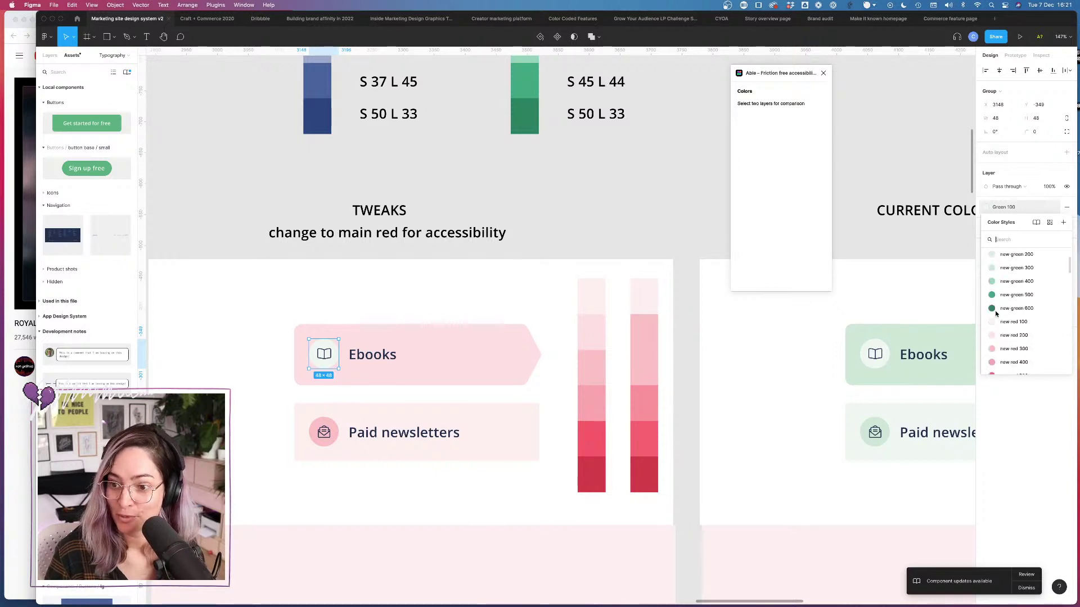
scroll(995, 314, "down", 3)
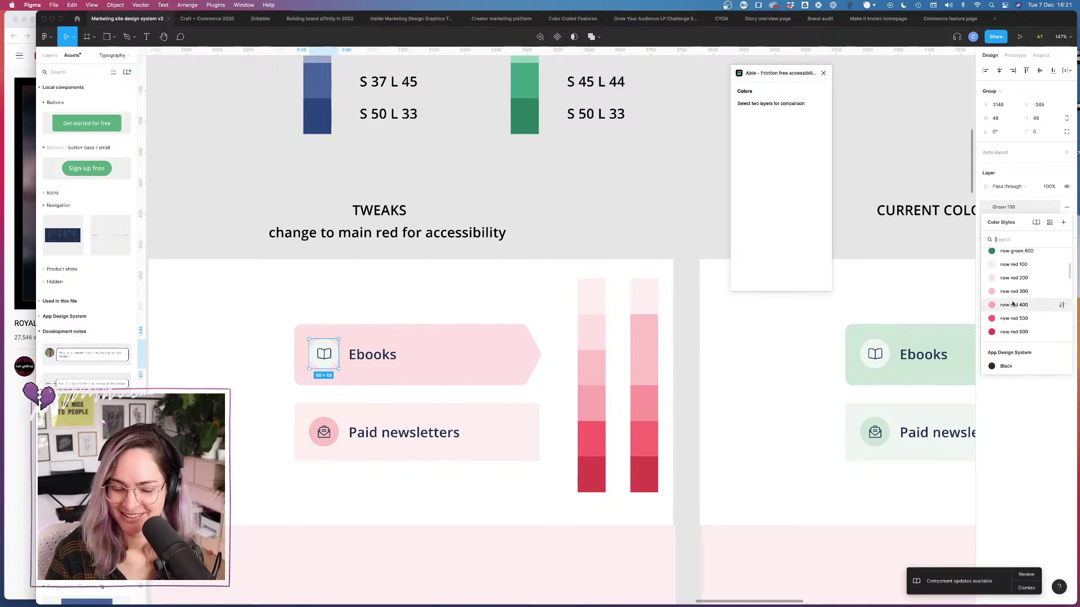
left_click(1003, 307)
left_click(558, 220)
Step: Apply new red 100 to the background of the Quitting the day job section and new red 200 to its list card
scroll(559, 247, "down", 10)
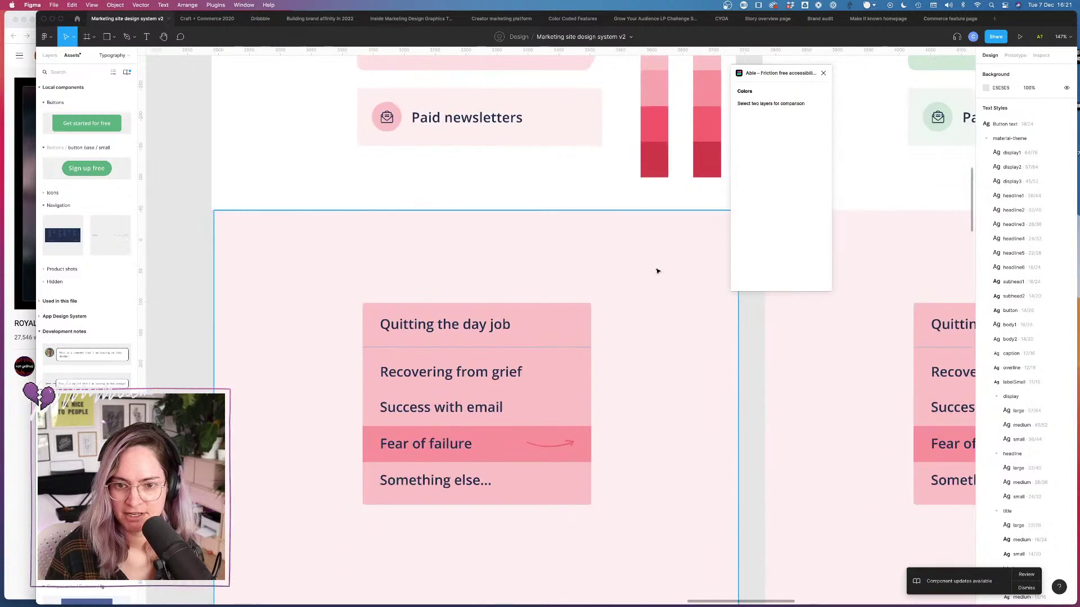
left_click(656, 267)
left_click(1006, 173)
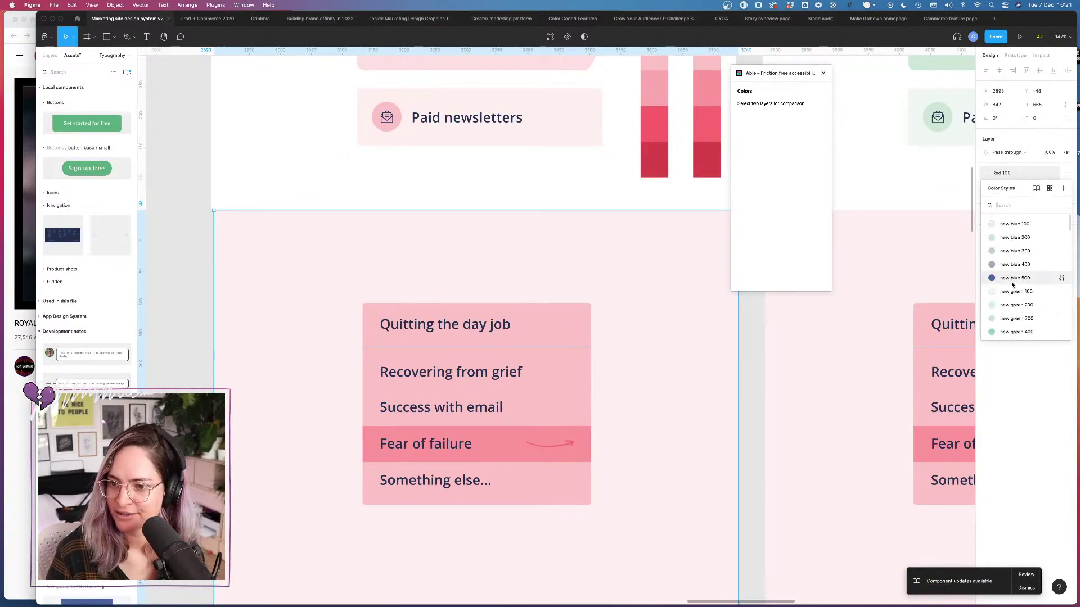
key("Escape")
key("Return")
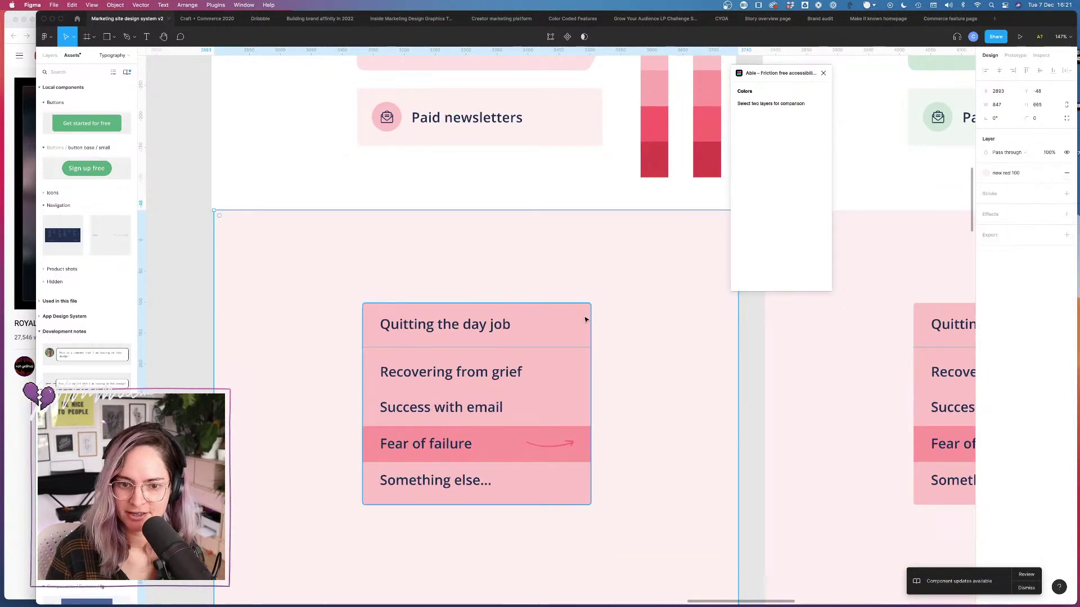
left_click(1002, 173)
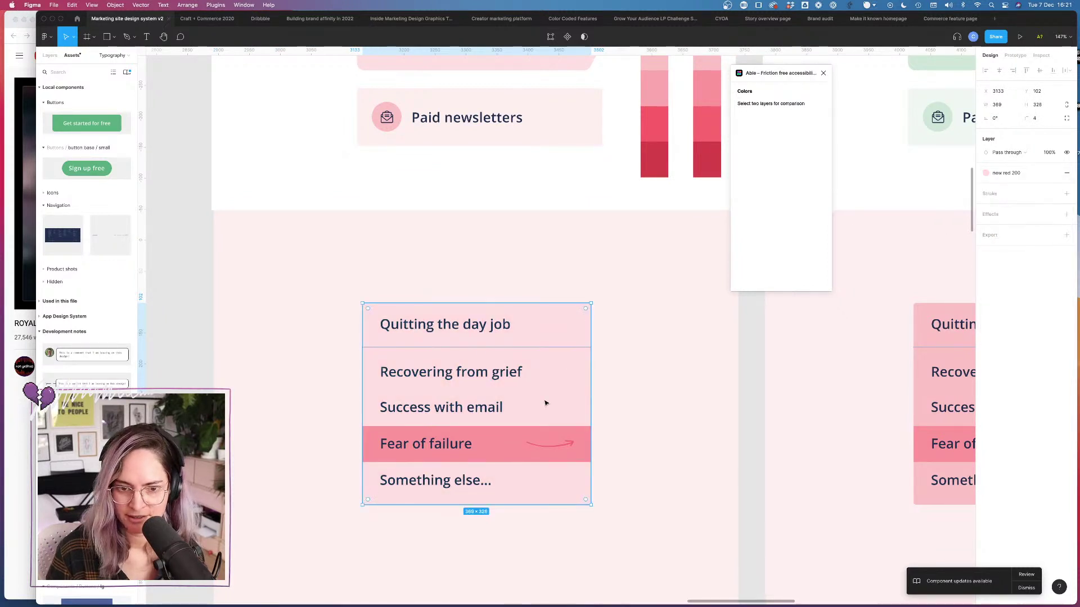
Step: Apply the new red 300 colour style to the highlight bar of the Fear of failure row
left_click(573, 439)
left_click(1009, 175)
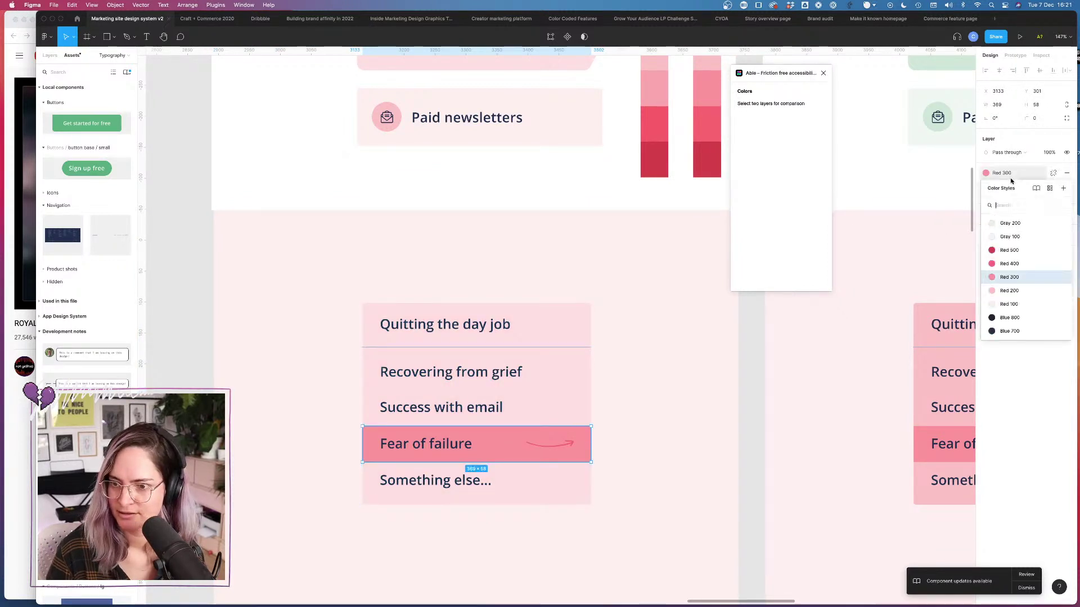
scroll(1012, 287, "down", 5)
left_click(1015, 282)
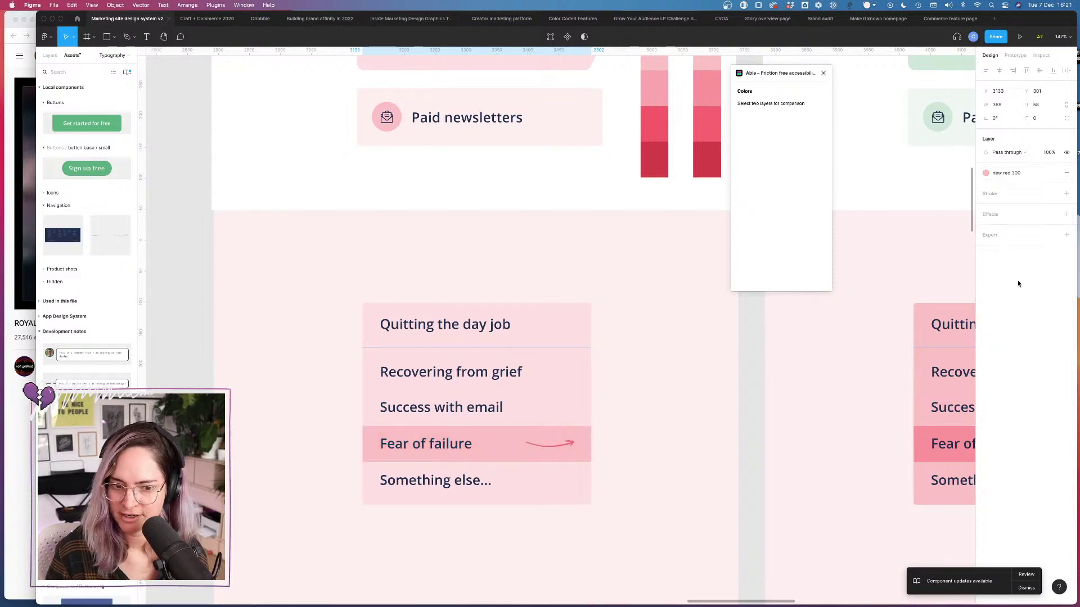
Step: Duplicate the Fear of failure highlight bar onto the Success with email row and give it the new red 400 style
left_click_drag(496, 437, 494, 403)
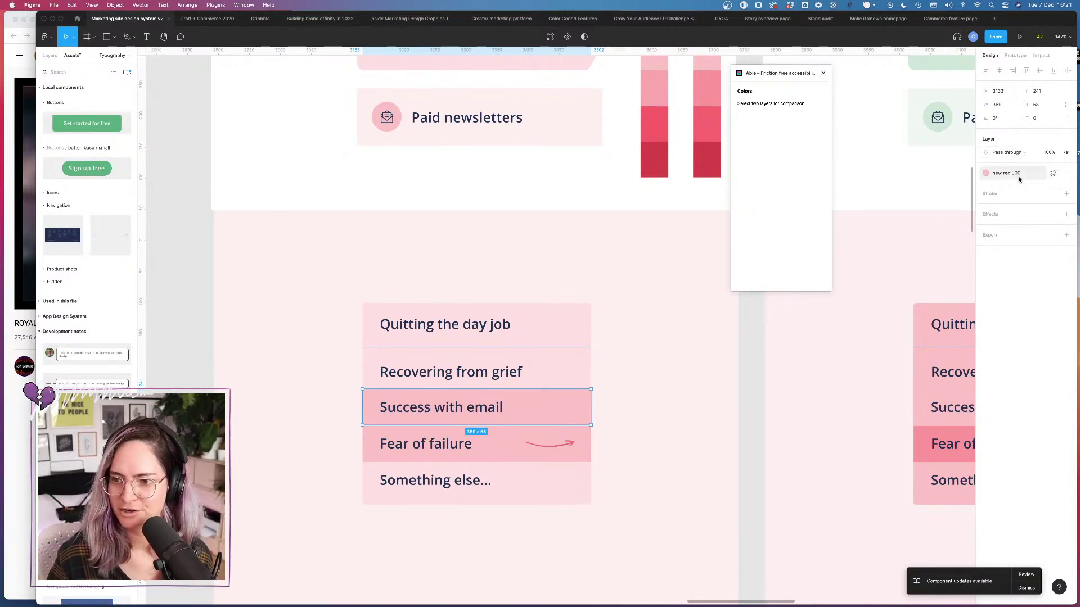
left_click(1019, 179)
left_click(1017, 290)
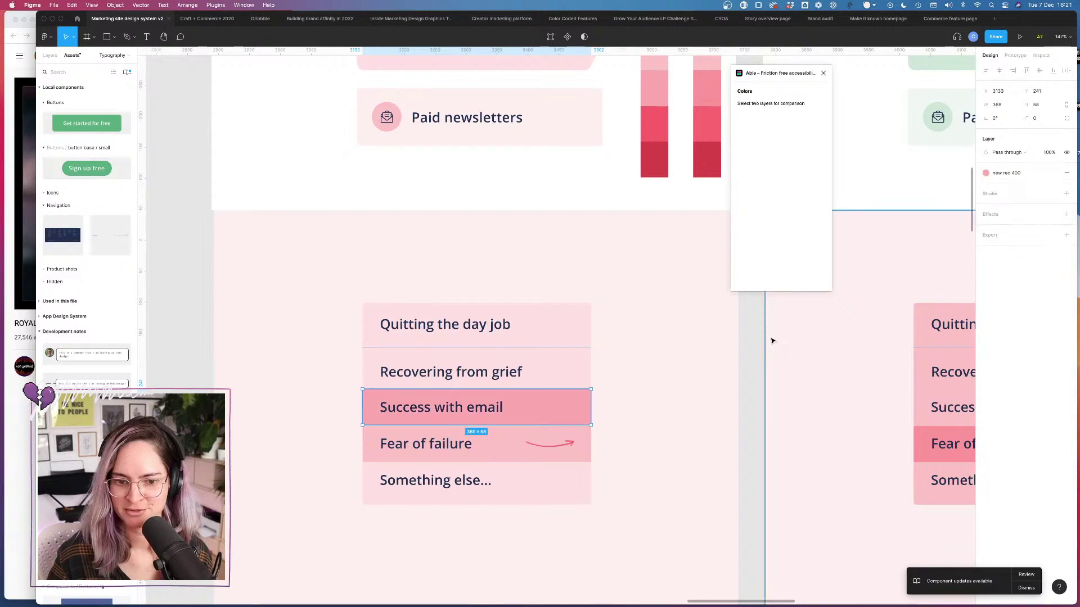
Step: Apply the new red 500 colour style to the arrow in the Fear of failure row
left_click(563, 444)
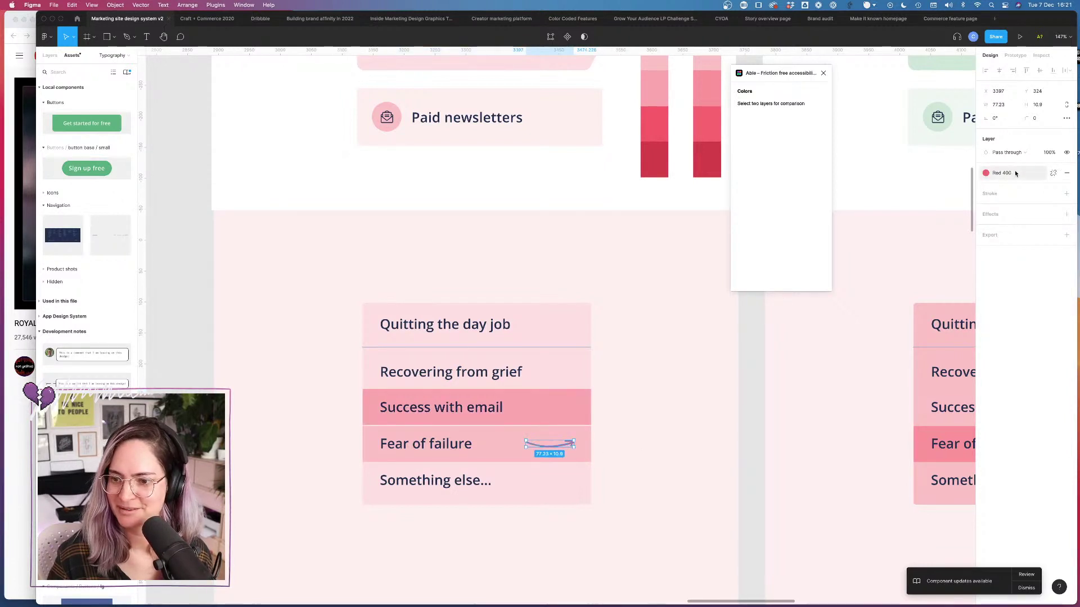
left_click(1009, 173)
scroll(1019, 281, "up", 2)
scroll(1019, 281, "down", 2)
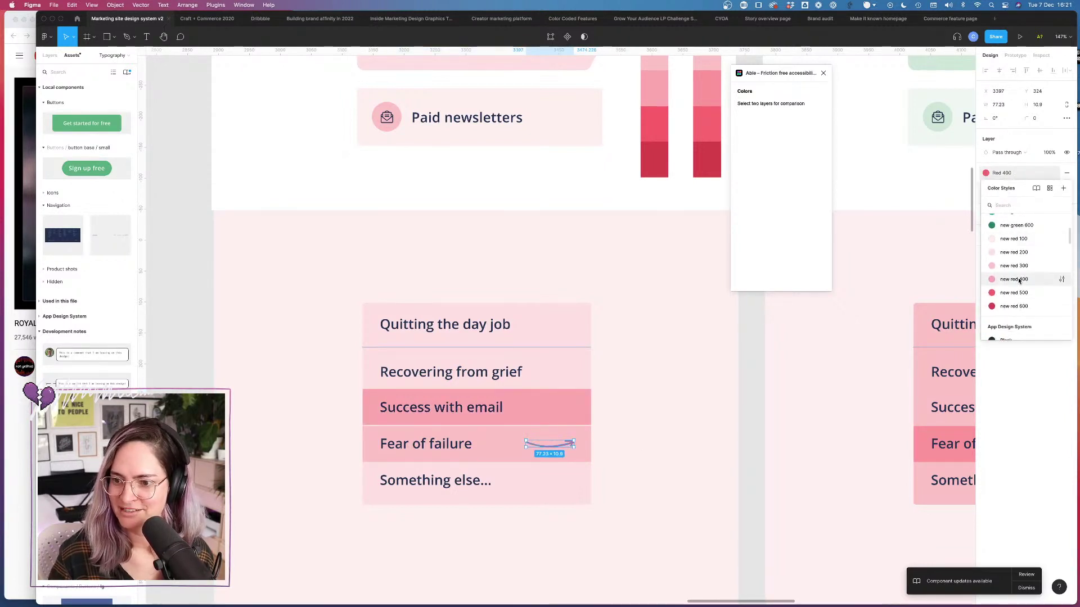
left_click(1020, 294)
Step: Apply new red 100 to the background of the rebuilt red Make it known card below the list section
scroll(533, 411, "down", 5)
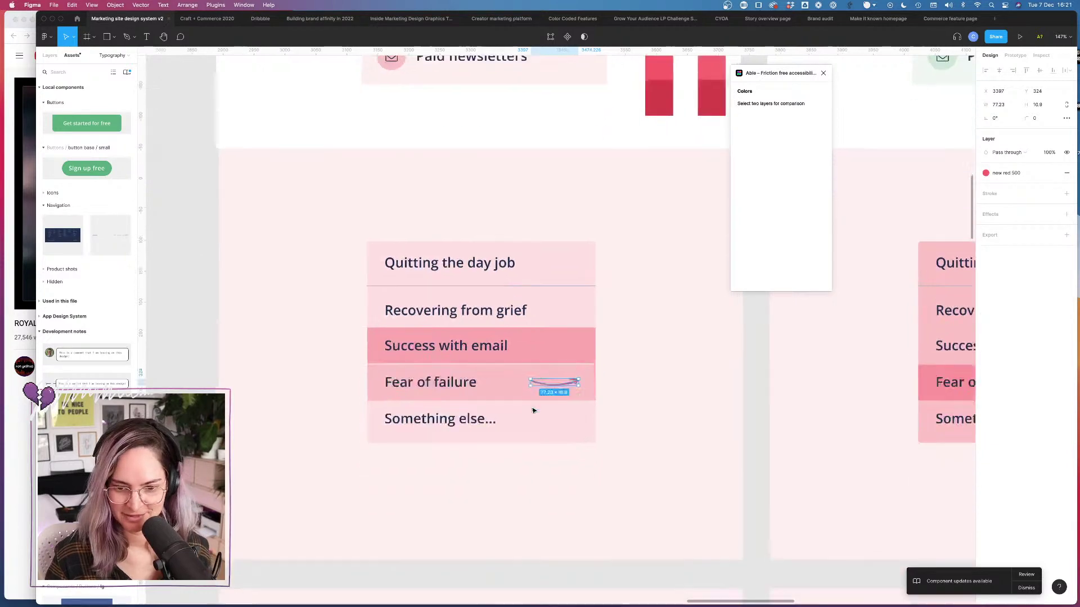
scroll(533, 409, "right", 2)
scroll(533, 332, "down", 2)
scroll(533, 332, "left", 2)
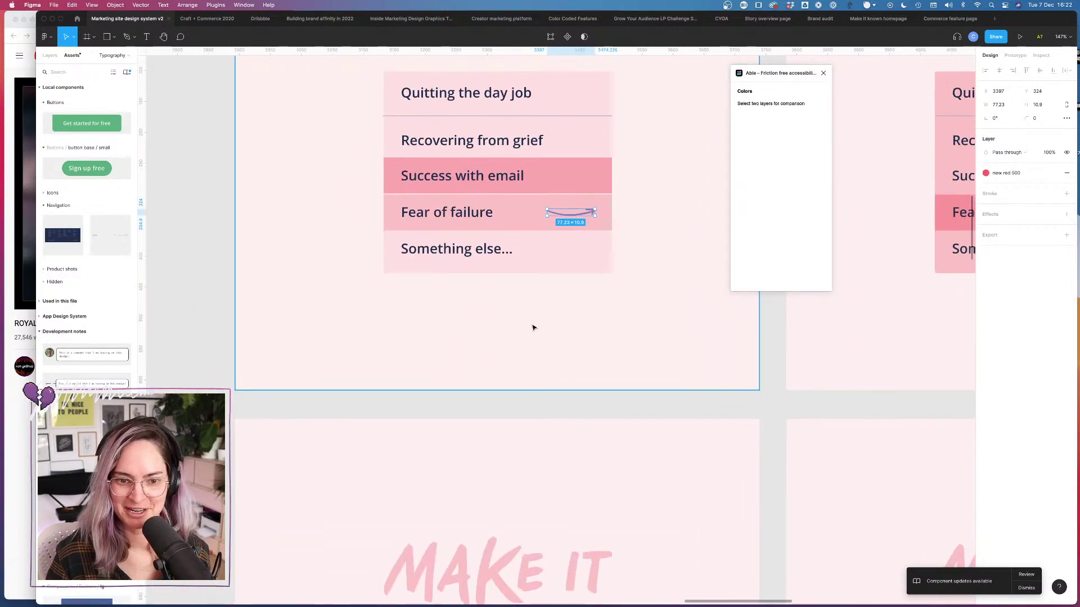
scroll(562, 349, "down", 5)
left_click(595, 373)
left_click(1022, 175)
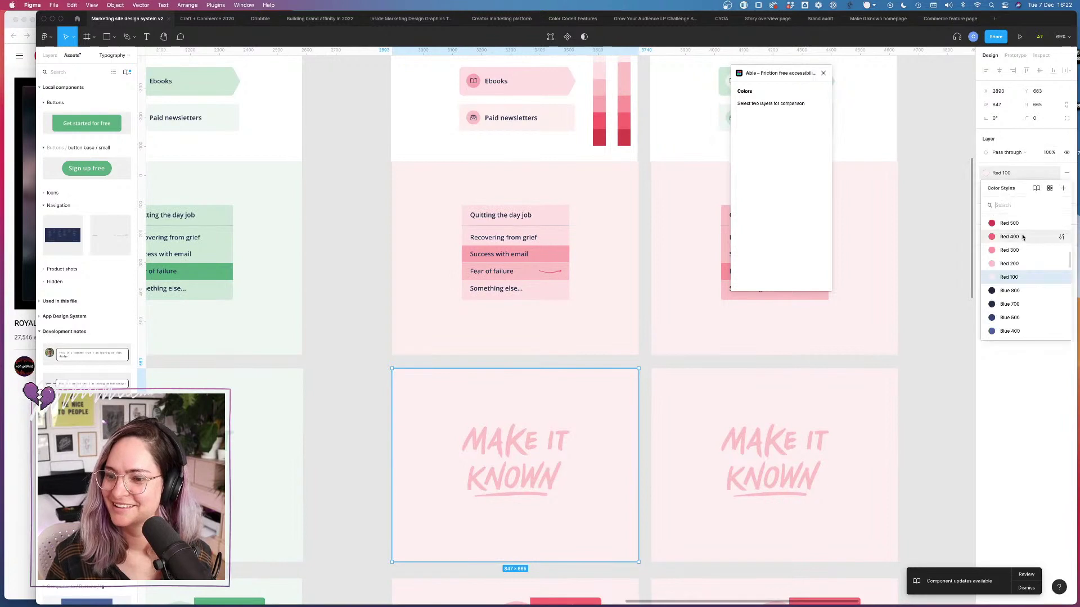
left_click(1013, 223)
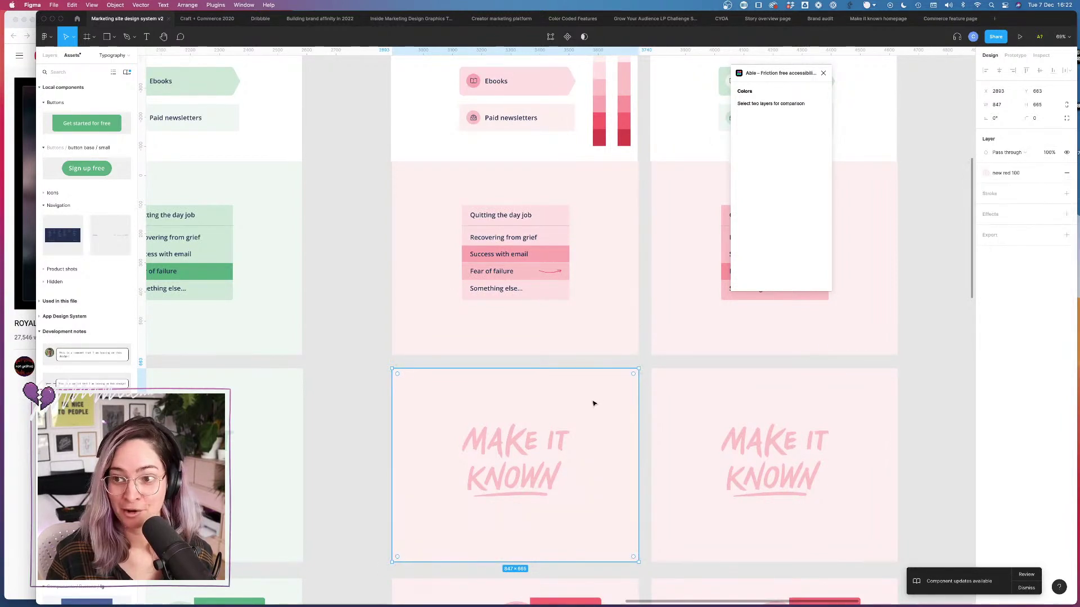
Step: Recolour the Make it known lettering on that card, trying new red 200 before settling on new red 300
left_click(548, 452)
left_click(1023, 207)
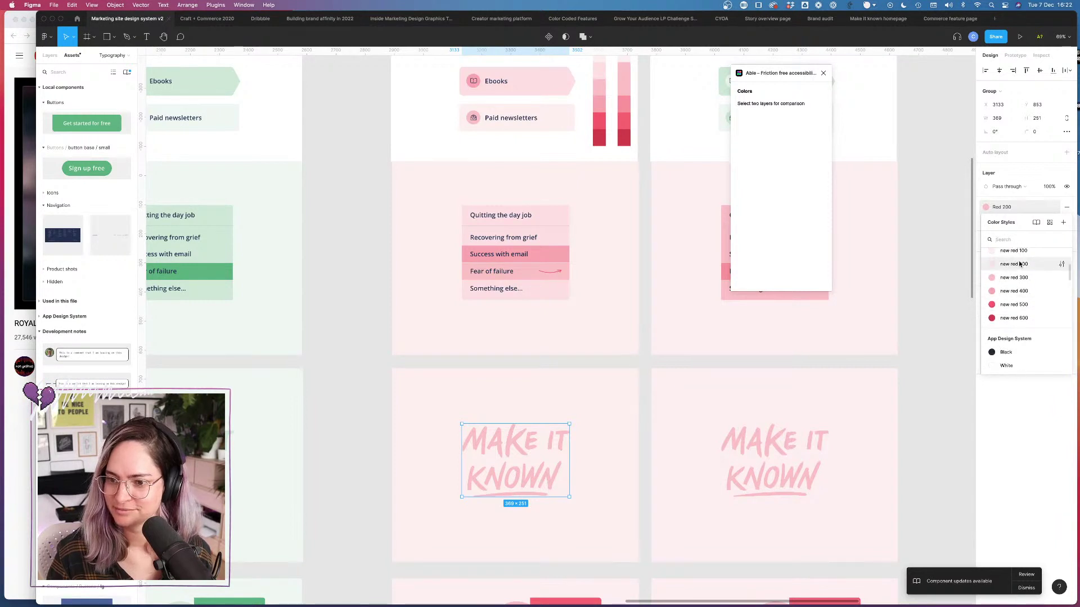
left_click(1014, 264)
left_click(1022, 207)
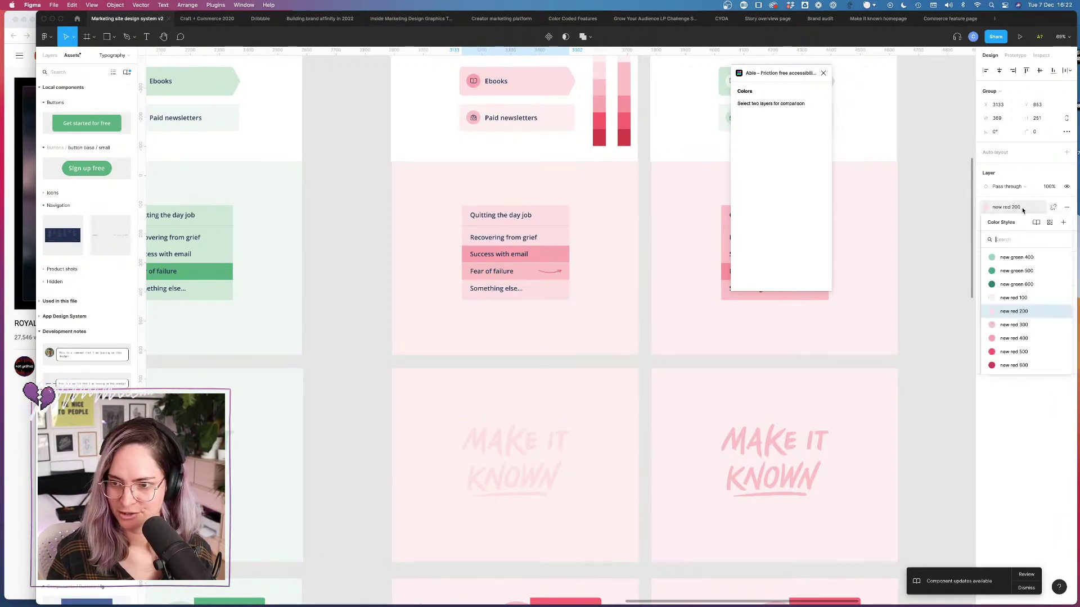
left_click(1016, 321)
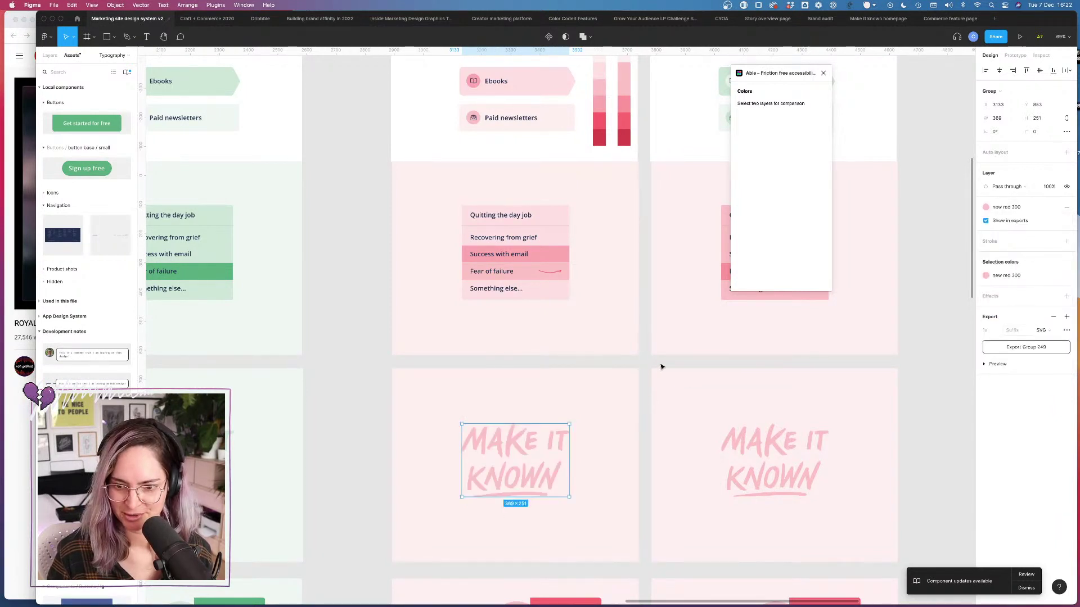
left_click(642, 362)
Step: Apply new red 200 to the blob behind the product screenshots in the rebuilt red column
scroll(641, 362, "down", 5)
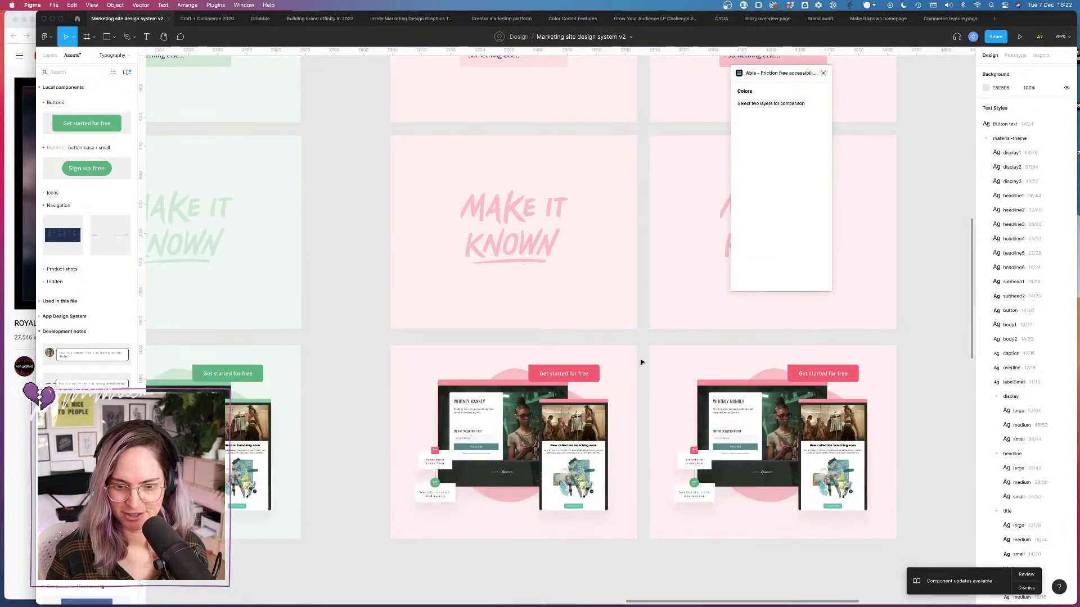
left_click(514, 376)
left_click(1006, 172)
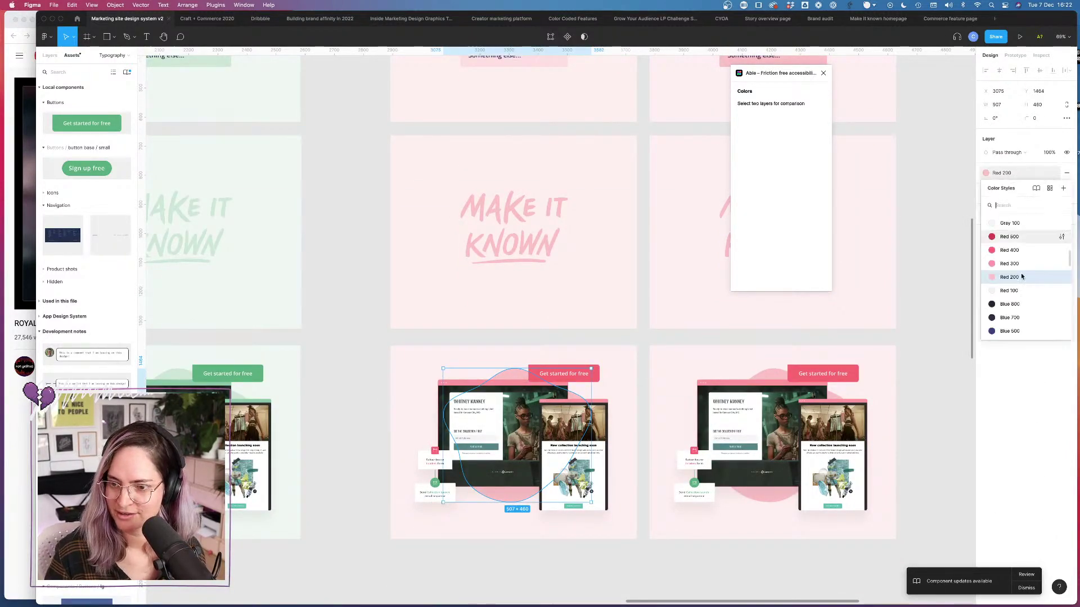
scroll(1020, 289, "down", 3)
scroll(1021, 292, "up", 3)
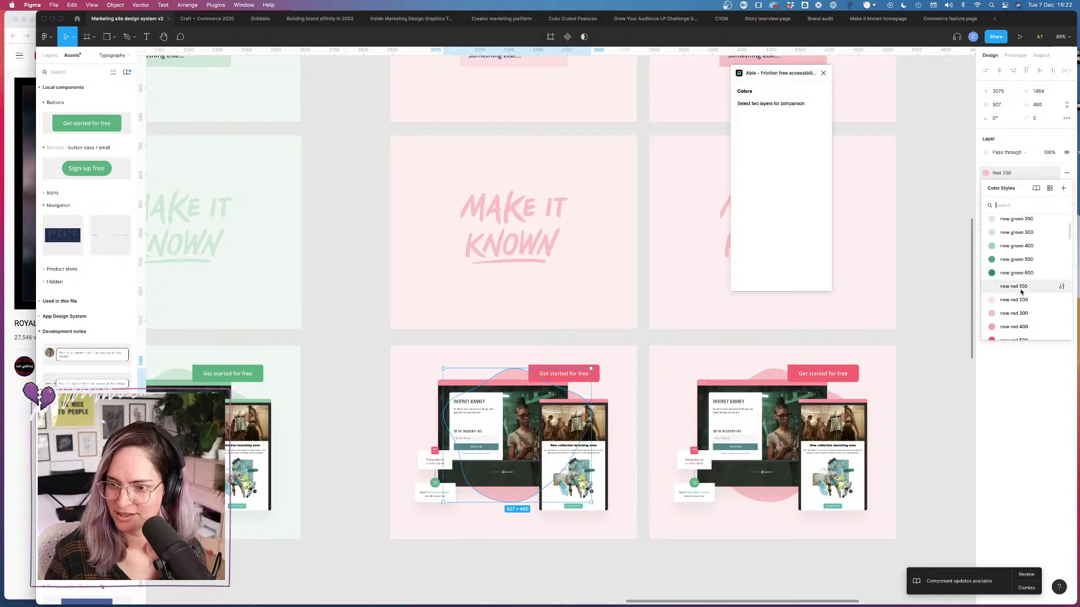
left_click(1015, 298)
Step: Apply new red 100 to the background of the product screenshots card
left_click(463, 367)
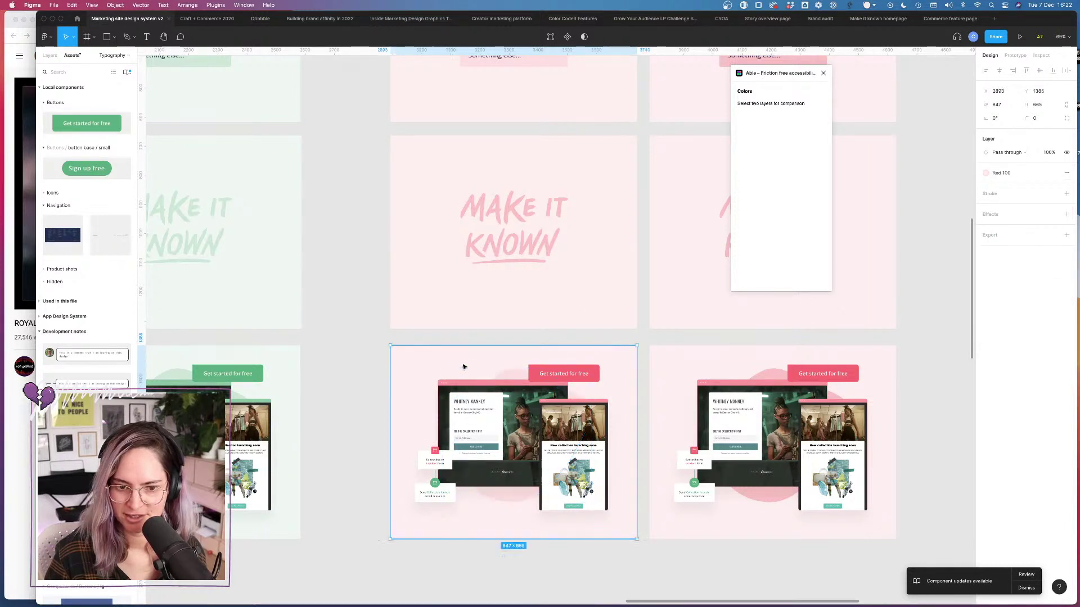
left_click(1003, 174)
scroll(1014, 244, "down", 5)
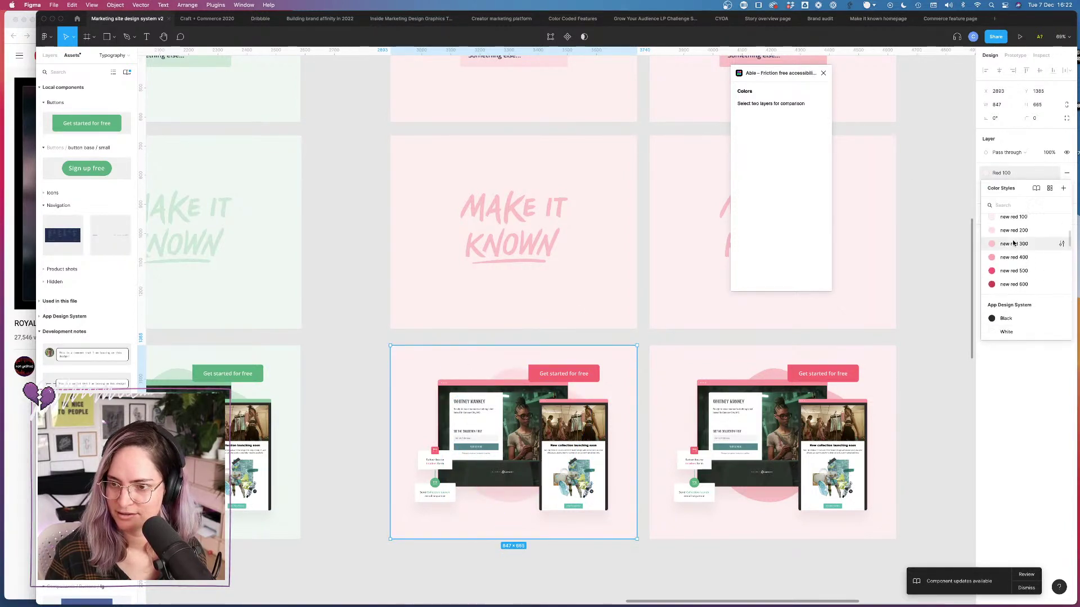
scroll(1014, 244, "up", 2)
left_click(1014, 243)
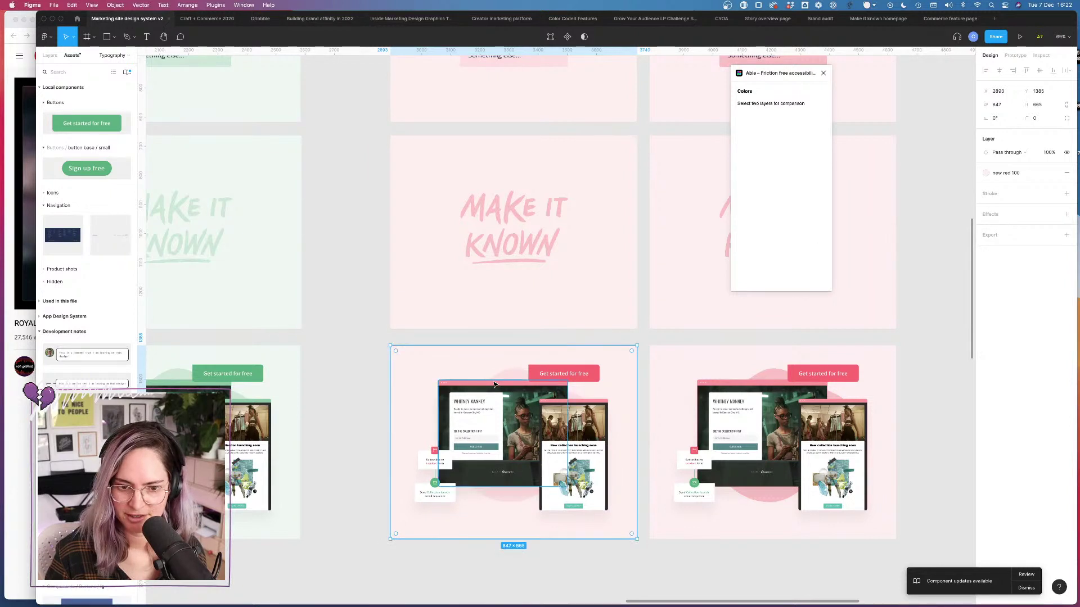
Step: Apply new red 300 to both the fill and the stroke of the two product screenshot window frames
left_click(584, 407)
left_click(591, 403, "shift")
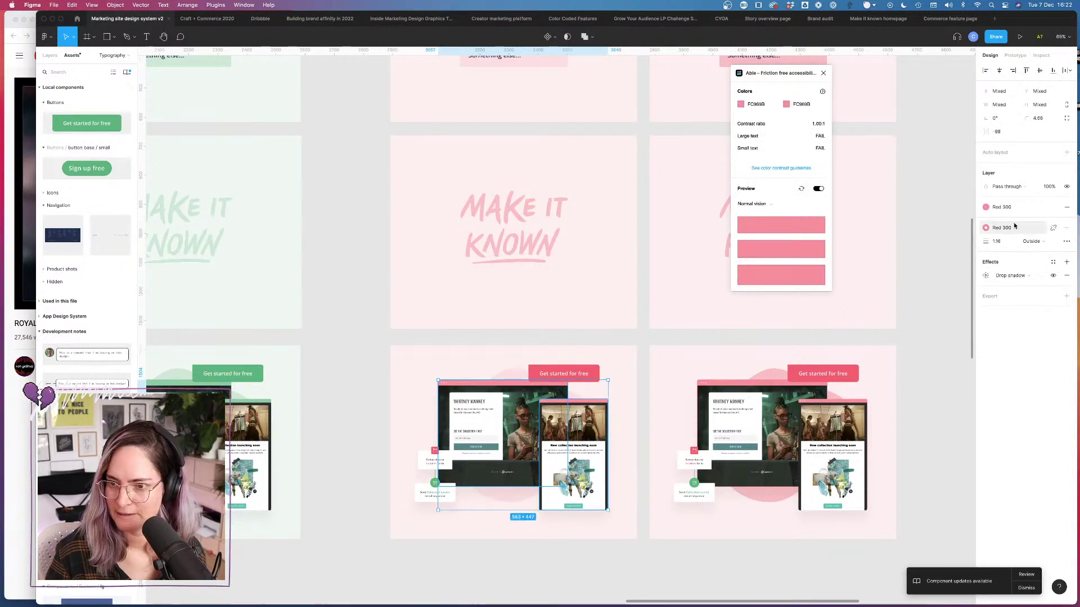
left_click(1013, 207)
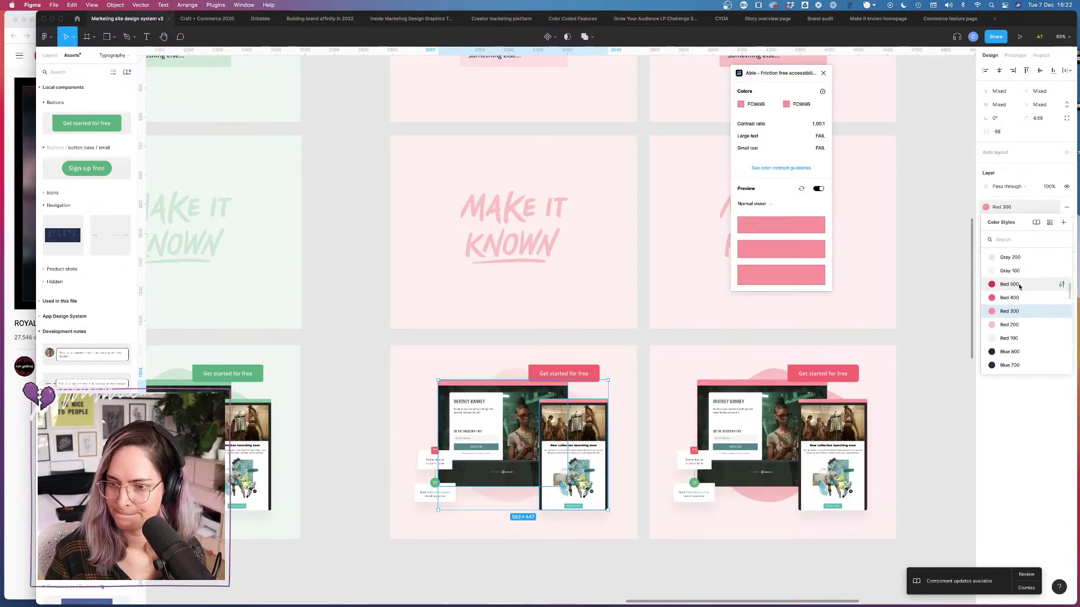
scroll(1017, 307, "down", 10)
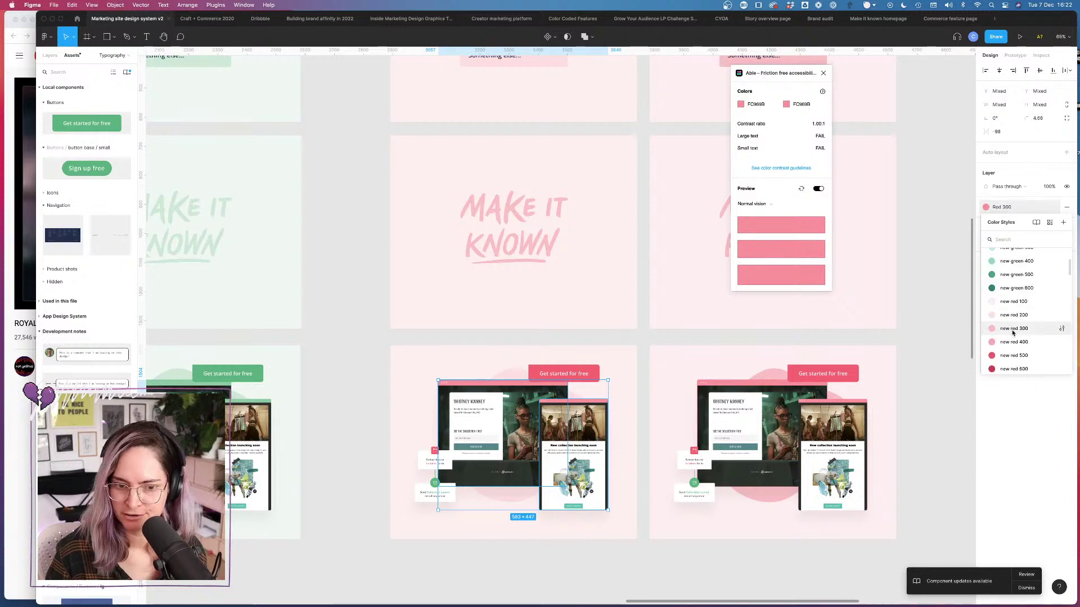
left_click(1014, 329)
left_click(1009, 229)
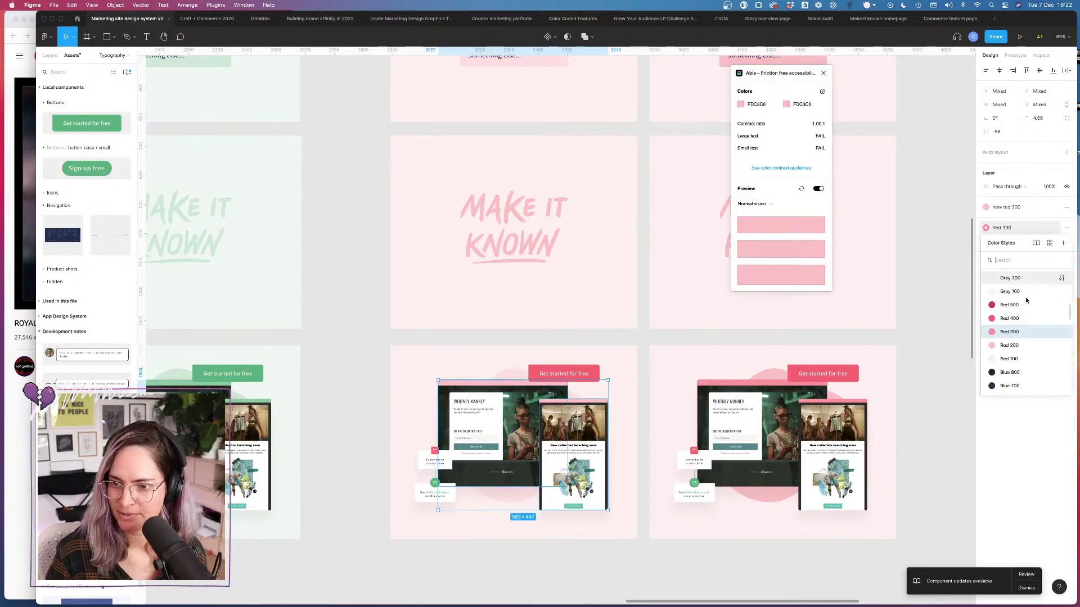
scroll(1017, 331, "down", 5)
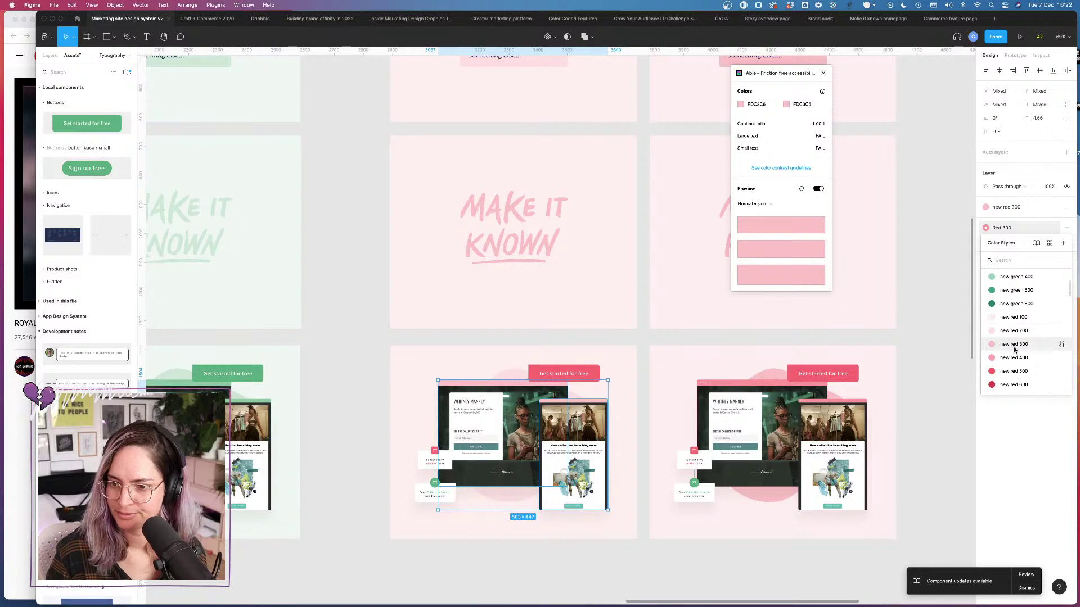
left_click(1014, 344)
Step: Apply new red 100 to the small dot groups in the title bars of both product screenshot windows
scroll(487, 392, "up", 5)
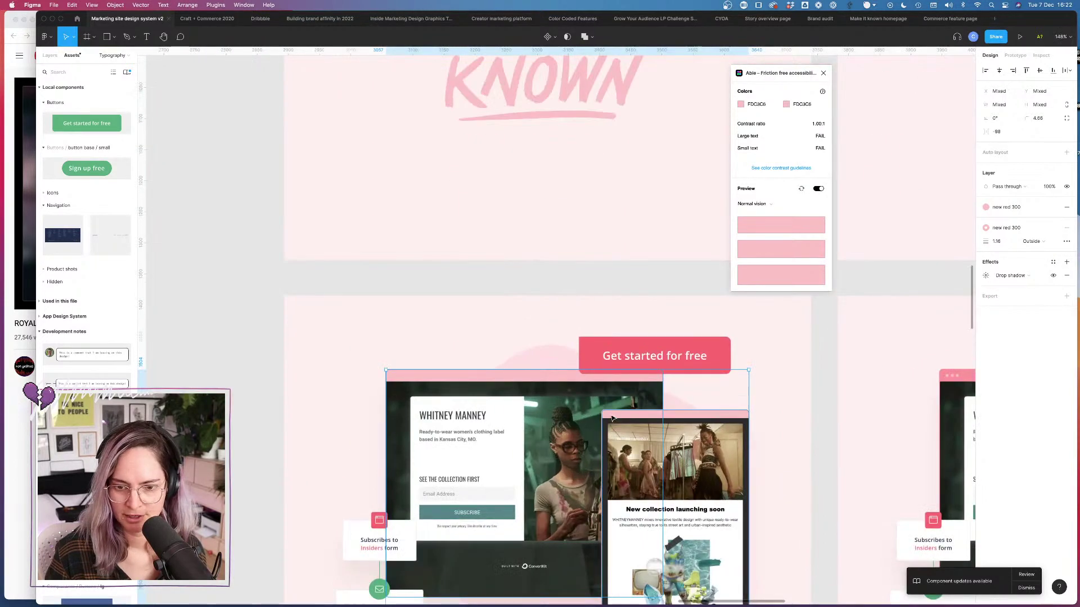
left_click(612, 418)
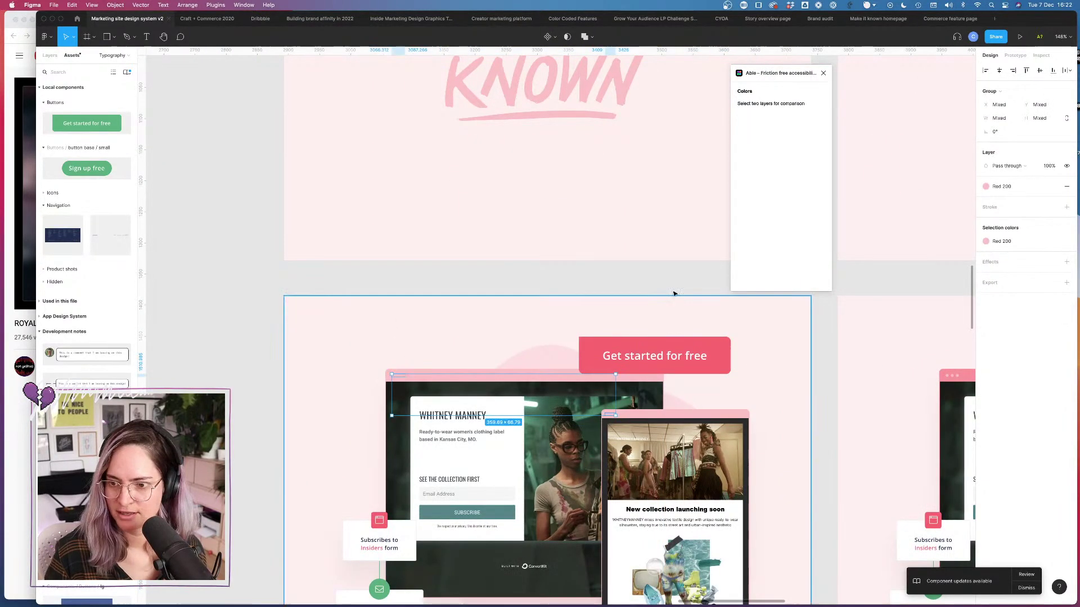
left_click(1022, 241)
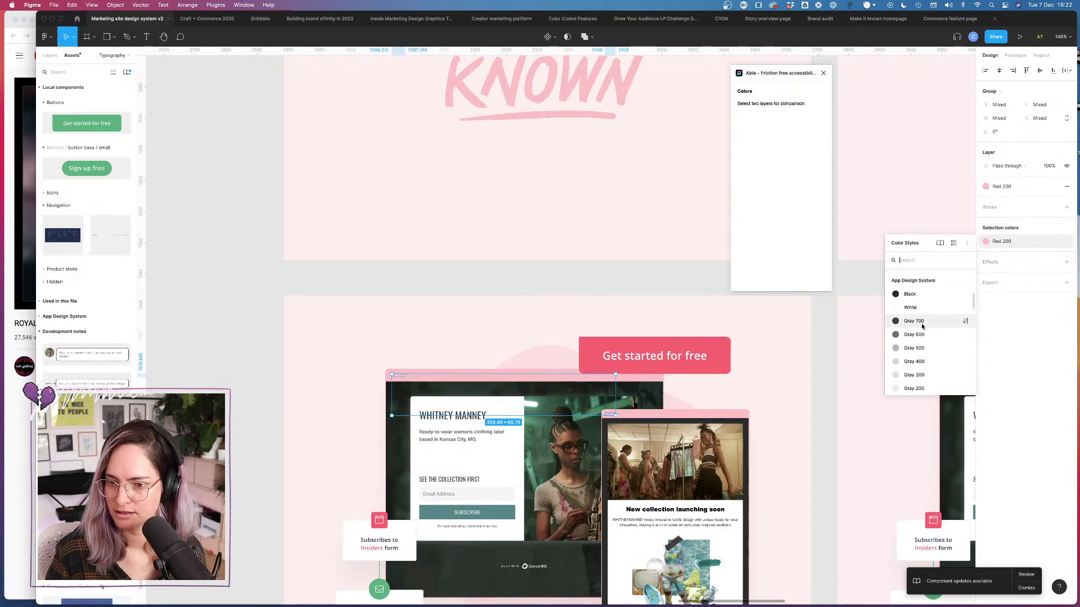
scroll(922, 327, "down", 5)
left_click(921, 308)
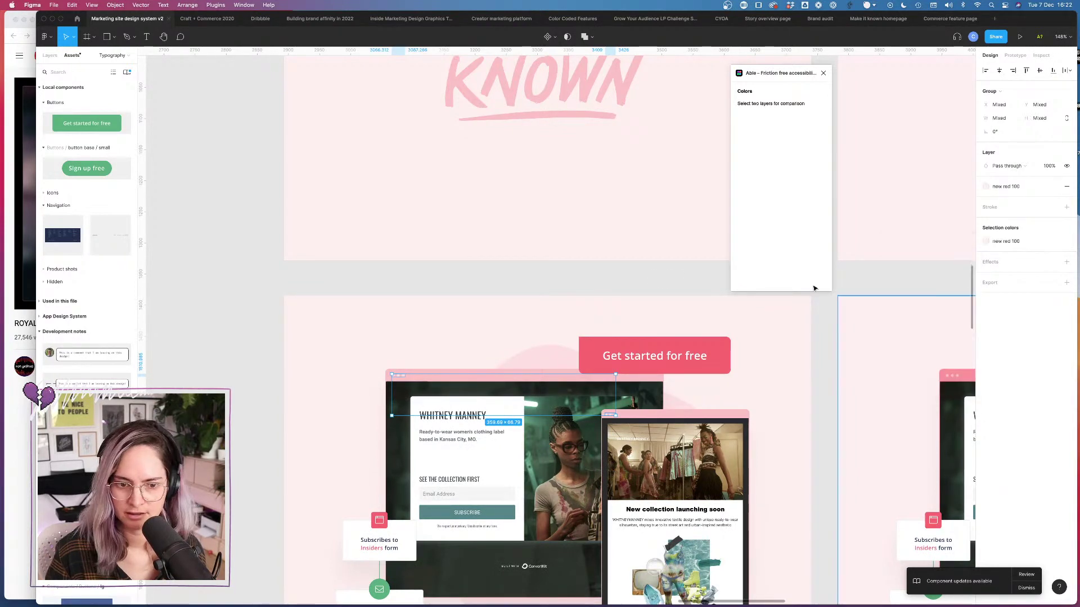
left_click(551, 270)
Step: Compare the rebuilt blue, green and red sample columns with the original versions and the yellow column
scroll(548, 274, "down", 6)
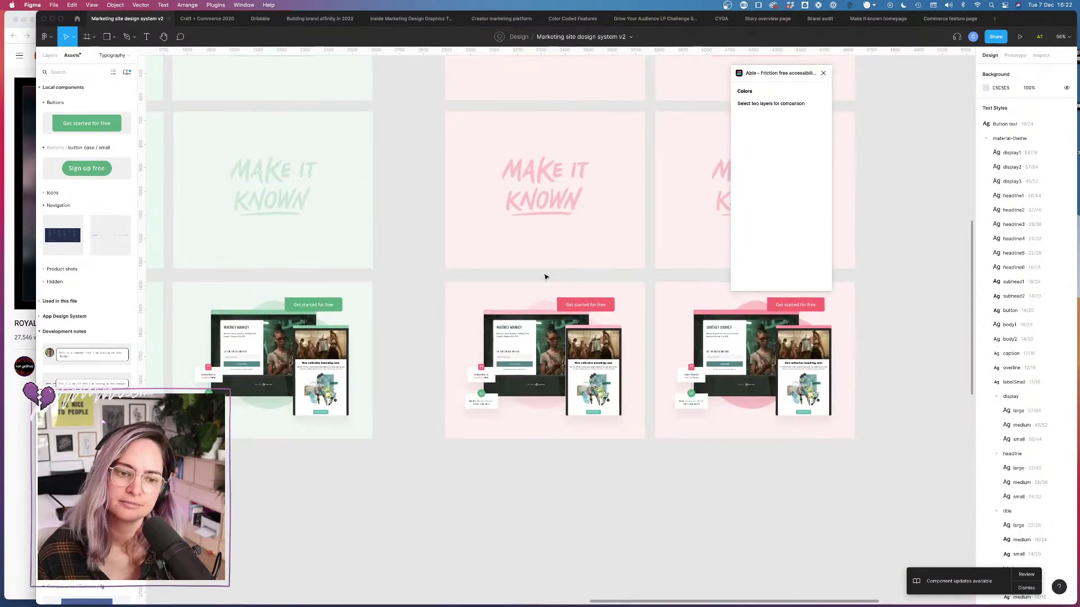
scroll(545, 276, "left", 5)
scroll(545, 277, "down", 4)
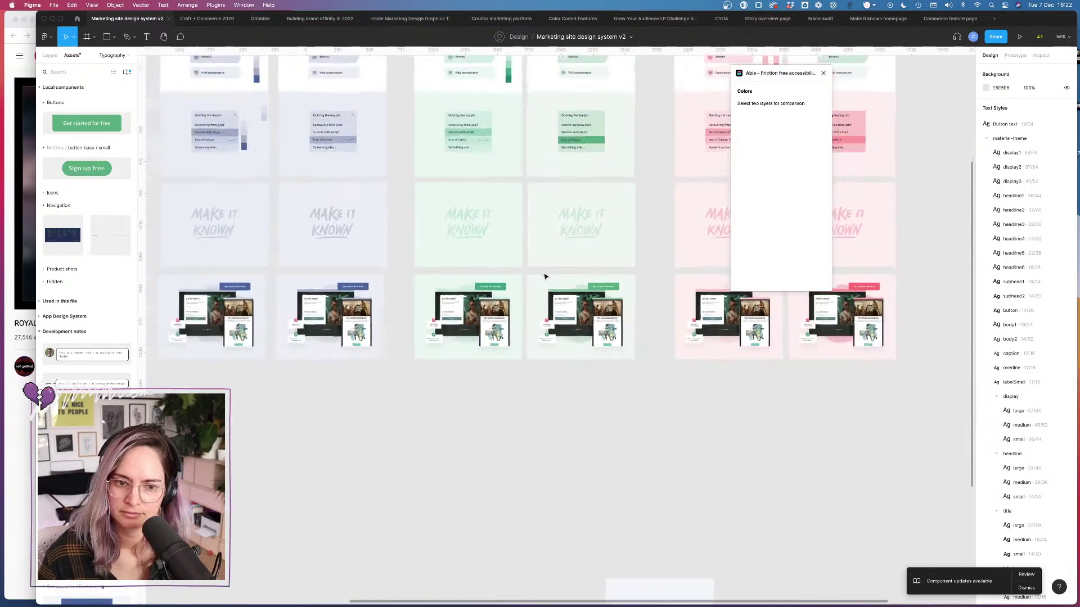
scroll(545, 276, "down", 2)
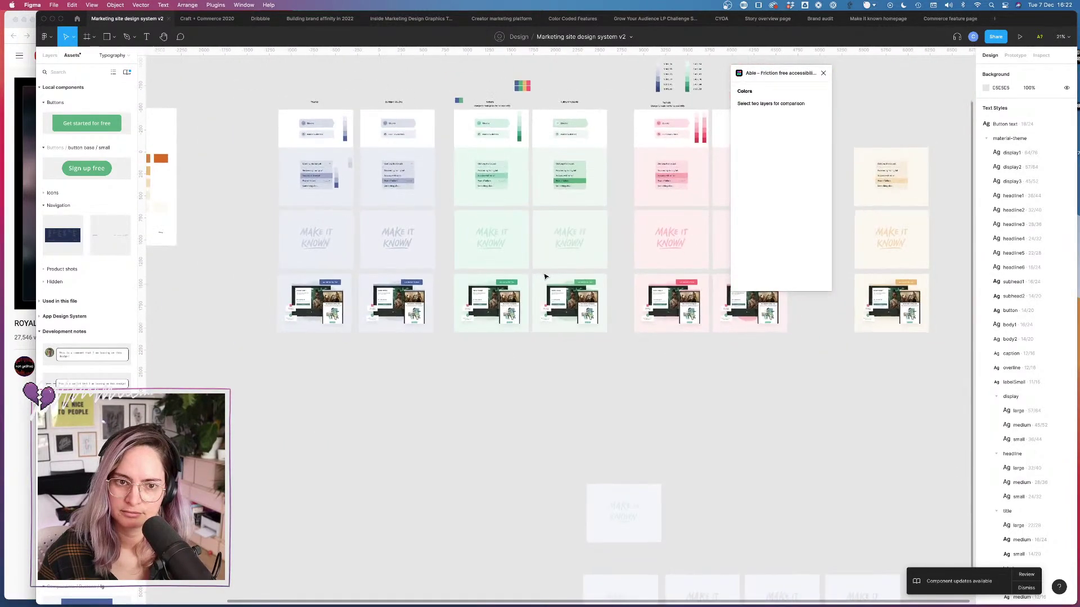
scroll(544, 264, "right", 5)
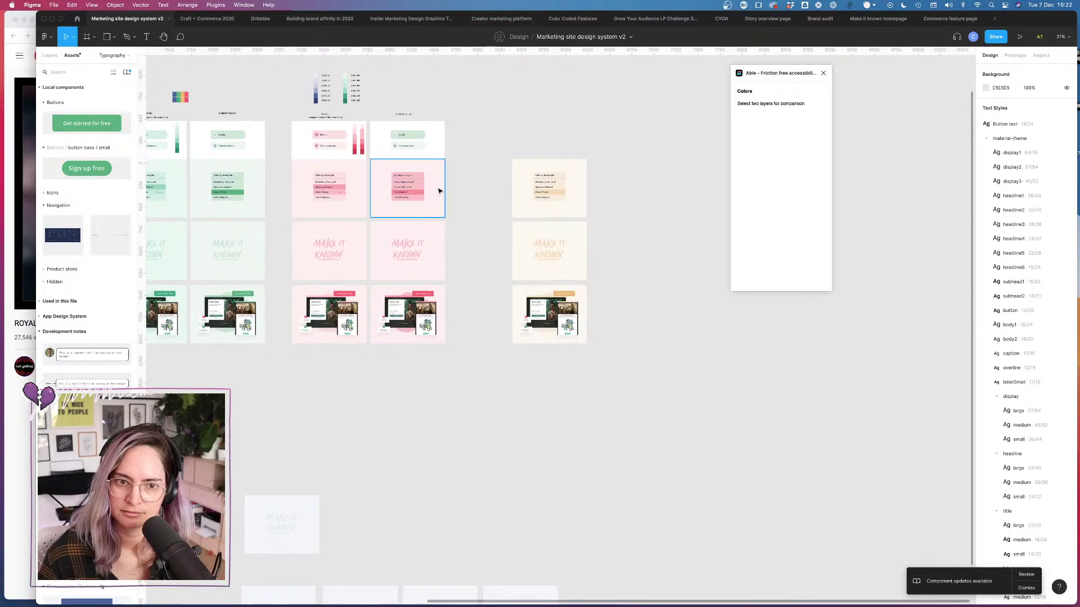
scroll(451, 200, "left", 2)
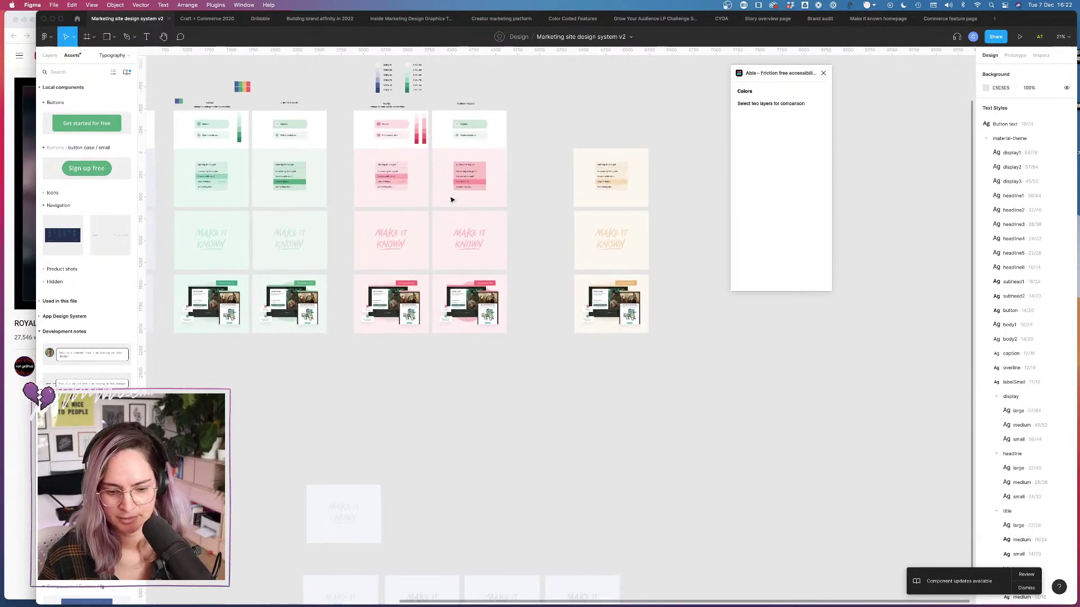
scroll(495, 193, "left", 7)
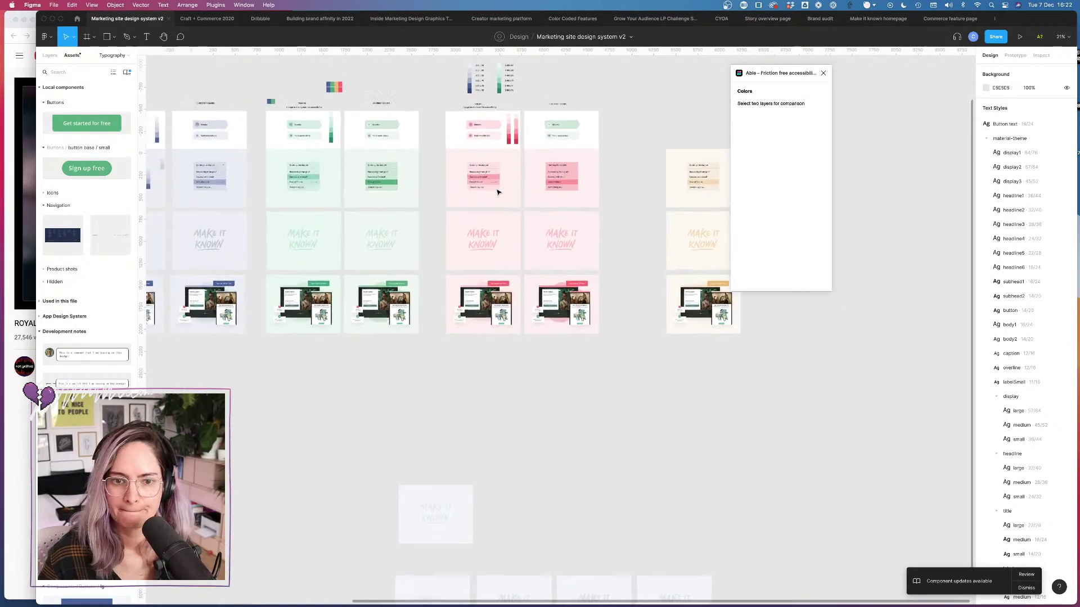
Step: Delete the five leftover gray Make it known cards below the sample columns
scroll(449, 176, "down", 4)
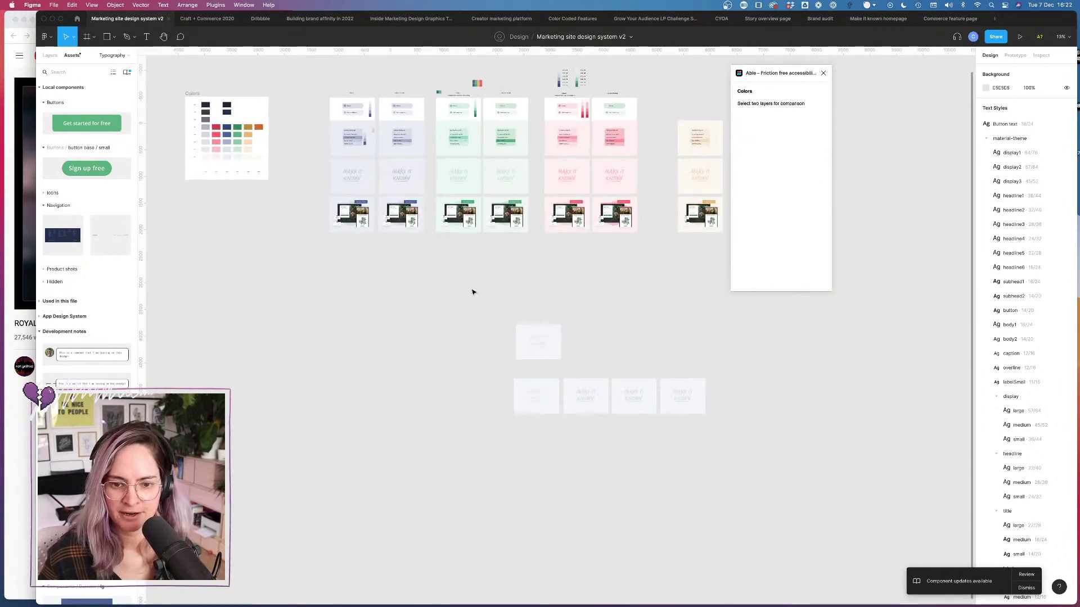
left_click_drag(472, 292, 791, 456)
left_click_drag(591, 400, 708, 569)
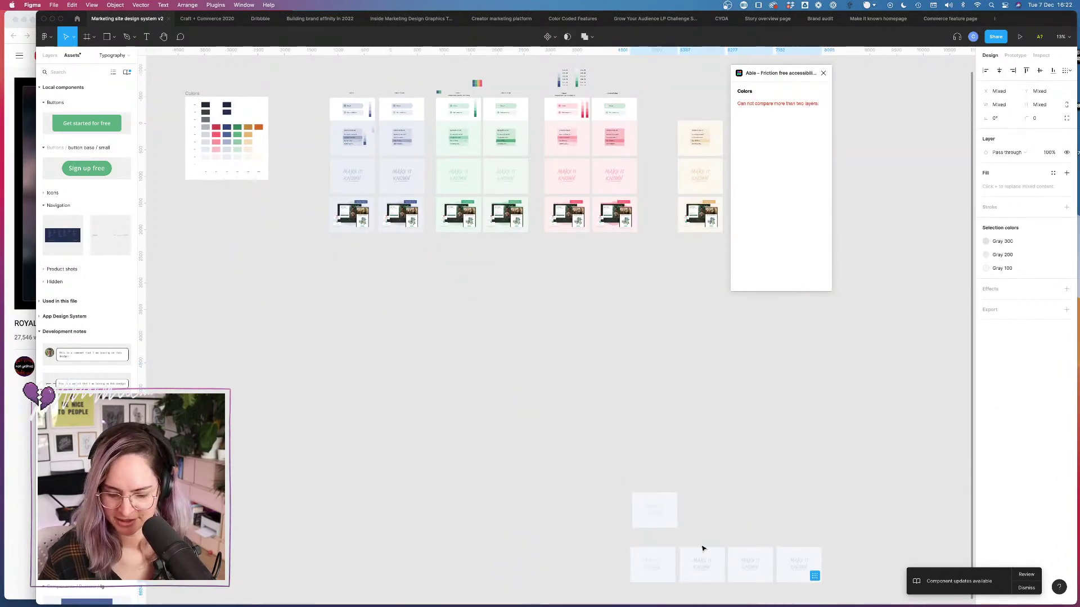
key("Delete")
Step: Duplicate the rebuilt blue and green sample columns side by side in the empty canvas area below the originals
left_click_drag(319, 95, 379, 252)
left_click_drag(367, 164, 384, 371, "alt")
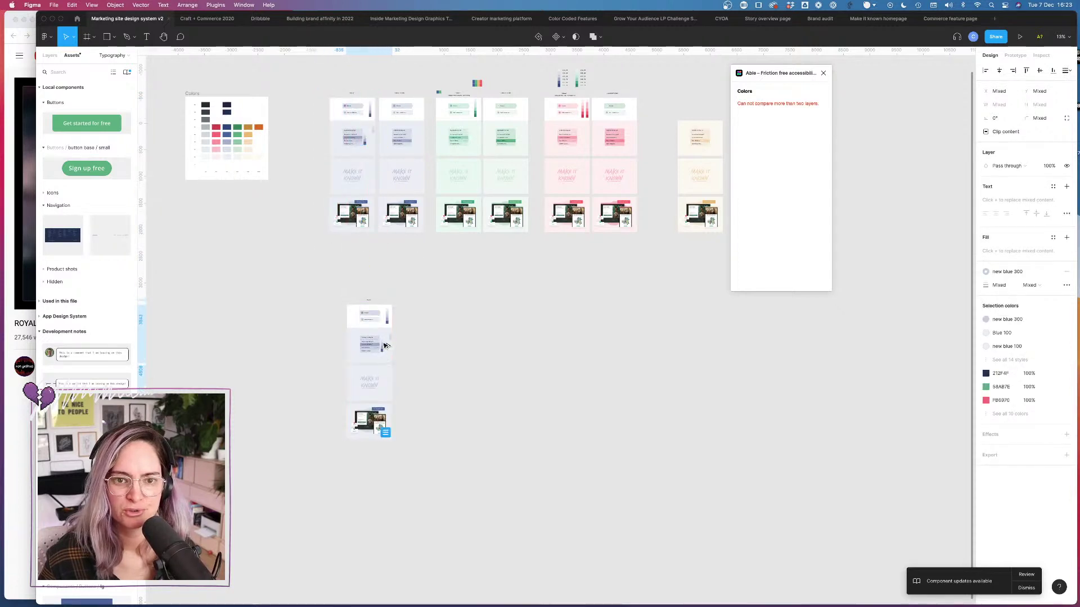
left_click_drag(431, 103, 483, 231)
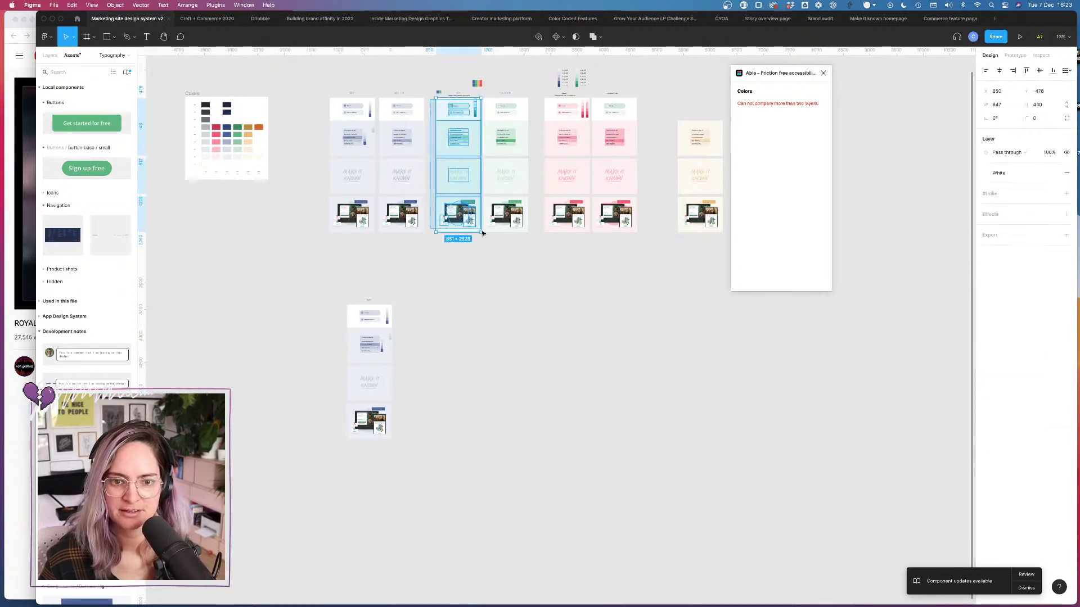
left_click_drag(465, 178, 424, 386, "alt")
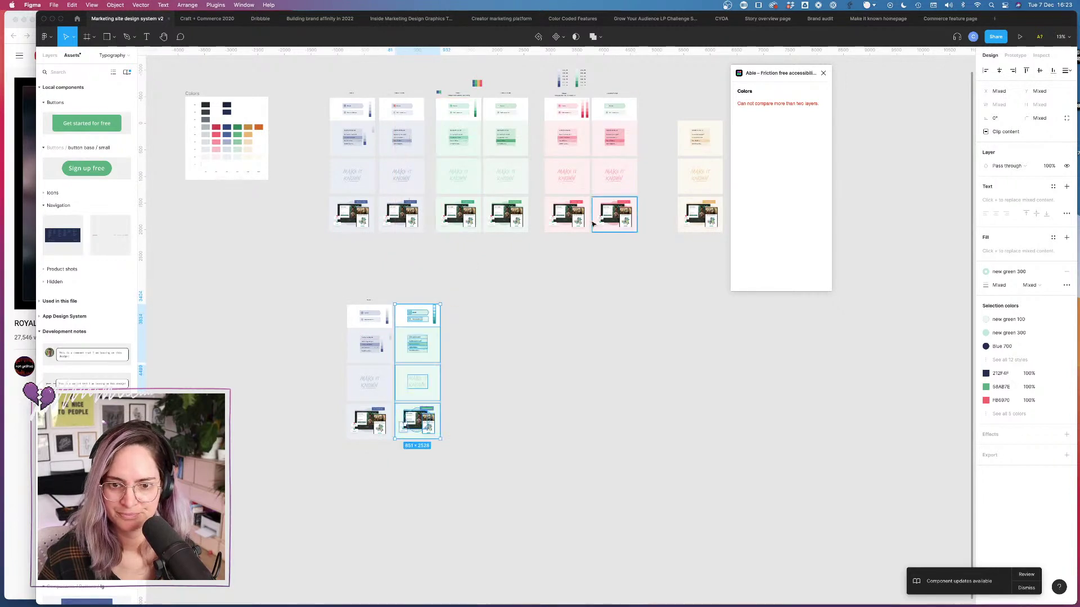
Step: Duplicate the rebuilt red sample column next to the green copy in the empty canvas area below the originals
left_click_drag(584, 240, 482, 339)
left_click(549, 356)
Step: Compare the copied blue, green and red sample columns card by card, from the Ebooks tags down to the product screenshots
scroll(430, 383, "up", 10)
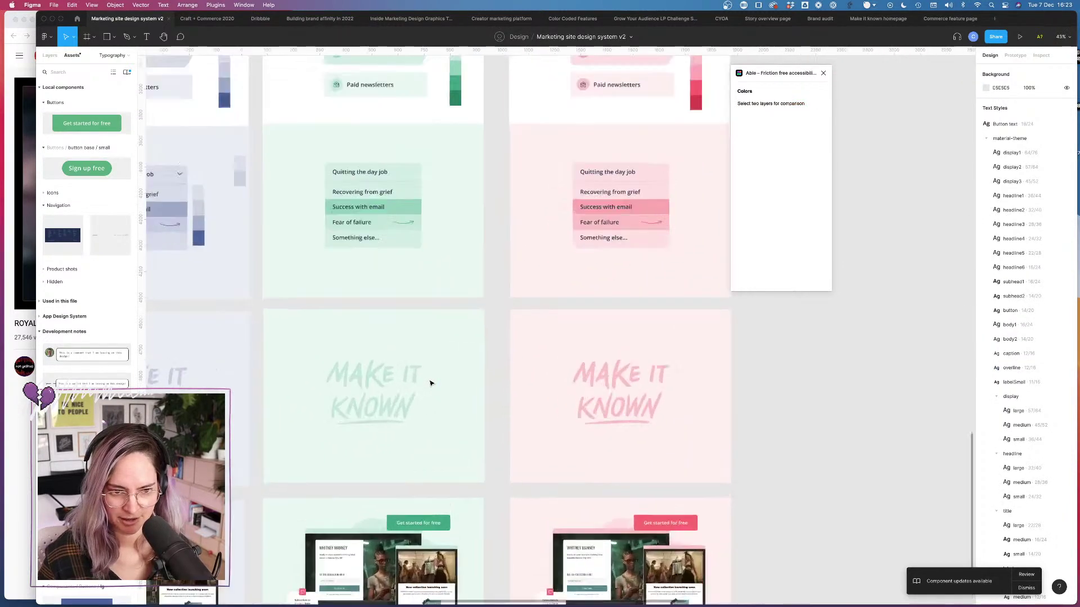
scroll(430, 383, "left", 5)
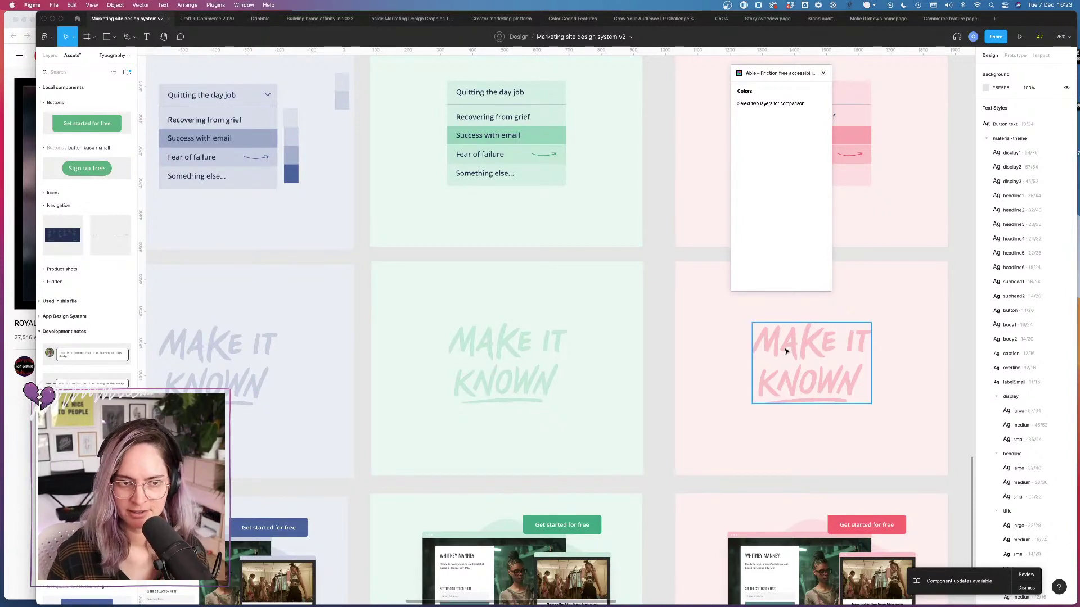
scroll(736, 348, "up", 5)
scroll(735, 349, "right", 7)
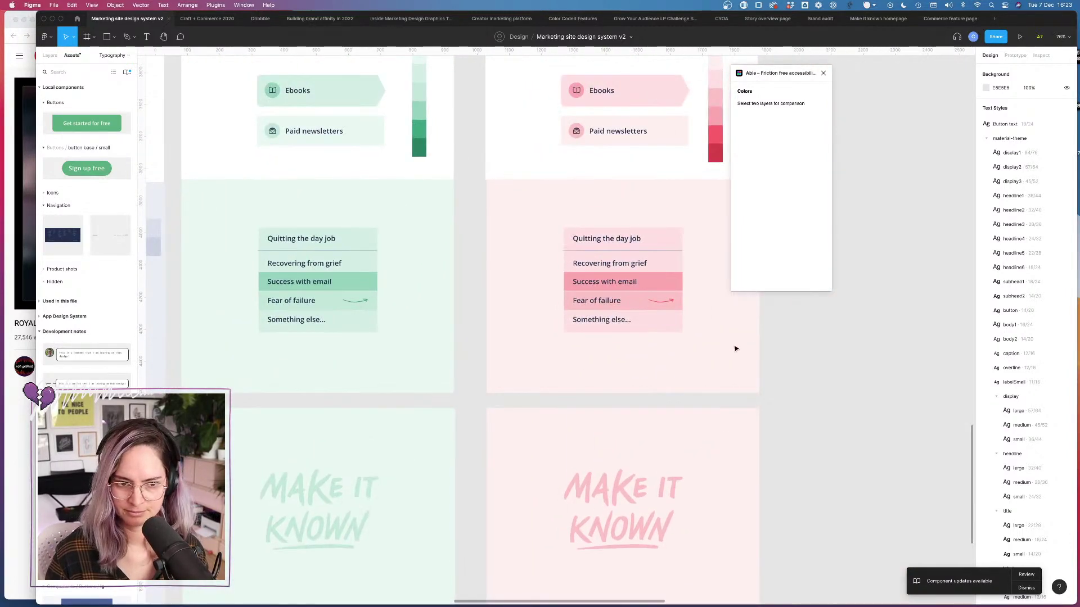
scroll(661, 352, "up", 1)
scroll(661, 352, "left", 1)
scroll(661, 352, "down", 12)
scroll(660, 353, "left", 8)
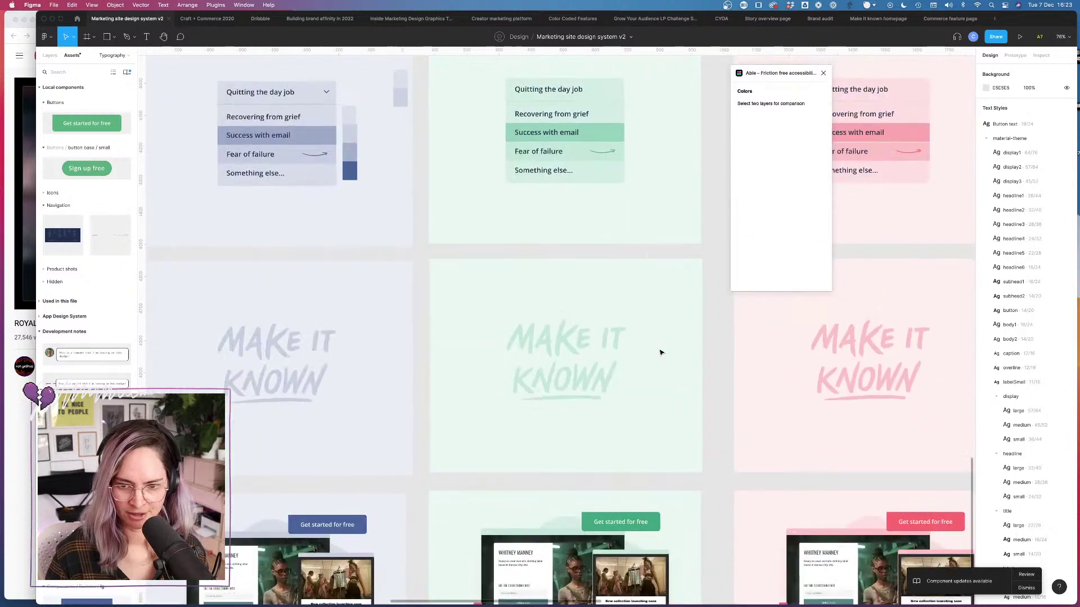
scroll(661, 353, "right", 5)
scroll(661, 352, "up", 1)
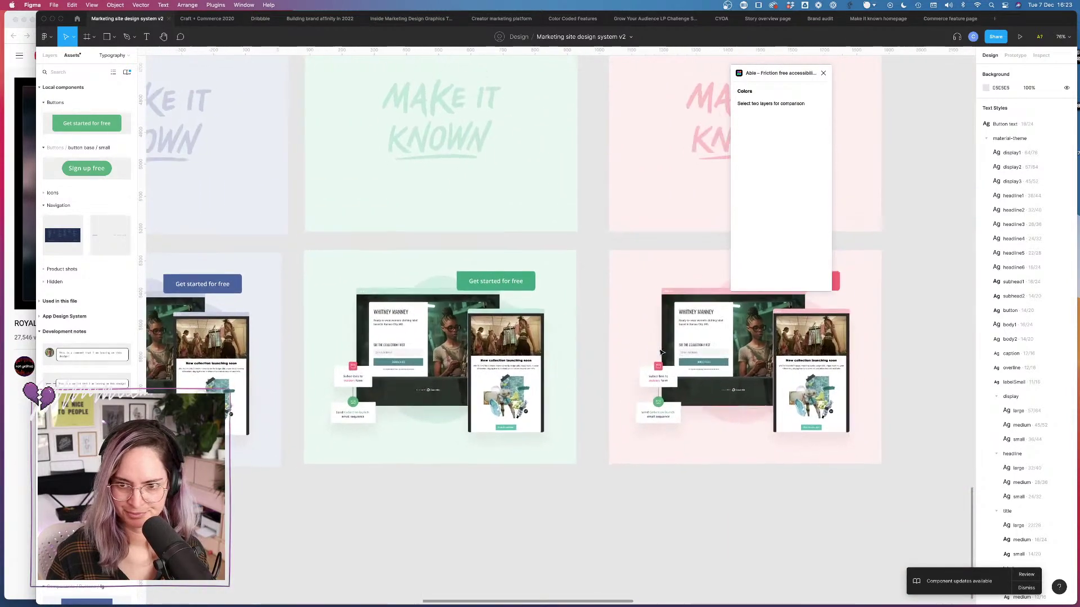
scroll(617, 352, "right", 3)
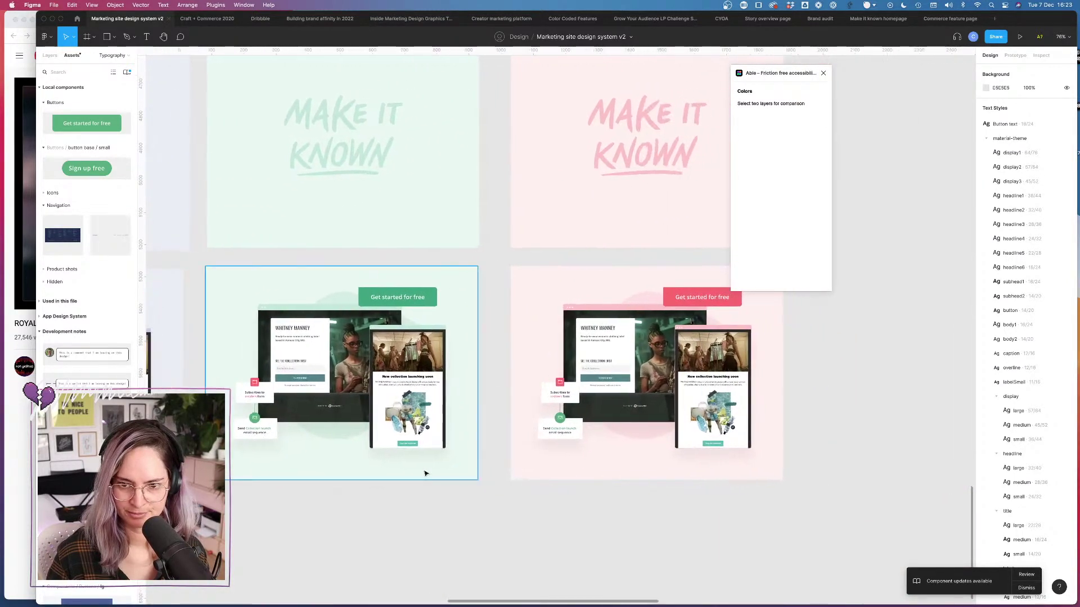
scroll(425, 473, "left", 10)
scroll(425, 473, "up", 10)
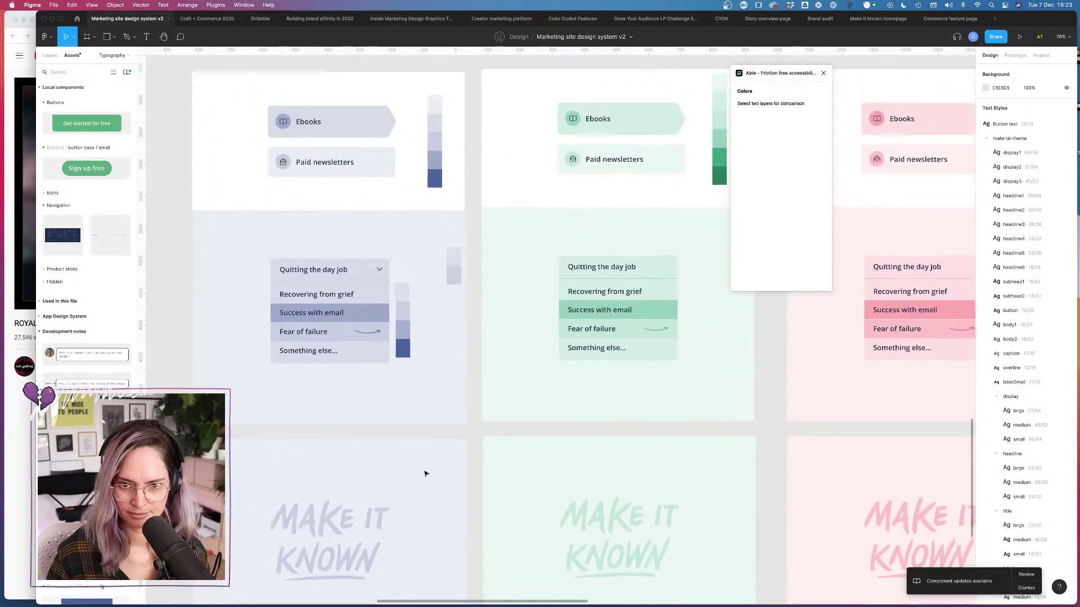
scroll(425, 474, "up", 5)
scroll(425, 474, "left", 1)
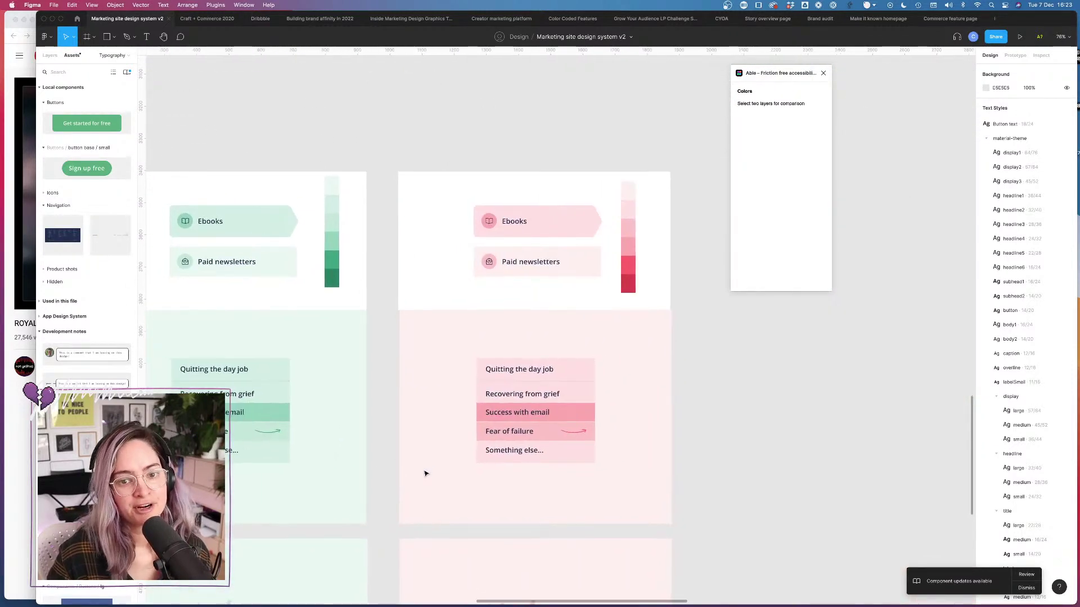
scroll(426, 473, "left", 10)
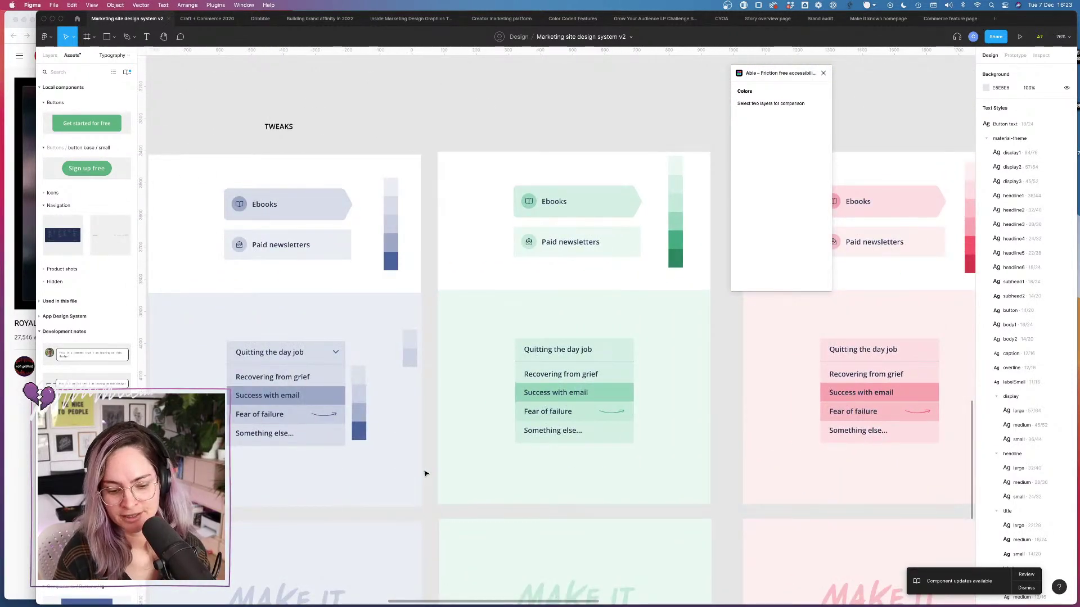
scroll(458, 383, "down", 10)
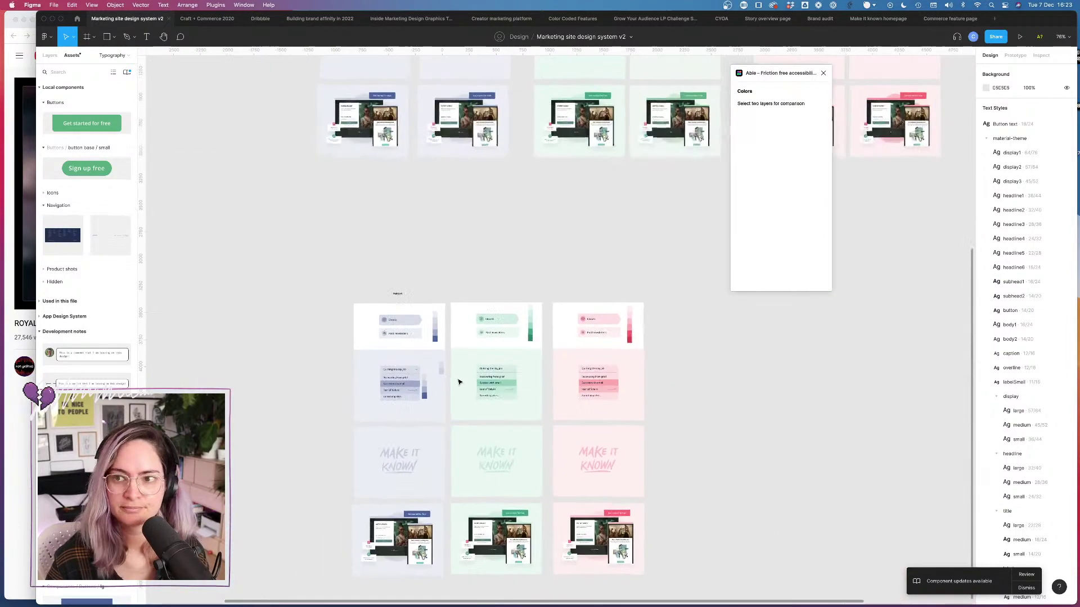
scroll(458, 378, "down", 2)
scroll(506, 372, "right", 5)
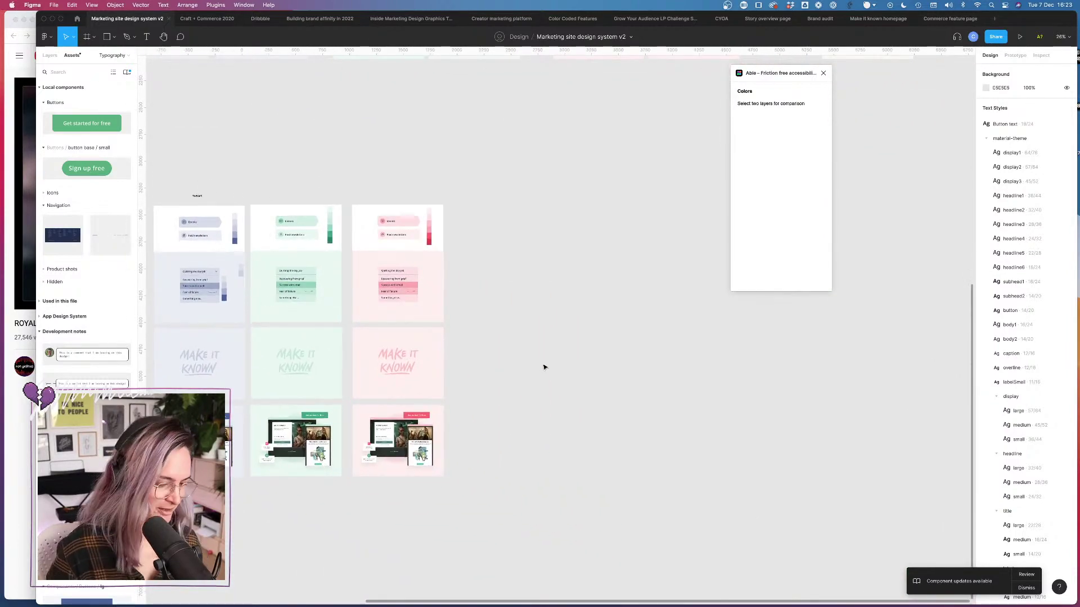